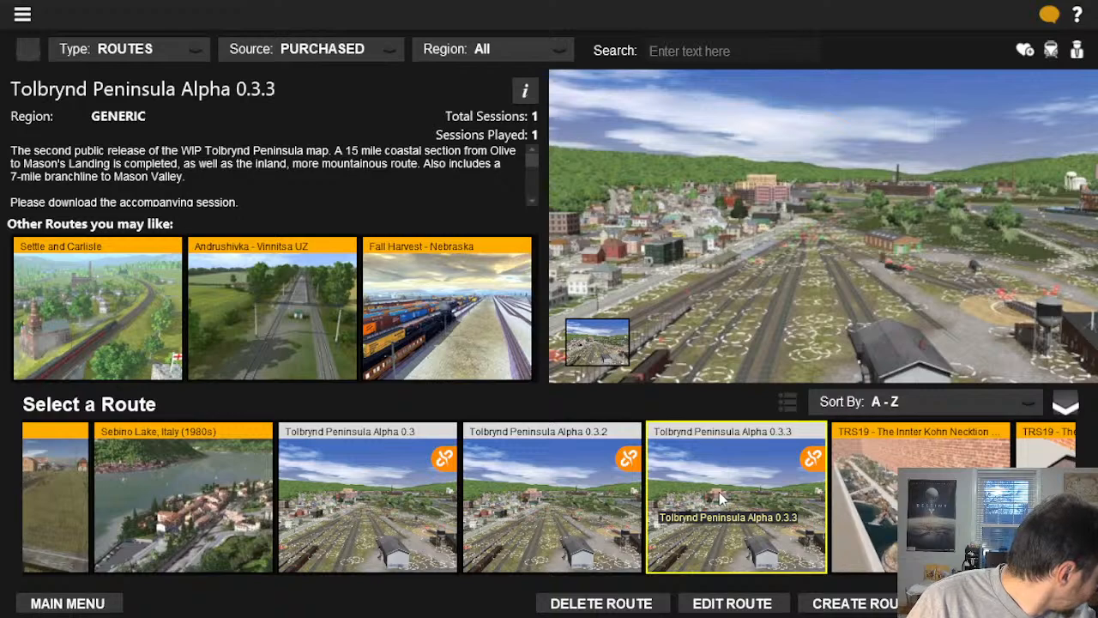
Step: Open the default session of the Tolbrynd Peninsula Alpha 0.3.3 route for editing
double_click(721, 498)
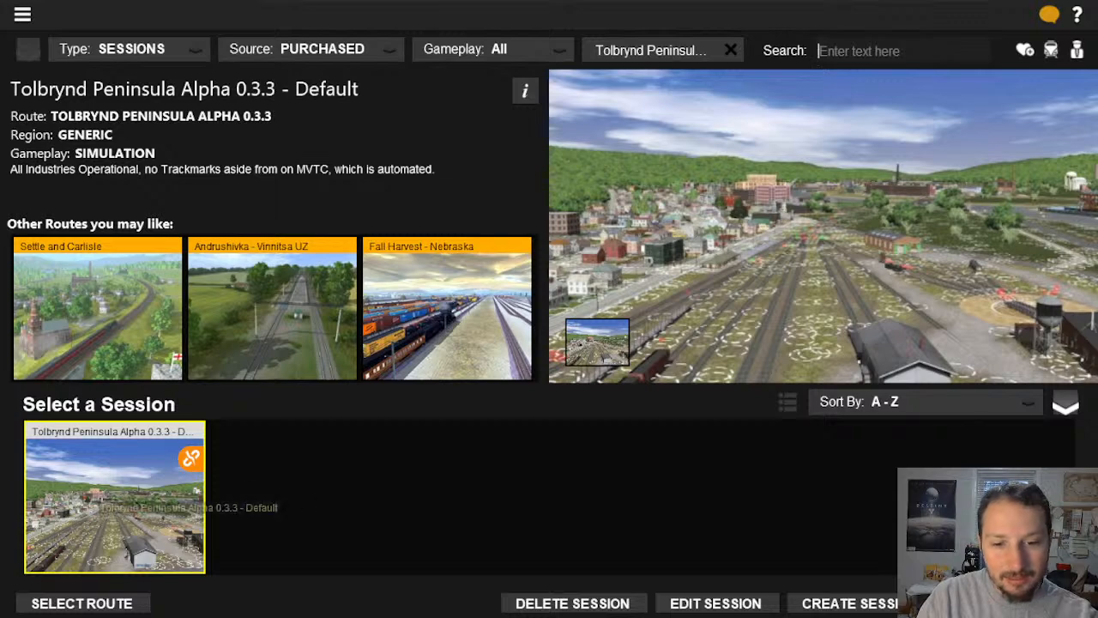
click(707, 605)
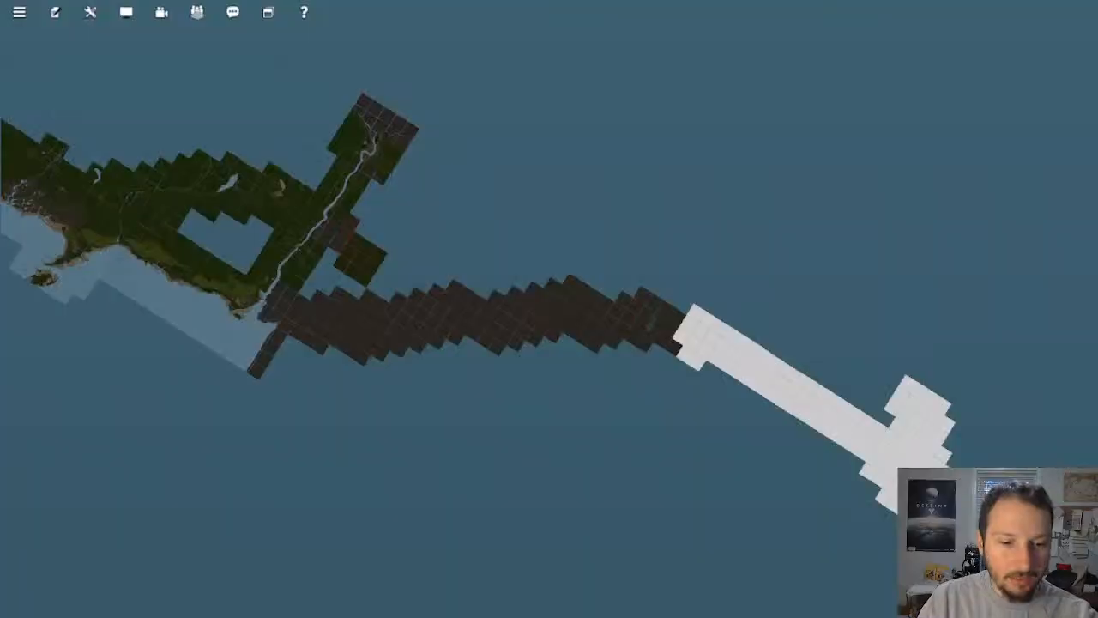
Step: Examine the bare baseboards beyond the finished coast and the point where the laid track ends
scroll(473, 348, up, 5)
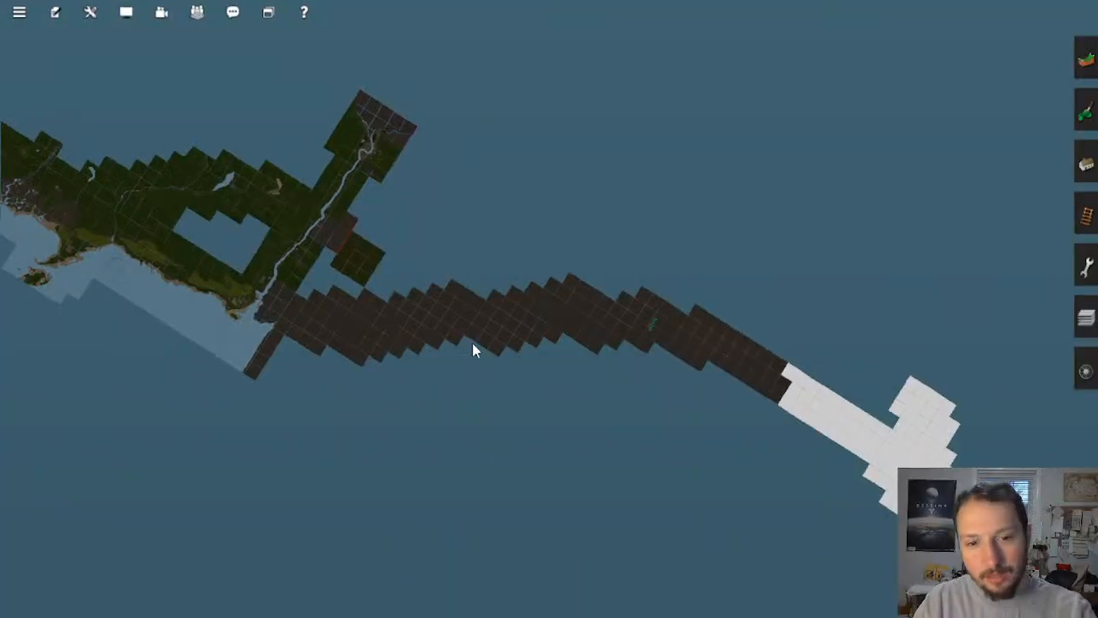
scroll(560, 300, up, 10)
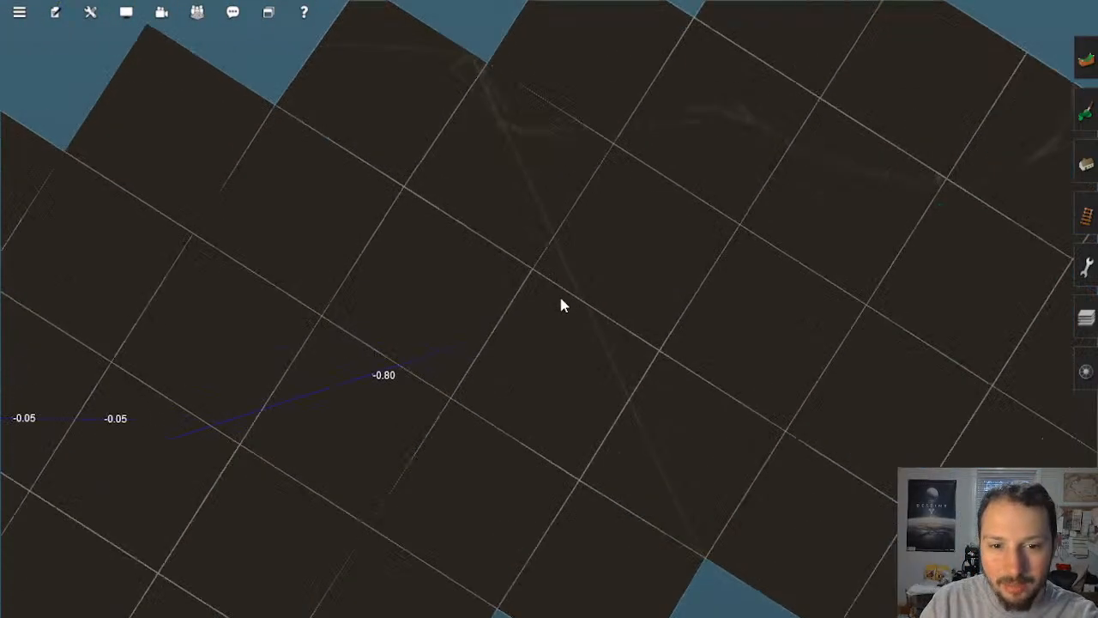
scroll(550, 298, up, 3)
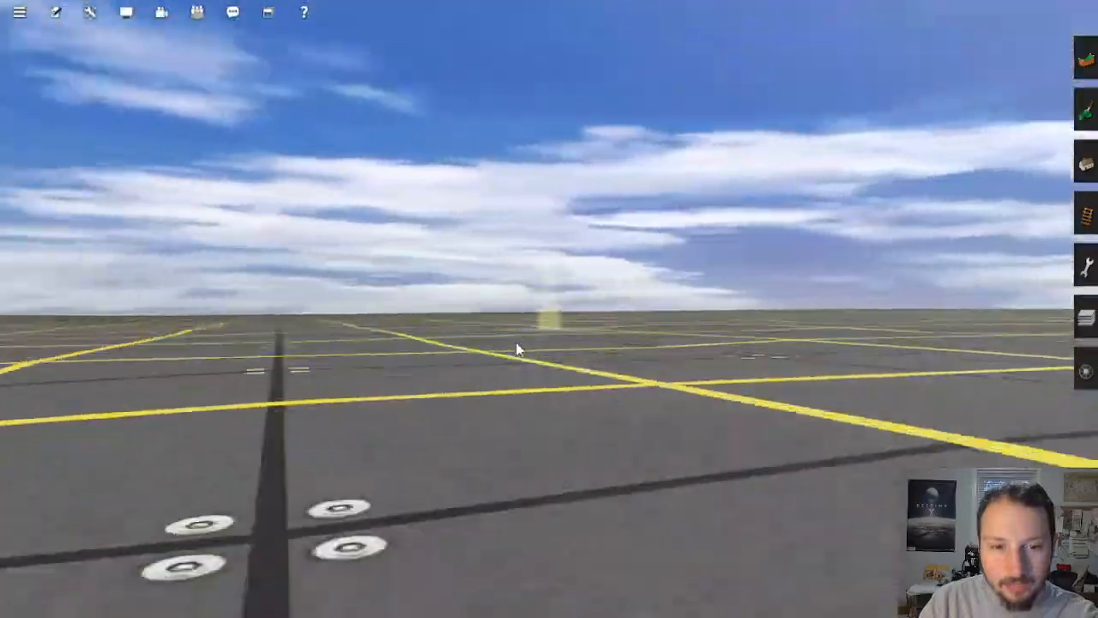
scroll(517, 348, down, 5)
right_drag(517, 349, 487, 320)
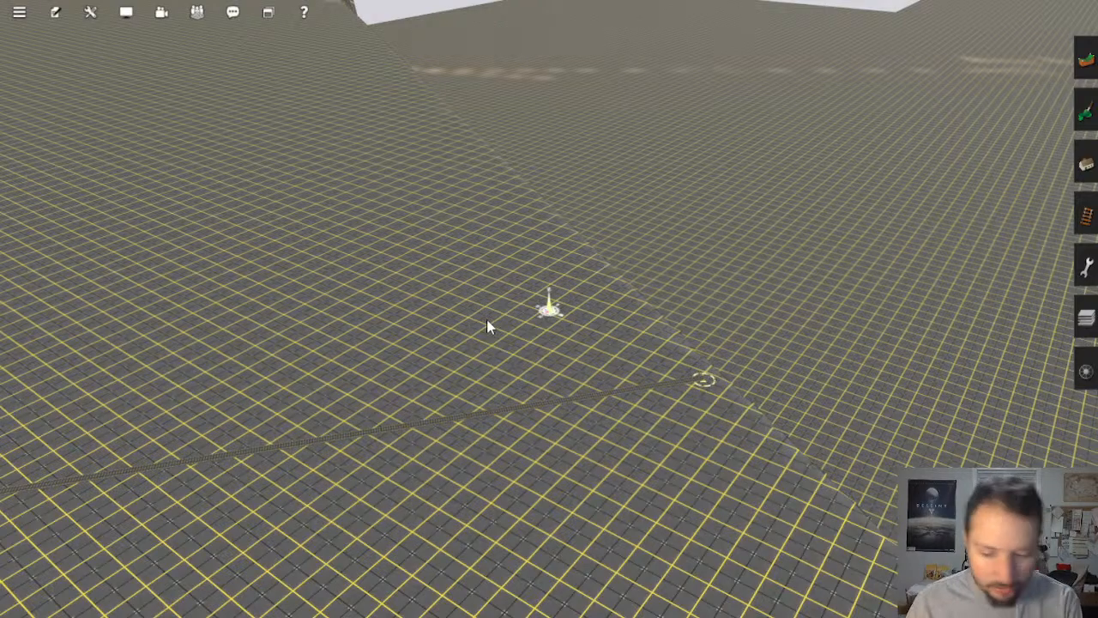
middle_drag(486, 319, 555, 339)
mouse_move(555, 333)
right_down()
mouse_move(528, 301)
mouse_move(559, 313)
right_up()
scroll(560, 313, down, 10)
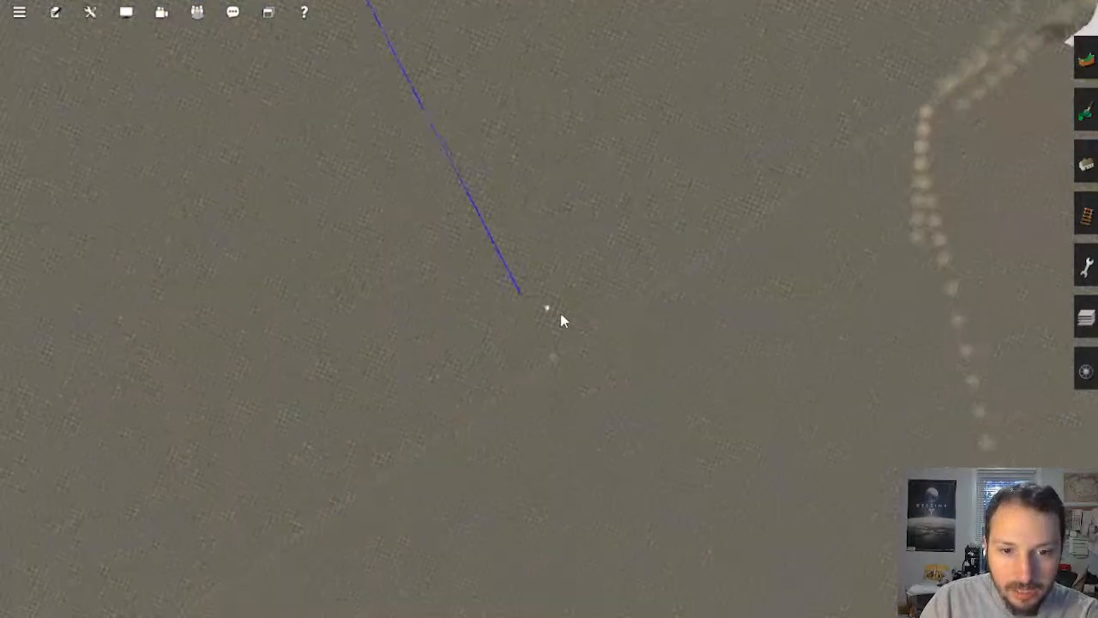
Step: Survey from above the strip of blank baseboards running away from the Pan Am marking
scroll(560, 315, down, 6)
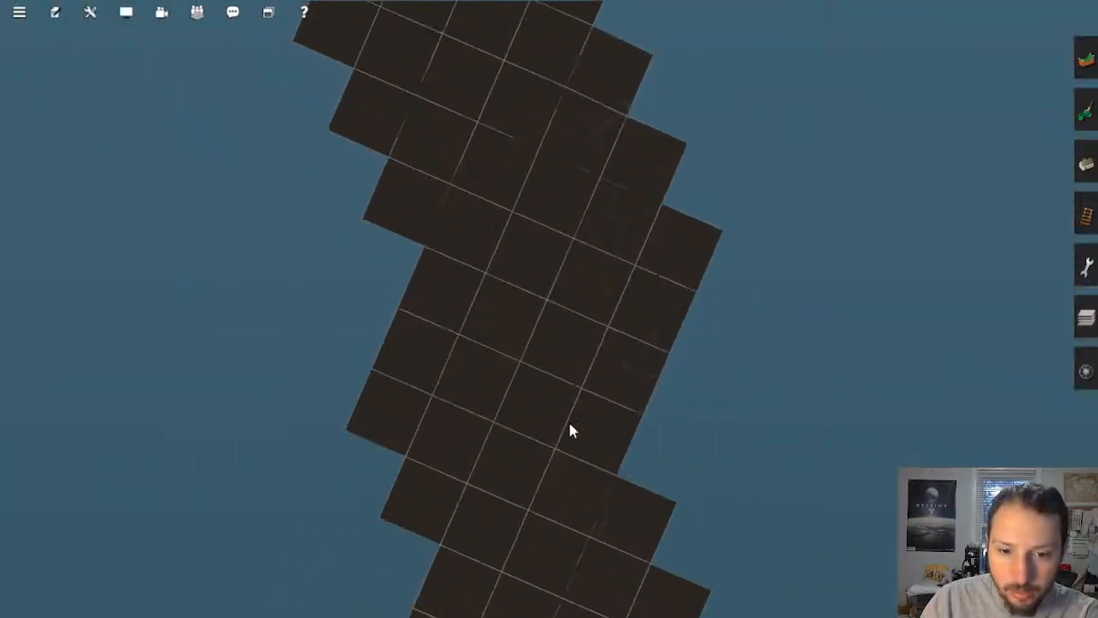
scroll(540, 343, up, 5)
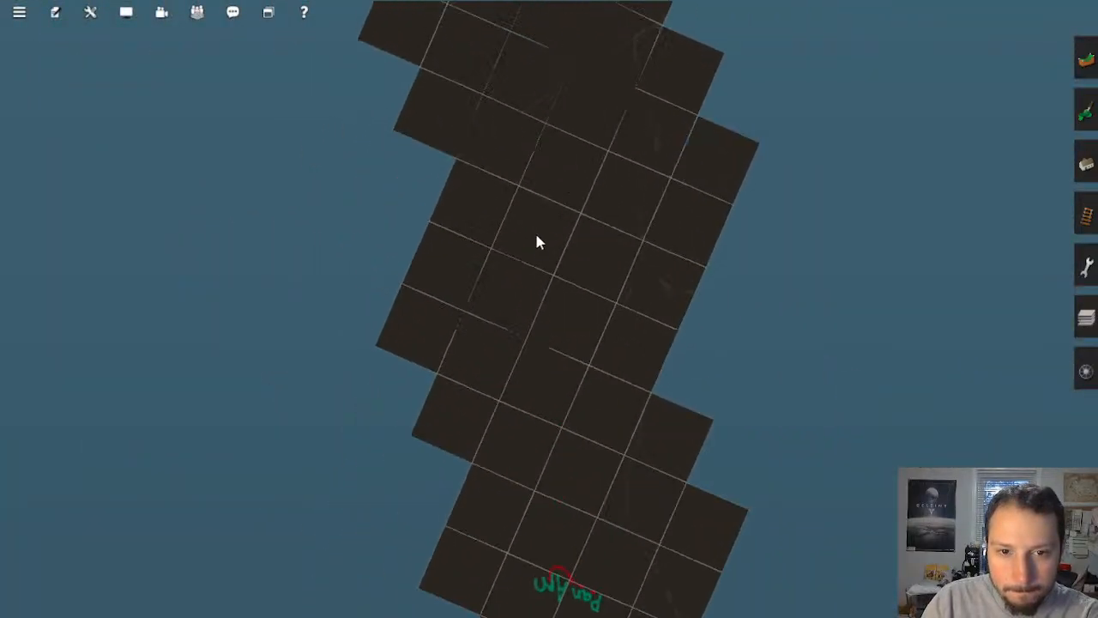
middle_drag(555, 76, 548, 314)
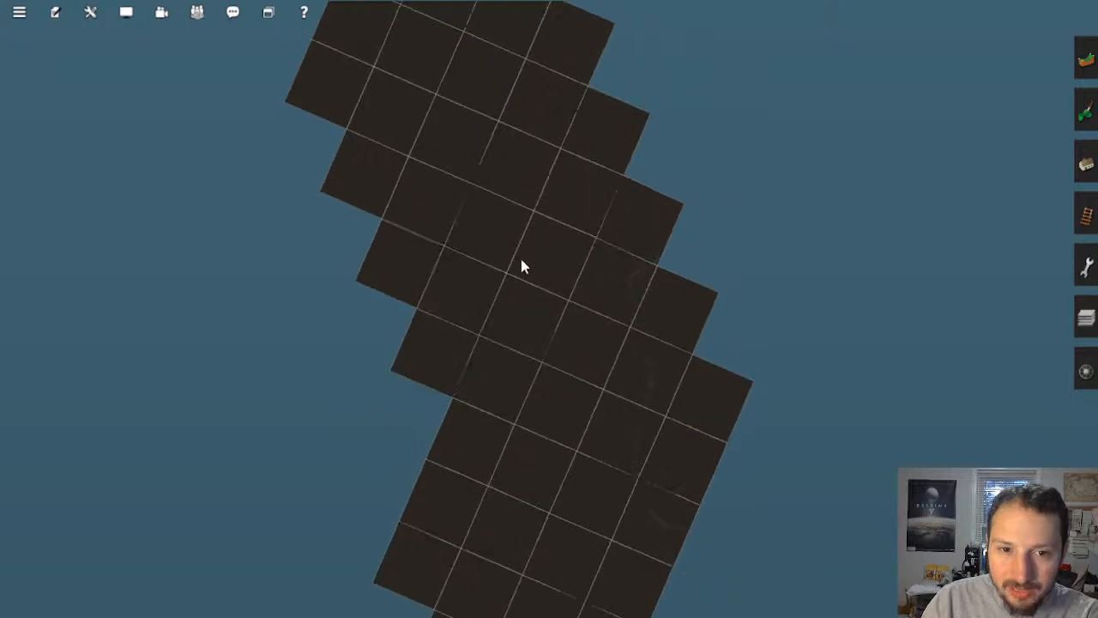
middle_drag(521, 259, 587, 454)
right_click(615, 496)
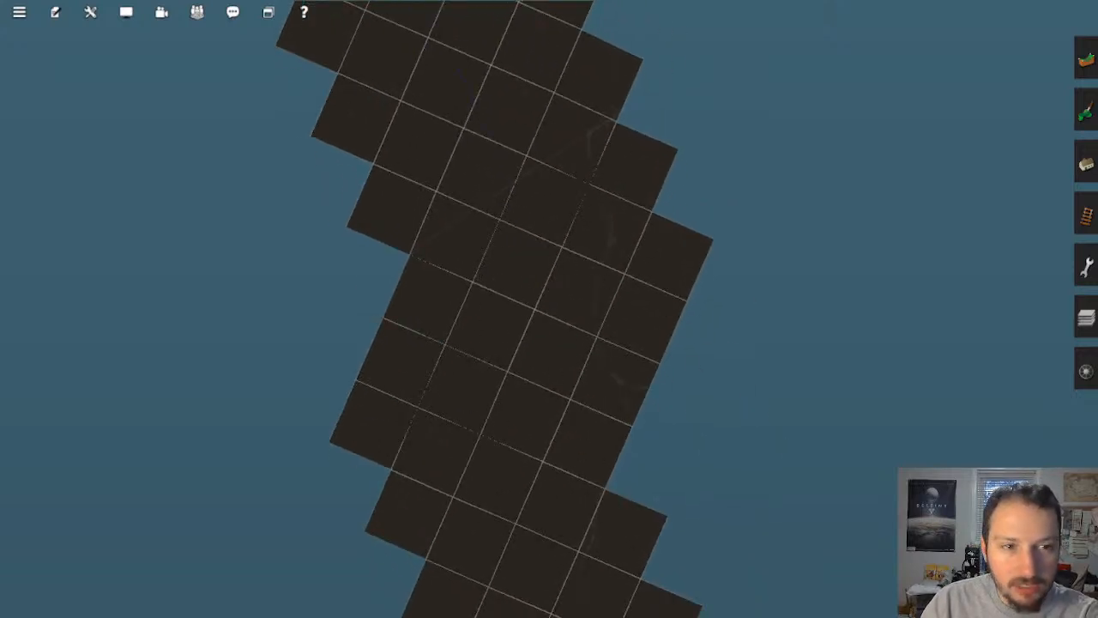
scroll(550, 375, up, 10)
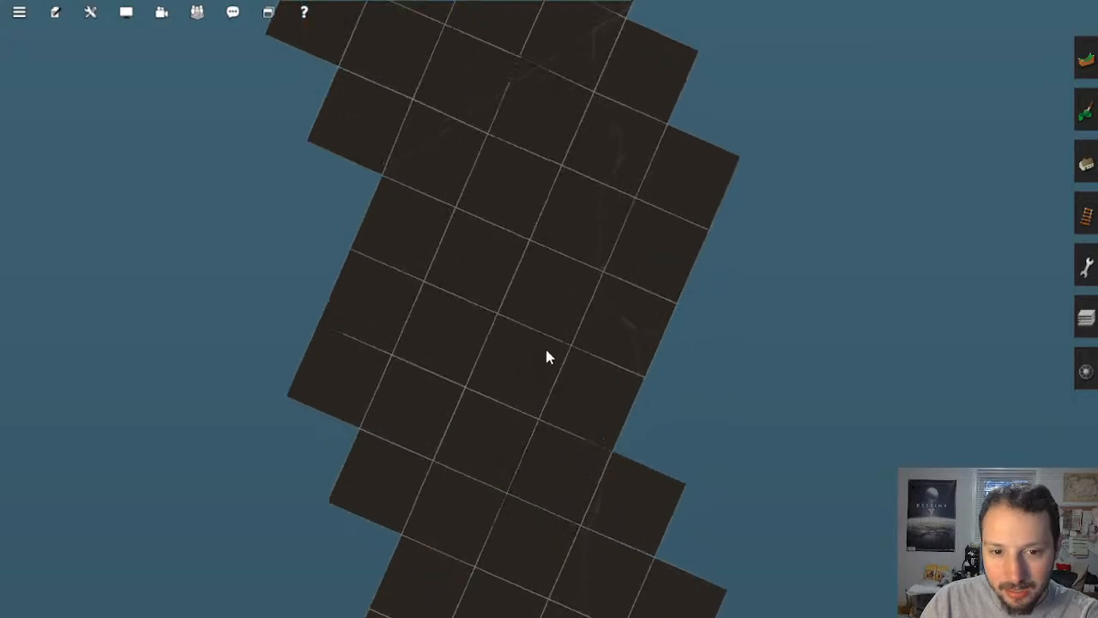
scroll(503, 300, up, 10)
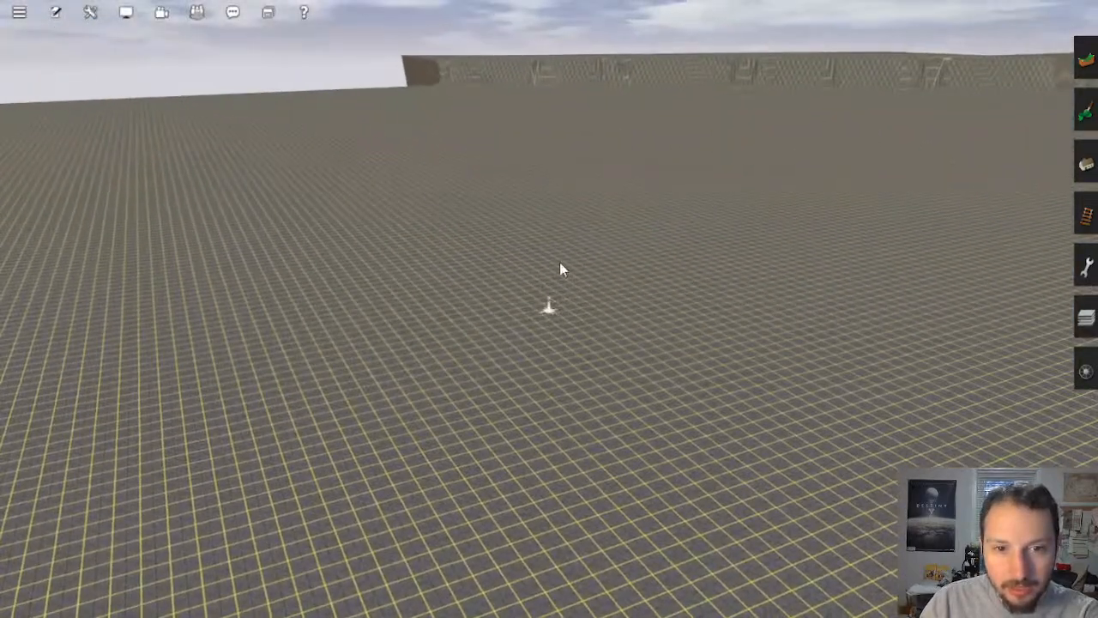
Step: Inspect at close range the track's end beside the drop-off of the raised terrain
mouse_move(559, 263)
right_down()
mouse_move(627, 85)
mouse_move(579, 118)
mouse_move(568, 97)
right_up()
scroll(581, 107, down, 10)
scroll(569, 104, up, 10)
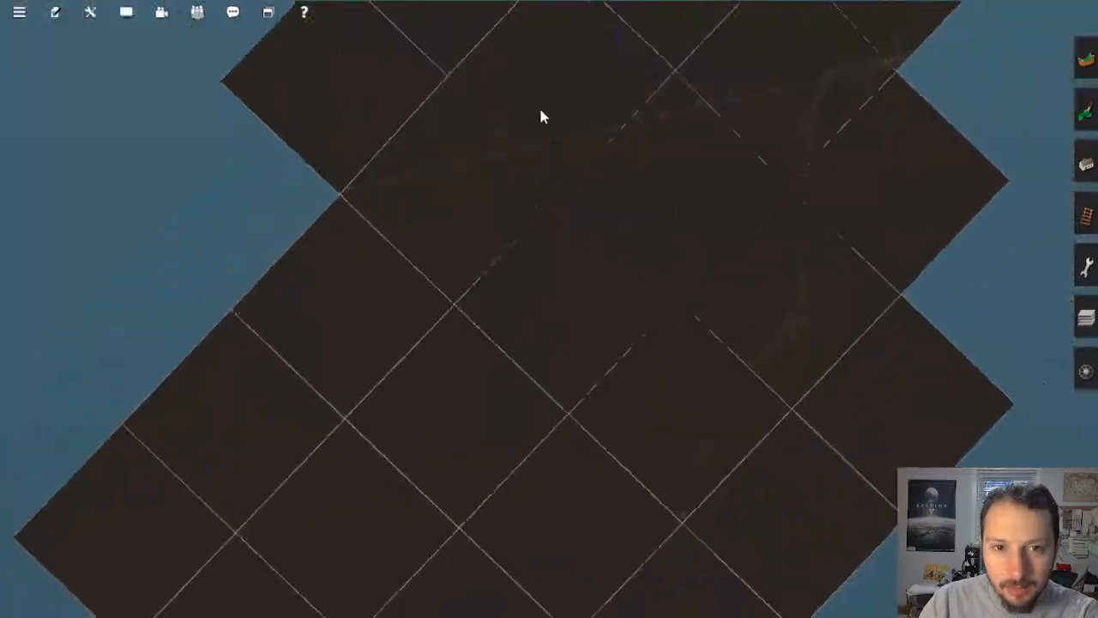
scroll(638, 233, down, 10)
right_drag(628, 277, 647, 287)
scroll(699, 209, up, 10)
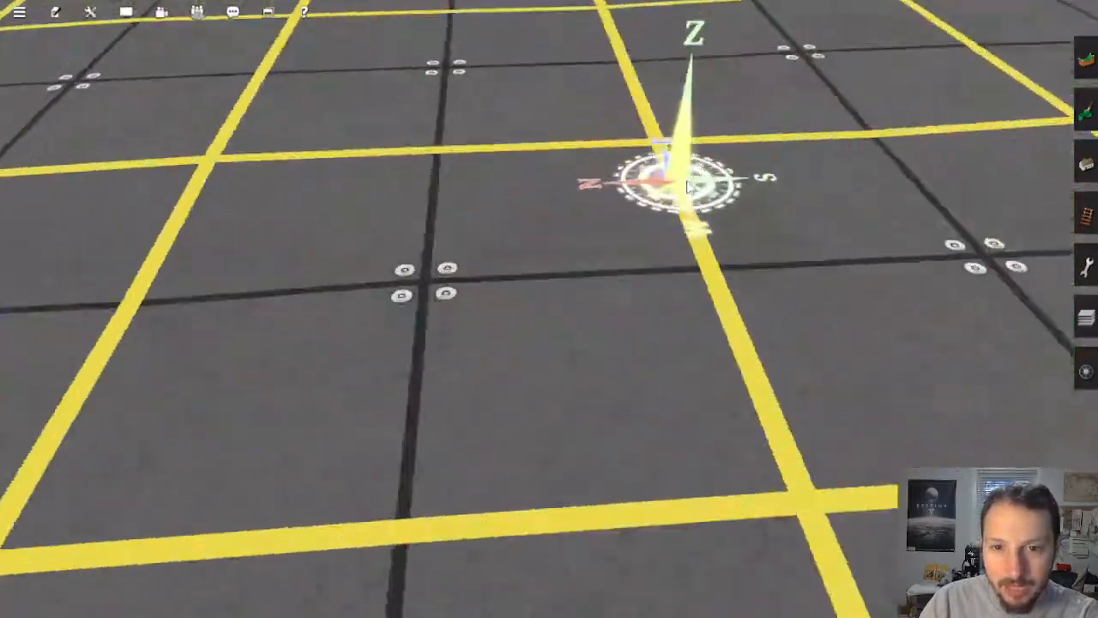
scroll(687, 188, down, 10)
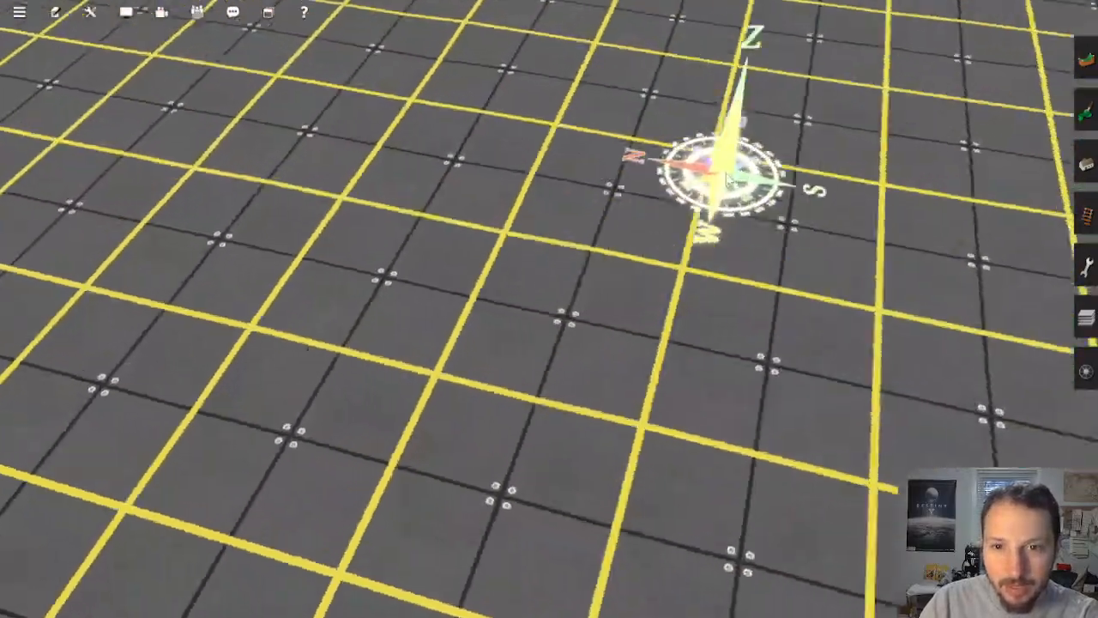
right_drag(764, 233, 514, 307)
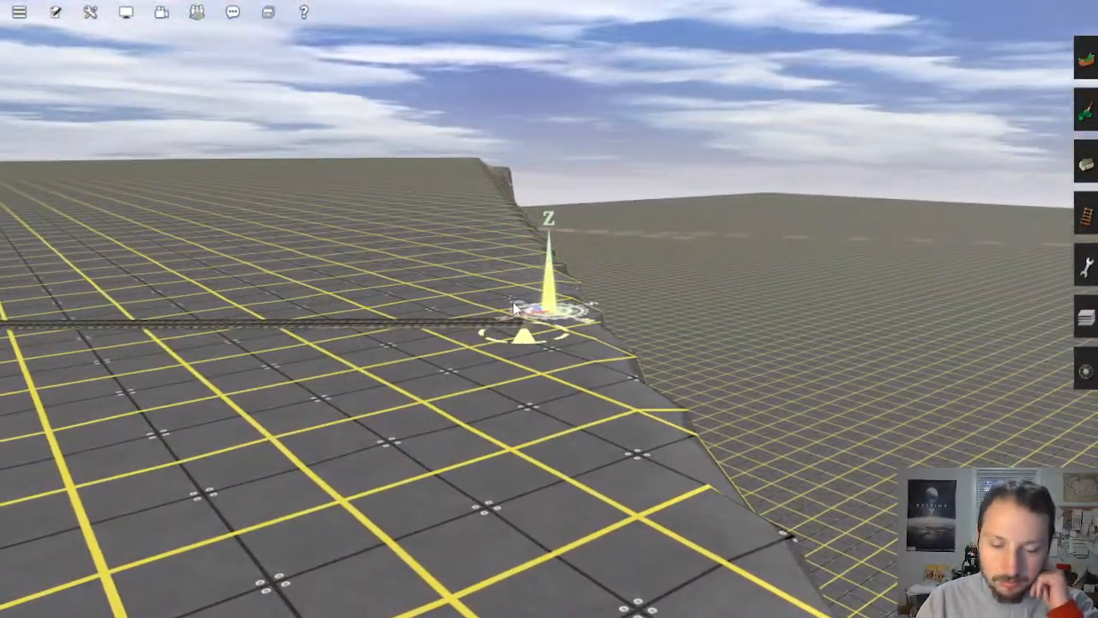
right_click(489, 350)
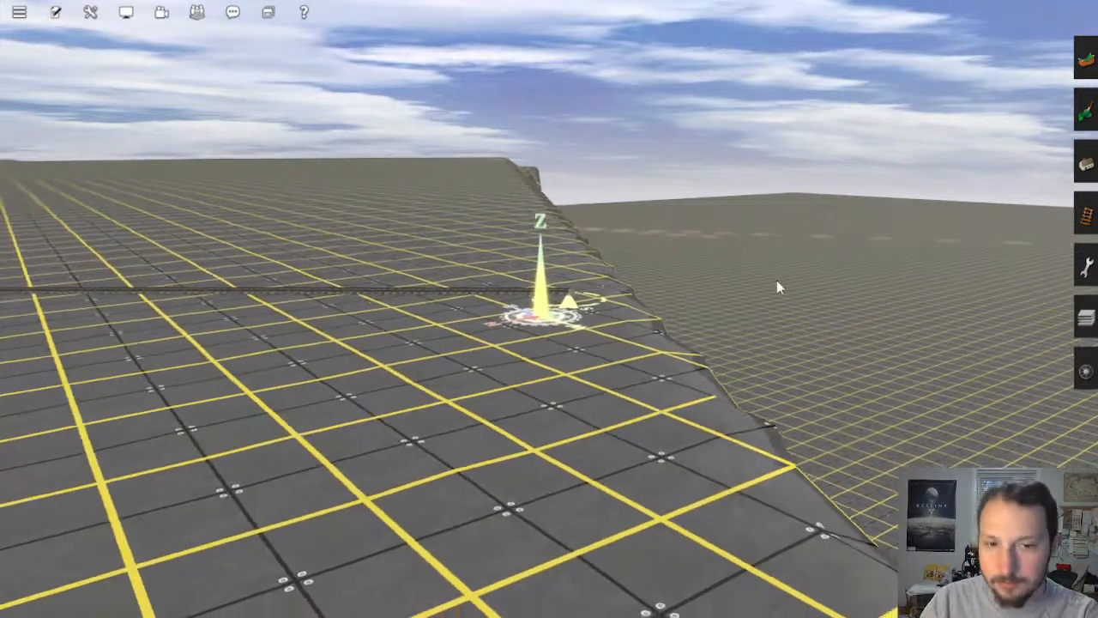
Step: Make route-layer the active editing layer in place of the session layer
key(Up)
click(1091, 71)
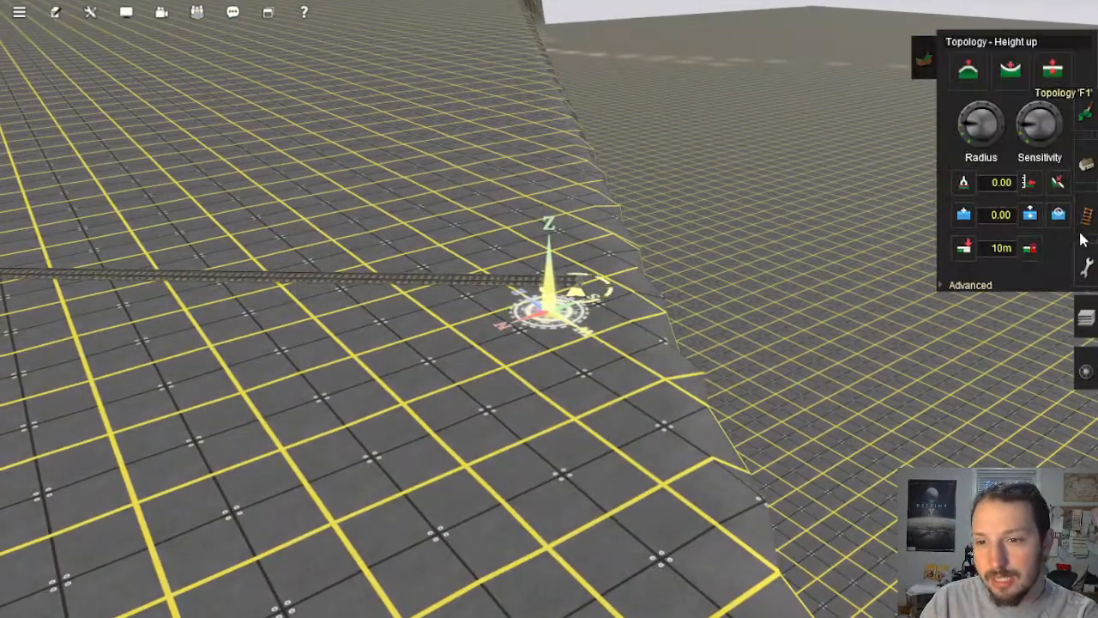
click(1086, 223)
click(1087, 318)
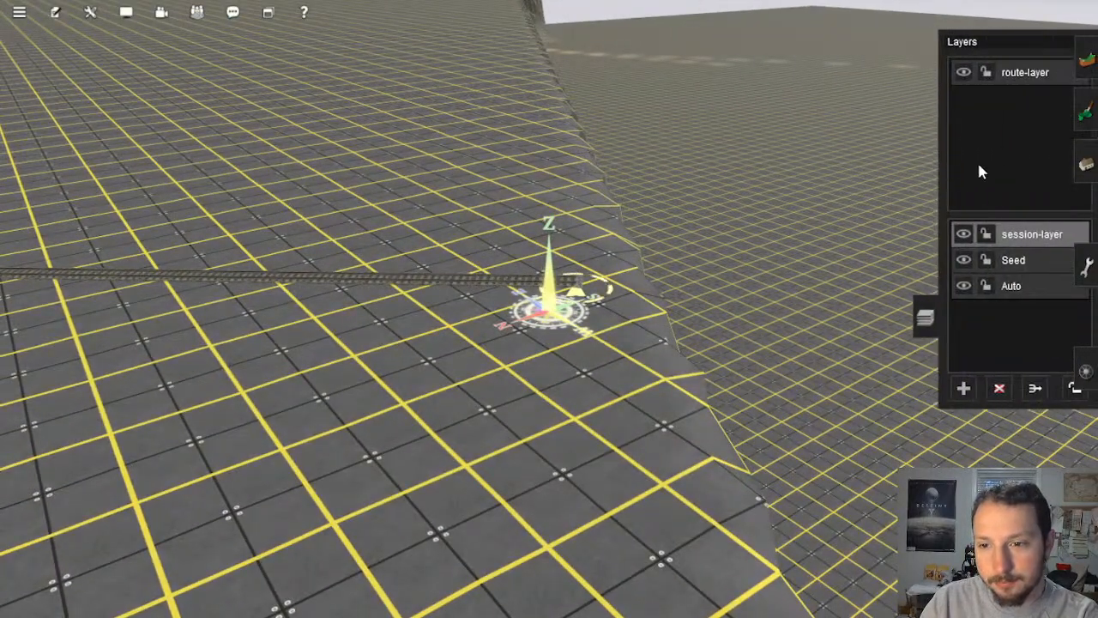
click(987, 74)
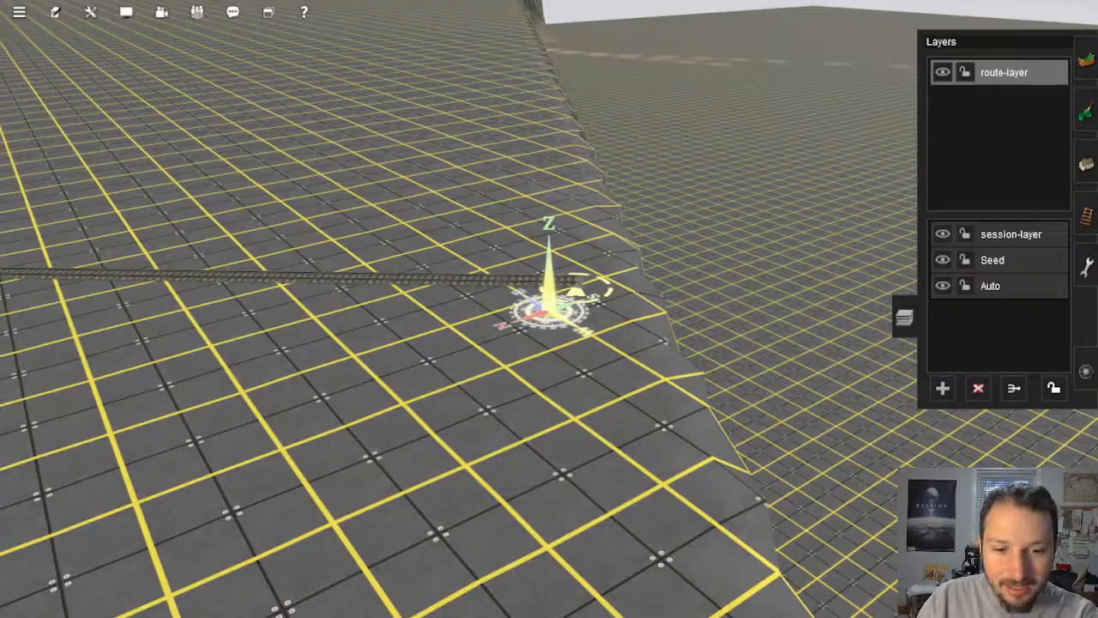
Step: Examine from above the blank baseboards between the track's end and the Pan Am marking
mouse_move(458, 307)
right_down()
mouse_move(547, 282)
mouse_move(492, 343)
mouse_move(445, 335)
mouse_move(521, 353)
mouse_move(558, 380)
mouse_move(541, 391)
right_up()
scroll(524, 338, down, 15)
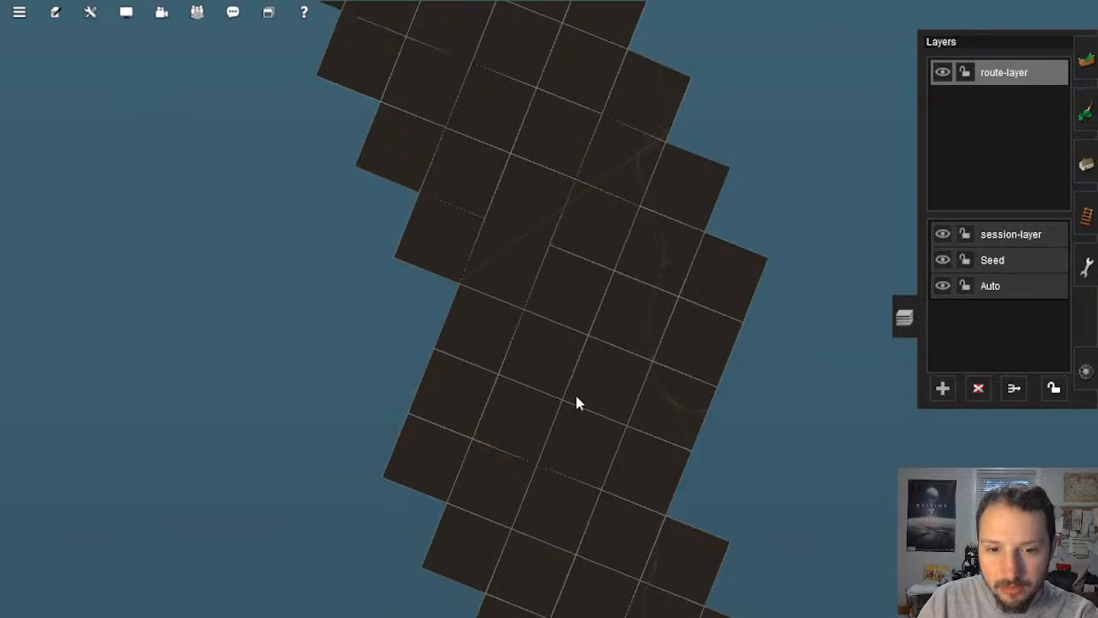
right_click(575, 396)
right_click(562, 316)
scroll(511, 299, up, 4)
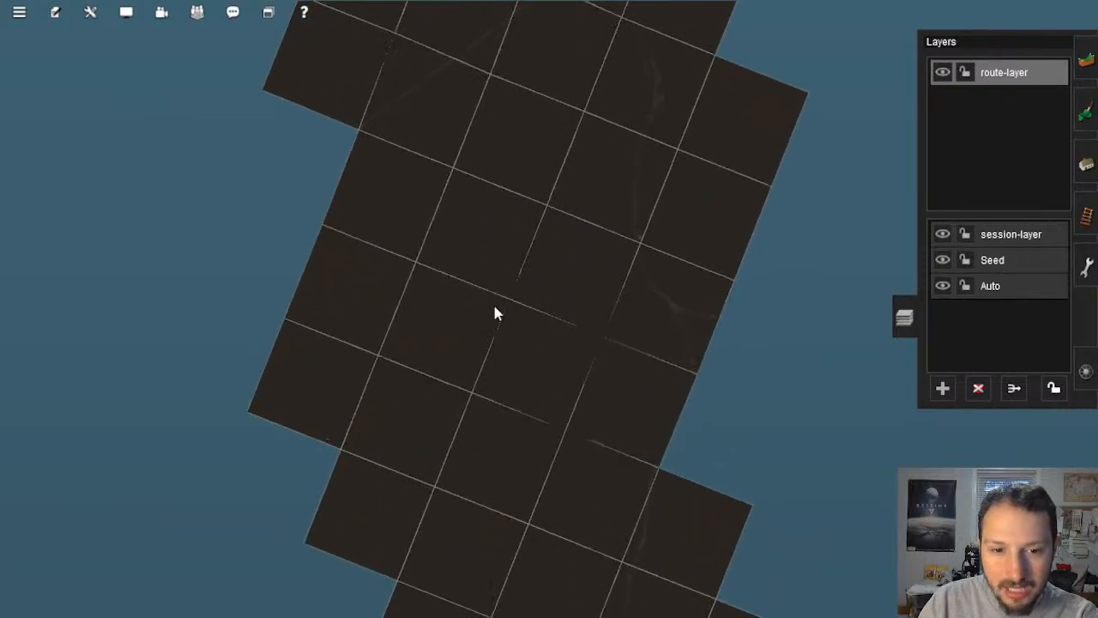
scroll(523, 318, down, 6)
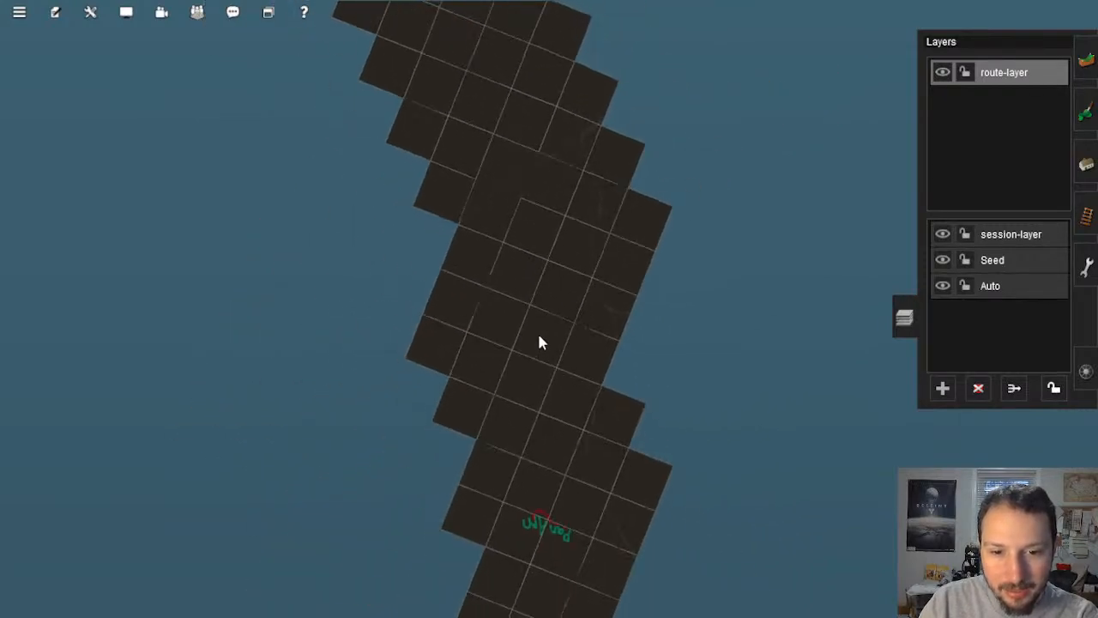
scroll(537, 339, up, 3)
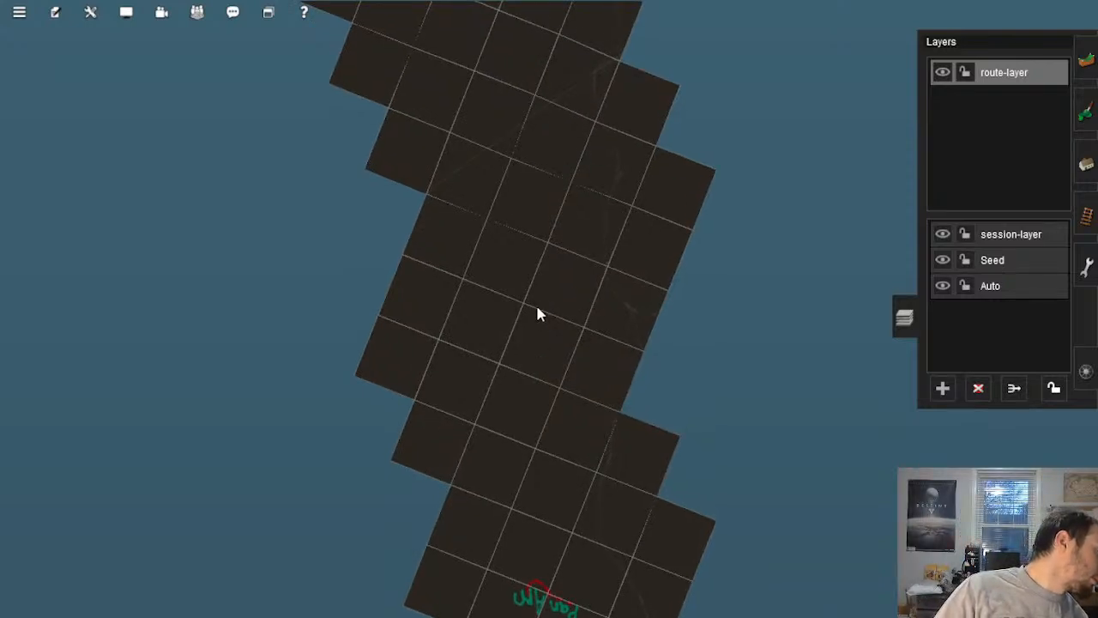
scroll(532, 319, up, 5)
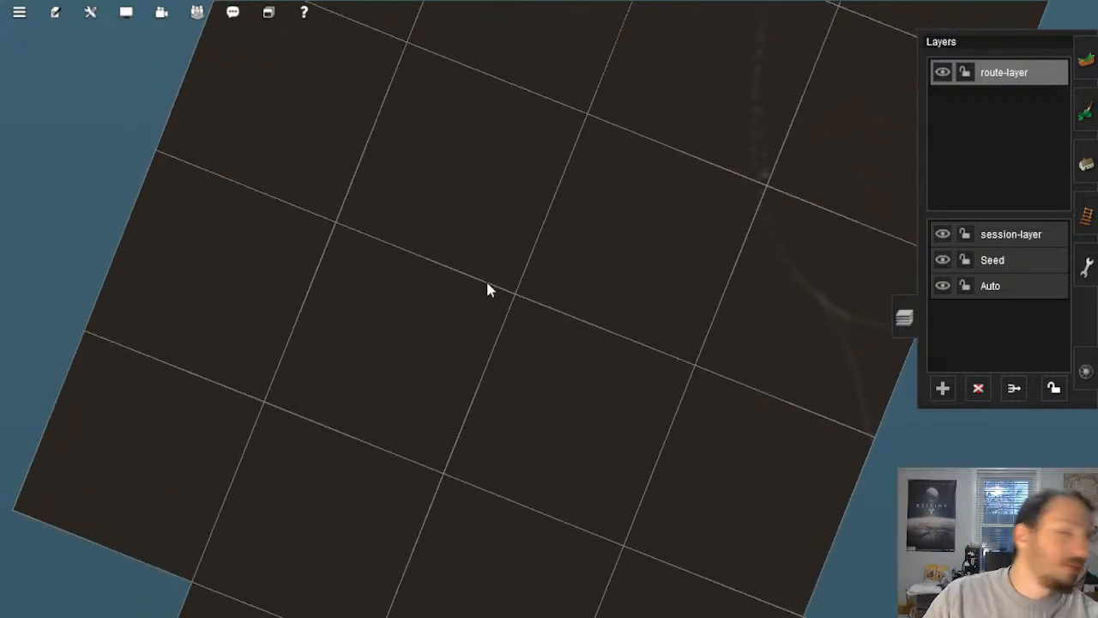
Step: Inspect the edge where the raised terrain drops to the lower baseboards near the track's end
scroll(547, 294, up, 5)
scroll(556, 307, down, 5)
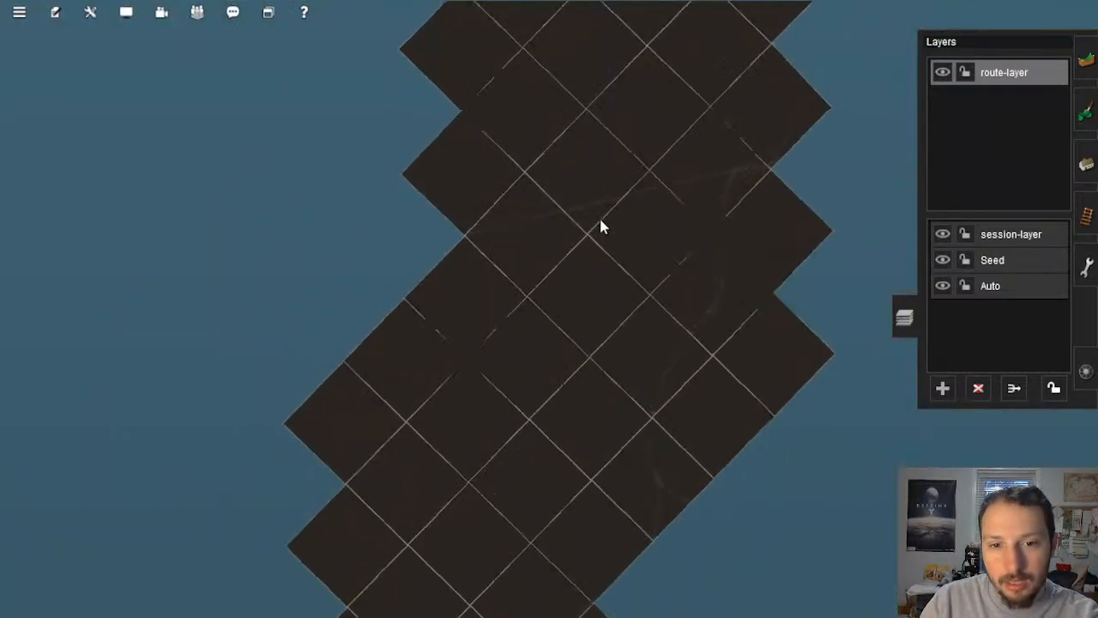
scroll(623, 249, up, 3)
scroll(592, 313, up, 5)
right_click(544, 356)
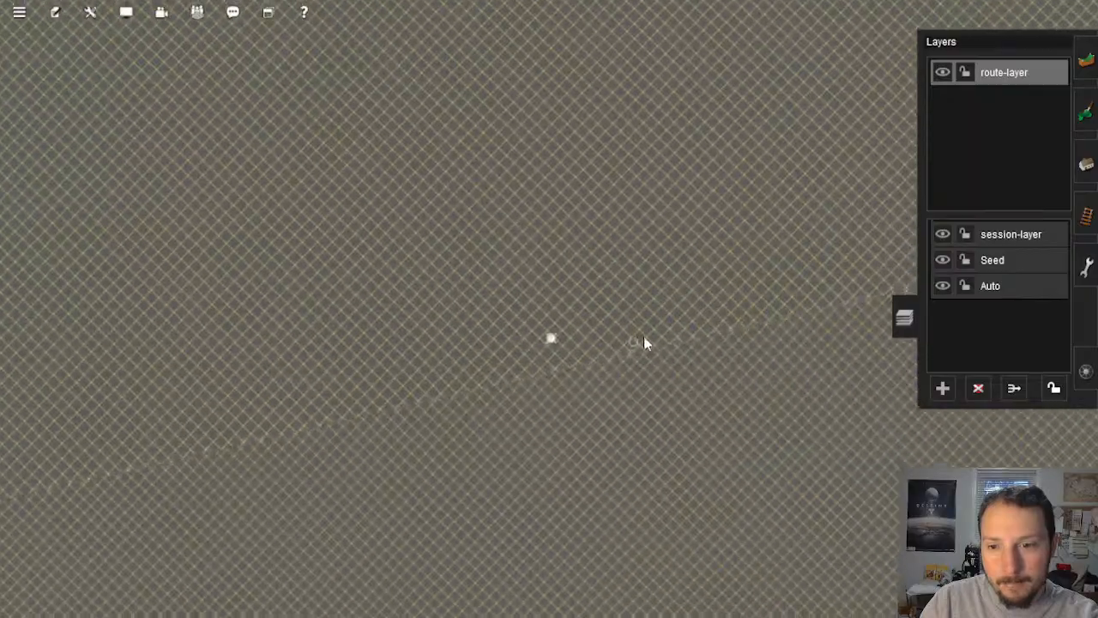
right_click(644, 334)
scroll(641, 322, up, 5)
mouse_move(631, 296)
right_down()
mouse_move(748, 286)
mouse_move(992, 191)
mouse_move(1083, 104)
right_up()
Step: Sample the raised terrain's height of 81.84 with the topology tools and activate Use height
click(1082, 104)
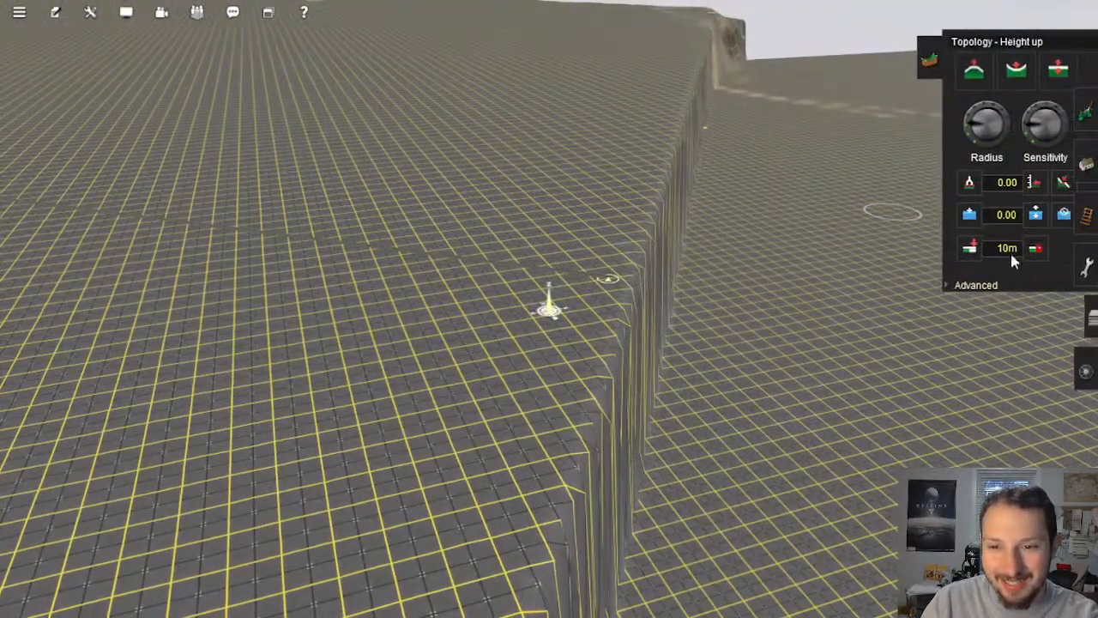
click(983, 287)
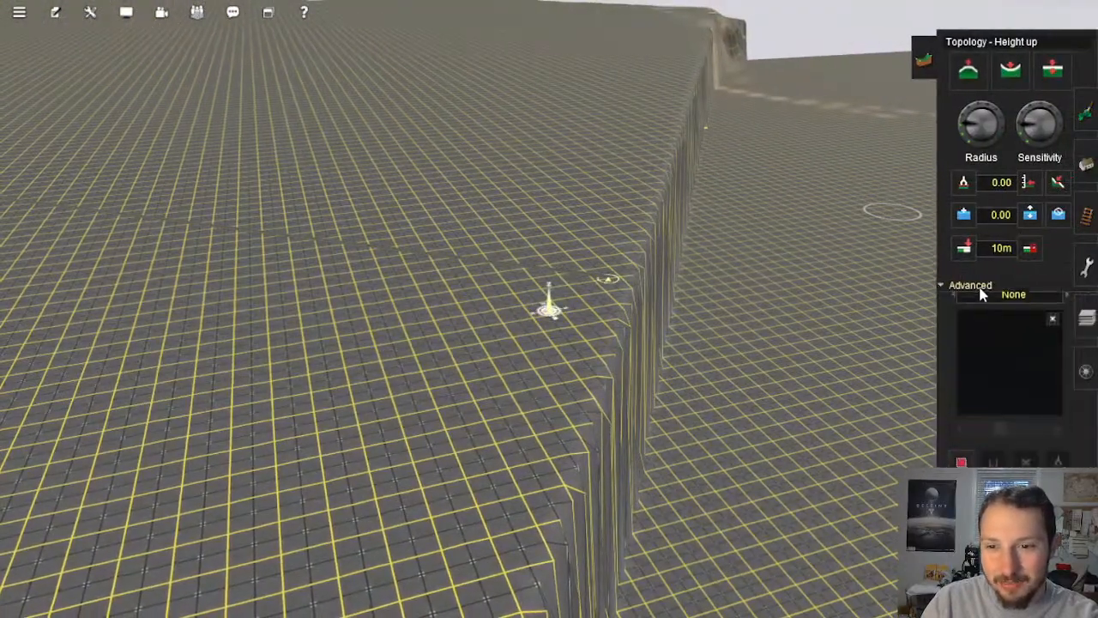
click(967, 182)
click(1035, 186)
scroll(740, 368, up, 10)
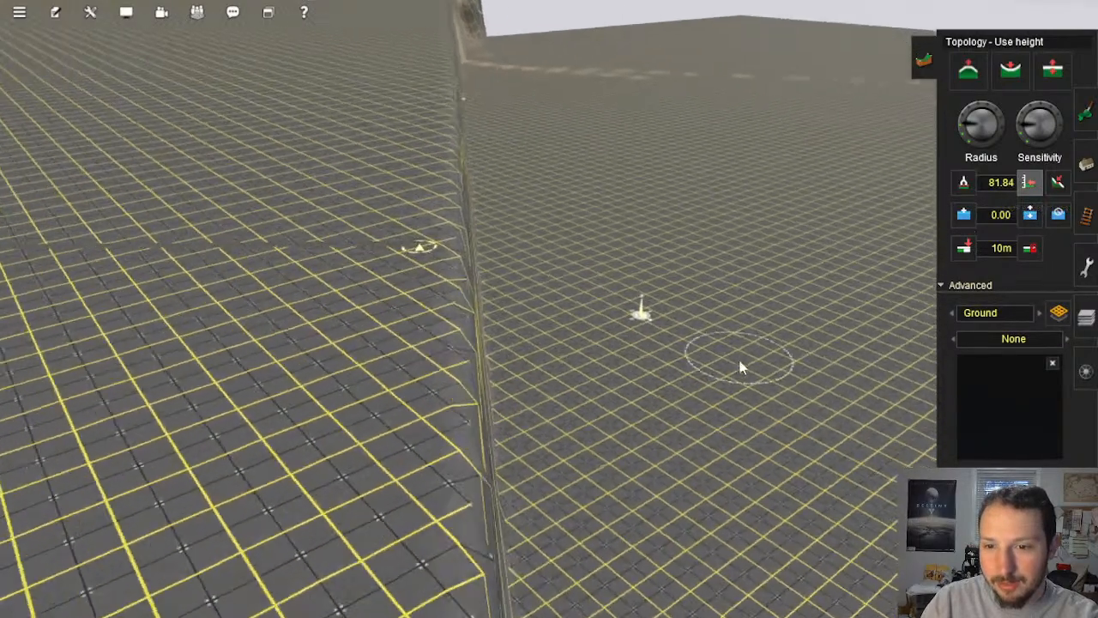
Step: Increase the topology brush's radius and sensitivity and raise the terrain at the baseboards' outer edge to the 81.84 height
scroll(736, 383, down, 10)
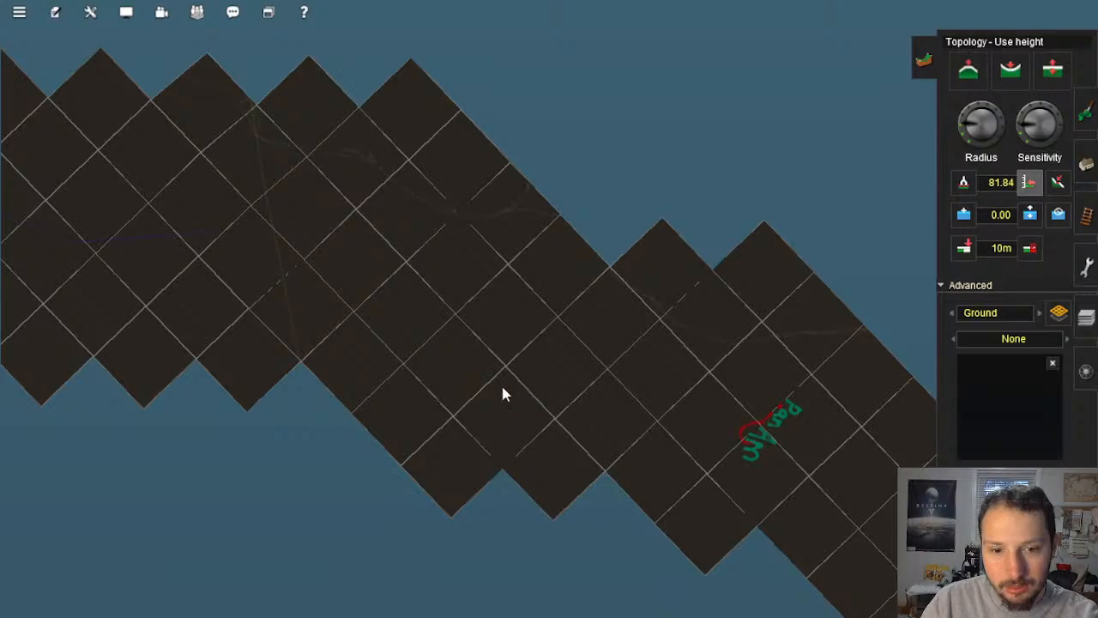
scroll(584, 251, up, 8)
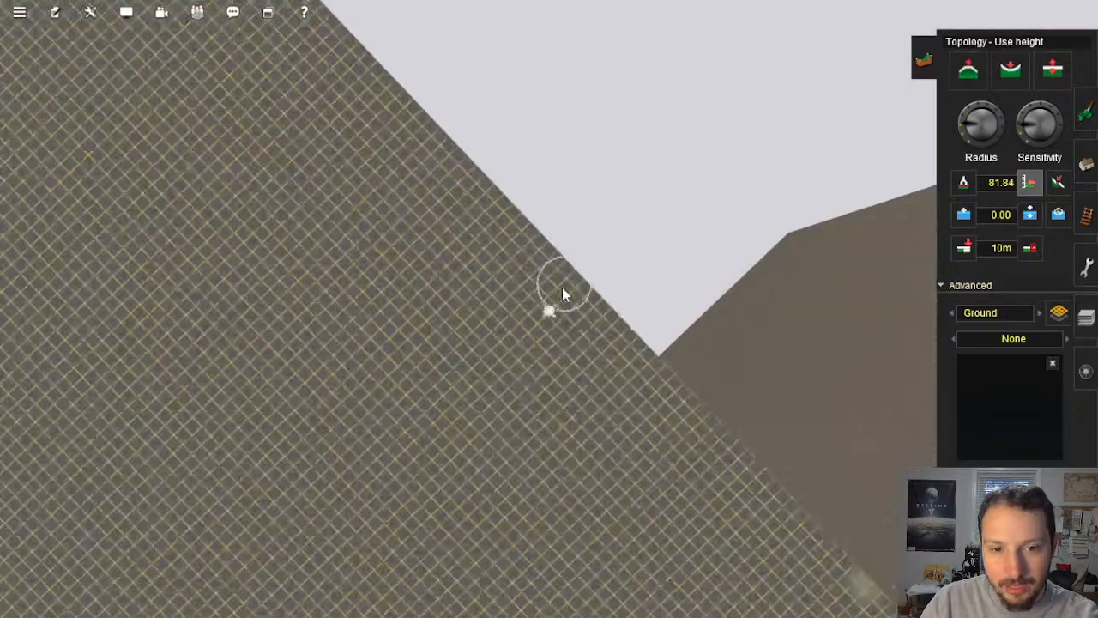
scroll(605, 220, down, 5)
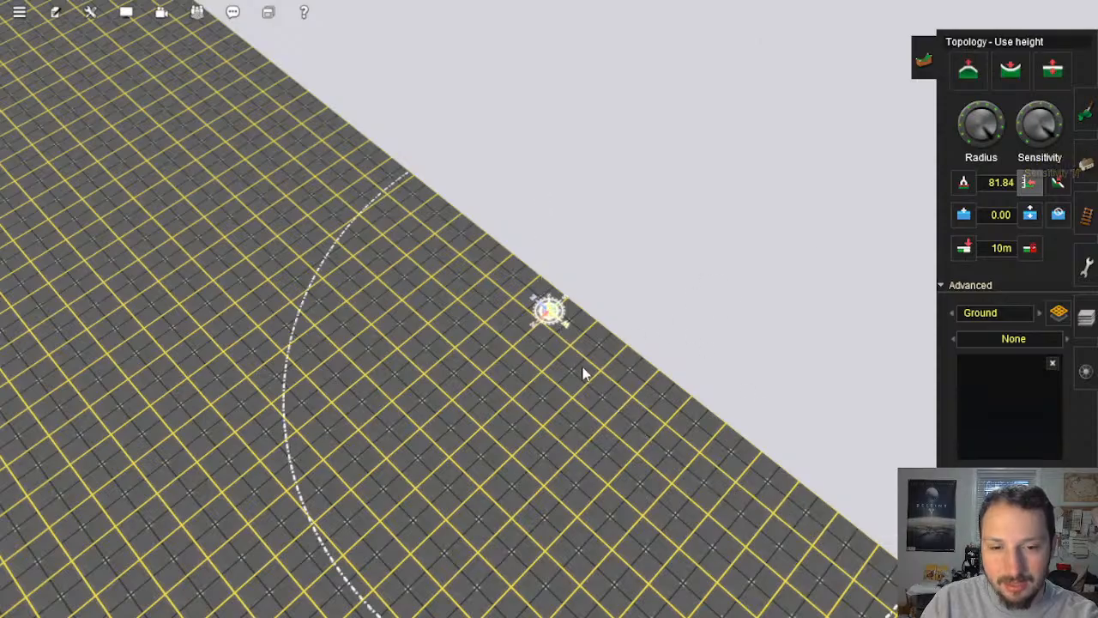
click(522, 289)
mouse_move(461, 321)
right_down()
mouse_move(571, 338)
mouse_move(544, 338)
mouse_move(579, 297)
right_up()
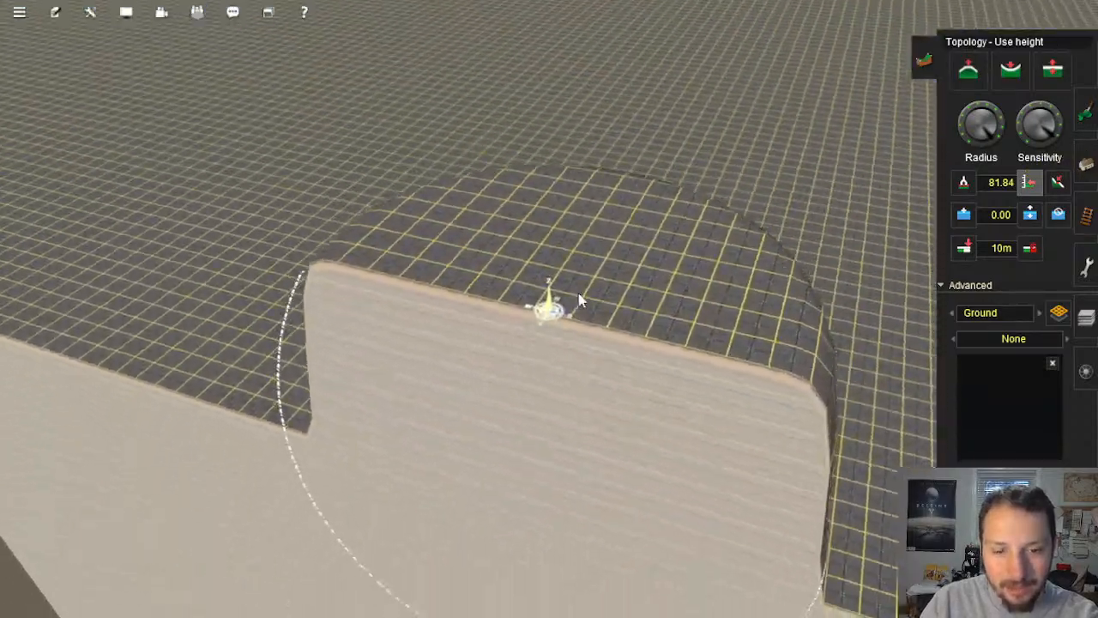
Step: Raise a continuous strip of terrain across the baseboards inward from the outer edge to the 81.84 height
scroll(574, 297, down, 10)
scroll(574, 299, down, 3)
scroll(574, 298, up, 10)
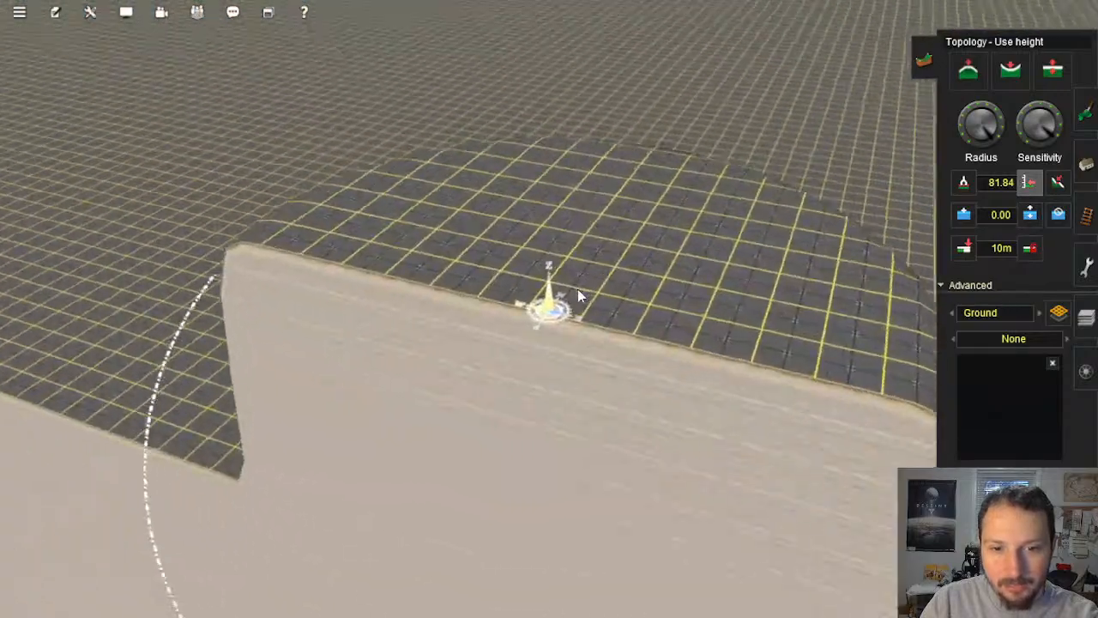
scroll(580, 295, down, 3)
right_drag(580, 296, 589, 305)
mouse_move(586, 288)
mouse_down()
mouse_move(547, 213)
mouse_move(542, 341)
mouse_up()
right_click(567, 442)
key(Right)
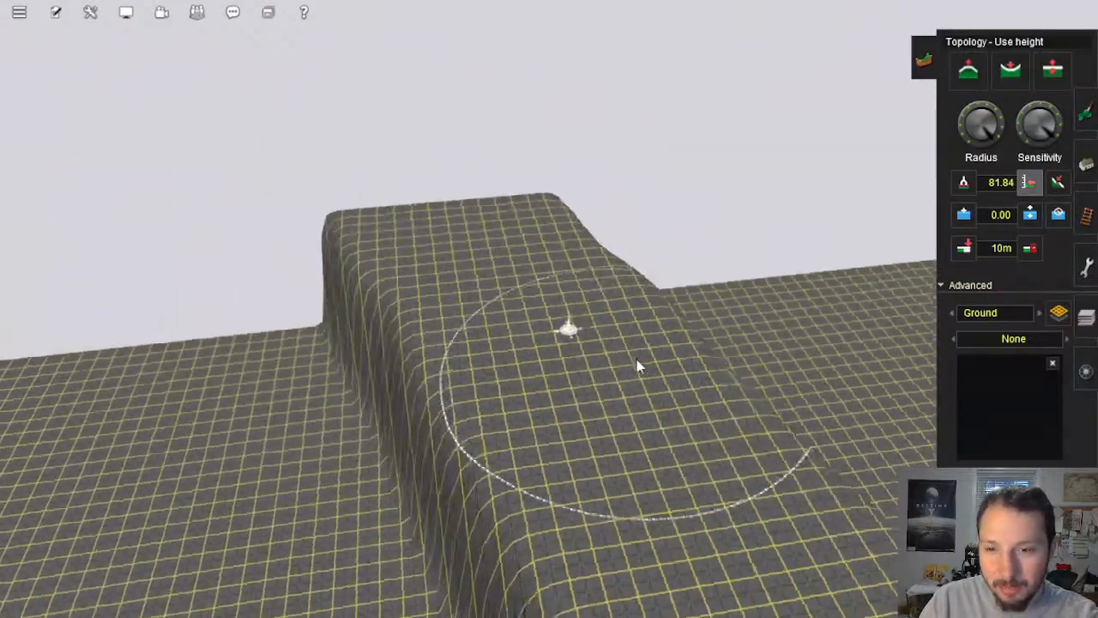
key(Down)
key(Up)
Step: Examine from above where the raised strip lies on the baseboards relative to the Pan Am marking
scroll(672, 338, down, 5)
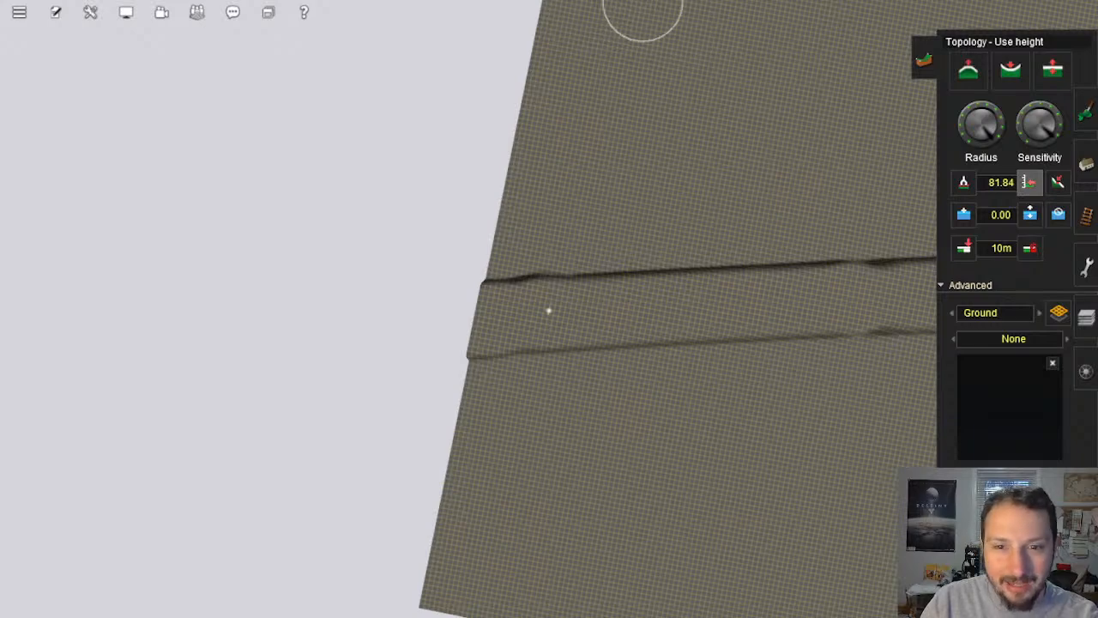
scroll(637, 296, up, 8)
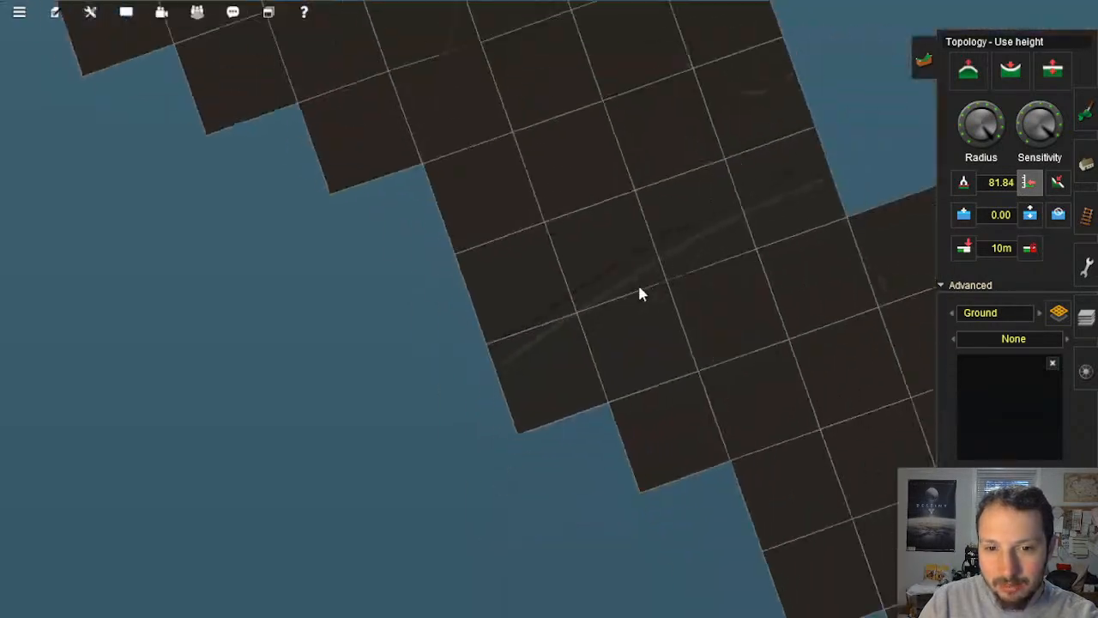
scroll(637, 294, down, 3)
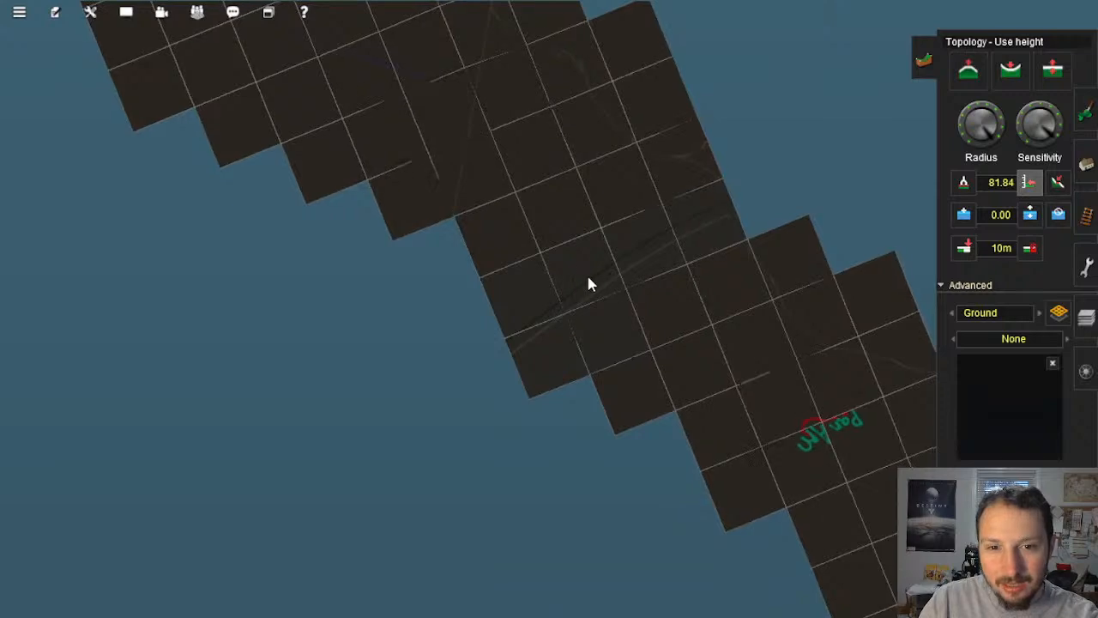
right_click(668, 234)
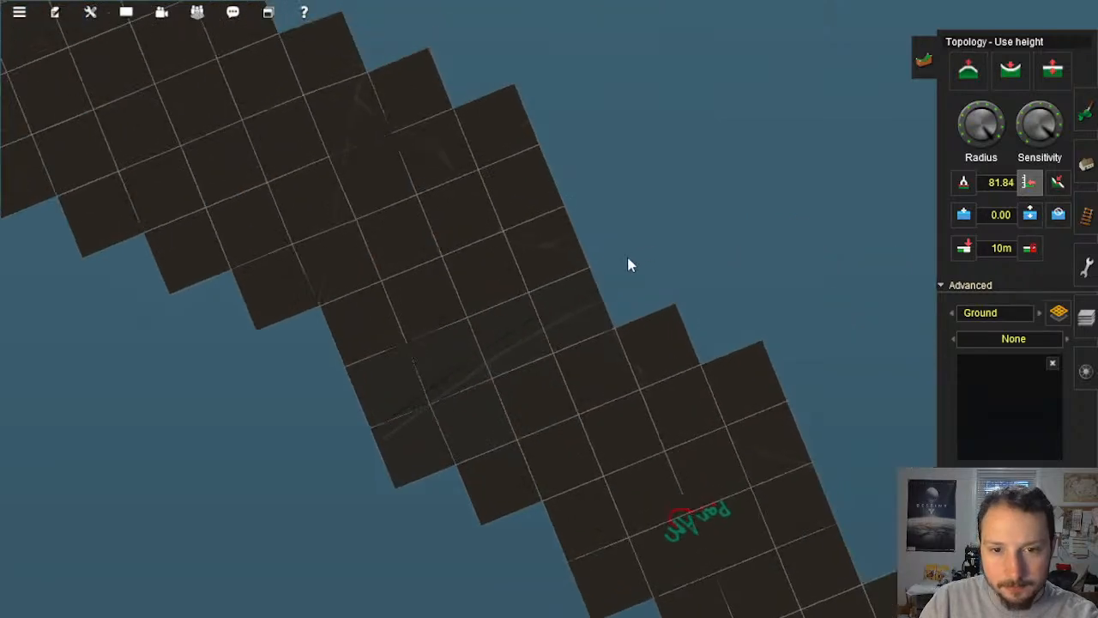
scroll(561, 319, down, 5)
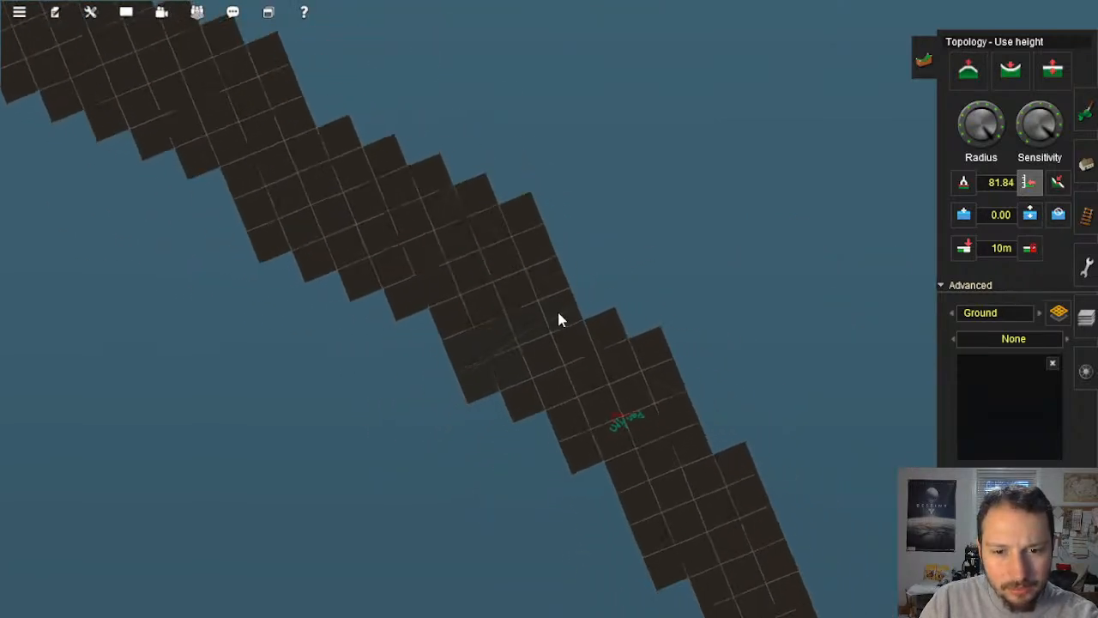
scroll(556, 319, up, 5)
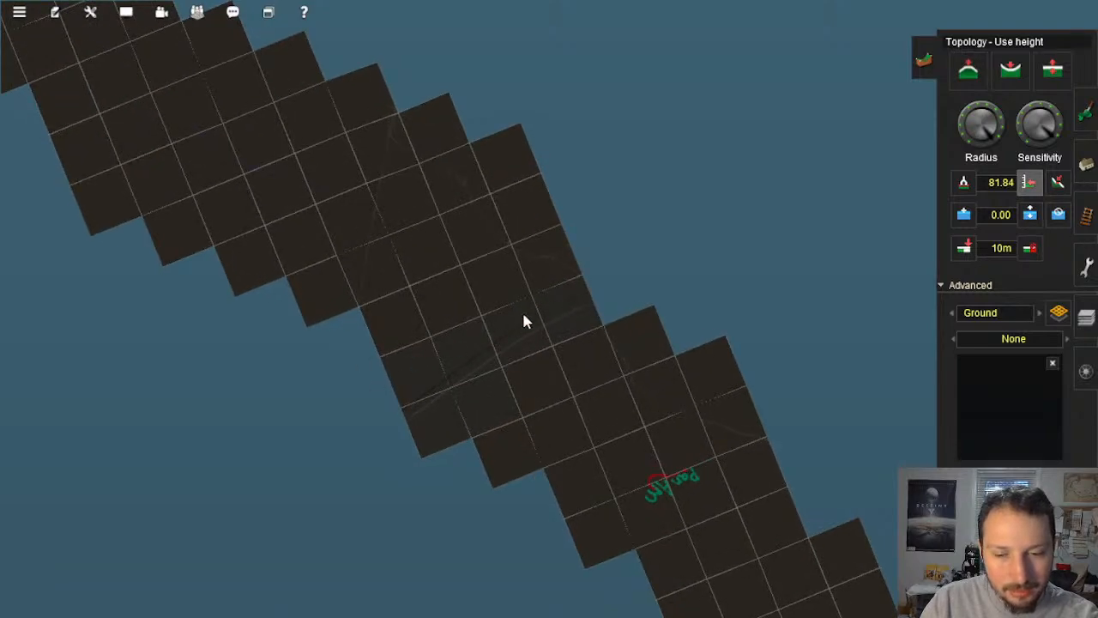
right_click(454, 367)
scroll(574, 314, up, 10)
right_click(523, 376)
key(Left)
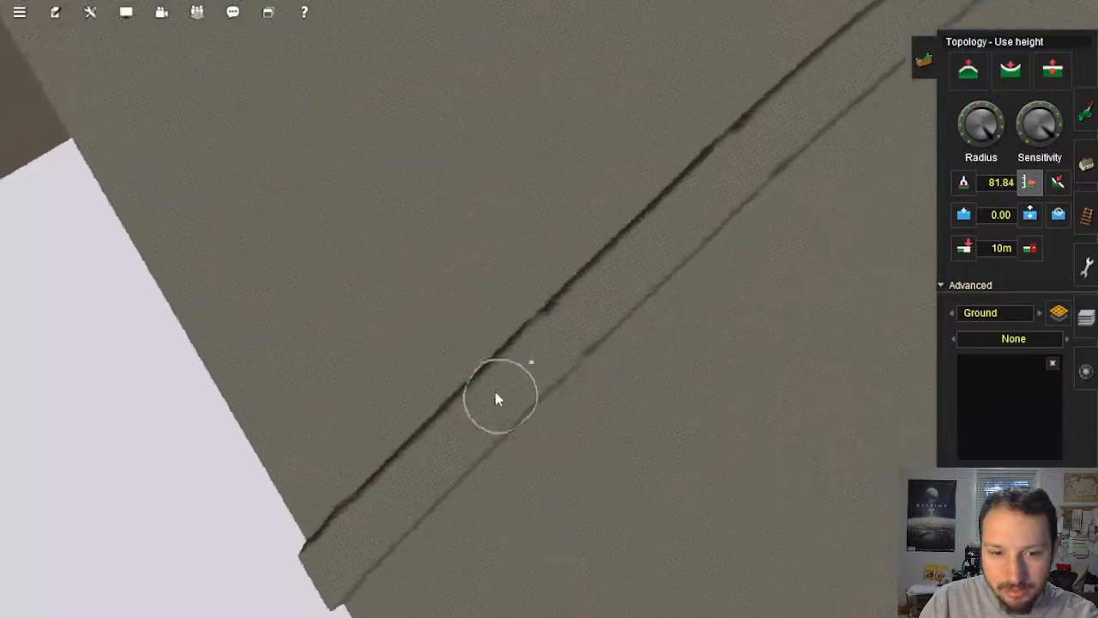
Step: Inspect the raised strip up close where it meets the edge of the baseboards
key(Left)
scroll(495, 399, up, 5)
right_click(482, 435)
key(Down)
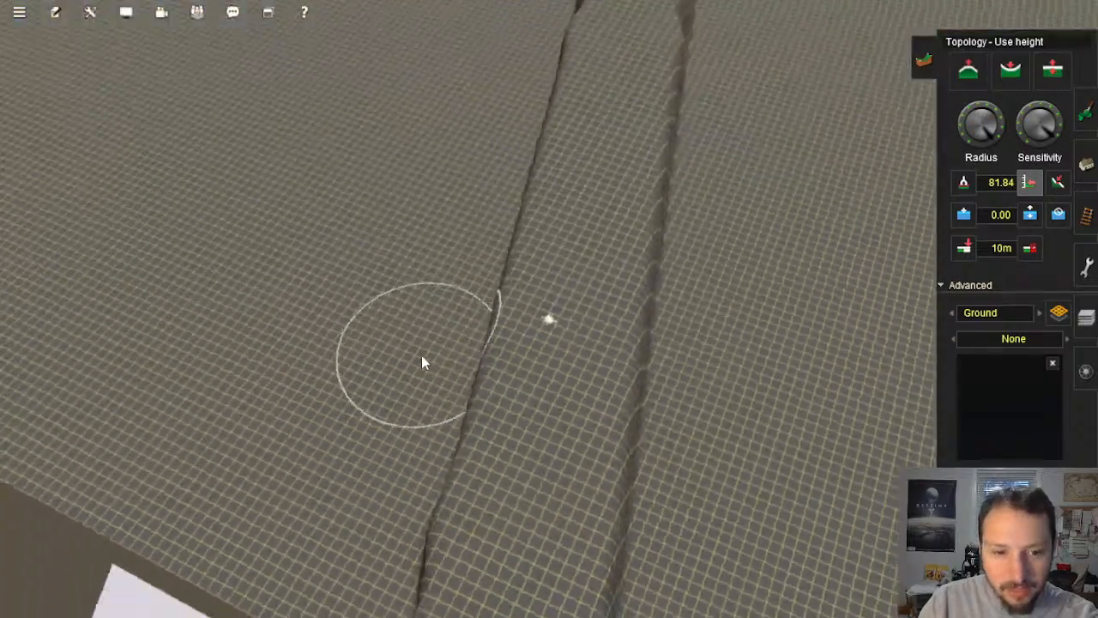
mouse_move(419, 352)
middle_down()
mouse_move(417, 375)
mouse_move(492, 354)
mouse_move(468, 284)
mouse_move(543, 266)
mouse_move(530, 253)
mouse_move(549, 275)
mouse_move(535, 266)
middle_up()
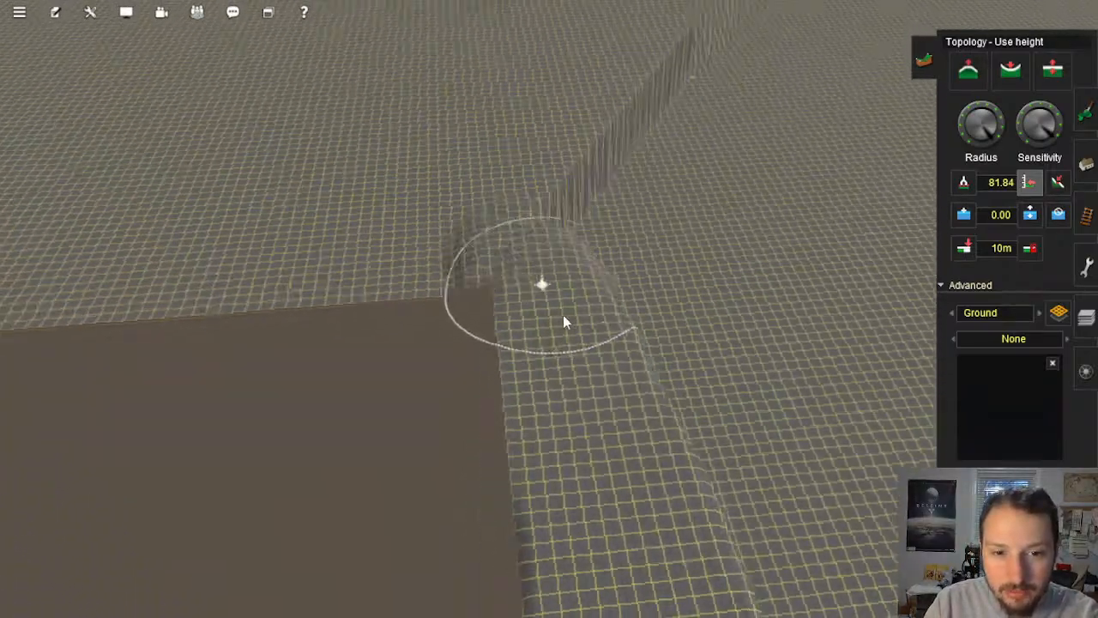
mouse_move(563, 318)
middle_down()
mouse_move(552, 331)
mouse_move(538, 321)
middle_up()
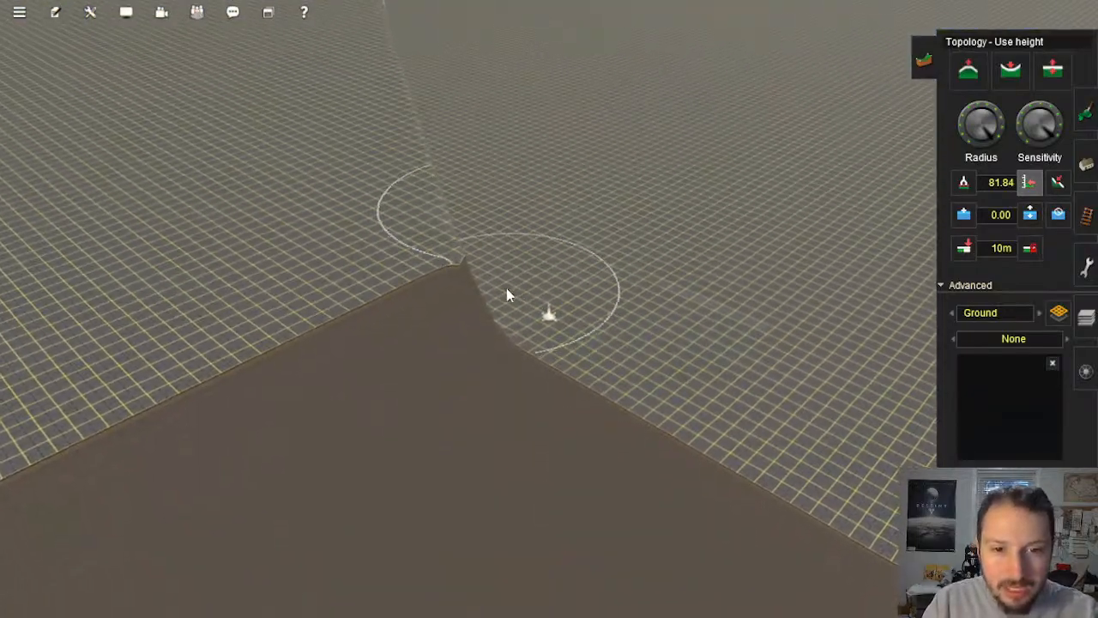
Step: Raise the low ground along the drop near the track's end to the 81.84 height
scroll(514, 287, up, 8)
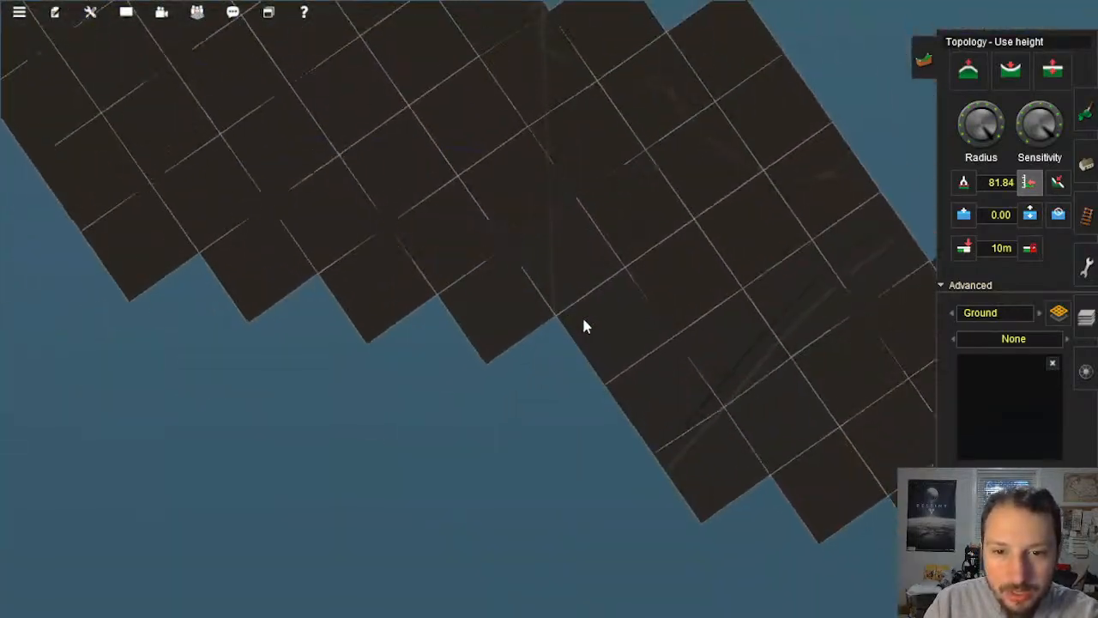
scroll(551, 236, up, 8)
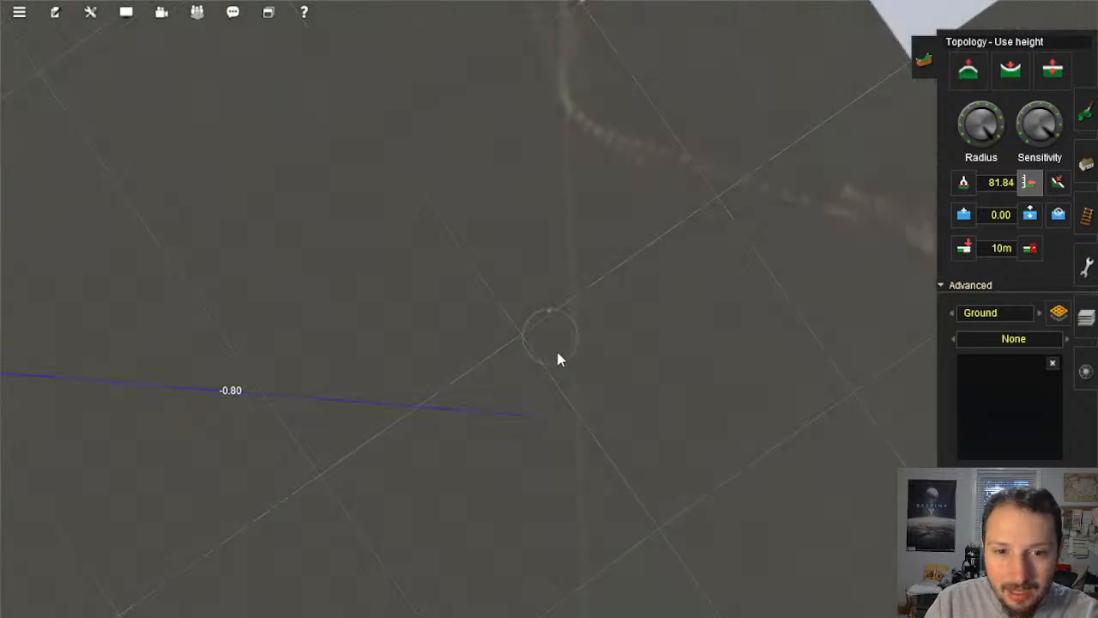
scroll(592, 435, down, 10)
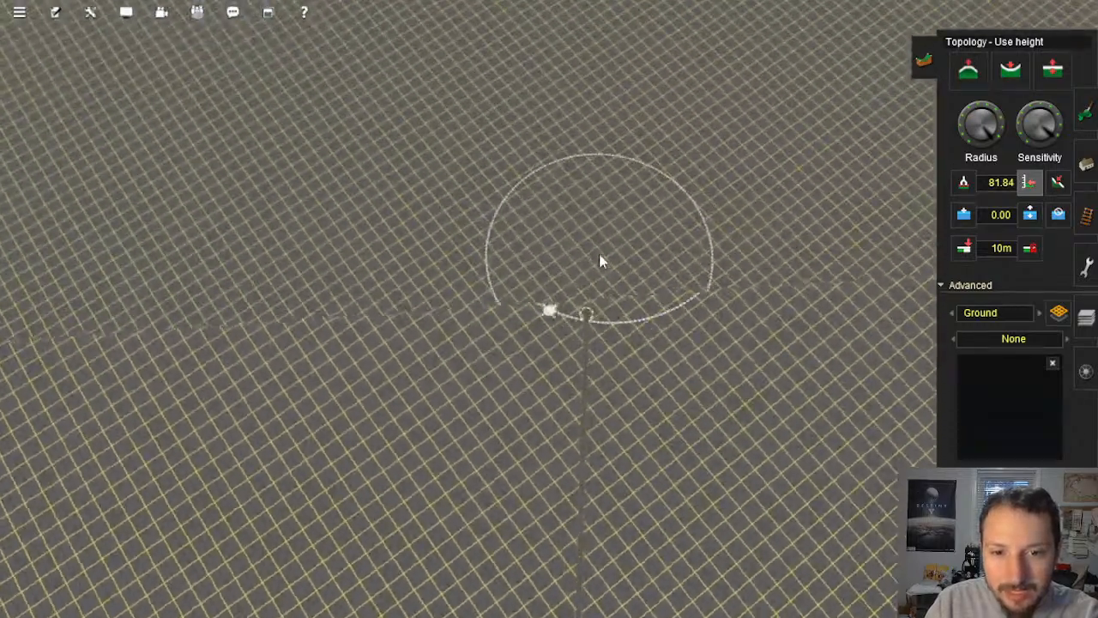
mouse_move(599, 262)
mouse_down()
mouse_move(581, 242)
mouse_move(544, 294)
mouse_move(534, 277)
mouse_move(553, 266)
mouse_move(548, 230)
mouse_move(549, 295)
mouse_move(535, 333)
mouse_move(443, 344)
mouse_move(515, 384)
mouse_move(624, 299)
mouse_move(561, 303)
mouse_move(520, 368)
mouse_move(436, 363)
mouse_move(549, 287)
mouse_move(493, 222)
mouse_move(368, 336)
mouse_move(341, 233)
mouse_move(286, 199)
mouse_up()
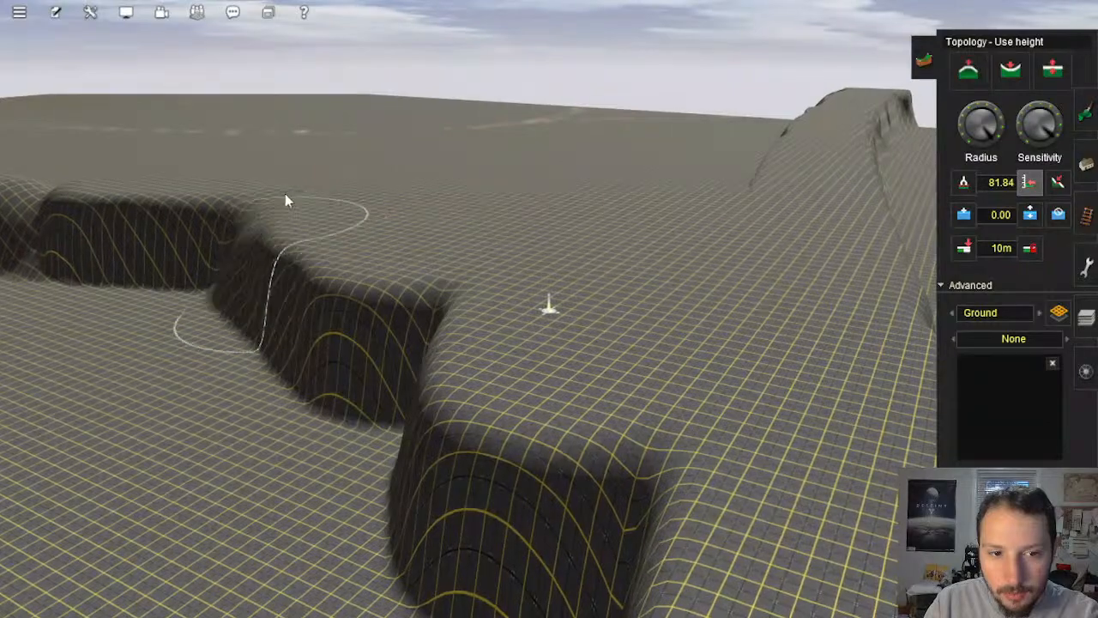
mouse_move(228, 327)
mouse_down()
mouse_move(344, 392)
mouse_move(375, 308)
mouse_up()
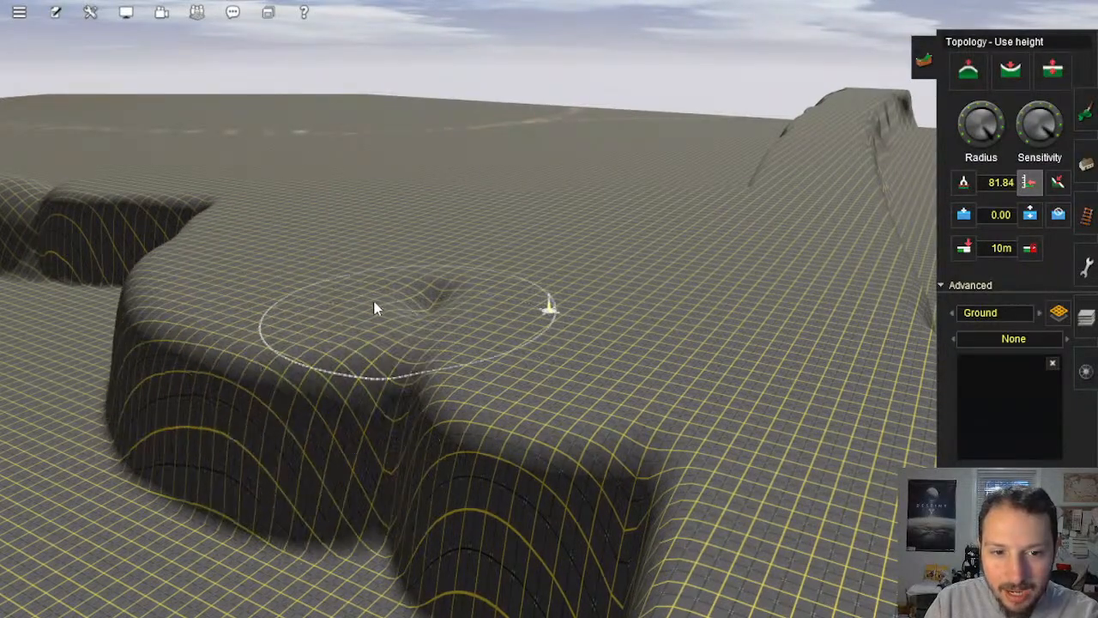
mouse_move(148, 417)
mouse_down()
mouse_move(395, 507)
mouse_move(598, 421)
mouse_up()
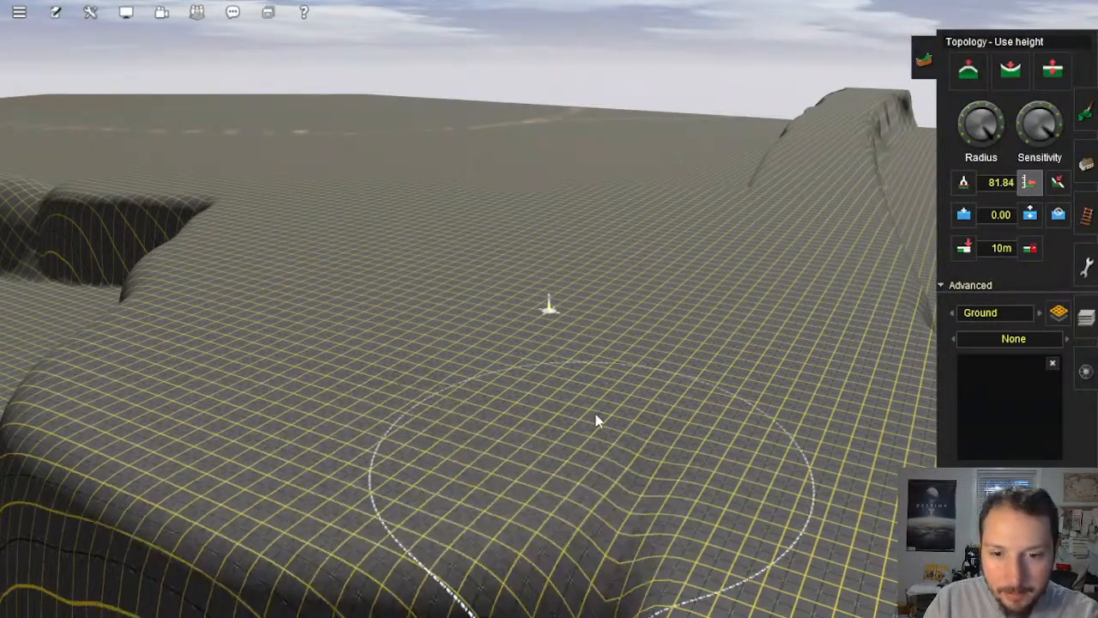
mouse_move(495, 547)
mouse_down()
mouse_move(484, 397)
mouse_move(343, 260)
mouse_move(318, 339)
mouse_move(485, 317)
mouse_move(529, 444)
mouse_move(429, 375)
mouse_up()
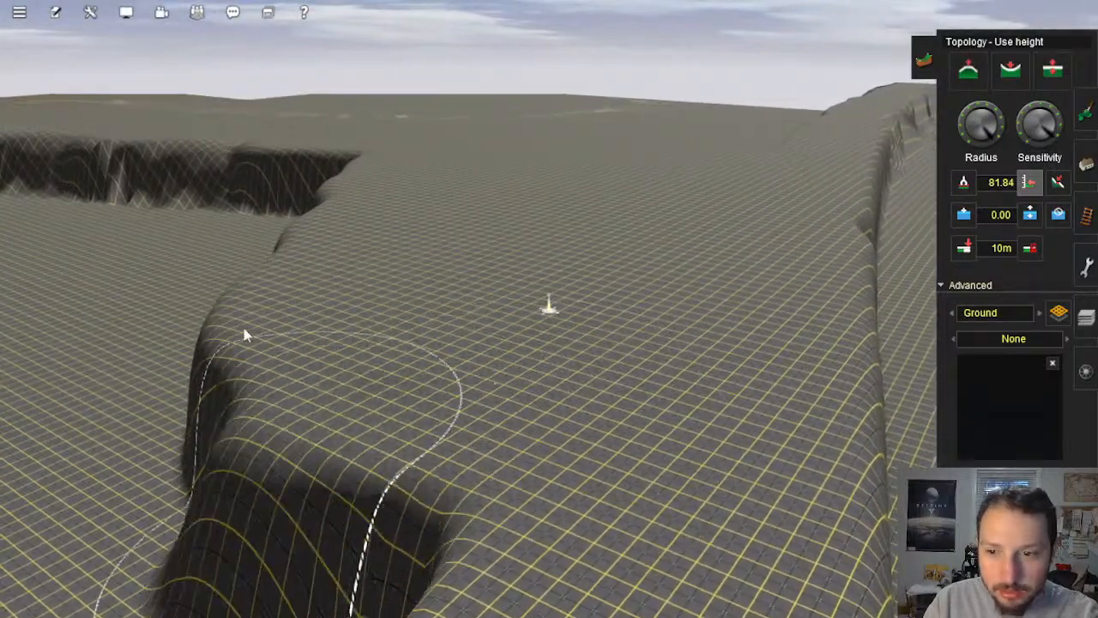
drag(244, 335, 415, 240)
Step: Extend the raised plateau along its steep side, filling the indentations in the drop at the 81.84 height
mouse_move(334, 298)
right_down()
mouse_move(487, 276)
mouse_move(547, 308)
mouse_move(602, 258)
right_up()
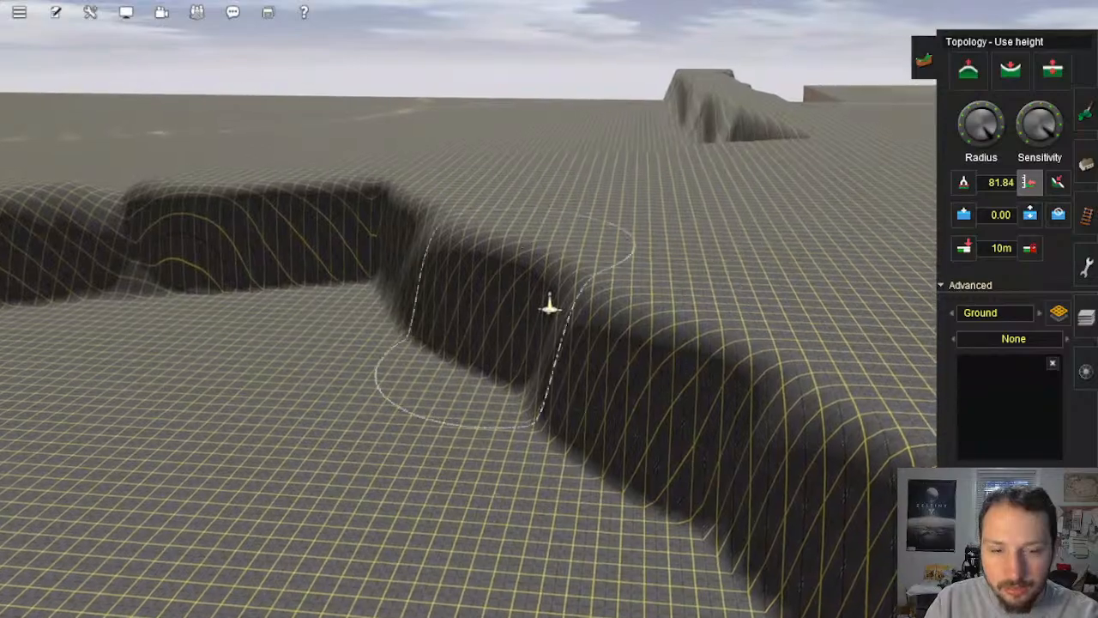
right_click(505, 259)
drag(436, 229, 675, 454)
right_drag(675, 454, 516, 271)
drag(567, 291, 859, 406)
right_drag(859, 407, 682, 317)
mouse_move(703, 313)
mouse_down()
mouse_move(802, 310)
mouse_move(881, 238)
mouse_up()
mouse_move(620, 261)
right_down()
mouse_move(505, 243)
mouse_move(418, 301)
mouse_move(531, 265)
mouse_move(532, 376)
right_up()
Step: Fill the notch in the plateau's edge from above, pushing the drop further outward at the 81.84 height
scroll(530, 265, down, 4)
scroll(530, 259, down, 5)
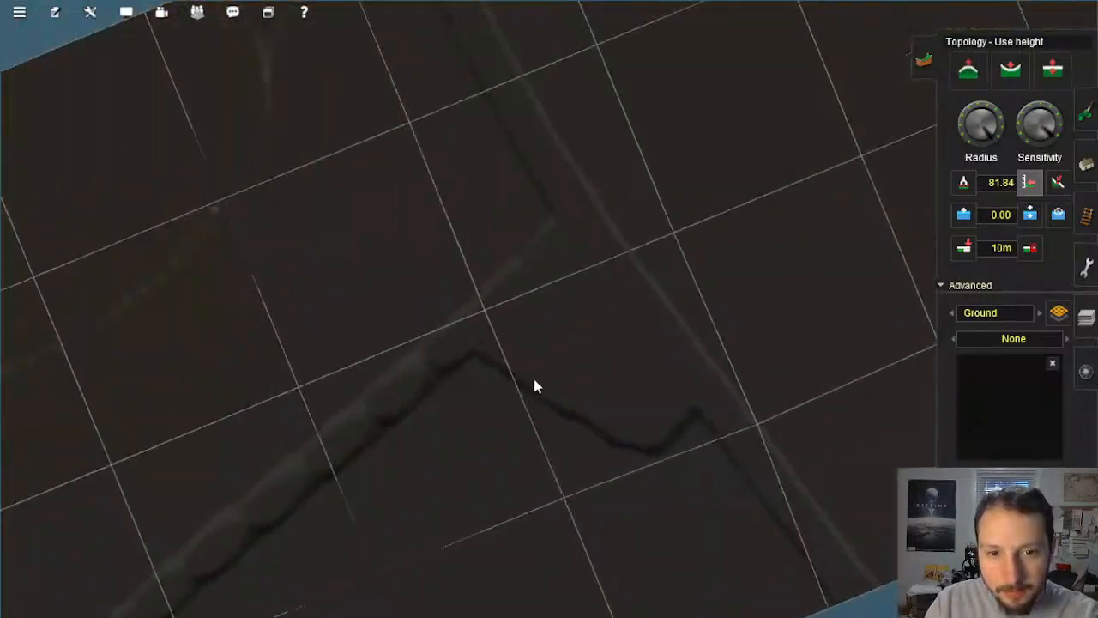
scroll(541, 394, up, 3)
mouse_move(400, 424)
mouse_down()
mouse_move(452, 543)
mouse_move(529, 606)
mouse_move(440, 486)
mouse_move(451, 523)
mouse_move(333, 414)
mouse_move(329, 391)
mouse_up()
mouse_move(520, 530)
right_down()
mouse_move(562, 557)
mouse_move(558, 570)
right_up()
mouse_move(527, 390)
mouse_down()
mouse_move(624, 322)
mouse_move(572, 267)
mouse_up()
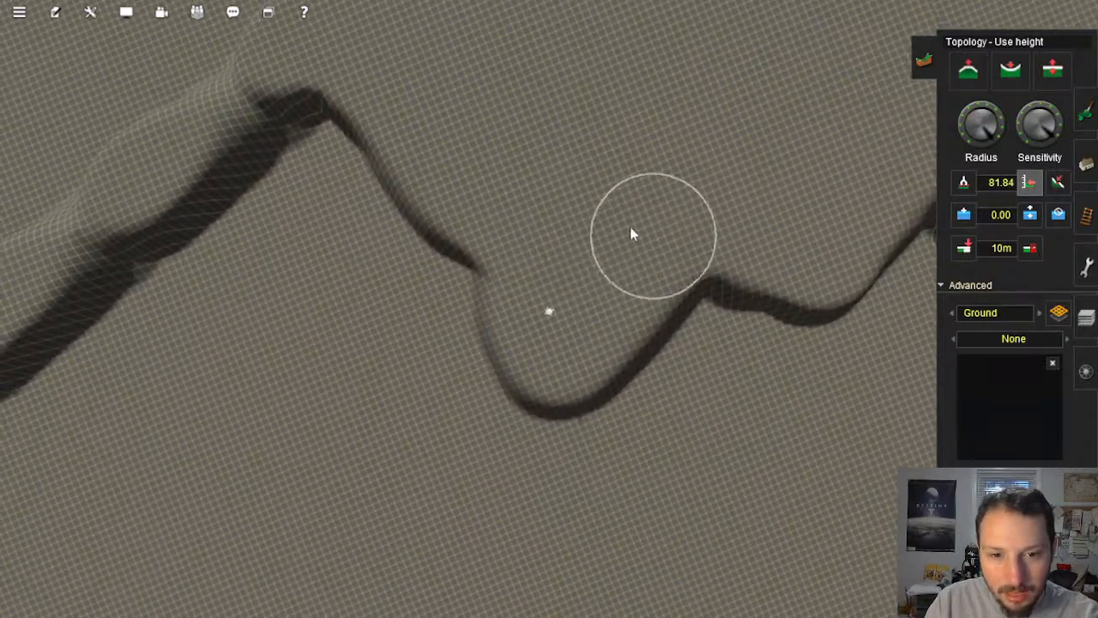
mouse_move(627, 362)
mouse_down()
mouse_move(796, 280)
mouse_move(858, 278)
mouse_up()
mouse_move(819, 282)
right_down()
mouse_move(790, 285)
mouse_move(768, 261)
right_up()
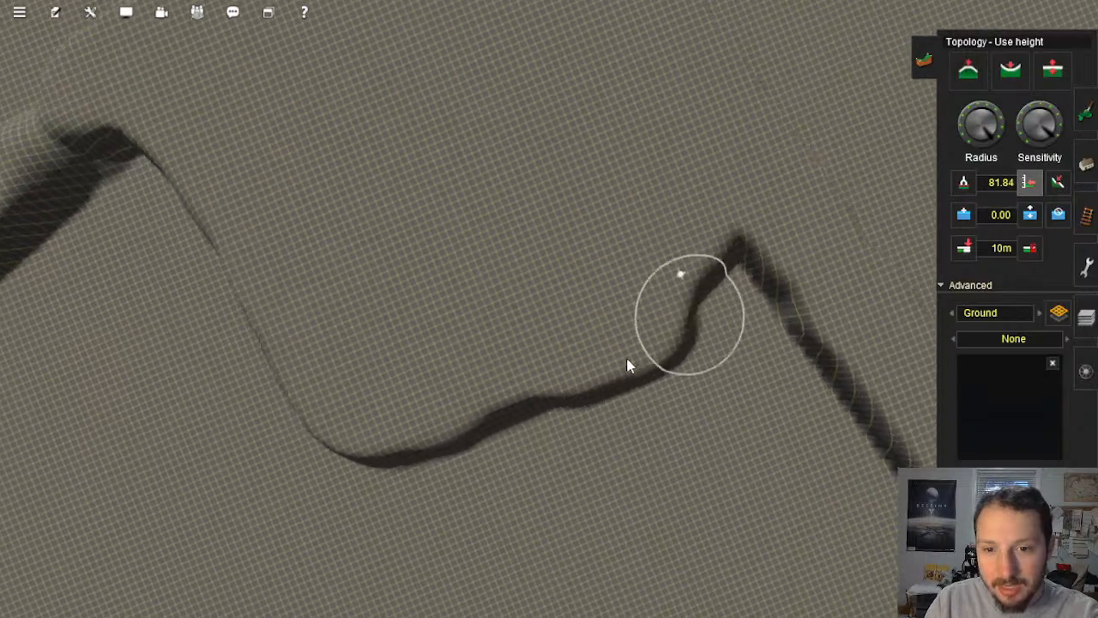
drag(557, 352, 648, 305)
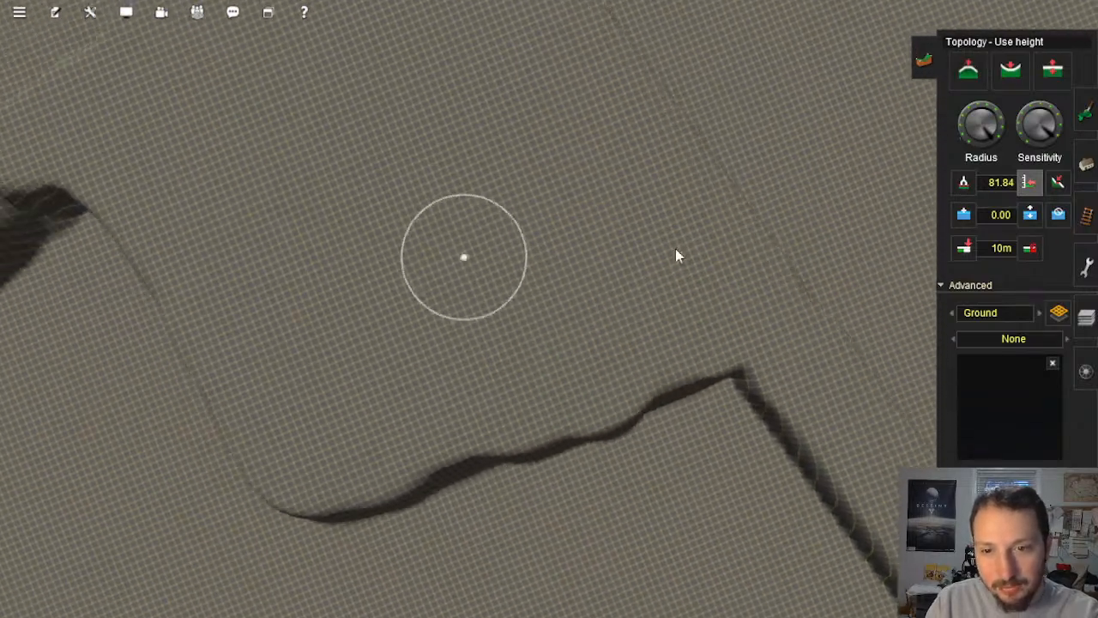
Step: Select a rectangular area of the flat raised terrain as the copy source and activate Paste selection
click(1086, 216)
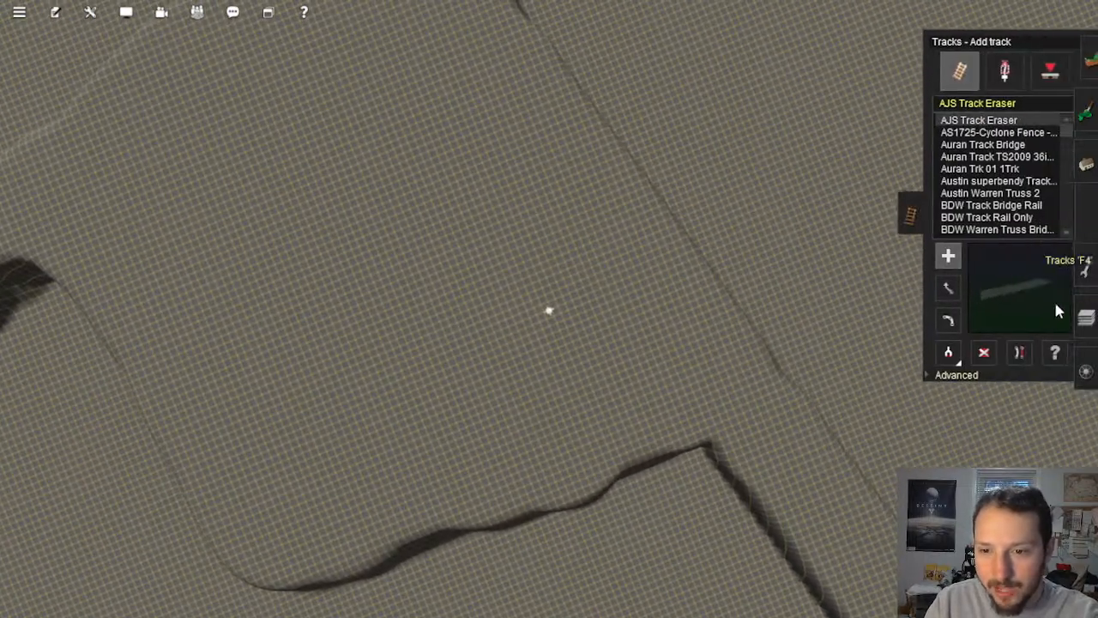
click(1085, 65)
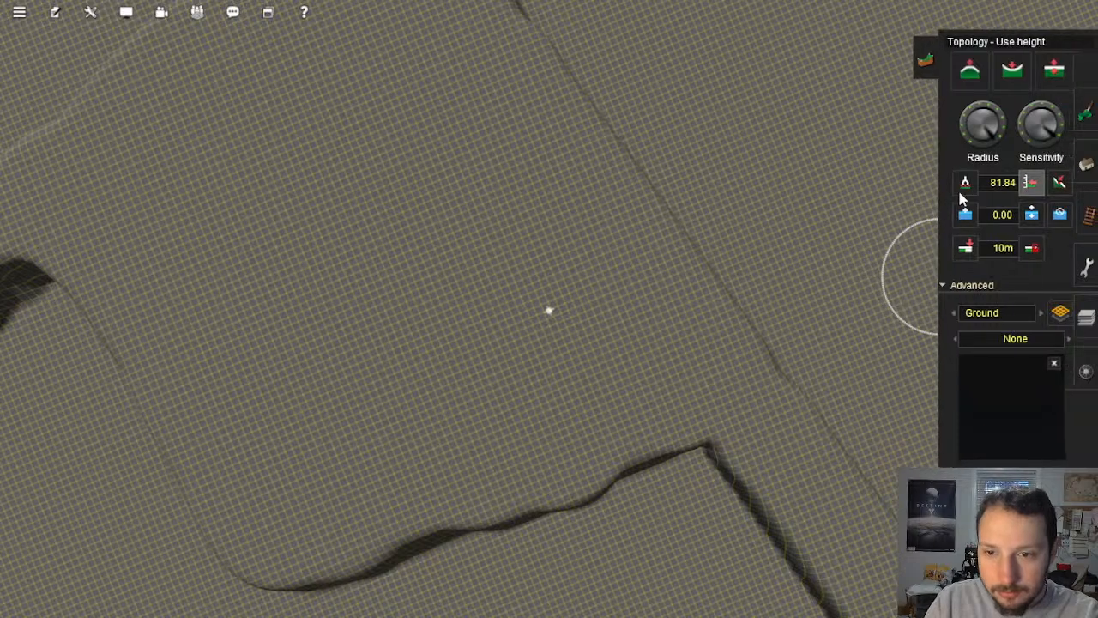
click(1083, 269)
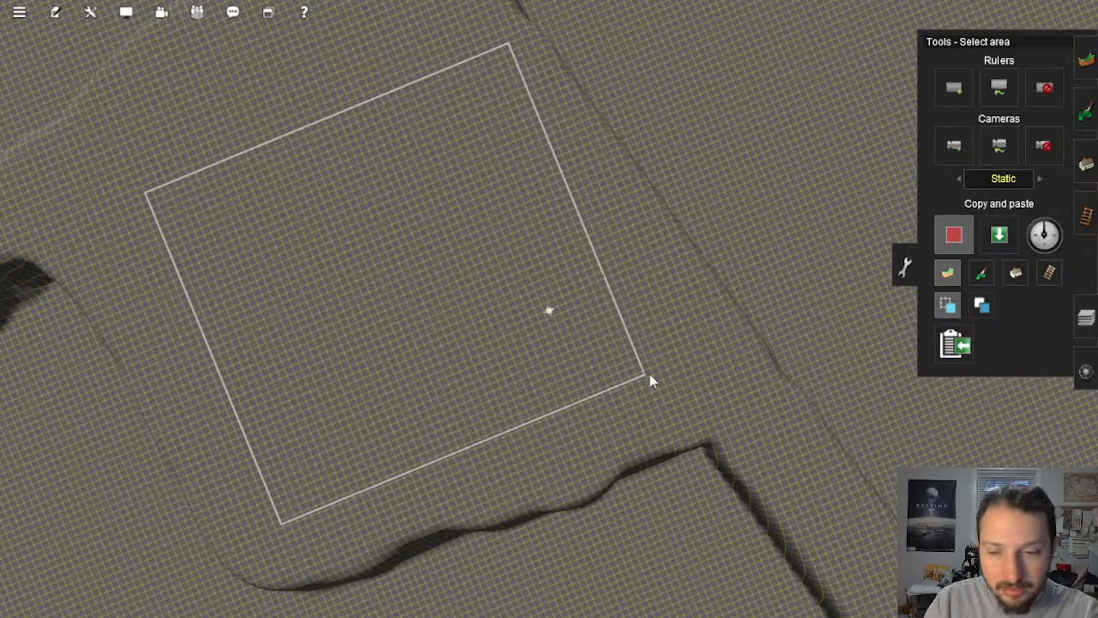
click(1002, 241)
Step: Paste the copied flat terrain block over the lower ground beside the plateau's drop
scroll(480, 207, up, 4)
right_drag(372, 240, 485, 256)
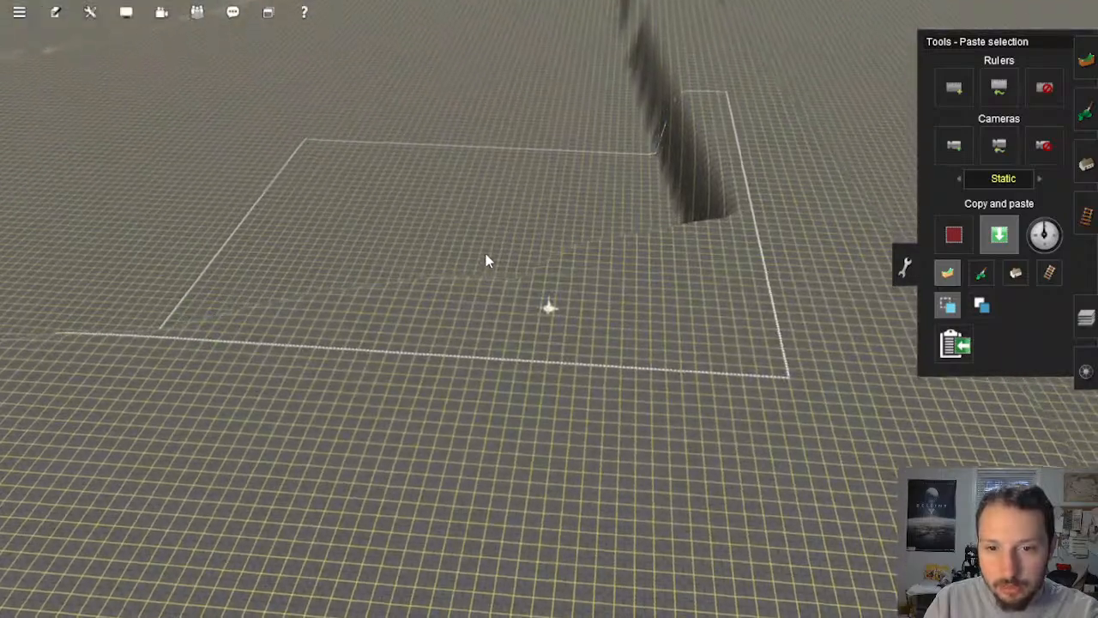
mouse_move(486, 255)
mouse_down()
mouse_move(486, 271)
mouse_move(473, 238)
mouse_up()
right_drag(472, 237, 676, 166)
right_drag(512, 229, 530, 148)
drag(506, 149, 585, 190)
mouse_move(586, 190)
right_down()
mouse_move(630, 201)
mouse_move(663, 301)
right_up()
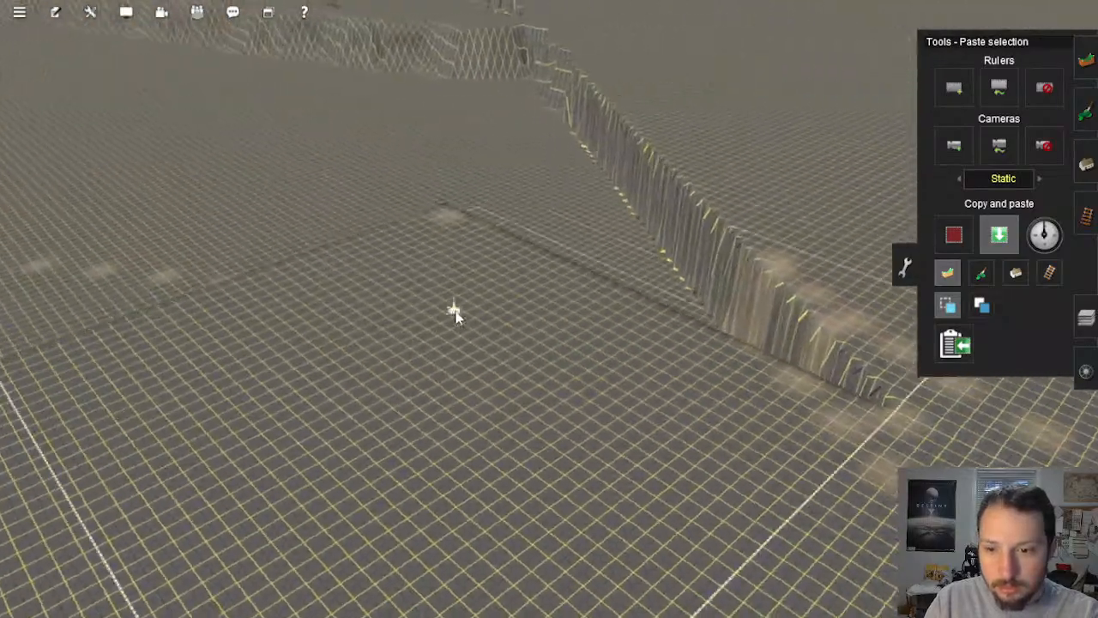
Step: Paste the flat terrain block further along the baseboards toward the steep drop and undo the last paste
mouse_move(516, 331)
right_down()
mouse_move(655, 348)
mouse_move(533, 298)
right_up()
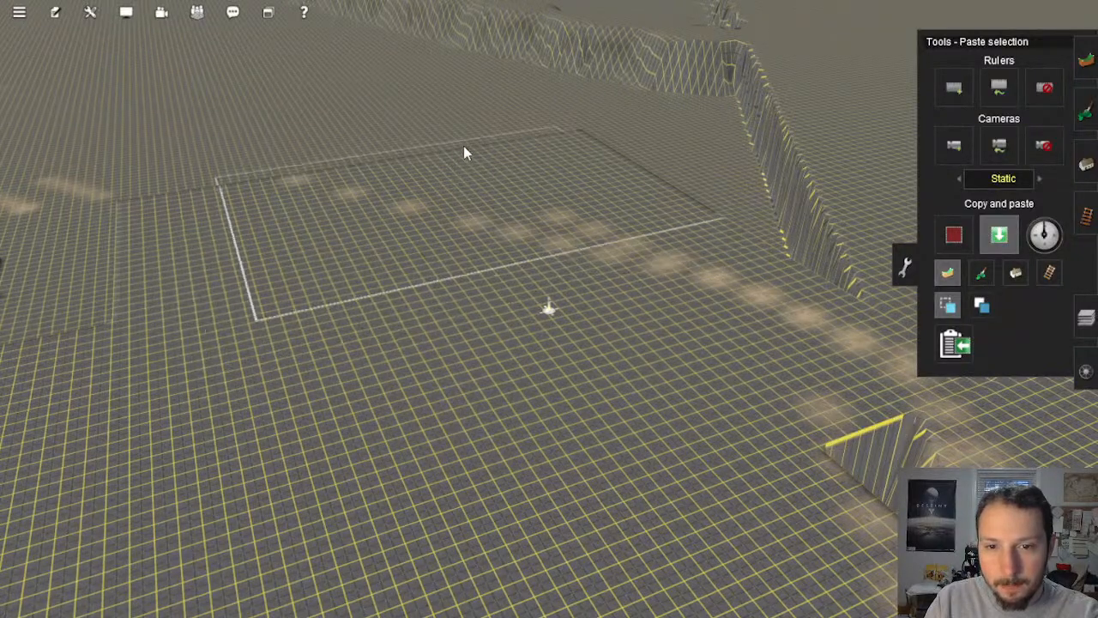
click(548, 117)
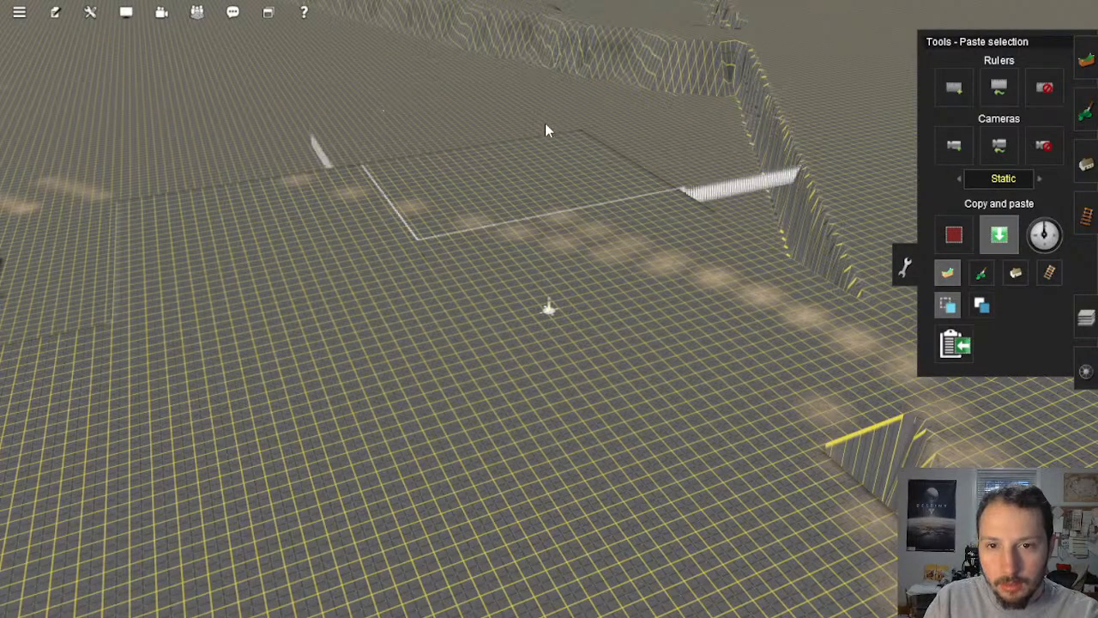
click(484, 154)
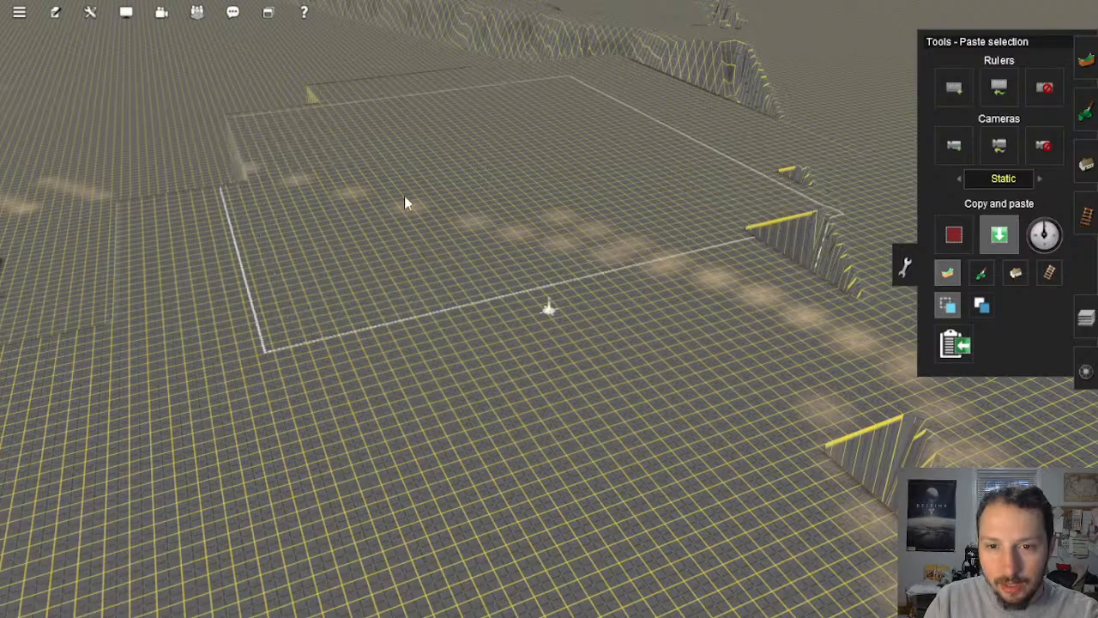
right_drag(404, 195, 513, 271)
key(ctrl+z)
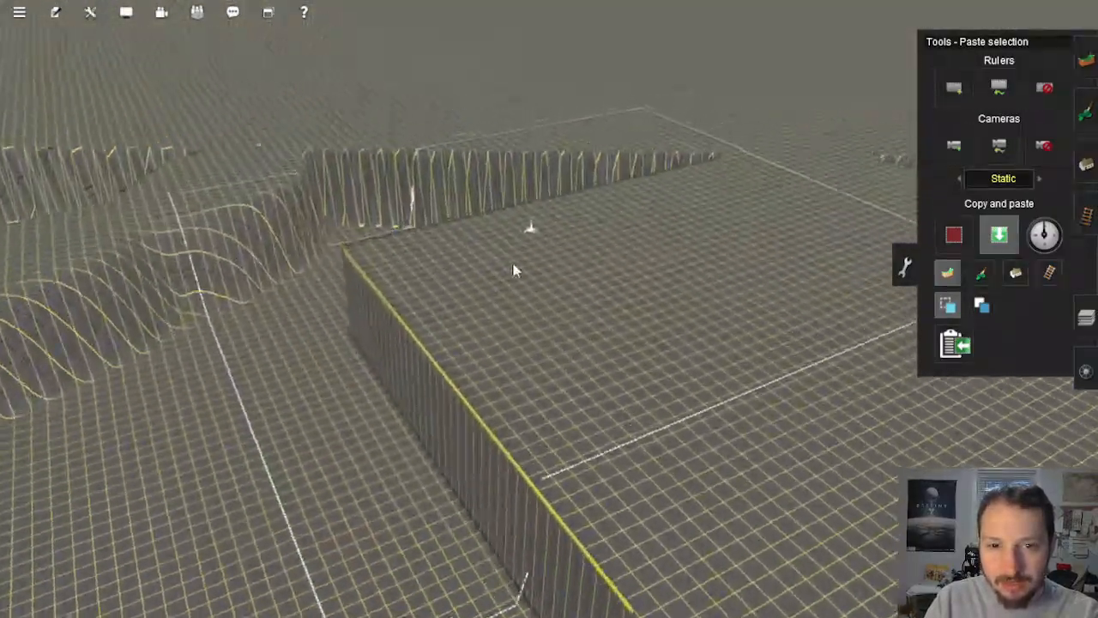
Step: Paste the flat terrain block over the remaining low gaps between the raised sections of the baseboards
right_drag(519, 327, 562, 293)
click(561, 284)
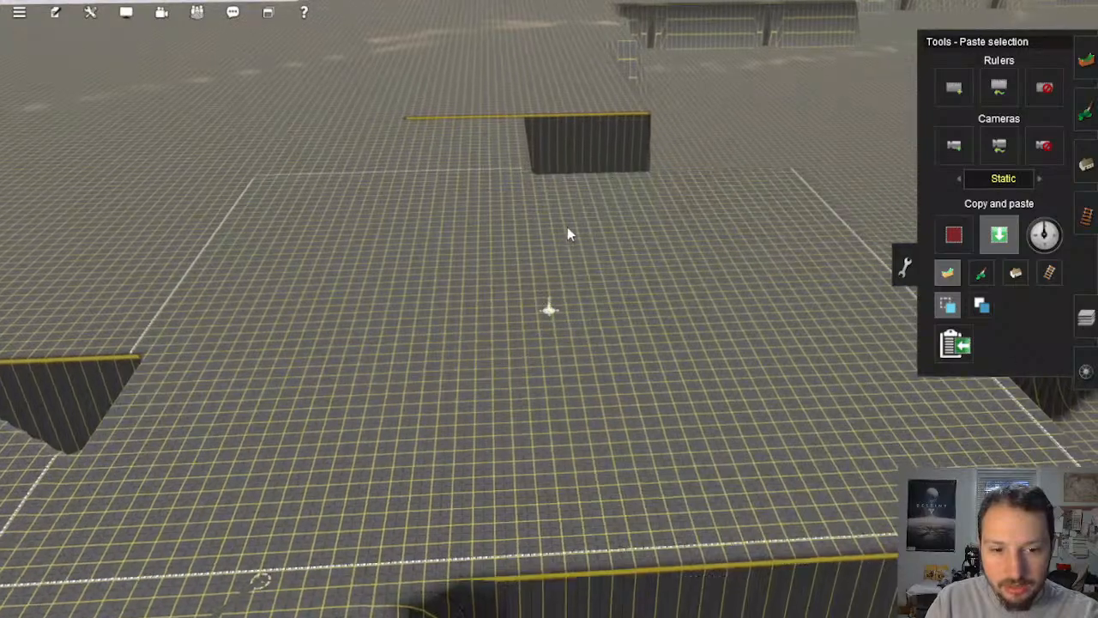
click(620, 159)
right_drag(601, 157, 711, 332)
click(767, 394)
right_drag(770, 401, 521, 250)
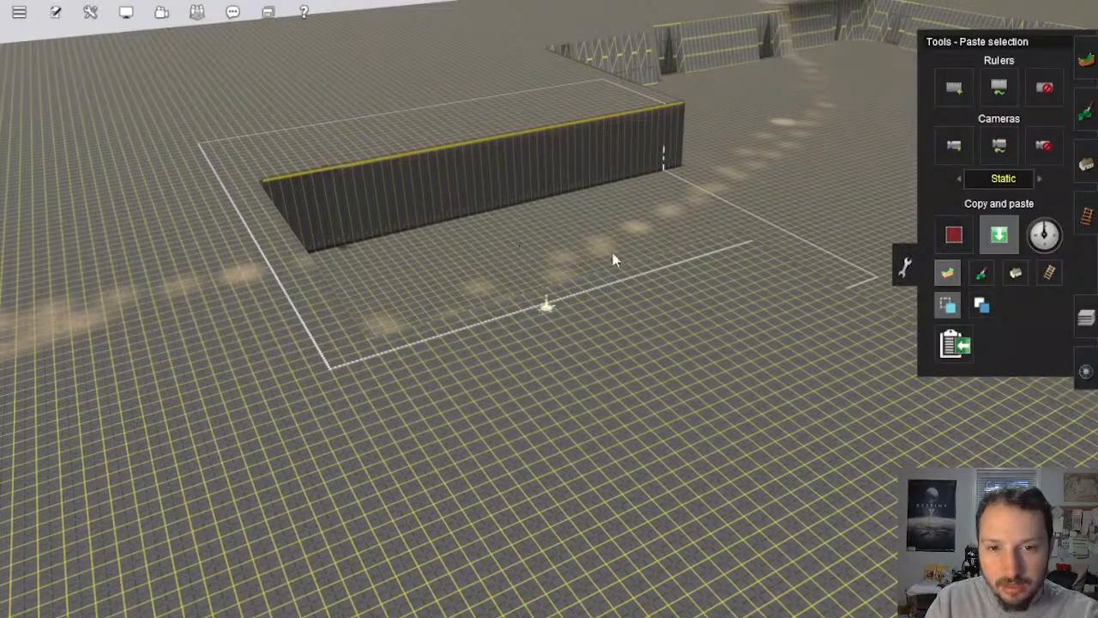
Step: Paste the flat terrain block over the walled trench and the lower ground continuing beyond it
click(615, 257)
right_drag(618, 255, 523, 275)
click(649, 320)
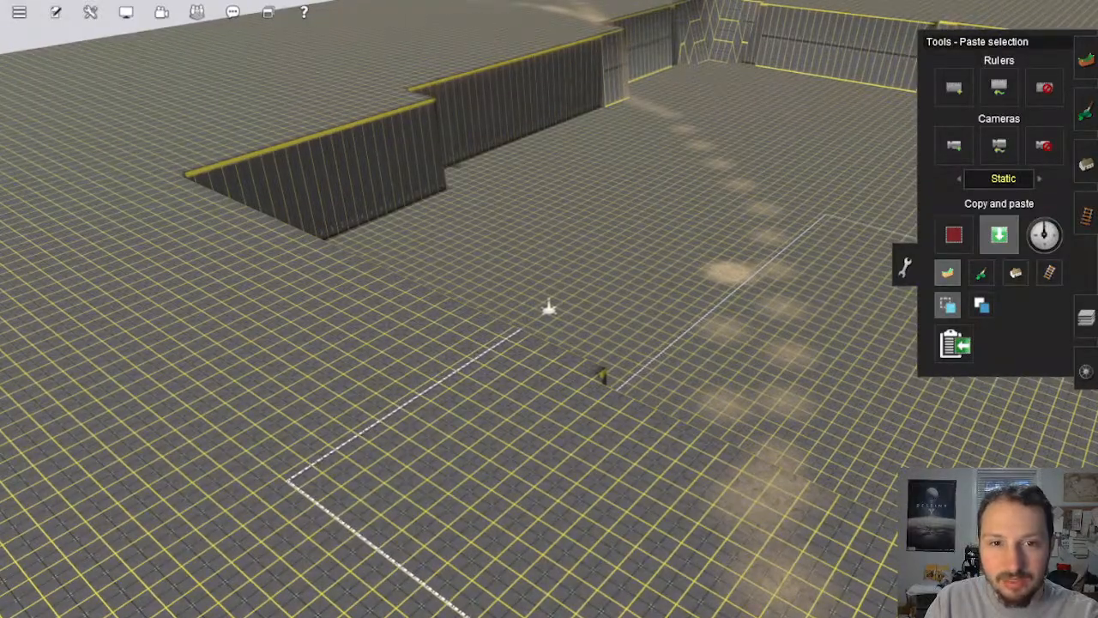
right_click(544, 151)
right_click(674, 150)
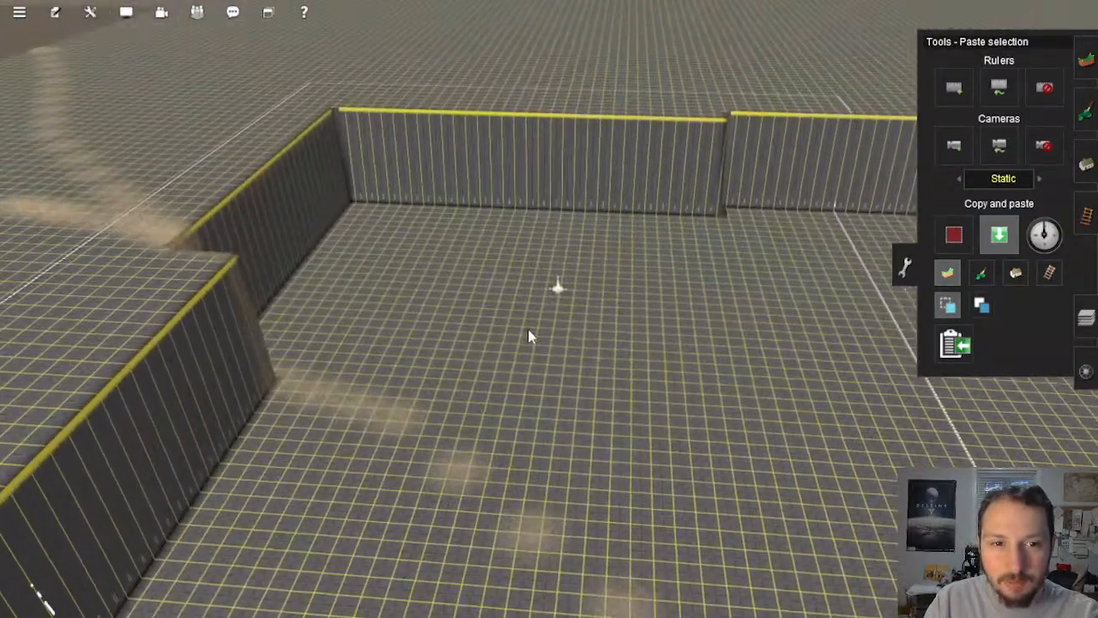
mouse_move(631, 397)
right_down()
mouse_move(621, 527)
mouse_move(744, 460)
mouse_move(625, 340)
mouse_move(518, 271)
mouse_move(542, 320)
mouse_move(579, 173)
mouse_move(571, 285)
mouse_move(544, 297)
mouse_move(580, 233)
mouse_move(576, 249)
mouse_move(618, 269)
mouse_move(677, 162)
mouse_move(661, 249)
right_up()
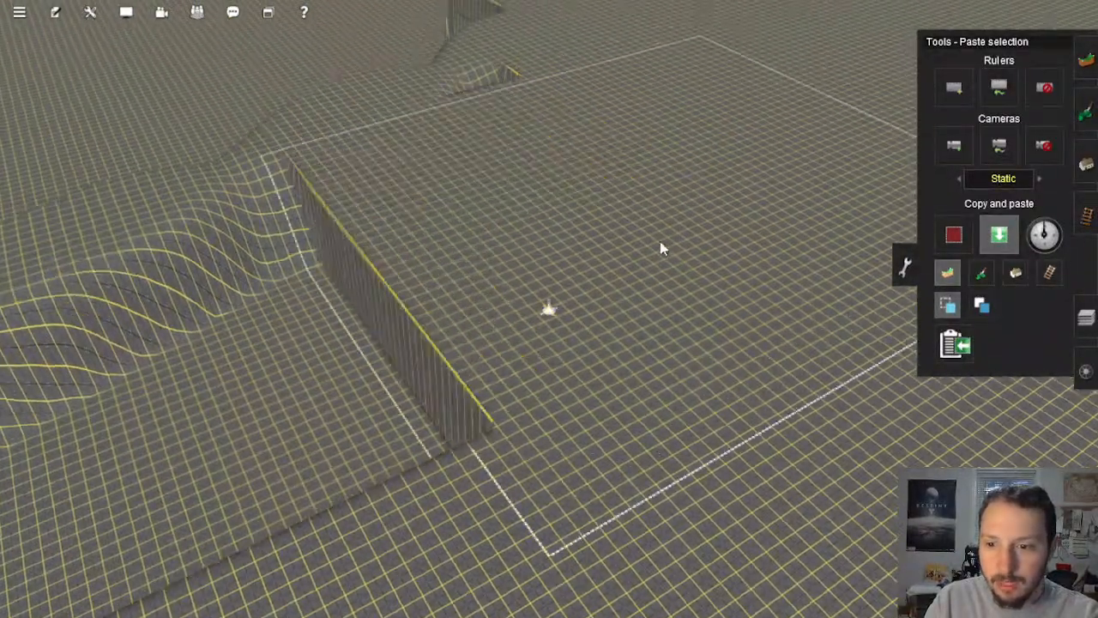
Step: Paste the flat terrain block over the long straight drop and the lower ground beside the wavy slope
drag(660, 248, 581, 341)
right_click(588, 349)
click(933, 490)
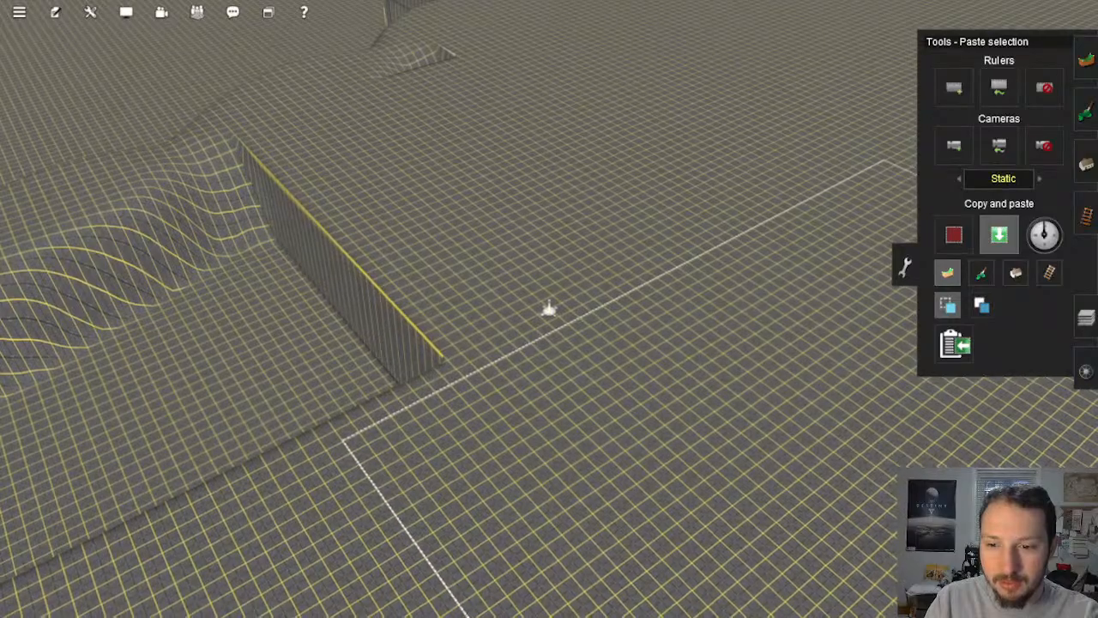
click(378, 326)
right_click(343, 331)
right_click(506, 374)
click(578, 260)
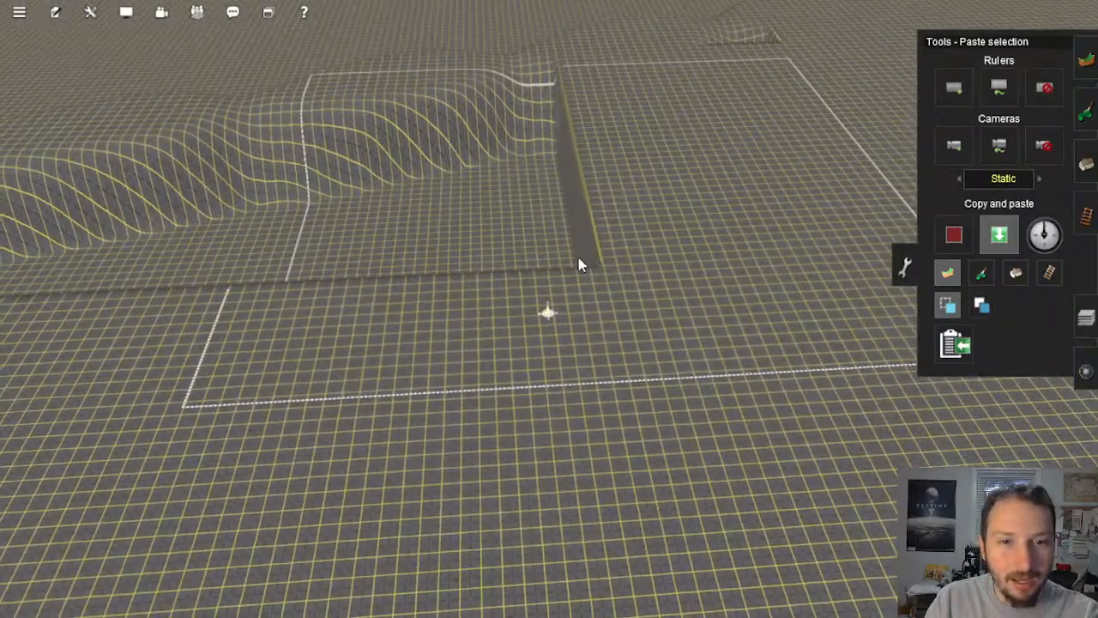
mouse_move(578, 259)
mouse_down()
mouse_move(460, 309)
mouse_move(365, 301)
mouse_up()
right_click(363, 299)
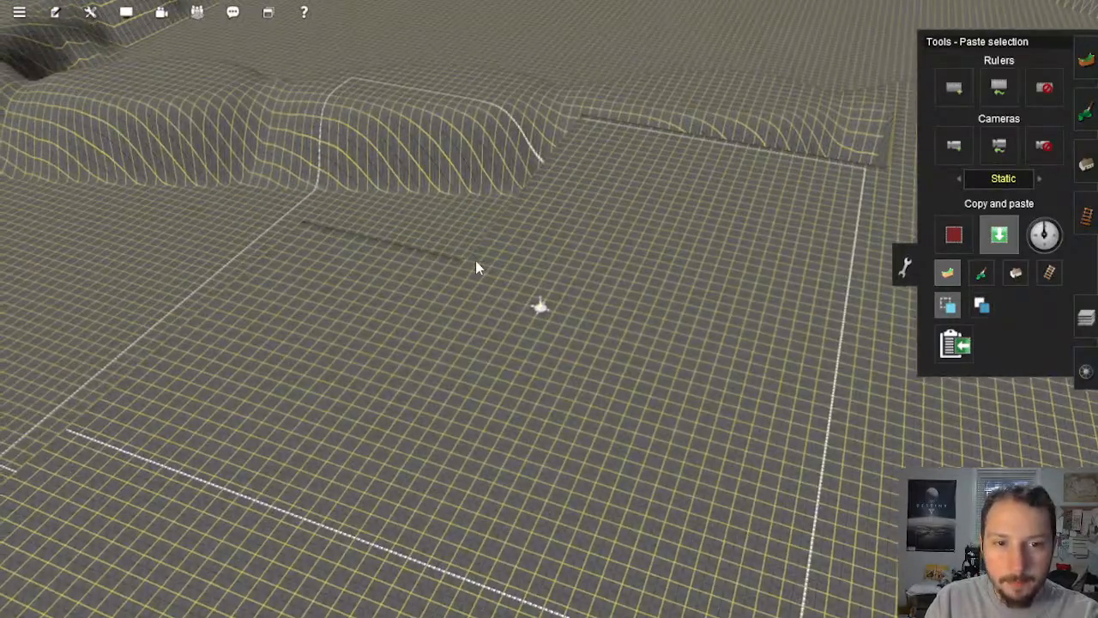
mouse_move(475, 260)
right_down()
mouse_move(316, 284)
mouse_move(549, 180)
mouse_move(540, 252)
mouse_move(463, 285)
right_up()
right_drag(418, 318, 397, 294)
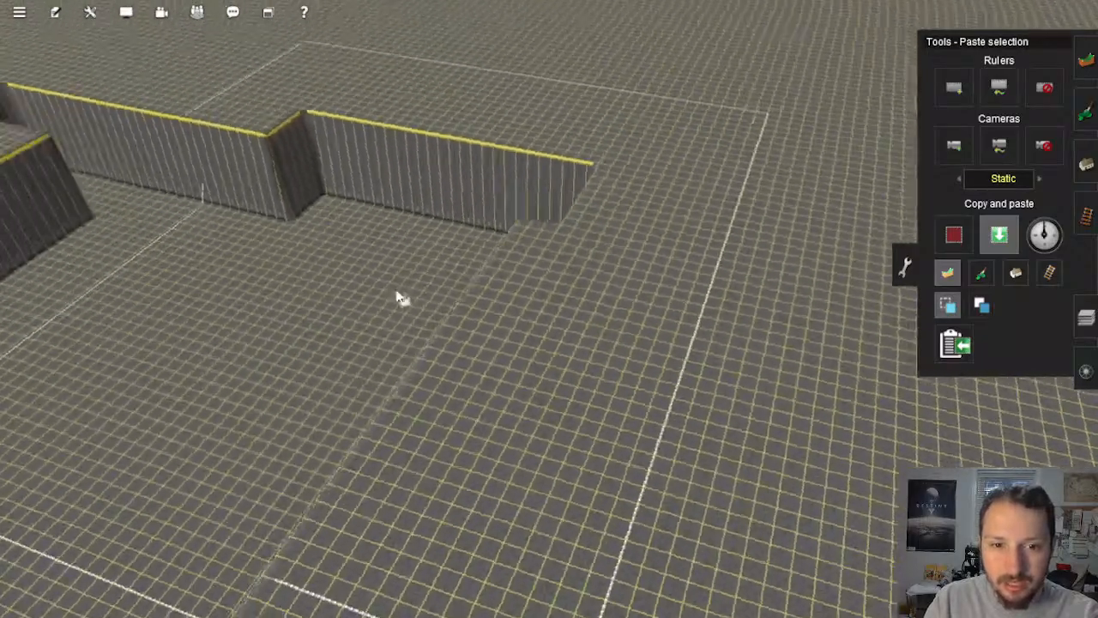
Step: Fill the remaining walled pits between the raised sections by pasting the flat terrain block over them
right_click(413, 300)
right_click(566, 204)
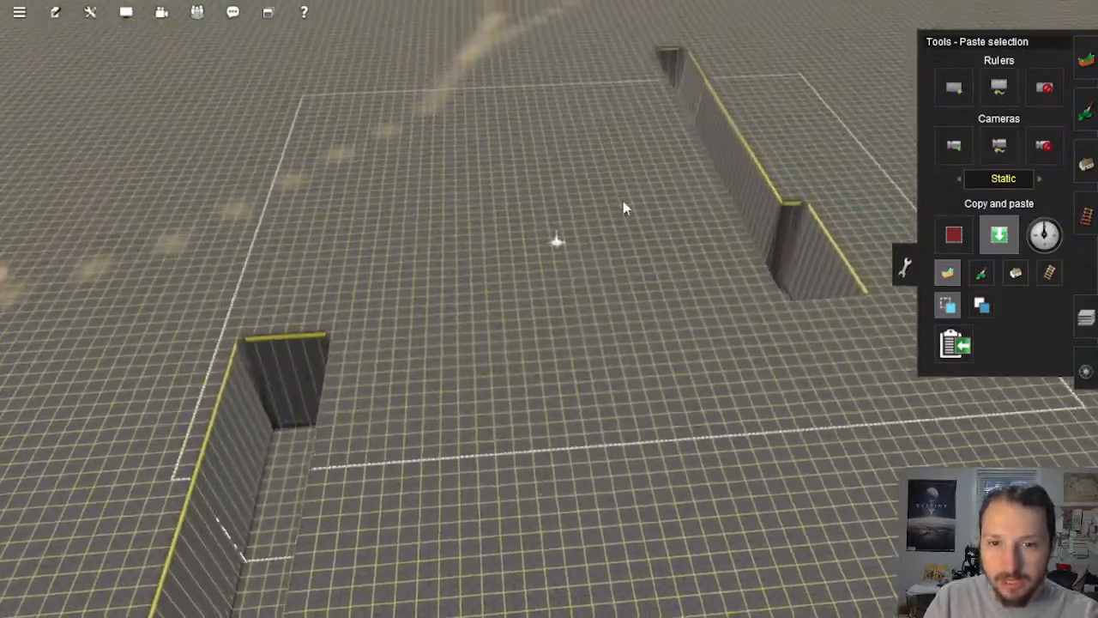
click(628, 218)
right_click(313, 481)
key(Left)
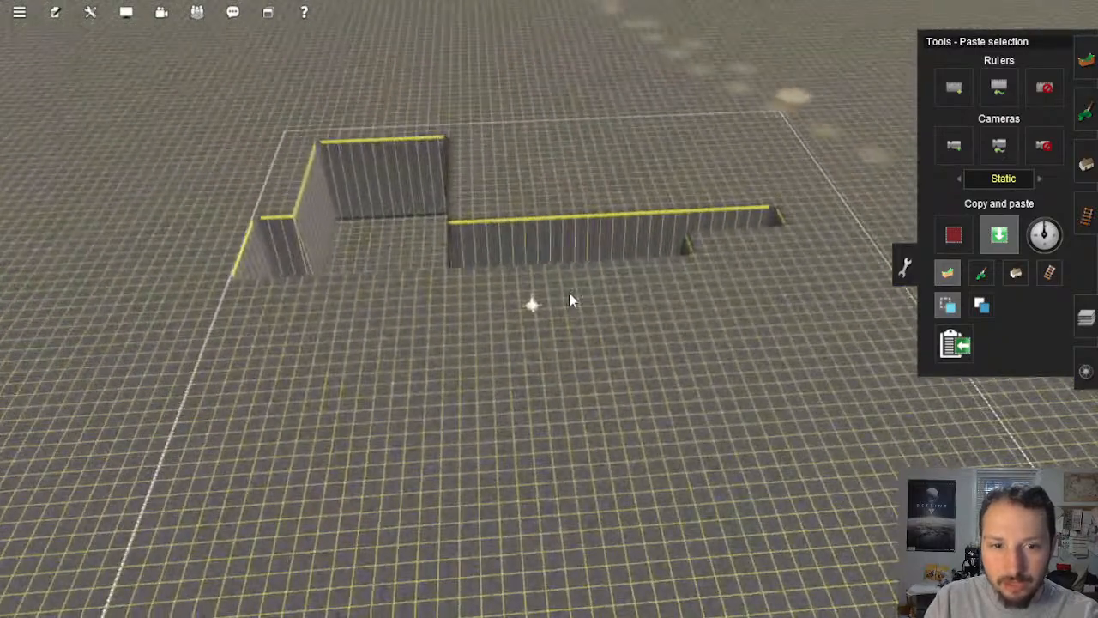
click(569, 297)
scroll(509, 311, down, 10)
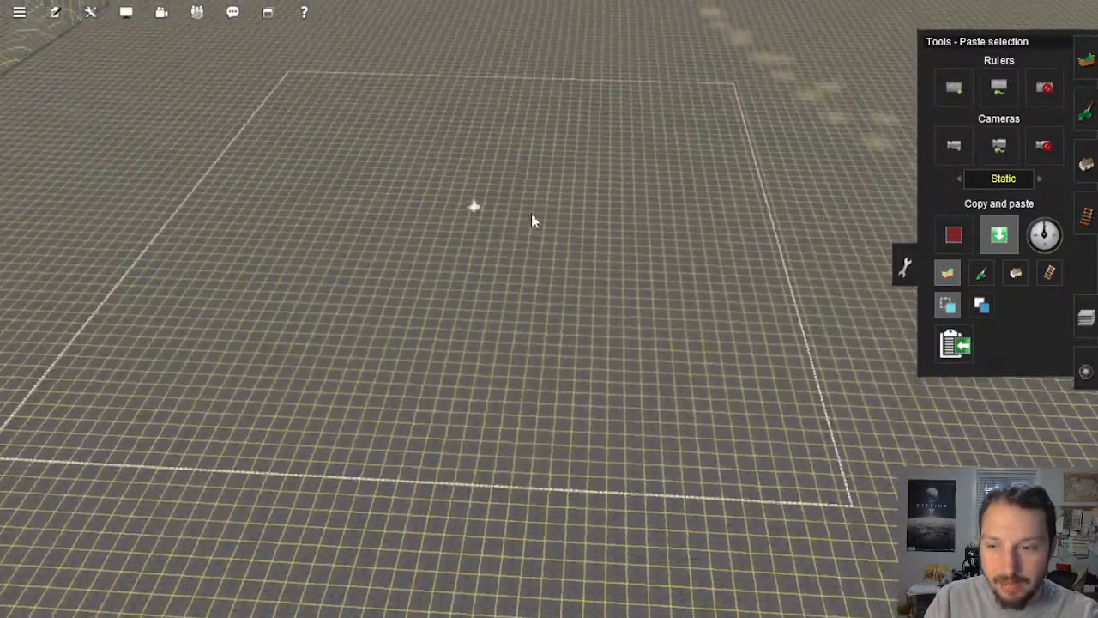
Step: Examine the whole route from above to check how far the baseboards extend from the finished scenery
scroll(547, 291, down, 5)
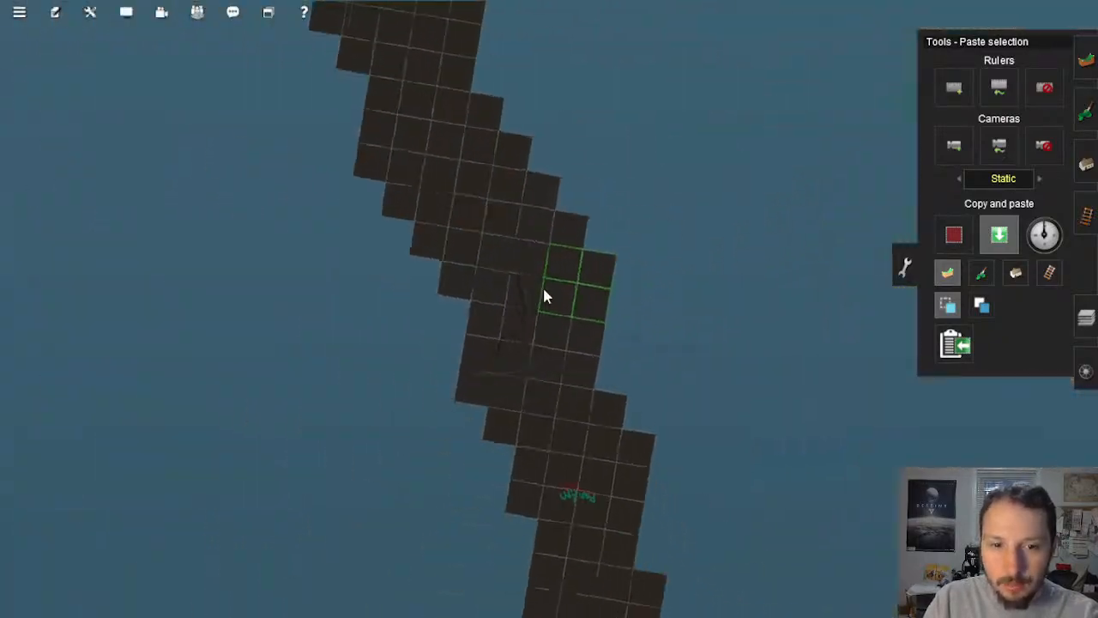
key(Left)
scroll(537, 305, down, 5)
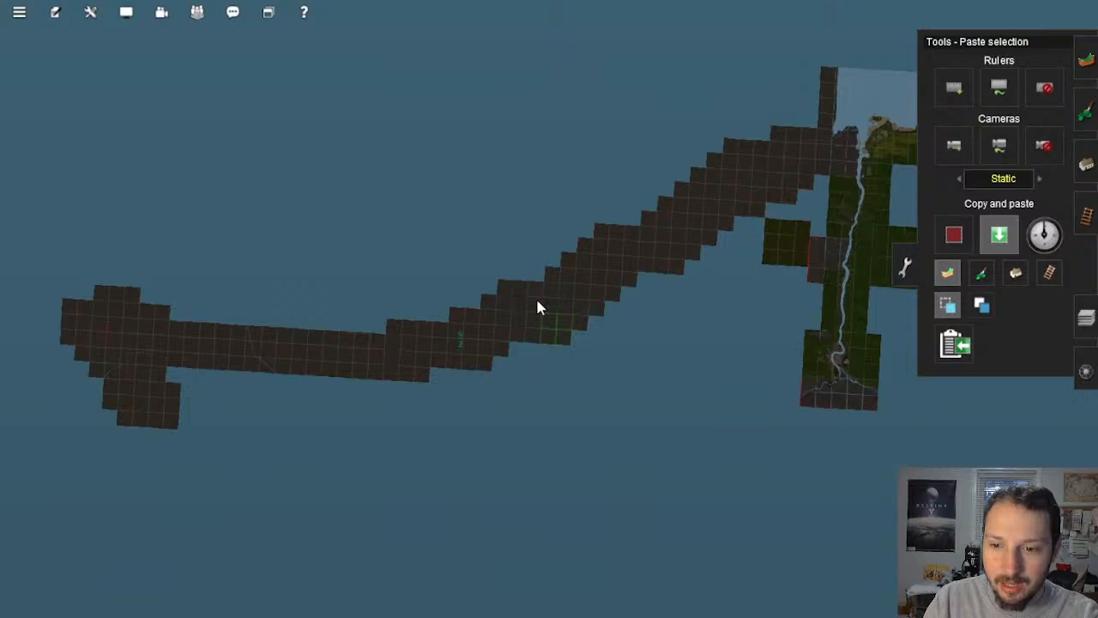
scroll(540, 307, down, 3)
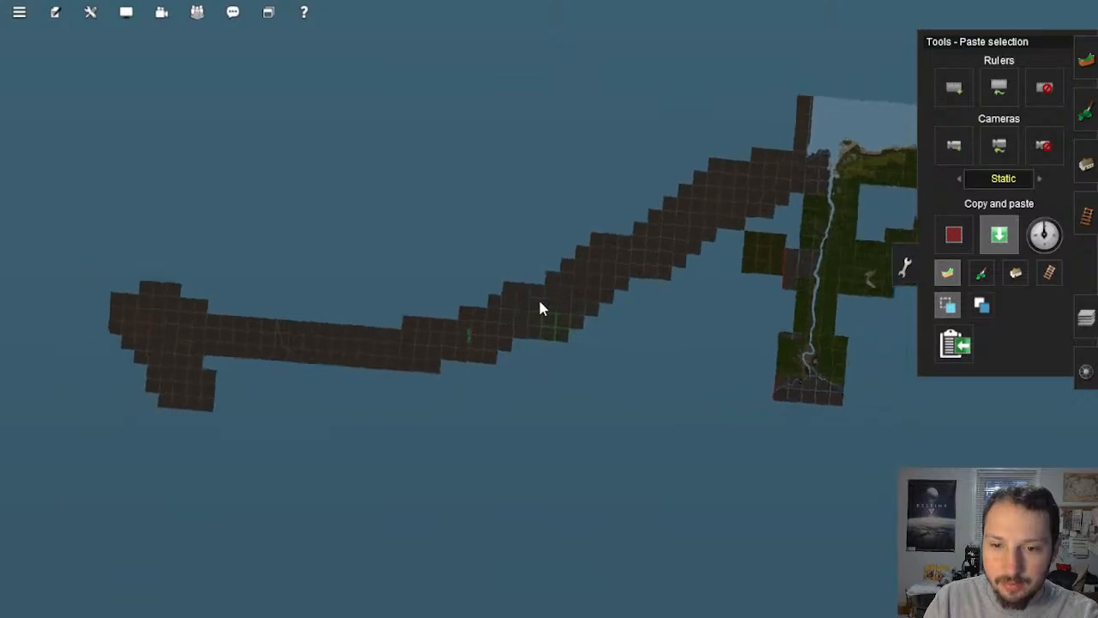
key(Right)
scroll(532, 315, down, 5)
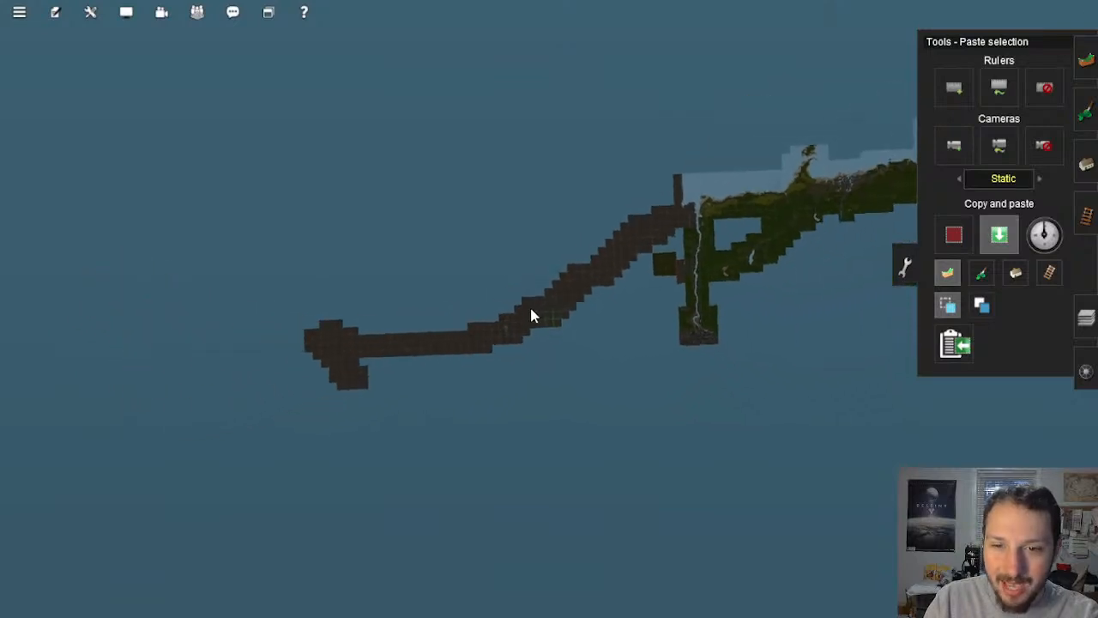
scroll(526, 314, down, 3)
key(Left)
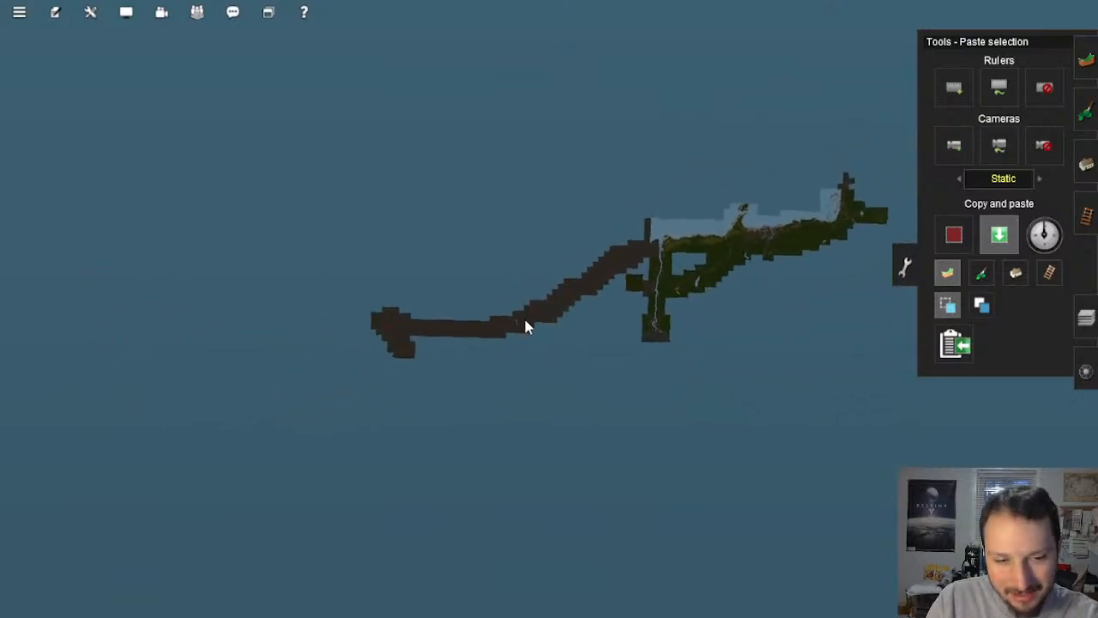
key(Right)
scroll(526, 324, down, 1)
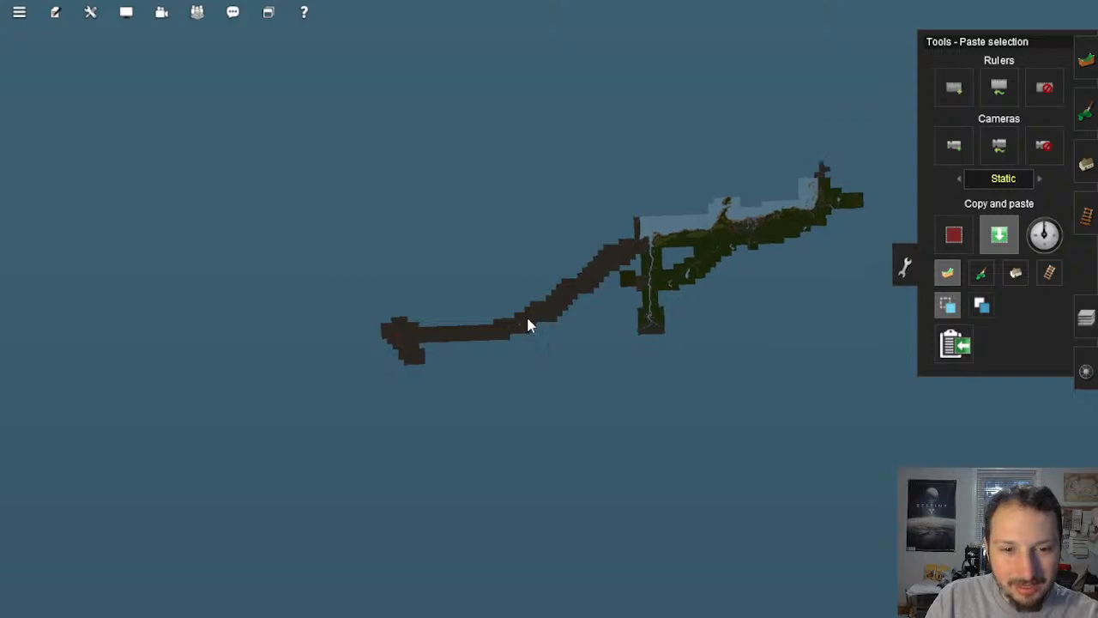
scroll(529, 324, up, 4)
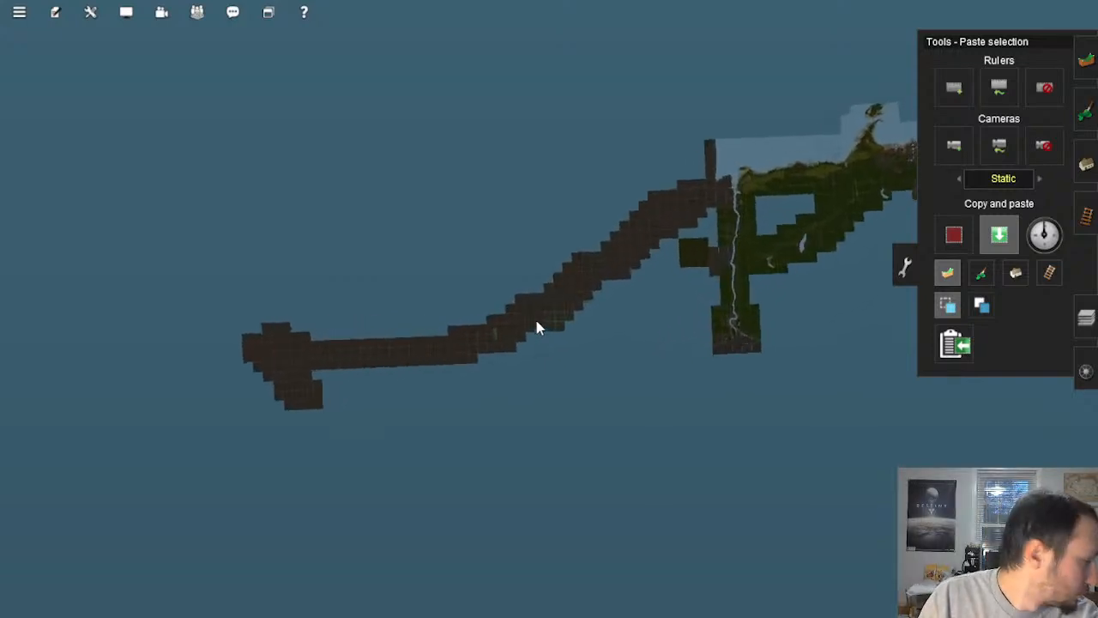
scroll(540, 327, up, 8)
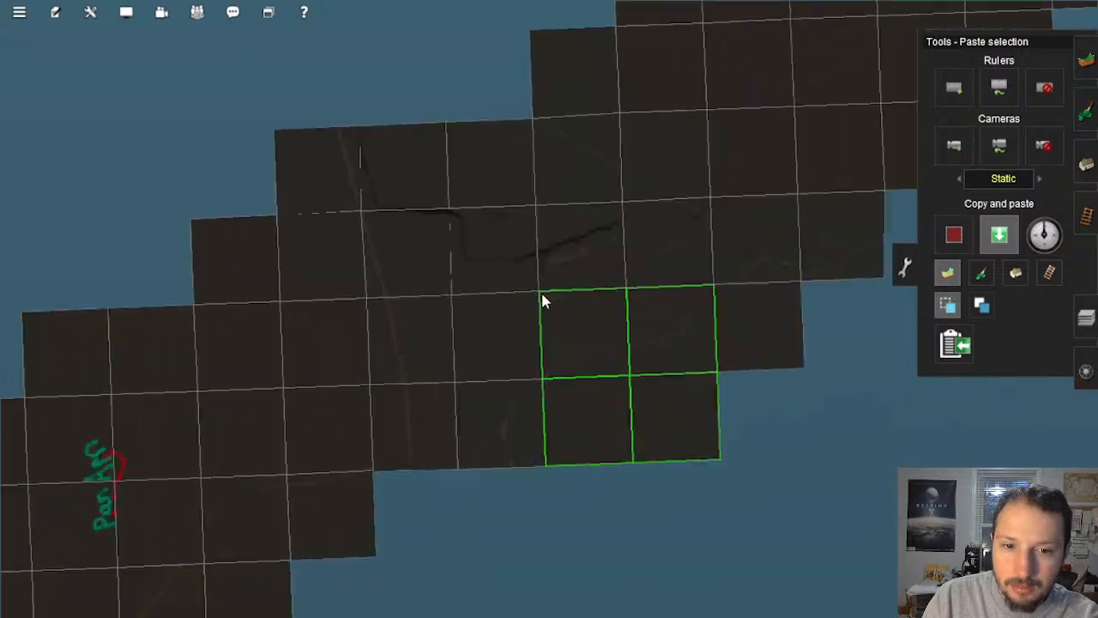
scroll(603, 216, up, 8)
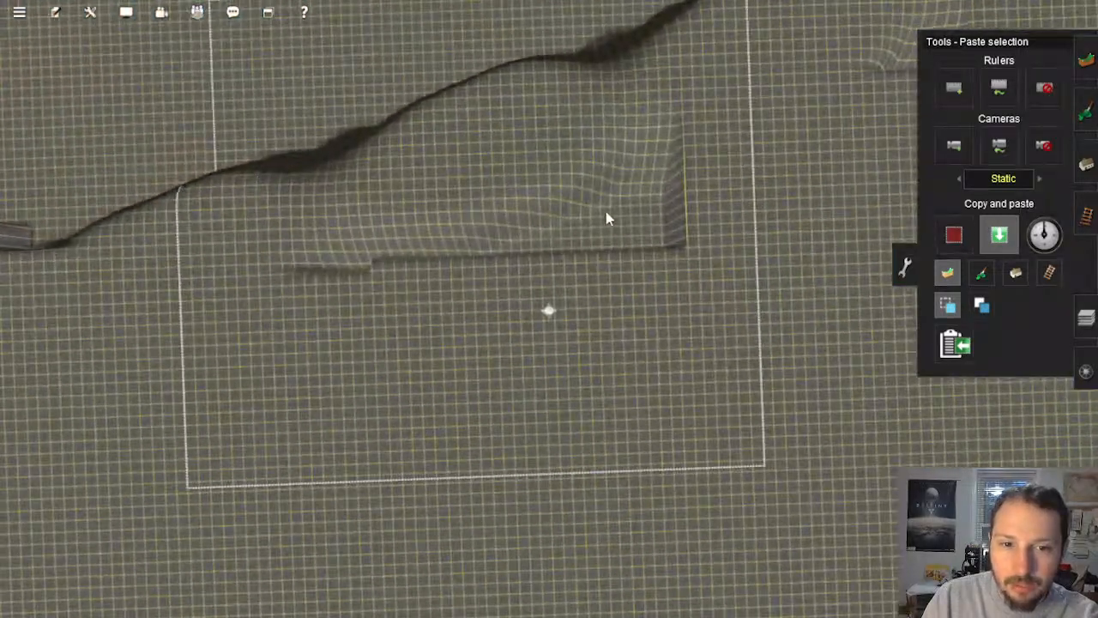
Step: Continue pasting the flat terrain block over the lower ground along the baseboards, past the jagged drop
right_drag(687, 129, 470, 254)
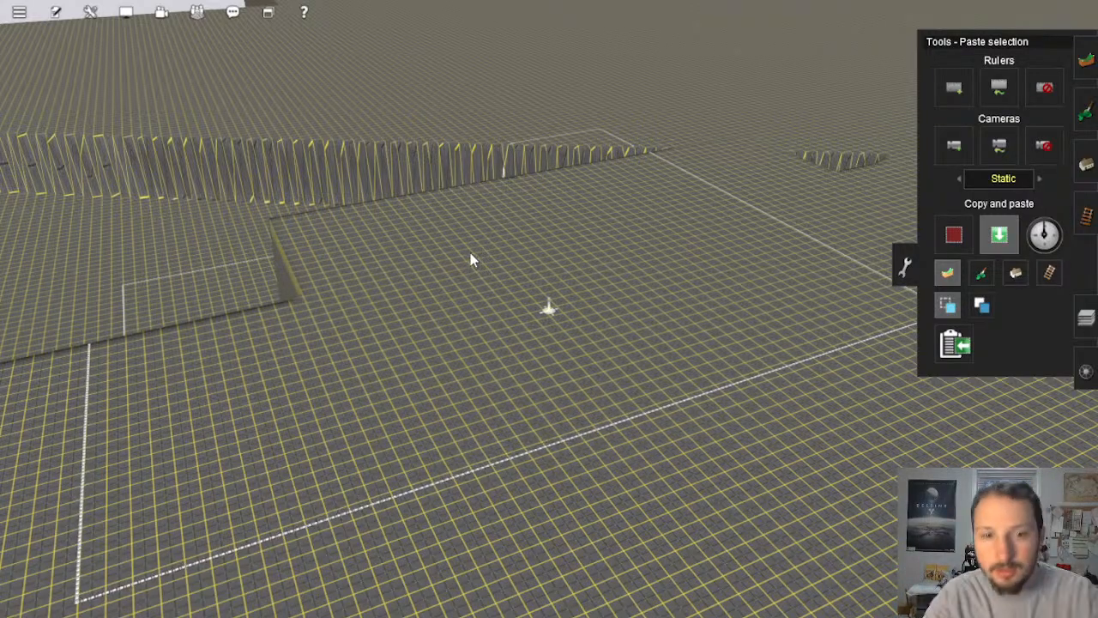
drag(470, 253, 393, 256)
right_drag(394, 255, 575, 207)
drag(575, 206, 587, 219)
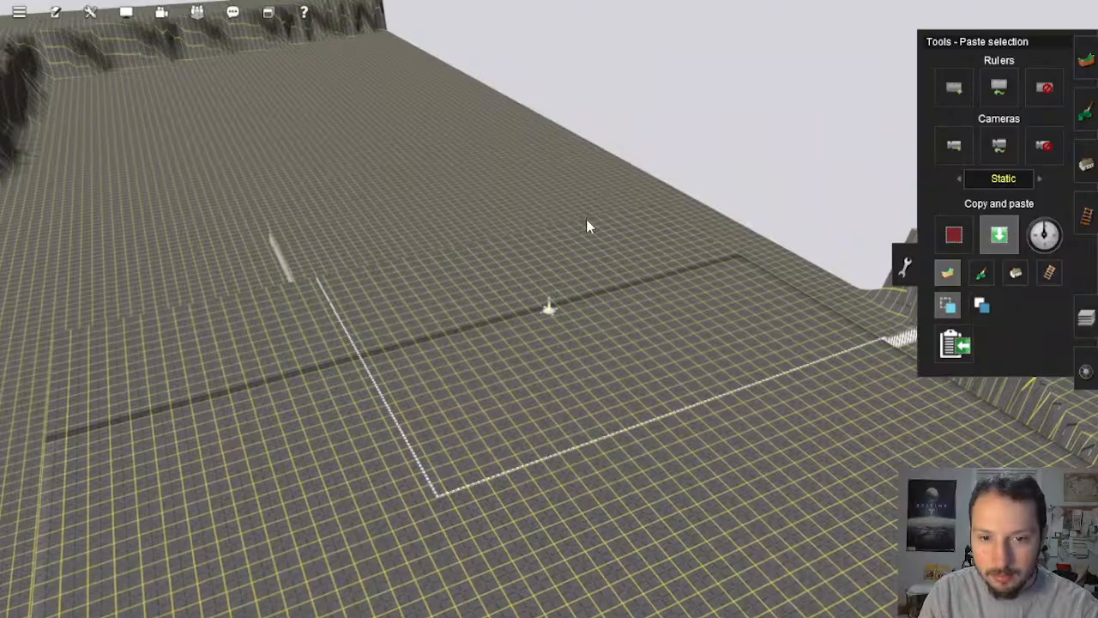
right_drag(587, 220, 507, 243)
right_drag(457, 211, 286, 429)
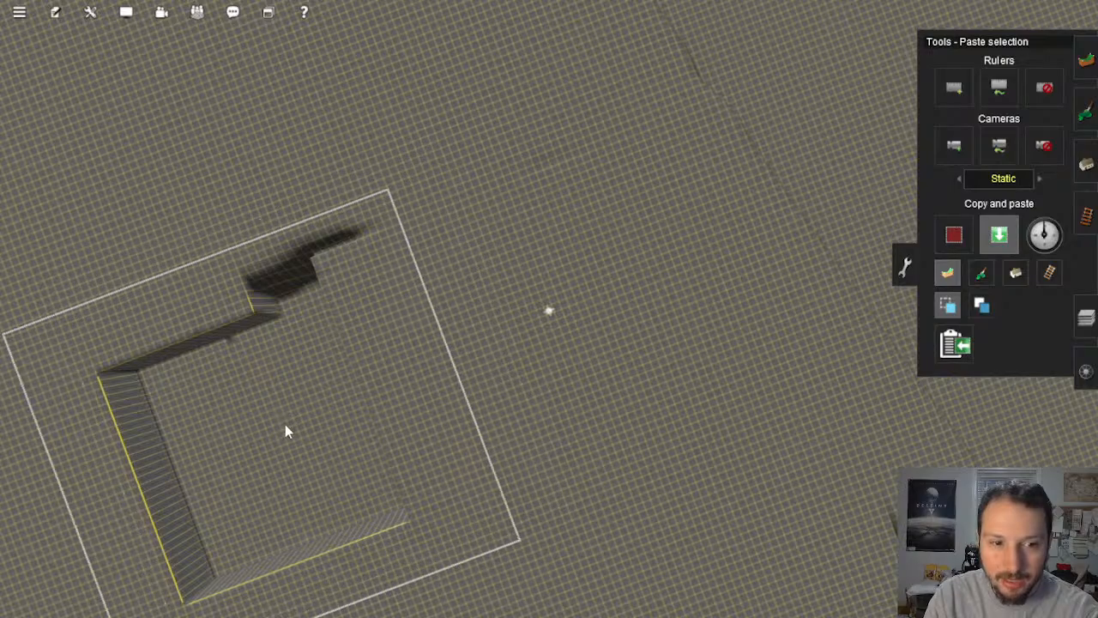
Step: Undo the last terrain paste and continue the flat terrain block along the outer edge of the baseboards
key(ctrl+z)
mouse_move(429, 420)
right_down()
mouse_move(508, 378)
mouse_move(642, 362)
mouse_move(726, 454)
mouse_move(738, 331)
mouse_move(644, 260)
mouse_move(503, 283)
mouse_move(596, 330)
right_up()
scroll(601, 368, up, 3)
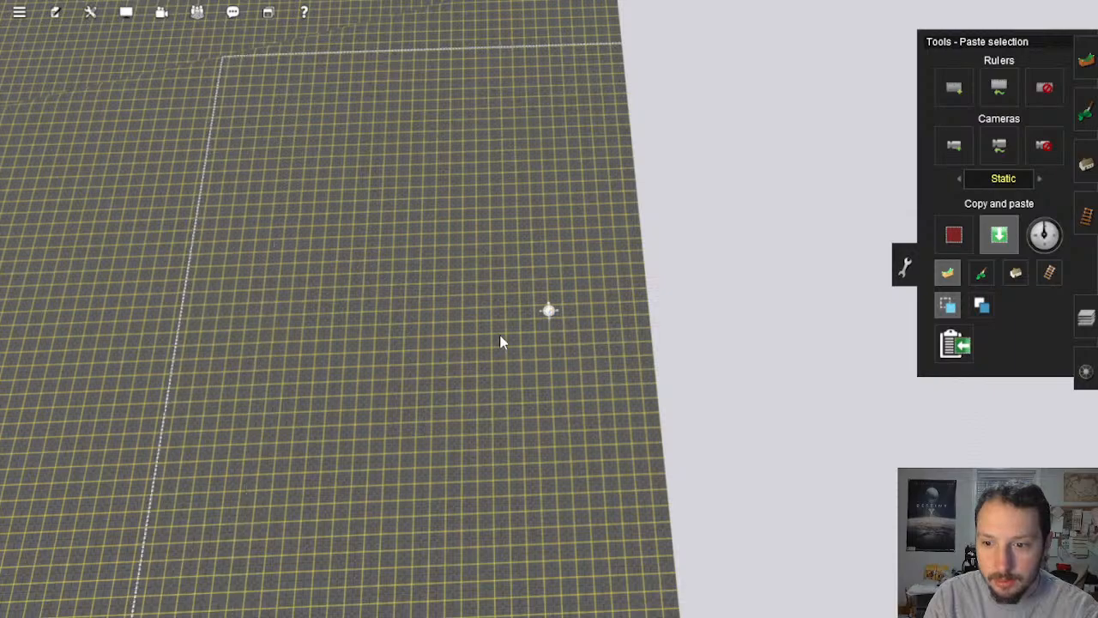
right_drag(502, 341, 590, 347)
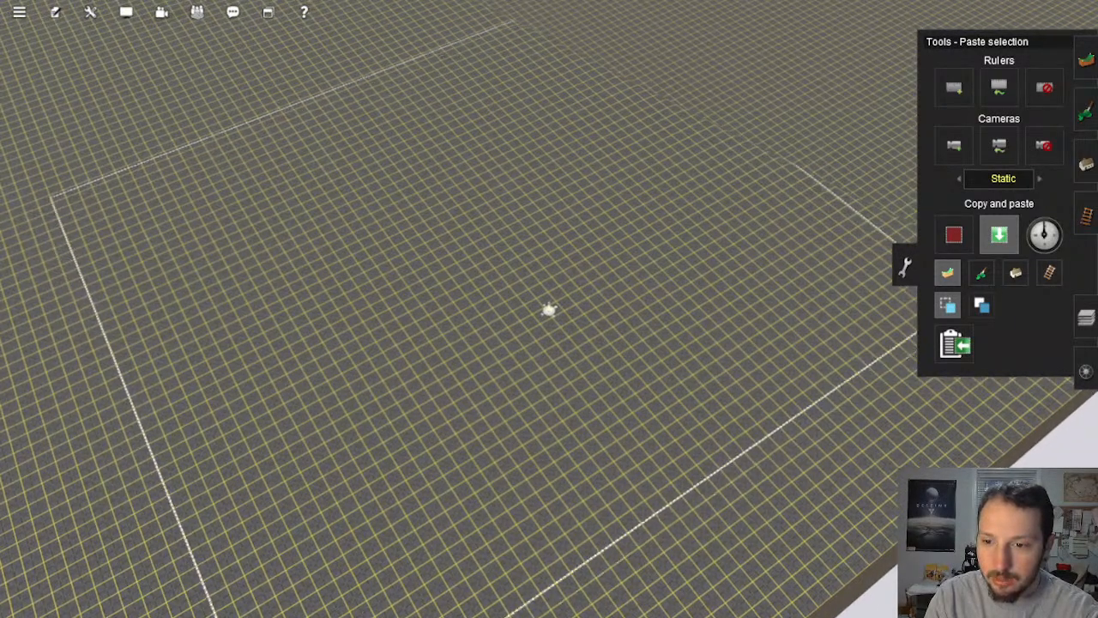
right_drag(458, 185, 528, 250)
Step: Switch to the Plateau tool and grade the stepped drop between the raised and lower ground into a slope
scroll(536, 256, down, 10)
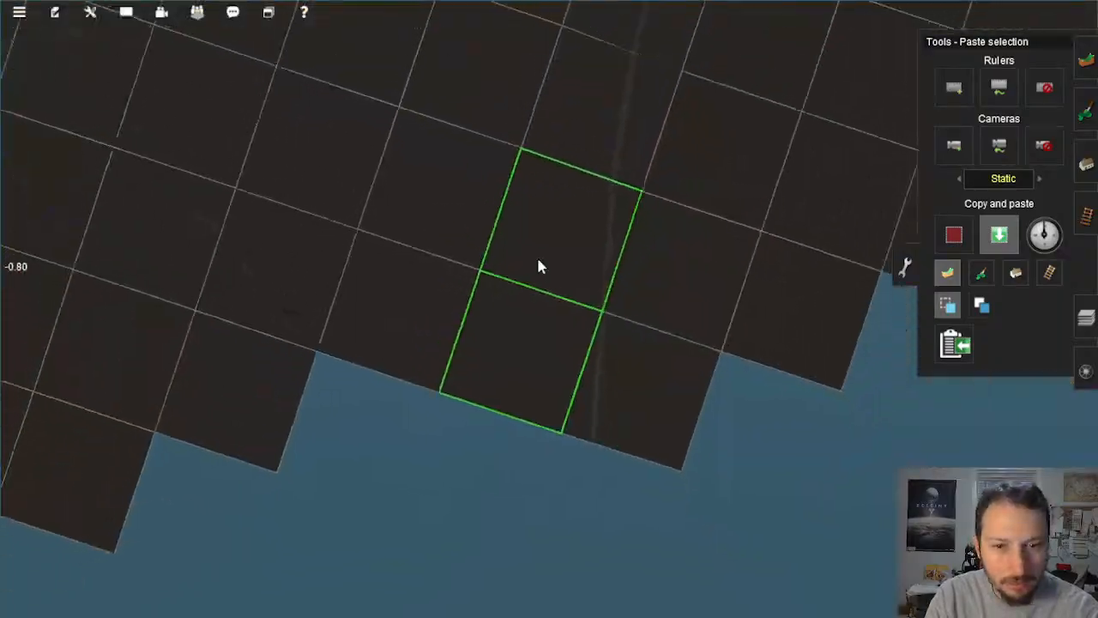
right_click(420, 283)
scroll(463, 309, up, 2)
scroll(486, 333, up, 10)
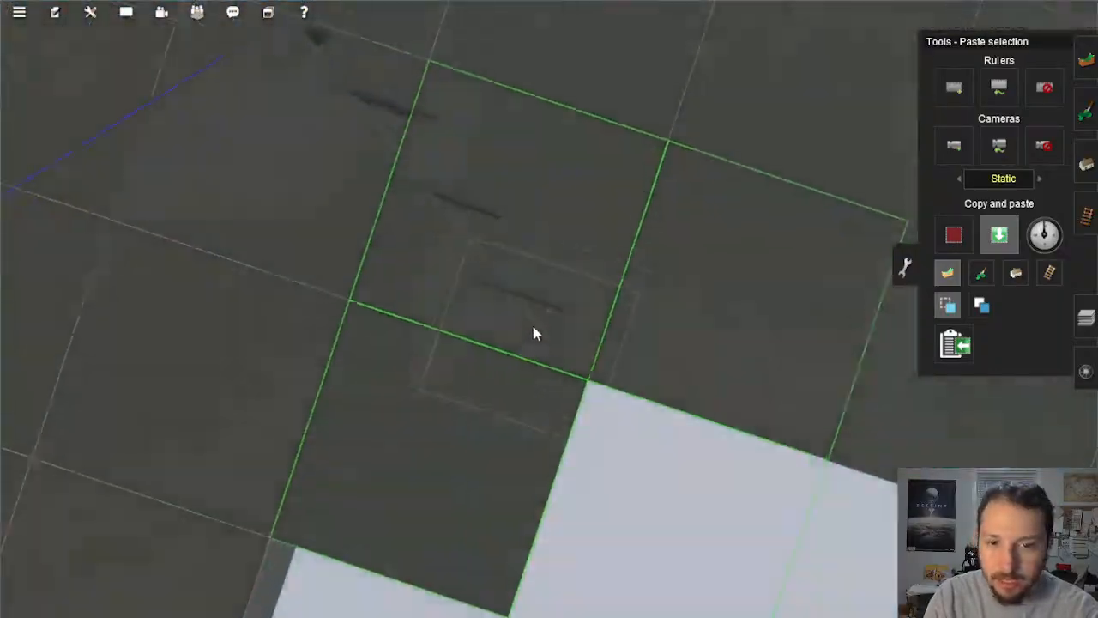
key(Down)
key(Up)
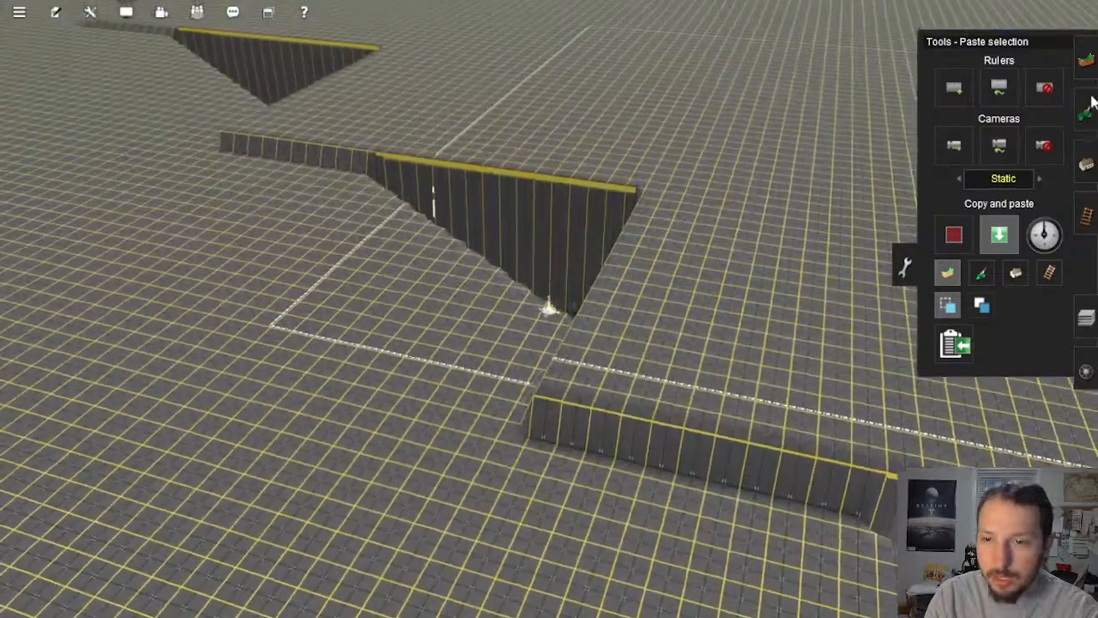
click(1087, 65)
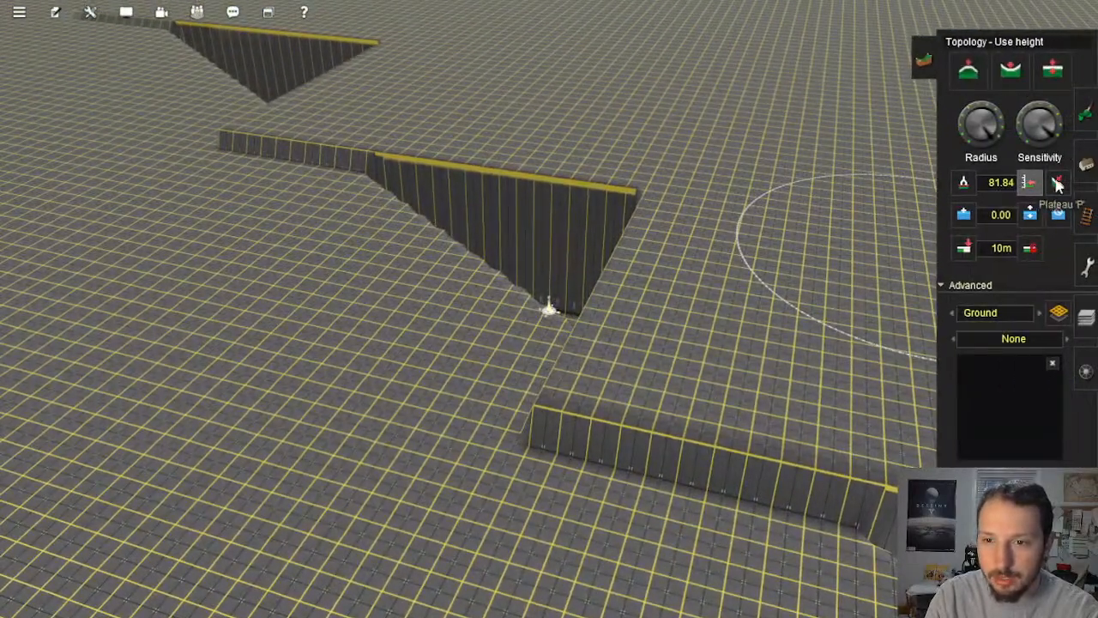
mouse_move(602, 227)
mouse_down()
mouse_move(473, 240)
mouse_move(627, 368)
mouse_move(535, 399)
mouse_move(504, 391)
mouse_up()
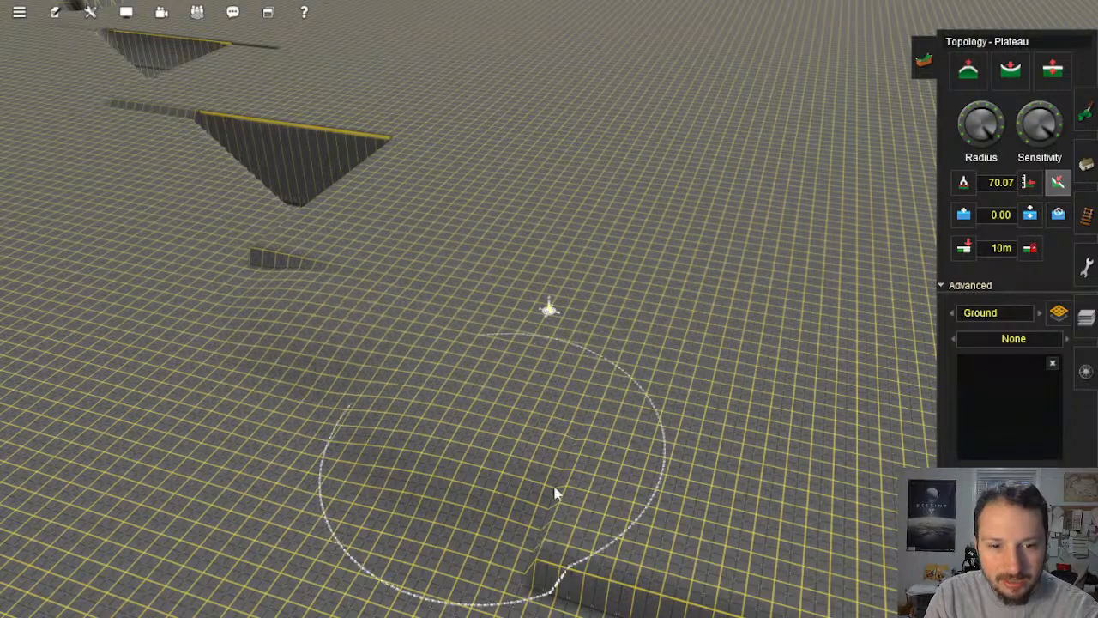
right_drag(590, 512, 551, 355)
Step: Level the hollow beside the inner corner of the baseboard edge with the Plateau tool
mouse_move(601, 253)
mouse_down()
mouse_move(615, 232)
mouse_move(602, 245)
mouse_move(668, 255)
mouse_move(753, 224)
mouse_move(766, 184)
mouse_up()
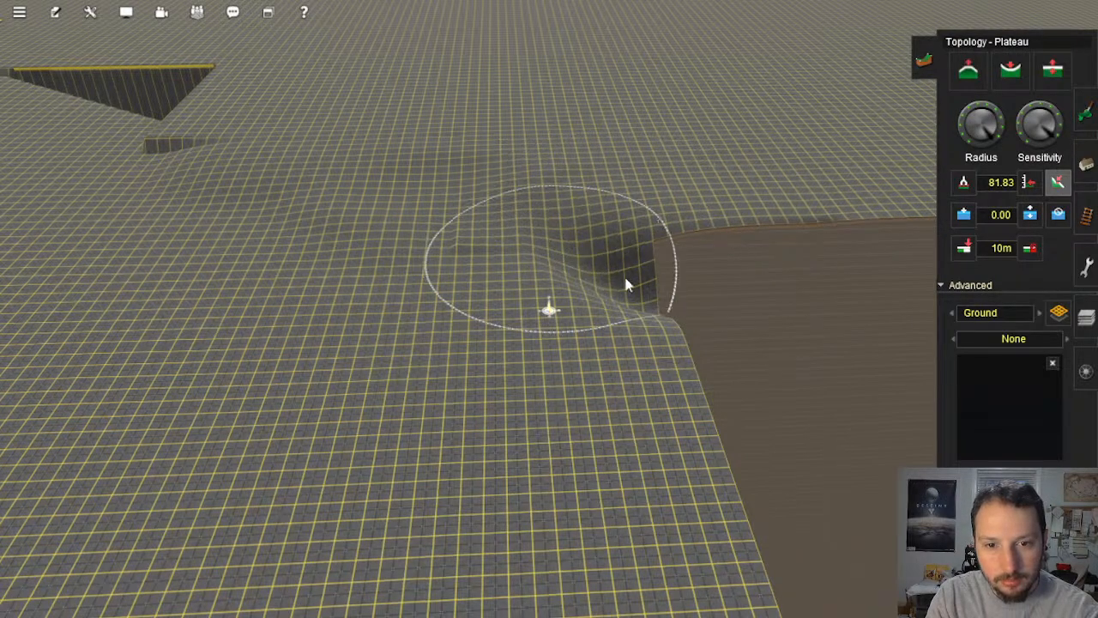
mouse_move(626, 278)
mouse_down()
mouse_move(641, 297)
mouse_move(672, 235)
mouse_up()
mouse_move(473, 281)
mouse_down()
mouse_move(487, 268)
mouse_move(463, 261)
mouse_up()
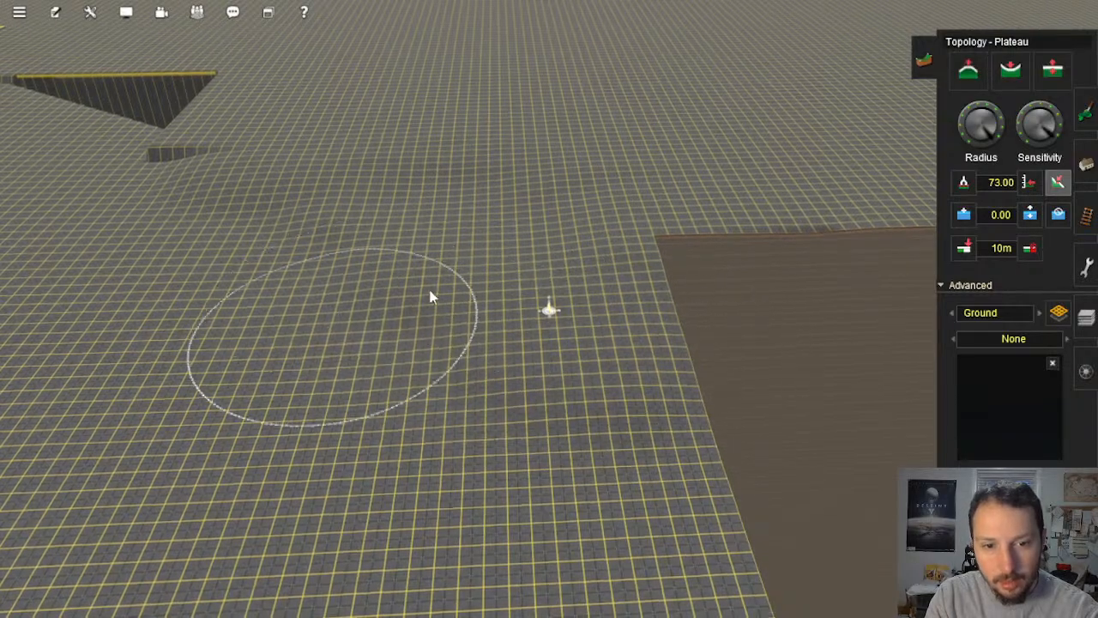
Step: Grade the low step at the end of the large drop, beyond the baseboard corner, into a slope with the Plateau tool
right_click(279, 273)
middle_drag(551, 246, 575, 271)
mouse_move(563, 206)
mouse_down()
mouse_move(556, 181)
mouse_move(658, 188)
mouse_up()
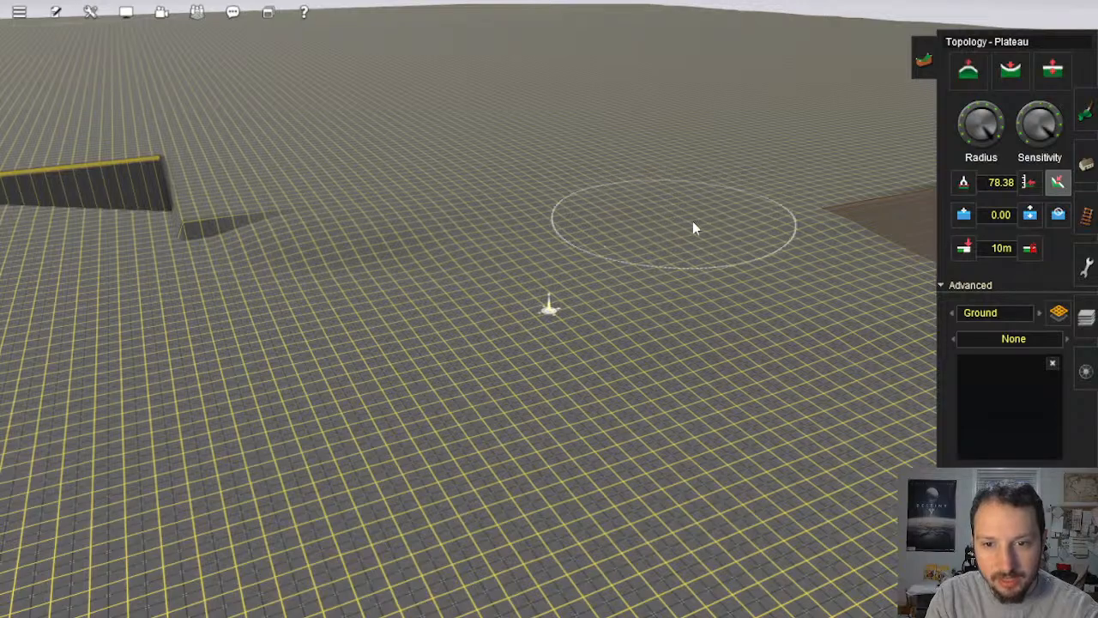
right_click(518, 232)
right_click(399, 352)
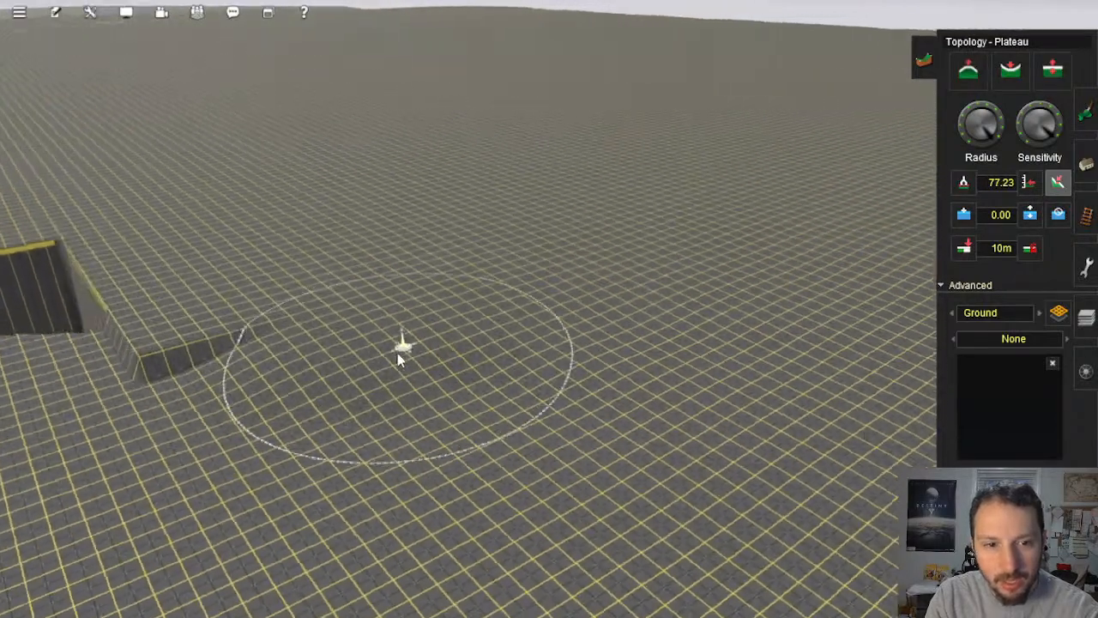
click(405, 333)
mouse_move(354, 301)
mouse_down()
mouse_move(377, 302)
mouse_move(481, 367)
mouse_up()
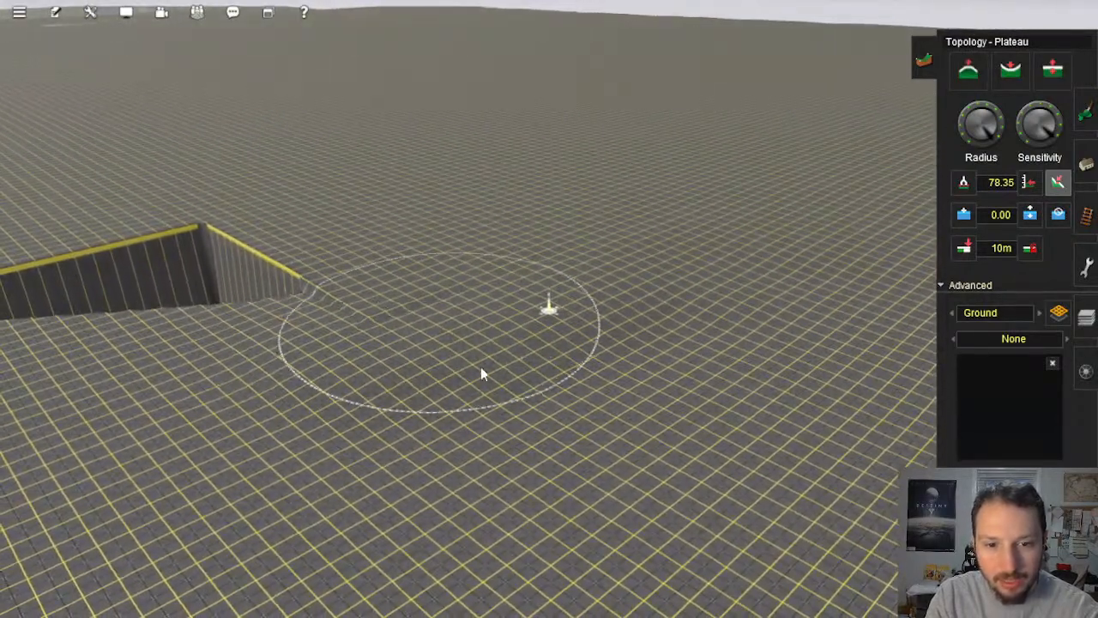
Step: Blend the tapering end of the walled drop into the surrounding ground and smooth the neighbouring uneven terrain
right_click(336, 254)
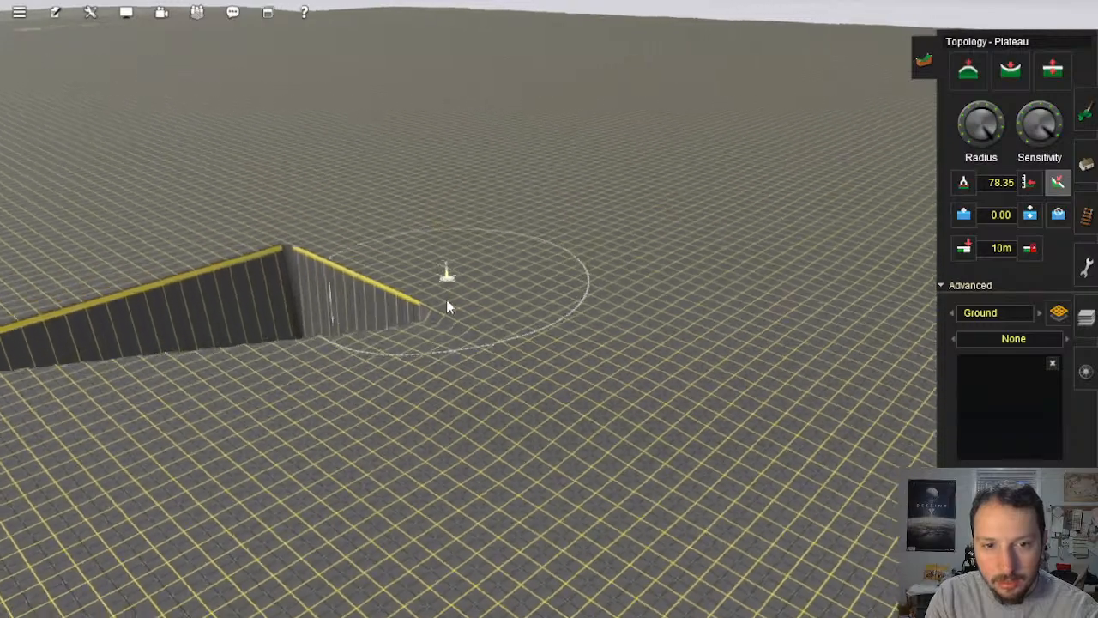
right_click(443, 300)
mouse_move(434, 298)
mouse_down()
mouse_move(476, 309)
mouse_move(498, 346)
mouse_move(446, 336)
mouse_move(424, 295)
mouse_move(493, 298)
mouse_move(533, 316)
mouse_move(590, 313)
mouse_move(553, 343)
mouse_up()
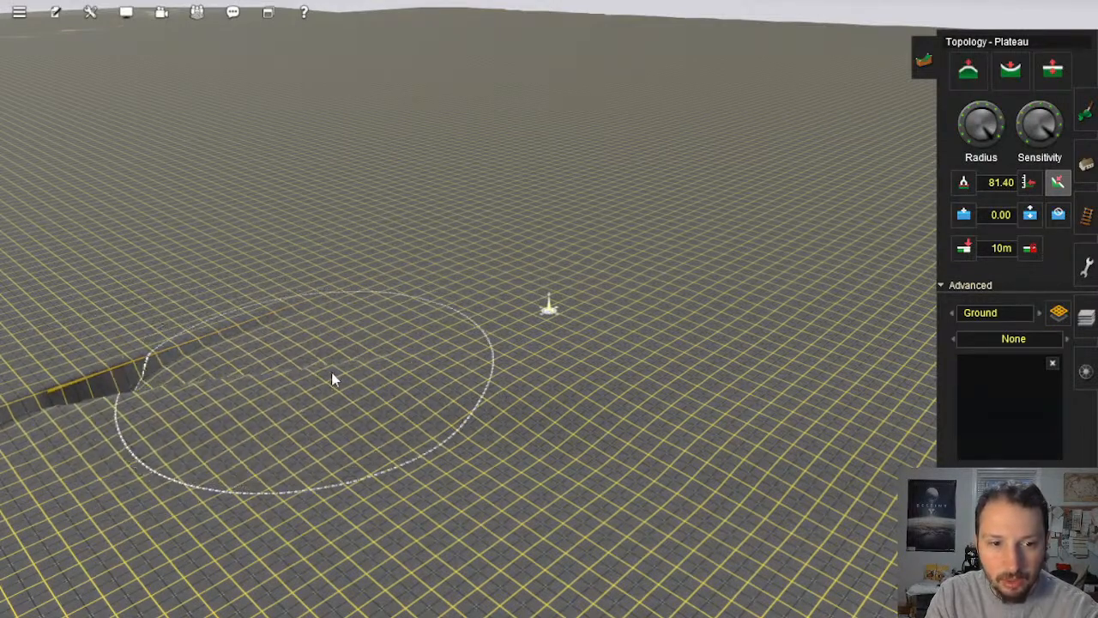
right_click(235, 359)
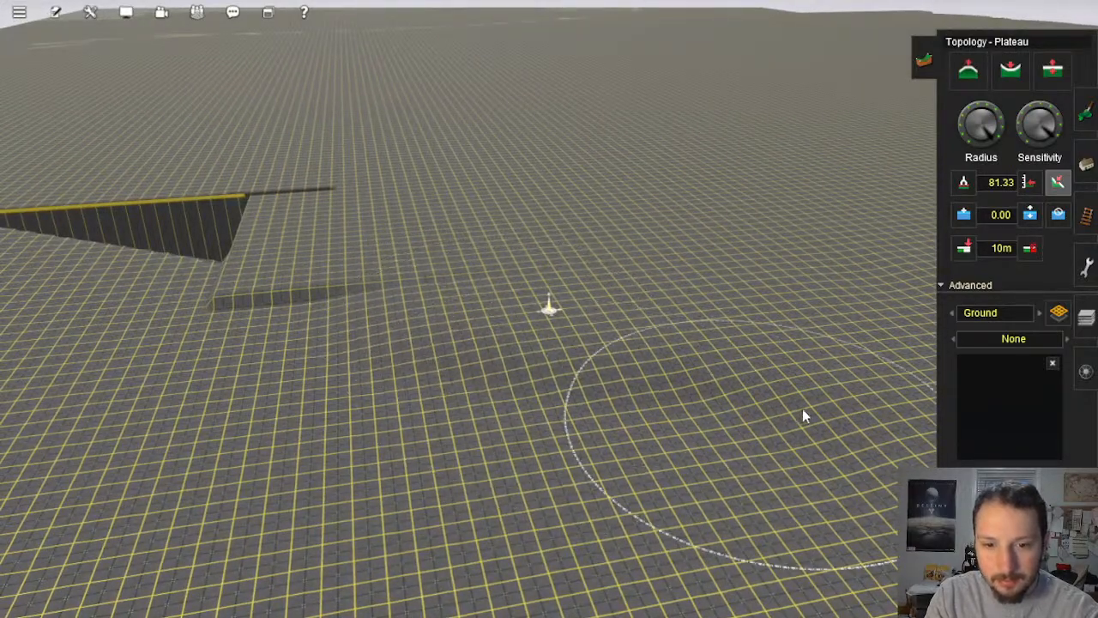
drag(804, 416, 701, 406)
right_click(702, 405)
mouse_move(699, 365)
mouse_down()
mouse_move(670, 314)
mouse_move(770, 290)
mouse_up()
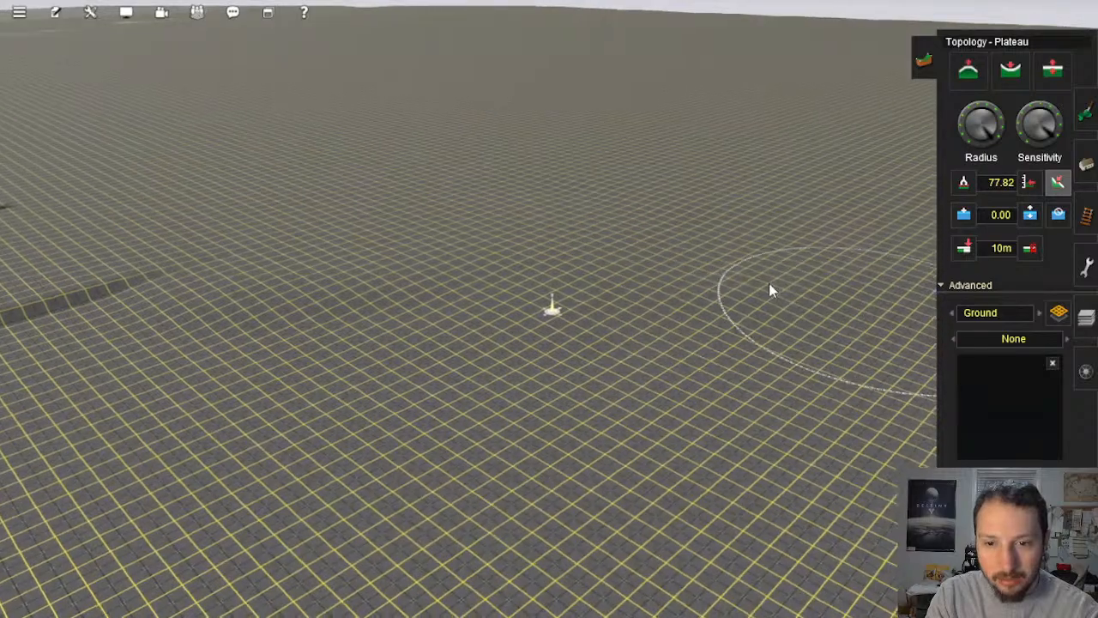
Step: Continue the Plateau grading along the next walled drop, closing the remaining small hole in the ground
right_click(439, 310)
mouse_move(344, 300)
mouse_down()
mouse_move(259, 300)
mouse_move(265, 293)
mouse_up()
right_click(353, 265)
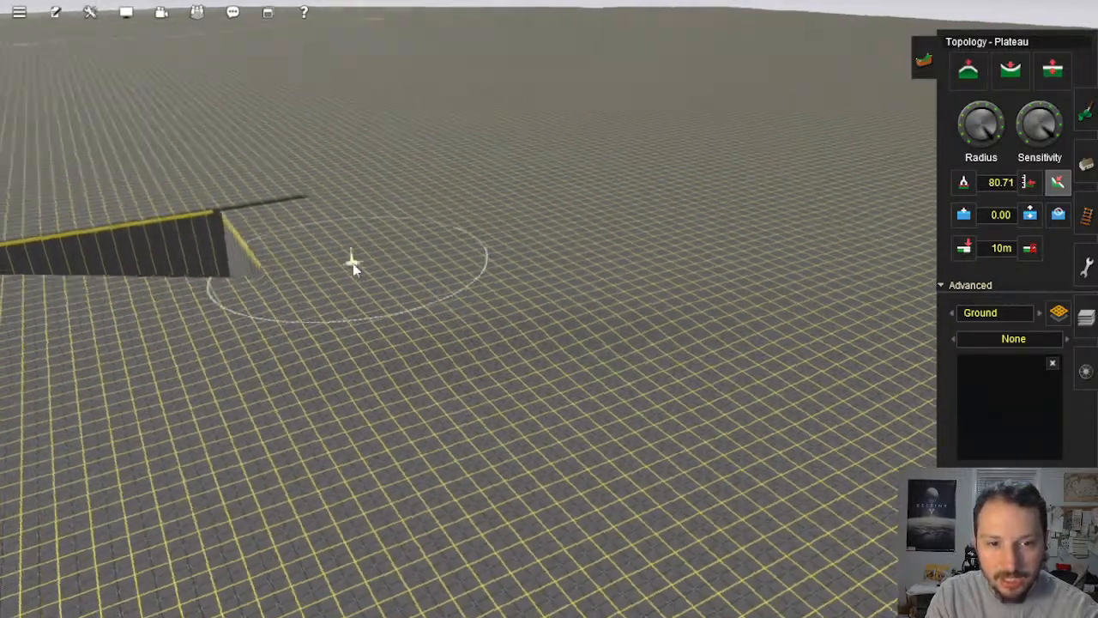
mouse_move(437, 285)
mouse_down()
mouse_move(408, 278)
mouse_move(447, 288)
mouse_move(423, 335)
mouse_up()
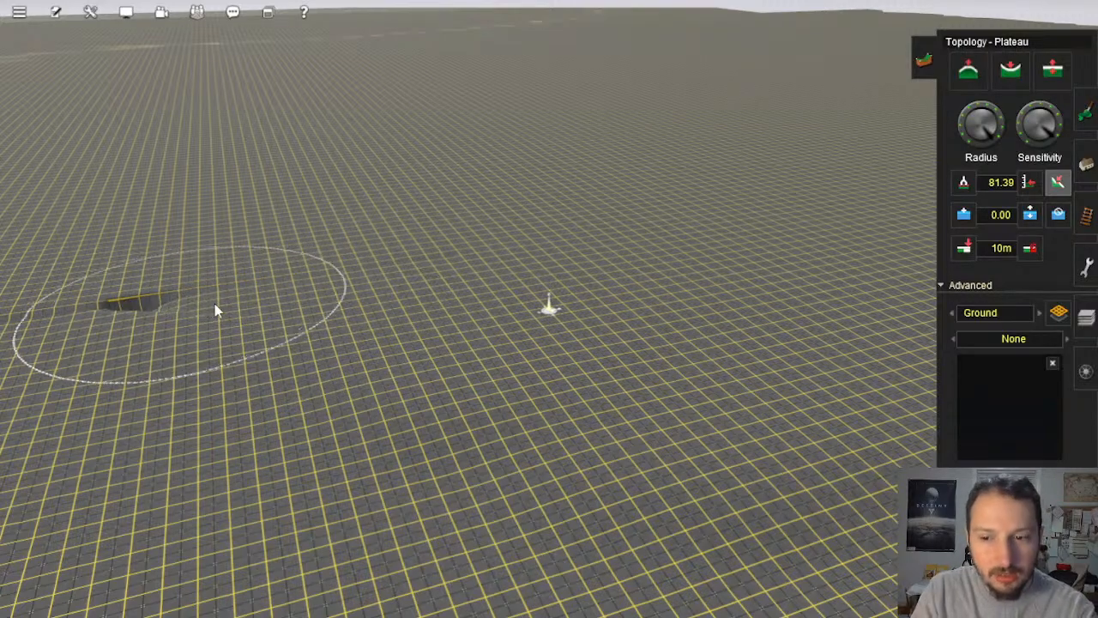
right_click(266, 322)
mouse_move(429, 356)
mouse_down()
mouse_move(372, 265)
mouse_move(411, 246)
mouse_move(819, 429)
mouse_up()
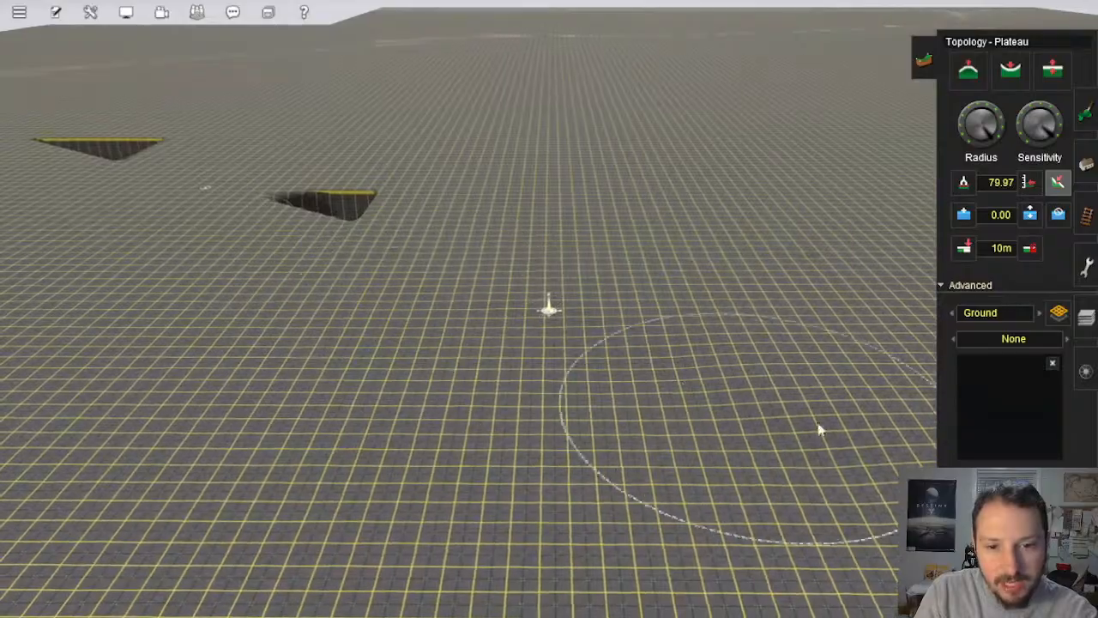
Step: Even out the bumpy ground short of the remaining triangular pits with broad Plateau strokes
right_click(775, 383)
mouse_move(781, 380)
mouse_down()
mouse_move(712, 307)
mouse_move(788, 257)
mouse_move(850, 243)
mouse_up()
right_click(850, 250)
mouse_move(573, 302)
mouse_down()
mouse_move(536, 330)
mouse_move(386, 369)
mouse_up()
right_drag(386, 364, 630, 261)
mouse_move(574, 236)
mouse_down()
mouse_move(547, 357)
mouse_move(614, 340)
mouse_up()
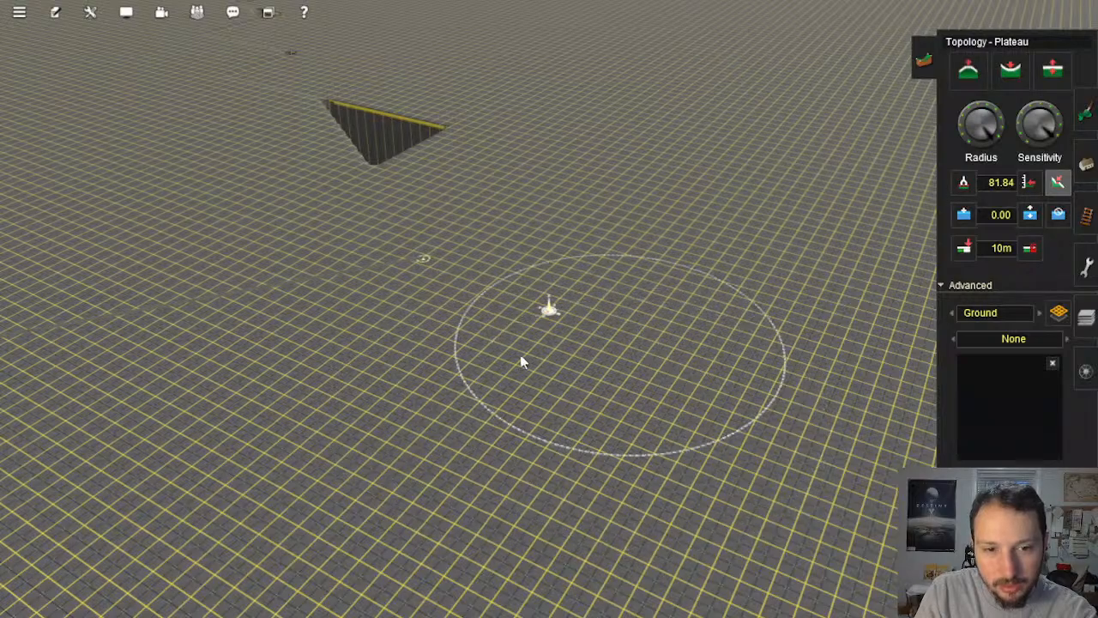
Step: Fill the nearest triangular pit and level the ground leading towards the pits beside the sandy track
right_drag(545, 314, 495, 268)
mouse_move(534, 333)
mouse_down()
mouse_move(544, 309)
mouse_move(534, 331)
mouse_move(558, 404)
mouse_move(554, 373)
mouse_move(593, 363)
mouse_move(529, 348)
mouse_up()
drag(446, 289, 505, 302)
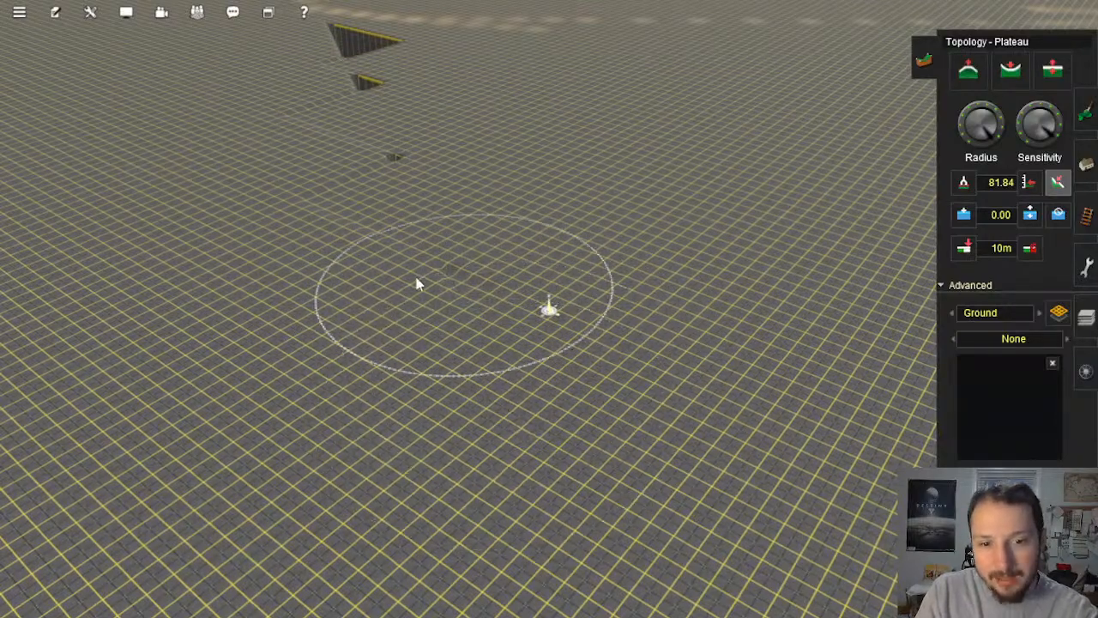
right_drag(472, 265, 495, 238)
mouse_move(540, 244)
mouse_down()
mouse_move(572, 247)
mouse_move(580, 273)
mouse_move(567, 289)
mouse_up()
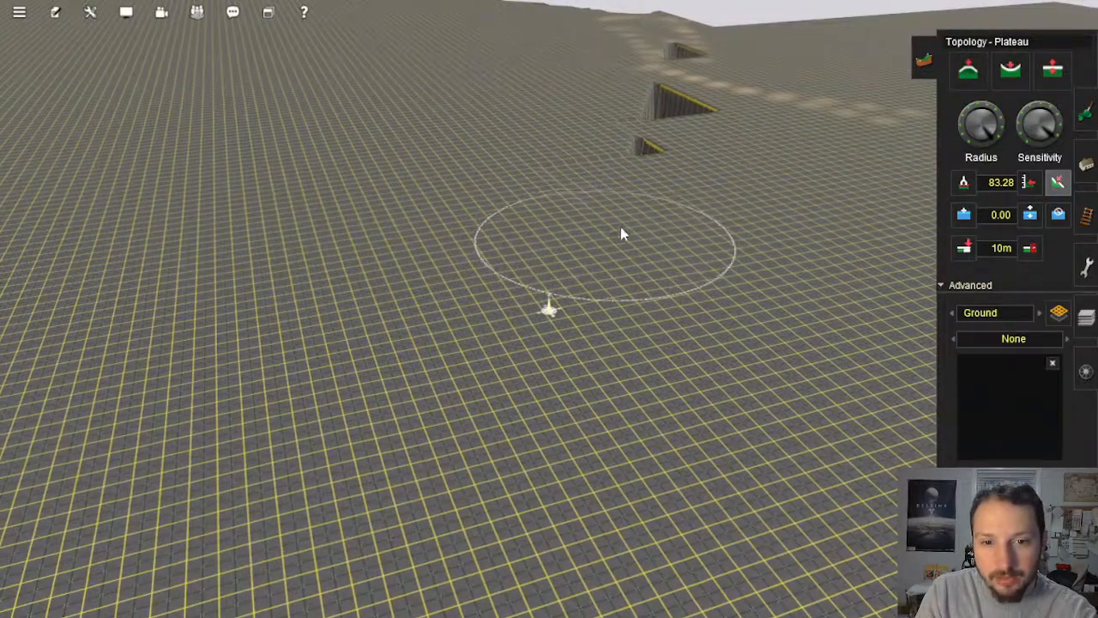
Step: Fill the row of triangular pits leading to and along the sandy ground patches with the Plateau tool
right_drag(526, 175, 576, 308)
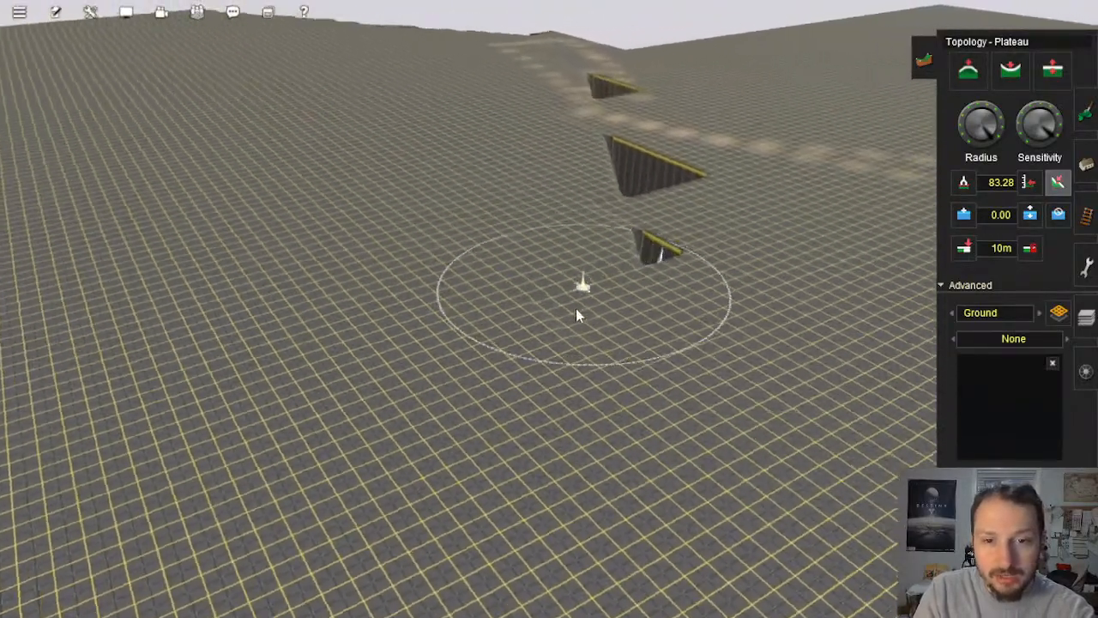
mouse_move(566, 311)
mouse_down()
mouse_move(543, 311)
mouse_move(590, 274)
mouse_up()
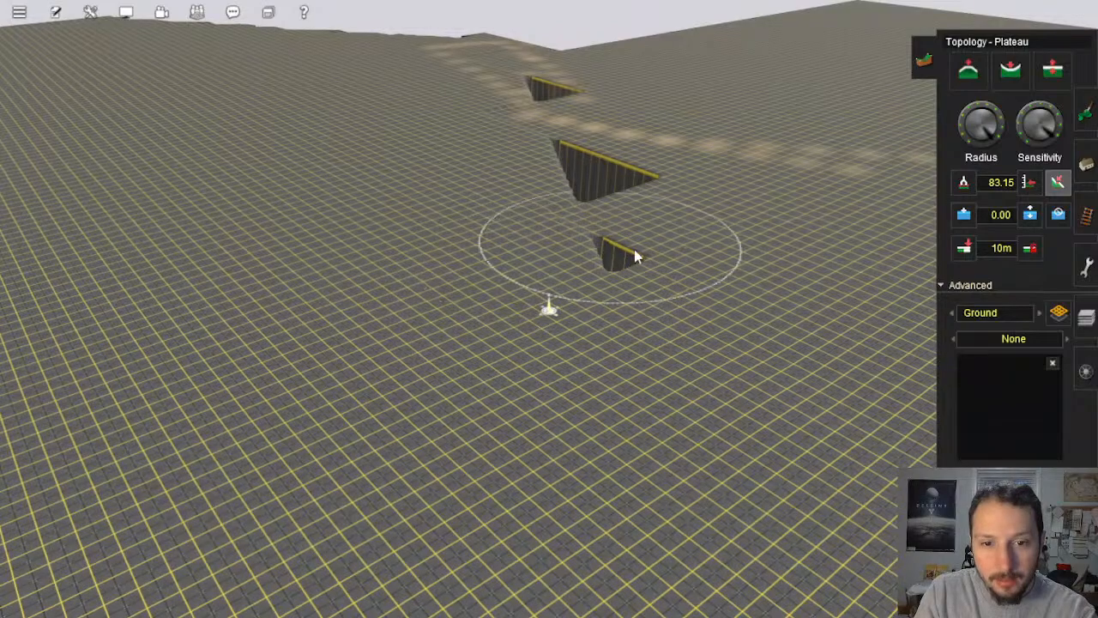
drag(632, 252, 609, 279)
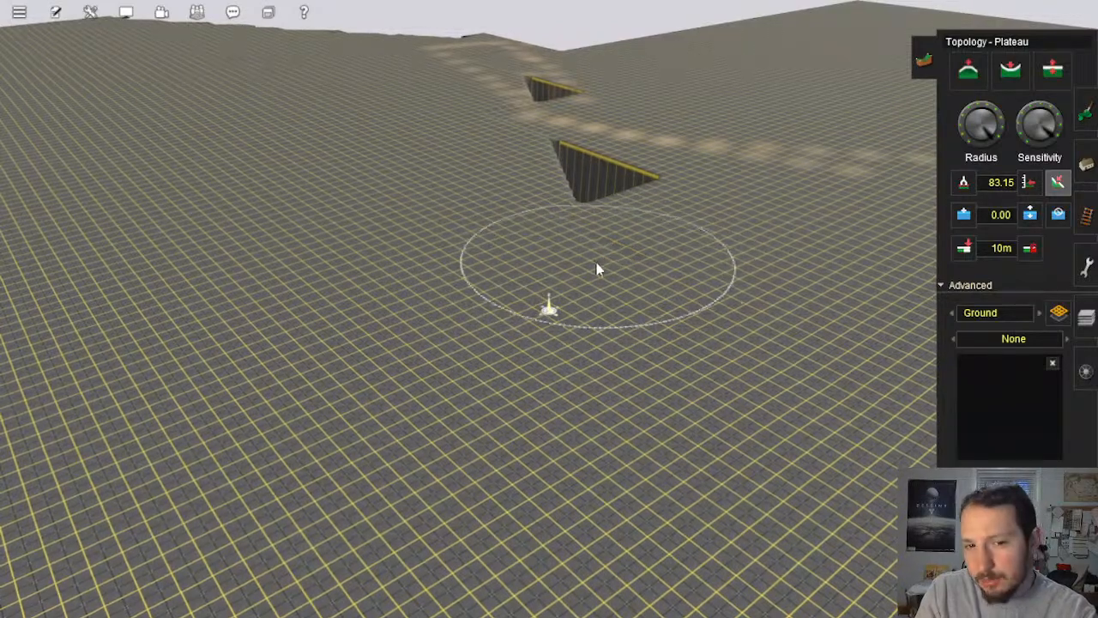
mouse_move(535, 235)
right_down()
mouse_move(598, 300)
mouse_move(593, 238)
mouse_move(527, 248)
mouse_move(502, 269)
mouse_move(552, 333)
right_up()
mouse_move(552, 332)
mouse_down()
mouse_move(555, 413)
mouse_move(492, 446)
mouse_move(543, 412)
mouse_move(553, 439)
mouse_move(542, 473)
mouse_move(514, 421)
mouse_move(561, 373)
mouse_move(527, 334)
mouse_up()
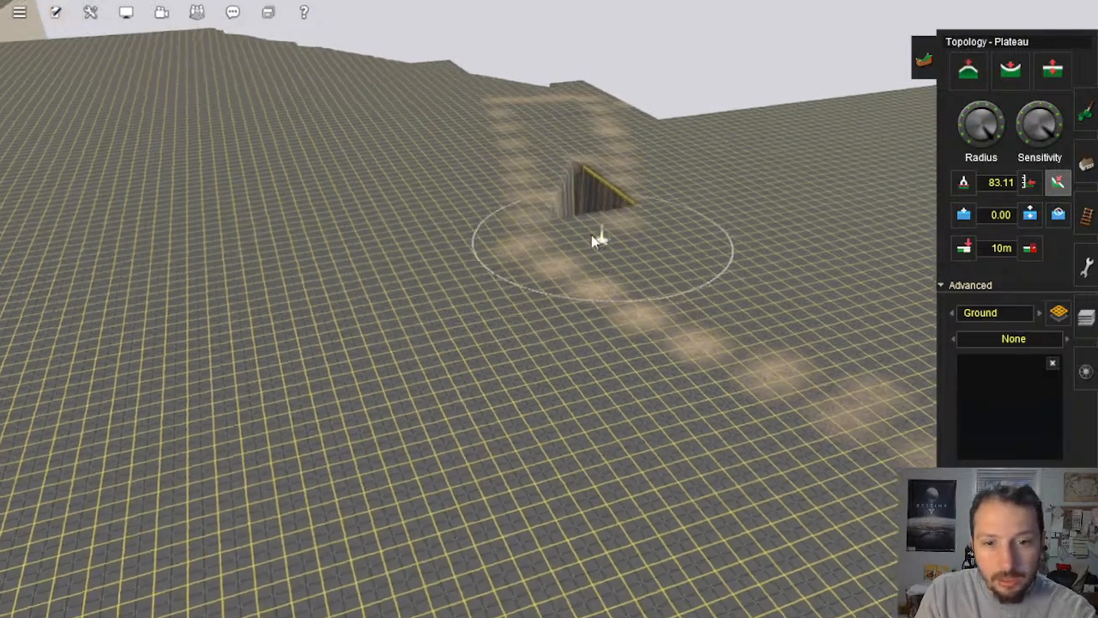
mouse_move(601, 233)
right_down()
mouse_move(543, 283)
mouse_move(549, 299)
mouse_move(607, 294)
mouse_move(587, 369)
mouse_move(565, 340)
right_up()
drag(565, 340, 603, 299)
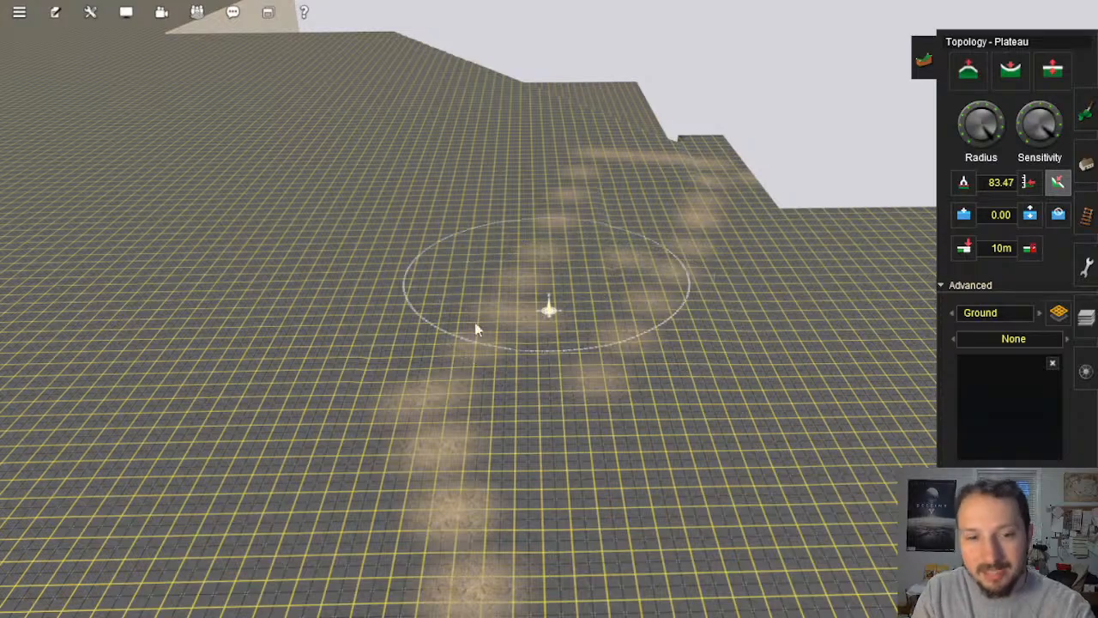
Step: Switch to the Use height tool and raise the ground below the blocky step at the baseboard corner to 82.13
mouse_move(605, 279)
right_down()
mouse_move(583, 245)
mouse_move(554, 299)
mouse_move(630, 360)
mouse_move(470, 374)
right_up()
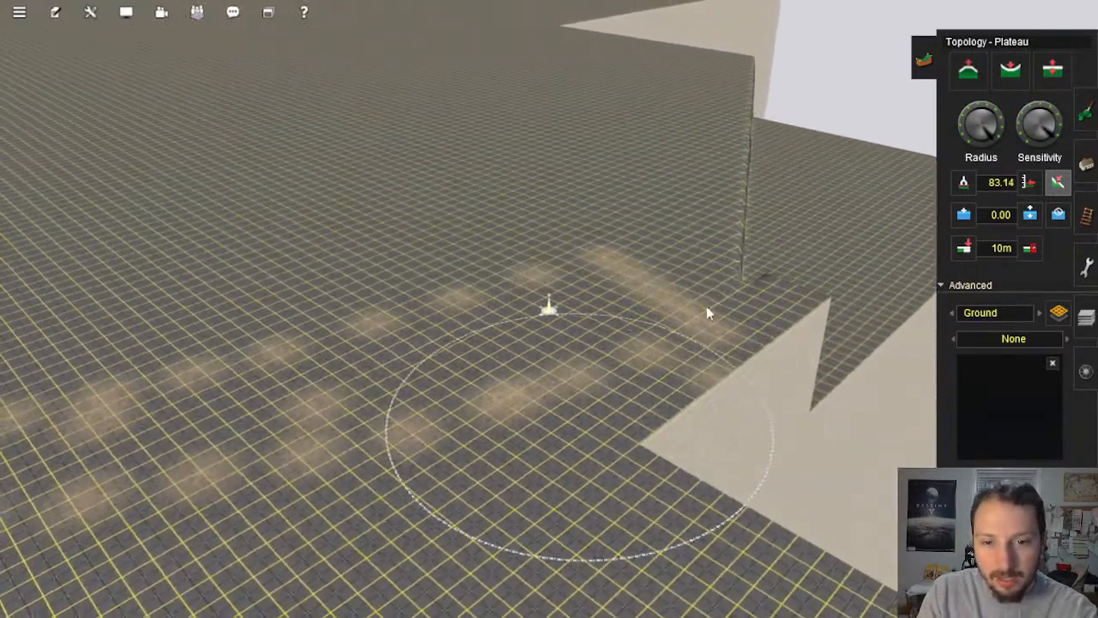
mouse_move(635, 362)
right_down()
mouse_move(649, 191)
mouse_move(507, 286)
mouse_move(405, 327)
mouse_move(505, 321)
mouse_move(434, 314)
mouse_move(503, 155)
mouse_move(524, 166)
mouse_move(534, 311)
mouse_move(557, 311)
right_up()
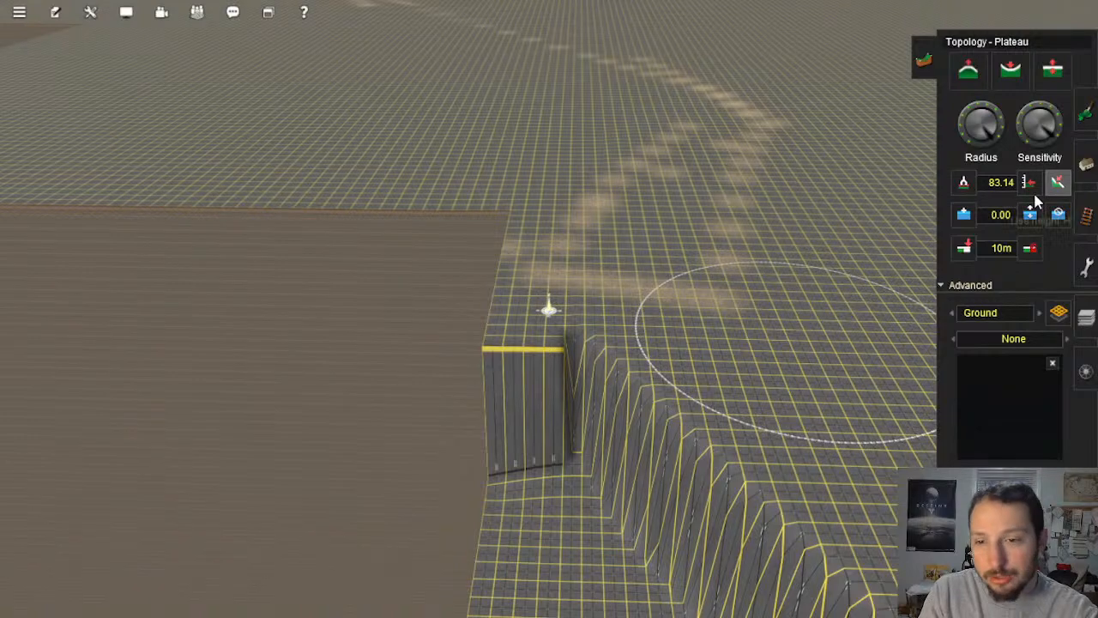
right_drag(533, 316, 841, 249)
click(1029, 183)
click(1028, 183)
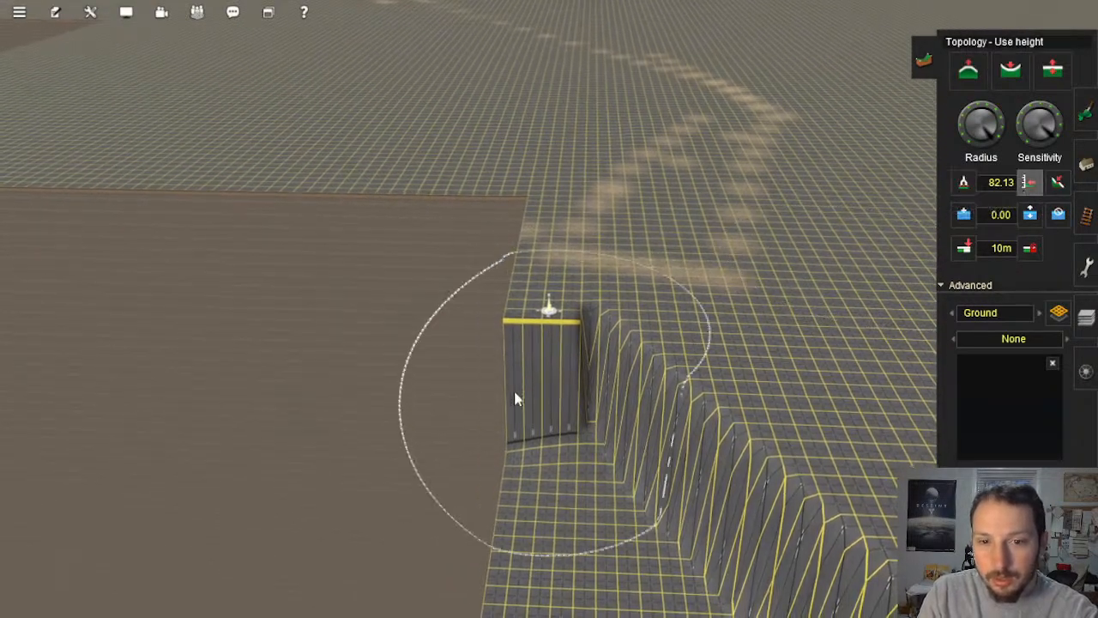
mouse_move(561, 414)
mouse_down()
mouse_move(566, 468)
mouse_move(606, 467)
mouse_up()
Step: Continue applying the 82.13 height over the jagged drop and lower ground towards the outer edge of the baseboards
mouse_move(704, 511)
right_down()
mouse_move(526, 331)
mouse_move(506, 292)
right_up()
right_drag(531, 256, 608, 215)
mouse_move(608, 215)
mouse_down()
mouse_move(773, 198)
mouse_move(572, 344)
mouse_move(810, 313)
mouse_move(753, 310)
mouse_up()
mouse_move(753, 317)
right_down()
mouse_move(772, 249)
mouse_move(675, 314)
right_up()
mouse_move(675, 314)
mouse_down()
mouse_move(701, 320)
mouse_move(629, 248)
mouse_move(503, 208)
mouse_move(443, 152)
mouse_move(396, 126)
mouse_move(299, 331)
mouse_move(345, 443)
mouse_move(351, 372)
mouse_move(556, 405)
mouse_move(601, 589)
mouse_move(483, 520)
mouse_move(428, 457)
mouse_up()
right_drag(343, 330, 453, 213)
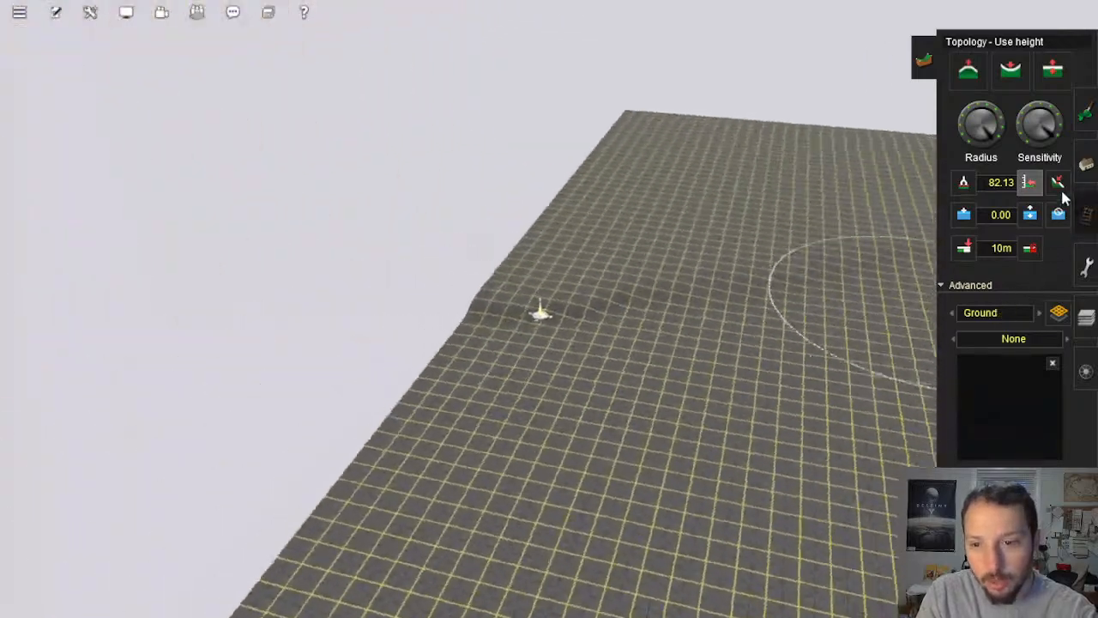
Step: Switch back to the Plateau tool and smooth the leftover ripples along the outer baseboard edge
click(1057, 182)
mouse_move(677, 301)
mouse_down()
mouse_move(546, 332)
mouse_move(513, 316)
mouse_up()
drag(610, 282, 677, 260)
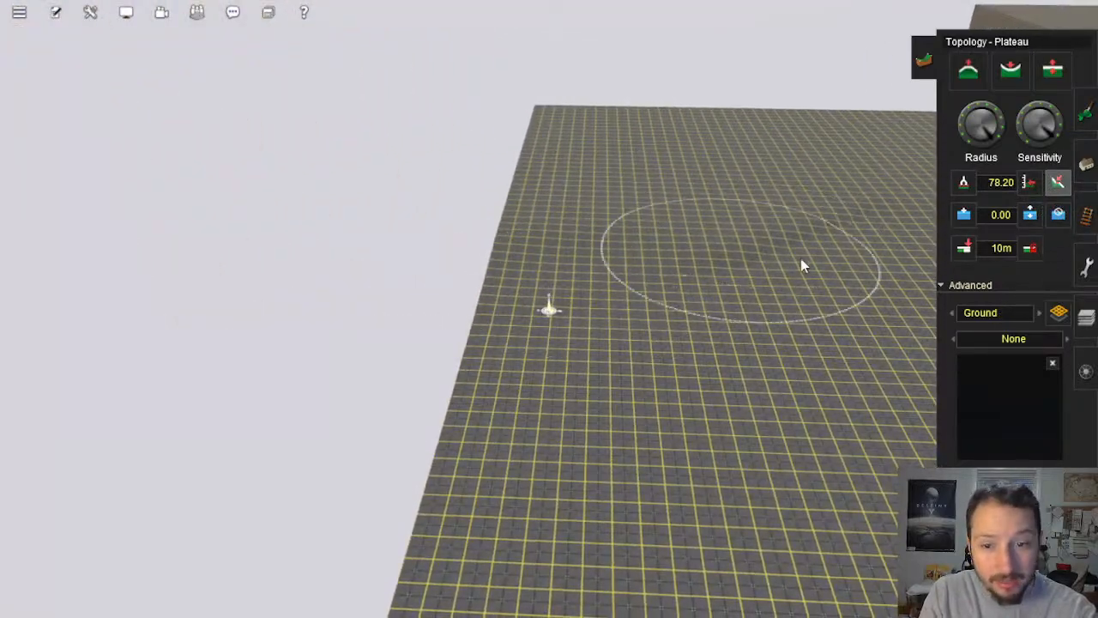
drag(824, 204, 514, 252)
Step: Inspect the levelled baseboards from ground level and review their overall layout in the map view
right_click(668, 241)
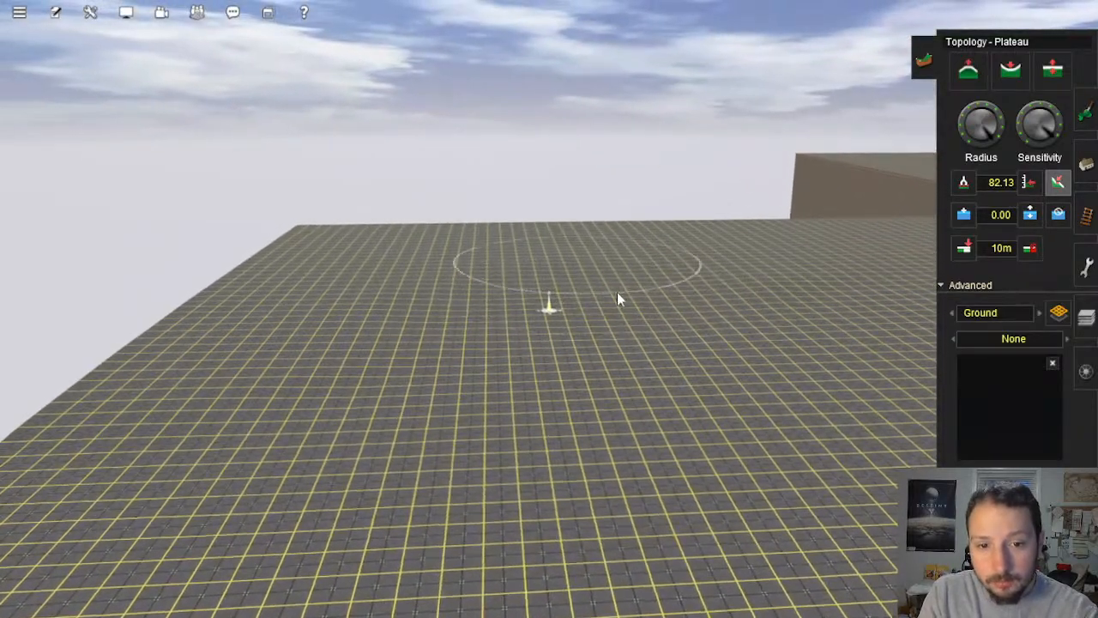
right_click(479, 344)
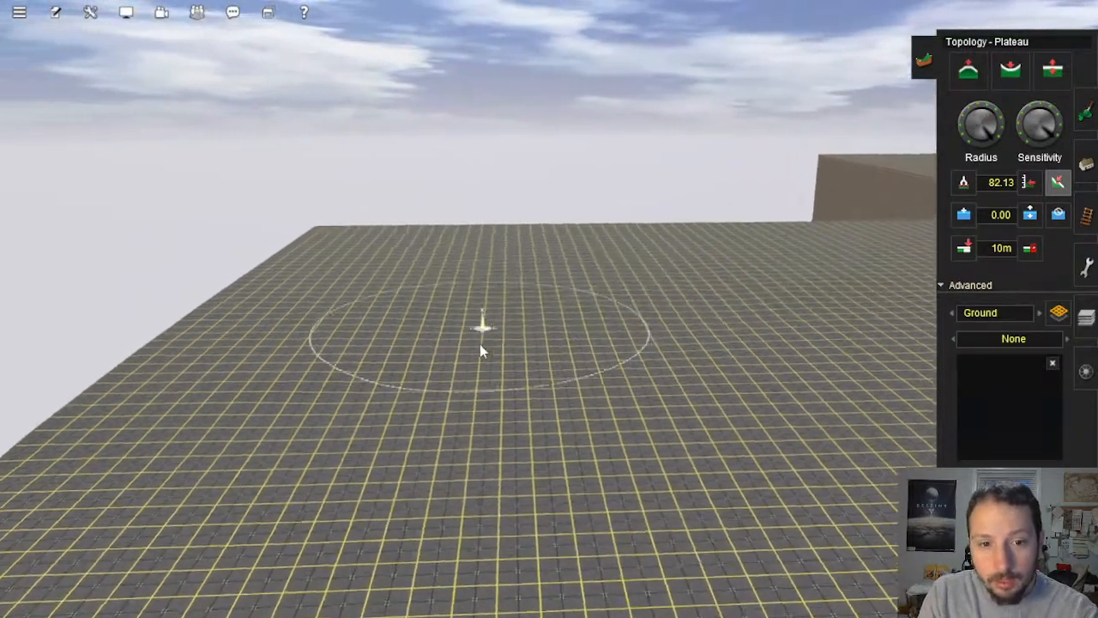
key(Down)
key(Left)
right_click(585, 284)
right_click(527, 229)
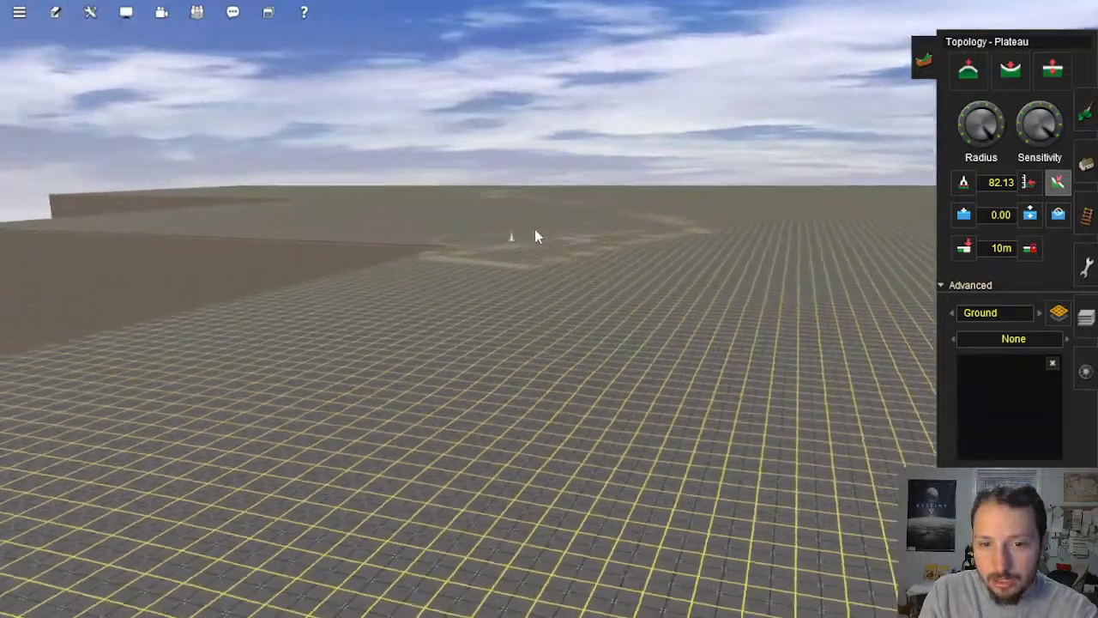
key(Up)
scroll(545, 244, down, 5)
key(ctrl+m)
scroll(545, 247, down, 1)
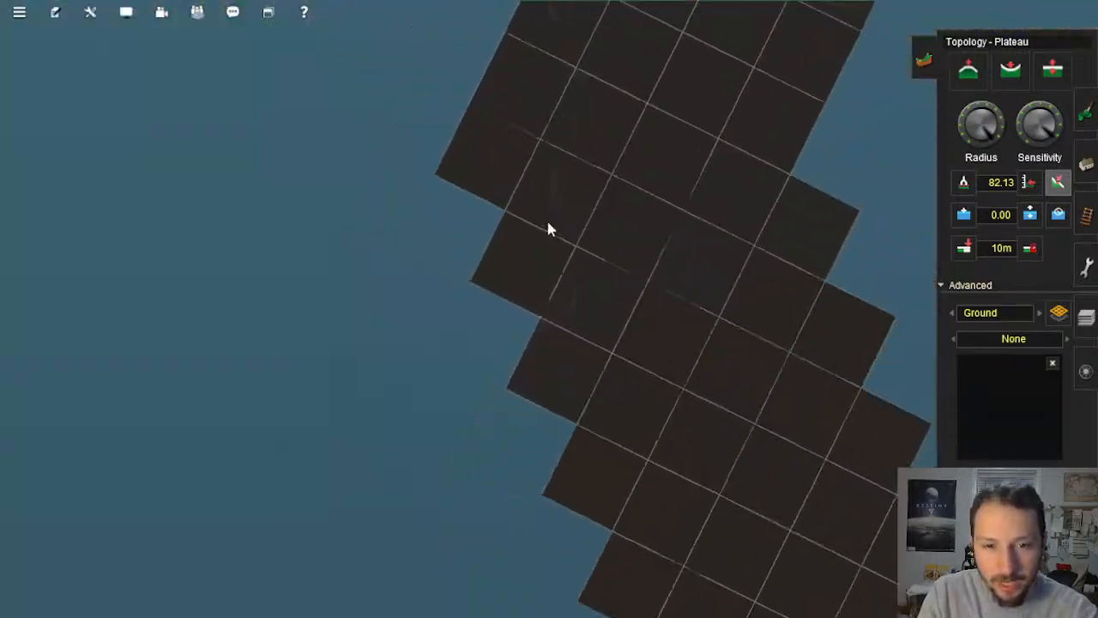
right_click(546, 220)
right_click(557, 242)
right_click(656, 416)
right_click(655, 415)
Step: Examine the gap between the two track ends up close and in the map view, including the surrounding baseboards
scroll(559, 358, up, 1)
scroll(559, 365, up, 5)
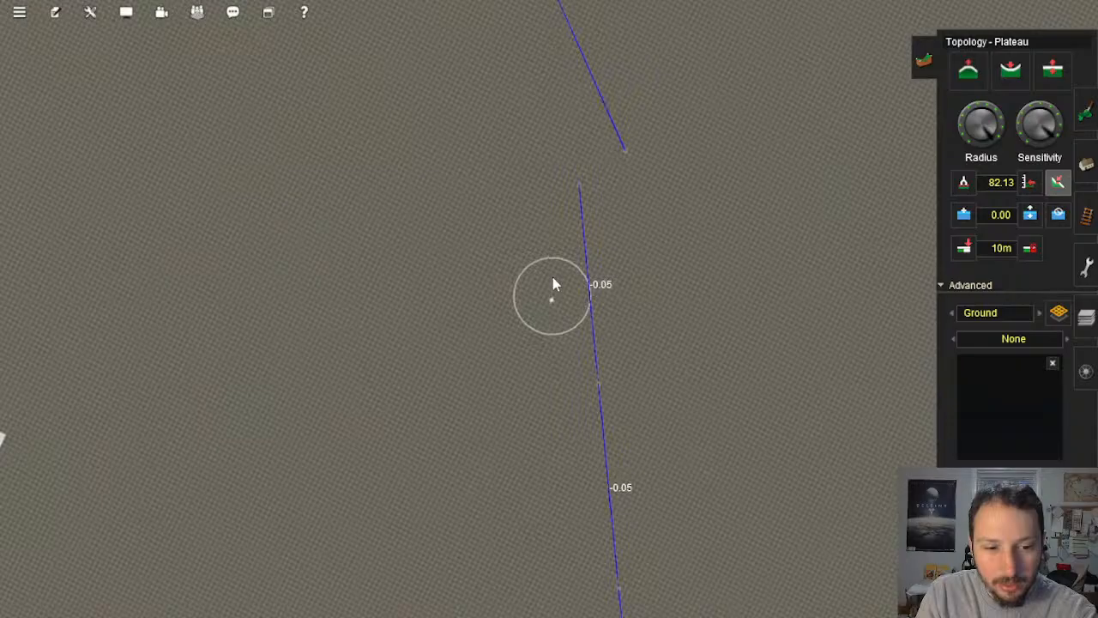
scroll(556, 275, up, 5)
right_click(568, 231)
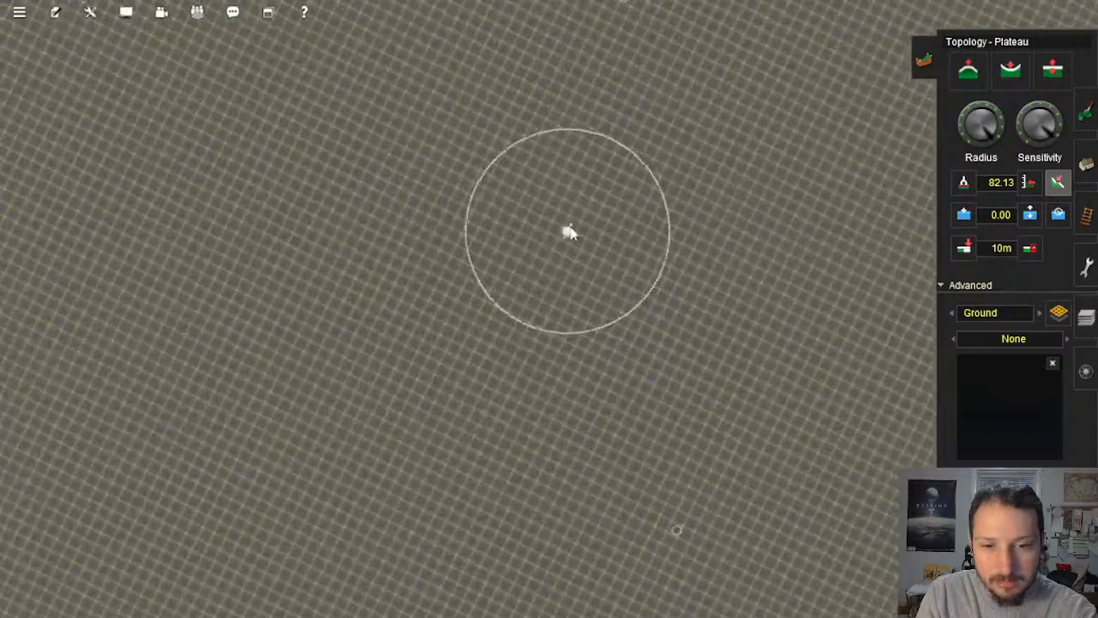
key(Down)
right_click(584, 186)
scroll(553, 270, up, 2)
right_click(545, 279)
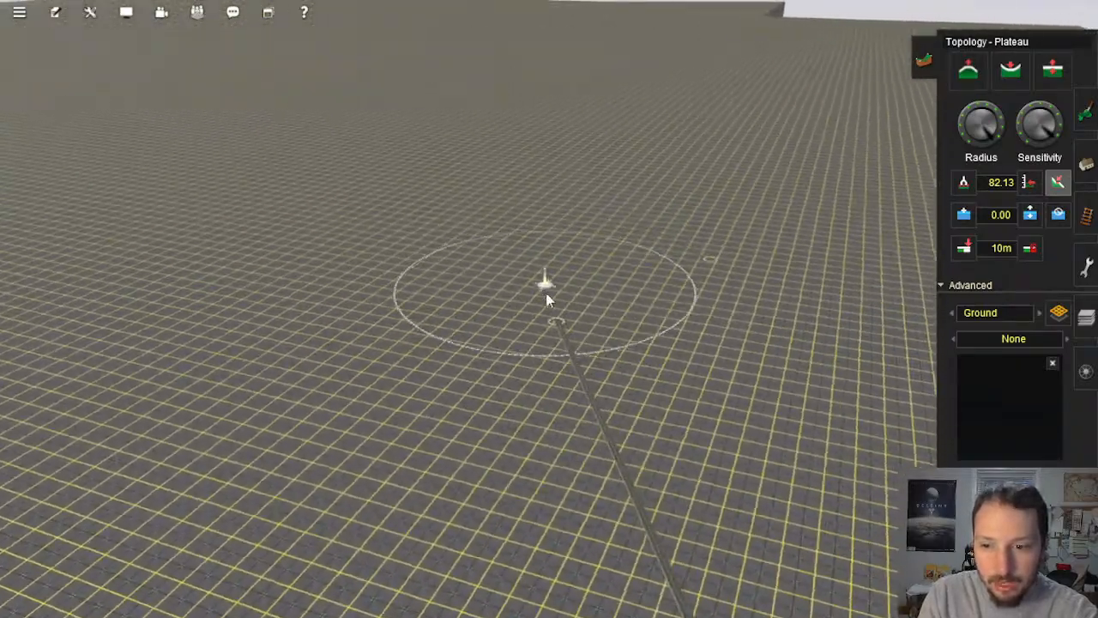
key(Right)
scroll(563, 331, down, 3)
key(Up)
key(Down)
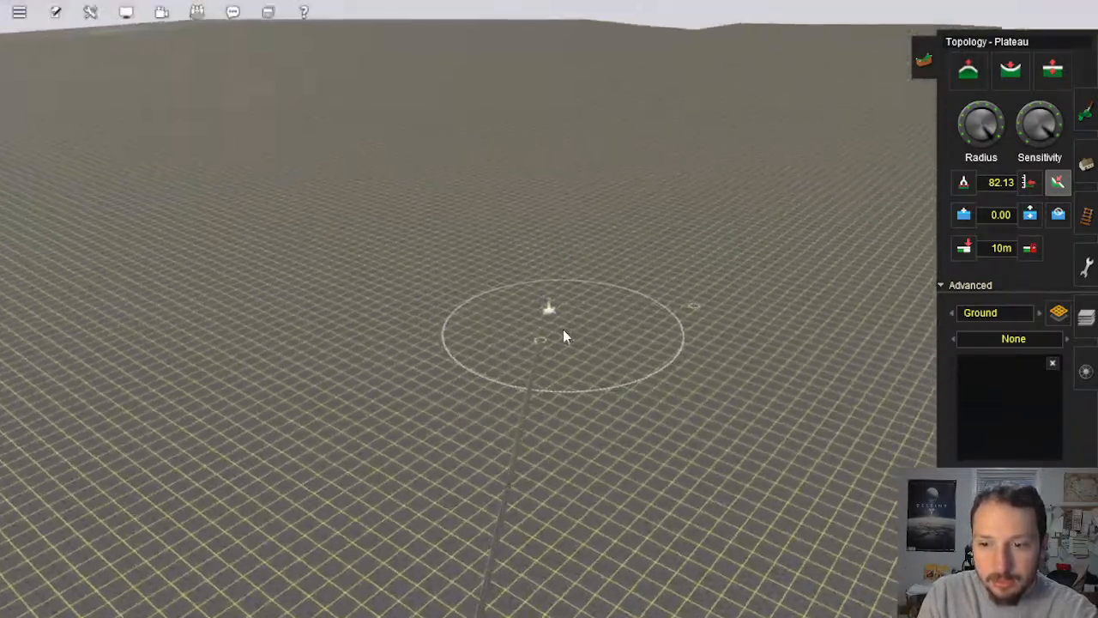
scroll(535, 300, down, 2)
key(Up)
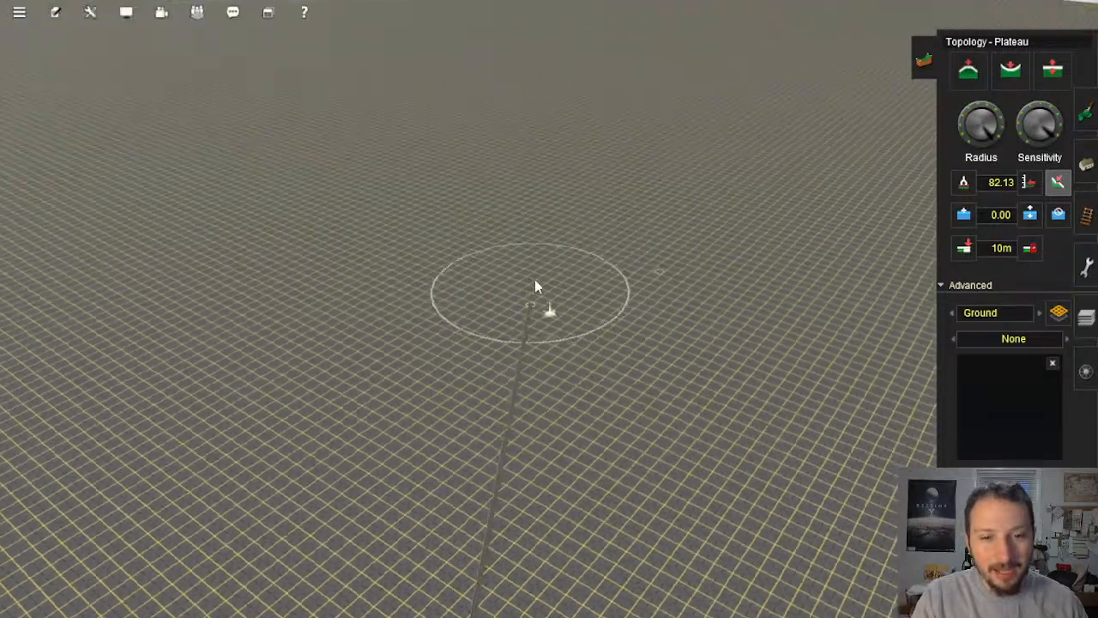
right_click(535, 281)
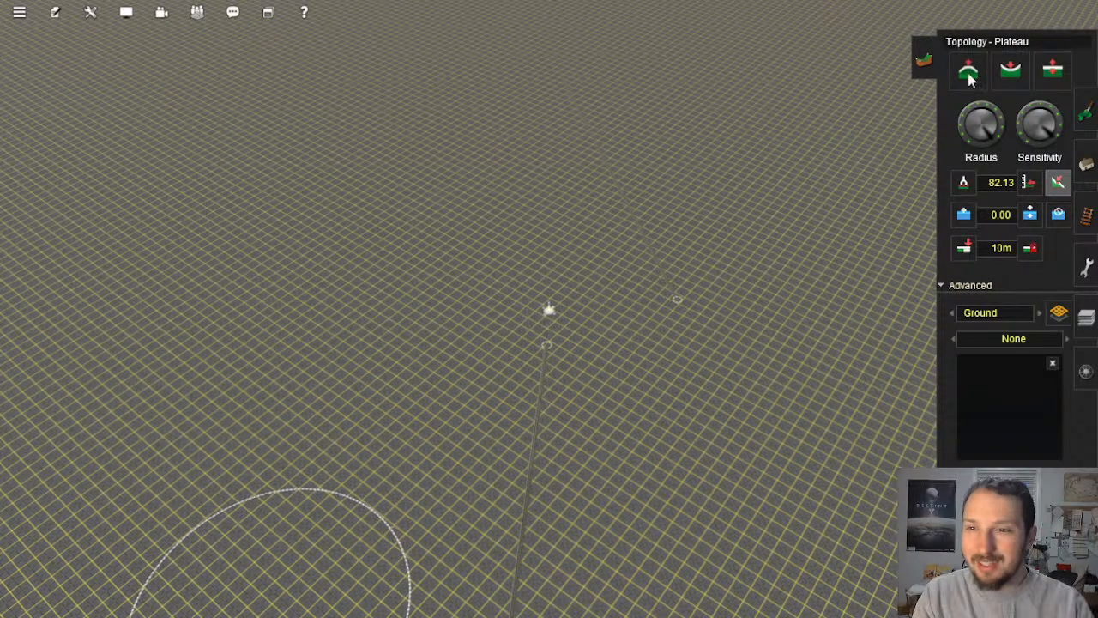
scroll(552, 336, up, 5)
scroll(553, 336, down, 10)
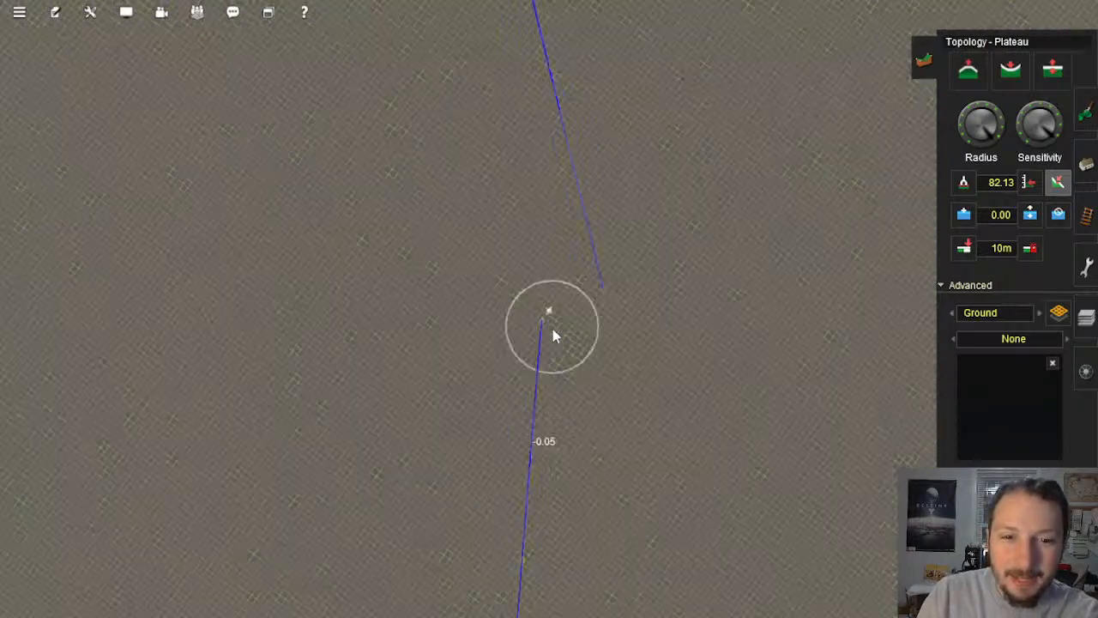
scroll(549, 323, down, 2)
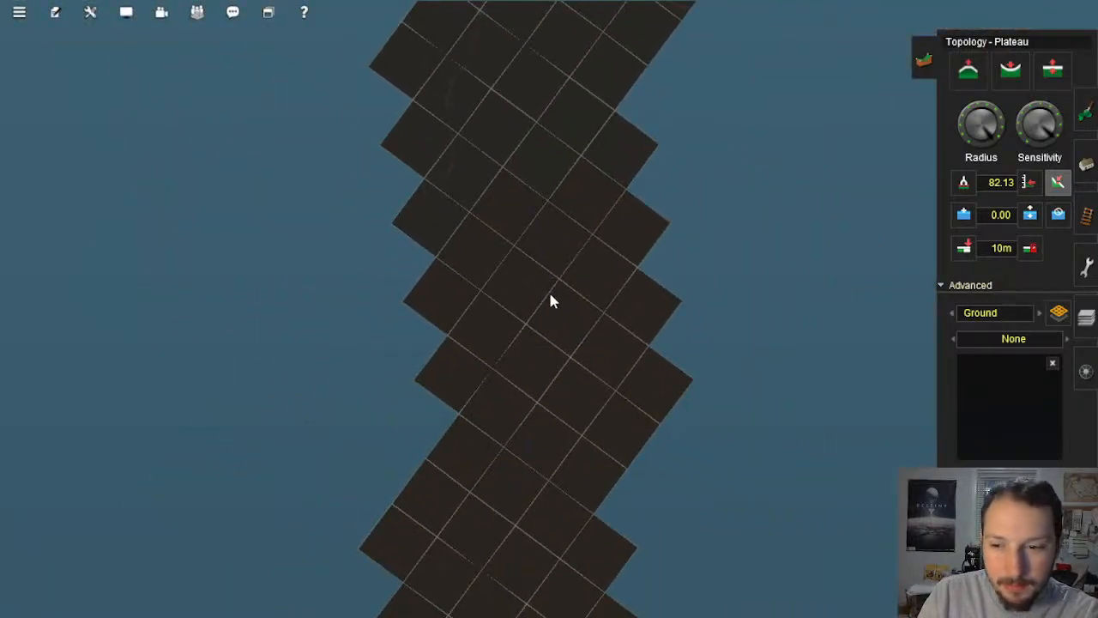
Step: Switch to the Height up tool with lower sensitivity and gently raise the ground beside the painted path fork at the baseboard edge
right_click(554, 281)
scroll(546, 311, down, 5)
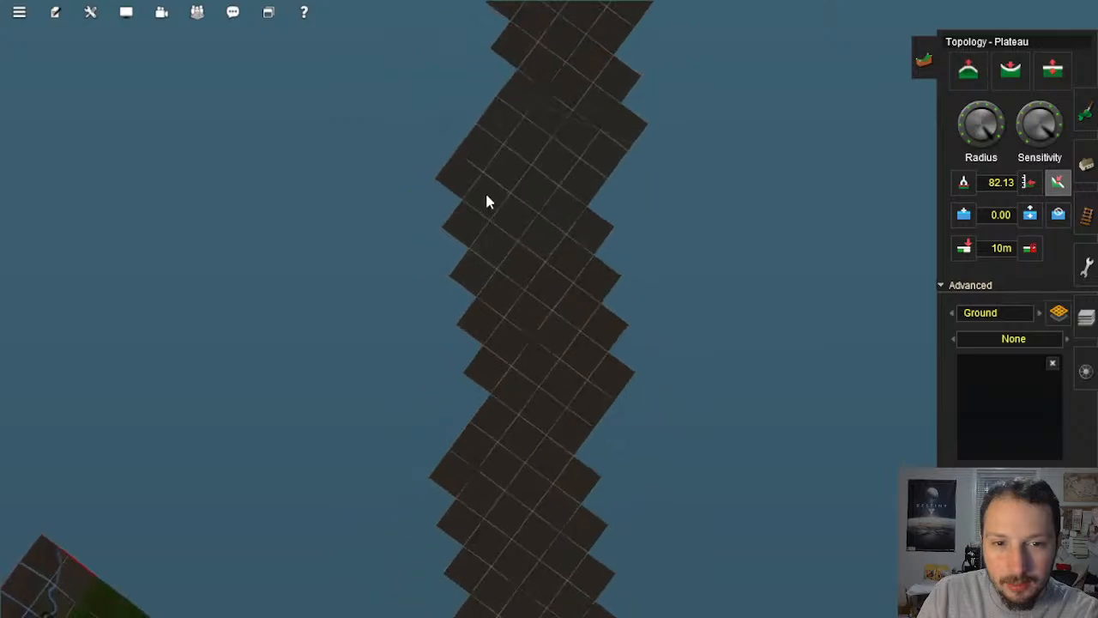
right_click(486, 192)
scroll(526, 234, up, 5)
scroll(527, 242, up, 10)
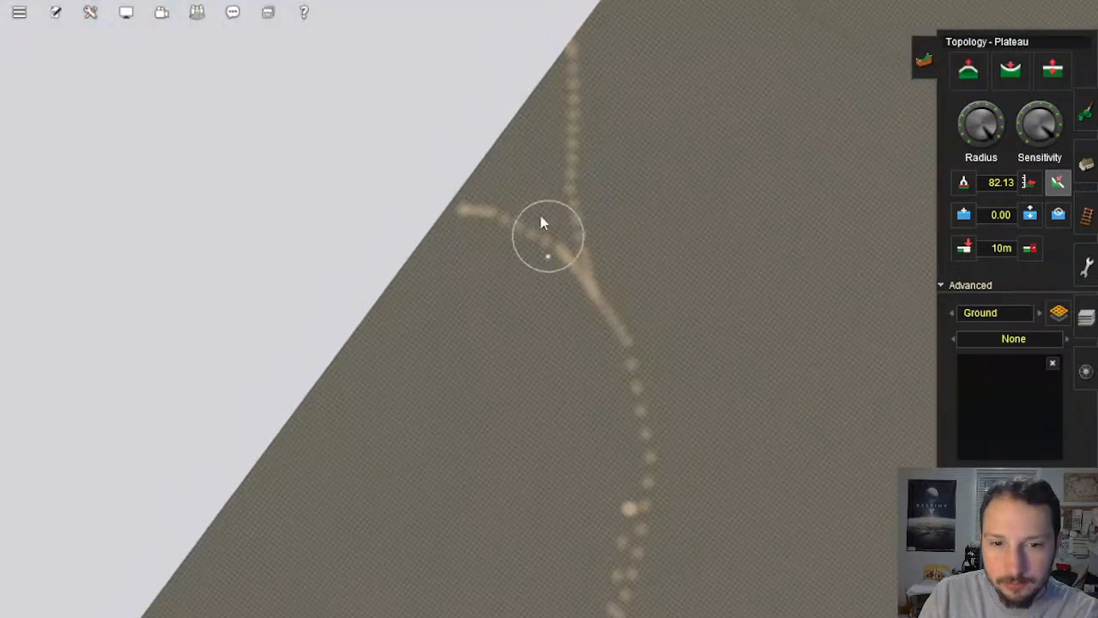
scroll(523, 220, up, 3)
key(Down)
right_click(534, 173)
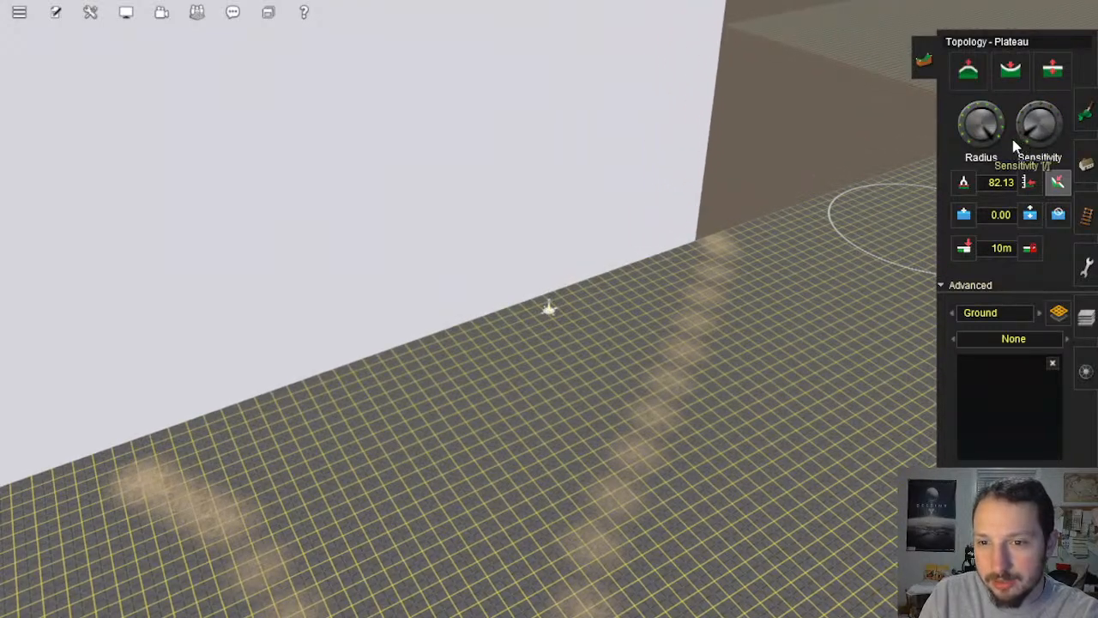
click(985, 84)
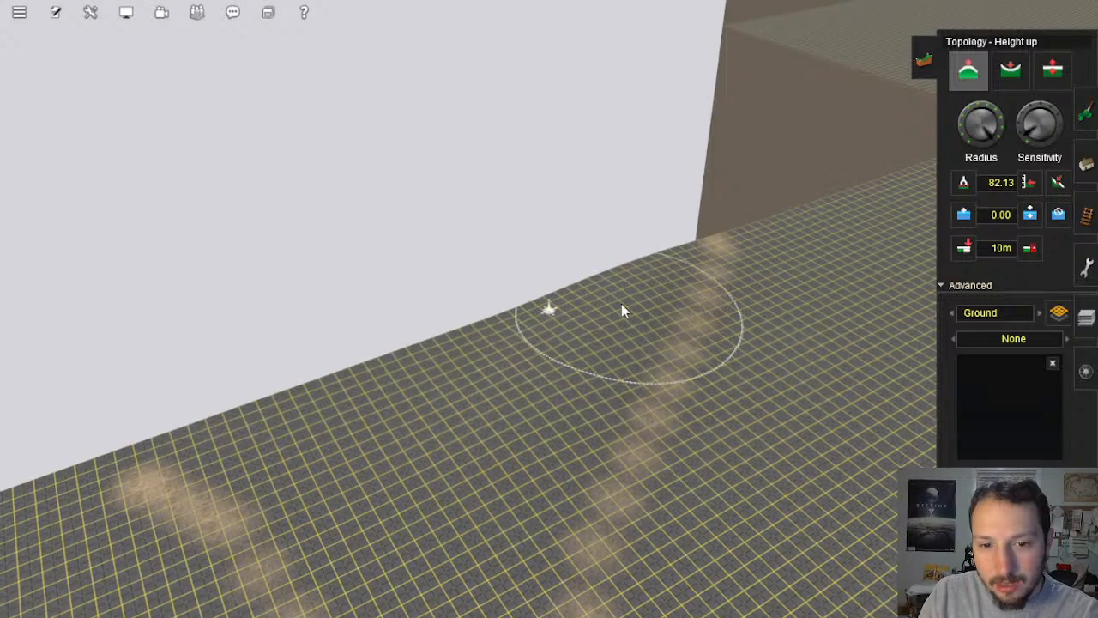
mouse_move(622, 305)
right_down()
mouse_move(576, 357)
mouse_move(571, 321)
right_up()
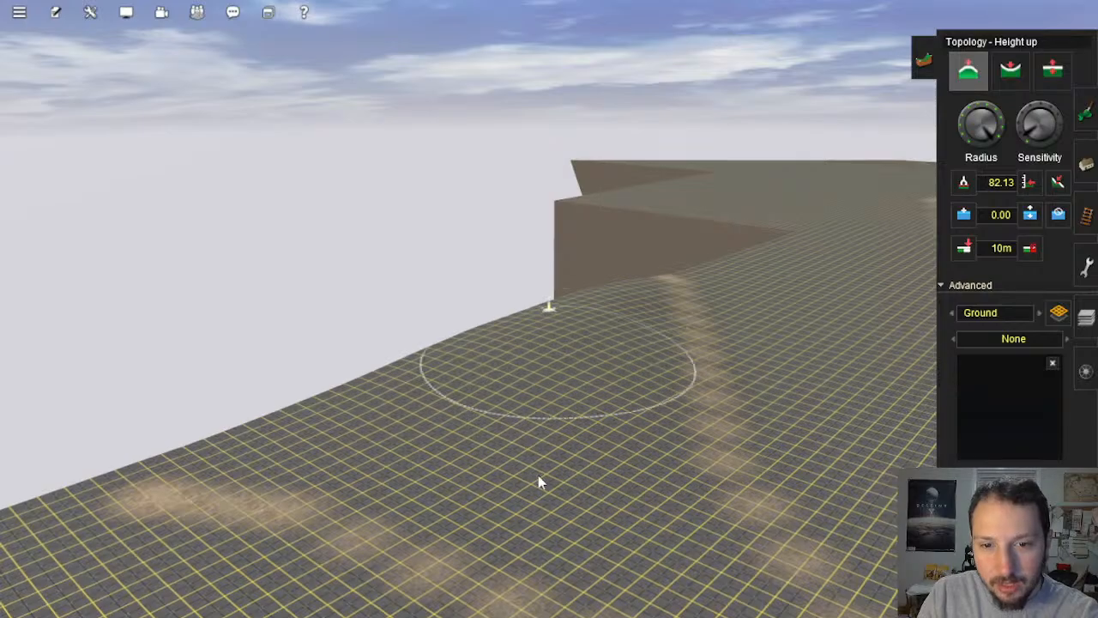
Step: Raise gentle rises along the outer baseboard edge on both sides of the painted path branches
mouse_move(540, 480)
right_down()
mouse_move(612, 357)
mouse_move(596, 341)
mouse_move(478, 316)
mouse_move(520, 299)
mouse_move(591, 326)
mouse_move(643, 306)
mouse_move(515, 309)
mouse_move(523, 300)
mouse_move(547, 321)
mouse_move(571, 281)
mouse_move(652, 275)
right_up()
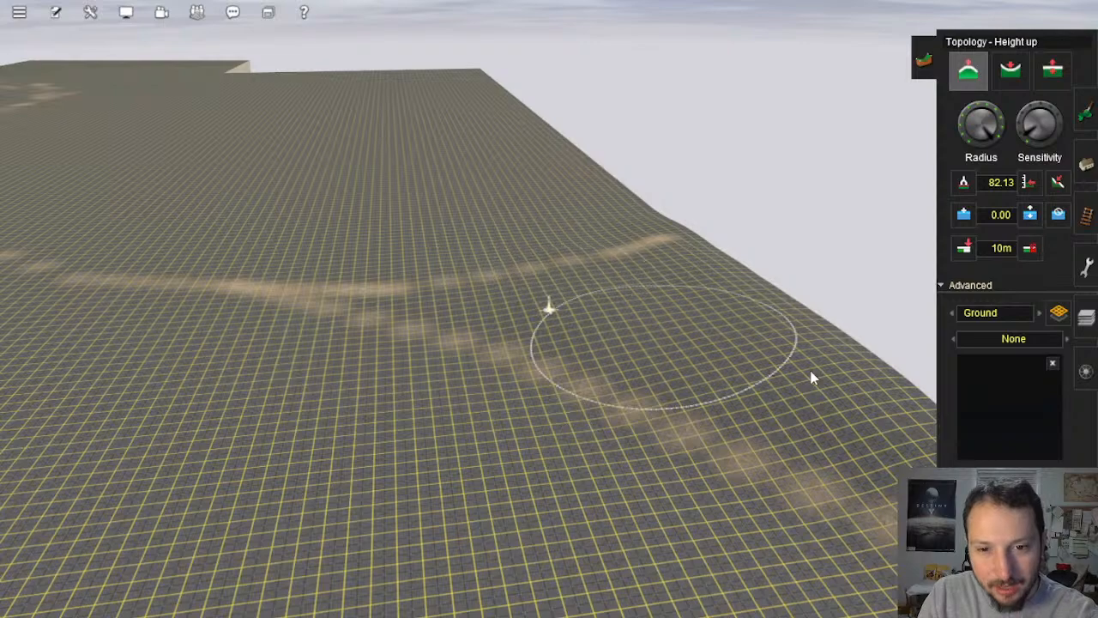
right_drag(811, 377, 652, 362)
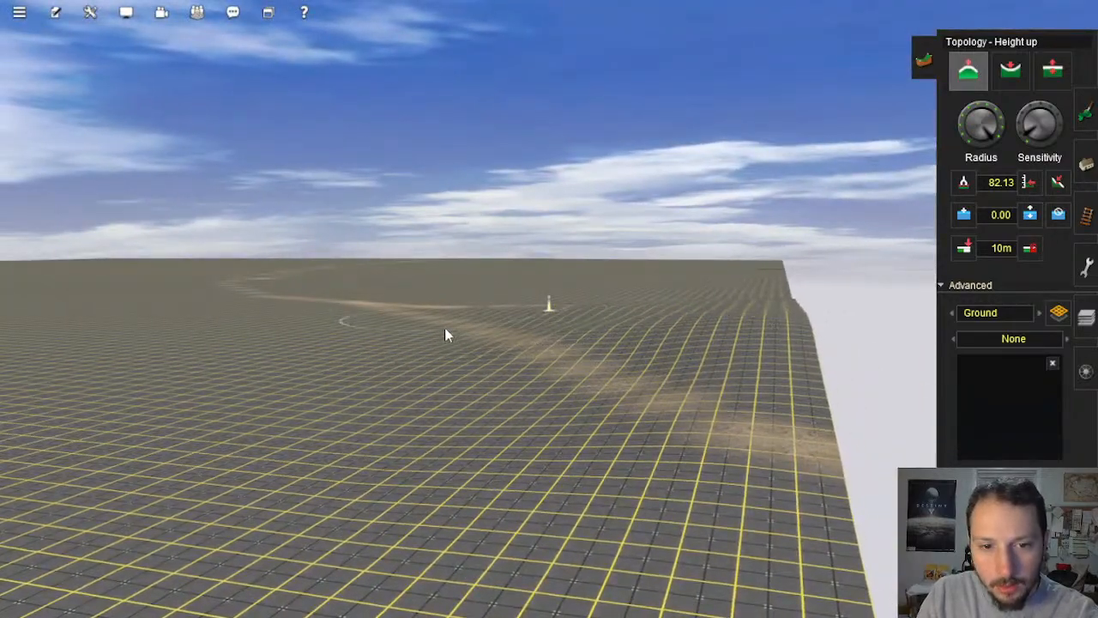
mouse_move(574, 422)
right_down()
mouse_move(621, 351)
mouse_move(624, 313)
mouse_move(597, 312)
right_up()
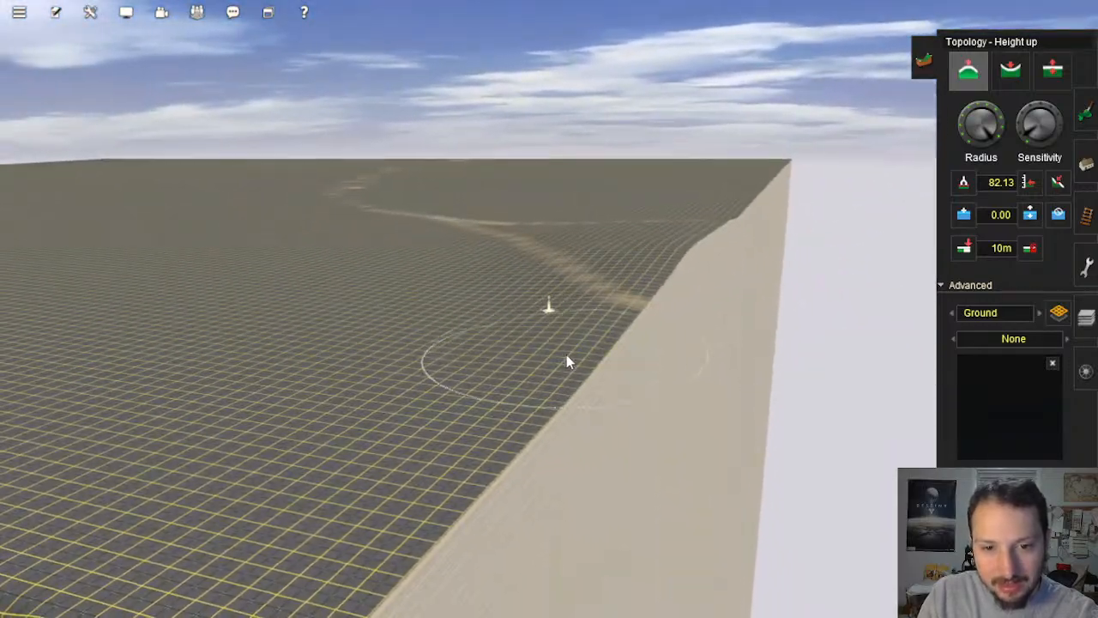
right_click(580, 273)
mouse_move(546, 263)
right_down()
mouse_move(513, 281)
mouse_move(506, 312)
mouse_move(485, 321)
mouse_move(551, 311)
mouse_move(600, 287)
right_up()
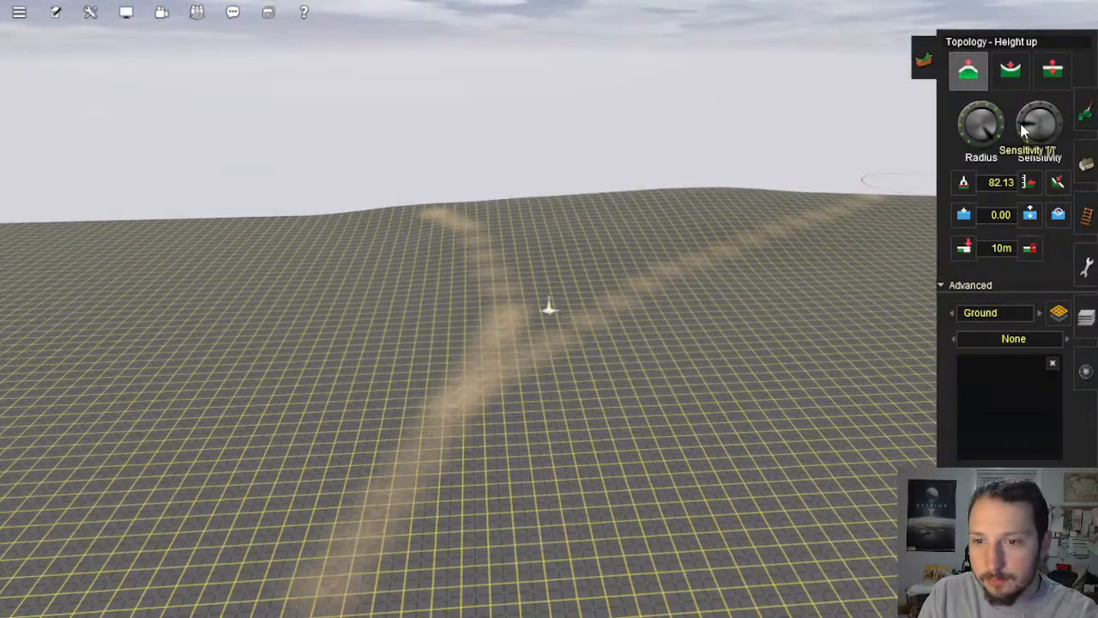
Step: Adjust the Height up sensitivity and build low hills around the fork of the painted paths
right_drag(608, 344, 506, 250)
scroll(608, 345, down, 5)
scroll(511, 309, up, 4)
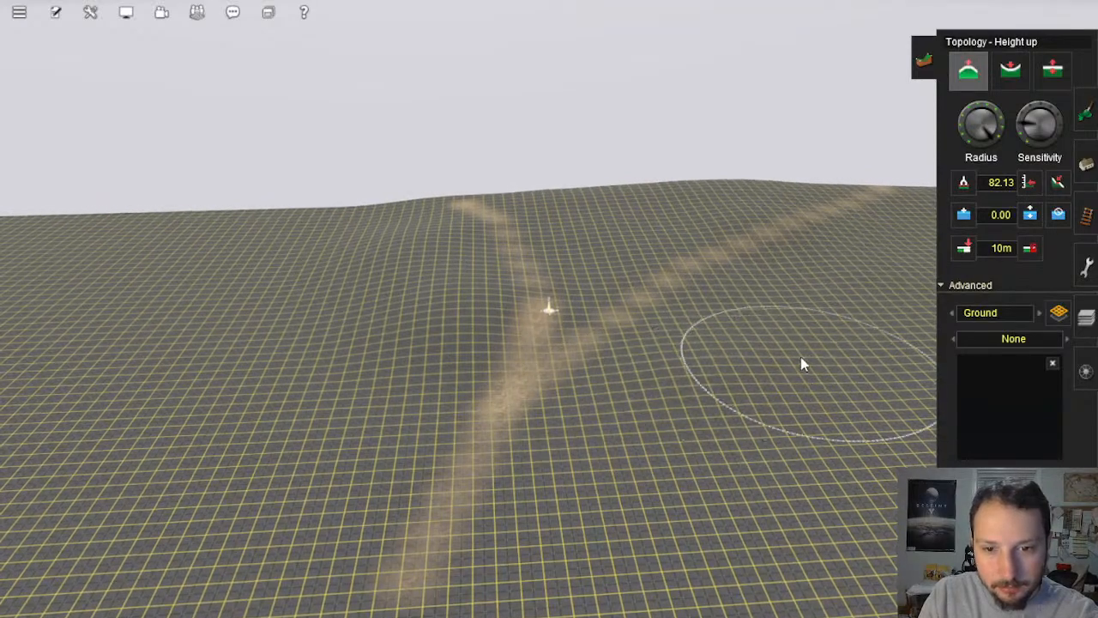
mouse_move(801, 363)
right_down()
mouse_move(563, 292)
mouse_move(539, 238)
right_up()
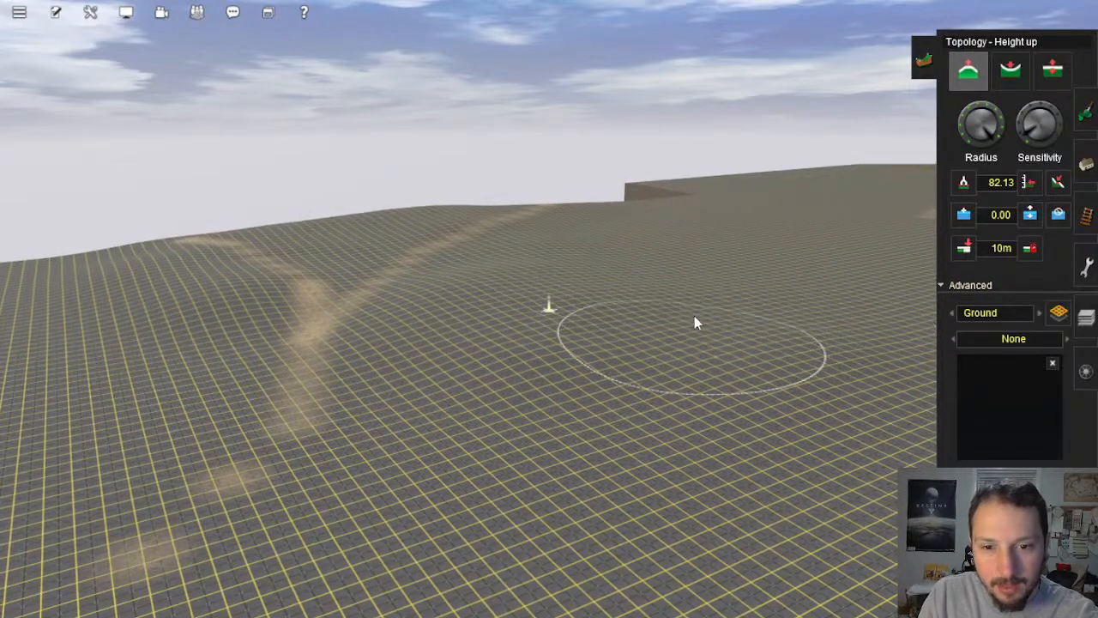
right_drag(695, 320, 616, 353)
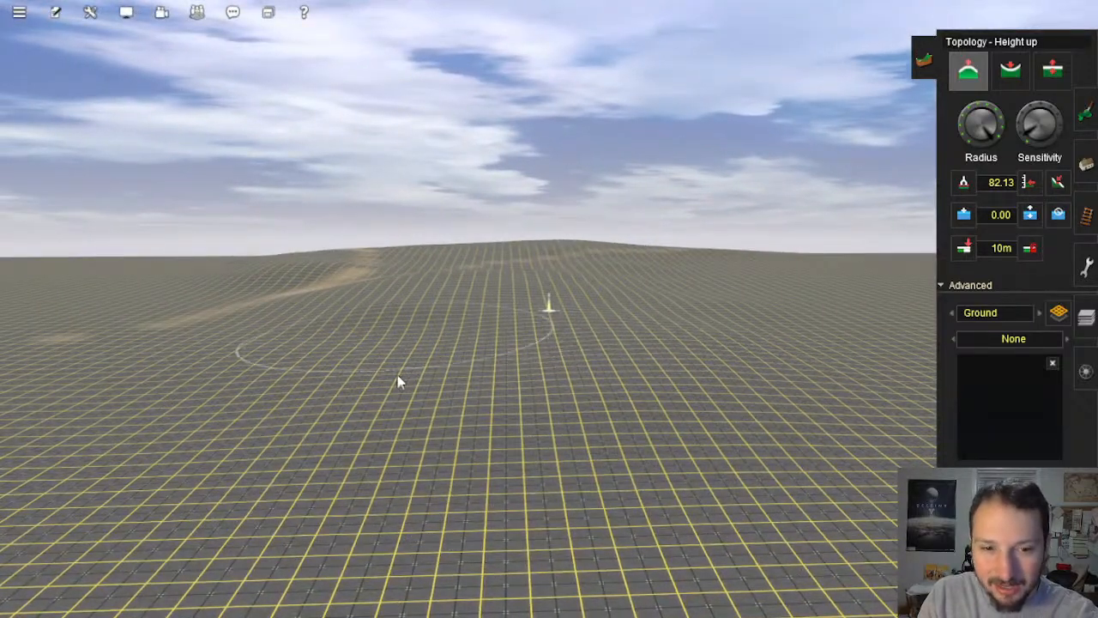
Step: Shape uneven rolling ground between the two painted branches and along the adjoining baseboard edge
mouse_move(429, 318)
right_down()
mouse_move(497, 319)
mouse_move(521, 287)
mouse_move(588, 325)
mouse_move(493, 311)
mouse_move(652, 311)
right_up()
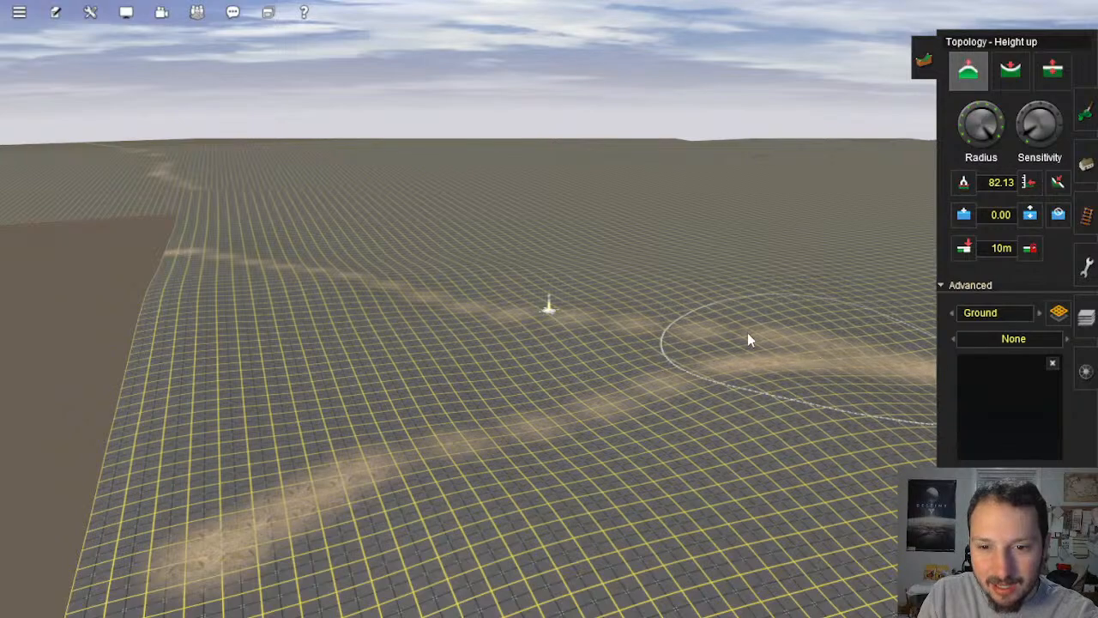
right_drag(747, 339, 534, 392)
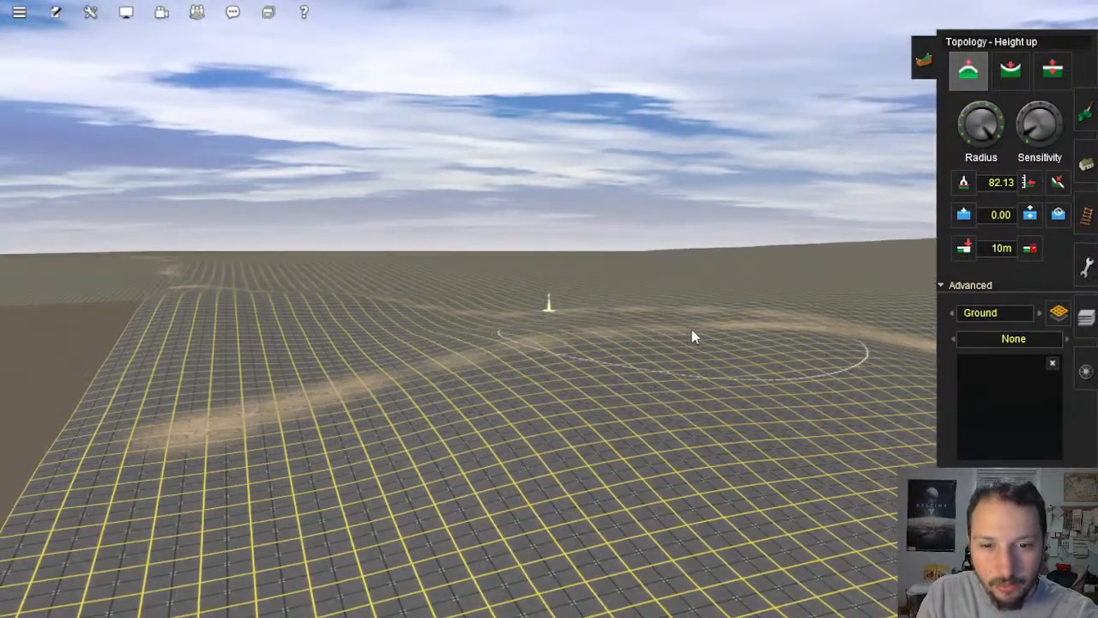
right_drag(534, 314, 760, 314)
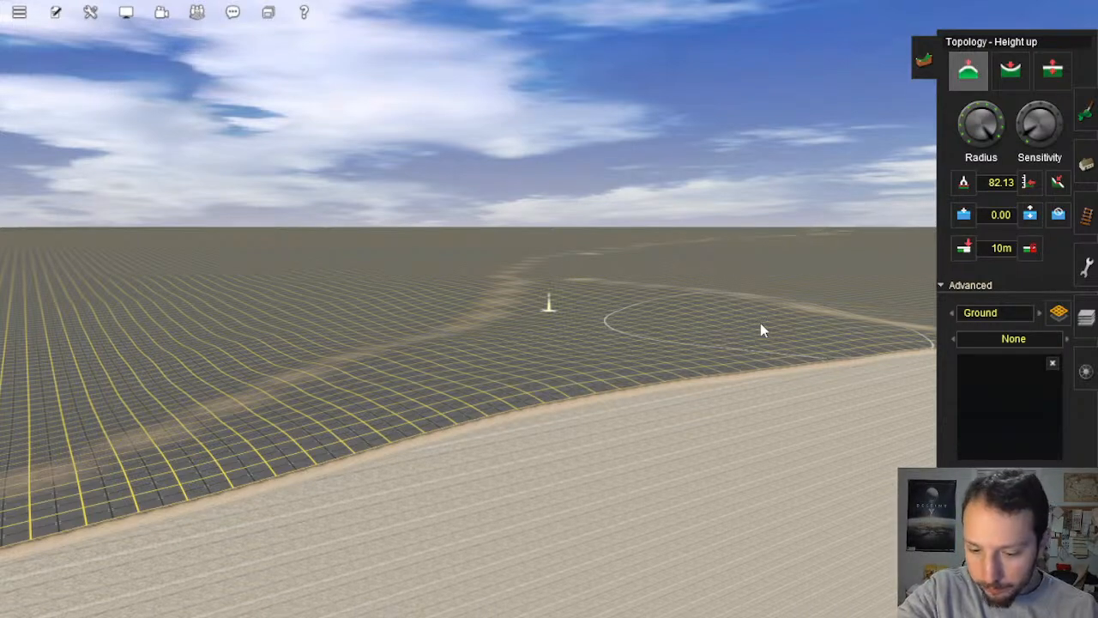
right_click(681, 342)
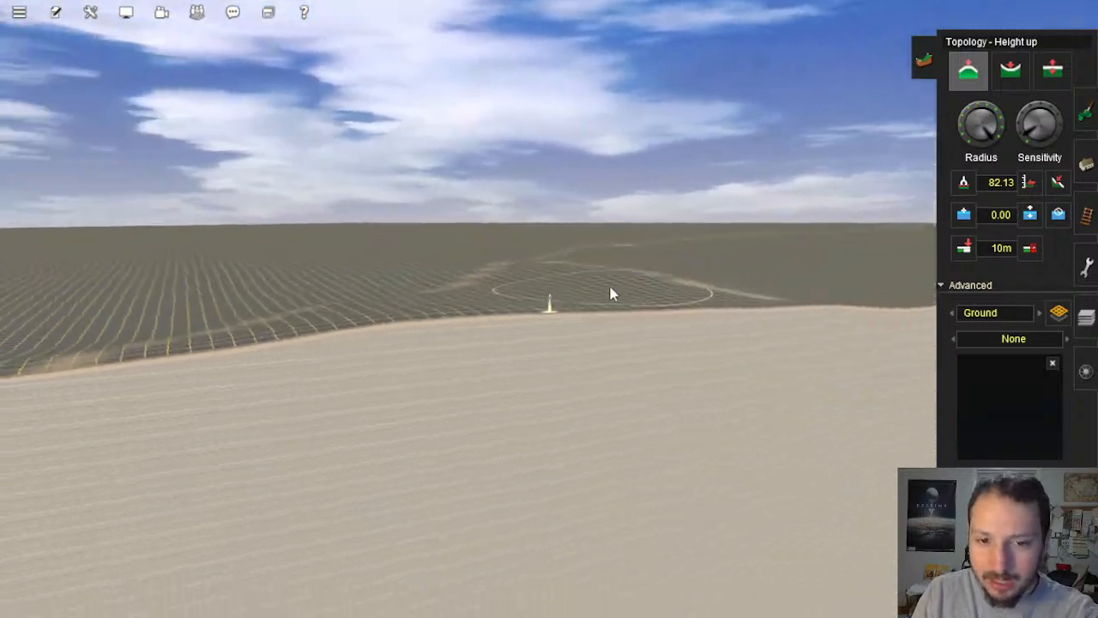
key(Left)
right_click(606, 296)
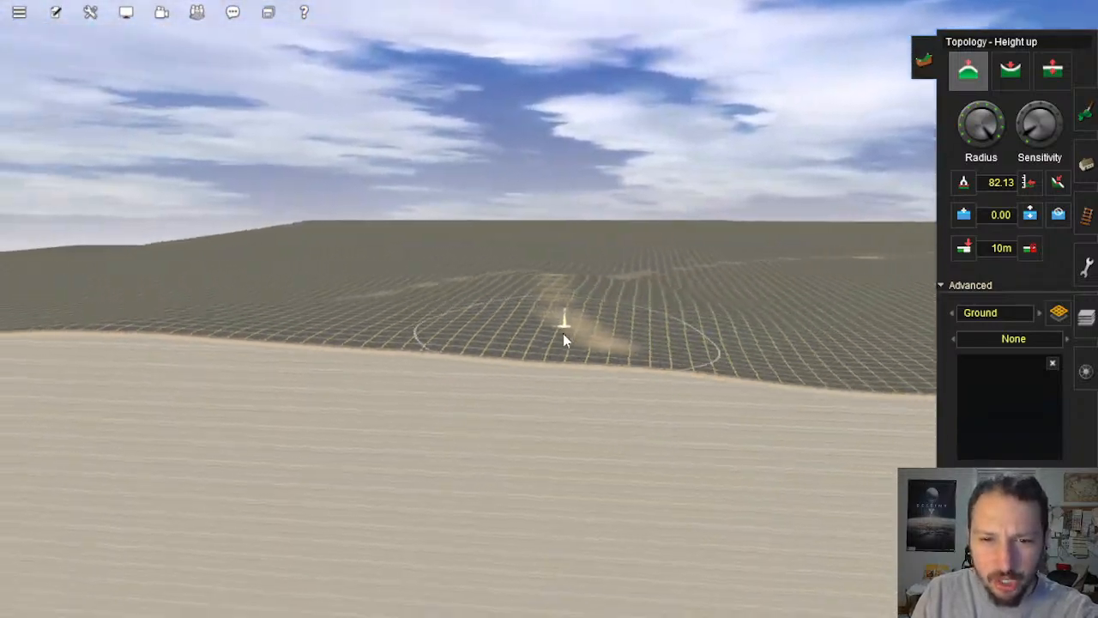
key(Up)
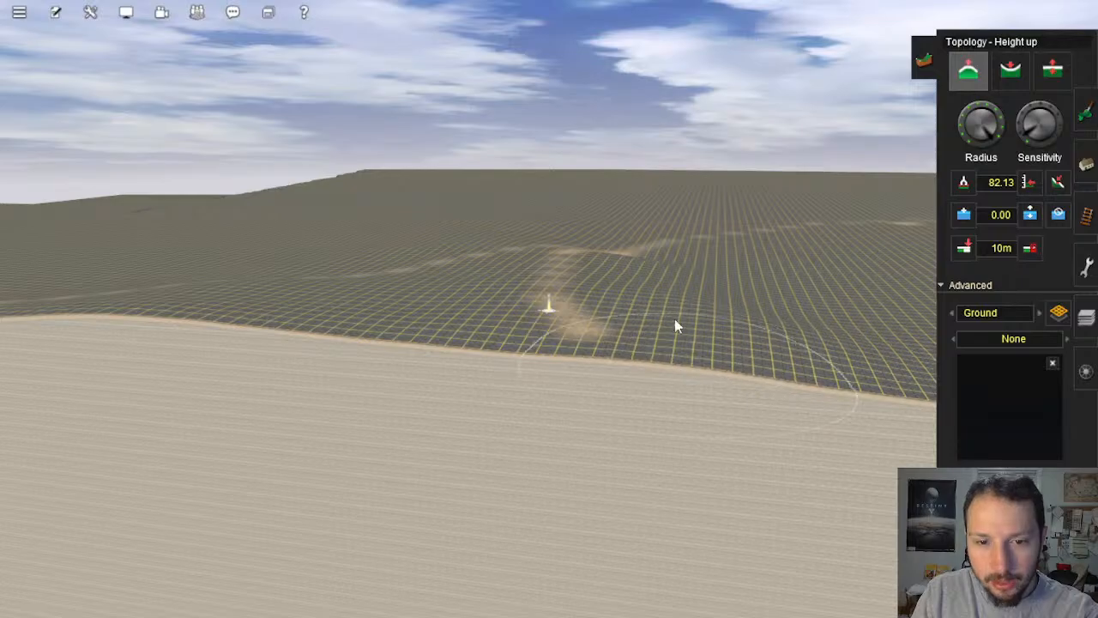
Step: Extend the low hills along the single painted path leading away from the fork
mouse_move(625, 289)
right_down()
mouse_move(578, 279)
mouse_move(537, 335)
mouse_move(647, 391)
mouse_move(649, 373)
mouse_move(604, 331)
mouse_move(532, 311)
mouse_move(524, 321)
mouse_move(406, 304)
mouse_move(613, 341)
mouse_move(583, 304)
mouse_move(578, 322)
mouse_move(657, 363)
mouse_move(581, 417)
mouse_move(650, 332)
mouse_move(626, 316)
right_up()
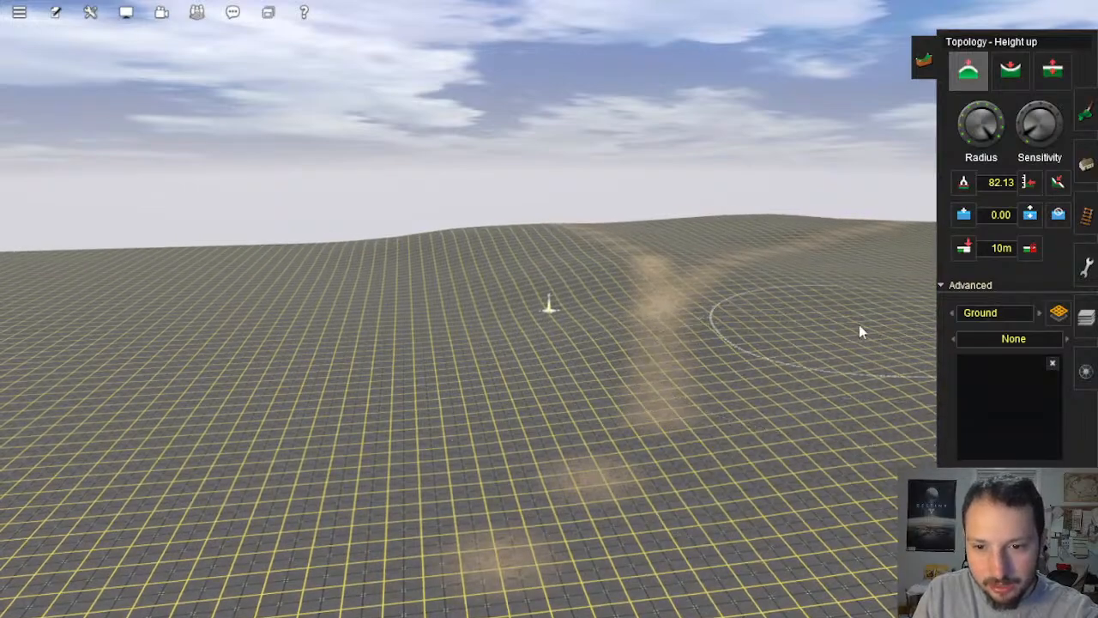
mouse_move(634, 288)
right_down()
mouse_move(632, 400)
mouse_move(583, 321)
mouse_move(584, 296)
right_up()
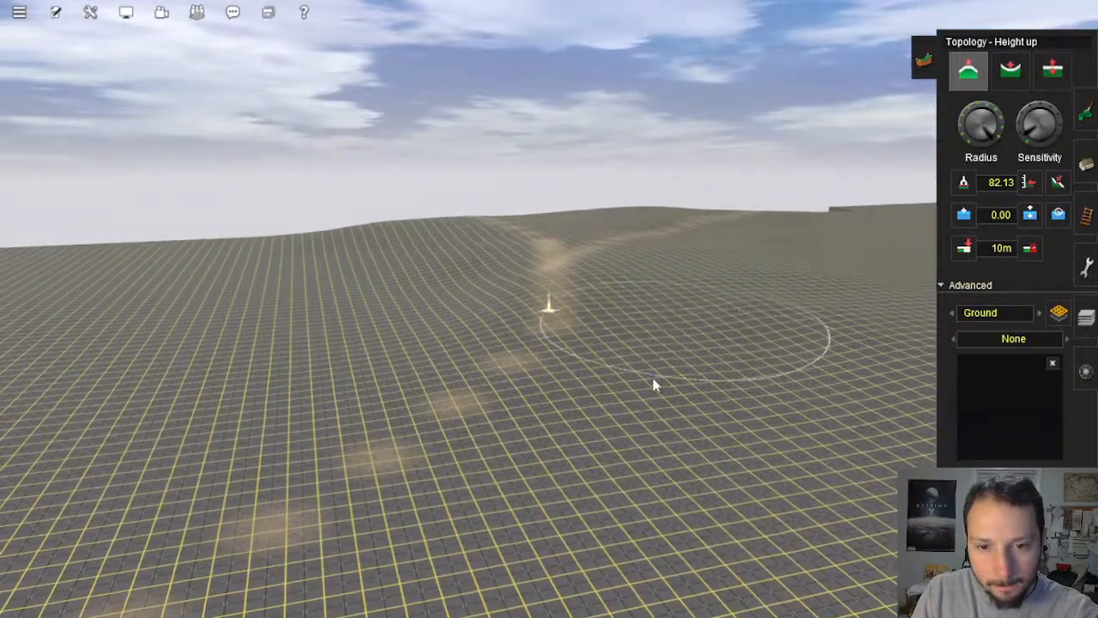
mouse_move(654, 316)
right_down()
mouse_move(650, 355)
mouse_move(483, 383)
mouse_move(725, 368)
right_up()
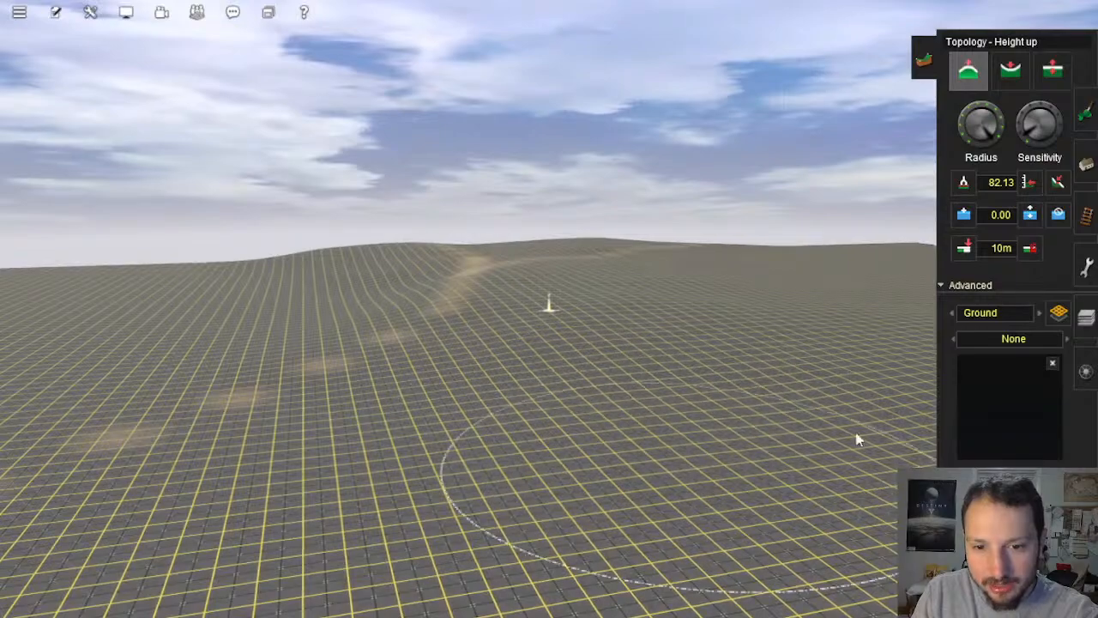
scroll(582, 360, up, 5)
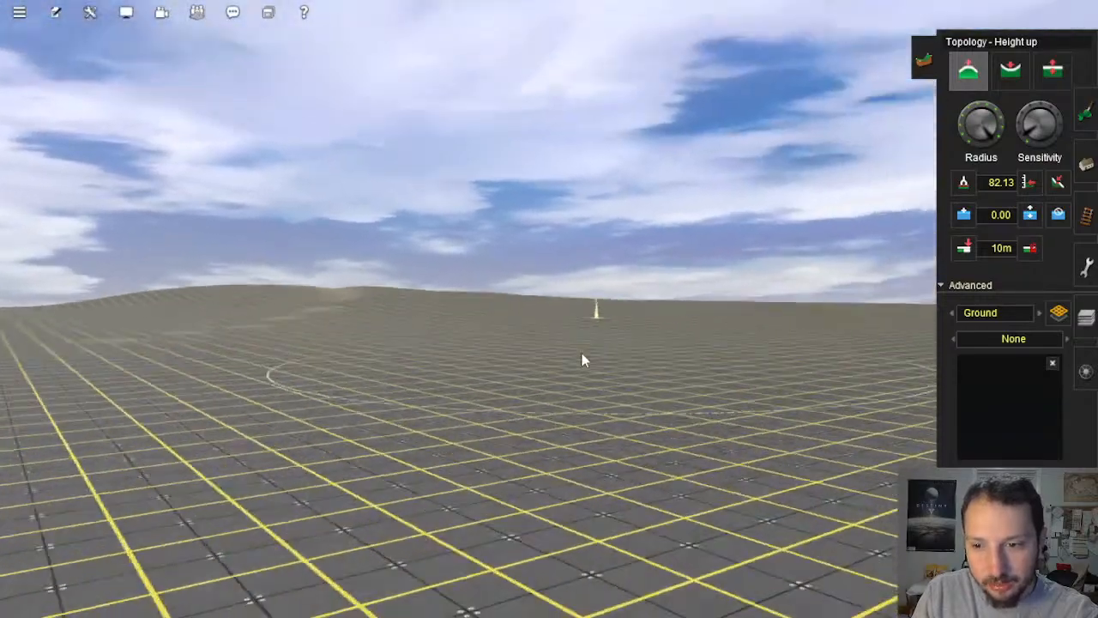
scroll(582, 360, down, 5)
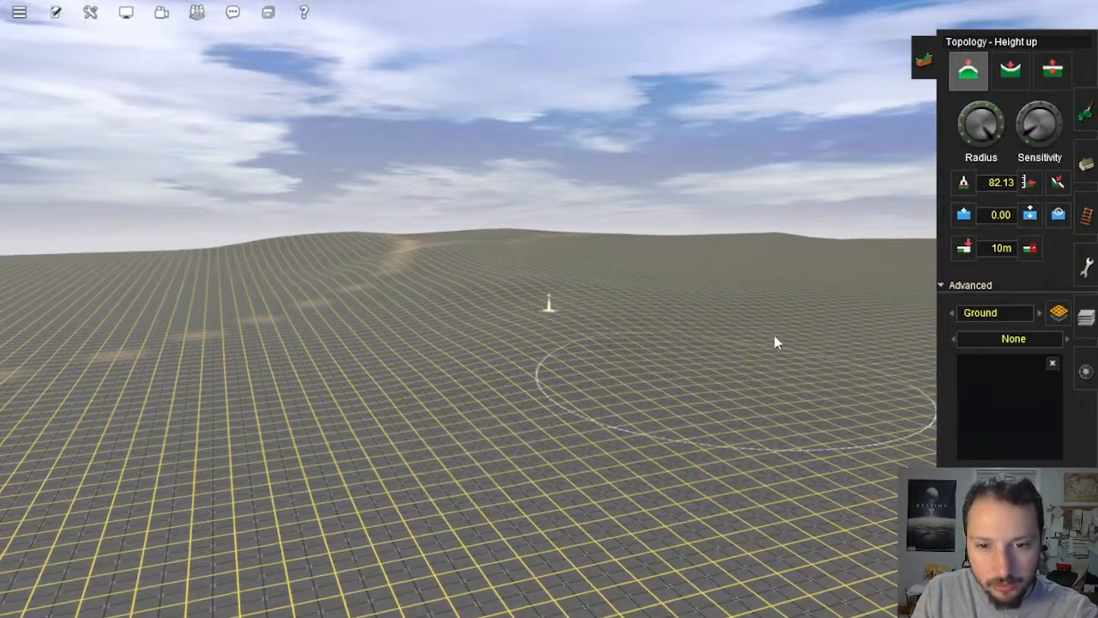
right_drag(490, 311, 512, 316)
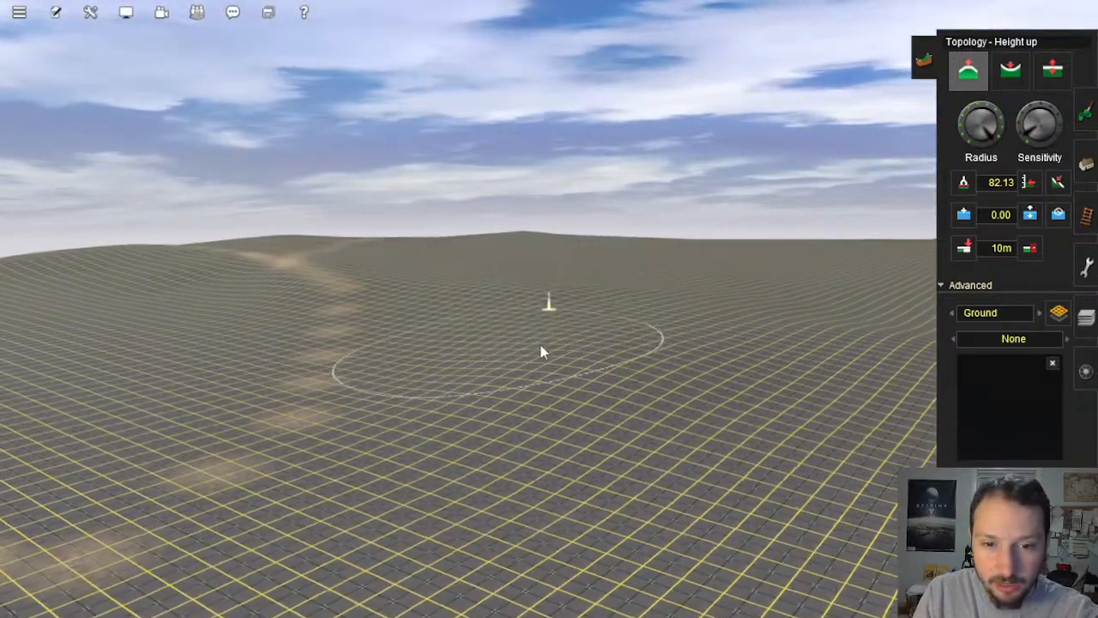
Step: Continue raising scattered low mounds over the open flat ground beside the painted path, farther from the fork
mouse_move(483, 326)
right_down()
mouse_move(537, 326)
mouse_move(479, 296)
right_up()
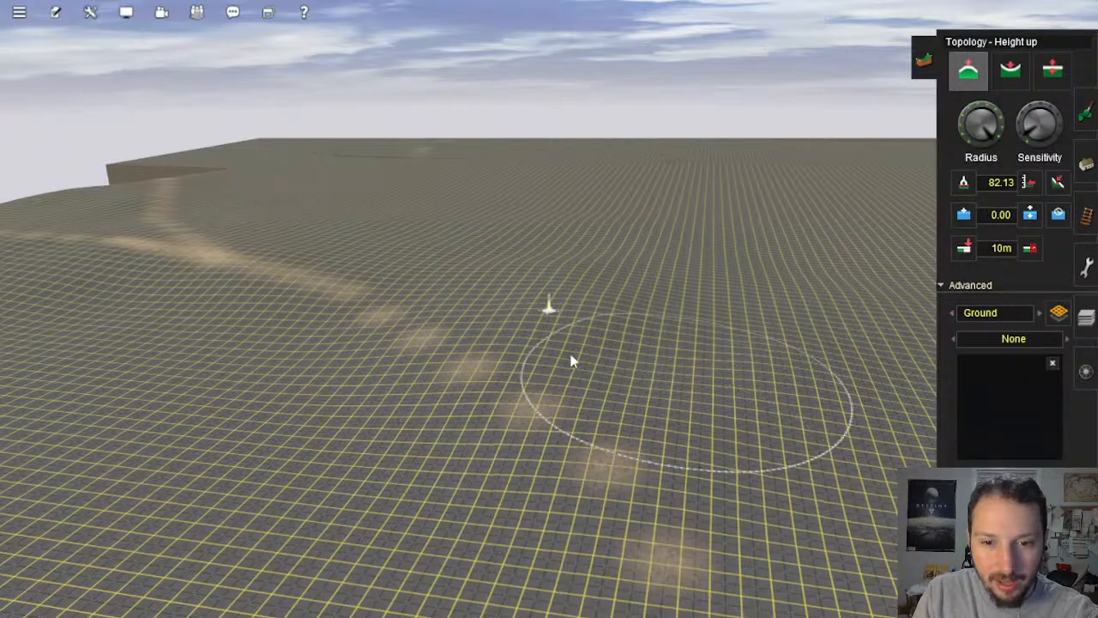
right_drag(645, 357, 598, 348)
key(Left)
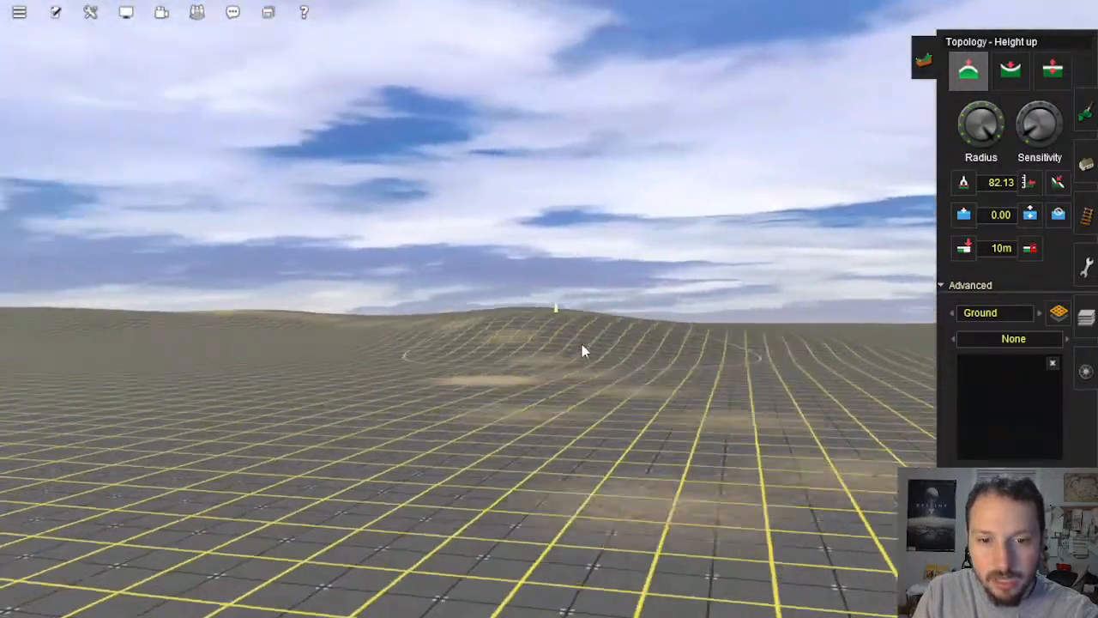
key(Up)
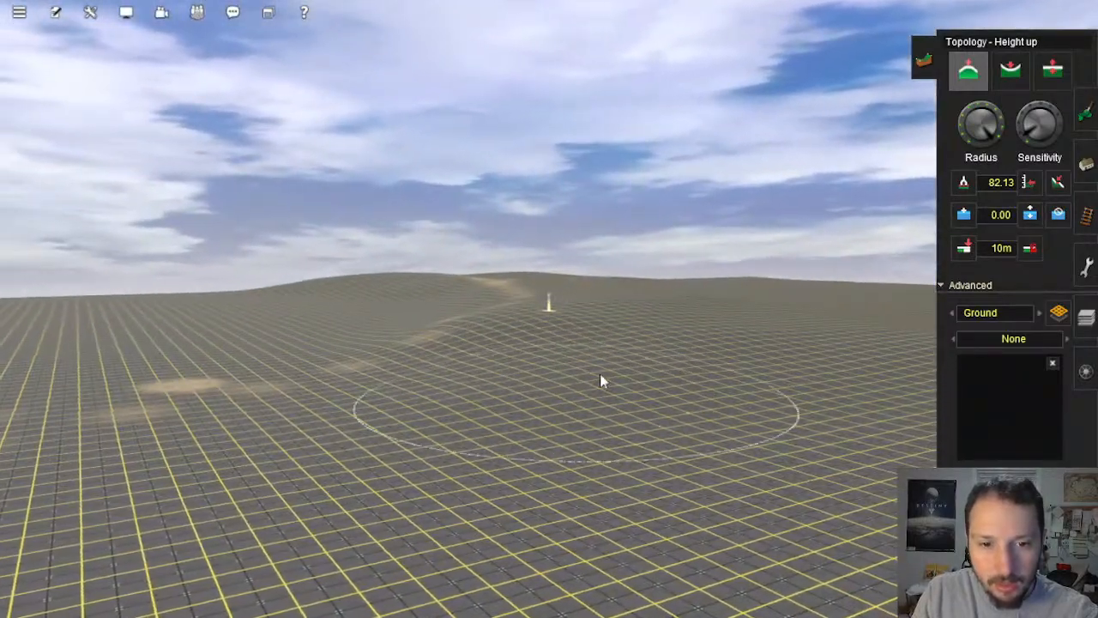
right_click(786, 337)
right_click(635, 333)
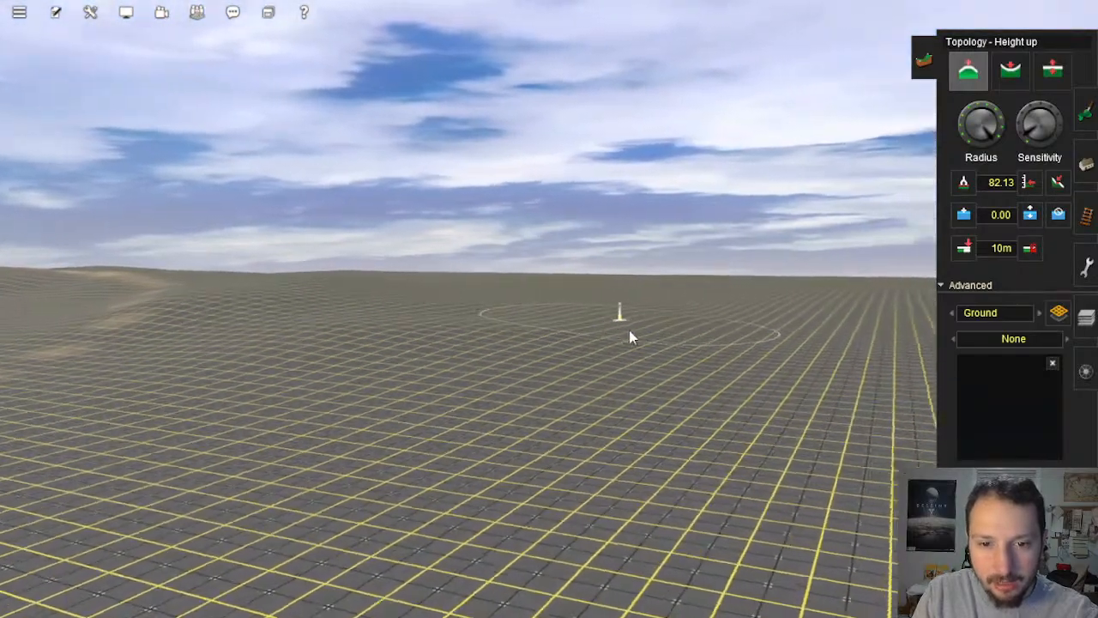
key(Left)
key(Up)
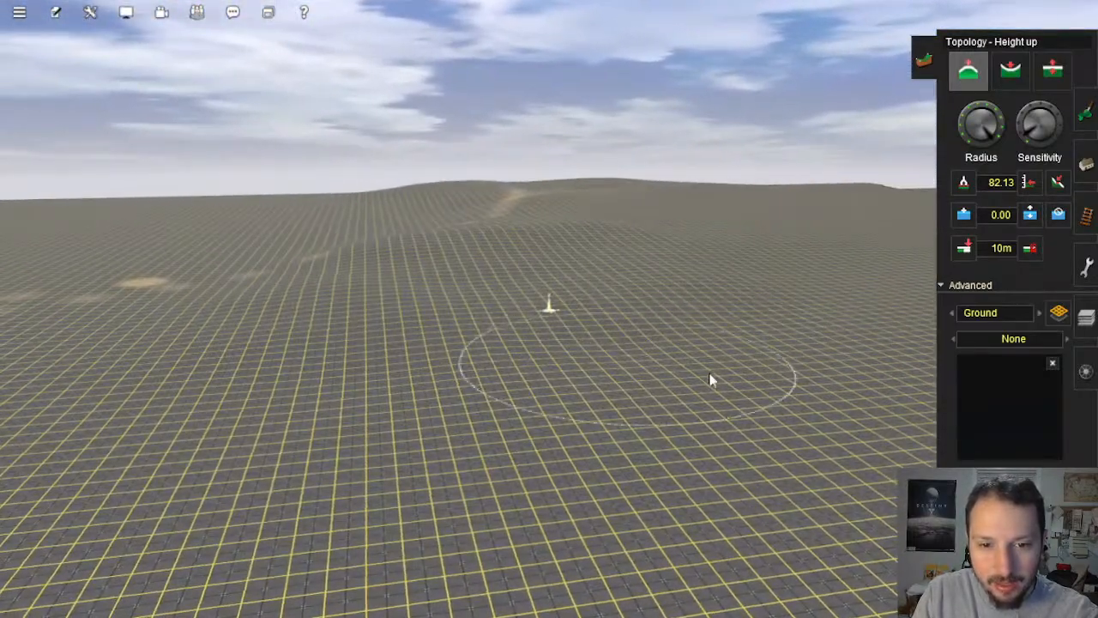
key(Left)
key(Down)
key(Left)
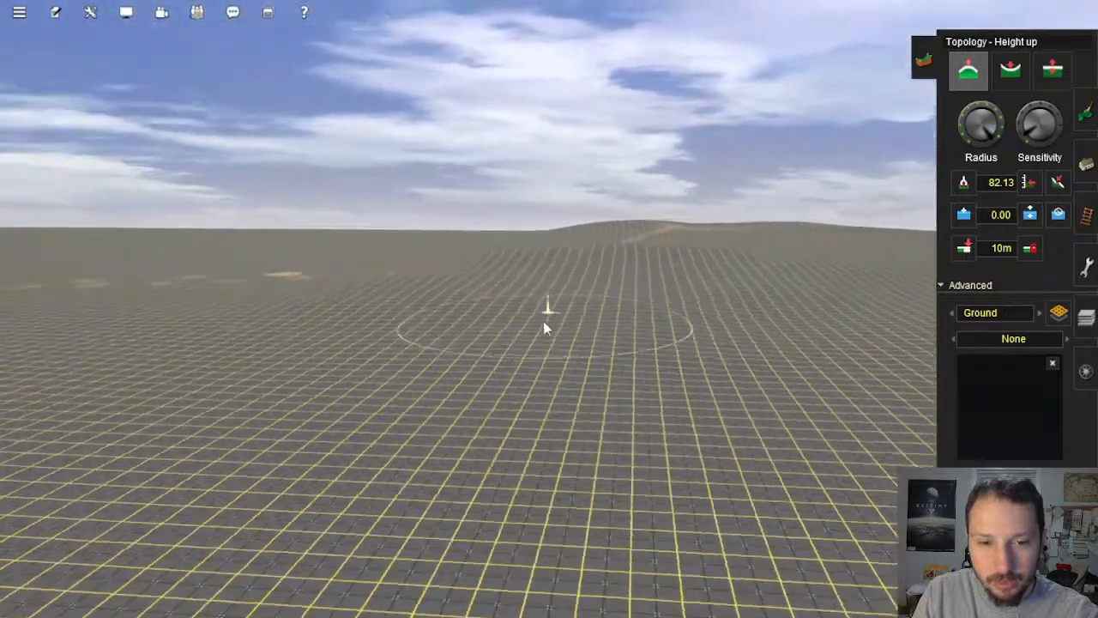
Step: Review the baseboard layout in the map view and inspect the undulating terrain farther along the route
key(ctrl+m)
scroll(550, 320, down, 4)
right_drag(550, 320, 563, 203)
scroll(563, 208, up, 6)
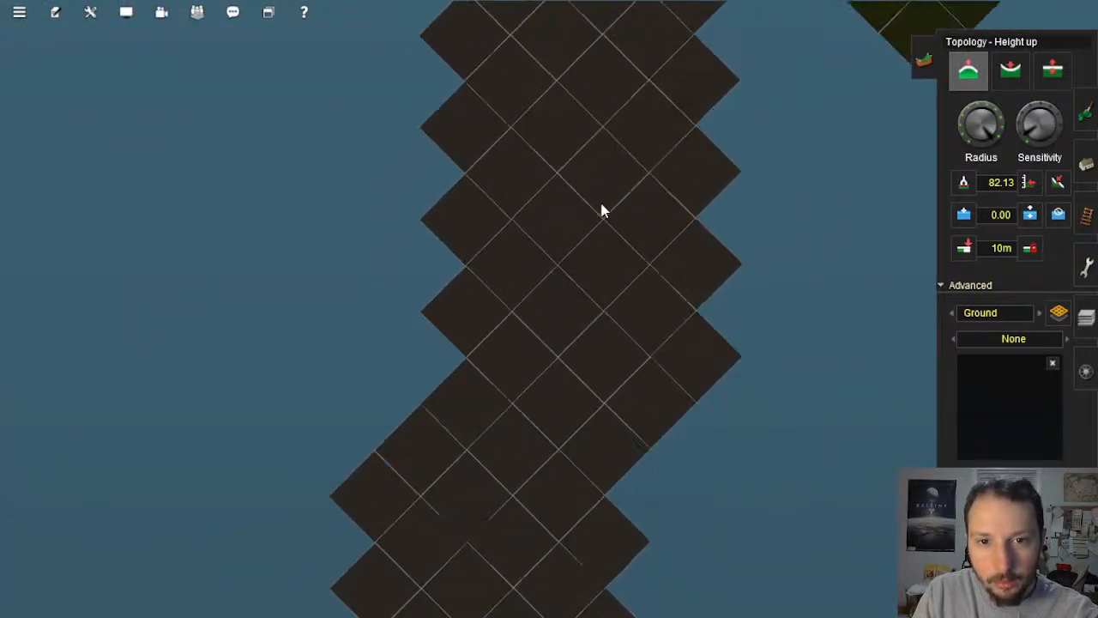
scroll(549, 375, up, 5)
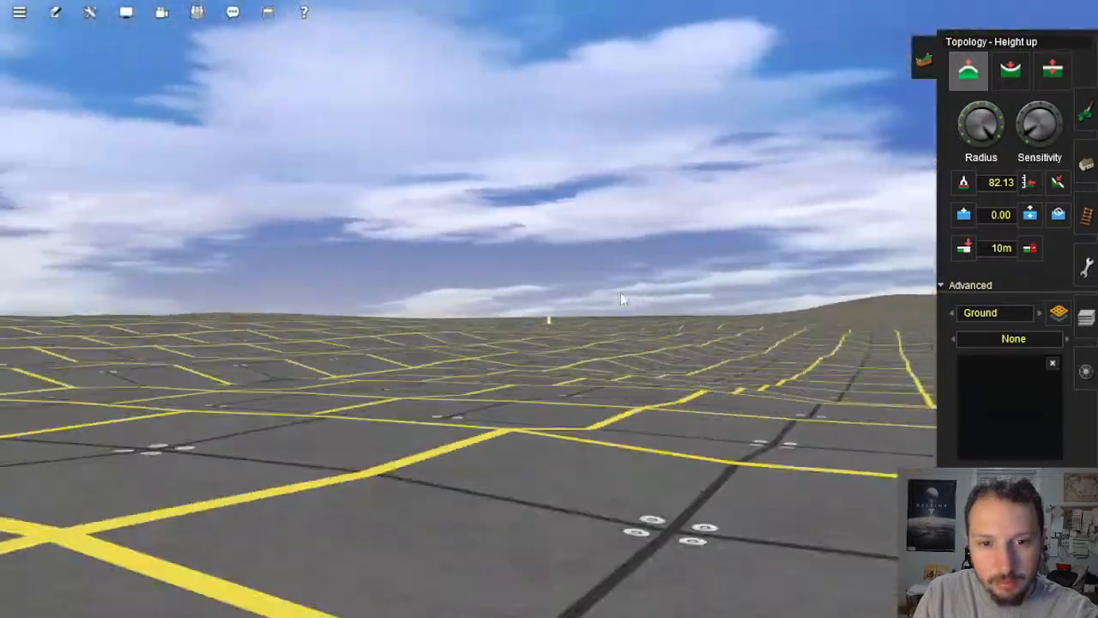
scroll(618, 291, down, 5)
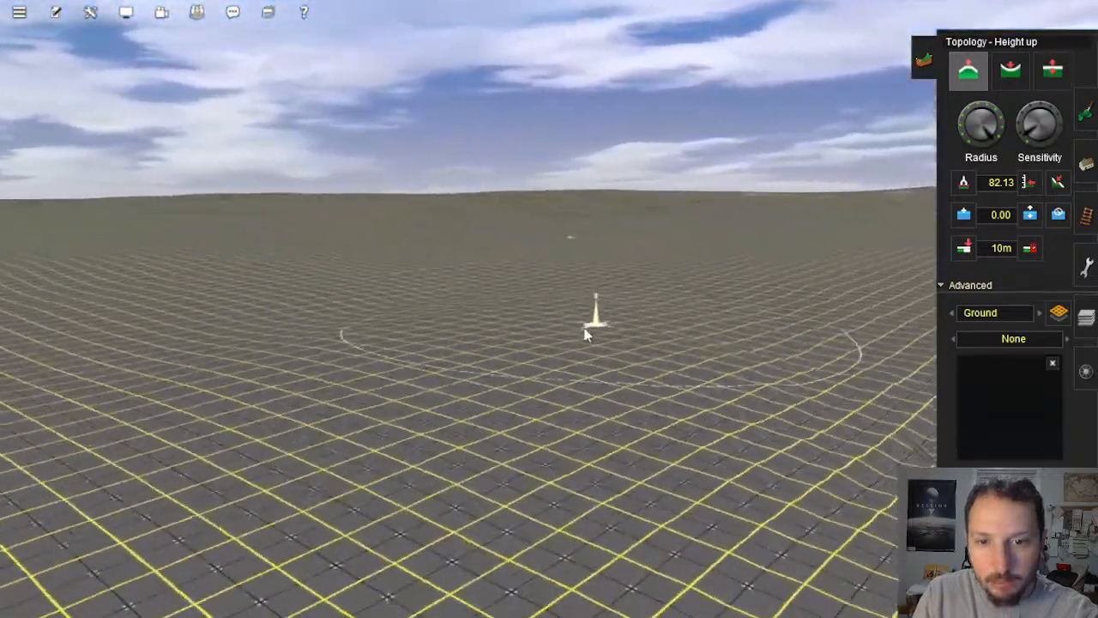
mouse_move(584, 335)
mouse_down()
mouse_move(575, 309)
mouse_move(598, 285)
mouse_up()
key(ctrl+z)
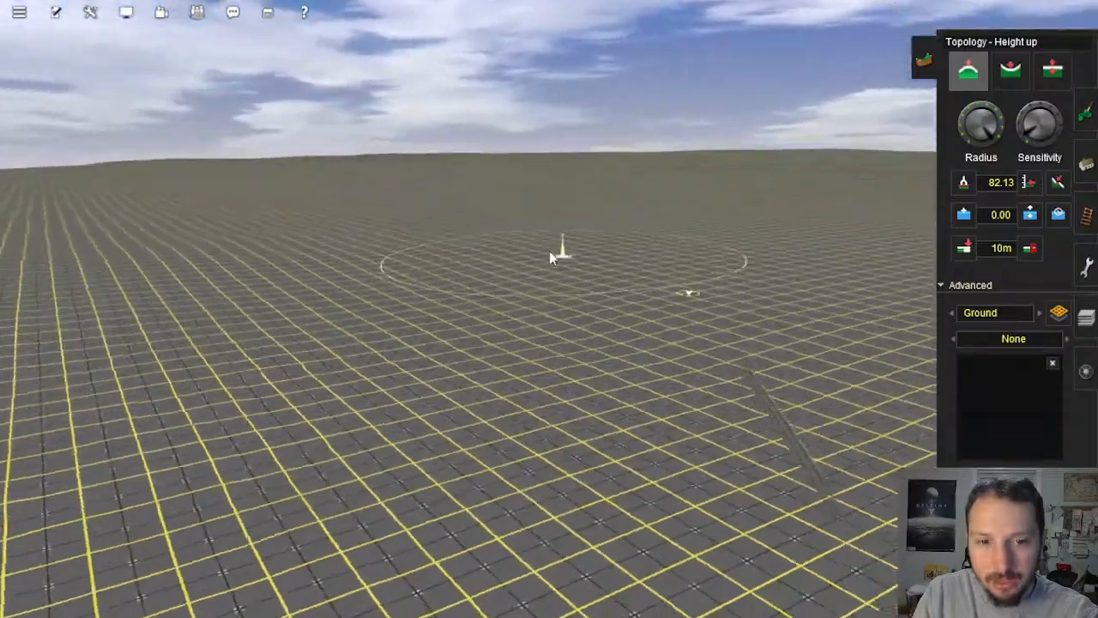
scroll(545, 259, up, 10)
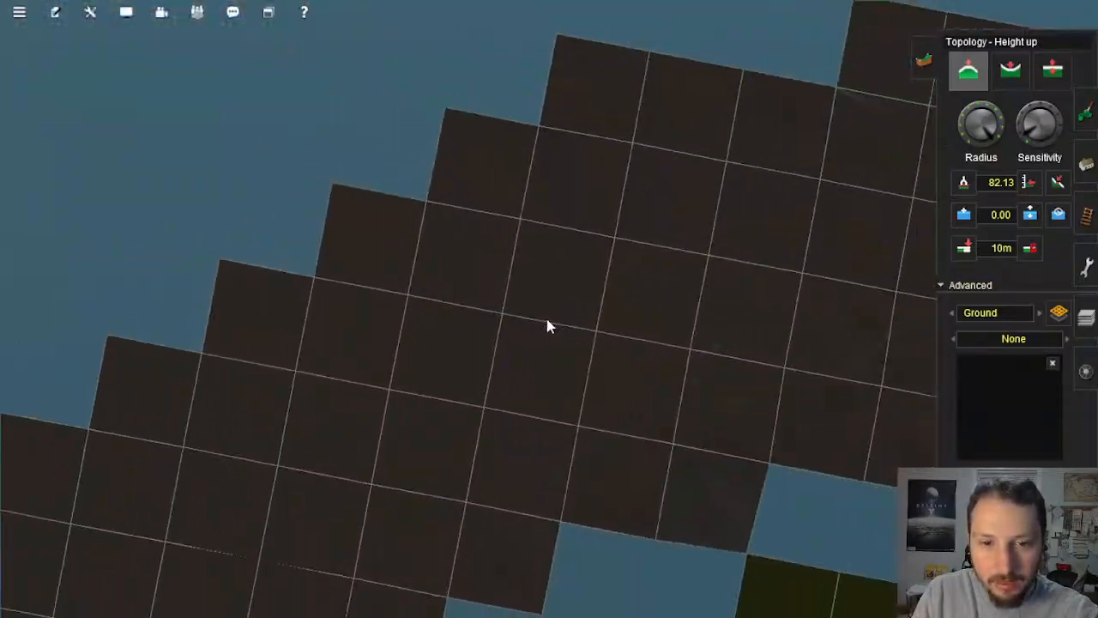
Step: Examine the curved track's gradients in the map view and the surrounding terrain in the 3D view
scroll(549, 326, down, 5)
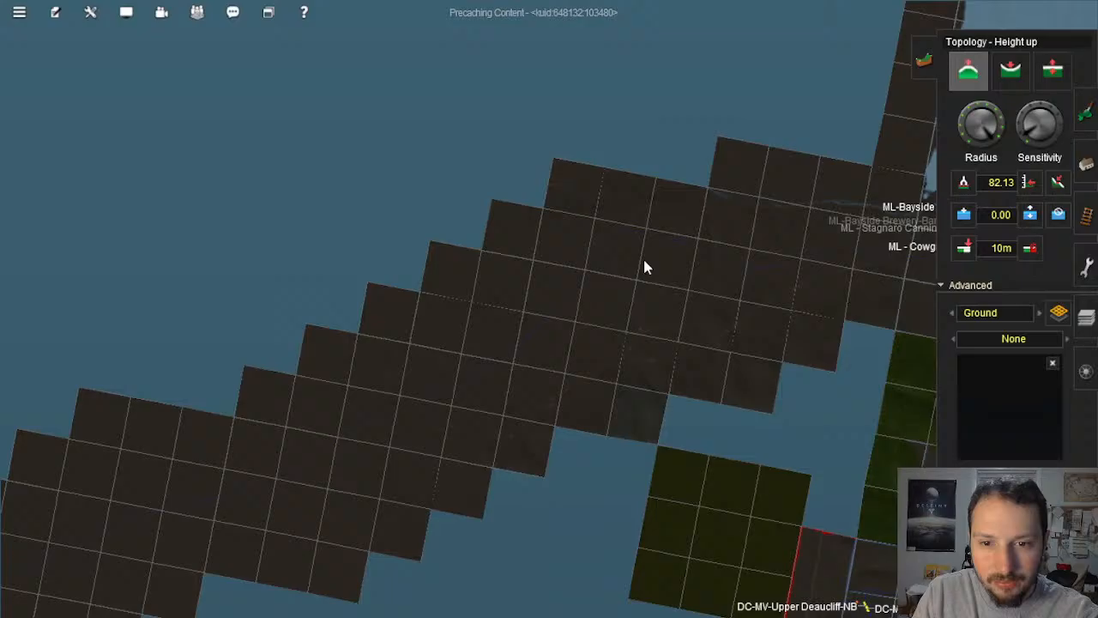
scroll(600, 292, up, 6)
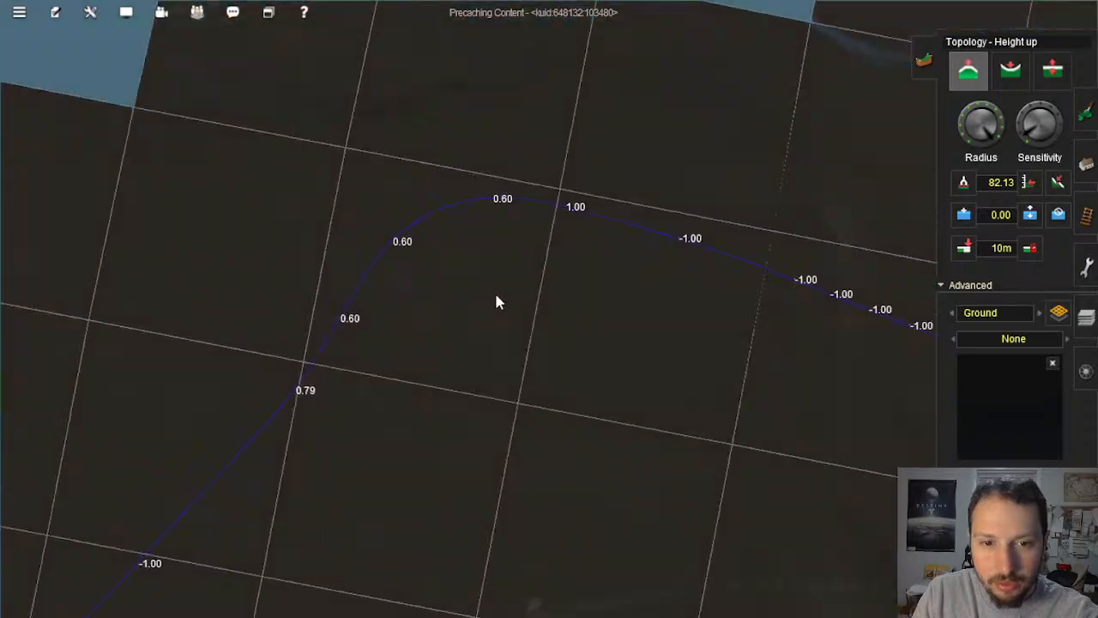
scroll(496, 301, down, 6)
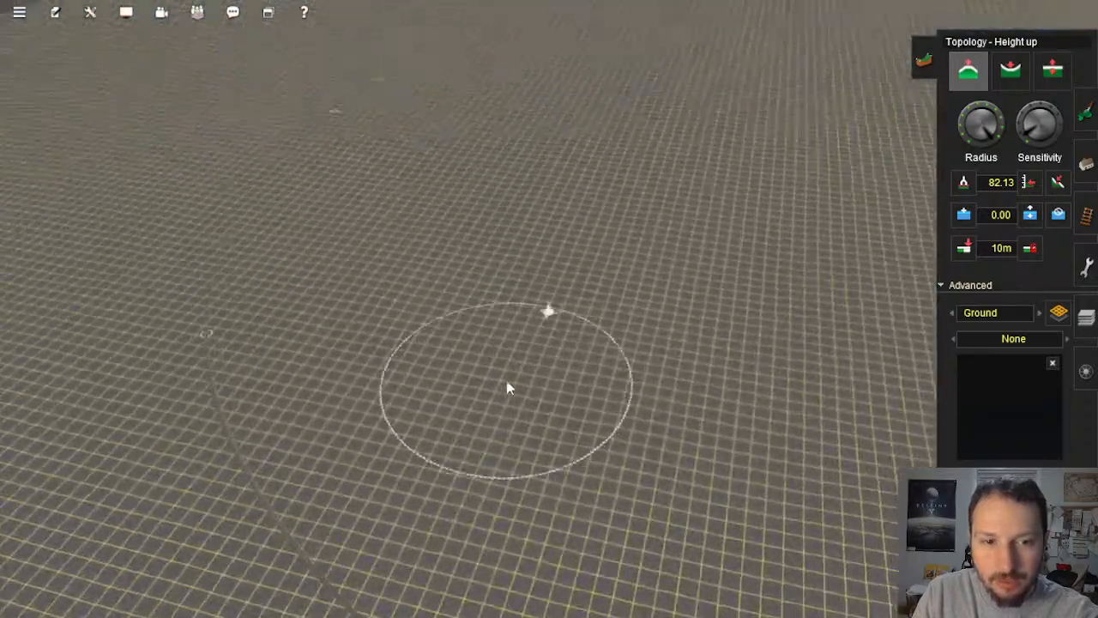
key(Down)
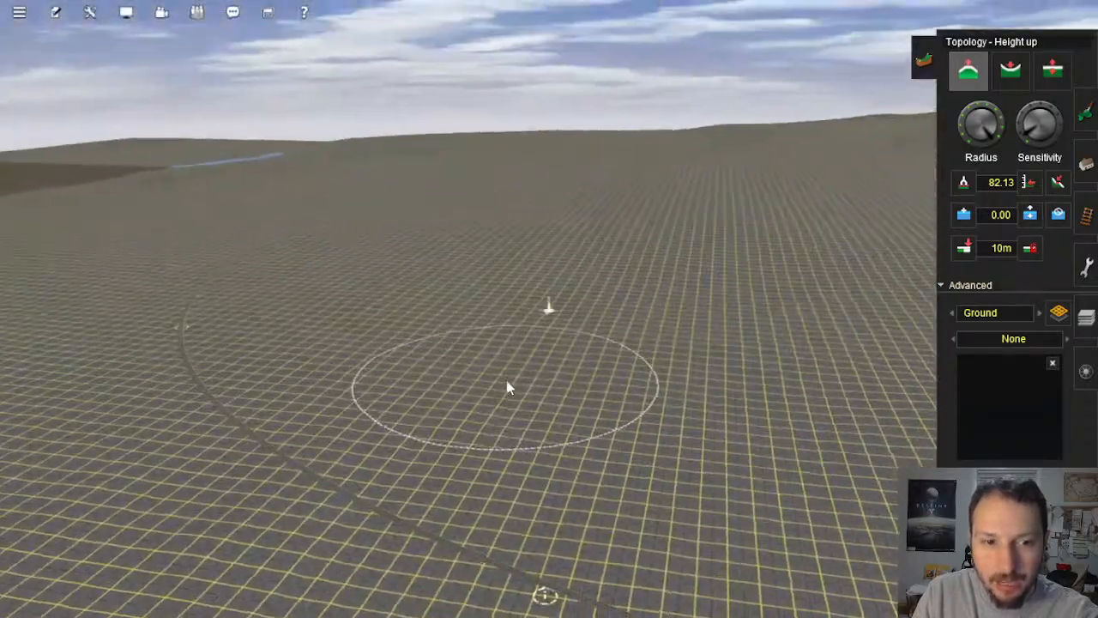
key(Right)
right_click(488, 374)
key(Up)
key(Left)
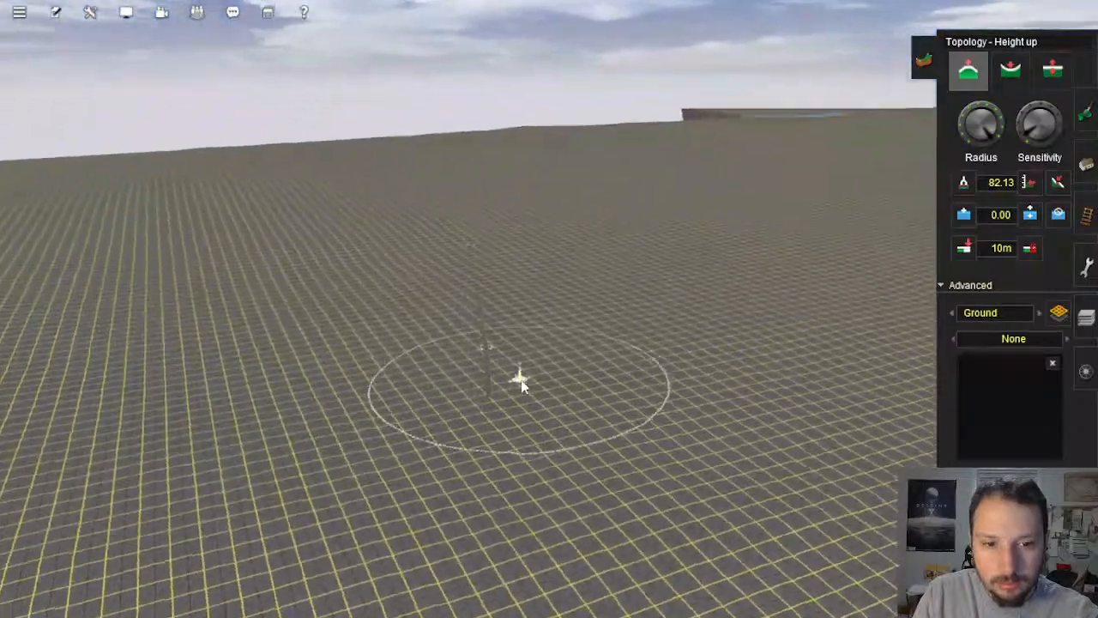
right_click(539, 361)
scroll(558, 236, up, 8)
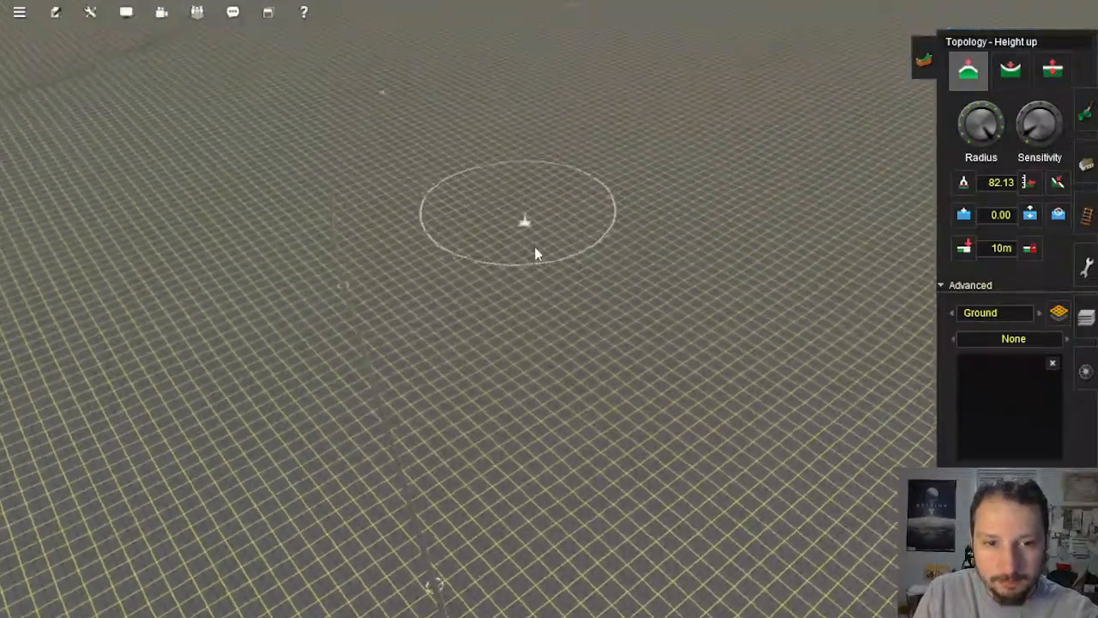
scroll(590, 251, down, 2)
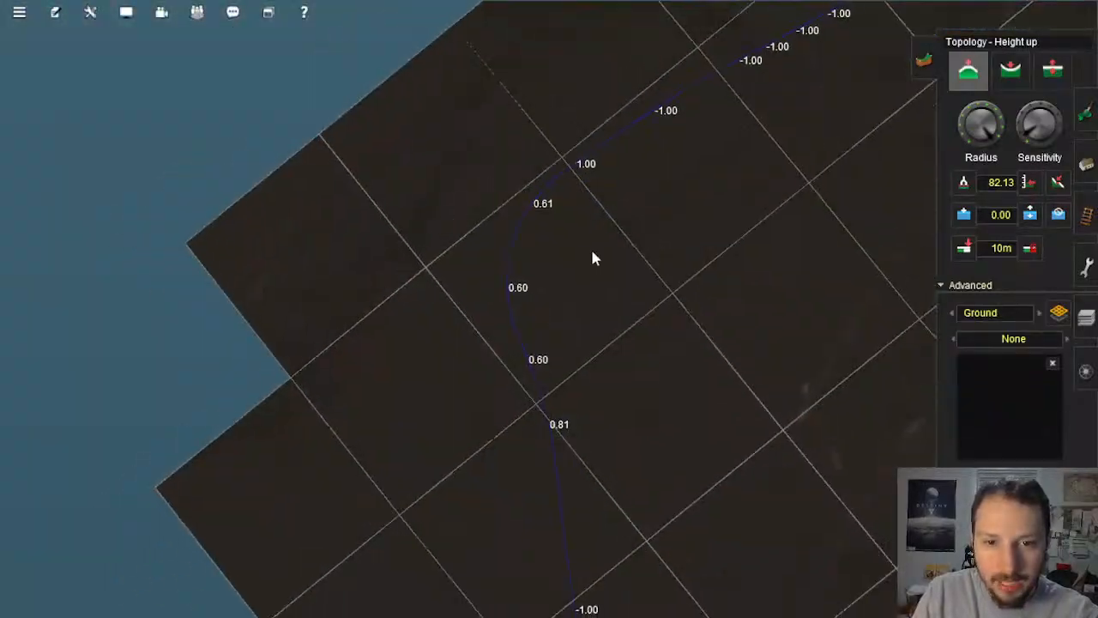
Step: Trace the track and its gradient values across the map towards Mason's Landing, and check the adjoining baseboards
right_click(598, 236)
right_click(635, 234)
right_click(636, 234)
right_click(619, 273)
right_click(606, 213)
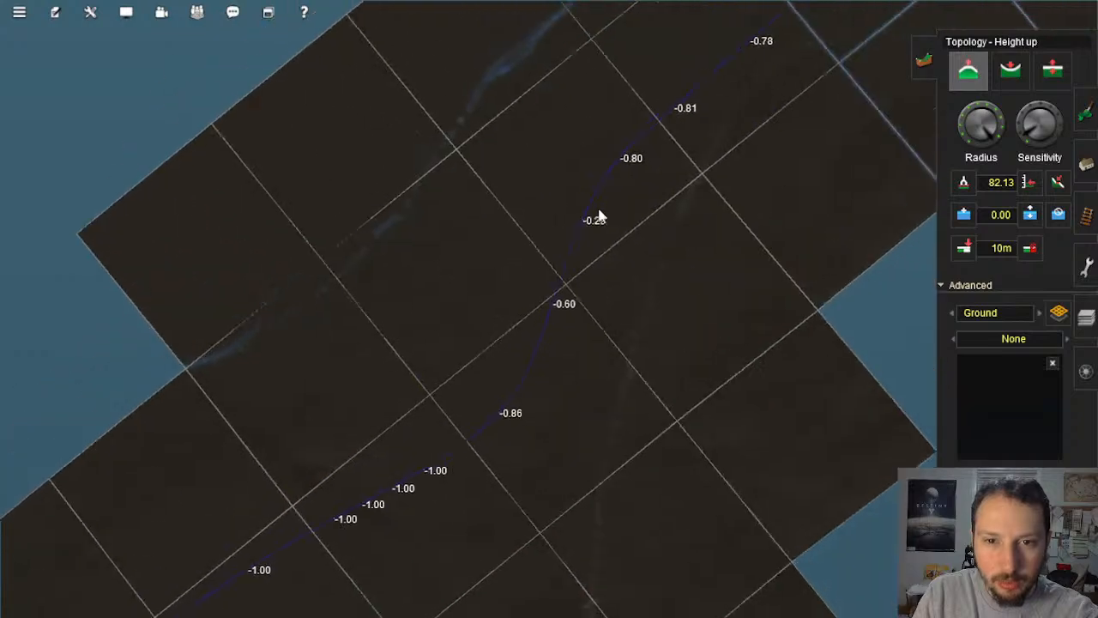
right_click(601, 210)
right_click(620, 235)
right_click(621, 235)
right_click(621, 236)
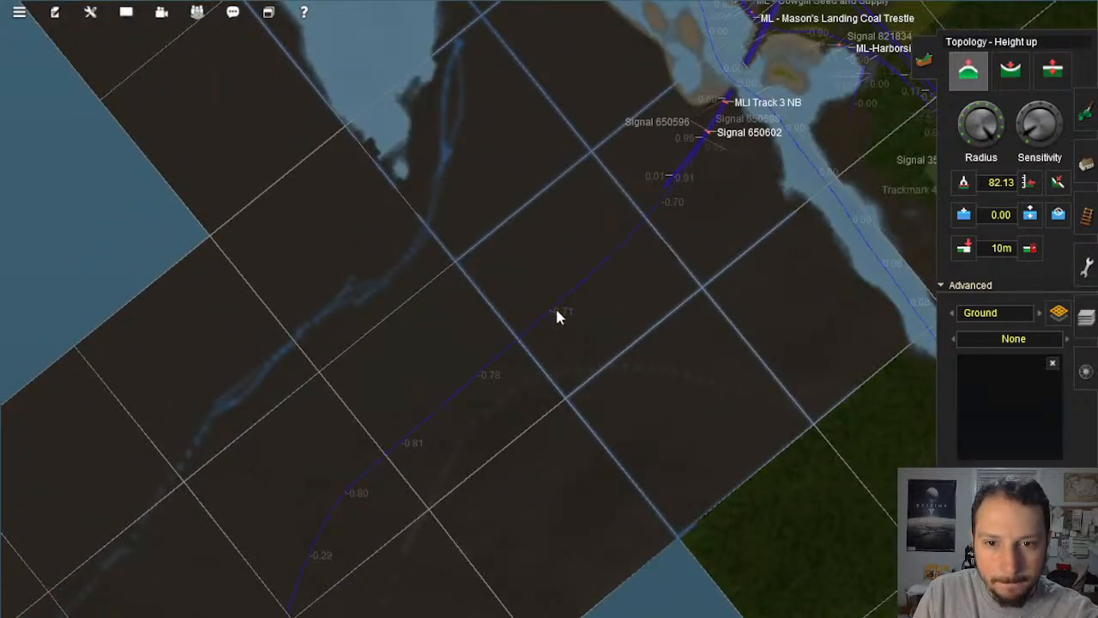
right_click(536, 350)
right_click(525, 359)
right_click(511, 369)
right_click(508, 372)
scroll(508, 372, down, 1)
right_click(507, 373)
right_click(507, 412)
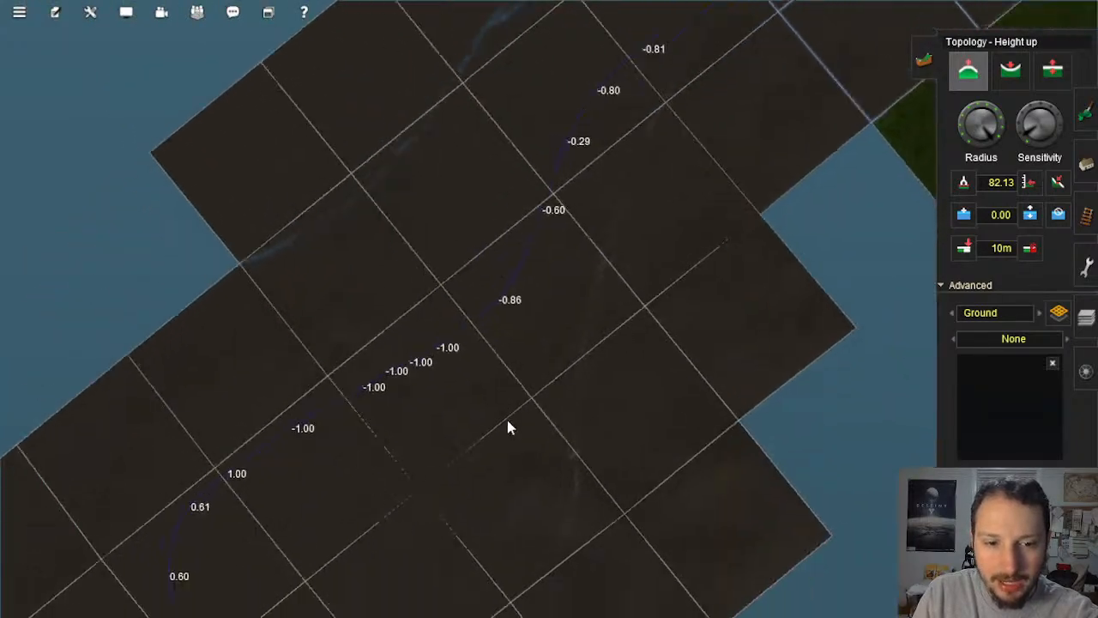
Step: Follow the route back across the map over the bare baseboards to the painted track path
right_click(508, 422)
right_click(503, 429)
right_click(502, 431)
right_click(502, 433)
right_click(503, 435)
right_click(503, 433)
right_click(503, 433)
right_click(503, 433)
right_click(503, 433)
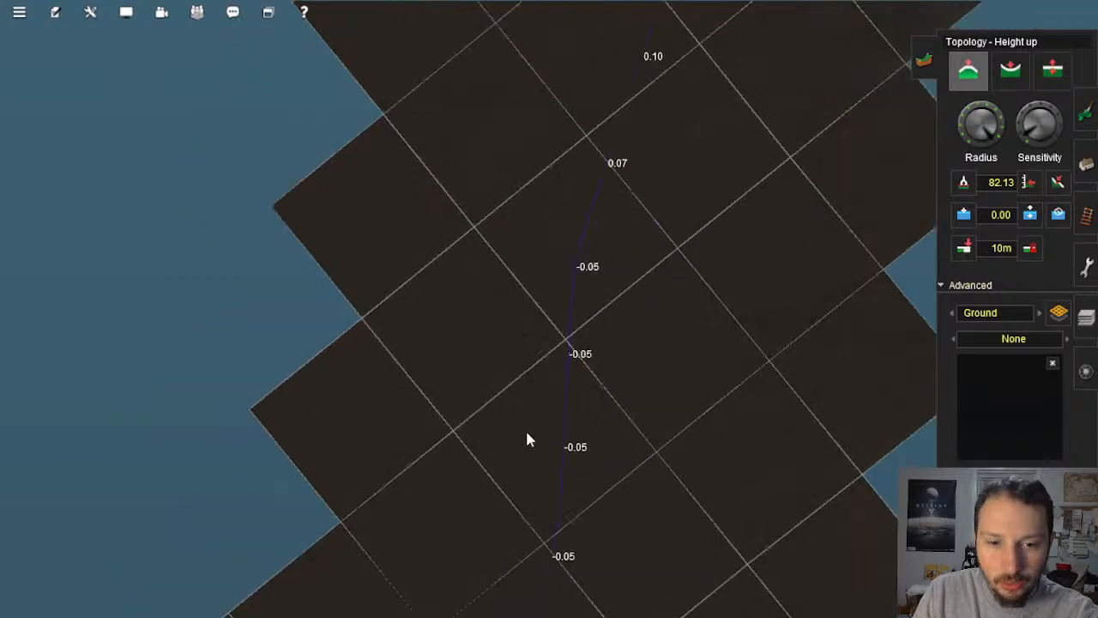
right_click(575, 431)
scroll(549, 450, down, 3)
right_click(534, 461)
right_click(531, 458)
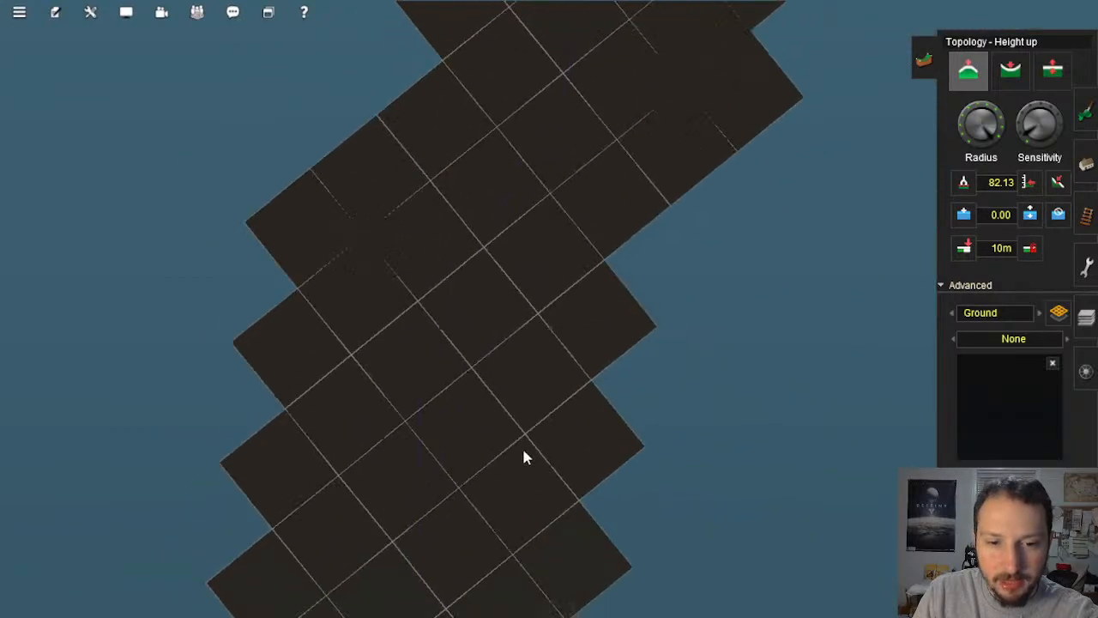
right_click(524, 452)
right_click(458, 338)
right_click(507, 422)
scroll(642, 396, up, 10)
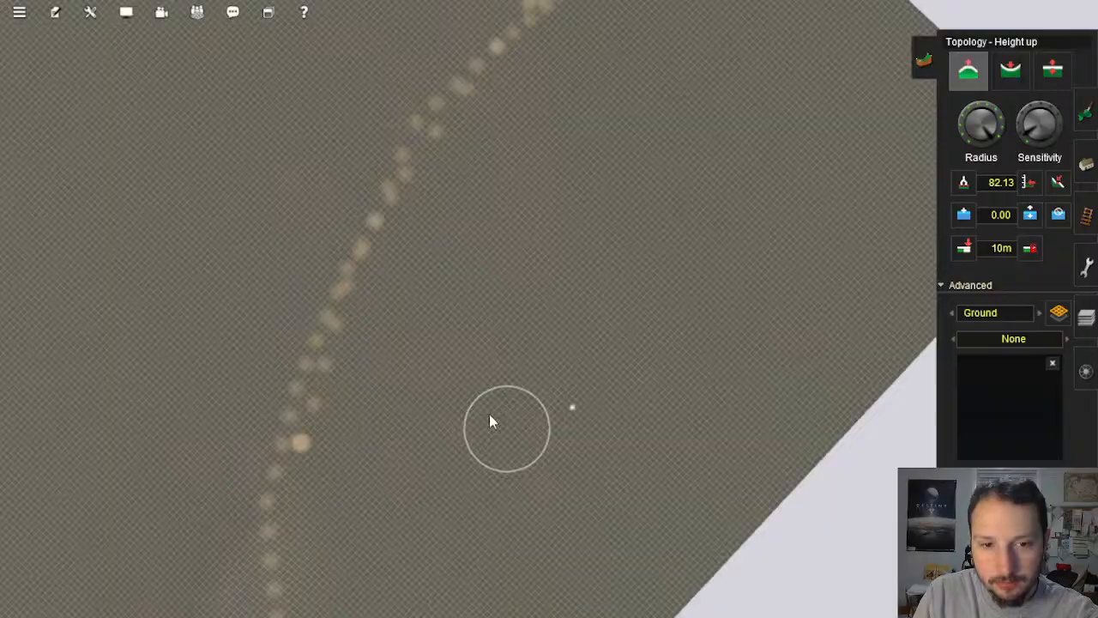
Step: Raise gentle low hills on the ground along both sides of the next stretch of painted path
middle_drag(491, 420, 748, 358)
mouse_move(748, 358)
mouse_down()
mouse_move(806, 235)
mouse_move(643, 218)
mouse_move(616, 321)
mouse_move(642, 382)
mouse_up()
scroll(643, 373, down, 4)
right_drag(642, 381, 606, 304)
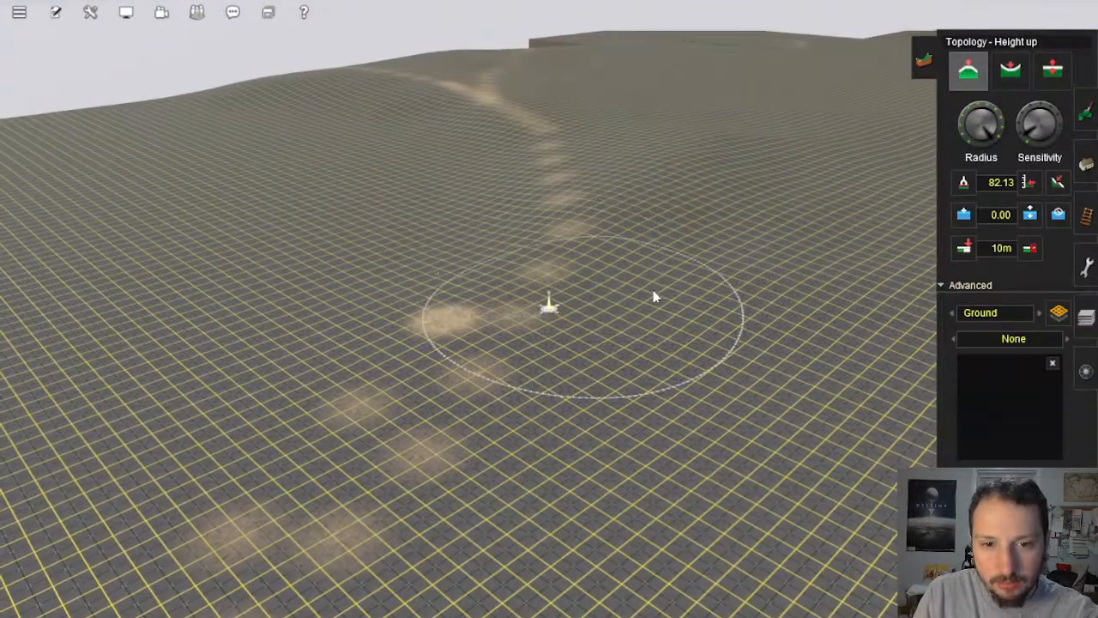
right_click(785, 342)
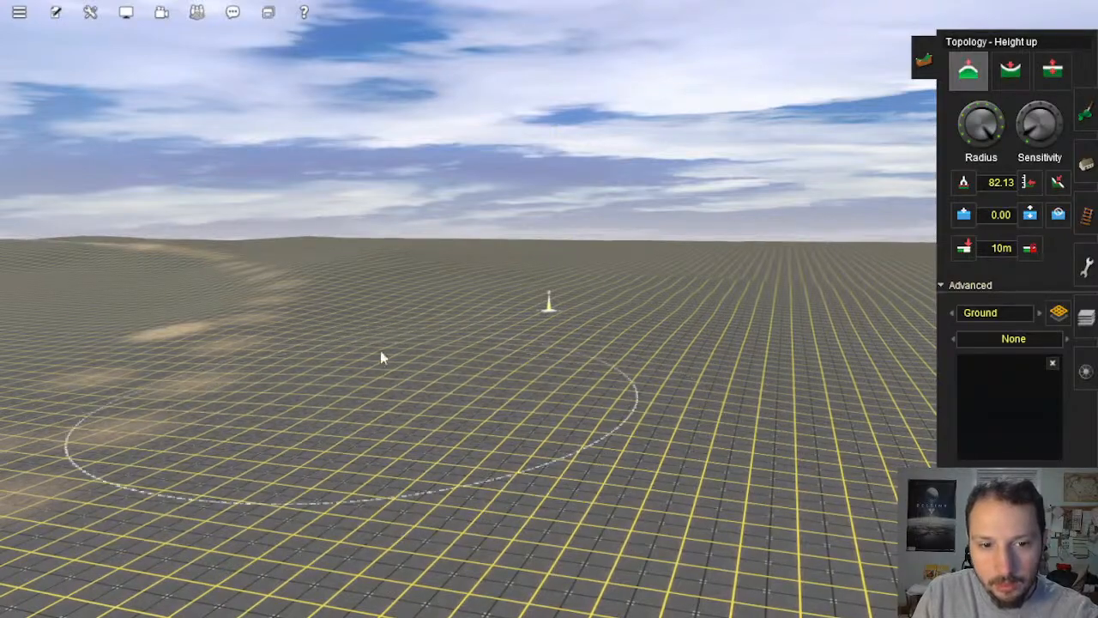
right_click(307, 304)
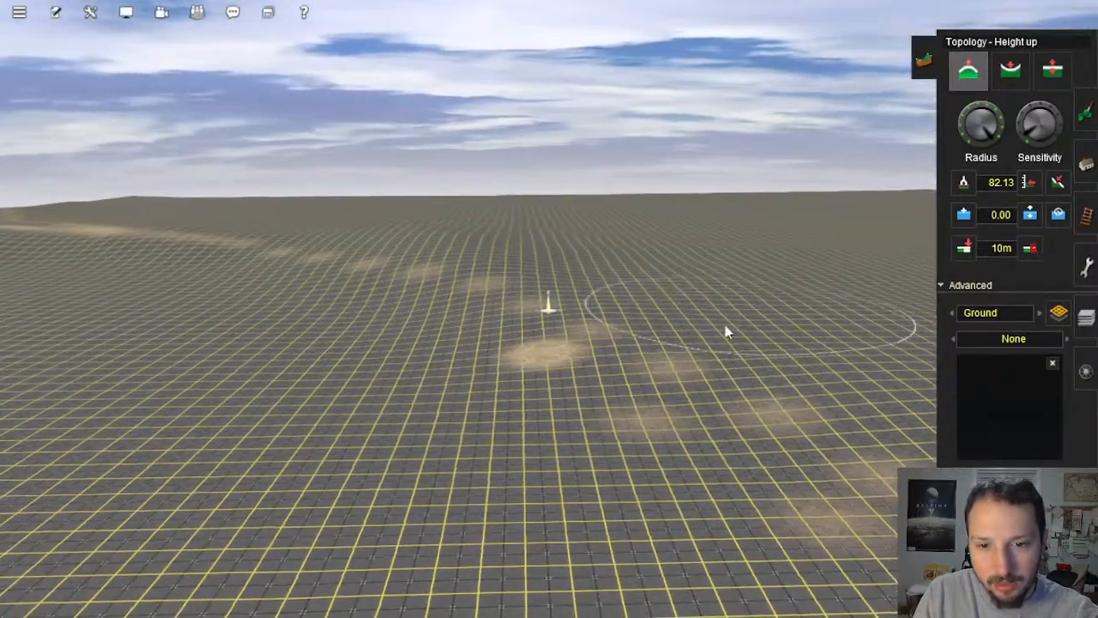
right_click(657, 301)
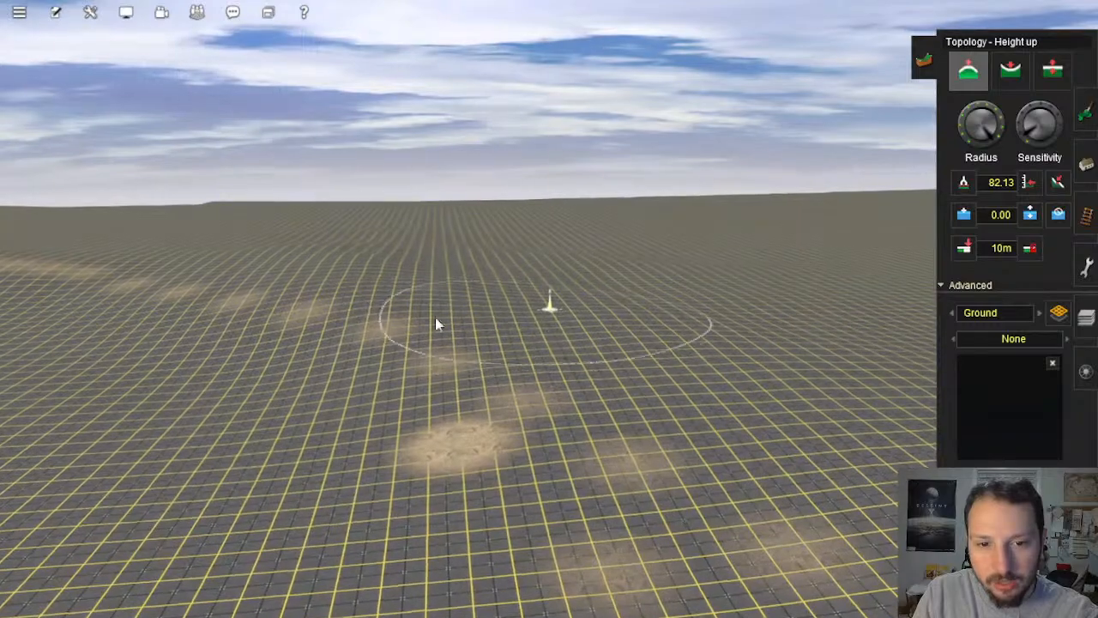
right_click(204, 383)
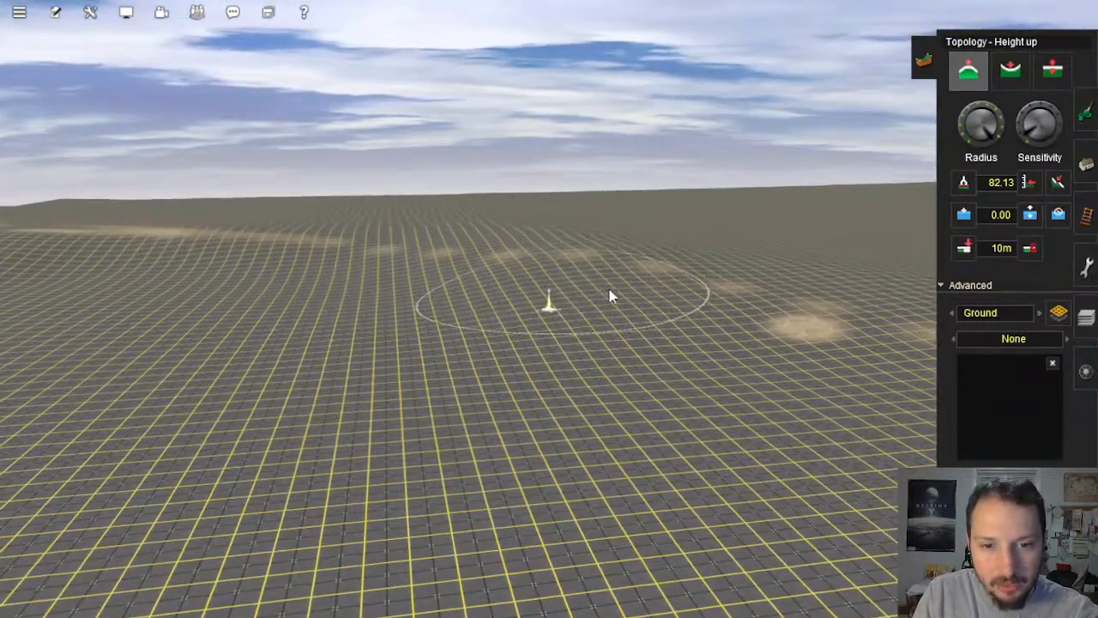
Step: Inspect the rolling ground beside the painted path from several directions
right_click(523, 267)
right_click(311, 328)
right_click(542, 309)
key(Right)
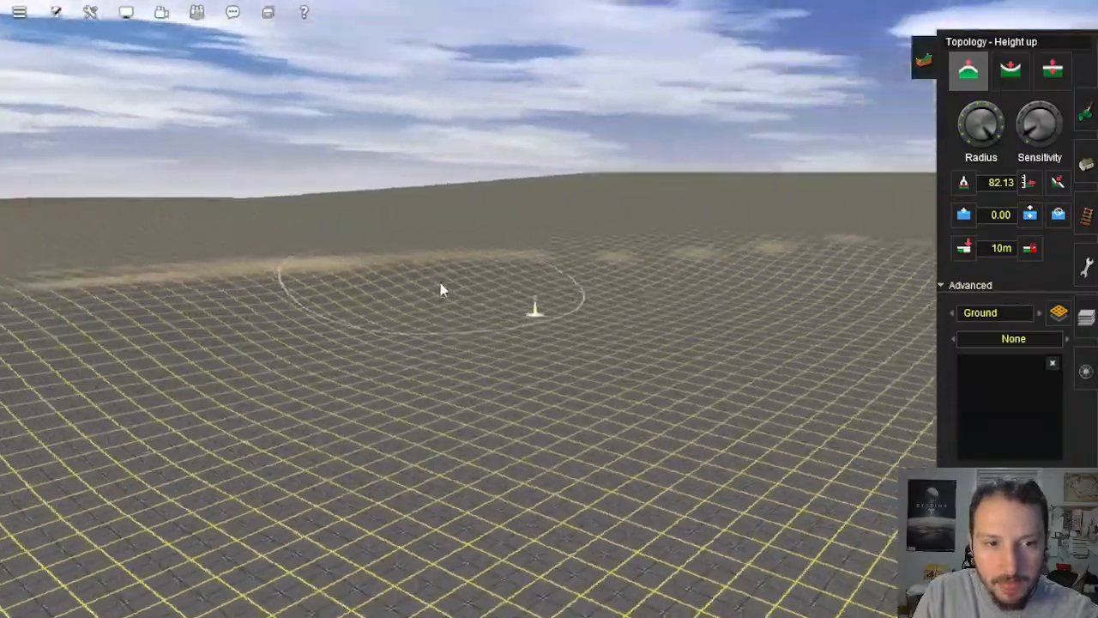
right_click(509, 259)
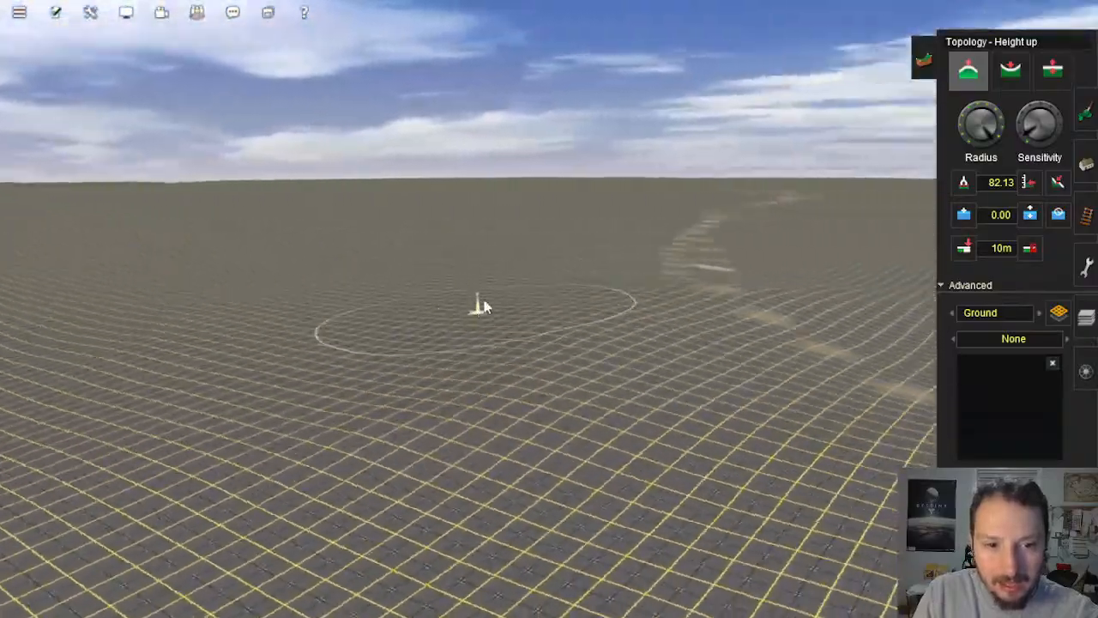
key(Right)
right_click(446, 273)
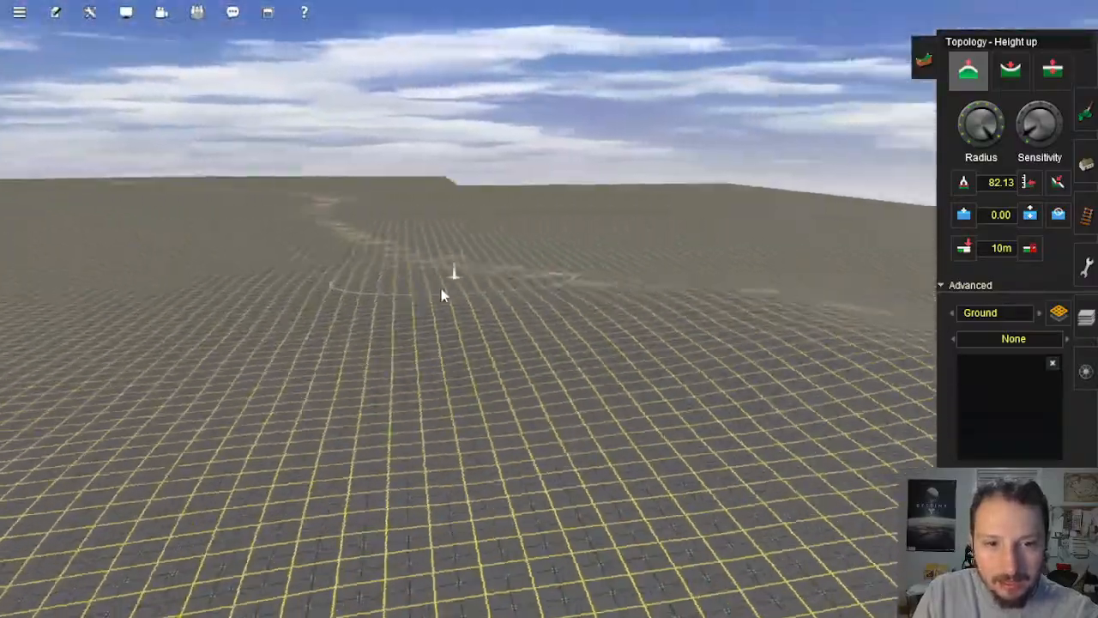
right_click(423, 351)
right_click(433, 367)
key(Right)
right_click(482, 322)
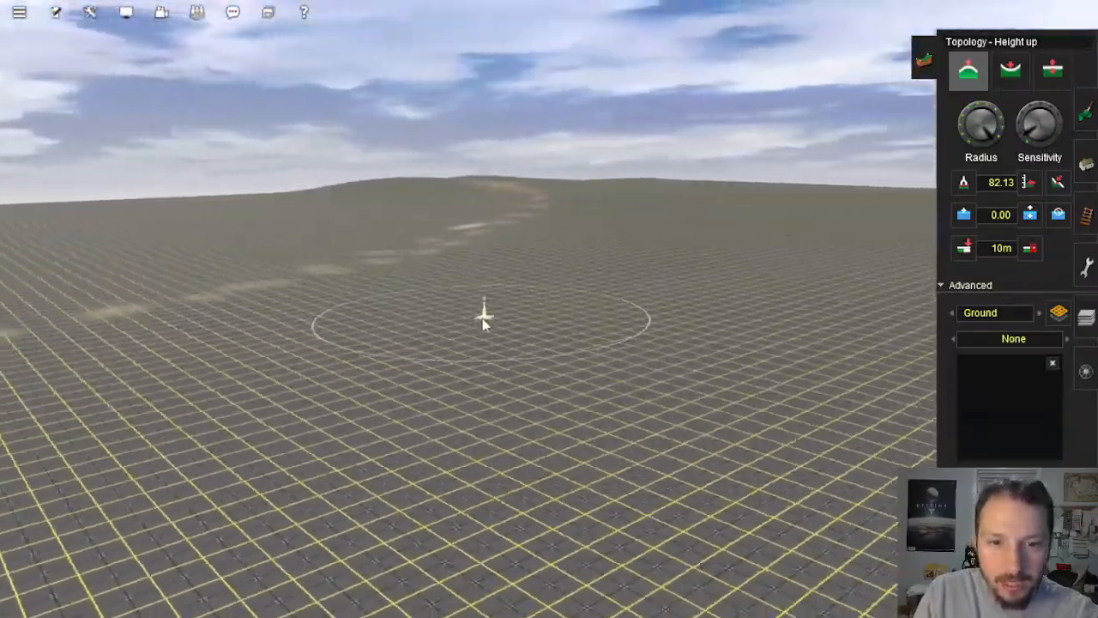
Step: Raise low mounds over the flat ground alongside the painted path, farther along the route
key(Up)
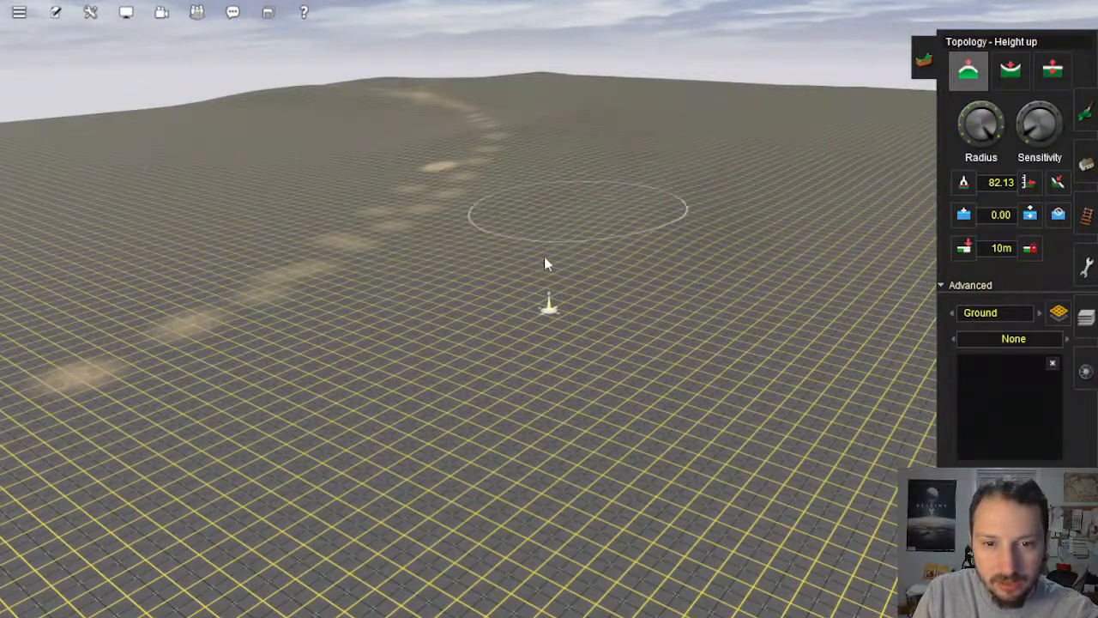
right_click(625, 202)
key(Down)
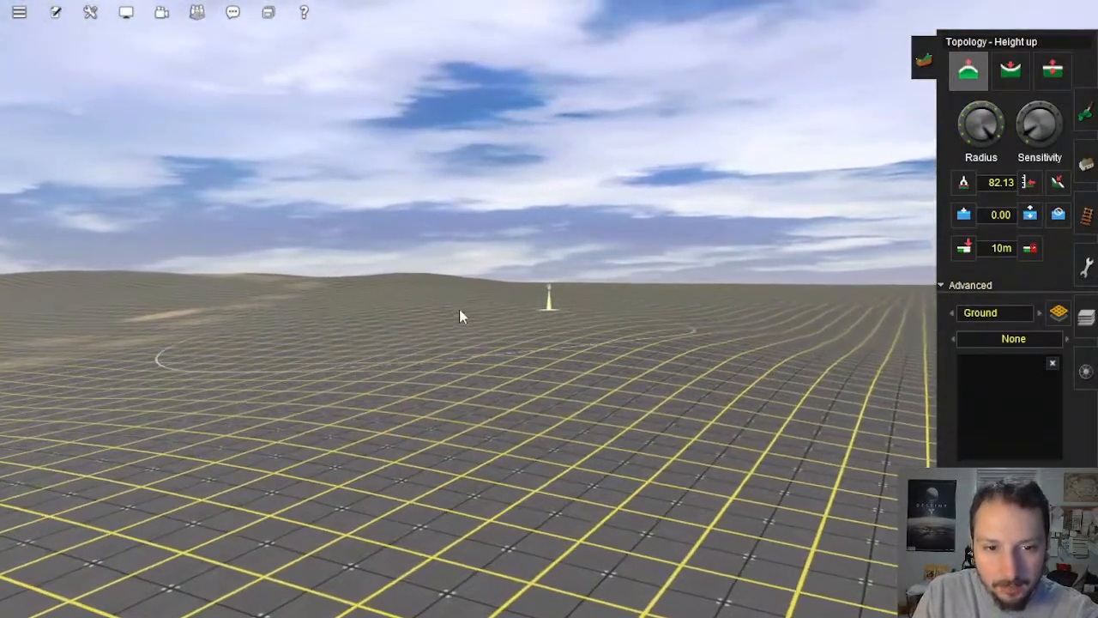
right_click(399, 349)
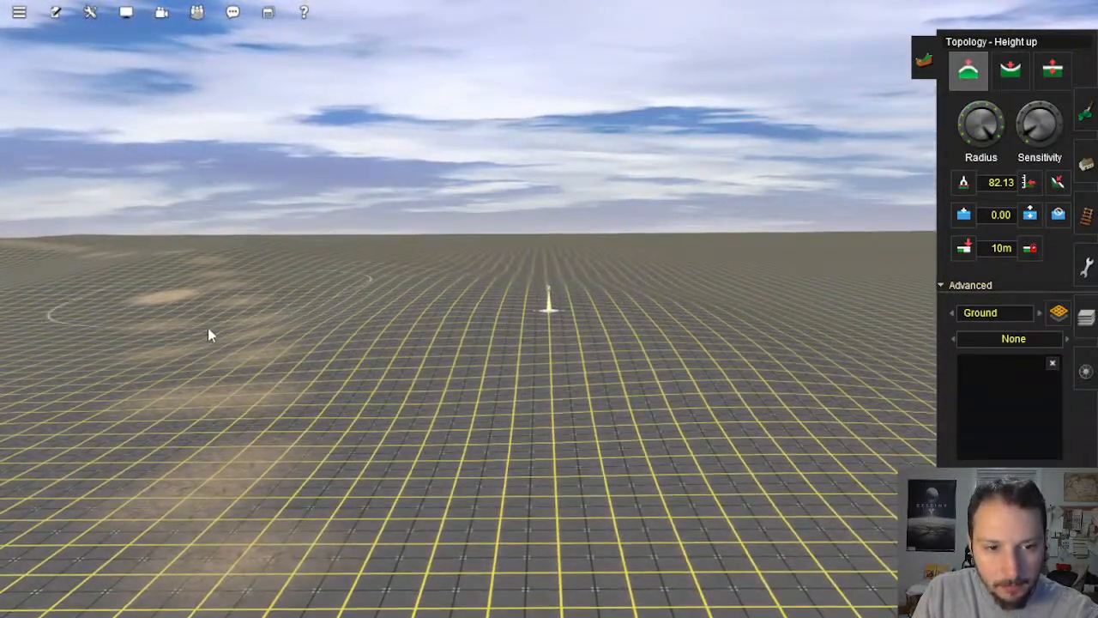
right_click(314, 290)
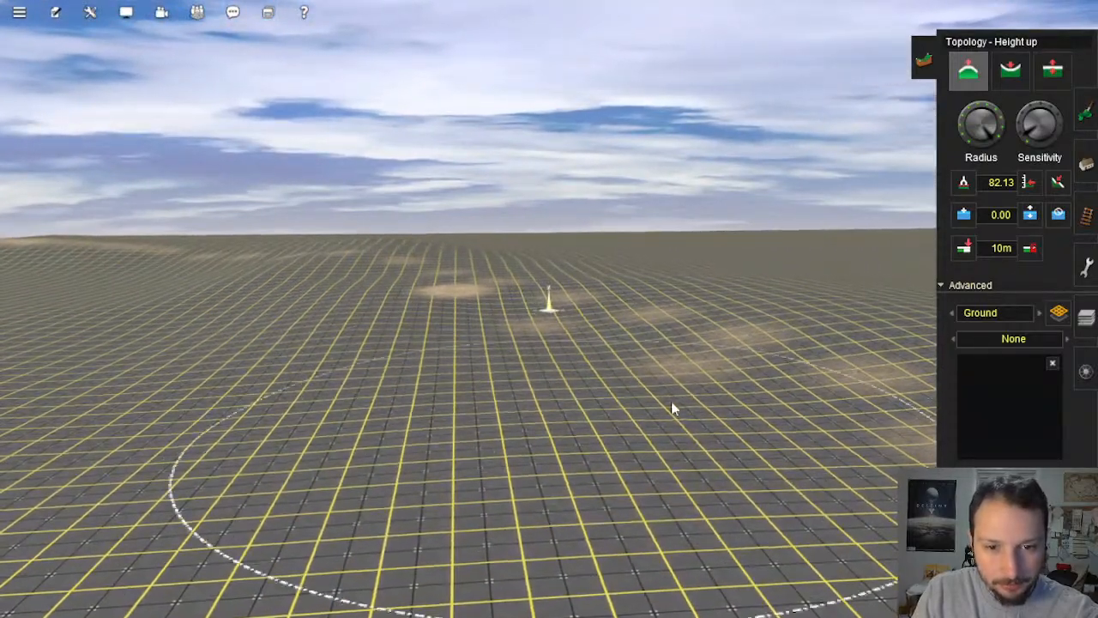
right_click(500, 319)
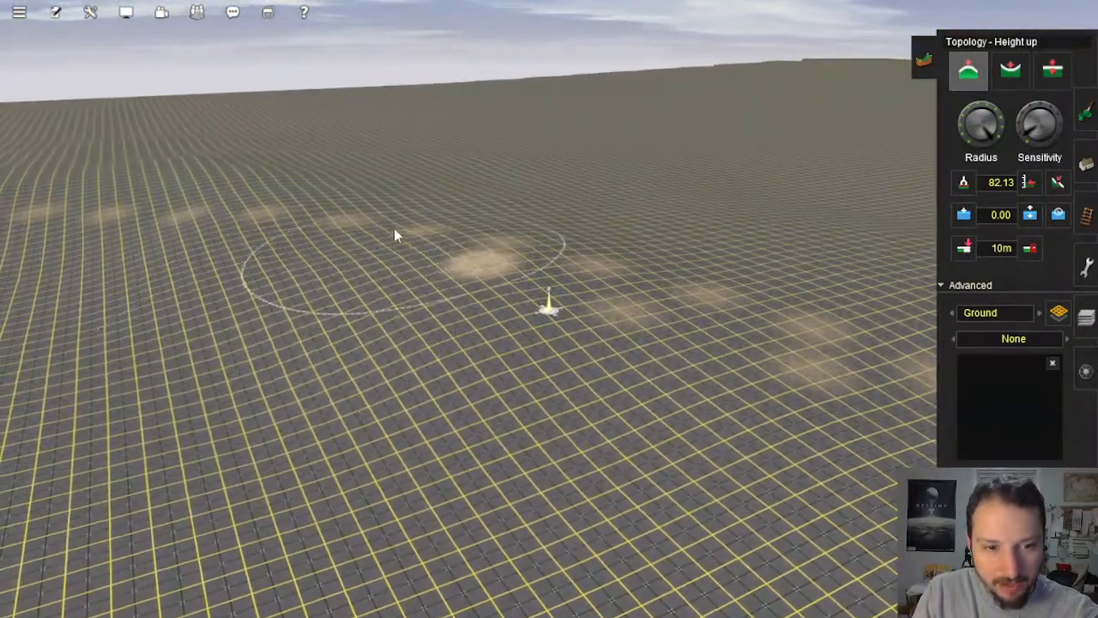
Step: Build up uneven low hills on the opposite side of the painted path and along its edge
right_click(446, 302)
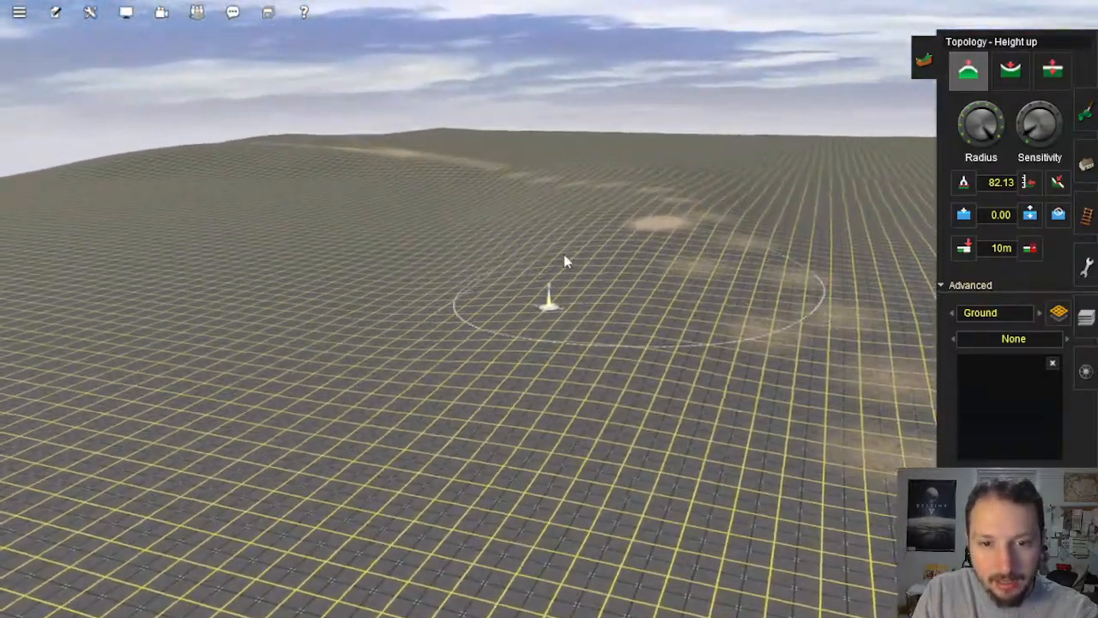
right_click(721, 311)
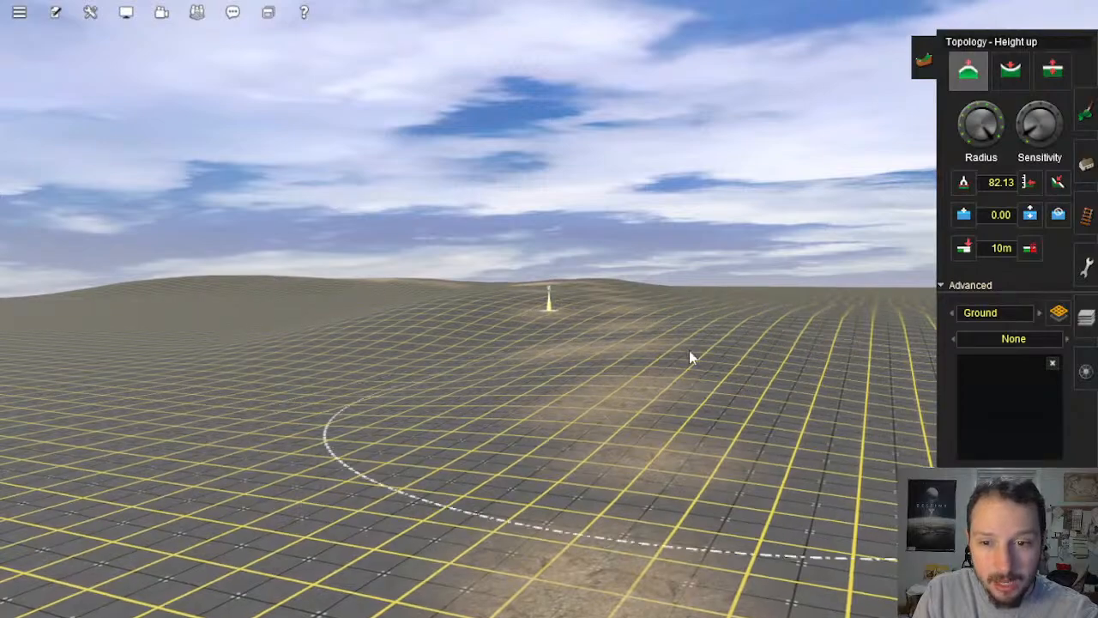
key(Up)
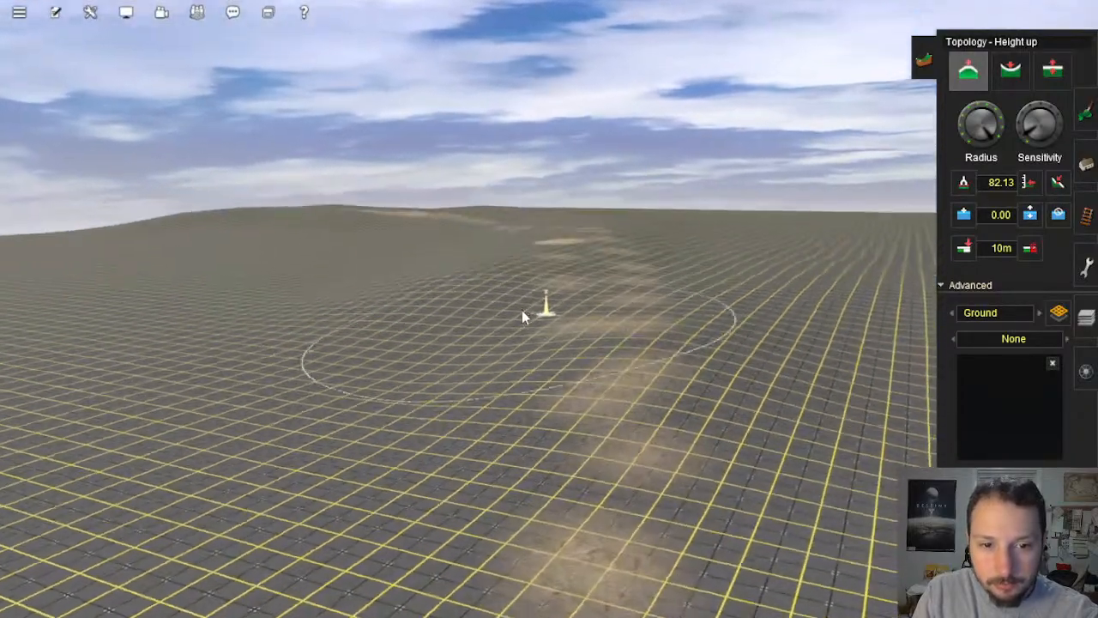
right_click(536, 377)
key(Right)
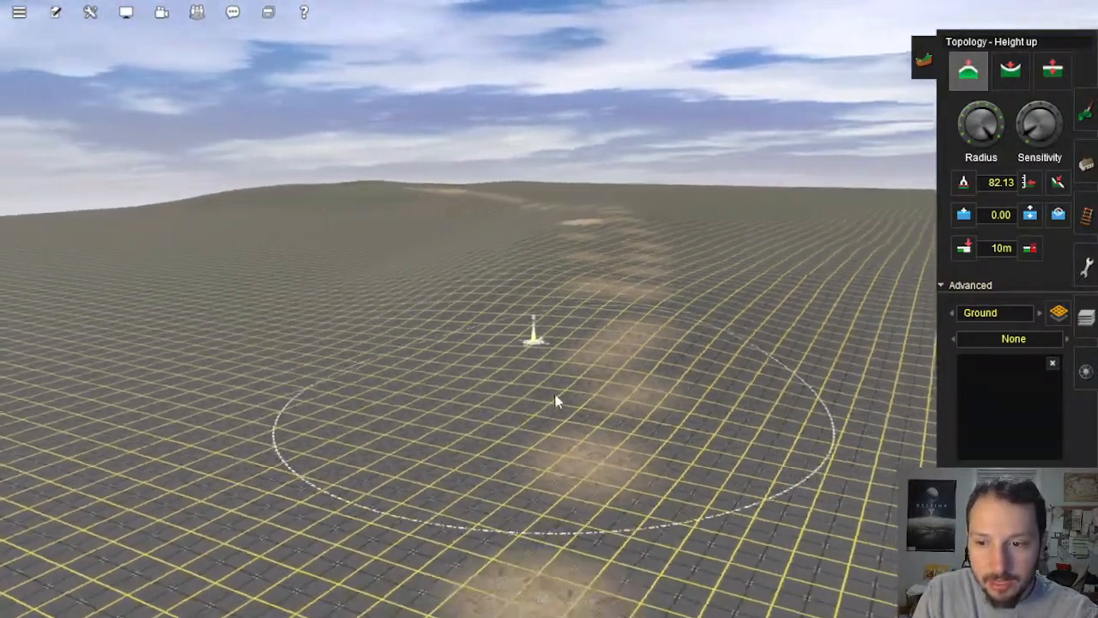
right_click(592, 359)
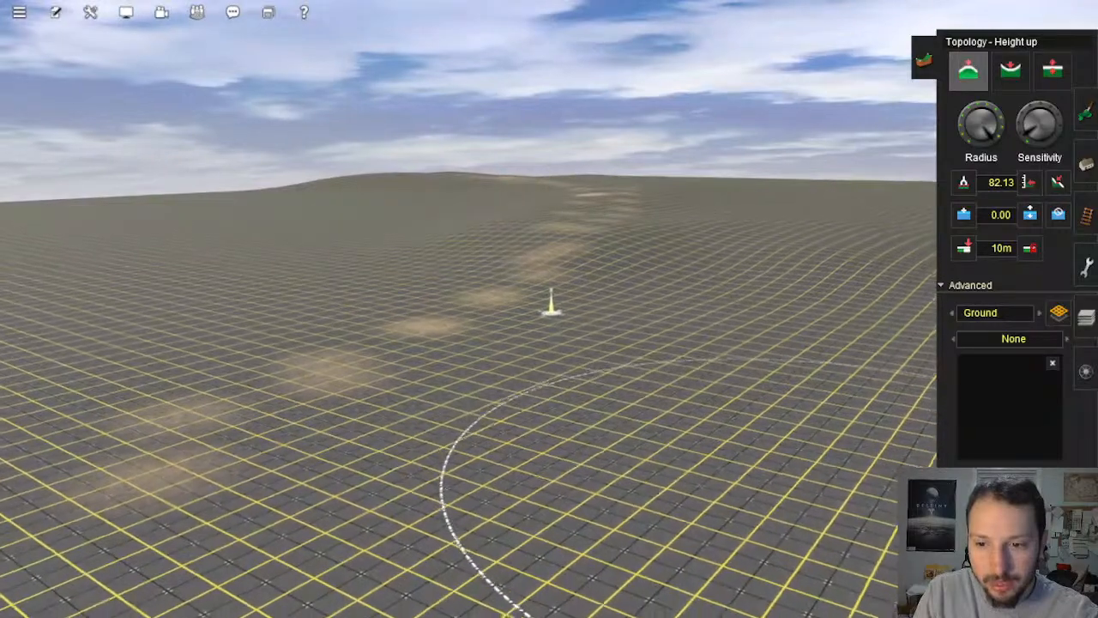
Step: Extend the rolling terrain across the following stretch of painted path and the open ground beside it
right_click(586, 347)
key(Right)
right_click(596, 297)
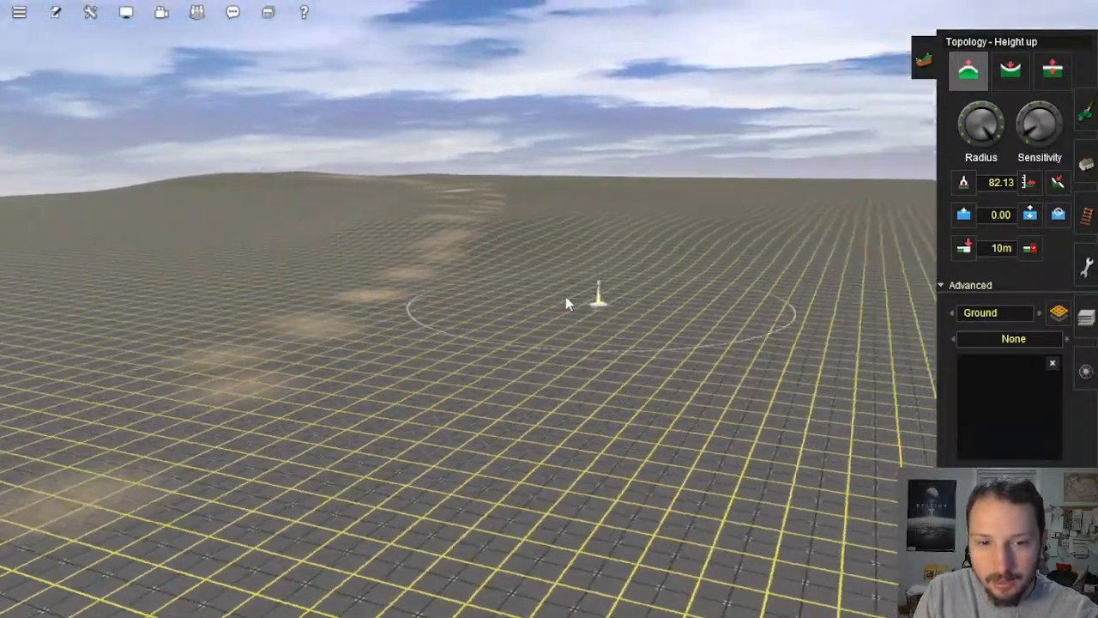
right_click(519, 288)
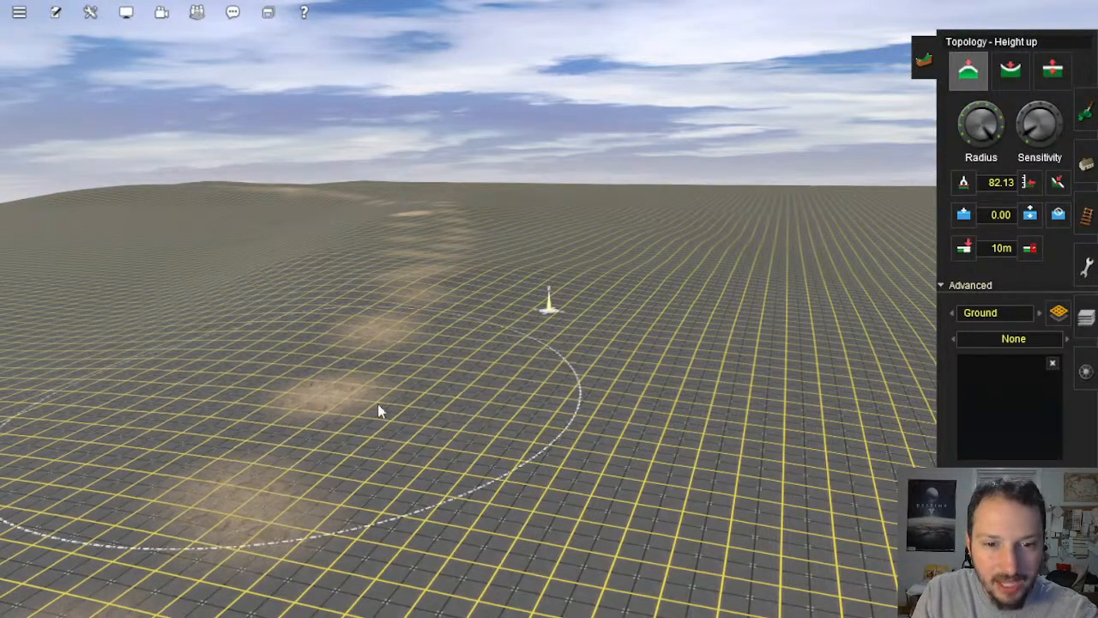
right_click(407, 366)
mouse_move(445, 379)
right_down()
mouse_move(459, 355)
mouse_move(405, 323)
right_up()
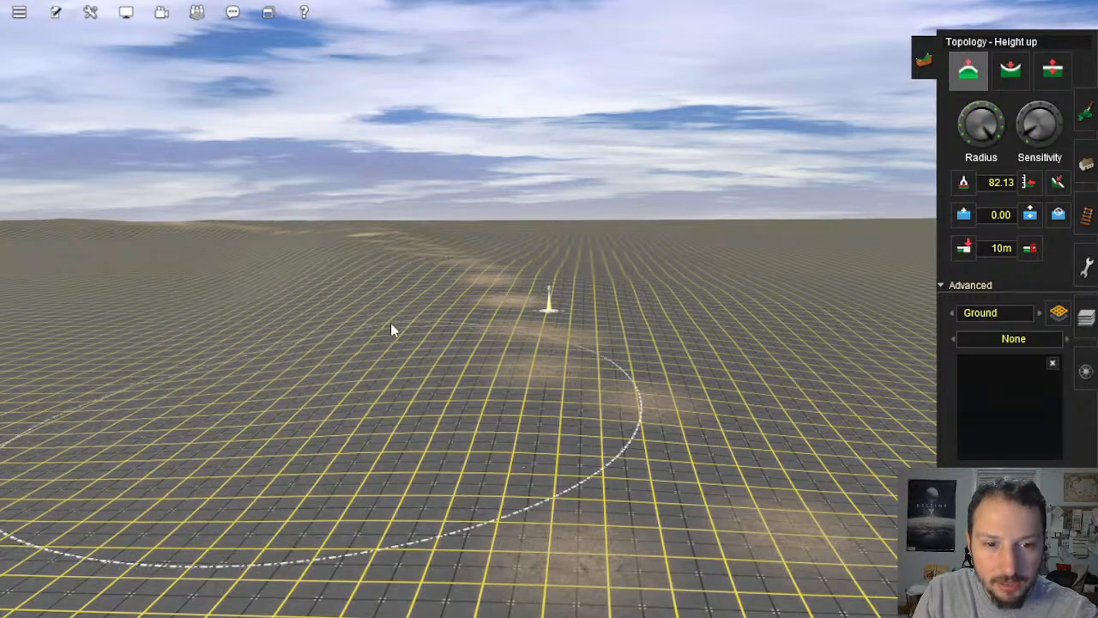
Step: Raise gentle swells in the open ground beside the painted path with the Height up tool
right_click(478, 308)
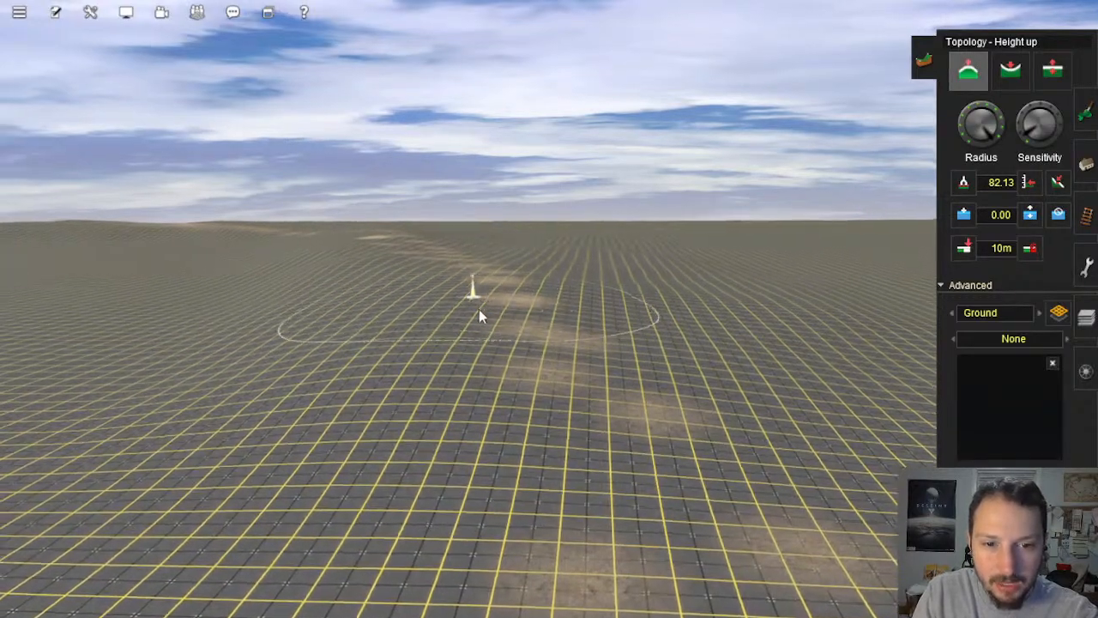
key(Left)
right_click(608, 354)
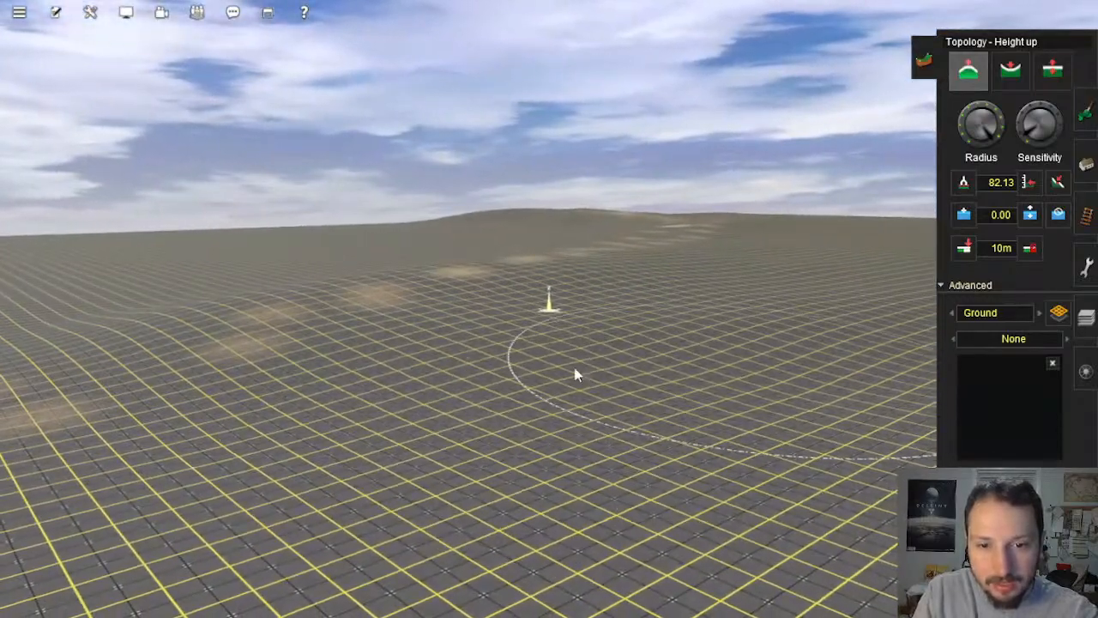
right_click(620, 376)
key(Left)
key(Up)
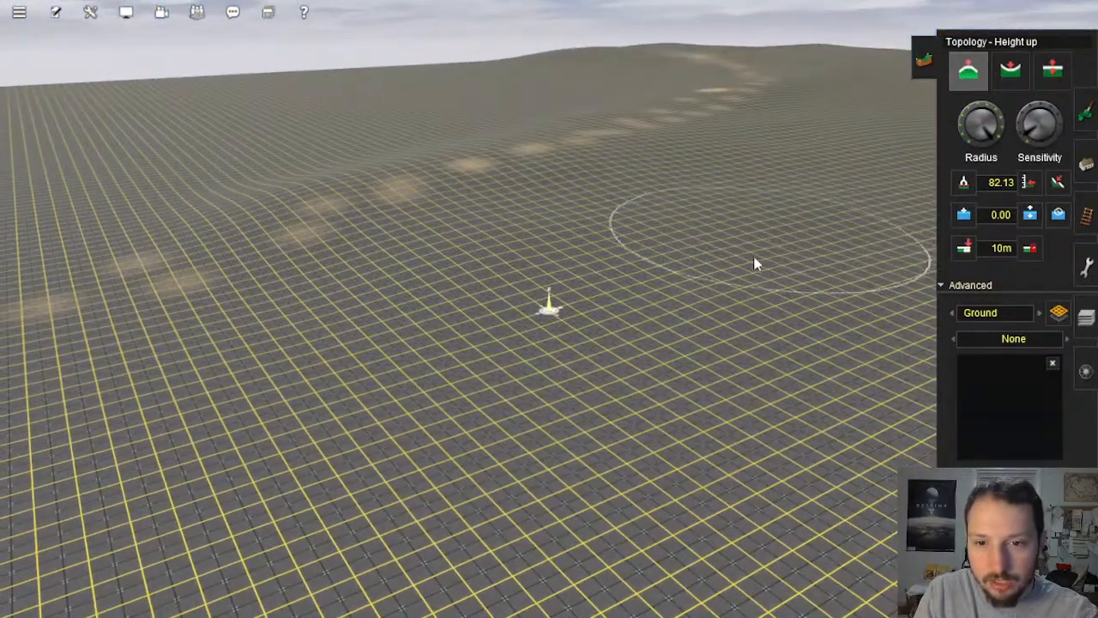
mouse_move(755, 262)
right_down()
mouse_move(623, 323)
mouse_move(445, 343)
right_up()
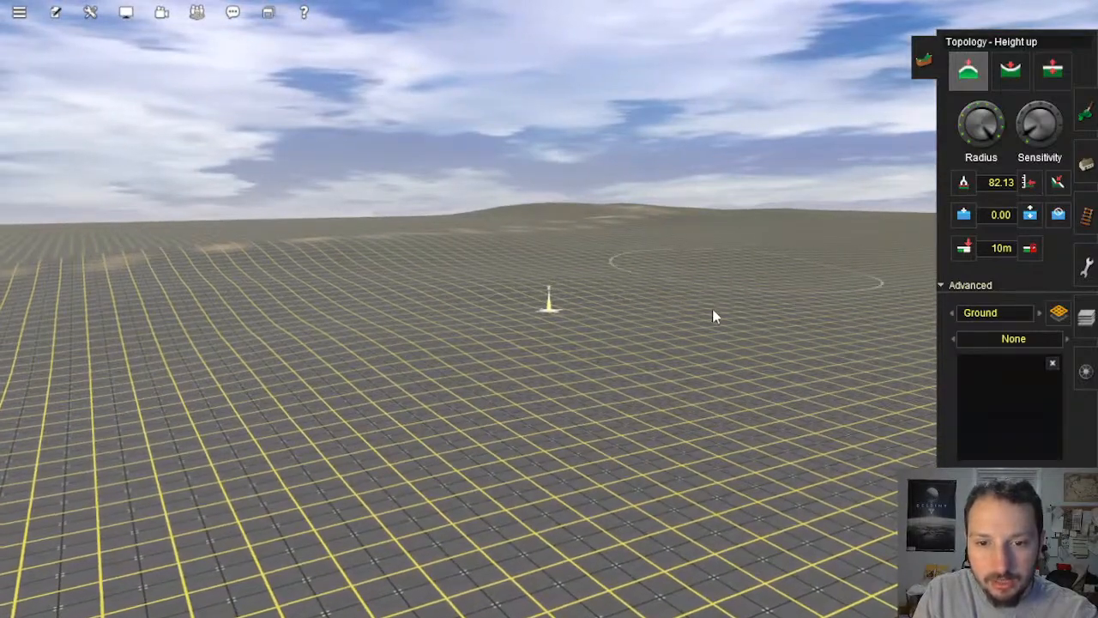
Step: Build up low rises between the painted path and the flat ground next to it, blending them into the existing hills
mouse_move(632, 326)
right_down()
mouse_move(461, 263)
mouse_move(511, 307)
mouse_move(729, 318)
mouse_move(431, 377)
mouse_move(586, 314)
mouse_move(585, 337)
right_up()
scroll(584, 360, down, 5)
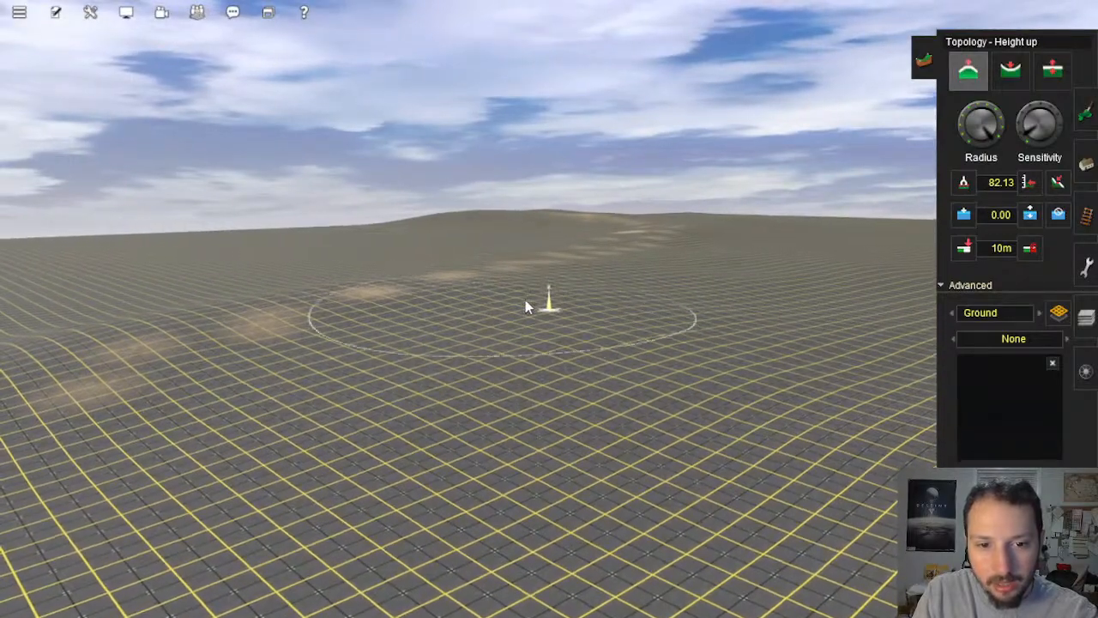
scroll(554, 336, up, 5)
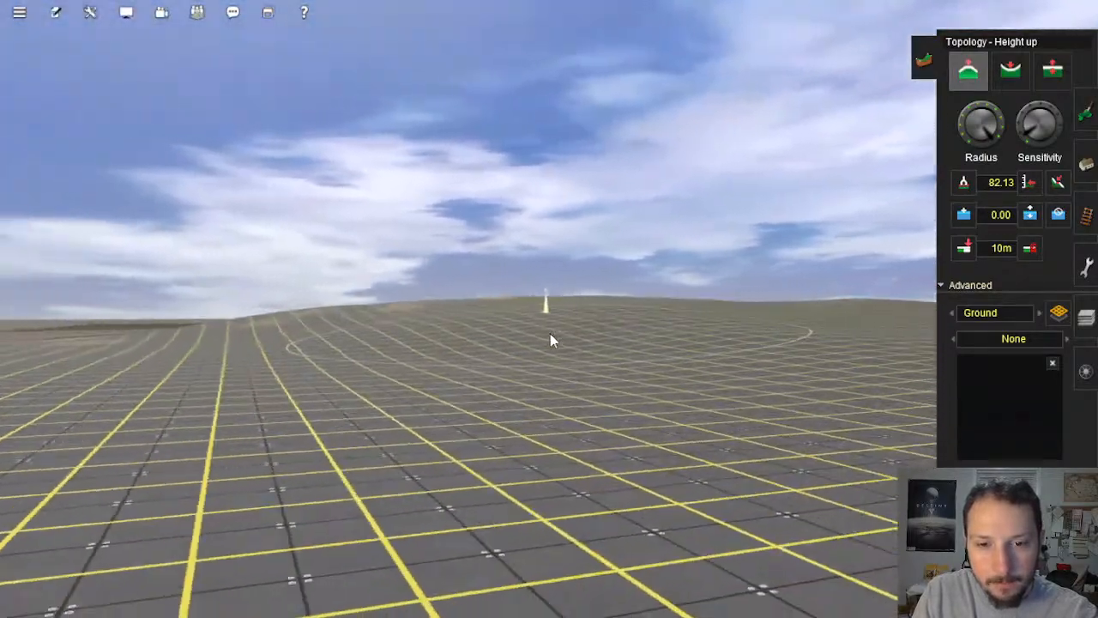
scroll(541, 347, down, 3)
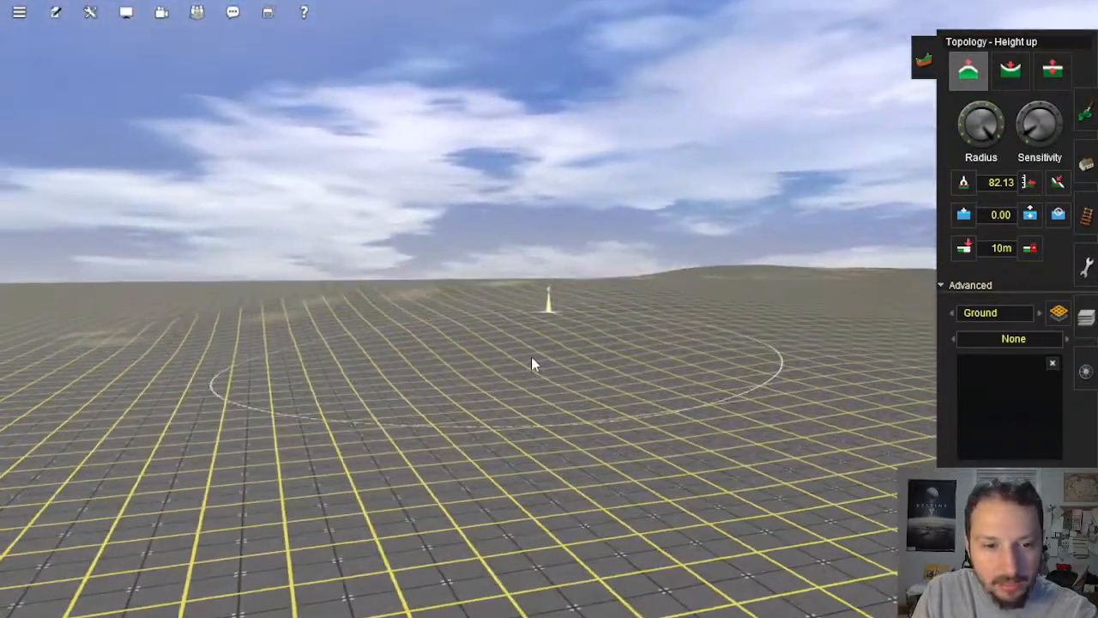
scroll(460, 308, down, 3)
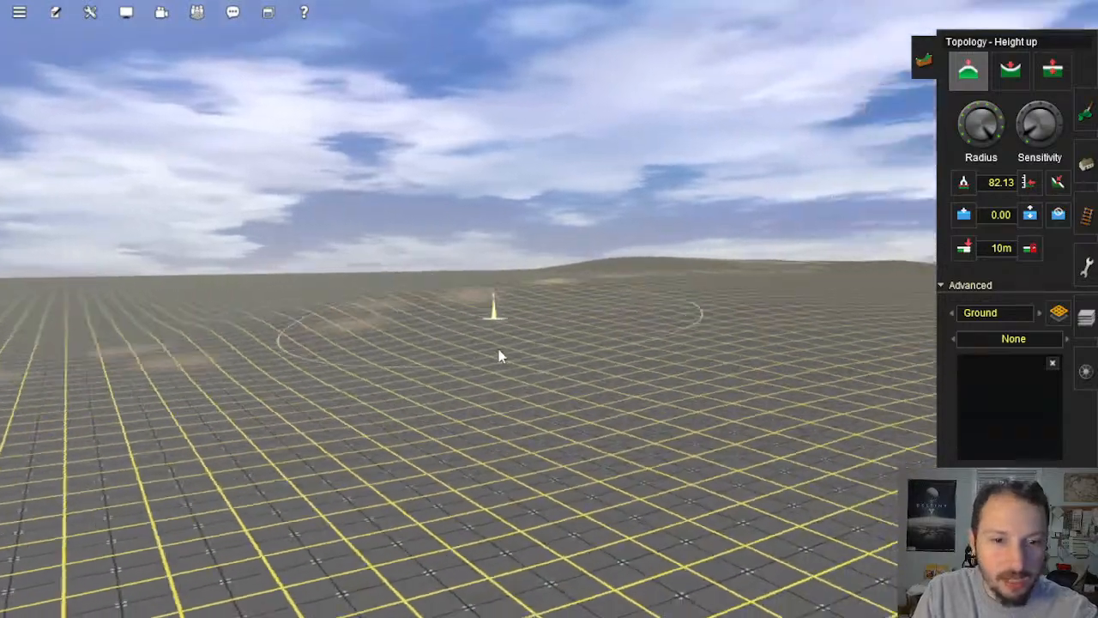
scroll(537, 348, up, 5)
scroll(510, 326, down, 3)
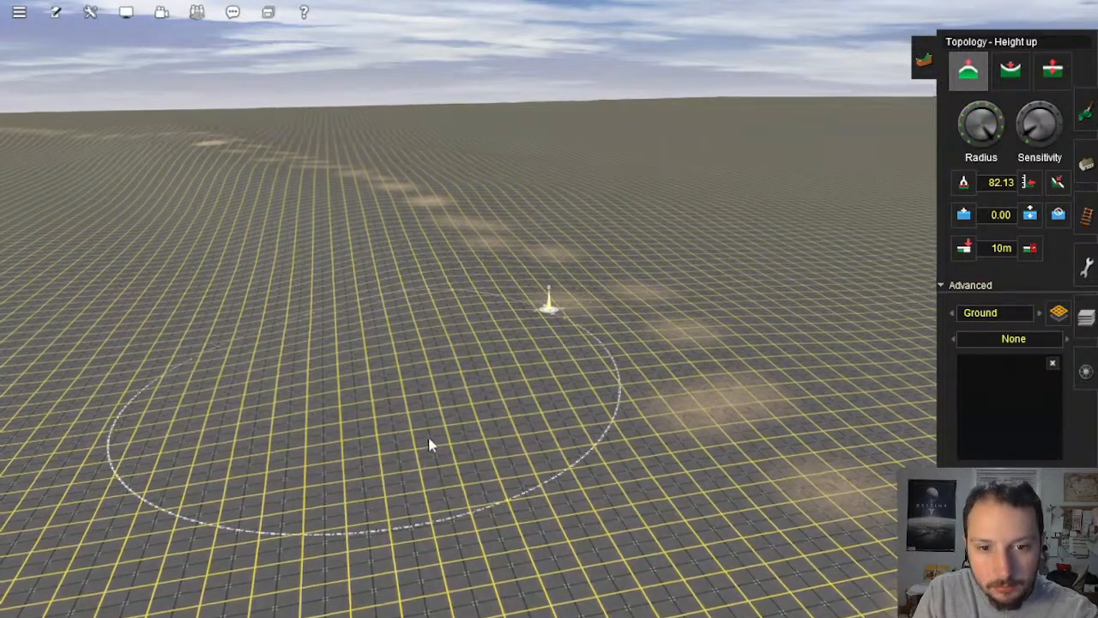
Step: Shape low undulations on both sides of the next stretch of painted path
right_drag(645, 341, 508, 337)
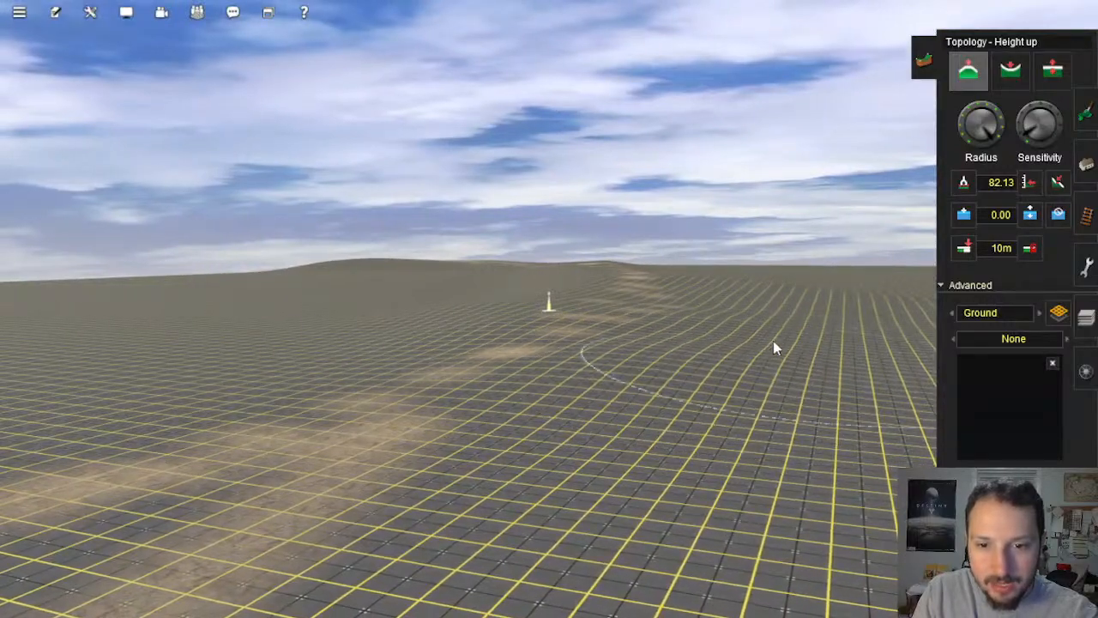
mouse_move(773, 343)
right_down()
mouse_move(621, 293)
mouse_move(678, 285)
mouse_move(648, 286)
right_up()
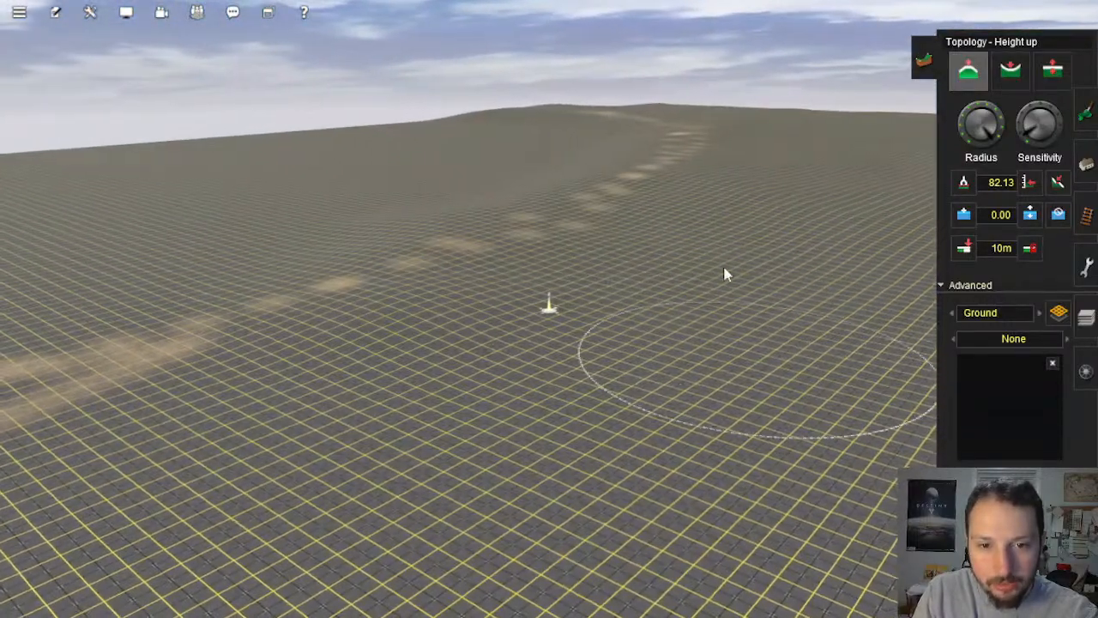
mouse_move(552, 299)
right_down()
mouse_move(559, 313)
mouse_move(520, 380)
right_up()
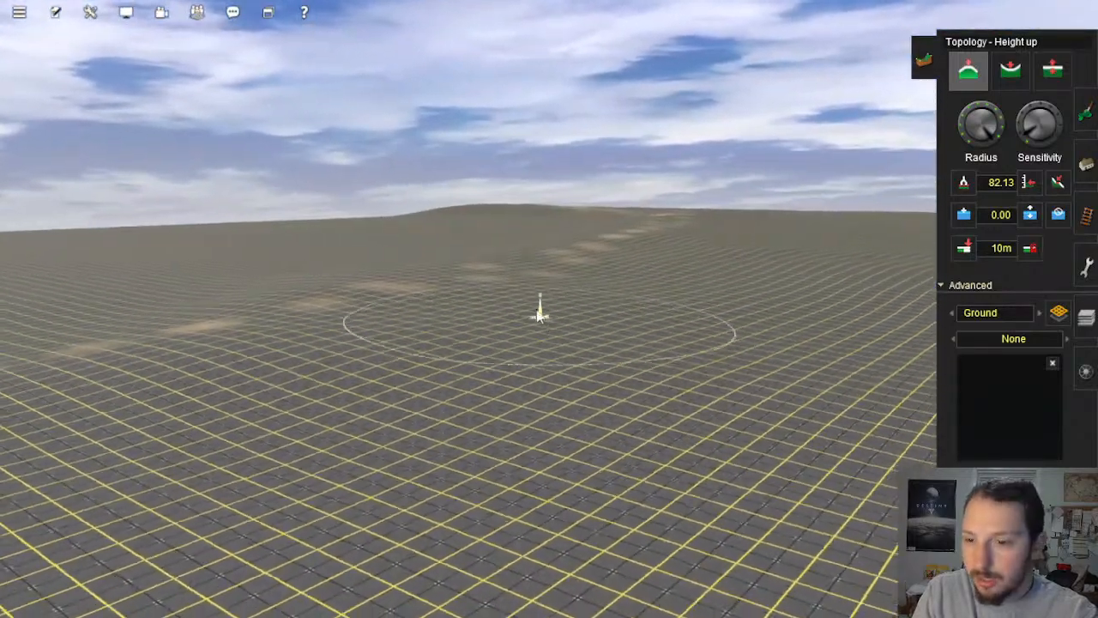
mouse_move(541, 317)
right_down()
mouse_move(473, 326)
mouse_move(300, 312)
right_up()
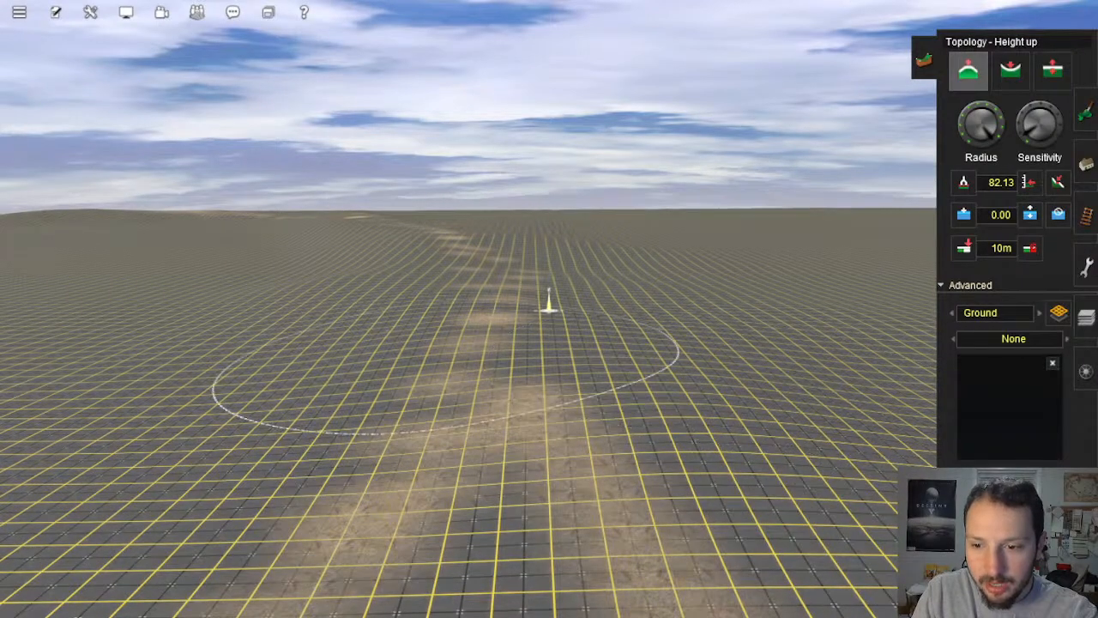
Step: Raise low, uneven mounds where the painted path bends and across the flat ground beyond the bend
mouse_move(455, 390)
right_down()
mouse_move(539, 326)
mouse_move(427, 392)
mouse_move(552, 338)
right_up()
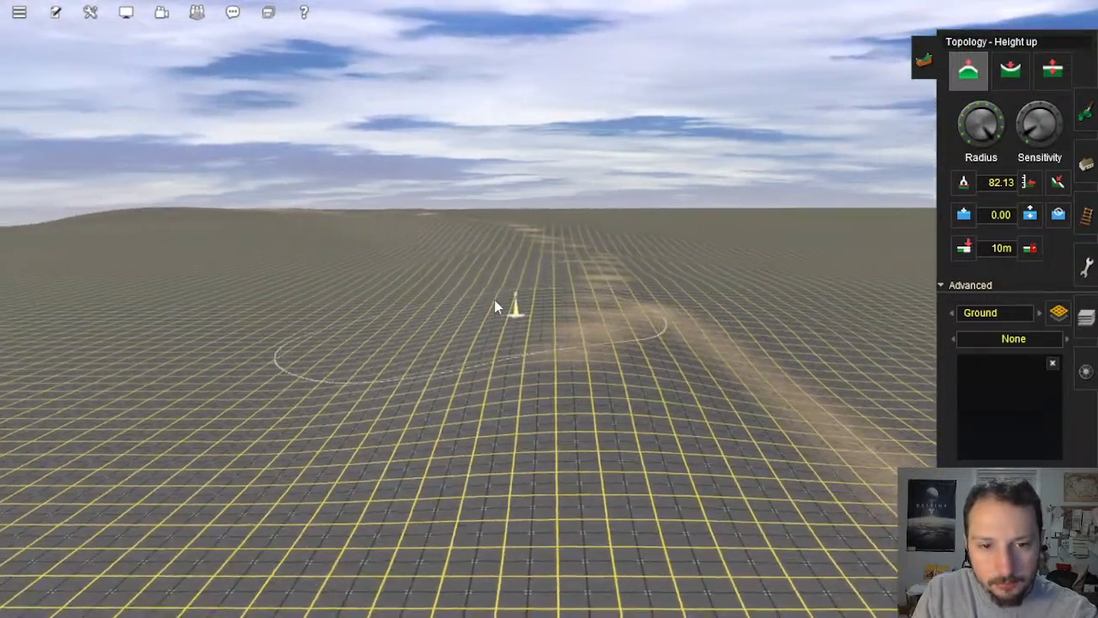
mouse_move(497, 304)
right_down()
mouse_move(527, 297)
mouse_move(326, 297)
mouse_move(349, 251)
right_up()
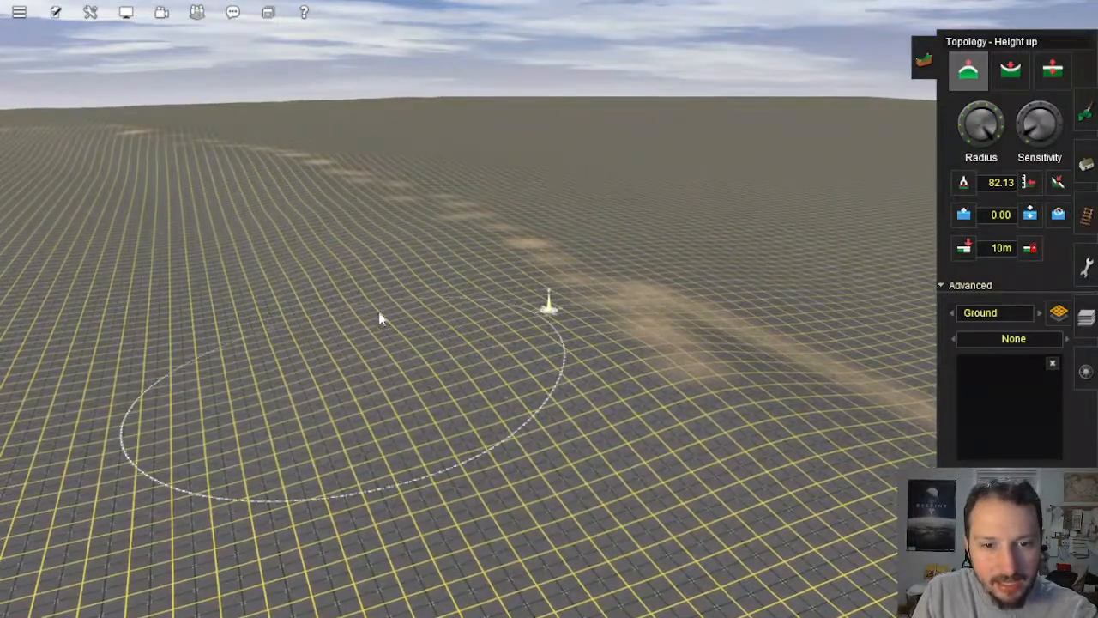
mouse_move(419, 287)
right_down()
mouse_move(361, 283)
mouse_move(484, 262)
mouse_move(436, 189)
mouse_move(318, 211)
mouse_move(274, 157)
right_up()
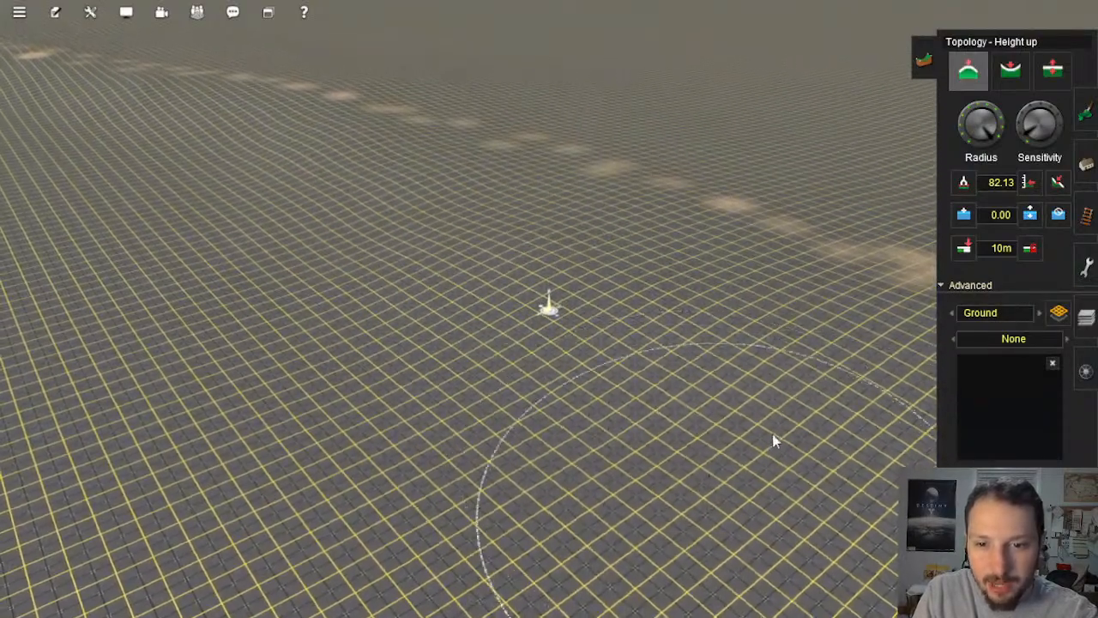
mouse_move(772, 435)
right_down()
mouse_move(675, 356)
mouse_move(652, 312)
right_up()
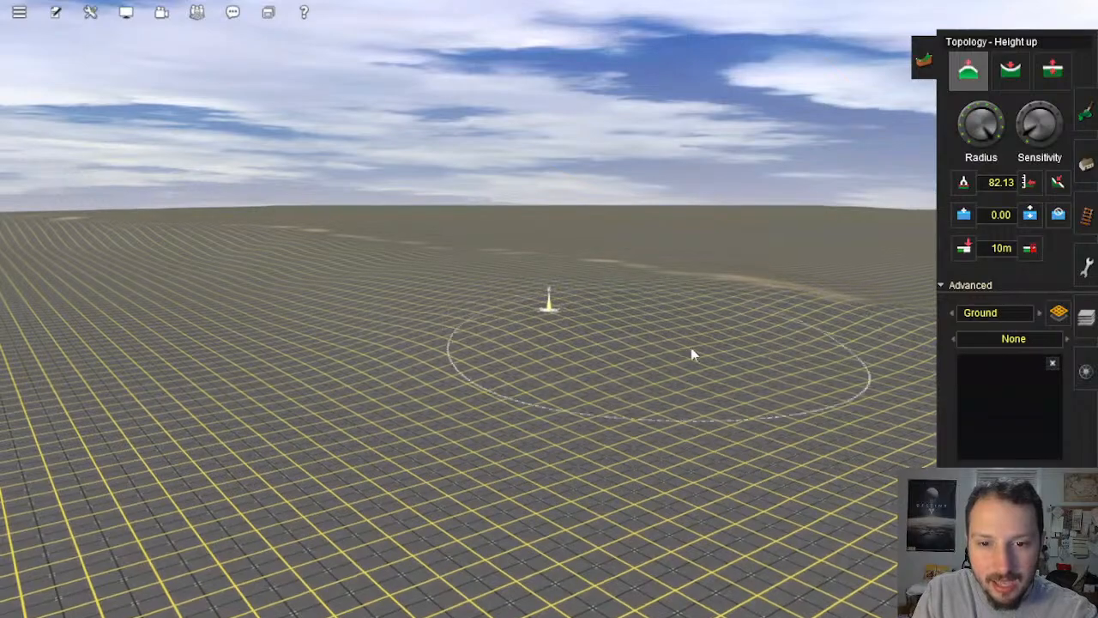
mouse_move(674, 312)
right_down()
mouse_move(517, 297)
mouse_move(375, 356)
mouse_move(400, 321)
mouse_move(282, 312)
mouse_move(555, 279)
right_up()
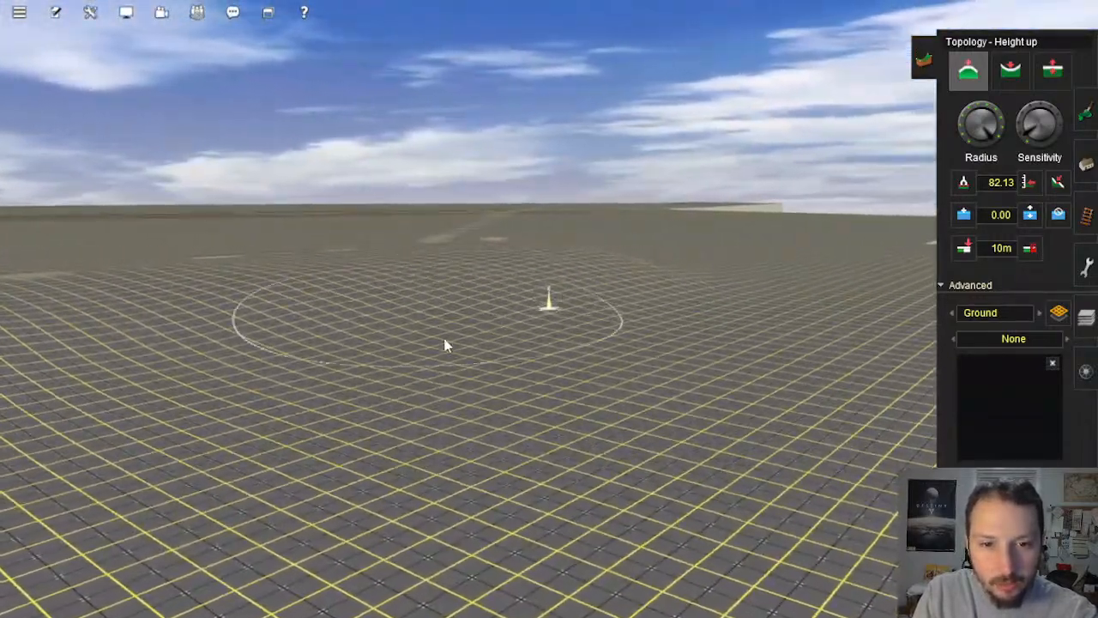
mouse_move(378, 328)
right_down()
mouse_move(502, 322)
mouse_move(581, 363)
mouse_move(620, 284)
right_up()
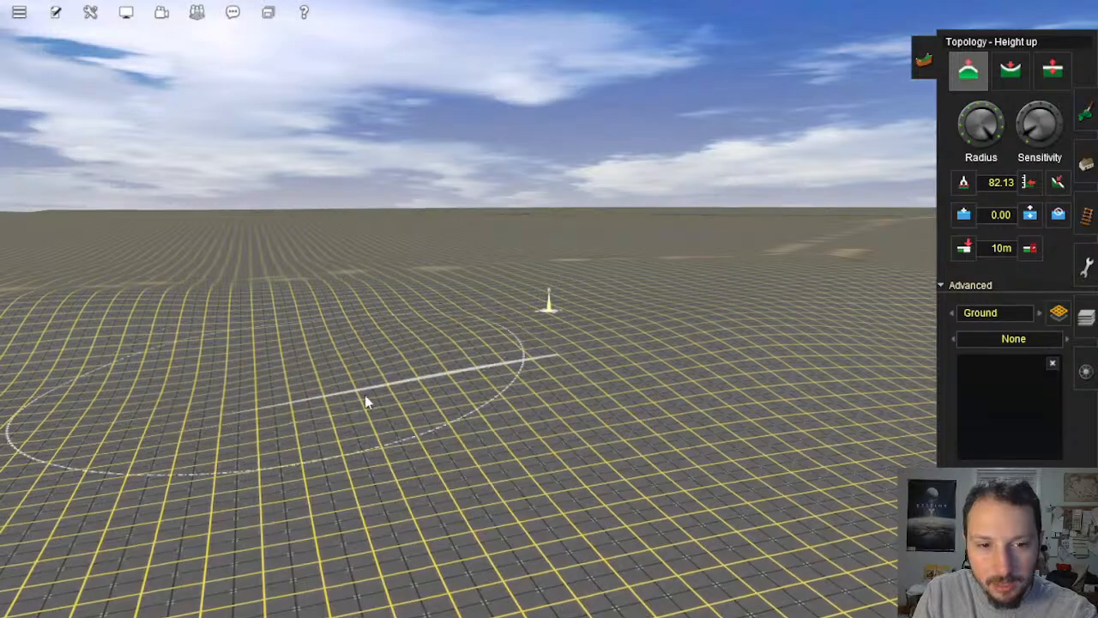
Step: Add broad, gentle rises to the open ground between the painted path and the outer baseboard edge
right_drag(435, 322, 482, 321)
key(Right)
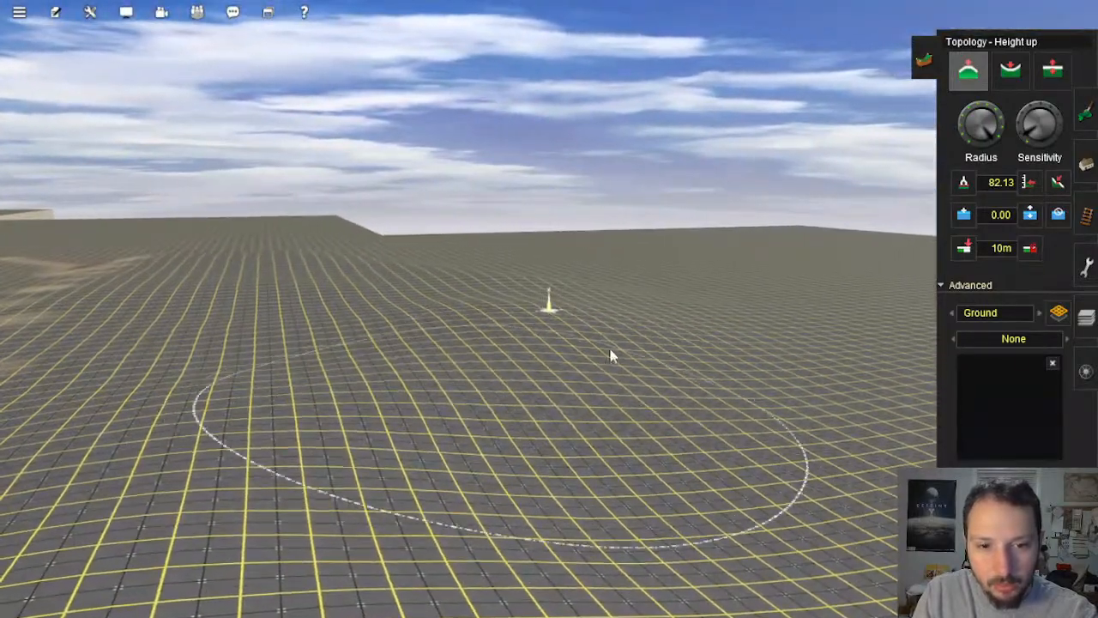
right_click(432, 335)
key(Right)
key(Right)
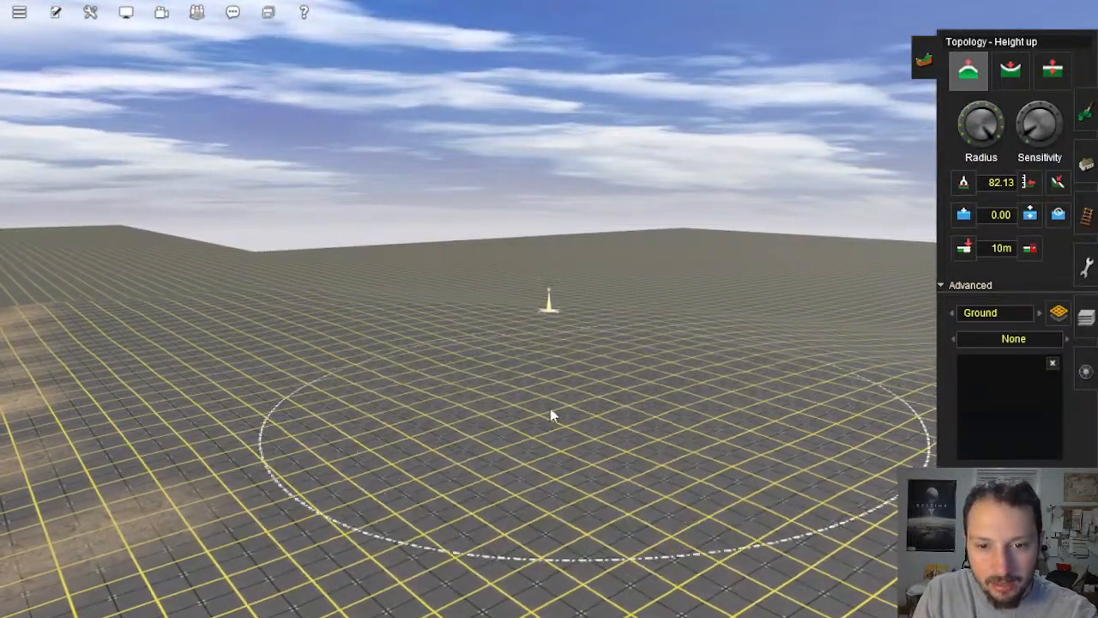
right_click(409, 359)
key(Left)
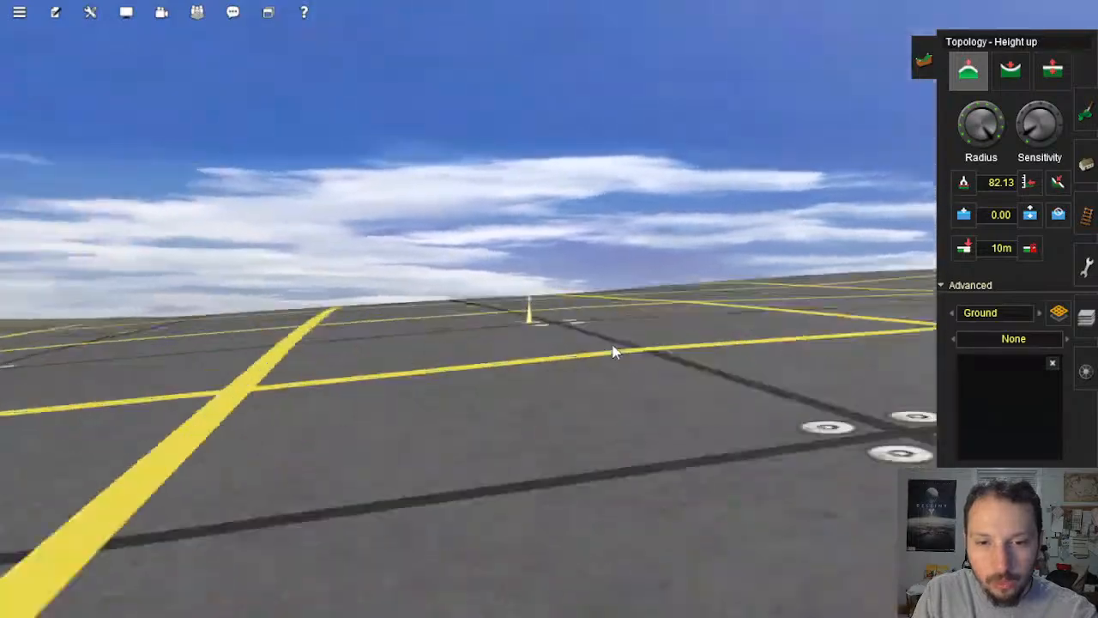
Step: Examine the rolling terrain along the painted path and toward the baseboard edge from several directions and heights
key(Up)
right_click(610, 344)
right_click(545, 303)
key(Left)
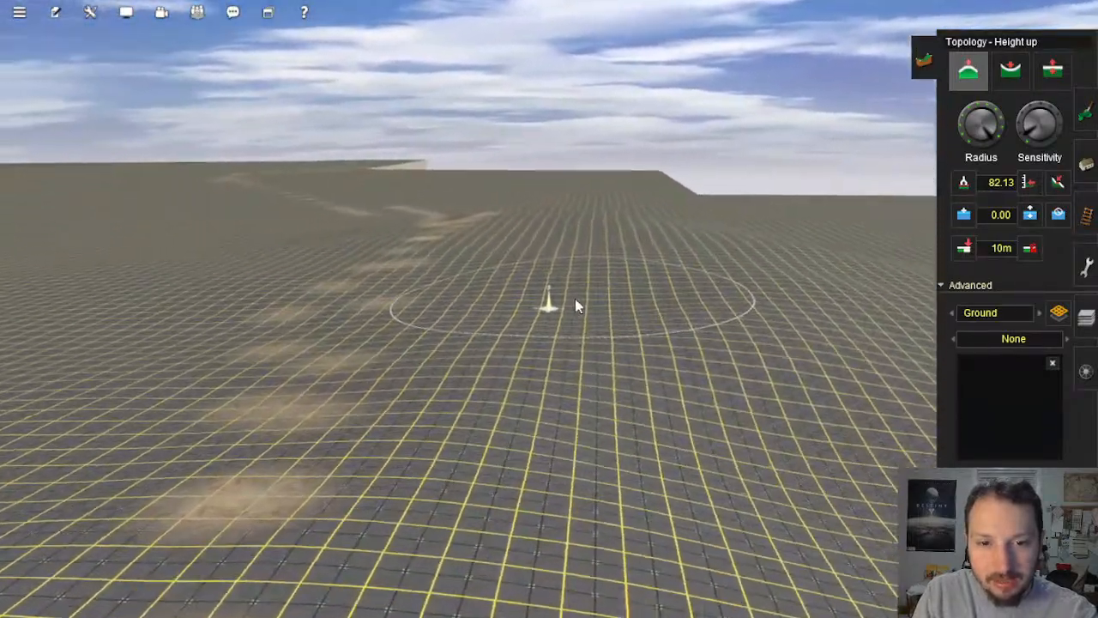
key(Down)
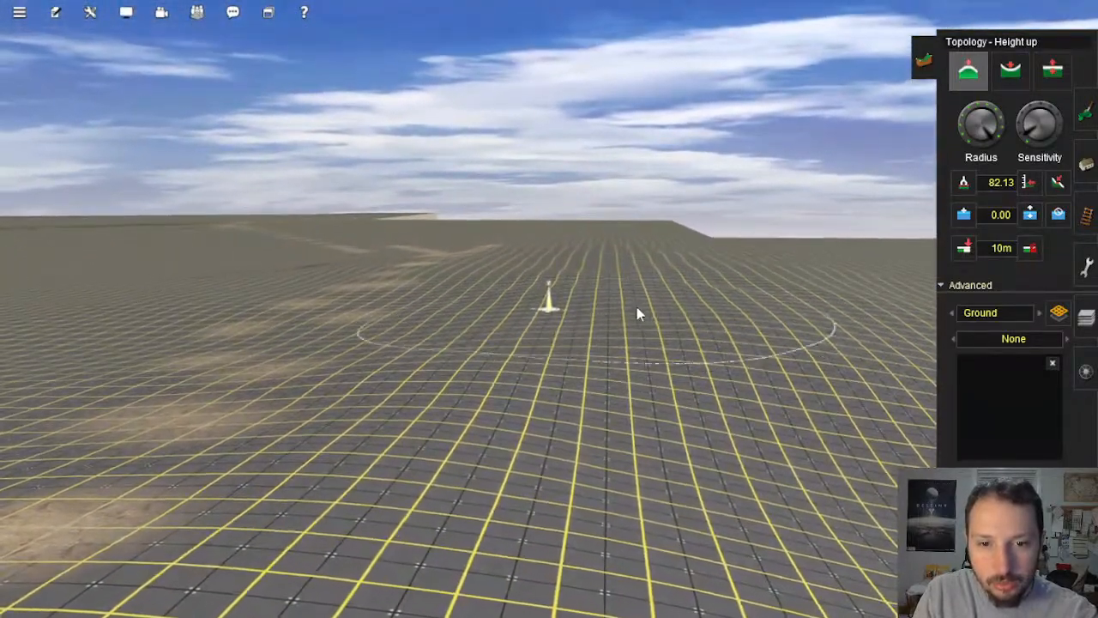
key(Left)
right_click(645, 342)
key(Left)
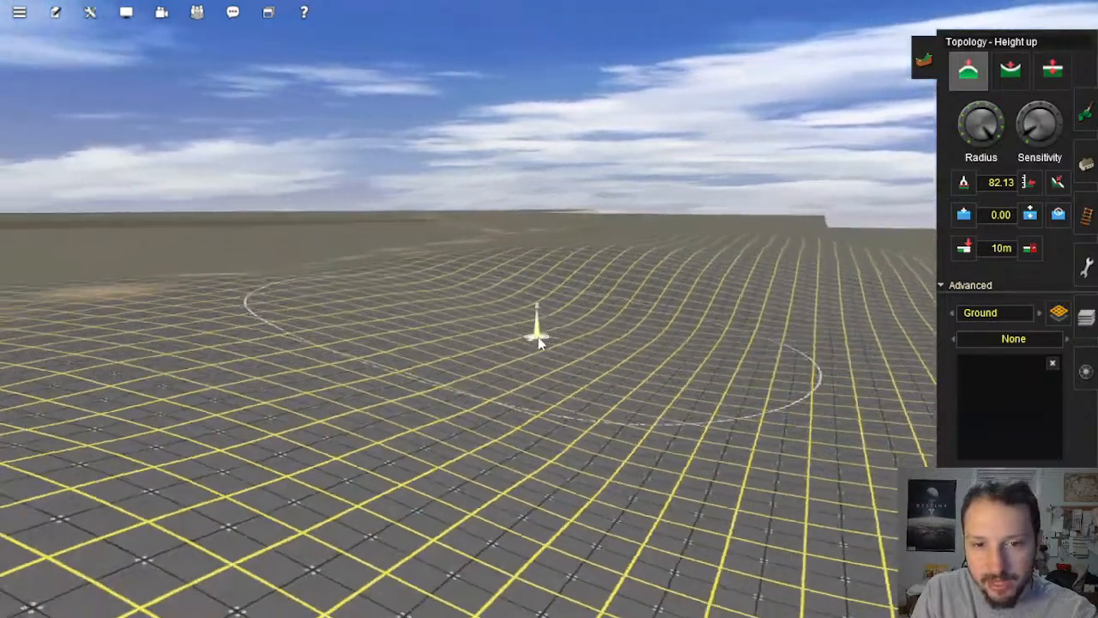
key(Up)
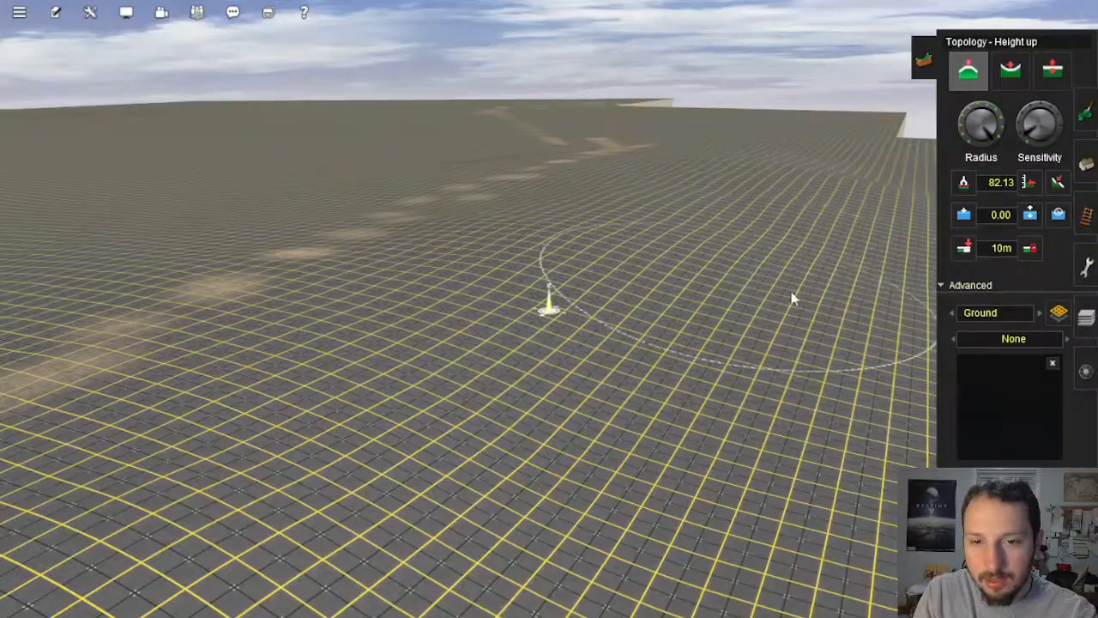
right_click(549, 264)
key(Right)
key(Right)
key(Down)
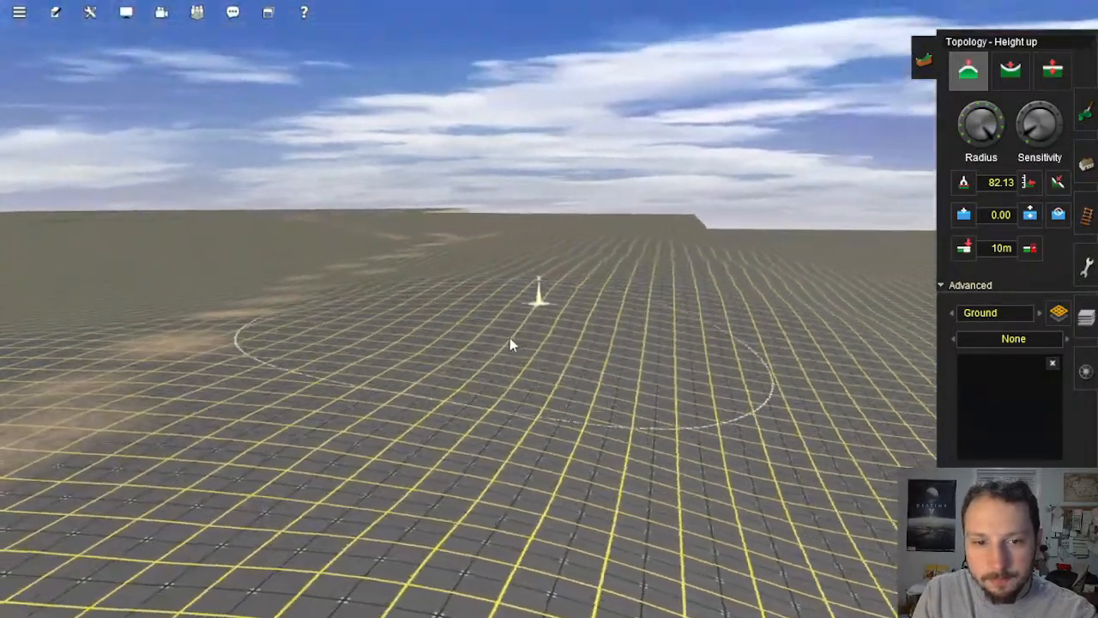
right_click(483, 346)
key(Down)
key(Up)
right_click(495, 345)
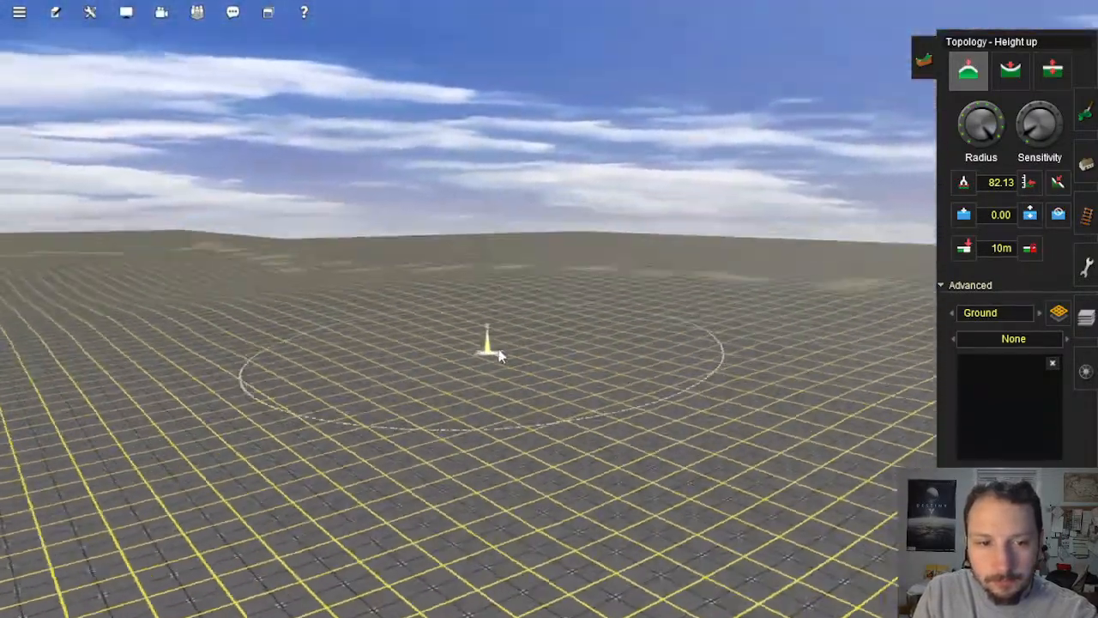
key(Down)
right_click(591, 335)
key(Right)
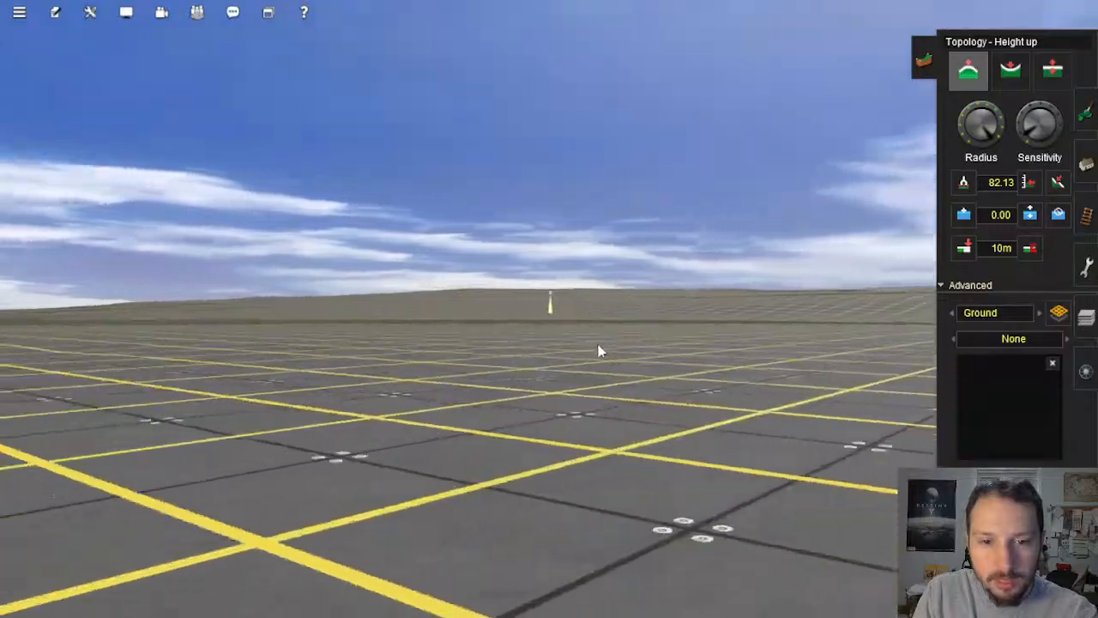
key(Up)
right_click(464, 209)
right_click(572, 218)
key(Up)
right_click(532, 235)
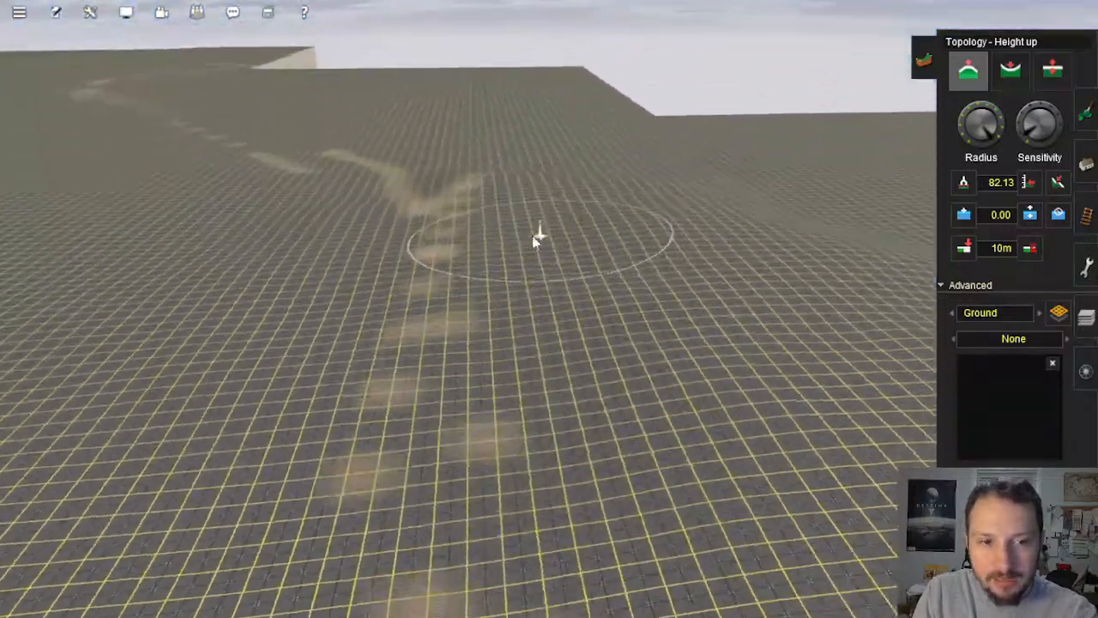
Step: Continue the gentle rolling ground beside the forked stretch of painted path and over the adjoining flat area
right_click(491, 232)
key(Down)
key(Right)
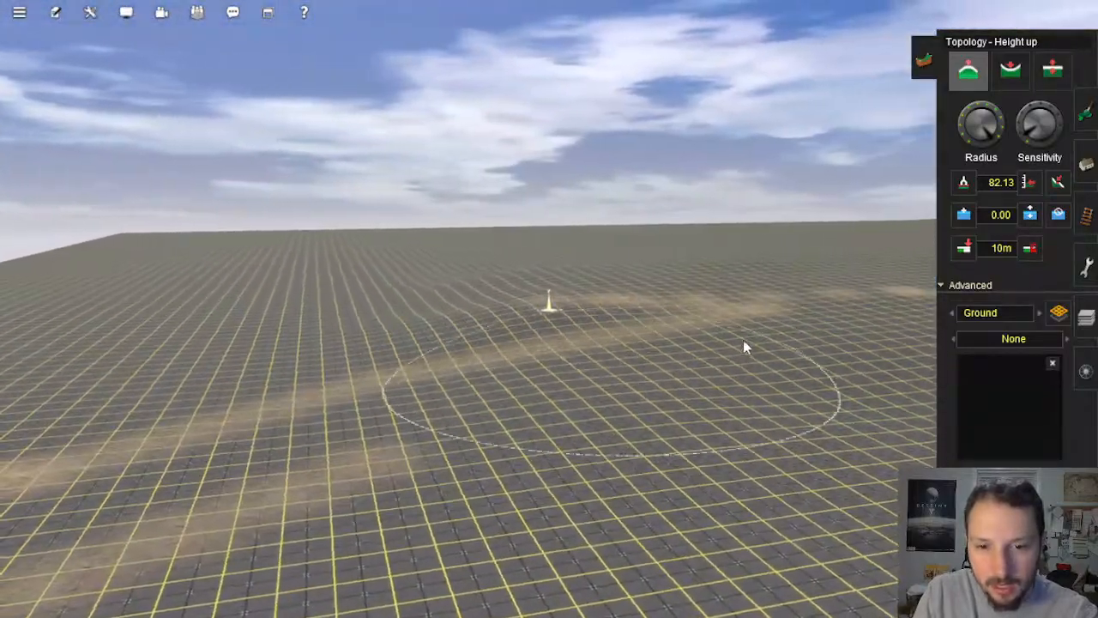
right_click(713, 350)
key(Right)
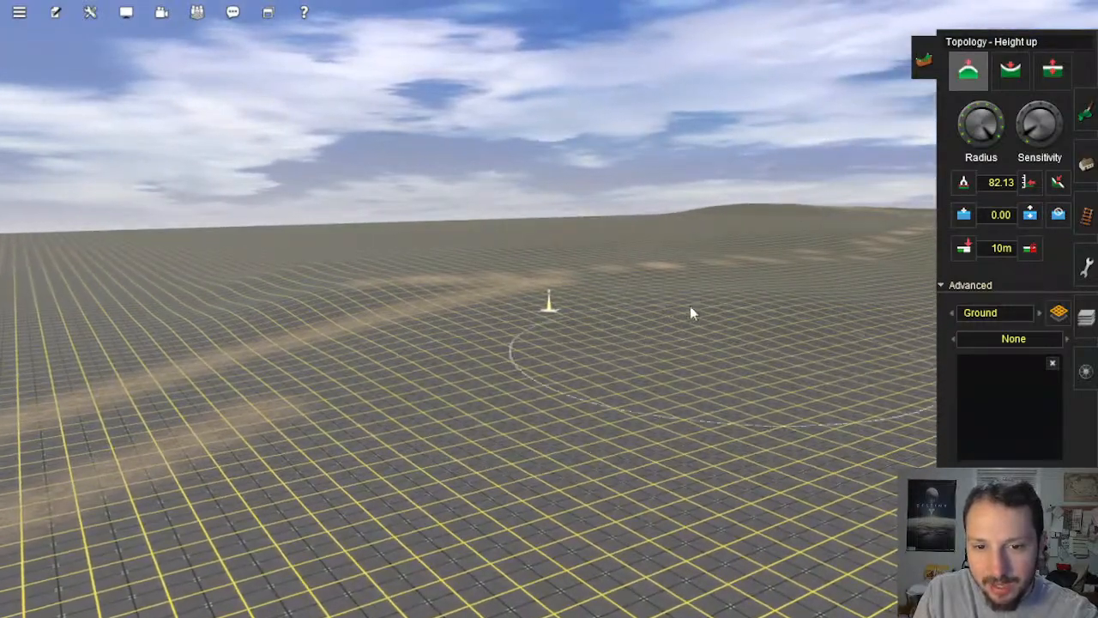
right_click(701, 351)
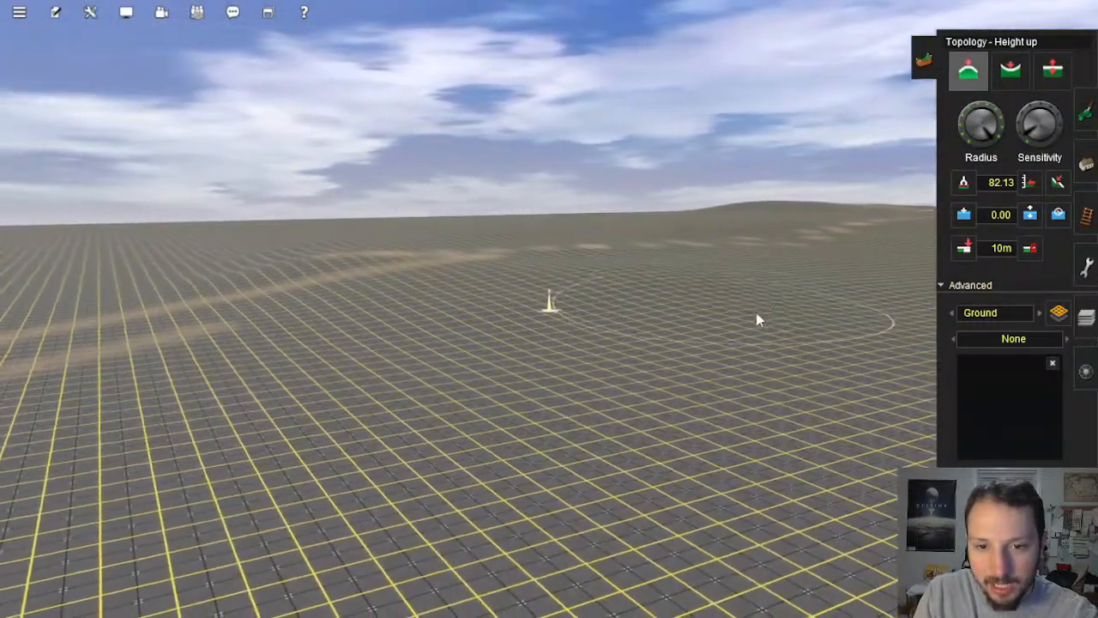
right_click(705, 330)
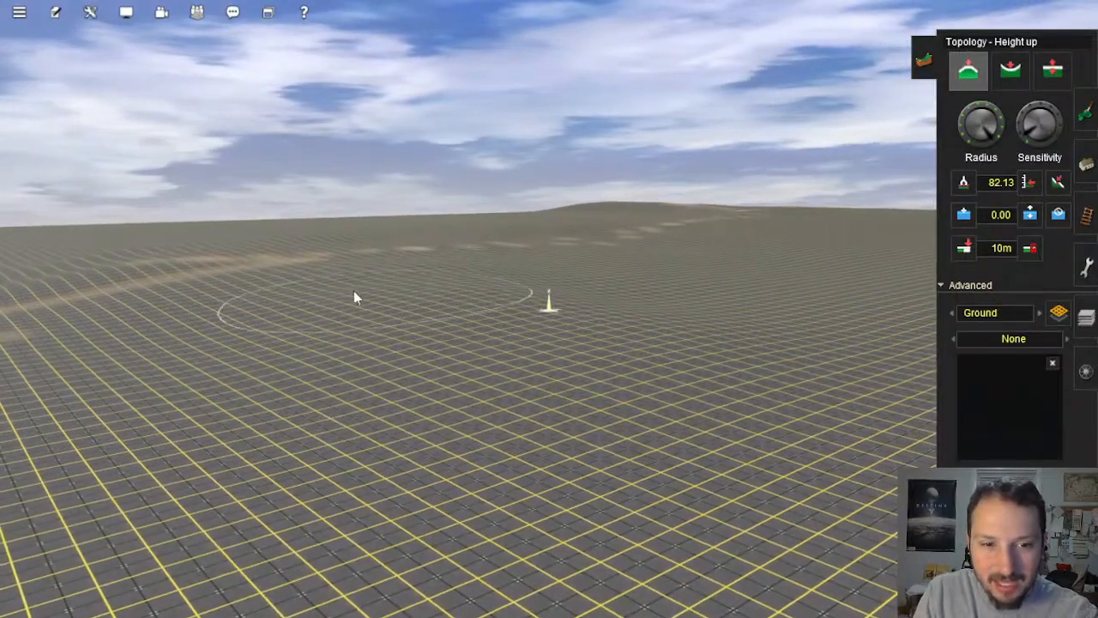
right_drag(521, 328, 374, 281)
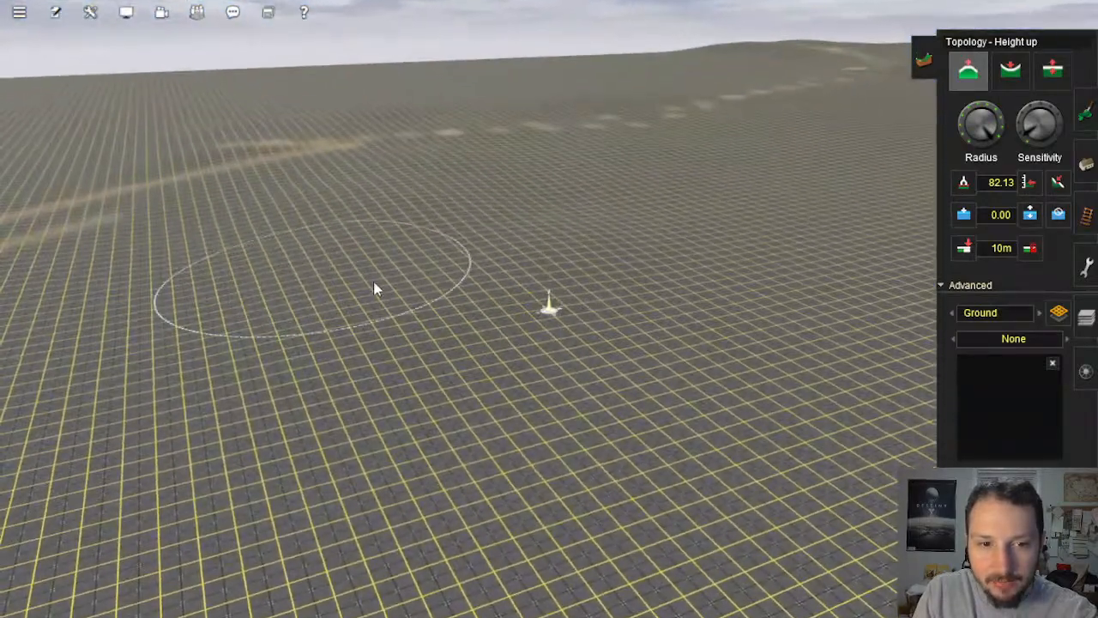
Step: Raise broad, gentle swells over the flat ground beside the painted path and across its next stretch
mouse_move(514, 317)
right_down()
mouse_move(522, 348)
mouse_move(559, 340)
right_up()
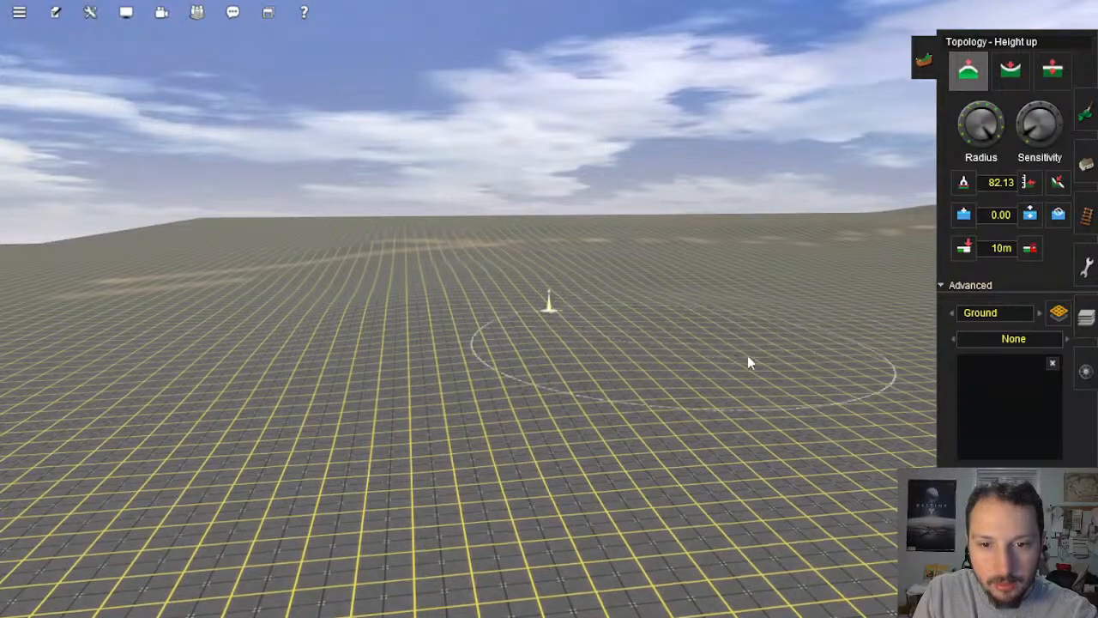
right_drag(699, 350, 568, 341)
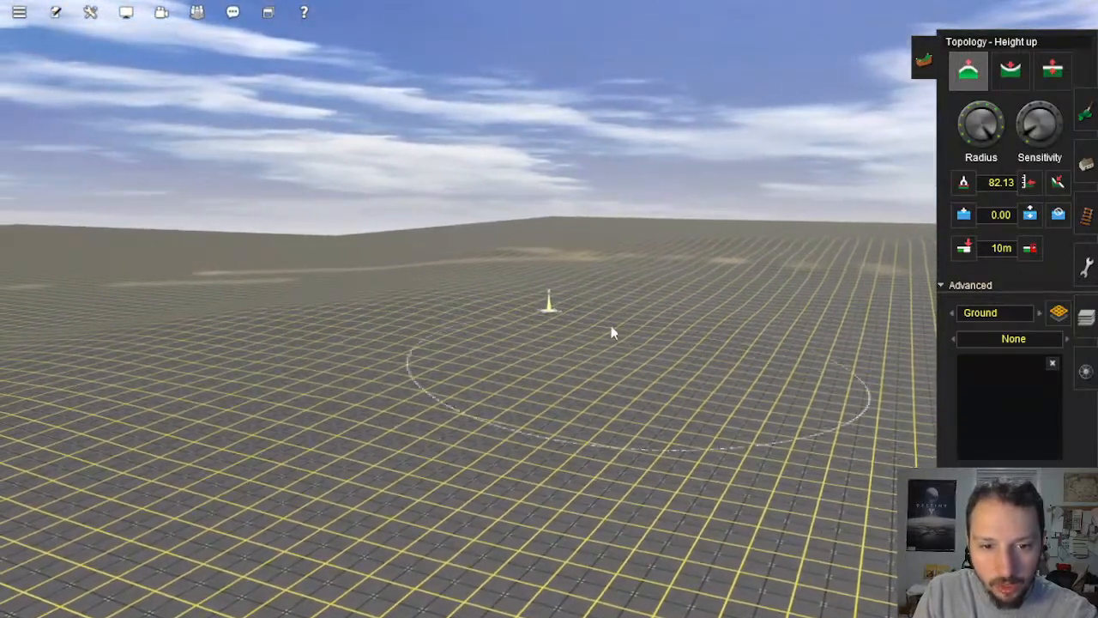
right_click(626, 346)
mouse_move(626, 352)
right_down()
mouse_move(584, 280)
mouse_move(562, 325)
mouse_move(451, 320)
mouse_move(533, 313)
mouse_move(649, 344)
mouse_move(644, 380)
mouse_move(608, 314)
mouse_move(579, 375)
mouse_move(735, 527)
mouse_move(753, 380)
mouse_move(478, 349)
mouse_move(318, 353)
mouse_move(468, 380)
mouse_move(355, 417)
mouse_move(502, 321)
mouse_move(353, 378)
mouse_move(531, 305)
mouse_move(426, 354)
mouse_move(399, 326)
mouse_move(540, 321)
mouse_move(522, 326)
mouse_move(546, 304)
mouse_move(517, 326)
mouse_move(479, 274)
right_up()
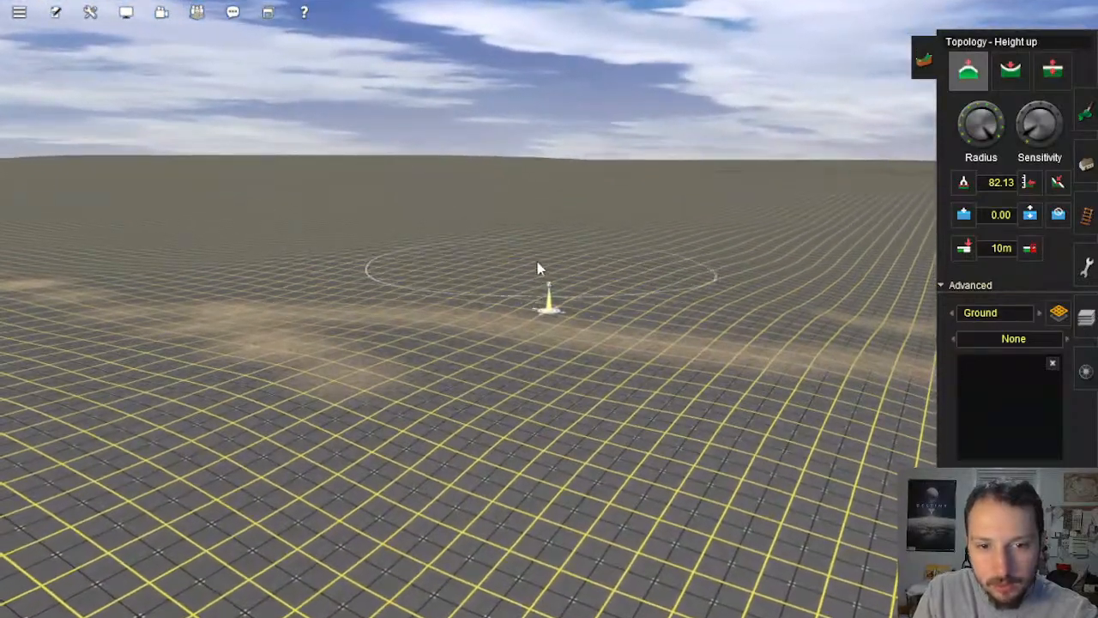
mouse_move(601, 337)
right_down()
mouse_move(472, 310)
mouse_move(440, 341)
mouse_move(318, 358)
right_up()
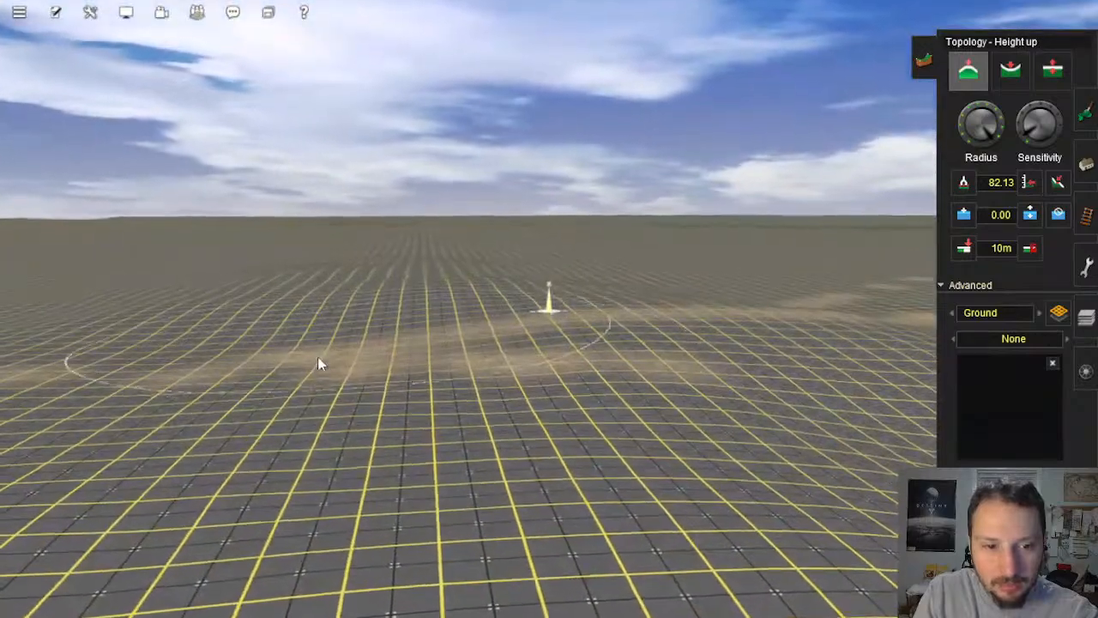
right_drag(400, 357, 482, 336)
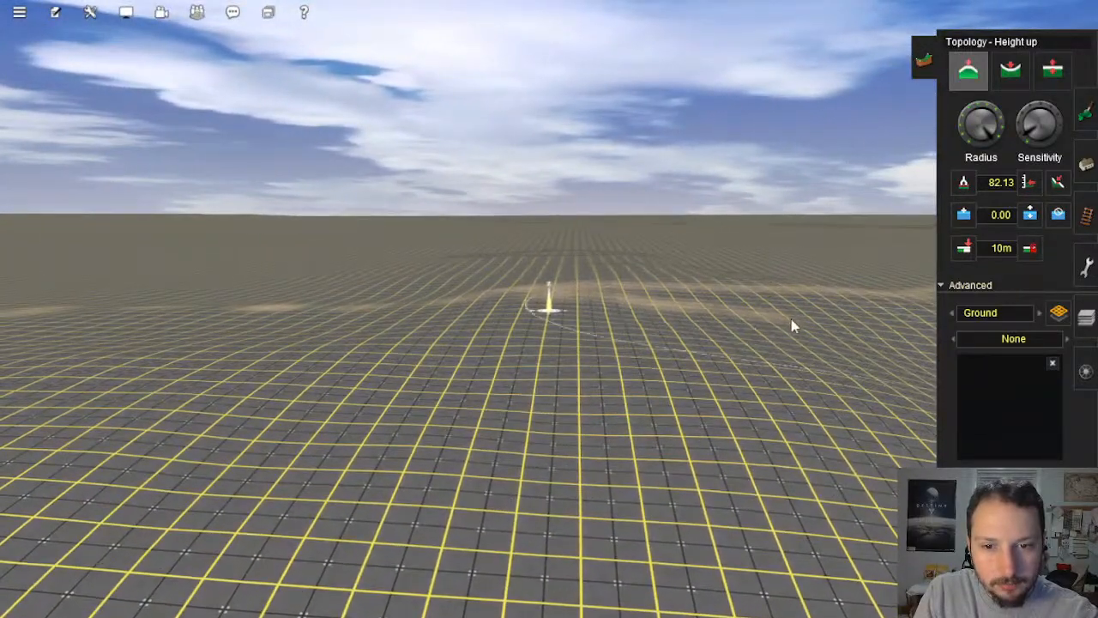
mouse_move(506, 345)
right_down()
mouse_move(475, 355)
mouse_move(433, 325)
mouse_move(417, 336)
mouse_move(502, 363)
mouse_move(539, 343)
mouse_move(513, 319)
mouse_move(503, 336)
mouse_move(463, 311)
mouse_move(591, 318)
mouse_move(627, 304)
mouse_move(460, 319)
mouse_move(452, 259)
mouse_move(559, 341)
mouse_move(538, 314)
right_up()
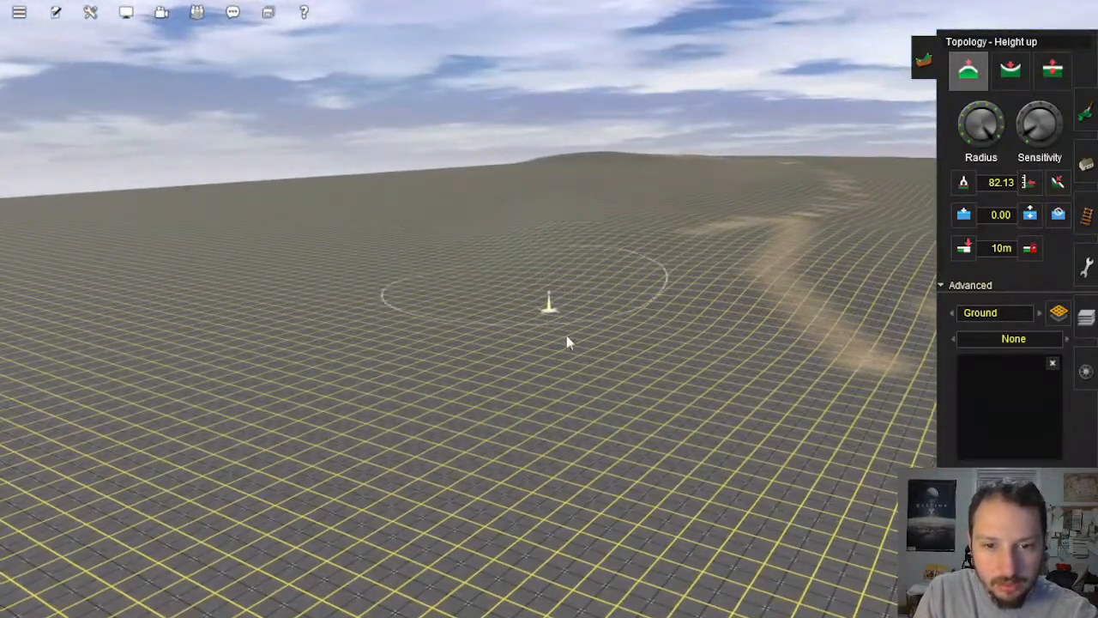
Step: Add low rises around the forked end of the painted path and on the open ground next to it
click(638, 329)
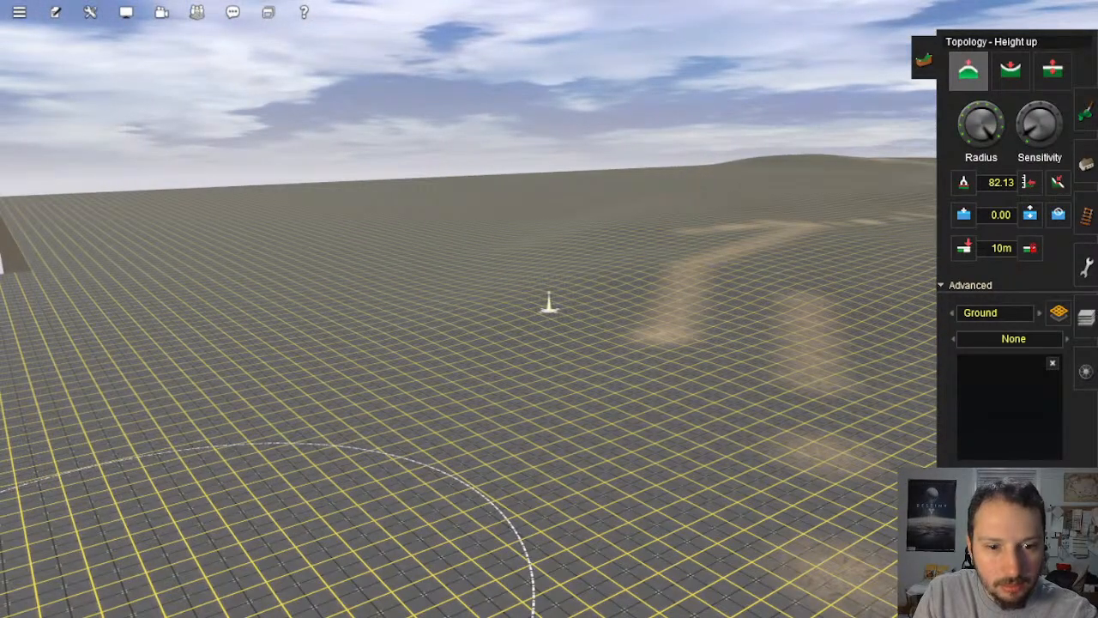
right_click(903, 399)
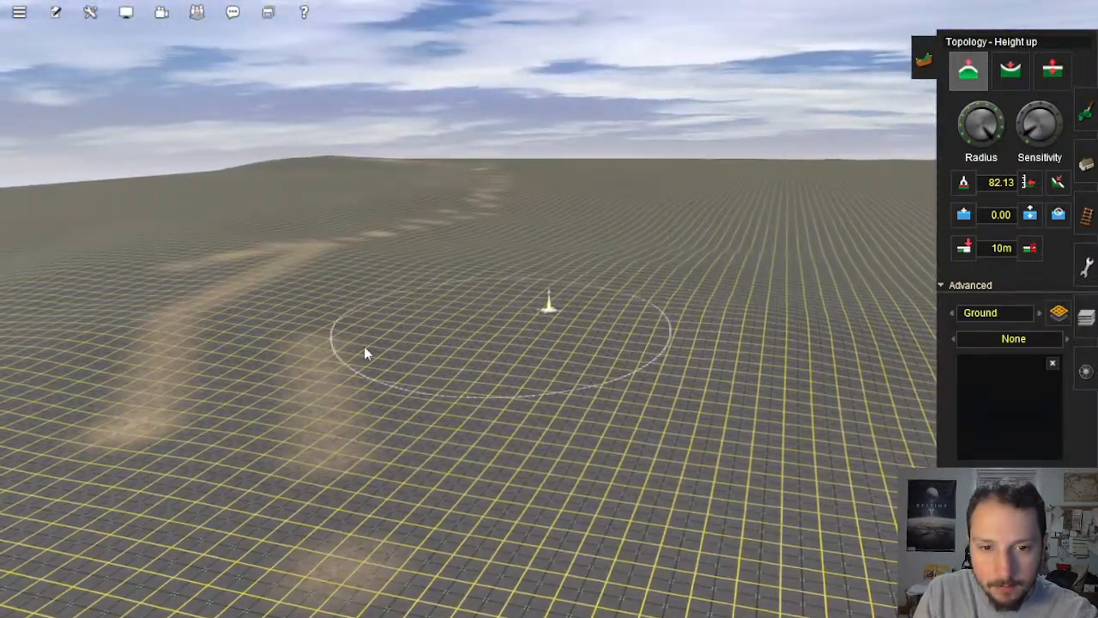
right_click(709, 432)
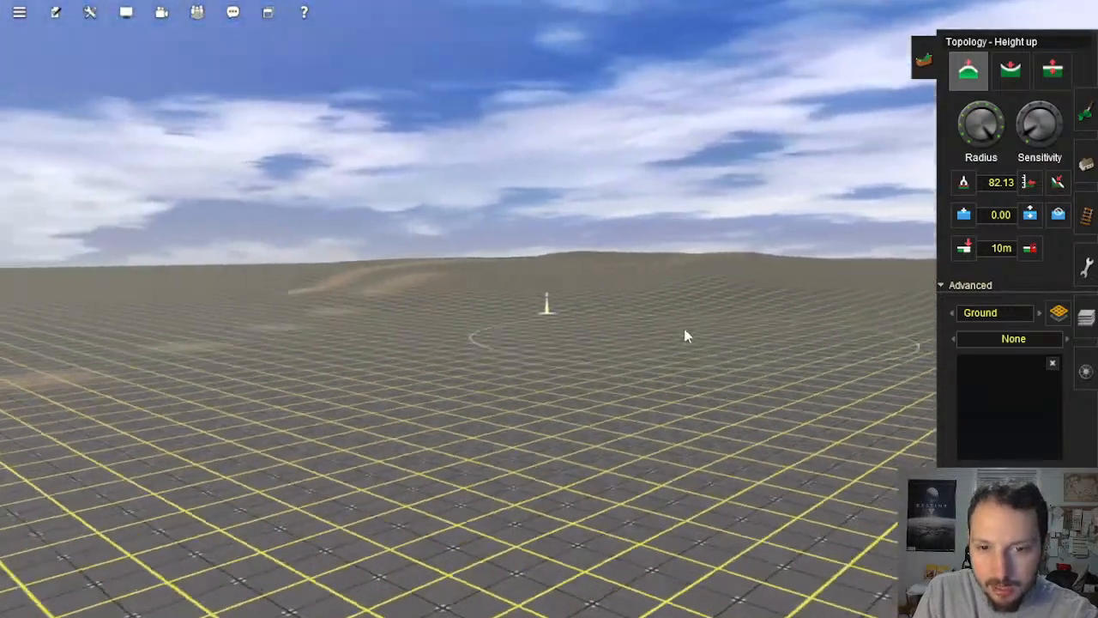
right_click(621, 277)
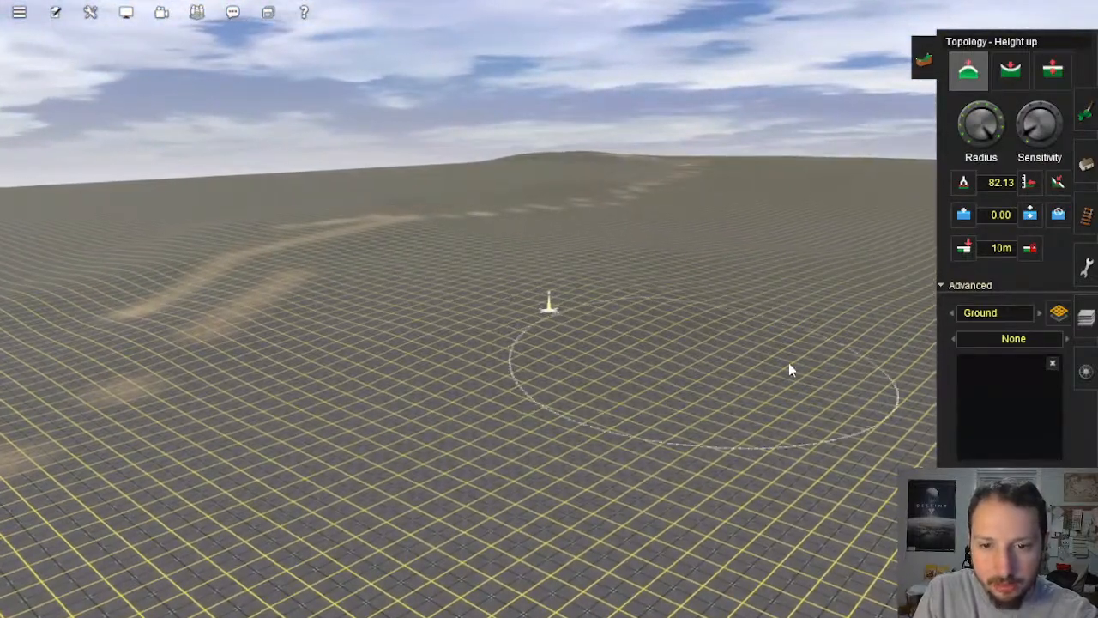
right_click(657, 348)
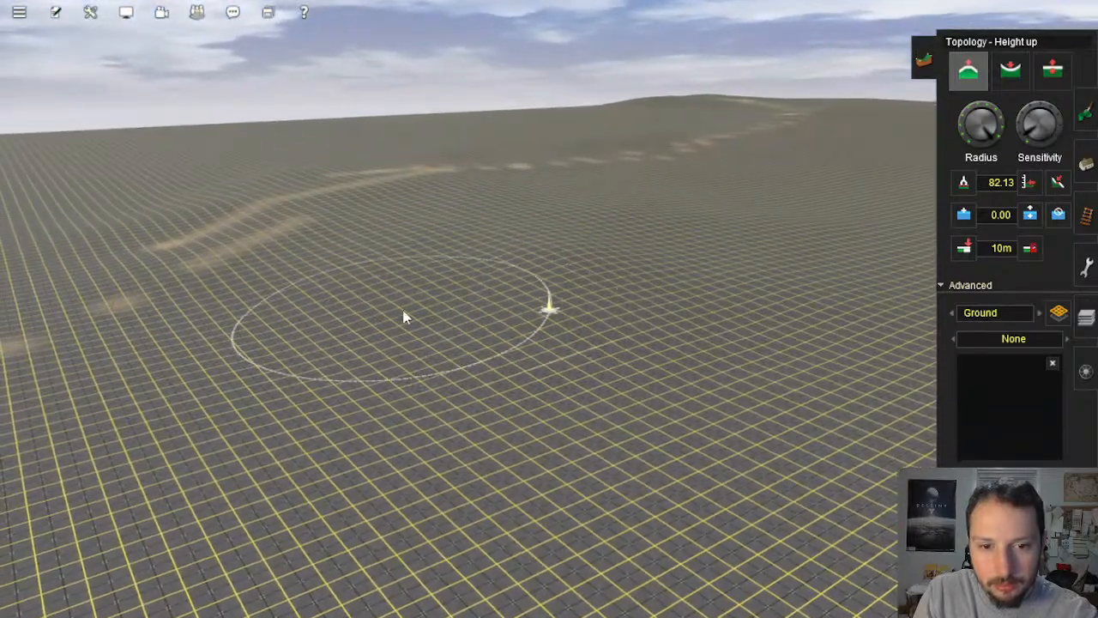
Step: Even out the open ground beside the painted path with the Plateau tool
mouse_move(537, 292)
right_down()
mouse_move(995, 181)
mouse_move(1051, 184)
right_up()
click(1057, 183)
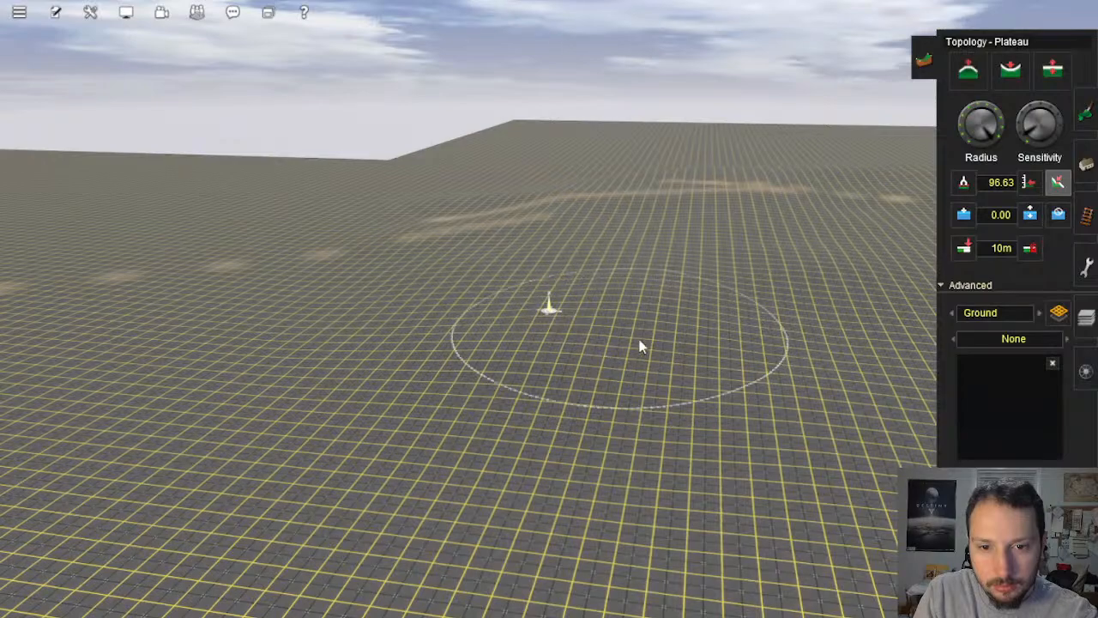
right_drag(667, 321, 469, 345)
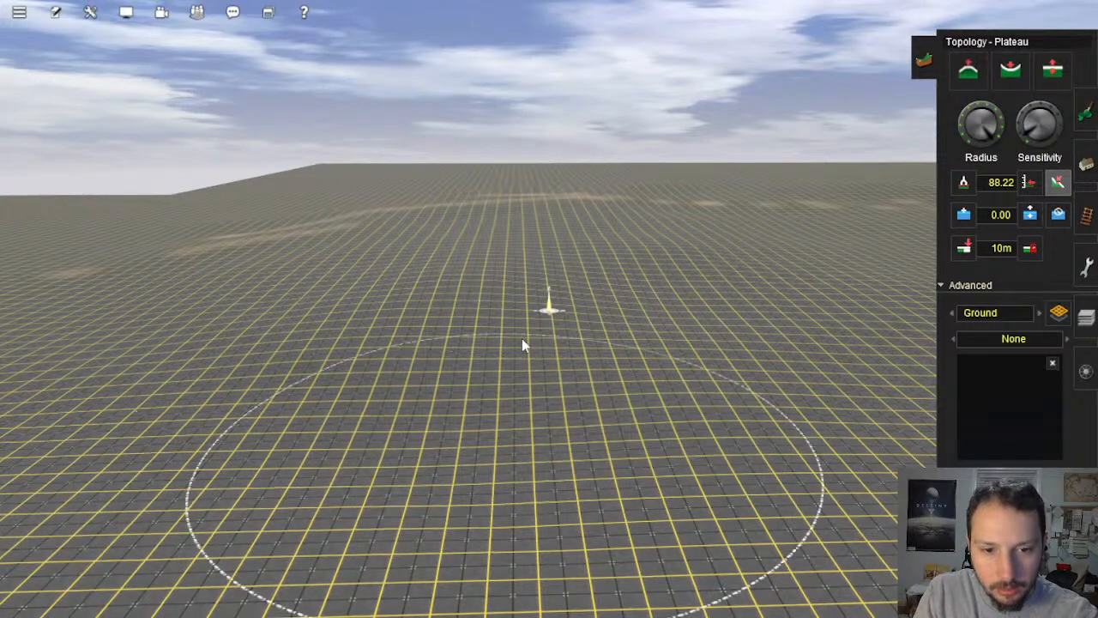
Step: Switch back to Height up and check the evened ground from low and high viewpoints
click(968, 69)
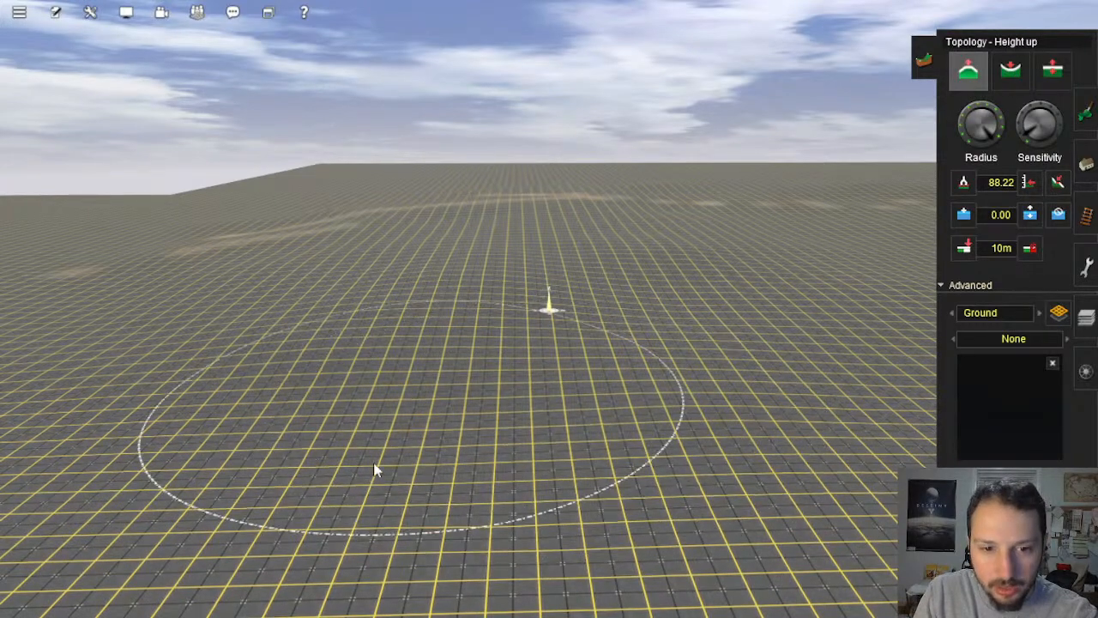
scroll(478, 348, up, 5)
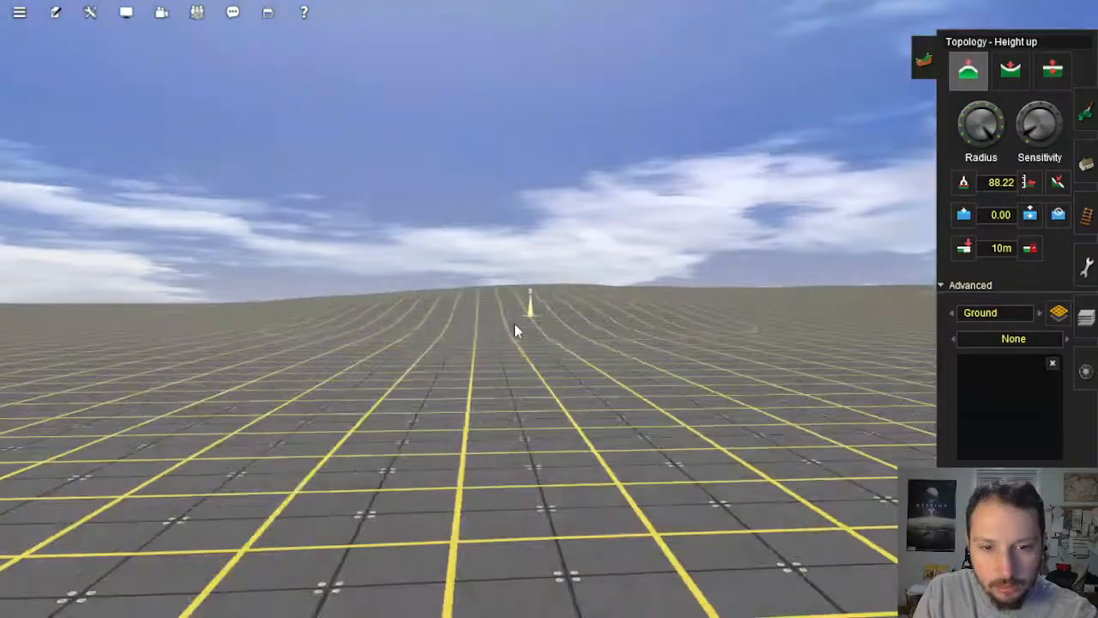
scroll(515, 330, down, 5)
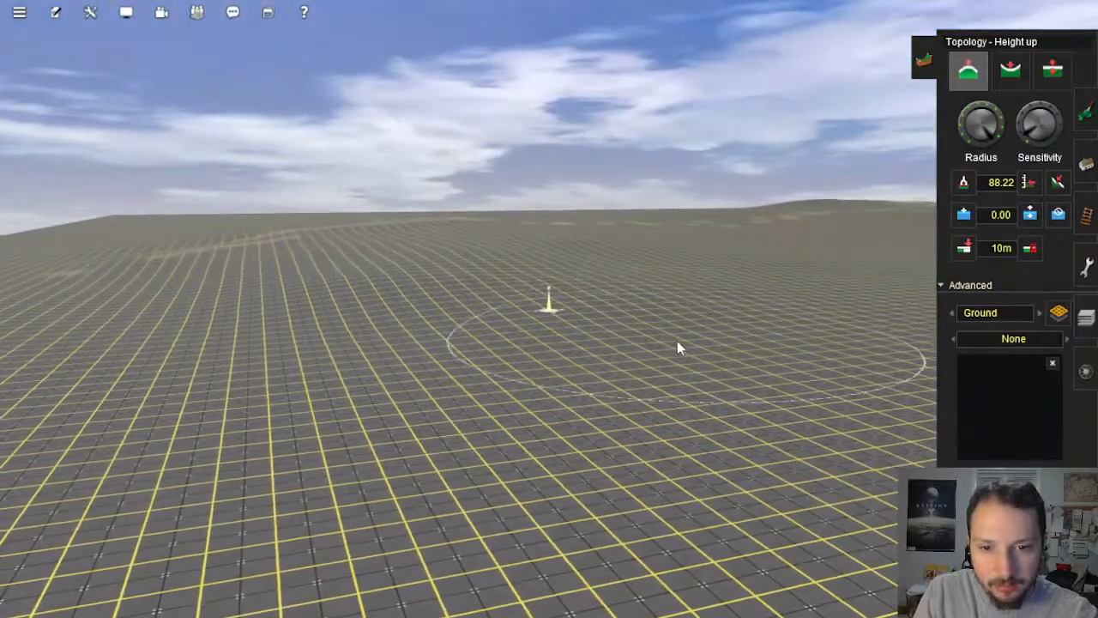
scroll(677, 344, up, 5)
scroll(309, 264, up, 5)
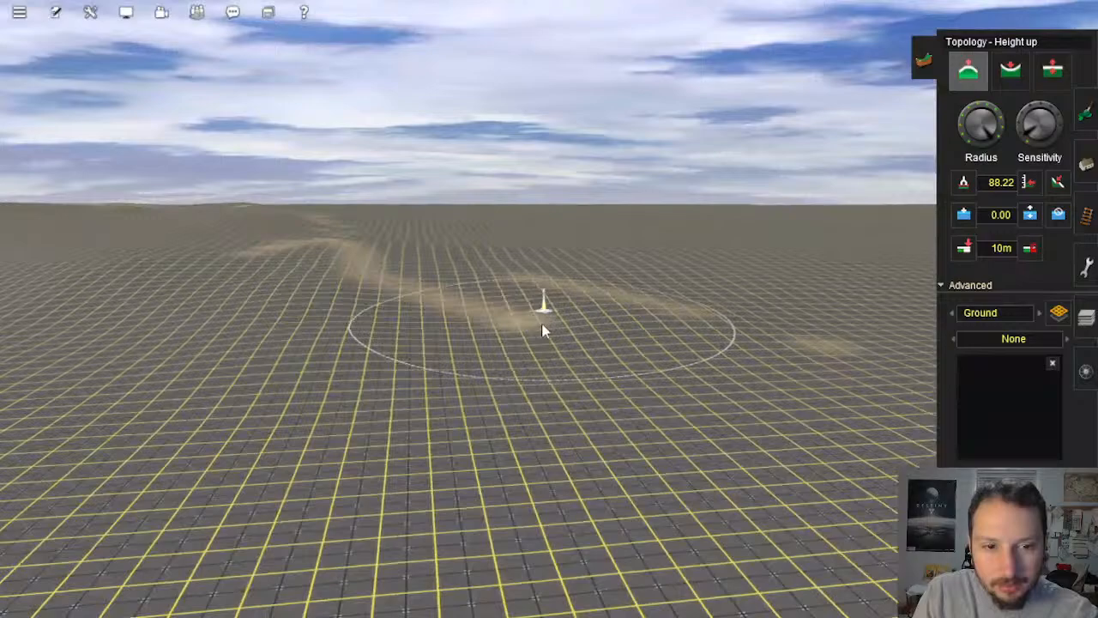
Step: Continue the gentle rolling terrain along both sides of the spaced painted patches beyond the fork
mouse_move(542, 330)
right_down()
mouse_move(561, 335)
mouse_move(589, 249)
mouse_move(650, 380)
mouse_move(745, 349)
right_up()
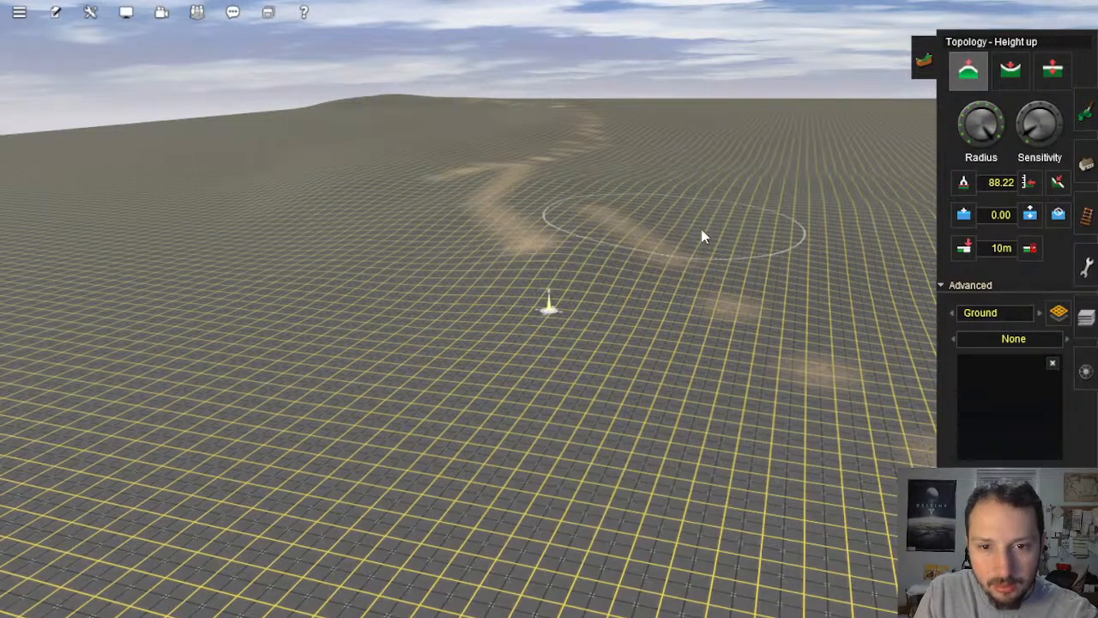
mouse_move(514, 225)
right_down()
mouse_move(632, 312)
mouse_move(552, 311)
mouse_move(410, 260)
right_up()
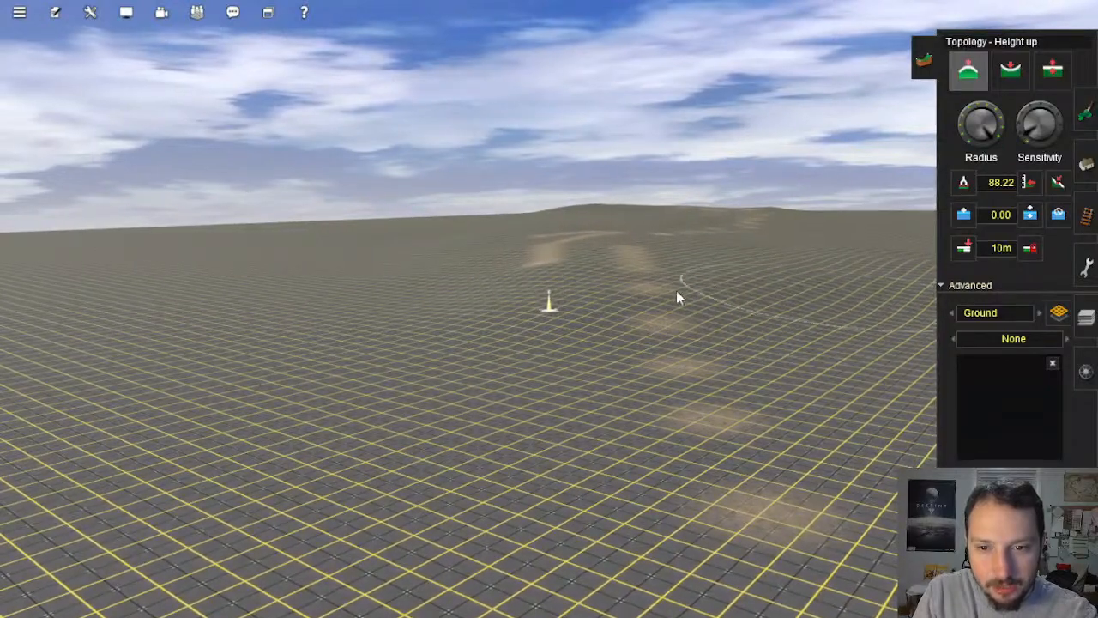
mouse_move(677, 294)
right_down()
mouse_move(524, 269)
mouse_move(348, 321)
right_up()
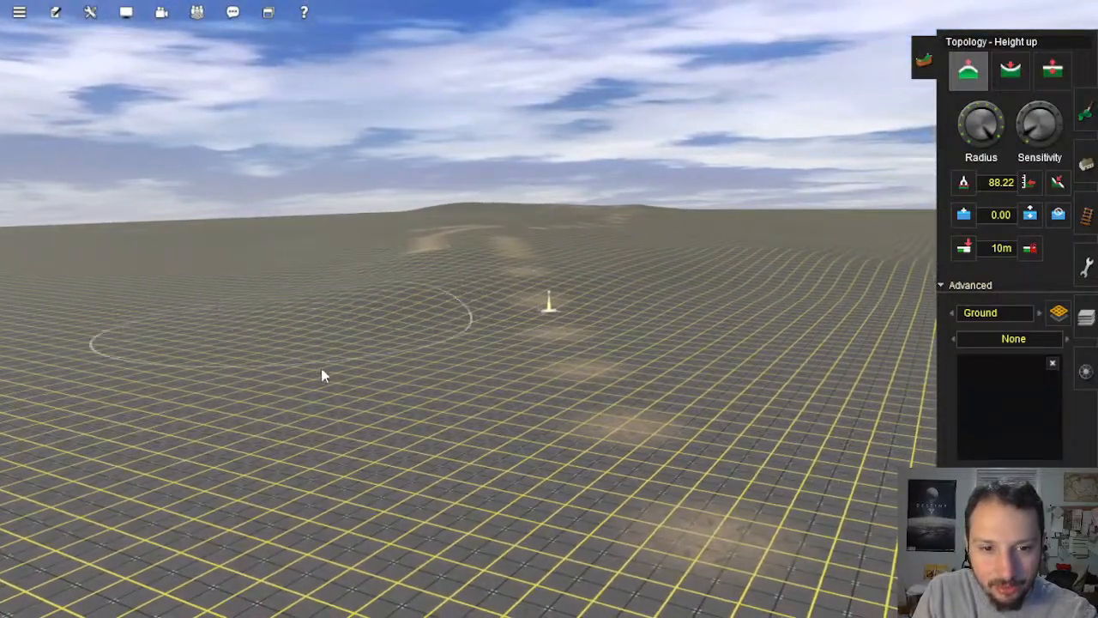
right_click(503, 413)
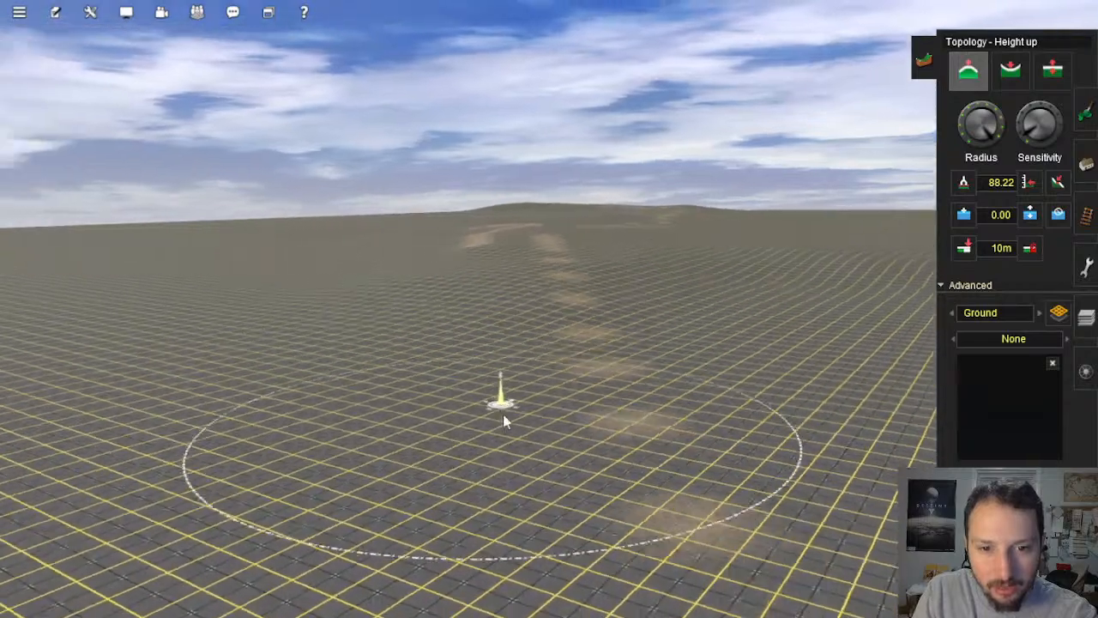
right_drag(528, 294, 501, 278)
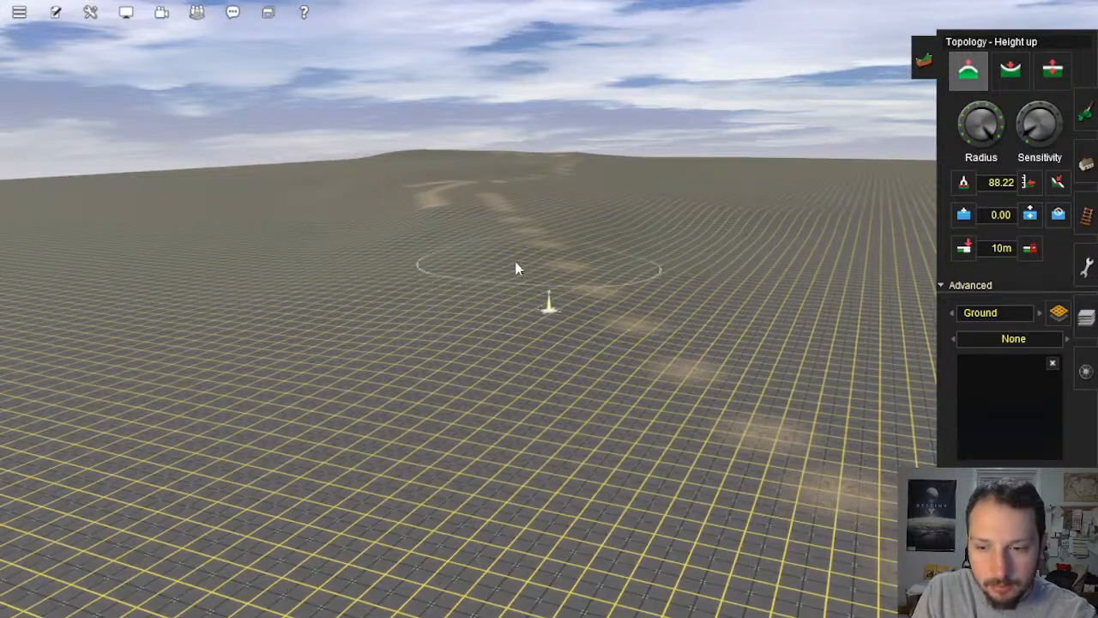
mouse_move(444, 428)
right_down()
mouse_move(623, 314)
mouse_move(655, 255)
mouse_move(627, 307)
right_up()
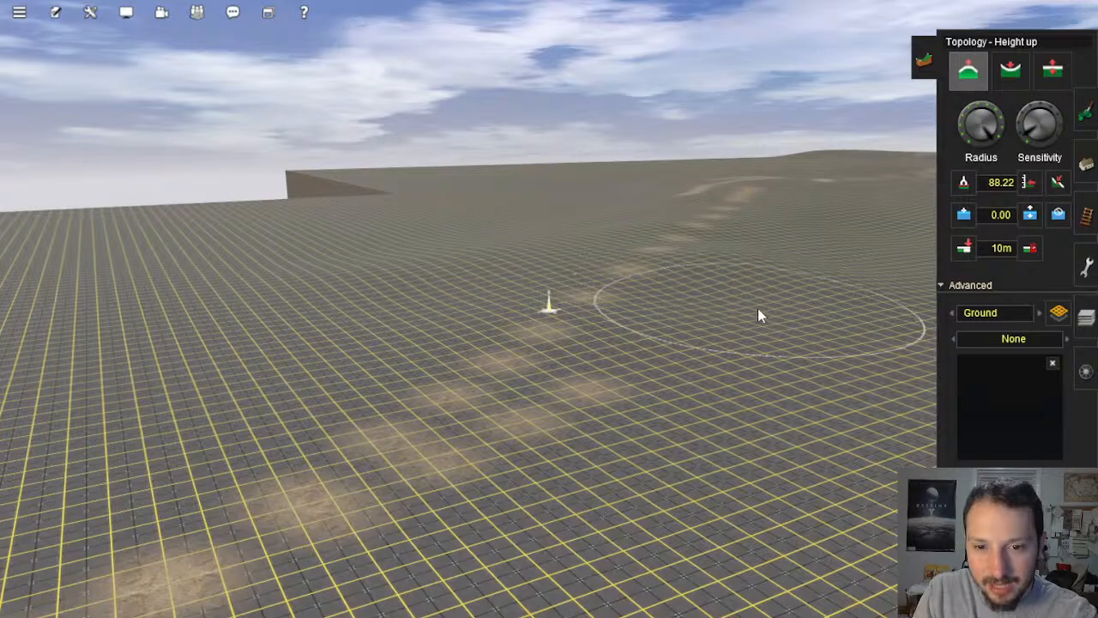
Step: Examine the rolling ground around the spaced painted patches from several directions, including near ground level
right_click(730, 294)
key(Down)
key(Up)
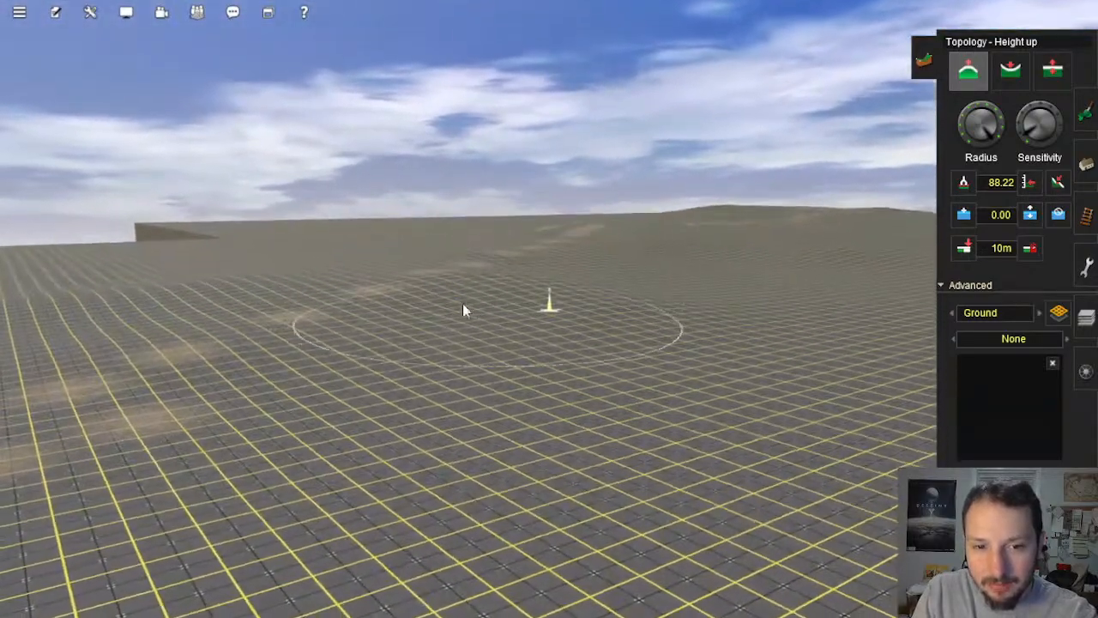
right_click(731, 332)
right_click(584, 300)
key(Right)
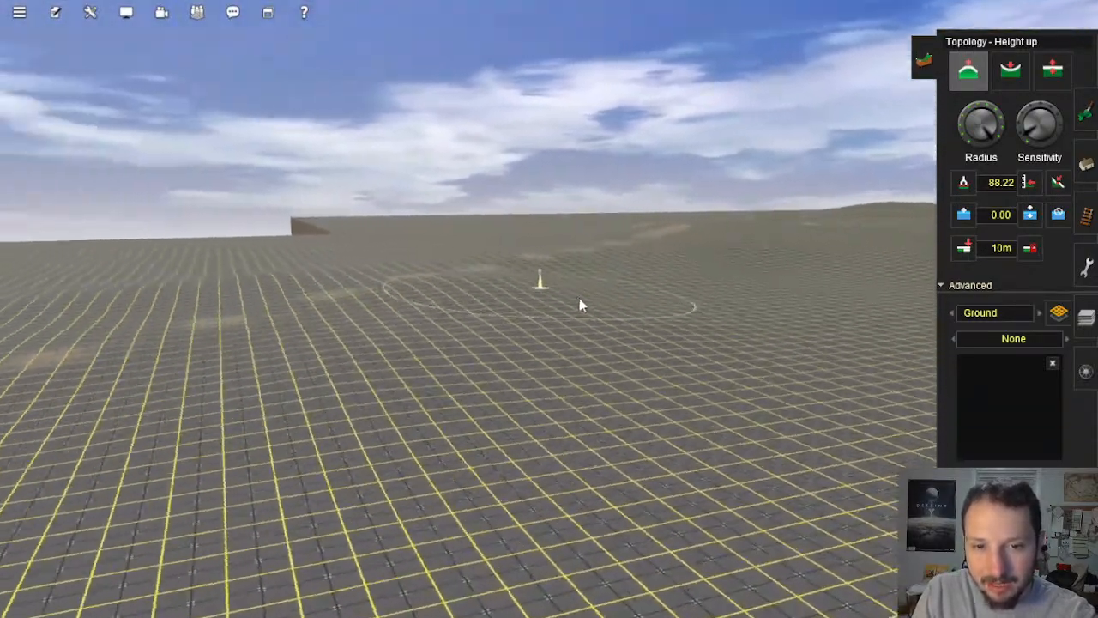
key(Up)
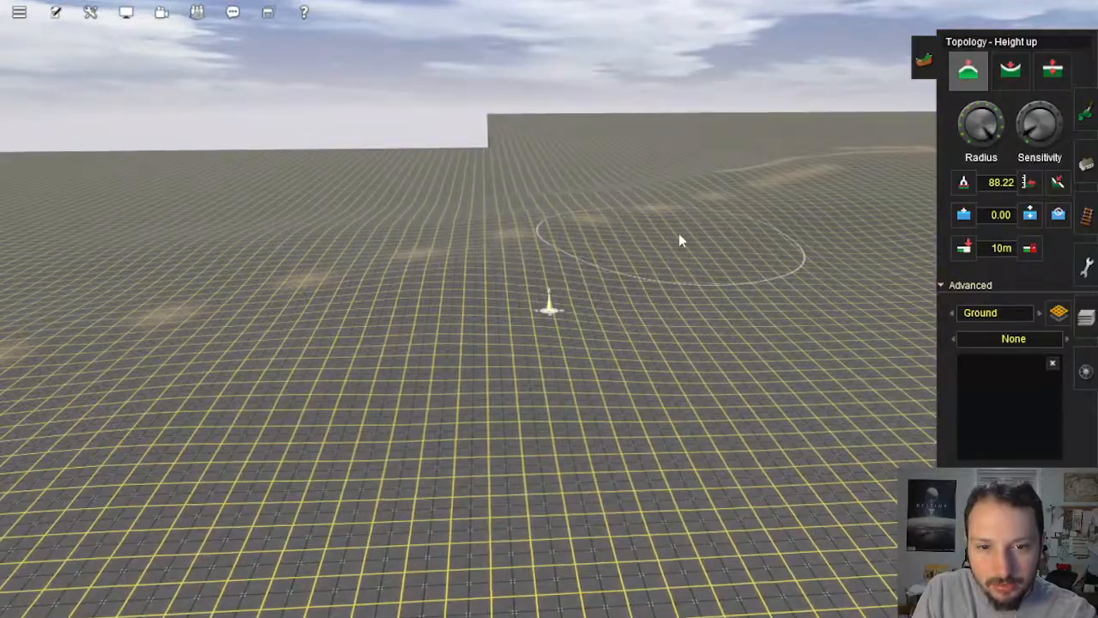
right_click(669, 239)
key(Down)
key(Right)
key(Left)
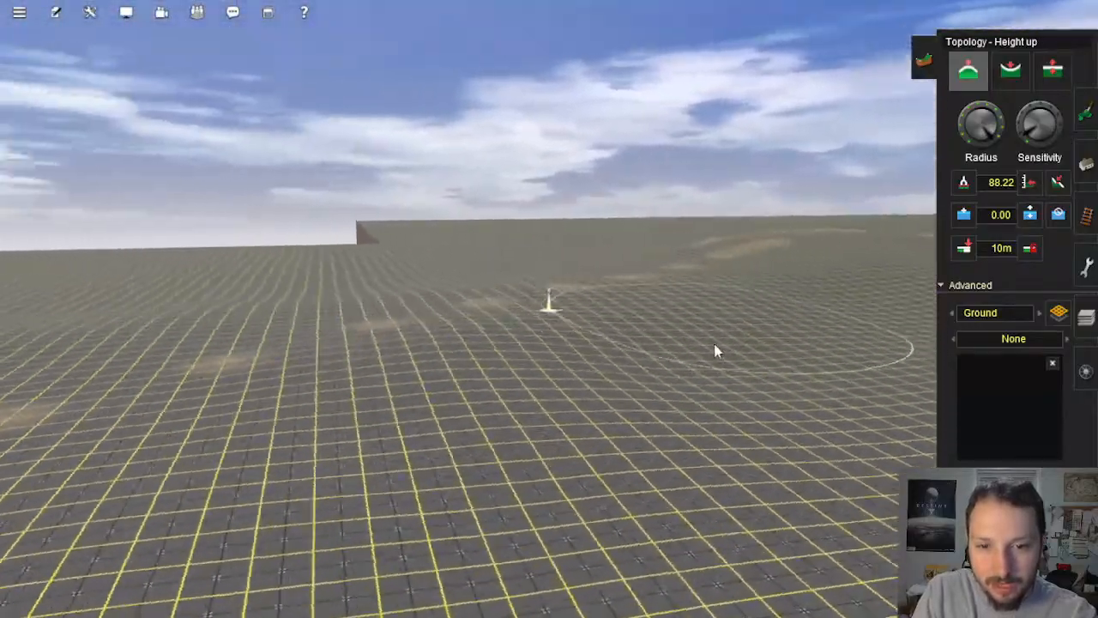
right_click(598, 417)
right_click(487, 287)
key(Up)
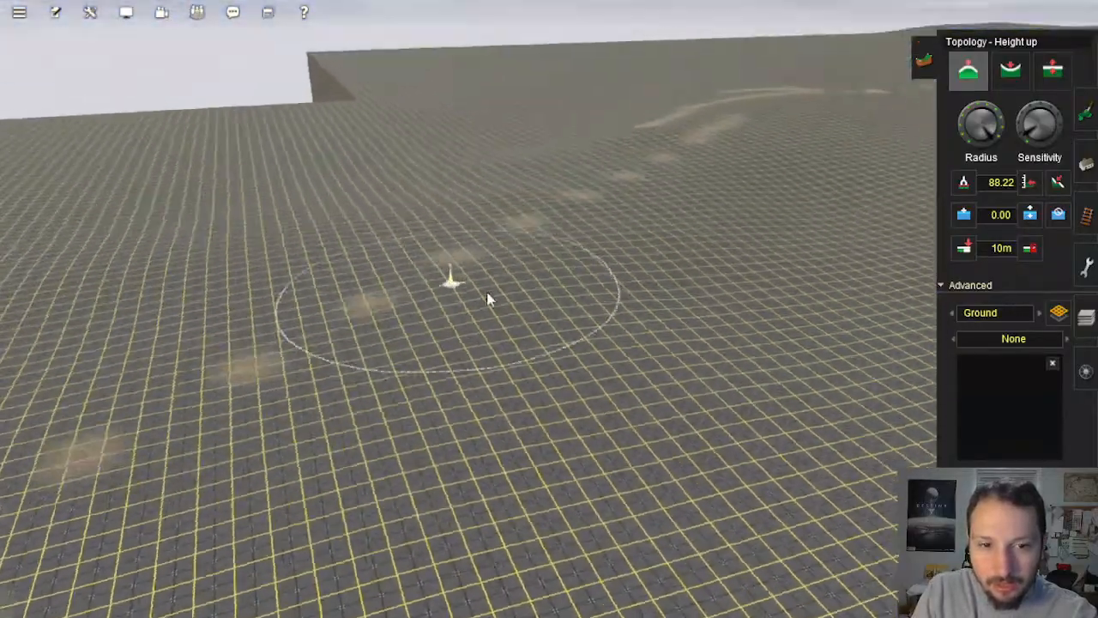
key(Right)
key(Down)
key(Up)
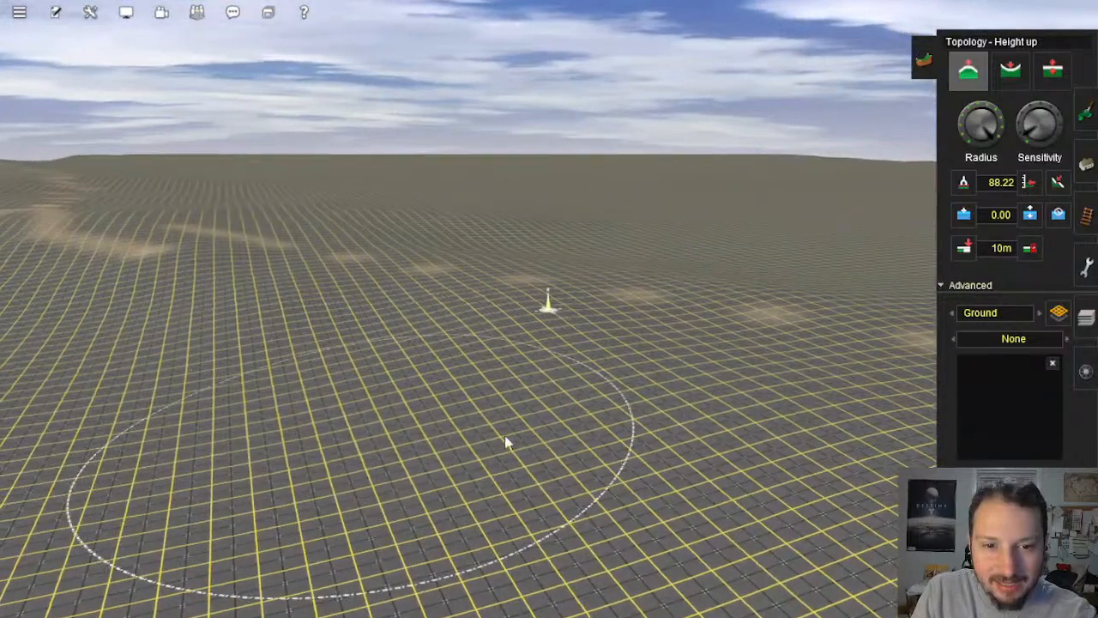
right_click(645, 333)
key(Down)
key(Right)
key(Down)
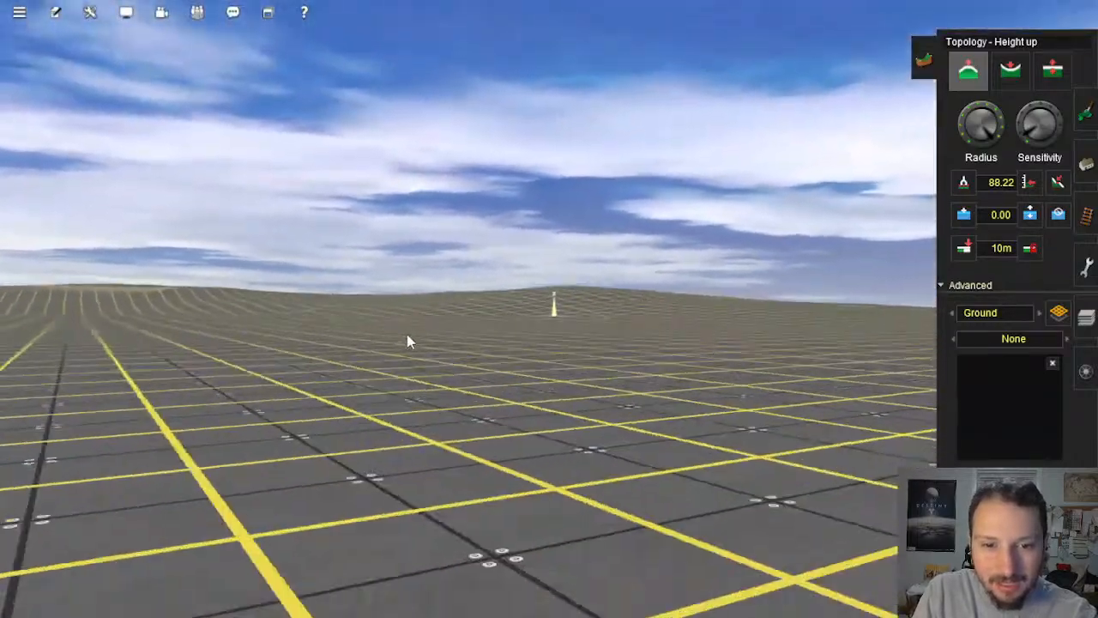
Step: Raise more low, uneven mounds on the open ground between the painted patches and the baseboard edge
key(Up)
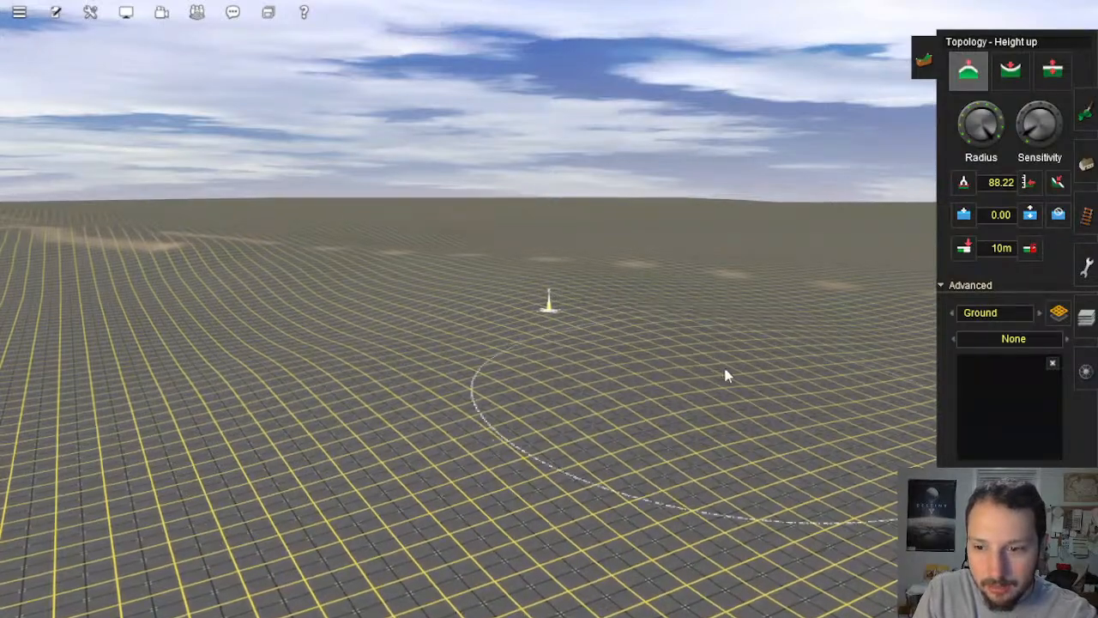
key(Up)
key(Up)
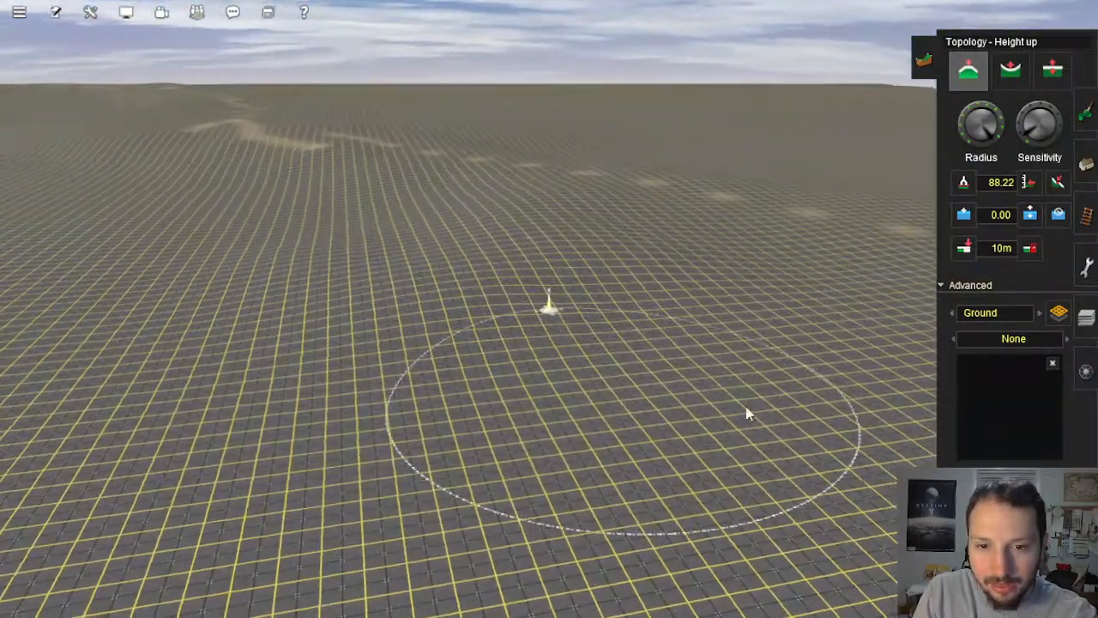
key(Left)
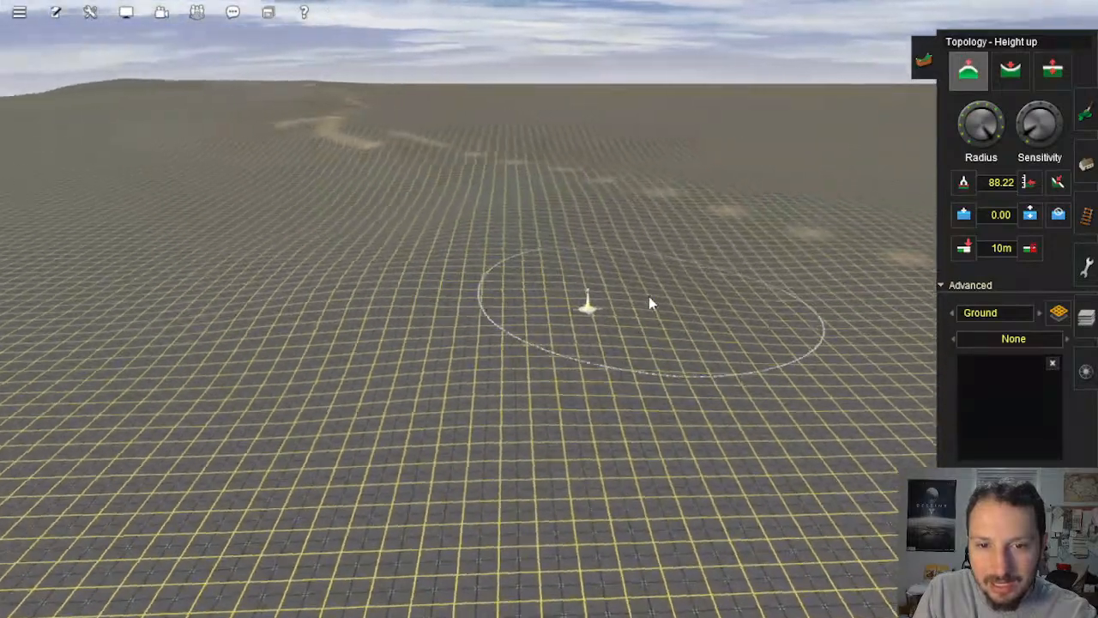
key(Down)
key(Up)
key(Up)
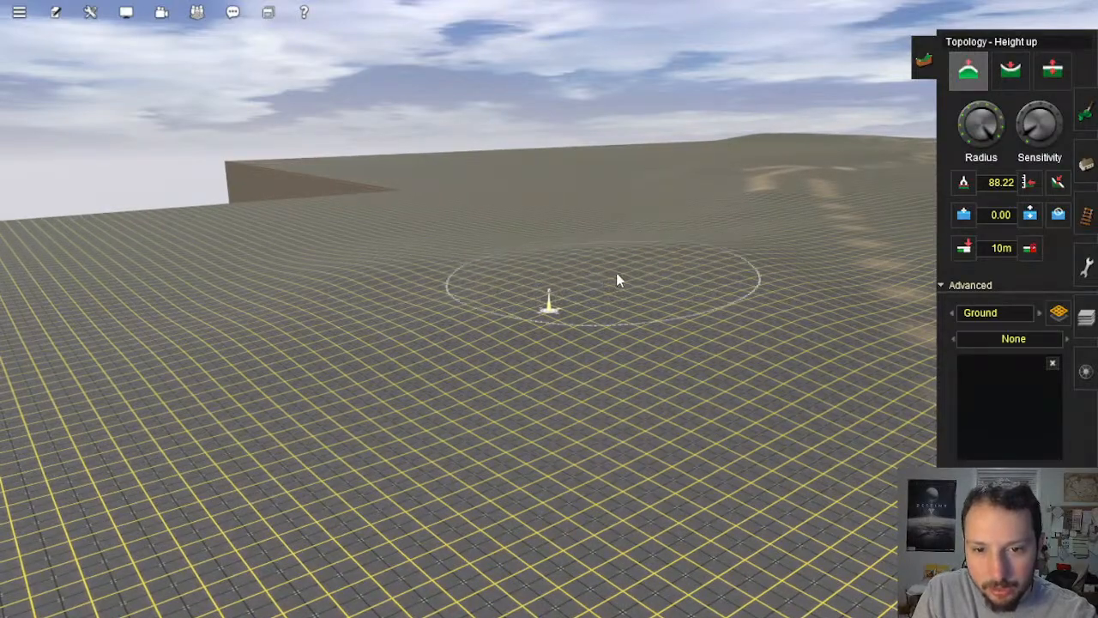
right_click(763, 322)
key(Left)
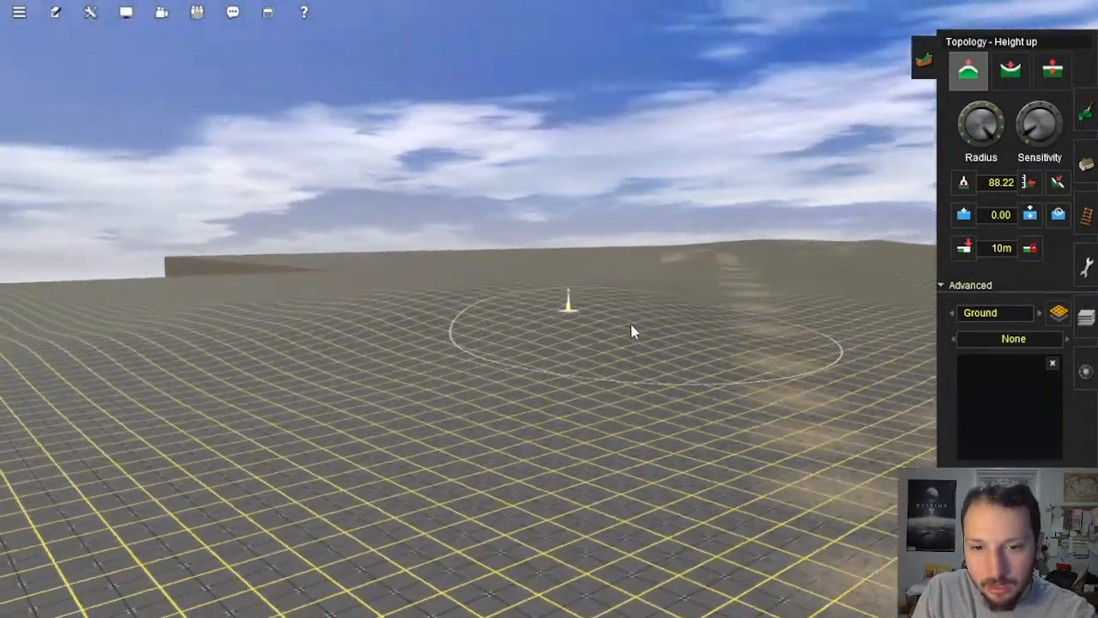
Step: Examine the rolling ground around the fork and along the spaced painted patches from near ground level and from higher viewpoints
right_click(565, 342)
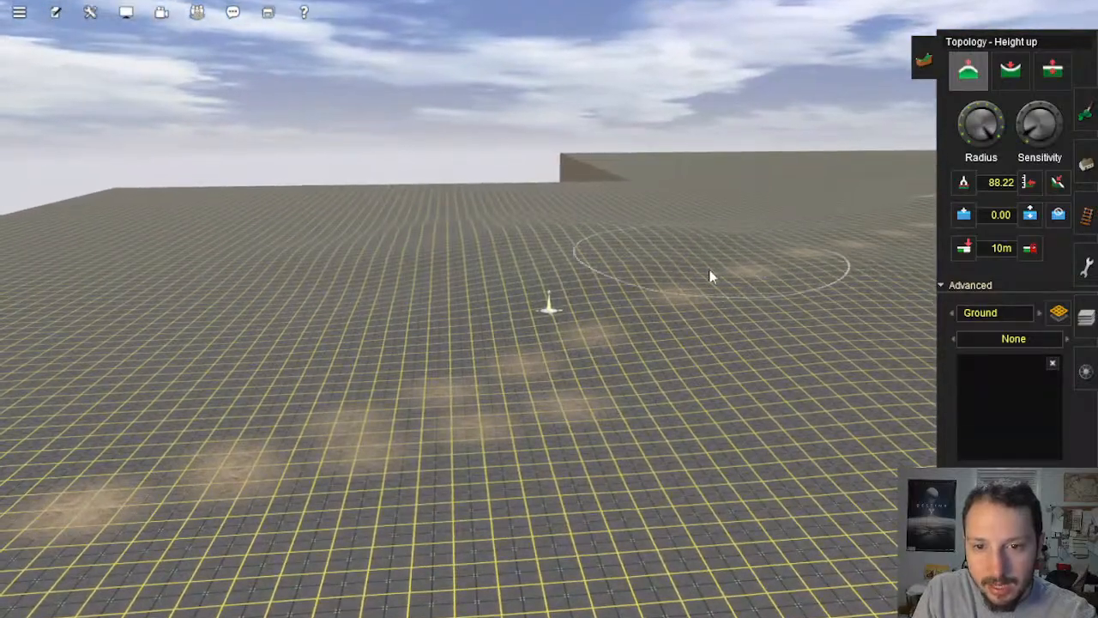
middle_drag(589, 298, 529, 319)
key(Right)
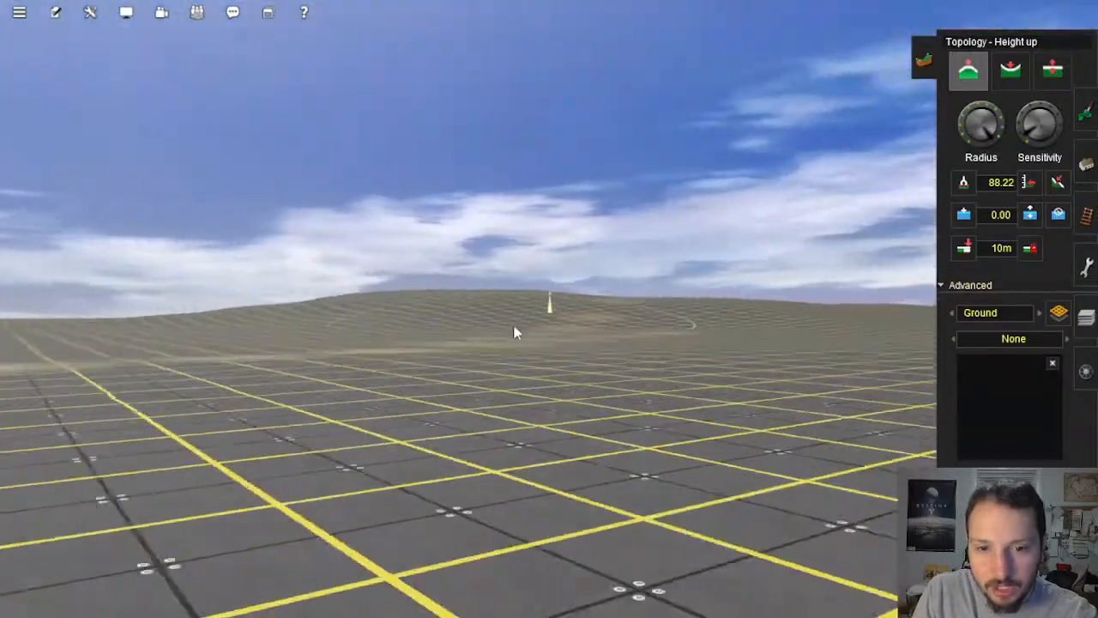
key(Up)
right_click(550, 345)
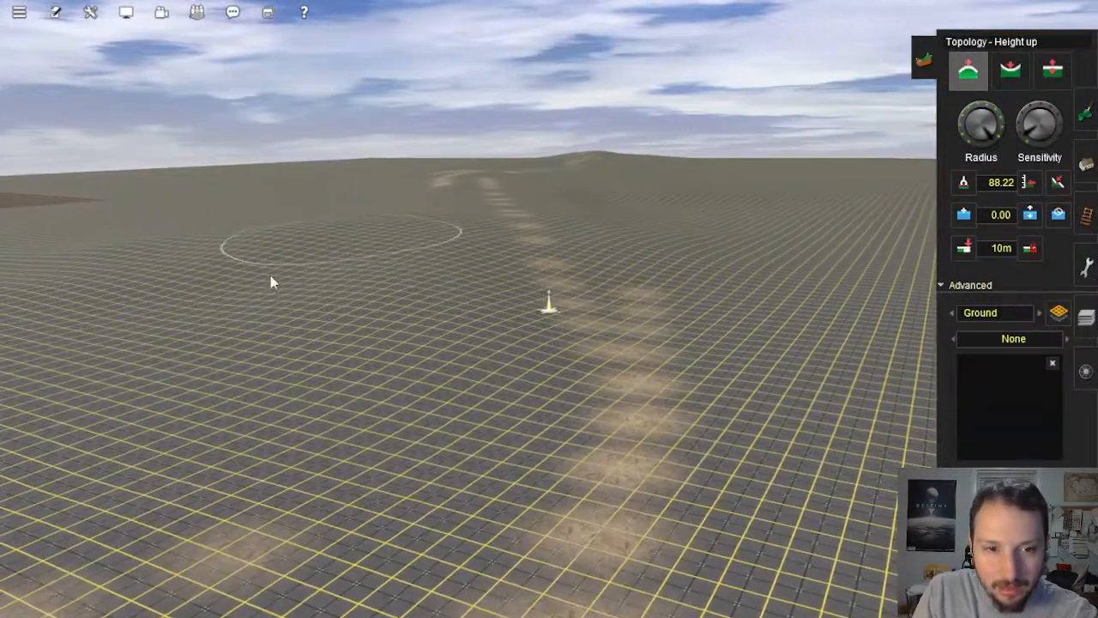
right_click(305, 250)
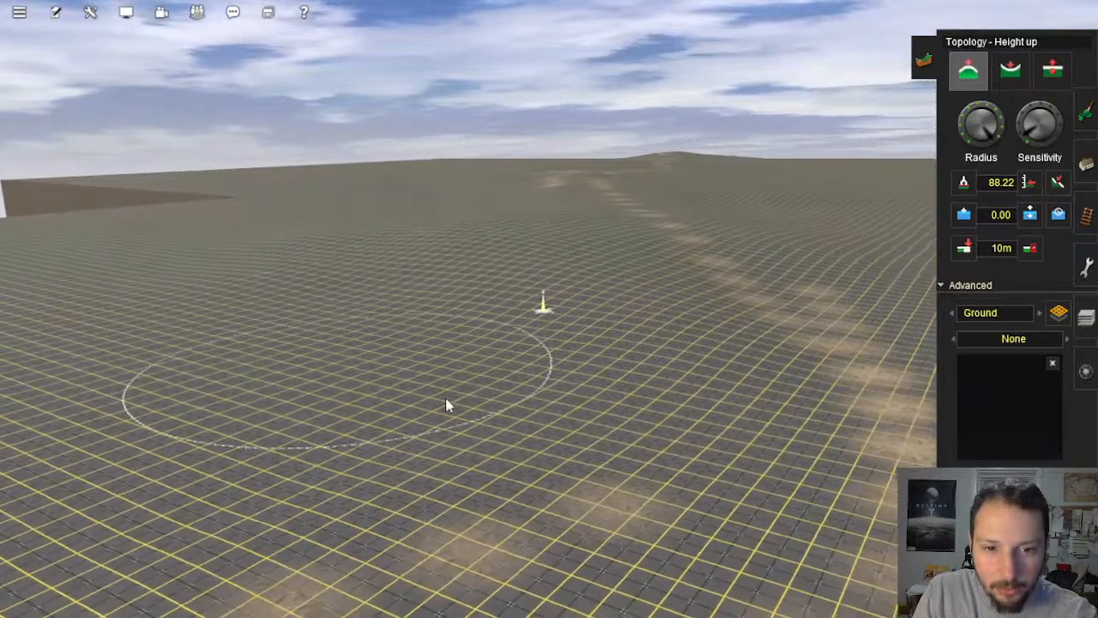
right_click(722, 436)
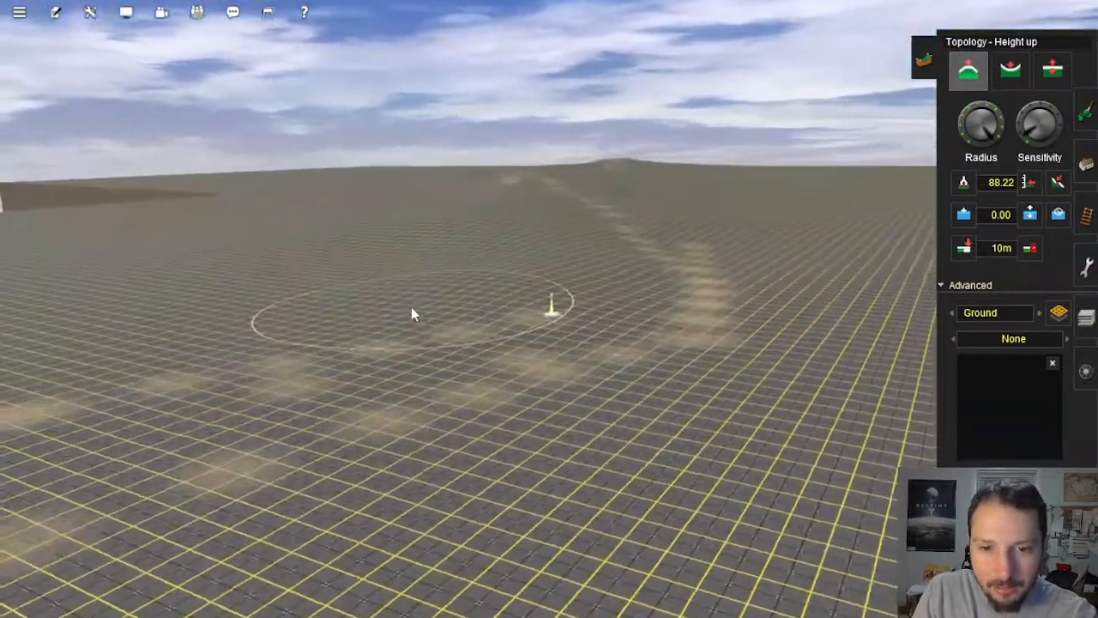
right_click(414, 311)
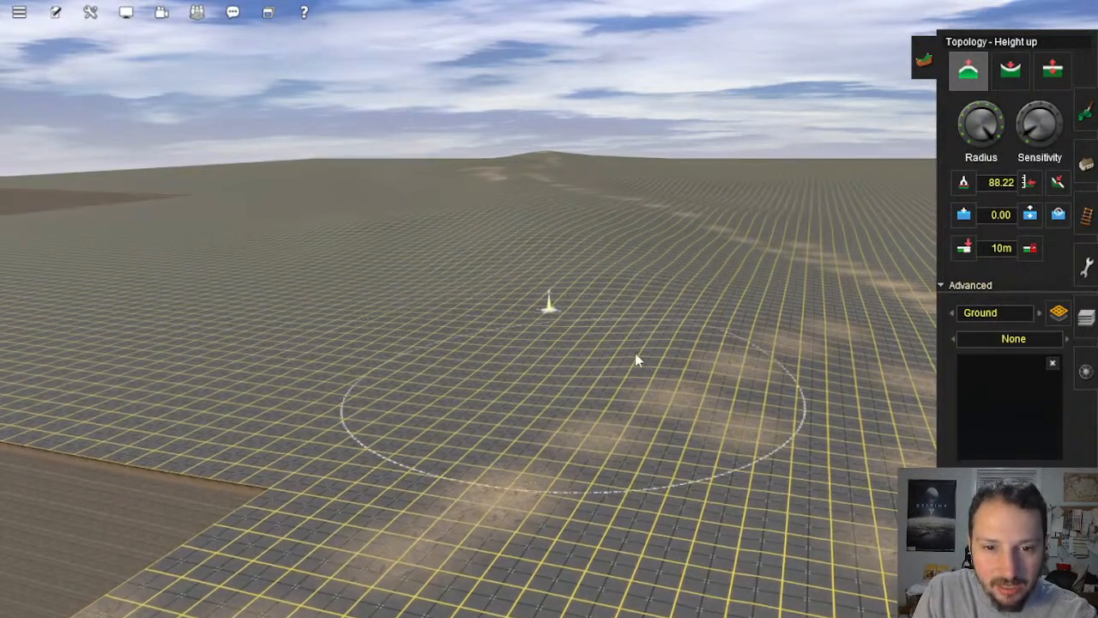
Step: Raise more low, uneven mounds between the painted patches and the baseboard edges around the inner corner
mouse_move(513, 320)
right_down()
mouse_move(658, 371)
mouse_move(644, 346)
mouse_move(493, 304)
mouse_move(397, 384)
right_up()
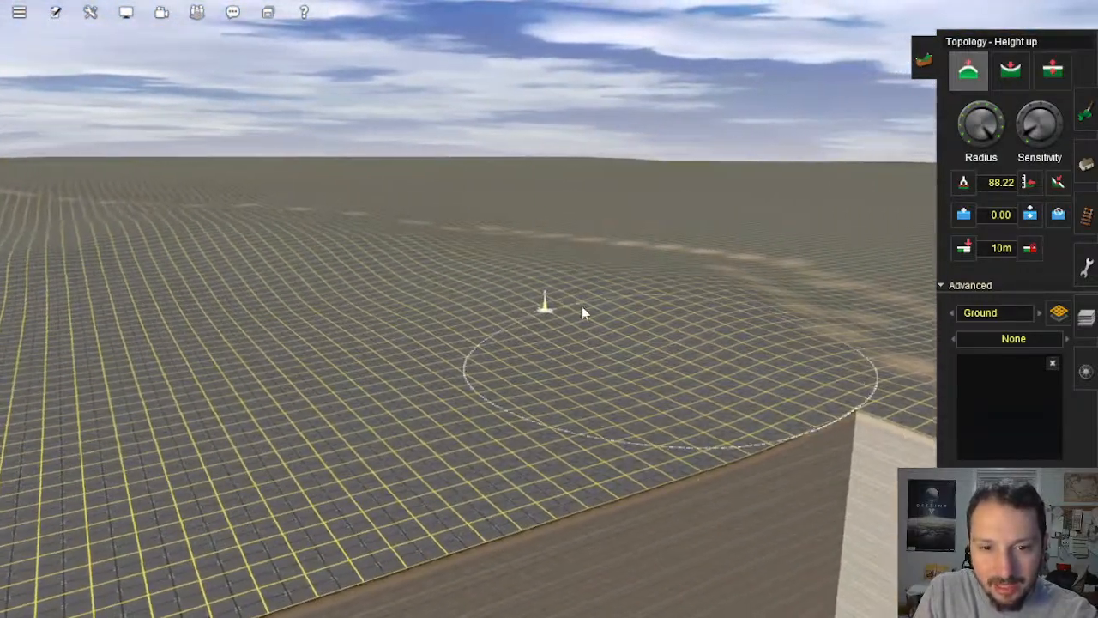
mouse_move(624, 458)
mouse_down()
mouse_move(825, 406)
mouse_move(770, 436)
mouse_move(552, 476)
mouse_move(636, 373)
mouse_move(541, 366)
mouse_move(625, 318)
mouse_move(583, 357)
mouse_up()
mouse_move(584, 357)
right_down()
mouse_move(565, 341)
mouse_move(507, 335)
mouse_move(596, 351)
mouse_move(664, 387)
mouse_move(660, 444)
mouse_move(618, 366)
mouse_move(696, 312)
mouse_move(625, 326)
mouse_move(660, 305)
mouse_move(591, 351)
mouse_move(829, 292)
mouse_move(752, 326)
right_up()
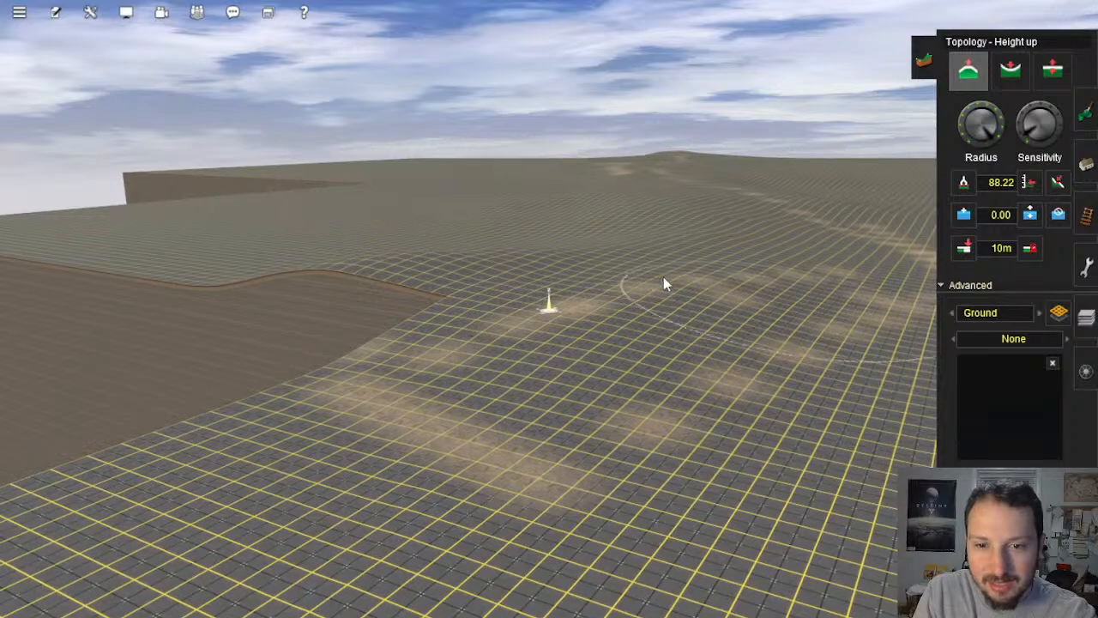
mouse_move(662, 282)
right_down()
mouse_move(400, 336)
mouse_move(613, 283)
mouse_move(608, 308)
mouse_move(569, 269)
mouse_move(588, 248)
right_up()
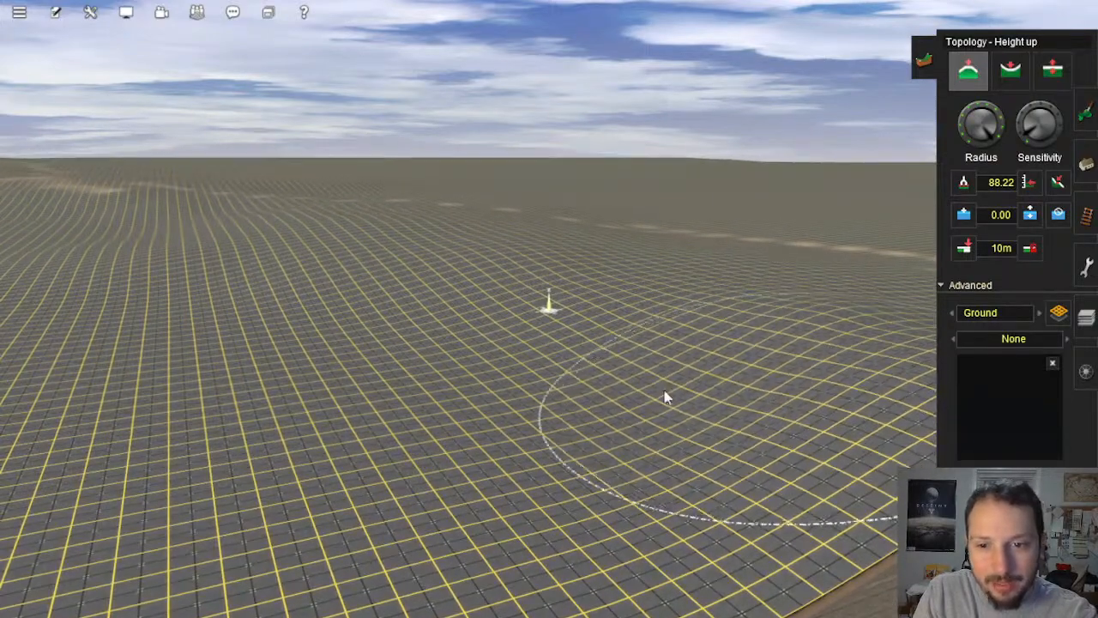
mouse_move(664, 393)
right_down()
mouse_move(333, 309)
mouse_move(314, 315)
mouse_move(334, 338)
mouse_move(326, 328)
mouse_move(378, 340)
mouse_move(353, 340)
right_up()
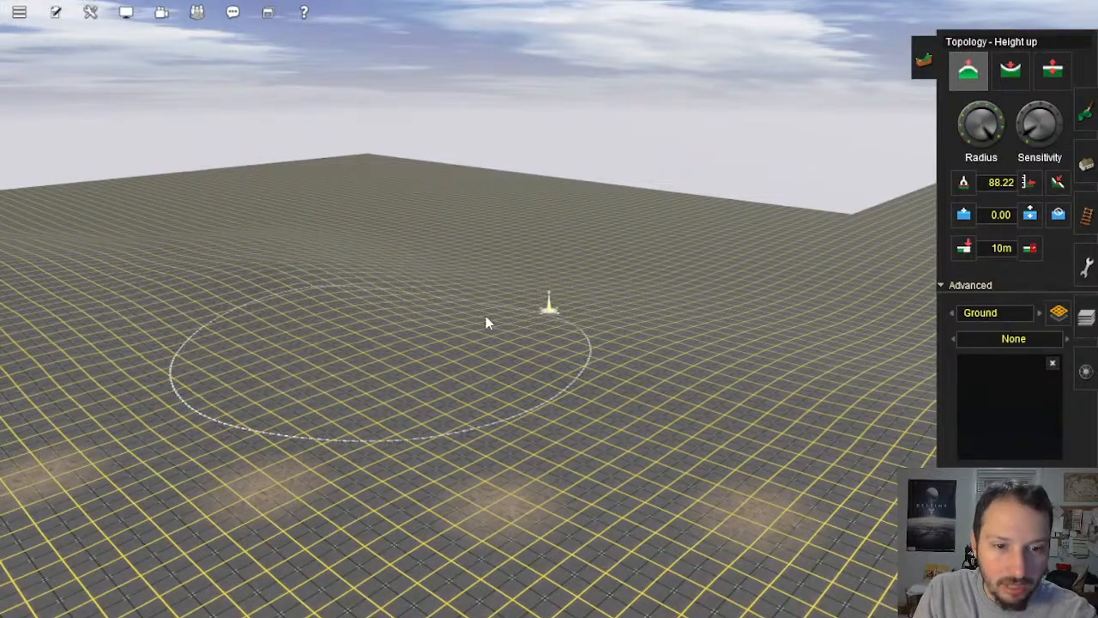
right_drag(469, 360, 628, 318)
mouse_move(630, 364)
right_down()
mouse_move(678, 321)
mouse_move(554, 346)
mouse_move(530, 307)
mouse_move(576, 306)
mouse_move(532, 296)
mouse_move(588, 245)
mouse_move(613, 267)
mouse_move(584, 318)
mouse_move(657, 314)
mouse_move(601, 257)
mouse_move(541, 279)
mouse_move(571, 335)
mouse_move(548, 305)
right_up()
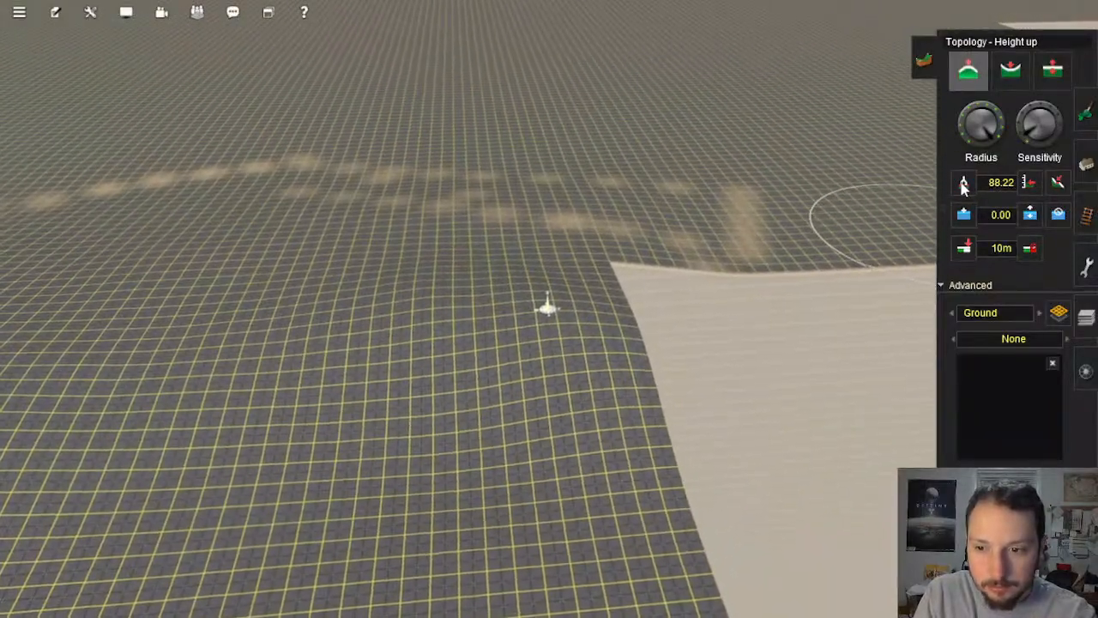
Step: Set the terrain height to 108.22 and apply it with Use height to form a raised plateau at the baseboard edge
click(963, 182)
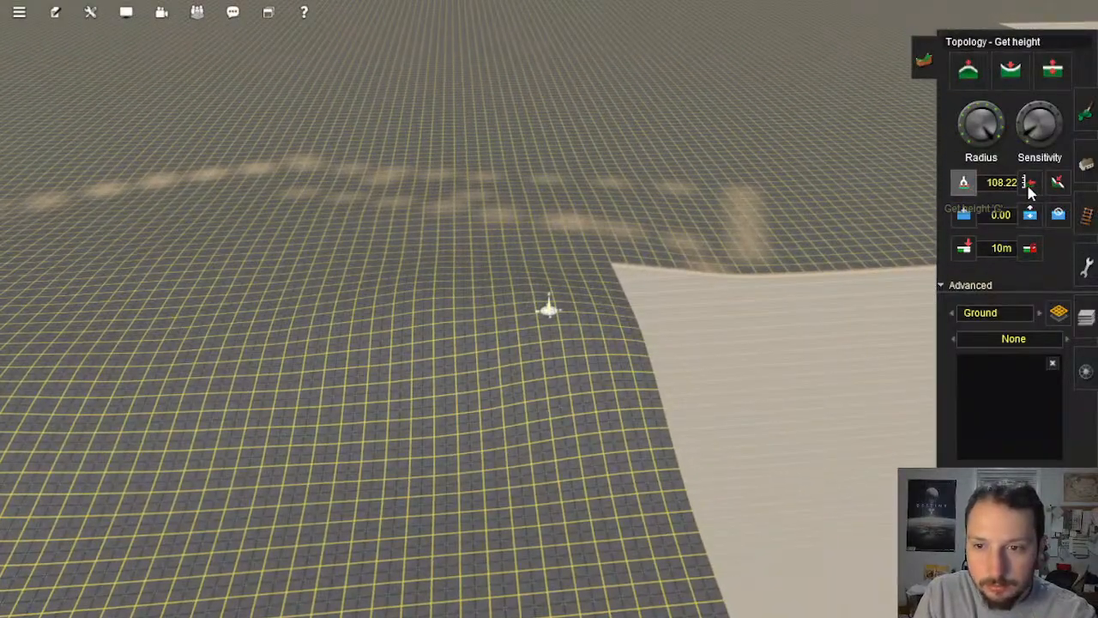
click(1030, 181)
mouse_move(503, 498)
mouse_down()
mouse_move(410, 527)
mouse_move(570, 442)
mouse_move(527, 427)
mouse_up()
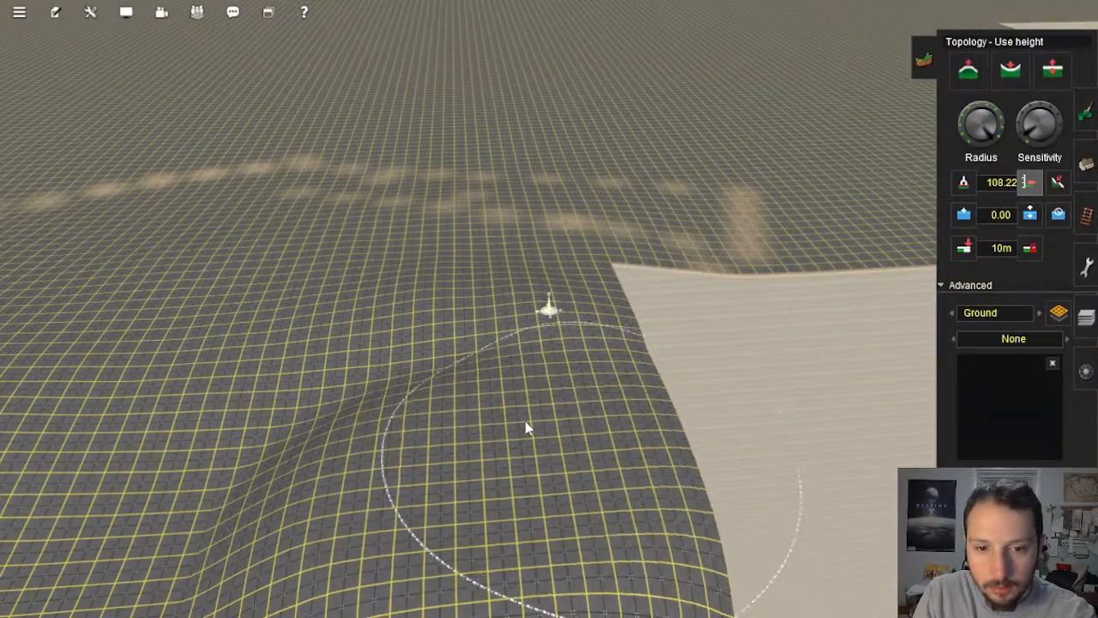
mouse_move(527, 427)
right_down()
mouse_move(563, 302)
mouse_move(546, 324)
mouse_move(574, 317)
mouse_move(610, 252)
mouse_move(630, 291)
mouse_move(588, 360)
right_up()
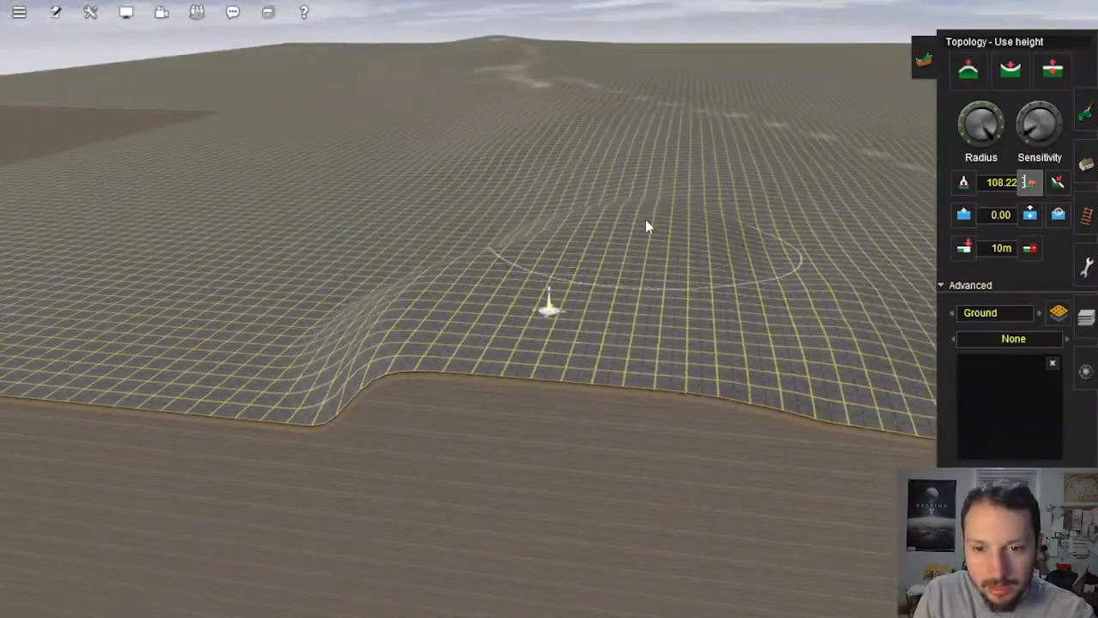
mouse_move(517, 215)
right_down()
mouse_move(513, 251)
mouse_move(538, 310)
mouse_move(524, 309)
mouse_move(500, 267)
mouse_move(343, 307)
right_up()
mouse_move(335, 315)
mouse_down()
mouse_move(322, 326)
mouse_move(392, 334)
mouse_move(363, 290)
mouse_move(335, 297)
mouse_up()
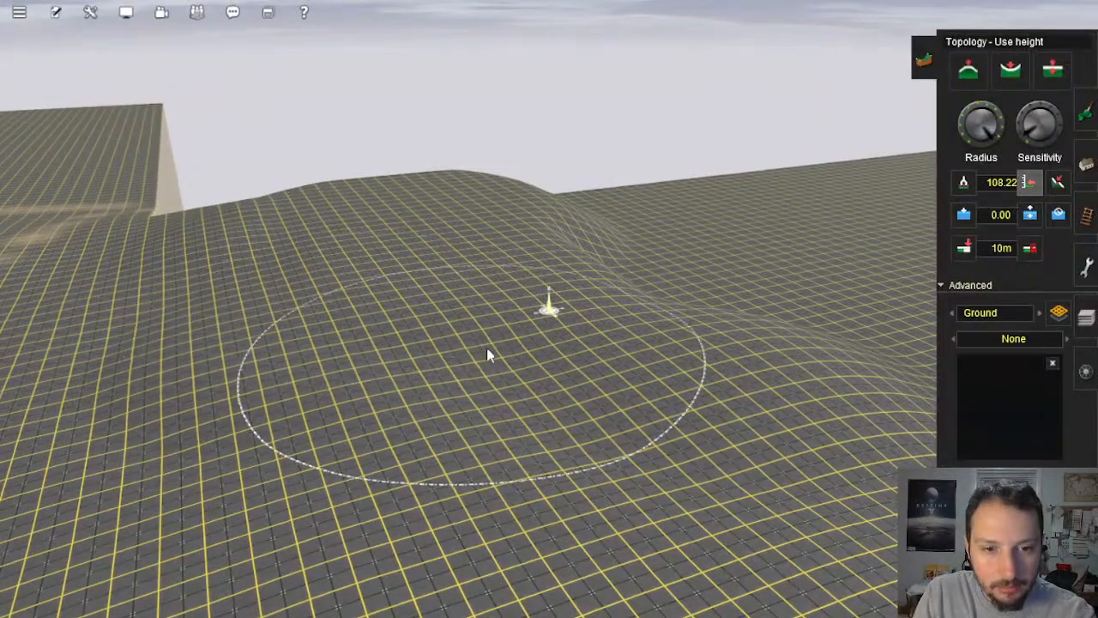
Step: Extend the 108.22 raised ground from the plateau as a ridge running alongside the painted track path
mouse_move(487, 355)
right_down()
mouse_move(767, 289)
mouse_move(558, 306)
mouse_move(530, 418)
mouse_move(538, 312)
mouse_move(569, 243)
mouse_move(606, 206)
mouse_move(686, 195)
right_up()
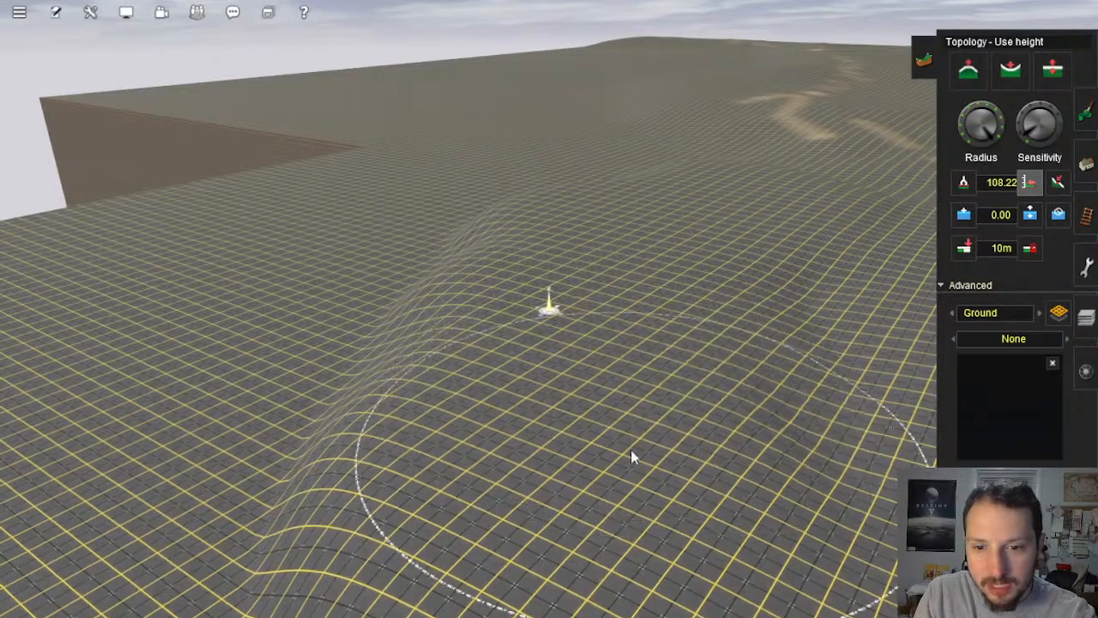
mouse_move(627, 404)
right_down()
mouse_move(596, 326)
mouse_move(550, 328)
mouse_move(583, 220)
right_up()
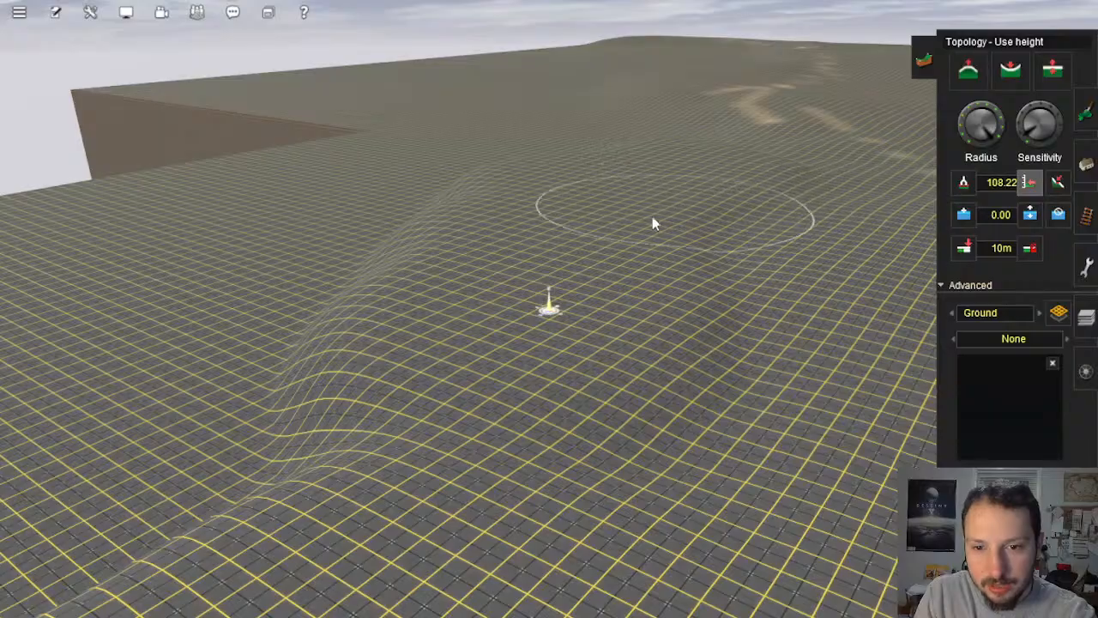
mouse_move(490, 420)
right_down()
mouse_move(505, 365)
mouse_move(539, 327)
mouse_move(531, 382)
right_up()
right_click(465, 336)
mouse_move(464, 340)
right_down()
mouse_move(406, 239)
mouse_move(450, 302)
mouse_move(405, 356)
mouse_move(437, 279)
mouse_move(346, 237)
mouse_move(363, 307)
mouse_move(566, 452)
mouse_move(715, 300)
mouse_move(691, 324)
mouse_move(606, 334)
mouse_move(473, 386)
mouse_move(639, 386)
mouse_move(610, 214)
mouse_move(606, 271)
mouse_move(659, 193)
right_up()
mouse_move(659, 193)
mouse_down()
mouse_move(660, 224)
mouse_move(593, 250)
mouse_move(712, 368)
mouse_move(817, 293)
mouse_move(804, 310)
mouse_move(719, 299)
mouse_up()
mouse_move(719, 299)
right_down()
mouse_move(624, 371)
mouse_move(533, 389)
mouse_move(675, 339)
mouse_move(635, 290)
mouse_move(487, 271)
right_up()
mouse_move(487, 265)
mouse_down()
mouse_move(746, 314)
mouse_move(718, 339)
mouse_move(654, 354)
mouse_up()
Step: Continue the 108.22 ridge with an uneven, winding edge across the open ground beside the spaced painted patches
key(Up)
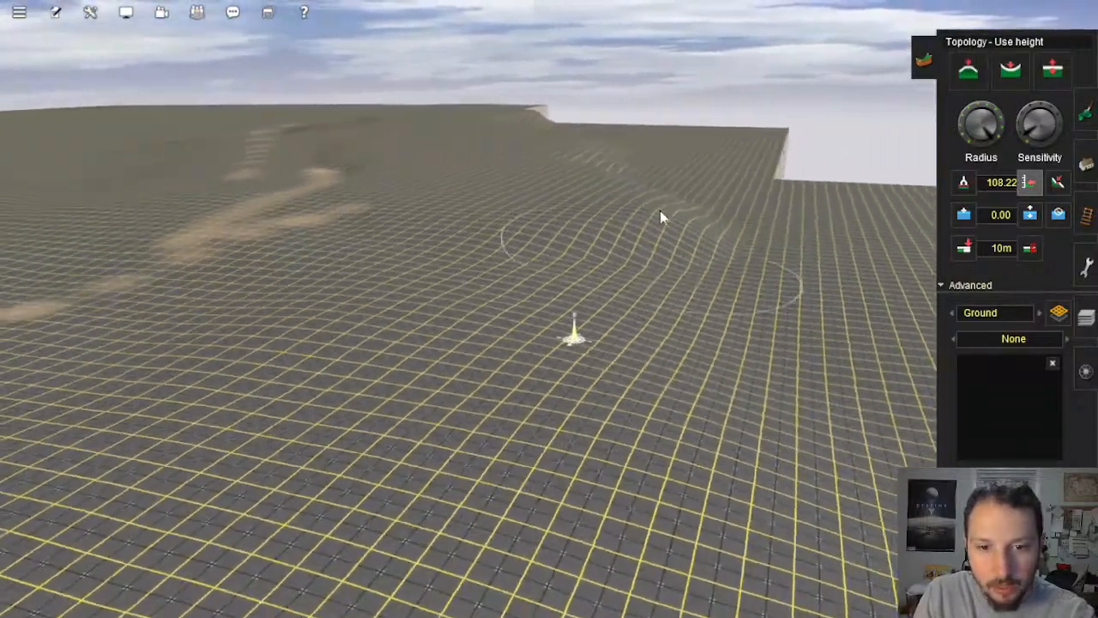
key(Up)
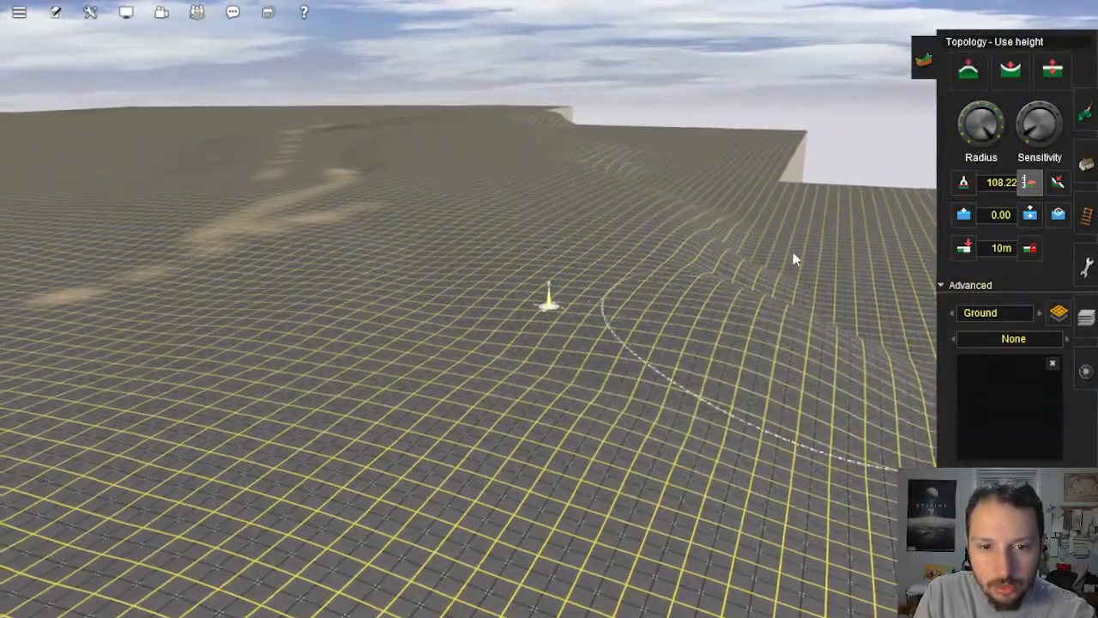
key(Right)
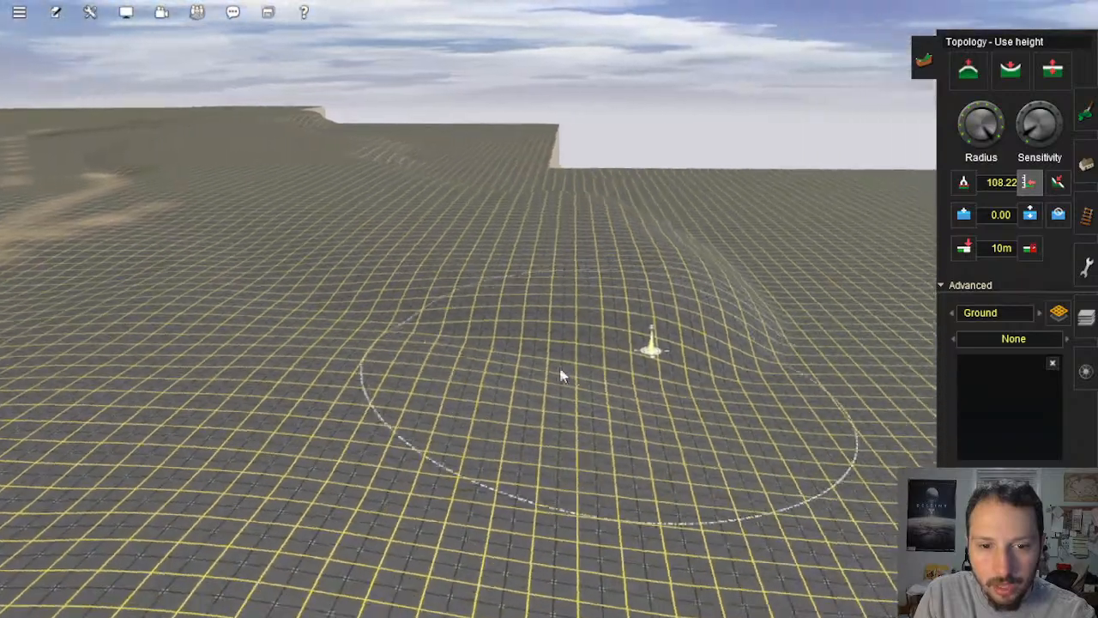
key(Left)
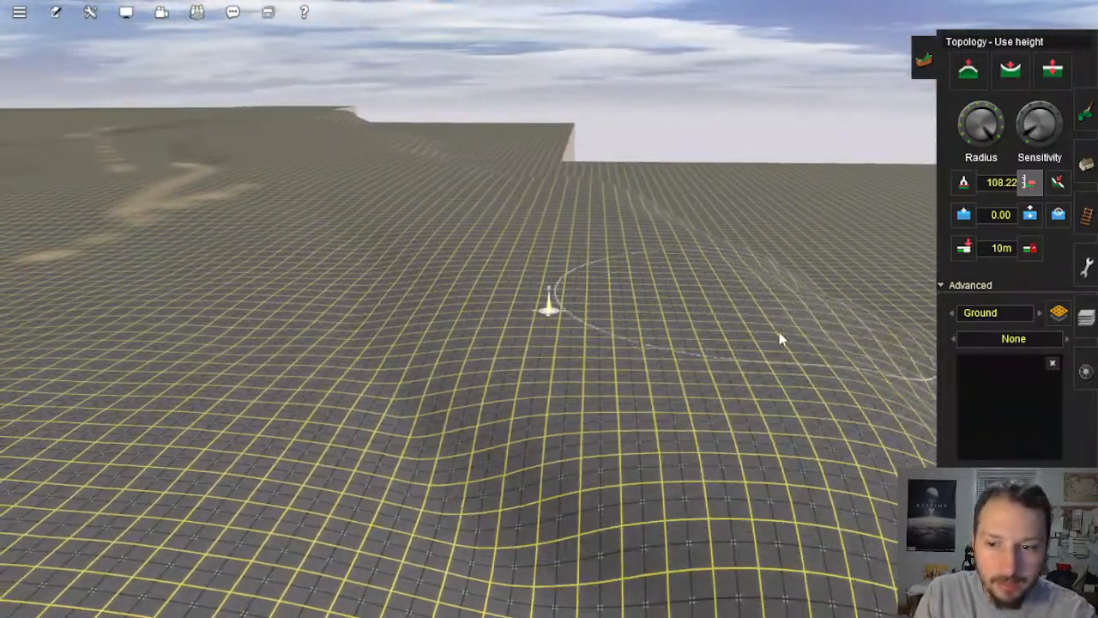
key(Right)
key(Up)
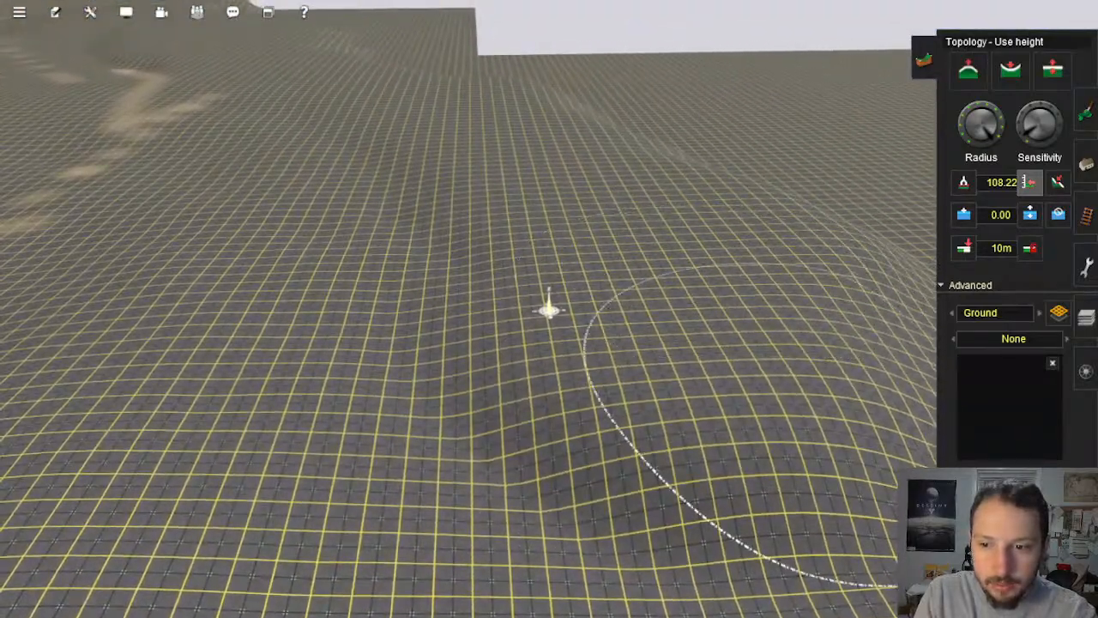
key(Left)
key(Down)
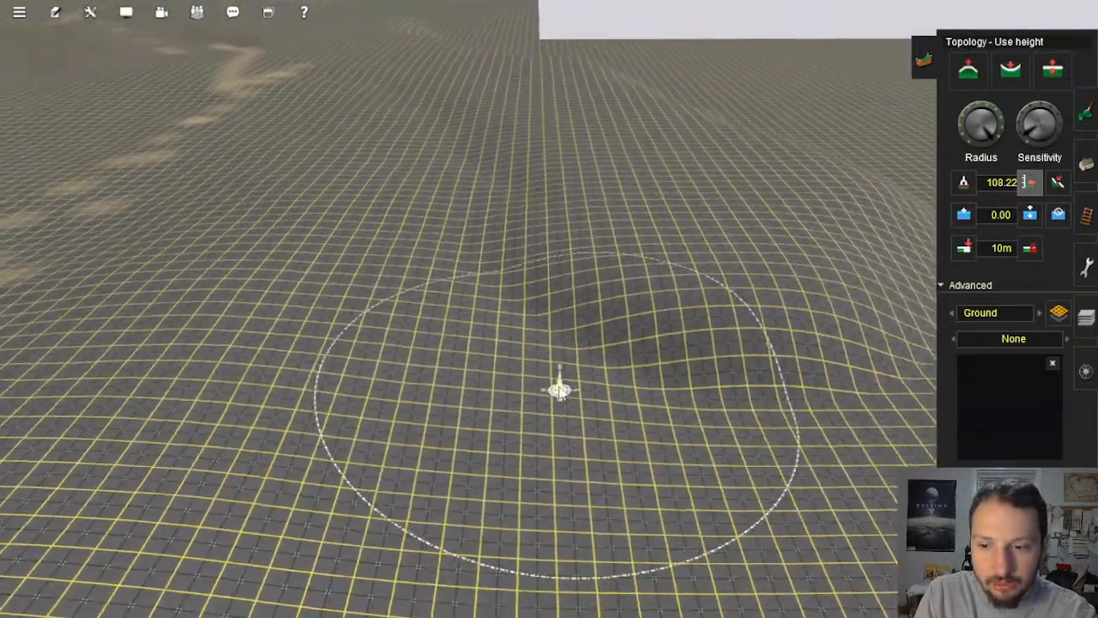
key(Up)
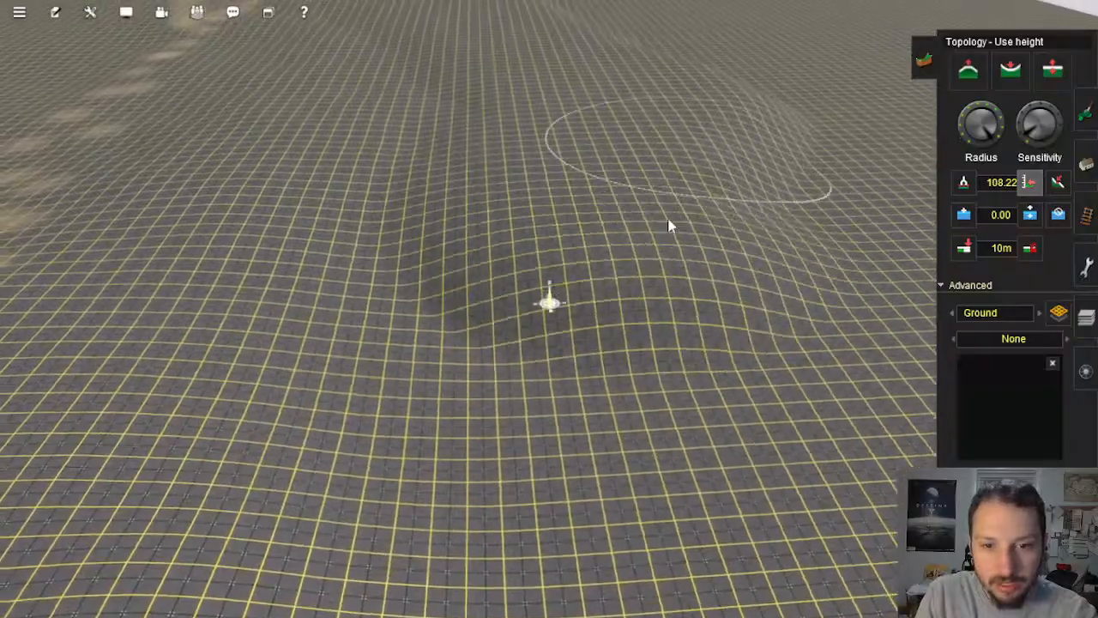
key(Left)
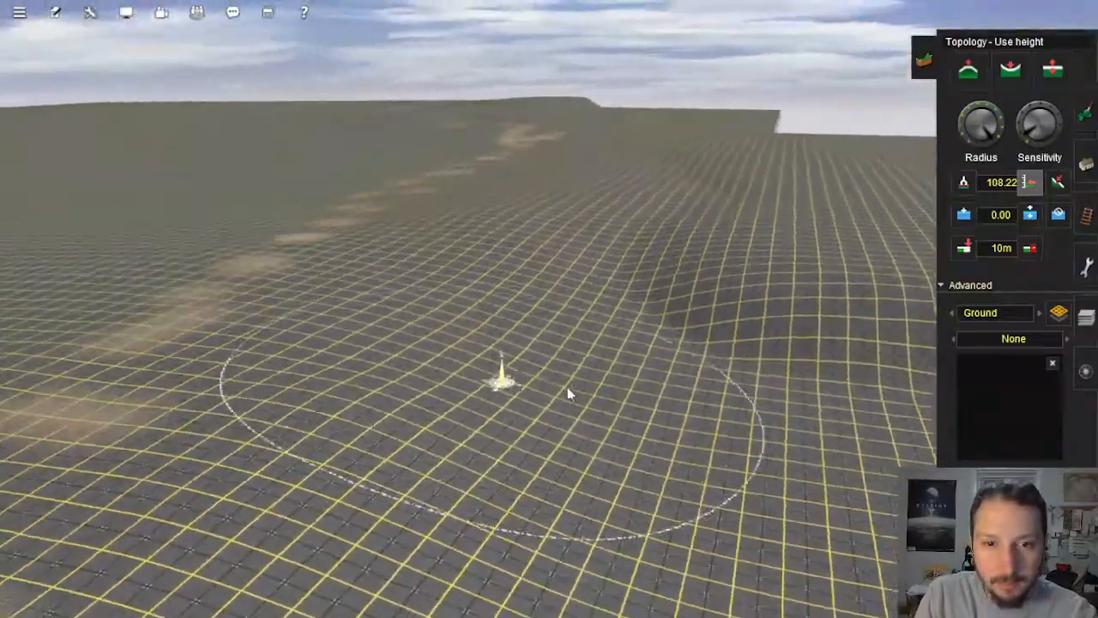
key(Down)
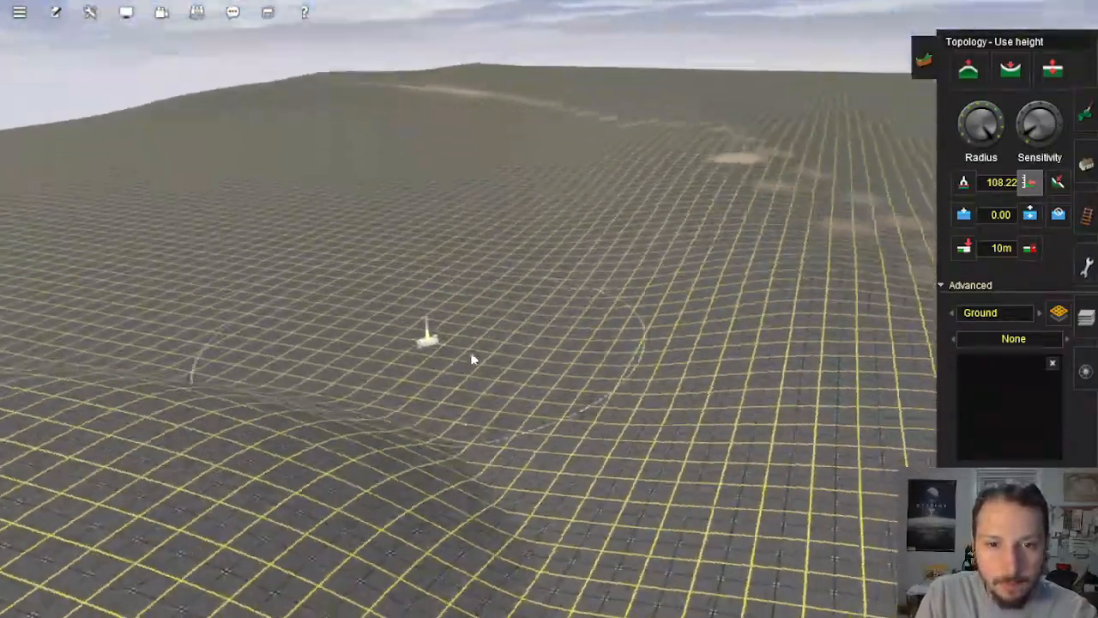
Step: Join the raised sections at height 108.22 and carry the ridge on towards the continuous painted stretch
mouse_move(558, 226)
mouse_down()
mouse_move(608, 221)
mouse_move(673, 340)
mouse_up()
scroll(673, 340, down, 3)
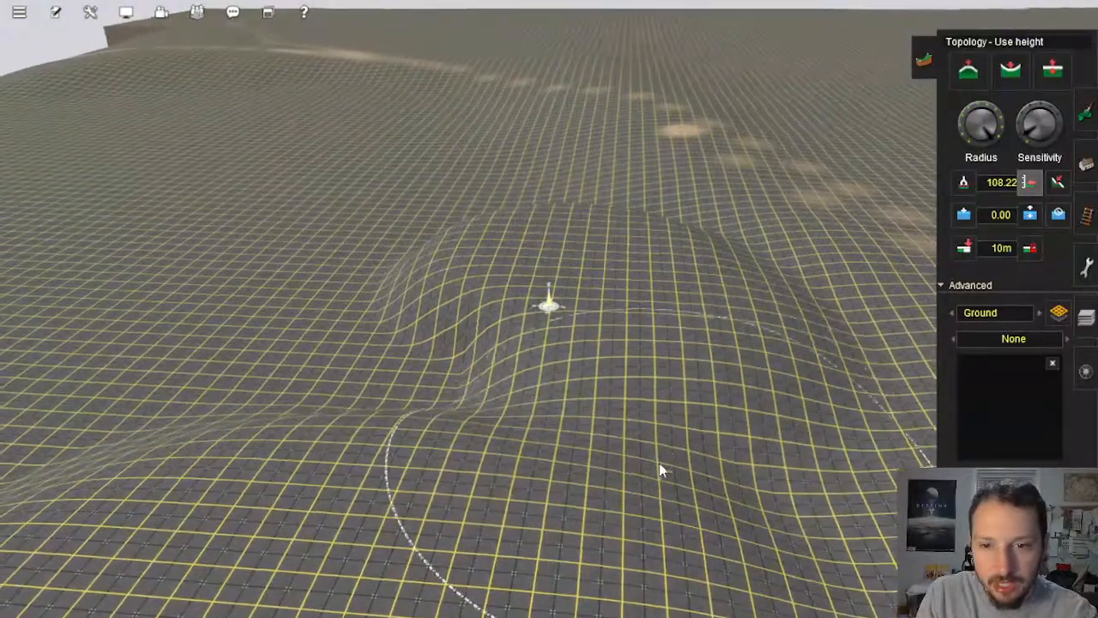
key(Left)
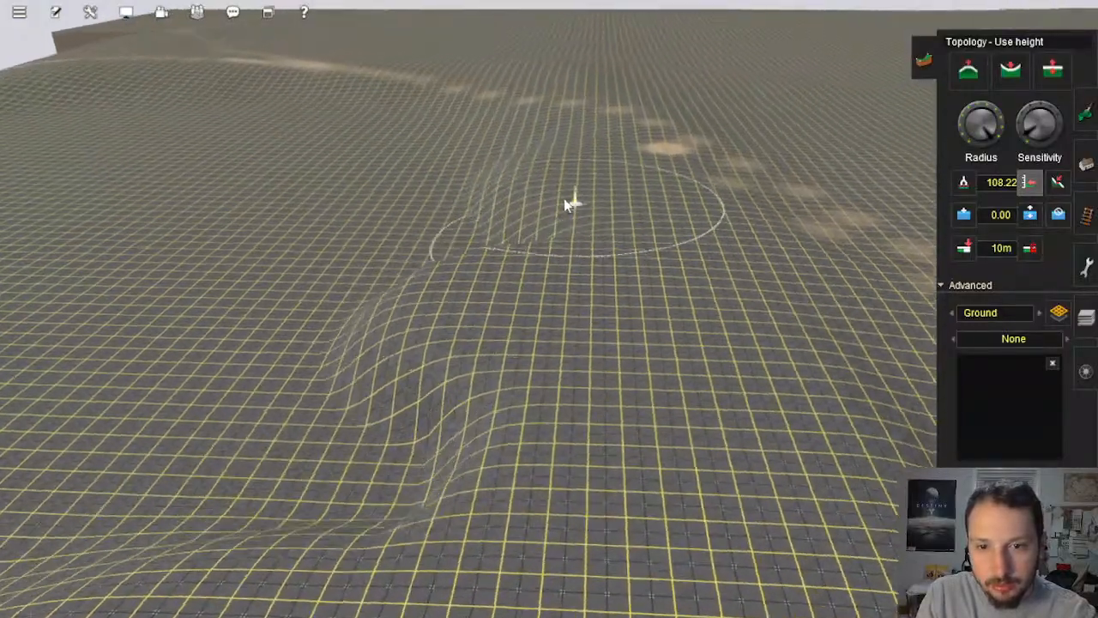
key(Left)
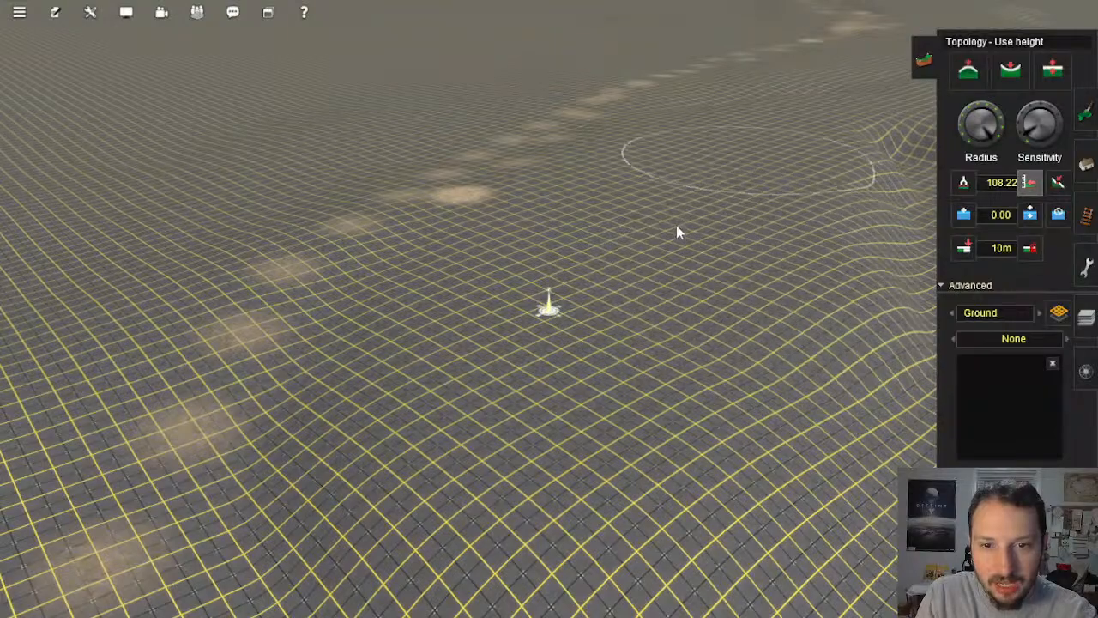
key(Up)
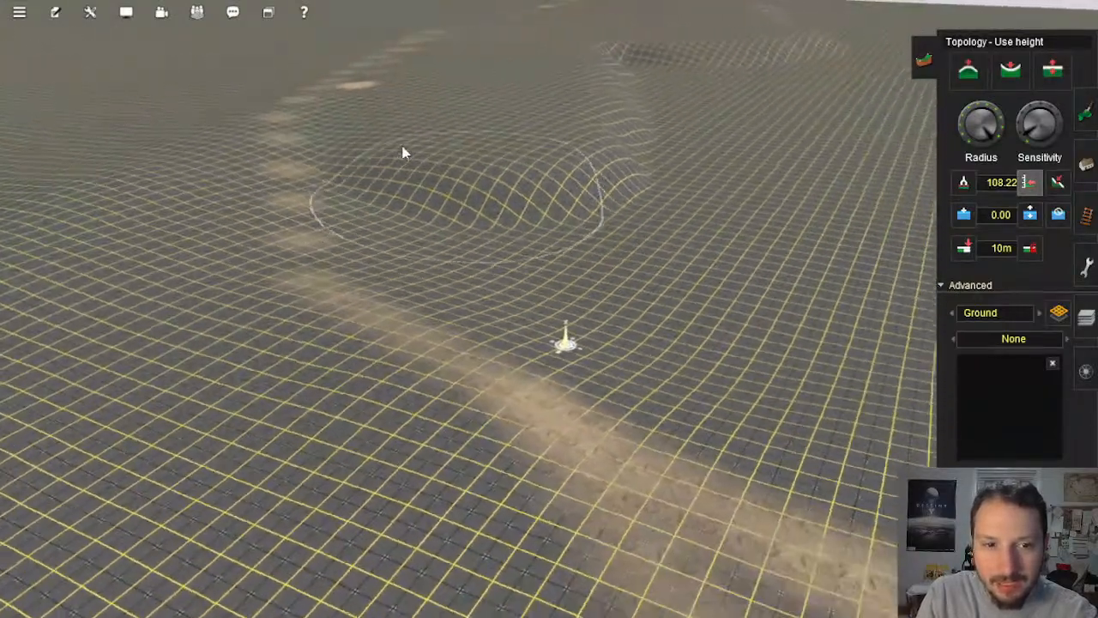
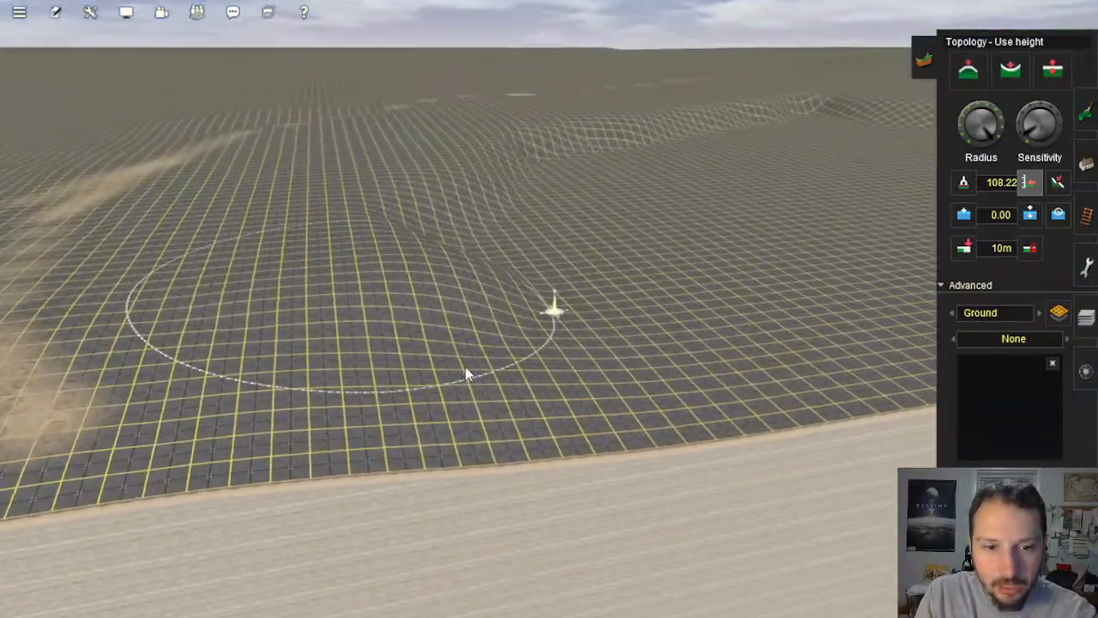
Step: Bring the 108.22 ground out to the baseboard edge beside the continuous painted stretch and fill in behind the ridge
mouse_move(526, 395)
mouse_down()
mouse_move(563, 381)
mouse_move(324, 397)
mouse_move(272, 360)
mouse_up()
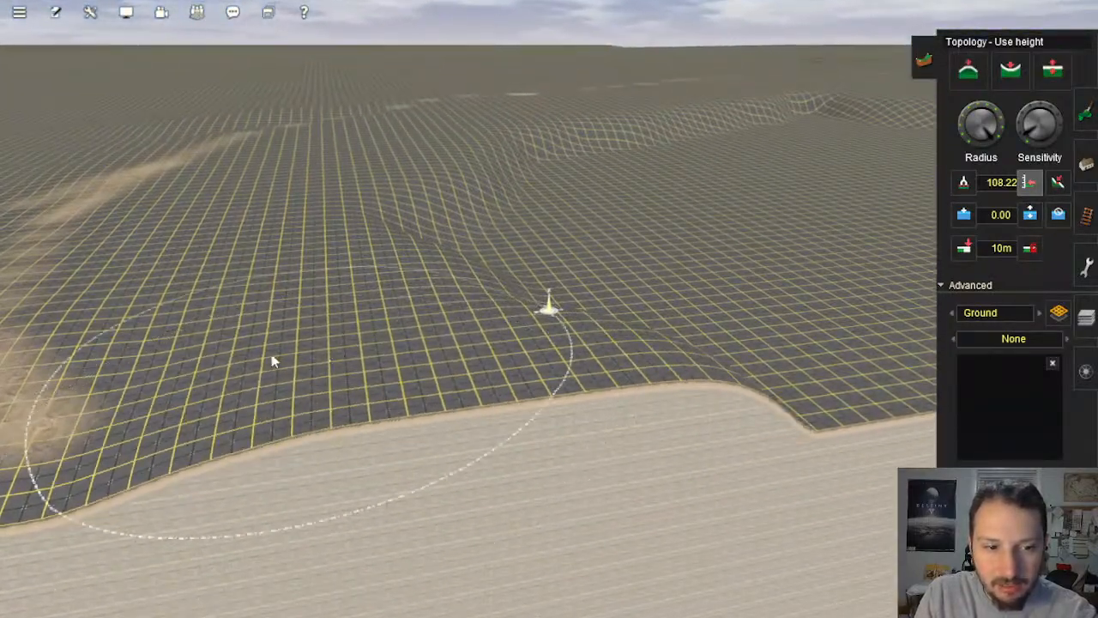
mouse_move(461, 203)
mouse_down()
mouse_move(524, 283)
mouse_move(701, 362)
mouse_move(535, 323)
mouse_move(666, 358)
mouse_move(540, 274)
mouse_move(559, 274)
mouse_move(503, 267)
mouse_move(455, 229)
mouse_move(478, 189)
mouse_up()
mouse_move(569, 132)
mouse_down()
mouse_move(642, 147)
mouse_move(563, 201)
mouse_move(558, 233)
mouse_move(579, 140)
mouse_move(566, 189)
mouse_move(723, 144)
mouse_move(667, 230)
mouse_move(691, 326)
mouse_move(767, 362)
mouse_move(769, 284)
mouse_move(750, 198)
mouse_move(773, 133)
mouse_move(508, 241)
mouse_up()
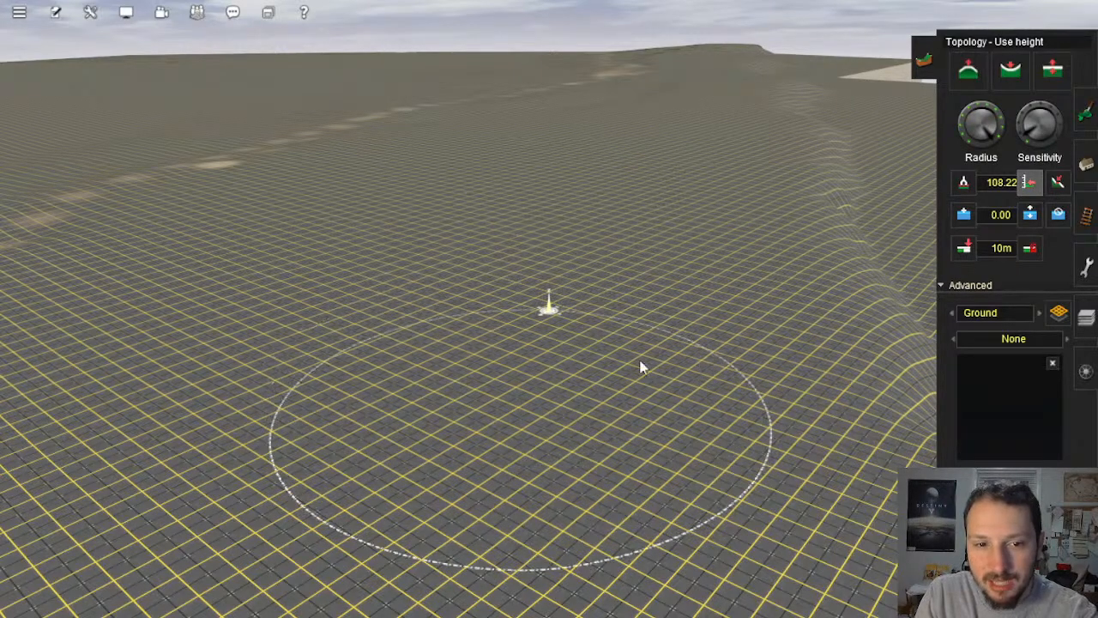
Step: Raise the low ground between the winding ridge and the outer baseboard edge to height 108.22
key(Right)
key(Right)
right_click(689, 386)
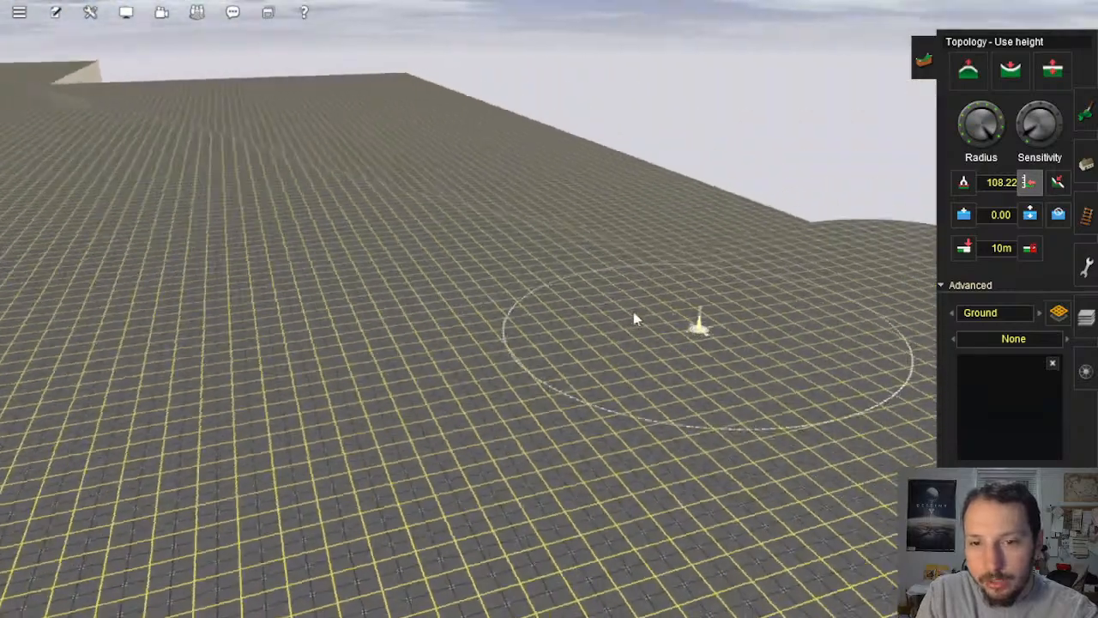
key(Right)
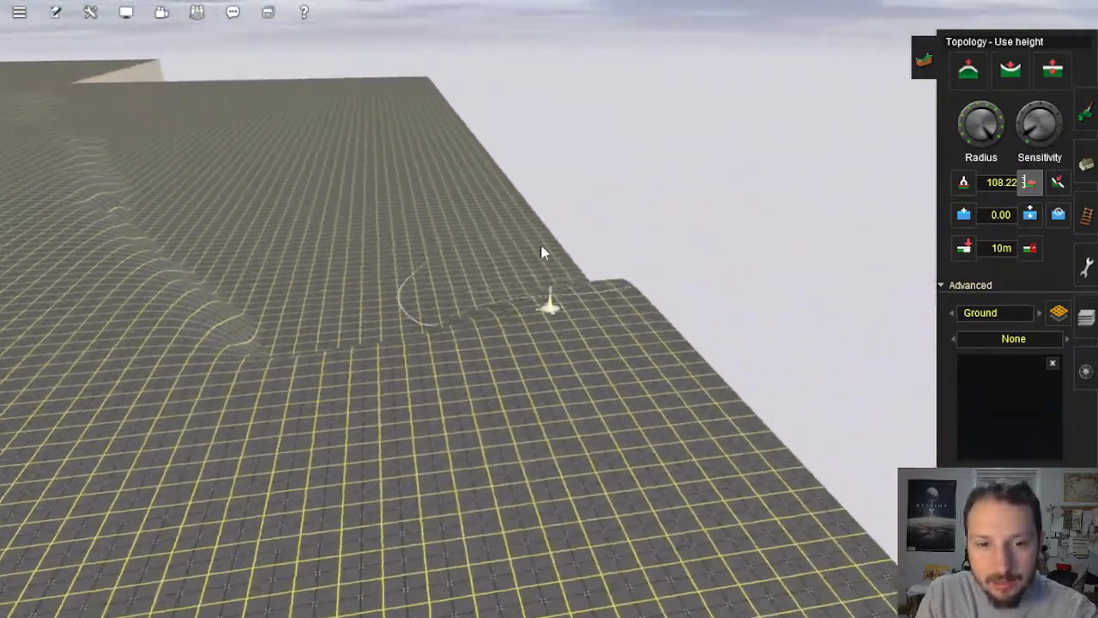
mouse_move(541, 253)
mouse_down()
mouse_move(537, 186)
mouse_move(472, 99)
mouse_move(532, 216)
mouse_move(524, 197)
mouse_move(424, 303)
mouse_move(307, 343)
mouse_move(223, 295)
mouse_move(189, 255)
mouse_move(142, 149)
mouse_move(164, 215)
mouse_move(297, 260)
mouse_move(412, 221)
mouse_move(445, 176)
mouse_move(321, 236)
mouse_move(248, 188)
mouse_move(335, 221)
mouse_move(333, 202)
mouse_up()
mouse_move(332, 197)
right_down()
mouse_move(534, 196)
mouse_move(601, 245)
mouse_move(699, 180)
mouse_move(671, 152)
right_up()
mouse_move(671, 152)
mouse_down()
mouse_move(583, 203)
mouse_move(397, 231)
mouse_move(314, 334)
mouse_move(386, 452)
mouse_move(360, 480)
mouse_move(596, 291)
mouse_up()
Step: Carry the 108.22 ground on as a continuous raised strip along the outer baseboard edge
mouse_move(596, 292)
right_down()
mouse_move(508, 321)
mouse_move(702, 362)
right_up()
mouse_move(702, 360)
mouse_down()
mouse_move(741, 258)
mouse_move(740, 186)
mouse_up()
mouse_move(754, 288)
mouse_down()
mouse_move(701, 407)
mouse_move(657, 274)
mouse_move(559, 368)
mouse_move(685, 386)
mouse_move(841, 296)
mouse_move(726, 286)
mouse_up()
right_drag(726, 241, 732, 286)
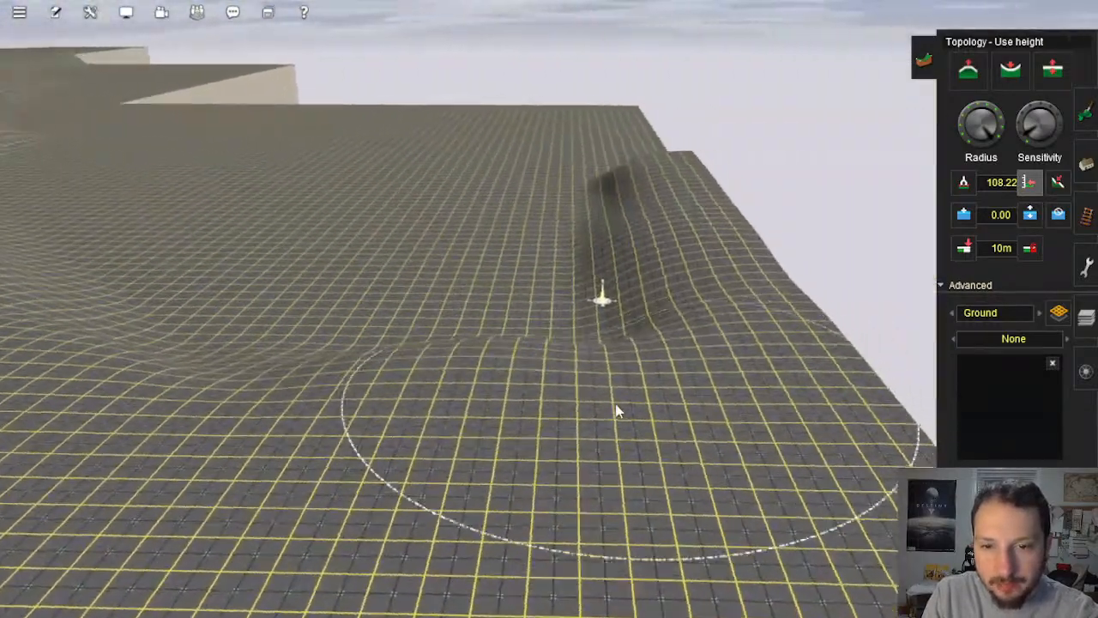
mouse_move(615, 410)
mouse_down()
mouse_move(628, 289)
mouse_move(617, 228)
mouse_move(585, 164)
mouse_up()
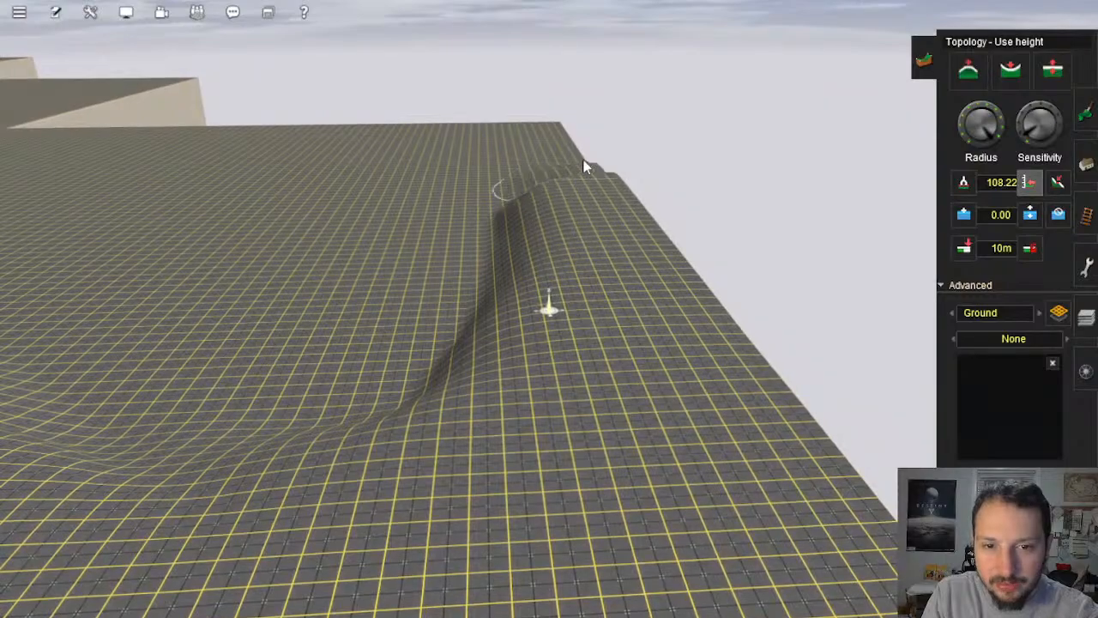
mouse_move(584, 165)
right_down()
mouse_move(583, 188)
mouse_move(519, 209)
right_up()
mouse_move(520, 208)
mouse_down()
mouse_move(481, 144)
mouse_move(441, 28)
mouse_move(421, 42)
mouse_up()
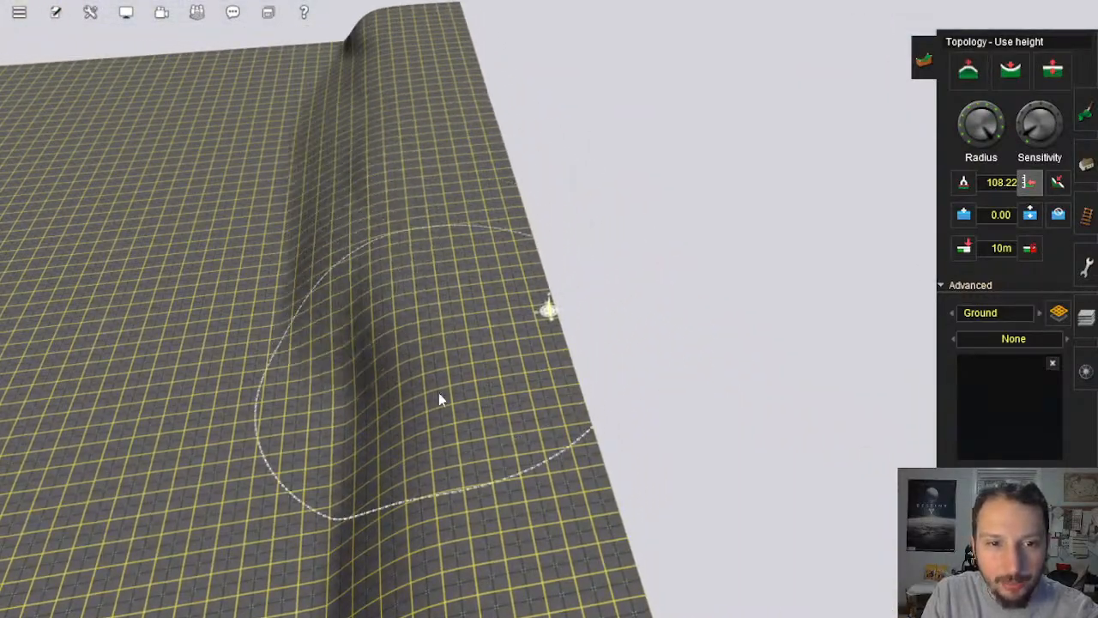
Step: Widen the raised edge strip at height 108.22 inward across the hollow towards the winding ridge
mouse_move(439, 470)
right_down()
mouse_move(433, 415)
mouse_move(445, 436)
mouse_move(433, 450)
mouse_move(461, 335)
mouse_move(378, 258)
mouse_move(337, 186)
right_up()
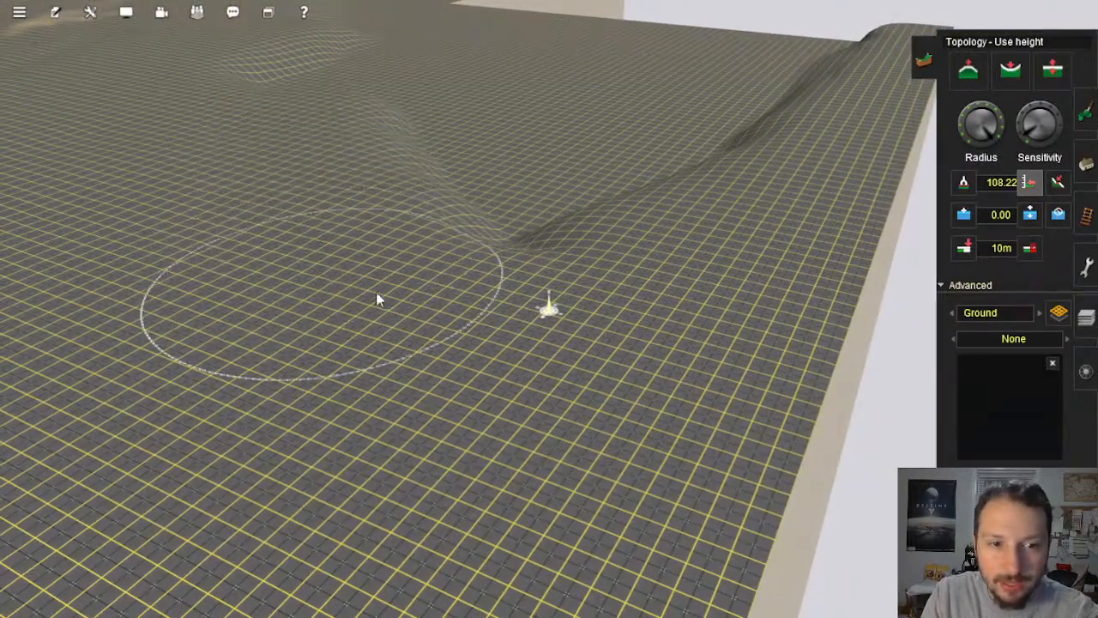
mouse_move(620, 190)
right_down()
mouse_move(532, 121)
mouse_move(482, 108)
mouse_move(576, 53)
mouse_move(522, 80)
mouse_move(448, 190)
right_up()
mouse_move(571, 468)
right_down()
mouse_move(510, 368)
mouse_move(730, 287)
mouse_move(601, 363)
mouse_move(397, 353)
mouse_move(532, 327)
mouse_move(677, 233)
mouse_move(493, 284)
mouse_move(744, 178)
mouse_move(420, 255)
mouse_move(258, 219)
right_up()
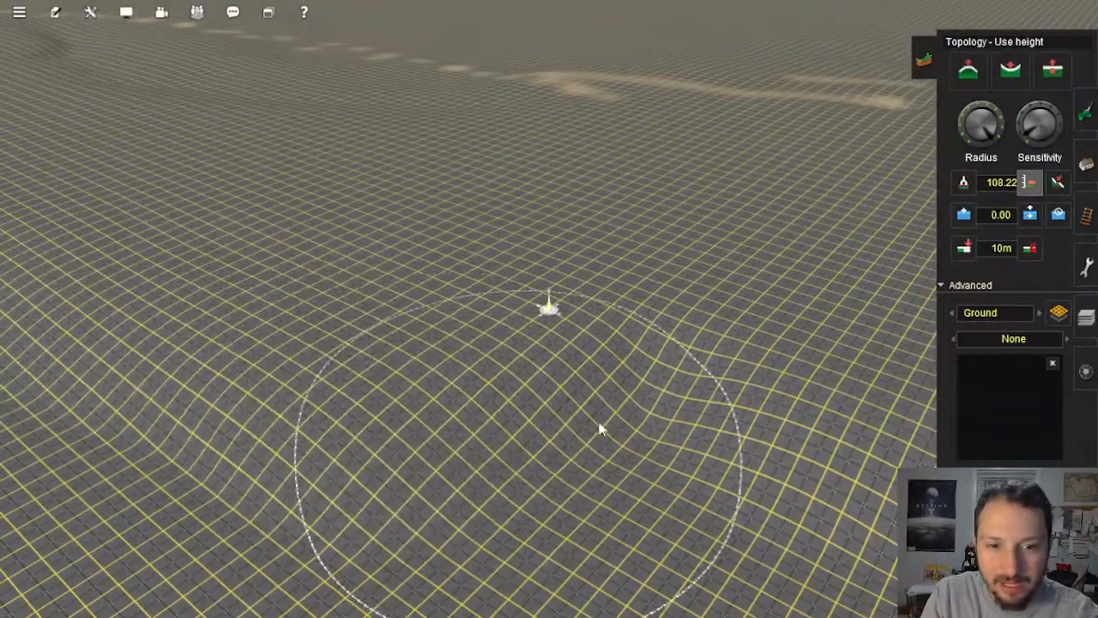
right_click(689, 431)
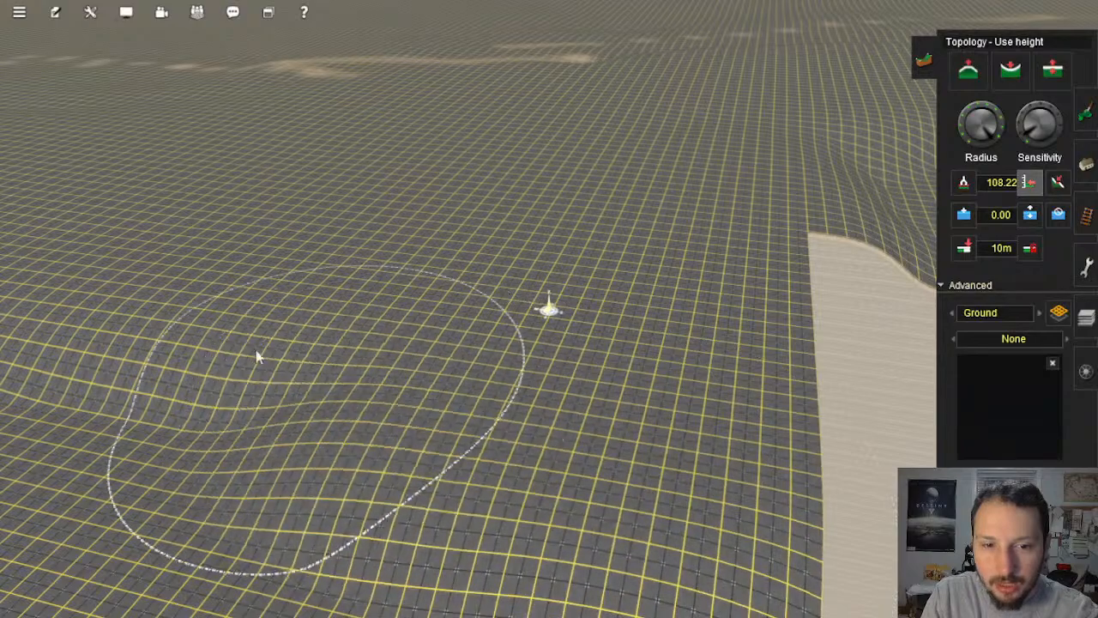
mouse_move(141, 356)
right_down()
mouse_move(340, 346)
mouse_move(232, 324)
mouse_move(703, 148)
right_up()
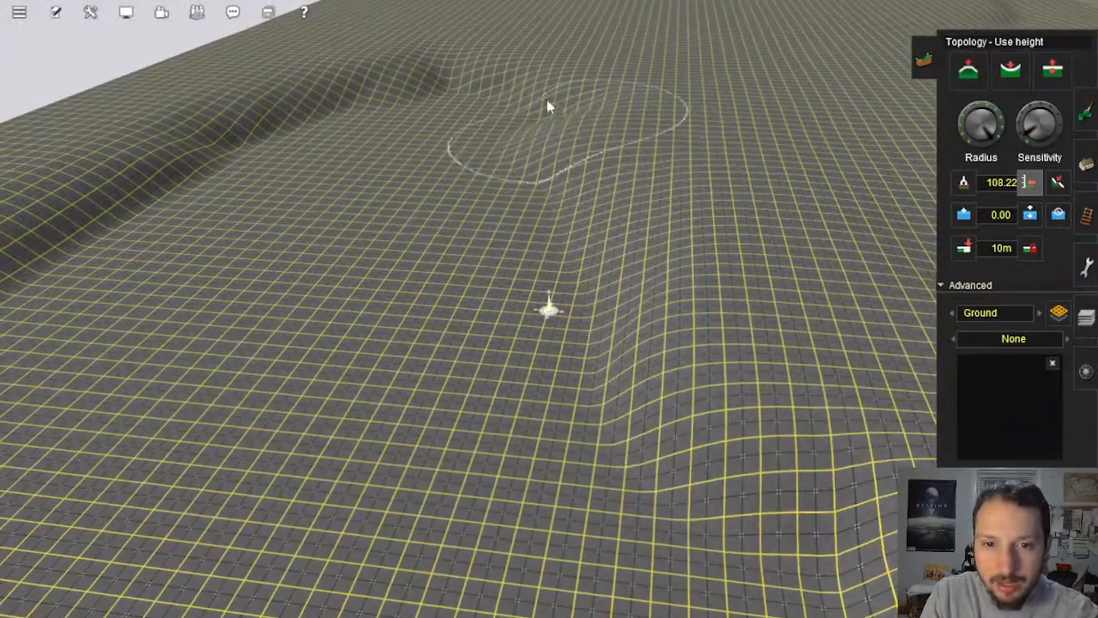
mouse_move(204, 139)
mouse_down()
mouse_move(184, 198)
mouse_move(438, 92)
mouse_move(344, 223)
mouse_move(429, 205)
mouse_up()
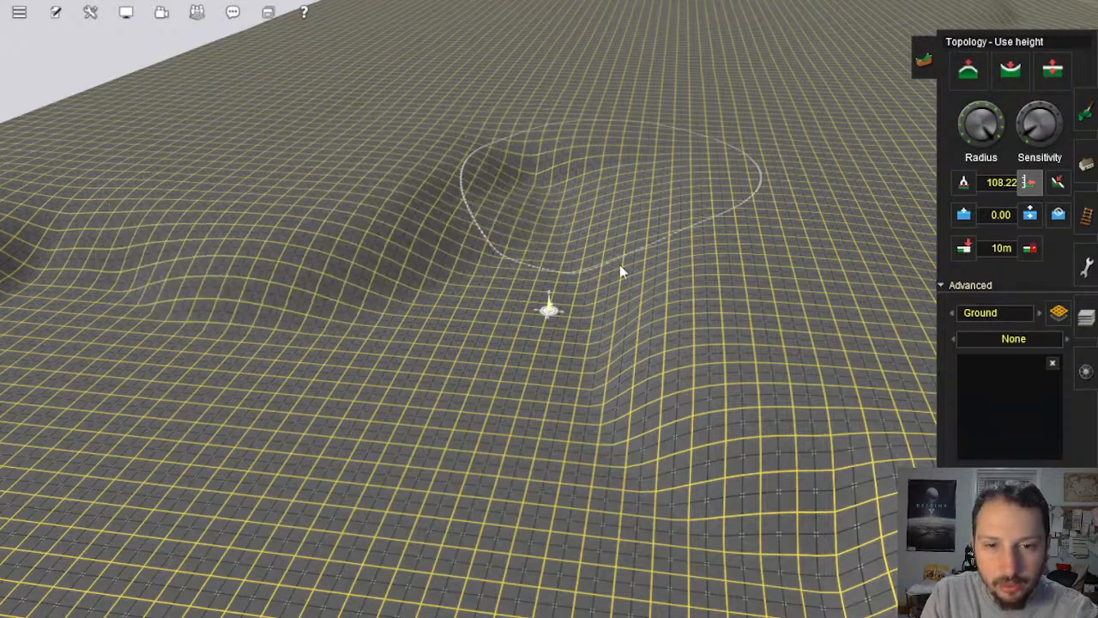
Step: Fill the remaining hollow between the edge strip and the ridge to 108.22, out to the baseboard corner
right_click(620, 266)
key(Left)
right_click(344, 351)
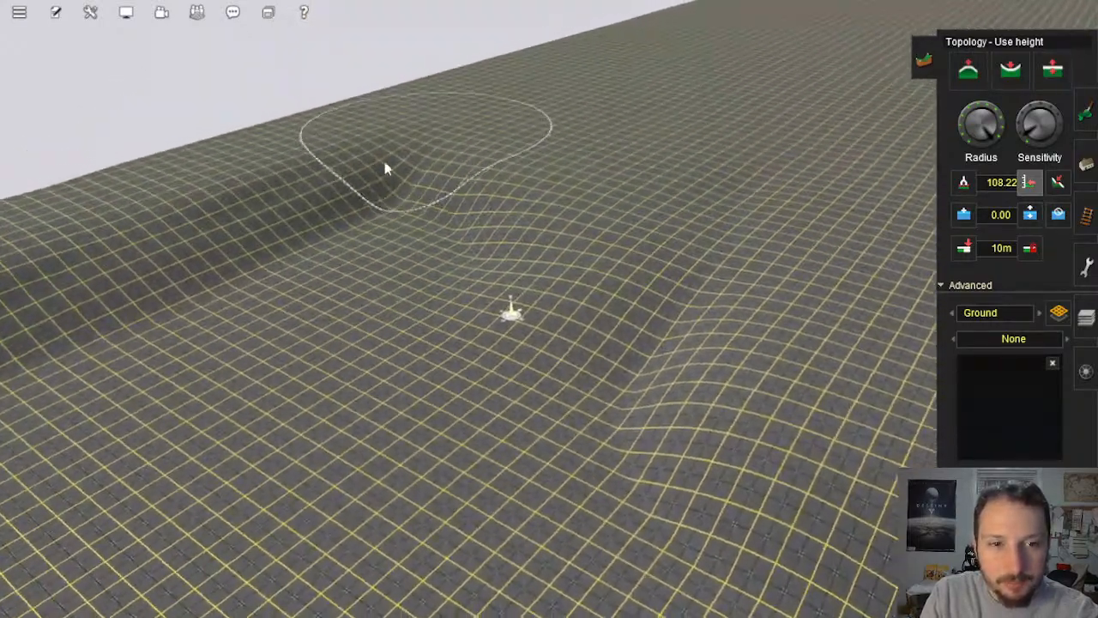
mouse_move(386, 167)
mouse_down()
mouse_move(245, 249)
mouse_move(236, 232)
mouse_move(494, 218)
mouse_move(355, 341)
mouse_move(649, 262)
mouse_move(684, 424)
mouse_move(761, 215)
mouse_move(711, 100)
mouse_move(509, 275)
mouse_move(801, 70)
mouse_move(641, 177)
mouse_up()
right_click(372, 399)
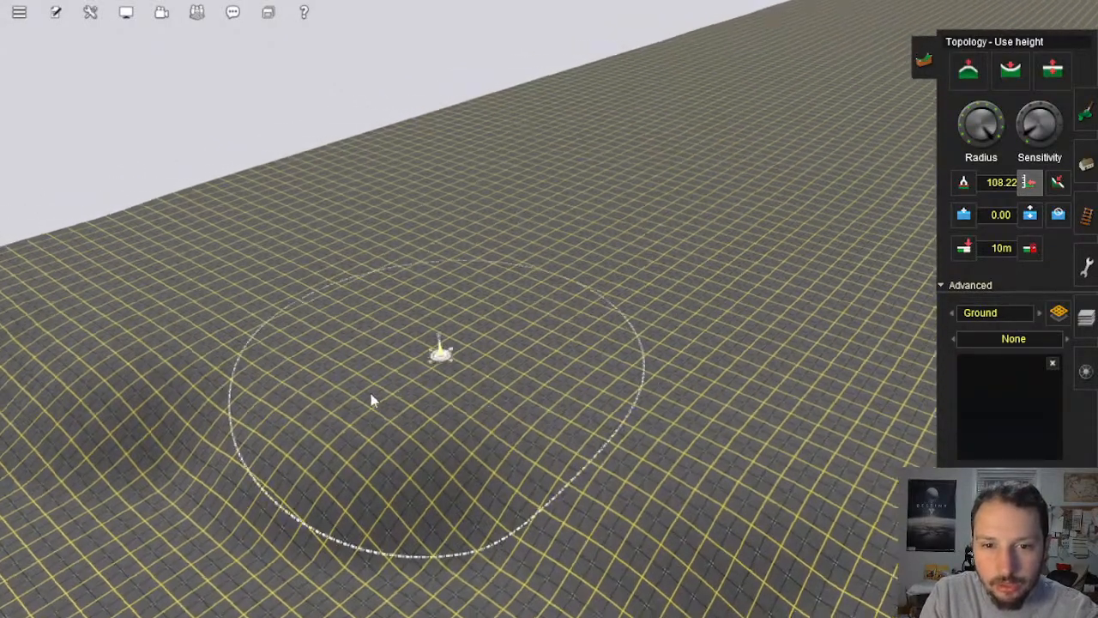
key(Left)
right_click(406, 368)
mouse_move(346, 244)
mouse_down()
mouse_move(385, 438)
mouse_move(521, 303)
mouse_move(663, 327)
mouse_move(567, 330)
mouse_move(679, 434)
mouse_move(490, 177)
mouse_move(369, 318)
mouse_move(592, 293)
mouse_move(767, 177)
mouse_move(515, 274)
mouse_move(709, 231)
mouse_move(613, 172)
mouse_up()
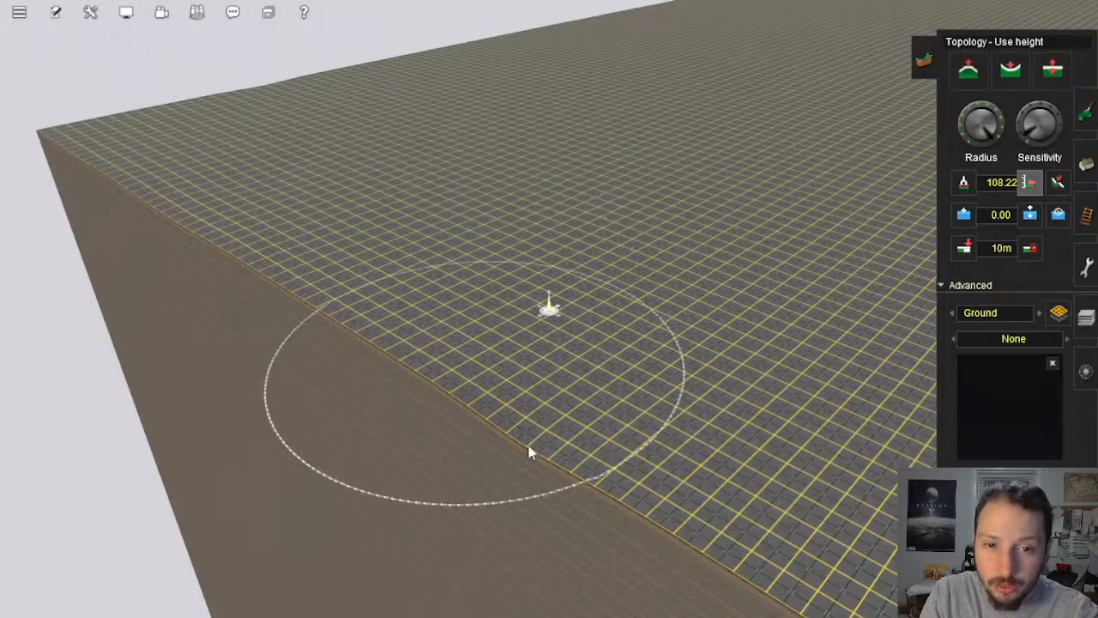
Step: Raise the ground along the neighbouring baseboard edge to 108.22, working back towards the ridge behind the painted track path
mouse_move(399, 311)
right_down()
mouse_move(848, 316)
mouse_move(823, 331)
right_up()
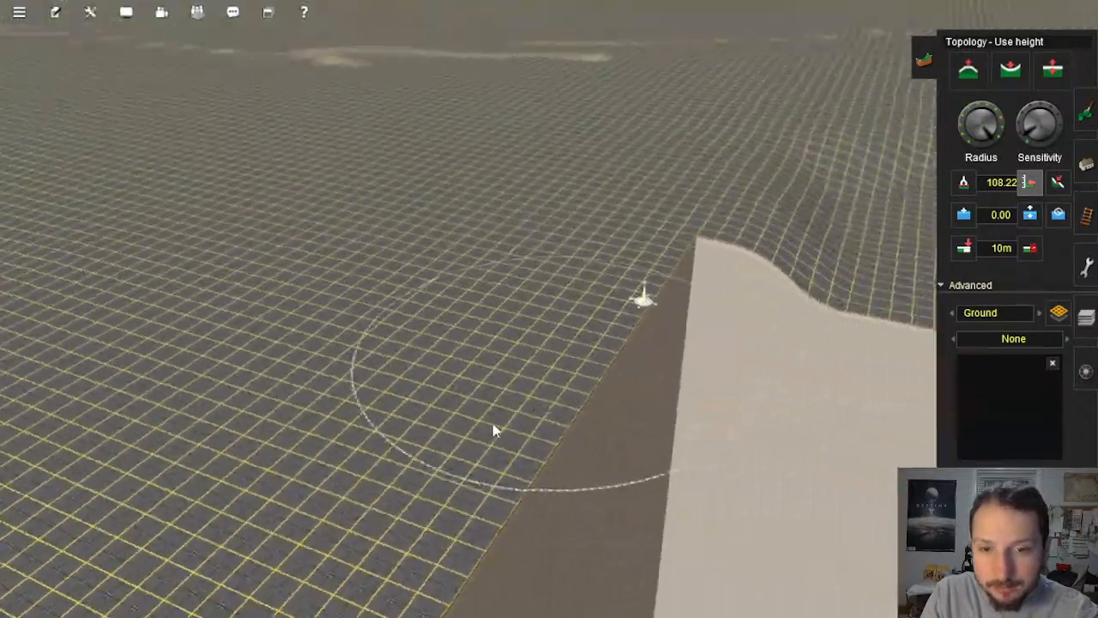
mouse_move(583, 170)
right_down()
mouse_move(661, 235)
mouse_move(655, 480)
mouse_move(694, 386)
mouse_move(744, 187)
right_up()
drag(744, 183, 768, 52)
mouse_move(764, 73)
right_down()
mouse_move(614, 151)
mouse_move(490, 444)
mouse_move(591, 314)
mouse_move(623, 216)
mouse_move(598, 171)
right_up()
mouse_move(598, 171)
mouse_down()
mouse_move(404, 171)
mouse_move(308, 210)
mouse_move(441, 221)
mouse_move(432, 302)
mouse_move(366, 198)
mouse_move(321, 215)
mouse_up()
mouse_move(321, 216)
right_down()
mouse_move(503, 228)
mouse_move(433, 298)
mouse_move(279, 189)
right_up()
mouse_move(554, 309)
right_down()
mouse_move(486, 368)
mouse_move(464, 313)
mouse_move(582, 233)
mouse_move(583, 166)
right_up()
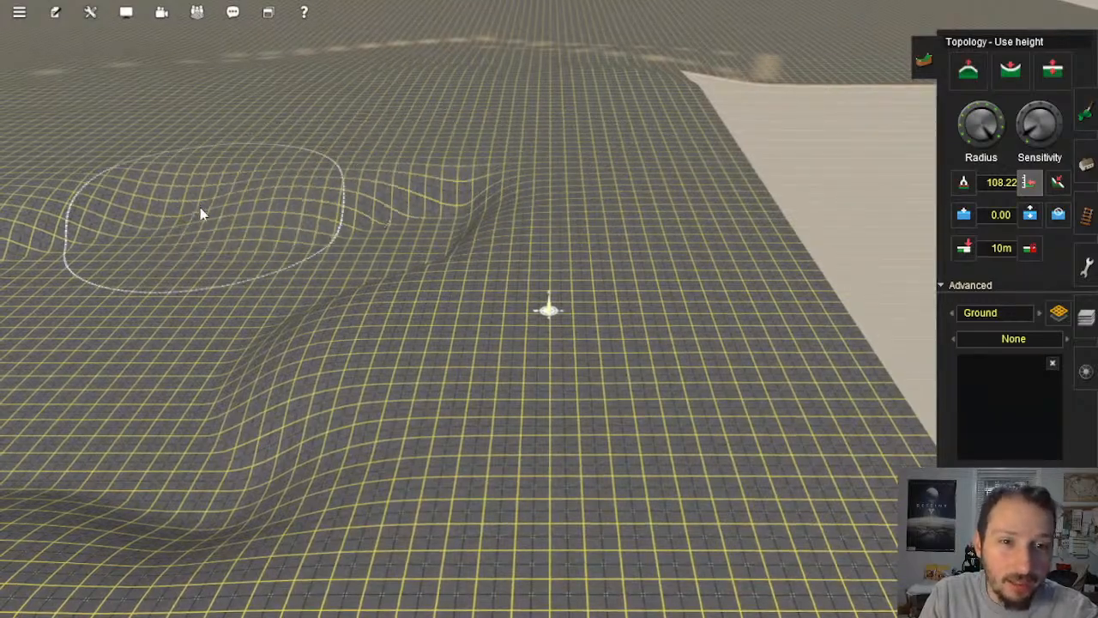
Step: Fill the last dips behind the ridge at height 108.22 so the high ground is level out to the baseboard edges
mouse_move(201, 214)
right_down()
mouse_move(343, 296)
mouse_move(495, 217)
right_up()
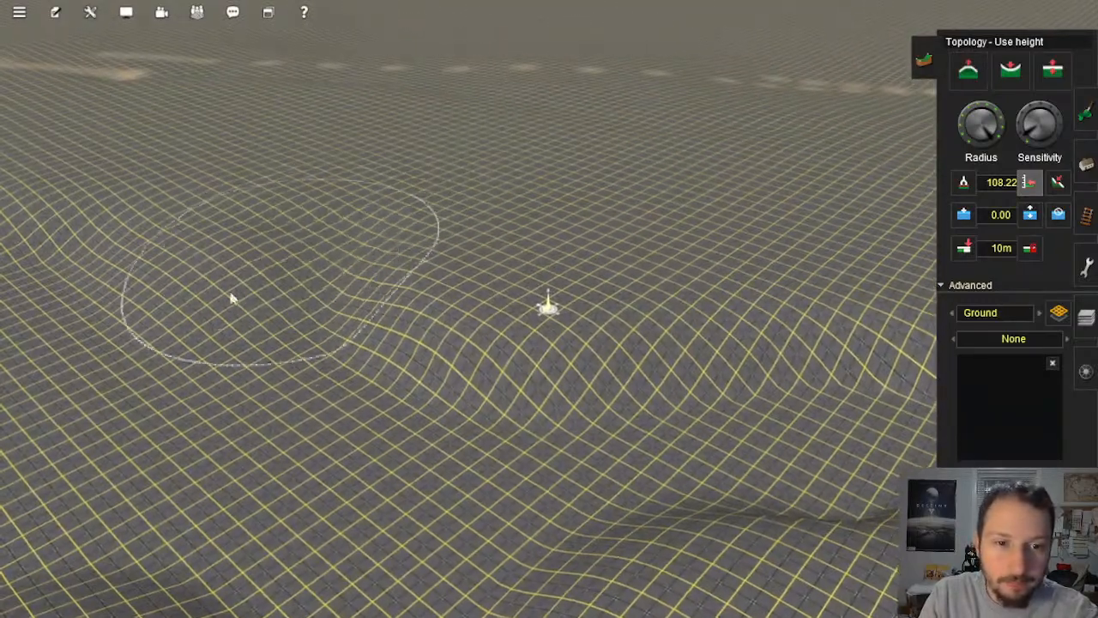
mouse_move(231, 296)
right_down()
mouse_move(337, 378)
mouse_move(616, 144)
mouse_move(586, 115)
mouse_move(490, 72)
mouse_move(349, 103)
right_up()
mouse_move(237, 191)
mouse_down()
mouse_move(246, 88)
mouse_move(173, 332)
mouse_move(315, 384)
mouse_move(425, 266)
mouse_move(415, 195)
mouse_move(432, 136)
mouse_move(504, 196)
mouse_move(570, 282)
mouse_move(412, 129)
mouse_up()
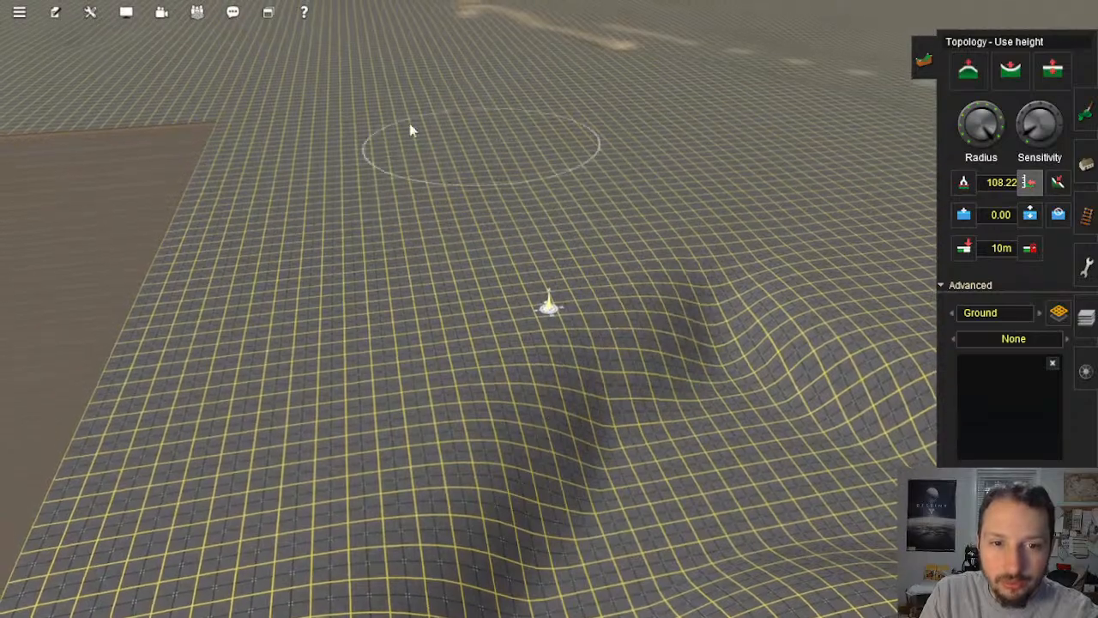
mouse_move(618, 506)
right_down()
mouse_move(646, 454)
mouse_move(445, 275)
right_up()
mouse_move(445, 274)
mouse_down()
mouse_move(400, 206)
mouse_move(407, 152)
mouse_move(367, 284)
mouse_move(525, 217)
mouse_move(718, 189)
mouse_move(741, 152)
mouse_move(584, 142)
mouse_move(485, 184)
mouse_move(473, 135)
mouse_move(515, 249)
mouse_move(336, 198)
mouse_move(457, 80)
mouse_up()
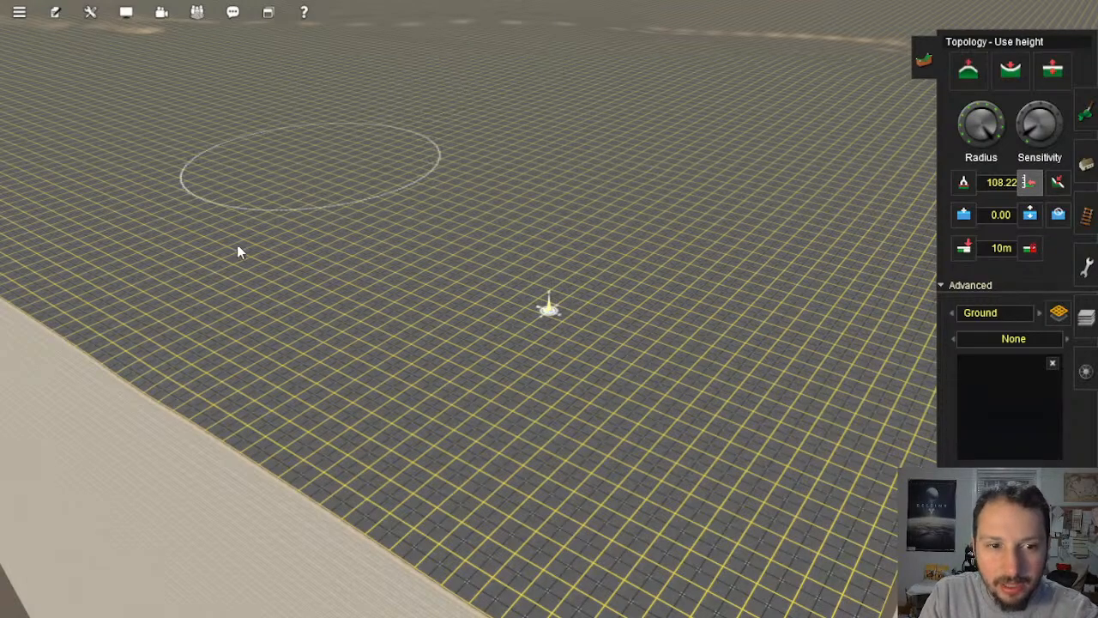
right_click(650, 538)
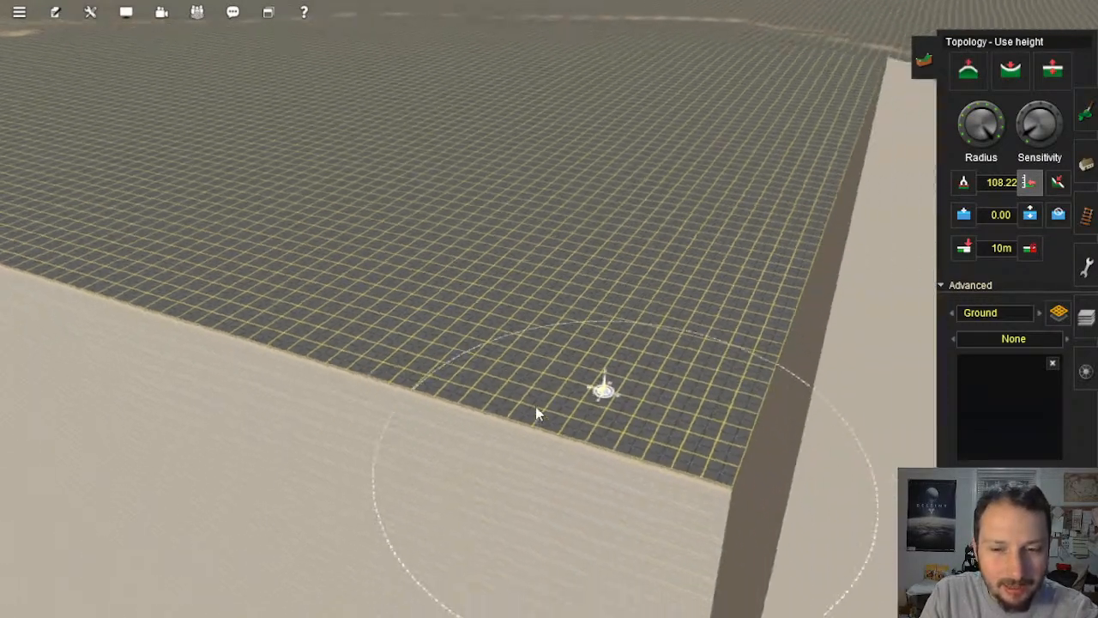
Step: Switch to the Plateau tool with higher sensitivity and soften the slope between the 108.22 ground and the painted patches
mouse_move(699, 116)
right_down()
mouse_move(589, 192)
mouse_move(675, 317)
mouse_move(667, 328)
mouse_move(698, 341)
mouse_move(574, 309)
mouse_move(507, 241)
right_up()
right_click(309, 511)
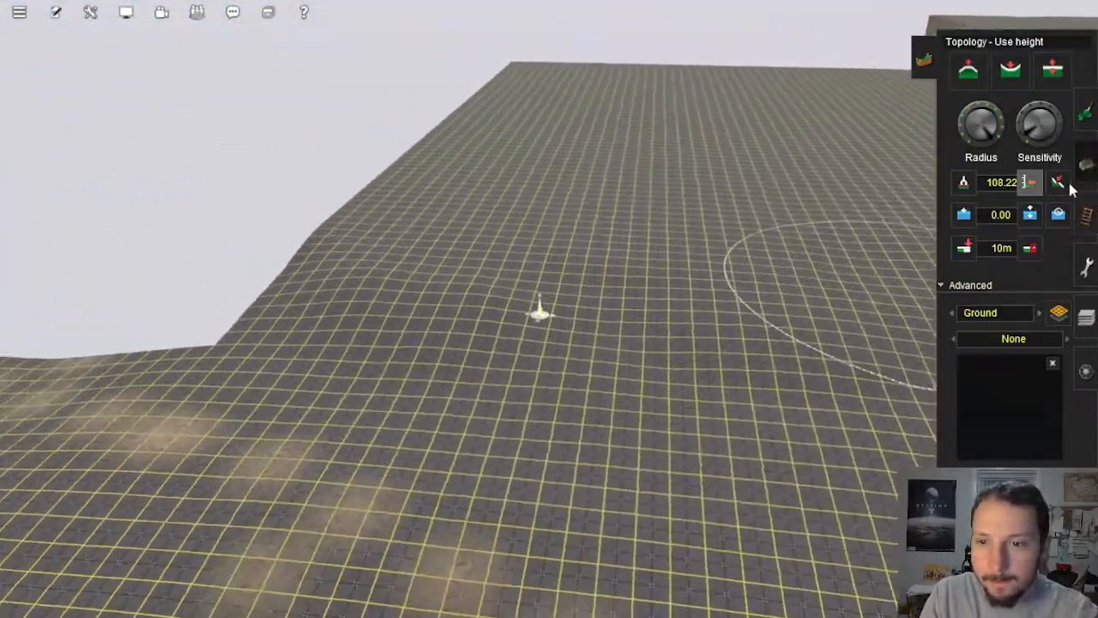
click(1059, 183)
right_drag(766, 271, 619, 314)
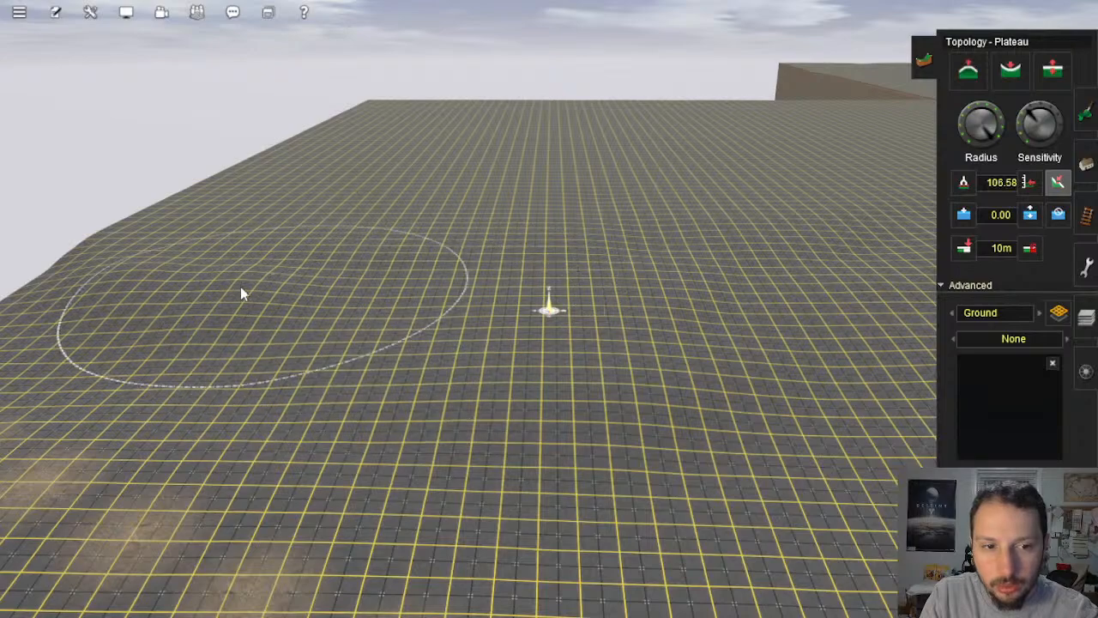
mouse_move(170, 302)
right_down()
mouse_move(667, 303)
mouse_move(704, 325)
mouse_move(539, 365)
right_up()
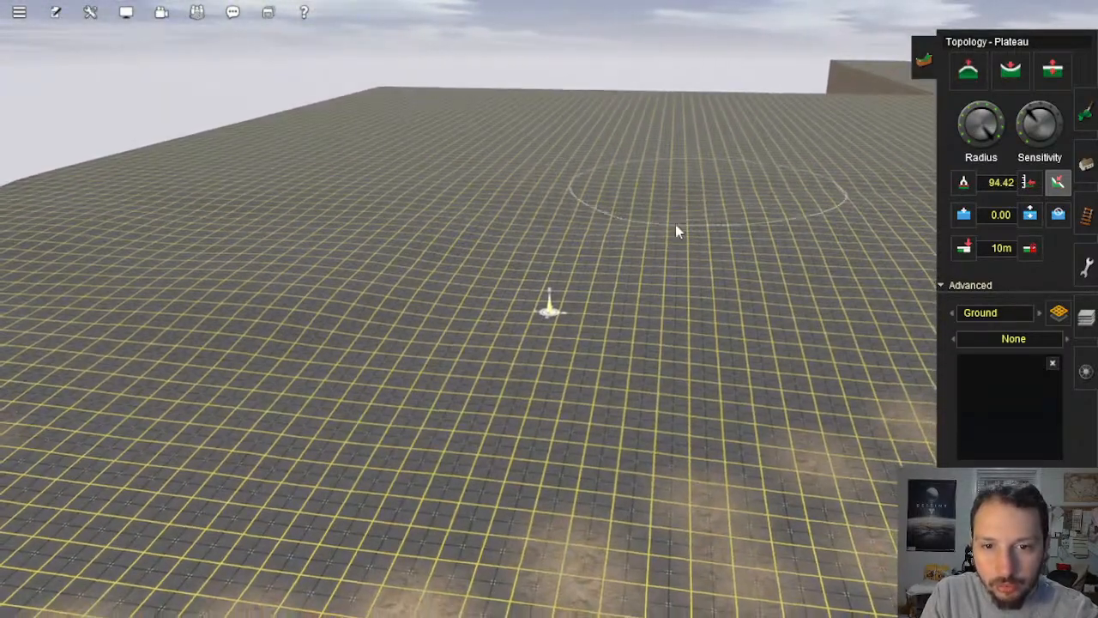
key(Right)
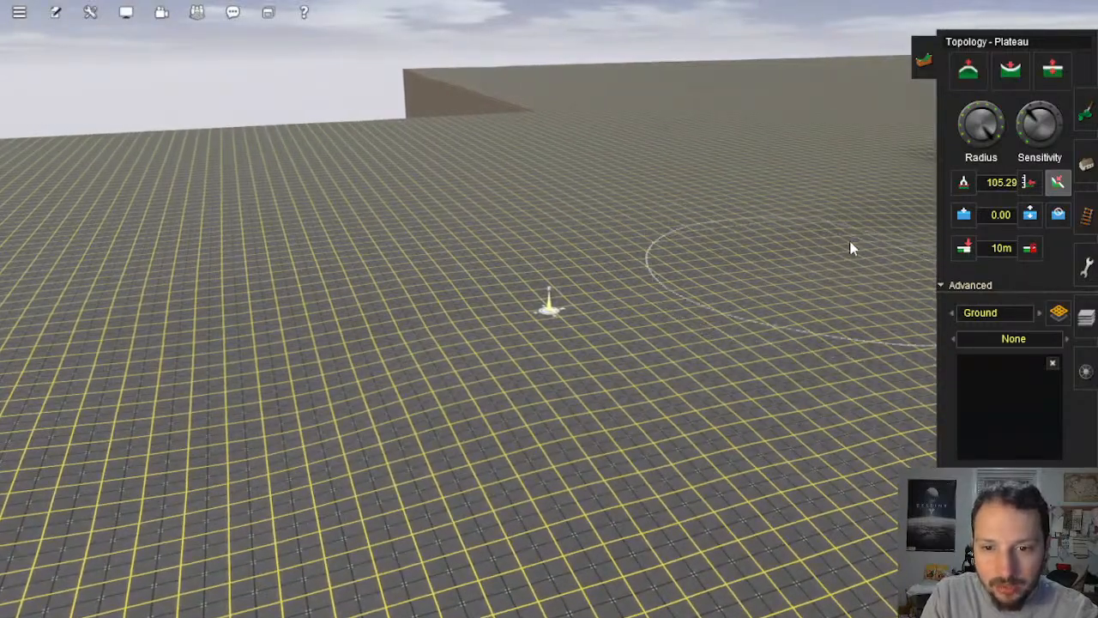
key(Up)
scroll(420, 397, down, 3)
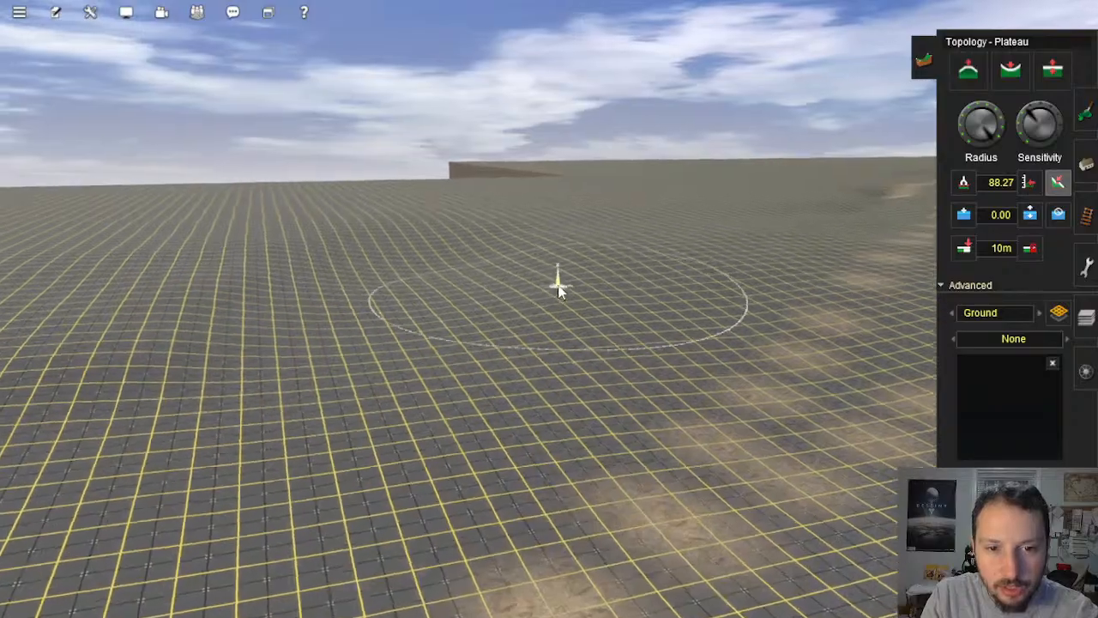
scroll(559, 277, up, 3)
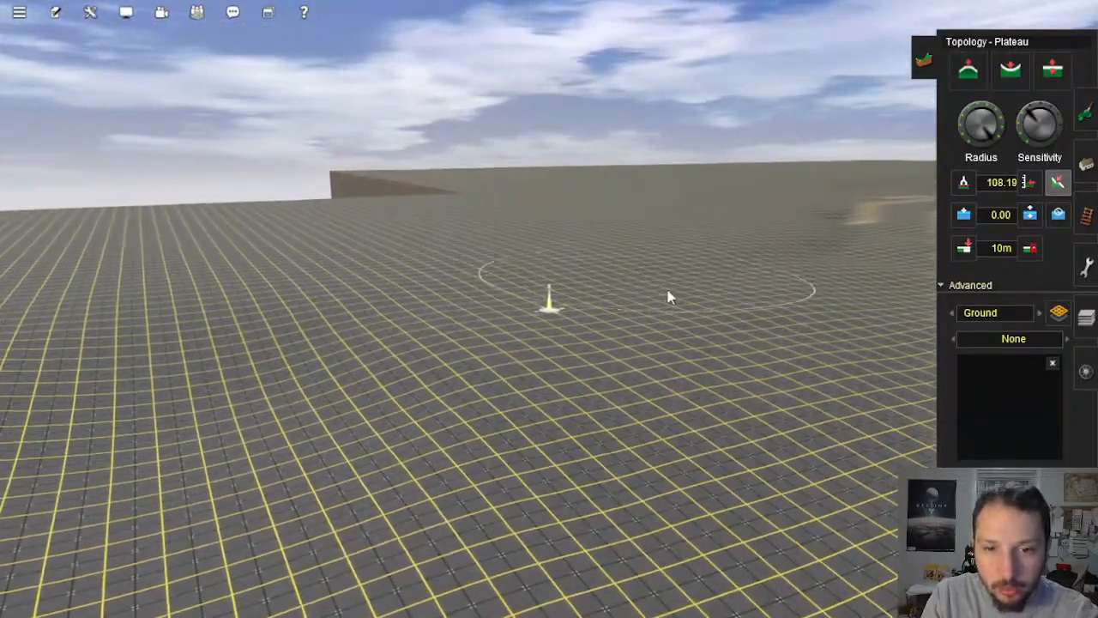
Step: Raise the sensitivity further and grade the next stretch of ridge slope gently down towards the spaced painted patches with Plateau
key(Left)
key(Left)
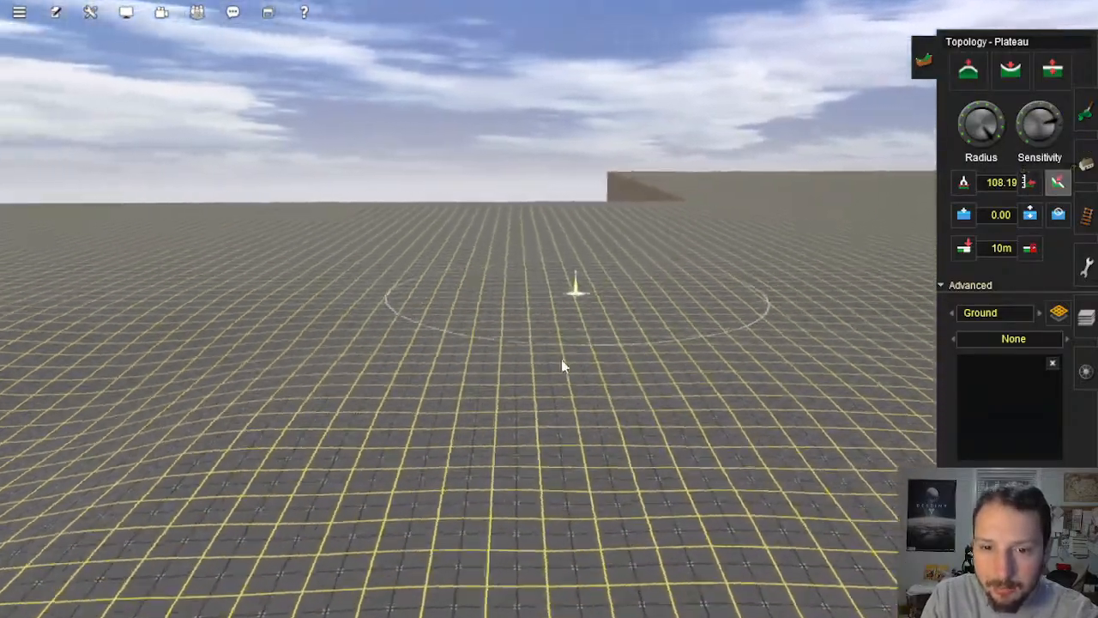
scroll(592, 252, up, 2)
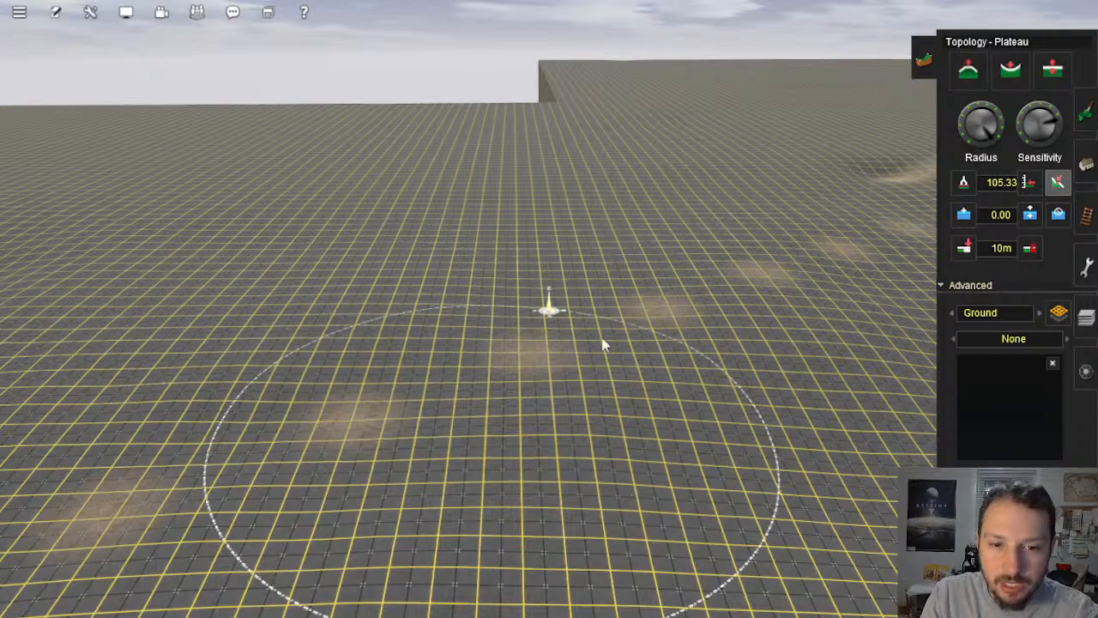
scroll(644, 348, up, 5)
scroll(463, 317, down, 2)
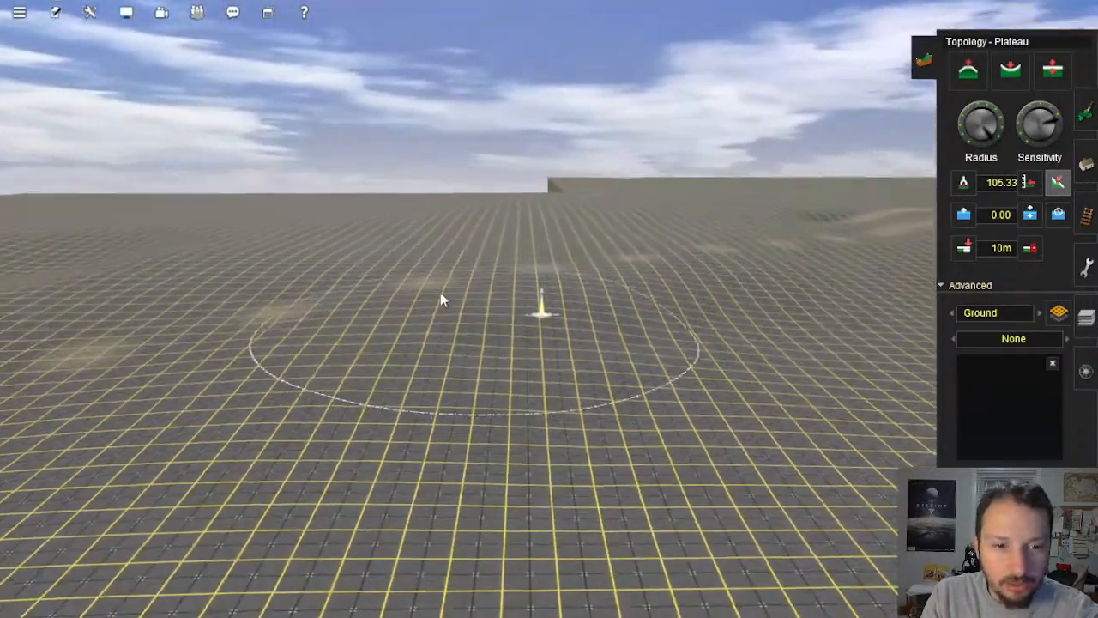
mouse_move(784, 296)
right_down()
mouse_move(557, 361)
mouse_move(400, 454)
mouse_move(454, 375)
mouse_move(472, 261)
right_up()
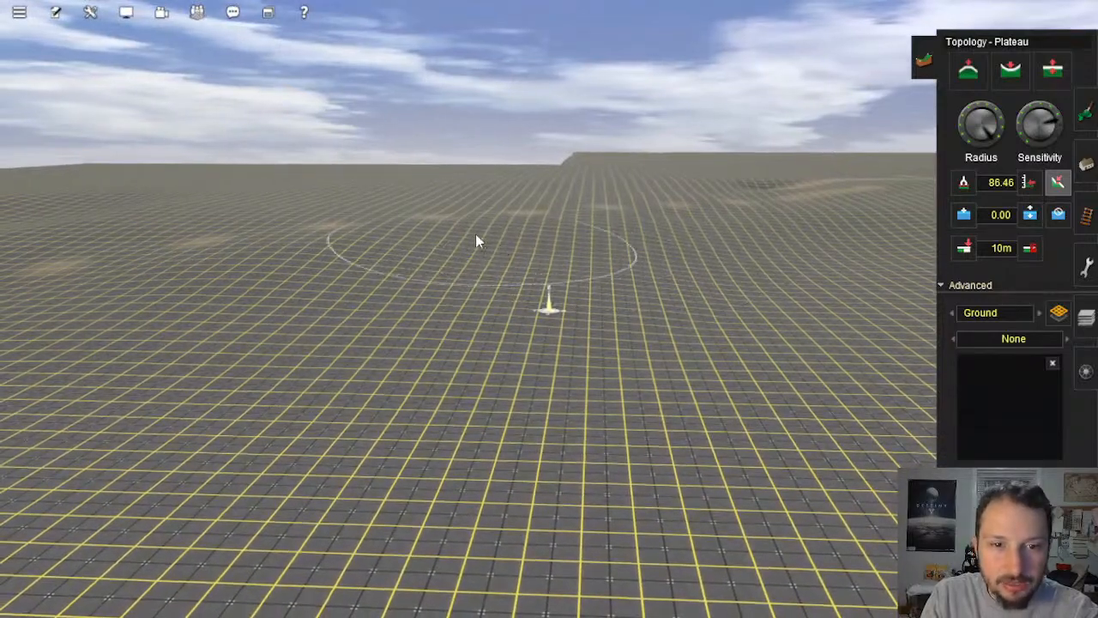
Step: Smooth the dip and lower slope beside the painted patches with Plateau, grading it gently up towards the high ground
mouse_move(281, 270)
right_down()
mouse_move(473, 250)
mouse_move(865, 335)
mouse_move(535, 257)
right_up()
scroll(536, 258, up, 3)
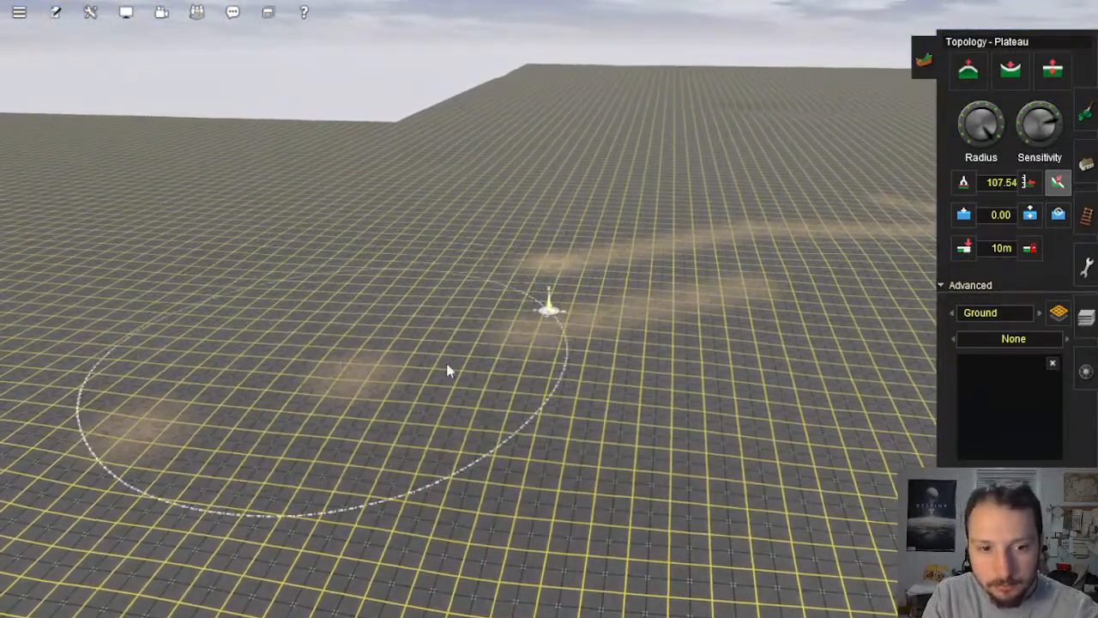
scroll(559, 368, up, 5)
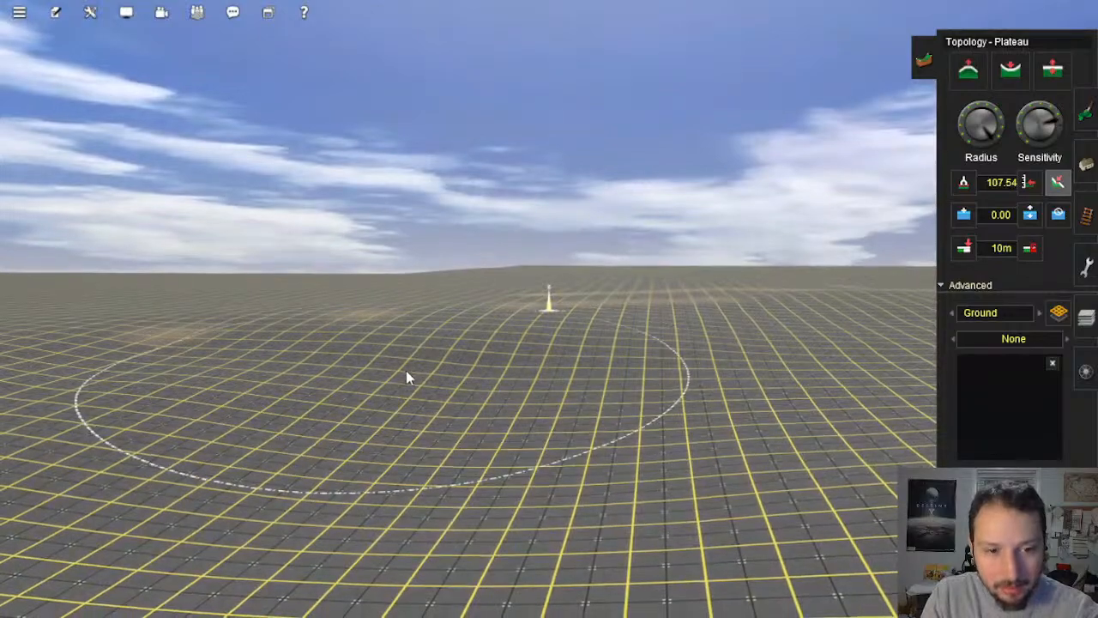
scroll(459, 386, up, 1)
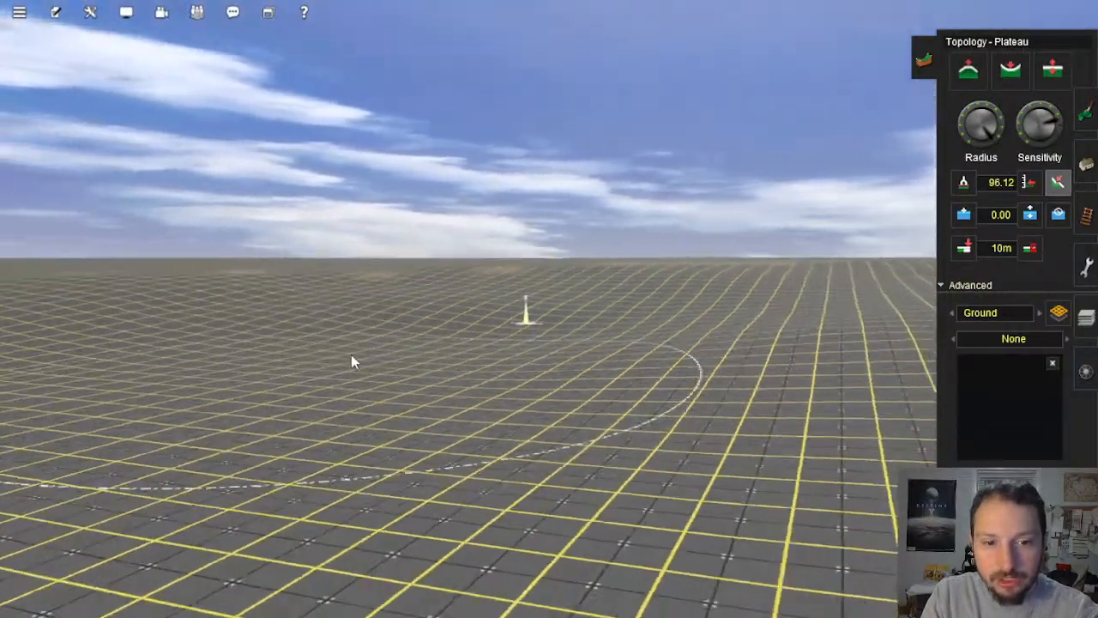
scroll(506, 326, down, 2)
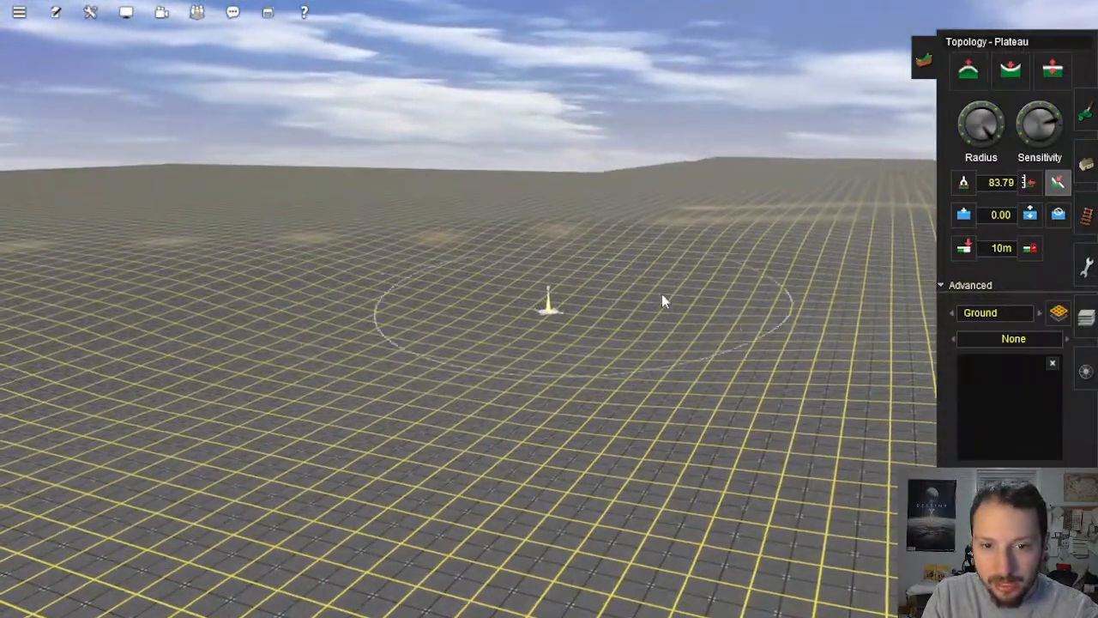
mouse_move(669, 283)
right_down()
mouse_move(673, 272)
mouse_move(586, 307)
mouse_move(537, 258)
mouse_move(684, 314)
mouse_move(615, 286)
mouse_move(689, 327)
mouse_move(677, 363)
mouse_move(662, 326)
mouse_move(479, 370)
mouse_move(638, 314)
right_up()
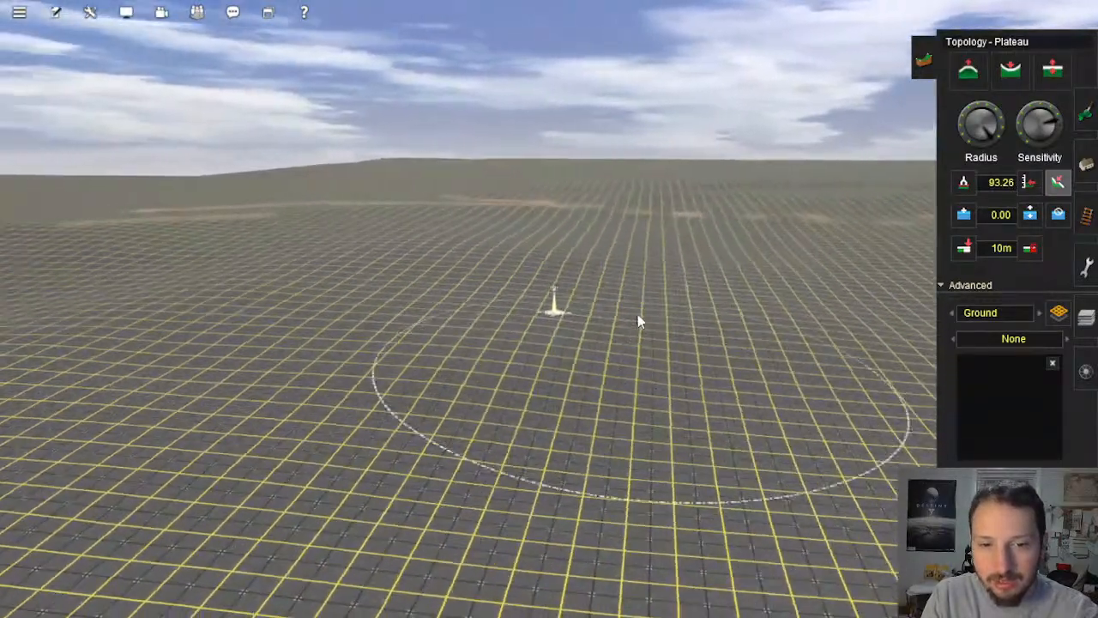
click(551, 305)
Step: Soften the upper edge of the high ground with Plateau, blending it down towards the spaced painted patches
mouse_move(541, 271)
right_down()
mouse_move(595, 235)
mouse_move(559, 284)
mouse_move(635, 220)
mouse_move(745, 277)
mouse_move(569, 299)
mouse_move(420, 301)
mouse_move(513, 269)
mouse_move(793, 310)
mouse_move(566, 292)
mouse_move(512, 324)
mouse_move(593, 263)
mouse_move(747, 319)
right_up()
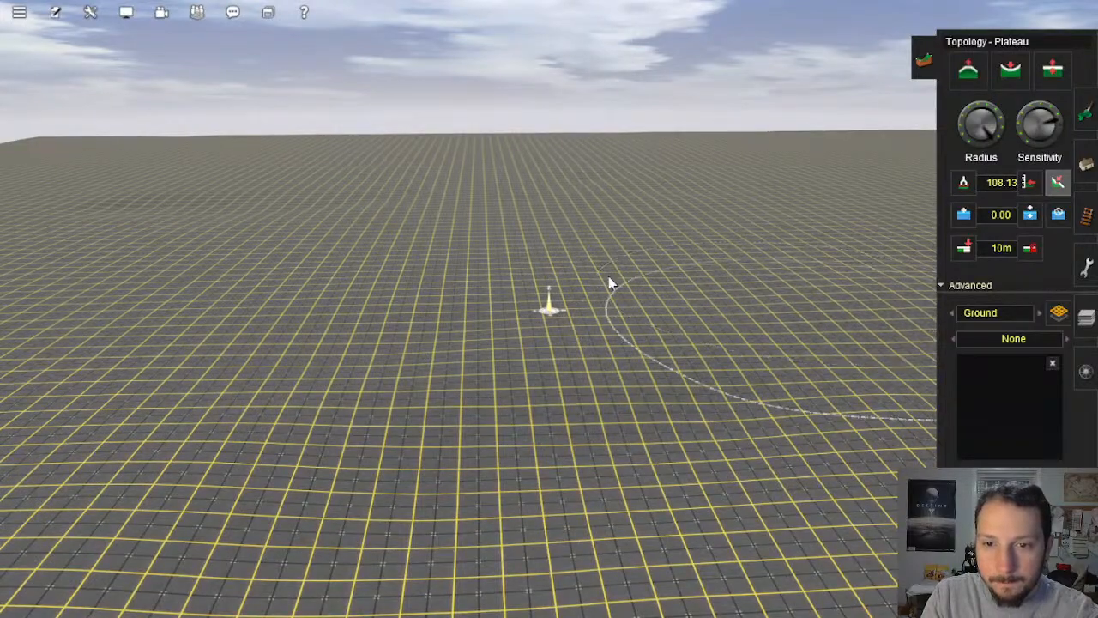
mouse_move(608, 282)
right_down()
mouse_move(405, 245)
mouse_move(561, 385)
mouse_move(432, 303)
mouse_move(235, 343)
mouse_move(265, 296)
right_up()
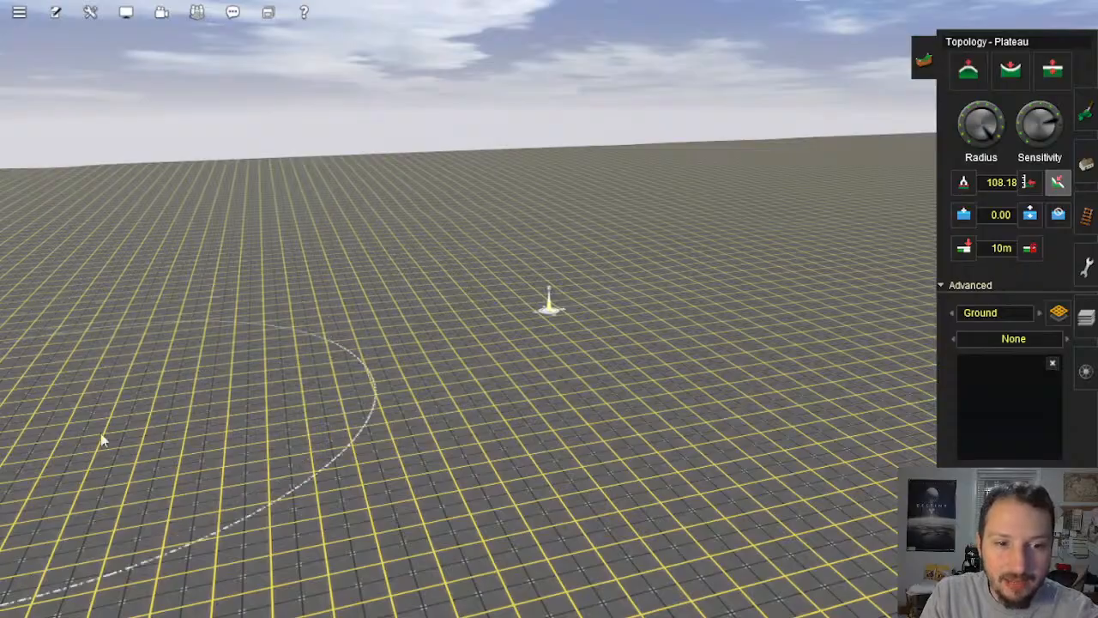
mouse_move(490, 387)
right_down()
mouse_move(613, 318)
mouse_move(599, 313)
right_up()
mouse_move(755, 235)
right_down()
mouse_move(554, 236)
mouse_move(584, 316)
mouse_move(661, 308)
right_up()
mouse_move(736, 294)
right_down()
mouse_move(723, 306)
mouse_move(581, 243)
right_up()
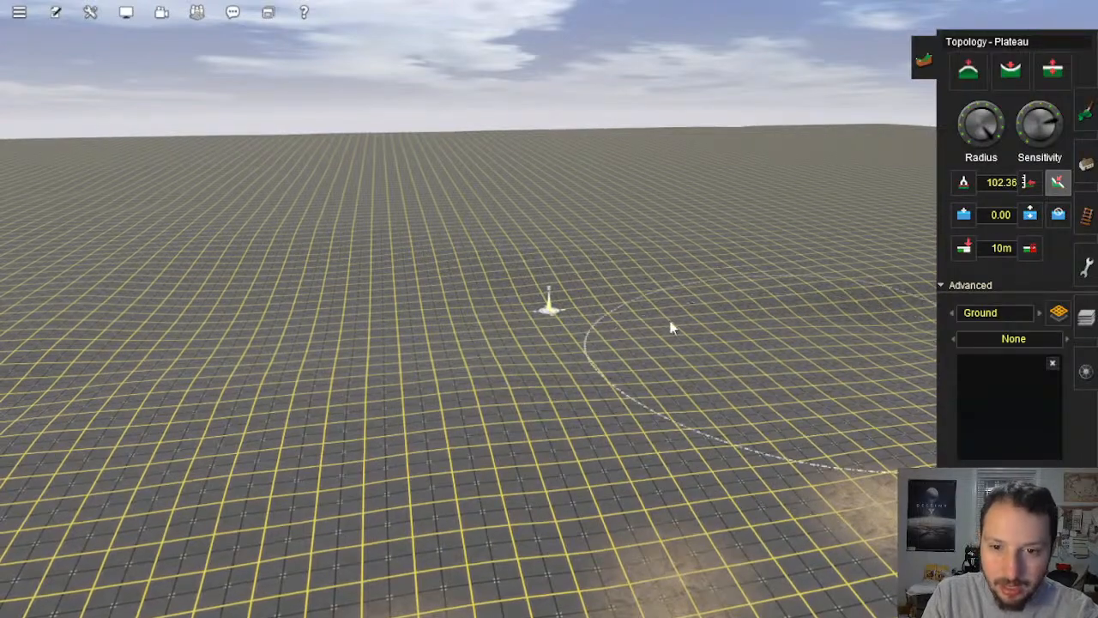
Step: Level out the remaining bumps around the row of painted patches with Plateau, following the ridge slope along the track path
mouse_move(248, 280)
right_down()
mouse_move(457, 397)
mouse_move(424, 228)
mouse_move(489, 338)
mouse_move(532, 326)
mouse_move(418, 260)
right_up()
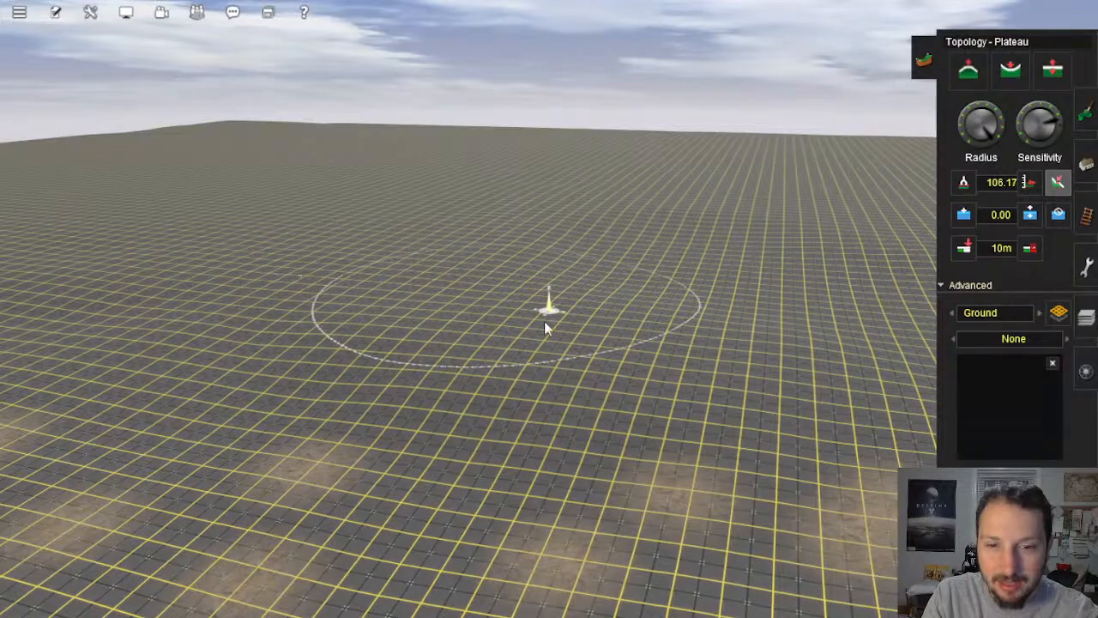
mouse_move(549, 318)
right_down()
mouse_move(802, 314)
mouse_move(713, 258)
mouse_move(422, 302)
mouse_move(559, 385)
mouse_move(677, 333)
mouse_move(687, 345)
mouse_move(447, 265)
mouse_move(351, 300)
mouse_move(304, 256)
mouse_move(692, 314)
mouse_move(644, 291)
mouse_move(426, 318)
mouse_move(555, 257)
right_up()
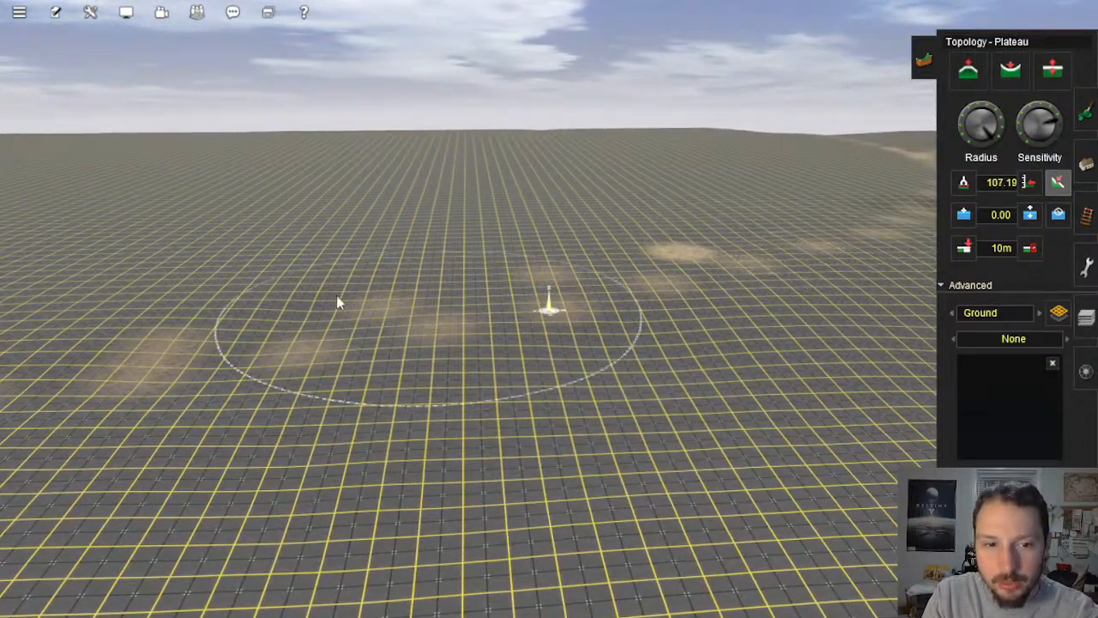
mouse_move(233, 360)
right_down()
mouse_move(696, 302)
mouse_move(696, 284)
mouse_move(603, 297)
mouse_move(696, 292)
mouse_move(586, 280)
right_up()
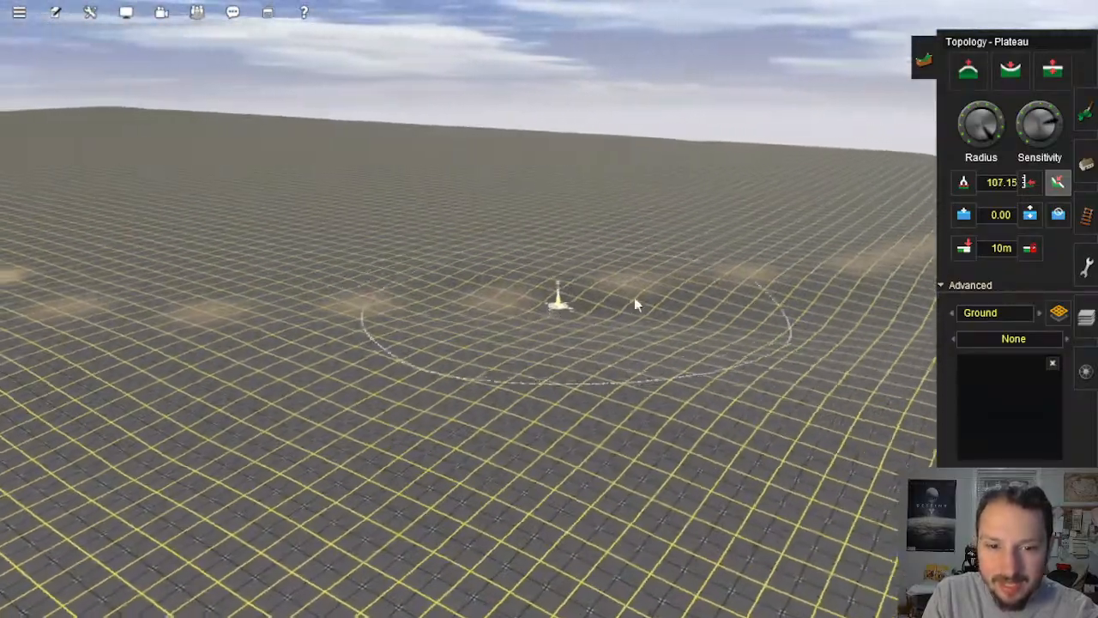
mouse_move(635, 309)
right_down()
mouse_move(669, 309)
mouse_move(498, 326)
mouse_move(586, 302)
right_up()
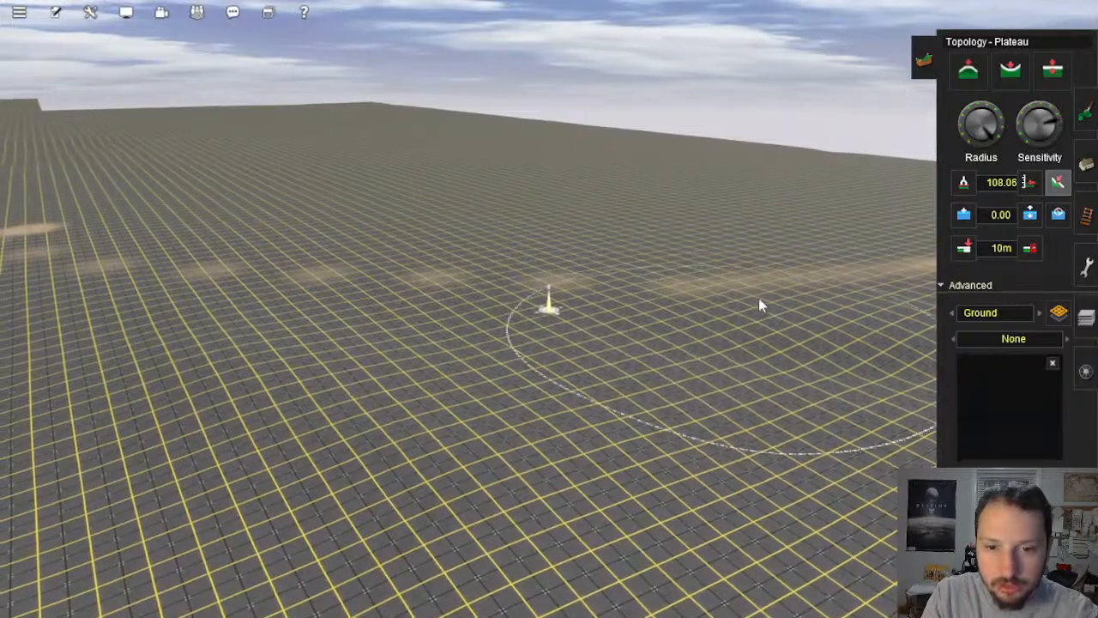
Step: Level the uneven, rolling ground at the edge of the sandy painted path with strokes of the Plateau tool
right_drag(589, 392, 671, 296)
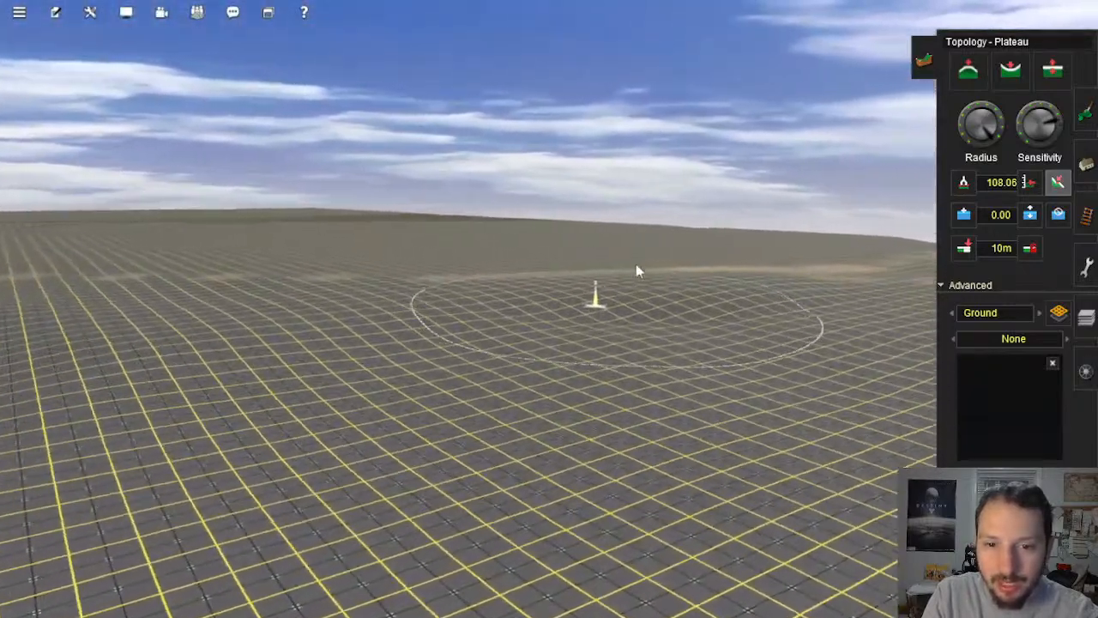
mouse_move(609, 313)
mouse_down()
mouse_move(595, 326)
mouse_move(477, 319)
mouse_up()
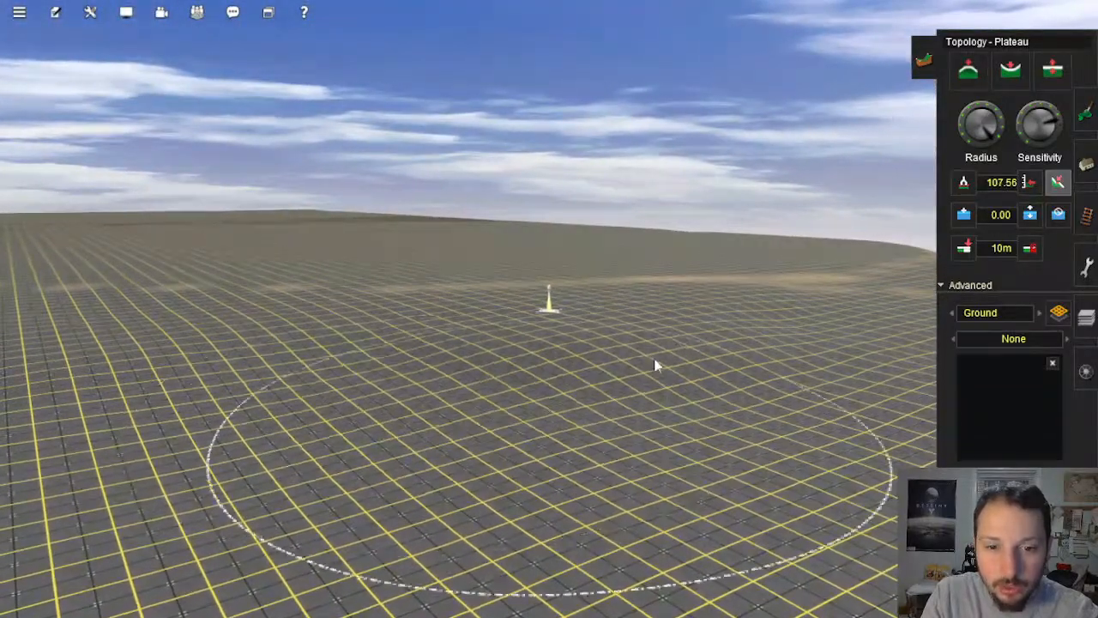
right_click(523, 384)
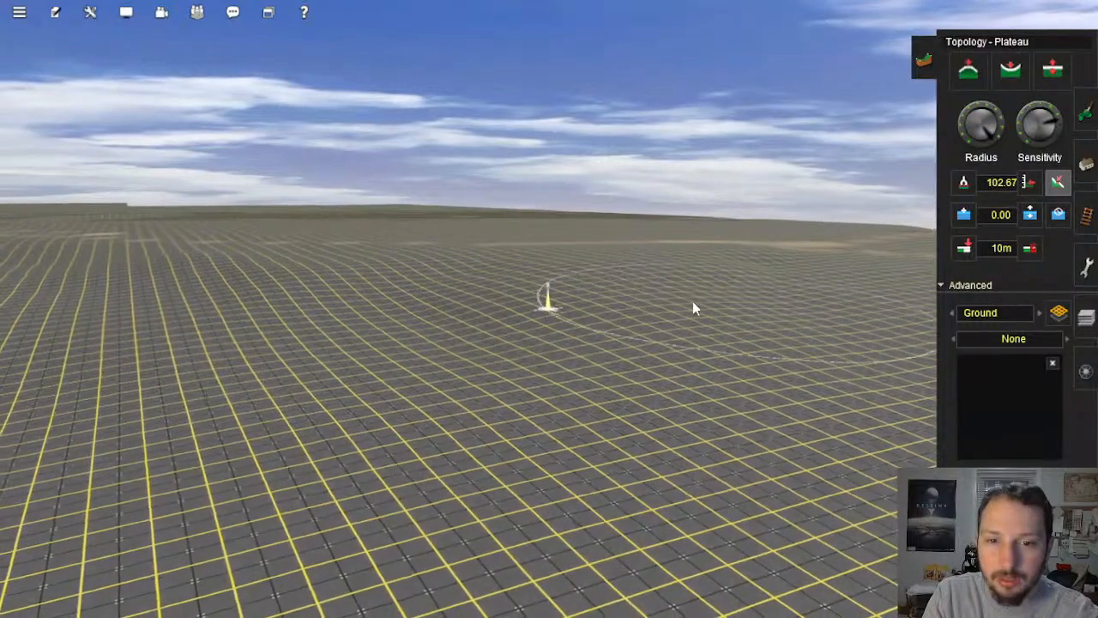
drag(694, 309, 669, 368)
Step: Continue levelling the next stretch of rolling terrain beside the painted path with further Plateau strokes
right_click(725, 279)
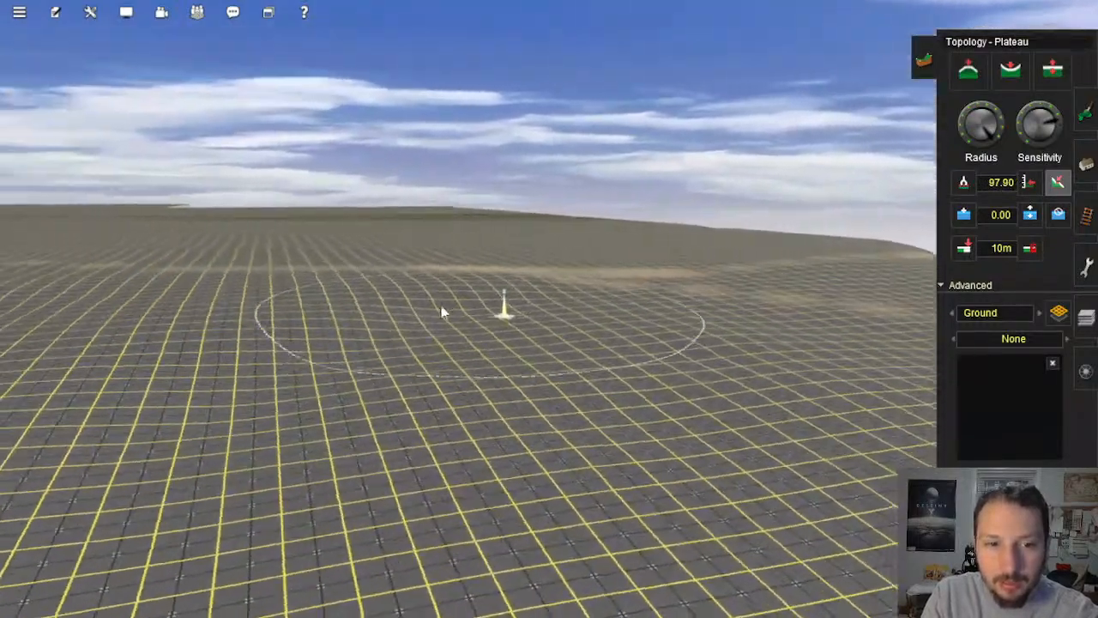
mouse_move(441, 312)
mouse_down()
mouse_move(476, 364)
mouse_move(498, 326)
mouse_move(282, 356)
mouse_move(372, 392)
mouse_move(294, 368)
mouse_up()
right_click(292, 368)
mouse_move(549, 292)
mouse_down()
mouse_move(507, 289)
mouse_move(309, 370)
mouse_up()
right_click(421, 343)
Step: Flatten the raised slope near the baseboard's open edge with a Plateau stroke drawn inward across the grid
right_click(704, 267)
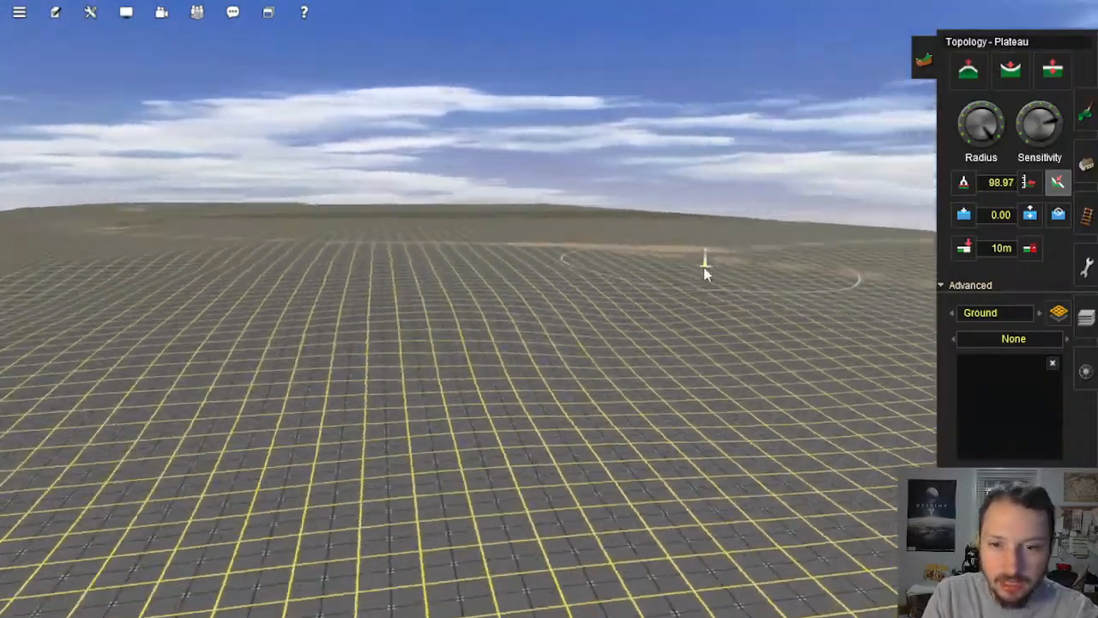
right_click(583, 335)
right_click(587, 306)
mouse_move(586, 306)
right_down()
mouse_move(618, 295)
mouse_move(663, 310)
mouse_move(644, 306)
right_up()
key(Down)
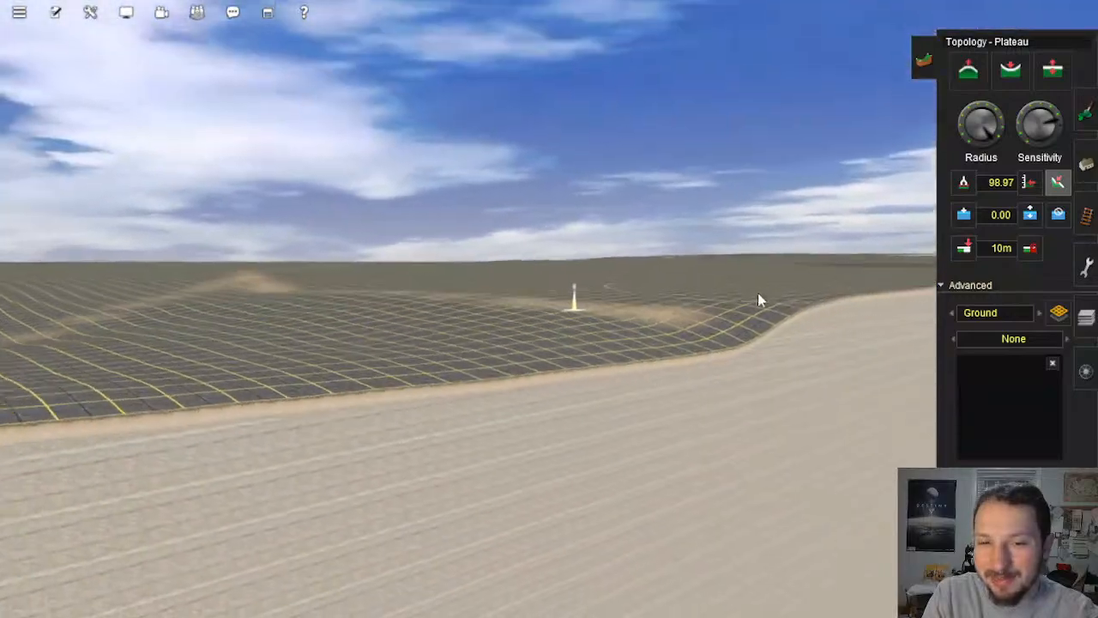
mouse_move(744, 310)
mouse_down()
mouse_move(716, 333)
mouse_move(726, 314)
mouse_move(520, 312)
mouse_move(551, 302)
mouse_move(576, 397)
mouse_move(470, 375)
mouse_up()
Step: Even out the ground around the junction of the sandy painted paths using the Plateau tool
mouse_move(470, 378)
right_down()
mouse_move(467, 313)
mouse_move(401, 298)
mouse_move(474, 318)
right_up()
key(Up)
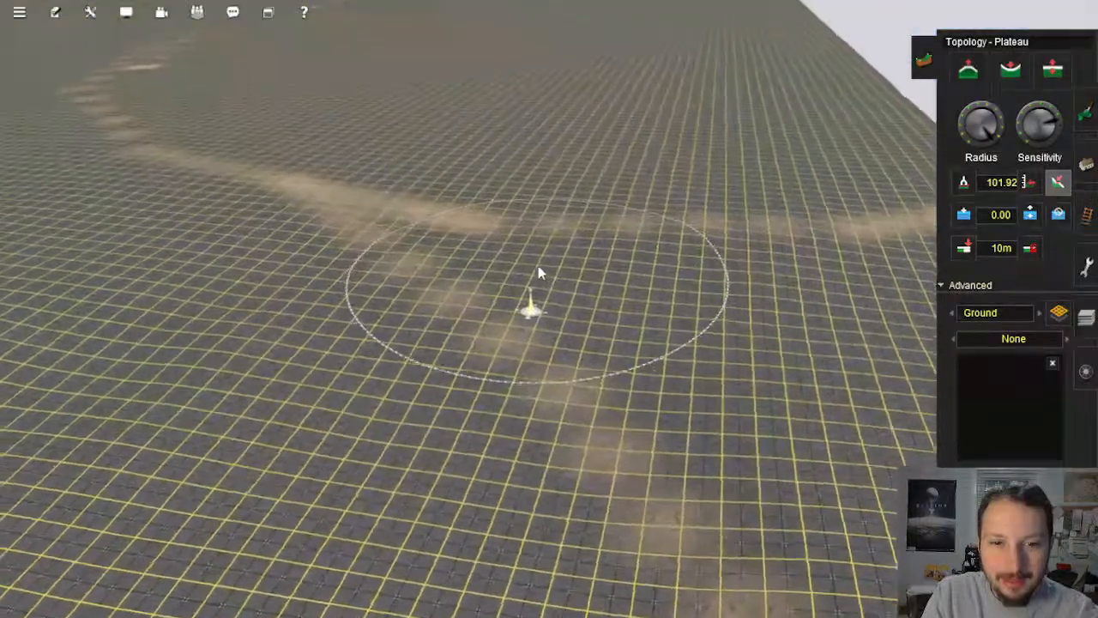
key(Left)
key(Down)
right_drag(553, 314, 573, 388)
mouse_move(592, 420)
mouse_down()
mouse_move(647, 369)
mouse_move(589, 340)
mouse_move(642, 307)
mouse_move(591, 343)
mouse_move(562, 336)
mouse_up()
Step: Flatten the bumps on the open ground beyond the painted path near the outer baseboard edge with the Plateau tool
mouse_move(562, 336)
right_down()
mouse_move(523, 326)
mouse_move(586, 262)
mouse_move(611, 298)
mouse_move(577, 324)
mouse_move(629, 342)
right_up()
key(Up)
scroll(609, 310, down, 10)
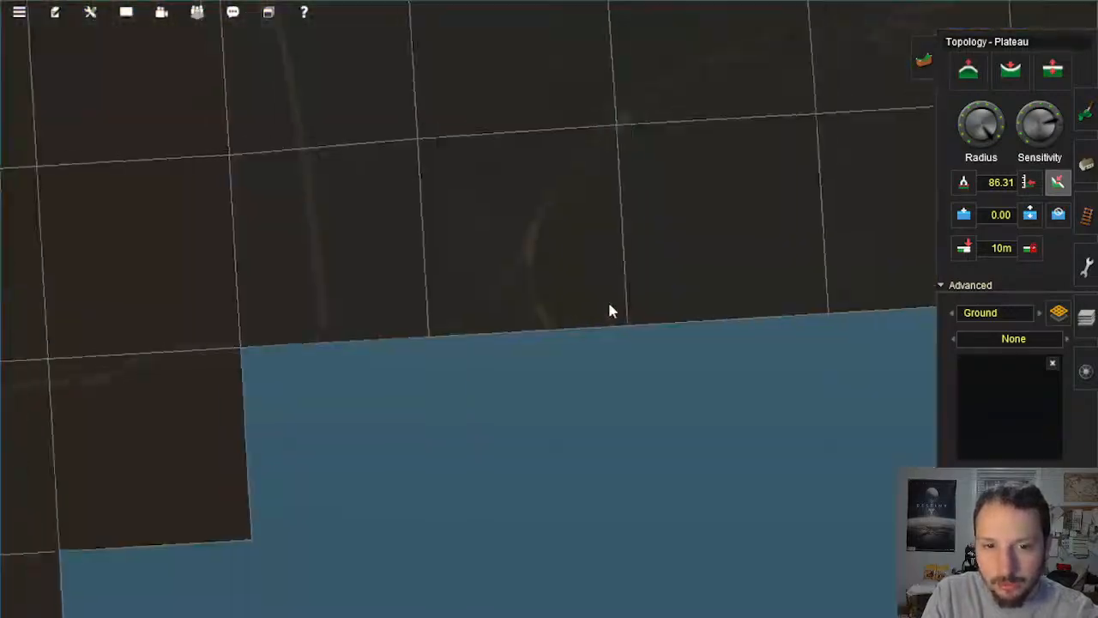
right_click(604, 273)
right_click(677, 288)
scroll(481, 378, up, 10)
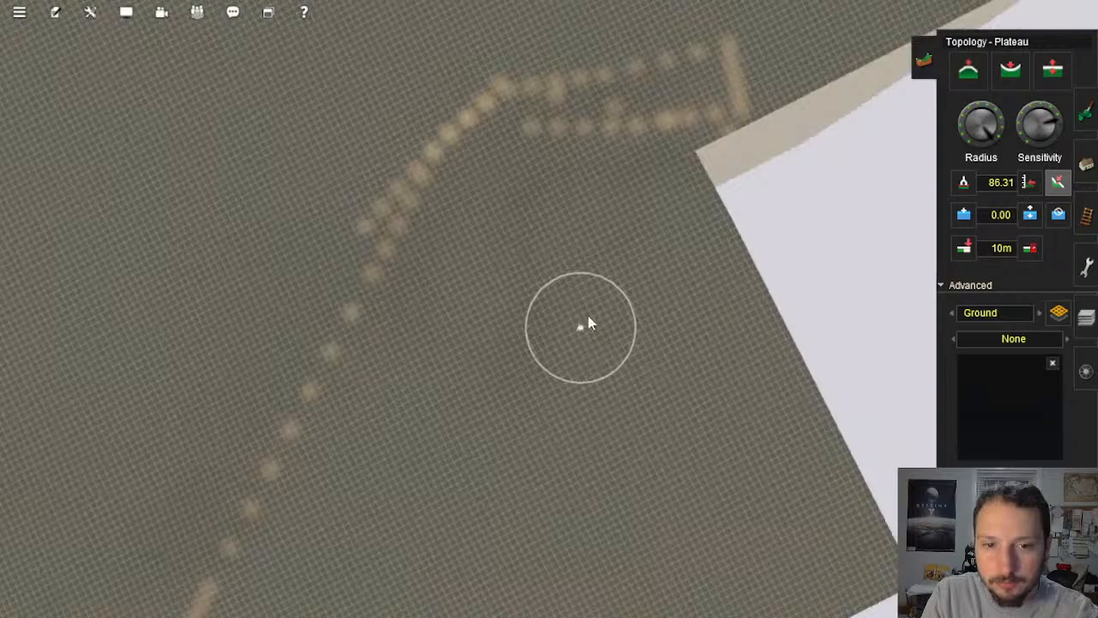
scroll(600, 310, up, 3)
key(Left)
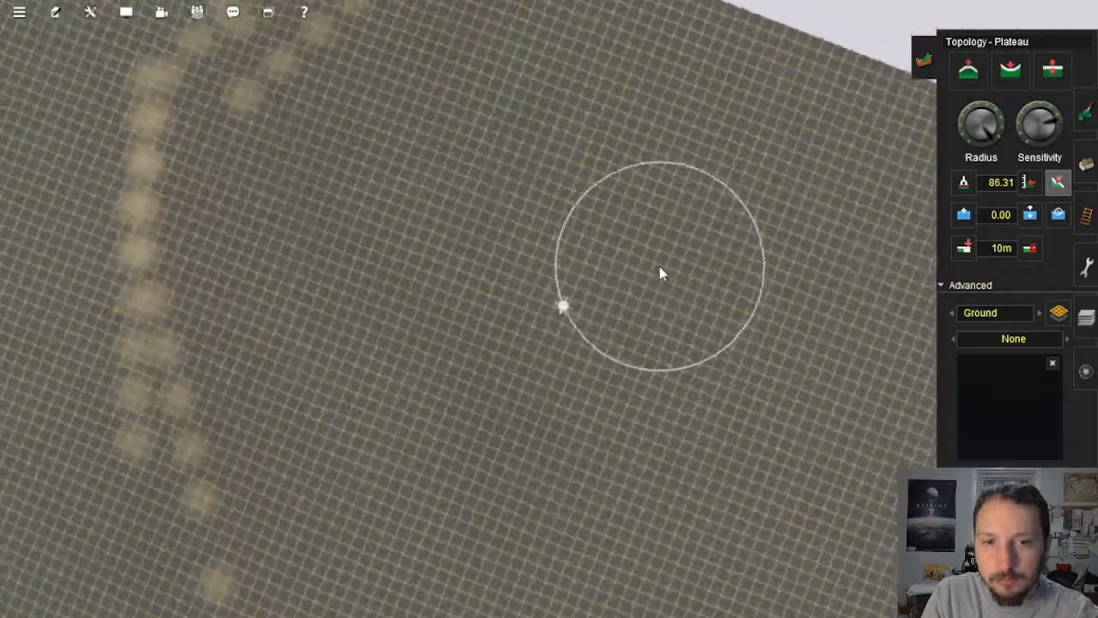
key(Down)
key(Up)
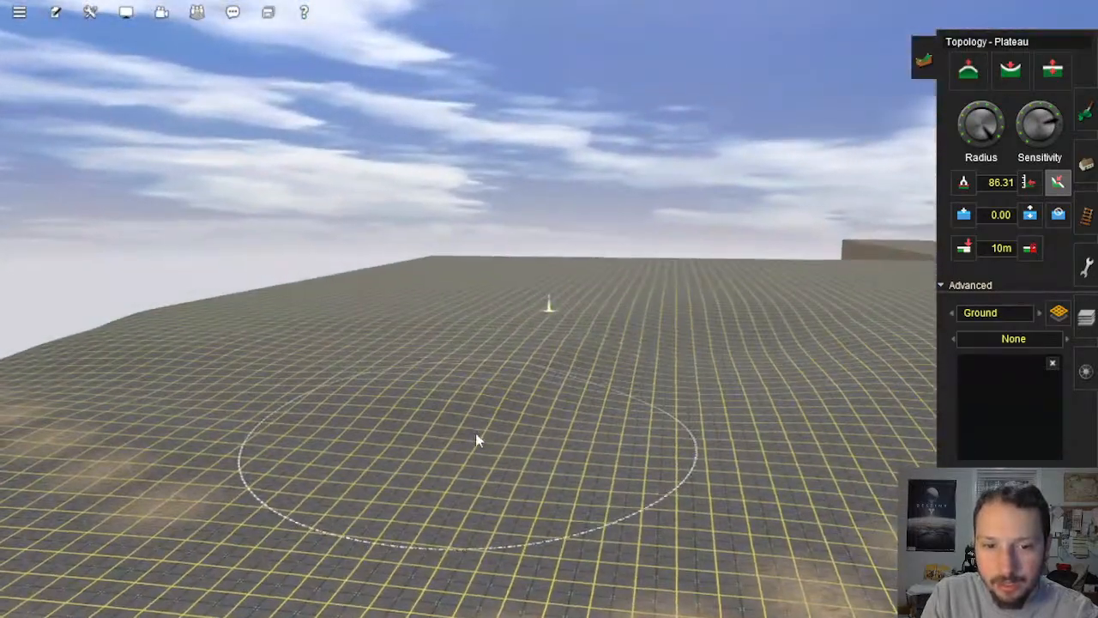
mouse_move(475, 433)
mouse_down()
mouse_move(424, 411)
mouse_move(503, 377)
mouse_move(557, 373)
mouse_move(503, 331)
mouse_up()
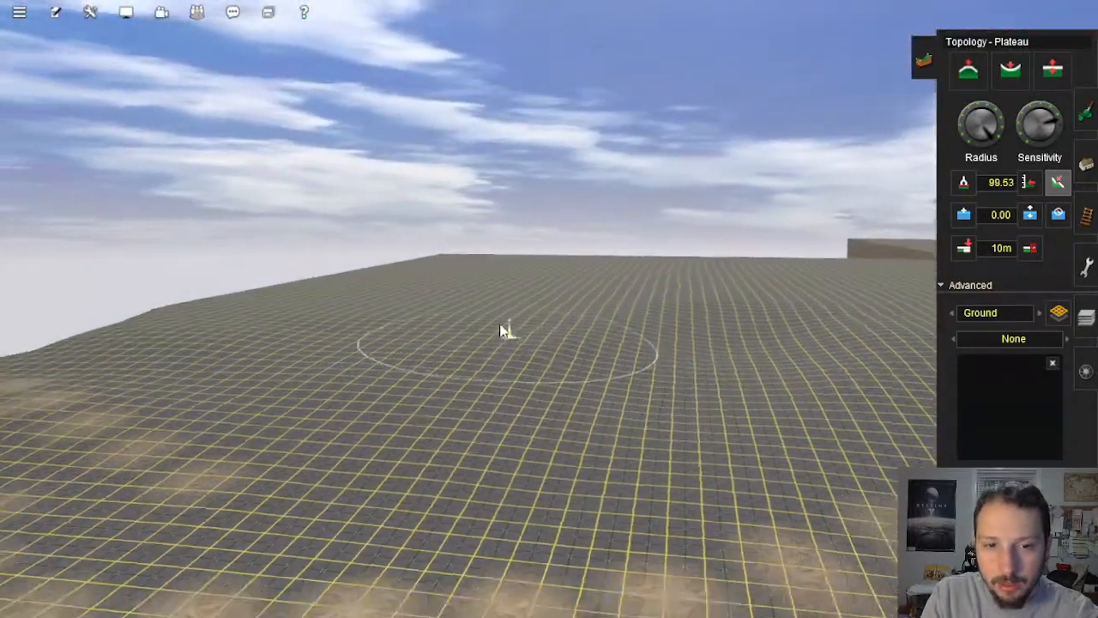
Step: Raise low rolling hills between the painted path and the outer baseboard edge using Height up with reduced sensitivity
click(968, 70)
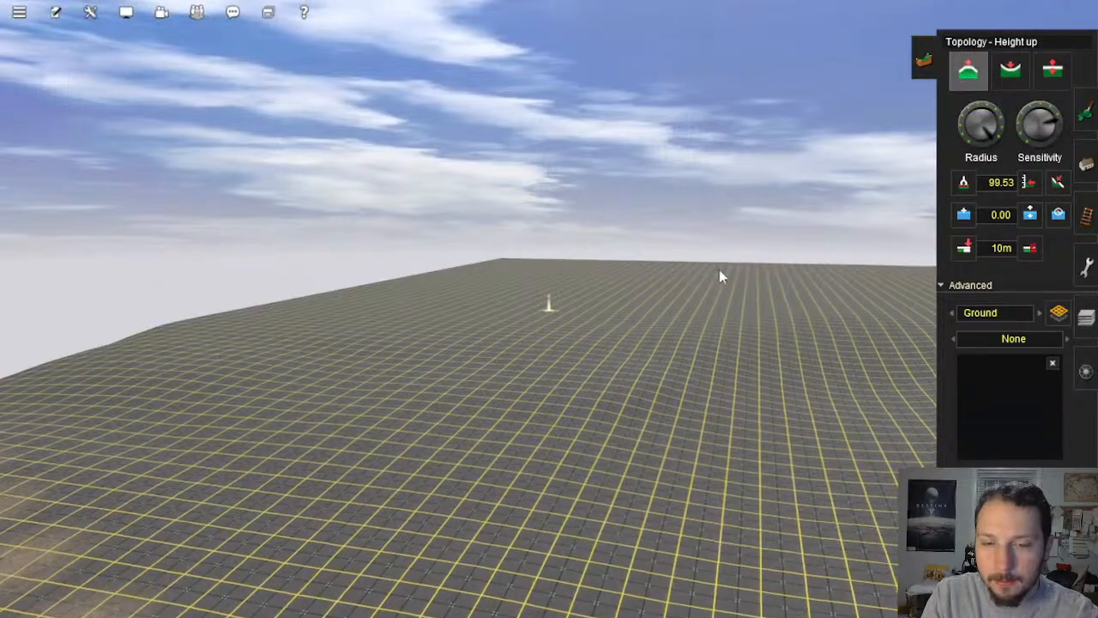
key(Up)
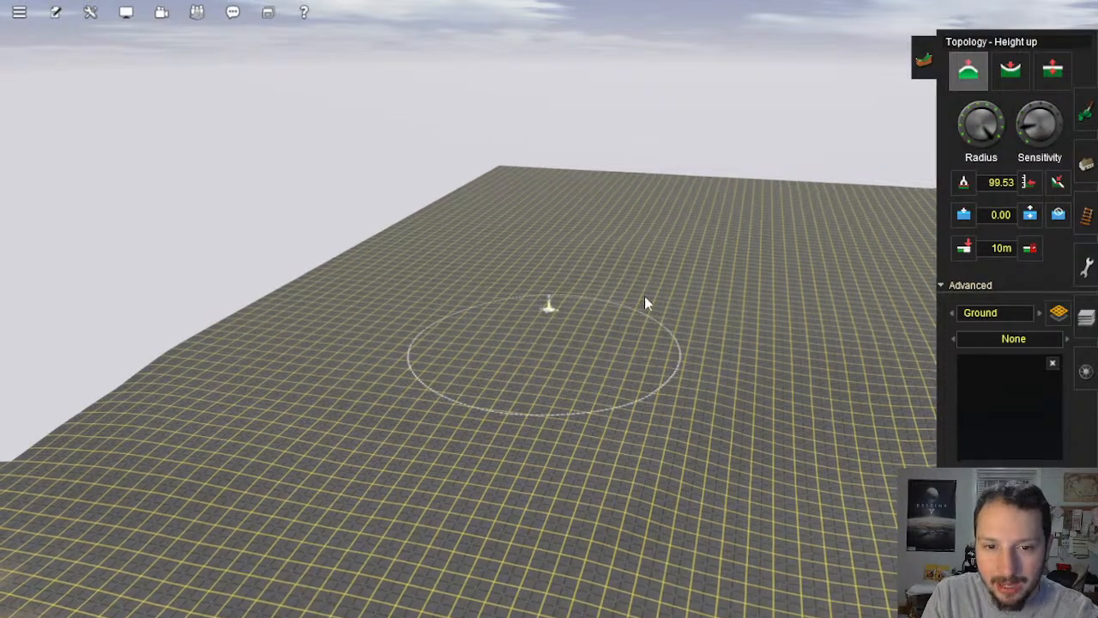
right_click(427, 436)
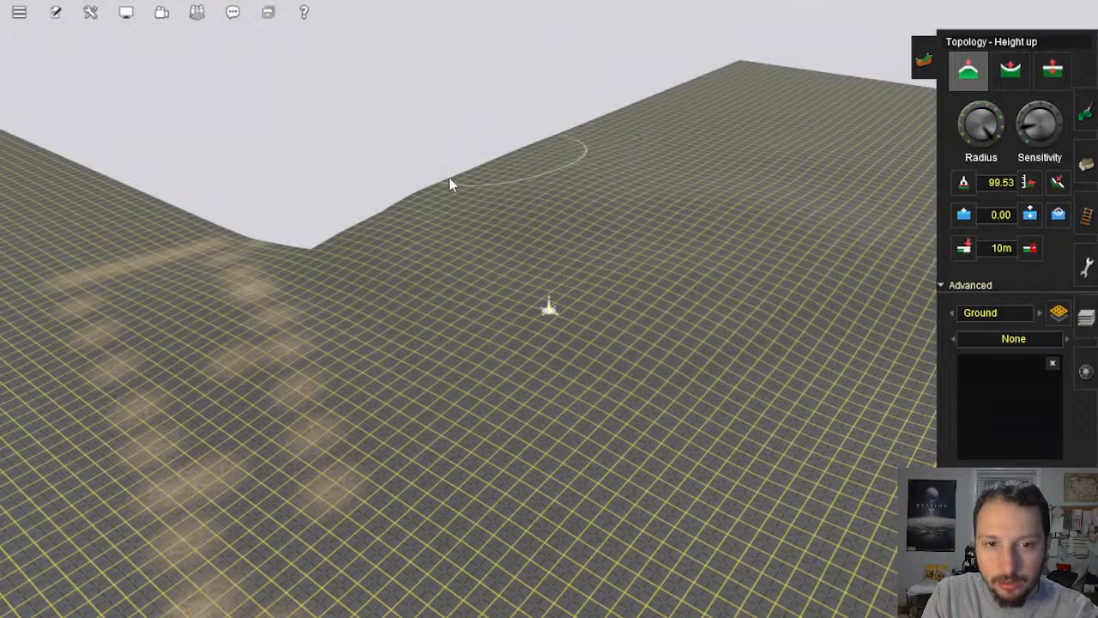
right_click(698, 227)
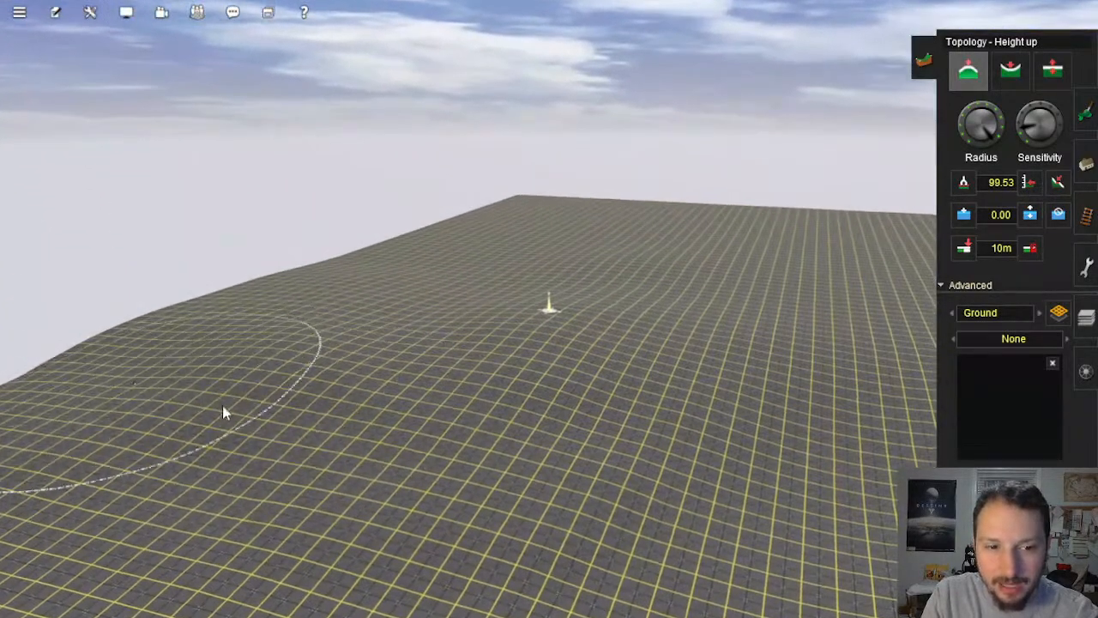
right_click(669, 258)
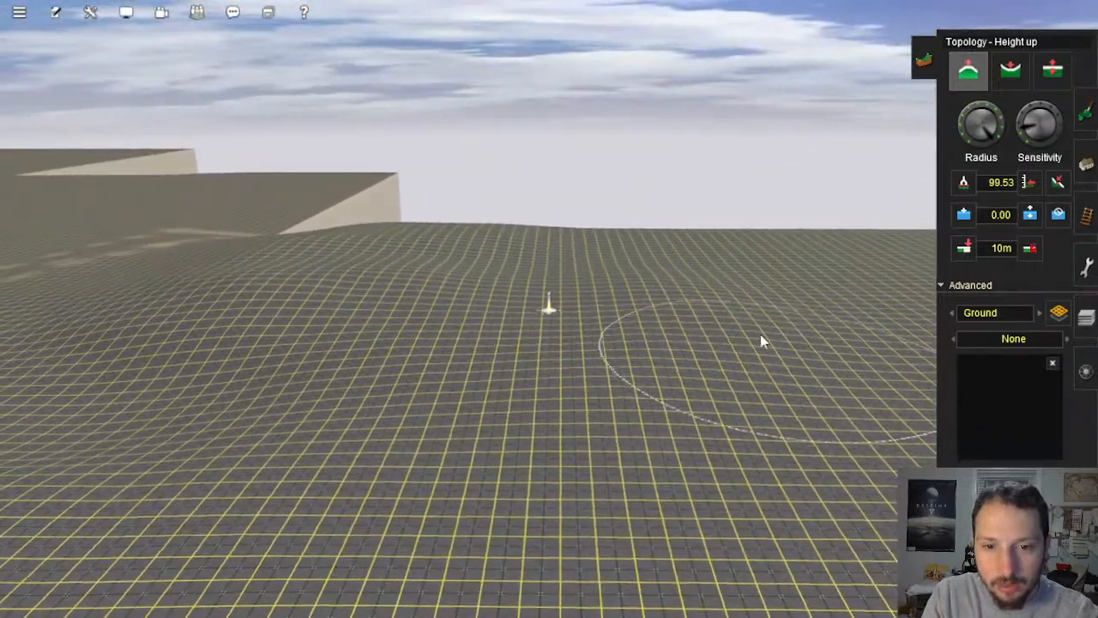
key(Right)
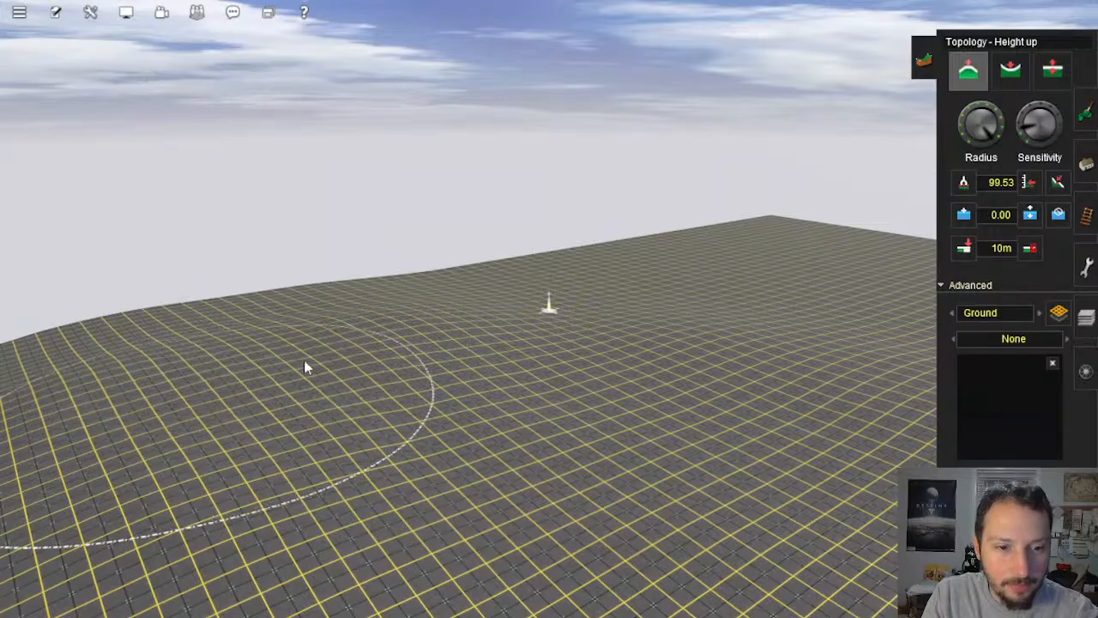
right_click(305, 360)
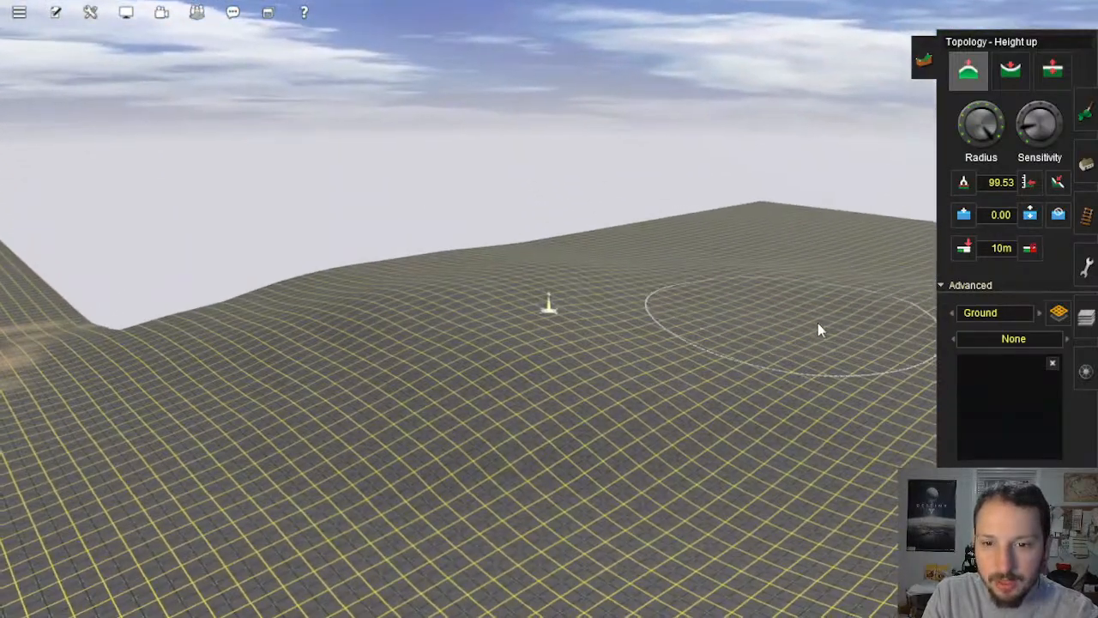
Step: Extend the raised hills across the flat ground up to the adjoining baseboard edge with Height up
mouse_move(845, 329)
right_down()
mouse_move(750, 349)
mouse_move(460, 307)
mouse_move(403, 379)
mouse_move(392, 329)
mouse_move(301, 344)
mouse_move(334, 373)
mouse_move(338, 302)
mouse_move(535, 383)
mouse_move(456, 358)
mouse_move(604, 294)
right_up()
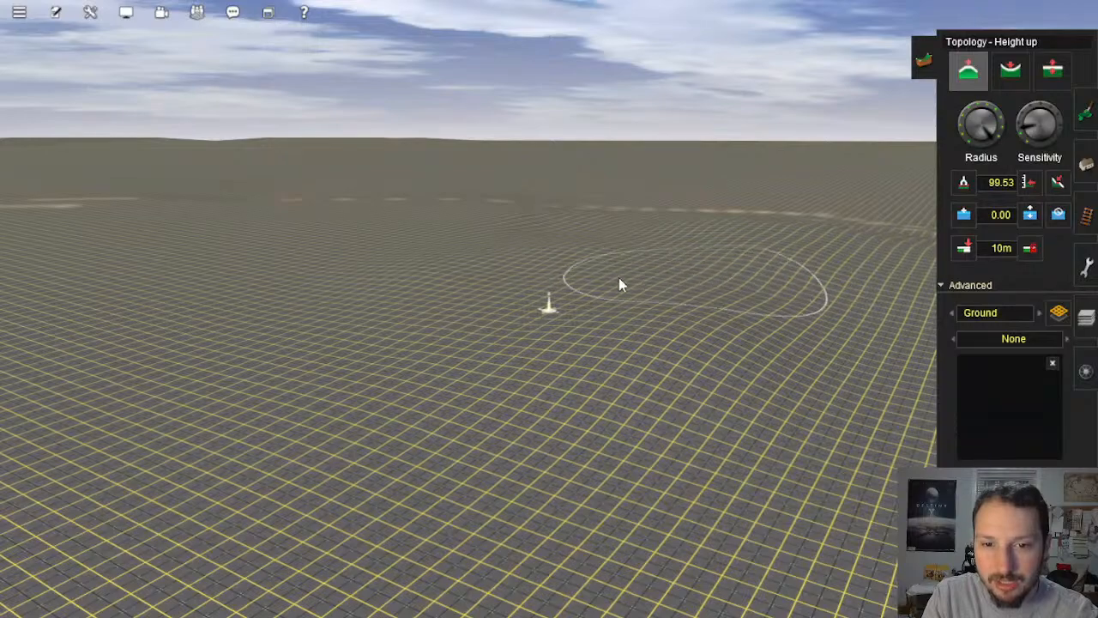
mouse_move(554, 350)
right_down()
mouse_move(502, 345)
mouse_move(490, 365)
right_up()
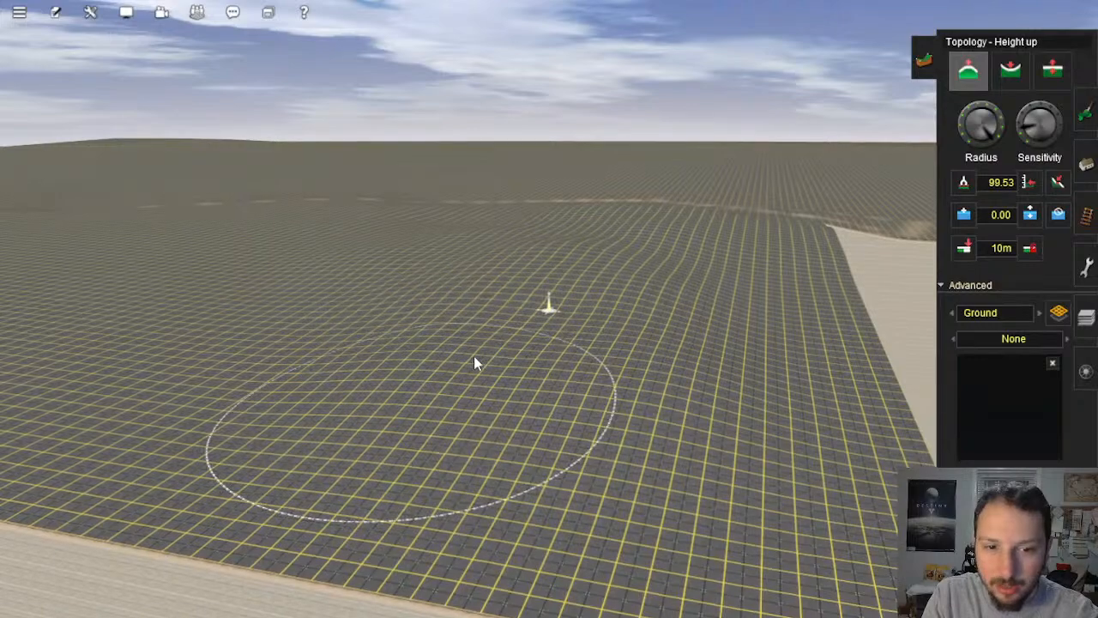
mouse_move(467, 570)
mouse_down()
mouse_move(503, 451)
mouse_move(666, 424)
mouse_up()
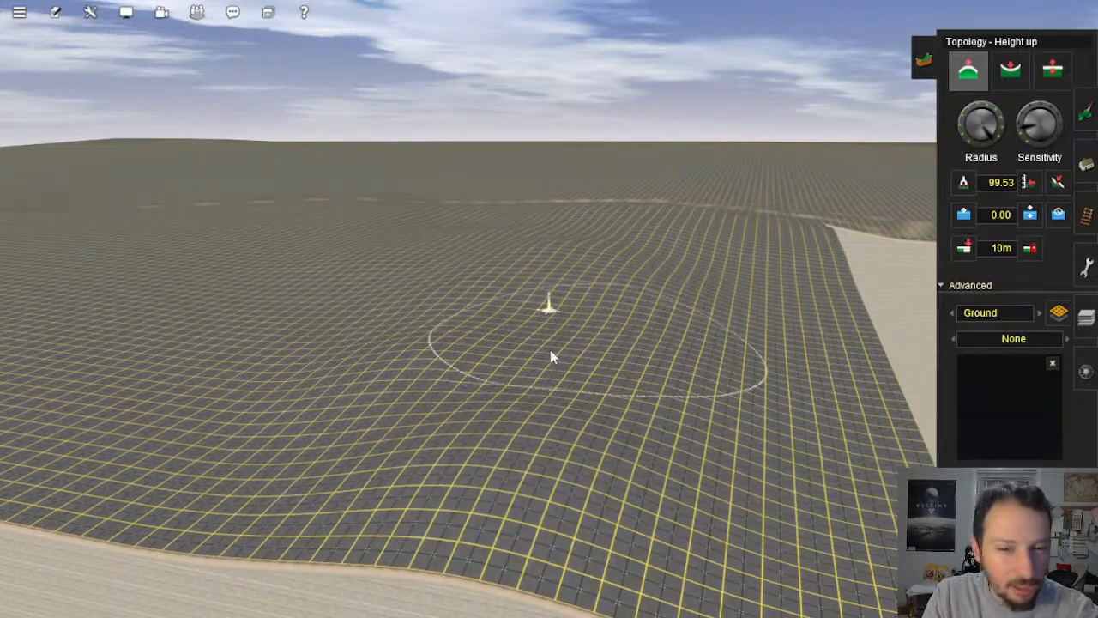
Step: Build up a hill at the outer corner of the baseboard with Height up strokes
mouse_move(592, 476)
right_down()
mouse_move(575, 393)
mouse_move(625, 348)
mouse_move(436, 437)
right_up()
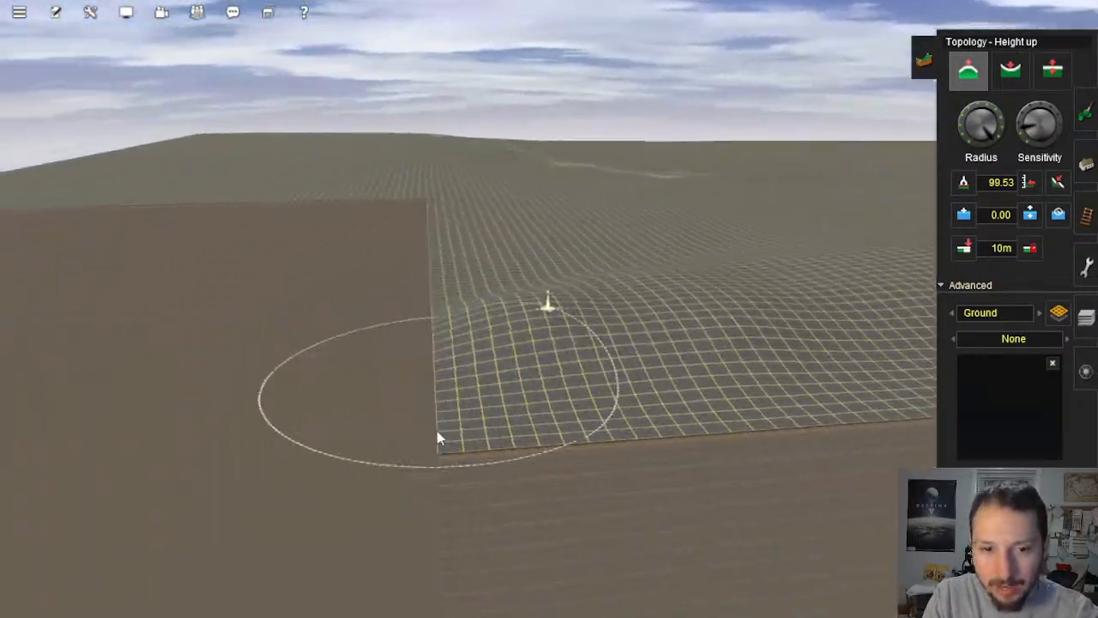
mouse_move(553, 362)
mouse_down()
mouse_move(677, 411)
mouse_move(674, 424)
mouse_move(524, 368)
mouse_move(699, 311)
mouse_move(627, 304)
mouse_move(834, 306)
mouse_move(785, 300)
mouse_up()
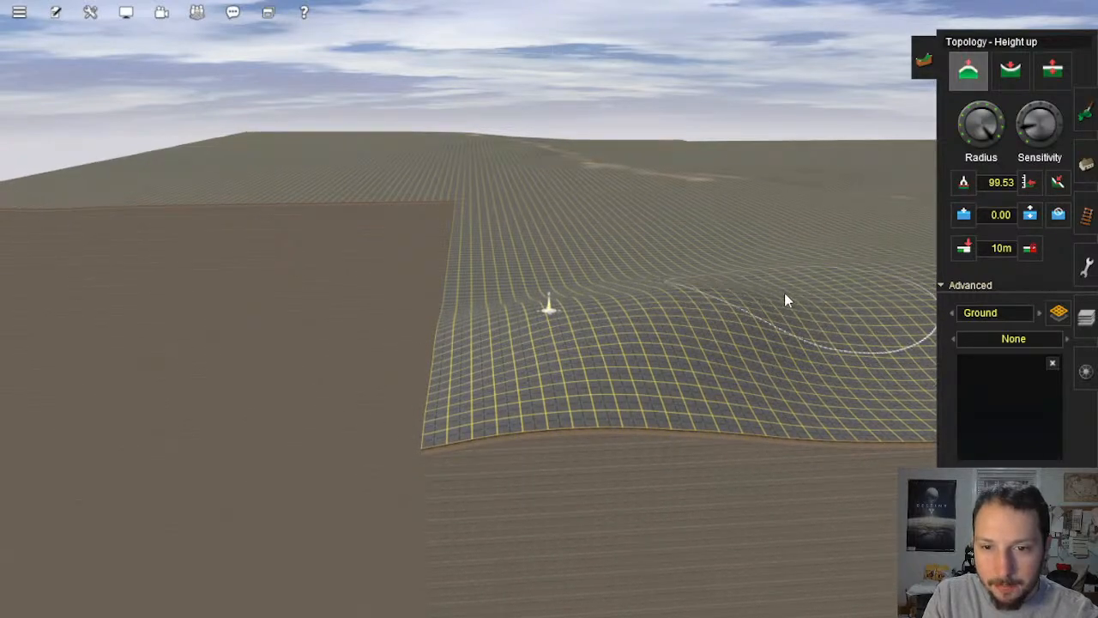
mouse_move(473, 381)
mouse_down()
mouse_move(429, 363)
mouse_move(537, 437)
mouse_move(820, 386)
mouse_move(632, 378)
mouse_move(603, 324)
mouse_up()
Step: Raise an undulating ridge along the flat baseboard edge leading away from the corner hill
mouse_move(676, 341)
right_down()
mouse_move(602, 312)
mouse_move(714, 304)
right_up()
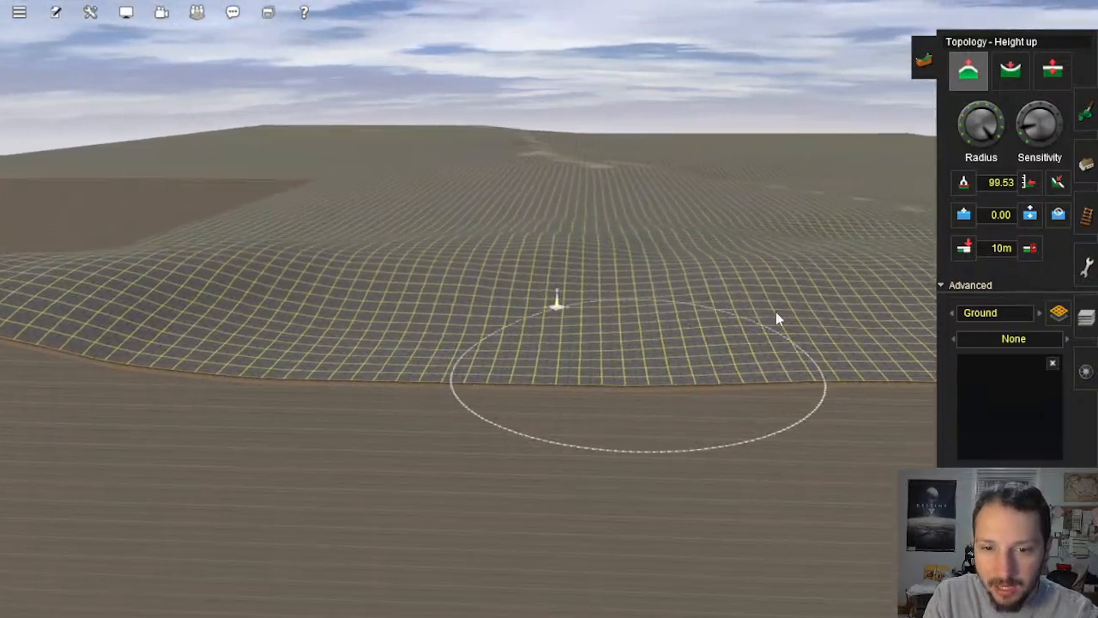
mouse_move(545, 314)
mouse_down()
mouse_move(471, 299)
mouse_move(417, 368)
mouse_move(322, 321)
mouse_move(350, 352)
mouse_move(194, 368)
mouse_move(265, 309)
mouse_move(78, 380)
mouse_move(395, 391)
mouse_move(589, 380)
mouse_move(419, 358)
mouse_move(400, 333)
mouse_move(727, 371)
mouse_move(674, 371)
mouse_up()
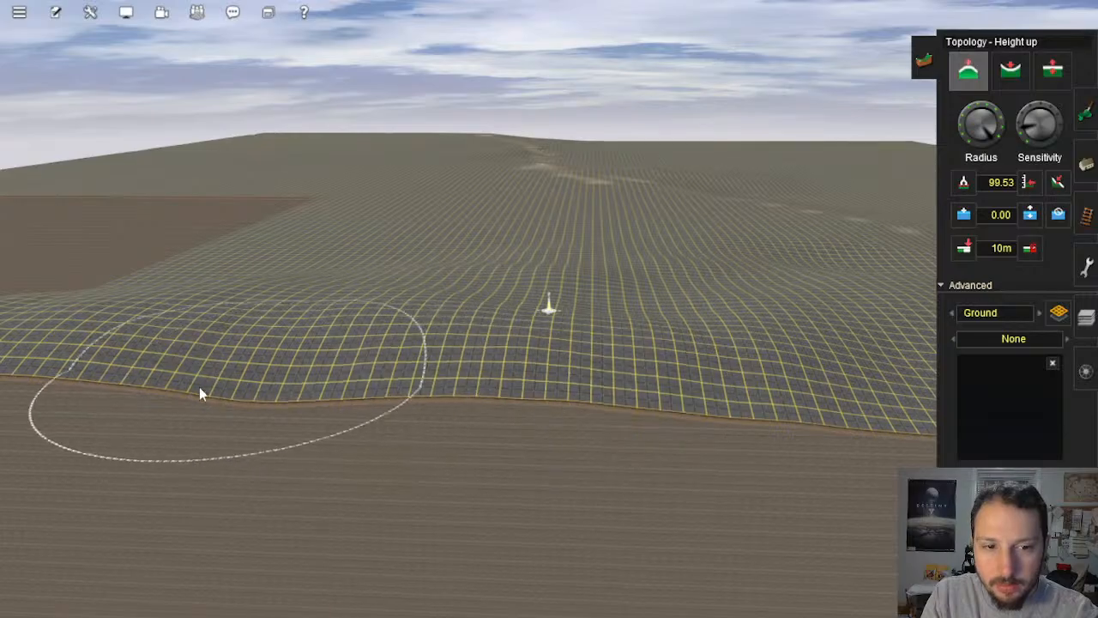
scroll(599, 231, up, 5)
mouse_move(528, 361)
mouse_down()
mouse_move(529, 328)
mouse_move(610, 287)
mouse_move(542, 318)
mouse_move(575, 279)
mouse_move(535, 313)
mouse_move(578, 303)
mouse_move(606, 329)
mouse_up()
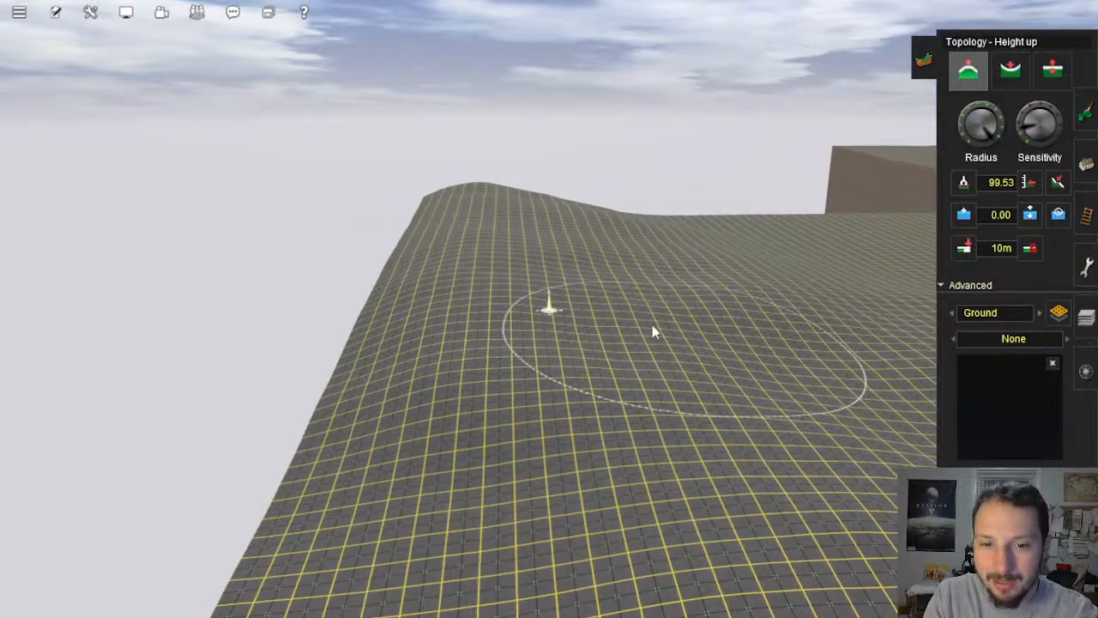
Step: Raise the inner slopes of the ridge into uneven hillsides descending toward the painted path
right_drag(414, 339, 472, 319)
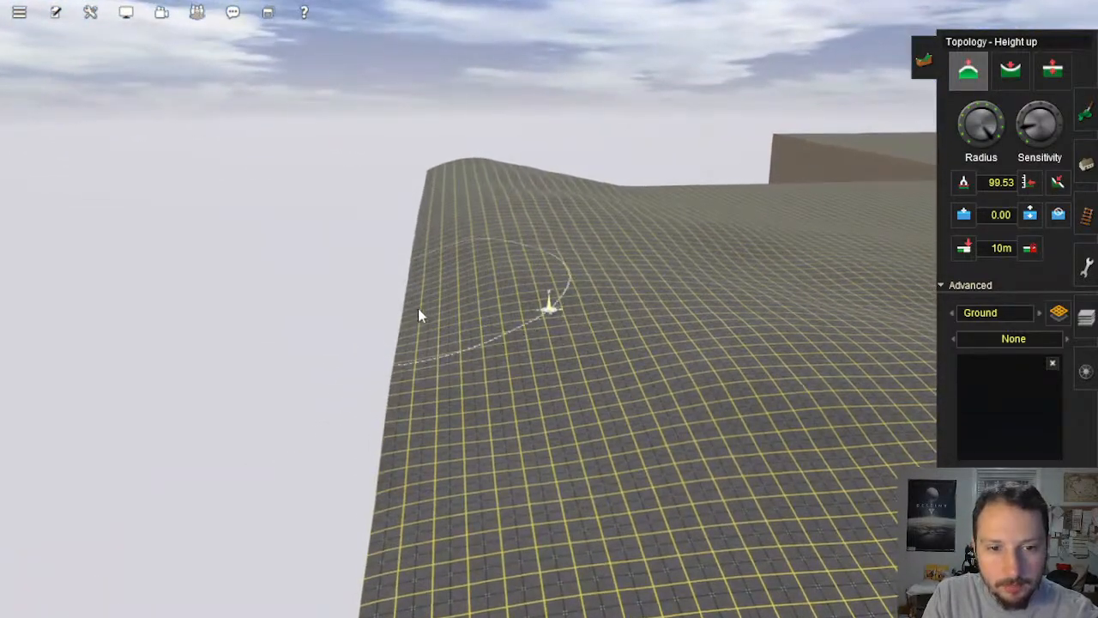
mouse_move(584, 390)
right_down()
mouse_move(610, 343)
mouse_move(590, 330)
mouse_move(651, 282)
mouse_move(618, 326)
mouse_move(638, 318)
mouse_move(555, 303)
mouse_move(463, 396)
right_up()
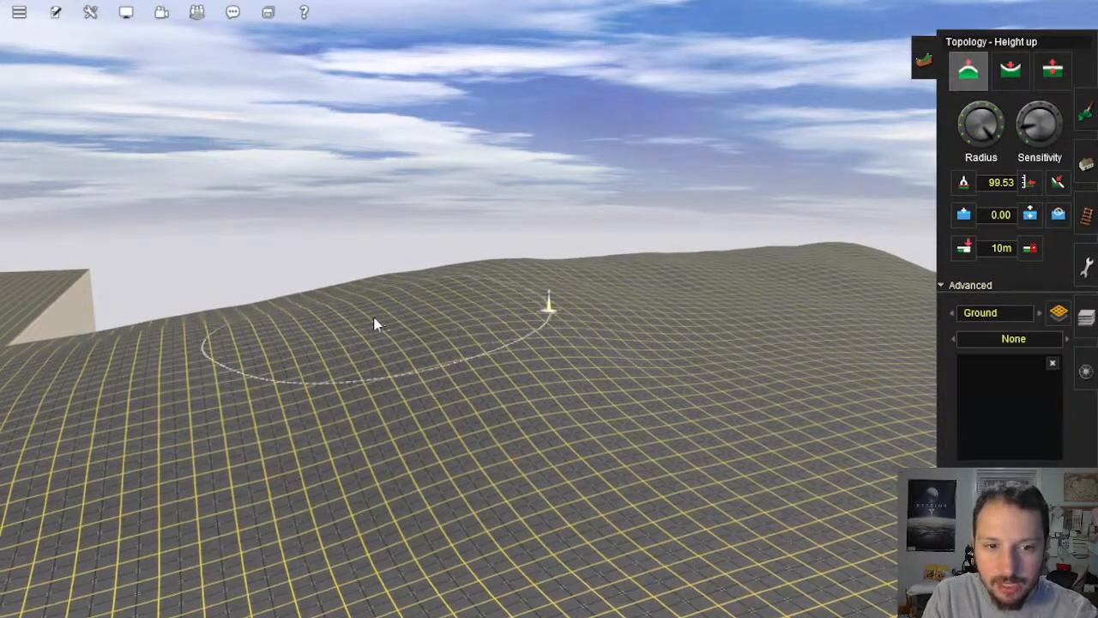
mouse_move(375, 321)
right_down()
mouse_move(633, 360)
mouse_move(589, 346)
mouse_move(500, 360)
right_up()
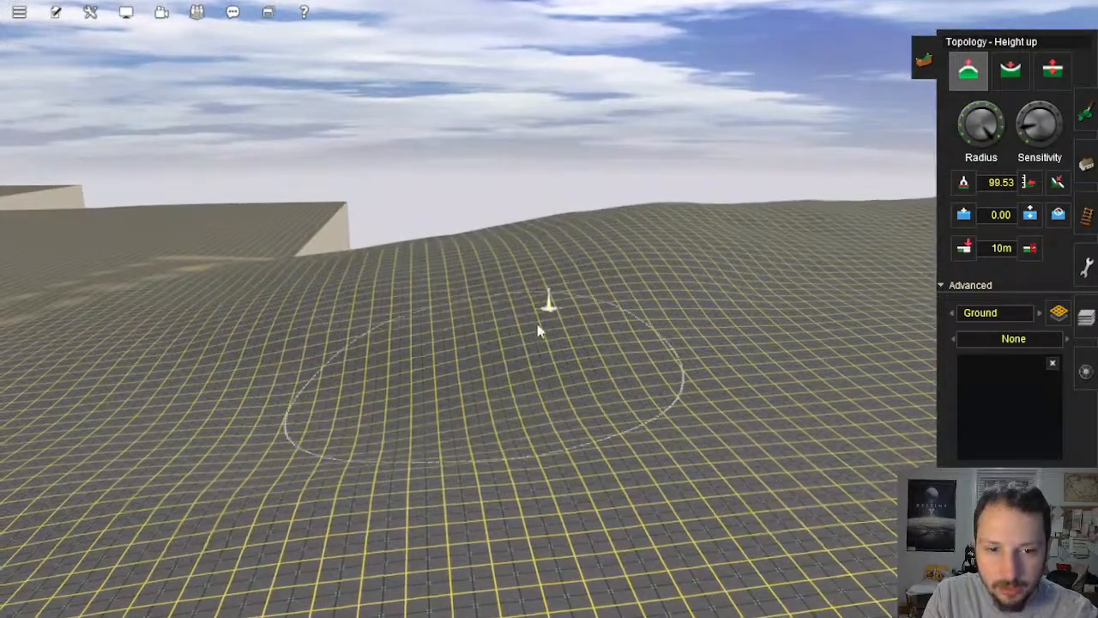
scroll(568, 316, up, 5)
scroll(568, 315, down, 6)
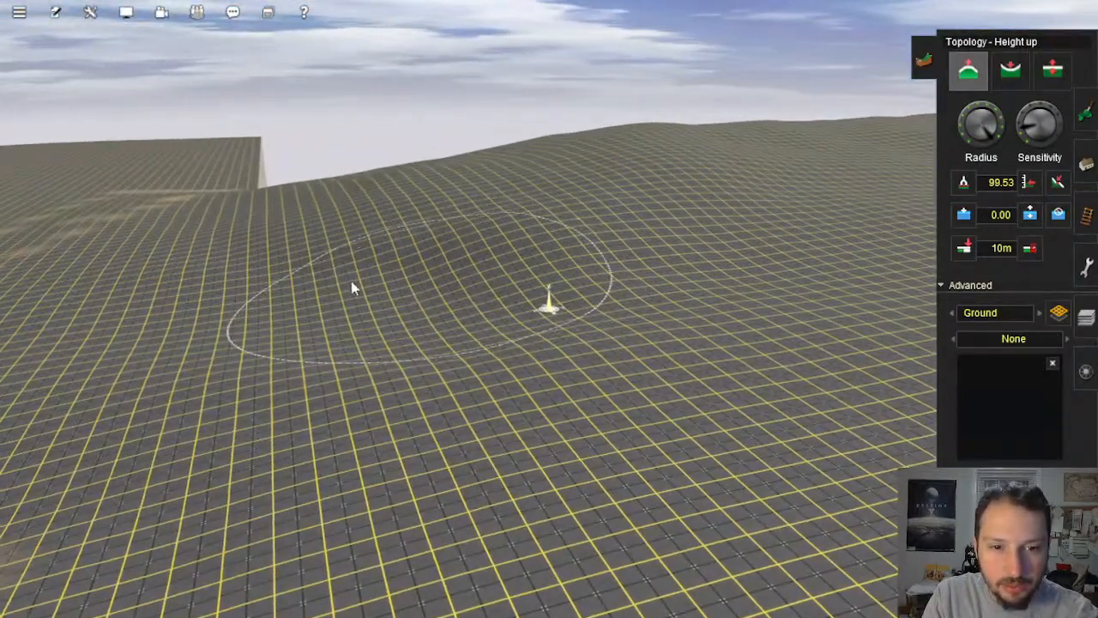
scroll(589, 275, up, 4)
key(Right)
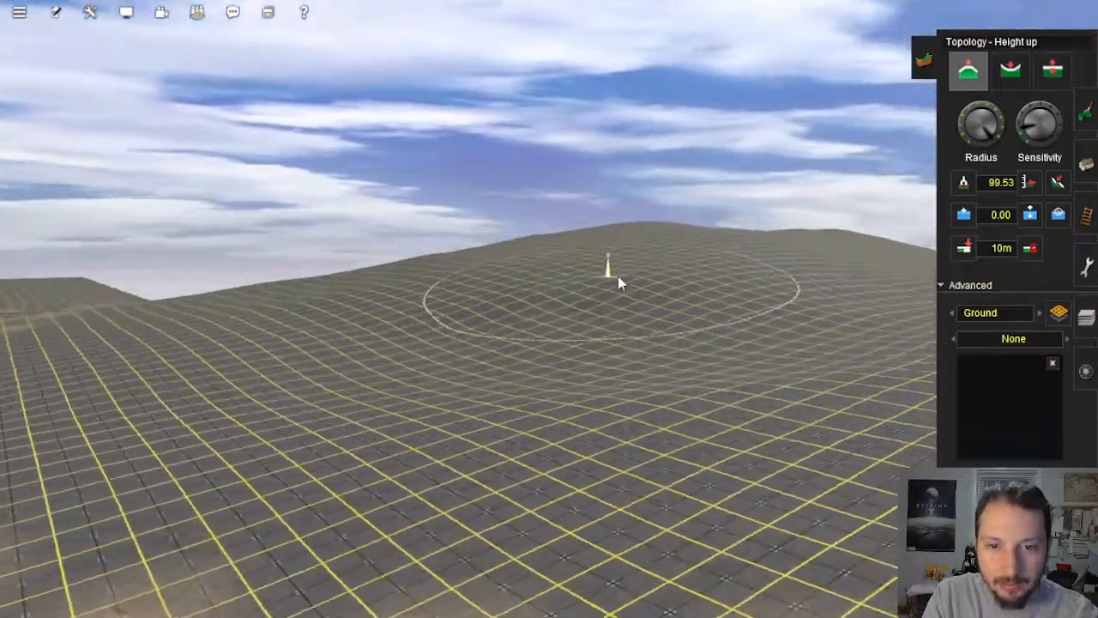
Step: Build up the hills along the far outer baseboard edge into a taller continuous ridge with Height up
key(Right)
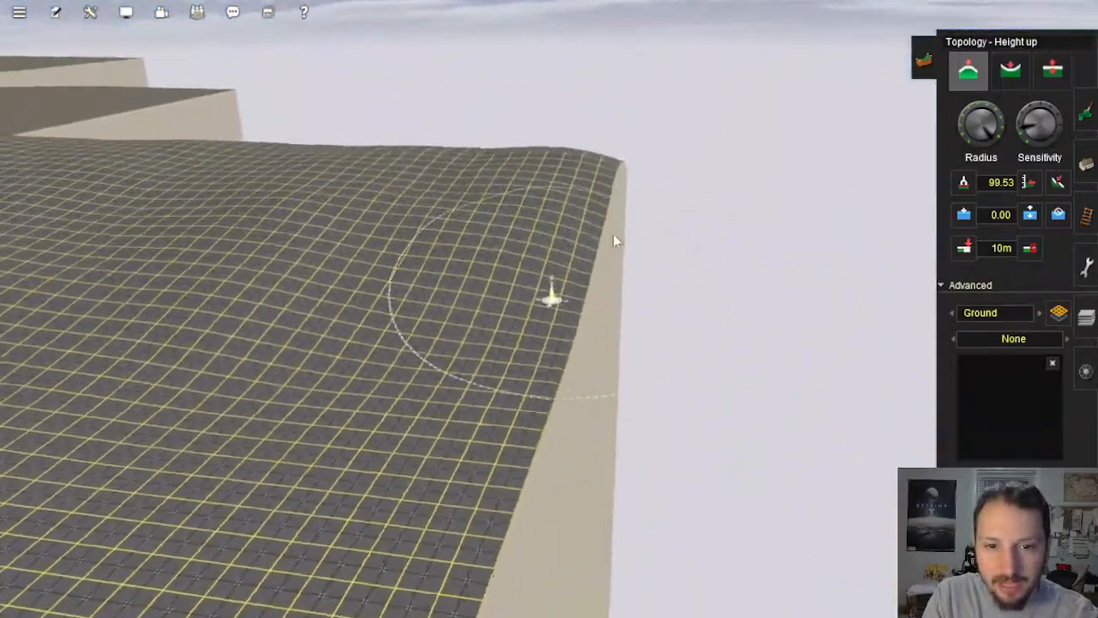
mouse_move(613, 234)
mouse_down()
mouse_move(557, 218)
mouse_move(368, 340)
mouse_move(468, 286)
mouse_move(512, 362)
mouse_move(604, 315)
mouse_move(598, 428)
mouse_move(387, 431)
mouse_up()
right_click(385, 424)
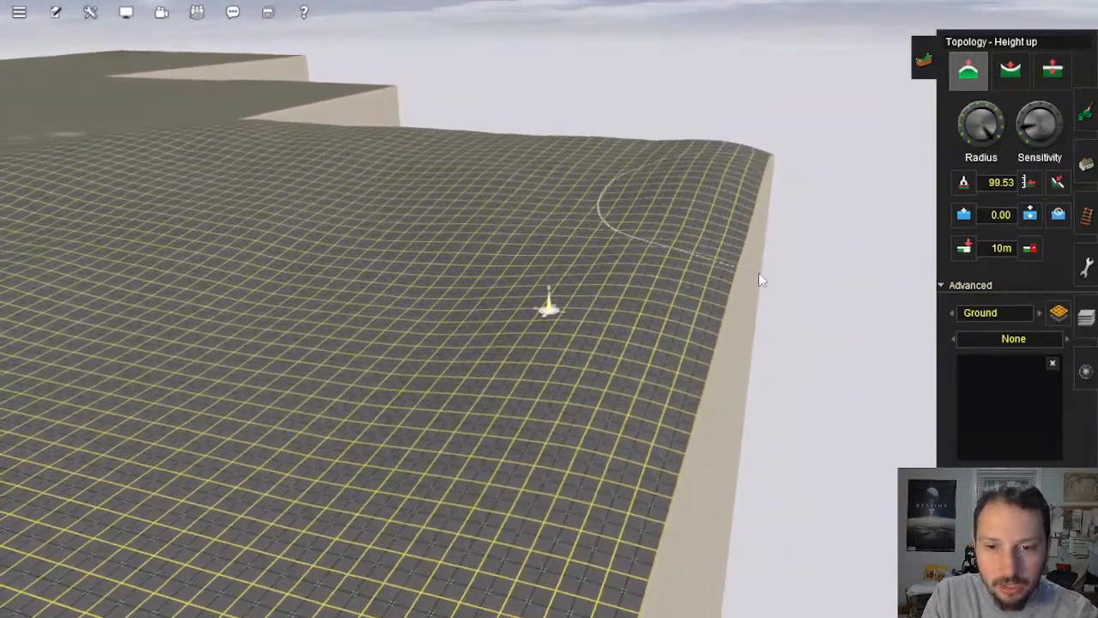
mouse_move(741, 297)
mouse_down()
mouse_move(676, 488)
mouse_move(512, 494)
mouse_move(613, 385)
mouse_move(466, 375)
mouse_move(672, 321)
mouse_move(774, 349)
mouse_move(647, 238)
mouse_move(650, 227)
mouse_move(426, 318)
mouse_move(532, 207)
mouse_move(517, 211)
mouse_move(530, 186)
mouse_move(412, 167)
mouse_move(444, 189)
mouse_move(426, 155)
mouse_move(392, 149)
mouse_move(297, 164)
mouse_move(290, 197)
mouse_move(417, 164)
mouse_move(317, 228)
mouse_move(578, 308)
mouse_move(583, 333)
mouse_up()
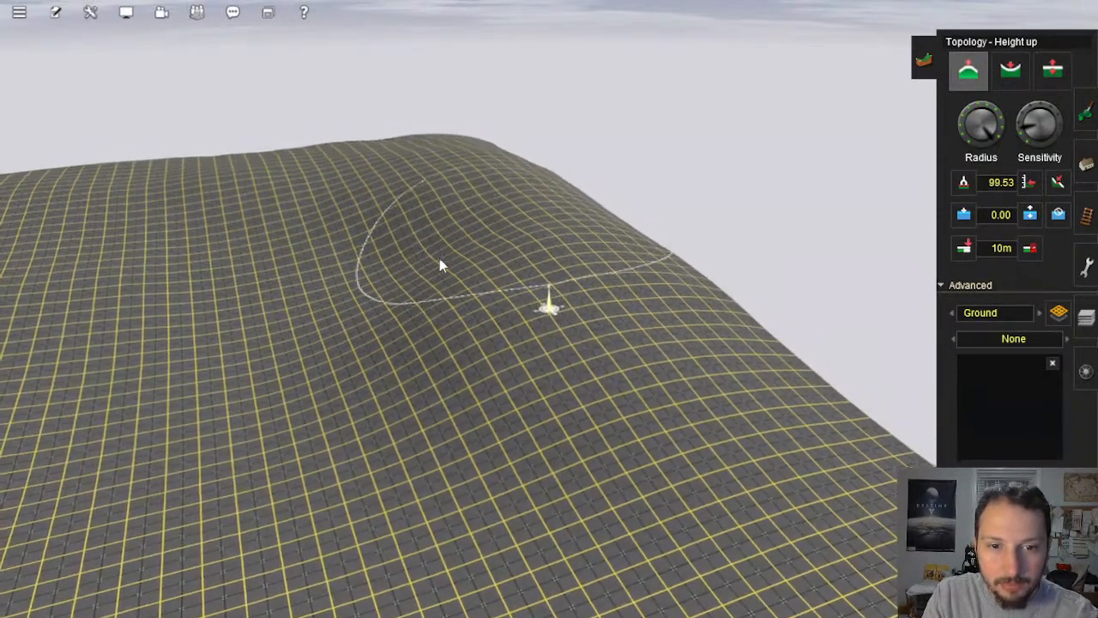
Step: Raise the low ground beside the end of the ridge into rolling mounds with Height up, toward the adjoining baseboard
mouse_move(445, 327)
right_down()
mouse_move(594, 313)
mouse_move(613, 300)
right_up()
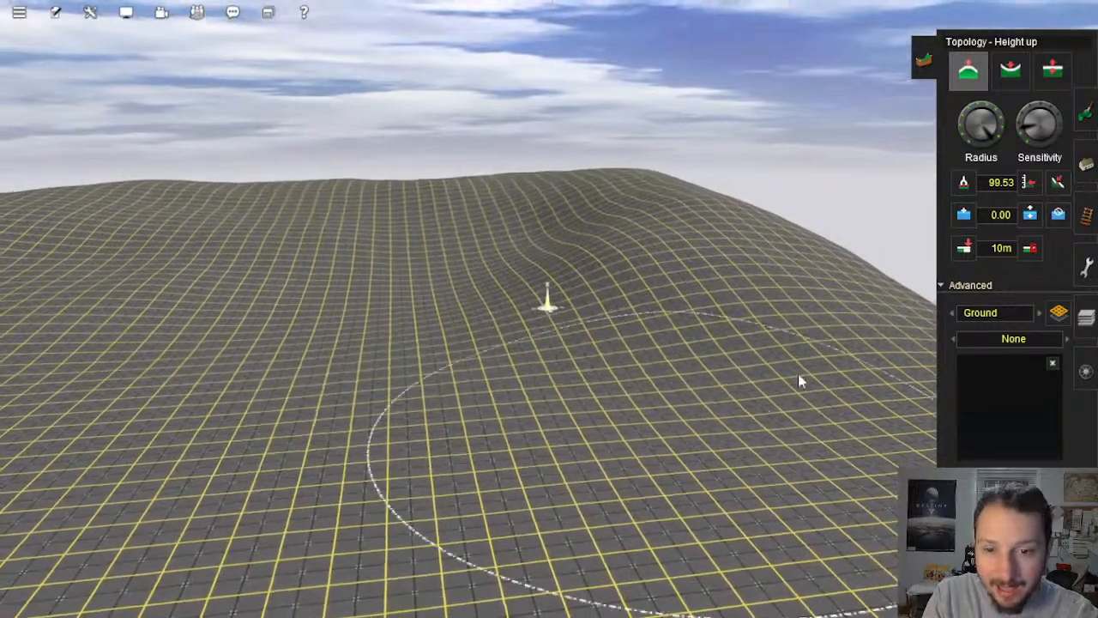
mouse_move(573, 360)
right_down()
mouse_move(538, 364)
mouse_move(498, 279)
mouse_move(421, 240)
mouse_move(337, 345)
right_up()
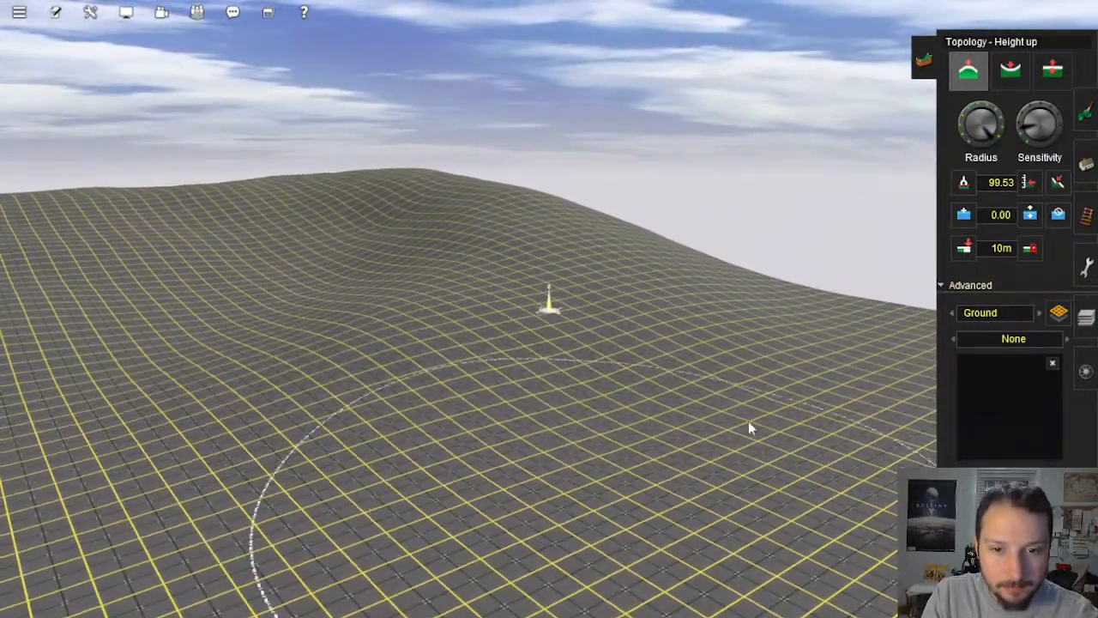
mouse_move(559, 368)
right_down()
mouse_move(395, 307)
mouse_move(498, 245)
mouse_move(510, 215)
mouse_move(509, 295)
right_up()
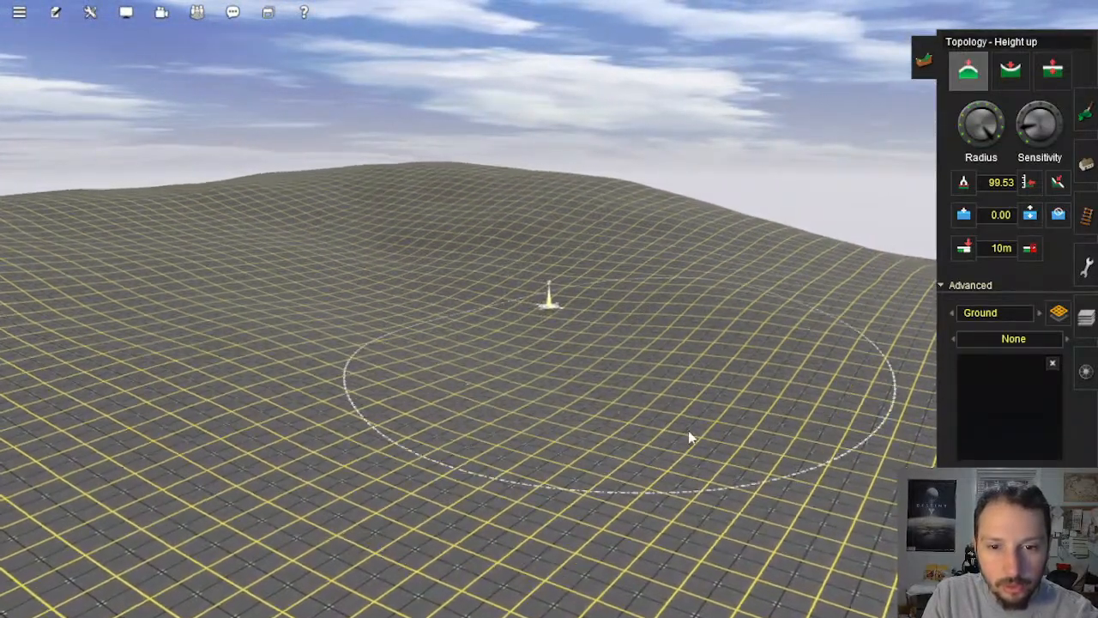
right_drag(752, 422, 712, 338)
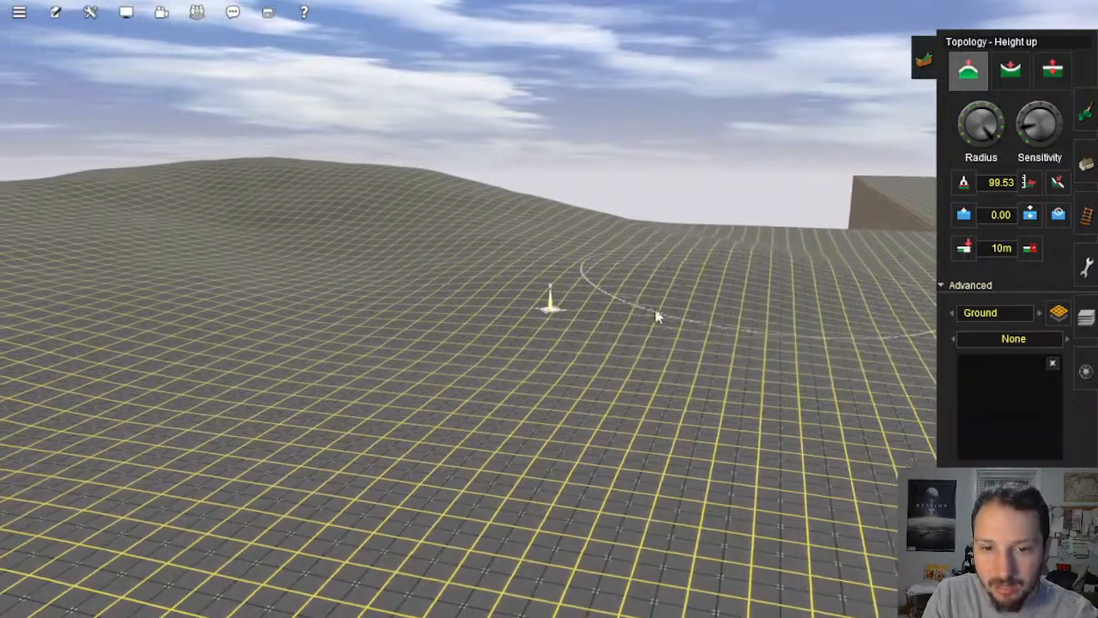
mouse_move(830, 335)
right_down()
mouse_move(538, 395)
mouse_move(434, 373)
mouse_move(401, 429)
right_up()
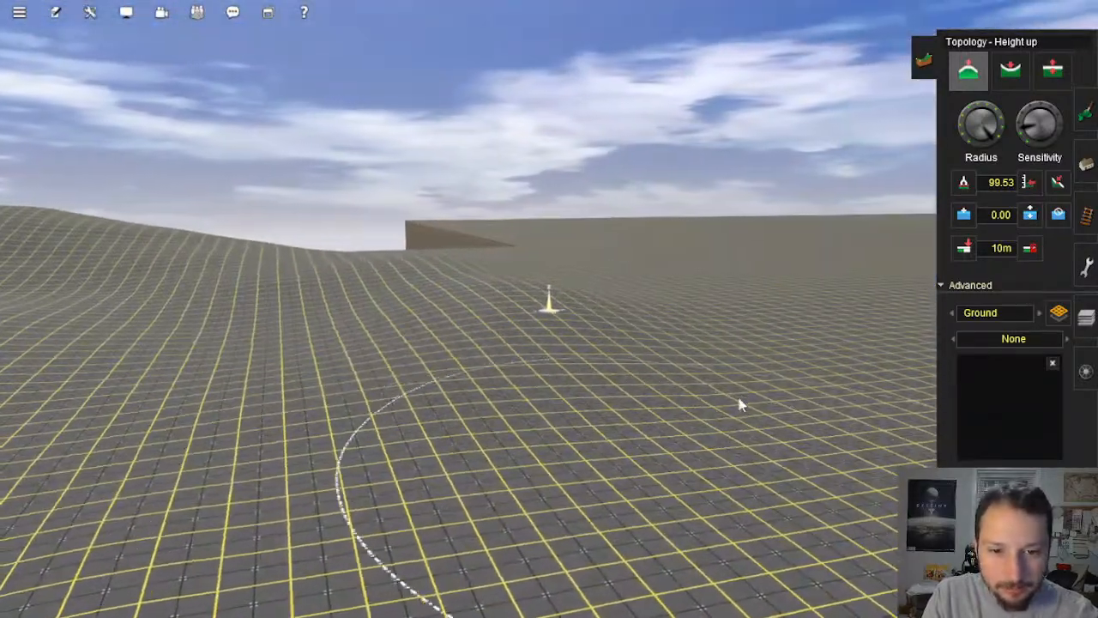
Step: Examine the raised hills from several directions along the painted path and the outer baseboard edge
mouse_move(610, 376)
right_down()
mouse_move(506, 369)
mouse_move(489, 350)
mouse_move(637, 320)
mouse_move(749, 352)
mouse_move(897, 348)
right_up()
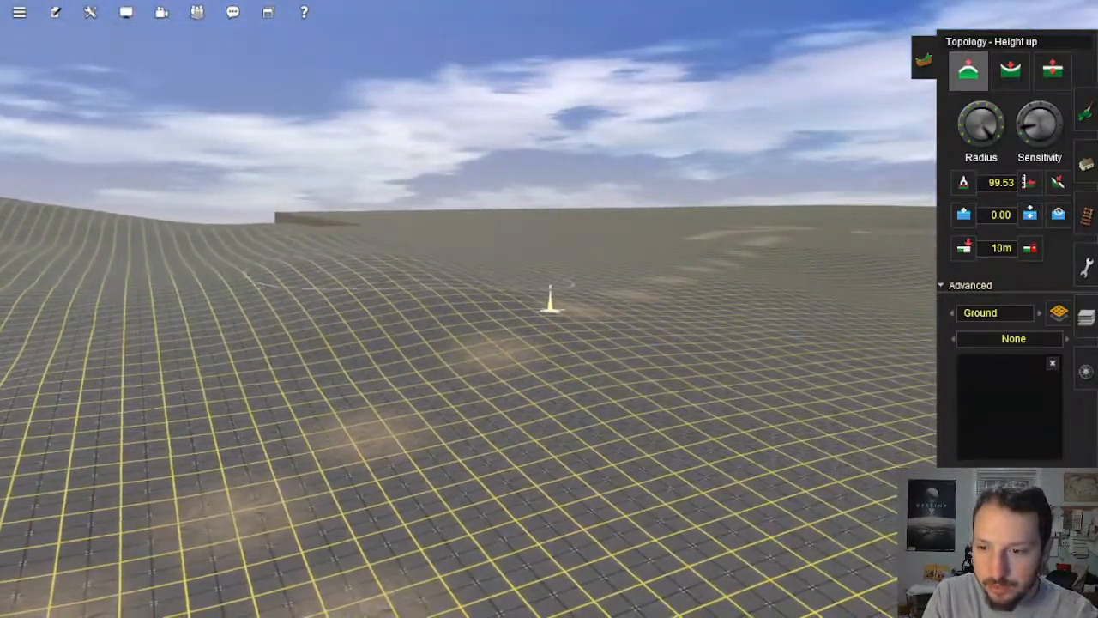
right_drag(441, 292, 551, 277)
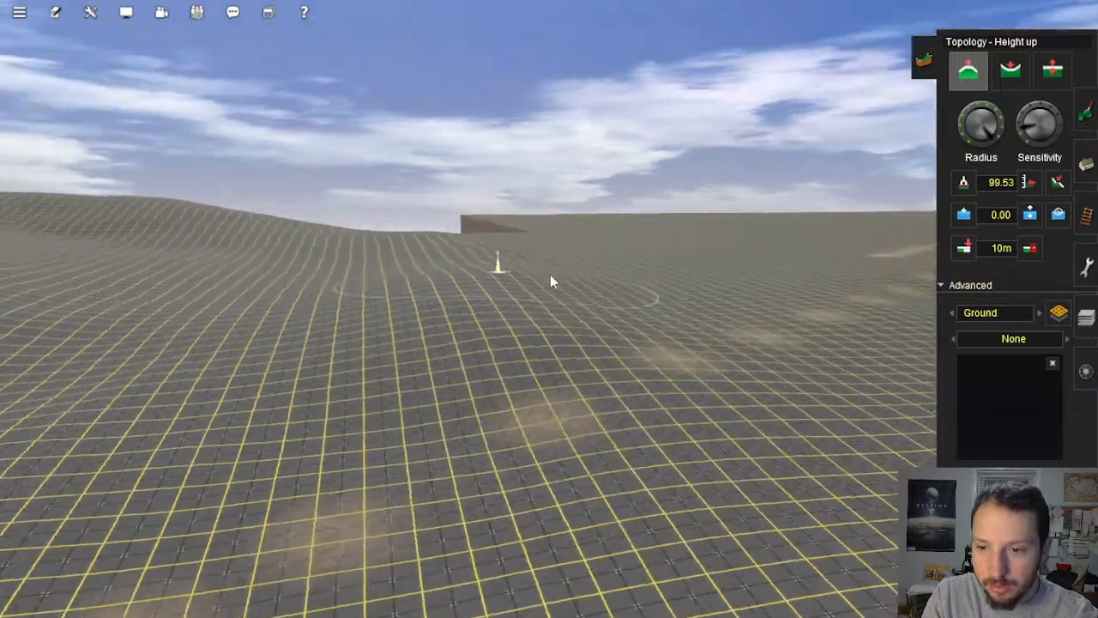
mouse_move(553, 350)
right_down()
mouse_move(578, 318)
mouse_move(727, 285)
right_up()
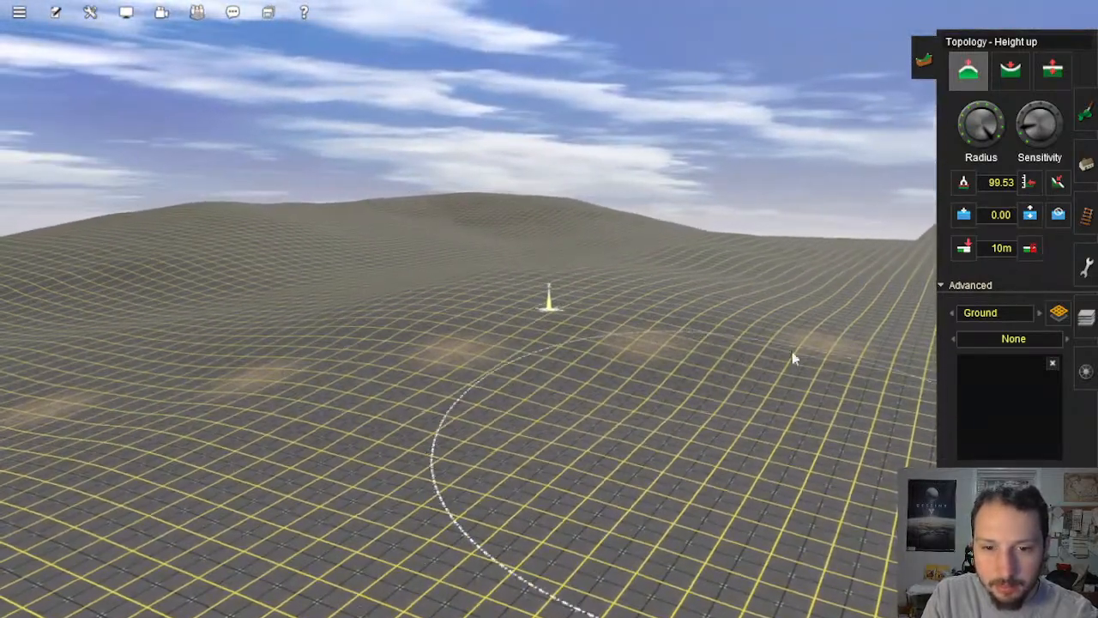
right_click(696, 296)
right_drag(554, 330, 538, 310)
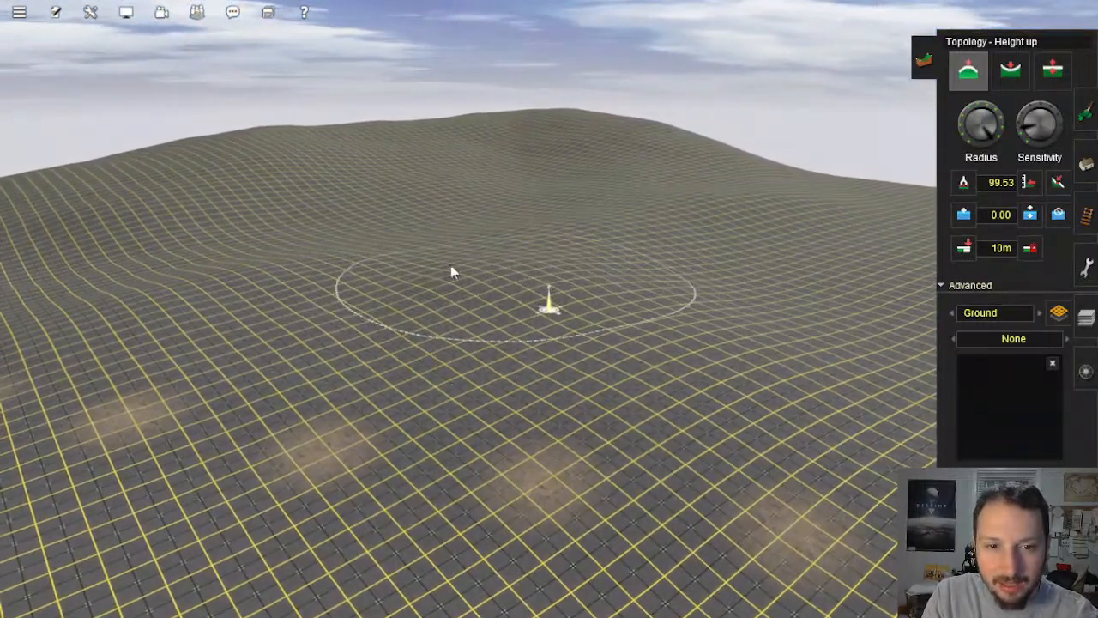
mouse_move(443, 380)
right_down()
mouse_move(526, 320)
mouse_move(564, 312)
right_up()
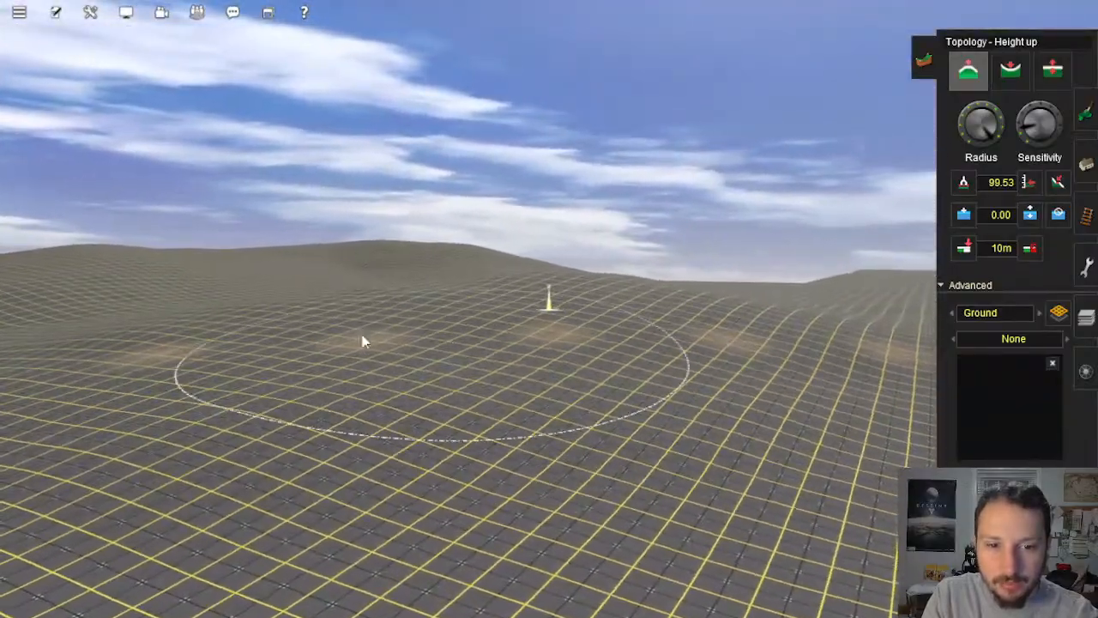
right_drag(339, 327, 678, 326)
right_click(460, 304)
right_drag(360, 263, 332, 255)
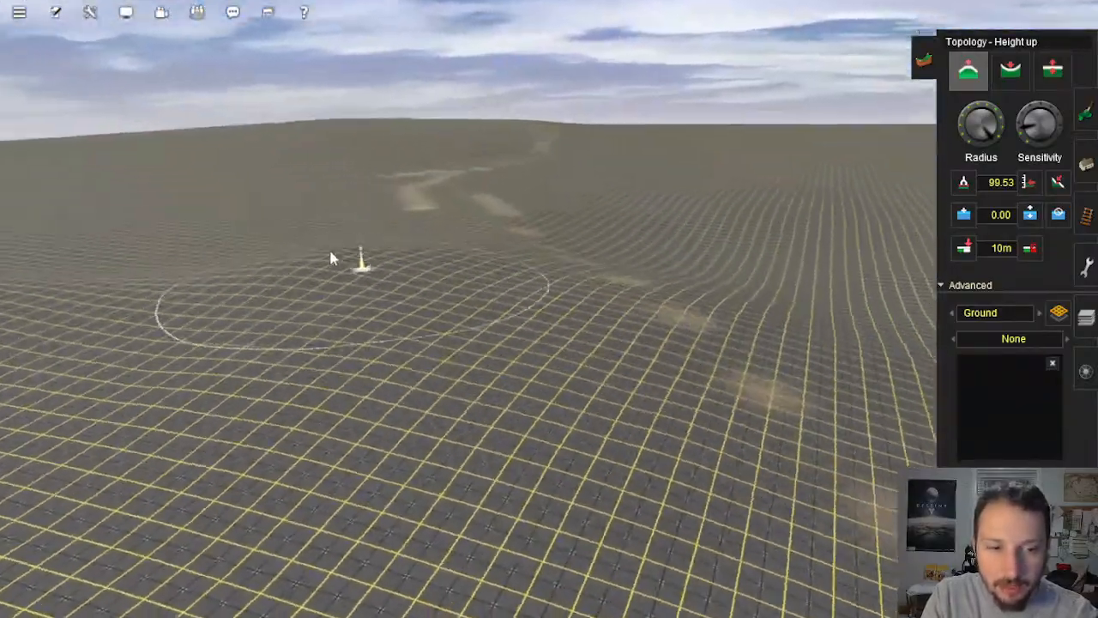
mouse_move(524, 236)
right_down()
mouse_move(588, 246)
mouse_move(512, 277)
mouse_move(534, 264)
mouse_move(605, 294)
mouse_move(713, 262)
right_up()
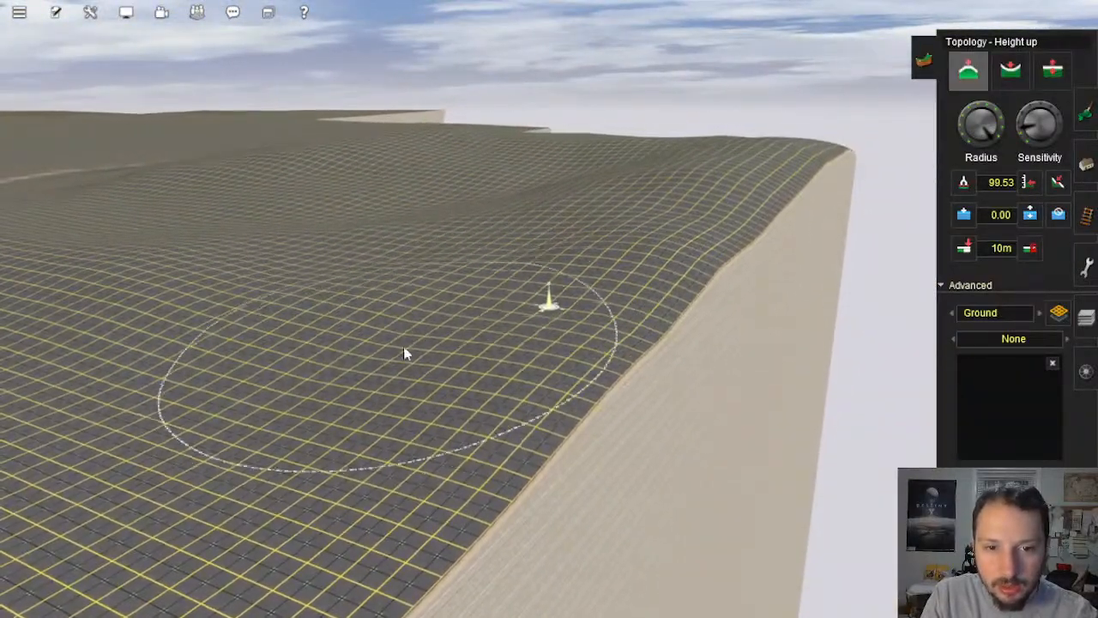
right_drag(508, 273, 481, 297)
mouse_move(431, 375)
right_down()
mouse_move(655, 344)
mouse_move(571, 214)
mouse_move(551, 220)
right_up()
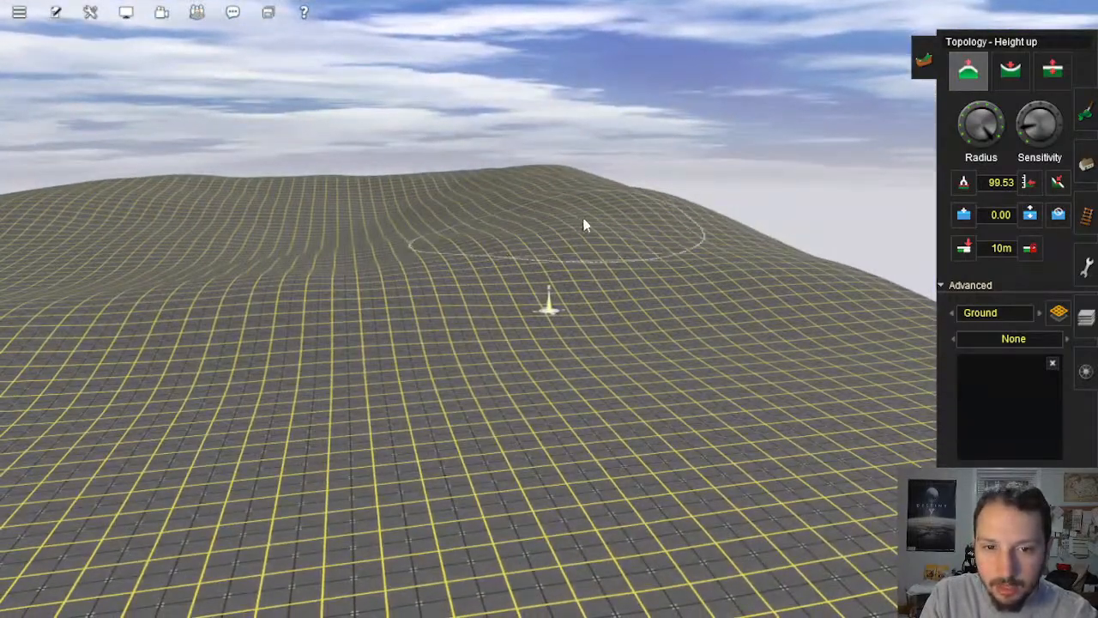
Step: Build up uneven hills from the outer ridge toward the inner baseboard corner with Height up strokes
mouse_move(684, 243)
mouse_down()
mouse_move(576, 379)
mouse_move(757, 302)
mouse_move(781, 363)
mouse_move(681, 346)
mouse_move(677, 289)
mouse_move(541, 337)
mouse_move(743, 265)
mouse_move(605, 302)
mouse_move(461, 387)
mouse_move(675, 285)
mouse_move(448, 363)
mouse_move(603, 326)
mouse_move(420, 329)
mouse_move(631, 271)
mouse_move(813, 384)
mouse_move(755, 360)
mouse_move(750, 282)
mouse_move(779, 243)
mouse_move(620, 286)
mouse_move(483, 360)
mouse_move(429, 289)
mouse_move(487, 322)
mouse_move(334, 297)
mouse_move(578, 248)
mouse_move(675, 292)
mouse_move(561, 429)
mouse_move(738, 334)
mouse_move(519, 370)
mouse_move(509, 343)
mouse_move(484, 336)
mouse_move(505, 331)
mouse_move(288, 392)
mouse_up()
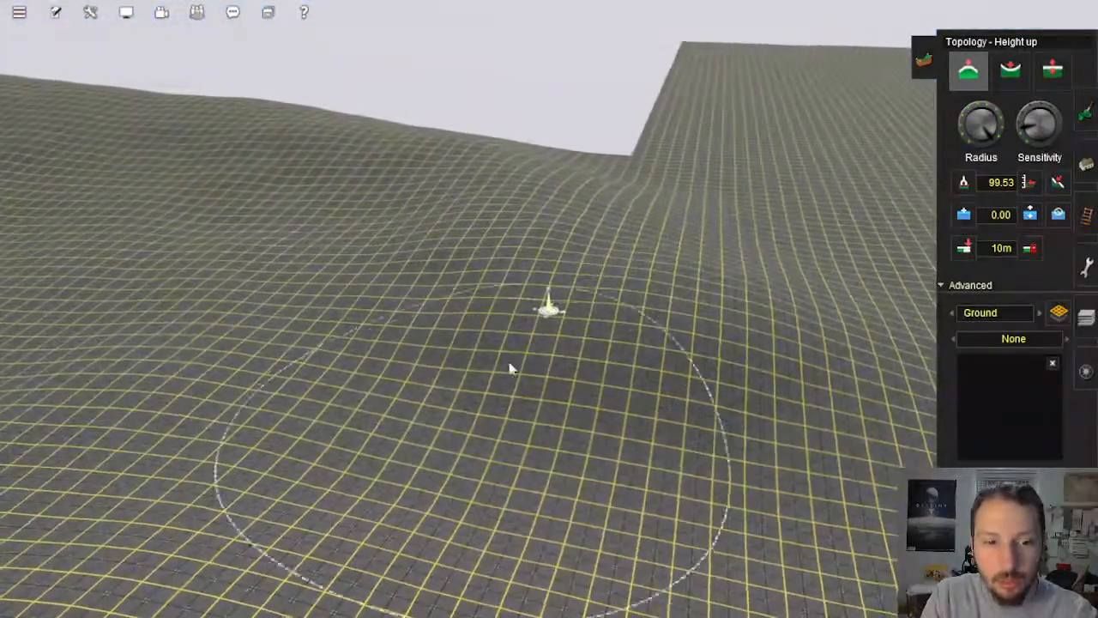
key(Down)
key(Up)
right_click(448, 355)
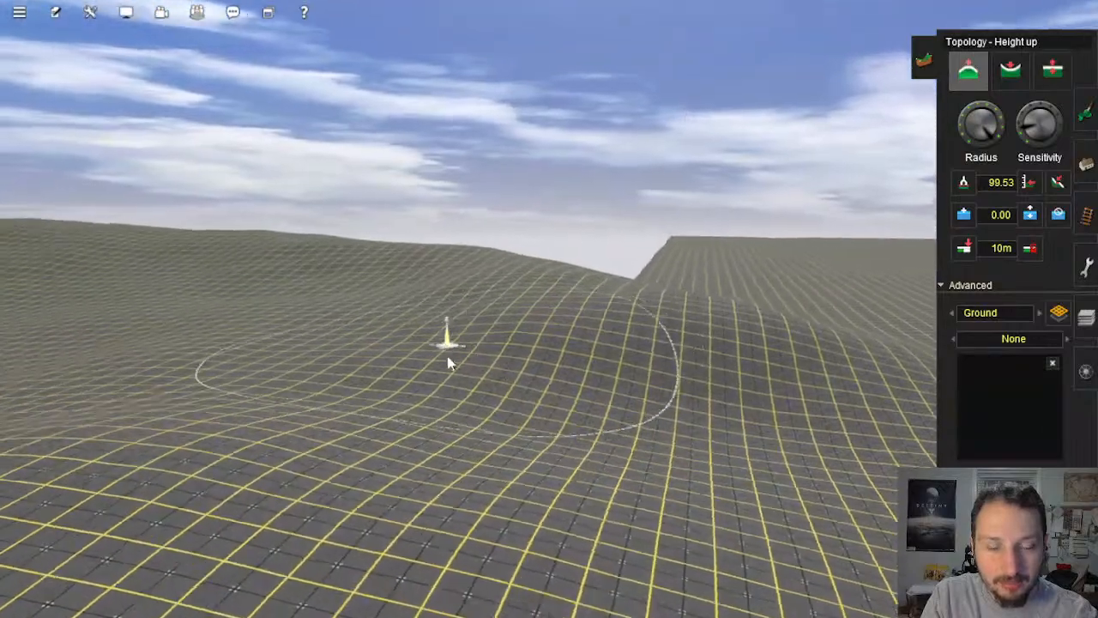
key(Up)
key(Right)
mouse_move(836, 345)
mouse_down()
mouse_move(794, 382)
mouse_move(748, 339)
mouse_move(707, 266)
mouse_move(667, 281)
mouse_up()
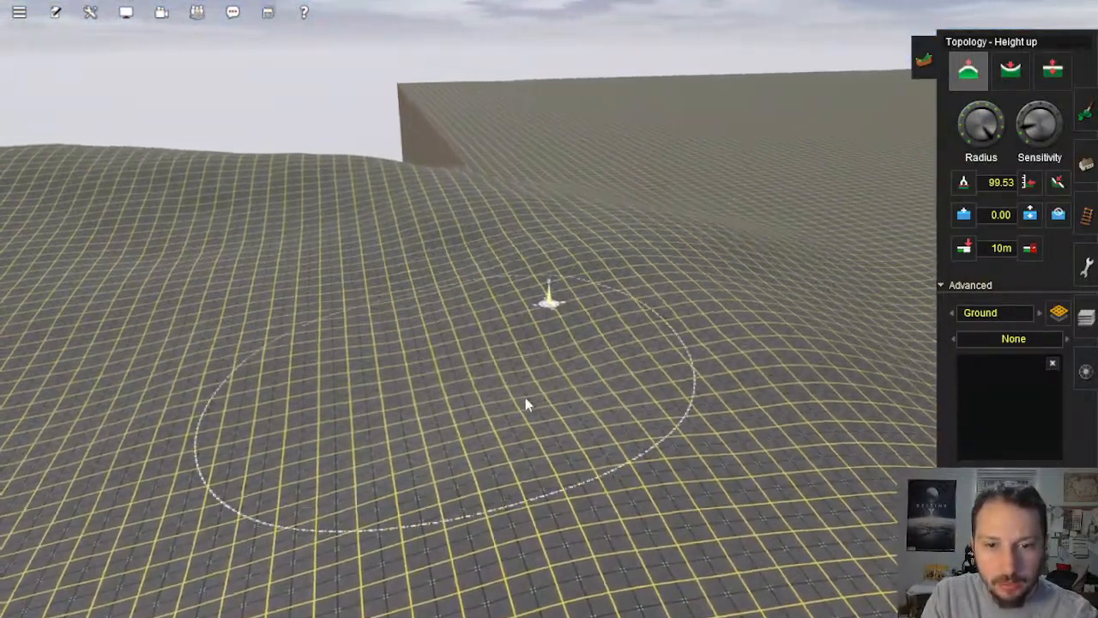
Step: Look over how the new hills near the inner corner run down toward the painted path
key(Down)
key(Right)
key(Up)
key(Right)
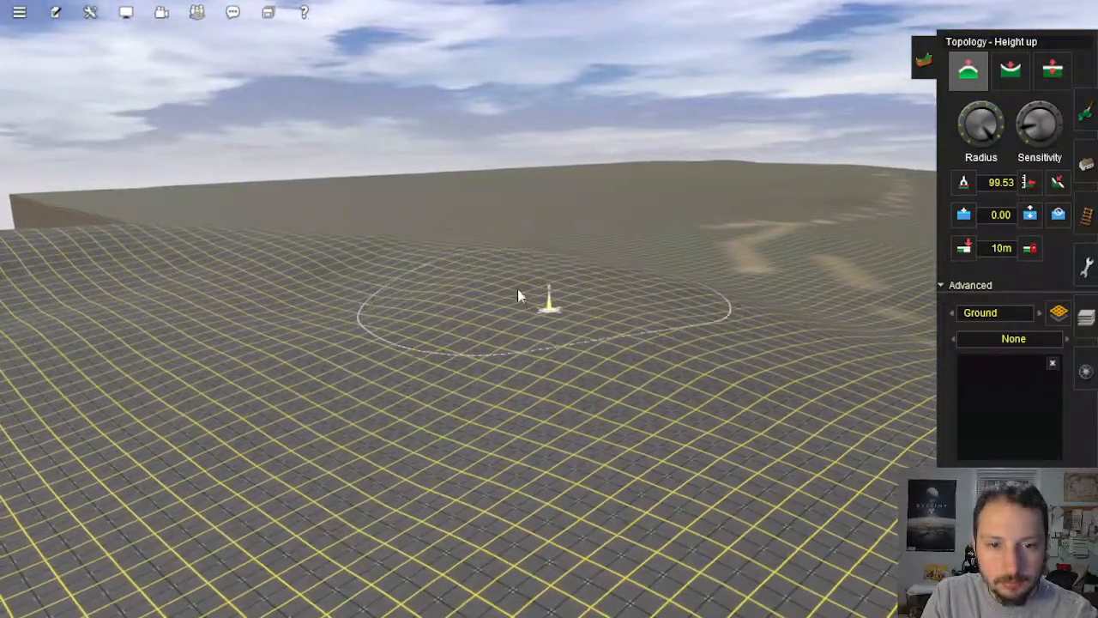
right_click(455, 302)
right_click(467, 348)
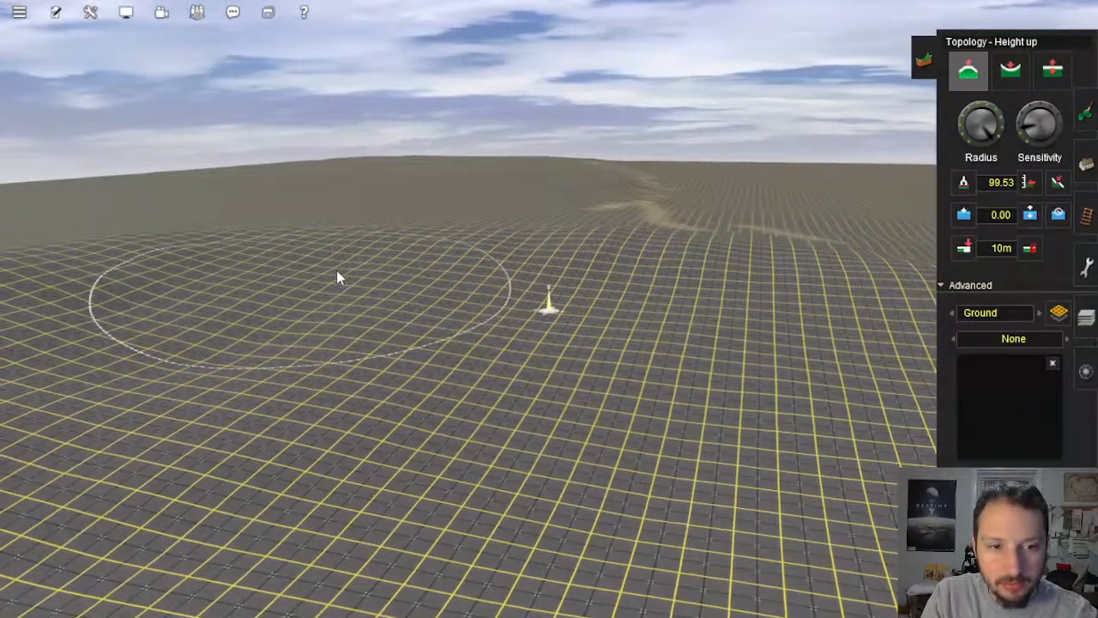
right_click(286, 304)
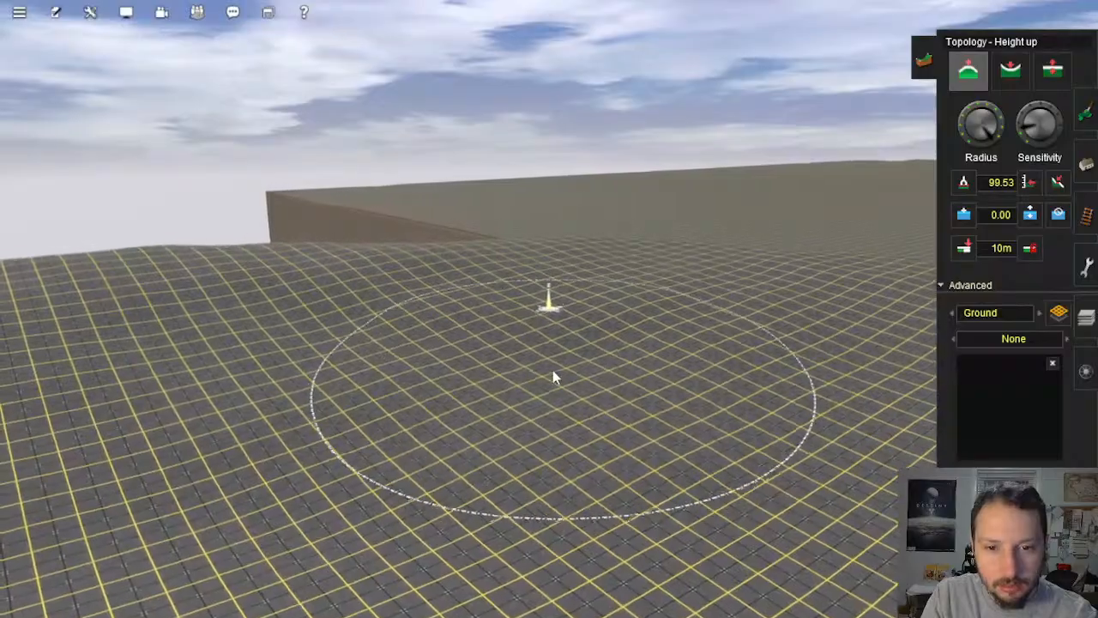
mouse_move(536, 310)
right_down()
mouse_move(530, 380)
mouse_move(546, 244)
mouse_move(512, 242)
mouse_move(540, 275)
mouse_move(841, 392)
mouse_move(740, 372)
mouse_move(630, 403)
mouse_move(638, 327)
mouse_move(583, 283)
mouse_move(551, 279)
mouse_move(551, 300)
right_up()
Step: Even out the rough ground between the new hills and the inner baseboard corner with the Plateau tool
click(1057, 184)
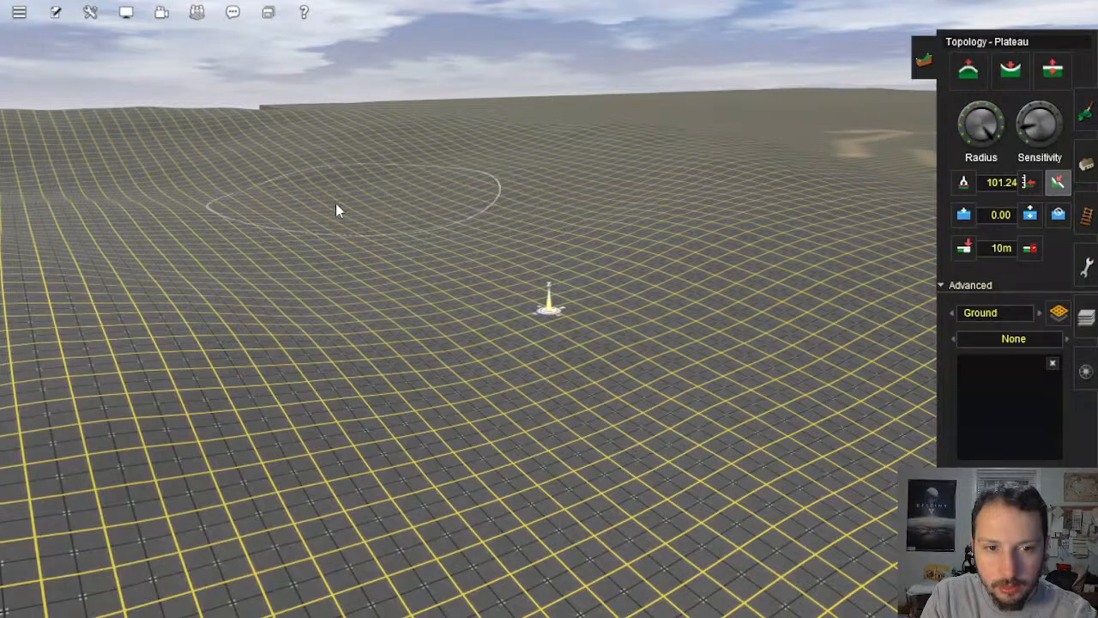
drag(514, 442, 528, 319)
mouse_move(528, 318)
right_down()
mouse_move(491, 260)
mouse_move(547, 265)
mouse_move(556, 351)
right_up()
mouse_move(556, 345)
mouse_down()
mouse_move(294, 271)
mouse_move(483, 339)
mouse_up()
mouse_move(483, 340)
right_down()
mouse_move(513, 377)
mouse_move(553, 368)
mouse_move(543, 352)
mouse_move(506, 365)
mouse_move(524, 343)
mouse_move(522, 320)
mouse_move(480, 288)
mouse_move(553, 279)
mouse_move(493, 284)
mouse_move(472, 312)
mouse_move(517, 326)
mouse_move(419, 308)
mouse_move(640, 321)
mouse_move(829, 297)
mouse_move(421, 311)
mouse_move(347, 377)
mouse_move(392, 361)
right_up()
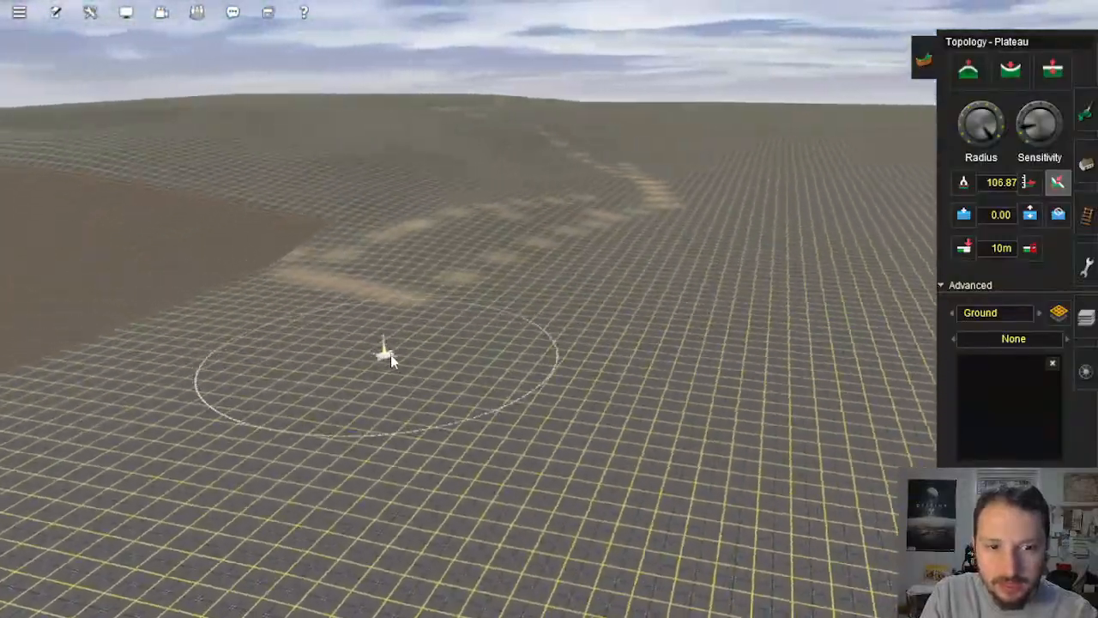
key(Up)
Step: Raise gentle mounds with Height up along the inner baseboard edge leading to the painted path
click(970, 75)
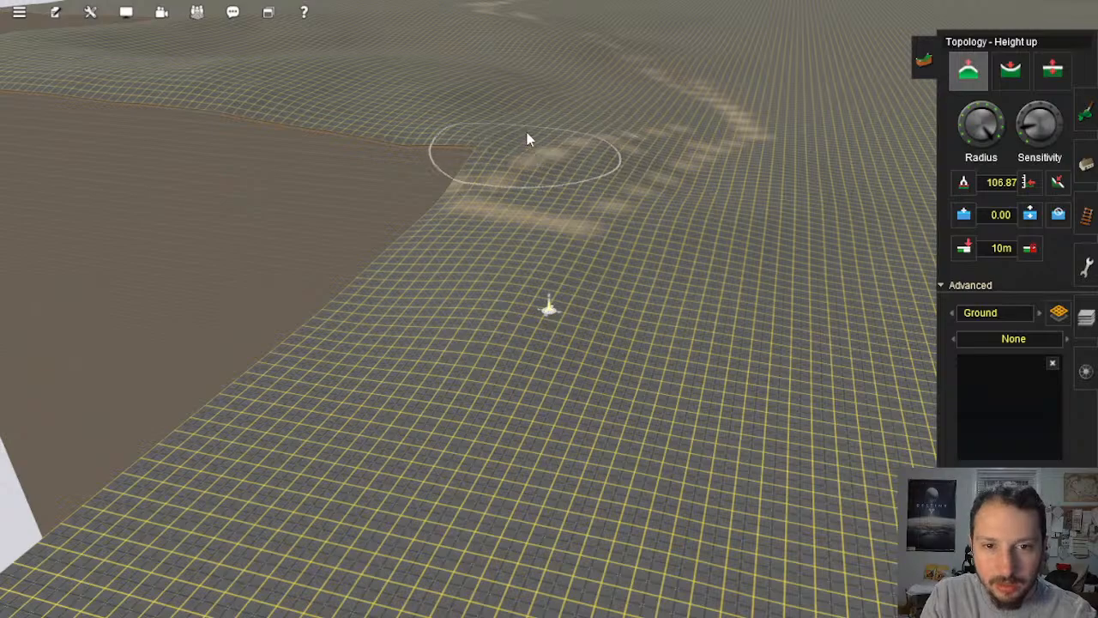
mouse_move(527, 140)
right_down()
mouse_move(505, 240)
mouse_move(527, 375)
mouse_move(556, 398)
mouse_move(648, 241)
mouse_move(566, 225)
right_up()
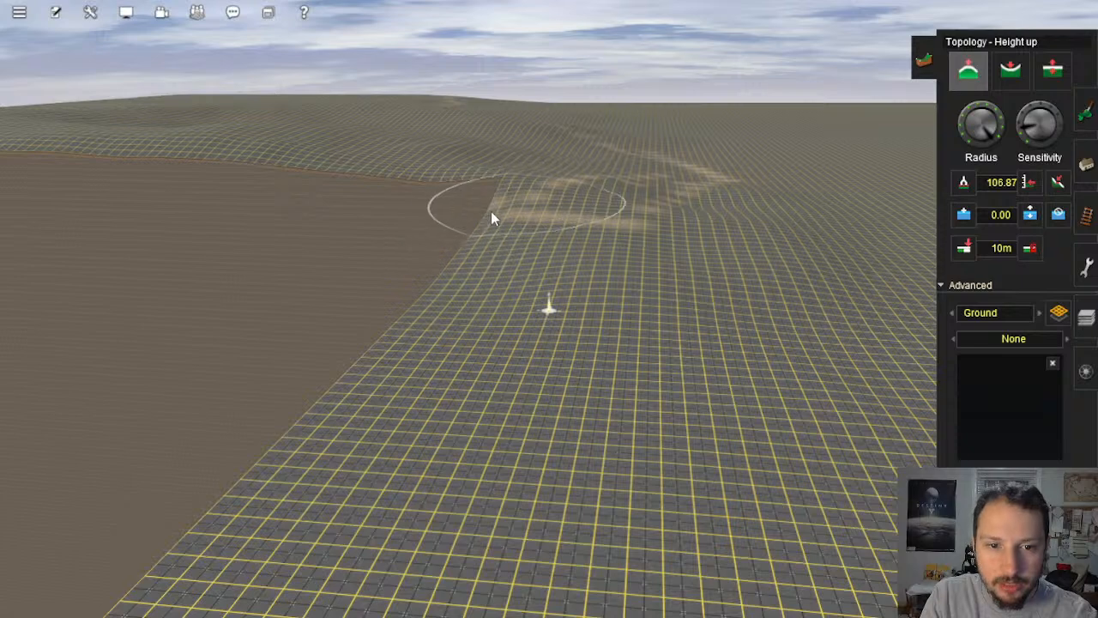
drag(434, 287, 648, 258)
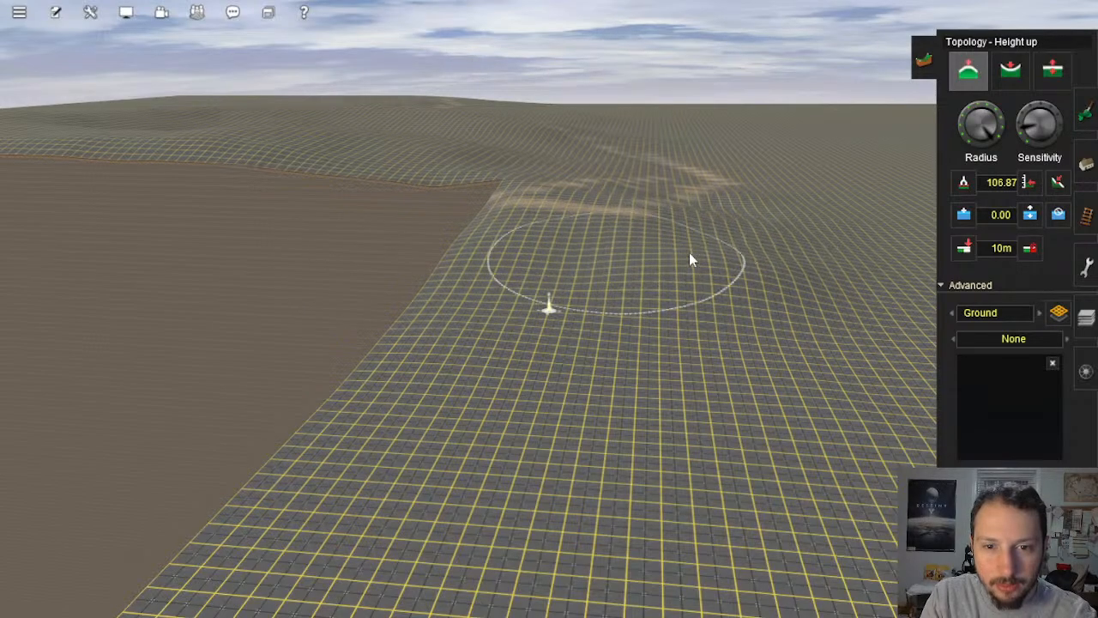
right_click(614, 274)
key(Left)
right_click(664, 323)
key(Down)
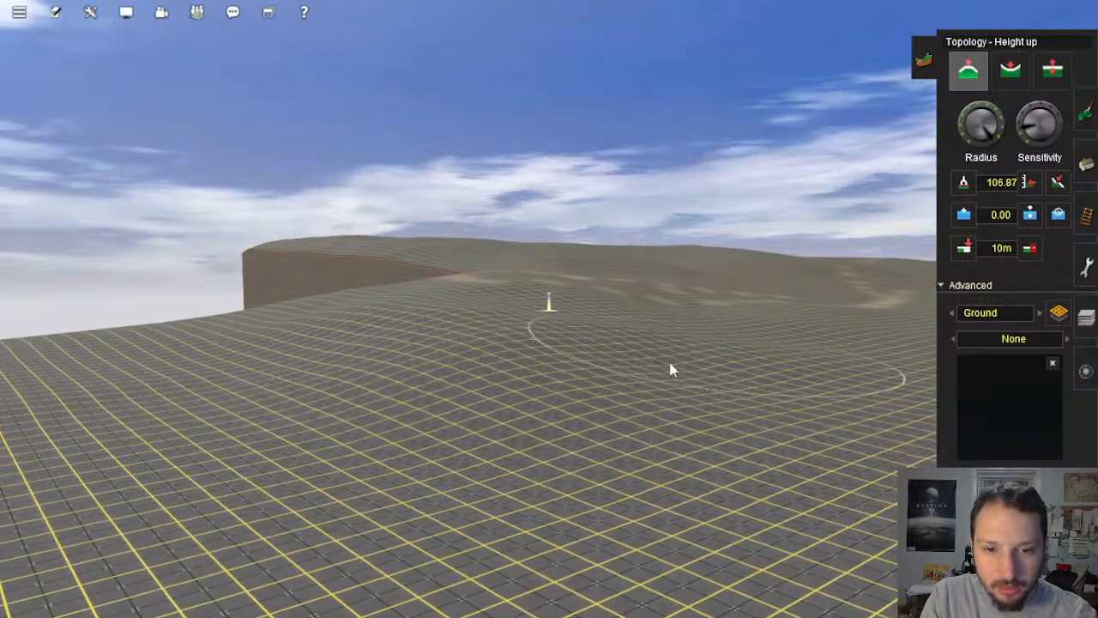
mouse_move(449, 318)
right_down()
mouse_move(581, 351)
mouse_move(612, 295)
mouse_move(593, 326)
mouse_move(585, 300)
right_up()
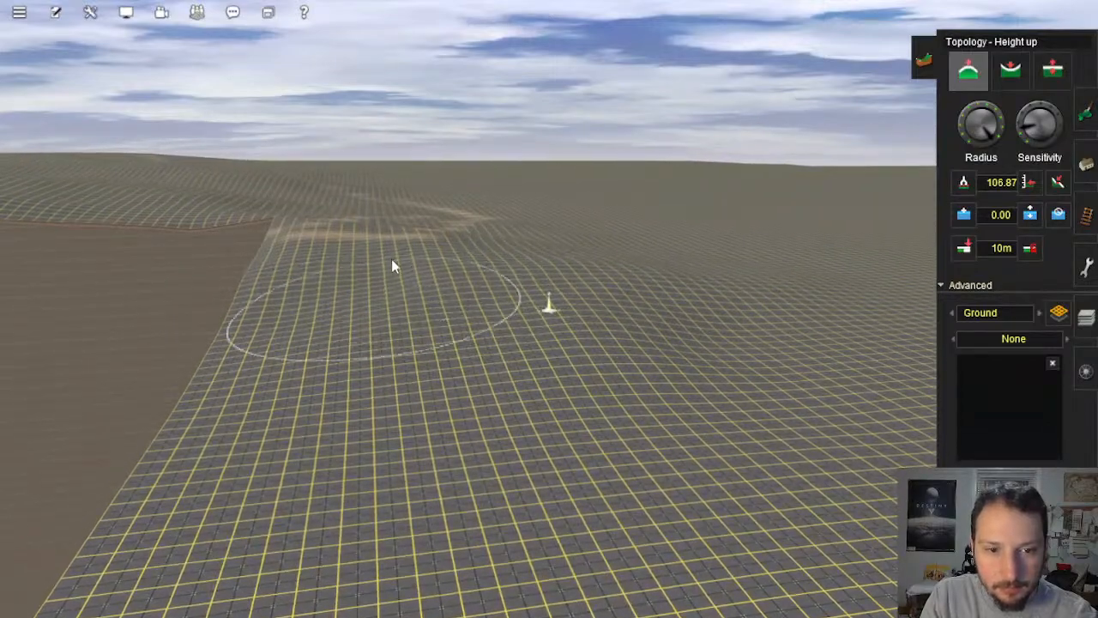
mouse_move(429, 294)
right_down()
mouse_move(699, 367)
mouse_move(572, 289)
mouse_move(544, 228)
mouse_move(570, 247)
mouse_move(596, 297)
right_up()
Step: Survey the route layout from overhead, checking the track line and its gradient labels across the baseboards
scroll(579, 345, up, 5)
scroll(558, 251, down, 3)
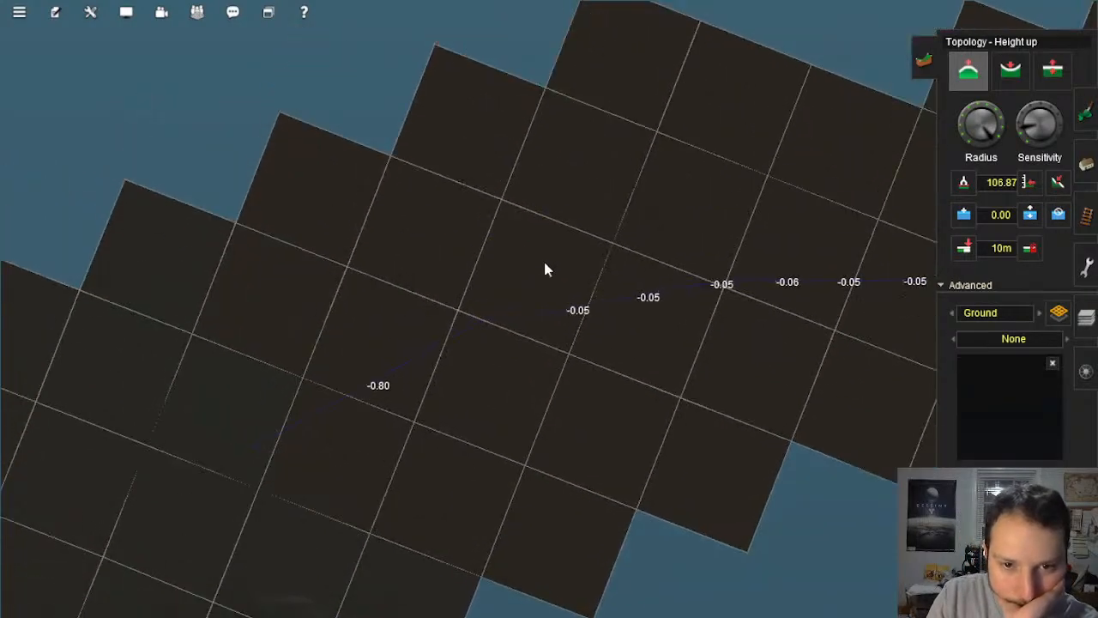
scroll(532, 309, up, 6)
right_drag(496, 292, 432, 294)
scroll(431, 296, up, 4)
scroll(432, 298, down, 5)
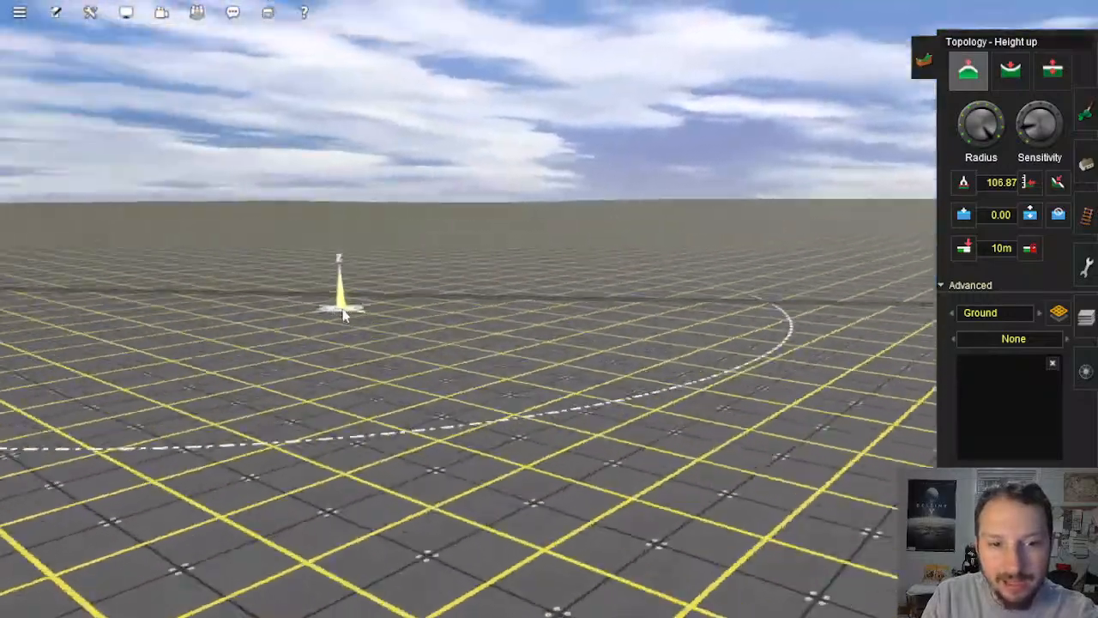
mouse_move(342, 314)
right_down()
mouse_move(529, 250)
mouse_move(429, 285)
mouse_move(447, 310)
mouse_move(645, 340)
mouse_move(627, 361)
right_up()
scroll(638, 344, down, 3)
scroll(627, 361, down, 3)
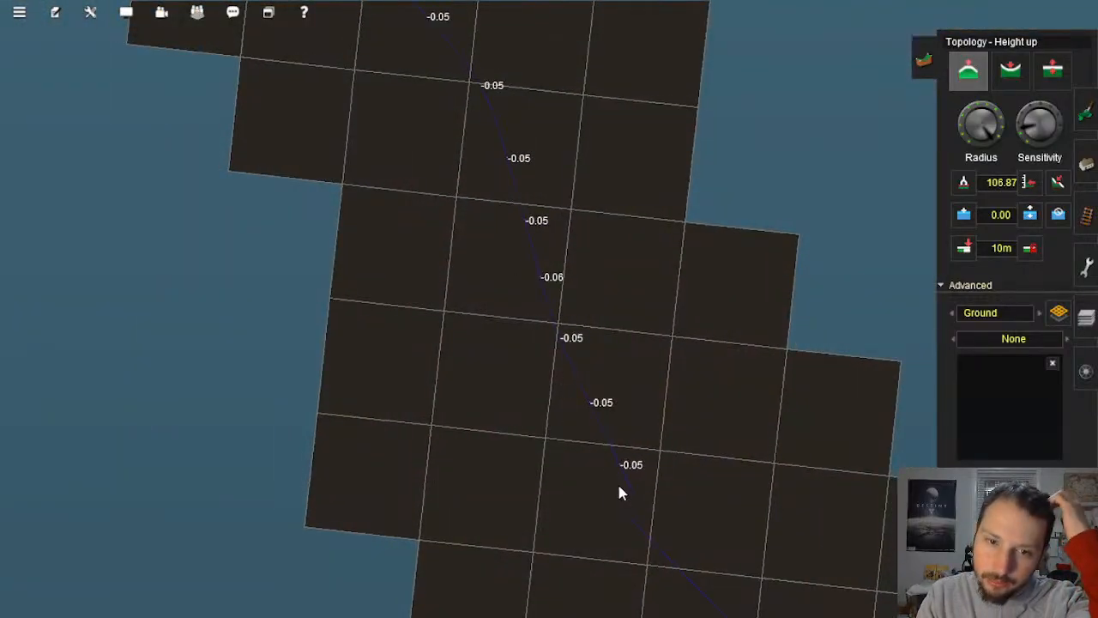
Step: Inspect the break in the track line and the surrounding terrain where the gradient changes
scroll(624, 482, down, 2)
right_drag(626, 473, 576, 365)
scroll(576, 365, up, 4)
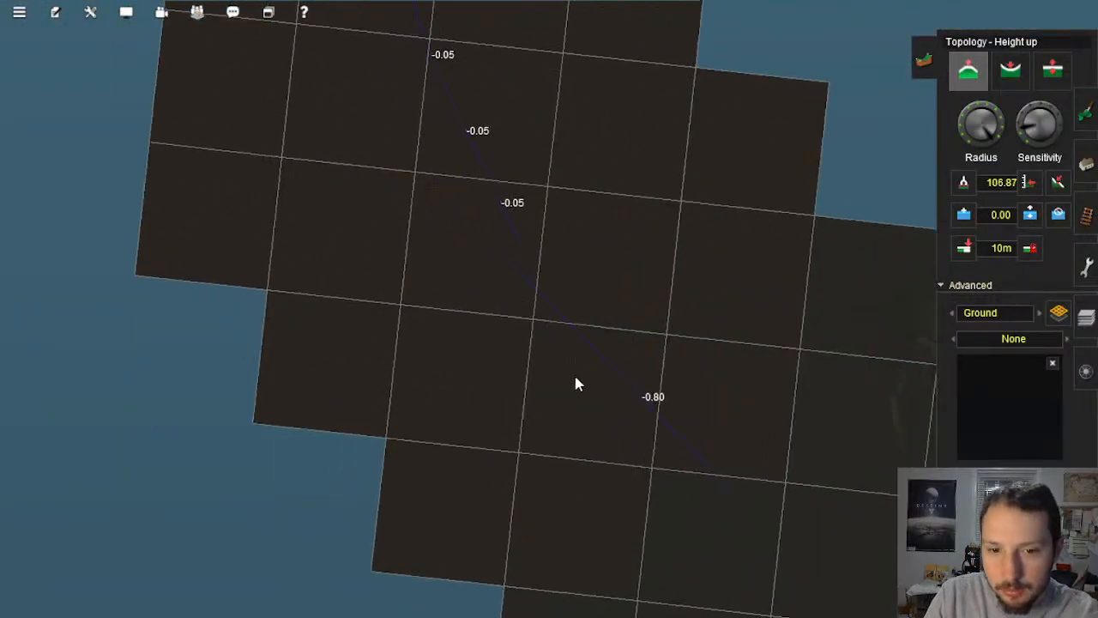
scroll(558, 282, up, 6)
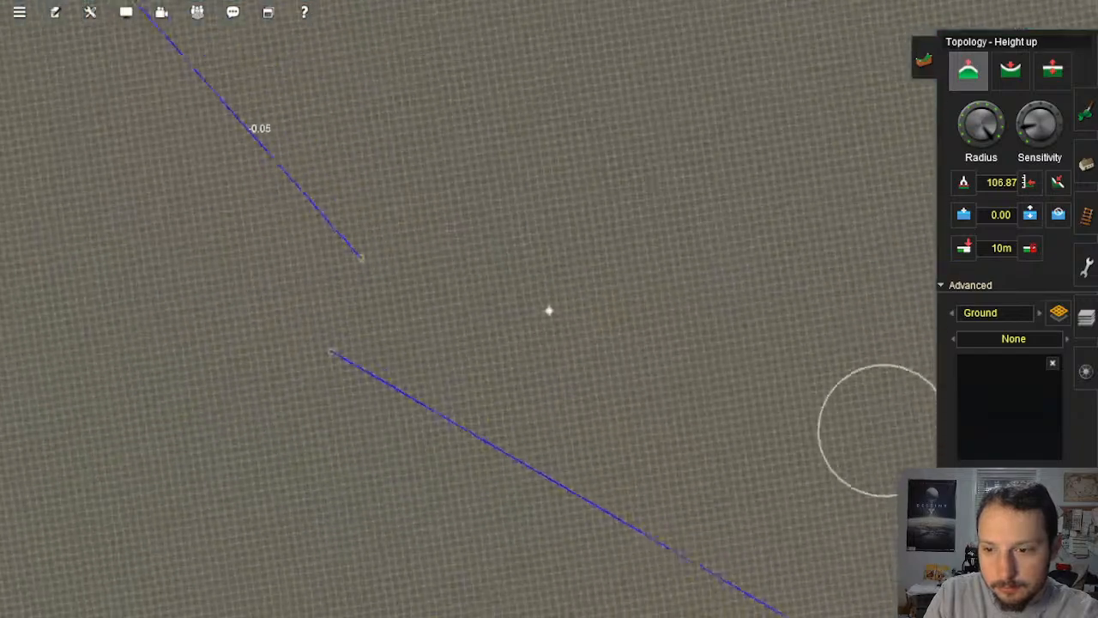
scroll(656, 373, down, 5)
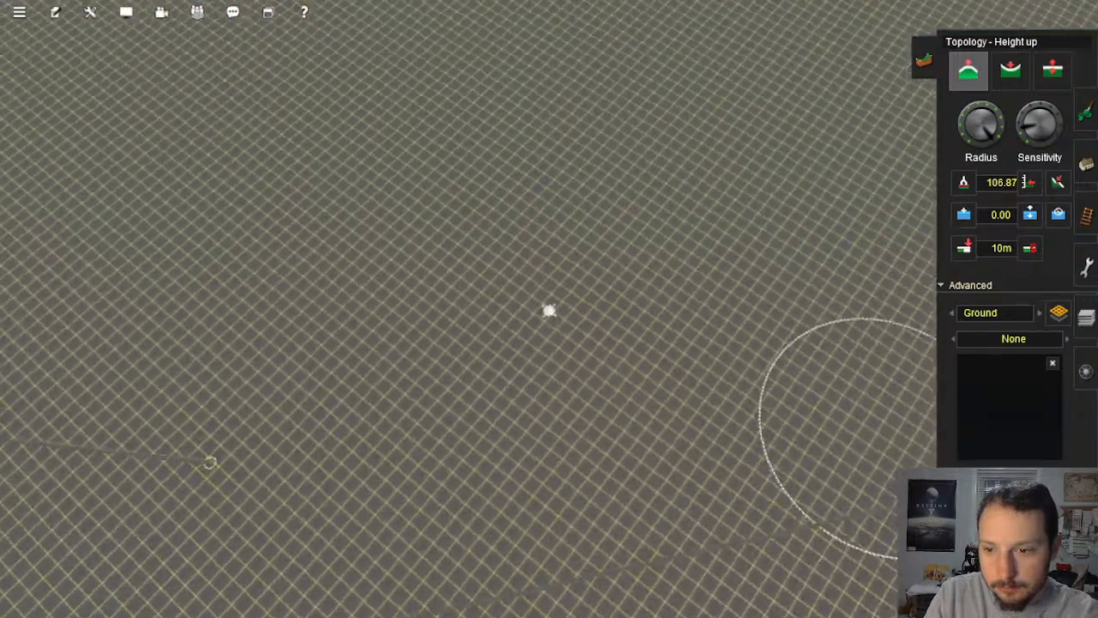
right_drag(656, 374, 657, 373)
scroll(581, 238, up, 6)
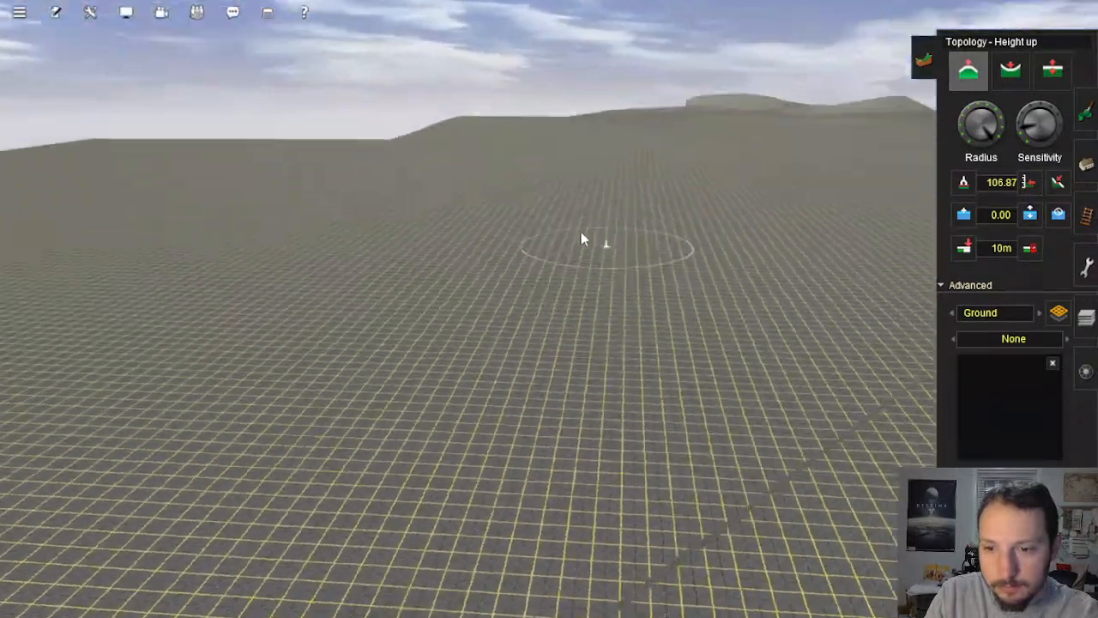
scroll(549, 250, up, 4)
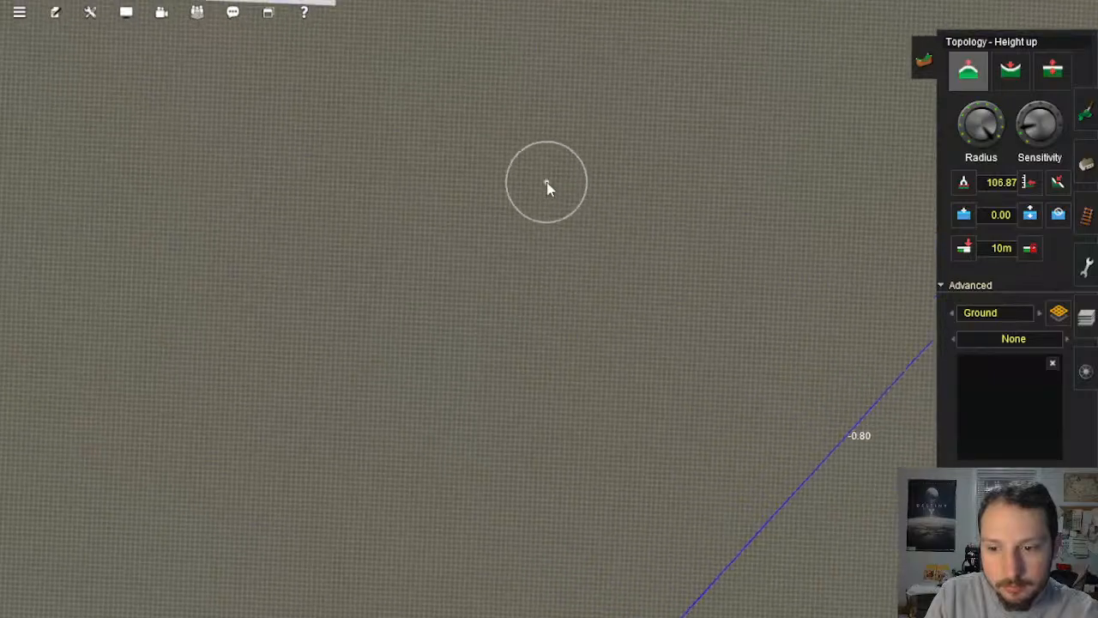
scroll(555, 210, down, 6)
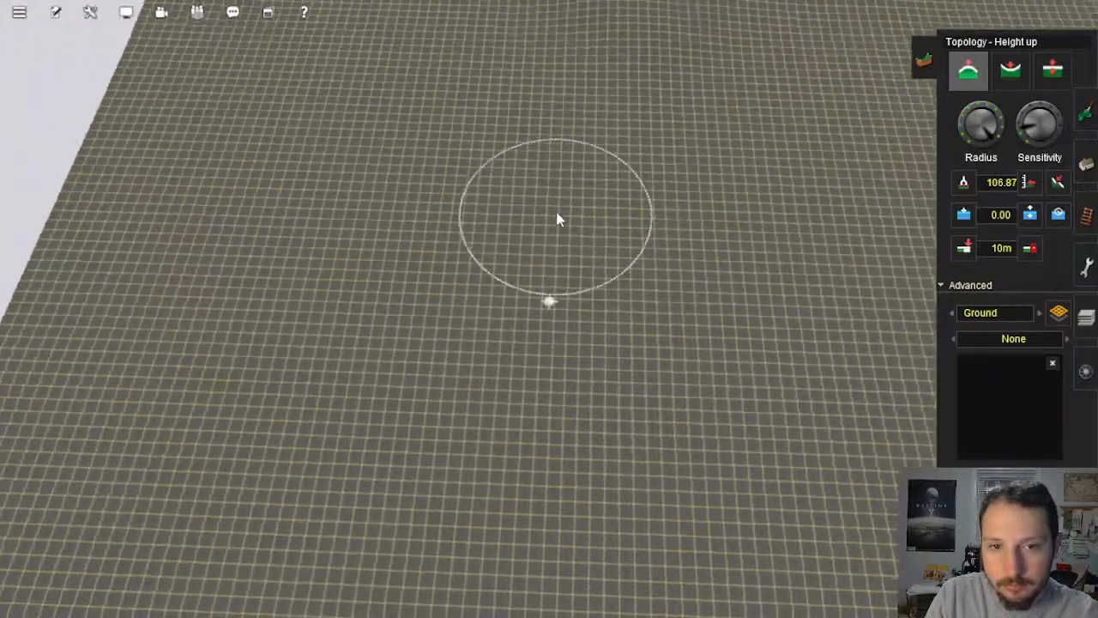
Step: Raise the ground slightly with Height up beside the baseboard edge, just before the inner corner's steep drop
scroll(568, 310, down, 4)
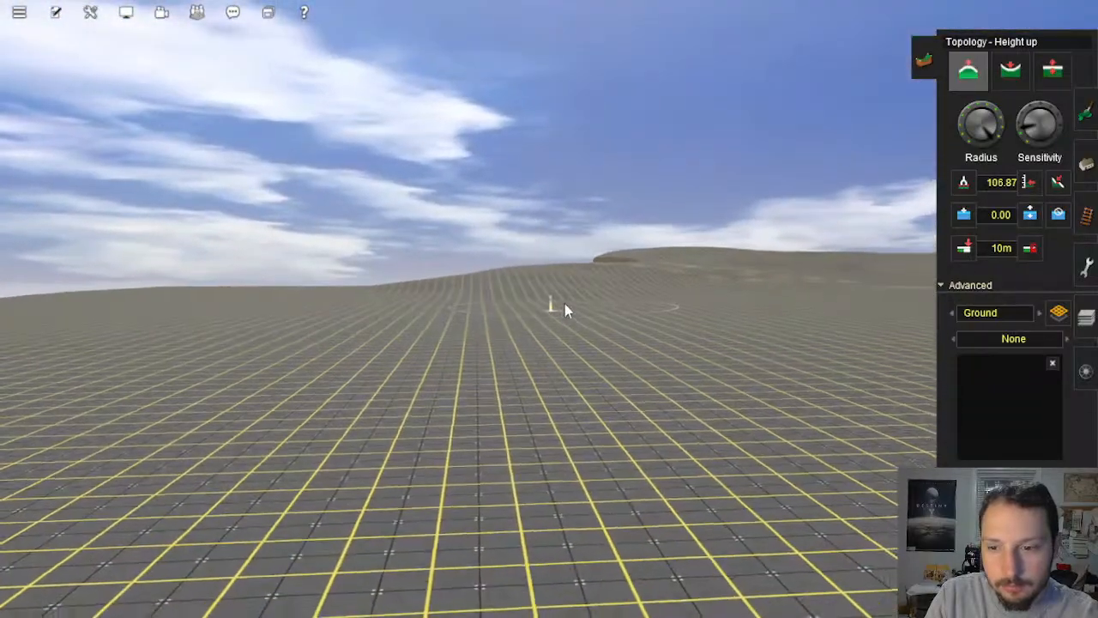
scroll(565, 303, up, 4)
right_drag(565, 303, 815, 369)
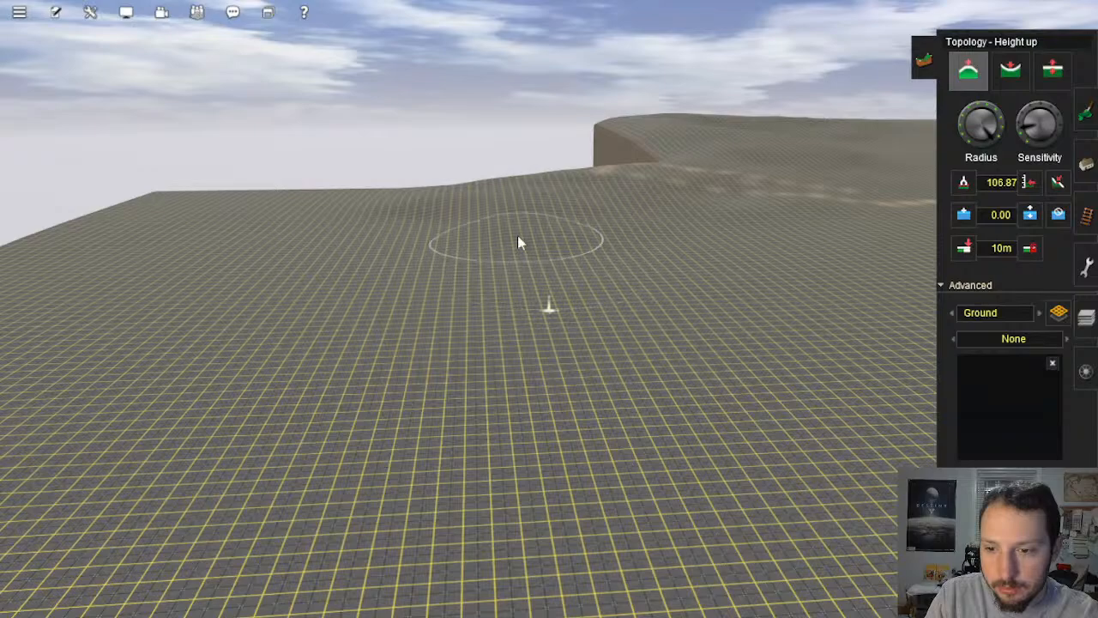
scroll(541, 232, up, 5)
scroll(550, 317, up, 3)
right_drag(553, 338, 735, 298)
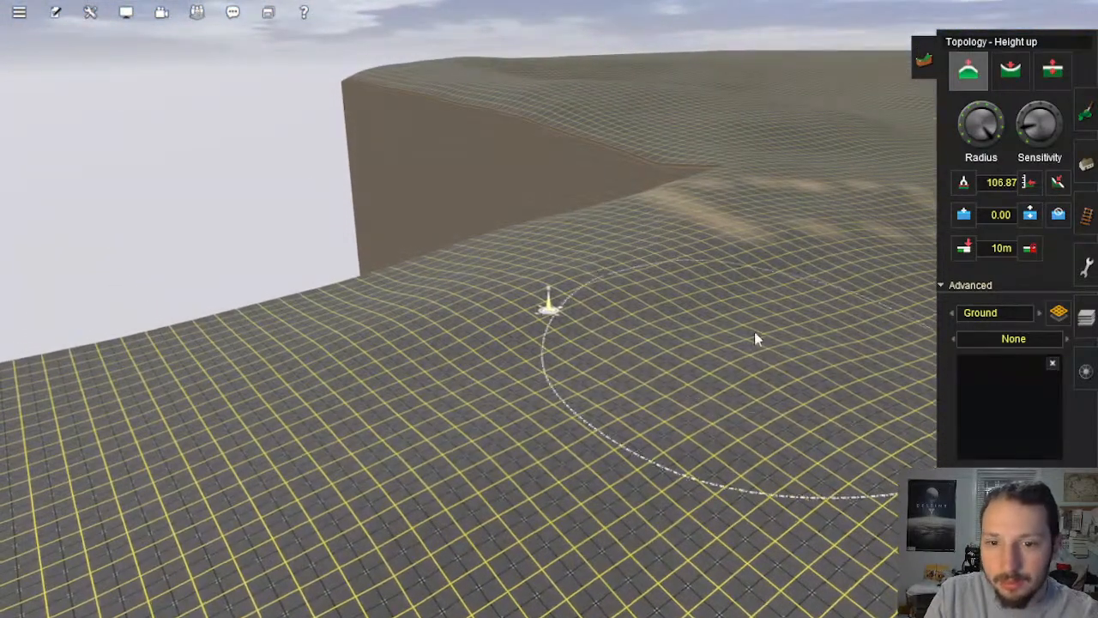
mouse_move(515, 375)
mouse_down()
mouse_move(503, 378)
mouse_move(539, 373)
mouse_up()
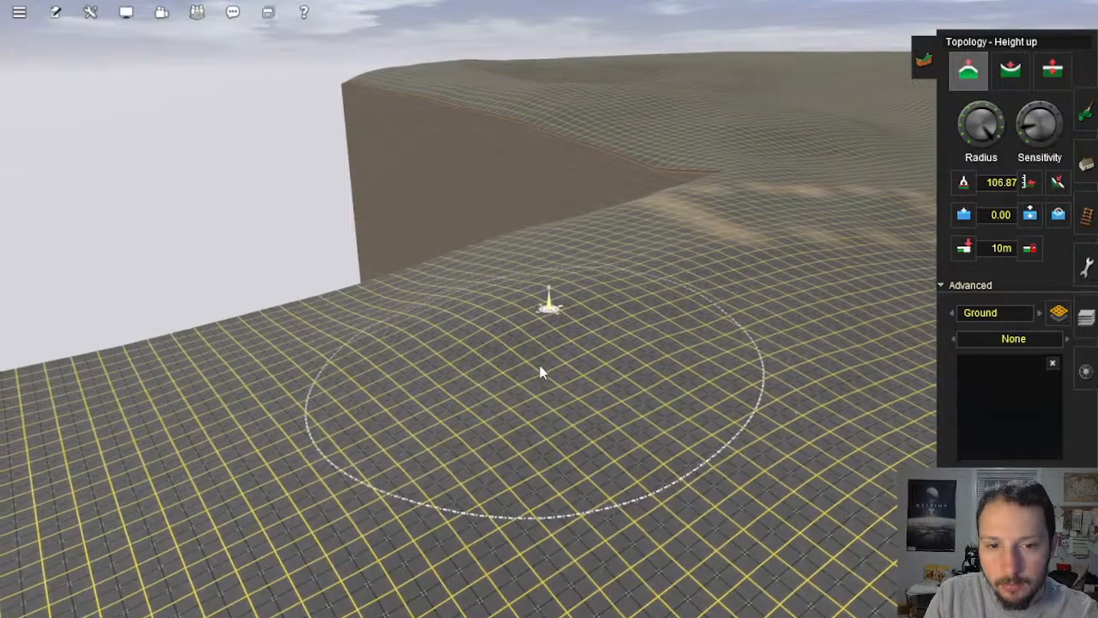
Step: Raise the terrain along the exposed baseboard edge with Height up so it rolls gently away from the corner
right_click(539, 370)
mouse_move(508, 264)
right_down()
mouse_move(586, 300)
mouse_move(719, 236)
right_up()
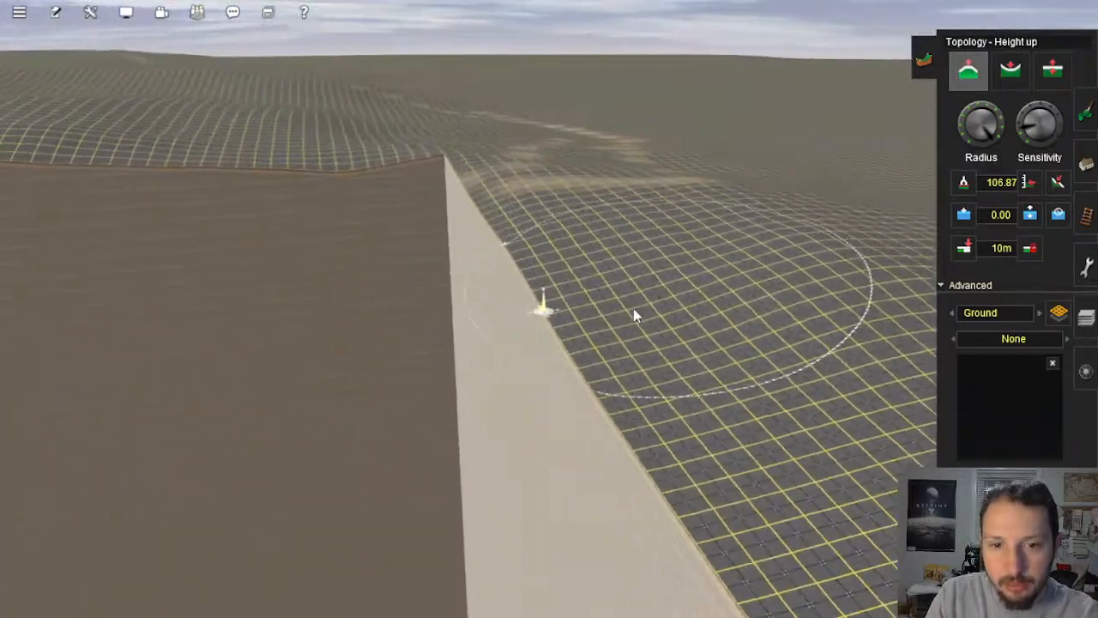
right_drag(665, 347, 732, 282)
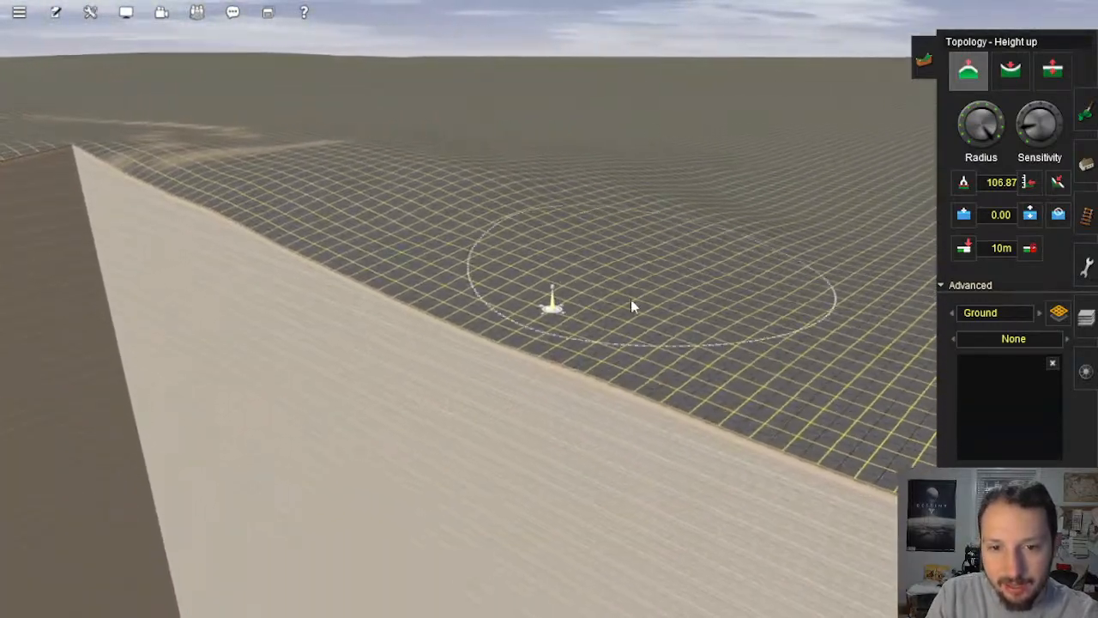
mouse_move(412, 246)
mouse_down()
mouse_move(394, 256)
mouse_move(657, 363)
mouse_up()
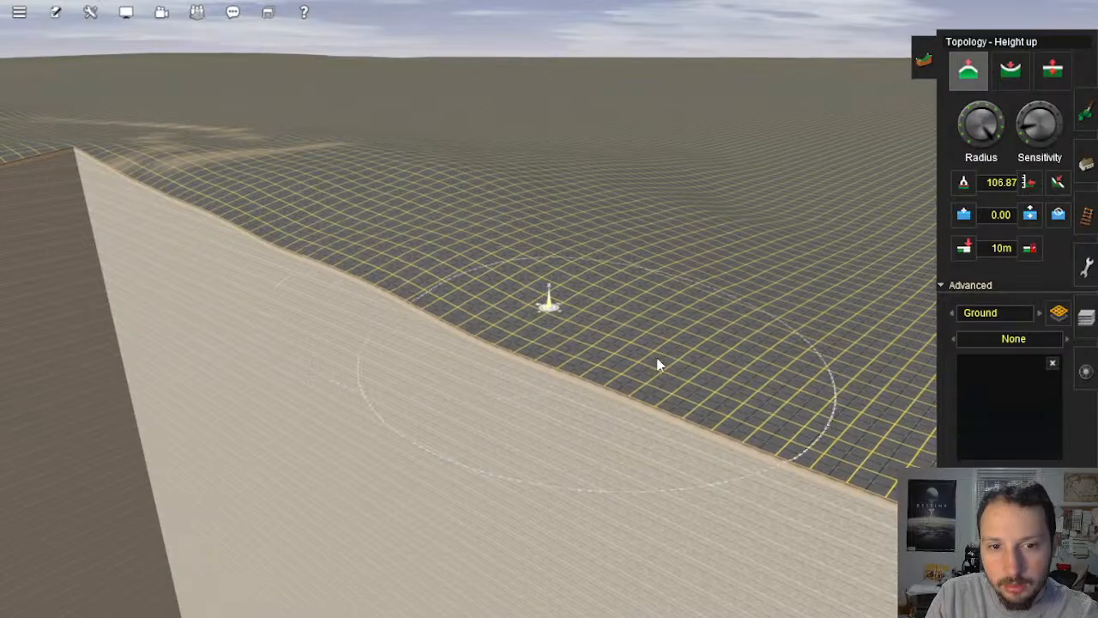
Step: Survey the string of baseboards from overhead on the map, from the river area down past the green lettering
right_click(709, 244)
mouse_move(580, 260)
right_down()
mouse_move(615, 334)
mouse_move(563, 370)
mouse_move(571, 315)
right_up()
mouse_move(593, 255)
right_down()
mouse_move(576, 272)
mouse_move(438, 285)
mouse_move(434, 249)
mouse_move(429, 341)
mouse_move(434, 320)
mouse_move(457, 326)
mouse_move(587, 296)
mouse_move(605, 405)
mouse_move(568, 410)
mouse_move(321, 296)
mouse_move(446, 270)
mouse_move(454, 211)
mouse_move(480, 211)
mouse_move(529, 220)
mouse_move(568, 323)
right_up()
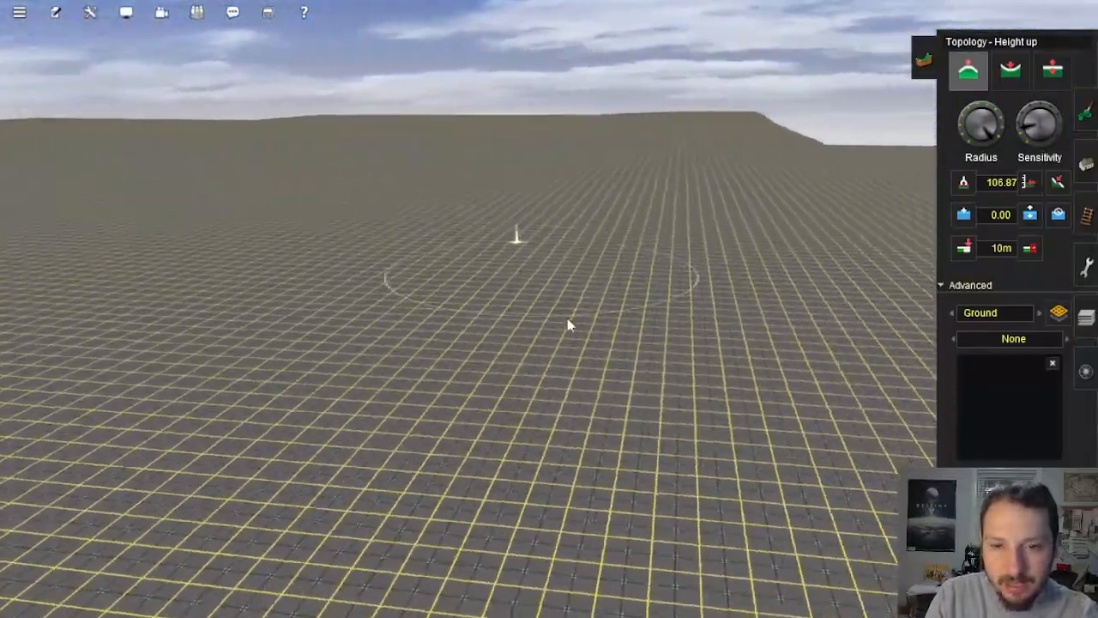
key(ctrl+m)
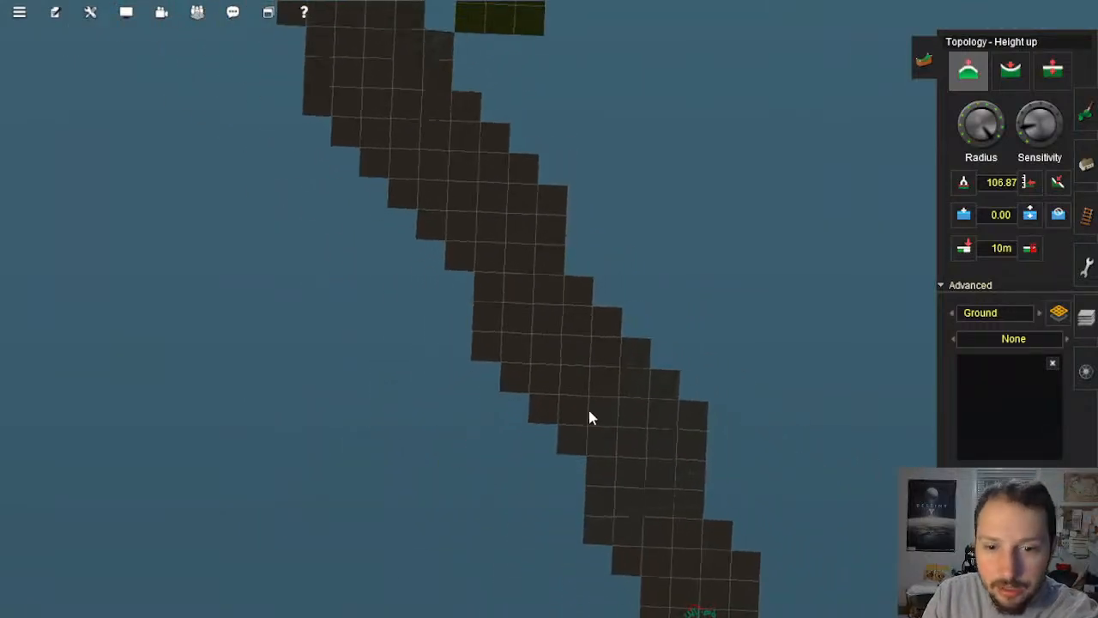
scroll(589, 411, down, 6)
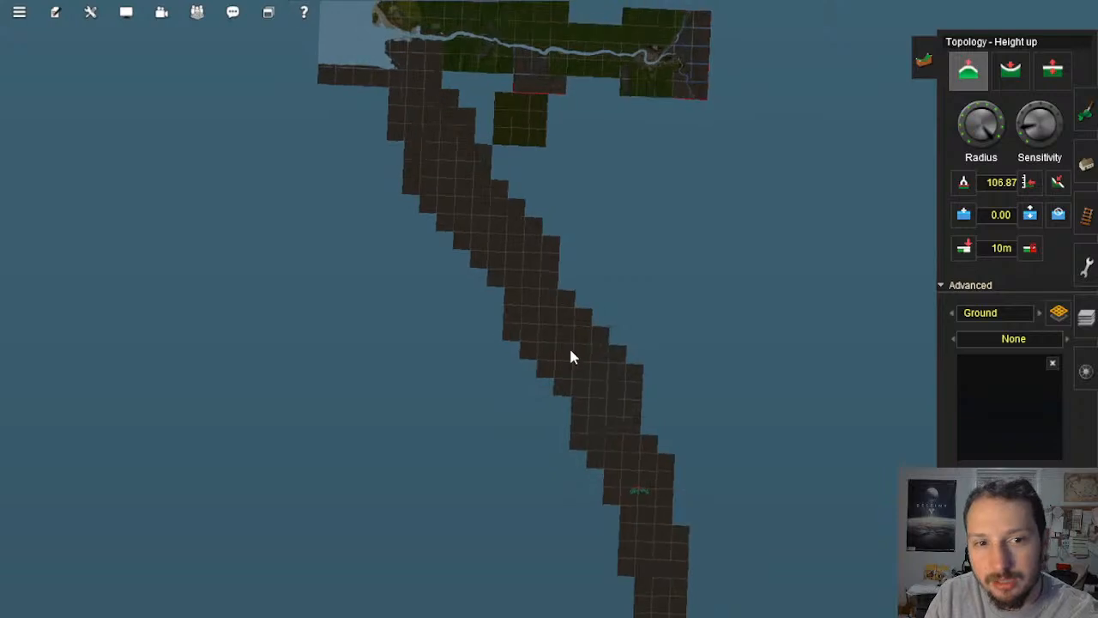
scroll(573, 356, up, 2)
right_click(592, 415)
right_click(592, 422)
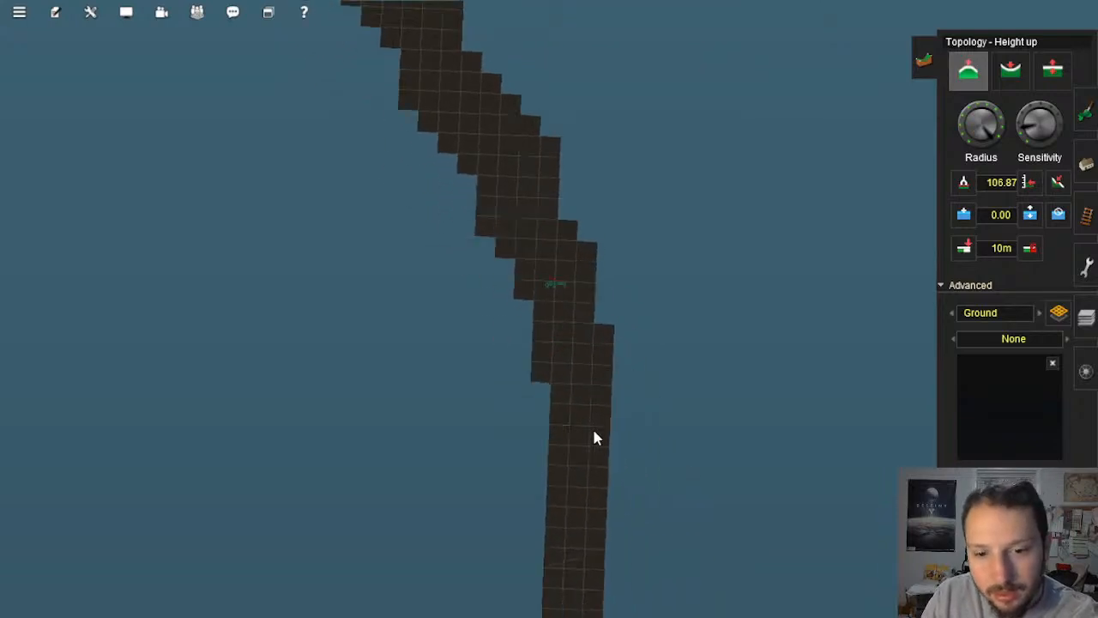
right_click(592, 429)
right_click(532, 371)
right_click(545, 225)
right_click(547, 182)
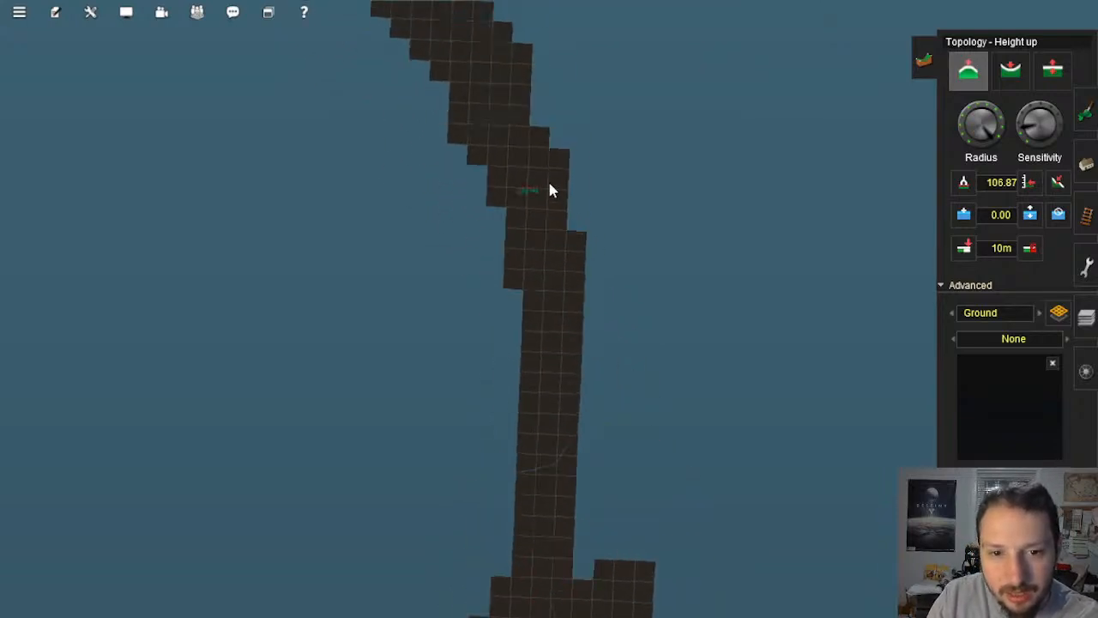
right_click(479, 199)
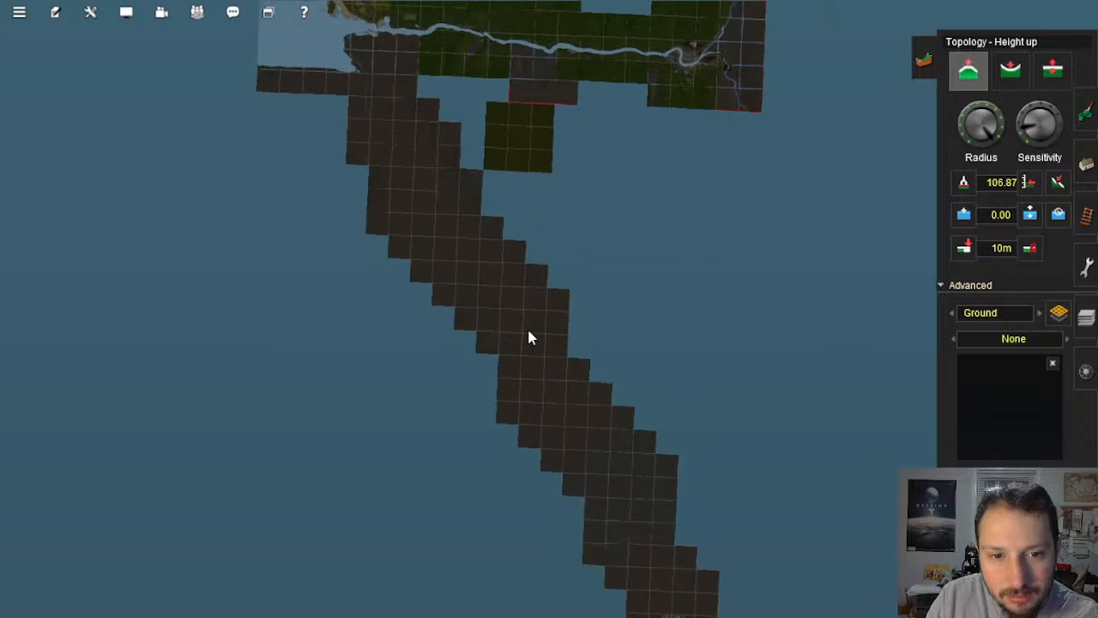
Step: Examine the track line's gradient labels on the middle baseboards, including the section where the gradient changes
scroll(526, 335, up, 3)
scroll(531, 331, down, 3)
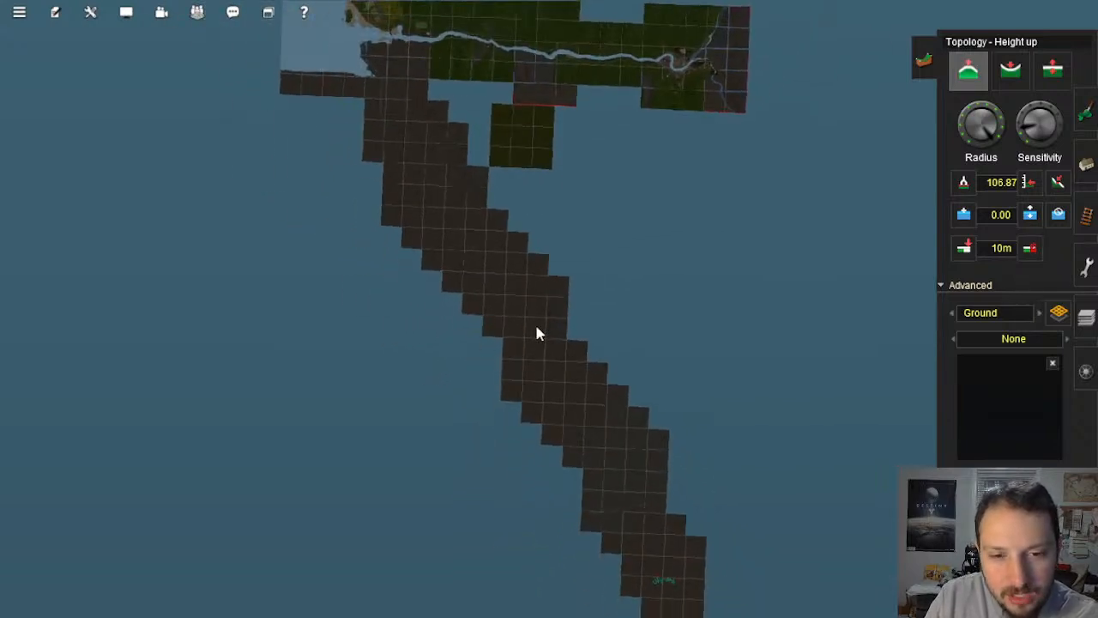
scroll(528, 317, up, 3)
scroll(532, 325, up, 5)
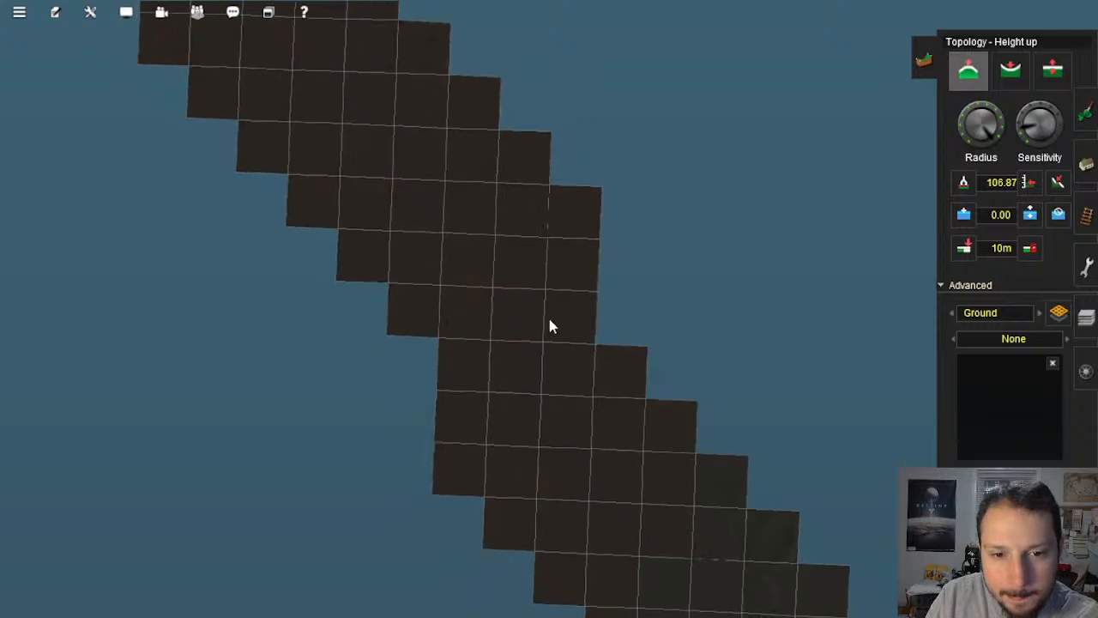
scroll(547, 403, up, 5)
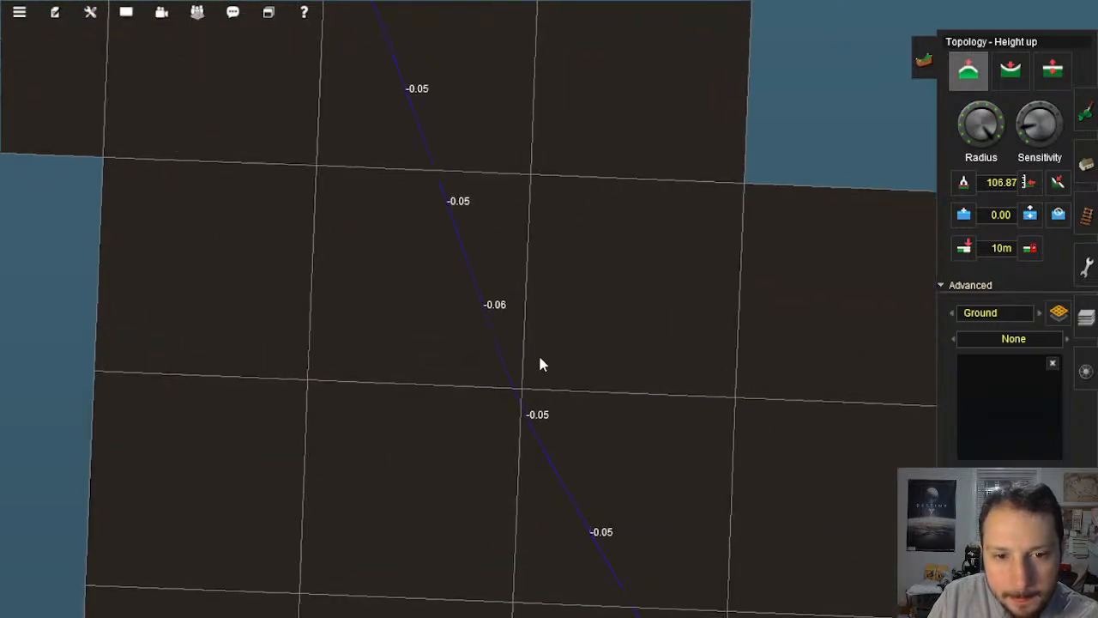
scroll(539, 361, down, 4)
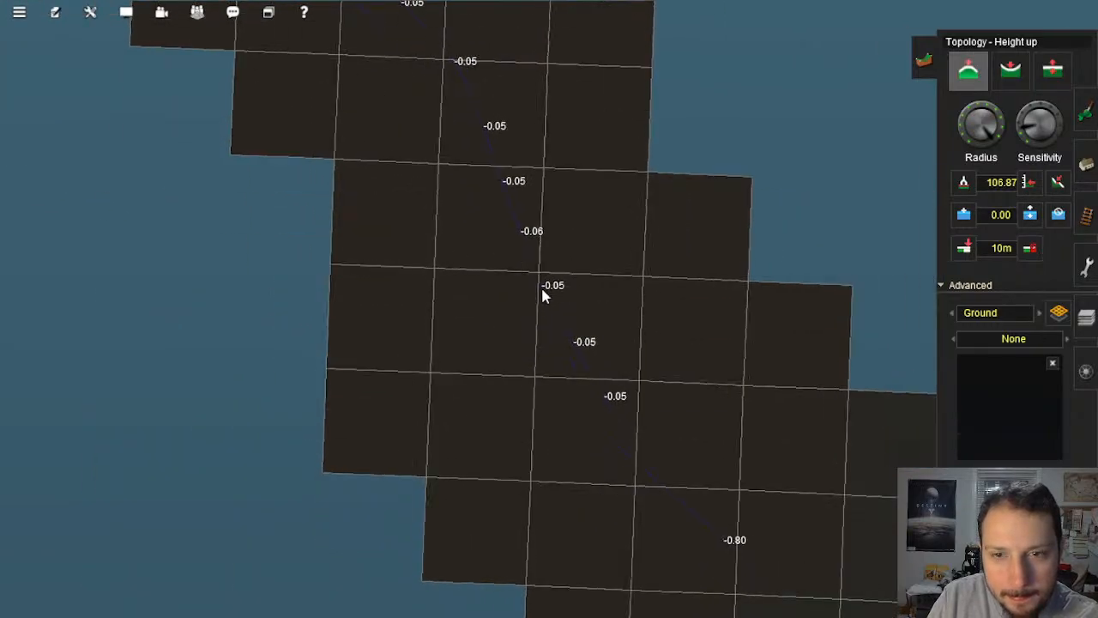
scroll(542, 291, up, 5)
Step: Sample the ground height beside the track and at its curve with the Get height tool
click(963, 182)
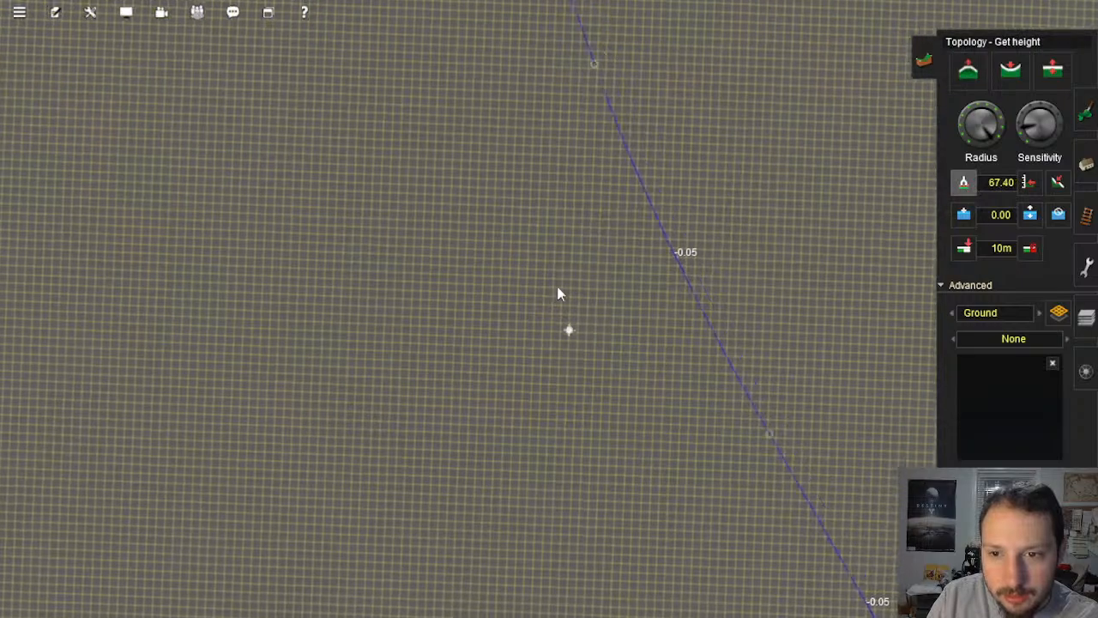
key(Down)
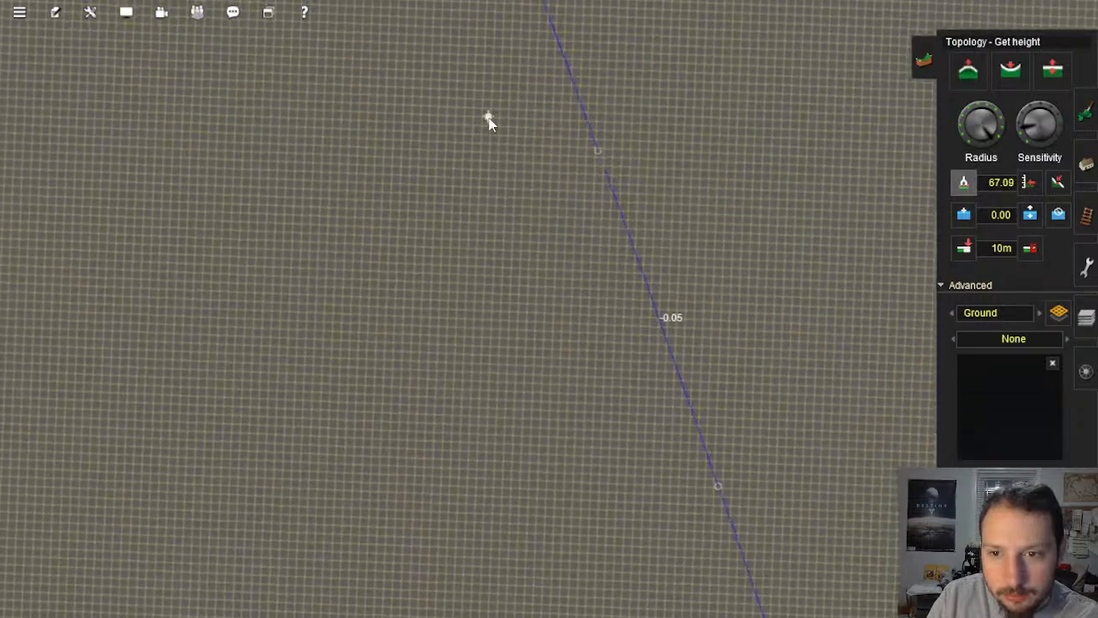
key(Up)
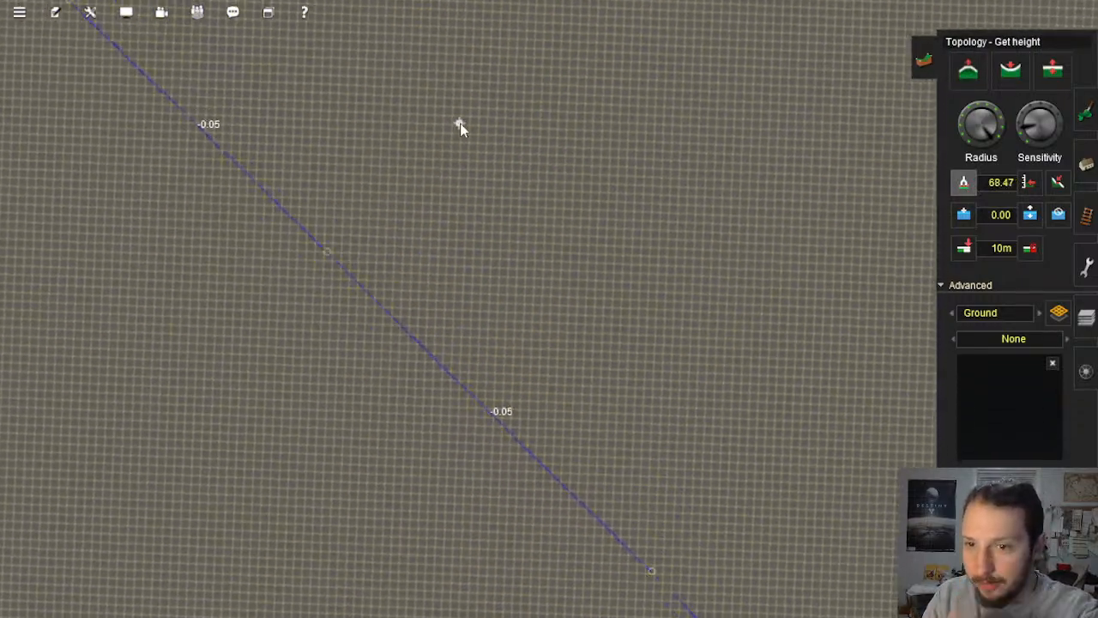
mouse_move(460, 122)
right_down()
mouse_move(450, 149)
mouse_move(727, 453)
mouse_move(775, 543)
mouse_move(735, 590)
mouse_move(713, 601)
mouse_move(649, 593)
mouse_move(539, 443)
mouse_move(435, 231)
mouse_move(544, 312)
mouse_move(567, 308)
right_up()
scroll(568, 309, up, 5)
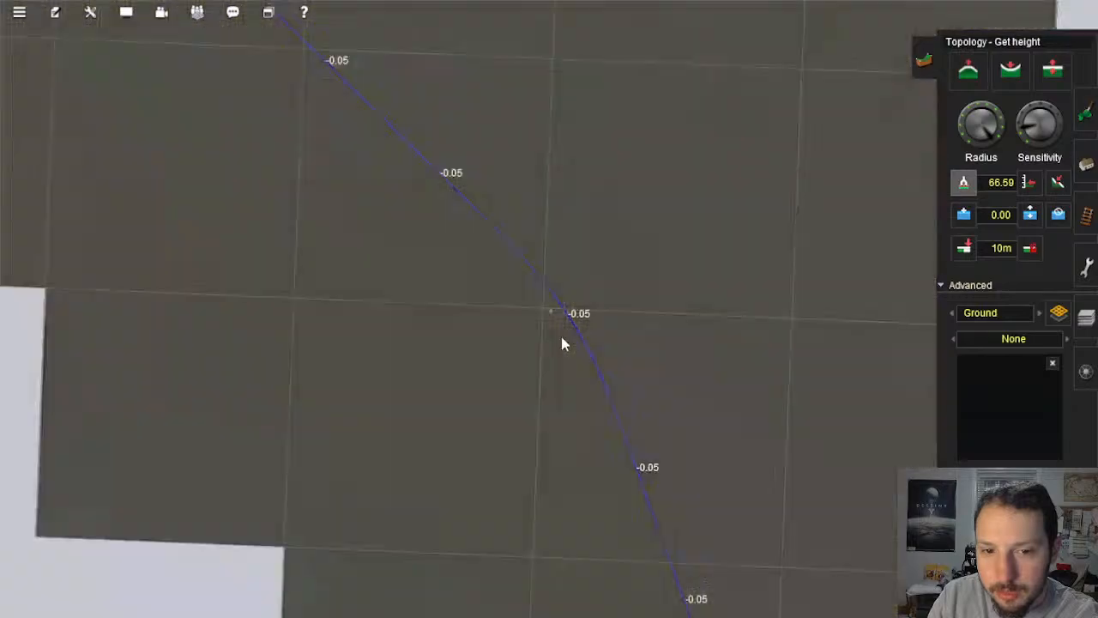
scroll(551, 328, up, 5)
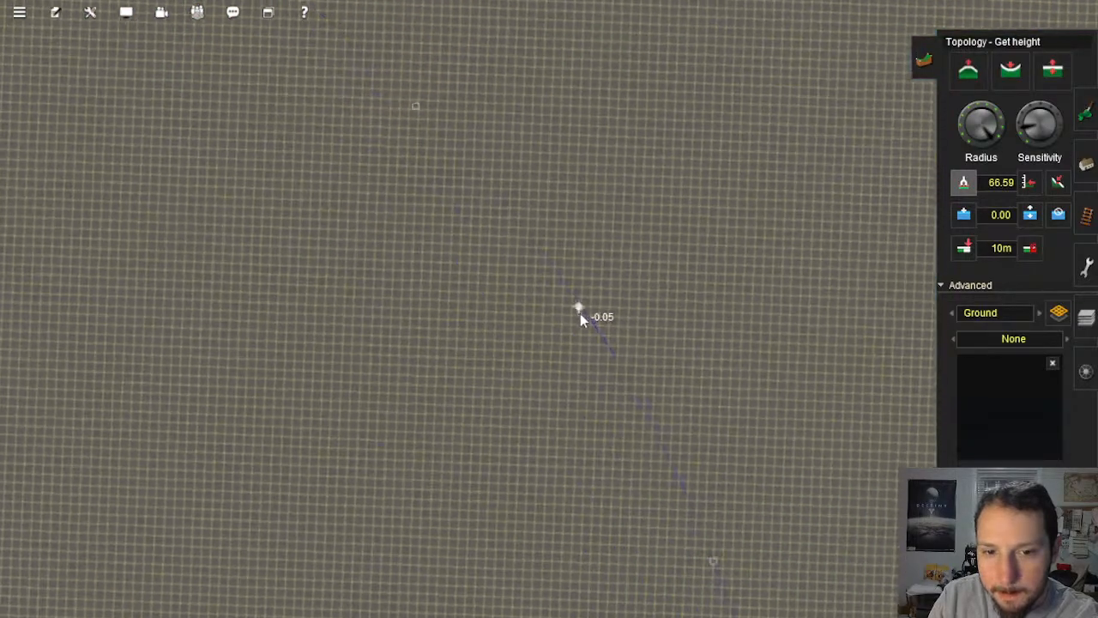
click(581, 317)
key(Down)
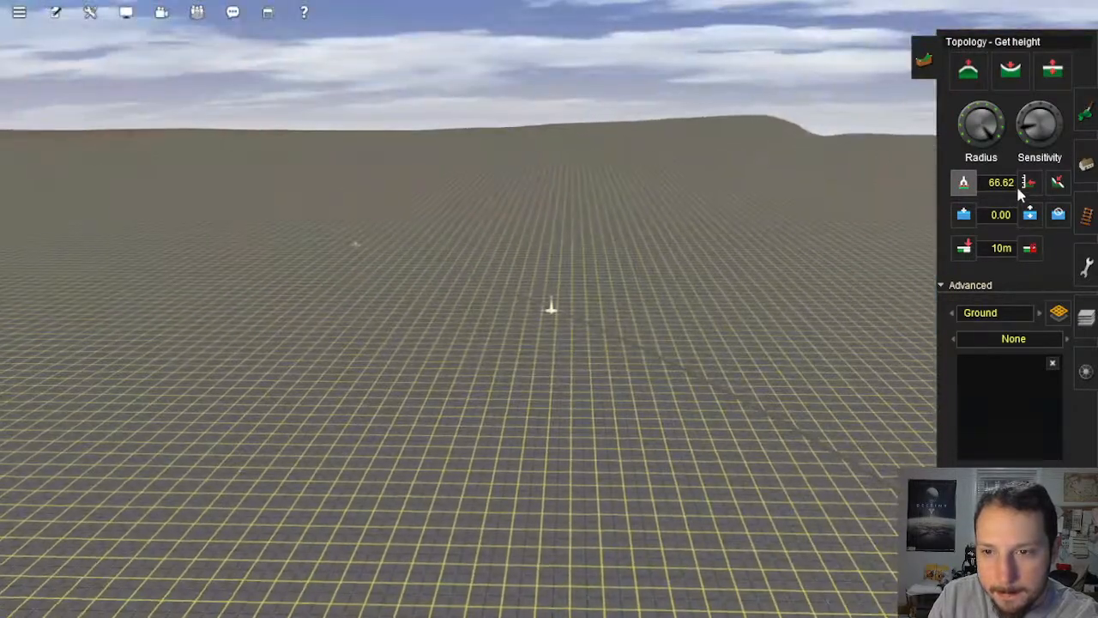
Step: Reduce the Paint brush radius and paint a green marker stripe across the track at the curve's gradient label
click(1087, 113)
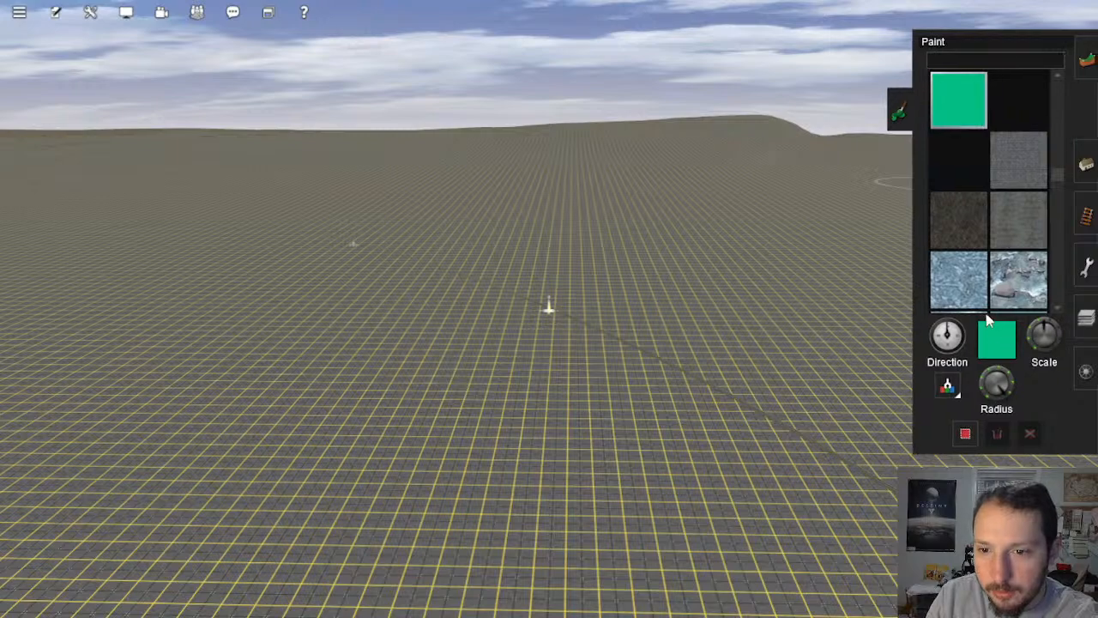
mouse_move(535, 348)
mouse_down()
mouse_move(642, 441)
mouse_move(640, 350)
mouse_up()
key(ctrl+z)
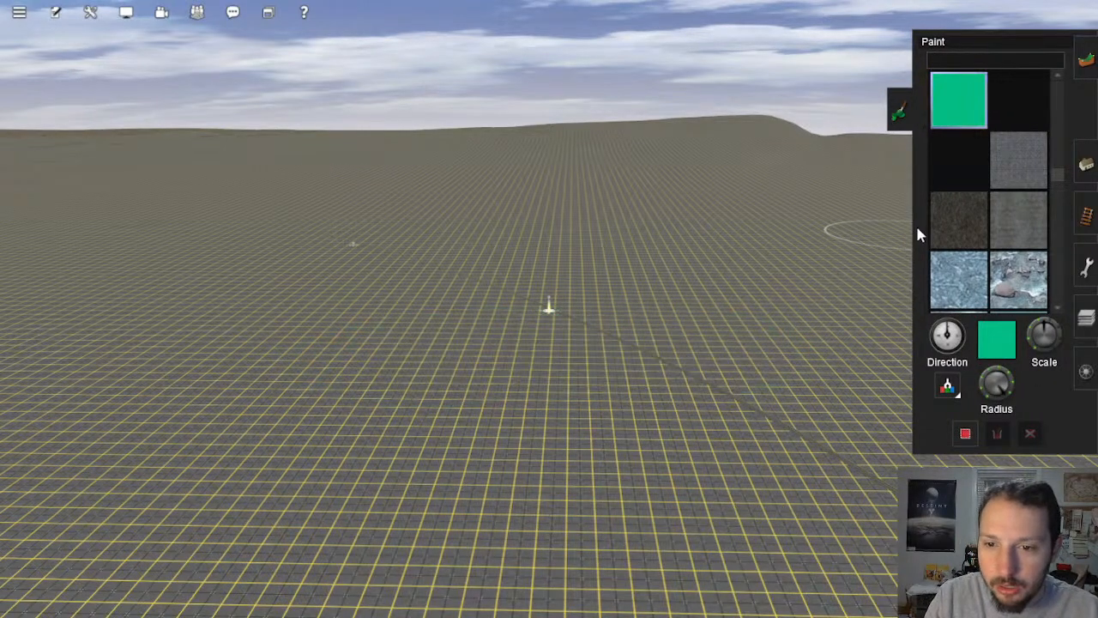
scroll(983, 252, down, 5)
drag(1002, 394, 975, 396)
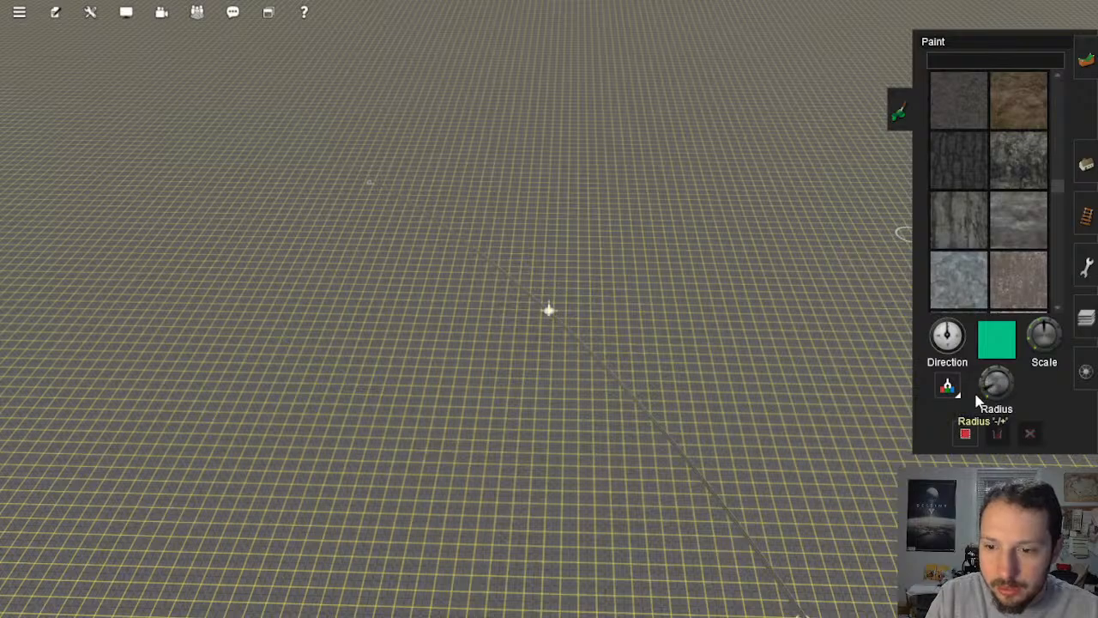
click(408, 349)
drag(558, 346, 794, 335)
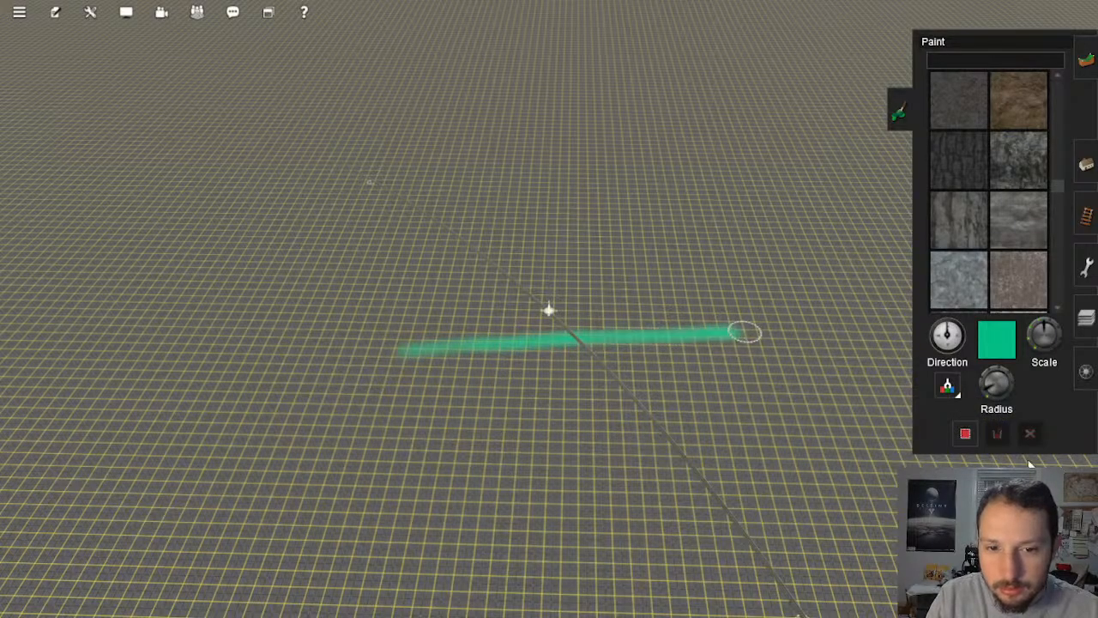
Step: Survey the baseboards from overhead between the green marker stripe and the Pan Am lettering
right_drag(745, 429, 672, 392)
scroll(672, 393, down, 10)
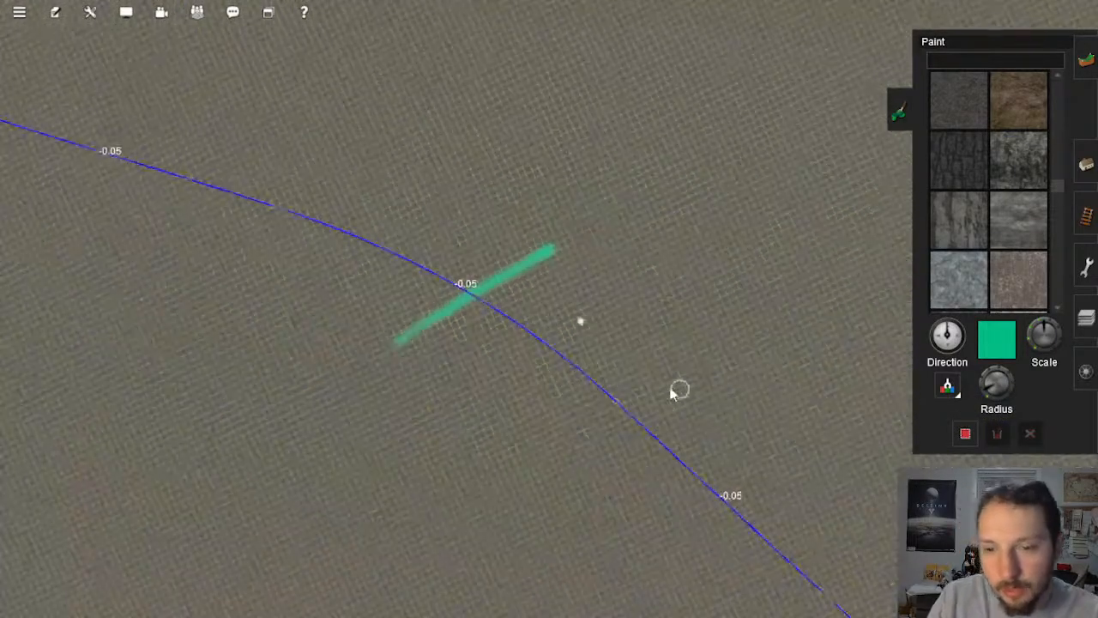
right_click(637, 404)
scroll(670, 395, down, 3)
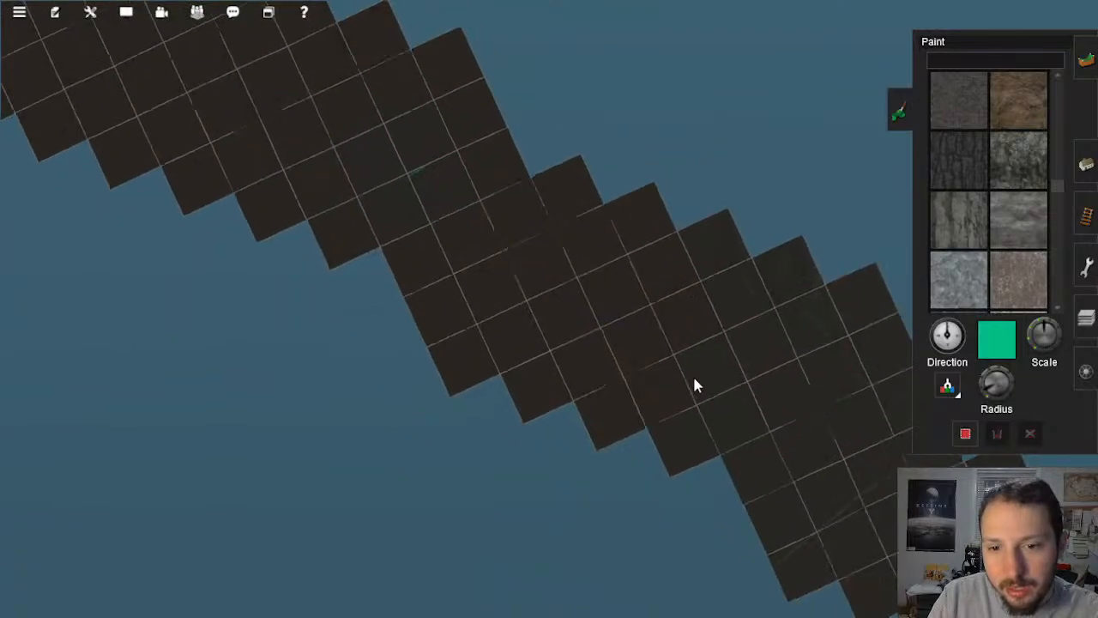
right_click(692, 375)
right_click(638, 368)
scroll(660, 378, up, 3)
scroll(678, 385, down, 3)
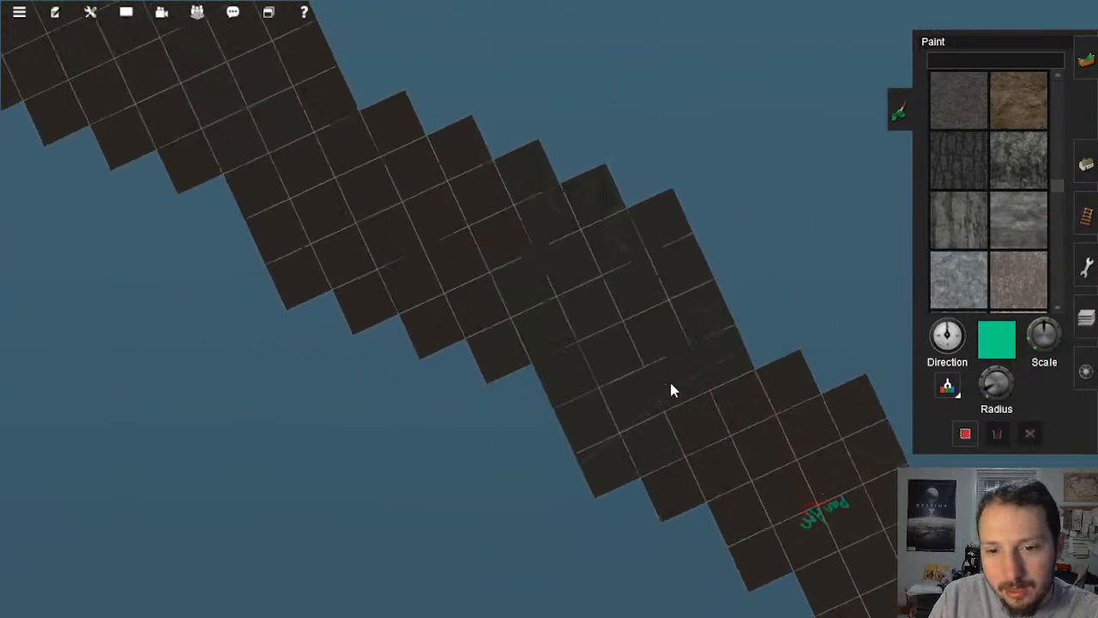
right_click(665, 373)
scroll(615, 344, up, 3)
scroll(592, 305, down, 4)
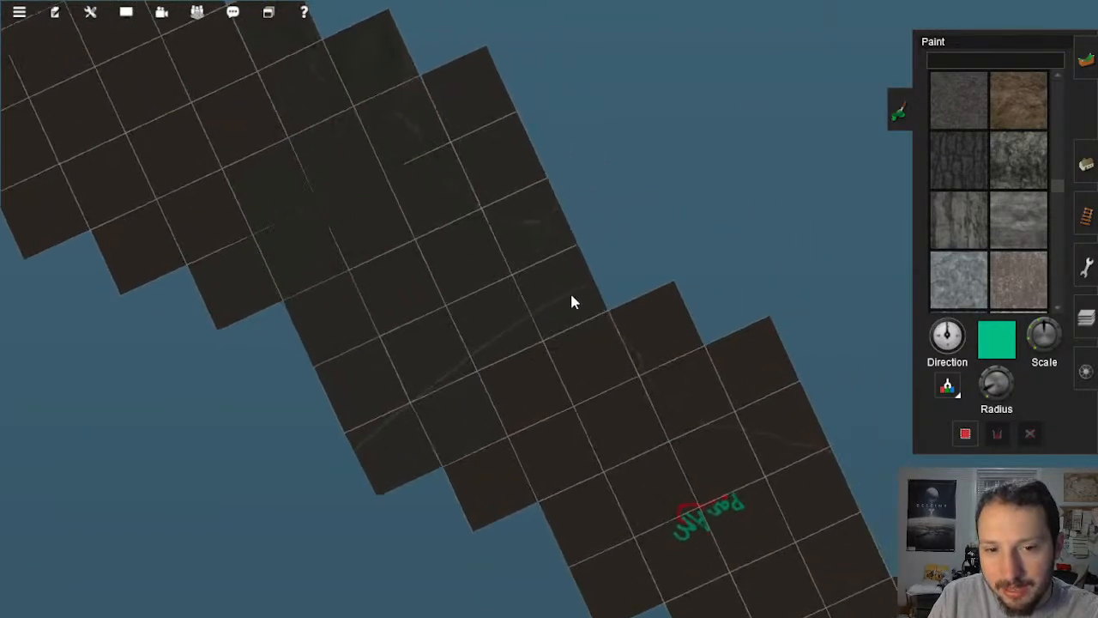
scroll(525, 301, up, 2)
scroll(526, 300, up, 6)
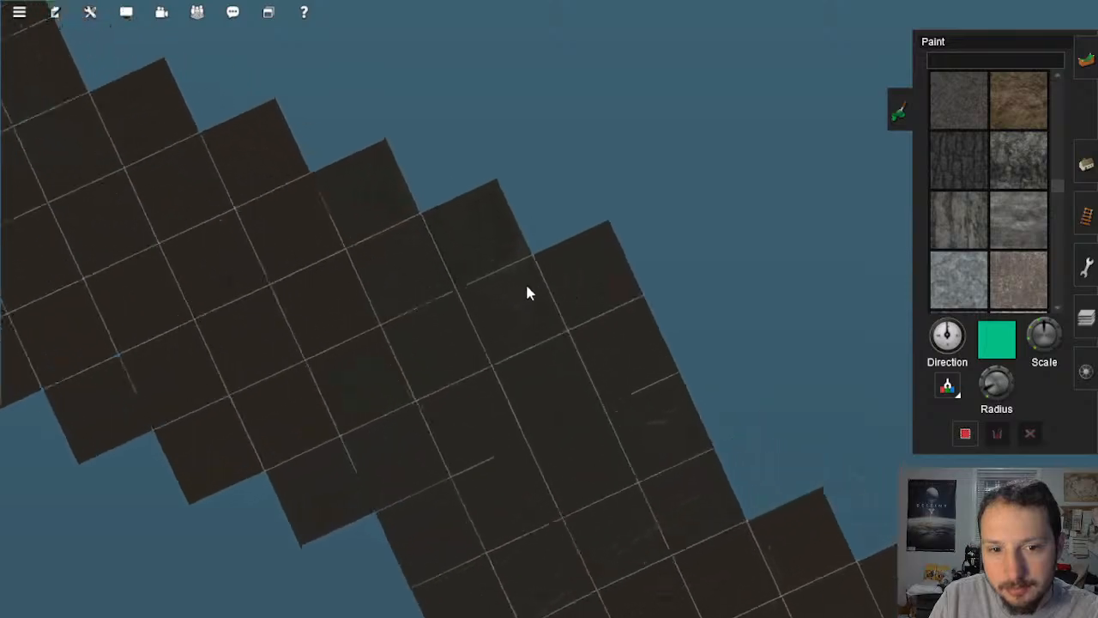
Step: Inspect the terrain around the painted path up close, and check the baseboards below the Pan Am lettering from overhead
key(Down)
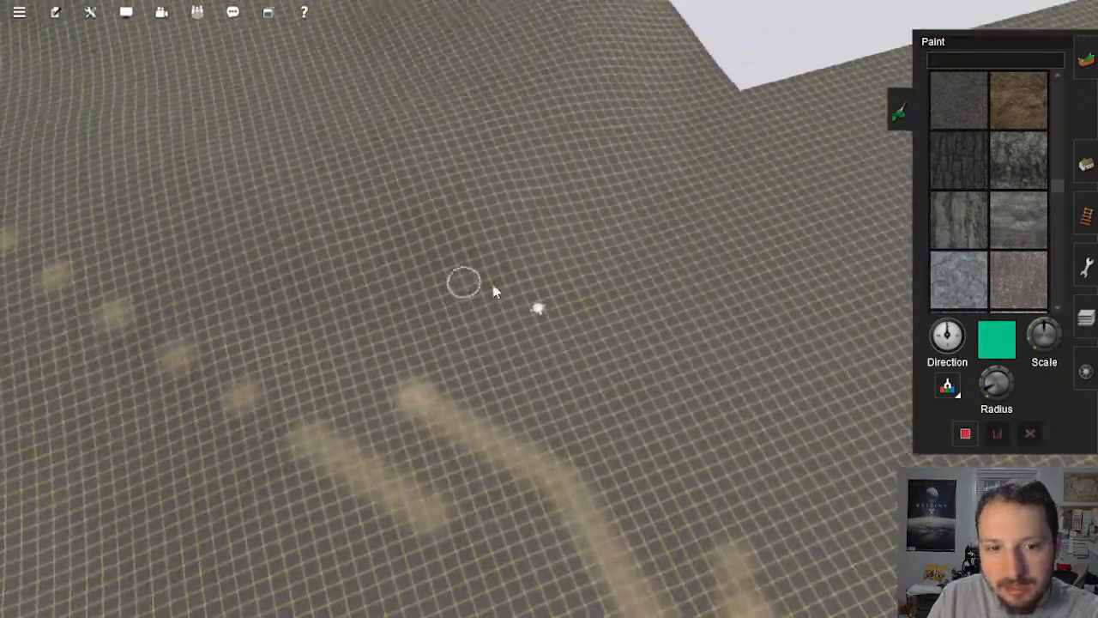
right_click(429, 284)
key(Right)
mouse_move(511, 299)
right_down()
mouse_move(790, 418)
mouse_move(852, 274)
mouse_move(619, 156)
mouse_move(580, 148)
right_up()
scroll(579, 152, down, 10)
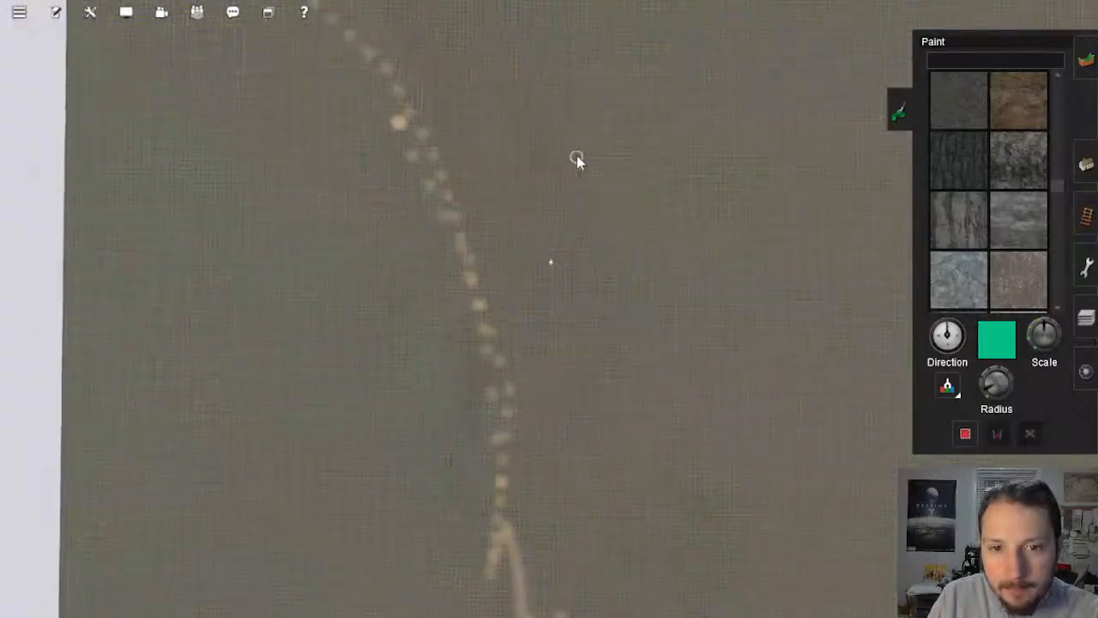
right_click(565, 198)
scroll(510, 221, up, 3)
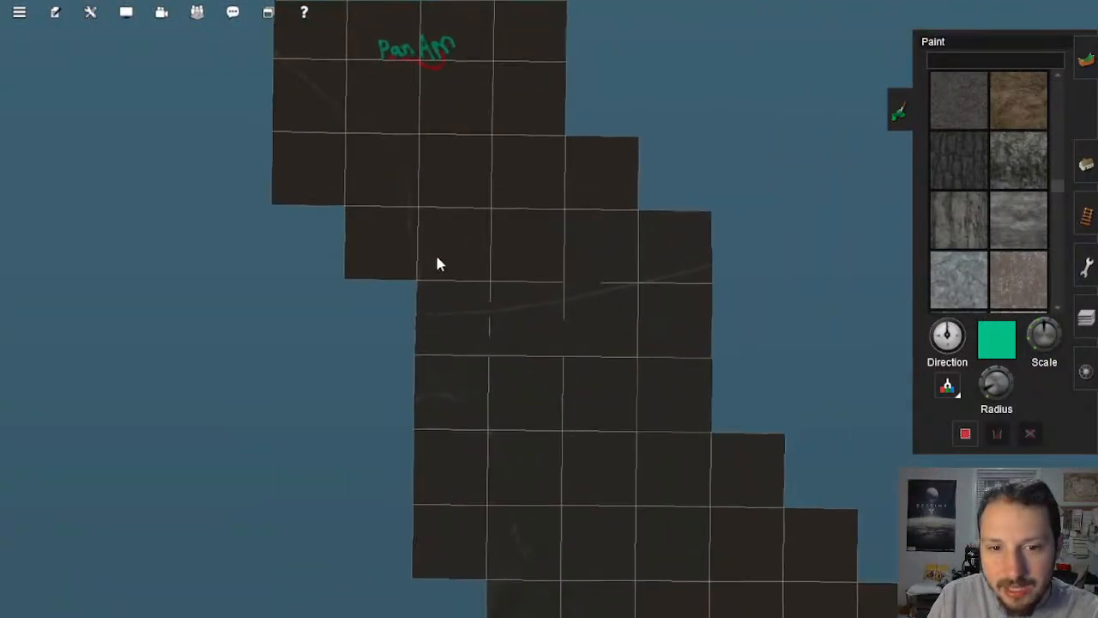
Step: Survey the baseboards around the Pan Am lettering and the faint terrain contours below it from overhead
scroll(446, 316, up, 5)
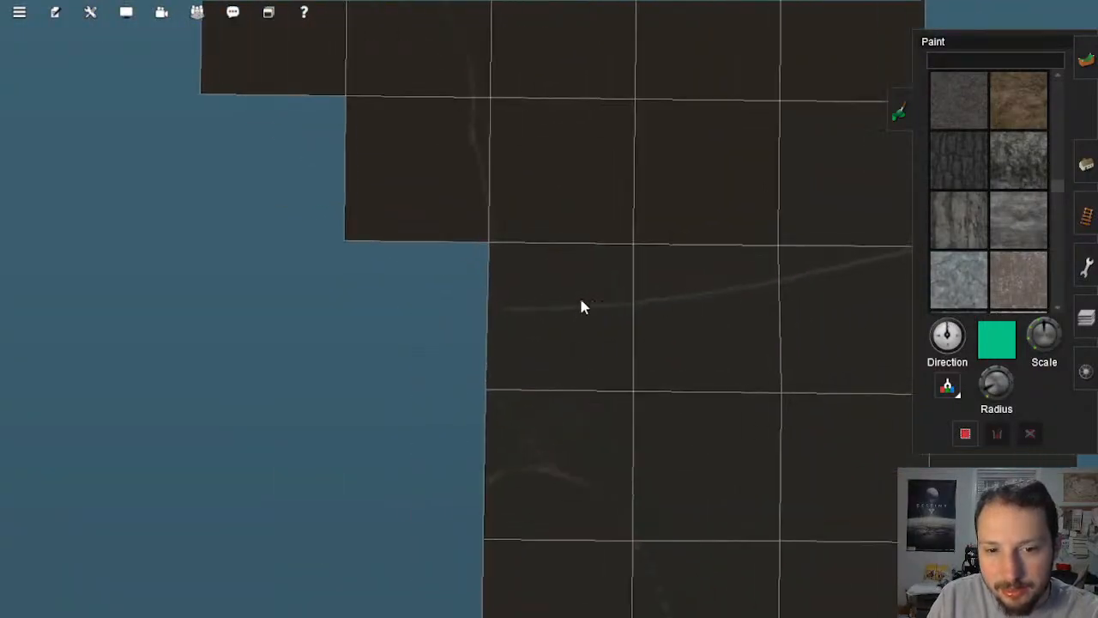
scroll(558, 305, down, 6)
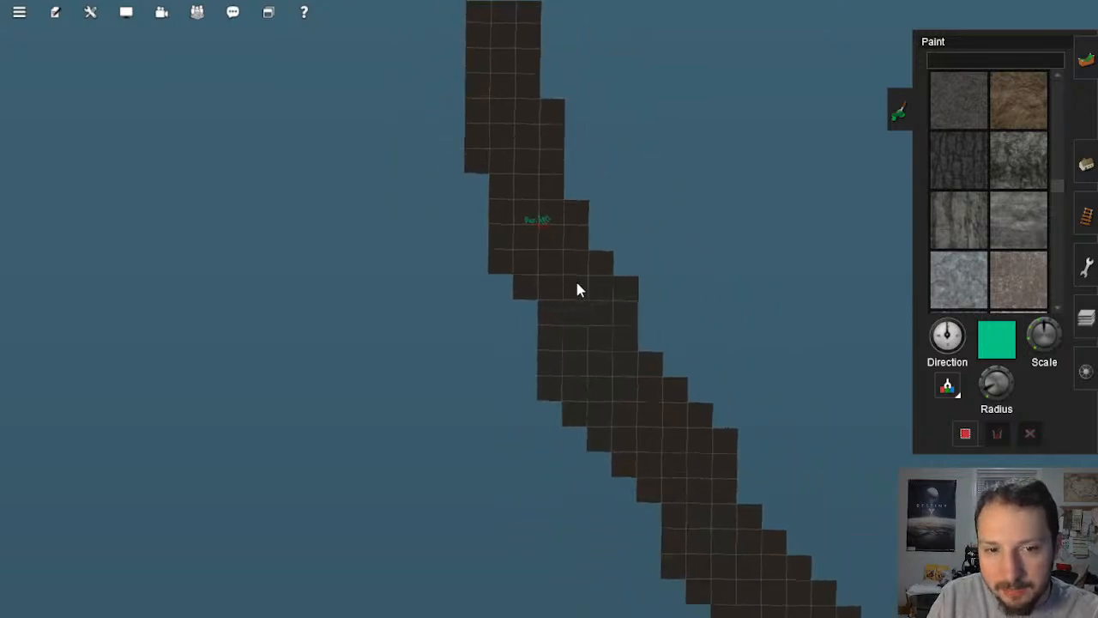
scroll(577, 287, up, 2)
scroll(575, 292, up, 4)
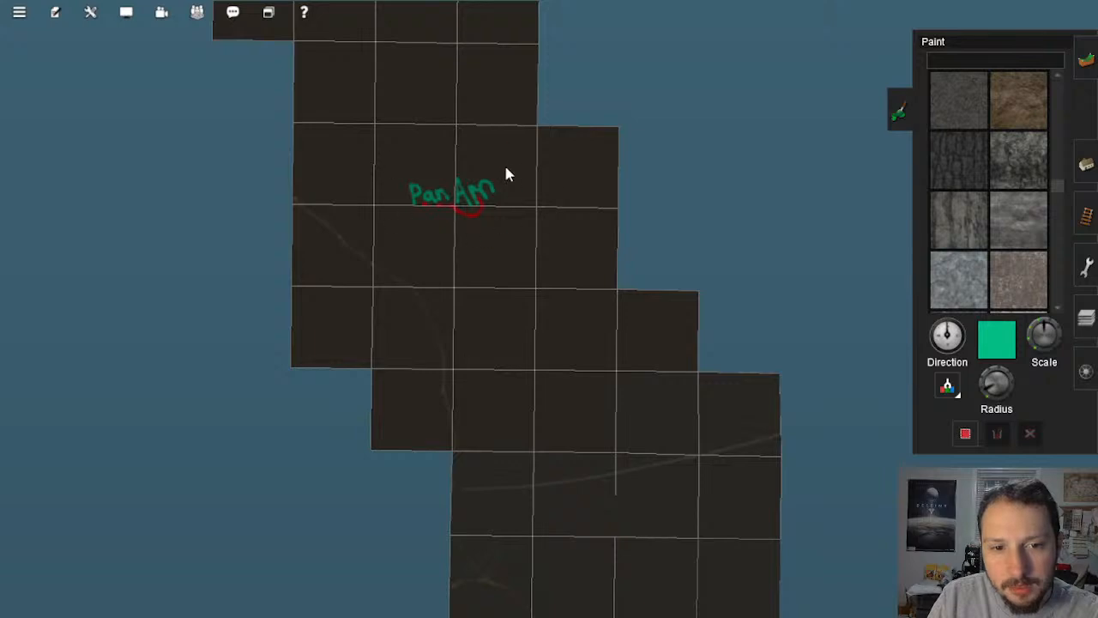
scroll(494, 227, down, 4)
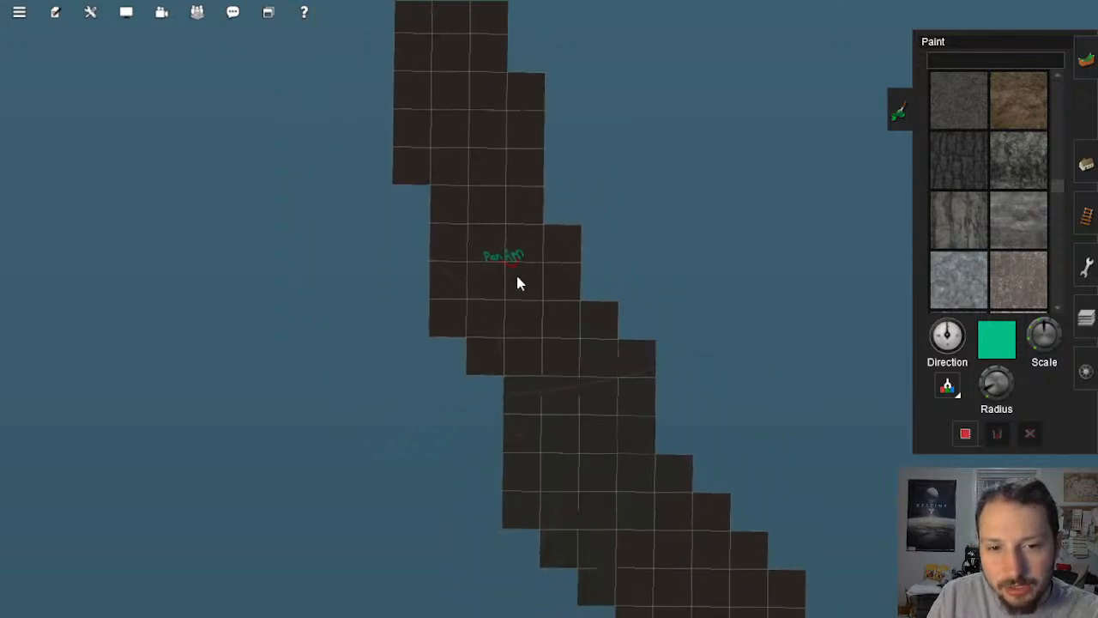
scroll(505, 242, up, 1)
scroll(500, 246, down, 2)
scroll(506, 253, up, 2)
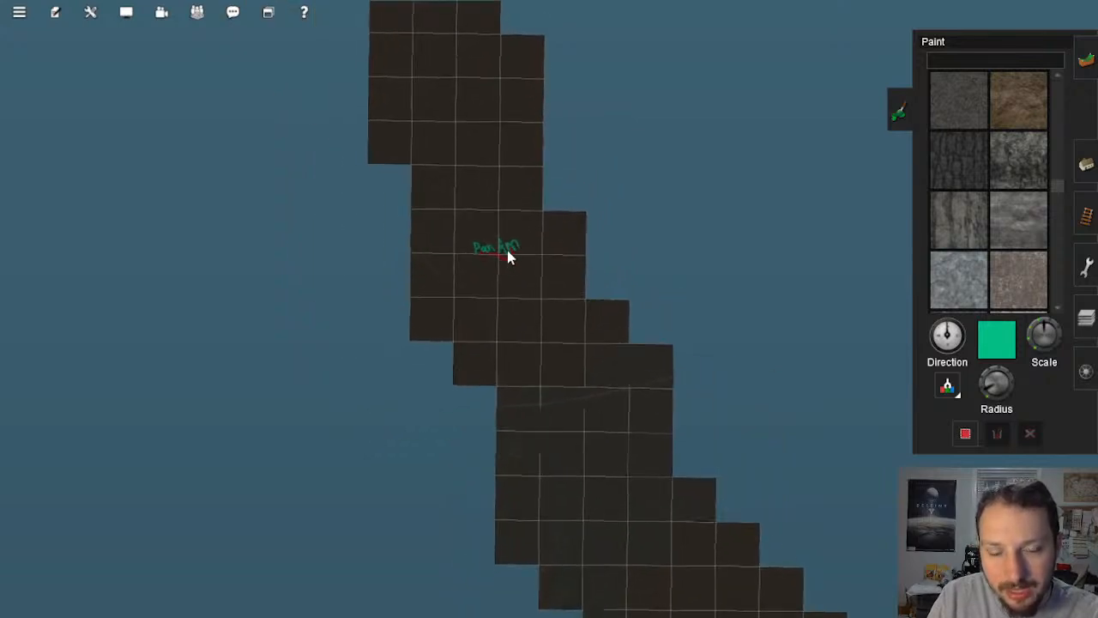
right_click(579, 427)
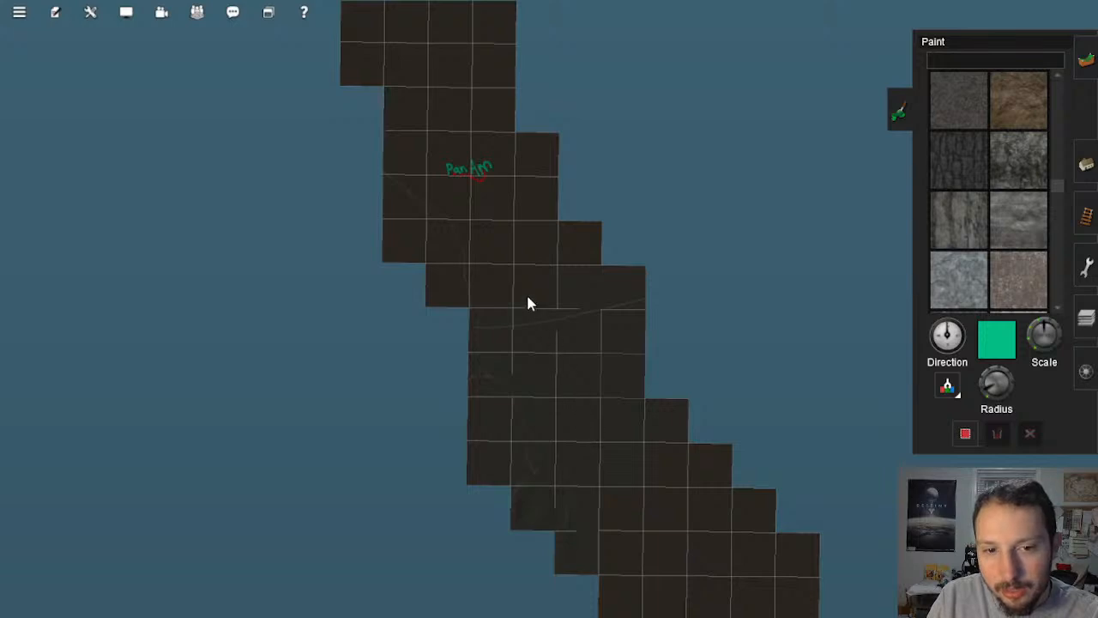
scroll(504, 262, down, 4)
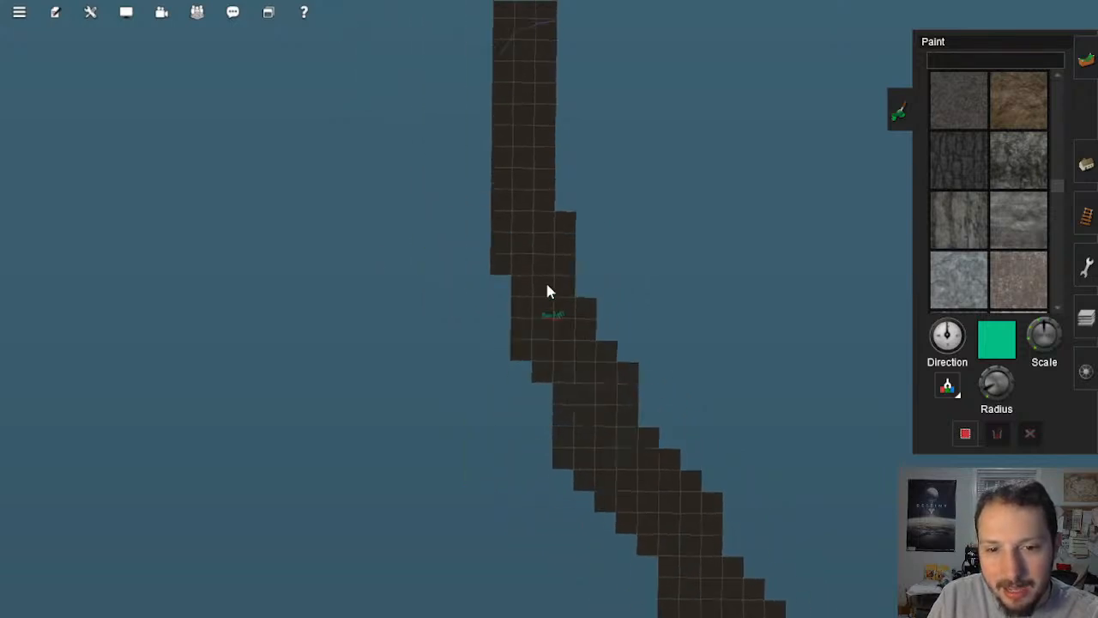
scroll(545, 286, down, 1)
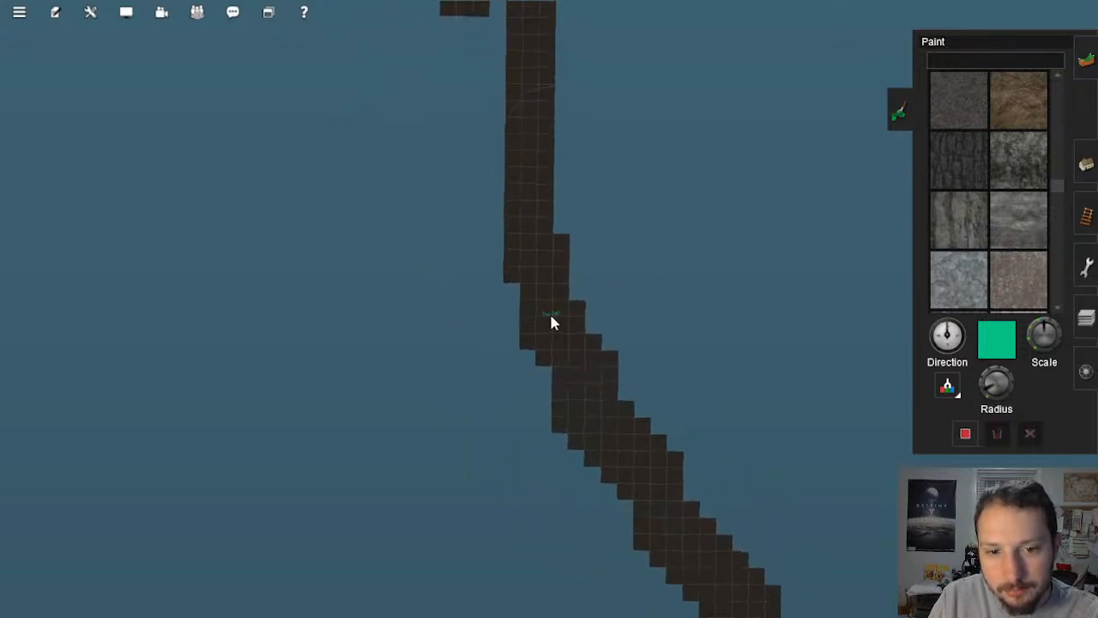
scroll(550, 319, up, 12)
scroll(558, 324, down, 7)
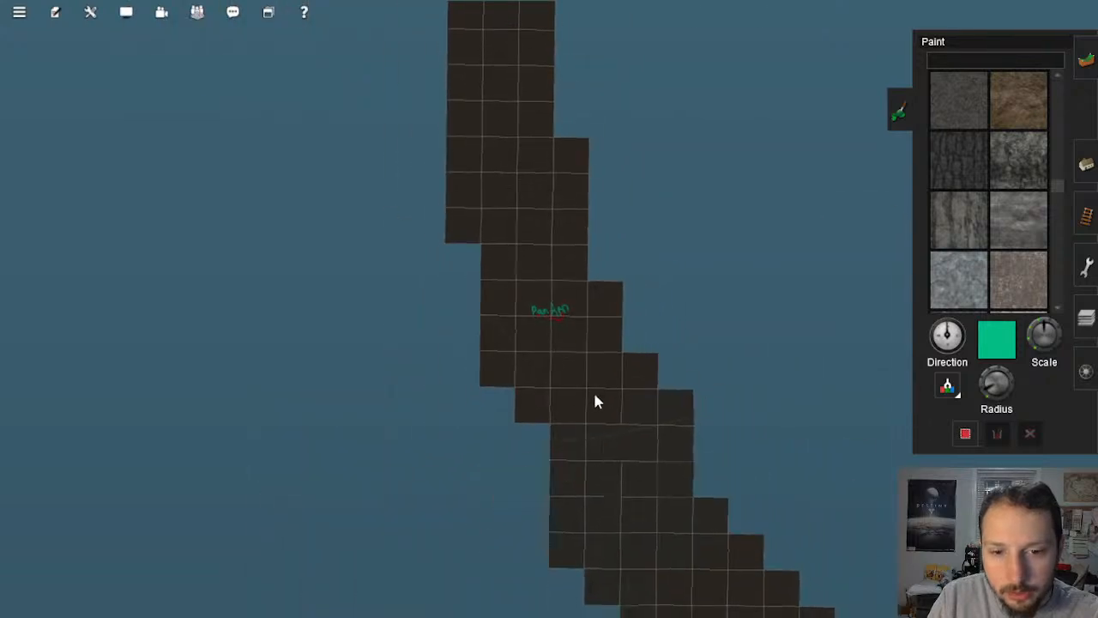
scroll(549, 373, down, 3)
scroll(553, 369, up, 10)
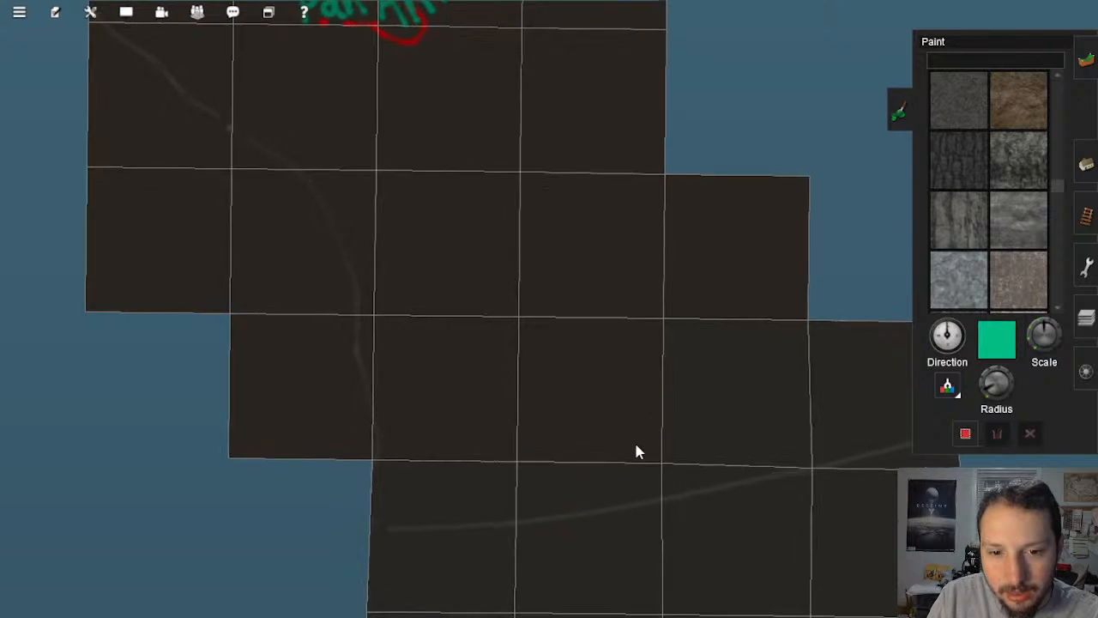
scroll(549, 374, down, 5)
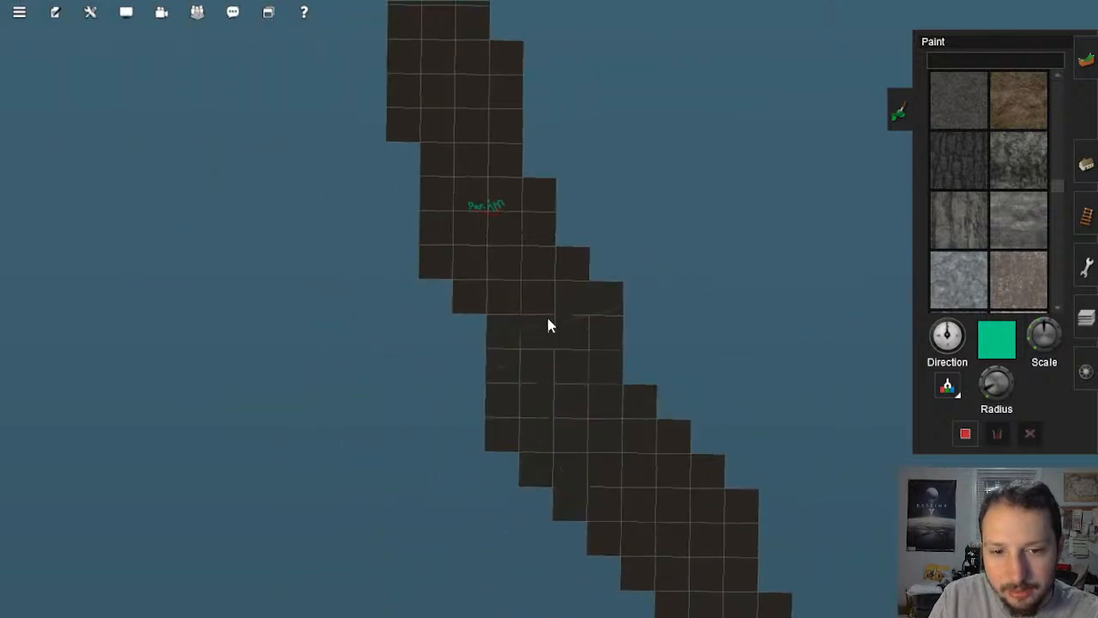
scroll(547, 320, down, 3)
scroll(547, 323, down, 1)
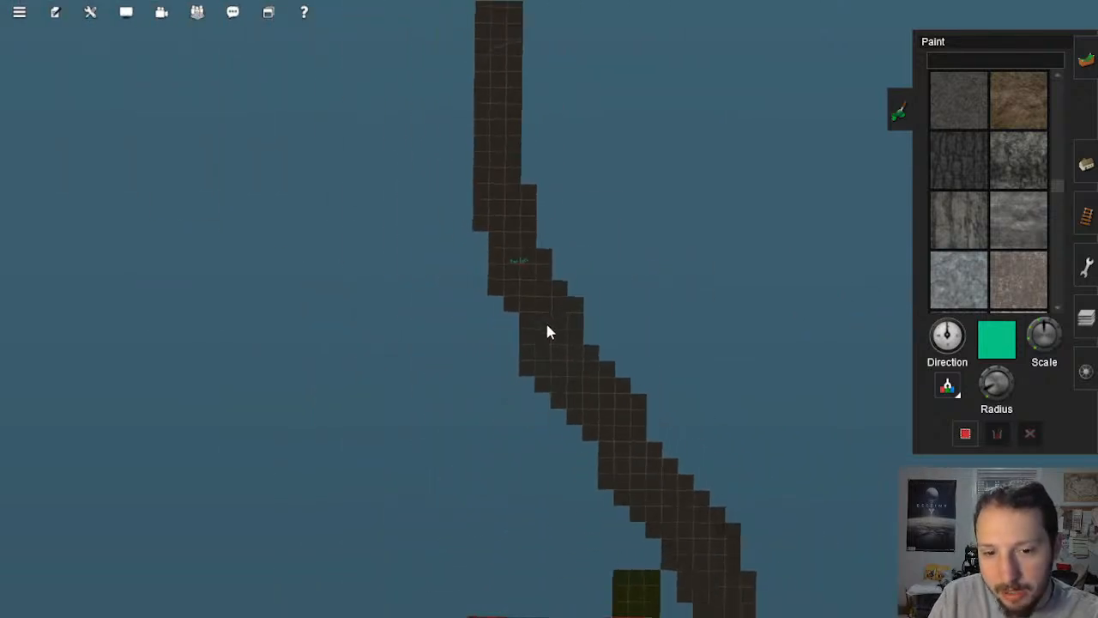
Step: Trace the baseboard corridor from the Pan Am lettering down to the coast and back from overhead
scroll(547, 324, up, 2)
scroll(547, 323, down, 1)
scroll(552, 348, down, 2)
right_click(645, 492)
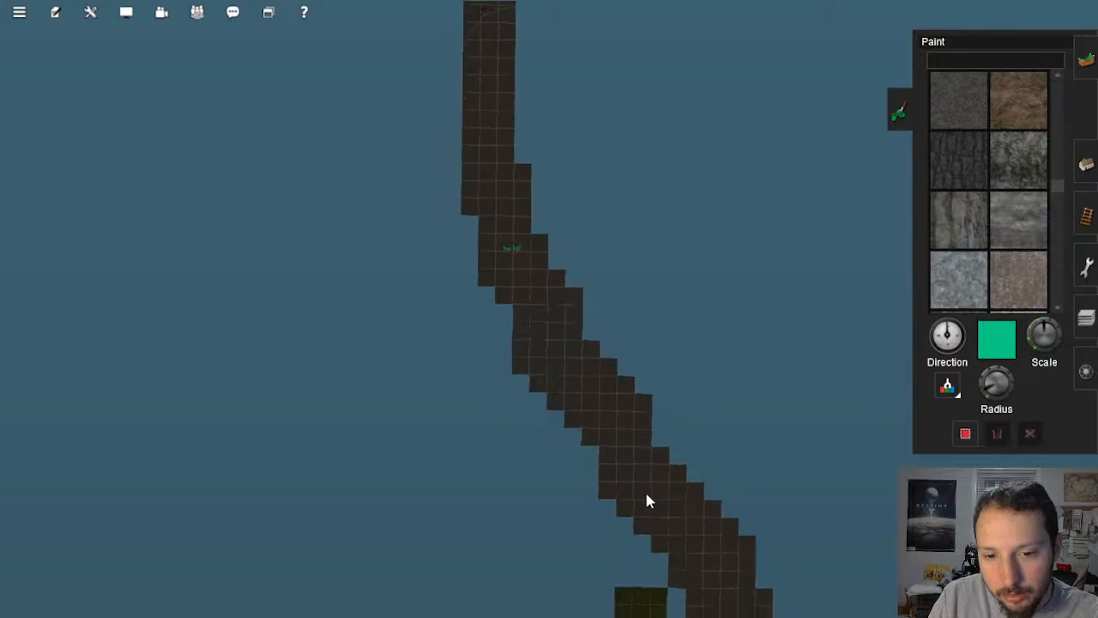
scroll(631, 468, up, 1)
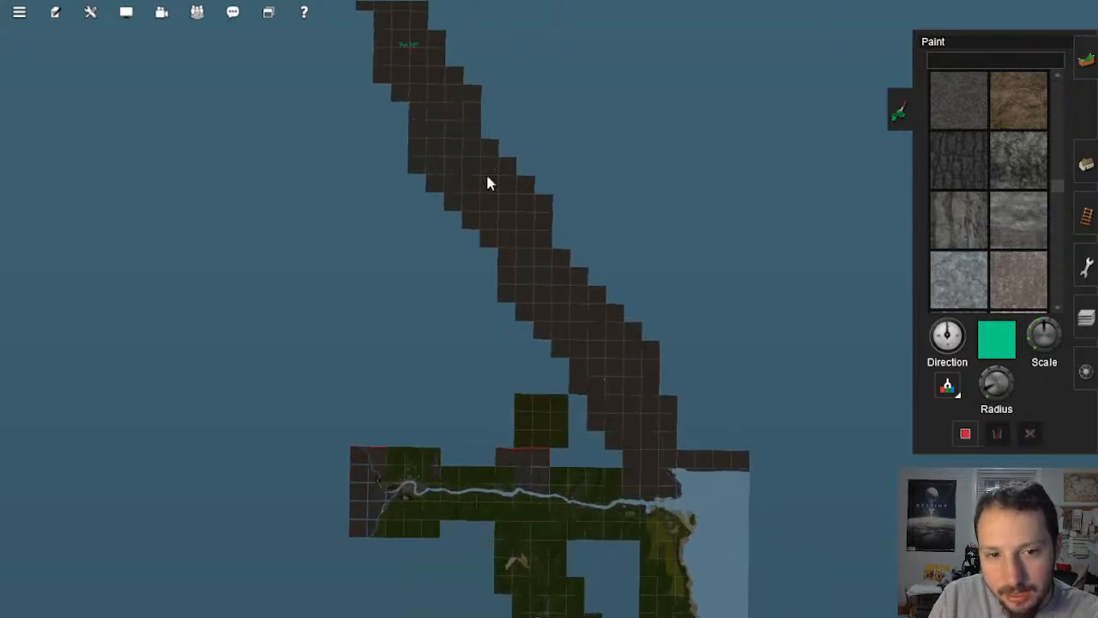
right_click(444, 113)
scroll(541, 356, up, 3)
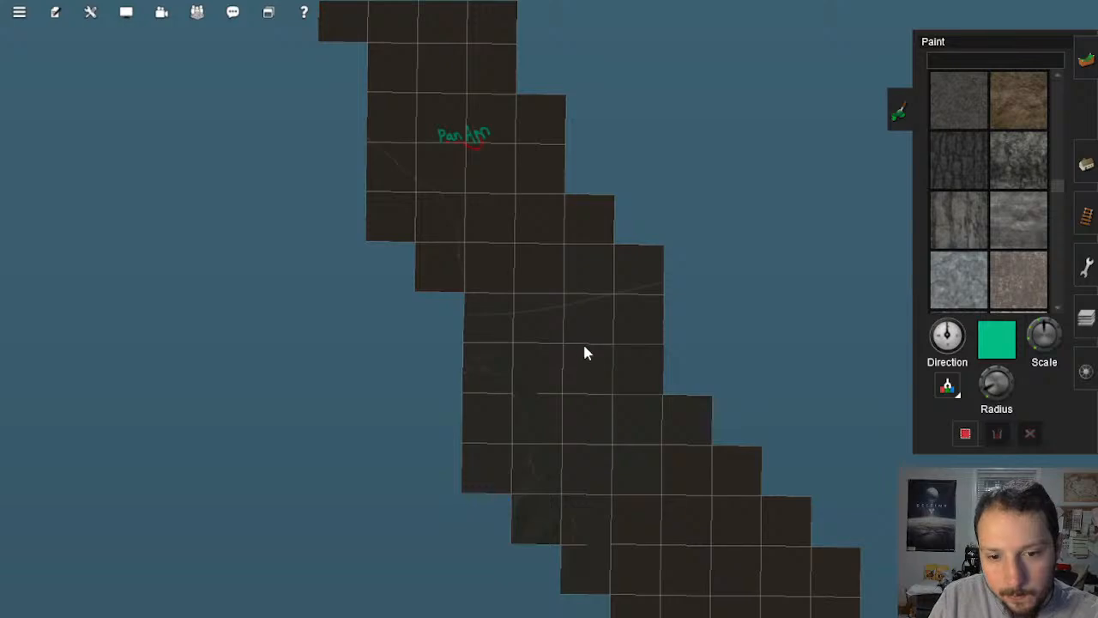
scroll(571, 344, down, 2)
scroll(635, 451, up, 1)
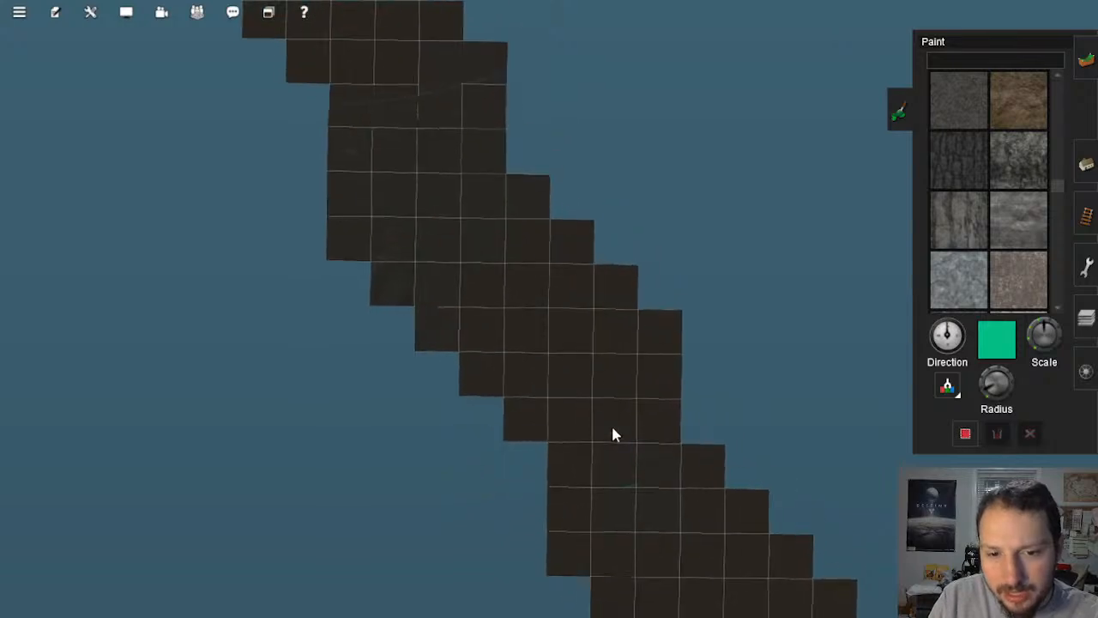
Step: Inspect the track's gradient labels and the flat ground beside the track up close
scroll(612, 434, up, 6)
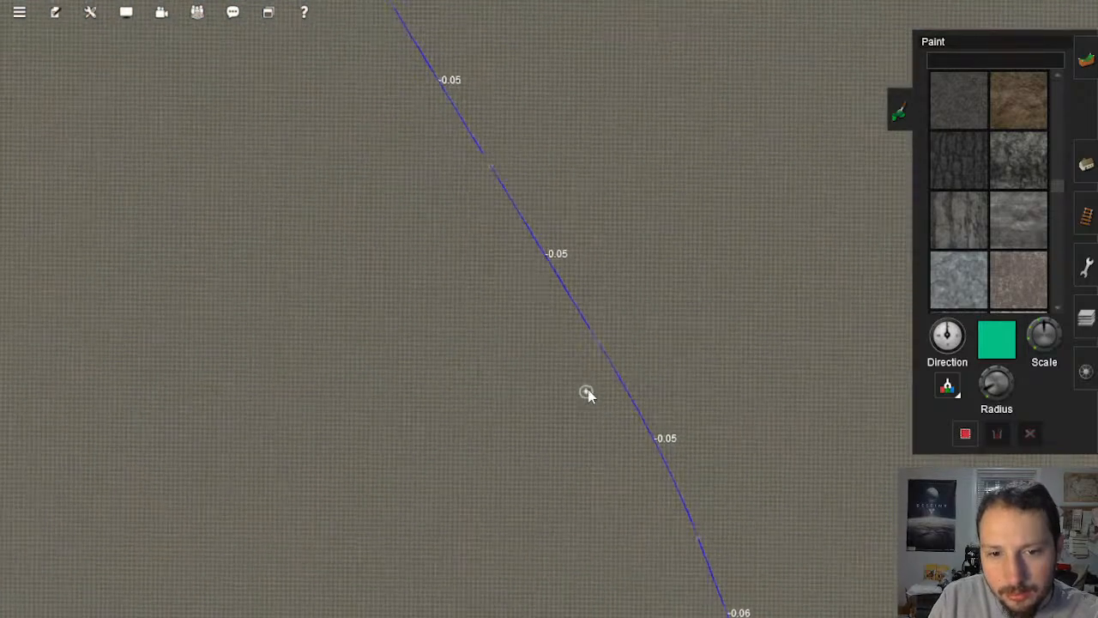
scroll(589, 392, up, 7)
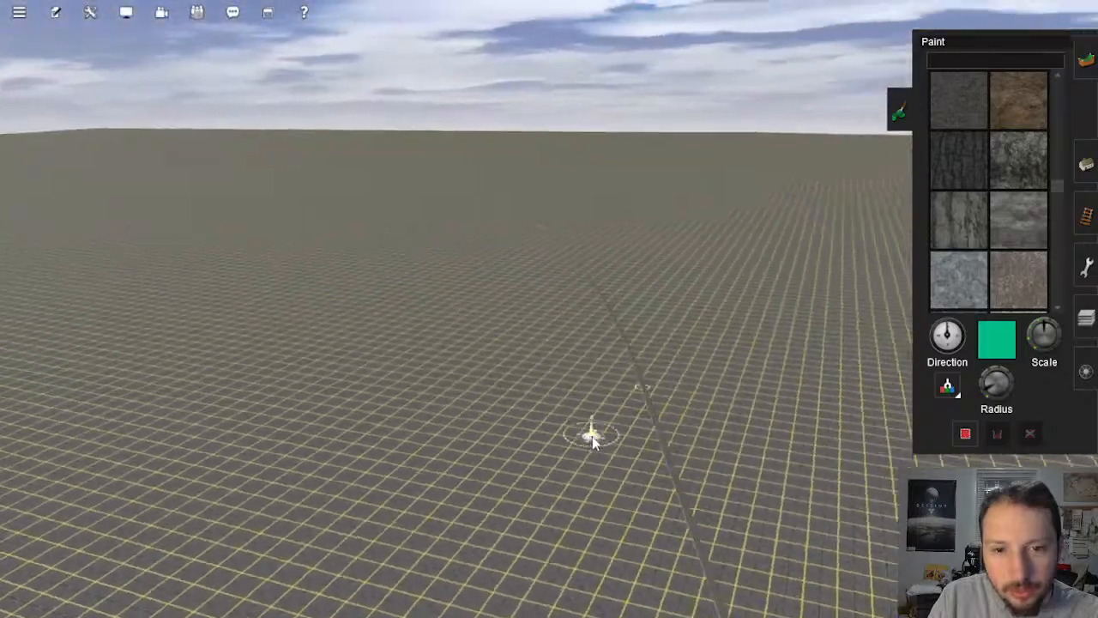
key(Up)
right_drag(593, 440, 691, 435)
key(Left)
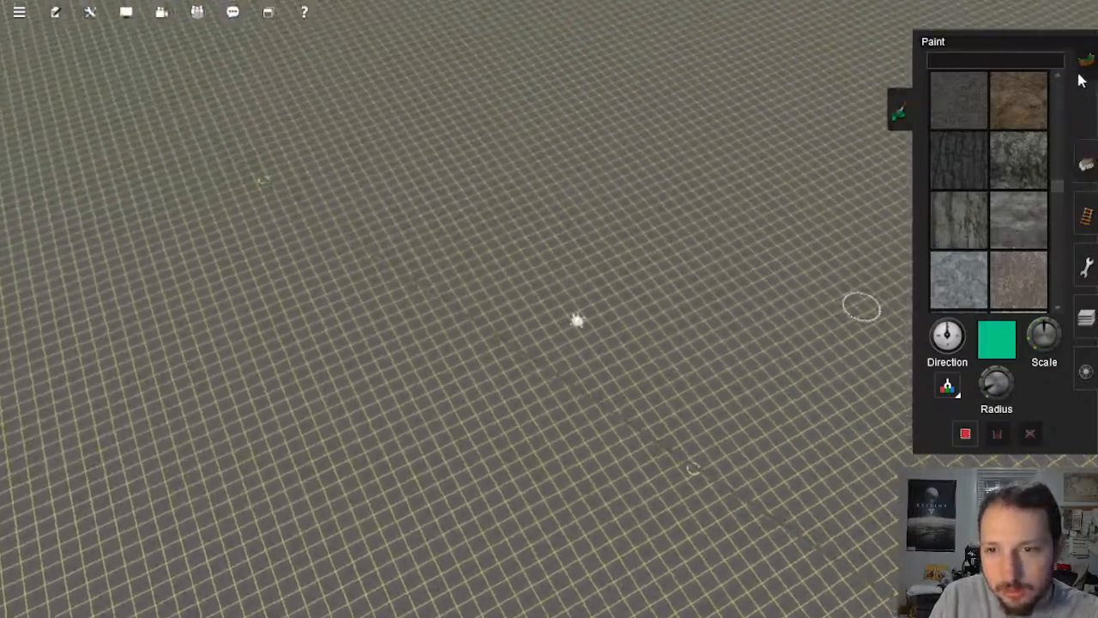
Step: Switch to the Topology tools and examine the flat terrain beside the track from ground level
click(1084, 66)
key(Down)
mouse_move(592, 377)
right_down()
mouse_move(573, 381)
mouse_move(669, 337)
mouse_move(570, 324)
mouse_move(459, 205)
mouse_move(530, 144)
mouse_move(550, 158)
mouse_move(533, 447)
mouse_move(553, 367)
right_up()
key(Left)
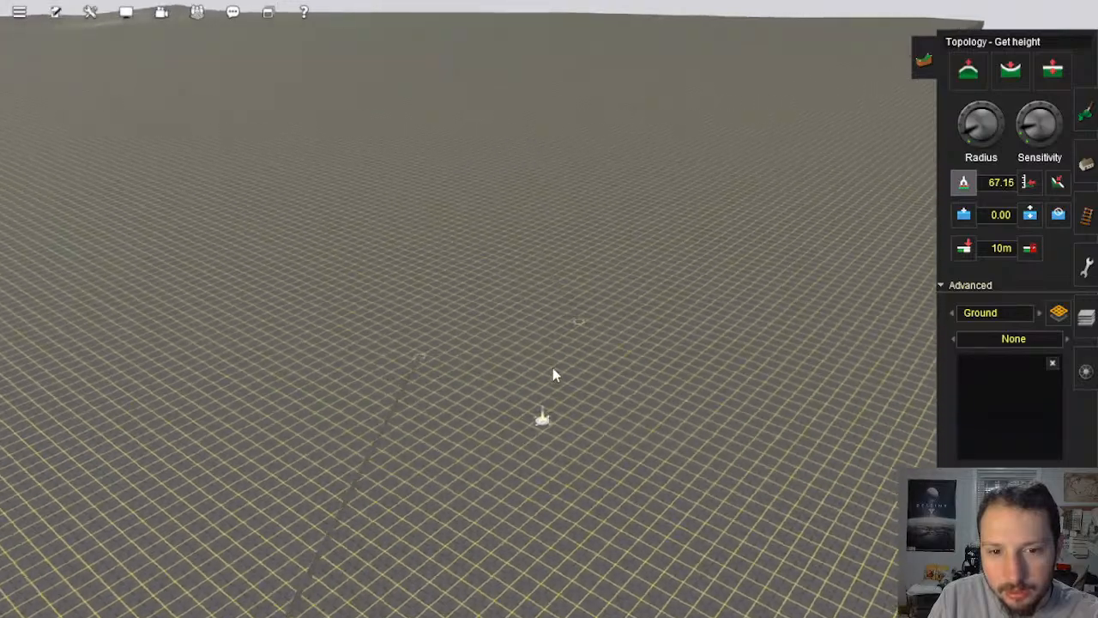
scroll(549, 330, up, 10)
scroll(539, 320, down, 4)
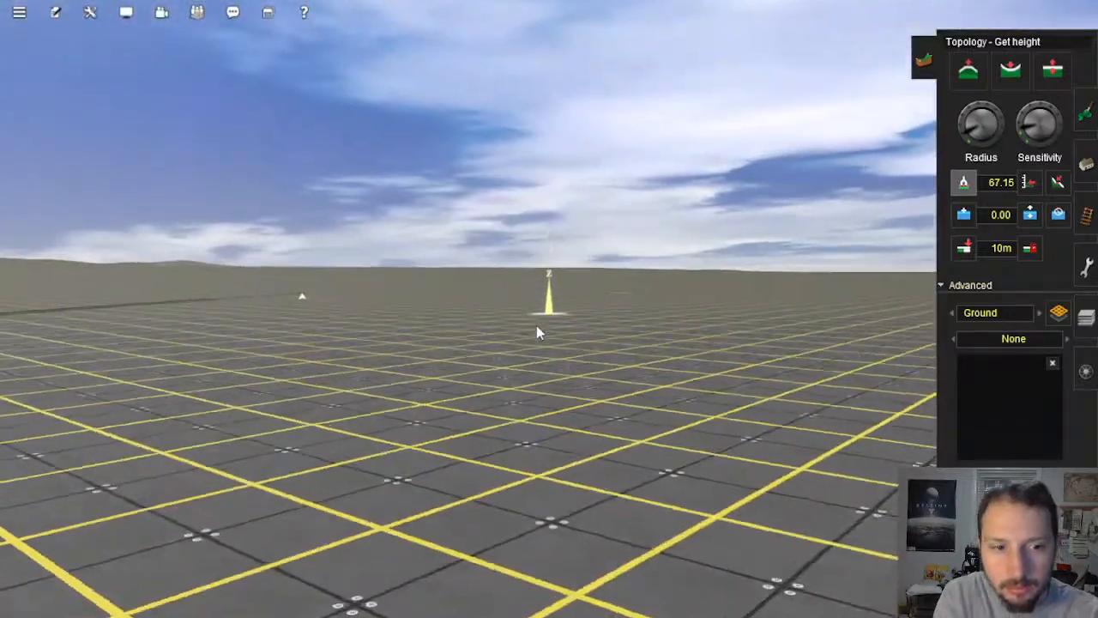
key(Up)
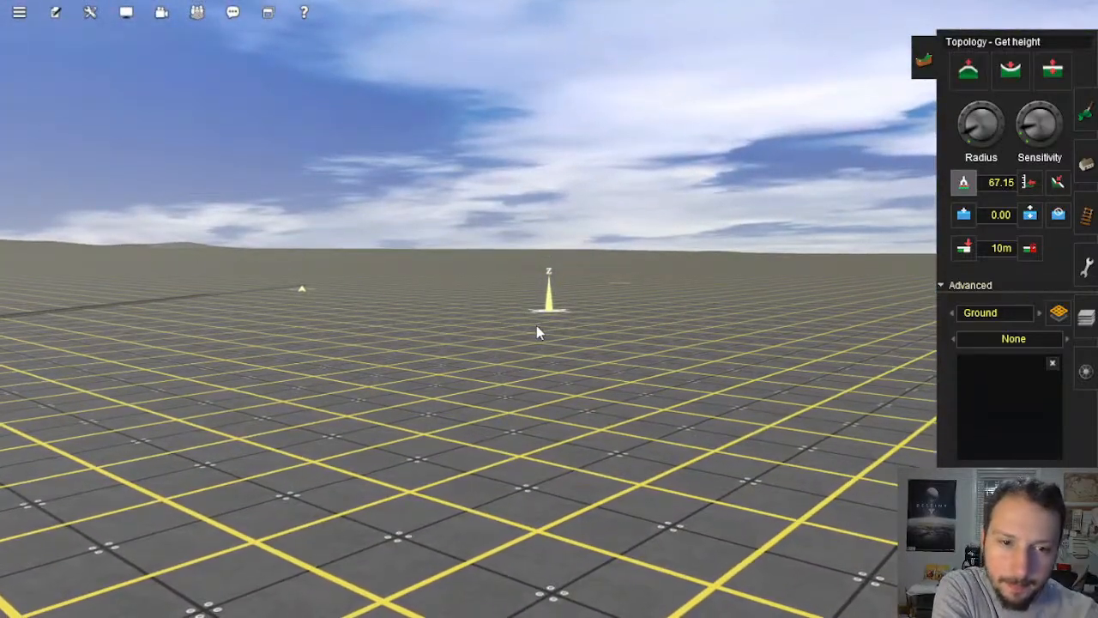
Step: Check the track gradients from overhead and follow the baseboards between the Pan Am lettering and the lower corridor
scroll(536, 333, up, 10)
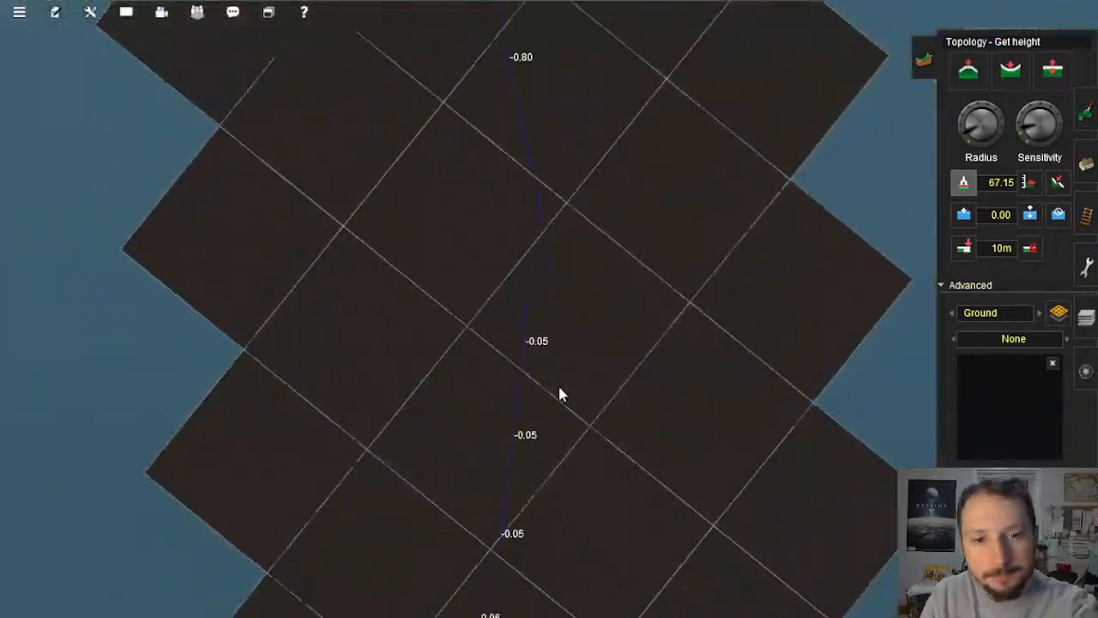
scroll(559, 395, down, 10)
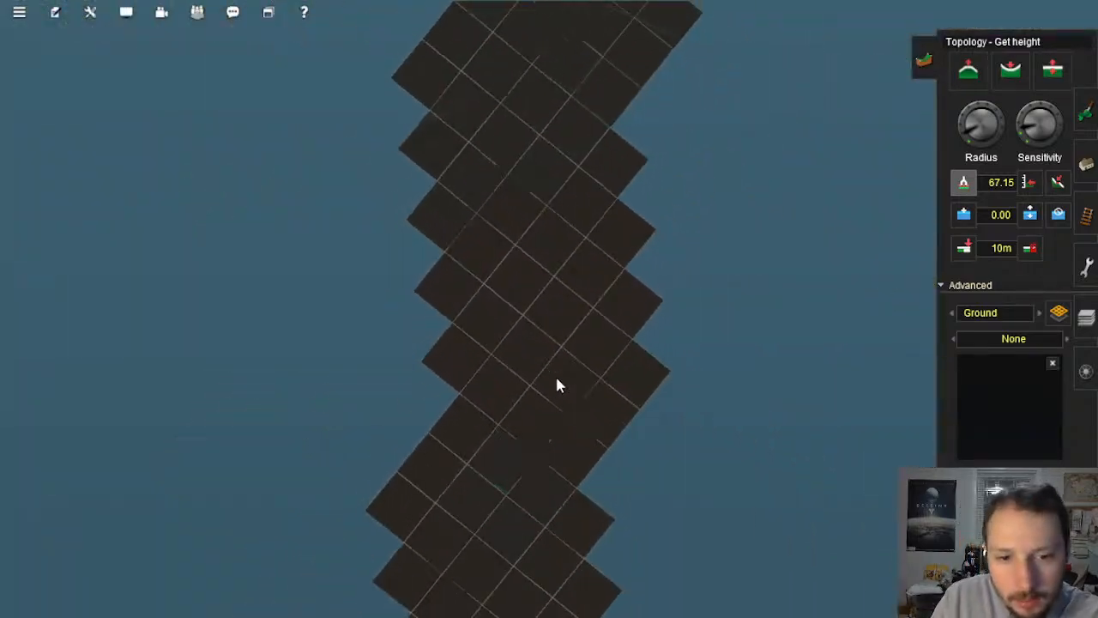
right_drag(554, 193, 541, 276)
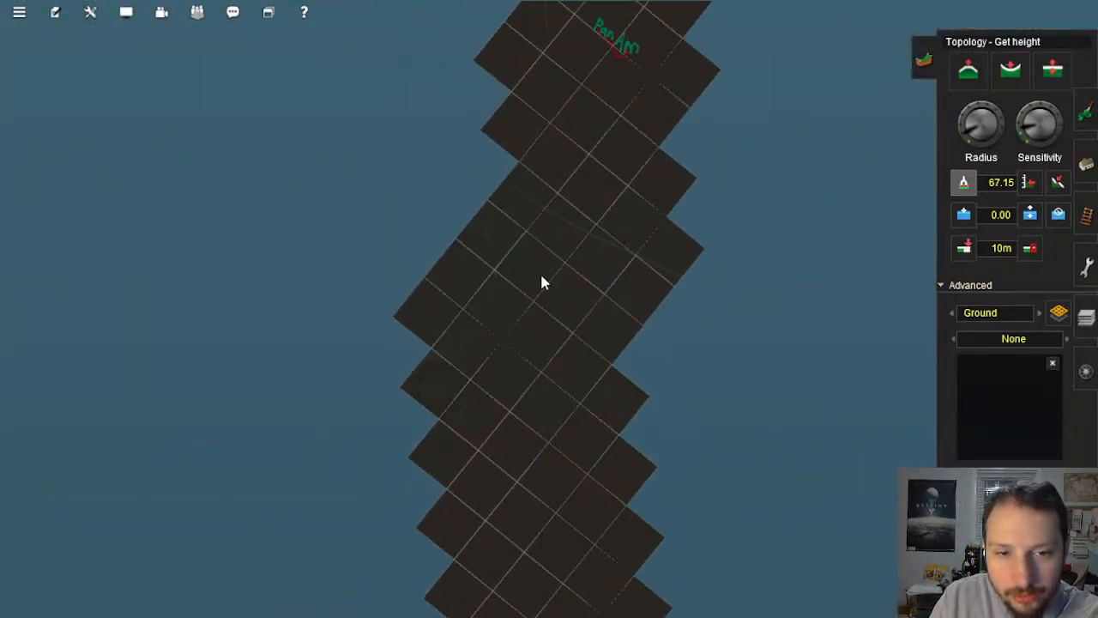
right_click(545, 469)
scroll(546, 468, down, 1)
right_click(544, 473)
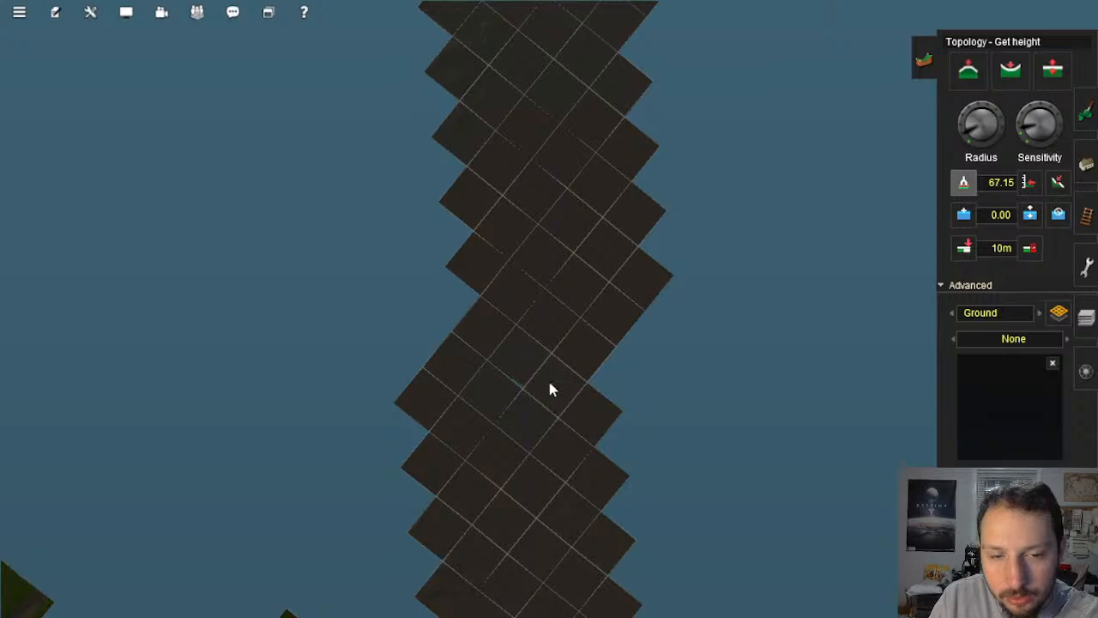
Step: Sample ground heights with the Get height tool along the corridor between the green marker stripe and the Pan Am lettering
scroll(549, 297, up, 5)
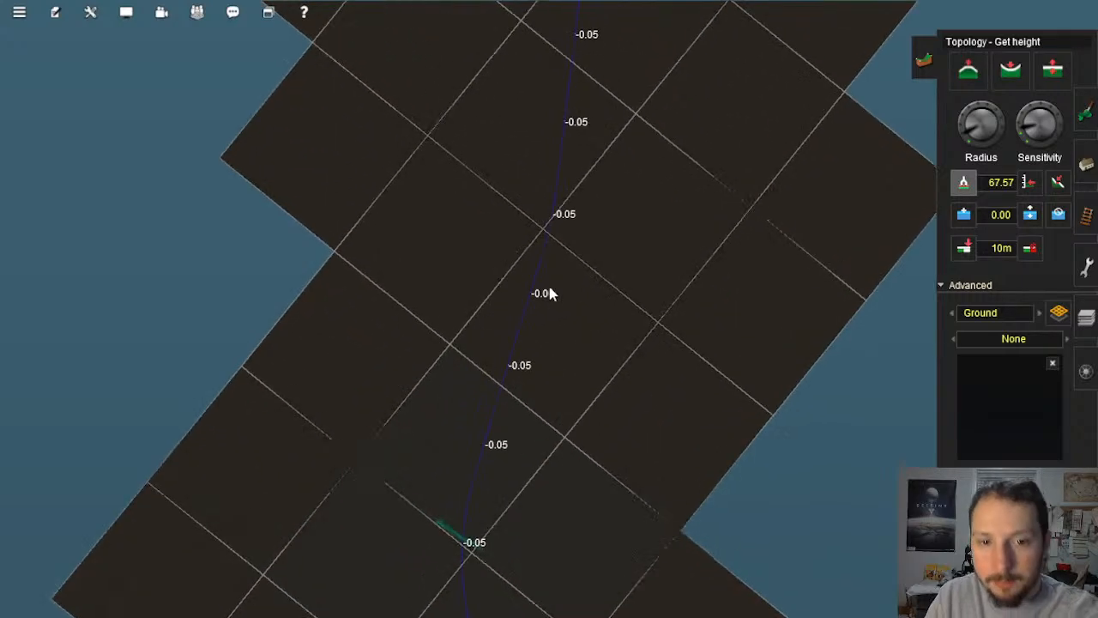
scroll(549, 294, down, 5)
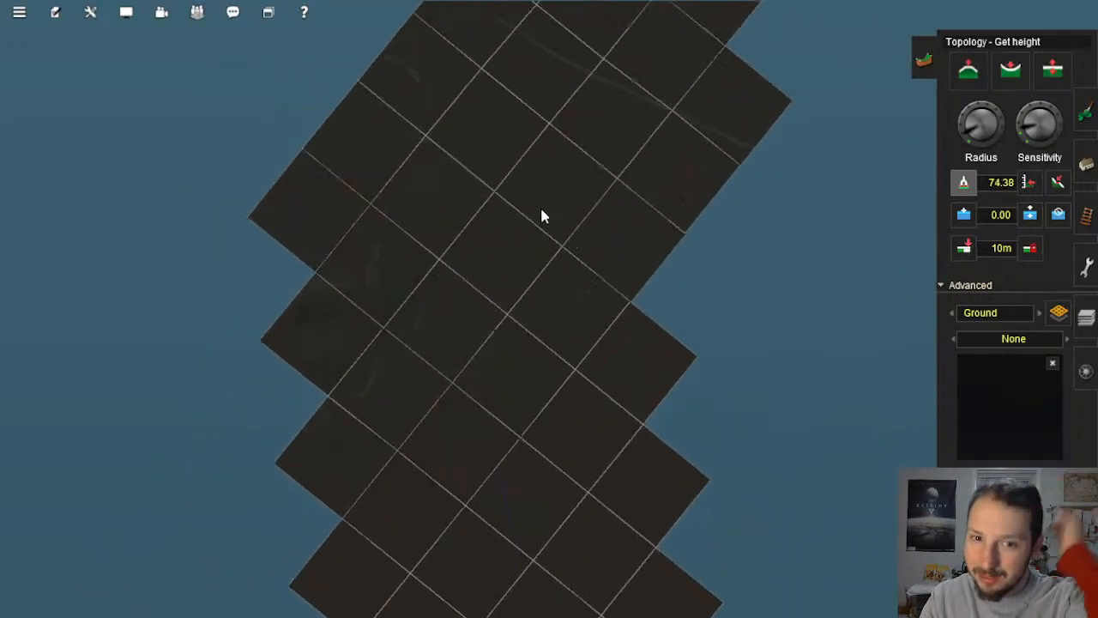
right_click(540, 182)
right_click(488, 217)
scroll(553, 223, up, 4)
scroll(585, 246, down, 5)
right_click(580, 251)
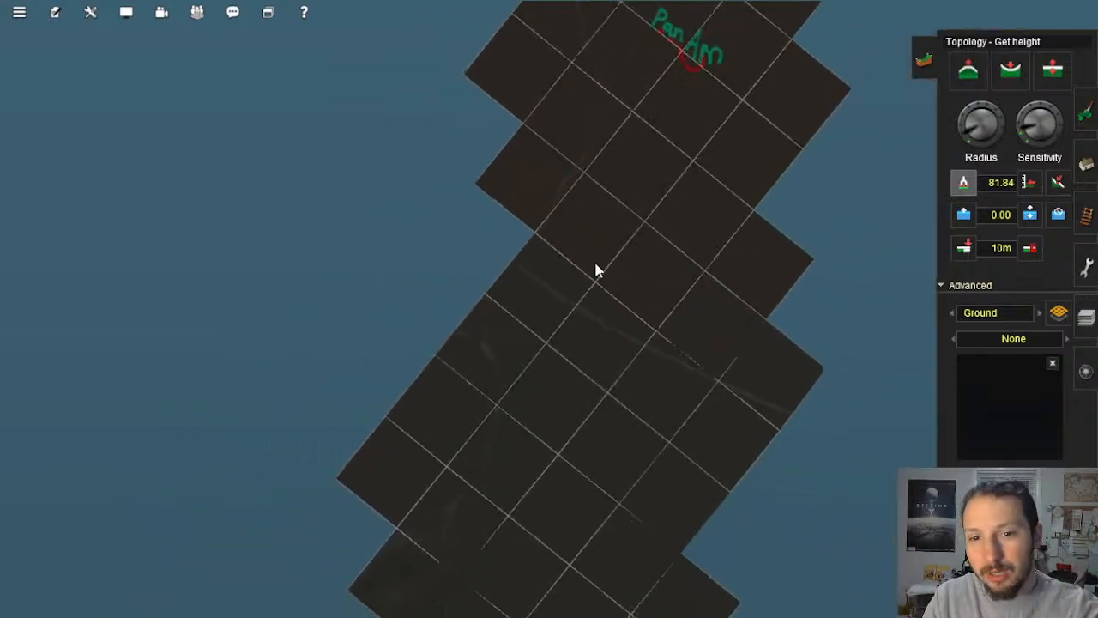
Step: Examine the terrain contours below the Pan Am lettering from overhead, and follow the baseboards down to the coast
scroll(592, 276, down, 3)
scroll(589, 296, up, 5)
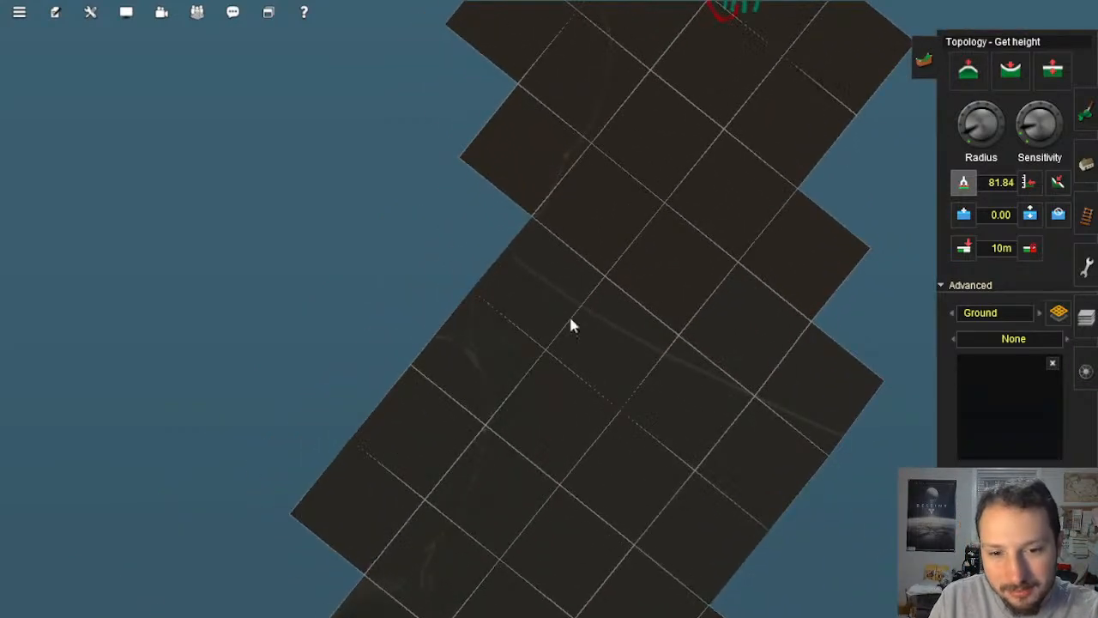
scroll(577, 319, down, 5)
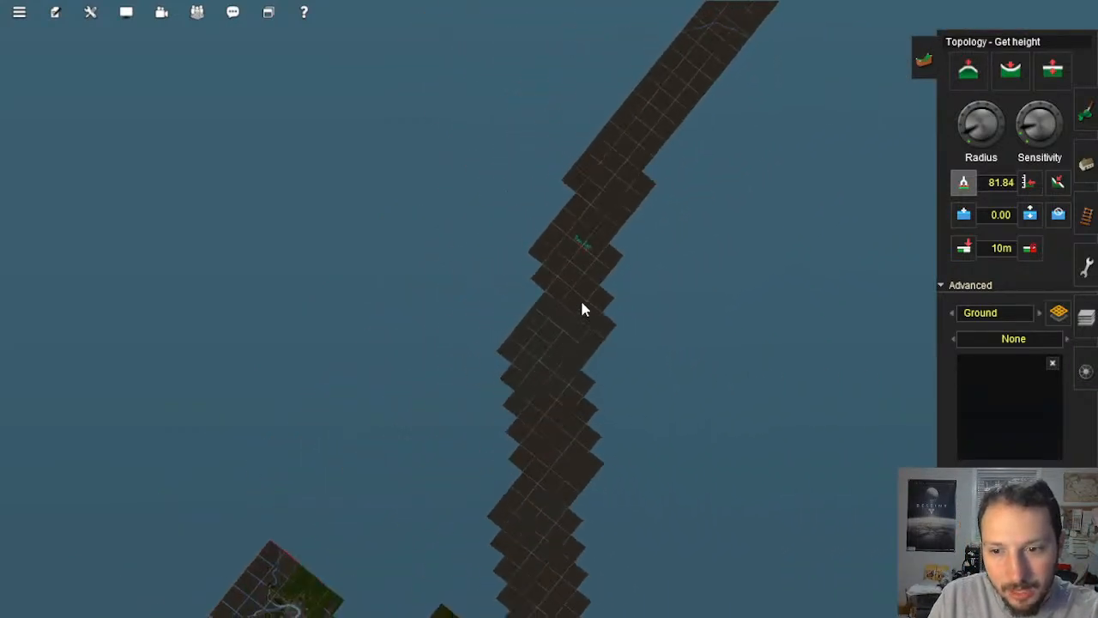
scroll(582, 309, up, 5)
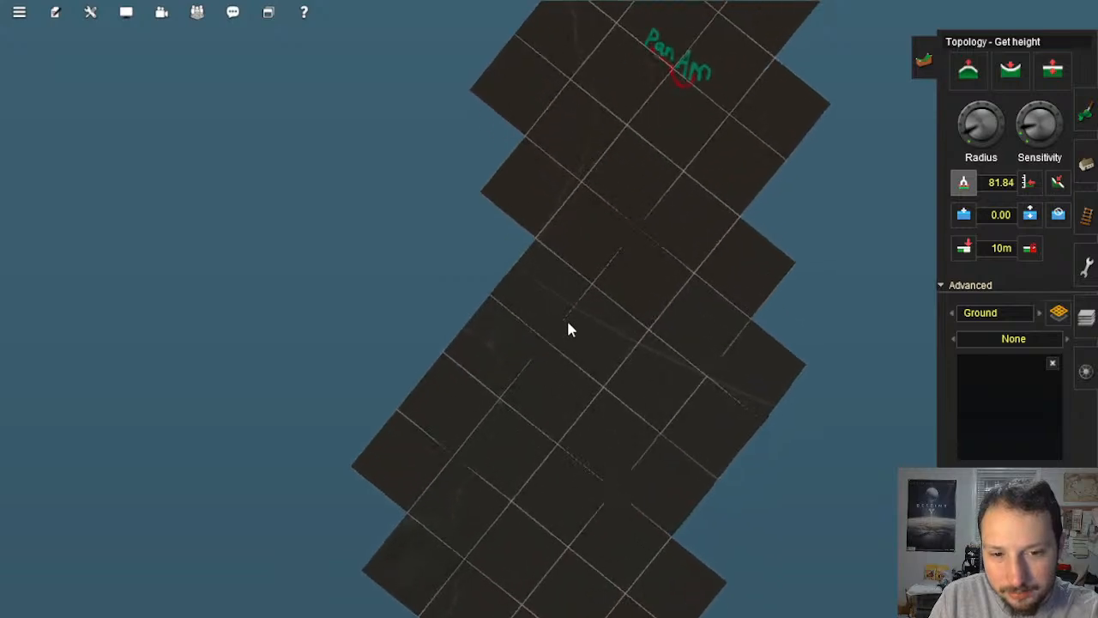
scroll(568, 326, up, 4)
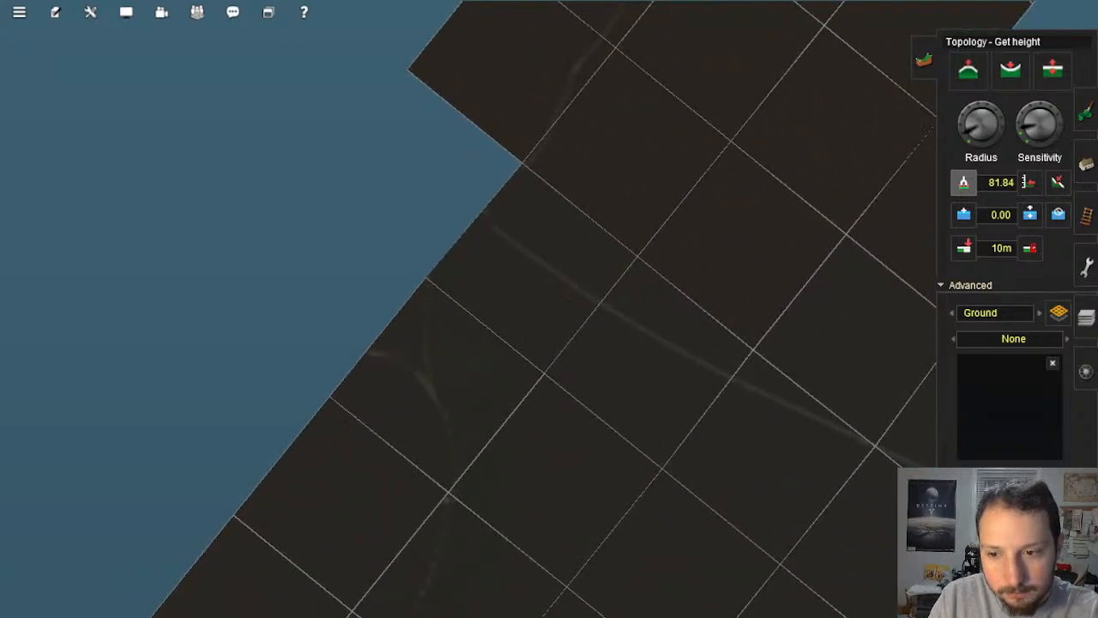
scroll(580, 360, down, 10)
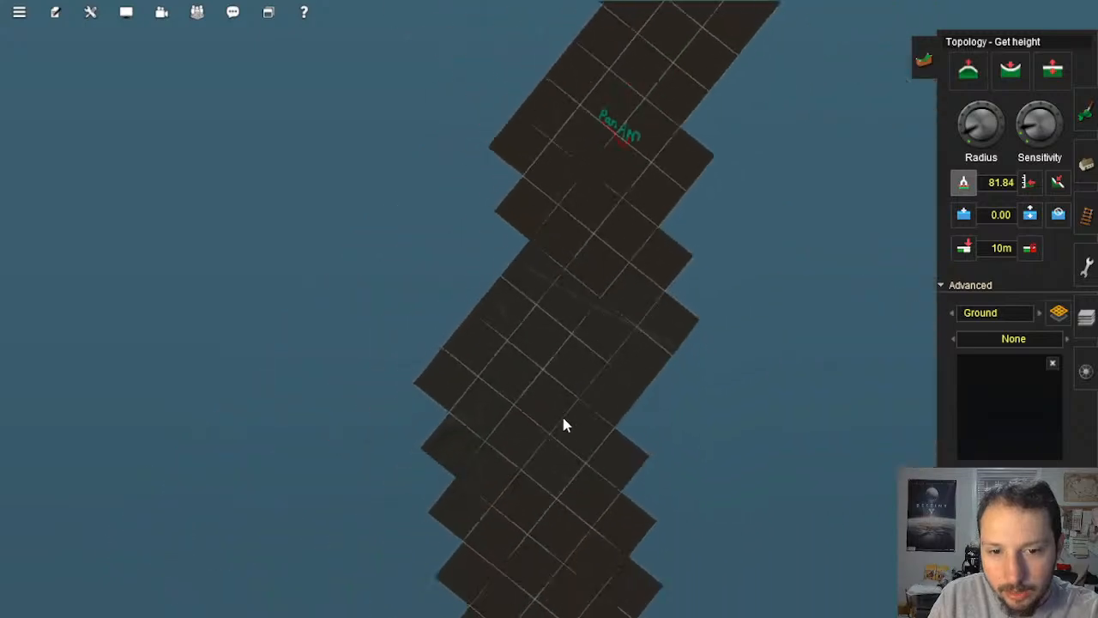
right_click(551, 453)
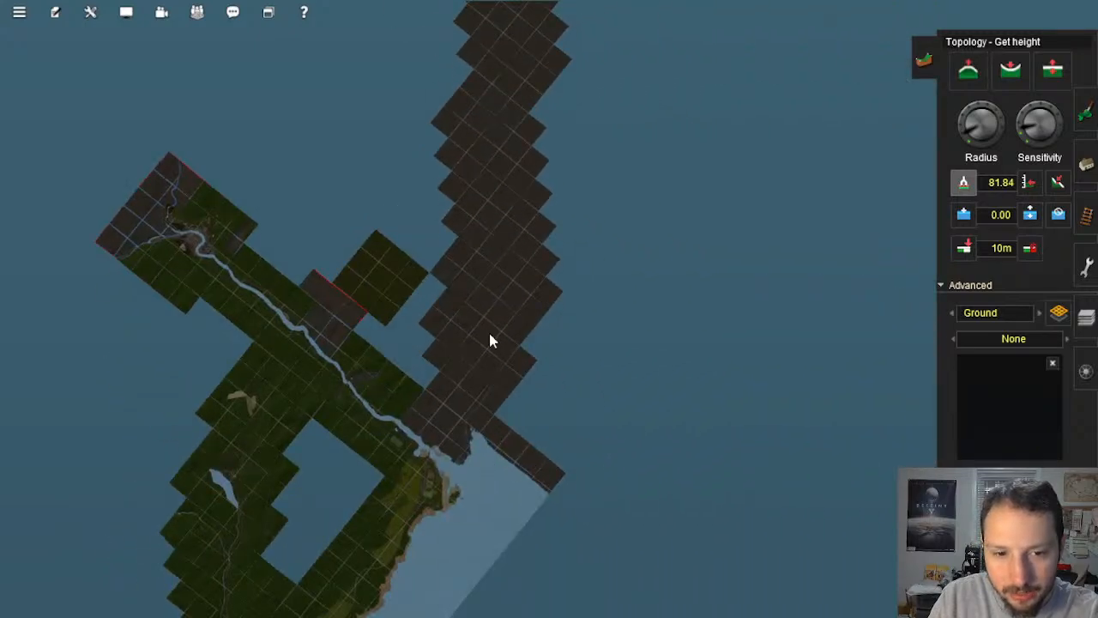
Step: Follow the baseboards up from the coast and examine the green marker stripe from overhead and at ground level
right_click(509, 211)
right_click(509, 211)
scroll(575, 297, up, 2)
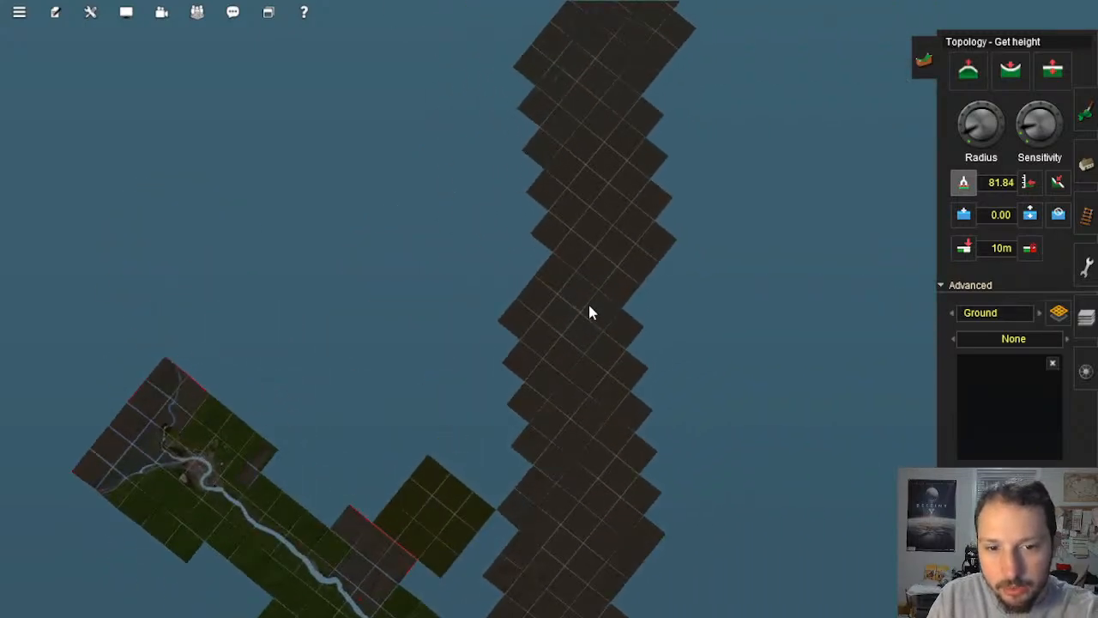
right_click(589, 306)
scroll(539, 324, up, 3)
scroll(540, 333, up, 10)
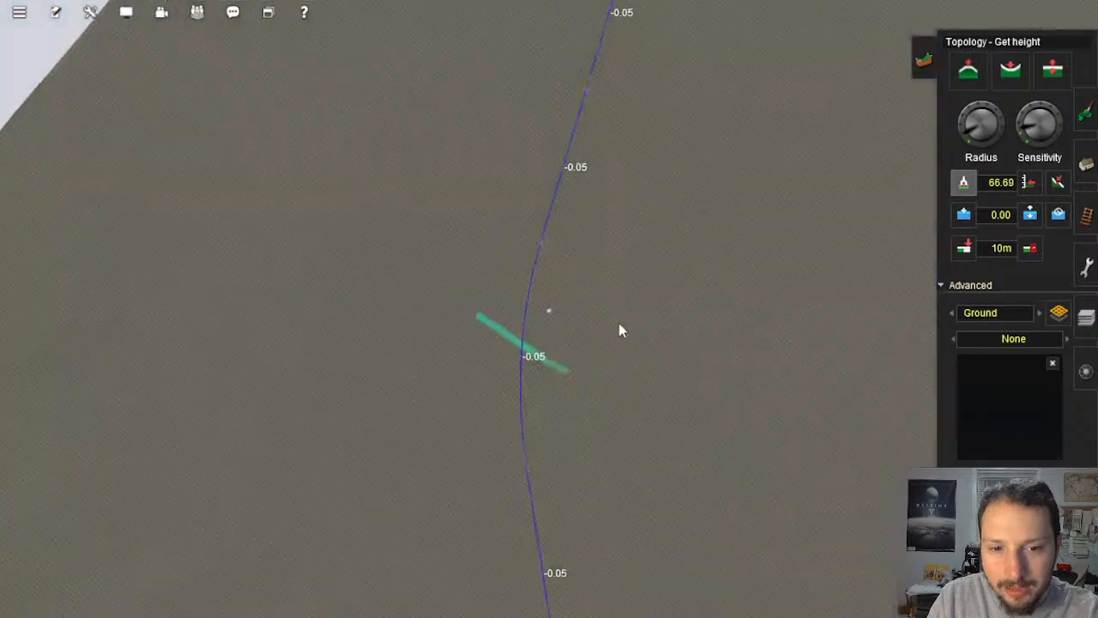
scroll(796, 263, up, 2)
right_drag(1087, 150, 527, 275)
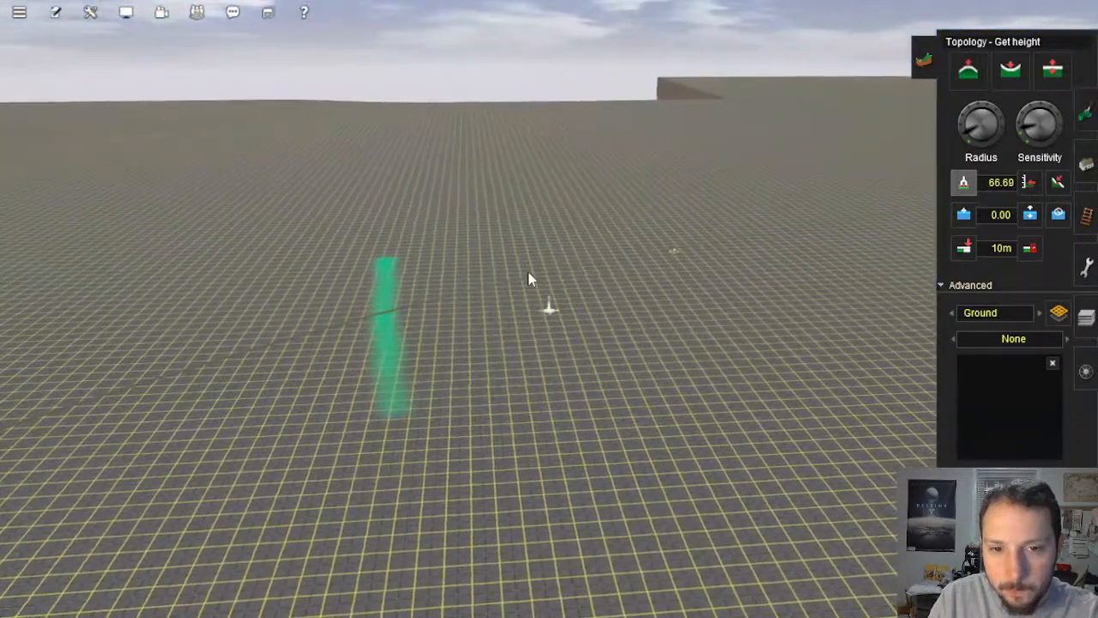
key(Right)
Step: Trace the baseboard corridor from the green marker stripe up to the terrain contours below the Pan Am lettering
scroll(531, 266, down, 12)
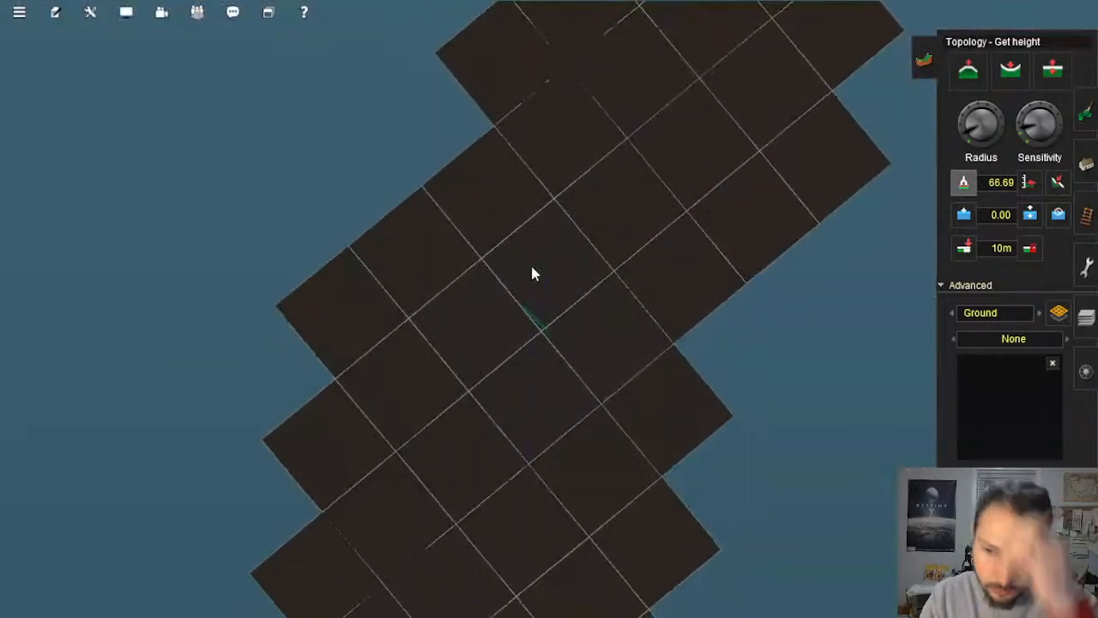
scroll(532, 267, down, 1)
scroll(532, 267, down, 1)
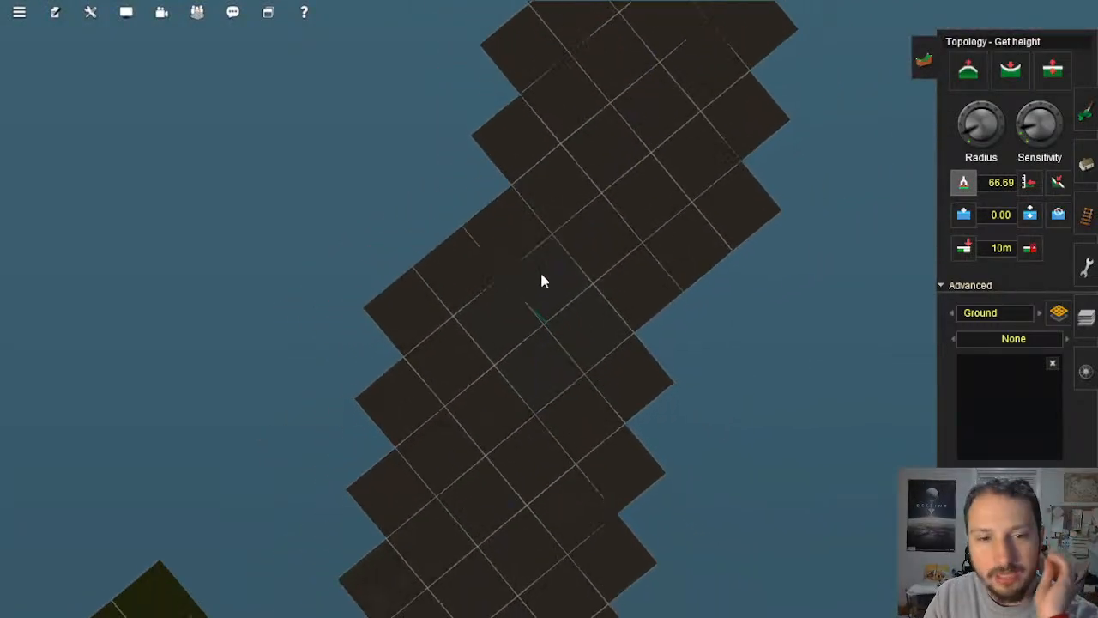
scroll(575, 258, down, 3)
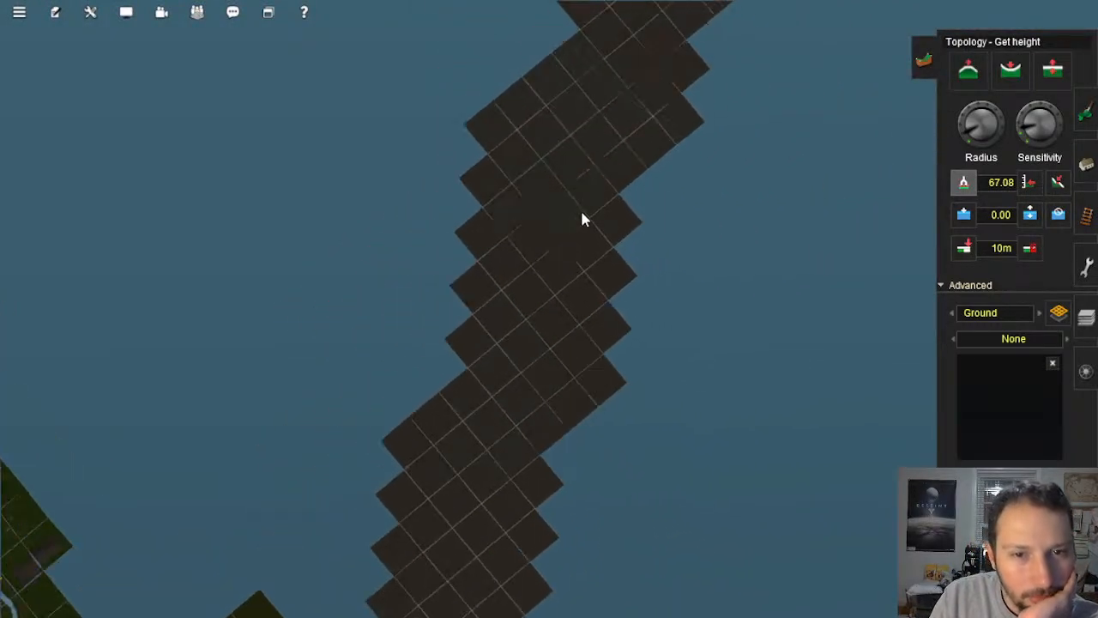
right_click(581, 151)
scroll(586, 204, up, 3)
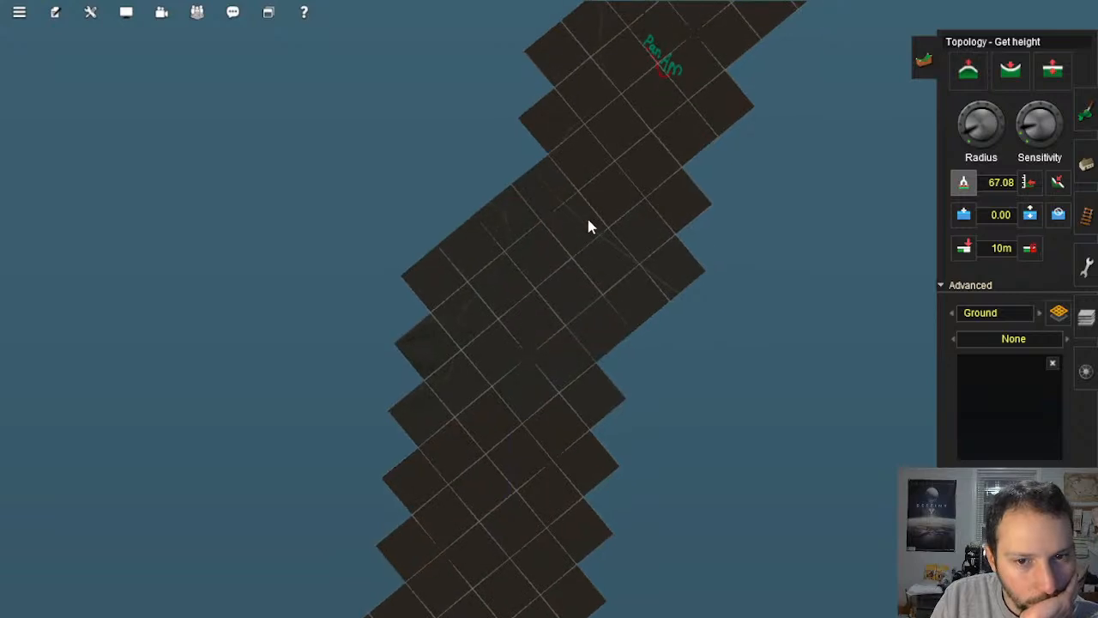
right_click(588, 216)
scroll(588, 249, up, 2)
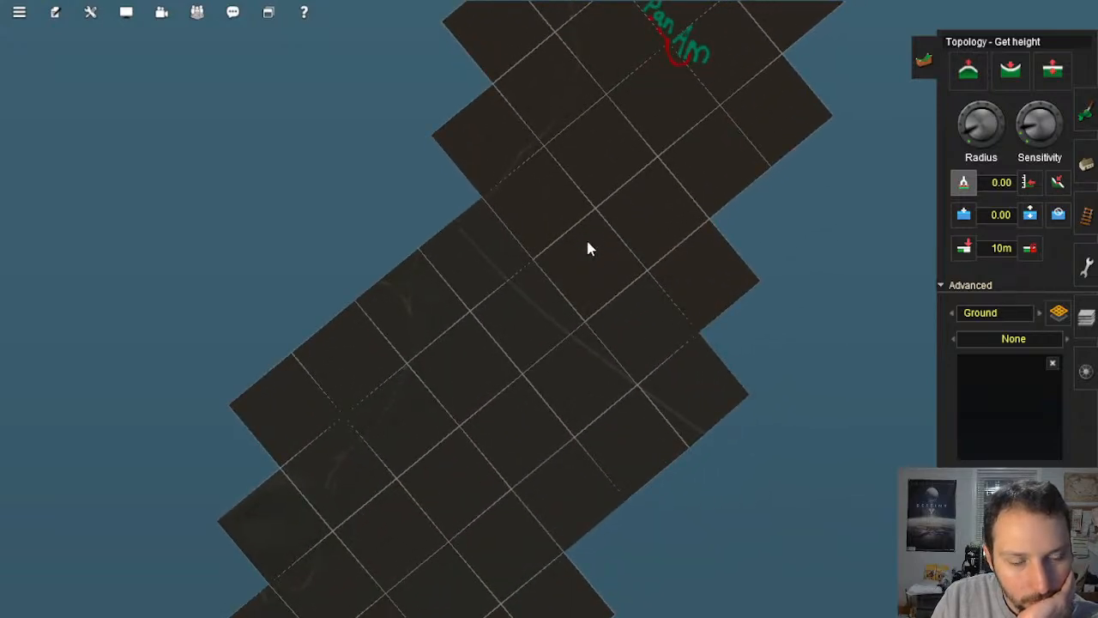
right_click(574, 332)
scroll(580, 318, up, 10)
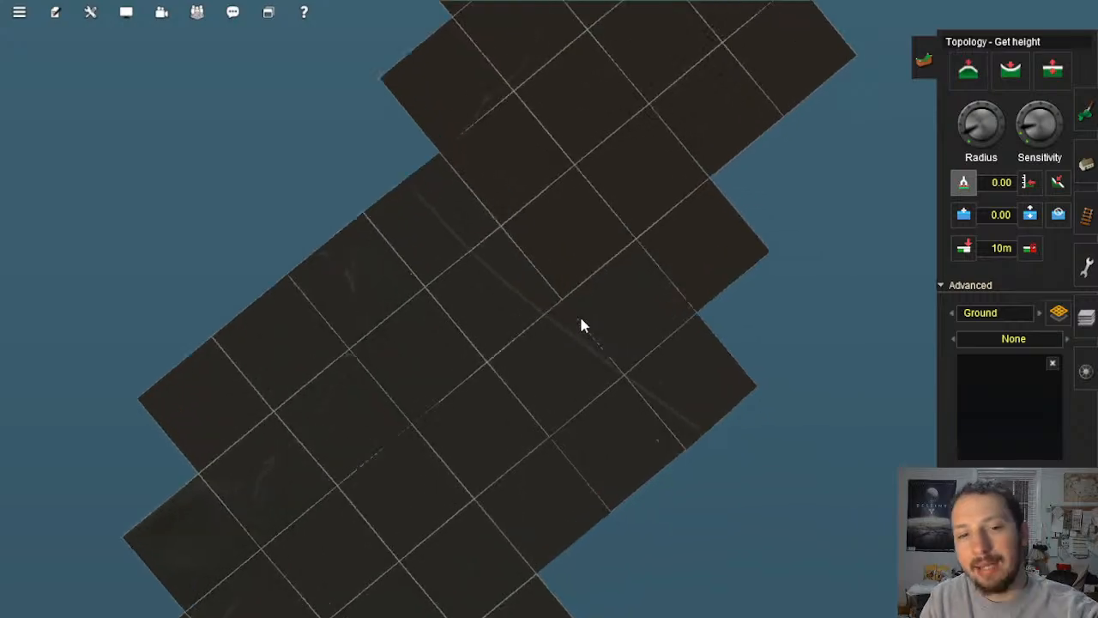
Step: Sample ground heights with the Get height tool on the flat terrain below the Pan Am lettering
click(505, 317)
right_drag(593, 278, 597, 201)
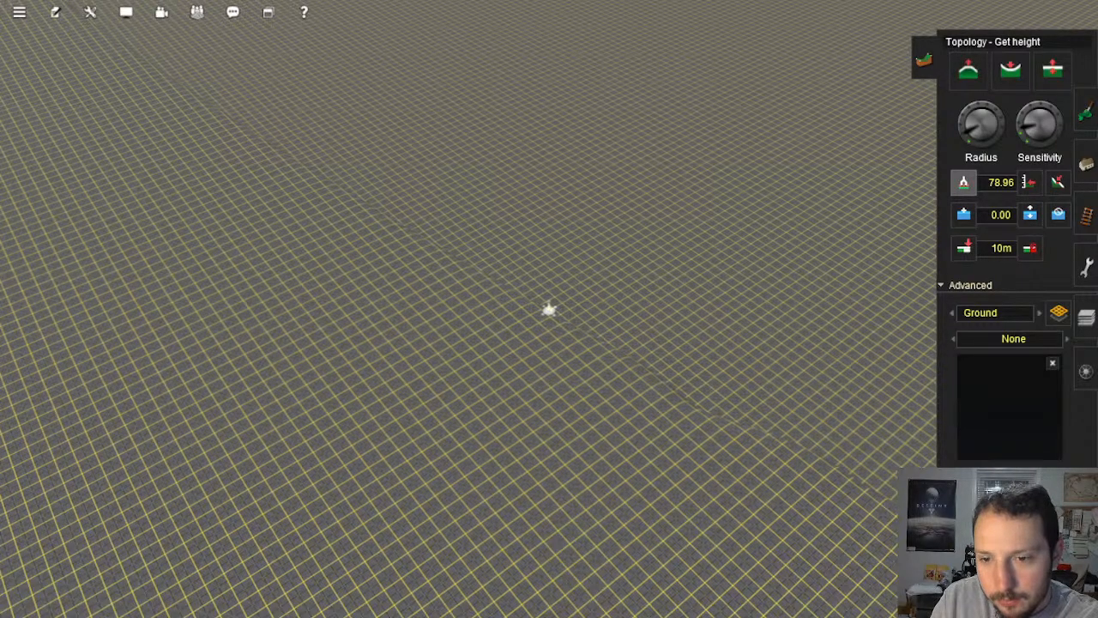
click(573, 318)
scroll(576, 320, down, 15)
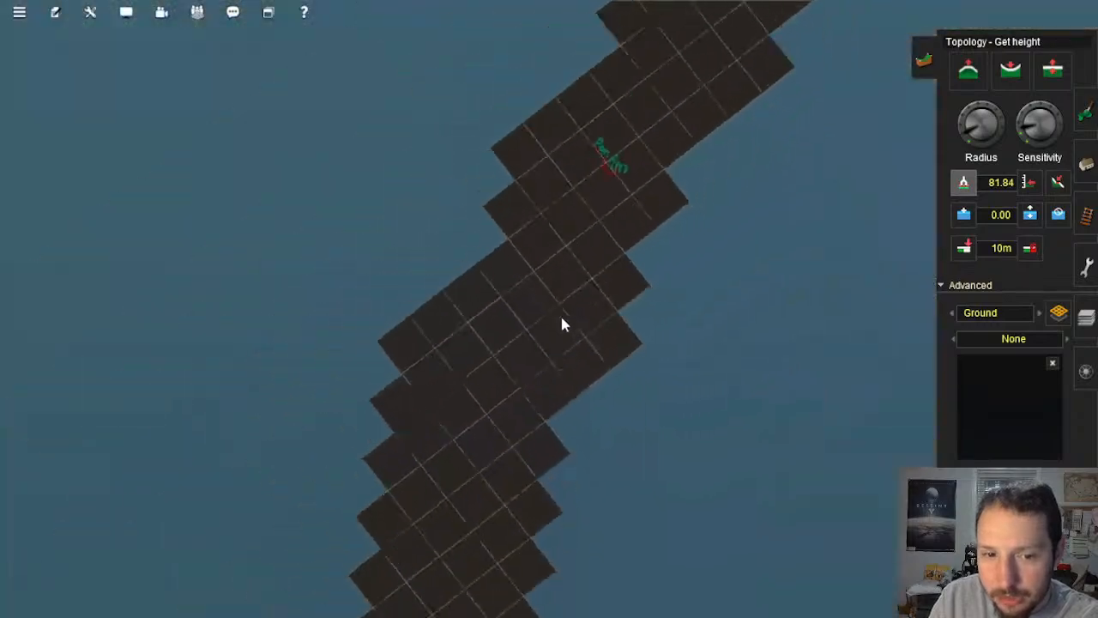
Step: Examine the baseboards around the Pan Am lettering and the faint contours below them from overhead
scroll(562, 324, down, 10)
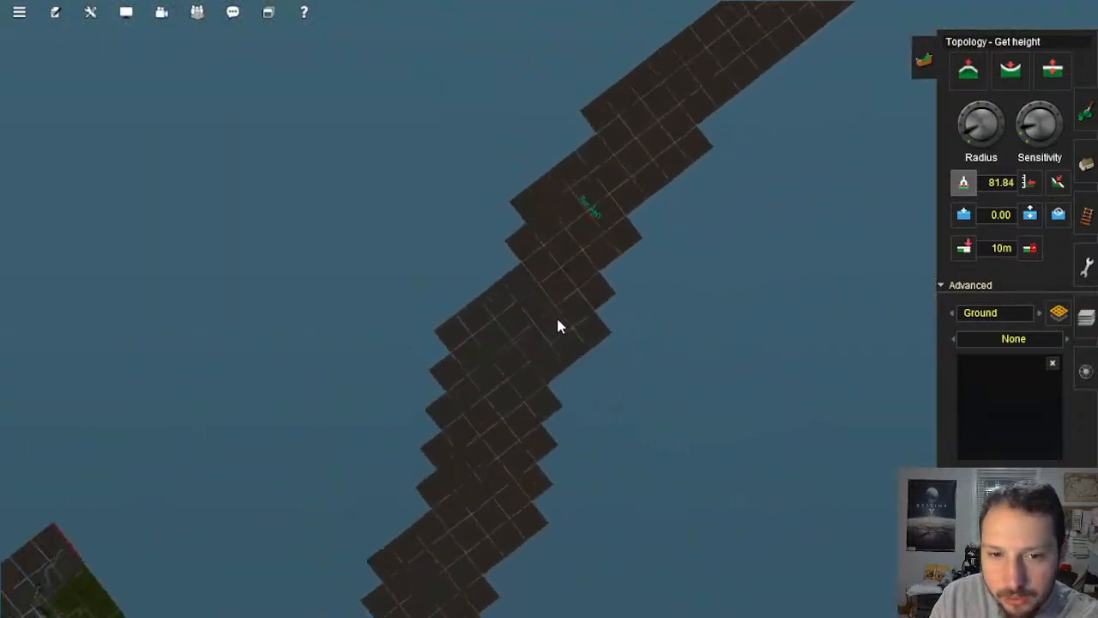
scroll(556, 317, down, 3)
scroll(555, 317, up, 2)
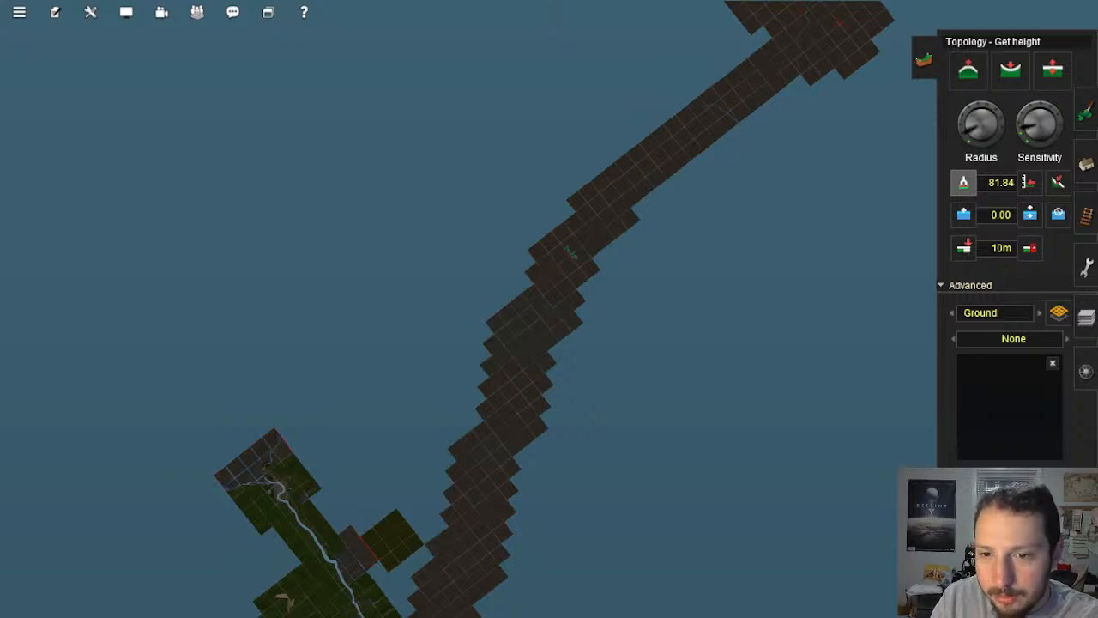
scroll(593, 262, up, 10)
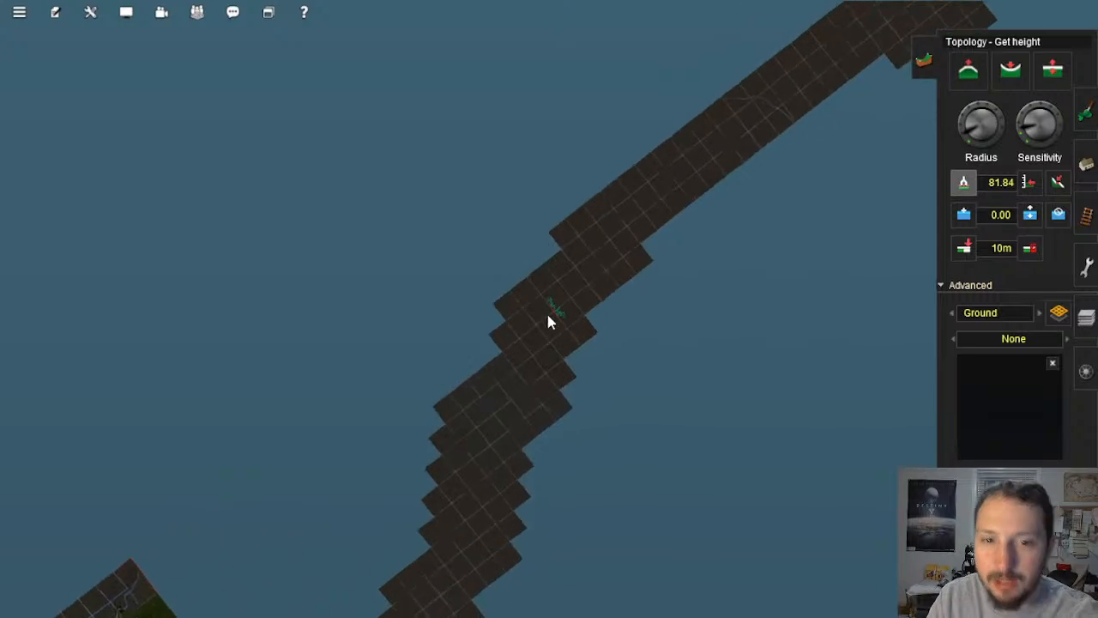
scroll(553, 327, up, 3)
scroll(554, 315, down, 8)
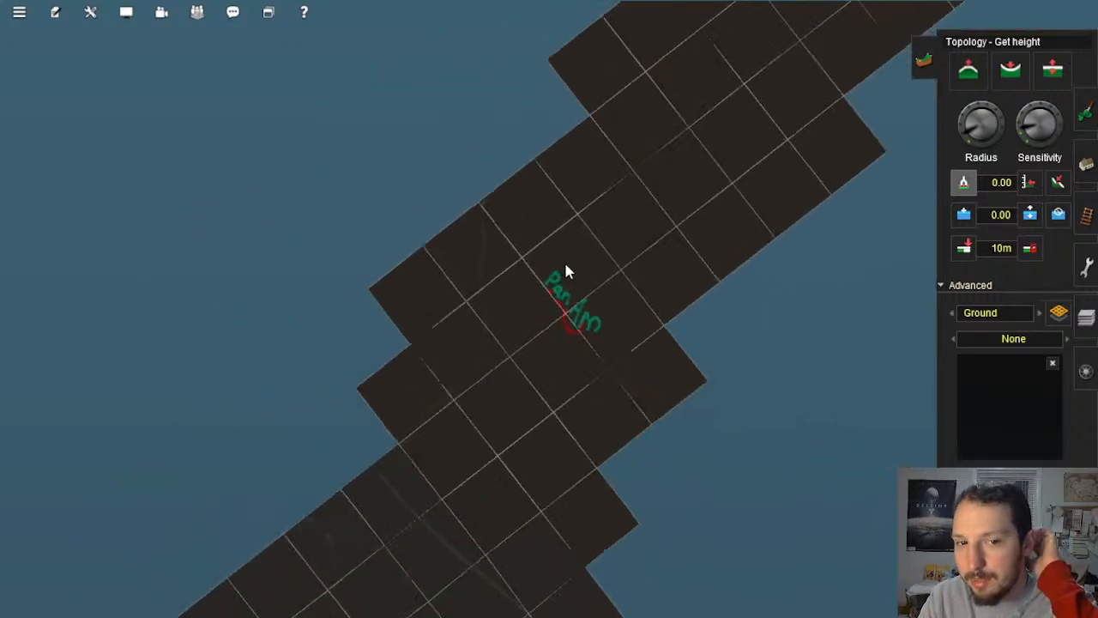
right_click(536, 363)
scroll(536, 369, up, 2)
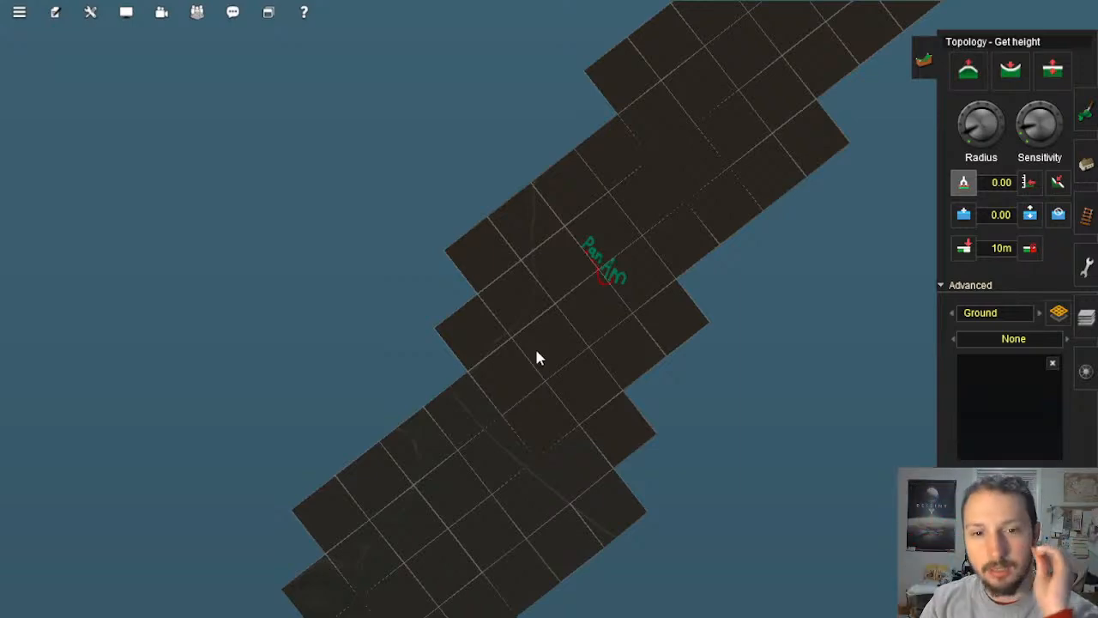
scroll(534, 350, down, 2)
right_drag(522, 476, 541, 361)
scroll(541, 369, up, 5)
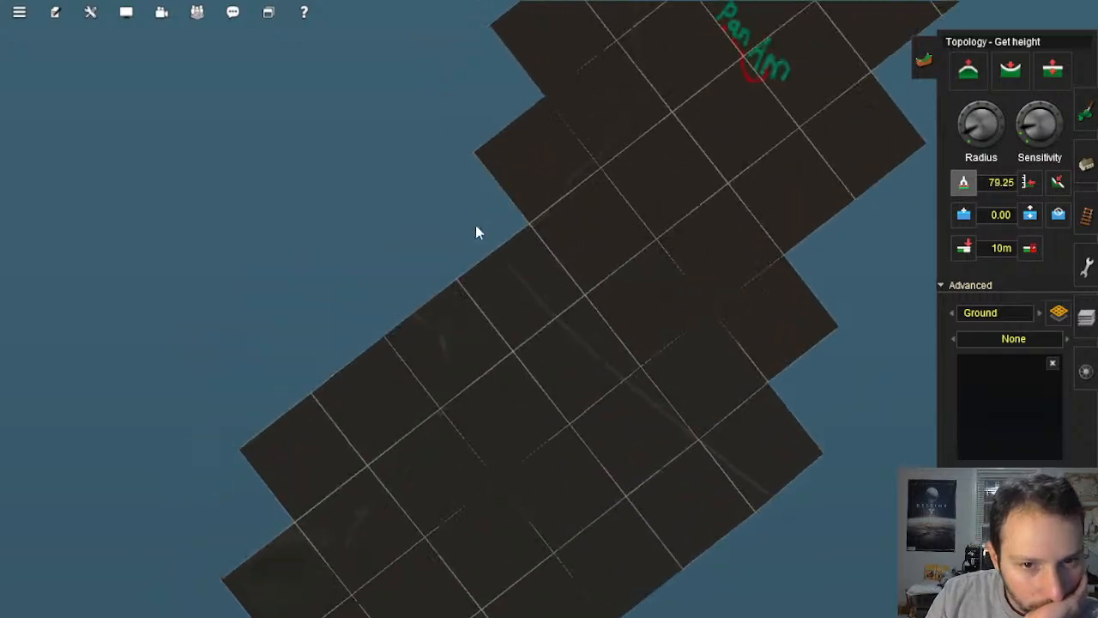
scroll(542, 311, down, 5)
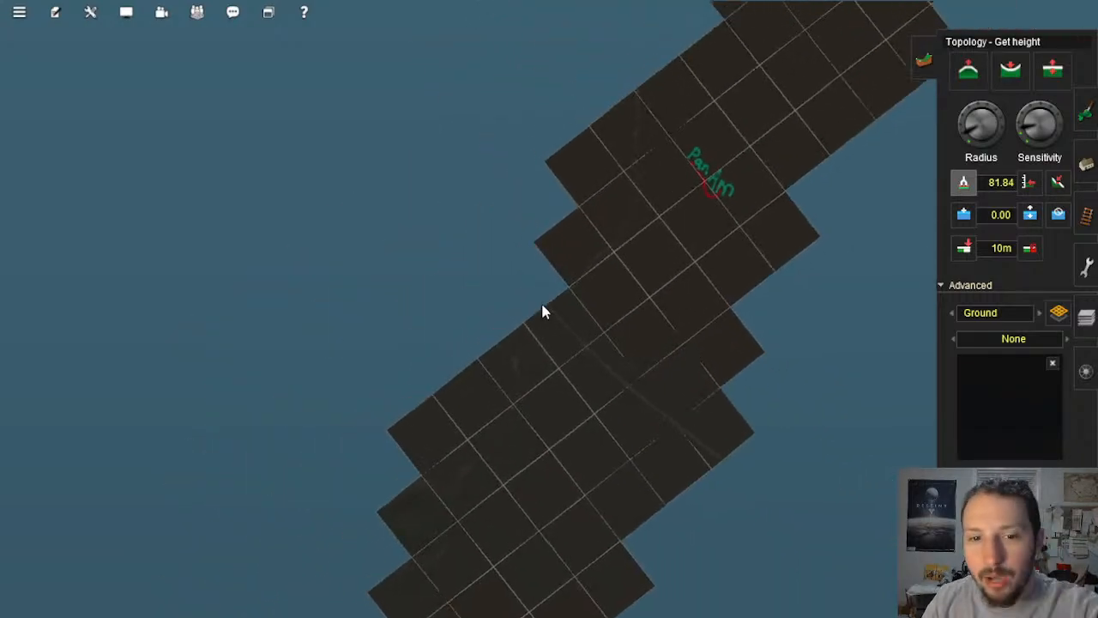
Step: Move in on the baseboard edge below the Pan Am lettering and switch to the Paint tools
scroll(541, 311, up, 8)
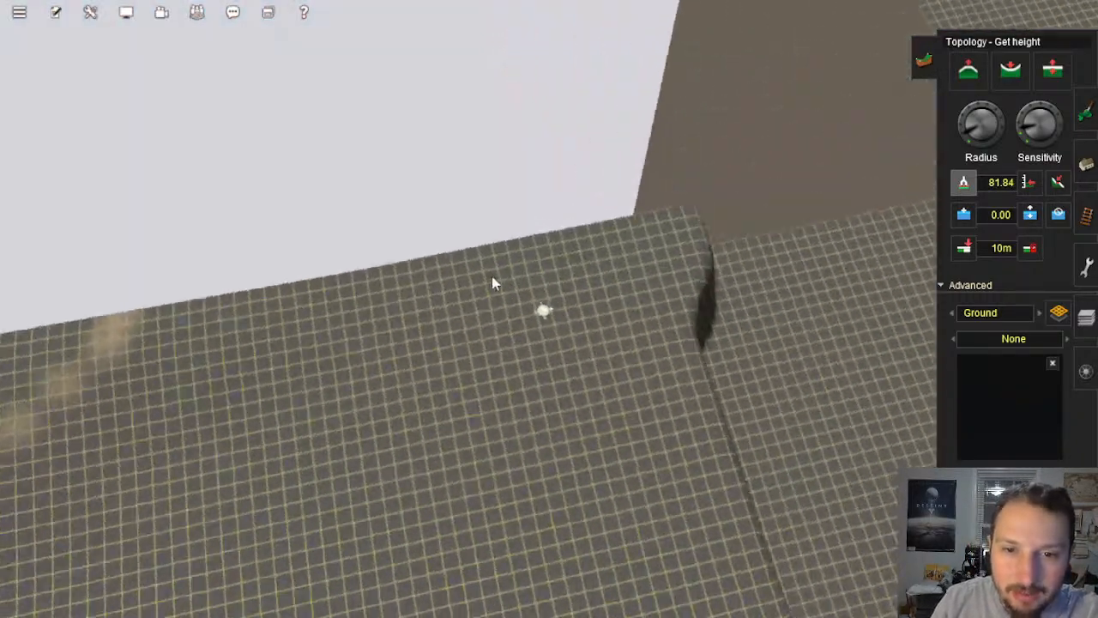
right_drag(492, 279, 601, 283)
click(1085, 111)
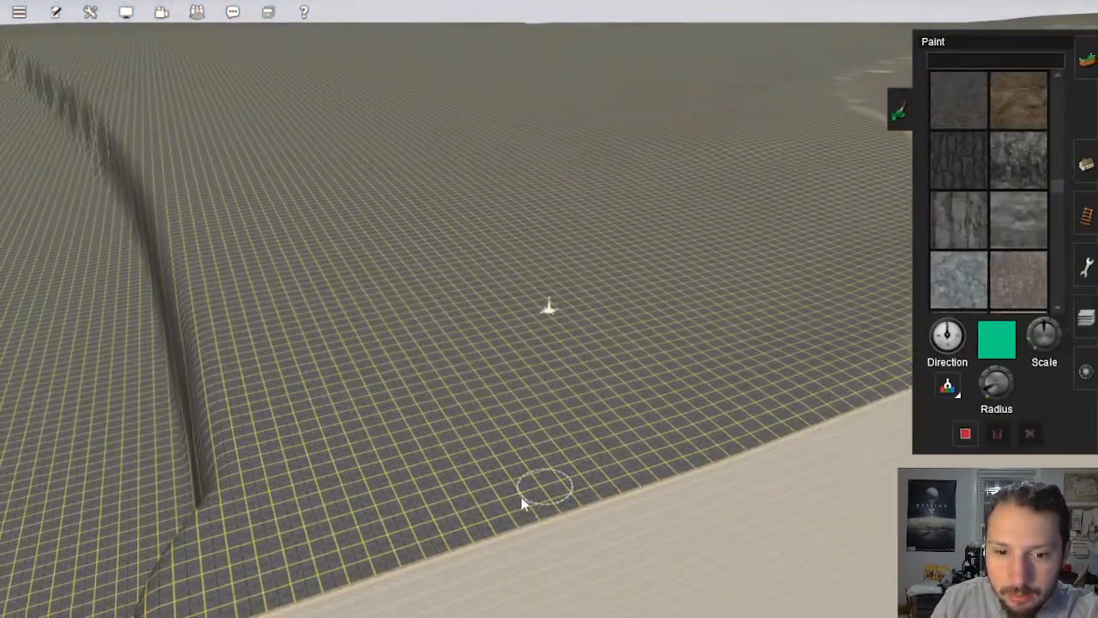
drag(521, 497, 560, 341)
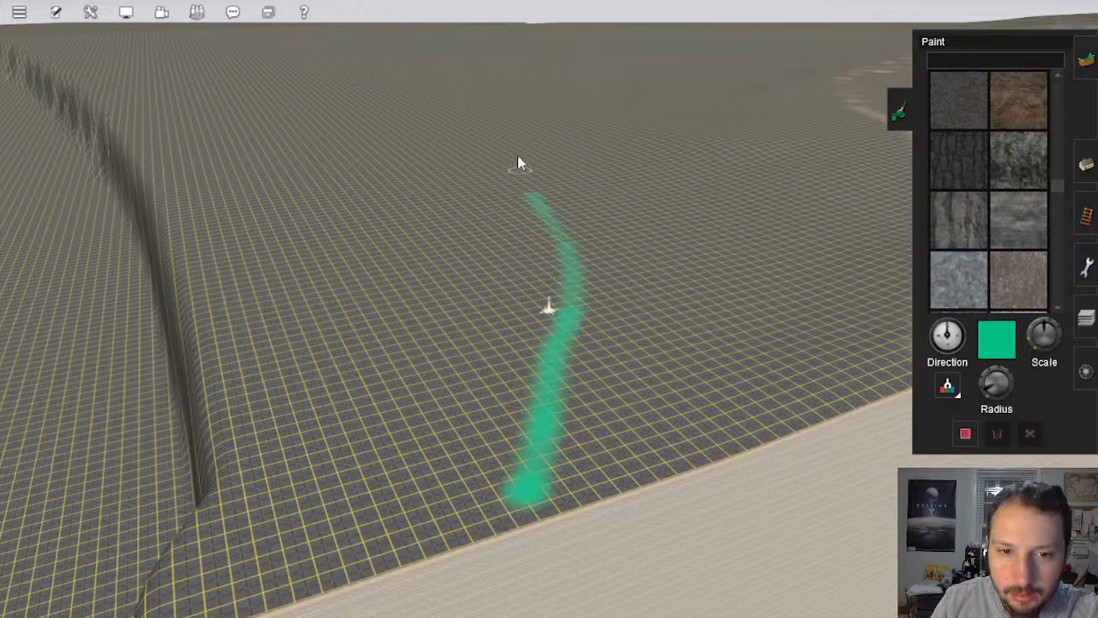
drag(550, 108, 562, 101)
right_click(558, 92)
scroll(560, 211, down, 10)
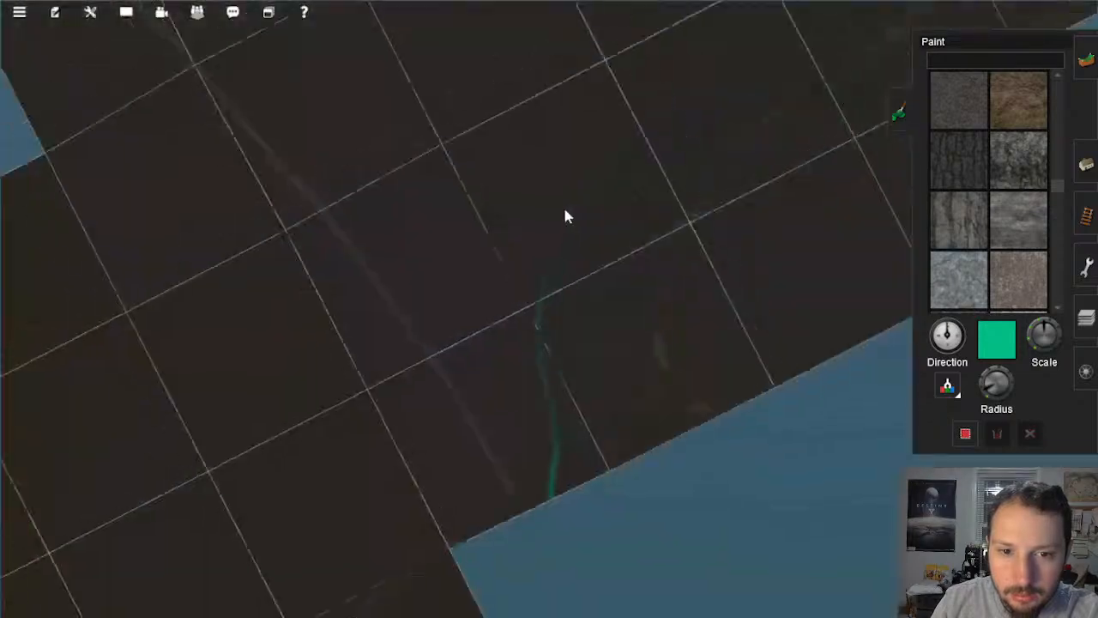
scroll(566, 223, up, 10)
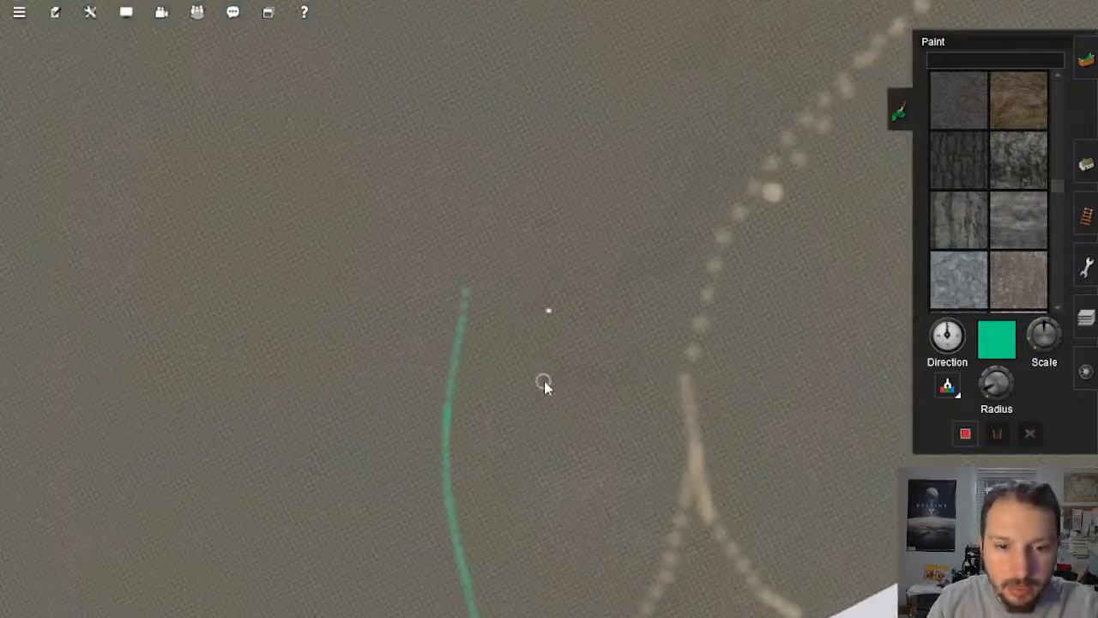
key(ctrl+z)
Step: Paint a winding green line from the baseboard edge near the corner, running between the dark terrain crease and the tan painted trail
right_click(525, 459)
right_click(521, 573)
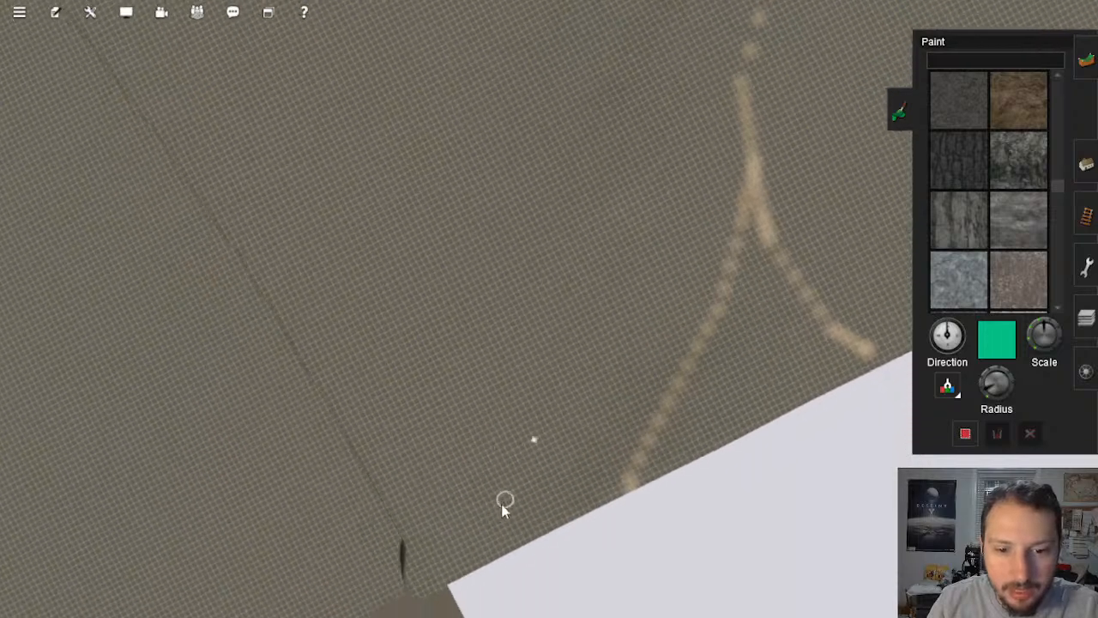
drag(472, 450, 462, 386)
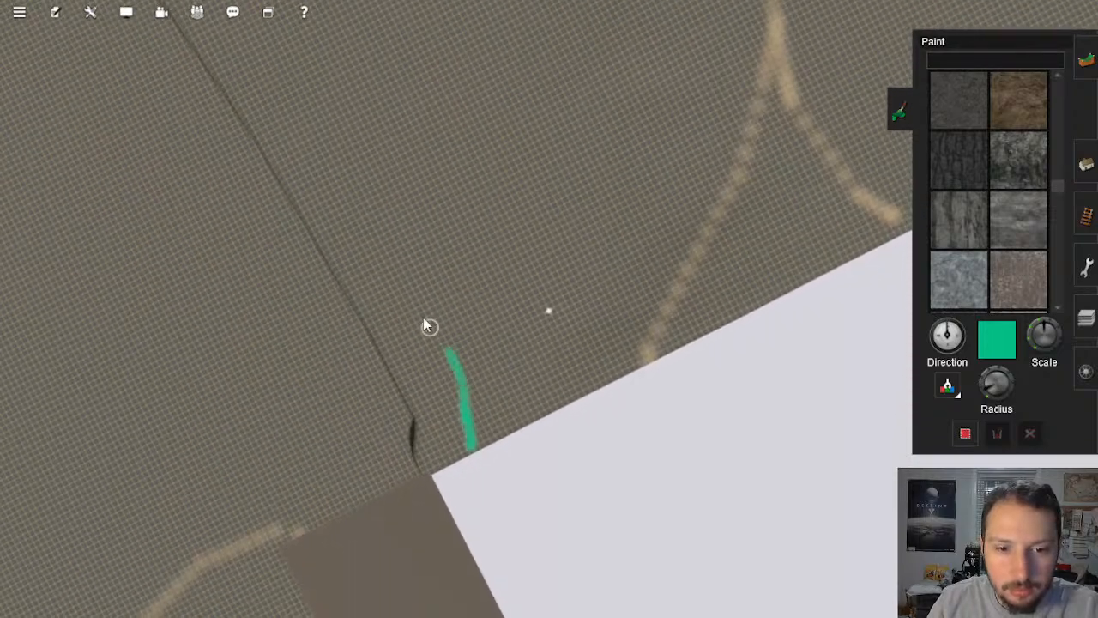
right_click(450, 81)
right_click(454, 83)
right_click(492, 101)
scroll(502, 171, down, 3)
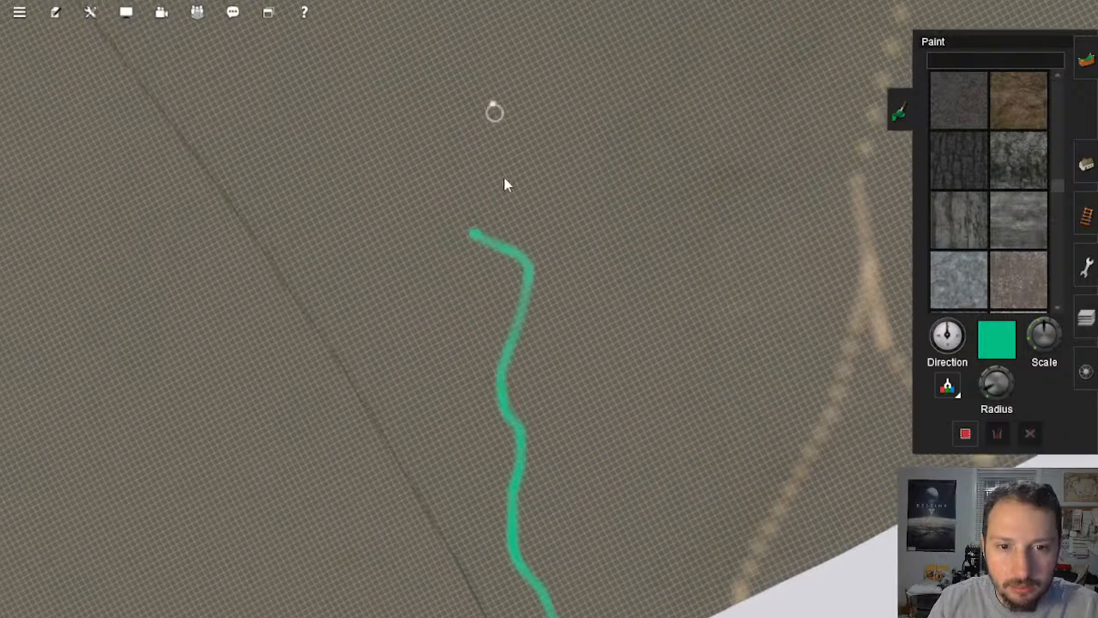
drag(530, 396, 537, 345)
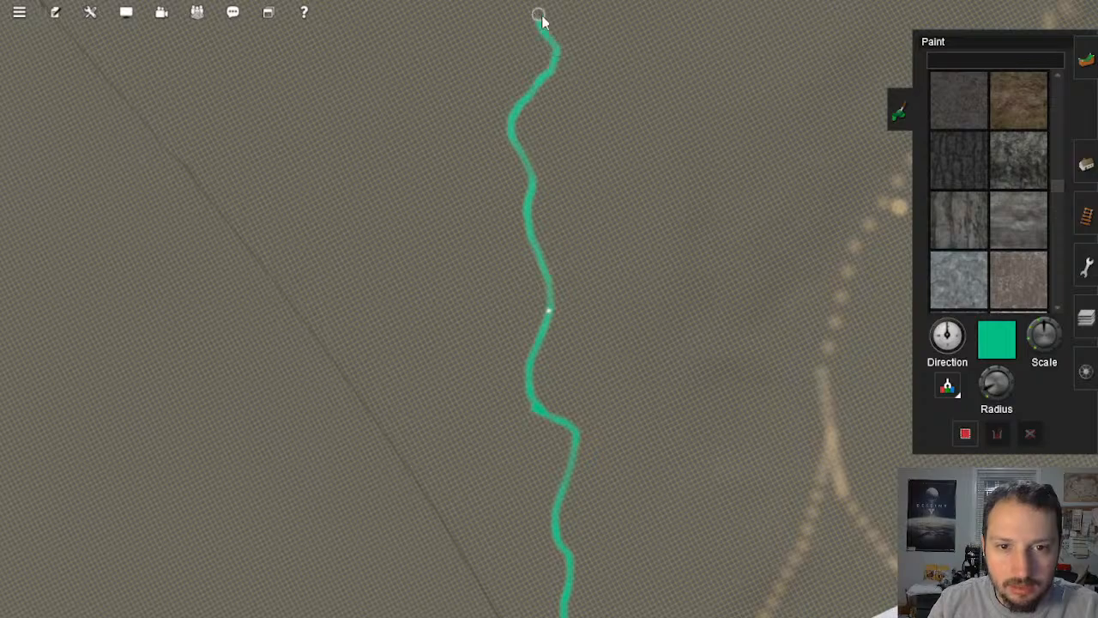
Step: Extend the winding green line across the next baseboard, bending it toward the tan painted trail's side
right_click(554, 84)
scroll(529, 166, down, 6)
scroll(592, 290, up, 2)
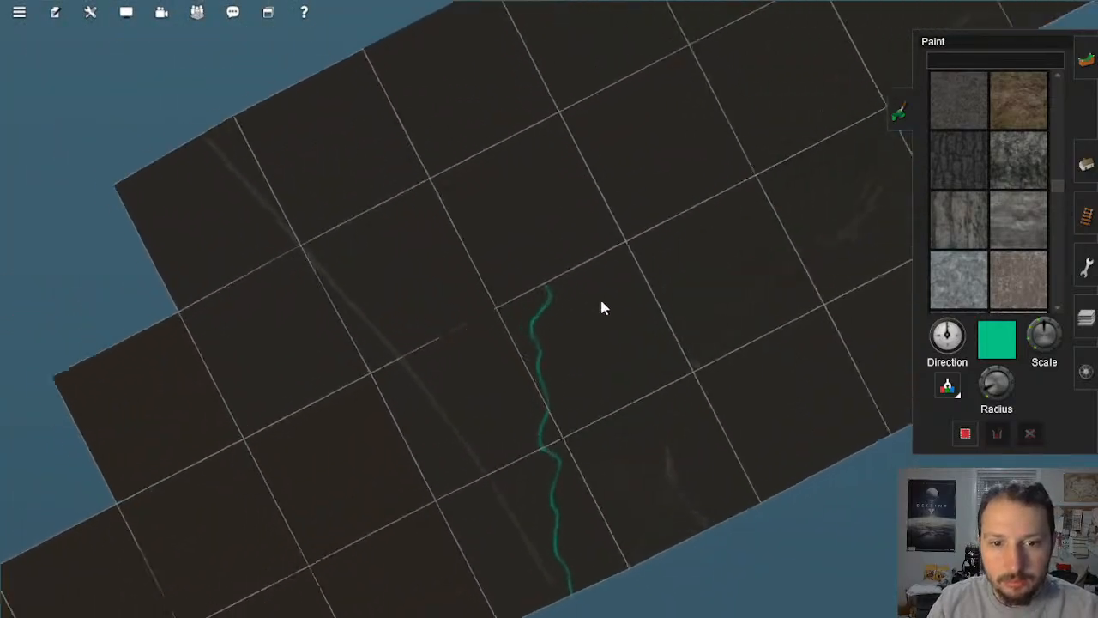
scroll(584, 306, up, 3)
scroll(562, 285, down, 3)
scroll(557, 299, up, 3)
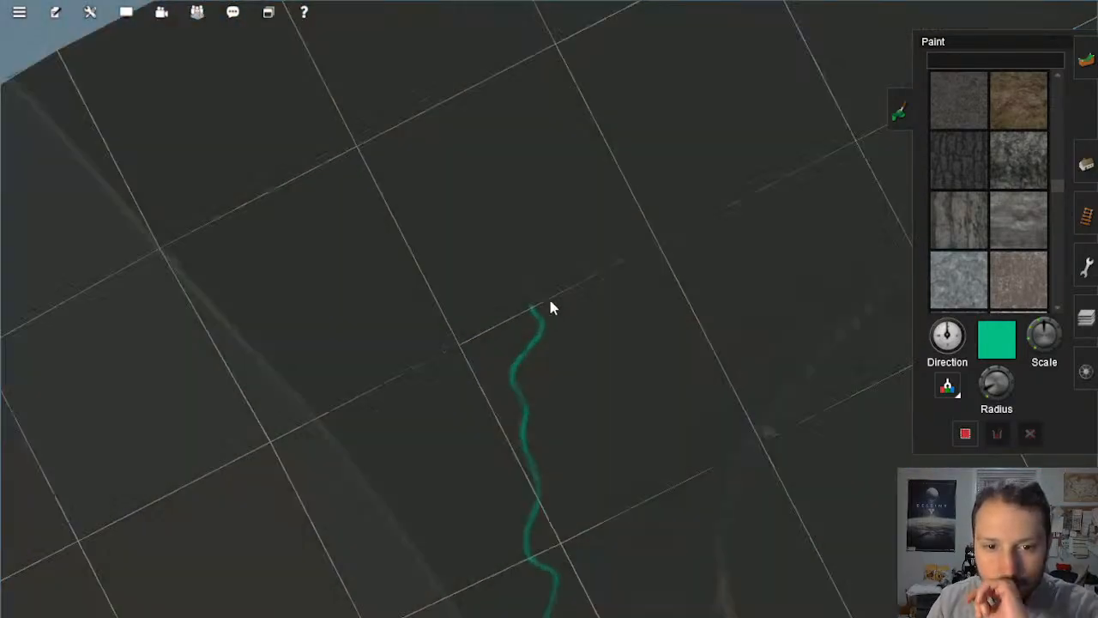
scroll(523, 309, up, 2)
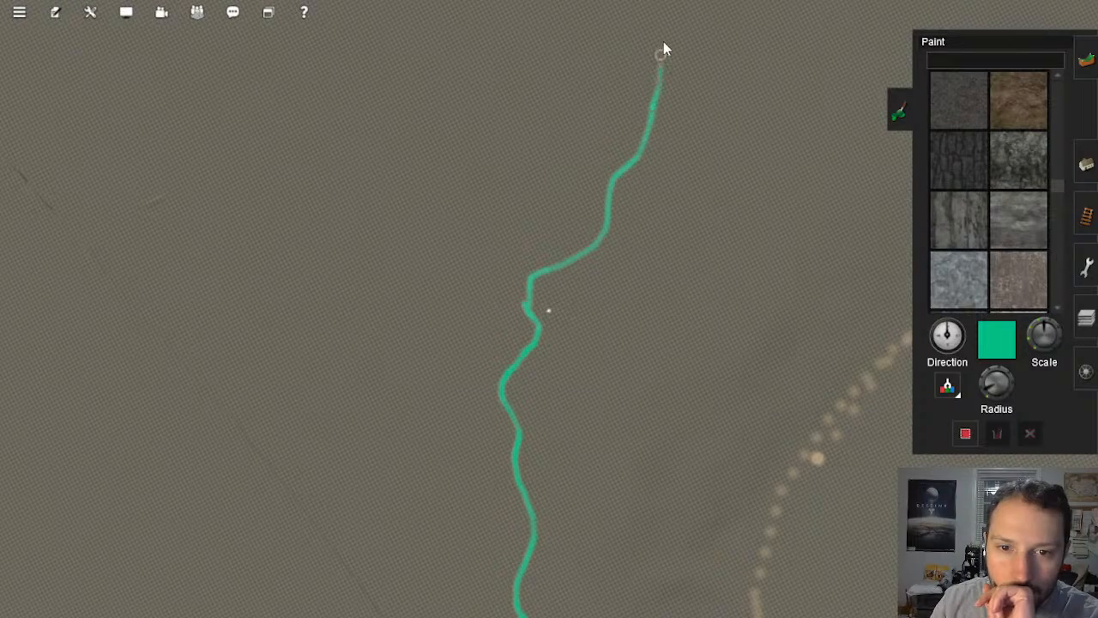
scroll(612, 222, down, 5)
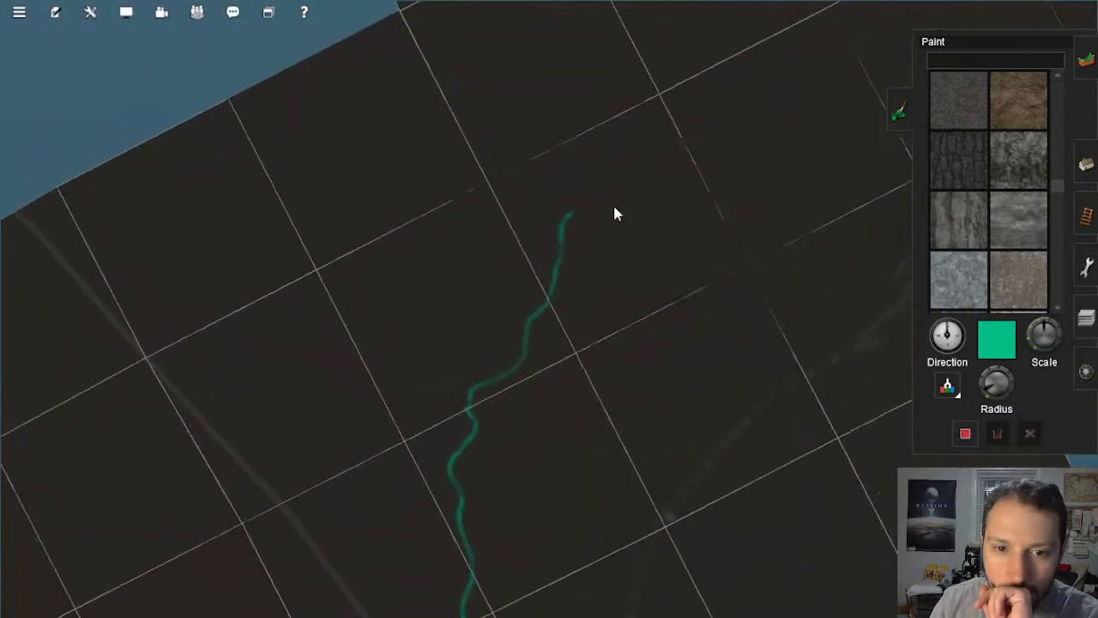
Step: Extend the winding green line from its loose end across the next baseboards toward the start of the blue track line
scroll(608, 221, down, 2)
scroll(605, 226, up, 5)
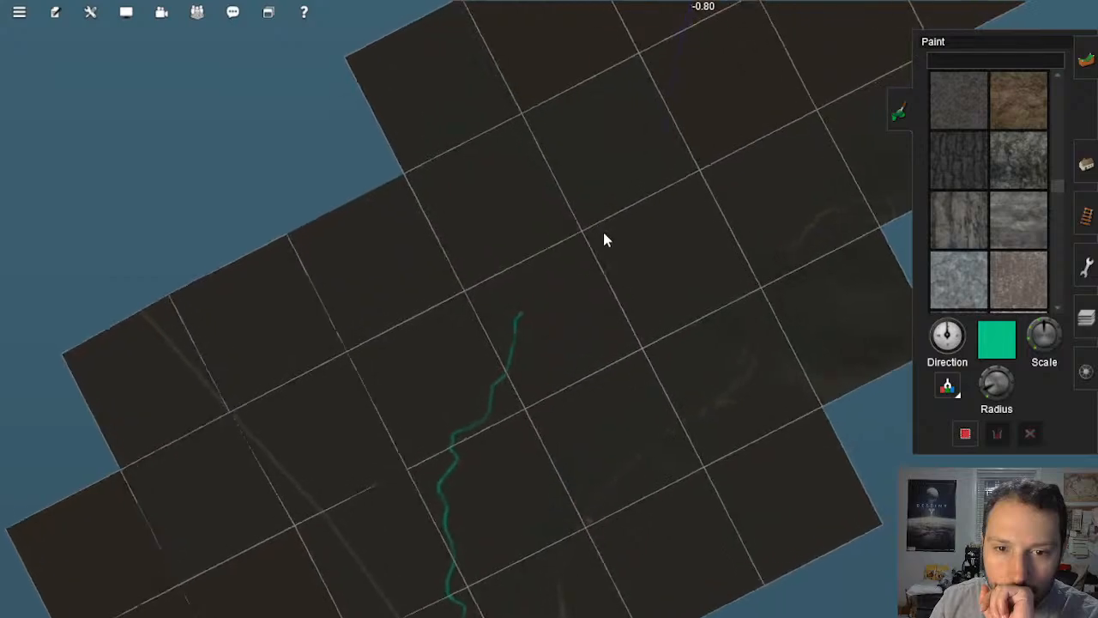
scroll(532, 309, up, 3)
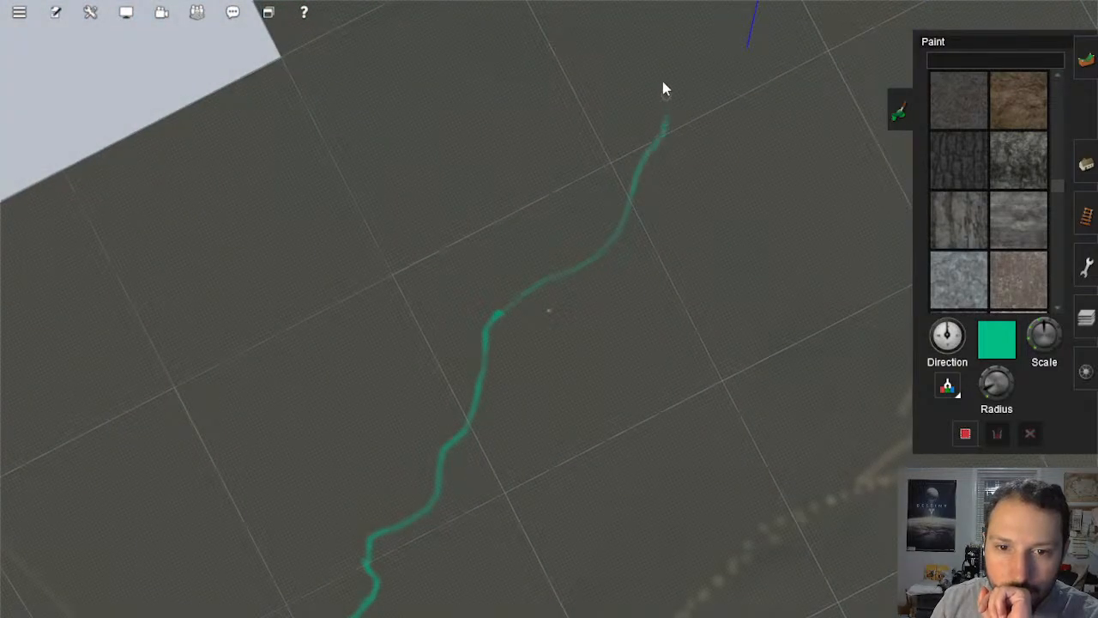
scroll(605, 257, down, 6)
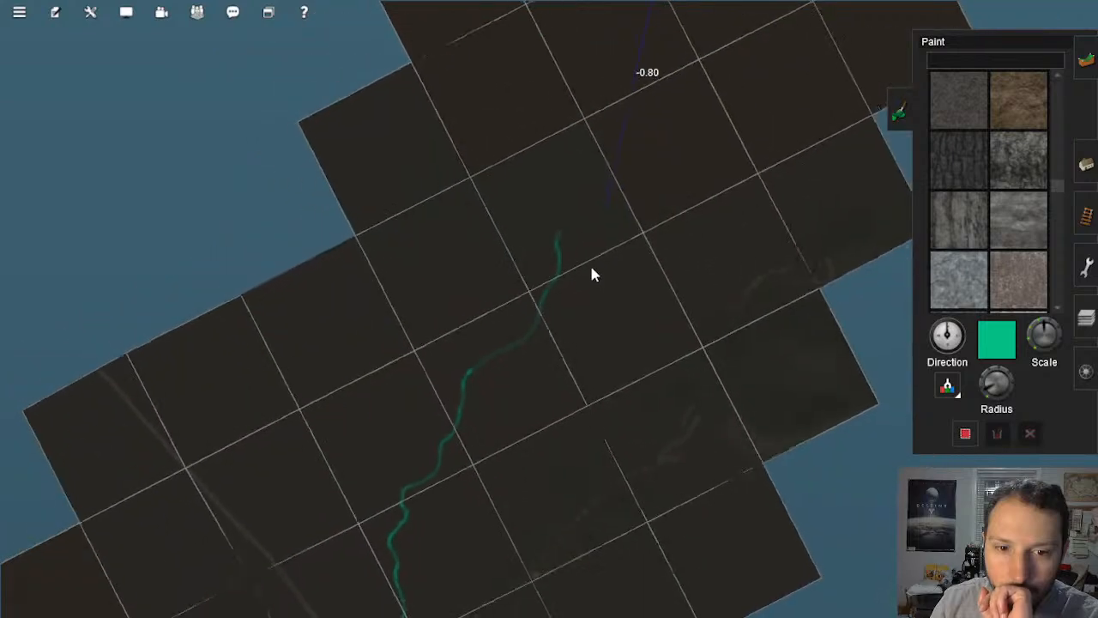
Step: Continue the green line in gentle bends beside the blue track line, stopping short of the -0.80 gradient label
scroll(591, 184, up, 2)
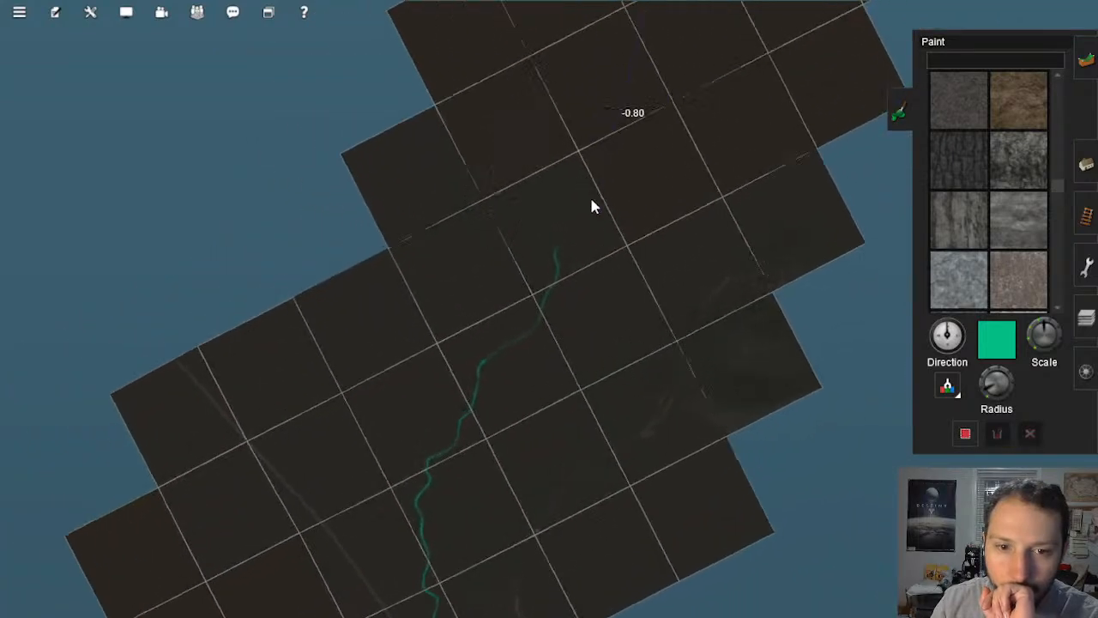
scroll(592, 197, down, 3)
right_click(603, 153)
scroll(596, 223, up, 5)
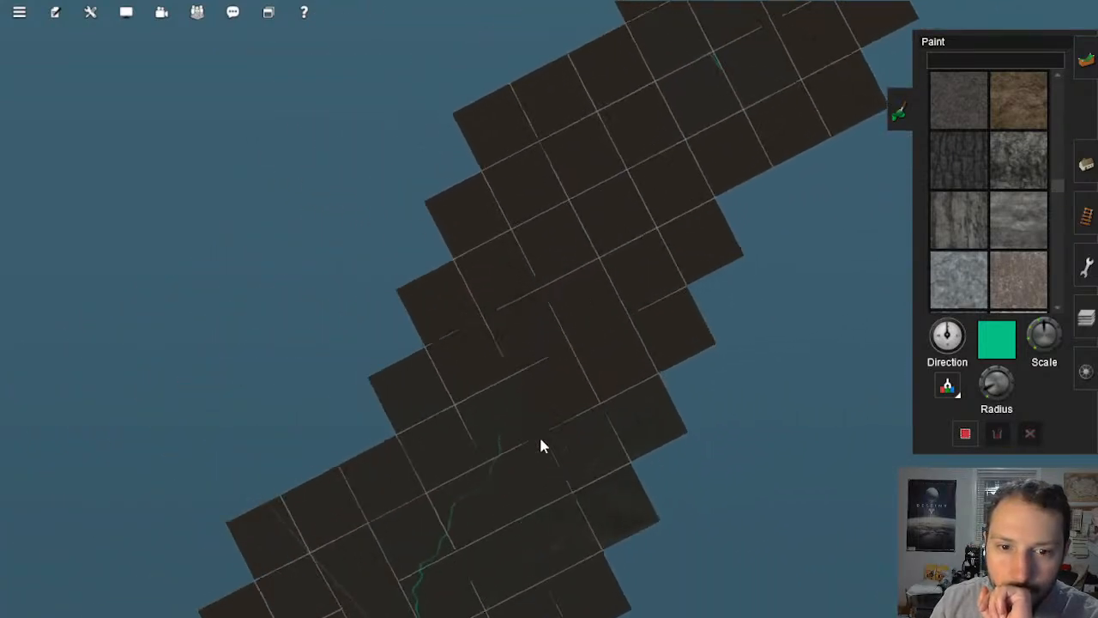
scroll(464, 324, down, 1)
scroll(453, 326, up, 5)
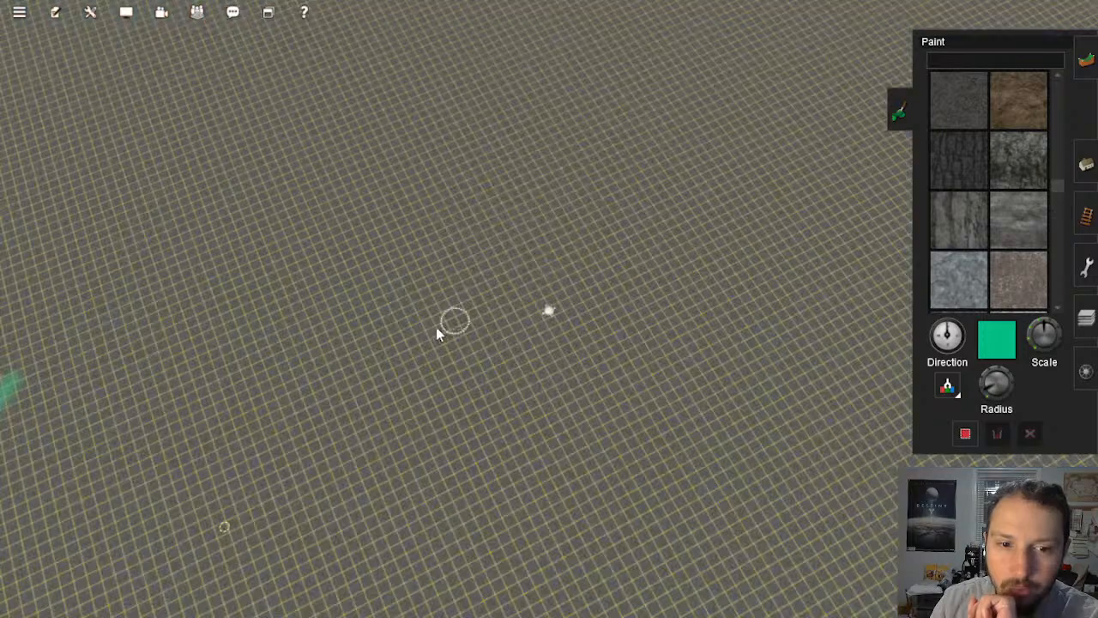
scroll(430, 365, down, 5)
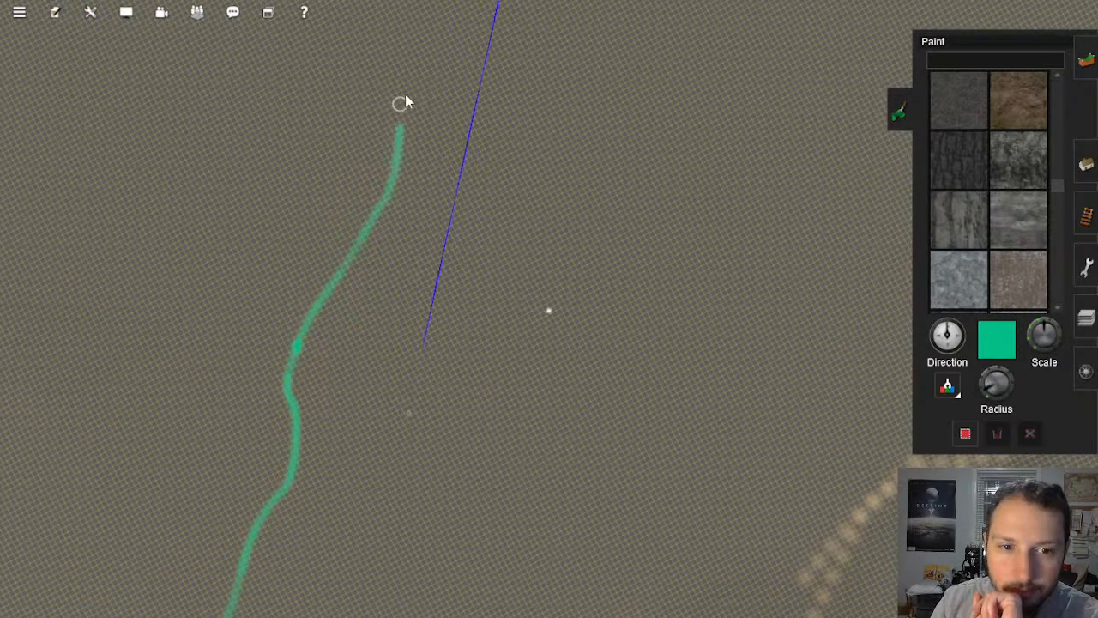
drag(420, 13, 422, 11)
right_click(454, 52)
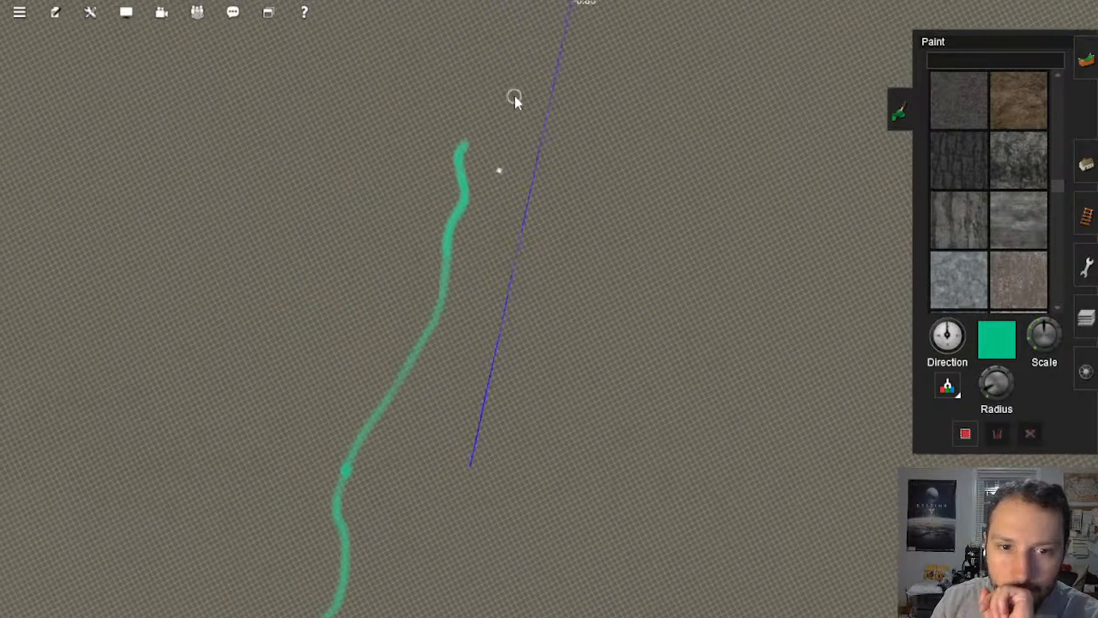
Step: Wind the green line across the blue track line near the -0.80 gradient label and on to the next baseboard
scroll(516, 112, down, 2)
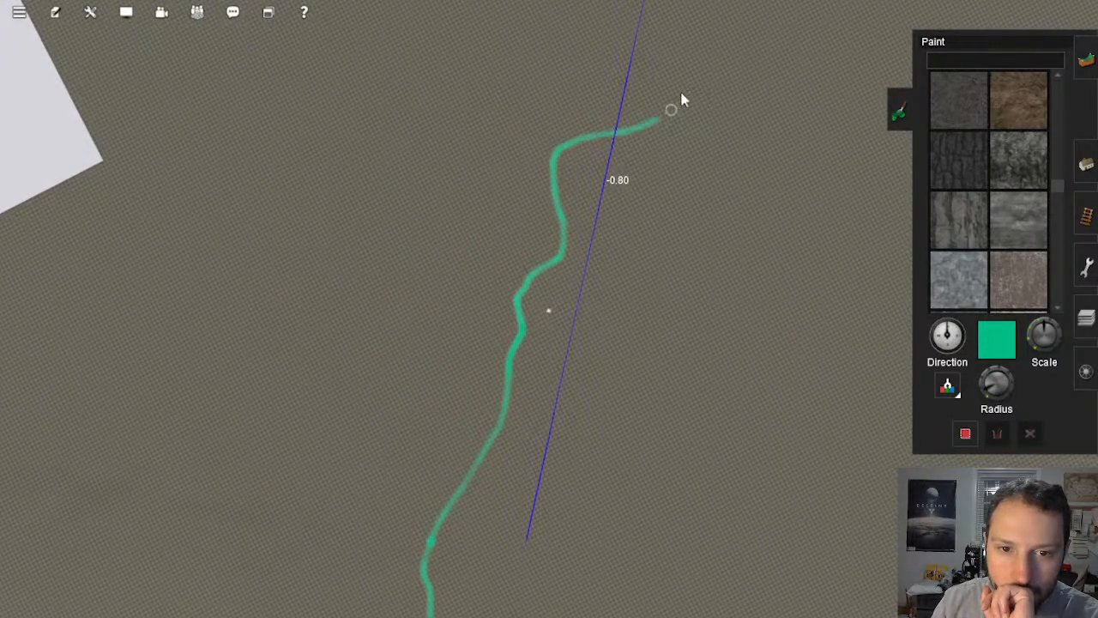
drag(710, 33, 710, 32)
right_click(670, 177)
scroll(626, 242, down, 4)
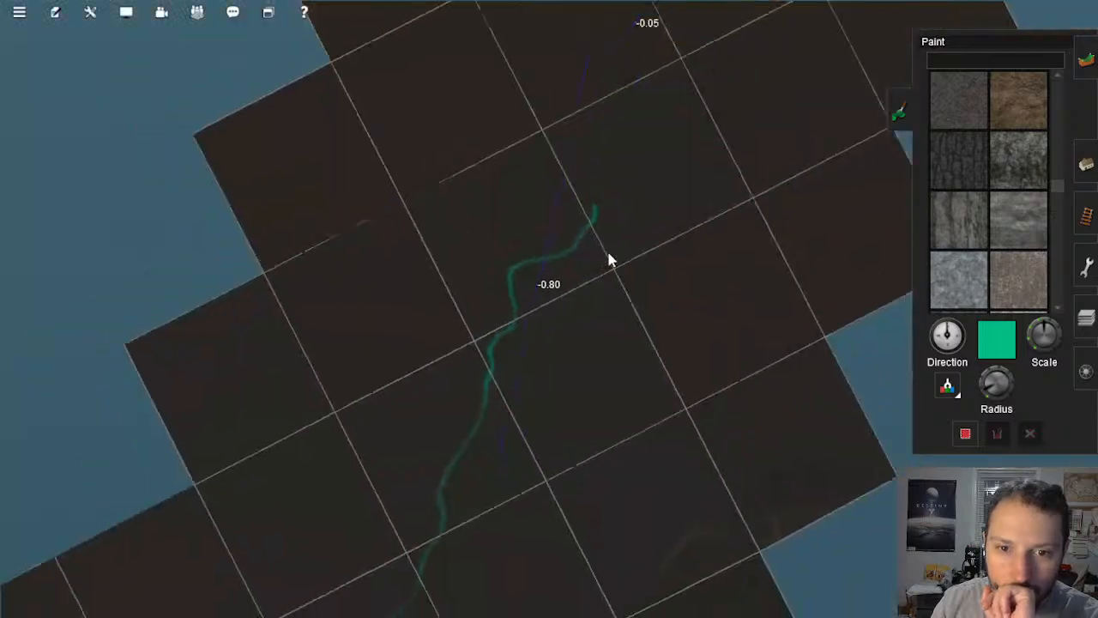
Step: Extend the green line past the end of the -0.80 track section, curving it away beside the first -0.05 label
scroll(565, 306, down, 5)
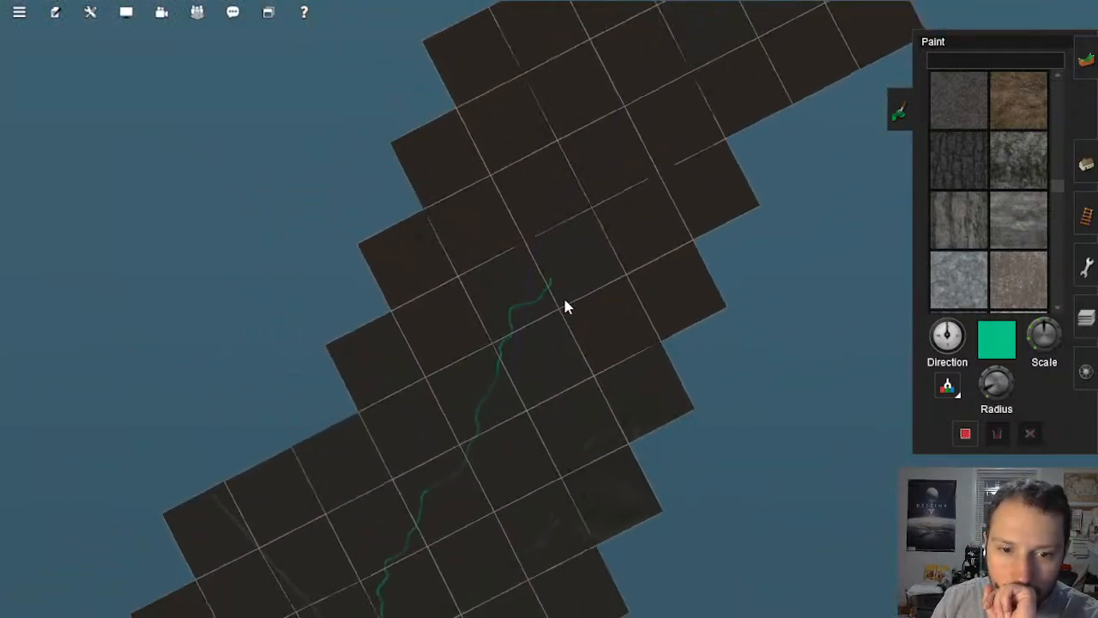
scroll(564, 300, up, 2)
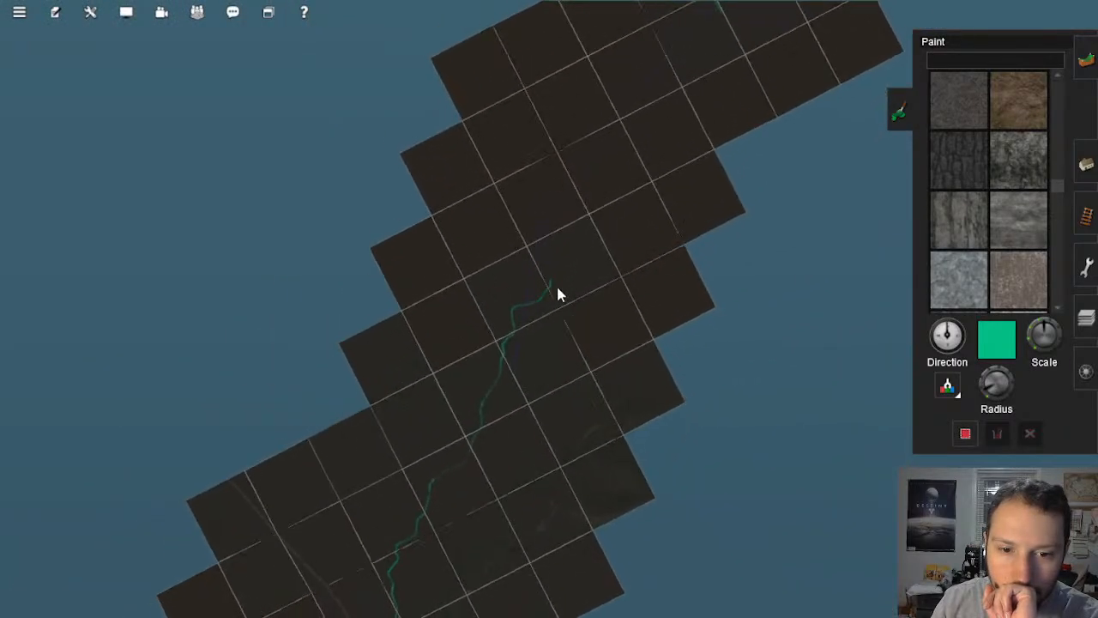
scroll(546, 268, up, 5)
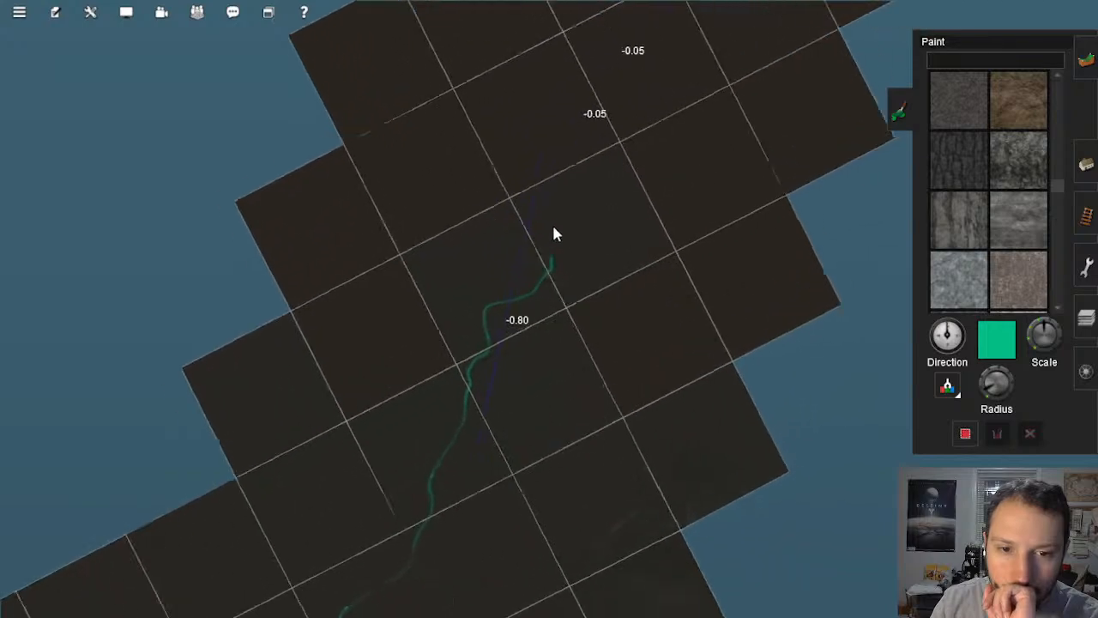
scroll(549, 362, up, 3)
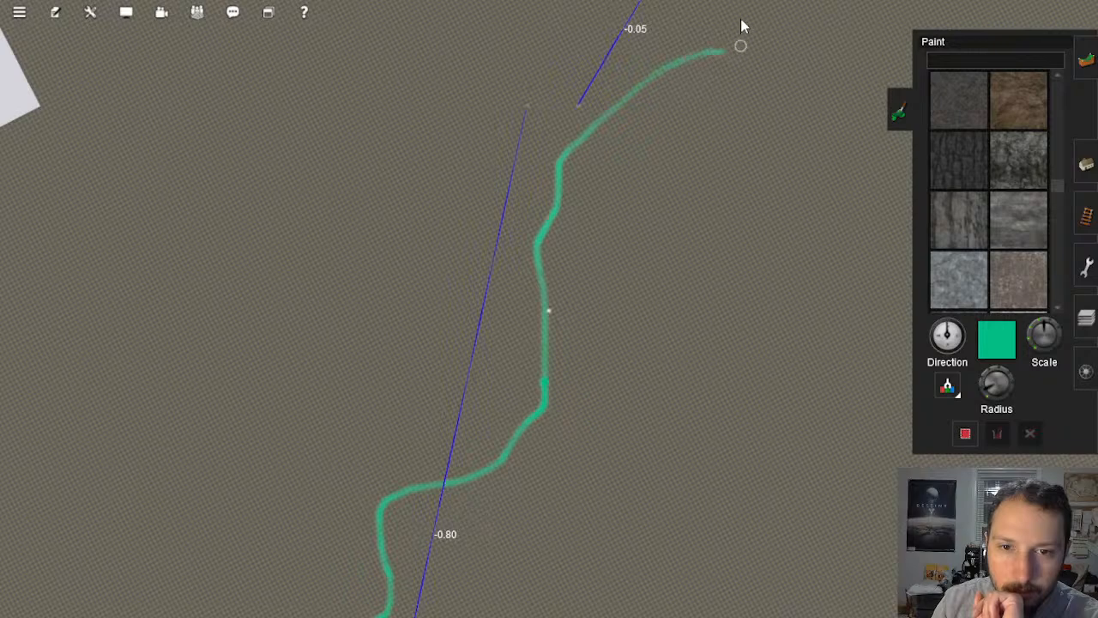
scroll(601, 241, down, 6)
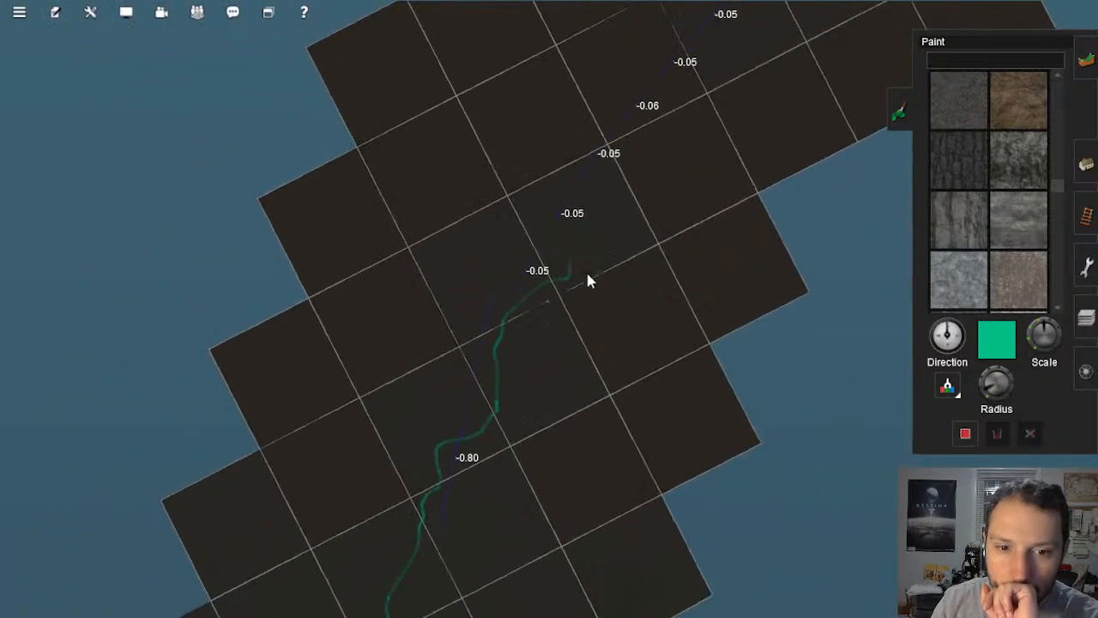
Step: Paint the green line in meanders along the -0.05 and -0.06 track sections, crossing over the blue track line
scroll(587, 274, down, 4)
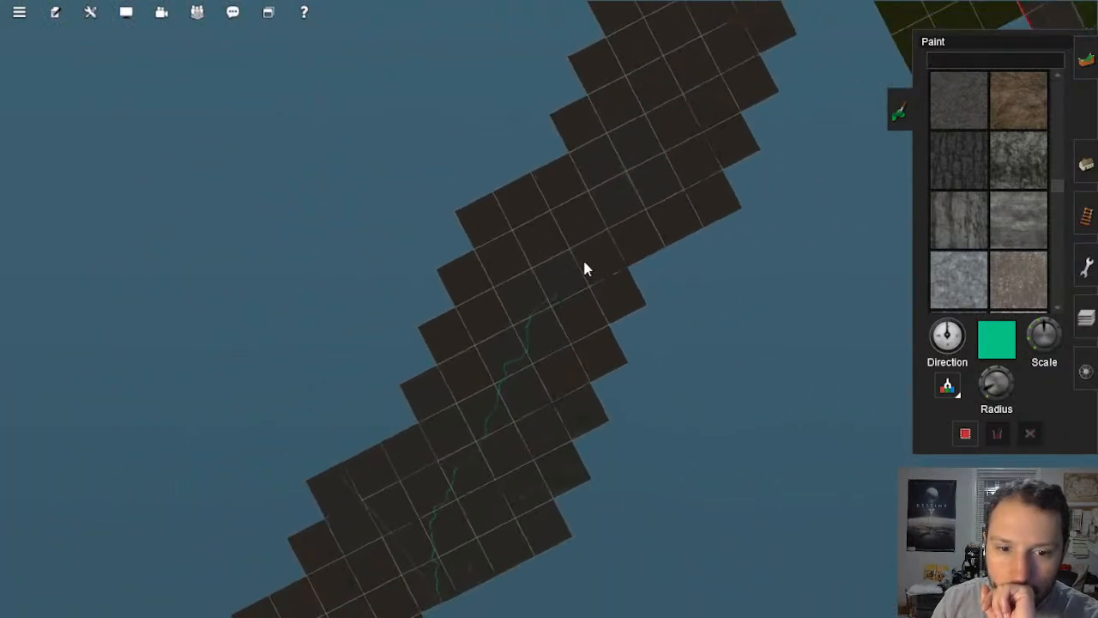
scroll(582, 257, up, 2)
scroll(573, 320, up, 8)
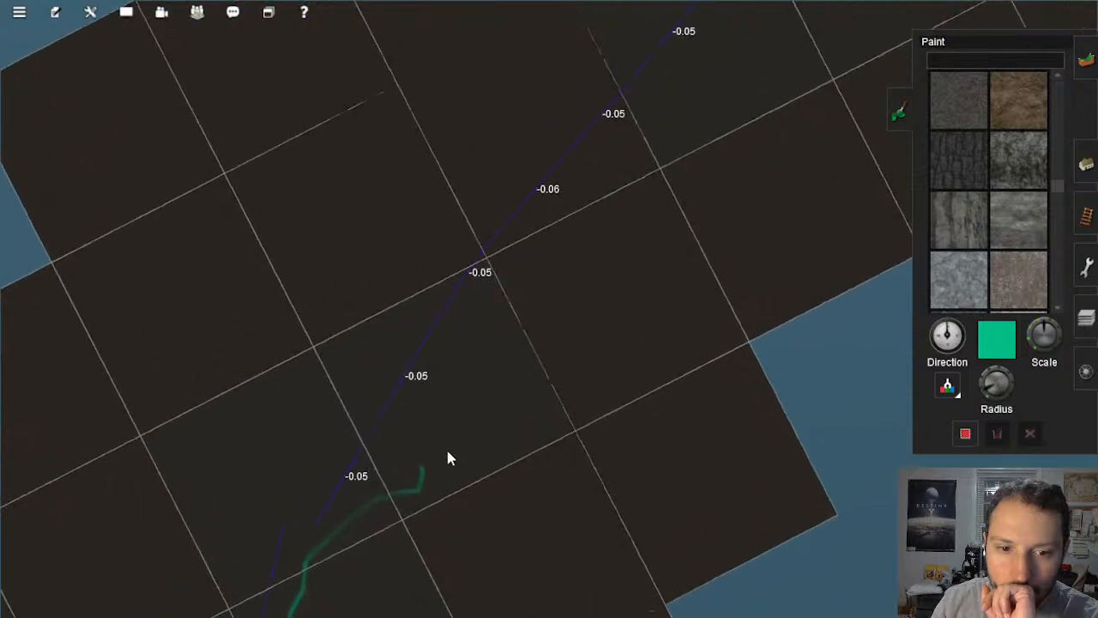
scroll(403, 505, up, 2)
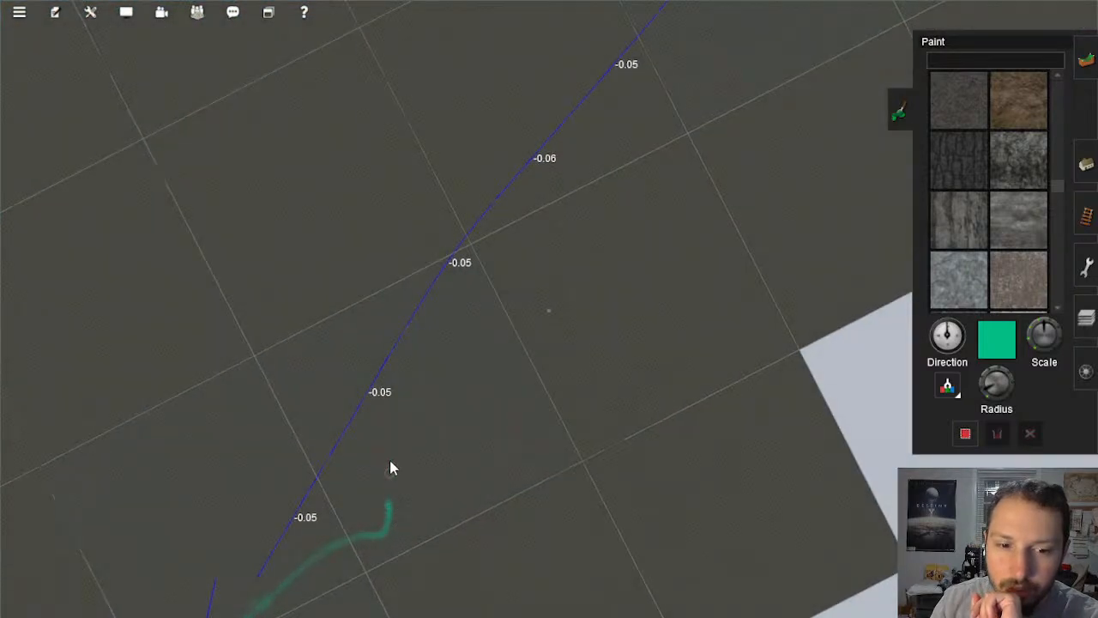
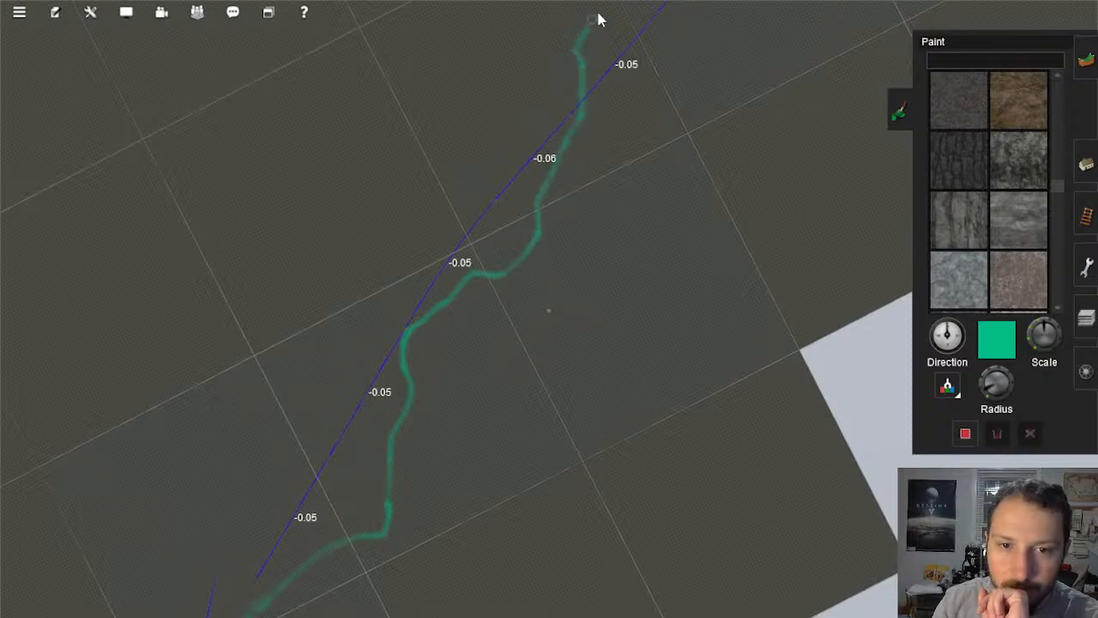
scroll(579, 215, down, 5)
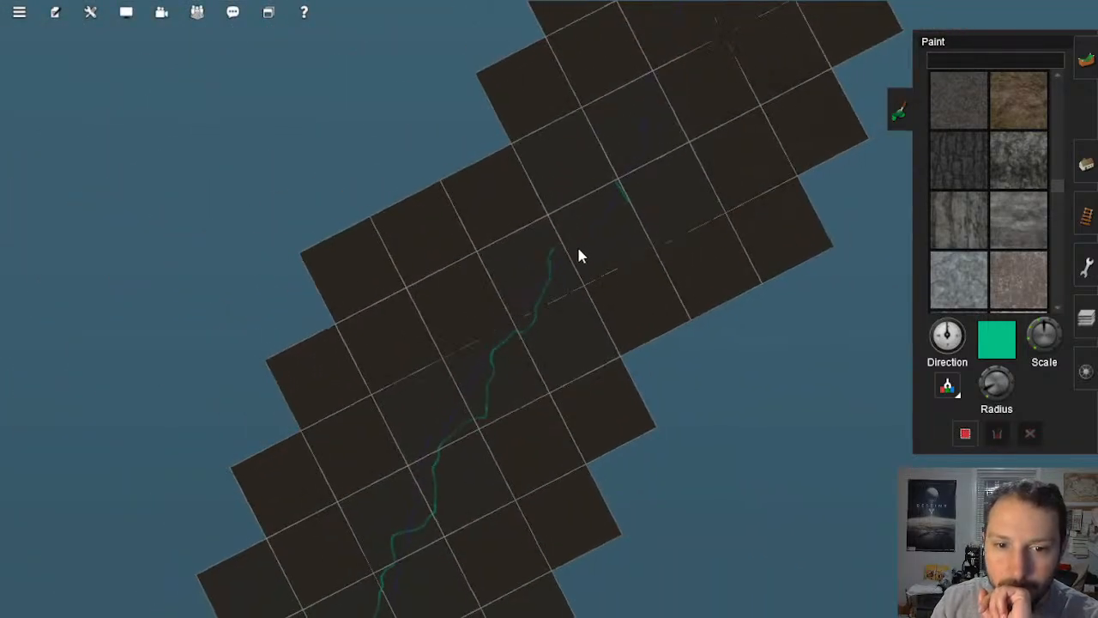
Step: Paint a green branch from below the line's loose end, winding it up to the short green mark across the track
scroll(573, 254, down, 4)
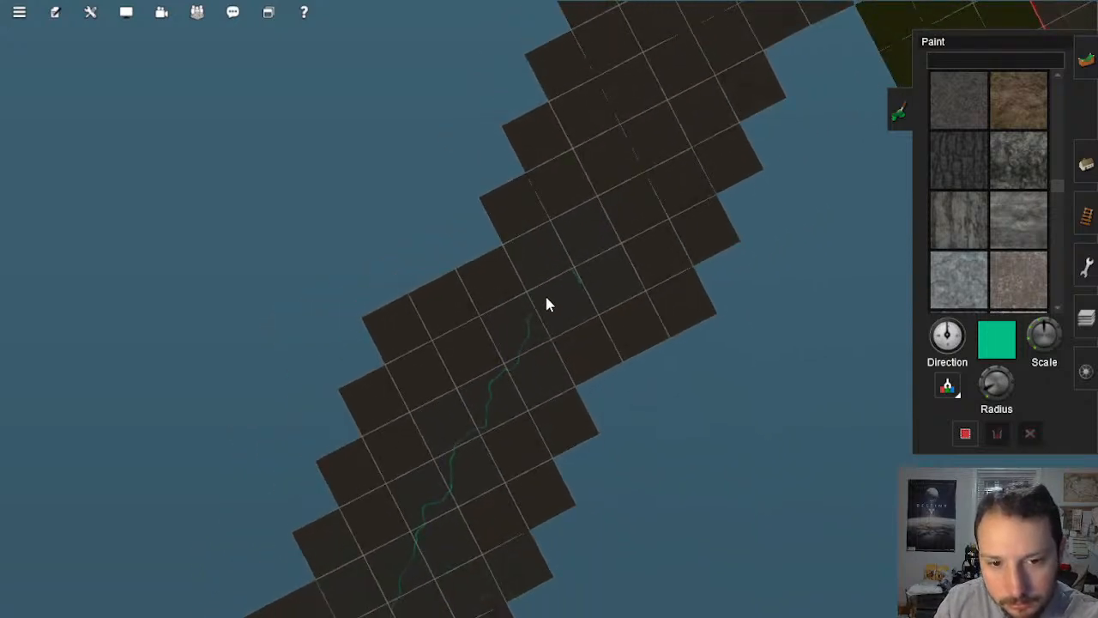
scroll(550, 317, up, 5)
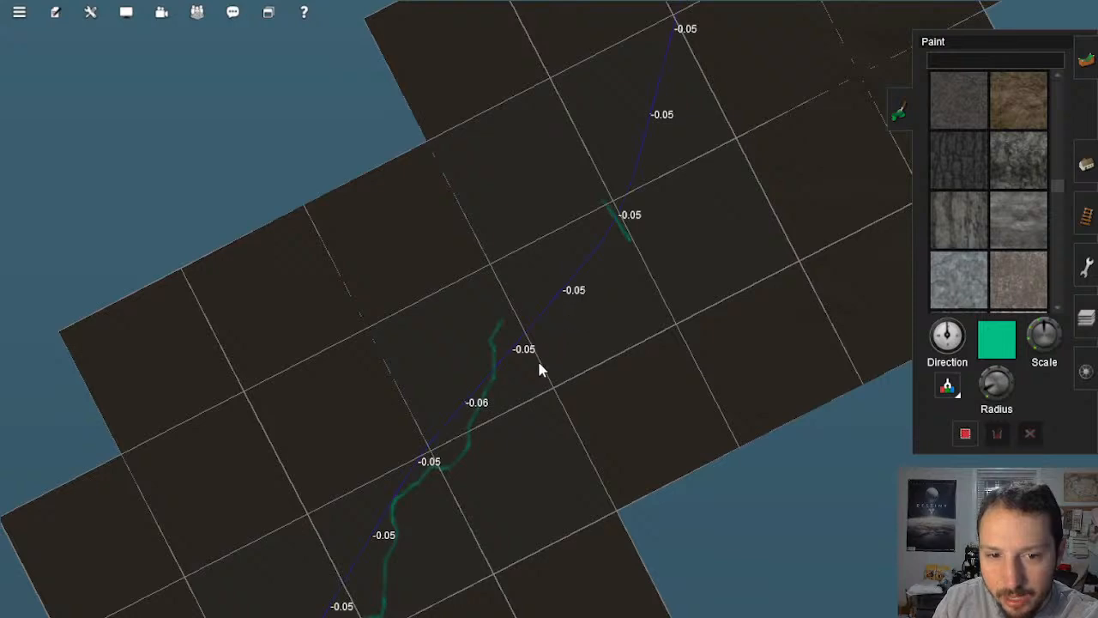
scroll(515, 377, up, 3)
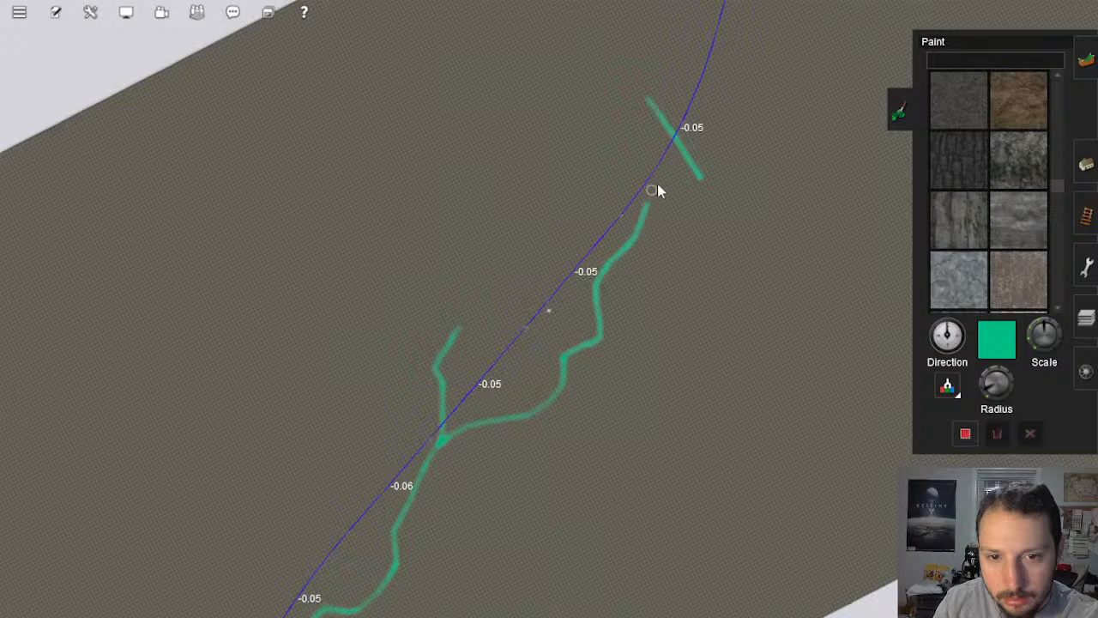
scroll(693, 277, down, 4)
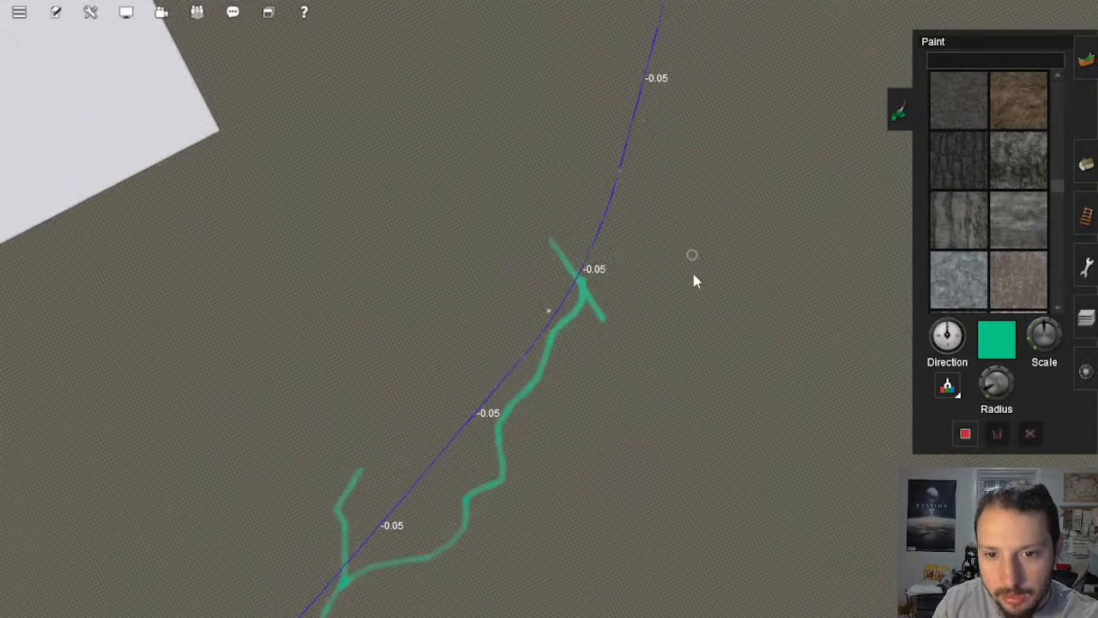
Step: Paint a winding green branch from the short cross mark away from the track to the nearby outer baseboard edge
scroll(711, 453, up, 4)
scroll(570, 388, up, 2)
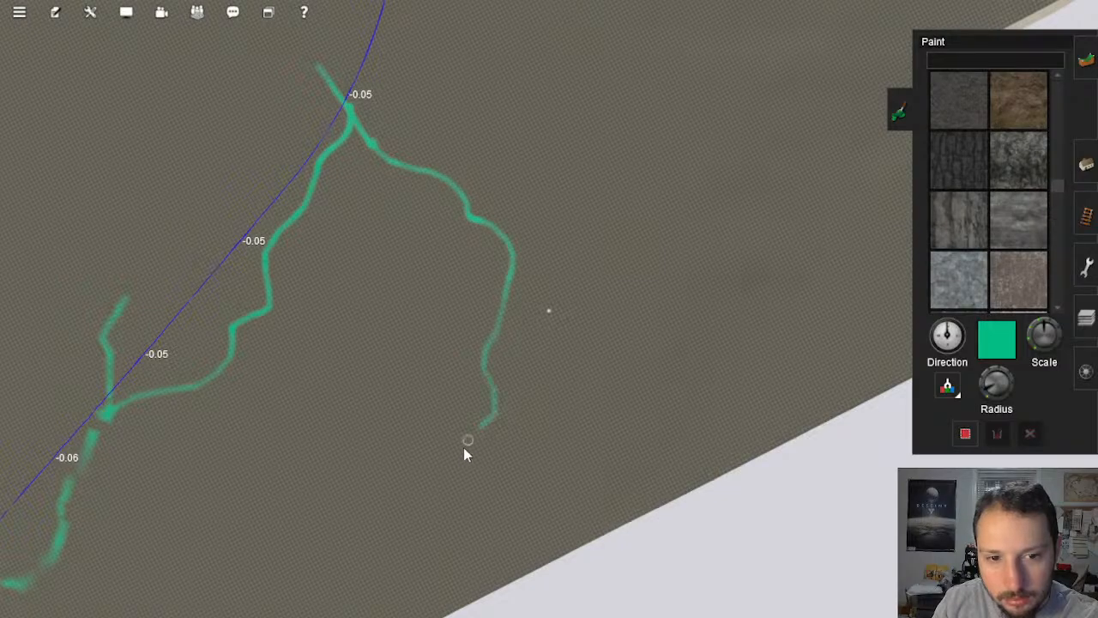
scroll(552, 413, down, 4)
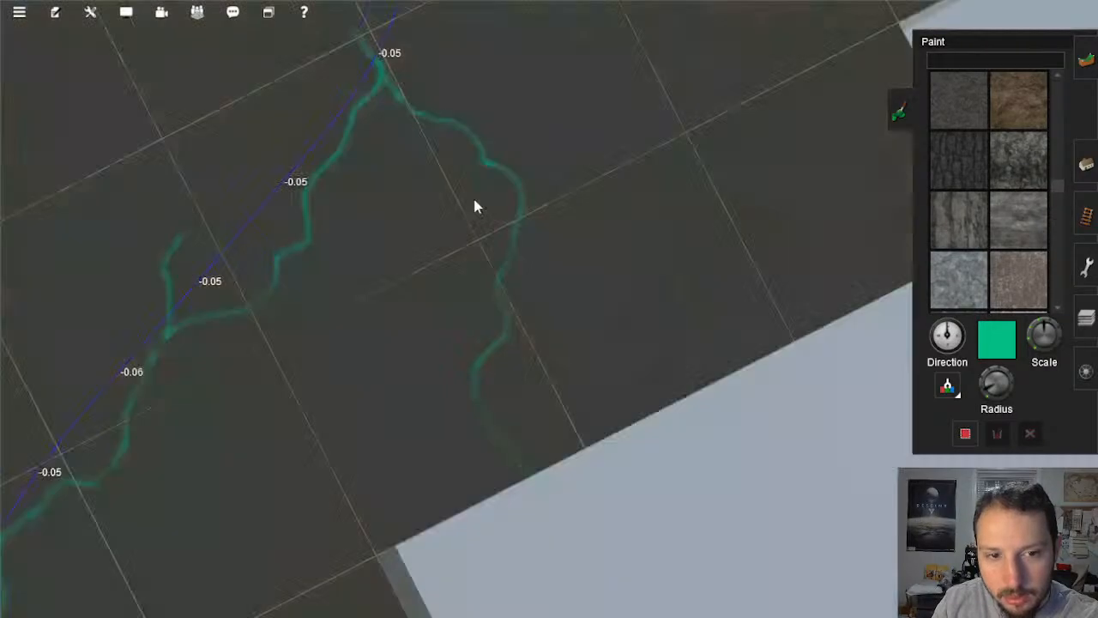
Step: Paint another green branch from the cross mark's opposite end to the inner corner of the baseboards across the track
scroll(506, 237, up, 4)
drag(595, 395, 578, 373)
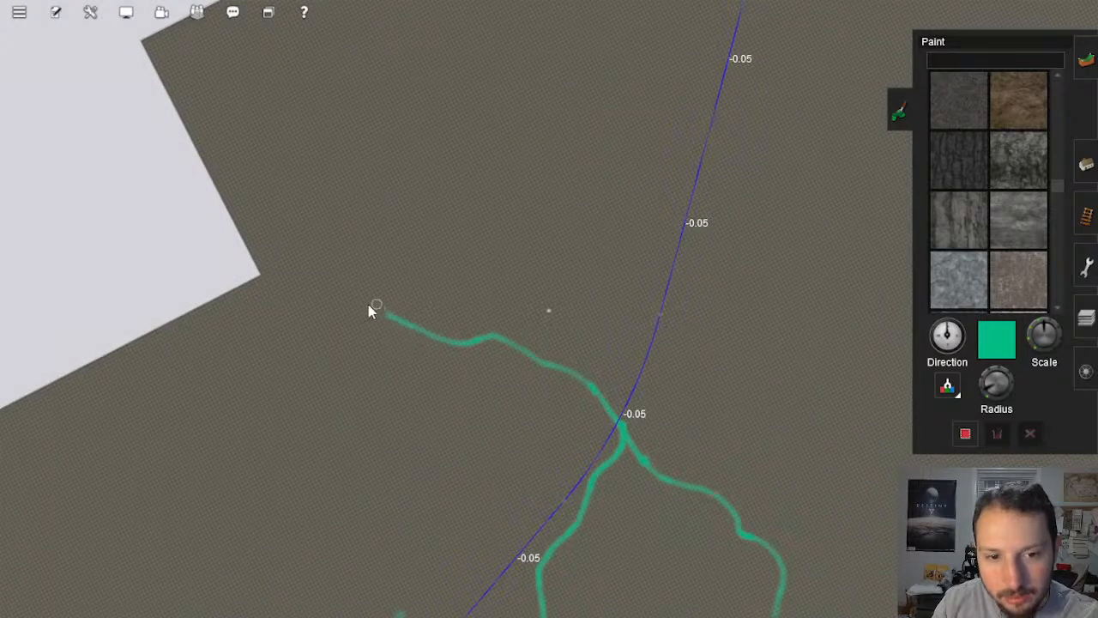
scroll(466, 369, down, 6)
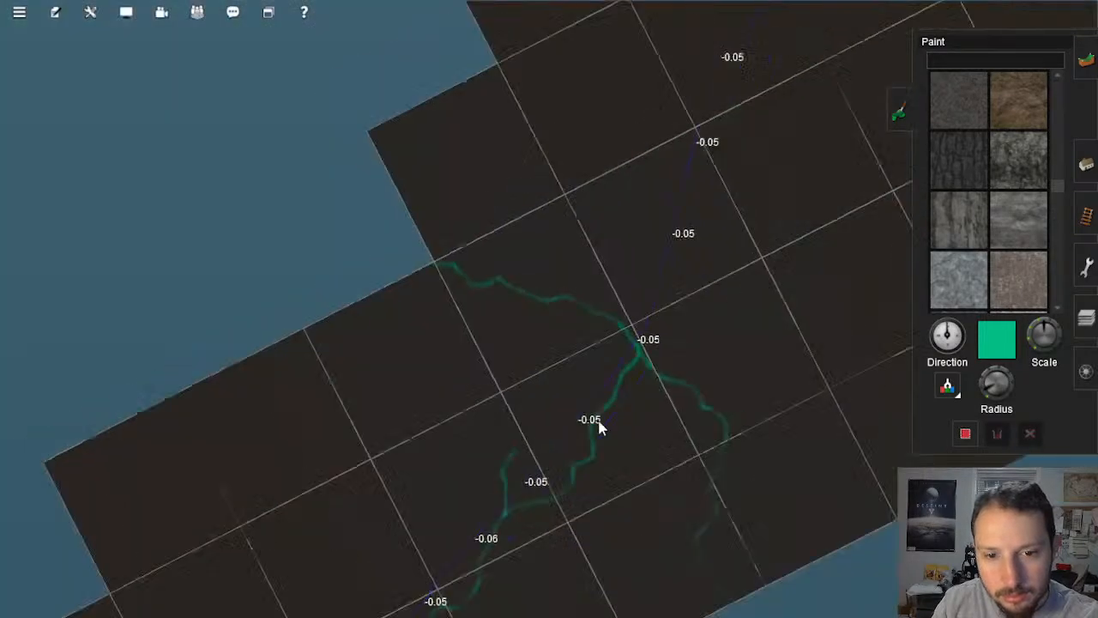
Step: Examine the whole green line and the surrounding baseboards from high overhead
scroll(496, 451, down, 2)
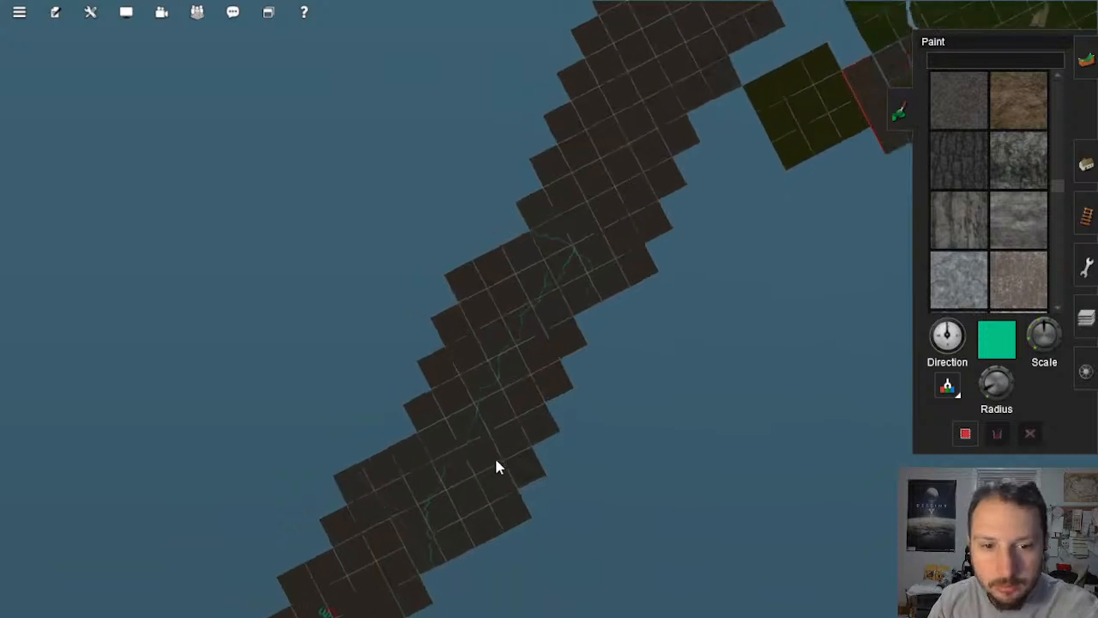
right_click(496, 458)
scroll(511, 416, down, 2)
right_click(550, 260)
right_click(549, 262)
scroll(553, 279, down, 2)
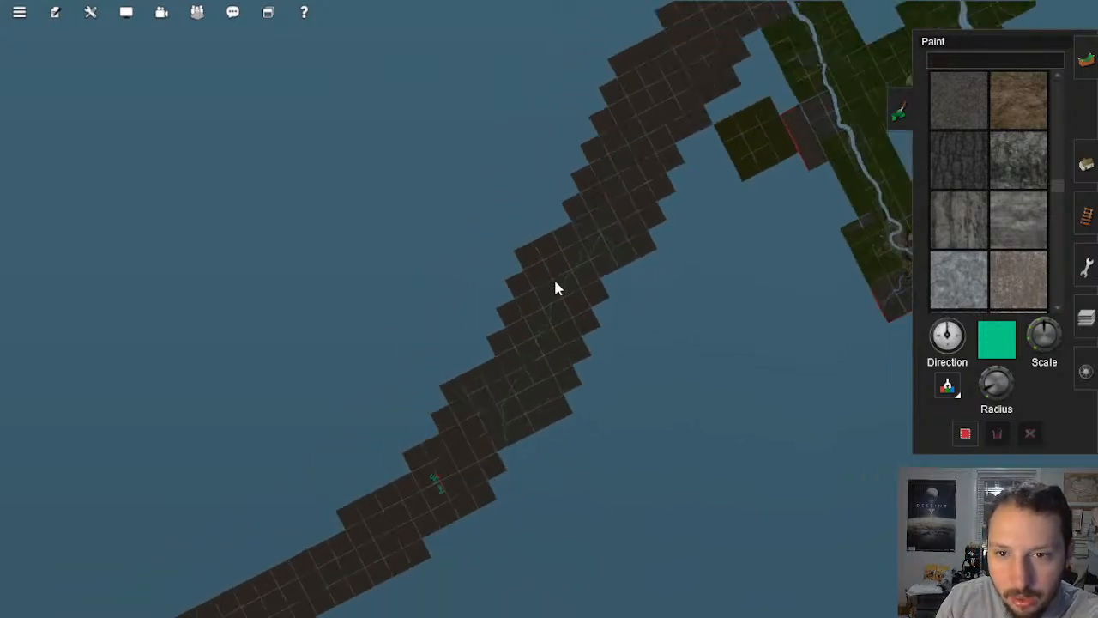
right_click(555, 281)
scroll(525, 402, up, 8)
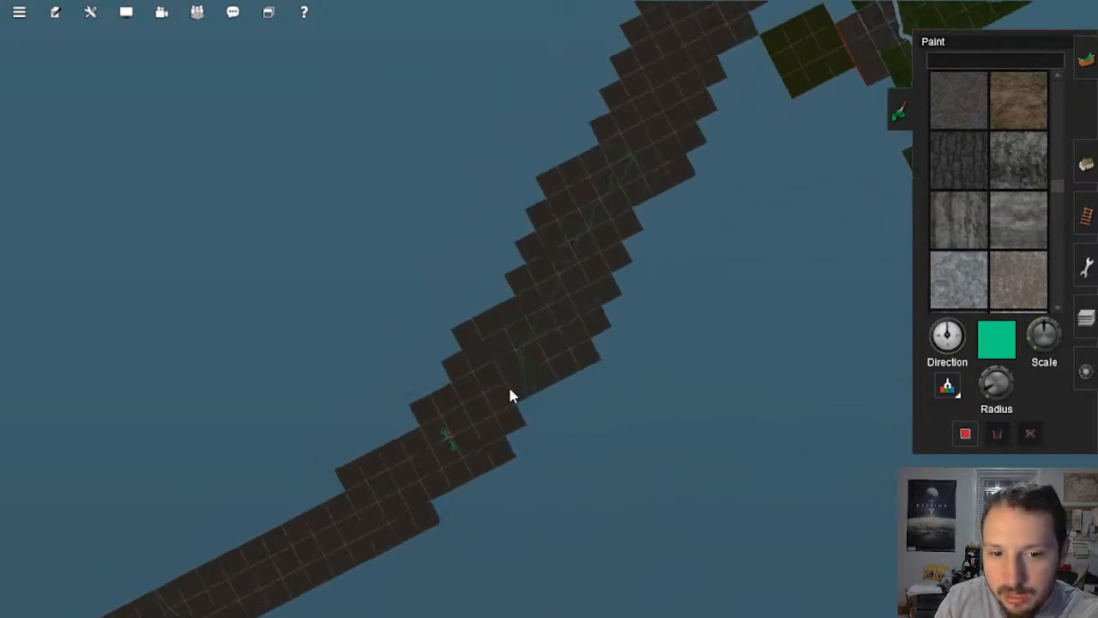
Step: Inspect the green line's starting end beside the steep terrain step from a low angle, and switch to the Topology tools
scroll(539, 422, up, 8)
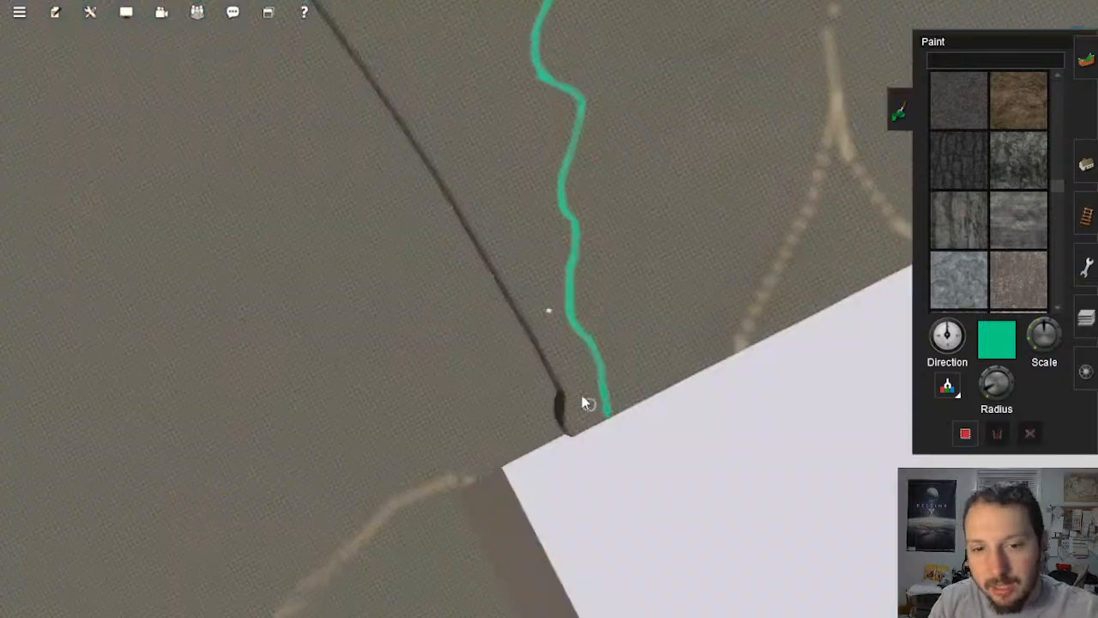
key(Up)
key(Left)
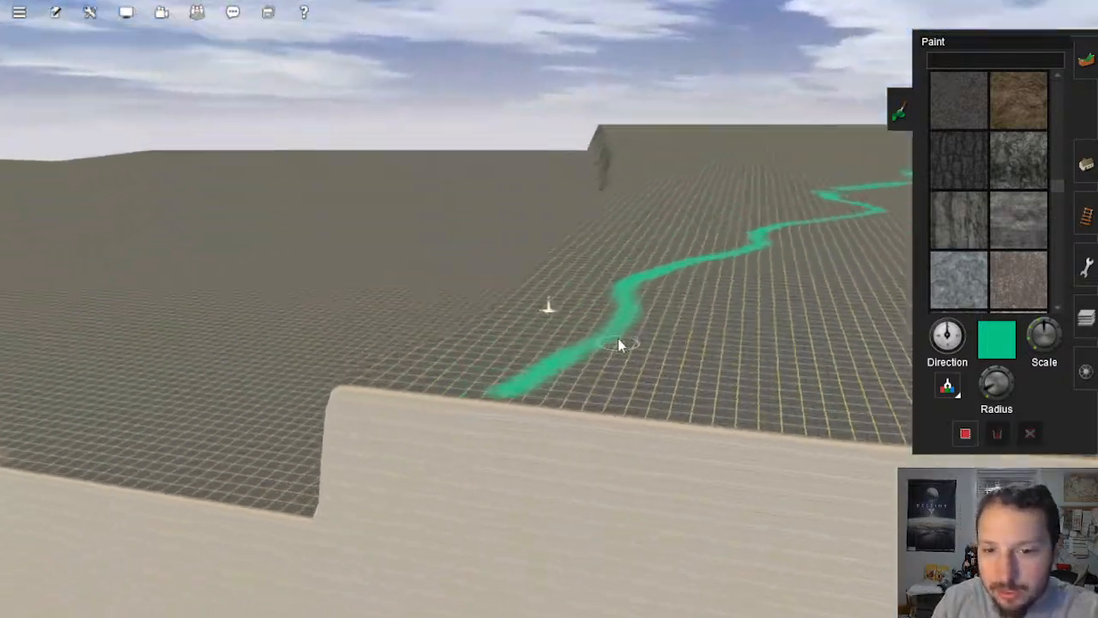
key(Left)
key(Down)
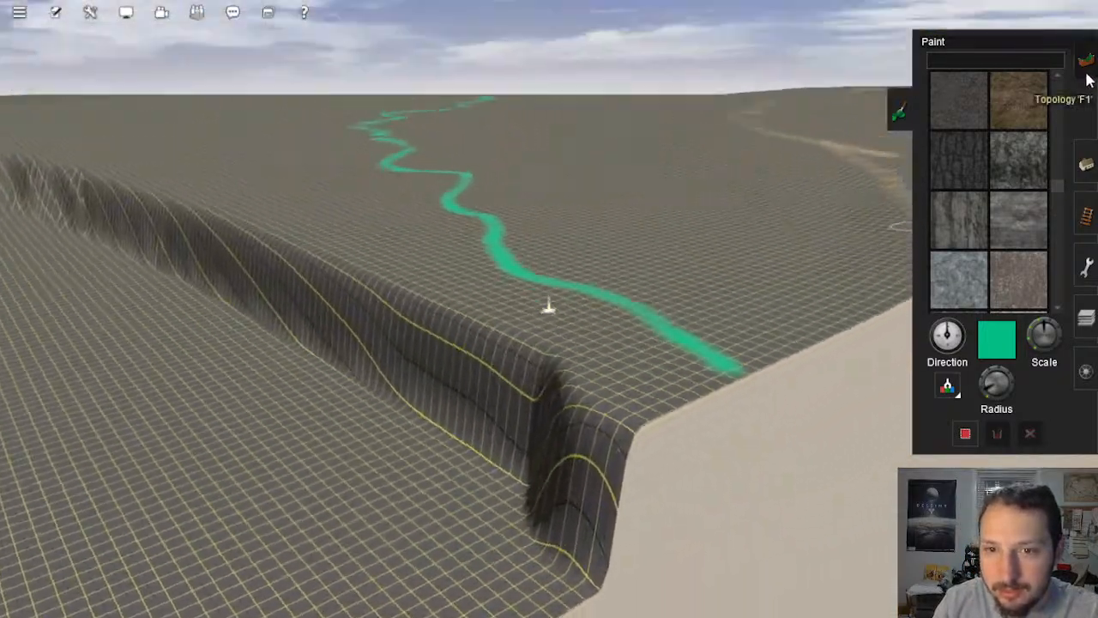
key(Up)
key(Right)
click(1088, 79)
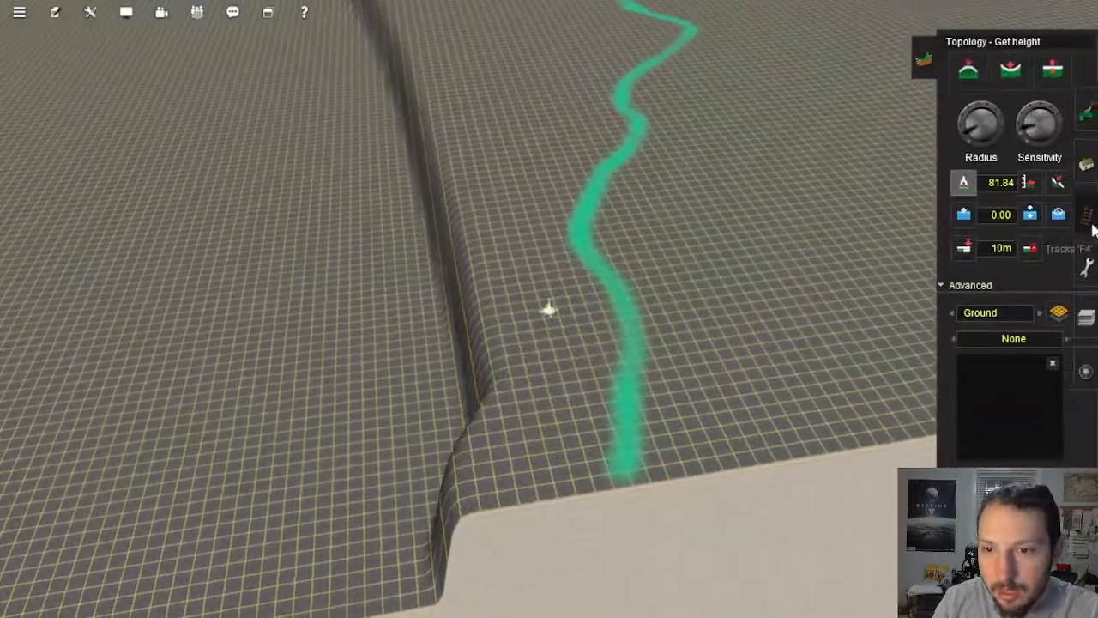
Step: Open the track tools, search the track list for "4m" and choose 4m standard bump
click(1086, 216)
right_click(624, 403)
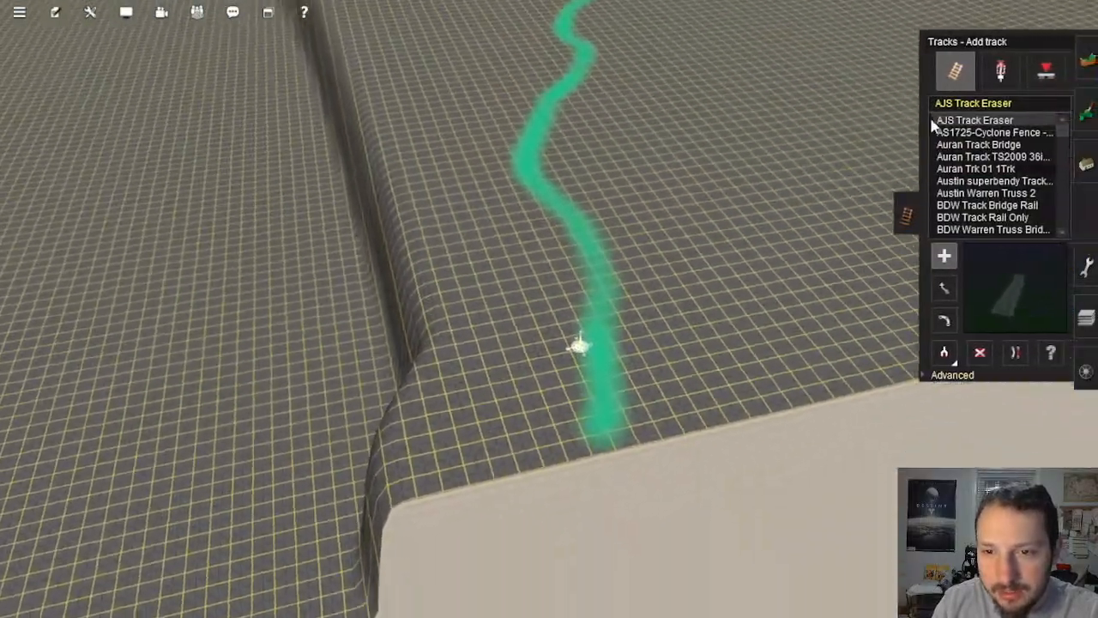
click(960, 107)
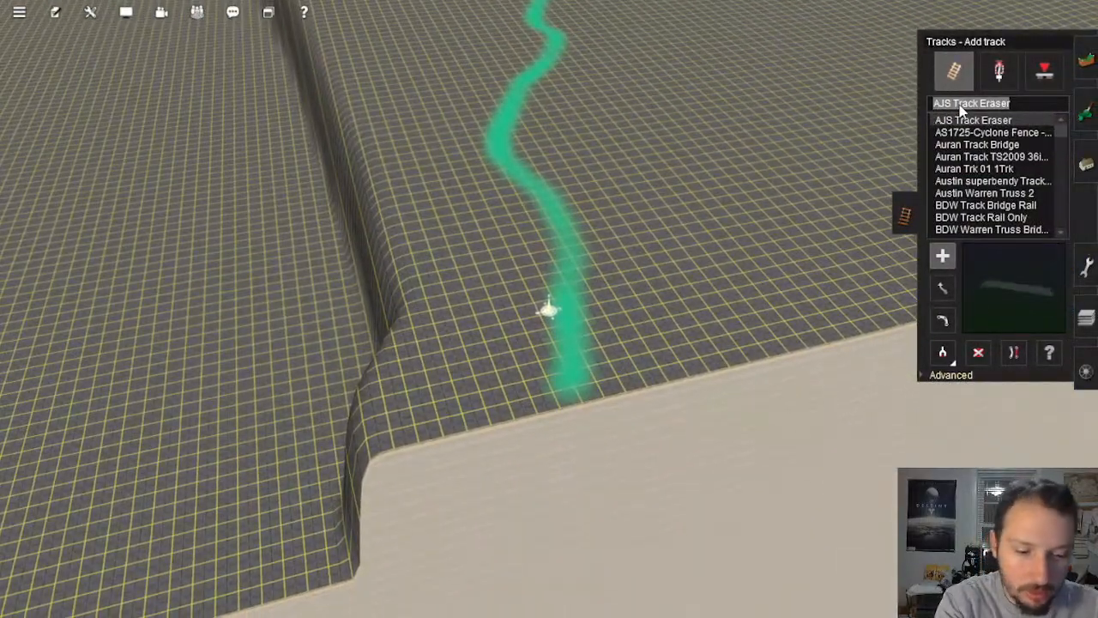
text(4m)
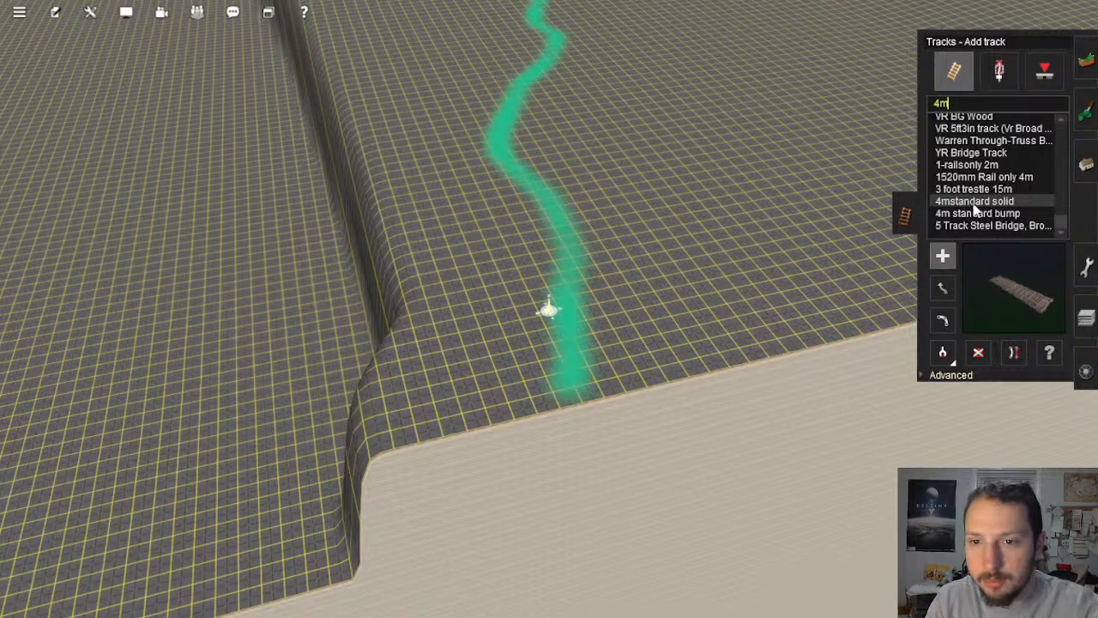
click(977, 215)
Step: Lay track along the green line from its starting baseboard edge through the first bends
right_click(590, 352)
scroll(592, 366, up, 3)
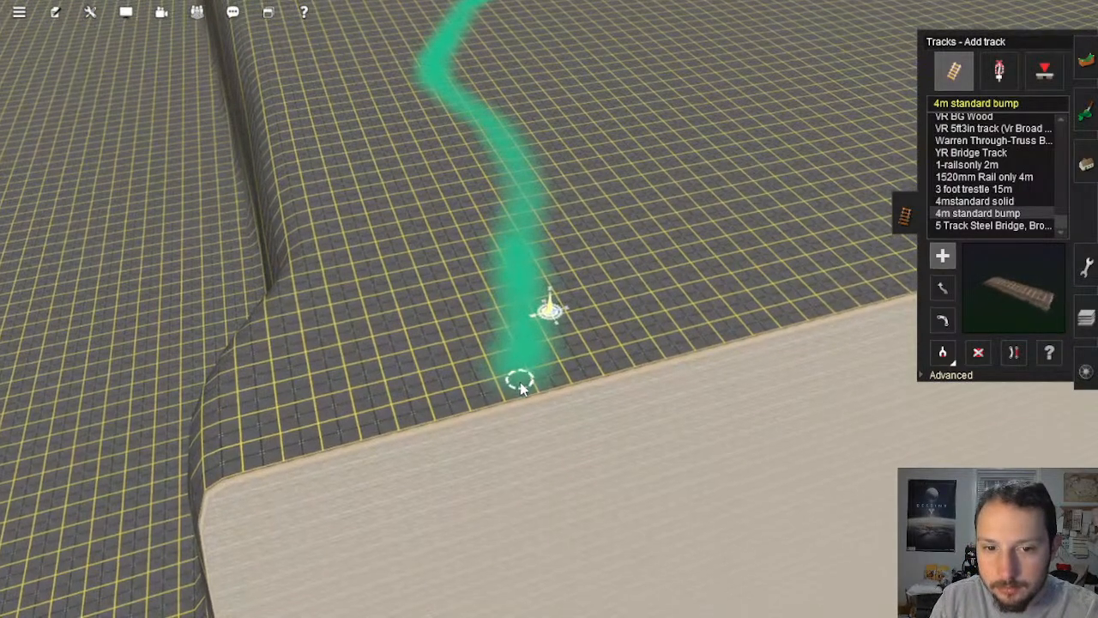
click(520, 381)
right_click(523, 231)
scroll(554, 261, down, 3)
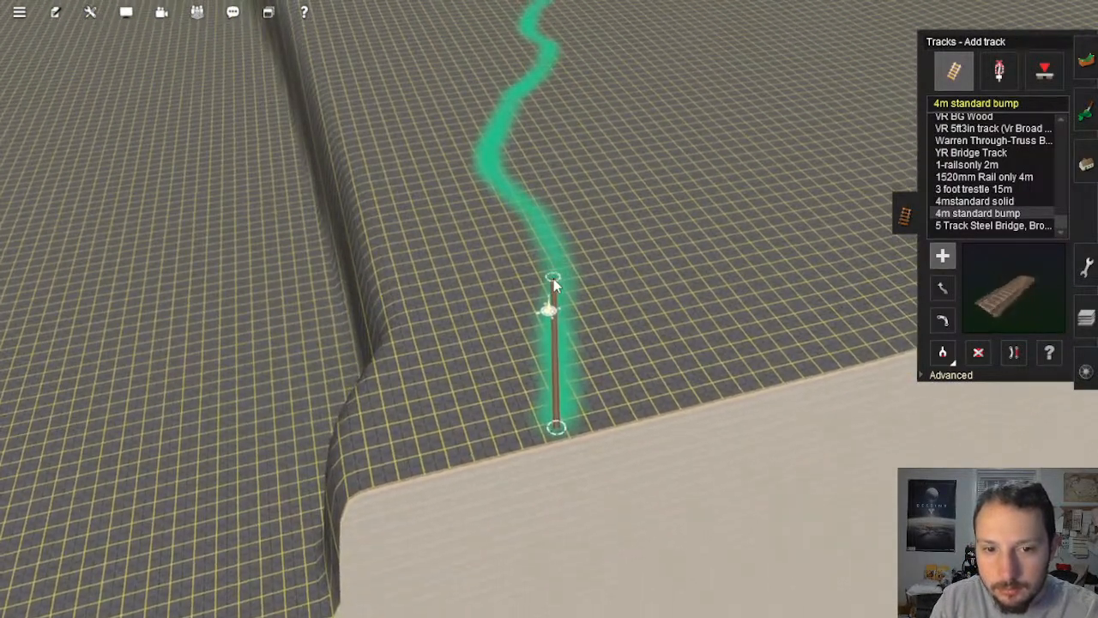
click(554, 278)
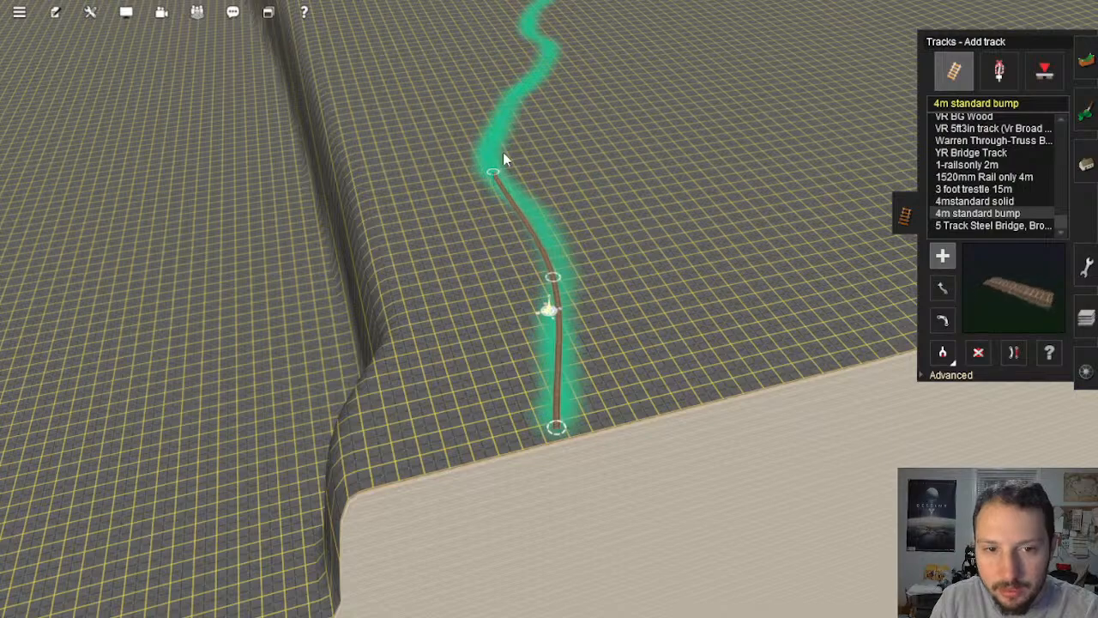
click(494, 170)
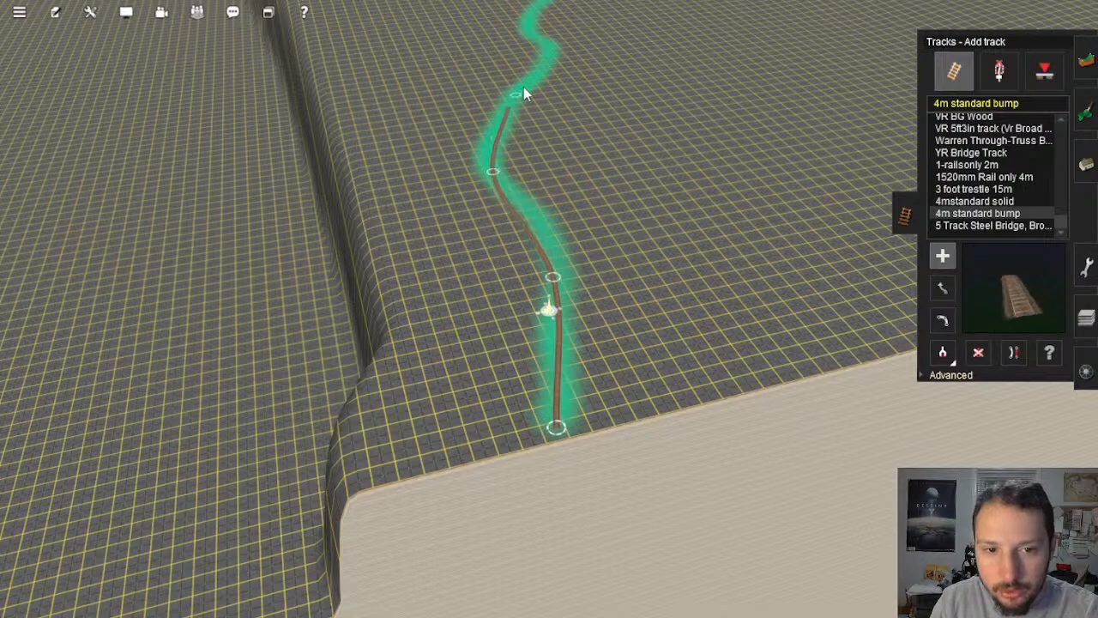
click(540, 39)
Step: Extend the track along the green line through the next curves to the far side of the wide zigzag
right_click(540, 40)
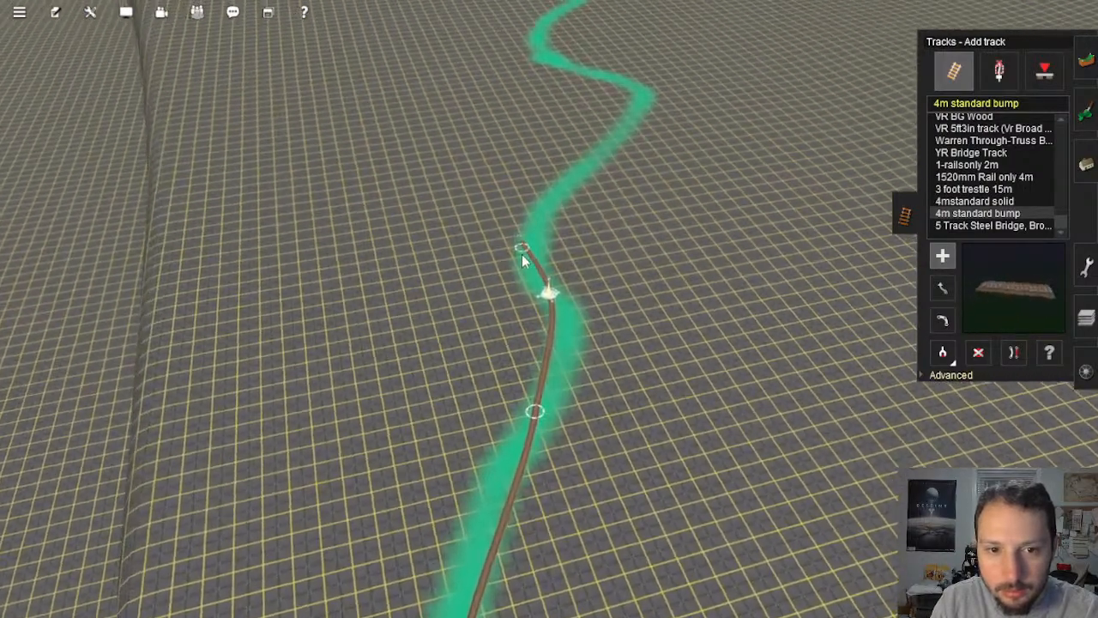
click(523, 253)
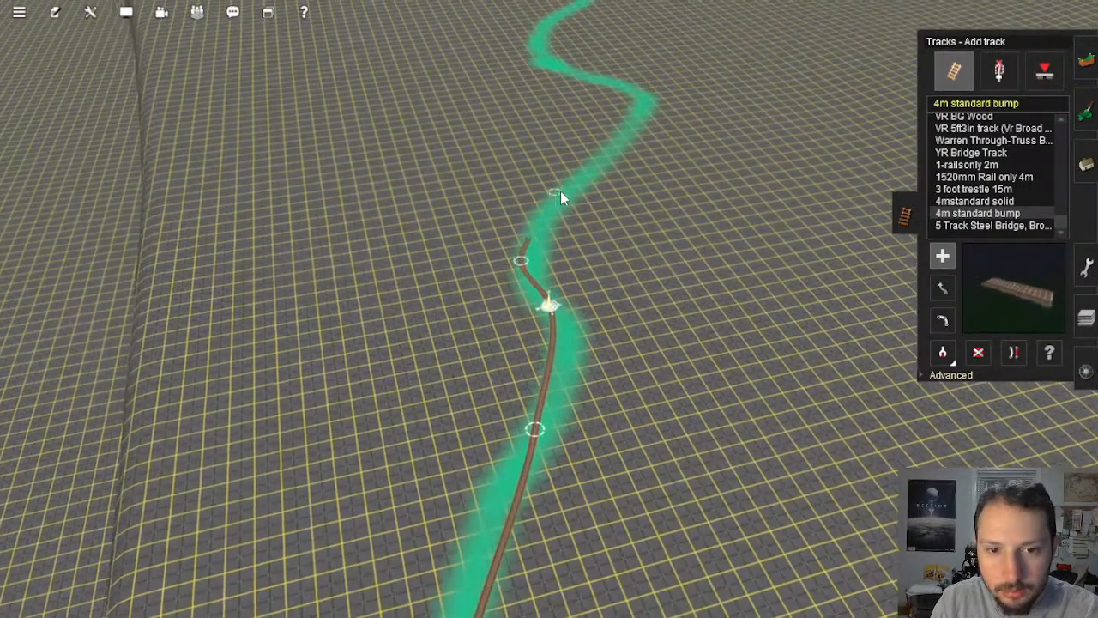
click(560, 192)
click(633, 94)
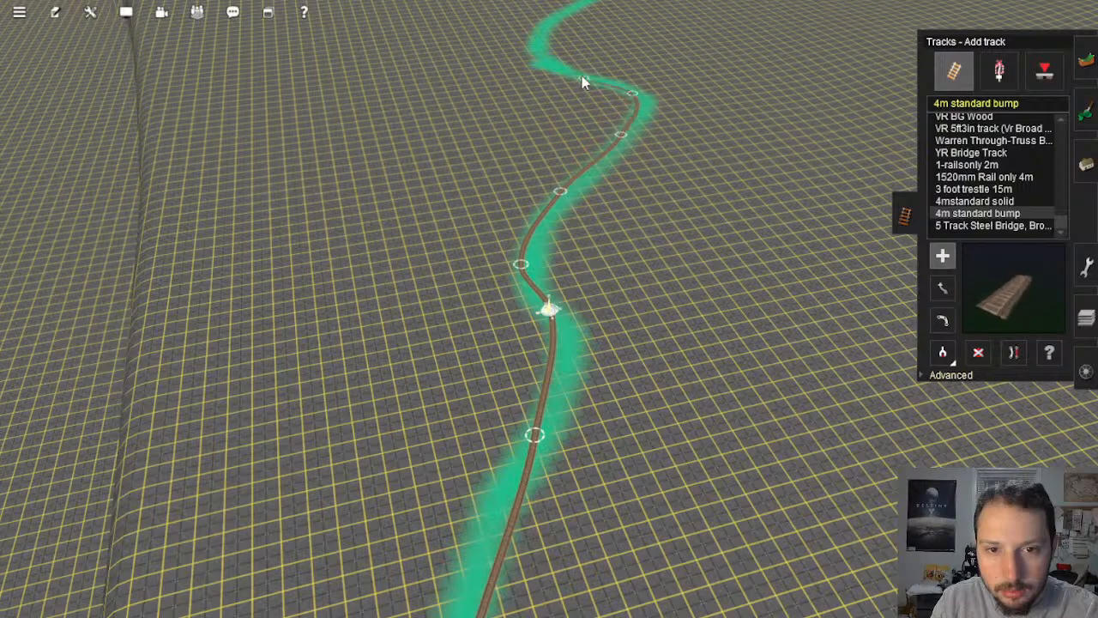
click(543, 61)
Step: Undo all the track pieces just laid along the green line, back to the starting baseboard edge
right_click(566, 439)
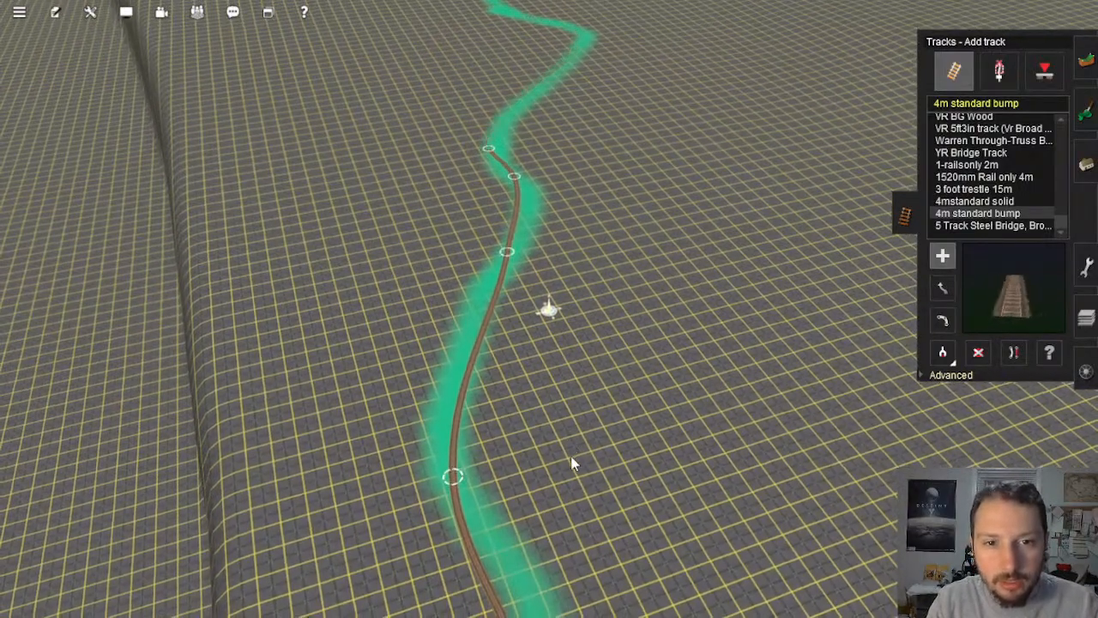
right_click(581, 592)
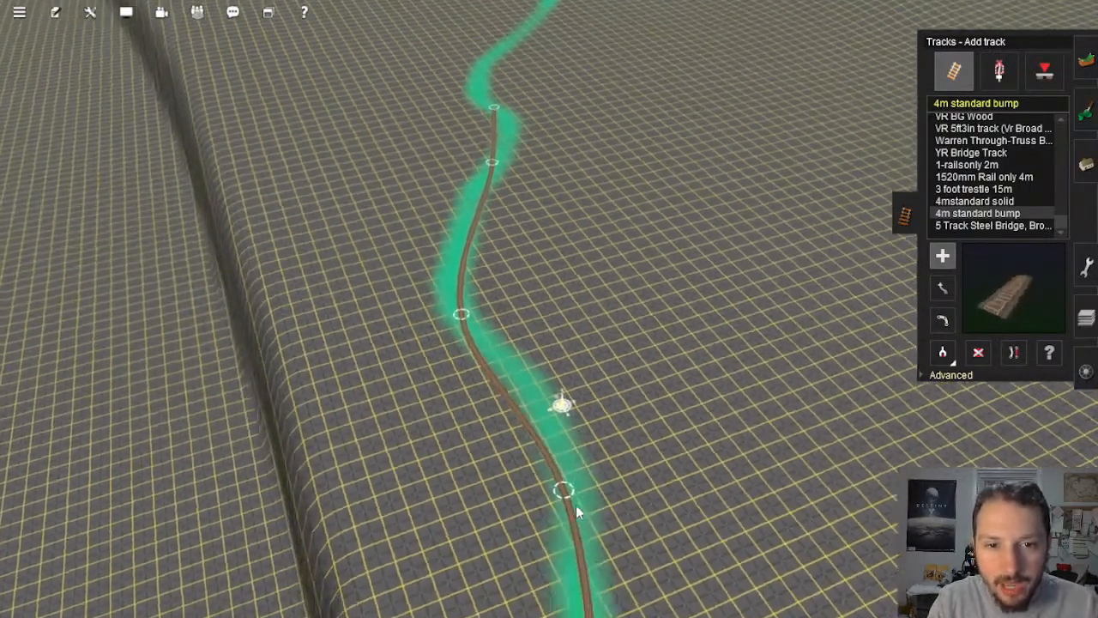
scroll(567, 481, down, 3)
key(ctrl+z)
key(ctrl+z)
key(ctrl+z)
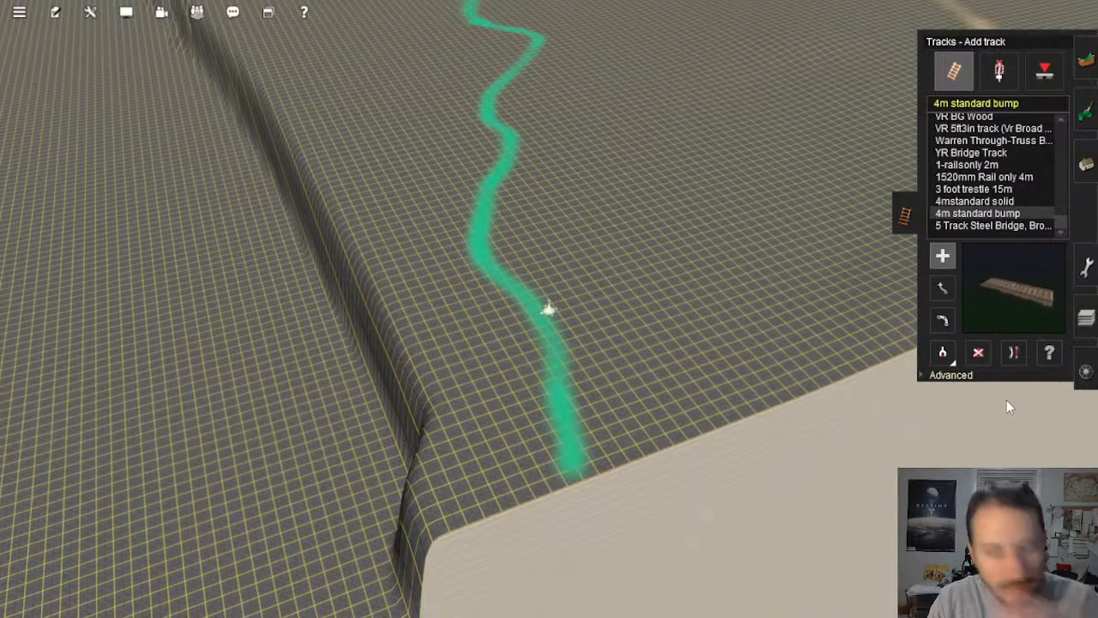
Step: Show the advanced track options and set the gradient value to -.02
click(952, 376)
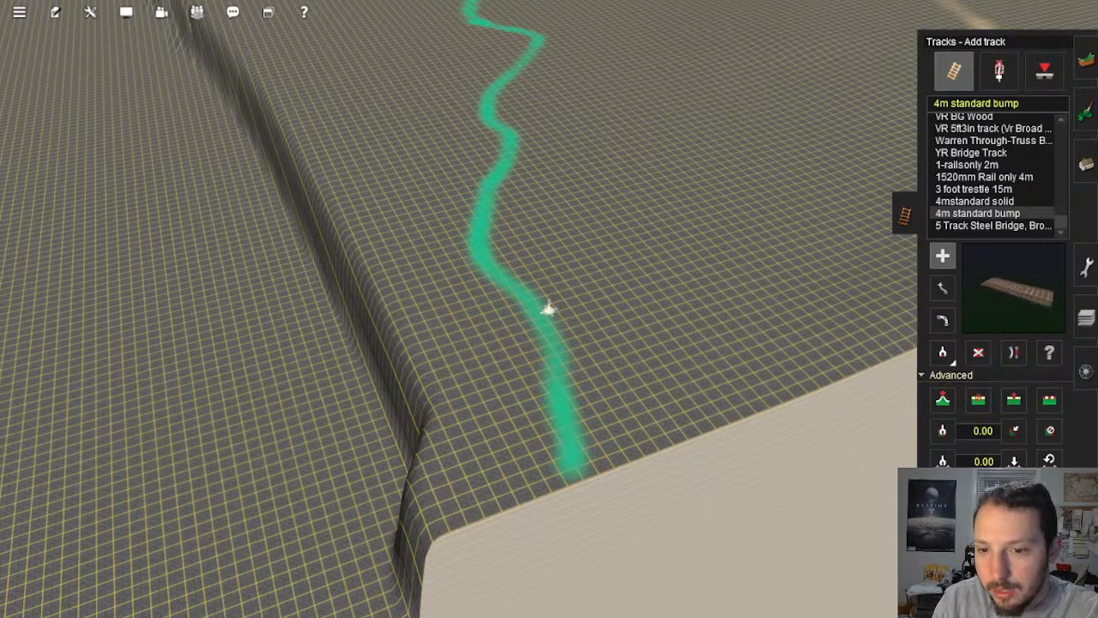
click(989, 437)
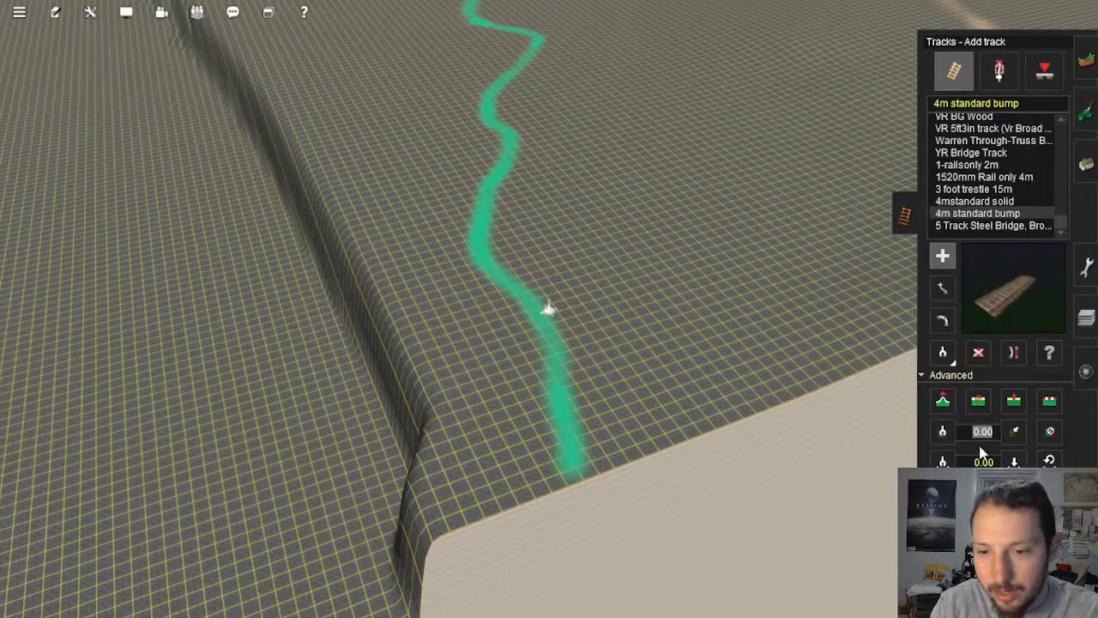
key(BackSpace)
key(BackSpace)
key(BackSpace)
key(BackSpace)
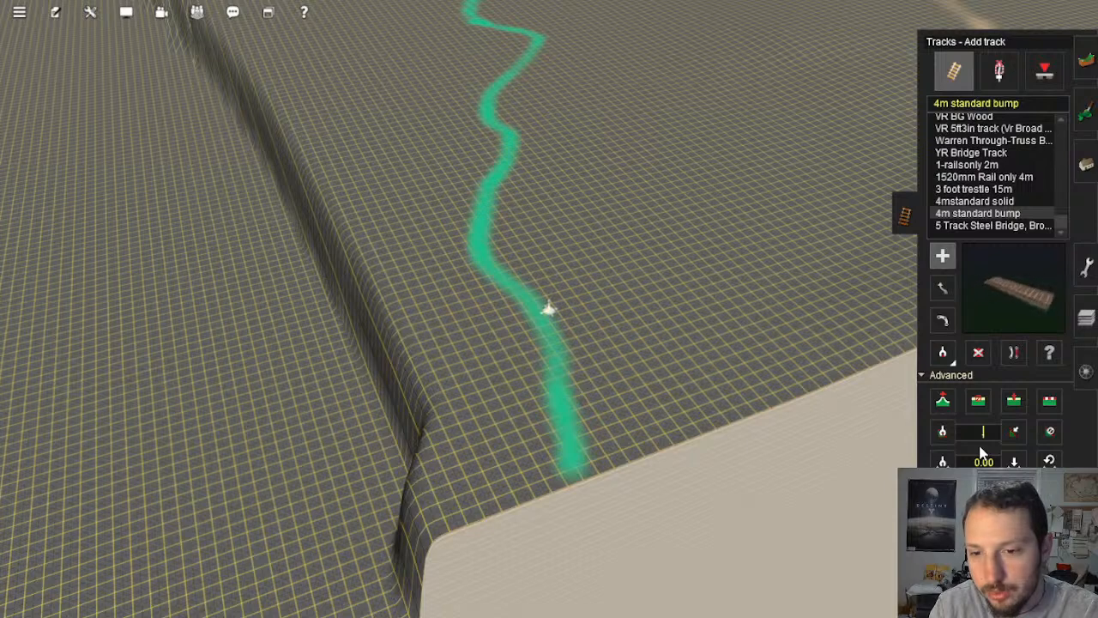
text(-.0)
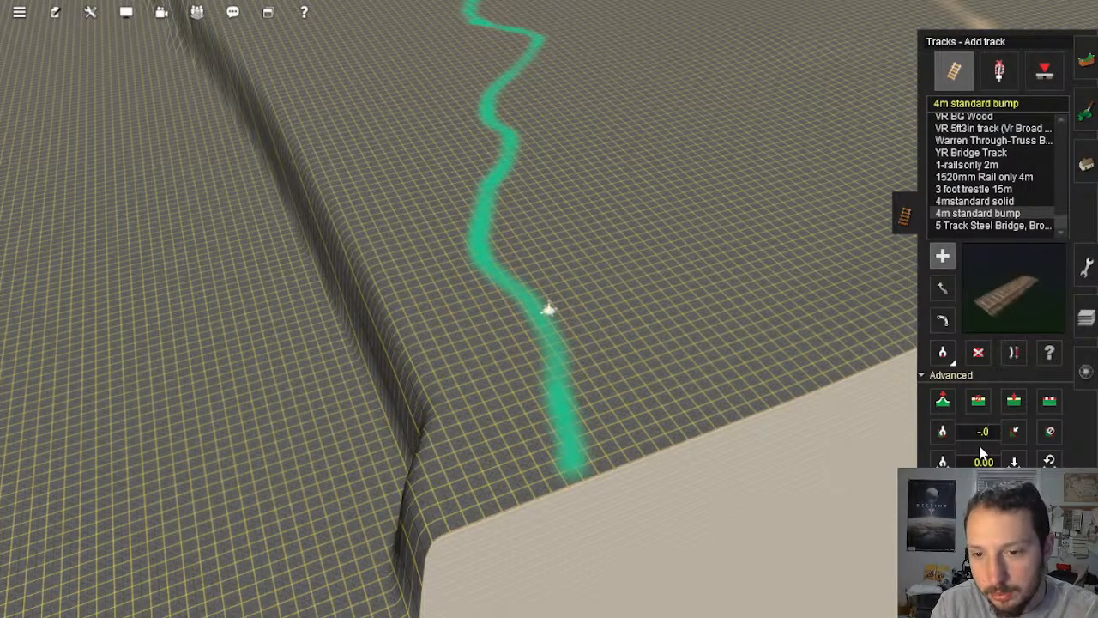
text(2)
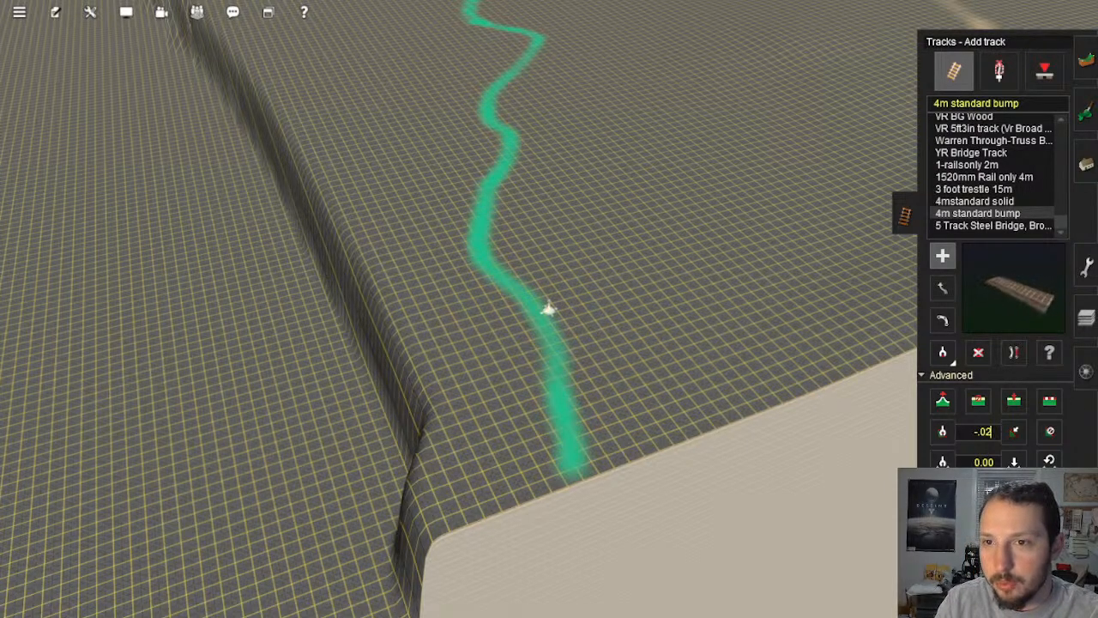
key(Return)
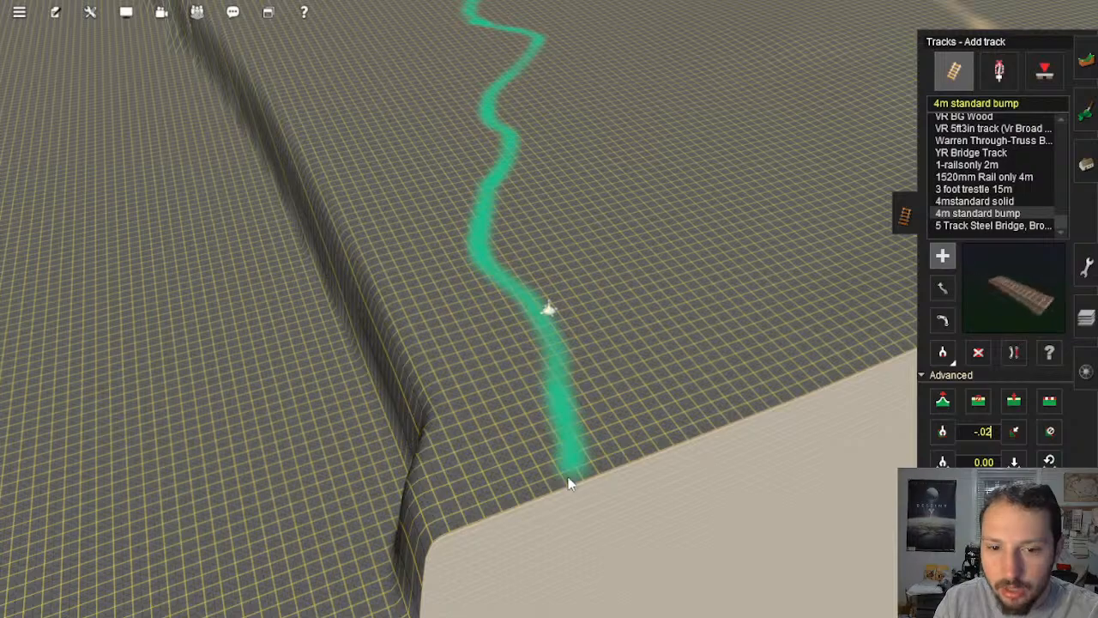
Step: Lay a short trial track at the green line's start and inspect its slope from ground level
right_click(576, 362)
key(Down)
key(Right)
scroll(560, 307, up, 8)
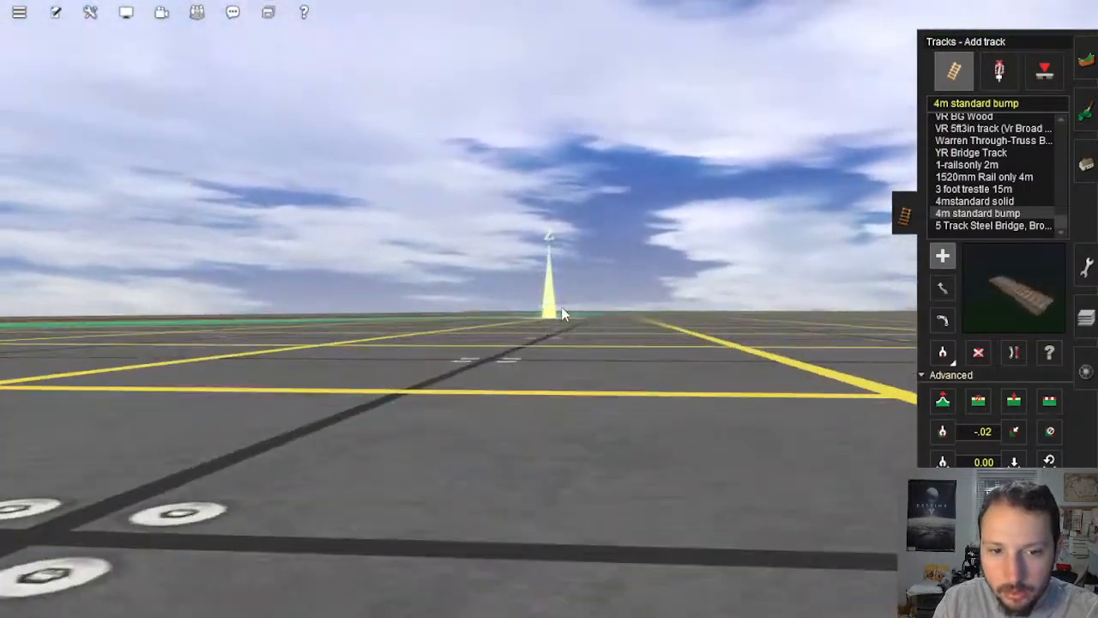
key(Up)
key(Right)
scroll(564, 316, up, 3)
key(Left)
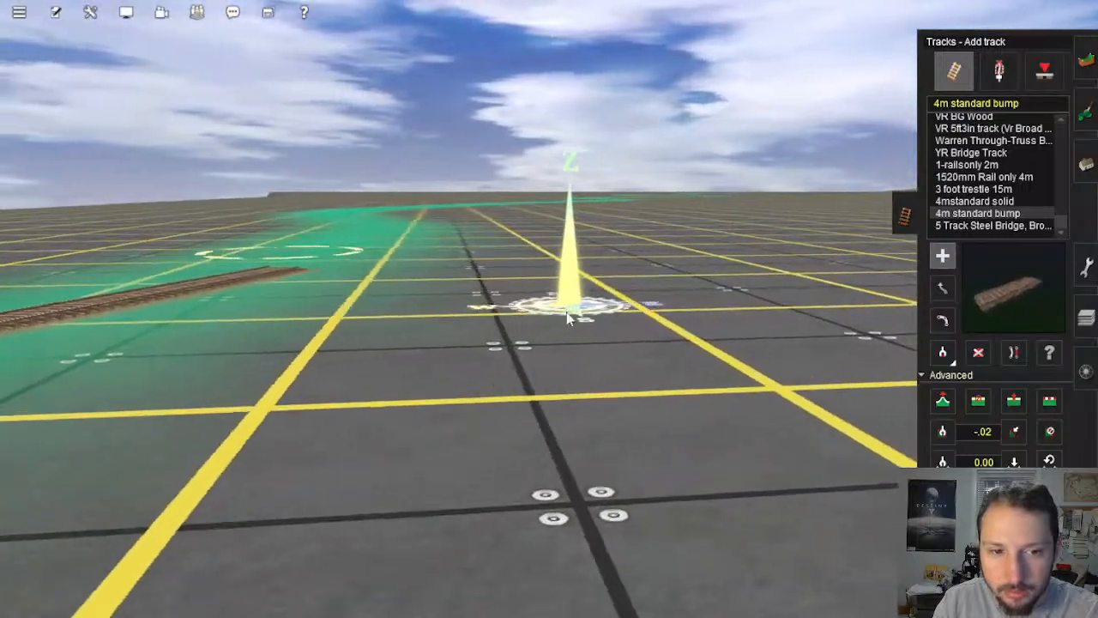
key(Up)
scroll(550, 345, down, 8)
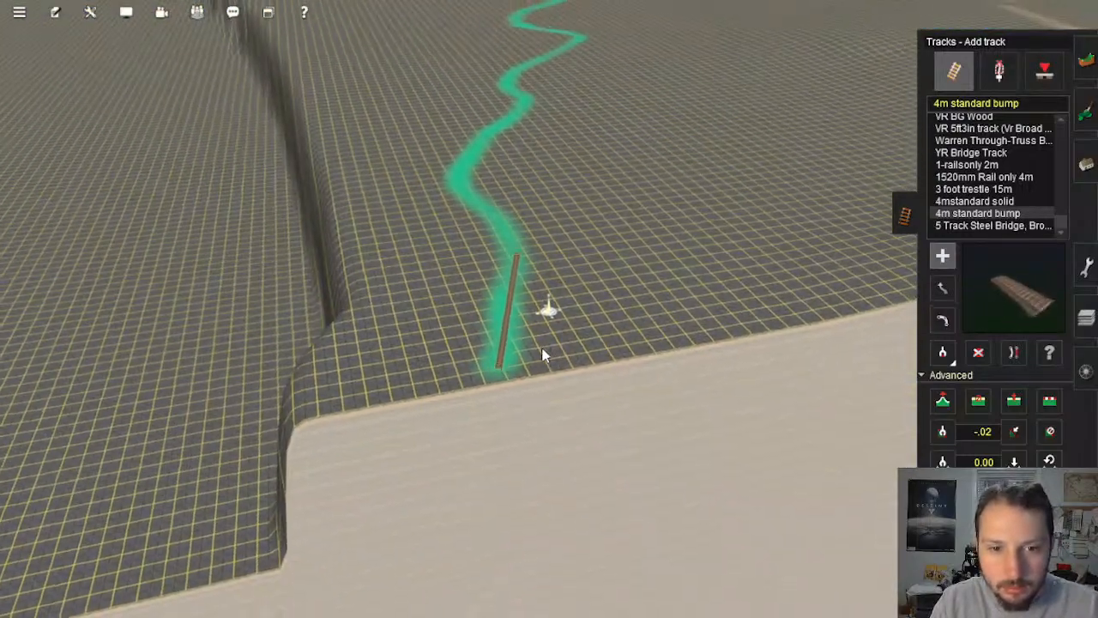
Step: Set the gradient value to -.03 and lay track from the baseboard edge along the green line's first bends
click(995, 431)
text(-.0)
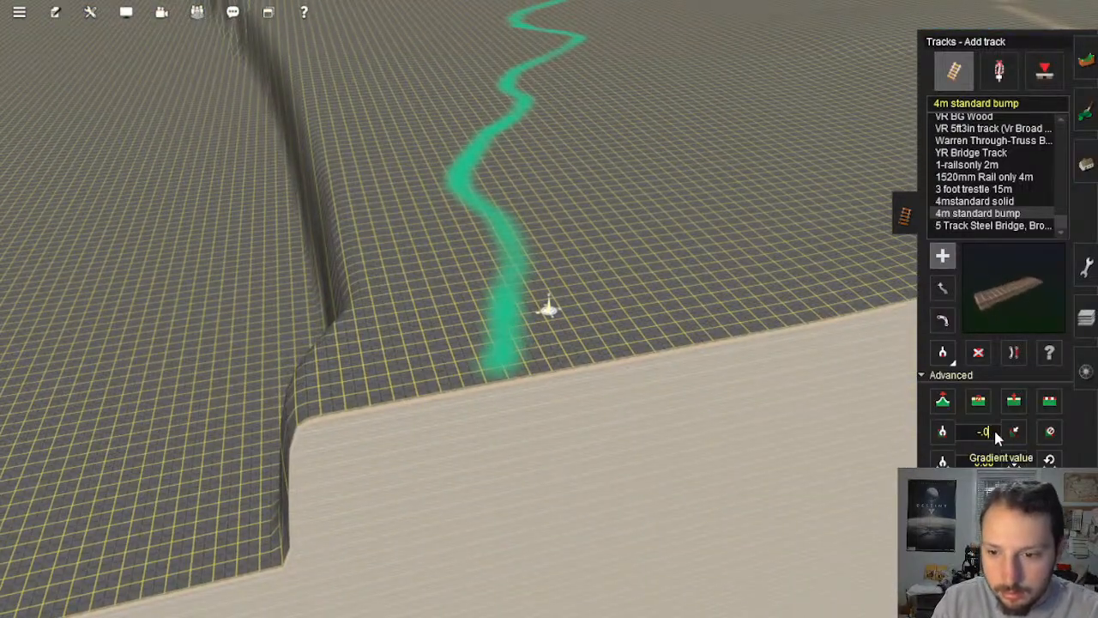
text(3)
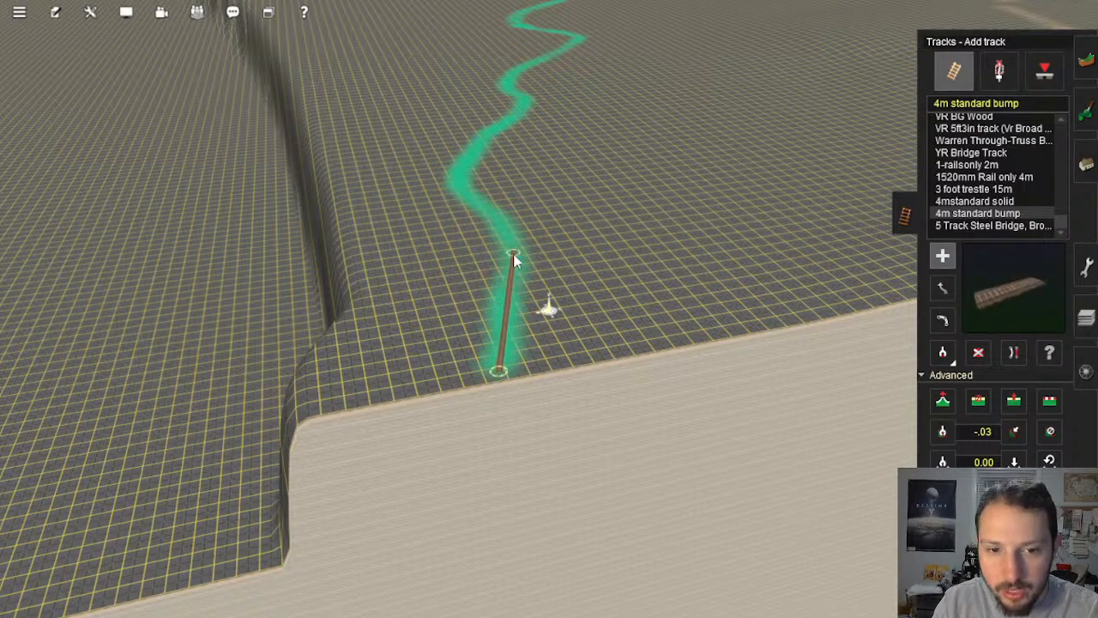
click(513, 257)
click(503, 226)
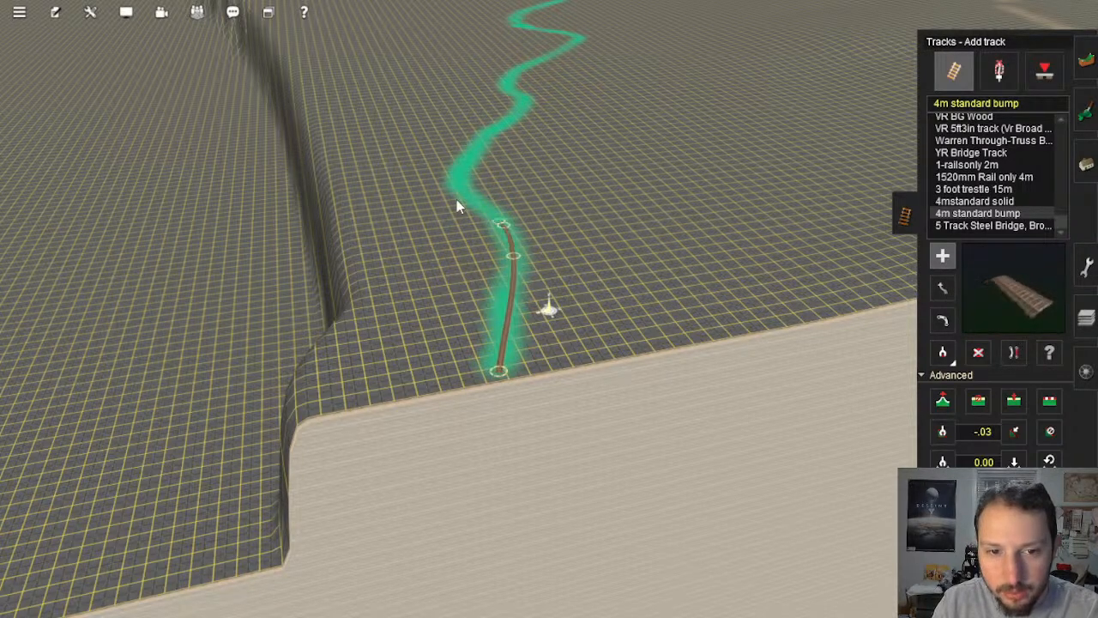
click(507, 121)
click(521, 104)
Step: Continue the track along the green line through the wide zigzag and onto the following long curve
right_click(519, 99)
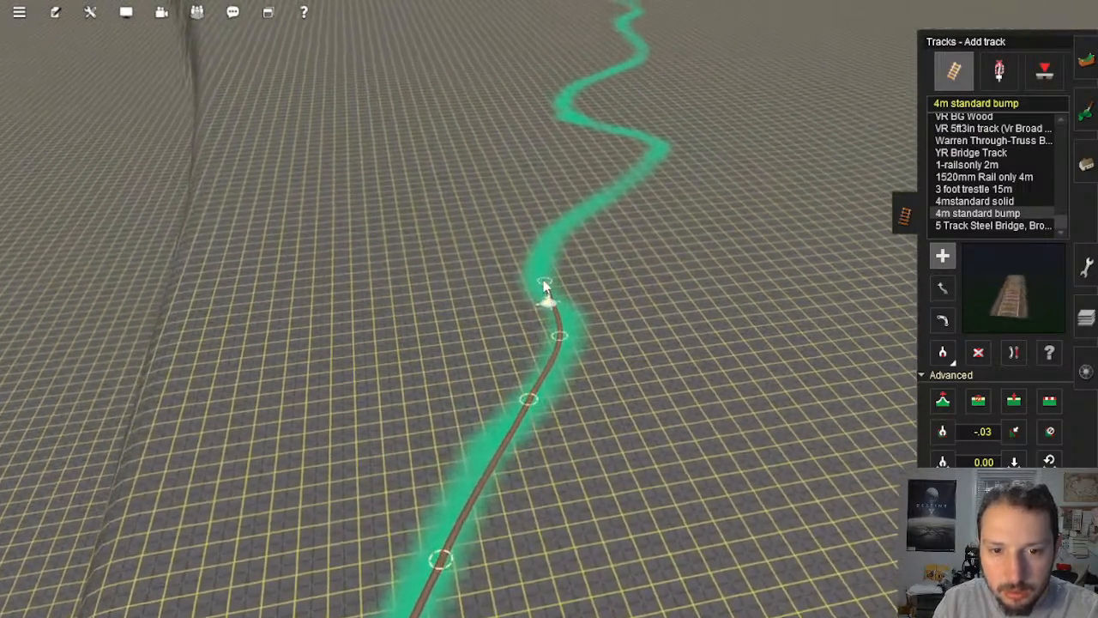
click(540, 274)
click(572, 225)
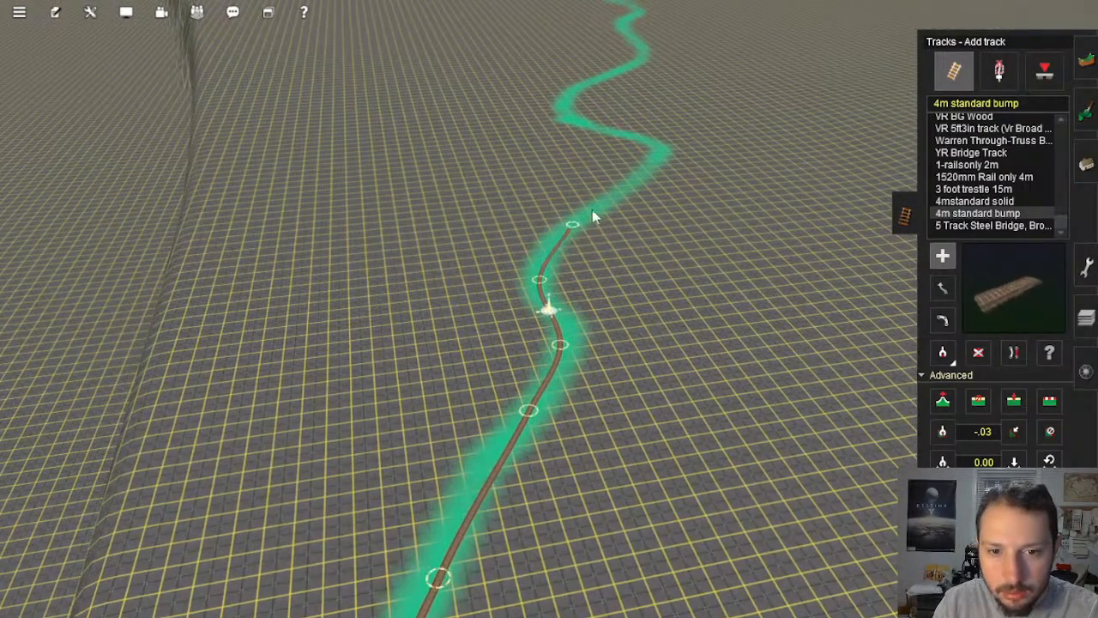
click(652, 160)
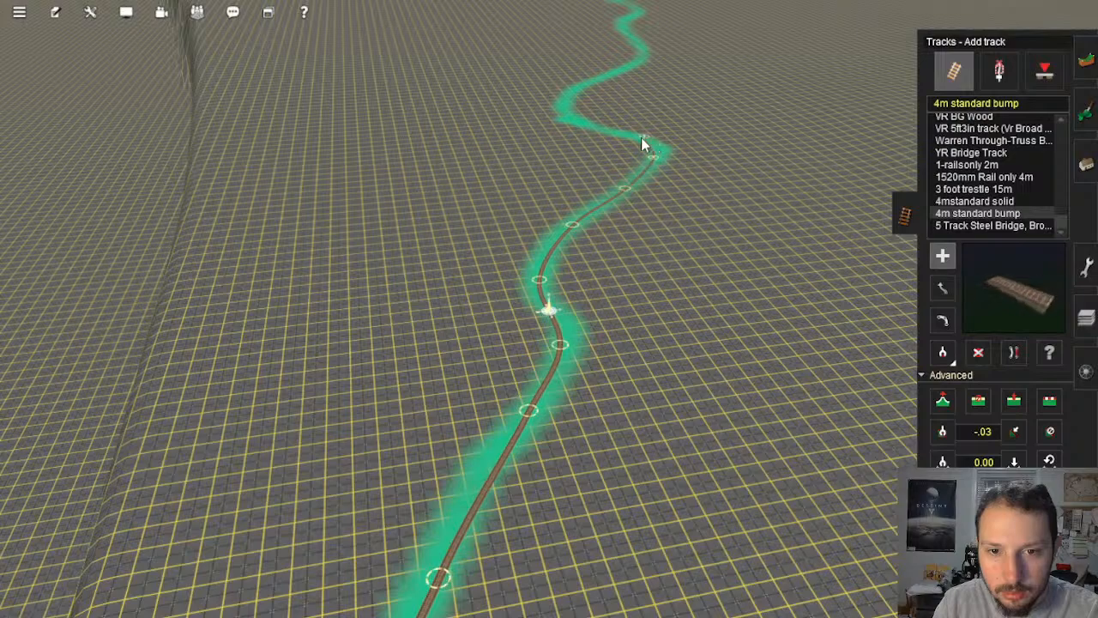
click(642, 136)
right_drag(583, 128, 449, 355)
drag(449, 356, 445, 369)
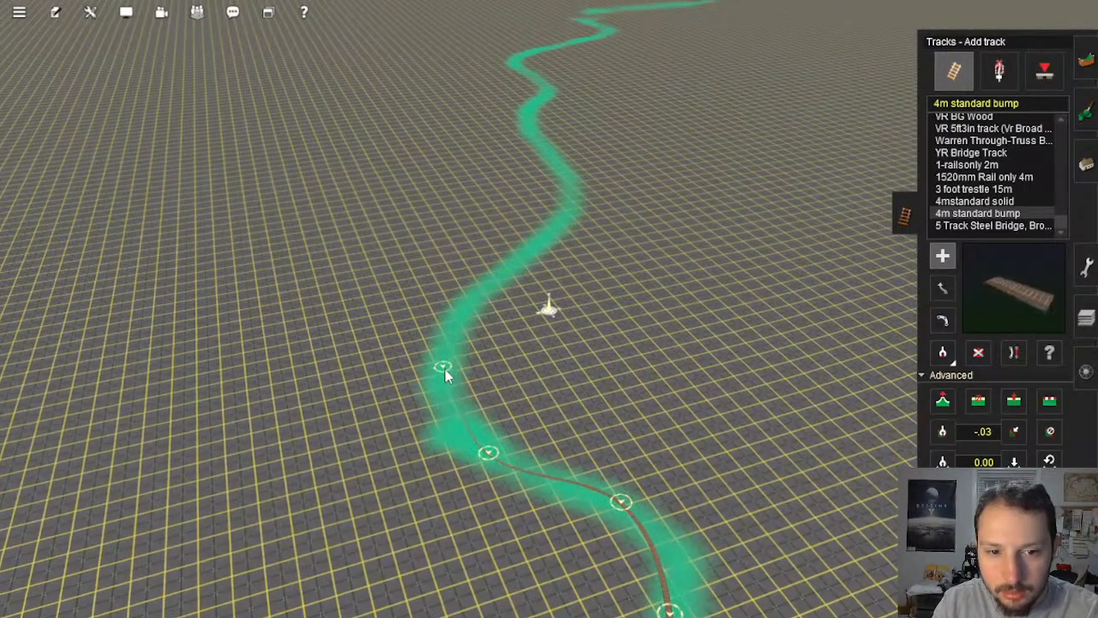
click(504, 269)
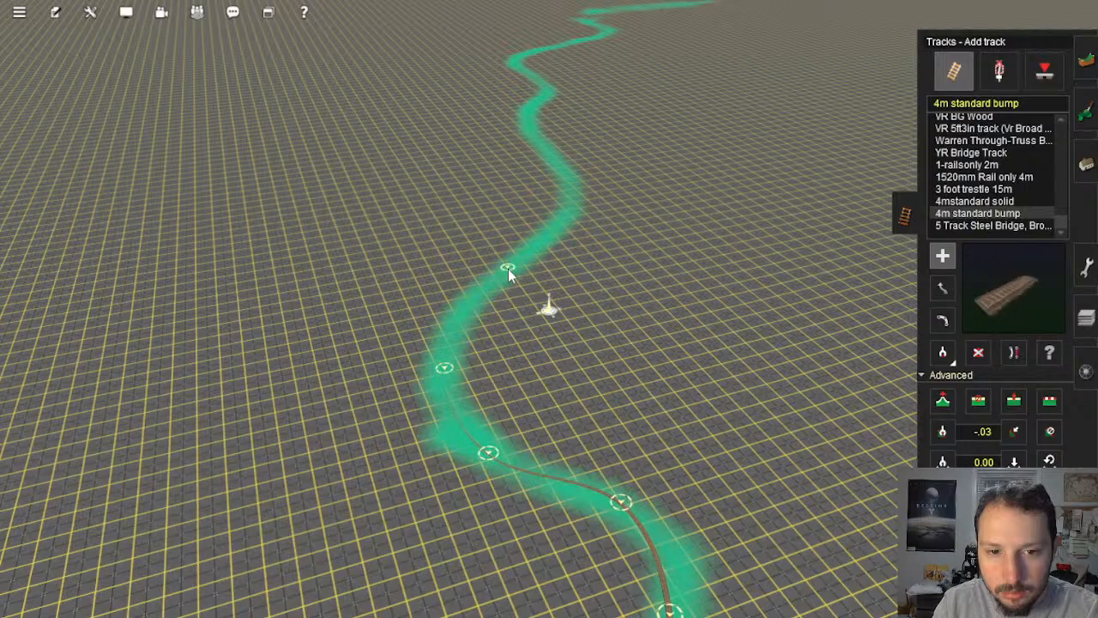
click(547, 230)
Step: Choose the apply gradient tool for the laid track and set the gradient value to -.03
right_drag(593, 324, 660, 400)
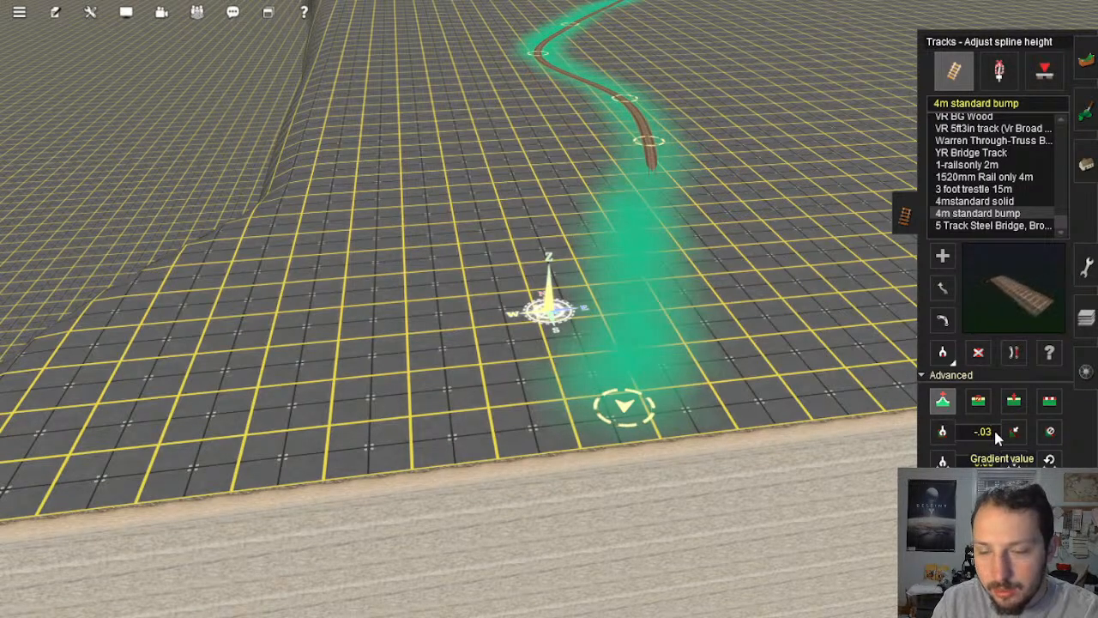
click(1018, 432)
click(1017, 429)
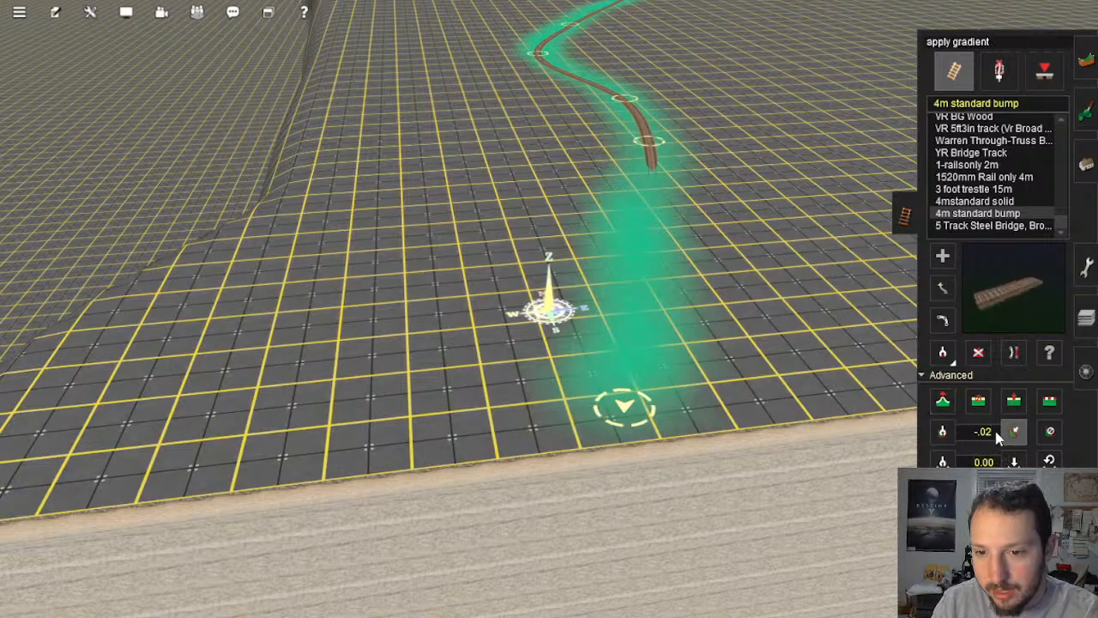
click(996, 430)
key(BackSpace)
text(3)
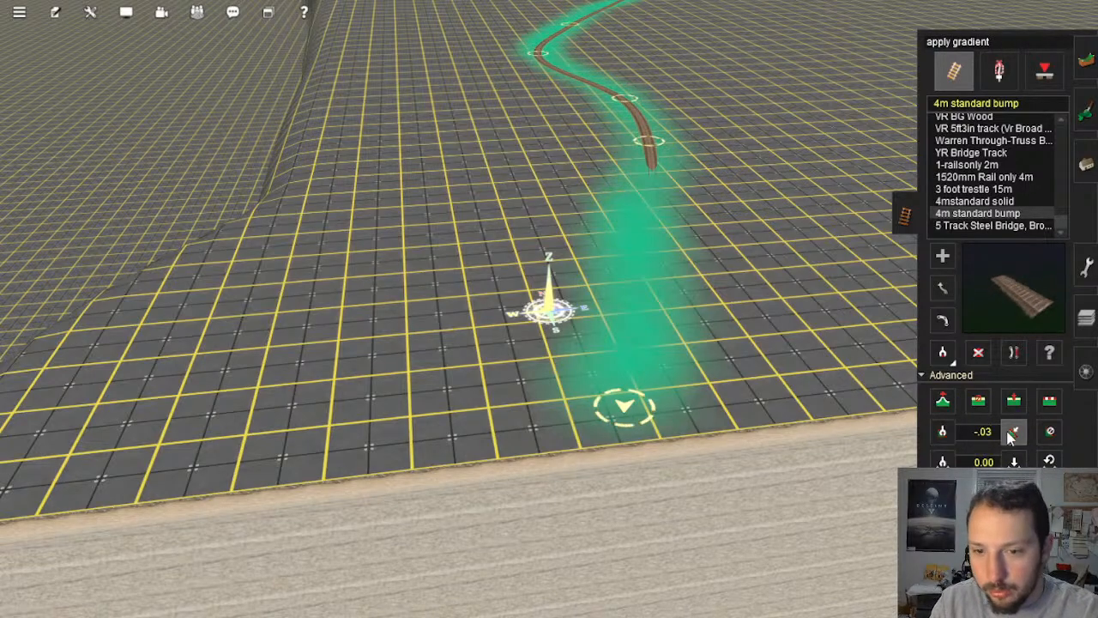
Step: Apply the -.03 gradient to each track section from the baseboard edge along the green line's first bends
click(623, 379)
right_drag(635, 257, 544, 233)
click(510, 249)
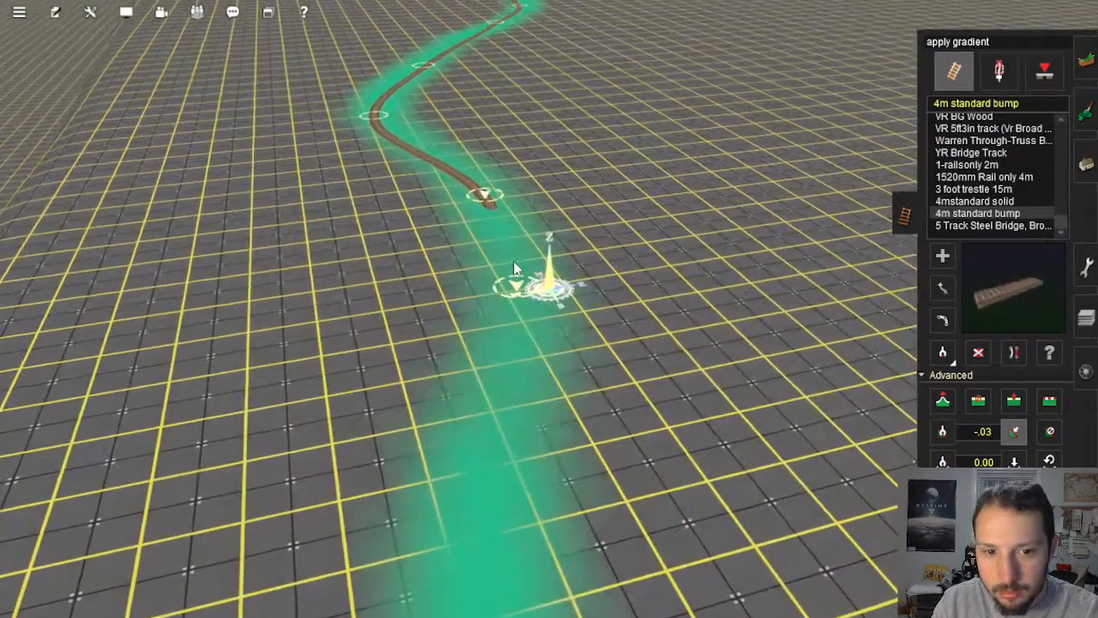
click(455, 188)
right_drag(454, 189, 481, 199)
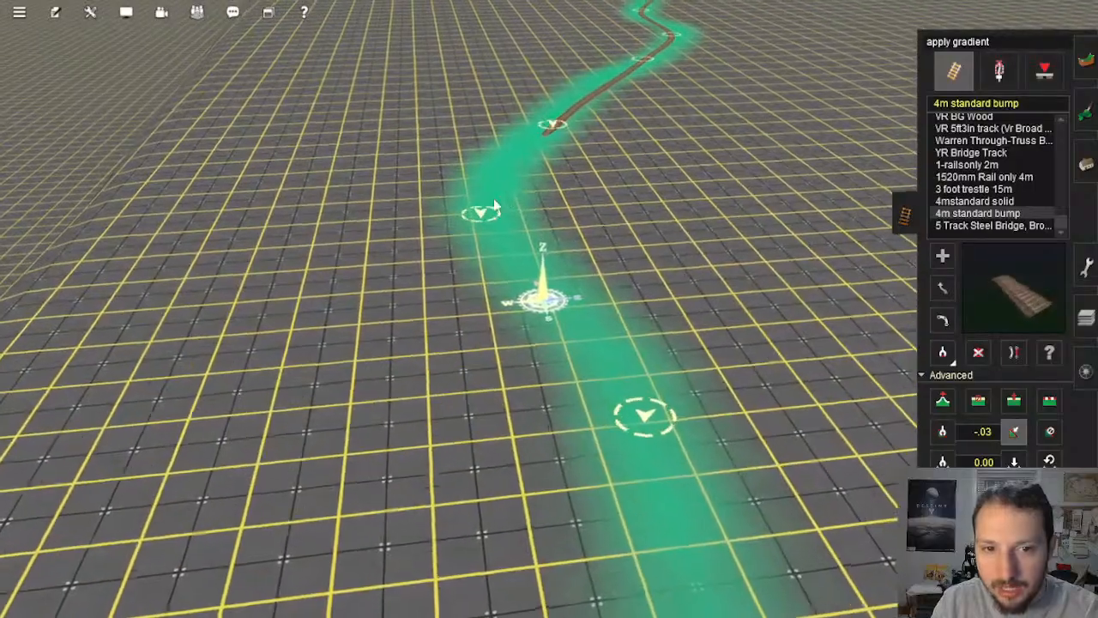
click(560, 125)
right_drag(635, 129, 475, 247)
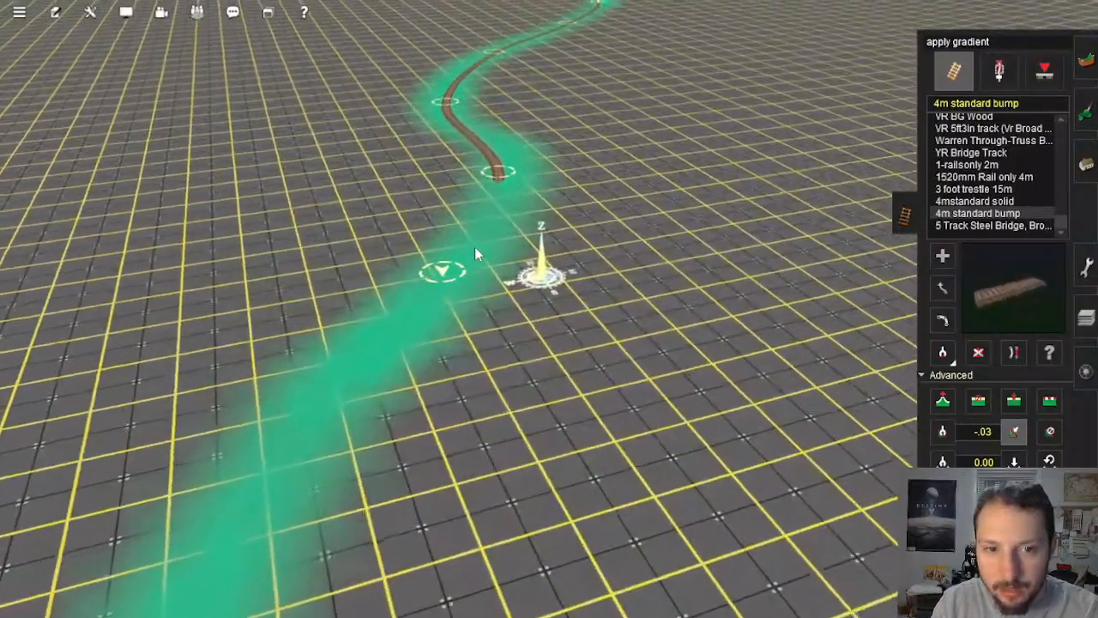
click(498, 177)
click(448, 113)
right_drag(472, 148, 526, 195)
click(596, 118)
right_click(606, 129)
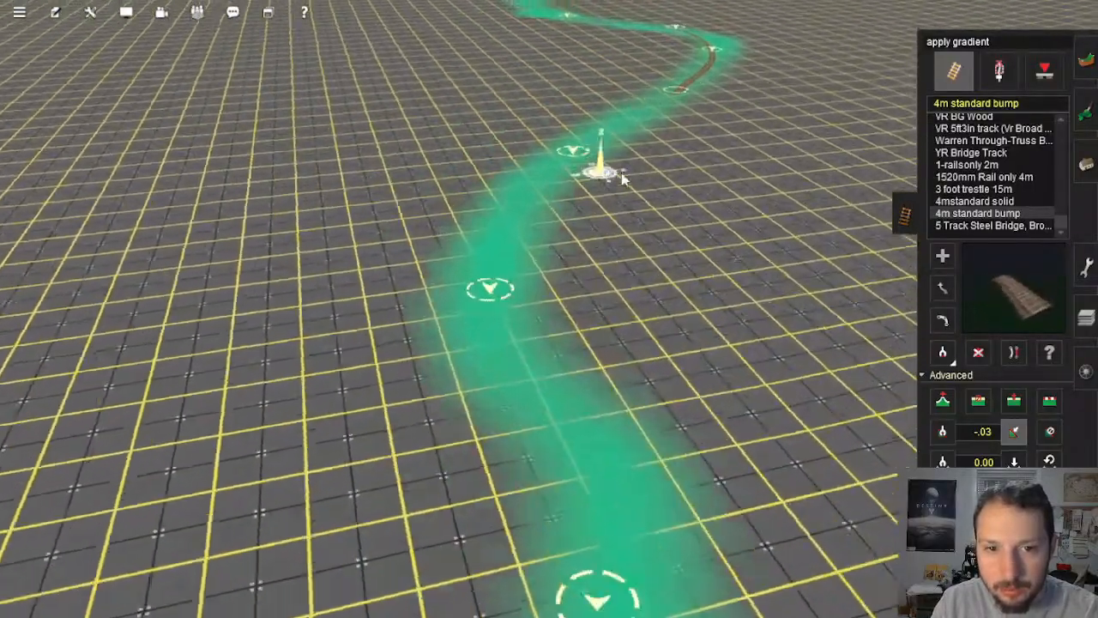
Step: Apply the -.03 gradient to the remaining track sections through the sharp corner and up to the laid track's end
click(667, 148)
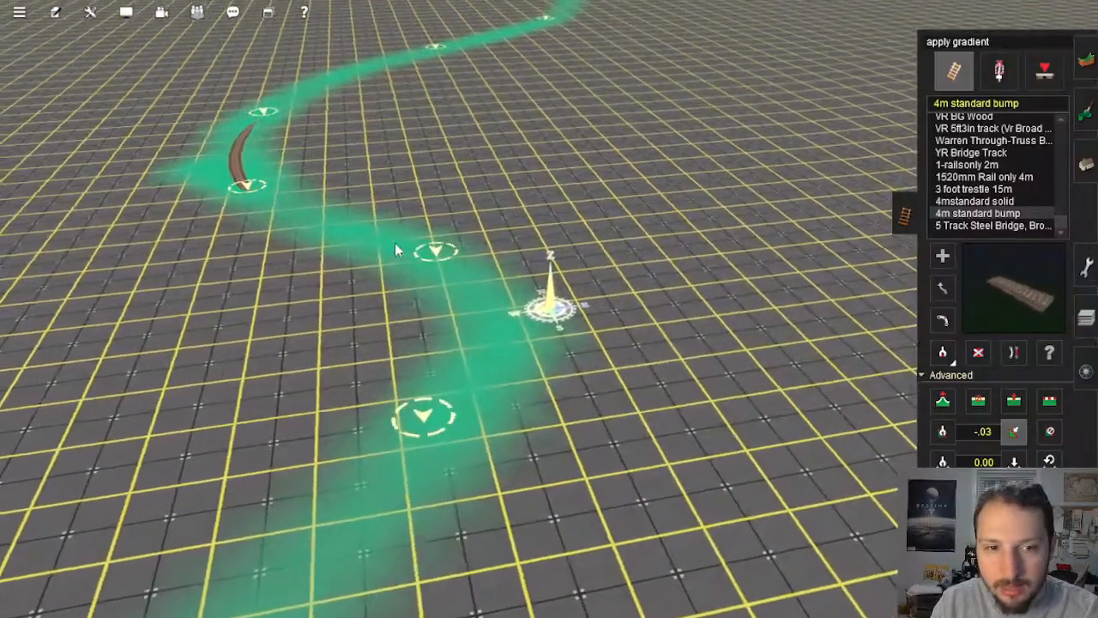
right_click(395, 244)
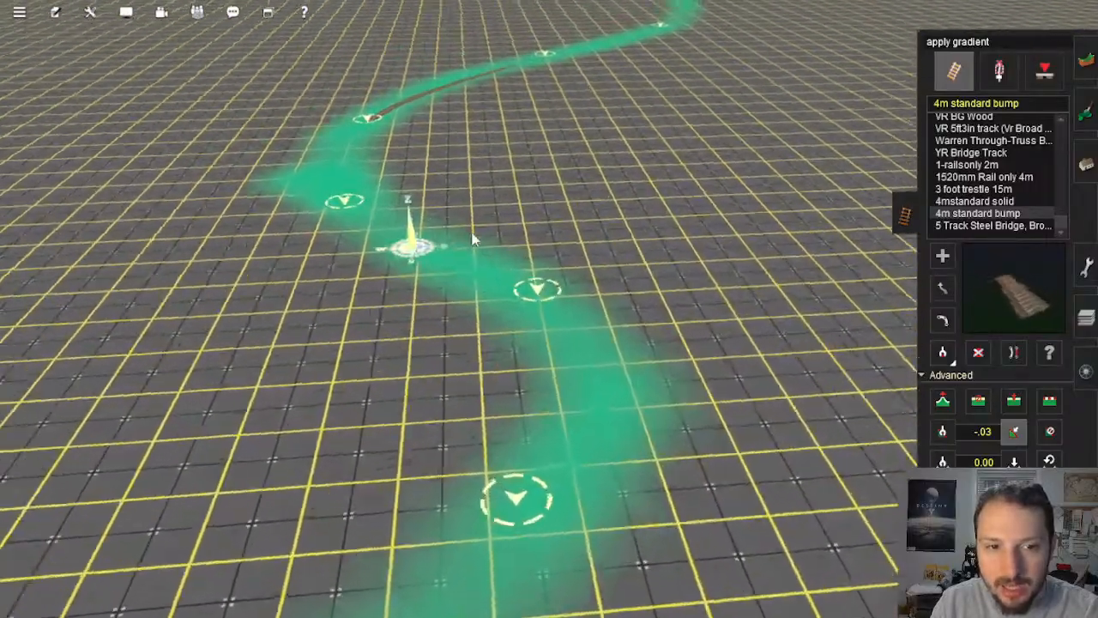
click(447, 184)
right_click(534, 187)
click(534, 146)
right_click(549, 205)
click(423, 257)
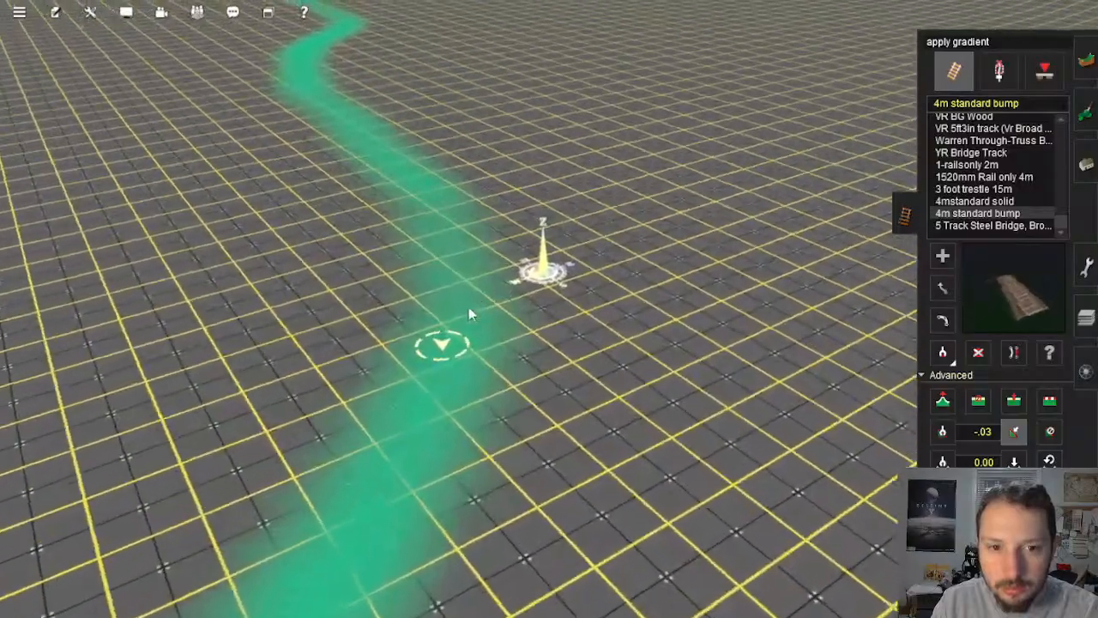
right_click(448, 239)
right_click(542, 171)
scroll(567, 347, down, 5)
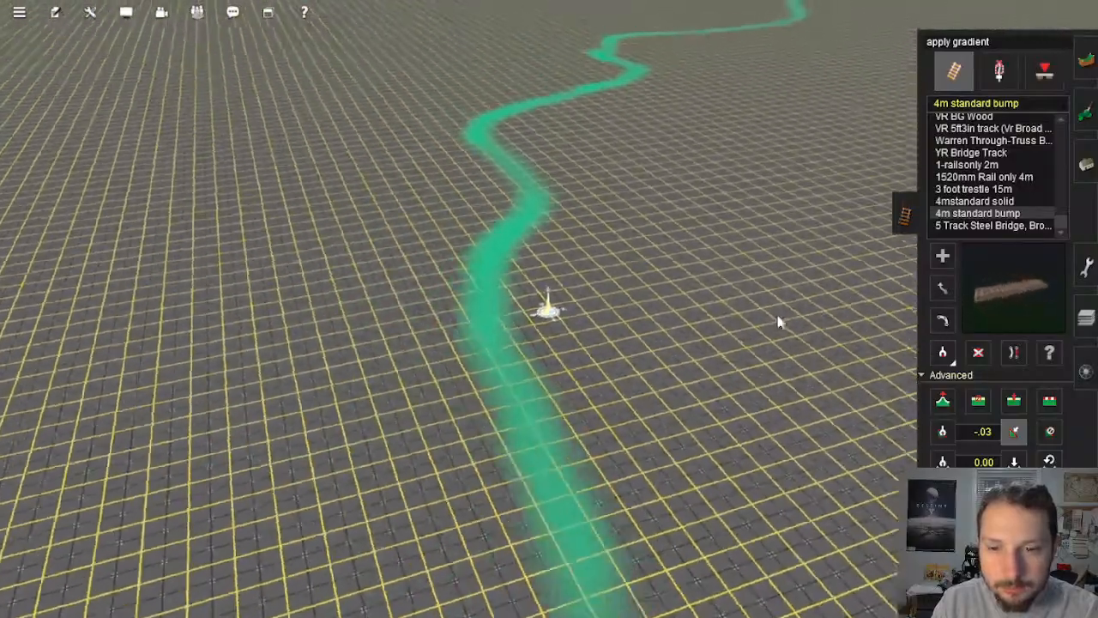
Step: Resume adding 4m standard bump track at the end of the graded sections and extend it along the green line's next gentle bends
key(Up)
click(941, 256)
scroll(663, 389, down, 10)
right_click(619, 485)
right_click(502, 341)
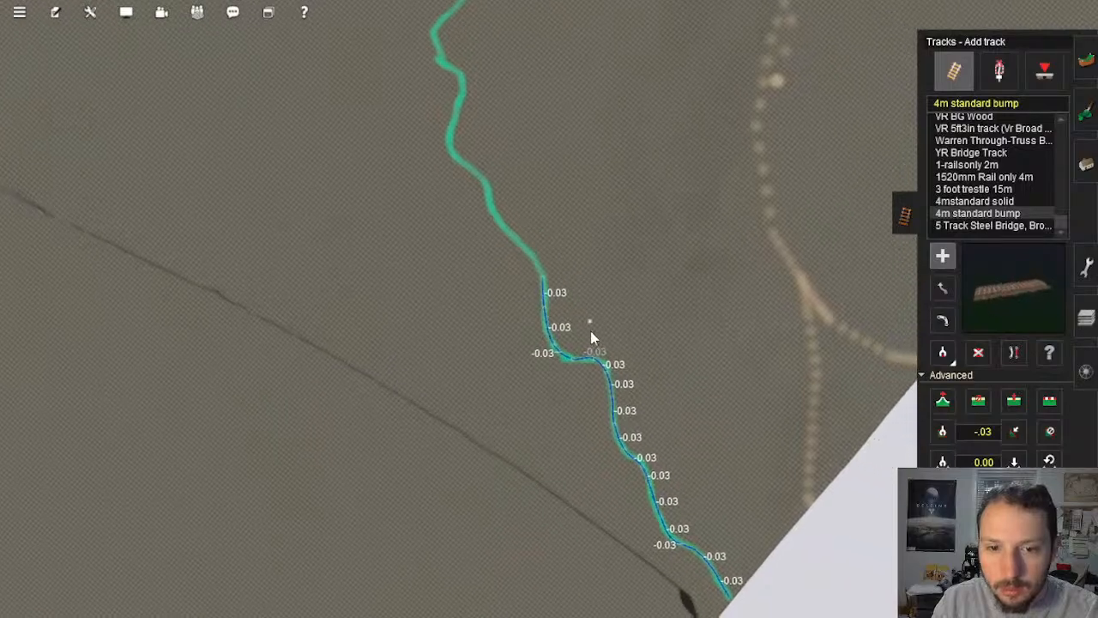
scroll(590, 330, down, 3)
right_click(532, 307)
scroll(537, 309, up, 10)
right_click(511, 204)
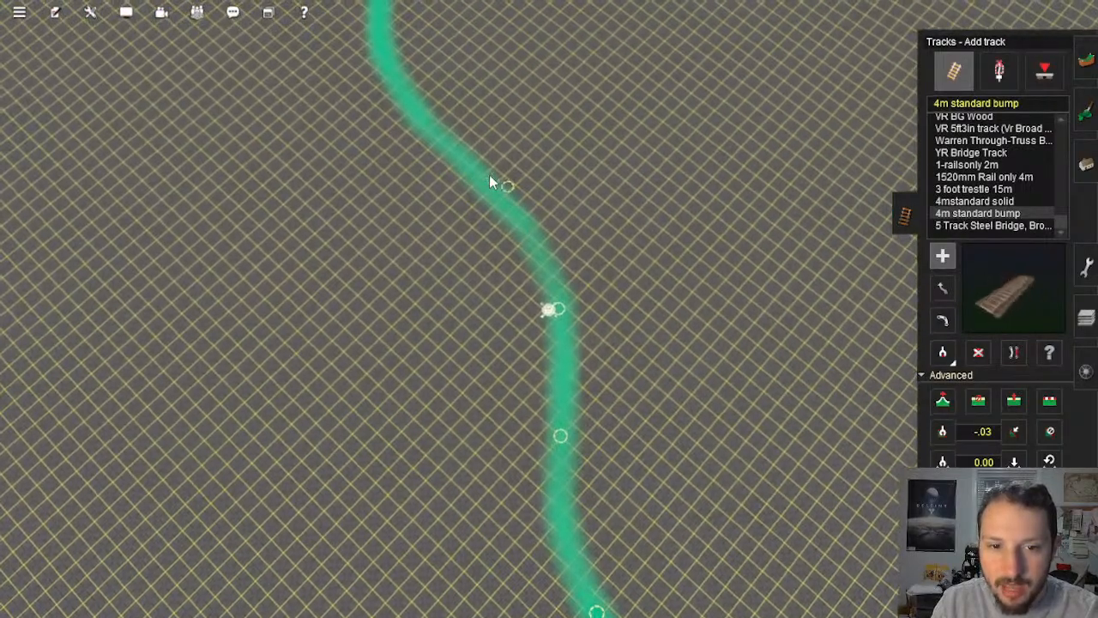
click(484, 185)
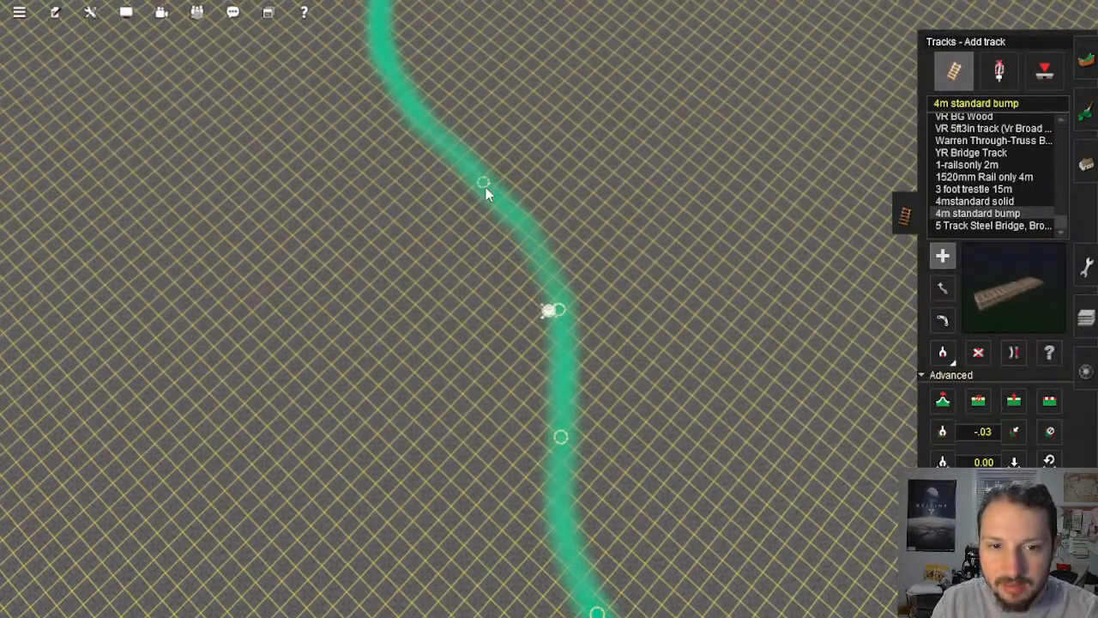
right_click(421, 126)
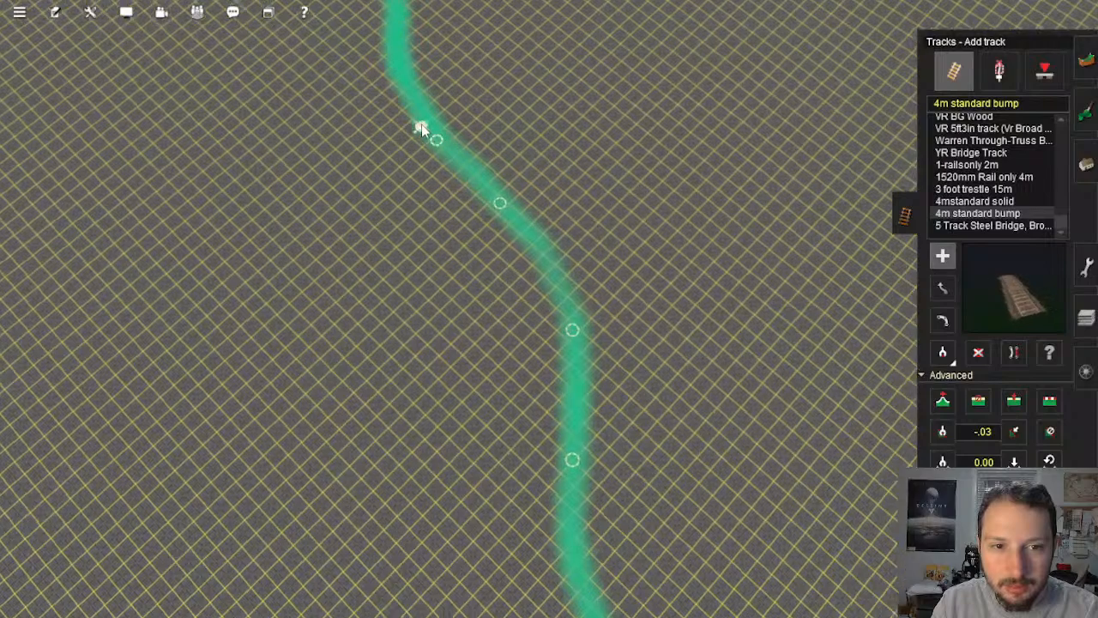
key(Right)
click(564, 246)
click(573, 191)
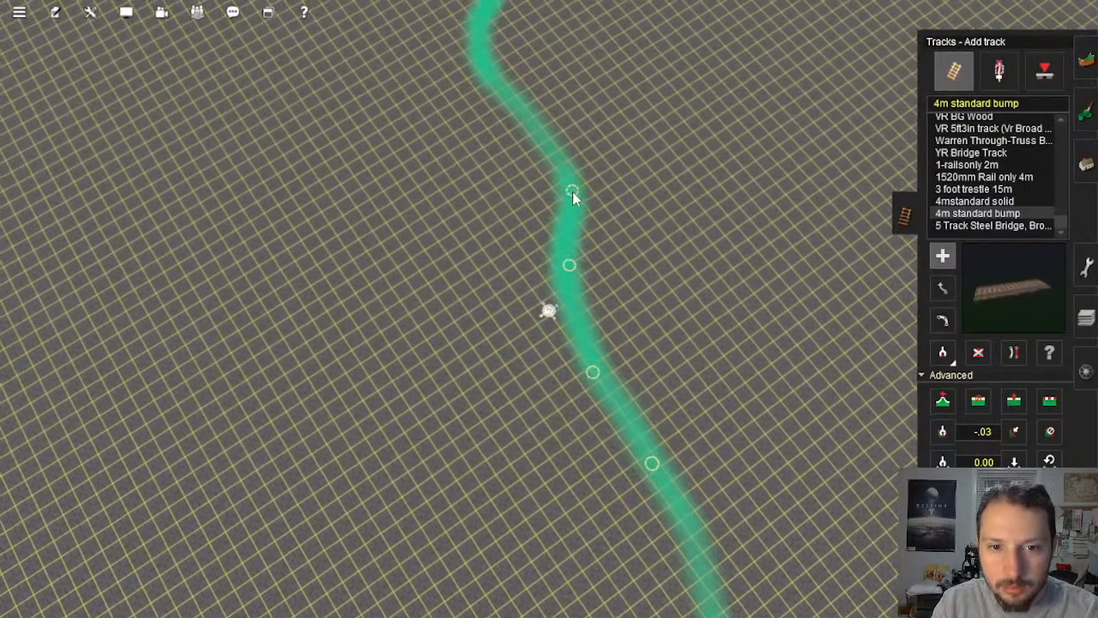
Step: Replace a misplaced track point and continue the track through the following S-bends to the green line's next kink
click(522, 127)
key(ctrl+z)
click(488, 77)
right_click(476, 41)
click(508, 99)
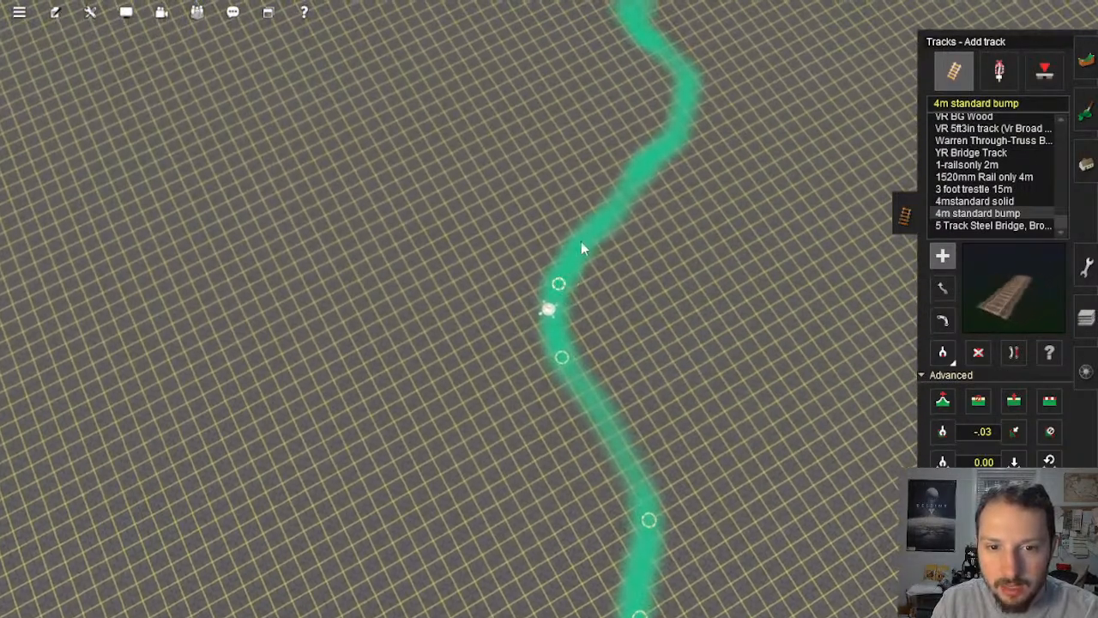
click(612, 220)
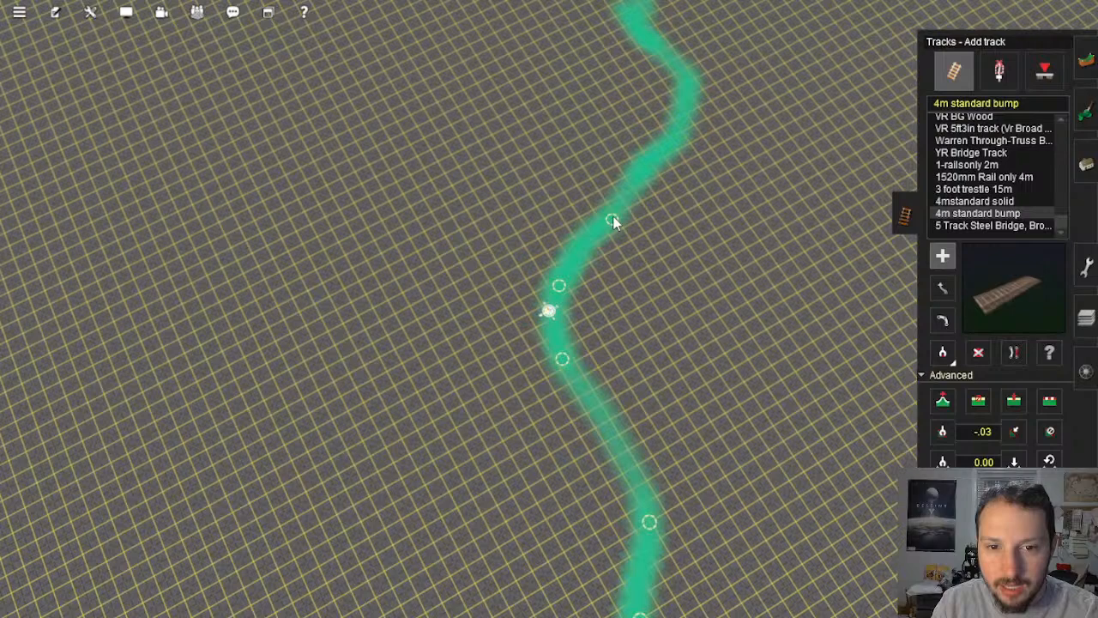
click(665, 152)
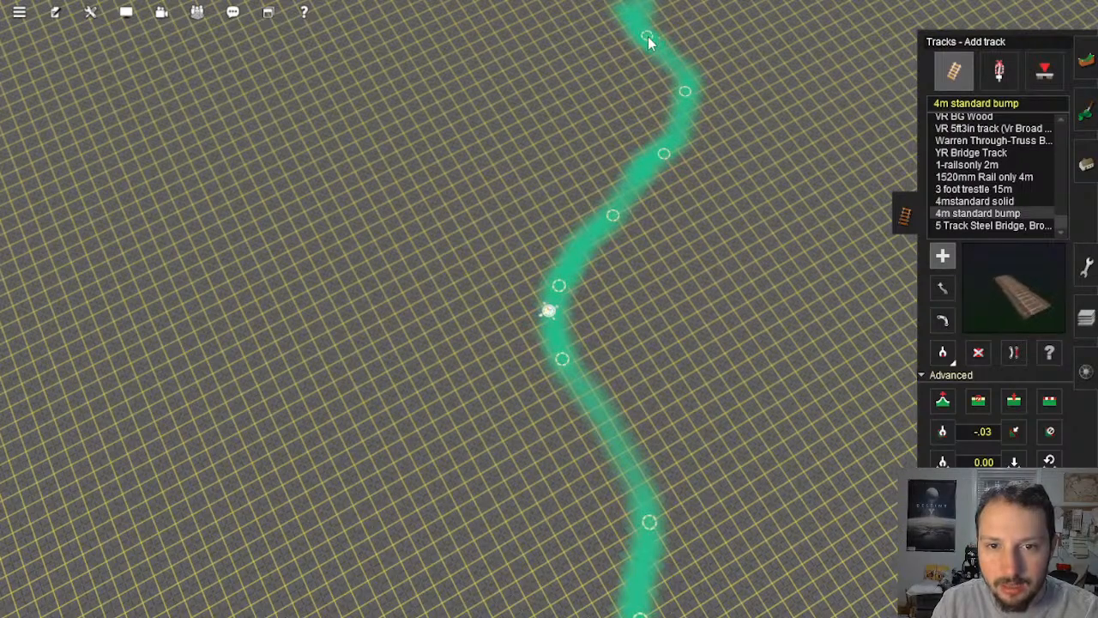
click(647, 36)
right_click(661, 7)
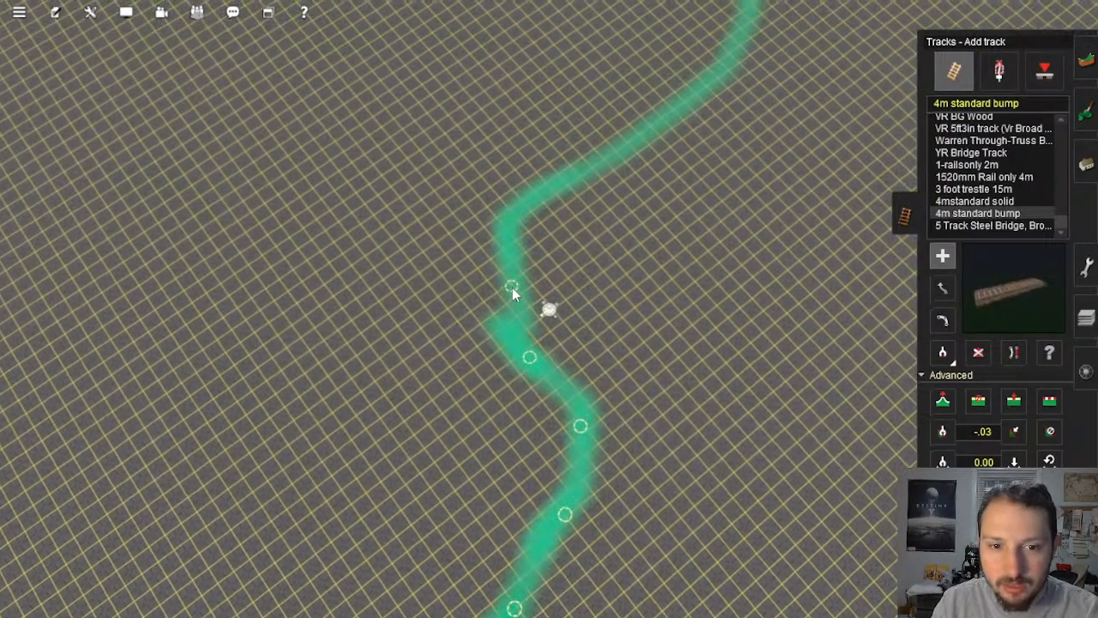
Step: Lay track along the green line's long diagonal stretch and around the winding bends beyond it
click(693, 108)
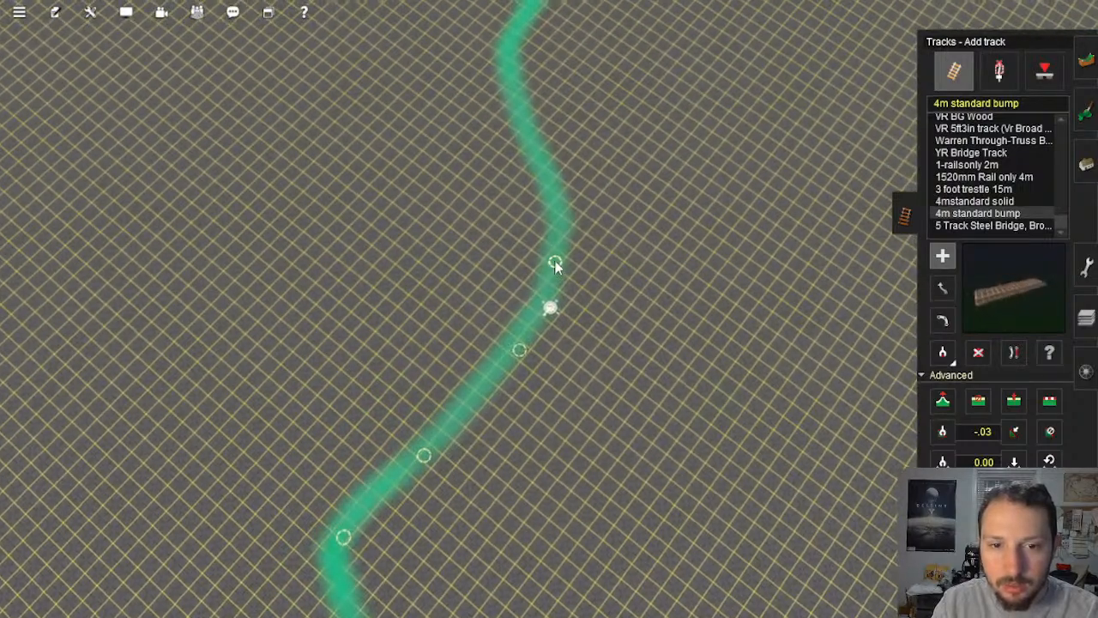
click(555, 263)
click(543, 170)
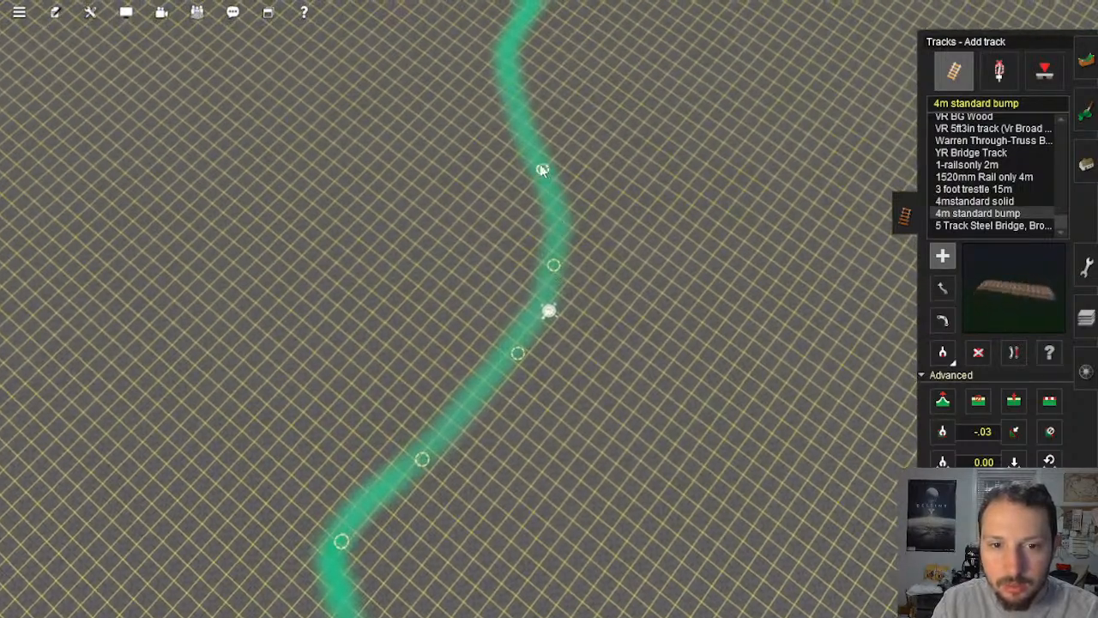
click(507, 71)
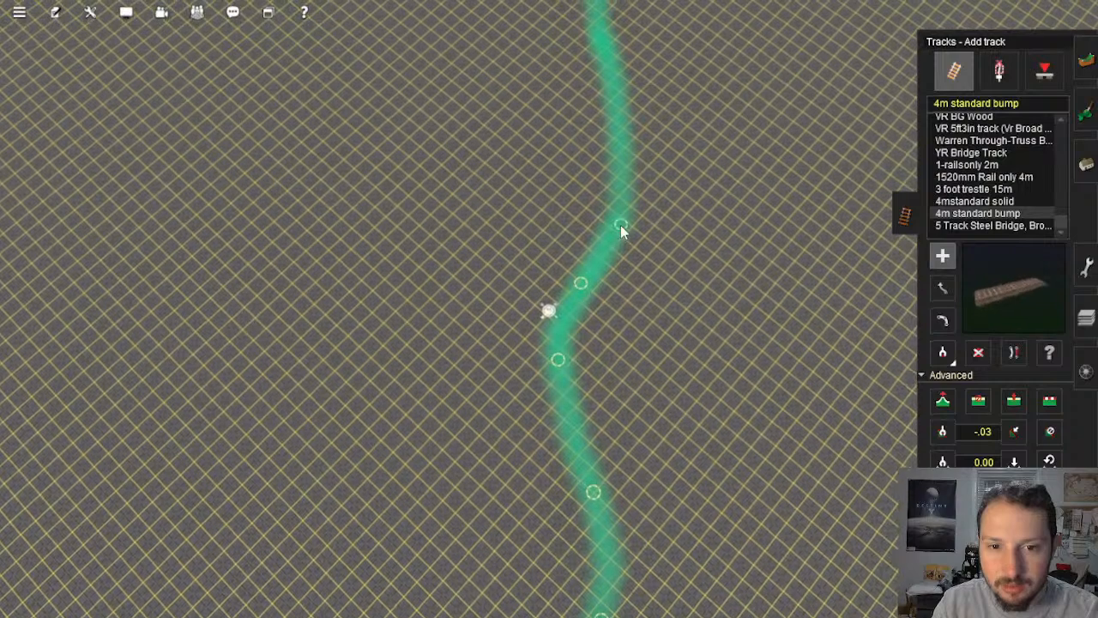
click(620, 224)
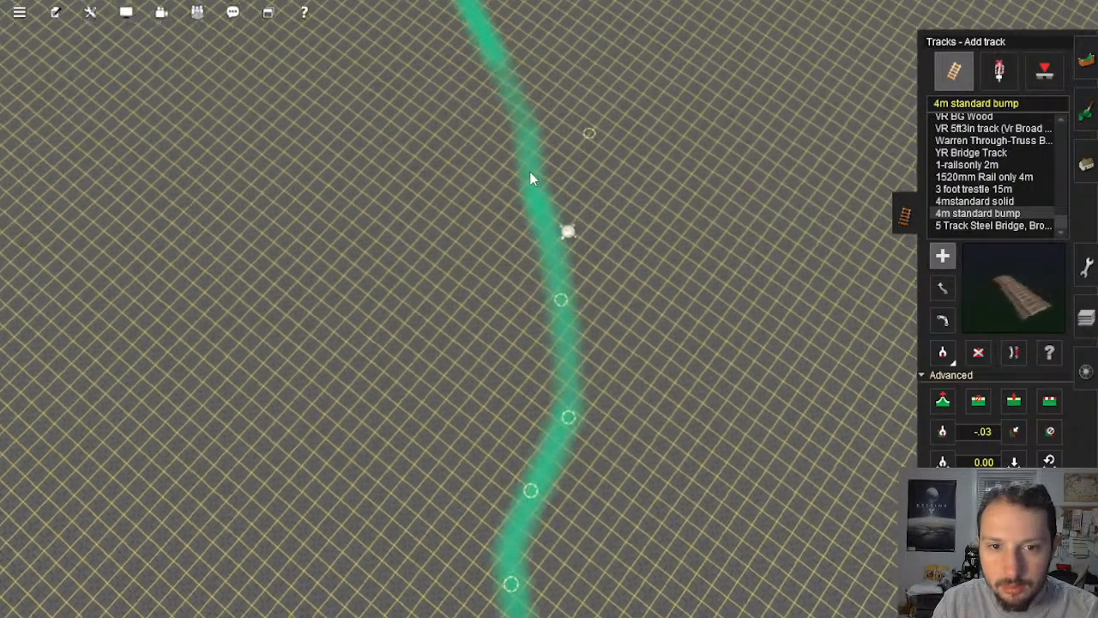
Step: Continue the track around the sharp bend and along the faint dotted stretch to where the line strengthens again
click(466, 121)
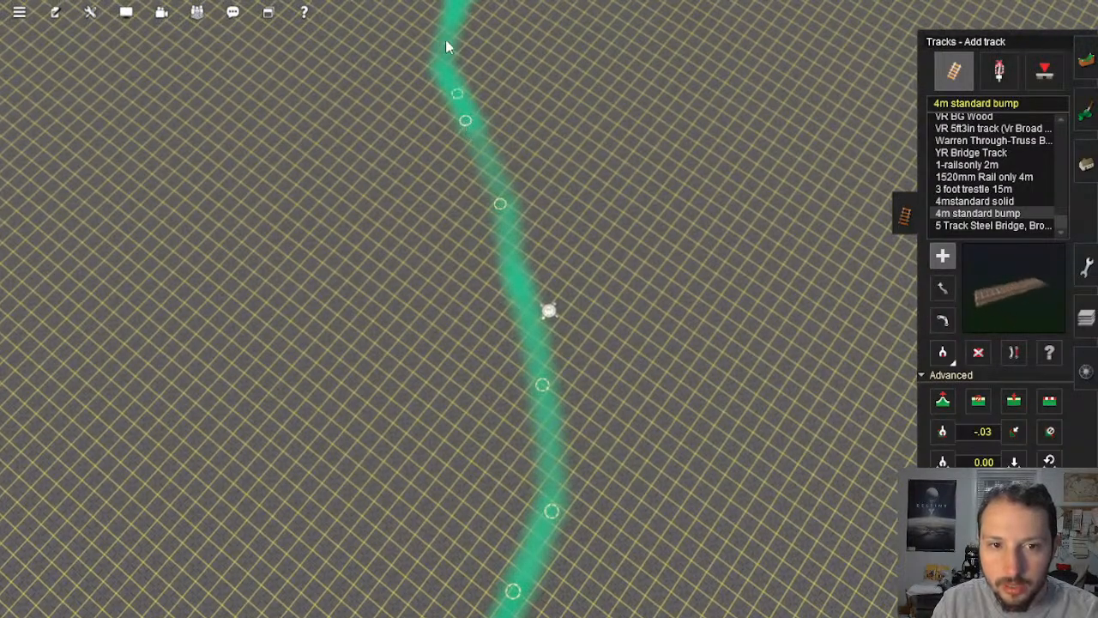
click(444, 54)
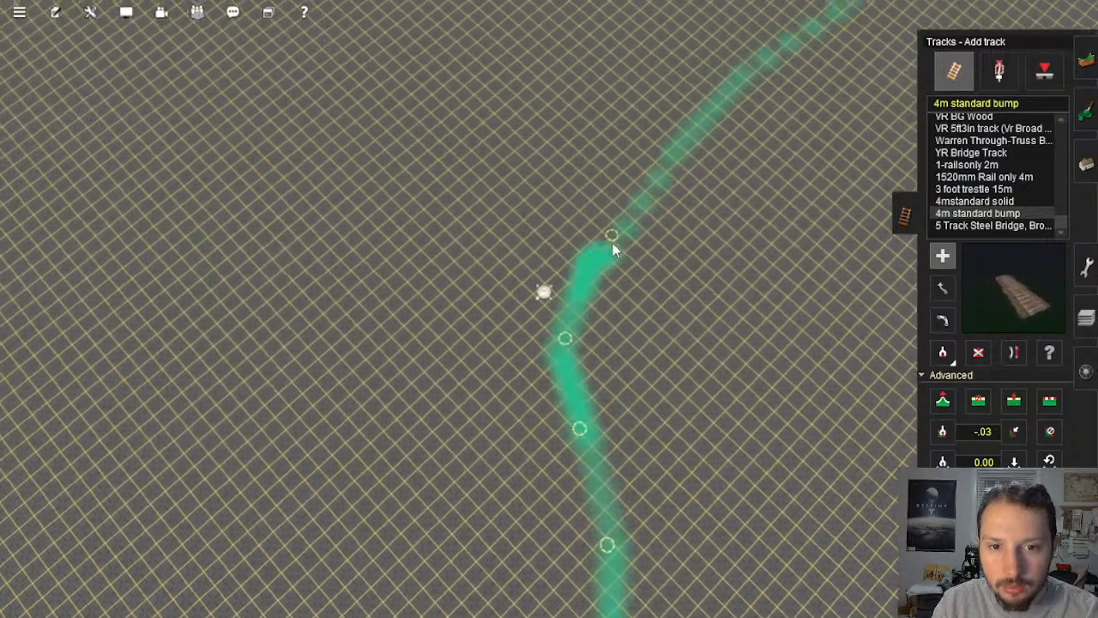
click(698, 148)
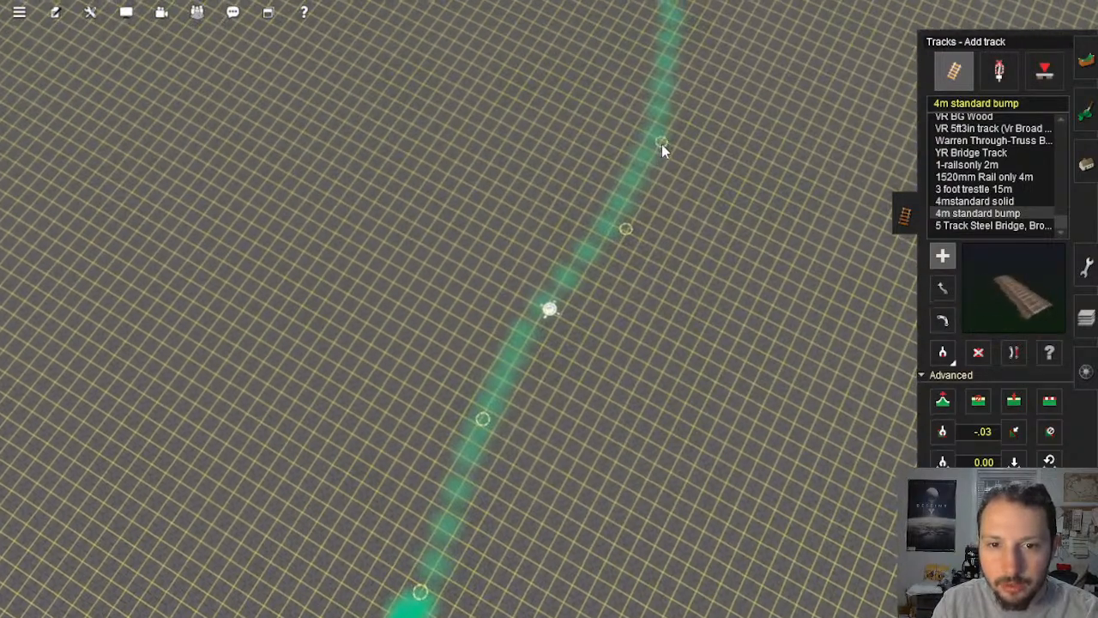
click(661, 144)
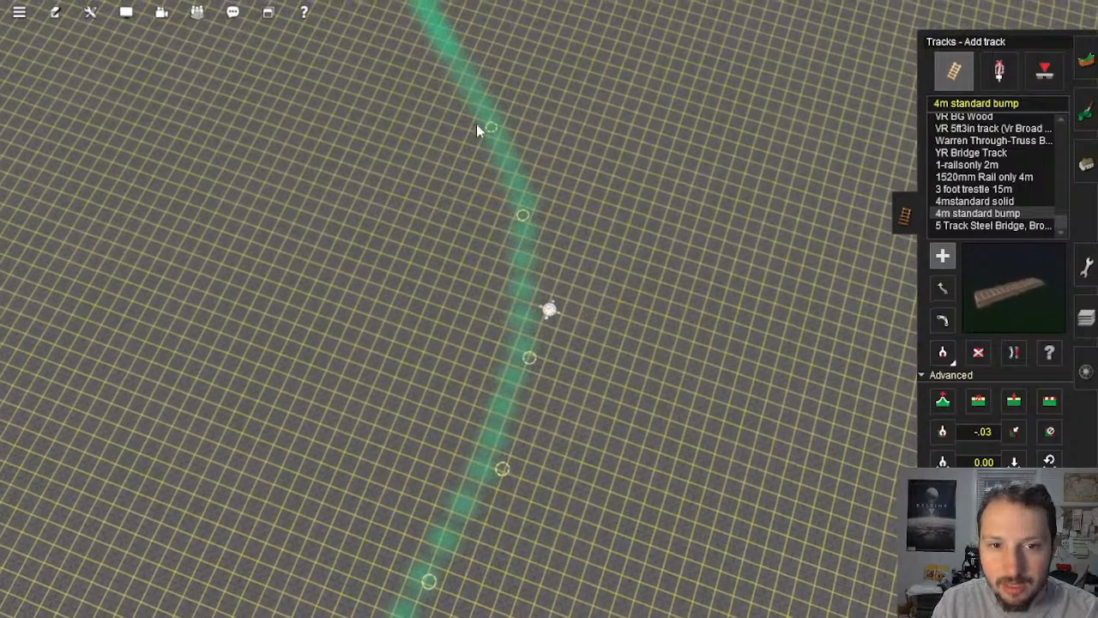
click(507, 146)
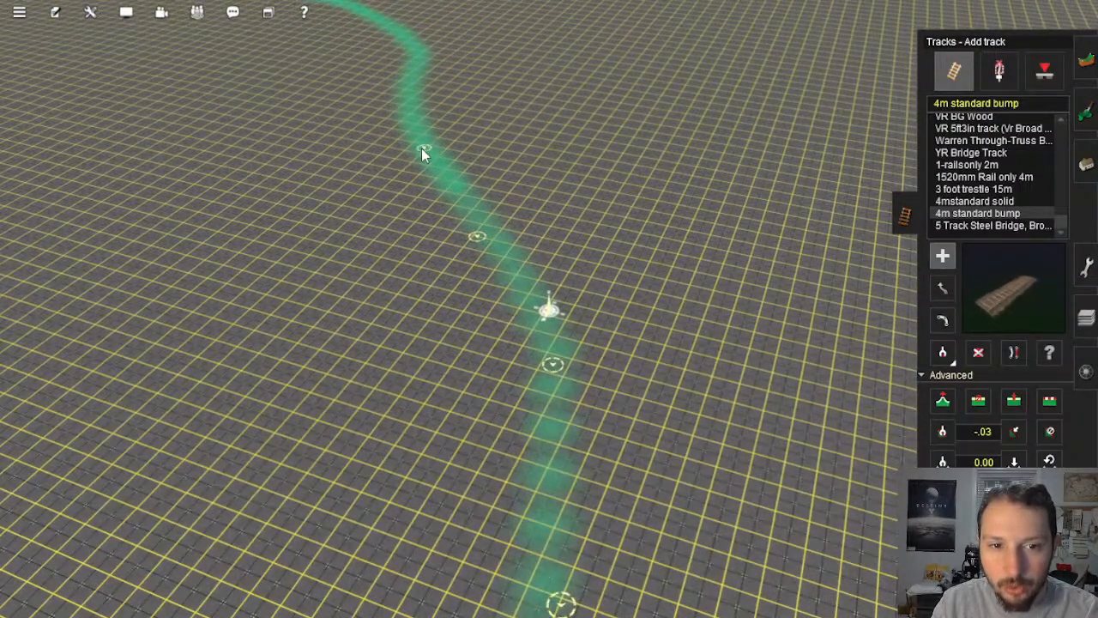
click(421, 146)
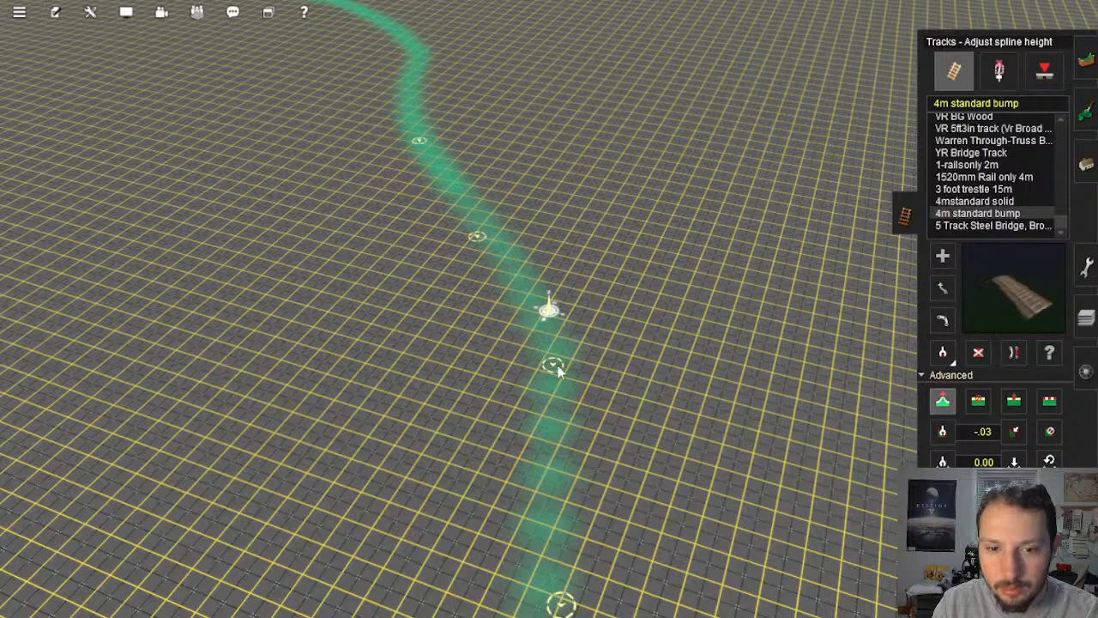
Step: Examine the route and the gradient labels along the laid track from overhead
right_click(590, 399)
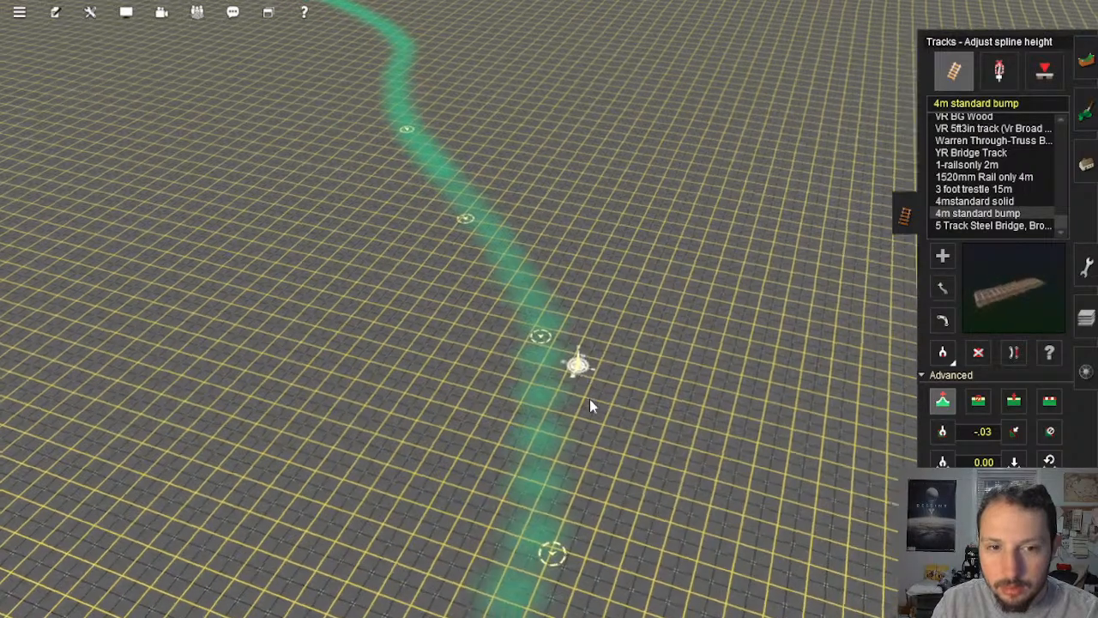
scroll(585, 400, down, 15)
scroll(597, 448, down, 5)
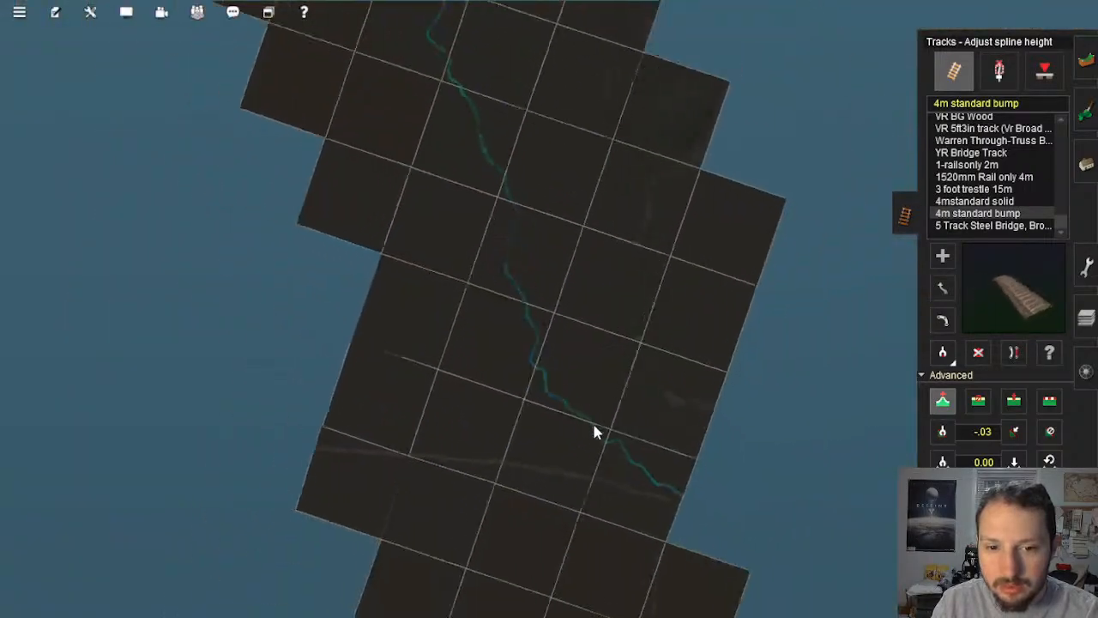
scroll(553, 231, up, 10)
scroll(557, 225, up, 10)
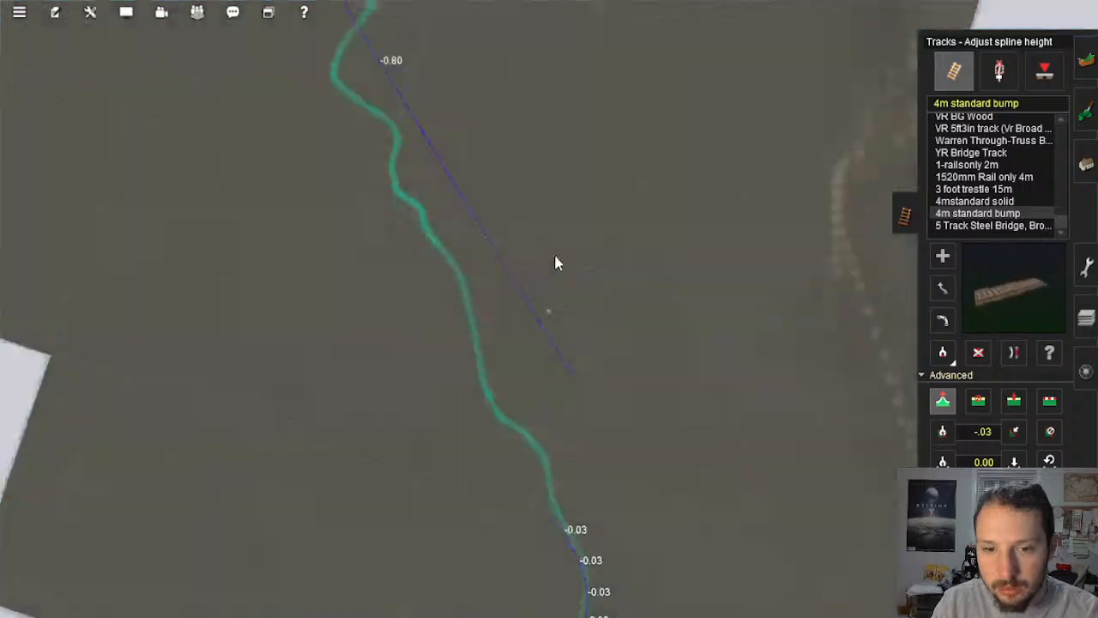
key(Down)
key(Left)
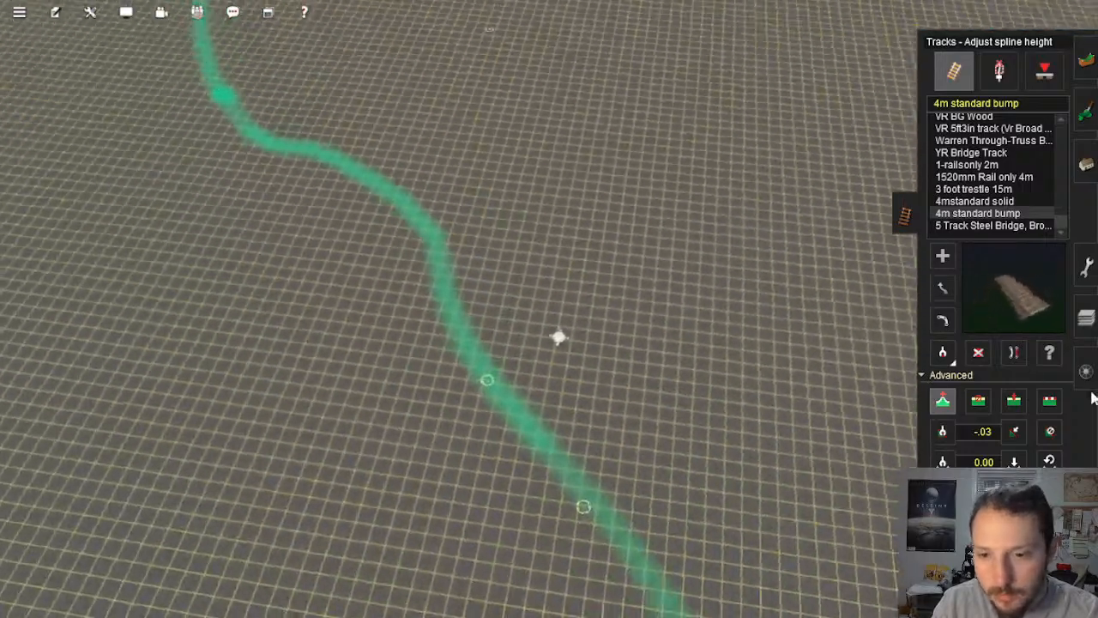
Step: Try flattening the terrain under one track section on the green line, inspect the shaped slope up close, and undo it
click(1050, 401)
right_click(676, 530)
key(Left)
scroll(583, 335, up, 5)
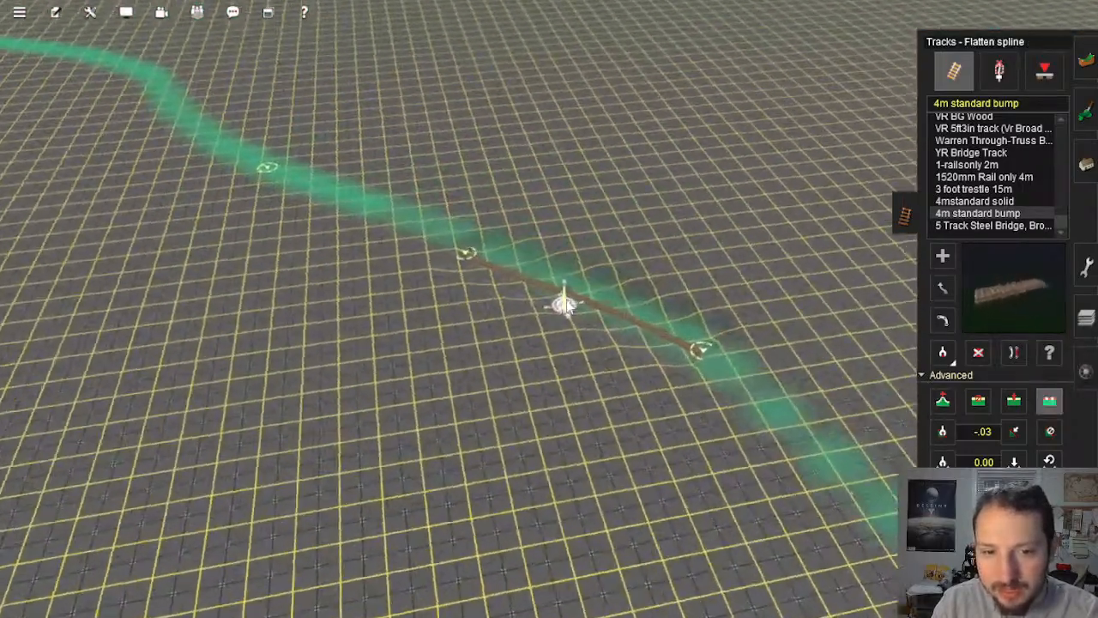
key(Down)
key(Up)
key(Left)
key(Left)
key(Up)
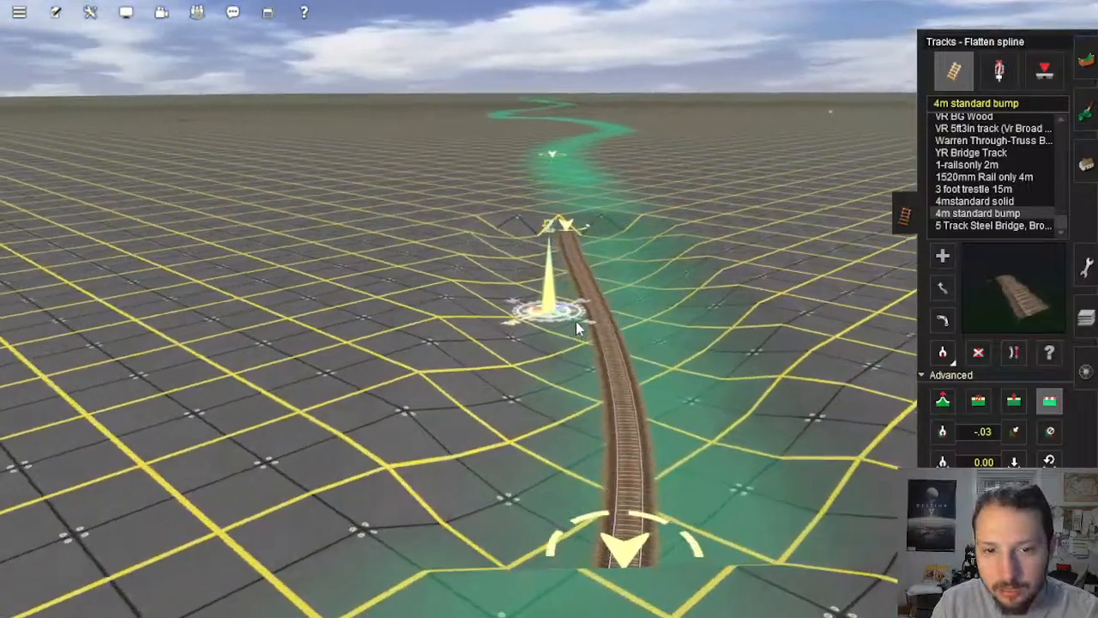
key(Down)
key(Up)
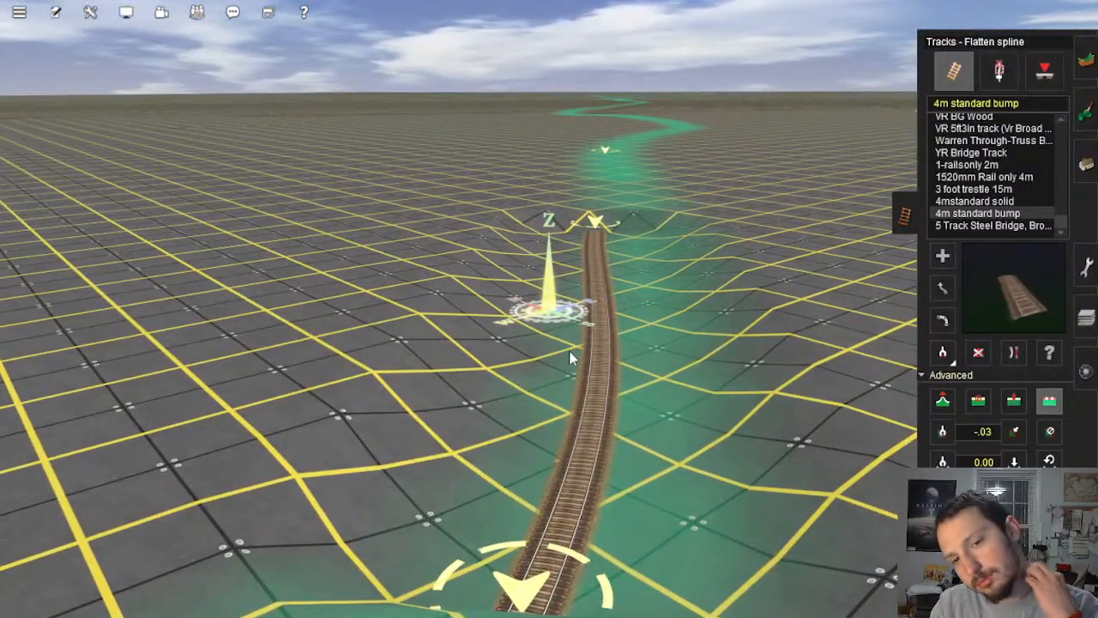
scroll(579, 346, down, 4)
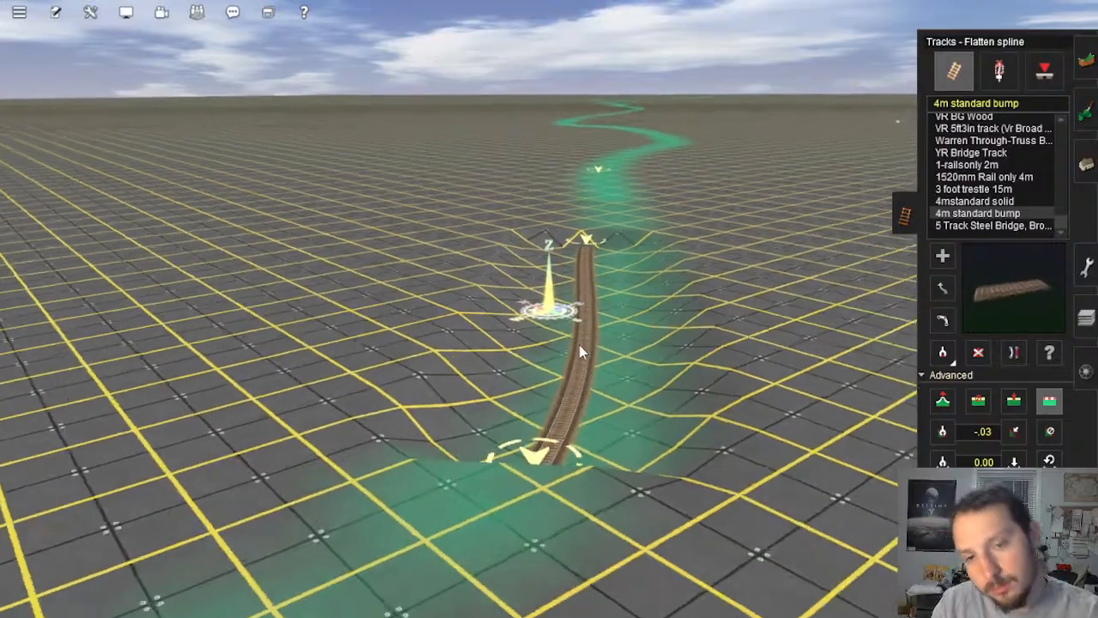
key(Up)
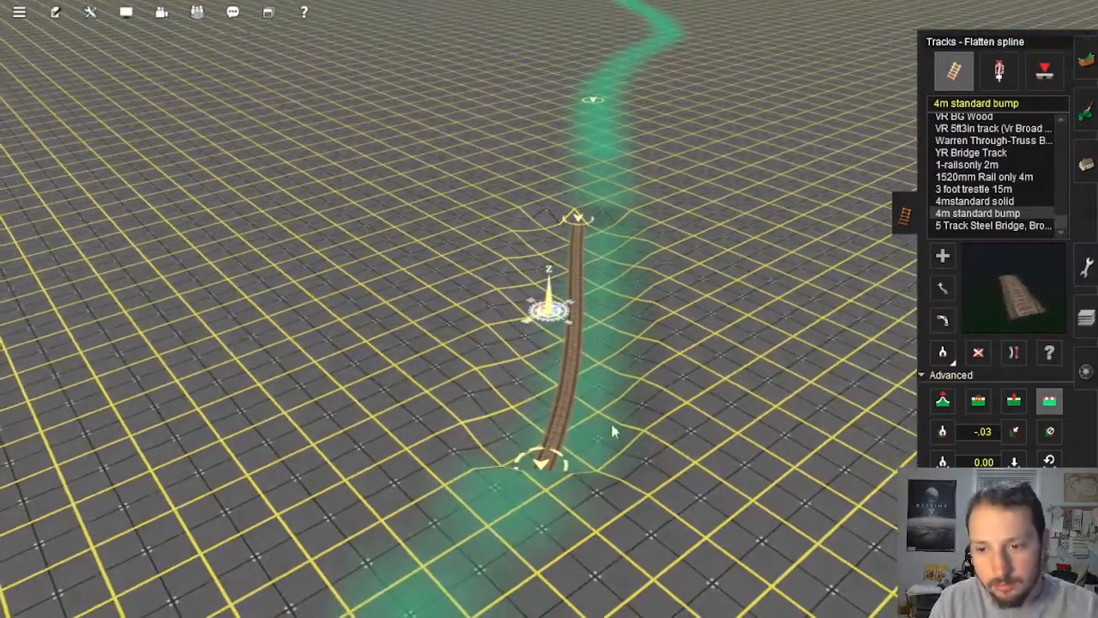
key(ctrl+z)
Step: Extend the 4m standard bump track from its end through the next S-bend to just past the dark green spot
right_click(586, 175)
scroll(733, 283, down, 6)
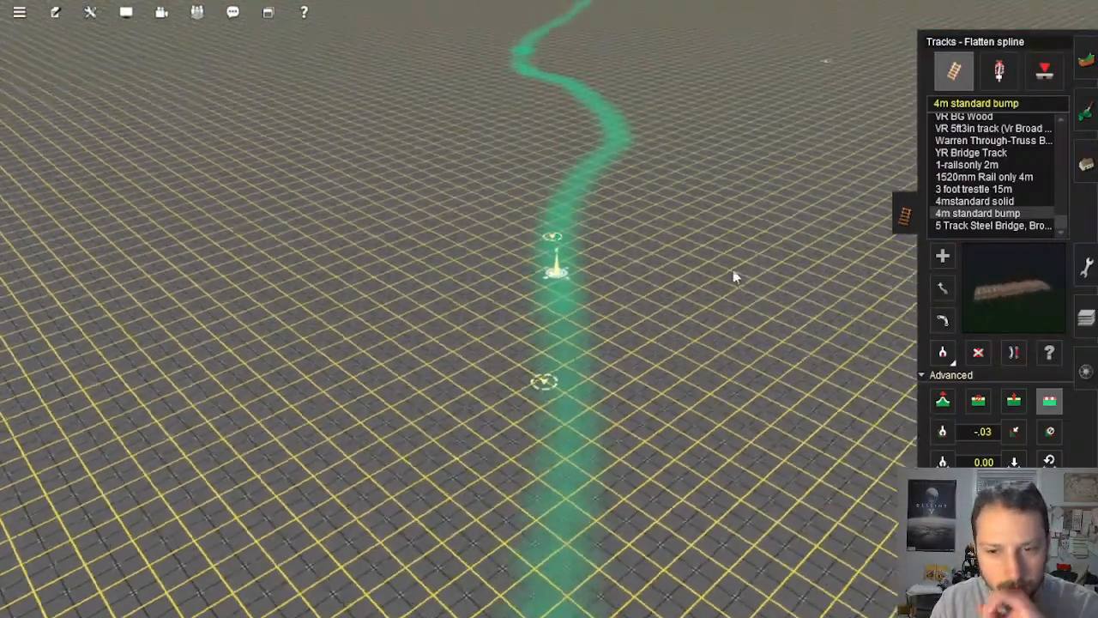
scroll(732, 285, down, 10)
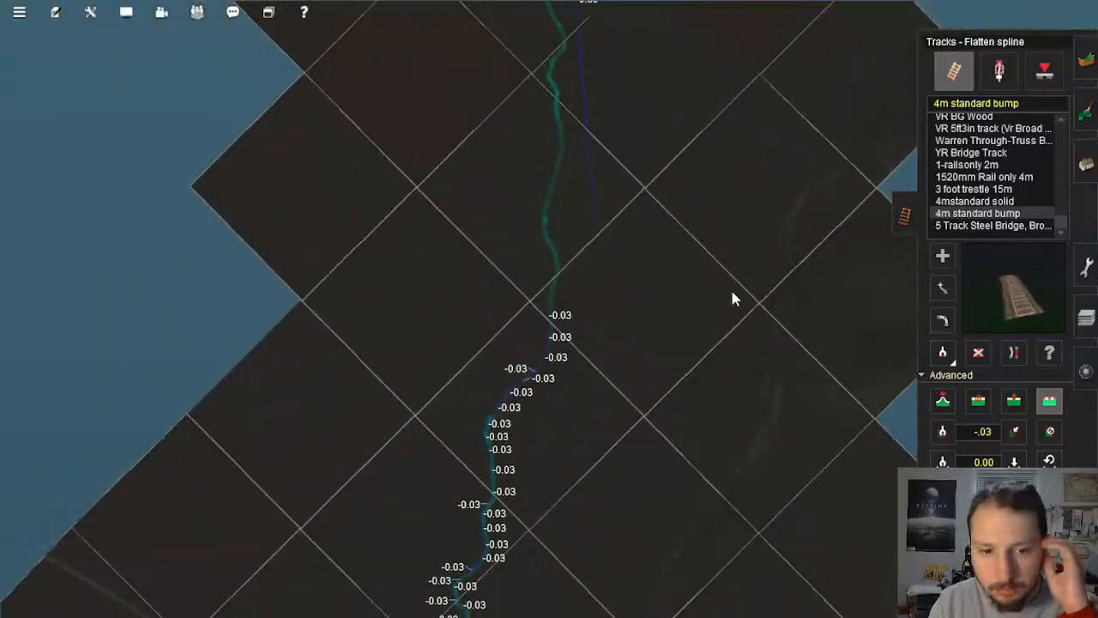
click(942, 255)
scroll(537, 296, up, 10)
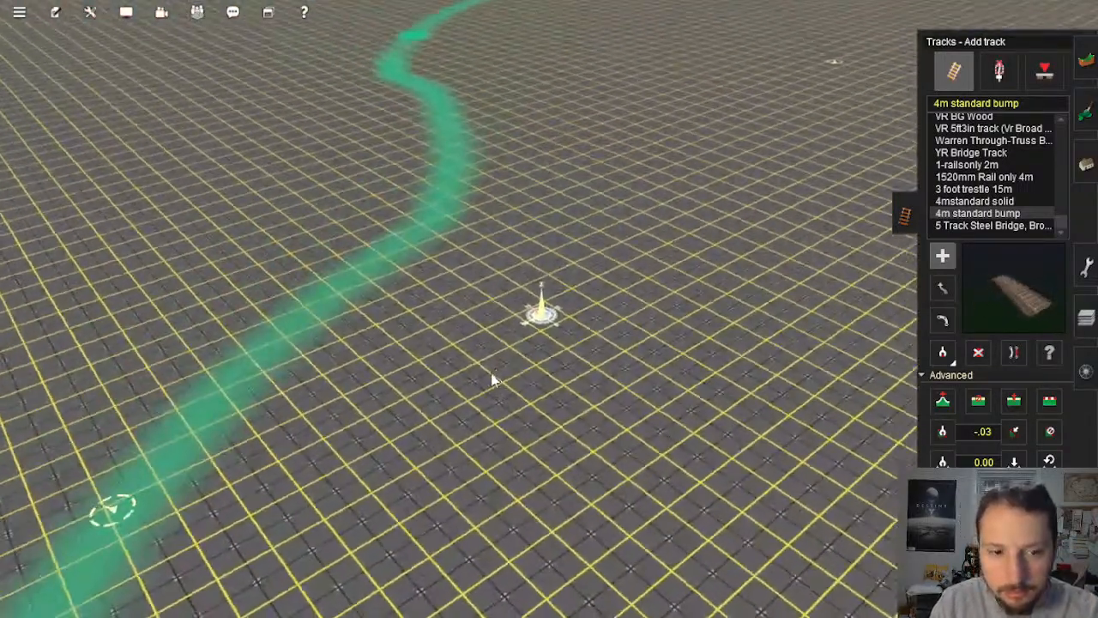
scroll(492, 378, down, 5)
right_click(486, 405)
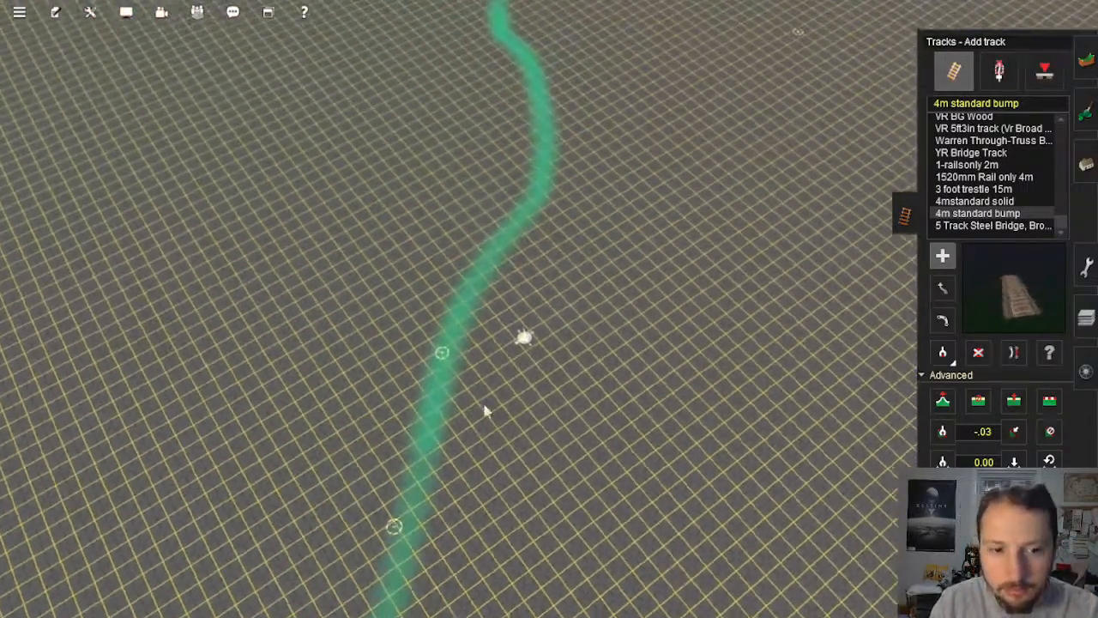
drag(472, 327, 522, 216)
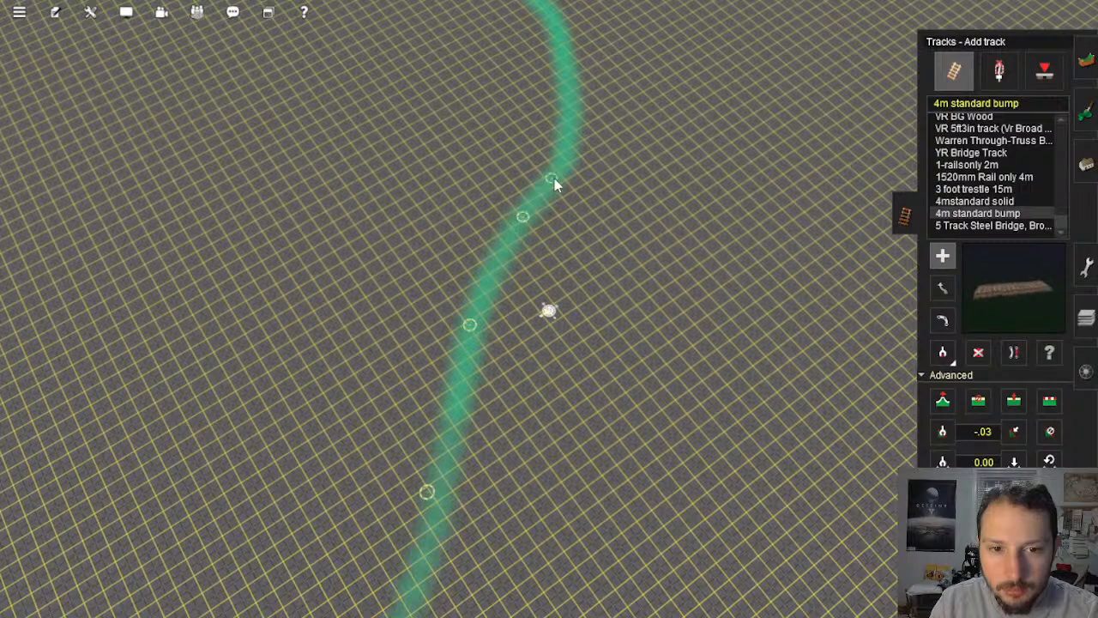
right_click(566, 88)
mouse_move(559, 159)
mouse_down()
mouse_move(524, 221)
mouse_move(533, 257)
mouse_move(492, 212)
mouse_up()
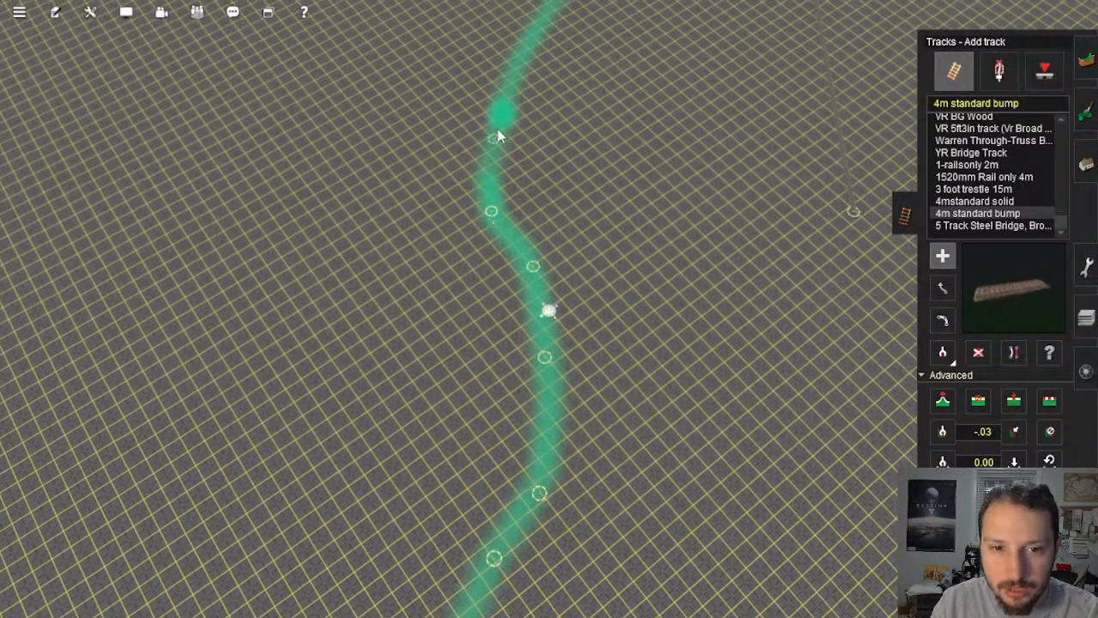
drag(498, 134, 500, 123)
click(529, 45)
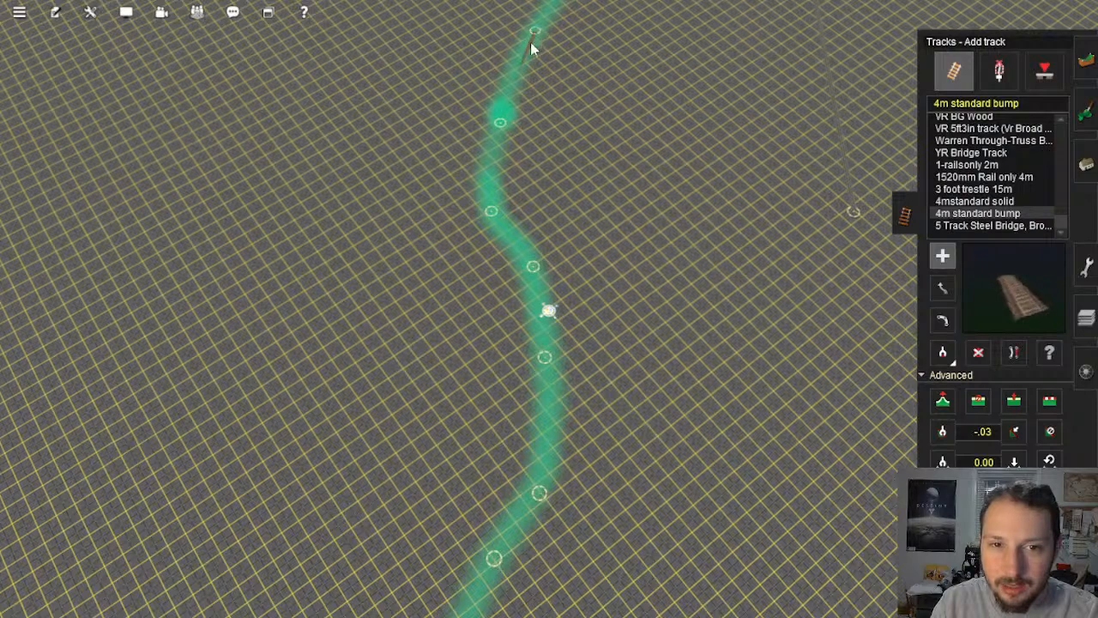
Step: Continue the track up the green line's long diagonal stretch beyond the dark spot and into the following bend
right_click(530, 45)
scroll(537, 257, down, 5)
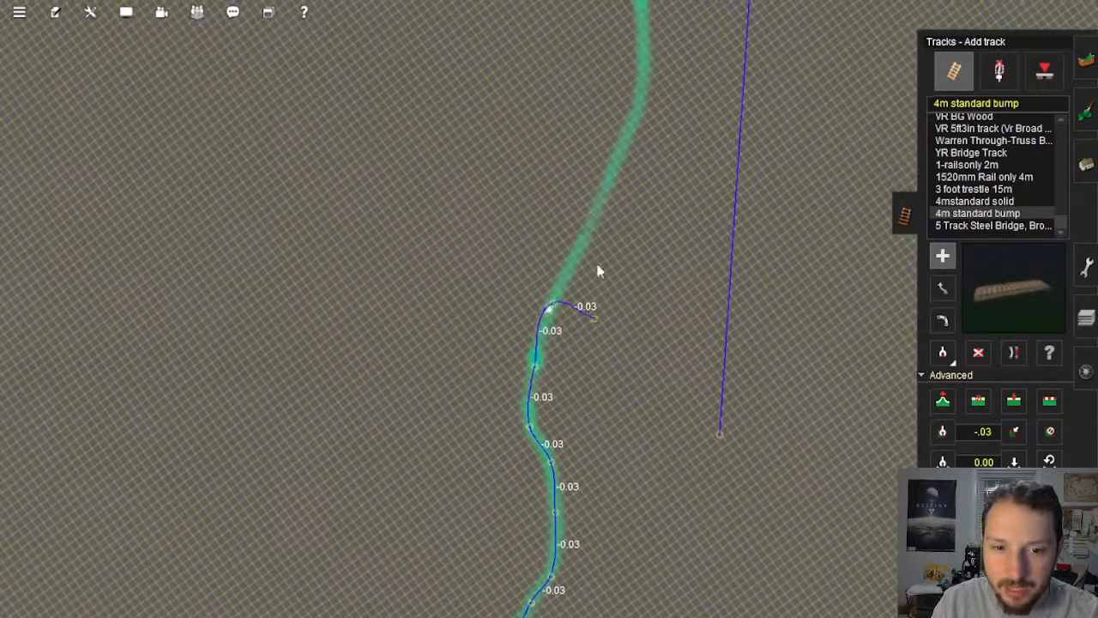
click(588, 237)
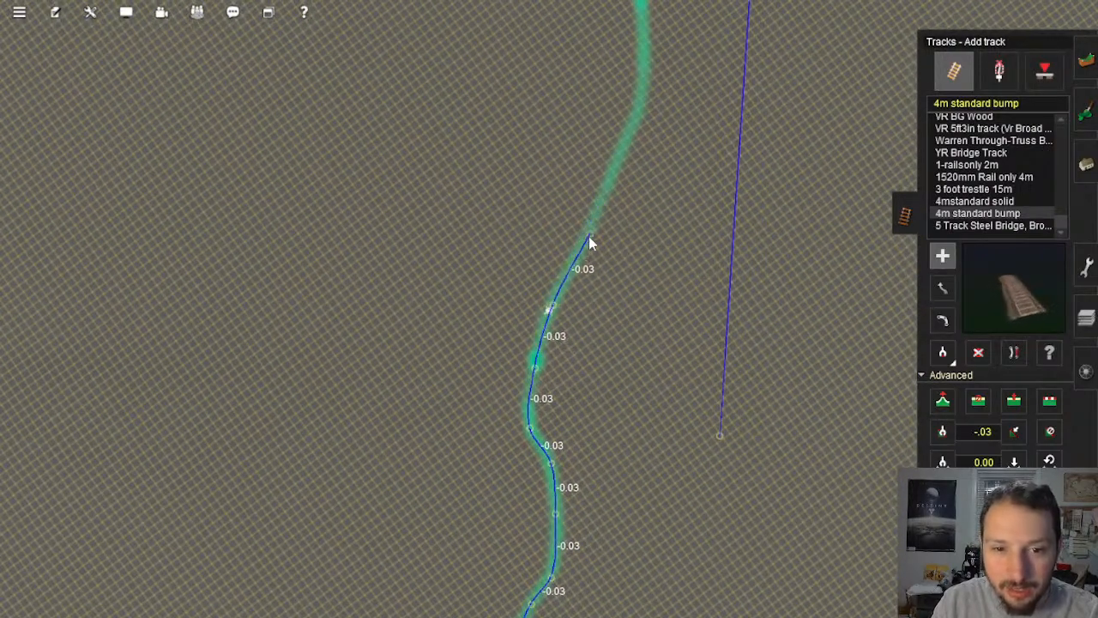
click(623, 146)
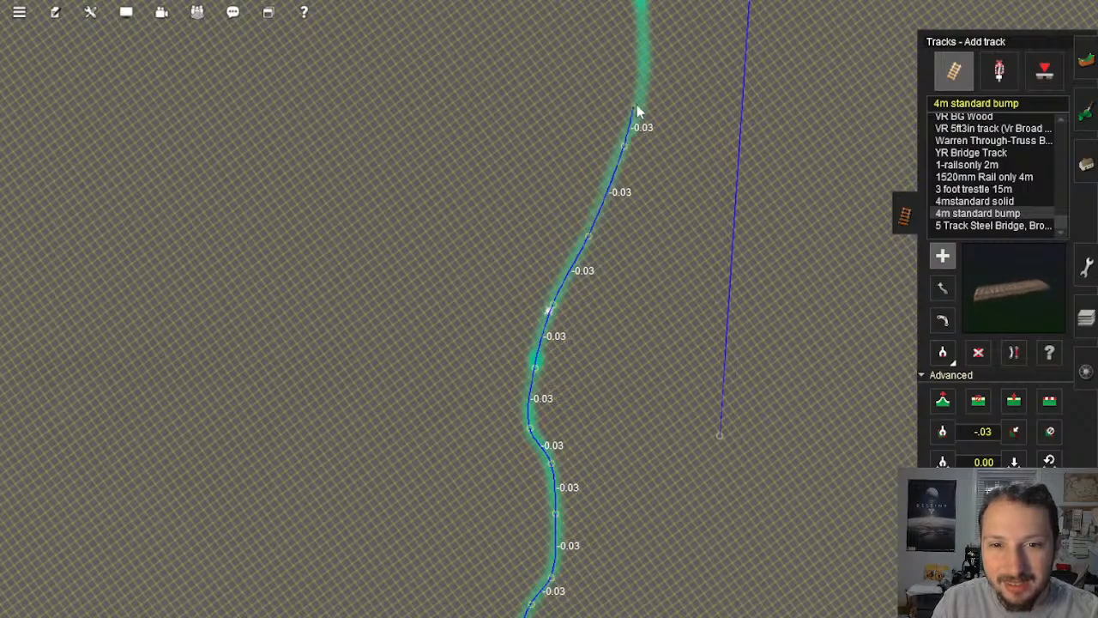
click(641, 99)
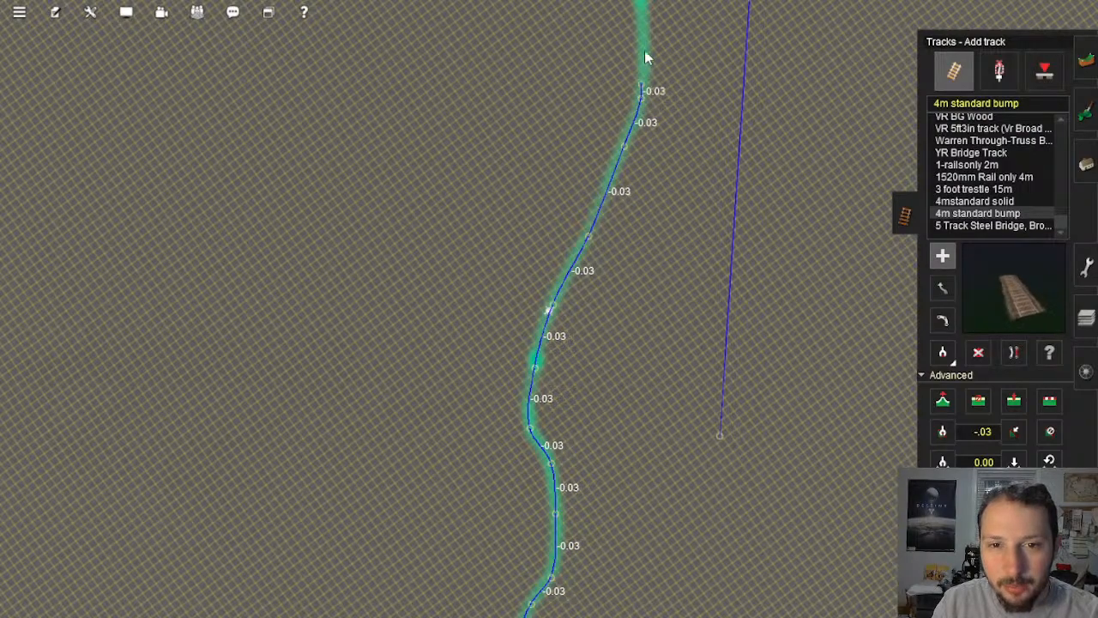
Step: Set the gradient value to -.05, apply it to the track sections around the dark green spot, and check the overhead labels
right_click(617, 260)
right_click(465, 389)
scroll(466, 405, up, 4)
key(Down)
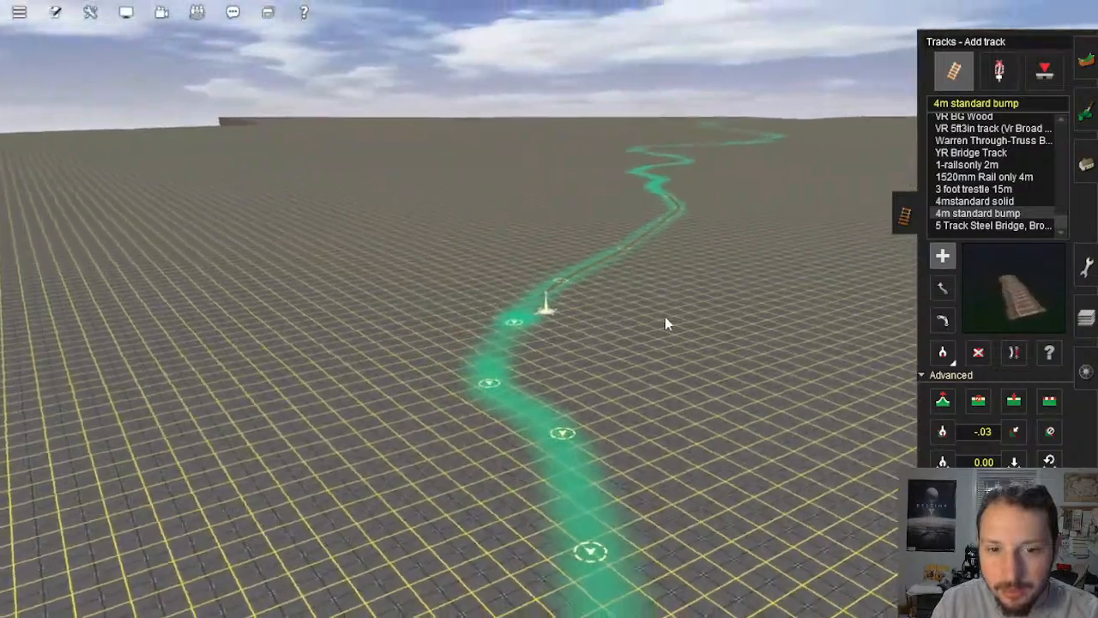
key(Up)
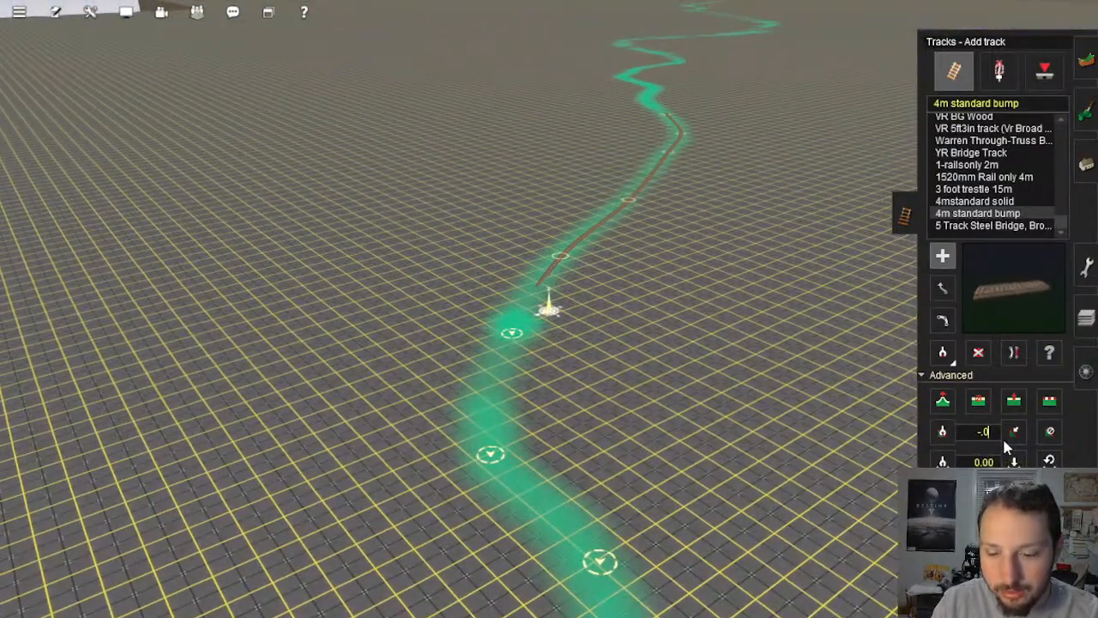
right_click(417, 525)
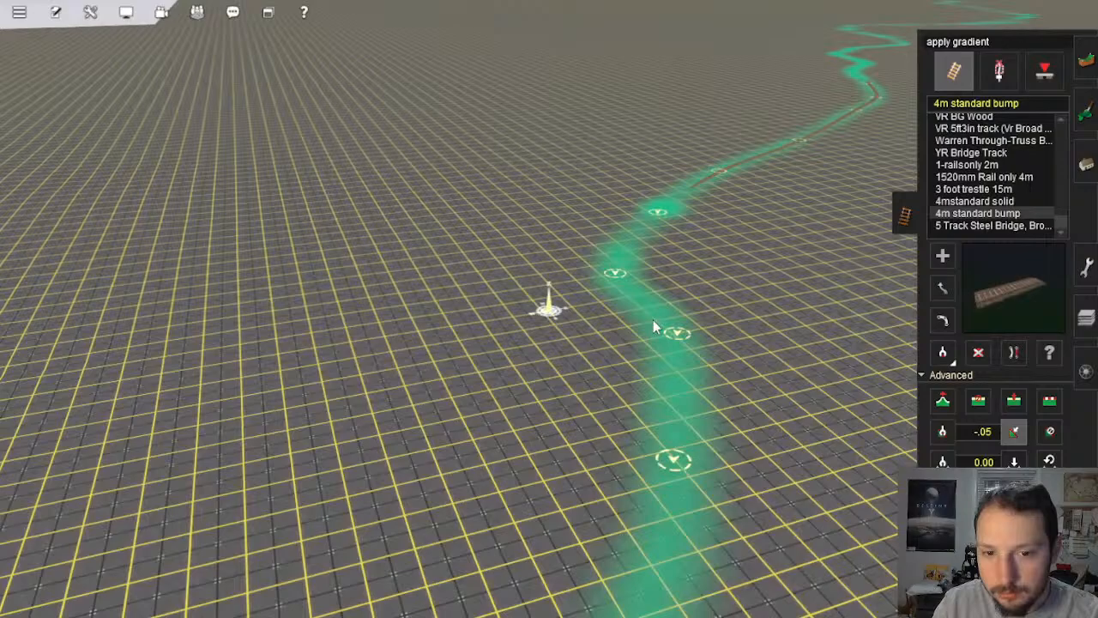
right_click(619, 259)
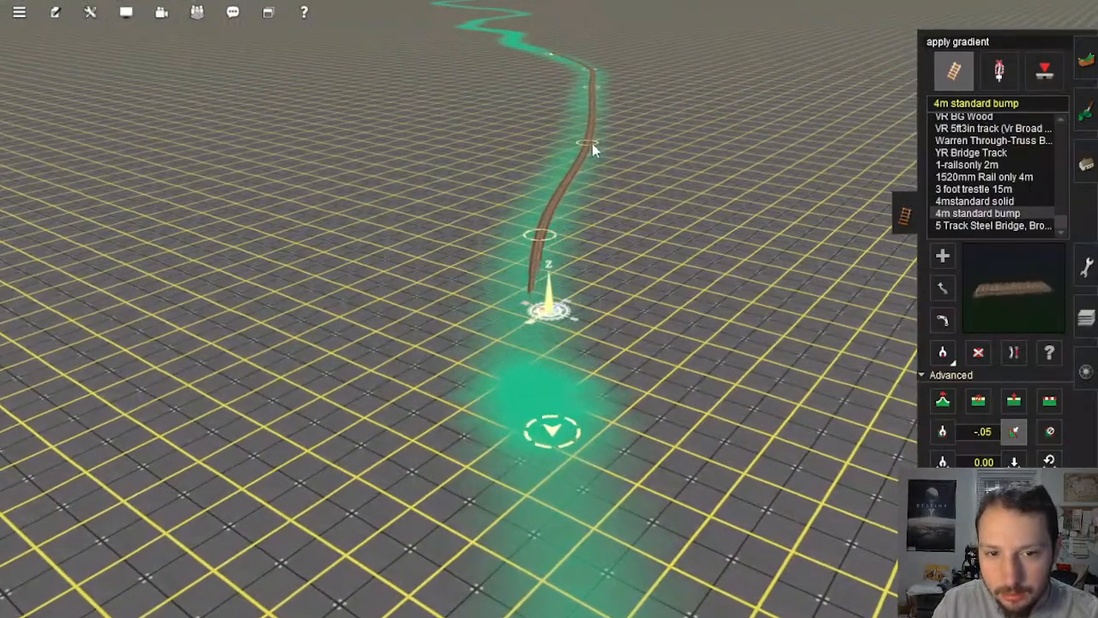
right_click(592, 133)
key(Down)
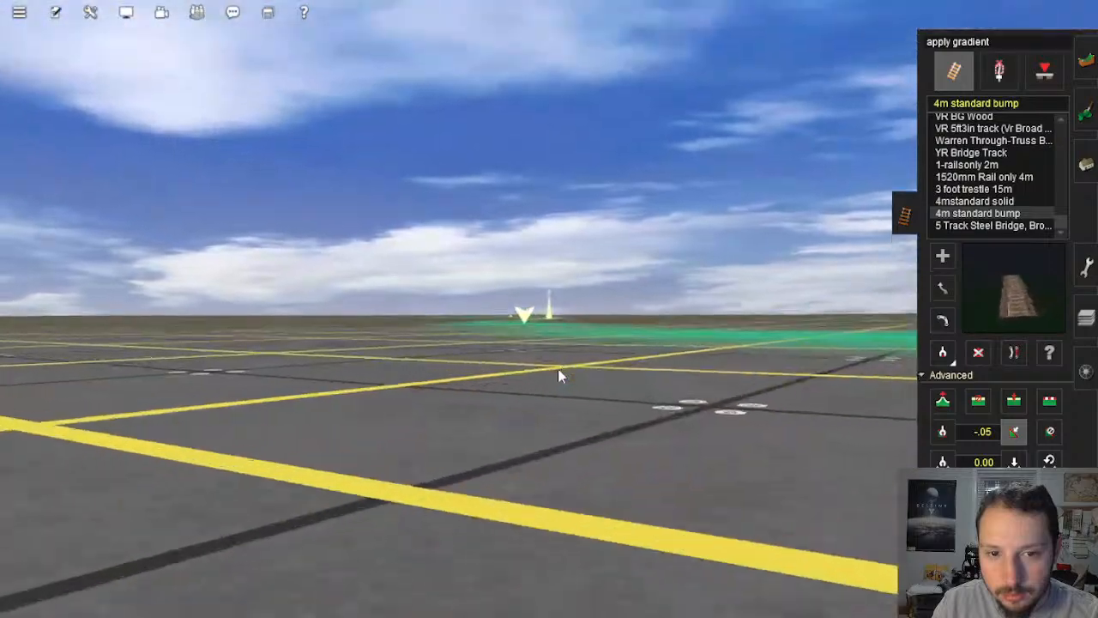
middle_drag(557, 368, 588, 461)
scroll(604, 452, down, 10)
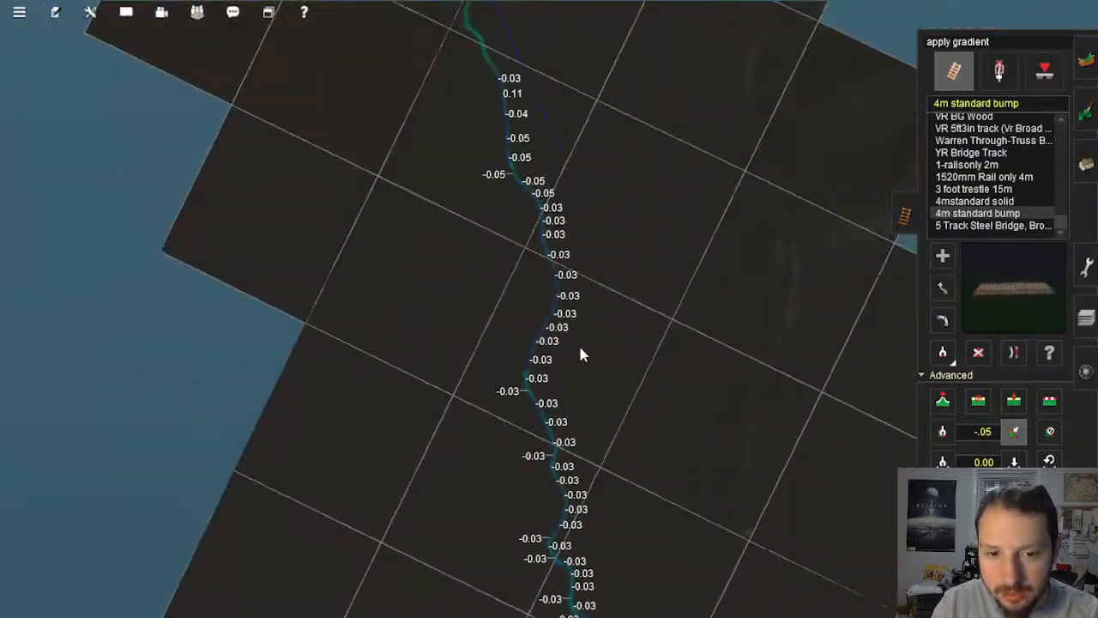
Step: Set the gradient value to -.06 and apply it to successive track sections leading up to the S-bend before the dark green spot
scroll(580, 355, up, 8)
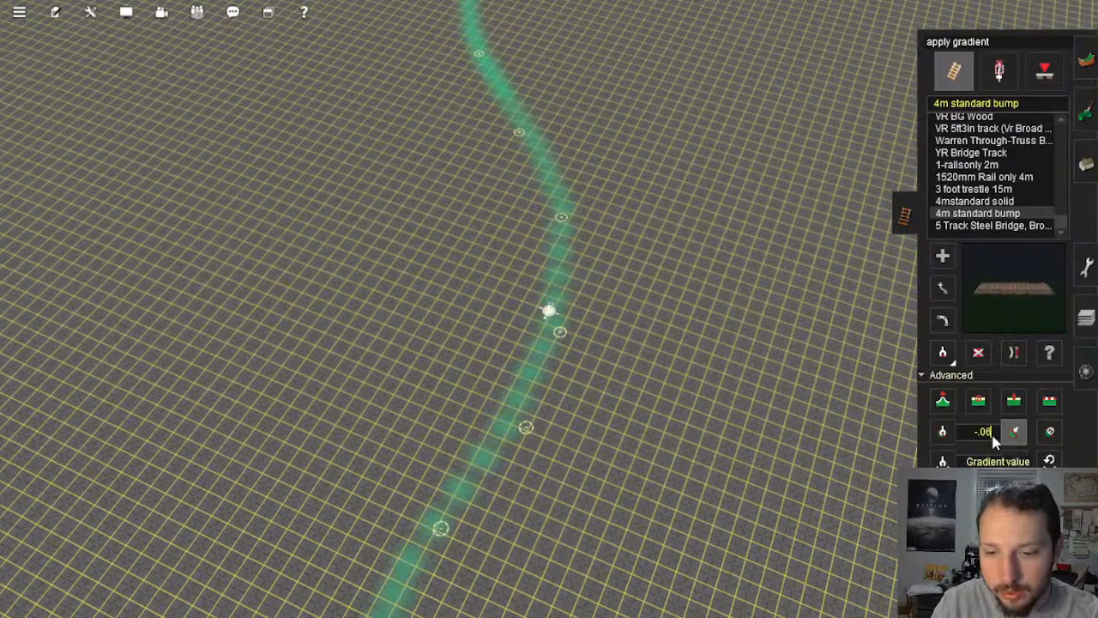
text(6)
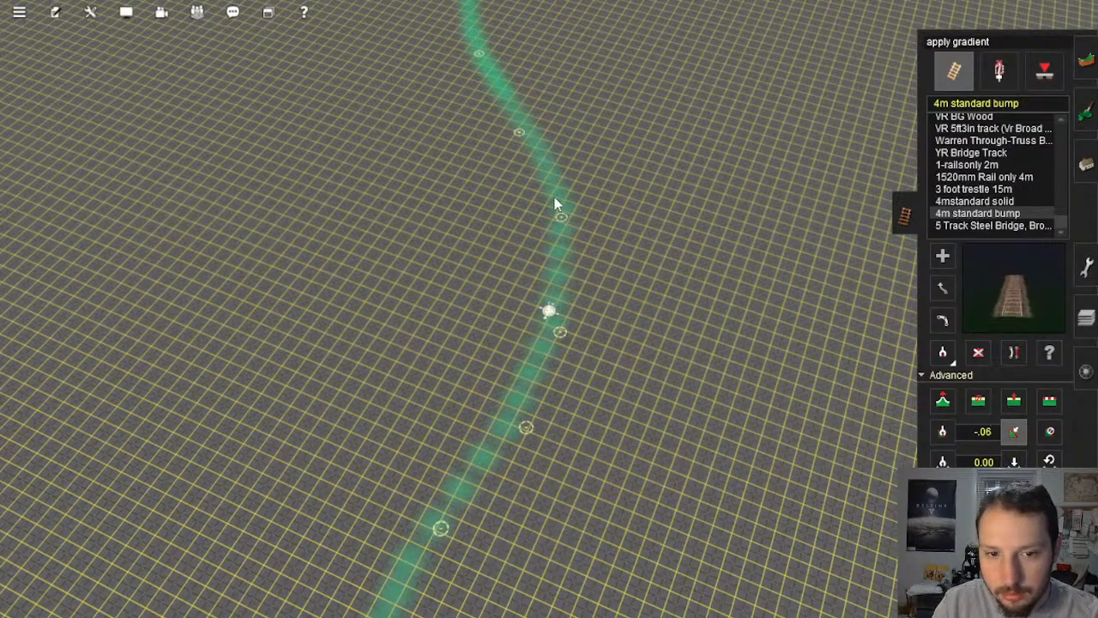
right_click(555, 200)
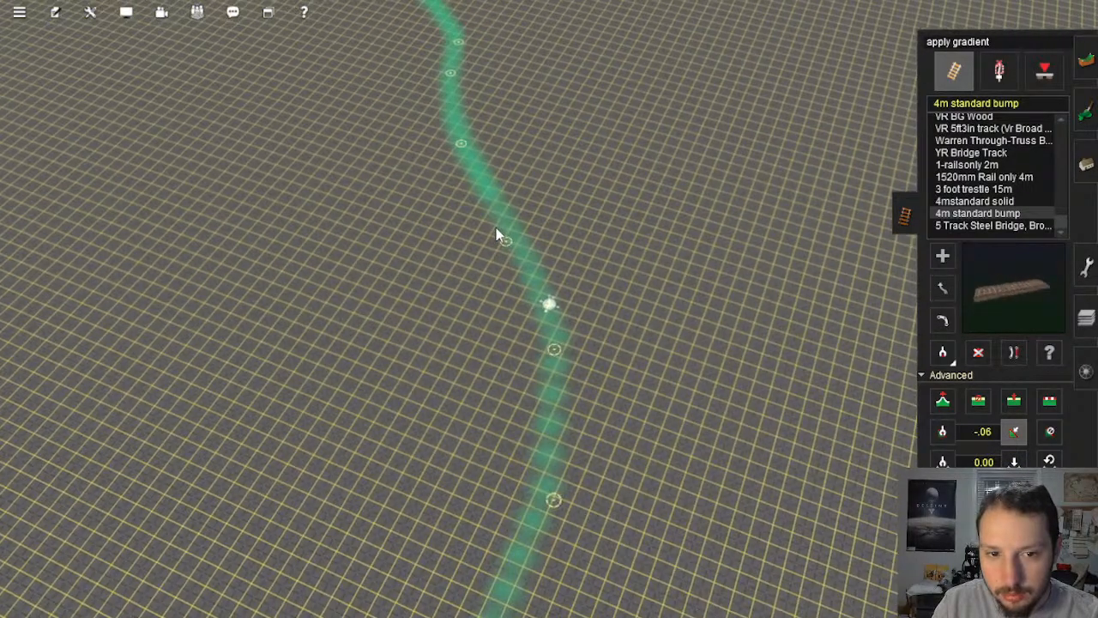
right_click(497, 225)
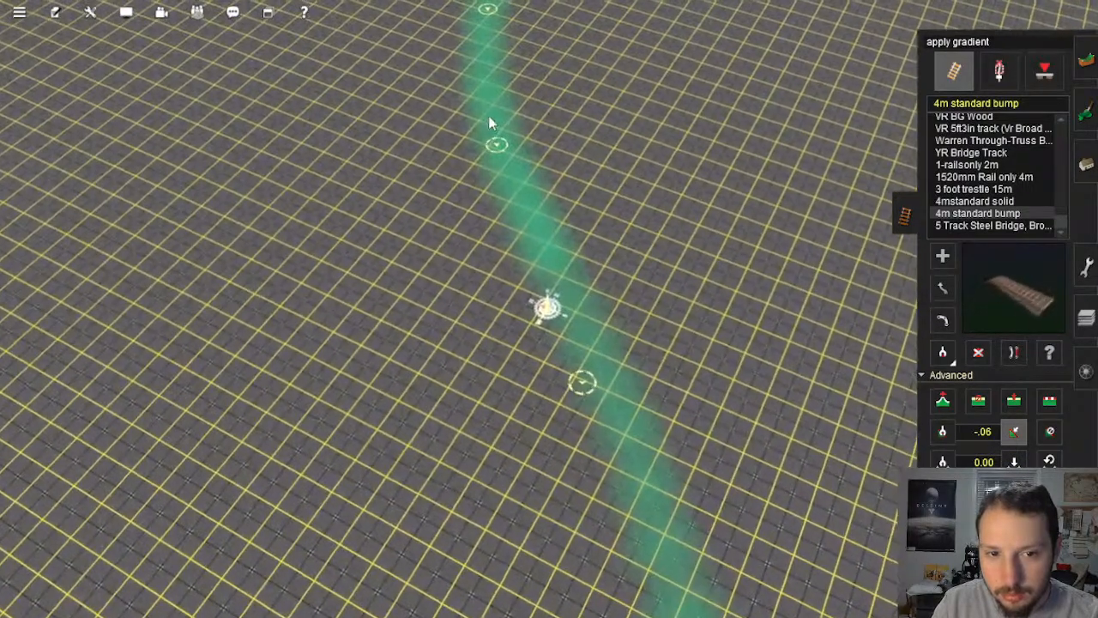
right_click(489, 117)
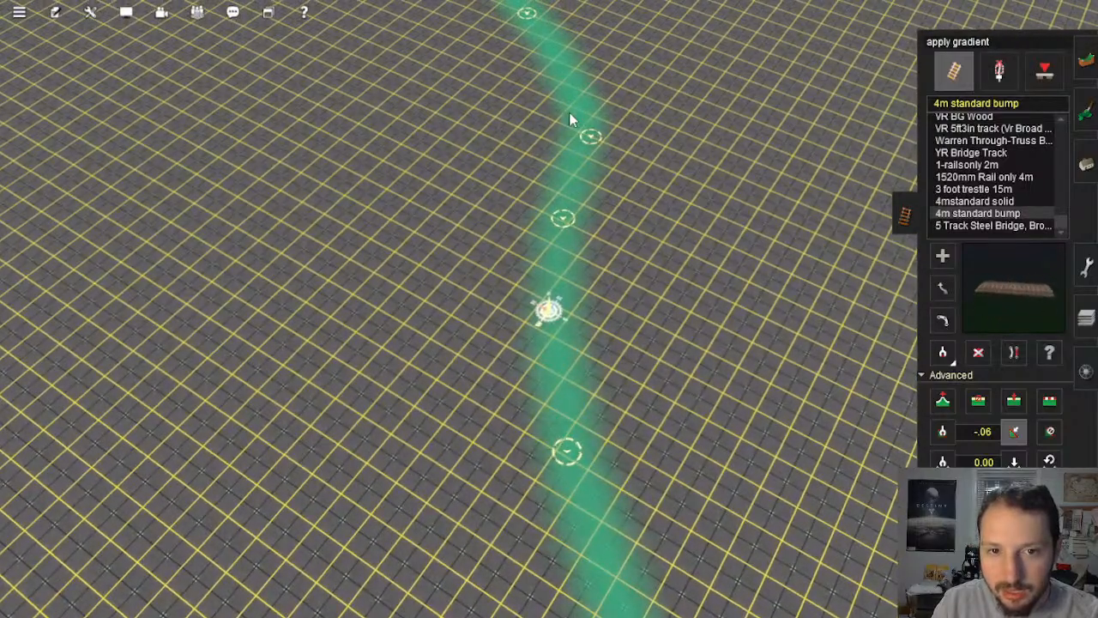
right_click(571, 118)
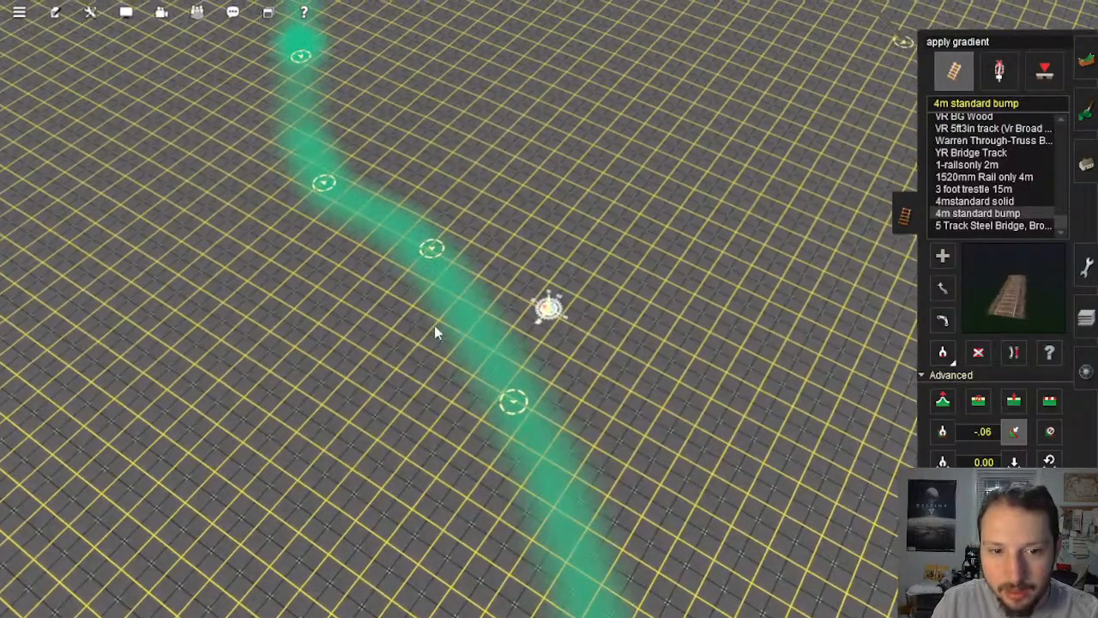
Step: Open the mini map and place it clear of the track so the gradient labels stay in view
key(m)
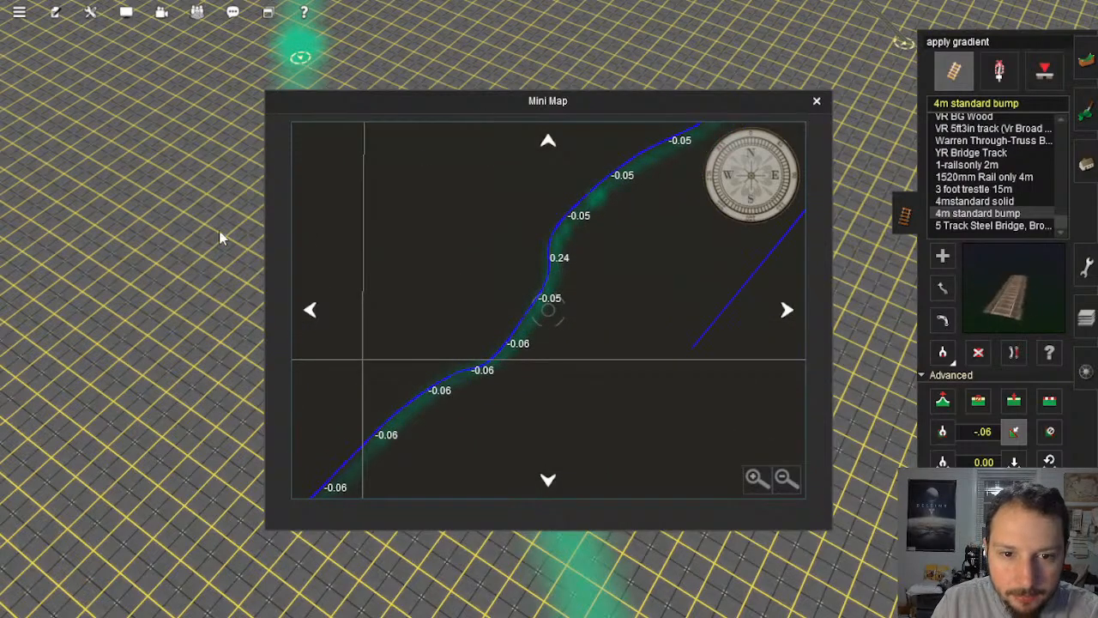
drag(565, 162, 257, 375)
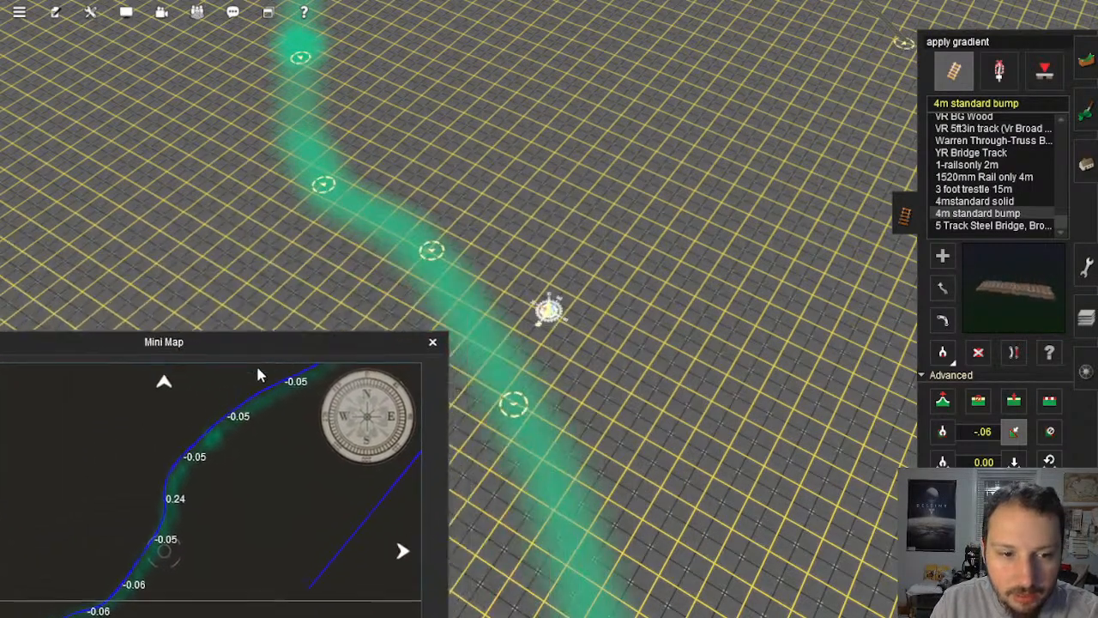
right_click(638, 376)
right_click(414, 401)
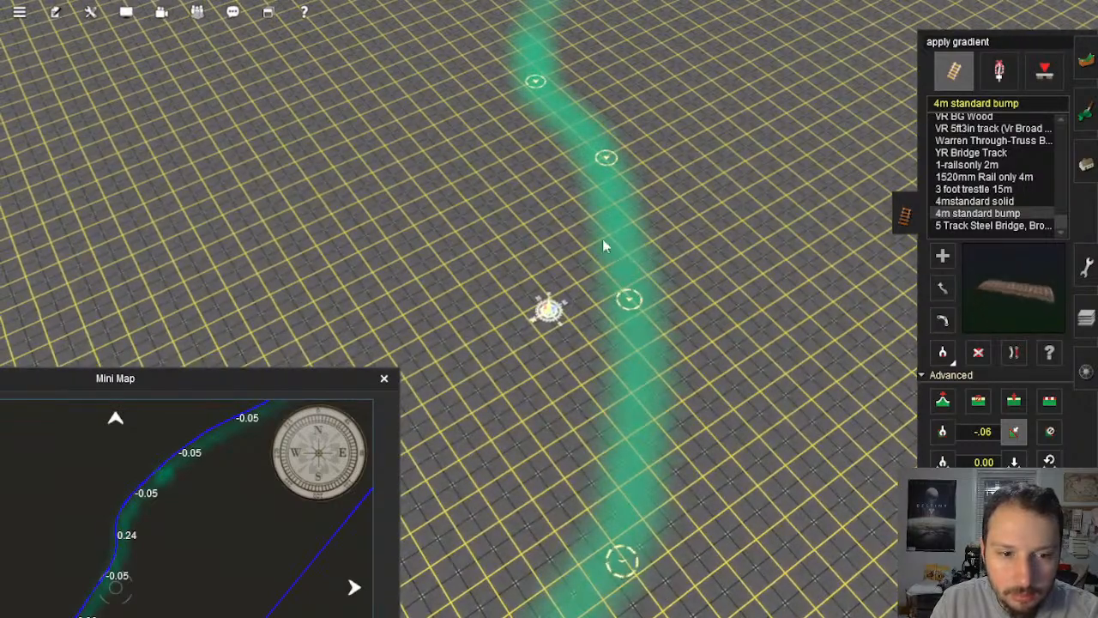
Step: Apply the -.06 gradient to successive track sections through the S-bend and past the dark green spot
right_click(602, 237)
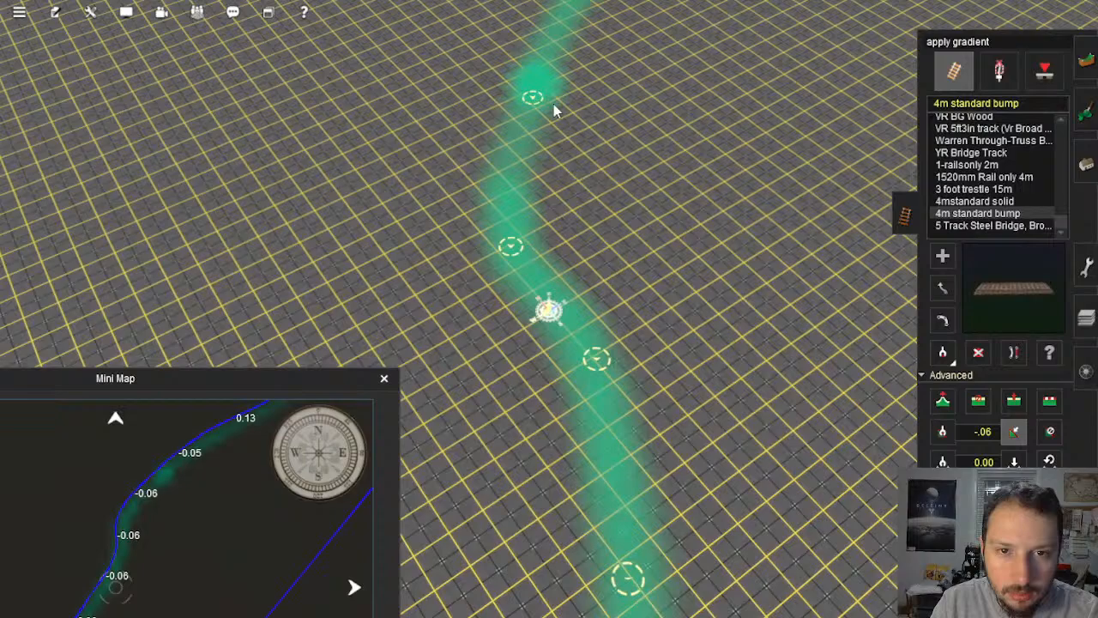
right_click(564, 108)
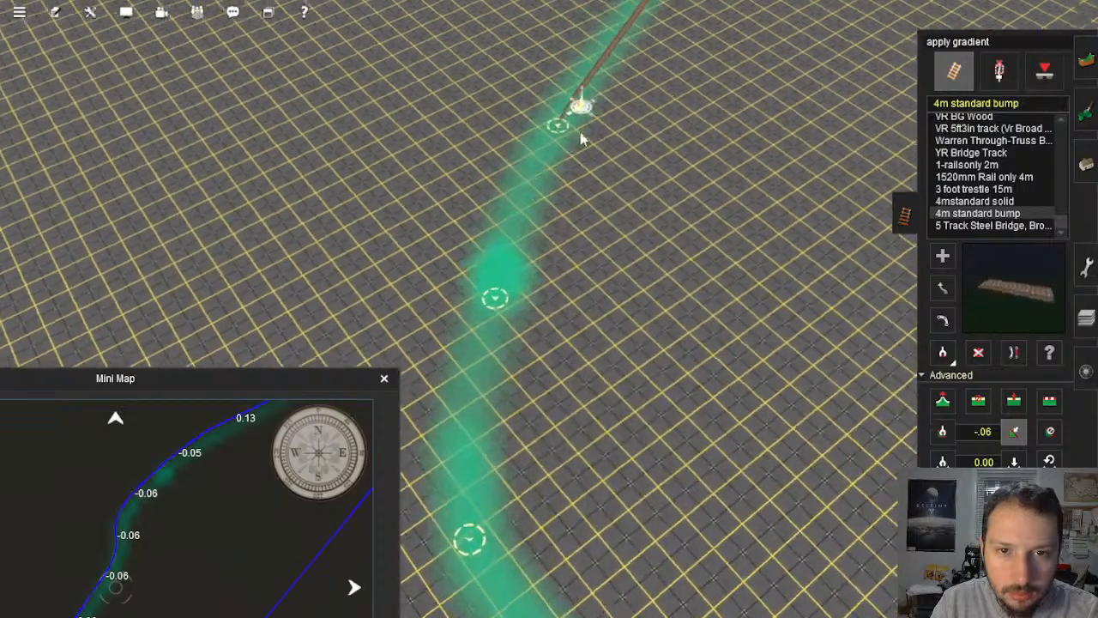
click(520, 290)
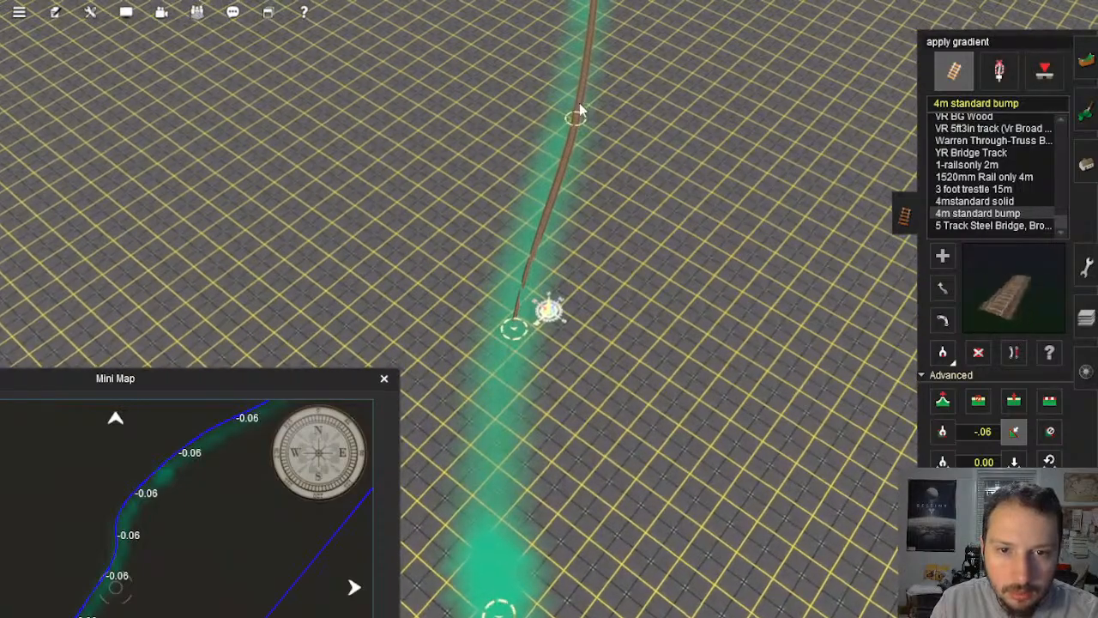
right_click(580, 109)
right_click(560, 110)
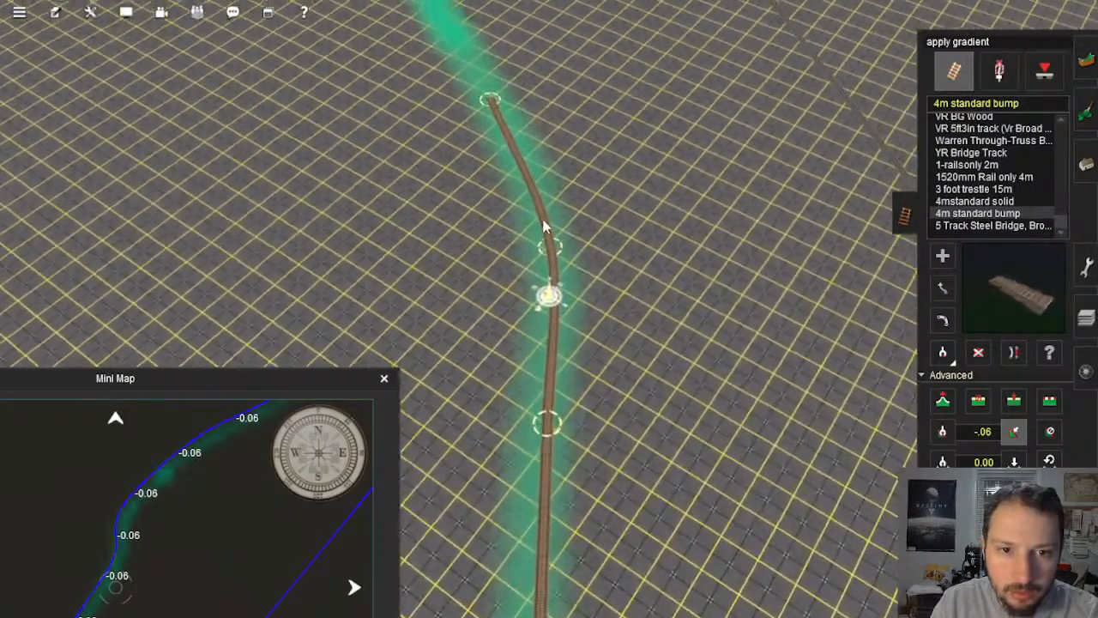
Step: Apply a -.08 gradient past the dark green spot and adjust the nearby track vertex height to -2.28 m
right_drag(548, 296, 541, 324)
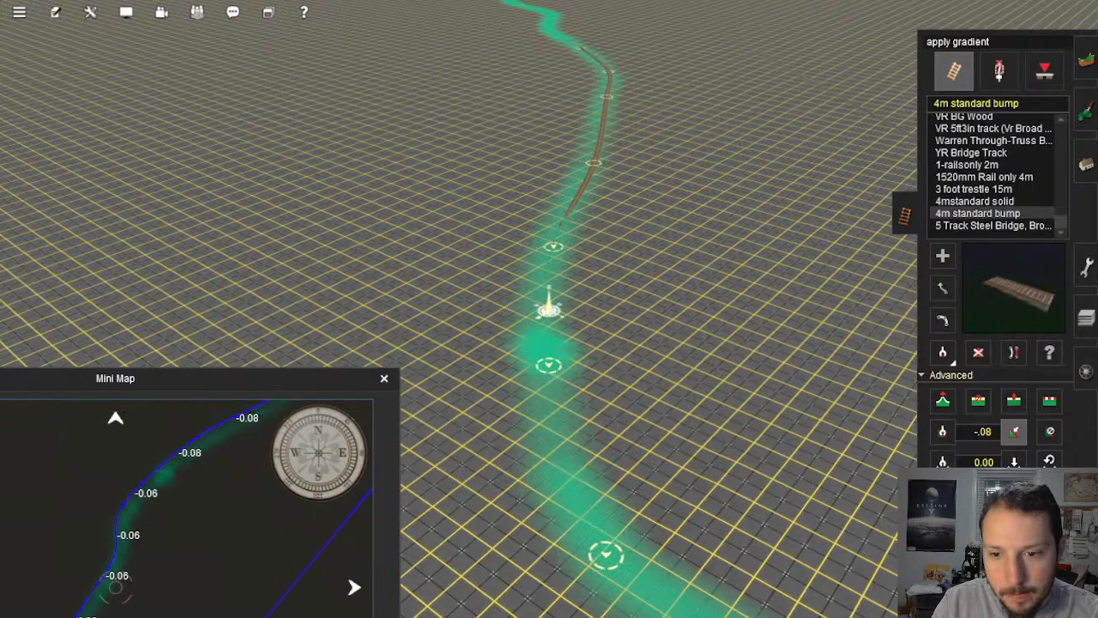
scroll(624, 326, up, 2)
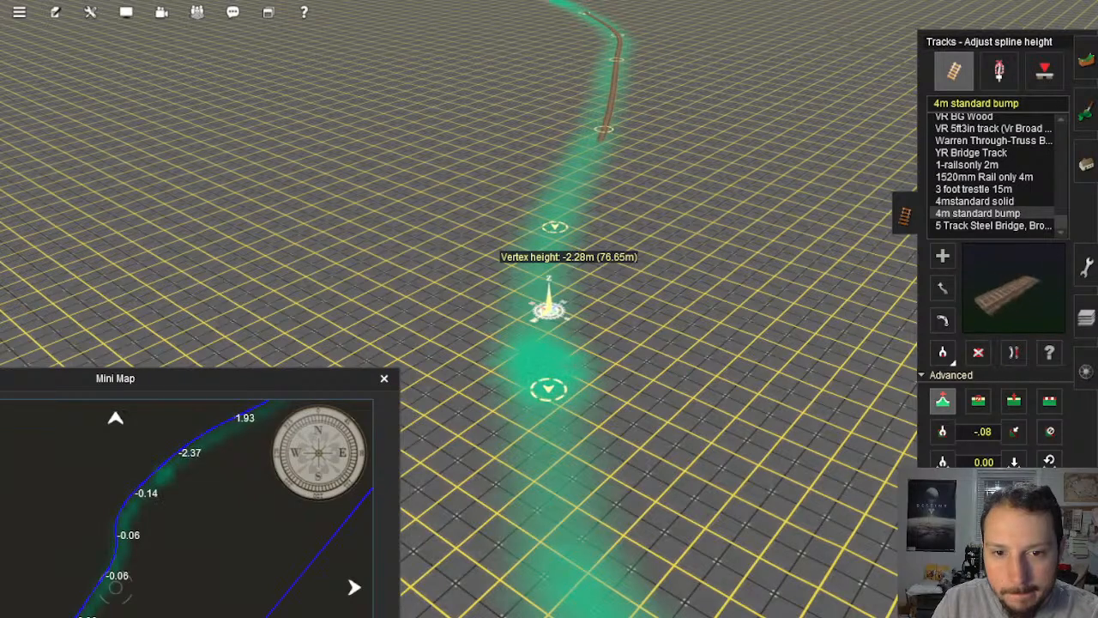
scroll(994, 430, up, 5)
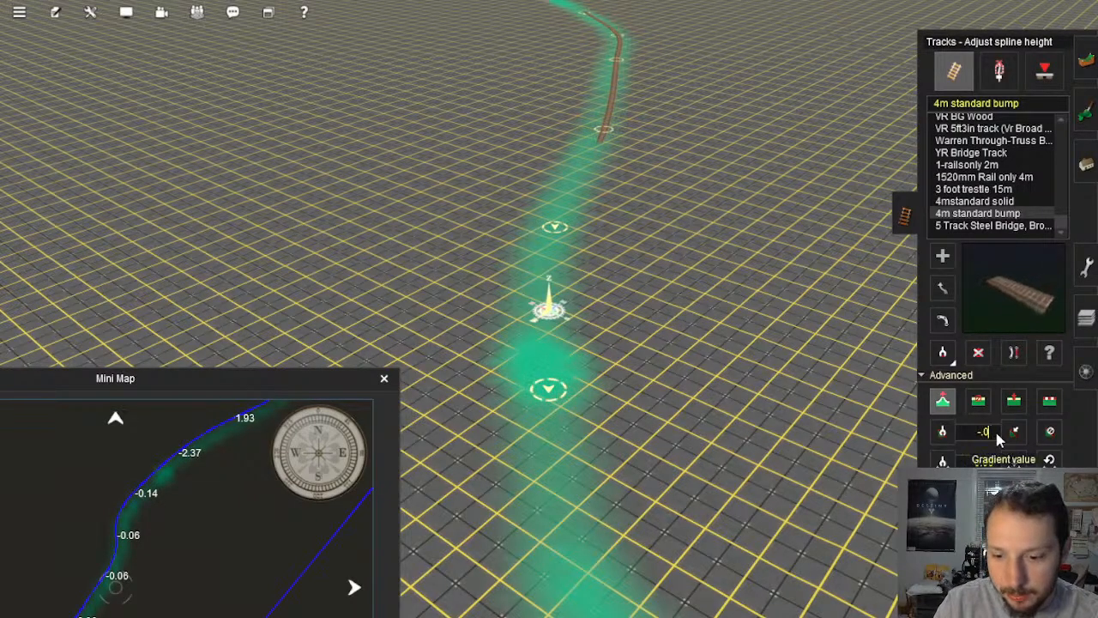
Step: Set the gradient value to -.03 and apply it to the track sections beyond the adjusted vertex
click(1016, 433)
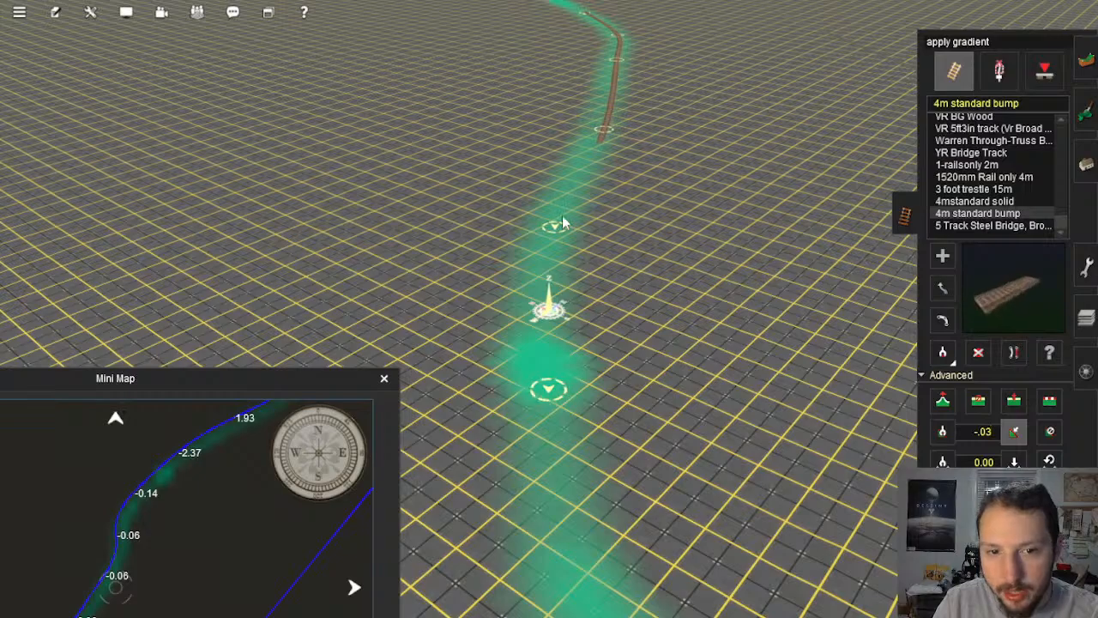
right_drag(562, 221, 719, 290)
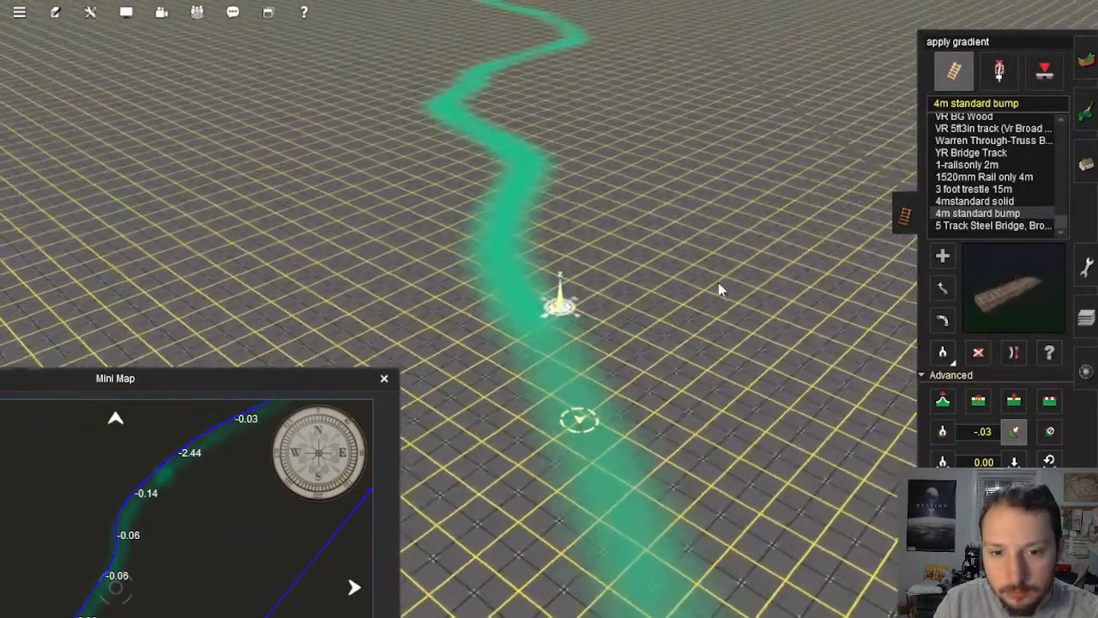
right_drag(654, 433, 609, 411)
Step: Set the gradient value to -.06 and apply it to the first track section beyond the dark green spot
click(992, 436)
text(-.06)
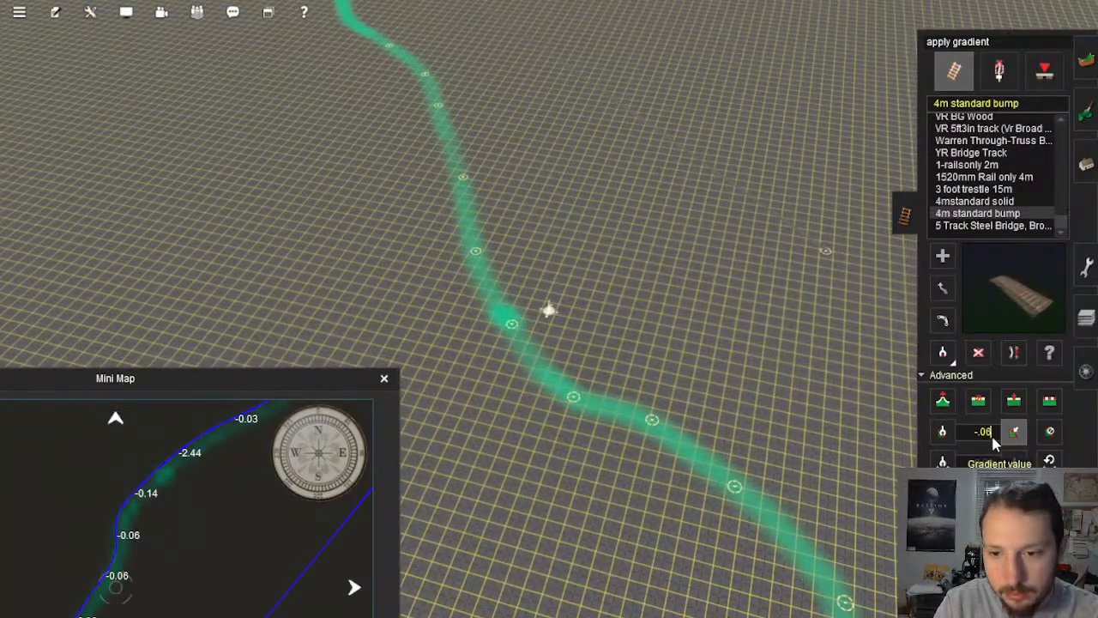
click(1008, 436)
right_click(612, 247)
scroll(530, 224, down, 5)
right_click(483, 344)
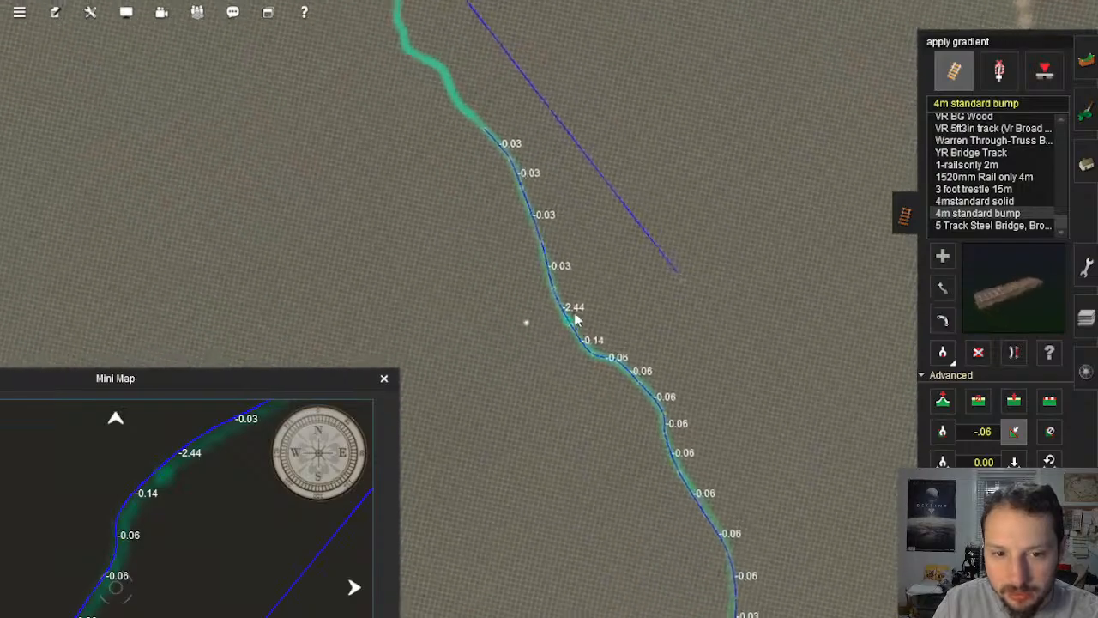
scroll(580, 300, up, 2)
right_click(578, 284)
scroll(556, 283, up, 3)
key(Down)
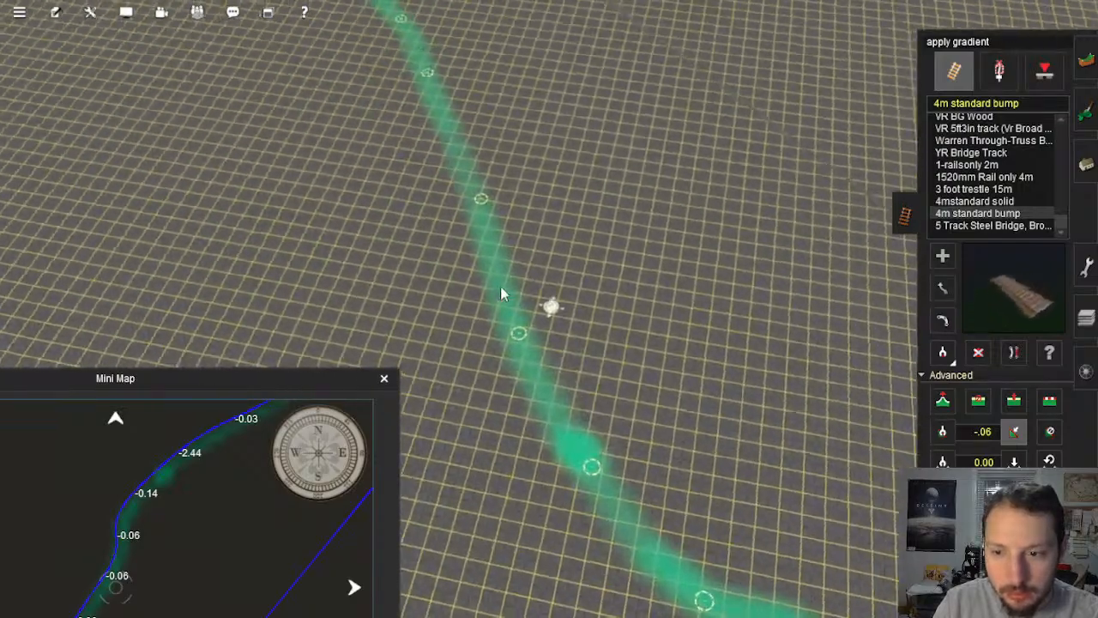
right_click(491, 302)
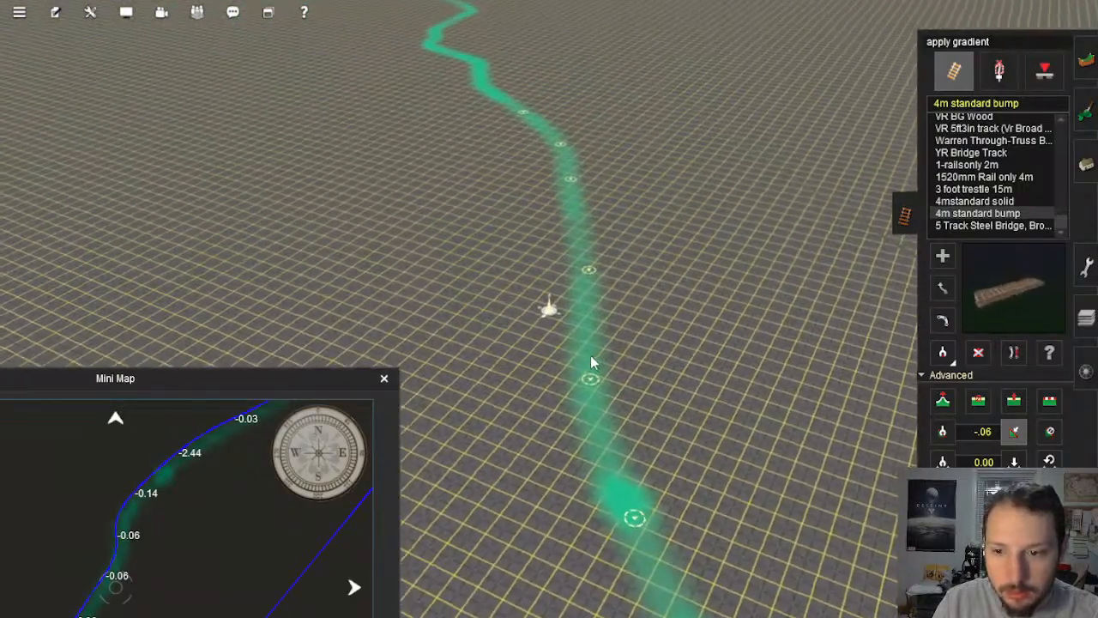
right_click(589, 357)
Step: Apply the -.06 gradient to the remaining sections up to the track's end, checking the overhead labels
scroll(575, 336, down, 4)
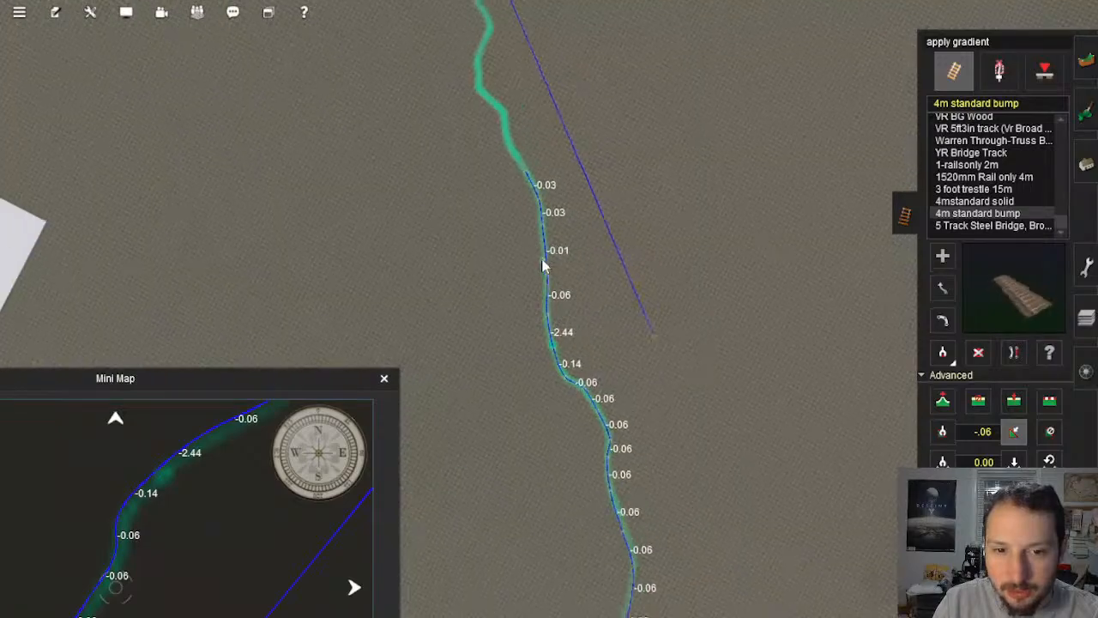
scroll(556, 326, up, 4)
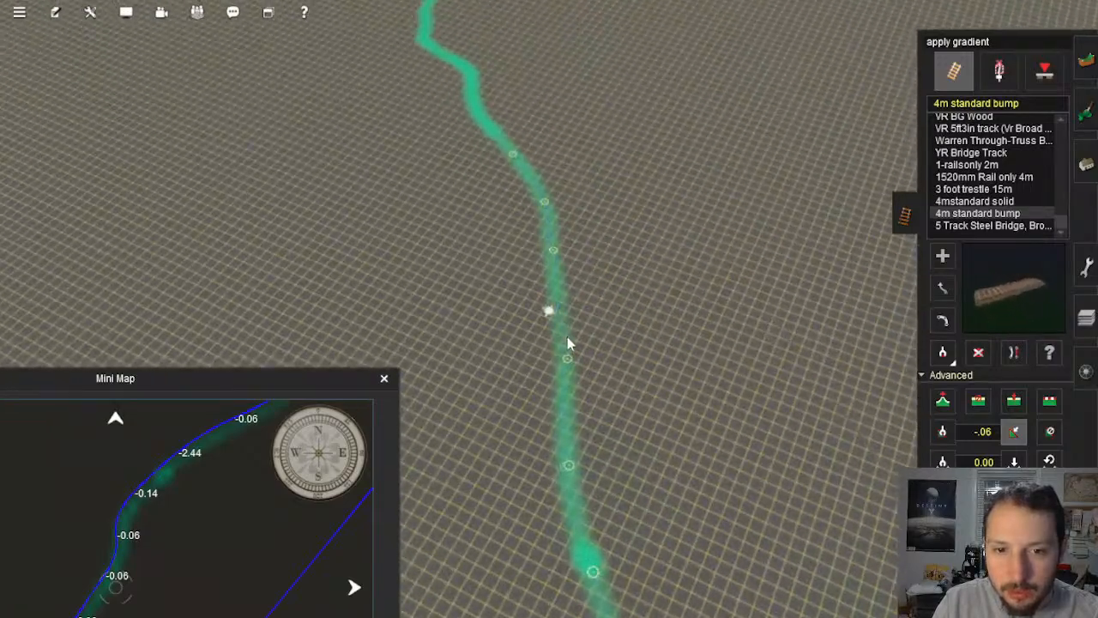
scroll(559, 330, down, 3)
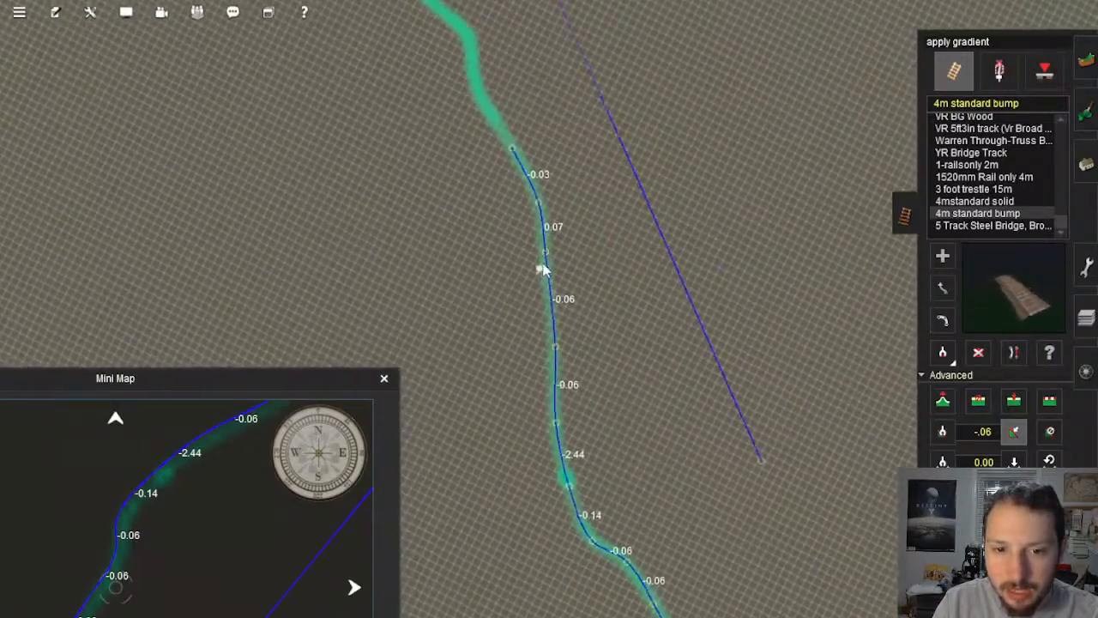
scroll(558, 260, up, 2)
scroll(557, 268, down, 5)
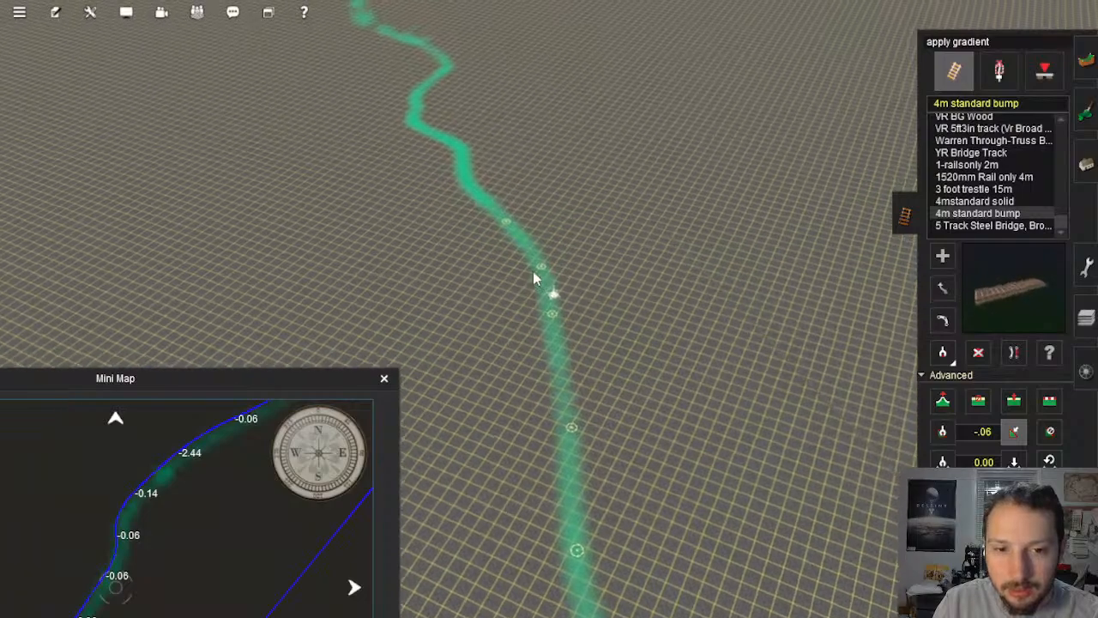
scroll(527, 303, up, 5)
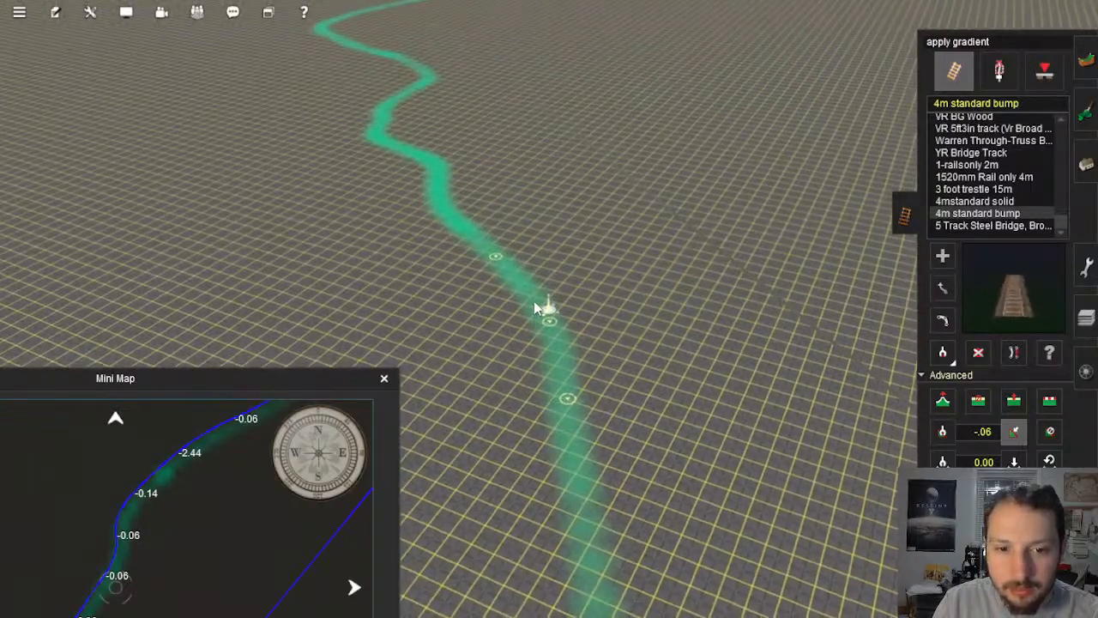
scroll(533, 304, down, 5)
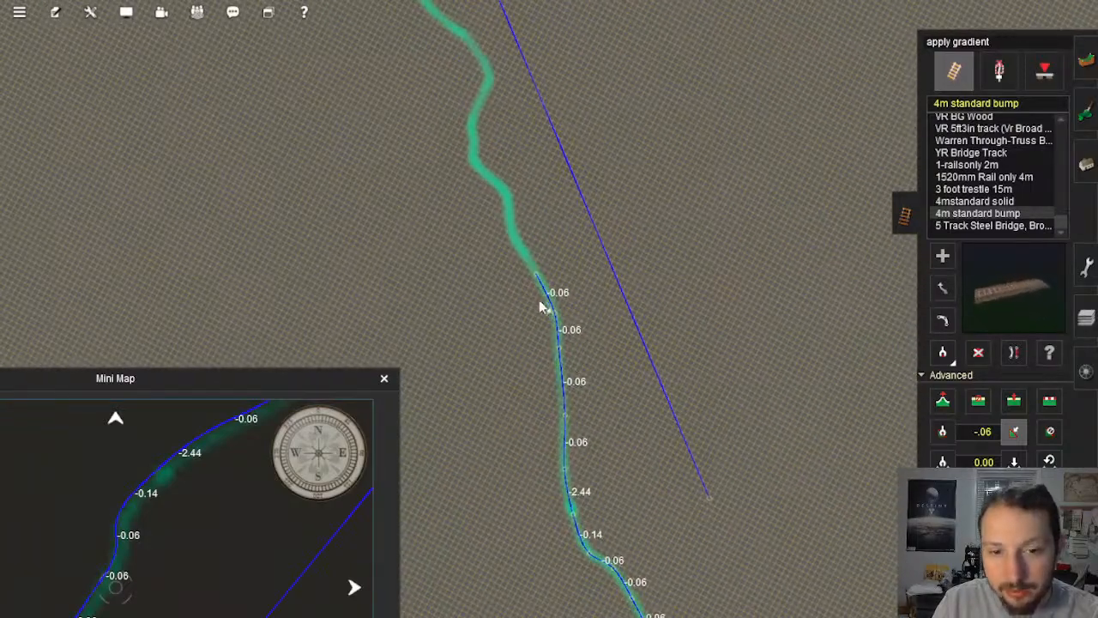
scroll(553, 316, up, 5)
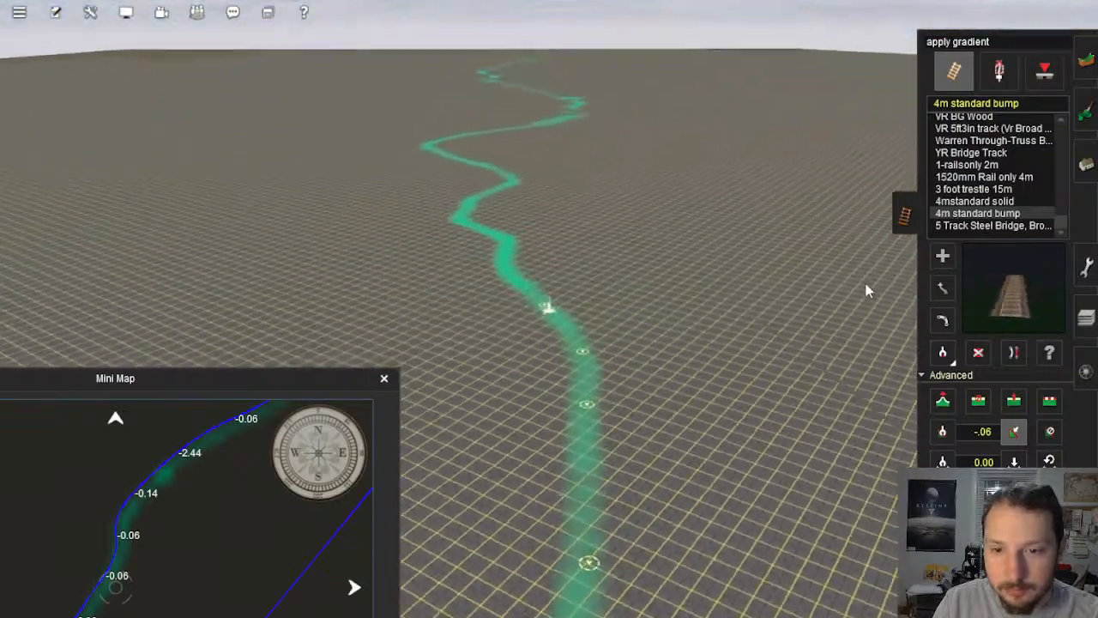
Step: Extend the 4m standard bump track from its end along the green line through the S-bends to the next wide curve
click(942, 256)
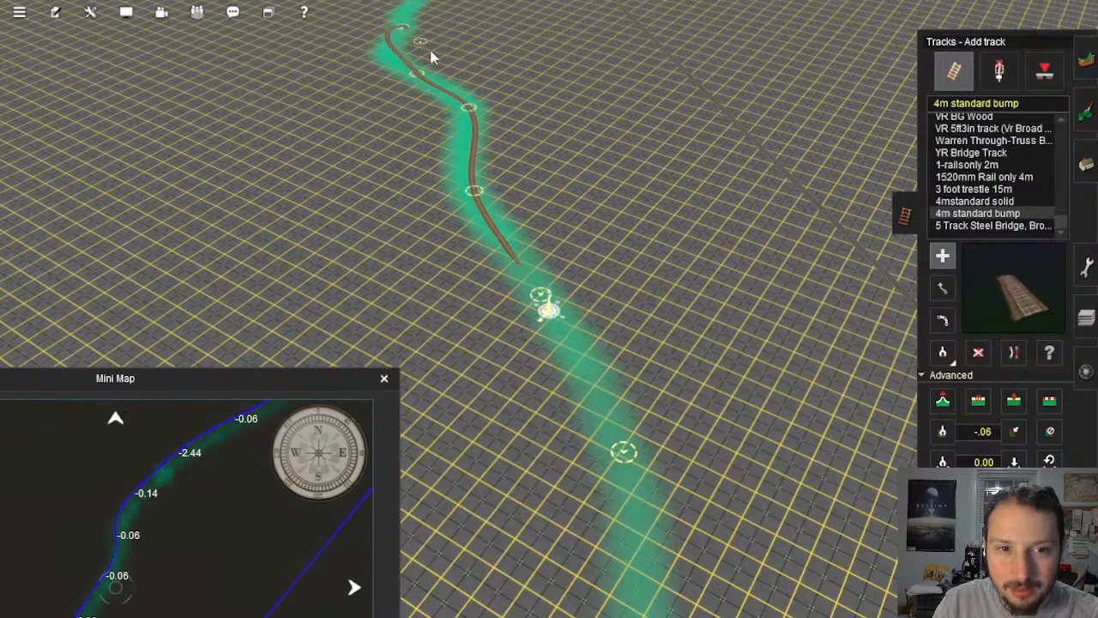
right_click(409, 34)
click(584, 221)
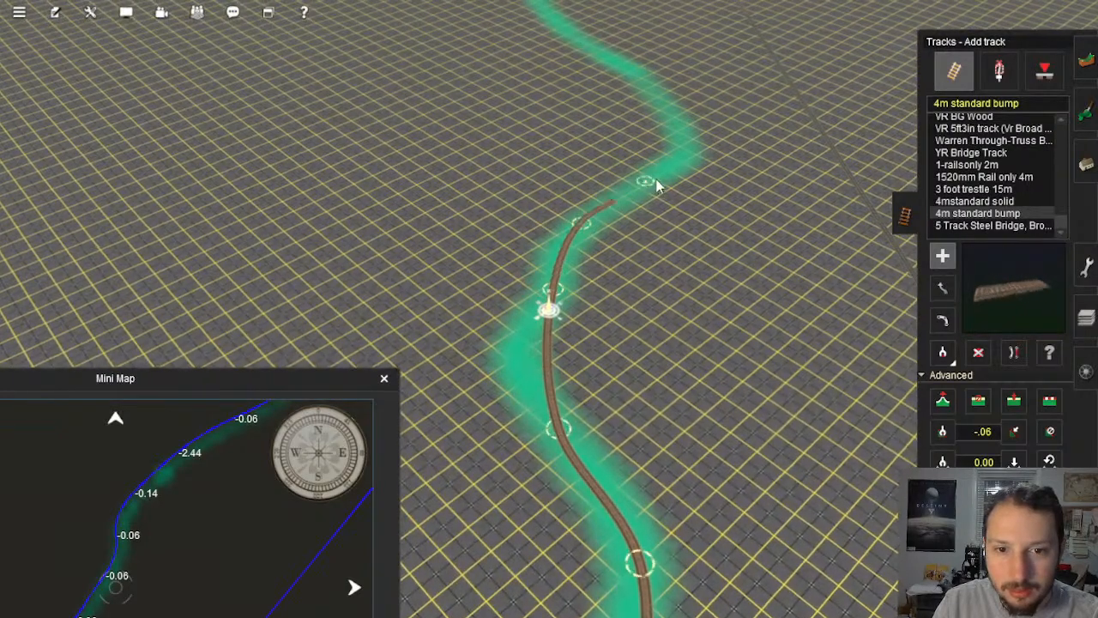
click(671, 119)
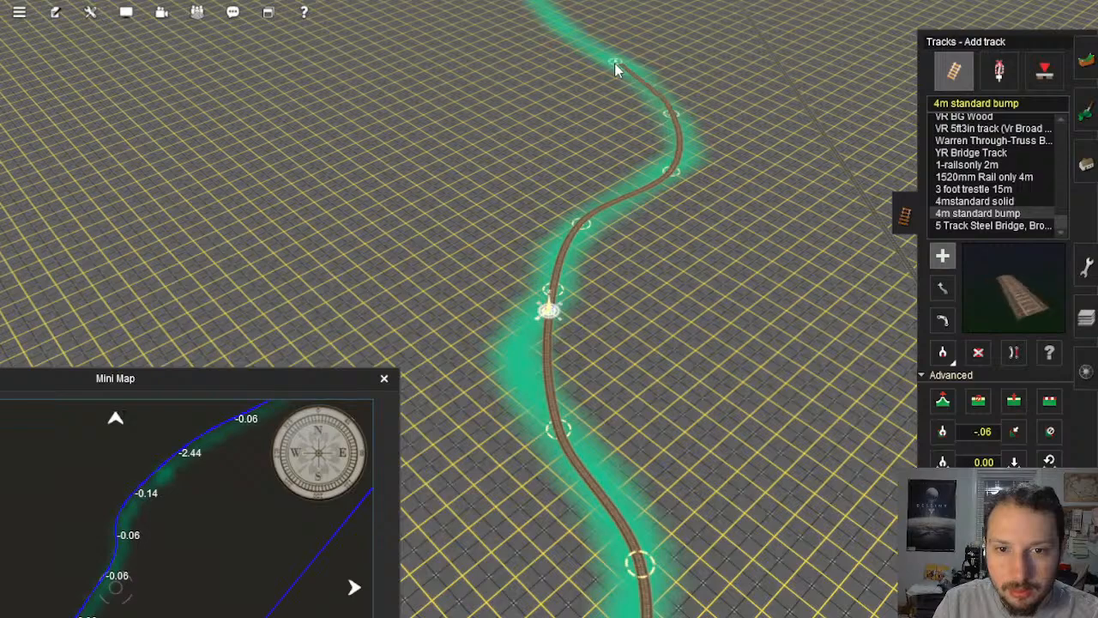
click(613, 62)
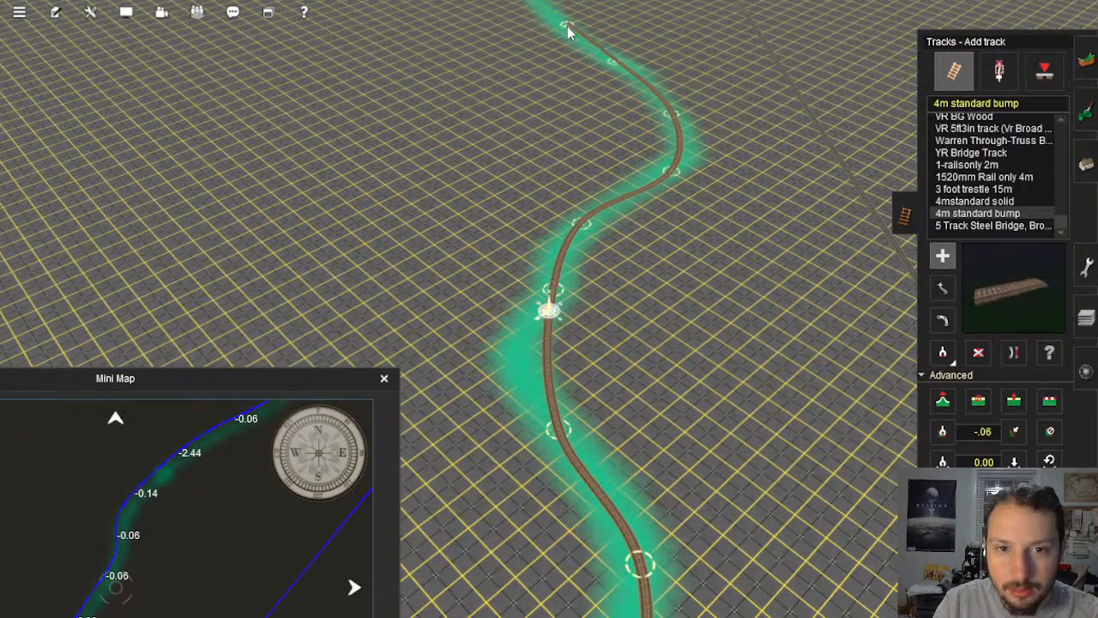
click(567, 34)
key(Up)
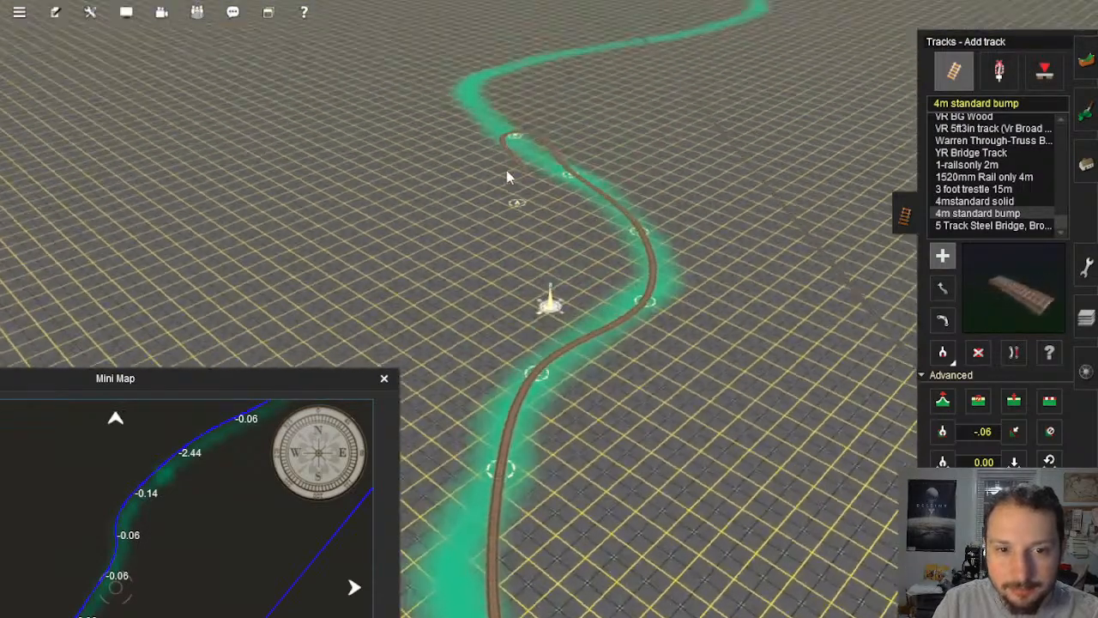
right_click(506, 171)
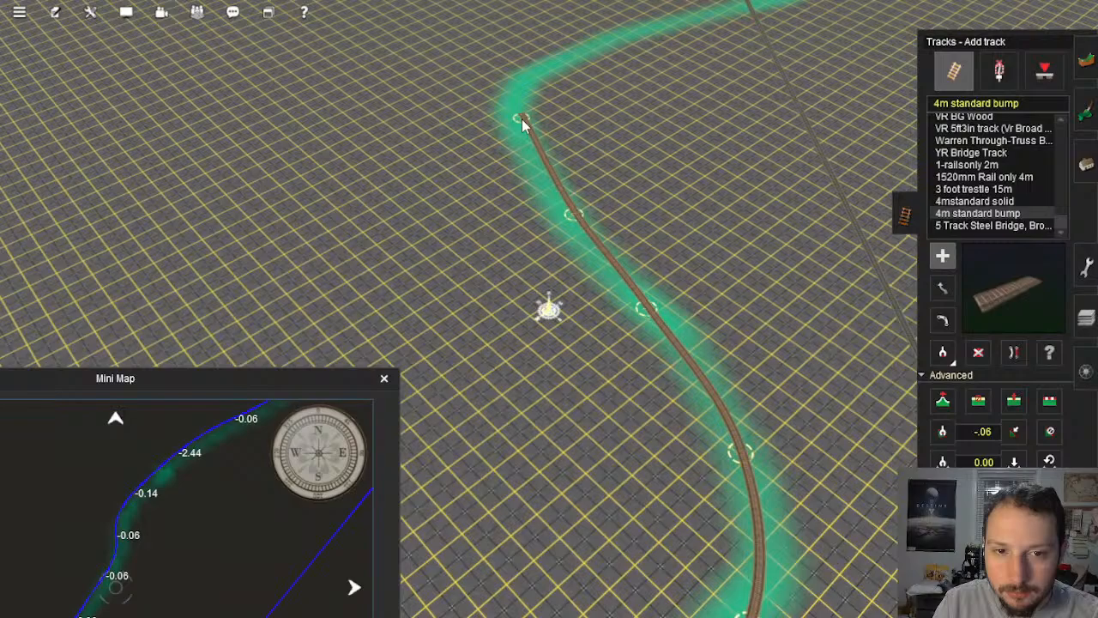
click(522, 118)
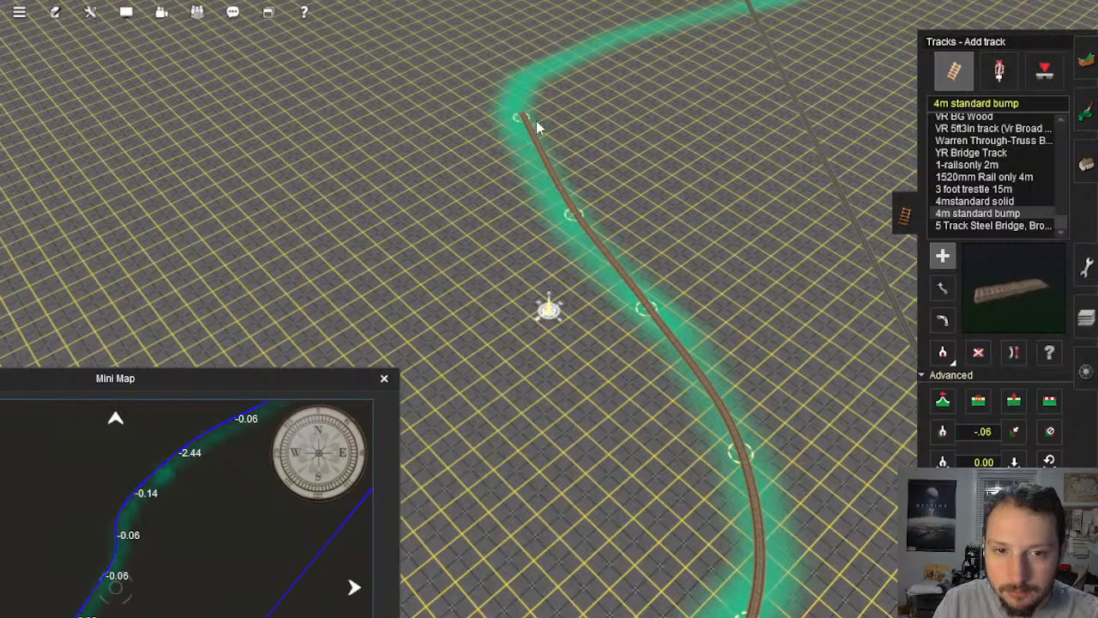
Step: Set the gradient value to -.1 and activate Apply Gradient for the track sections beyond the dark green spot
right_click(615, 457)
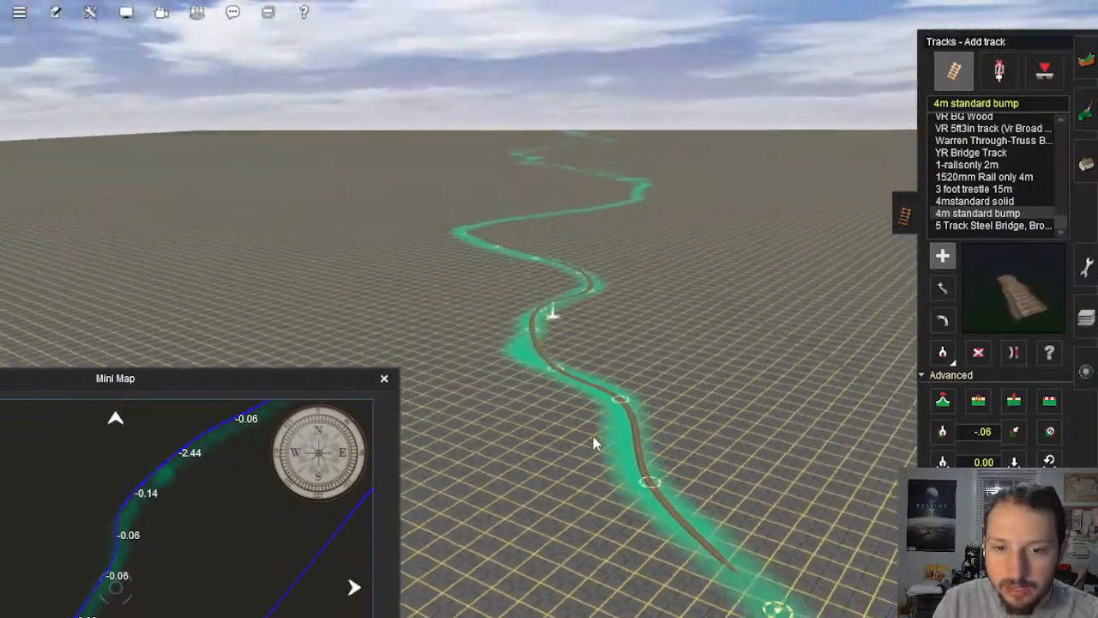
right_click(604, 399)
right_click(589, 343)
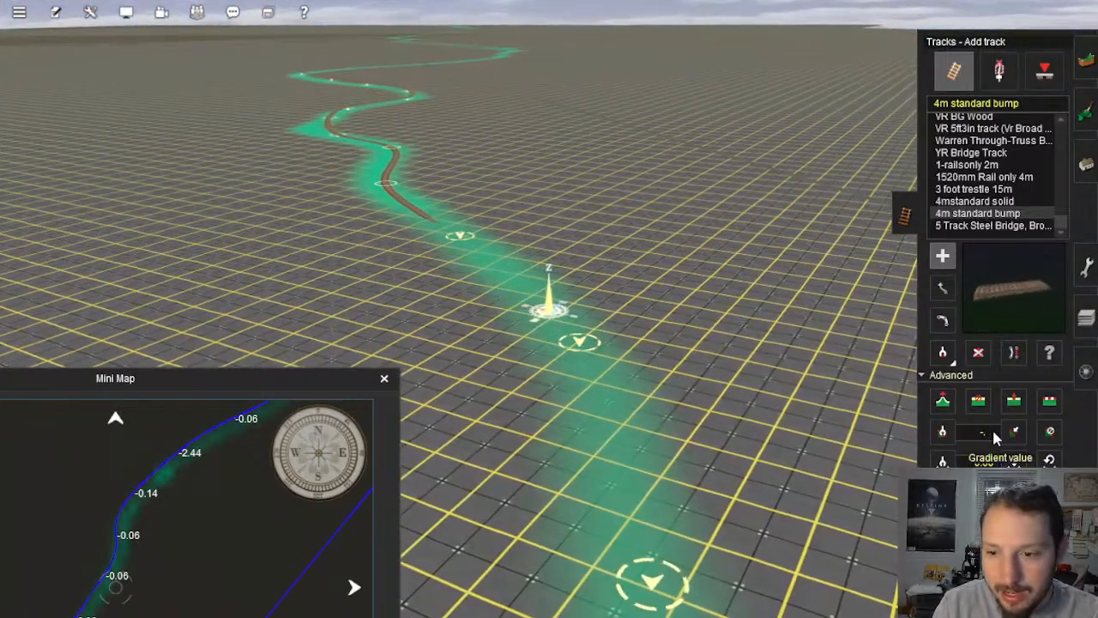
text(.1)
click(1014, 431)
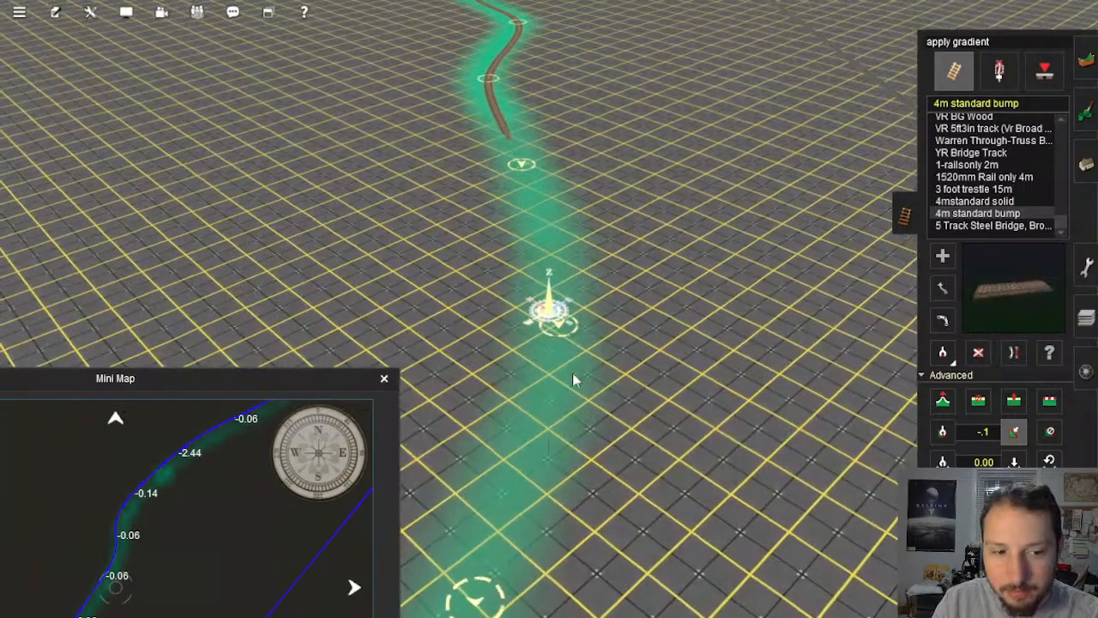
right_click(560, 266)
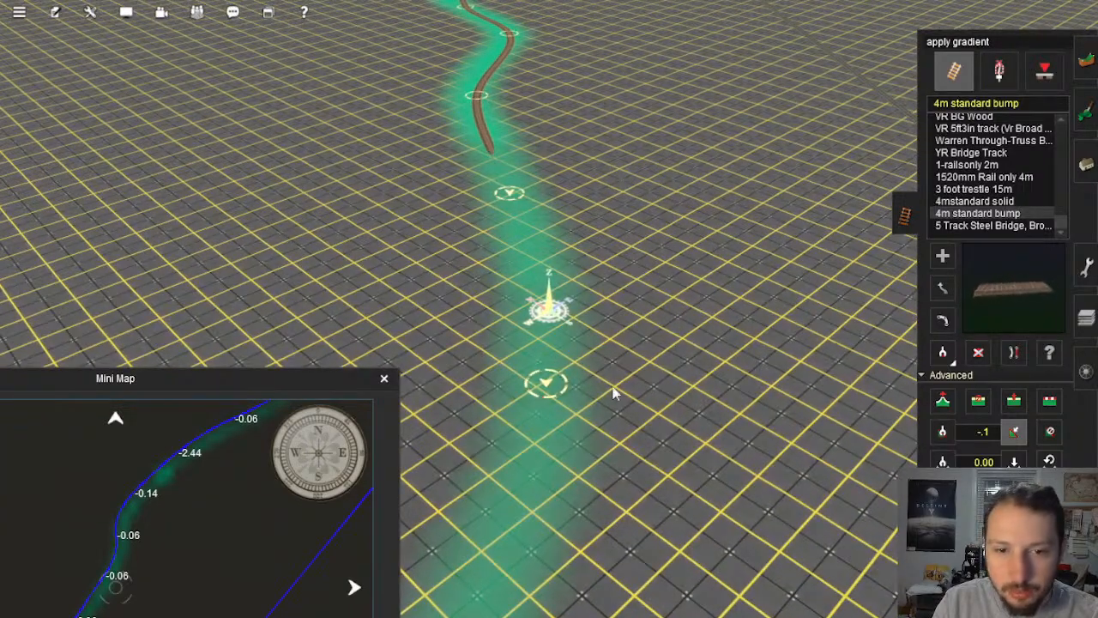
mouse_move(550, 279)
right_down()
mouse_move(581, 375)
mouse_move(547, 324)
mouse_move(568, 364)
mouse_move(550, 343)
mouse_move(554, 278)
right_up()
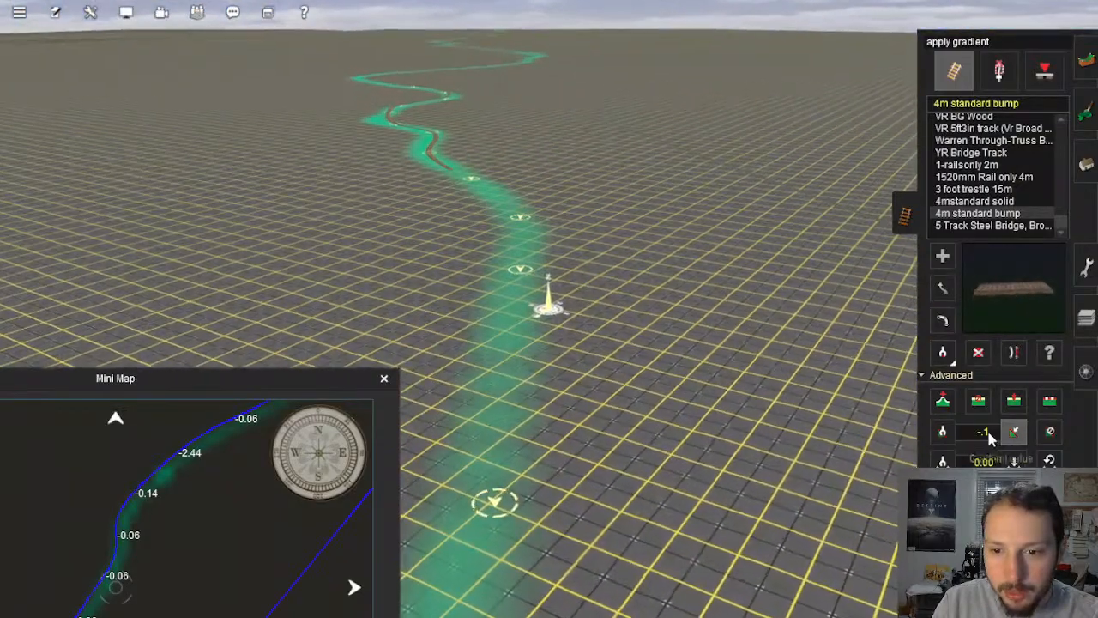
Step: Set the gradient value to -.3 and apply it to the sections beyond the dark green spot, through the S-bends to the track's end
click(990, 436)
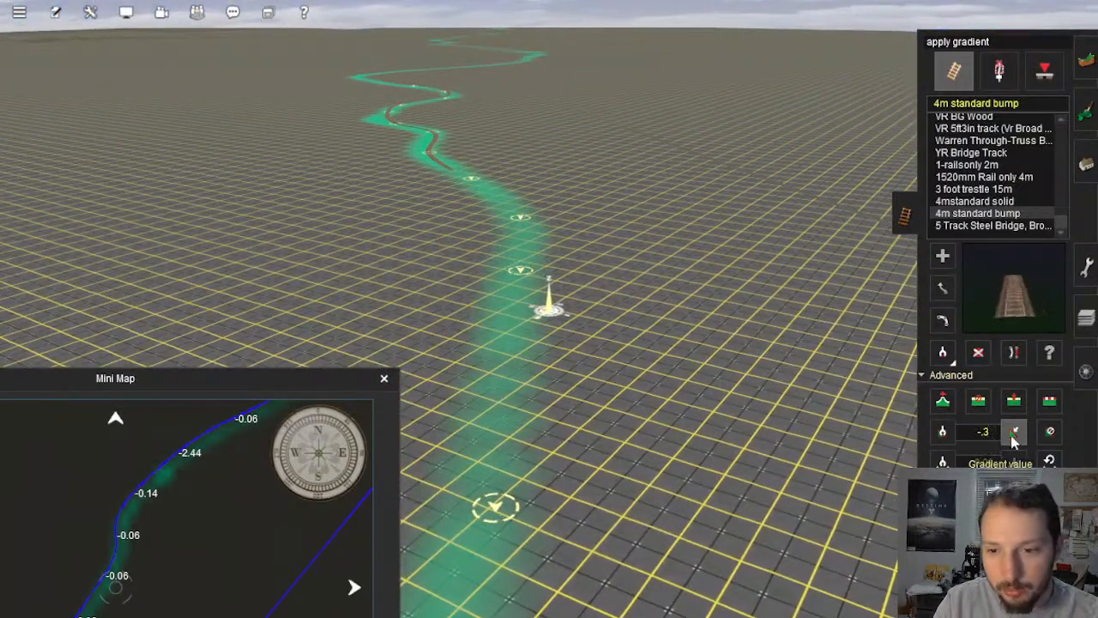
right_drag(526, 253, 511, 234)
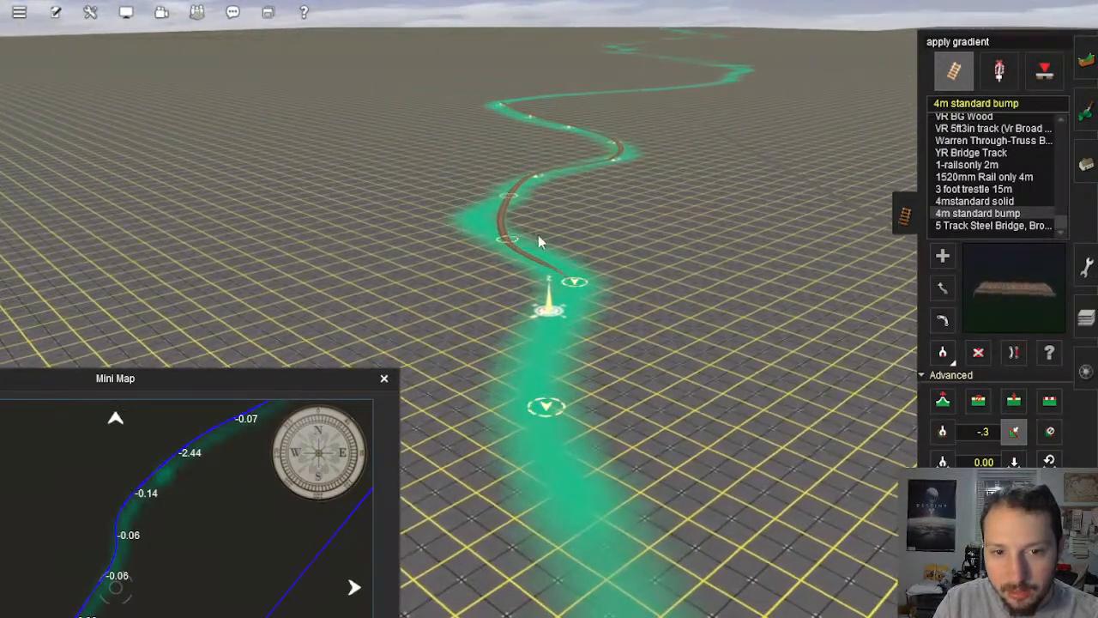
right_click(540, 232)
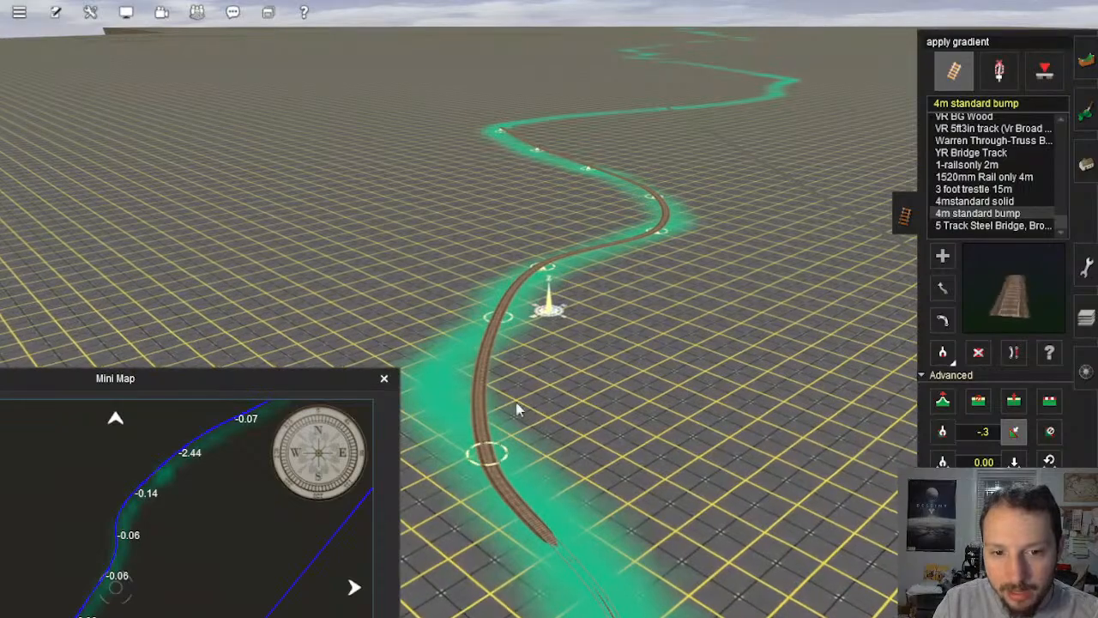
right_drag(489, 382, 535, 206)
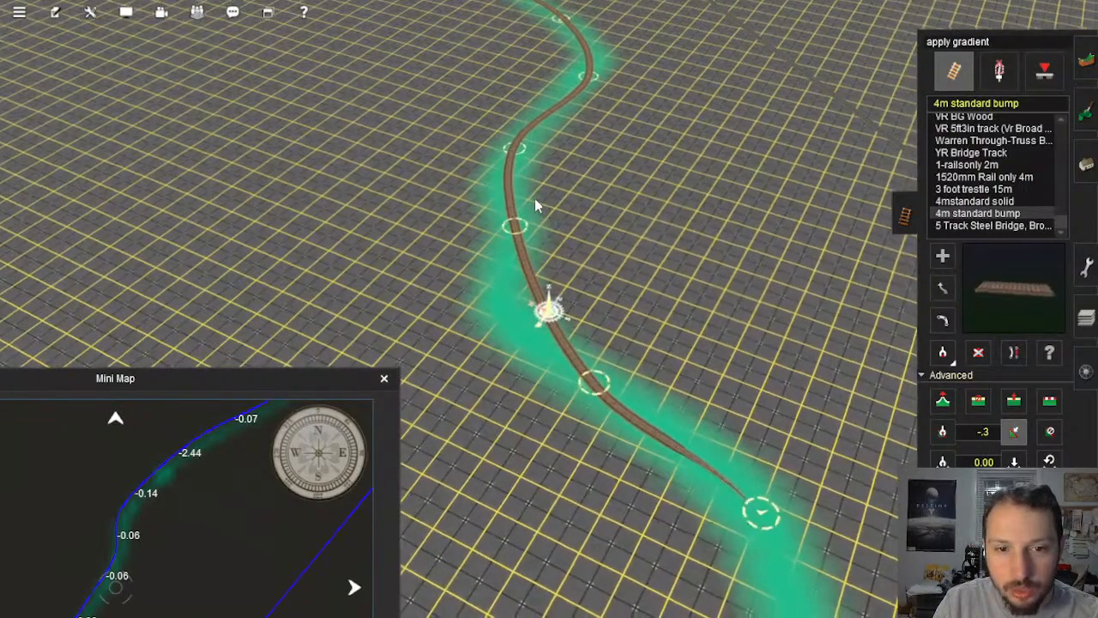
right_click(536, 213)
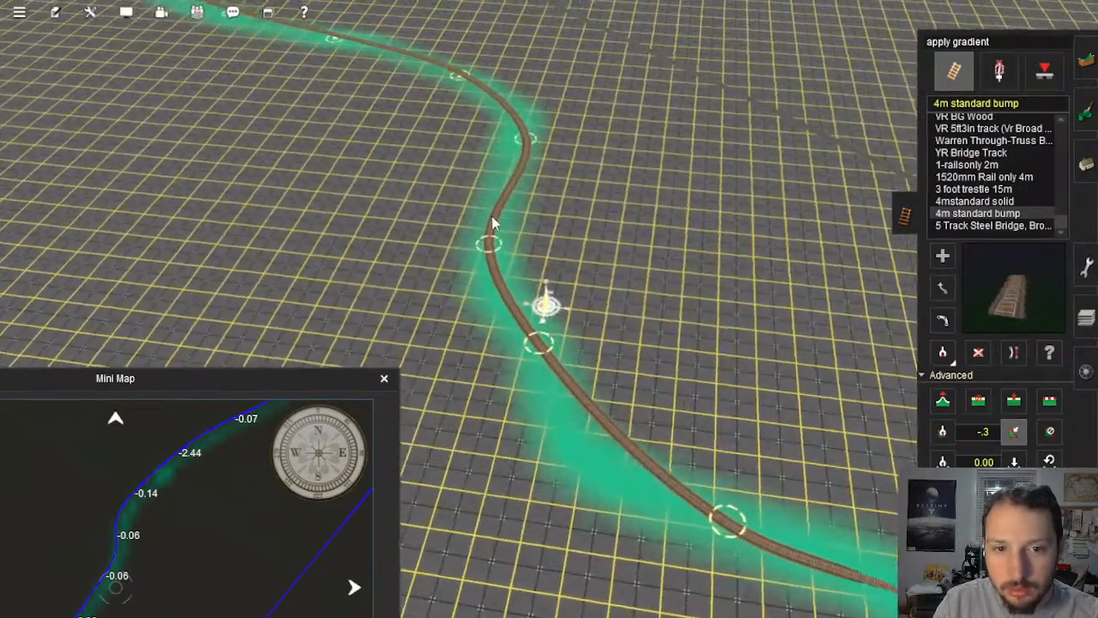
right_click(528, 142)
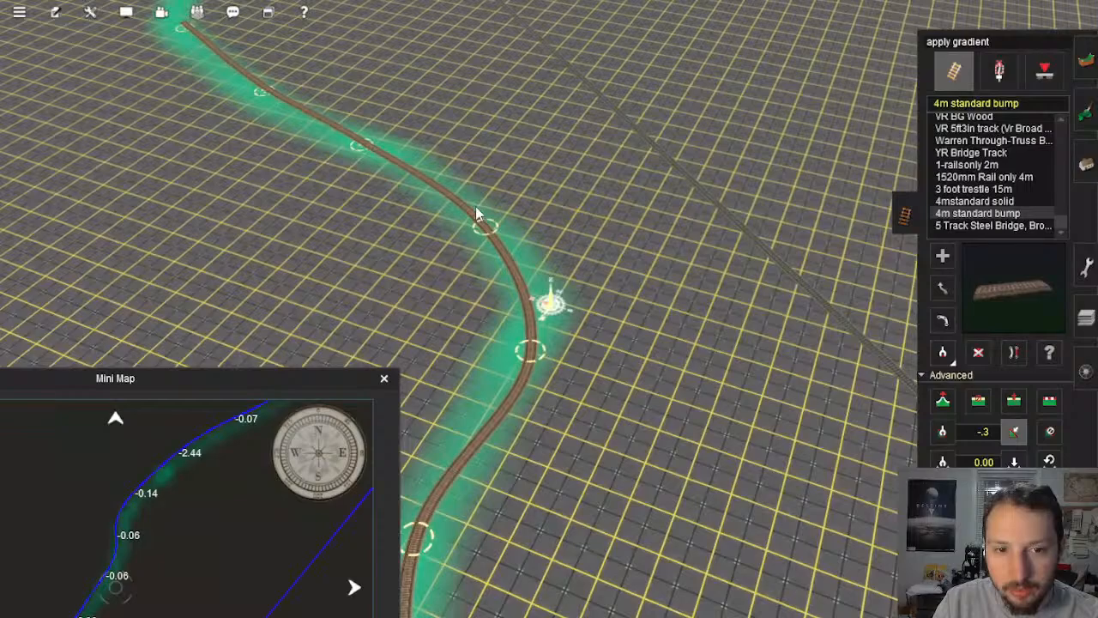
right_click(460, 197)
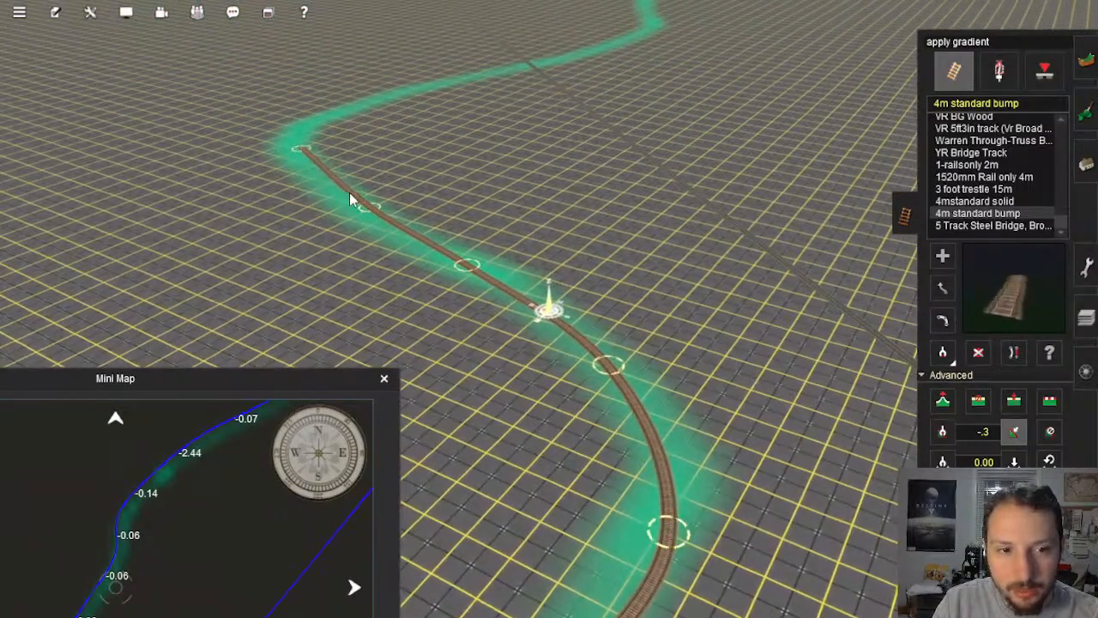
right_click(351, 196)
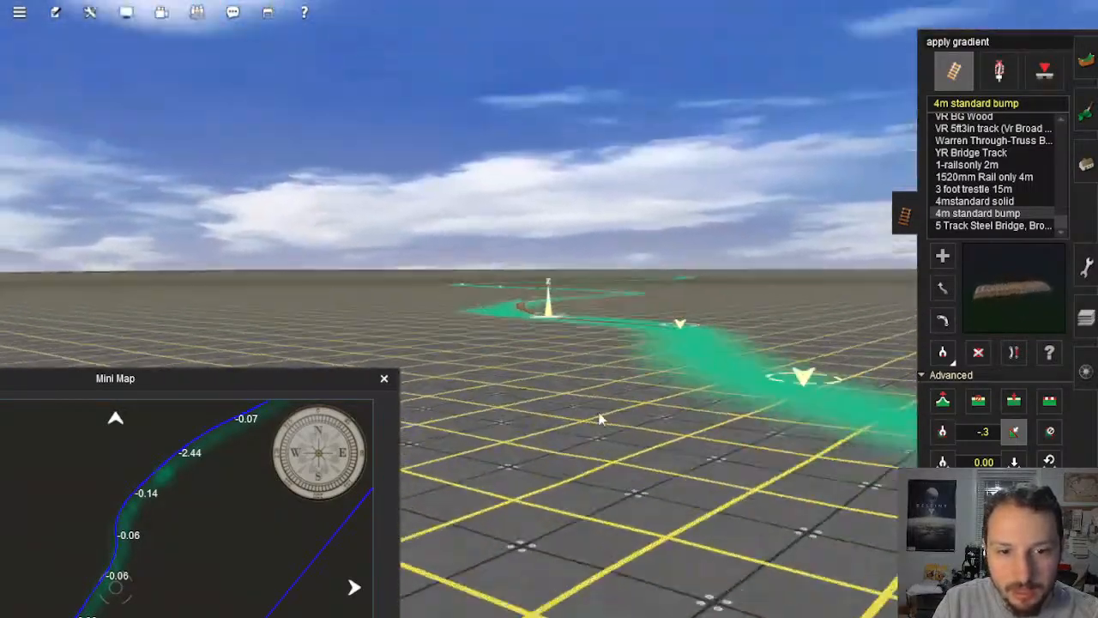
Step: Check the gradient labels around the dark green spot on the overhead map and set the gradient value to -.5
right_click(600, 417)
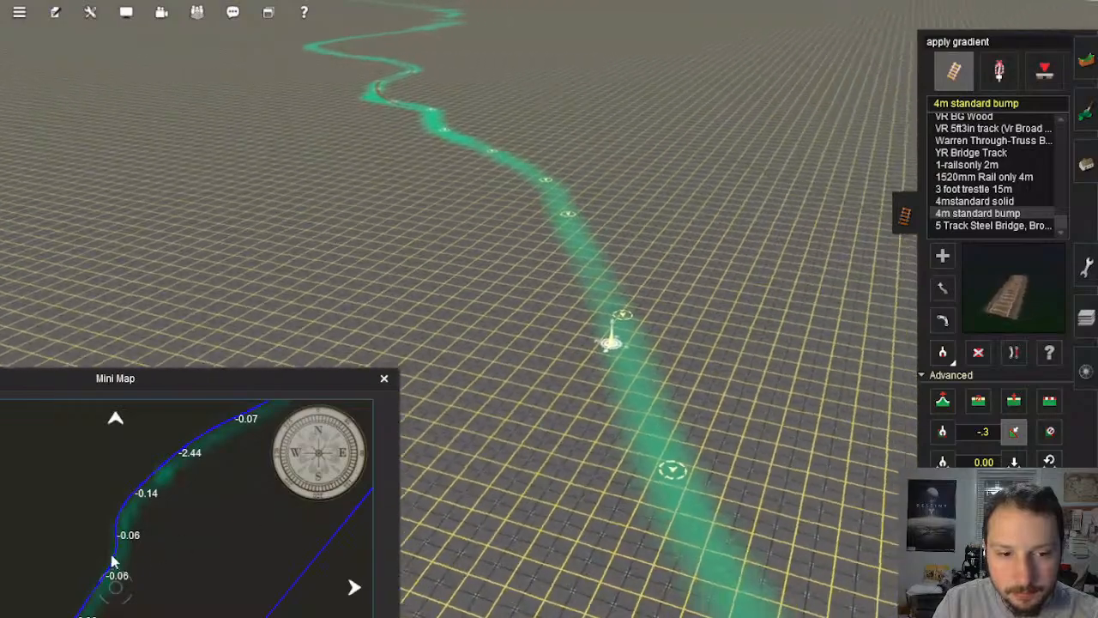
right_click(482, 299)
key(m)
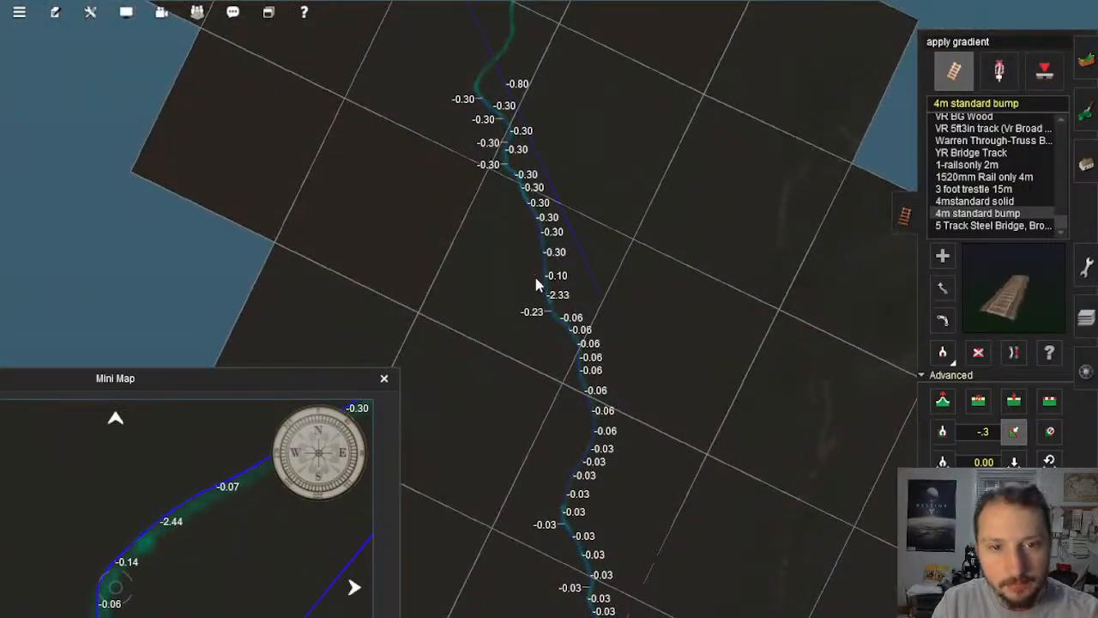
scroll(554, 306, up, 5)
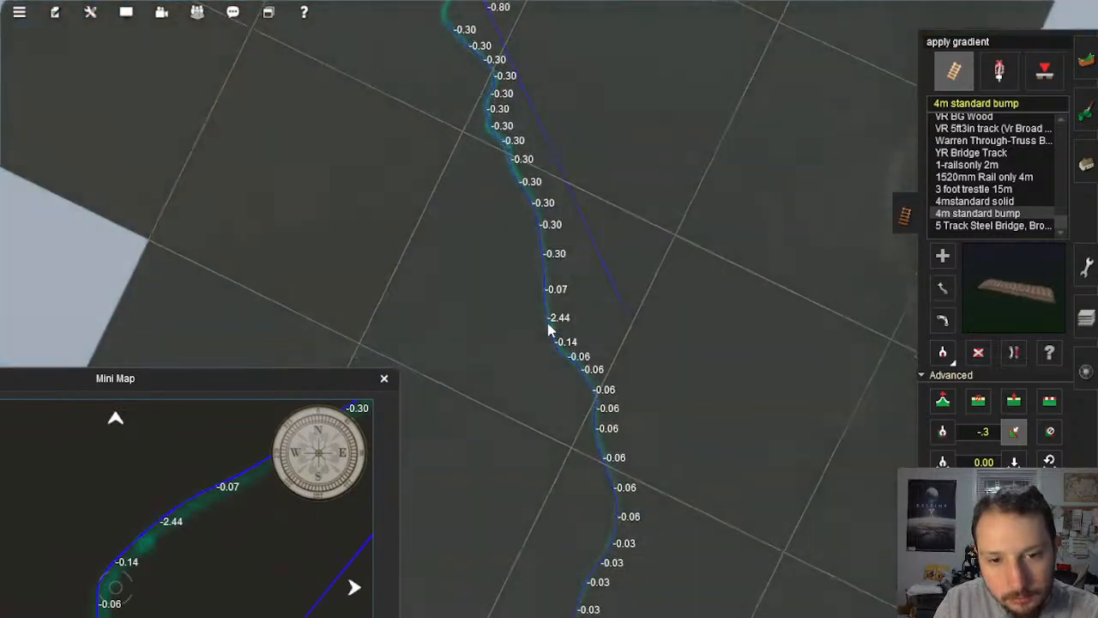
key(m)
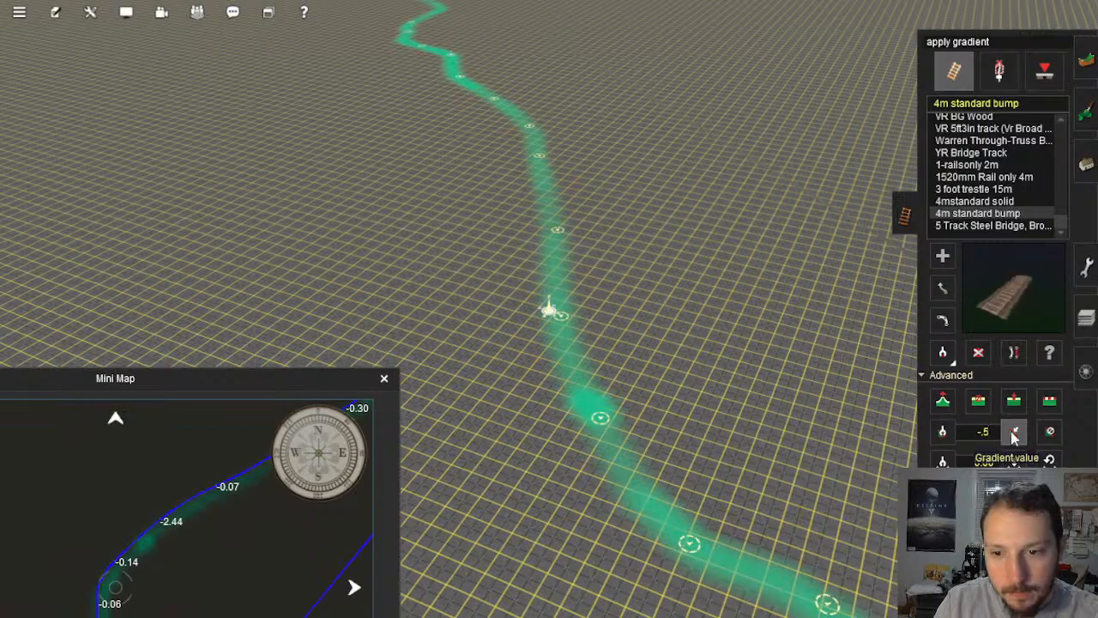
key(m)
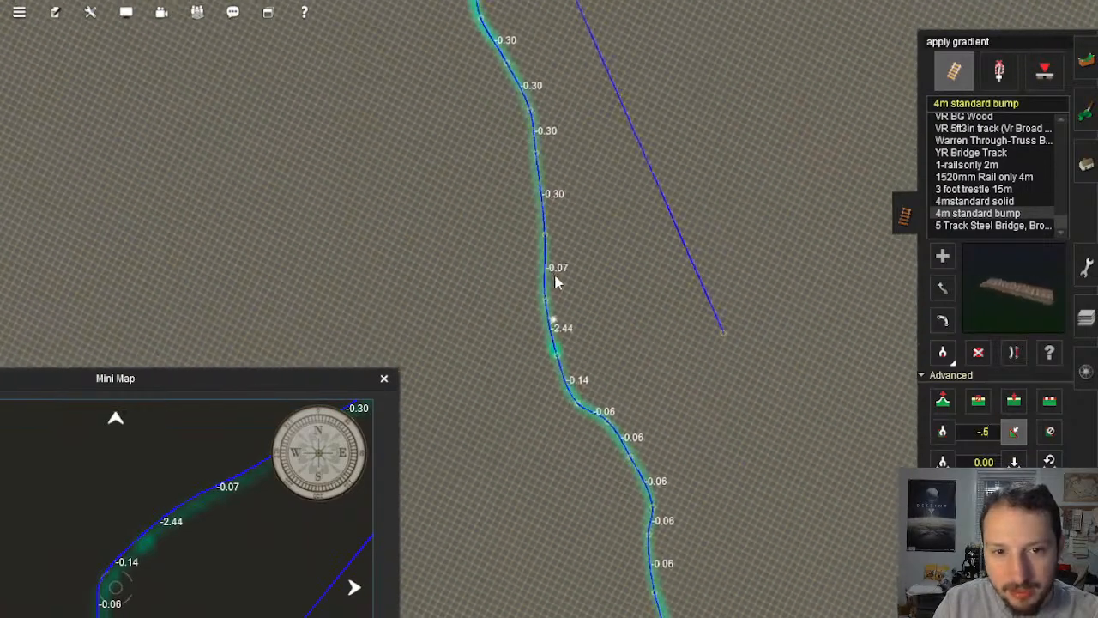
scroll(550, 262, down, 2)
Step: Set the gradient value to -.8 and apply it to the track section just before the dark green spot, checking the overhead labels
right_click(531, 157)
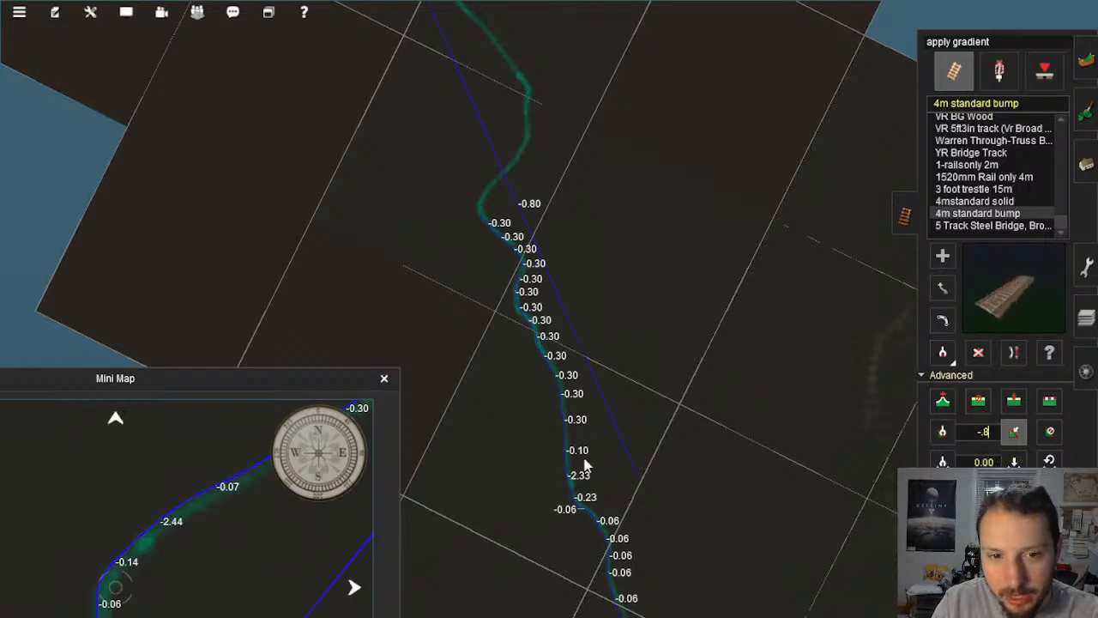
scroll(529, 388, up, 2)
right_click(556, 313)
scroll(556, 311, up, 4)
key(Down)
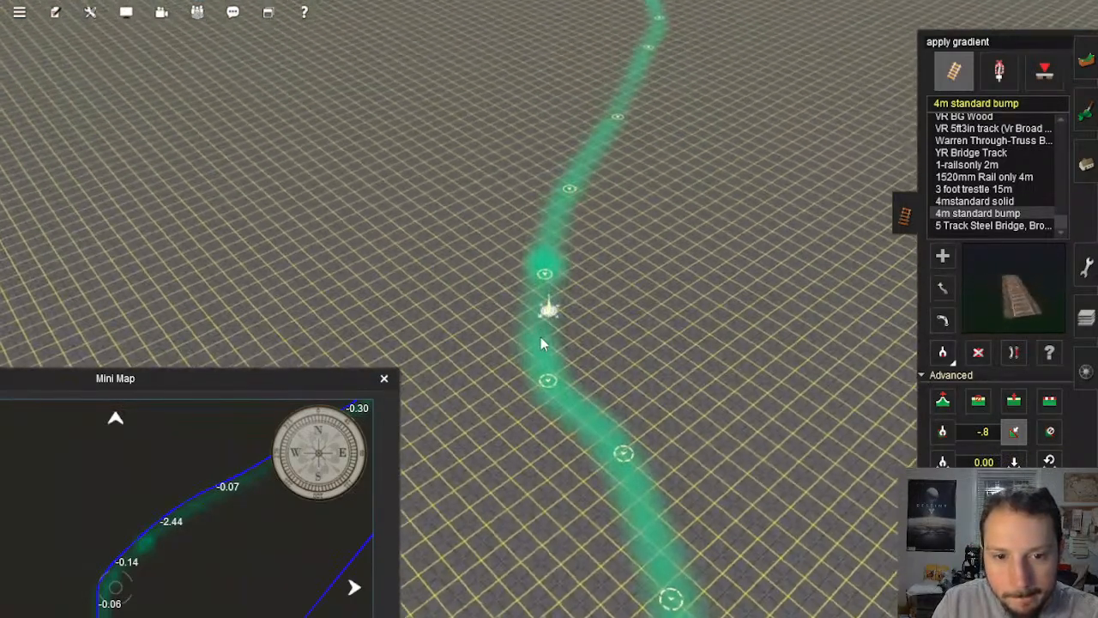
click(542, 344)
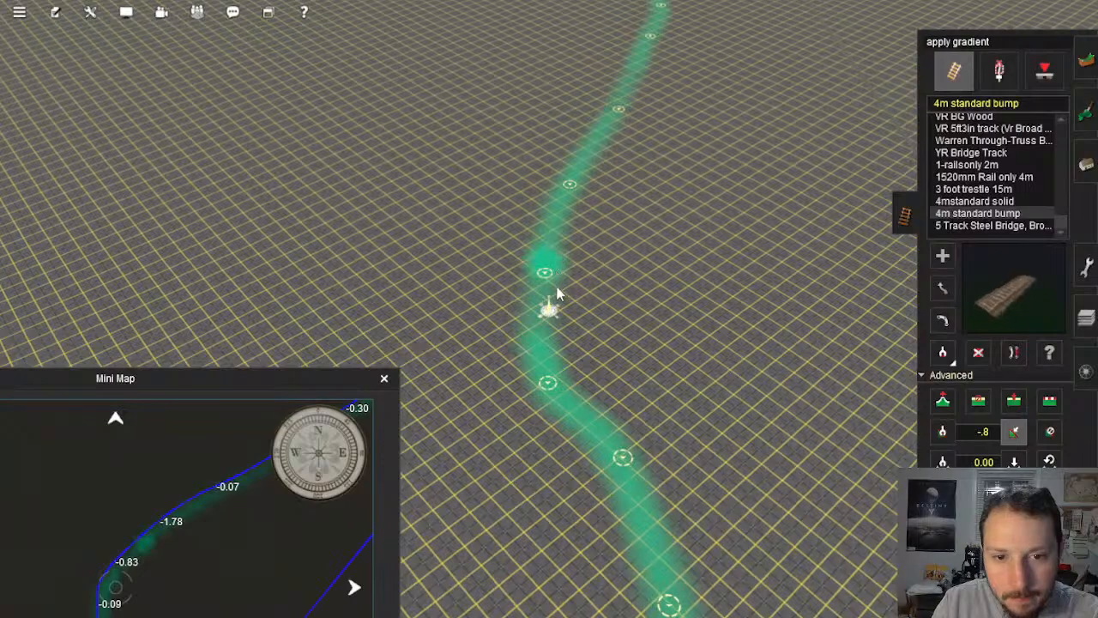
scroll(558, 293, down, 5)
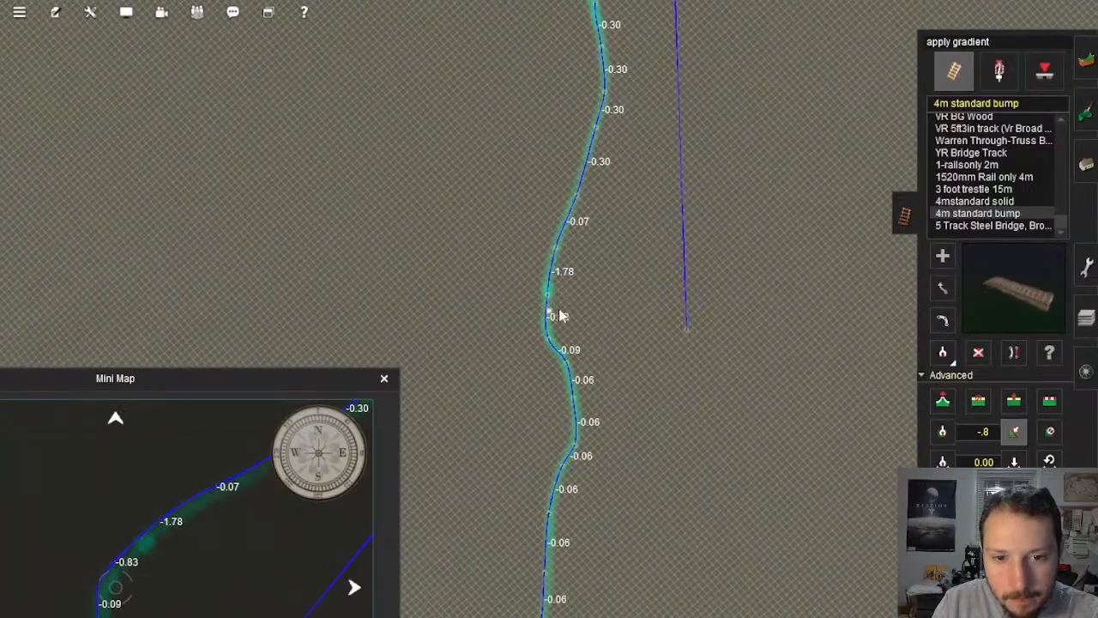
Step: Undo the last gradient change on the winding track
scroll(559, 327, up, 1)
key(ctrl+z)
right_click(556, 289)
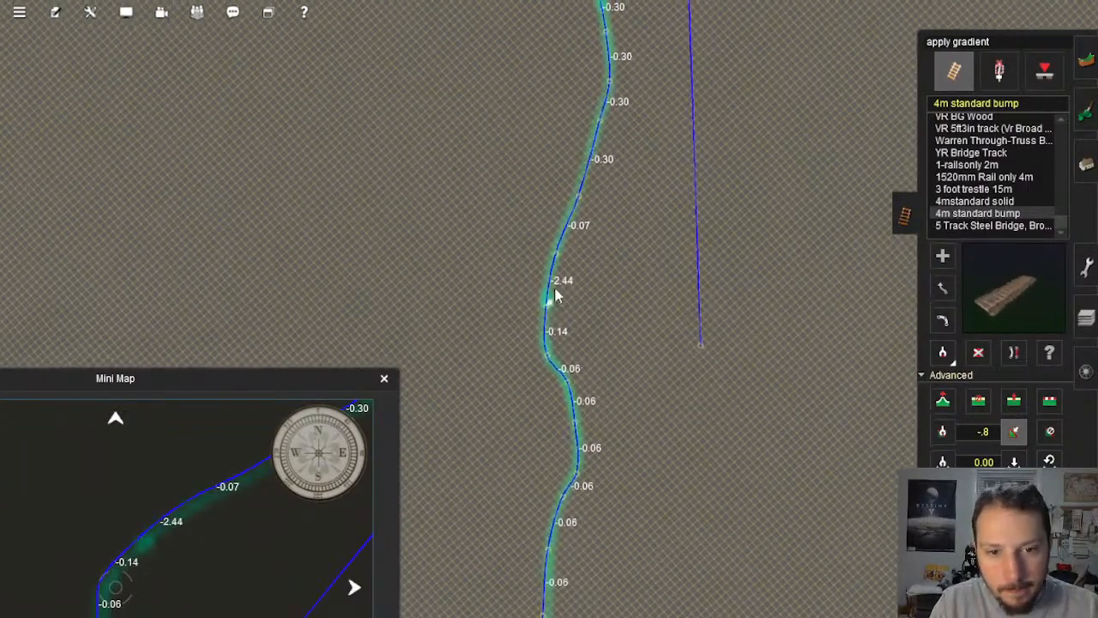
Step: Apply the -0.8 gradient to the first two track segments beyond the steep section, heading up the green route
scroll(560, 276, up, 2)
scroll(558, 268, up, 1)
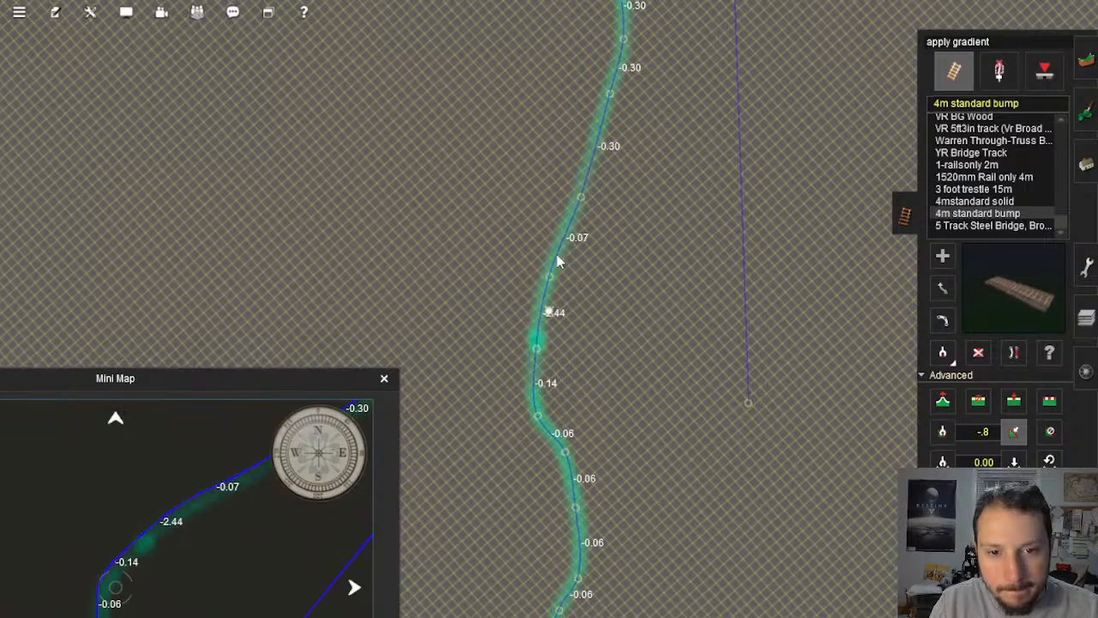
scroll(558, 260, up, 2)
click(560, 248)
click(588, 179)
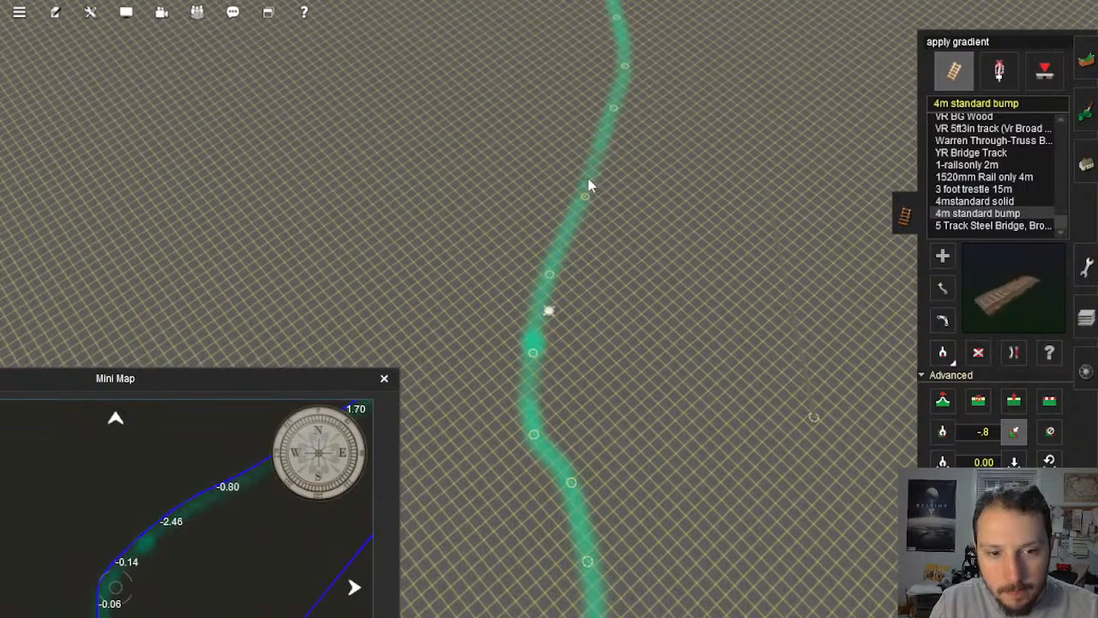
right_click(588, 180)
right_click(558, 208)
Step: Apply the -0.8 gradient to the remaining winding track segments along the green route, up to the track's open end
click(579, 285)
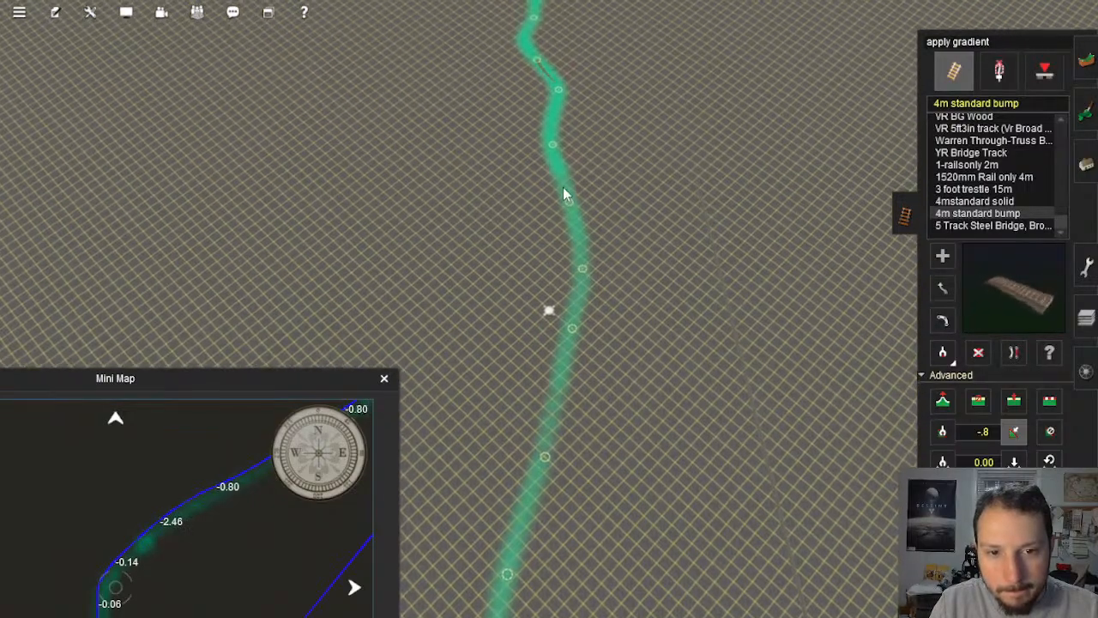
right_click(553, 128)
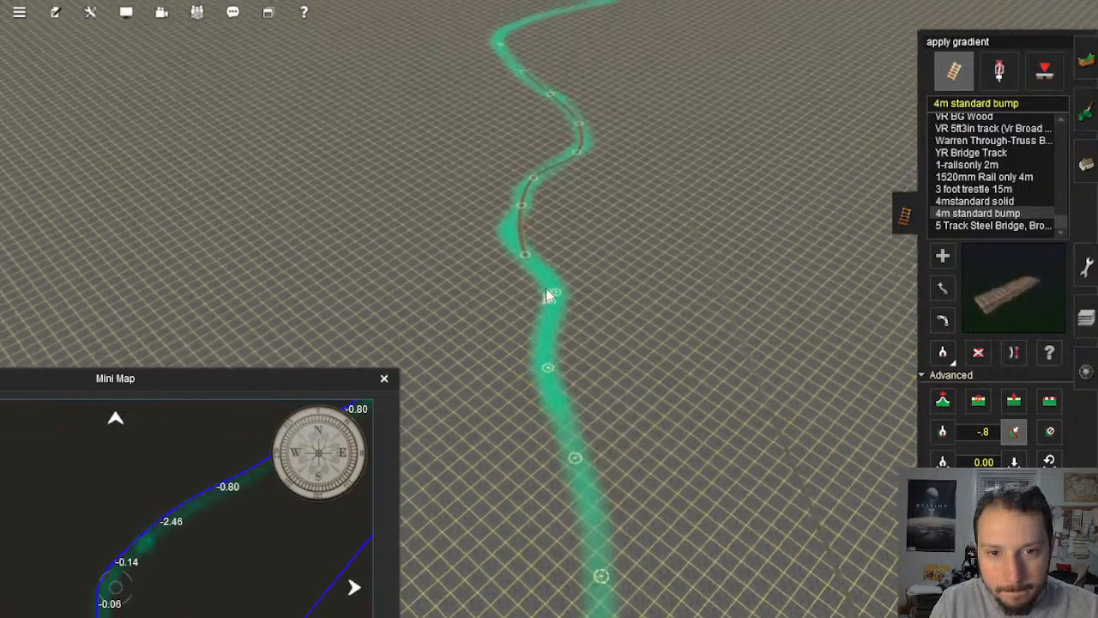
click(546, 288)
click(525, 252)
click(526, 205)
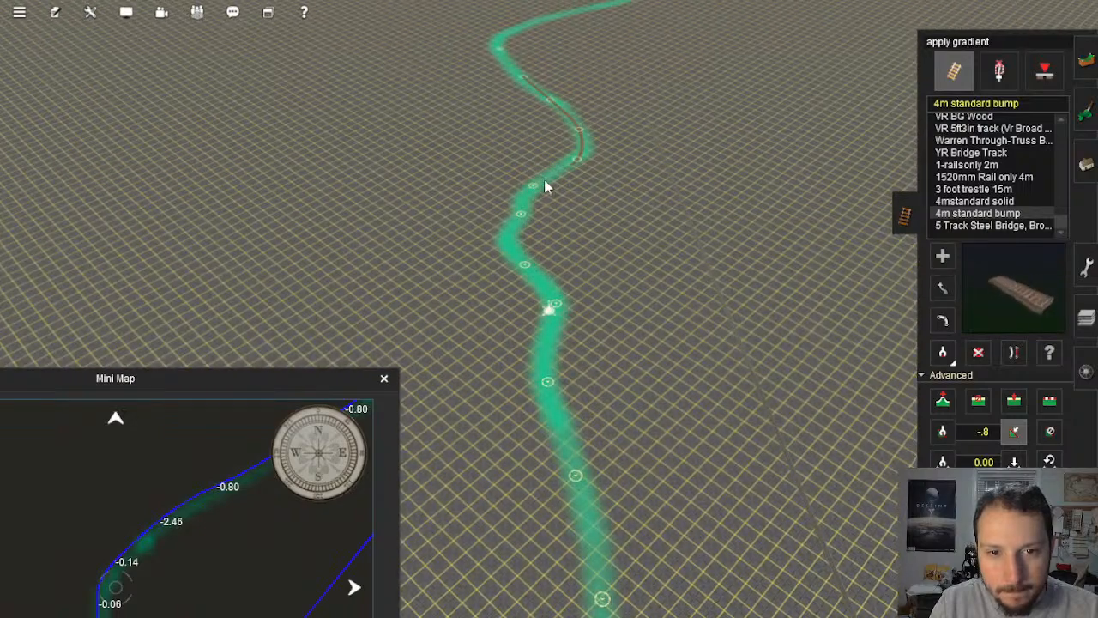
click(584, 152)
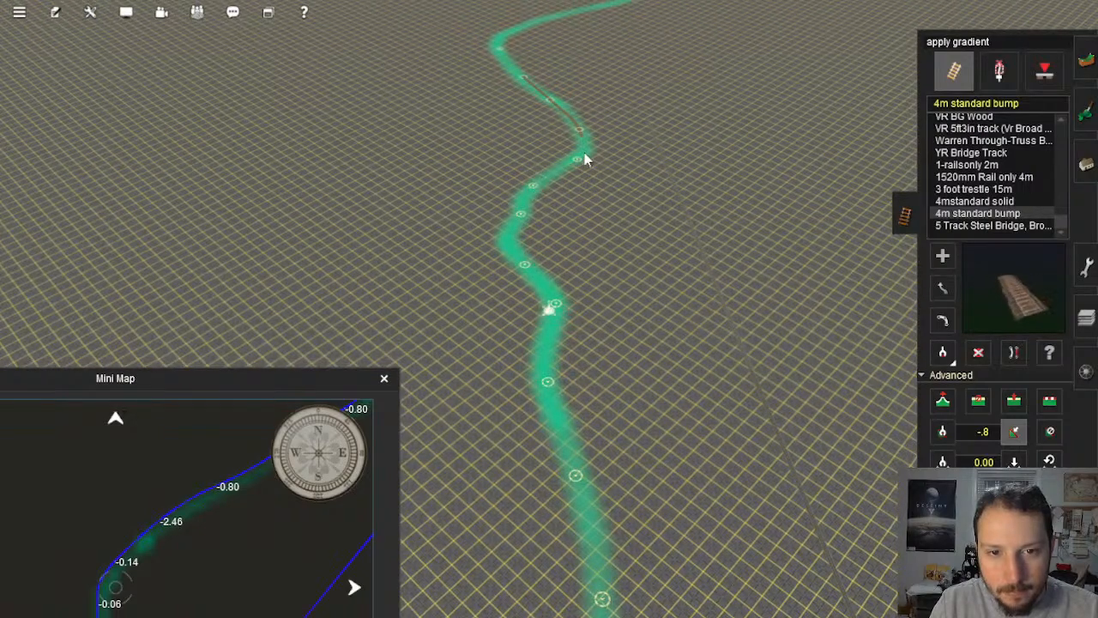
right_click(540, 97)
Step: Try to flatten the terrain under the last track segment before the sharp bend
scroll(578, 256, down, 8)
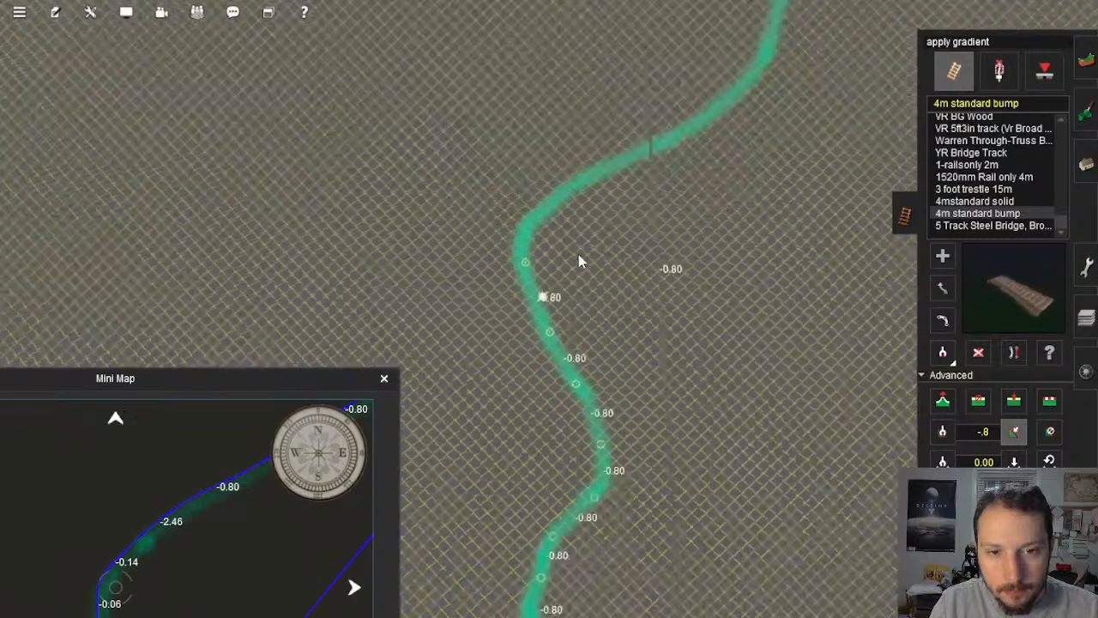
scroll(563, 322, up, 8)
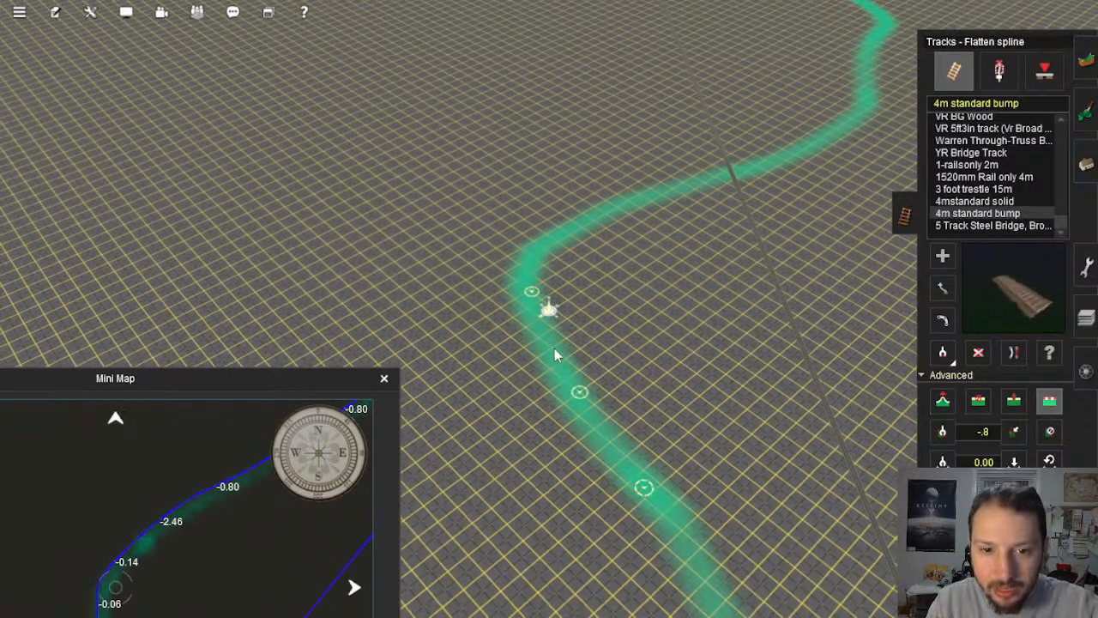
right_click(556, 354)
scroll(558, 331, up, 5)
right_drag(558, 324, 557, 314)
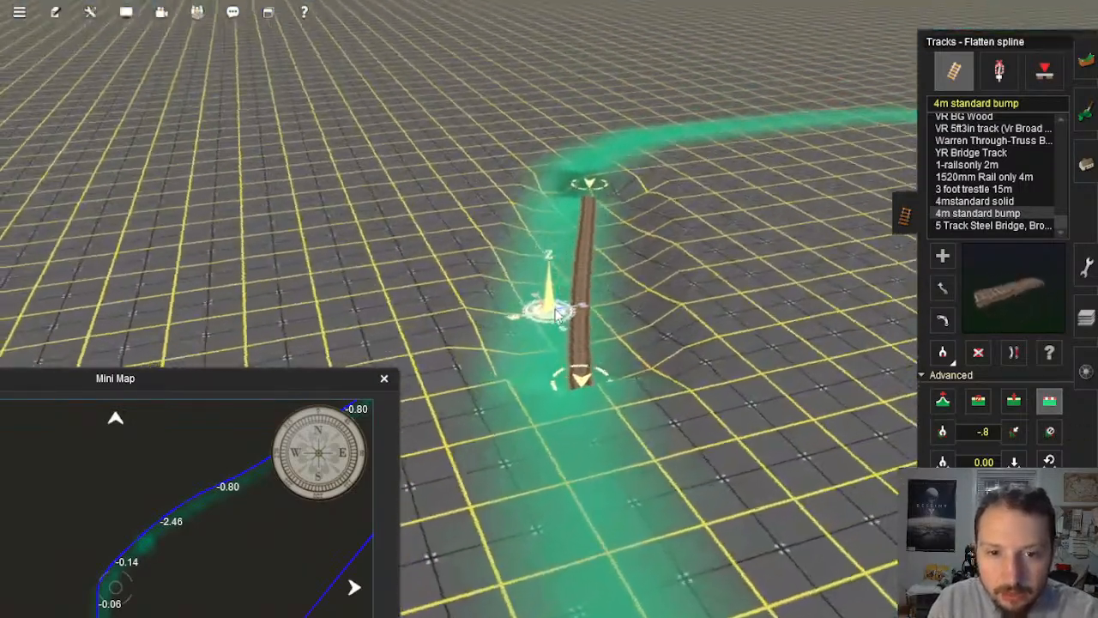
scroll(556, 314, down, 8)
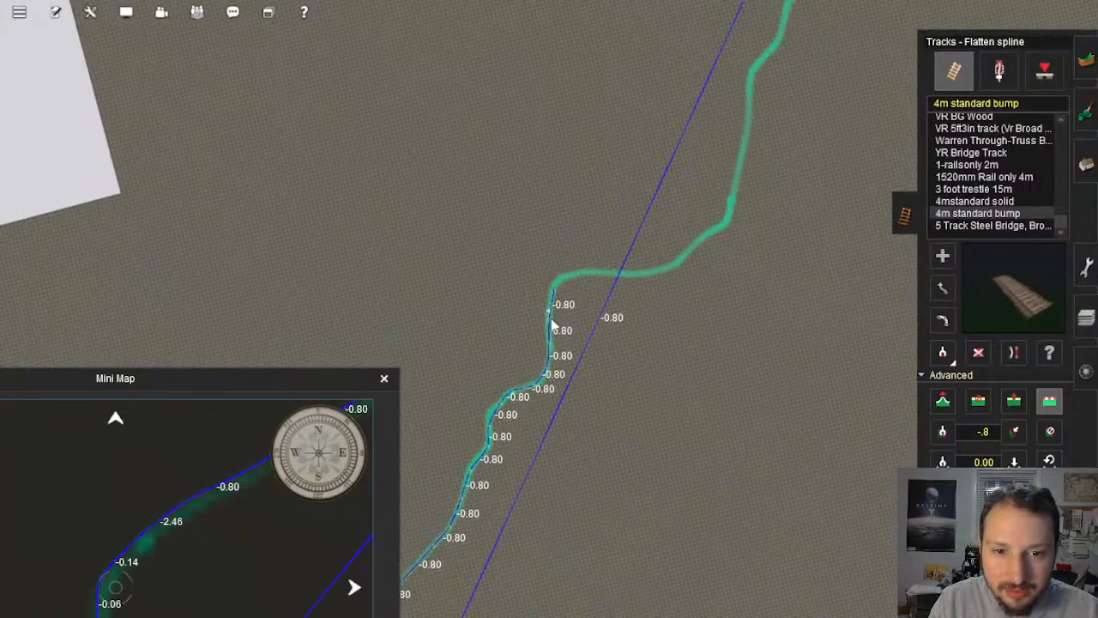
scroll(558, 285, up, 8)
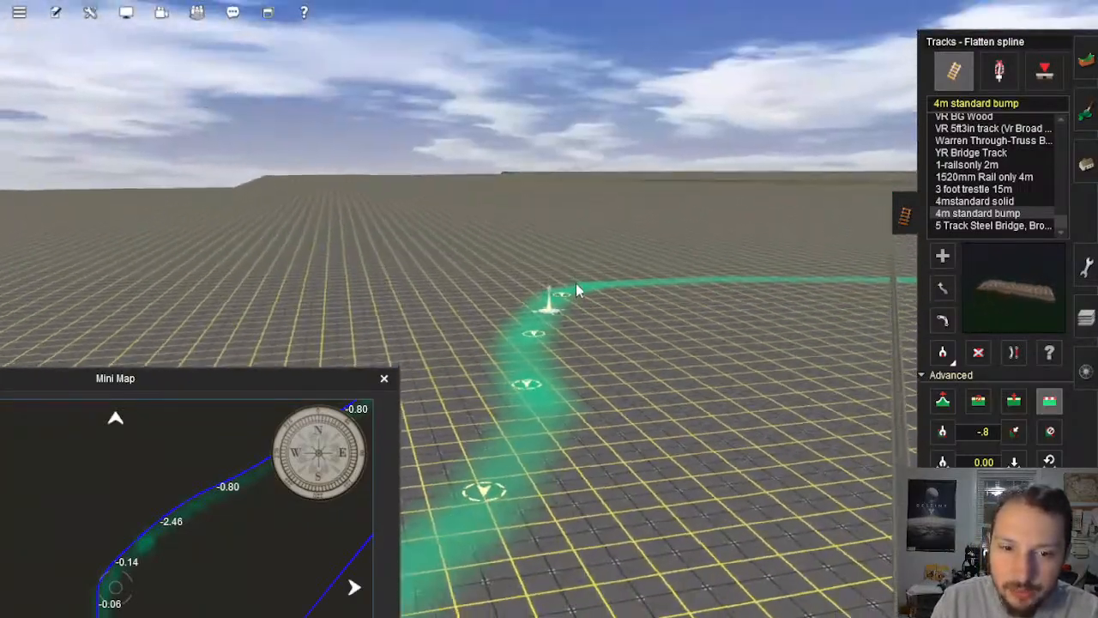
right_drag(576, 283, 577, 283)
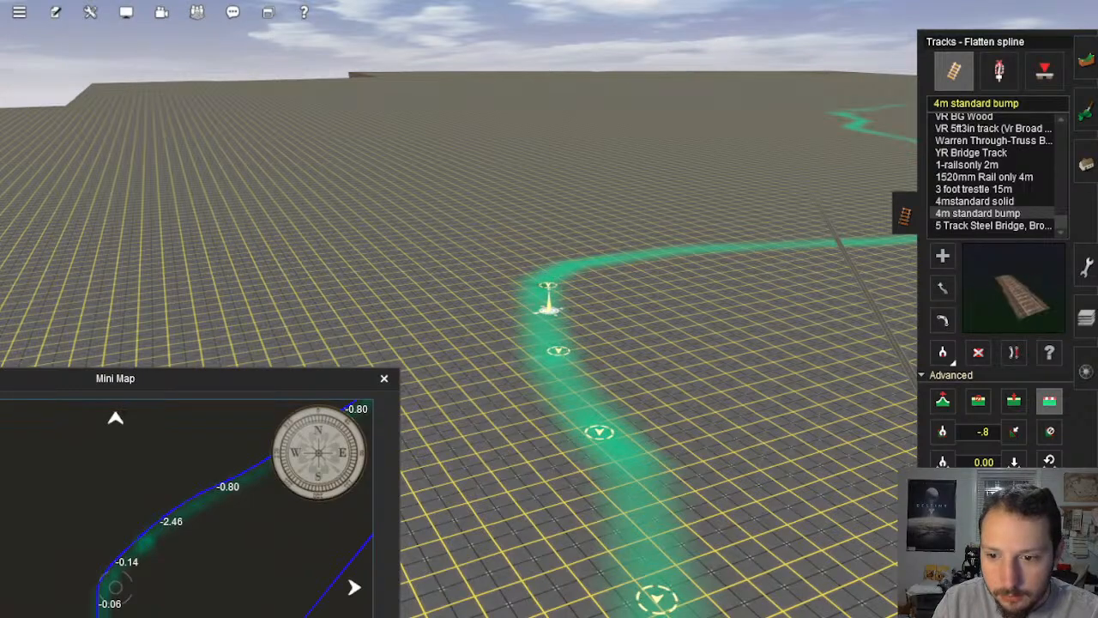
Step: Add 4m standard bump track from the open end around the sharp bend, following the green route across the straight line
right_drag(640, 361, 961, 271)
click(942, 256)
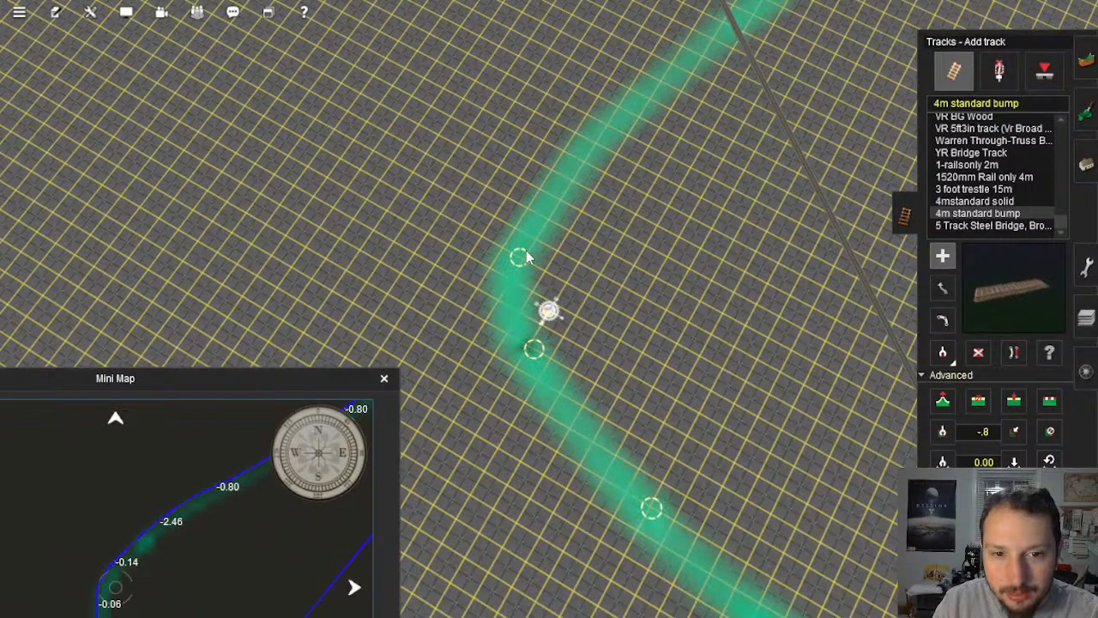
click(656, 100)
right_click(671, 72)
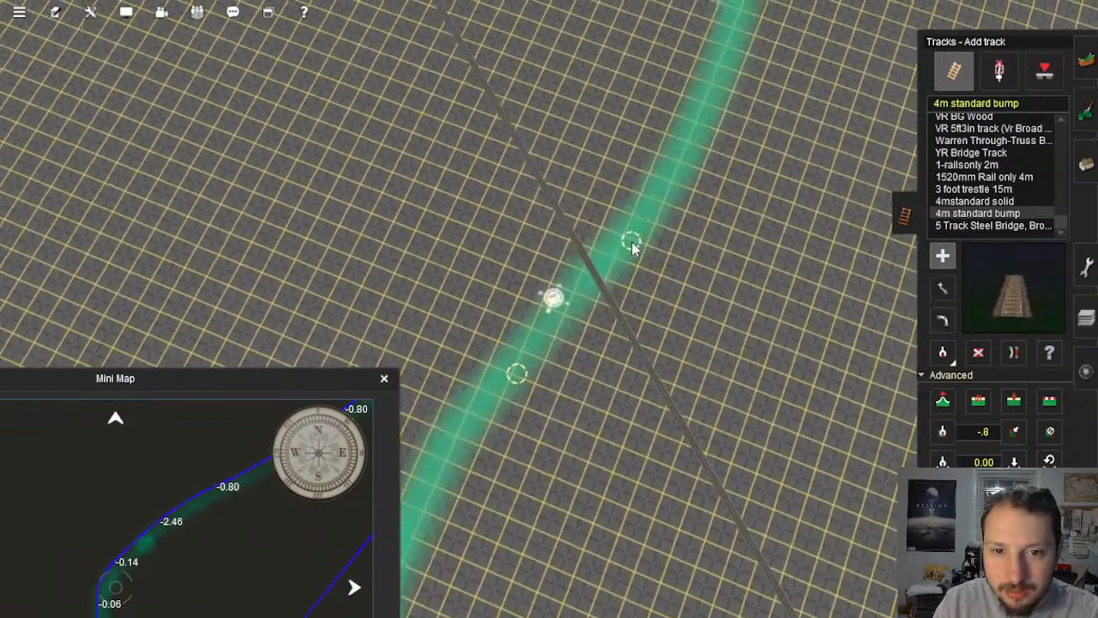
click(631, 243)
click(699, 120)
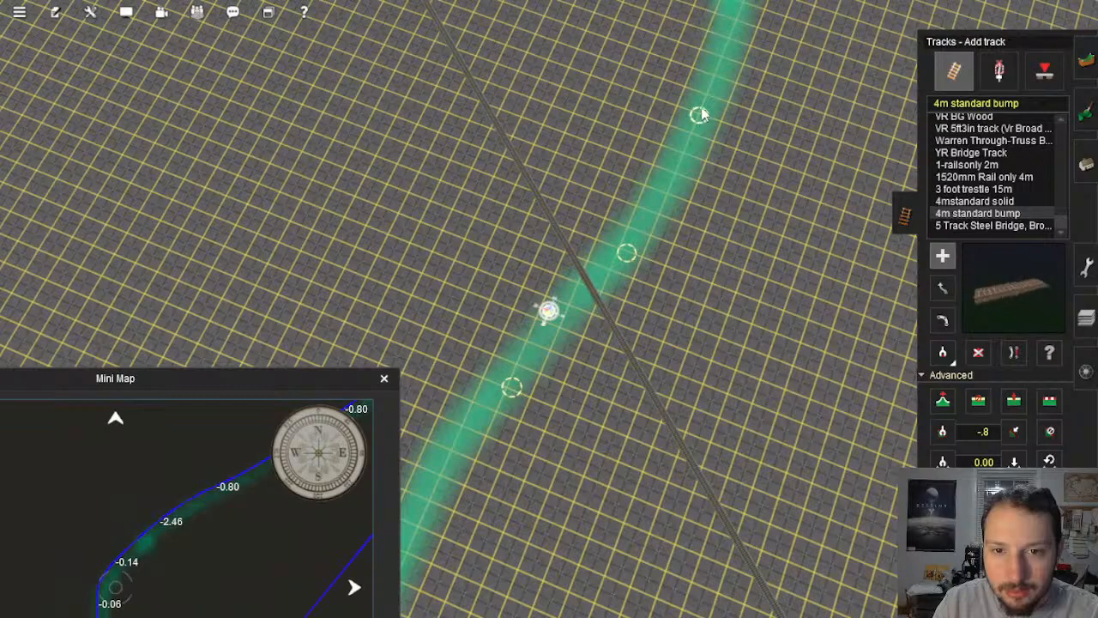
click(701, 111)
Step: Continue the track through the following curves of the green route, past the wide green spot
right_click(731, 78)
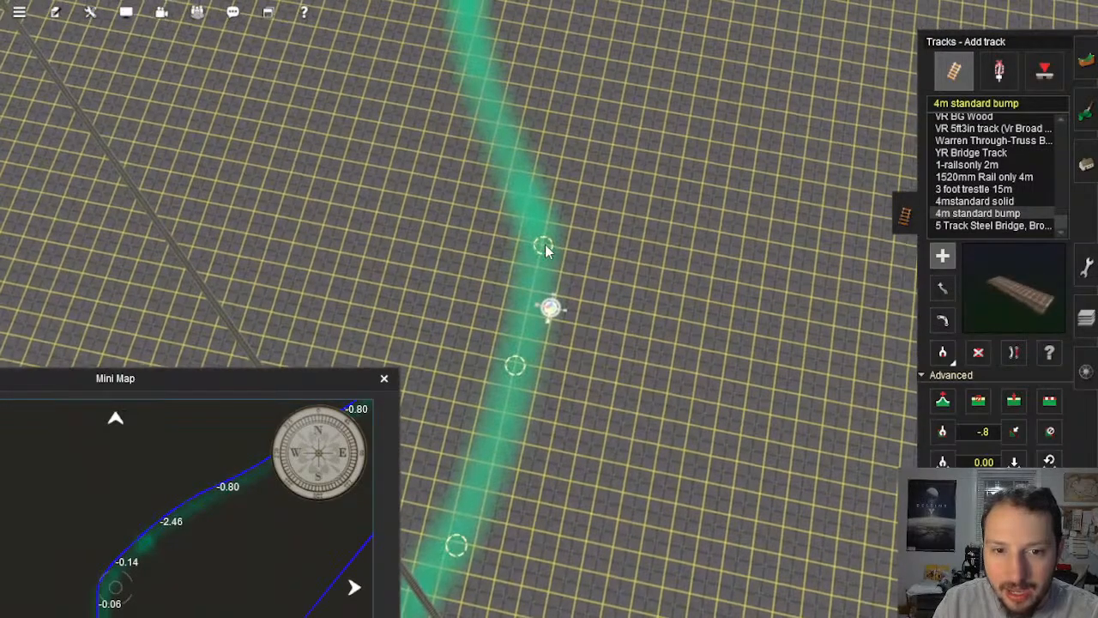
click(545, 244)
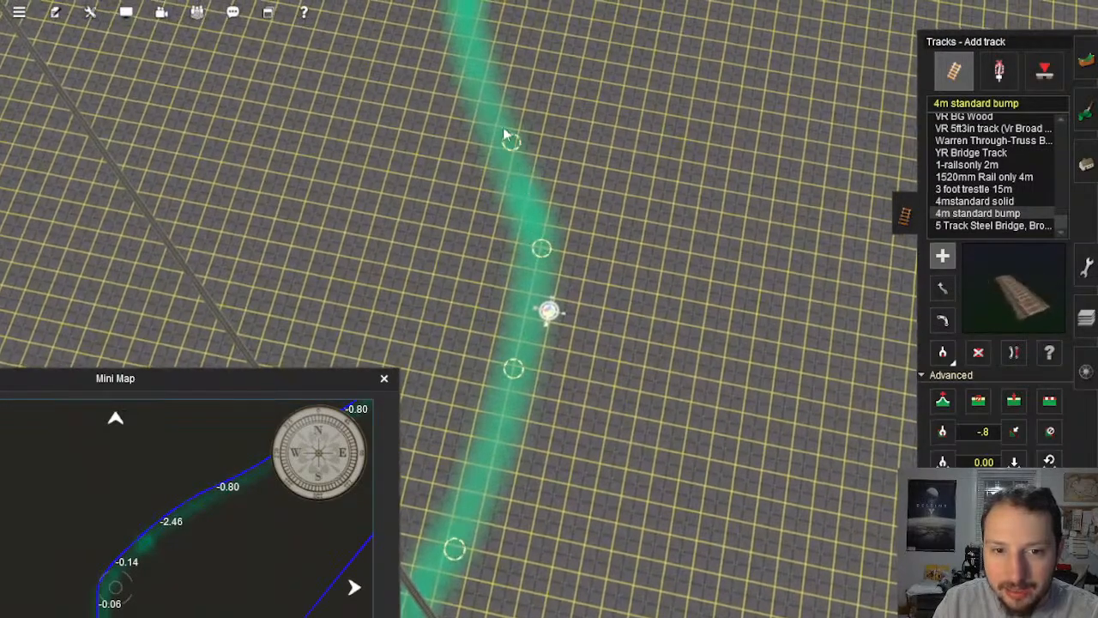
right_click(493, 106)
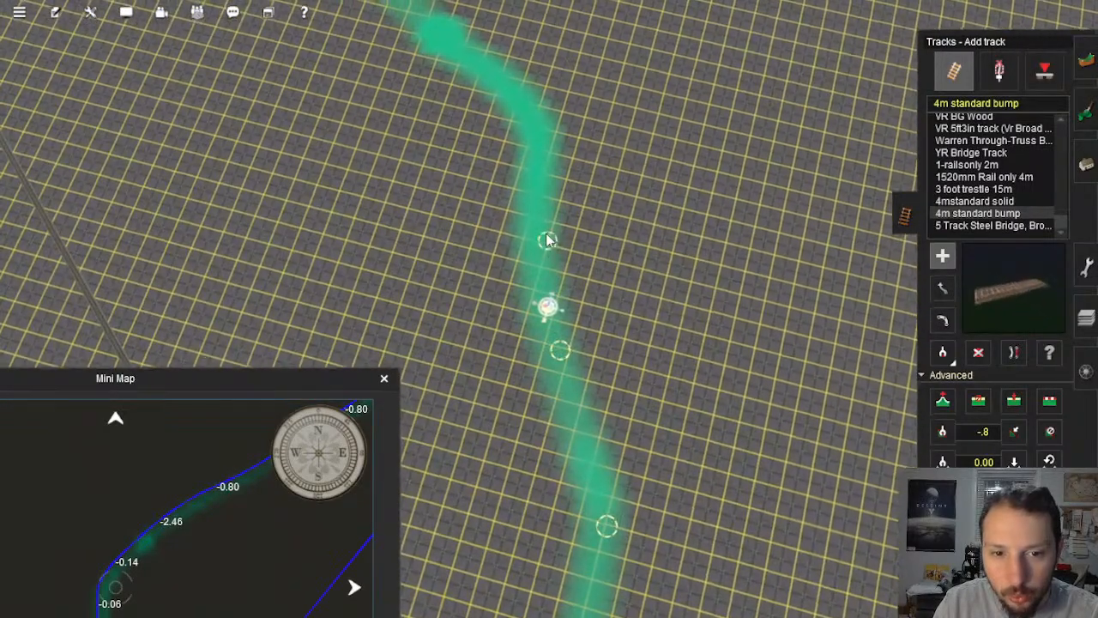
click(462, 62)
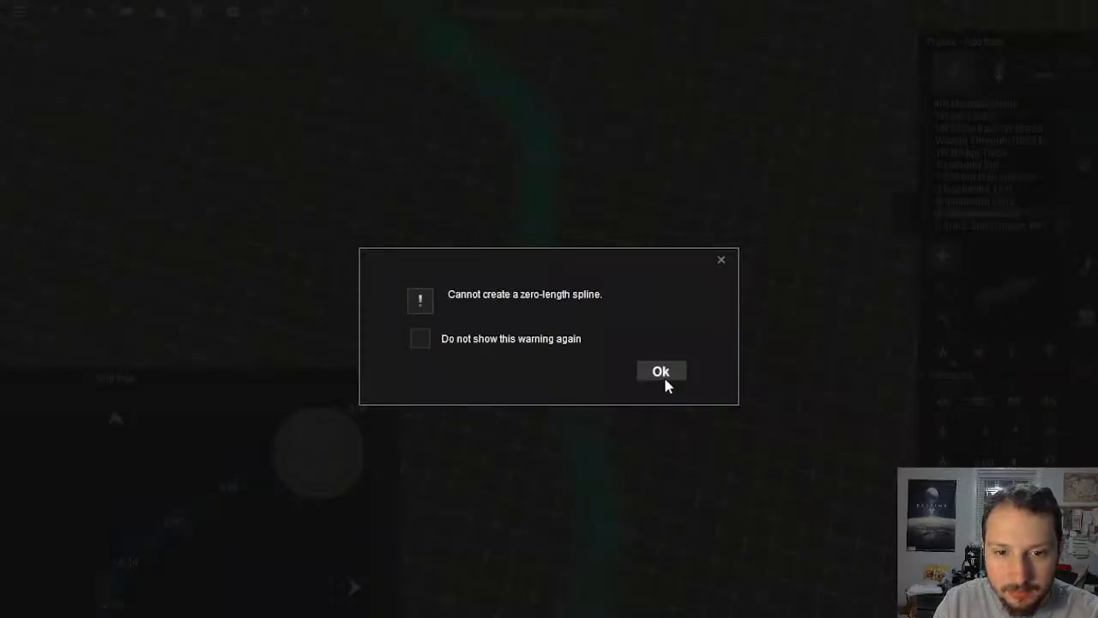
click(661, 372)
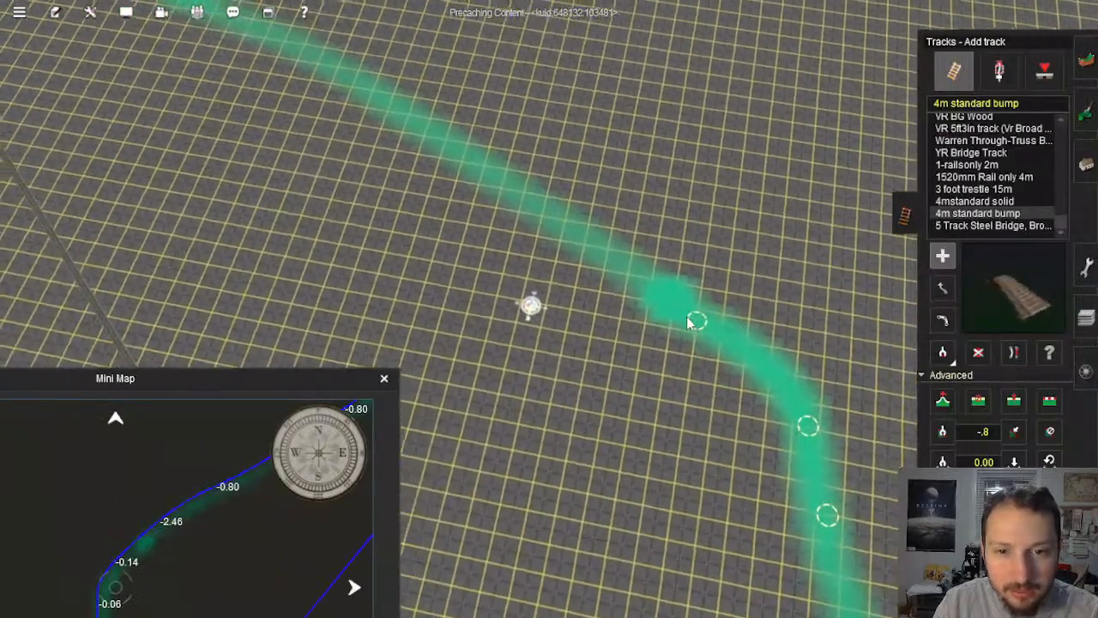
click(693, 320)
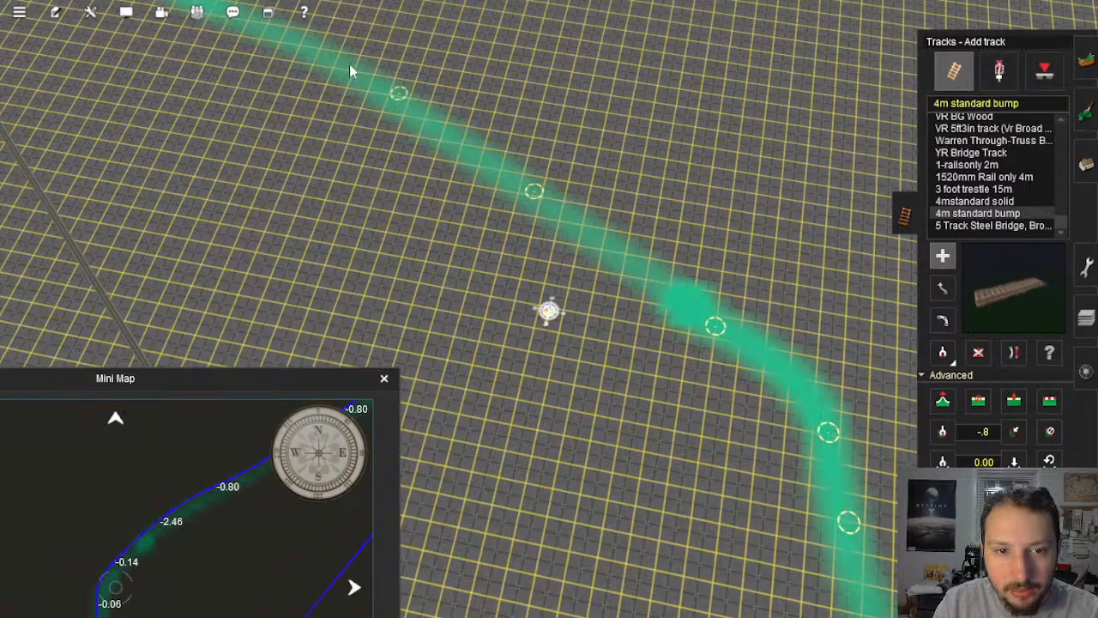
Step: Extend the track around the next bends of the green route, ending beside the open ends of the two straight lines
right_click(193, 24)
click(635, 331)
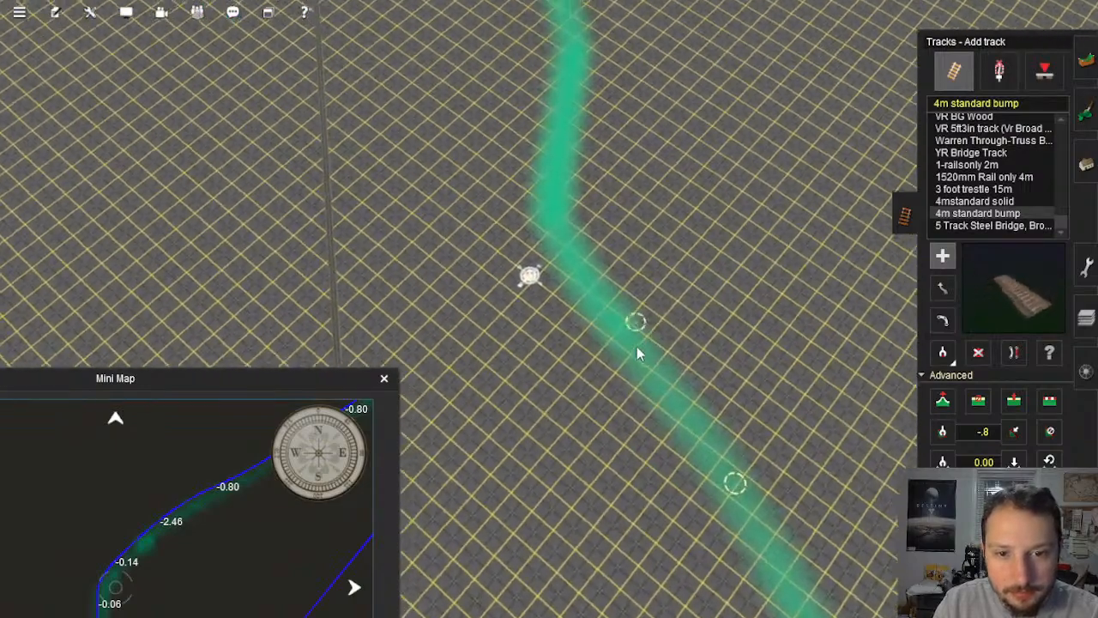
click(588, 276)
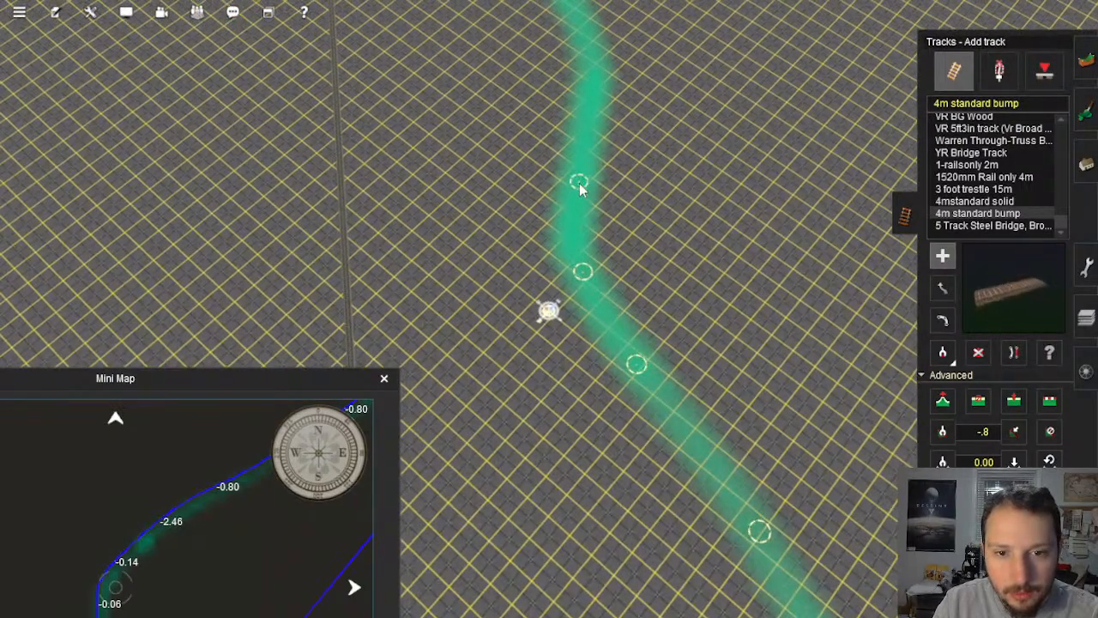
right_click(588, 81)
click(549, 242)
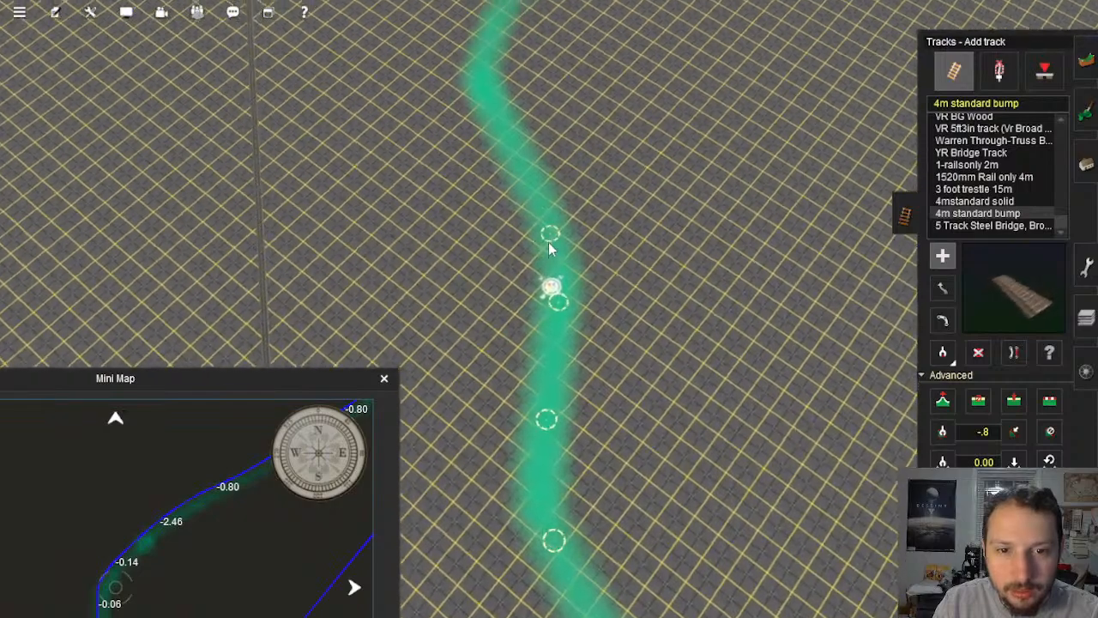
click(509, 174)
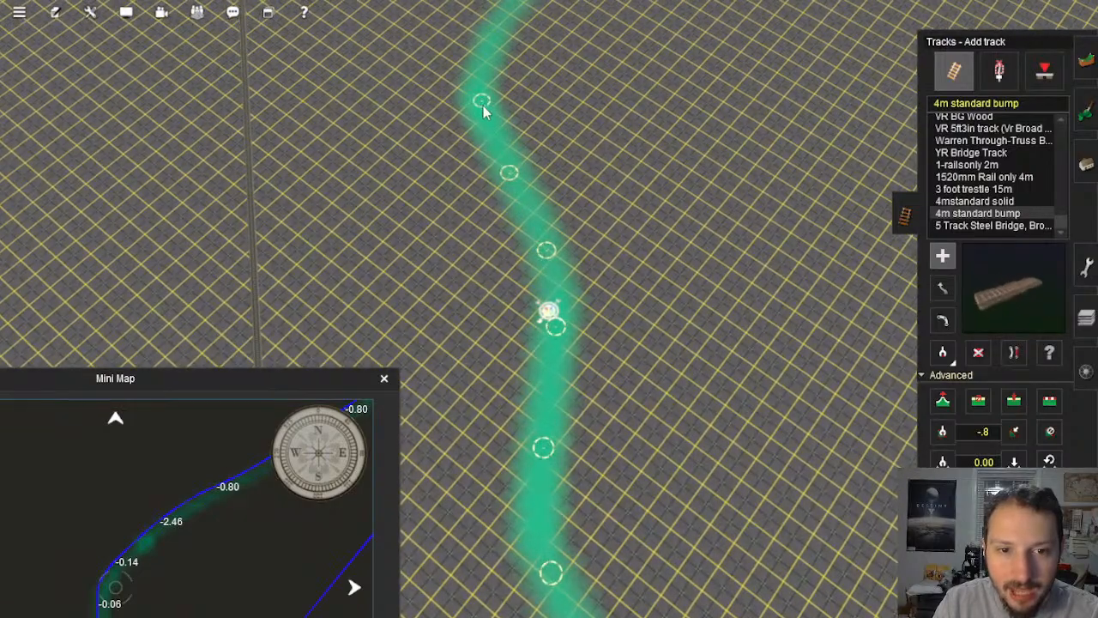
right_click(507, 4)
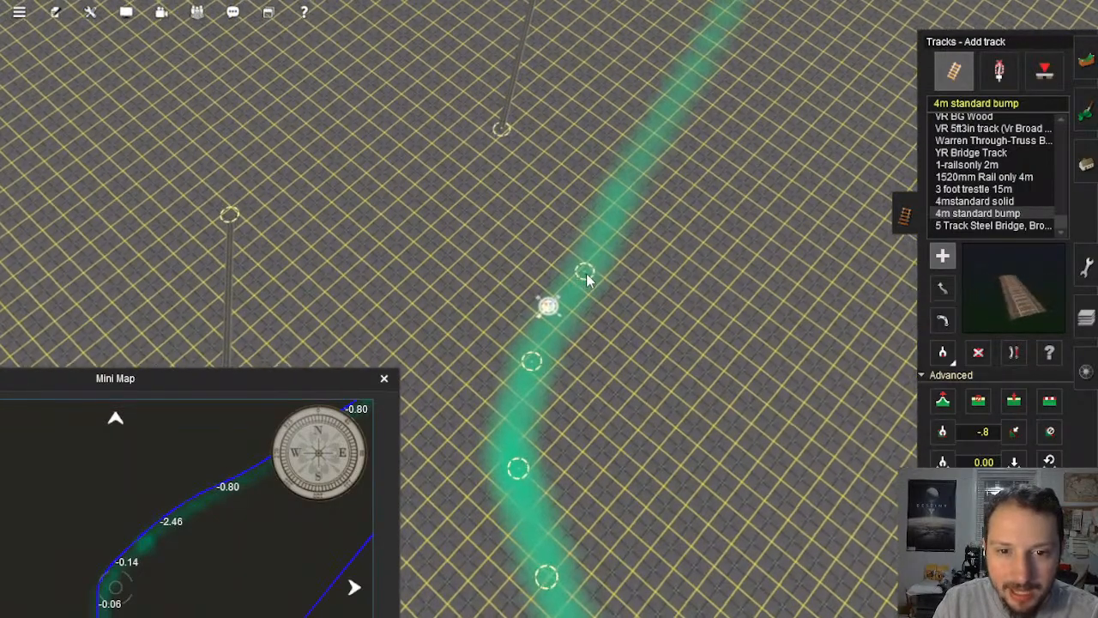
click(586, 273)
scroll(625, 246, down, 10)
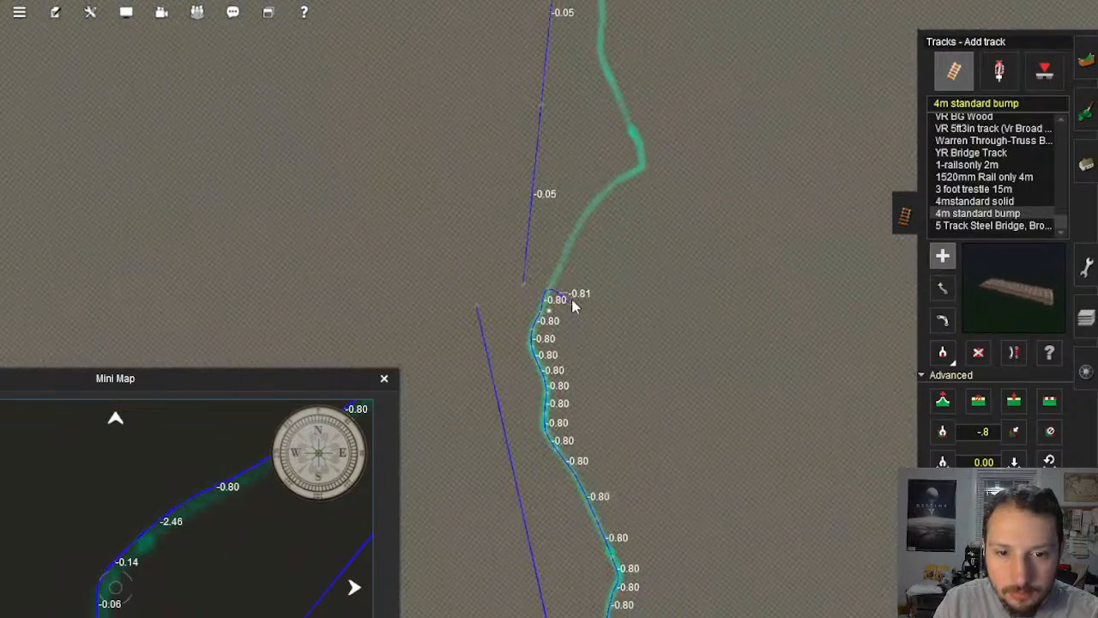
scroll(574, 300, up, 8)
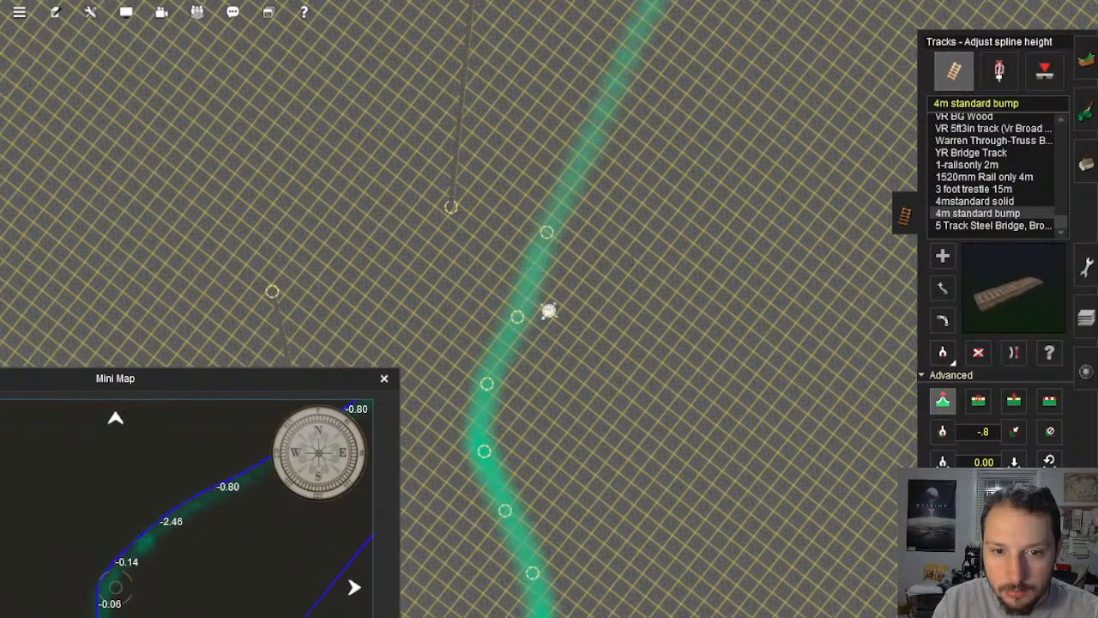
Step: Try to flatten the terrain under the newest track segment beside the open line ends
right_click(549, 234)
scroll(666, 295, up, 3)
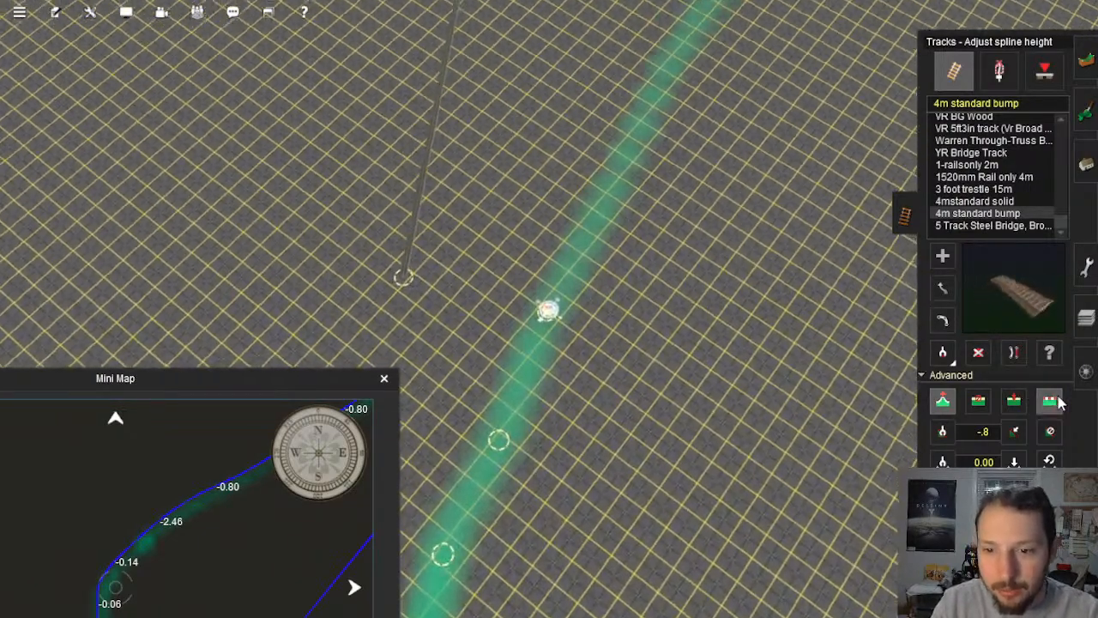
click(1056, 403)
click(534, 351)
right_click(536, 354)
key(Down)
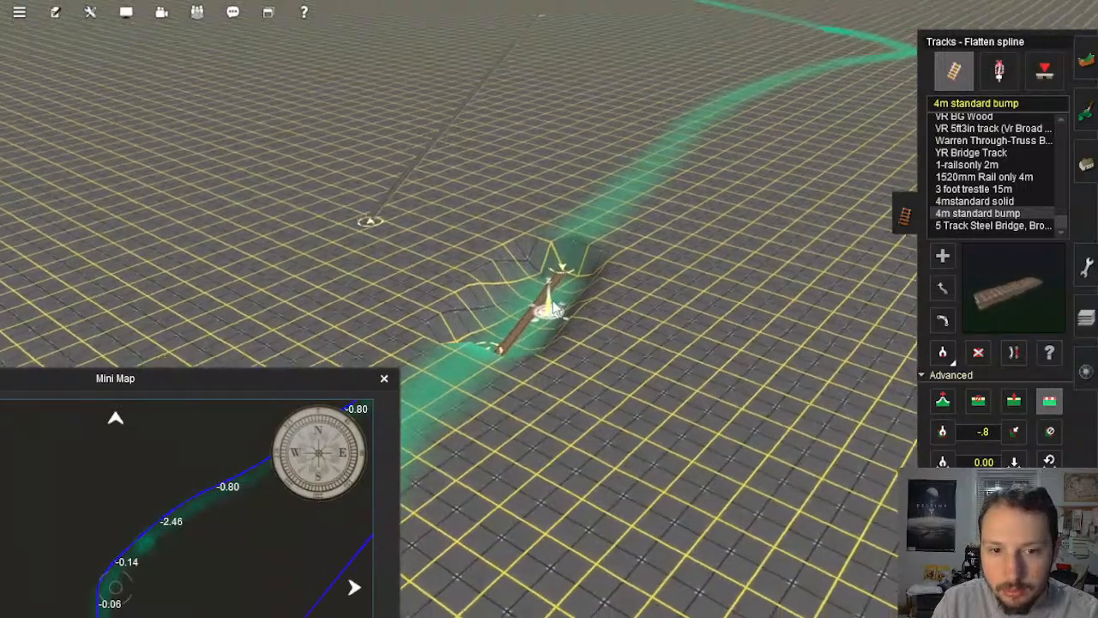
key(Right)
key(Up)
right_click(548, 247)
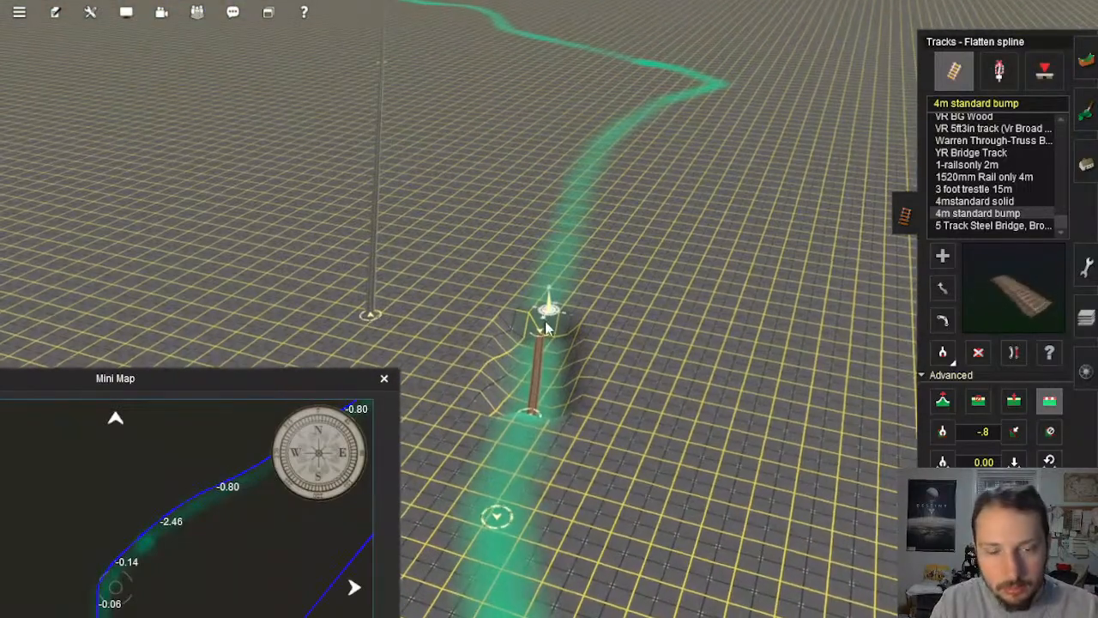
key(ctrl+z)
scroll(554, 322, up, 1)
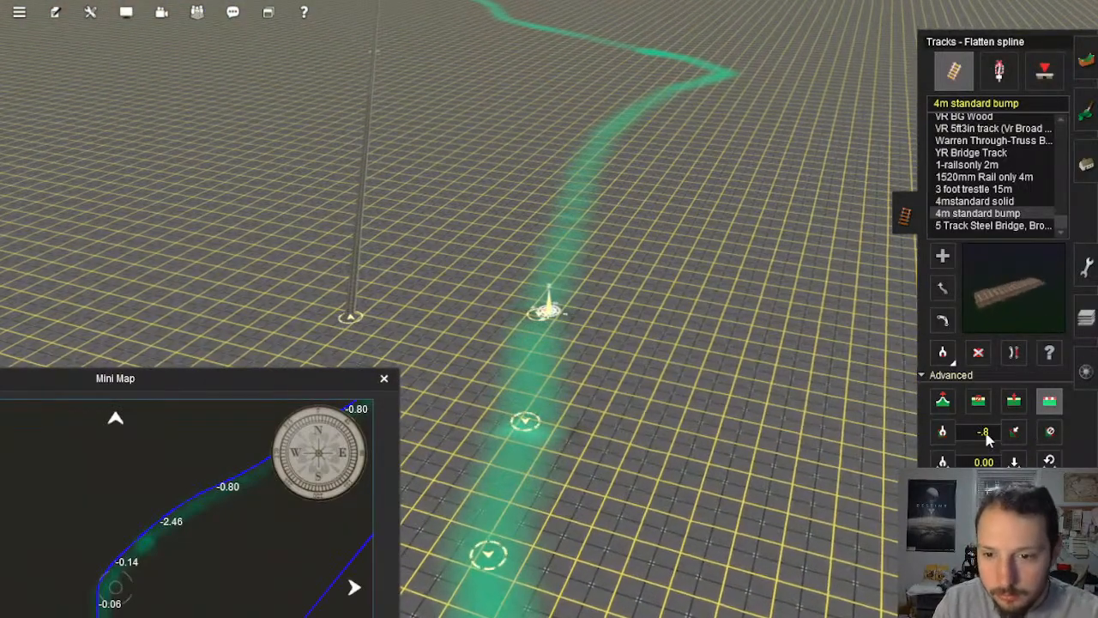
Step: Set the track gradient value to -.05
click(988, 434)
key(BackSpace)
scroll(587, 297, down, 10)
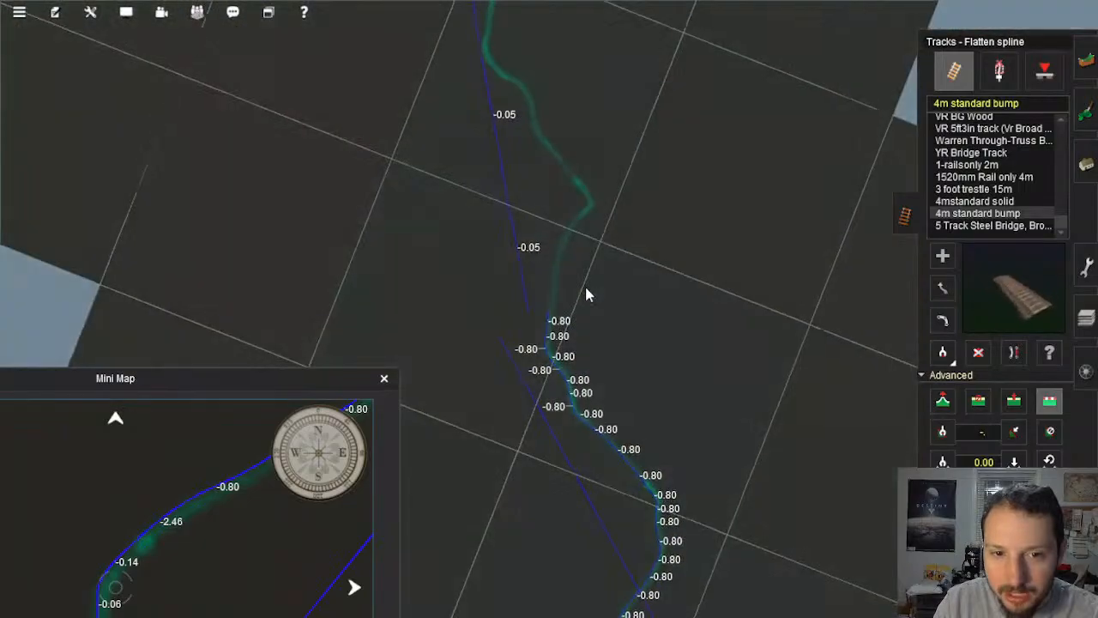
scroll(586, 289, up, 8)
text(05)
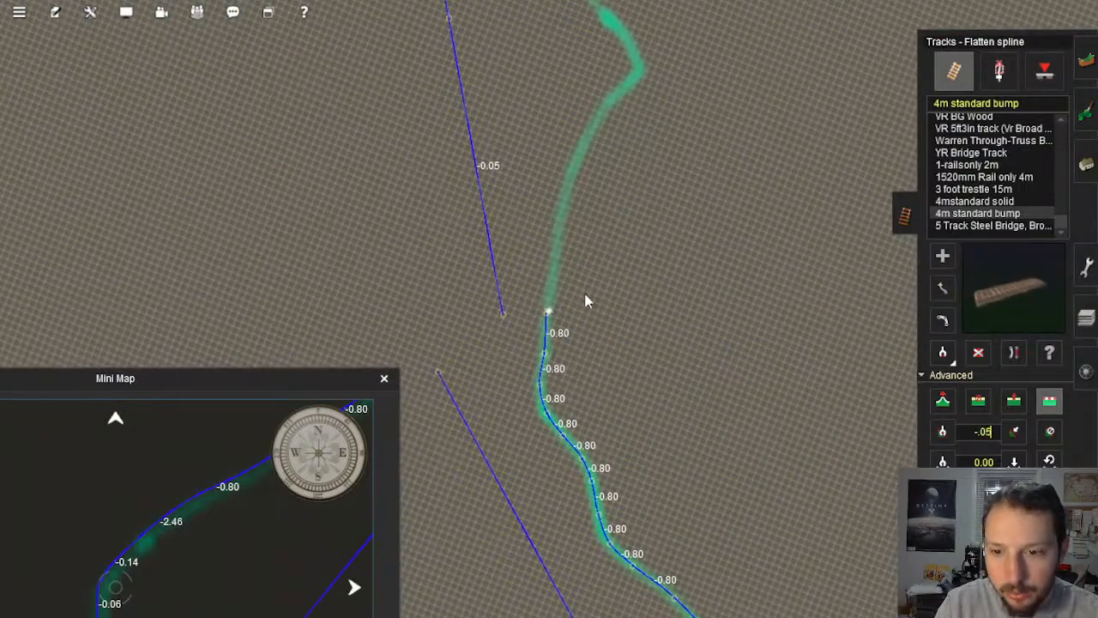
Step: Extend the 4m standard bump track from its end beside the open straight line along the green route, up to the sharp bend
scroll(589, 298, up, 5)
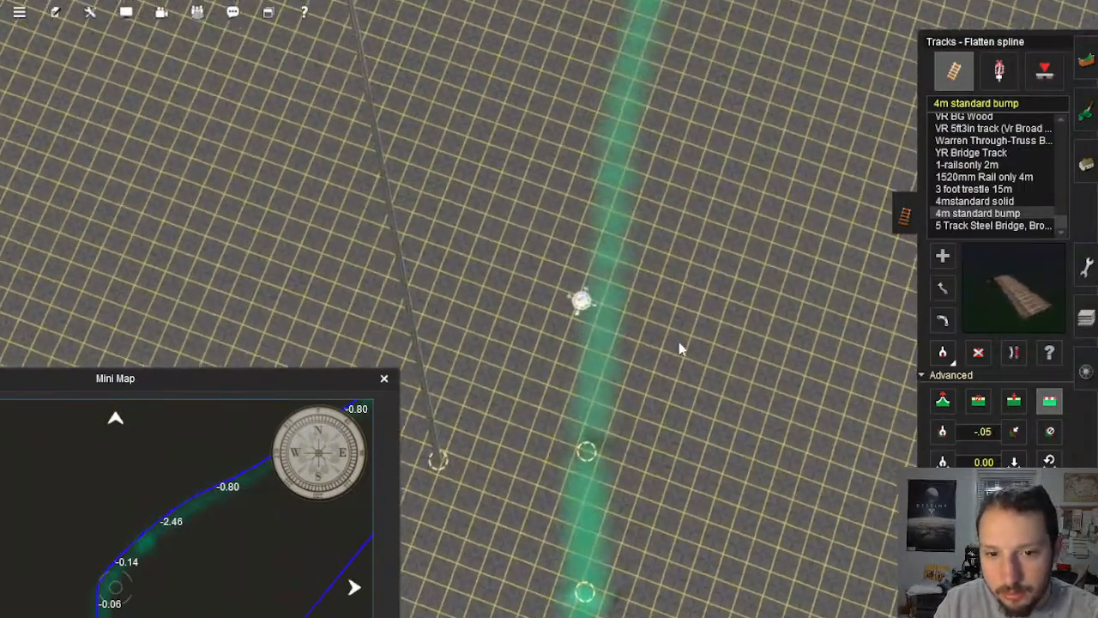
key(Down)
click(946, 259)
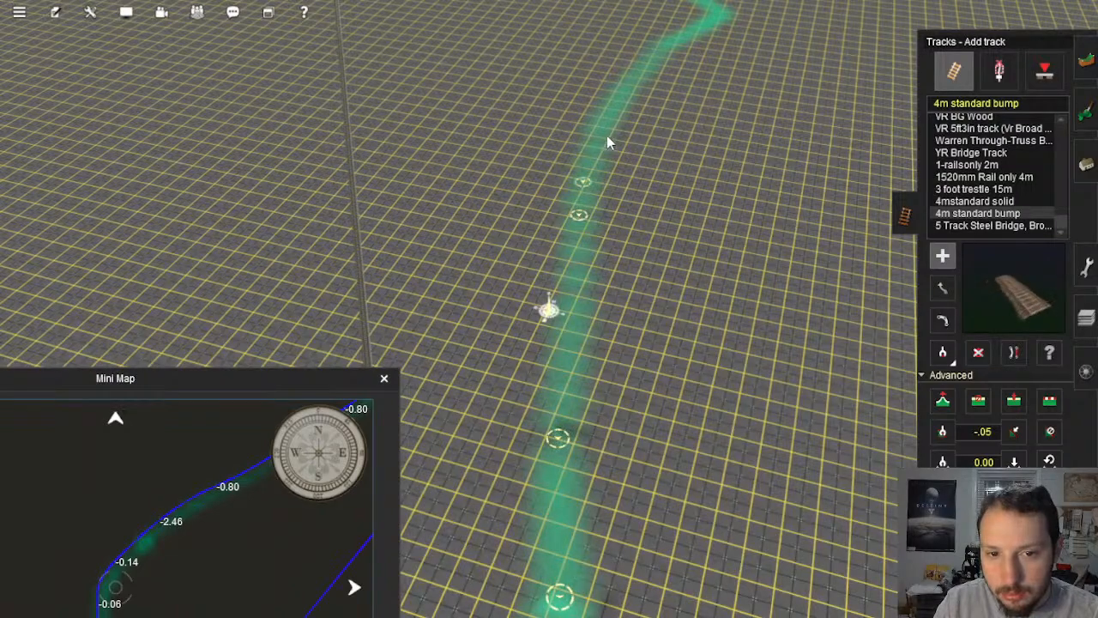
click(613, 108)
click(657, 49)
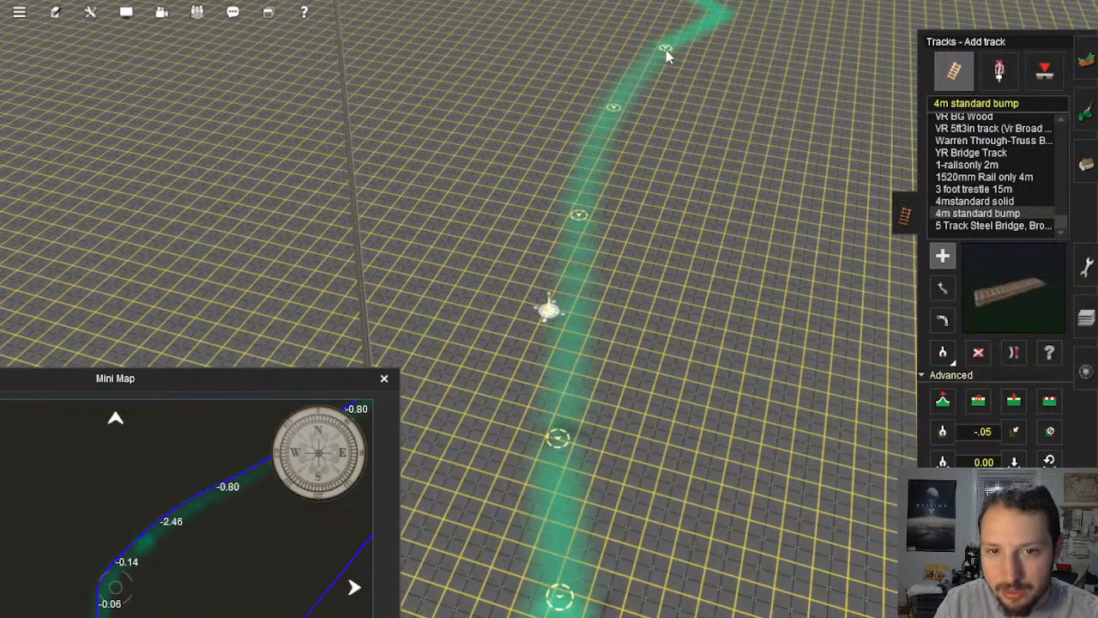
right_click(666, 49)
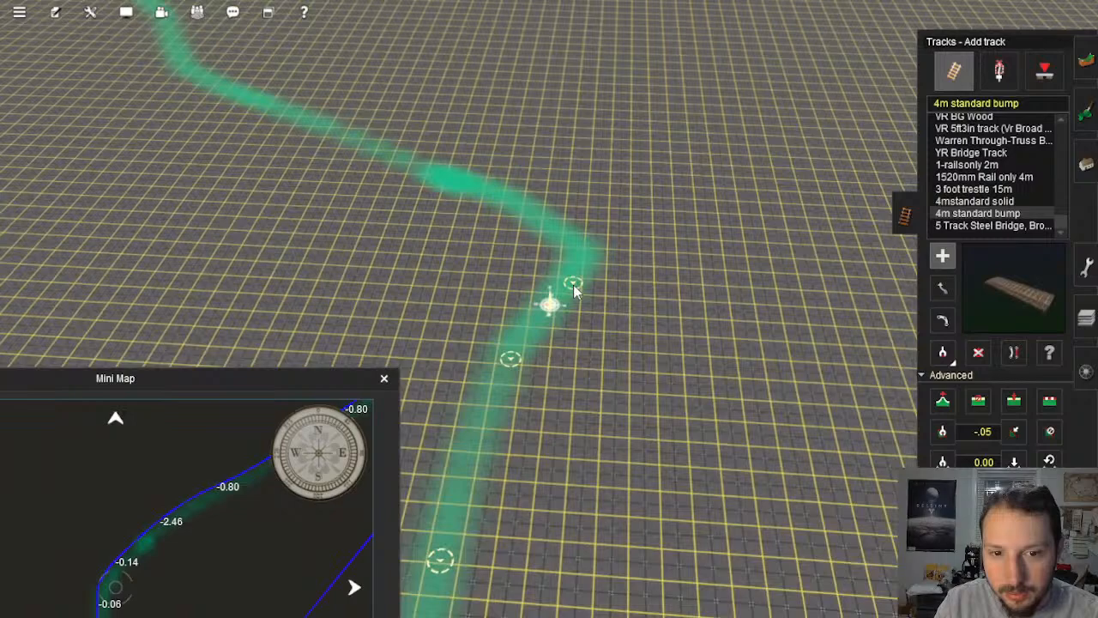
Step: Continue the track around the sharp bend and through the following curves, stopping before the green route meets the straight line
click(574, 285)
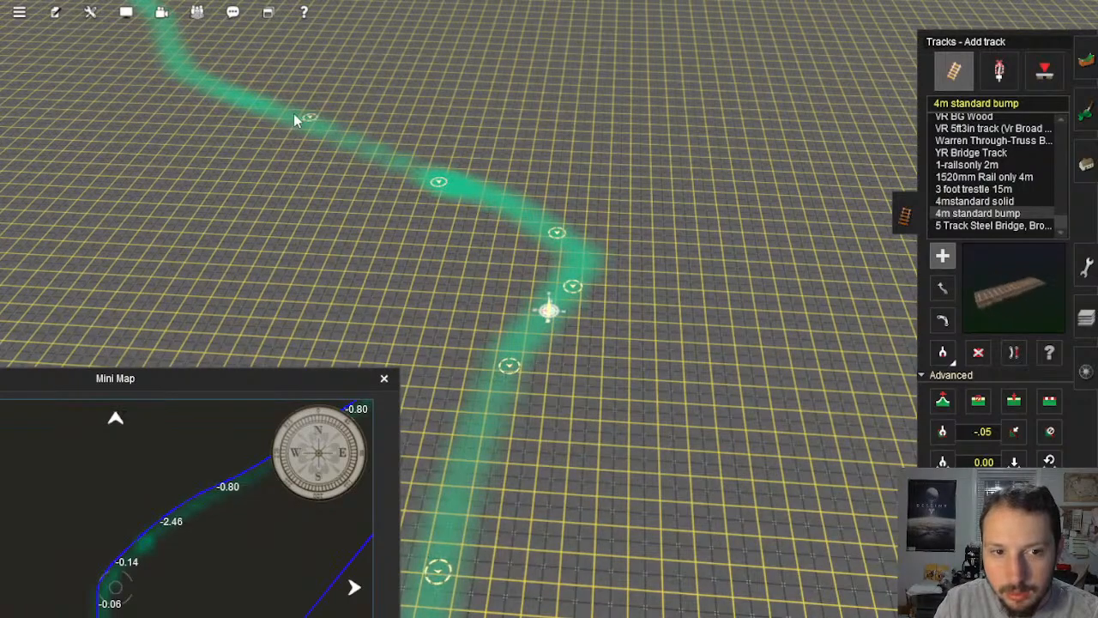
right_click(193, 73)
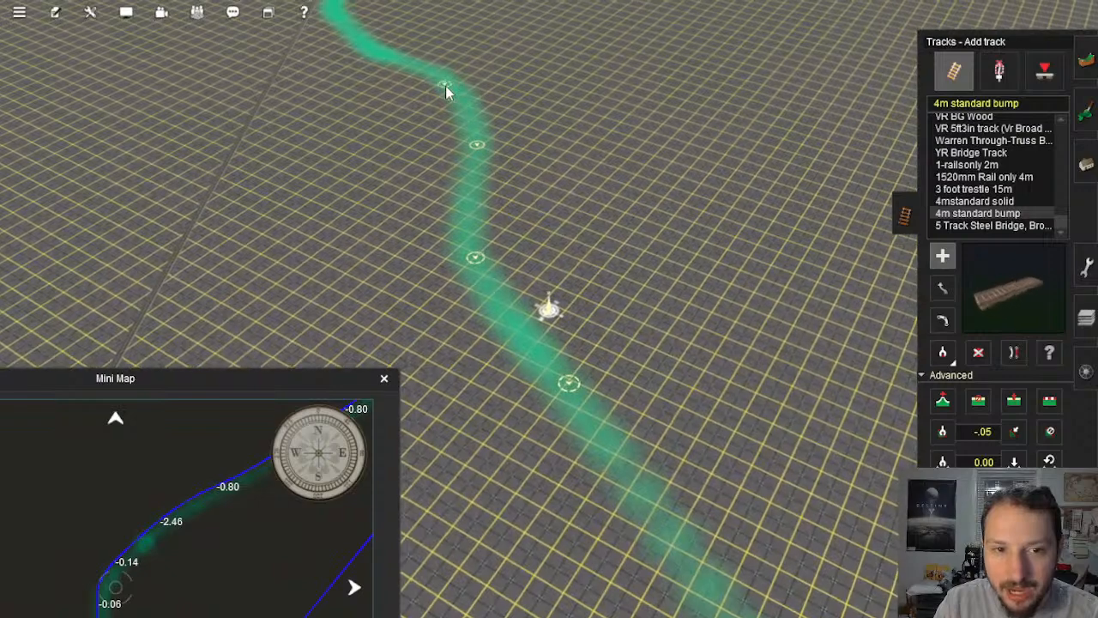
right_click(446, 86)
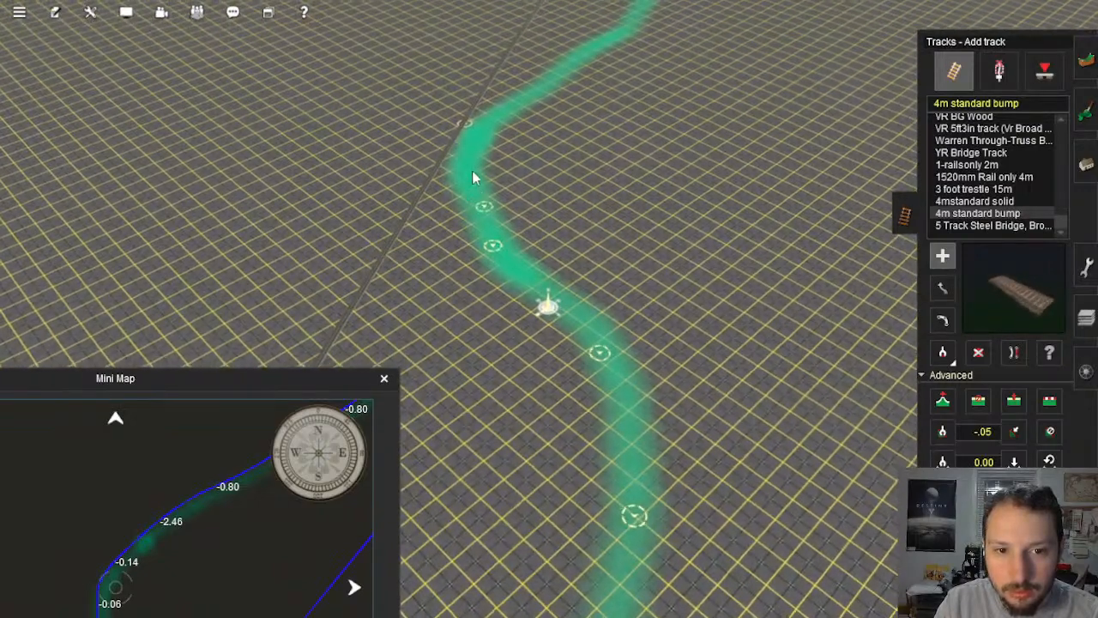
click(523, 109)
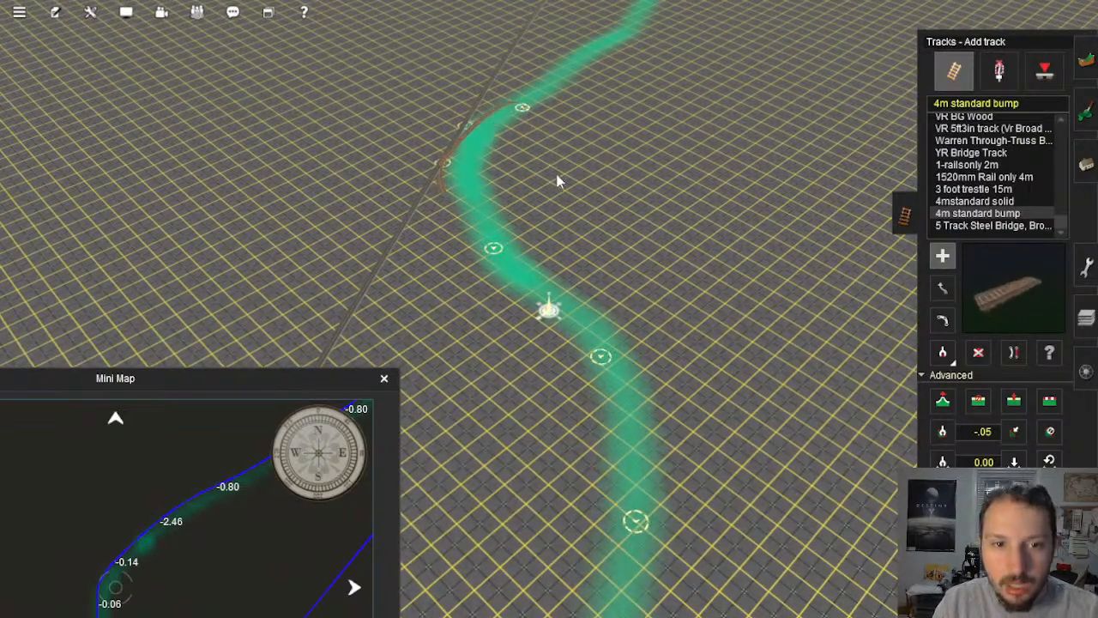
key(ctrl+z)
key(ctrl+z)
key(ctrl+z)
key(ctrl+z)
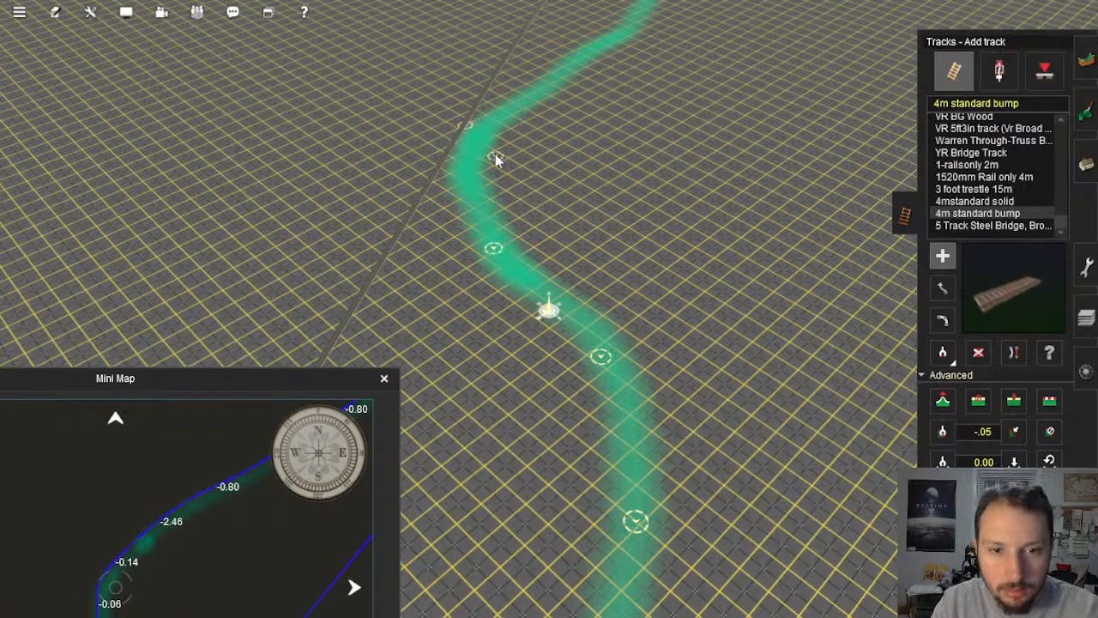
Step: Lay track around the curve touching the straight line, keeping it unattached, and on along the diagonal green stretch
right_click(495, 156)
key(Up)
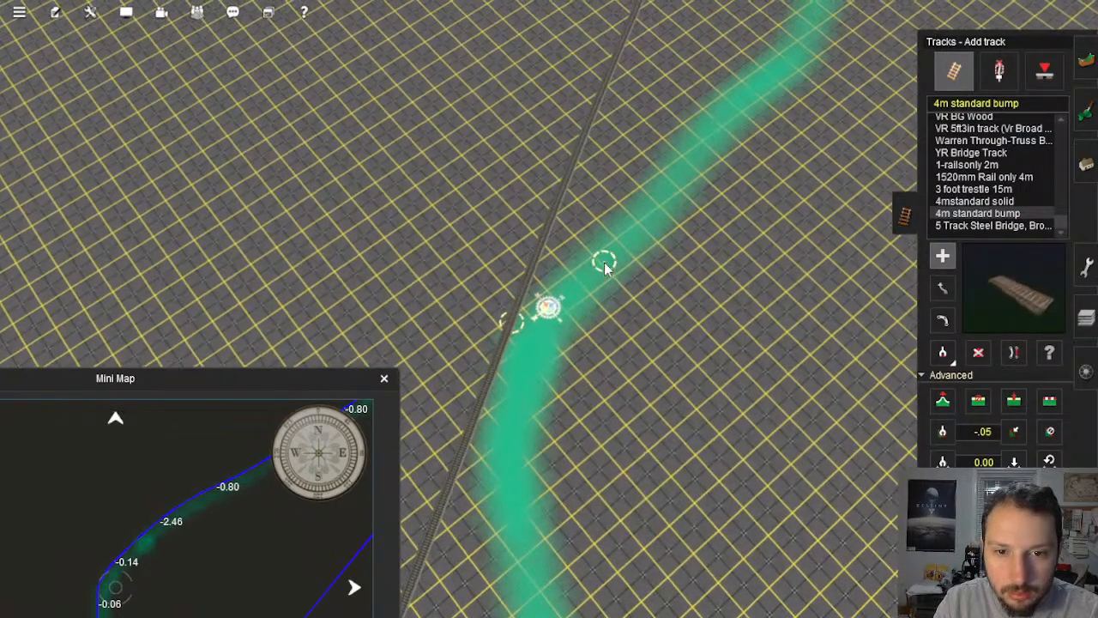
click(731, 126)
click(800, 47)
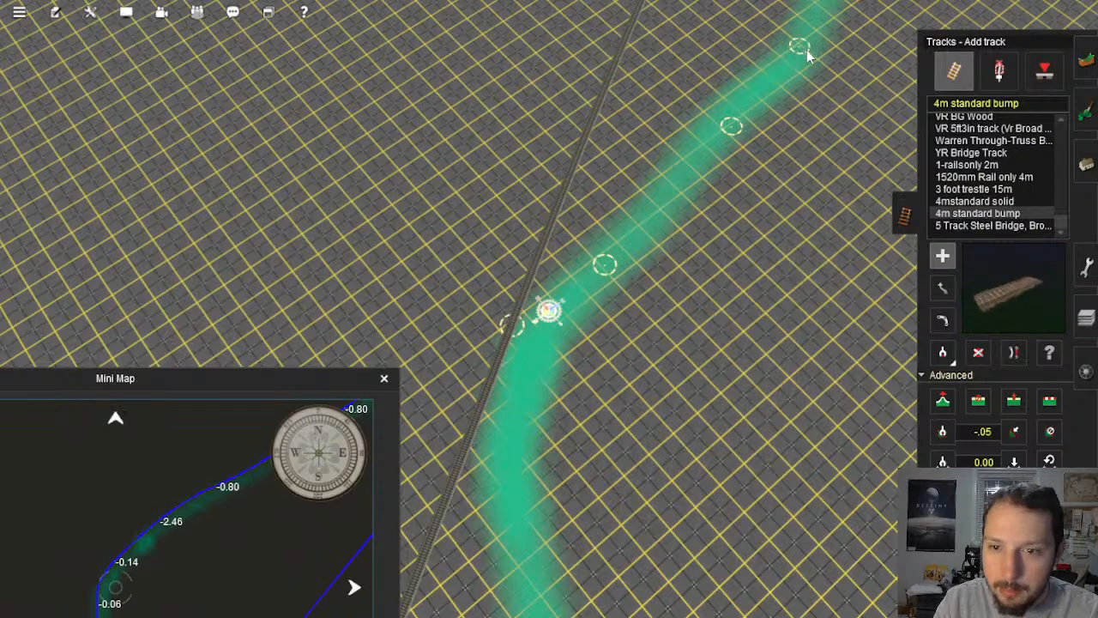
right_click(836, 19)
Step: Carry the track through the S-bend of the green route and onto the stretch beyond it
click(510, 189)
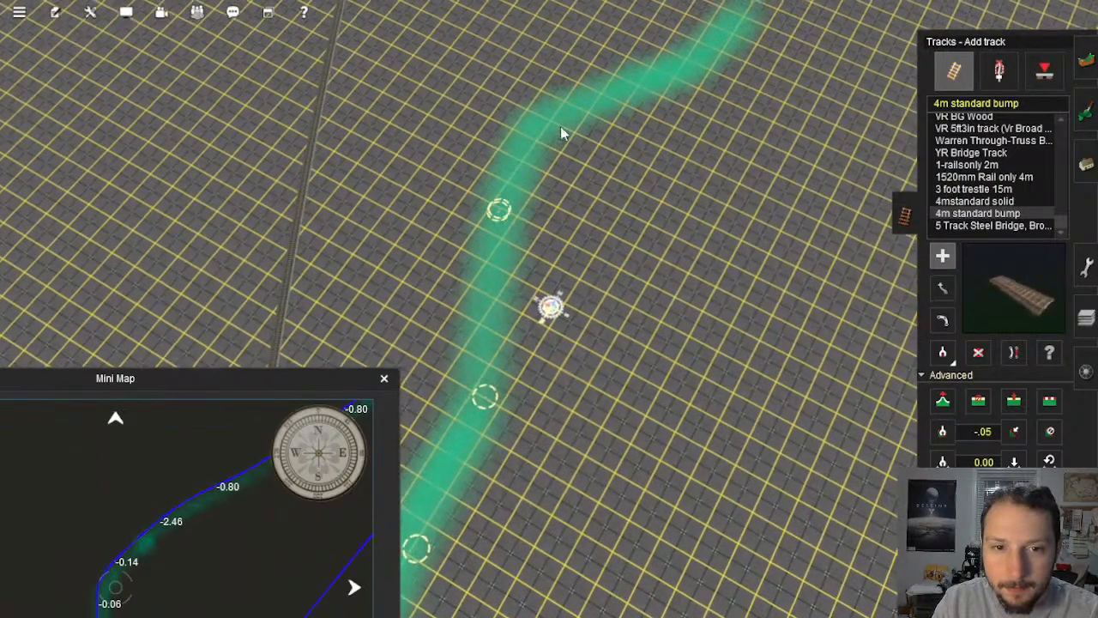
click(608, 98)
click(729, 32)
right_click(735, 28)
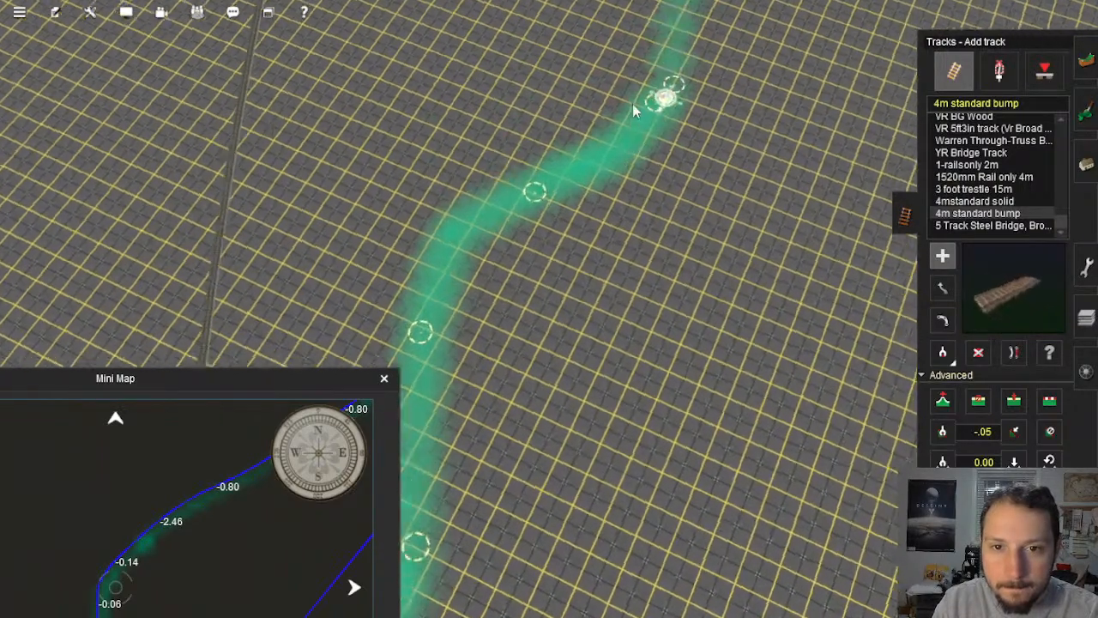
click(566, 108)
right_click(567, 62)
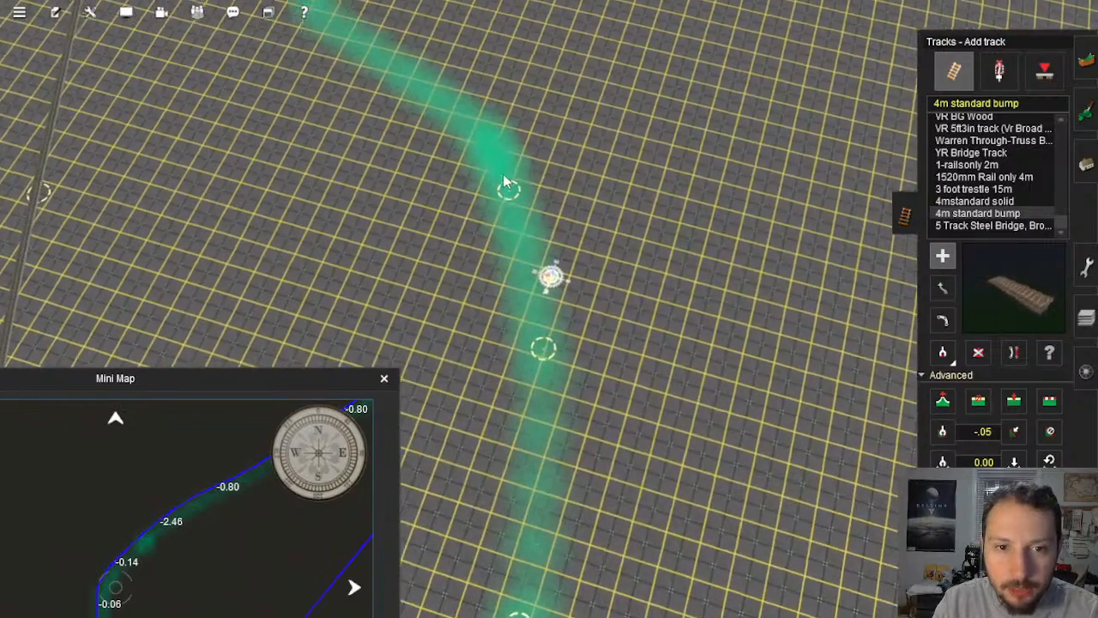
Step: Extend the track past the bright bend and along the diagonal, turning onto the long straight part of the green route
click(501, 172)
click(378, 96)
right_click(321, 50)
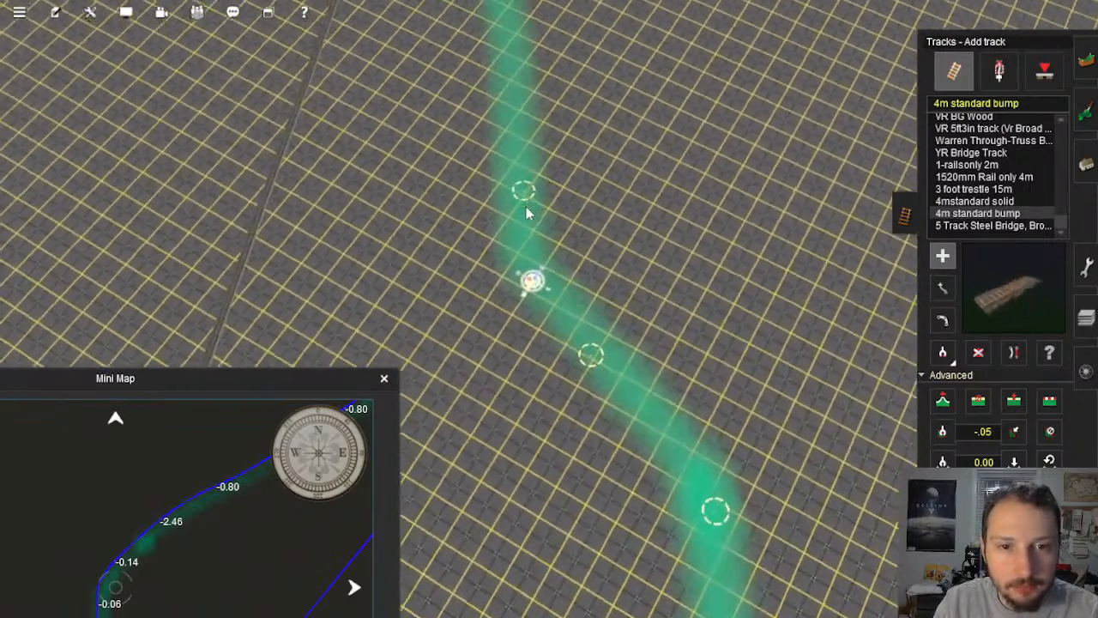
click(526, 201)
right_click(529, 63)
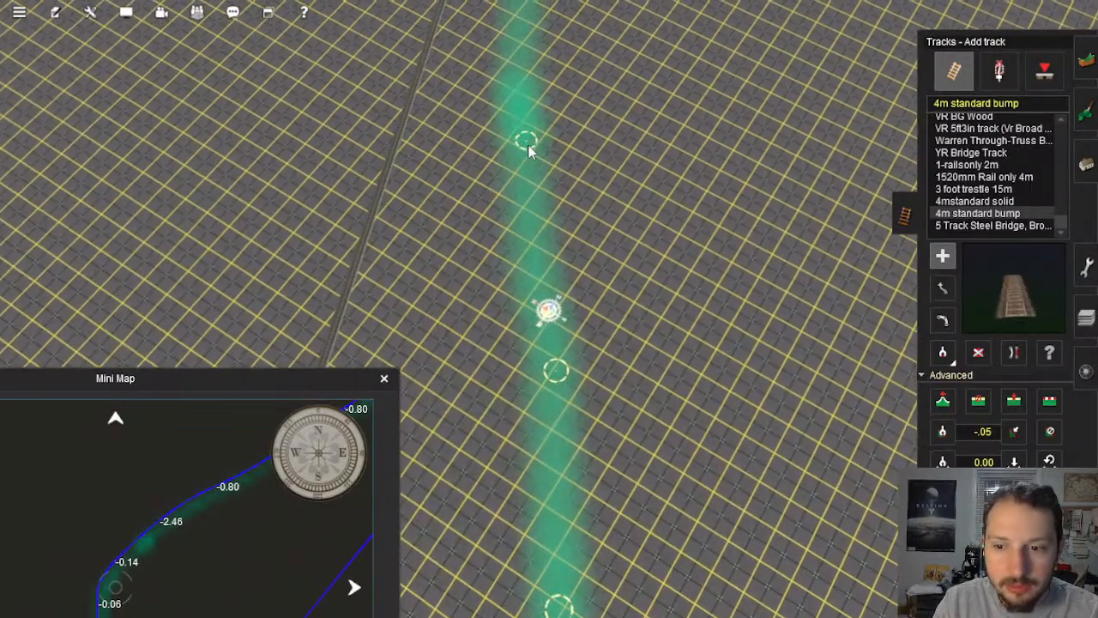
Step: Run the track along the straight green stretch to the Y-shaped fork and start it up the right-hand branch
click(528, 144)
right_click(524, 122)
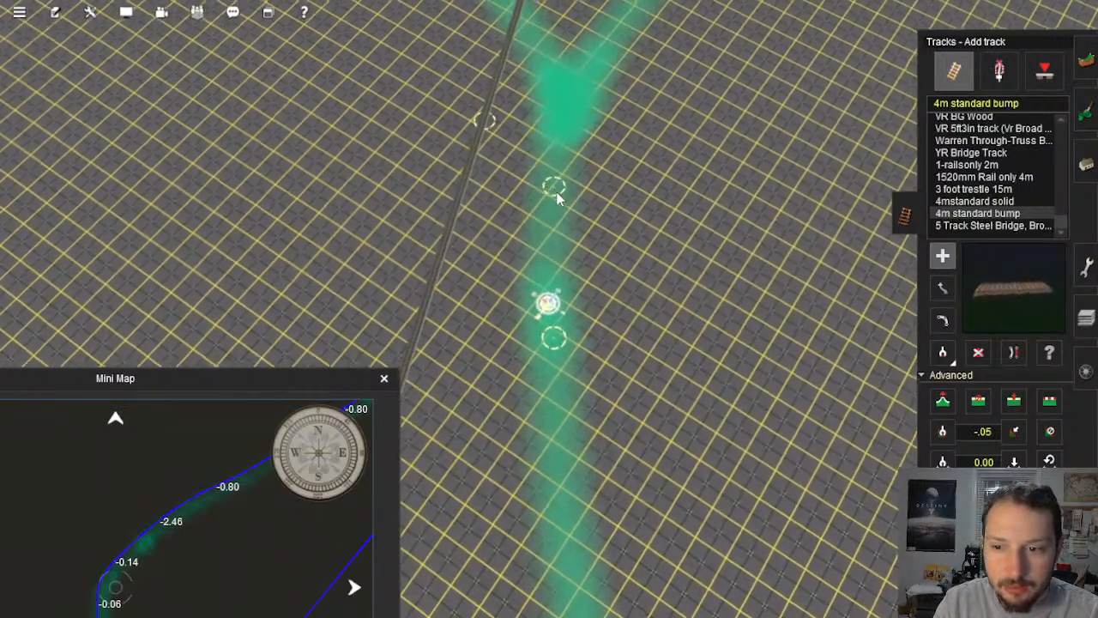
click(556, 191)
right_click(576, 145)
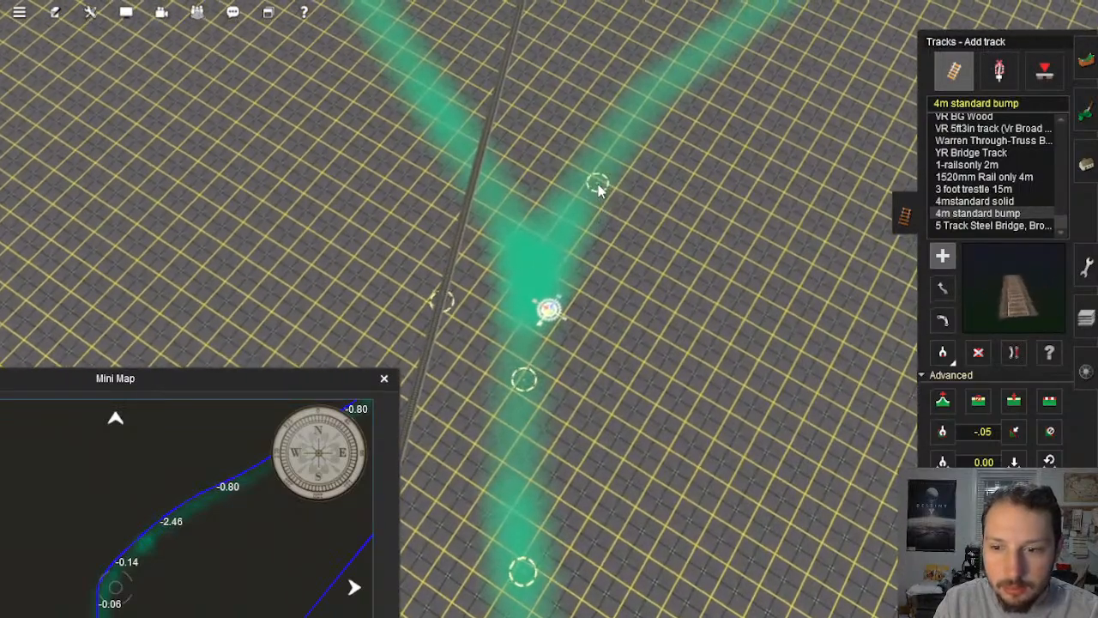
click(598, 185)
Step: Continue the track along the fork's right-hand branch to the point where the green route starts curving back
right_click(616, 155)
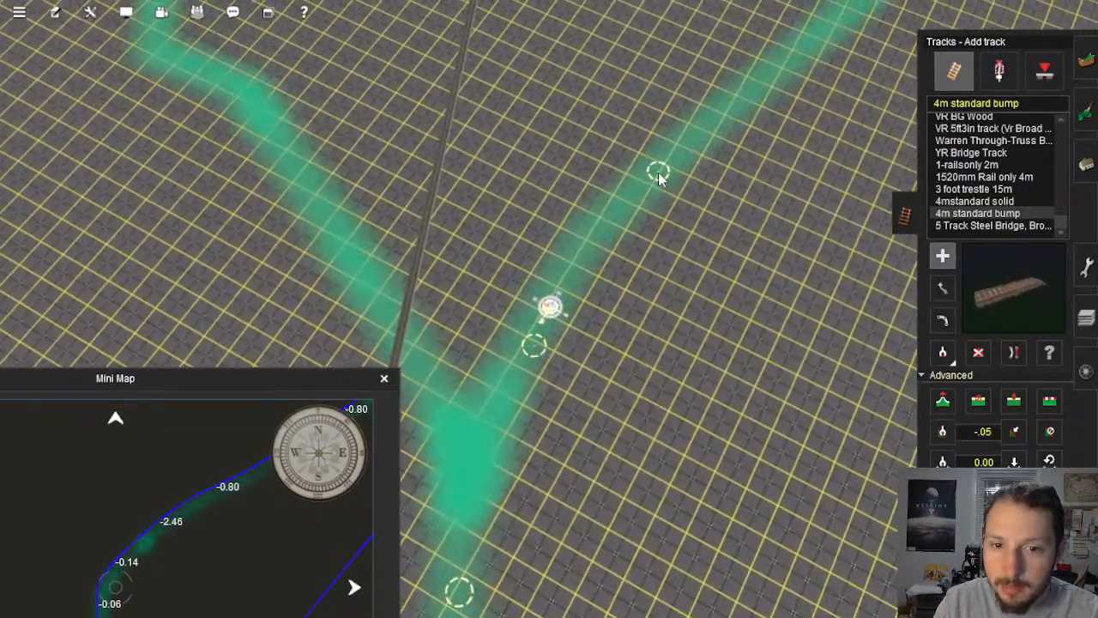
click(658, 173)
right_click(693, 131)
click(657, 184)
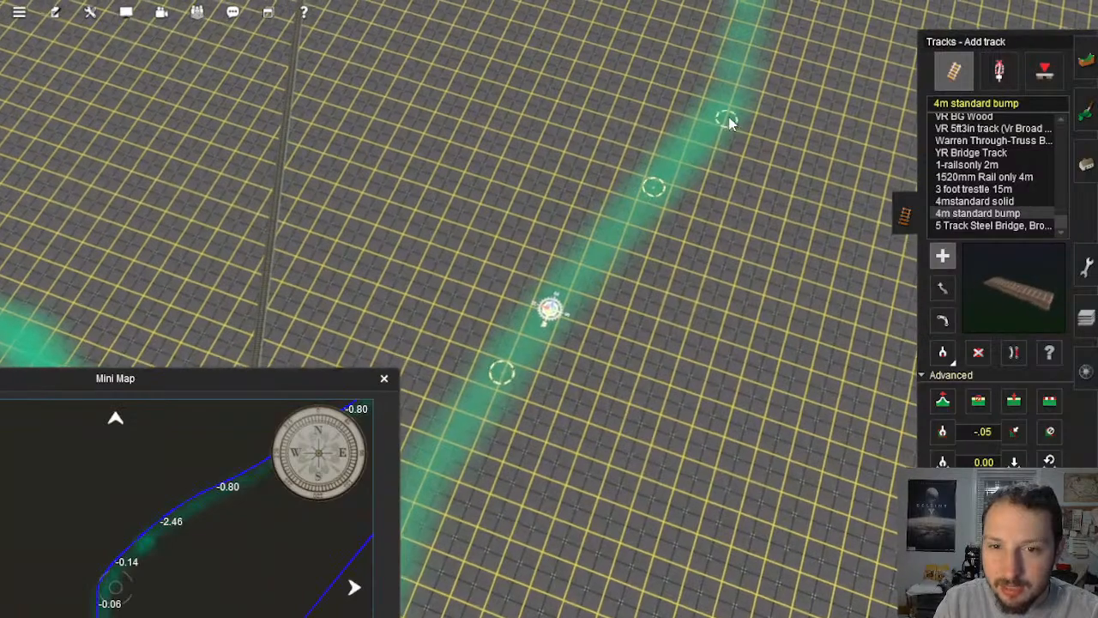
click(729, 107)
right_click(776, 67)
Step: Lay track up to and around the sharp green corner with the bright spot, then along the short stretch after it
click(495, 149)
right_click(472, 104)
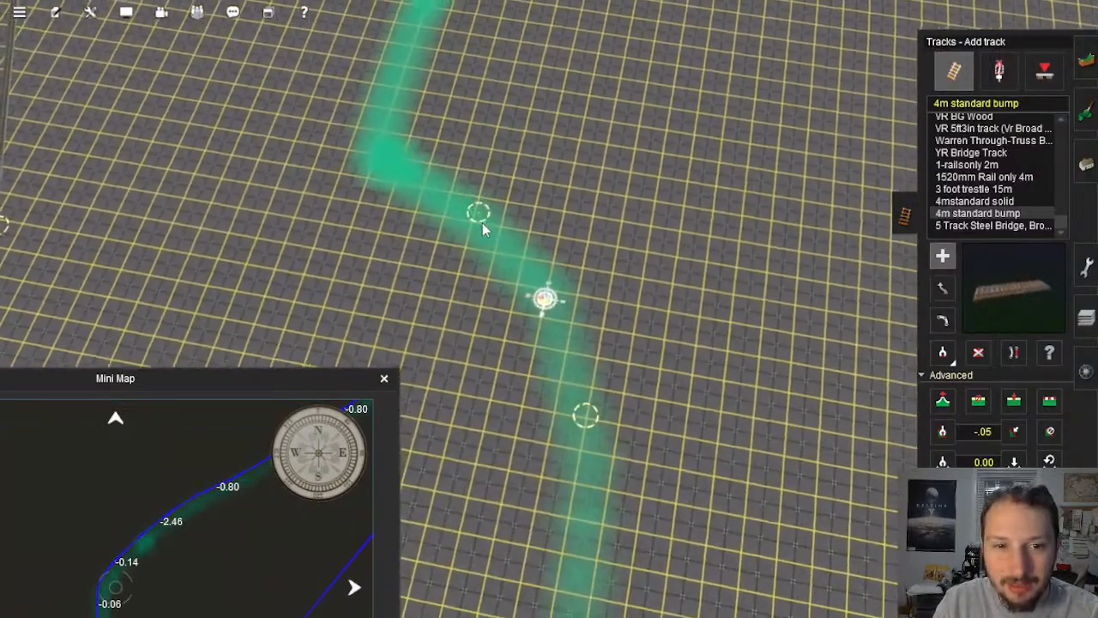
click(483, 223)
click(390, 163)
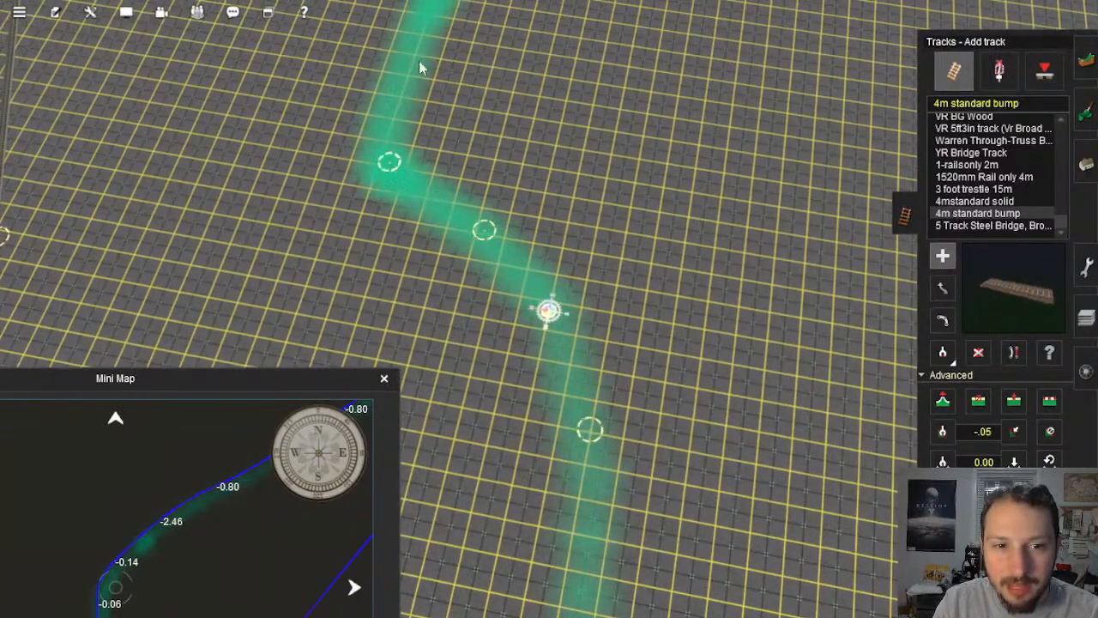
click(428, 45)
right_click(419, 33)
Step: Extend the track around the next sharp bend, down the diagonal stretch and through the gentle curve following it
click(606, 178)
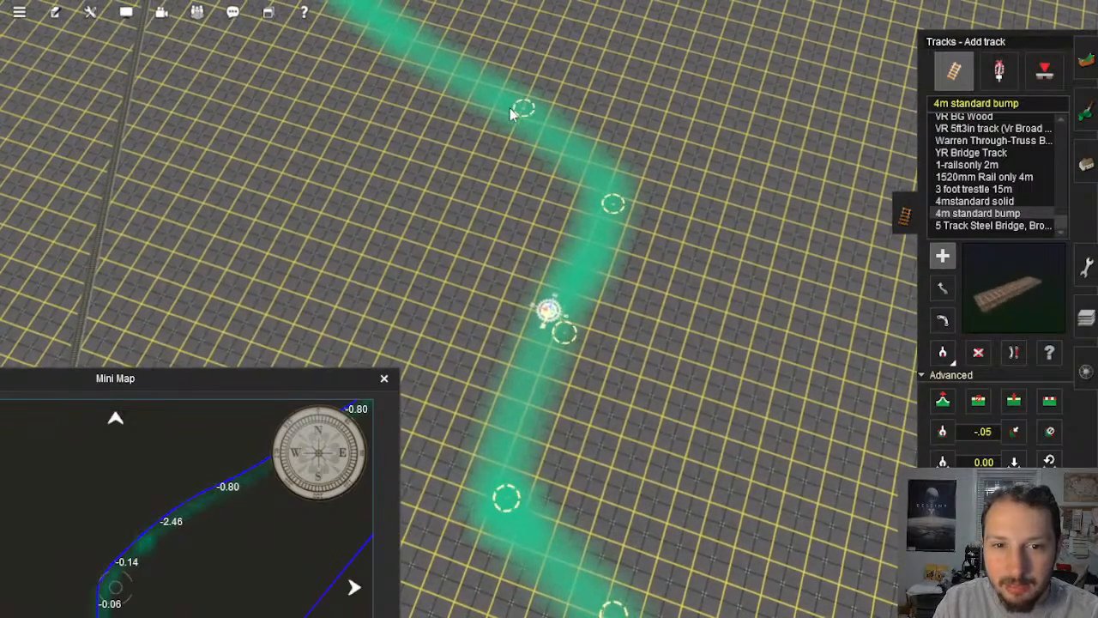
click(510, 108)
right_click(500, 83)
click(412, 209)
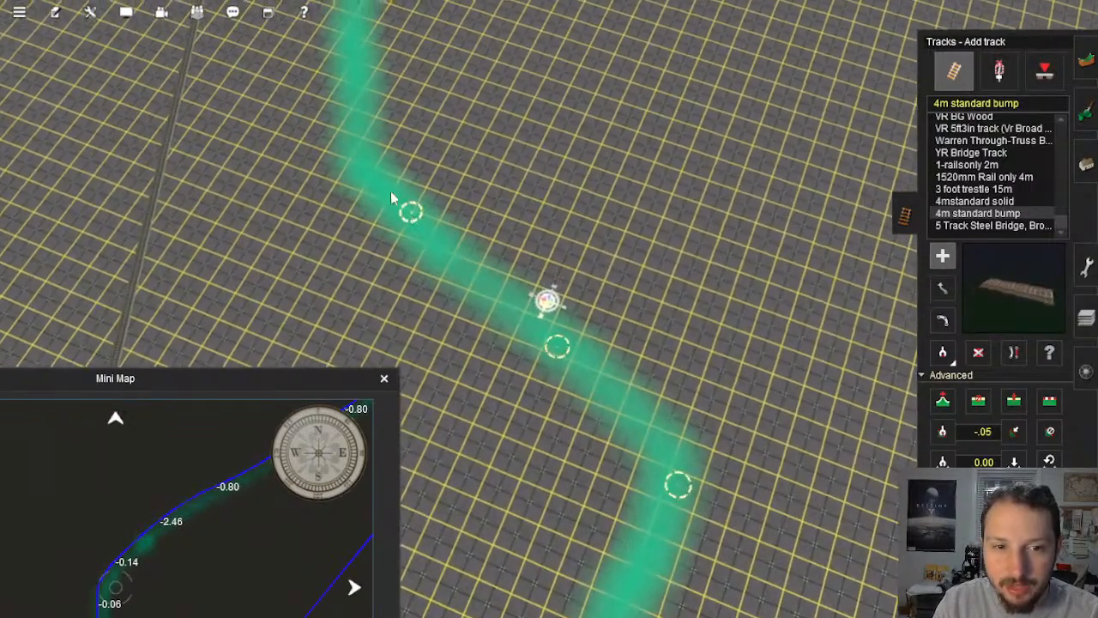
click(357, 77)
right_click(312, 47)
Step: Continue the track through the last winding curves of the route up to where it joins the crossing green line
click(648, 163)
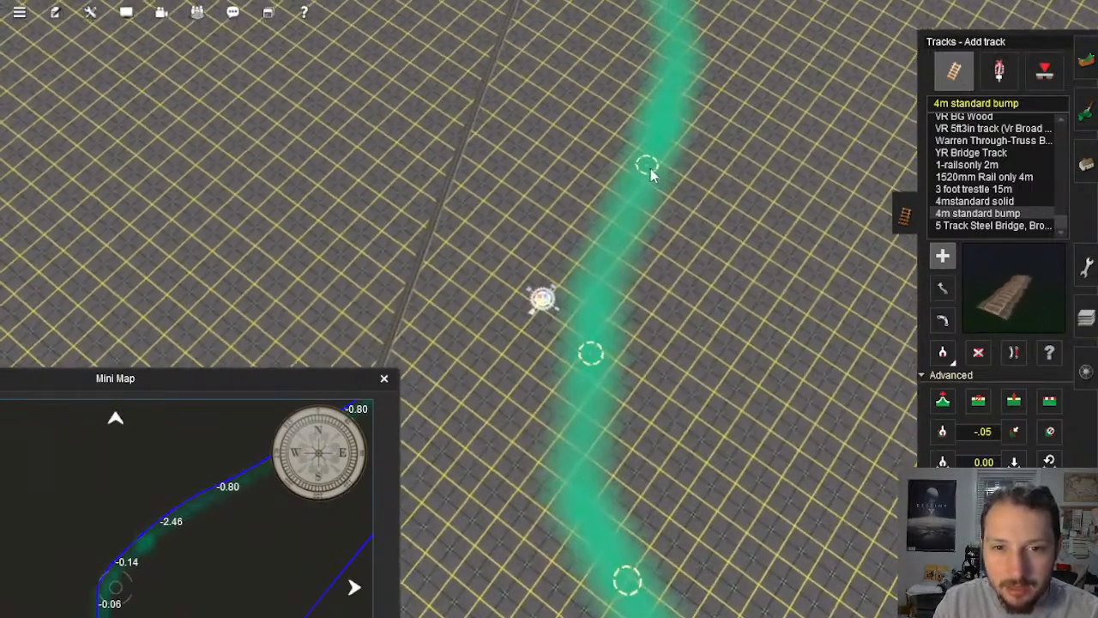
click(685, 71)
right_click(672, 78)
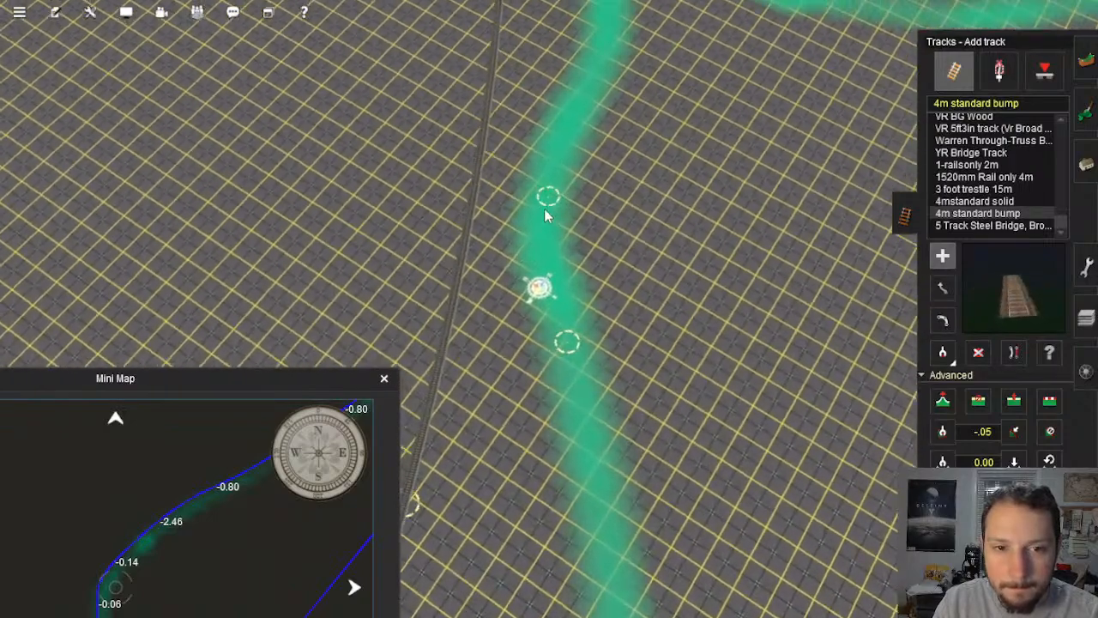
click(544, 208)
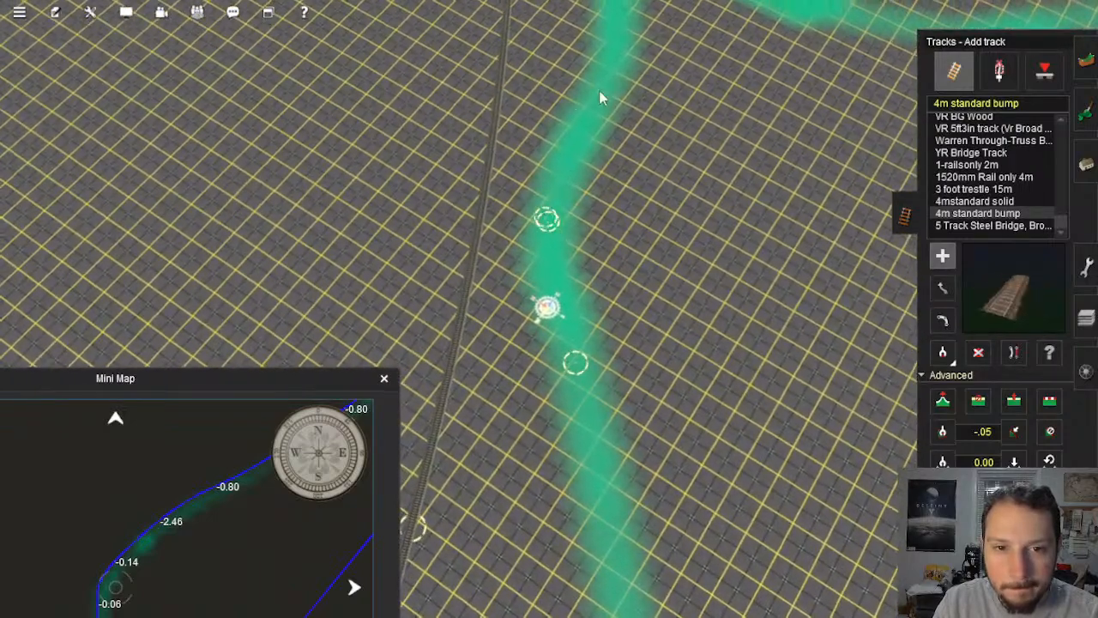
click(617, 79)
right_click(618, 66)
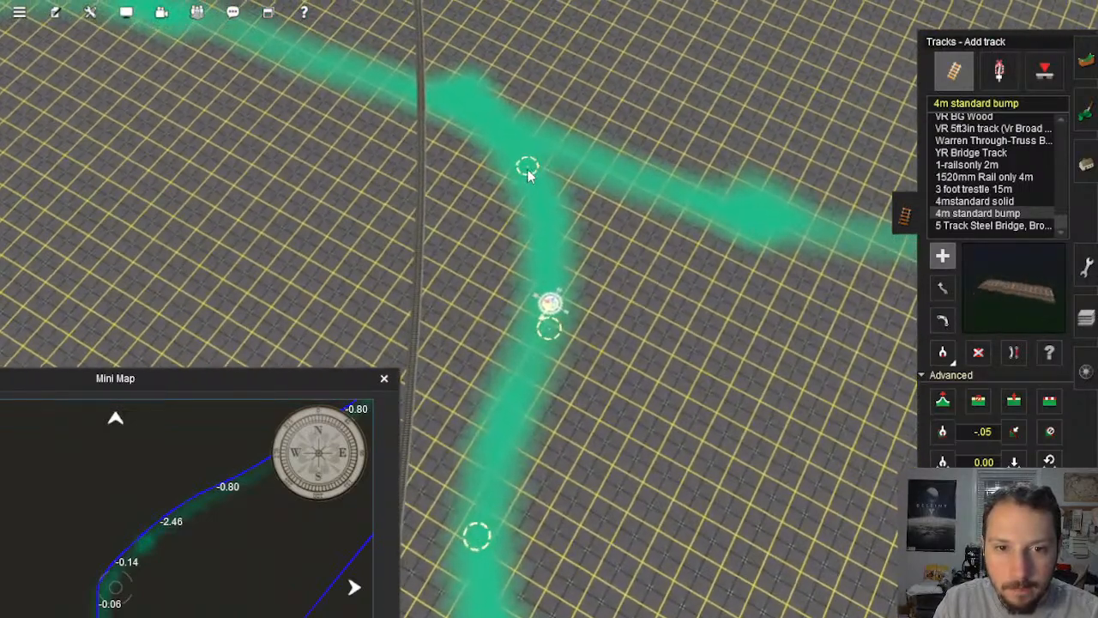
click(452, 108)
drag(448, 108, 590, 247)
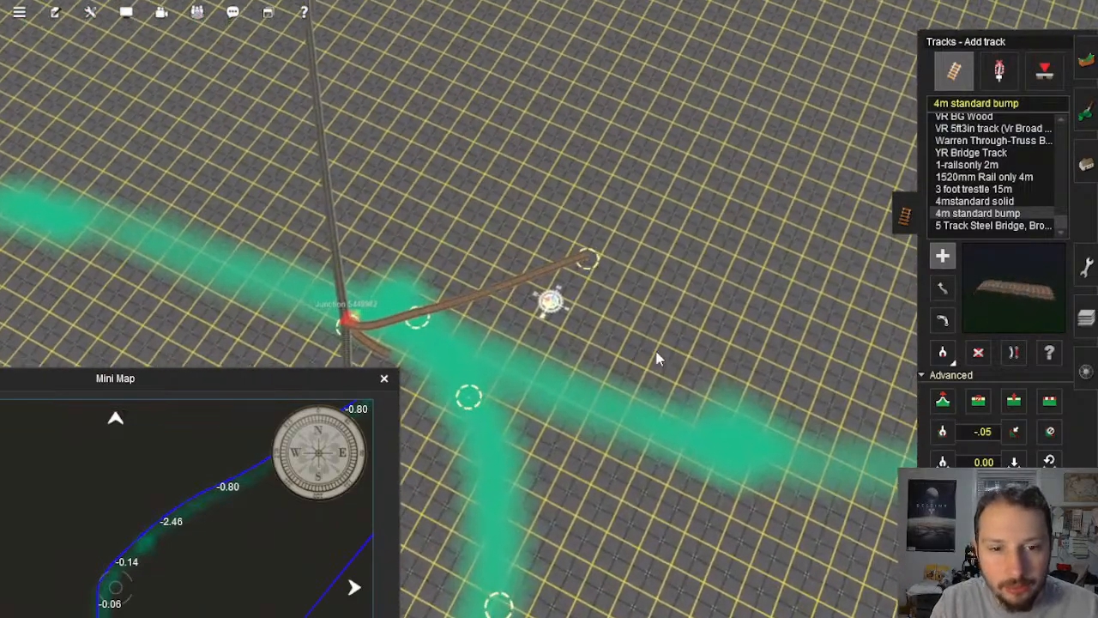
key(ctrl+z)
key(ctrl+z)
right_click(569, 369)
key(ctrl+z)
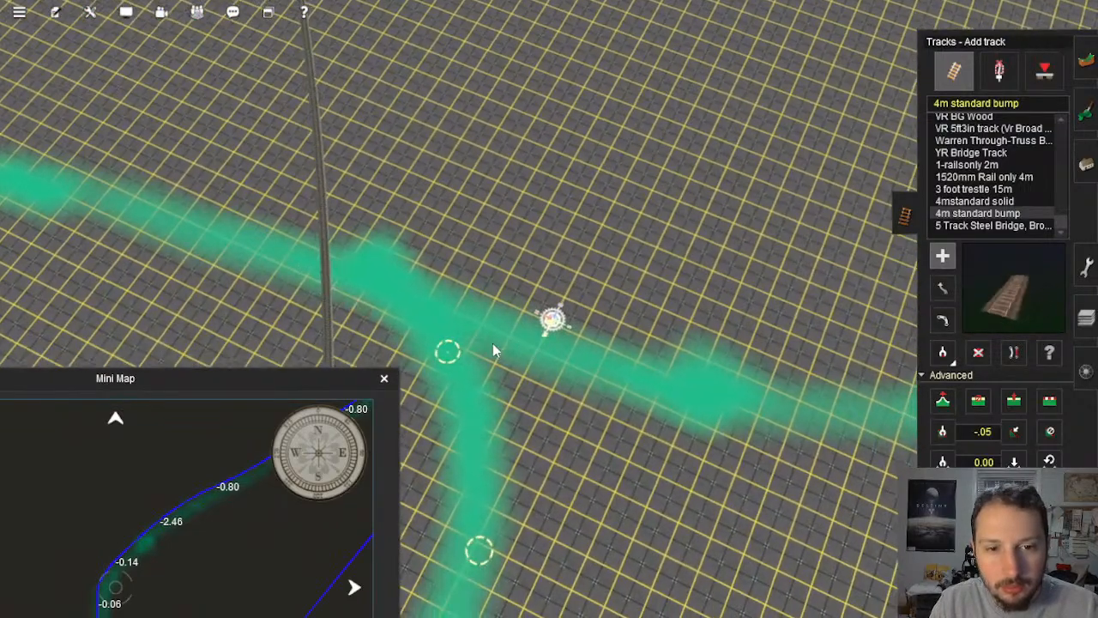
Step: Check the vertex height at the track's end near the crossing green line, and examine the gradient labels along the whole route
right_click(489, 346)
click(941, 402)
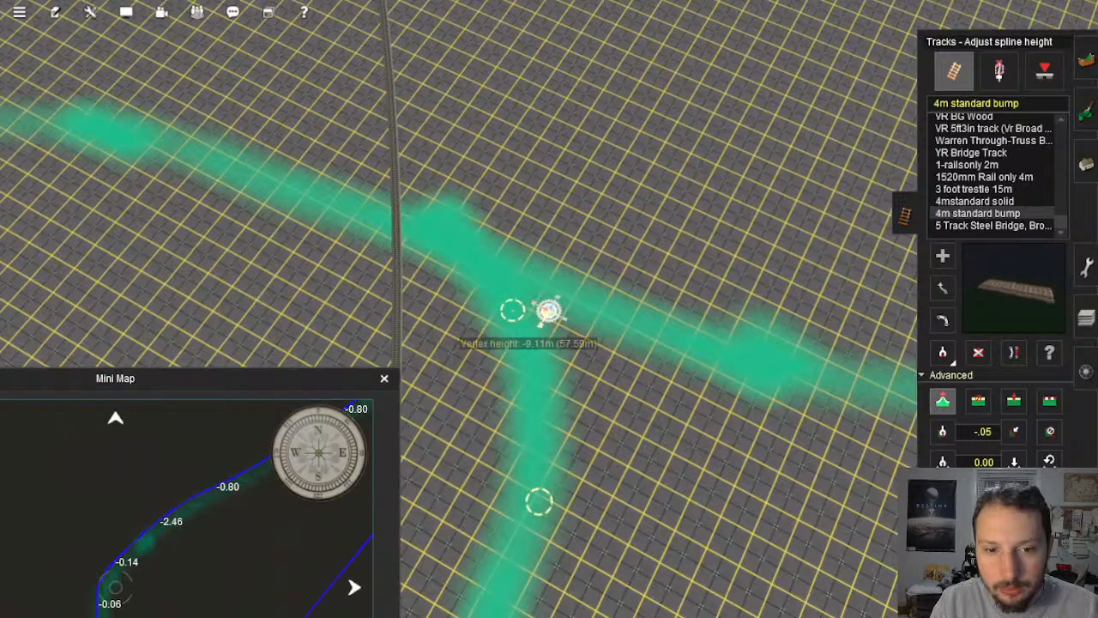
scroll(546, 340, down, 10)
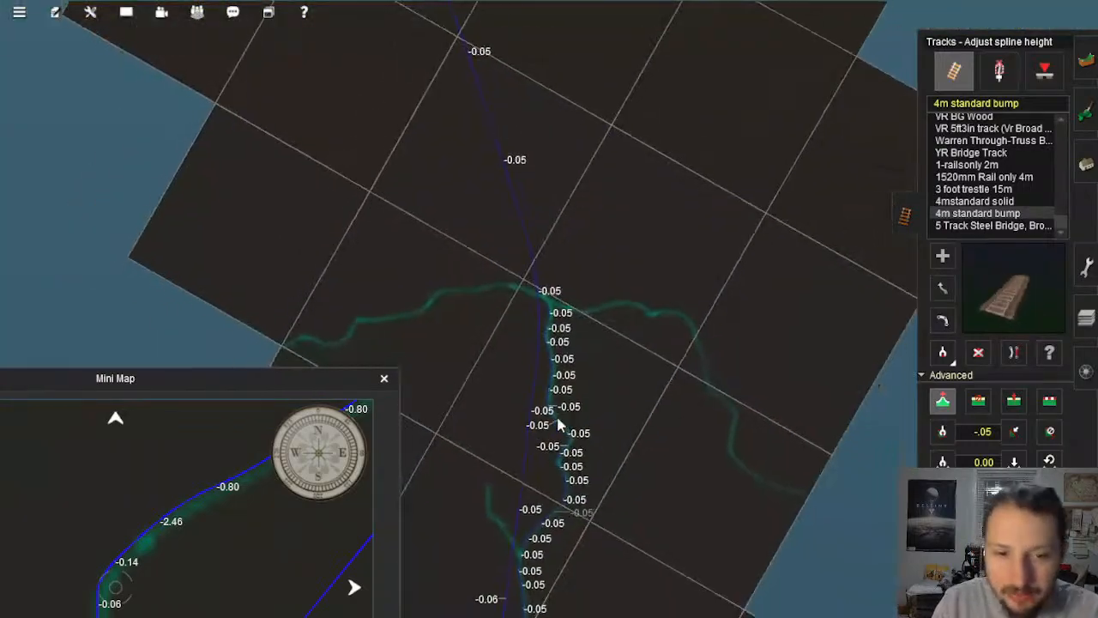
scroll(554, 417, up, 5)
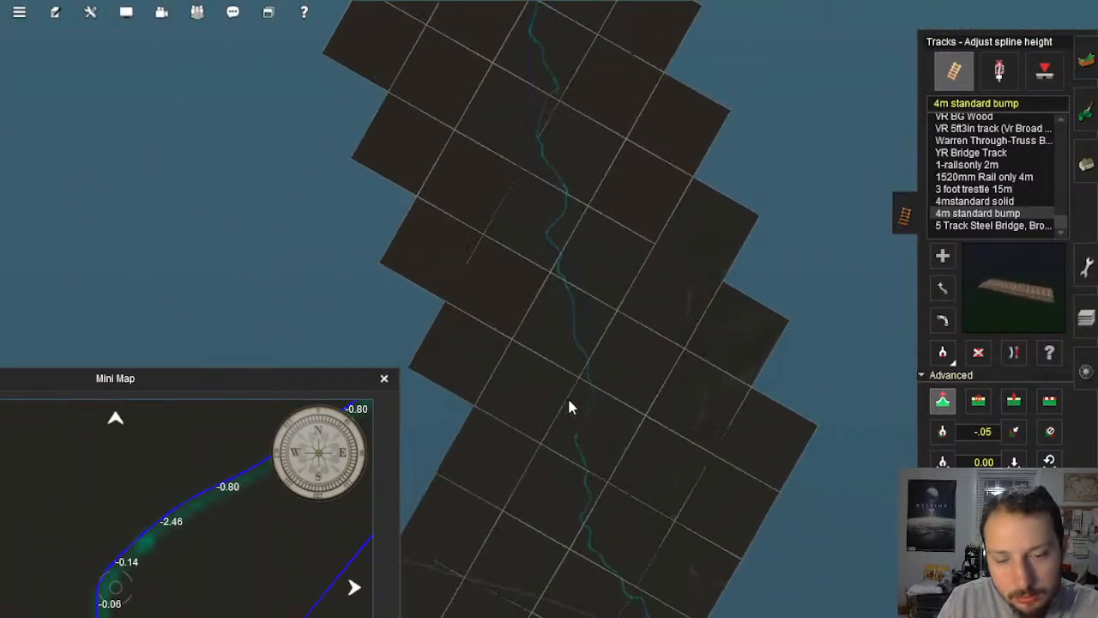
scroll(575, 386, up, 3)
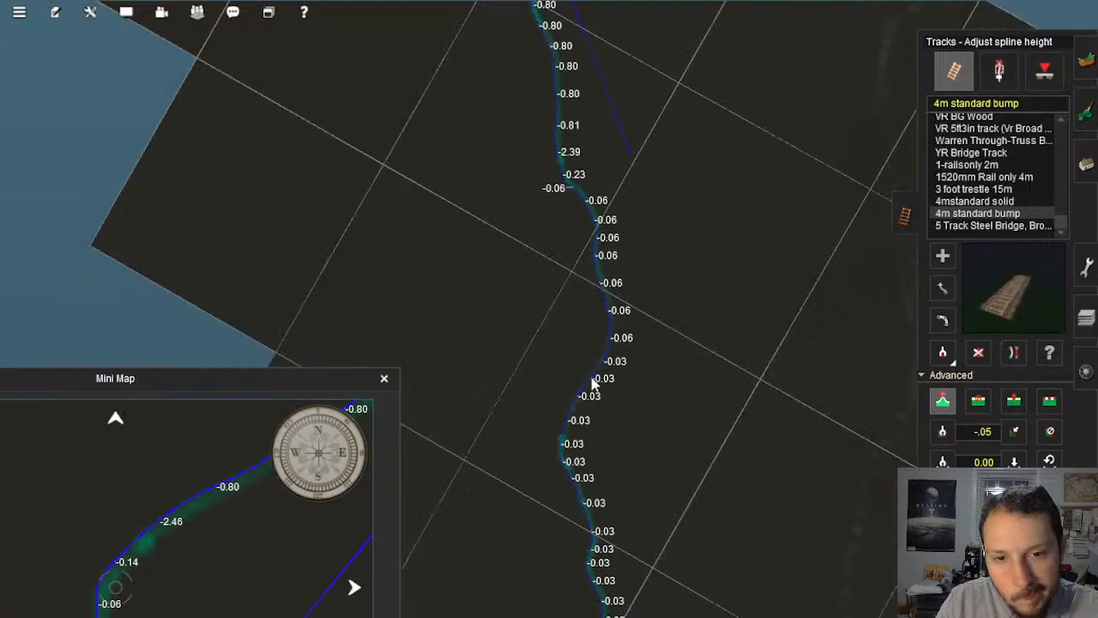
scroll(590, 489, up, 5)
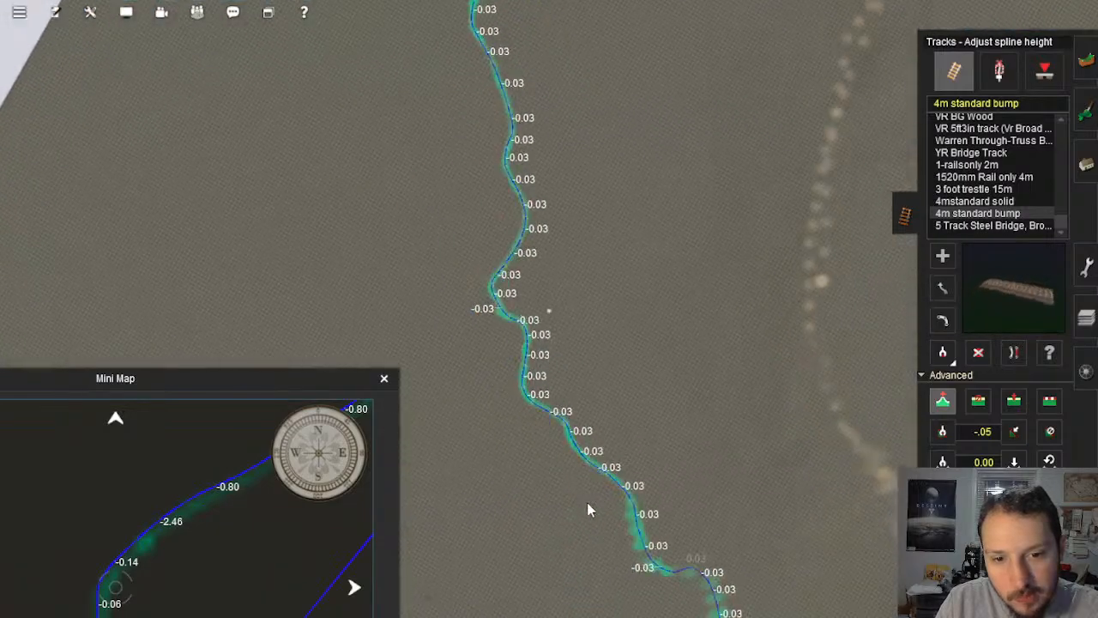
Step: Examine the gradient labels and vertices along the track down to its end at the edge of the terrain
scroll(663, 407, up, 6)
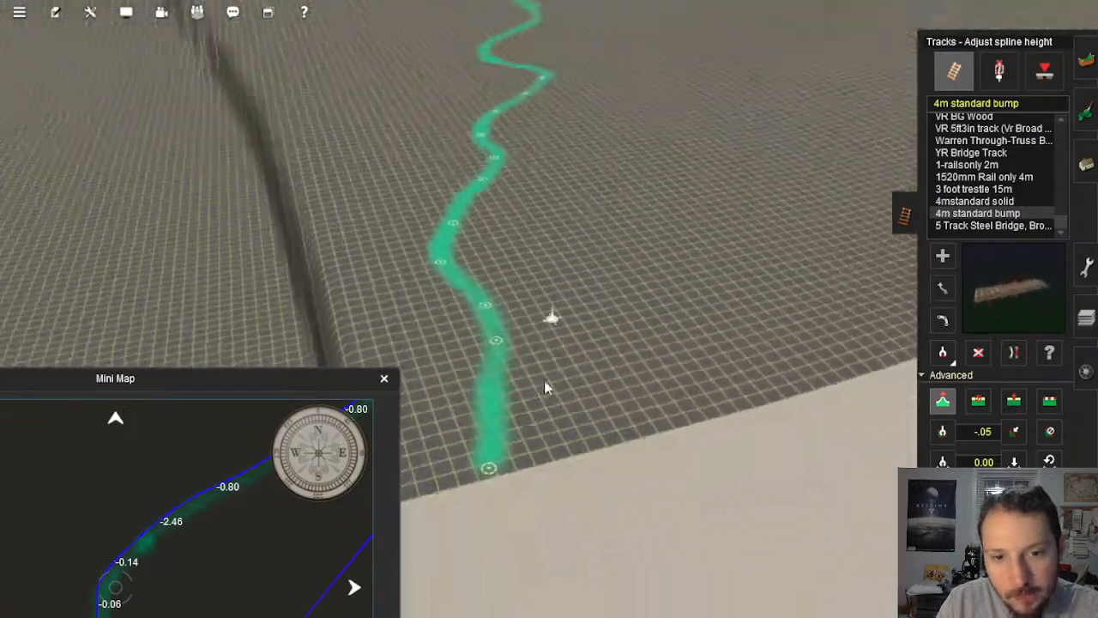
key(Down)
right_click(497, 356)
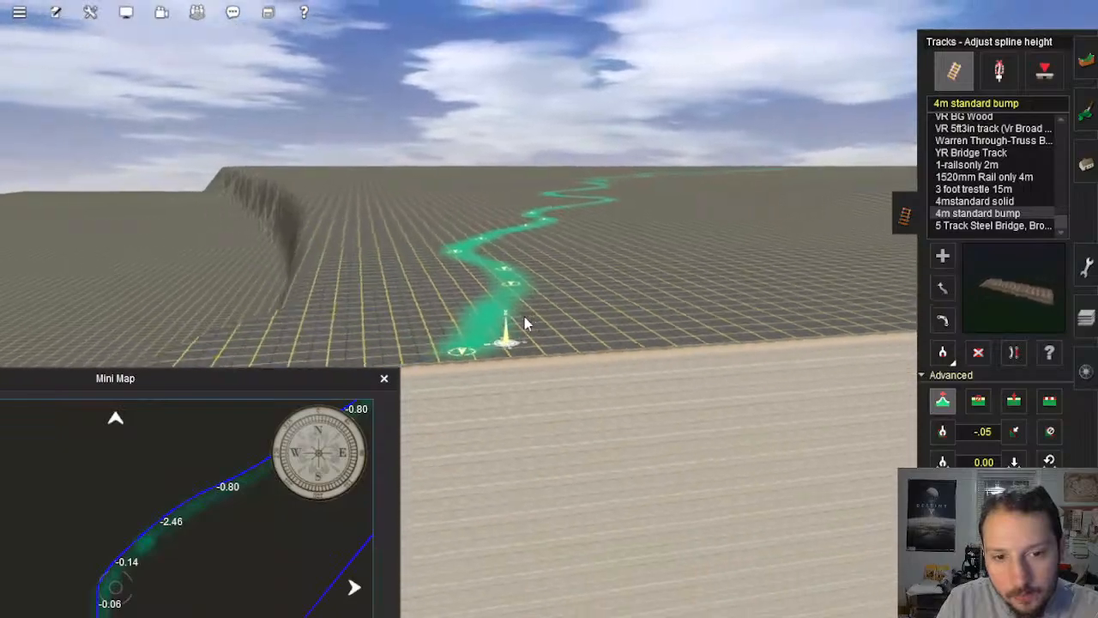
key(Up)
key(Right)
key(Up)
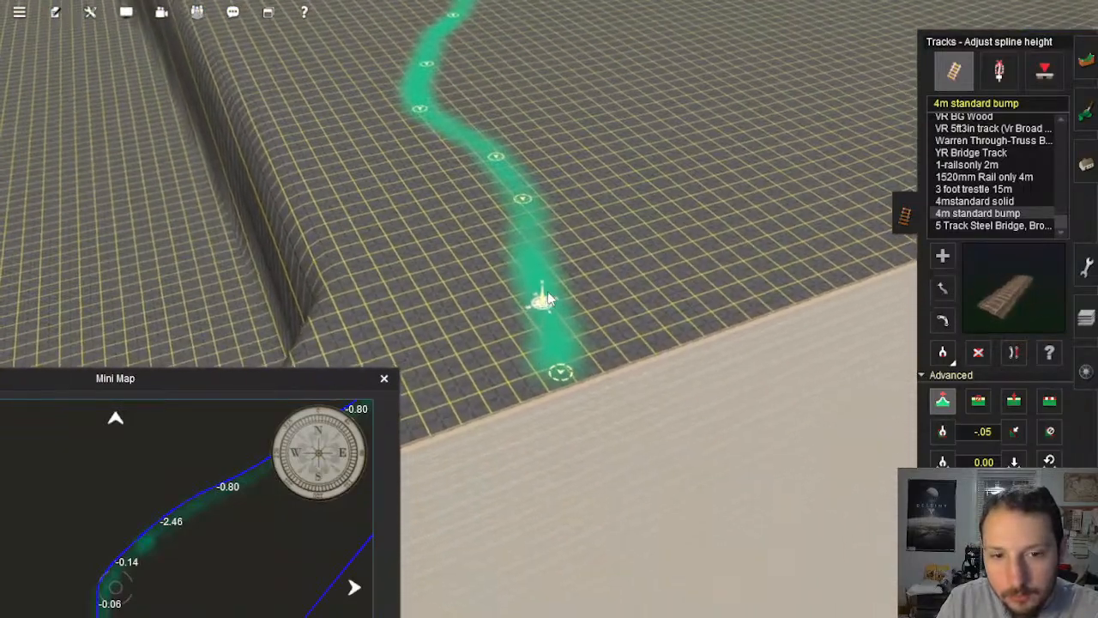
scroll(575, 308, down, 10)
scroll(577, 316, down, 4)
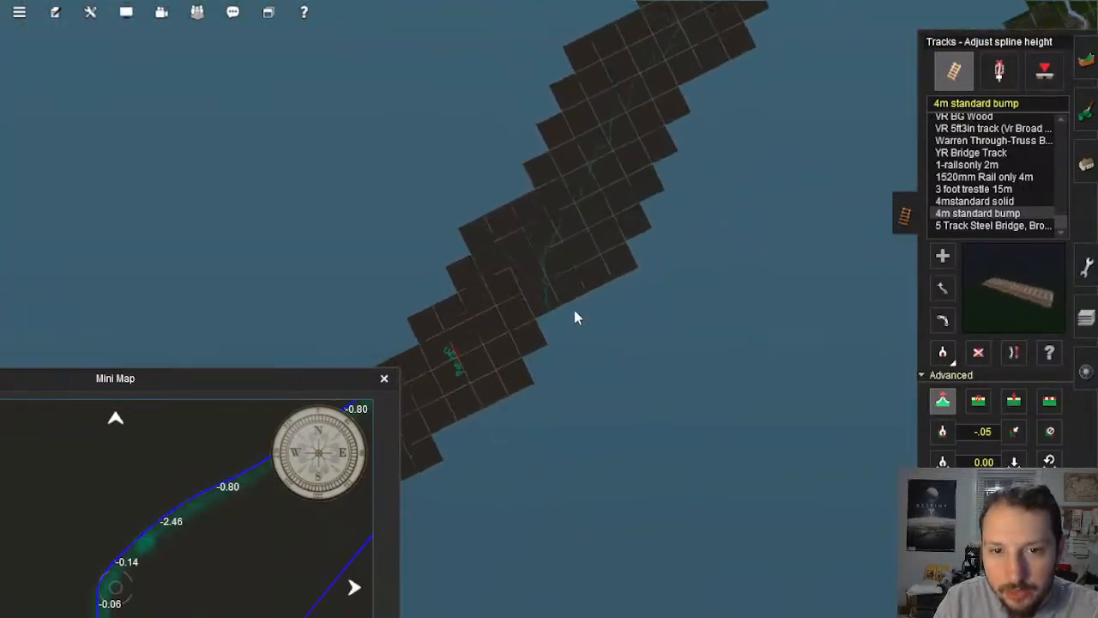
scroll(550, 305, up, 12)
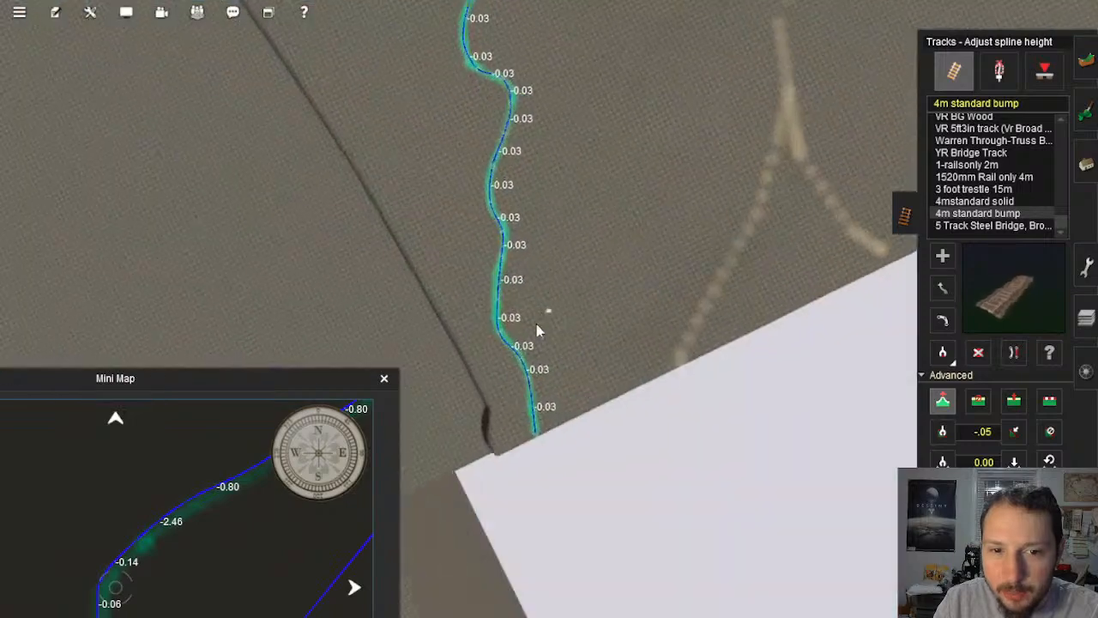
key(Down)
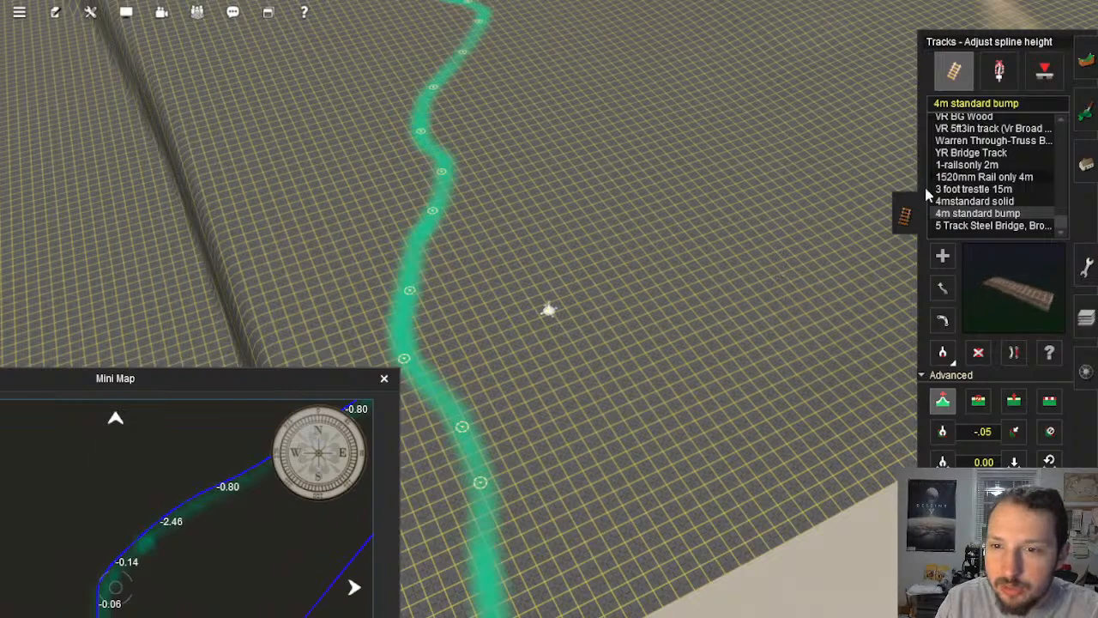
mouse_move(588, 364)
right_down()
mouse_move(516, 346)
mouse_move(547, 309)
right_up()
Step: Look for "river" among the object splines and choose CL River 01 for placement
click(1087, 163)
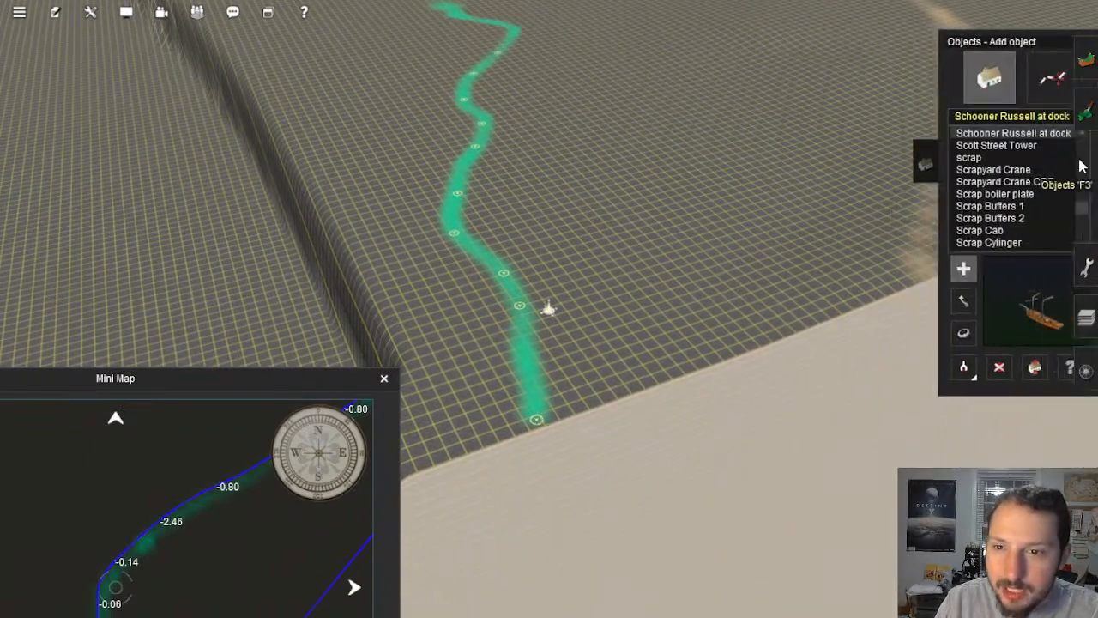
click(1050, 94)
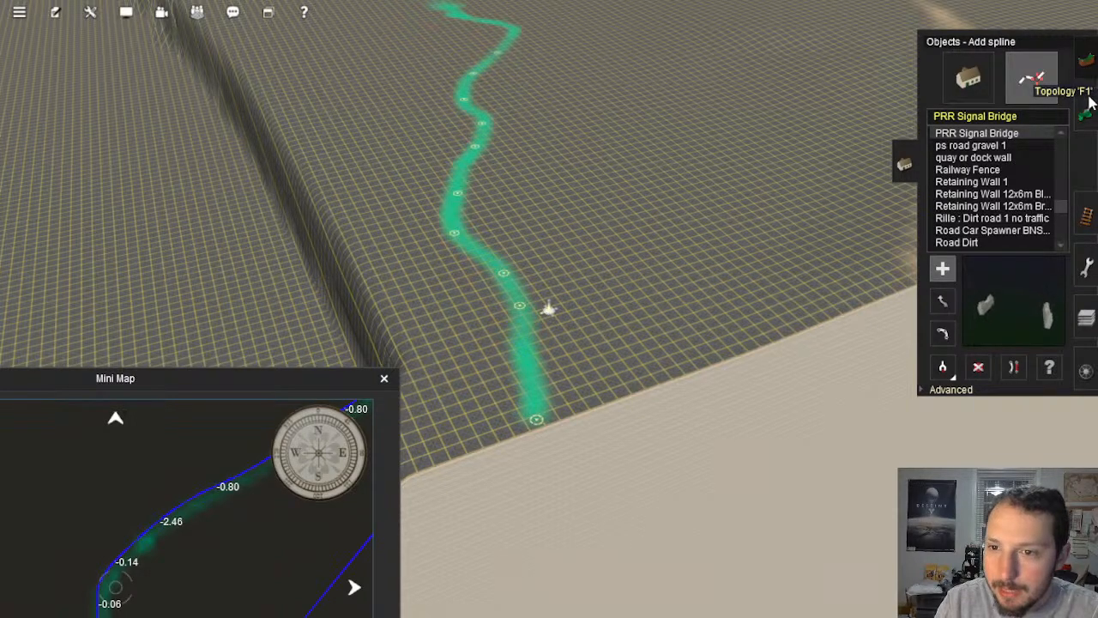
click(1021, 116)
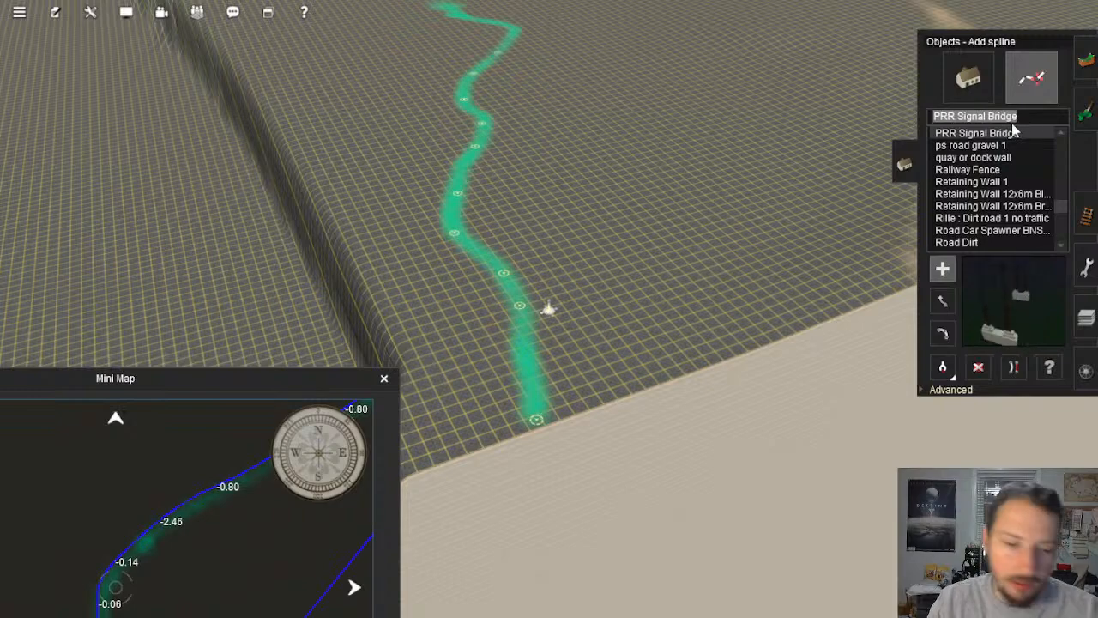
text(river)
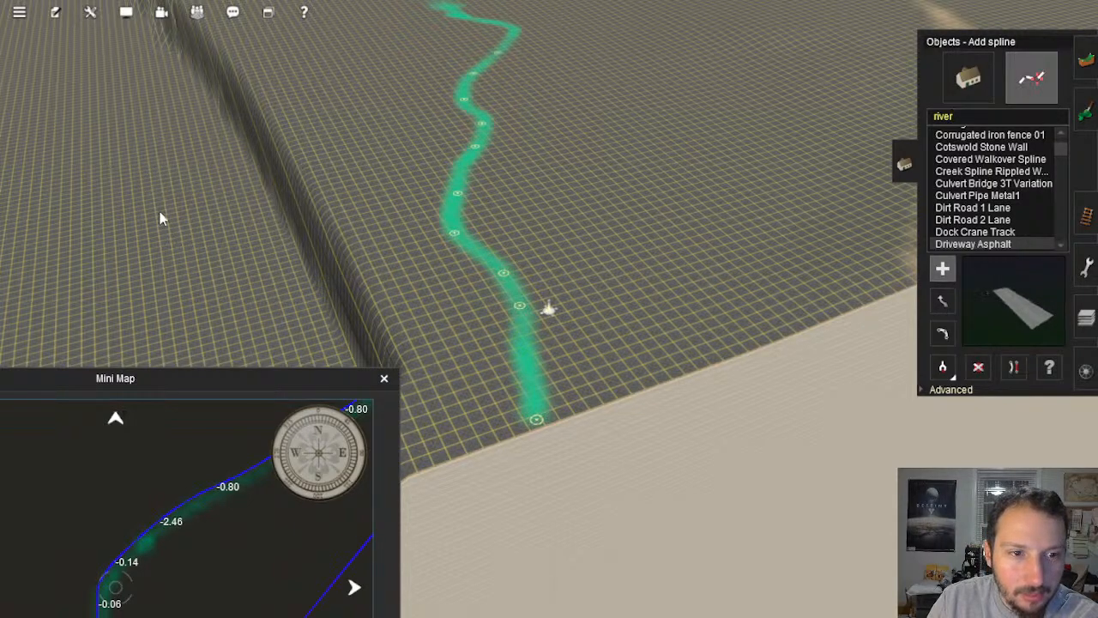
key(BackSpace)
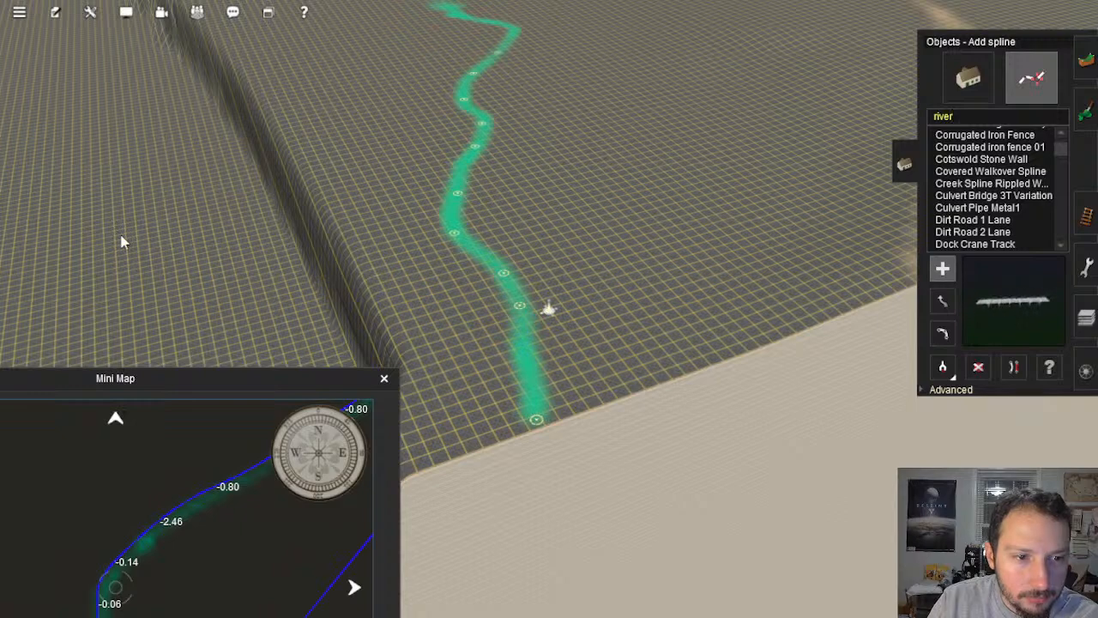
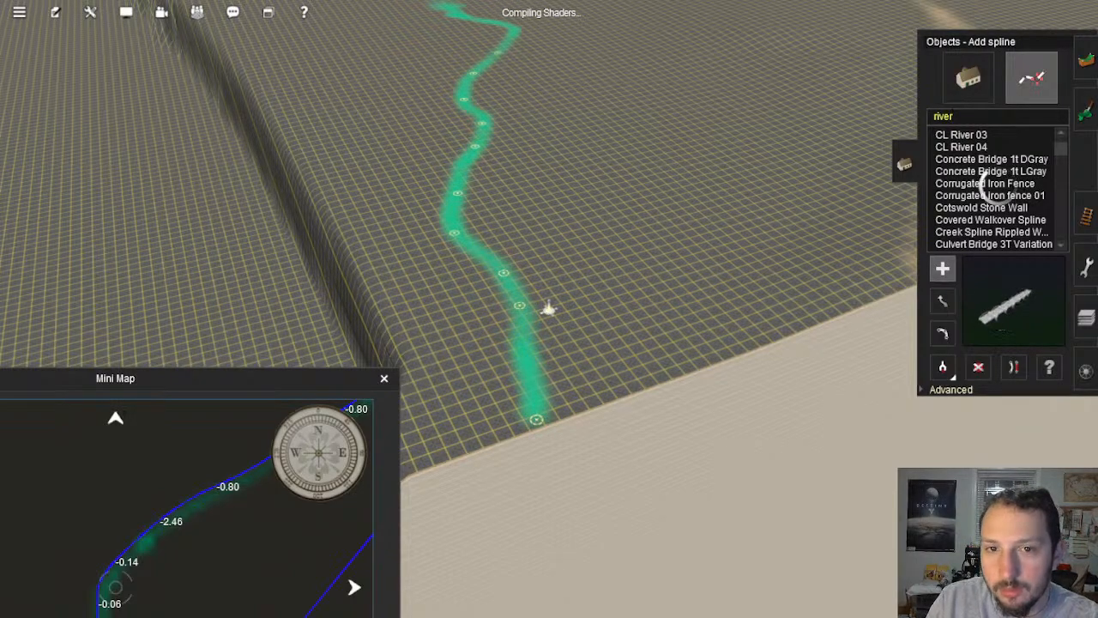
right_click(519, 386)
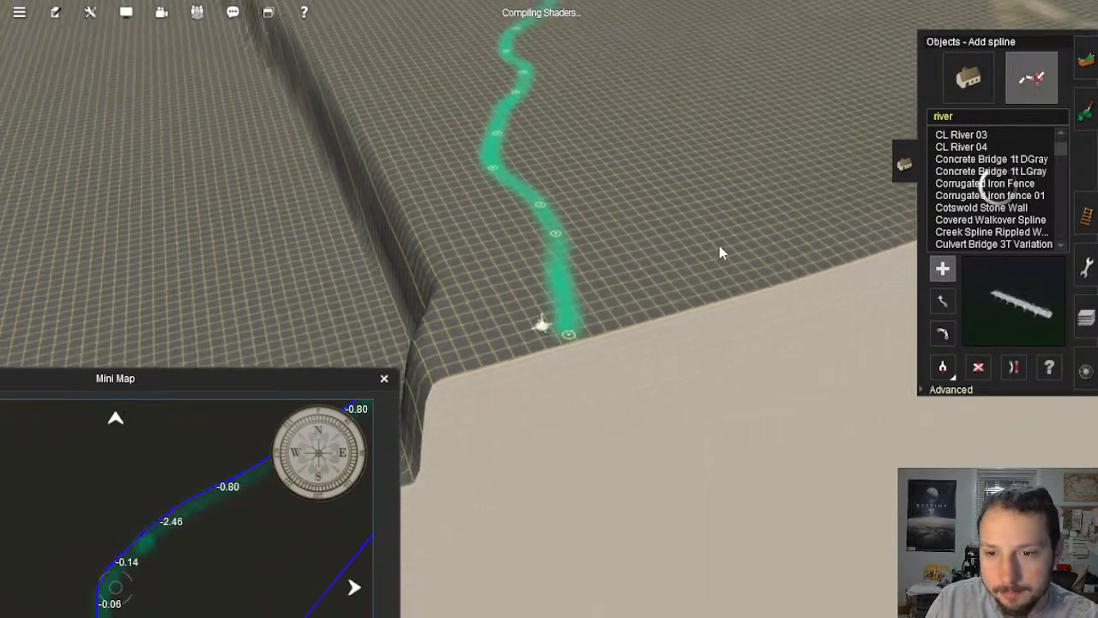
scroll(977, 155, up, 1)
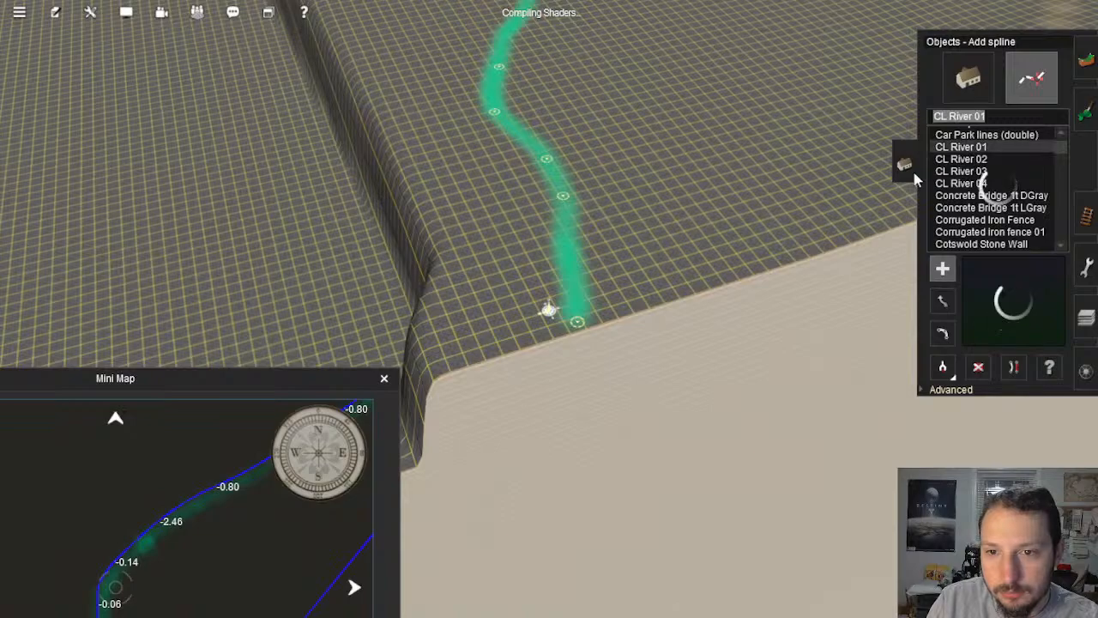
mouse_move(659, 269)
middle_down()
mouse_move(503, 265)
mouse_move(458, 289)
mouse_move(636, 347)
mouse_move(518, 248)
mouse_move(483, 314)
mouse_move(704, 326)
mouse_move(532, 302)
middle_up()
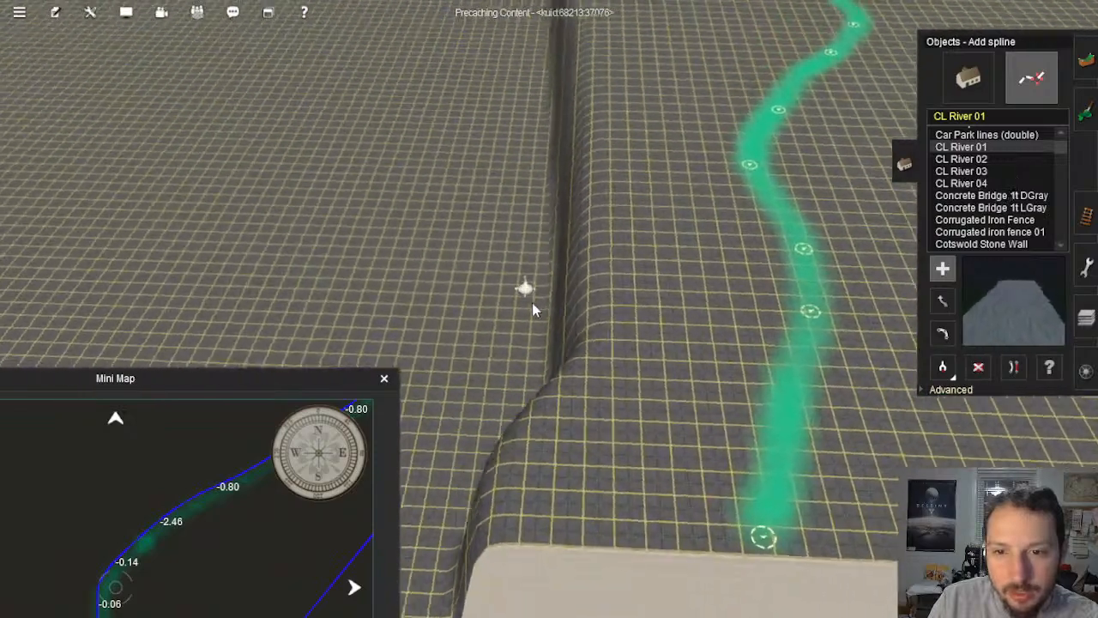
click(652, 172)
click(440, 435)
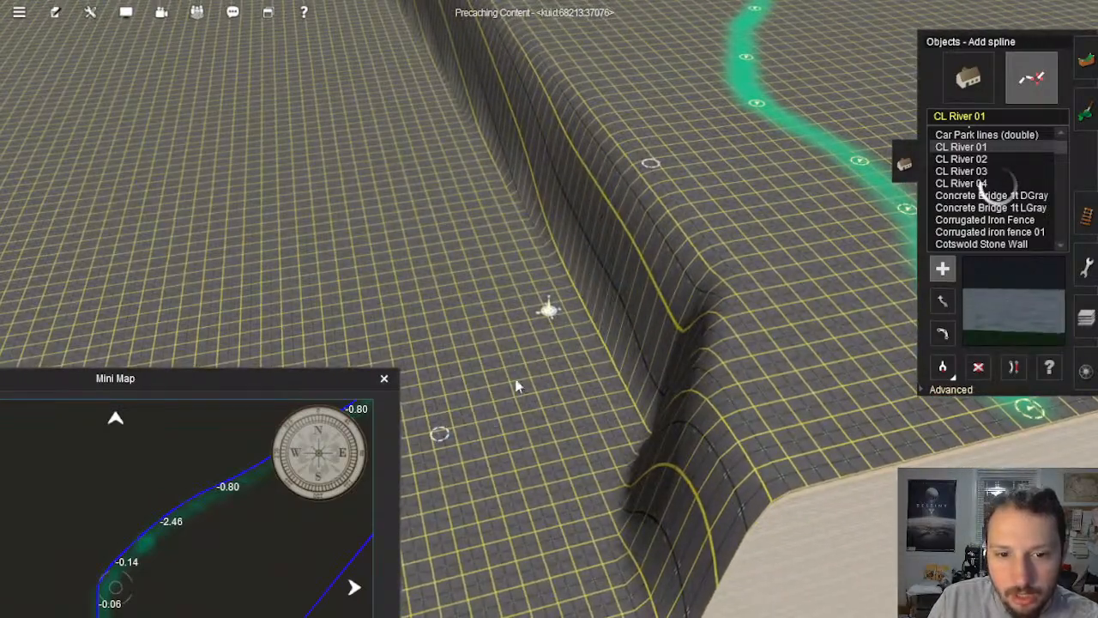
key(Left)
click(978, 368)
click(598, 297)
Step: Start a CL River 01 spline at the terrain edge and lay its first segments over the green line, with vertices just beside the track's
right_click(628, 293)
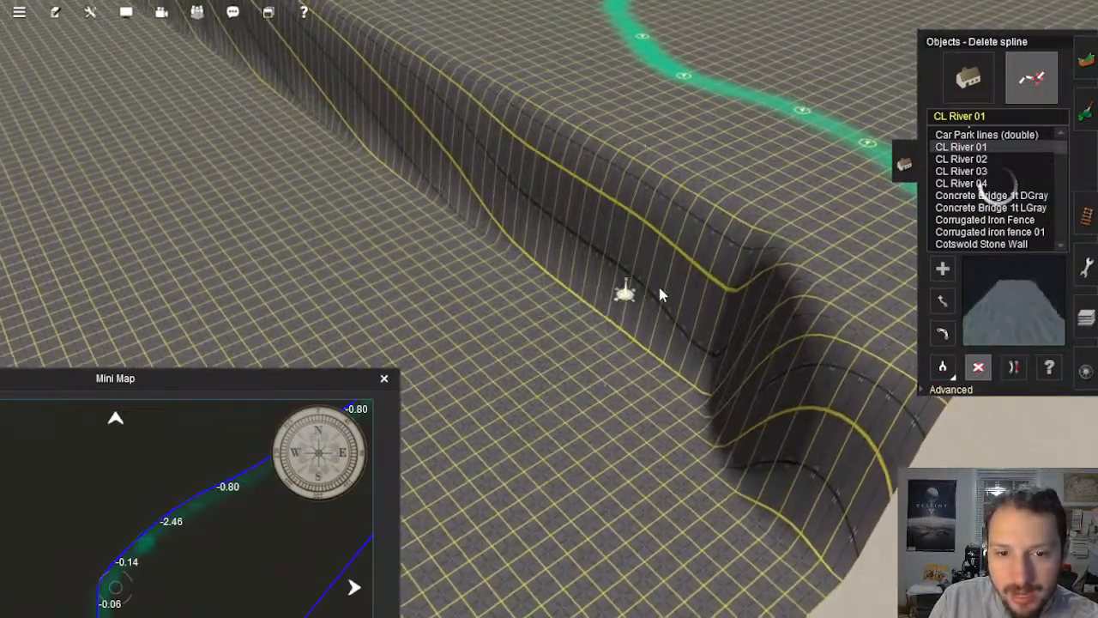
mouse_move(660, 294)
right_down()
mouse_move(659, 282)
mouse_move(558, 335)
mouse_move(592, 300)
right_up()
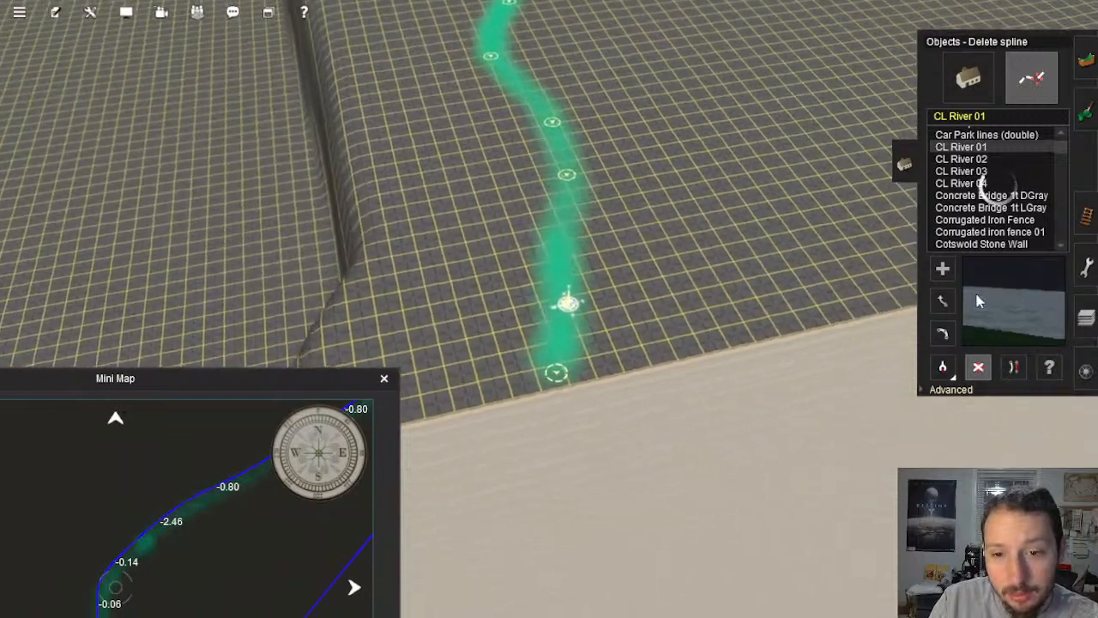
click(942, 269)
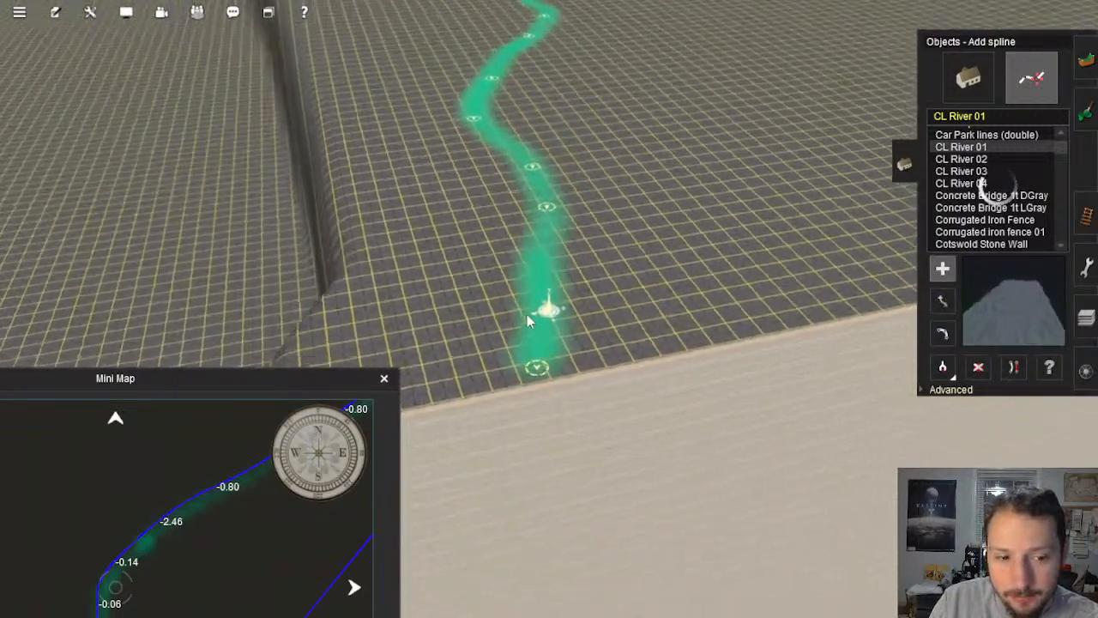
key(Up)
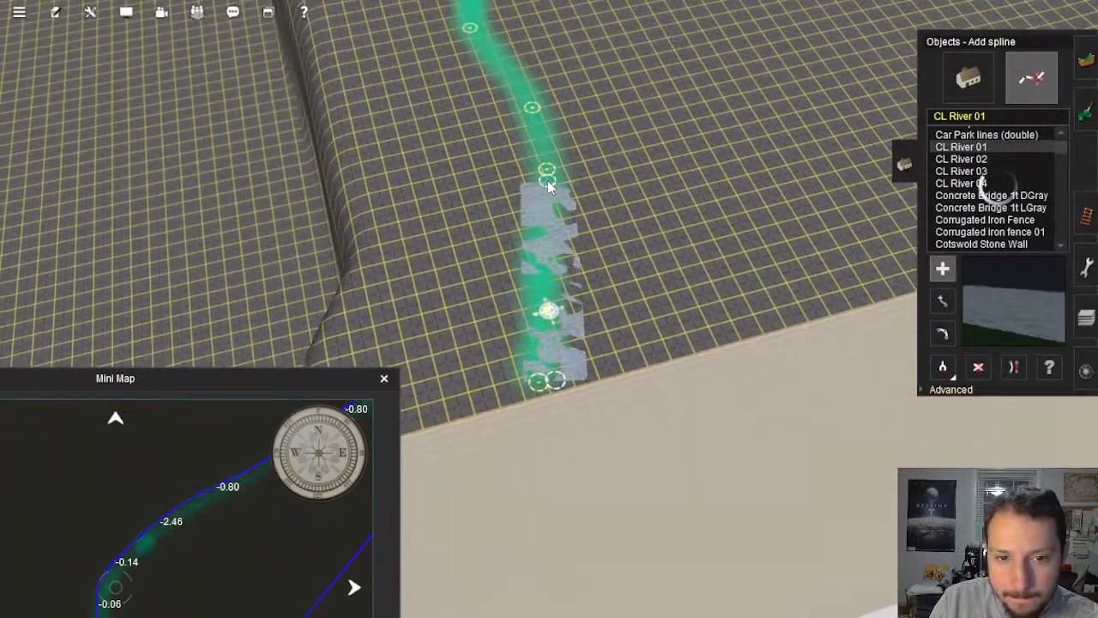
drag(548, 181, 556, 172)
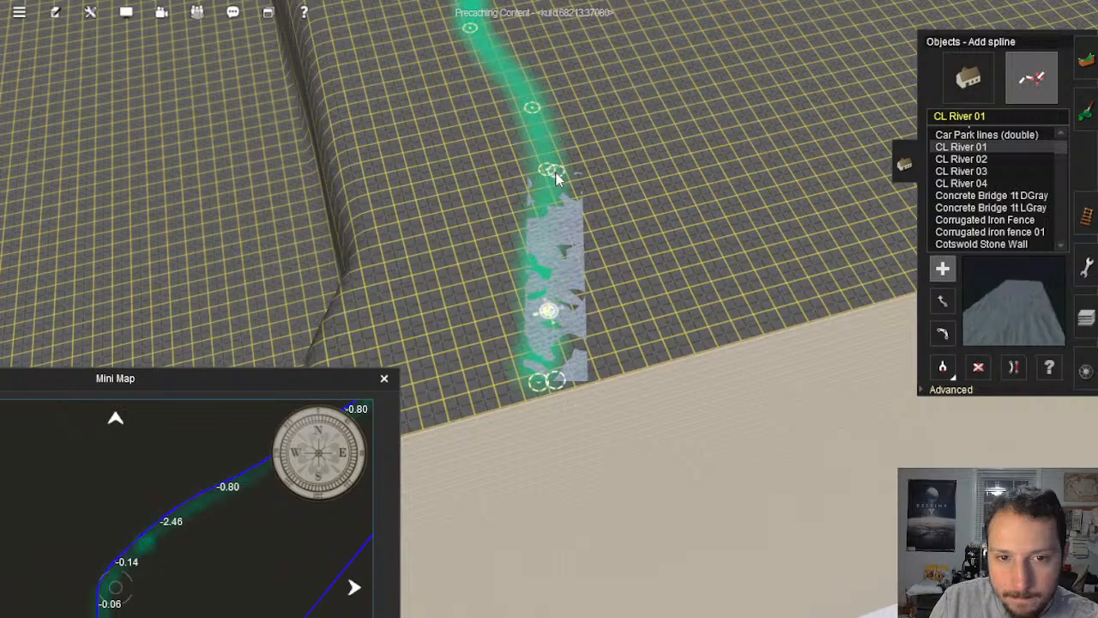
right_click(544, 154)
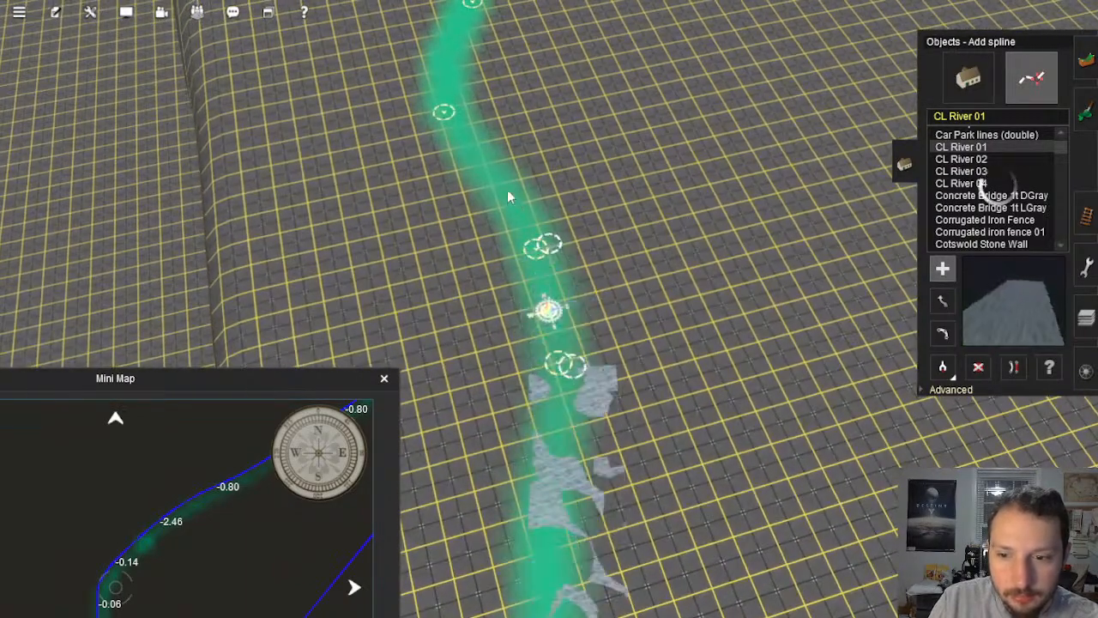
Step: Continue the CL River 01 spline through the first winding bends of the green line, placing each vertex beside a track vertex
drag(586, 186, 613, 202)
click(697, 56)
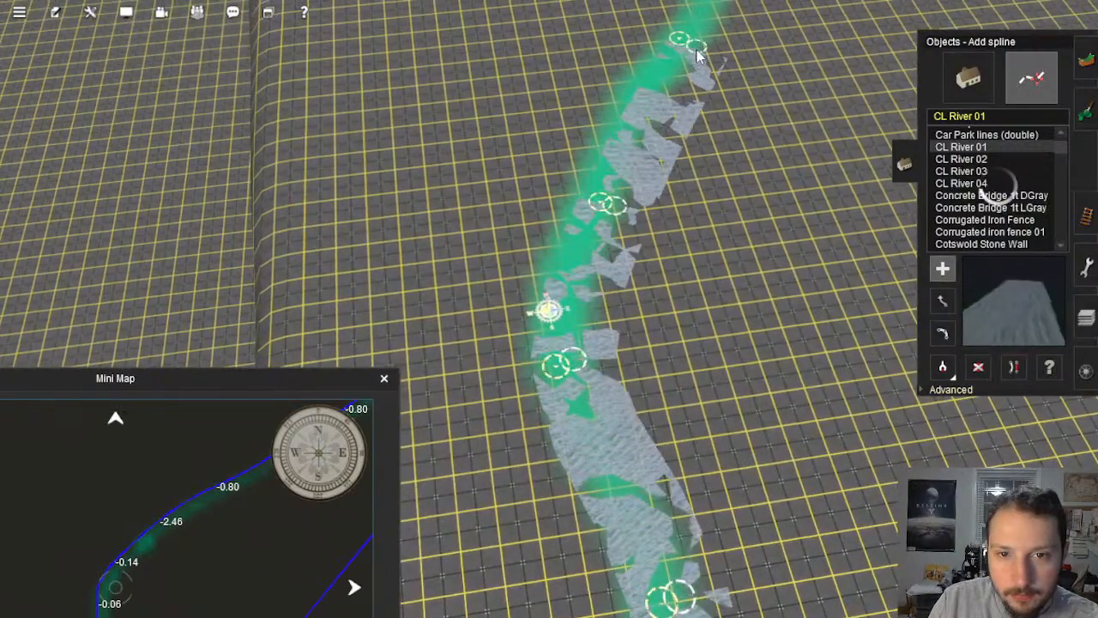
right_click(723, 36)
mouse_move(625, 101)
mouse_down()
mouse_move(605, 111)
mouse_move(544, 226)
mouse_up()
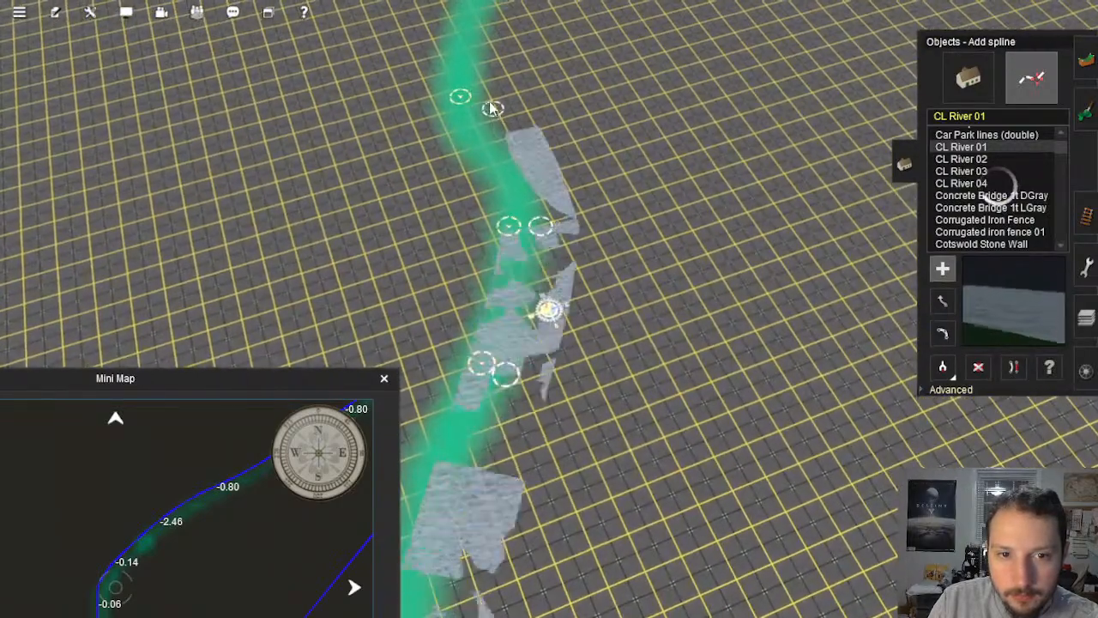
click(481, 101)
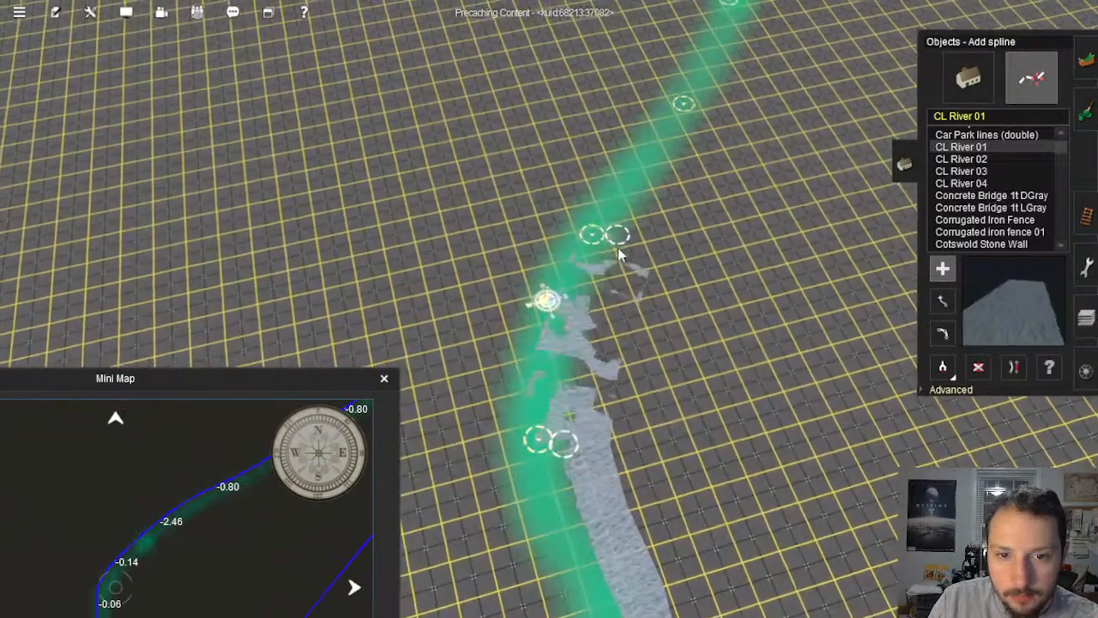
click(666, 129)
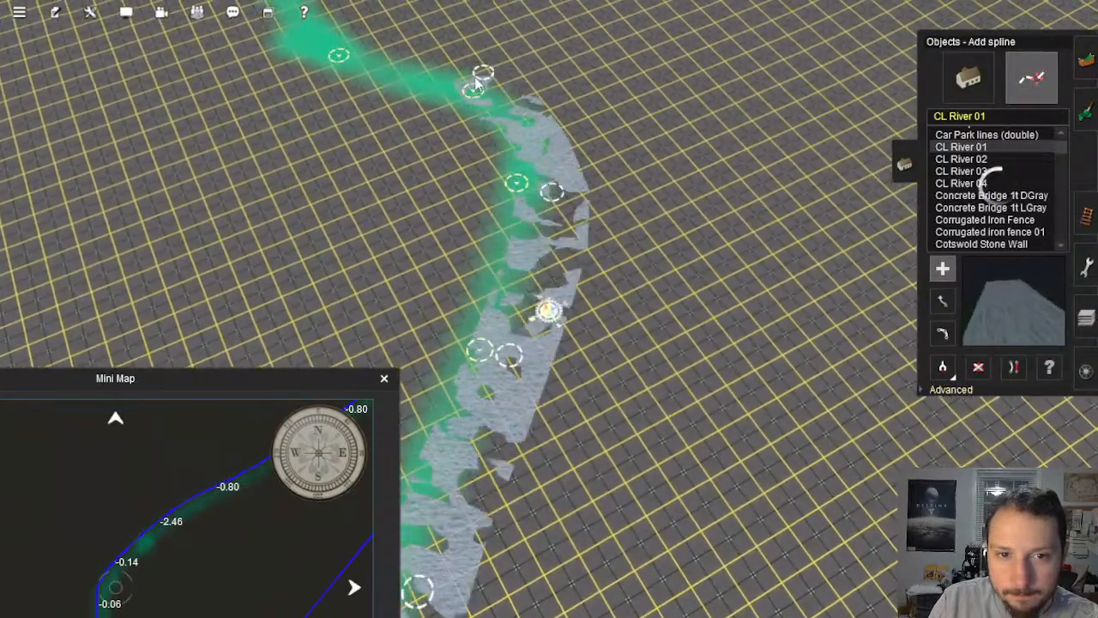
Step: Carry the river spline around the sharp corner of the green line, up the diagonal stretch and through the bend after it
click(477, 81)
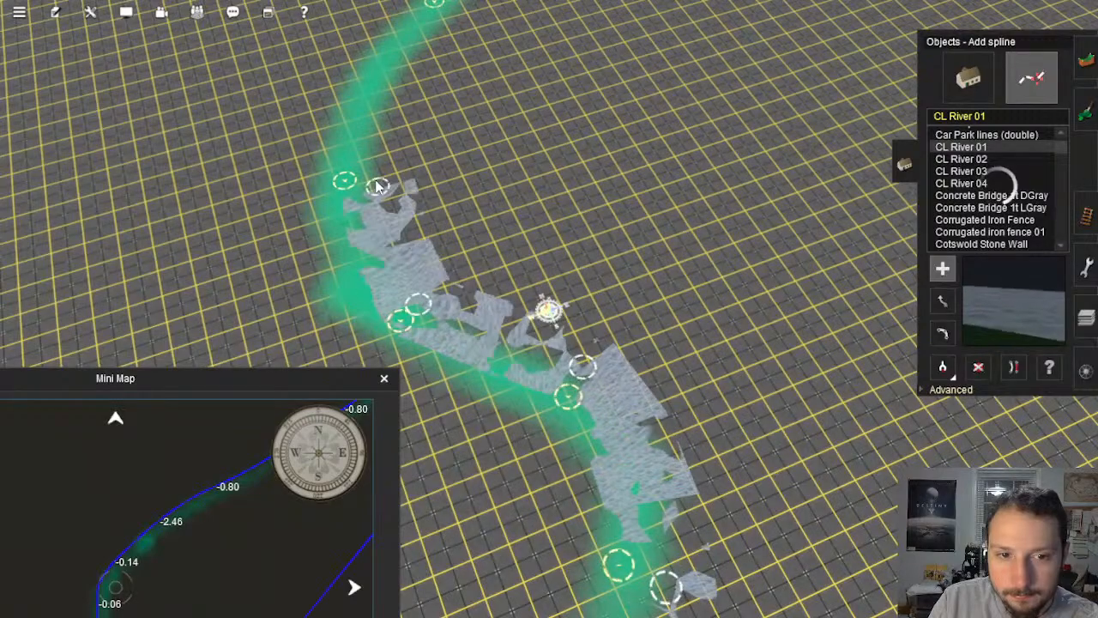
right_click(485, 78)
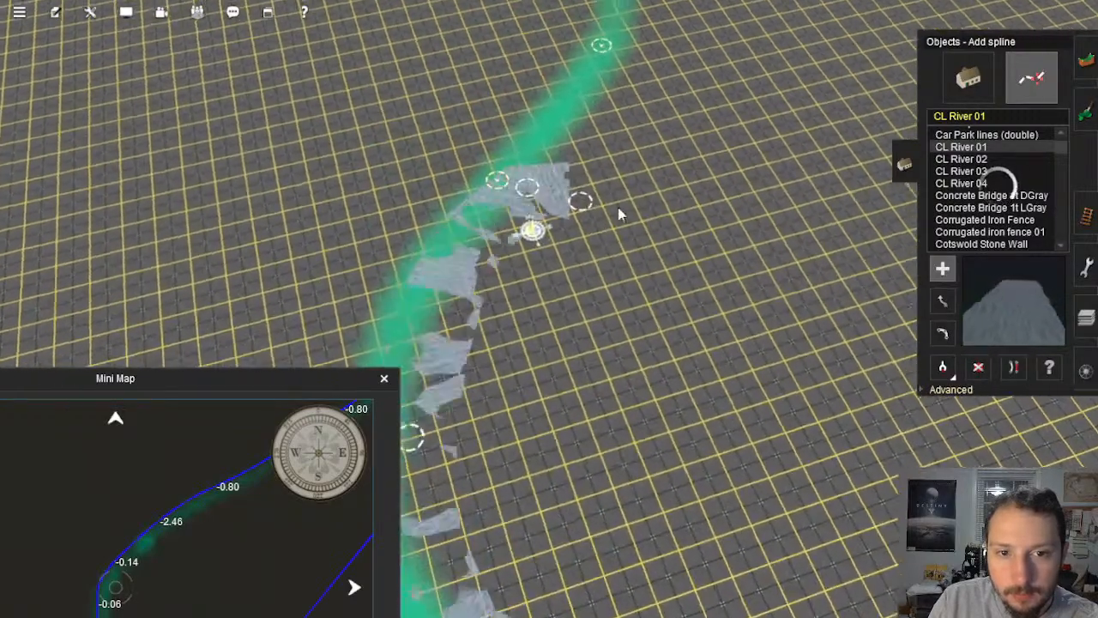
click(650, 103)
right_click(667, 75)
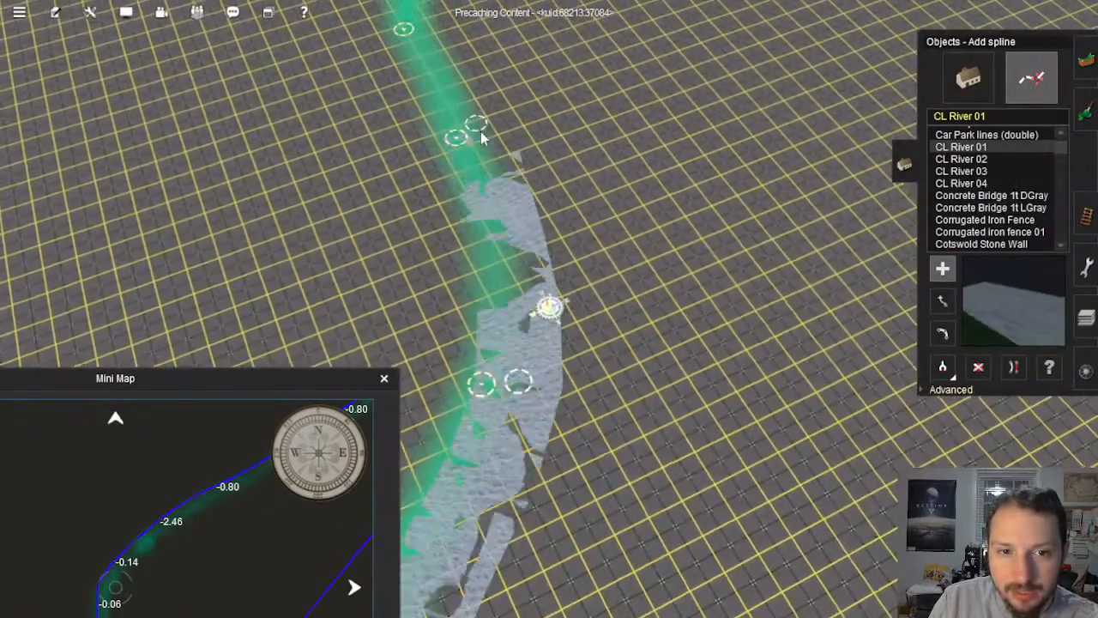
click(479, 130)
right_click(443, 85)
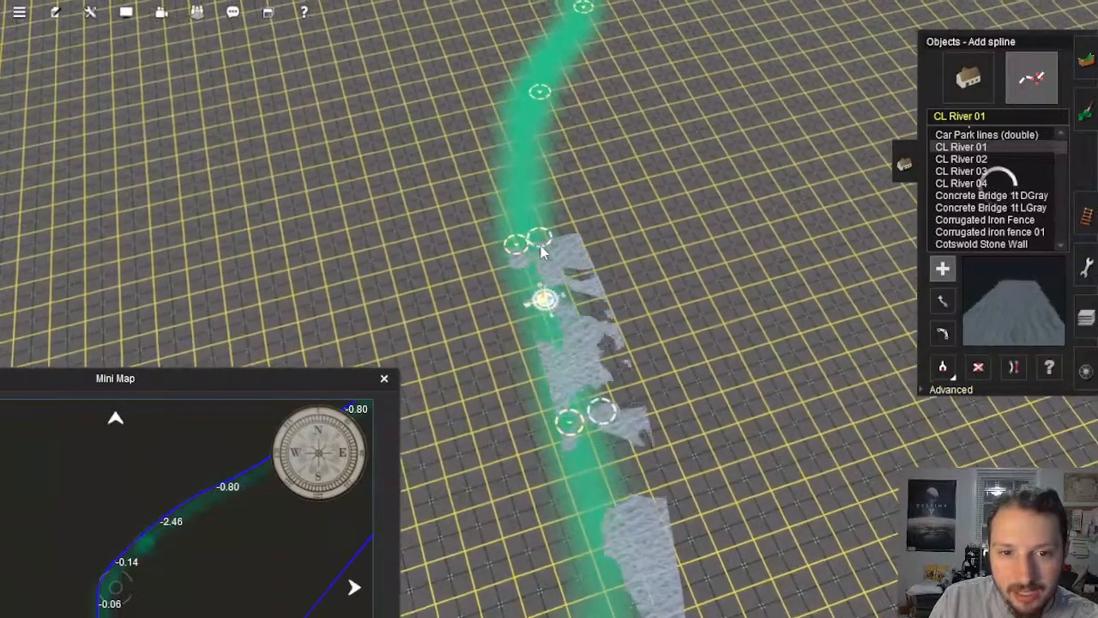
Step: Extend the river spline through the next gentle curve of the green line and along the diagonal stretch following it
click(566, 106)
right_click(566, 104)
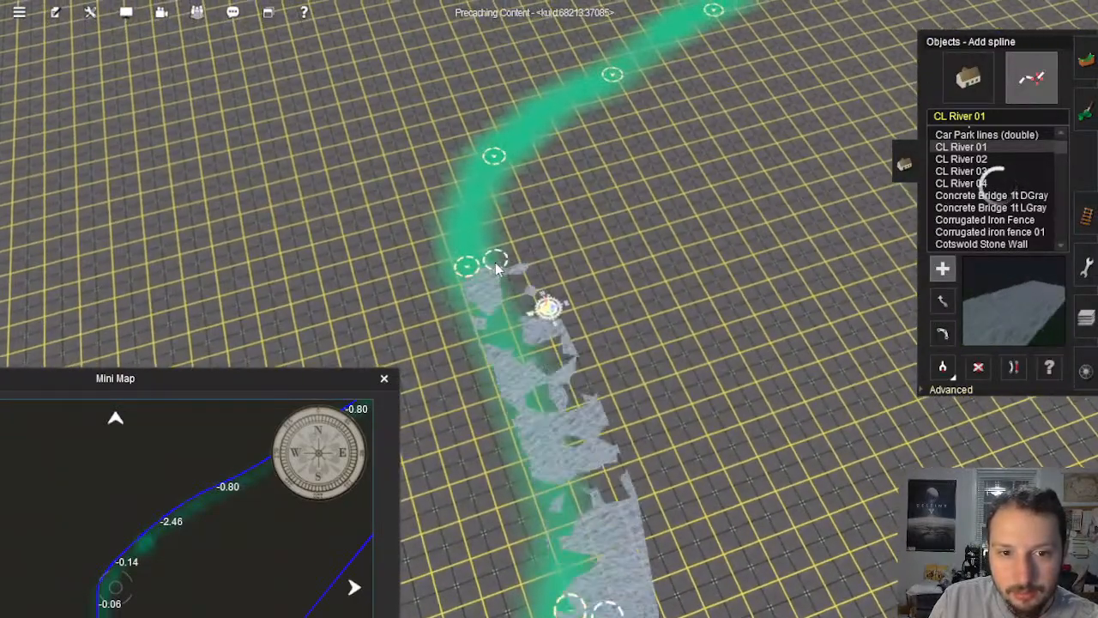
click(496, 268)
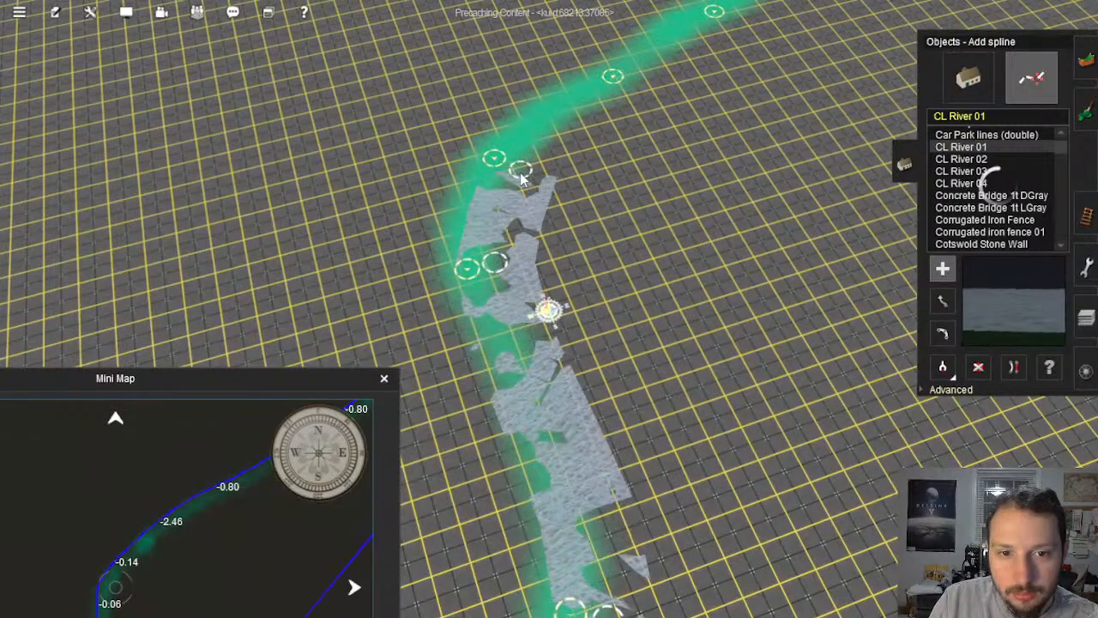
click(626, 95)
right_click(639, 63)
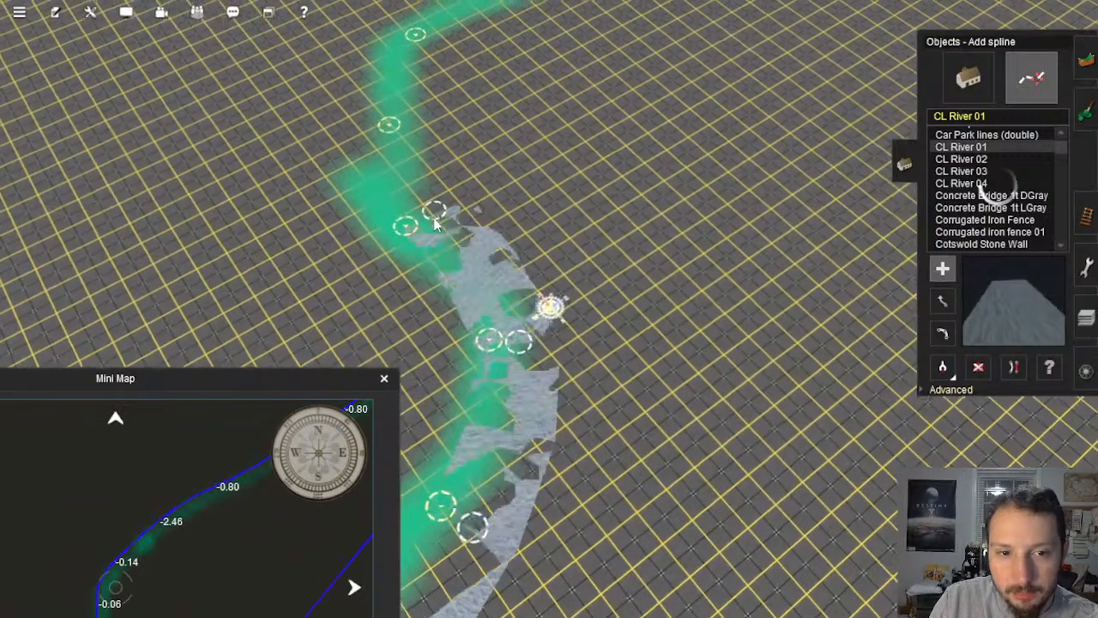
Step: Carry the river spline past the green line's wide corner, around the following bend and along the diagonal stretch beyond it
click(430, 222)
click(409, 131)
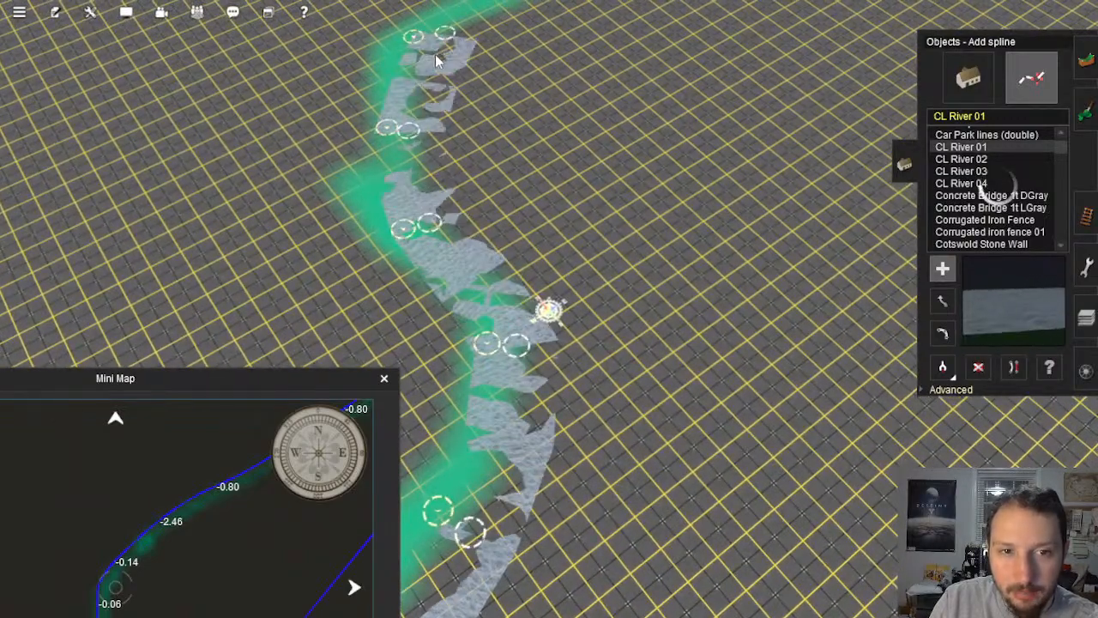
right_click(444, 53)
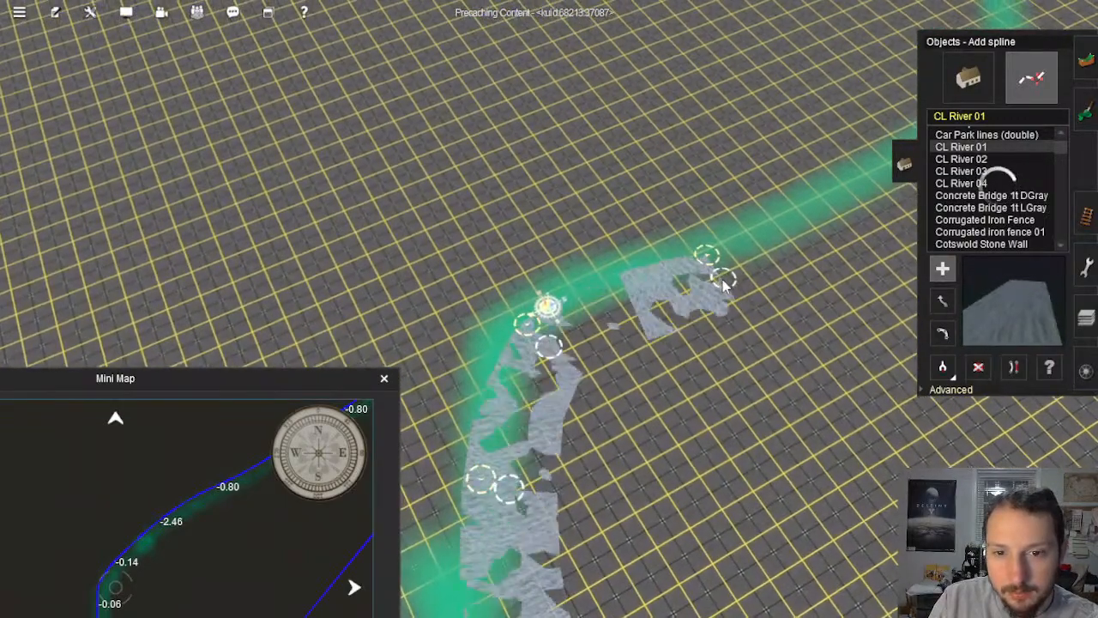
click(723, 280)
right_click(753, 272)
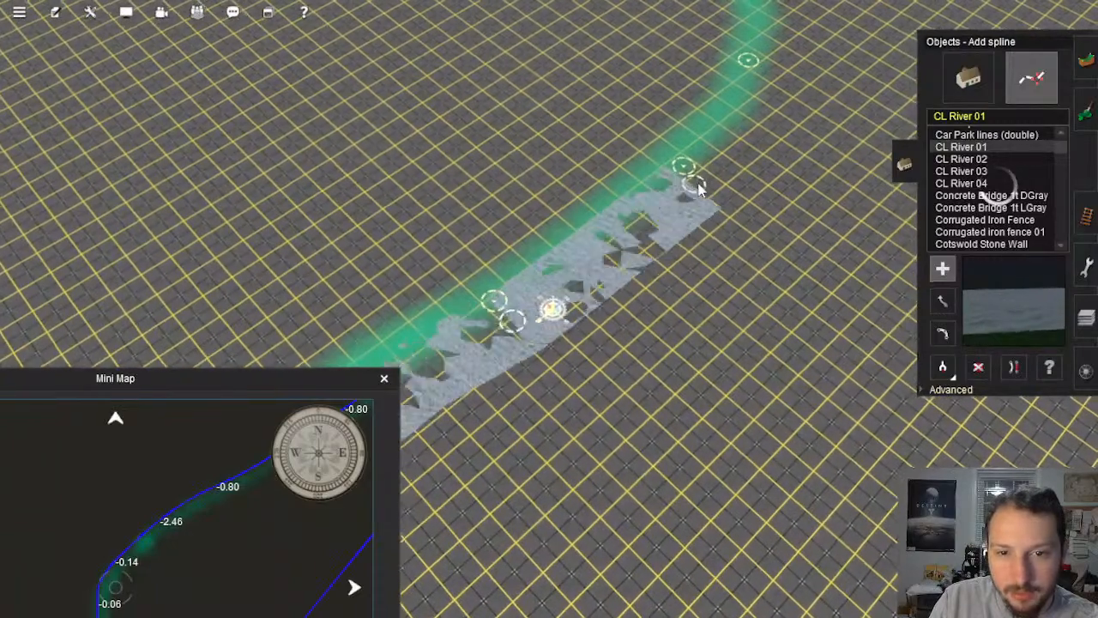
key(Right)
Step: Extend the river spline through the next S-shaped bends of the green line, placing each vertex just beside the track's
right_click(639, 159)
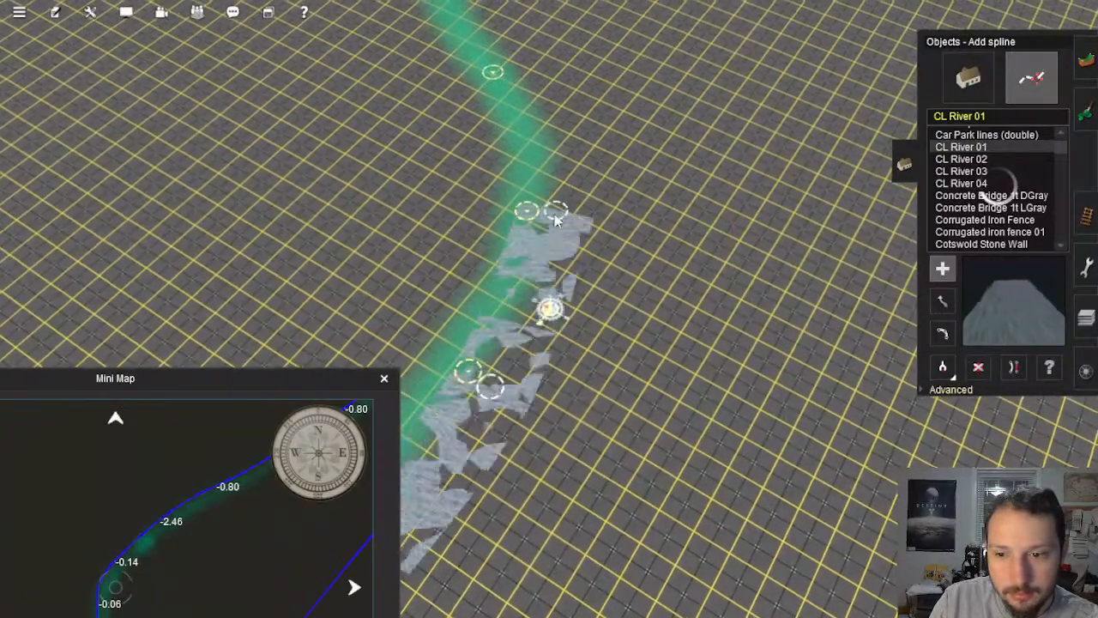
click(511, 67)
right_click(501, 28)
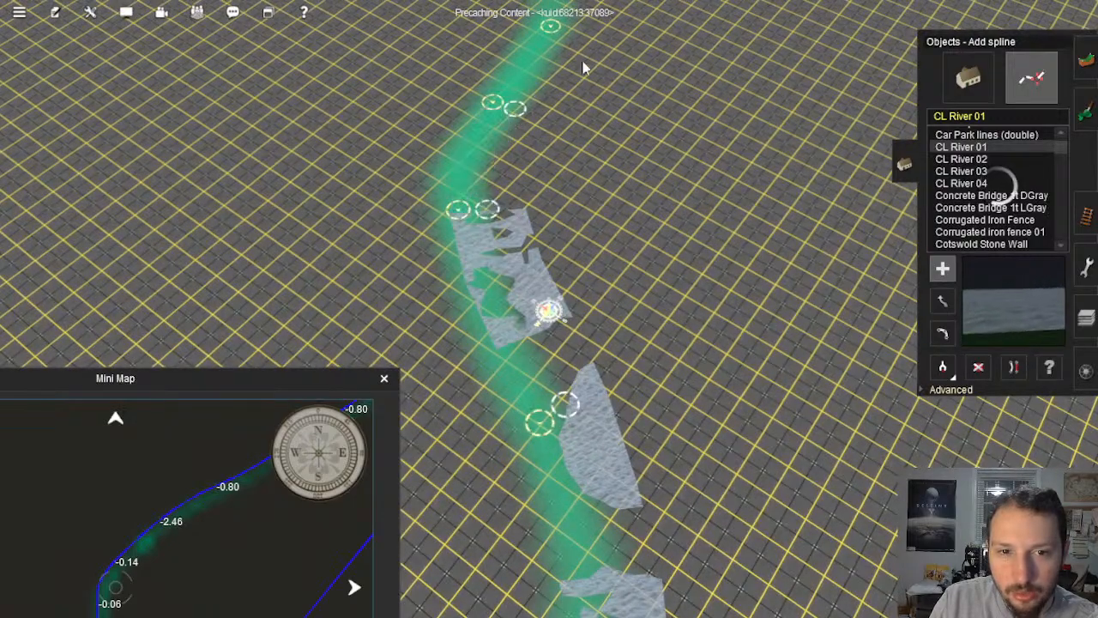
click(574, 34)
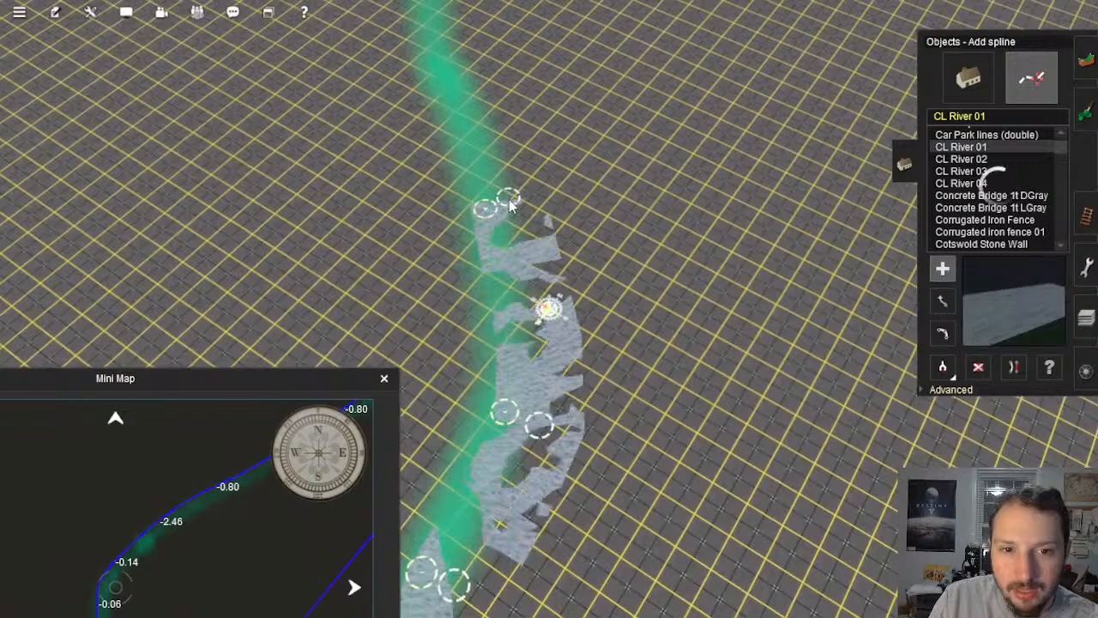
click(509, 199)
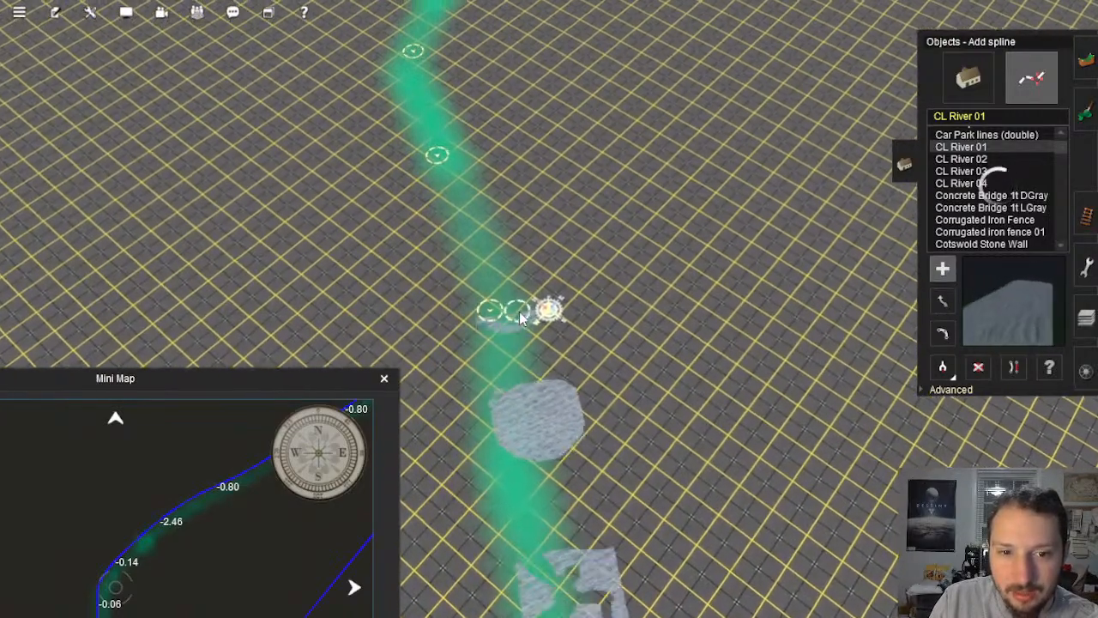
click(519, 311)
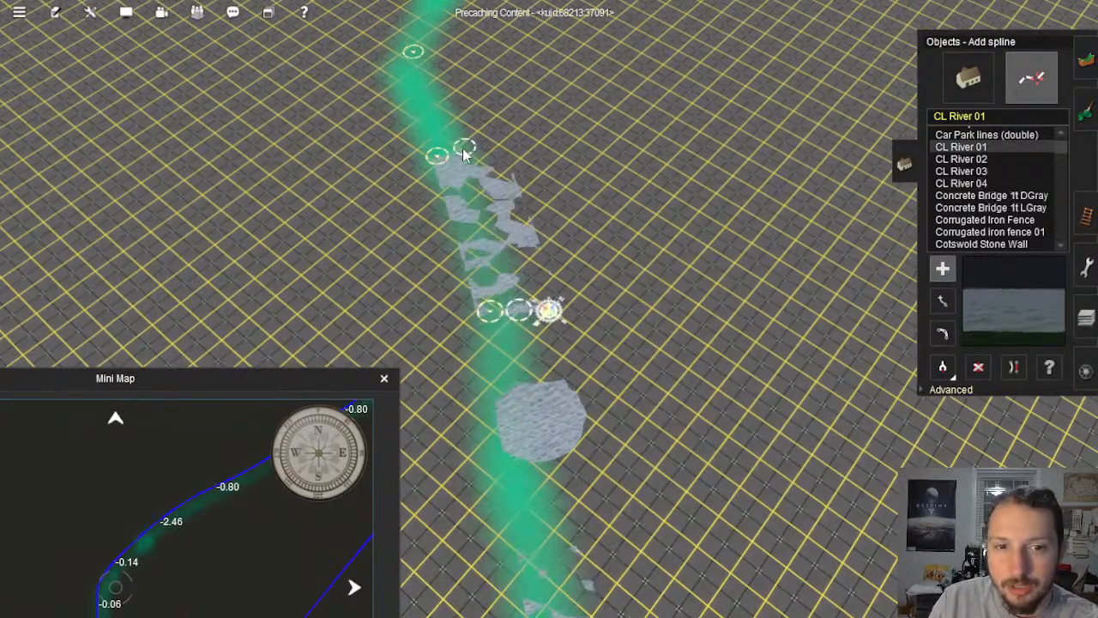
click(448, 54)
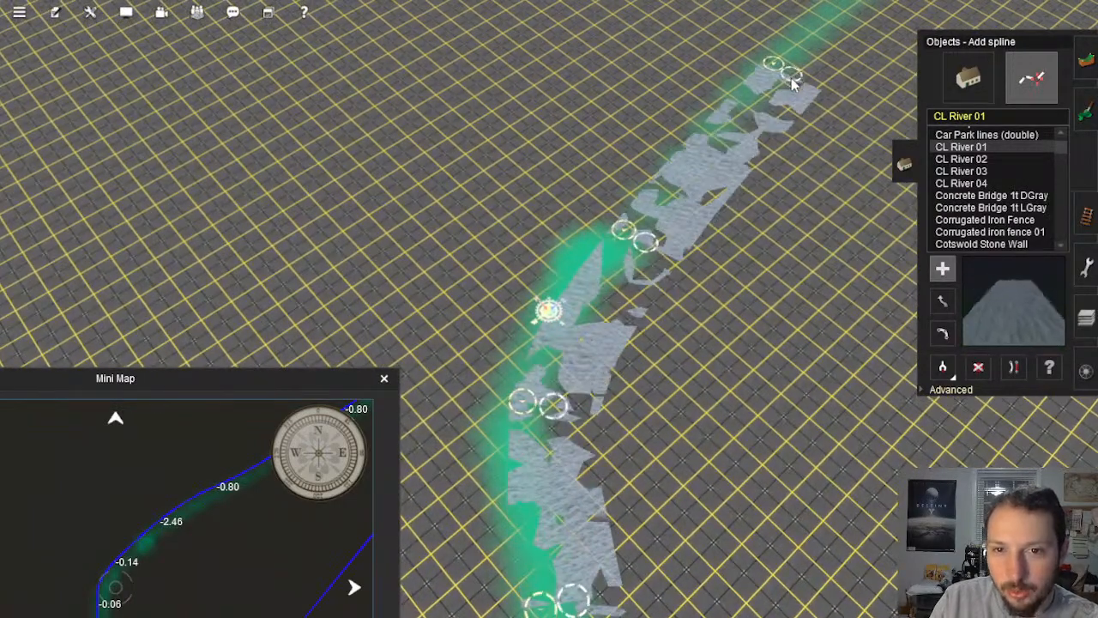
Step: Lay the river spline along the long diagonal stretch and around the gentle curve where the green line turns back
click(792, 75)
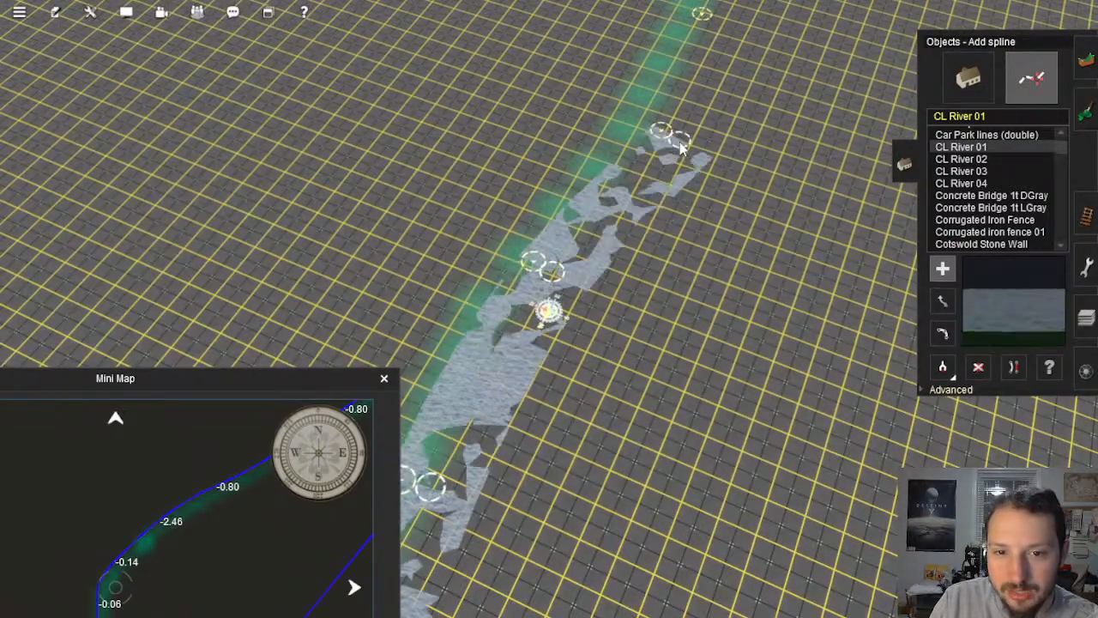
click(678, 142)
right_click(704, 96)
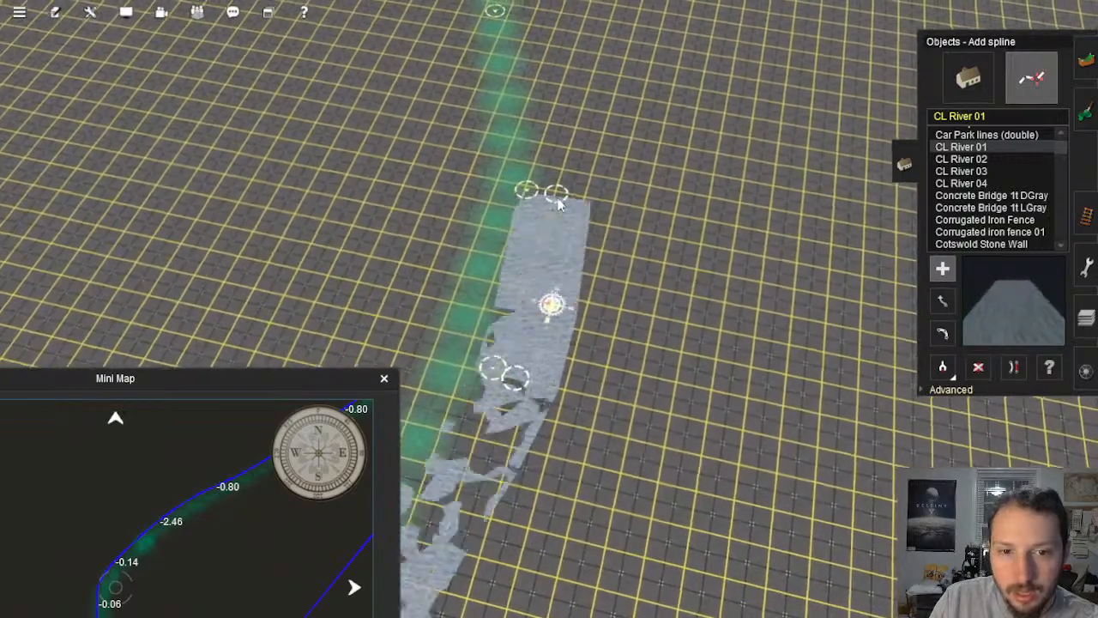
click(557, 195)
right_click(544, 43)
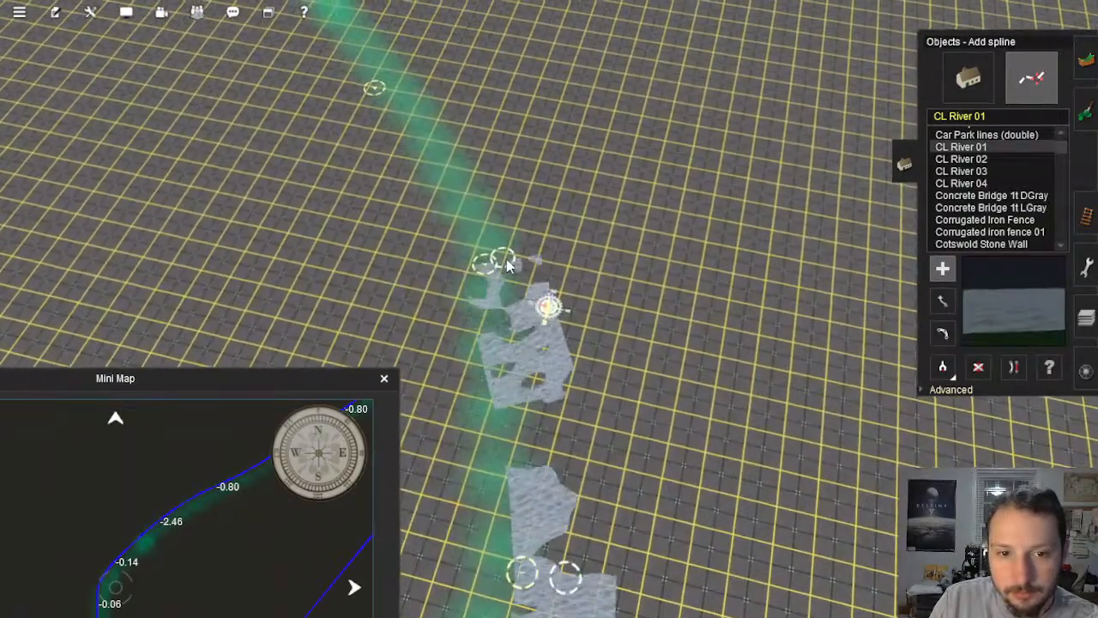
click(505, 257)
click(394, 84)
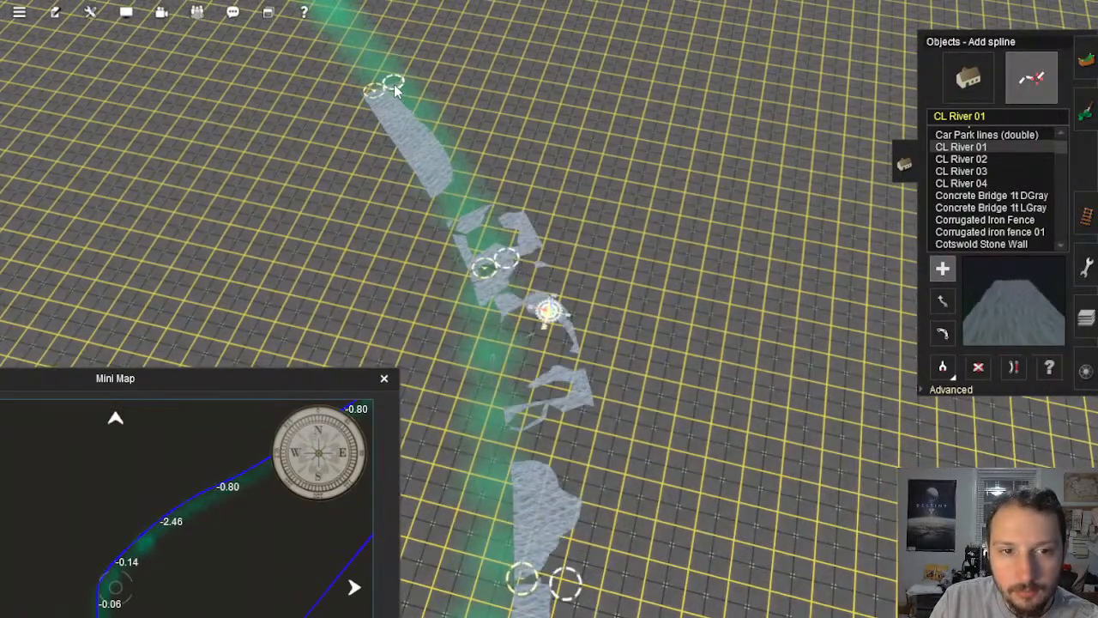
Step: Continue the river spline up the nearly straight stretch and through the slight kink in the green line
right_click(345, 42)
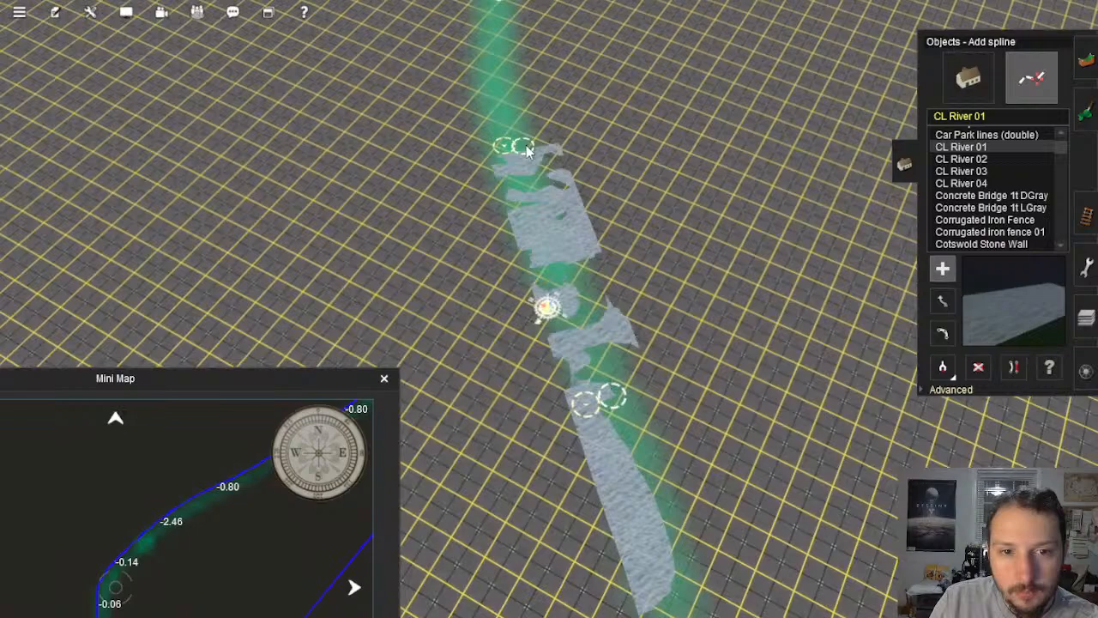
click(529, 145)
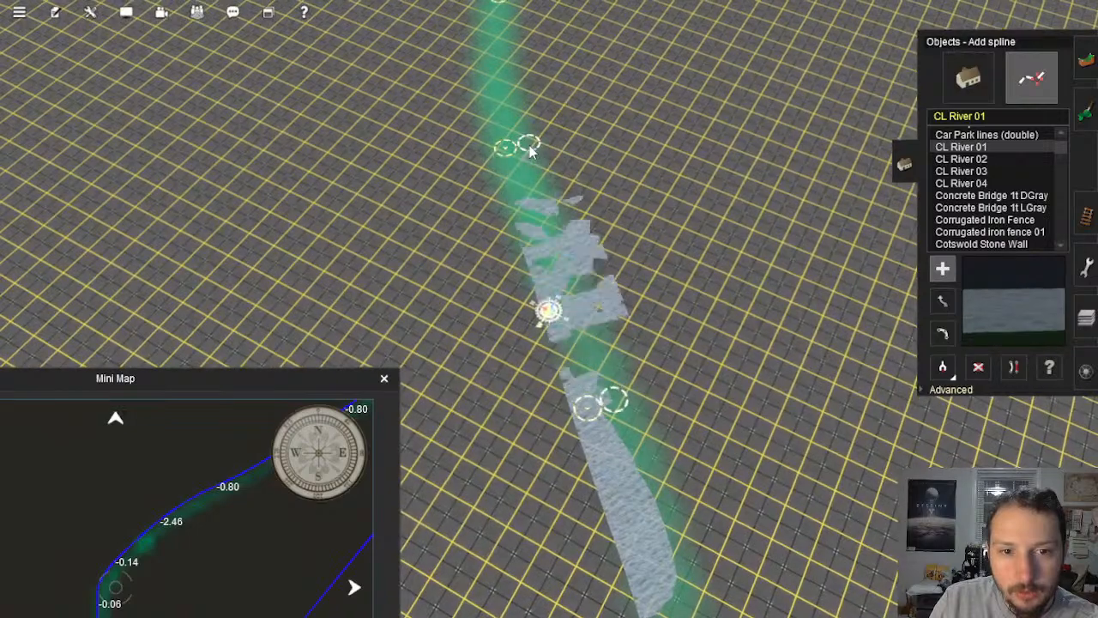
right_click(518, 42)
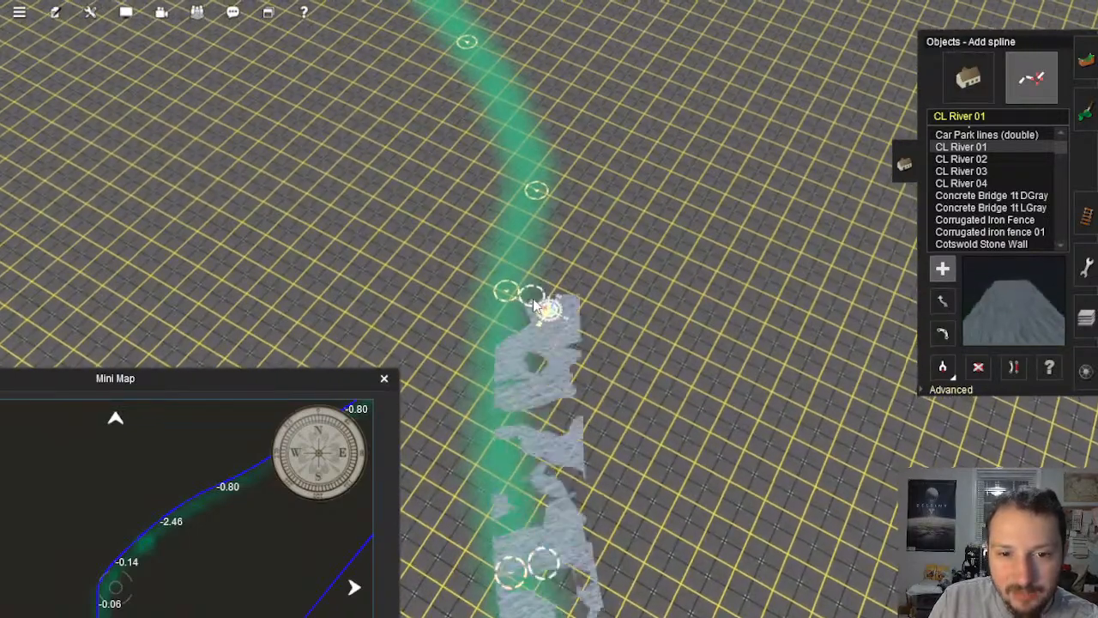
click(531, 299)
click(561, 200)
right_click(563, 158)
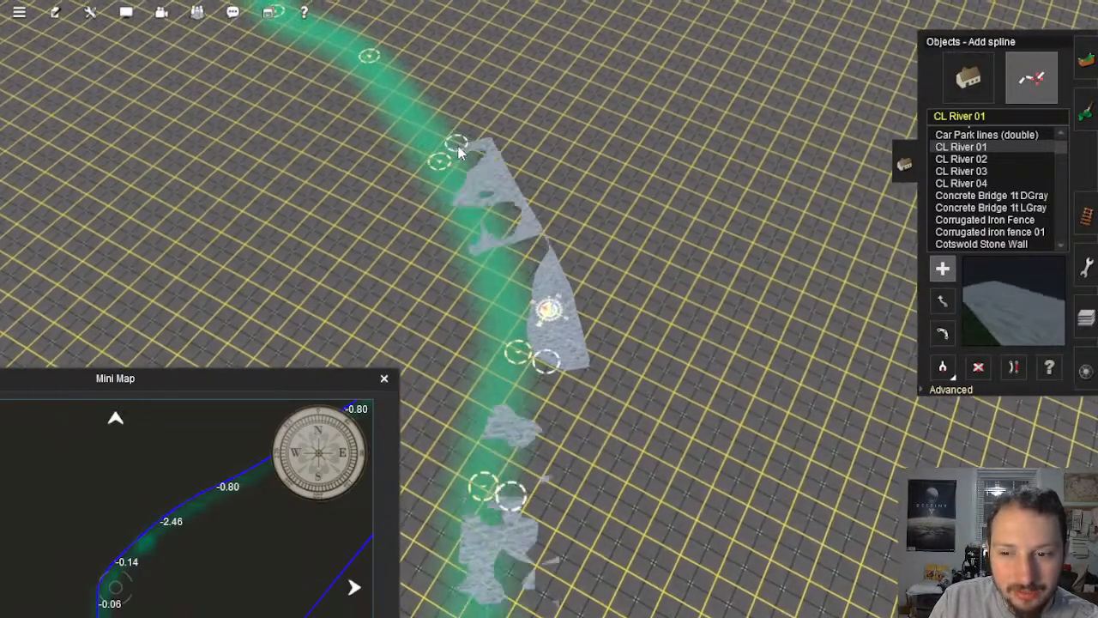
Step: Carry the river spline around the double bend and up the long straight stretch of the green line
click(458, 146)
right_click(458, 146)
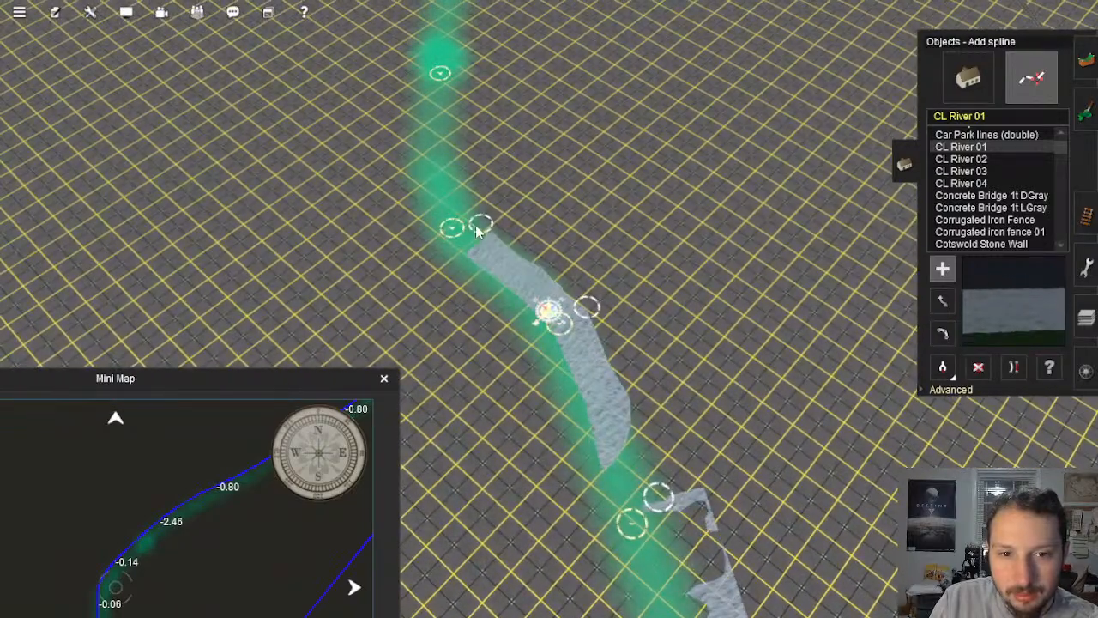
click(476, 227)
click(466, 78)
right_click(454, 53)
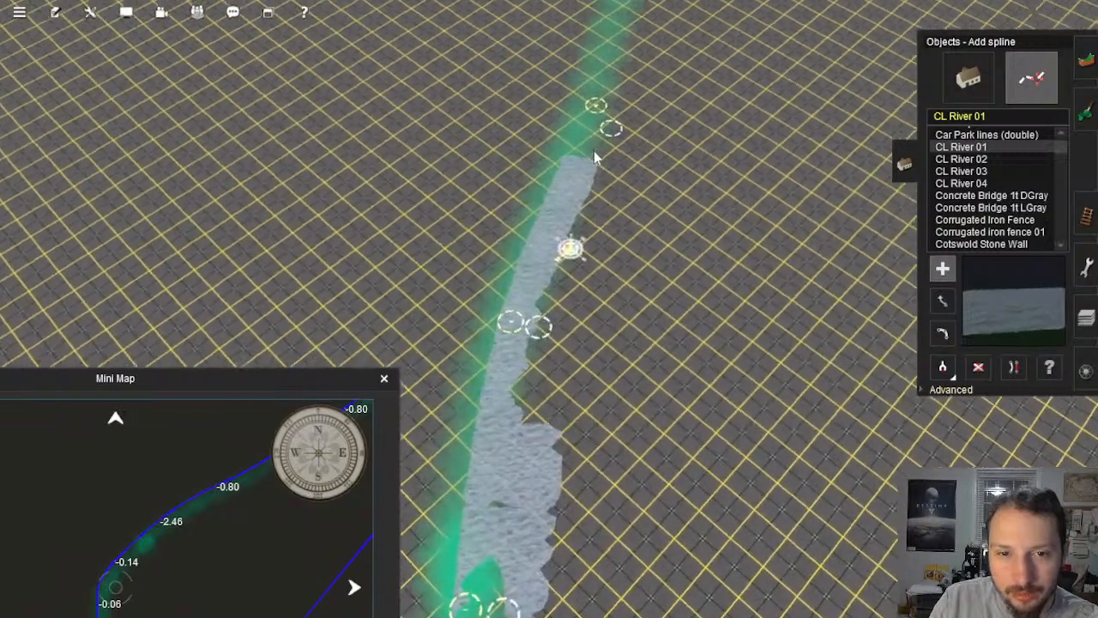
click(599, 160)
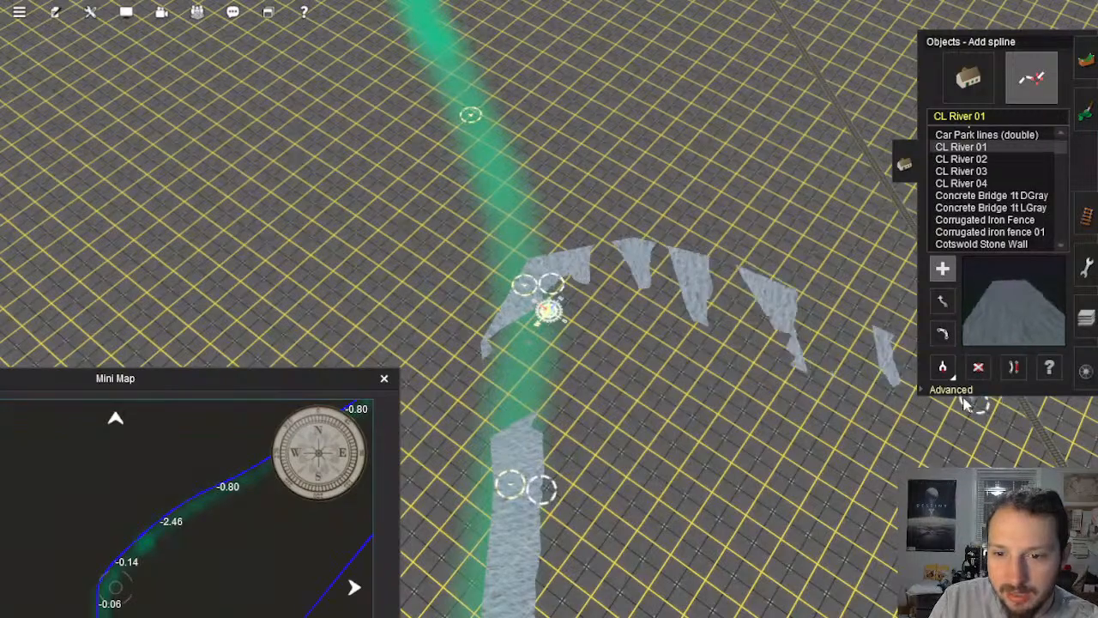
Step: Open the advanced spline tools, switch to get vertex height, inspect the river's end and undo its last segment
click(962, 397)
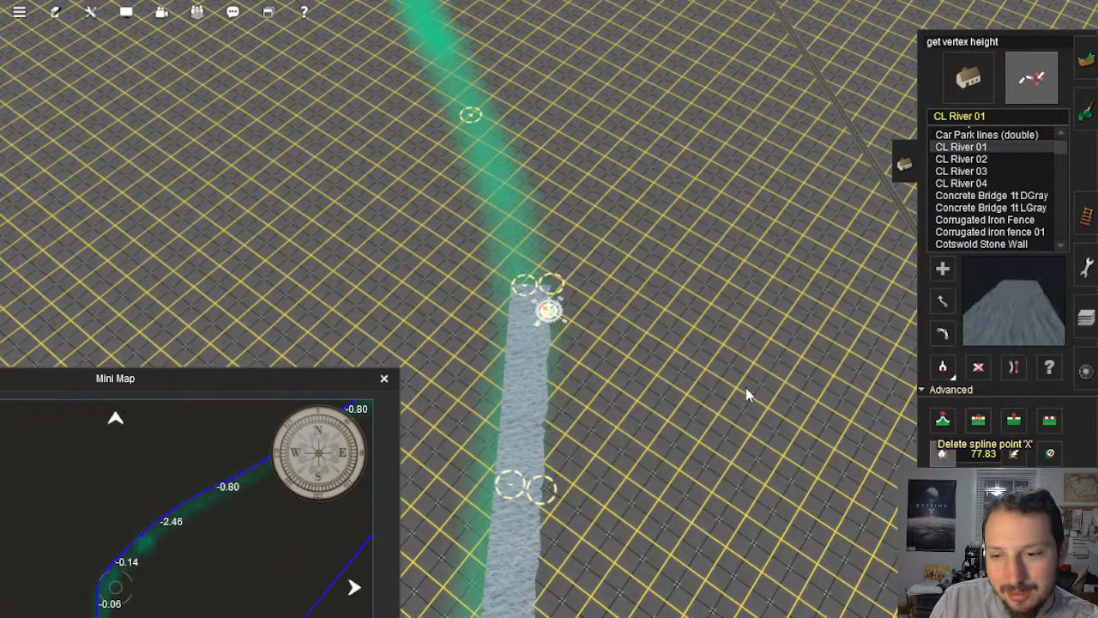
right_click(503, 354)
key(Down)
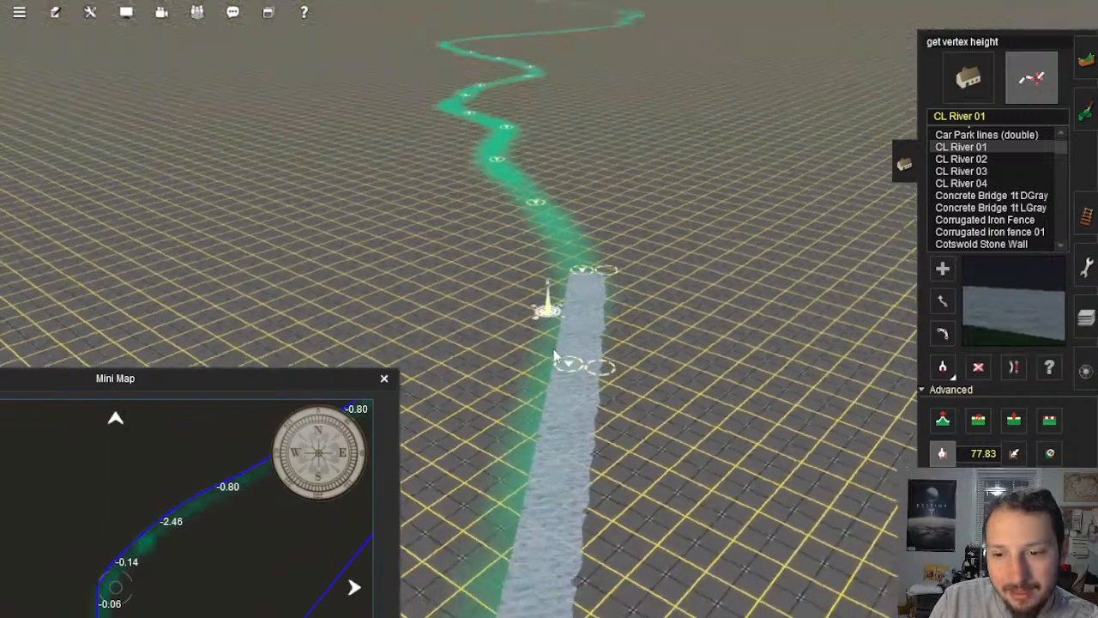
key(Up)
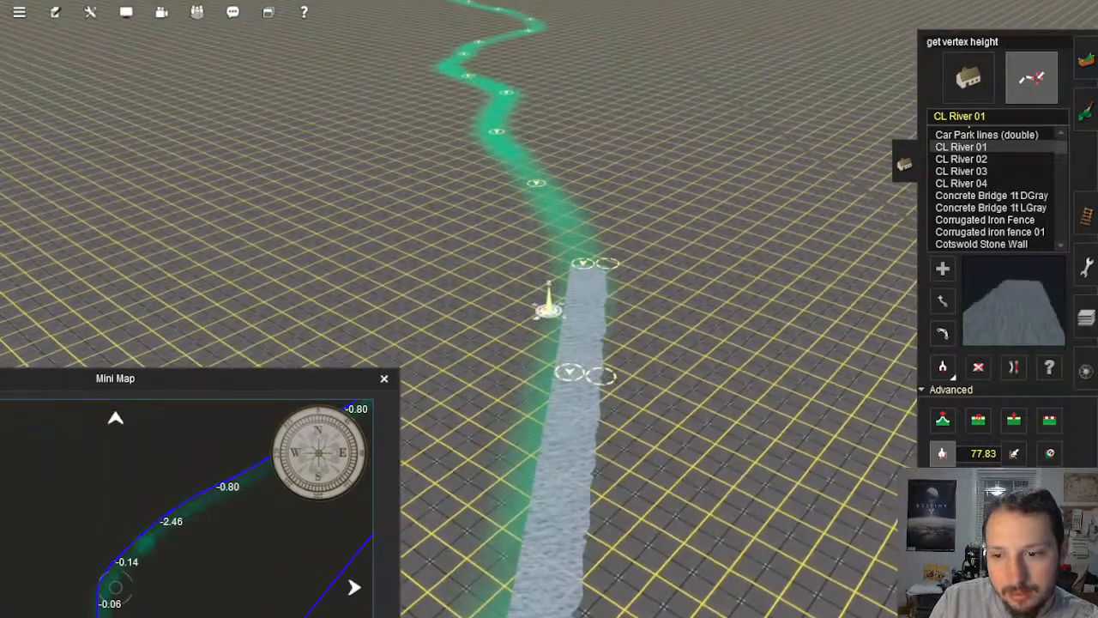
right_drag(601, 316, 551, 315)
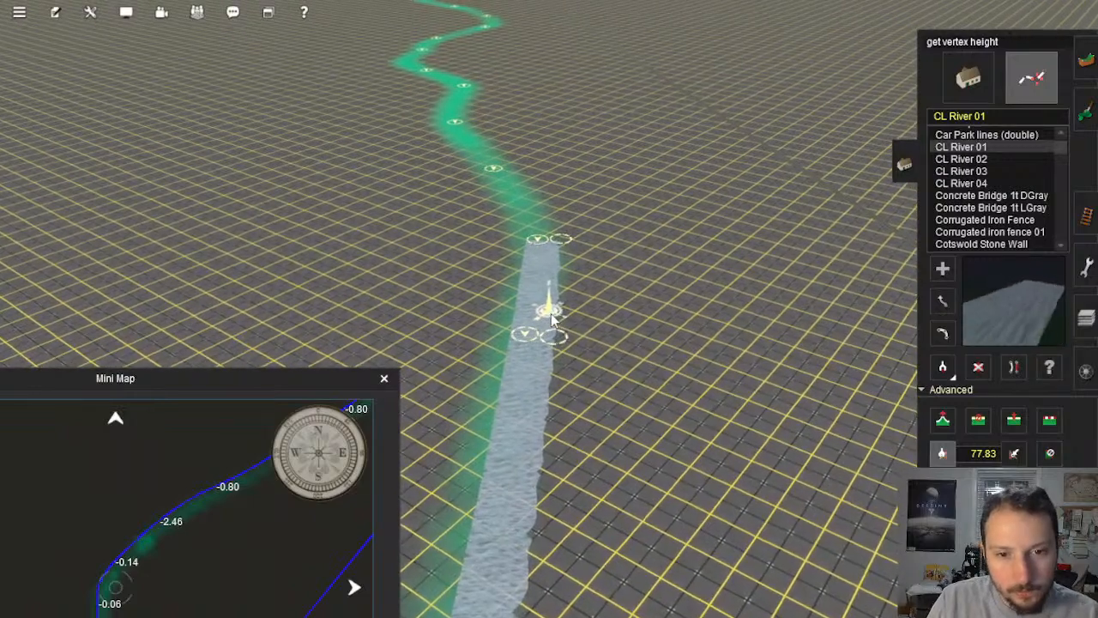
key(ctrl+z)
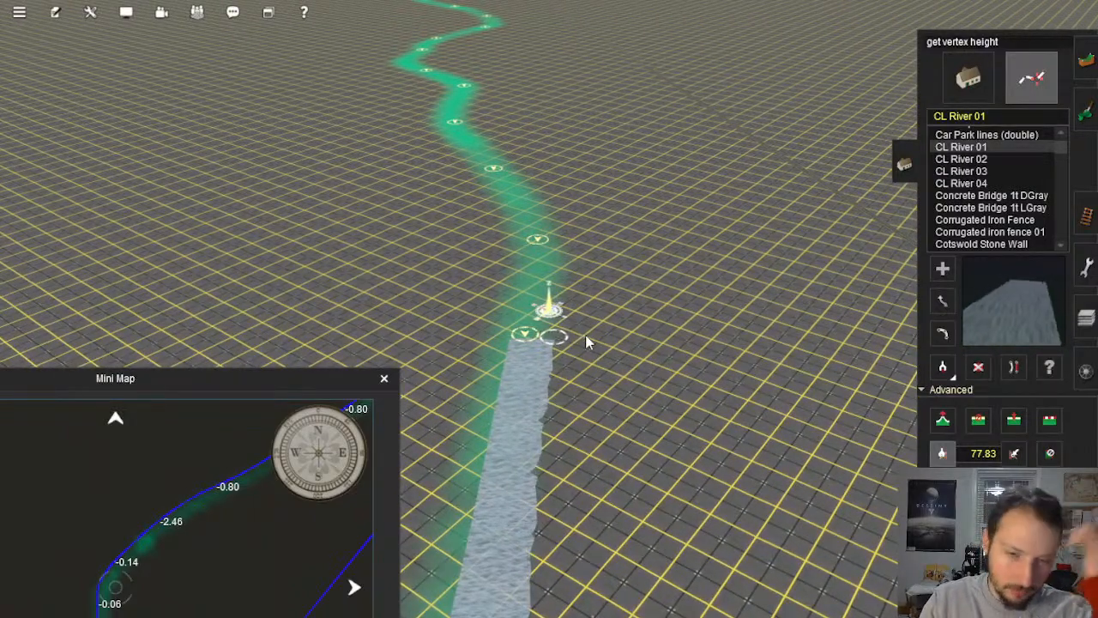
right_drag(573, 392, 576, 248)
right_click(637, 164)
right_click(593, 158)
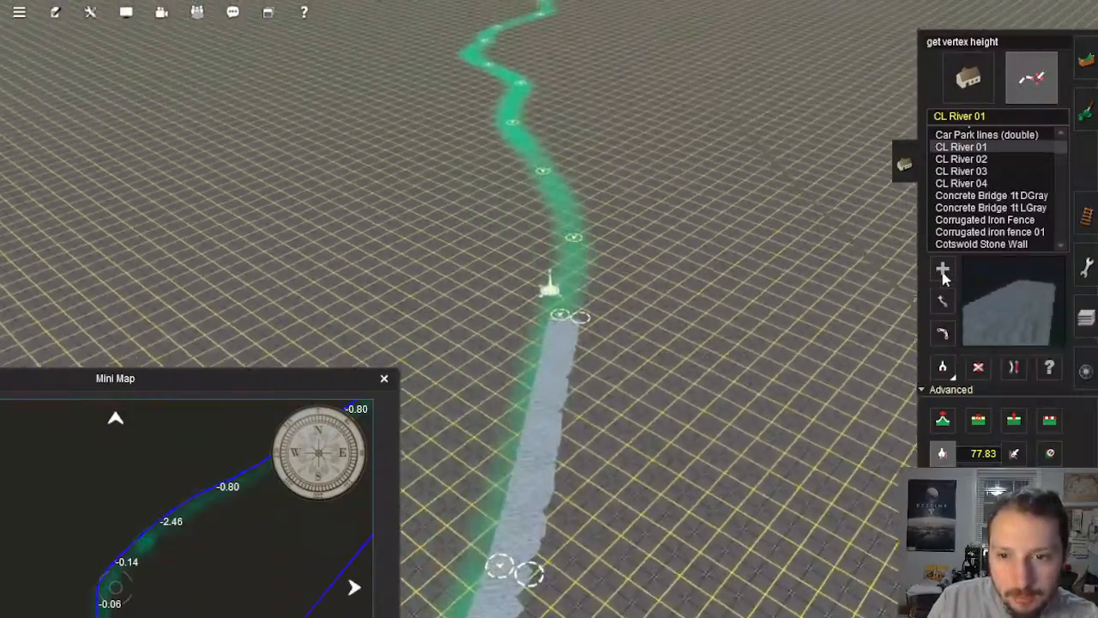
Step: Resume adding the CL River 01 spline from its open end and lay the removed segment again beside the next track vertex
click(943, 270)
key(Up)
click(587, 364)
click(604, 225)
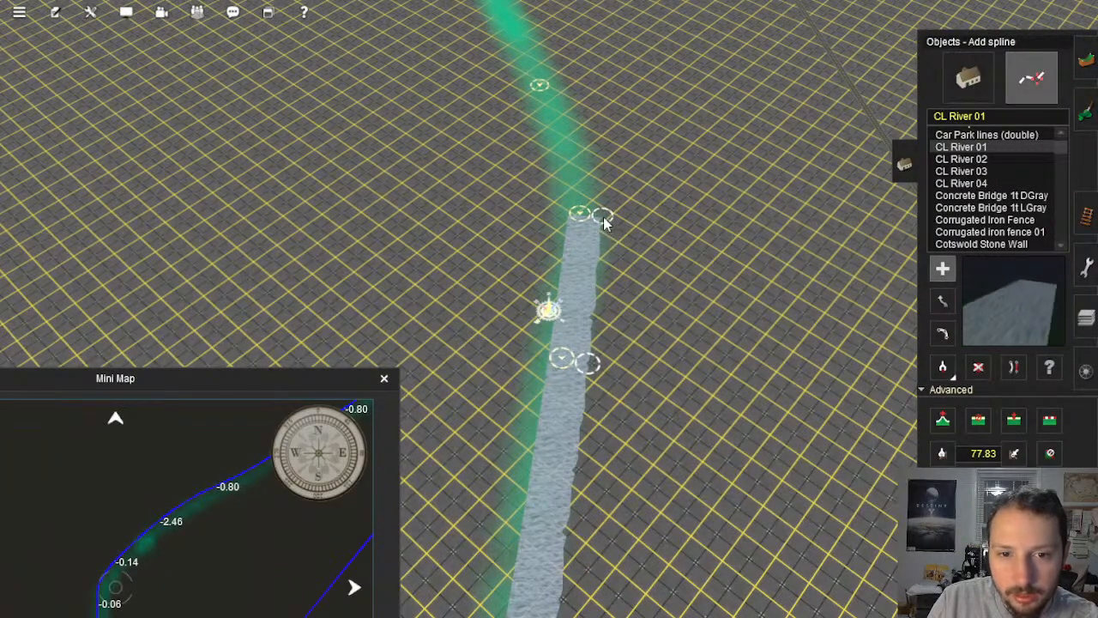
Step: Extend the river spline through the tight zigzag bends of the green line, adding a vertex beside each track vertex
right_click(557, 86)
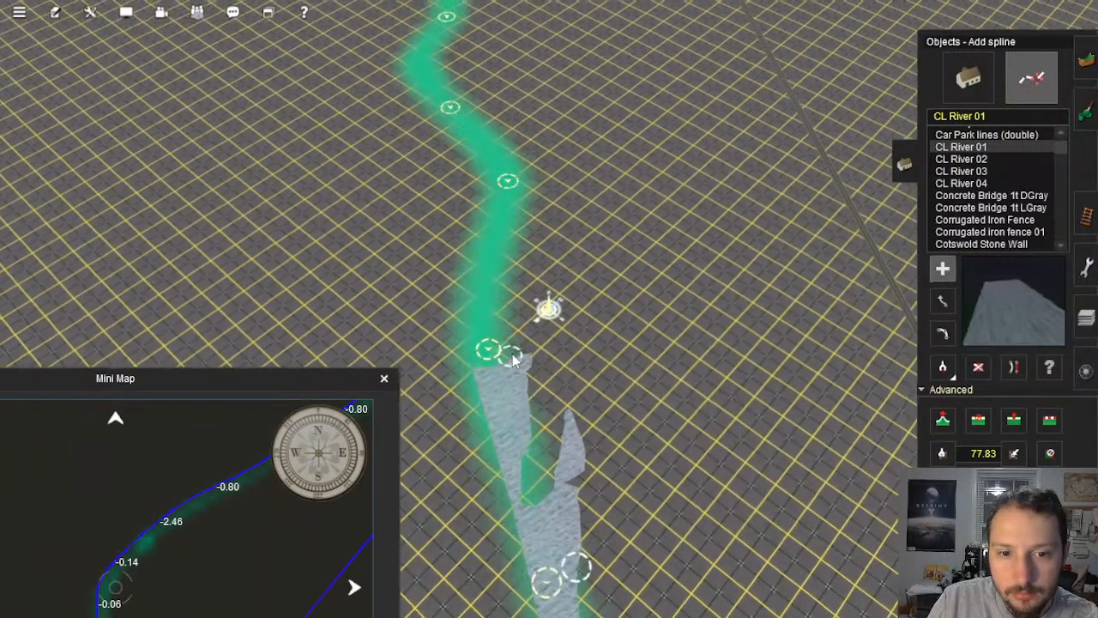
click(512, 354)
click(529, 187)
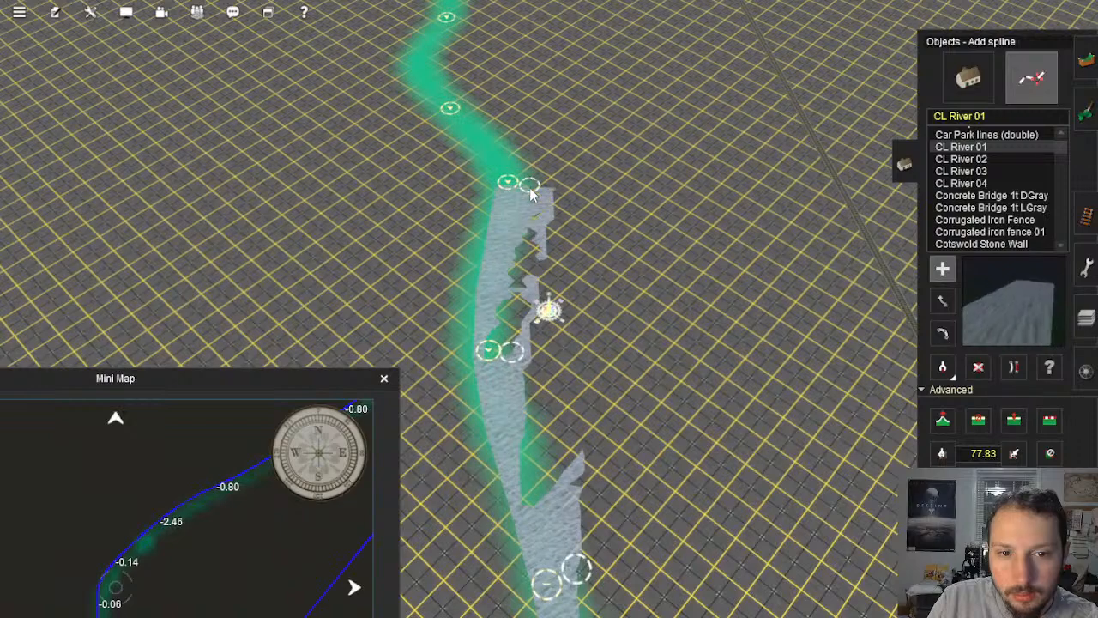
click(463, 103)
click(459, 25)
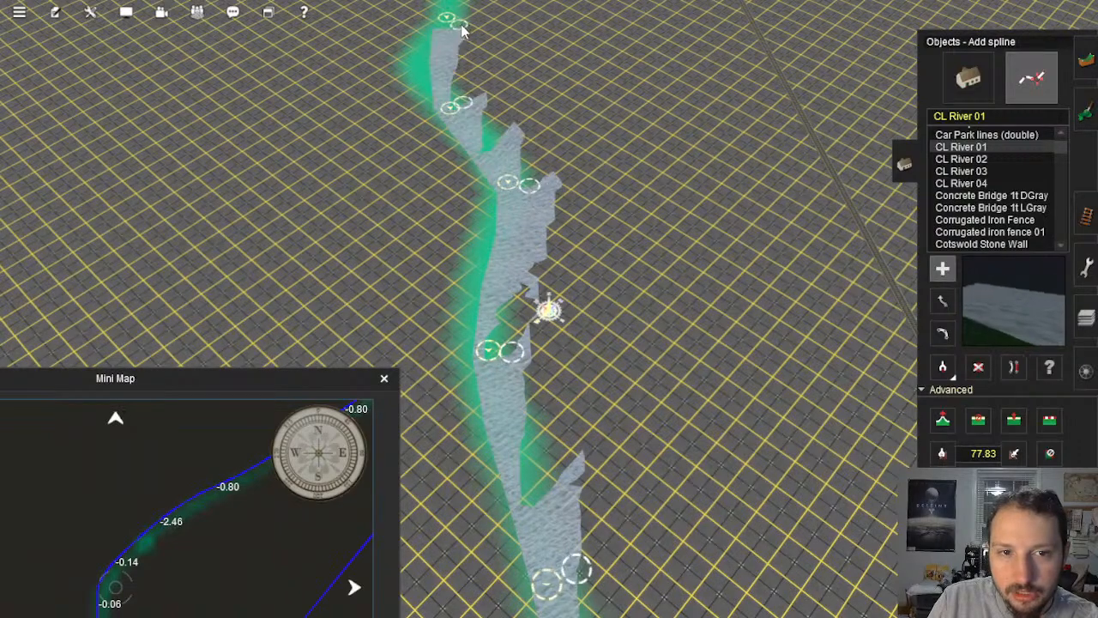
Step: Carry the river spline along the short diagonal stretch and around the bend where the green line turns back
drag(596, 239, 619, 282)
click(731, 210)
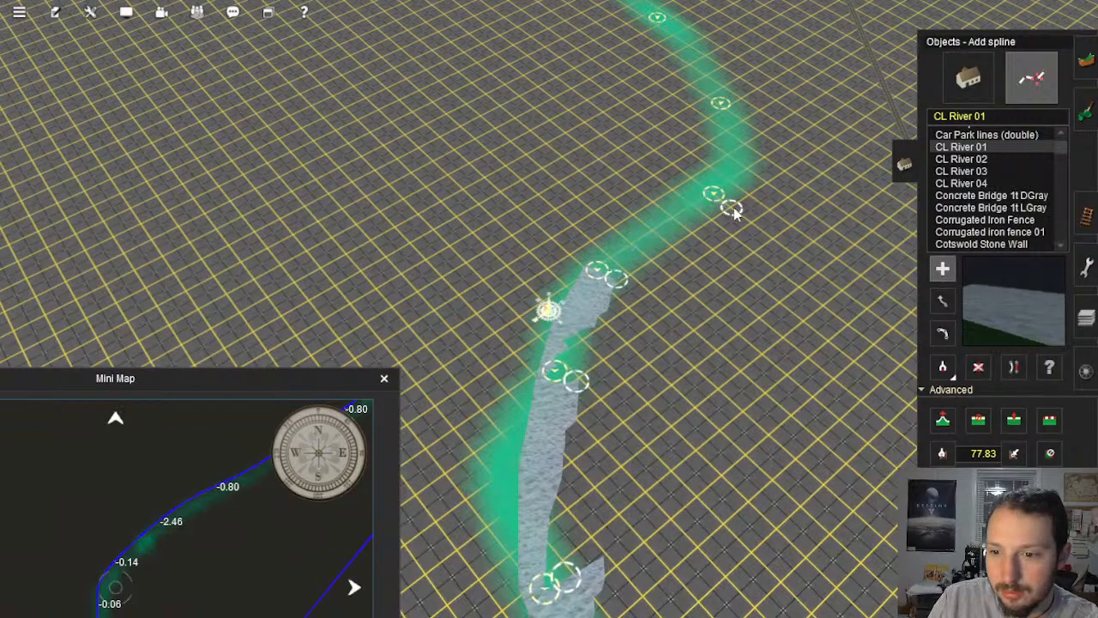
click(738, 103)
right_click(761, 86)
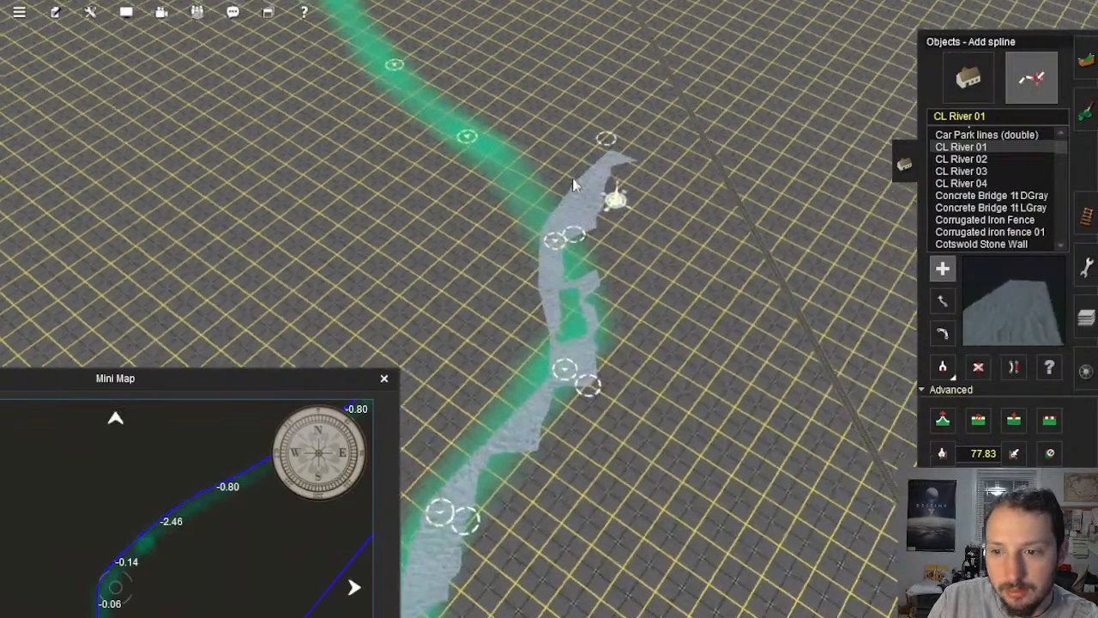
right_click(559, 182)
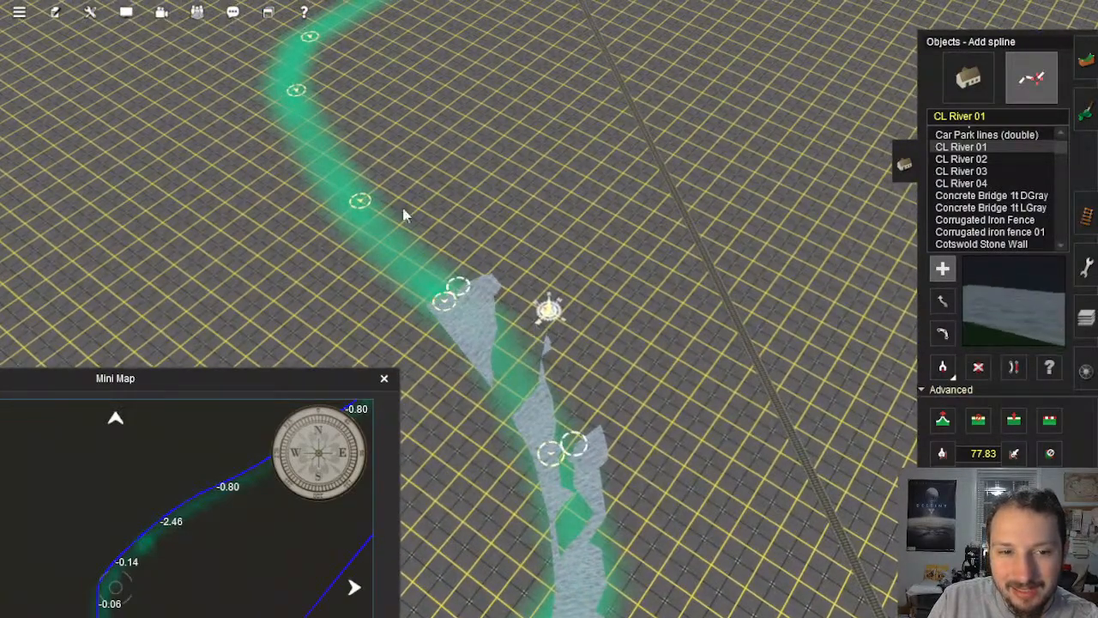
Step: Lay the river spline through the next wide curve of the green line and along the diagonal stretch after it
click(380, 197)
click(316, 91)
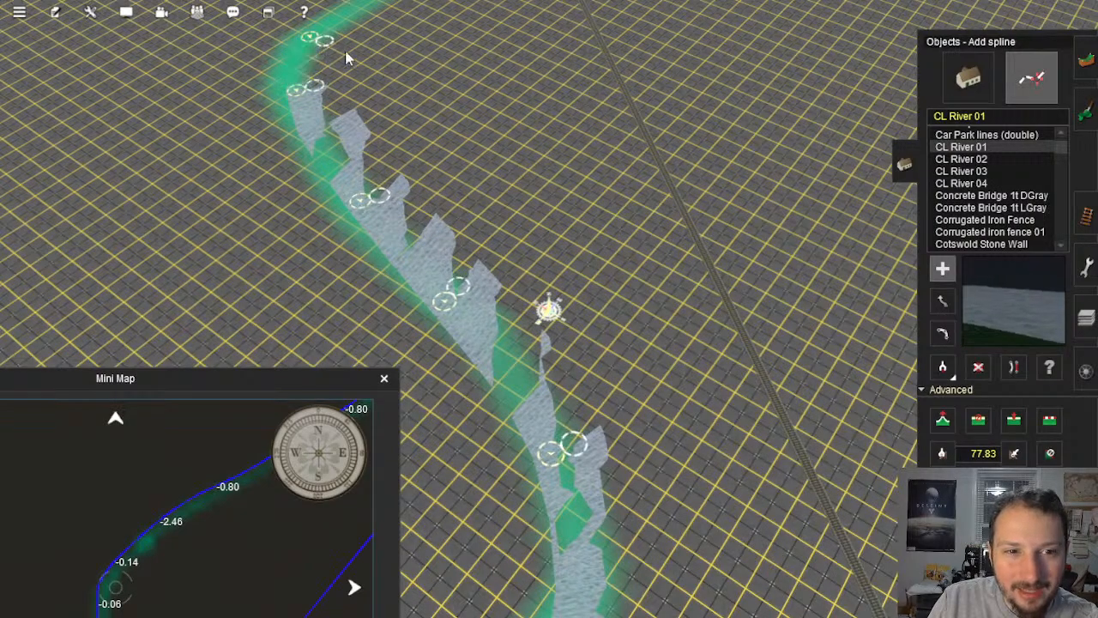
mouse_move(345, 58)
right_down()
mouse_move(711, 272)
mouse_move(834, 268)
mouse_move(712, 219)
mouse_move(641, 219)
right_up()
click(729, 118)
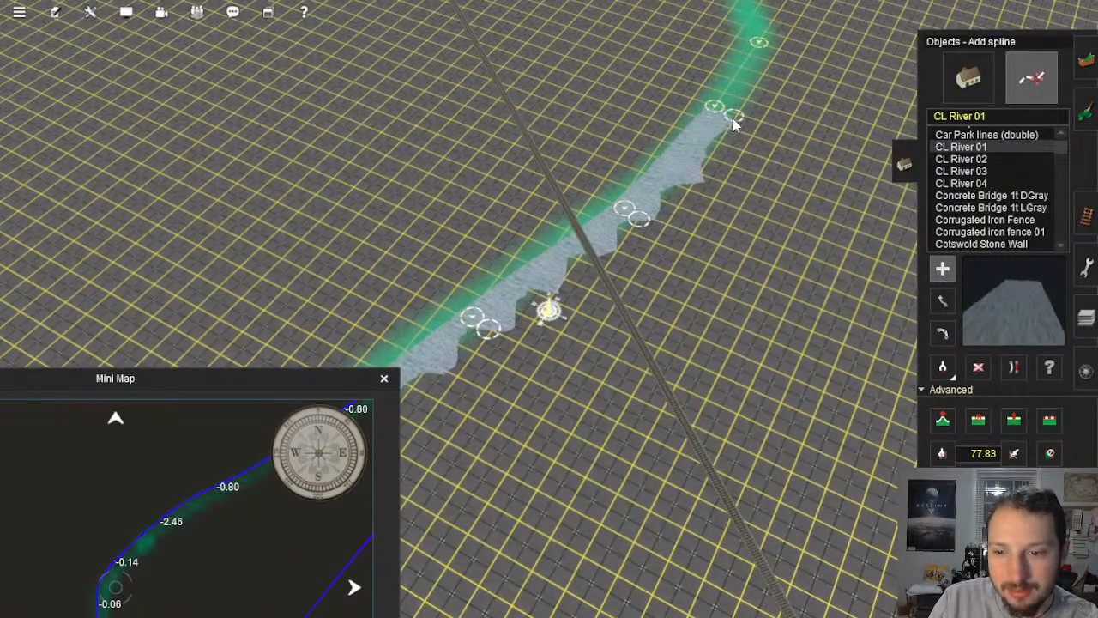
Step: Extend the CL River 01 spline past the end of the diagonal, around the kink in the green line and along its long slanting stretch
right_drag(733, 118, 491, 362)
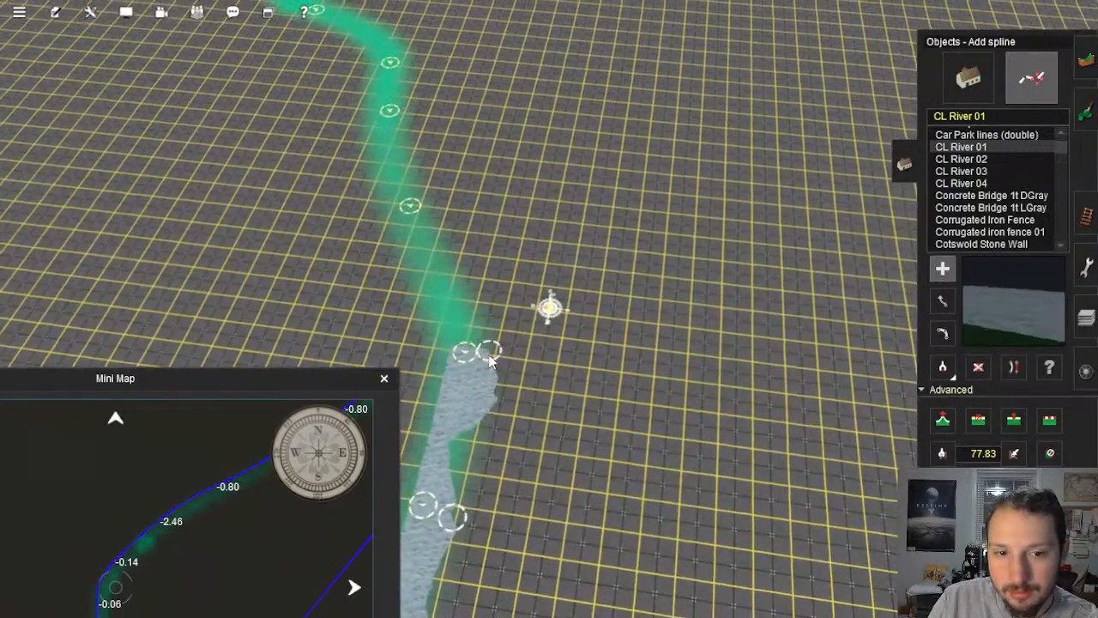
click(446, 216)
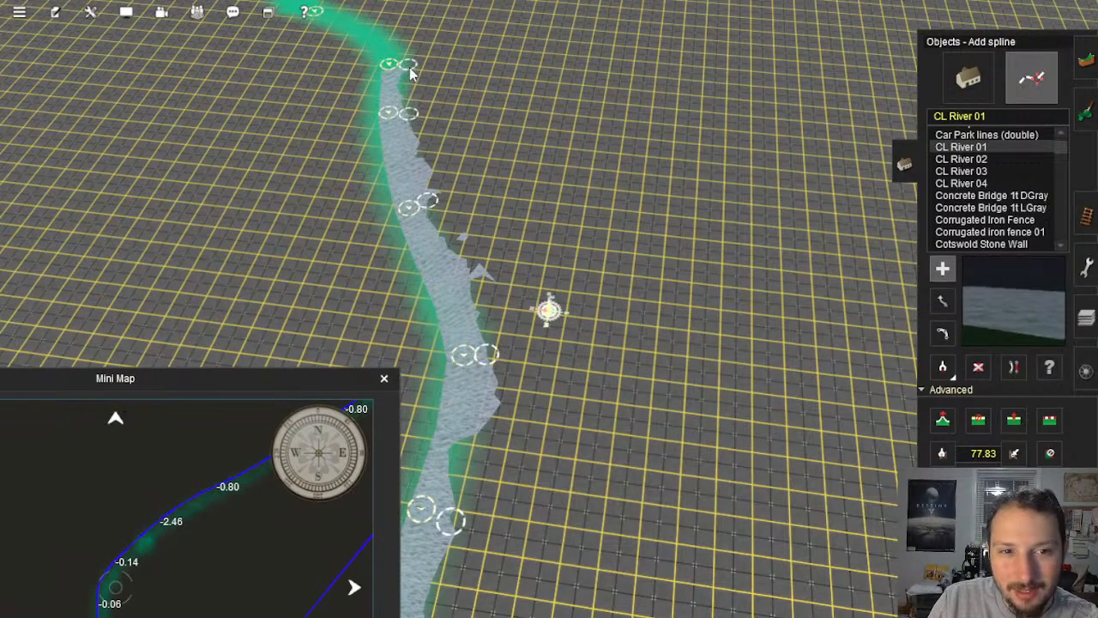
right_drag(409, 66, 441, 201)
click(370, 112)
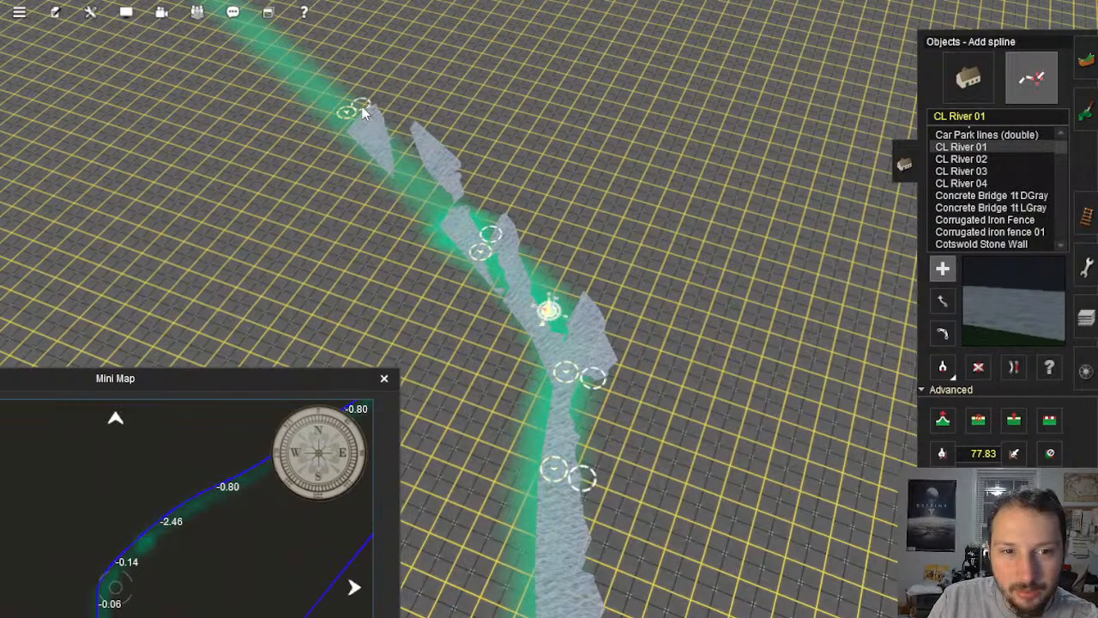
right_drag(359, 106, 464, 181)
click(480, 134)
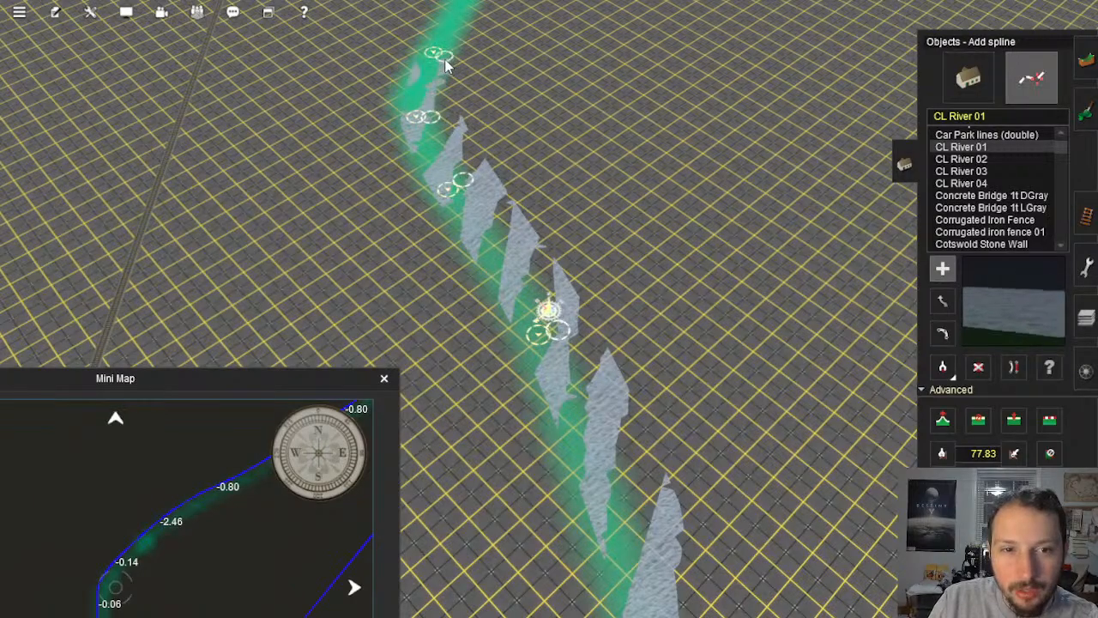
Step: Lay the river spline through the gentle S-bend, adding a vertex beside each guide-track vertex until the green line straightens
right_drag(446, 61, 505, 356)
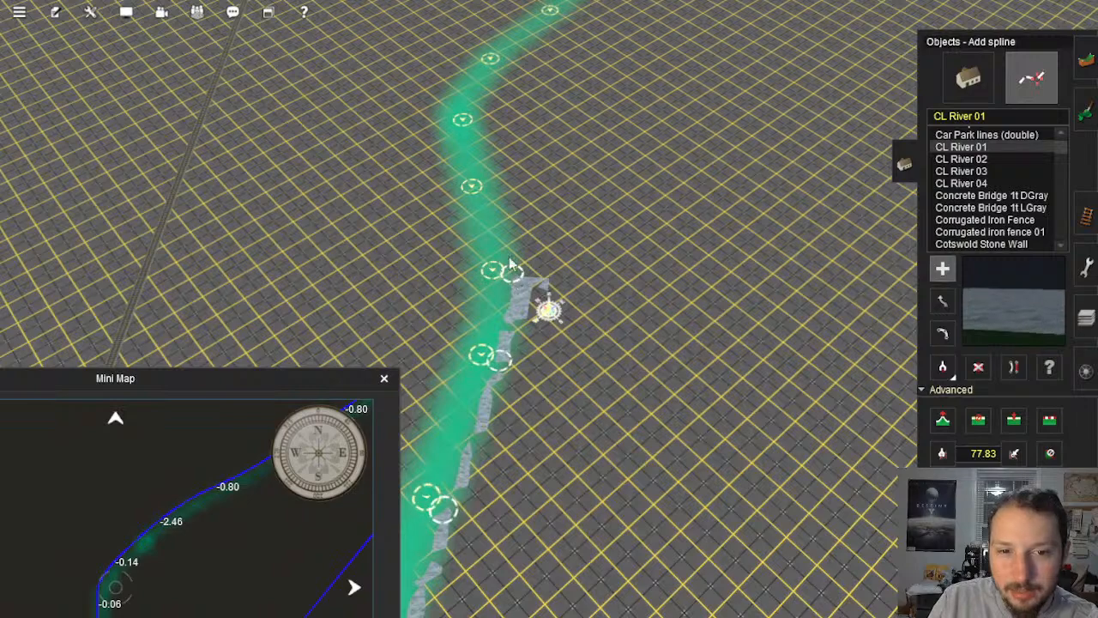
click(489, 186)
click(478, 125)
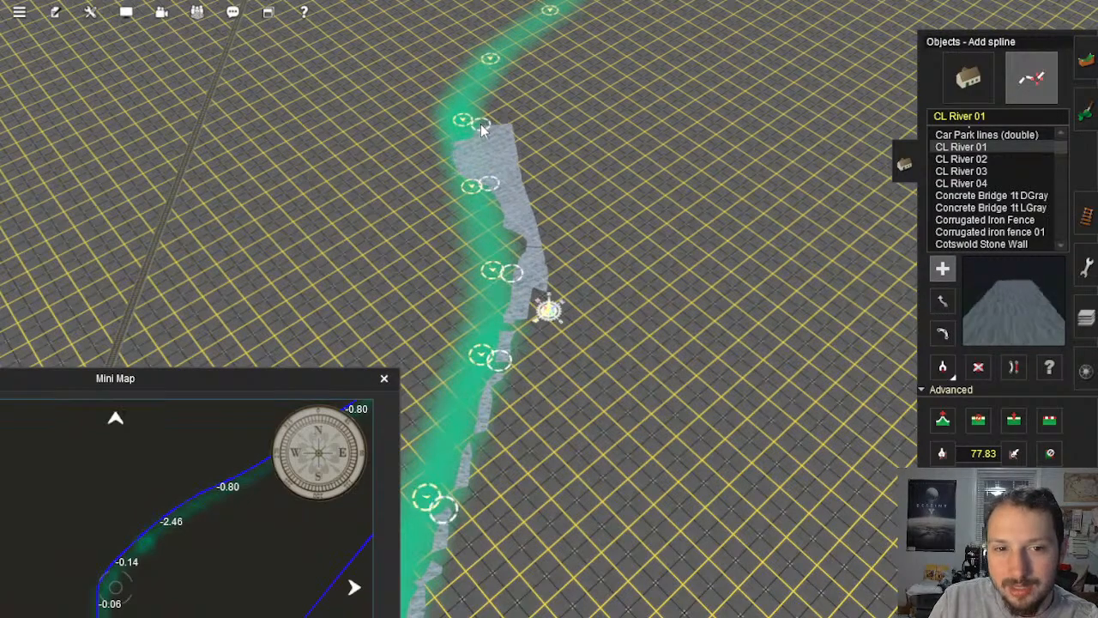
click(493, 65)
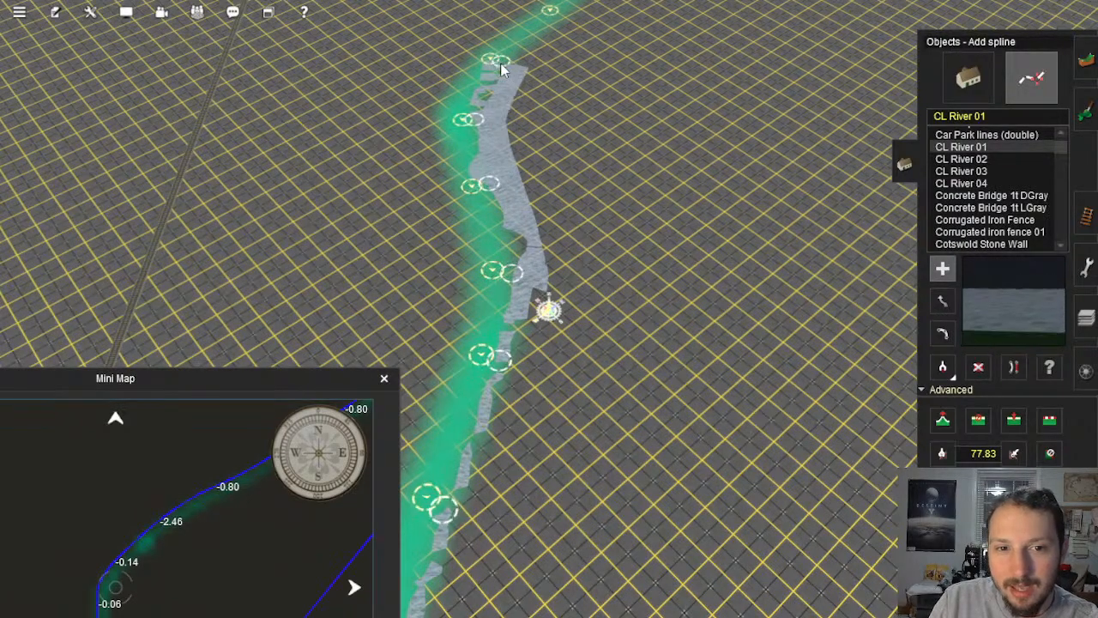
right_click(501, 64)
drag(605, 249, 661, 314)
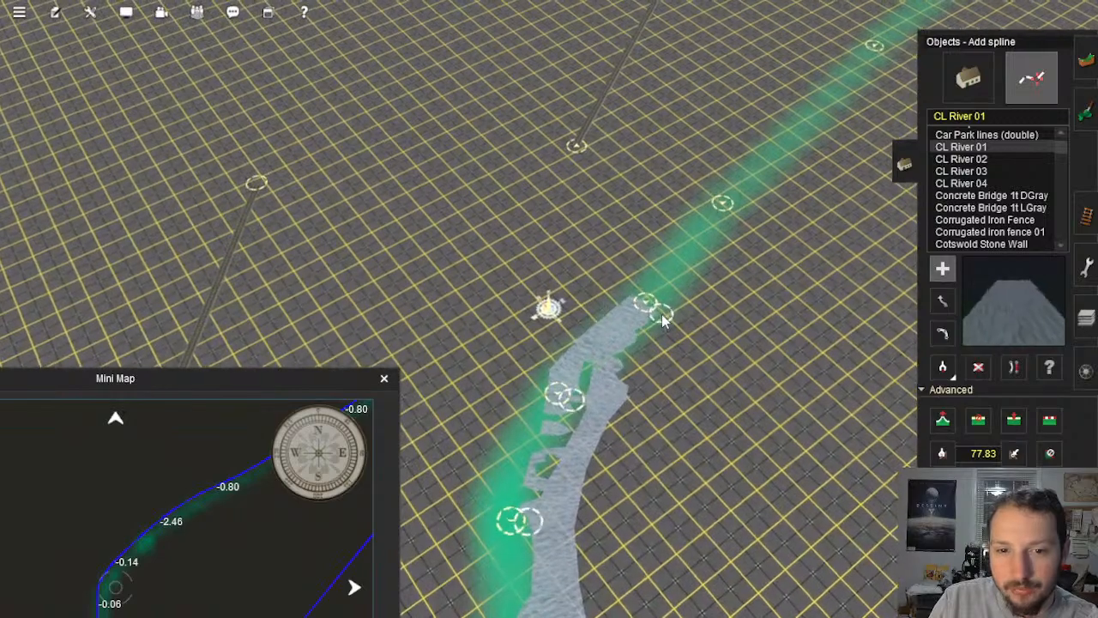
Step: Continue the river spline along the long straight diagonal run of the green line up to the next sharp turn
click(735, 220)
right_click(740, 221)
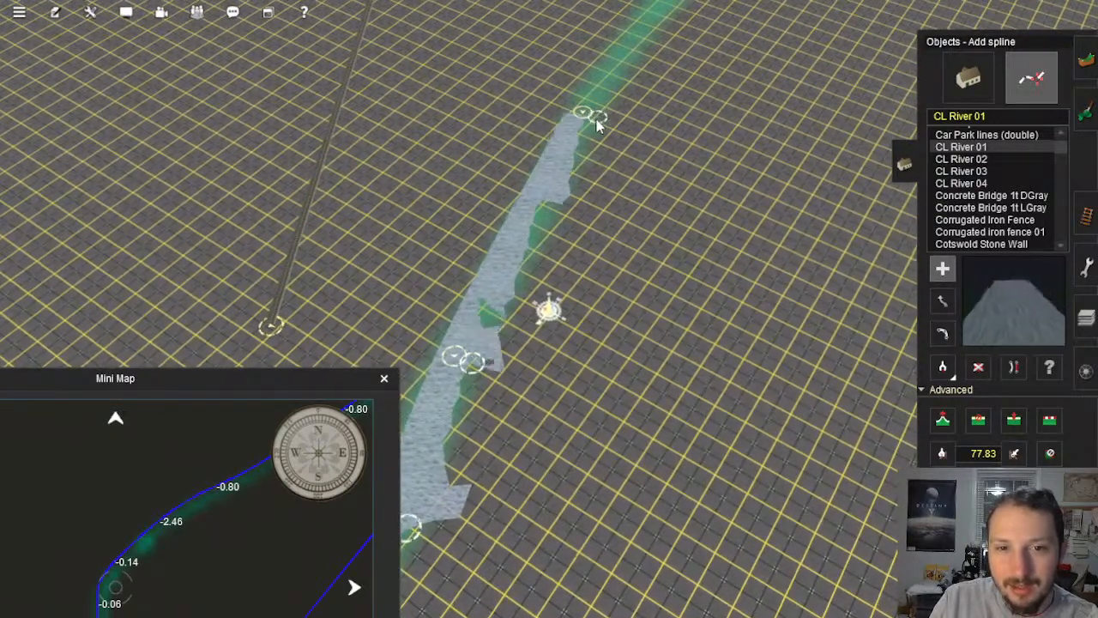
right_click(604, 84)
drag(605, 144, 640, 175)
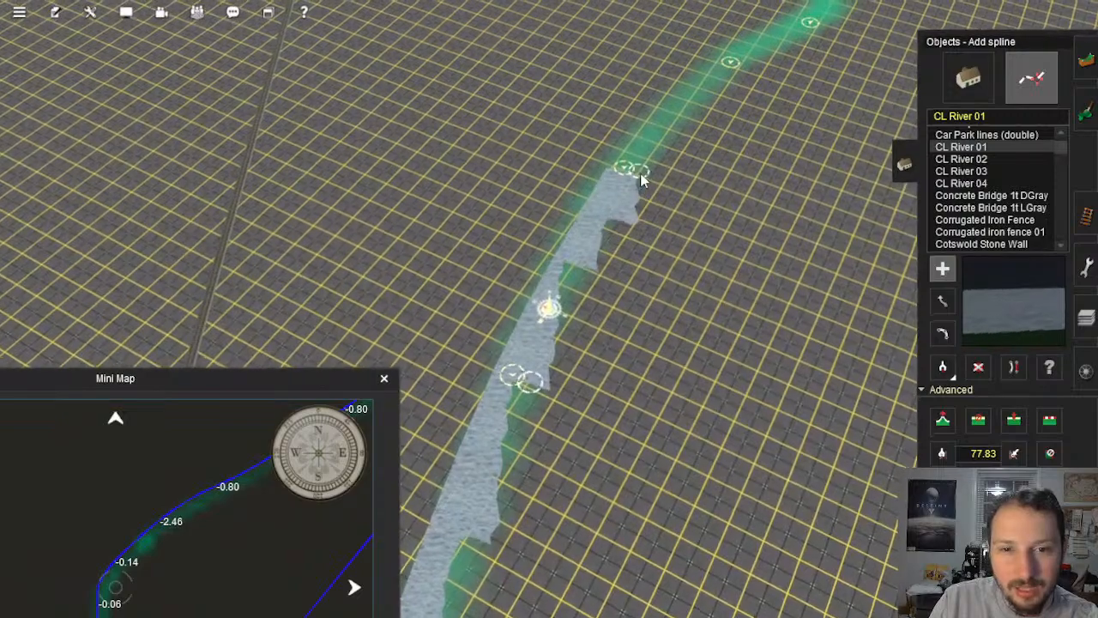
click(734, 76)
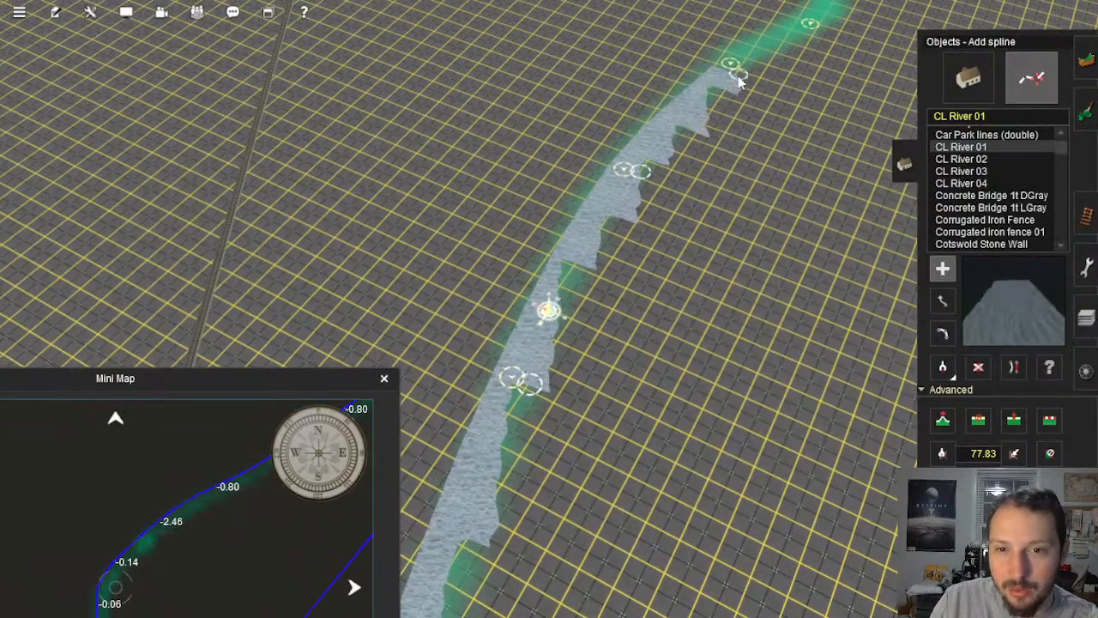
right_click(738, 75)
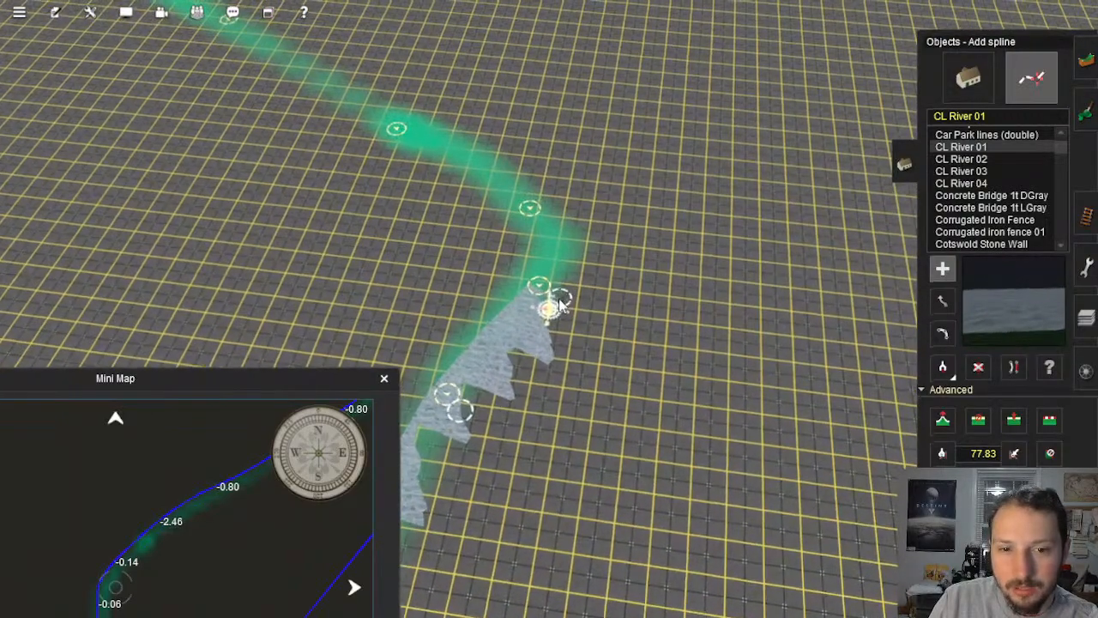
Step: Carry the river spline around the sharp turn-back and through the curve that follows, placing vertices beside the guide-track vertices
click(558, 298)
click(545, 200)
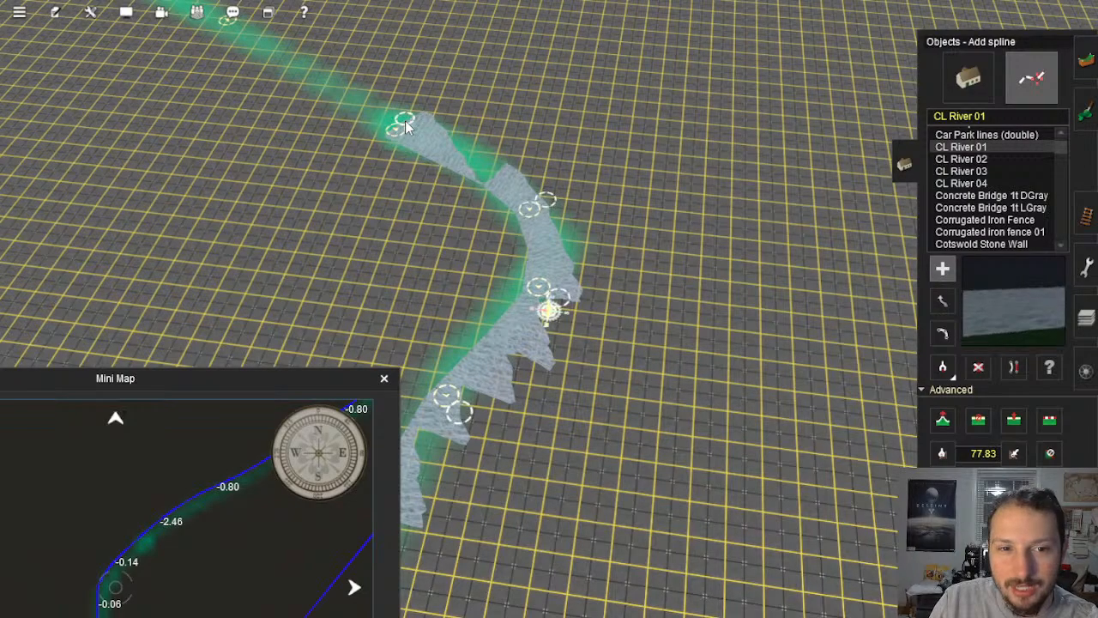
click(405, 122)
right_click(407, 121)
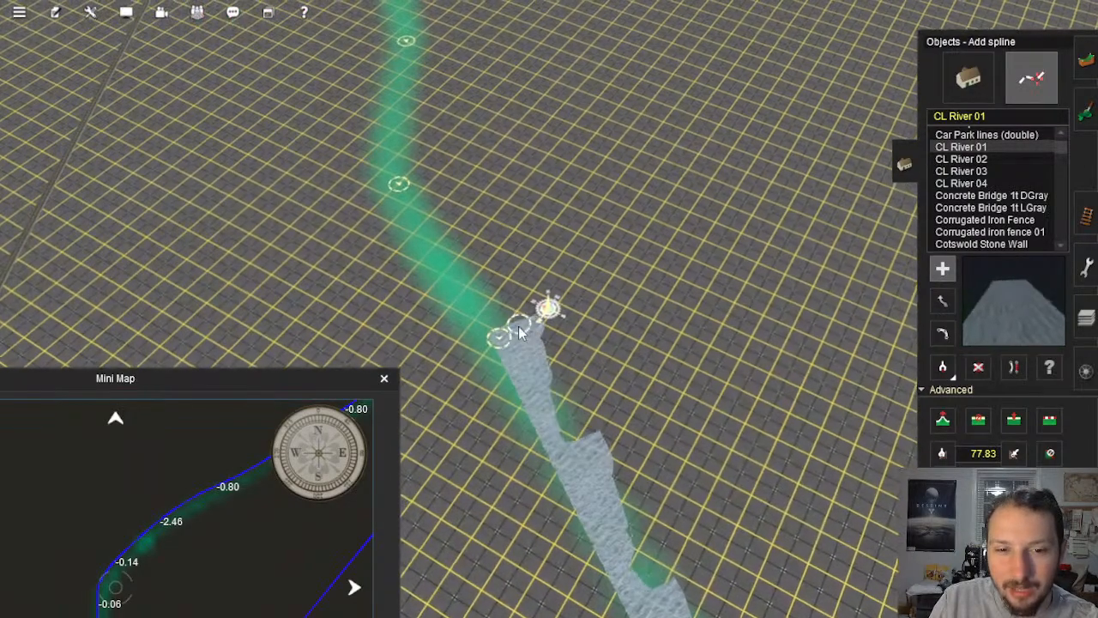
click(523, 335)
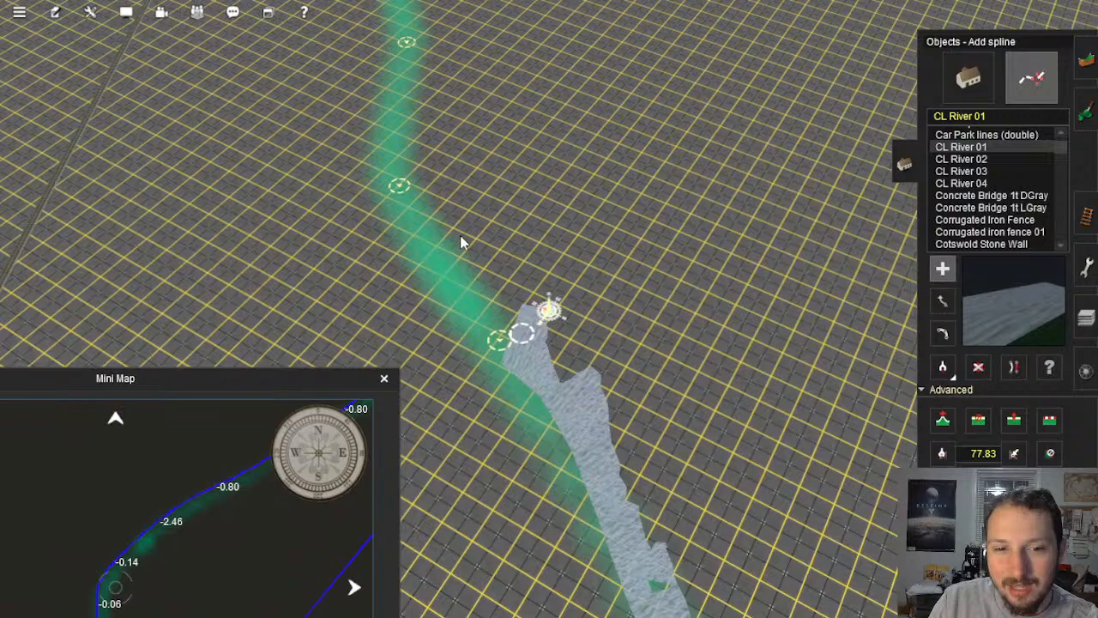
click(417, 182)
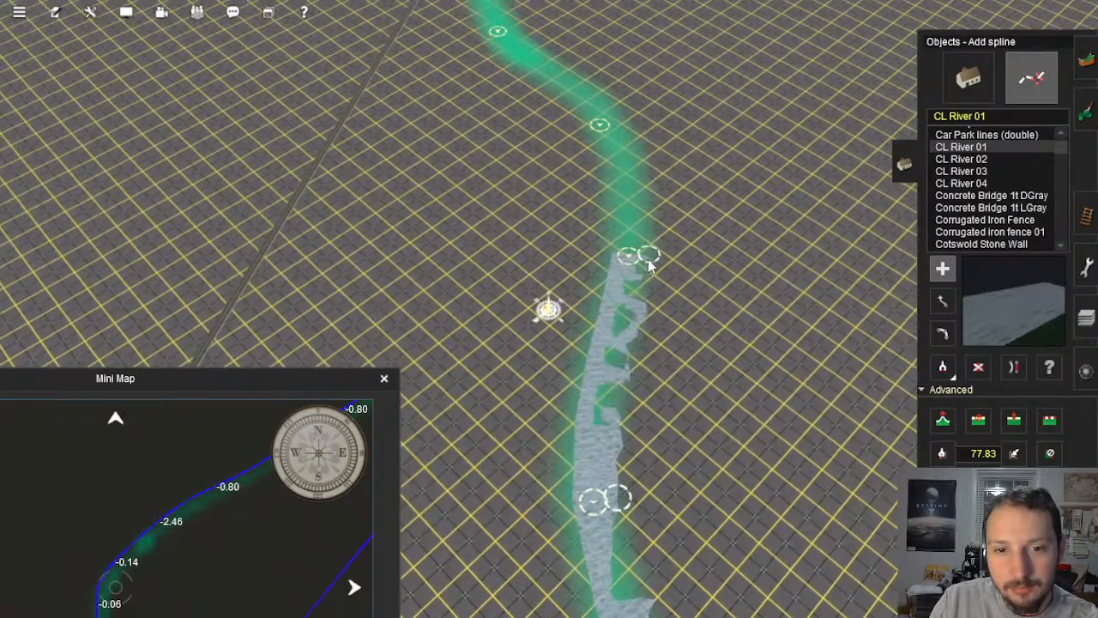
Step: Extend the river spline through the wide bend where the green line touches the neighbouring track and along the diagonal after it
click(648, 259)
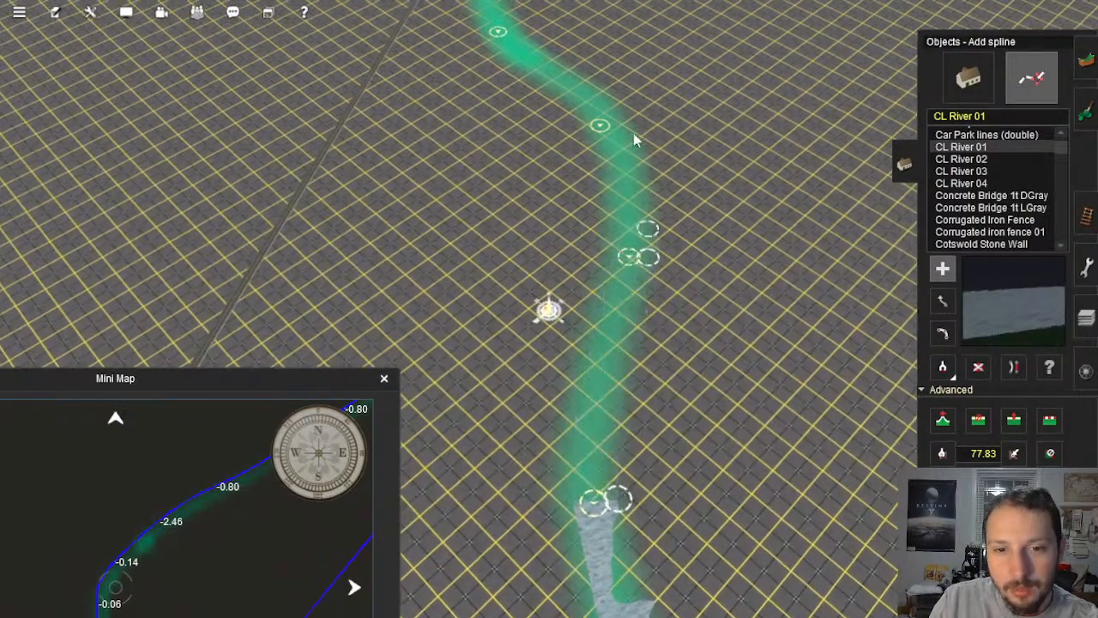
click(617, 123)
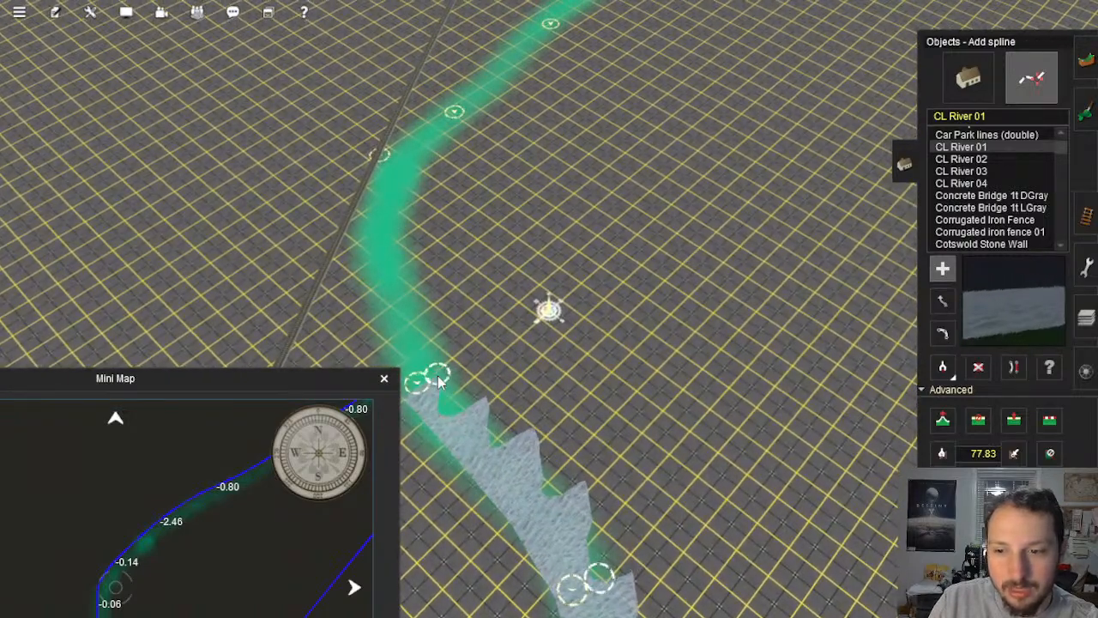
click(406, 165)
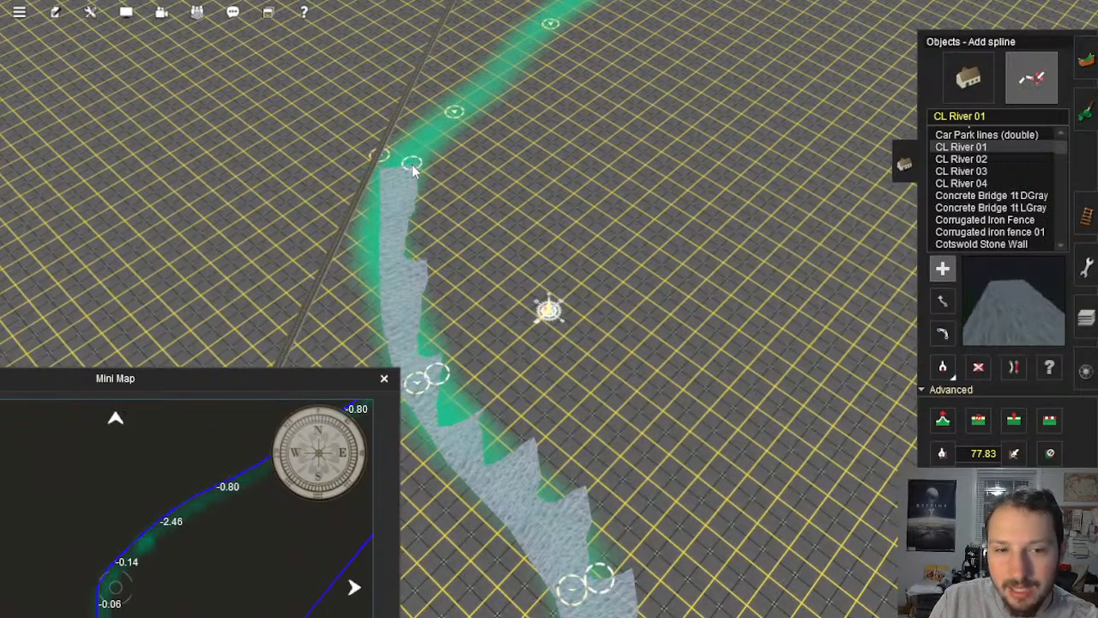
click(467, 121)
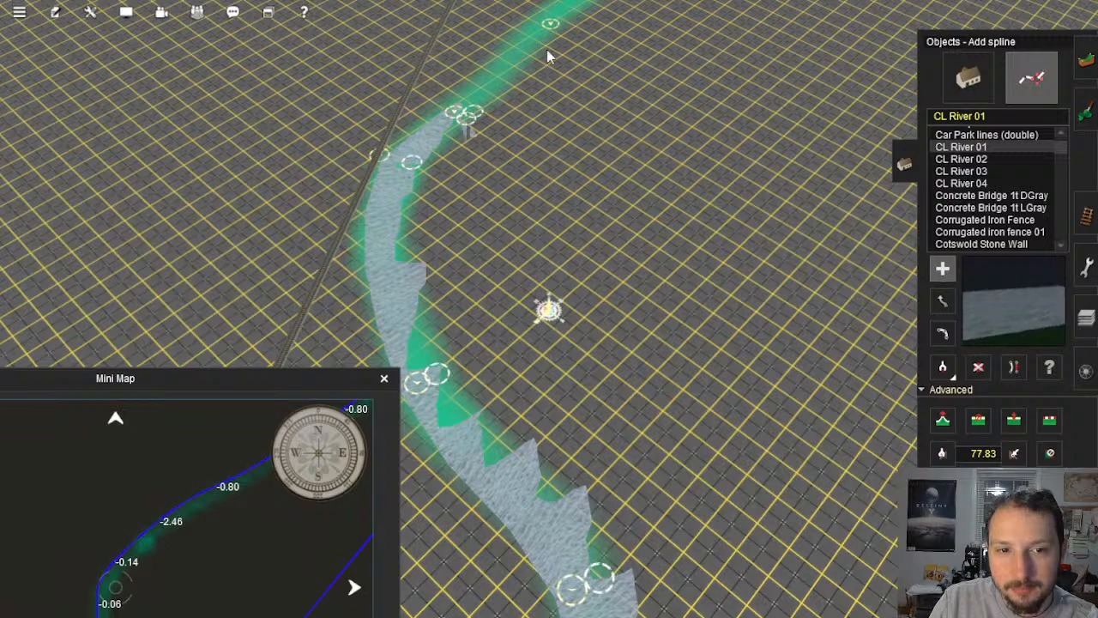
click(564, 32)
right_click(566, 31)
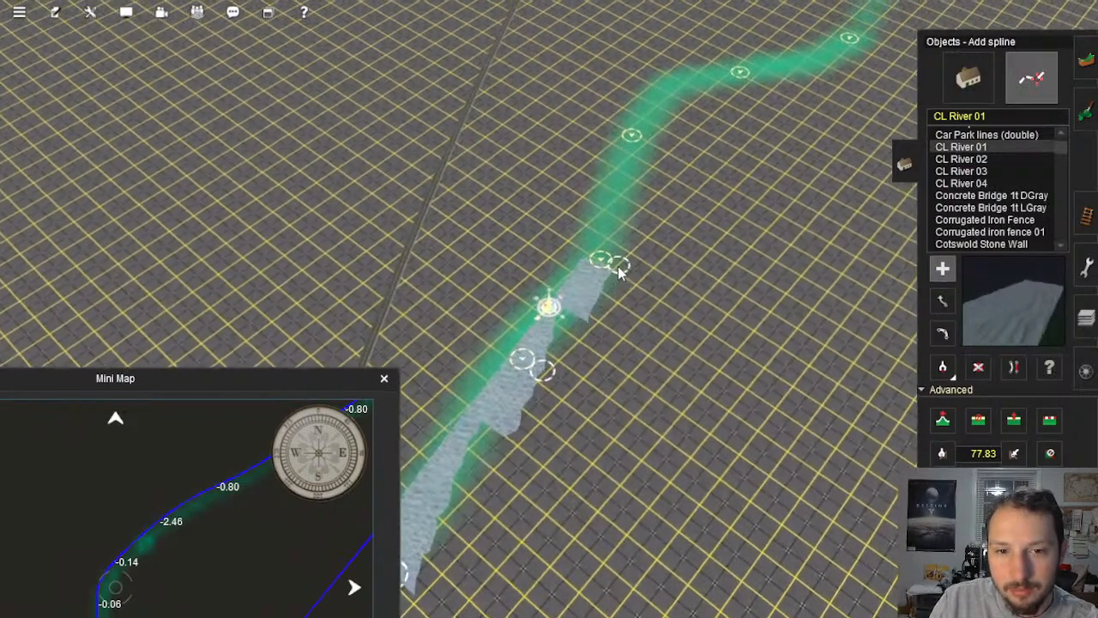
Step: Lay the river spline through the stepped bends of the green line and around the next turn-back curve
click(618, 266)
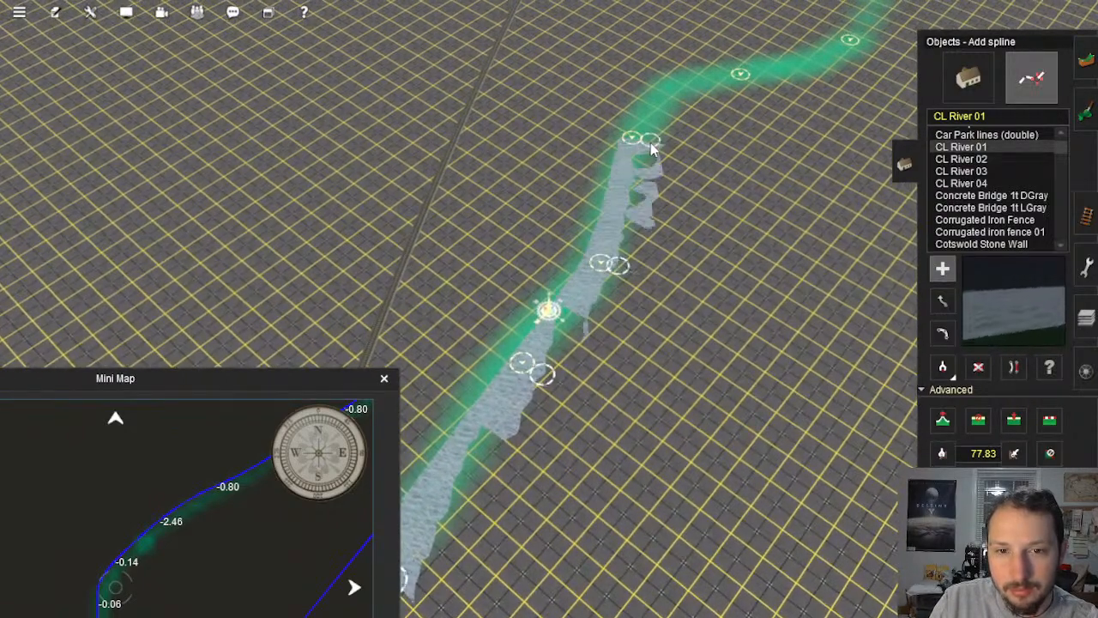
click(650, 142)
click(741, 86)
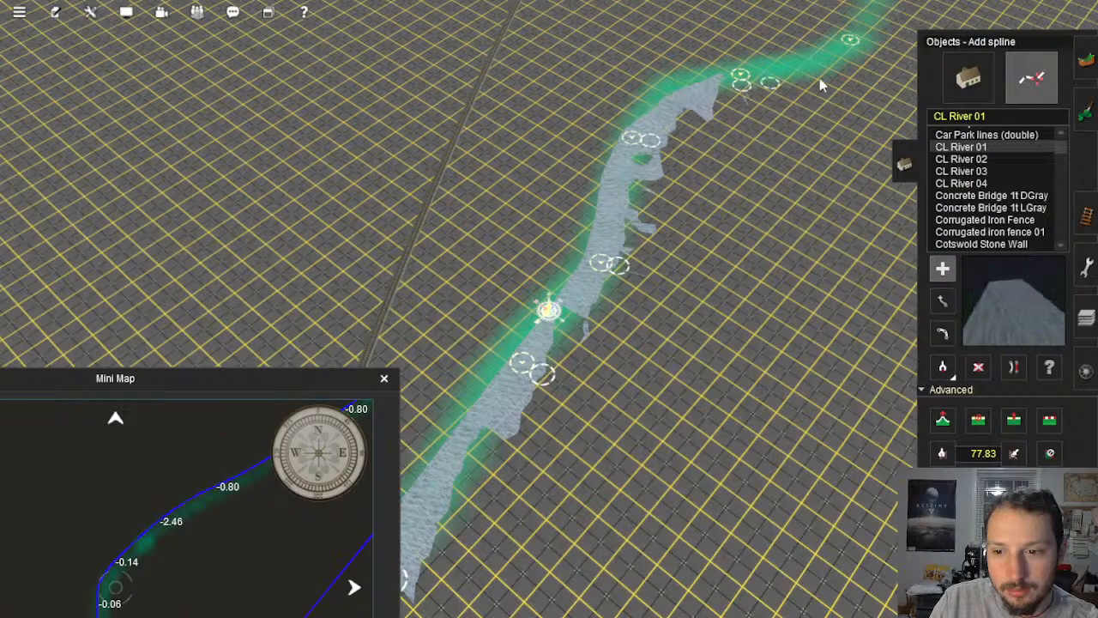
click(858, 50)
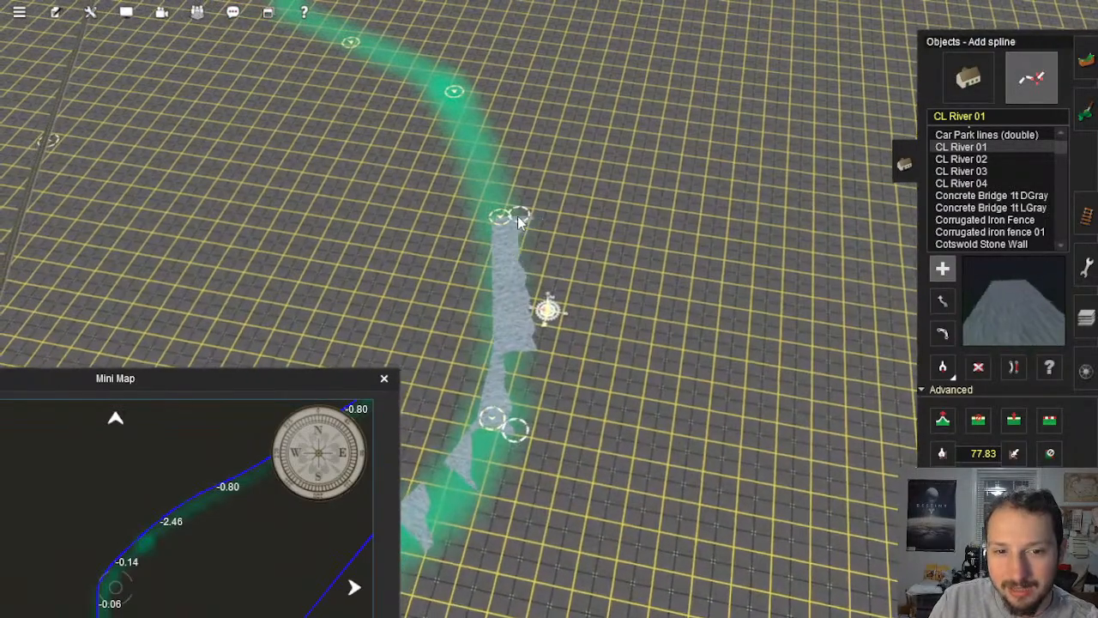
click(517, 216)
click(470, 92)
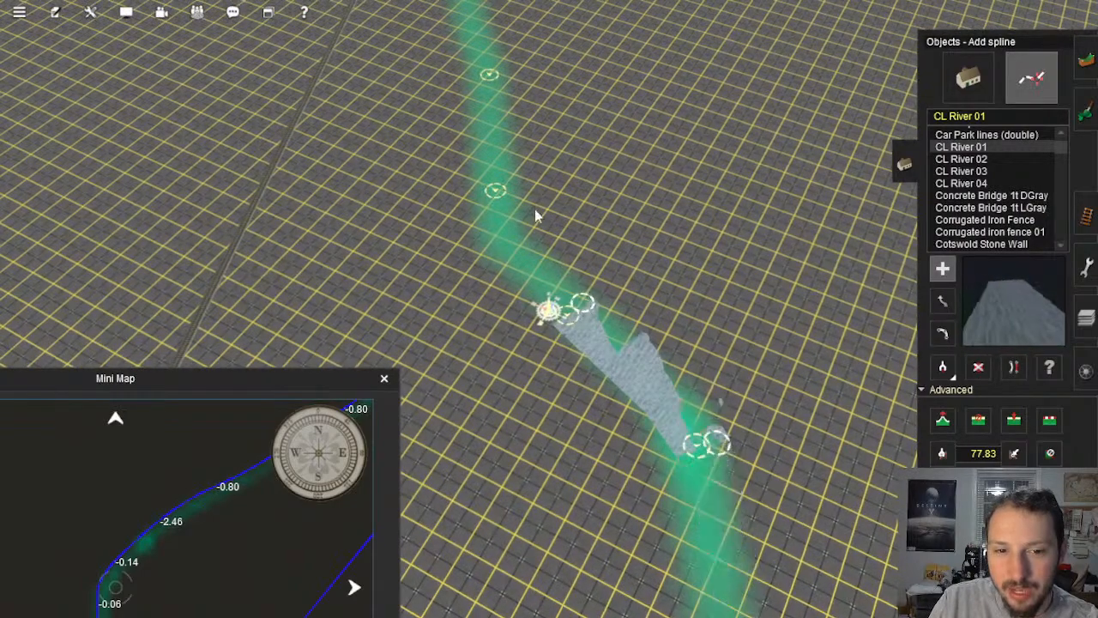
Step: Run the river spline up to the fork in the green line and along its right-hand branch beside the guide-track vertices
click(516, 189)
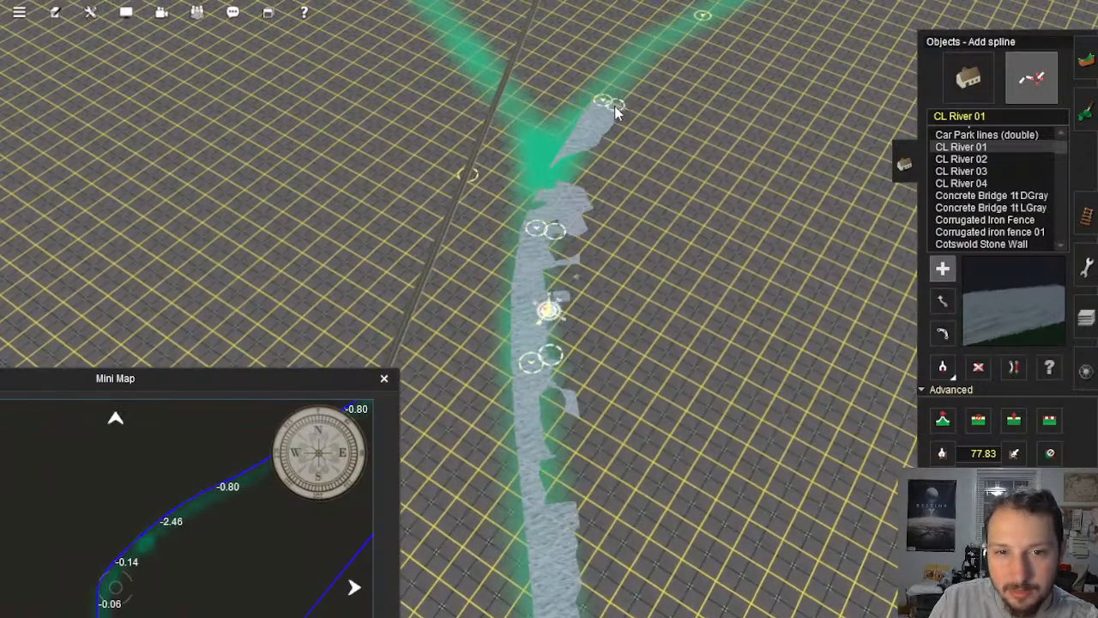
click(616, 106)
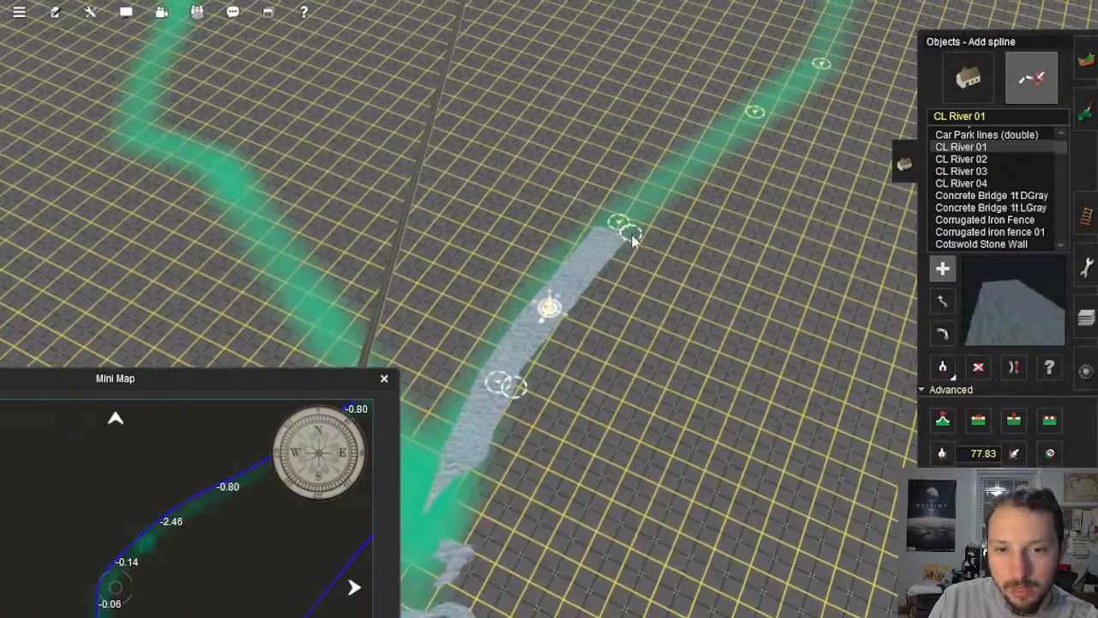
click(833, 72)
right_drag(832, 72, 549, 198)
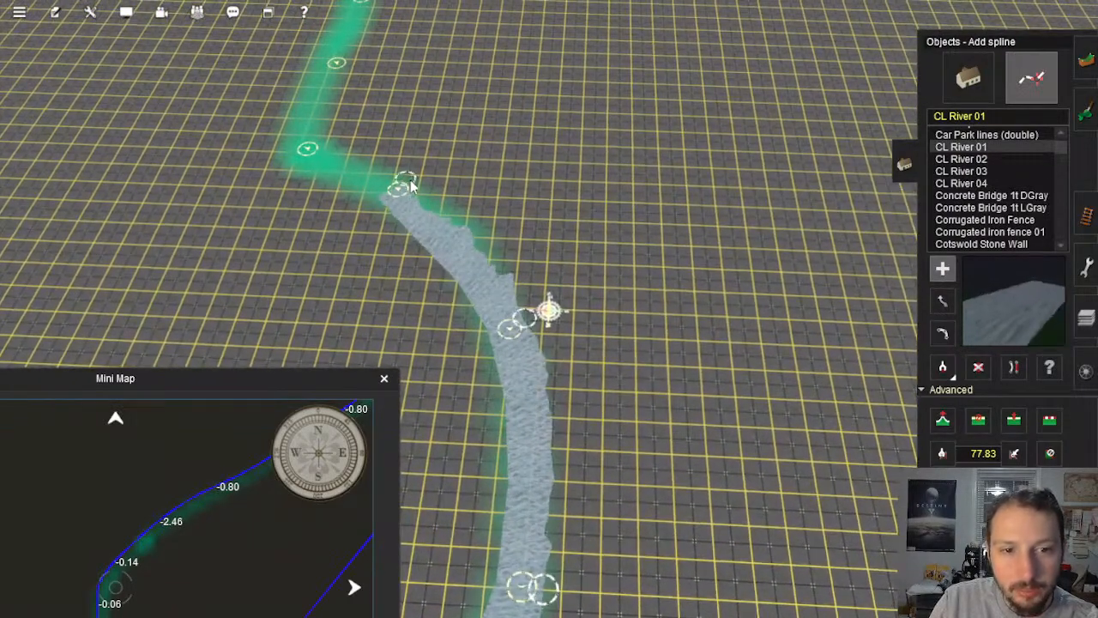
Step: Bring the river spline around the tight corner beyond the fork and onto the short stretch after it
click(407, 184)
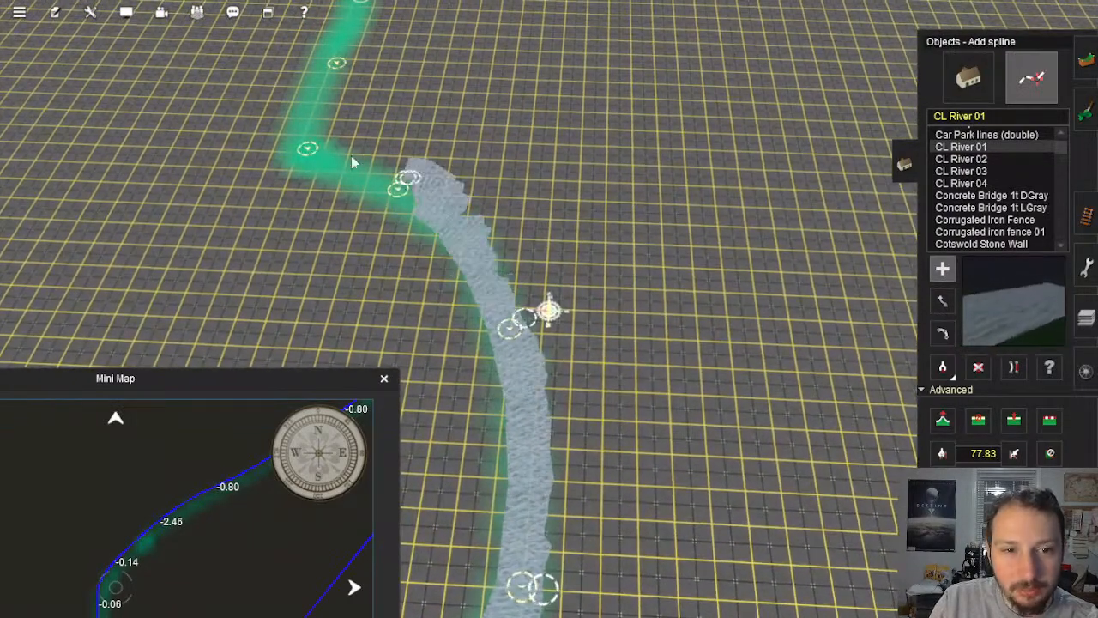
click(324, 145)
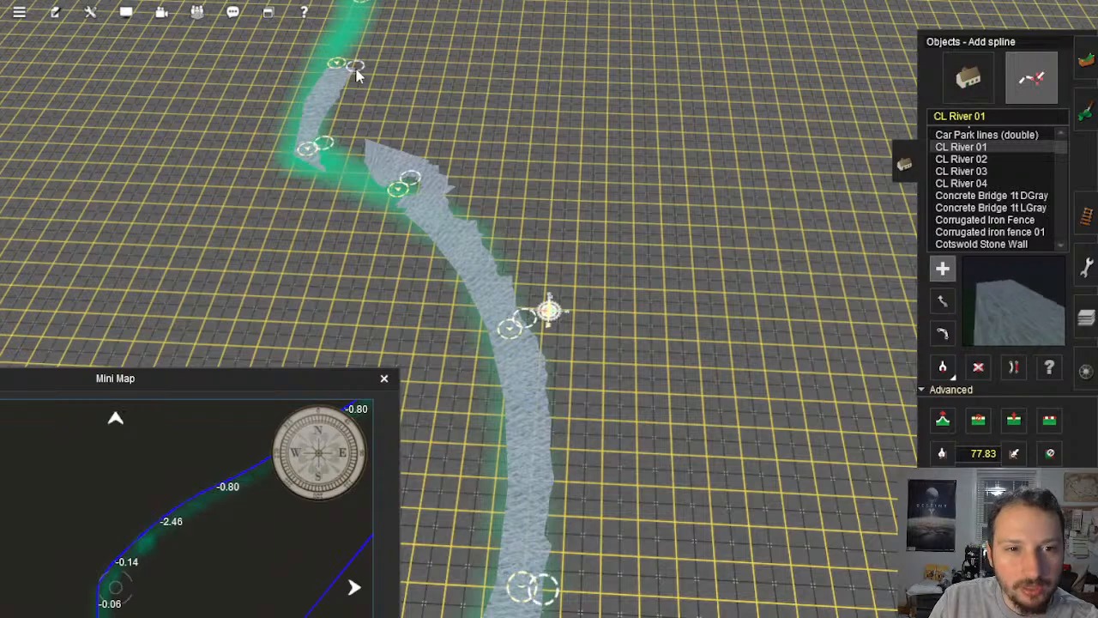
click(355, 69)
right_click(353, 69)
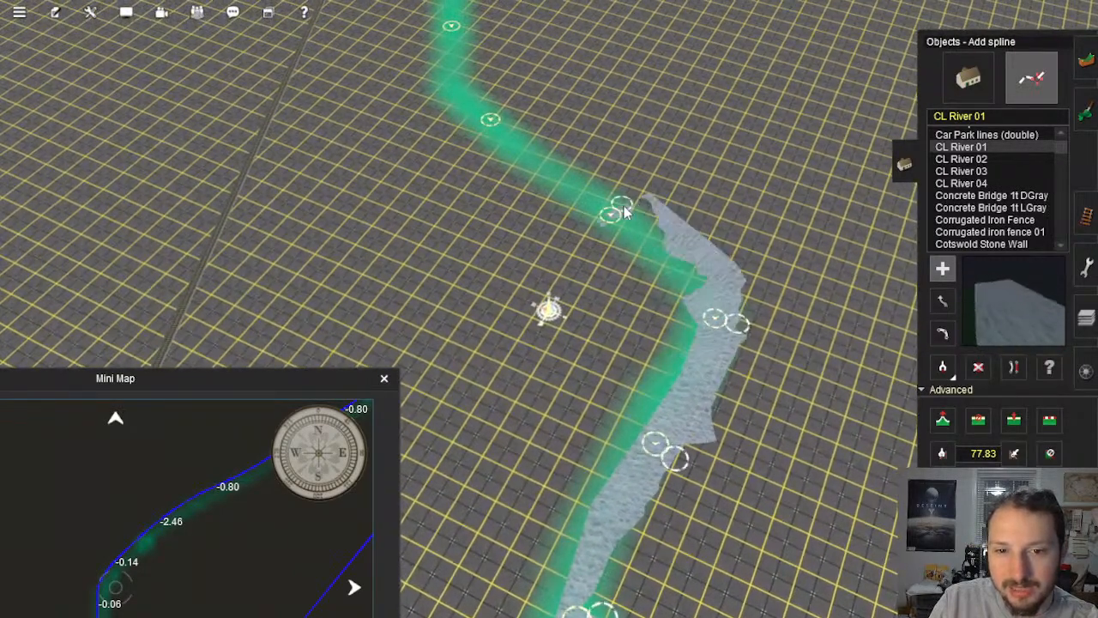
Step: Extend the river spline along the next slanting stretch and through the wide curve, adding vertices beside the guide-track vertices
click(503, 116)
right_click(489, 72)
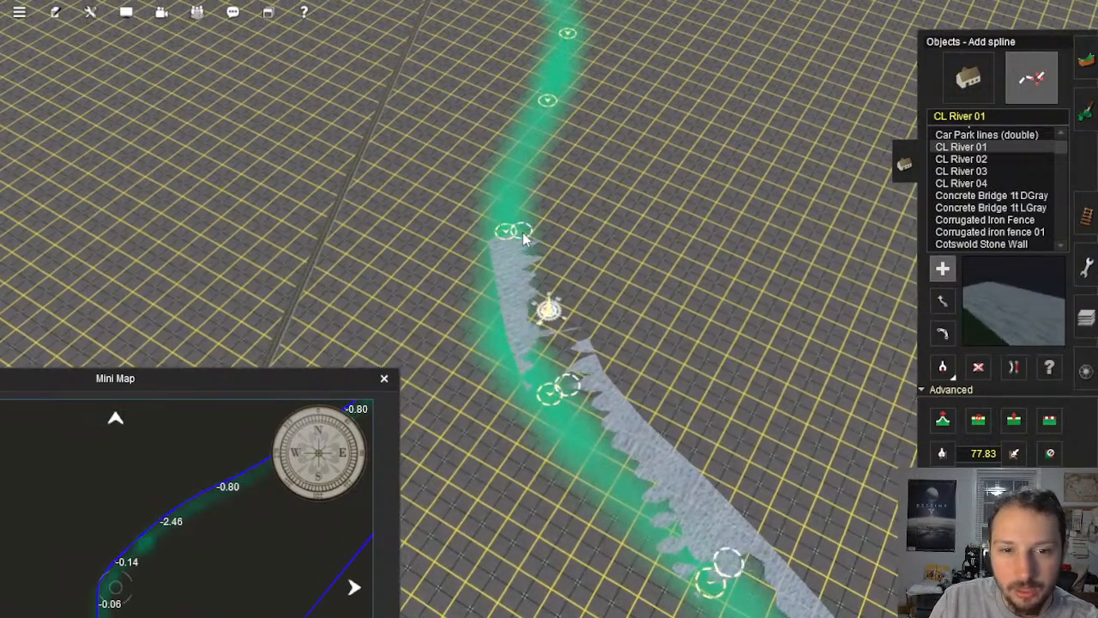
click(523, 233)
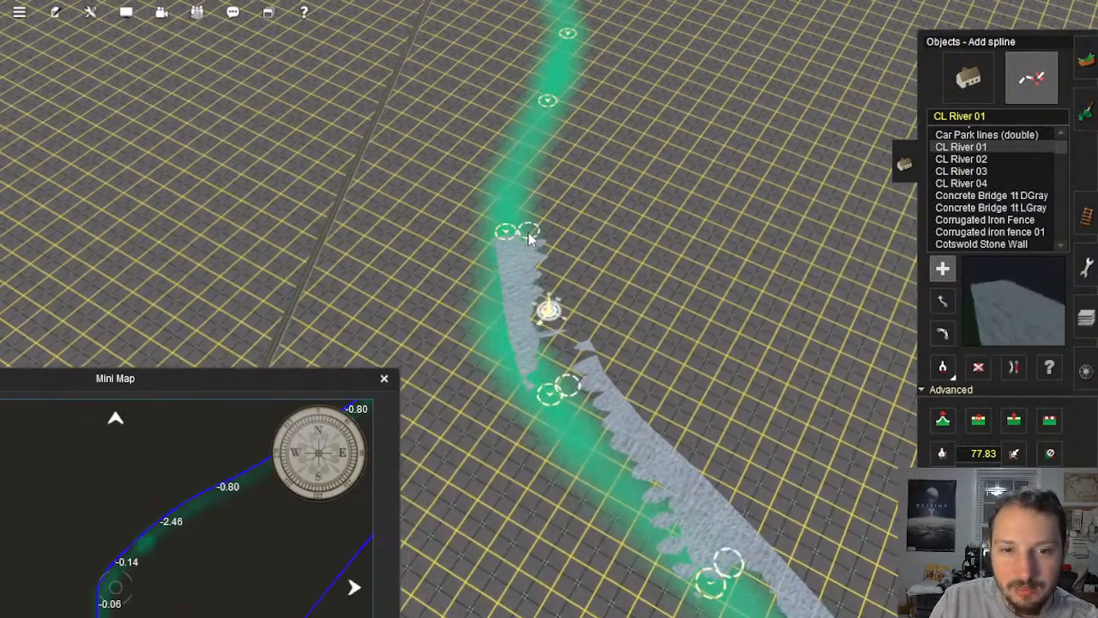
click(562, 107)
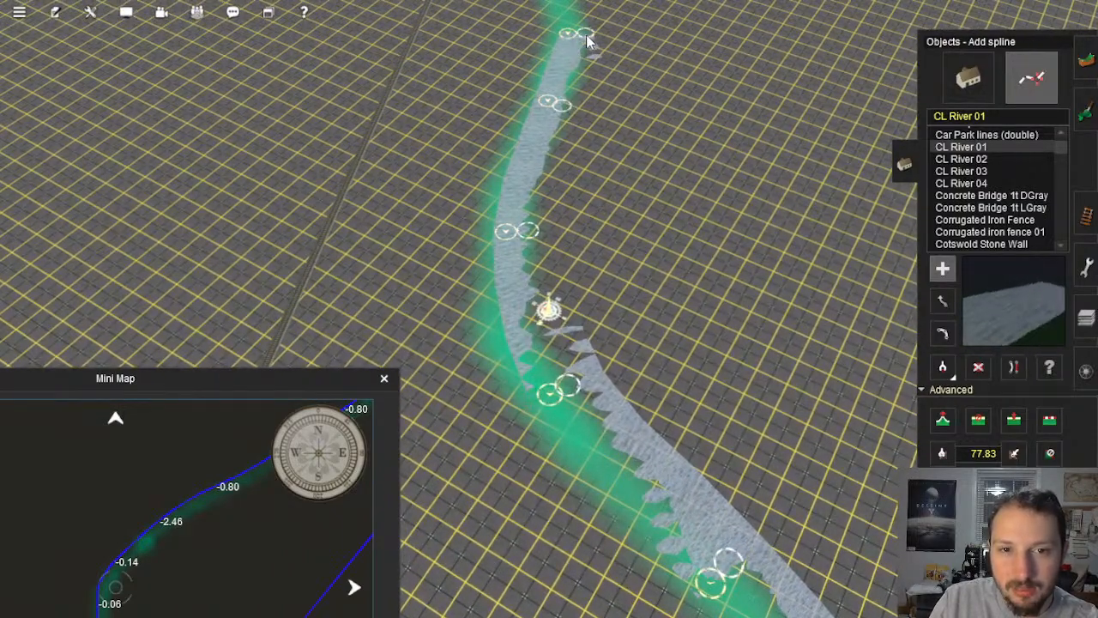
right_click(579, 40)
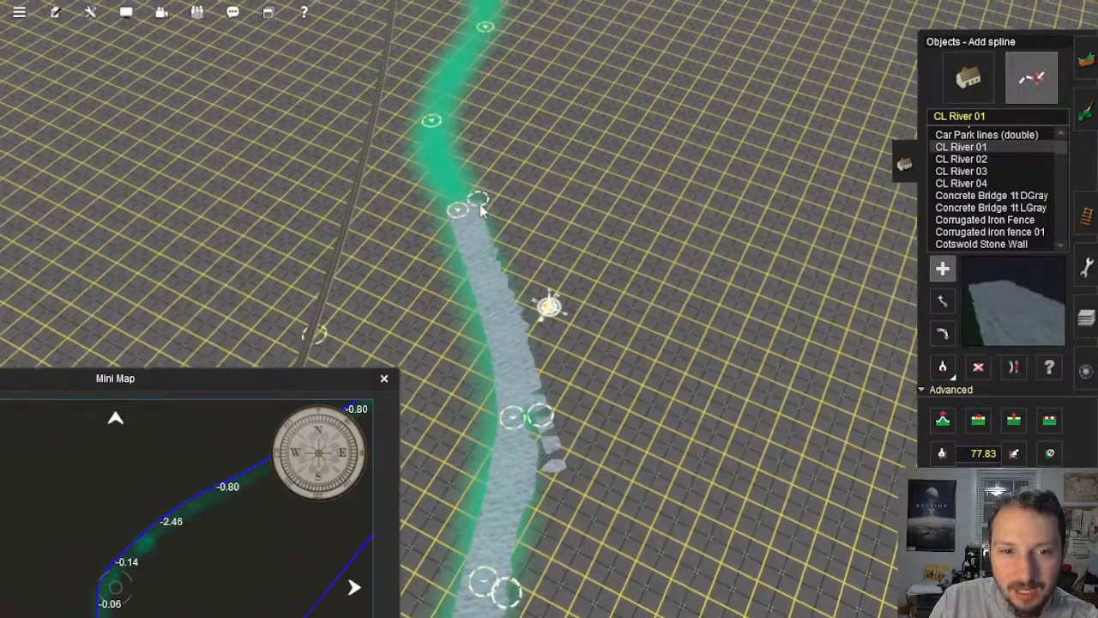
Step: Lay the last stretch of the CL River 01 spline beside the guide-track vertices and end it at the junction with the crossing green line
click(478, 206)
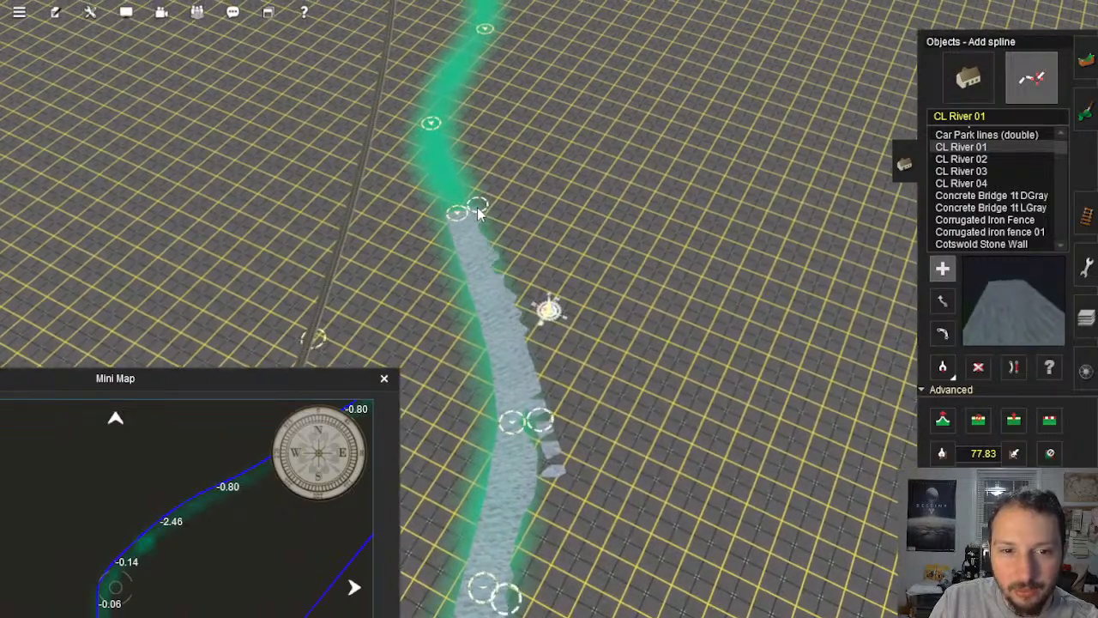
click(449, 124)
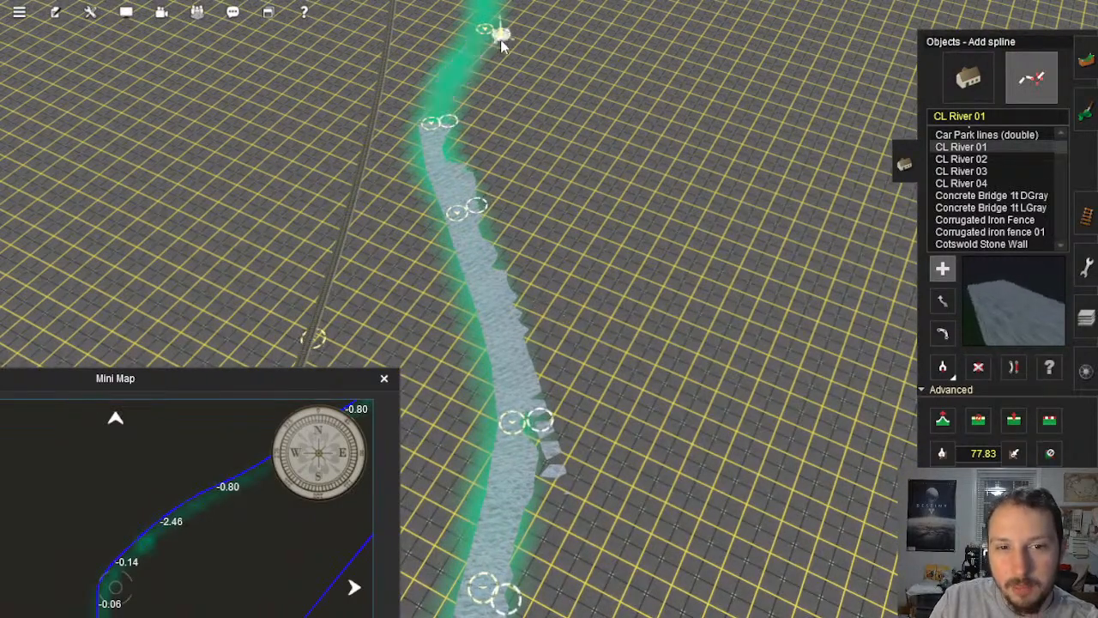
click(501, 41)
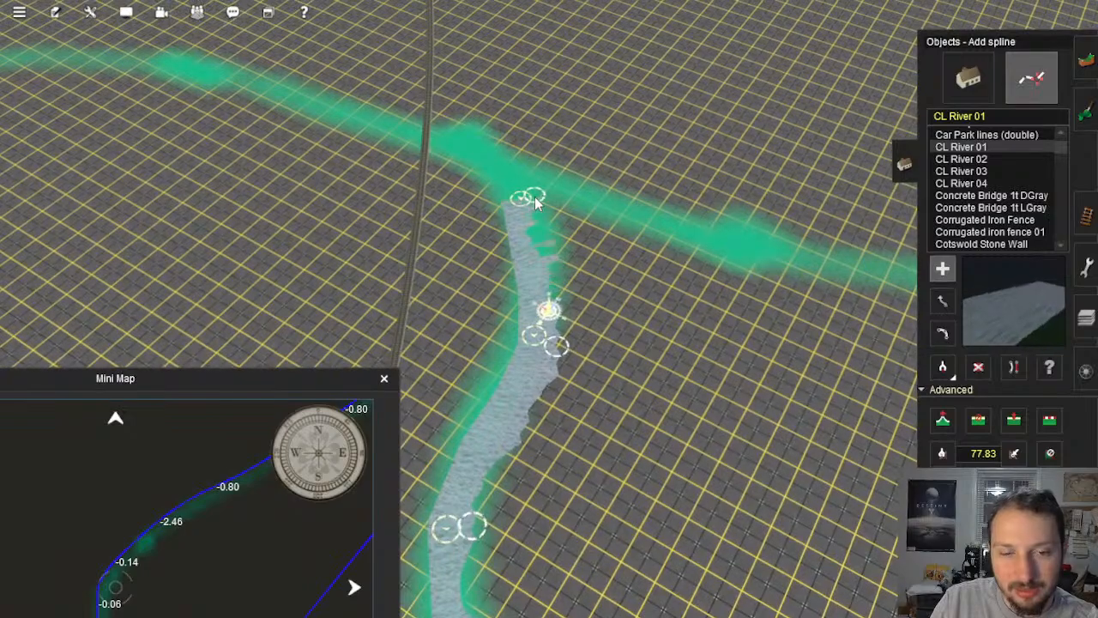
right_click(582, 197)
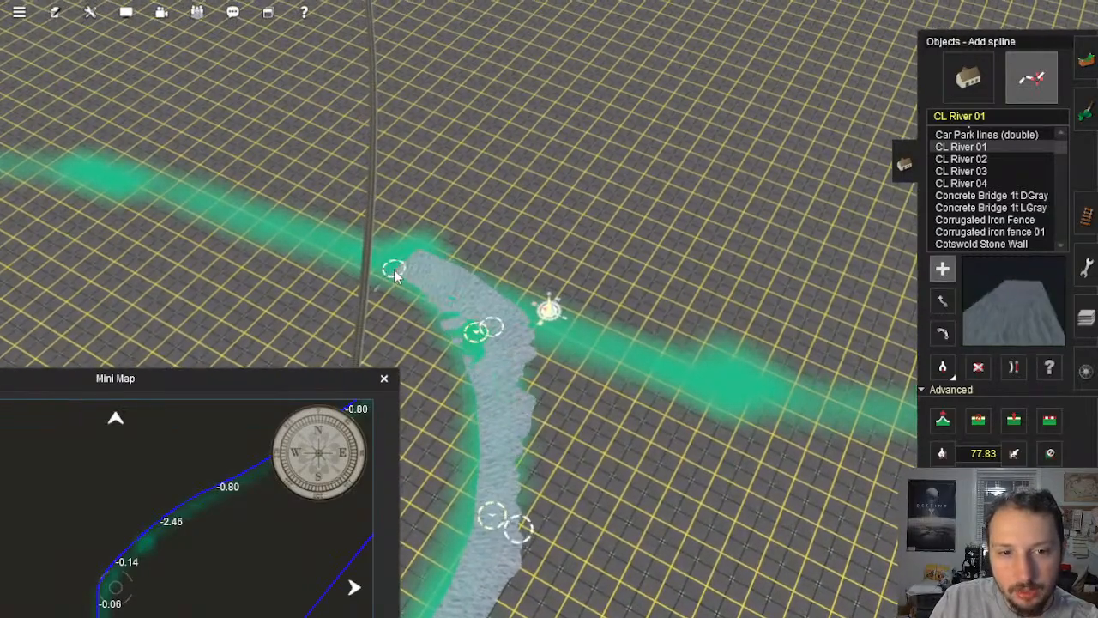
click(393, 272)
right_click(523, 318)
key(Left)
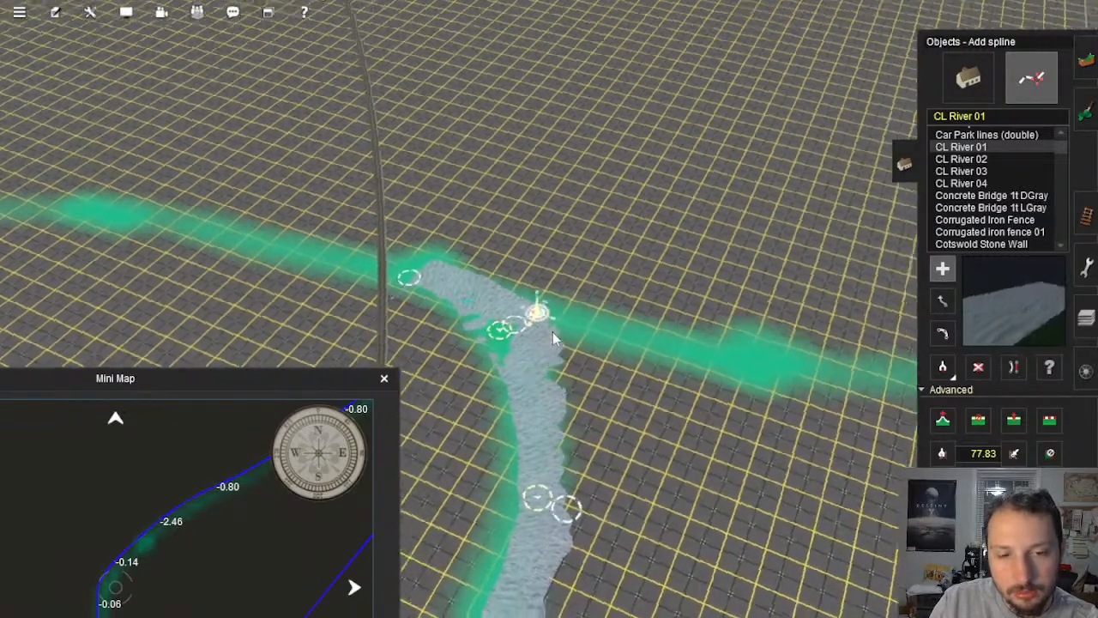
key(Down)
scroll(609, 329, up, 5)
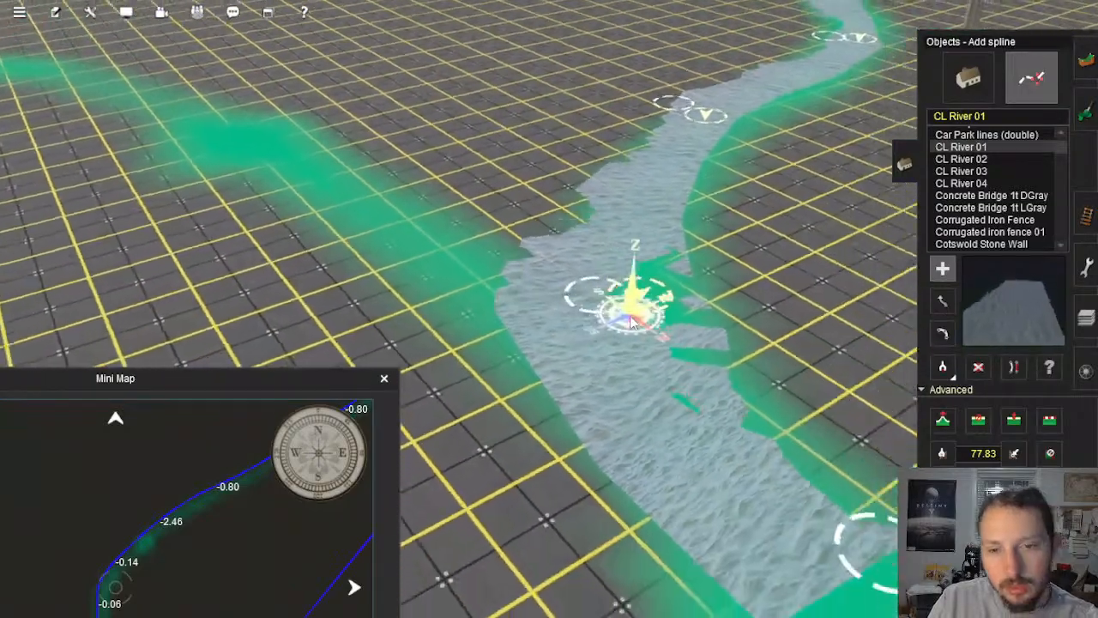
scroll(630, 321, down, 5)
right_click(628, 318)
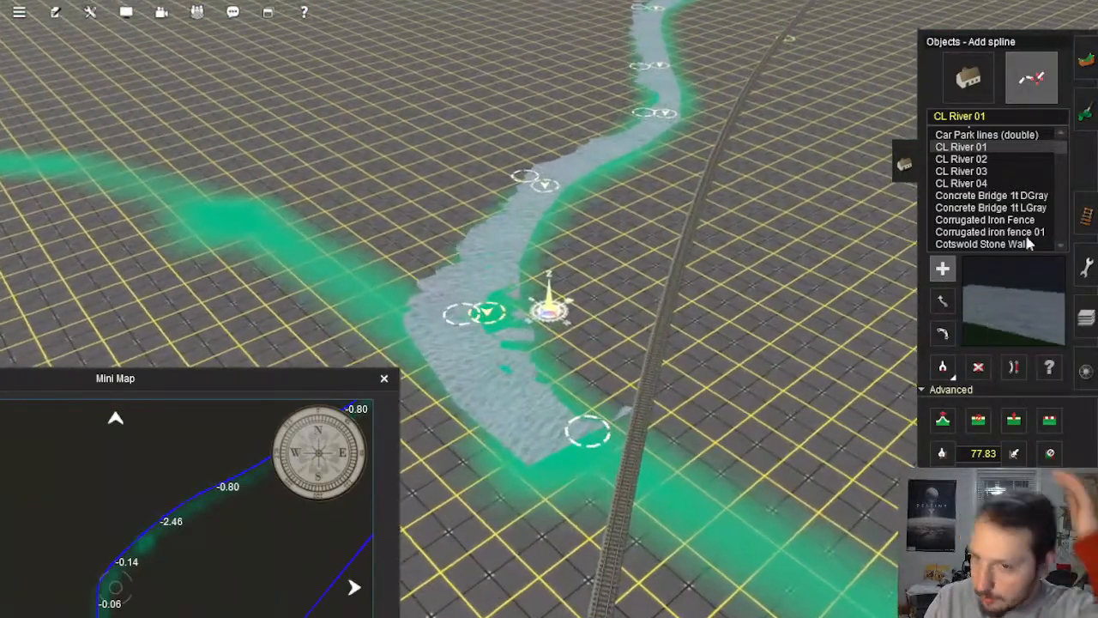
Step: Flatten the terrain to the guide track spline, starting at the junction end of the river and continuing through the first bends
click(1086, 215)
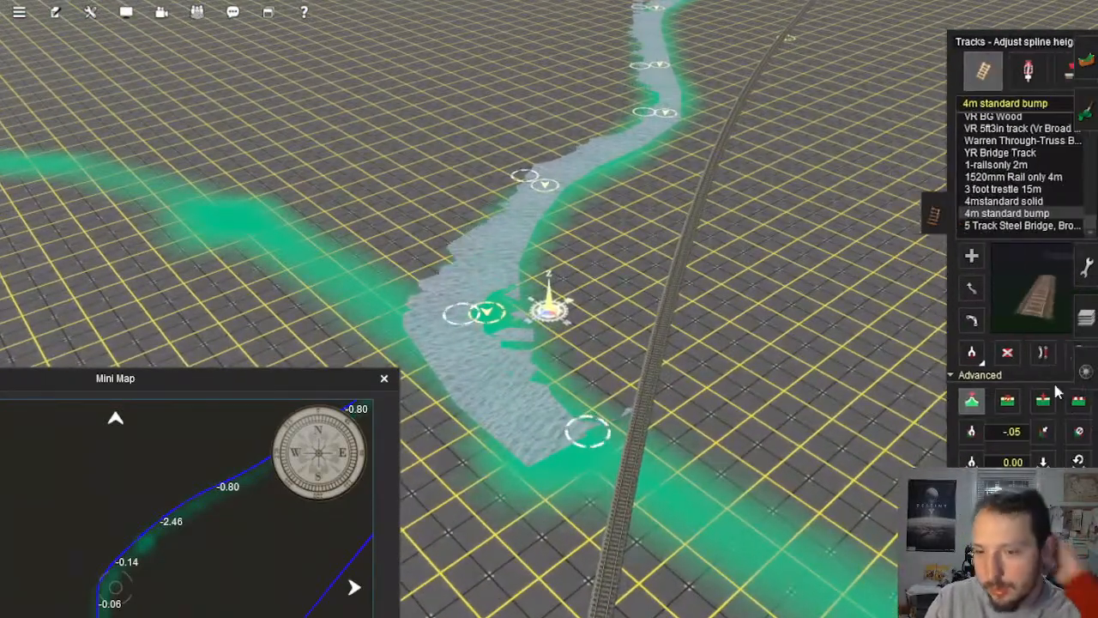
click(507, 276)
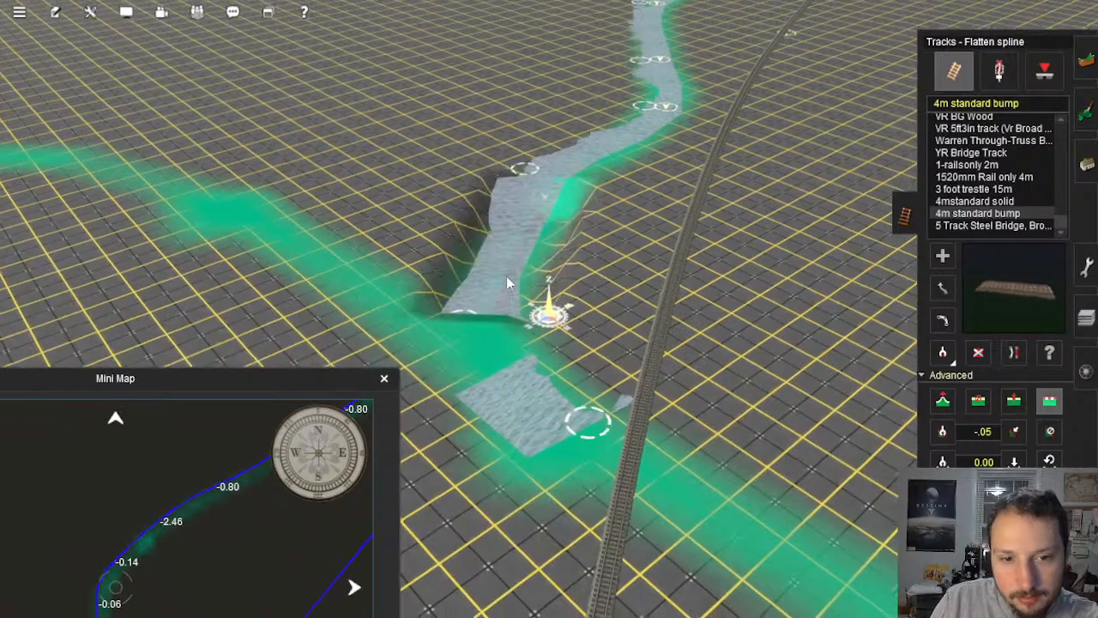
click(598, 157)
right_click(599, 154)
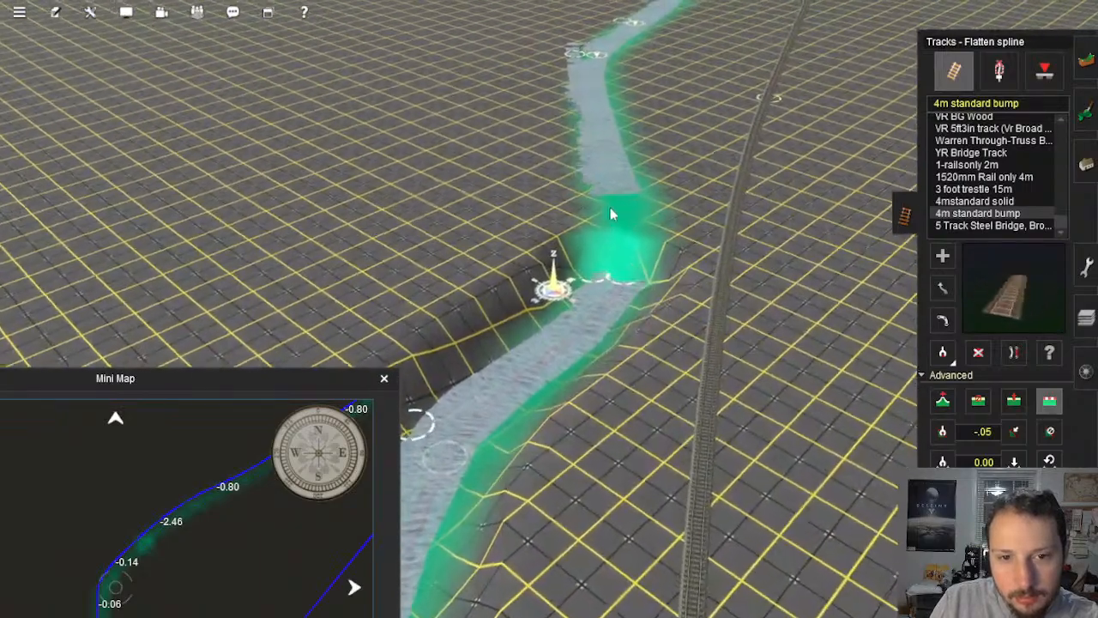
click(610, 208)
click(594, 143)
right_click(594, 145)
click(575, 151)
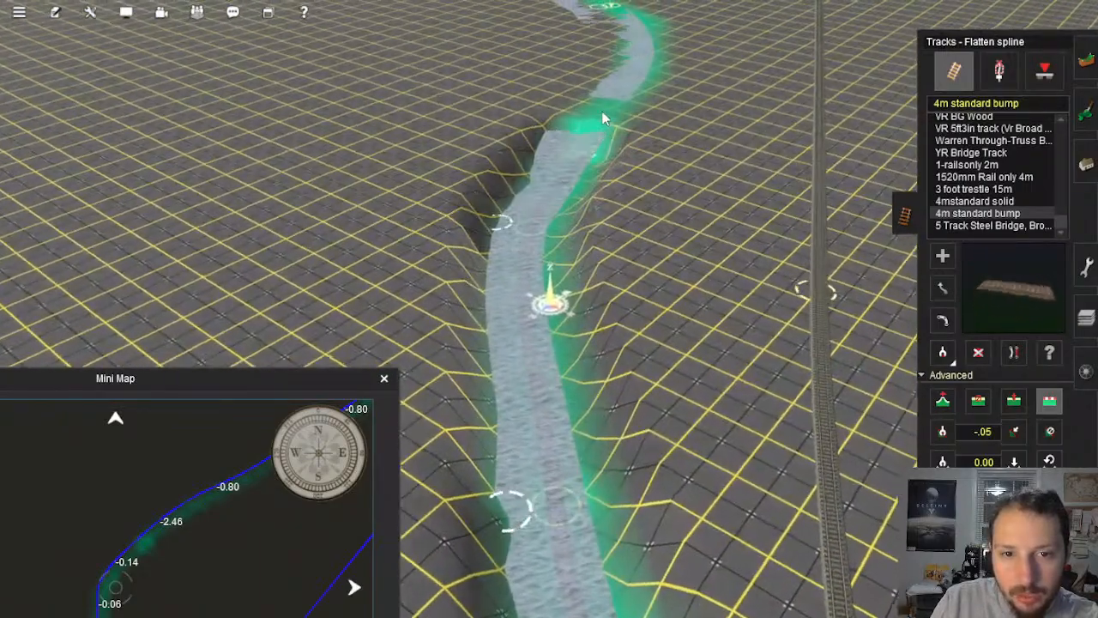
Step: Flatten the terrain along the guide track's next slanting stretch and around the tight corner after it
right_click(593, 125)
click(559, 144)
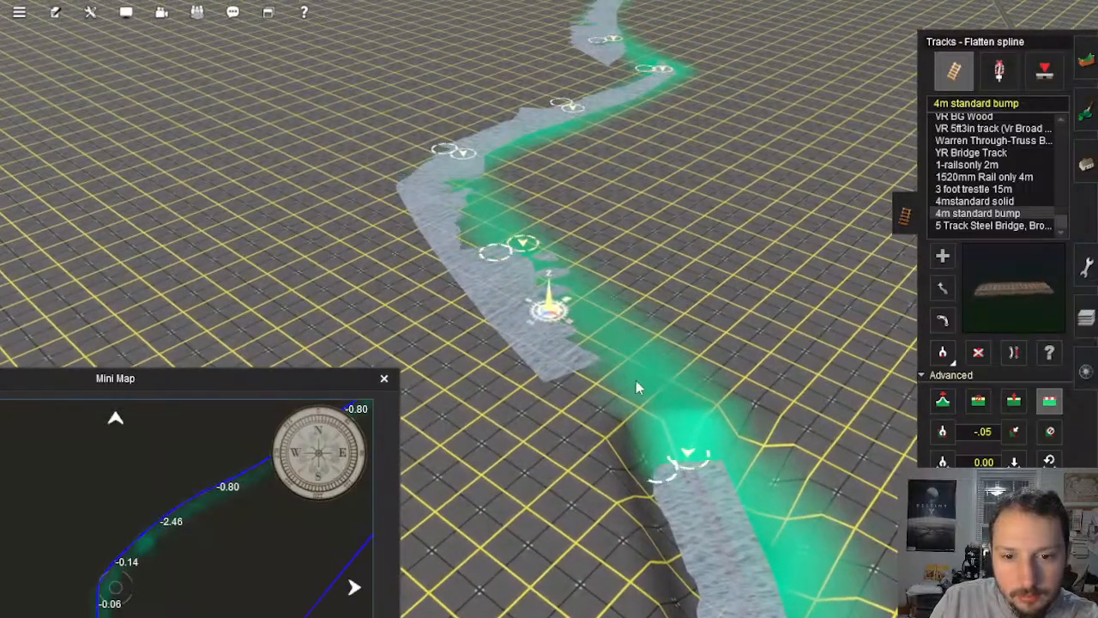
click(636, 381)
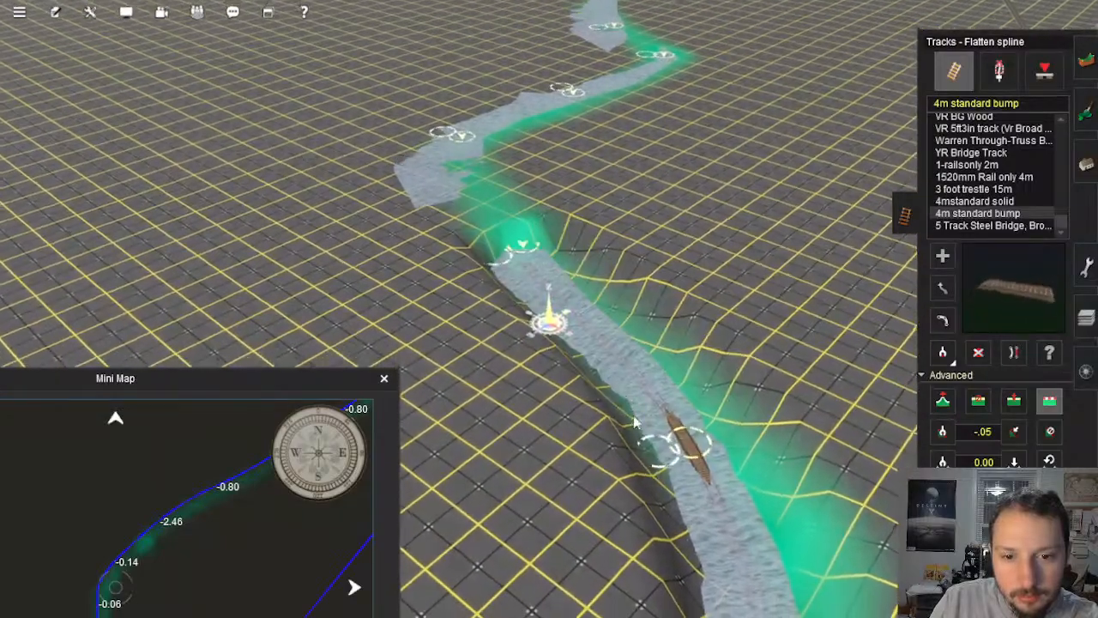
click(463, 179)
right_click(463, 179)
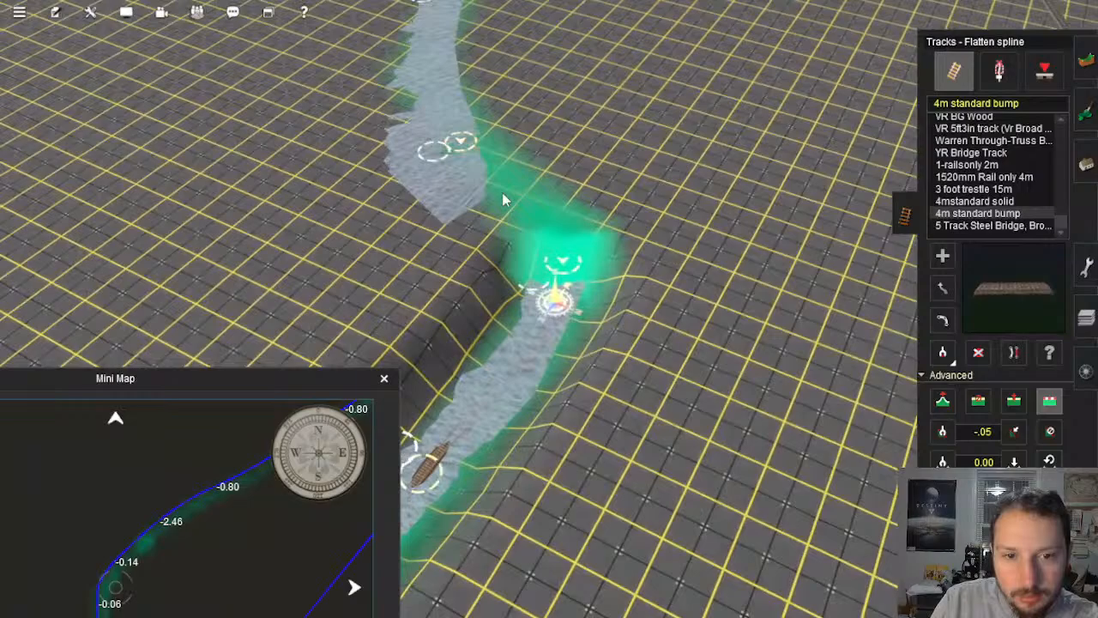
right_click(510, 144)
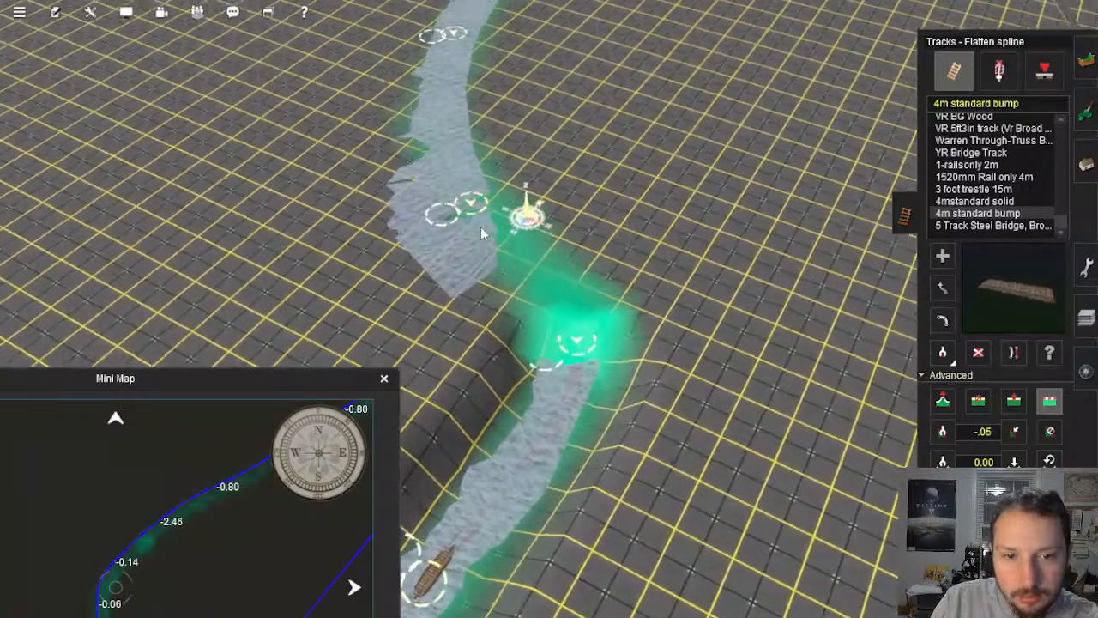
click(480, 228)
click(551, 380)
Step: Flatten the terrain beneath the guide track through the gentle curve and the diagonal stretch beyond the tight corner
right_click(483, 84)
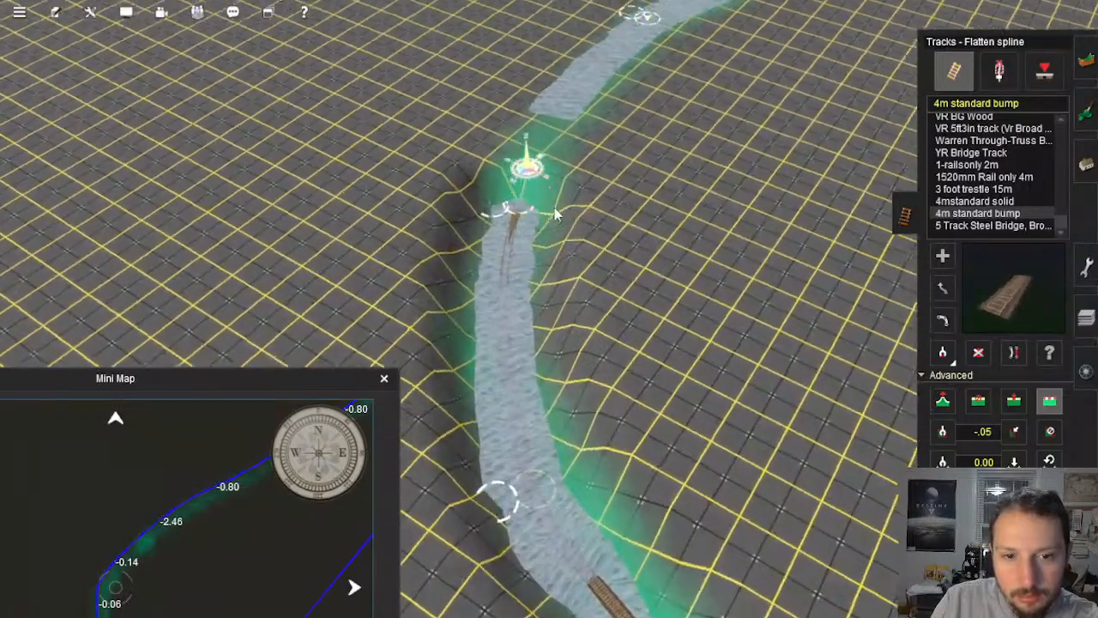
click(578, 221)
right_click(619, 155)
click(741, 141)
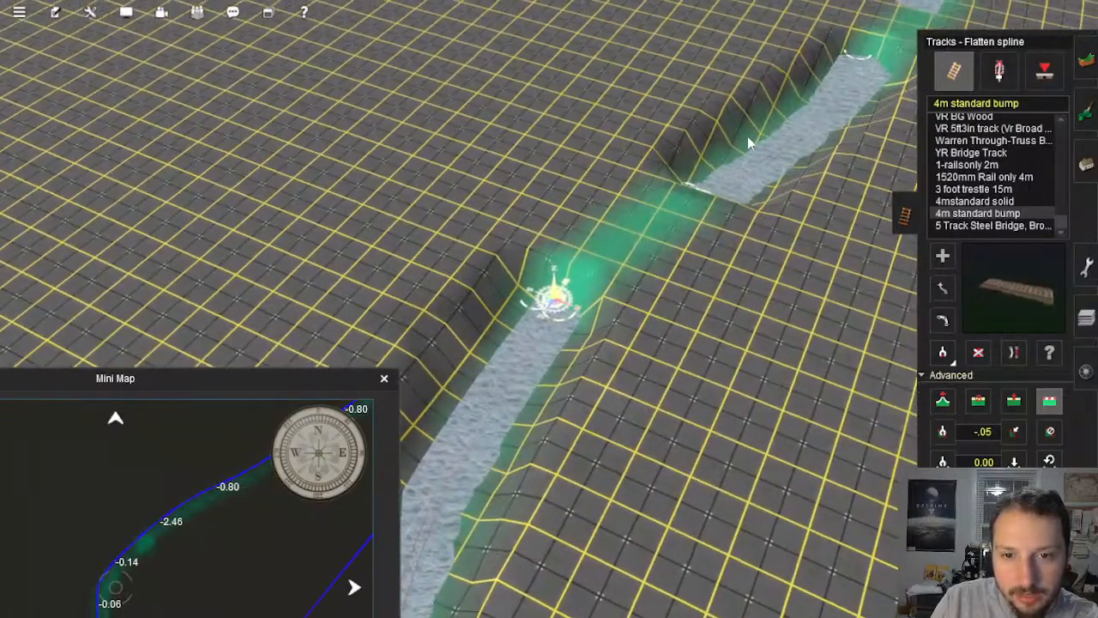
click(608, 274)
right_click(729, 96)
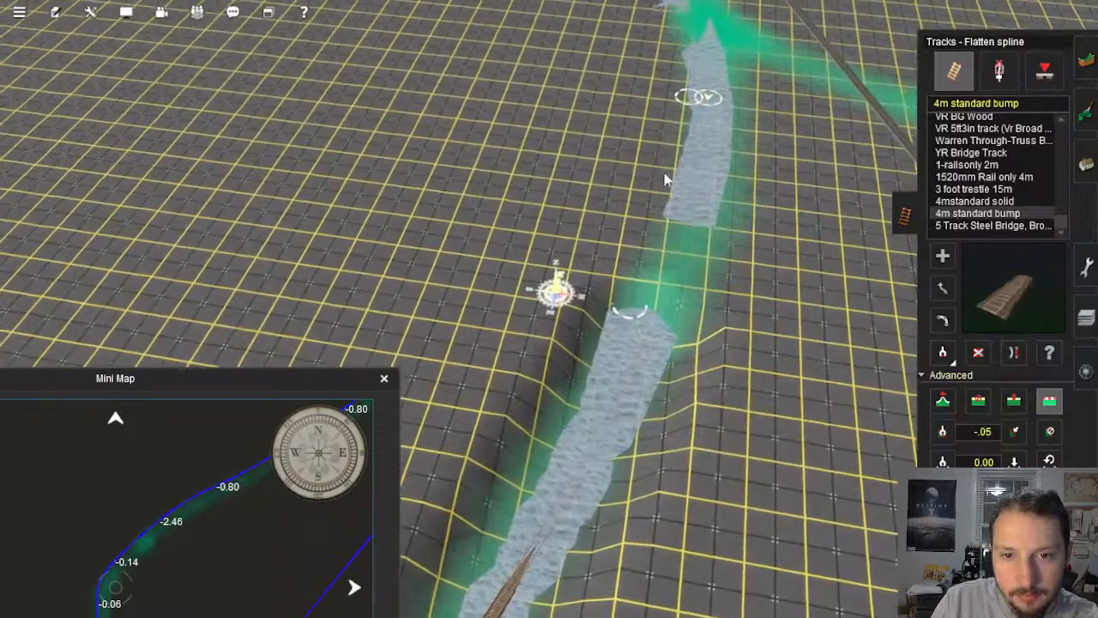
Step: Flatten the terrain along the straight stretch of guide track leading to the fork in the green line and just past it
right_click(664, 133)
click(580, 292)
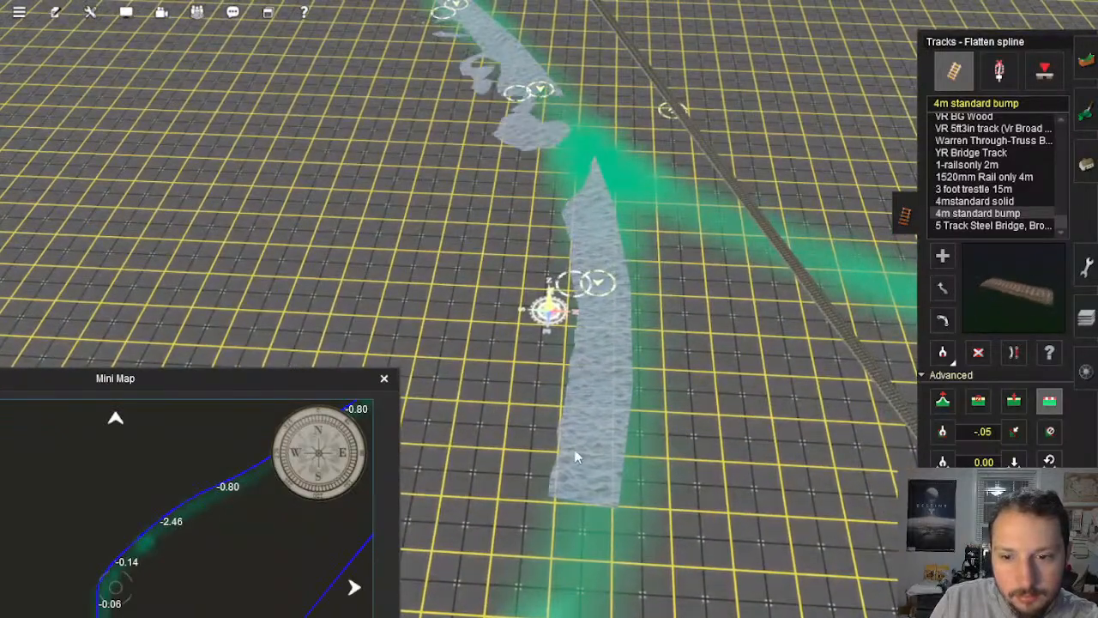
click(592, 451)
right_click(560, 156)
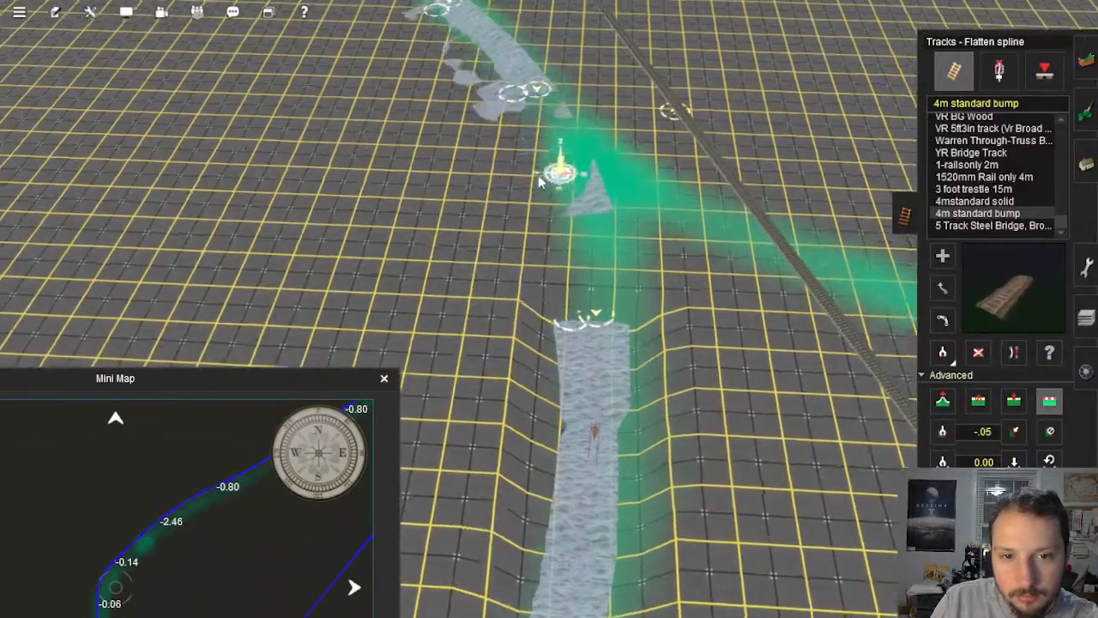
click(579, 345)
right_click(451, 154)
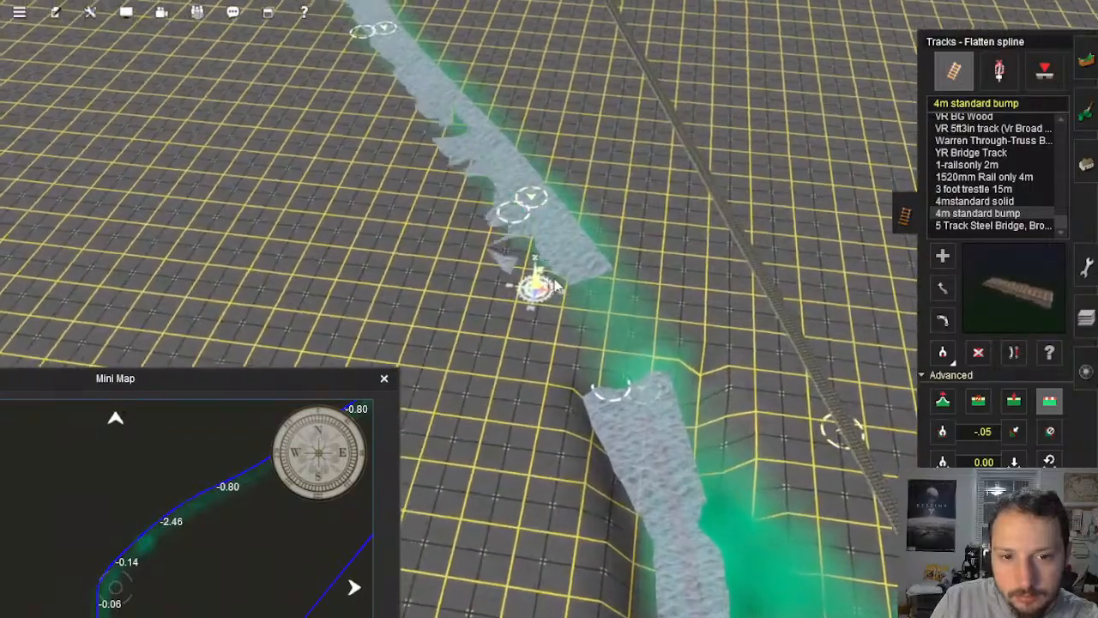
click(577, 314)
Step: Flatten the guide-track segments along the diagonal stretch past the fork and around the bend at its far end
right_click(494, 158)
click(465, 191)
right_click(484, 168)
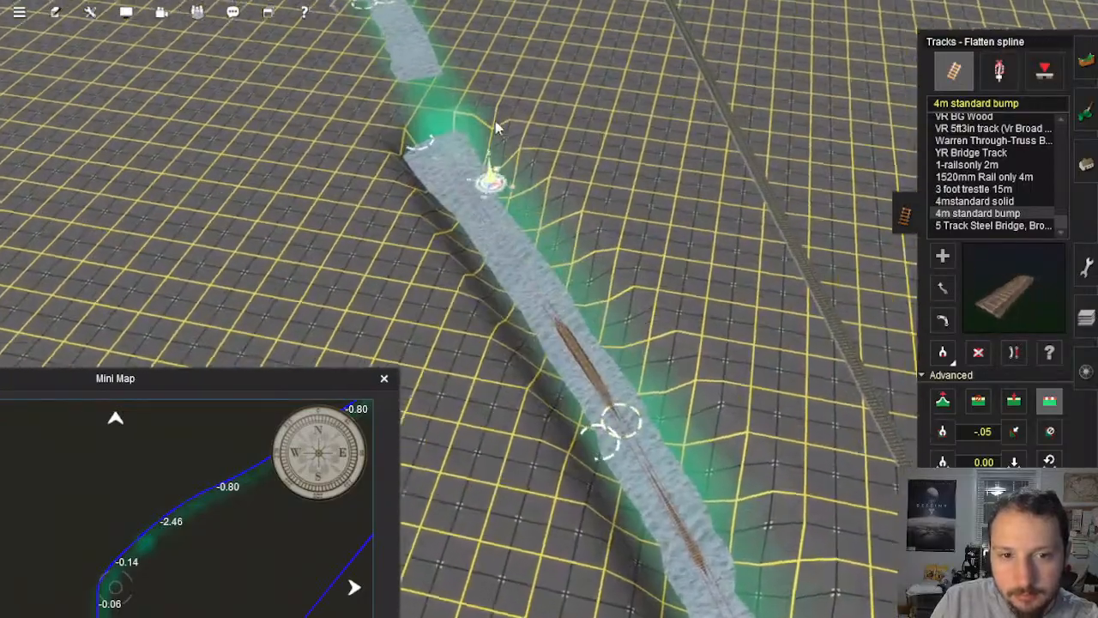
right_click(506, 97)
click(469, 220)
click(382, 143)
right_click(374, 129)
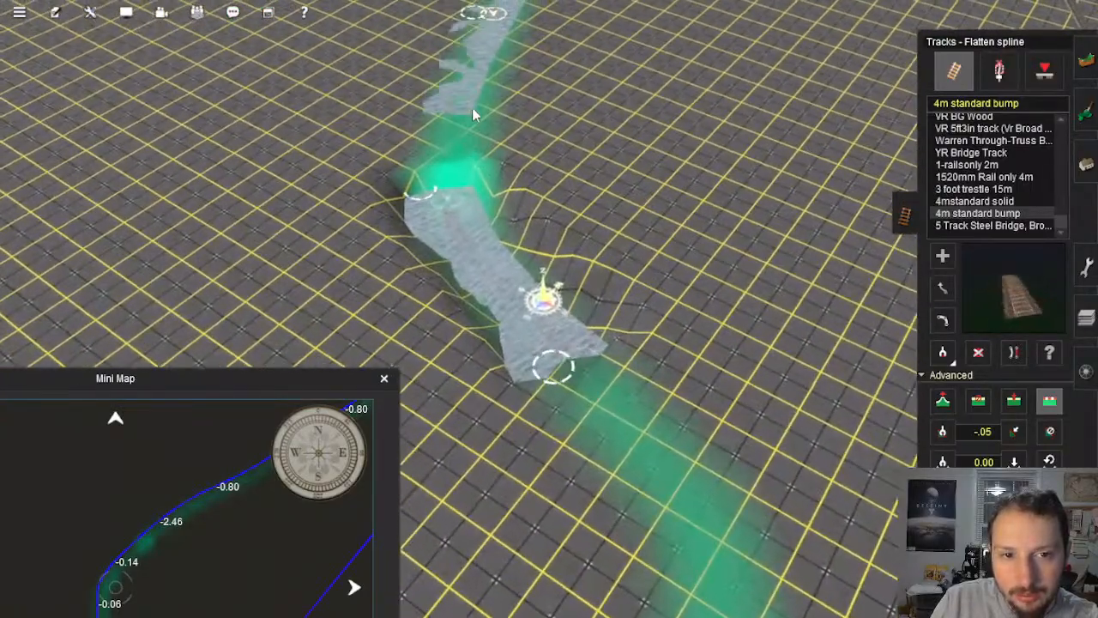
click(477, 106)
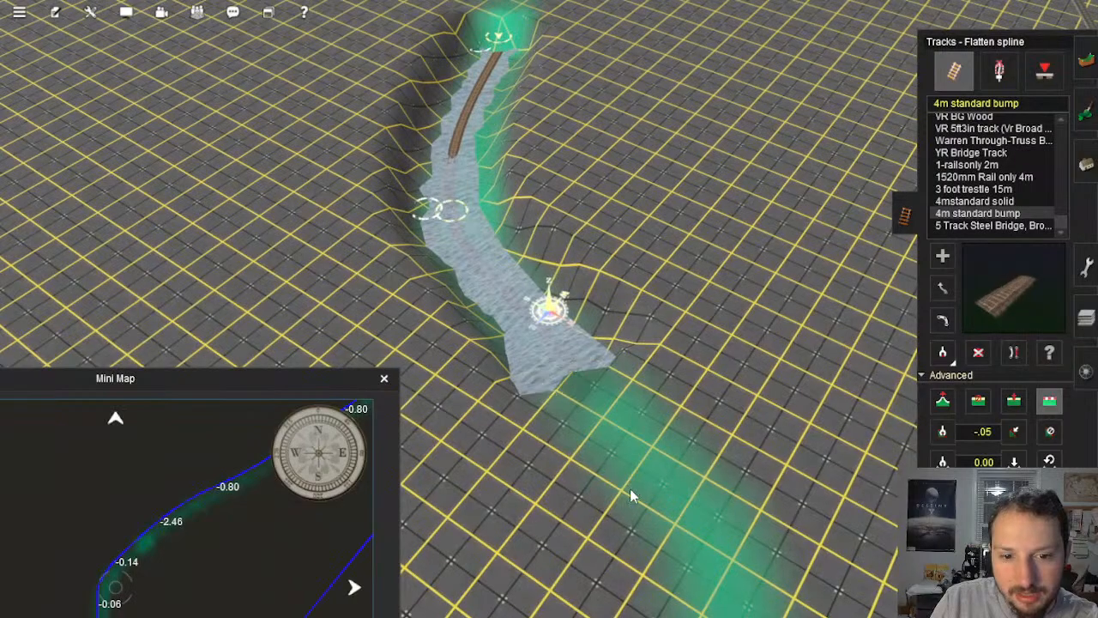
Step: Flatten the terrain under each guide-track segment of the sweeping curve where the river surface is partly buried
right_click(529, 65)
right_click(557, 185)
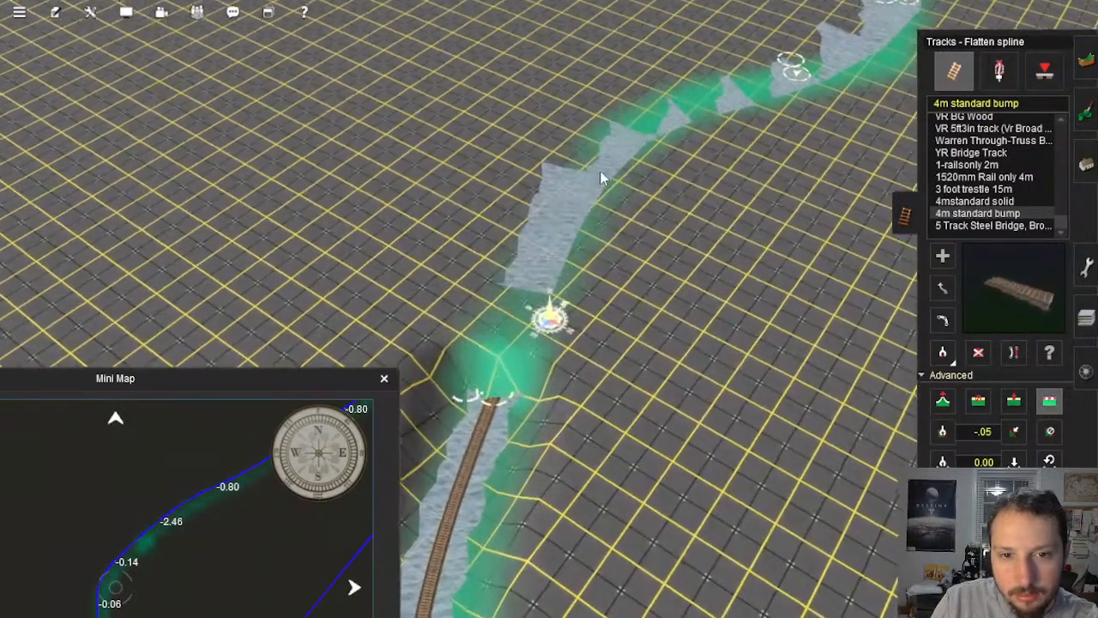
click(601, 172)
click(722, 112)
click(852, 42)
right_click(858, 34)
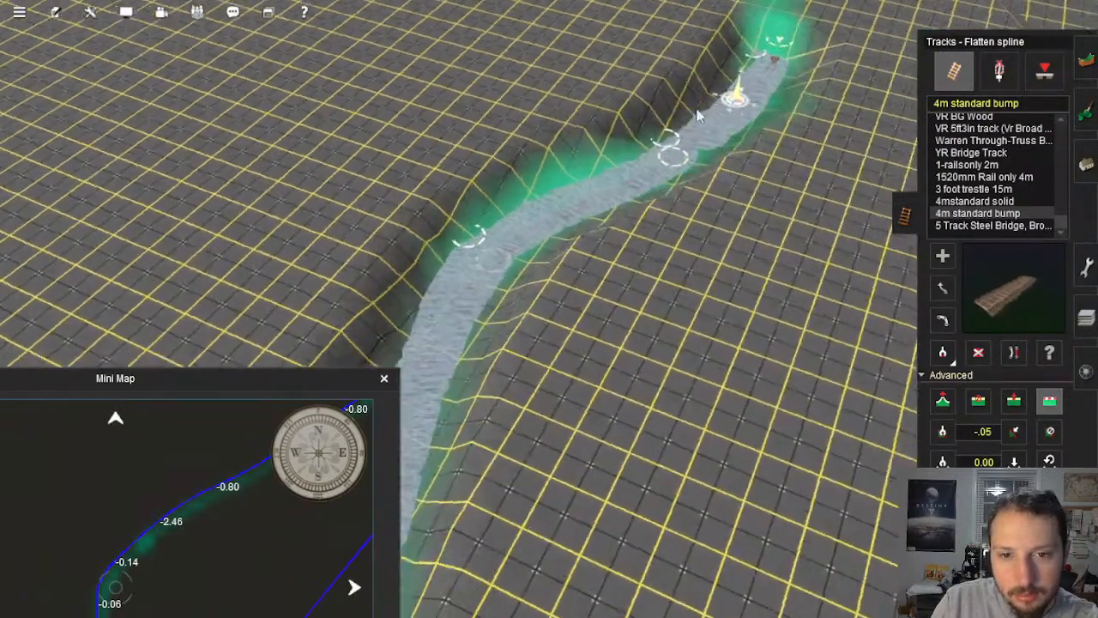
Step: Flatten the terrain along the guide track's next S-bend and the straight stretch up to the gap in the river spline
right_click(577, 202)
click(558, 170)
click(550, 47)
right_click(550, 52)
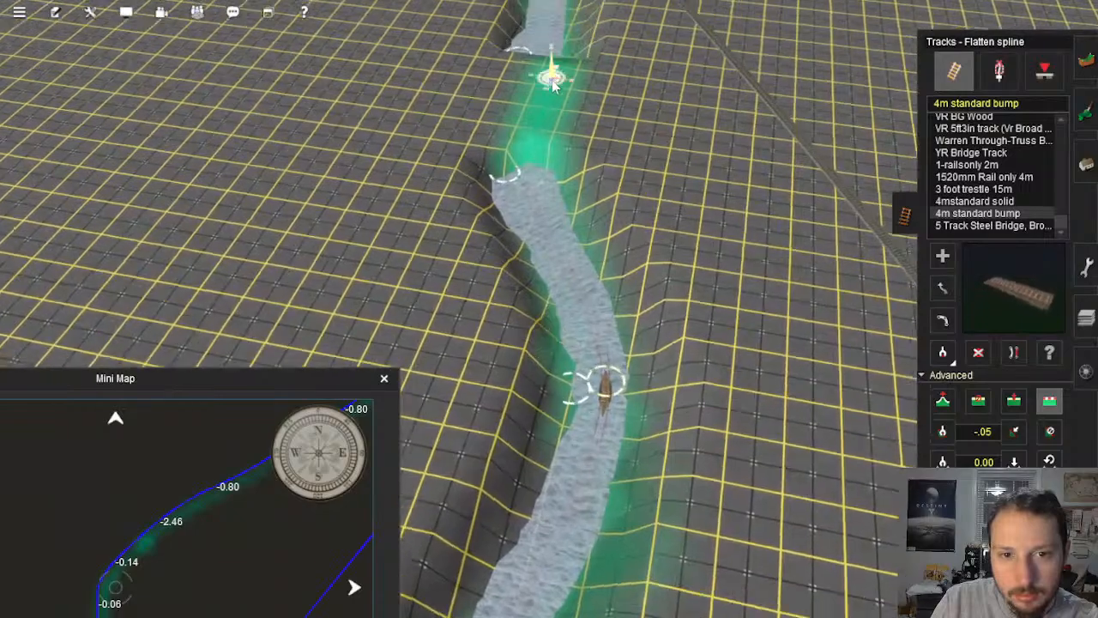
click(539, 341)
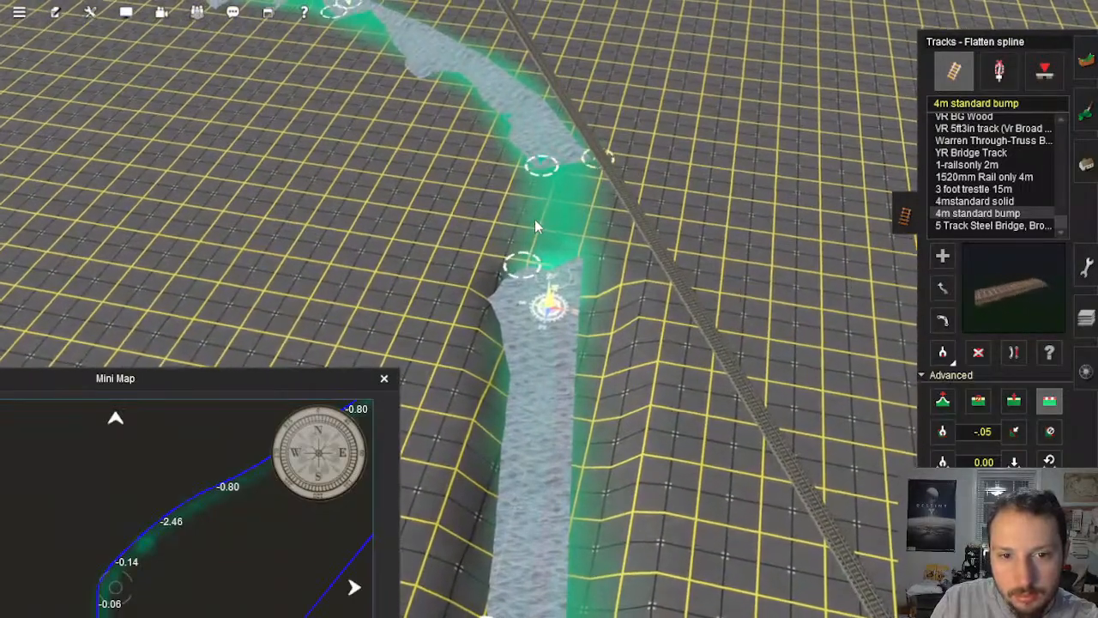
Step: Flatten the guide-track segments of the long curve beyond the gap in the river spline
right_click(515, 166)
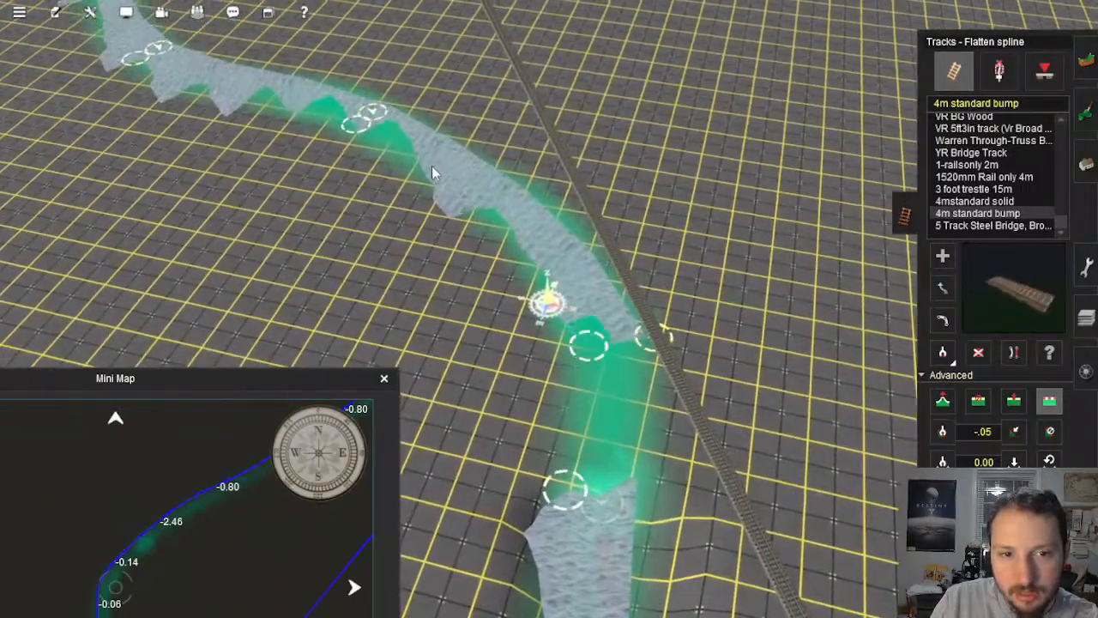
click(421, 181)
right_click(412, 139)
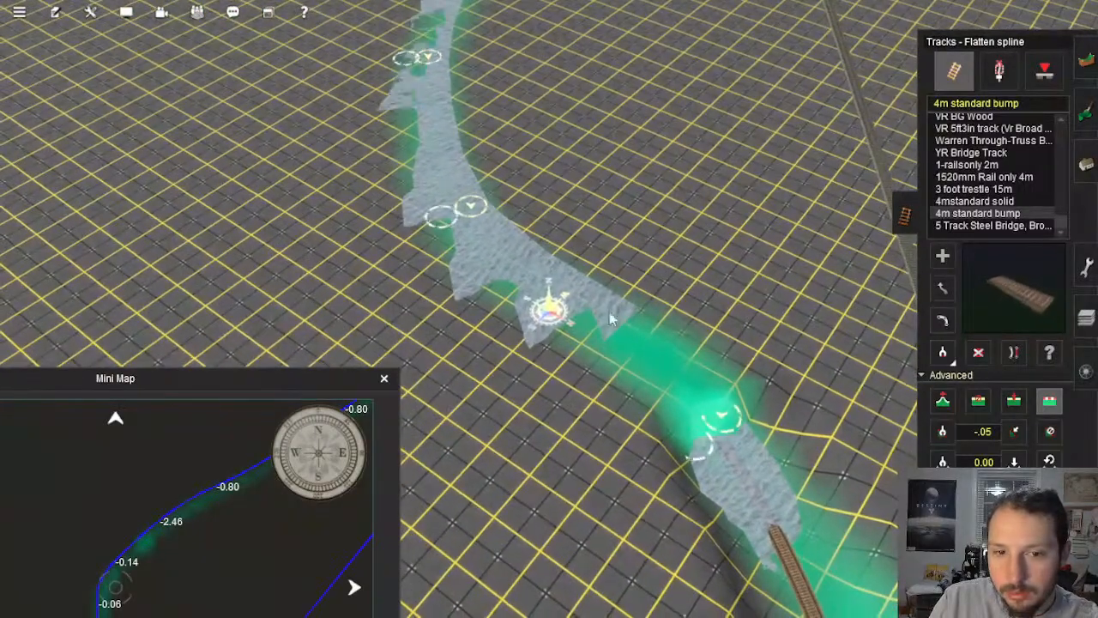
click(537, 263)
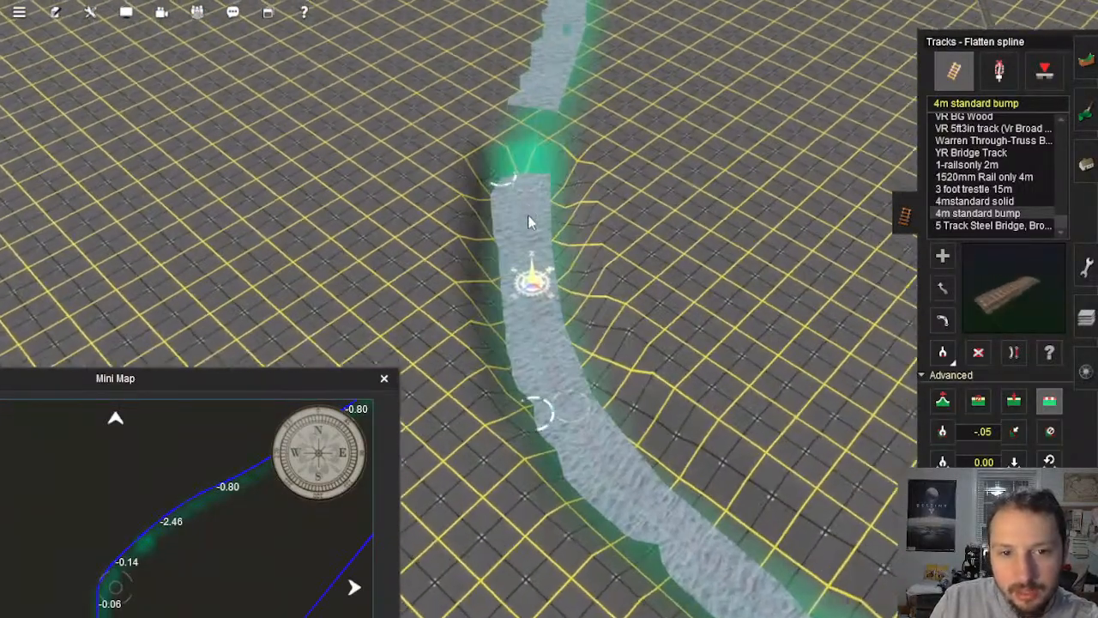
Step: Flatten the terrain along the gently bending guide-track stretch that follows the long curve
click(567, 99)
right_click(569, 69)
click(546, 105)
right_click(537, 82)
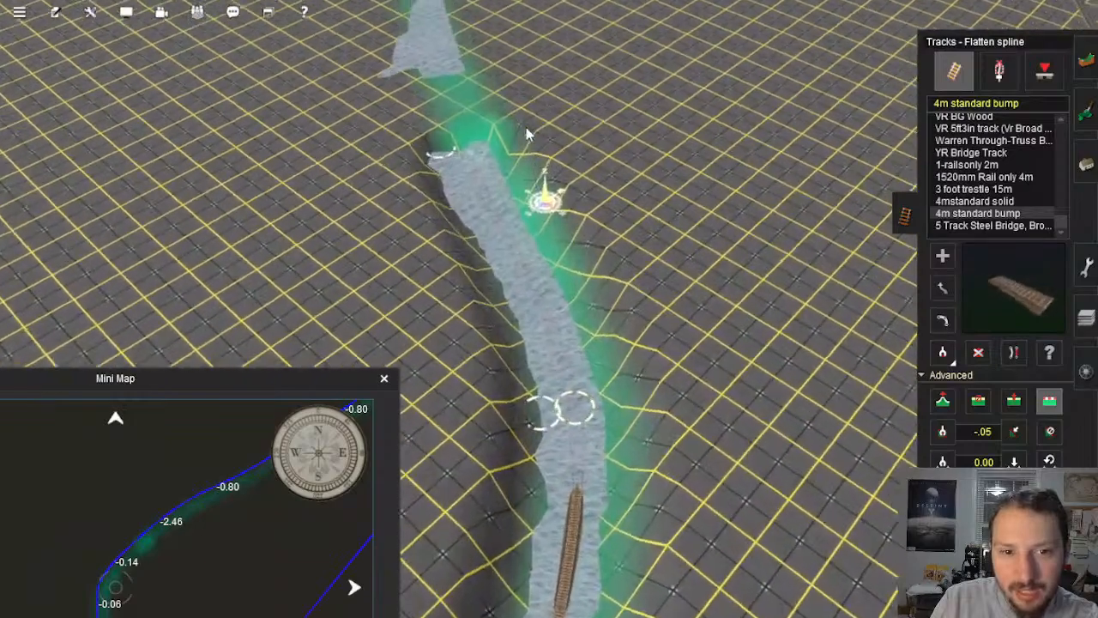
click(446, 105)
right_click(453, 94)
Step: Flatten the terrain around the guide track's next sharp turn and along the diagonal stretch leading away from it
right_click(526, 108)
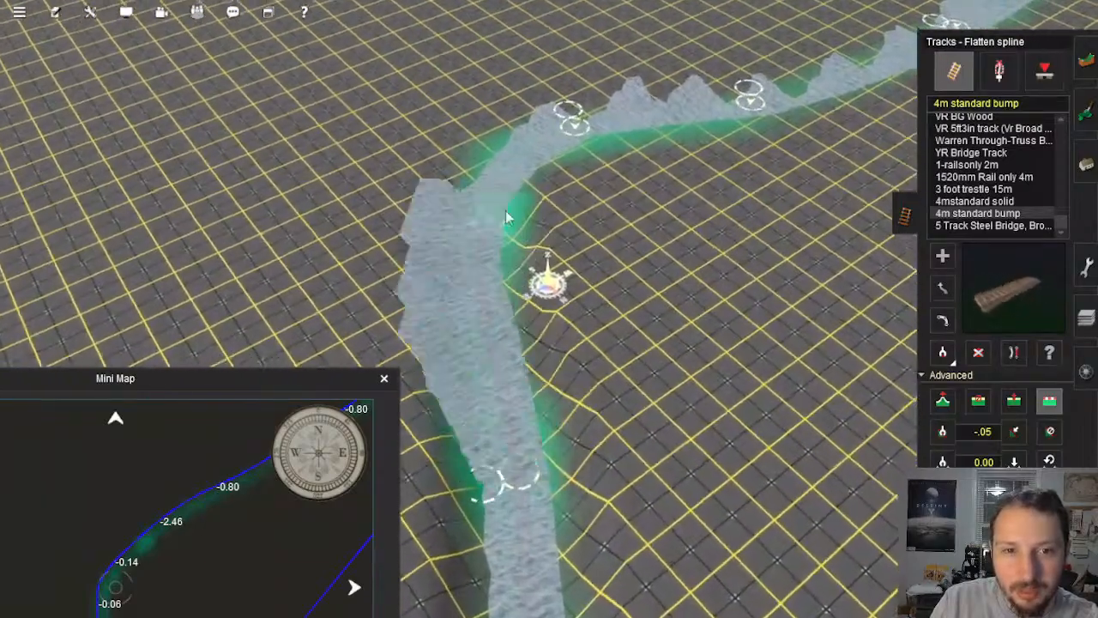
click(510, 215)
click(557, 183)
click(639, 158)
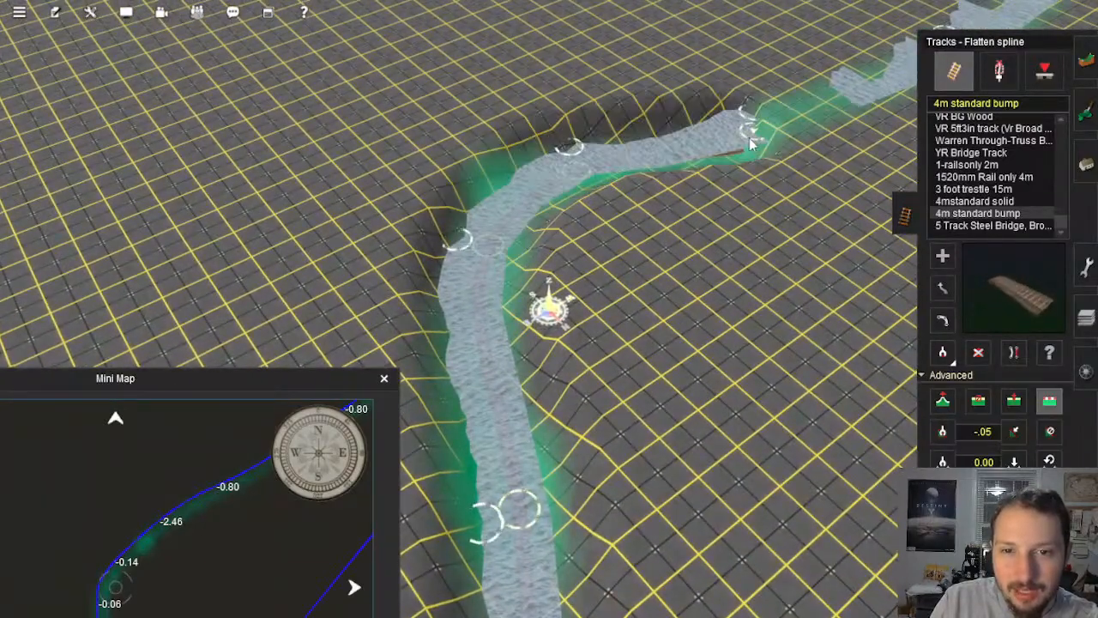
click(846, 108)
right_click(844, 107)
click(726, 72)
right_click(726, 62)
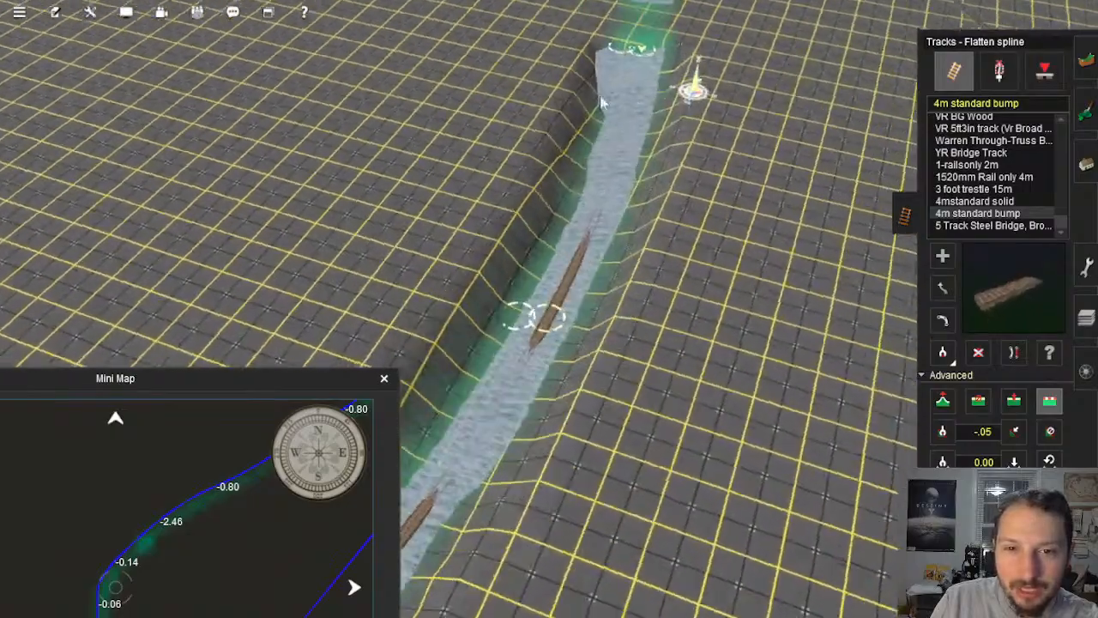
Step: Flatten the terrain along the straight guide-track stretch that follows the diagonal, up to the start of the next left-hand curve
right_click(518, 93)
click(588, 197)
right_click(585, 49)
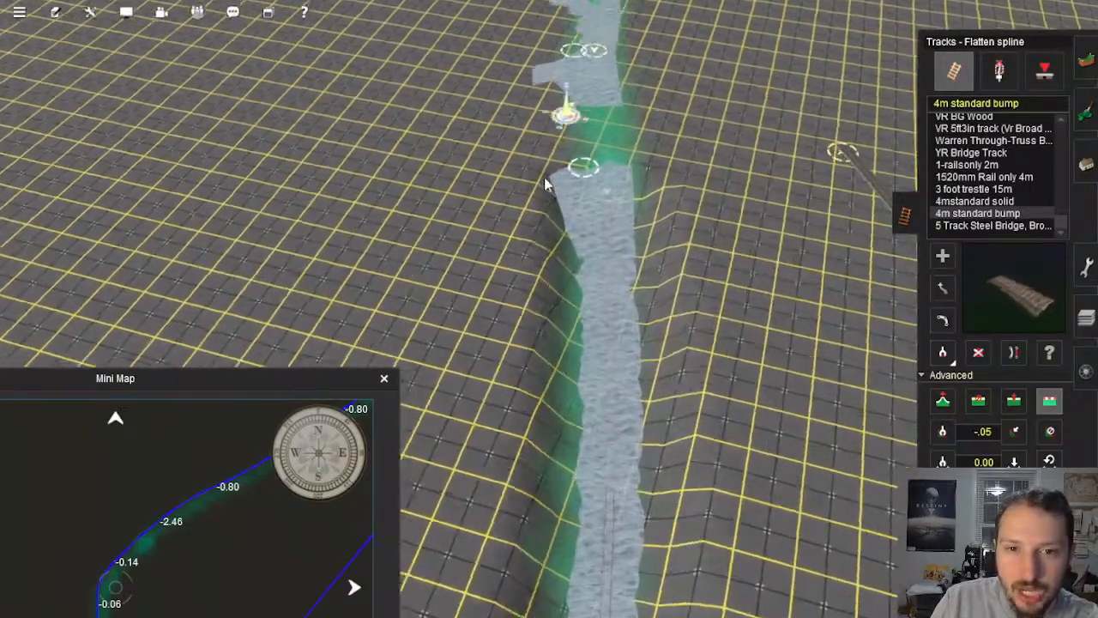
click(595, 223)
click(605, 123)
right_click(496, 79)
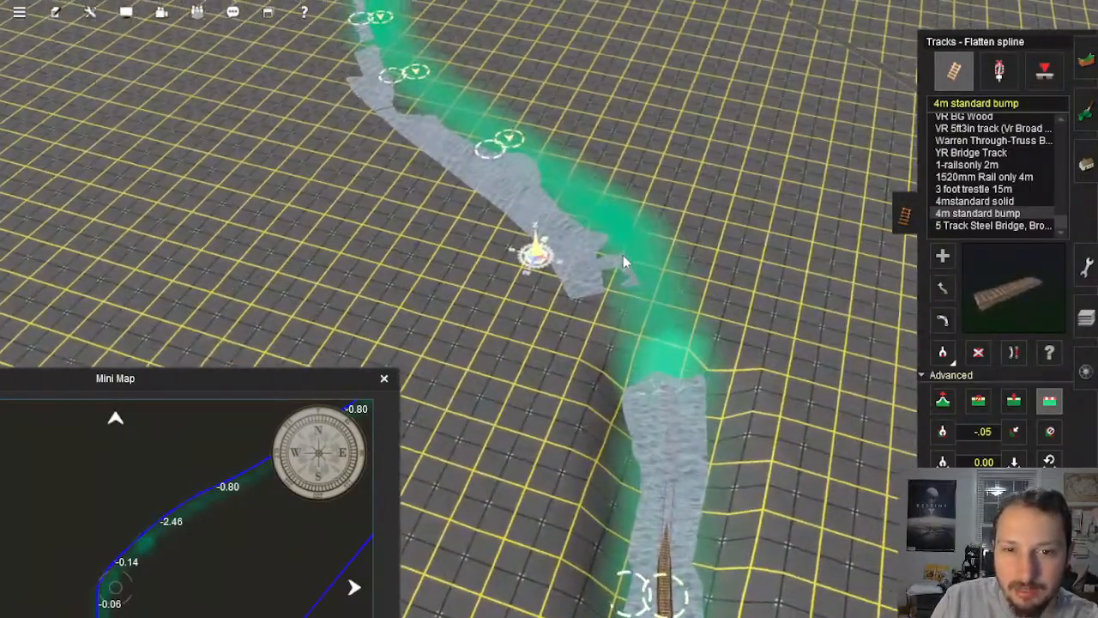
Step: Flatten the guide-track segments through the left-hand curve and the diagonal run where it straightens out again
click(623, 256)
click(550, 215)
click(446, 141)
right_click(434, 79)
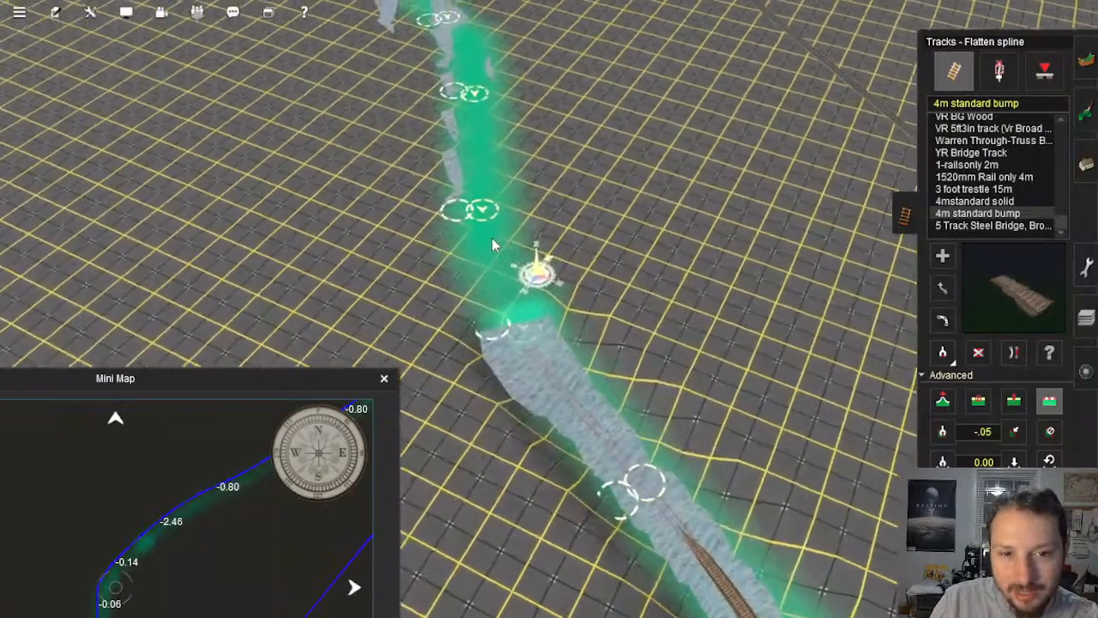
click(495, 183)
click(509, 277)
right_click(511, 86)
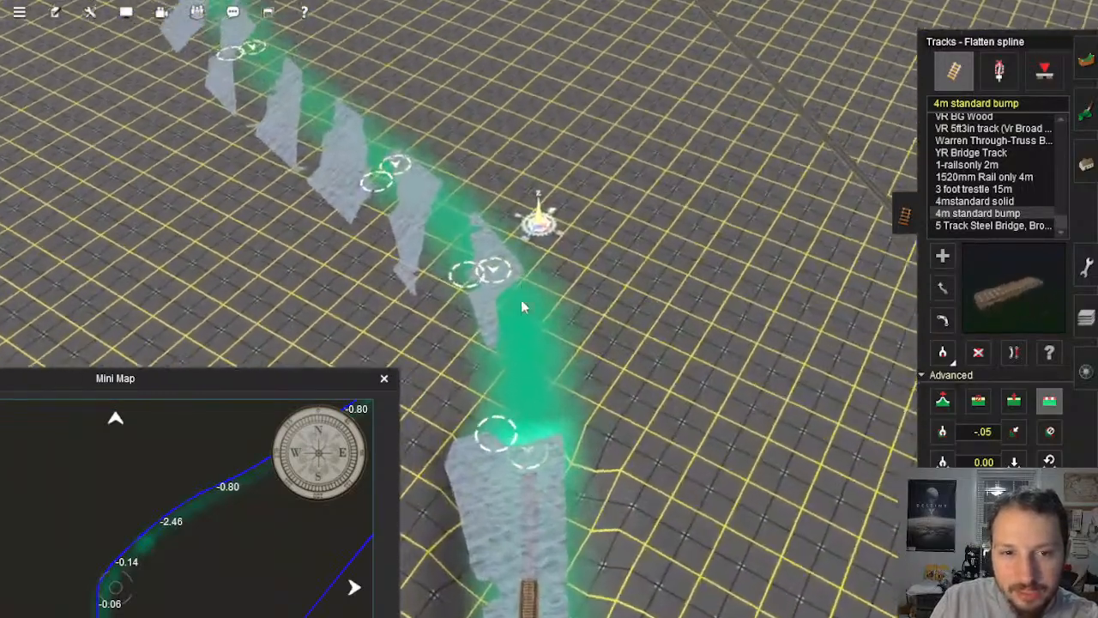
Step: Flatten the short straight and following left bend of the guide track, where the river shows only as slanted patches
right_click(510, 410)
click(512, 413)
click(488, 194)
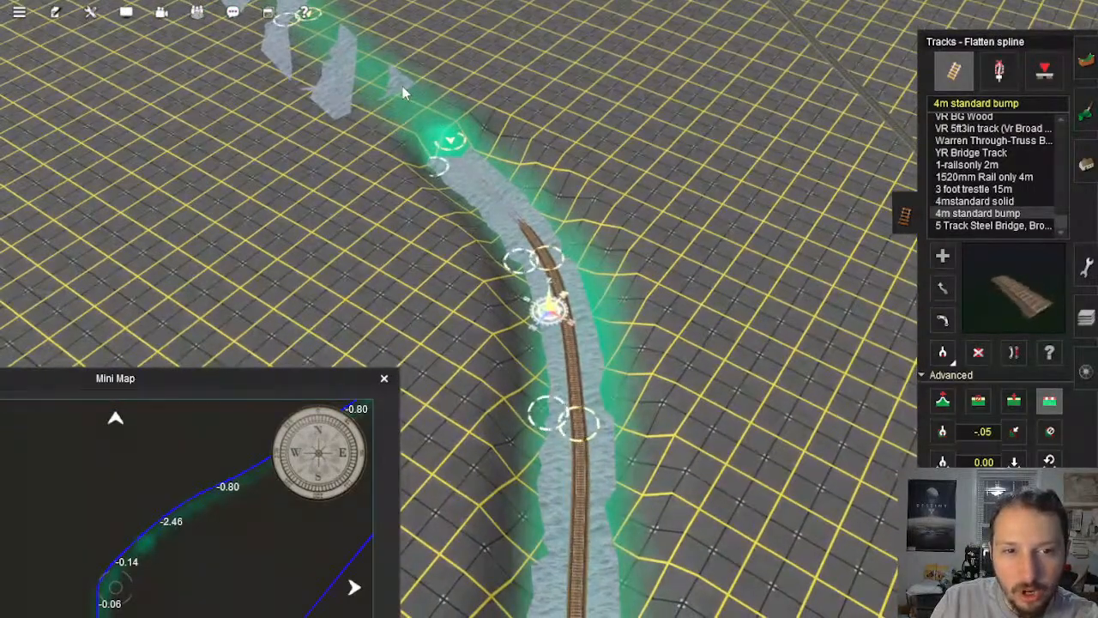
right_click(353, 49)
click(525, 255)
click(492, 172)
right_click(479, 111)
right_click(520, 111)
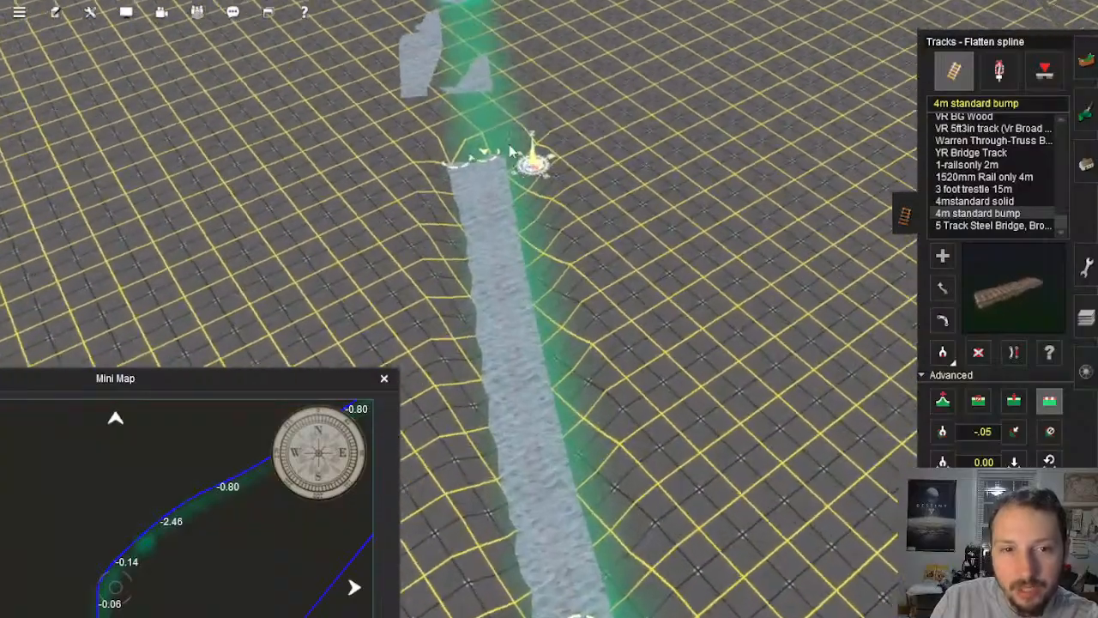
Step: Flatten the terrain along the next straight guide-track stretch and through the right-hand kinks at its far end
click(487, 175)
right_click(508, 85)
click(575, 202)
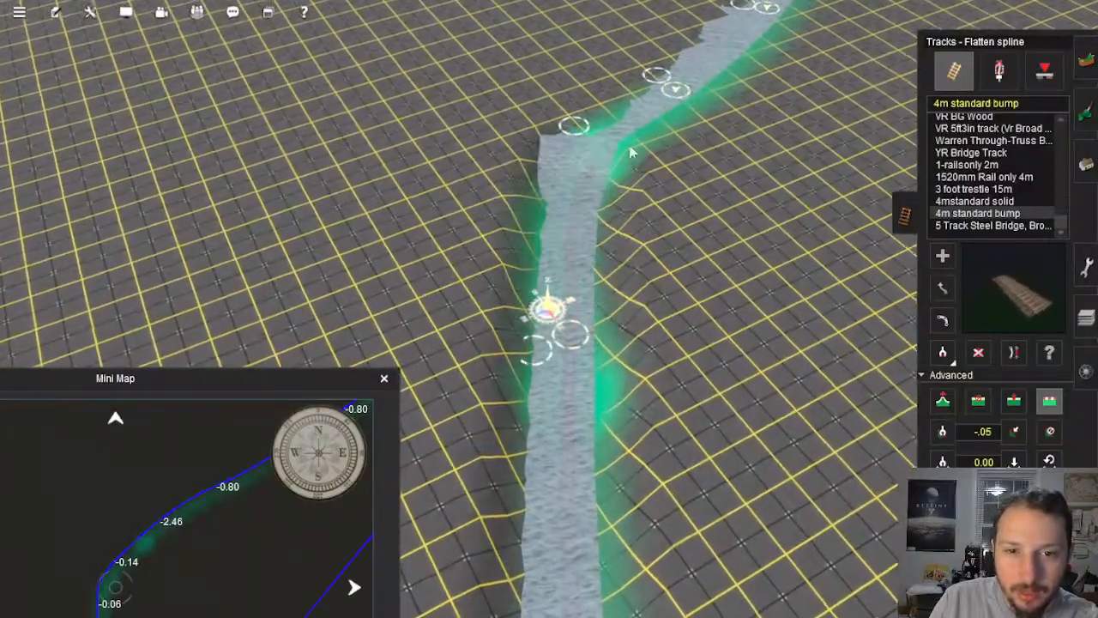
click(630, 152)
right_click(640, 103)
click(644, 213)
click(691, 110)
right_click(691, 110)
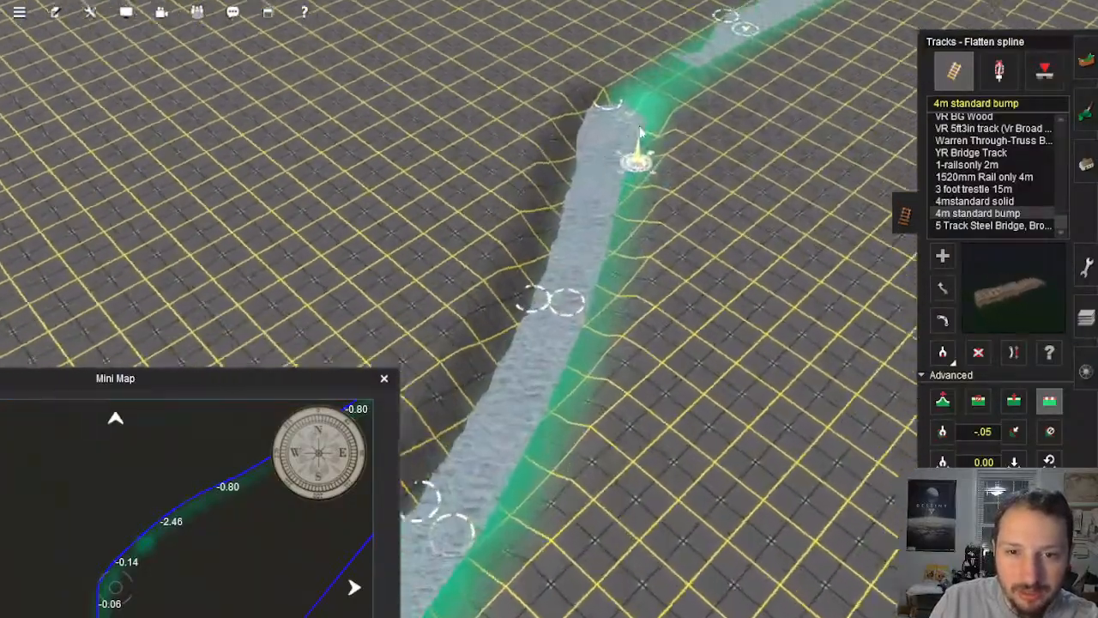
click(621, 147)
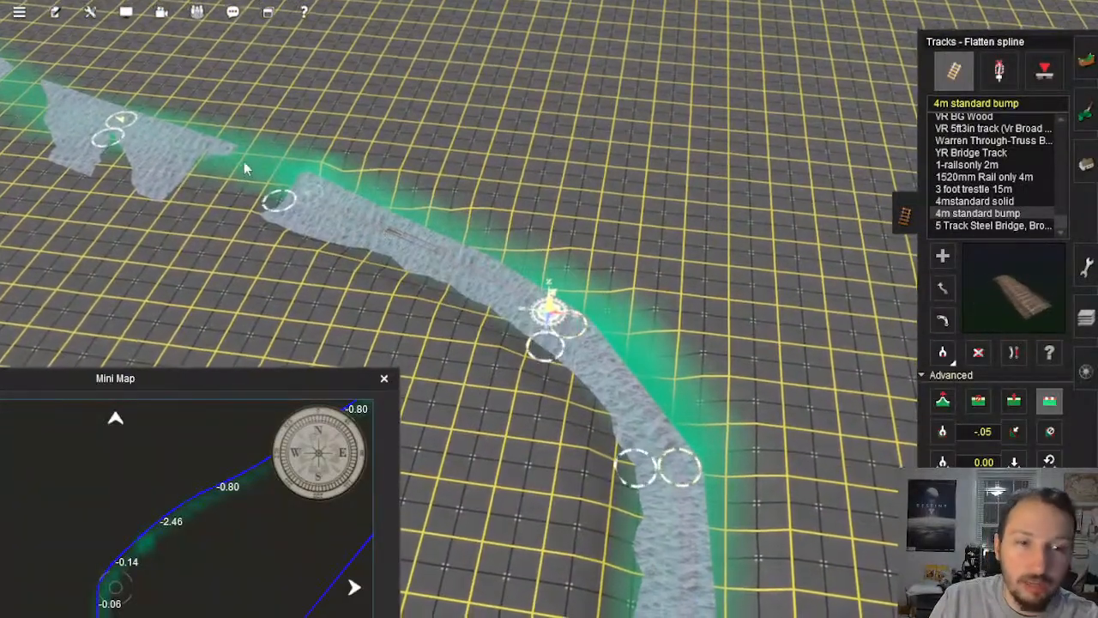
Step: Flatten the guide track through the long left-hand curve, the S-bend beyond it and the winding stretch that follows
click(314, 176)
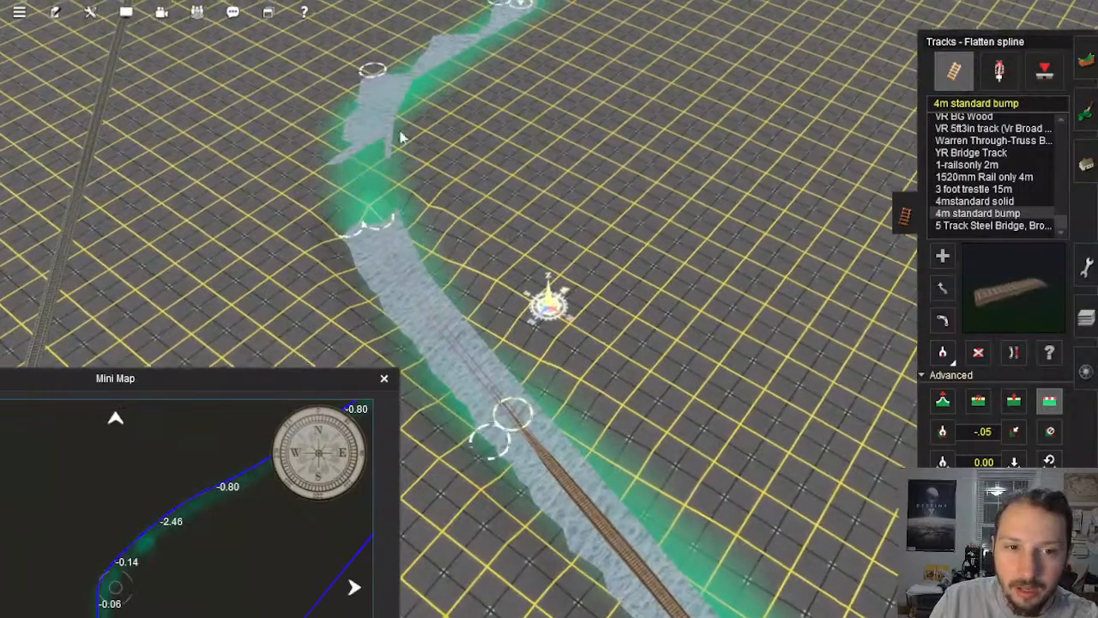
key(Up)
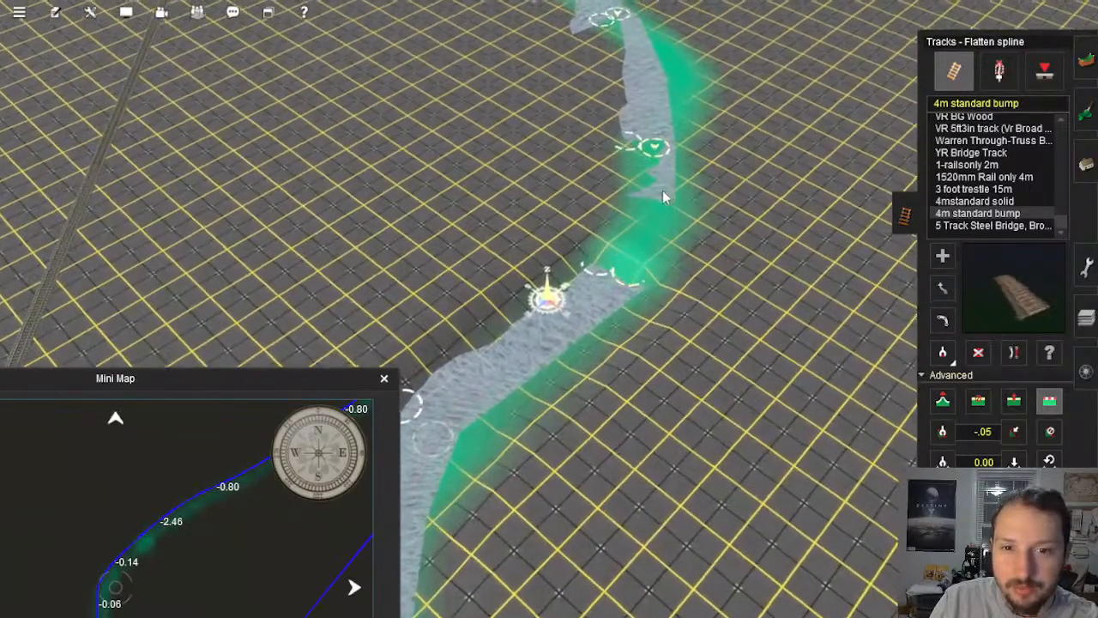
key(Up)
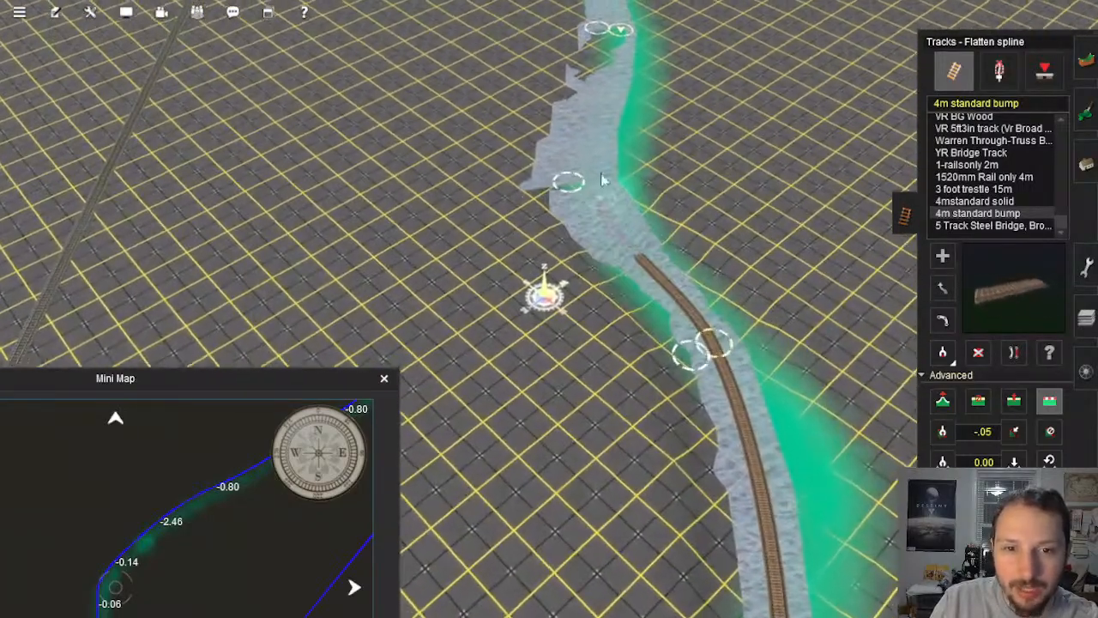
key(Up)
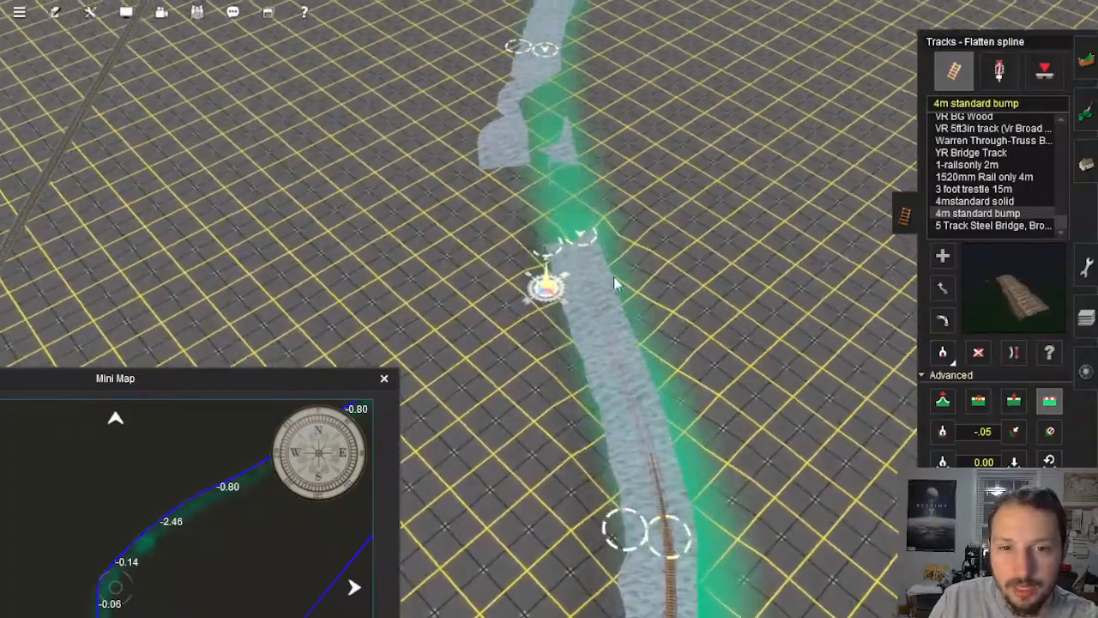
key(Up)
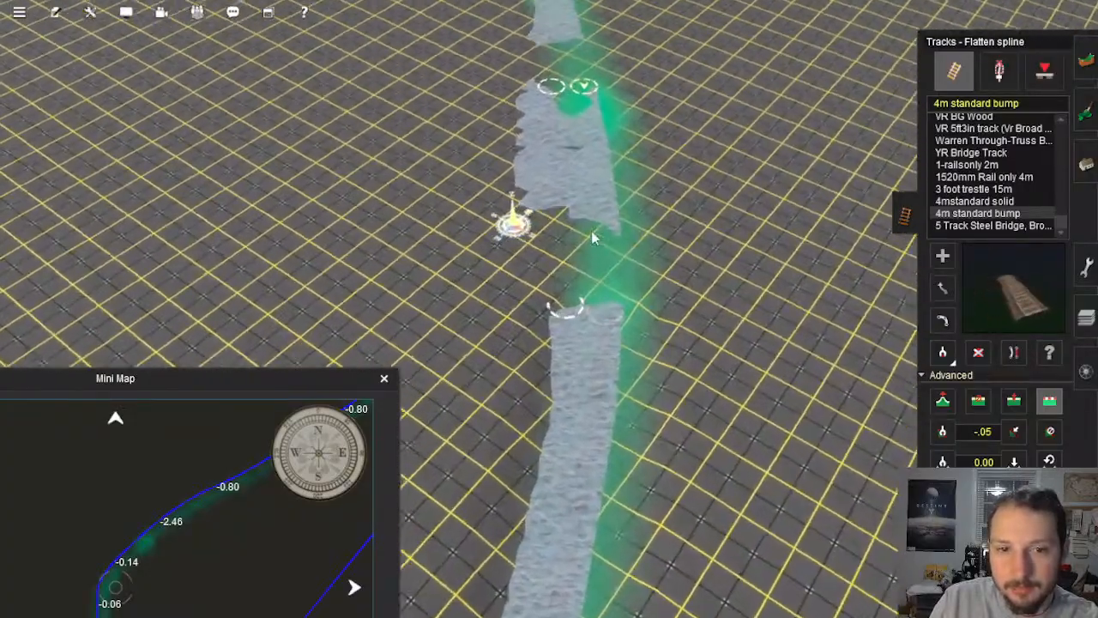
Step: Flatten the terrain along the guide track's zigzag to the left and the long straight leading away from it
key(Up)
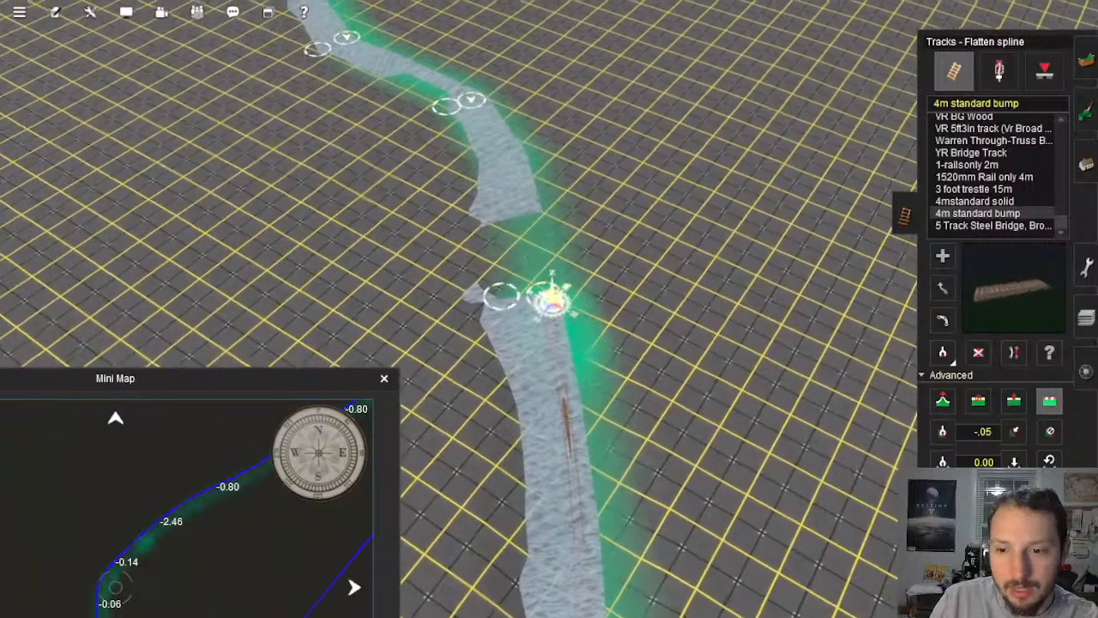
key(Up)
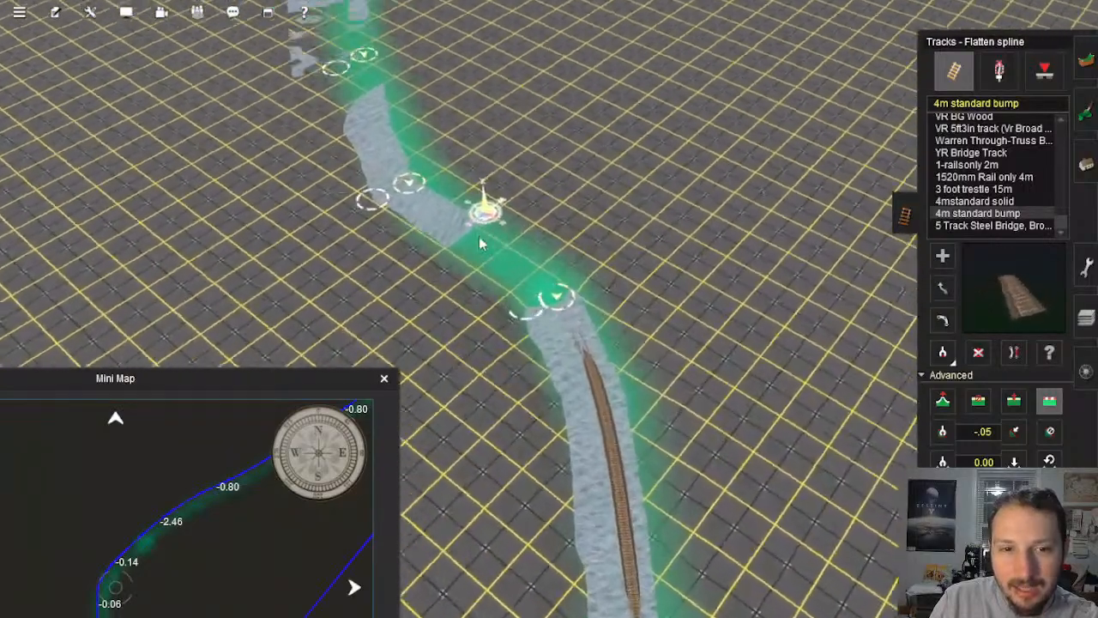
key(Up)
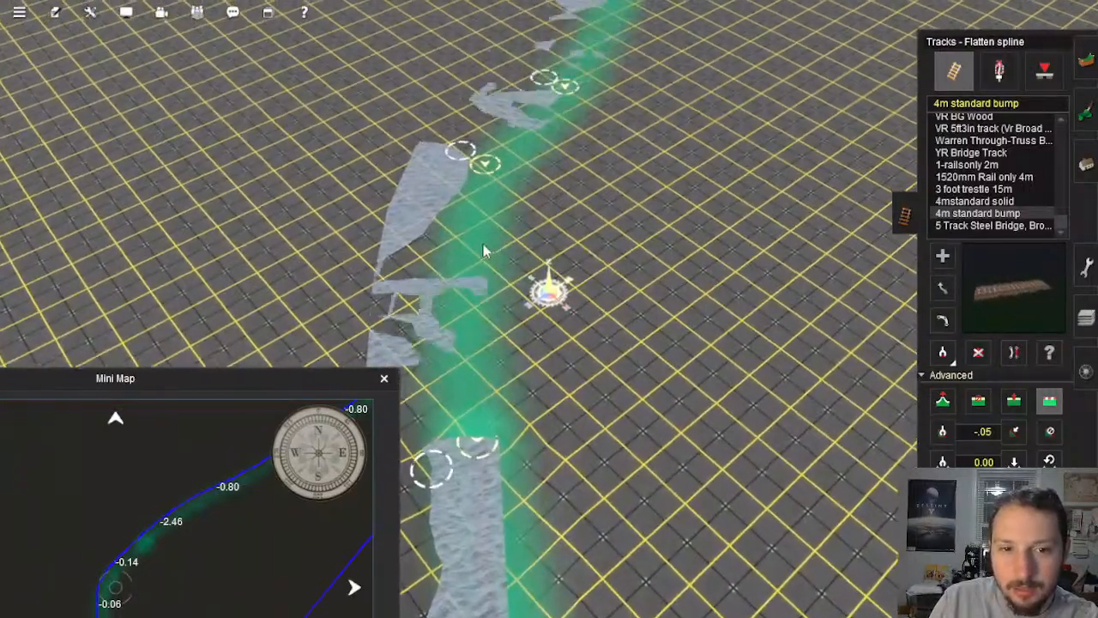
key(Up)
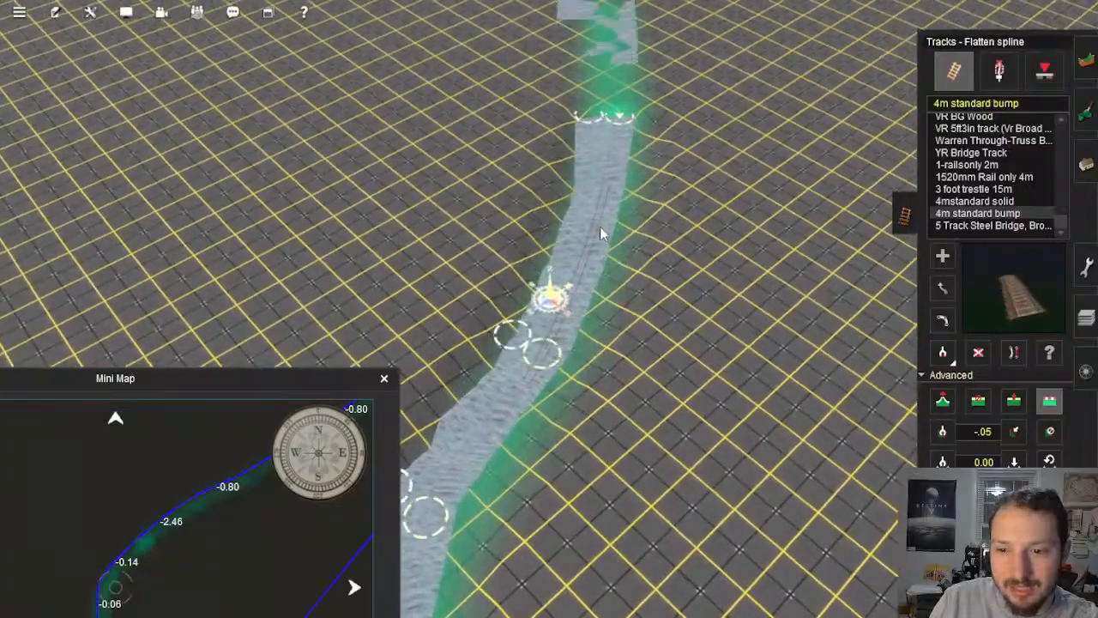
key(Up)
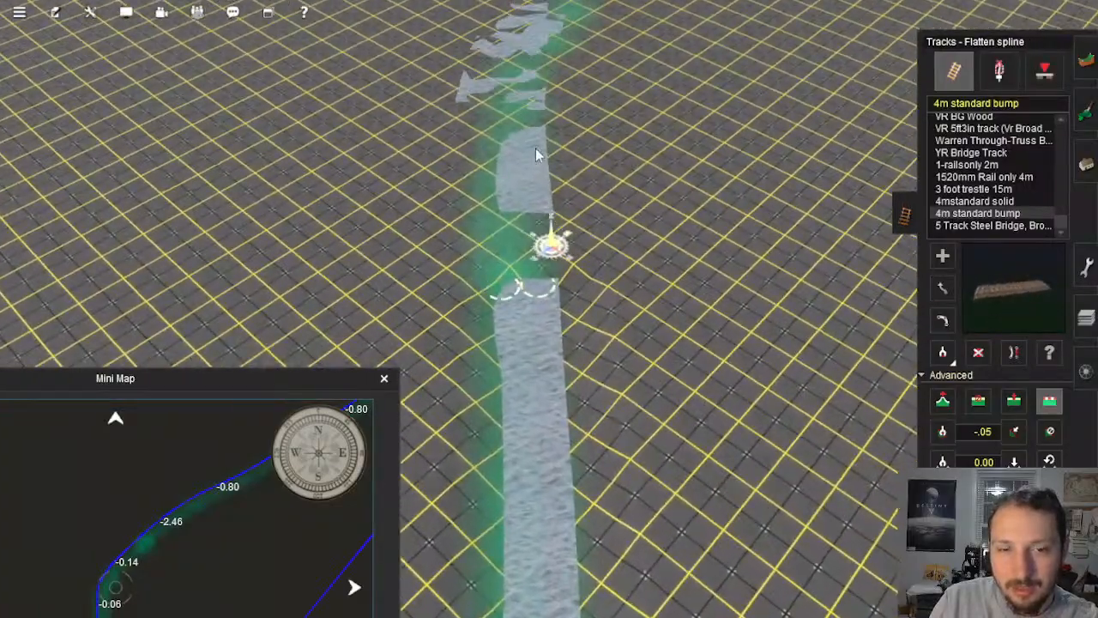
key(Up)
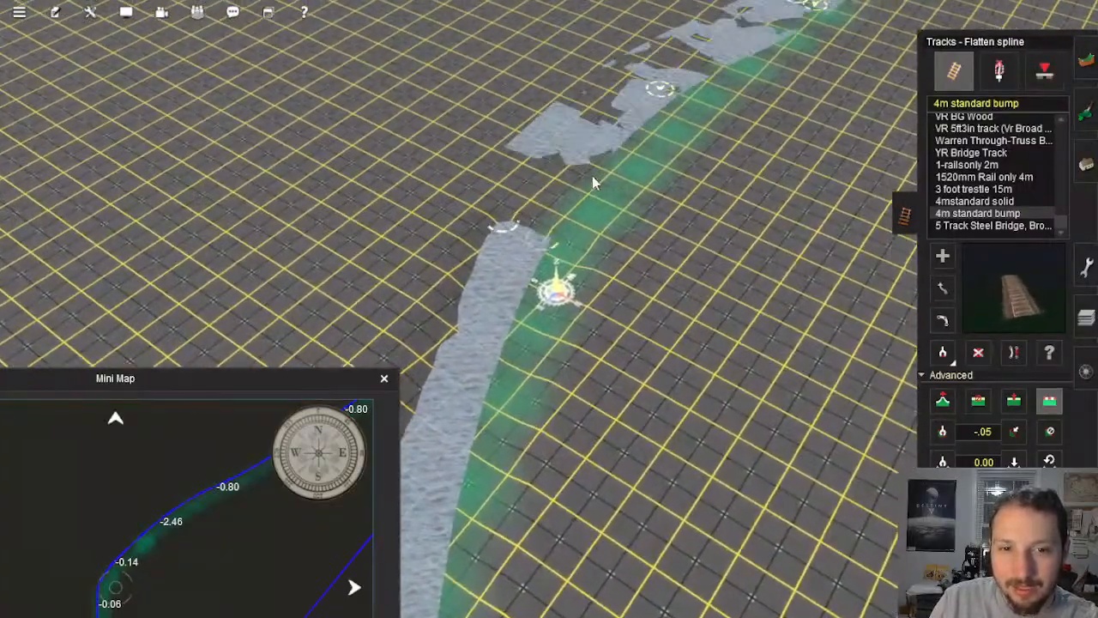
Step: Flatten the right-hand diagonal of the guide track and the near-straight stretch up to the next left turn
right_click(734, 88)
key(Right)
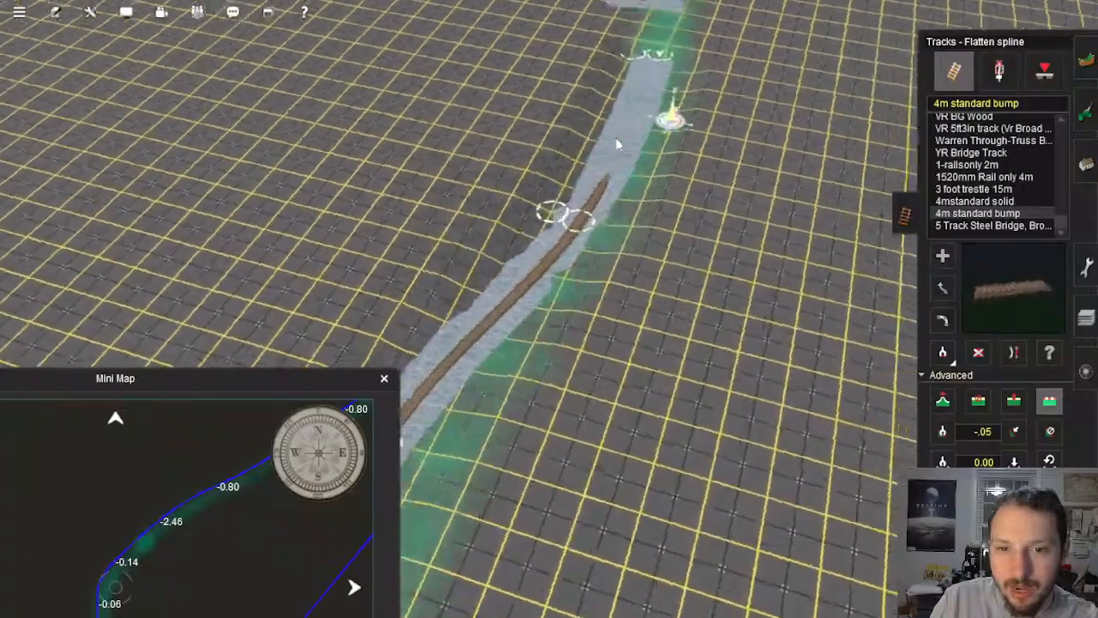
right_click(612, 146)
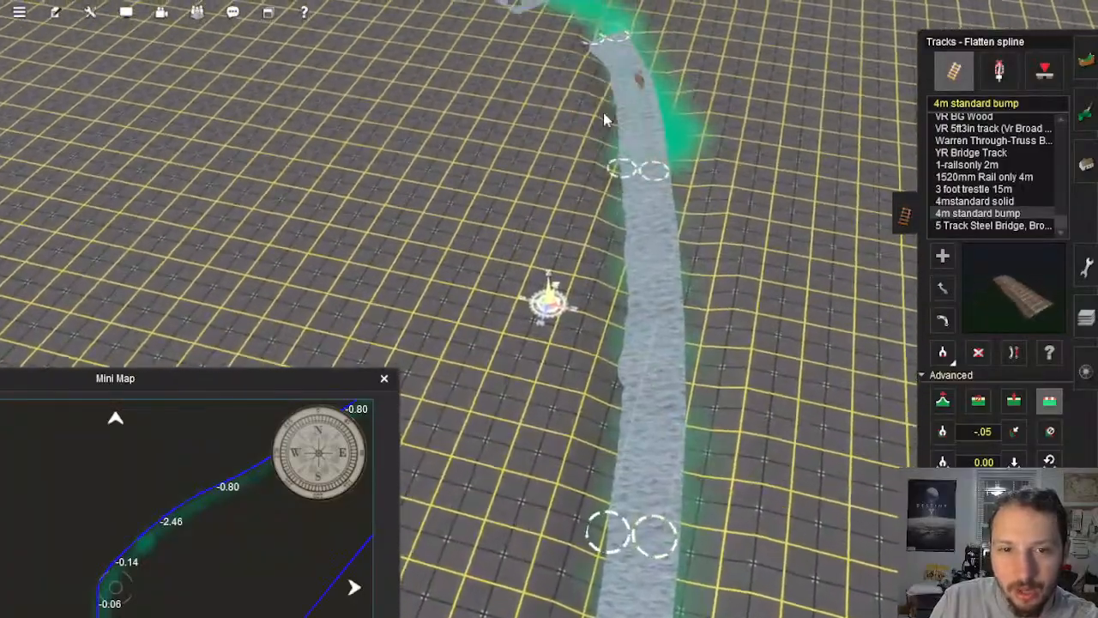
right_click(490, 35)
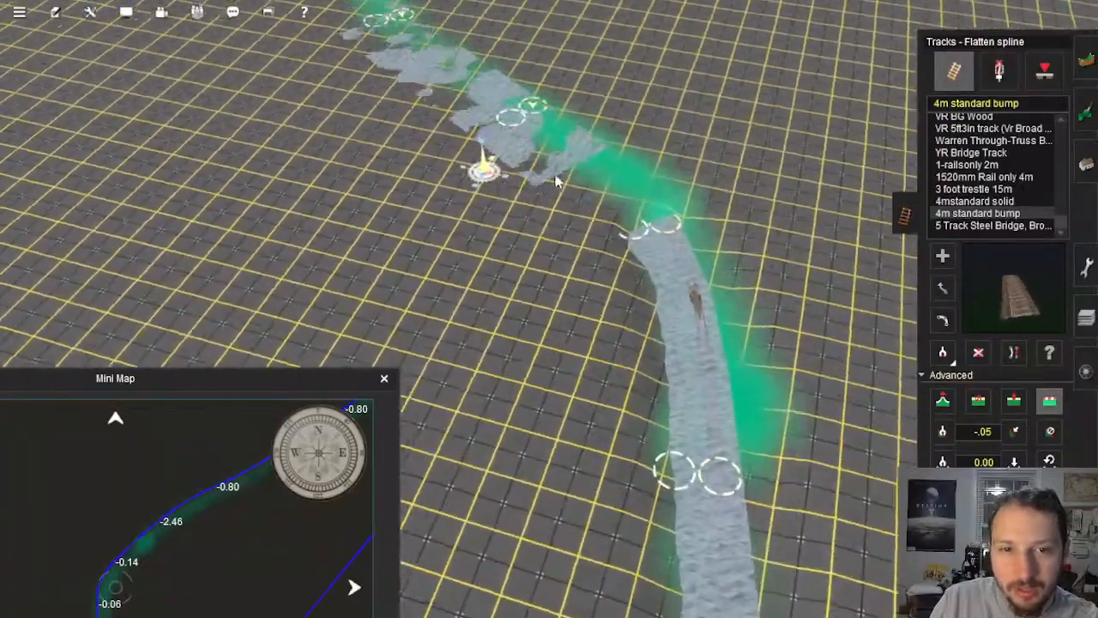
Step: Flatten the terrain around the guide track's left turn and along the long diagonal run of patchy river beyond it
click(622, 217)
click(522, 163)
right_click(504, 110)
click(444, 163)
right_click(439, 133)
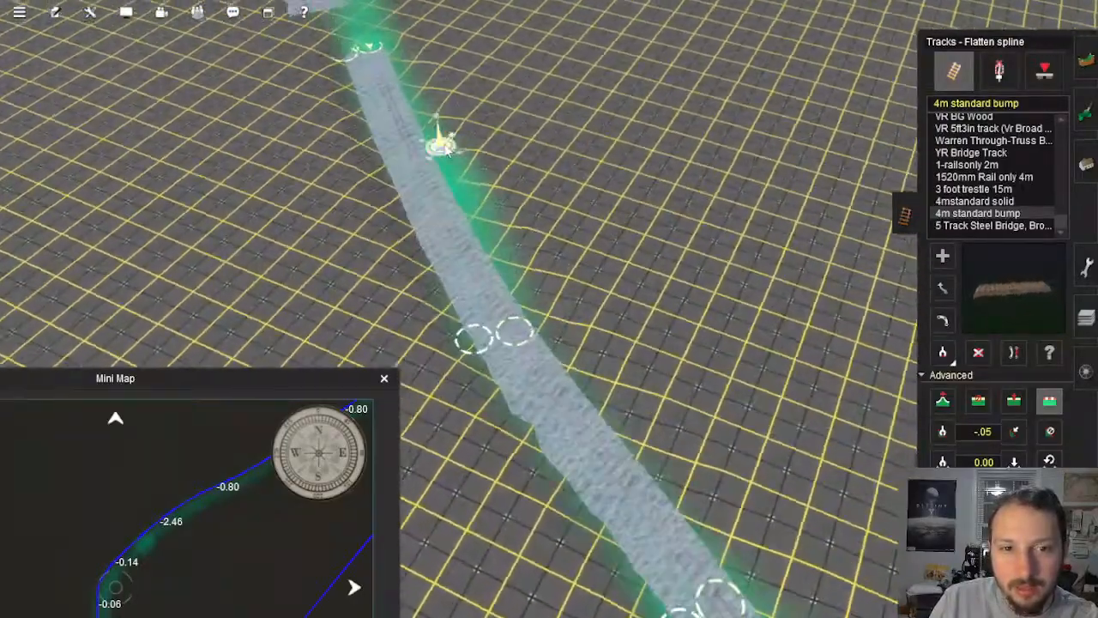
click(502, 119)
right_click(517, 96)
right_click(556, 204)
Step: Flatten the guide-track segments through the S-bend that swings right and back to the left after the long diagonal
click(556, 227)
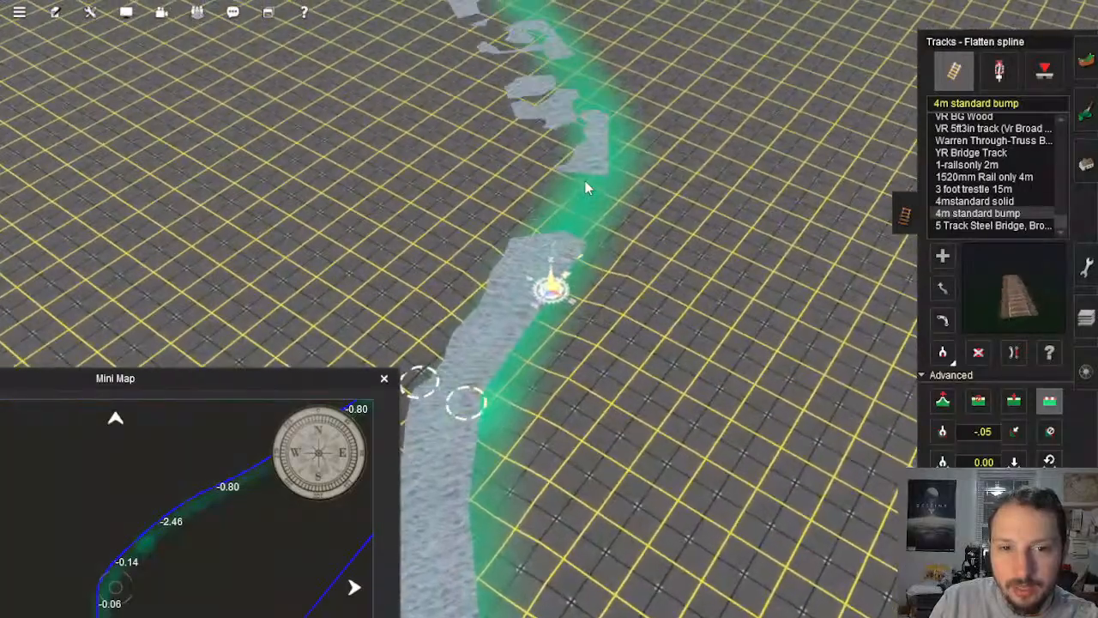
click(589, 187)
right_click(556, 102)
click(555, 233)
click(487, 115)
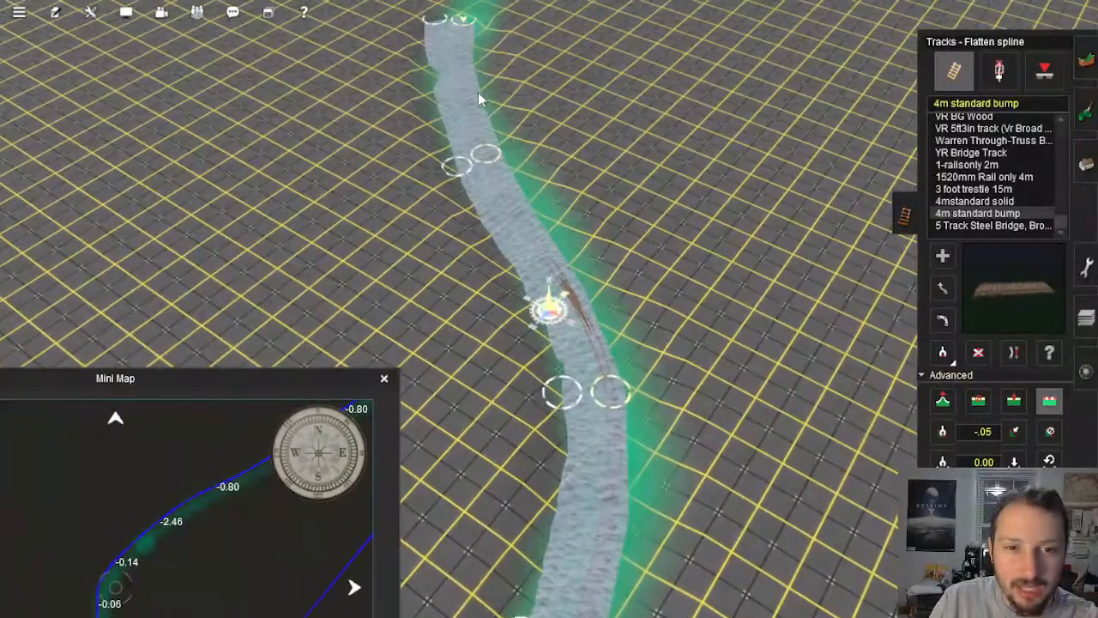
Step: Flatten the terrain along the right-leaning diagonal of the guide track, up to the sharp left-hand curve
right_click(472, 19)
right_click(559, 124)
click(568, 221)
right_click(639, 161)
click(605, 193)
right_click(642, 163)
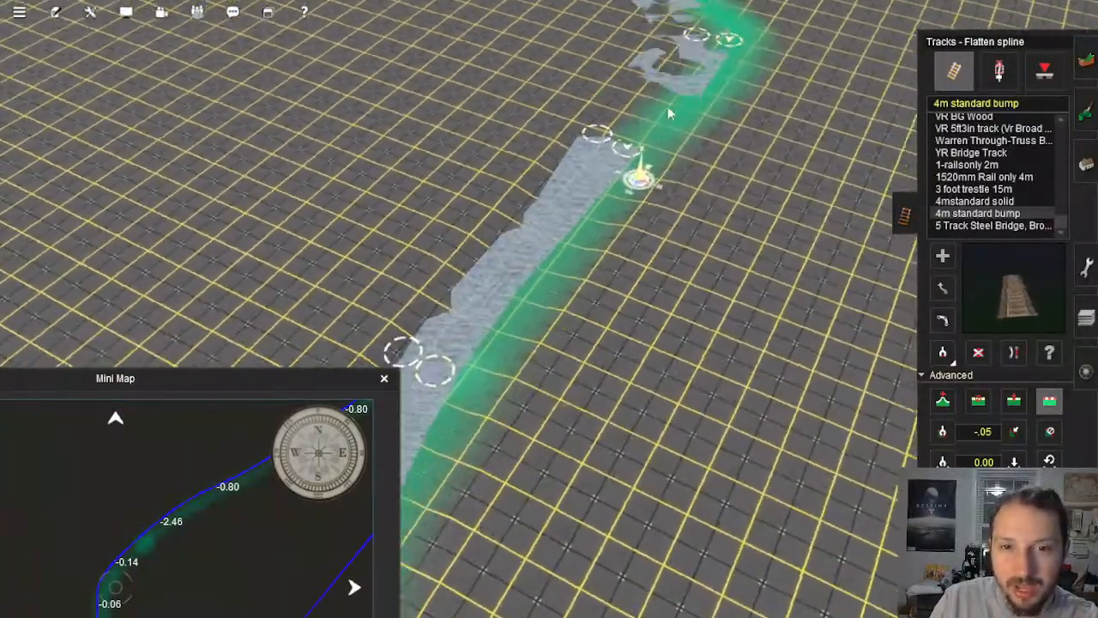
click(623, 96)
click(628, 168)
Step: Flatten the guide track around the sharp left-hand curve and through the right turn at its far end
right_click(534, 5)
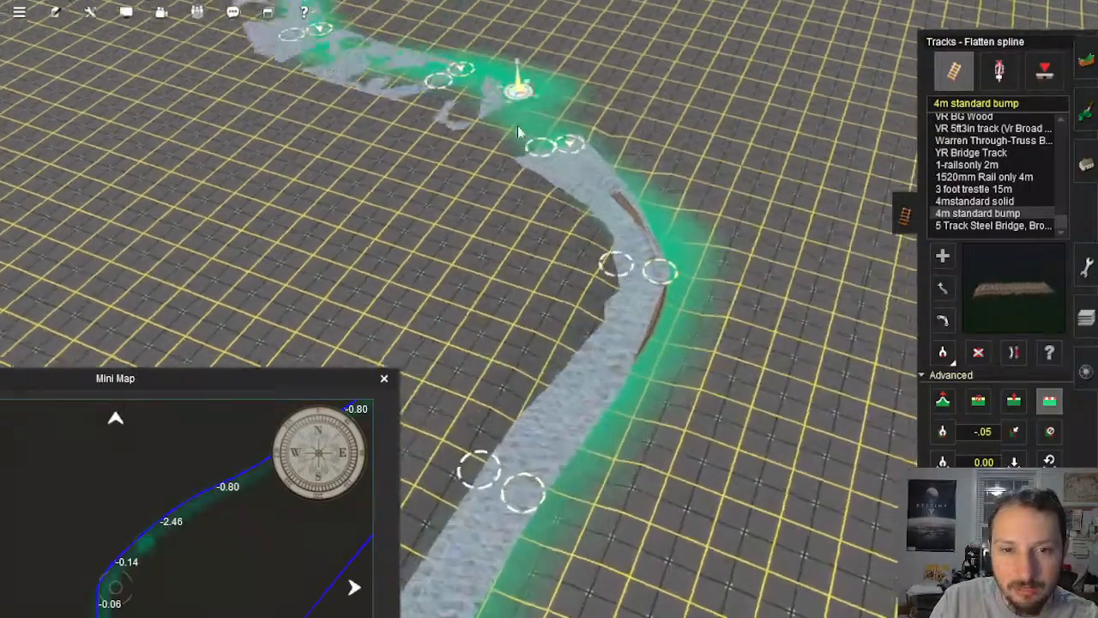
right_click(516, 122)
click(452, 323)
click(510, 374)
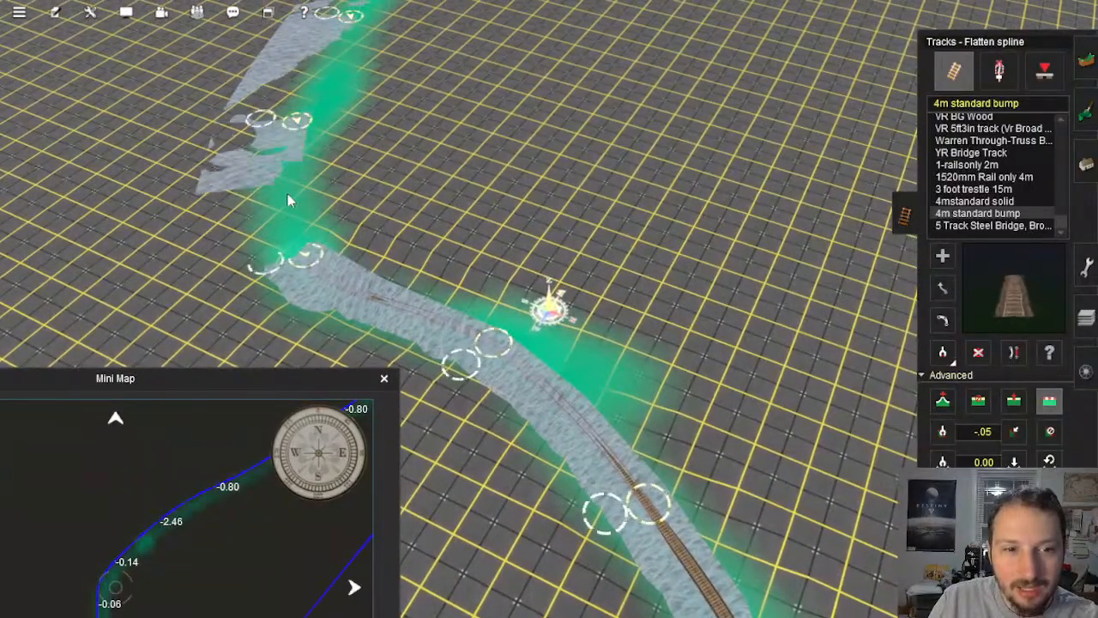
click(328, 93)
right_click(399, 56)
click(493, 210)
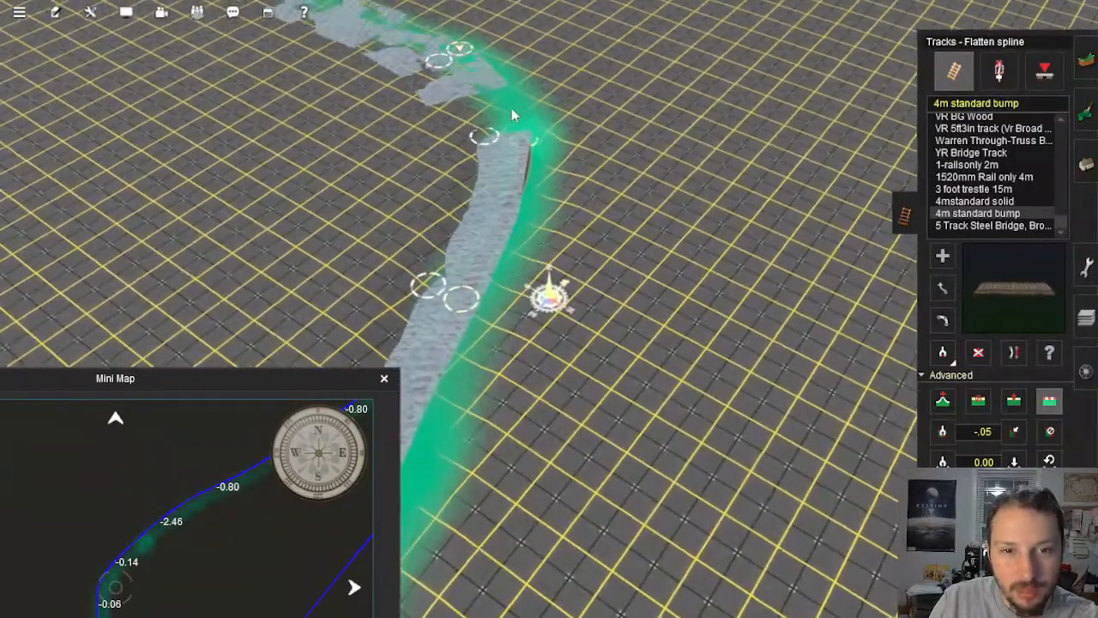
Step: Flatten the terrain around the guide track's next left curve and along the straight diagonal that follows it
click(512, 111)
right_click(445, 79)
right_click(389, 142)
click(684, 237)
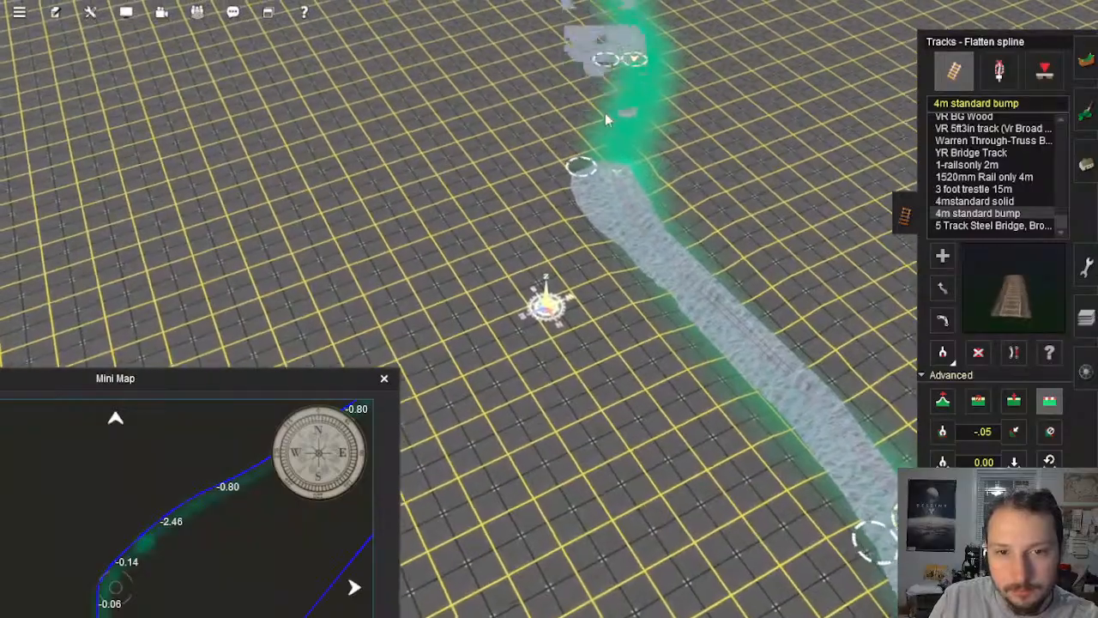
Step: Flatten the guide-track segments past the slight right bend and along the gently curving stretch with broken river patches
click(606, 113)
right_click(613, 79)
click(558, 189)
right_click(520, 135)
right_click(451, 107)
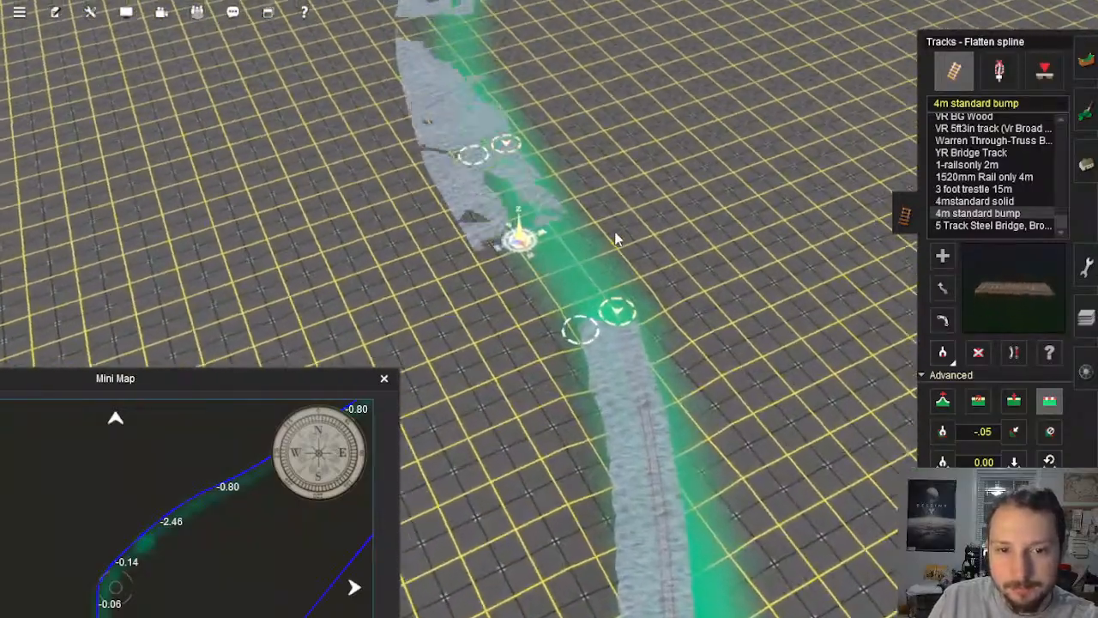
click(578, 250)
click(513, 137)
right_click(511, 99)
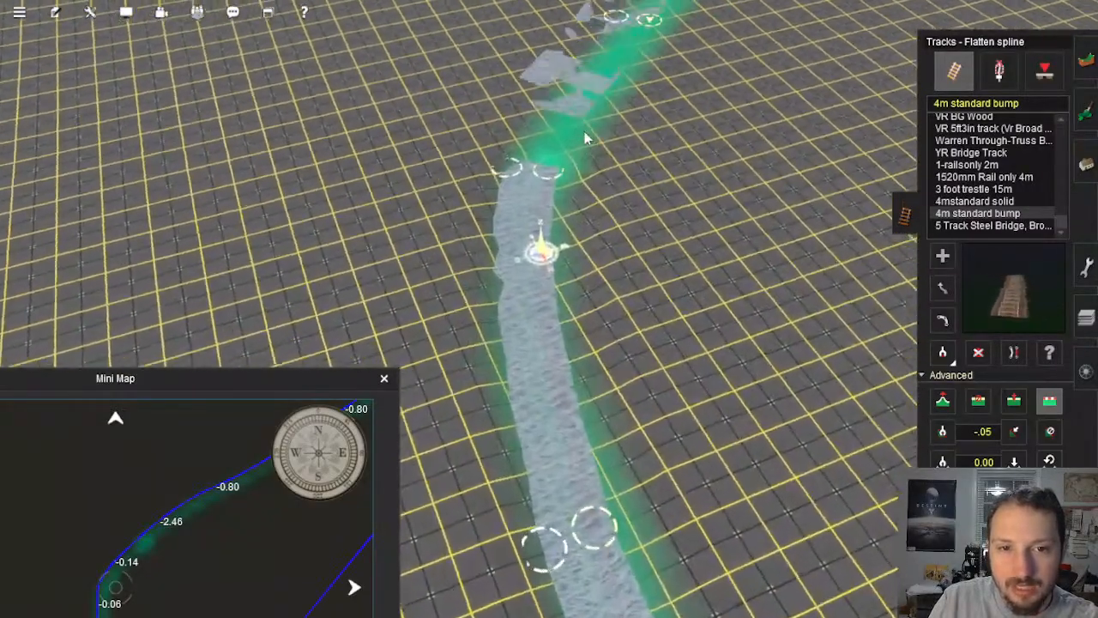
Step: Flatten the terrain along the guide track's right-leaning stretch and into the wide left-hand curve beyond it
click(587, 136)
right_click(602, 120)
click(643, 108)
right_click(636, 107)
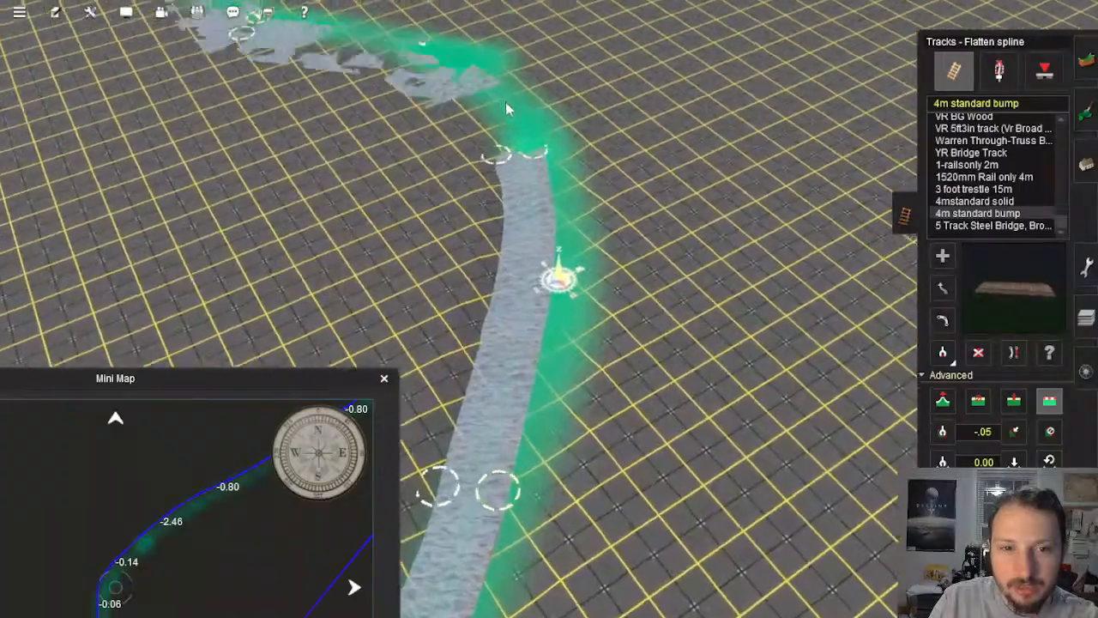
click(505, 102)
right_click(429, 159)
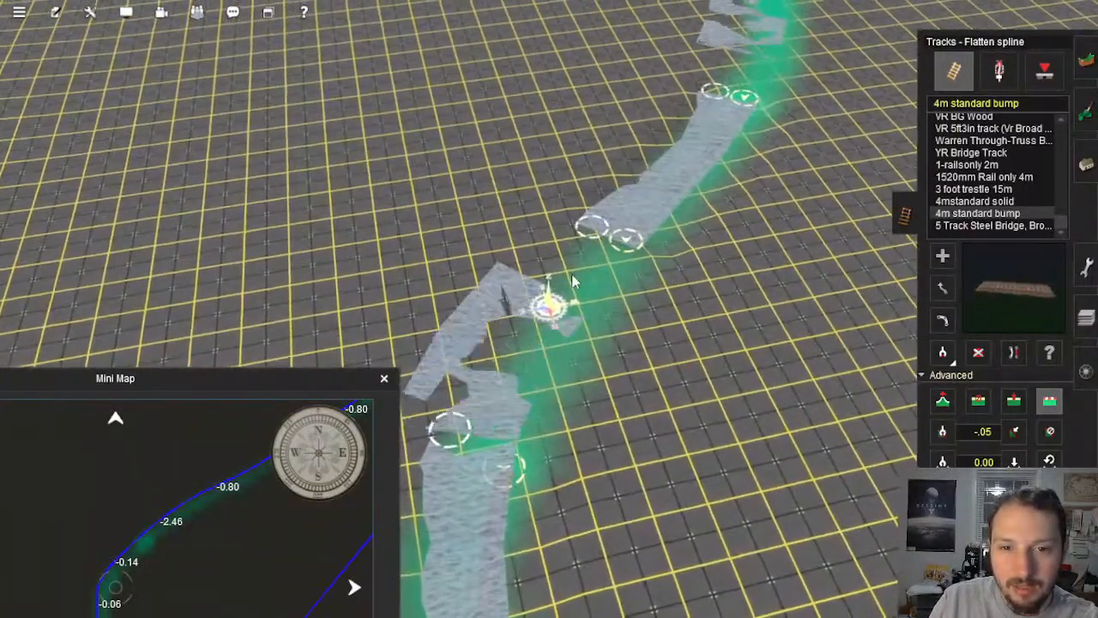
Step: Flatten the terrain along the guide track's last segments, through the final bends and the straight ending near the terrain edge
click(600, 286)
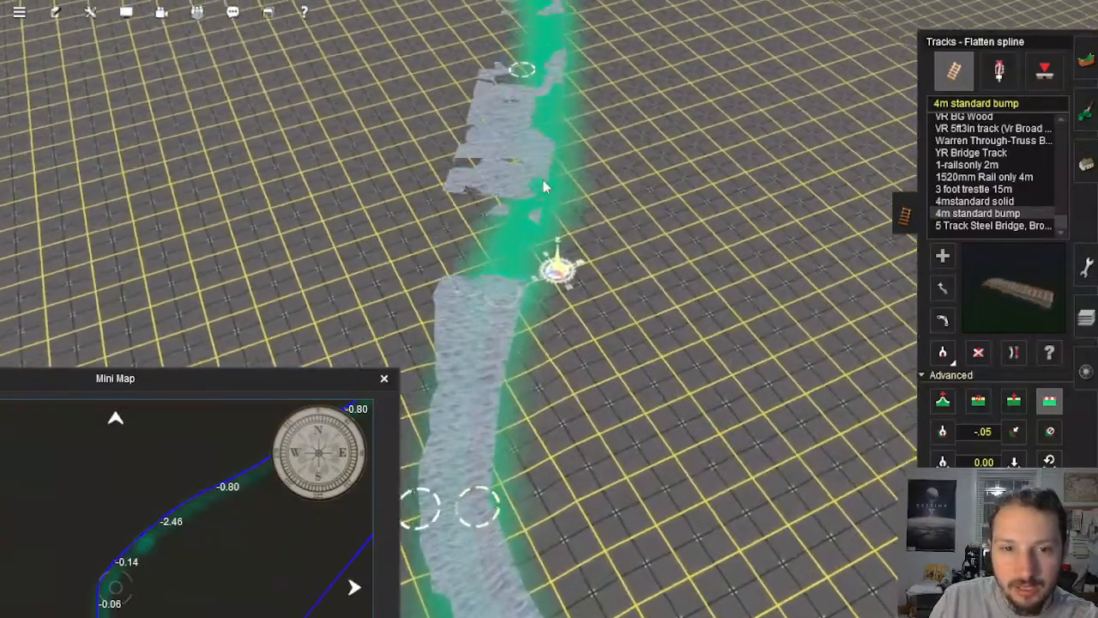
click(542, 186)
click(549, 170)
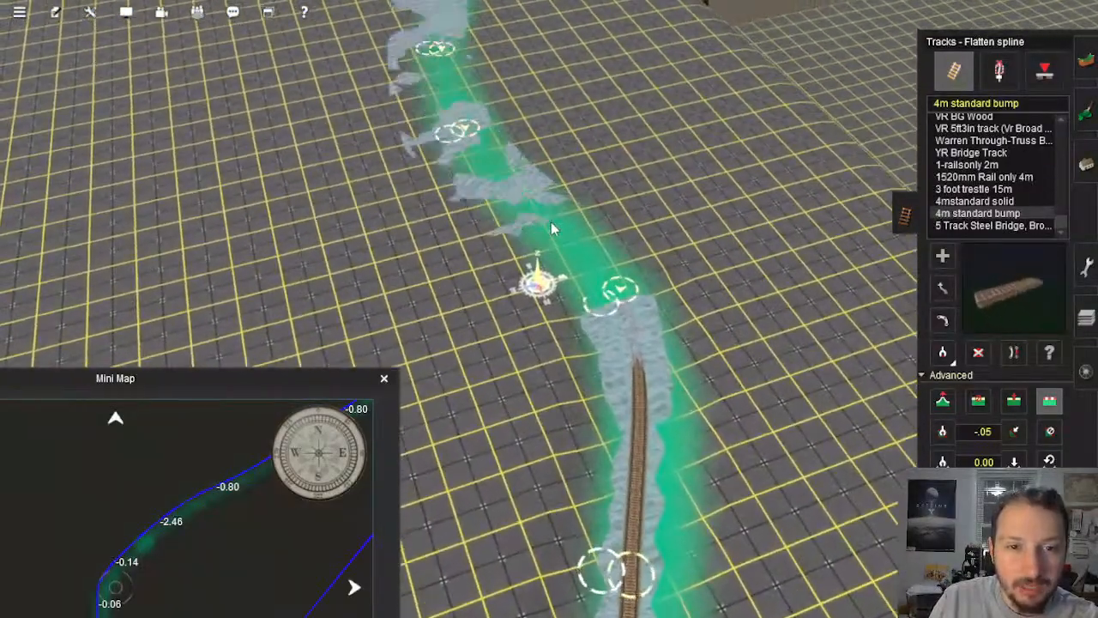
click(551, 229)
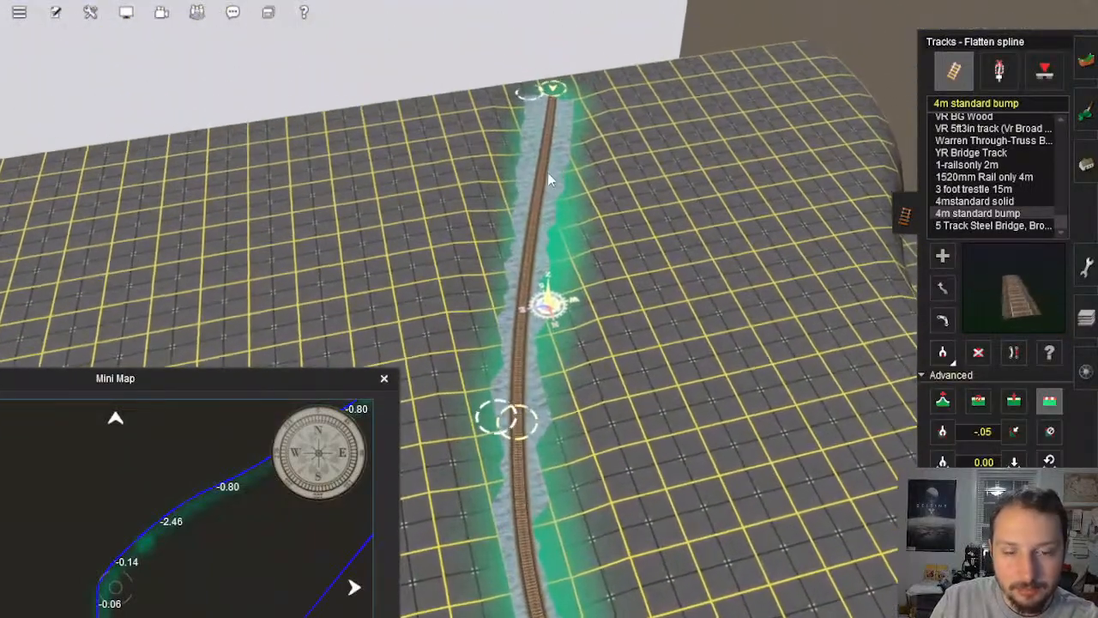
click(557, 175)
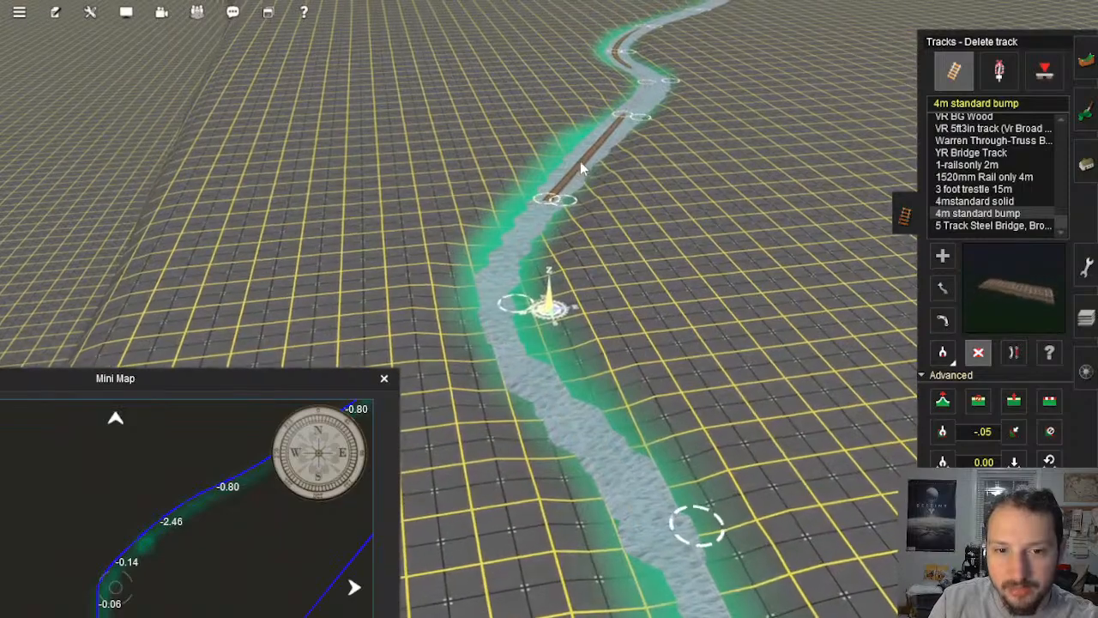
Step: Delete the guide-track segments along the diagonal reach and through the river's wide left-hand bend, keeping the water spline
right_click(631, 75)
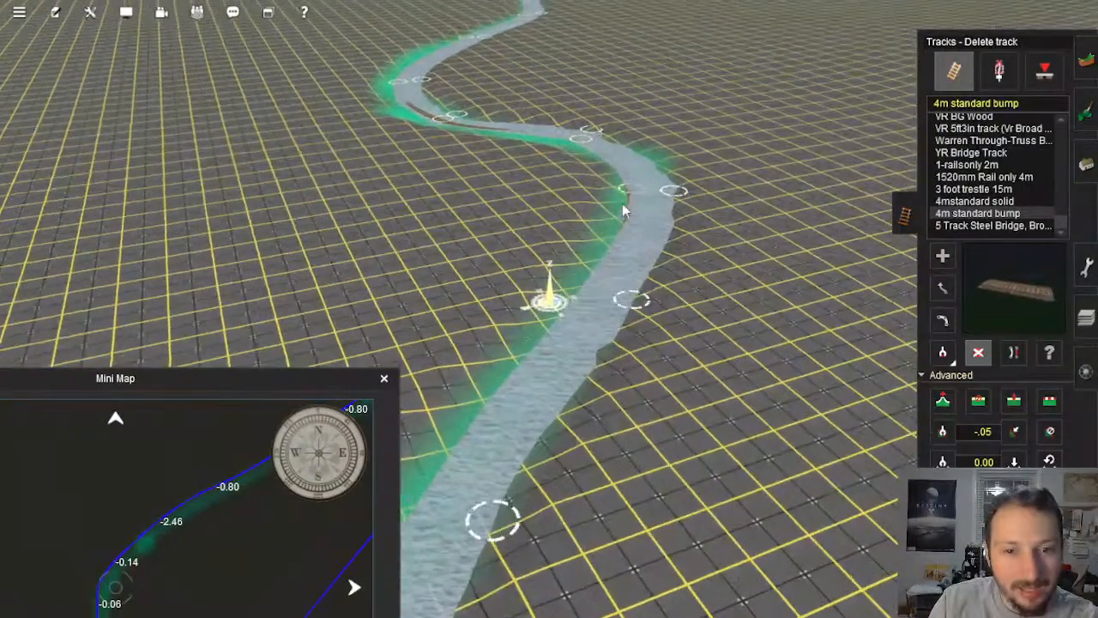
key(Down)
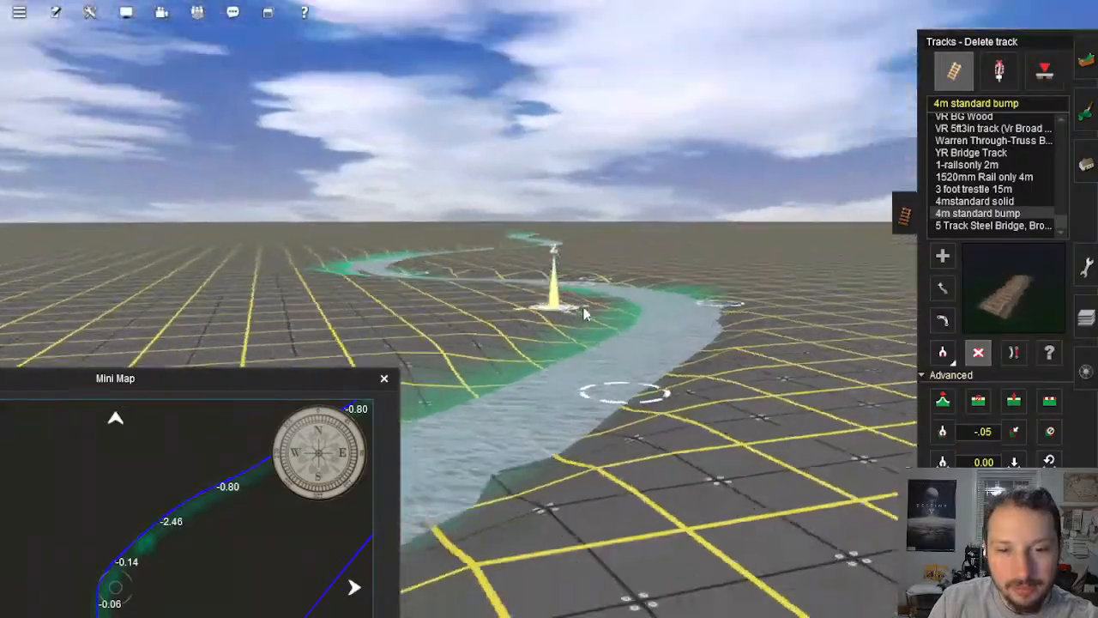
key(Up)
right_click(476, 247)
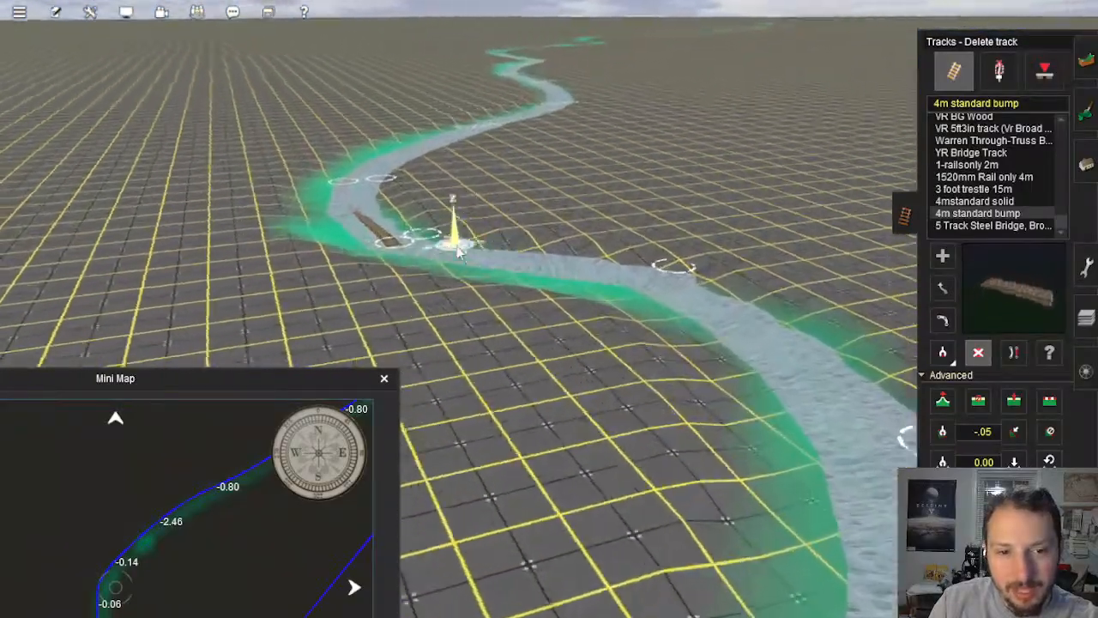
key(Up)
click(452, 267)
Step: Delete the guide track from the straight diagonal reach and the right-hand bend at its far end
right_click(630, 163)
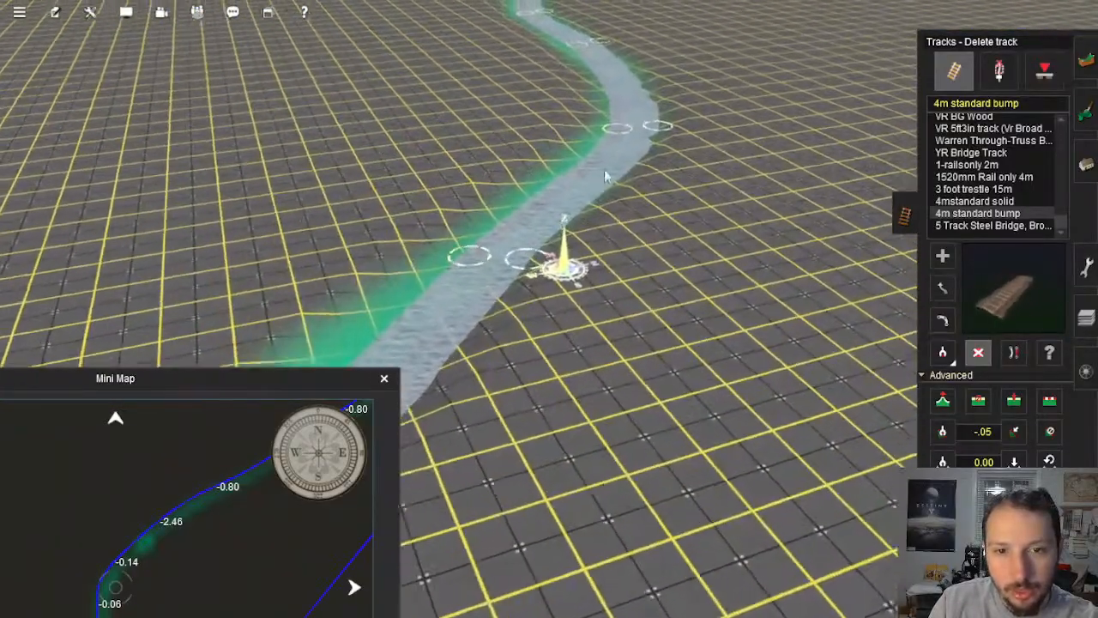
click(606, 176)
click(609, 109)
right_click(589, 109)
right_click(591, 86)
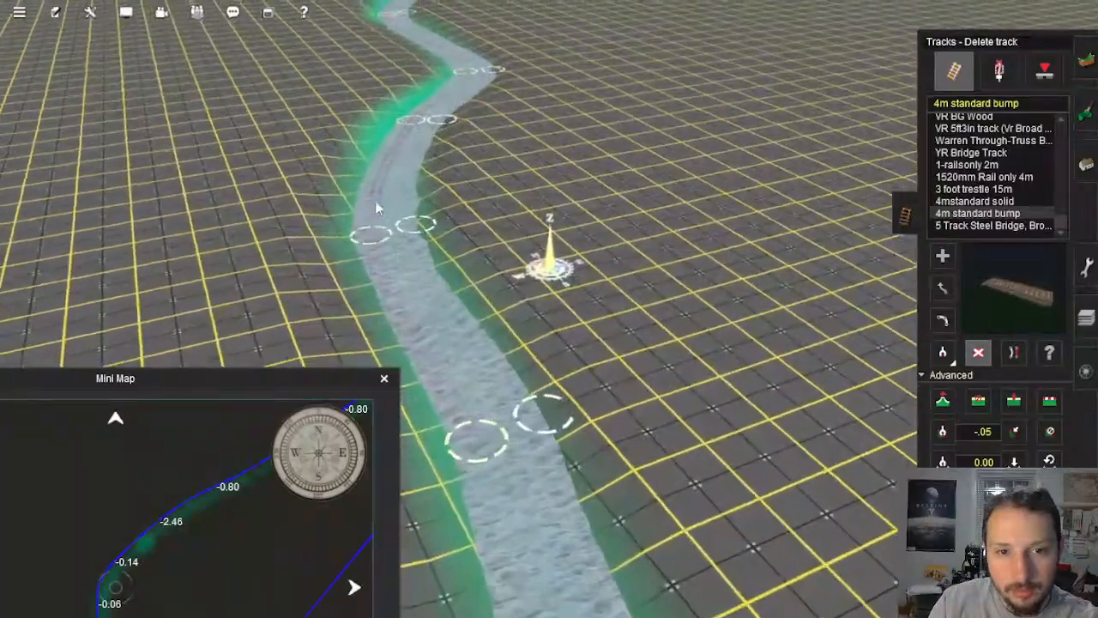
Step: Delete the guide track along the river's next gentle left bend and the narrow winding reach beyond it
key(Down)
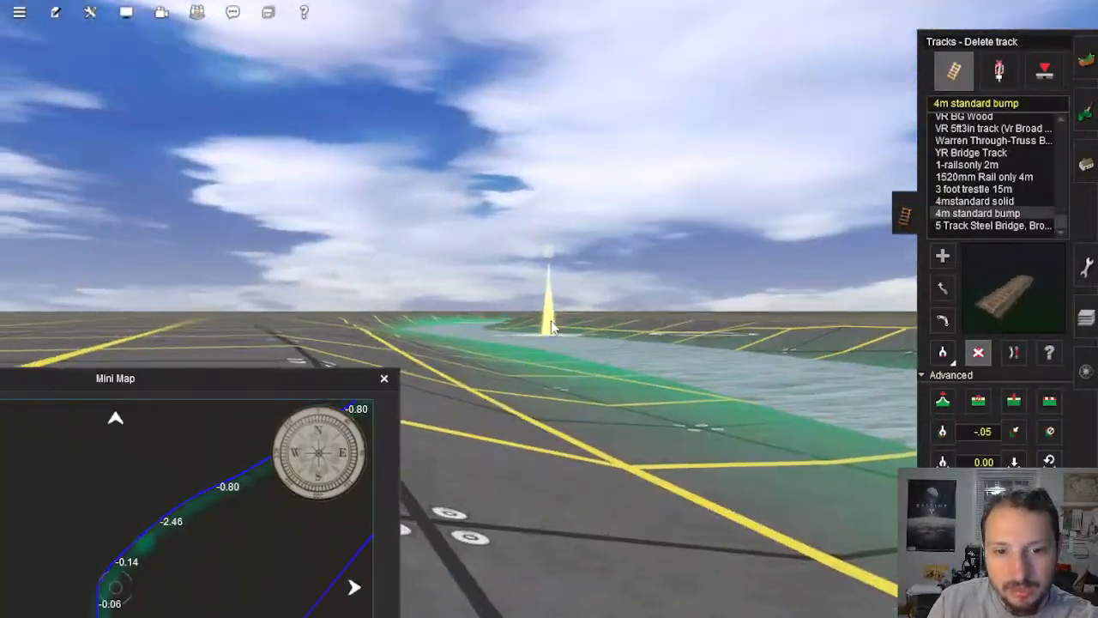
key(Up)
key(Left)
key(Down)
key(Right)
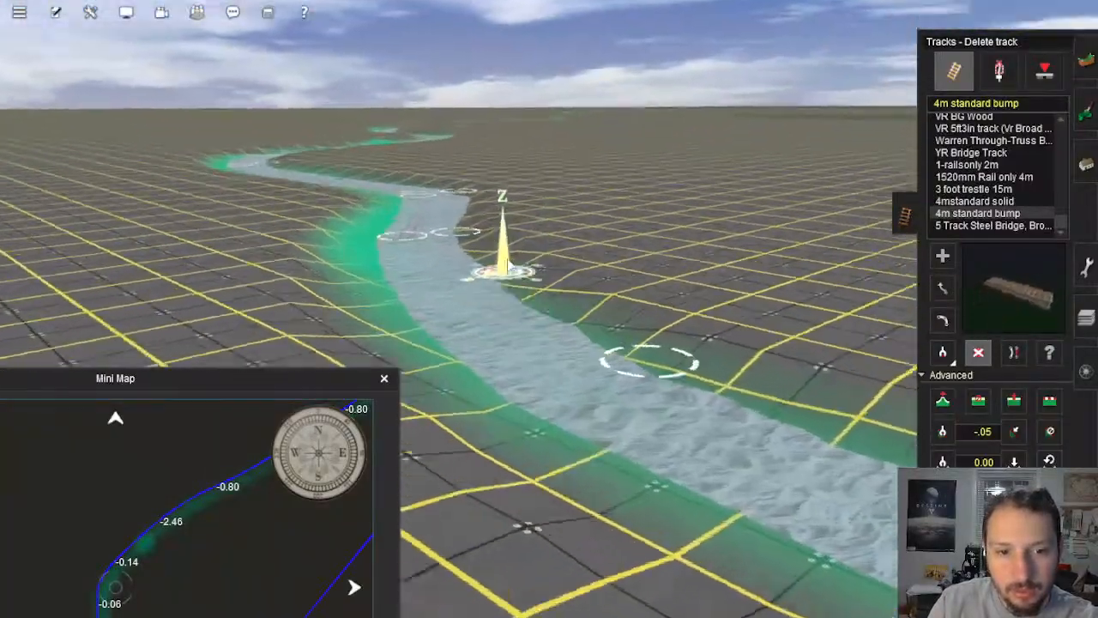
key(Up)
key(Left)
right_click(497, 227)
right_click(415, 193)
right_click(480, 189)
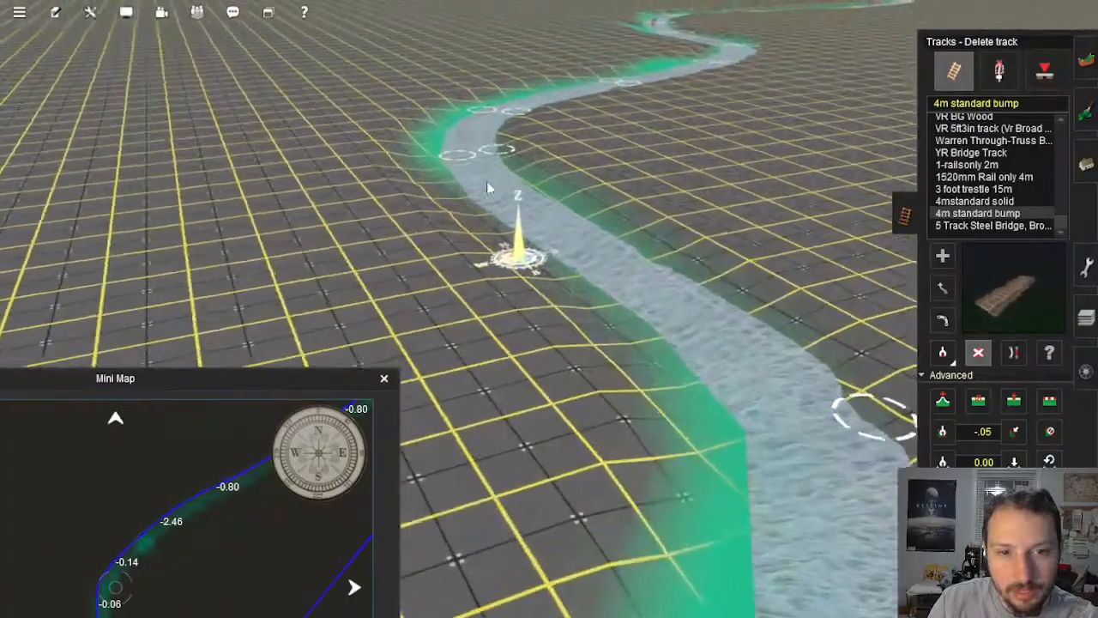
Step: Delete the guide-track segments around the sweeping right-hand curve beside the broad green bank
key(Left)
right_click(484, 141)
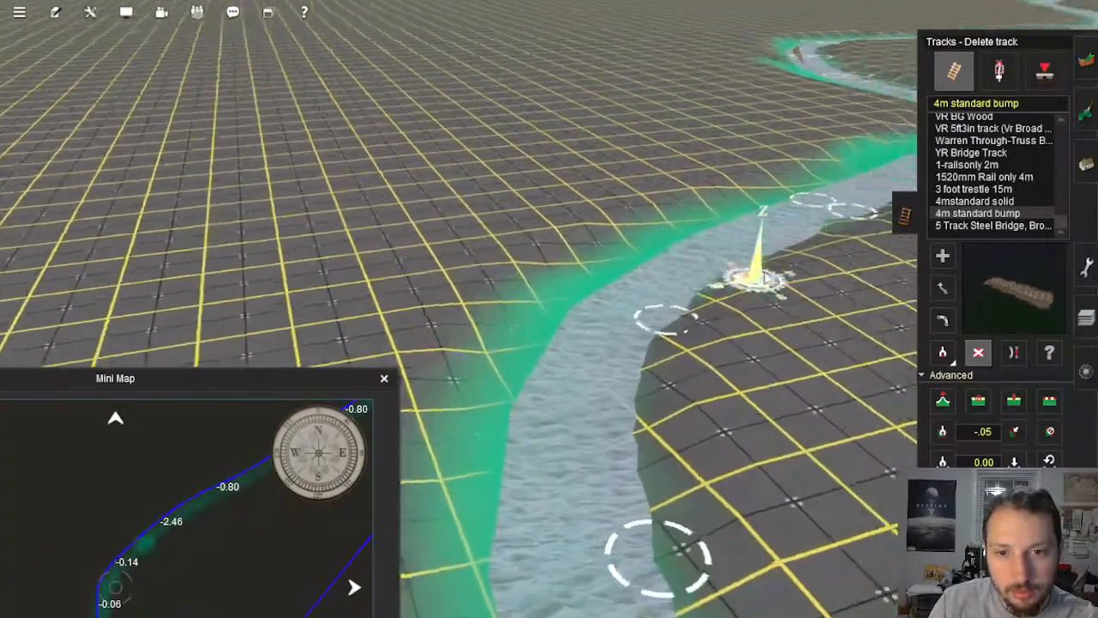
key(Right)
key(Up)
right_click(626, 202)
right_click(612, 148)
right_click(511, 185)
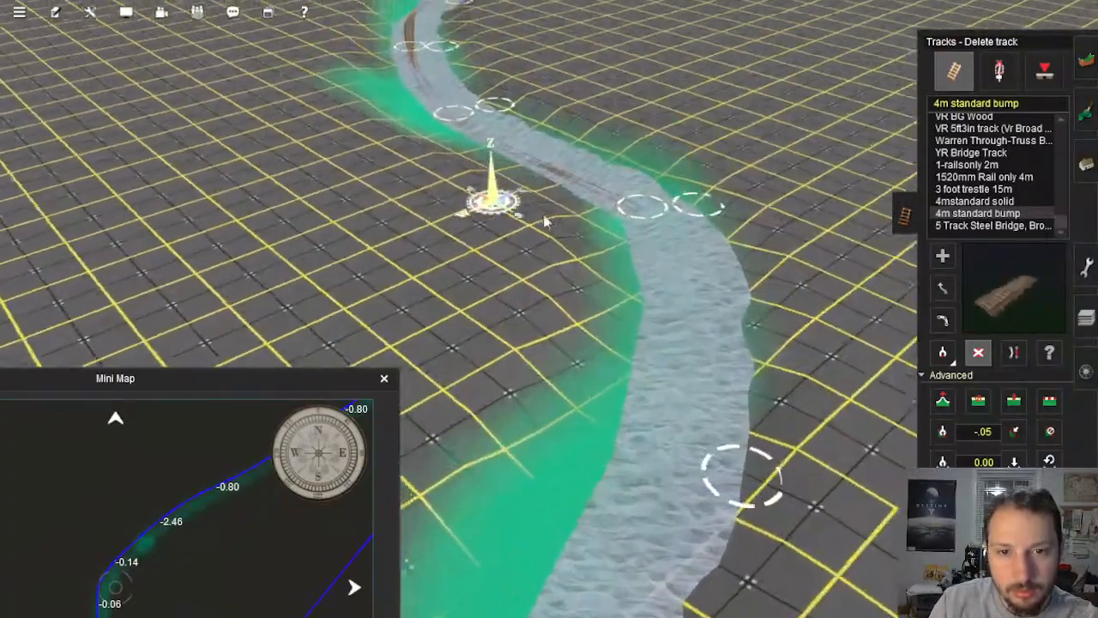
Step: Delete the guide track through the S-shaped bends and along the right-leaning diagonal that follows them
click(551, 206)
right_click(463, 154)
key(Left)
click(549, 190)
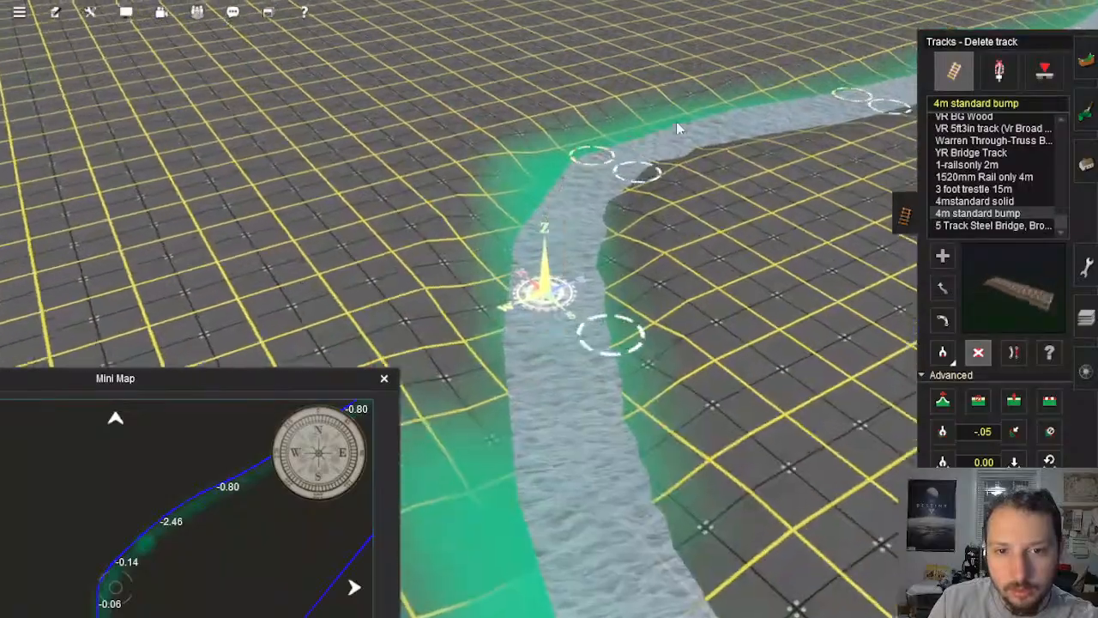
right_click(676, 121)
right_click(588, 144)
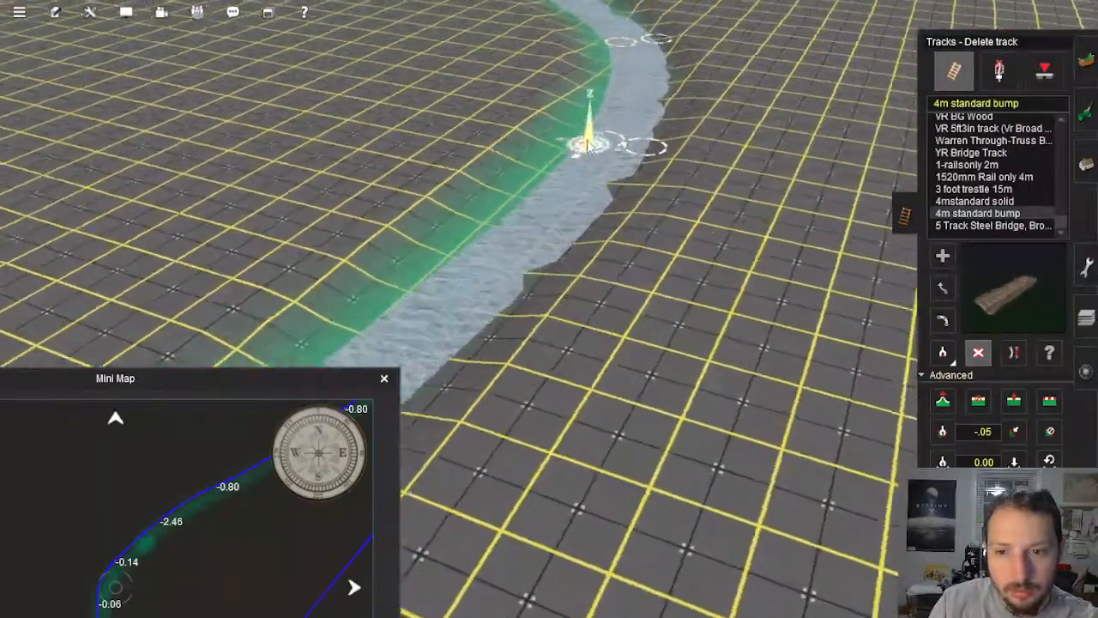
Step: Delete the guide-track pieces along the alternating left and right bends up to the long right-leaning straight
right_click(523, 112)
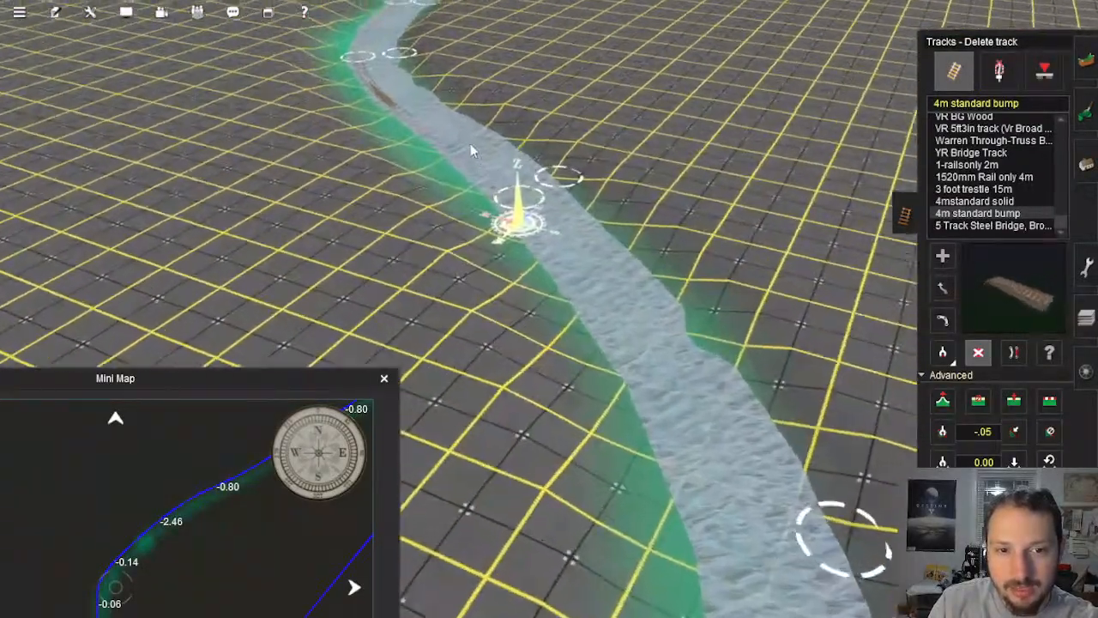
right_click(455, 150)
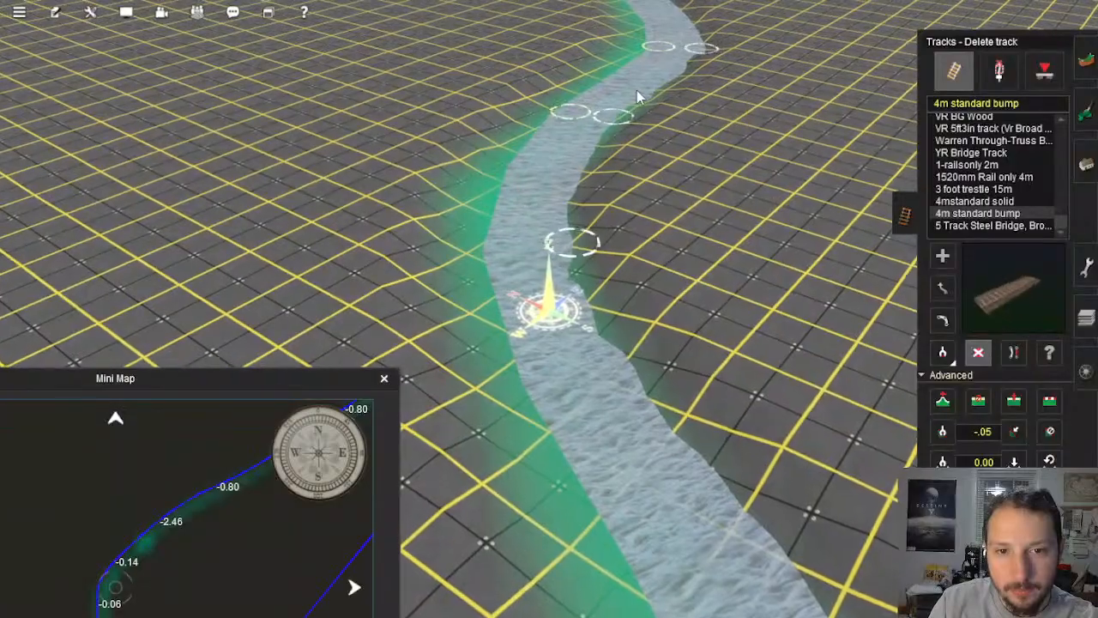
right_click(636, 83)
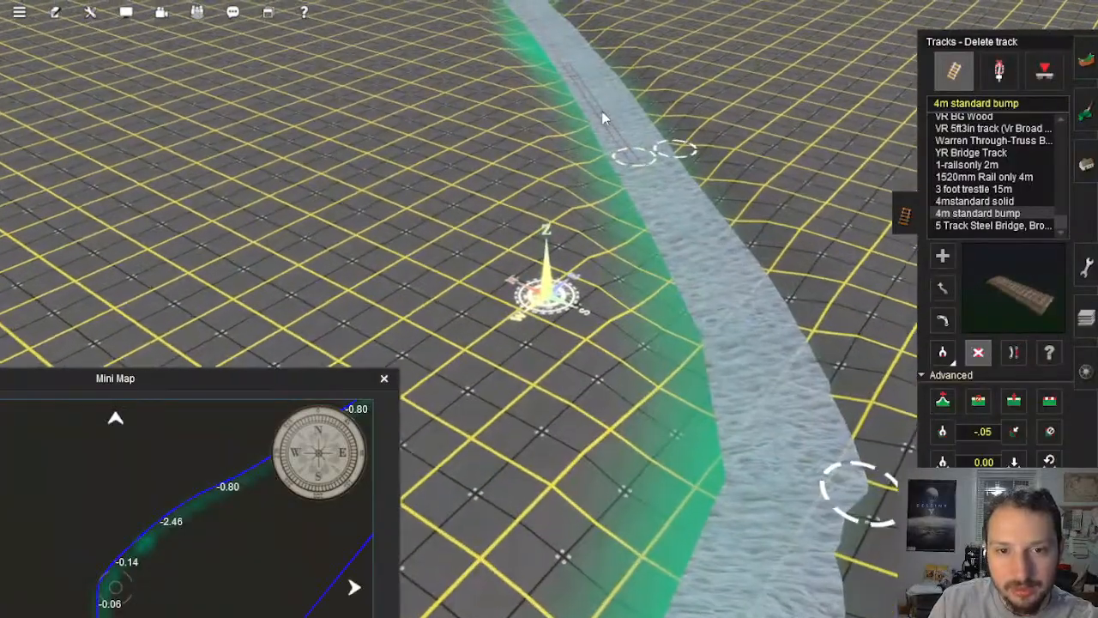
right_click(604, 118)
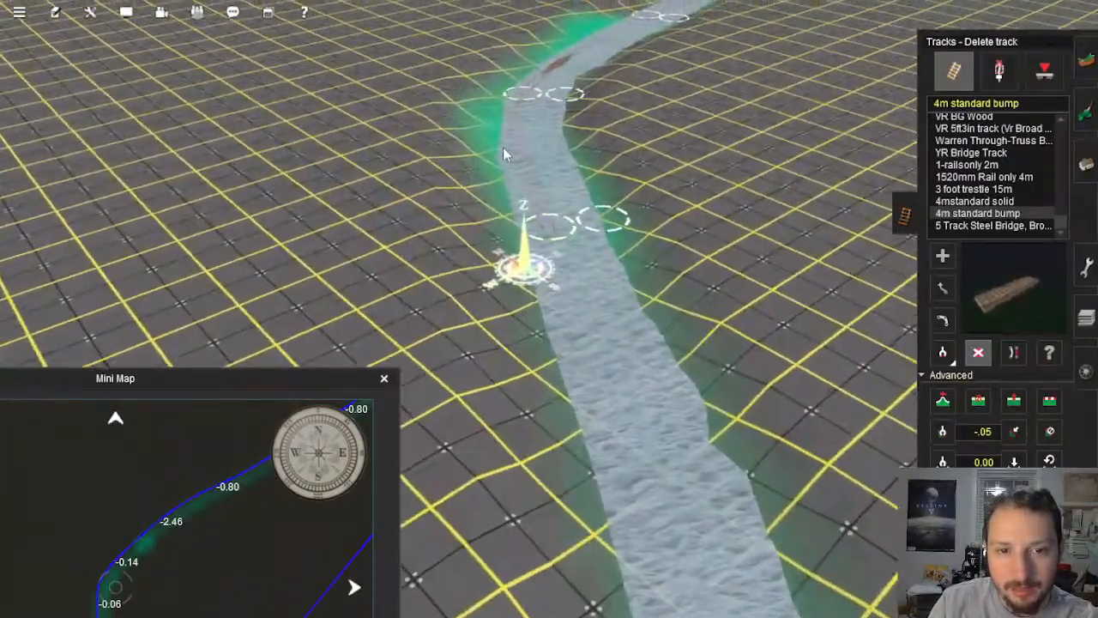
right_click(581, 73)
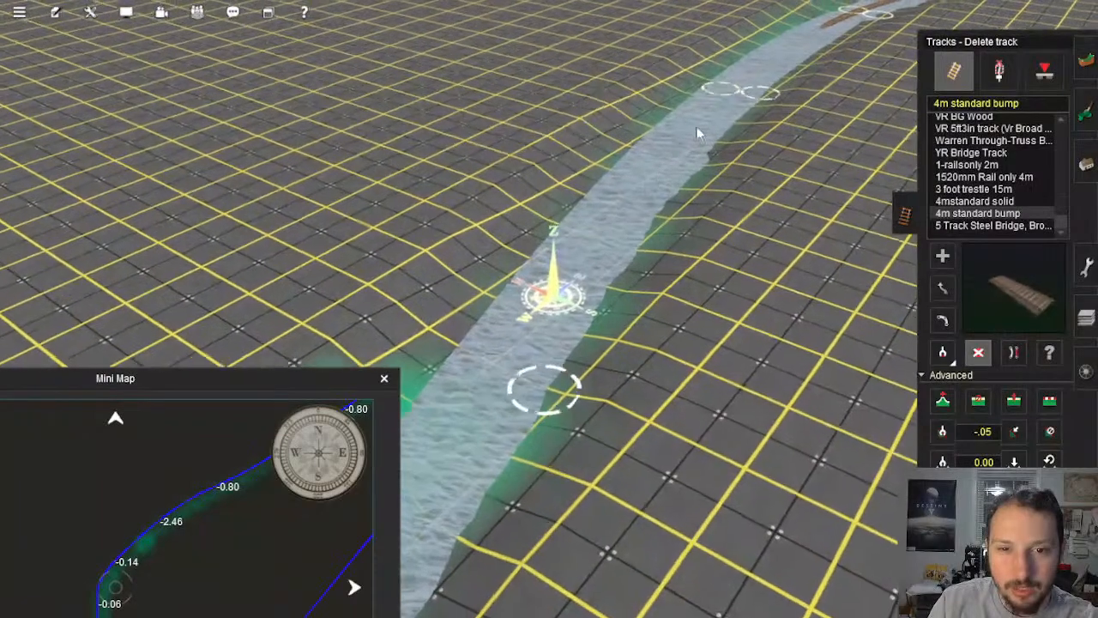
right_click(772, 66)
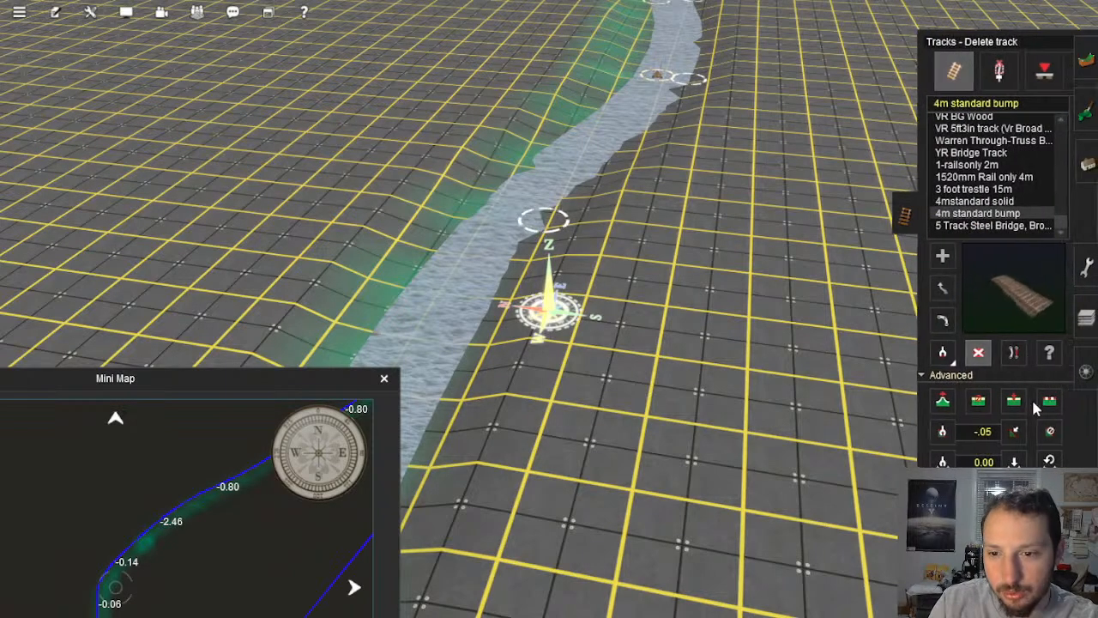
Step: Delete the guide track along the long straight and the left-hand curve where the river turns away
right_click(648, 151)
right_click(542, 168)
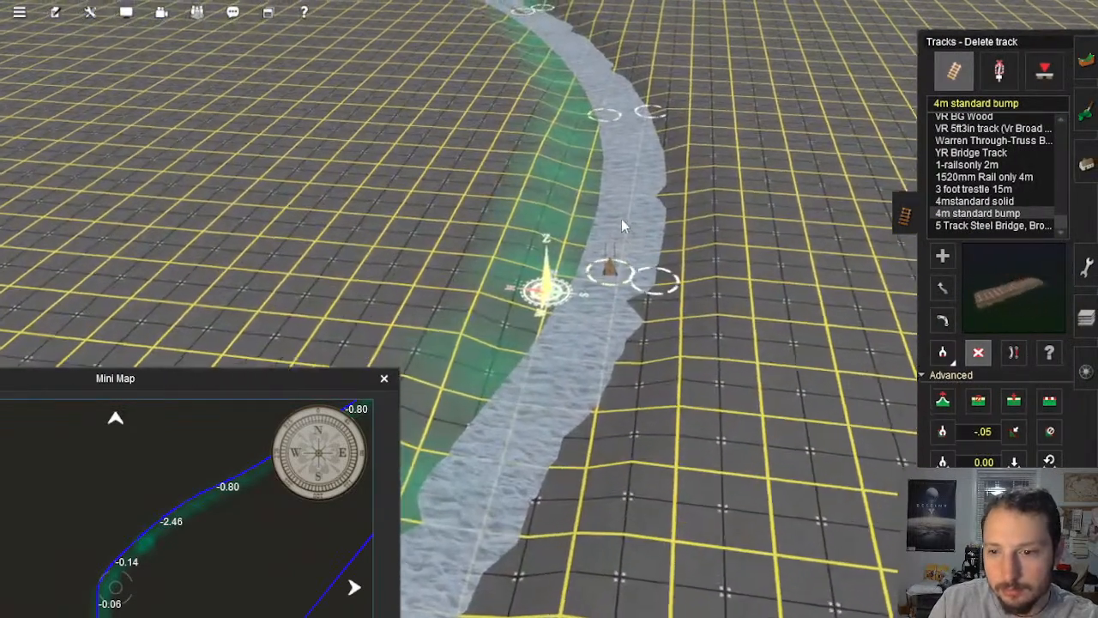
click(619, 219)
right_click(616, 217)
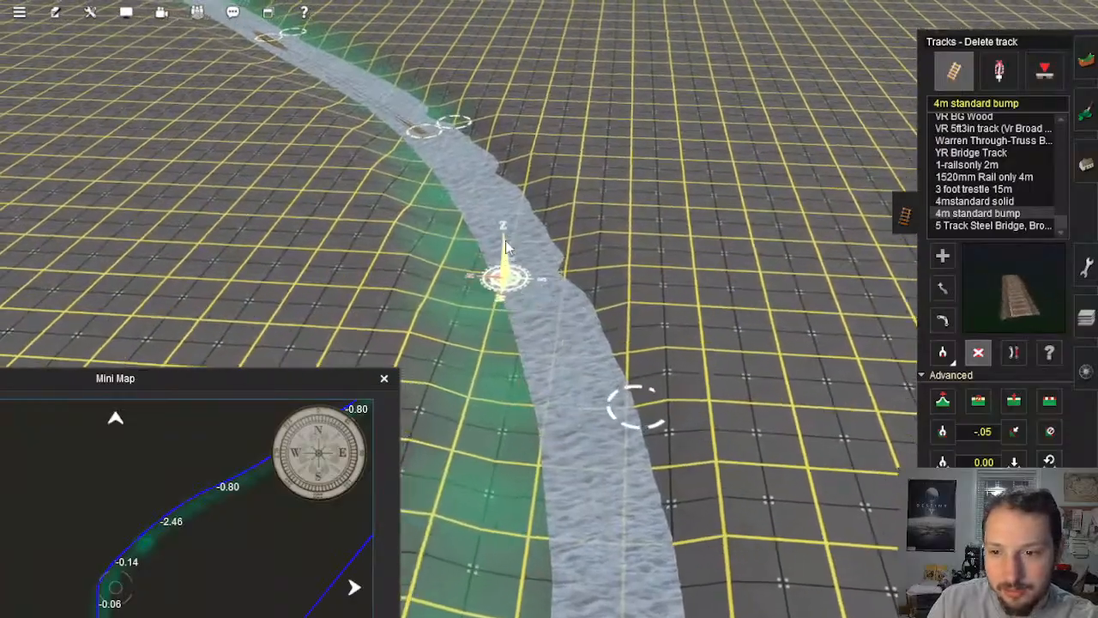
right_click(439, 120)
click(466, 234)
right_click(368, 96)
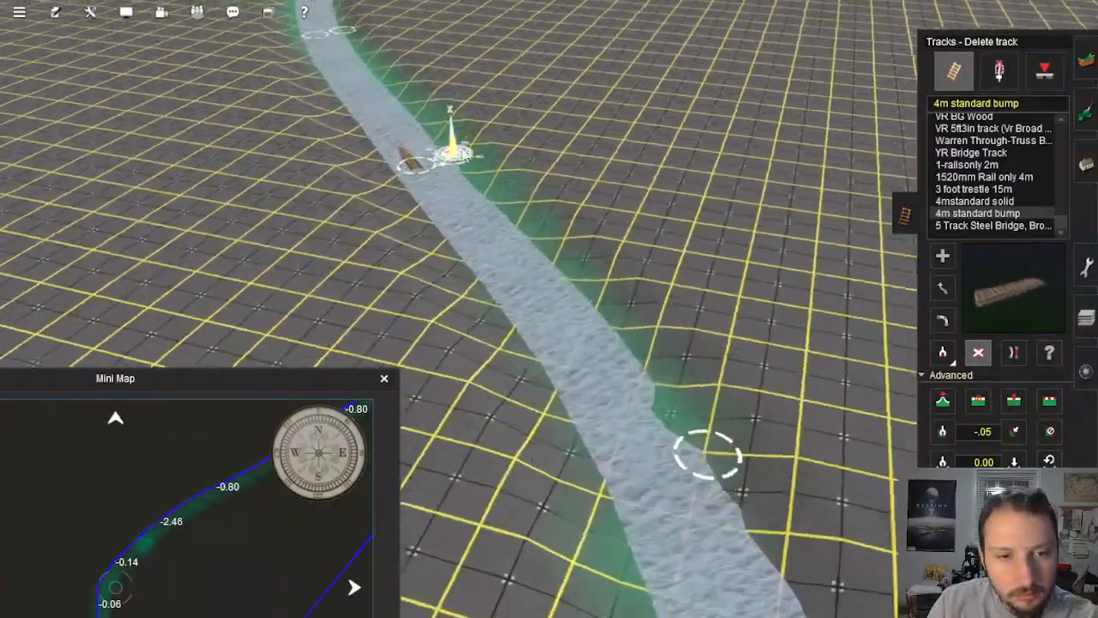
Step: Delete the guide-track segments on the left-leaning diagonal and in the short right-hand kink after it
click(450, 225)
right_click(466, 164)
right_click(486, 161)
click(594, 203)
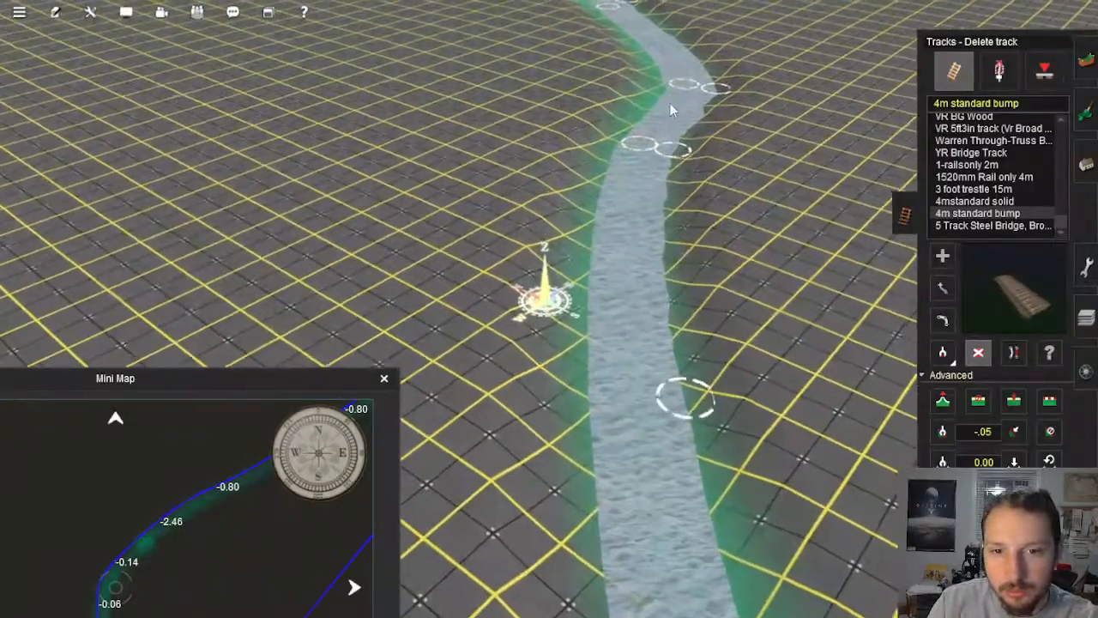
click(668, 97)
right_click(631, 86)
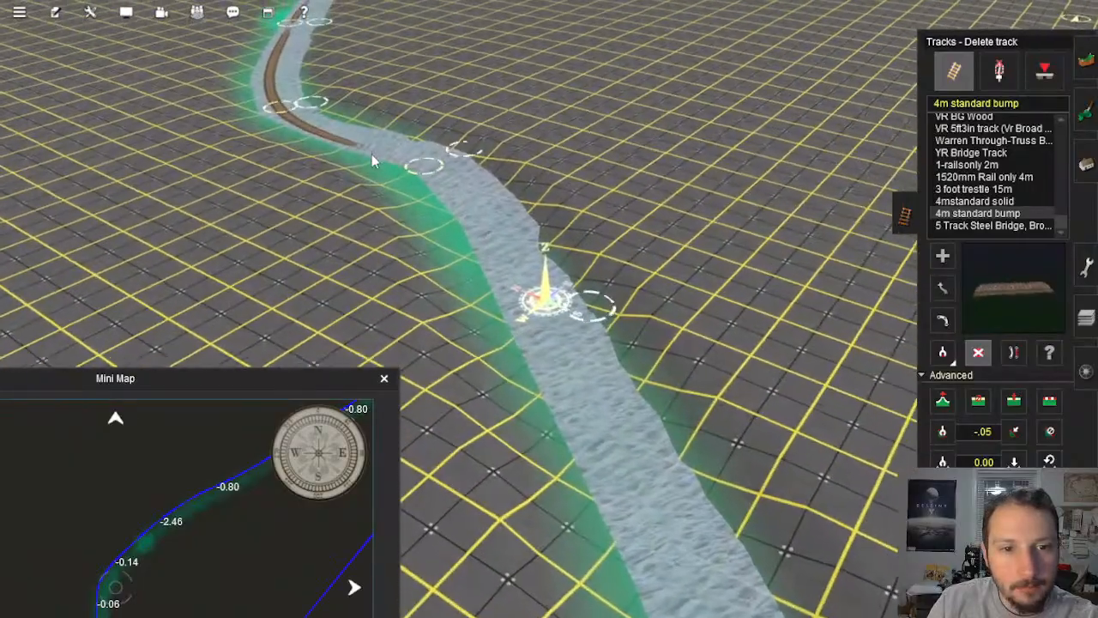
Step: Delete the exposed guide track around the sharp left-hand bend and along the right-curving reach past it
right_click(371, 153)
right_click(444, 152)
click(536, 184)
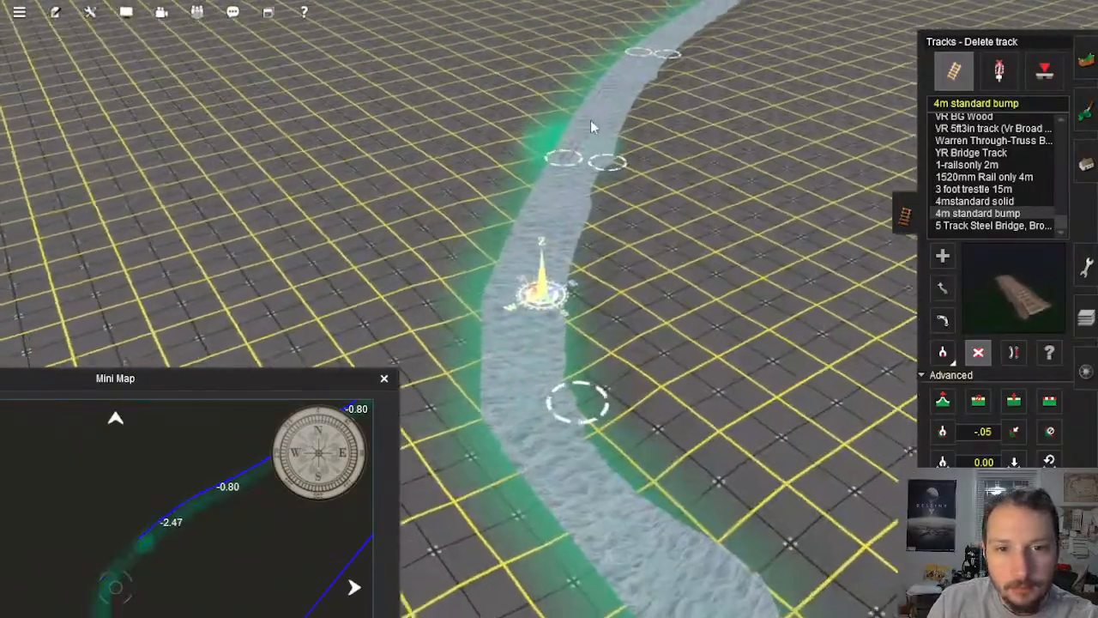
click(590, 120)
right_click(604, 96)
click(669, 101)
right_click(702, 71)
right_click(552, 107)
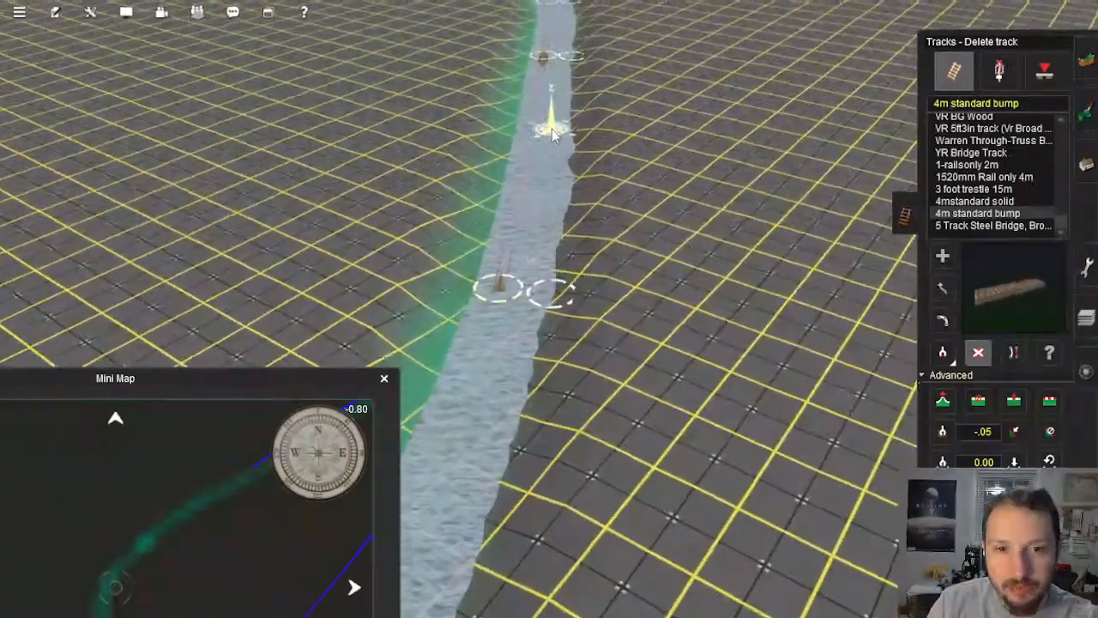
Step: Delete the guide track along the nearly straight river reach and the slight left bend at its end
click(547, 142)
click(550, 164)
right_click(550, 163)
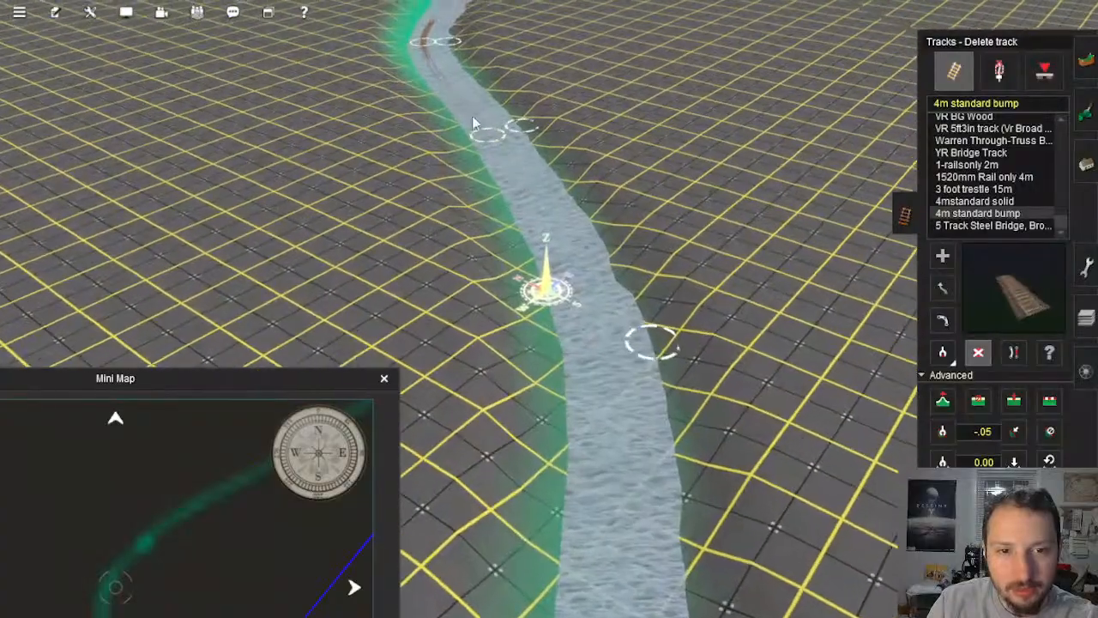
right_click(472, 116)
click(516, 174)
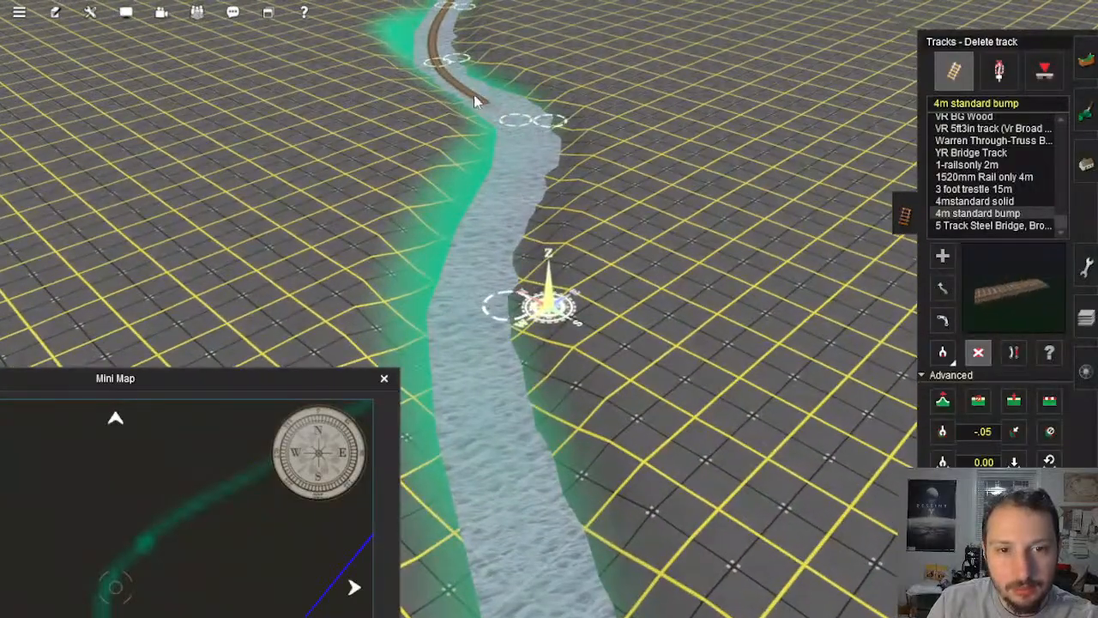
Step: Delete the exposed guide track on the river's left bank curve and the segment leading into the far right-hand bend
click(474, 96)
right_click(483, 39)
click(506, 204)
click(535, 168)
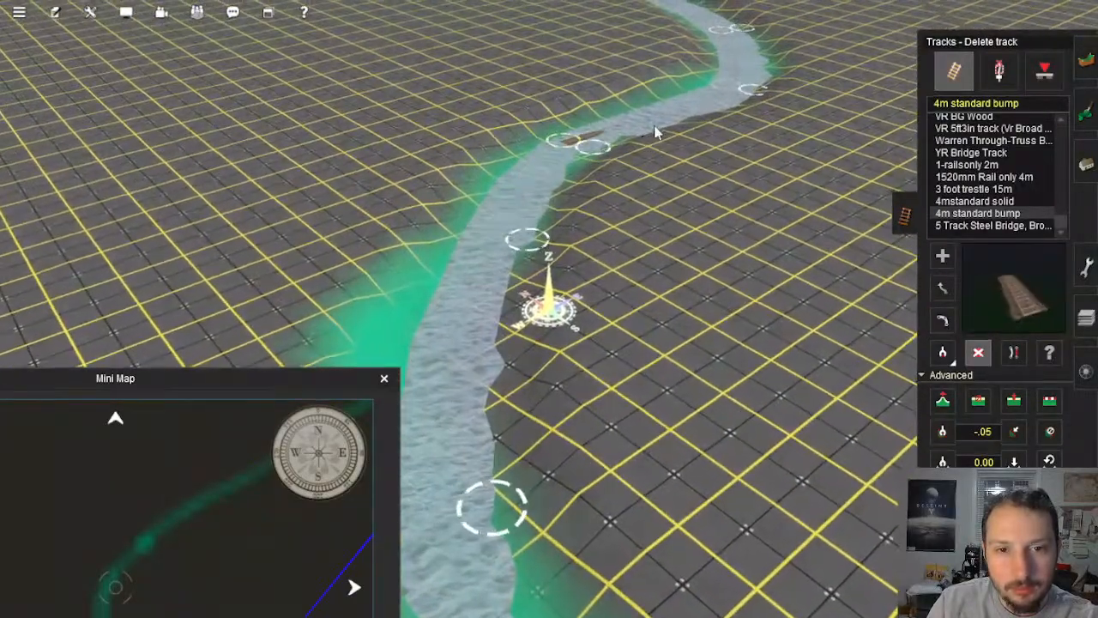
right_click(659, 115)
Step: Examine the cleared river channel from near ground level, and the whole route with its remaining gradient labels from above
key(Down)
key(Down)
key(Left)
right_click(350, 334)
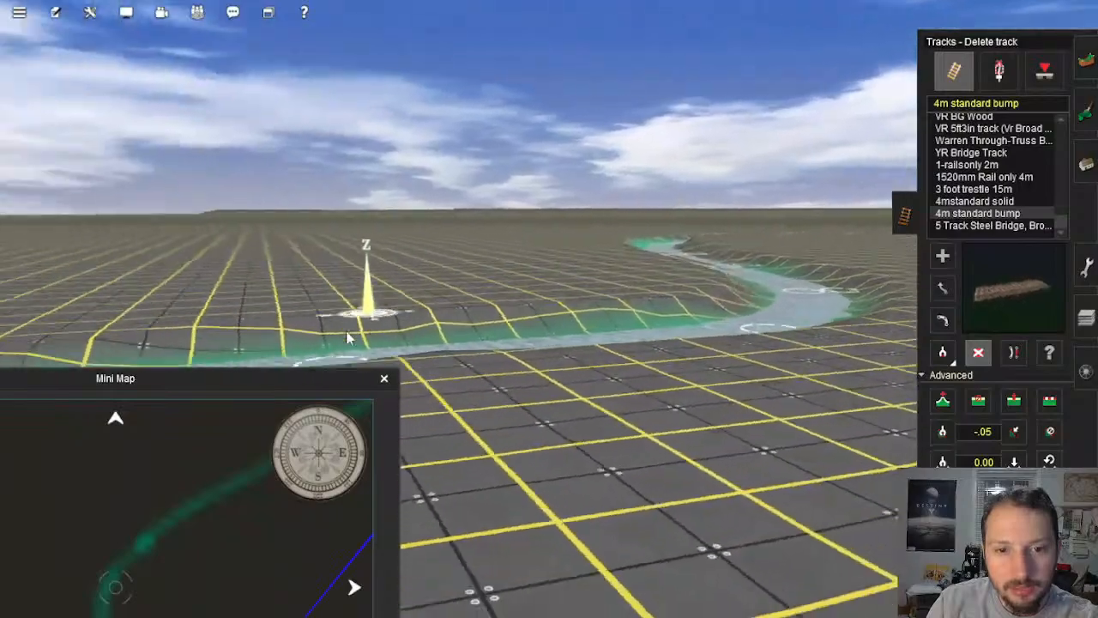
right_click(534, 325)
key(Left)
right_click(617, 304)
right_click(606, 303)
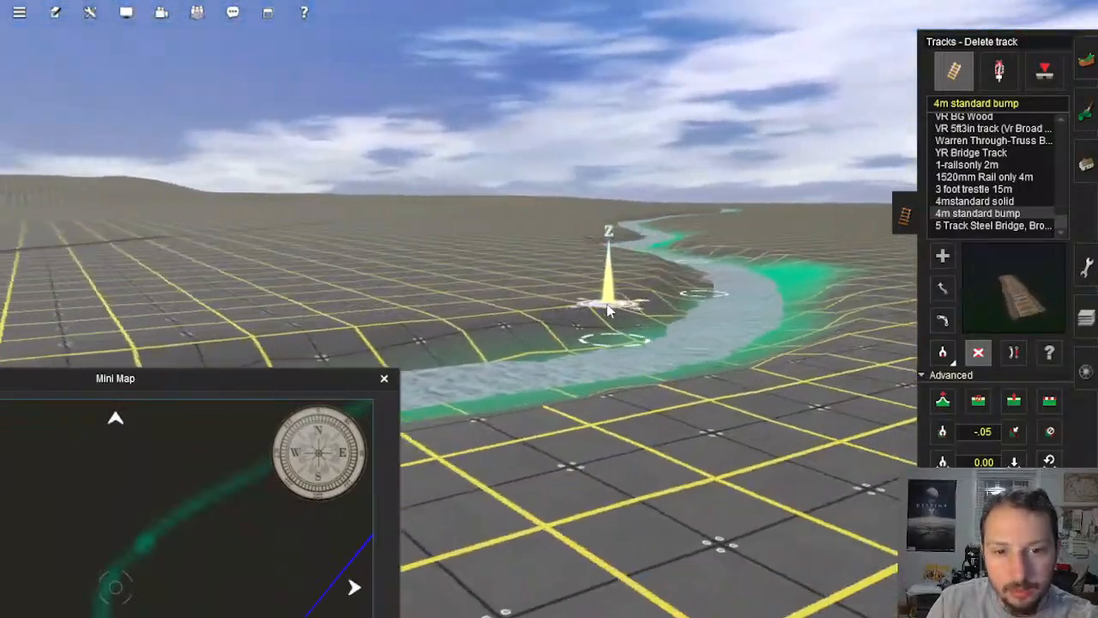
key(Down)
key(Up)
scroll(634, 348, down, 10)
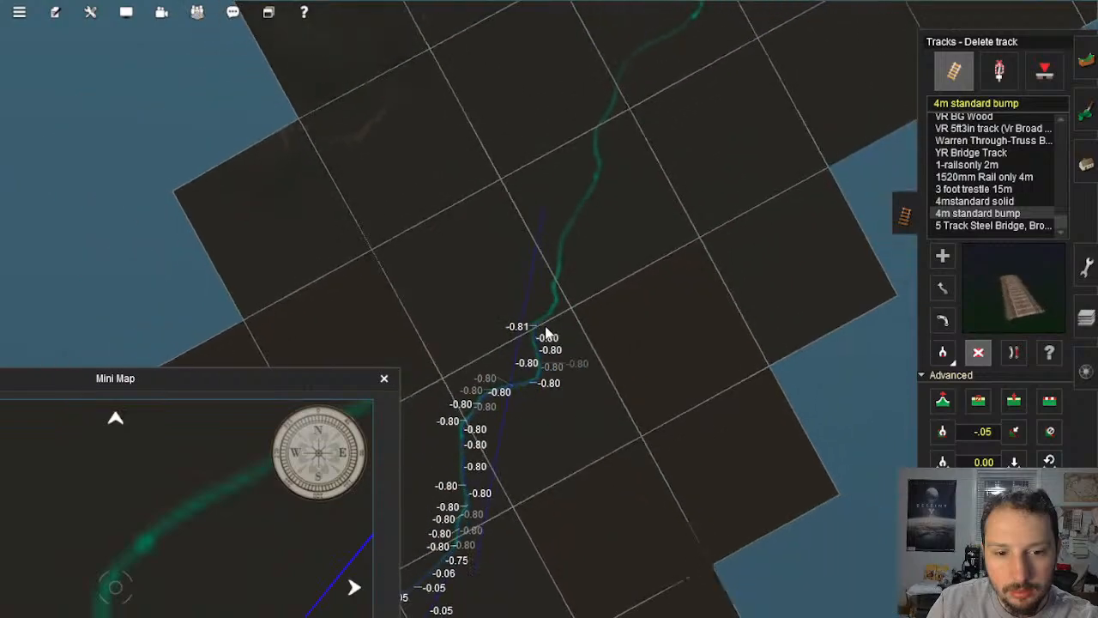
Step: Paint a small trial patch of the mottled light-gray rock texture on the ground beside the river
scroll(546, 332, up, 10)
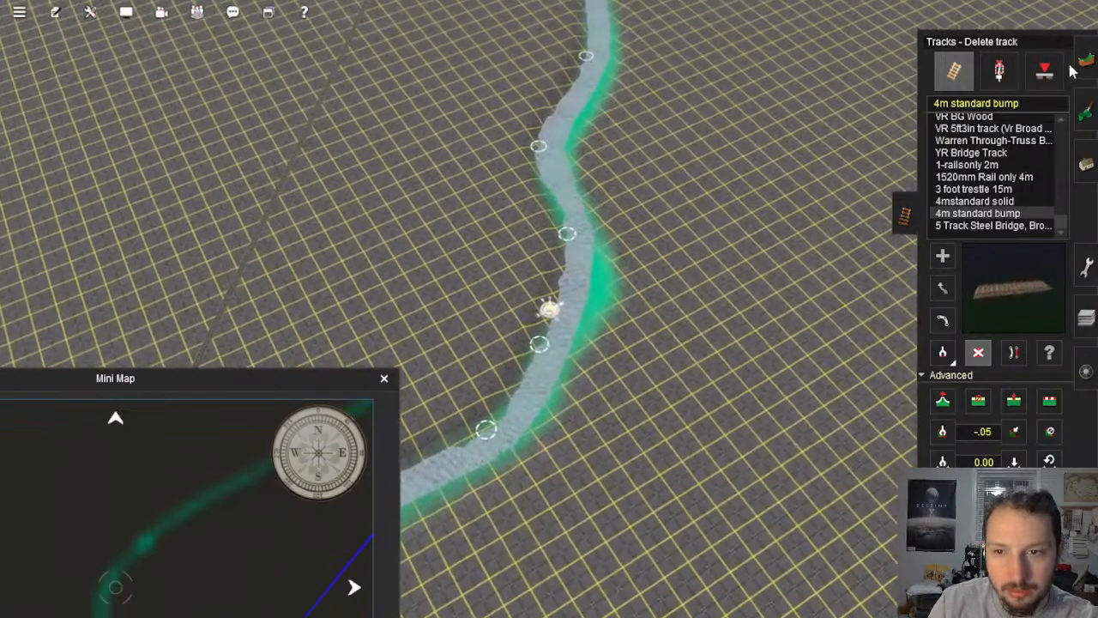
click(1084, 61)
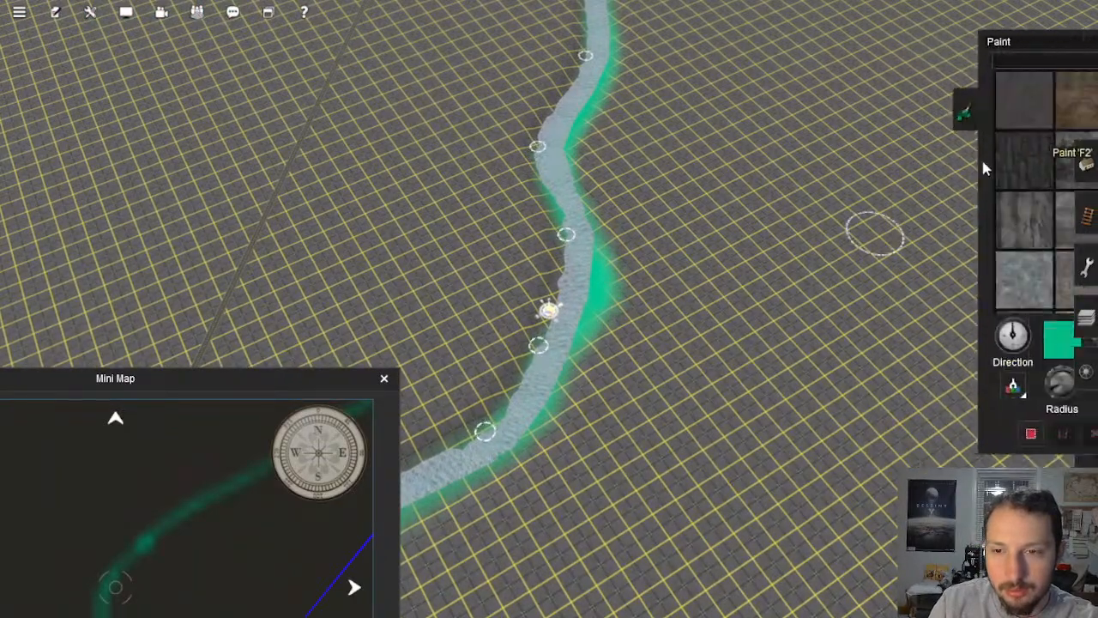
click(1035, 174)
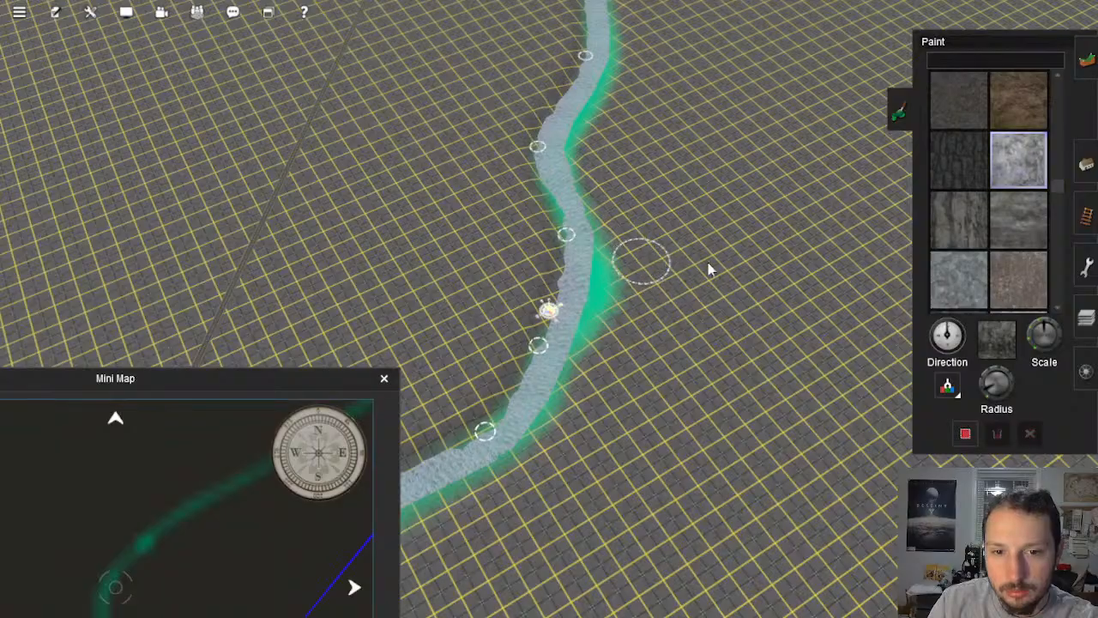
right_drag(567, 397, 1083, 371)
right_click(702, 372)
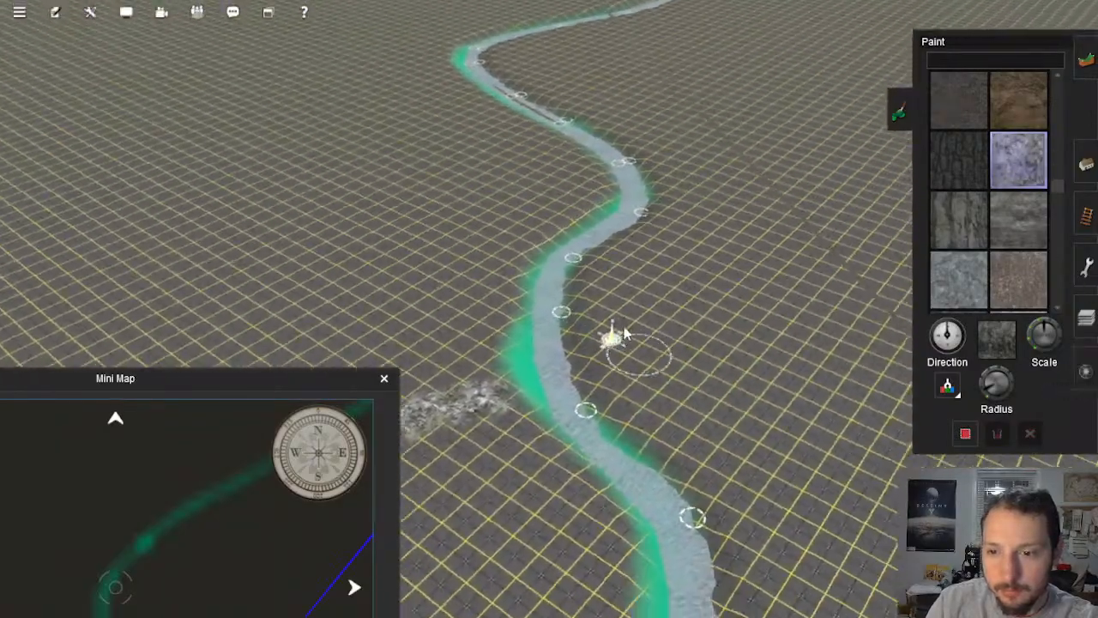
right_click(611, 189)
right_click(525, 225)
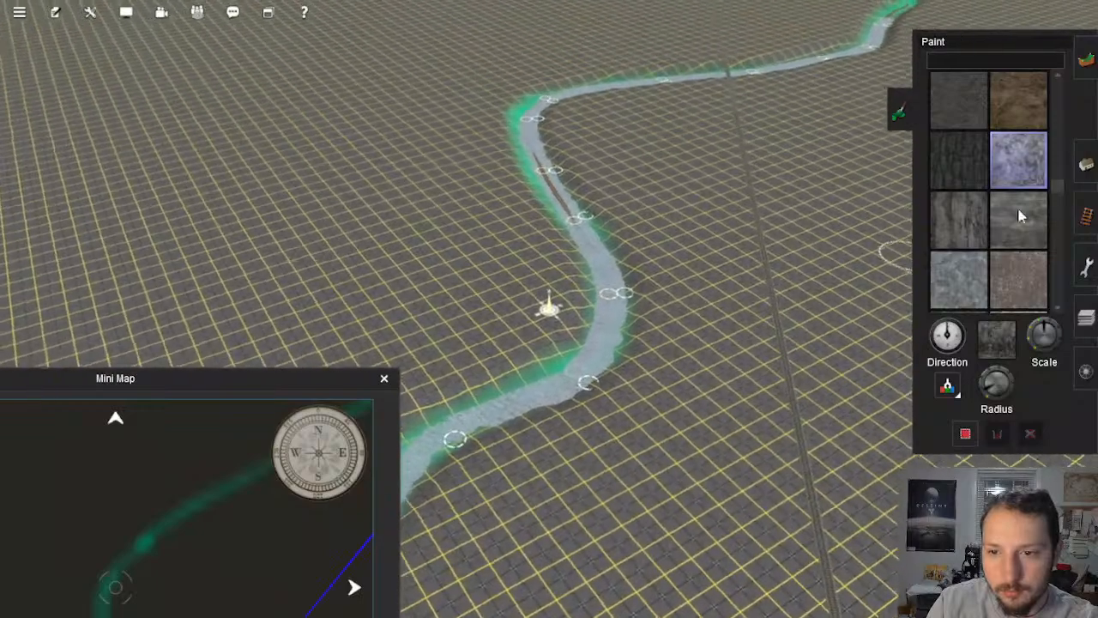
Step: Delete the remaining guide track segment just before the river's sharp right-hand curve
click(1086, 216)
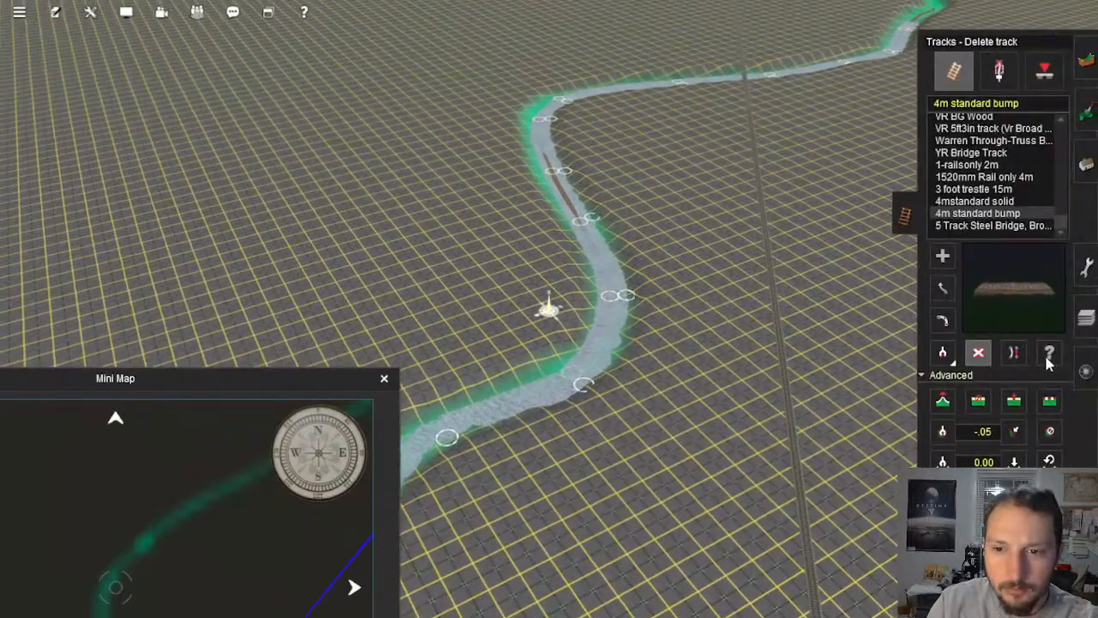
right_click(596, 350)
scroll(568, 231, up, 3)
key(Down)
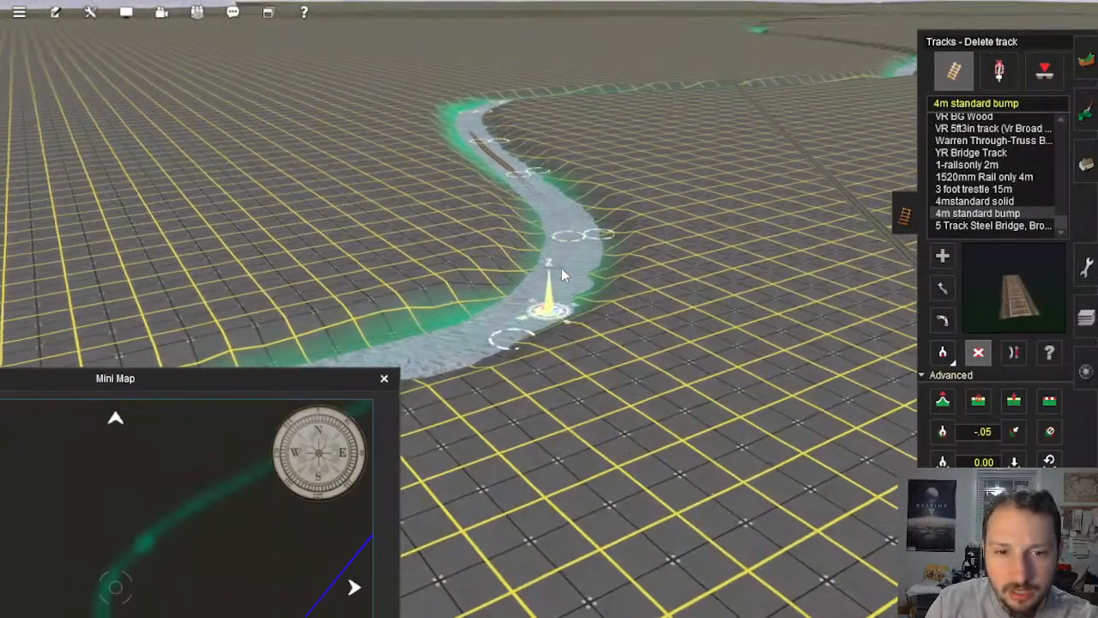
mouse_move(561, 267)
right_down()
mouse_move(566, 249)
mouse_move(536, 218)
mouse_move(539, 246)
mouse_move(531, 227)
right_up()
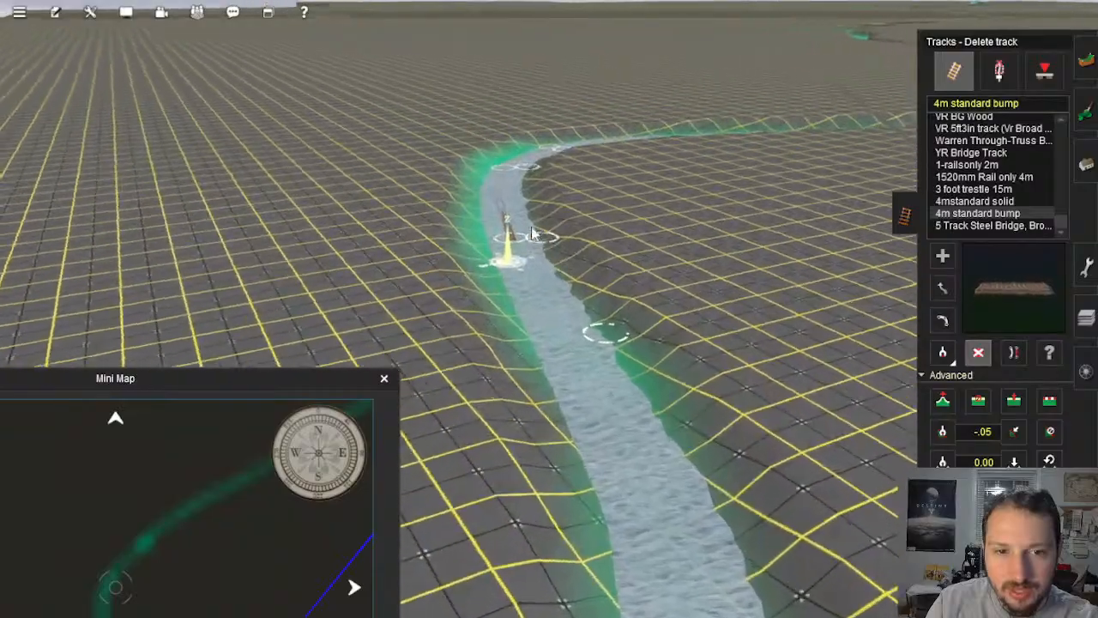
key(Up)
right_click(577, 223)
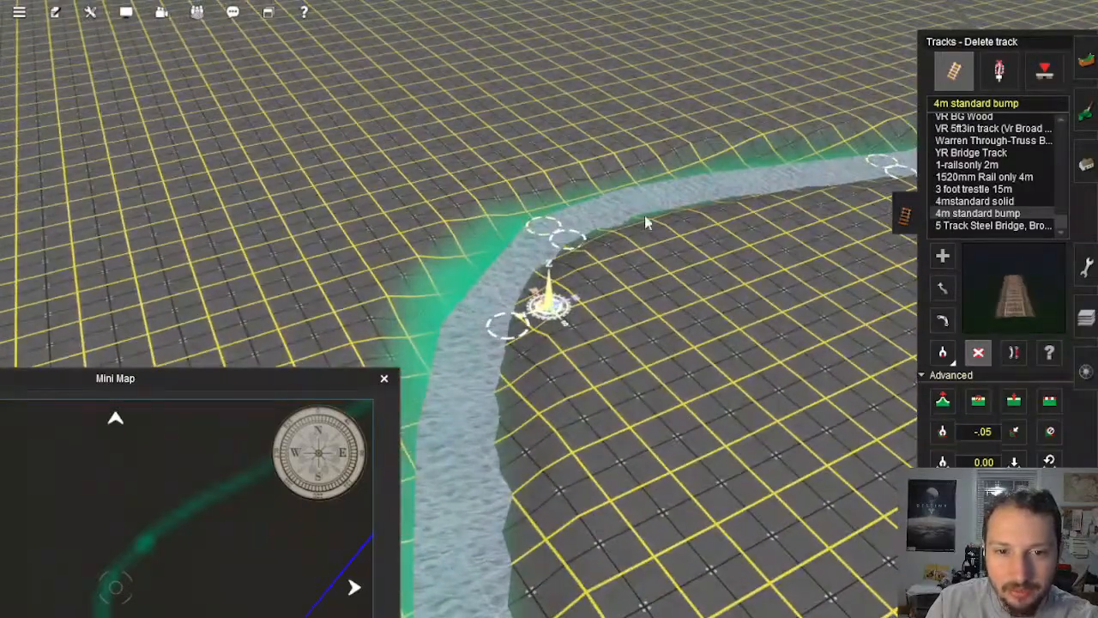
key(Left)
Step: Follow the river channel past the sharp right-hand curve and through the left bends, checking it for leftover guide track
right_click(648, 218)
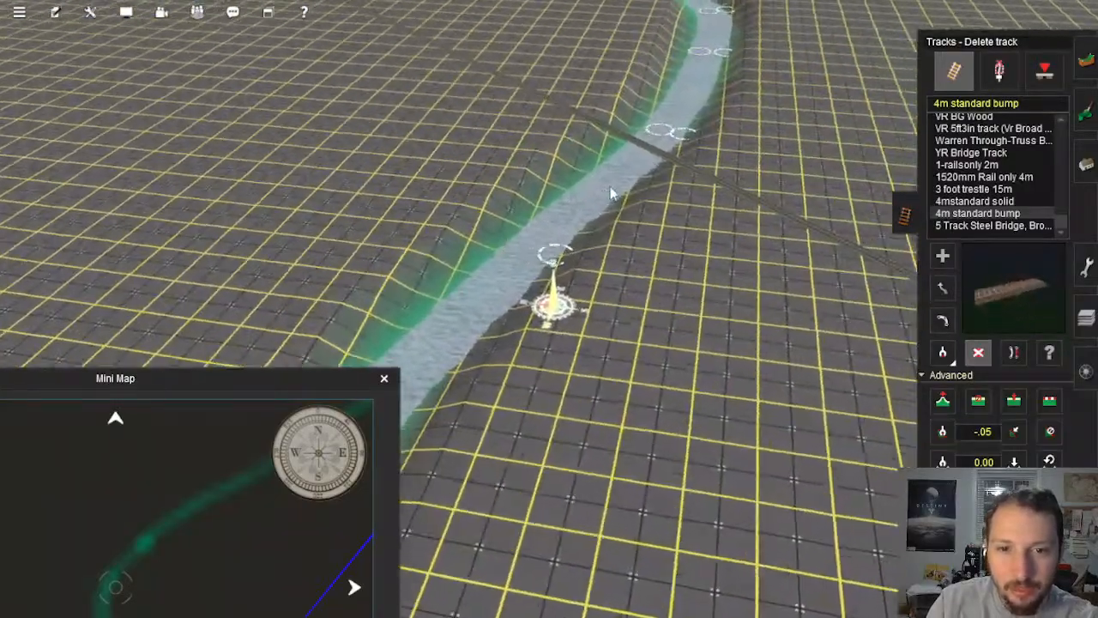
right_click(618, 172)
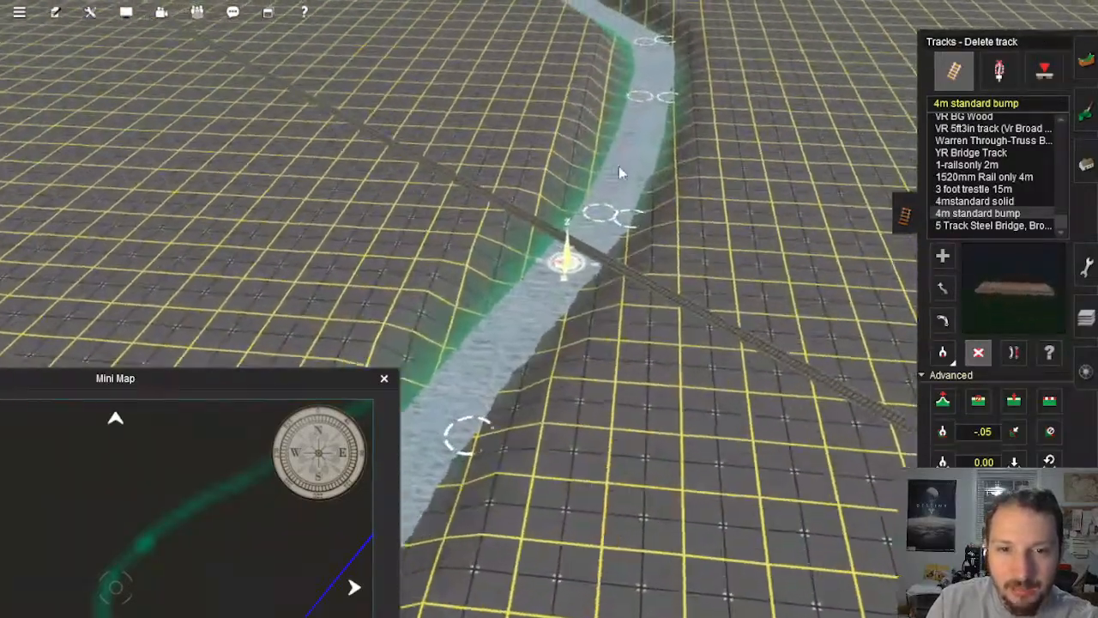
right_click(618, 166)
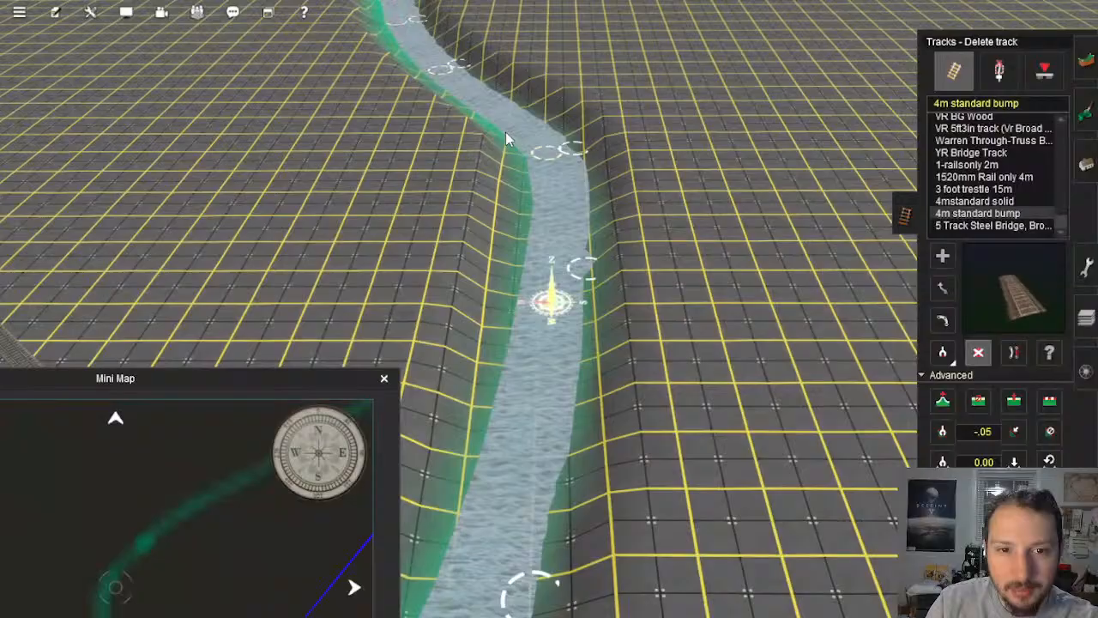
right_click(497, 187)
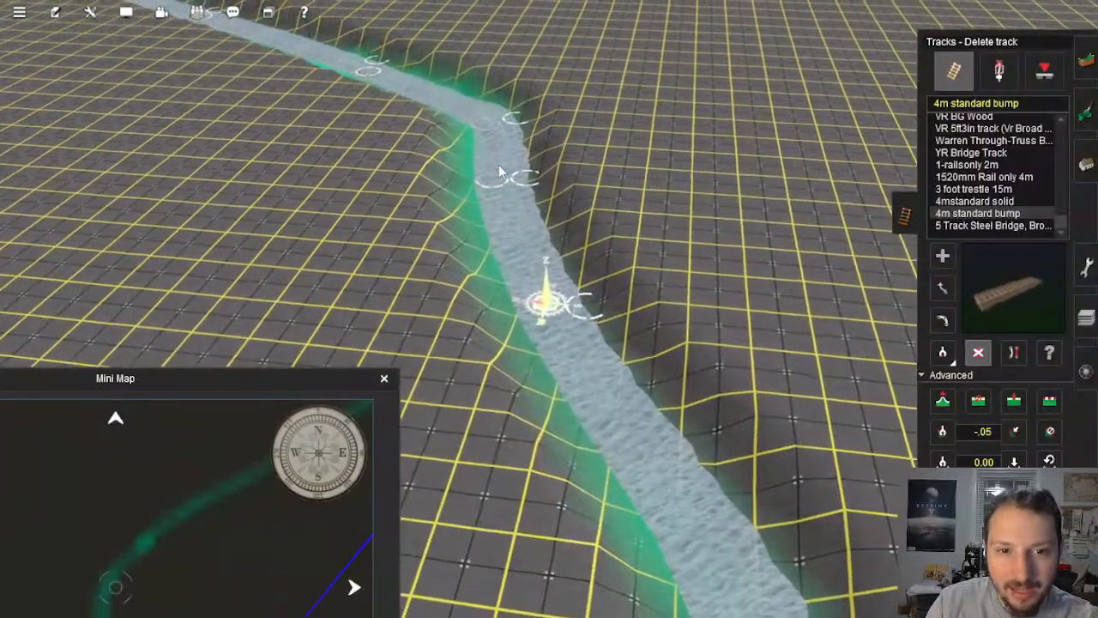
right_click(498, 165)
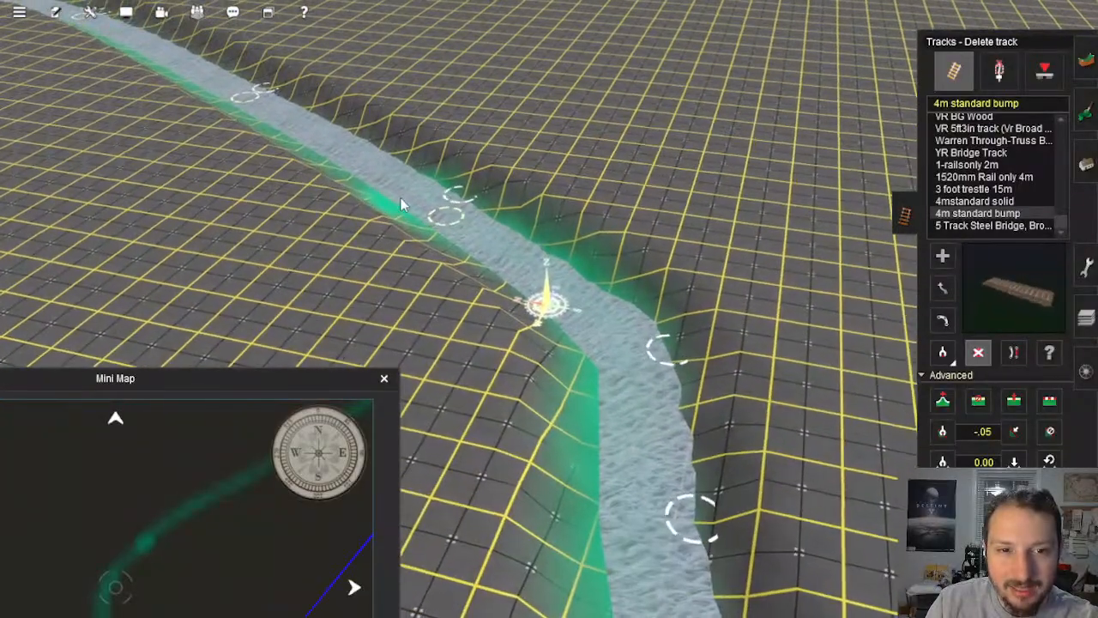
right_click(404, 201)
key(Left)
right_click(401, 191)
right_click(459, 177)
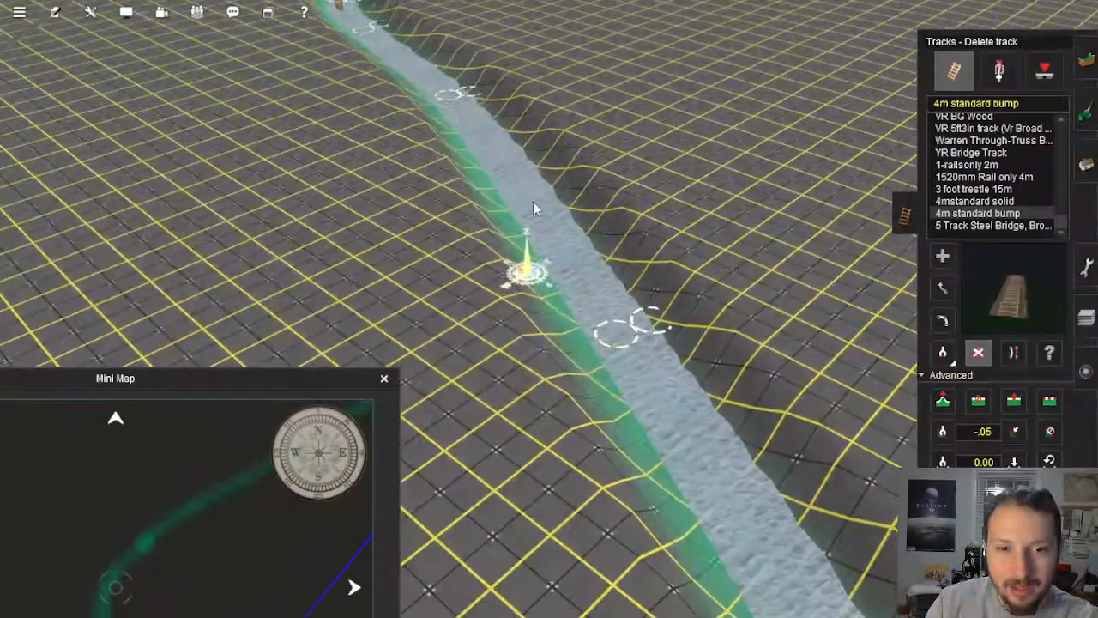
right_click(477, 127)
key(Left)
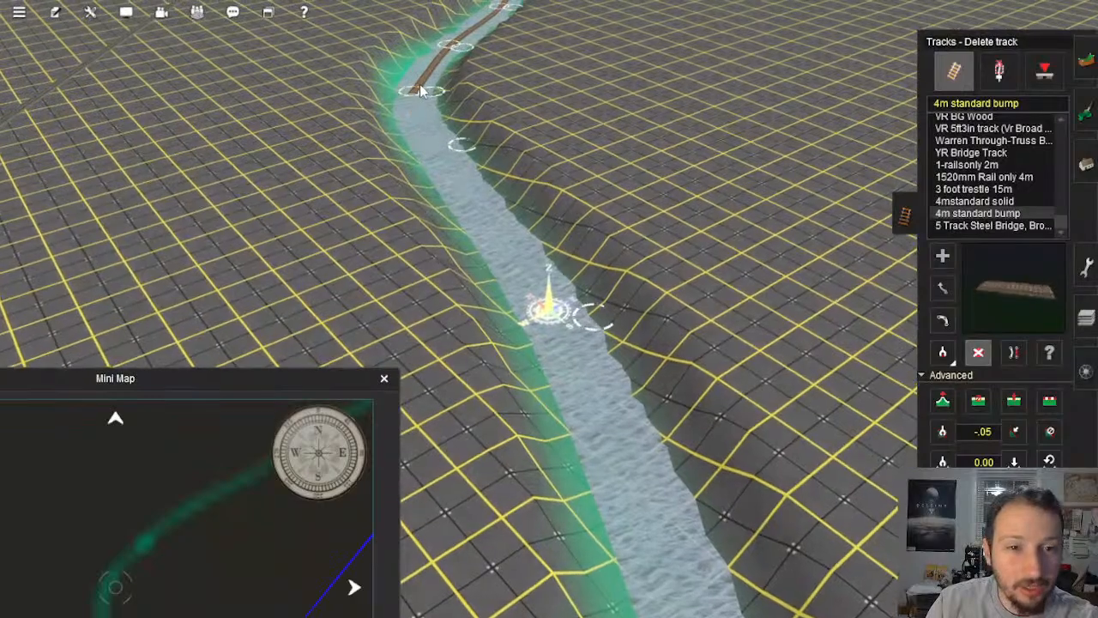
Step: Delete the exposed guide track along the river's right-hand curve leading into the long straight reach
right_click(419, 85)
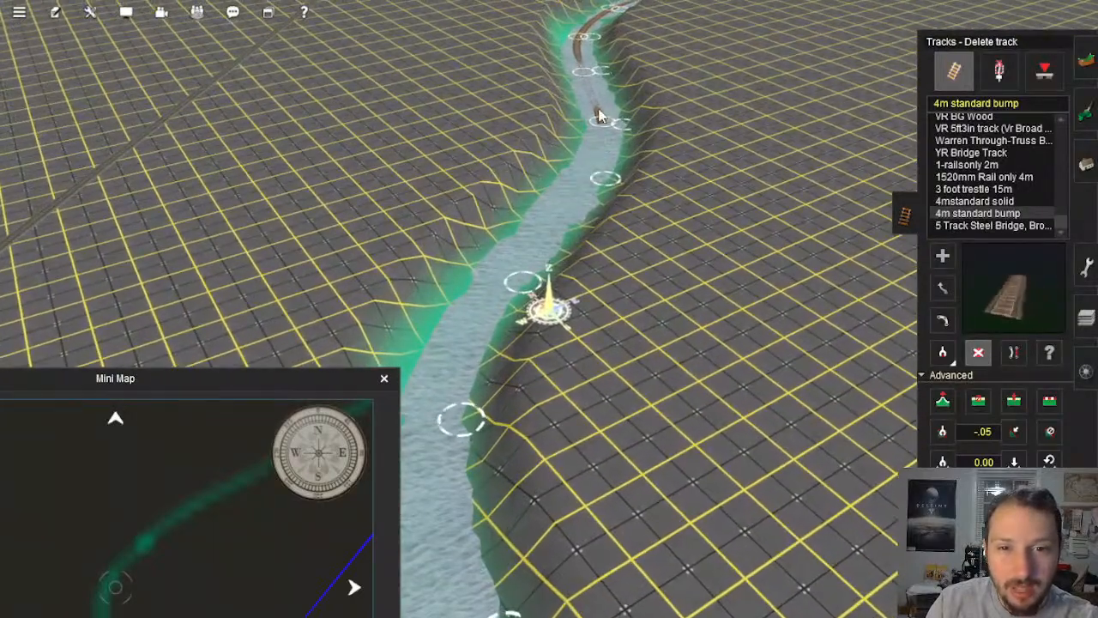
right_click(600, 117)
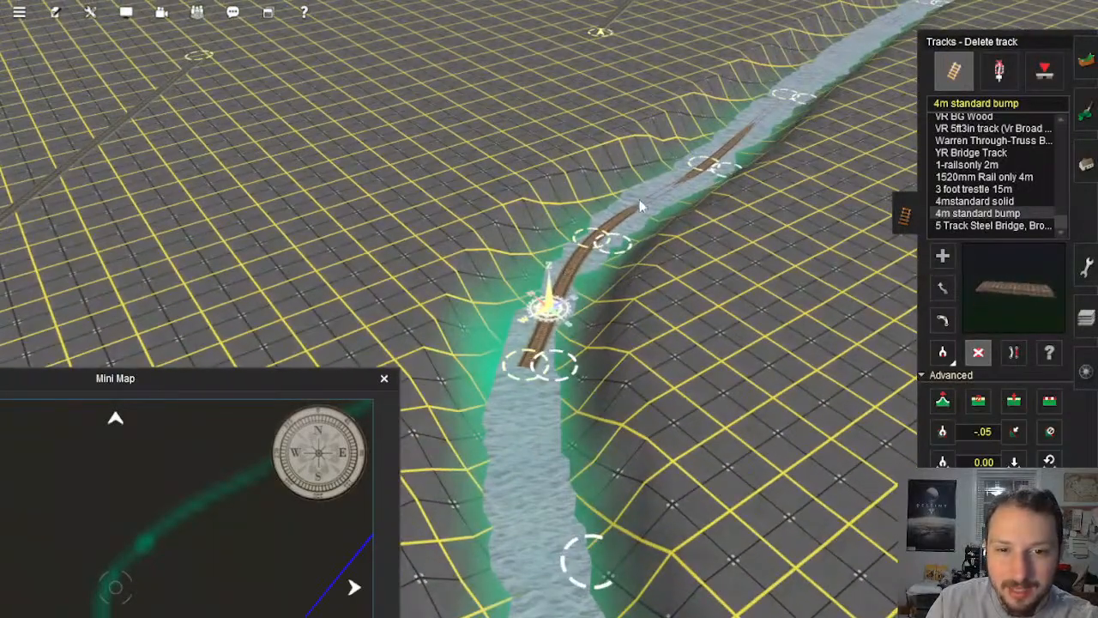
right_click(652, 200)
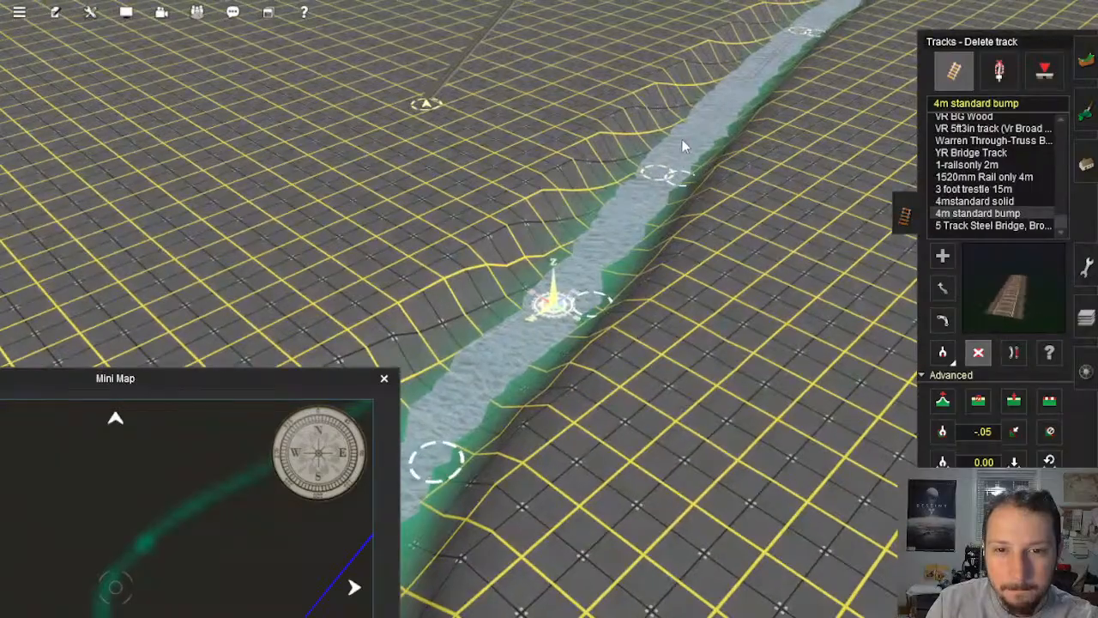
right_click(667, 87)
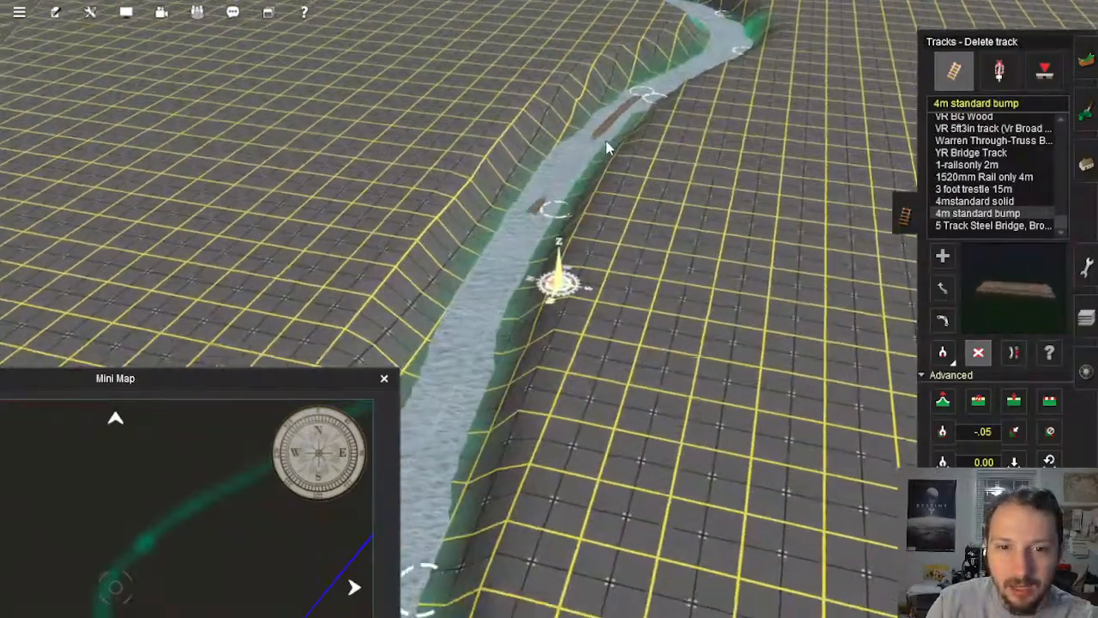
Step: Delete the guide track pieces on the straight reach, inside the sharp left bend, and on the right-curving stretch beyond it
right_click(614, 129)
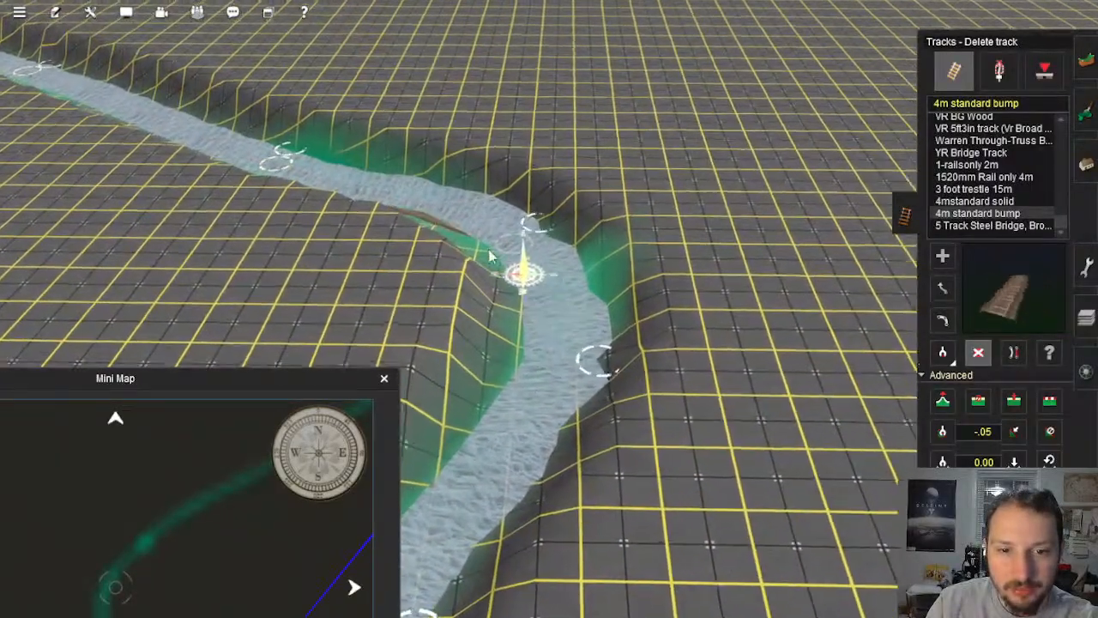
right_click(481, 221)
right_click(493, 208)
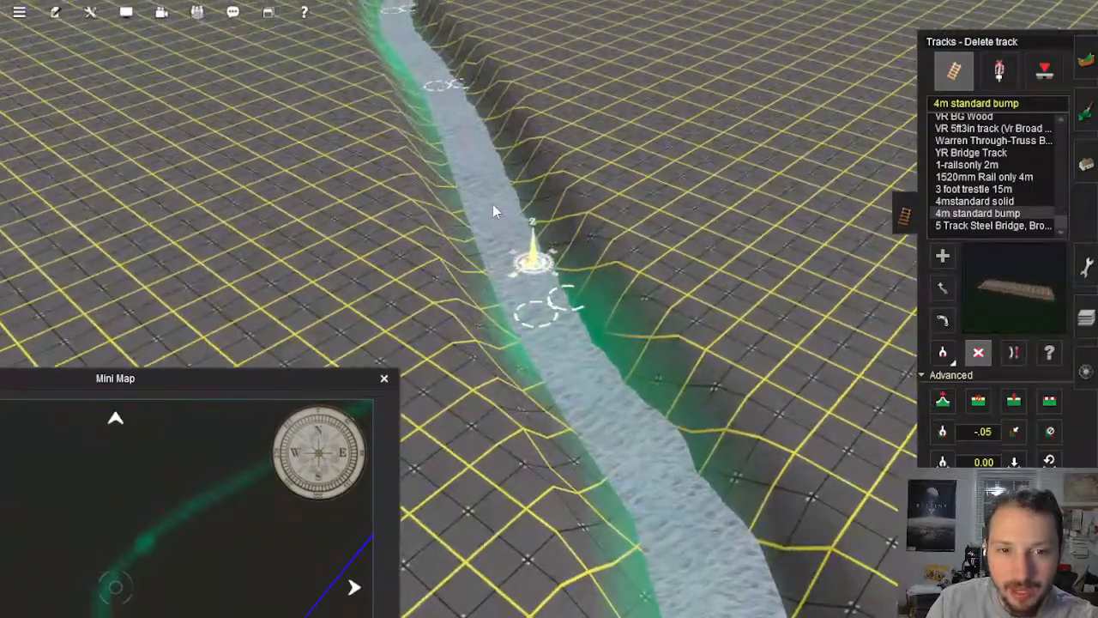
right_click(494, 205)
right_click(513, 187)
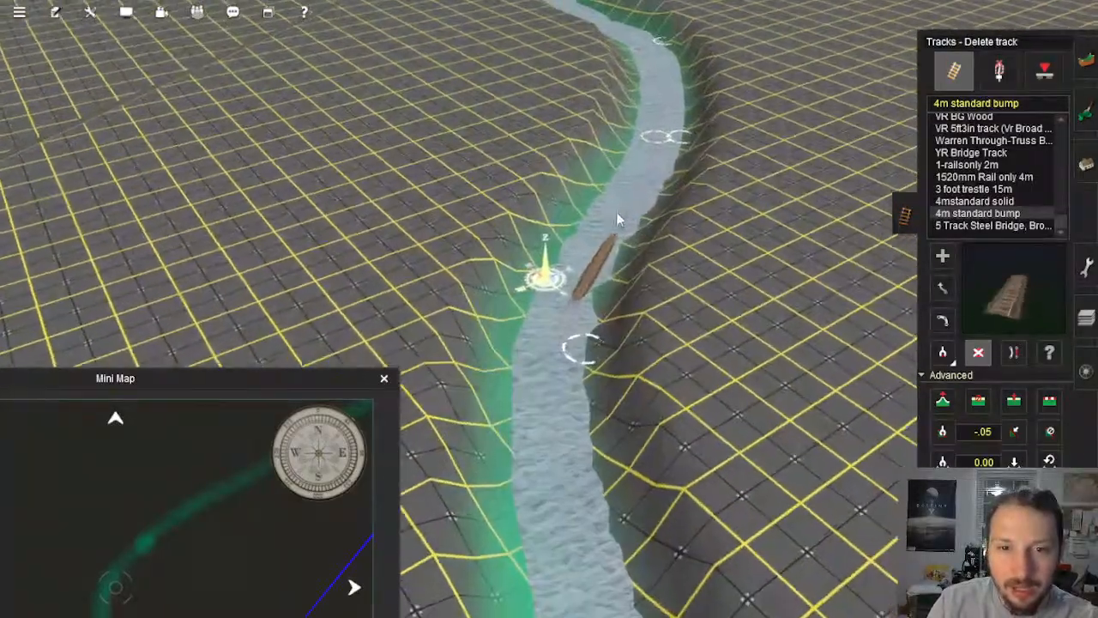
click(616, 213)
Step: Delete the leftover guide track pieces along the winding river reach that runs toward the river junction
right_click(581, 178)
right_click(542, 163)
right_click(508, 187)
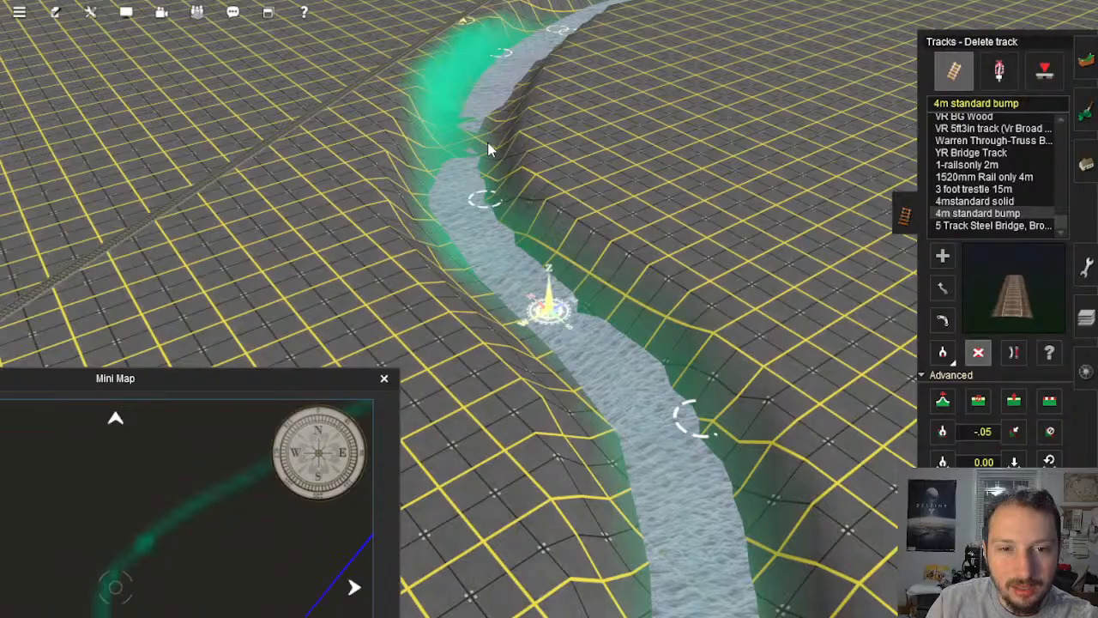
right_click(489, 150)
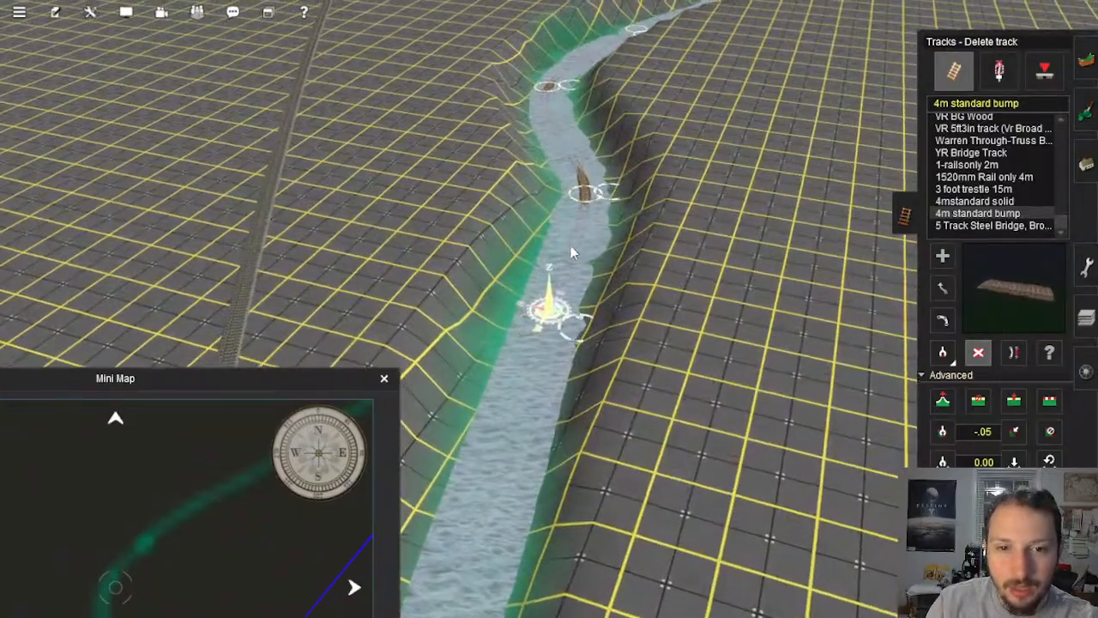
key(w)
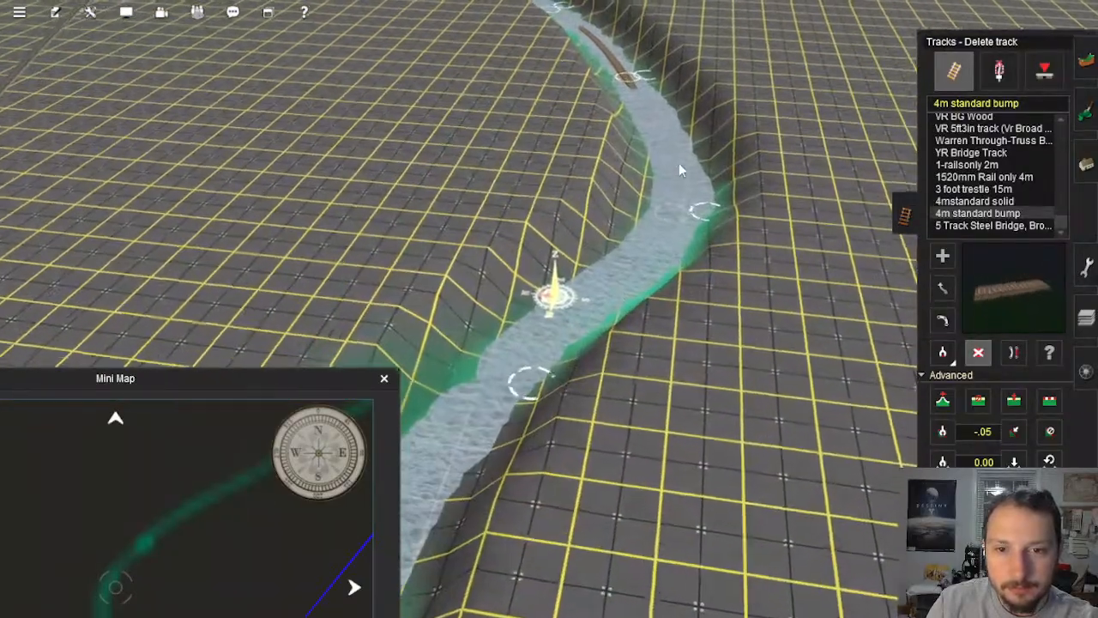
right_drag(679, 163, 427, 249)
right_drag(350, 222, 553, 307)
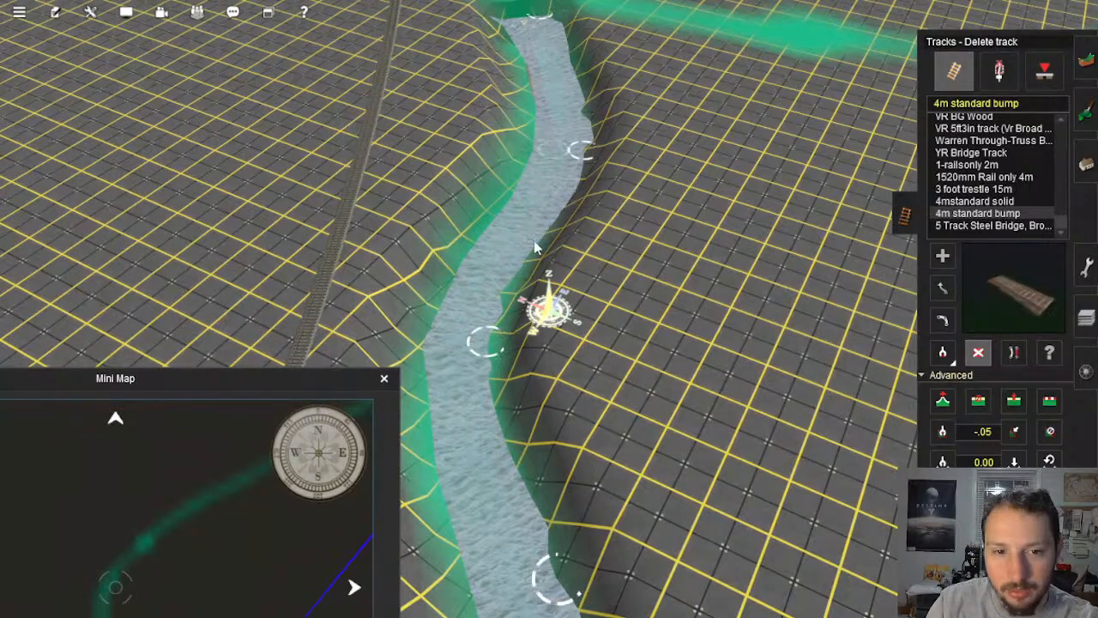
Step: Examine the end of the lowered channel at the river junction from near ground level, and the remaining river route from above
right_drag(535, 247, 573, 309)
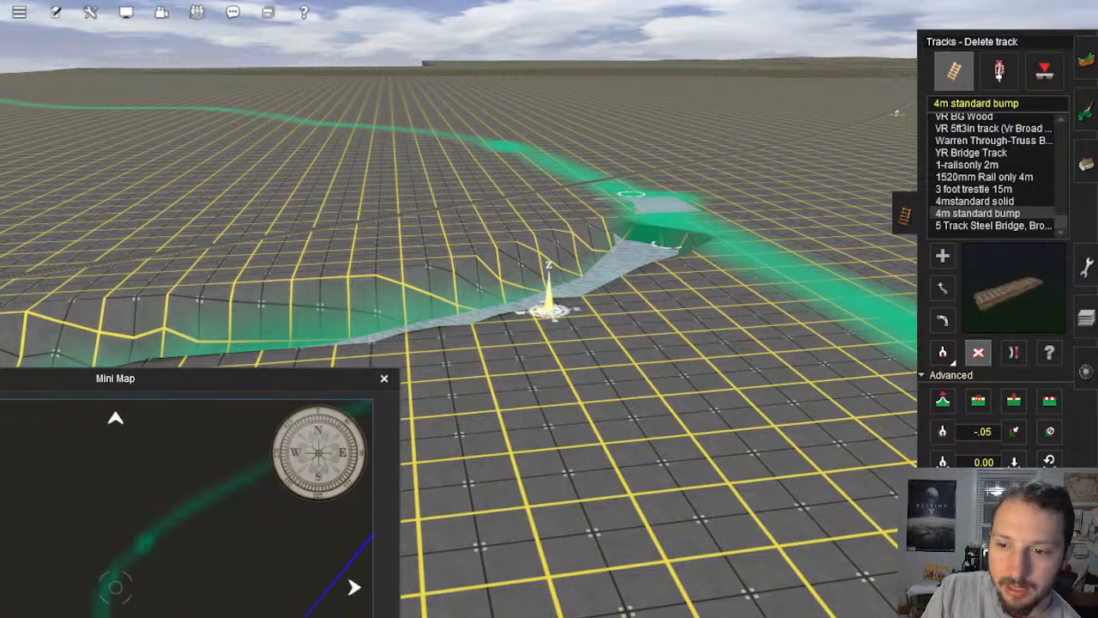
right_click(562, 244)
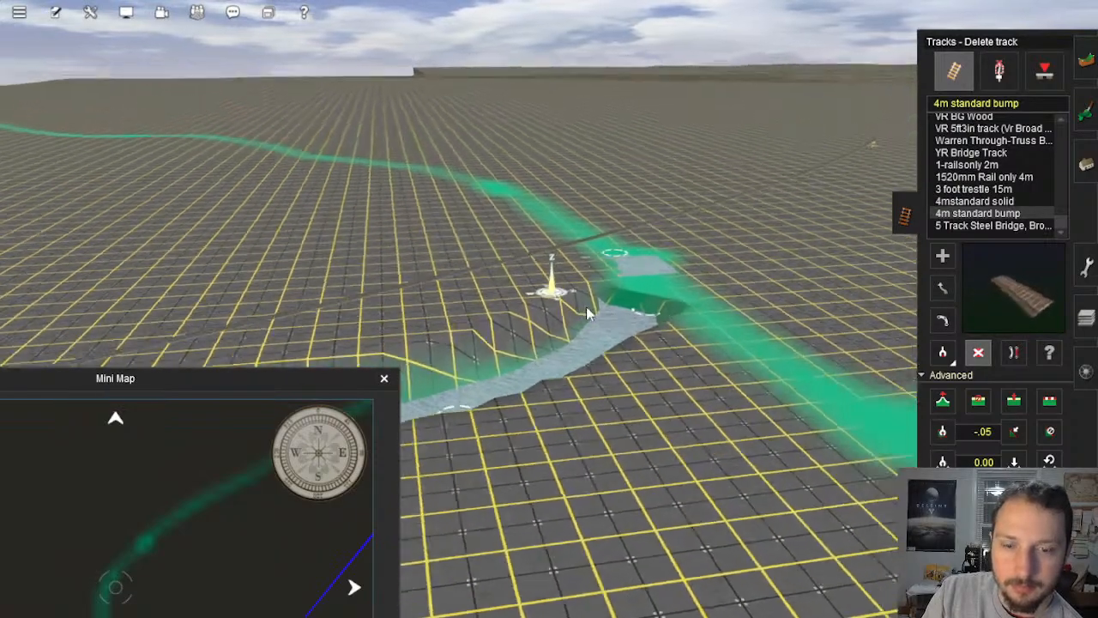
right_click(620, 312)
right_click(249, 296)
right_drag(223, 292, 473, 328)
scroll(473, 327, down, 10)
right_click(447, 300)
scroll(429, 275, down, 3)
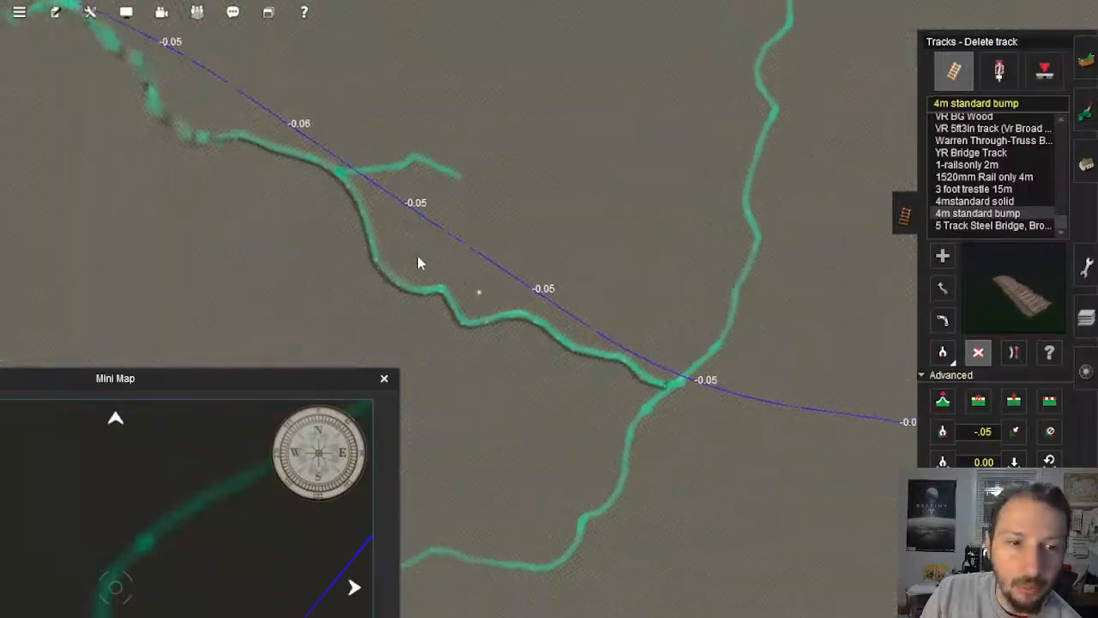
right_click(406, 204)
scroll(407, 202, down, 5)
right_click(369, 217)
right_click(354, 249)
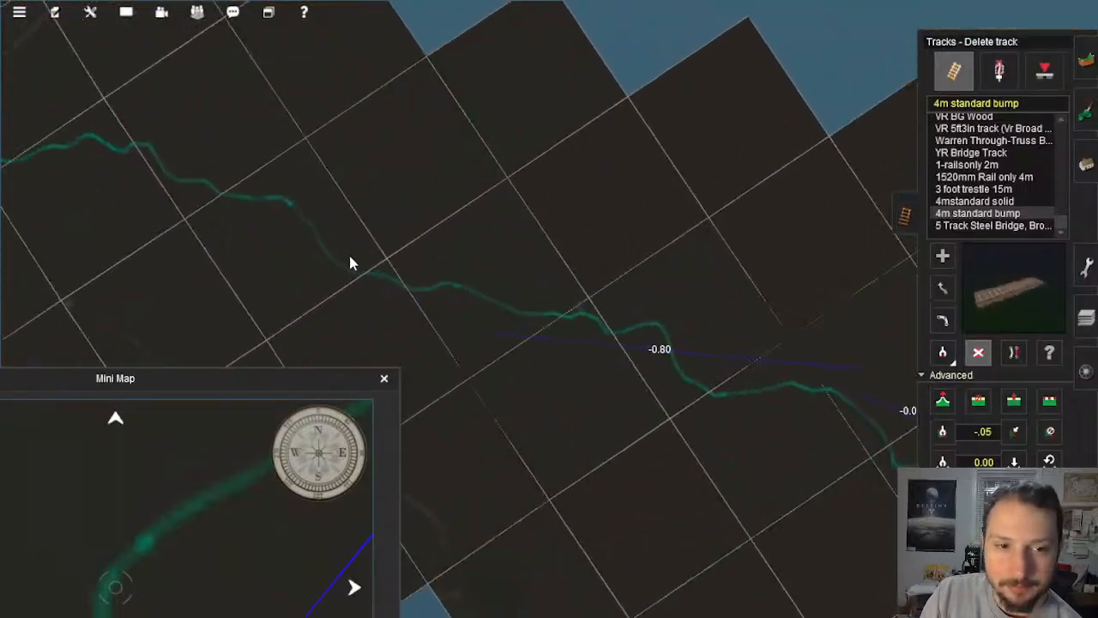
Step: Examine the ungraded river reach and locate the river's end at the map edge
right_click(334, 254)
right_click(316, 249)
right_click(317, 251)
scroll(461, 358, up, 4)
right_click(463, 361)
scroll(628, 360, up, 8)
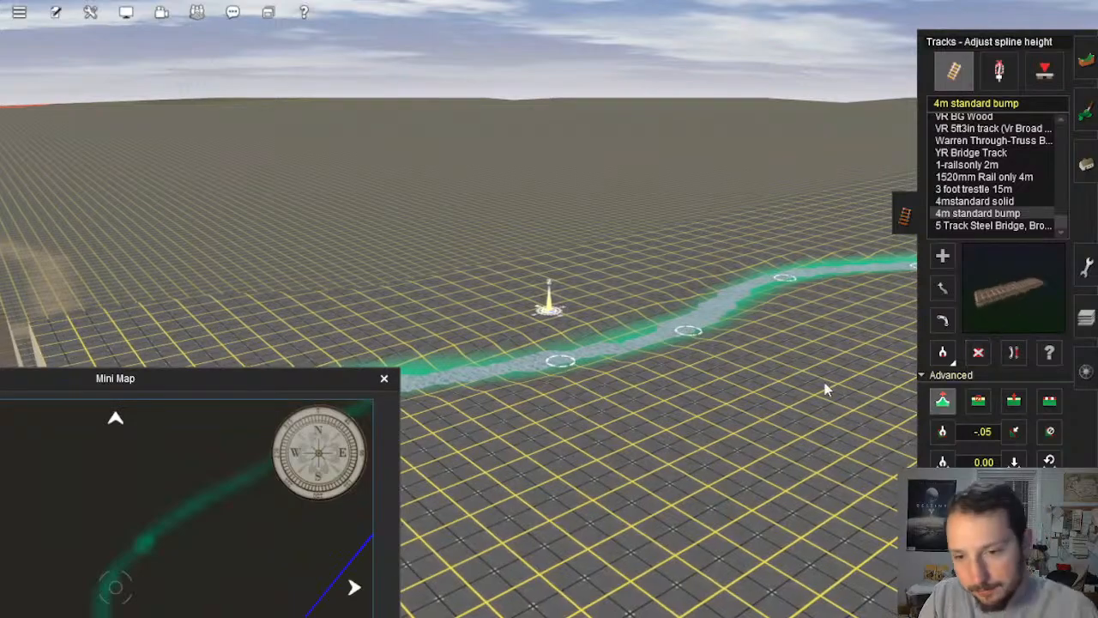
right_click(625, 358)
right_click(434, 353)
right_click(447, 364)
key(Left)
key(Up)
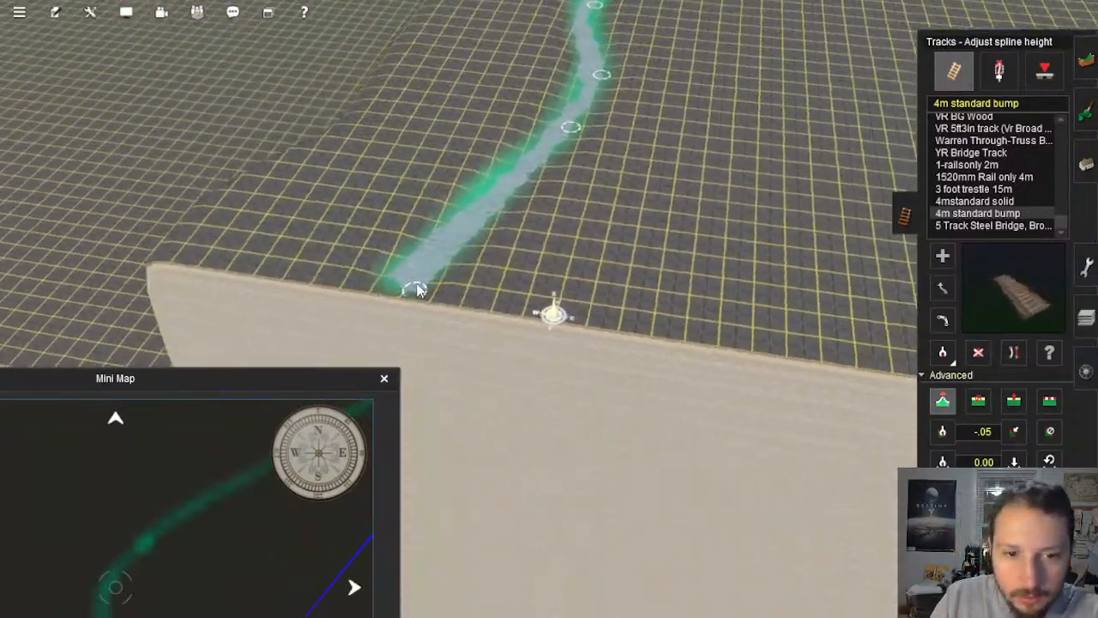
Step: Activate spline height adjustment for object splines and adjust the CL River 01 points nearest the map edge
right_click(520, 186)
key(Left)
key(Down)
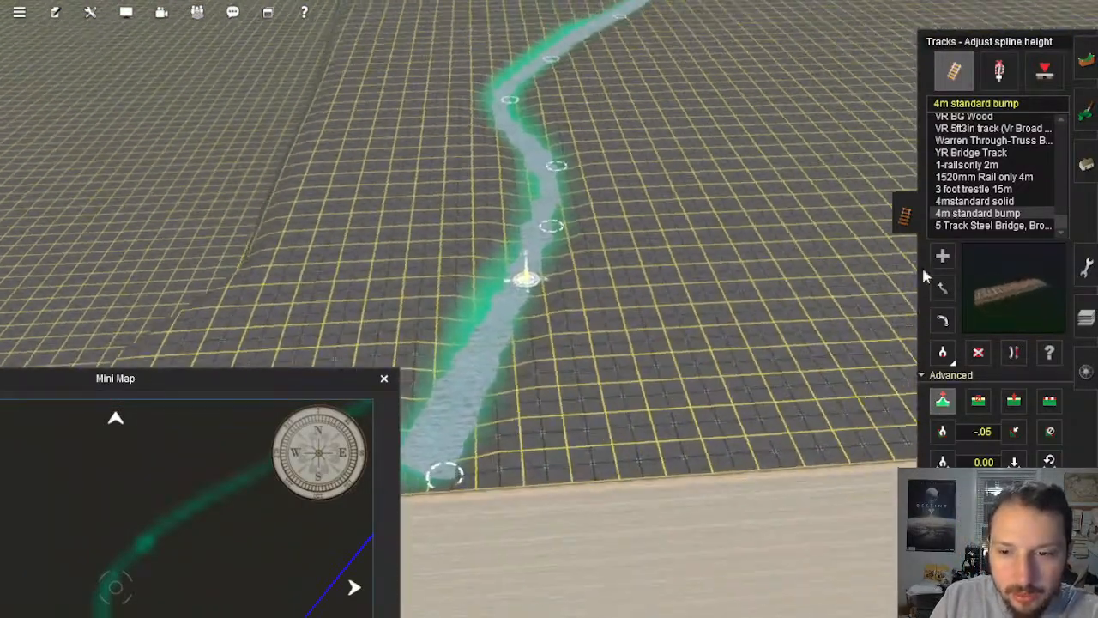
click(1085, 163)
key(Up)
key(Down)
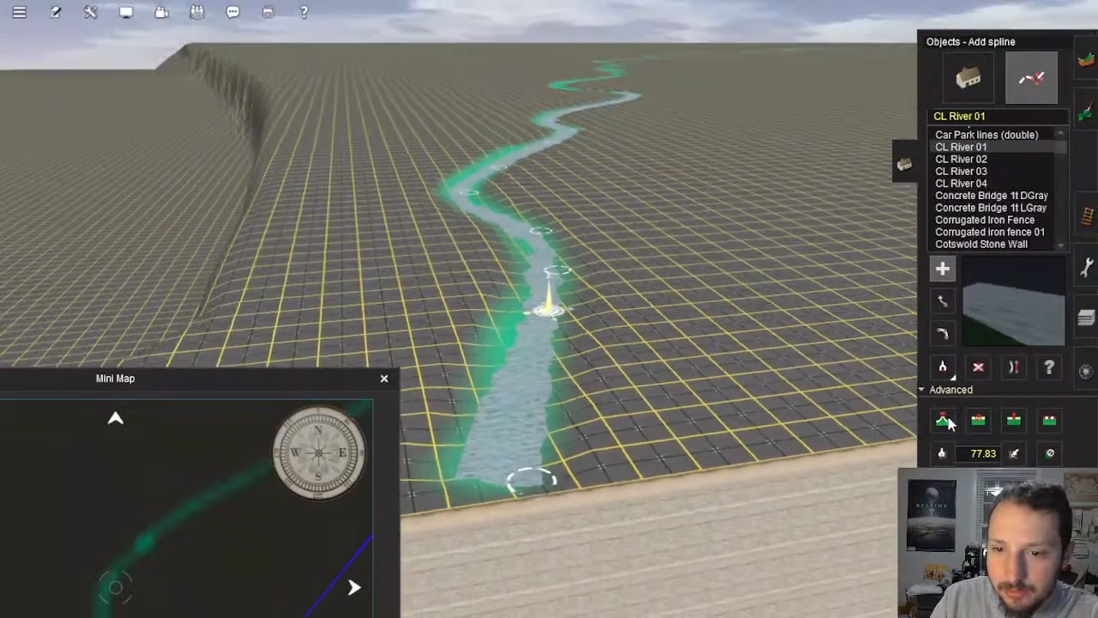
click(948, 421)
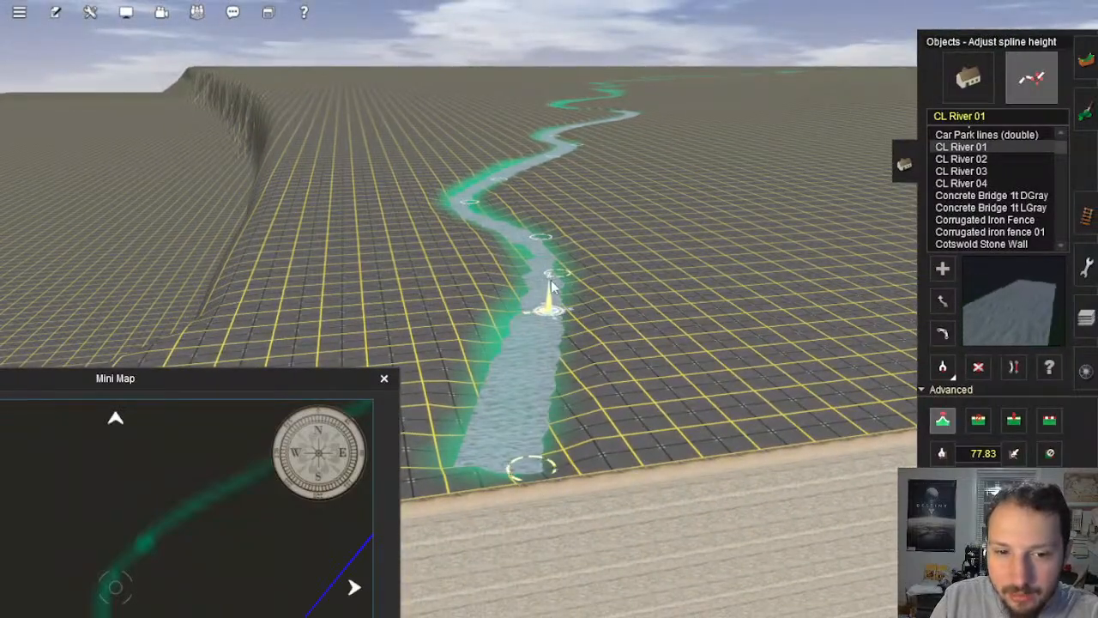
right_click(548, 241)
key(Up)
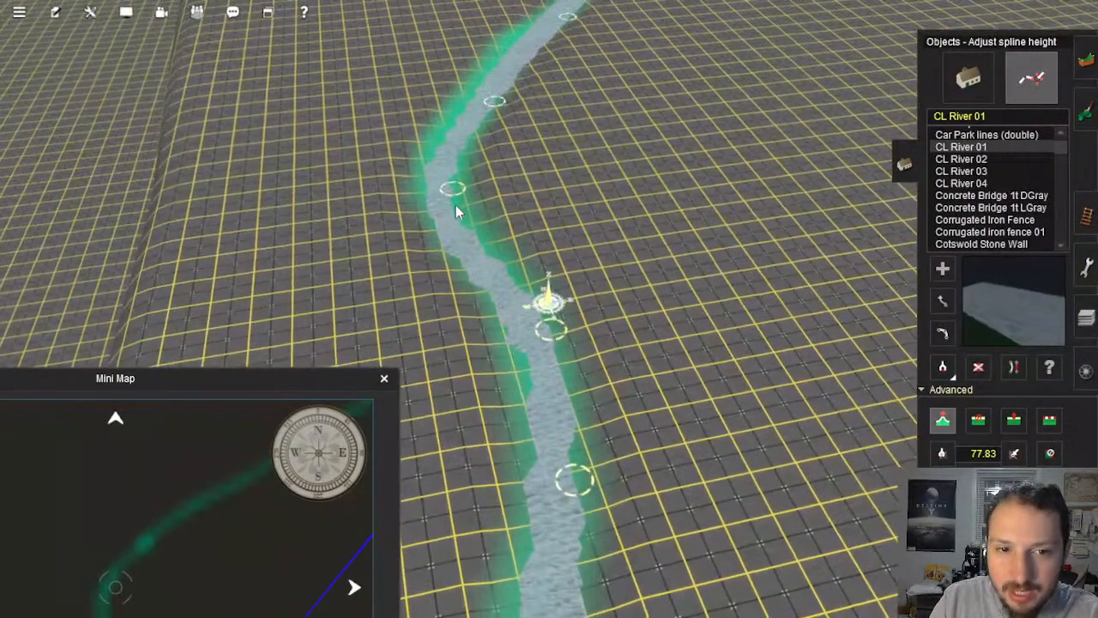
Step: Adjust the spline point heights of CL River 01 along the first winding reach inland from the map edge
right_click(532, 110)
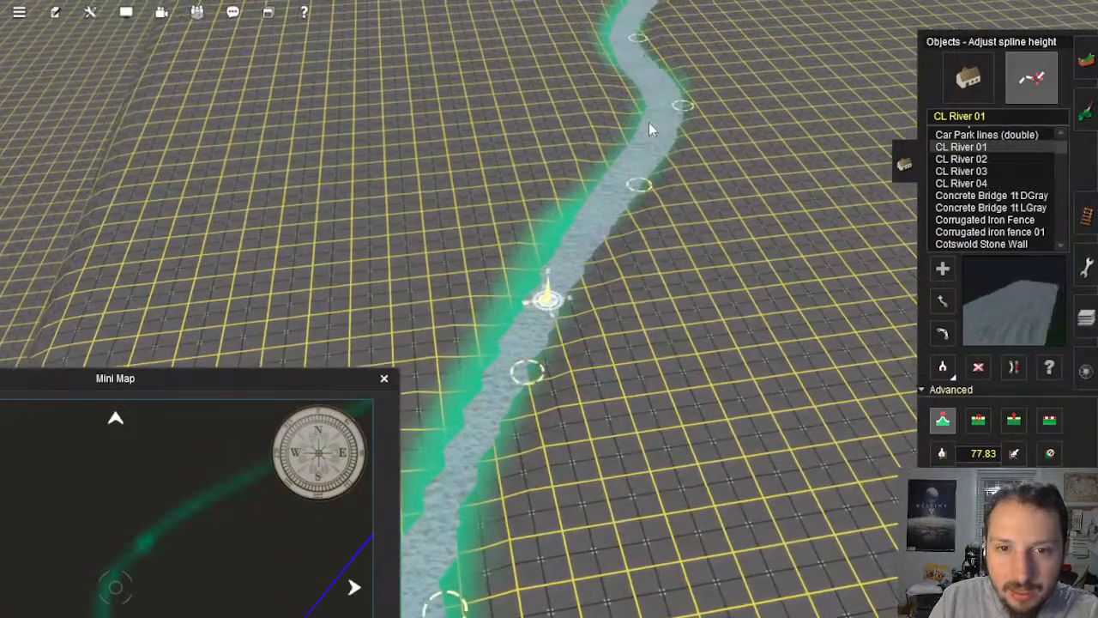
right_click(650, 122)
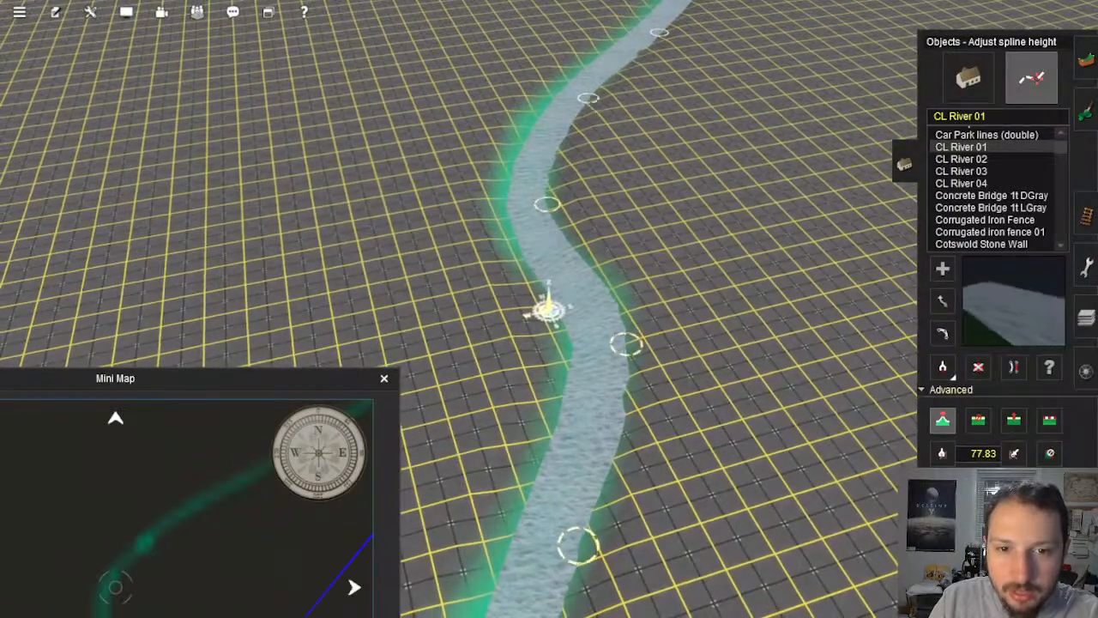
right_click(621, 157)
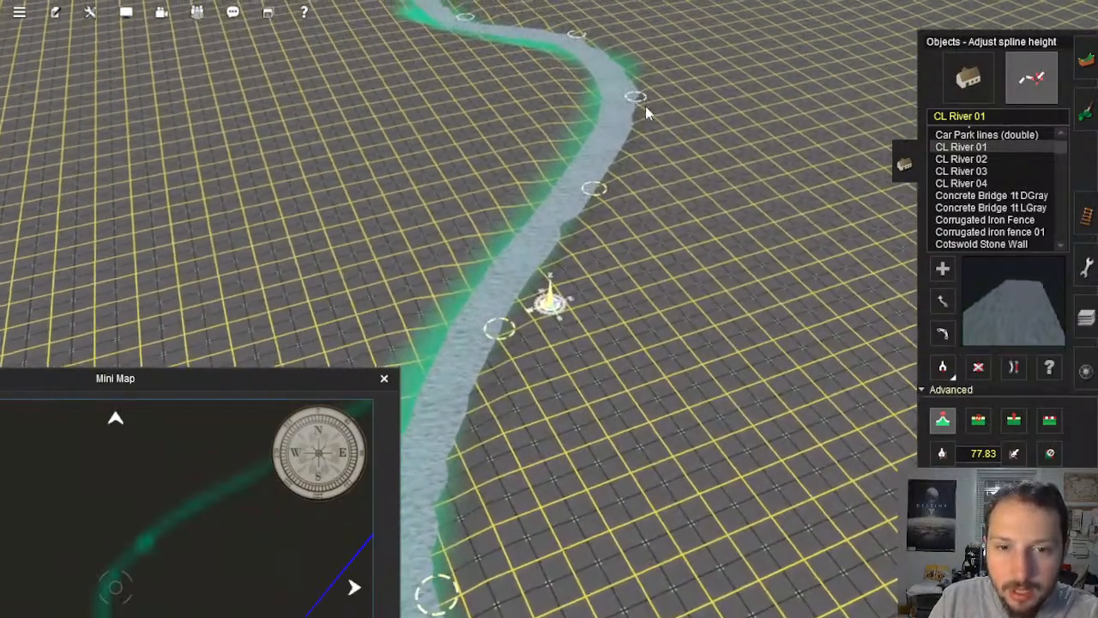
right_click(645, 106)
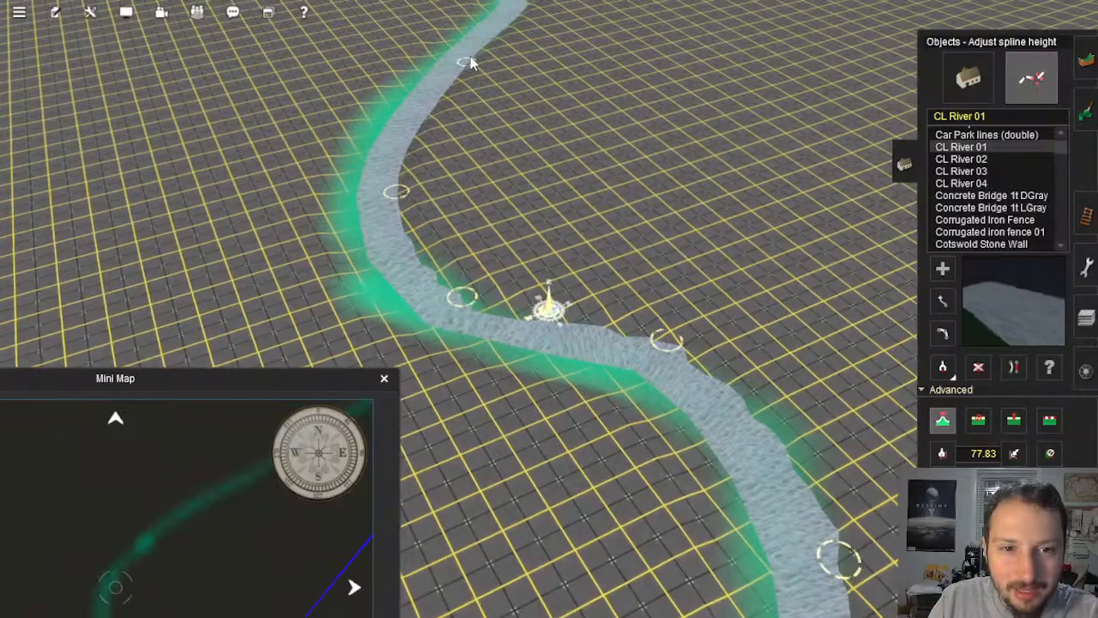
right_click(556, 127)
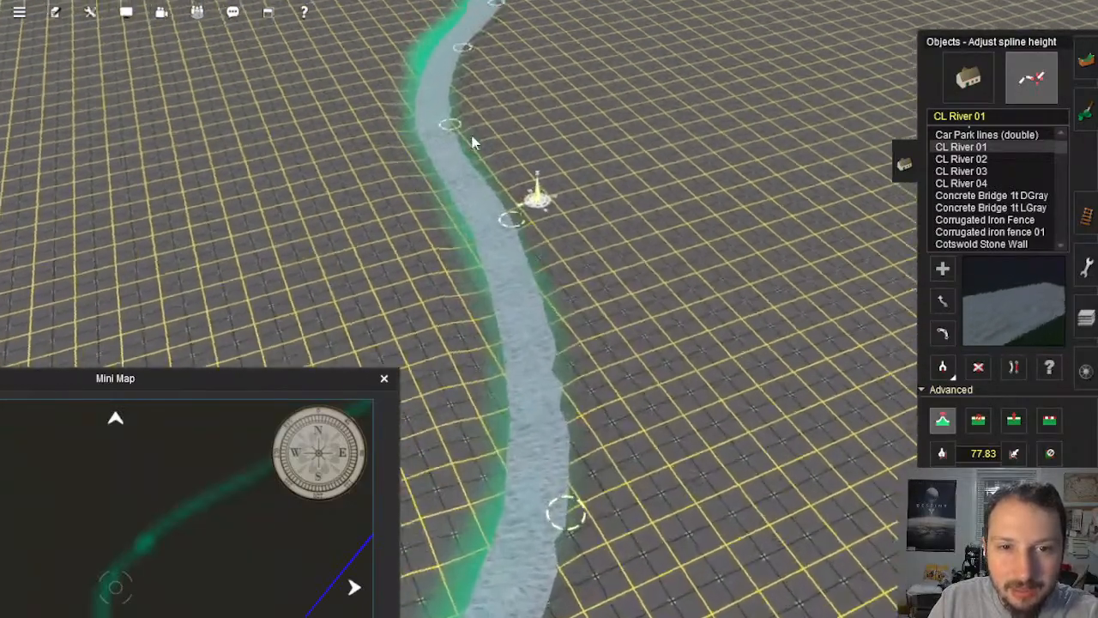
right_click(504, 106)
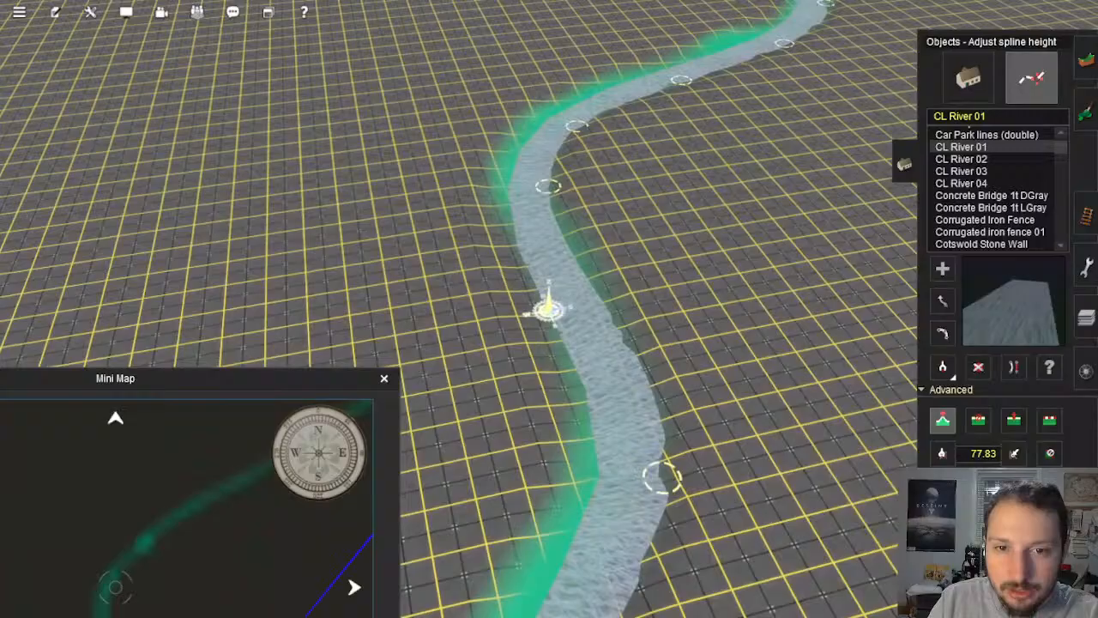
Step: Adjust the river's spline point heights through the following tight bends up to the long right-leading reach
right_click(678, 111)
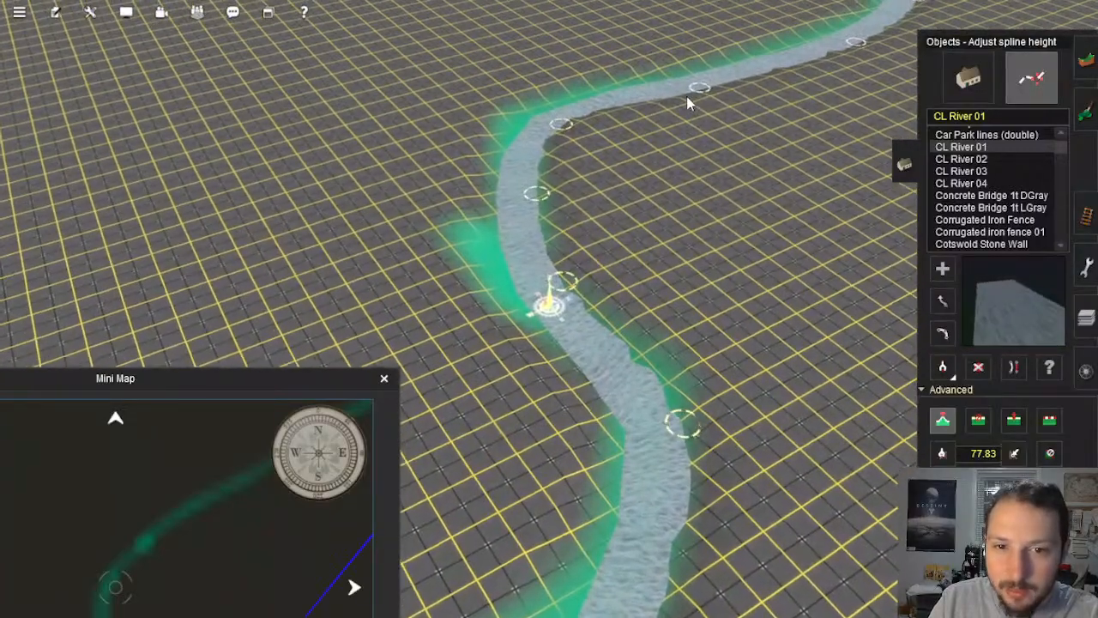
right_click(687, 96)
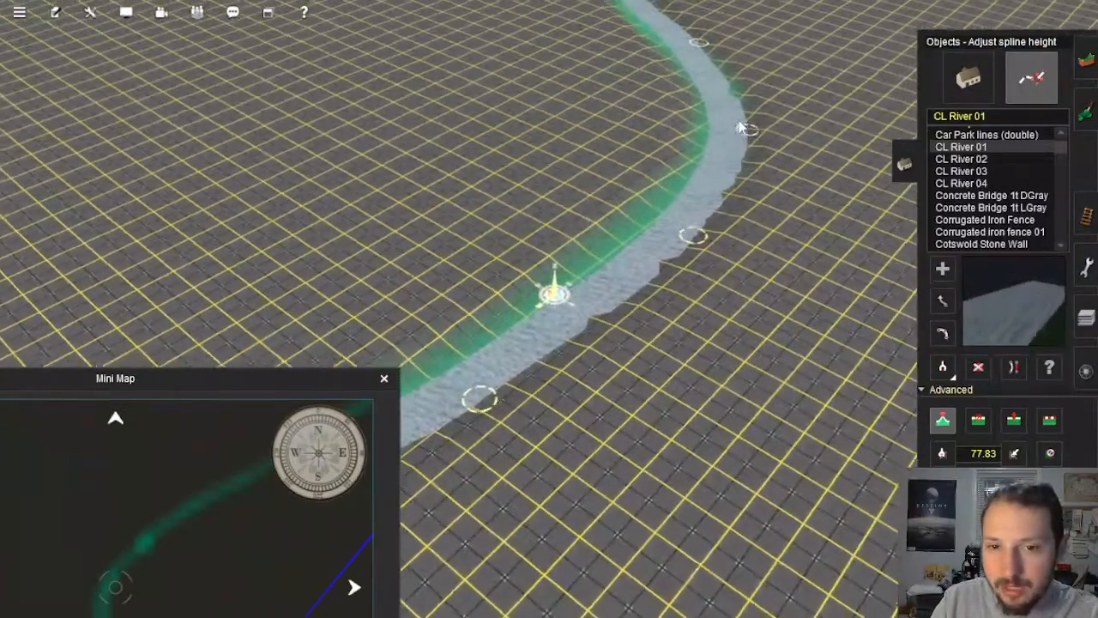
right_click(627, 146)
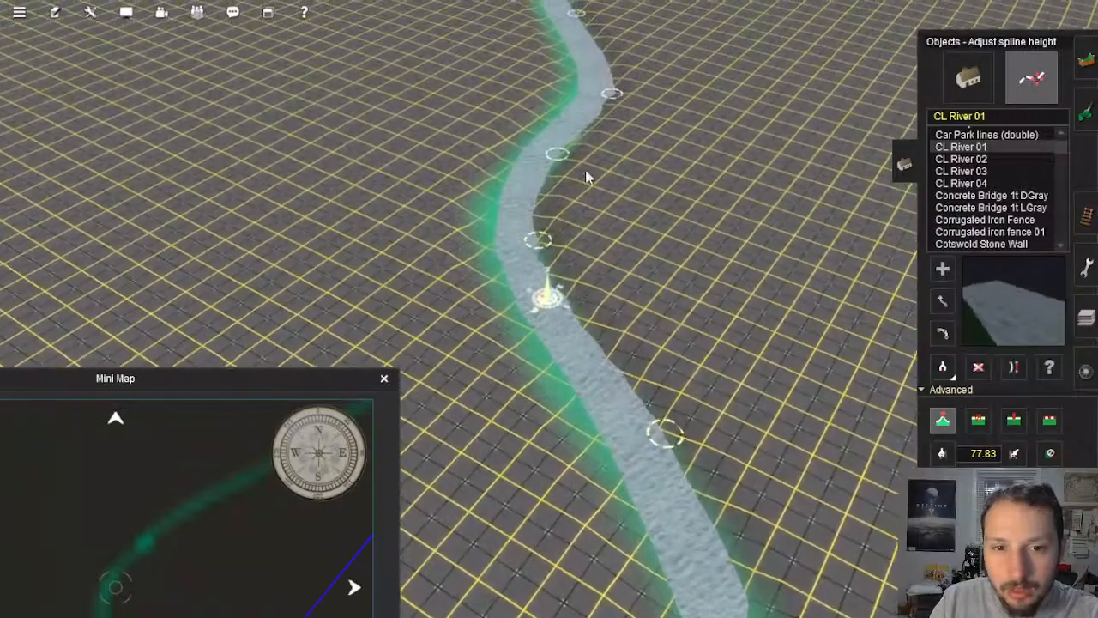
right_click(616, 116)
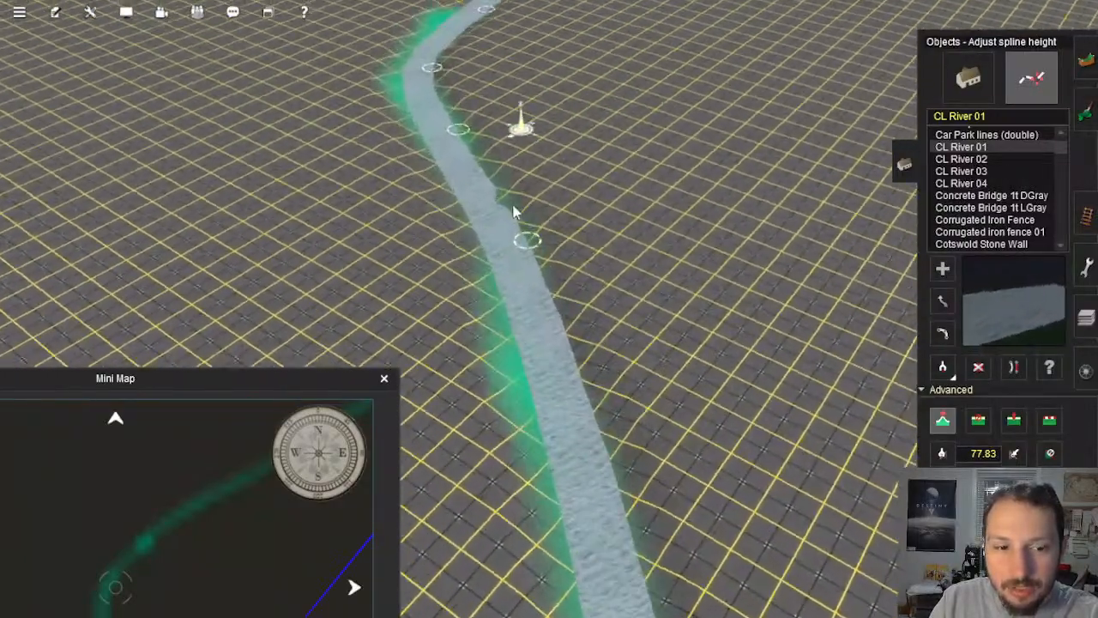
right_click(512, 208)
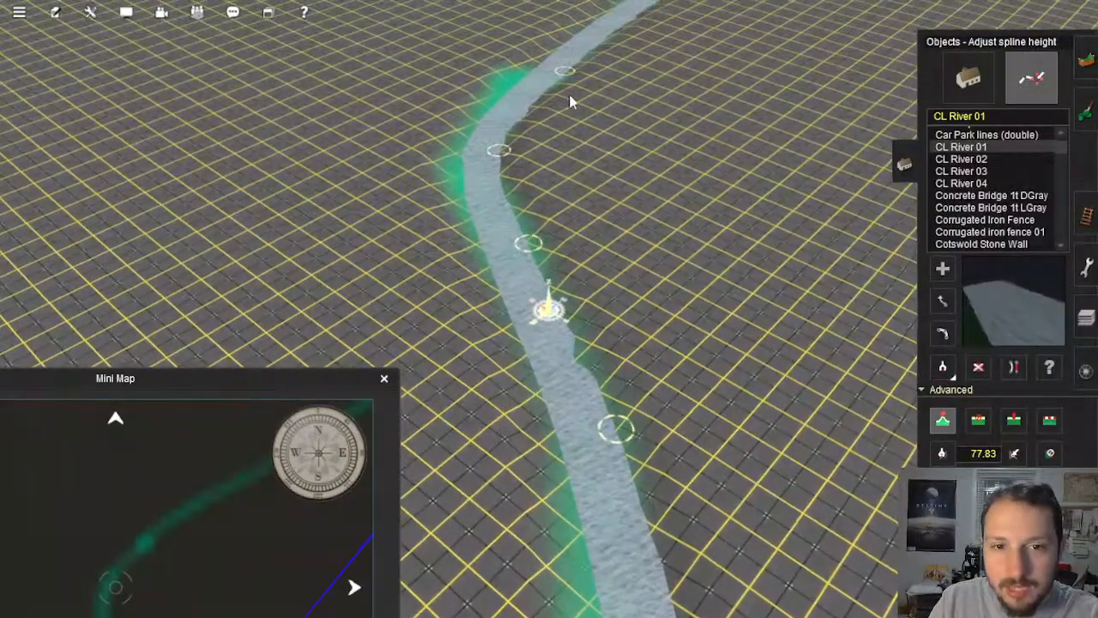
right_click(576, 92)
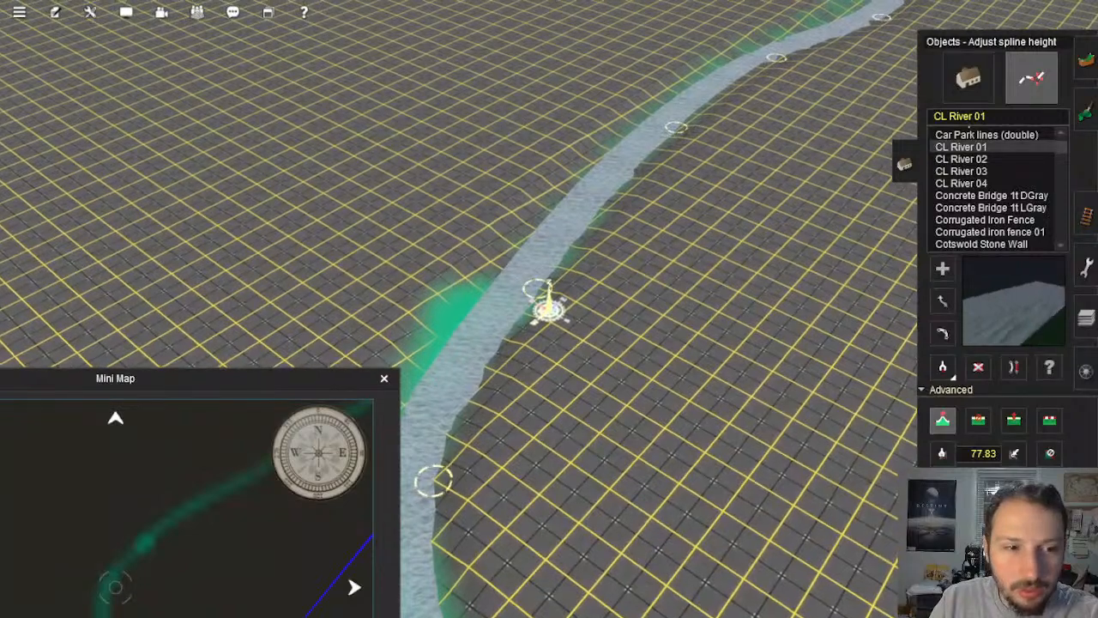
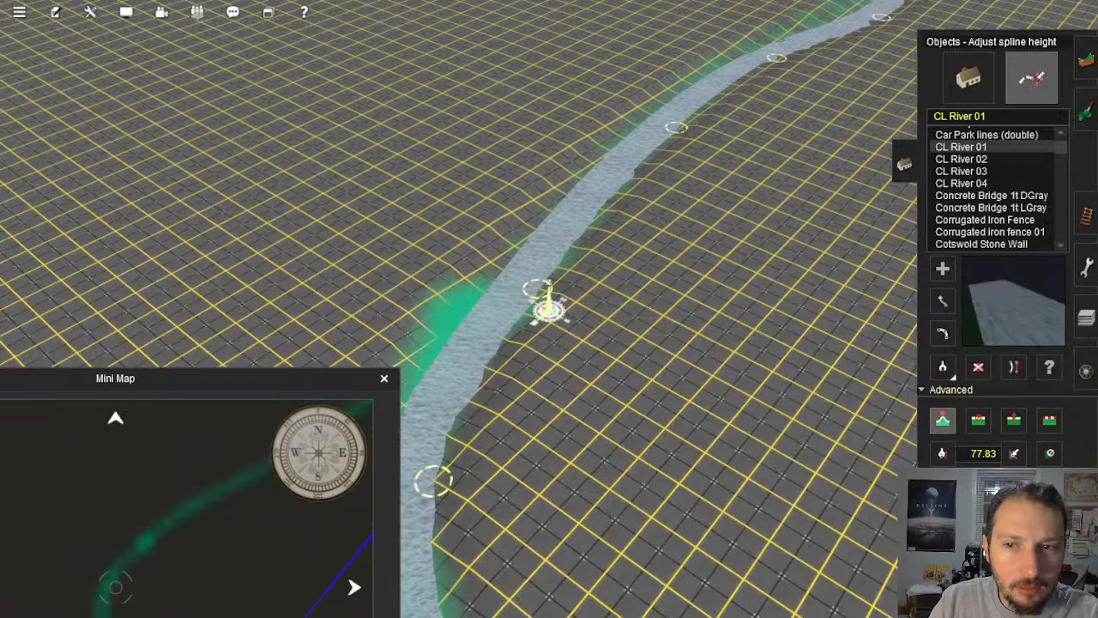
Step: Adjust the river's spline point heights along the long reach, its left-leading diagonal and the S-bend beyond
right_click(599, 199)
right_click(669, 155)
right_click(614, 193)
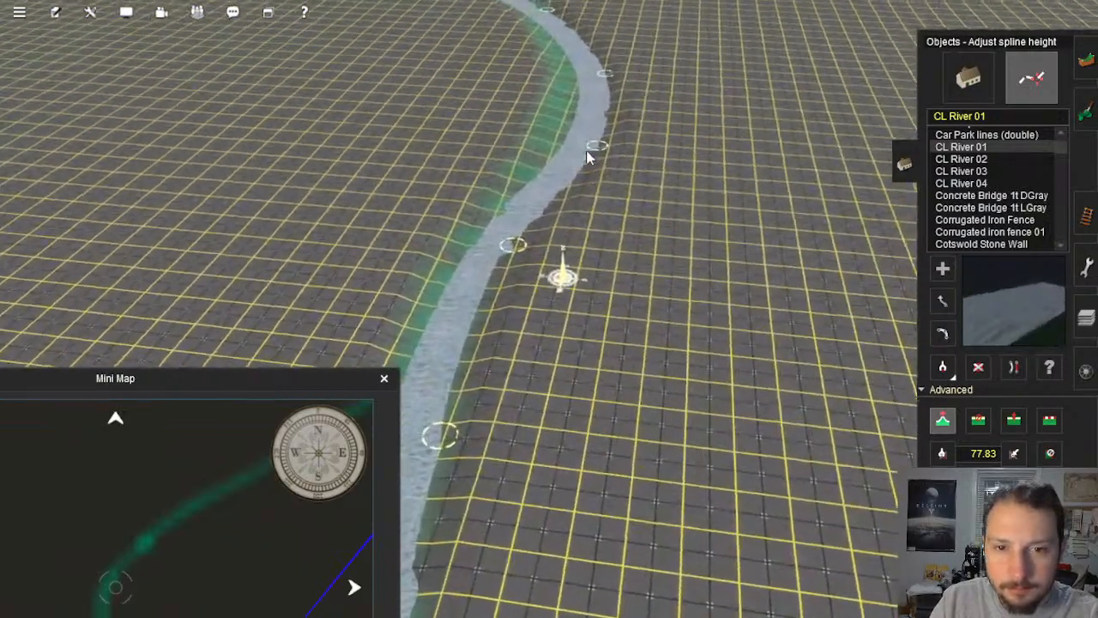
right_click(552, 158)
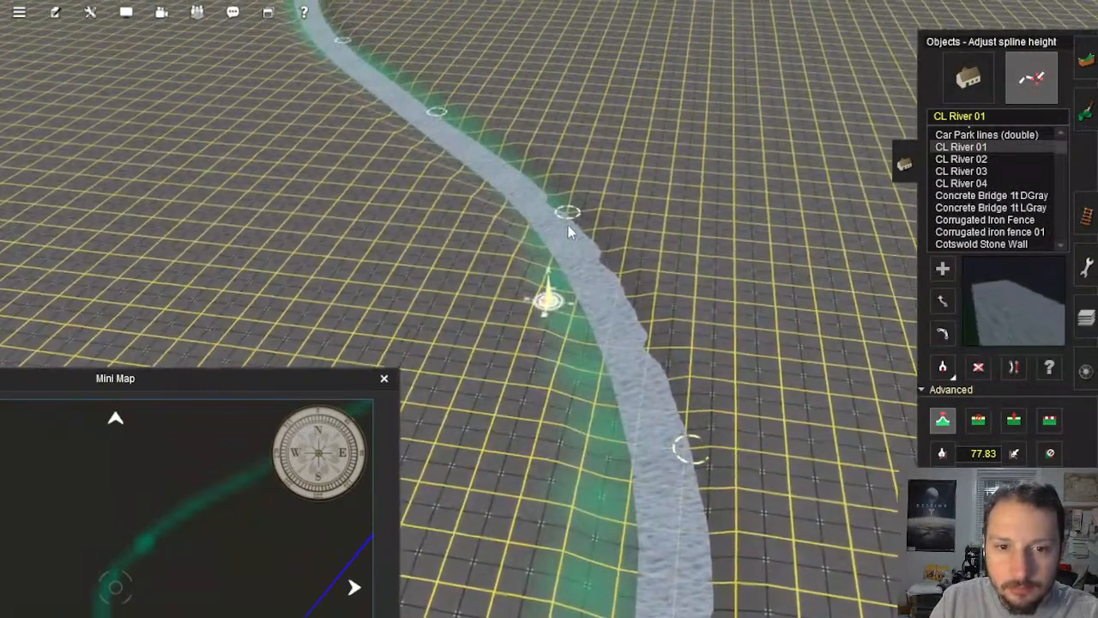
right_click(375, 54)
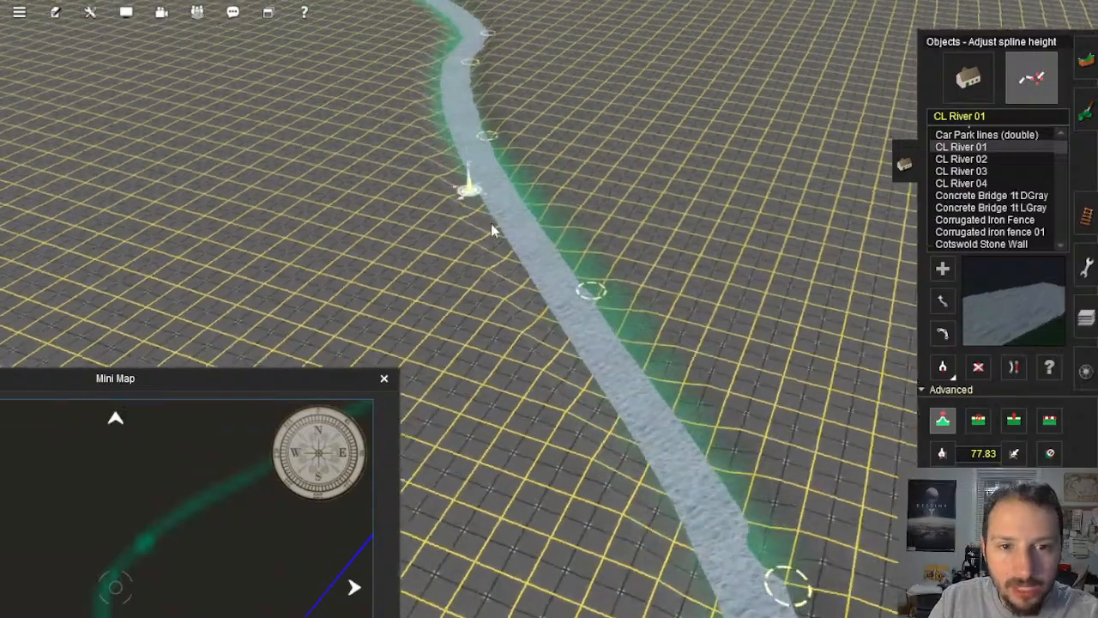
right_click(475, 115)
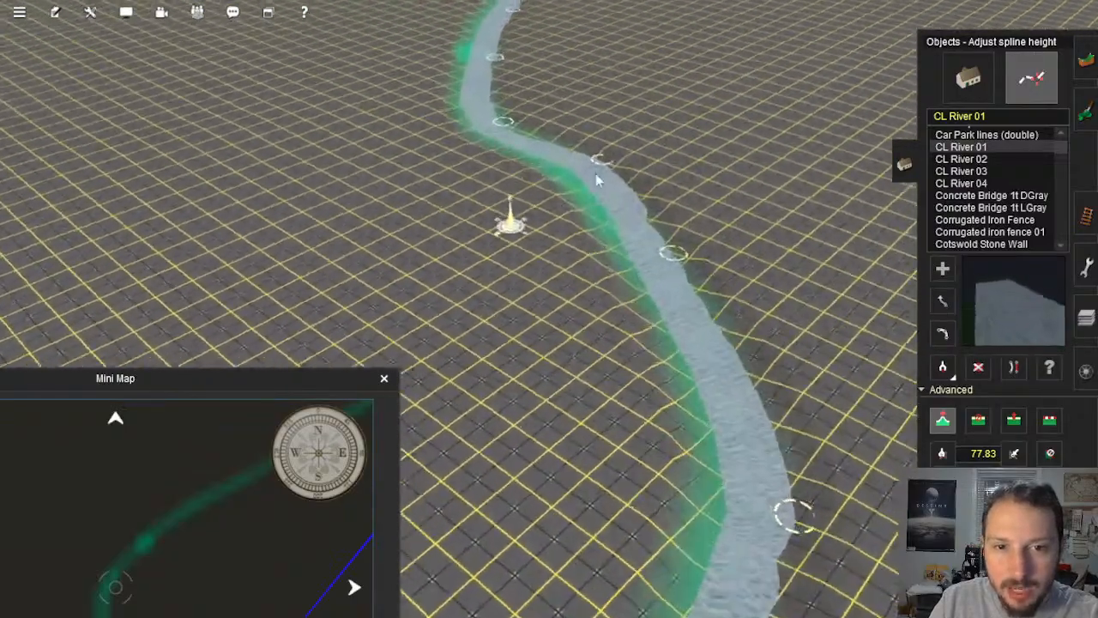
right_click(535, 97)
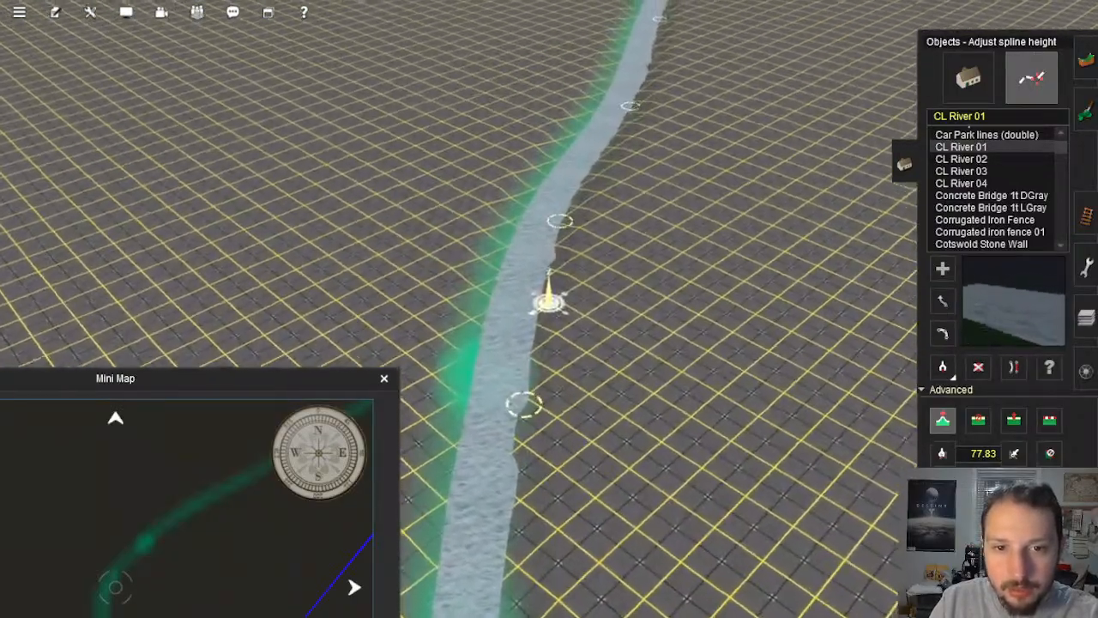
Step: Adjust the river's spline point heights from the nearly straight reach past the thin line crossing the river
right_click(630, 92)
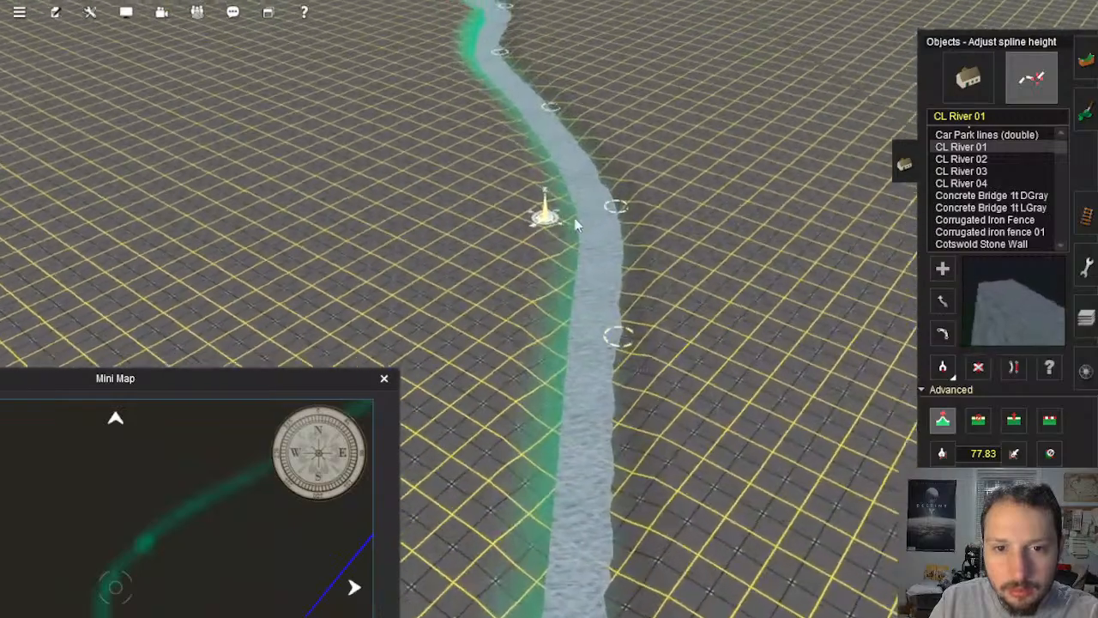
right_click(504, 120)
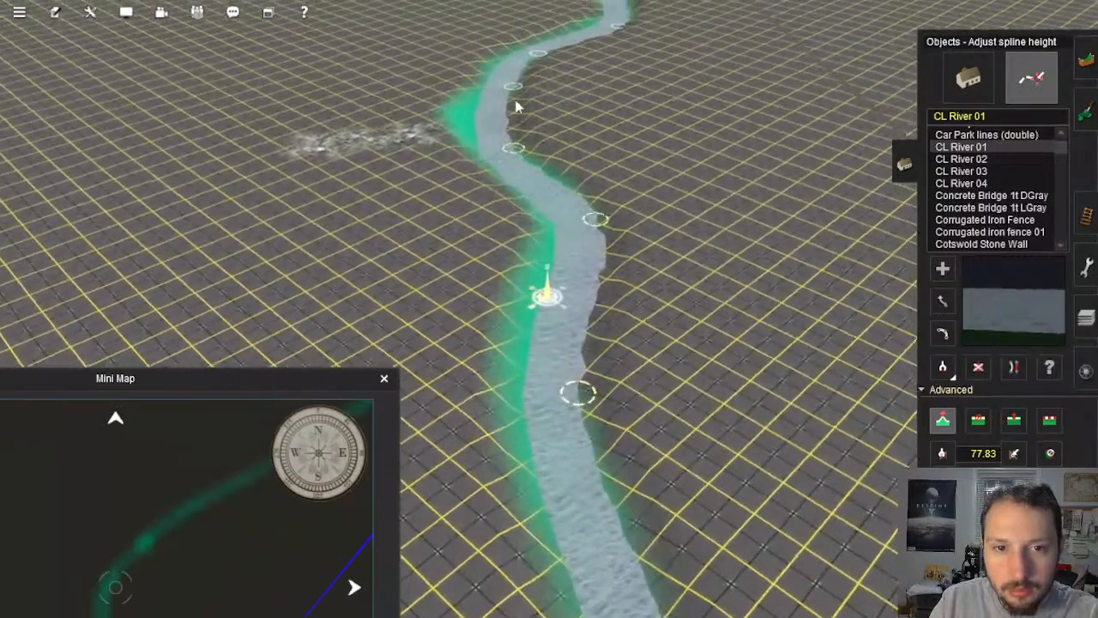
right_click(573, 61)
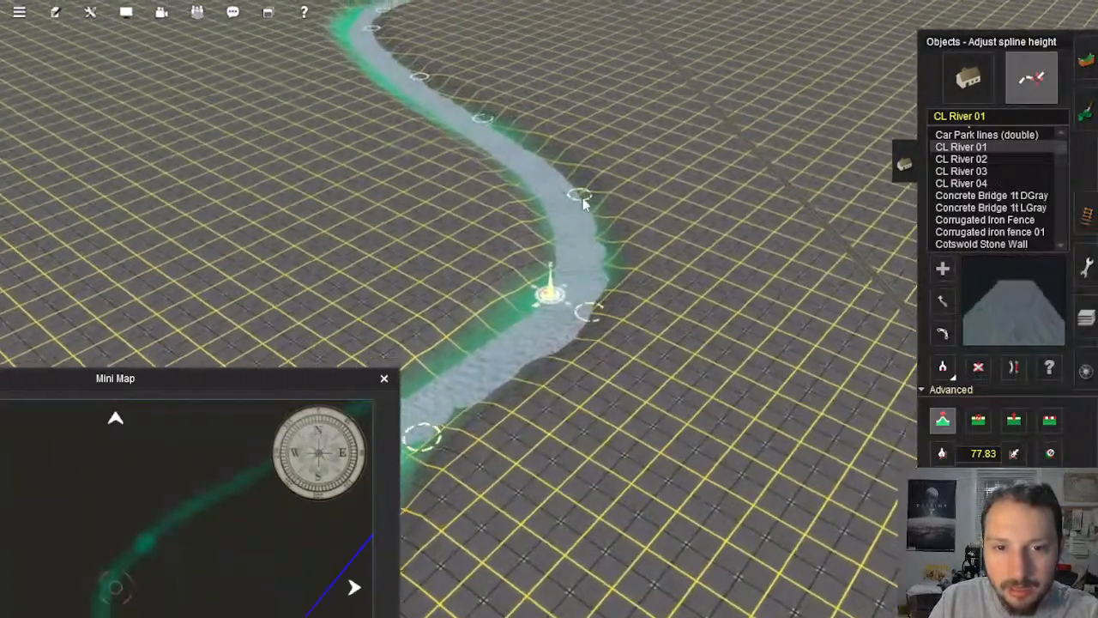
right_click(505, 115)
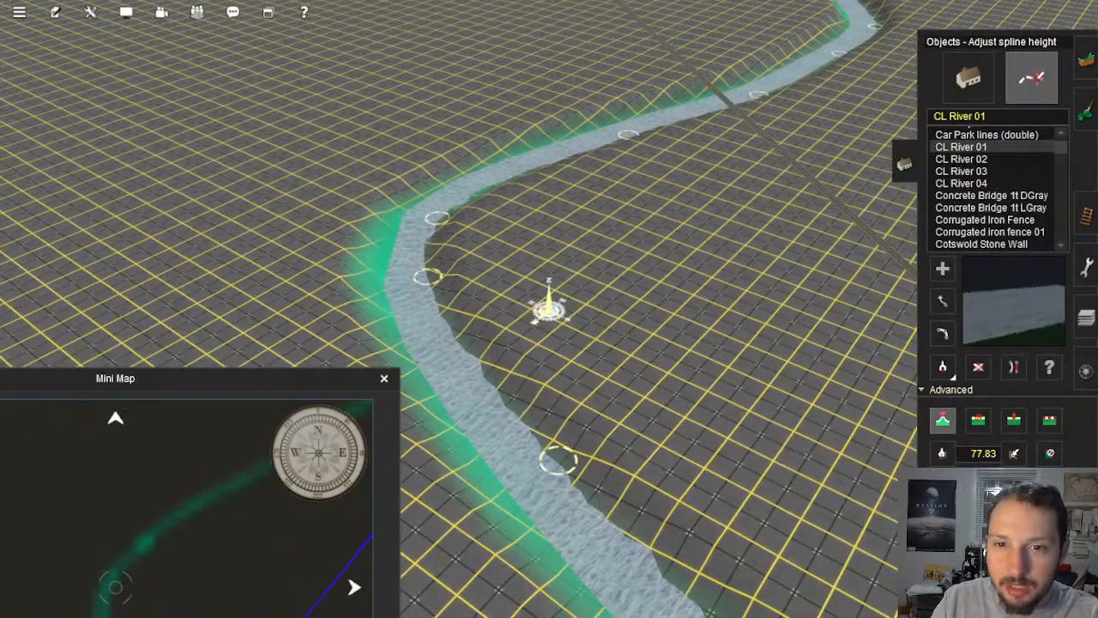
right_click(749, 101)
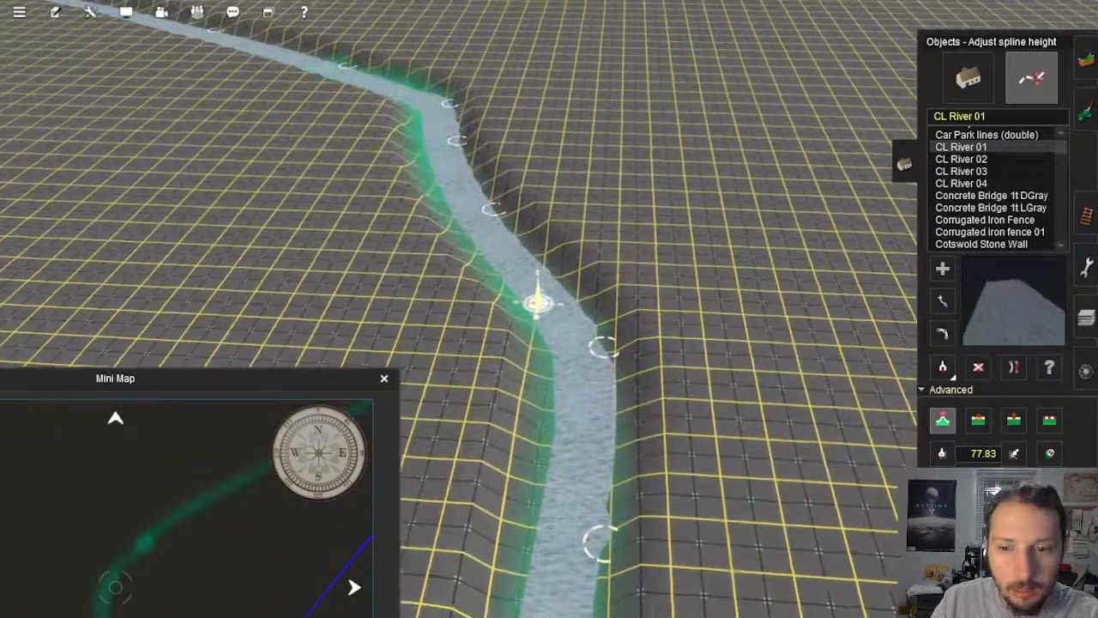
right_click(455, 137)
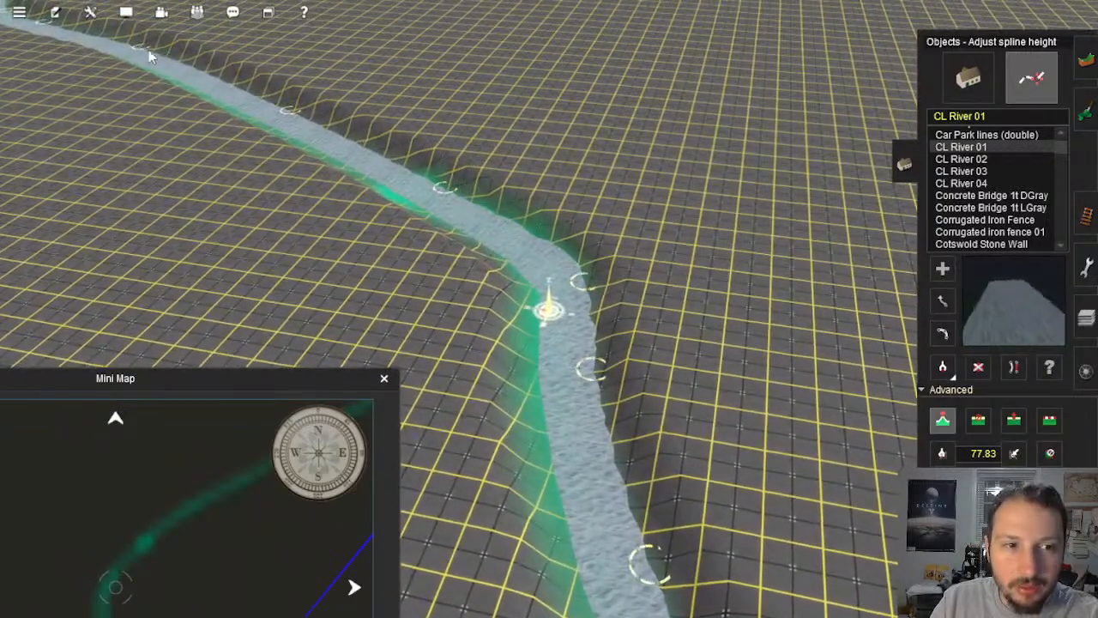
right_click(149, 54)
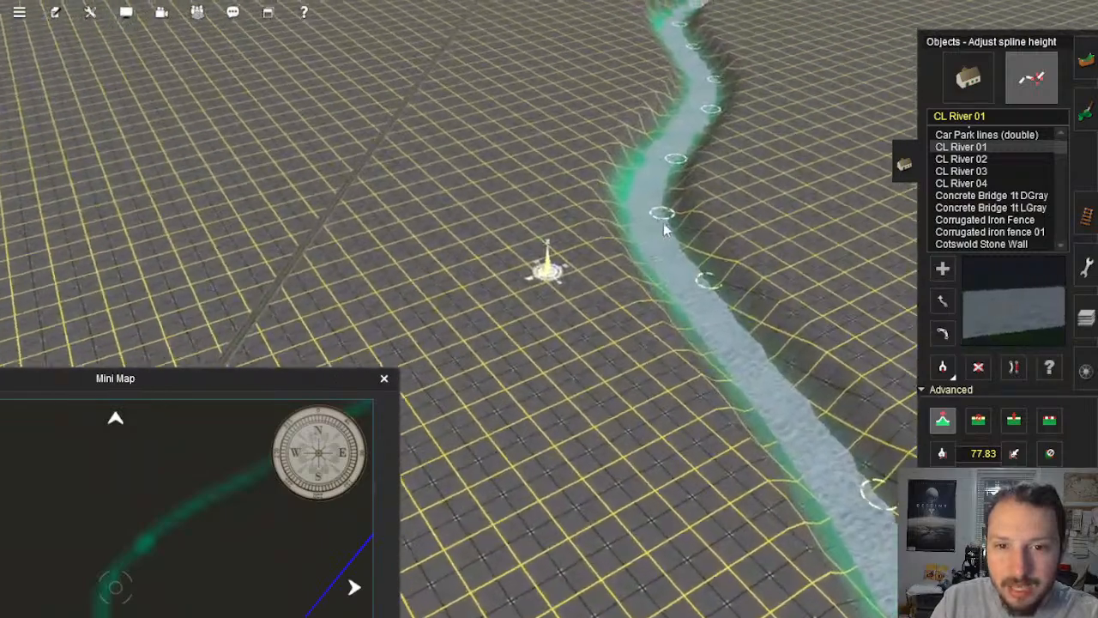
Step: Adjust the river's spline point heights along the deeper channel that runs beside the thin straight line
right_click(636, 135)
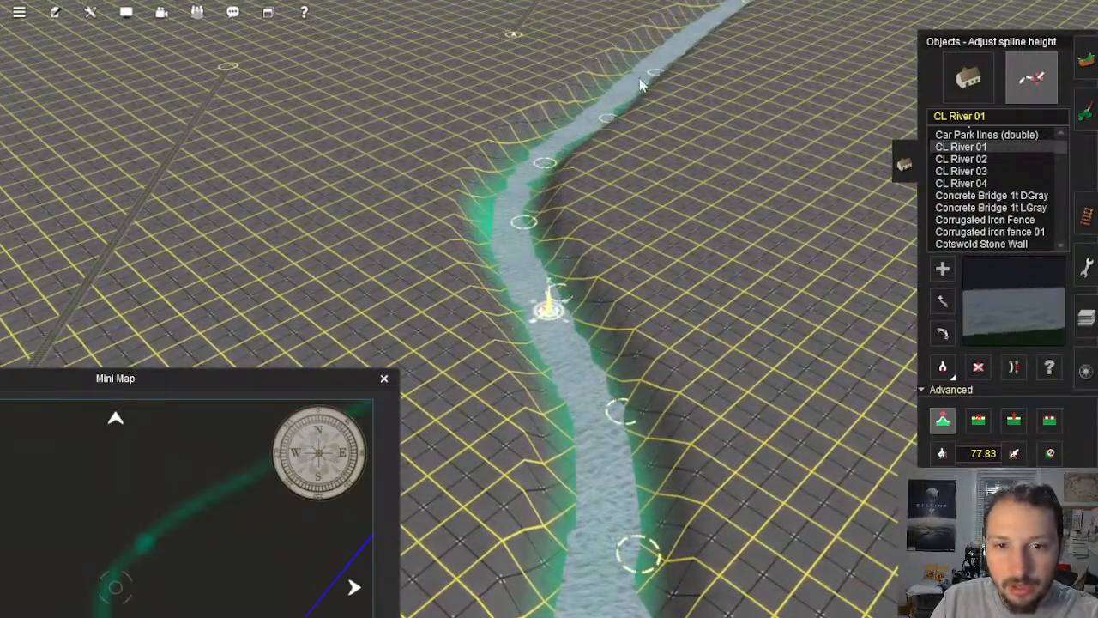
right_click(650, 88)
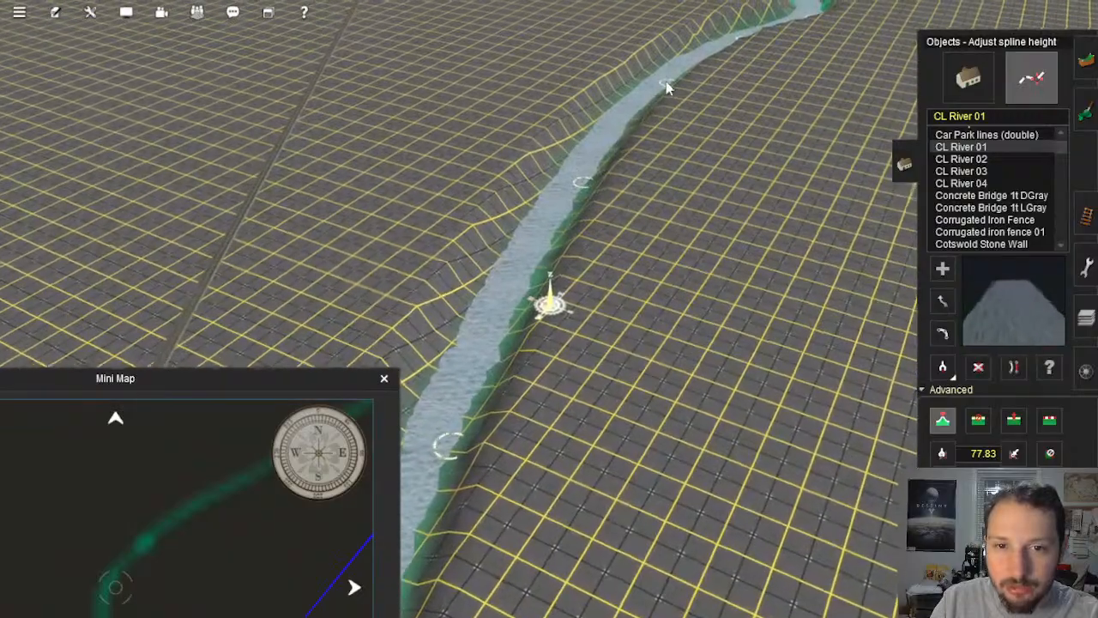
right_click(668, 84)
right_click(531, 83)
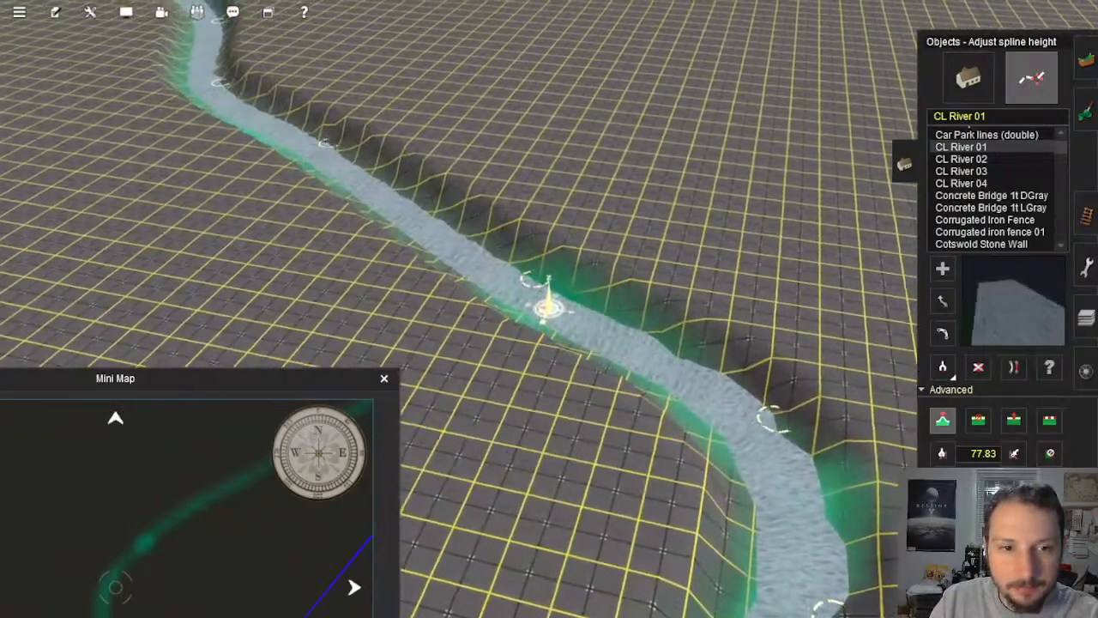
right_click(416, 171)
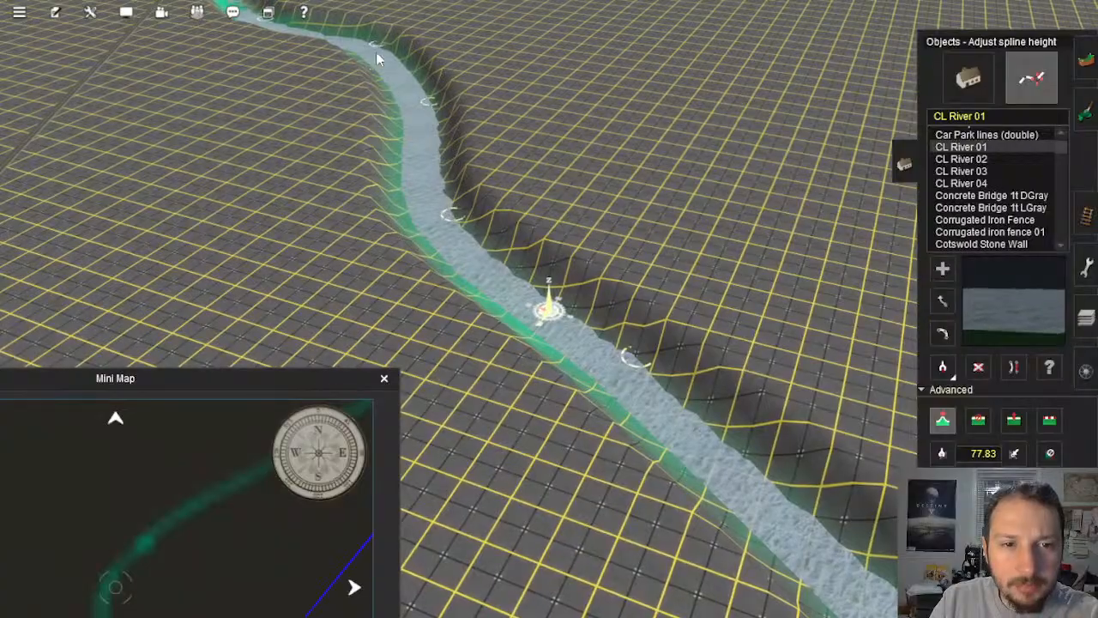
right_click(376, 51)
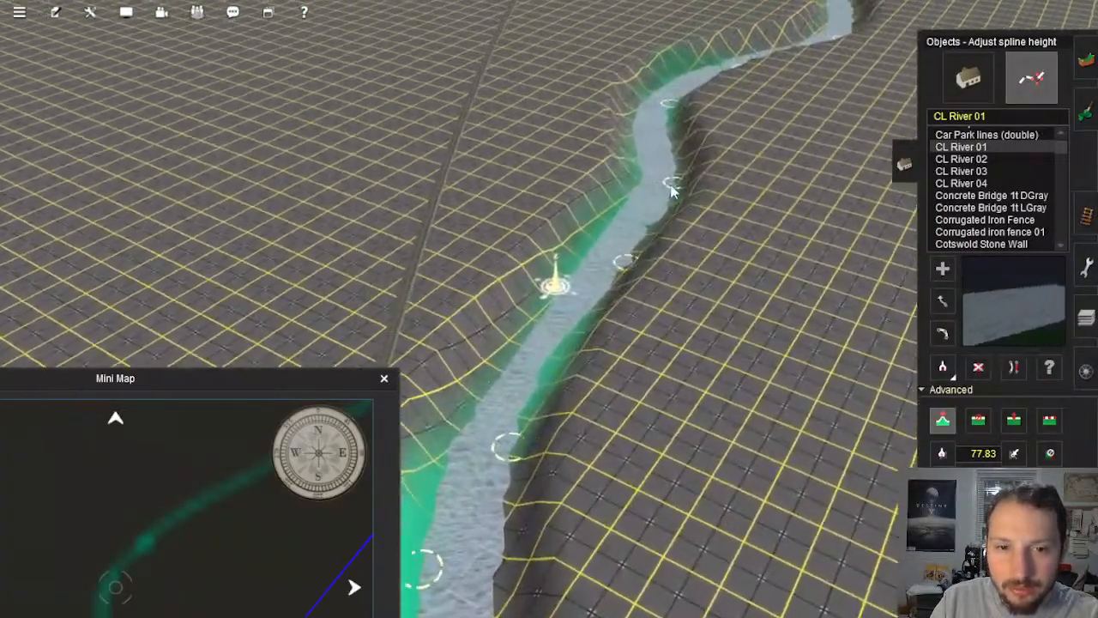
Step: Adjust the river's spline point heights through the deep bends and past the green side branch
right_click(660, 146)
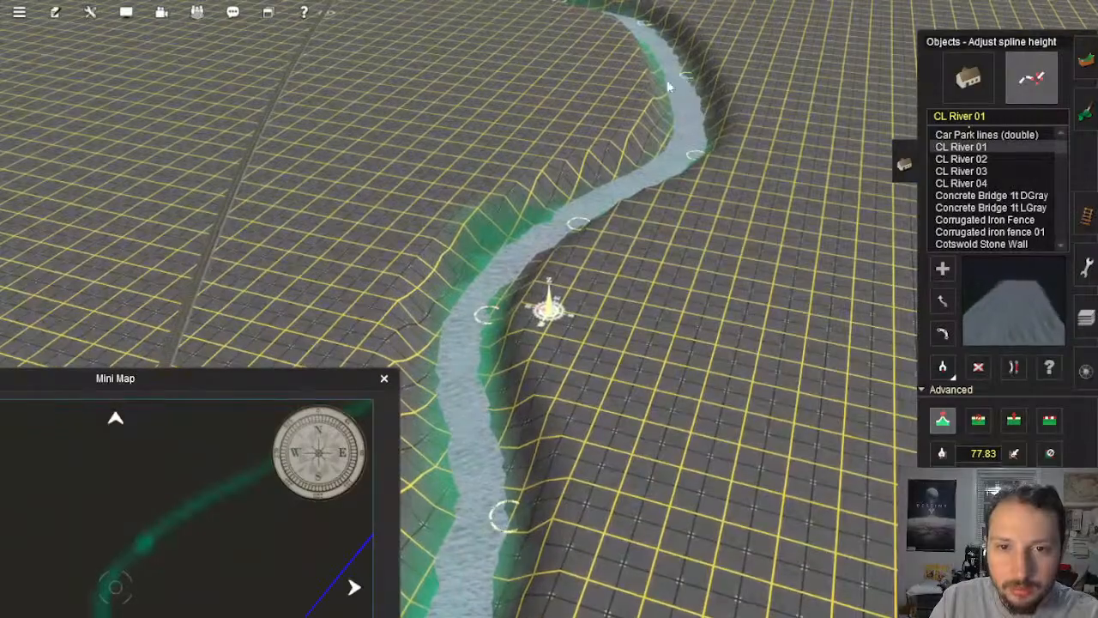
right_click(669, 86)
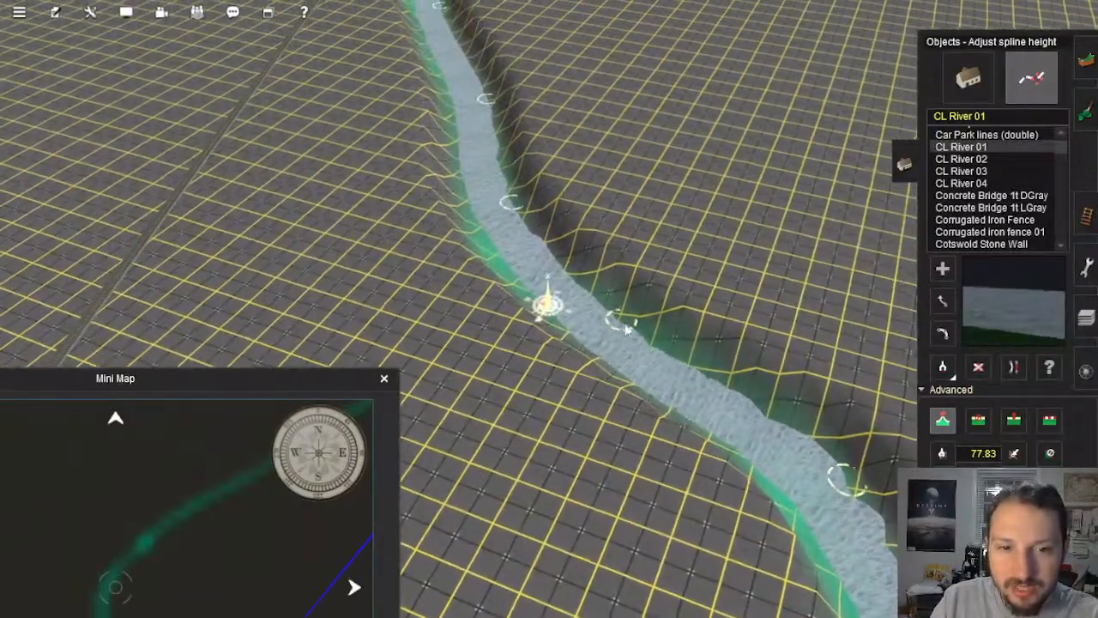
right_click(487, 102)
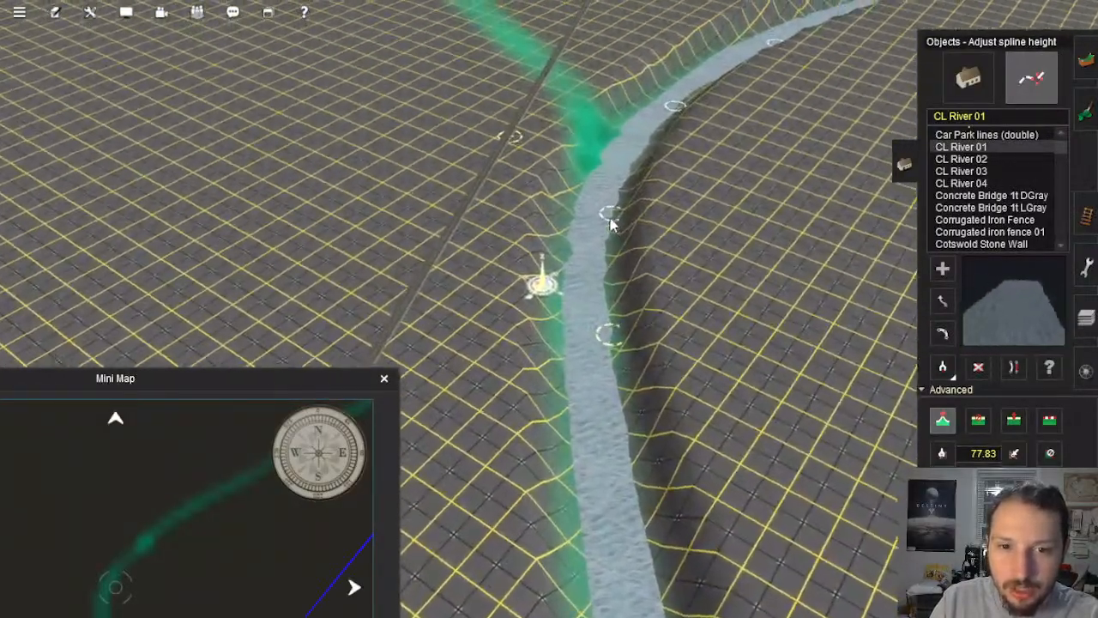
right_click(786, 50)
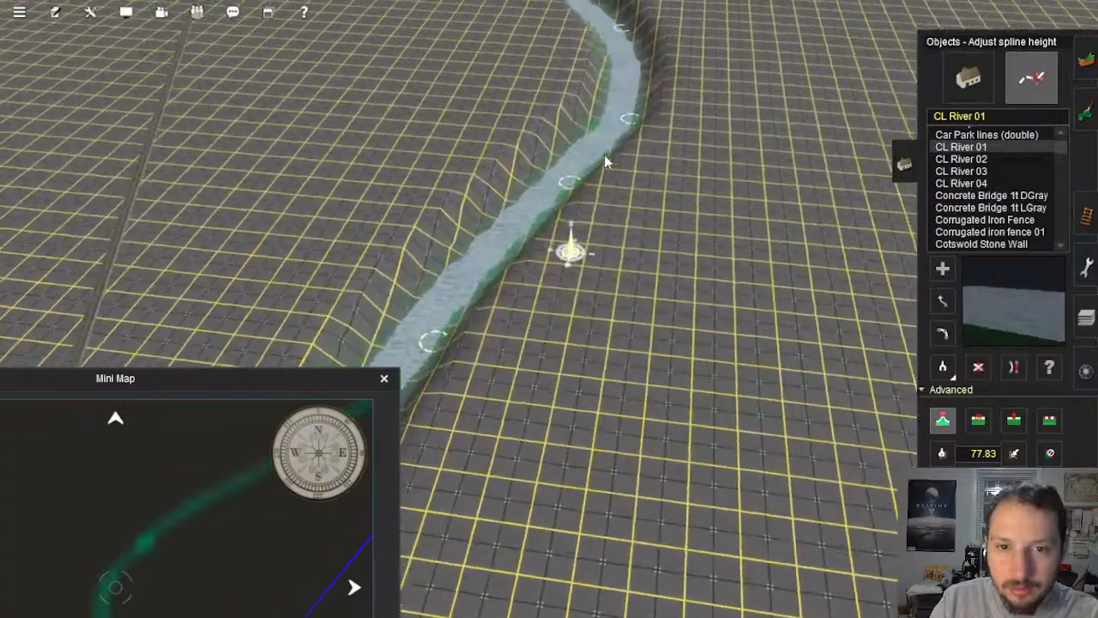
right_click(611, 110)
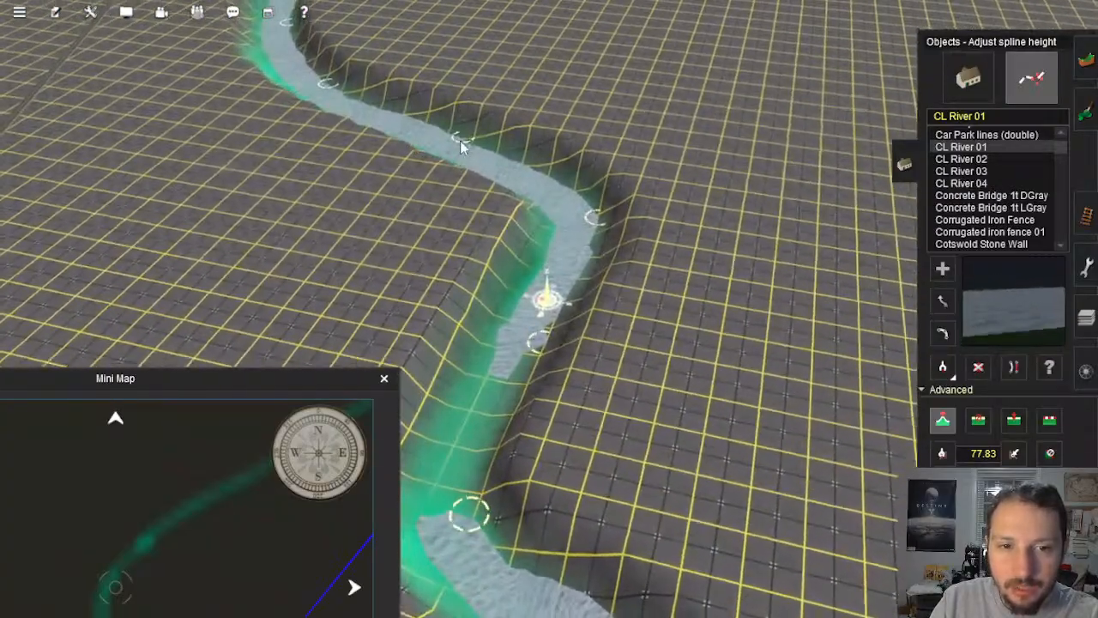
Step: Pick up a spline height of 60.03 and apply it to the CL River 01 vertex where the two river channels meet
right_click(455, 150)
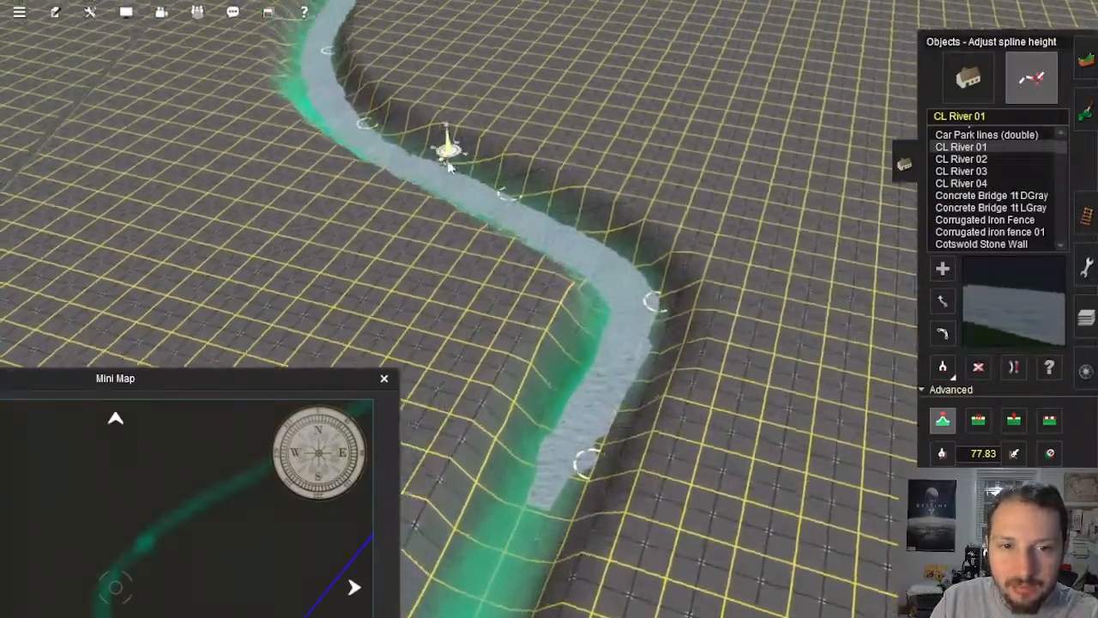
right_click(395, 156)
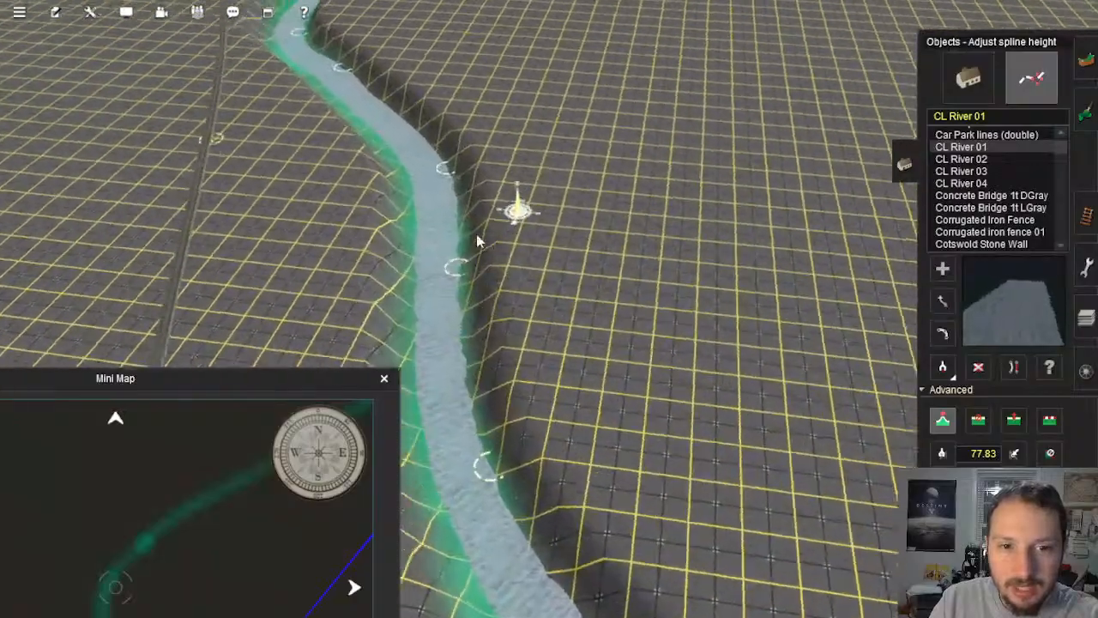
right_click(303, 133)
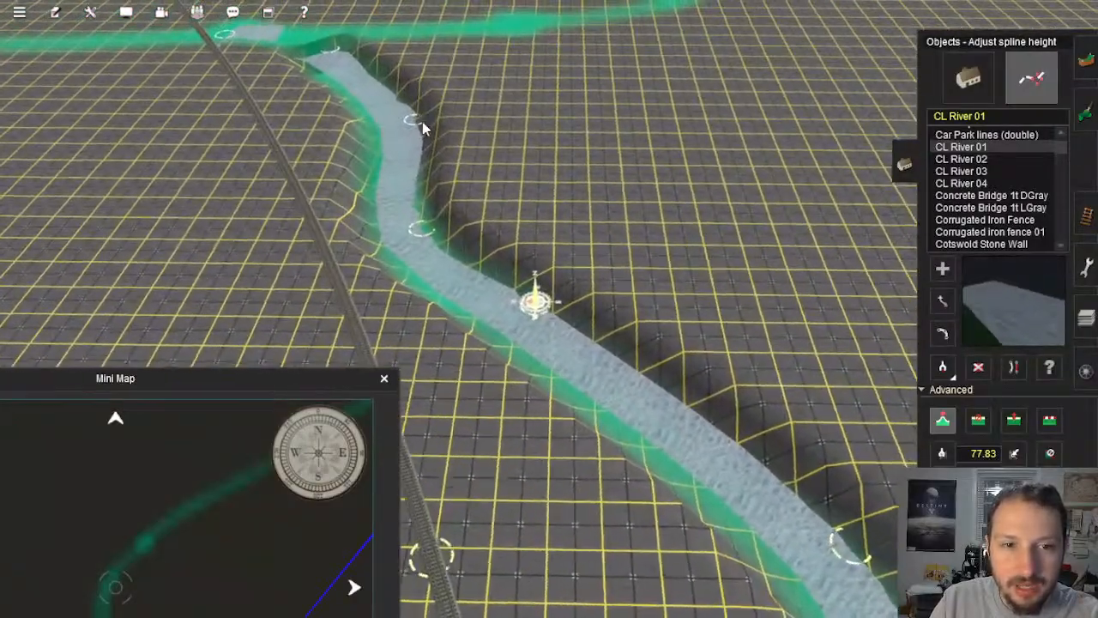
right_click(425, 158)
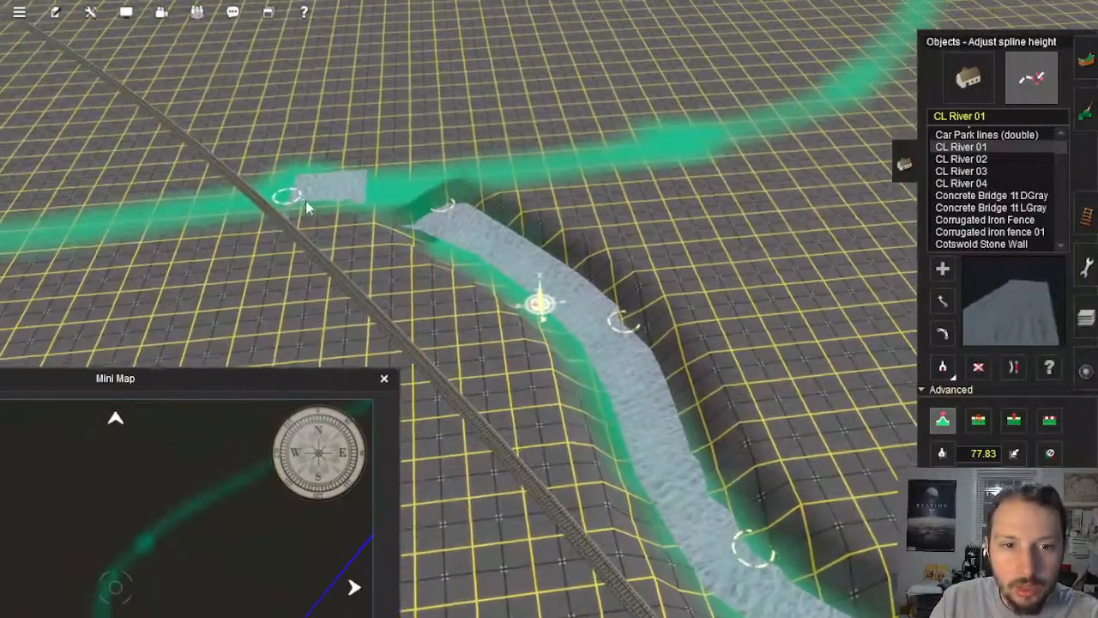
key(Left)
click(943, 452)
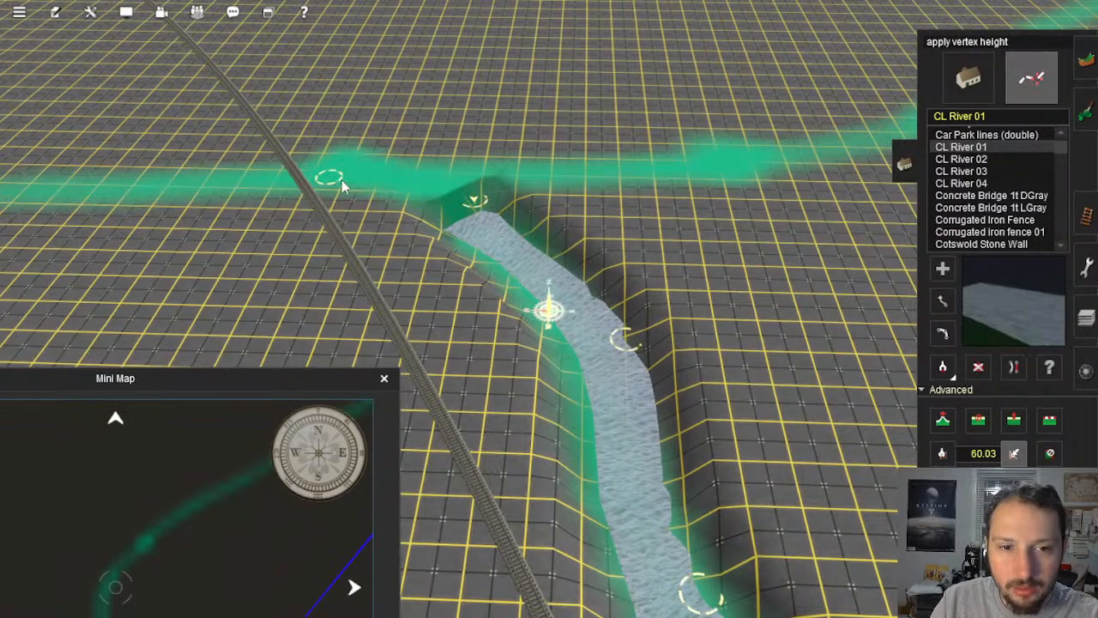
Step: Examine how the river spline sits in its green channel along the bends leading away from the junction
key(Left)
key(Down)
key(Up)
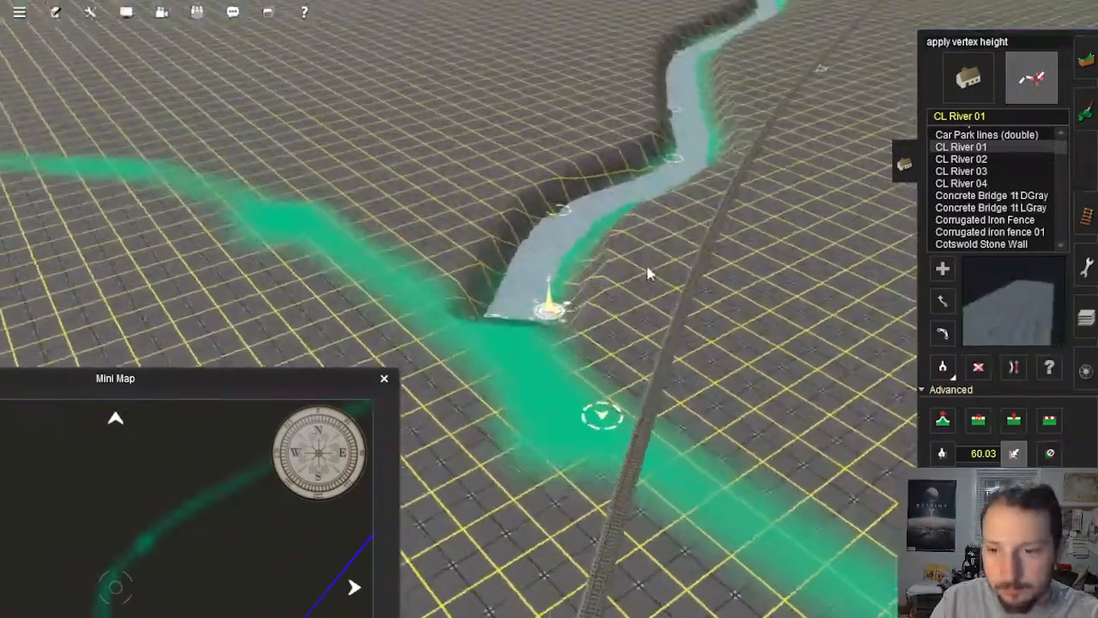
key(Right)
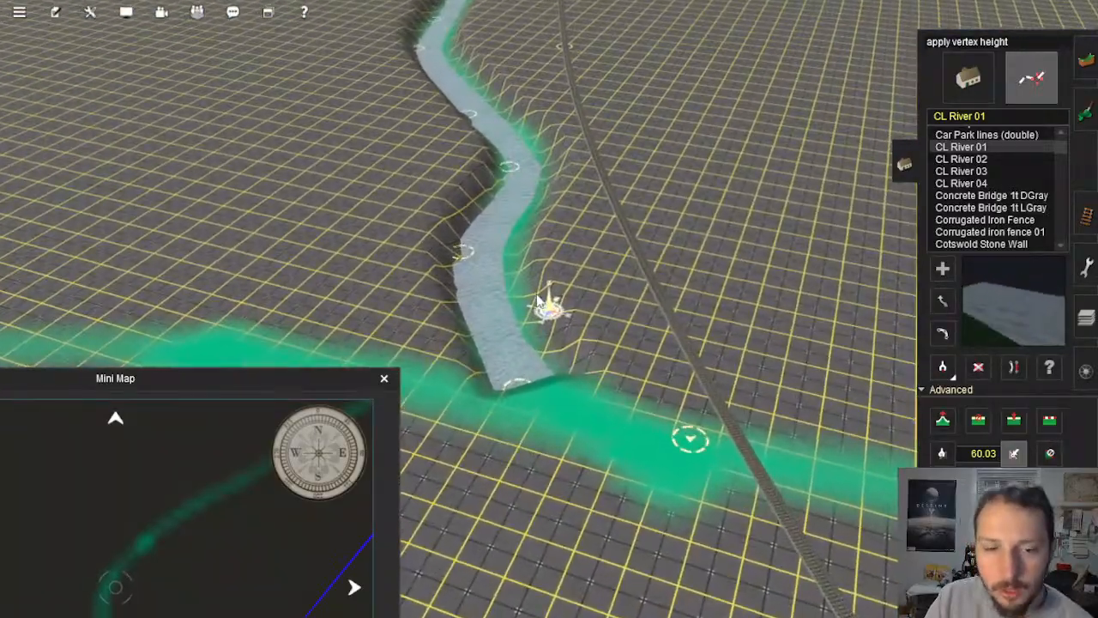
right_click(503, 169)
mouse_move(503, 169)
right_down()
mouse_move(540, 183)
mouse_move(545, 128)
mouse_move(575, 103)
mouse_move(590, 167)
mouse_move(590, 150)
right_up()
scroll(594, 186, down, 10)
scroll(576, 140, up, 2)
scroll(559, 176, up, 10)
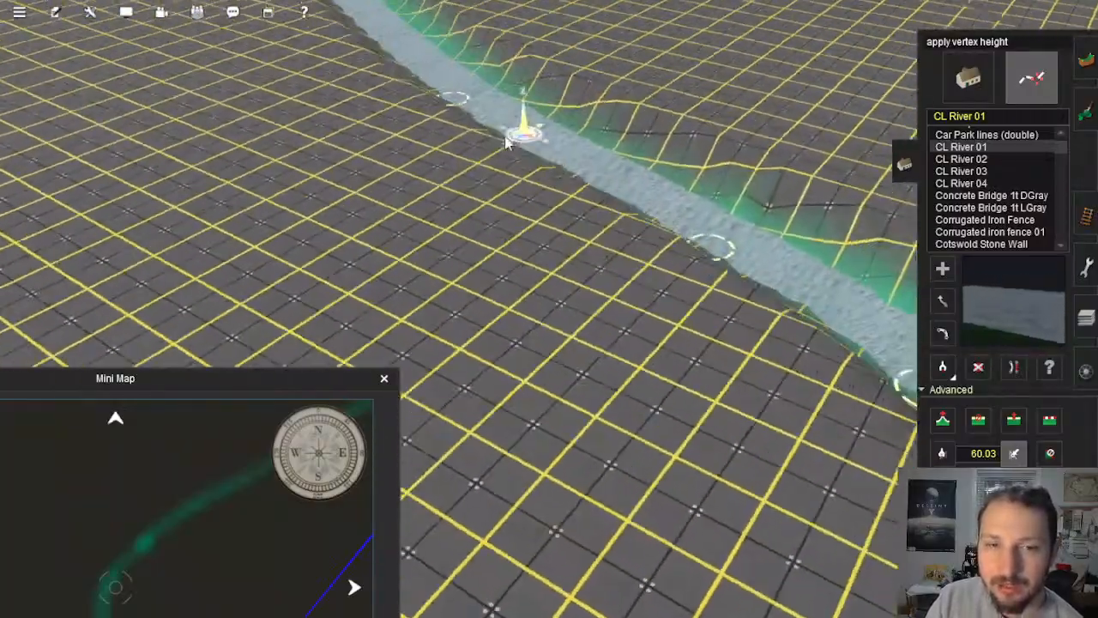
mouse_move(505, 138)
right_down()
mouse_move(510, 209)
mouse_move(545, 111)
mouse_move(646, 175)
mouse_move(614, 138)
mouse_move(424, 126)
mouse_move(574, 100)
mouse_move(487, 161)
mouse_move(541, 106)
mouse_move(608, 124)
mouse_move(525, 136)
mouse_move(514, 239)
mouse_move(547, 213)
mouse_move(633, 532)
mouse_move(748, 463)
mouse_move(622, 412)
right_up()
scroll(547, 213, down, 5)
right_click(622, 414)
scroll(584, 385, down, 5)
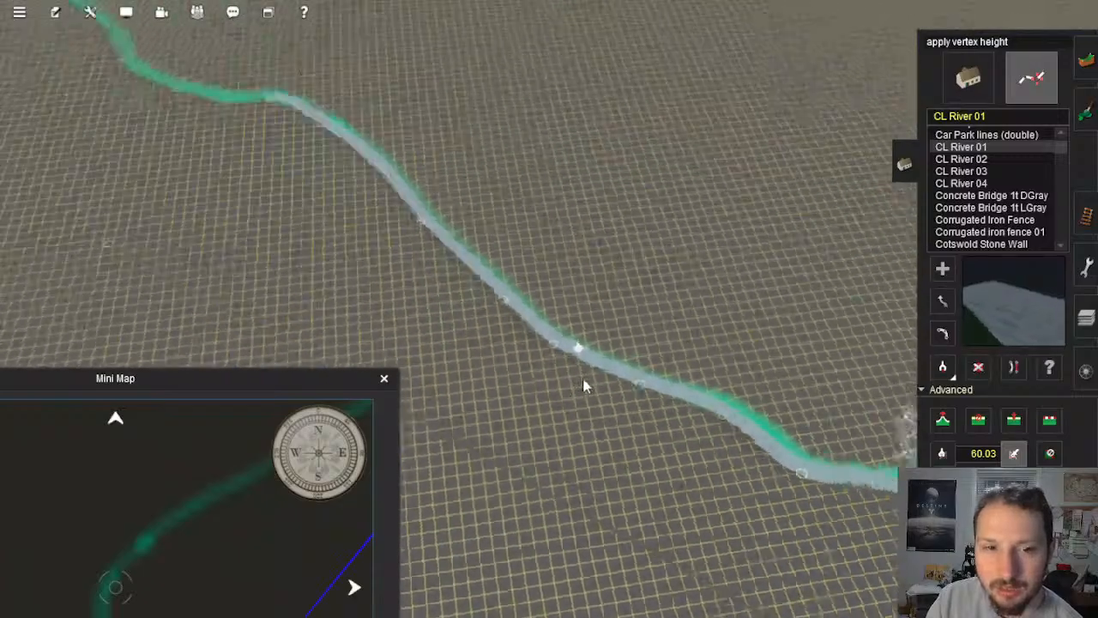
right_click(617, 369)
scroll(618, 326, up, 5)
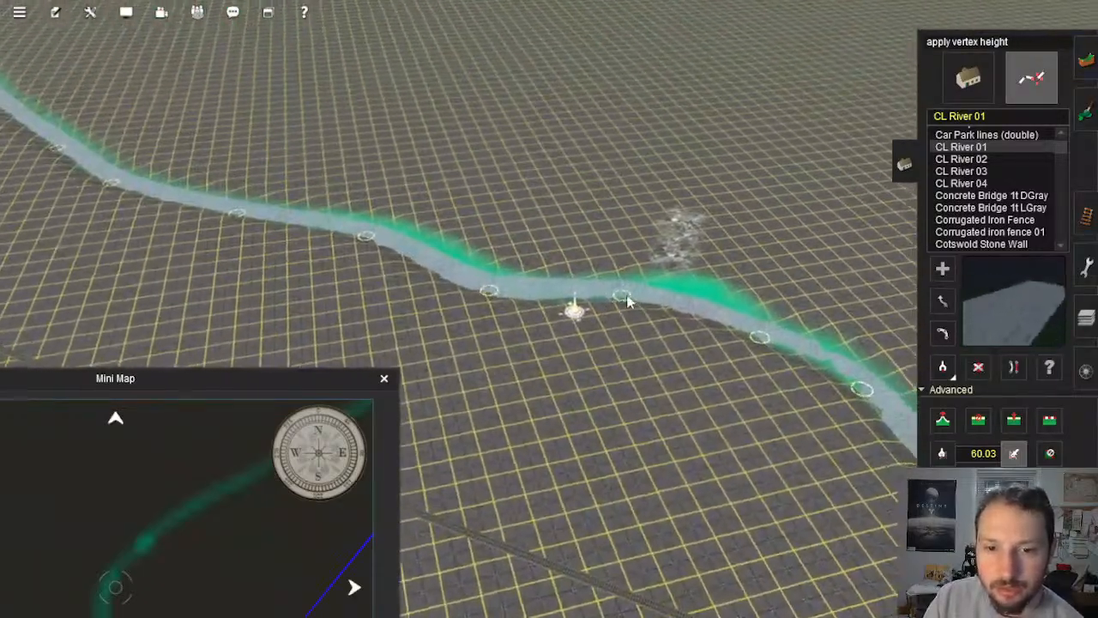
scroll(625, 302, down, 10)
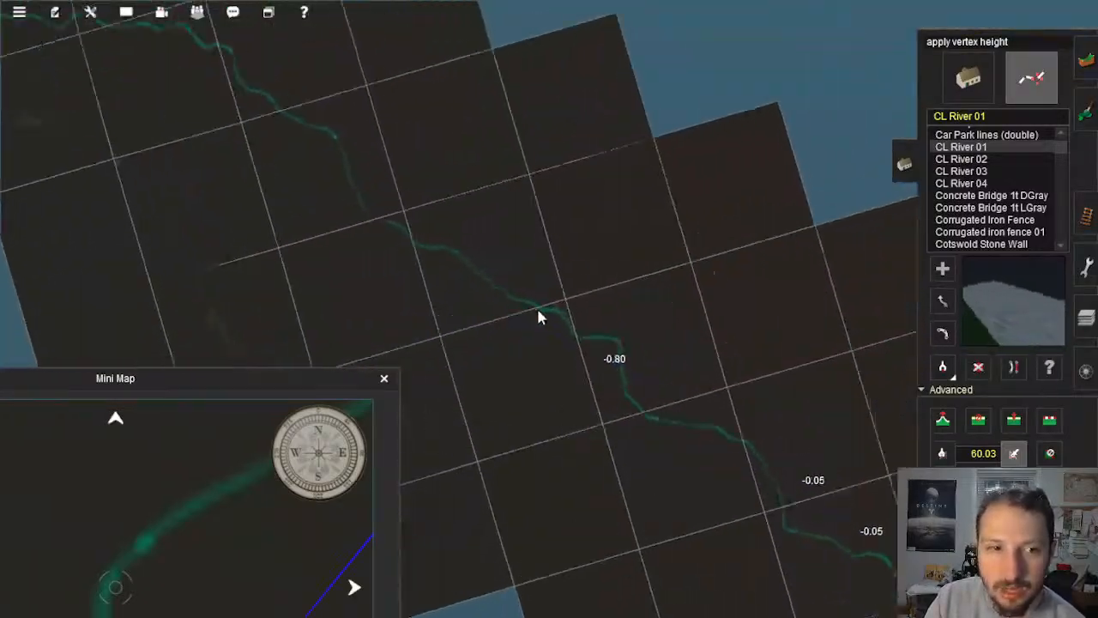
scroll(551, 314, up, 10)
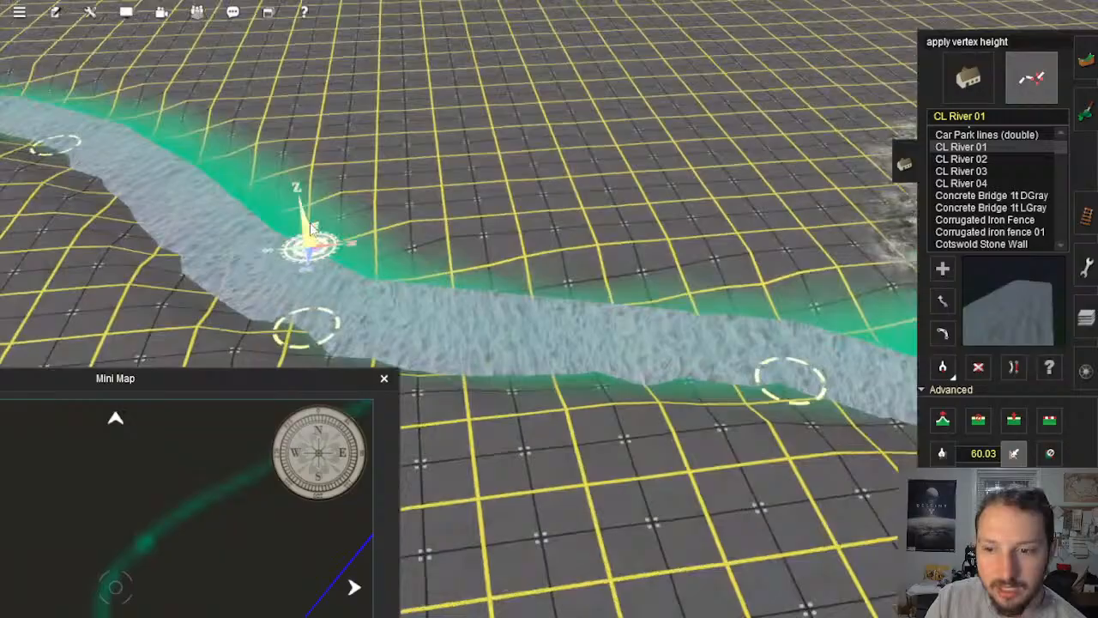
Step: Inspect the remaining river bends and the river's end at the edge of the map
key(Left)
right_click(437, 141)
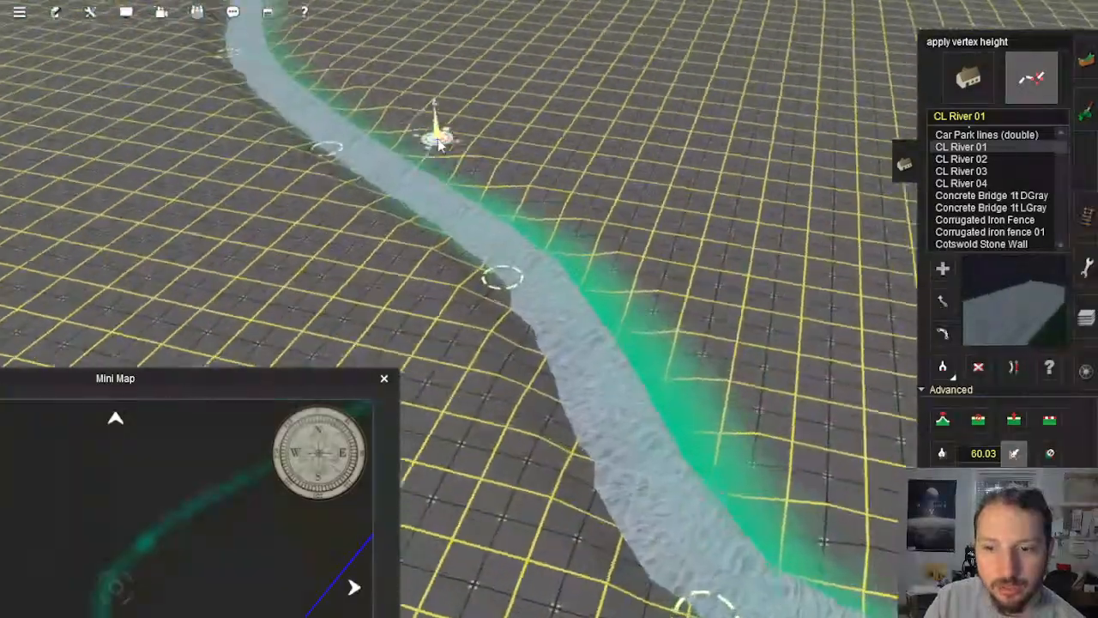
right_click(455, 142)
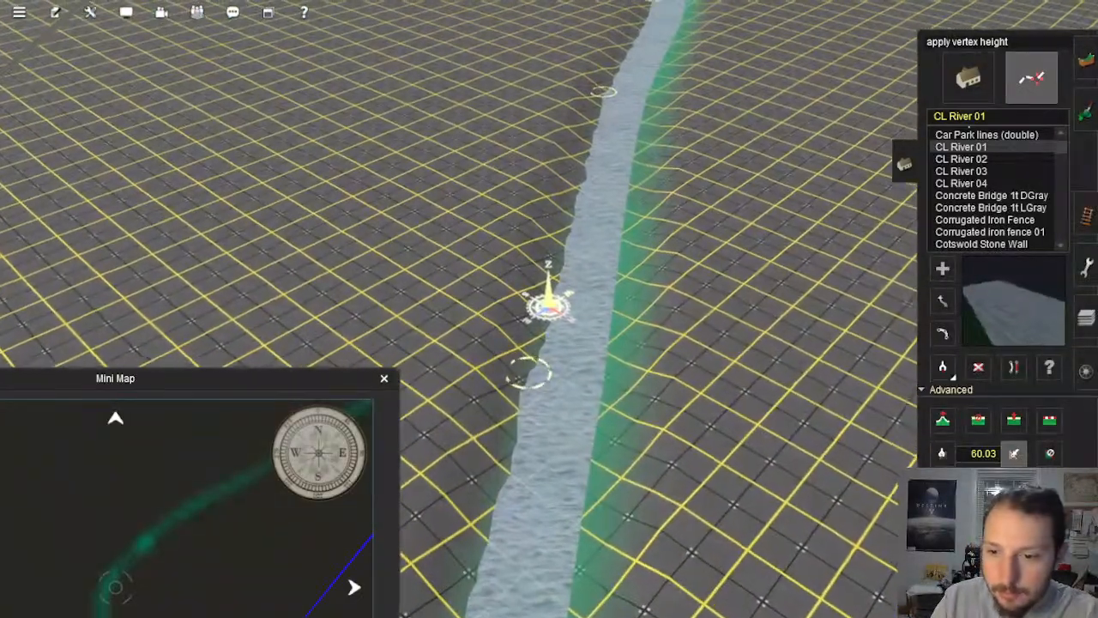
scroll(476, 219, down, 5)
scroll(573, 262, up, 10)
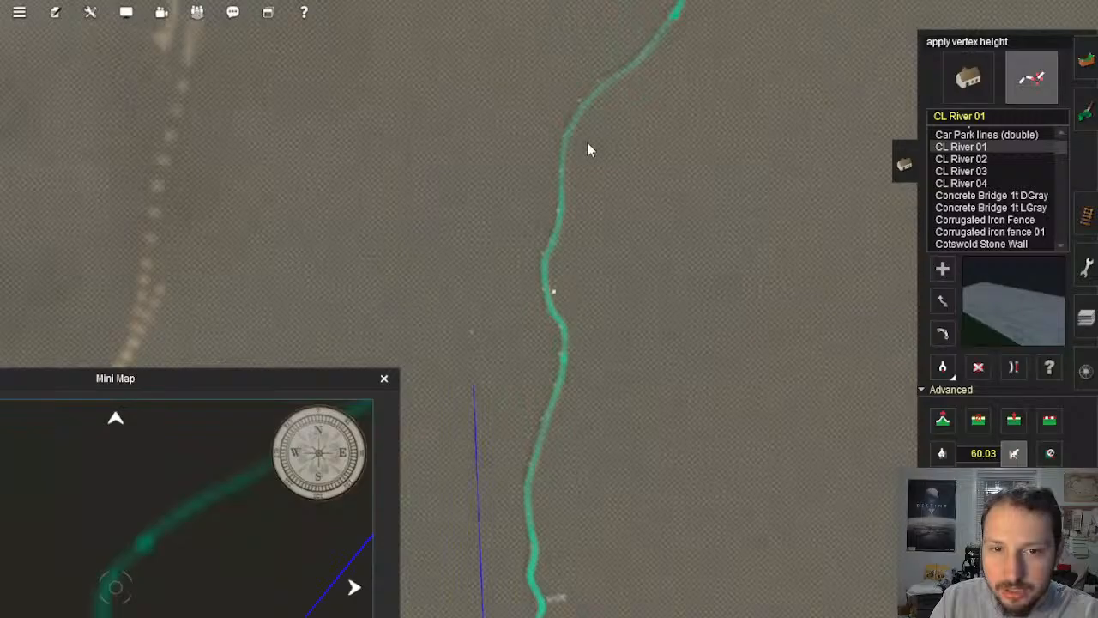
right_click(596, 139)
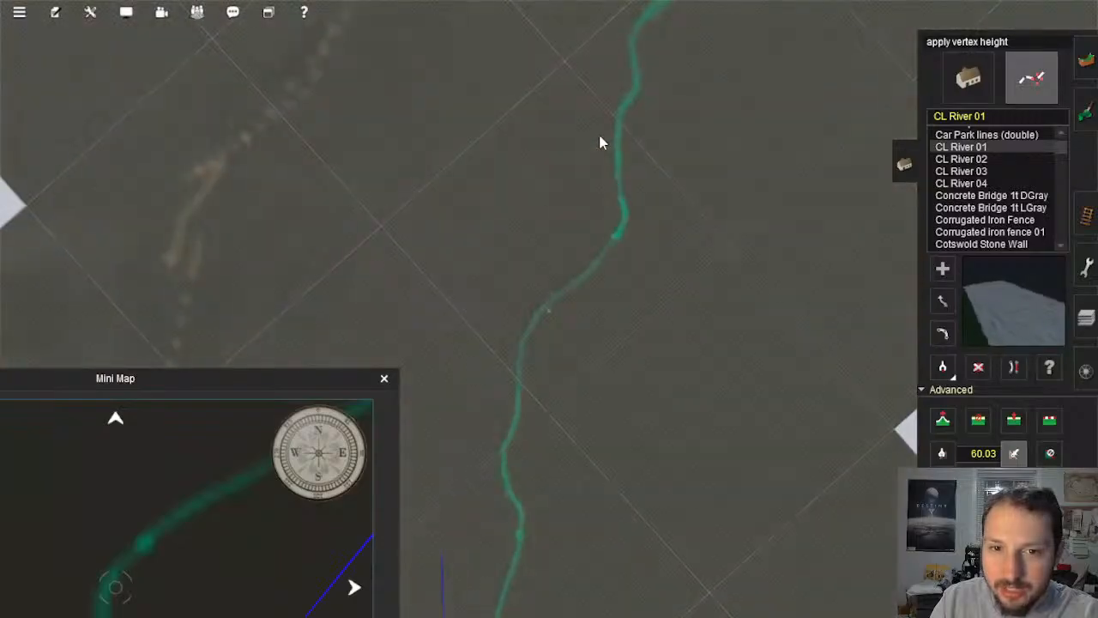
right_click(599, 139)
scroll(446, 198, up, 8)
right_click(433, 199)
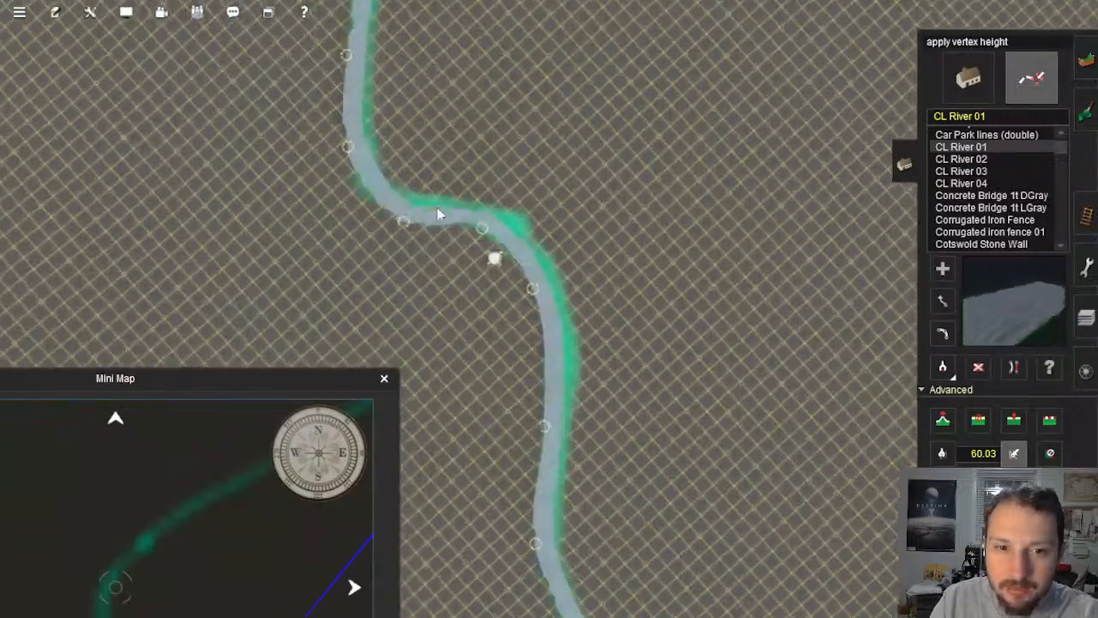
mouse_move(437, 207)
right_down()
mouse_move(483, 222)
mouse_move(554, 275)
mouse_move(592, 193)
mouse_move(565, 276)
mouse_move(646, 243)
mouse_move(704, 305)
mouse_move(629, 393)
mouse_move(589, 330)
right_up()
right_click(604, 176)
right_click(607, 189)
right_click(584, 199)
key(Up)
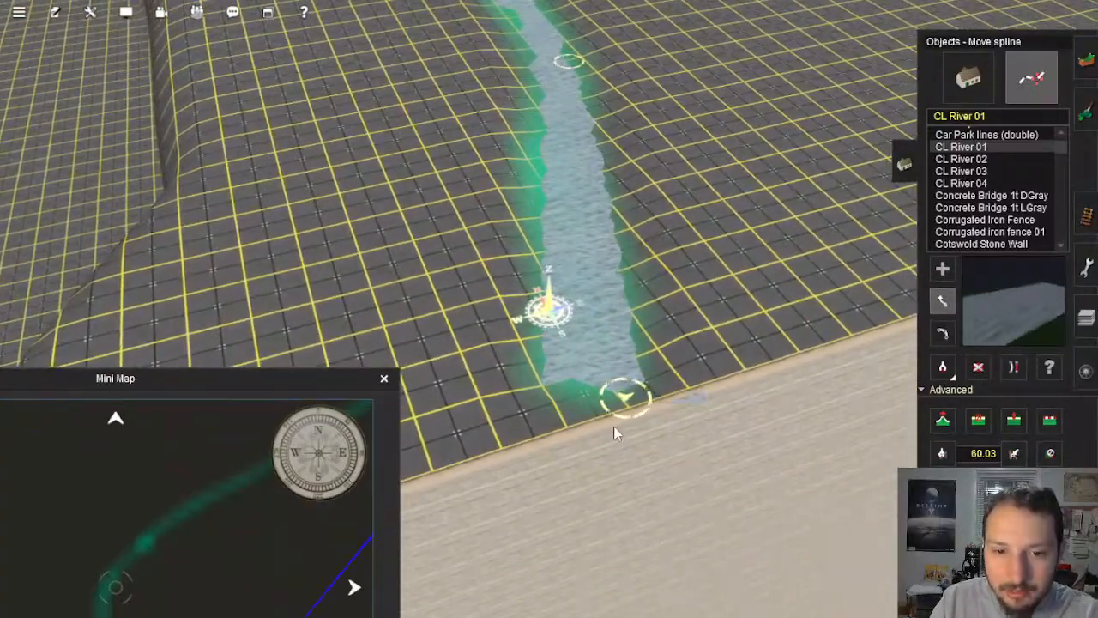
Step: Lower the terrain around the river's end at the map edge with the Height down brush
mouse_move(1017, 110)
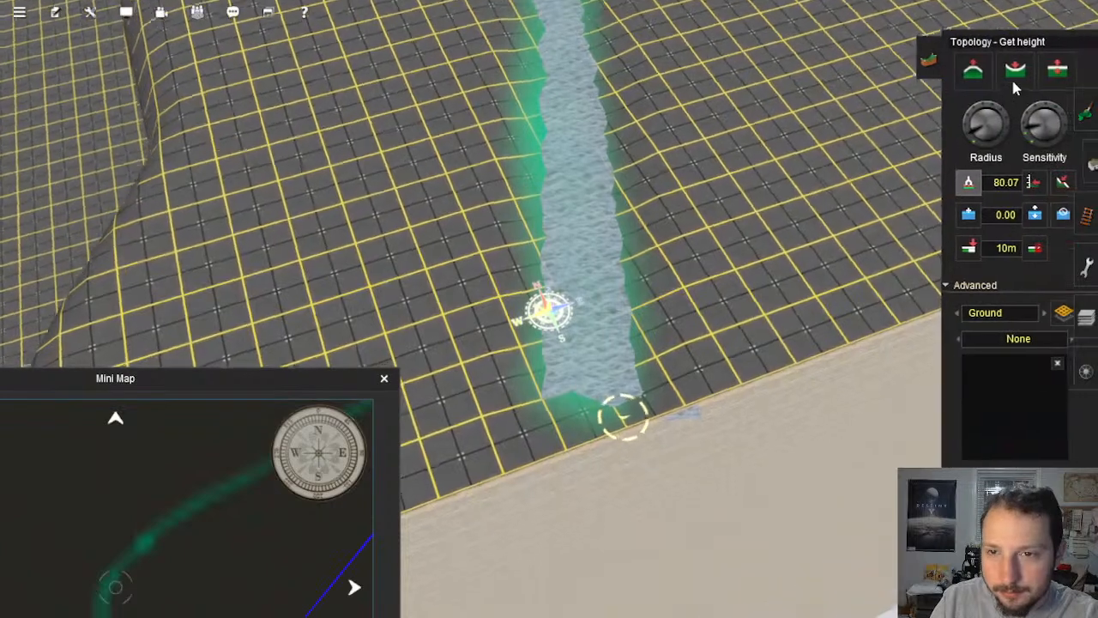
click(1010, 71)
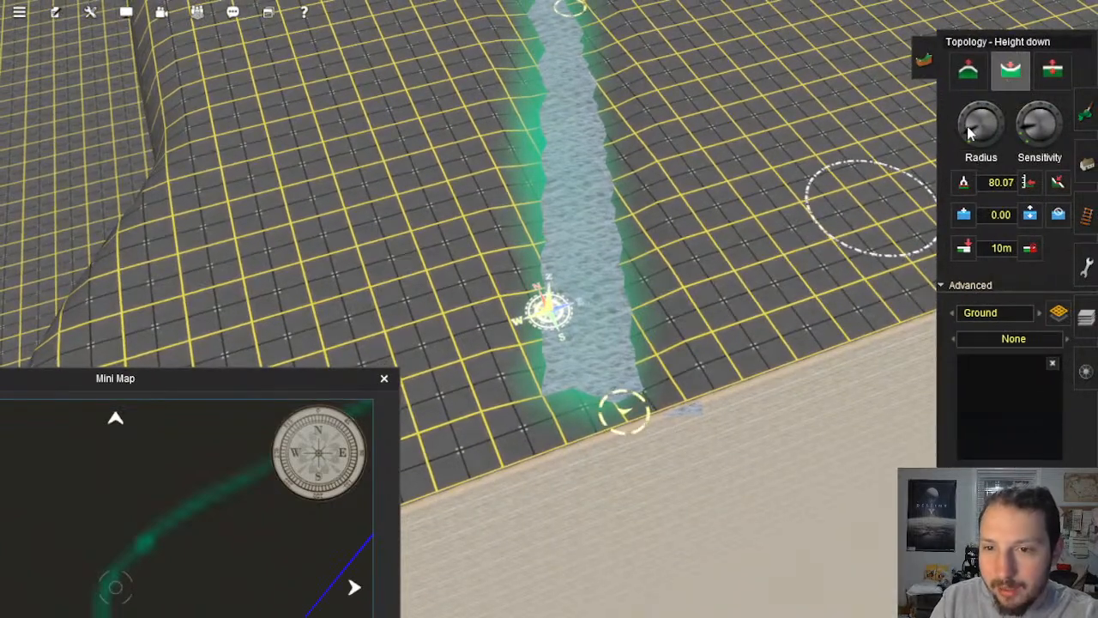
drag(602, 429, 603, 430)
mouse_move(623, 456)
right_down()
mouse_move(477, 116)
mouse_move(511, 139)
mouse_move(469, 130)
mouse_move(488, 288)
mouse_move(633, 403)
mouse_move(544, 316)
mouse_move(568, 367)
right_up()
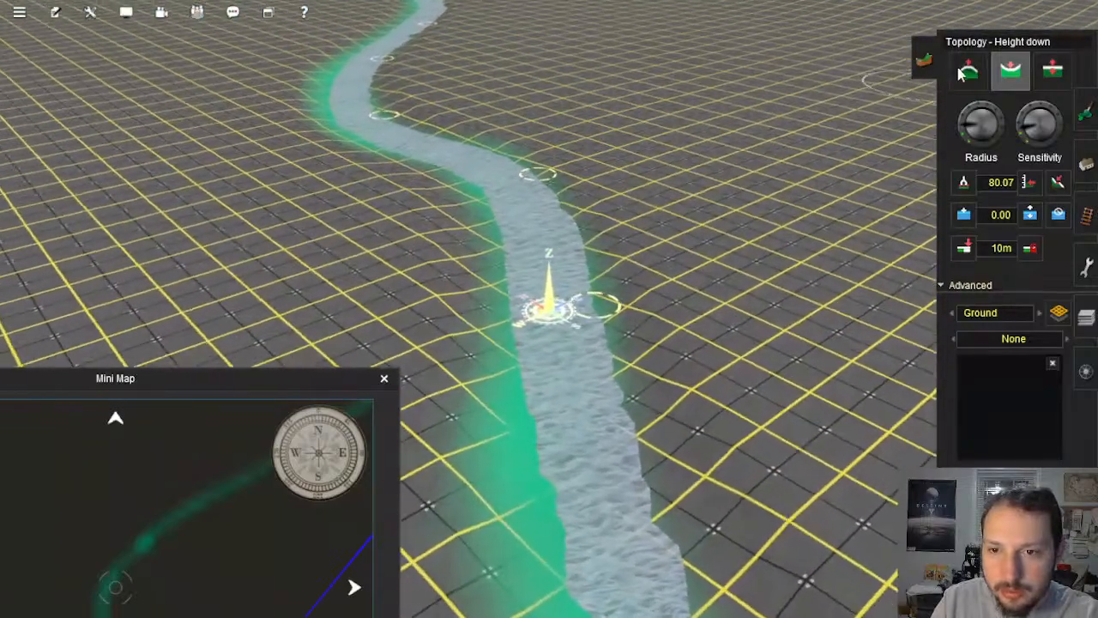
Step: Flatten the ground beside the river with an enlarged Plateau brush at a height of about 81.8
click(967, 74)
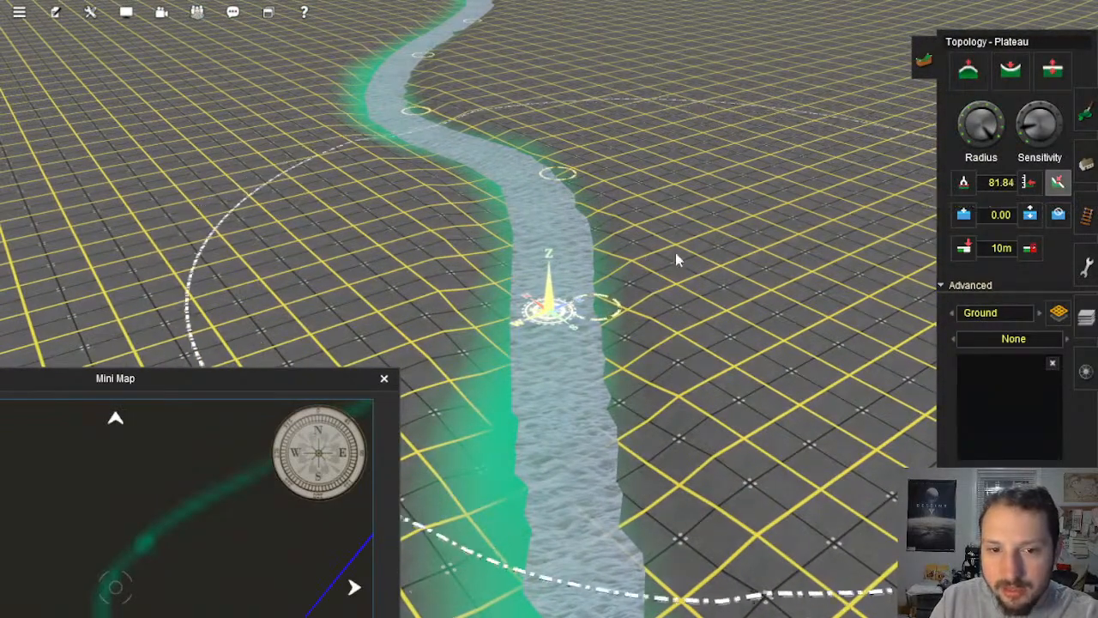
right_click(742, 271)
mouse_move(525, 429)
right_down()
mouse_move(515, 436)
mouse_move(509, 211)
mouse_move(521, 178)
mouse_move(509, 137)
right_up()
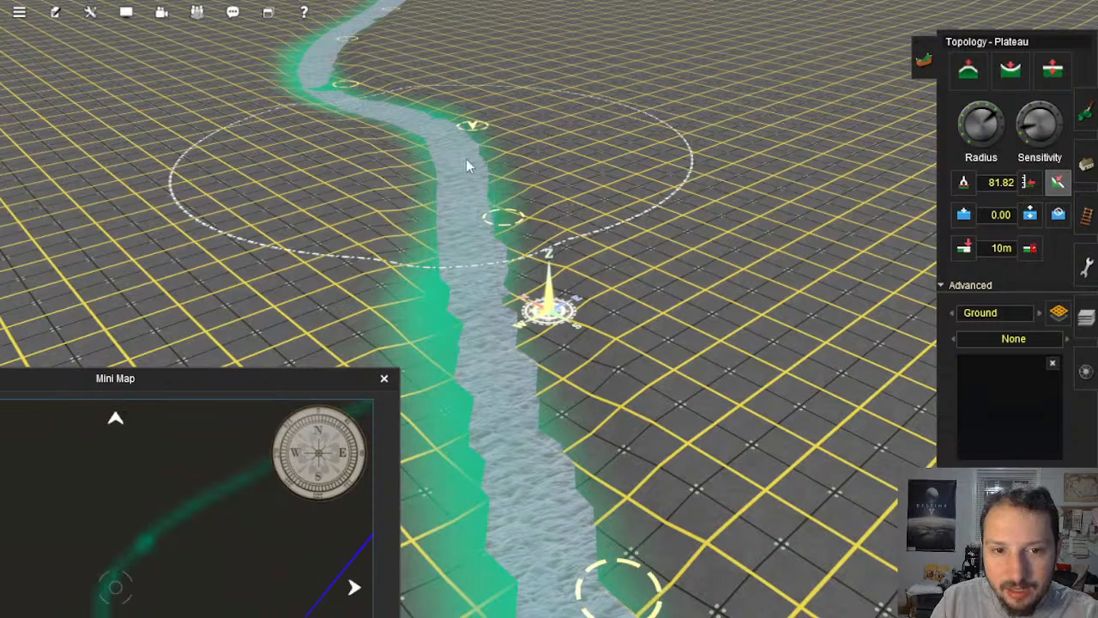
Step: Level the riverbed around the bend with Plateau at a height of 79.82
right_click(455, 132)
right_click(401, 96)
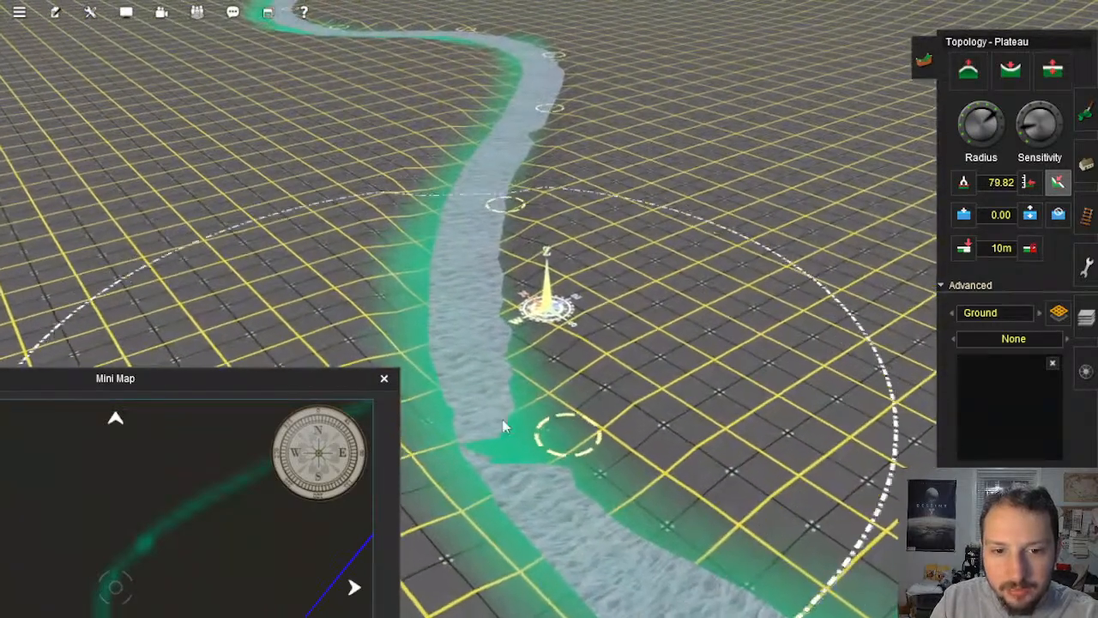
right_click(505, 426)
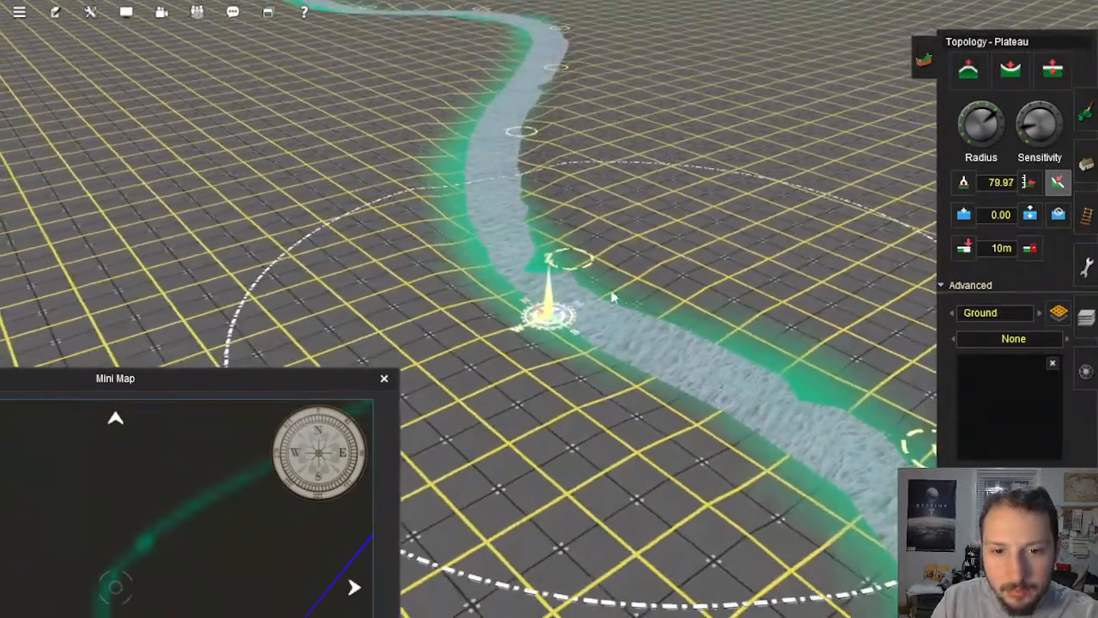
drag(502, 219, 564, 287)
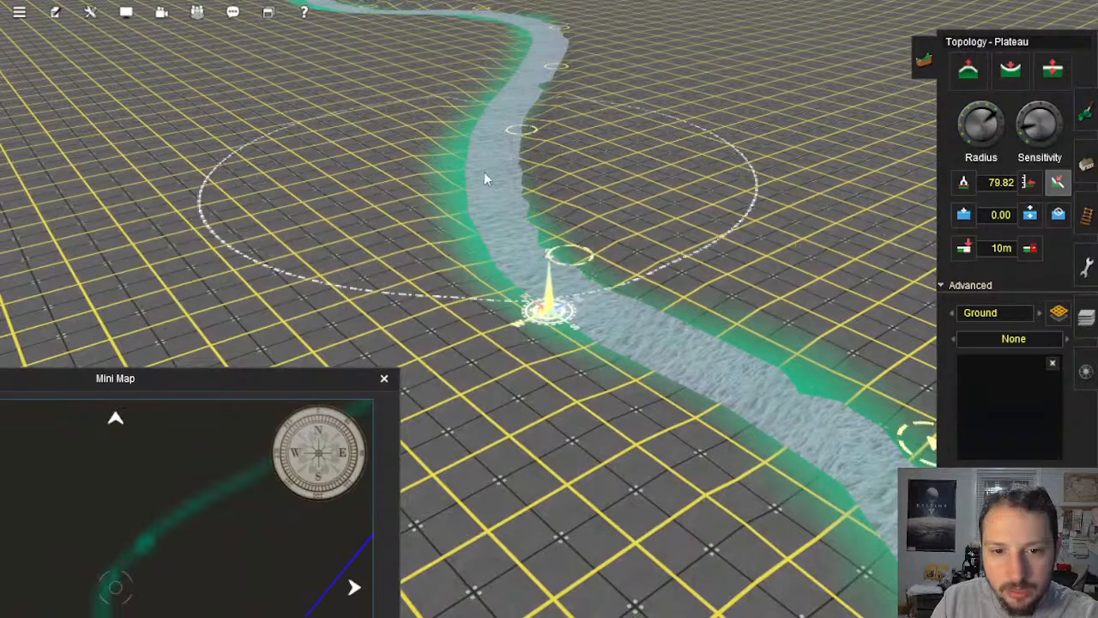
right_click(534, 248)
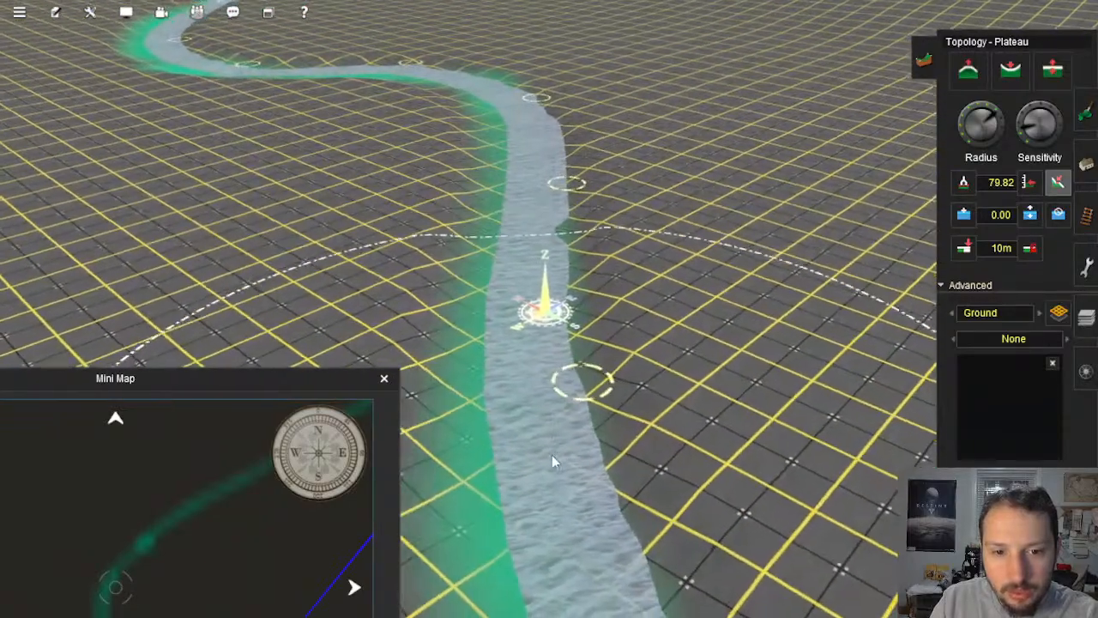
Step: Try a Plateau stroke at 81.75 from the bank across the river, and undo it
key(Down)
mouse_move(745, 249)
mouse_down()
mouse_move(717, 296)
mouse_move(587, 310)
mouse_up()
mouse_move(587, 313)
right_down()
mouse_move(604, 285)
mouse_move(596, 332)
right_up()
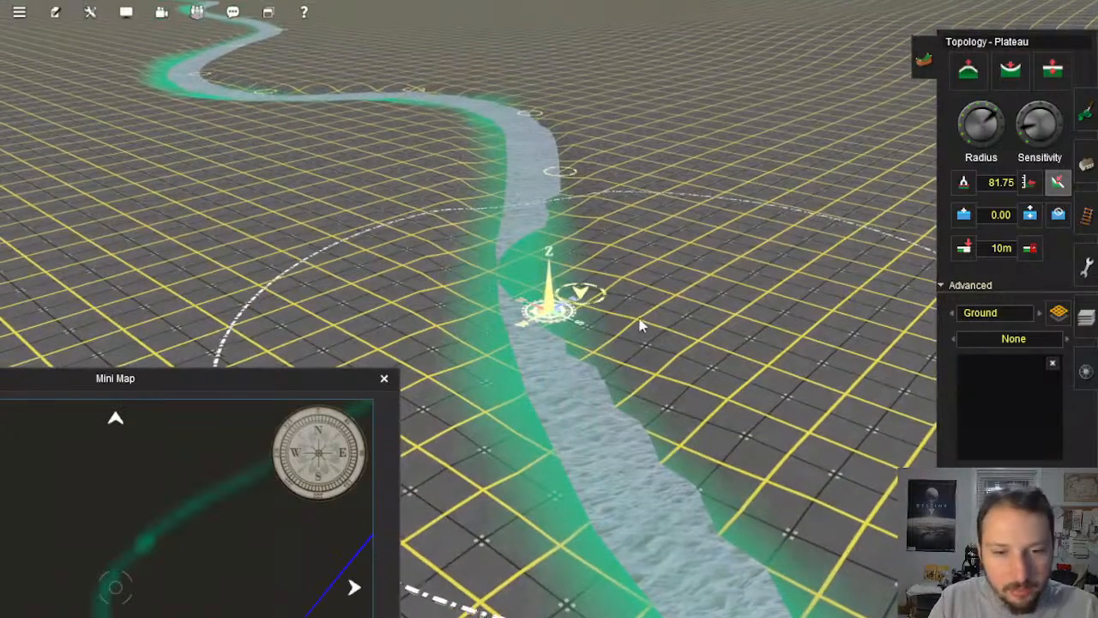
key(ctrl+z)
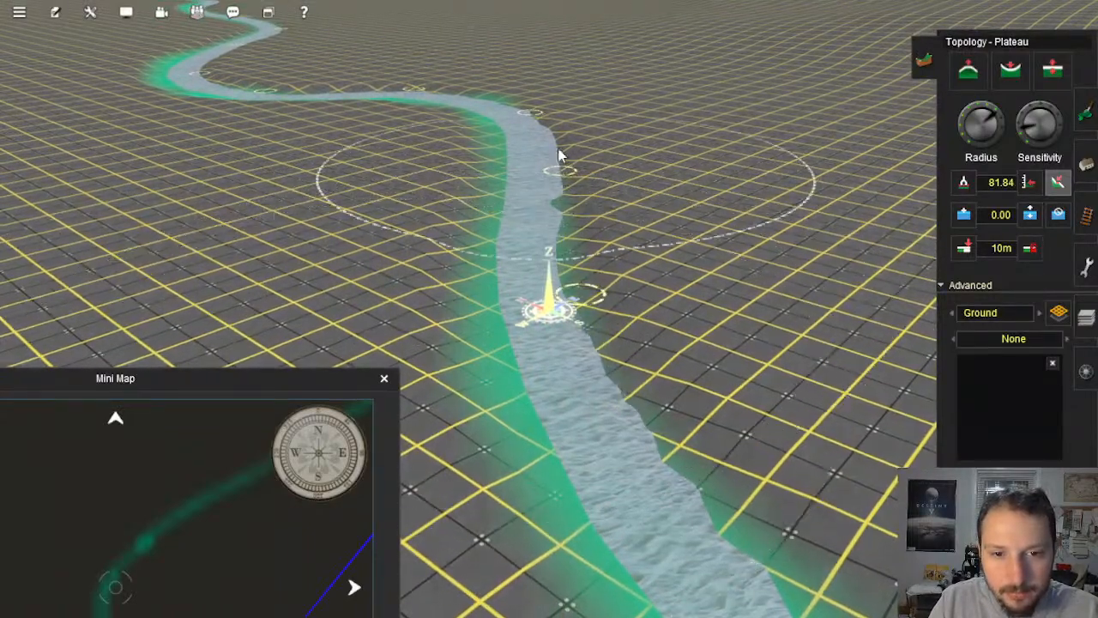
Step: Level the riverbed through the next bend with Plateau at 79.71 so the water spline is uncovered
right_click(535, 124)
right_click(500, 391)
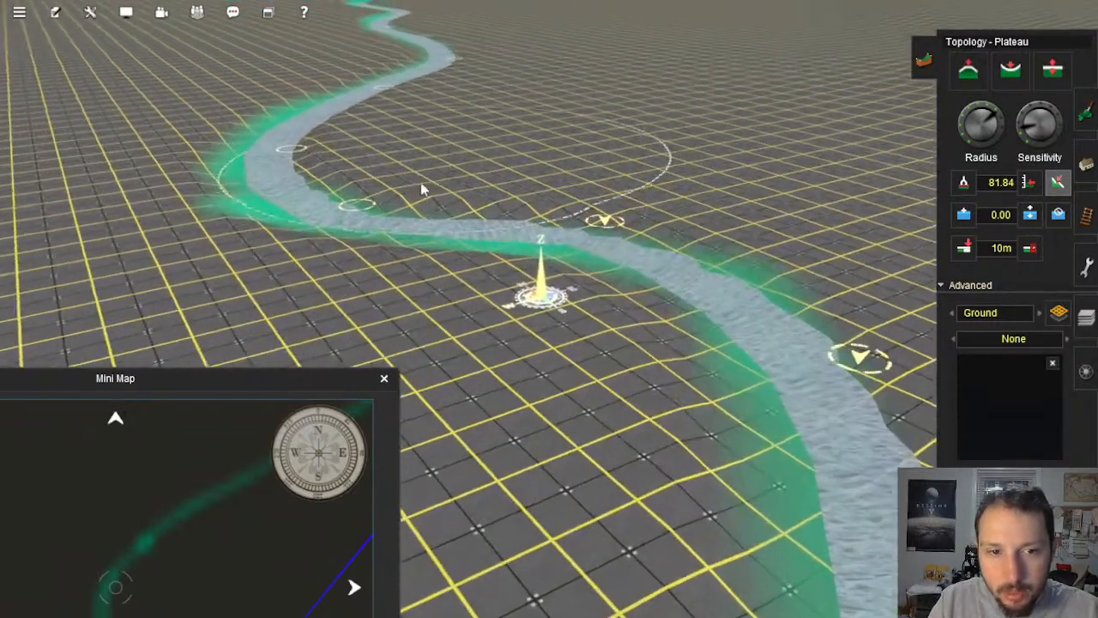
mouse_move(421, 186)
mouse_down()
mouse_move(470, 148)
mouse_move(468, 186)
mouse_up()
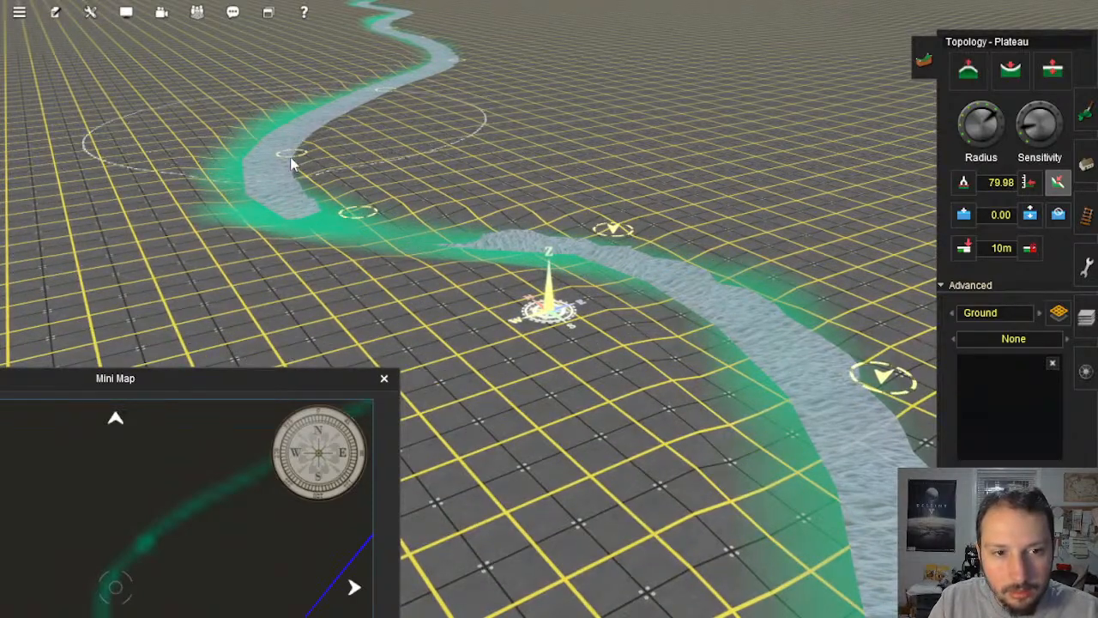
right_drag(397, 221, 581, 330)
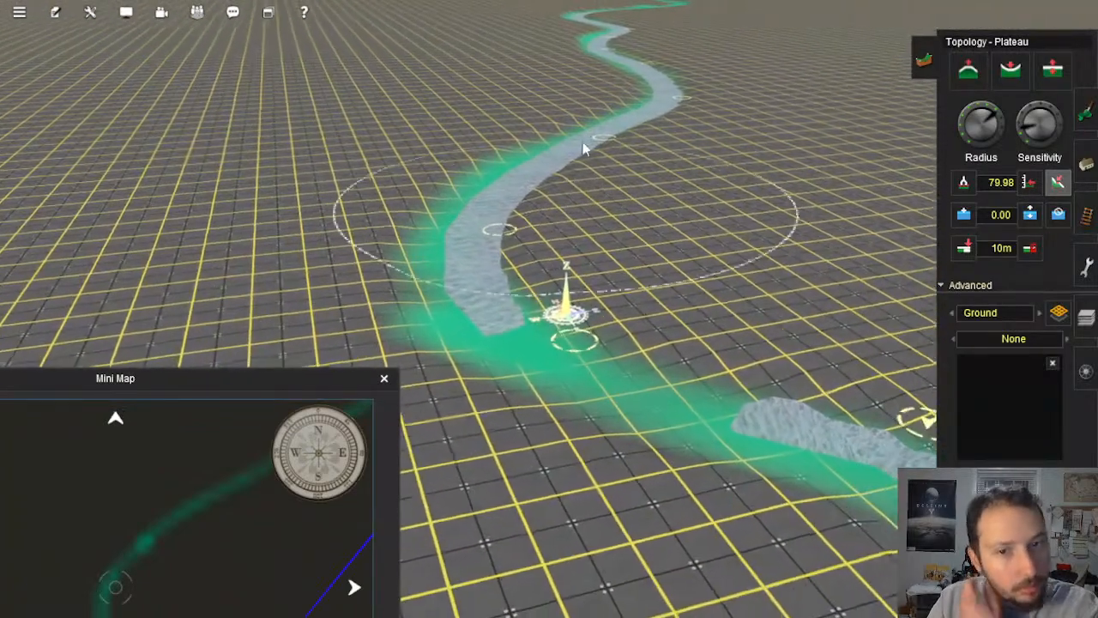
mouse_move(586, 136)
mouse_down()
mouse_move(489, 204)
mouse_move(531, 337)
mouse_up()
right_click(686, 438)
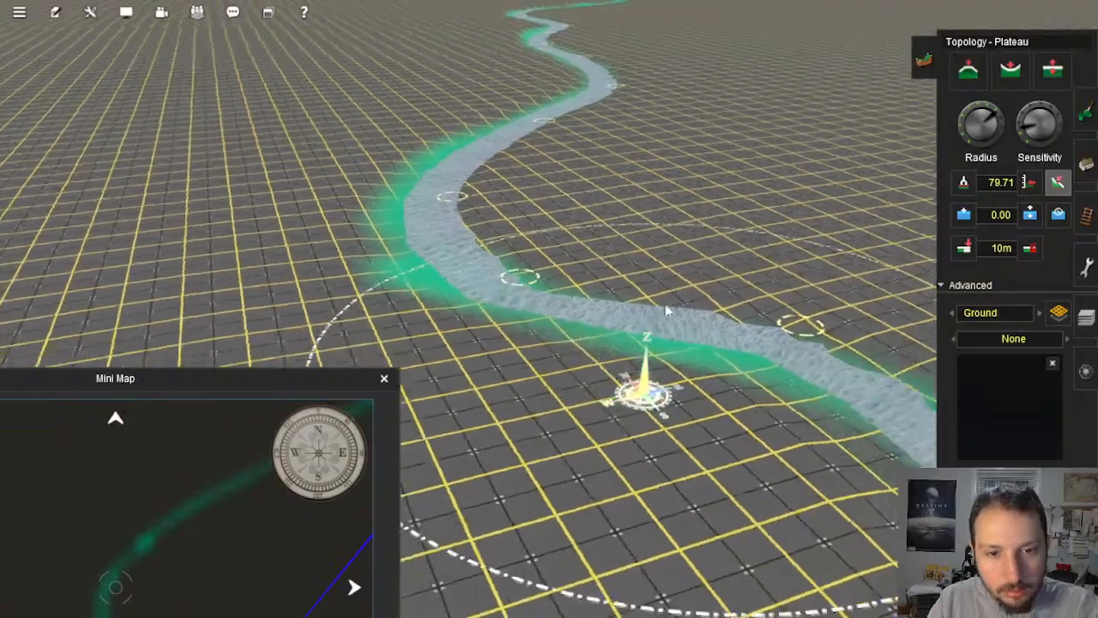
Step: Flatten the bank along the straighter river stretch with Plateau at a height of 81.71
key(Down)
key(Right)
key(Up)
right_drag(684, 307, 511, 314)
key(Left)
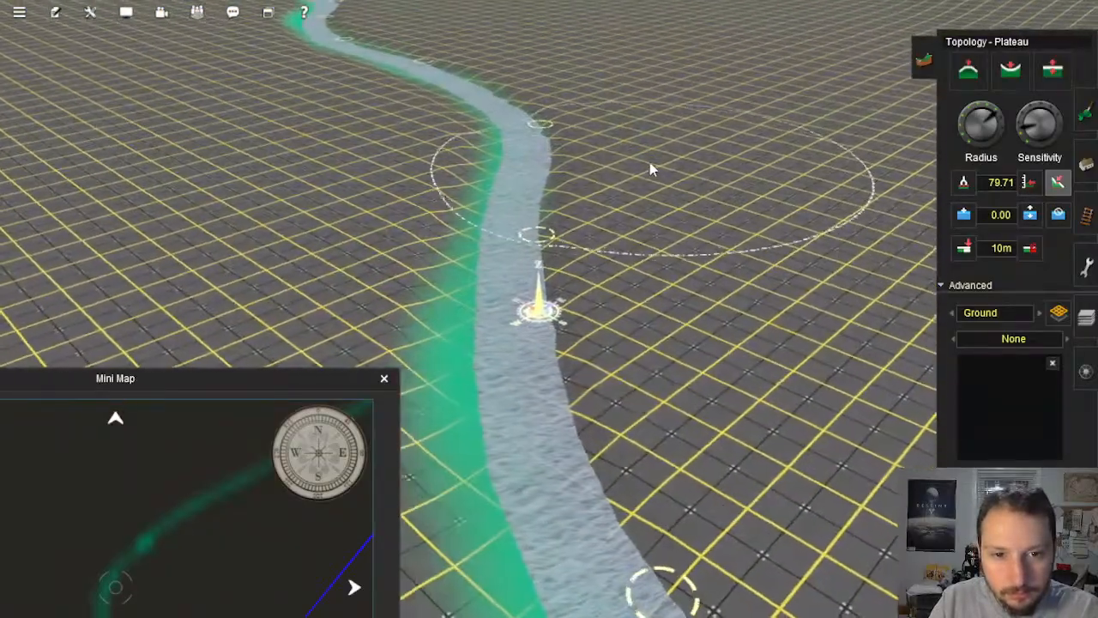
click(536, 286)
click(608, 315)
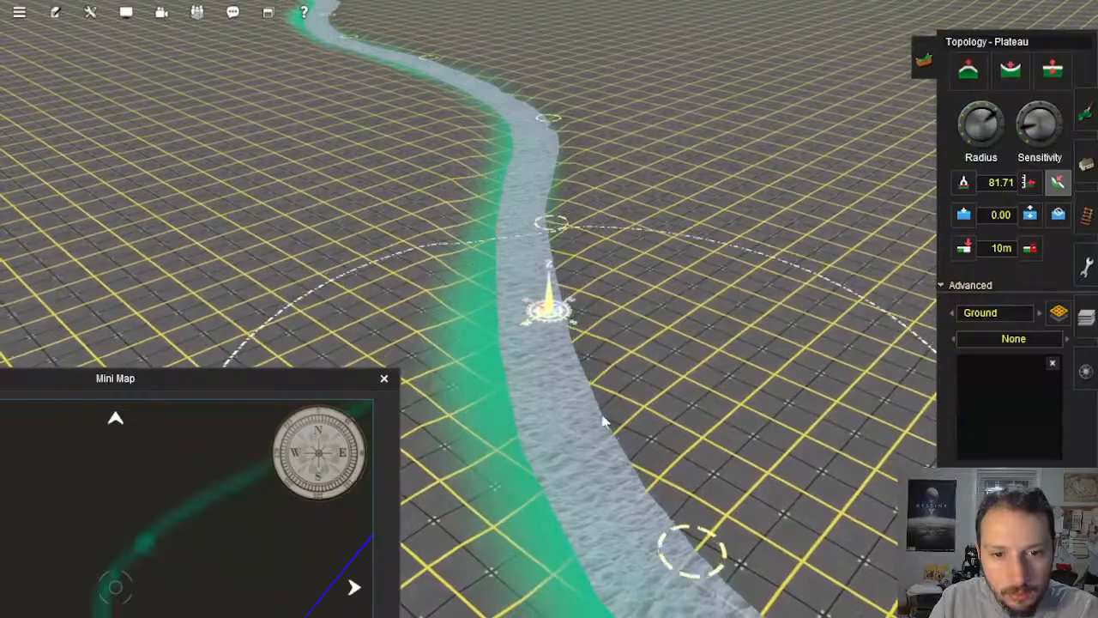
Step: Flatten the bank around the next river bend with Plateau at a height of 81.81
right_click(605, 422)
click(617, 229)
right_click(658, 367)
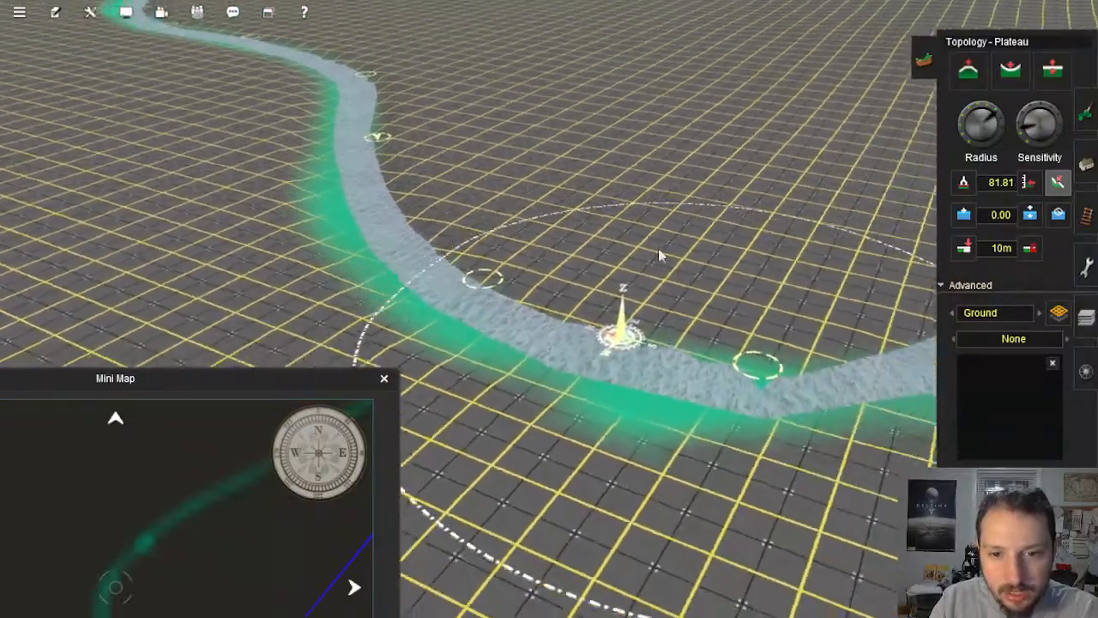
right_click(705, 277)
key(Left)
right_drag(708, 286, 587, 314)
right_click(368, 296)
key(Right)
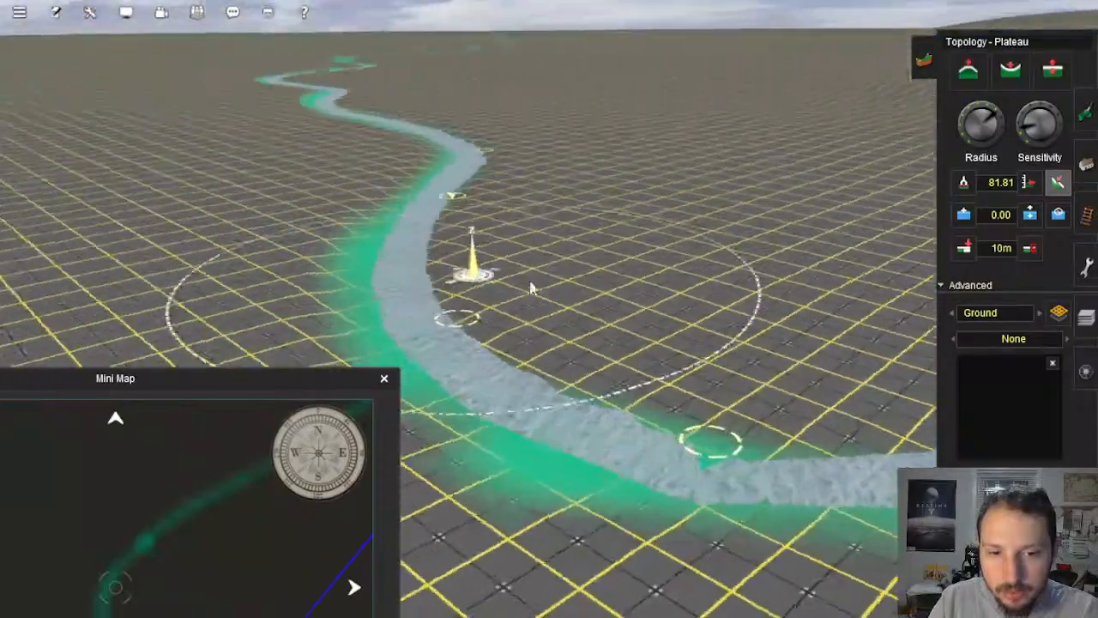
Step: Try a Plateau stroke at 81.84 on the bank beside the bend, and undo it
right_click(474, 213)
right_click(477, 263)
right_click(490, 300)
key(Left)
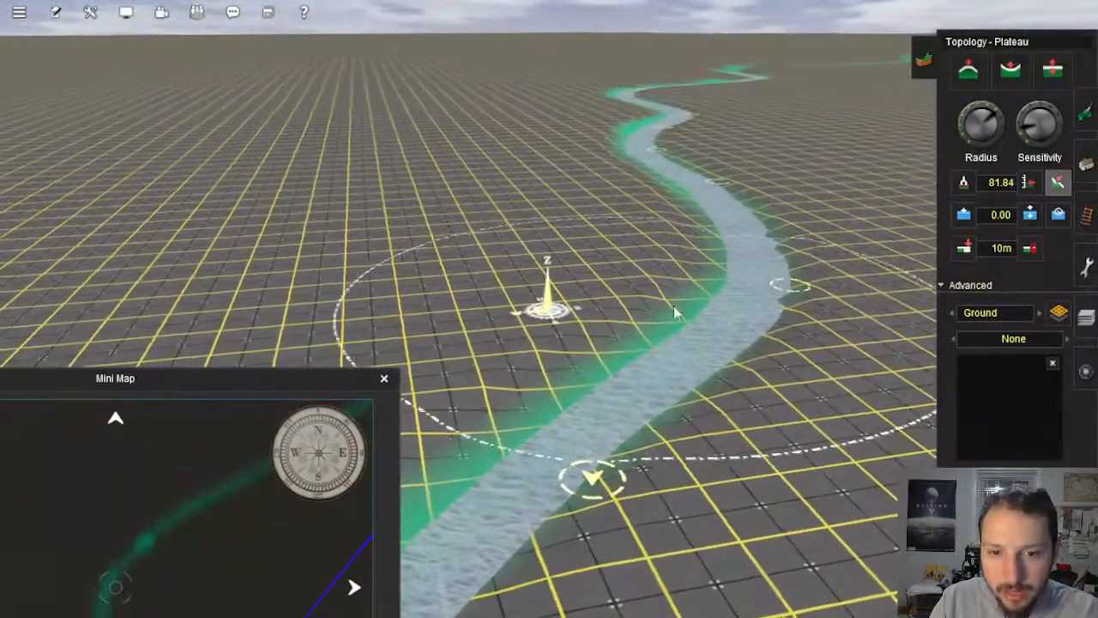
click(686, 316)
right_click(589, 491)
key(Right)
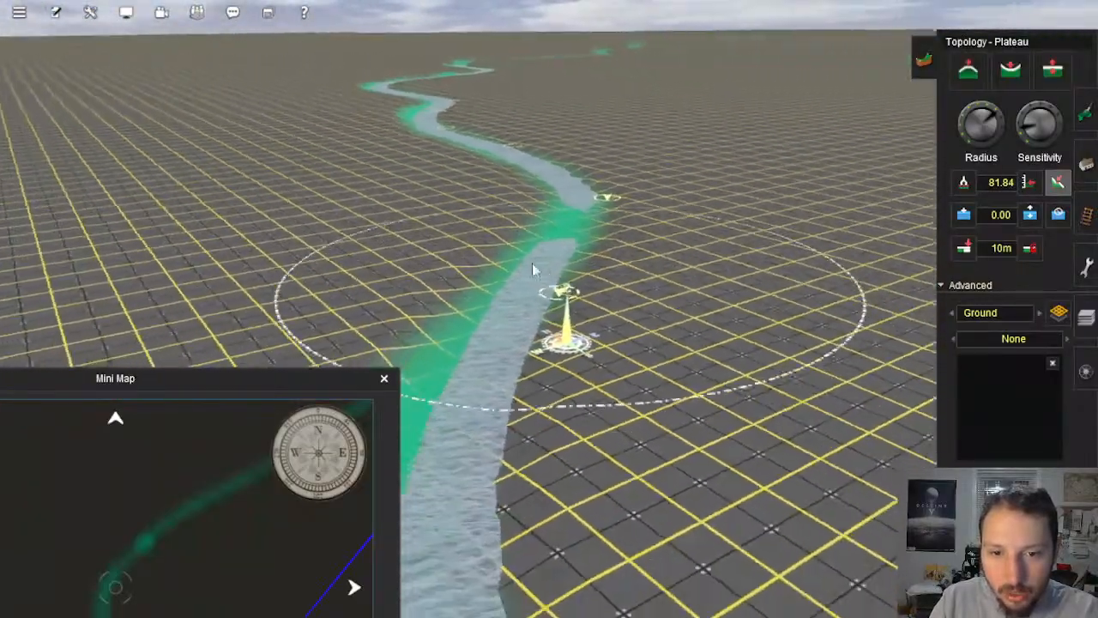
right_click(518, 261)
key(ctrl+z)
Step: Flatten the banks on both sides of the river beyond the bend with Plateau at a height of 81.60
right_click(612, 549)
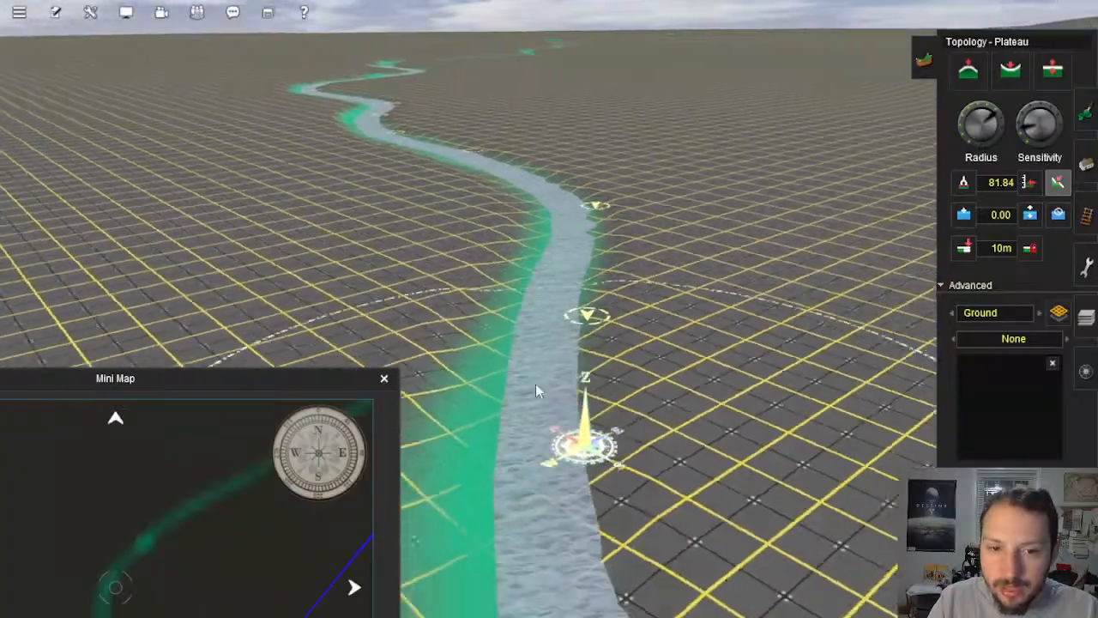
click(467, 305)
right_click(456, 376)
click(776, 310)
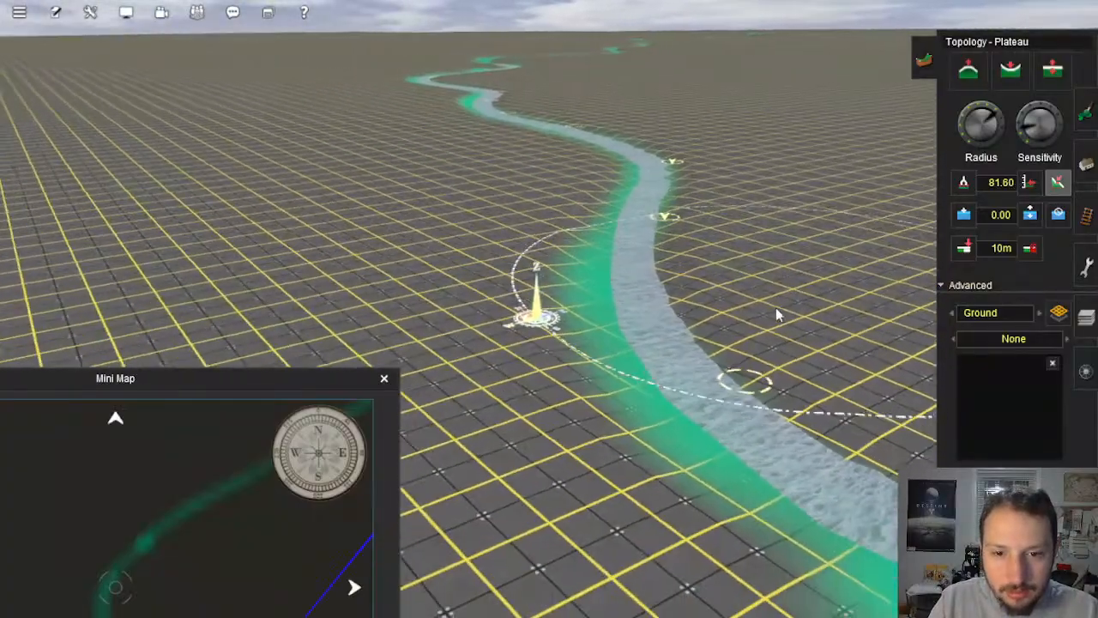
right_click(714, 374)
right_click(713, 378)
key(Right)
right_click(410, 196)
key(Left)
right_click(561, 196)
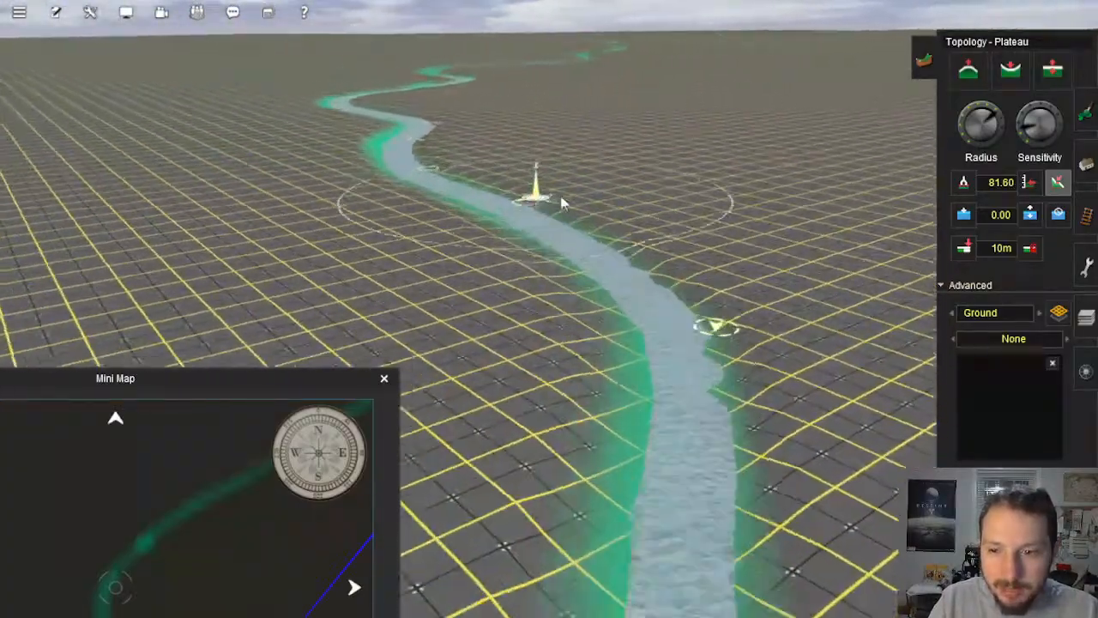
right_click(516, 346)
Step: Level the raised and sunken ground beside the narrow river stretch with Plateau at 81.84
click(360, 314)
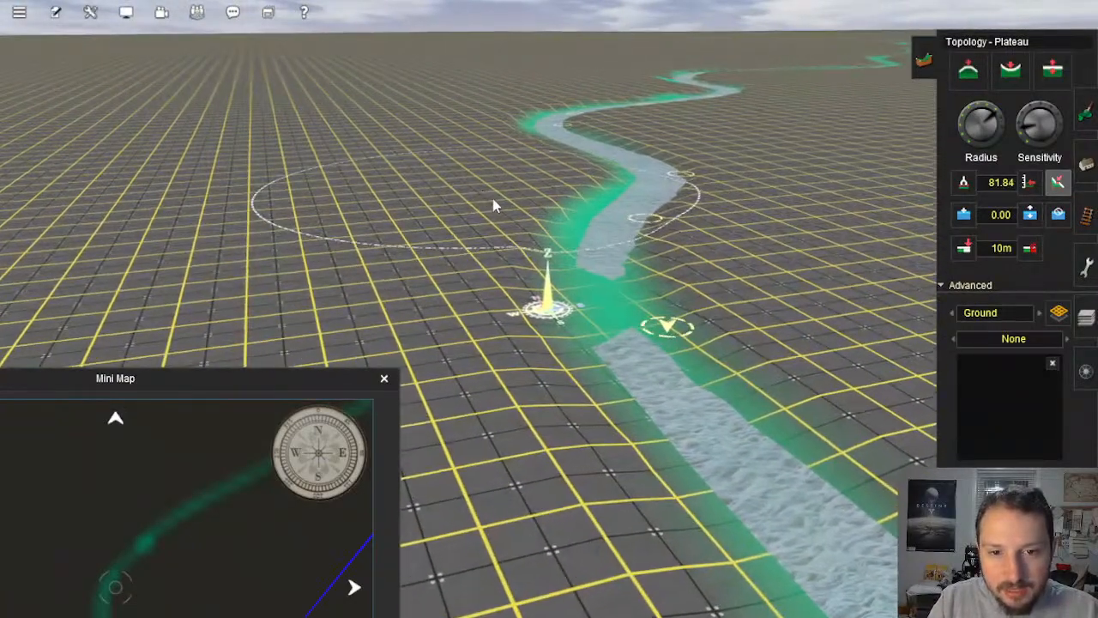
drag(664, 292, 721, 288)
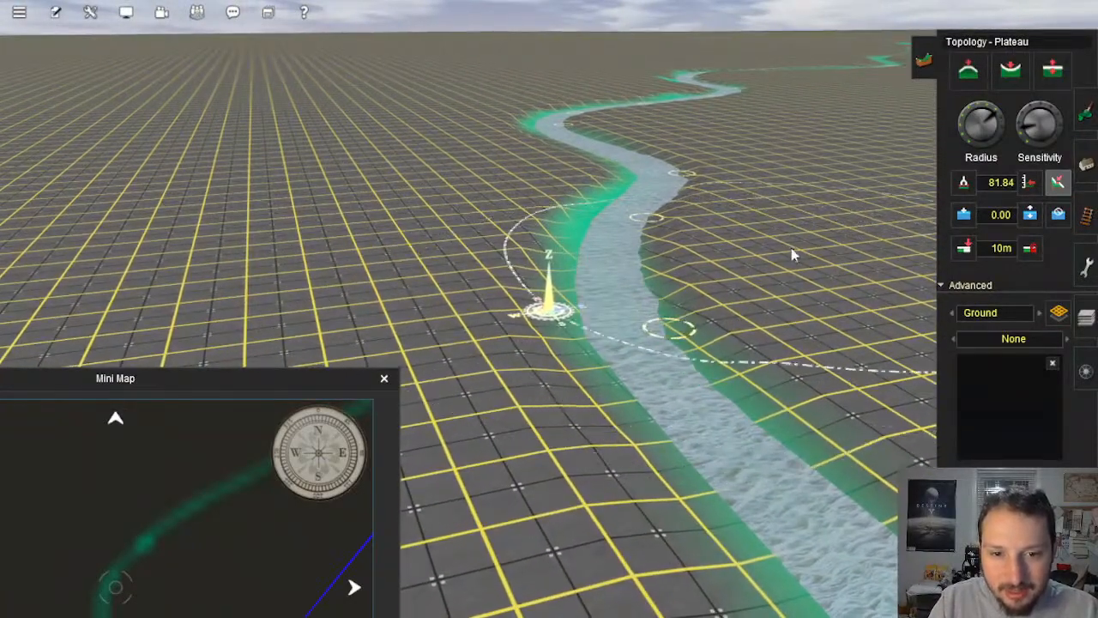
click(720, 253)
right_click(685, 169)
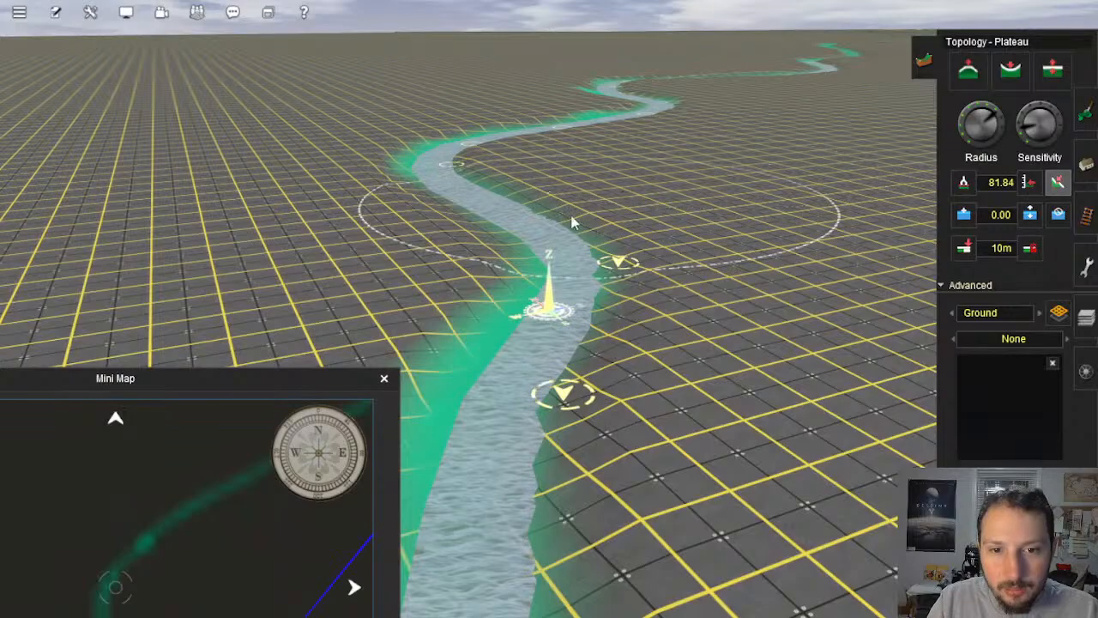
right_click(449, 153)
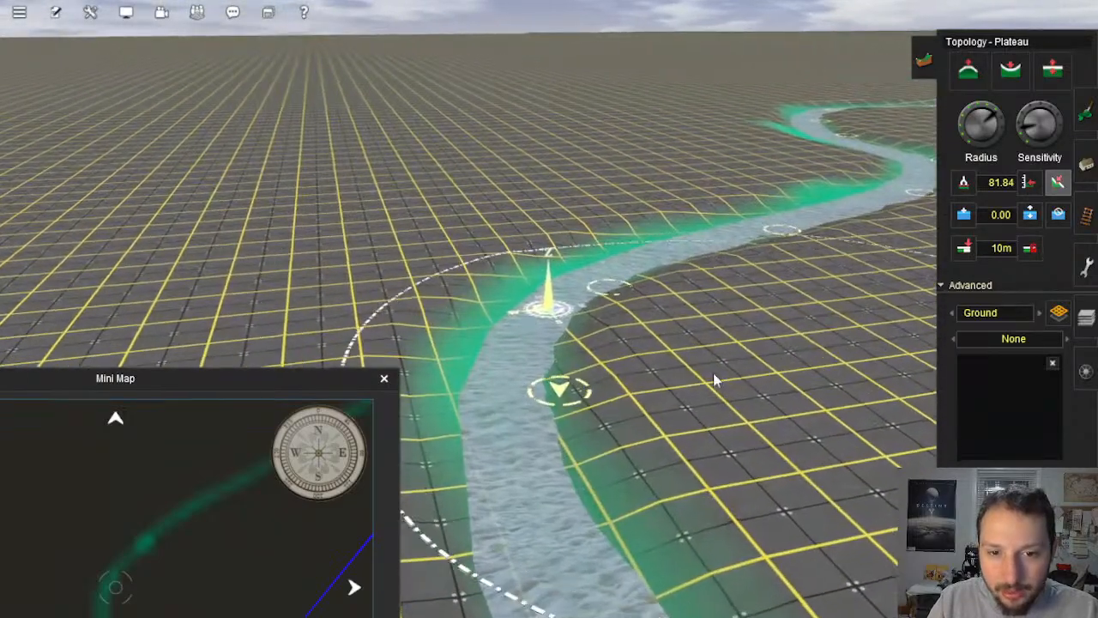
Step: Continue flattening the banks downstream through the following bends with Plateau at a height of 81.84
right_click(834, 226)
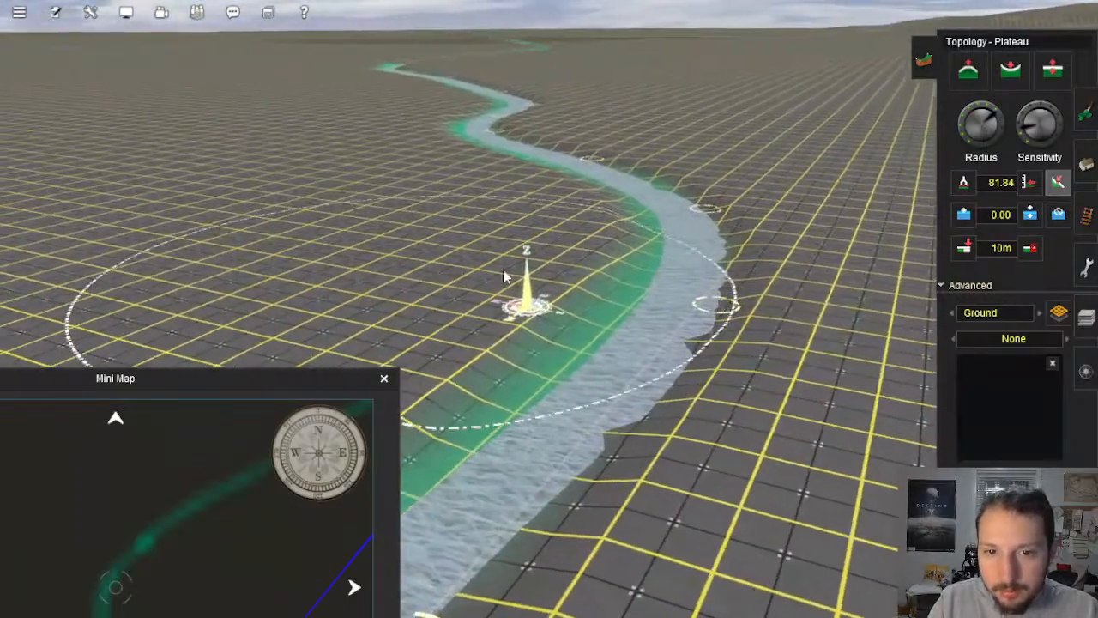
right_click(511, 442)
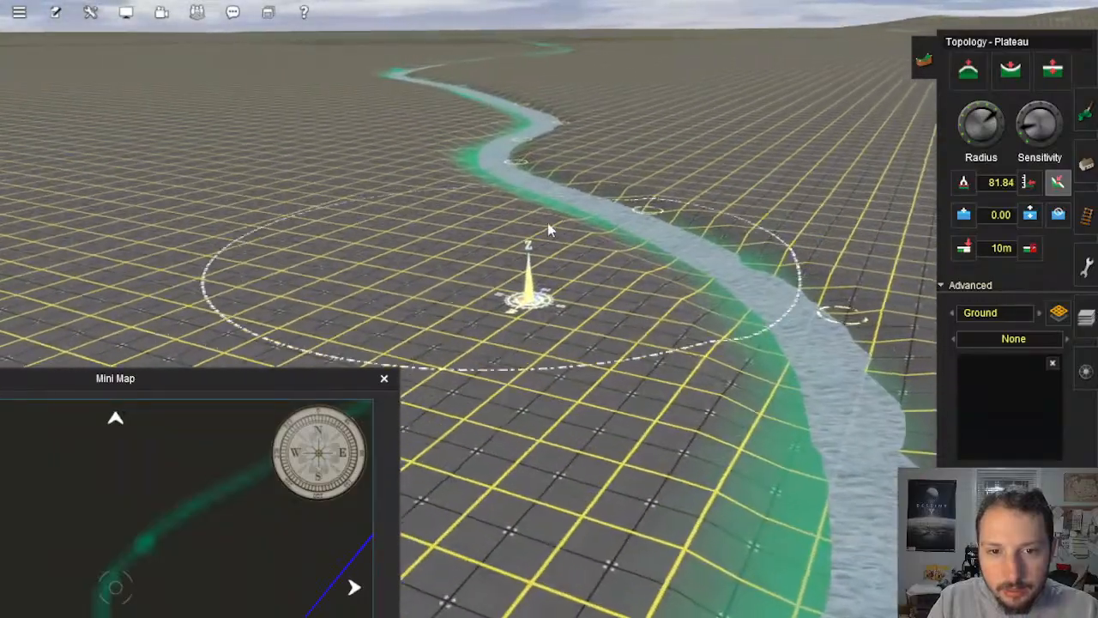
right_click(514, 211)
right_click(559, 365)
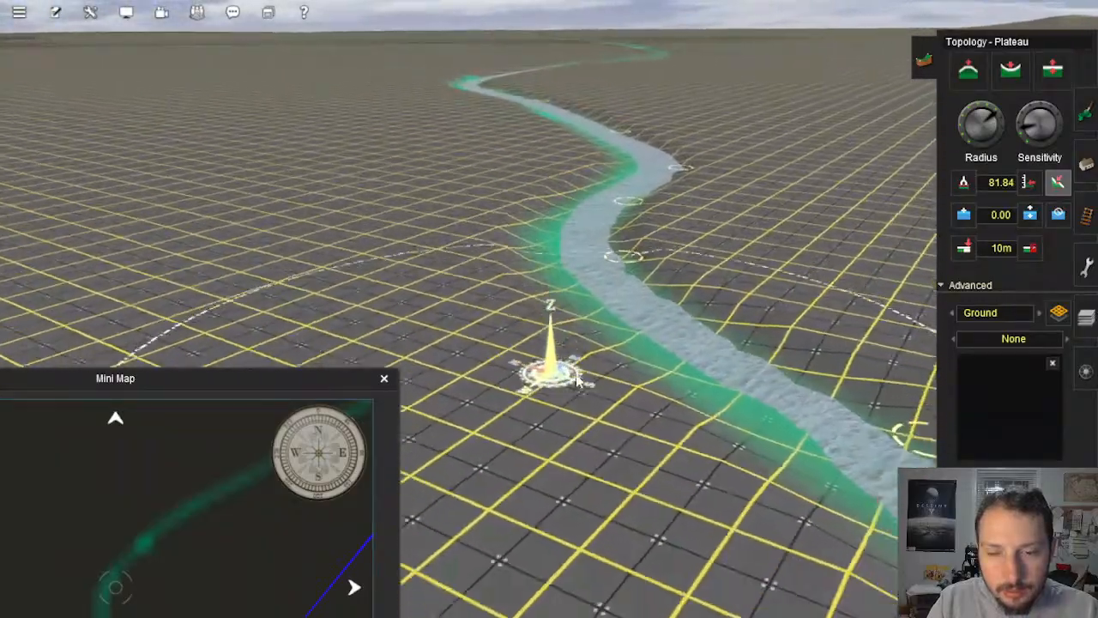
right_click(507, 180)
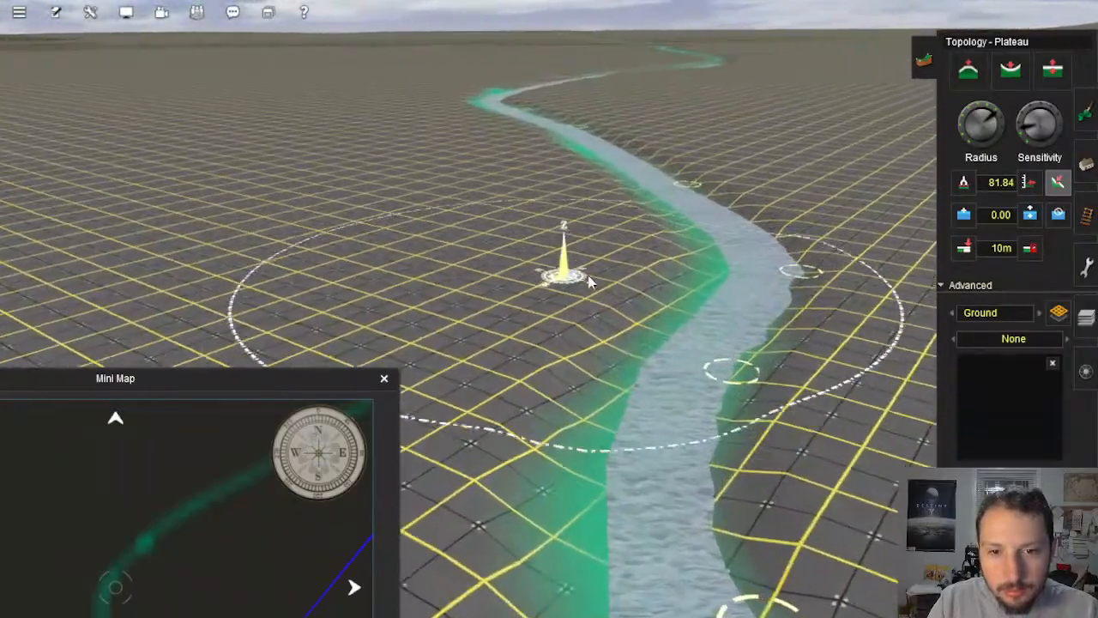
drag(645, 311, 602, 293)
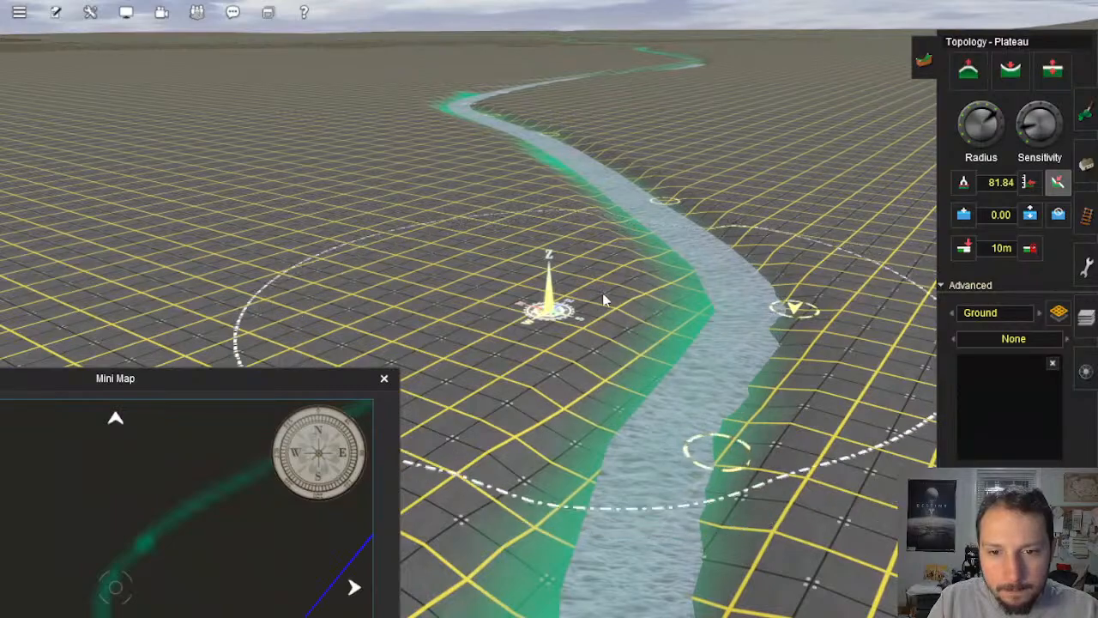
right_click(717, 376)
right_click(705, 383)
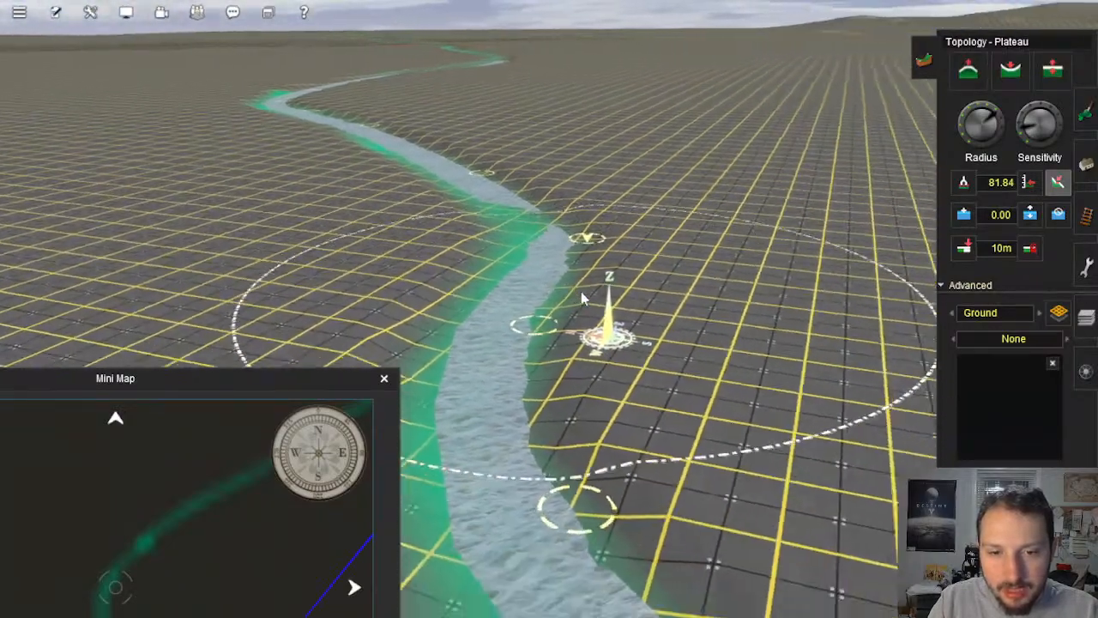
right_click(448, 187)
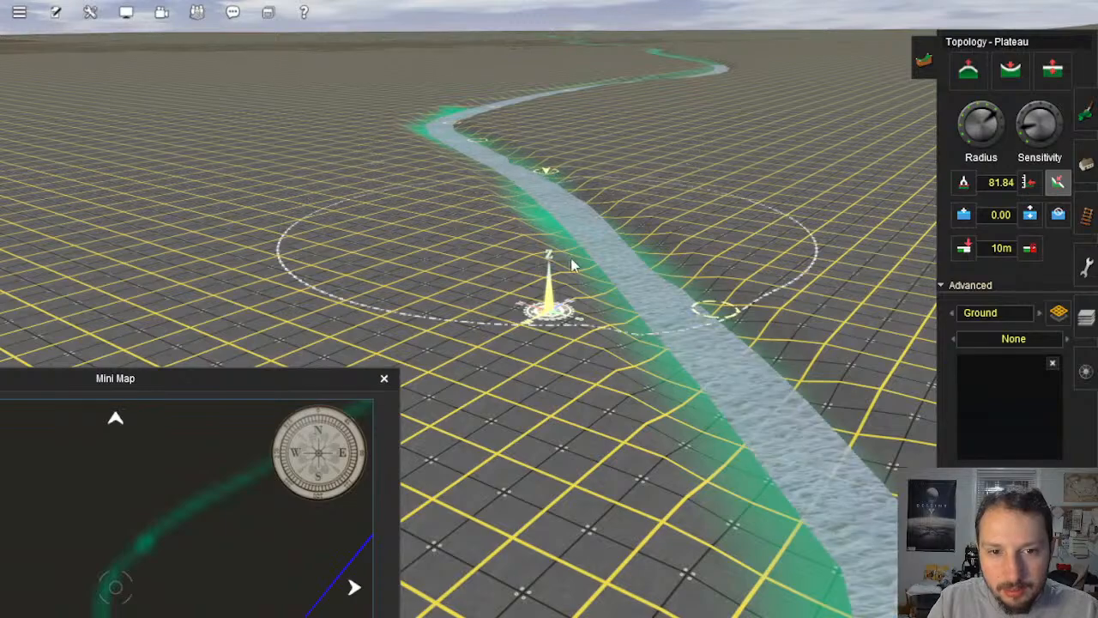
Step: Check the river's overall course, and flatten the bank past the sharp bend with Plateau at 81.66
scroll(568, 323, down, 10)
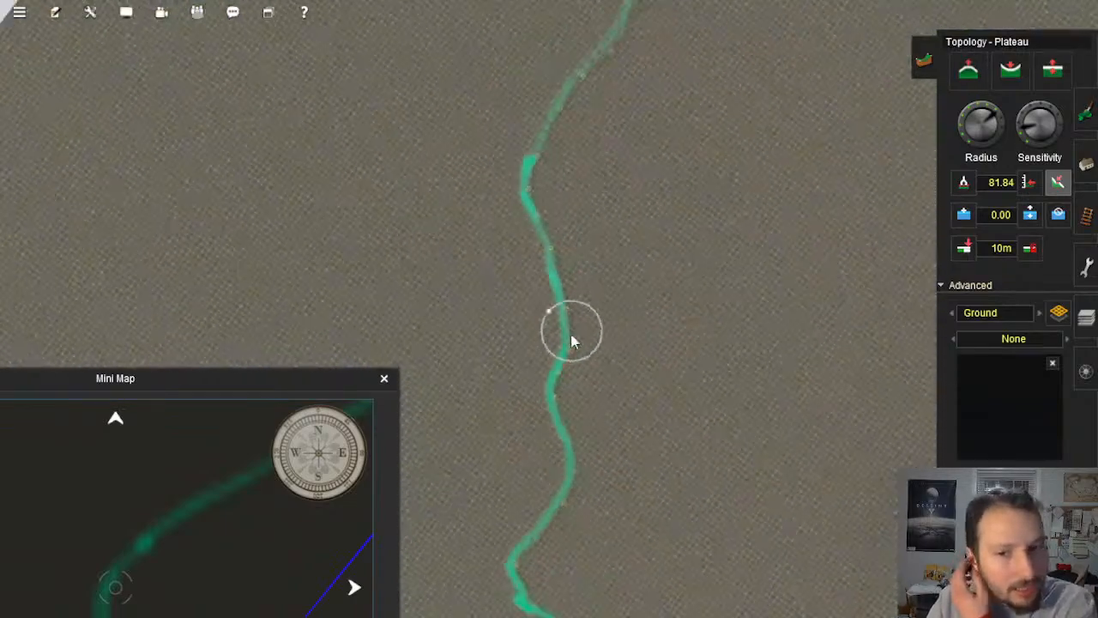
scroll(568, 334, down, 5)
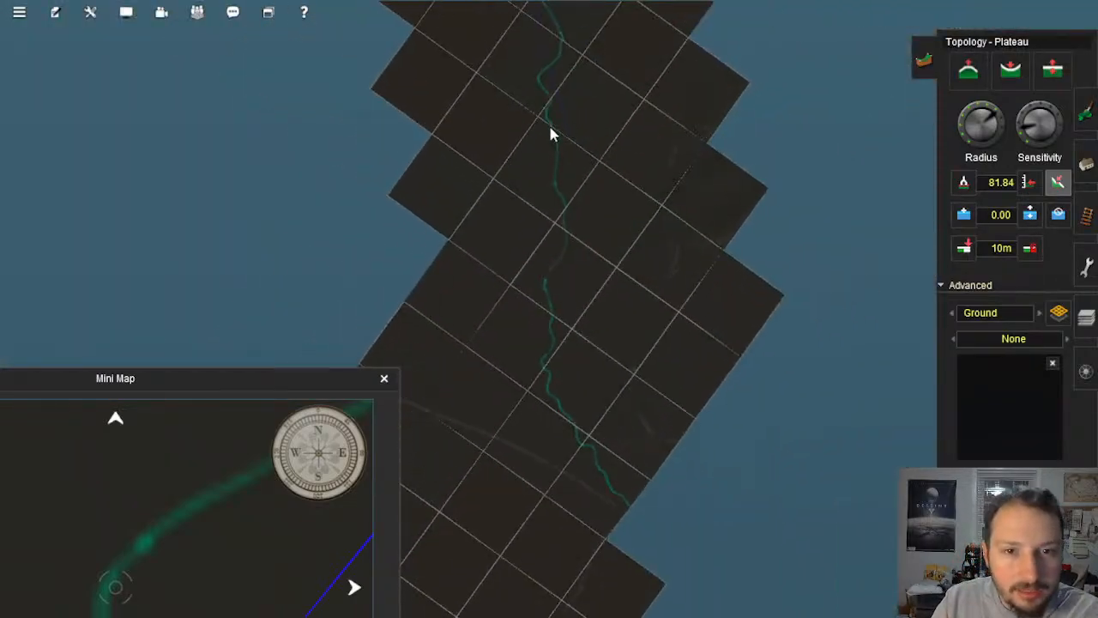
scroll(543, 286, up, 10)
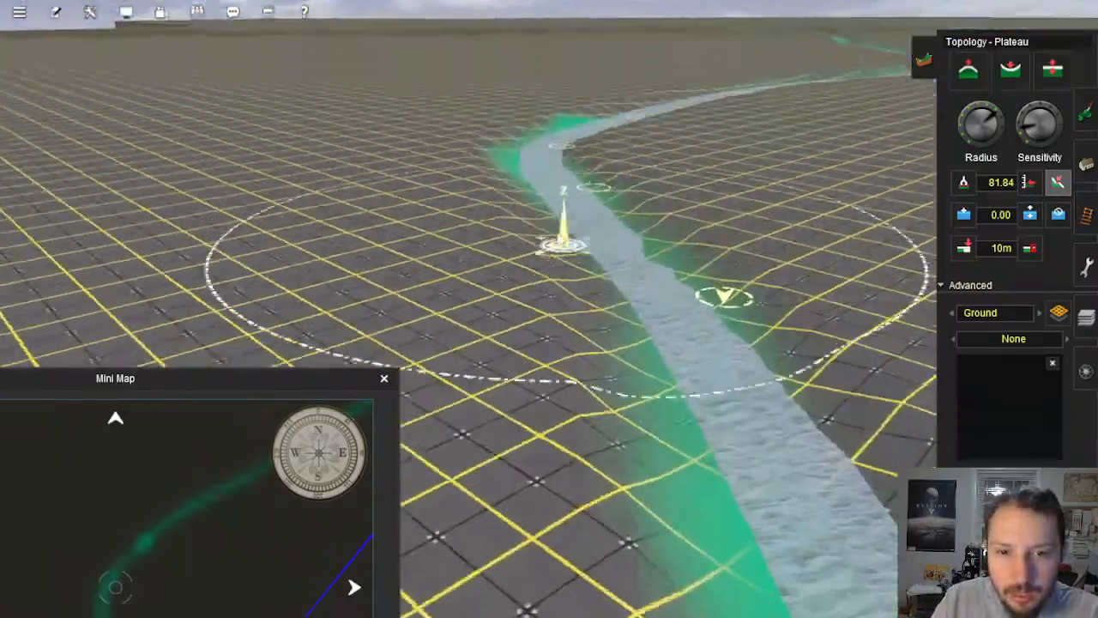
right_click(534, 189)
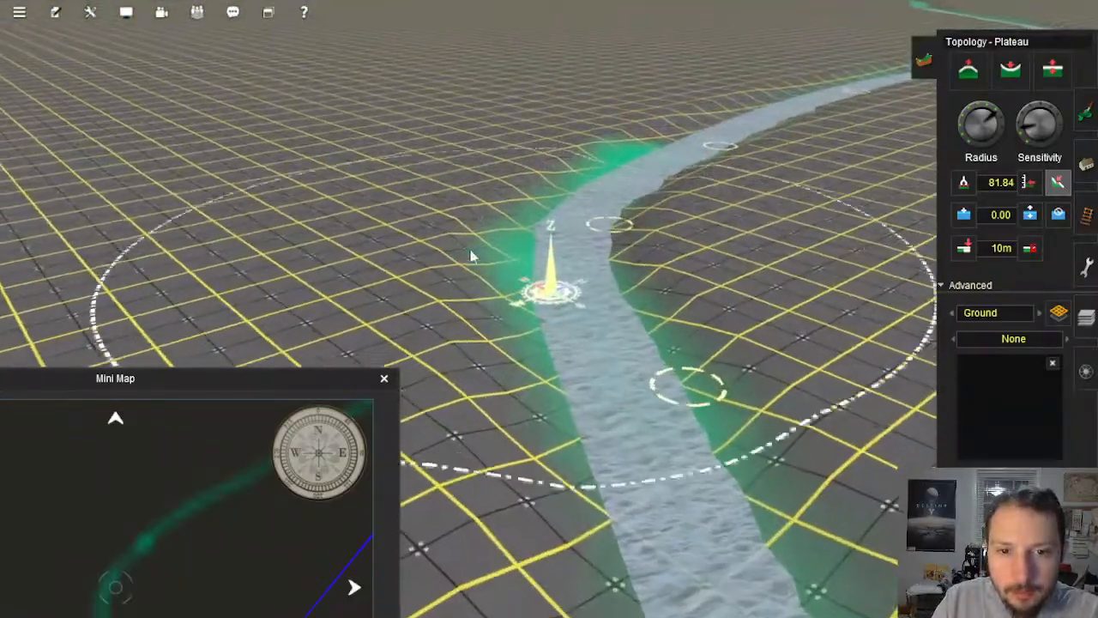
right_click(619, 157)
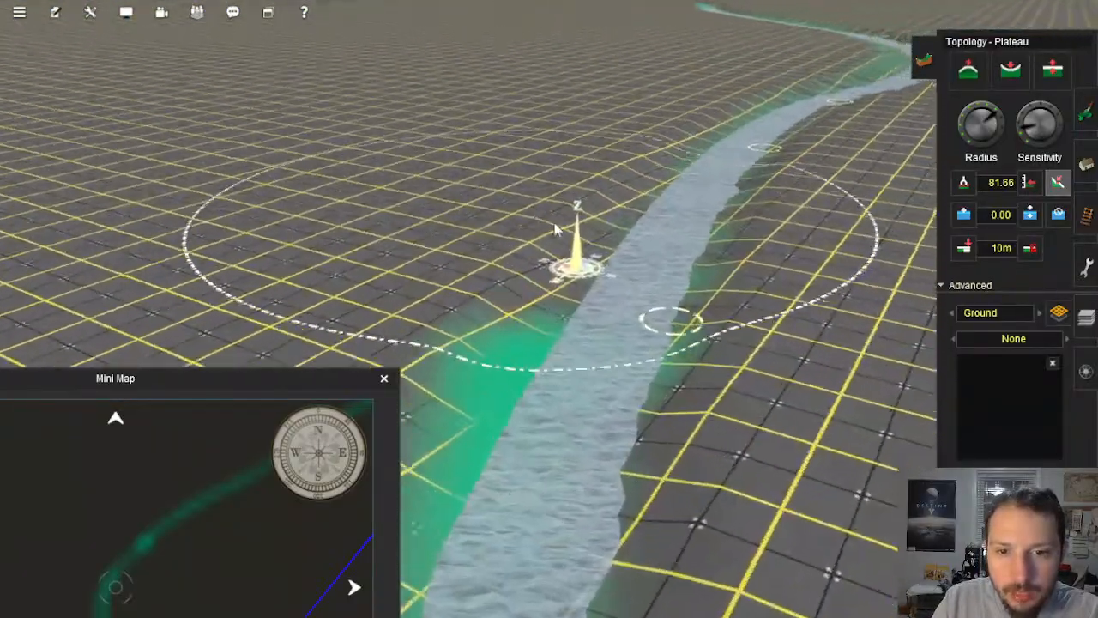
right_click(577, 176)
Step: Lower the riverbed along the straight stretch with Plateau at heights of 79.12 and 79.17 to uncover the water
mouse_move(665, 266)
mouse_down()
mouse_move(738, 289)
mouse_move(803, 290)
mouse_up()
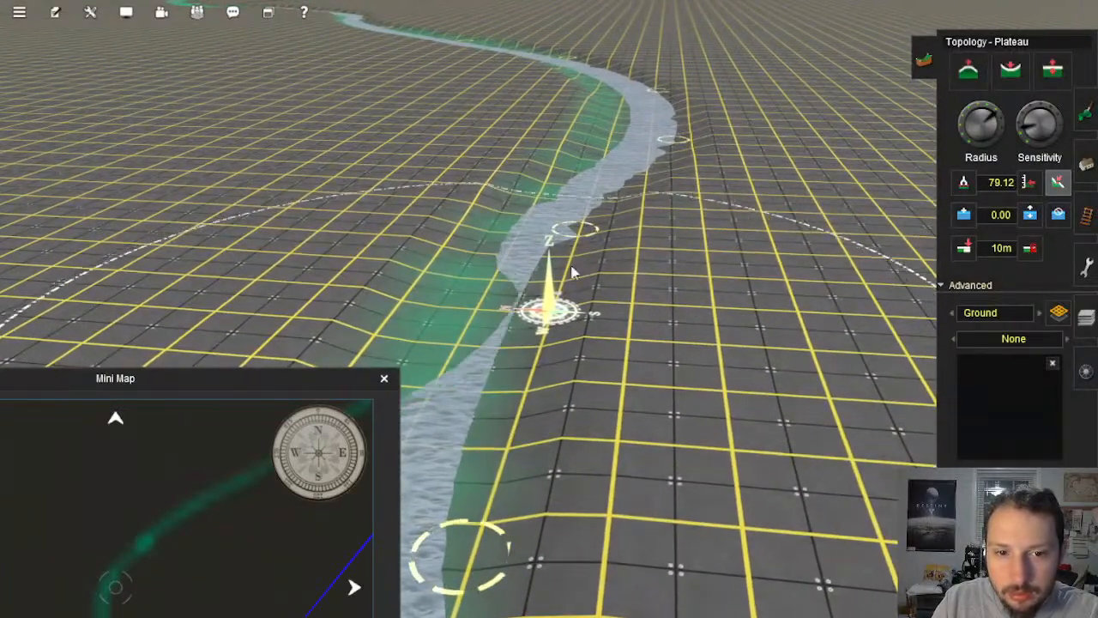
drag(478, 310, 411, 358)
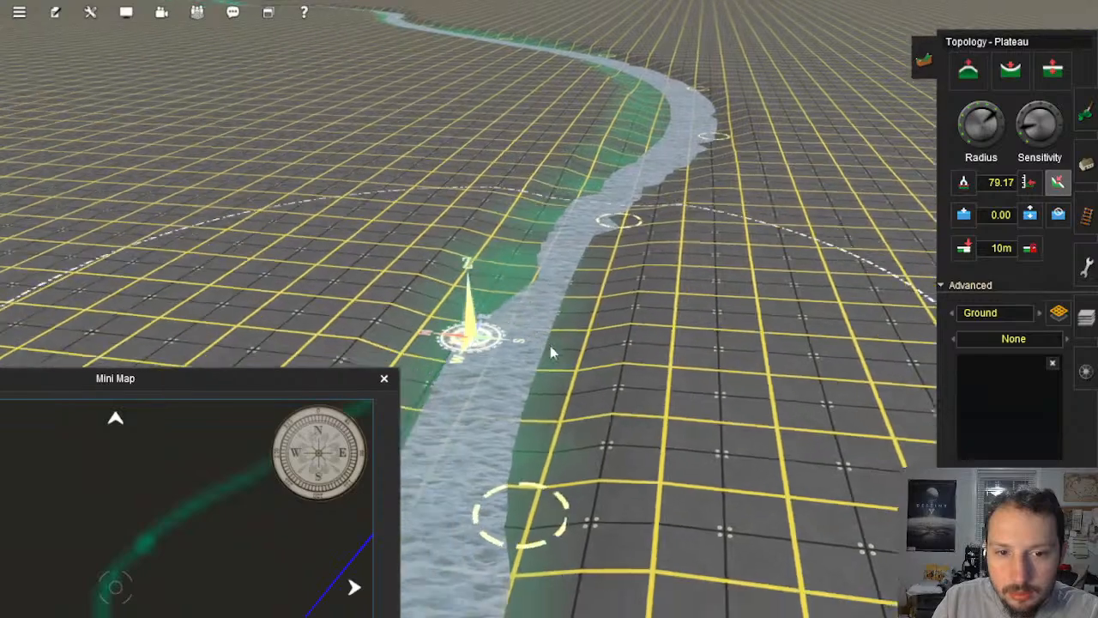
mouse_move(523, 256)
mouse_down()
mouse_move(554, 240)
mouse_move(650, 139)
mouse_up()
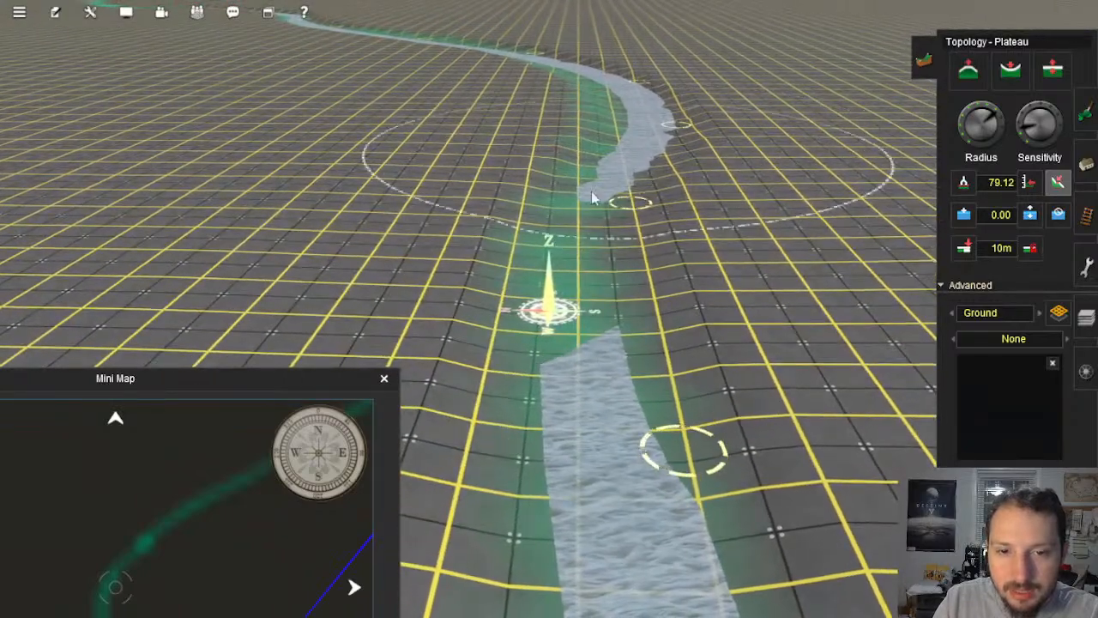
right_click(585, 304)
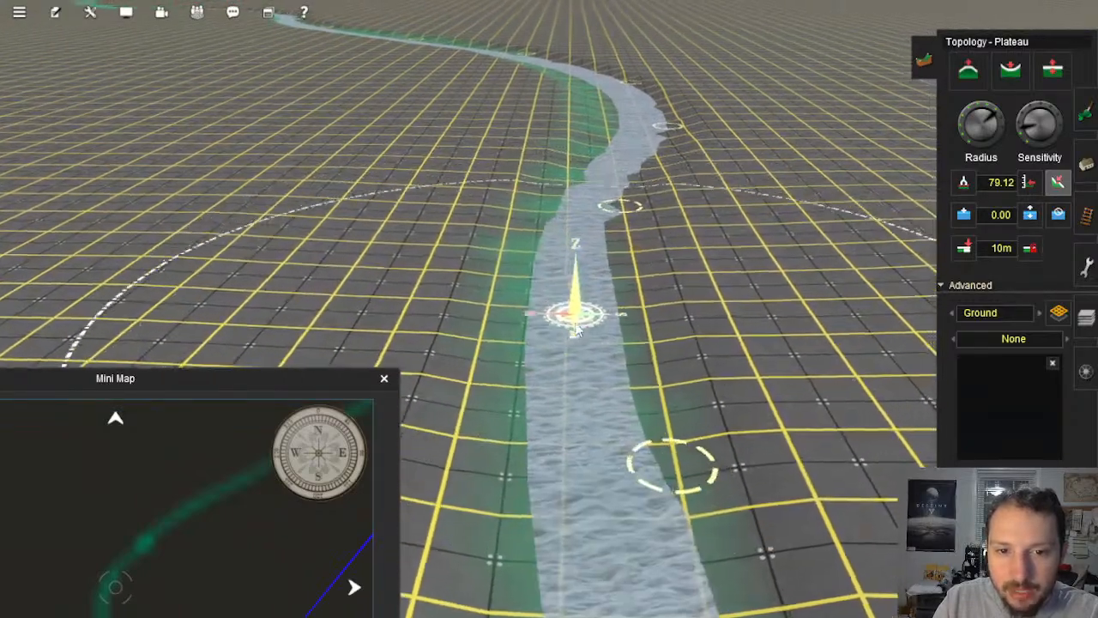
Step: Level the riverbed through the next narrow stretch with Plateau at a height of 78.96
key(Down)
key(Up)
right_click(584, 241)
key(Left)
right_drag(584, 241, 592, 268)
key(Down)
key(Up)
mouse_move(344, 221)
mouse_down()
mouse_move(524, 245)
mouse_move(471, 200)
mouse_move(496, 202)
mouse_move(551, 170)
mouse_move(585, 260)
mouse_up()
right_click(632, 151)
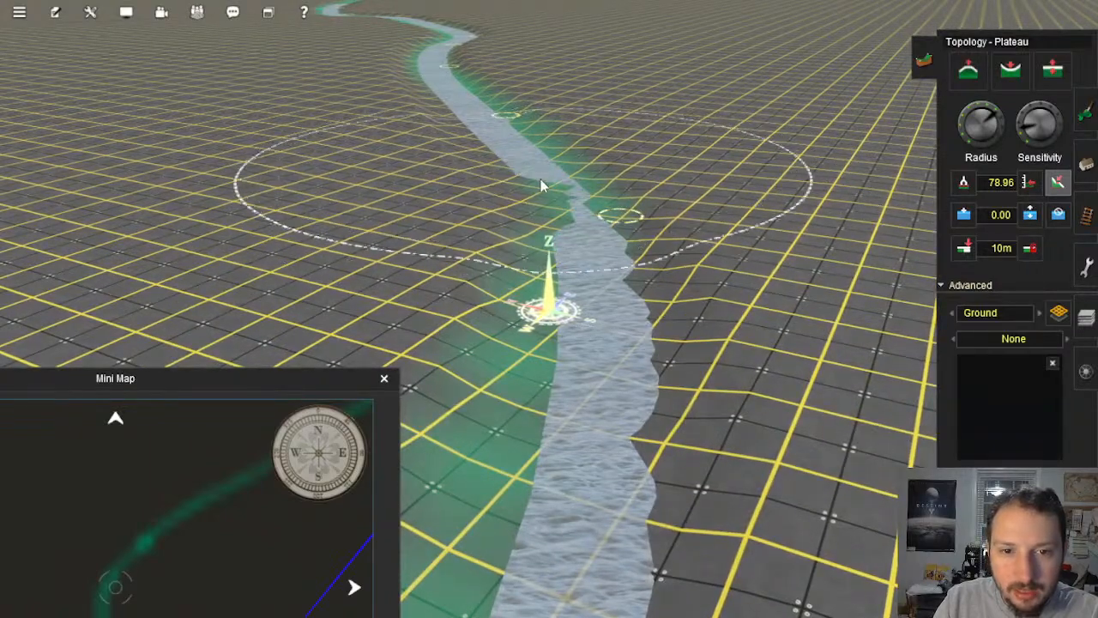
right_drag(552, 210, 563, 292)
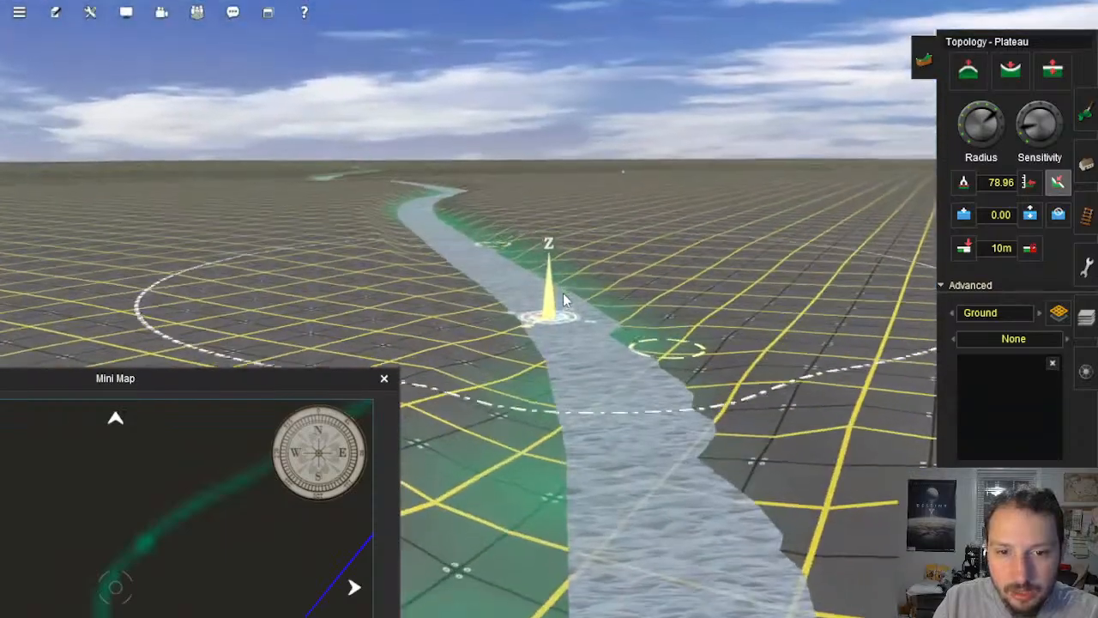
right_click(514, 255)
right_drag(515, 261, 706, 180)
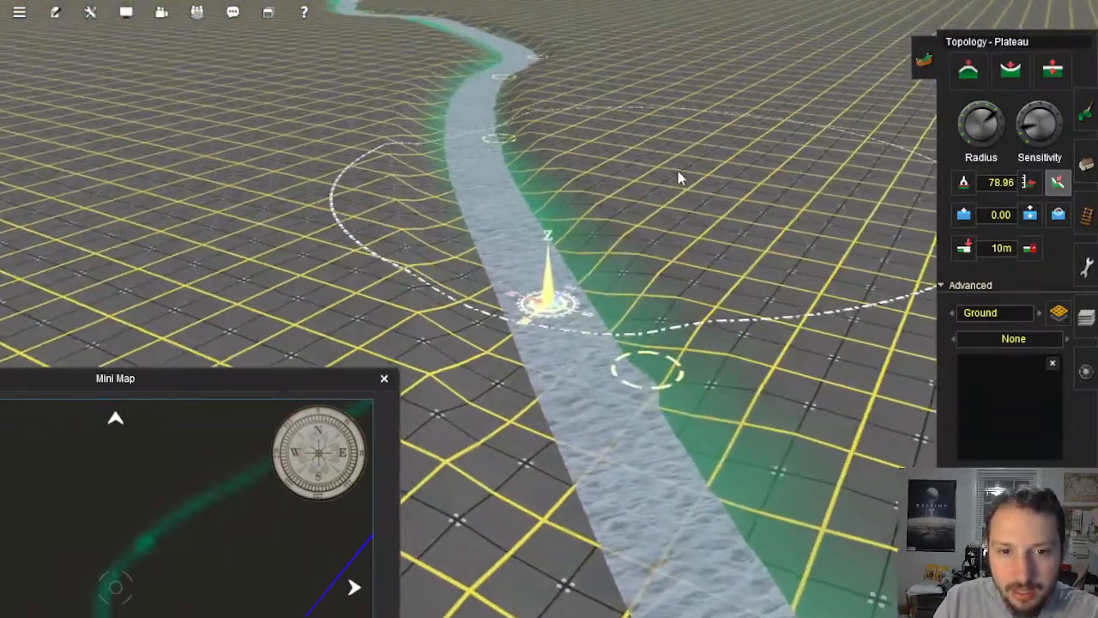
Step: Flatten the bank alongside the newly levelled riverbed with Plateau at a height of 81.81
right_click(673, 243)
right_click(572, 406)
right_click(499, 412)
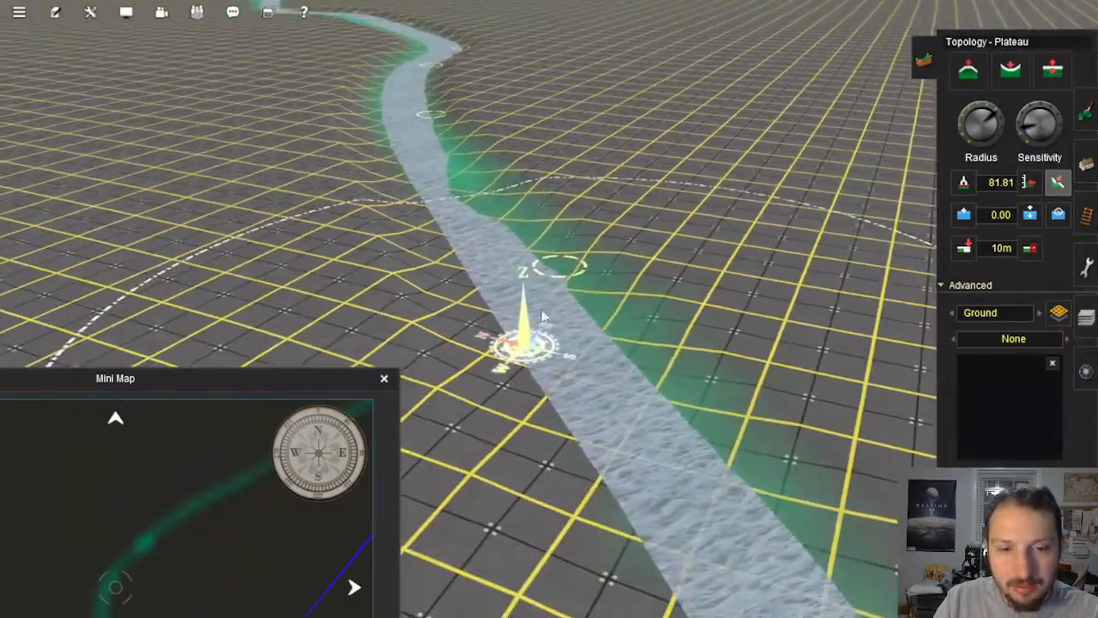
Step: Widen the riverbed where the bank cuts into the water with Plateau at heights of 79.04 and 78.91
click(485, 177)
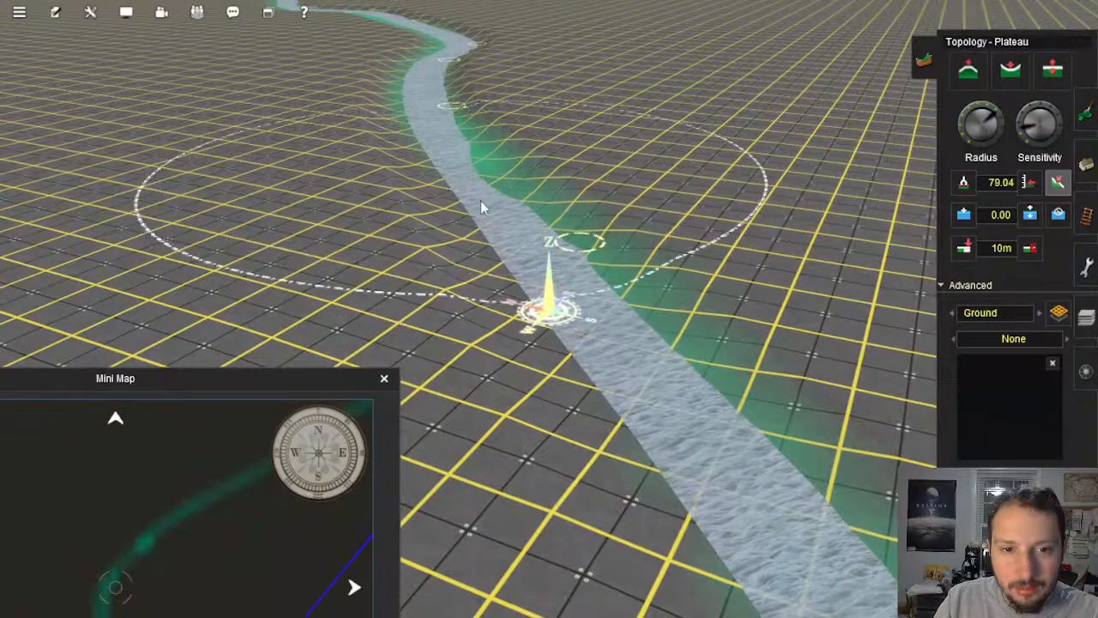
click(478, 163)
right_drag(478, 172, 549, 283)
click(566, 326)
right_drag(568, 330, 392, 302)
click(418, 311)
right_drag(781, 182, 517, 240)
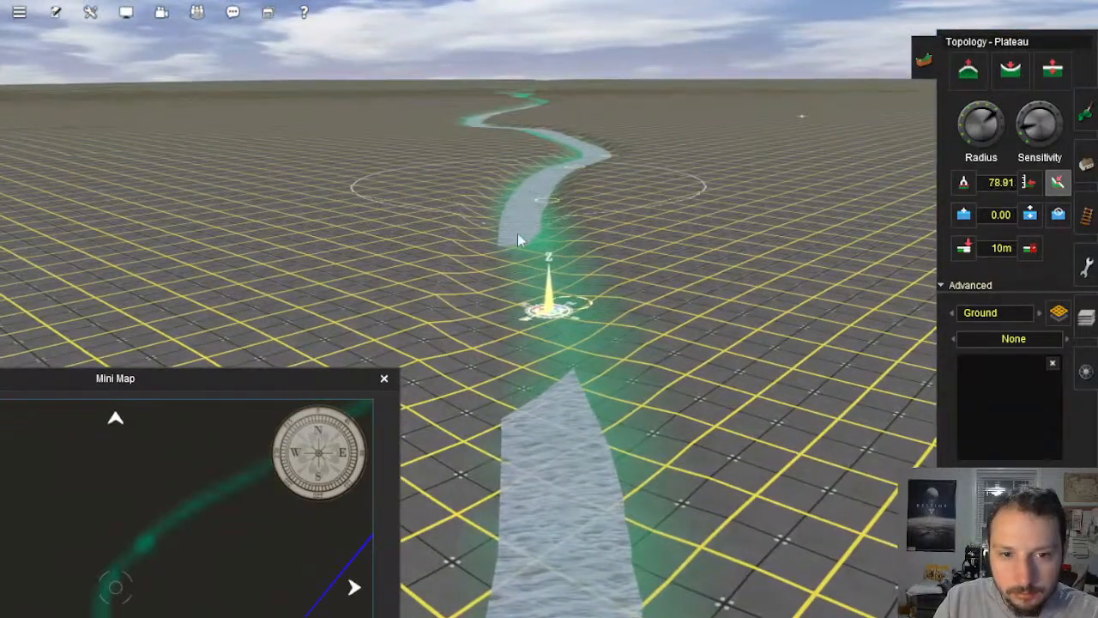
Step: Flatten the uneven bank beside the widened riverbed with Plateau at heights of 81.77 and 81.54
right_drag(532, 357, 453, 257)
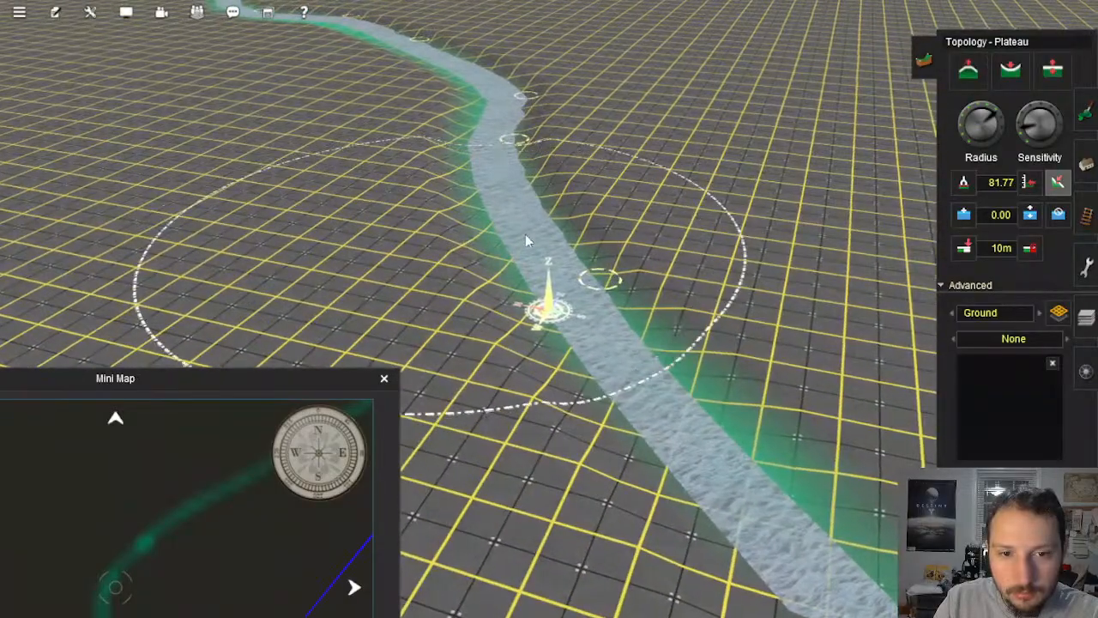
right_click(522, 376)
drag(611, 313, 493, 288)
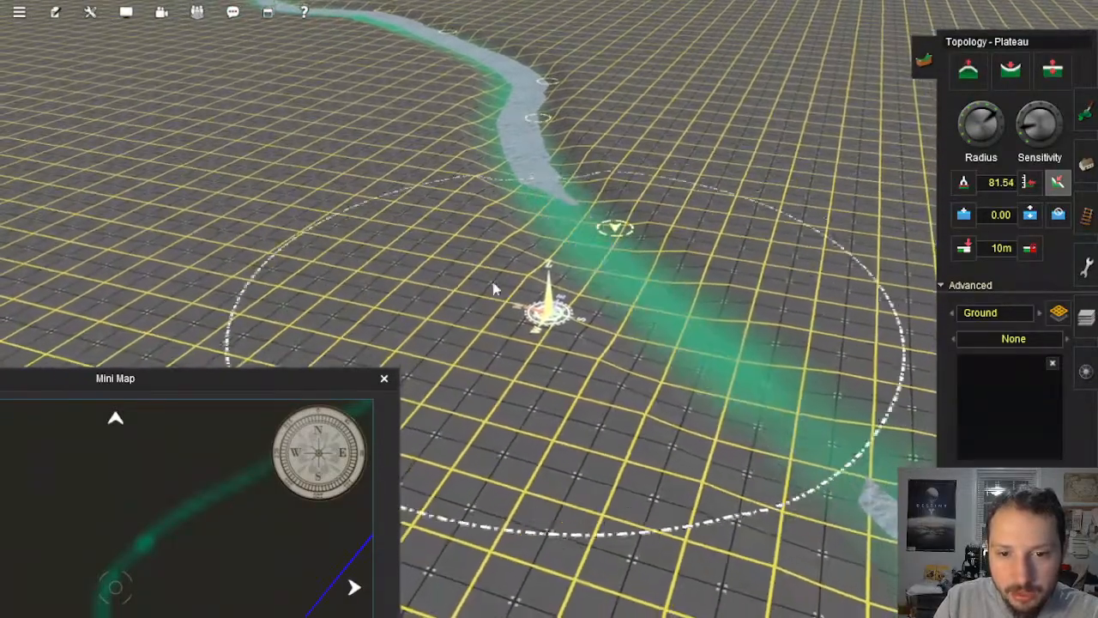
Step: Level the narrow riverbed gap between the two visible water stretches with Plateau at heights of 78.87, 79.28 and 78.89
right_click(594, 296)
mouse_move(598, 302)
right_down()
mouse_move(469, 275)
mouse_move(304, 168)
right_up()
mouse_move(305, 172)
mouse_down()
mouse_move(435, 254)
mouse_move(592, 300)
mouse_up()
right_click(738, 343)
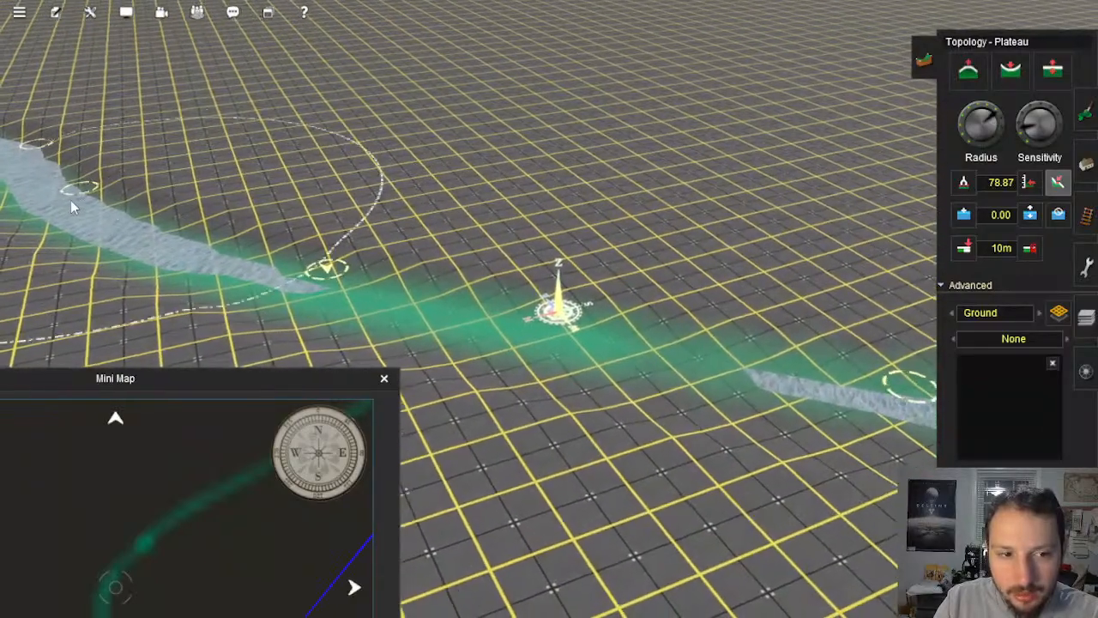
mouse_move(70, 200)
mouse_down()
mouse_move(413, 308)
mouse_move(712, 349)
mouse_up()
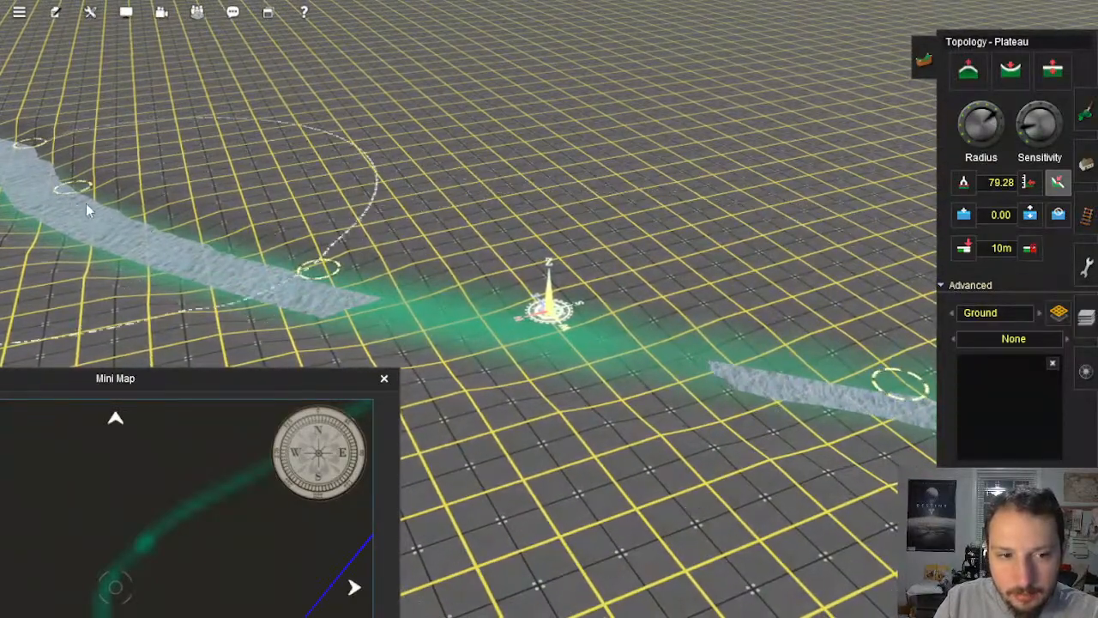
drag(590, 345, 624, 361)
right_click(515, 381)
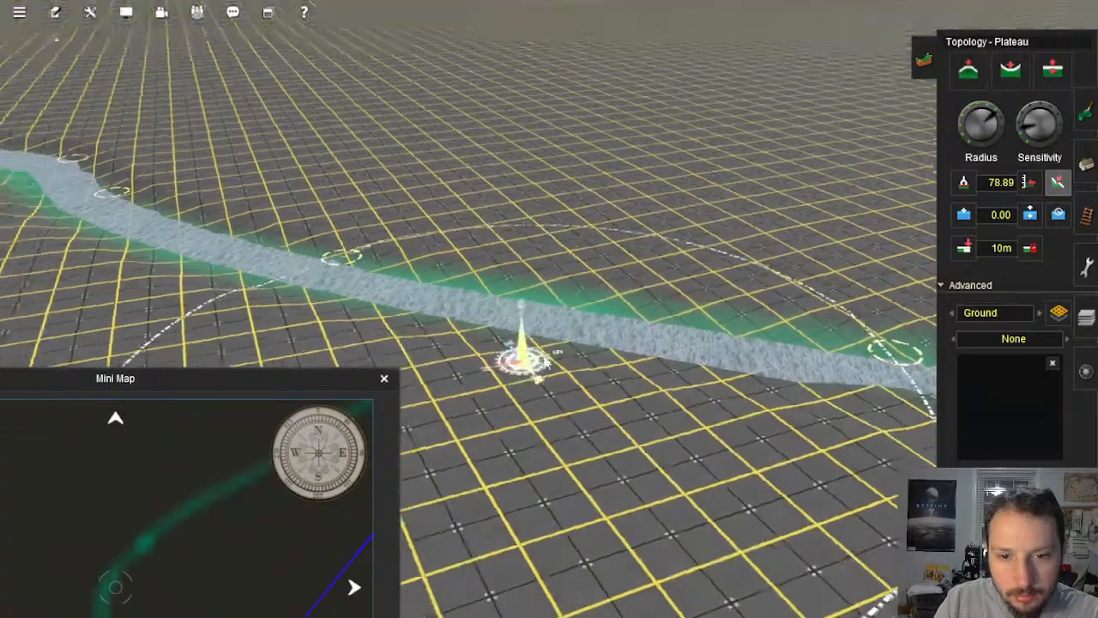
Step: Flatten the bank beside the river's bend with Plateau at a height of 81.81
mouse_move(535, 370)
right_down()
mouse_move(565, 333)
mouse_move(630, 349)
mouse_move(637, 429)
mouse_move(549, 223)
mouse_move(586, 225)
mouse_move(585, 113)
right_up()
right_click(630, 356)
right_click(538, 176)
right_click(582, 206)
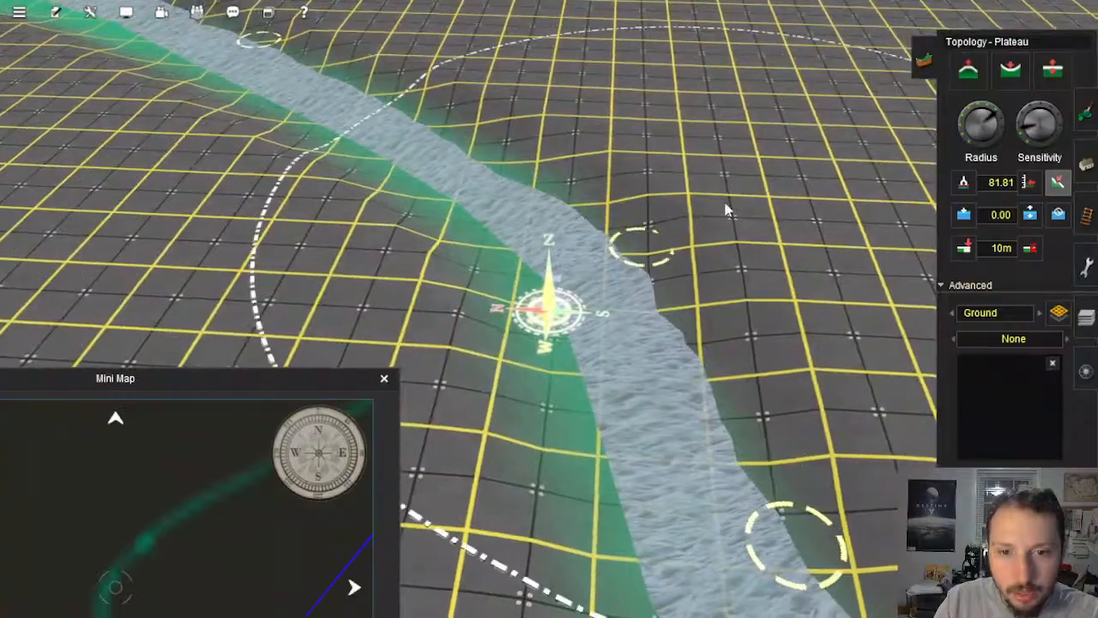
middle_drag(725, 211, 621, 225)
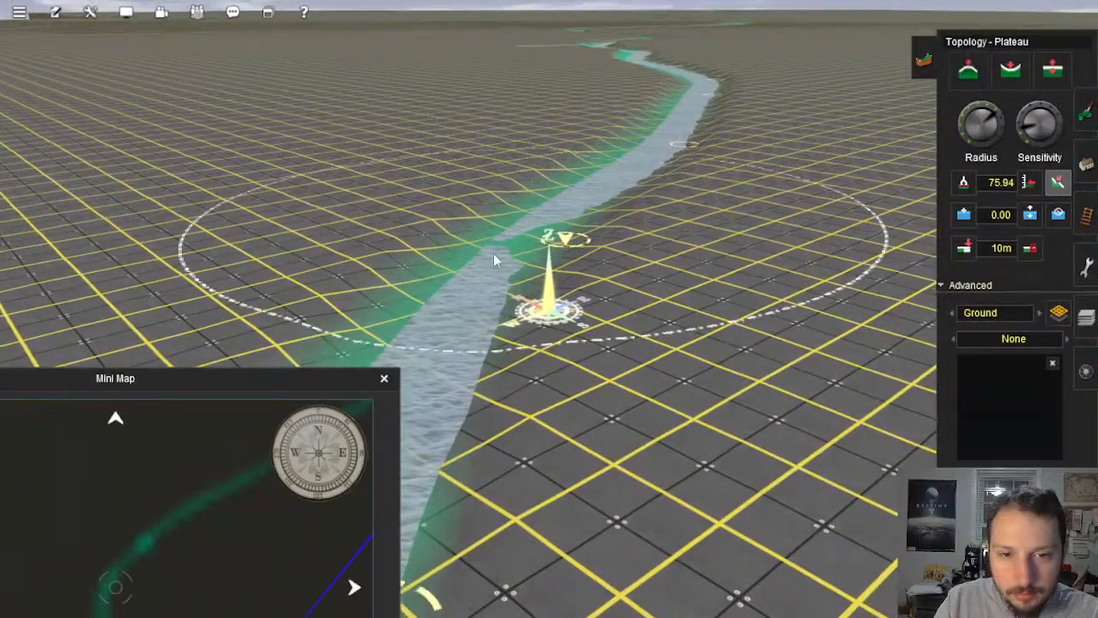
Step: Level the riverbed farther along the river with Plateau at 75.94 and 74.87, and its bank at 78.75
middle_drag(494, 256, 543, 238)
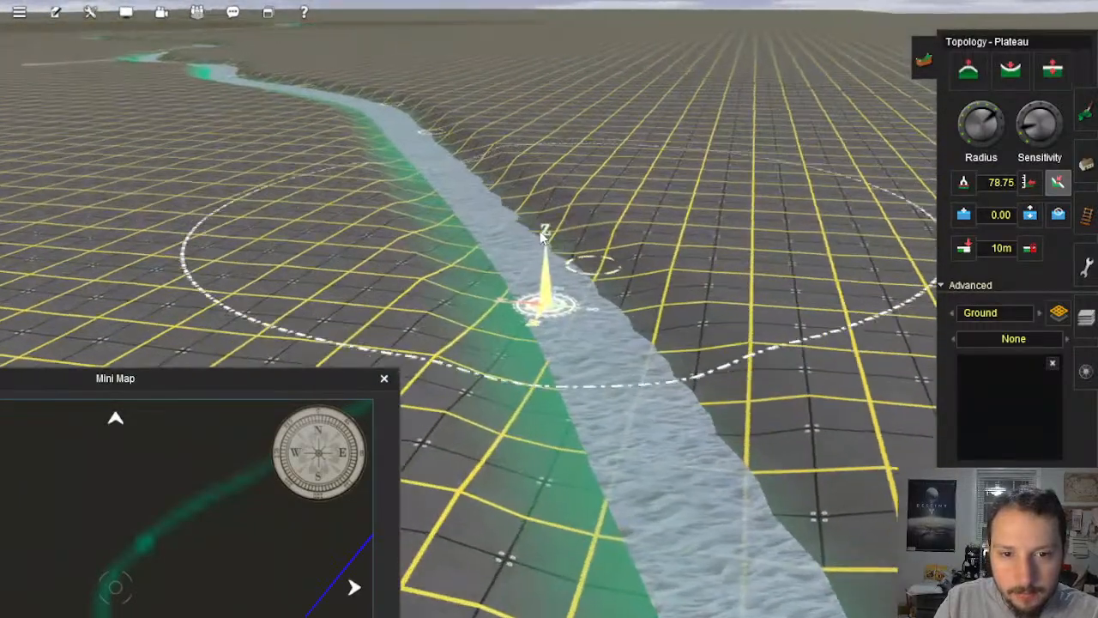
drag(543, 239, 529, 188)
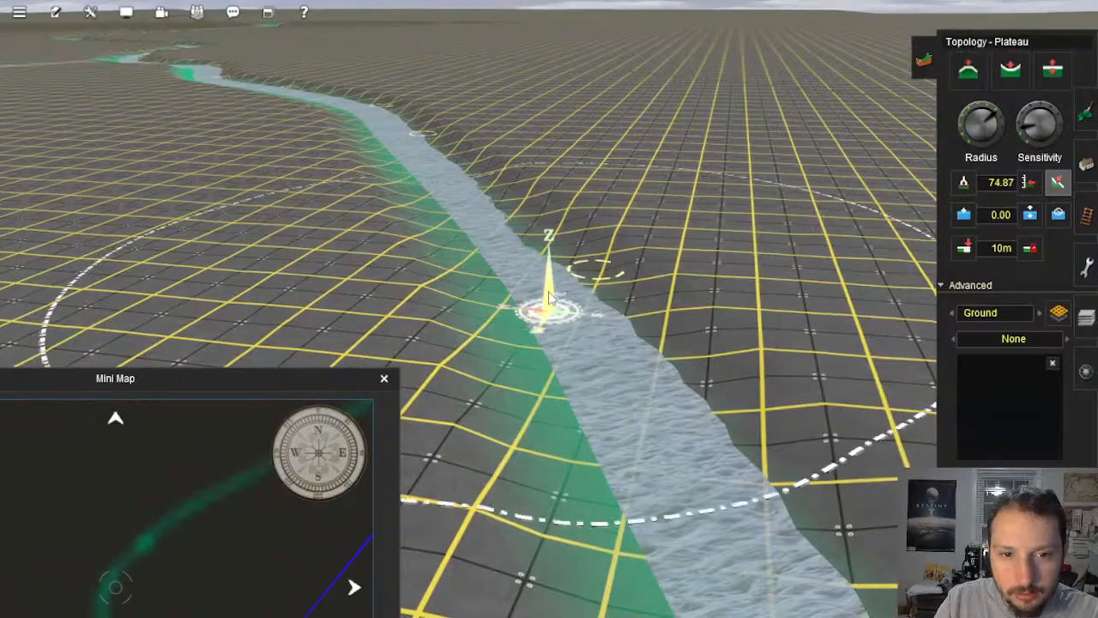
middle_drag(472, 205, 575, 220)
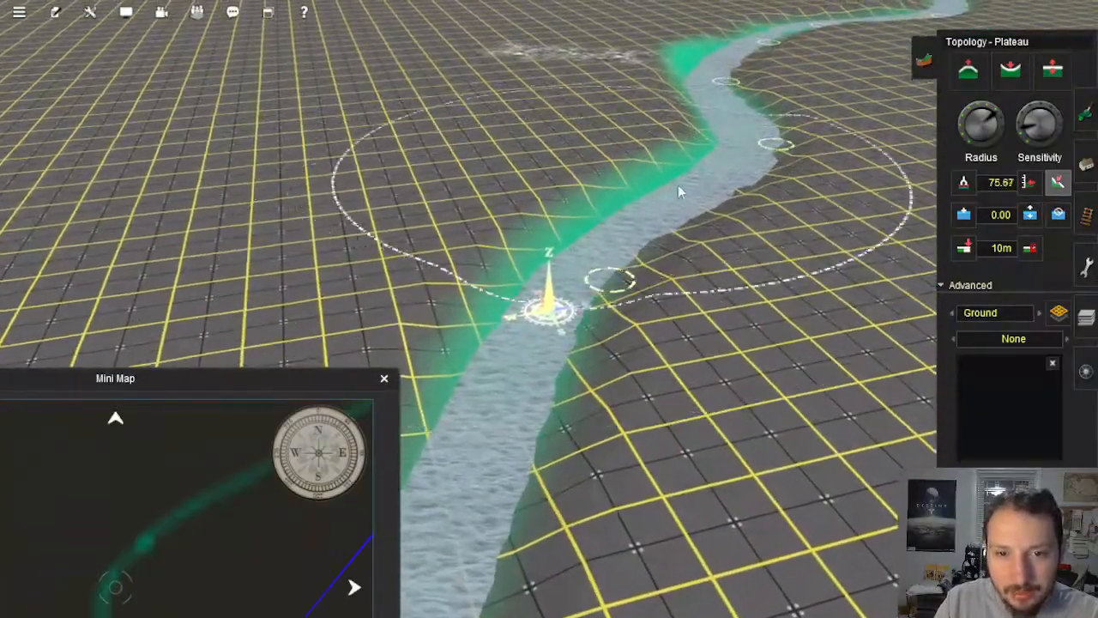
Step: Level the covered riverbed around the gravel-textured patch with Plateau at 75.67, 71.61, 71.91 and 70.08, and the bank at 74.20
middle_drag(678, 191, 482, 244)
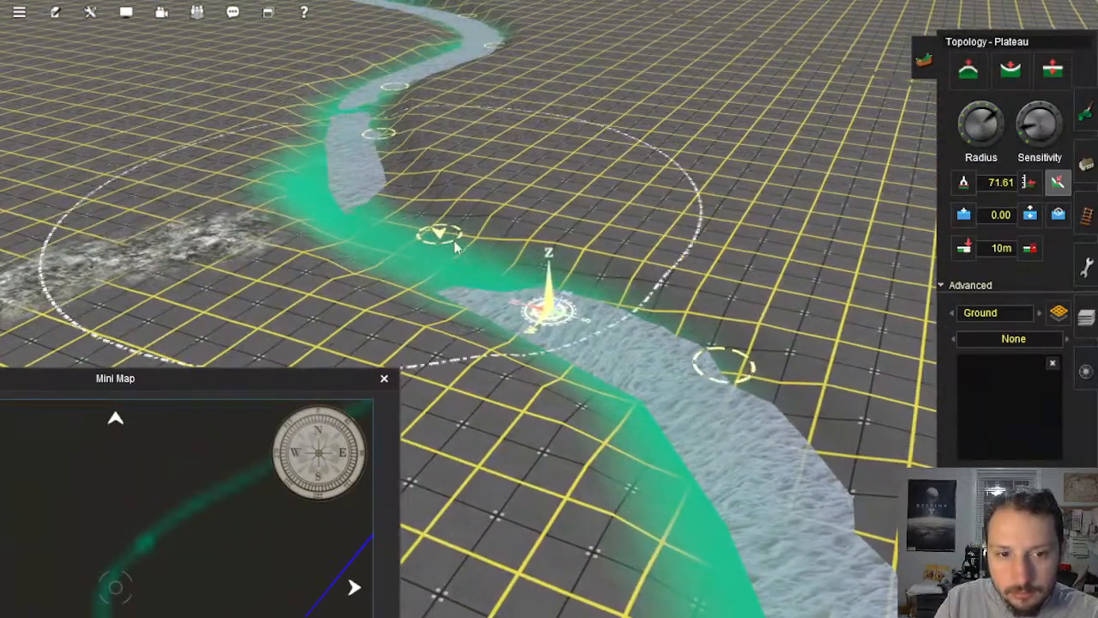
middle_drag(347, 184, 549, 375)
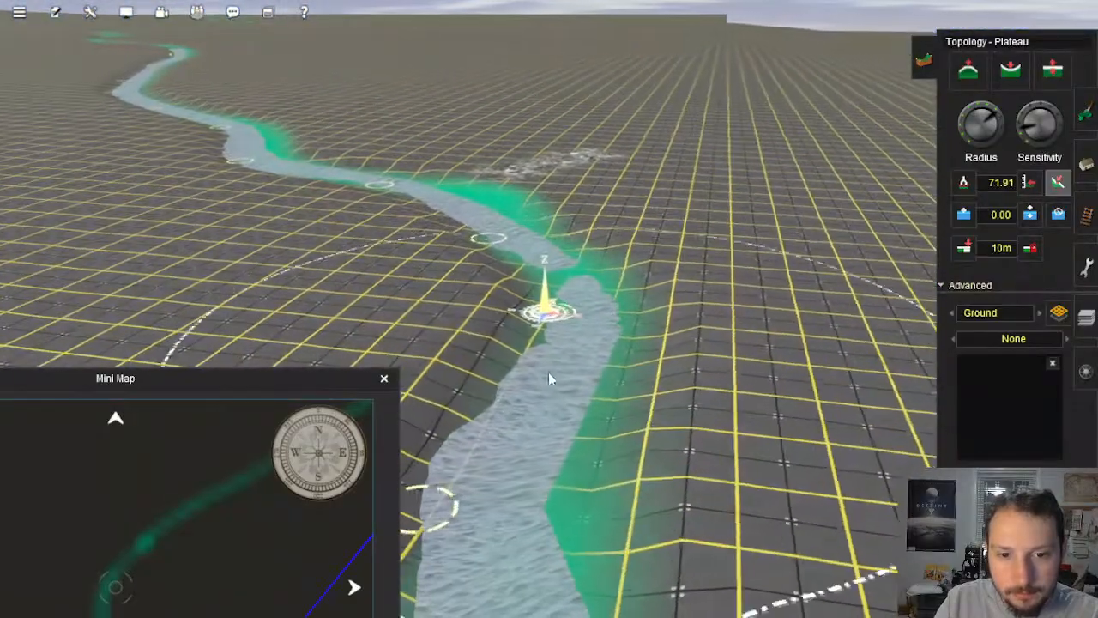
middle_drag(555, 334, 705, 257)
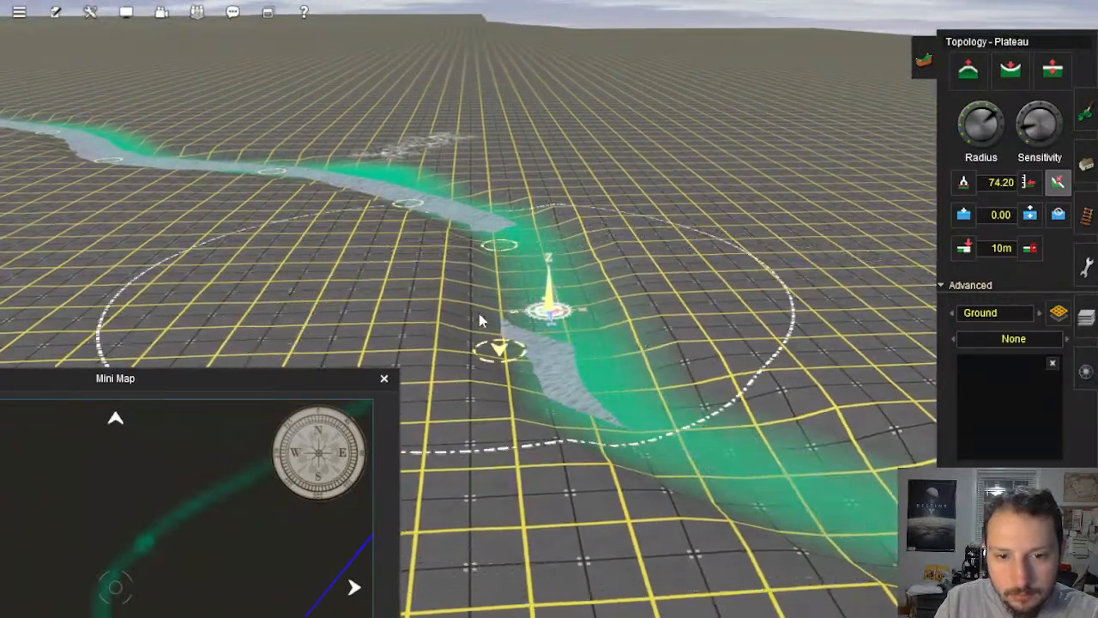
mouse_move(479, 313)
middle_down()
mouse_move(713, 379)
mouse_move(445, 164)
mouse_move(547, 219)
mouse_move(568, 262)
middle_up()
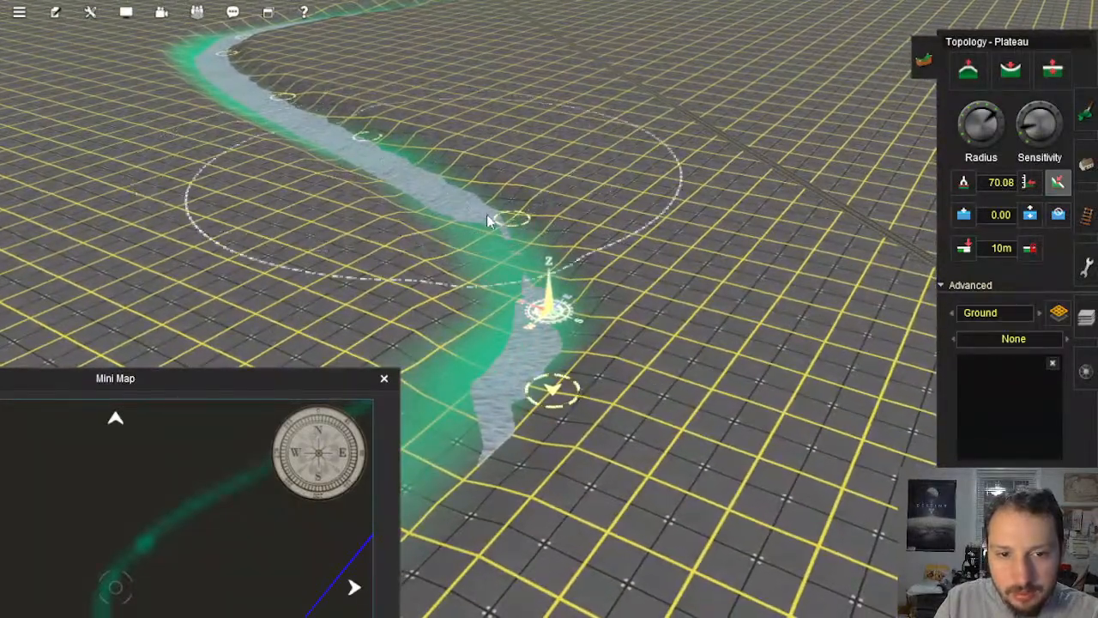
right_drag(509, 394, 931, 287)
Step: Switch to moving splines and shift the CL River 01 spline point at the covered stretch along the channel
click(1088, 215)
scroll(677, 300, up, 2)
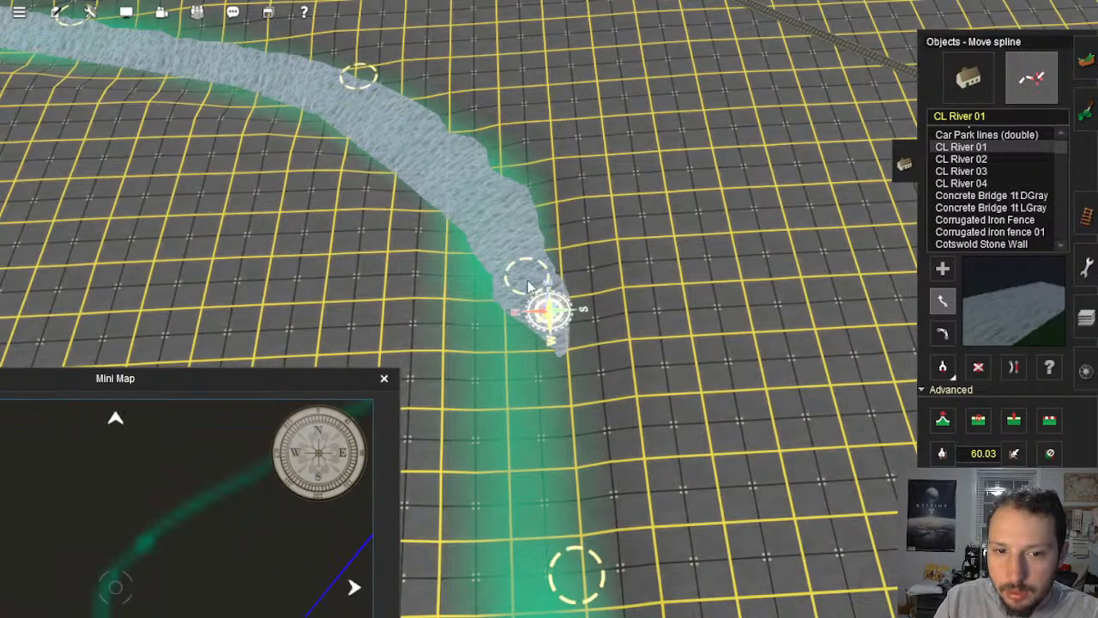
right_click(582, 536)
drag(534, 276, 527, 138)
right_click(400, 30)
right_drag(296, 210, 343, 219)
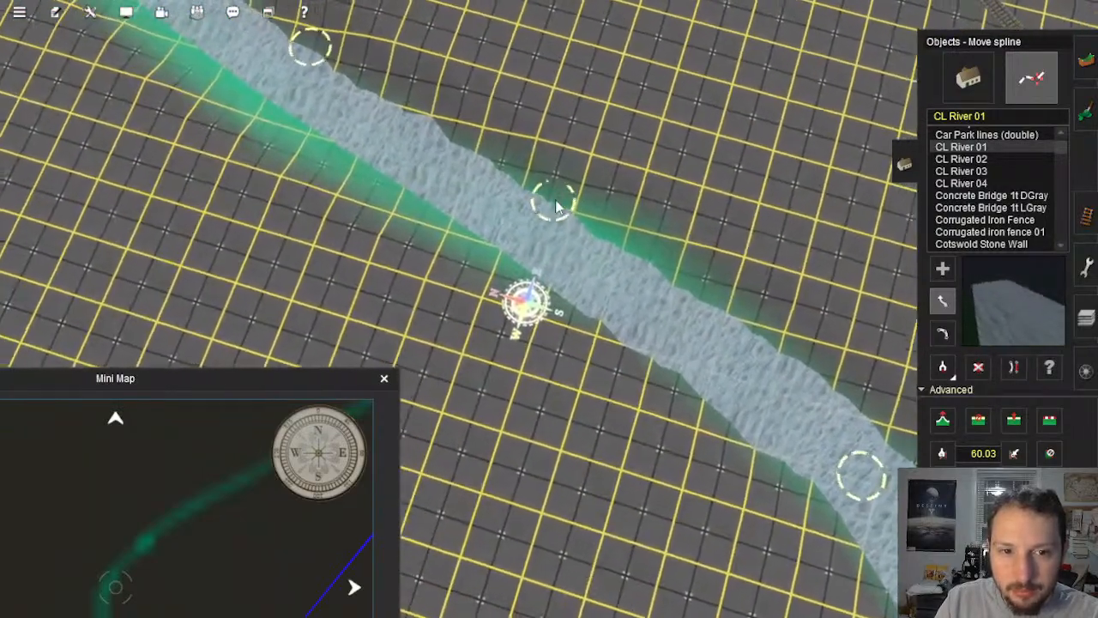
Step: Shift the next river spline points away from the bank towards the channel's centre
drag(556, 211, 542, 229)
right_drag(297, 144, 351, 172)
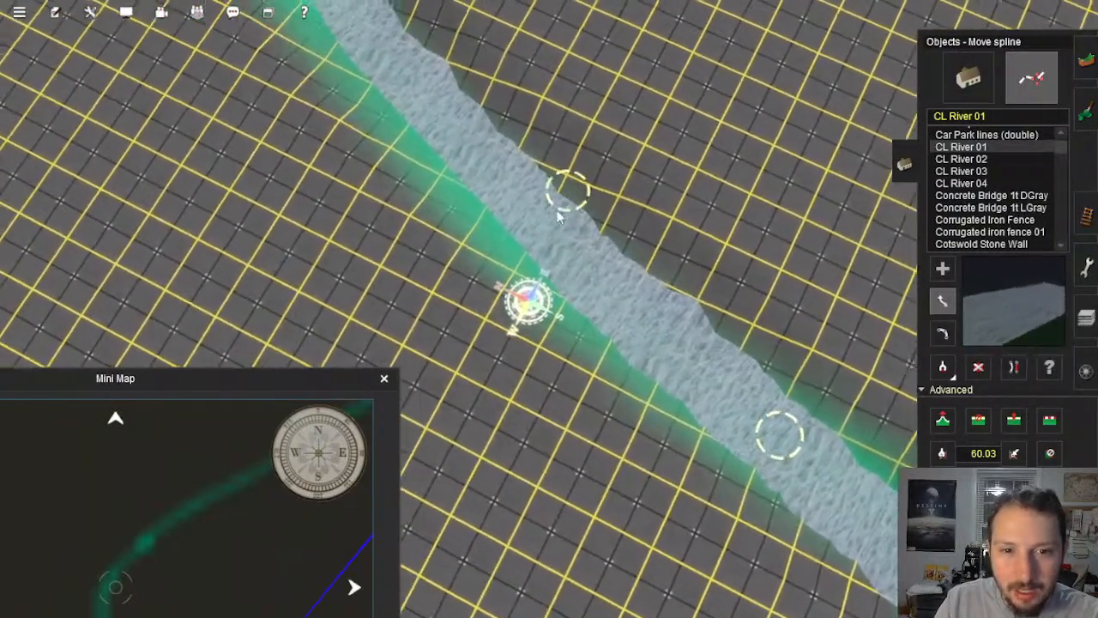
drag(567, 194, 552, 221)
right_click(429, 24)
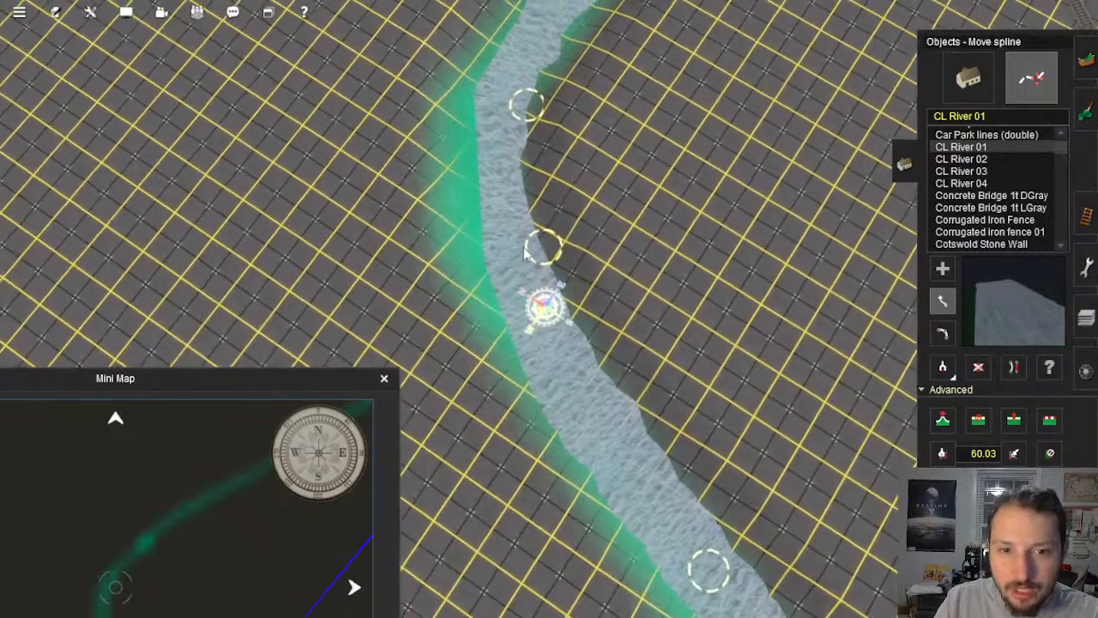
right_click(532, 142)
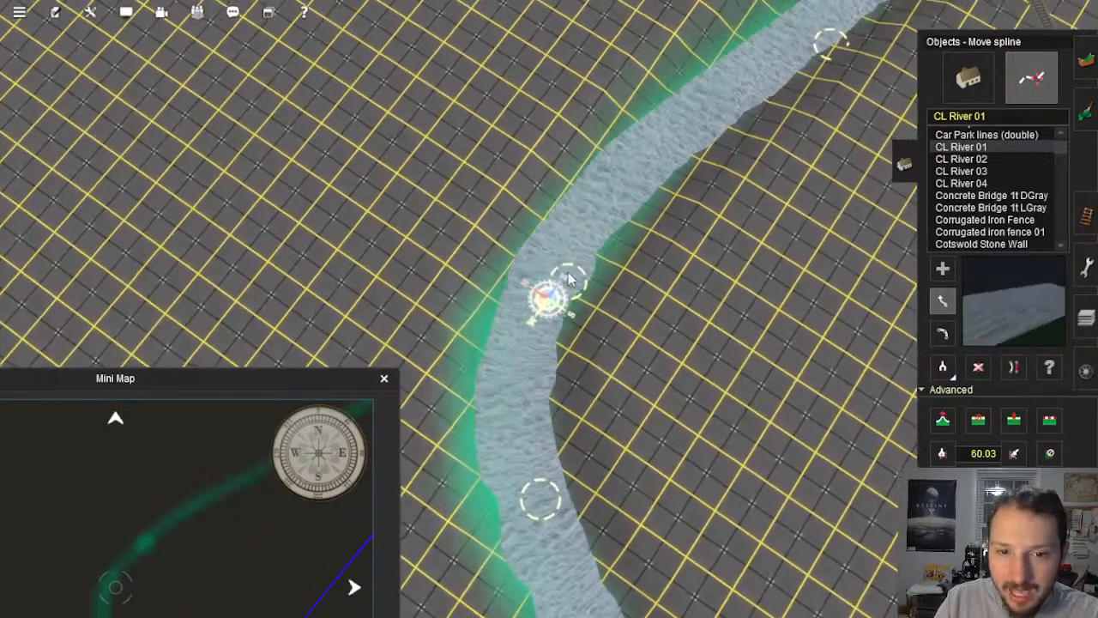
right_click(665, 155)
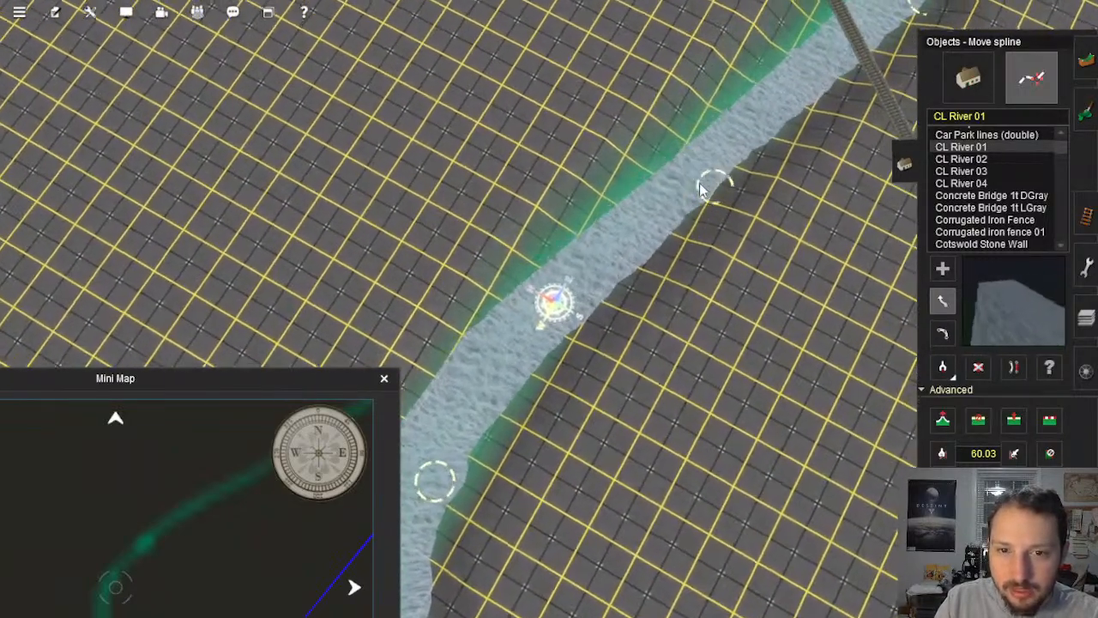
Step: Shift the river spline points around the railway track crossing and through the following bends towards the channel's centre
drag(713, 185, 689, 181)
right_click(875, 7)
right_click(624, 135)
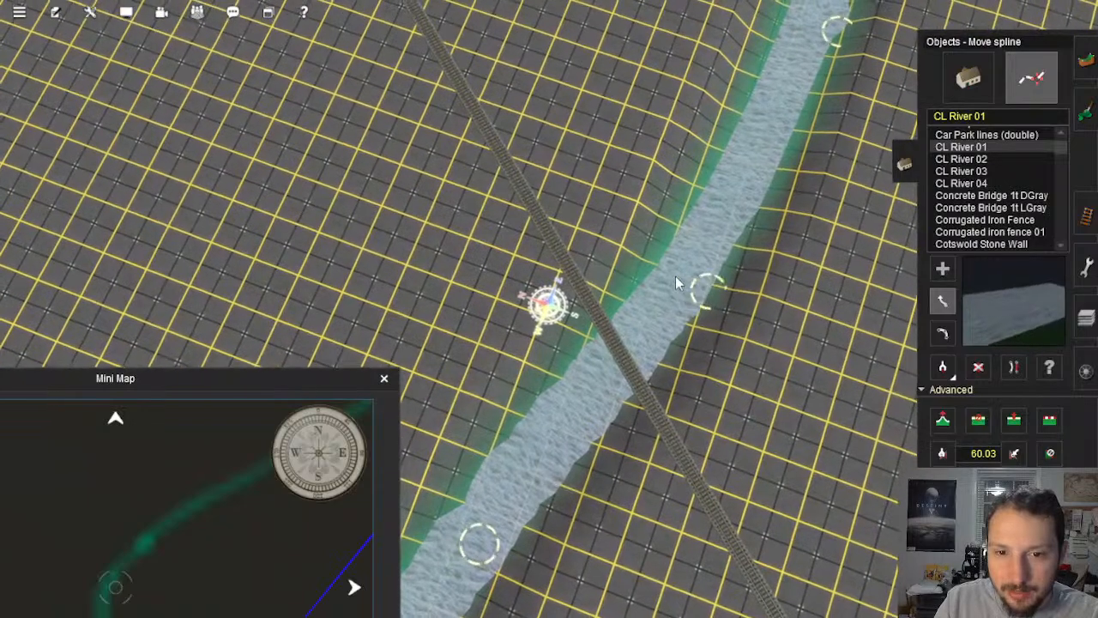
drag(702, 288, 682, 281)
right_click(752, 194)
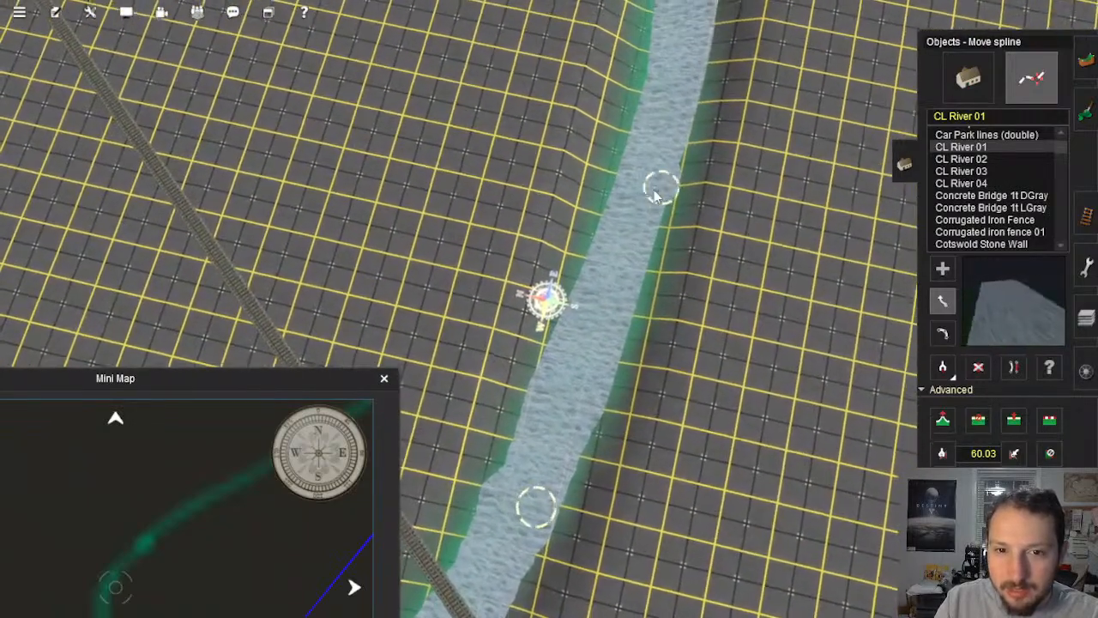
right_click(633, 102)
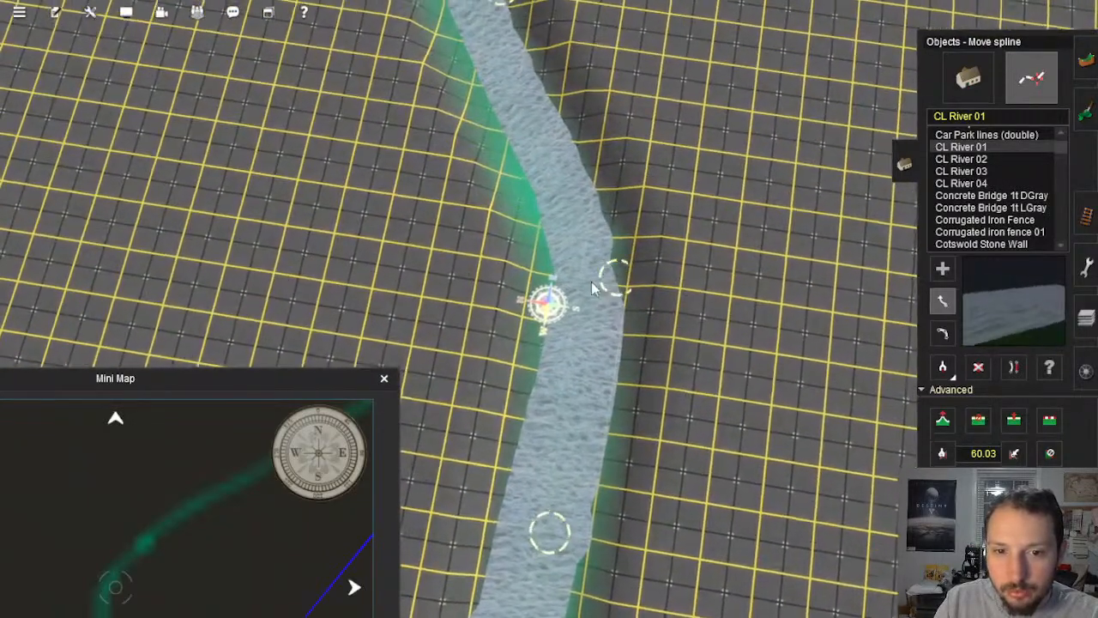
right_click(506, 168)
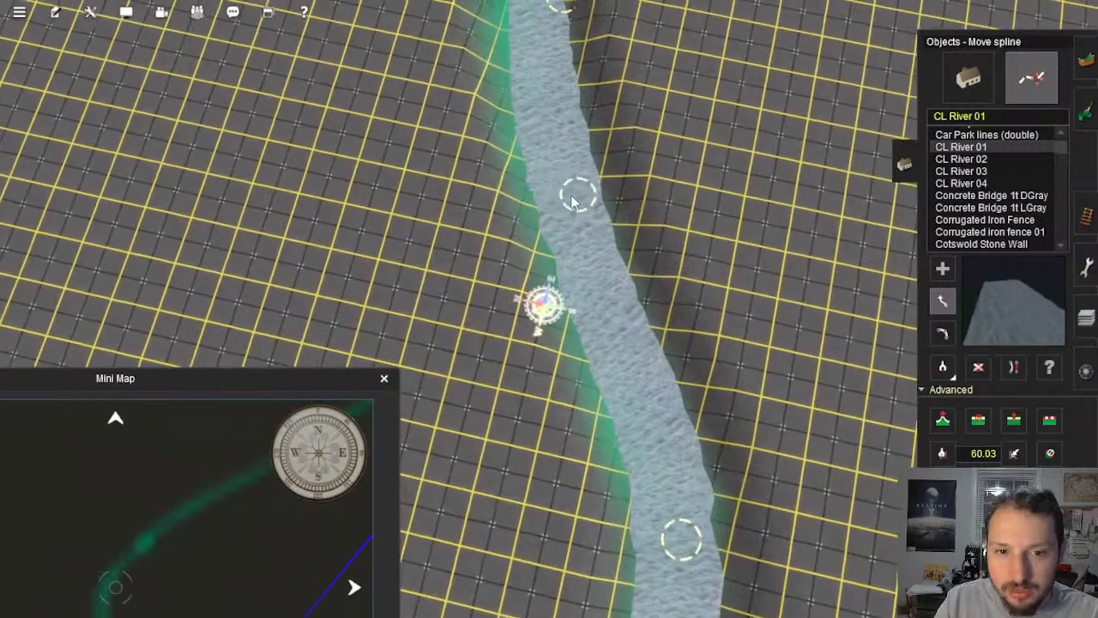
right_click(566, 190)
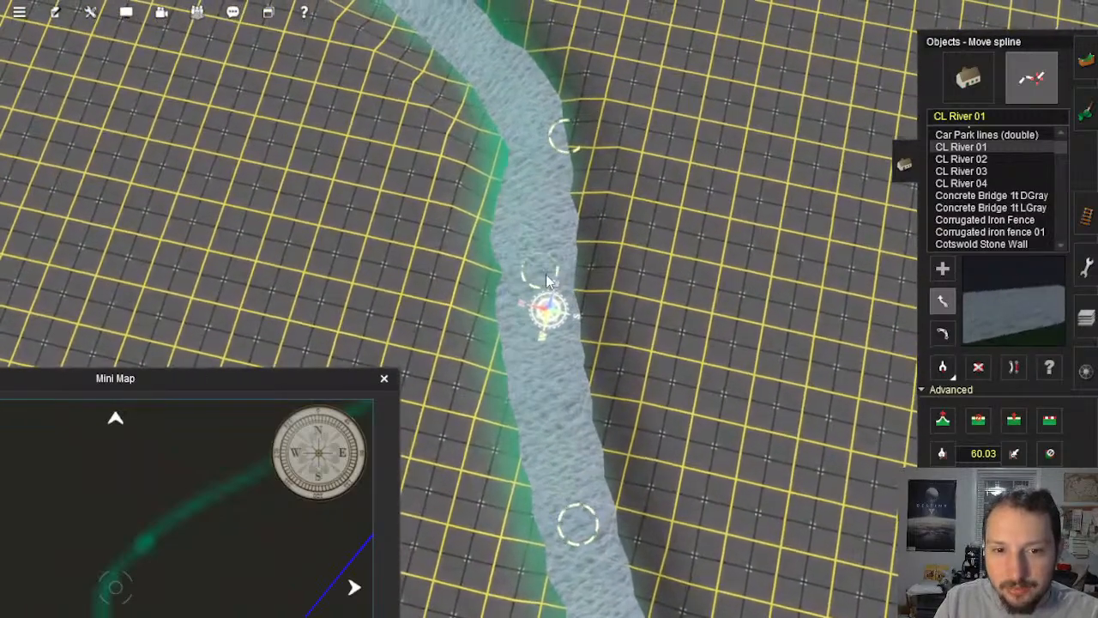
right_click(535, 137)
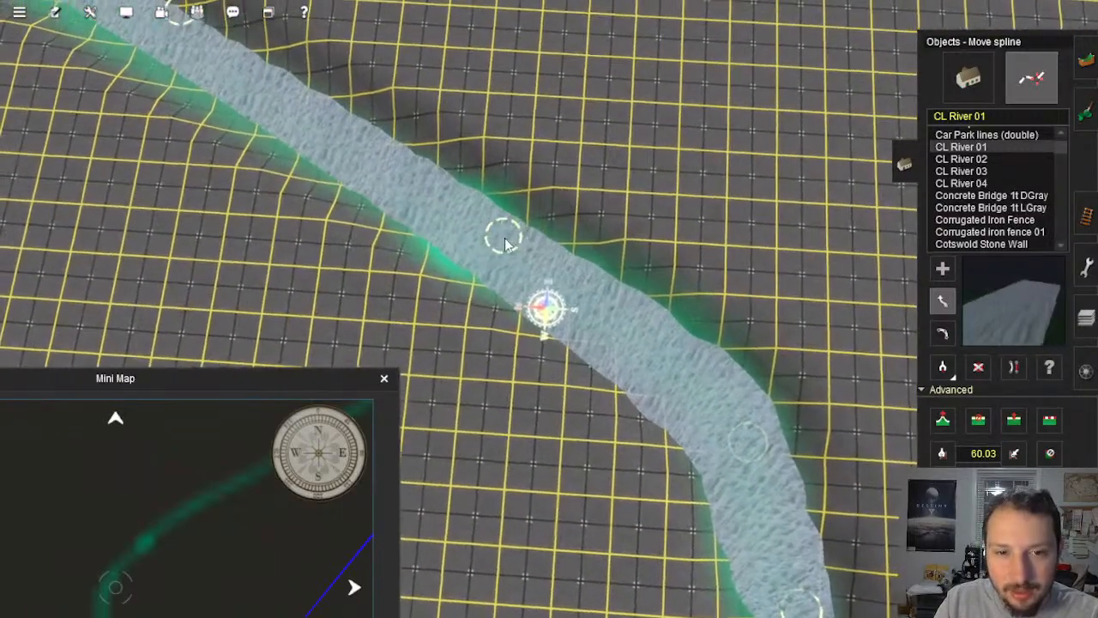
right_click(505, 244)
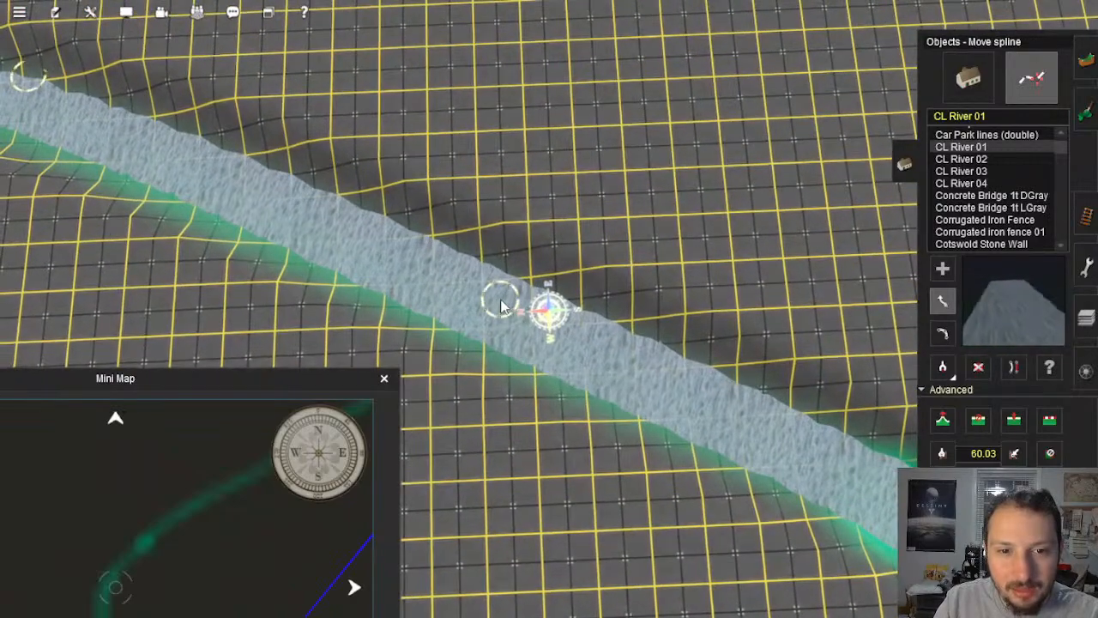
Step: Examine how the river spline sits in the channel along the next straights and bends
right_drag(329, 211, 524, 317)
right_drag(331, 339, 532, 314)
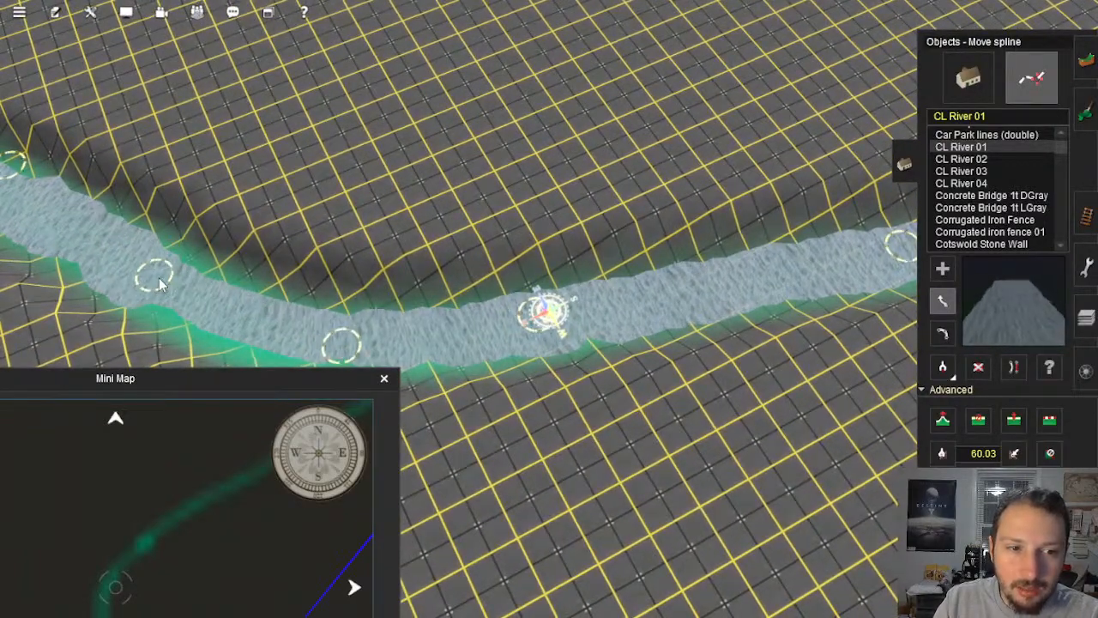
right_drag(158, 286, 747, 316)
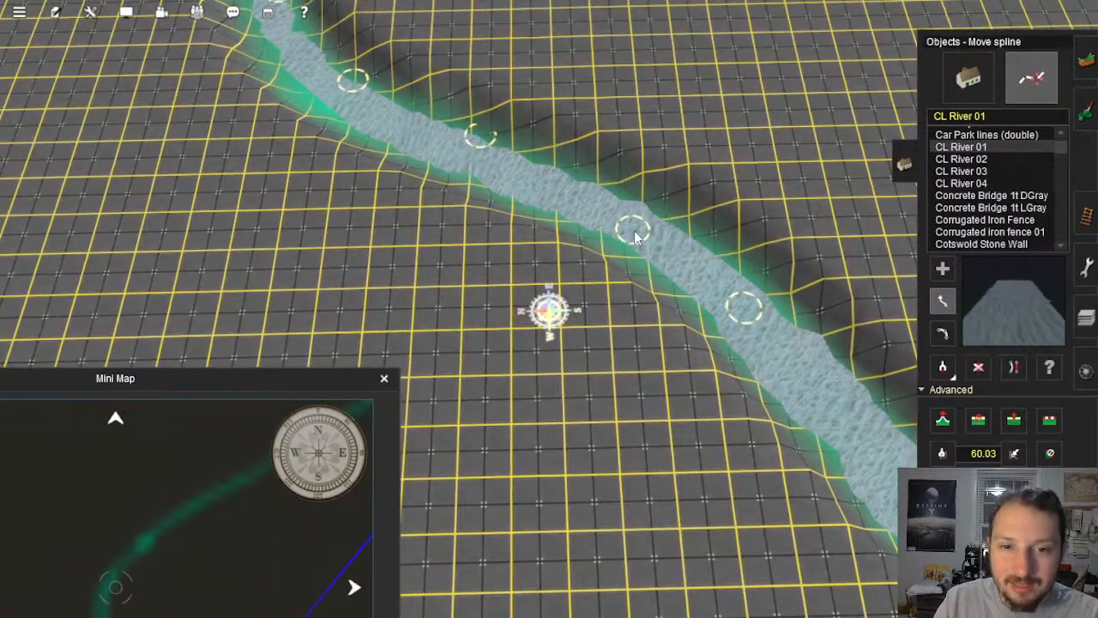
right_drag(471, 157, 532, 305)
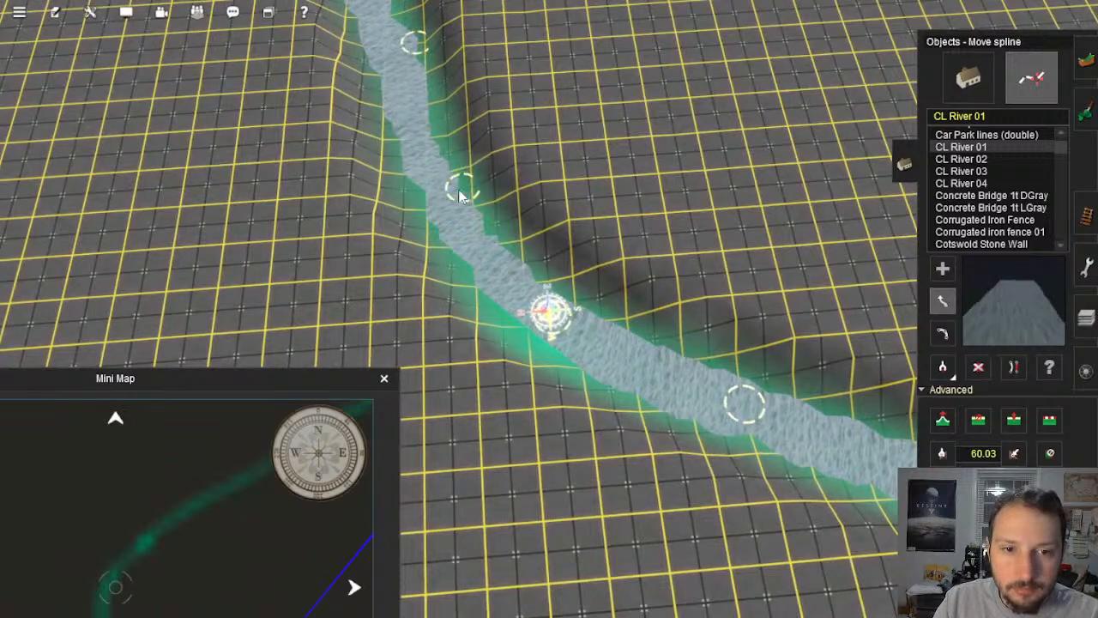
right_drag(447, 192, 679, 180)
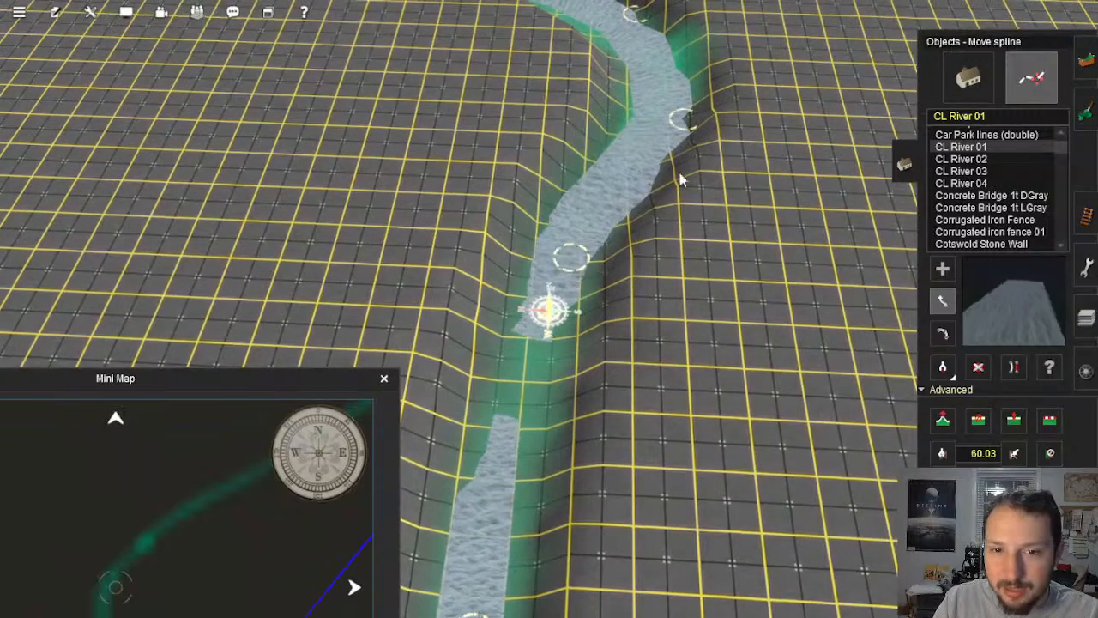
right_drag(654, 121, 552, 198)
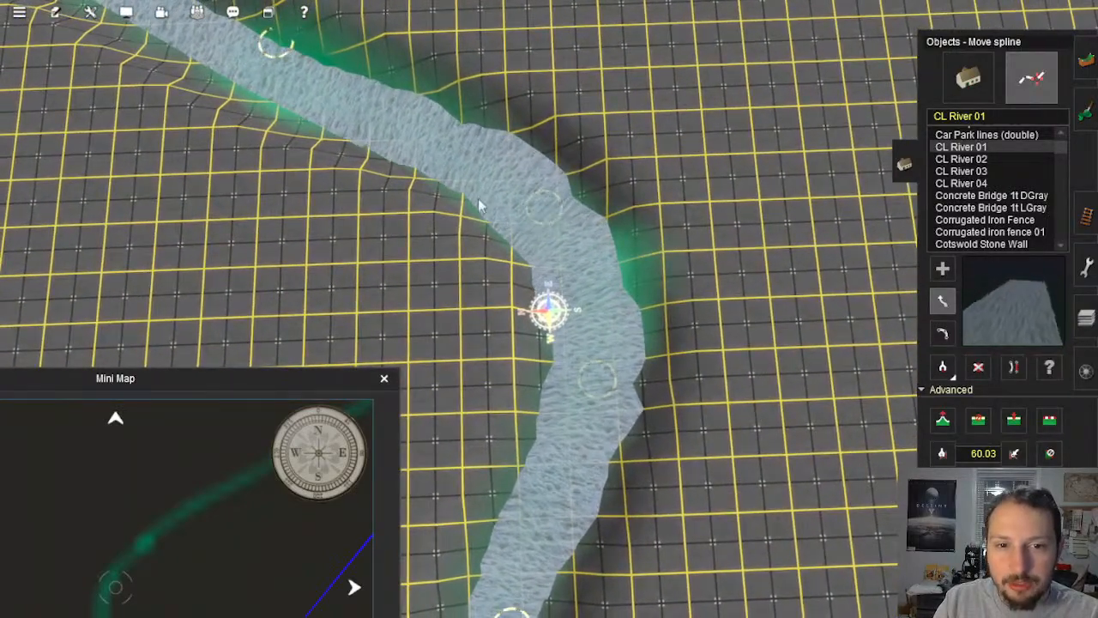
right_click(304, 159)
right_drag(492, 275, 449, 256)
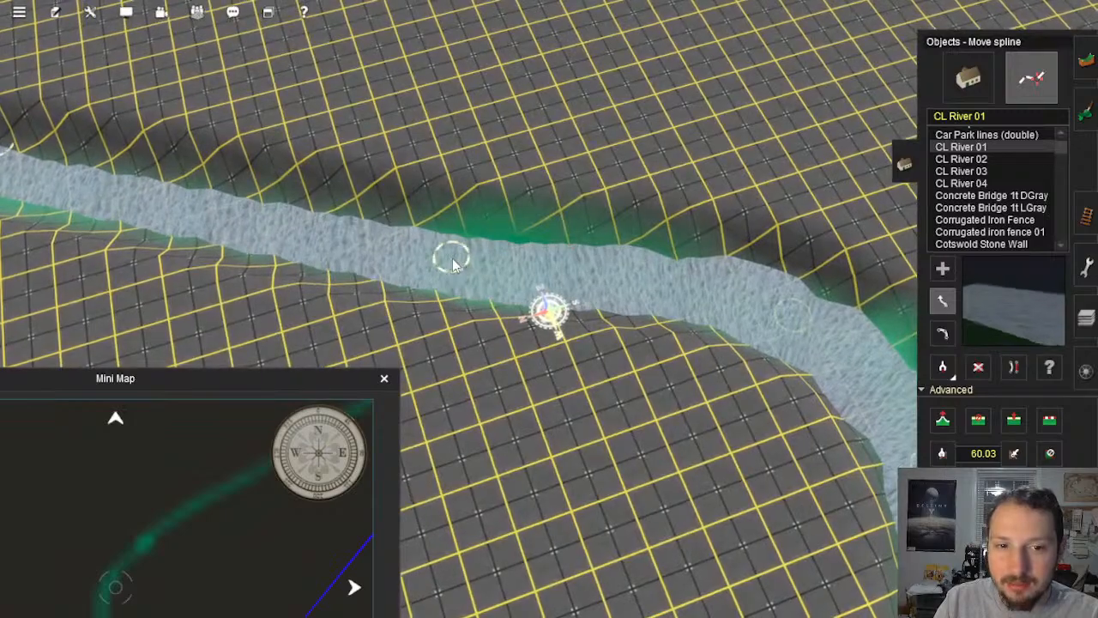
Step: Nudge the river spline point that touches the steep bank slightly inward to the channel's centre
right_click(302, 206)
right_drag(321, 218, 538, 250)
right_click(376, 252)
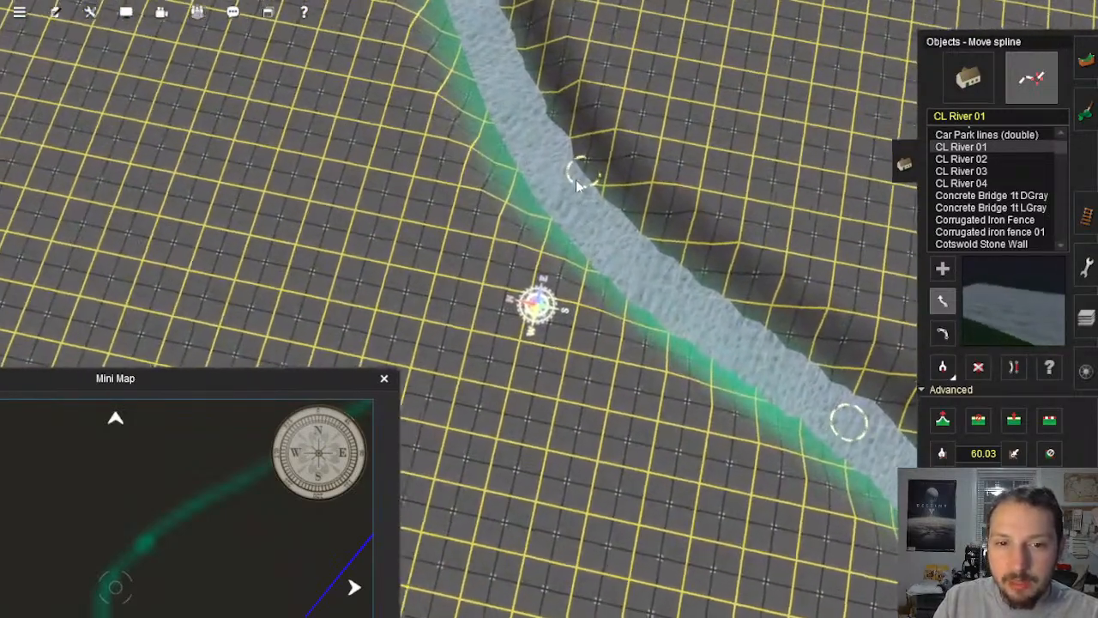
drag(576, 182, 566, 192)
right_click(507, 13)
right_drag(514, 52, 632, 319)
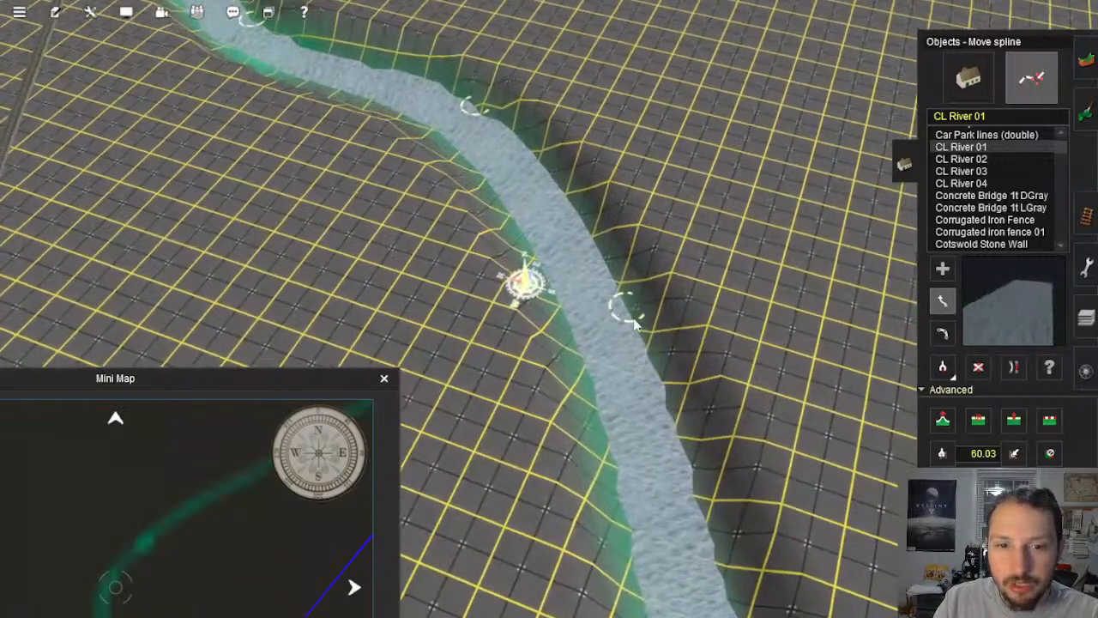
Step: Fine-tune the following river spline points through the bends leading to the next railway track so the water fits the channel
drag(631, 340, 625, 341)
drag(495, 137, 477, 141)
right_click(473, 143)
right_drag(474, 144, 502, 288)
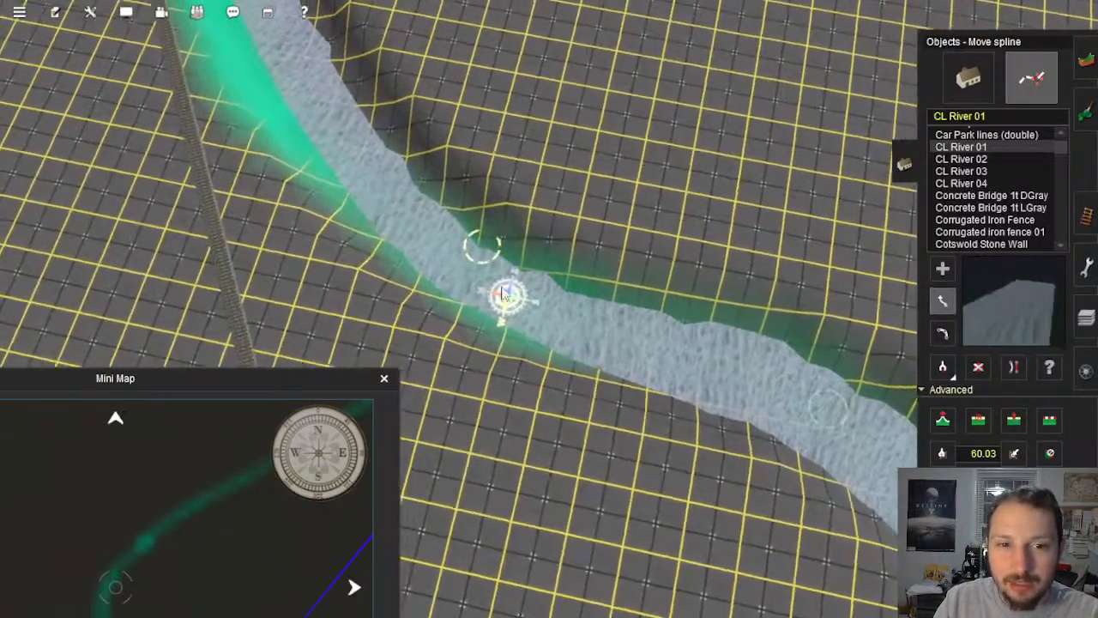
drag(491, 273, 495, 285)
right_click(182, 29)
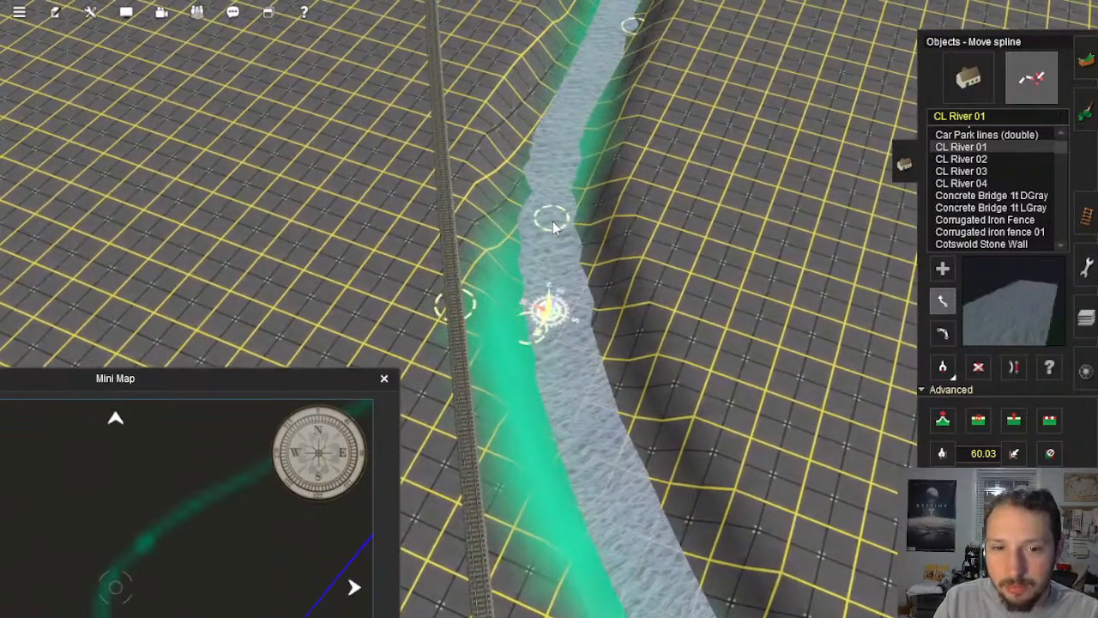
Step: Nudge the river spline points through the winding stretch beside the railway track towards the middle of the channel
right_click(586, 91)
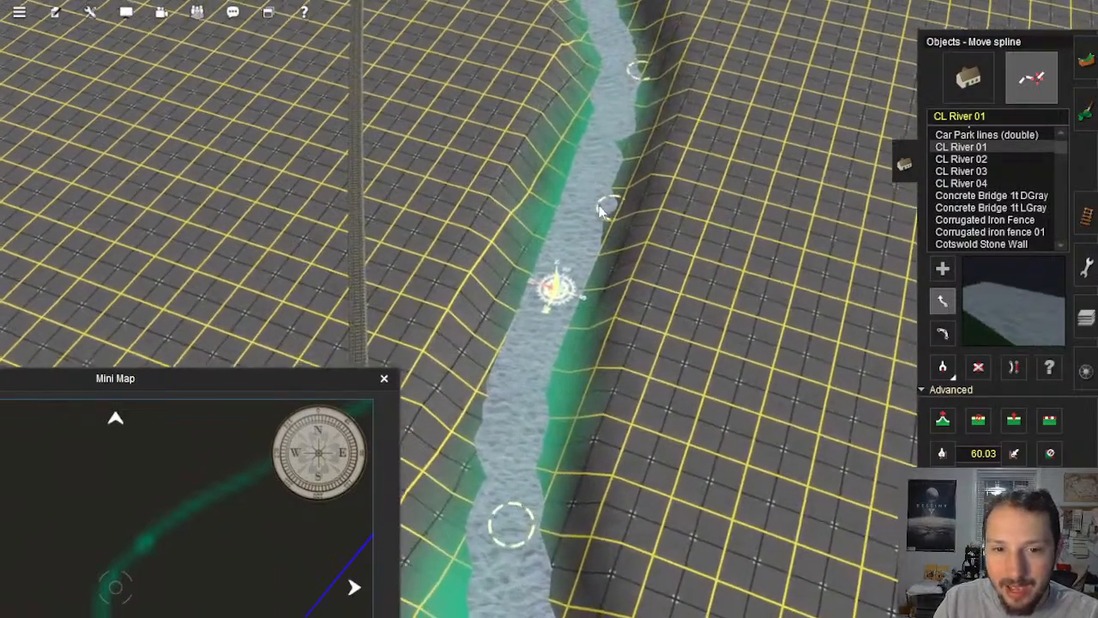
drag(605, 211, 580, 218)
right_click(580, 218)
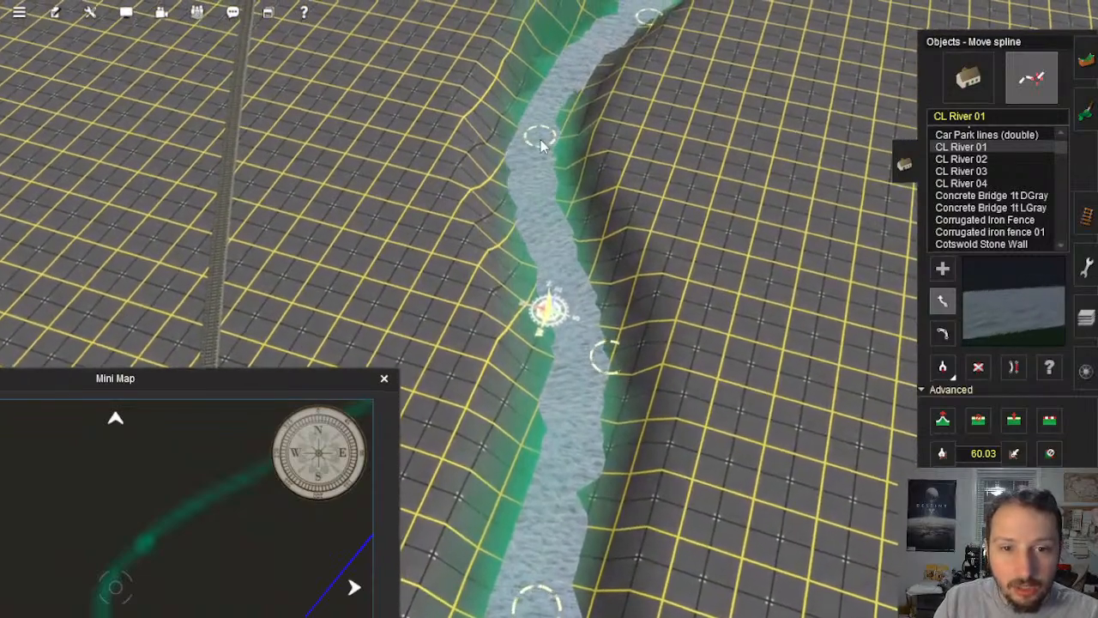
right_click(541, 139)
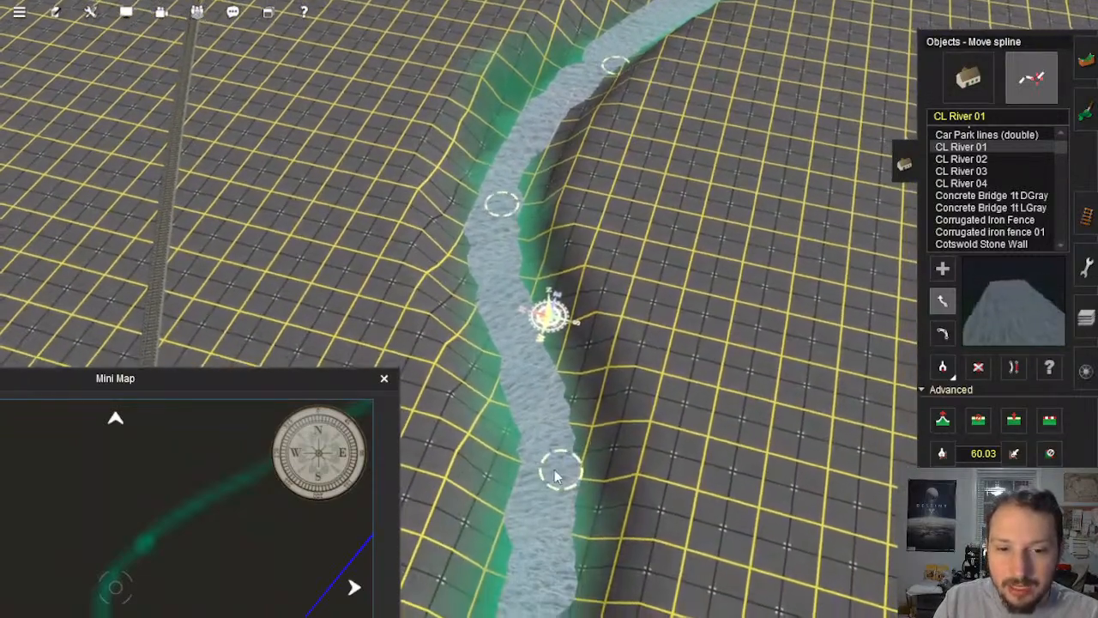
drag(555, 471, 553, 460)
right_click(509, 288)
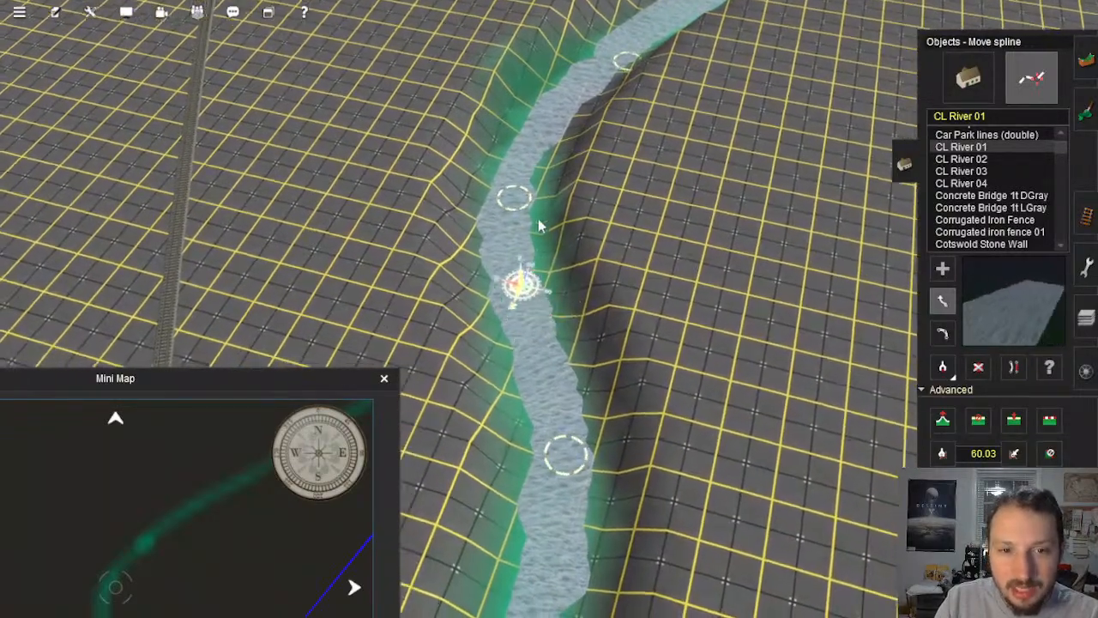
right_click(572, 70)
drag(632, 292, 622, 262)
right_click(704, 176)
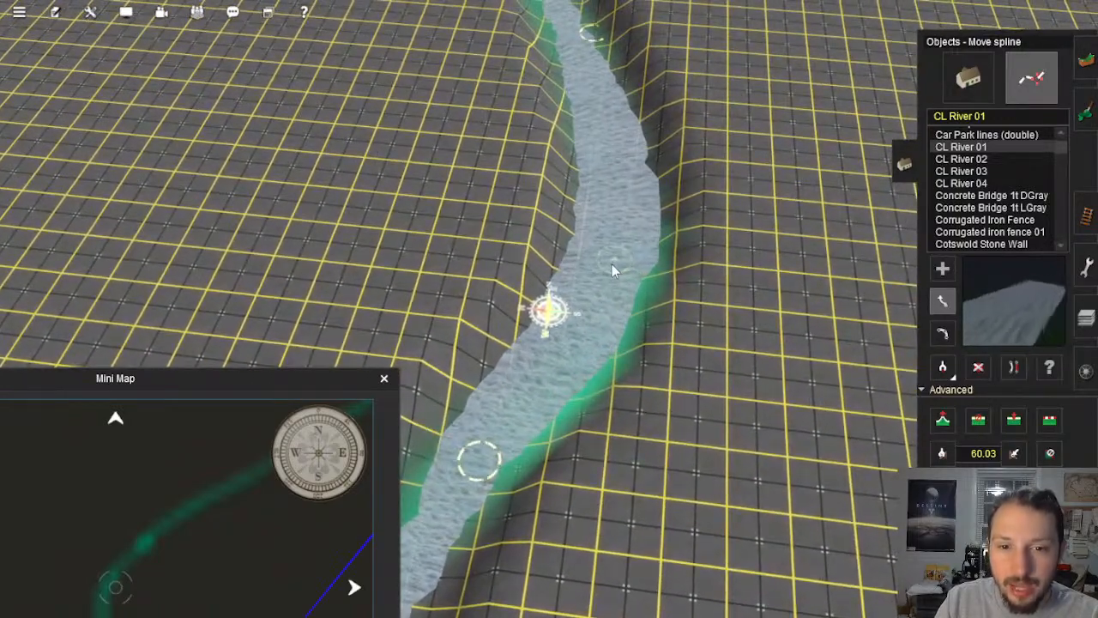
Step: Shift the points around the following wide bends off the steep outer bank so the water sits centrally in the channel
right_click(593, 202)
right_click(544, 103)
right_click(472, 97)
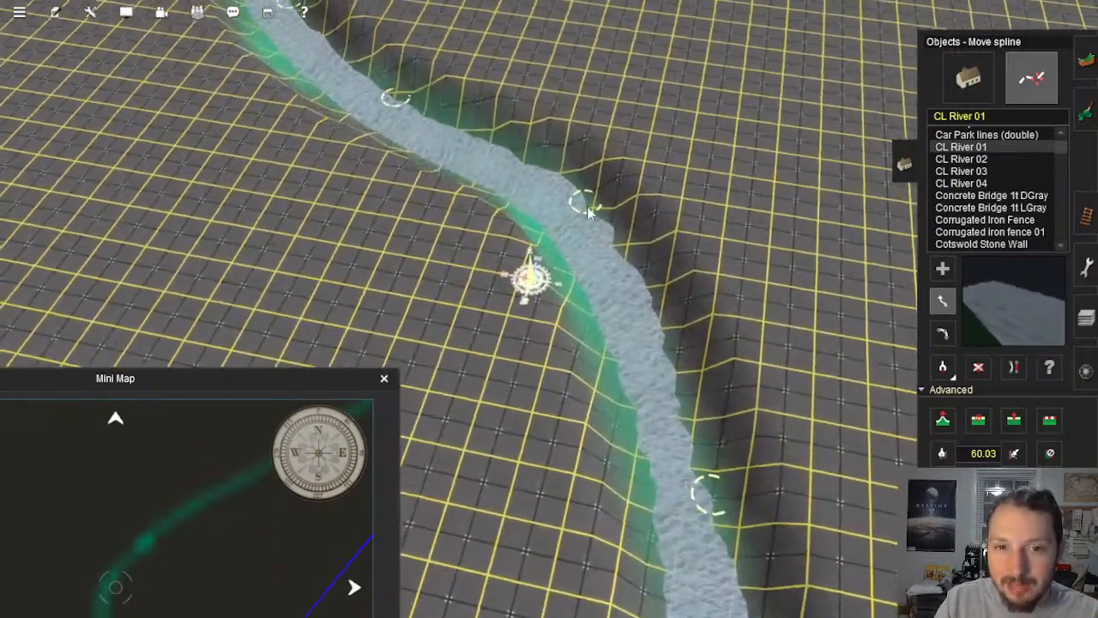
drag(591, 218, 590, 248)
right_click(516, 215)
right_click(429, 214)
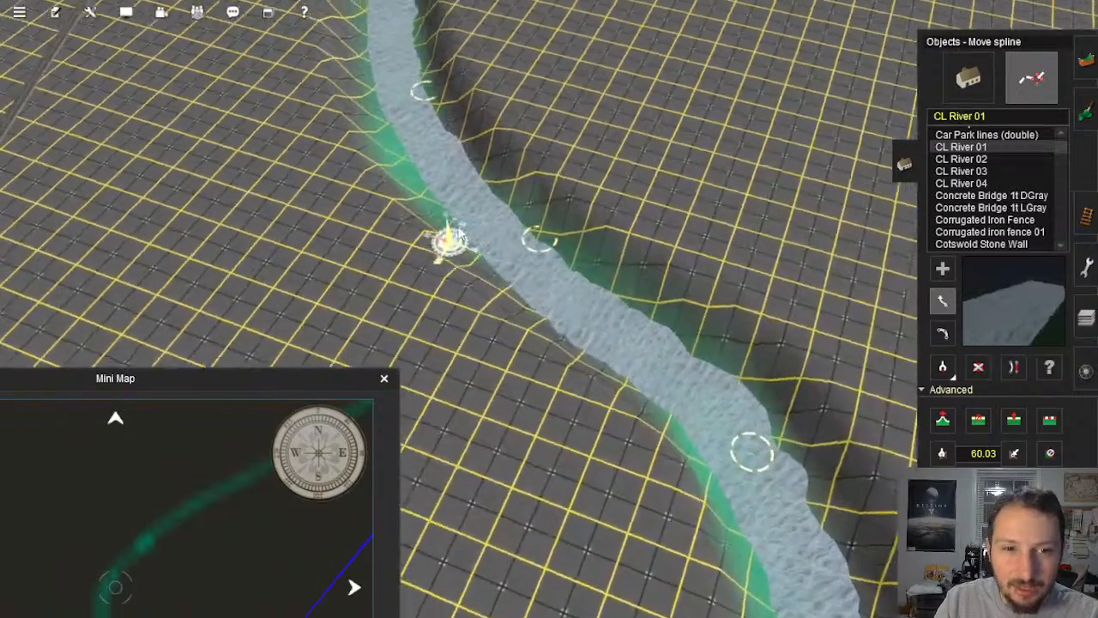
right_click(429, 199)
drag(593, 208, 549, 233)
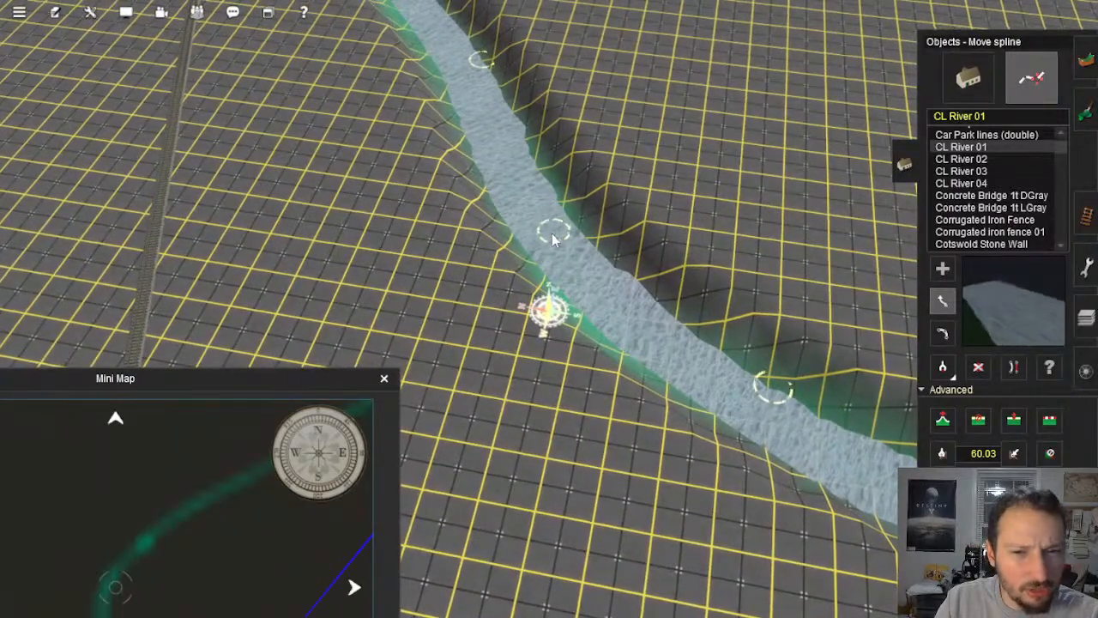
Step: Check the straight after the bends and recentre the river spline point just past the branching side channel
right_click(546, 187)
right_click(472, 170)
right_click(491, 212)
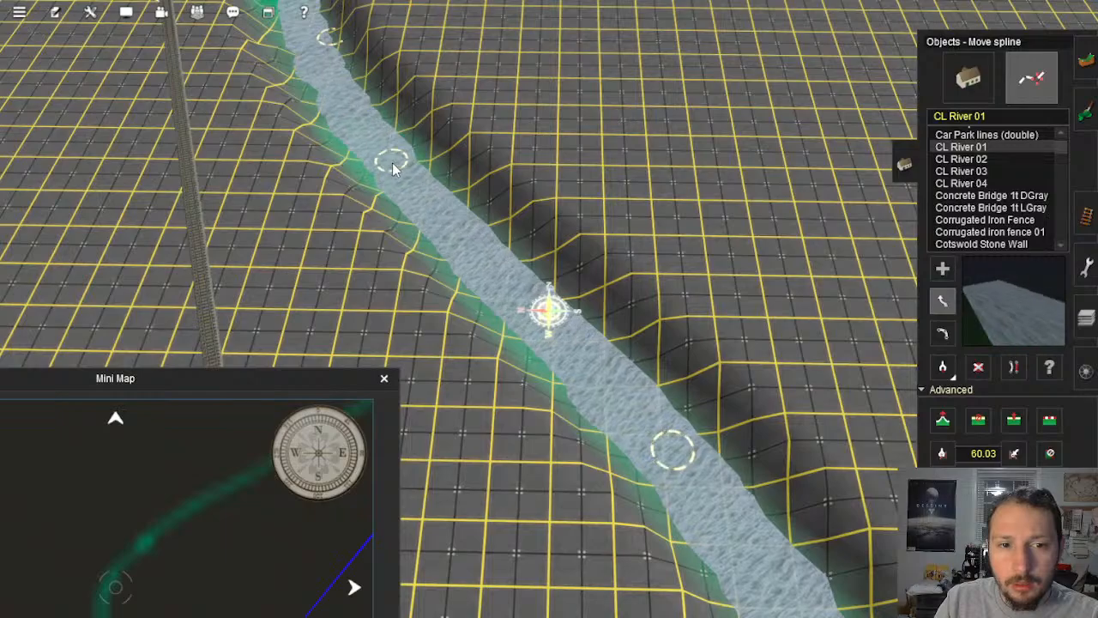
right_click(392, 162)
right_click(539, 206)
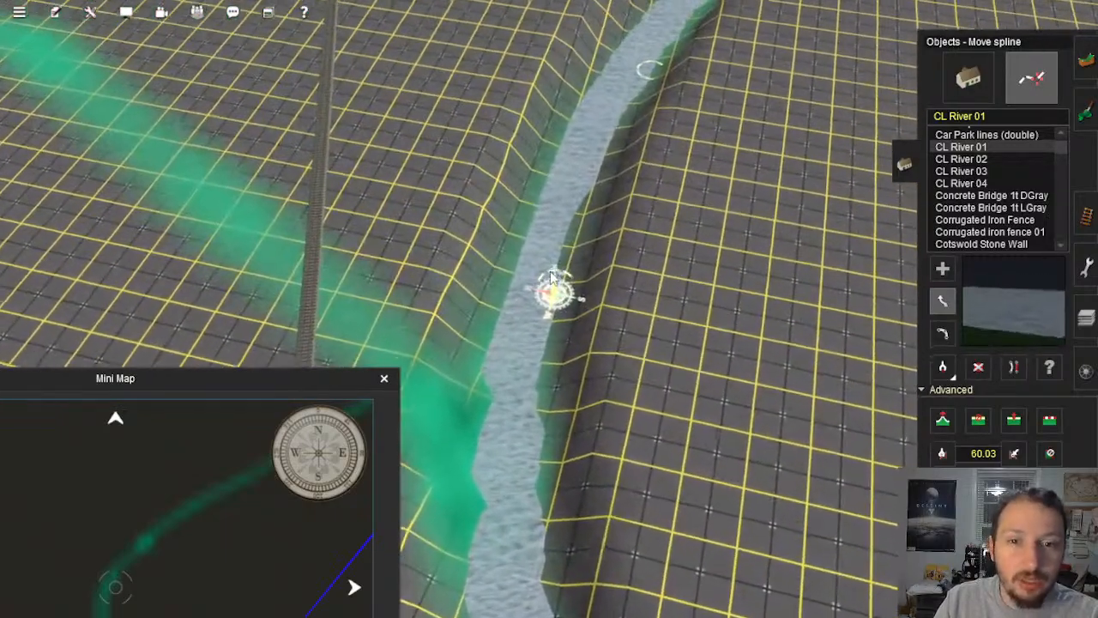
right_click(541, 210)
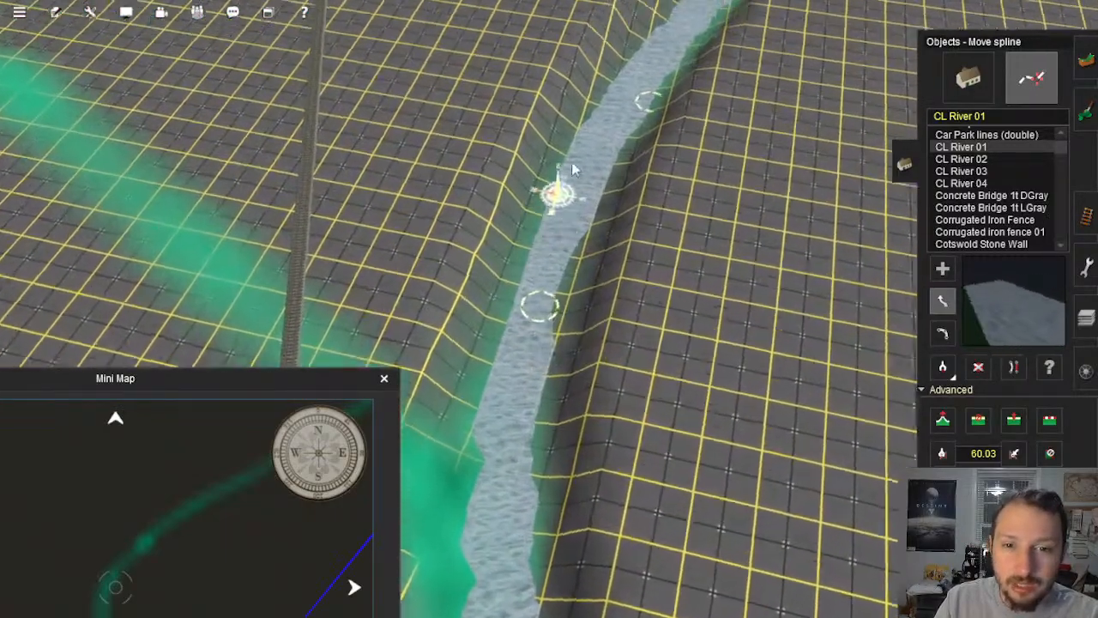
drag(589, 286, 581, 281)
right_click(622, 224)
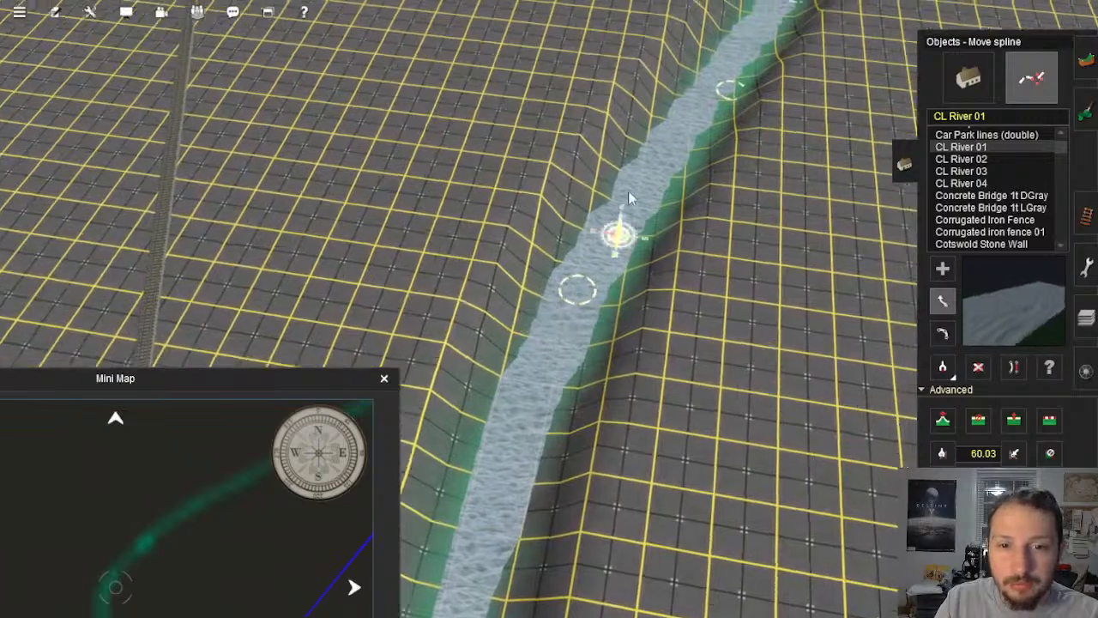
Step: Centre the river spline points through the sharp zigzag bends so the water follows the channel away from its steep bank
right_click(570, 189)
right_click(613, 264)
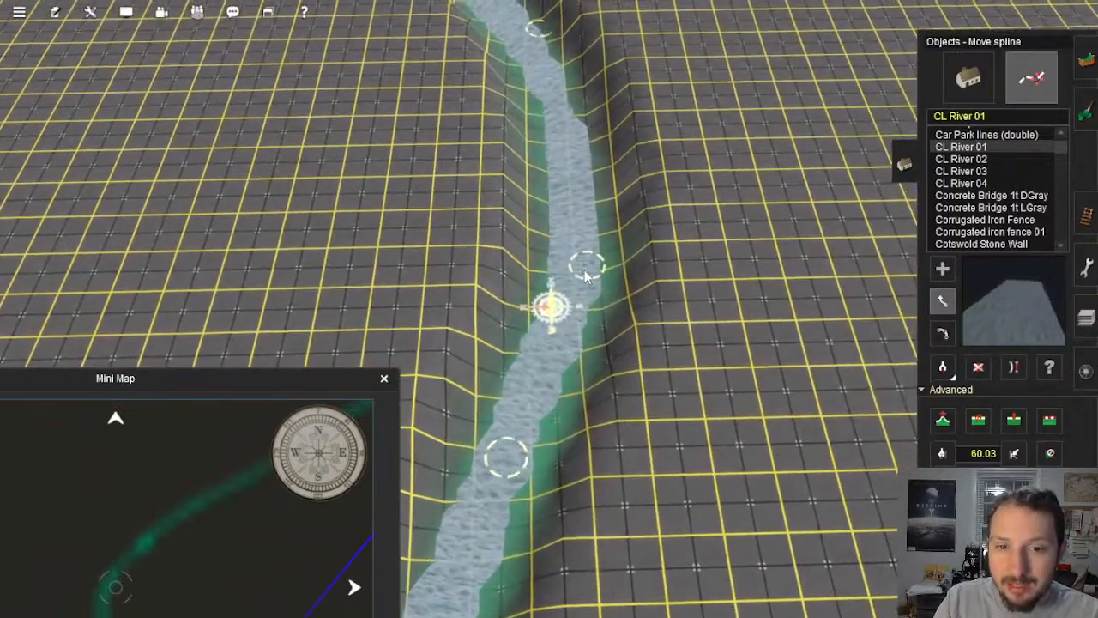
right_click(578, 271)
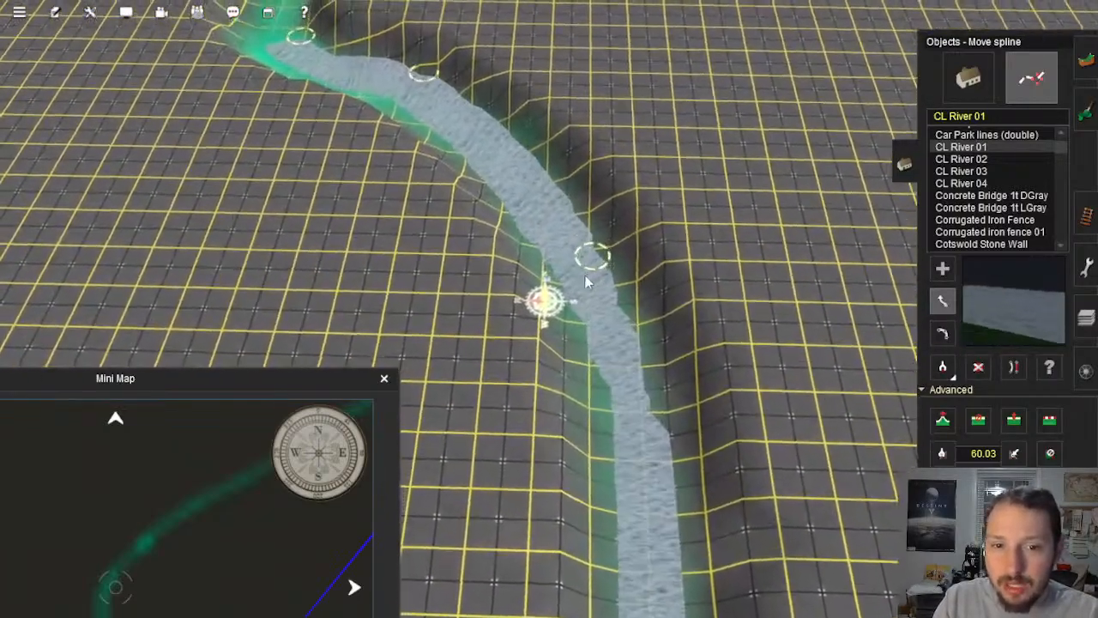
right_click(371, 139)
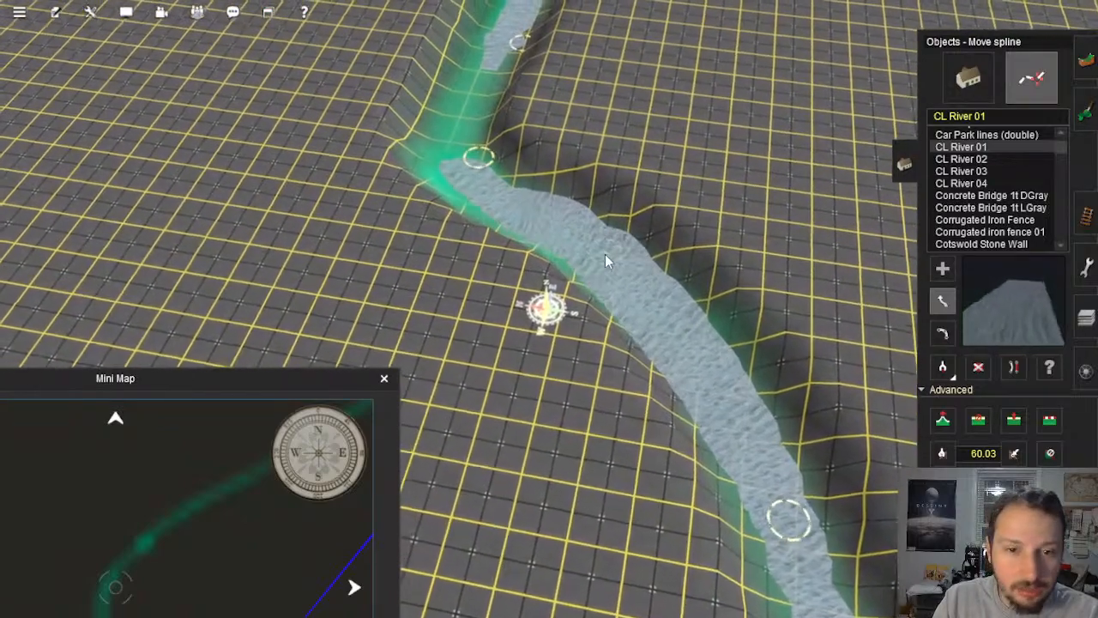
right_click(542, 234)
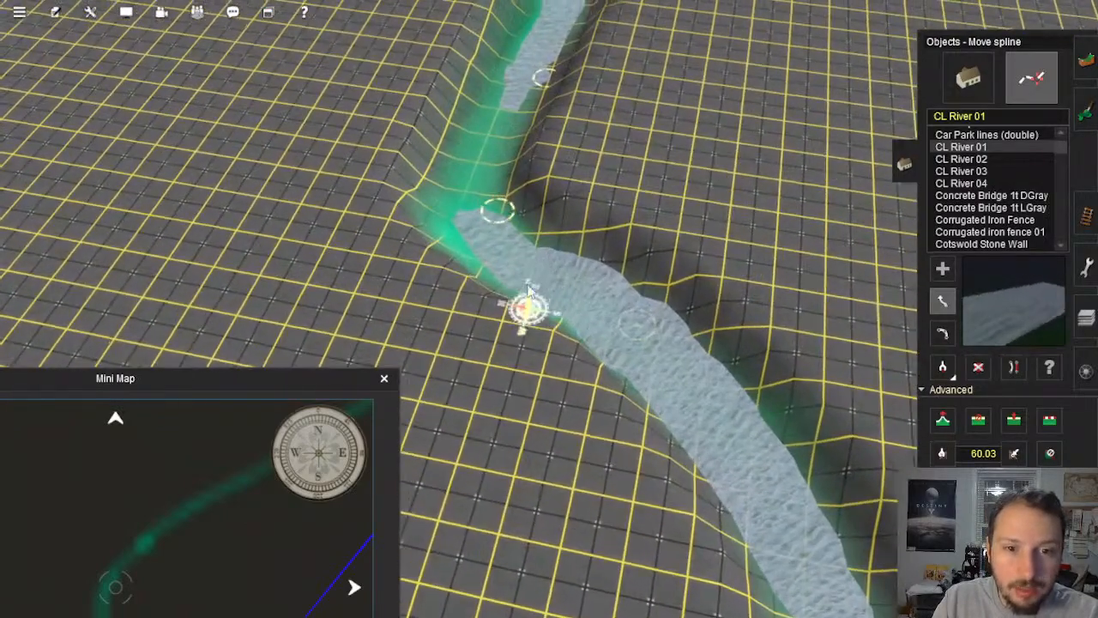
right_click(505, 232)
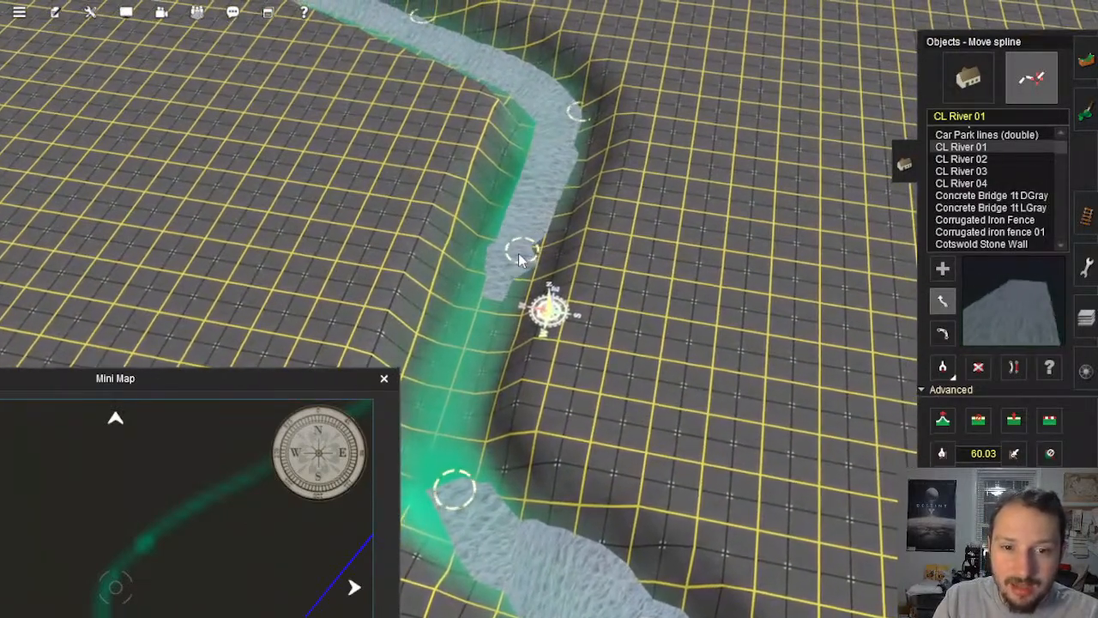
right_click(519, 253)
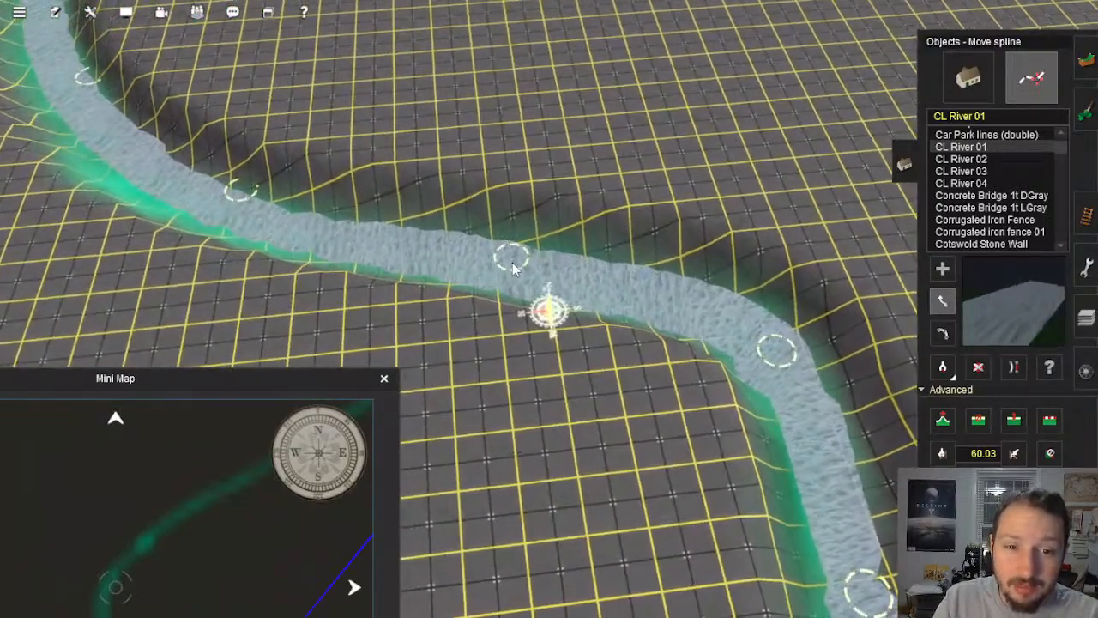
right_click(512, 263)
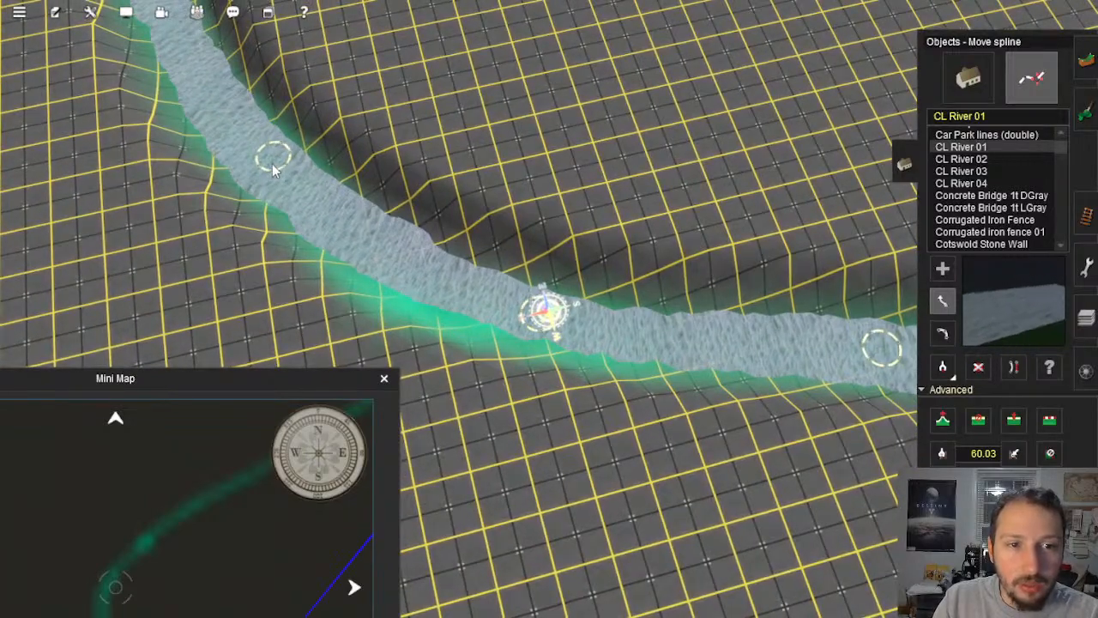
Step: Fit the last river spline points beside the railway track into the channel, up to its junction with the crossing river
right_click(271, 163)
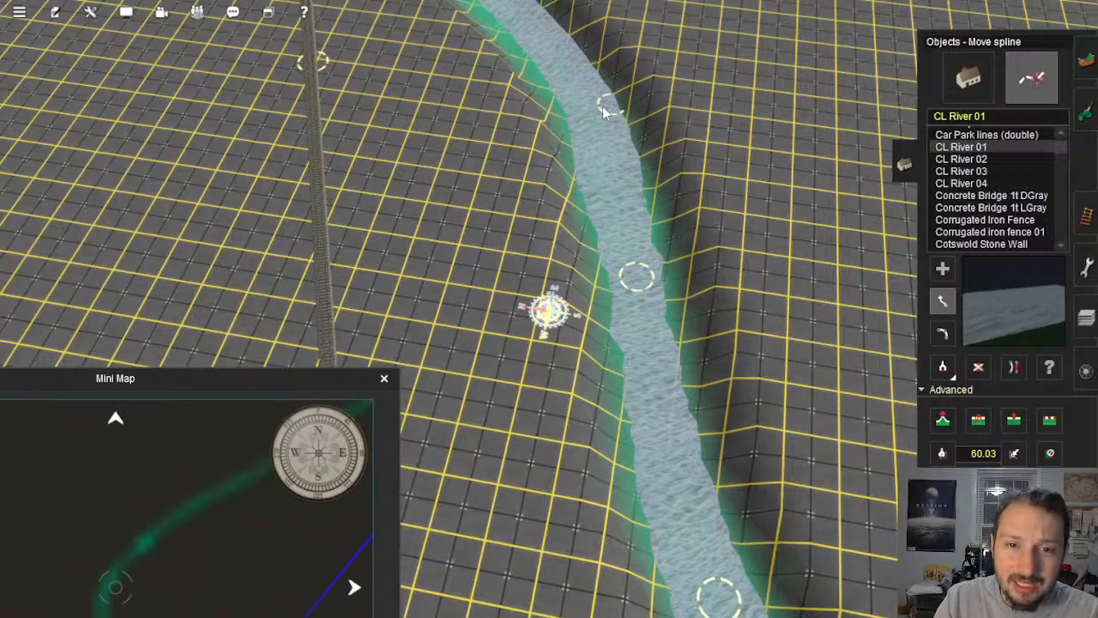
right_click(590, 108)
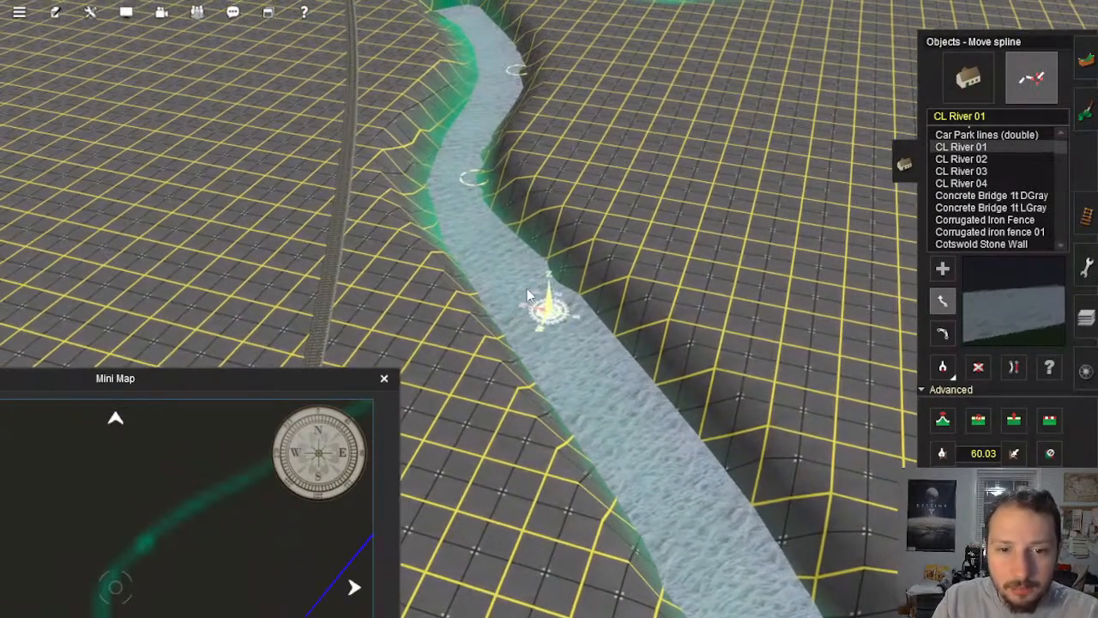
right_click(480, 241)
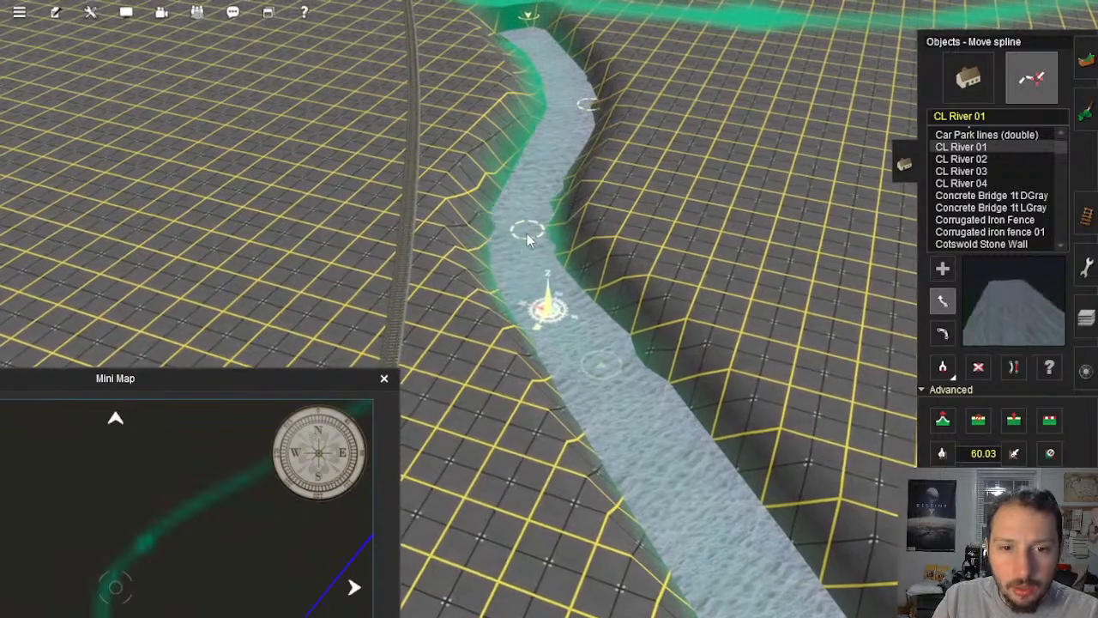
right_click(534, 205)
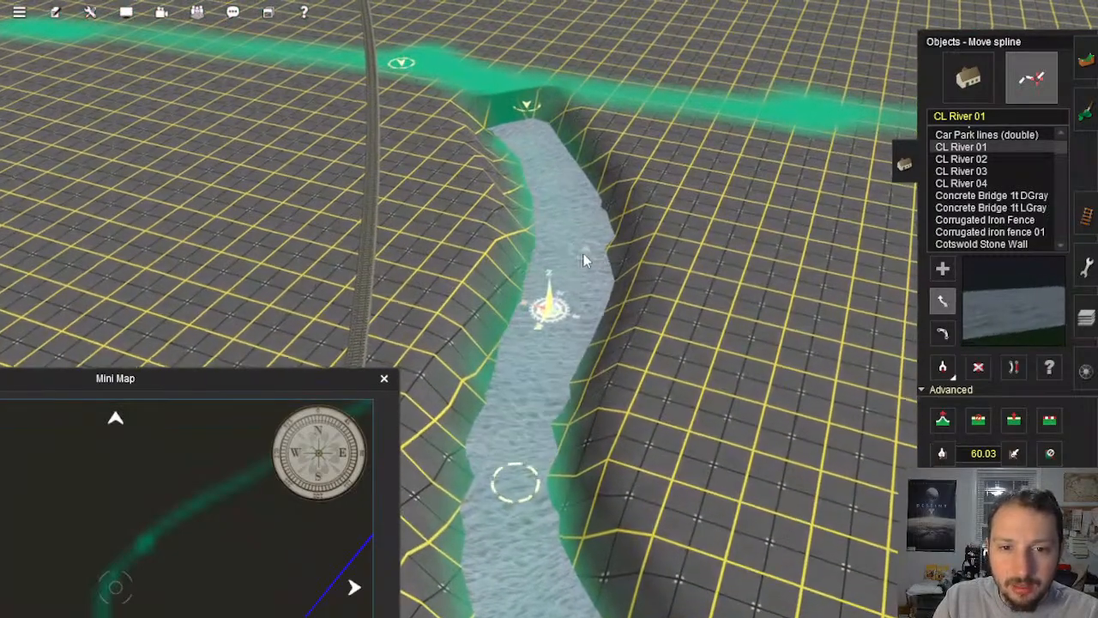
right_drag(516, 180, 603, 168)
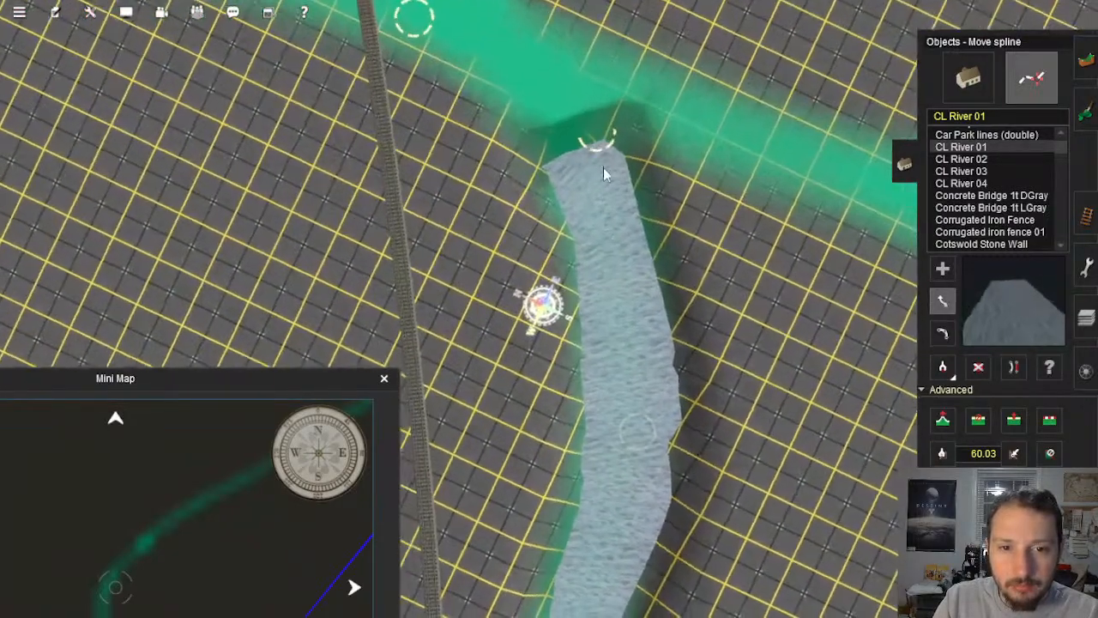
right_drag(598, 257, 696, 297)
Step: Find the next unfitted stretch of the CL River 01 spline and move its points onto the channel's centreline
key(Up)
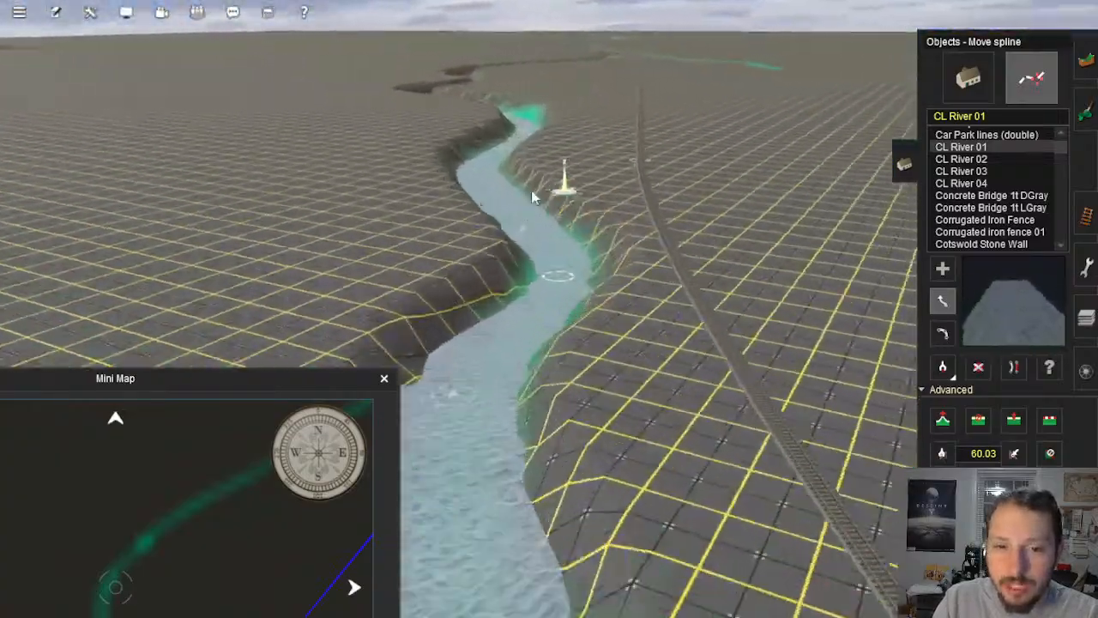
scroll(544, 191, down, 5)
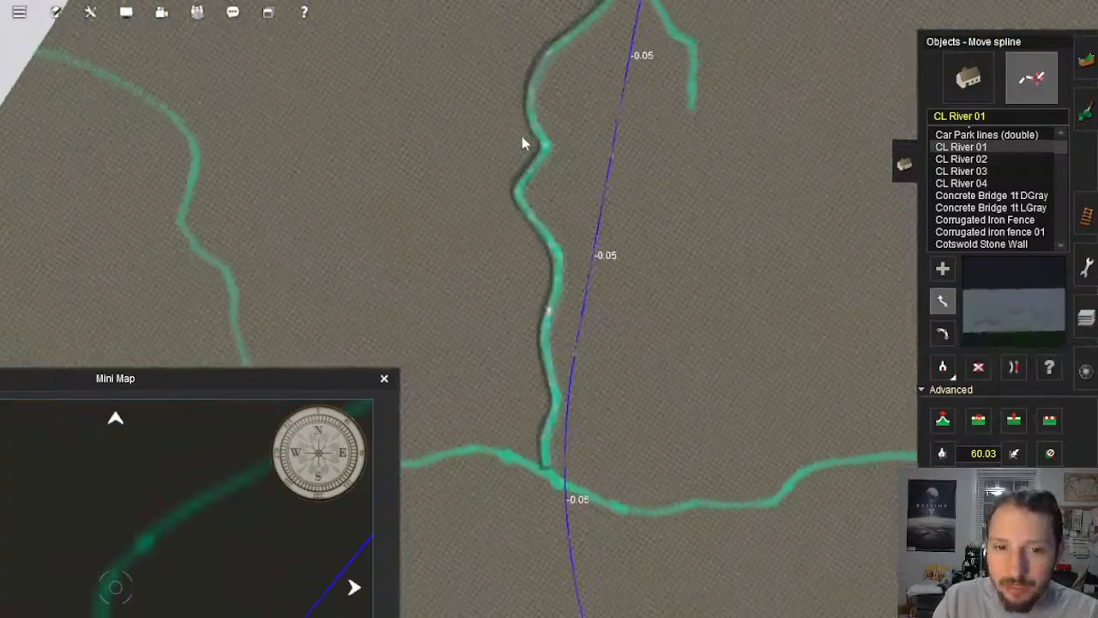
scroll(562, 186, up, 5)
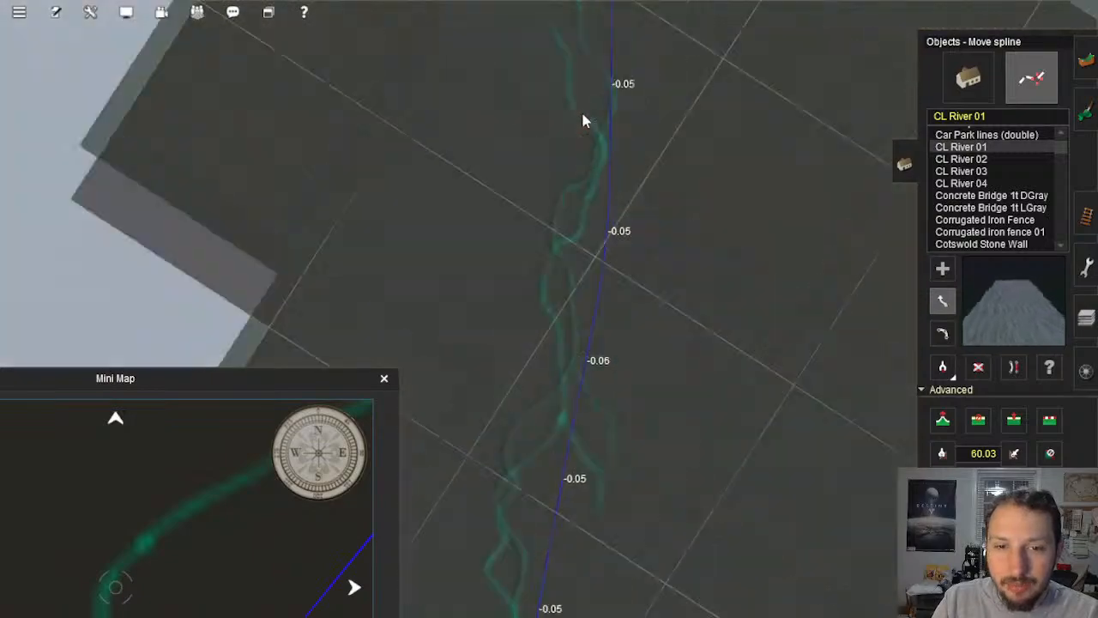
scroll(540, 257, up, 3)
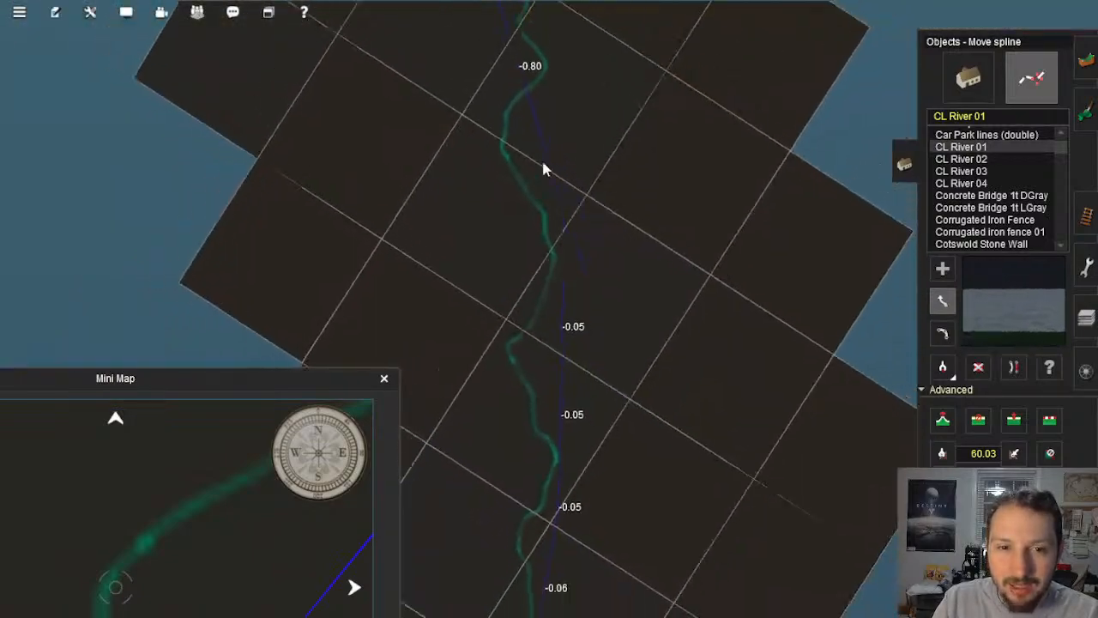
scroll(540, 165, down, 4)
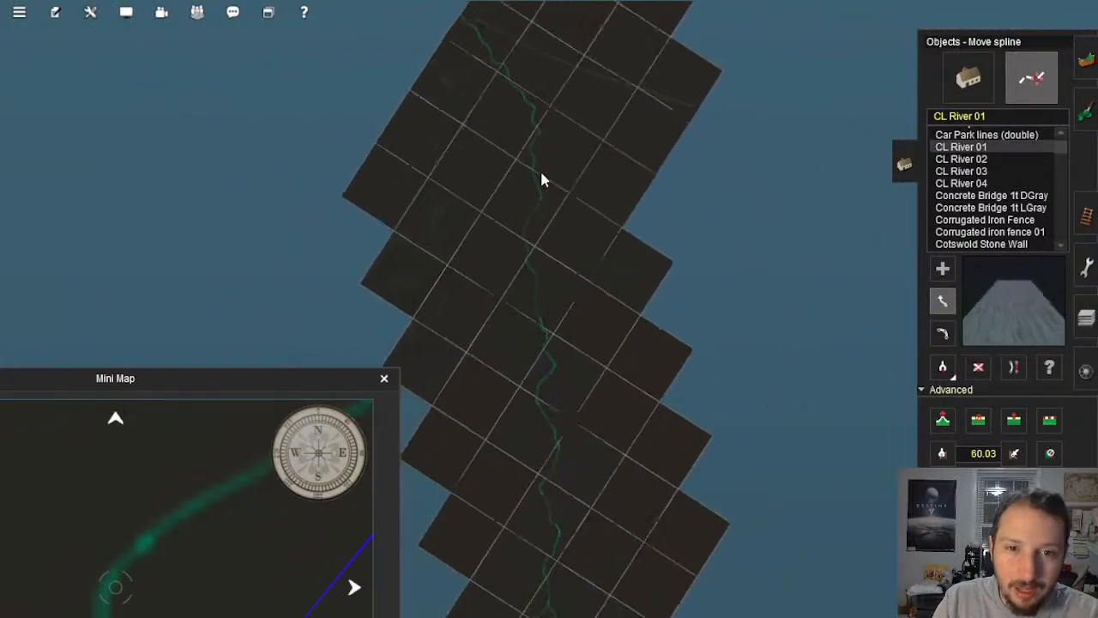
scroll(534, 356, up, 8)
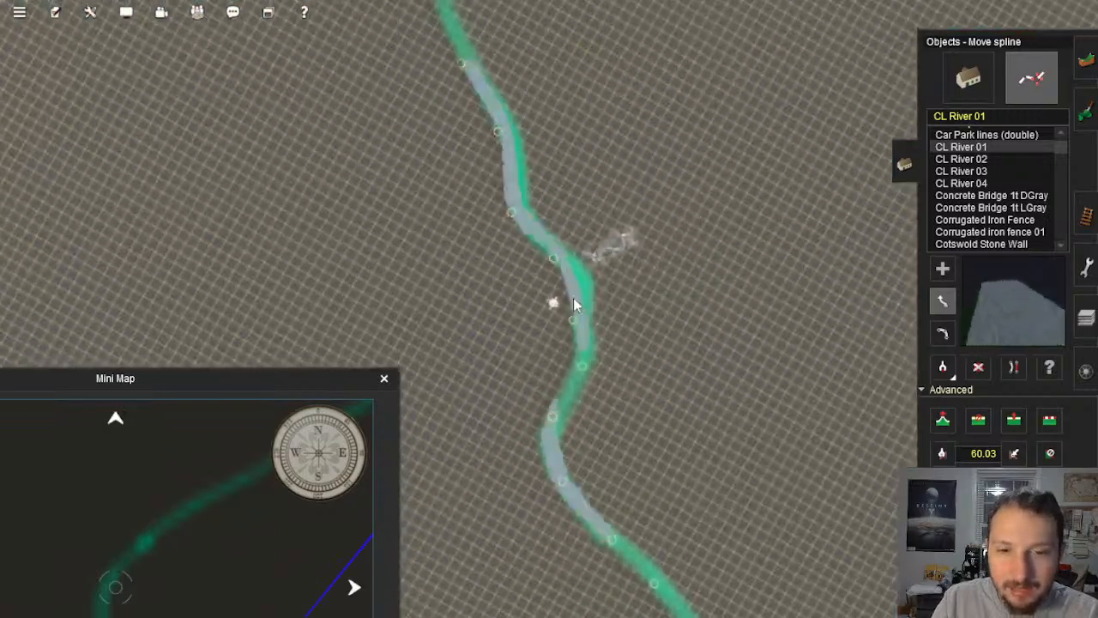
right_drag(573, 298, 616, 245)
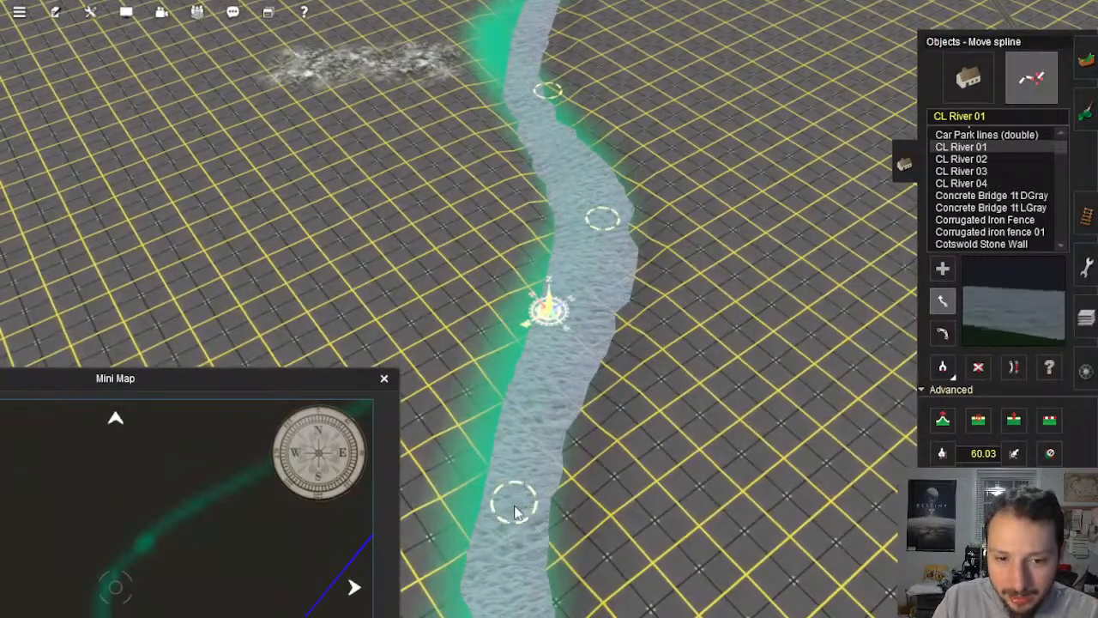
right_drag(515, 512, 548, 212)
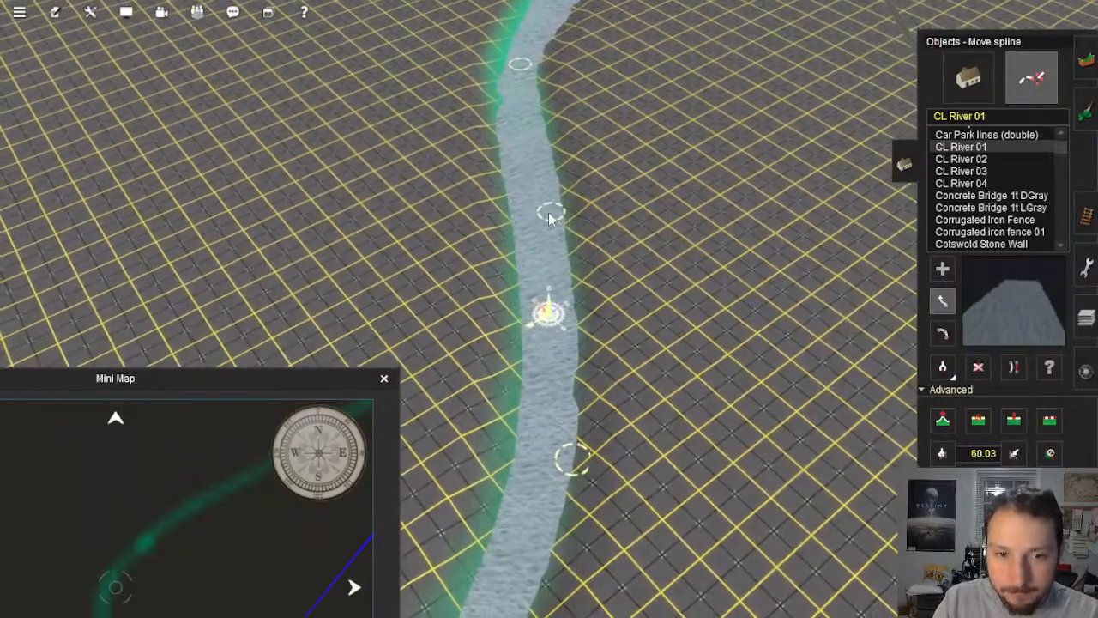
right_drag(542, 461, 545, 272)
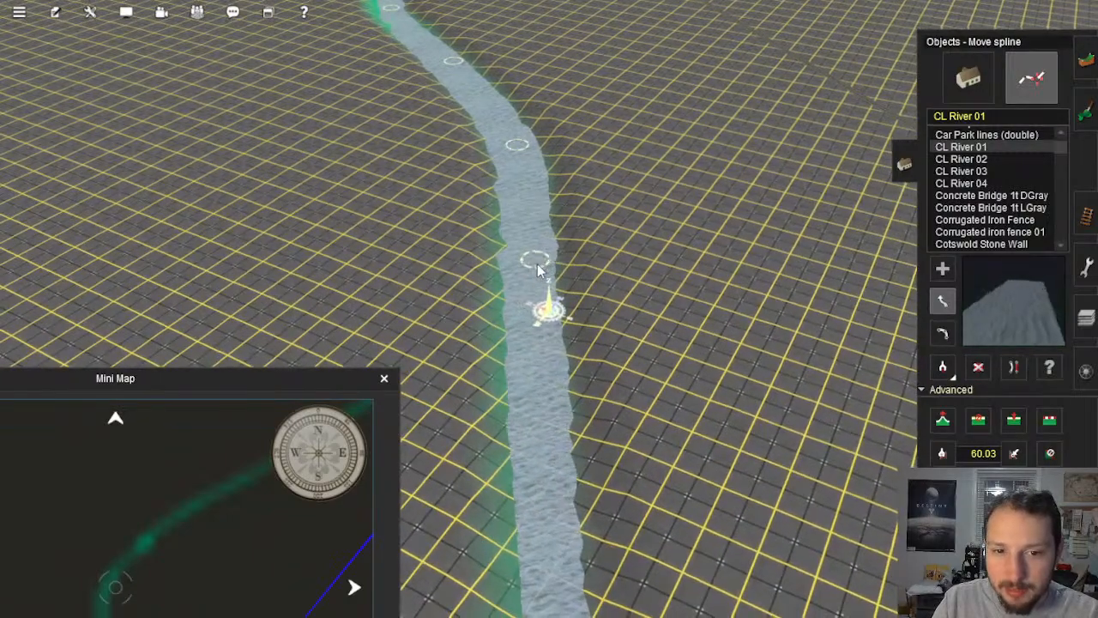
right_drag(534, 397, 600, 281)
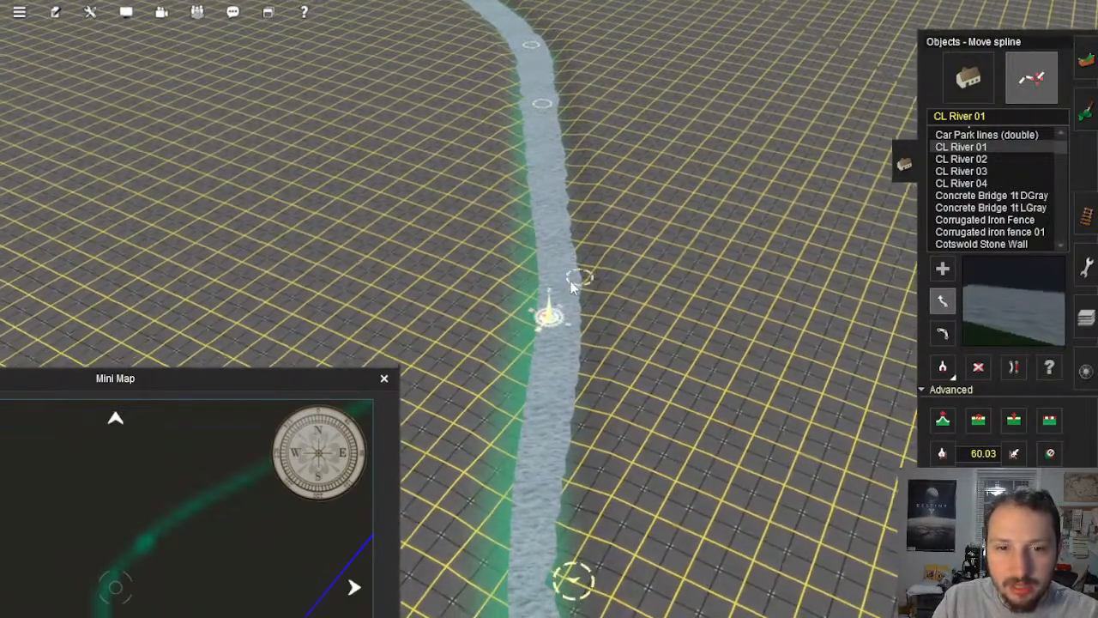
drag(579, 278, 562, 277)
Step: Shift the river spline points past the narrow straight and through the following long curve into the middle of the channel
right_click(587, 564)
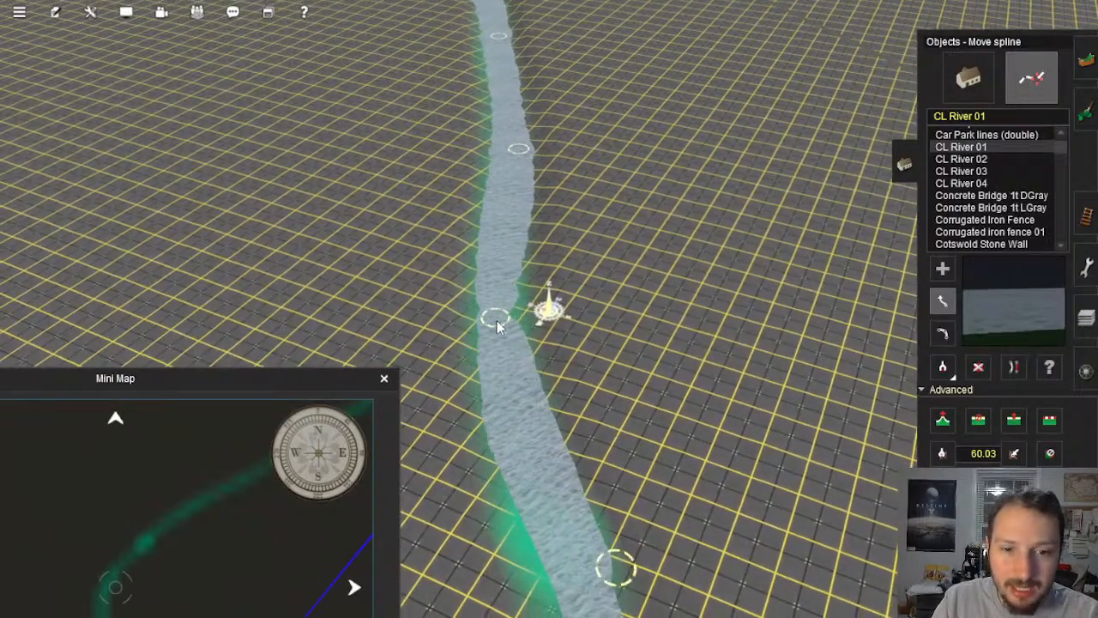
right_drag(570, 520, 559, 275)
drag(546, 275, 514, 277)
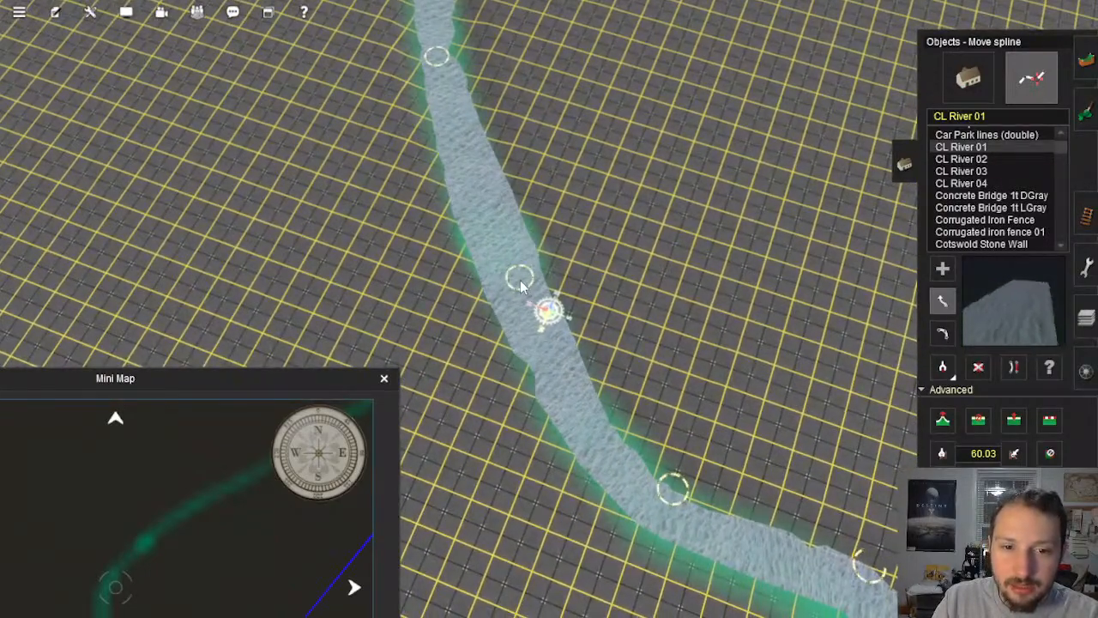
right_drag(707, 597, 661, 236)
drag(650, 209, 642, 220)
right_drag(661, 249, 772, 326)
drag(500, 307, 484, 330)
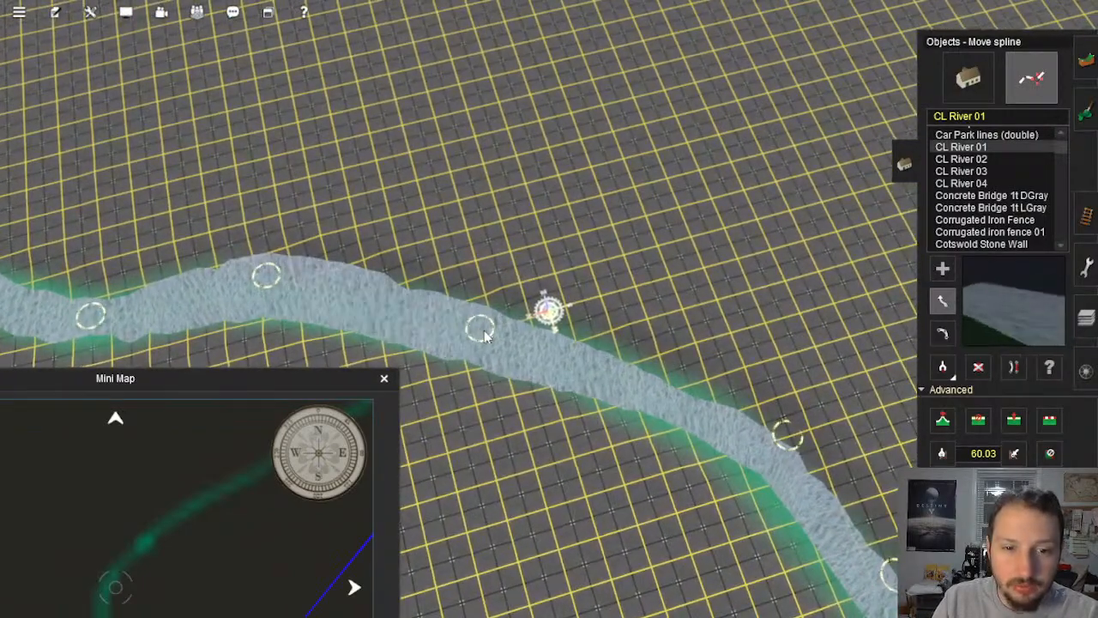
Step: Recentre the spline points along the long run after the curve so the water covers the channel
right_drag(770, 468, 631, 295)
drag(545, 229, 541, 232)
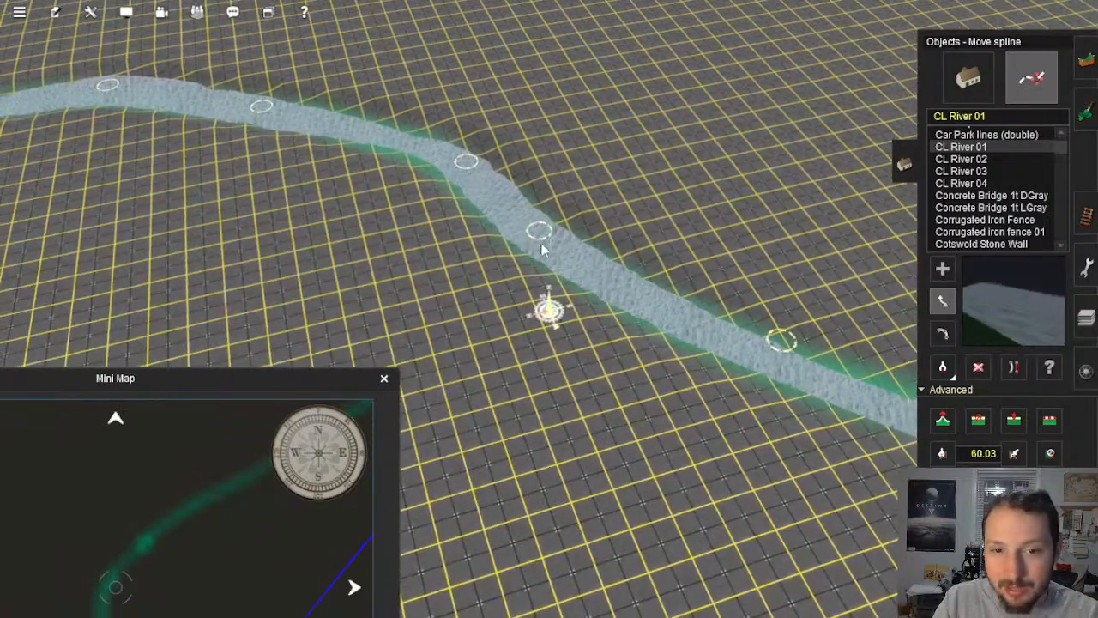
right_drag(580, 262, 550, 314)
drag(553, 315, 533, 309)
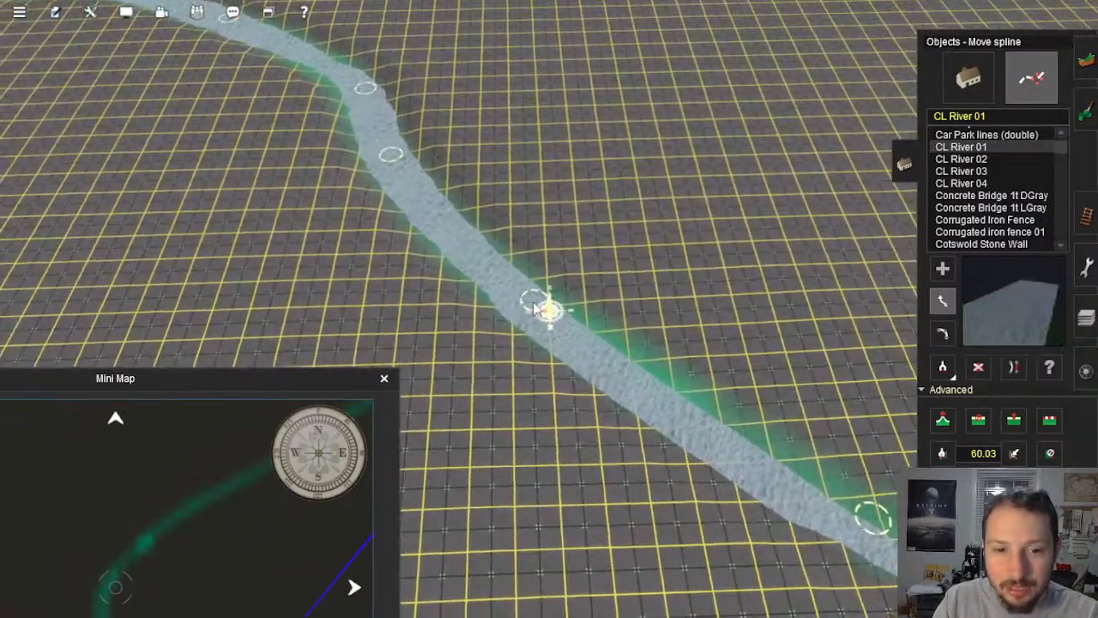
right_drag(601, 372, 639, 391)
drag(616, 371, 563, 337)
right_drag(606, 388, 640, 401)
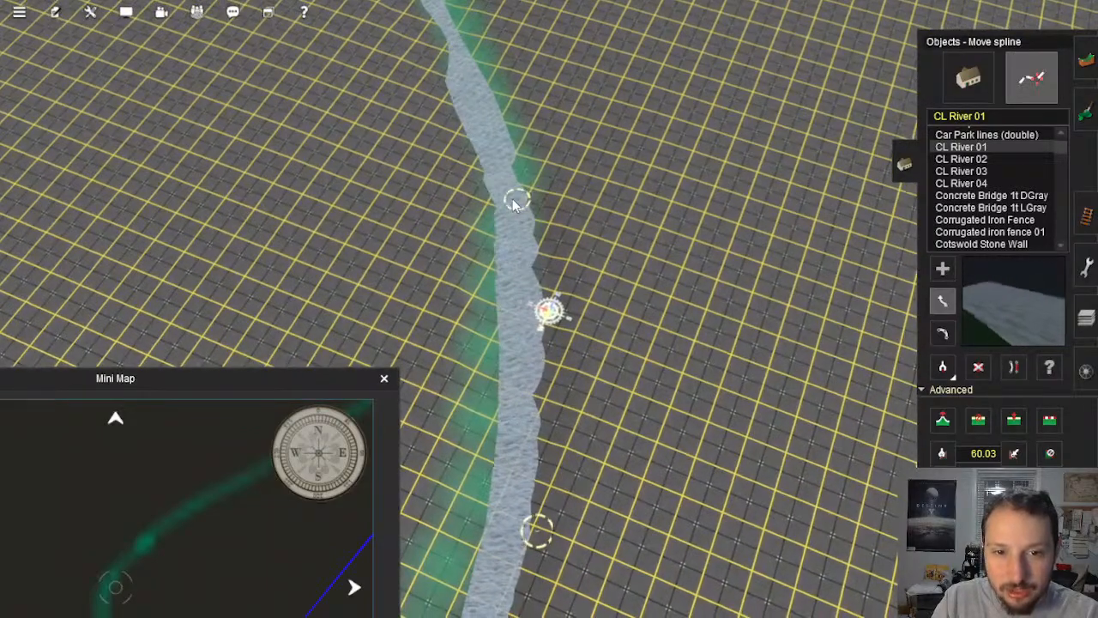
Step: Pull the points around the next bend off the outer bank toward the exposed side of the channel
mouse_move(526, 467)
right_down()
mouse_move(521, 498)
mouse_move(519, 485)
right_up()
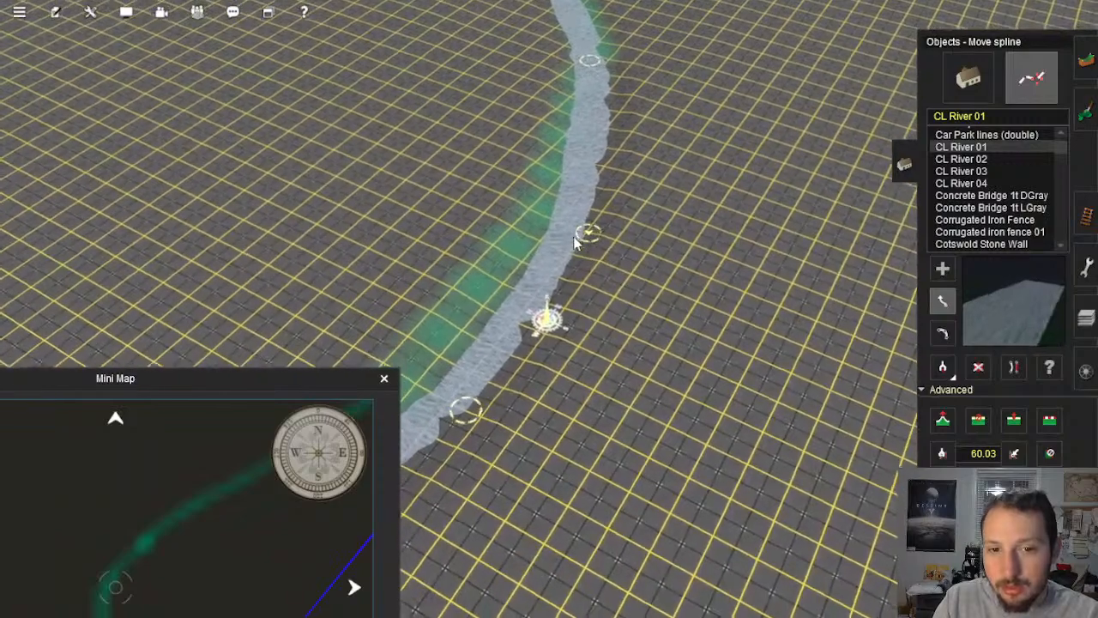
drag(587, 229, 567, 225)
right_drag(564, 223, 493, 230)
drag(538, 315, 515, 268)
right_click(507, 429)
key(Left)
Step: Centre the spline points on the straight beyond the bend and at the shallow turn that ends it
right_click(607, 462)
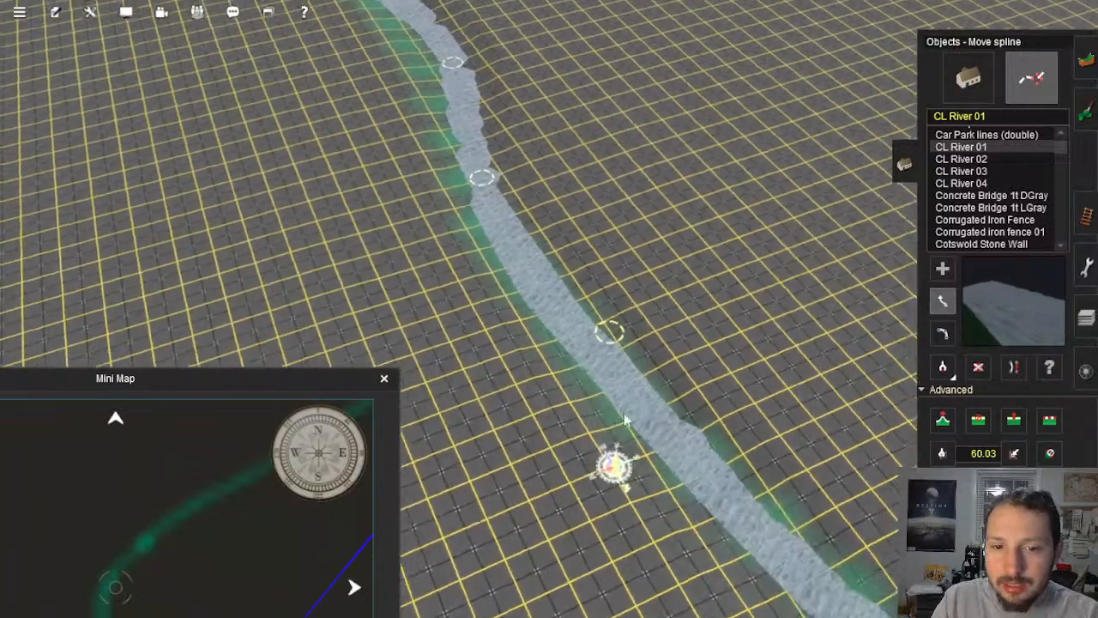
mouse_move(564, 236)
mouse_down()
mouse_move(556, 227)
mouse_move(544, 233)
mouse_up()
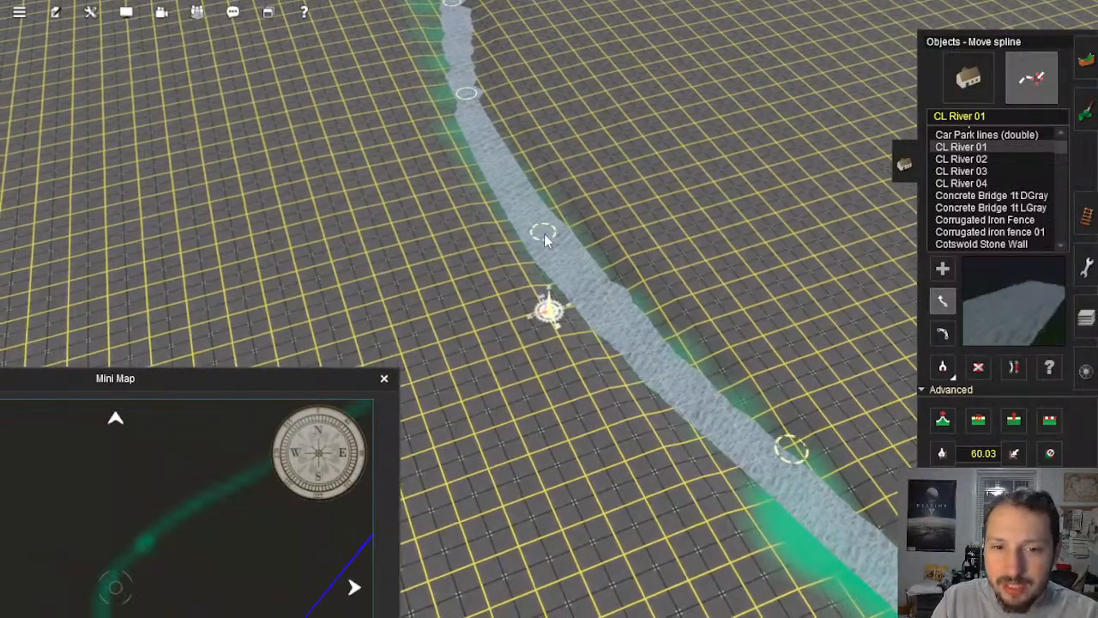
right_click(674, 436)
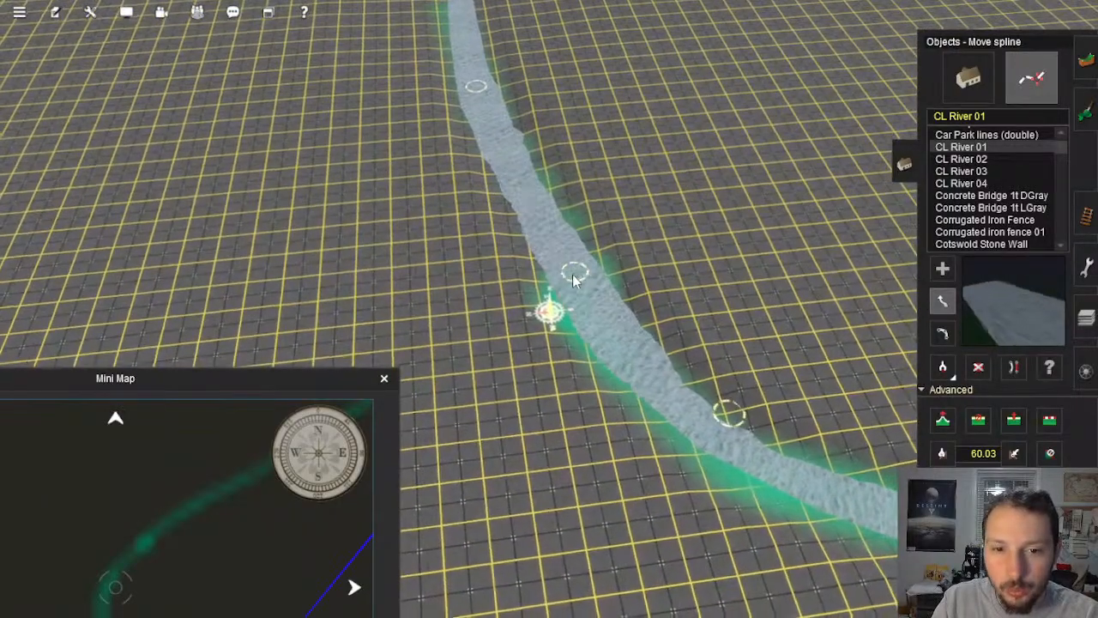
drag(726, 419, 728, 437)
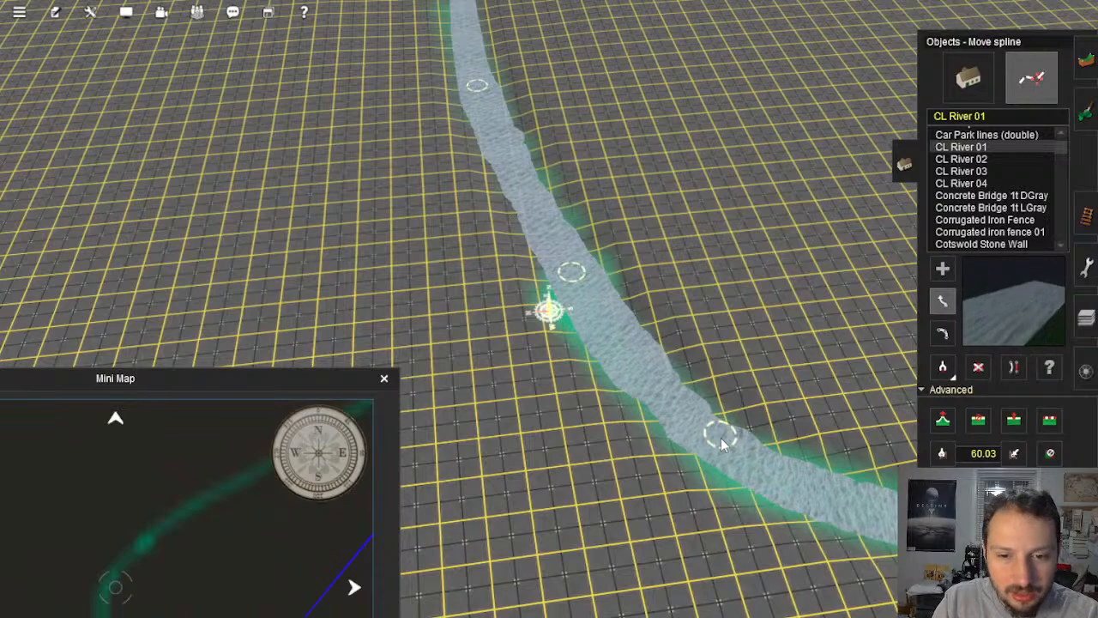
mouse_move(718, 437)
right_down()
mouse_move(657, 317)
mouse_move(598, 360)
mouse_move(586, 397)
mouse_move(601, 476)
mouse_move(575, 476)
mouse_move(575, 375)
mouse_move(632, 442)
mouse_move(580, 420)
mouse_move(533, 279)
right_up()
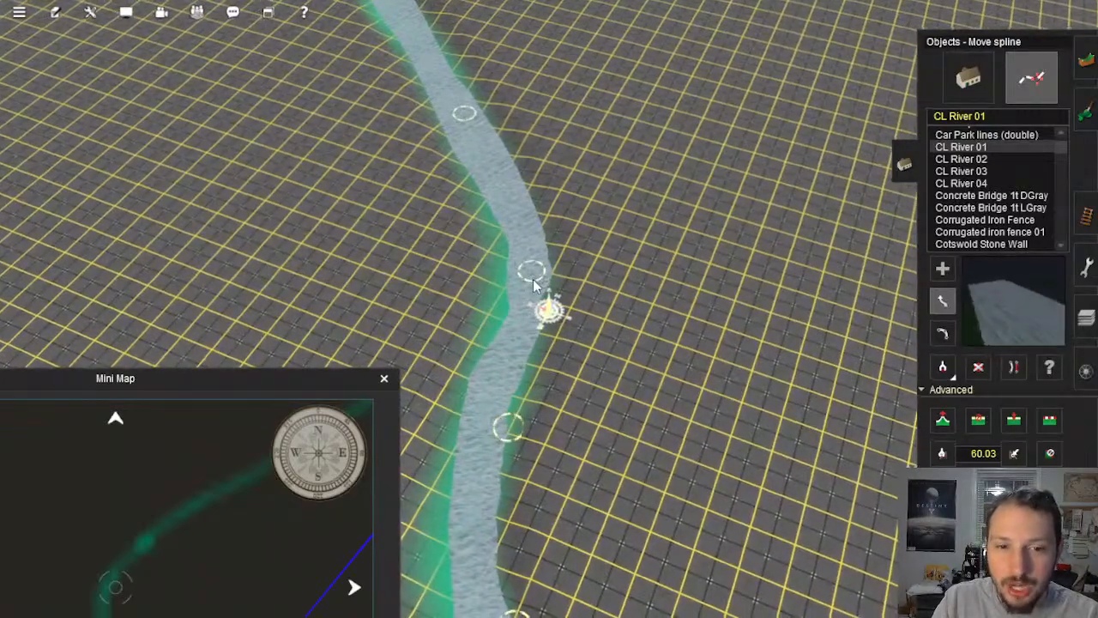
Step: Adjust the river spline points through the S-shaped bends so the water follows the channel
right_click(512, 424)
mouse_move(549, 306)
mouse_down()
mouse_move(523, 296)
mouse_move(542, 288)
mouse_up()
right_click(553, 504)
right_click(589, 357)
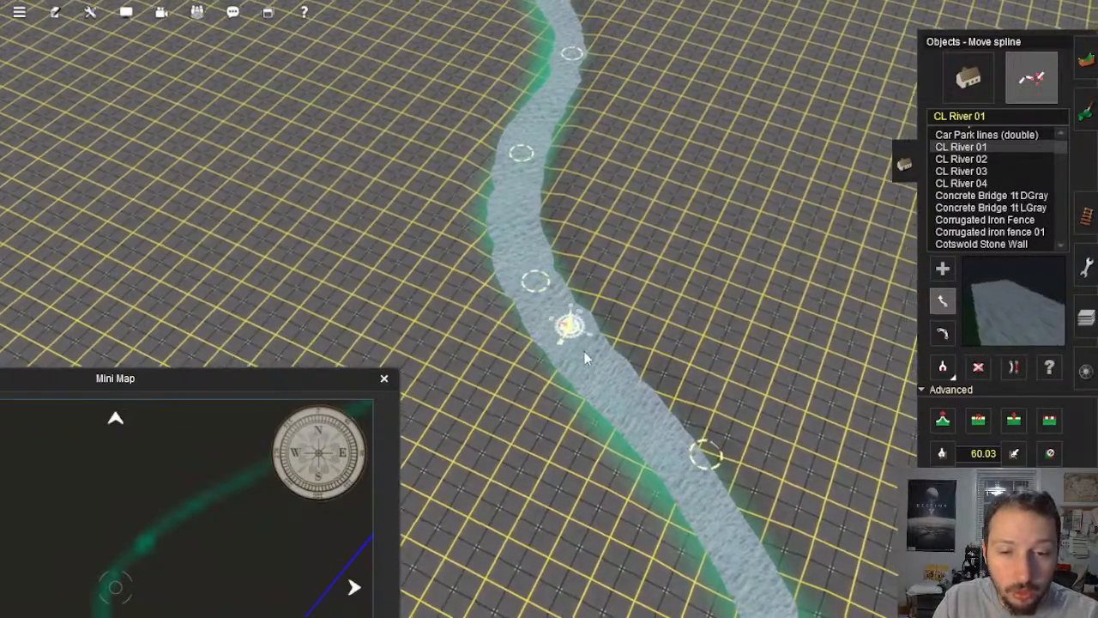
drag(659, 392, 623, 399)
right_click(623, 399)
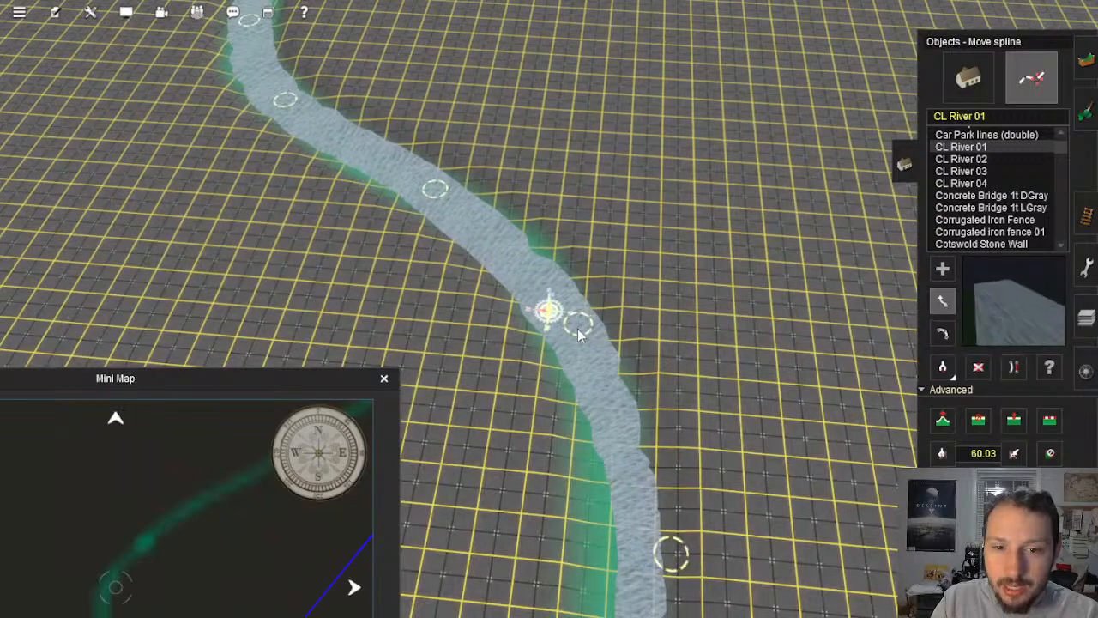
Step: Fit the points around the tight bend into the channel and move the two beyond it toward the wide exposed riverbed
right_click(579, 329)
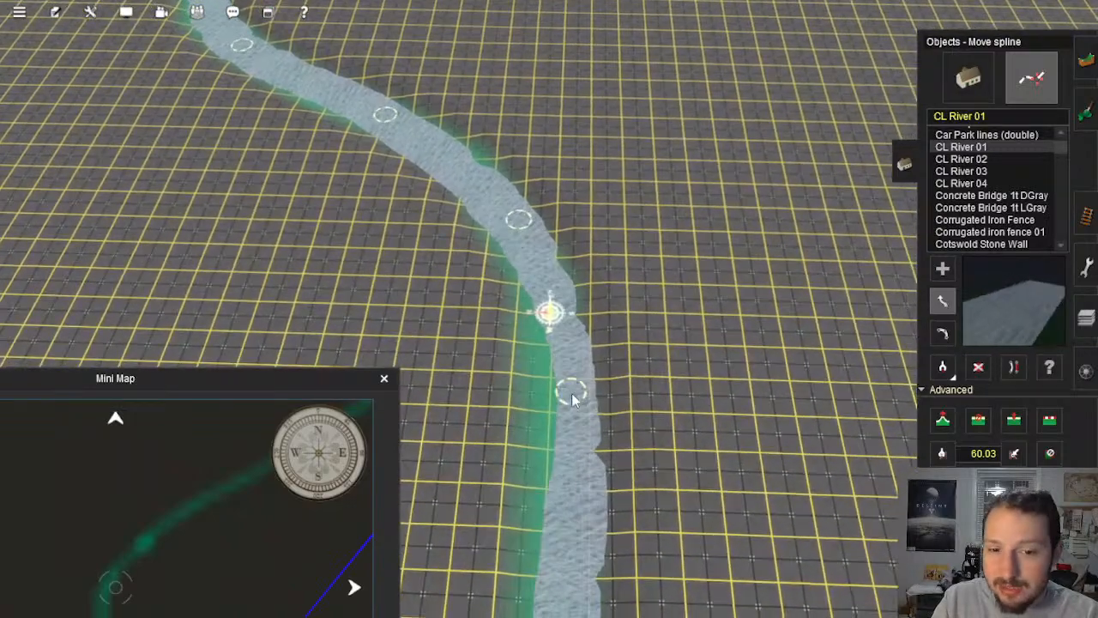
right_click(572, 393)
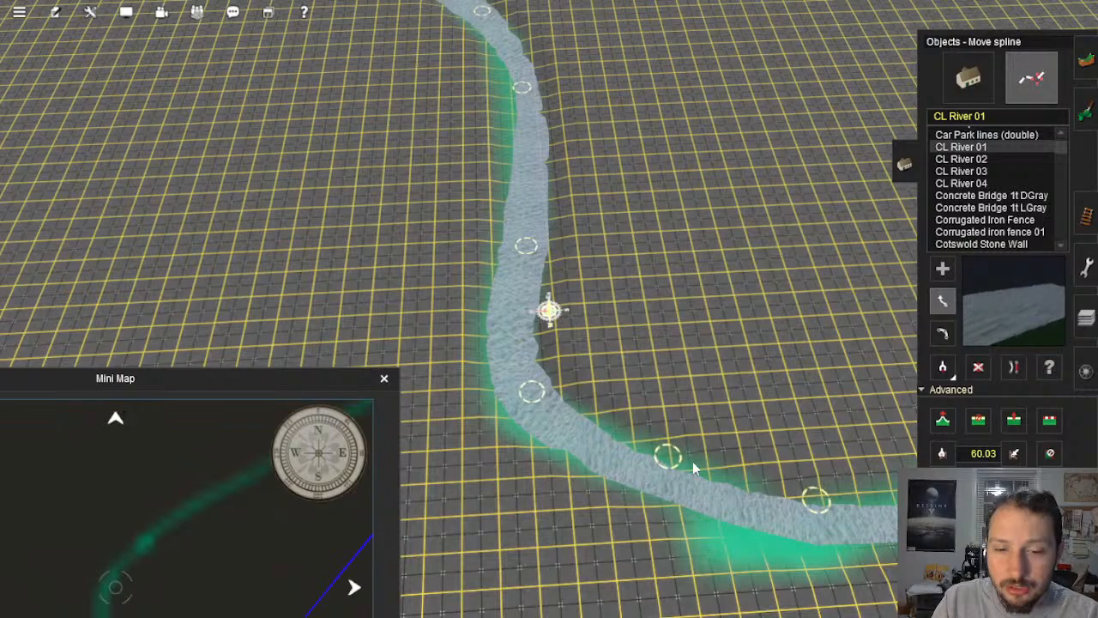
drag(668, 480, 663, 487)
drag(818, 502, 827, 515)
right_click(825, 517)
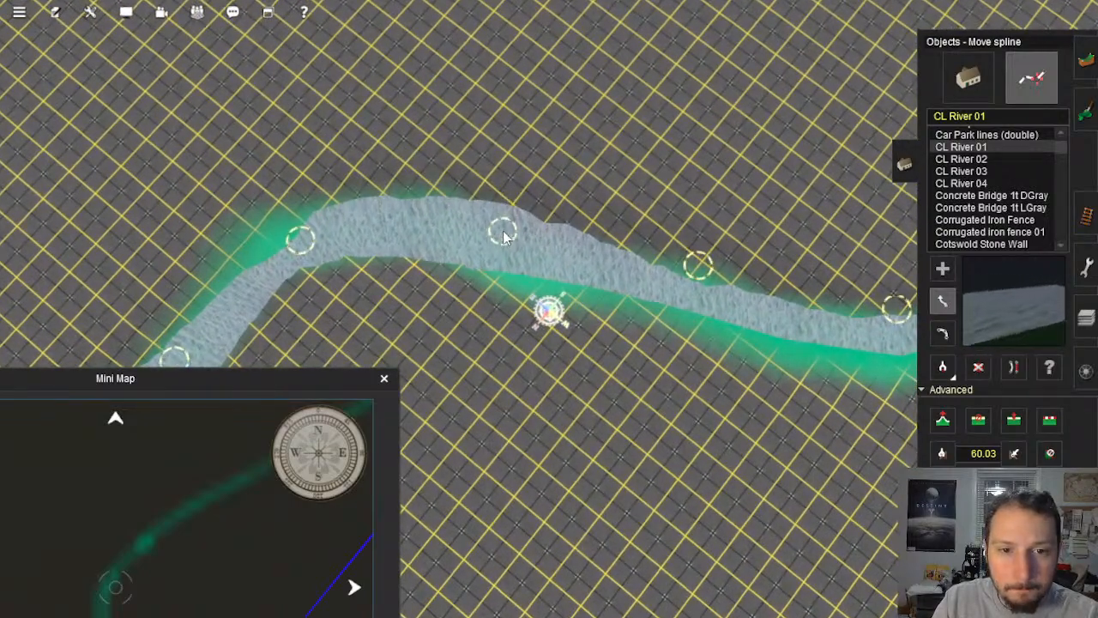
Step: Reposition the spline points around the broad curve and the following kink so the water sits centrally in the channel
right_click(697, 300)
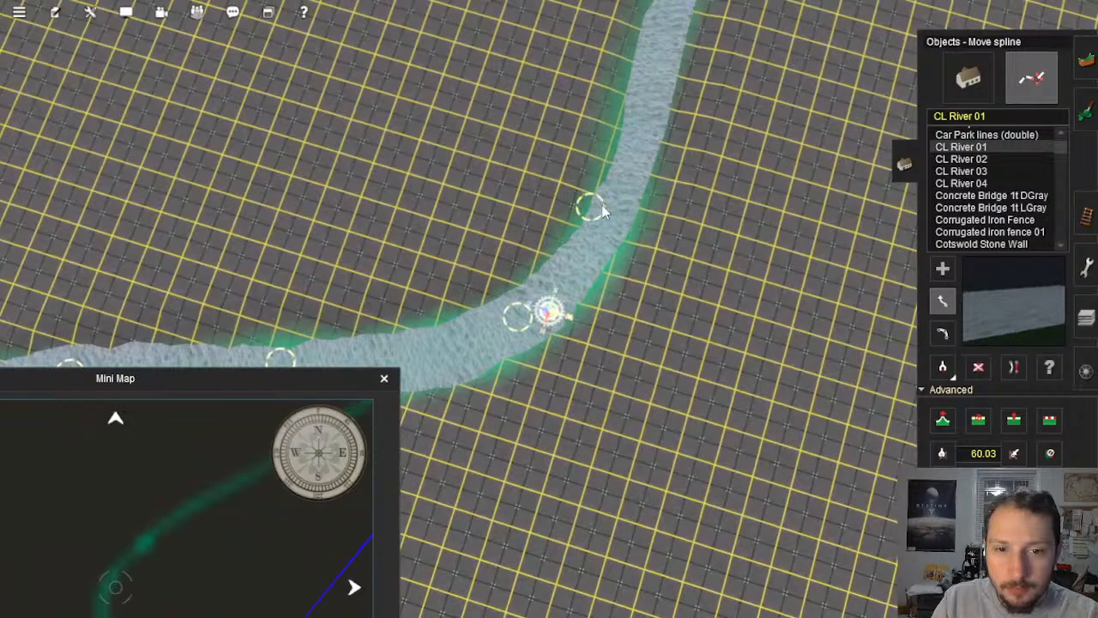
right_click(601, 204)
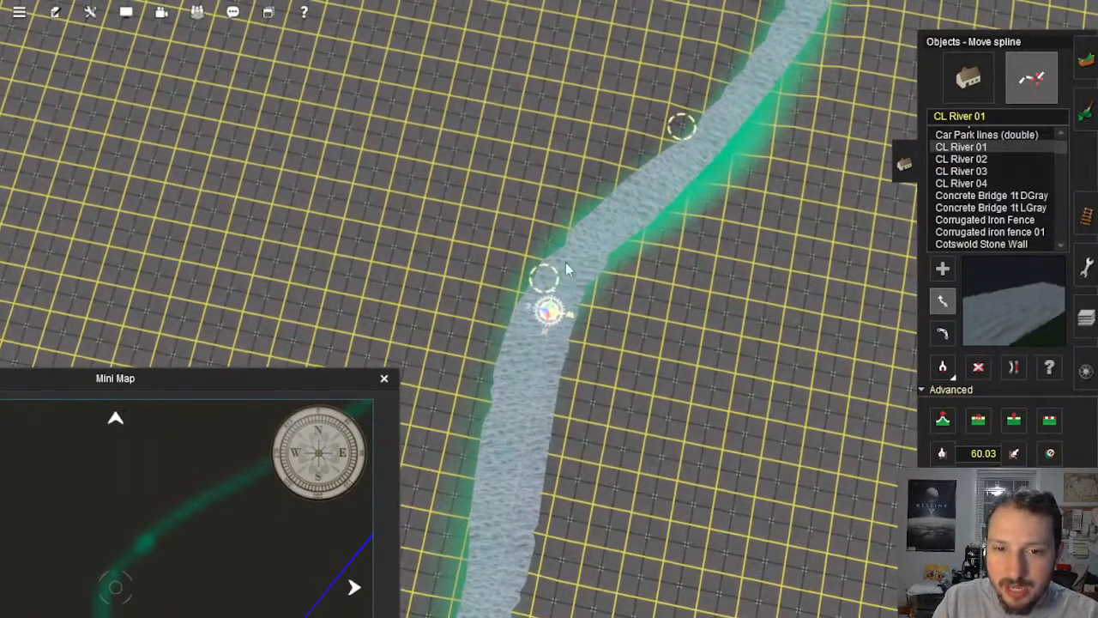
right_click(566, 262)
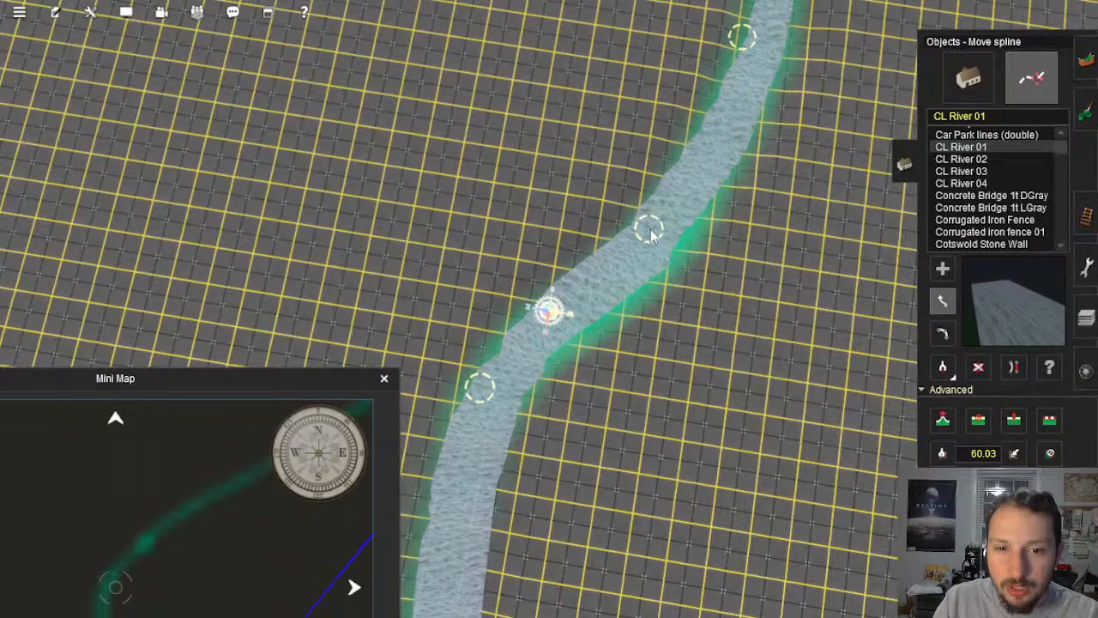
right_click(649, 230)
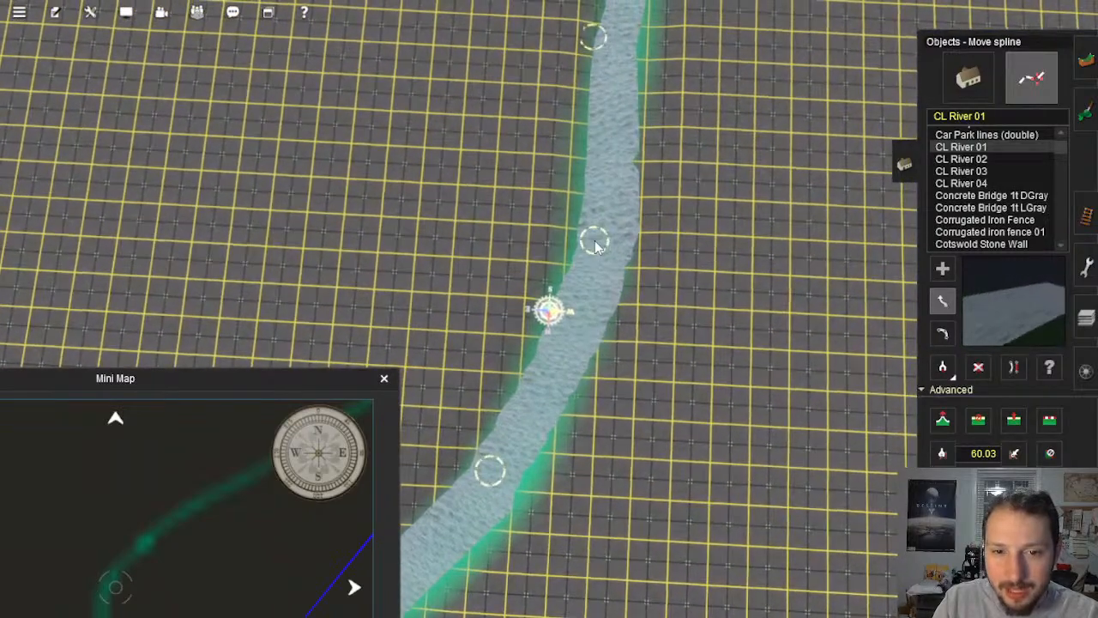
Step: Align the spline points along the gently curving stretch with the channel, up to the start of the next zigzag
right_click(594, 242)
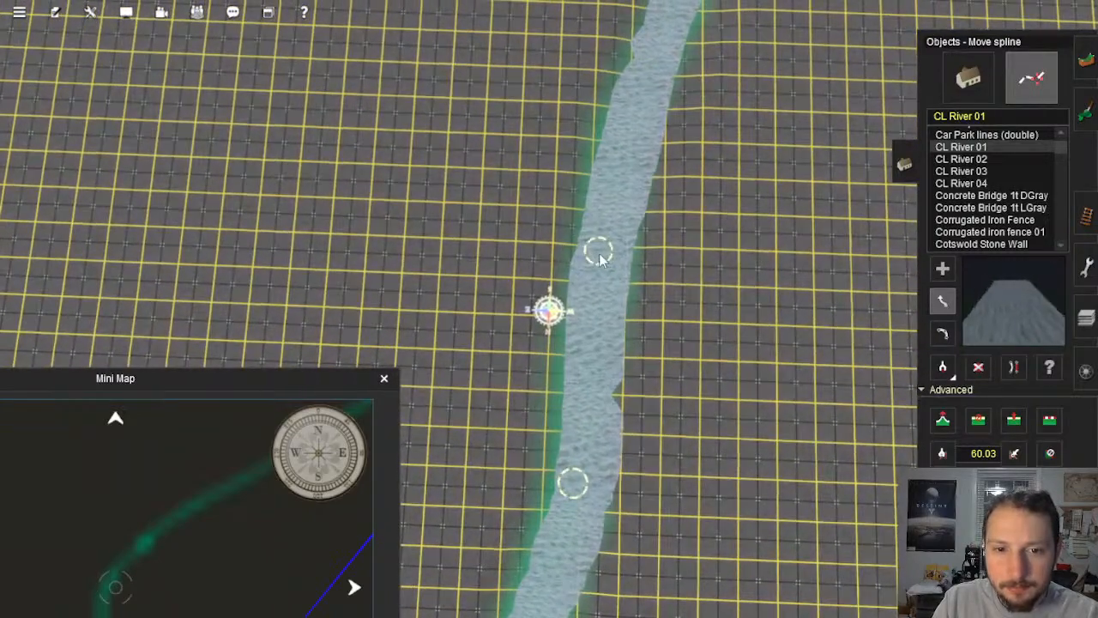
right_click(597, 252)
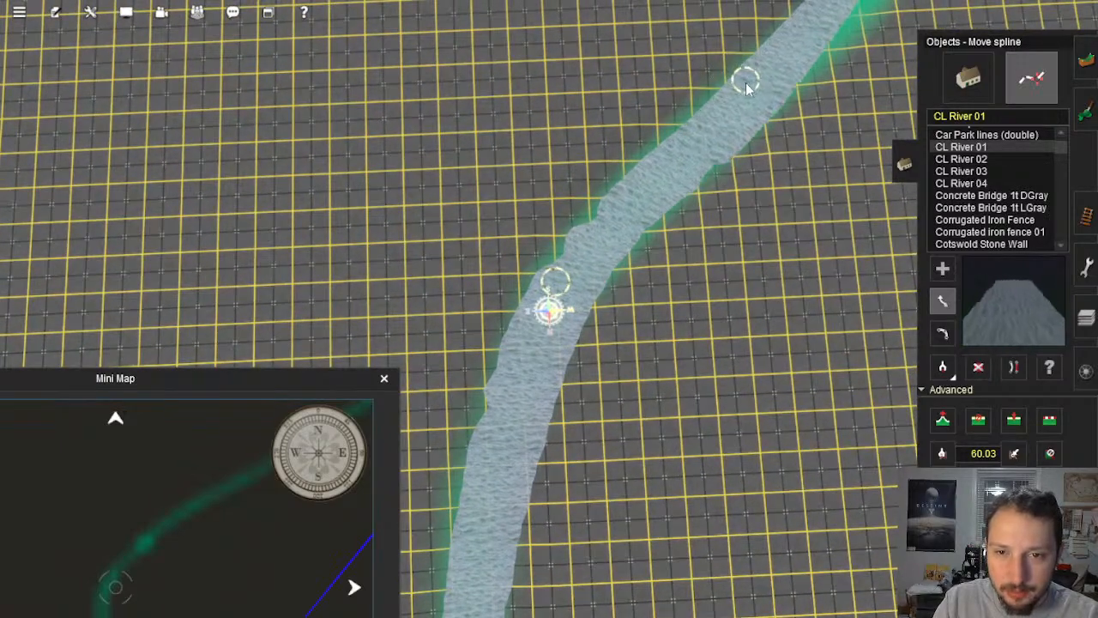
right_click(740, 81)
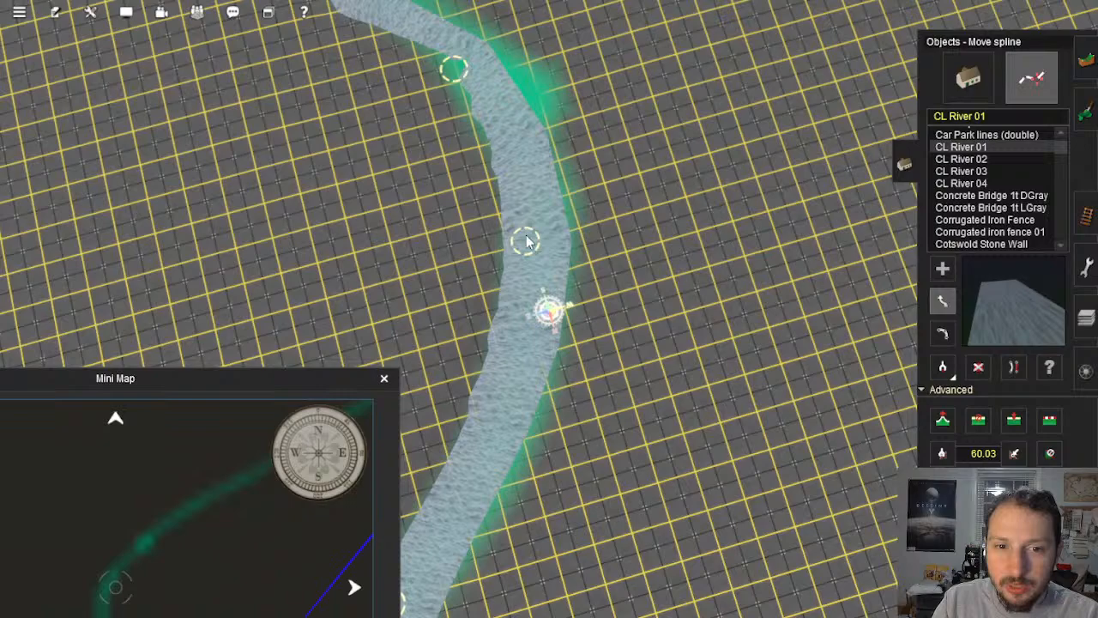
right_click(527, 242)
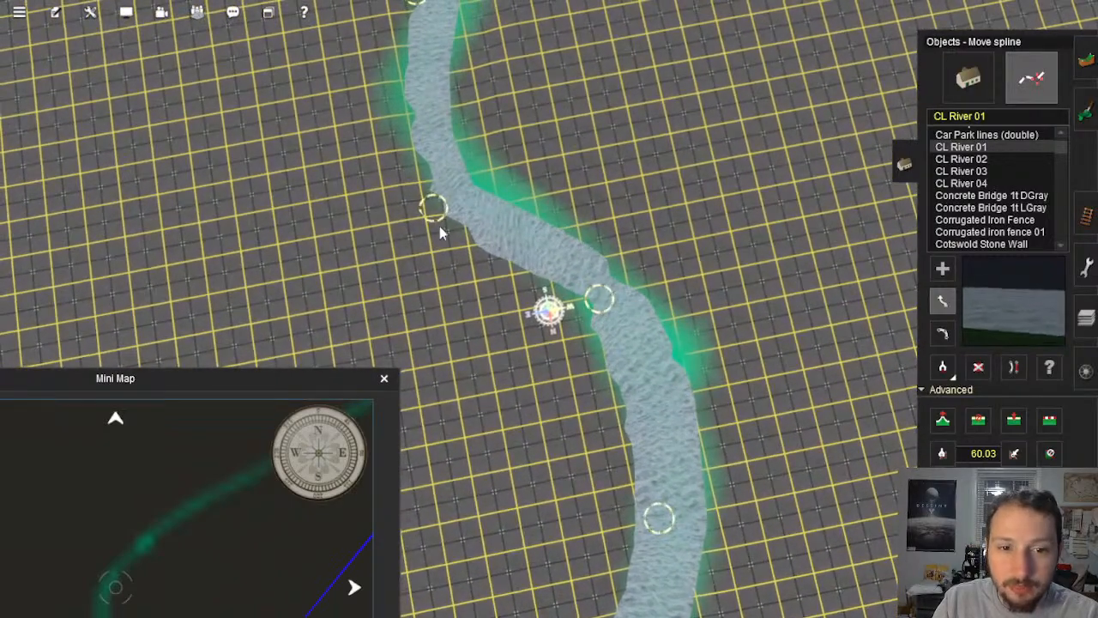
Step: Recentre the spline points along the diagonal stretch and the gentle bend beyond it so the water follows the channel
right_click(446, 200)
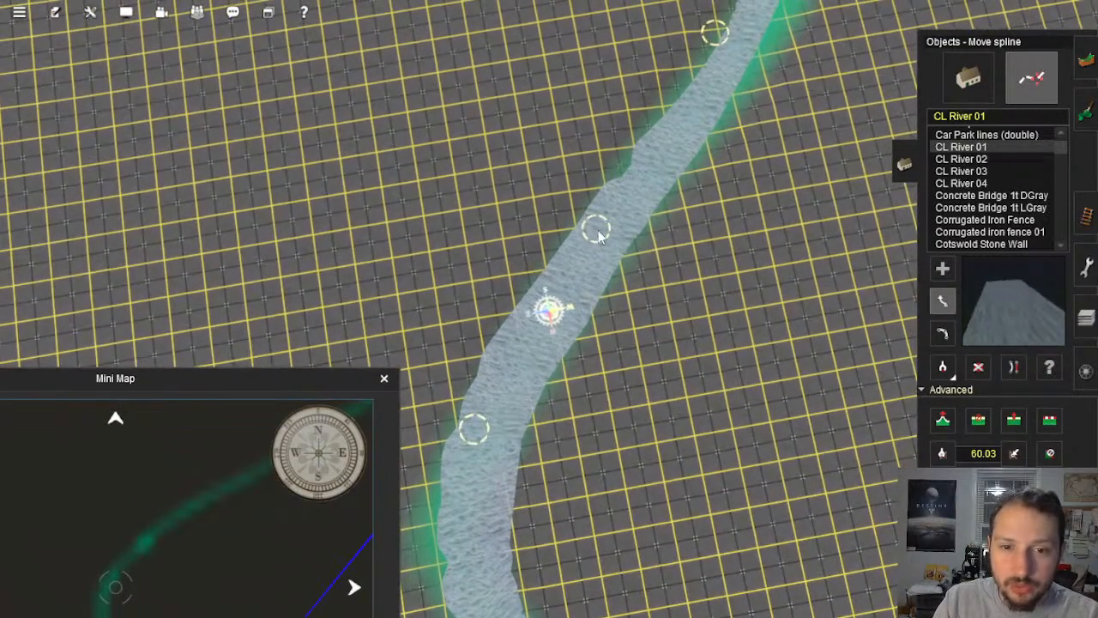
right_click(598, 230)
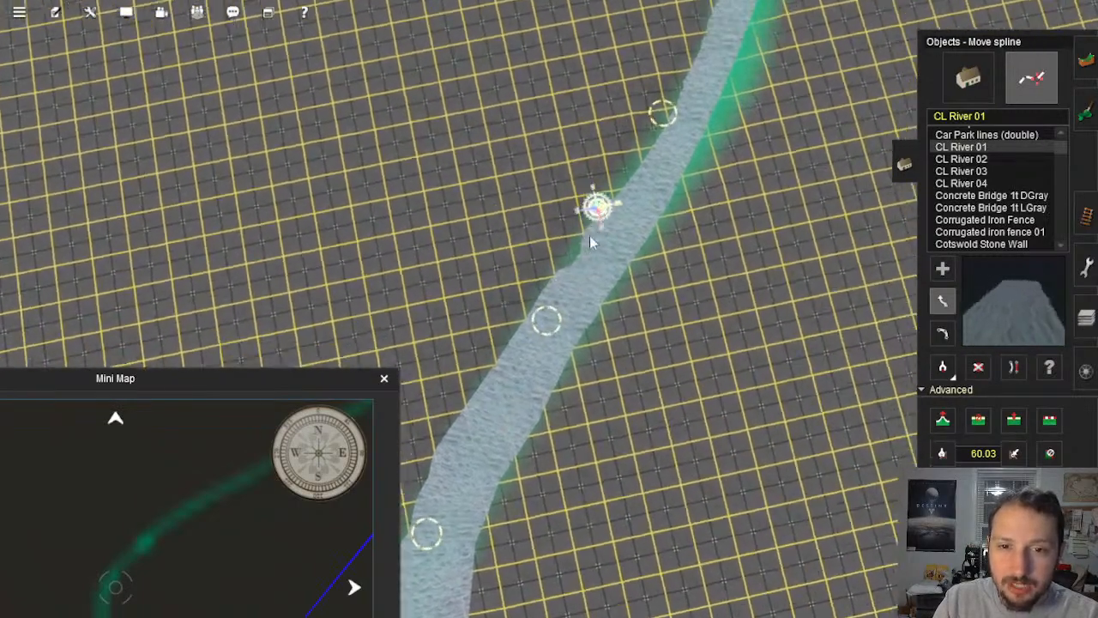
drag(604, 206, 616, 219)
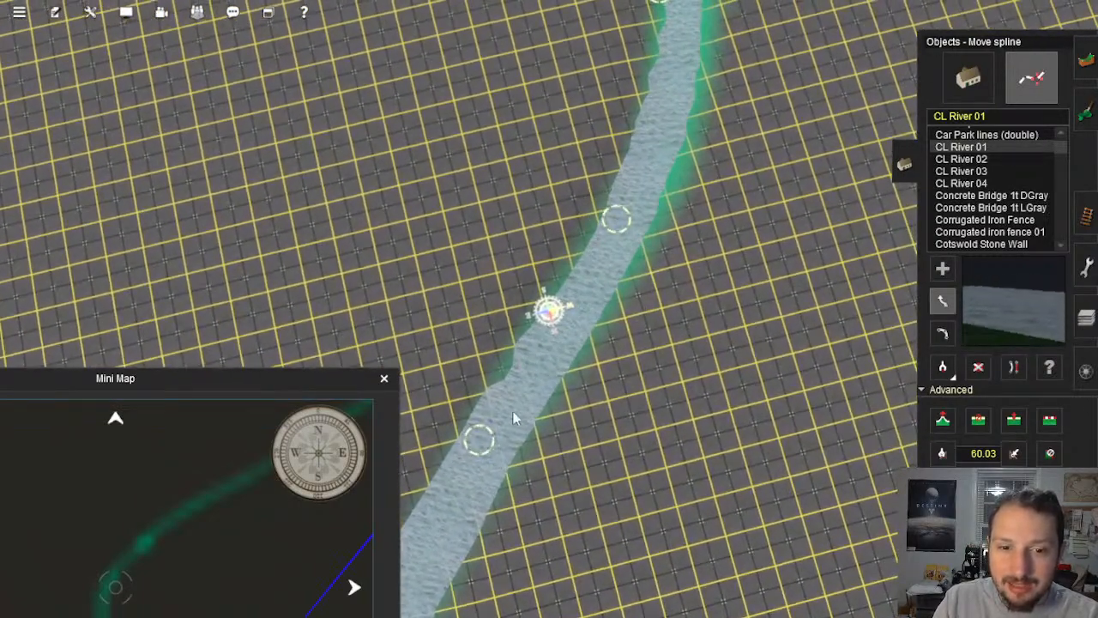
drag(480, 440, 493, 446)
right_click(577, 218)
right_click(582, 88)
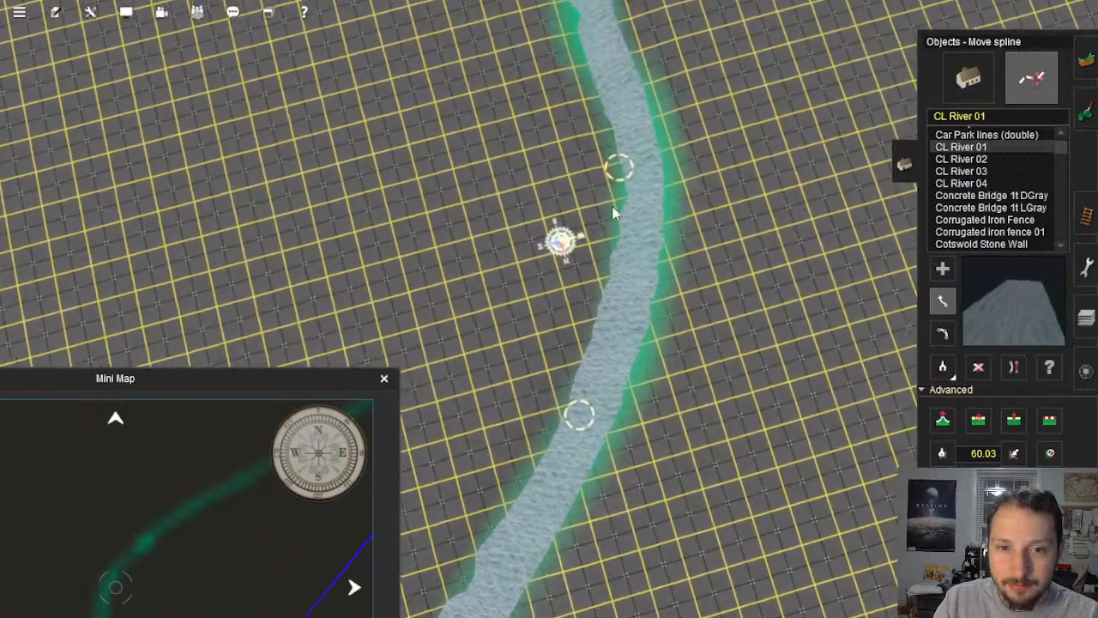
drag(612, 225, 625, 228)
right_click(557, 43)
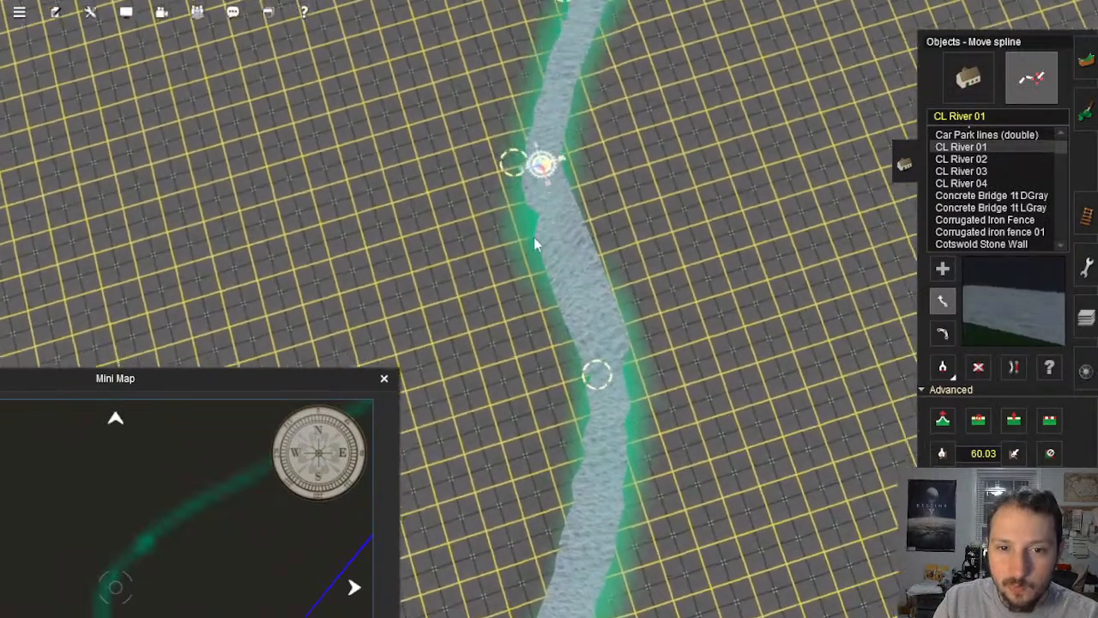
Step: Shift the spline points through the next kink and the partly buried stretch after it into the middle of the channel
drag(554, 289, 564, 290)
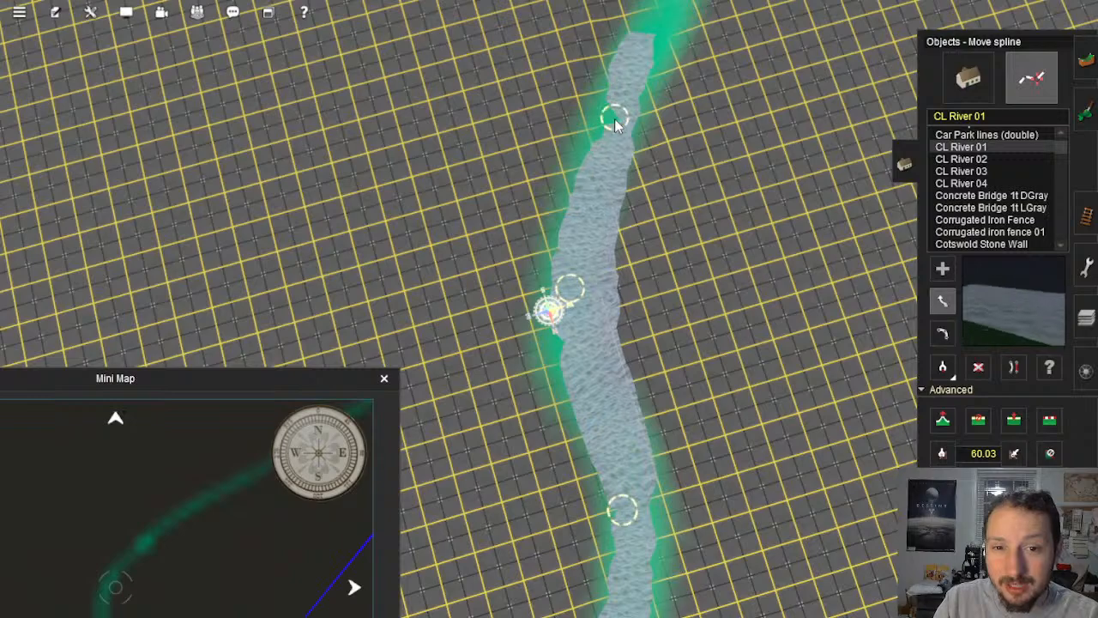
right_click(614, 119)
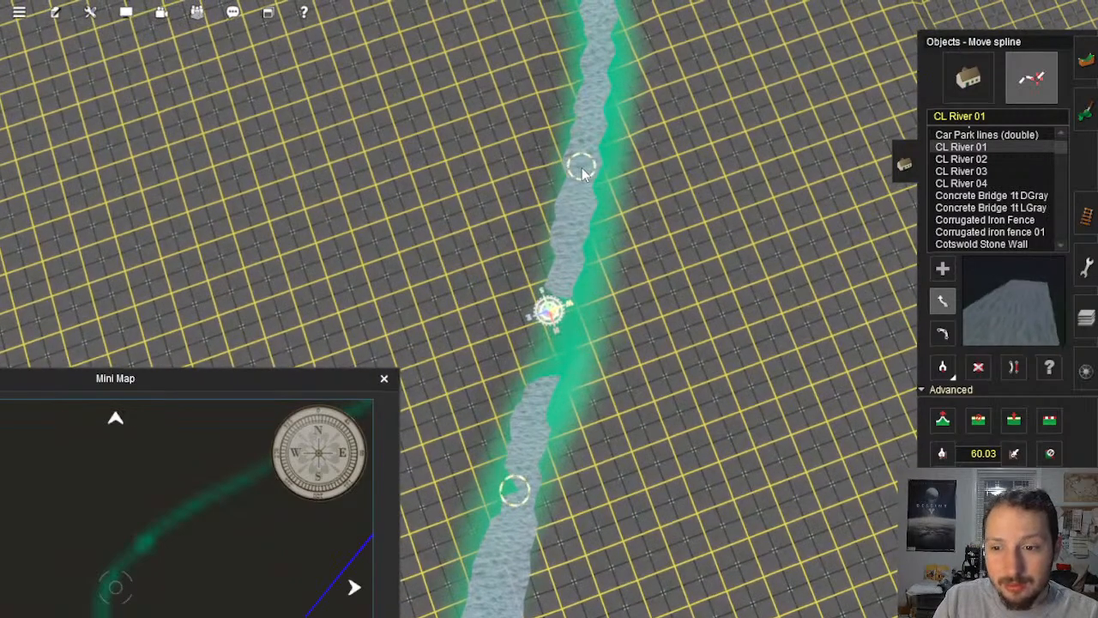
right_click(580, 165)
right_click(532, 186)
right_click(509, 243)
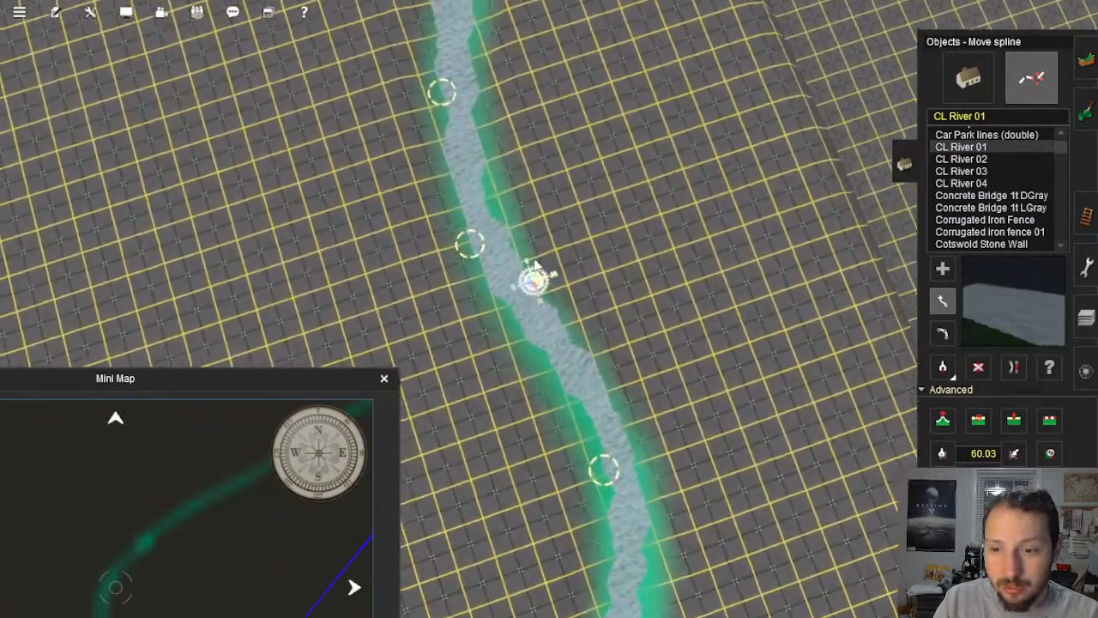
drag(499, 277, 506, 272)
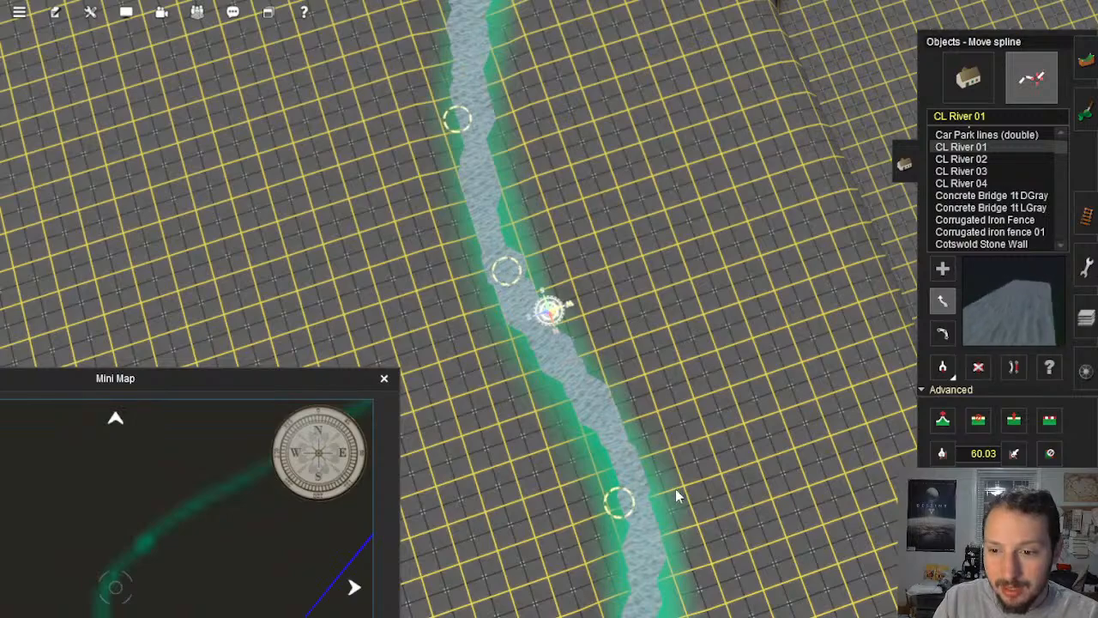
drag(620, 504, 637, 498)
Step: Centre the last spline points before the map edge in the channel and inspect the river's end at a low angle
right_click(457, 118)
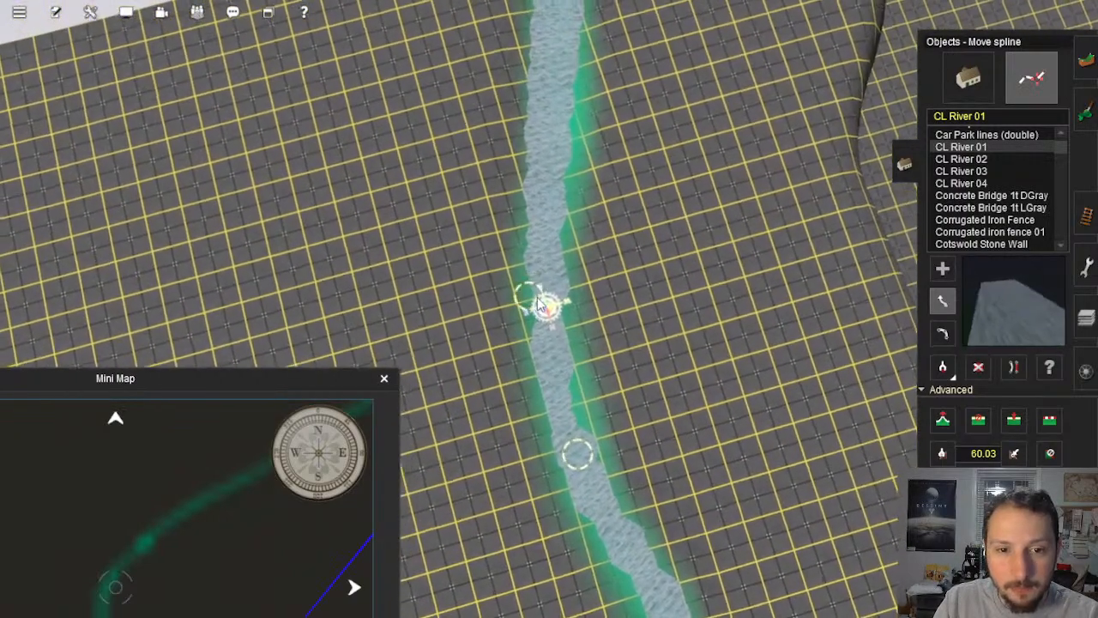
drag(538, 302, 554, 302)
right_click(542, 206)
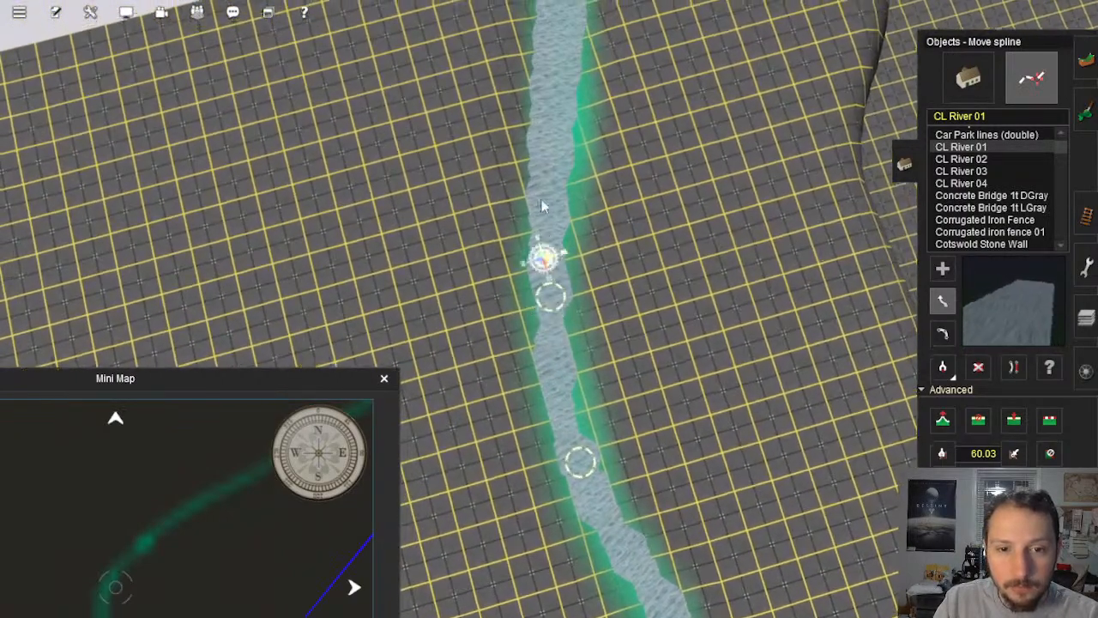
right_click(553, 211)
right_drag(562, 205, 807, 159)
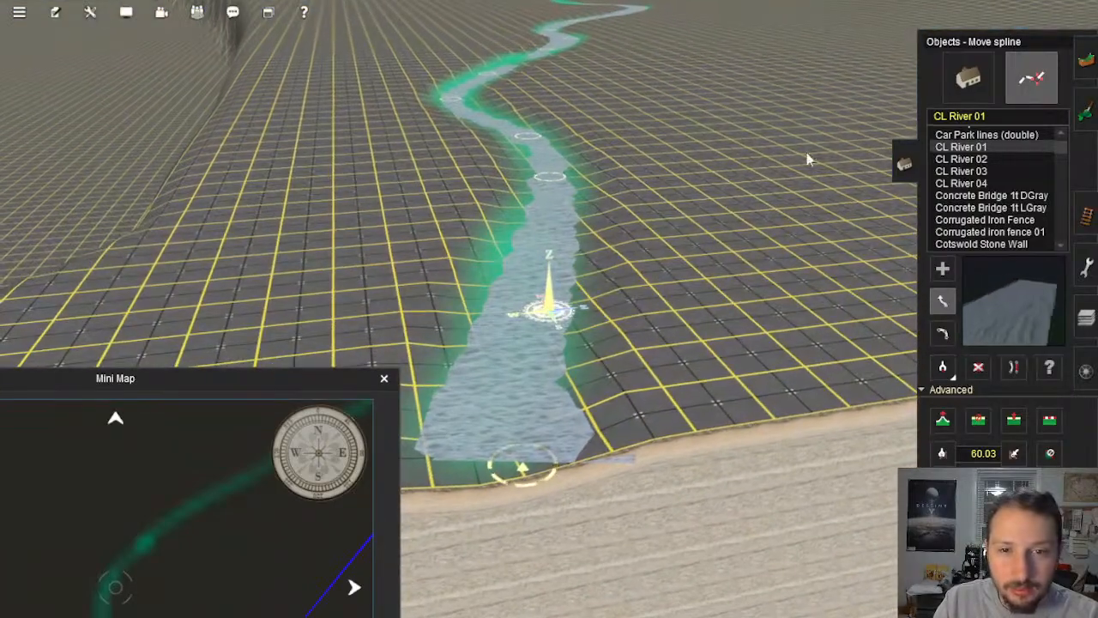
Step: Level the ground around the river's end at the map edge with the Plateau tool, using a height of 79.91 for the bed
click(1084, 70)
right_click(433, 404)
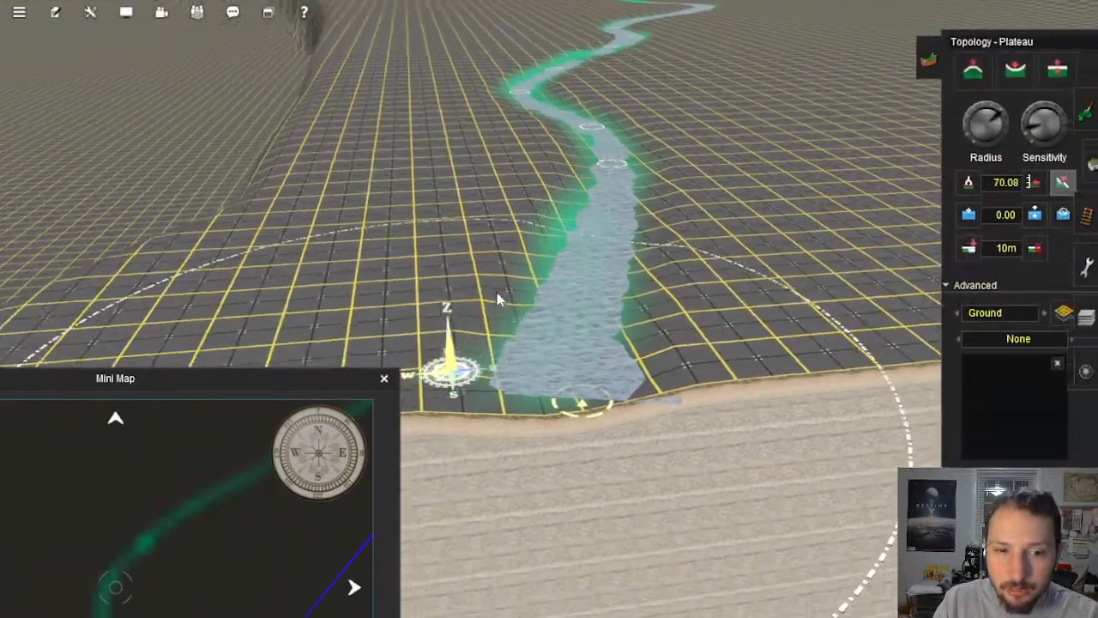
right_click(506, 257)
right_click(555, 364)
click(538, 283)
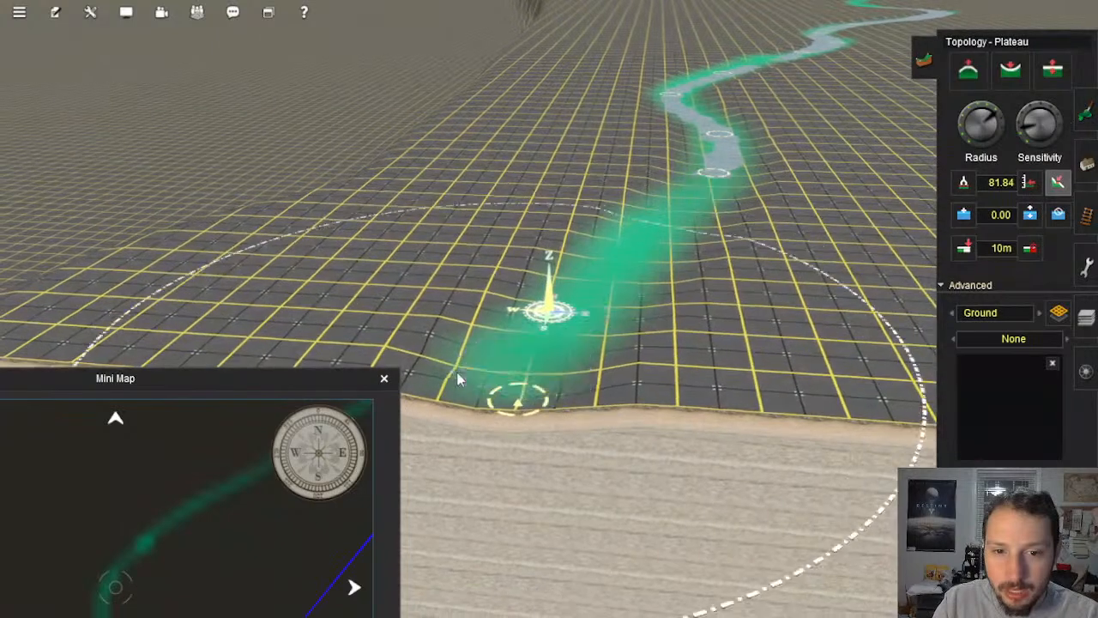
click(681, 149)
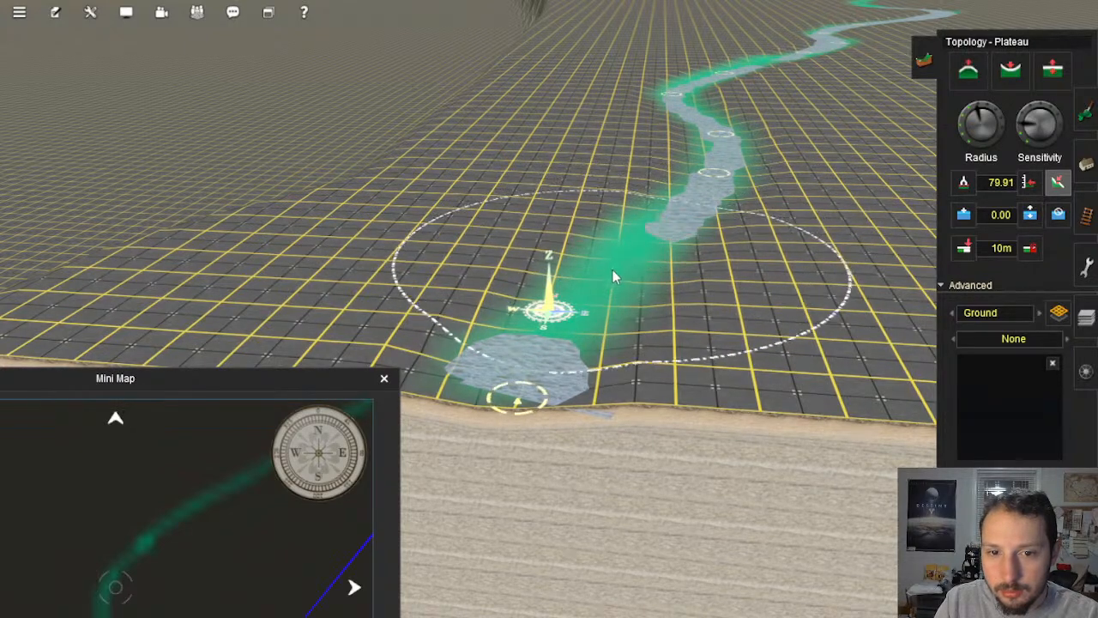
drag(613, 272, 585, 296)
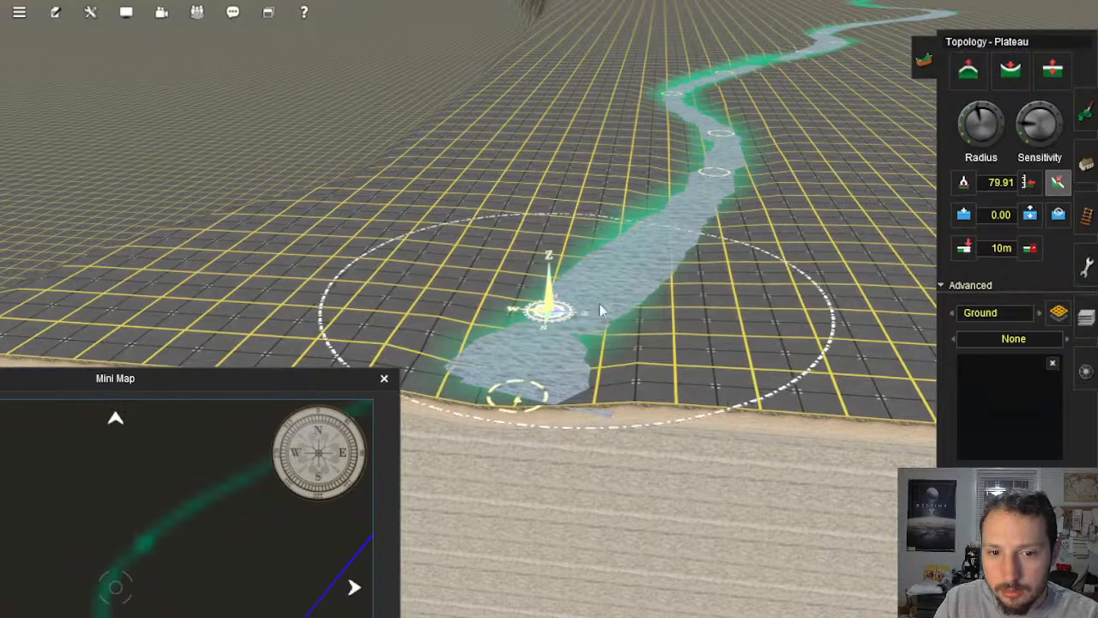
Step: Level the uneven ground along the partly buried river stretch farther from the map edge with the Plateau tool
mouse_move(599, 303)
right_down()
mouse_move(587, 207)
mouse_move(534, 213)
mouse_move(517, 263)
mouse_move(553, 202)
right_up()
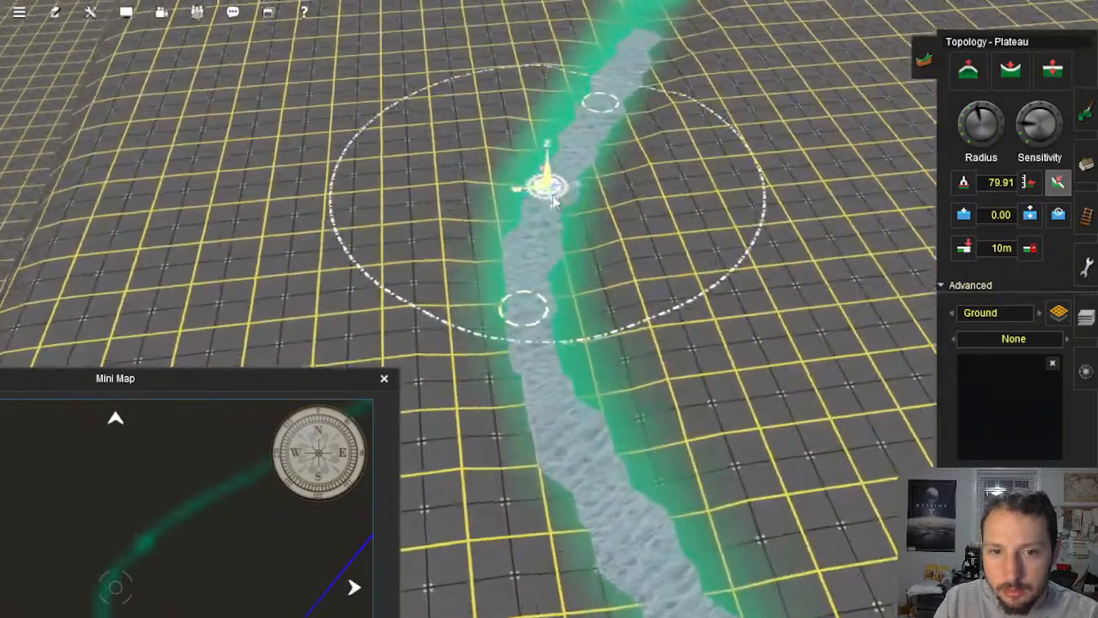
right_click(577, 190)
right_click(634, 146)
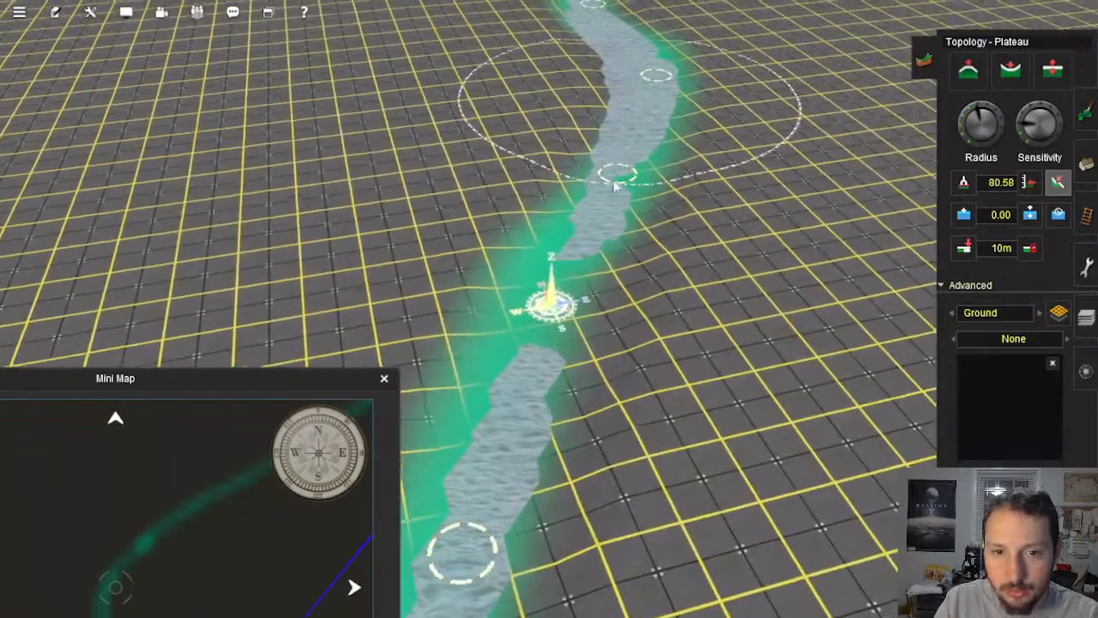
drag(627, 262, 622, 356)
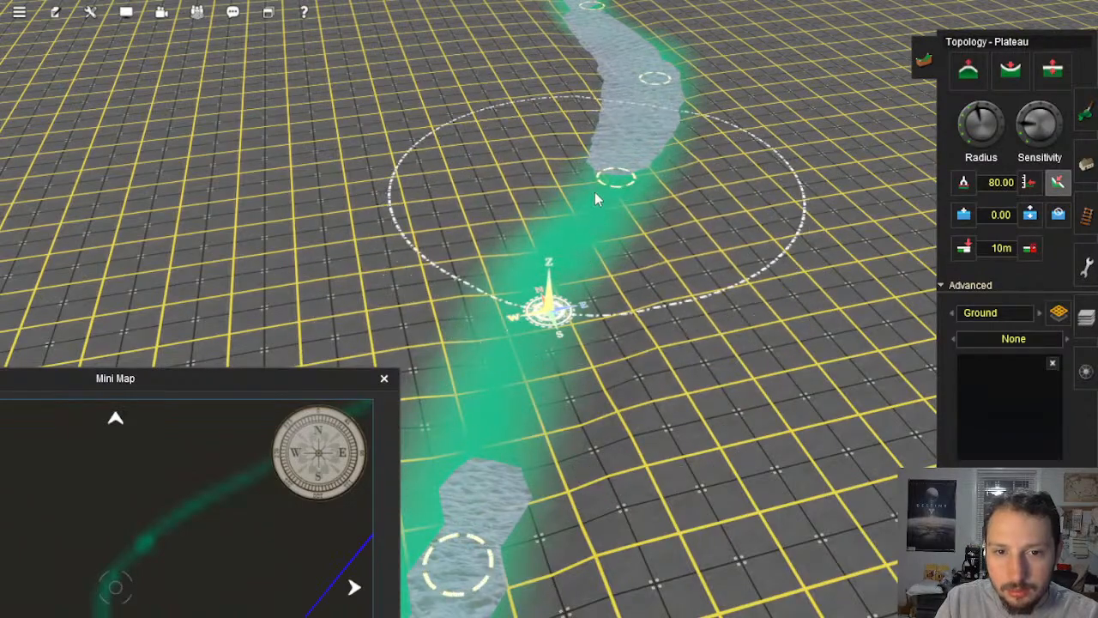
right_drag(574, 258, 577, 226)
key(Up)
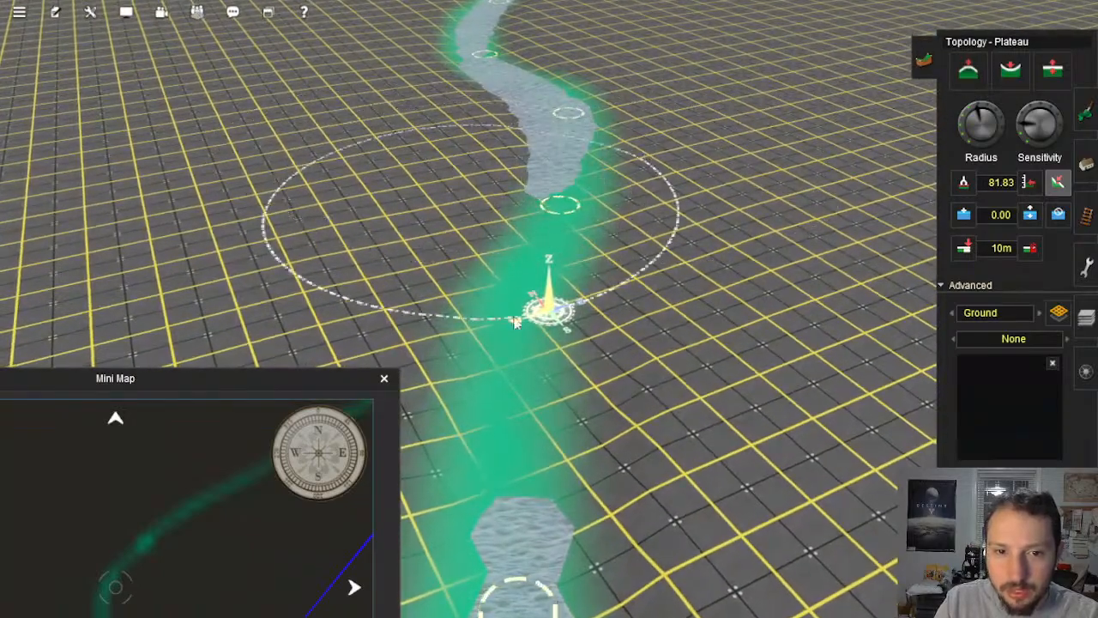
right_drag(515, 320, 517, 345)
Step: Review the river's overall course from a distance and on the mini map
scroll(517, 345, down, 10)
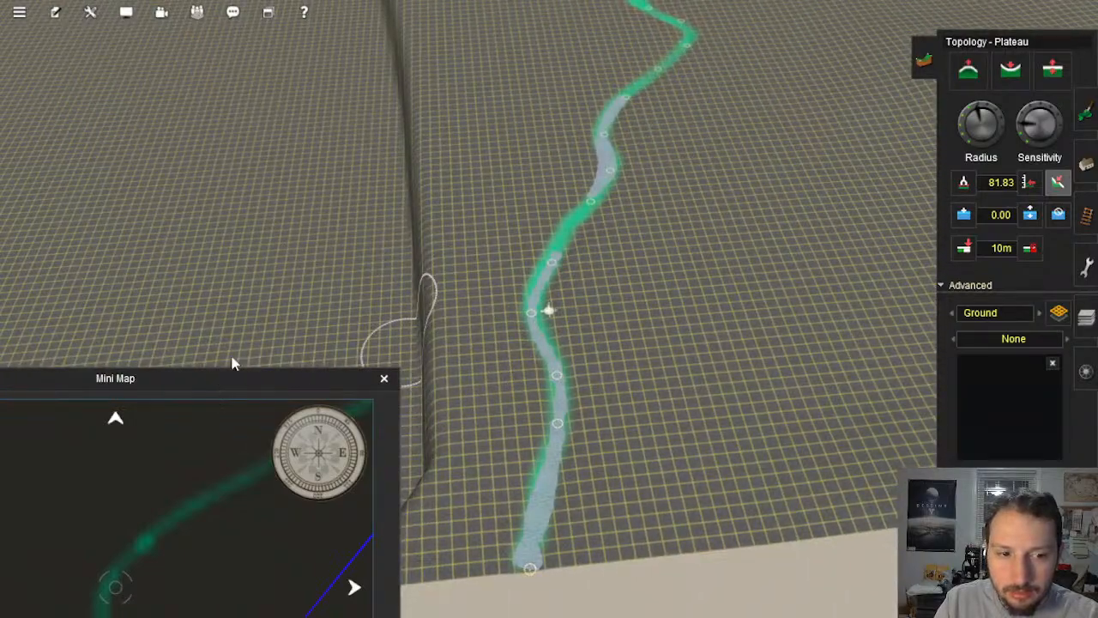
drag(231, 357, 373, 232)
scroll(334, 405, down, 3)
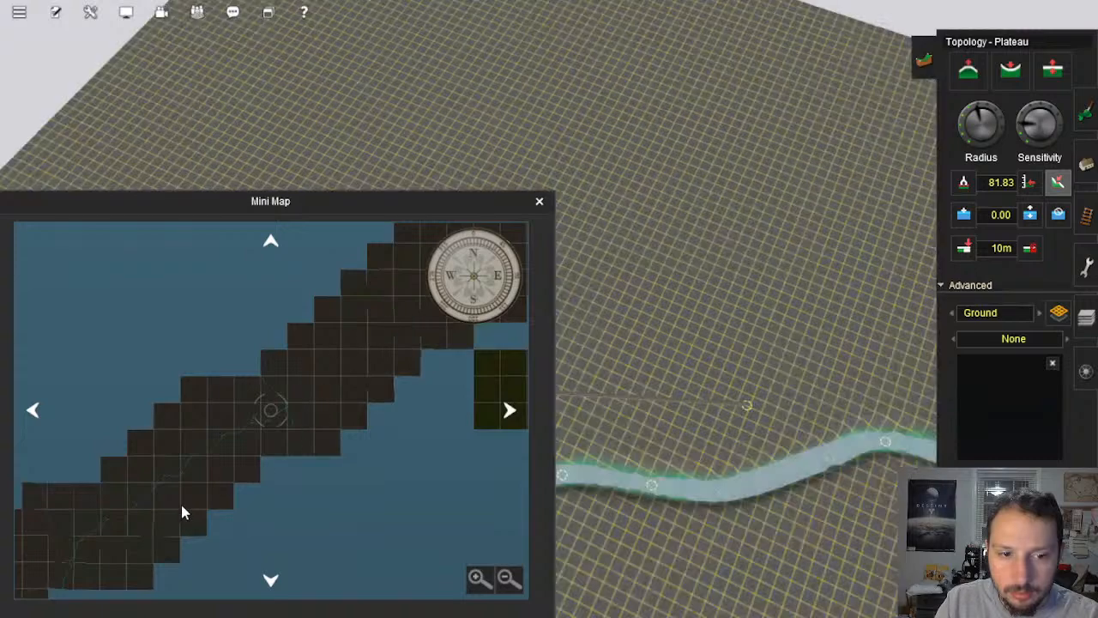
click(144, 513)
click(236, 444)
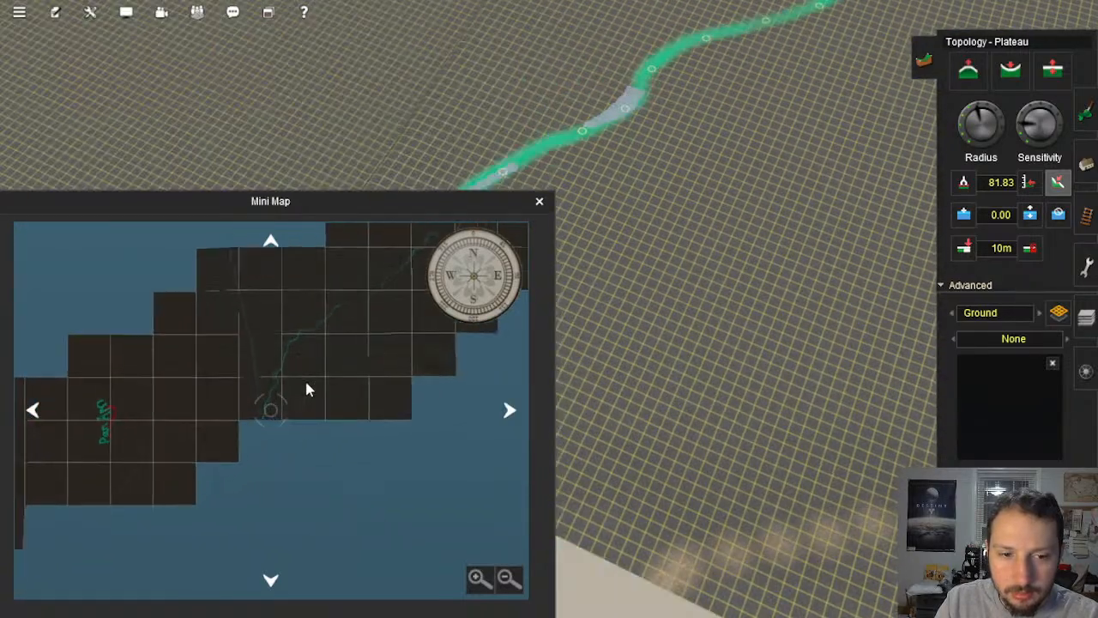
scroll(262, 391, up, 2)
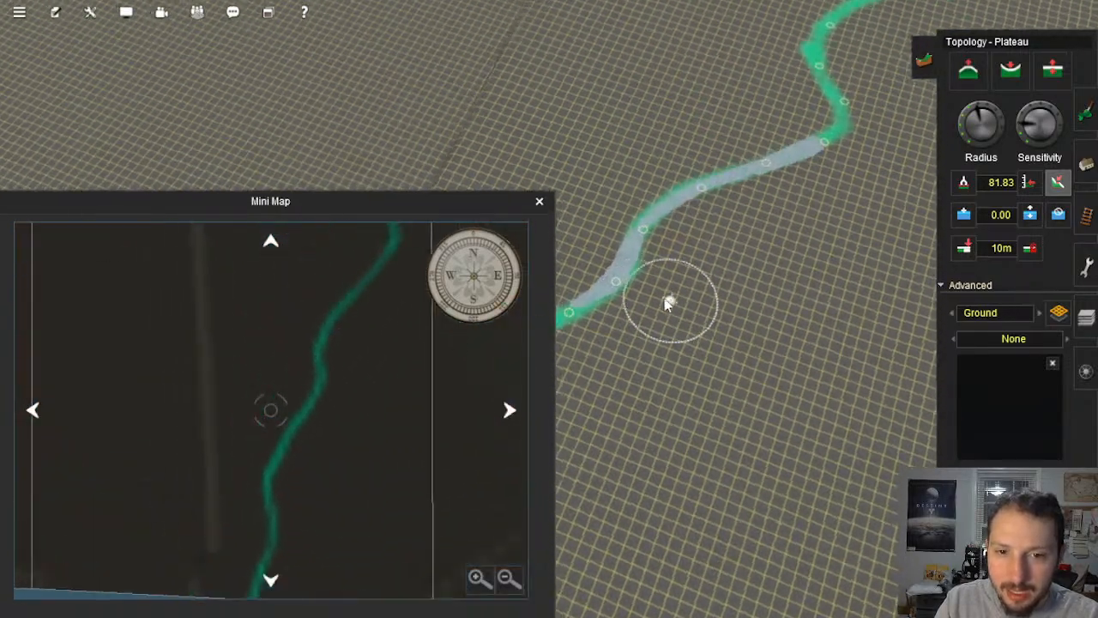
click(539, 200)
Step: Lower the buried riverbed with Height down, undoing the first wide pass and using a smaller brush radius, to expose the water
right_drag(512, 301, 621, 149)
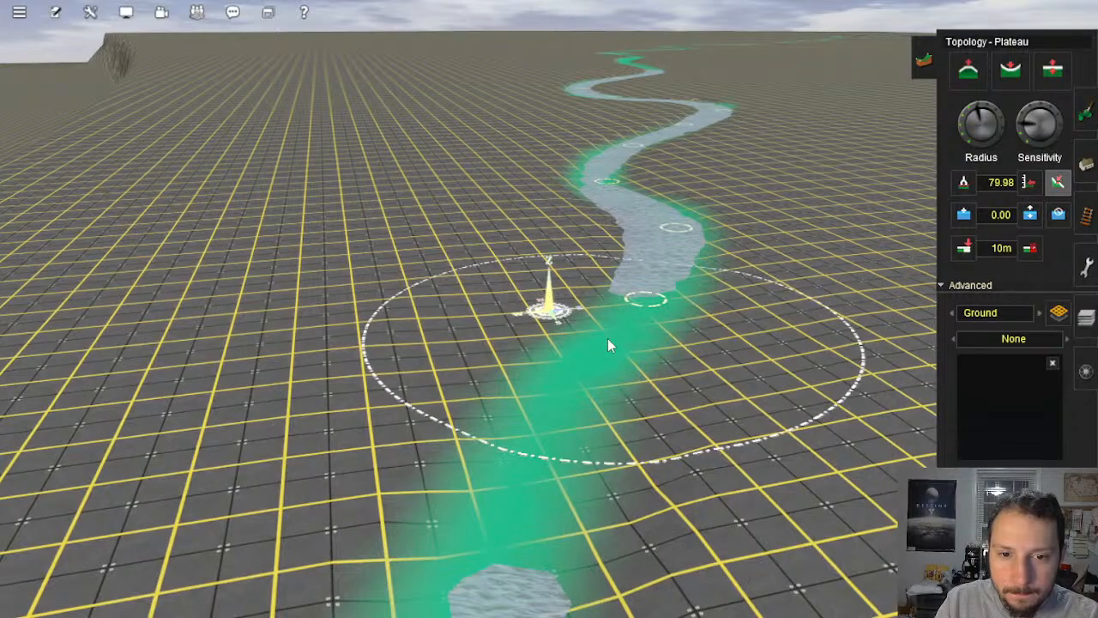
right_drag(608, 342, 962, 127)
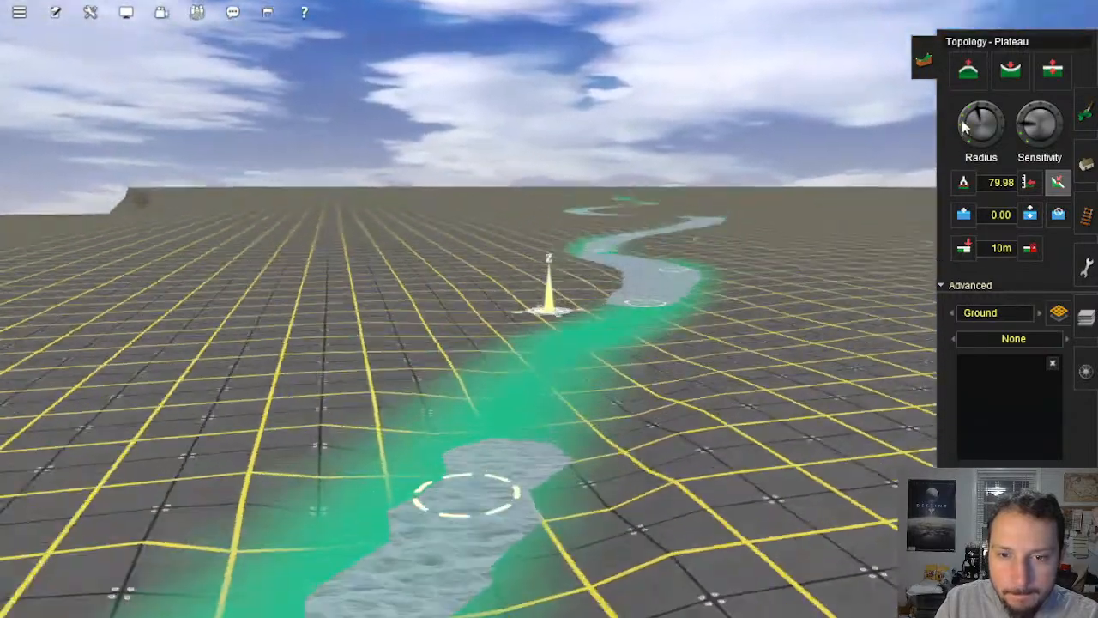
key(shift)
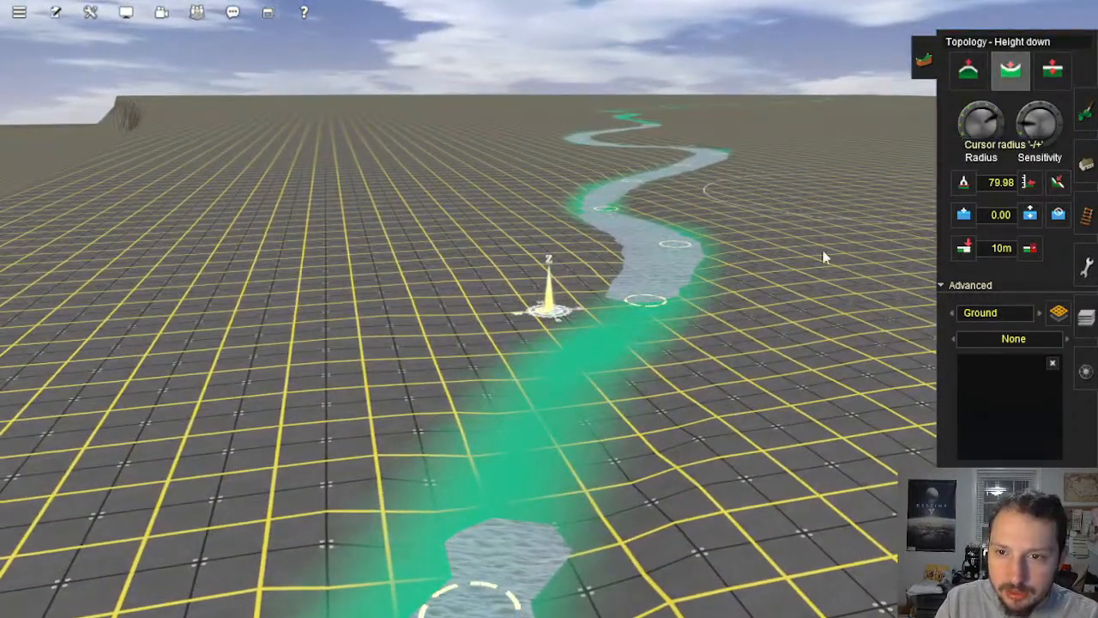
click(592, 350)
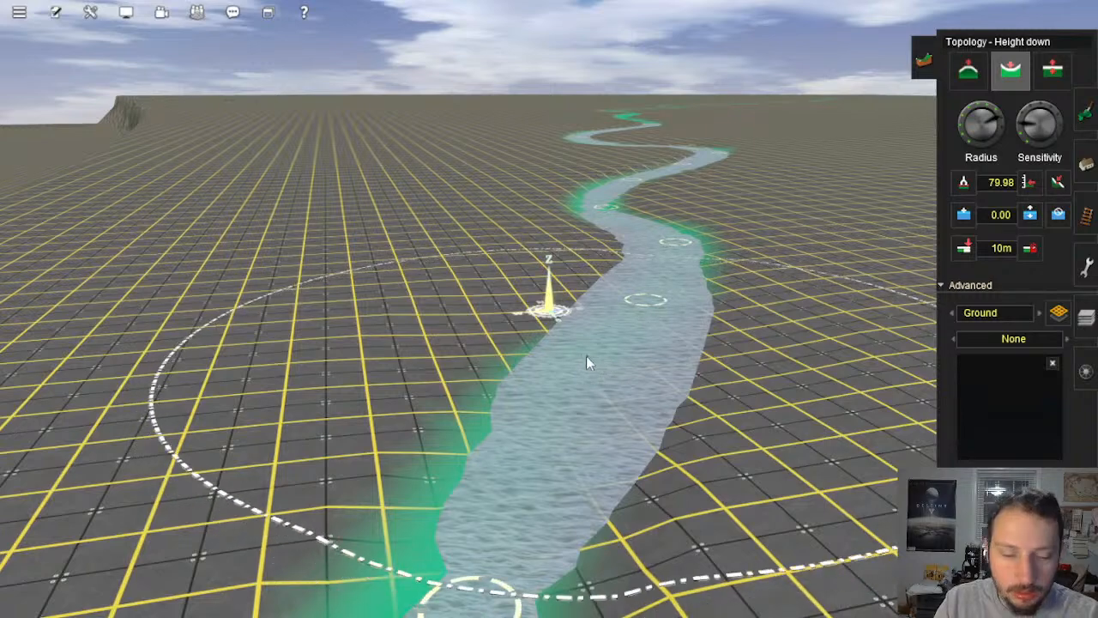
key(ctrl+z)
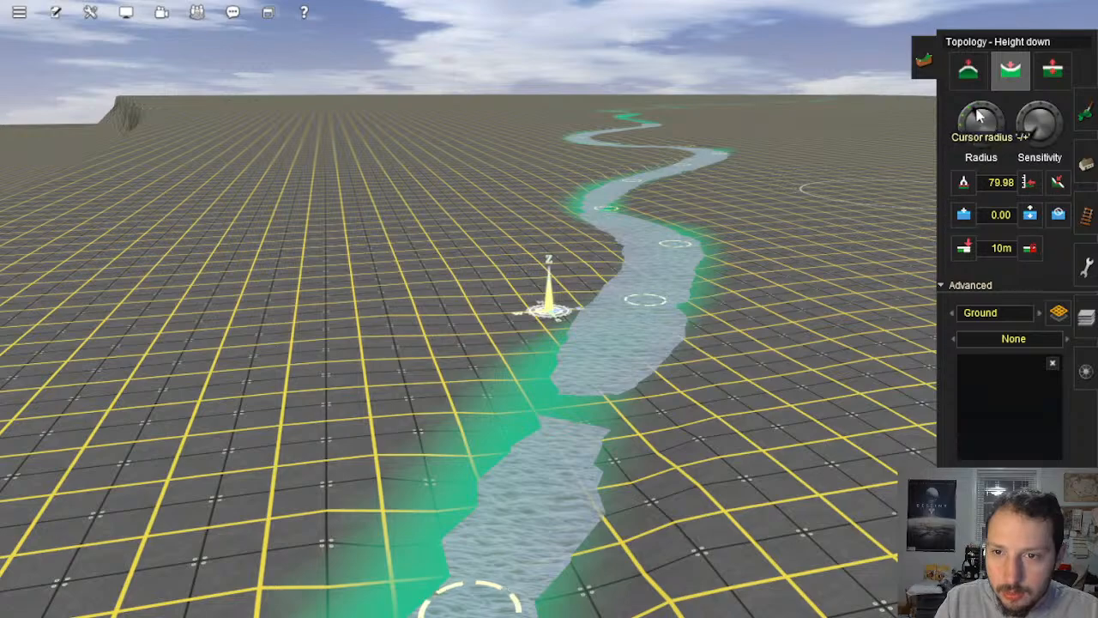
scroll(585, 361, up, 3)
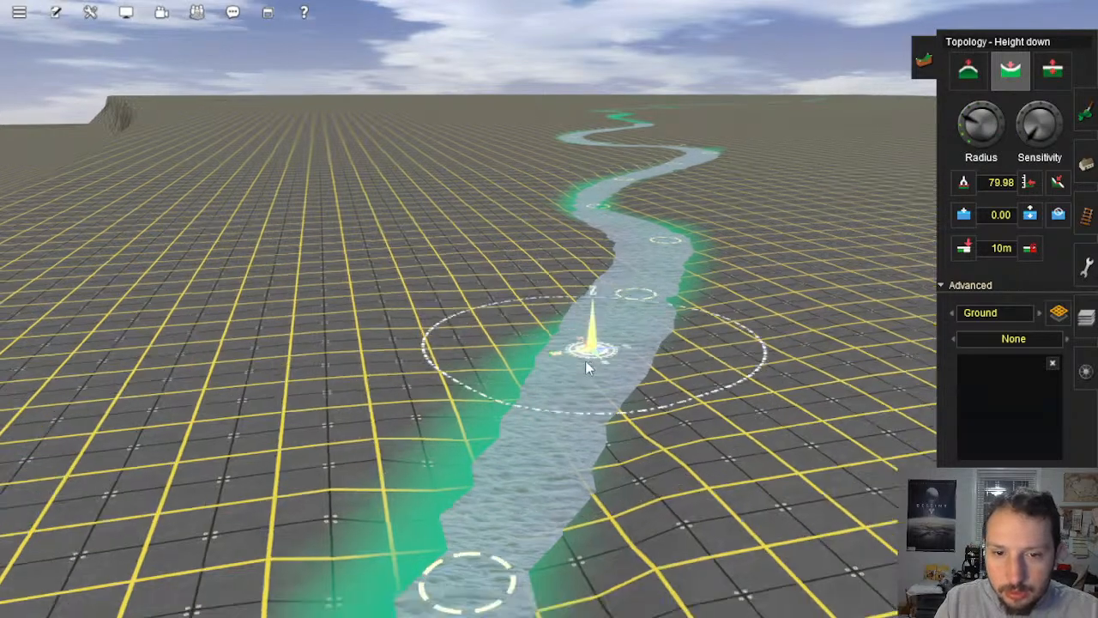
key(Up)
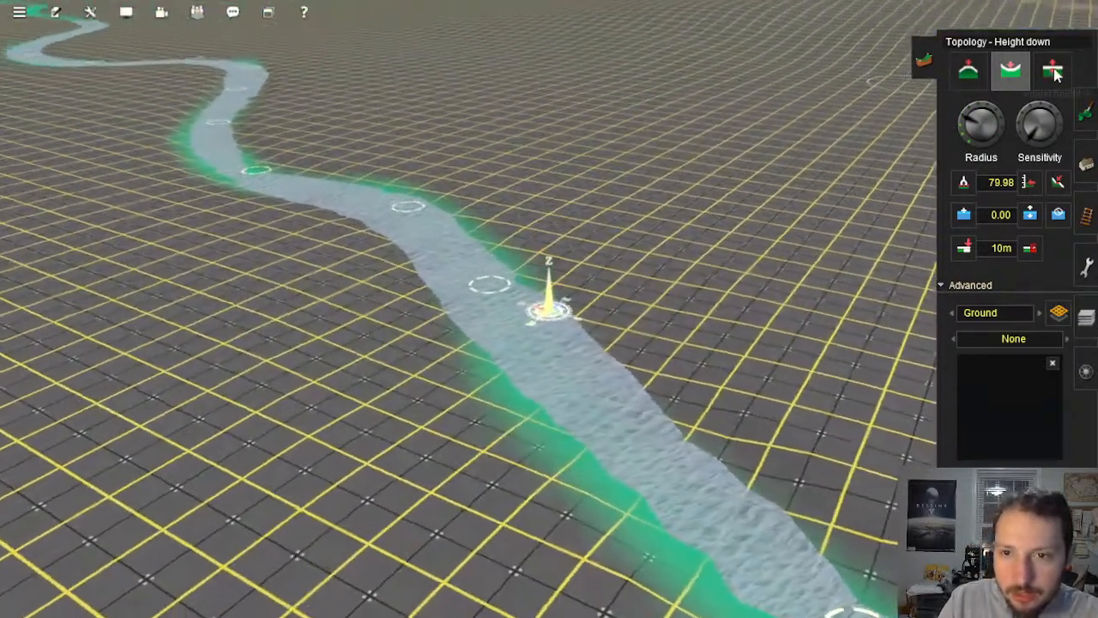
Step: Level the ground along the outer bank of the exposed stretch with the Plateau tool, using heights sampled from the surrounding terrain
click(1053, 68)
click(1057, 182)
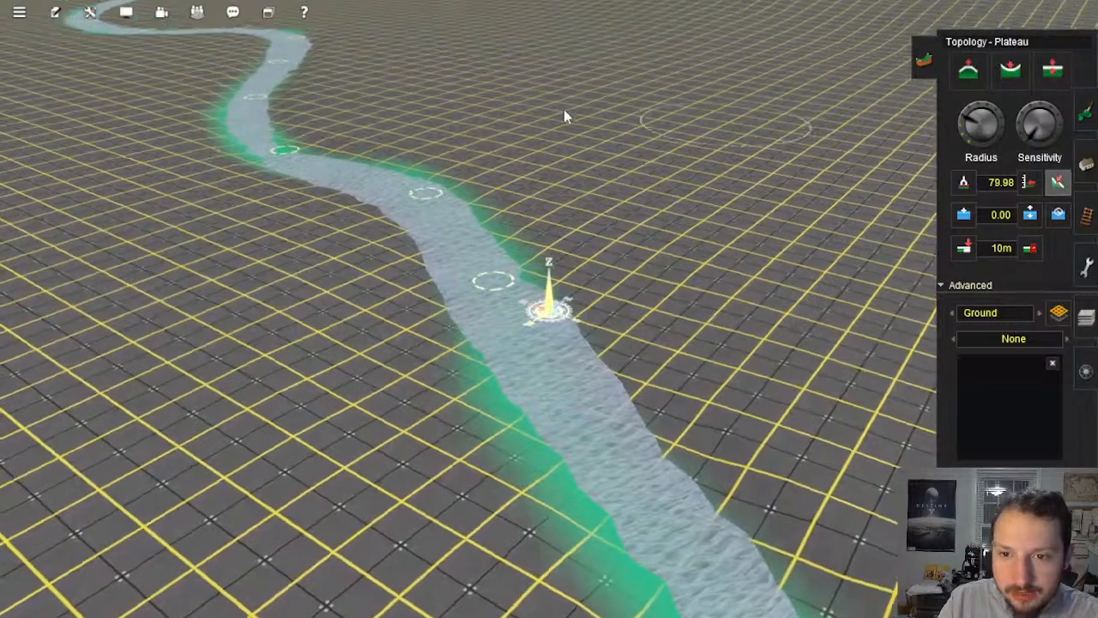
drag(383, 57, 422, 103)
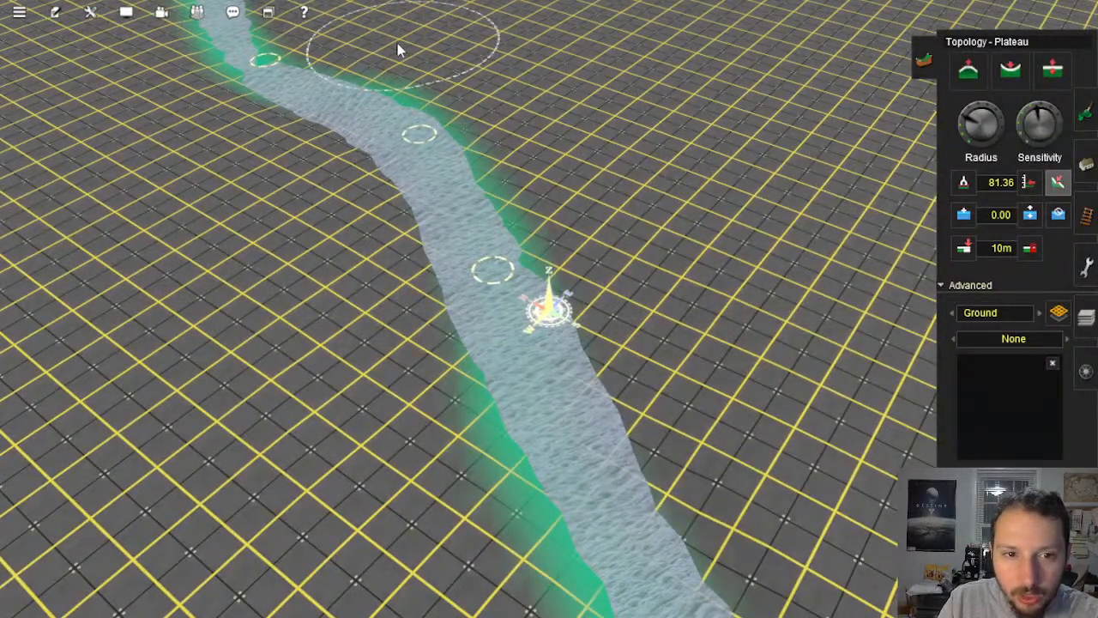
mouse_move(431, 101)
mouse_down()
mouse_move(592, 263)
mouse_move(458, 86)
mouse_move(531, 183)
mouse_up()
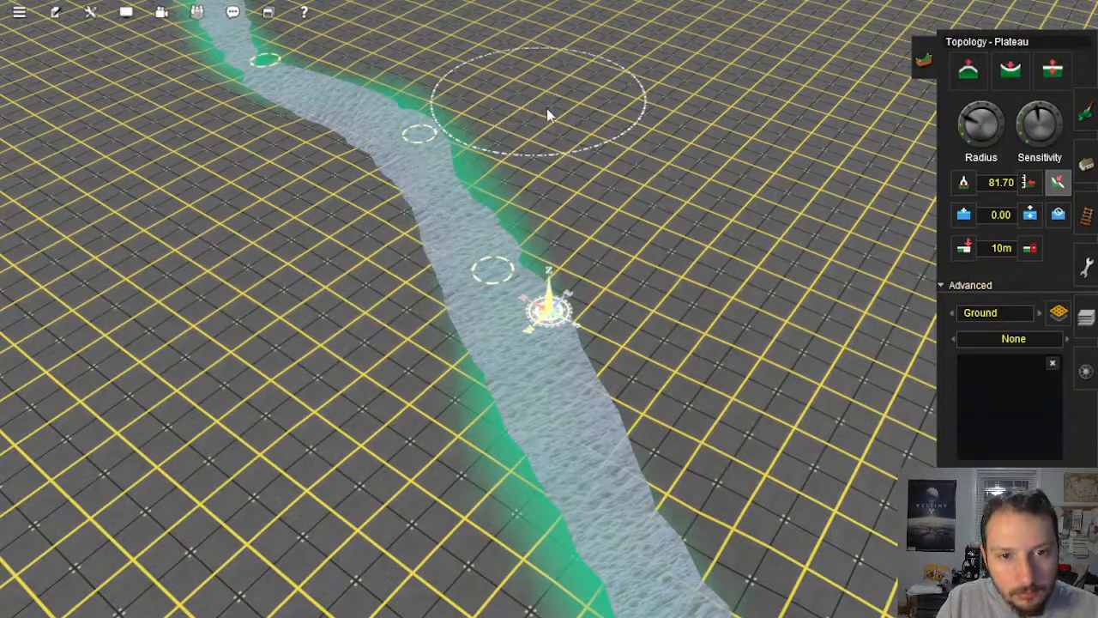
right_click(772, 461)
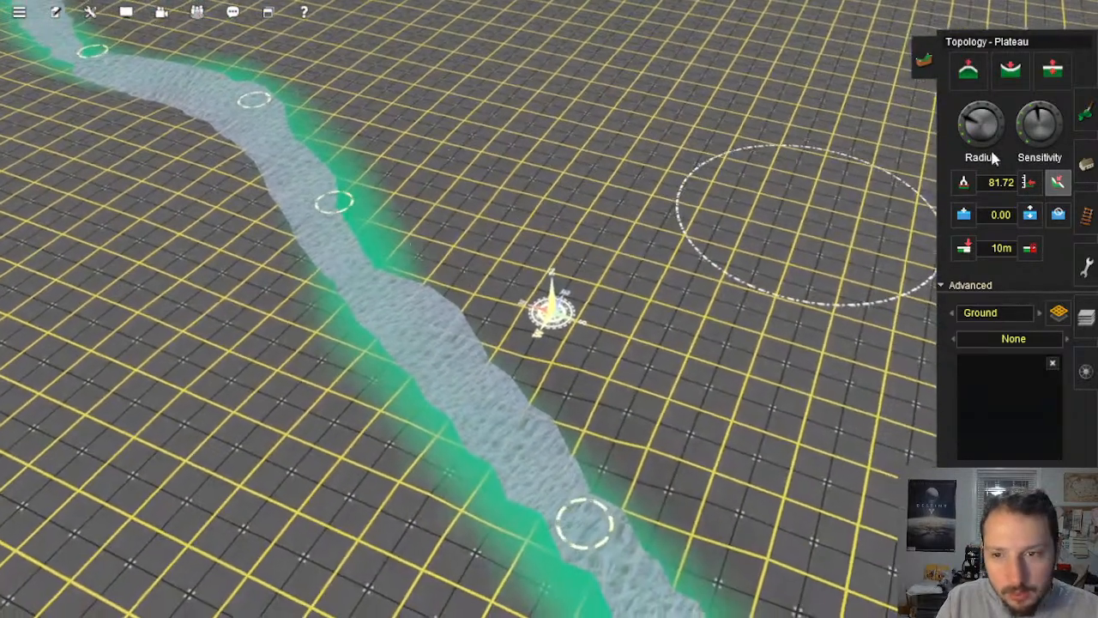
Step: Level the ground along the river's outer bank with the Plateau tool, using heights sampled from the terrain beyond it
mouse_move(504, 197)
mouse_down()
mouse_move(512, 248)
mouse_move(544, 314)
mouse_move(579, 323)
mouse_up()
mouse_move(600, 326)
right_down()
mouse_move(571, 422)
mouse_move(565, 303)
mouse_move(375, 163)
mouse_move(564, 306)
mouse_move(513, 295)
mouse_move(532, 306)
right_up()
scroll(569, 378, down, 5)
scroll(532, 306, up, 4)
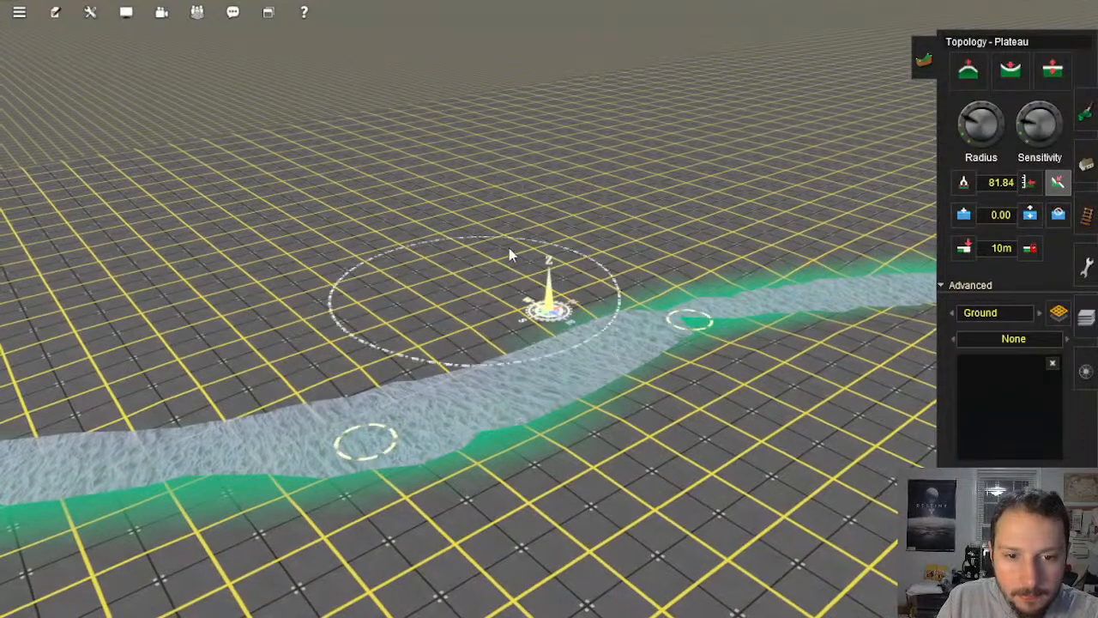
mouse_move(506, 316)
mouse_down()
mouse_move(504, 331)
mouse_move(527, 324)
mouse_move(473, 307)
mouse_move(510, 284)
mouse_move(532, 242)
mouse_move(517, 309)
mouse_move(490, 291)
mouse_move(407, 339)
mouse_move(336, 356)
mouse_move(380, 338)
mouse_move(497, 338)
mouse_move(650, 309)
mouse_move(527, 331)
mouse_move(537, 318)
mouse_move(590, 319)
mouse_up()
right_click(659, 306)
key(Left)
key(Up)
click(1012, 71)
key(ctrl+z)
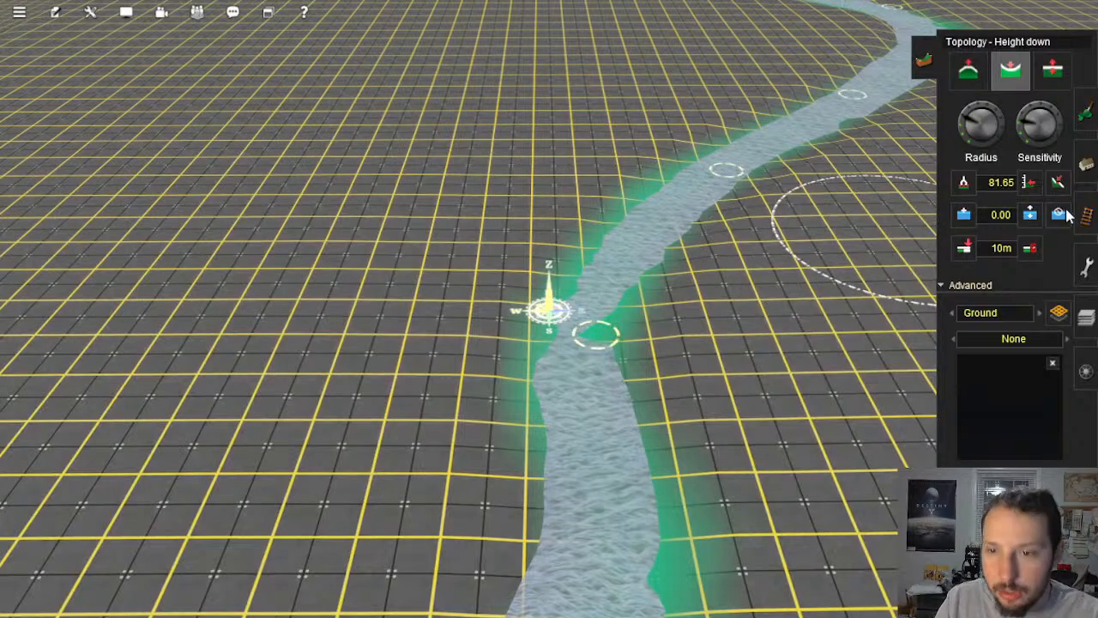
key(Left)
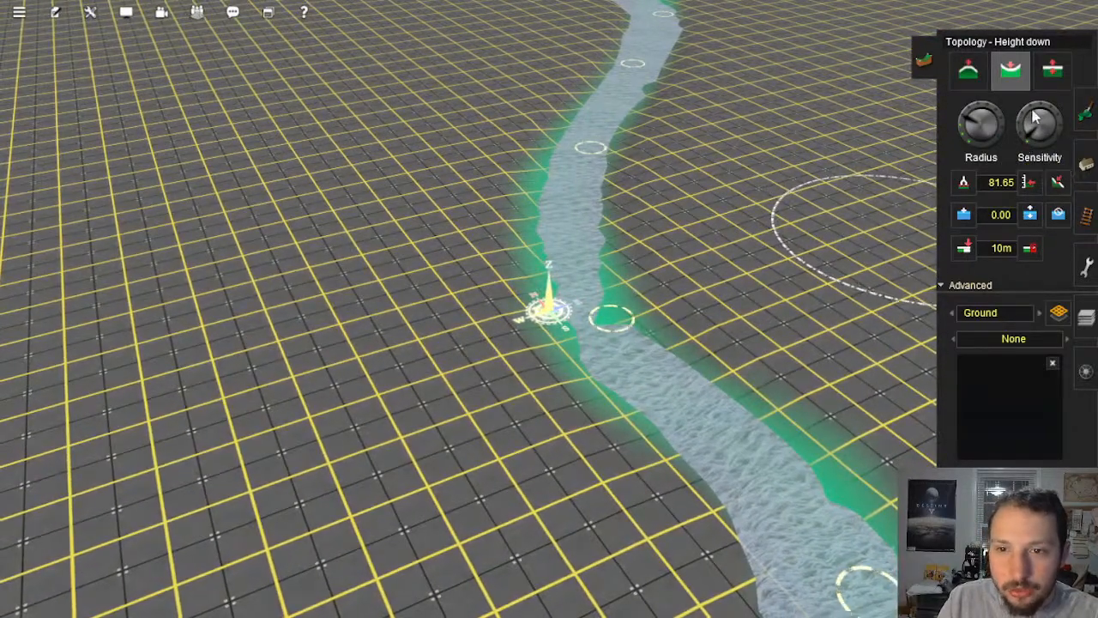
Step: Level the uneven bank along the next river bends with the Plateau tool
click(1057, 182)
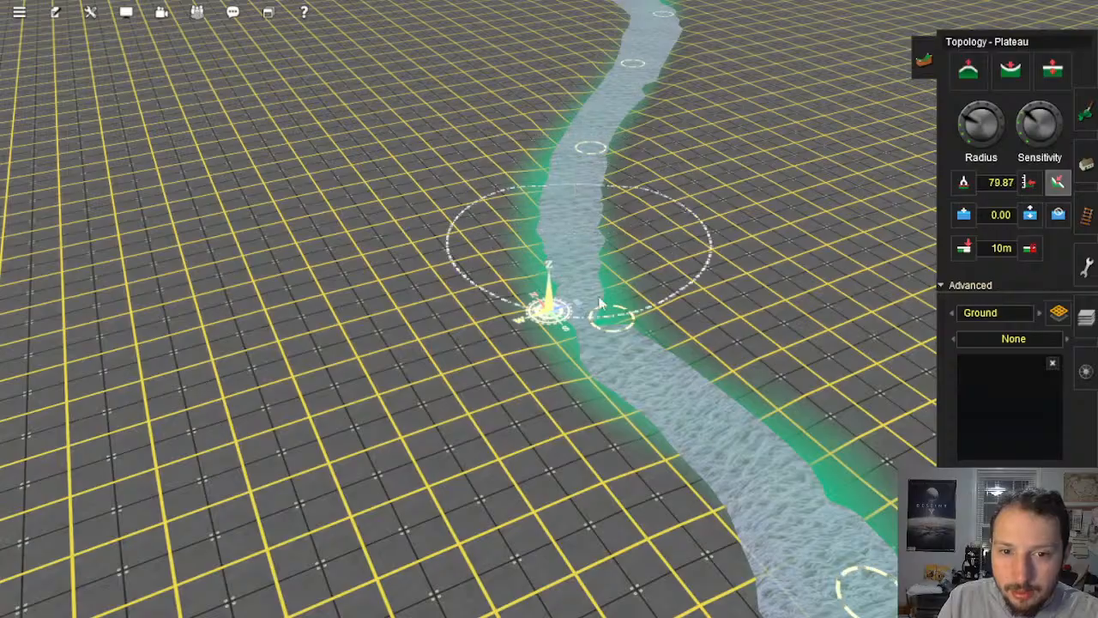
mouse_move(606, 225)
right_down()
mouse_move(503, 267)
mouse_move(533, 250)
mouse_move(543, 260)
mouse_move(524, 287)
mouse_move(522, 266)
right_up()
drag(530, 208, 553, 311)
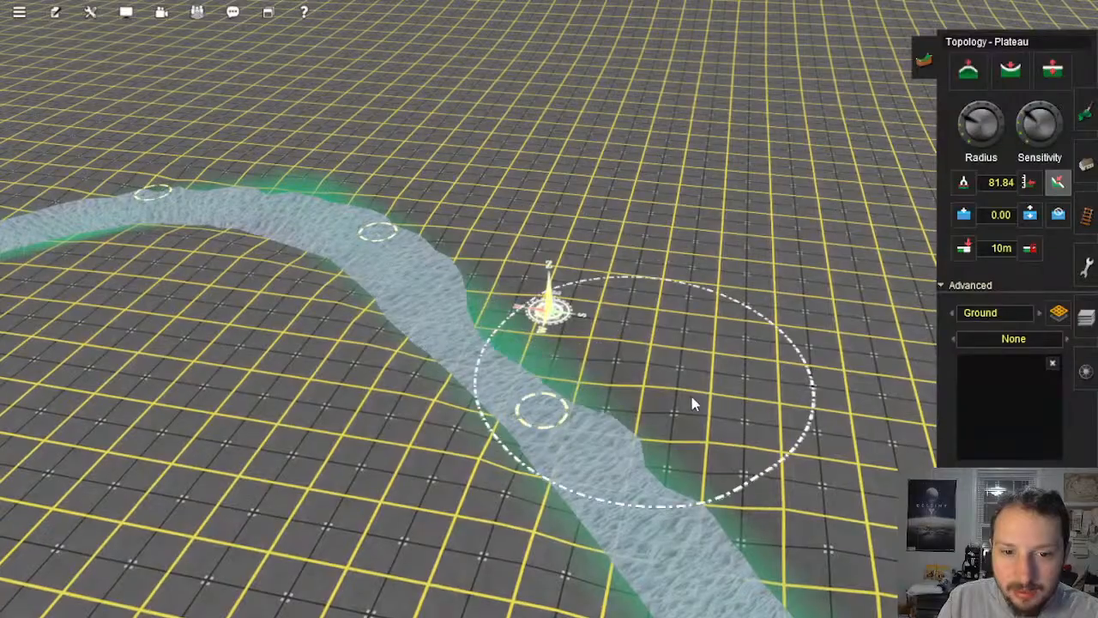
mouse_move(666, 397)
right_down()
mouse_move(518, 337)
mouse_move(614, 229)
mouse_move(649, 211)
right_up()
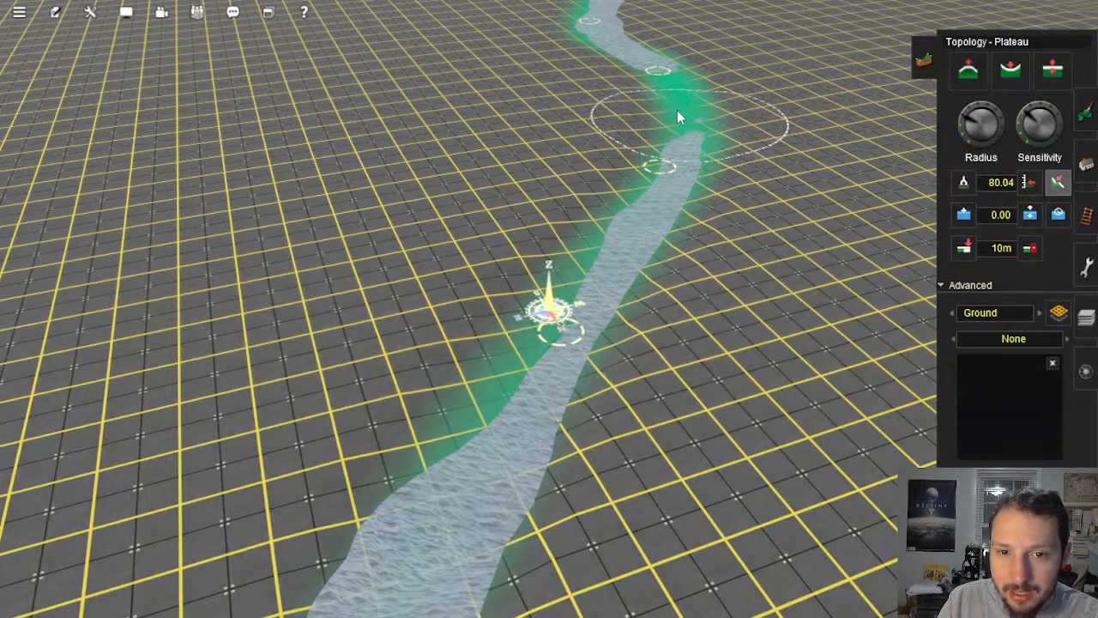
Step: Even out the riverbed along the narrow, partly buried stretch with the Plateau tool, using heights sampled from the channel
mouse_move(493, 502)
mouse_down()
mouse_move(699, 126)
mouse_move(689, 84)
mouse_up()
right_click(492, 522)
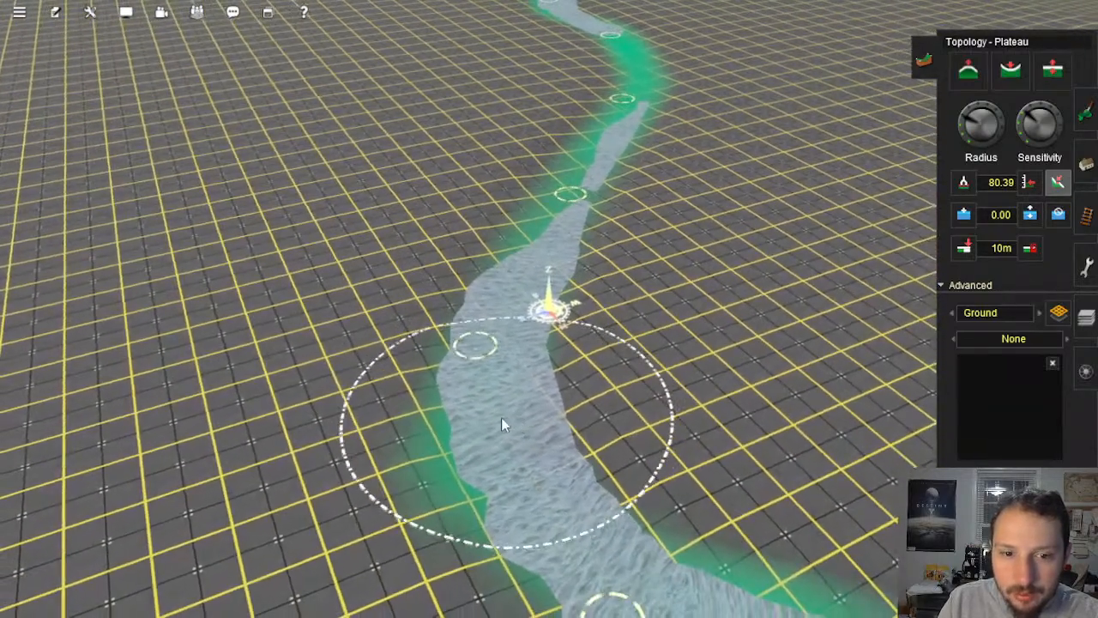
mouse_move(501, 417)
mouse_down()
mouse_move(508, 345)
mouse_move(631, 121)
mouse_up()
right_click(616, 47)
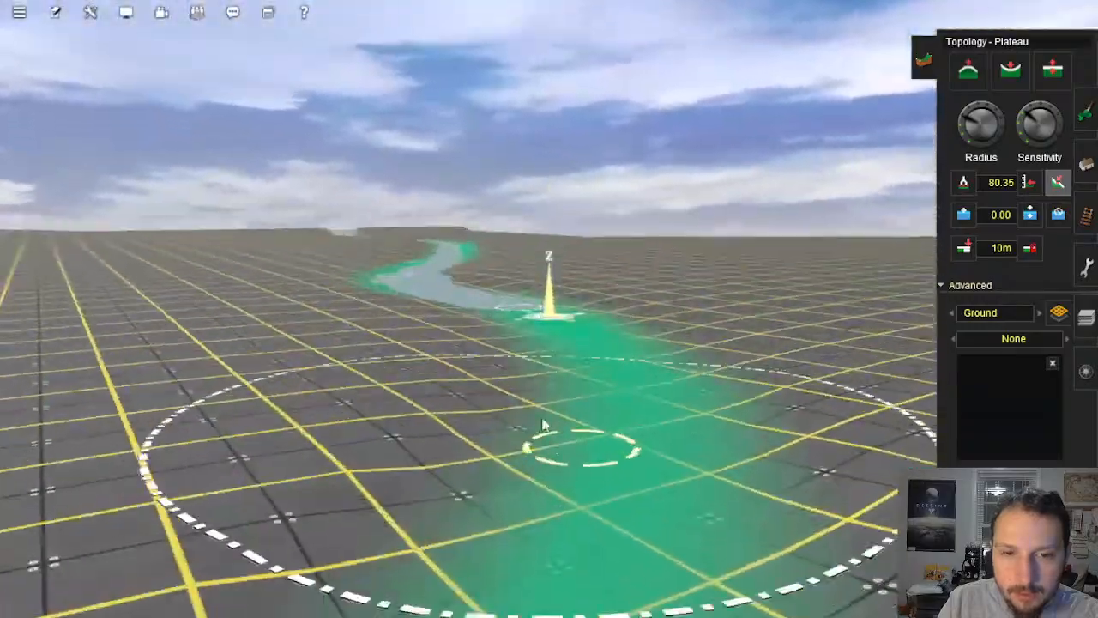
mouse_move(542, 425)
right_down()
mouse_move(524, 451)
mouse_move(545, 300)
mouse_move(520, 294)
right_up()
key(Up)
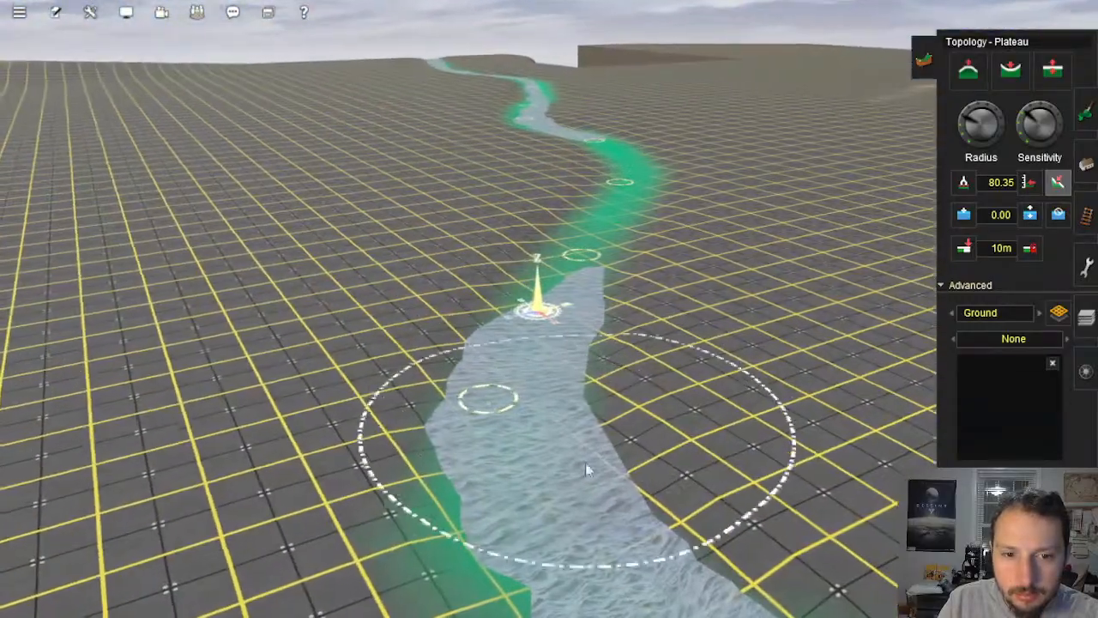
right_click(629, 513)
key(Up)
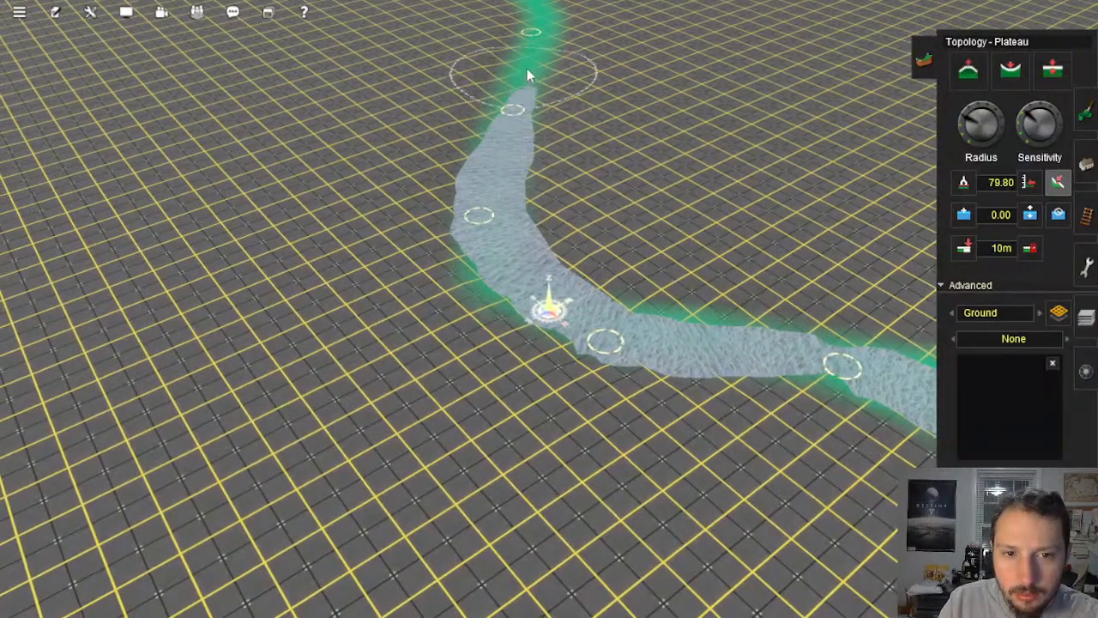
right_click(536, 29)
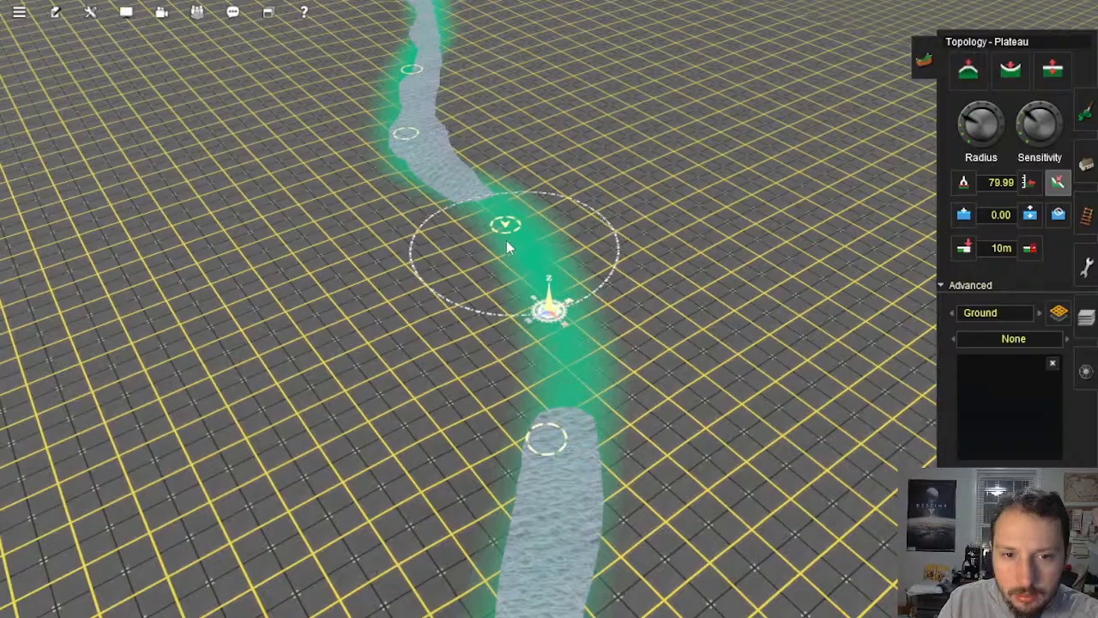
Step: Examine the levelled channel and the remaining buried stretch from water level and from above
key(Down)
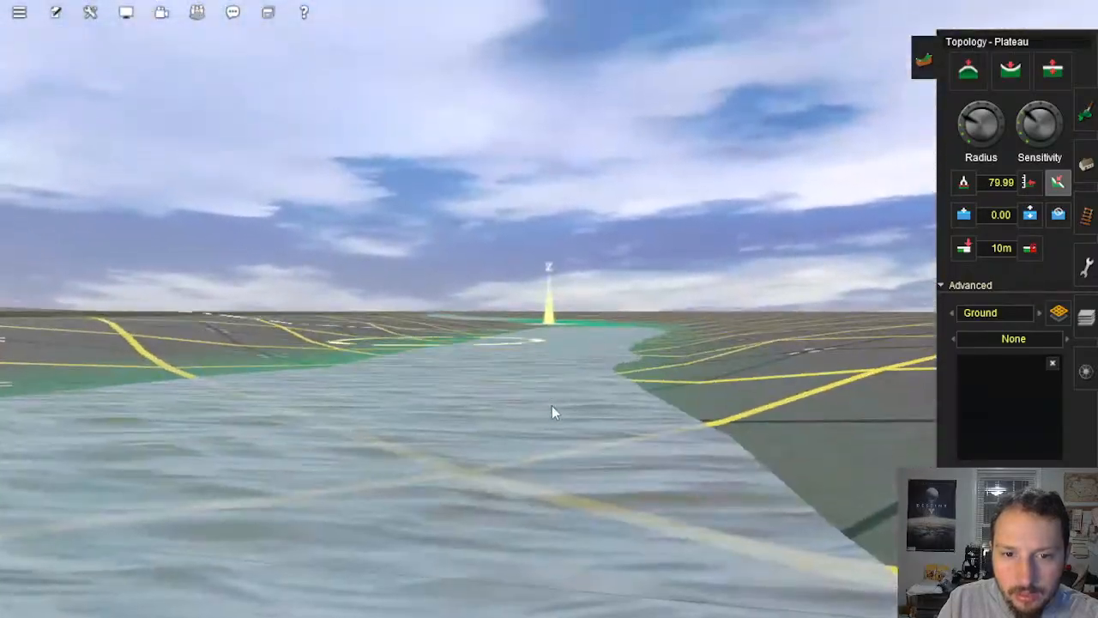
key(Up)
right_drag(552, 411, 599, 319)
key(Up)
scroll(700, 442, down, 2)
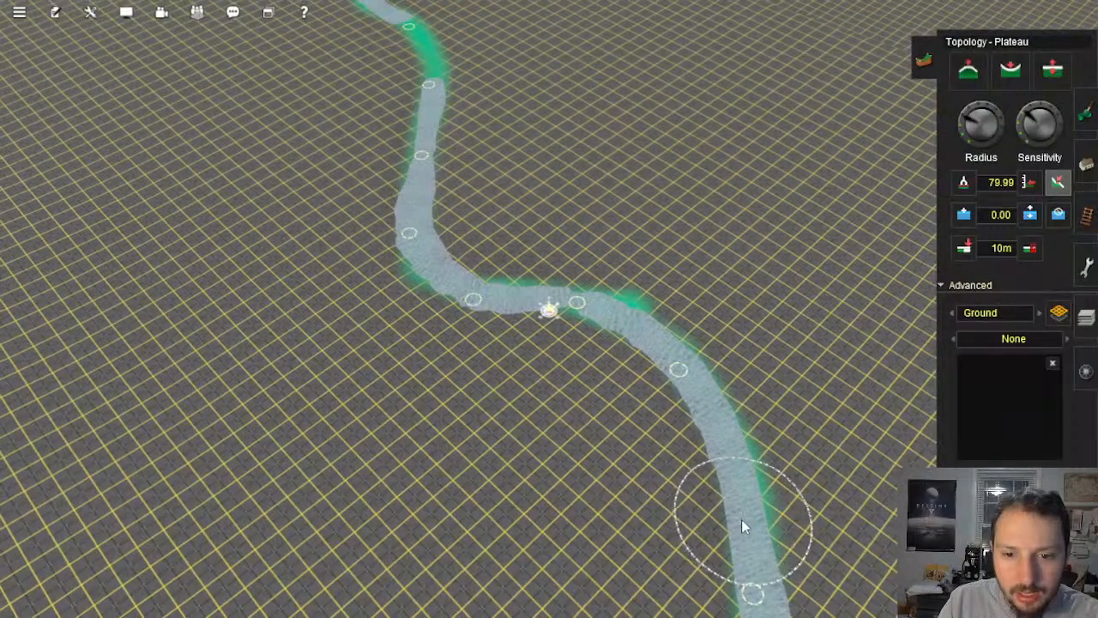
right_drag(549, 182, 463, 254)
Step: Sample the terrain height along the river with Get height and compare the neighbouring stretches
click(1032, 184)
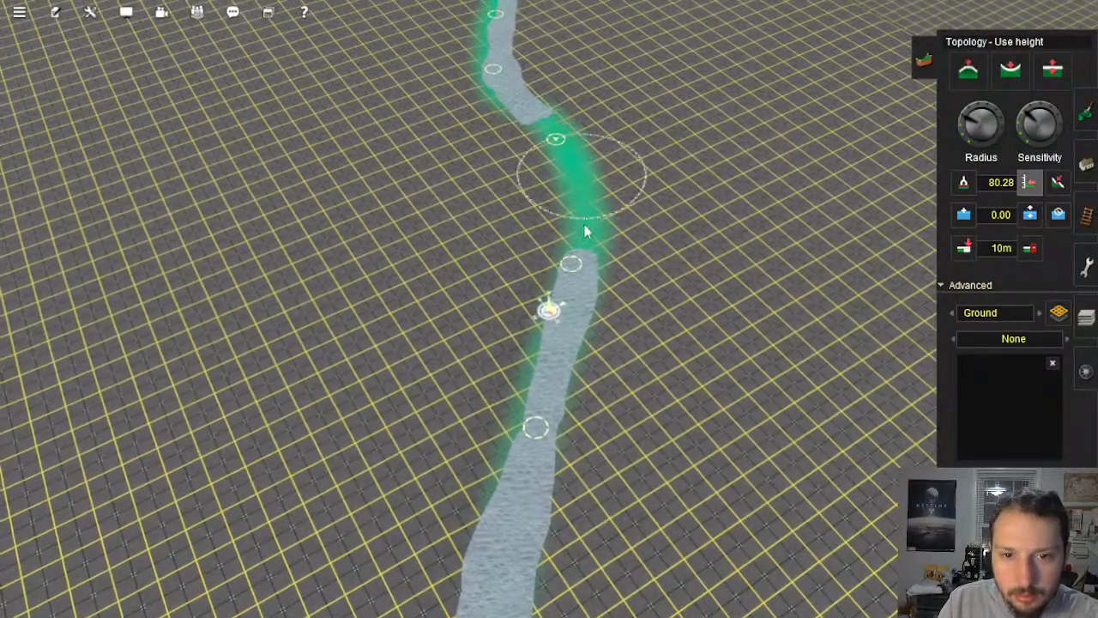
right_drag(570, 393, 686, 532)
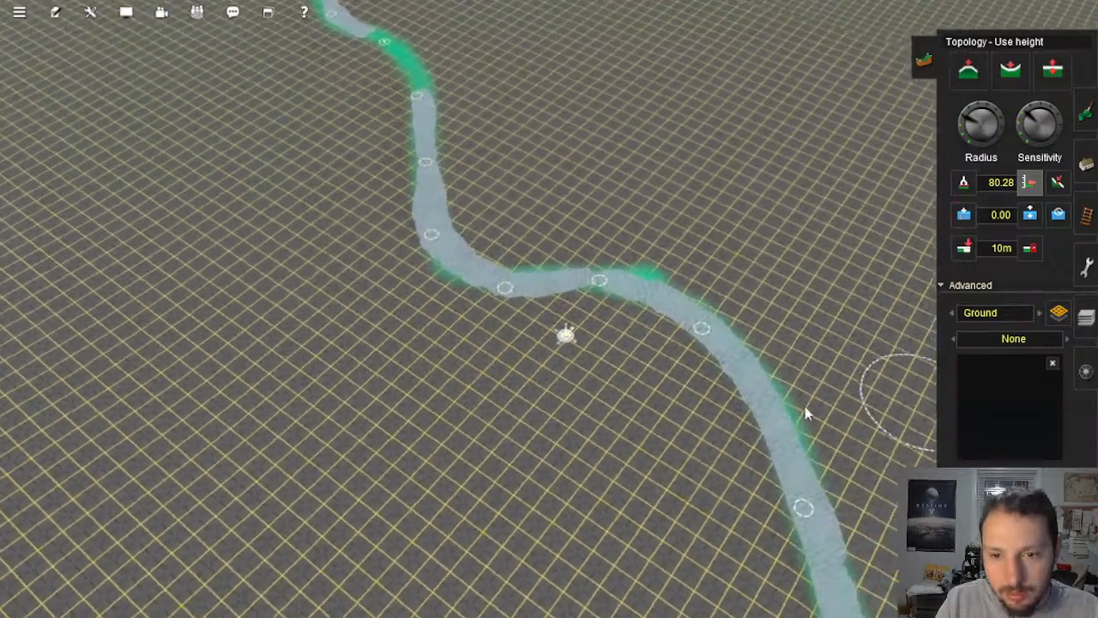
right_click(759, 411)
key(Left)
right_drag(752, 410, 534, 302)
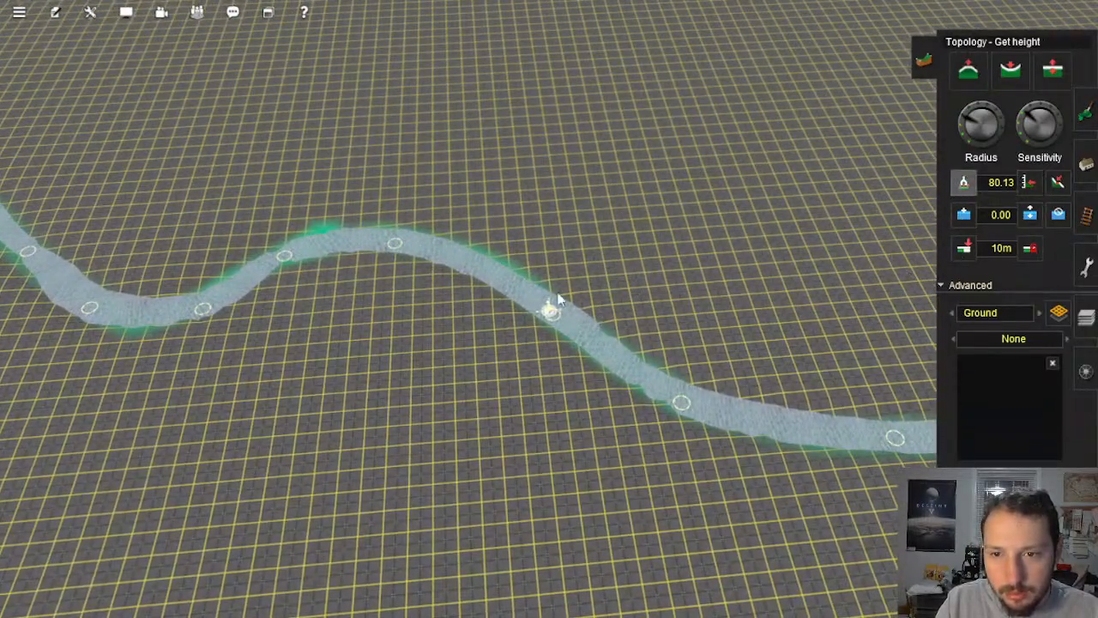
mouse_move(535, 303)
right_down()
mouse_move(500, 292)
mouse_move(505, 318)
mouse_move(577, 305)
mouse_move(523, 326)
mouse_move(407, 306)
mouse_move(433, 202)
mouse_move(494, 265)
mouse_move(500, 256)
mouse_move(554, 294)
right_up()
key(Left)
right_click(555, 294)
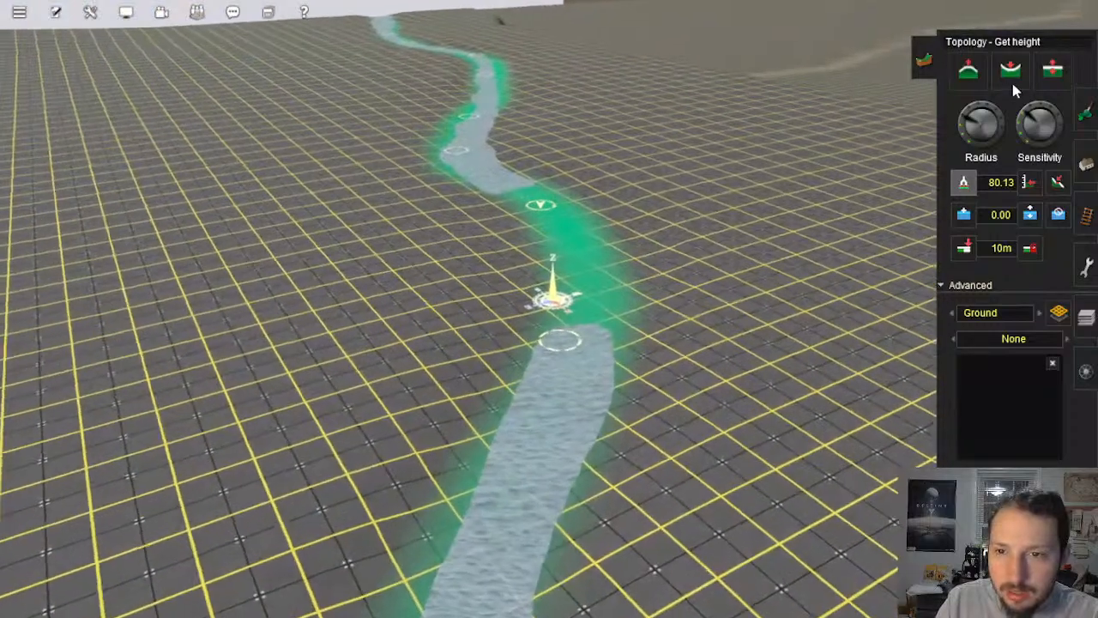
Step: Try lowering the buried riverbed with Height down using a wide brush radius, and undo that pass
click(1012, 77)
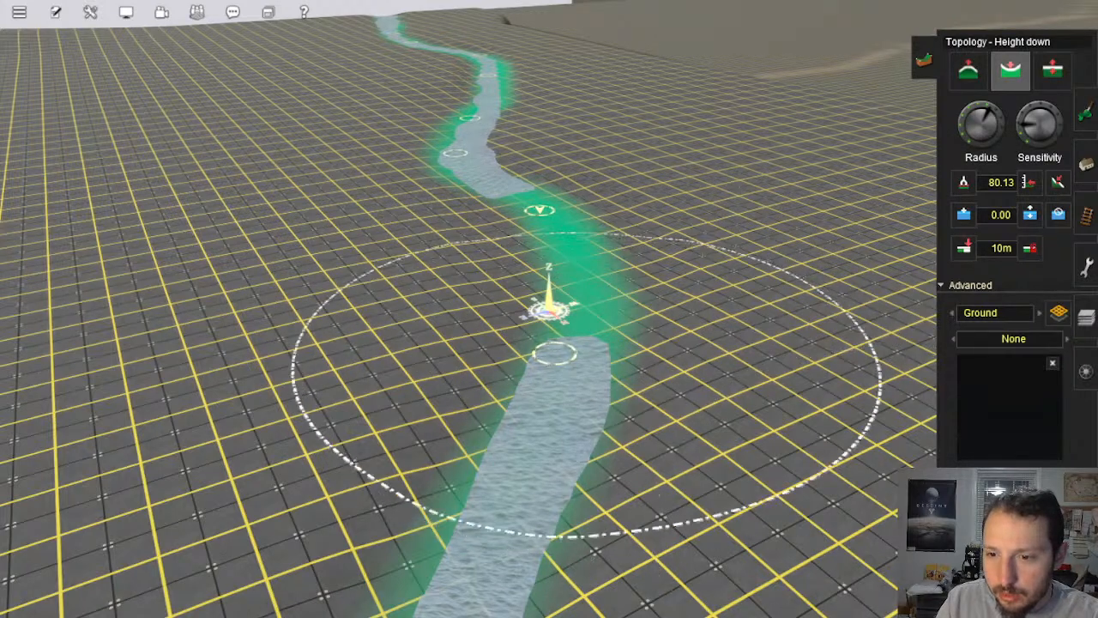
click(553, 255)
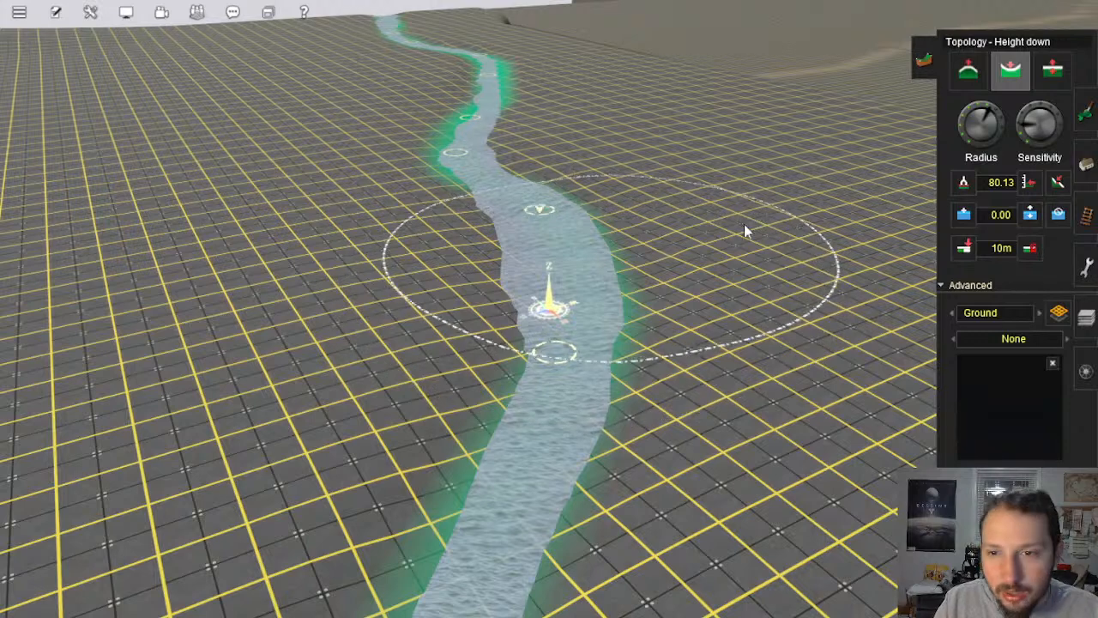
key(ctrl+z)
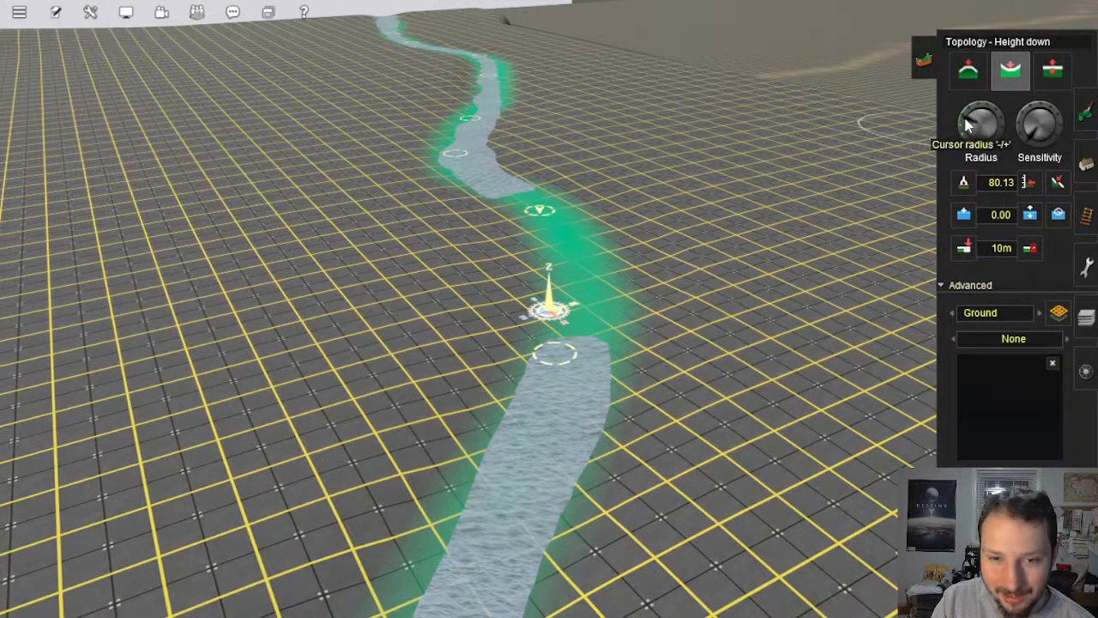
Step: Lower the buried riverbed with Height down at a small brush radius and reduced sensitivity to expose the water
mouse_move(553, 227)
mouse_down()
mouse_move(546, 222)
mouse_move(562, 258)
mouse_move(554, 290)
mouse_move(575, 301)
mouse_move(574, 275)
mouse_move(541, 301)
mouse_move(544, 314)
mouse_move(557, 275)
mouse_move(547, 253)
mouse_move(569, 274)
mouse_up()
right_click(581, 326)
right_click(537, 253)
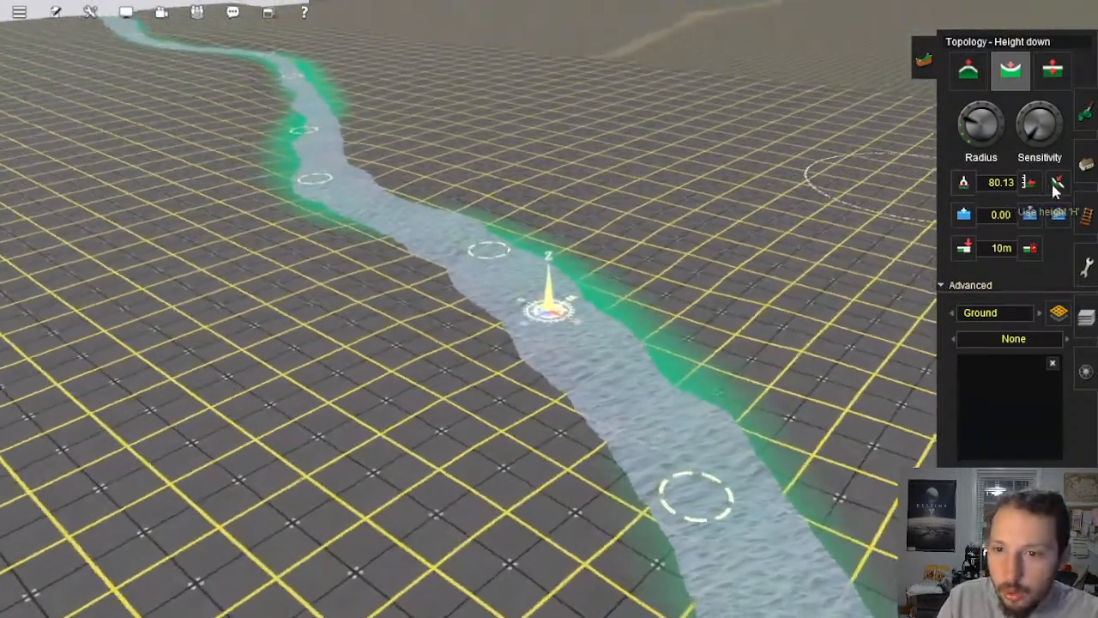
Step: Level the bank beside the newly exposed stretch with the Plateau tool, using heights sampled from the adjoining ground
click(1058, 181)
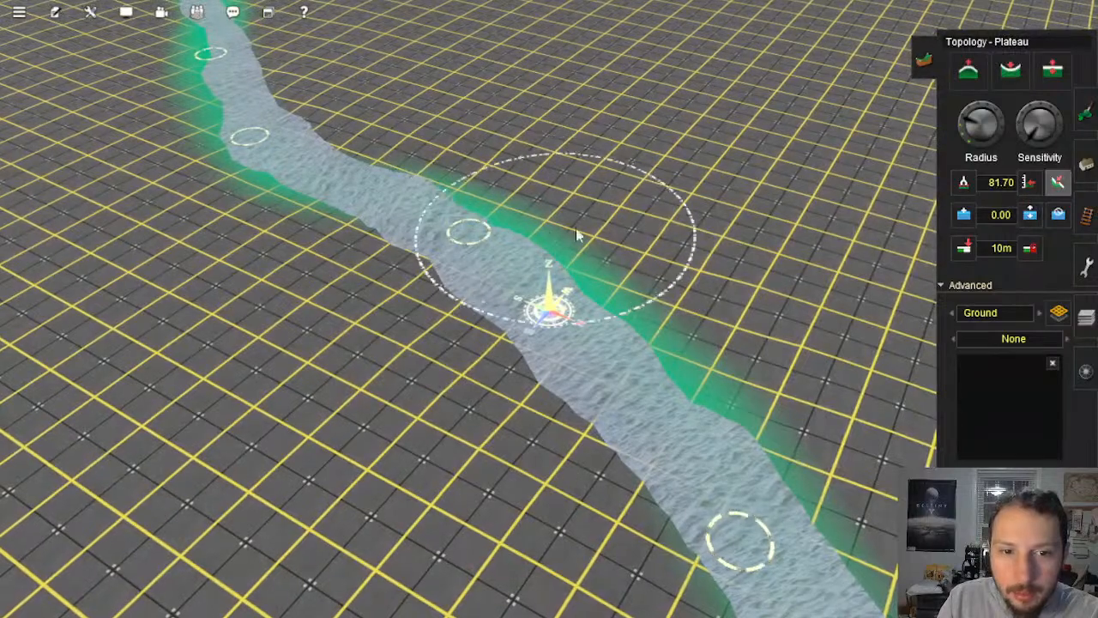
click(611, 230)
drag(587, 230, 575, 263)
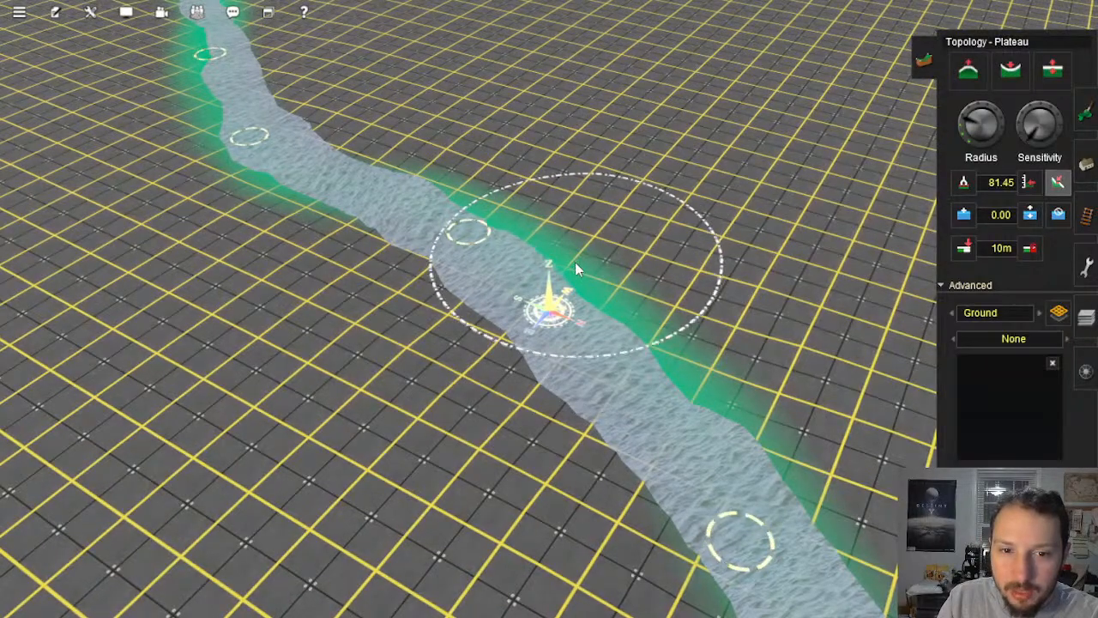
drag(631, 184, 551, 267)
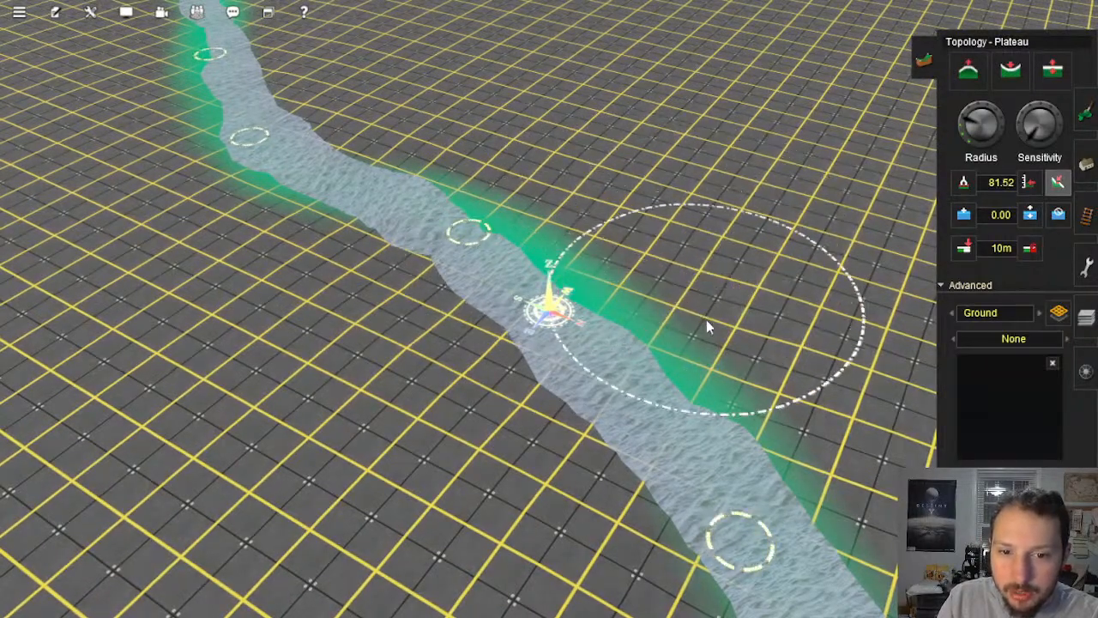
mouse_move(706, 320)
mouse_down()
mouse_move(665, 345)
mouse_move(640, 326)
mouse_up()
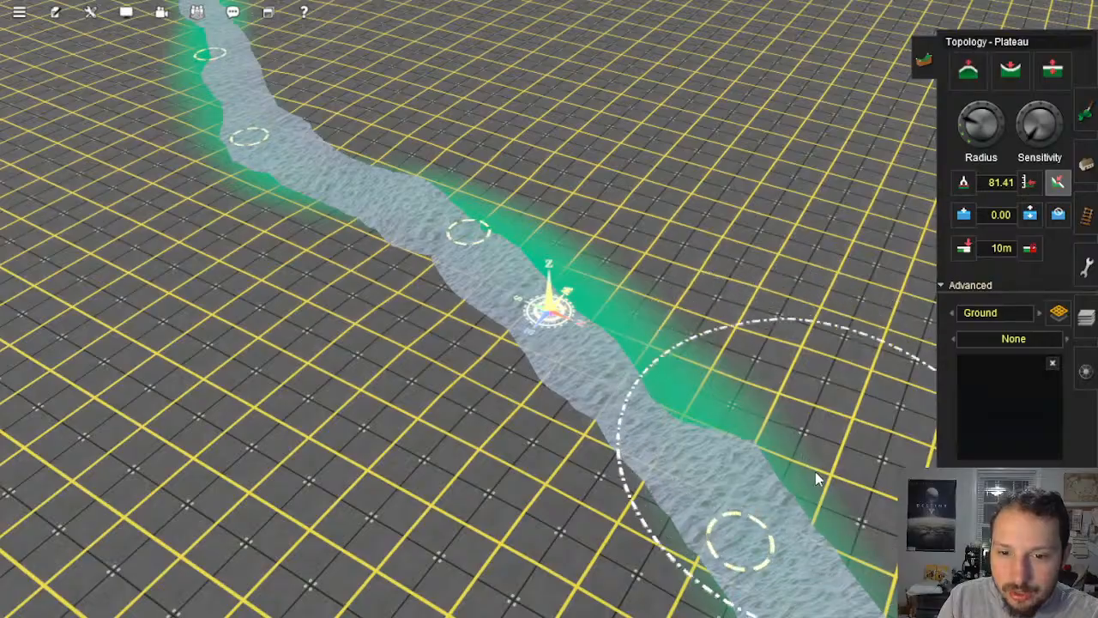
drag(820, 477, 829, 506)
mouse_move(839, 540)
right_down()
mouse_move(744, 419)
mouse_move(540, 274)
mouse_move(603, 284)
mouse_move(610, 238)
mouse_move(530, 270)
mouse_move(698, 203)
mouse_move(728, 263)
right_up()
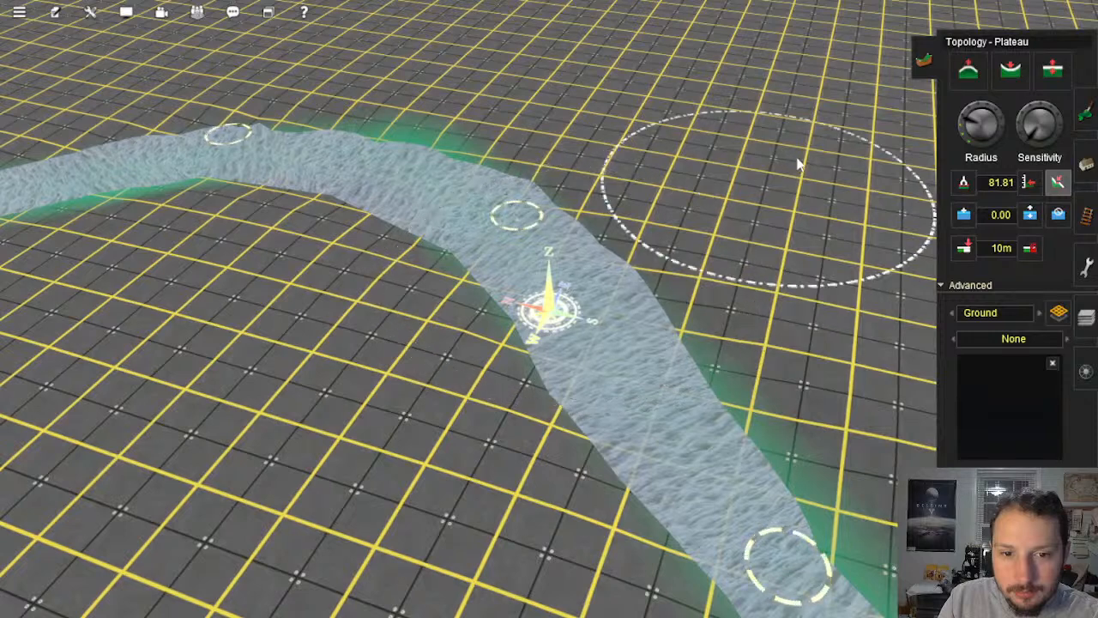
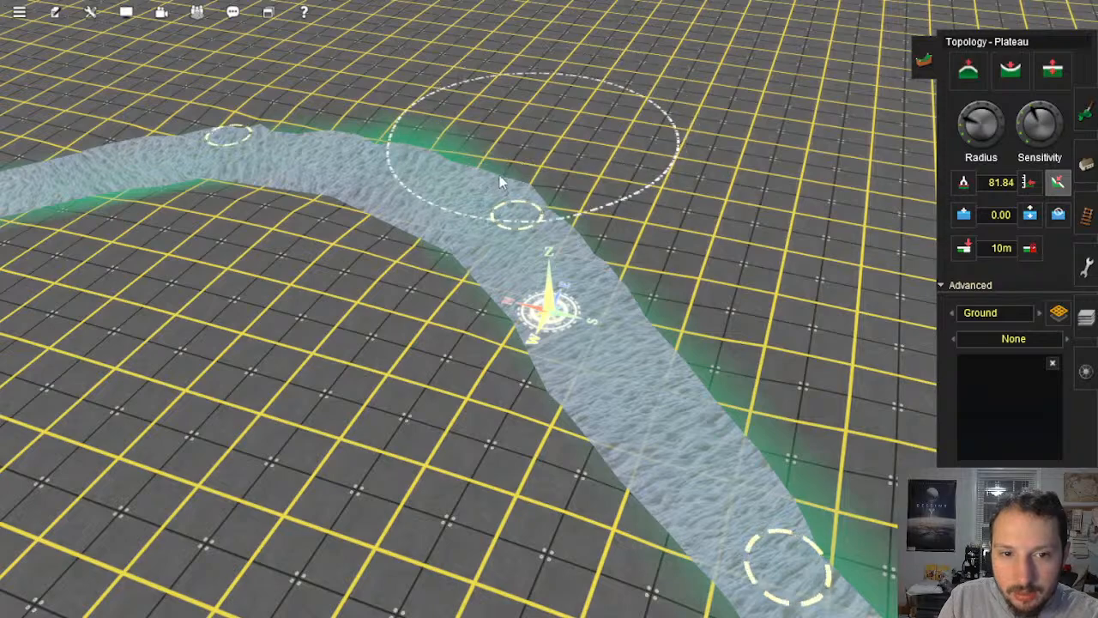
Step: Level the bank around the following bend with the Plateau tool, extending the surrounding ground height toward the water
mouse_move(501, 177)
mouse_down()
mouse_move(469, 177)
mouse_move(426, 86)
mouse_move(385, 143)
mouse_move(643, 166)
mouse_move(612, 246)
mouse_move(785, 313)
mouse_move(769, 440)
mouse_move(794, 455)
mouse_up()
right_drag(795, 455, 661, 422)
mouse_move(635, 356)
right_down()
mouse_move(559, 350)
mouse_move(550, 372)
mouse_move(532, 332)
mouse_move(559, 261)
mouse_move(600, 212)
mouse_move(588, 233)
mouse_move(544, 247)
right_up()
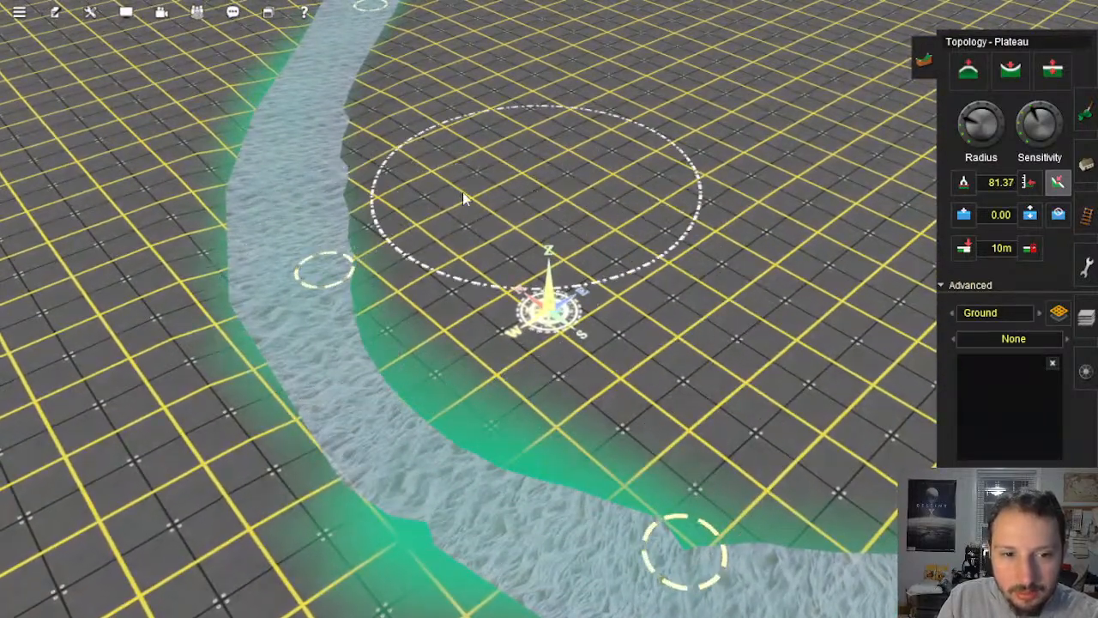
mouse_move(463, 197)
mouse_down()
mouse_move(383, 211)
mouse_move(473, 169)
mouse_move(396, 117)
mouse_up()
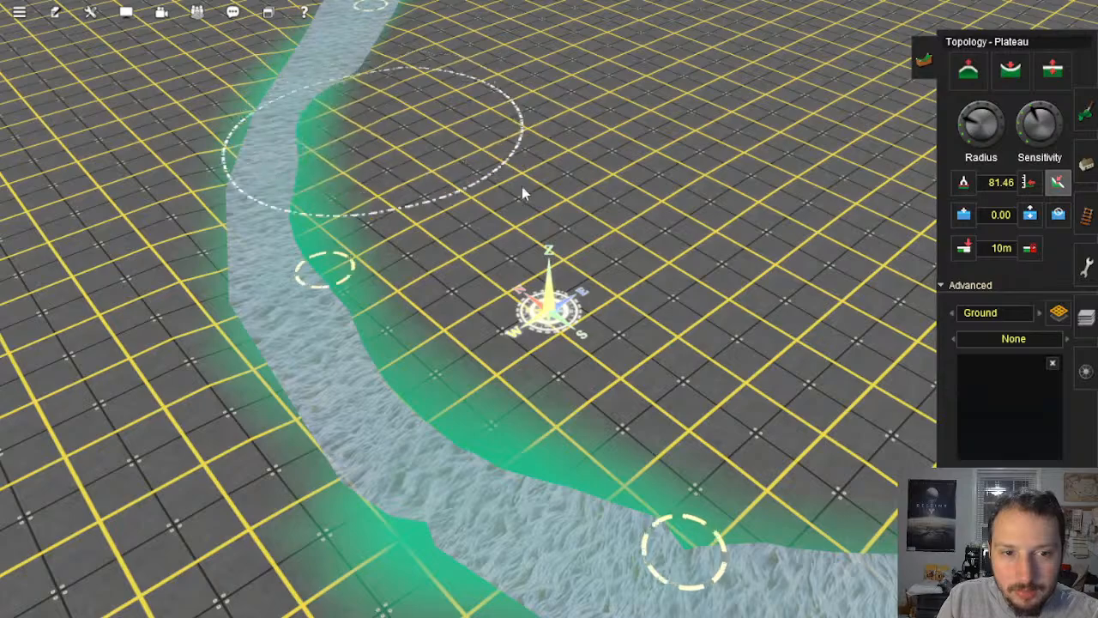
Step: Level the banks along the next straight stretch and bend with the Plateau tool, matching the nearby ground height
right_drag(448, 291, 483, 226)
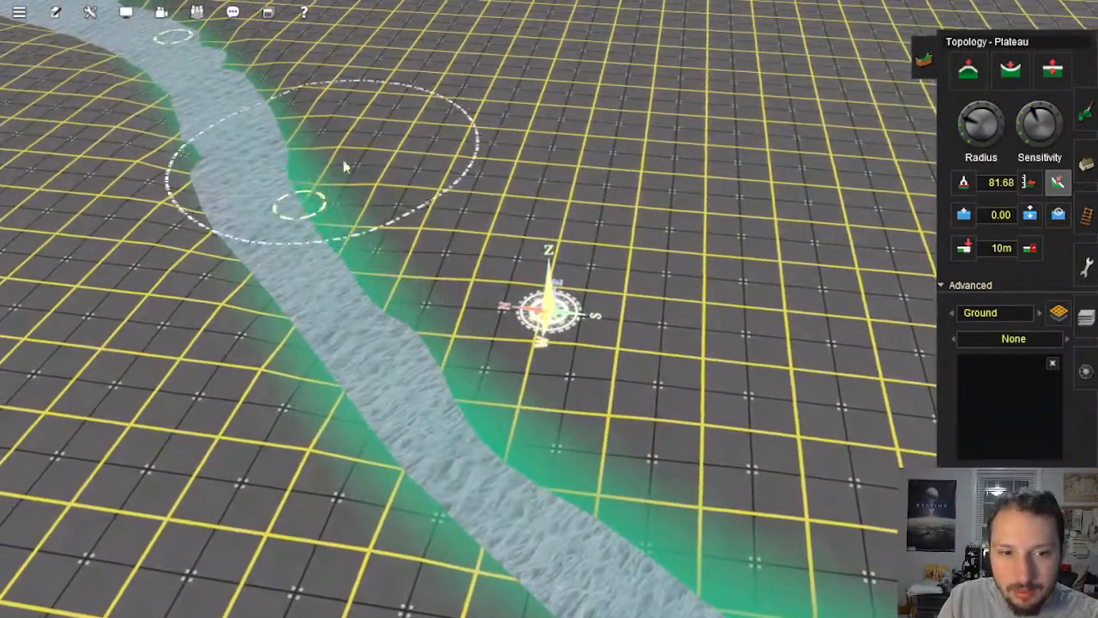
right_click(391, 216)
right_click(519, 242)
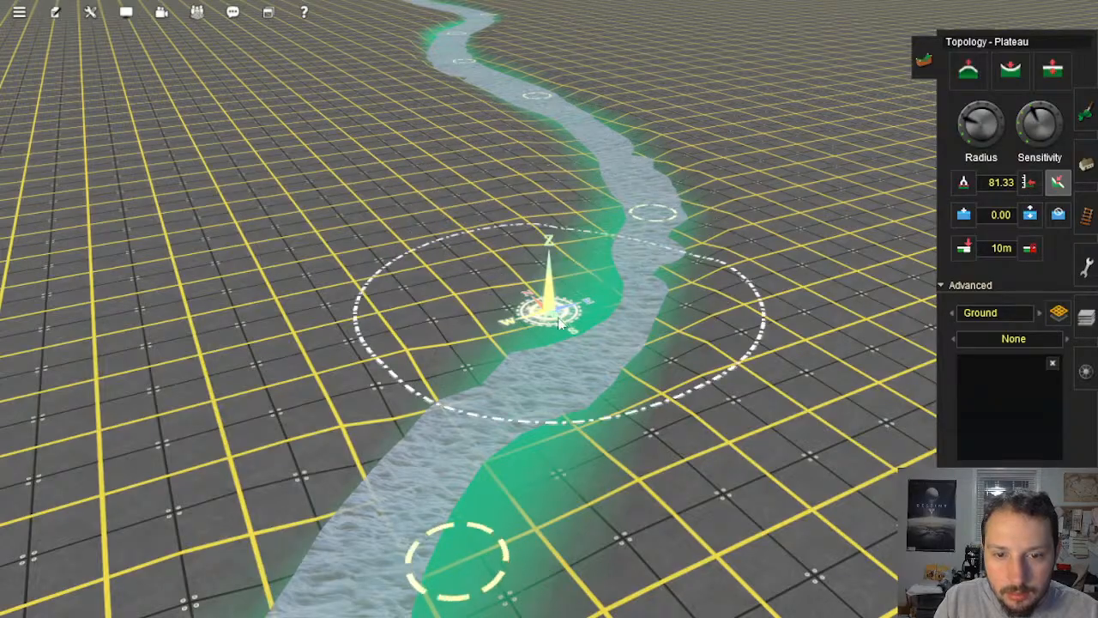
scroll(558, 318, down, 10)
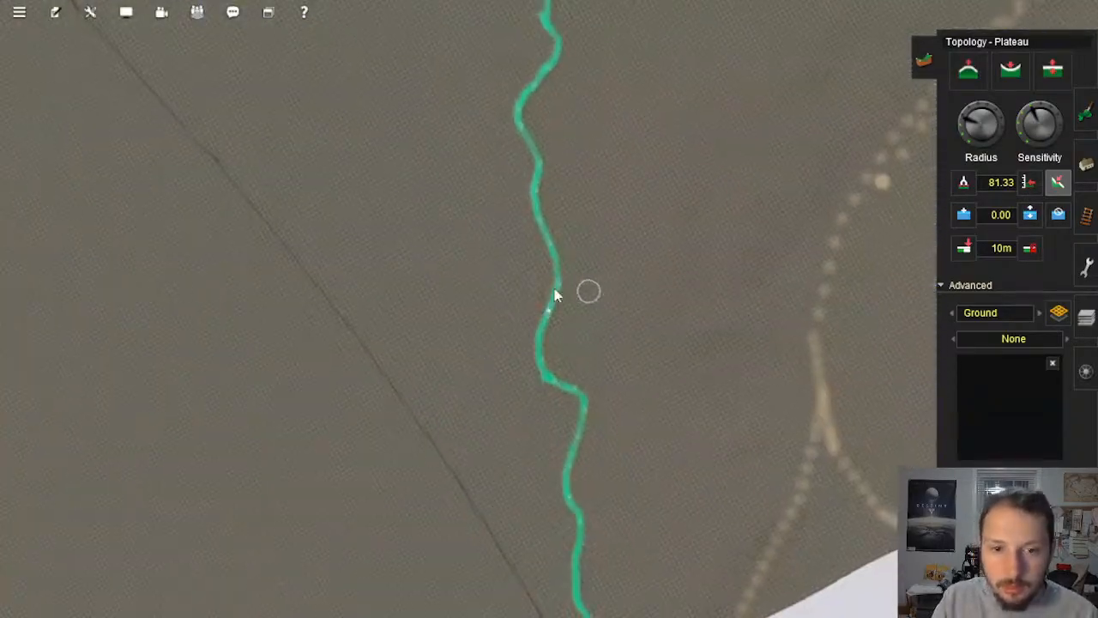
scroll(555, 288, up, 10)
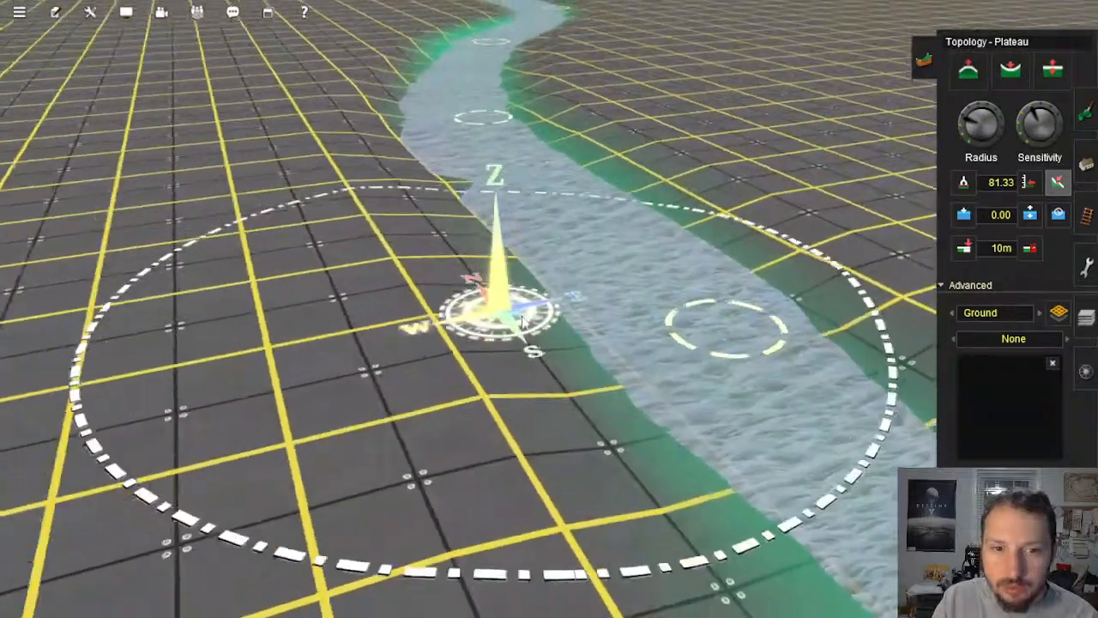
Step: Level the ground beside the winding stretch with the Plateau tool, using heights of 81.72 and 81.84 sampled from the bank
scroll(525, 316, down, 4)
right_click(635, 350)
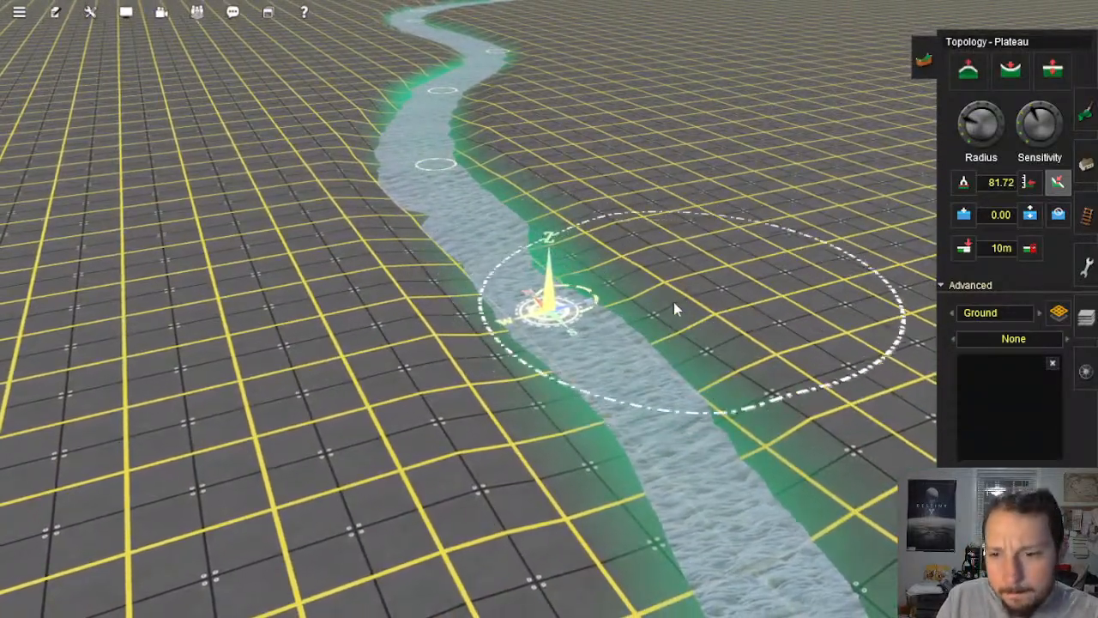
right_click(473, 231)
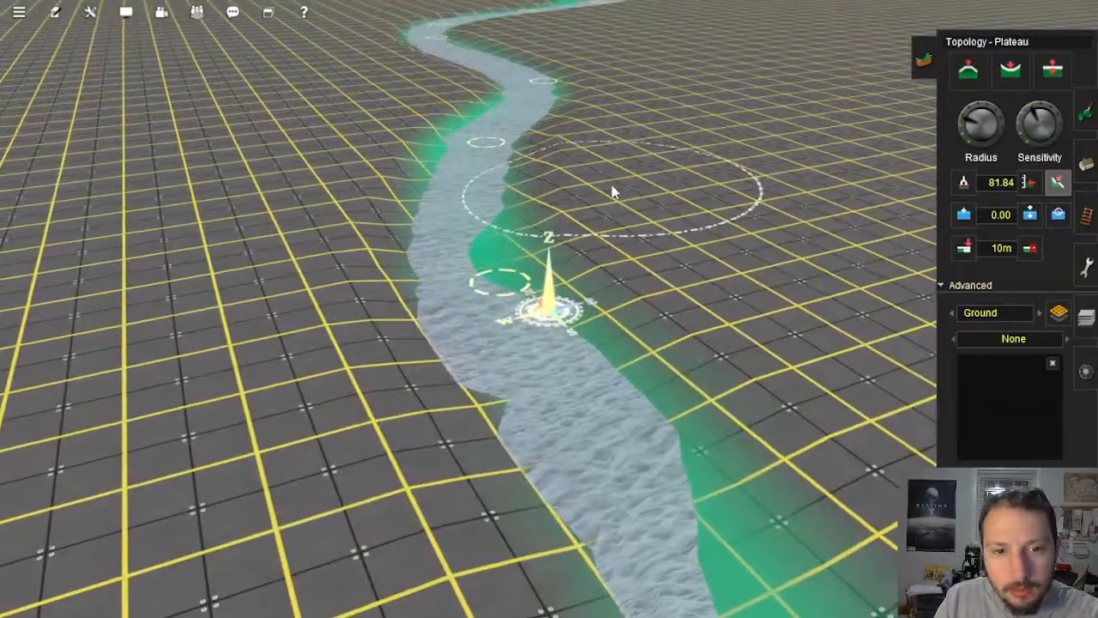
right_drag(579, 233, 629, 258)
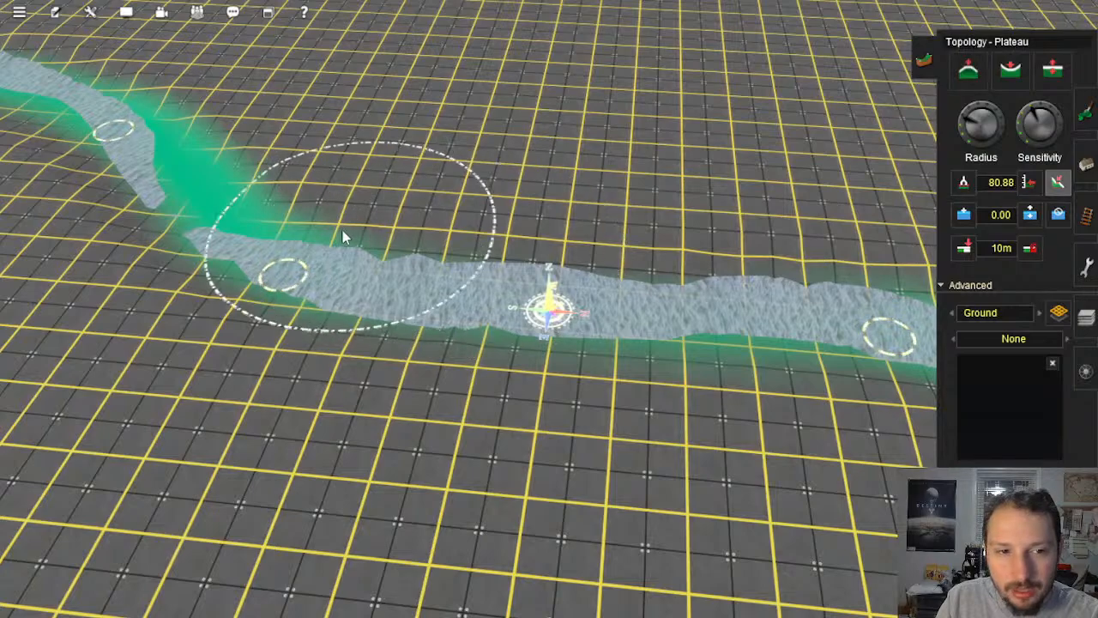
Step: Lower the buried riverbed around the sharp bend with the Plateau tool at sampled riverbed heights to expose the water
mouse_move(343, 233)
right_down()
mouse_move(698, 252)
mouse_move(583, 367)
mouse_move(581, 422)
mouse_move(452, 254)
right_up()
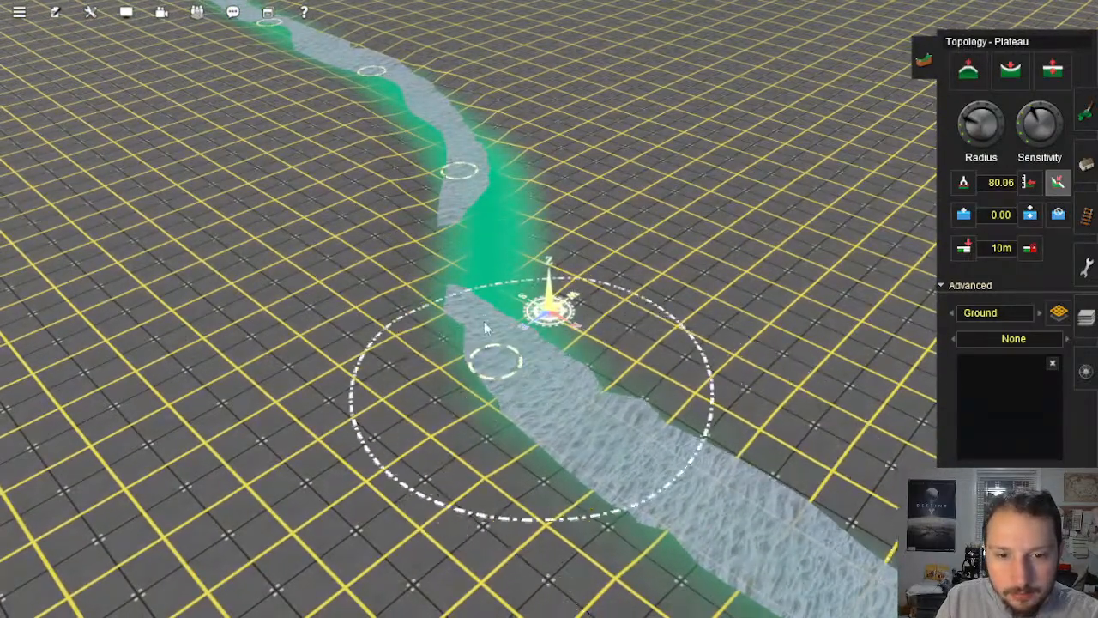
drag(465, 230, 467, 161)
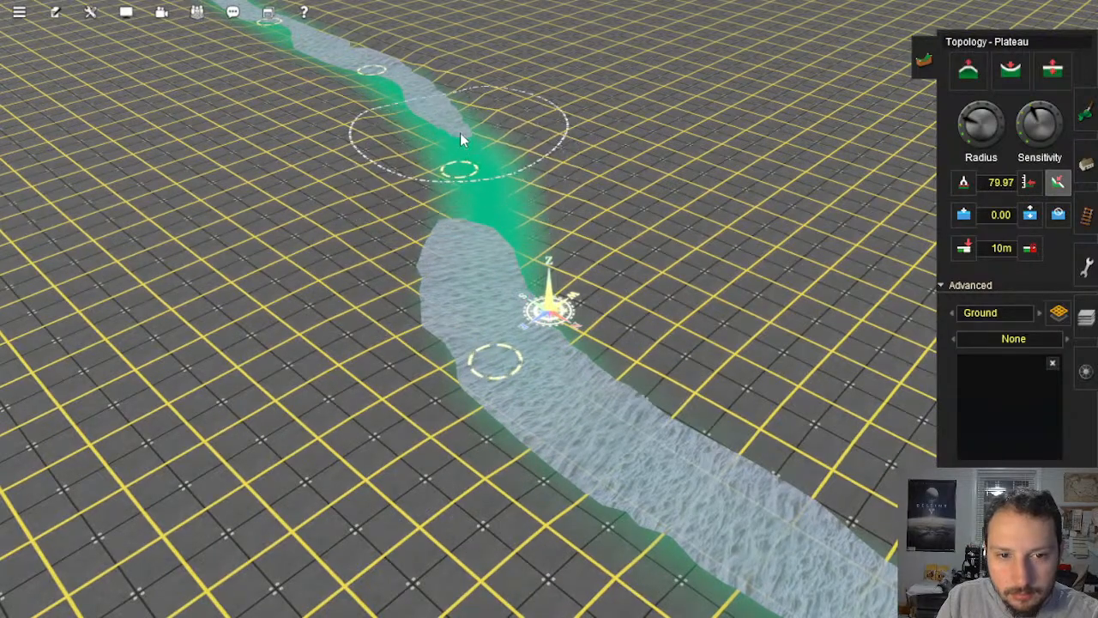
mouse_move(450, 117)
right_down()
mouse_move(491, 231)
mouse_move(559, 330)
mouse_move(721, 340)
mouse_move(735, 157)
mouse_move(622, 129)
mouse_move(668, 212)
mouse_move(568, 343)
right_up()
mouse_move(514, 395)
mouse_down()
mouse_move(439, 450)
mouse_move(413, 494)
mouse_move(629, 210)
mouse_up()
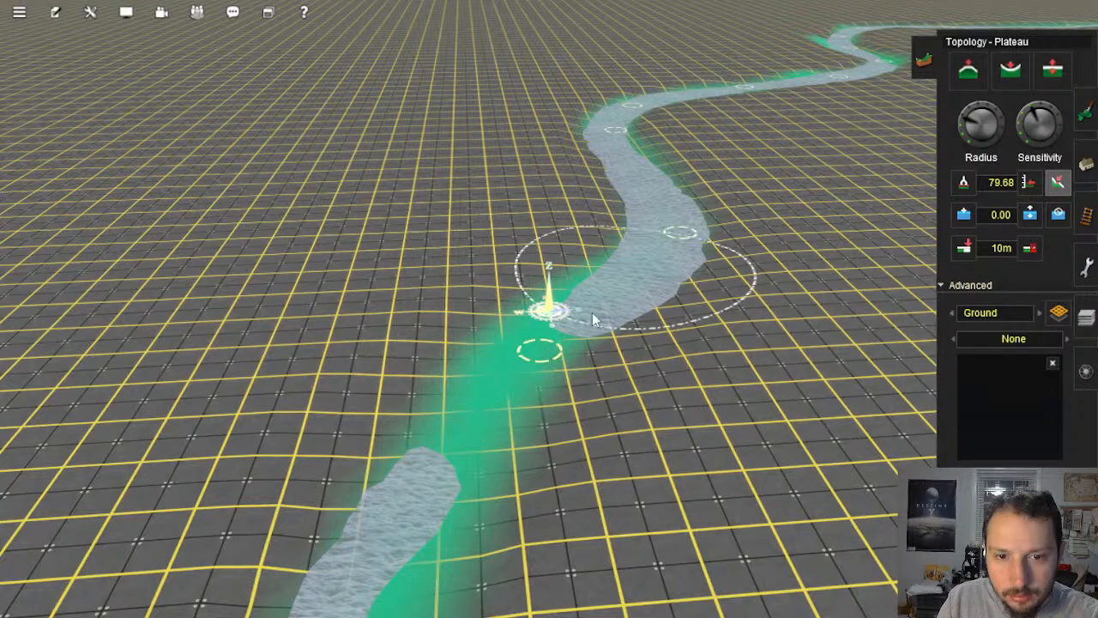
drag(494, 392, 466, 439)
Step: Level the bank beside the reopened bend with the Plateau tool at a height of 81.84, narrowing the exposed water
mouse_move(504, 446)
right_down()
mouse_move(582, 289)
mouse_move(536, 292)
mouse_move(495, 266)
mouse_move(585, 187)
mouse_move(562, 195)
mouse_move(473, 147)
mouse_move(444, 196)
mouse_move(483, 177)
right_up()
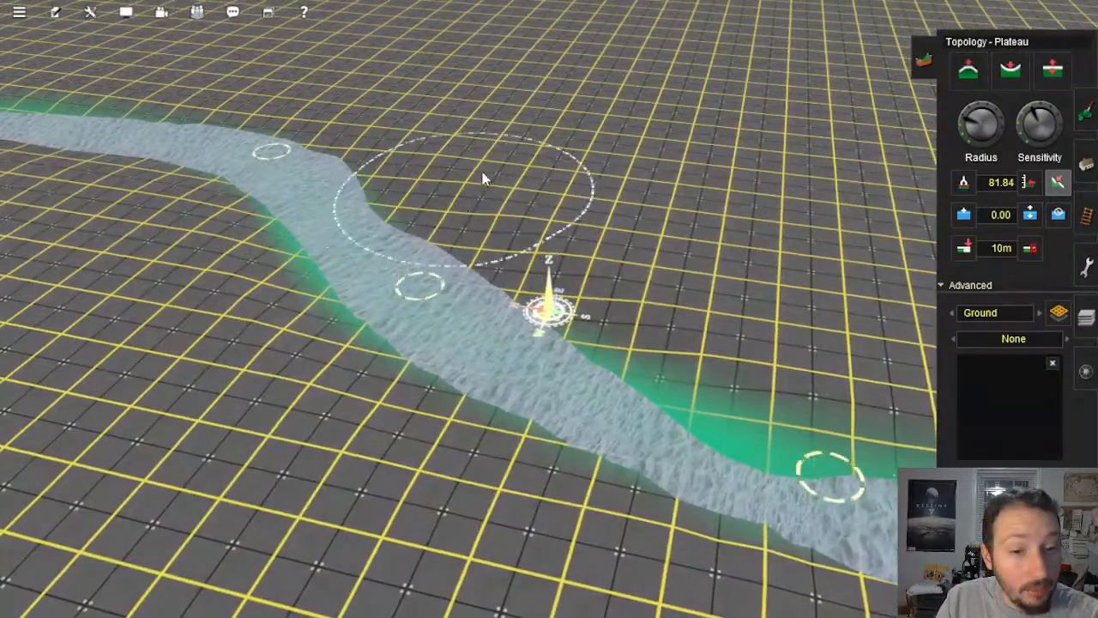
mouse_move(513, 262)
mouse_down()
mouse_move(520, 208)
mouse_move(640, 297)
mouse_up()
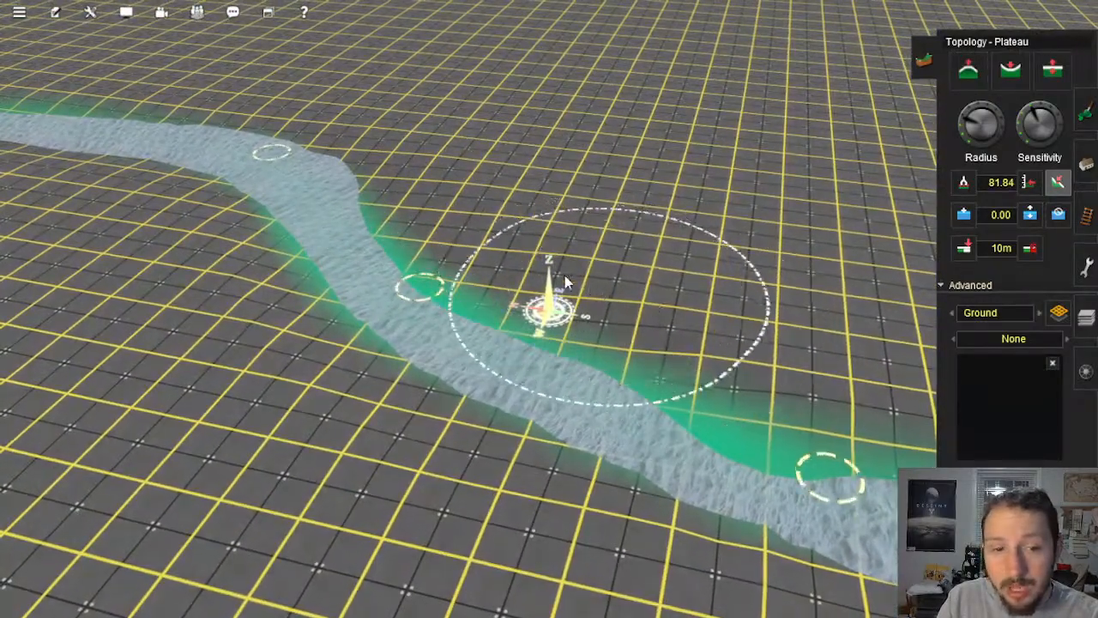
right_click(362, 176)
right_drag(501, 255, 506, 302)
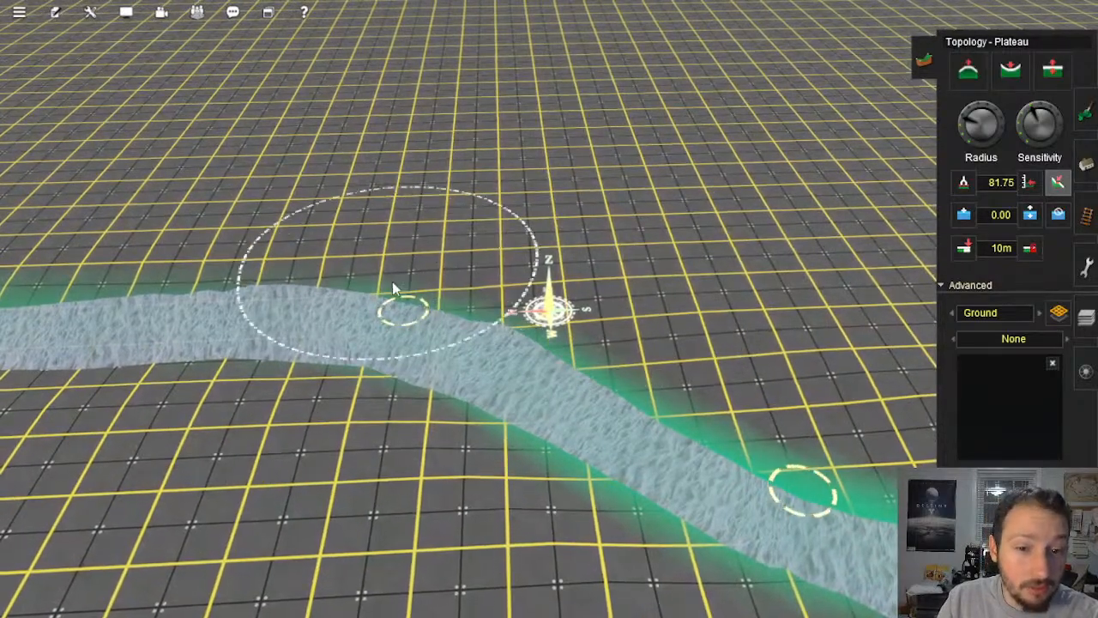
mouse_move(392, 283)
right_down()
mouse_move(315, 283)
mouse_move(720, 223)
mouse_move(696, 274)
mouse_move(623, 247)
mouse_move(485, 297)
mouse_move(409, 271)
mouse_move(636, 340)
mouse_move(614, 352)
right_up()
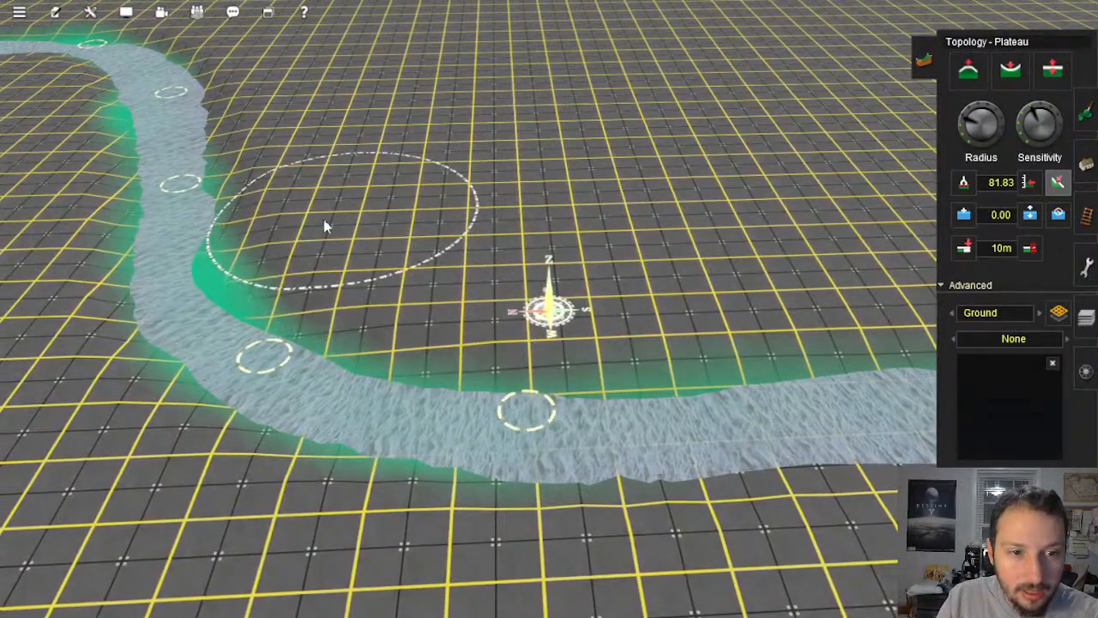
Step: Even out riverbed and banks along the following curves with the Plateau tool, resampling the height for each surface
right_drag(292, 182, 695, 210)
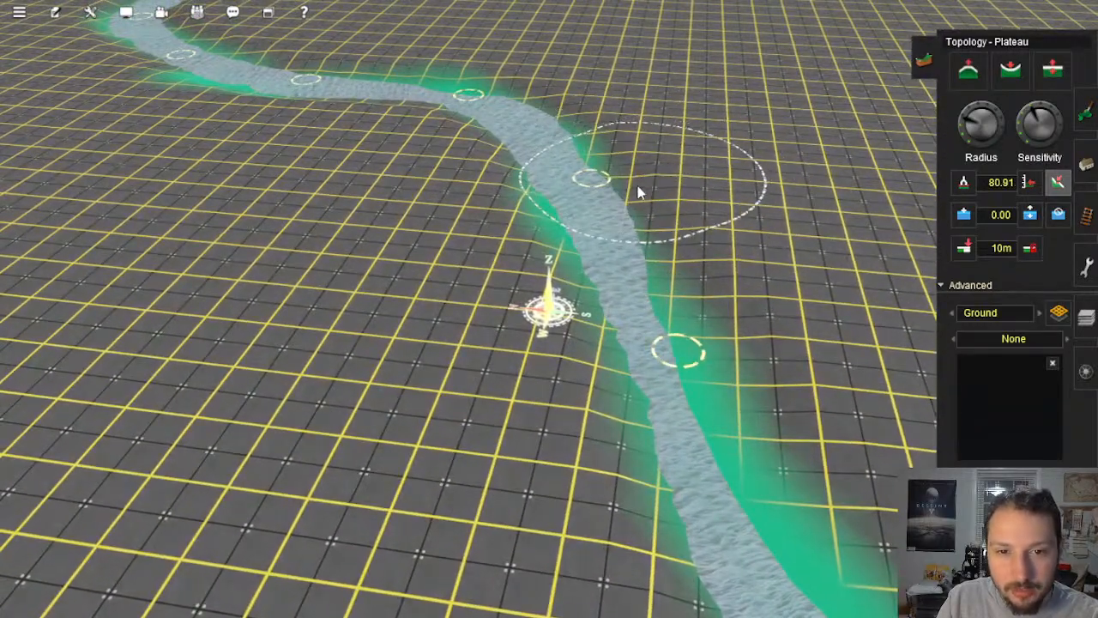
mouse_move(634, 182)
right_down()
mouse_move(512, 249)
mouse_move(621, 226)
mouse_move(578, 289)
mouse_move(529, 286)
right_up()
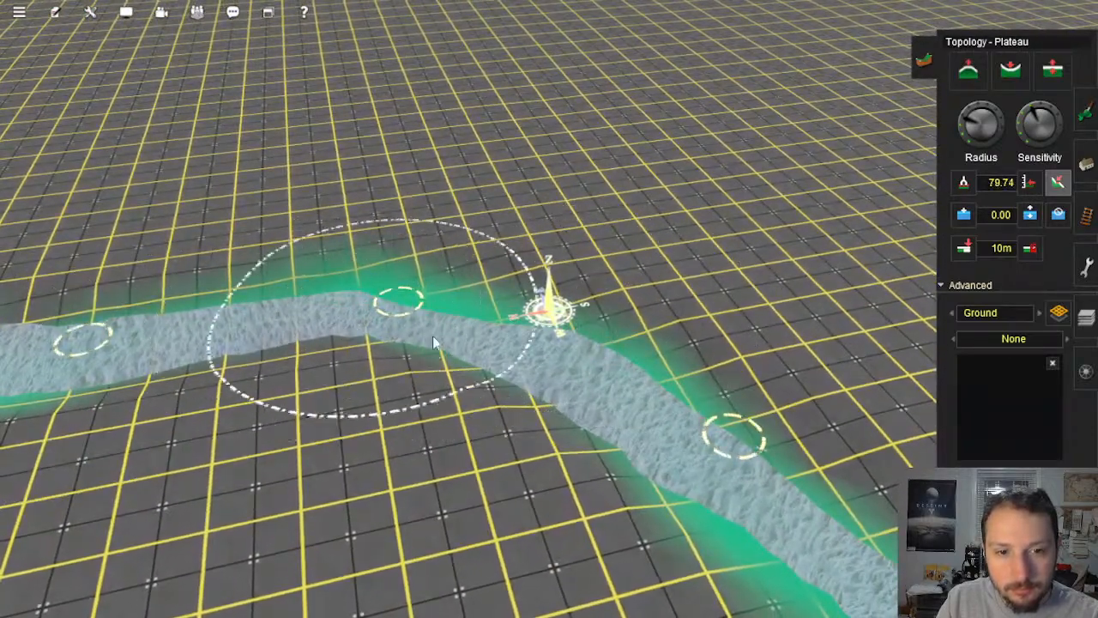
mouse_move(433, 343)
right_down()
mouse_move(361, 311)
mouse_move(478, 306)
mouse_move(429, 296)
mouse_move(425, 257)
mouse_move(502, 292)
mouse_move(519, 313)
right_up()
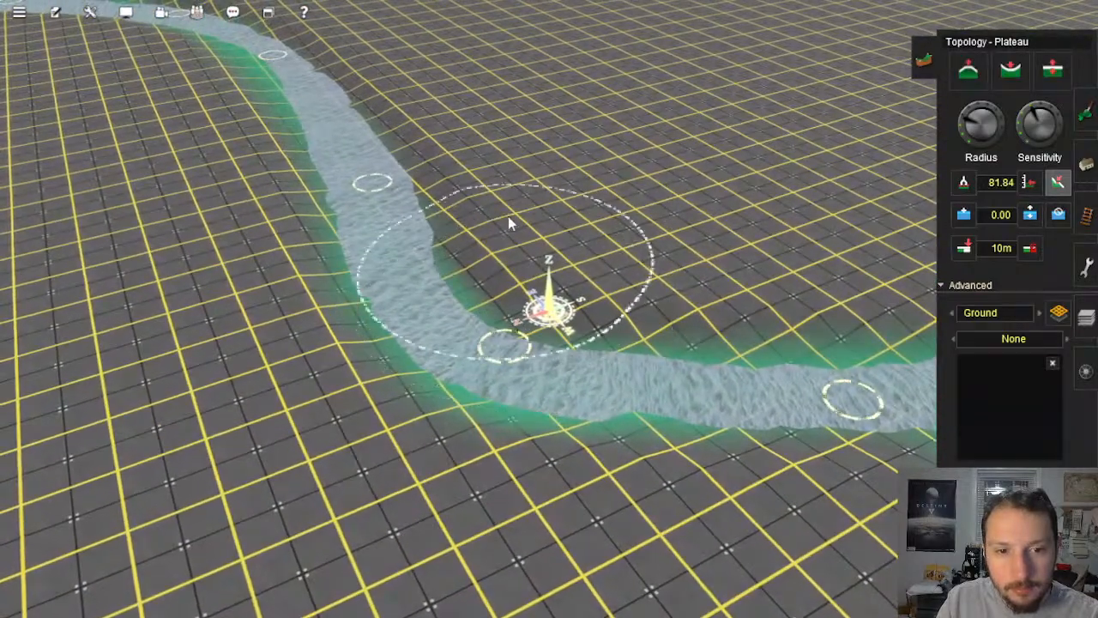
right_click(429, 131)
right_click(365, 120)
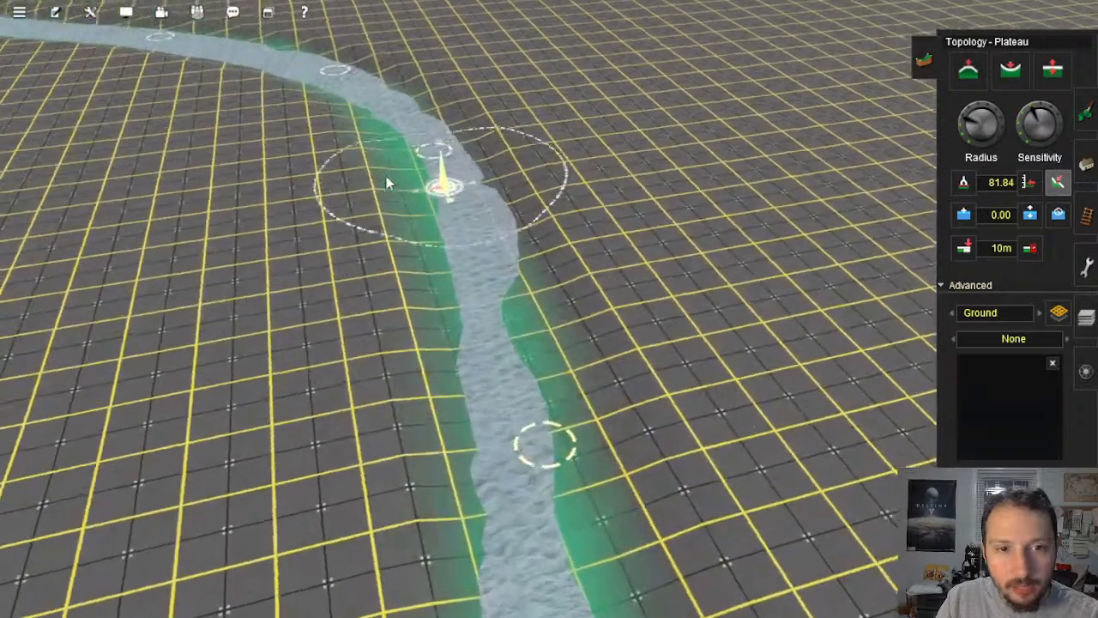
Step: Level the bank beside the next curve at height 81.84, and plateau the covered riverbed at its sampled height to reopen it
right_drag(382, 176, 550, 285)
key(Left)
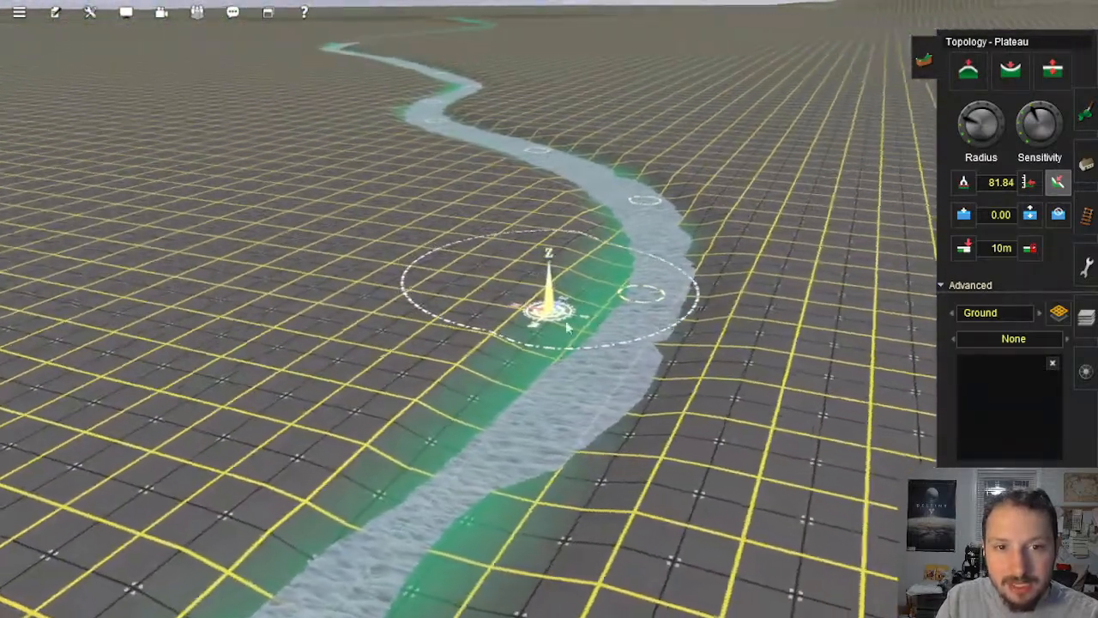
key(Up)
drag(730, 378, 728, 163)
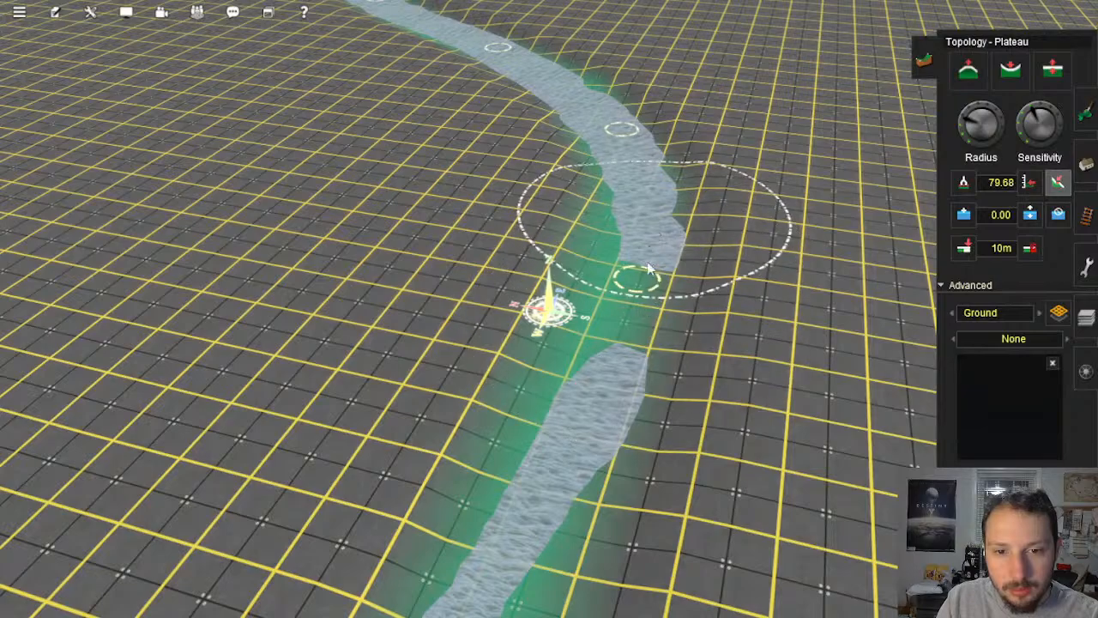
drag(656, 259, 640, 326)
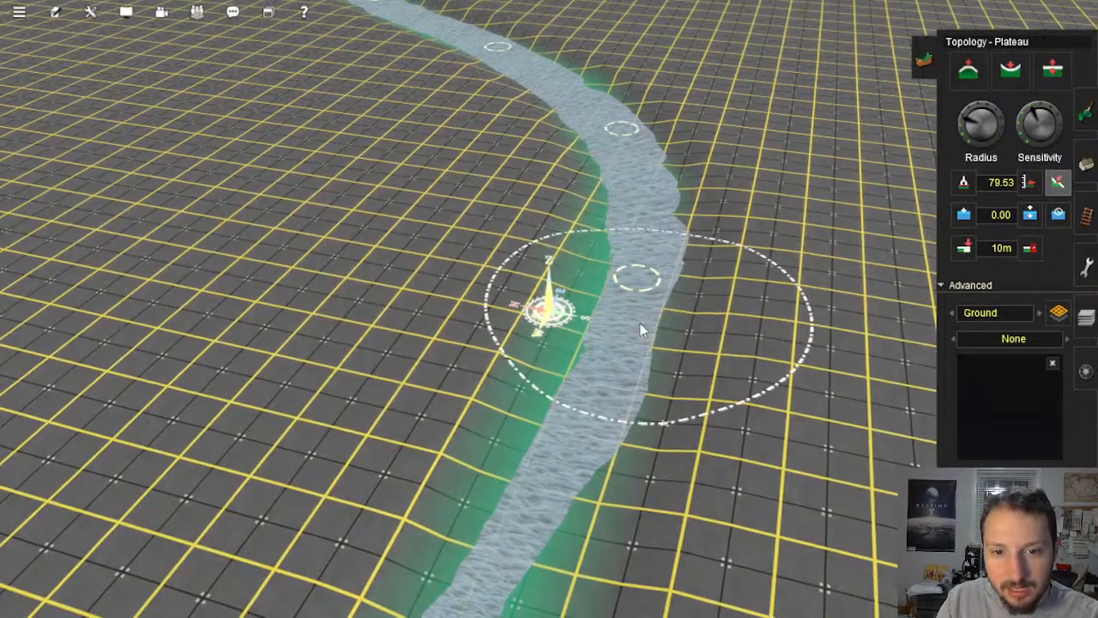
Step: Examine the river's overall course across the map and the state of its channel and banks along the corrected bends
right_click(579, 457)
key(Down)
key(Right)
key(Up)
scroll(584, 355, down, 15)
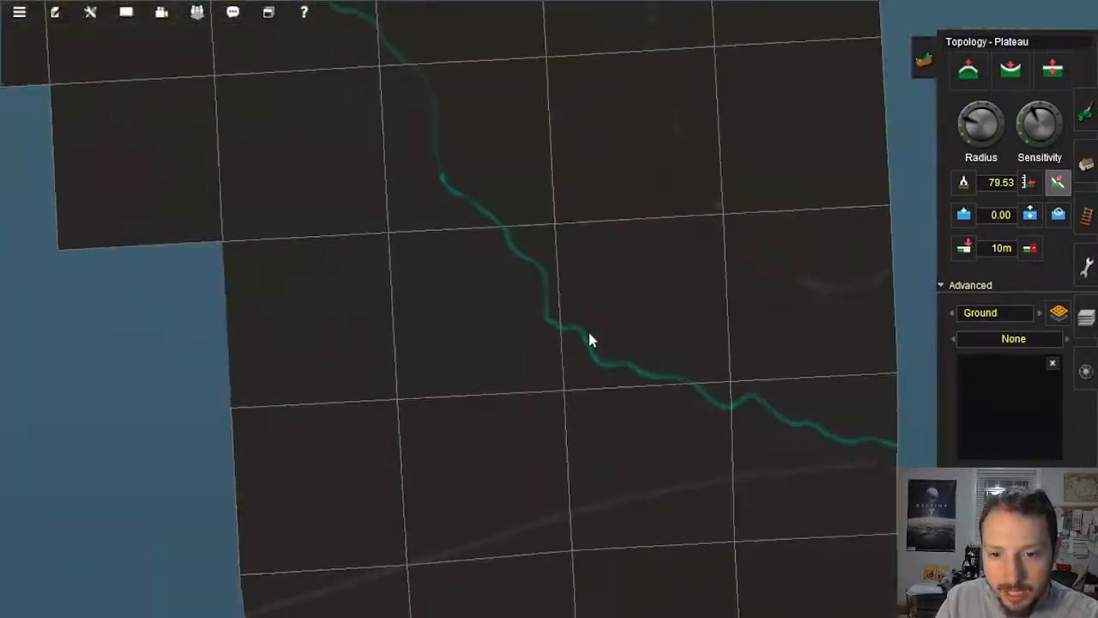
right_click(484, 233)
scroll(555, 319, up, 15)
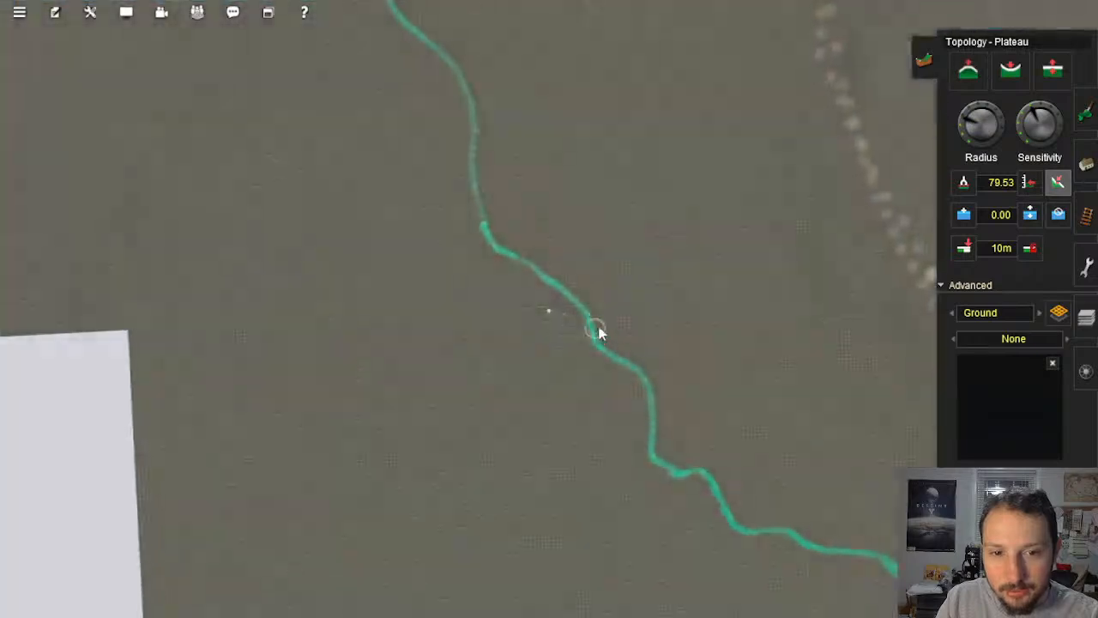
key(Down)
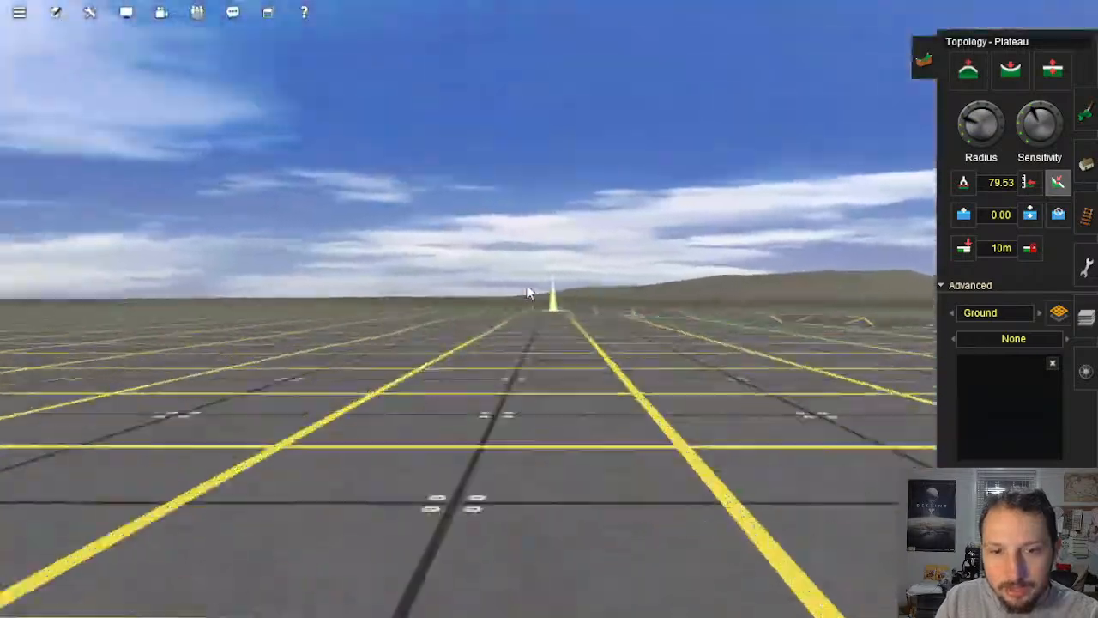
key(Up)
key(Right)
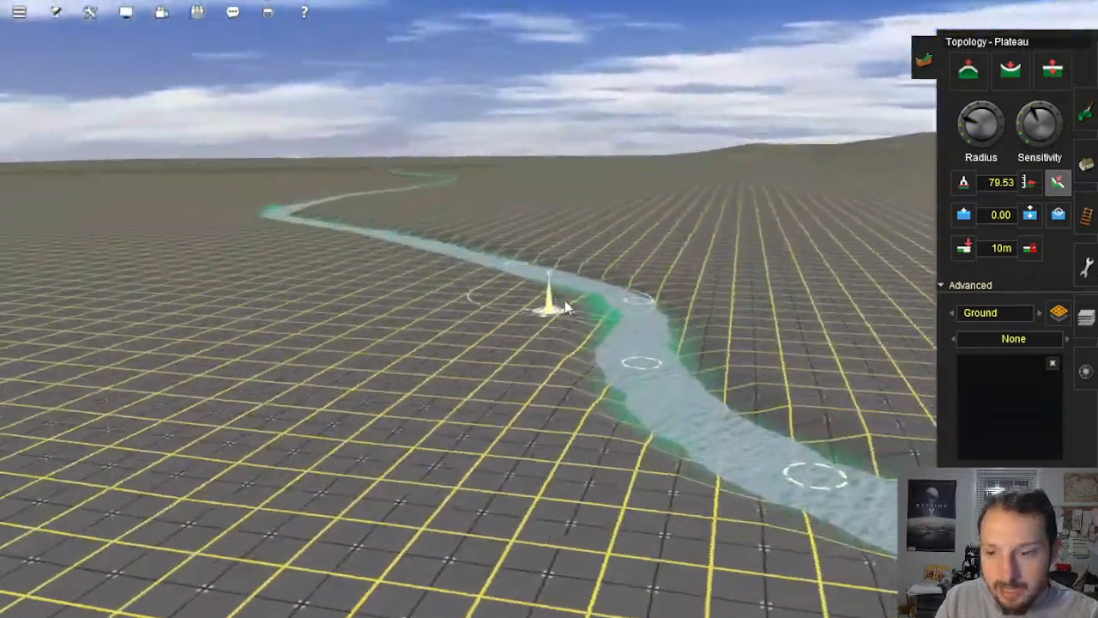
right_click(483, 233)
key(Right)
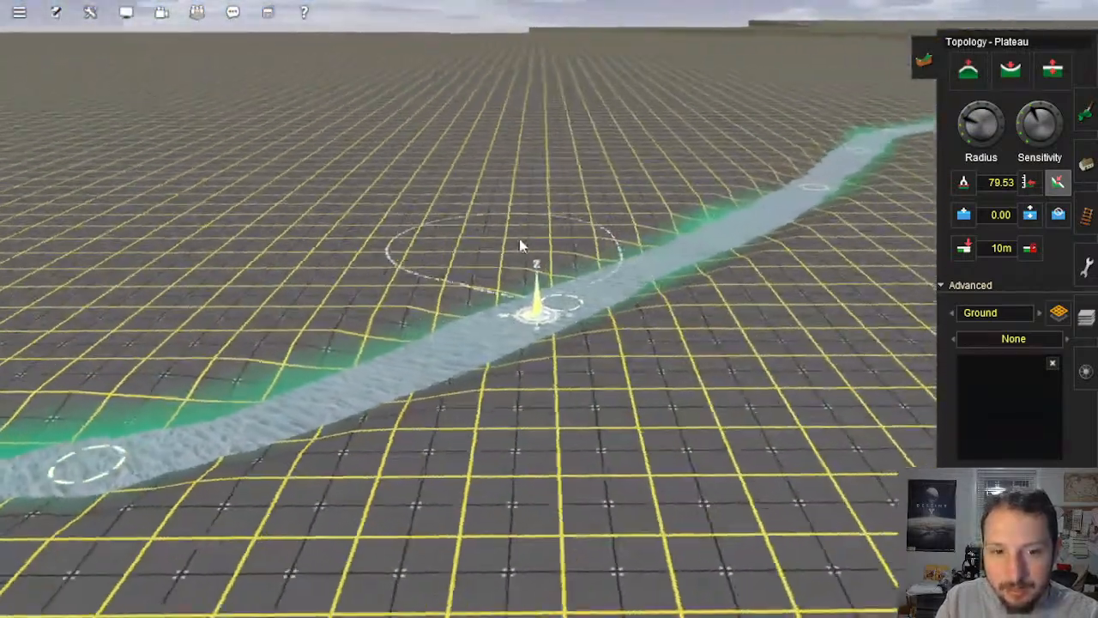
Step: Level the bank along the straight stretch at height 81.84, and sample the riverbed height for the covered water
right_drag(520, 245, 566, 261)
key(Left)
key(Right)
mouse_move(495, 432)
mouse_down()
mouse_move(598, 294)
mouse_move(698, 194)
mouse_up()
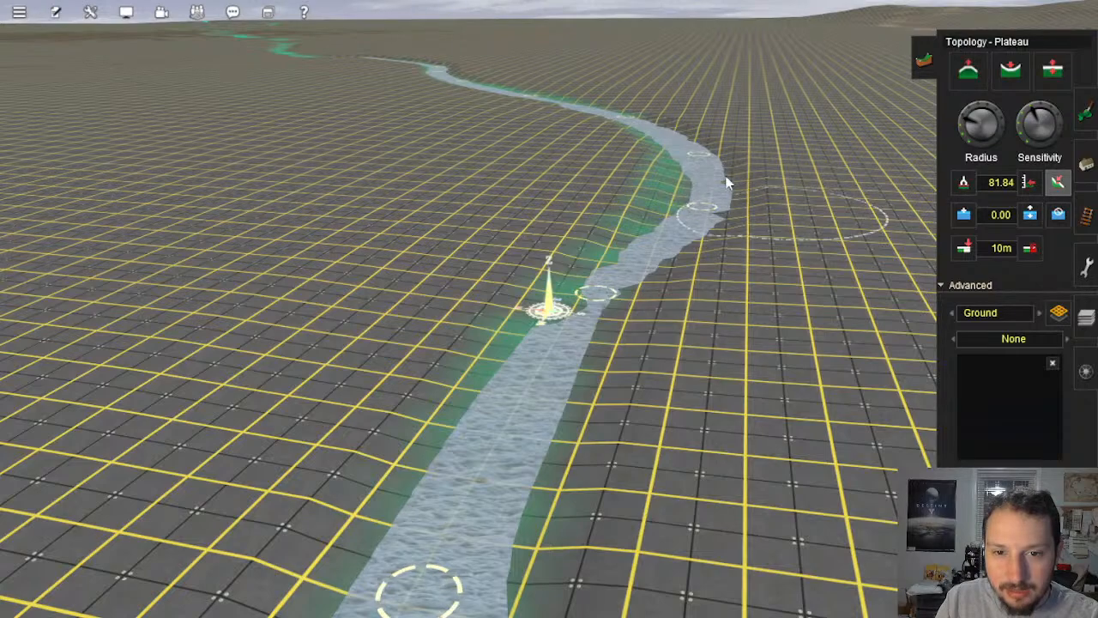
drag(599, 269, 632, 244)
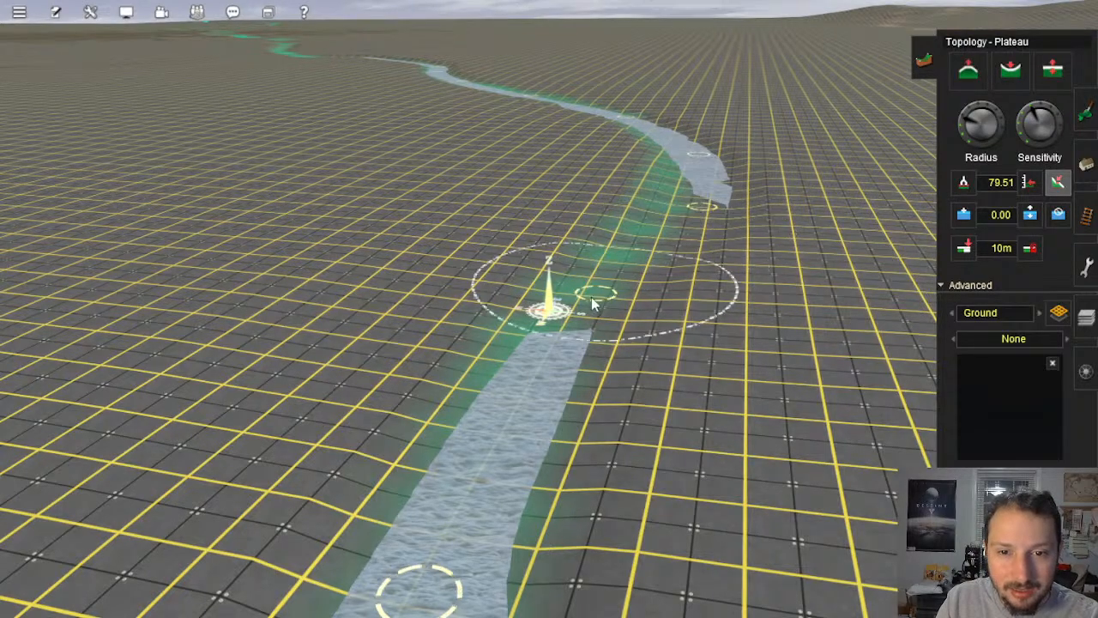
Step: Plateau the buried gap from both ends at the sampled riverbed heights to join the two exposed water stretches
right_drag(725, 209, 363, 138)
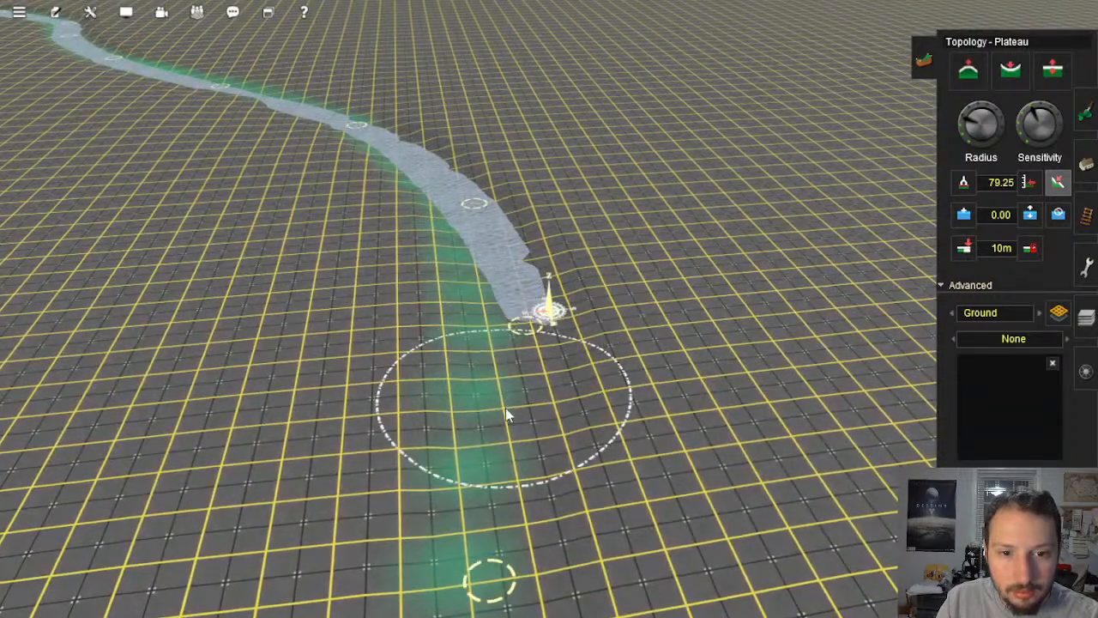
mouse_move(445, 220)
right_down()
mouse_move(574, 253)
mouse_move(585, 288)
mouse_move(594, 248)
mouse_move(609, 241)
right_up()
right_drag(345, 596, 661, 292)
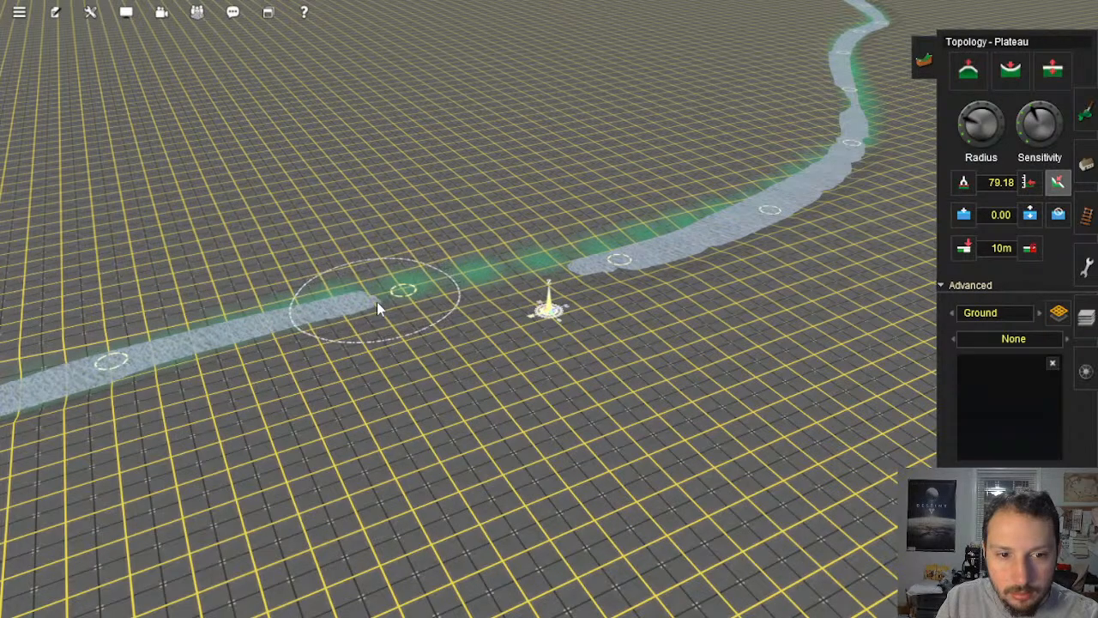
drag(377, 301, 419, 295)
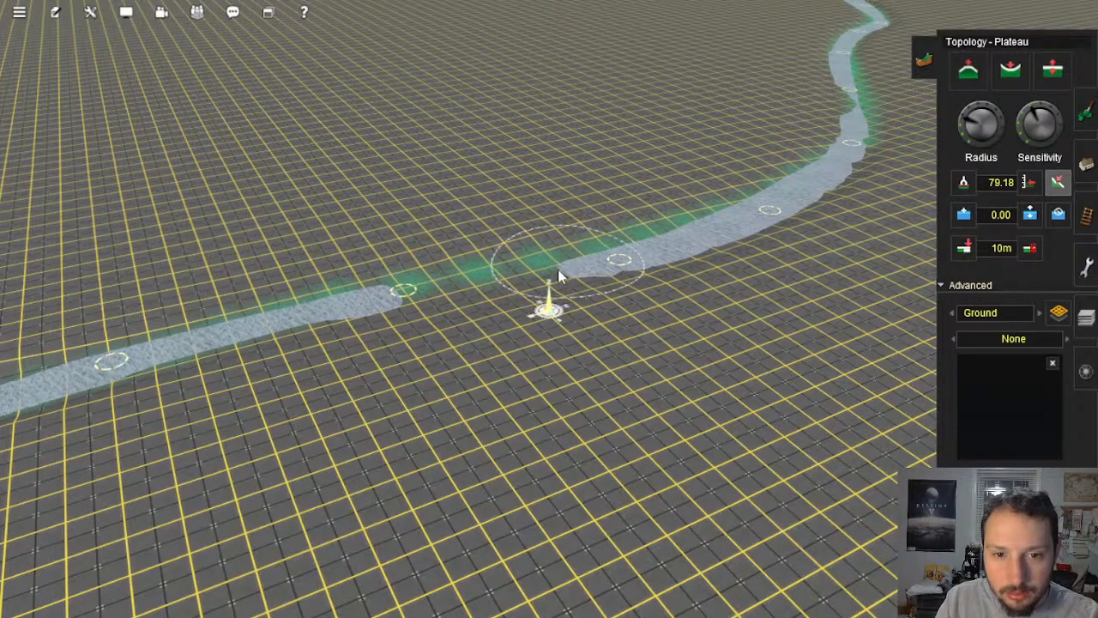
drag(538, 283, 470, 294)
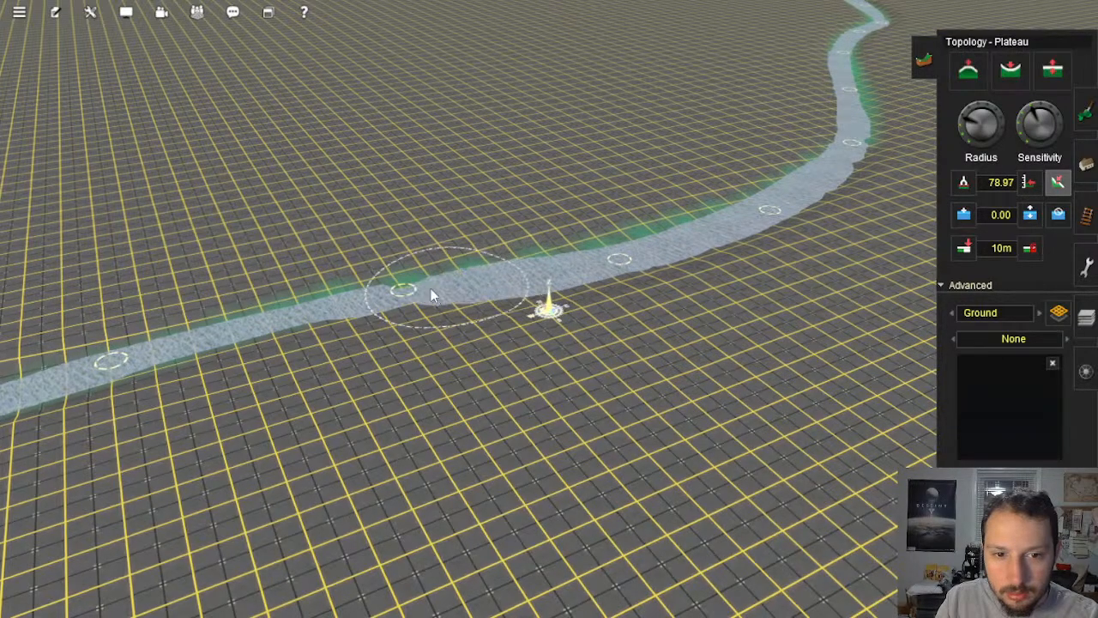
Step: Examine the rejoined river stretch and the bends beyond it for uneven banks or buried water
right_click(467, 275)
key(Down)
key(Left)
key(Up)
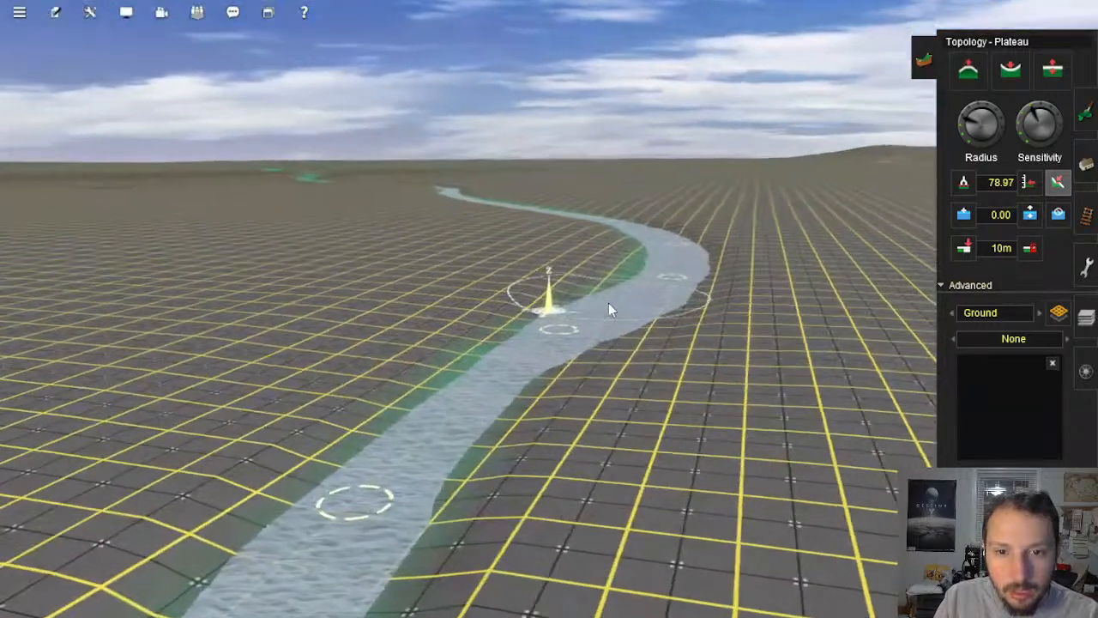
key(Up)
right_click(627, 298)
key(Left)
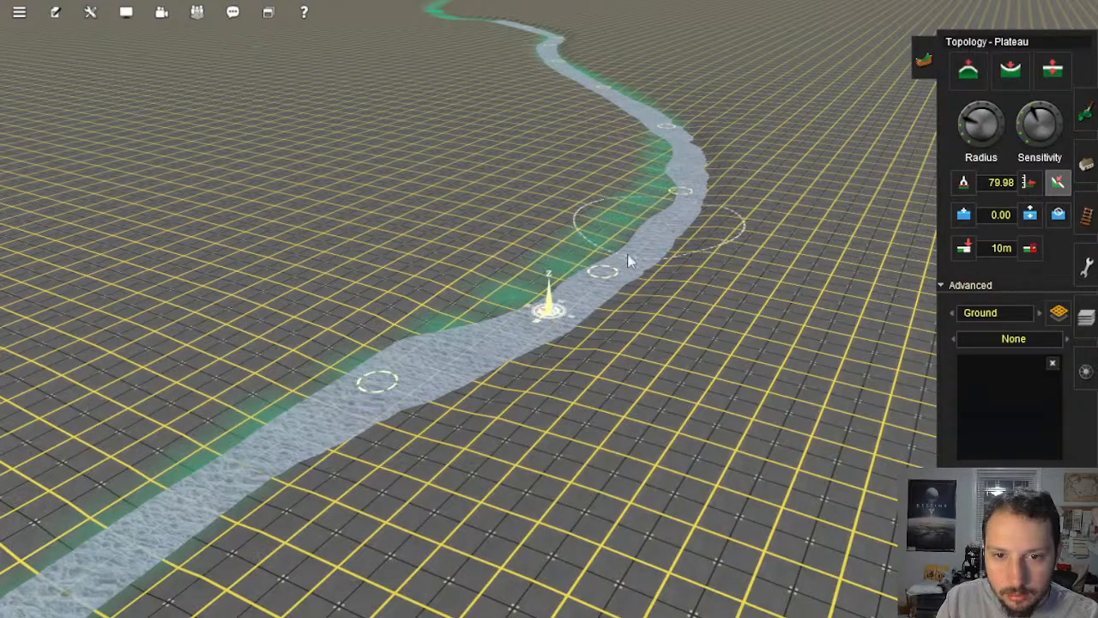
right_drag(579, 301, 555, 321)
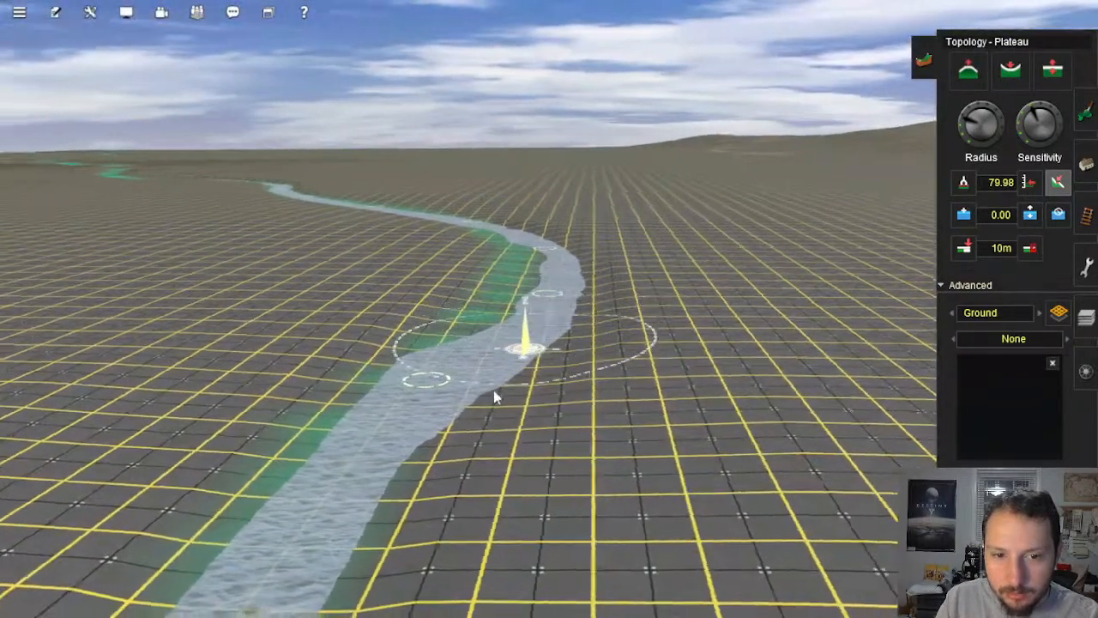
Step: Plateau the narrowed riverbed at the river bend to expose more of the covered water
mouse_move(494, 392)
right_down()
mouse_move(489, 340)
mouse_move(597, 242)
mouse_move(587, 217)
right_up()
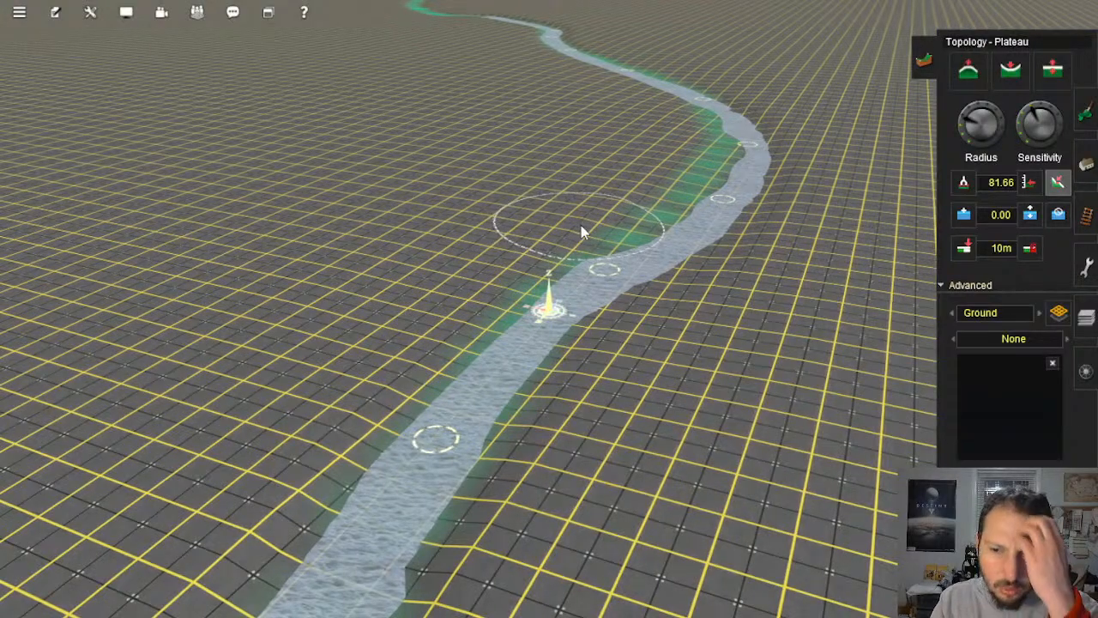
scroll(561, 233, up, 3)
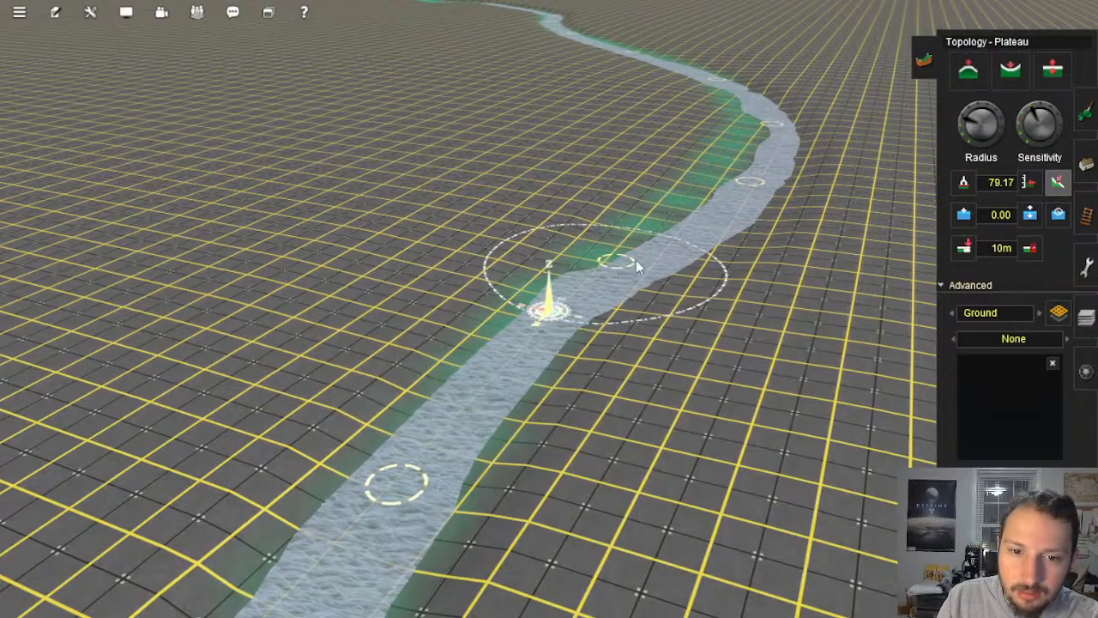
mouse_move(668, 251)
right_down()
mouse_move(645, 260)
mouse_move(701, 247)
mouse_move(603, 260)
mouse_move(464, 170)
right_up()
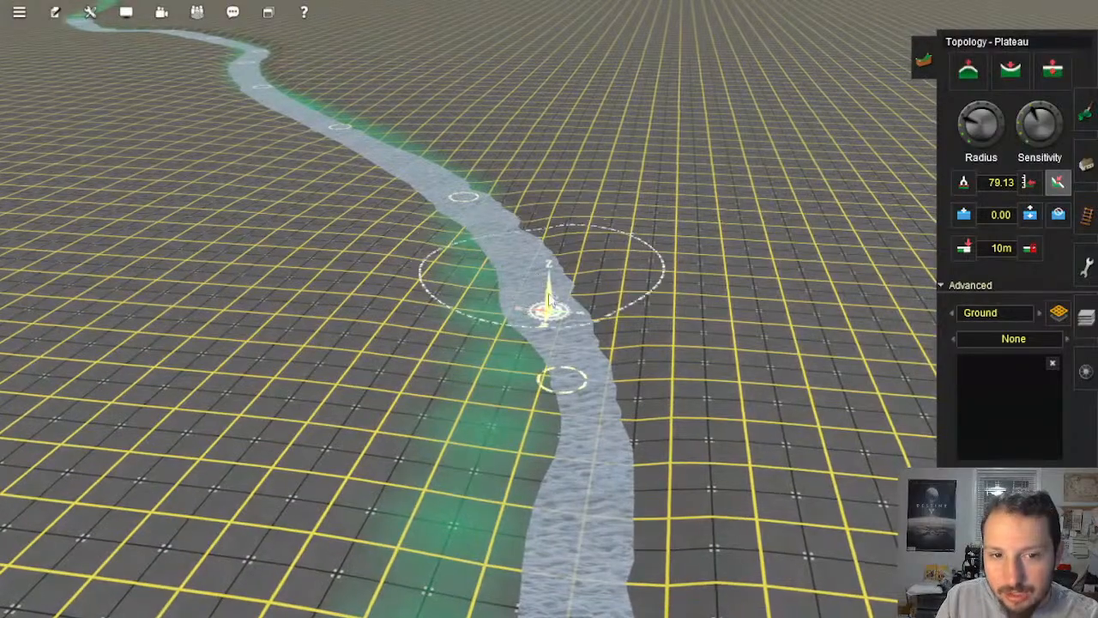
right_drag(592, 477, 518, 227)
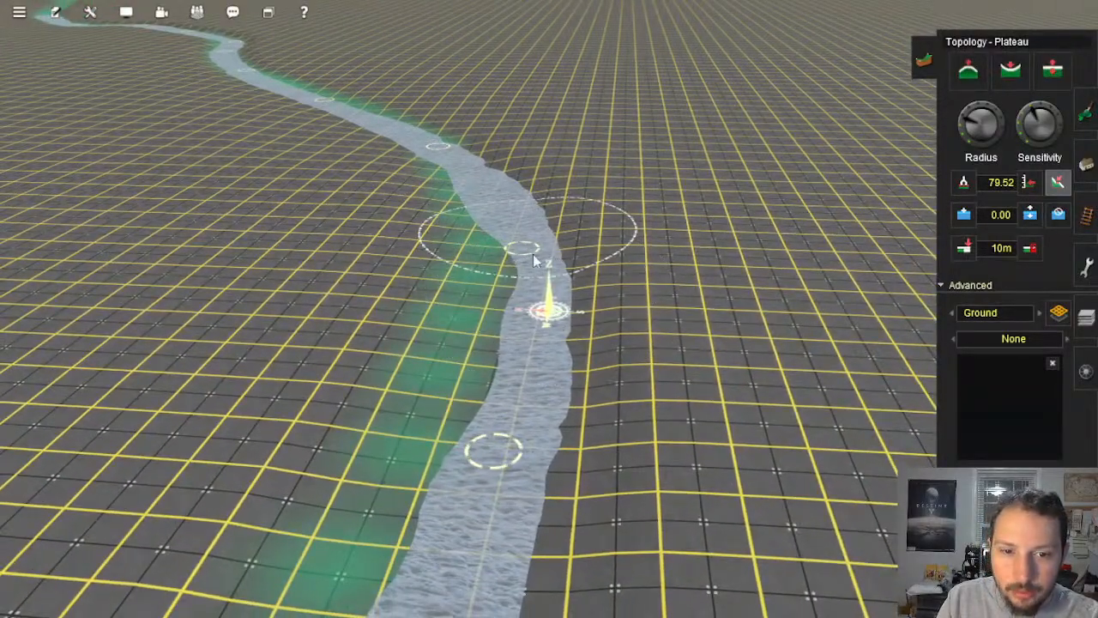
drag(533, 254, 525, 278)
Step: Level the near edge of the channel at the next bend to widen the exposed water
right_drag(524, 278, 556, 235)
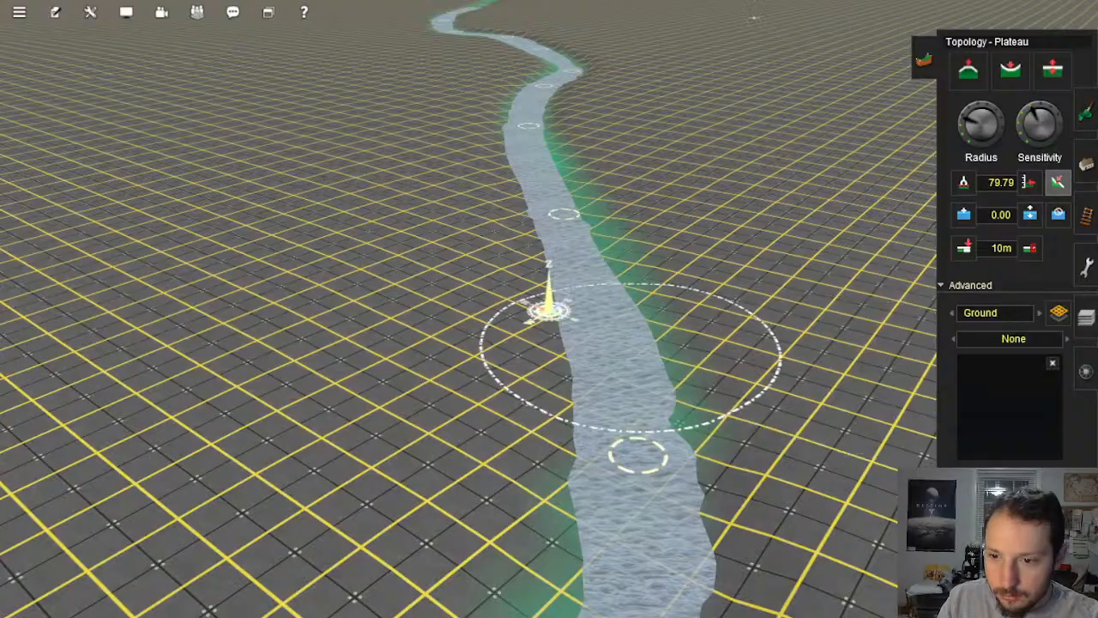
mouse_move(455, 279)
right_down()
mouse_move(556, 285)
mouse_move(576, 227)
mouse_move(613, 303)
mouse_move(631, 292)
mouse_move(554, 318)
mouse_move(571, 391)
mouse_move(513, 258)
right_up()
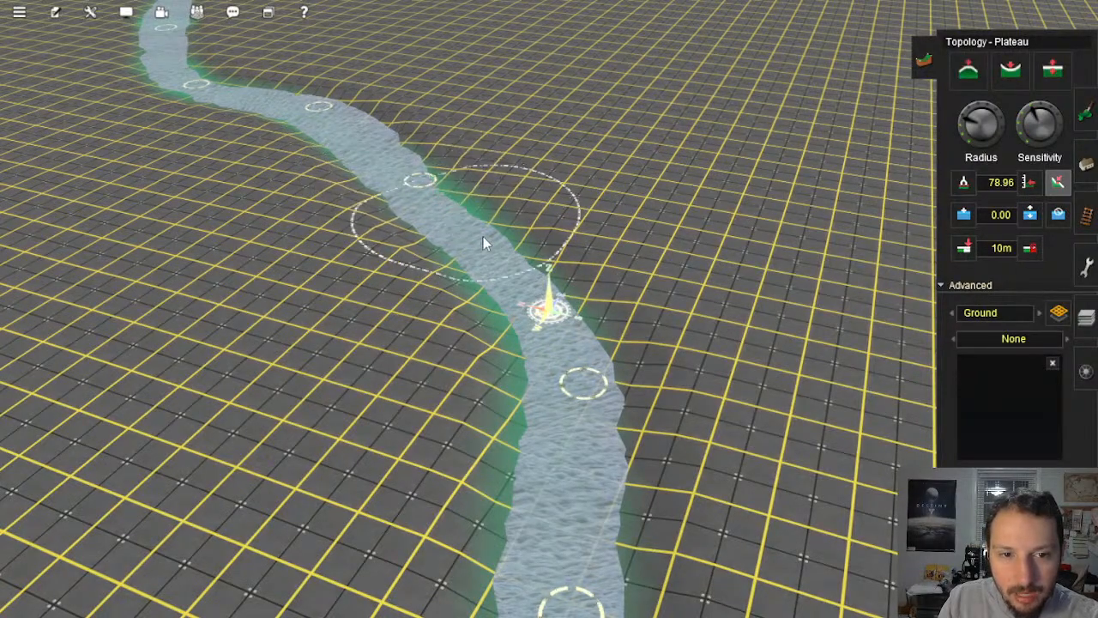
right_drag(483, 236, 526, 271)
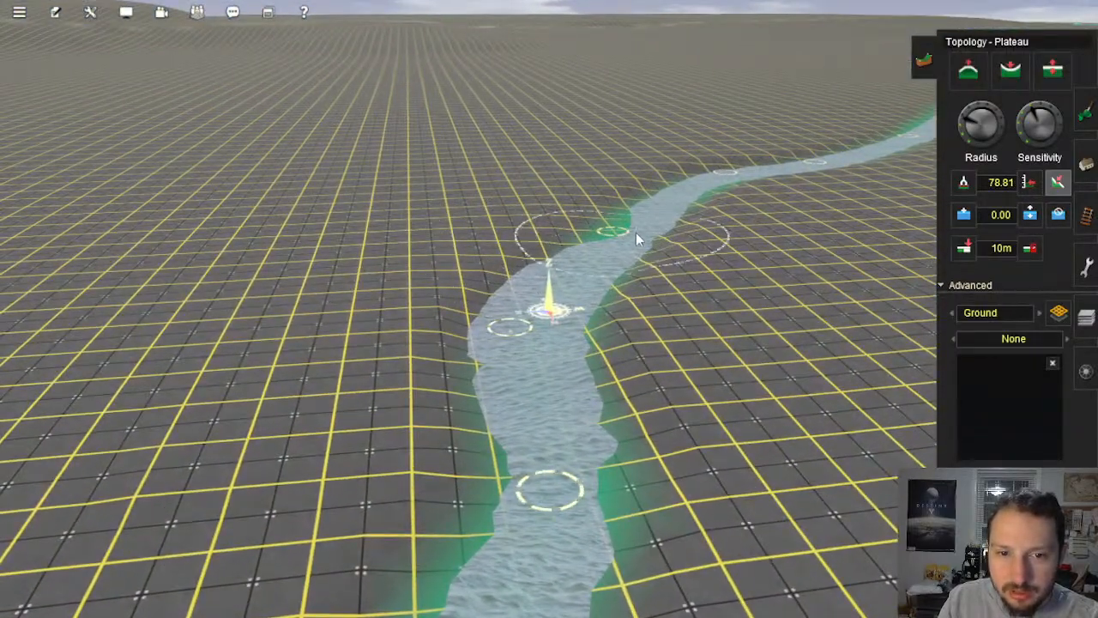
drag(456, 271, 465, 324)
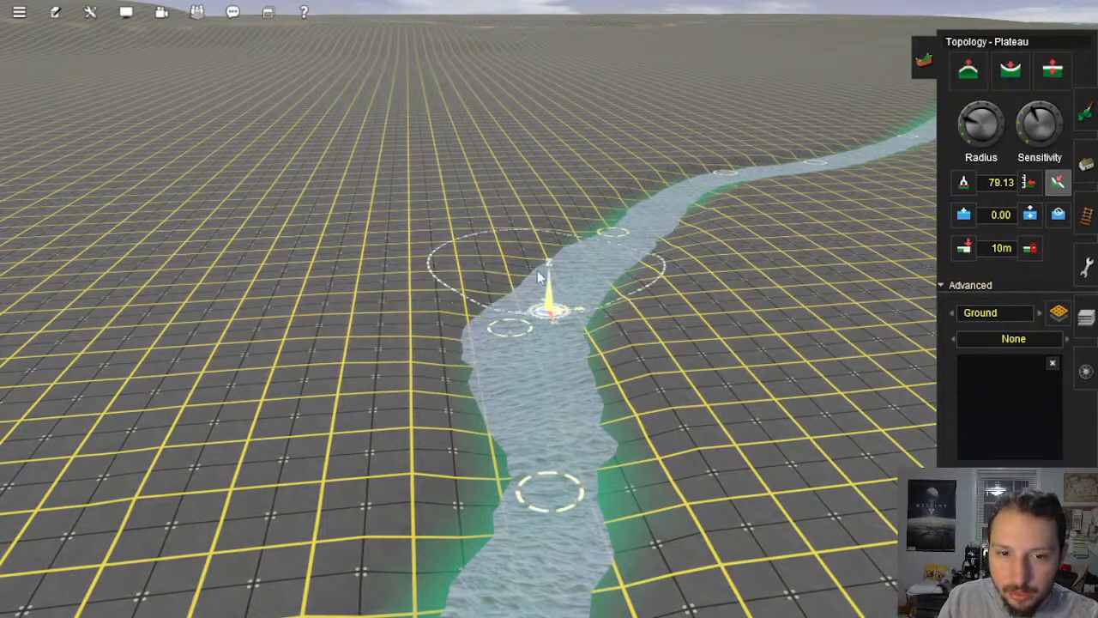
Step: Examine the bends beyond the levelled edge and the river's overall course for uneven banks or covered water
mouse_move(599, 289)
right_down()
mouse_move(593, 361)
mouse_move(515, 311)
right_up()
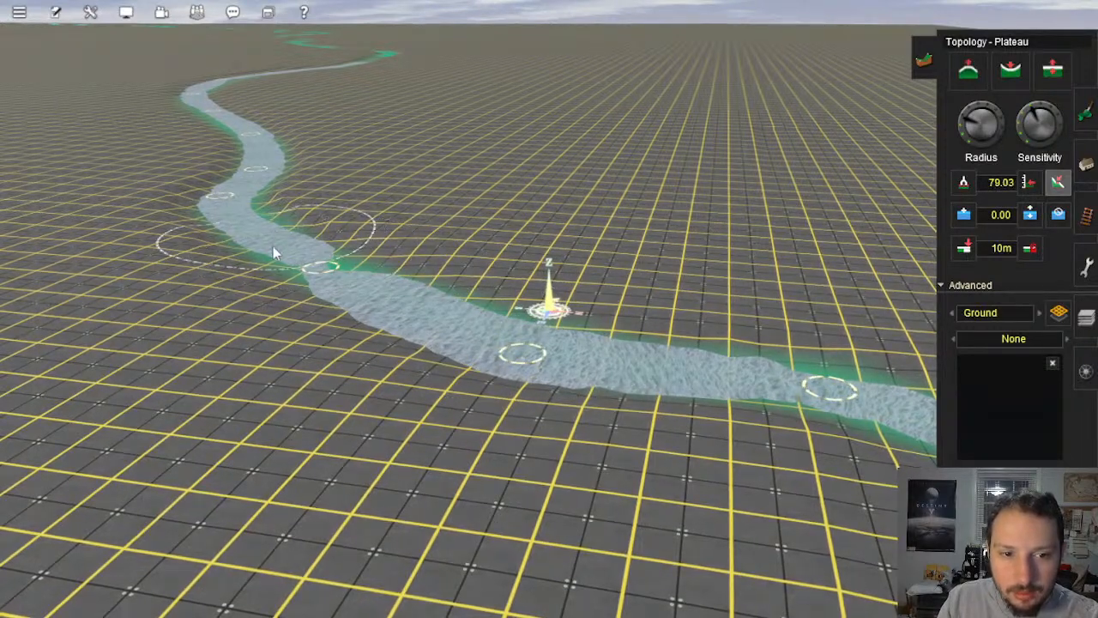
mouse_move(460, 316)
right_down()
mouse_move(578, 336)
mouse_move(613, 365)
mouse_move(534, 281)
mouse_move(529, 204)
mouse_move(556, 155)
mouse_move(510, 177)
right_up()
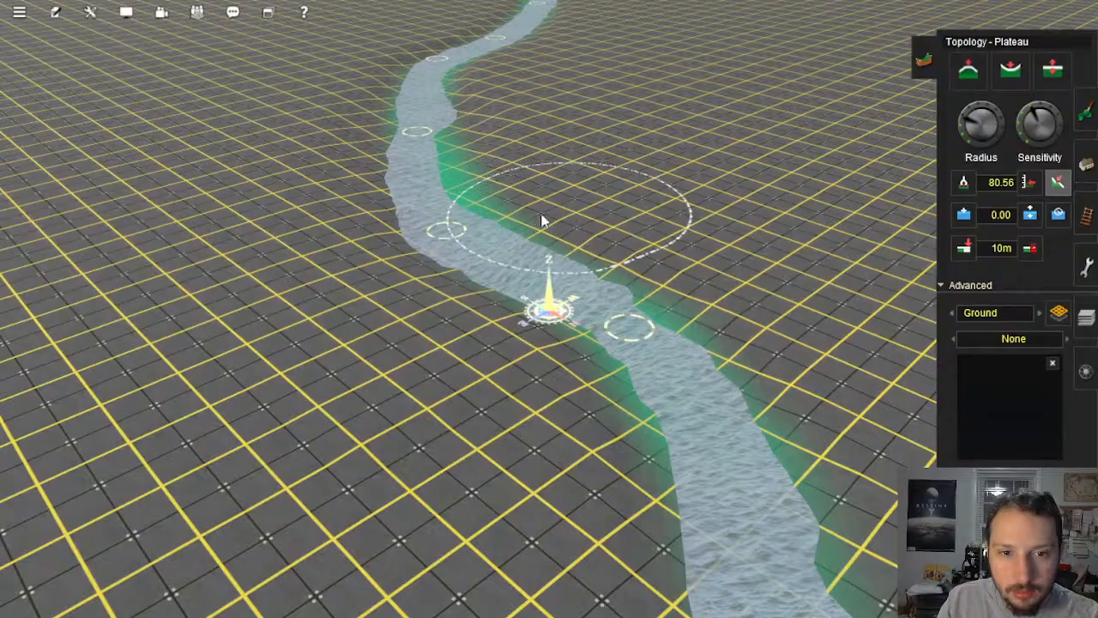
mouse_move(633, 276)
right_down()
mouse_move(623, 385)
mouse_move(591, 375)
mouse_move(599, 386)
mouse_move(535, 333)
mouse_move(534, 311)
mouse_move(577, 351)
right_up()
key(Down)
key(Up)
scroll(567, 335, down, 10)
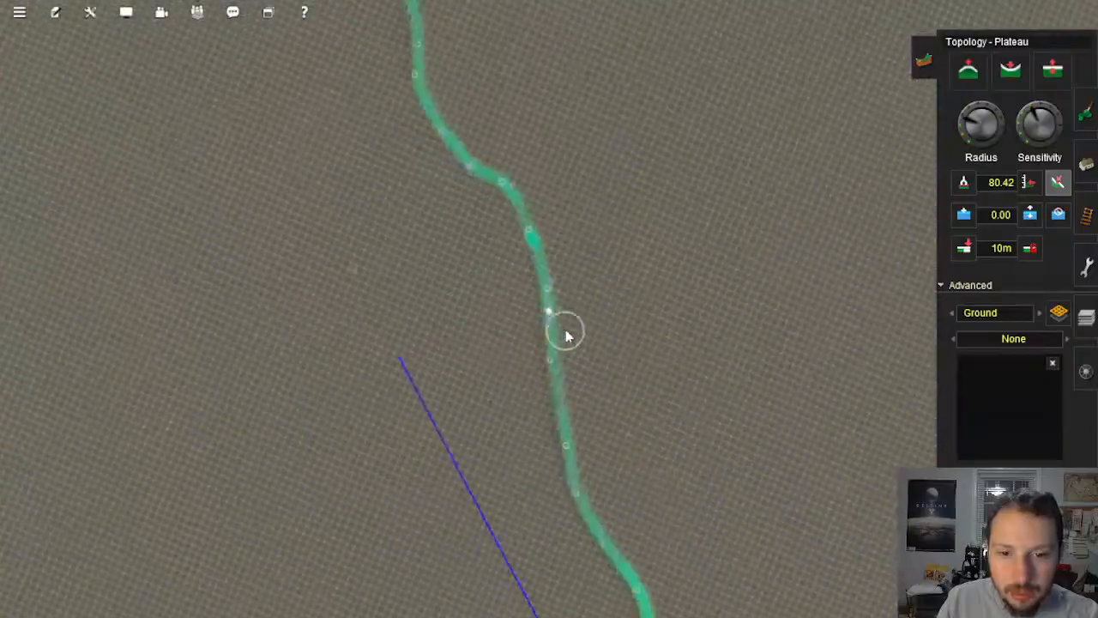
scroll(566, 336, up, 10)
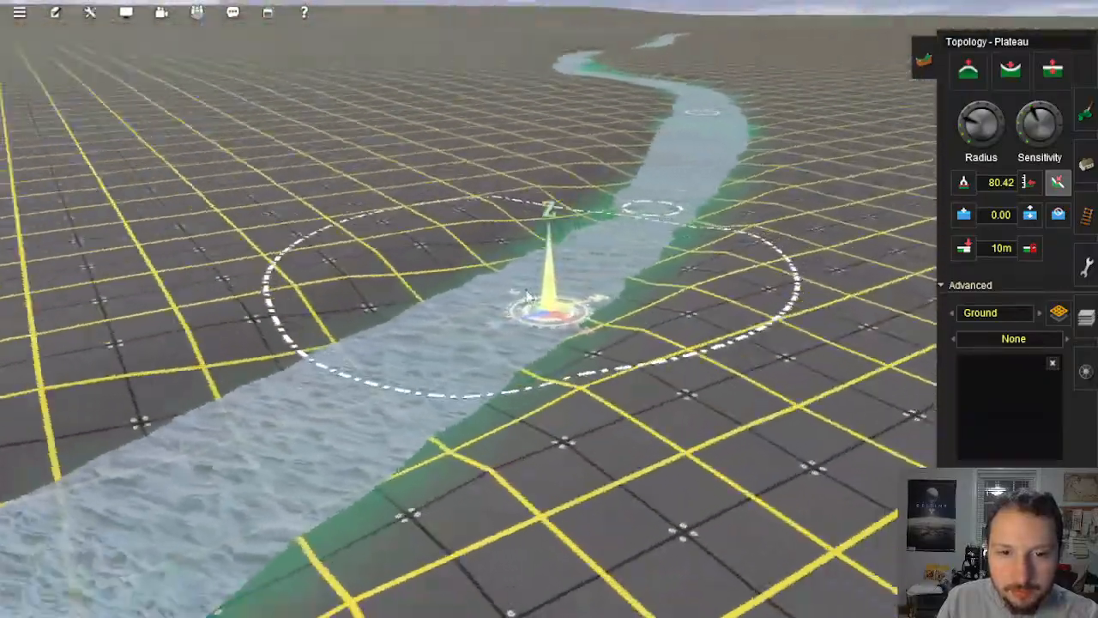
right_drag(527, 295, 480, 247)
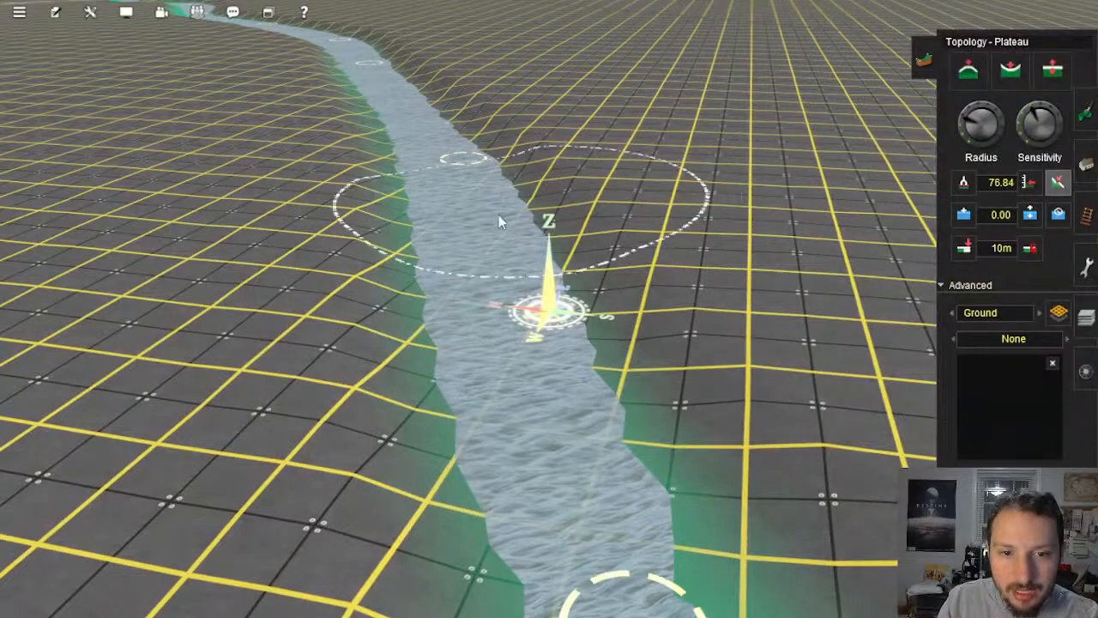
Step: Plateau the pinched stretch between the two bends to widen its thin strip of exposed water
right_drag(472, 135, 513, 234)
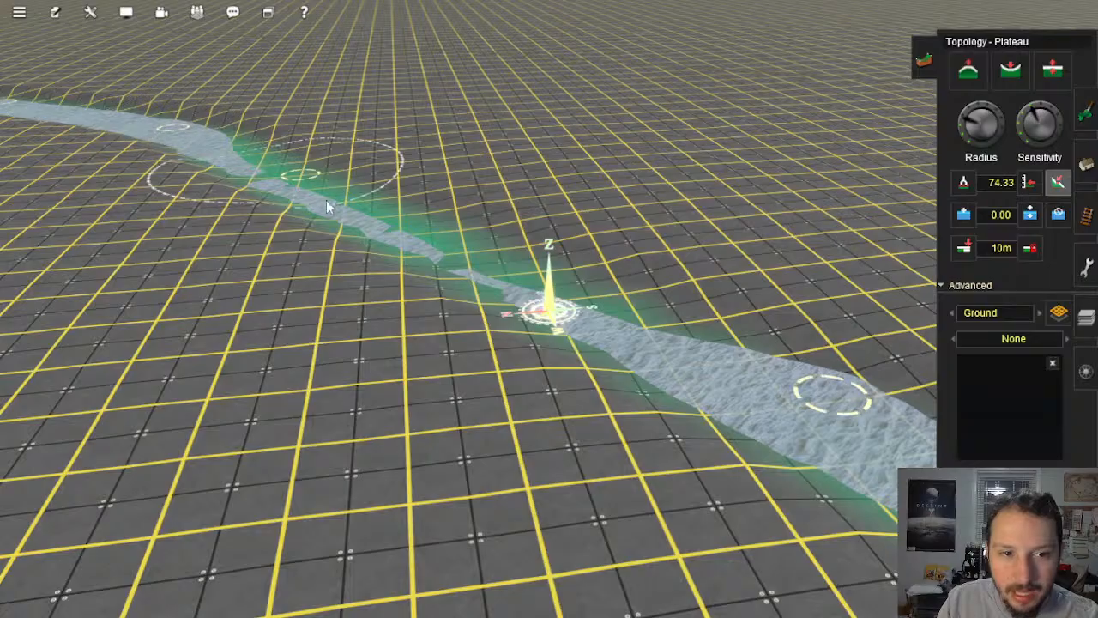
right_drag(736, 367, 515, 240)
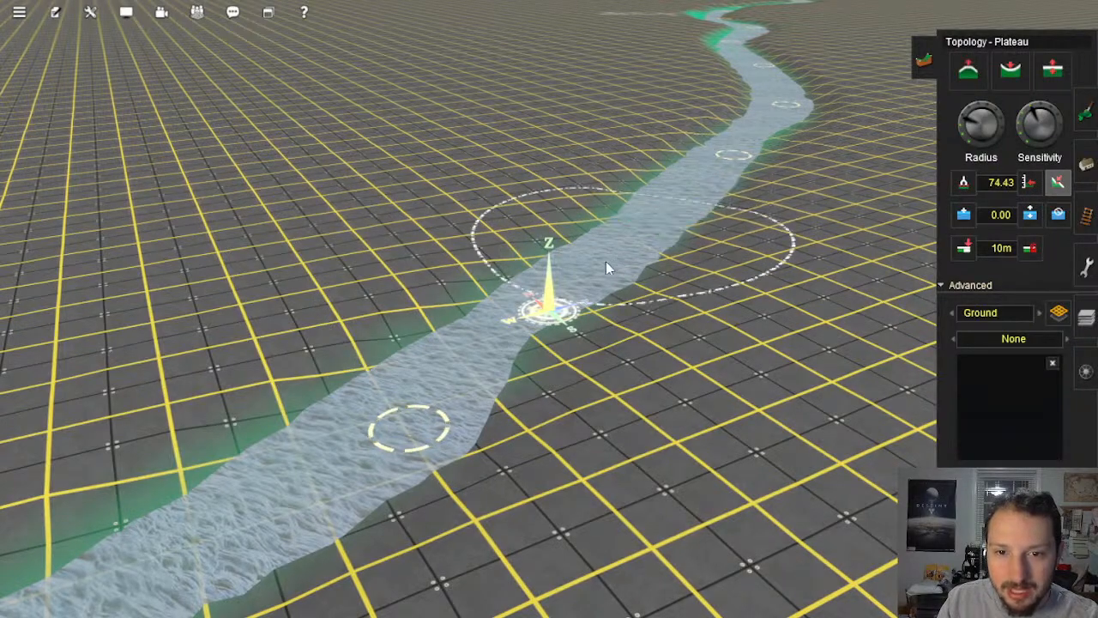
right_drag(606, 269, 655, 206)
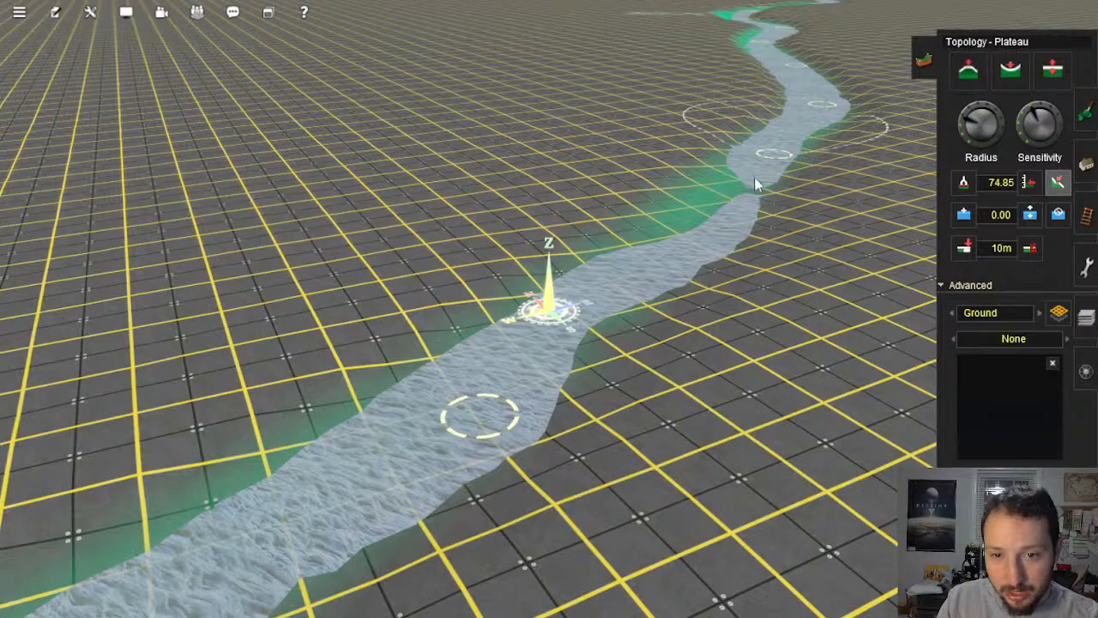
right_drag(731, 229, 484, 407)
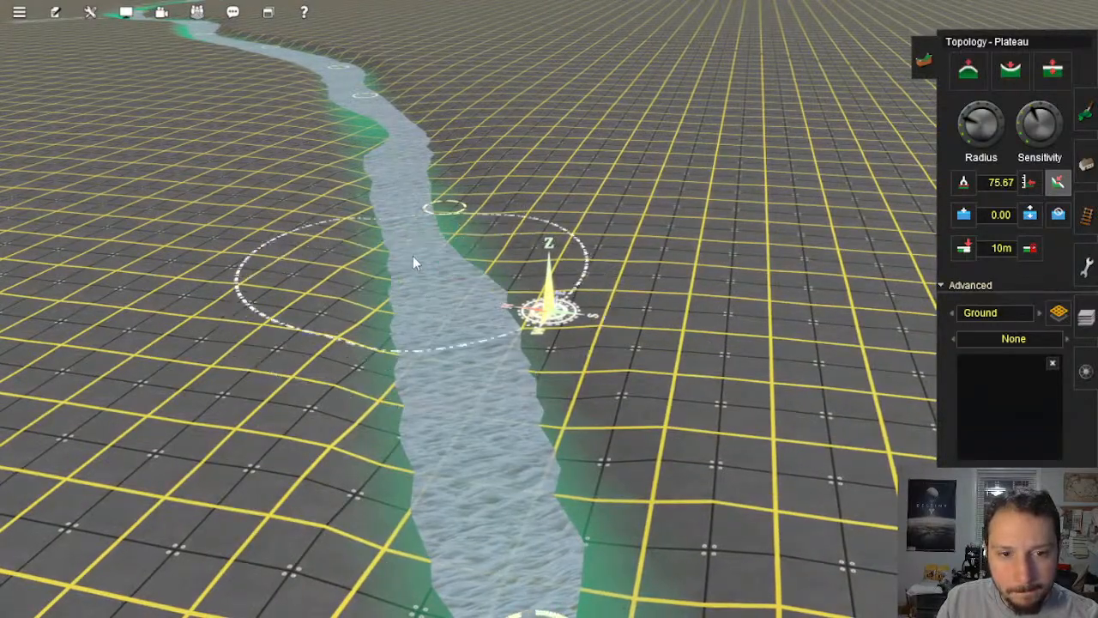
right_drag(412, 261, 650, 226)
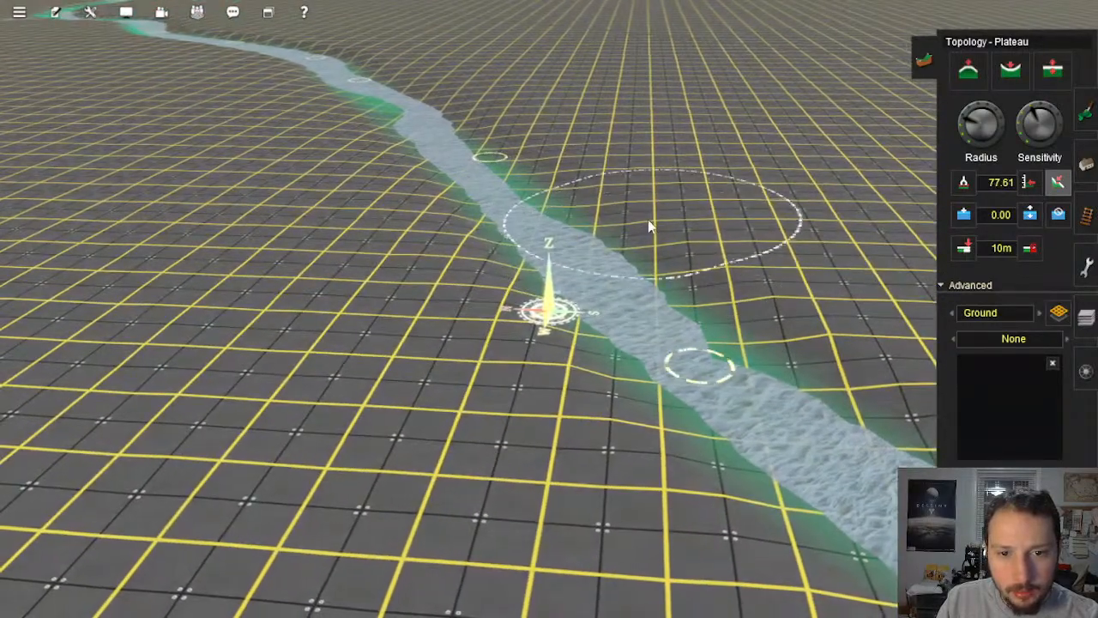
Step: Plateau the covered side of the channel at the next narrowing so the water regains its width
right_drag(663, 281, 558, 290)
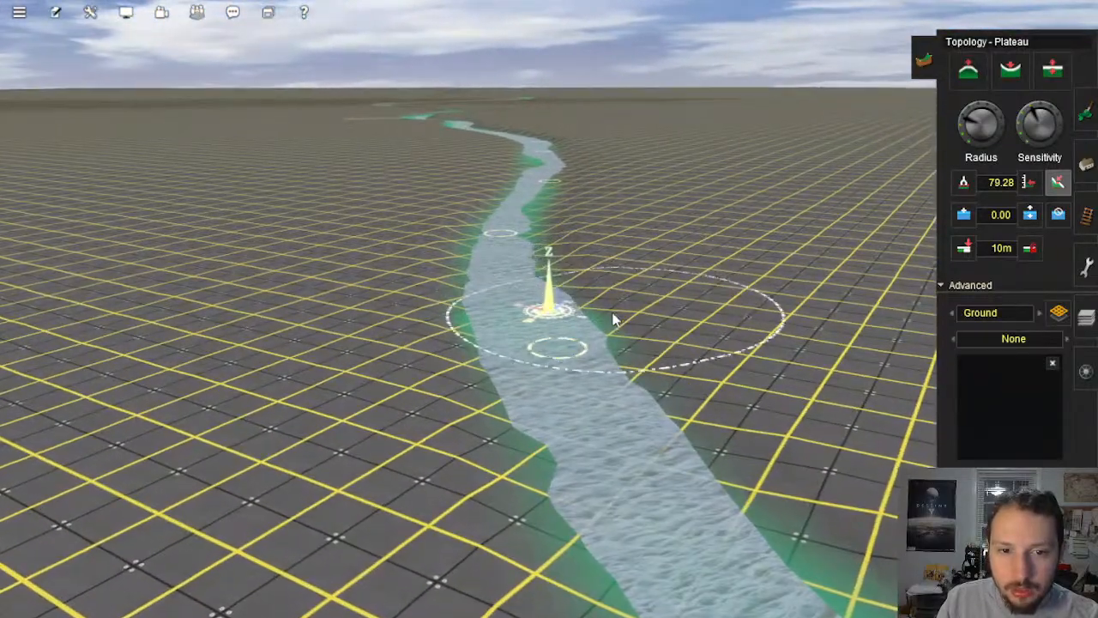
right_drag(629, 388, 624, 383)
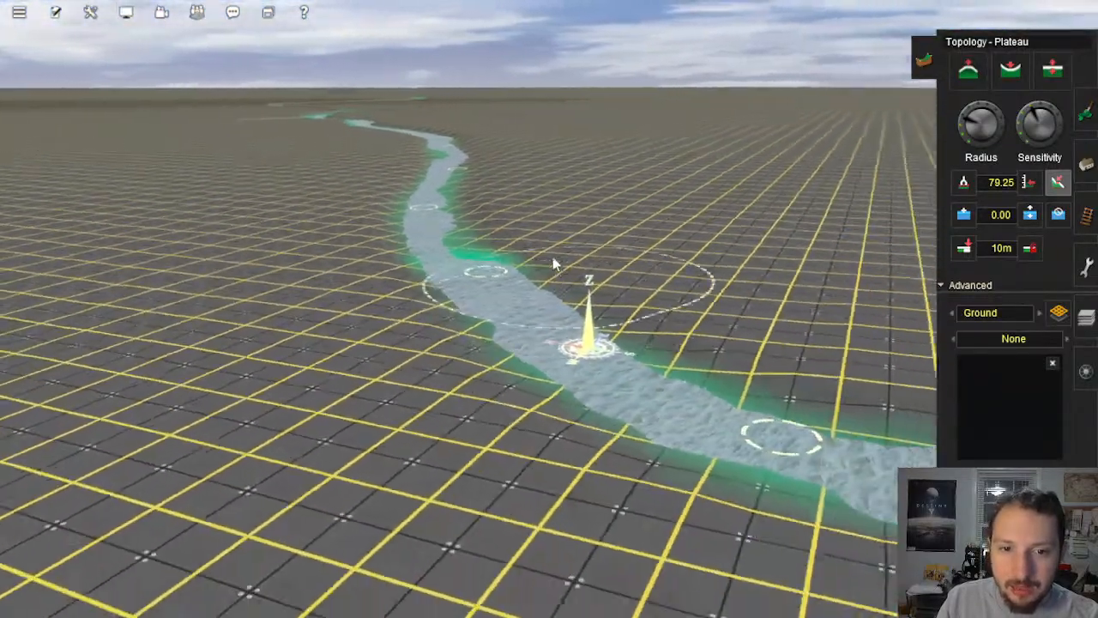
right_click(520, 249)
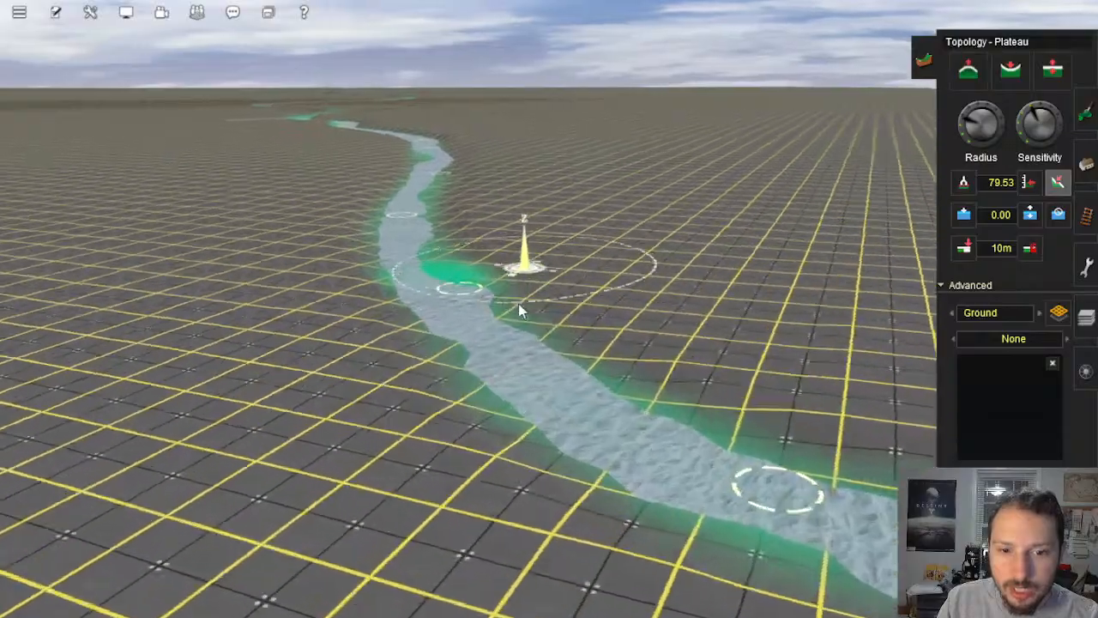
right_click(512, 306)
mouse_move(512, 306)
right_down()
mouse_move(451, 147)
mouse_move(556, 180)
mouse_move(609, 281)
mouse_move(546, 289)
right_up()
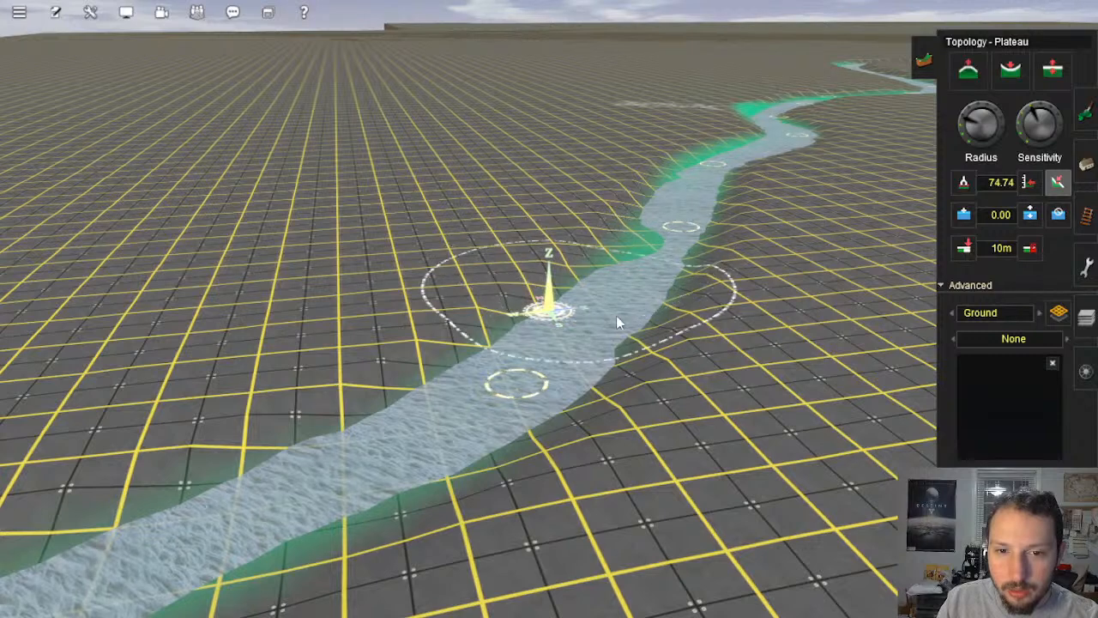
mouse_move(692, 208)
mouse_down()
mouse_move(663, 248)
mouse_move(657, 229)
mouse_up()
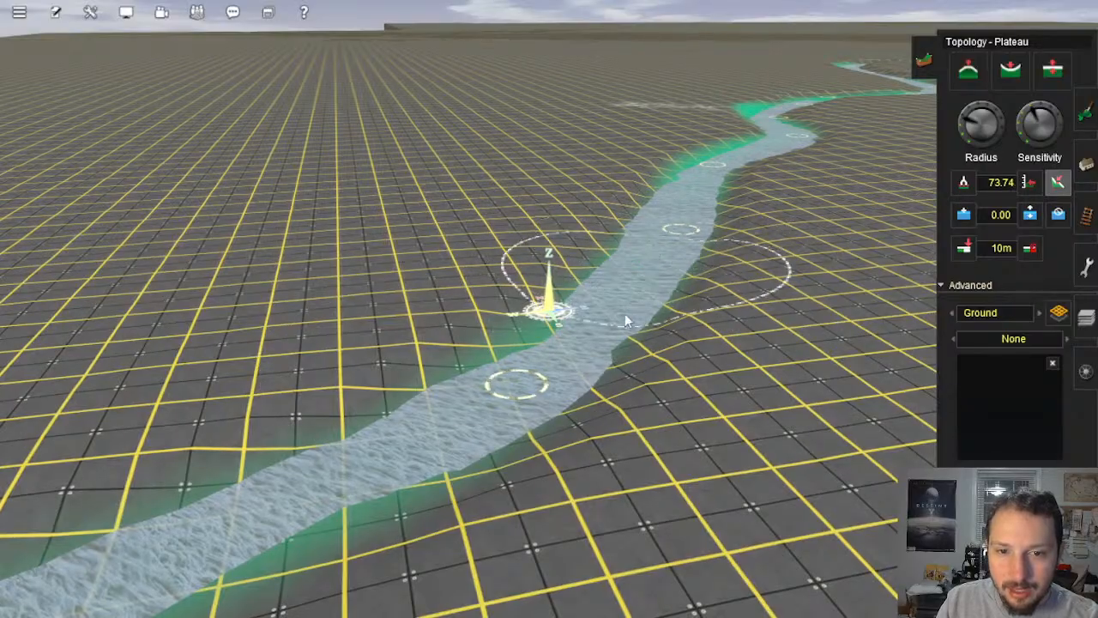
Step: Plateau the buried gap before the double bend, working back from the exposed water to join both stretches
mouse_move(624, 320)
right_down()
mouse_move(567, 364)
mouse_move(515, 343)
mouse_move(515, 264)
mouse_move(528, 274)
mouse_move(510, 275)
mouse_move(515, 297)
mouse_move(503, 252)
mouse_move(480, 269)
mouse_move(458, 261)
right_up()
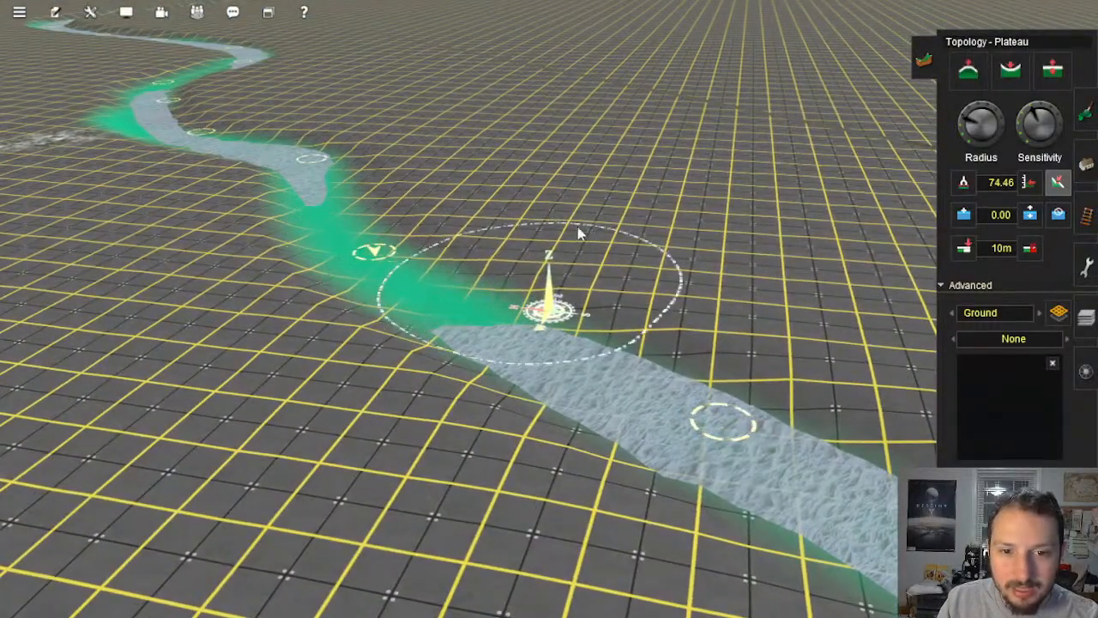
right_drag(411, 226, 534, 357)
right_click(468, 484)
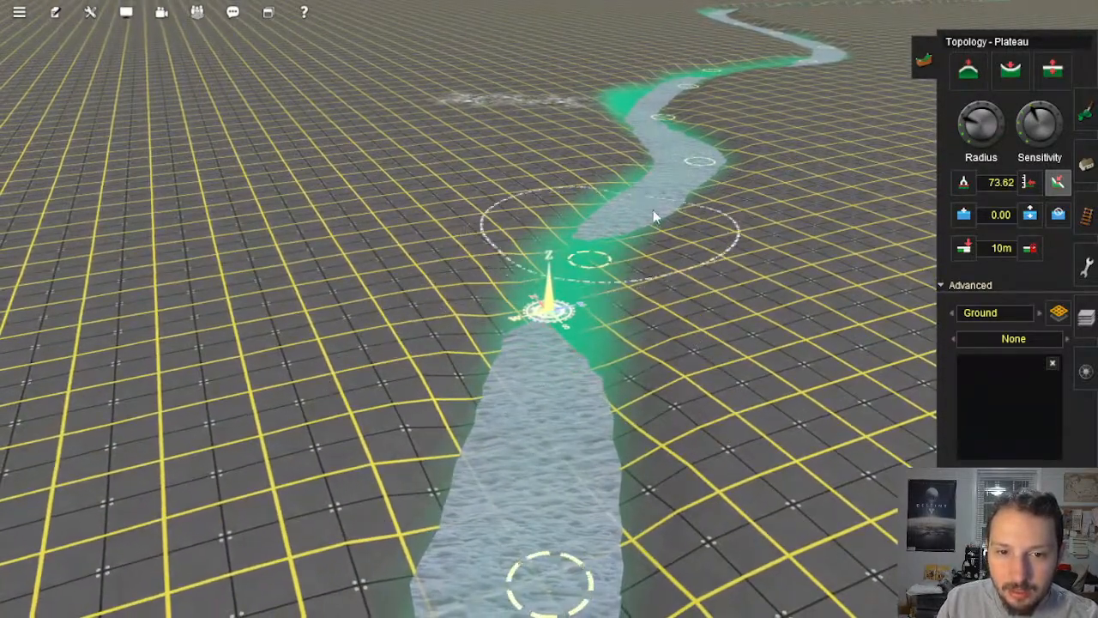
drag(562, 281, 552, 331)
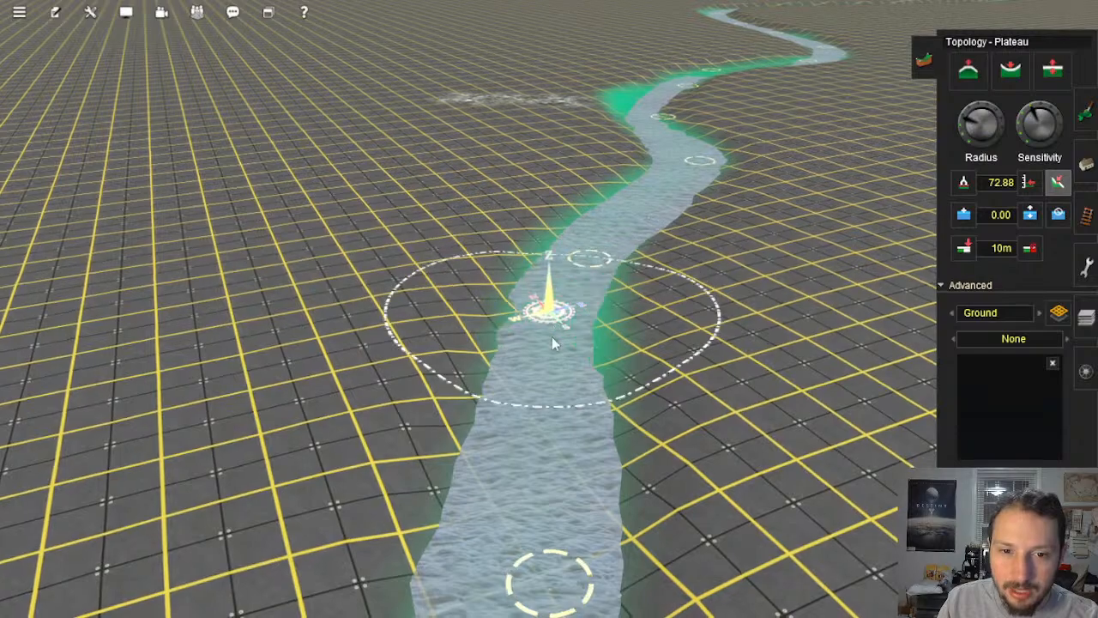
Step: Plateau the next buried gap at height 73.37 to join the water, and level the channel edge before the following bend
mouse_move(526, 576)
right_down()
mouse_move(528, 465)
mouse_move(570, 324)
mouse_move(617, 238)
mouse_move(594, 234)
right_up()
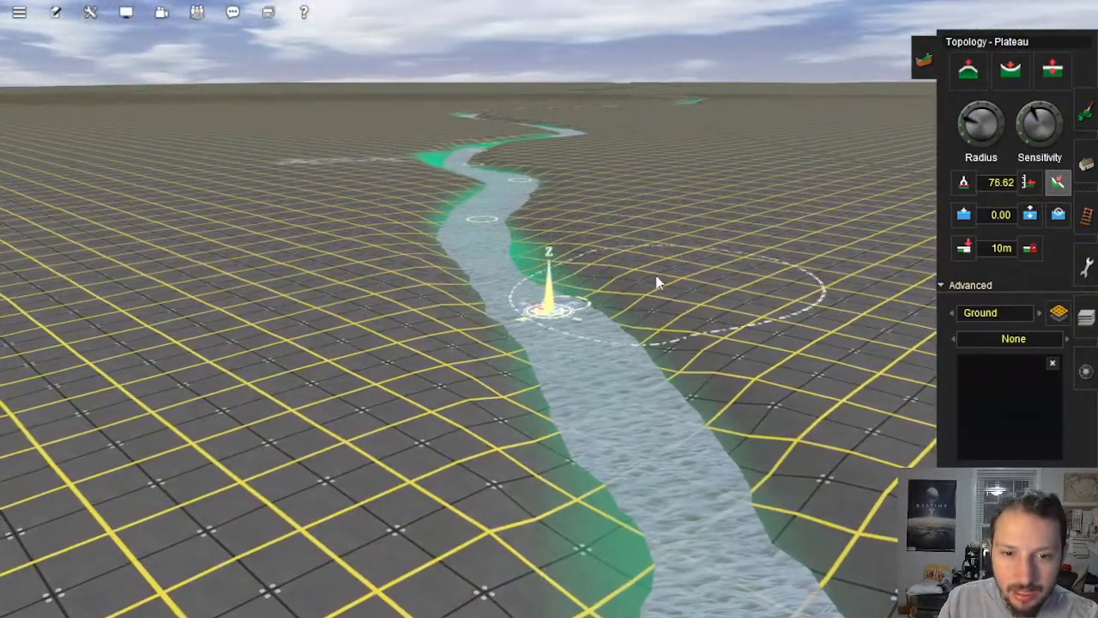
right_click(752, 439)
right_drag(600, 326, 525, 300)
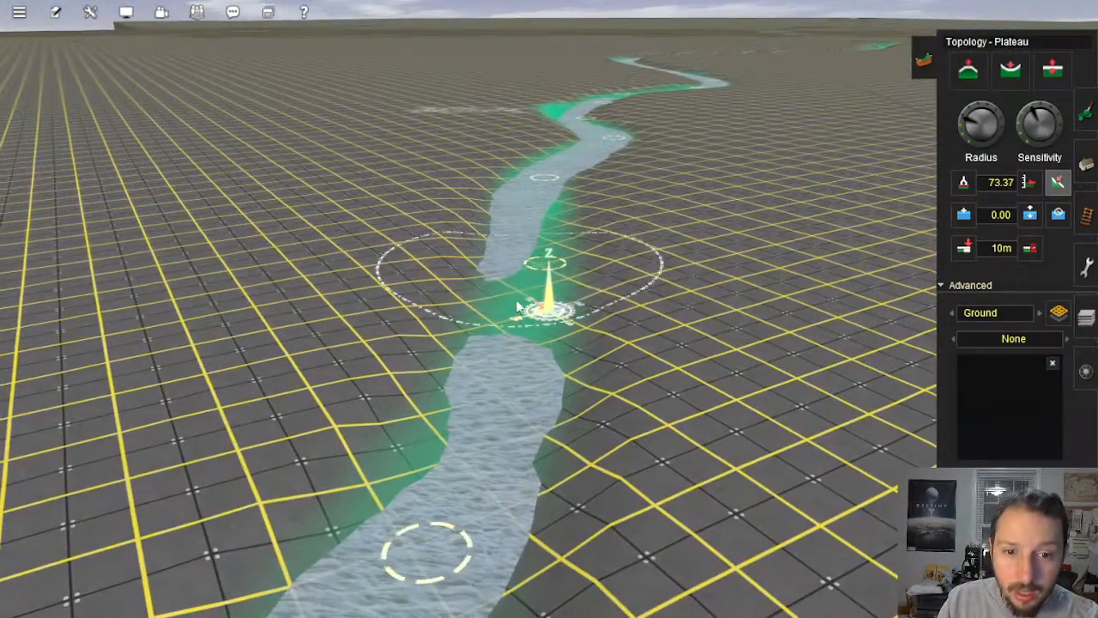
click(516, 263)
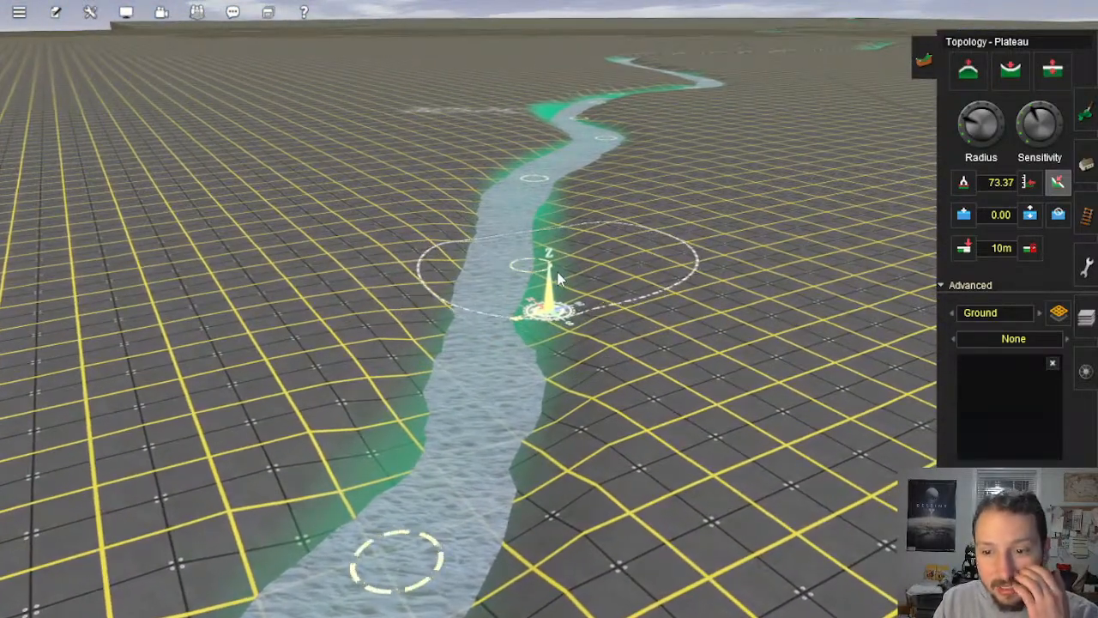
mouse_move(583, 278)
right_down()
mouse_move(586, 258)
mouse_move(527, 252)
mouse_move(527, 312)
mouse_move(545, 351)
mouse_move(527, 356)
mouse_move(544, 312)
mouse_move(603, 265)
mouse_move(562, 262)
mouse_move(569, 300)
mouse_move(523, 278)
right_up()
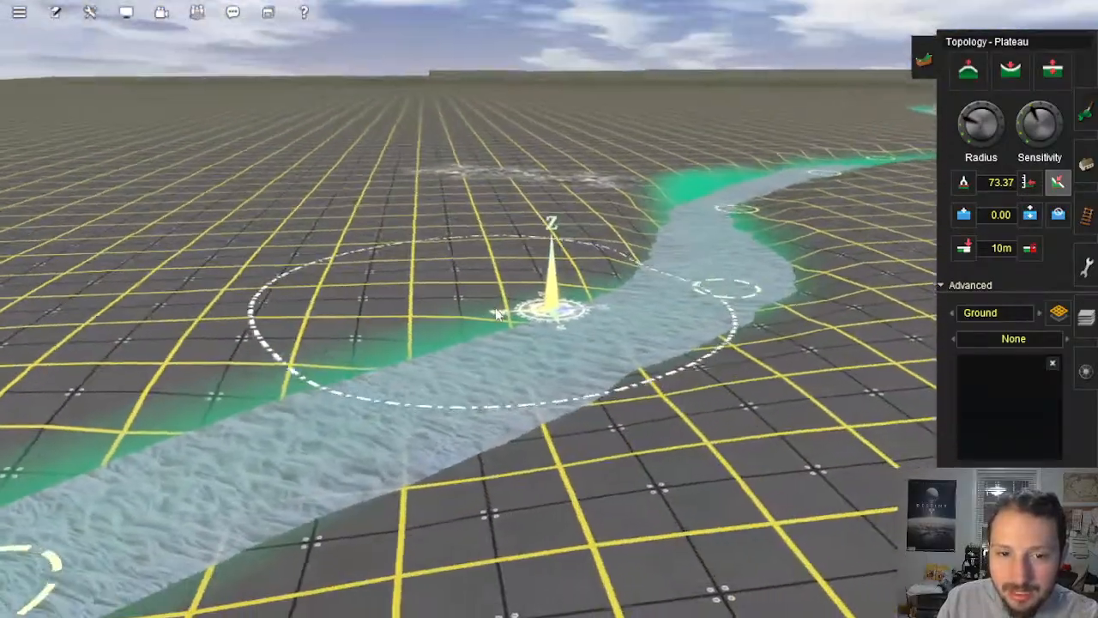
drag(451, 337, 423, 343)
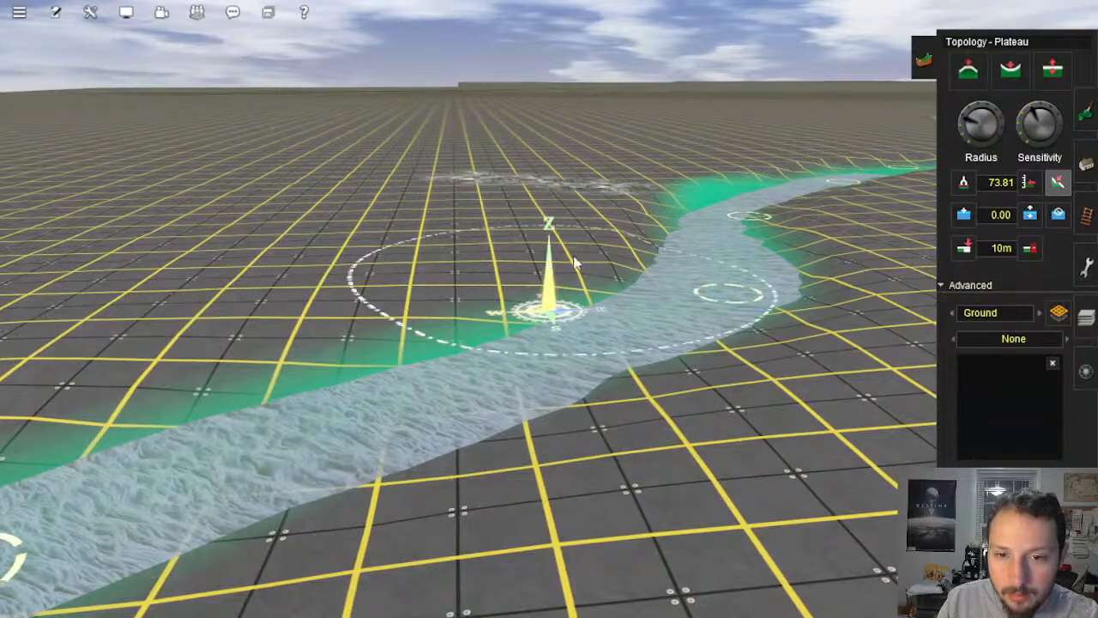
Step: Plateau the long buried gap near the white ground patch at height 71.24 to reconnect the water
mouse_move(669, 279)
right_down()
mouse_move(663, 290)
mouse_move(565, 297)
mouse_move(563, 284)
mouse_move(559, 303)
mouse_move(579, 280)
mouse_move(561, 280)
mouse_move(578, 317)
mouse_move(549, 326)
right_up()
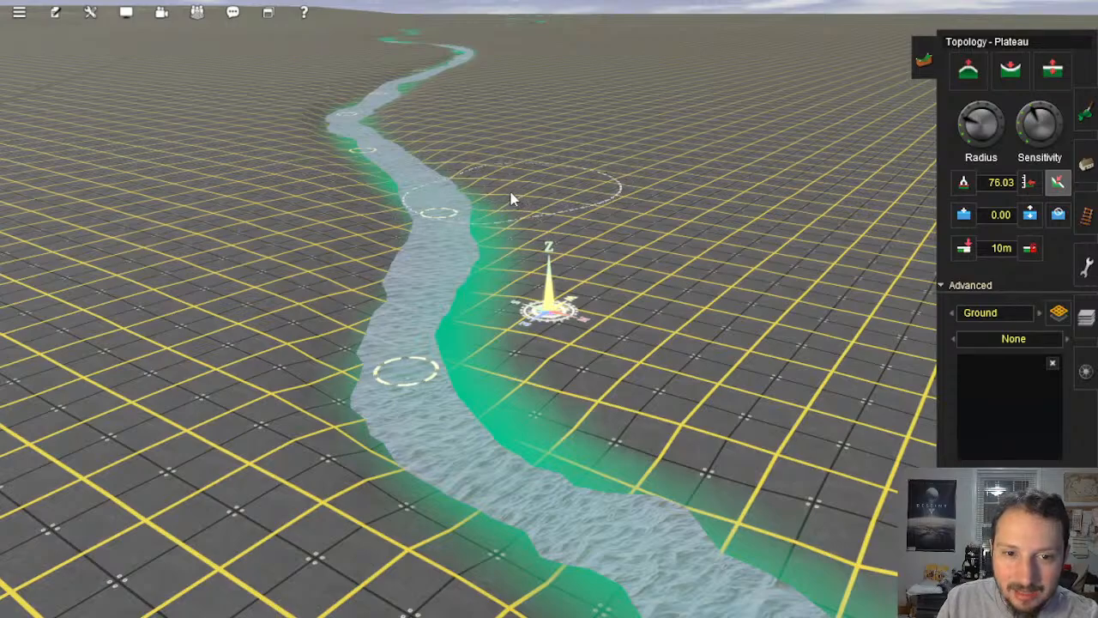
mouse_move(562, 230)
right_down()
mouse_move(560, 306)
mouse_move(595, 343)
mouse_move(591, 360)
mouse_move(548, 239)
right_up()
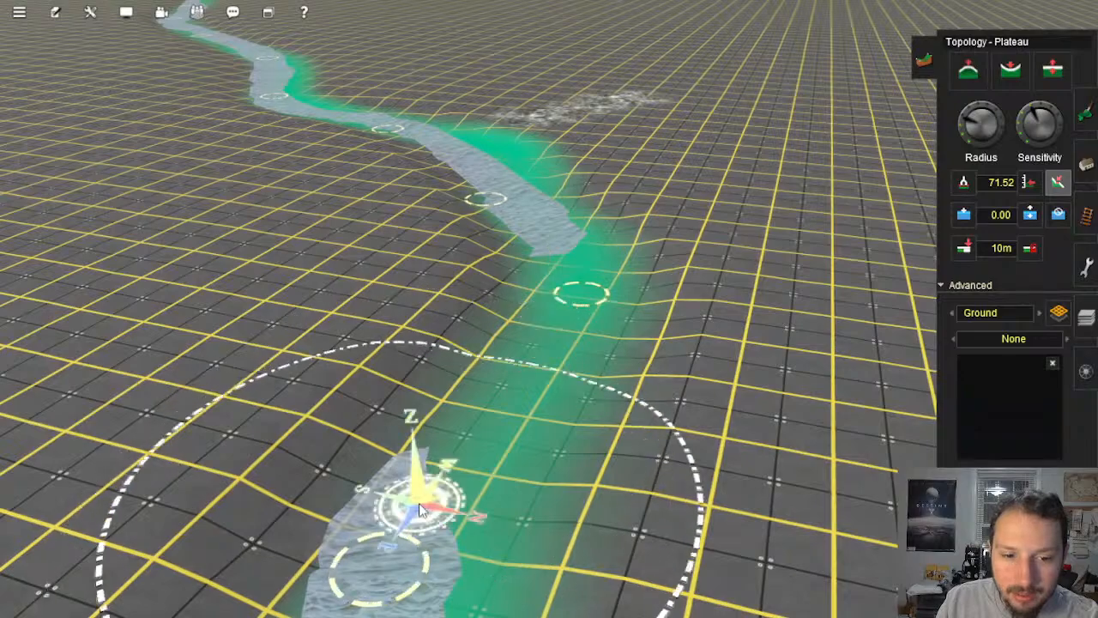
right_click(419, 506)
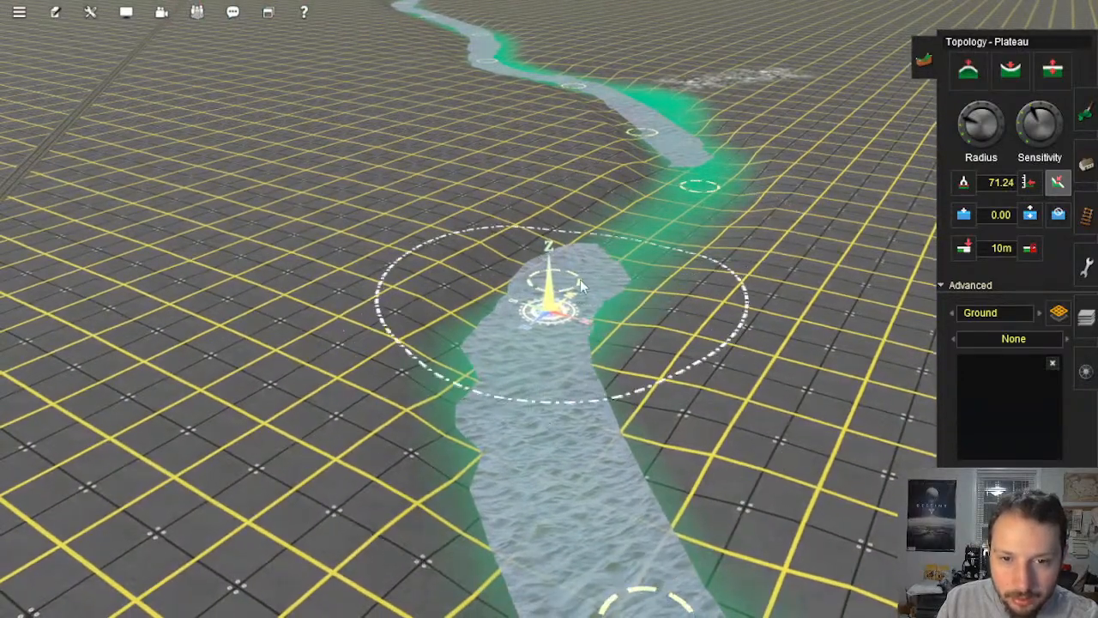
click(694, 188)
right_click(678, 238)
key(Left)
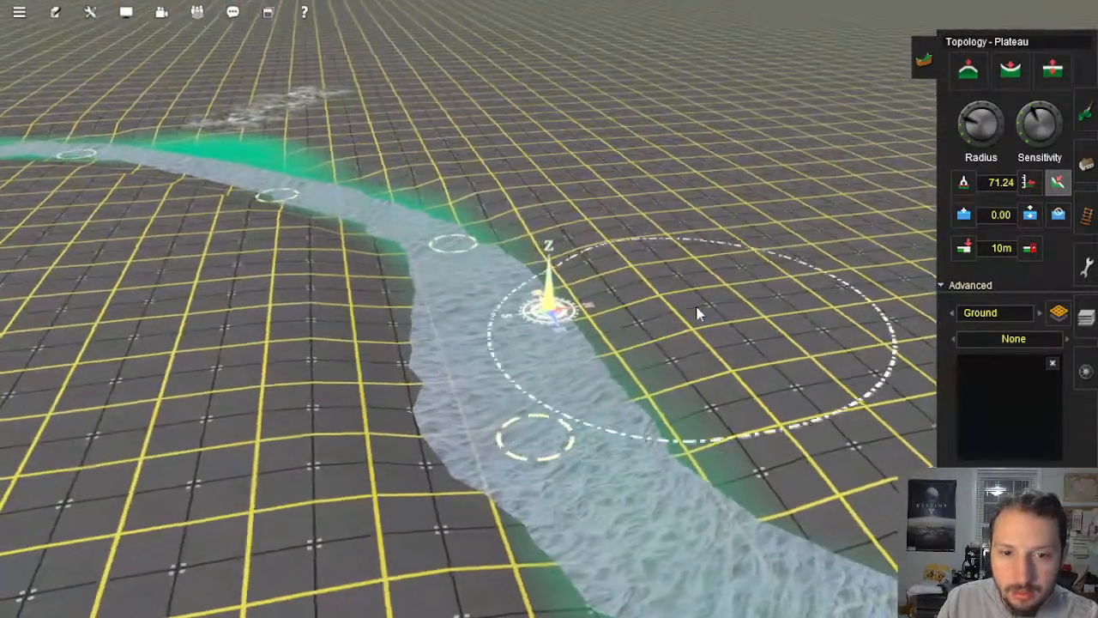
Step: Plateau the bank beside the narrowing just past the white ground patch at height 71.24
click(645, 381)
click(642, 394)
right_click(710, 463)
key(Left)
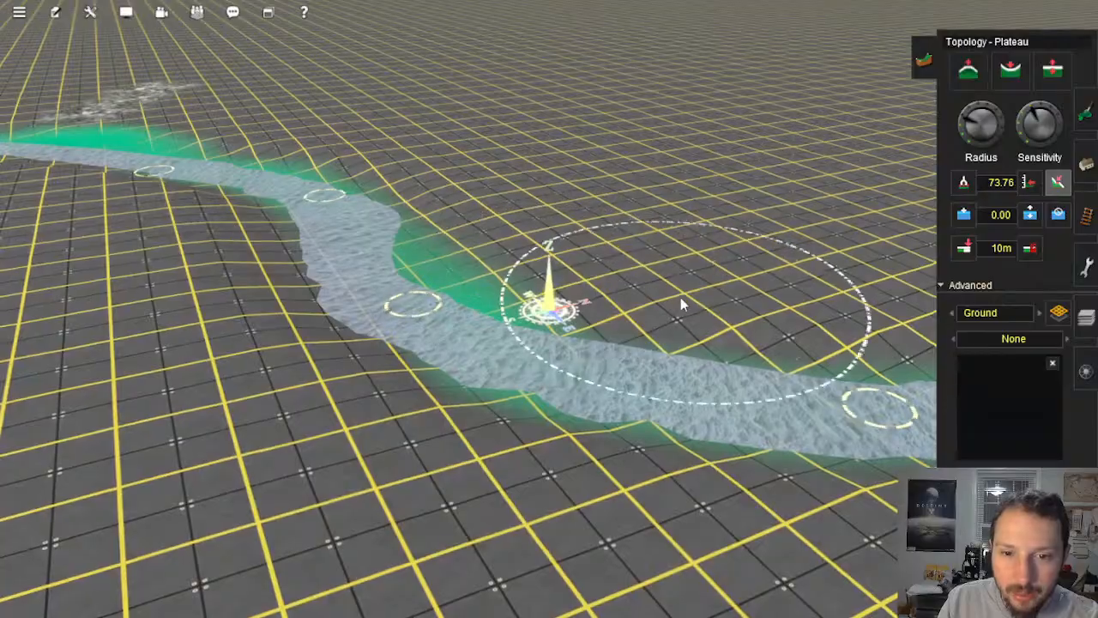
right_click(649, 307)
key(Left)
right_click(505, 395)
key(Down)
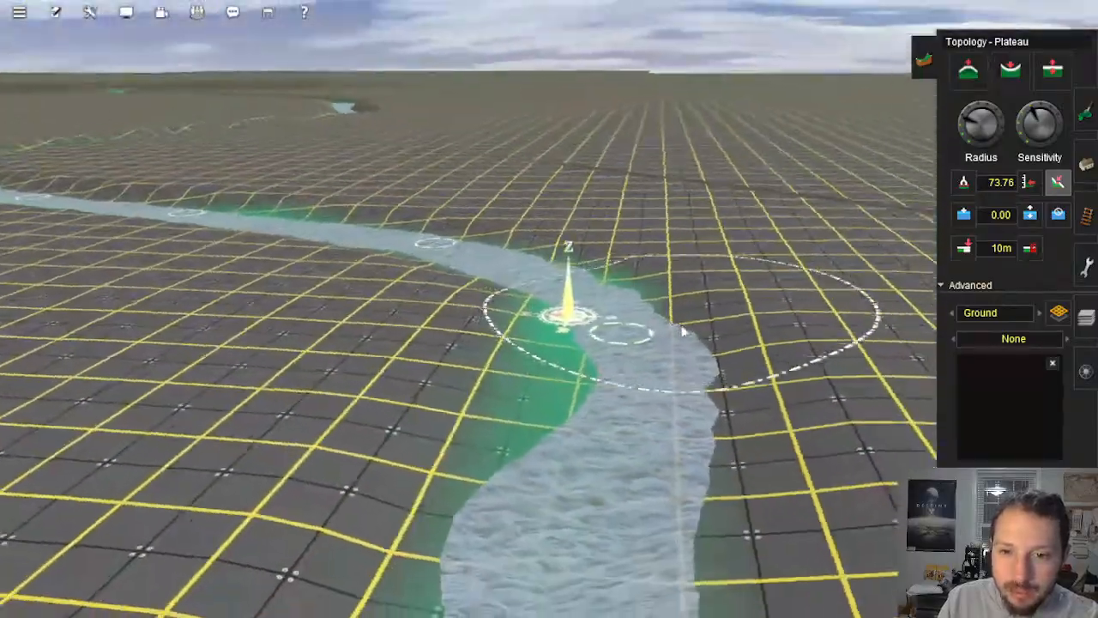
Step: Examine the river course from low angles for uneven banks and stretches where the water is still covered
right_click(682, 332)
right_click(560, 408)
key(Down)
key(Left)
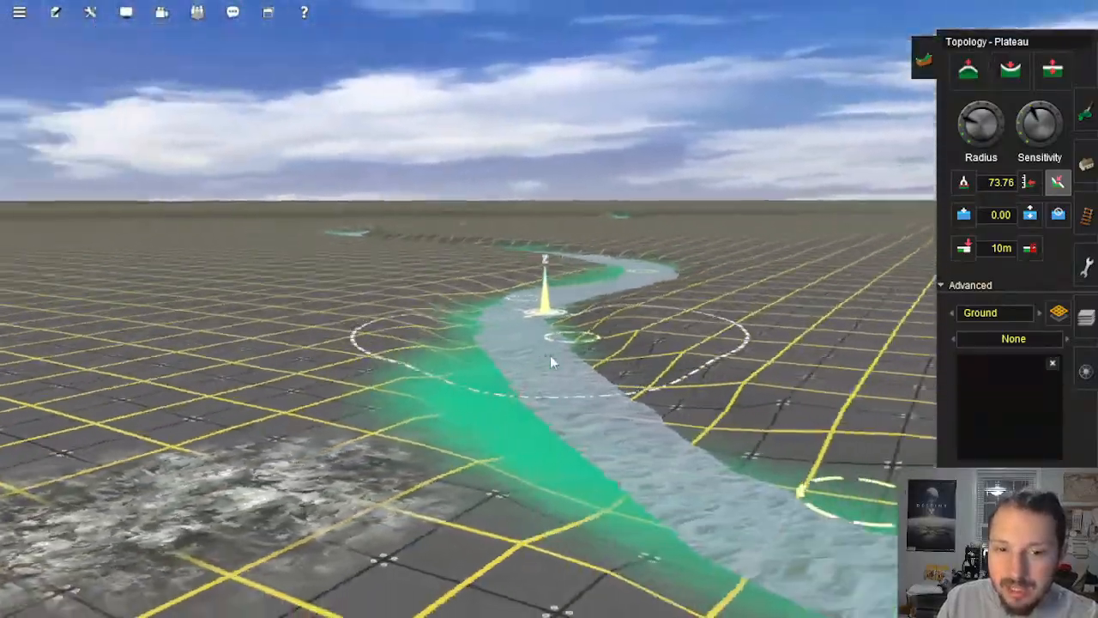
key(Left)
right_click(540, 344)
right_click(652, 276)
right_click(645, 289)
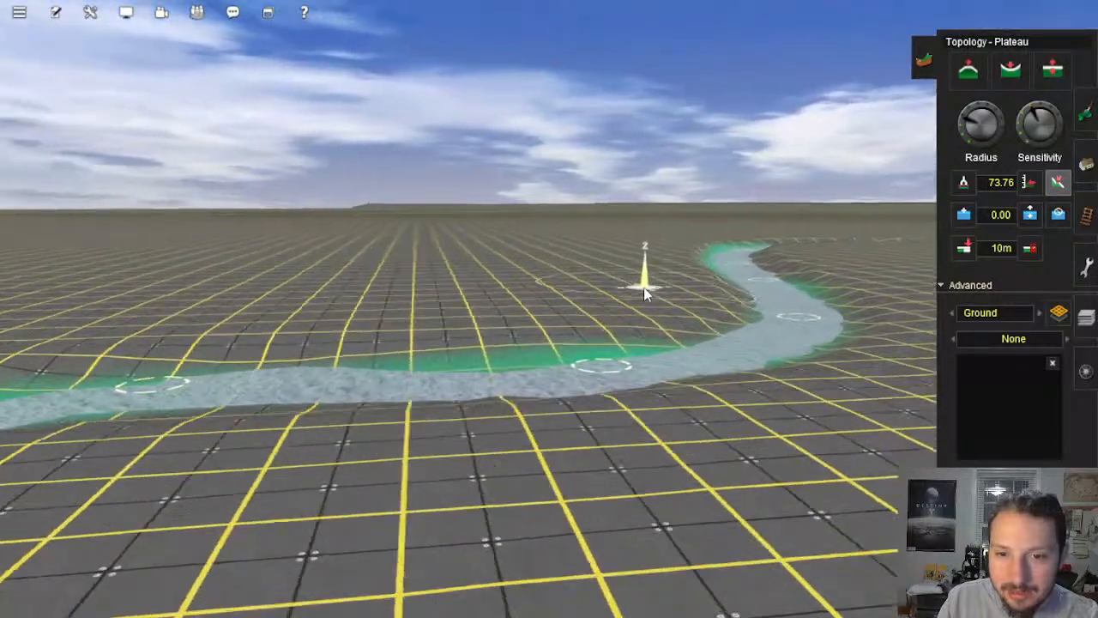
key(Up)
key(Left)
right_click(658, 290)
right_click(624, 289)
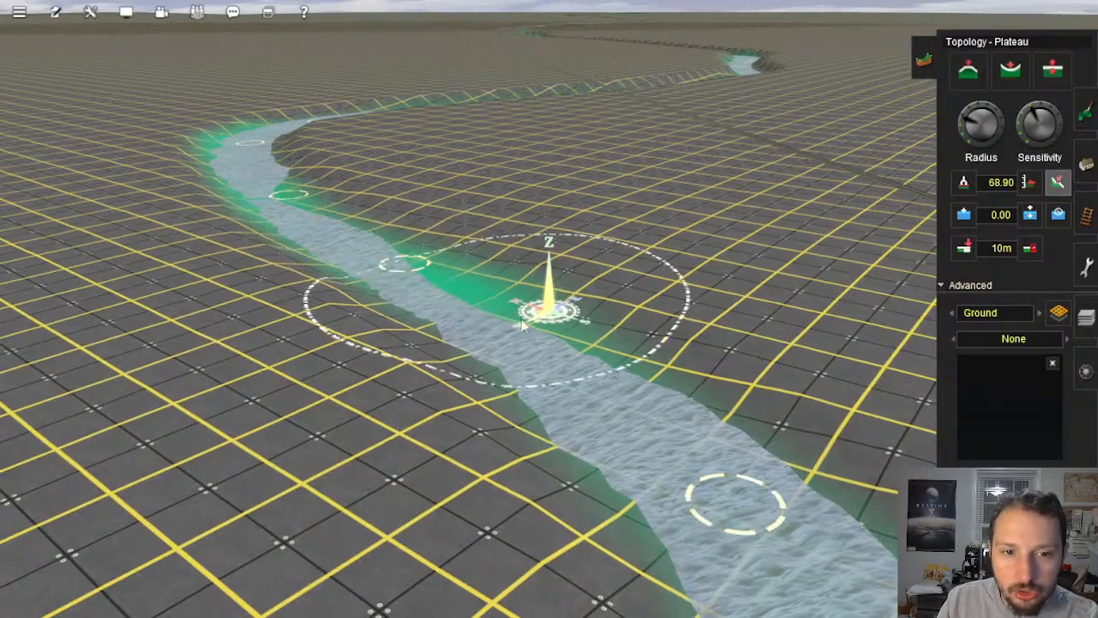
Step: Plateau the covered channel side before the long bend, continuing along the river towards the next straight stretch
drag(524, 324, 512, 290)
right_click(709, 533)
key(Right)
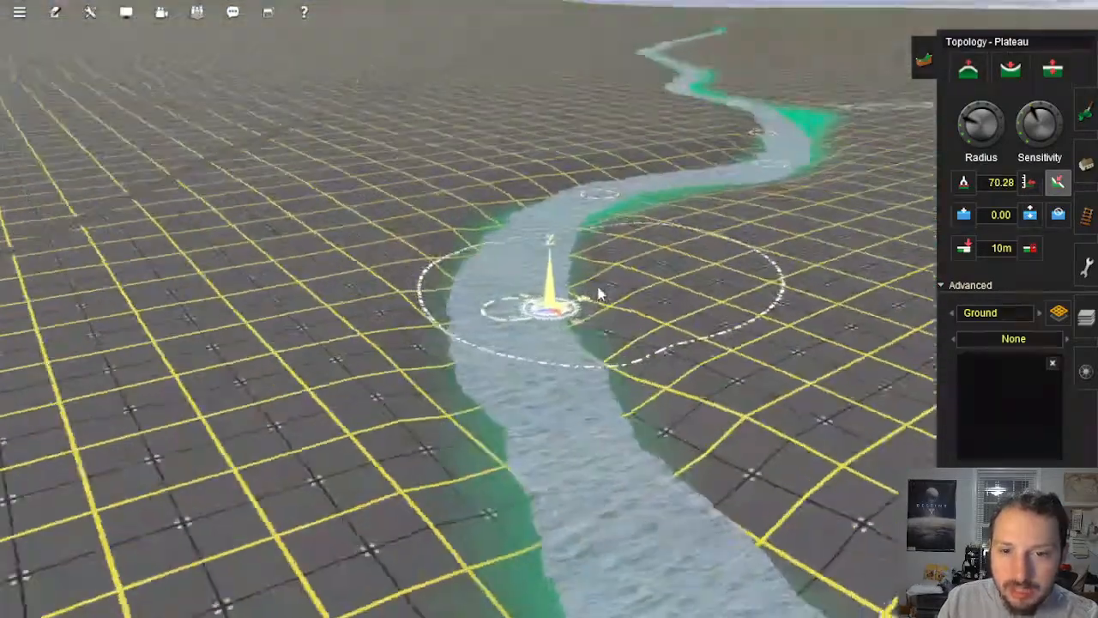
key(Right)
right_click(729, 334)
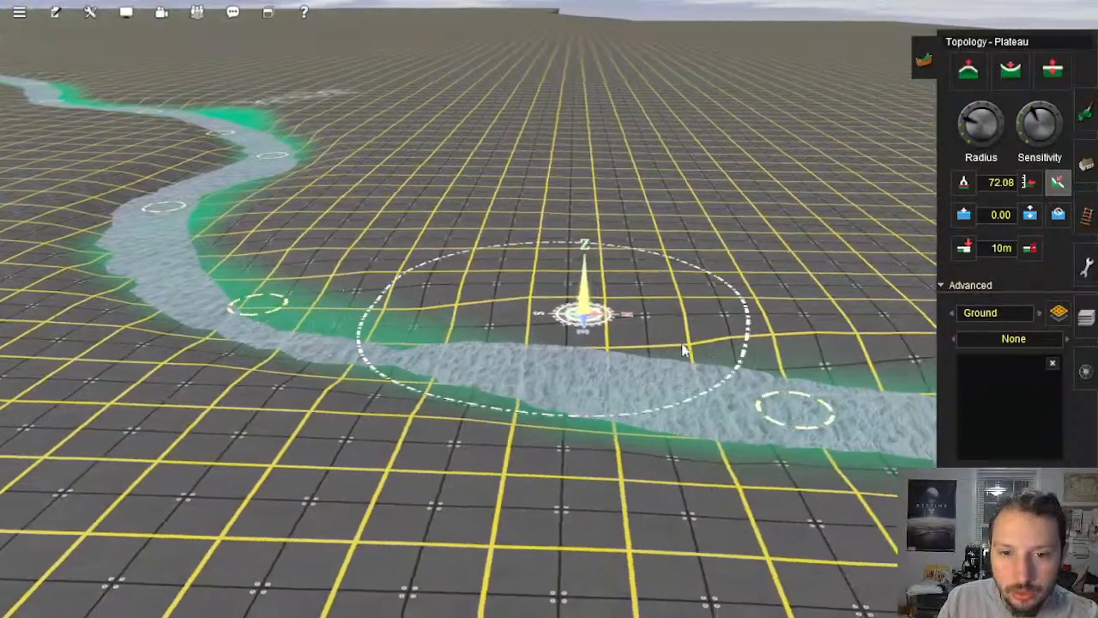
Step: Raise the straight channel bed past the bend with overlapping Plateau strokes at heights 72.08, 72.44 and 71.50
drag(684, 350, 793, 354)
right_click(815, 347)
key(Right)
drag(506, 301, 804, 292)
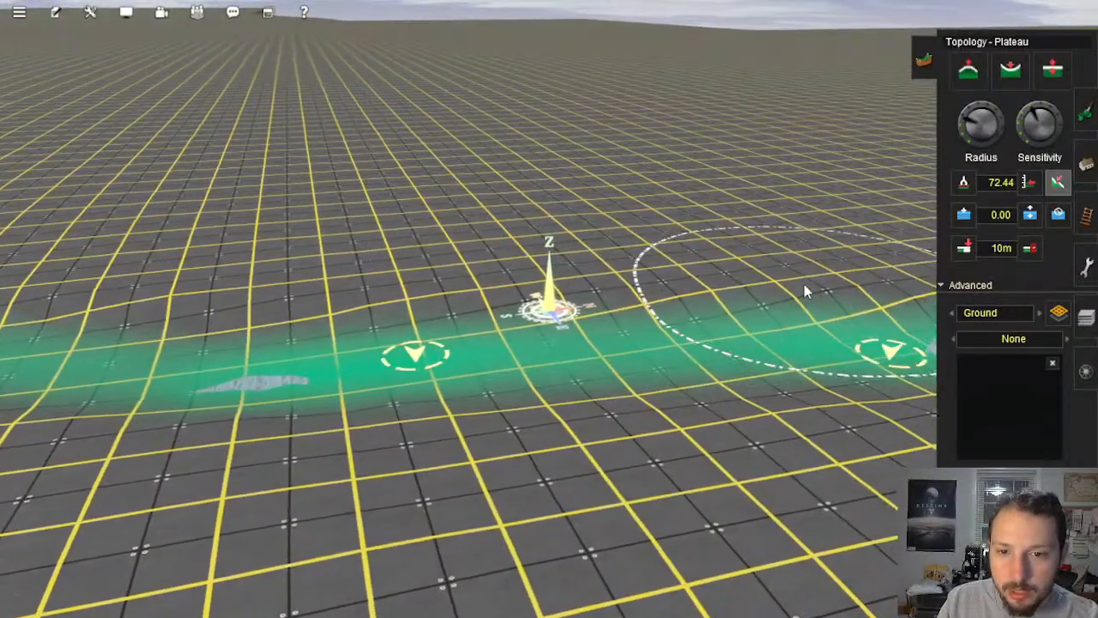
right_click(905, 296)
key(Right)
drag(413, 354, 812, 288)
drag(609, 335, 813, 303)
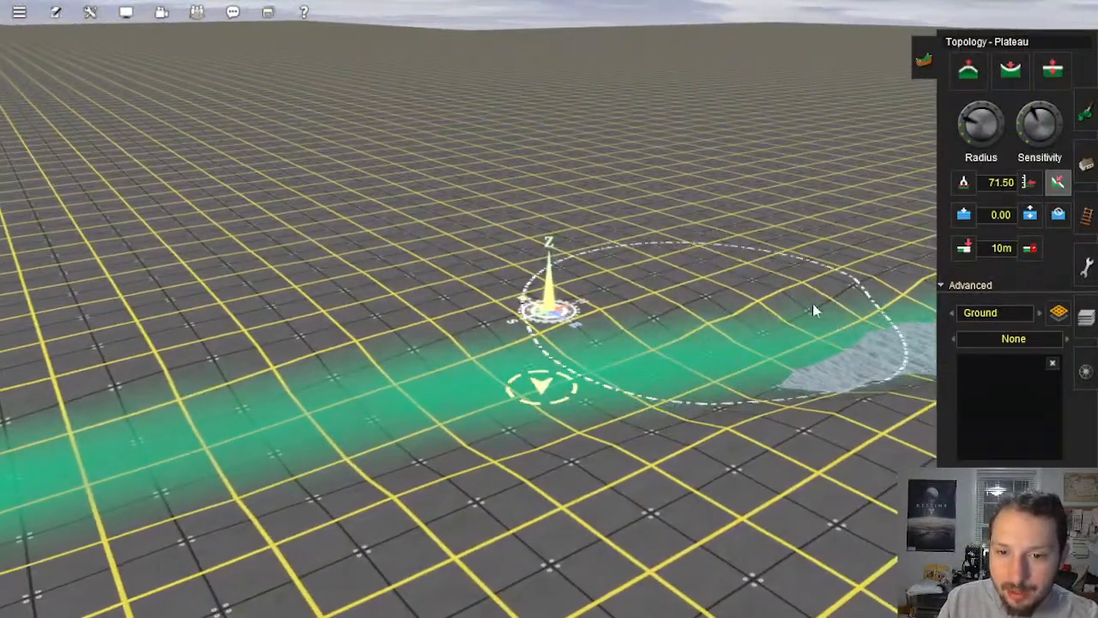
Step: Extend the raised bed to the start of the next bend with Plateau at heights 71.44 and 71.13
right_click(812, 303)
key(Right)
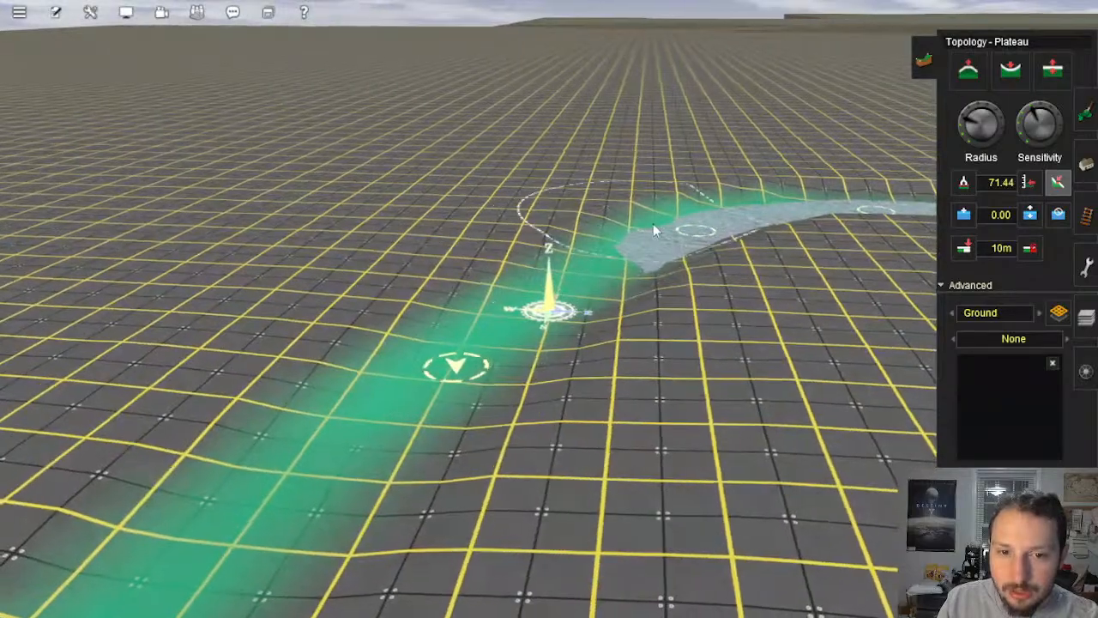
drag(653, 223, 678, 197)
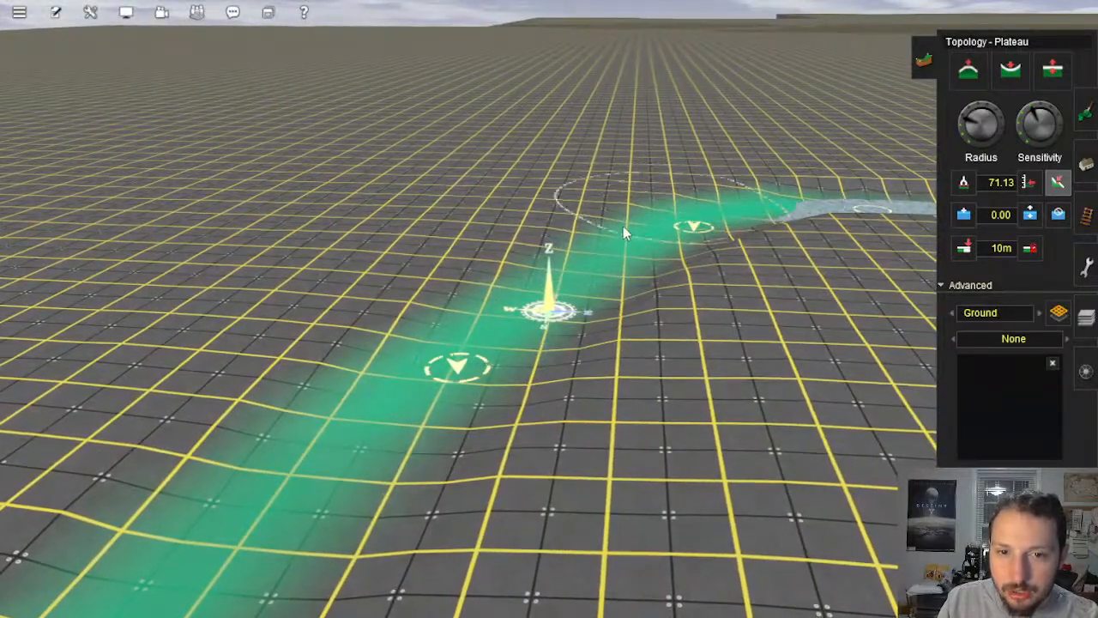
right_click(361, 474)
key(Right)
mouse_move(463, 416)
right_down()
mouse_move(575, 380)
mouse_move(550, 452)
mouse_move(560, 360)
mouse_move(527, 245)
mouse_move(516, 270)
mouse_move(583, 313)
mouse_move(549, 221)
mouse_move(541, 307)
mouse_move(527, 324)
mouse_move(506, 277)
mouse_move(511, 297)
mouse_move(533, 250)
right_up()
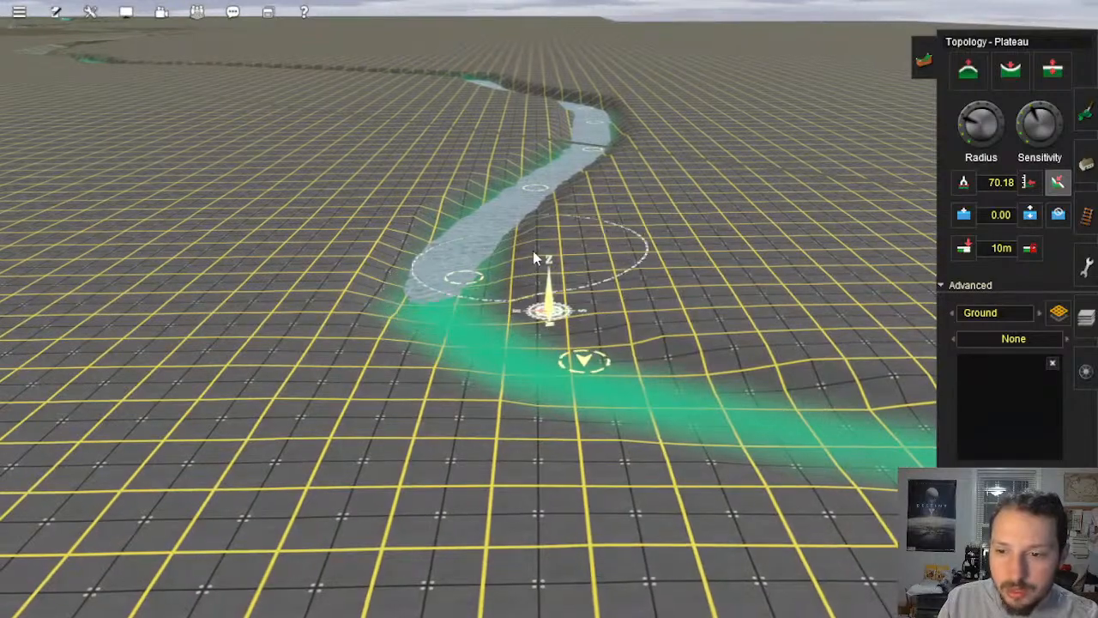
Step: Plateau the buried bed at height 68.87, working from the exposed water back along the covered stretch
scroll(515, 317, up, 2)
mouse_move(541, 342)
right_down()
mouse_move(591, 258)
mouse_move(464, 375)
mouse_move(533, 450)
mouse_move(540, 416)
mouse_move(519, 270)
mouse_move(617, 319)
mouse_move(514, 259)
right_up()
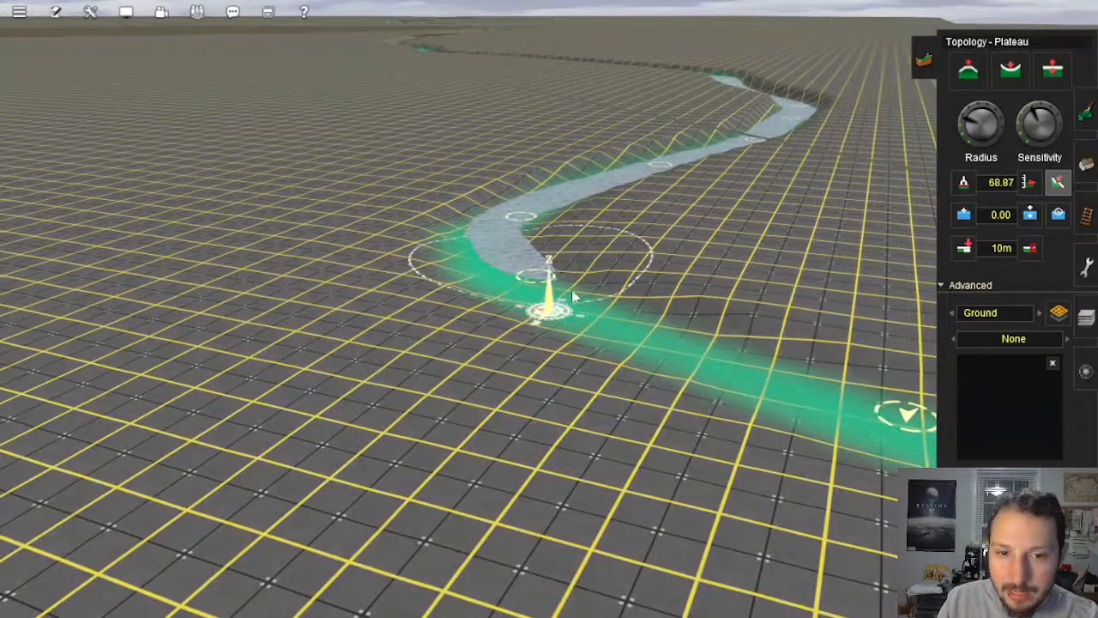
mouse_move(571, 290)
mouse_down()
mouse_move(667, 345)
mouse_move(626, 320)
mouse_move(757, 370)
mouse_move(562, 285)
mouse_move(557, 296)
mouse_move(730, 361)
mouse_move(817, 379)
mouse_up()
mouse_move(817, 379)
right_down()
mouse_move(656, 287)
mouse_move(473, 325)
mouse_move(951, 103)
right_up()
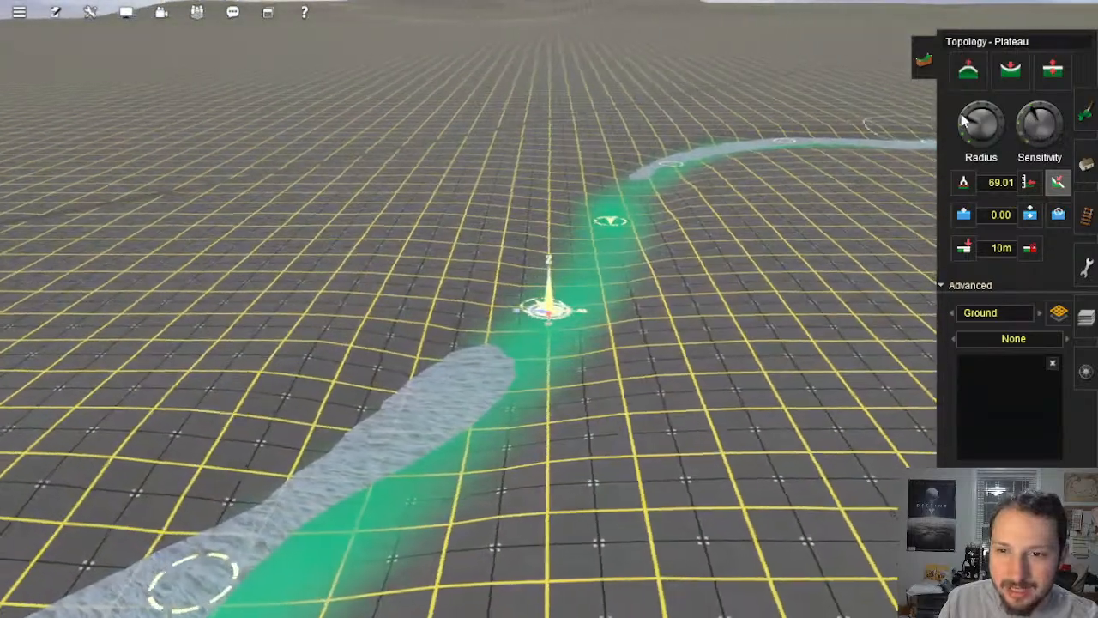
mouse_move(453, 385)
mouse_down()
mouse_move(447, 449)
mouse_move(558, 296)
mouse_move(512, 322)
mouse_move(536, 296)
mouse_up()
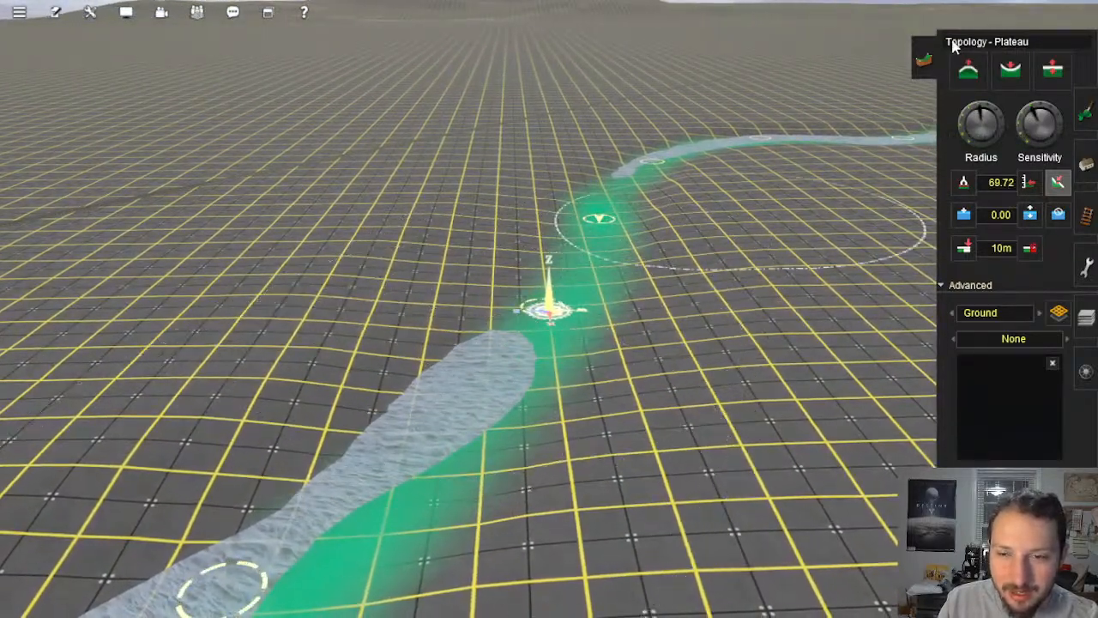
Step: Reduce the brush radius and plateau the remaining buried gap at height 69.27 to join both stretches of water
key(Right)
drag(979, 109, 959, 127)
mouse_move(550, 345)
mouse_down()
mouse_move(538, 309)
mouse_move(517, 381)
mouse_move(534, 243)
mouse_up()
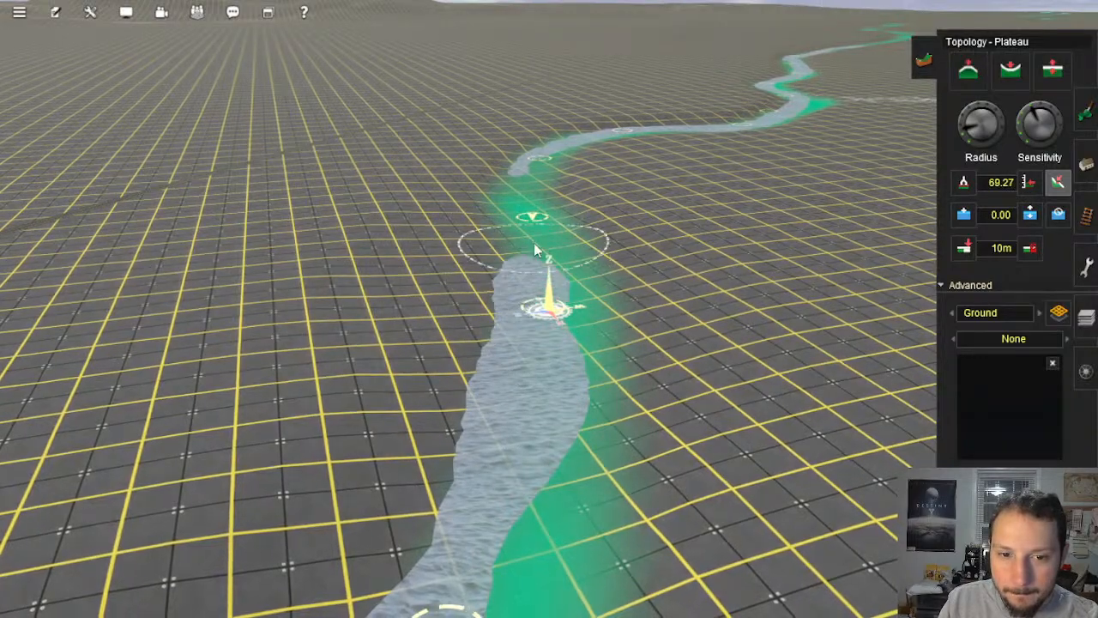
drag(524, 187, 524, 184)
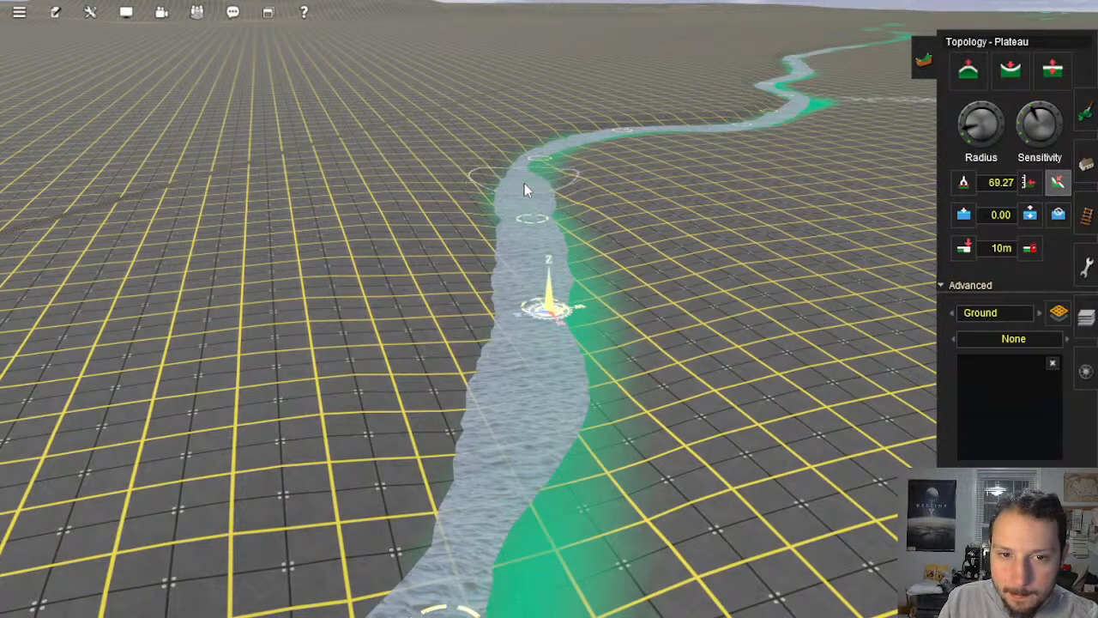
Step: Plateau the bank along the rejoined stretch at heights 72.50 and 72.46 to narrow the overly wide water
mouse_move(531, 268)
middle_down()
mouse_move(530, 304)
mouse_move(539, 267)
middle_up()
right_click(541, 261)
key(Right)
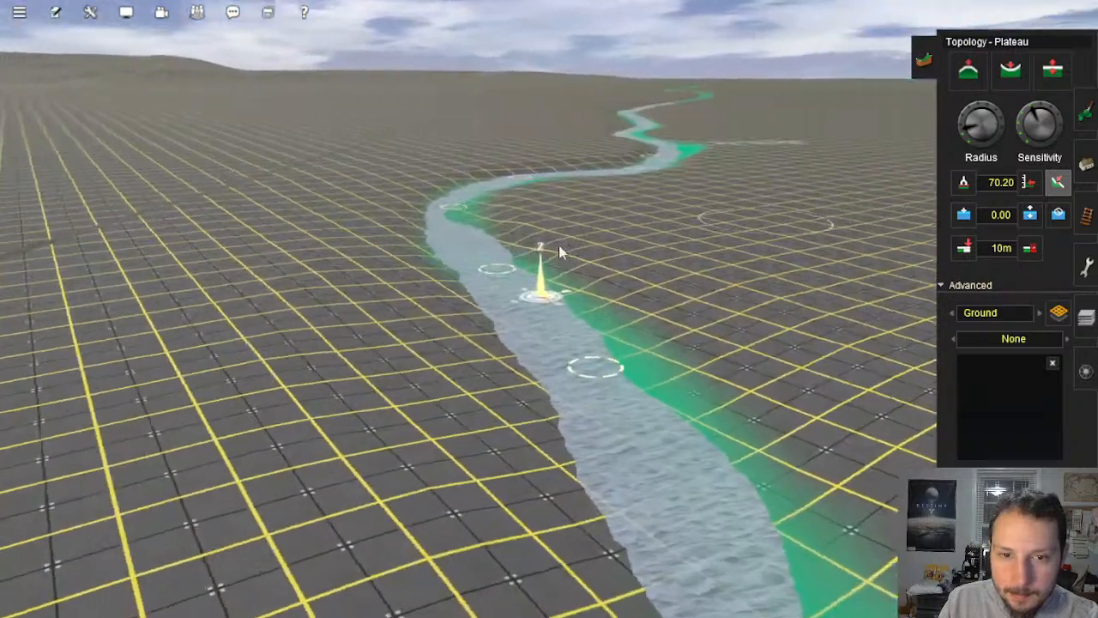
key(Up)
click(478, 214)
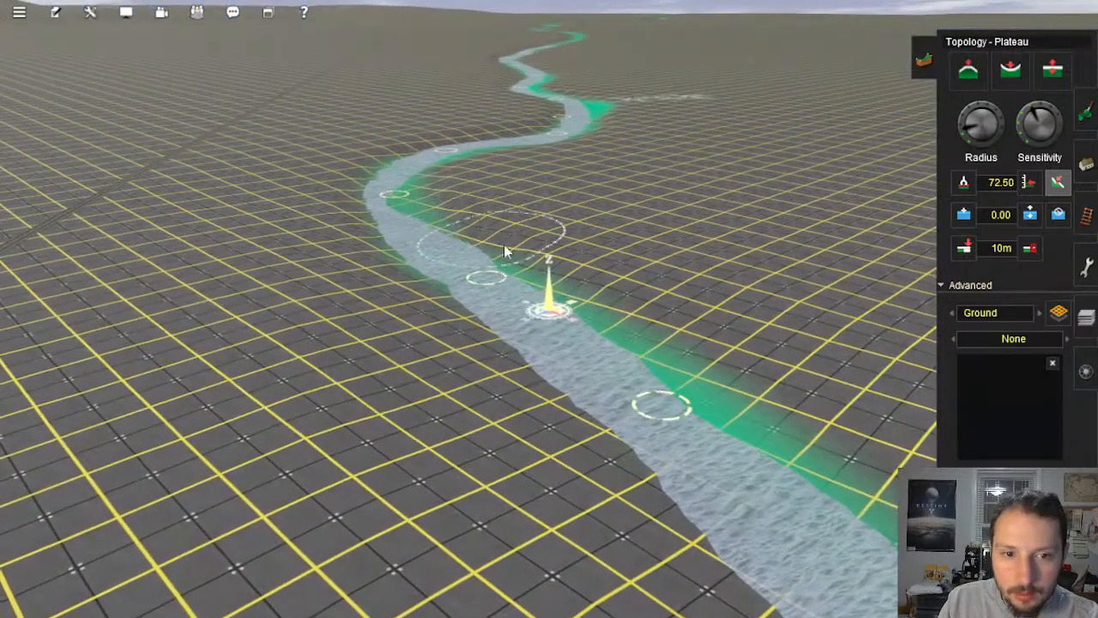
click(633, 312)
right_click(710, 413)
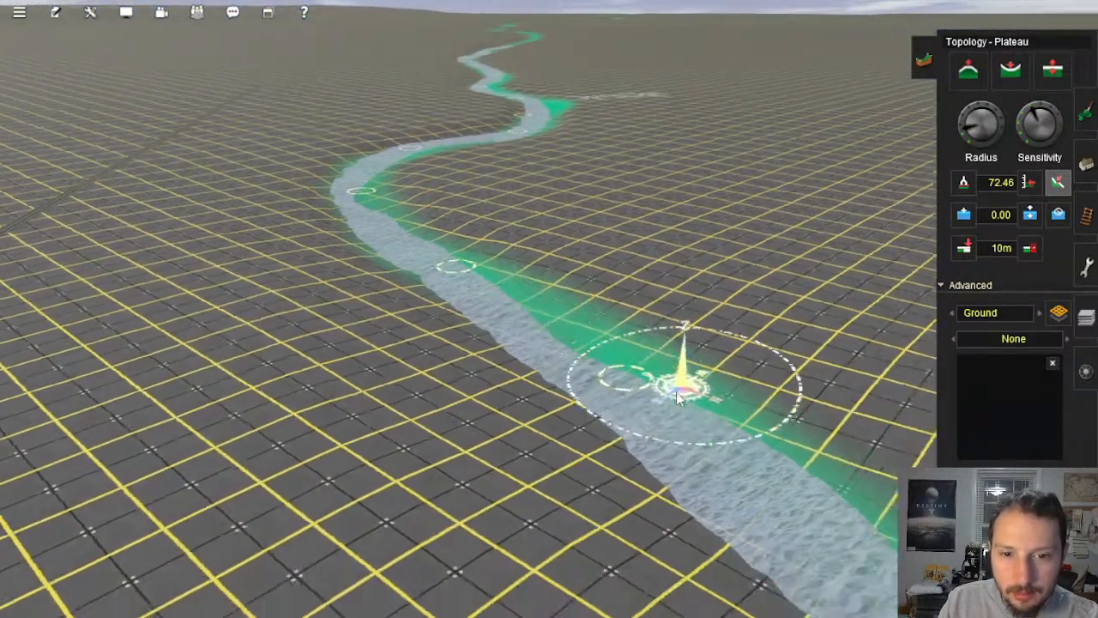
click(683, 367)
click(762, 422)
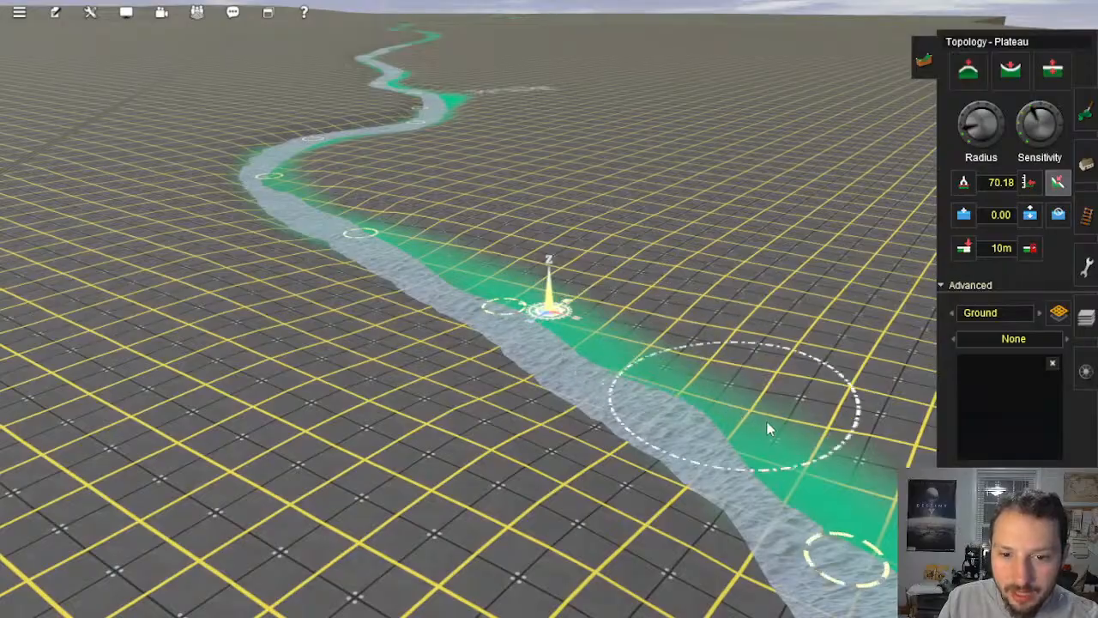
Step: Plateau the bank edges along the next stretch, following the river into the deeper channel
right_drag(810, 489, 583, 322)
right_drag(607, 399, 654, 245)
right_click(607, 283)
click(539, 294)
click(391, 339)
right_click(221, 408)
click(650, 242)
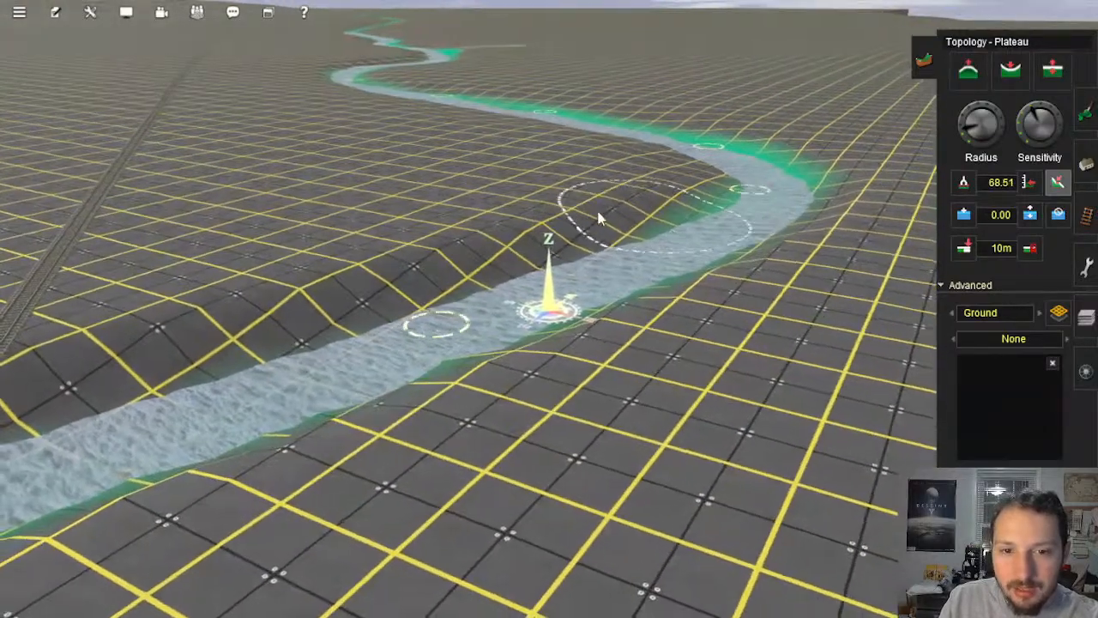
Step: Plateau the steep bank of the deep channel from the spline point back to the bend before the railway crossing
click(446, 289)
click(429, 283)
drag(321, 311, 629, 193)
click(654, 211)
right_drag(558, 250, 458, 311)
right_click(274, 385)
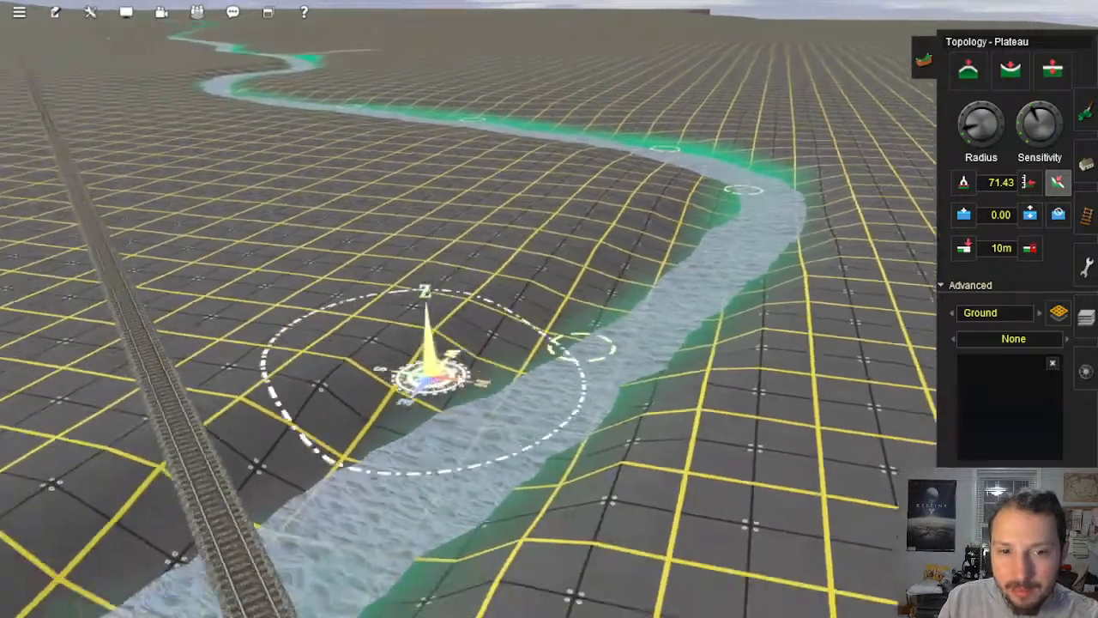
Step: Plateau the same bank between the railway track and the bend at height 69.70
click(534, 329)
click(605, 257)
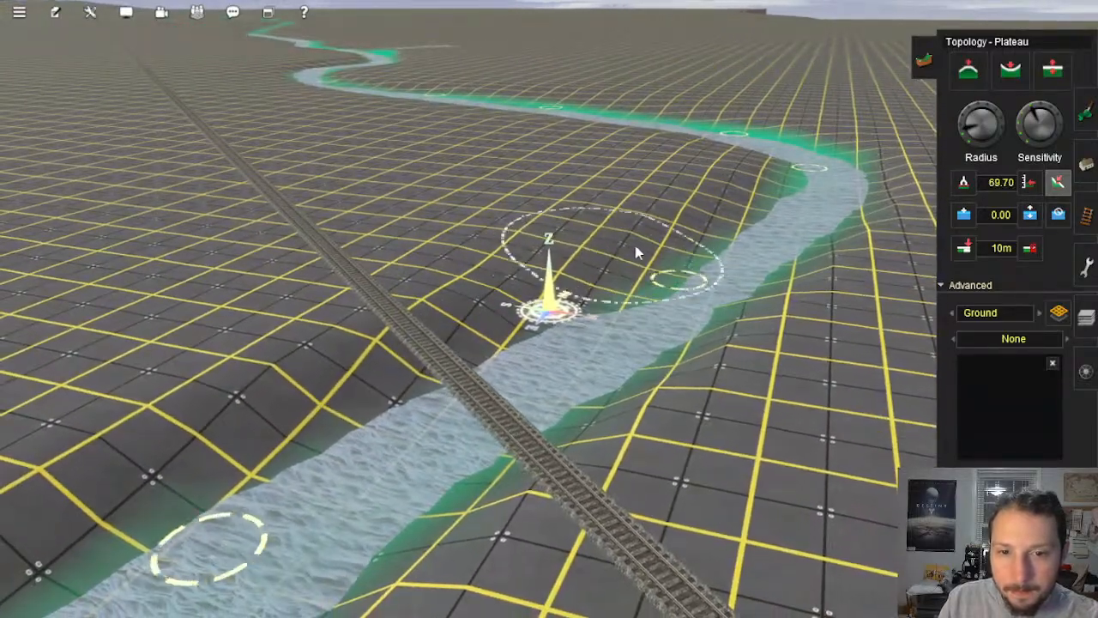
click(650, 239)
click(719, 210)
Step: Plateau the opposite bank between the railway crossing and the bend at heights 68.50 and 69.89
right_click(693, 234)
key(Right)
right_click(631, 378)
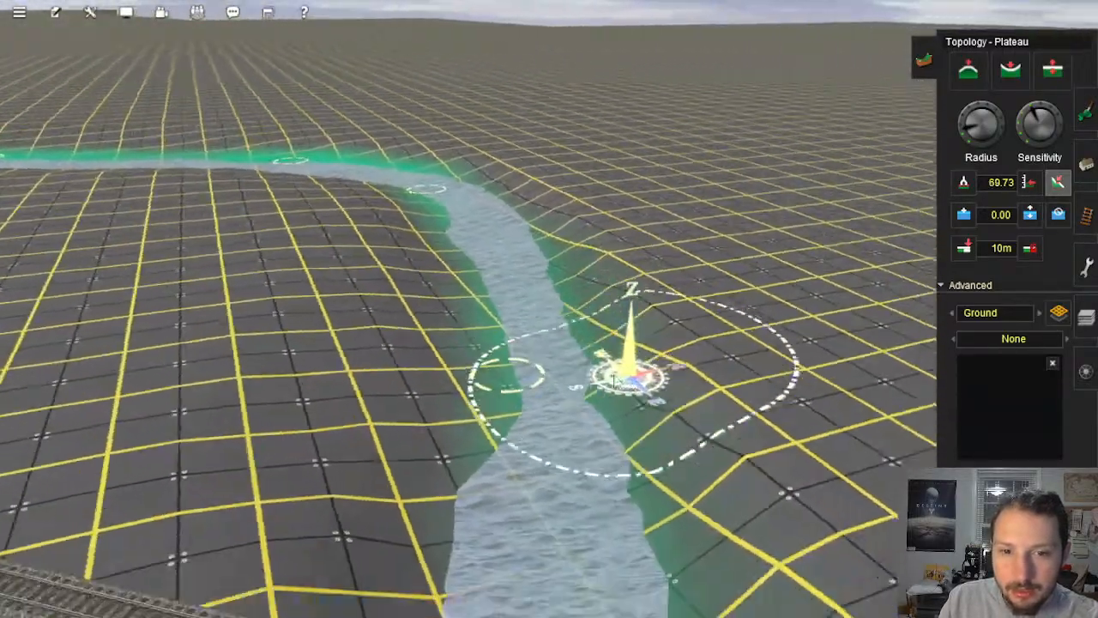
right_click(585, 389)
right_drag(585, 394, 585, 334)
click(585, 320)
click(507, 208)
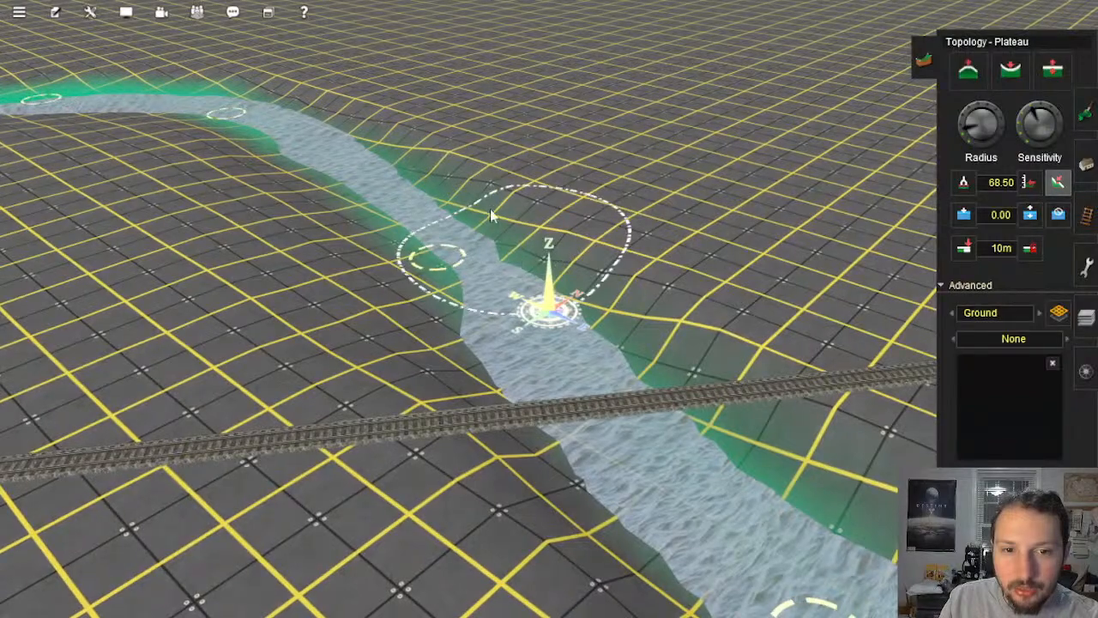
click(454, 180)
click(398, 126)
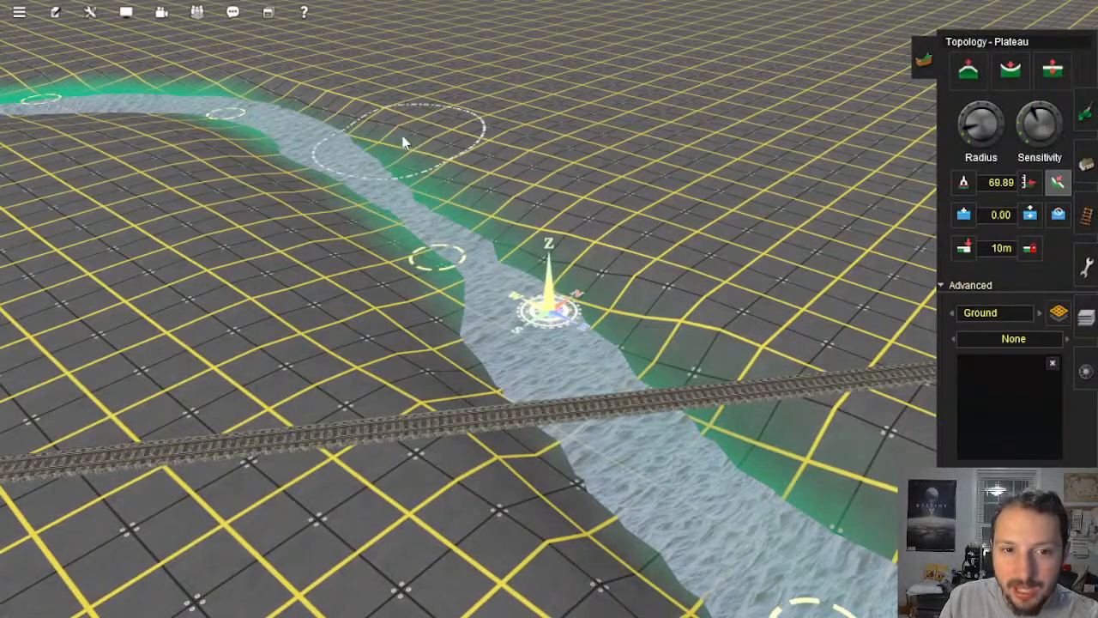
Step: Level the channel edges around the railway crossing with Plateau at heights 67.41 and 69.80
click(574, 258)
click(643, 319)
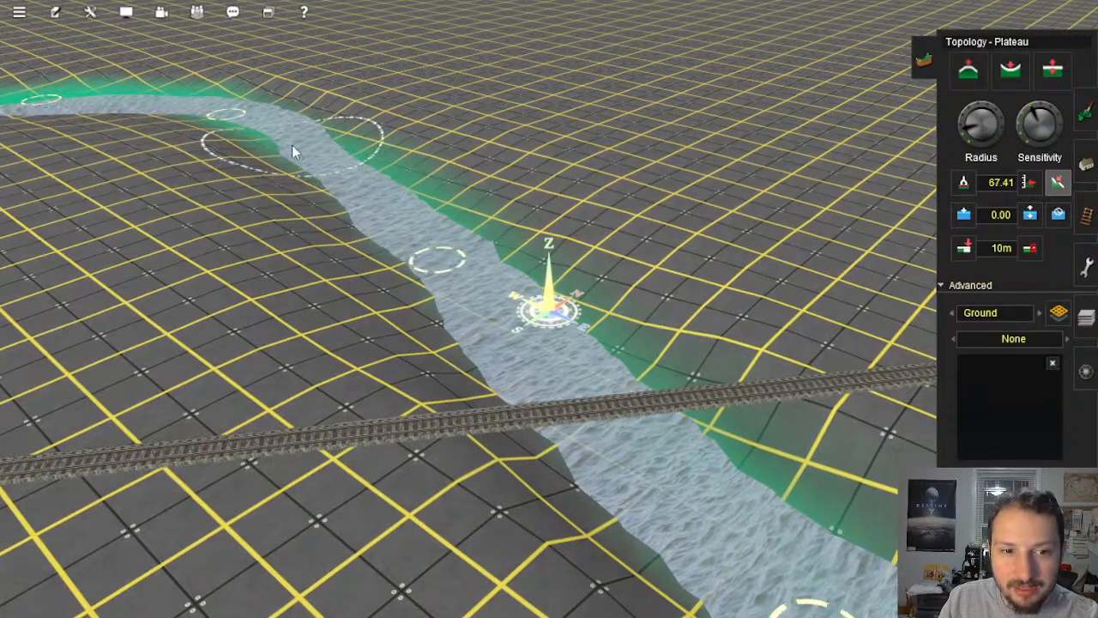
mouse_move(563, 373)
right_down()
mouse_move(574, 293)
mouse_move(562, 314)
mouse_move(583, 302)
mouse_move(575, 288)
right_up()
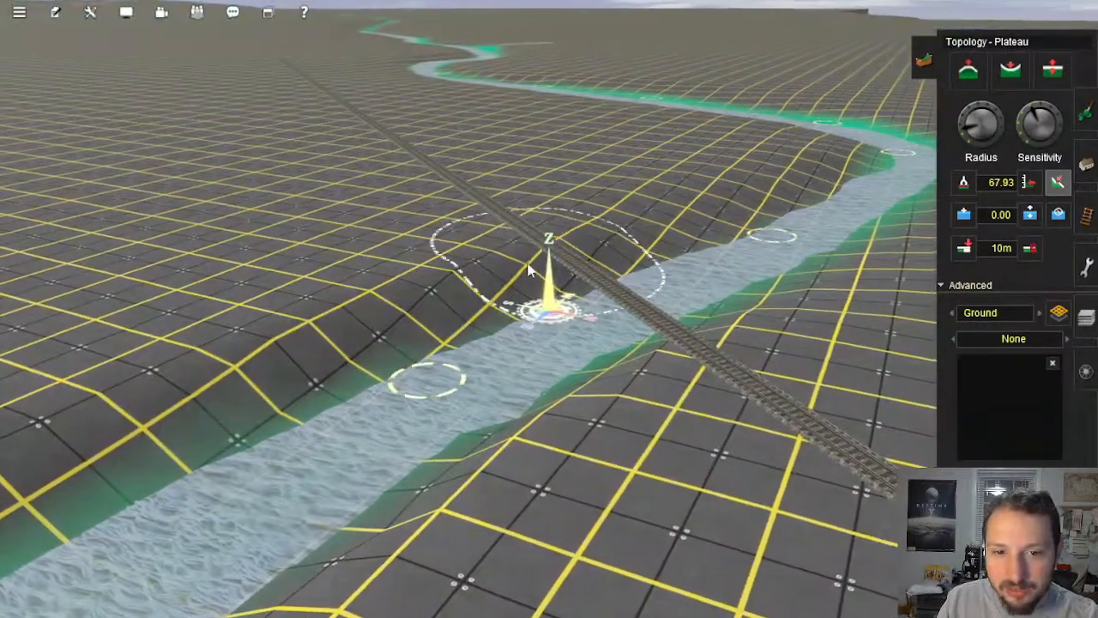
mouse_move(417, 301)
mouse_down()
mouse_move(360, 343)
mouse_move(403, 326)
mouse_move(326, 382)
mouse_move(598, 249)
mouse_up()
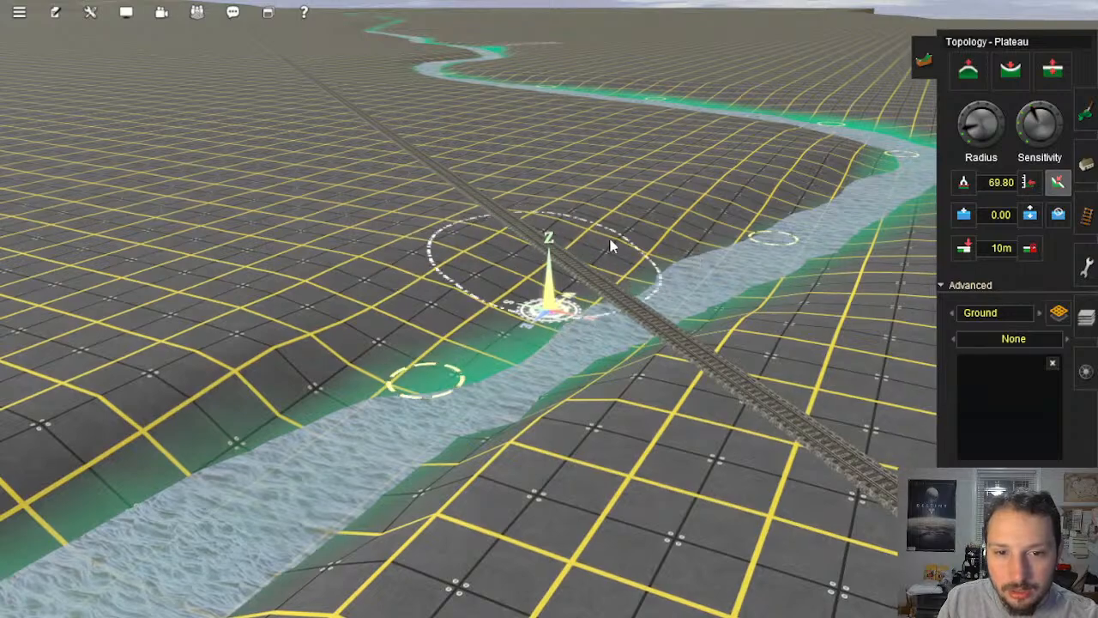
mouse_move(569, 294)
right_down()
mouse_move(446, 373)
mouse_move(541, 330)
right_up()
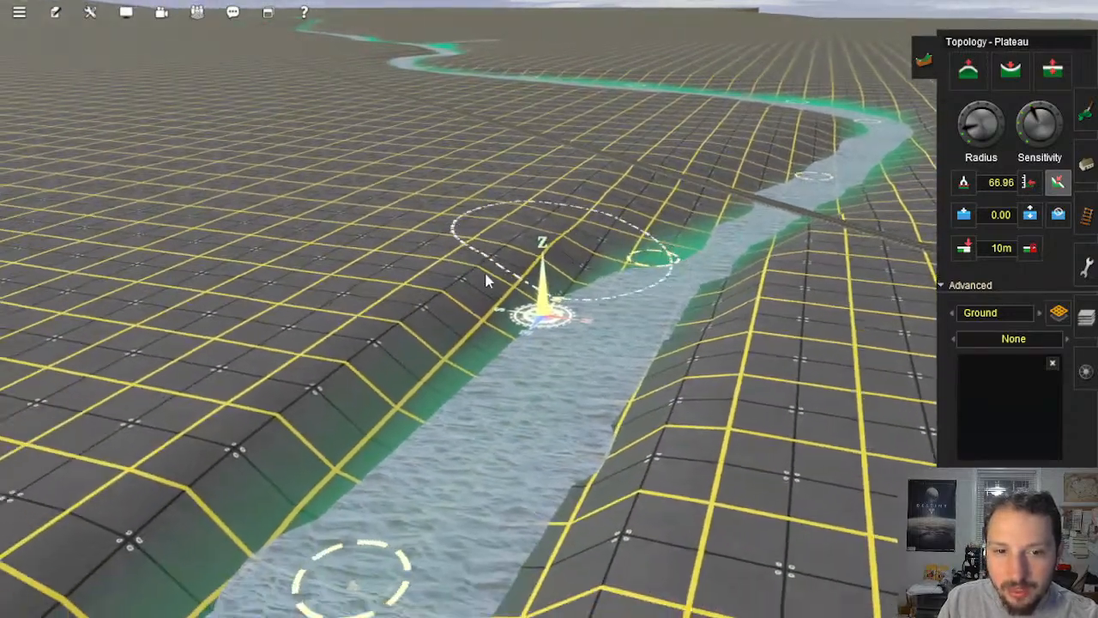
Step: Plateau the riverbed edge beyond the railway crossing at height 67.12, working back towards the track
right_click(654, 279)
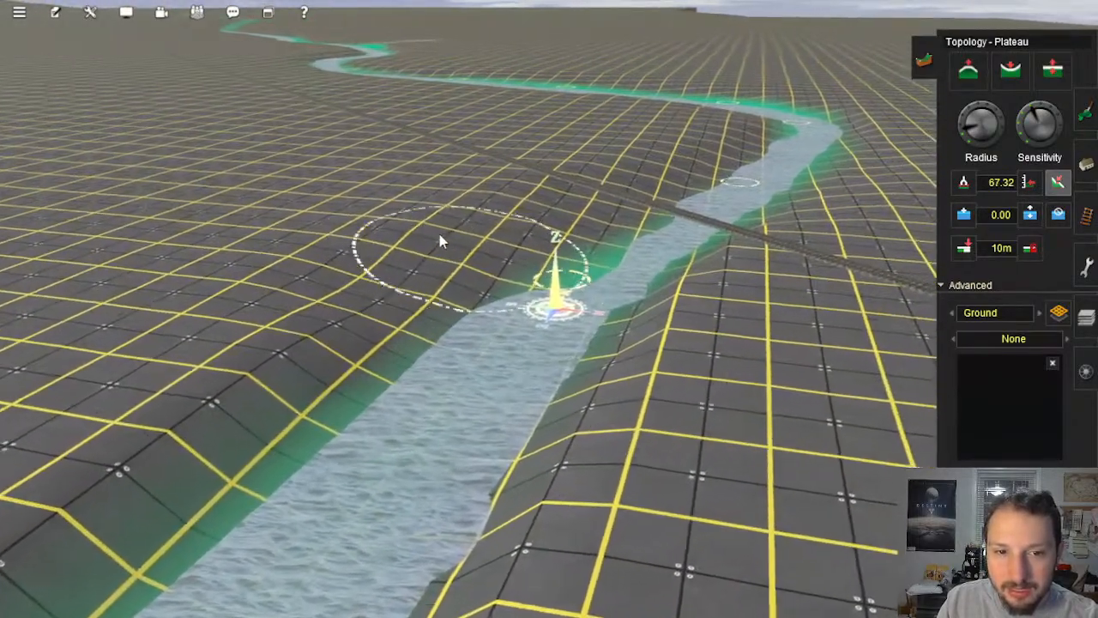
right_drag(415, 296, 513, 307)
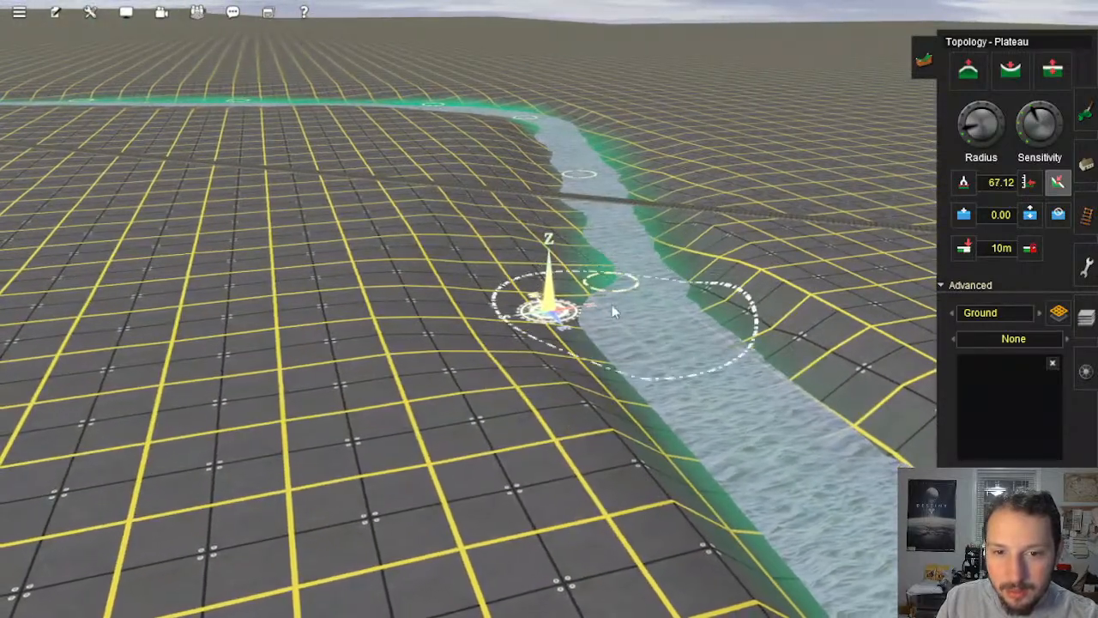
drag(614, 311, 590, 249)
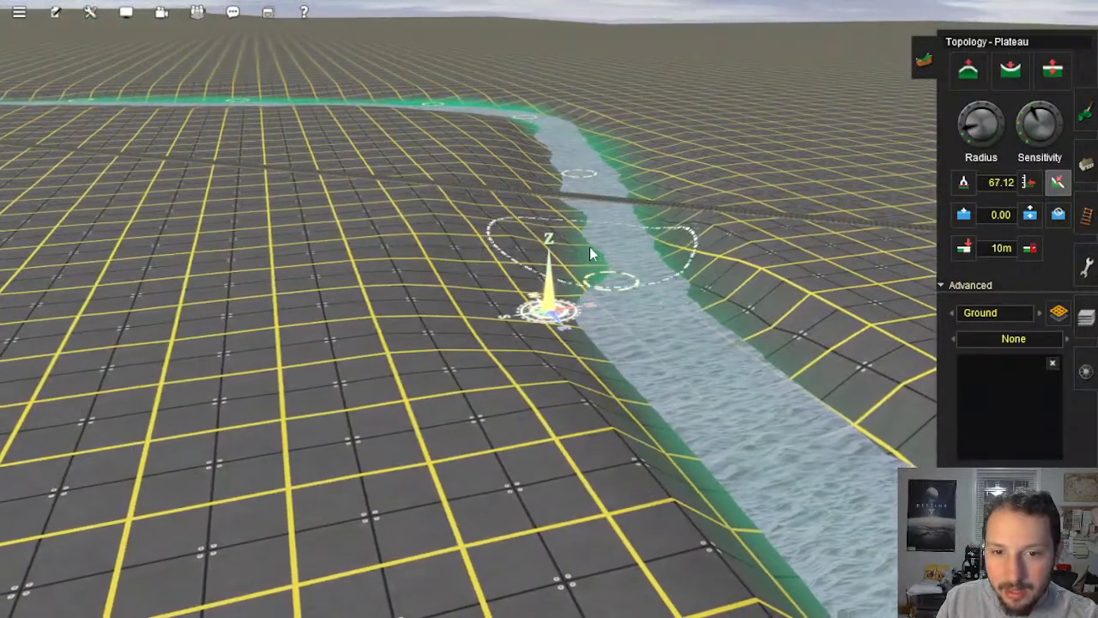
mouse_move(618, 321)
mouse_down()
mouse_move(590, 258)
mouse_move(587, 281)
mouse_move(575, 267)
mouse_up()
Step: Plateau the bank and channel edge on the near side of the railway crossing at height 68.02
right_drag(648, 311, 669, 313)
drag(383, 240, 625, 288)
mouse_move(515, 287)
mouse_down()
mouse_move(631, 309)
mouse_move(795, 310)
mouse_move(816, 322)
mouse_move(361, 257)
mouse_up()
mouse_move(360, 260)
mouse_down()
mouse_move(470, 279)
mouse_move(425, 213)
mouse_move(343, 198)
mouse_move(239, 236)
mouse_move(257, 270)
mouse_move(25, 179)
mouse_up()
drag(233, 256, 478, 340)
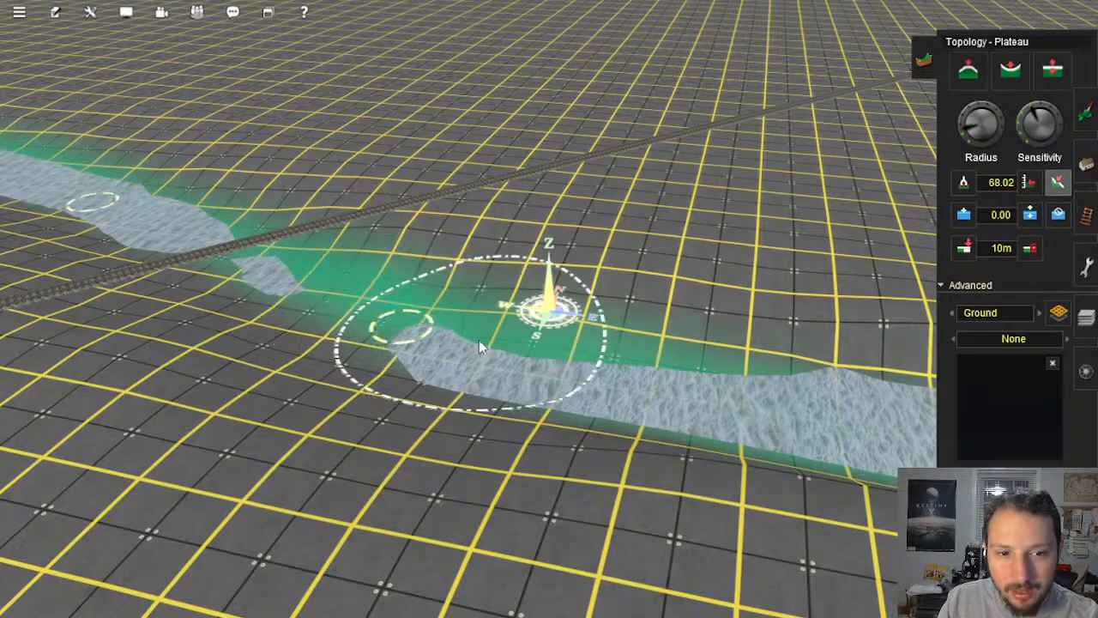
Step: Plateau the green-edged bank leading away from the railway crossing at heights 68.42, 69.17 and 68.22
key(Left)
mouse_move(600, 350)
right_down()
mouse_move(649, 359)
mouse_move(656, 392)
right_up()
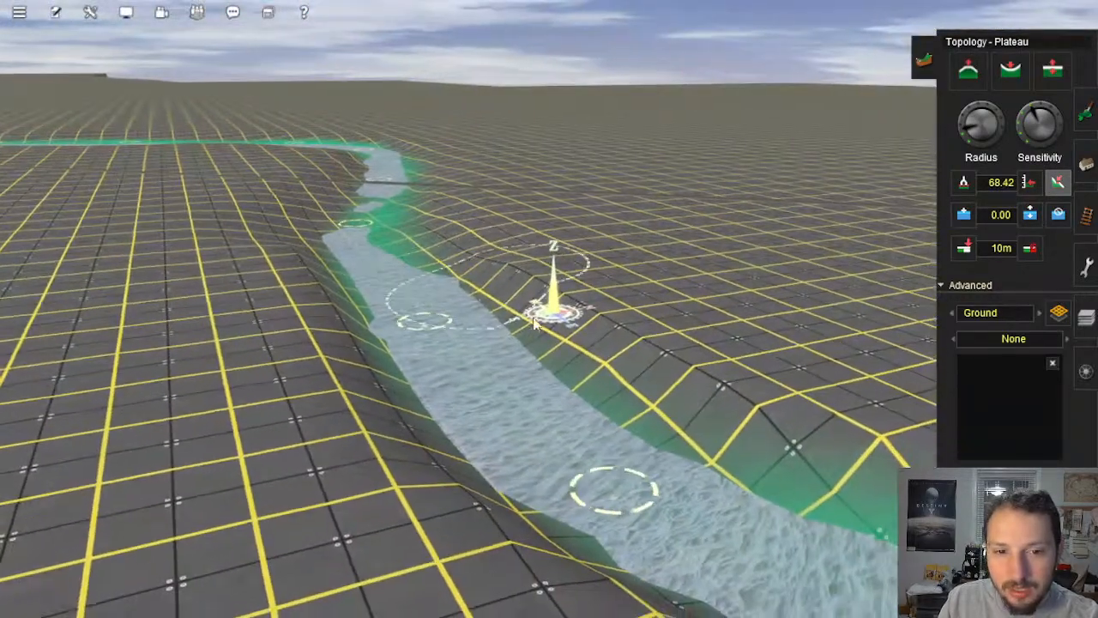
drag(549, 285, 432, 244)
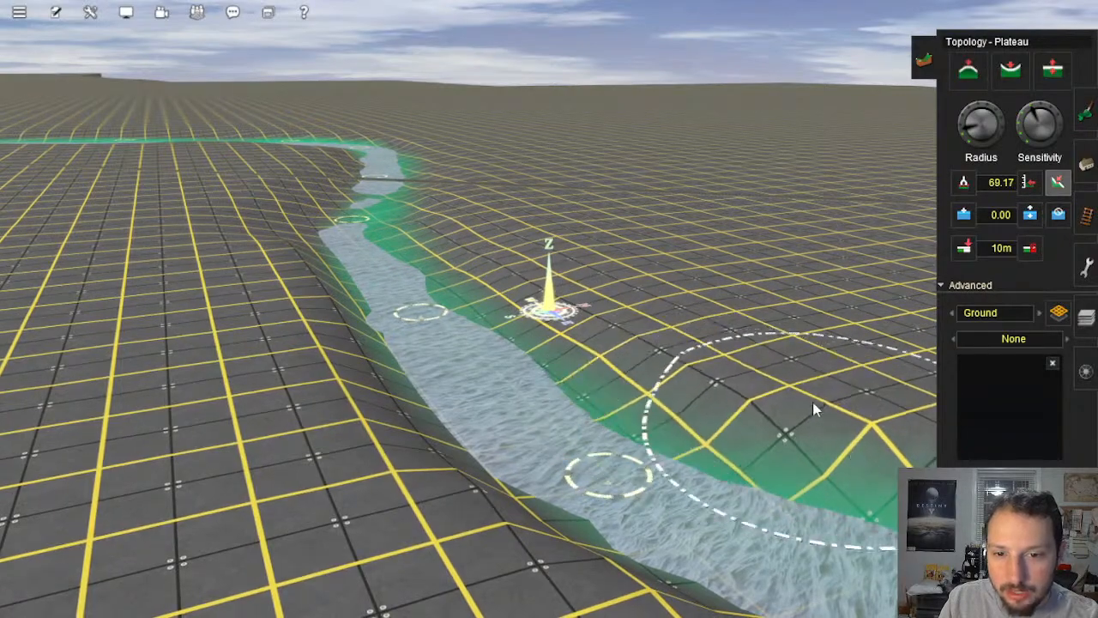
right_drag(719, 456, 703, 352)
mouse_move(691, 339)
mouse_down()
mouse_move(613, 286)
mouse_move(666, 299)
mouse_move(526, 271)
mouse_move(404, 209)
mouse_up()
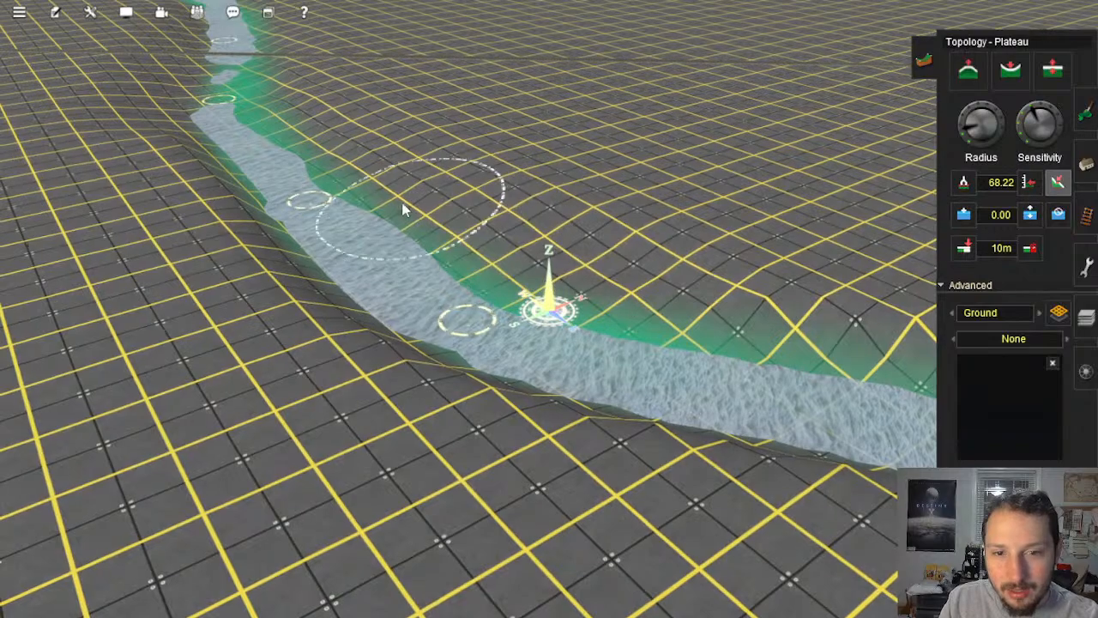
Step: Plateau the riverbed towards the railway crossing at height 66.91 and the channel edge behind it at 72.22
mouse_move(391, 202)
right_down()
mouse_move(519, 310)
mouse_move(546, 369)
right_up()
mouse_move(534, 300)
mouse_down()
mouse_move(517, 220)
mouse_move(505, 243)
mouse_move(510, 180)
mouse_move(535, 114)
mouse_up()
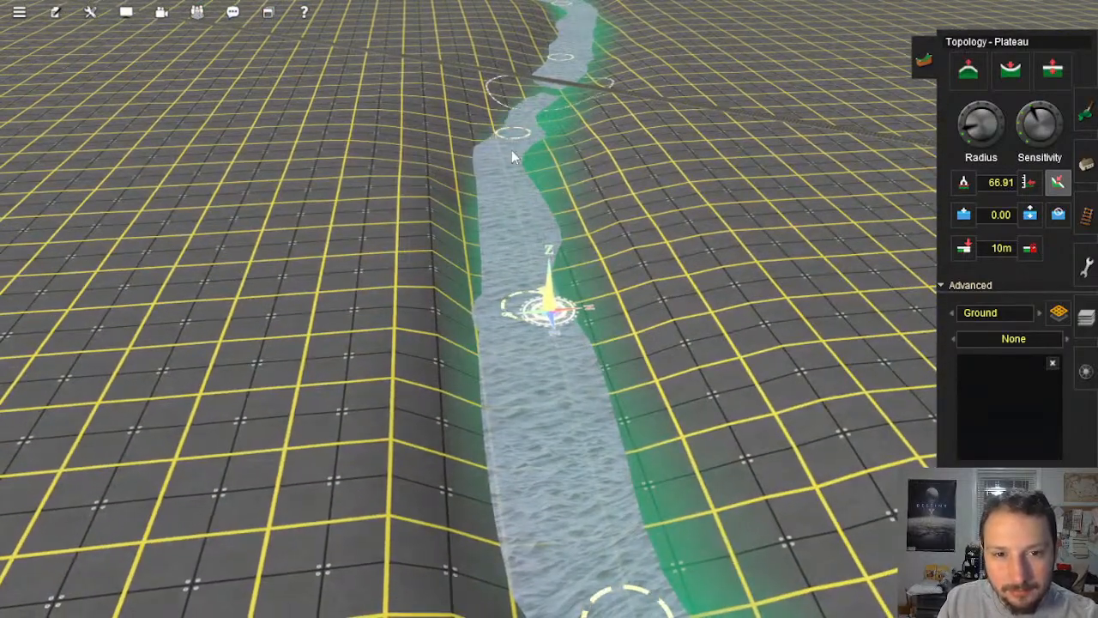
right_drag(508, 223, 518, 264)
mouse_move(508, 259)
mouse_down()
mouse_move(468, 249)
mouse_move(483, 262)
mouse_move(474, 246)
mouse_move(424, 337)
mouse_move(432, 296)
mouse_move(500, 292)
mouse_move(534, 235)
mouse_move(363, 287)
mouse_move(339, 323)
mouse_up()
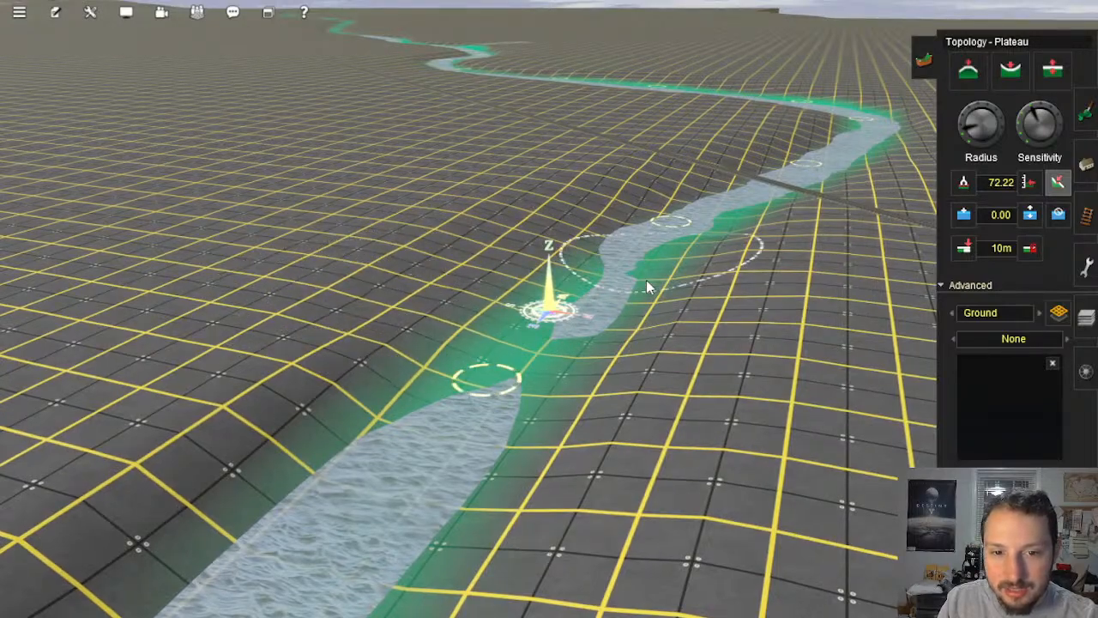
Step: Expose the buried river stretch before the railway crossing and level its edges with Plateau at heights 66.49, 69.86 and 66.86
right_click(345, 499)
mouse_move(483, 376)
mouse_down()
mouse_move(506, 341)
mouse_move(647, 233)
mouse_move(599, 257)
mouse_move(674, 216)
mouse_move(531, 332)
mouse_move(660, 220)
mouse_up()
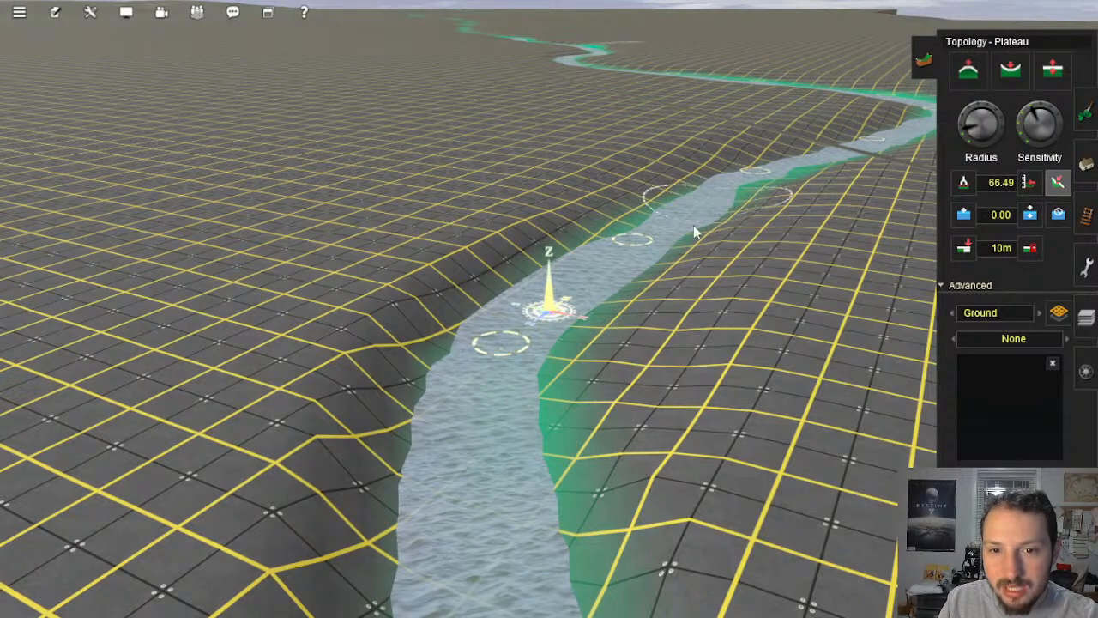
right_drag(606, 263, 588, 299)
mouse_move(660, 343)
mouse_down()
mouse_move(620, 322)
mouse_move(569, 257)
mouse_move(564, 275)
mouse_move(544, 235)
mouse_move(478, 230)
mouse_up()
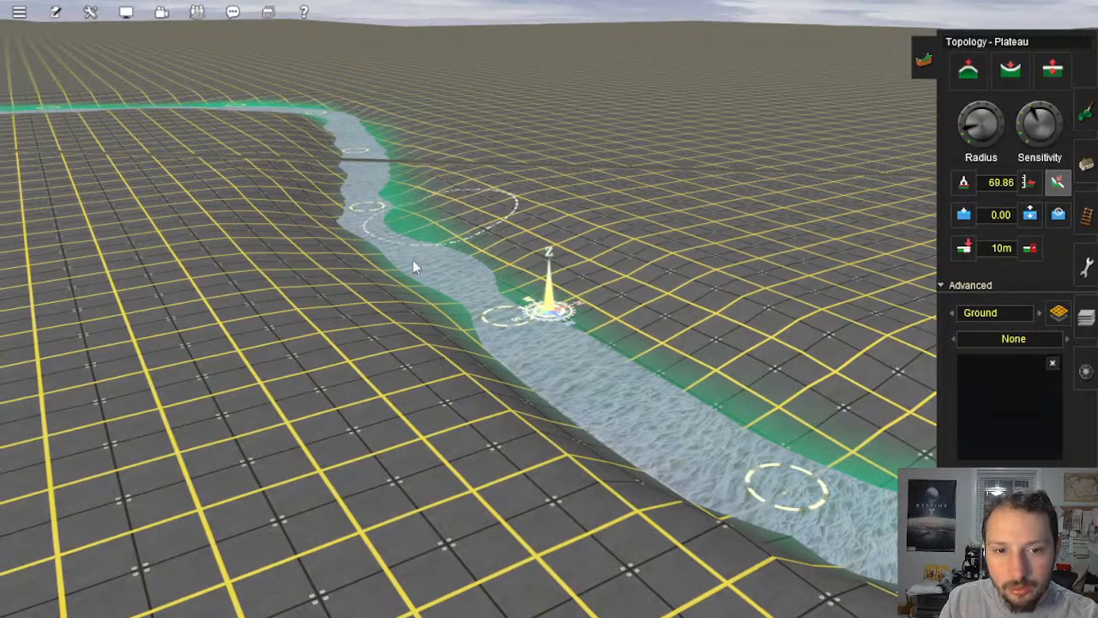
drag(560, 358, 360, 221)
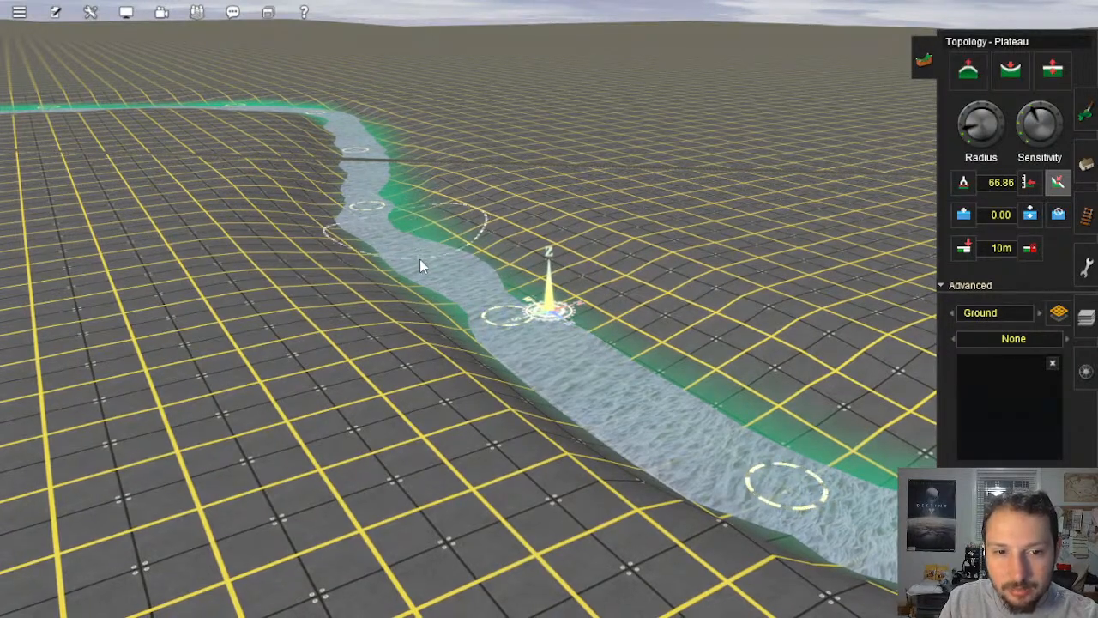
Step: Smooth the bulging steep bank at the river bend with Plateau at heights 67.13, 68.58, 71.11 and 66.14
right_click(516, 335)
key(Left)
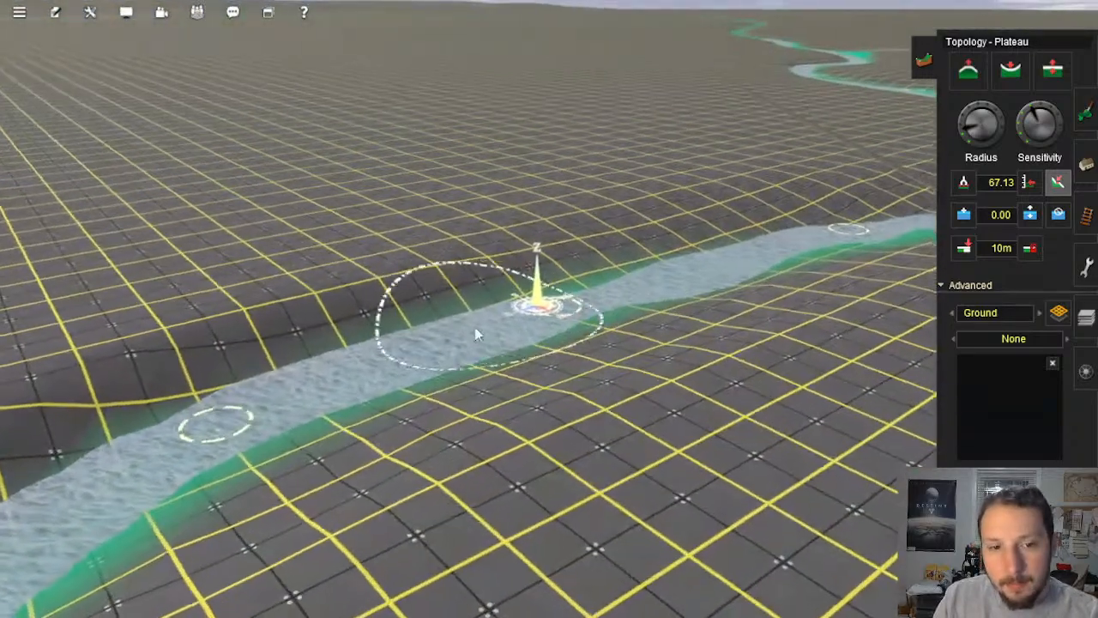
mouse_move(474, 329)
mouse_down()
mouse_move(406, 296)
mouse_move(379, 314)
mouse_move(522, 239)
mouse_move(542, 264)
mouse_move(628, 259)
mouse_move(551, 251)
mouse_move(560, 257)
mouse_move(449, 295)
mouse_up()
right_click(369, 318)
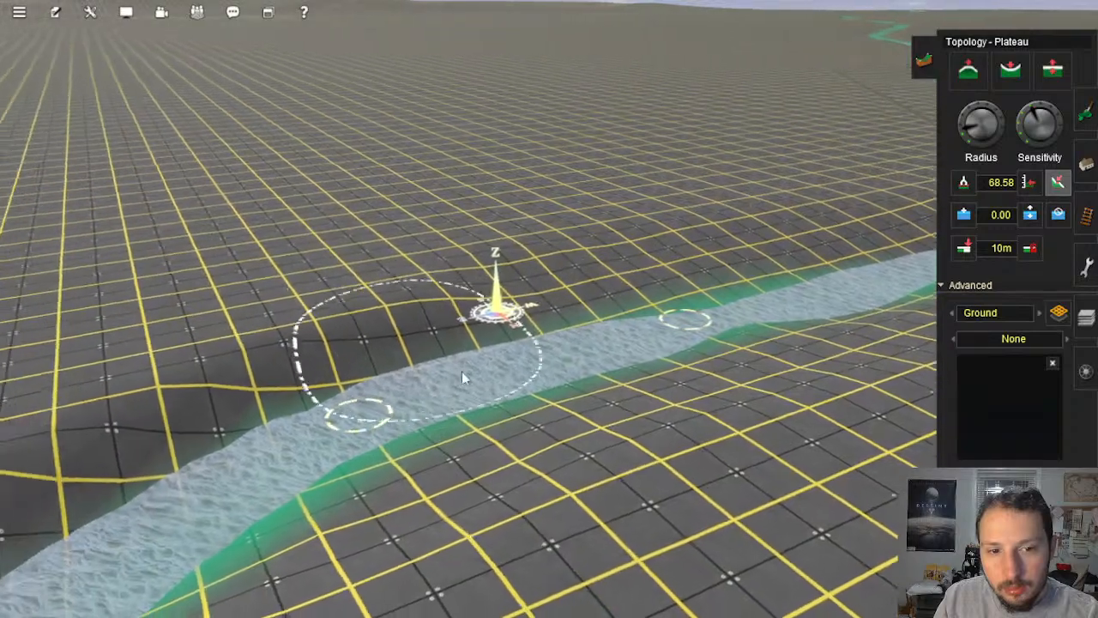
mouse_move(429, 353)
mouse_down()
mouse_move(412, 343)
mouse_move(461, 314)
mouse_move(528, 298)
mouse_move(494, 265)
mouse_move(591, 274)
mouse_move(591, 248)
mouse_move(455, 339)
mouse_up()
right_click(392, 354)
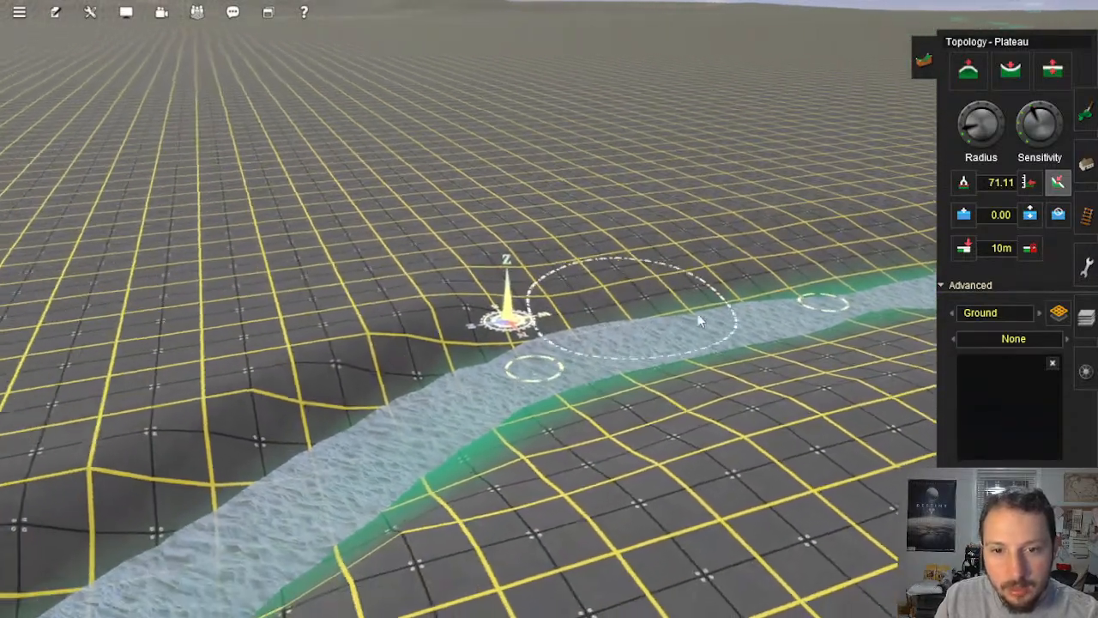
mouse_move(747, 296)
mouse_down()
mouse_move(815, 272)
mouse_move(488, 314)
mouse_move(514, 296)
mouse_move(502, 287)
mouse_move(409, 439)
mouse_move(582, 308)
mouse_move(400, 373)
mouse_up()
right_click(399, 372)
key(Down)
key(Up)
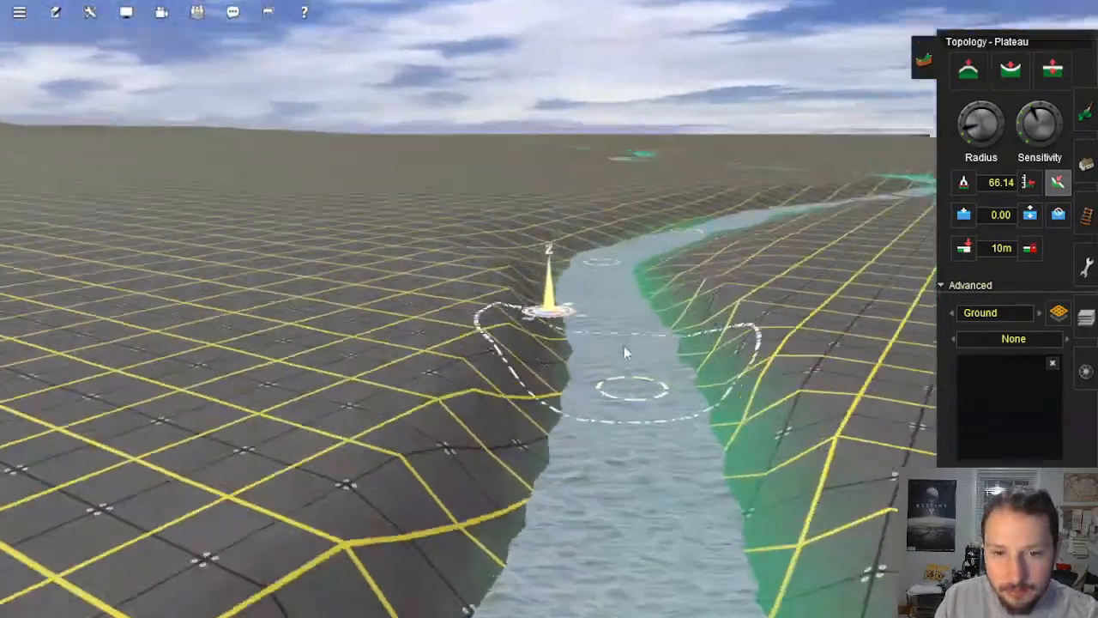
Step: Reshape the same steep bank and the adjoining riverbed with Plateau at heights 72.32, 67.80, 67.30 and 65.94
right_click(614, 309)
right_click(520, 274)
right_click(478, 249)
right_drag(478, 249, 579, 338)
scroll(579, 337, down, 2)
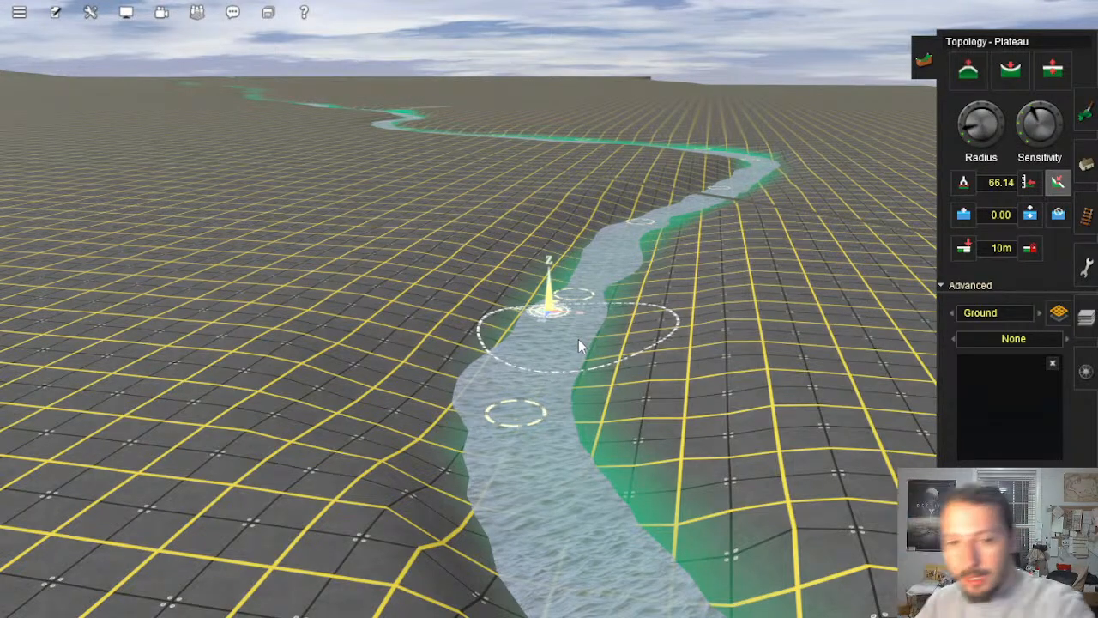
mouse_move(542, 322)
right_down()
mouse_move(487, 343)
mouse_move(532, 339)
mouse_move(536, 350)
mouse_move(531, 324)
right_up()
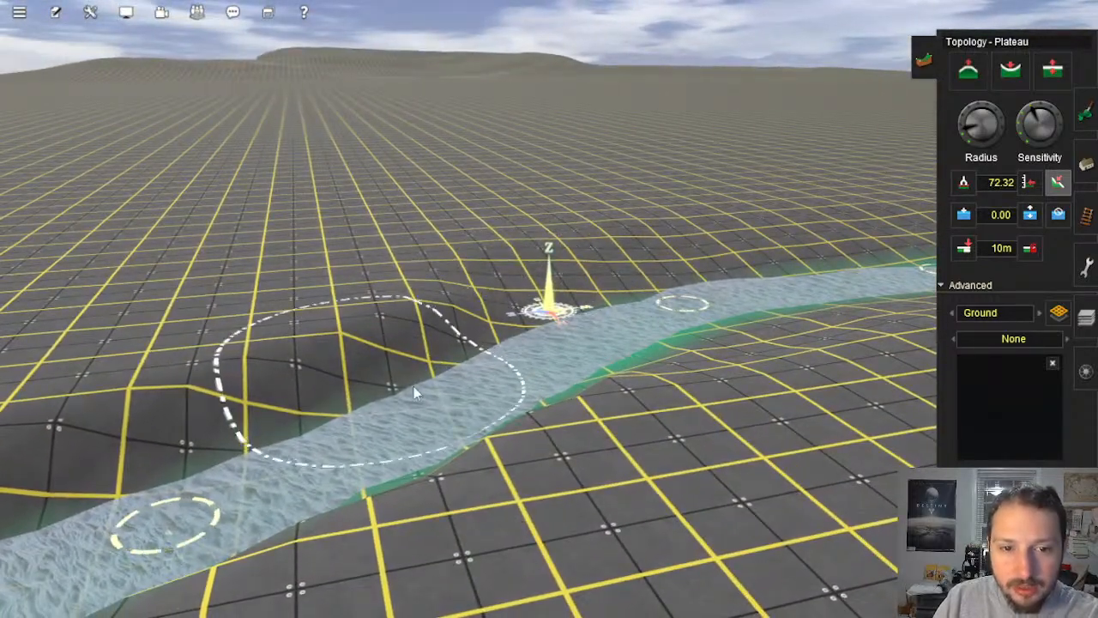
drag(395, 328, 403, 332)
right_click(420, 366)
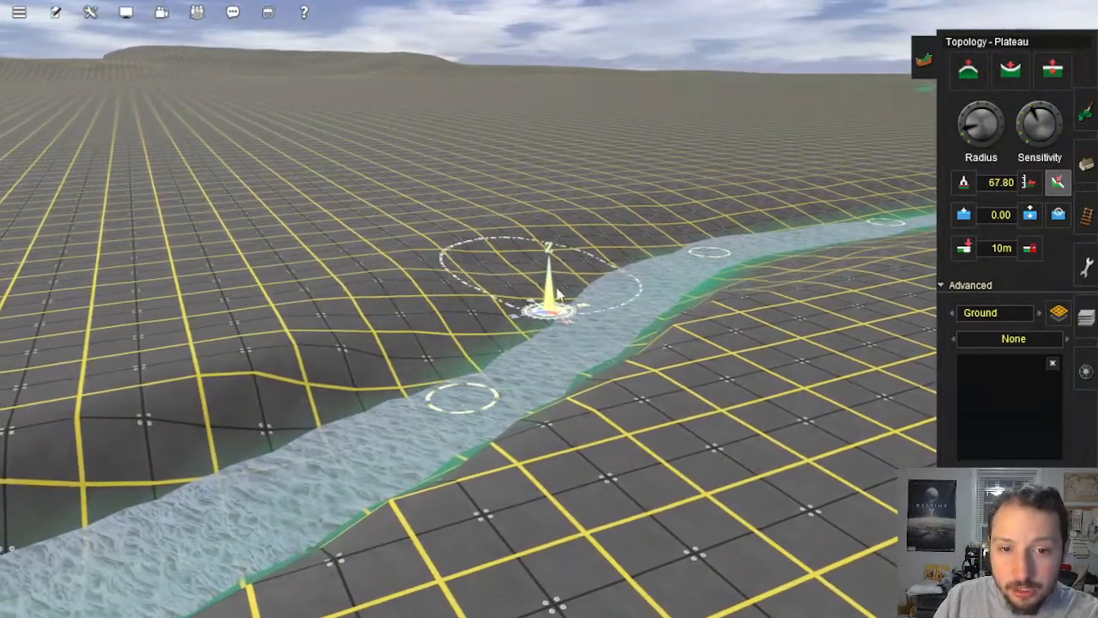
mouse_move(439, 310)
mouse_down()
mouse_move(431, 366)
mouse_move(486, 255)
mouse_up()
right_click(516, 320)
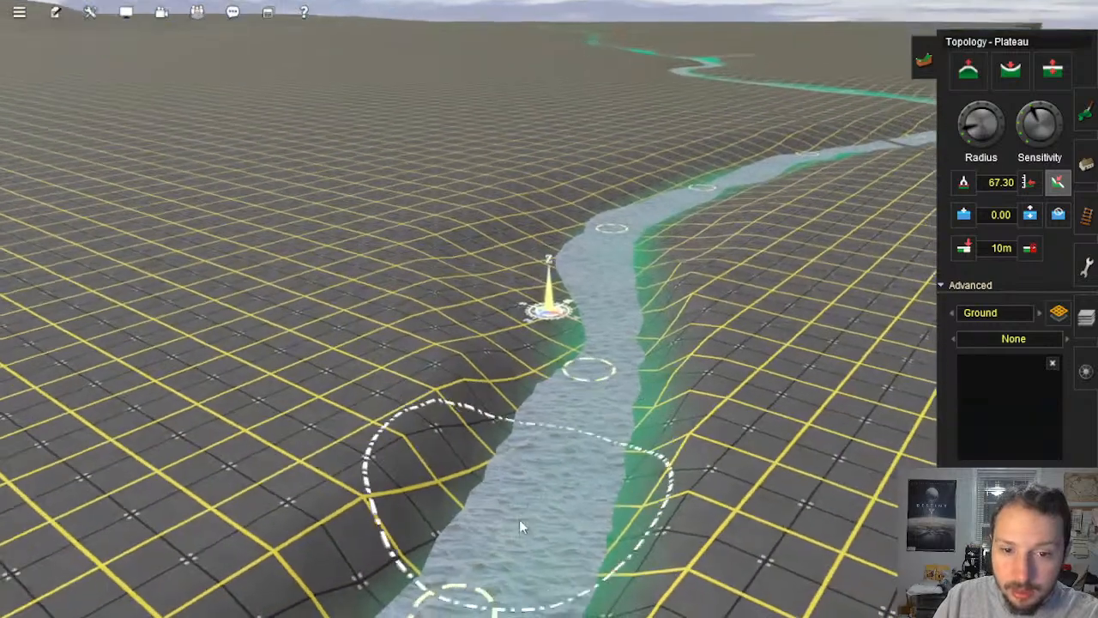
mouse_move(519, 519)
mouse_down()
mouse_move(597, 386)
mouse_move(597, 295)
mouse_move(591, 366)
mouse_up()
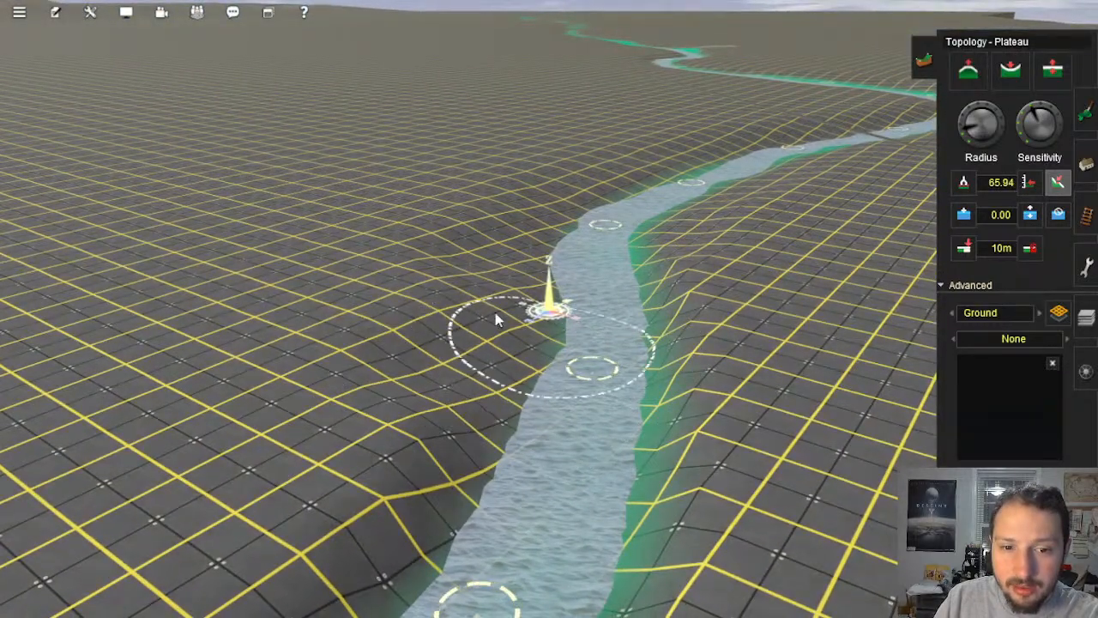
Step: Enlarge the Plateau brush radius and flatten the uneven ground along the river bank
key(Left)
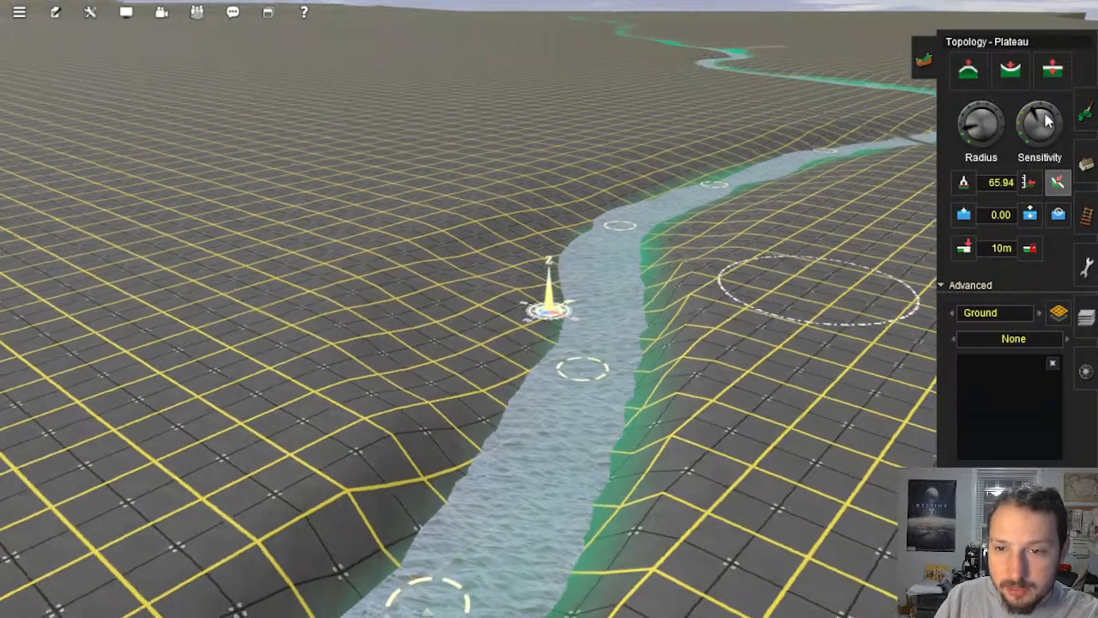
drag(971, 137, 979, 115)
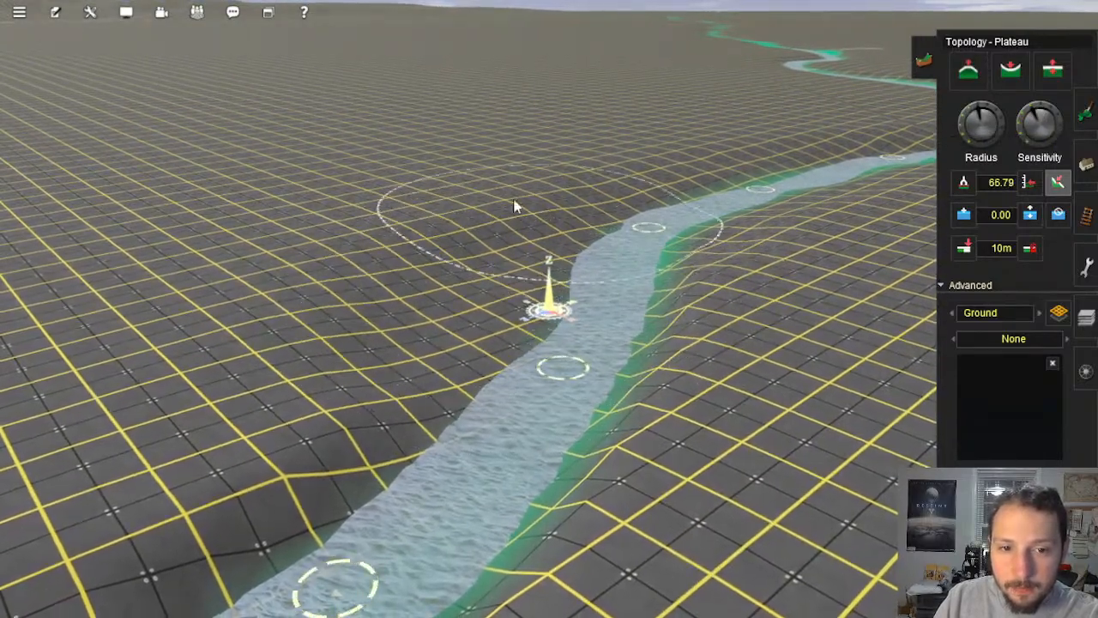
drag(389, 318, 527, 396)
right_drag(632, 383, 533, 212)
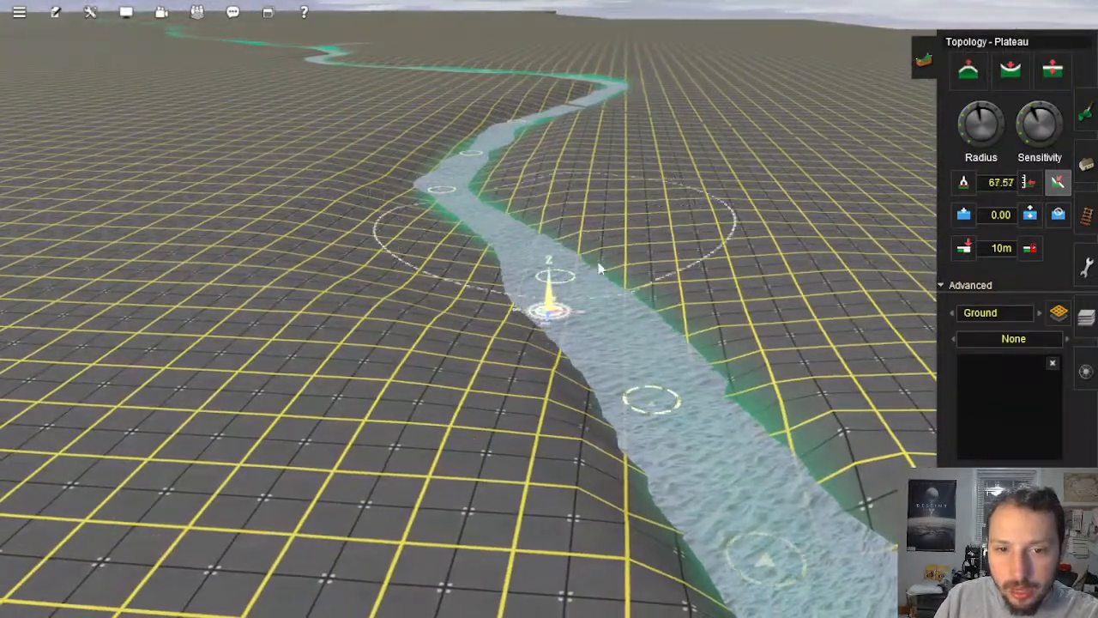
mouse_move(721, 396)
right_down()
mouse_move(601, 363)
mouse_move(667, 372)
mouse_move(585, 343)
mouse_move(380, 237)
mouse_move(609, 381)
mouse_move(489, 319)
mouse_move(463, 214)
mouse_move(485, 221)
right_up()
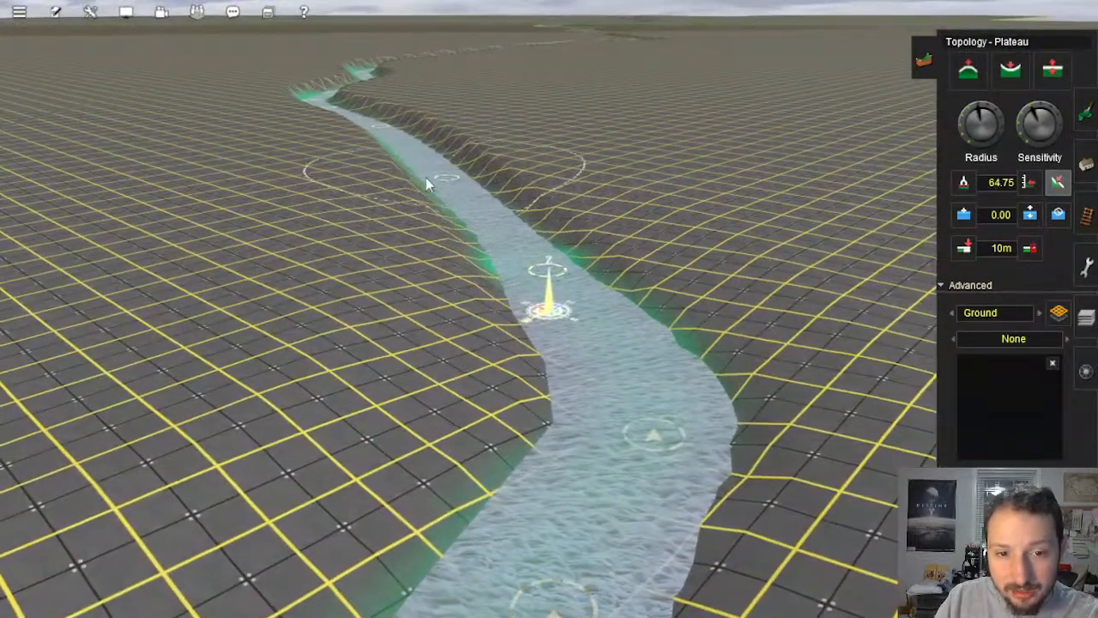
Step: Level the raised ground on the banks around the next river stretch with the Plateau tool
drag(426, 203, 582, 351)
right_drag(582, 344, 521, 305)
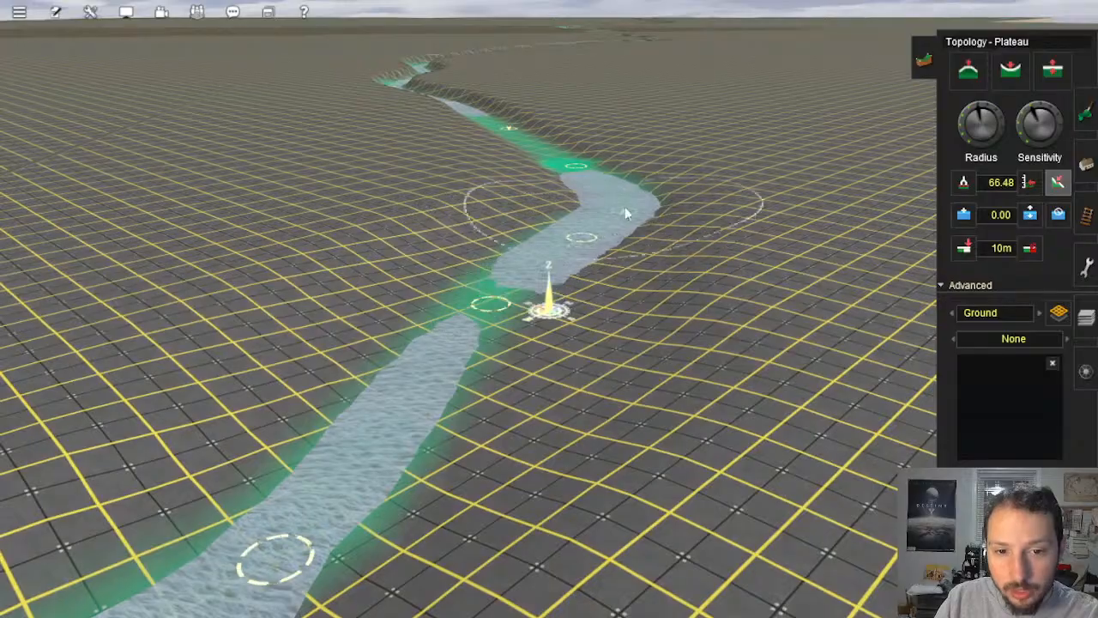
mouse_move(577, 297)
right_down()
mouse_move(514, 308)
mouse_move(527, 326)
mouse_move(581, 326)
mouse_move(503, 346)
mouse_move(324, 447)
mouse_move(532, 287)
right_up()
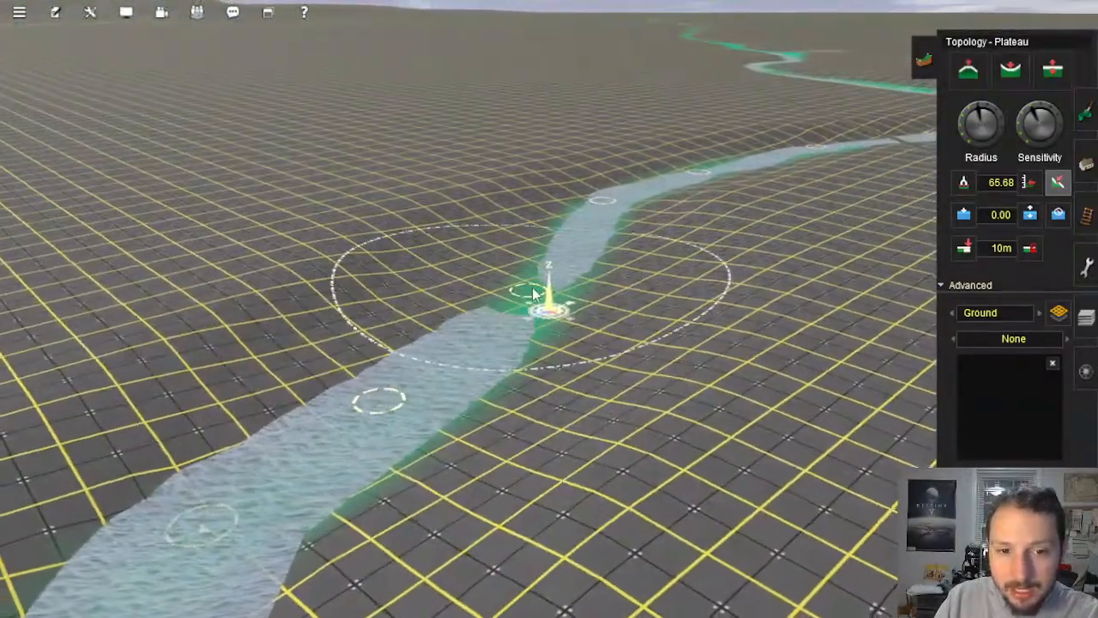
mouse_move(391, 292)
mouse_down()
mouse_move(535, 154)
mouse_move(497, 212)
mouse_move(467, 218)
mouse_up()
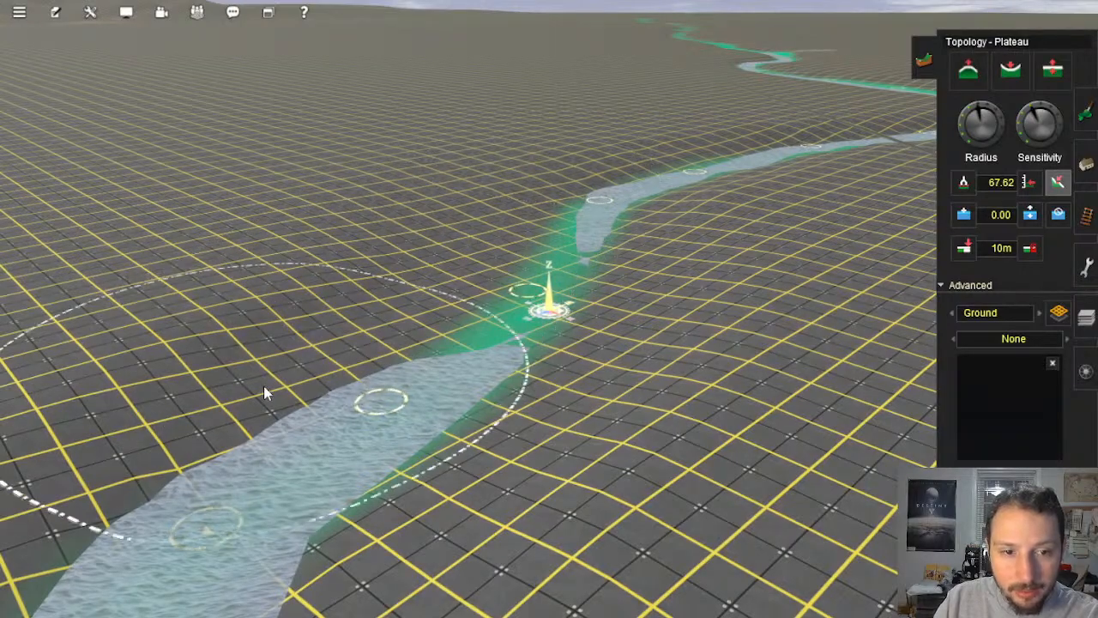
mouse_move(404, 314)
right_down()
mouse_move(433, 388)
mouse_move(602, 239)
mouse_move(563, 368)
mouse_move(676, 375)
mouse_move(549, 368)
mouse_move(540, 321)
mouse_move(559, 397)
mouse_move(577, 292)
right_up()
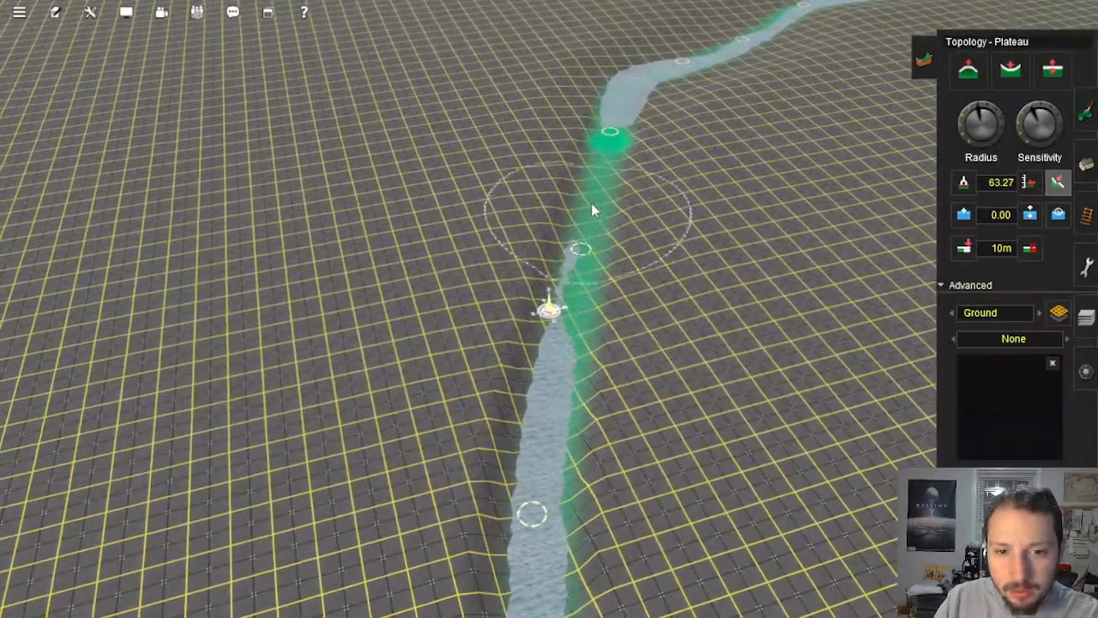
mouse_move(608, 151)
right_down()
mouse_move(534, 330)
mouse_move(543, 315)
right_up()
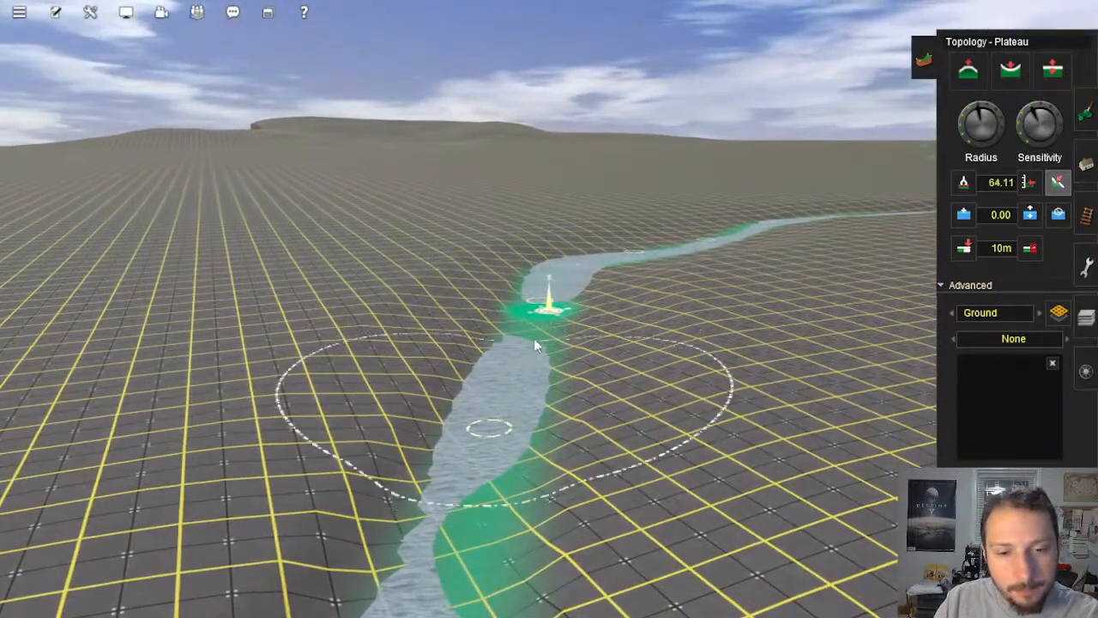
mouse_move(515, 380)
right_down()
mouse_move(521, 395)
mouse_move(515, 382)
right_up()
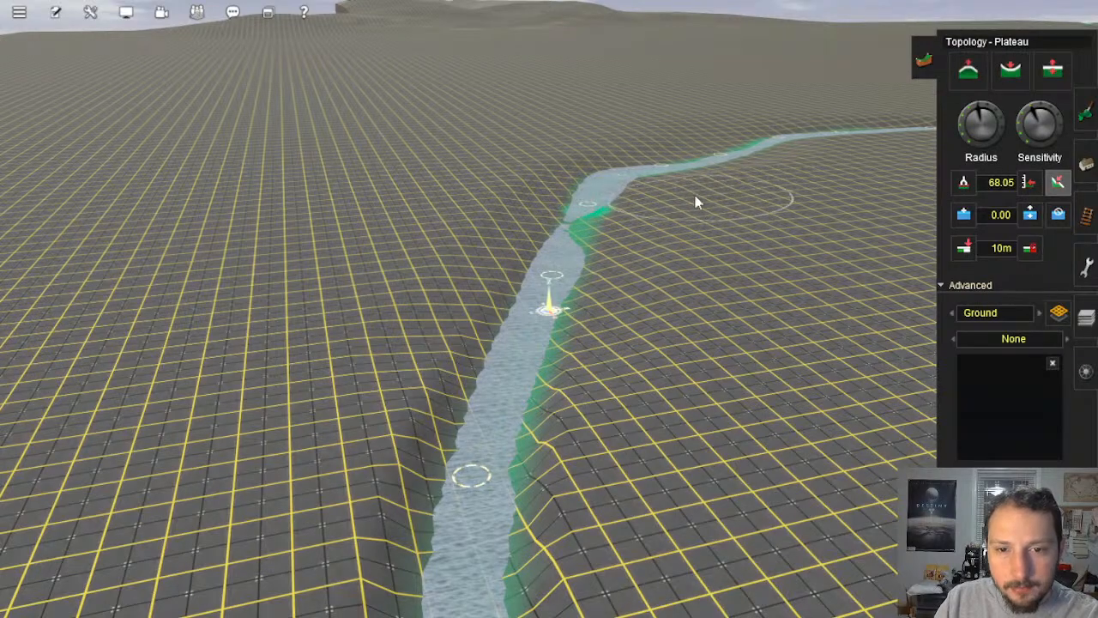
Step: Flatten the terrain beside the wide river bend to the level of the surrounding ground
mouse_move(695, 204)
right_down()
mouse_move(523, 319)
mouse_move(495, 363)
mouse_move(424, 301)
right_up()
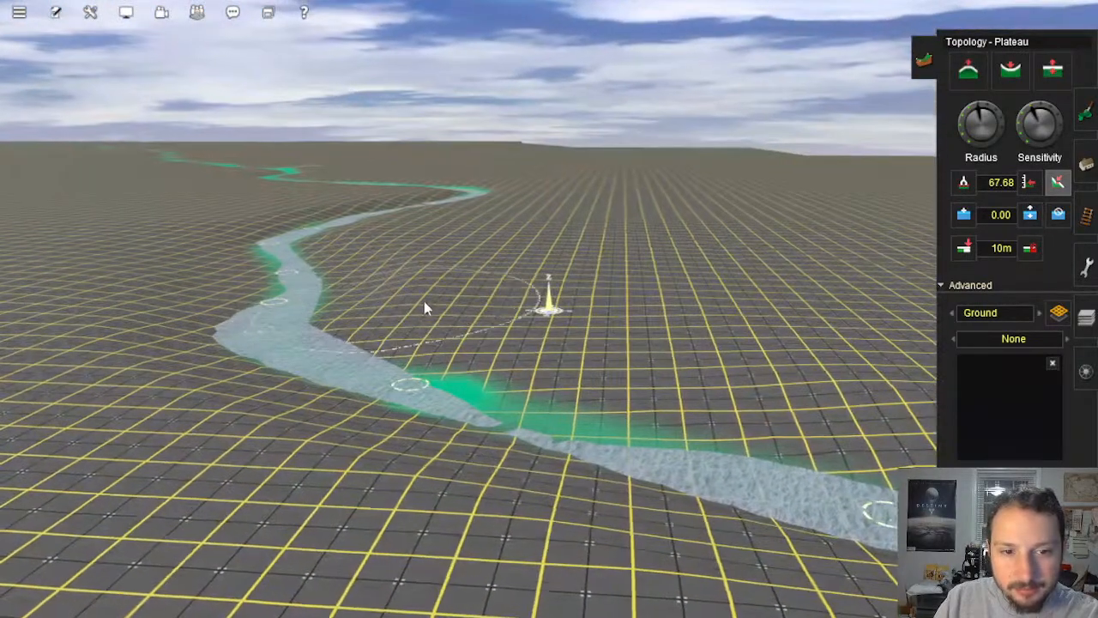
mouse_move(391, 283)
mouse_down()
mouse_move(382, 278)
mouse_move(419, 287)
mouse_up()
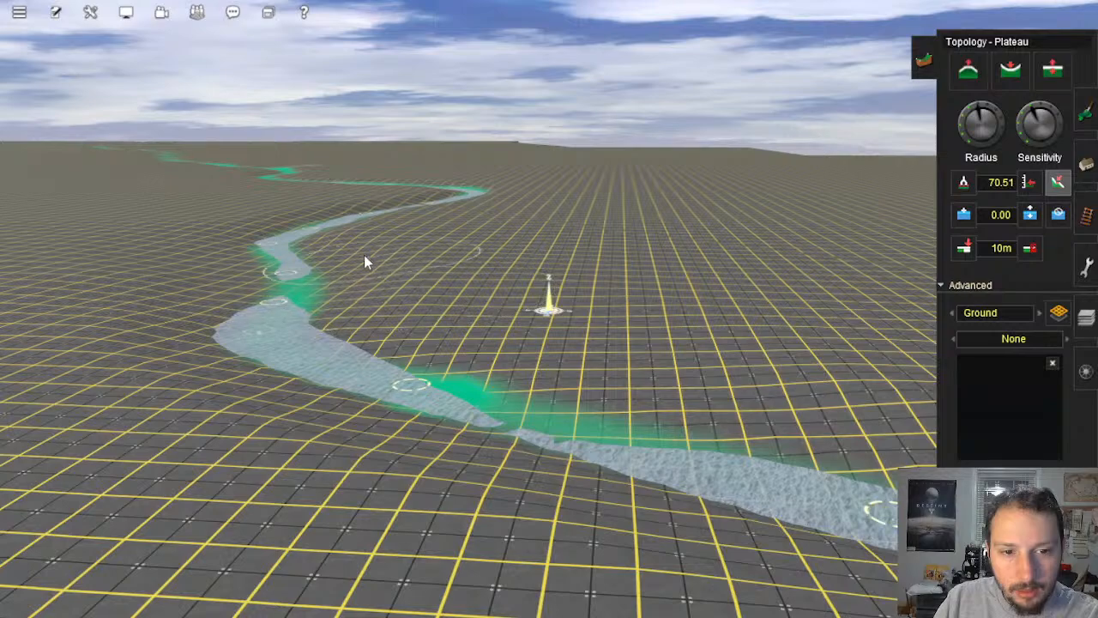
mouse_move(392, 295)
right_down()
mouse_move(497, 411)
mouse_move(420, 459)
right_up()
mouse_move(457, 295)
mouse_down()
mouse_move(445, 393)
mouse_move(466, 247)
mouse_move(417, 478)
mouse_move(460, 241)
mouse_up()
mouse_move(443, 243)
right_down()
mouse_move(537, 380)
mouse_move(516, 380)
mouse_move(459, 299)
right_up()
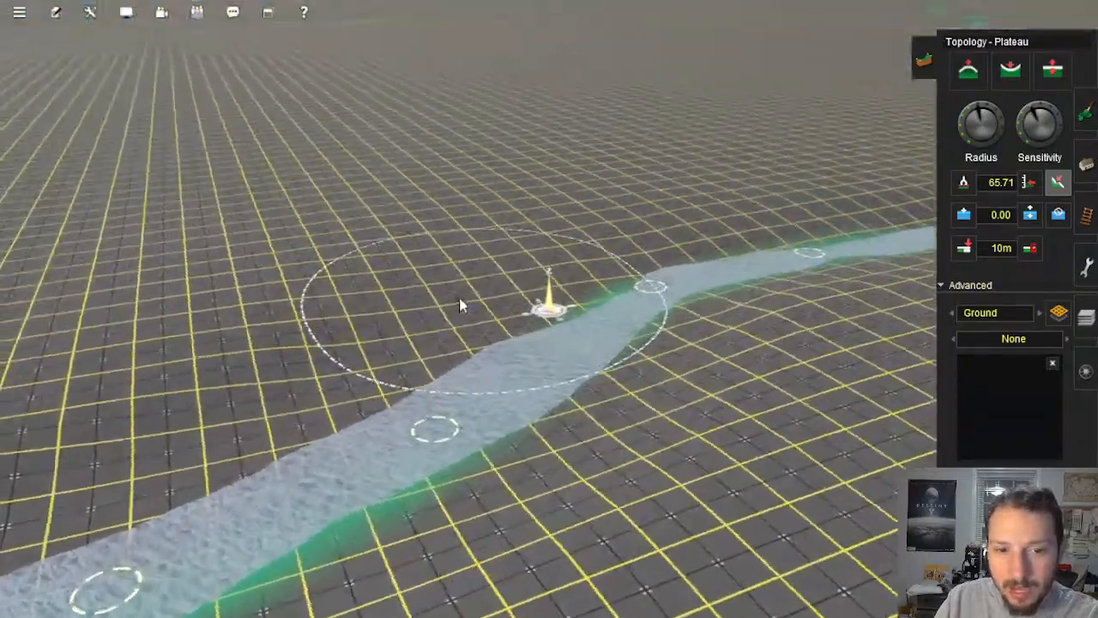
mouse_move(429, 319)
mouse_down()
mouse_move(377, 347)
mouse_move(410, 314)
mouse_move(343, 381)
mouse_up()
right_drag(340, 382, 589, 241)
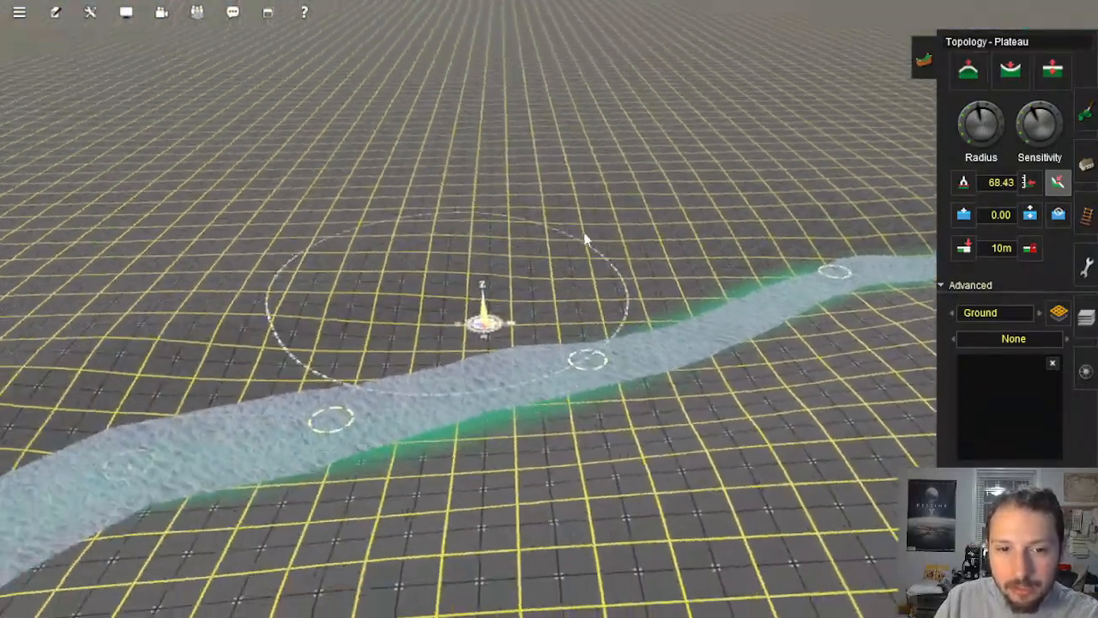
Step: Widen the levelled area beyond the river bend with repeated Plateau strokes across the bank slopes
drag(588, 240, 468, 299)
right_drag(249, 381, 380, 376)
mouse_move(623, 433)
right_down()
mouse_move(687, 358)
mouse_move(540, 363)
mouse_move(470, 207)
right_up()
mouse_move(471, 206)
mouse_down()
mouse_move(443, 261)
mouse_move(441, 245)
mouse_move(475, 258)
mouse_move(490, 297)
mouse_move(447, 273)
mouse_up()
click(447, 271)
right_drag(611, 313, 712, 224)
drag(623, 190, 612, 299)
drag(623, 230, 611, 284)
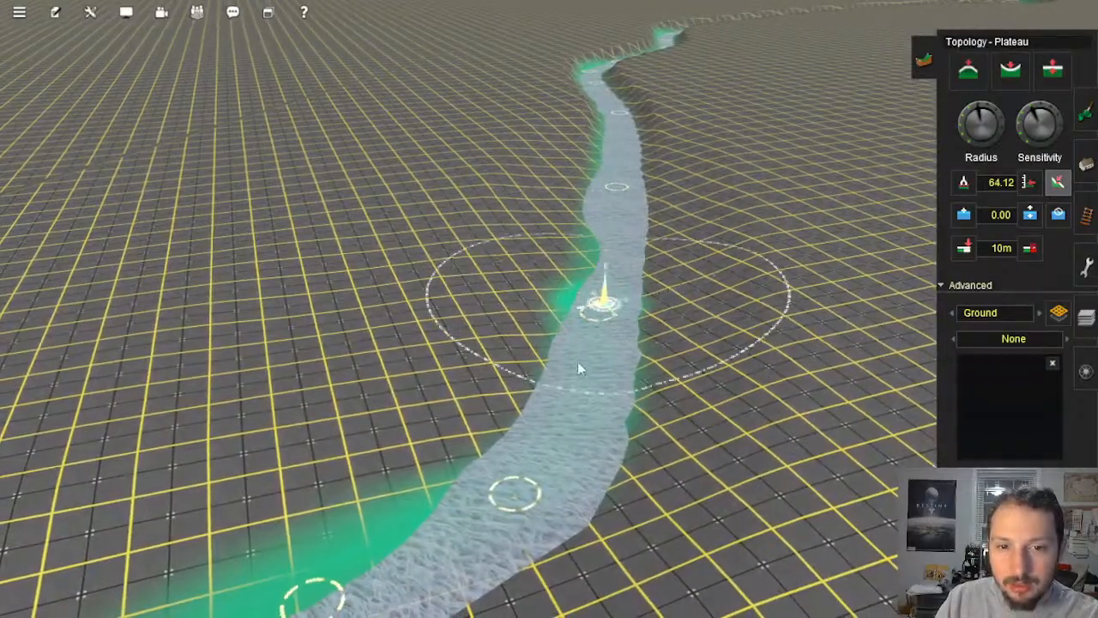
Step: Cut the filled-in river section back down to riverbed height with strokes along the channel
right_drag(579, 364, 557, 309)
click(560, 311)
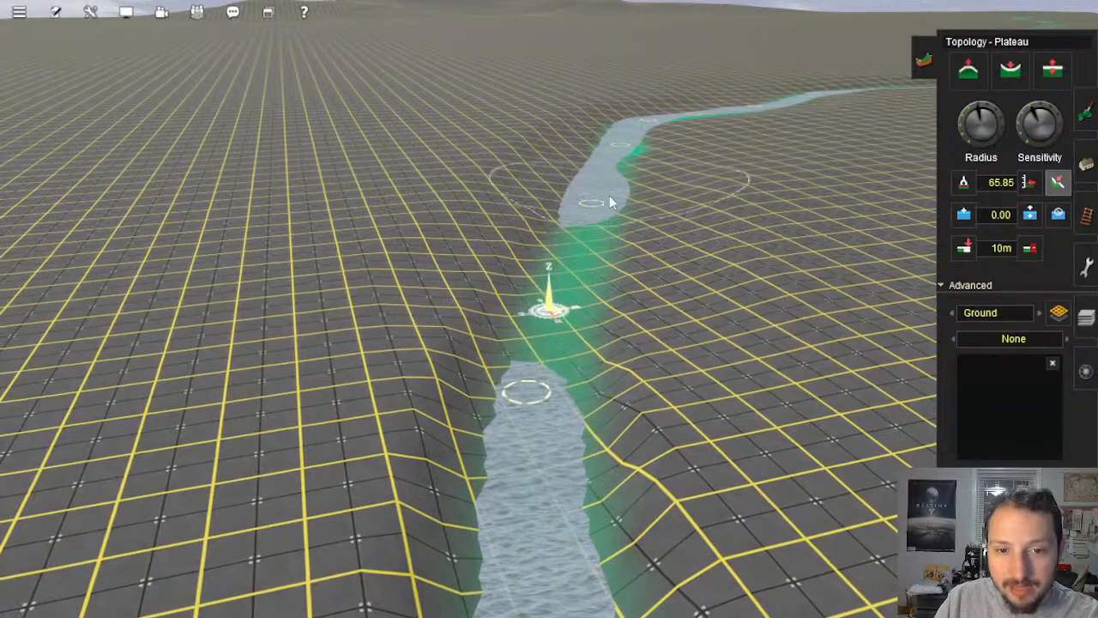
drag(537, 369, 589, 224)
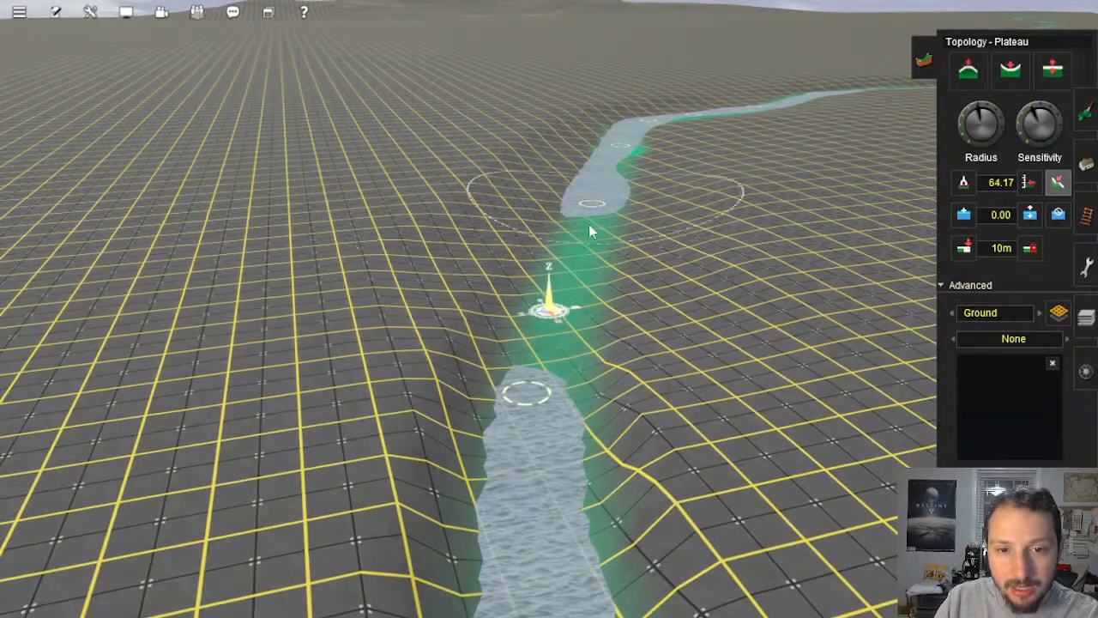
drag(517, 412, 581, 203)
drag(544, 358, 573, 267)
Step: Flatten the bank beside the reopened section and plateau the riverbed along the channel to reconnect the water
right_drag(530, 391, 473, 123)
drag(606, 213, 537, 250)
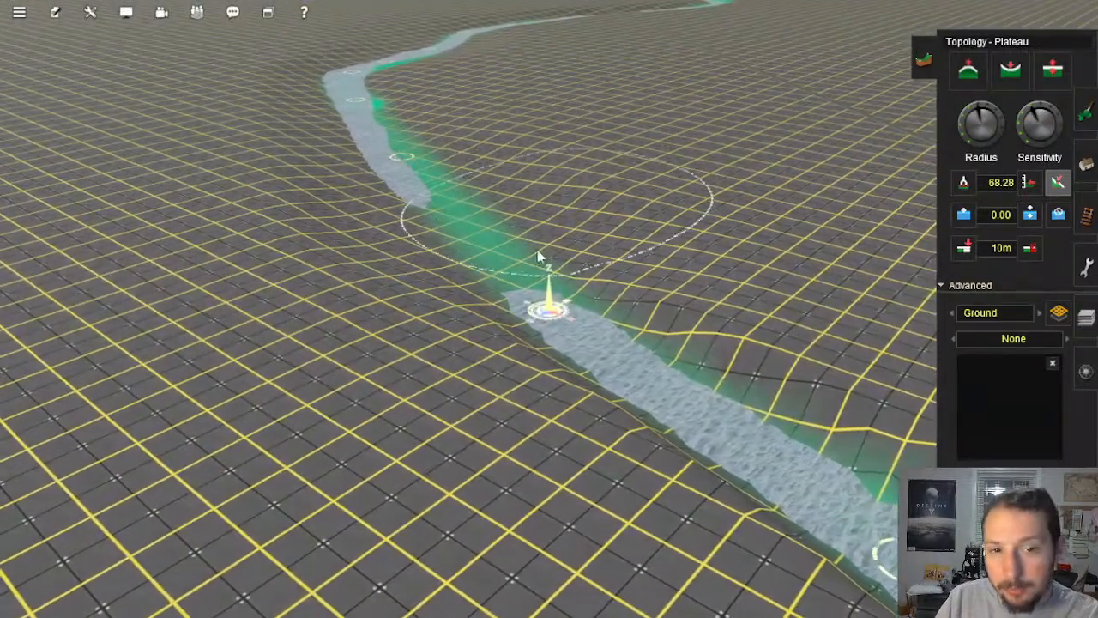
mouse_move(688, 402)
mouse_down()
mouse_move(482, 315)
mouse_move(427, 215)
mouse_up()
mouse_move(428, 214)
right_down()
mouse_move(580, 229)
mouse_move(485, 208)
right_up()
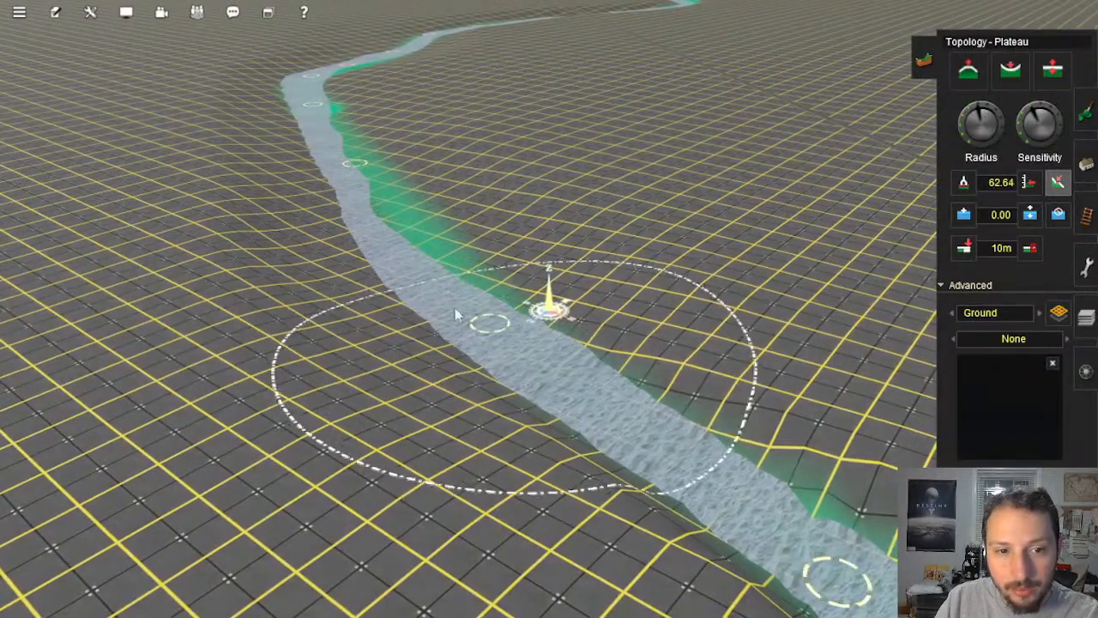
right_drag(372, 221, 525, 172)
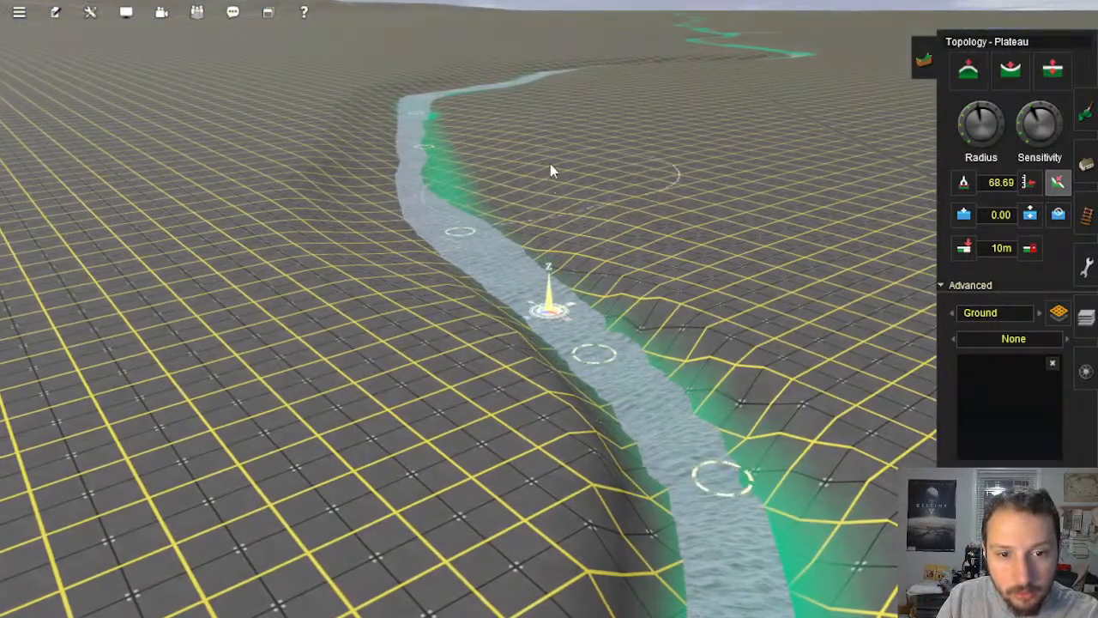
Step: Level the ground at the river narrows and along the adjoining bank with the Plateau tool
right_drag(628, 345, 598, 396)
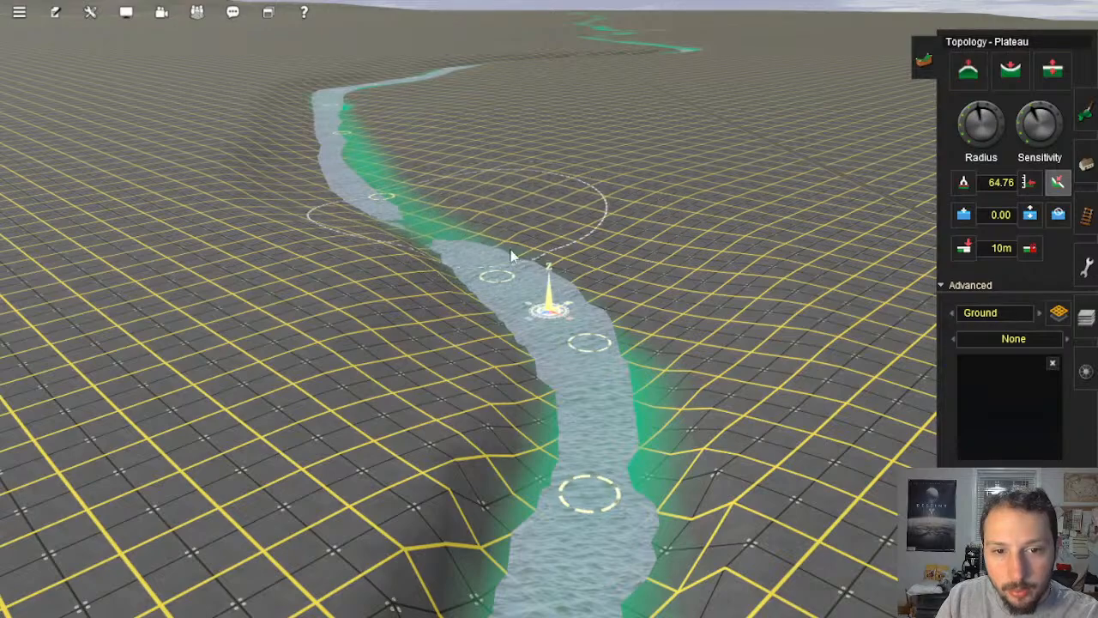
right_drag(511, 229, 525, 262)
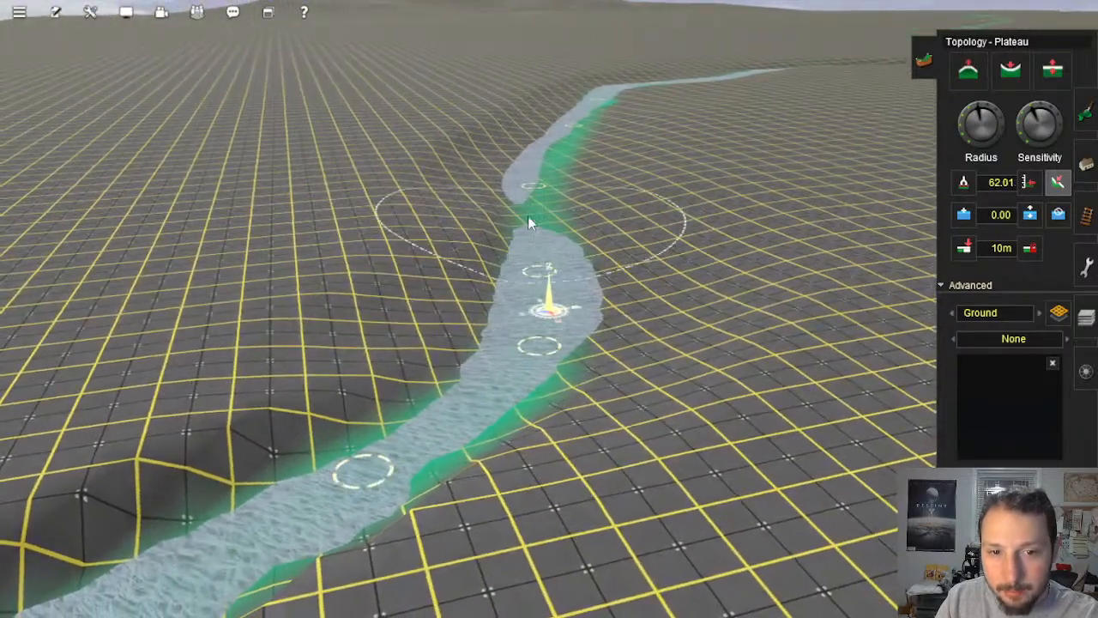
drag(527, 221, 524, 248)
mouse_move(524, 156)
right_down()
mouse_move(577, 207)
mouse_move(645, 225)
right_up()
drag(690, 234, 850, 197)
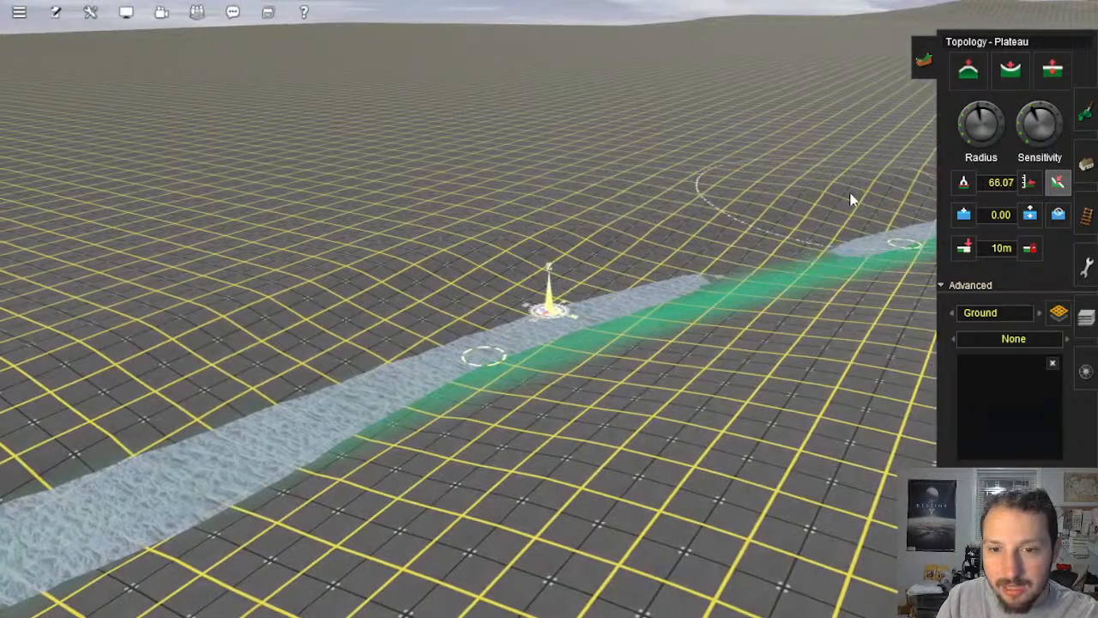
Step: Carve the straight filled-in channel down to riverbed level with long strokes toward the upstream bend
right_drag(850, 196, 404, 407)
mouse_move(369, 429)
mouse_down()
mouse_move(463, 320)
mouse_move(607, 210)
mouse_up()
mouse_move(429, 373)
mouse_down()
mouse_move(589, 233)
mouse_move(639, 211)
mouse_up()
mouse_move(631, 223)
right_down()
mouse_move(510, 414)
mouse_move(417, 489)
right_up()
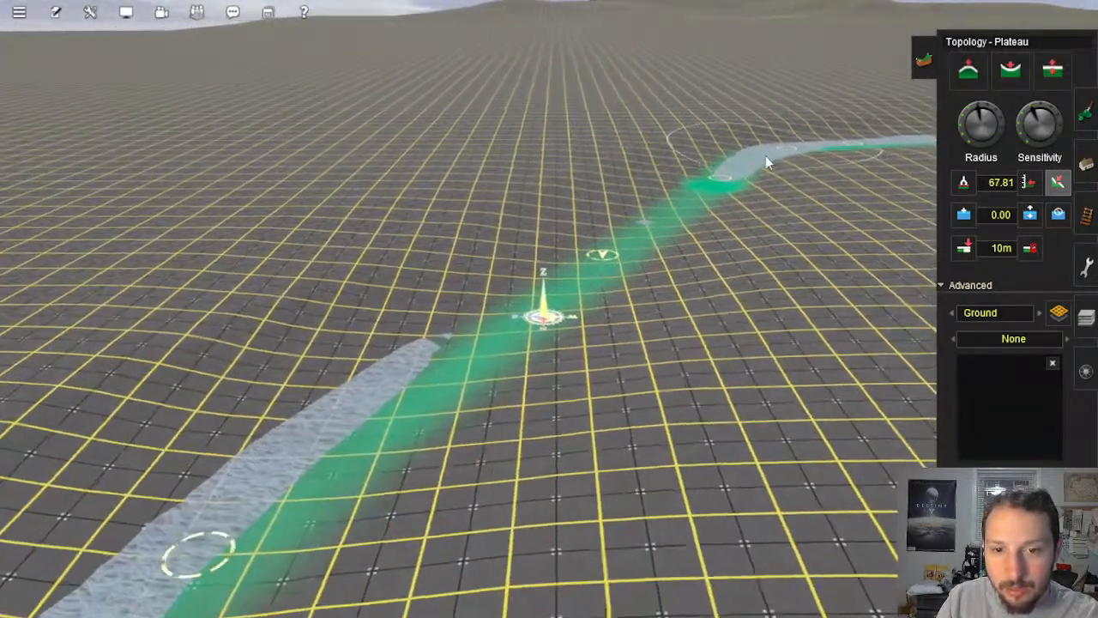
mouse_move(272, 469)
mouse_down()
mouse_move(509, 291)
mouse_move(464, 334)
mouse_move(687, 187)
mouse_move(478, 318)
mouse_move(701, 195)
mouse_move(701, 185)
mouse_move(603, 236)
mouse_move(686, 196)
mouse_up()
Step: Smooth the bank beside the straight channel and recut the blocked riverbed up to the bend
mouse_move(429, 450)
right_down()
mouse_move(475, 429)
mouse_move(563, 241)
mouse_move(588, 233)
mouse_move(654, 291)
mouse_move(572, 272)
mouse_move(549, 296)
right_up()
drag(562, 232, 612, 214)
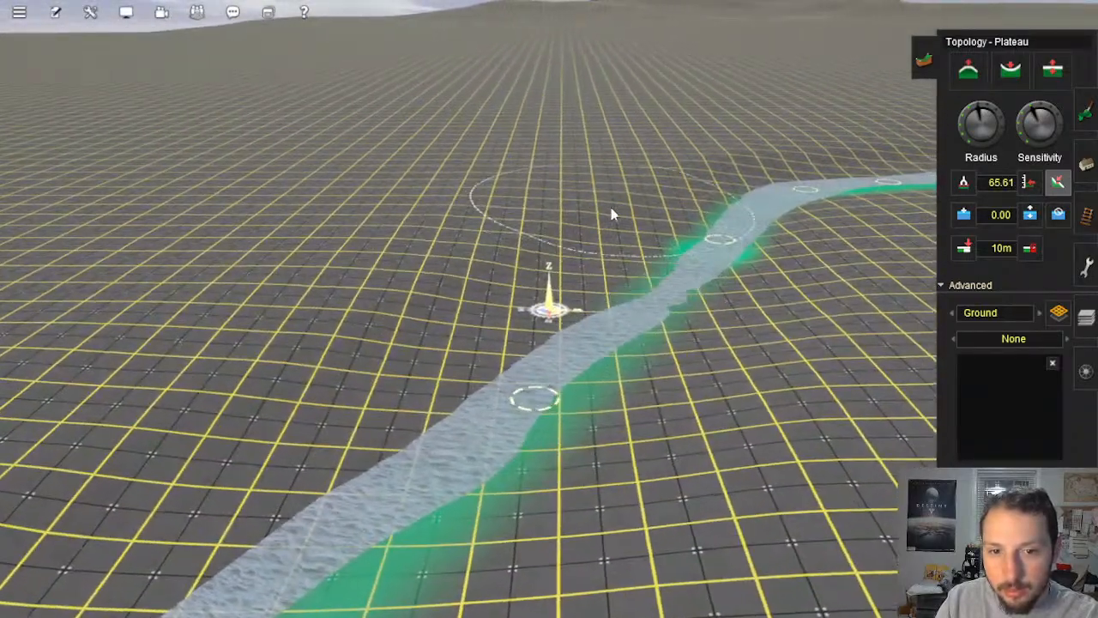
mouse_move(481, 244)
mouse_down()
mouse_move(643, 198)
mouse_move(648, 247)
mouse_up()
drag(360, 341, 439, 325)
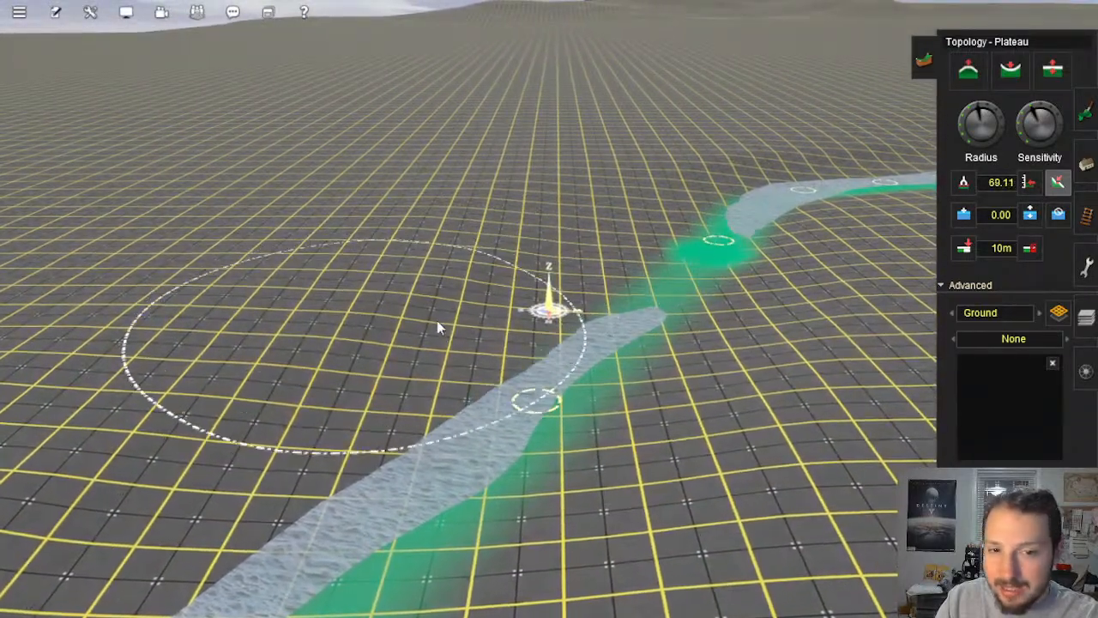
mouse_move(451, 416)
mouse_down()
mouse_move(572, 372)
mouse_move(772, 212)
mouse_up()
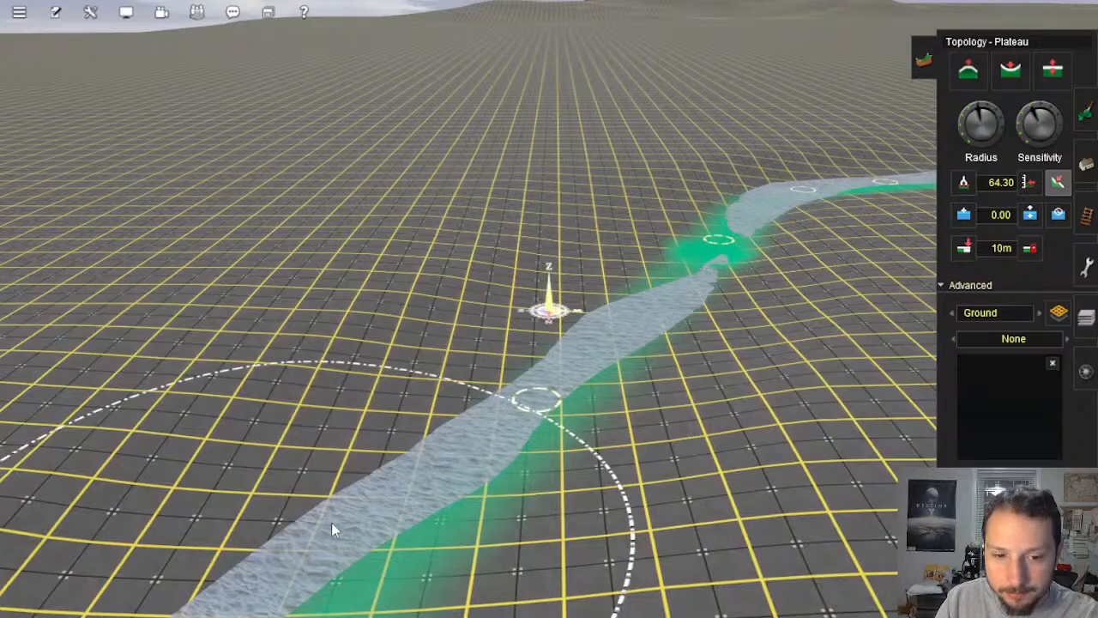
drag(331, 525, 772, 205)
Step: Flatten the open terrain on the opposite side of the straight river section
right_click(648, 335)
key(Left)
right_drag(621, 374, 544, 266)
drag(467, 244, 478, 280)
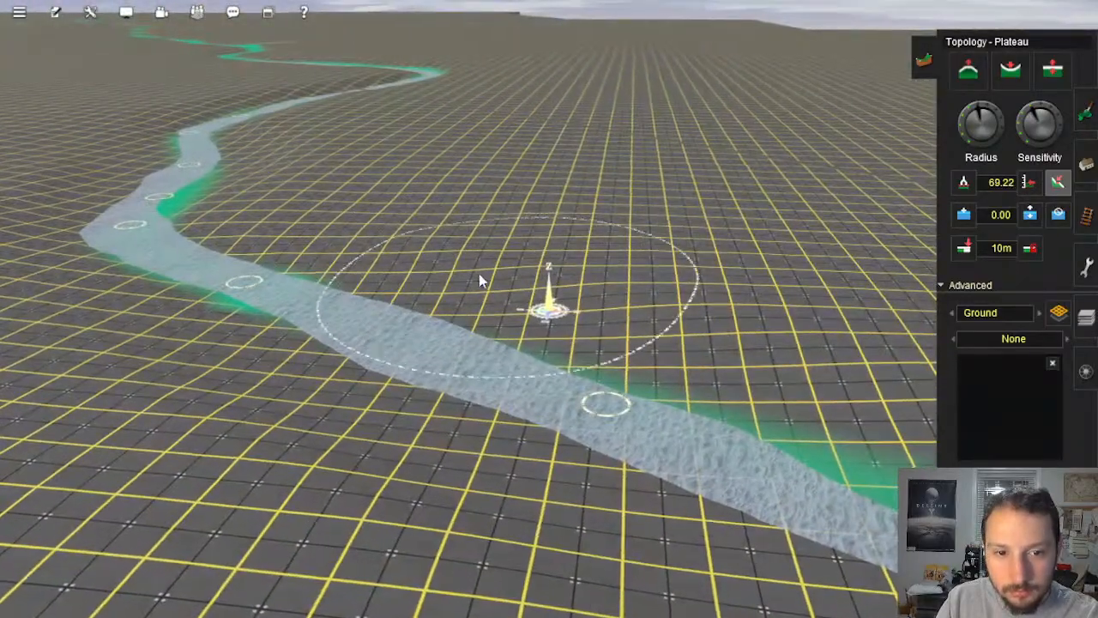
drag(601, 291, 483, 272)
key(Left)
Step: Plateau the riverbed along the winding section with a long stroke following the channel
mouse_move(606, 314)
right_down()
mouse_move(702, 294)
mouse_move(666, 297)
mouse_move(636, 251)
mouse_move(593, 252)
mouse_move(547, 309)
mouse_move(558, 293)
right_up()
key(Left)
key(Left)
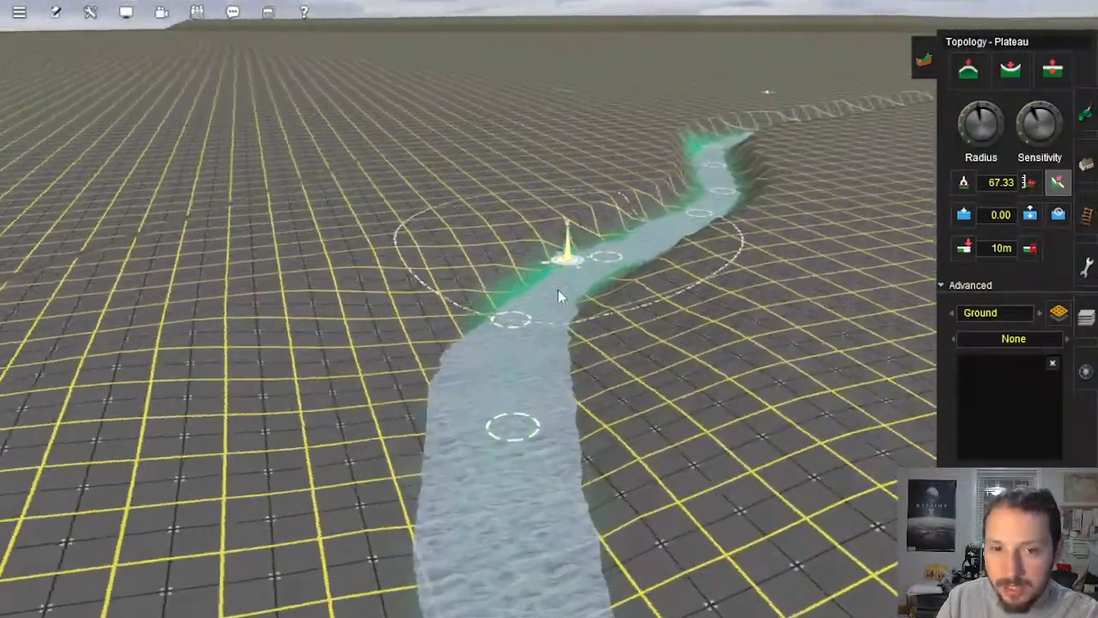
mouse_move(523, 343)
mouse_down()
mouse_move(507, 355)
mouse_move(674, 196)
mouse_move(678, 218)
mouse_move(813, 161)
mouse_move(735, 245)
mouse_move(609, 314)
mouse_move(730, 231)
mouse_move(766, 229)
mouse_up()
Step: Level the sloping banks along the winding section with Plateau strokes on both sides of the river
mouse_move(678, 301)
mouse_down()
mouse_move(609, 363)
mouse_move(667, 349)
mouse_up()
key(Left)
right_click(673, 333)
key(Left)
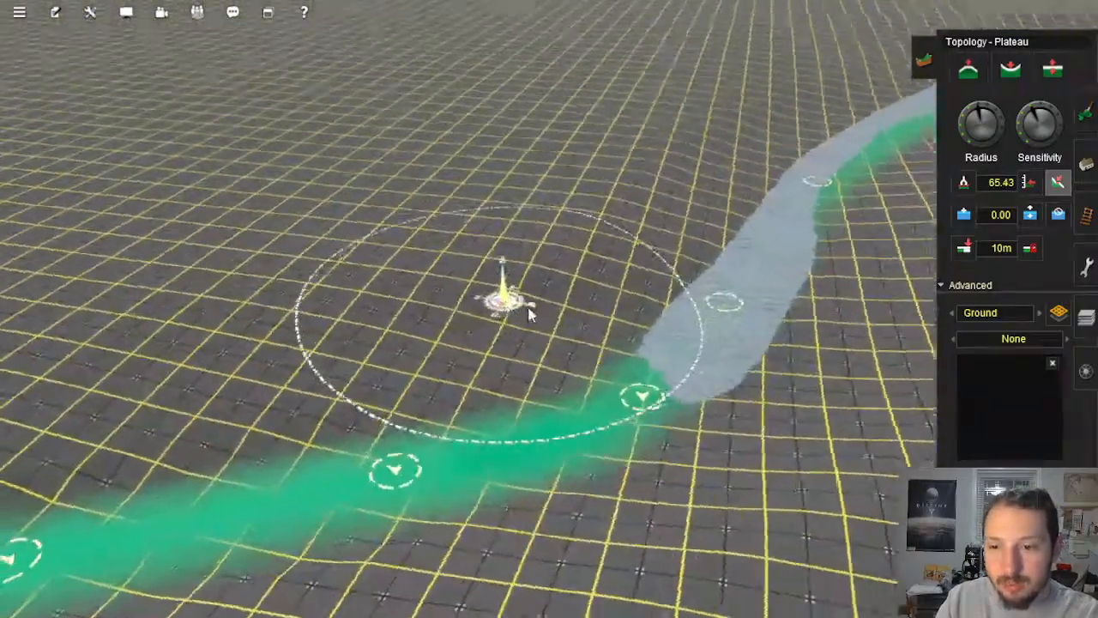
key(Down)
mouse_move(705, 308)
mouse_down()
mouse_move(480, 418)
mouse_move(706, 219)
mouse_move(656, 294)
mouse_move(730, 188)
mouse_move(644, 207)
mouse_move(746, 222)
mouse_move(698, 369)
mouse_up()
key(Left)
right_click(601, 411)
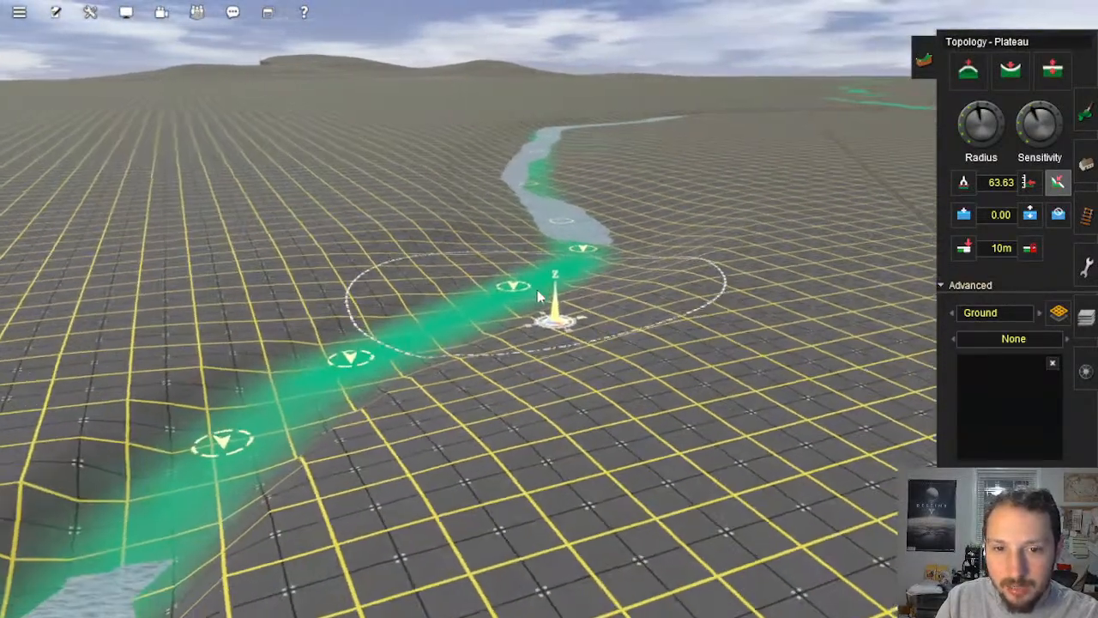
mouse_move(541, 297)
mouse_down()
mouse_move(574, 282)
mouse_move(592, 297)
mouse_move(575, 341)
mouse_move(588, 284)
mouse_move(412, 454)
mouse_move(522, 314)
mouse_move(359, 418)
mouse_move(330, 404)
mouse_move(419, 252)
mouse_move(503, 176)
mouse_move(530, 244)
mouse_move(519, 200)
mouse_move(537, 227)
mouse_up()
right_click(380, 449)
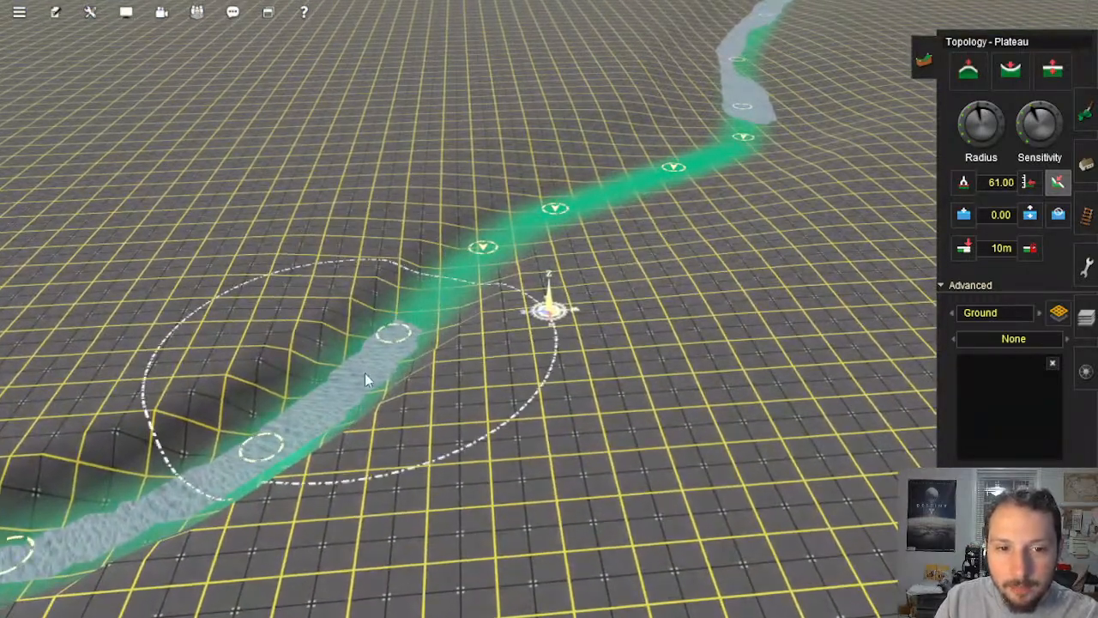
Step: Cut the buried winding channel back to riverbed height with repeated strokes toward the upstream water
mouse_move(365, 373)
mouse_down()
mouse_move(505, 246)
mouse_move(619, 171)
mouse_move(483, 297)
mouse_move(564, 211)
mouse_move(724, 132)
mouse_move(695, 148)
mouse_move(707, 170)
mouse_move(423, 288)
mouse_move(424, 304)
mouse_move(549, 249)
mouse_move(643, 189)
mouse_move(510, 264)
mouse_move(694, 172)
mouse_move(735, 131)
mouse_move(684, 184)
mouse_move(712, 163)
mouse_up()
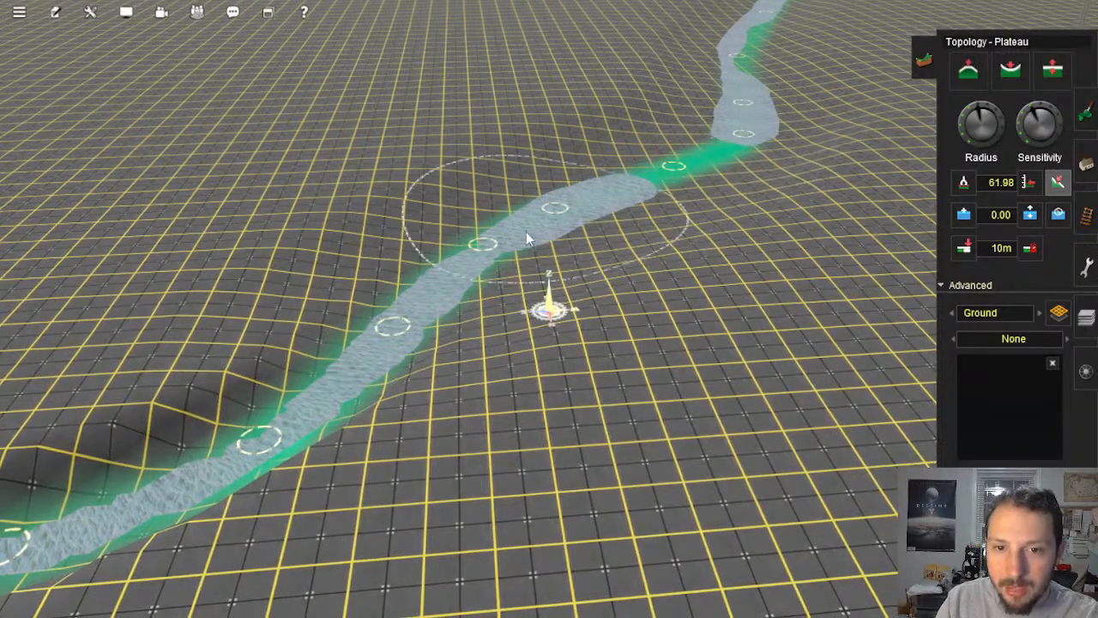
drag(522, 241, 724, 152)
right_click(728, 156)
Step: Flatten the ground beside the recut channel and lower the remaining blocked riverbed to the water's depth
right_drag(646, 201, 463, 177)
mouse_move(598, 271)
mouse_down()
mouse_move(677, 373)
mouse_move(707, 352)
mouse_up()
right_drag(720, 412, 549, 308)
mouse_move(522, 233)
mouse_down()
mouse_move(526, 249)
mouse_move(681, 354)
mouse_move(480, 223)
mouse_up()
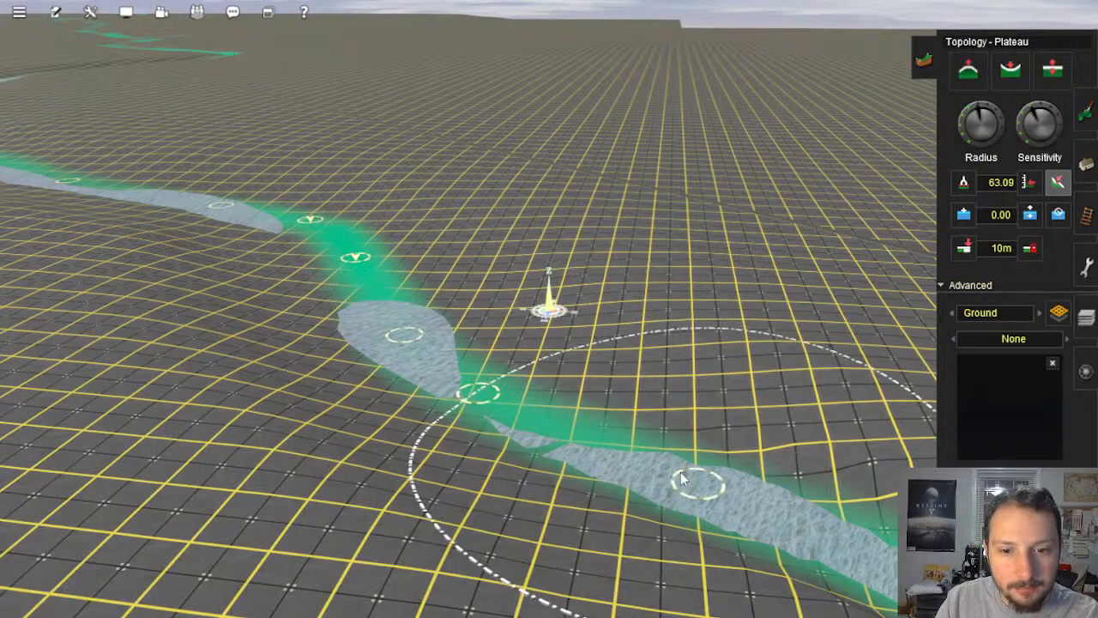
mouse_move(697, 478)
mouse_down()
mouse_move(479, 388)
mouse_move(354, 280)
mouse_move(318, 277)
mouse_move(294, 248)
mouse_move(343, 296)
mouse_move(302, 258)
mouse_move(345, 275)
mouse_up()
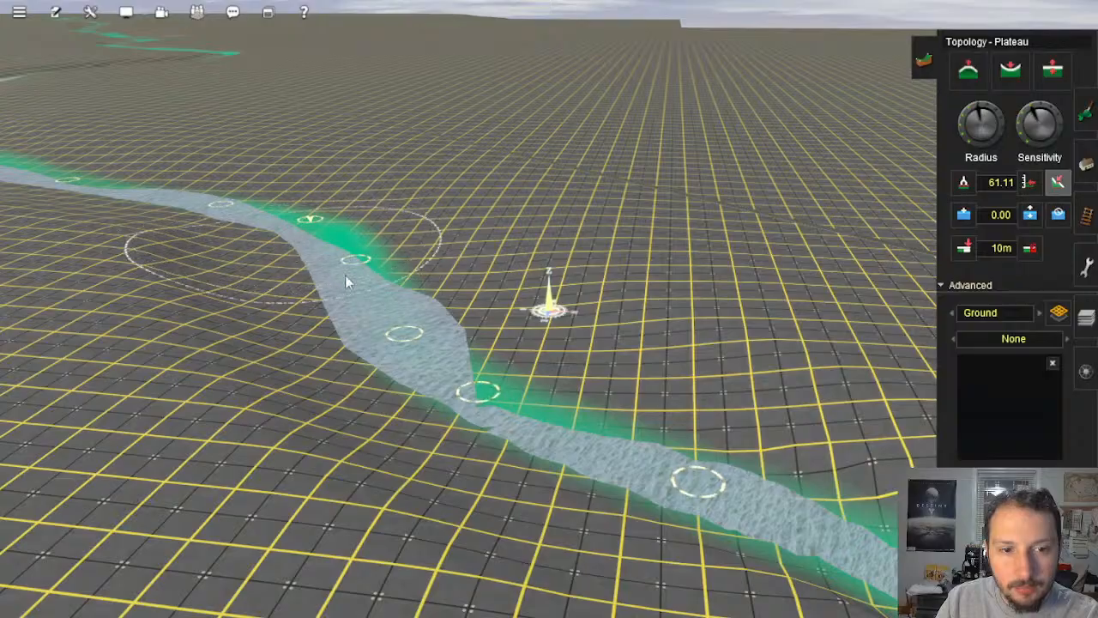
Step: Level the uneven banks on both sides of the winding river section with Plateau strokes
mouse_move(345, 274)
right_down()
mouse_move(604, 378)
mouse_move(543, 249)
right_up()
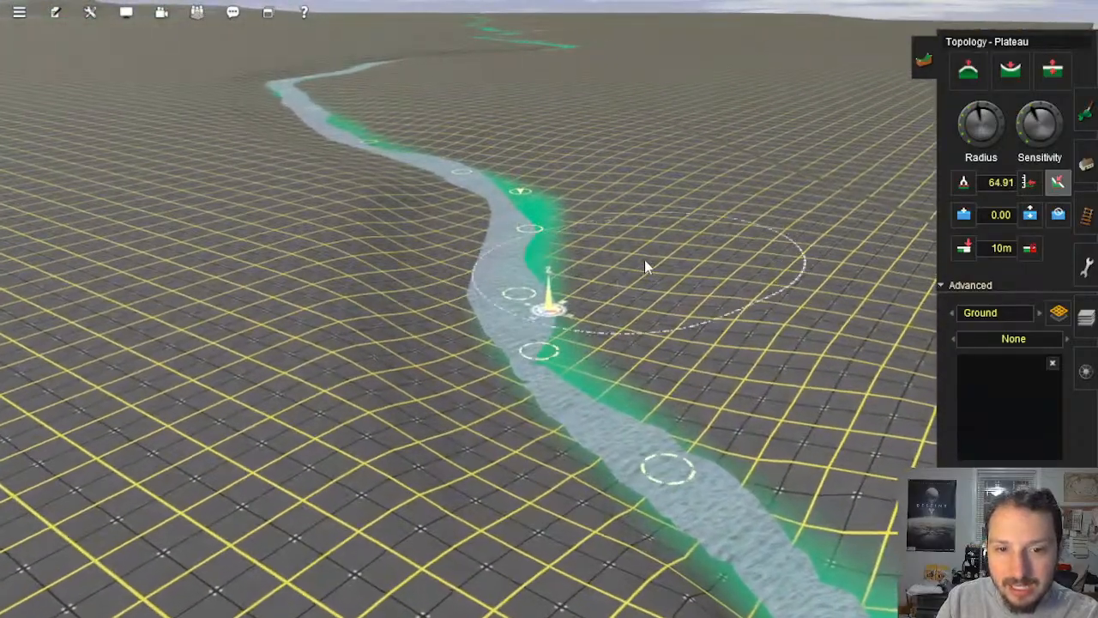
drag(654, 311, 627, 327)
mouse_move(627, 326)
right_down()
mouse_move(589, 378)
mouse_move(490, 332)
mouse_move(589, 258)
mouse_move(590, 296)
mouse_move(620, 245)
mouse_move(493, 286)
mouse_move(633, 214)
right_up()
click(616, 262)
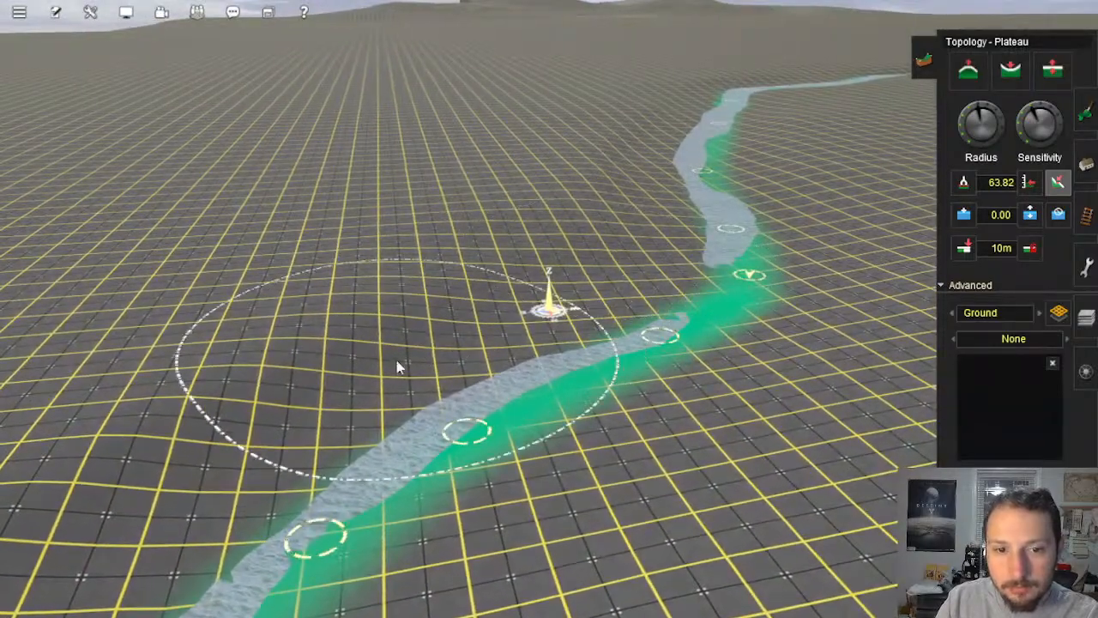
right_click(399, 364)
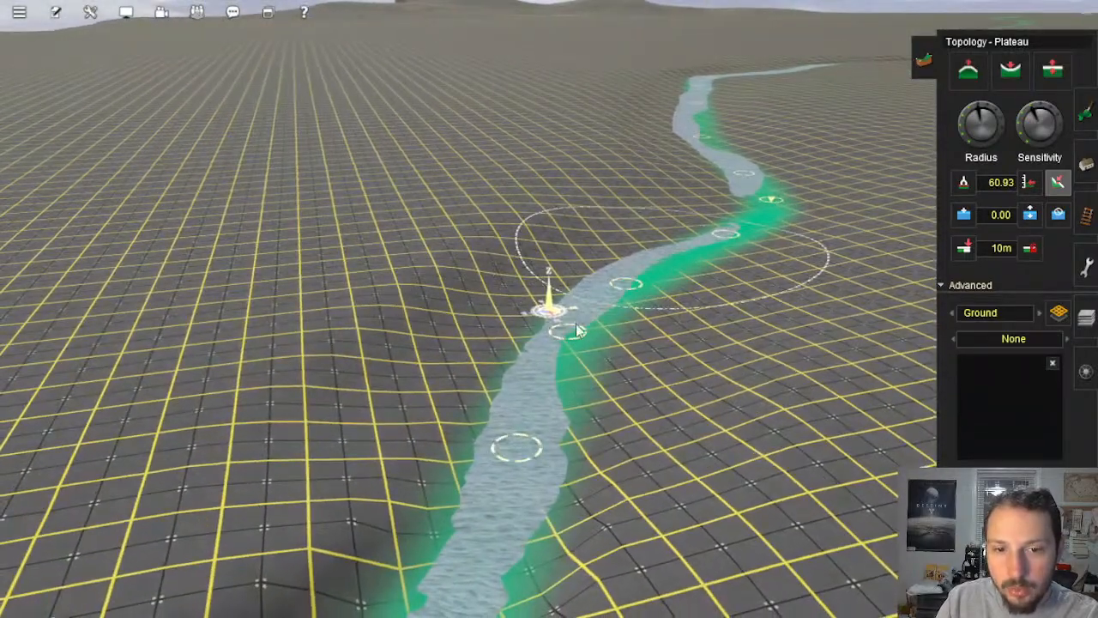
right_click(647, 297)
Step: Choose Aqua Green as the ground paint by sampling it from the painted river
scroll(566, 347, down, 10)
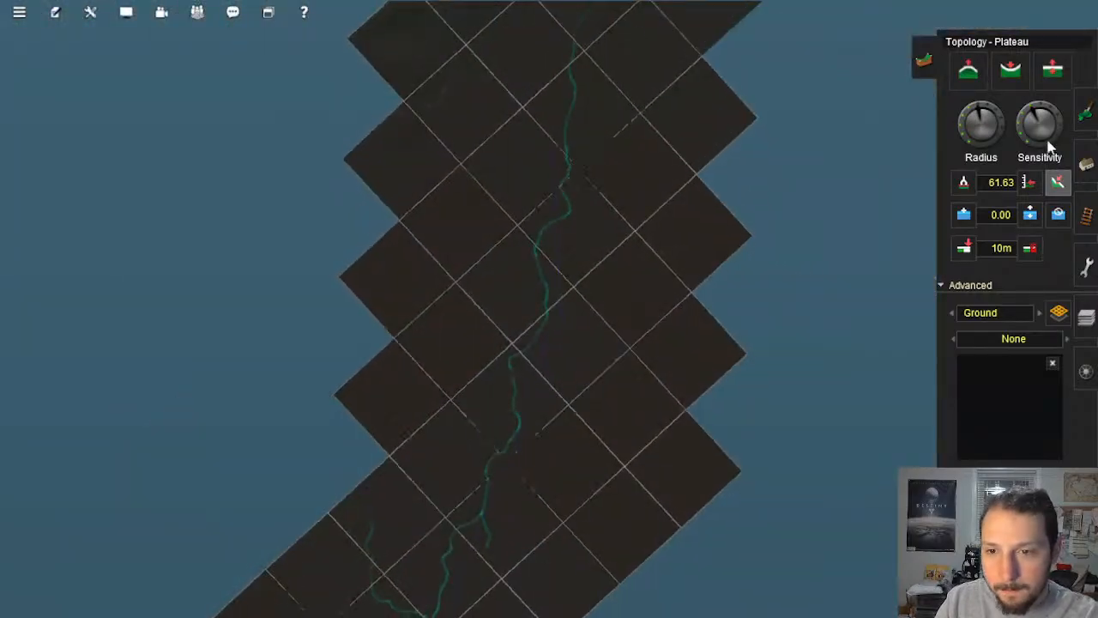
click(1084, 110)
scroll(586, 306, up, 5)
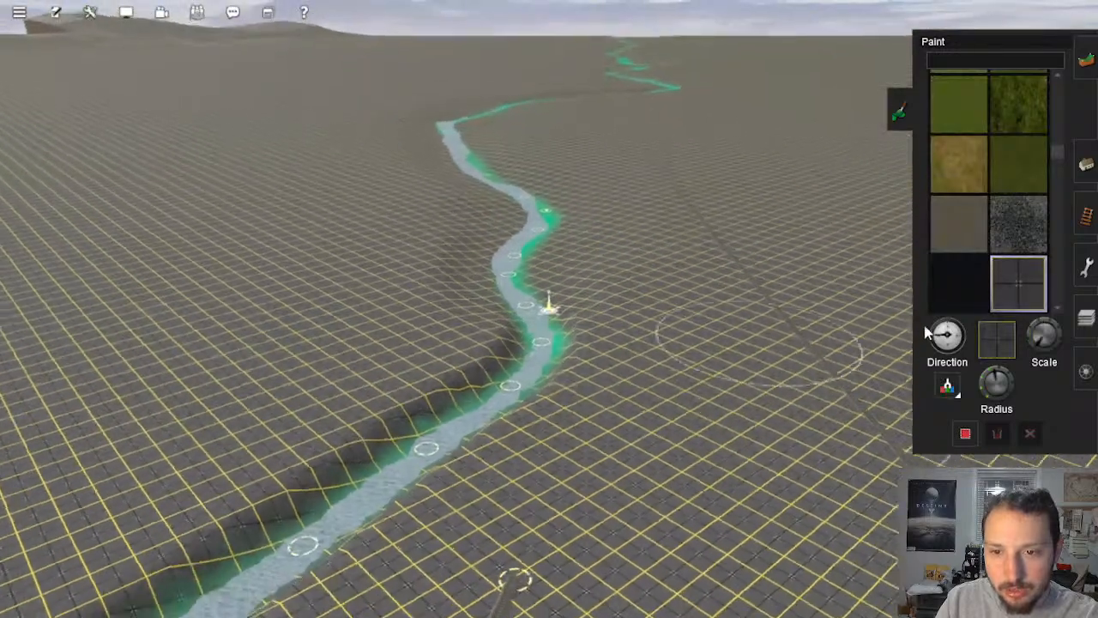
click(947, 387)
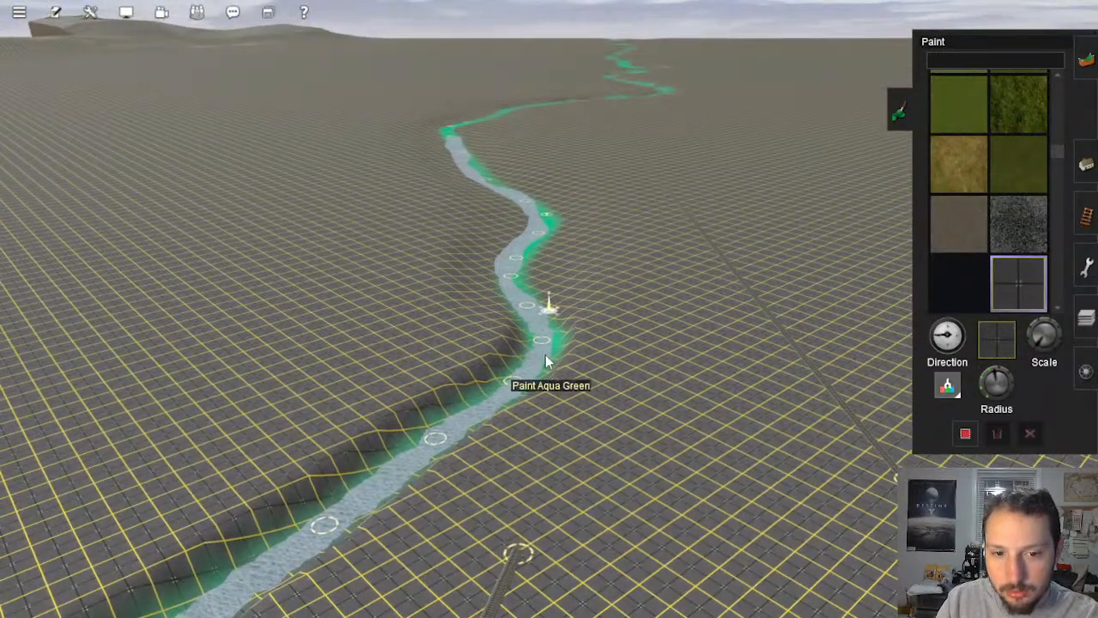
Step: Paint a green line diagonally across the blue river south of the red markings, with a dashed branch running north beside the river
scroll(543, 365, down, 10)
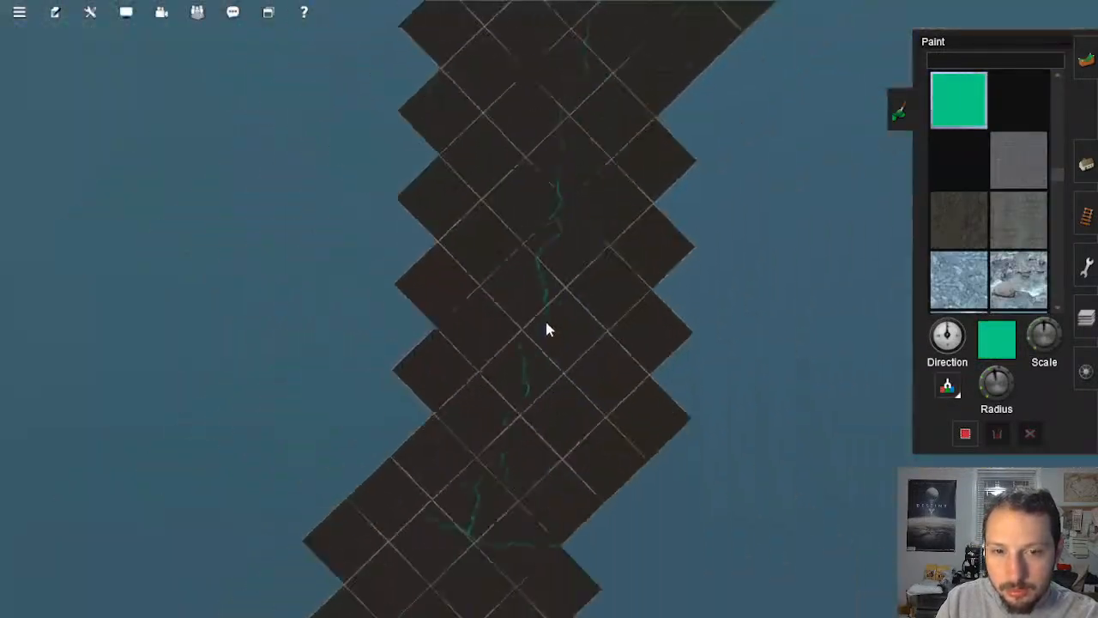
key(Up)
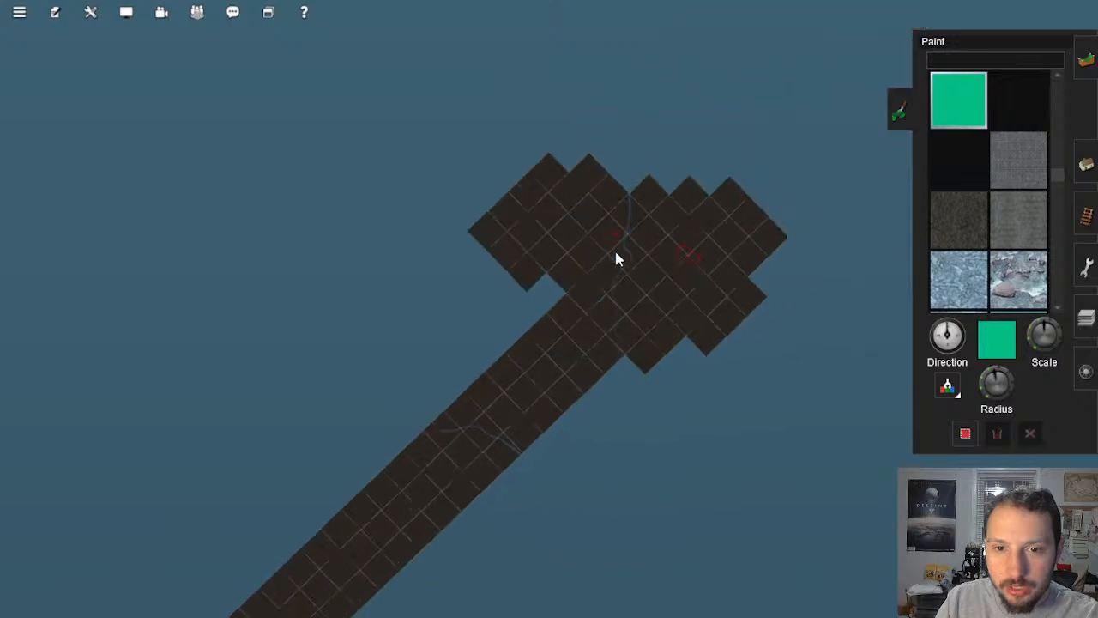
scroll(582, 272, up, 8)
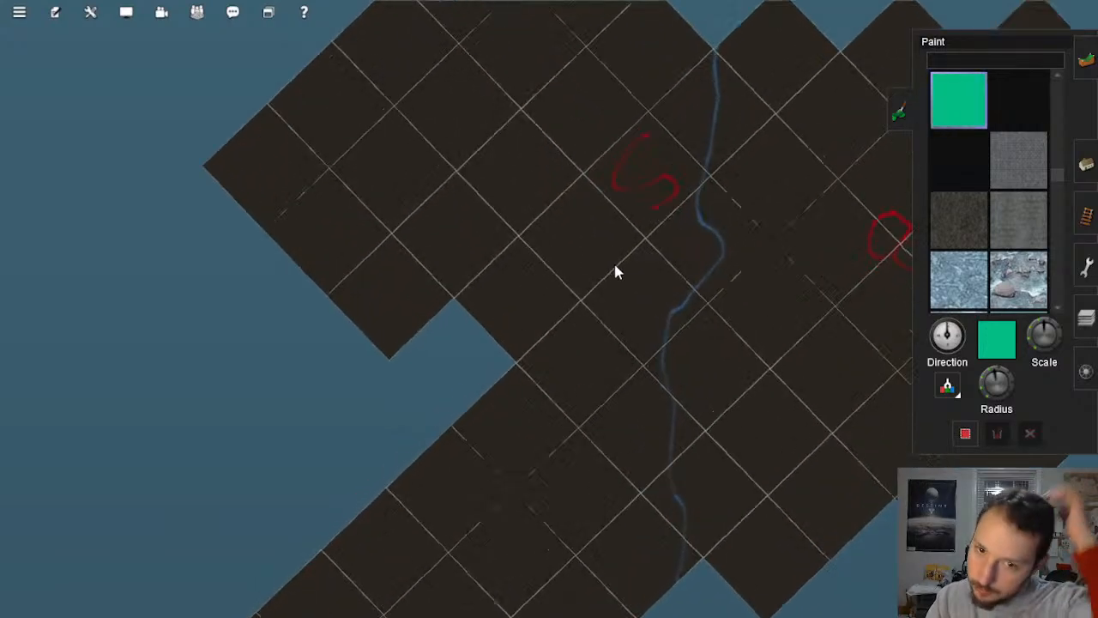
scroll(680, 272, down, 10)
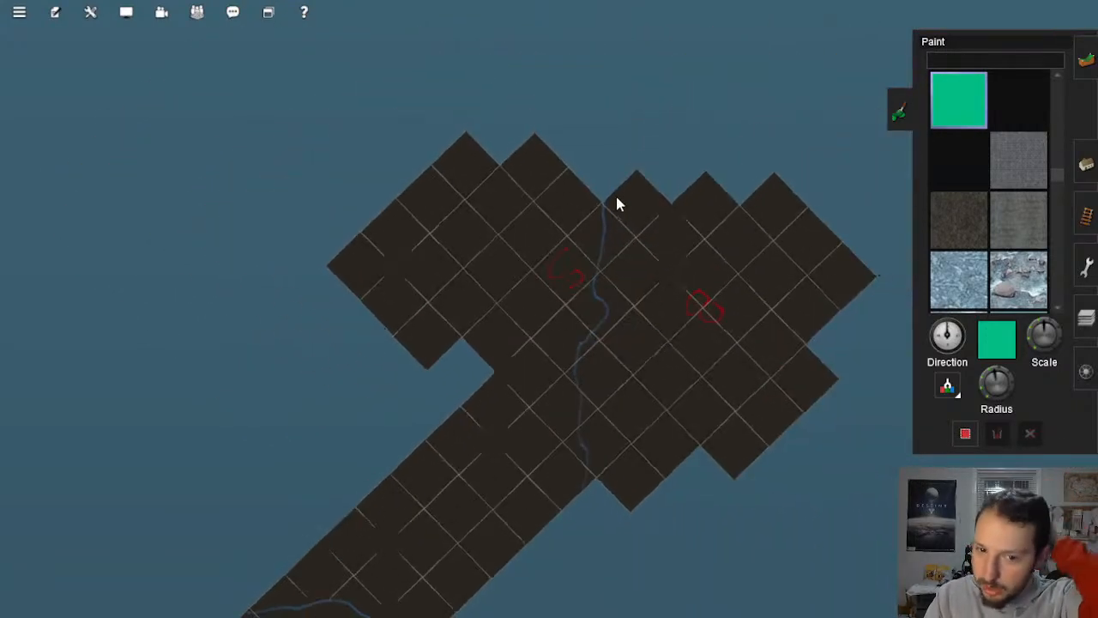
key(Down)
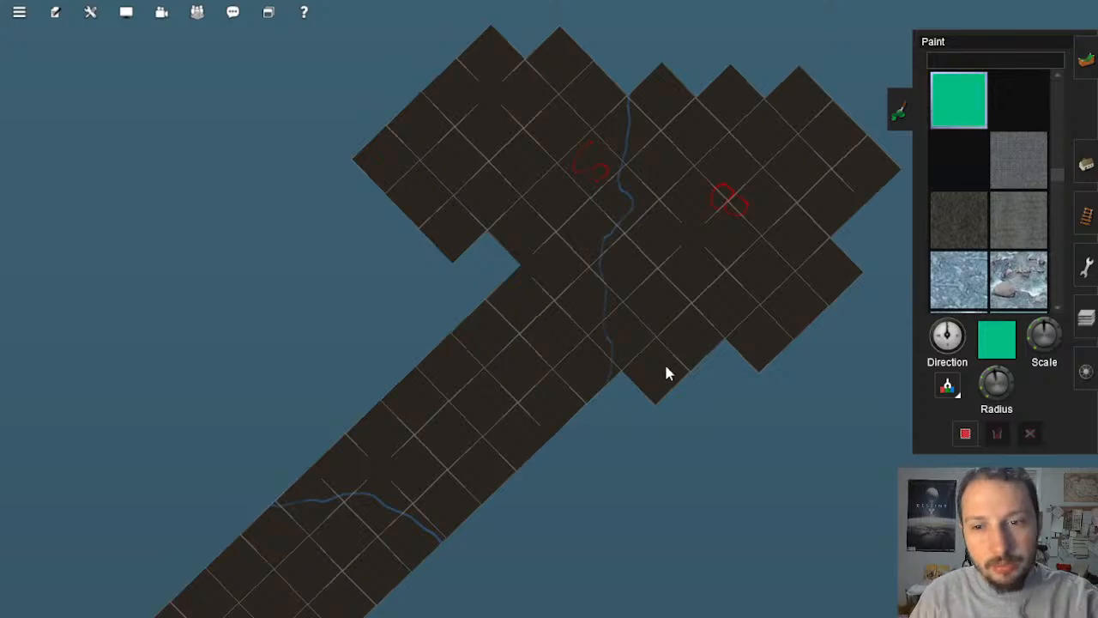
scroll(666, 373, up, 10)
scroll(645, 307, up, 3)
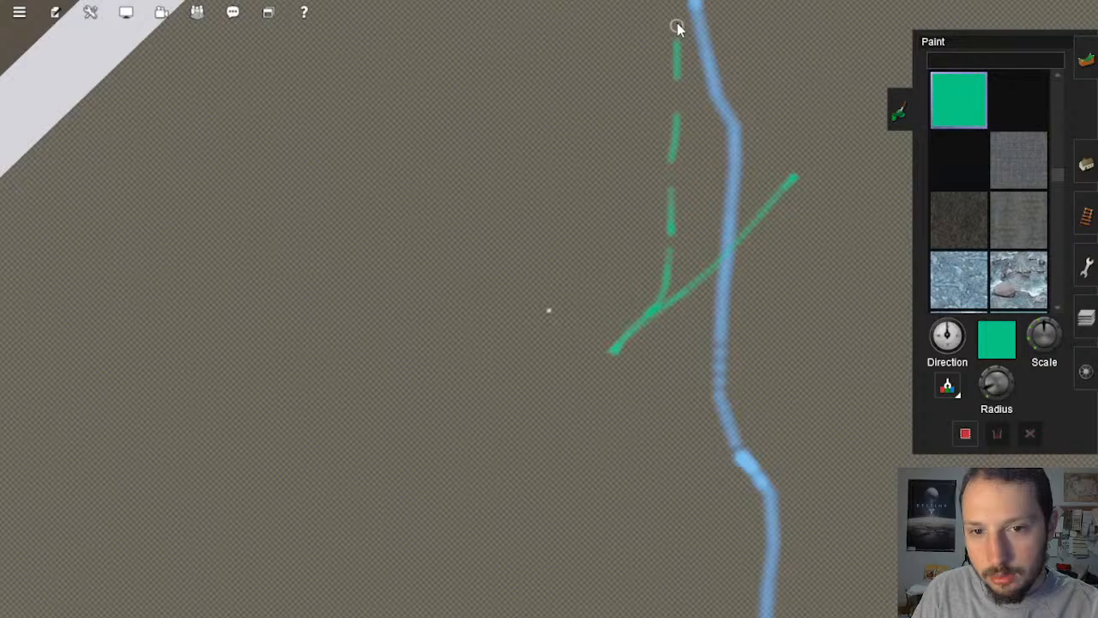
scroll(657, 232, down, 5)
scroll(549, 252, up, 4)
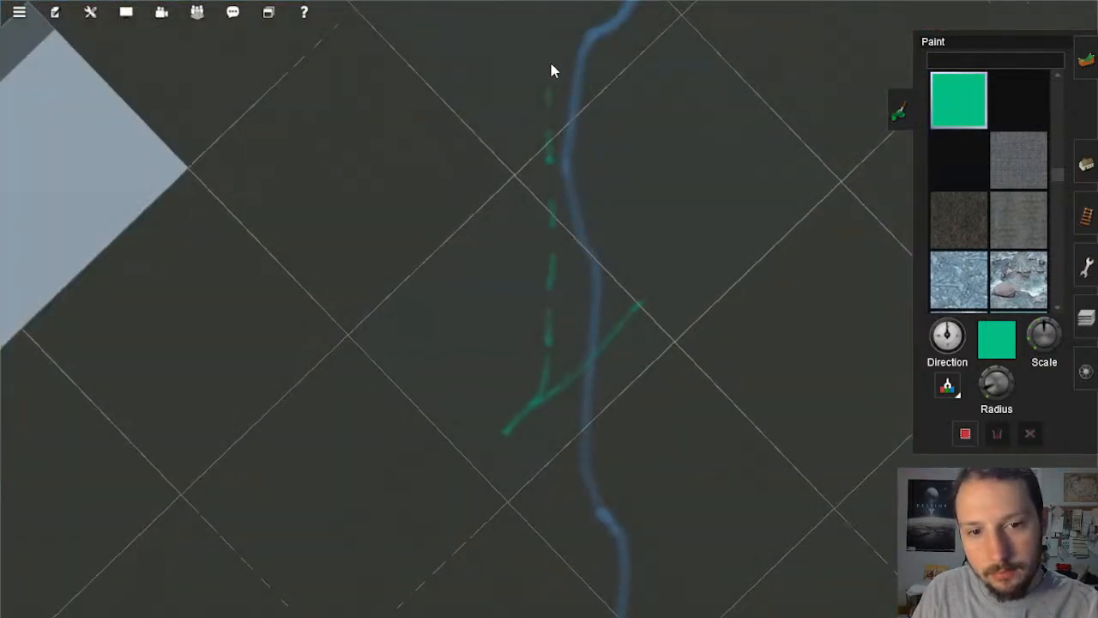
scroll(549, 257, down, 5)
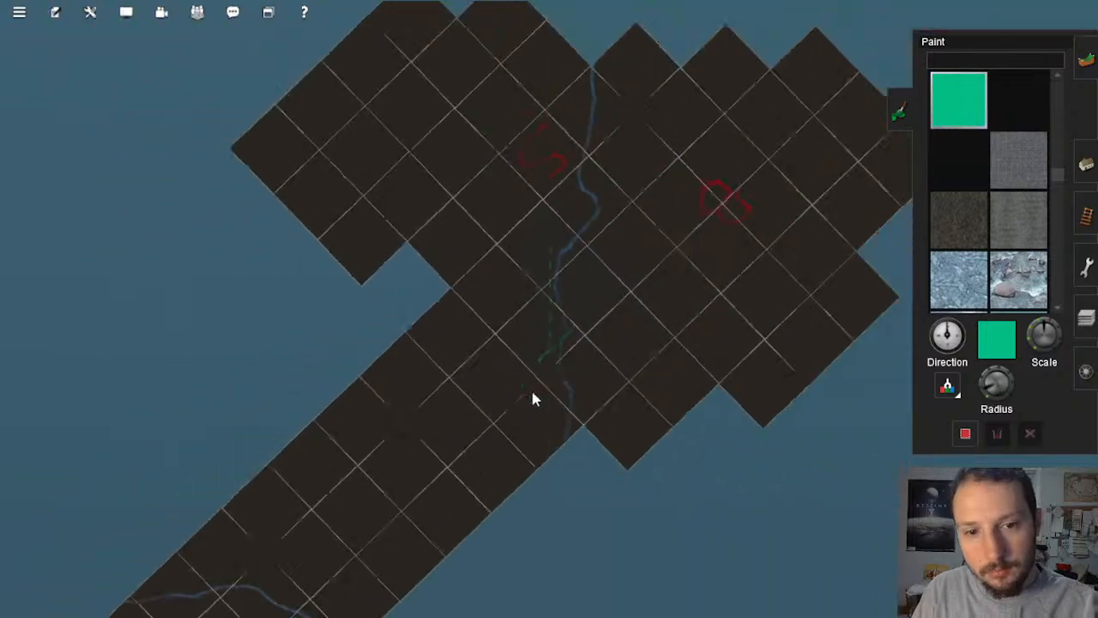
Step: Return to the green river and examine its carved channel, water and banks bend by bend
scroll(515, 404, up, 4)
scroll(443, 371, down, 2)
right_click(450, 361)
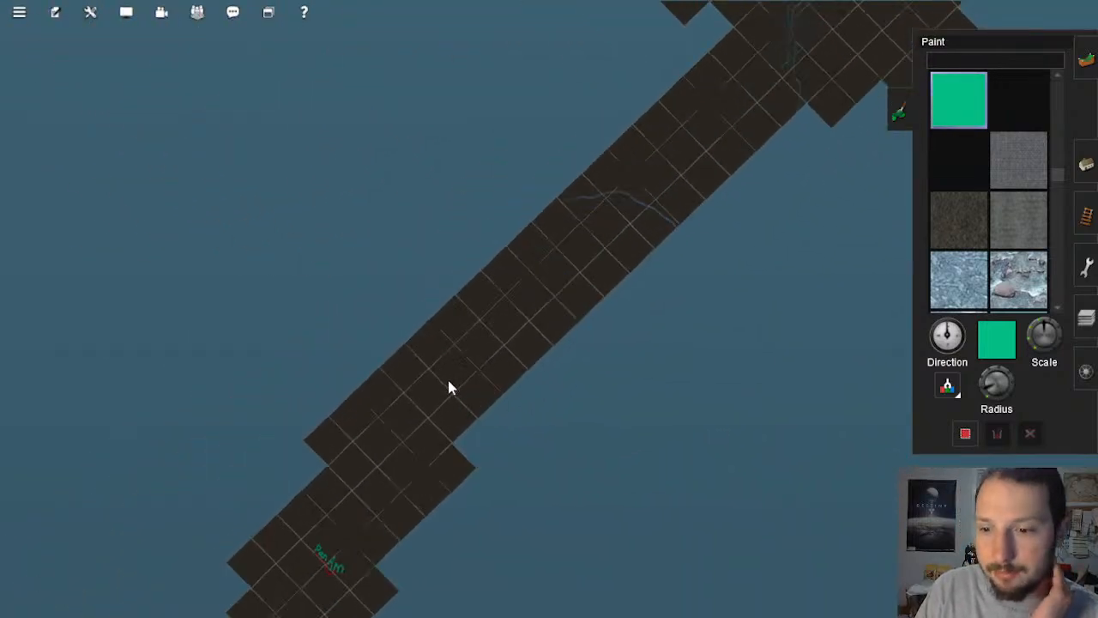
right_click(253, 532)
scroll(580, 463, up, 8)
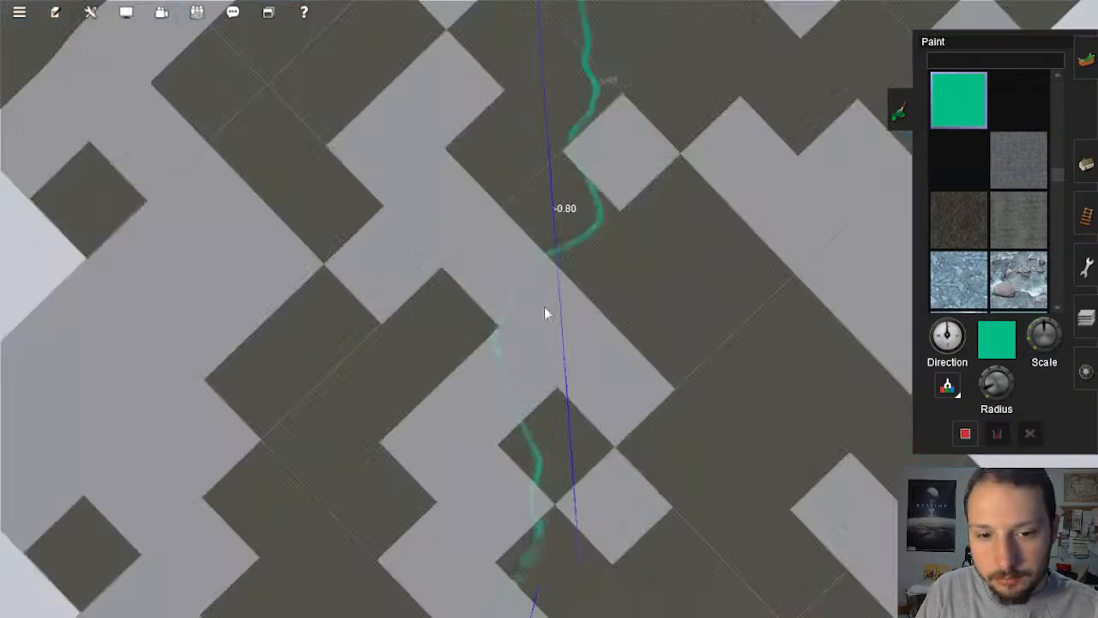
scroll(544, 306, up, 6)
right_click(584, 229)
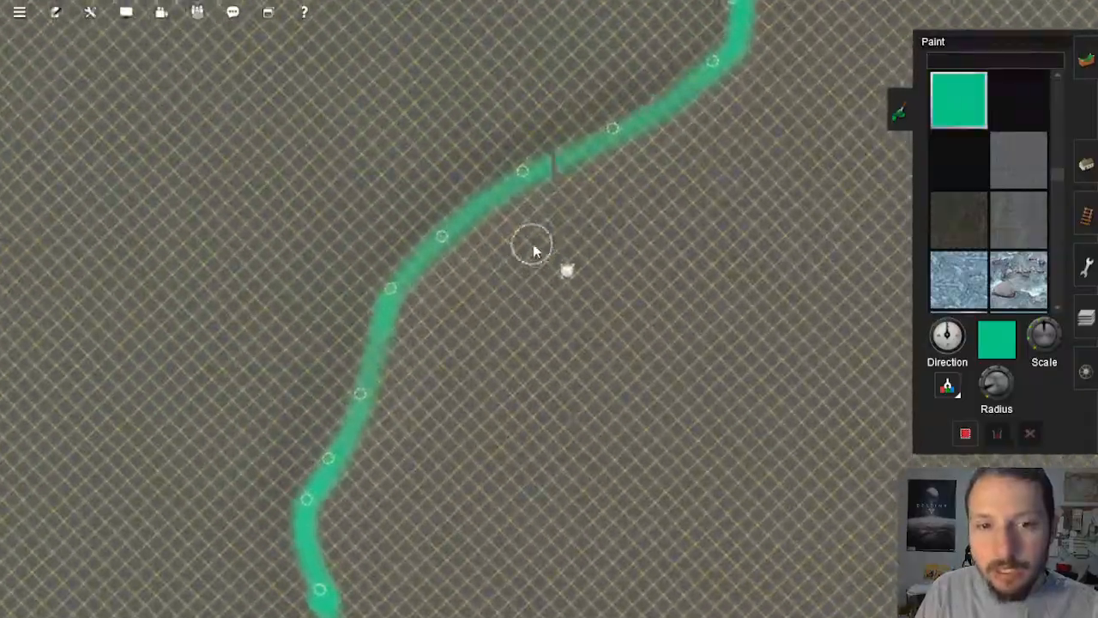
key(Down)
right_click(443, 293)
key(Right)
right_click(361, 292)
right_click(581, 297)
key(Down)
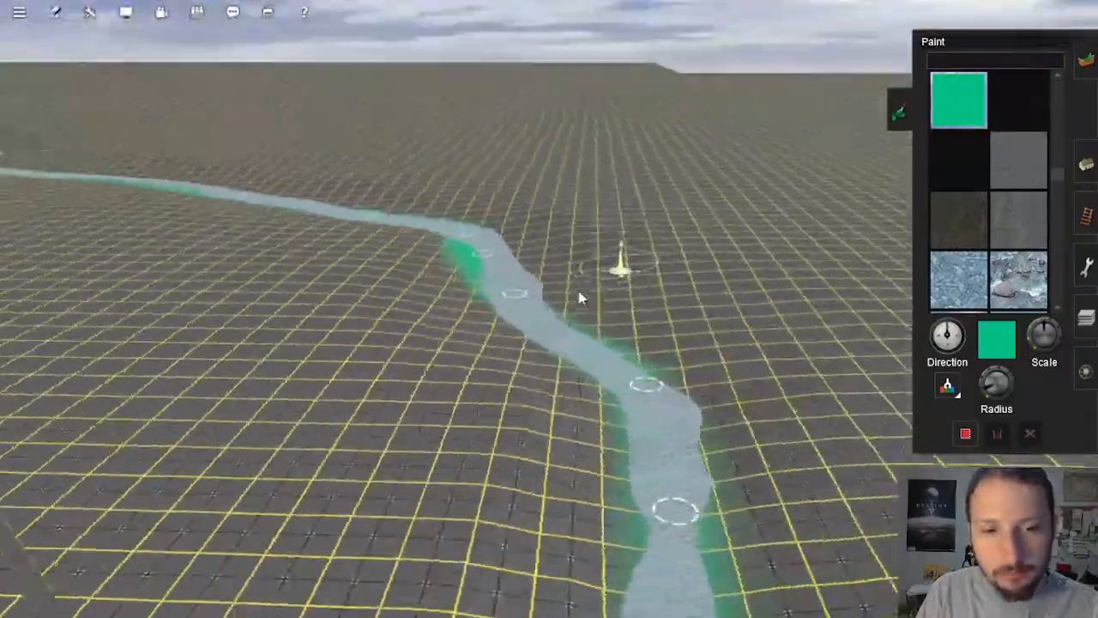
right_click(490, 249)
right_click(502, 233)
key(Right)
right_click(520, 228)
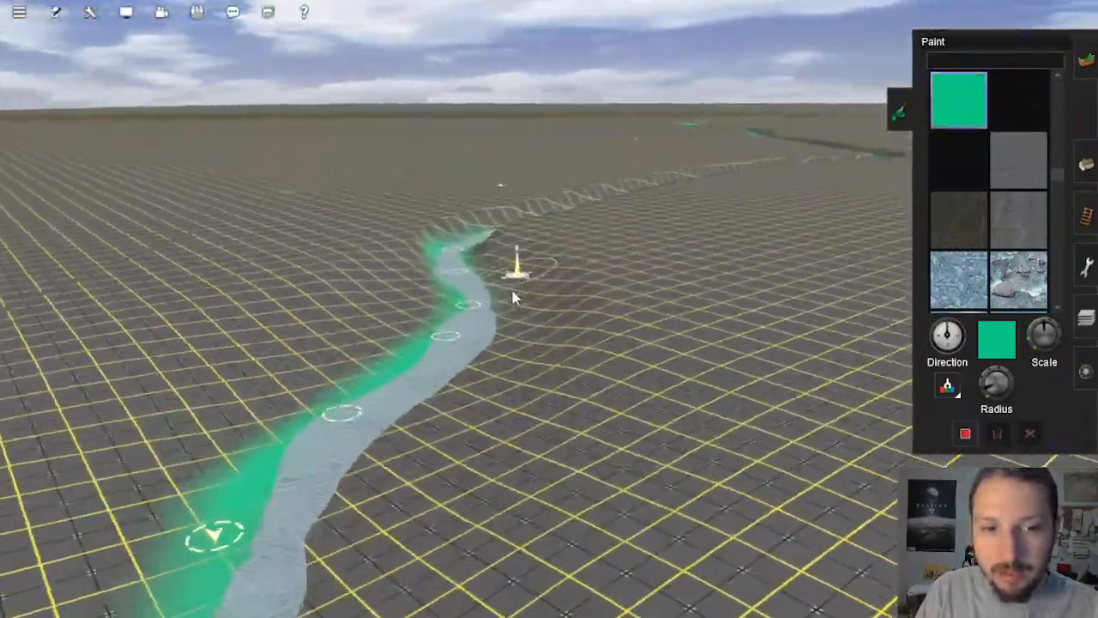
key(Left)
right_click(561, 314)
right_click(466, 305)
key(Right)
scroll(537, 300, down, 3)
key(Up)
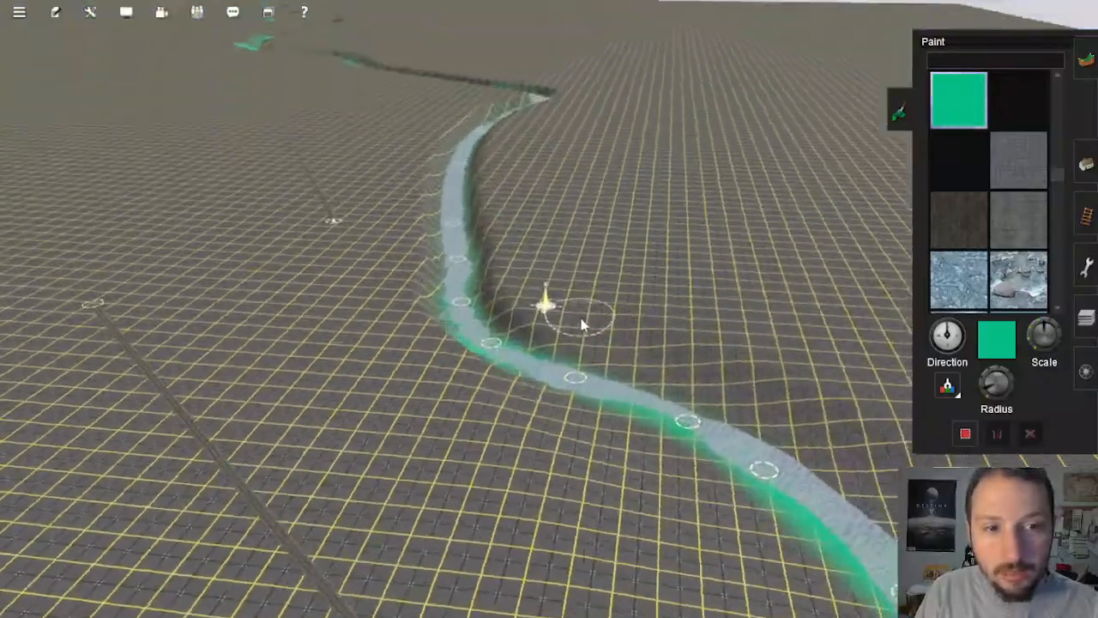
scroll(581, 324, down, 10)
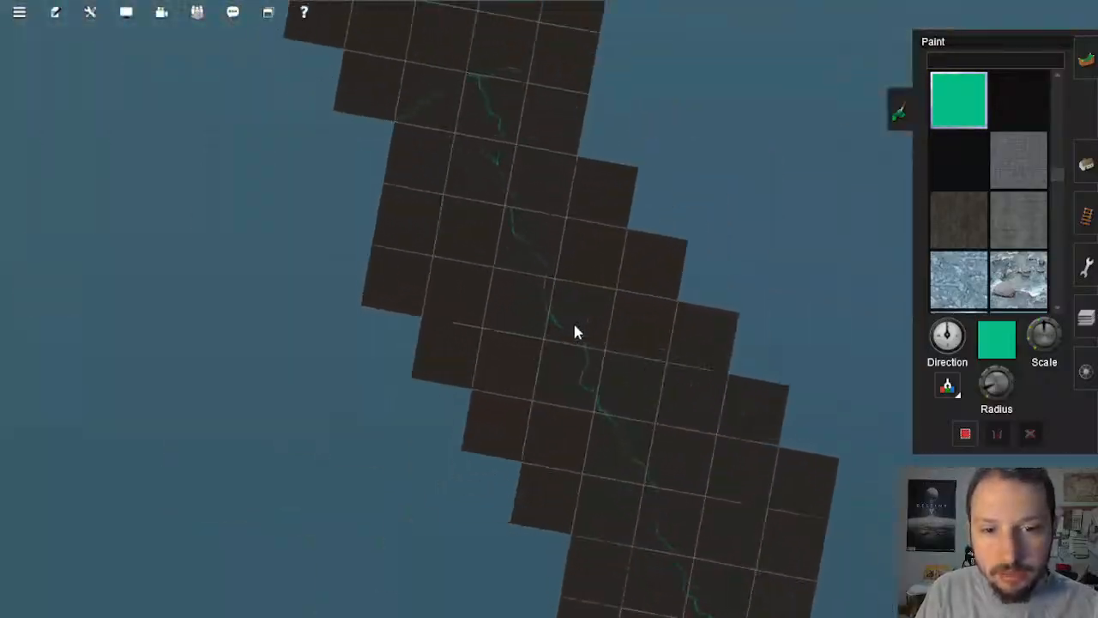
scroll(573, 320, up, 10)
scroll(538, 319, up, 8)
key(Down)
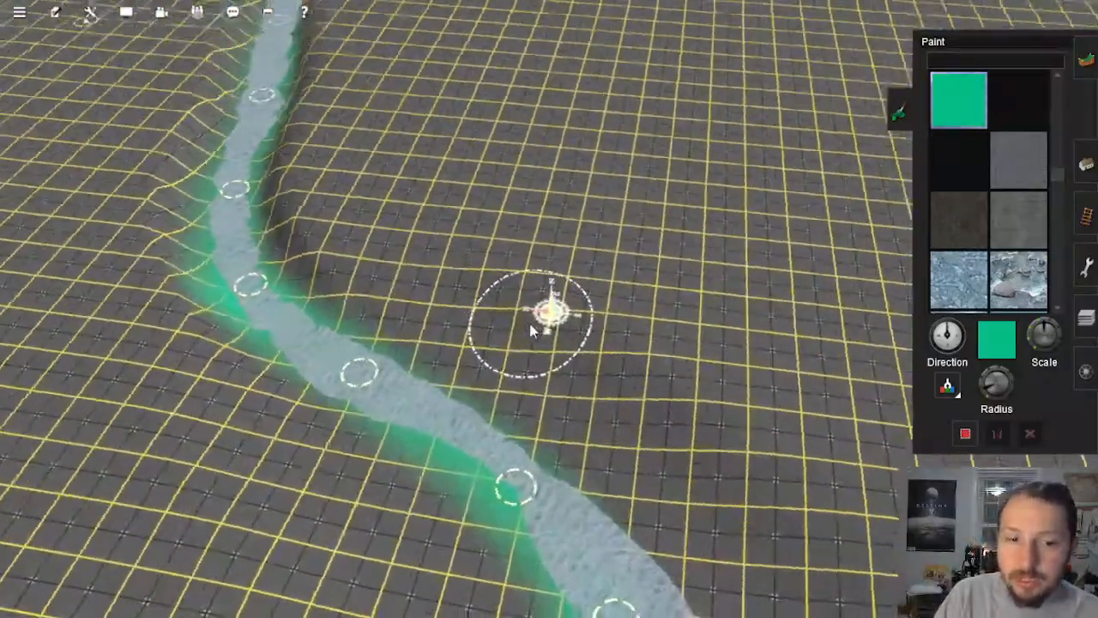
key(Up)
key(Left)
mouse_move(532, 354)
right_down()
mouse_move(594, 365)
mouse_move(564, 336)
mouse_move(570, 317)
right_up()
key(Down)
right_click(534, 290)
key(Up)
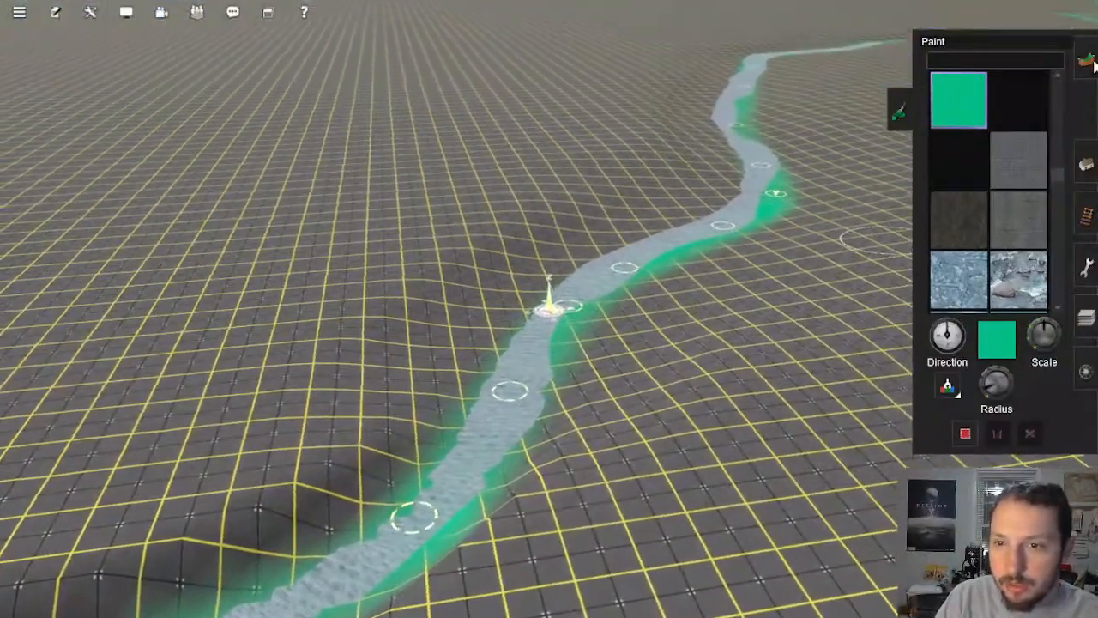
Step: Flatten the ground beside the river bend with the Plateau tool and cut the riverbed back below water level
click(1087, 62)
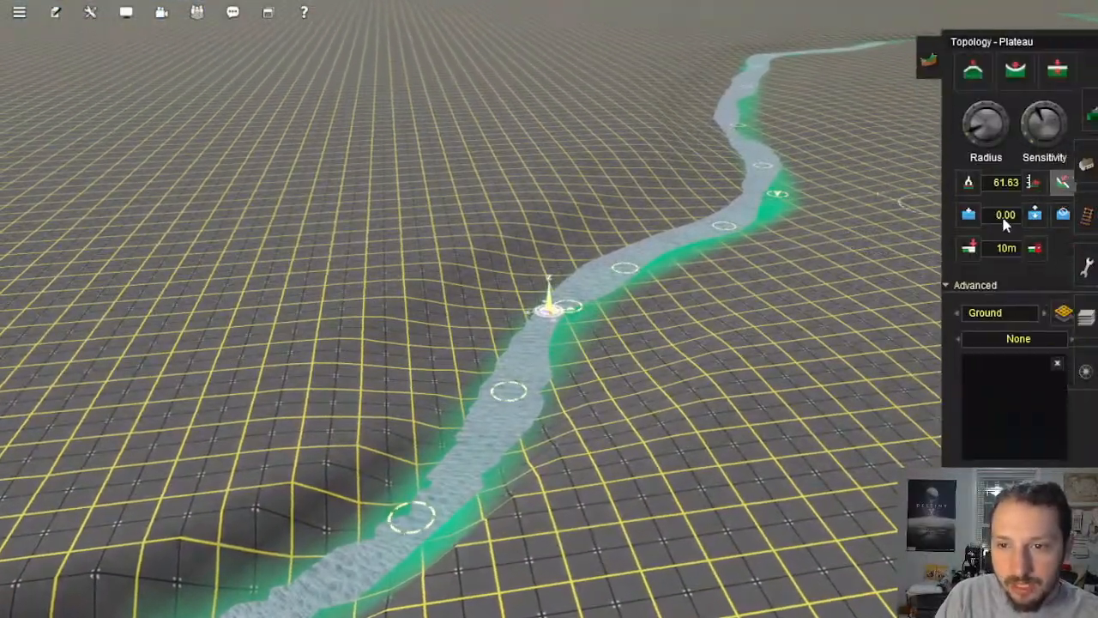
key(Left)
key(Left)
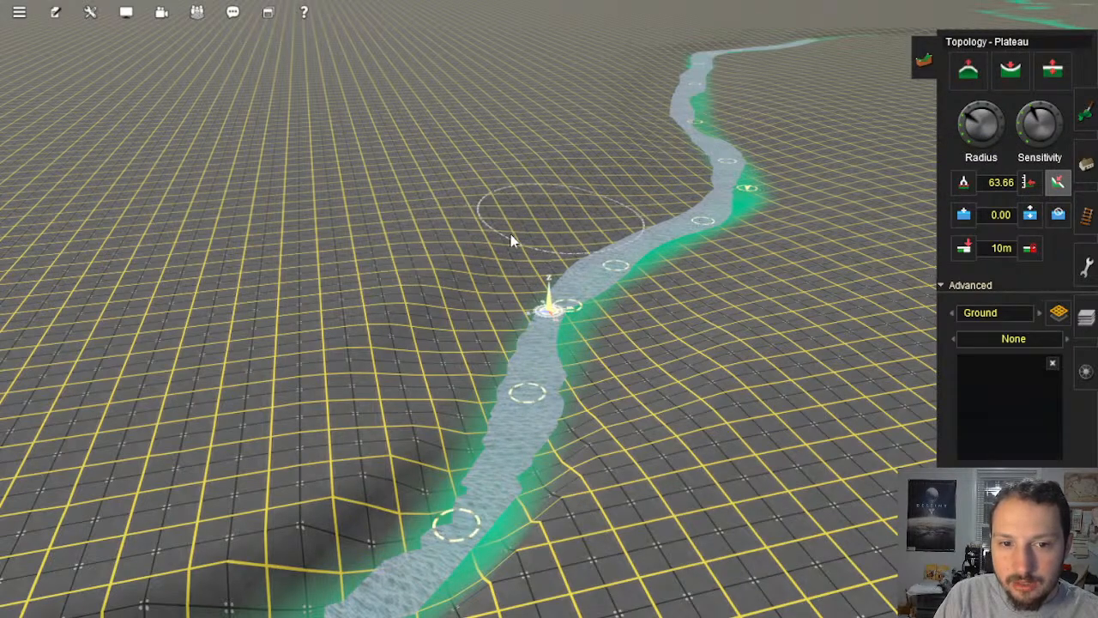
mouse_move(450, 359)
mouse_down()
mouse_move(443, 298)
mouse_move(514, 267)
mouse_move(458, 372)
mouse_up()
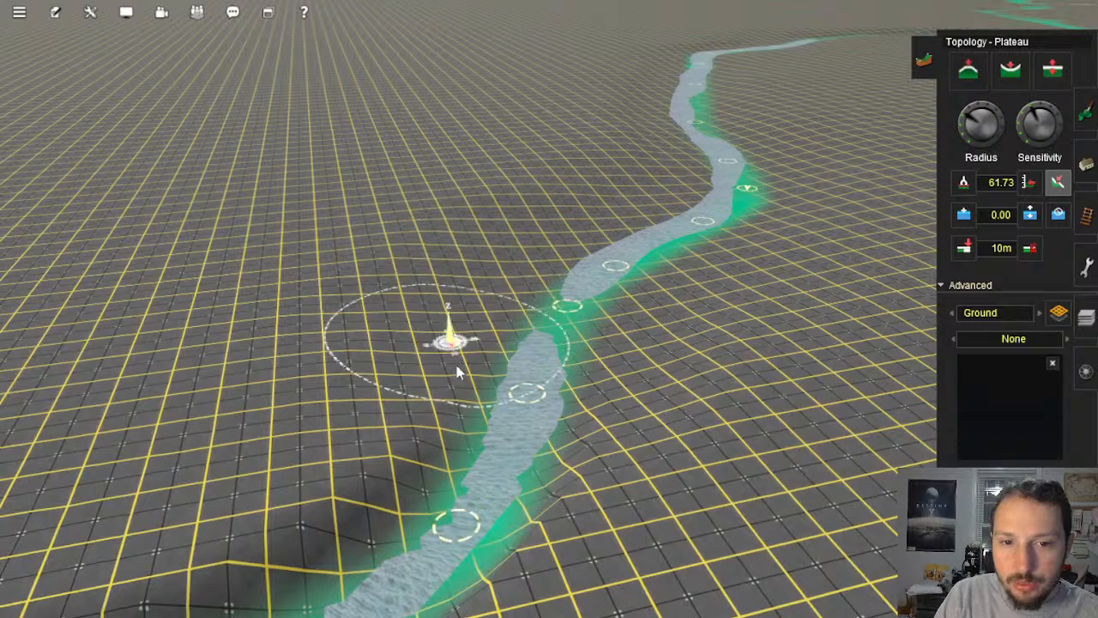
right_drag(456, 367, 611, 378)
mouse_move(618, 402)
mouse_down()
mouse_move(638, 345)
mouse_move(633, 257)
mouse_move(621, 263)
mouse_up()
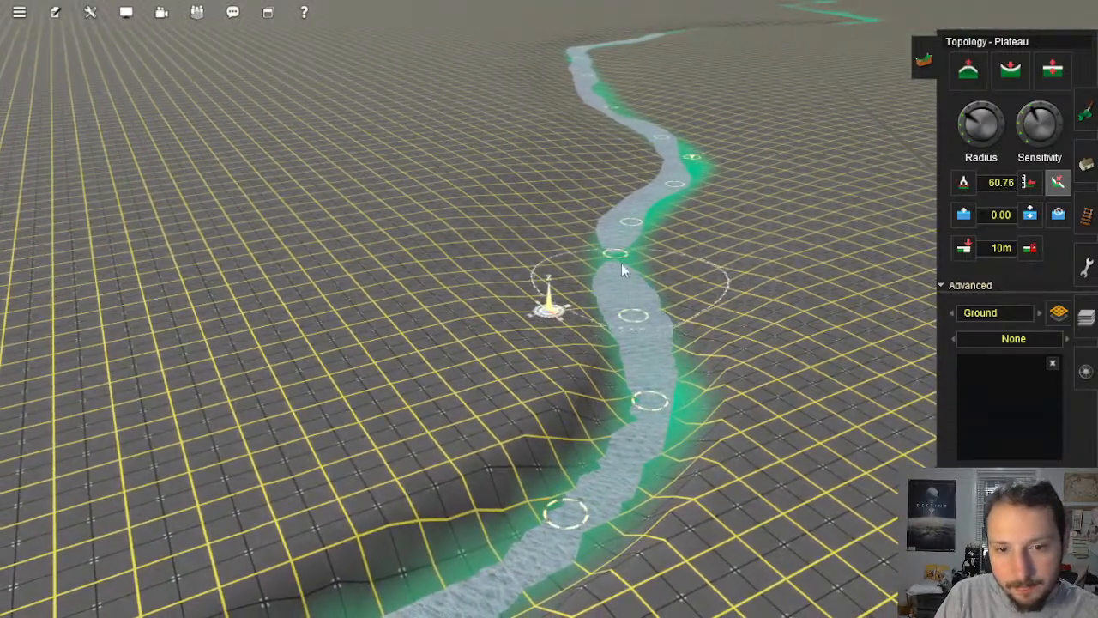
Step: Level the banks around the narrow downstream bend and recut its buried channel to riverbed height
mouse_move(622, 277)
right_down()
mouse_move(543, 337)
mouse_move(666, 350)
right_up()
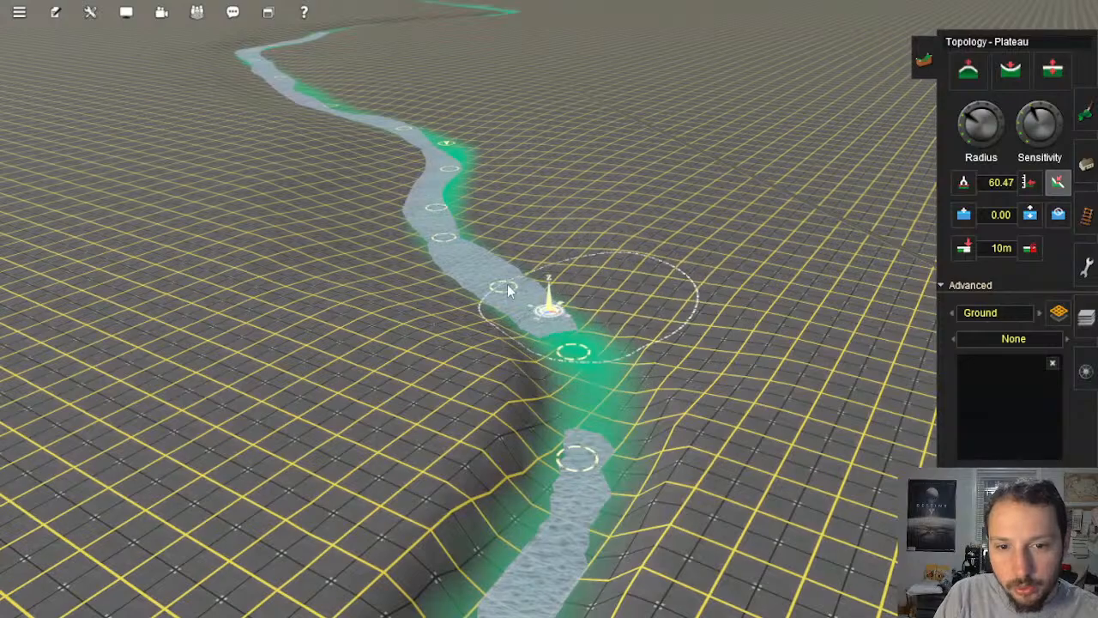
mouse_move(623, 328)
right_down()
mouse_move(552, 365)
mouse_move(418, 307)
mouse_move(405, 221)
mouse_move(392, 209)
right_up()
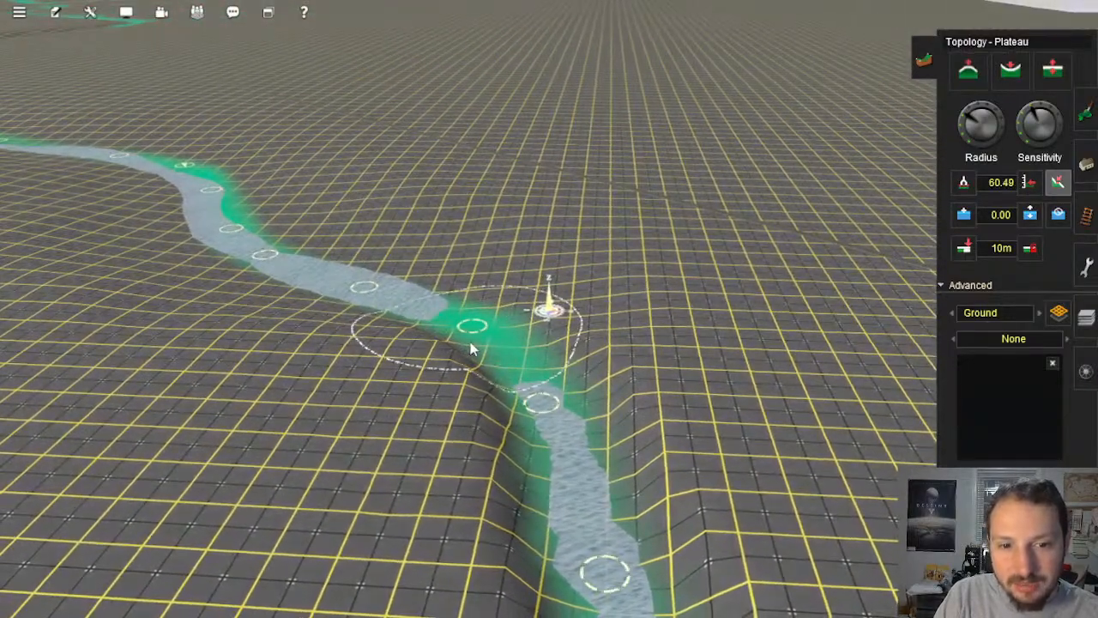
mouse_move(581, 372)
right_down()
mouse_move(541, 424)
mouse_move(568, 309)
right_up()
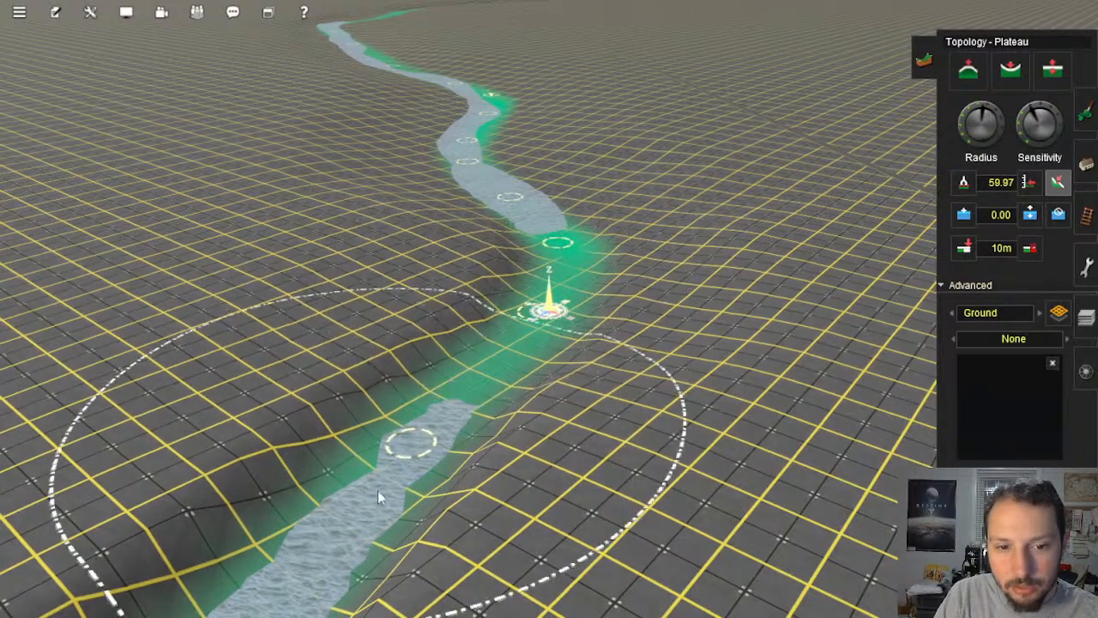
mouse_move(379, 492)
mouse_down()
mouse_move(474, 395)
mouse_move(548, 278)
mouse_move(547, 247)
mouse_up()
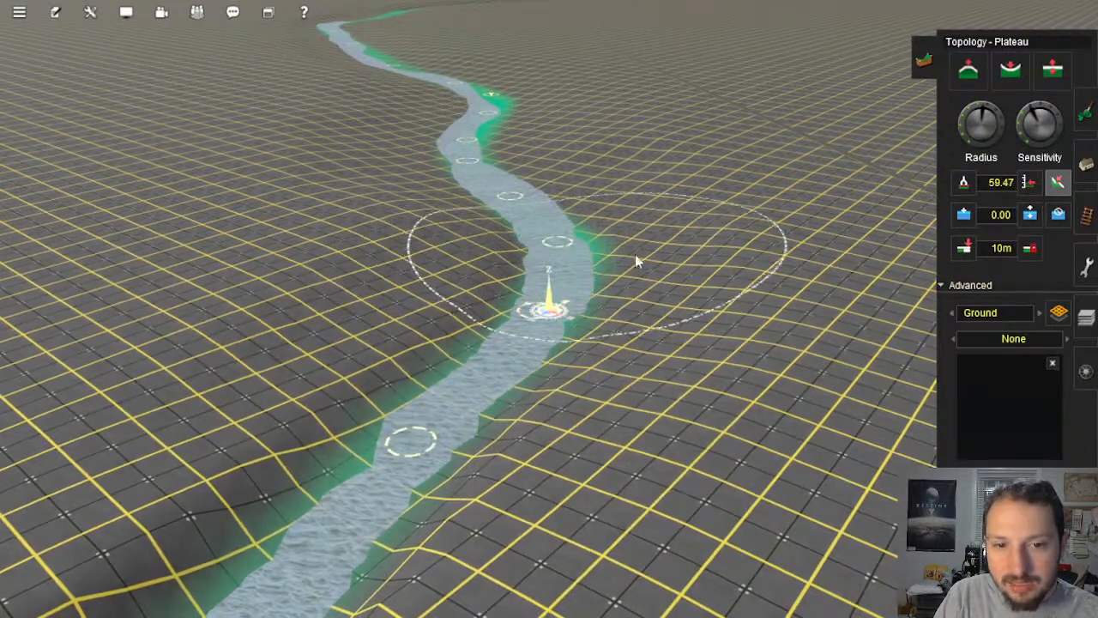
Step: Plateau the raised bank beside the bend and lower the refilled riverbed with a stroke along the channel
mouse_move(649, 296)
mouse_down()
mouse_move(676, 331)
mouse_move(765, 241)
mouse_move(714, 208)
mouse_up()
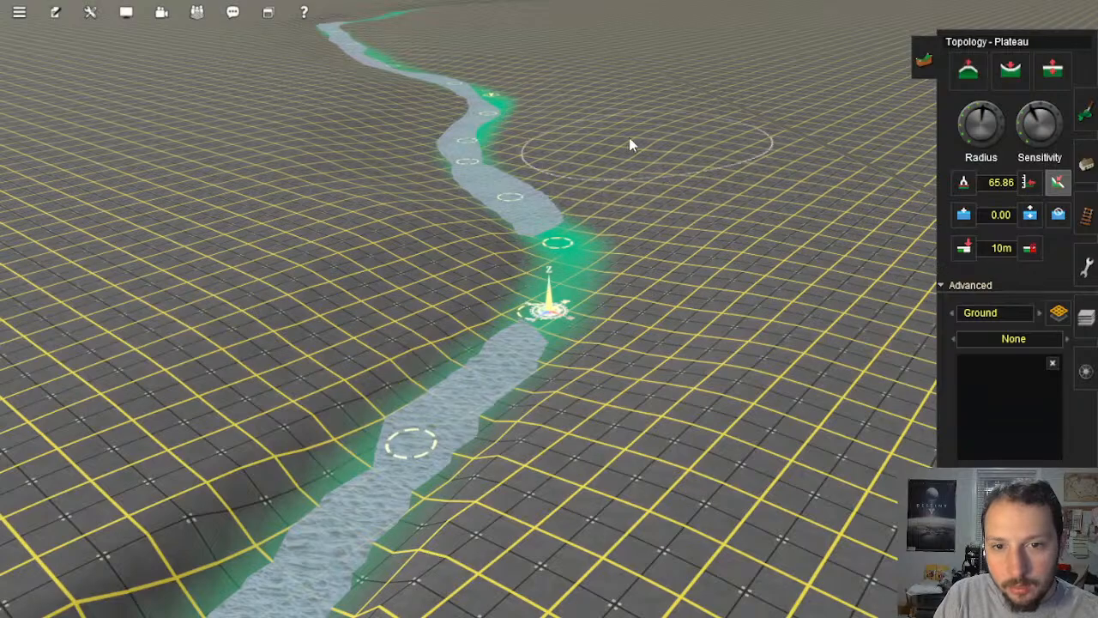
click(647, 153)
mouse_move(427, 422)
mouse_down()
mouse_move(519, 324)
mouse_move(550, 246)
mouse_move(550, 290)
mouse_up()
Step: Level the ground beside the refilled river bend with the Plateau tool and reopen the riverbed through it
right_click(528, 284)
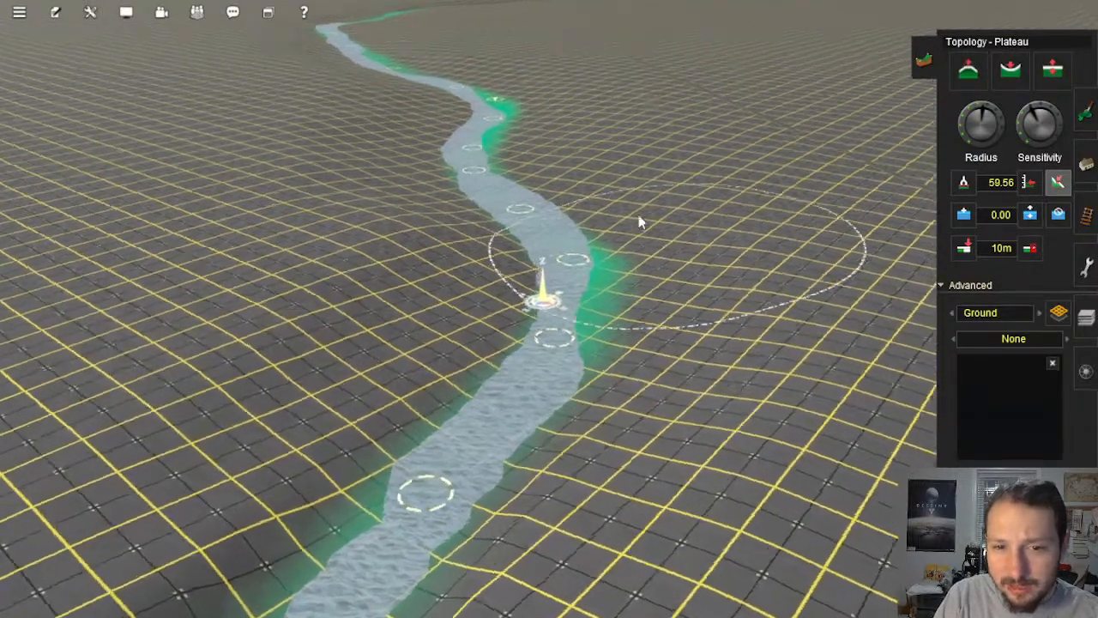
right_drag(642, 222, 526, 166)
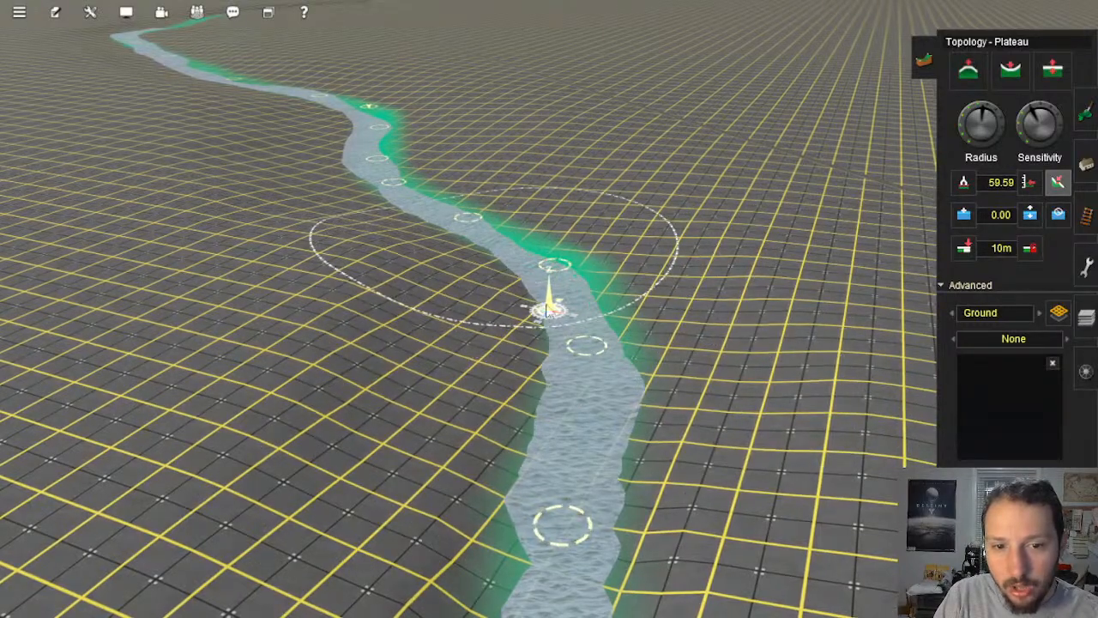
mouse_move(527, 338)
right_down()
mouse_move(556, 276)
mouse_move(622, 210)
mouse_move(642, 257)
right_up()
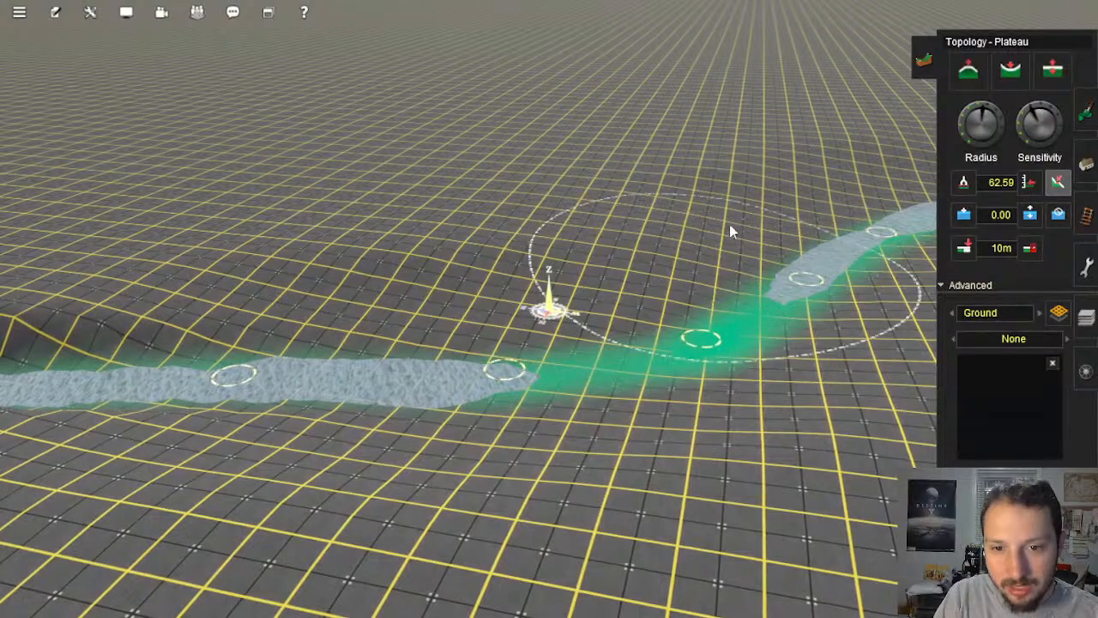
click(766, 193)
click(816, 146)
mouse_move(603, 294)
right_down()
mouse_move(563, 307)
mouse_move(489, 375)
mouse_move(631, 358)
mouse_move(733, 296)
right_up()
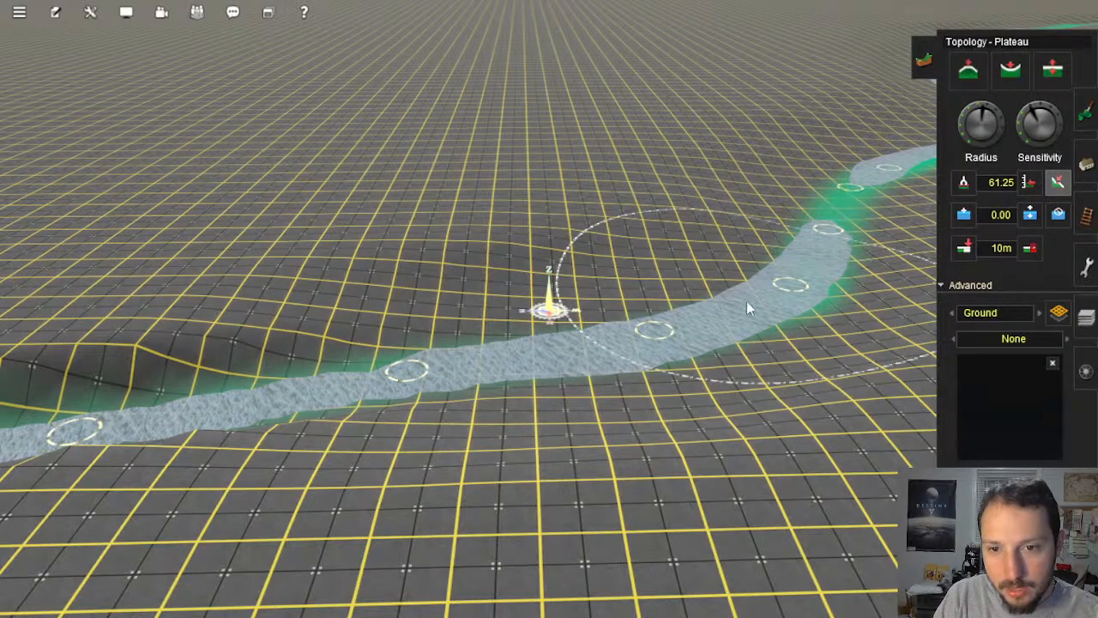
Step: Plateau the ground beside the next upstream bend and recut the pinched channel to riverbed height
right_drag(845, 290, 524, 211)
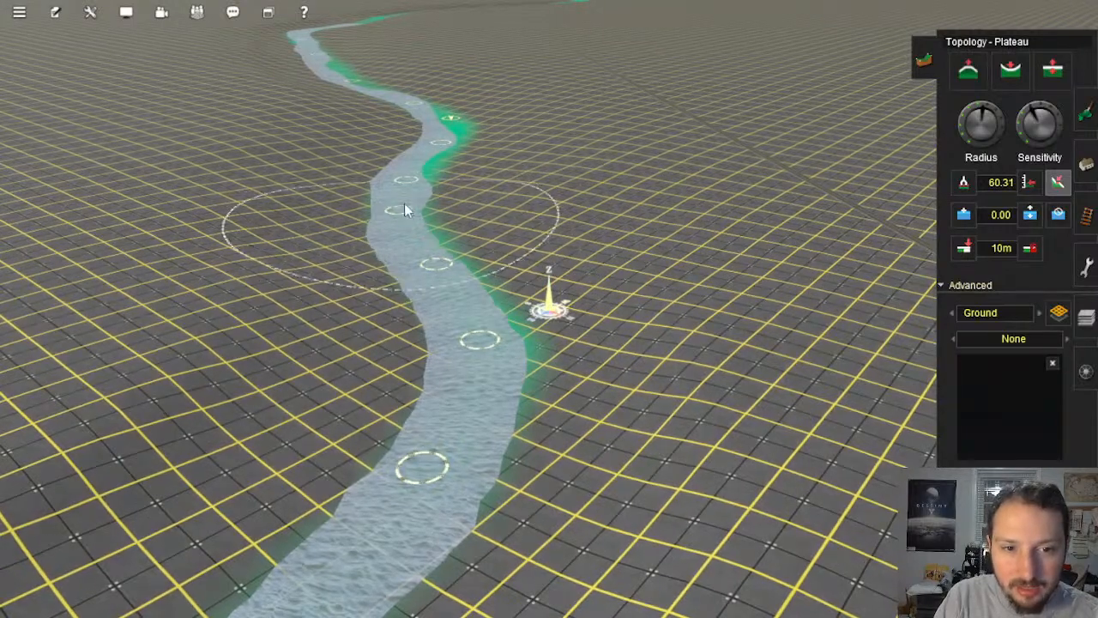
drag(314, 173, 295, 206)
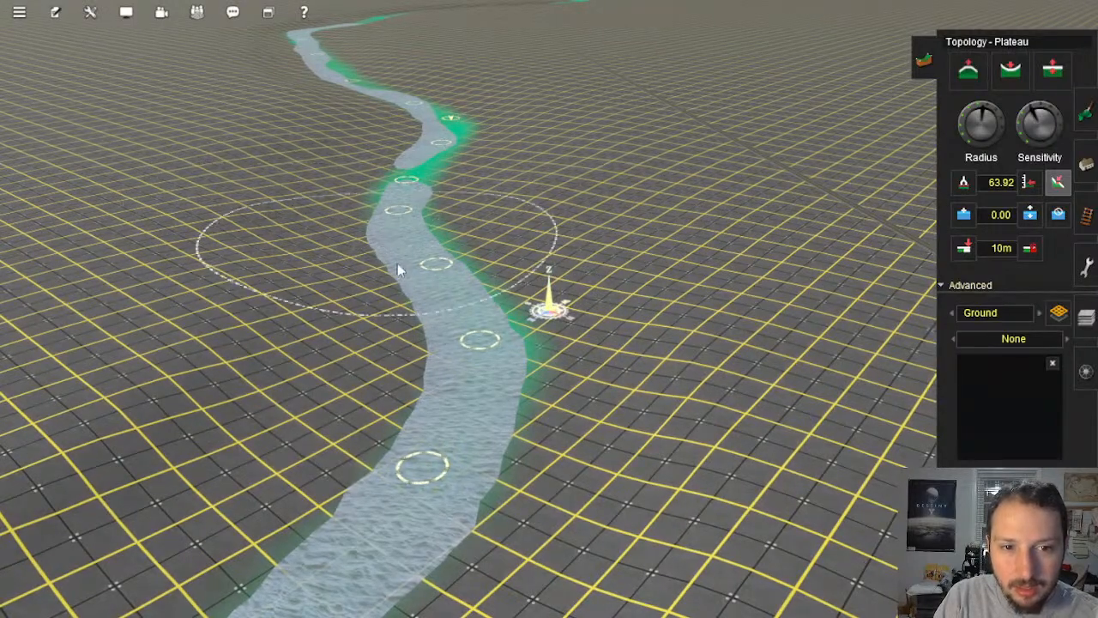
drag(401, 216, 404, 187)
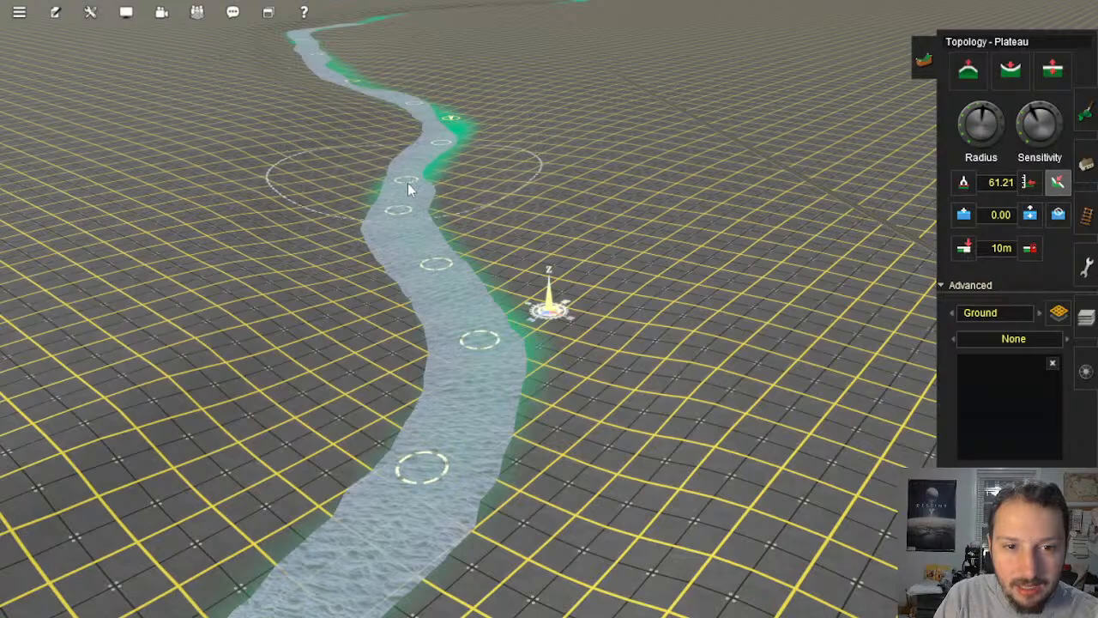
Step: Flatten the raised bank along the inside of the river curve with repeated Plateau strokes
mouse_move(498, 299)
right_down()
mouse_move(510, 343)
mouse_move(576, 371)
mouse_move(523, 348)
mouse_move(574, 300)
mouse_move(562, 273)
right_up()
drag(657, 208, 577, 275)
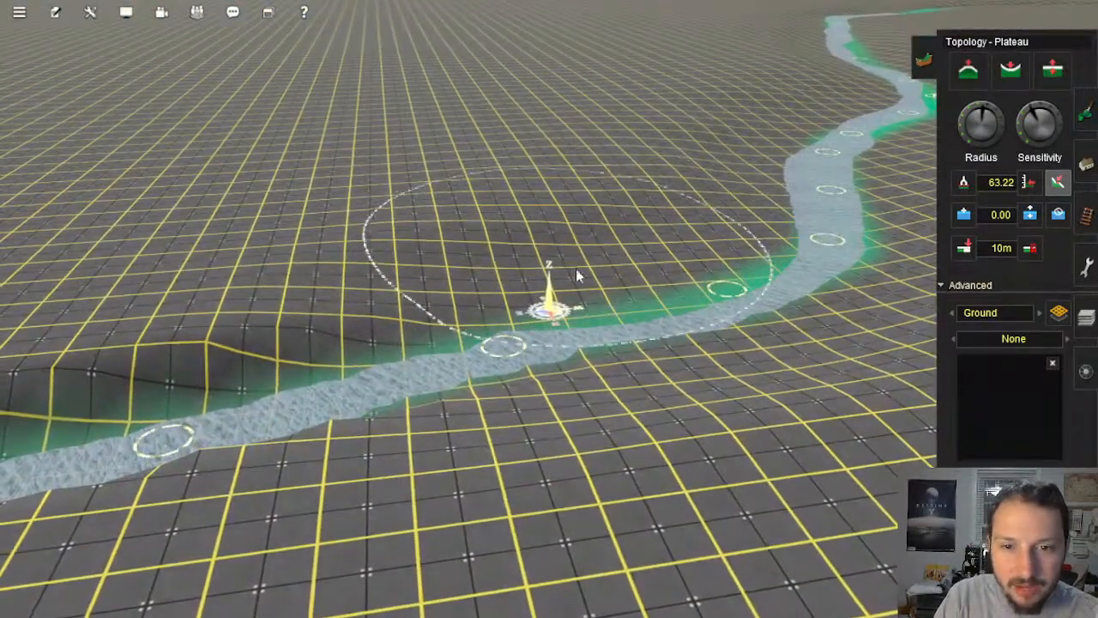
mouse_move(388, 344)
mouse_down()
mouse_move(394, 358)
mouse_move(312, 436)
mouse_move(287, 396)
mouse_up()
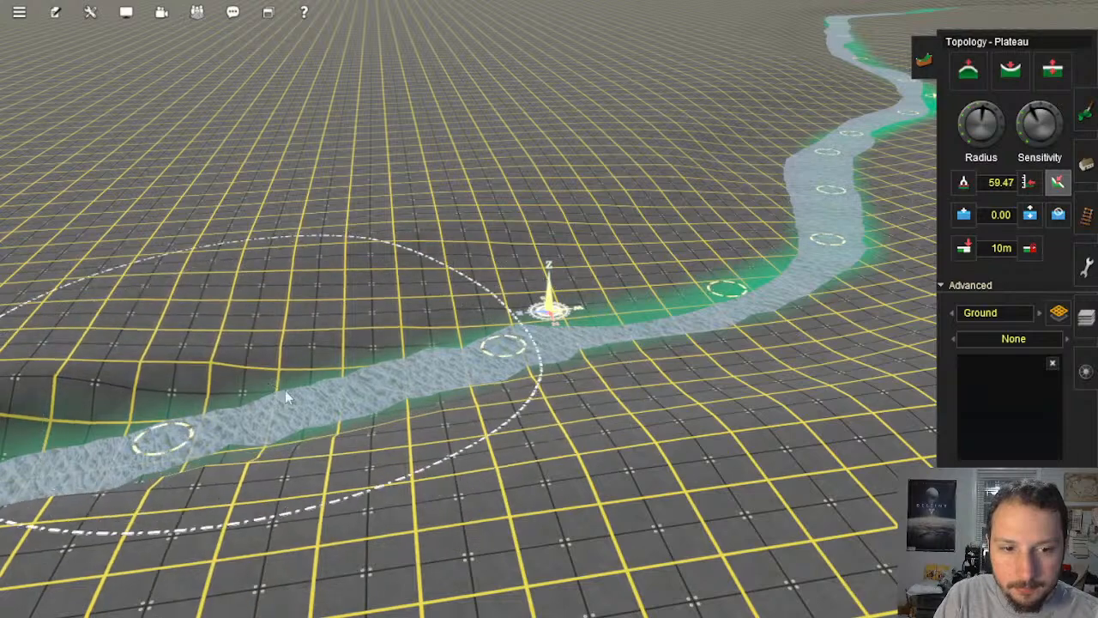
mouse_move(344, 267)
mouse_down()
mouse_move(385, 248)
mouse_move(334, 270)
mouse_up()
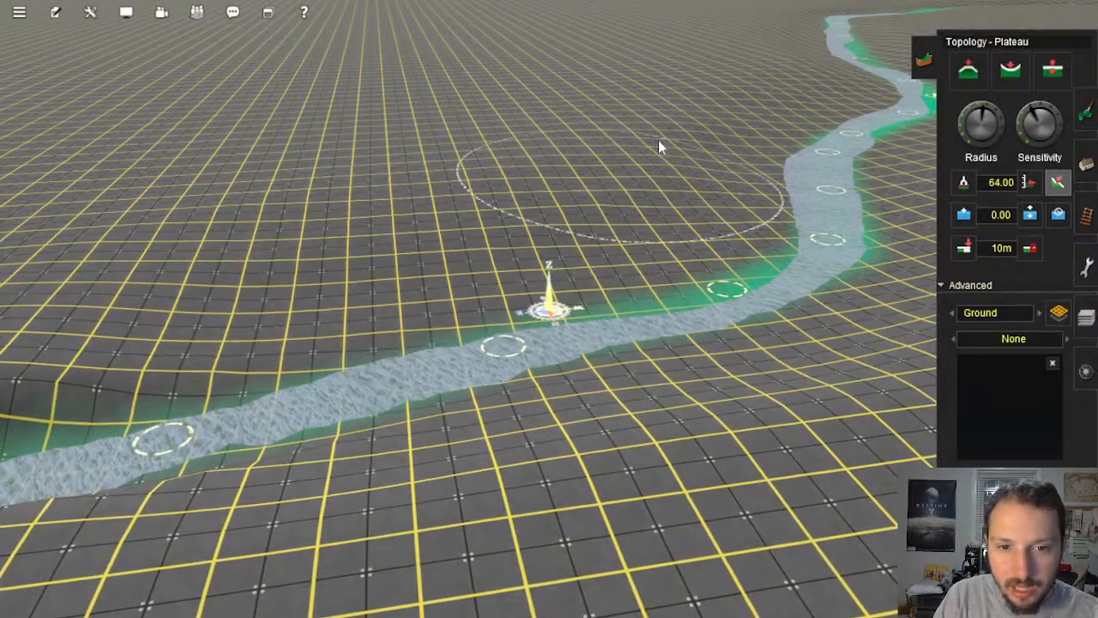
mouse_move(658, 140)
mouse_down()
mouse_move(549, 220)
mouse_move(655, 144)
mouse_move(615, 174)
mouse_up()
mouse_move(309, 231)
mouse_down()
mouse_move(260, 252)
mouse_move(221, 243)
mouse_up()
mouse_move(249, 300)
mouse_down()
mouse_move(288, 232)
mouse_move(280, 248)
mouse_move(326, 275)
mouse_up()
Step: Extend the leveled bank farther downstream with Plateau strokes over the uneven ground beside the channel
right_click(333, 290)
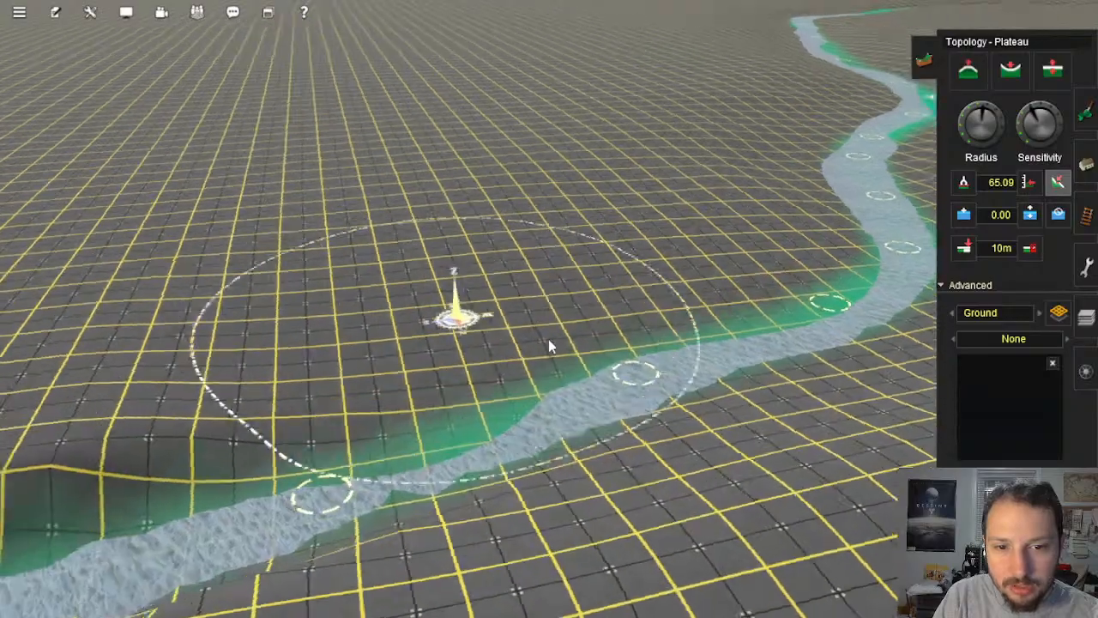
key(Left)
right_click(613, 265)
mouse_move(621, 285)
mouse_down()
mouse_move(478, 188)
mouse_move(517, 237)
mouse_up()
mouse_move(412, 199)
mouse_down()
mouse_move(353, 174)
mouse_move(361, 178)
mouse_up()
mouse_move(287, 204)
mouse_down()
mouse_move(220, 230)
mouse_move(321, 166)
mouse_move(369, 190)
mouse_up()
Step: Plateau the steep slope bordering the water downstream of the buried channel stretch
right_click(794, 403)
key(Left)
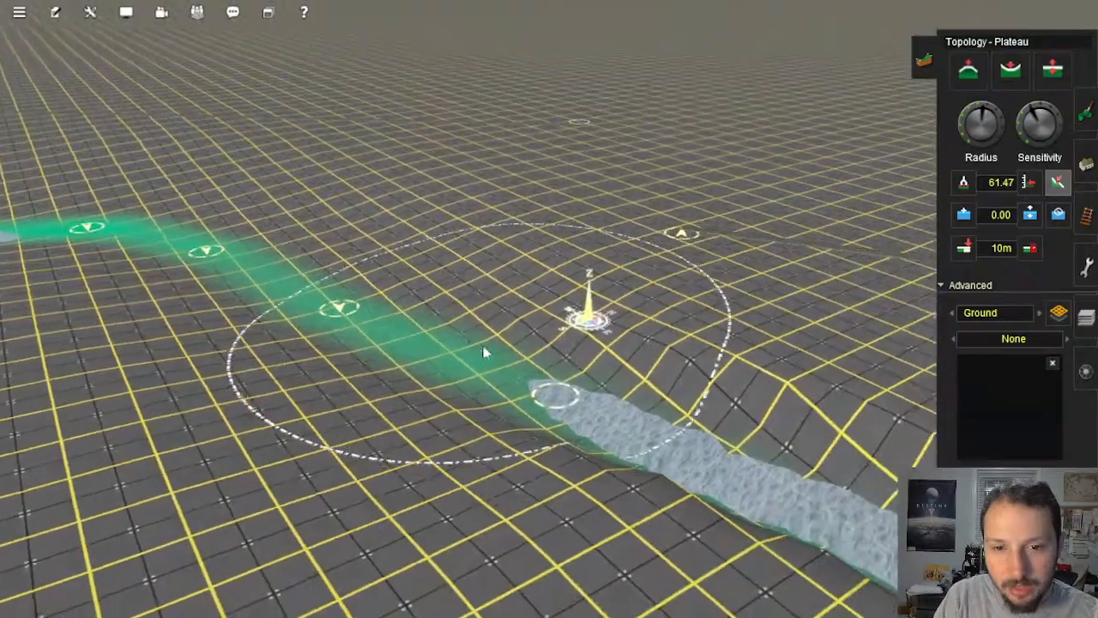
mouse_move(722, 388)
mouse_down()
mouse_move(770, 392)
mouse_move(759, 408)
mouse_up()
right_click(697, 436)
key(Left)
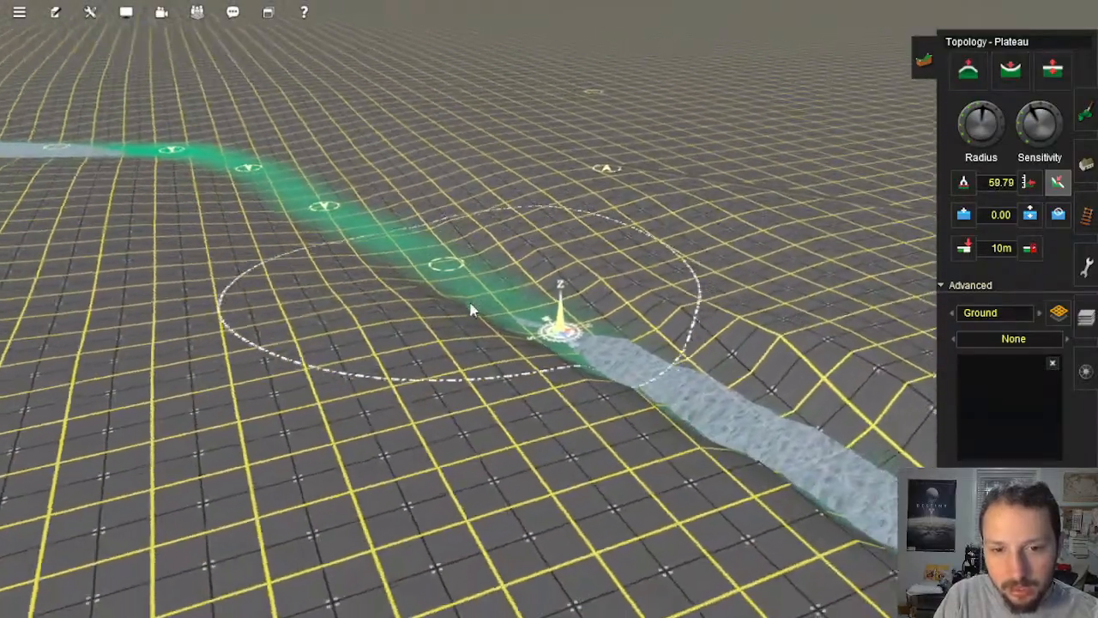
drag(630, 365, 806, 450)
right_click(806, 453)
key(Left)
Step: Smooth the remaining humps above the downstream bank into even ground with broad Plateau strokes
mouse_move(686, 302)
mouse_down()
mouse_move(713, 299)
mouse_move(660, 213)
mouse_move(698, 214)
mouse_move(605, 203)
mouse_up()
right_click(562, 262)
key(Left)
right_click(489, 354)
mouse_move(519, 365)
mouse_down()
mouse_move(583, 265)
mouse_move(693, 178)
mouse_move(727, 192)
mouse_move(692, 232)
mouse_move(569, 181)
mouse_move(456, 235)
mouse_up()
mouse_move(585, 168)
mouse_down()
mouse_move(566, 165)
mouse_move(510, 242)
mouse_move(549, 262)
mouse_up()
mouse_move(489, 214)
mouse_down()
mouse_move(398, 239)
mouse_move(342, 385)
mouse_move(480, 343)
mouse_up()
mouse_move(611, 225)
mouse_down()
mouse_move(630, 211)
mouse_move(603, 132)
mouse_up()
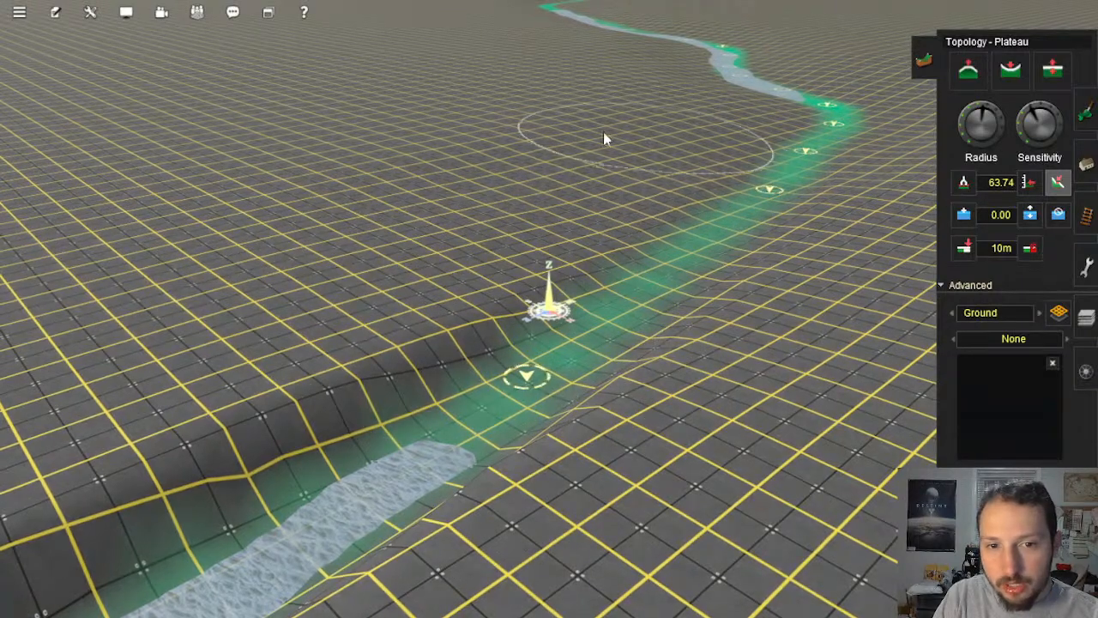
mouse_move(396, 199)
mouse_down()
mouse_move(454, 171)
mouse_move(400, 417)
mouse_move(473, 404)
mouse_move(645, 301)
mouse_move(640, 264)
mouse_up()
Step: Level the open ground inland of the buried river stretch with the Plateau tool
mouse_move(736, 139)
right_down()
mouse_move(449, 300)
mouse_move(540, 328)
mouse_move(513, 267)
mouse_move(549, 226)
right_up()
drag(550, 226, 635, 245)
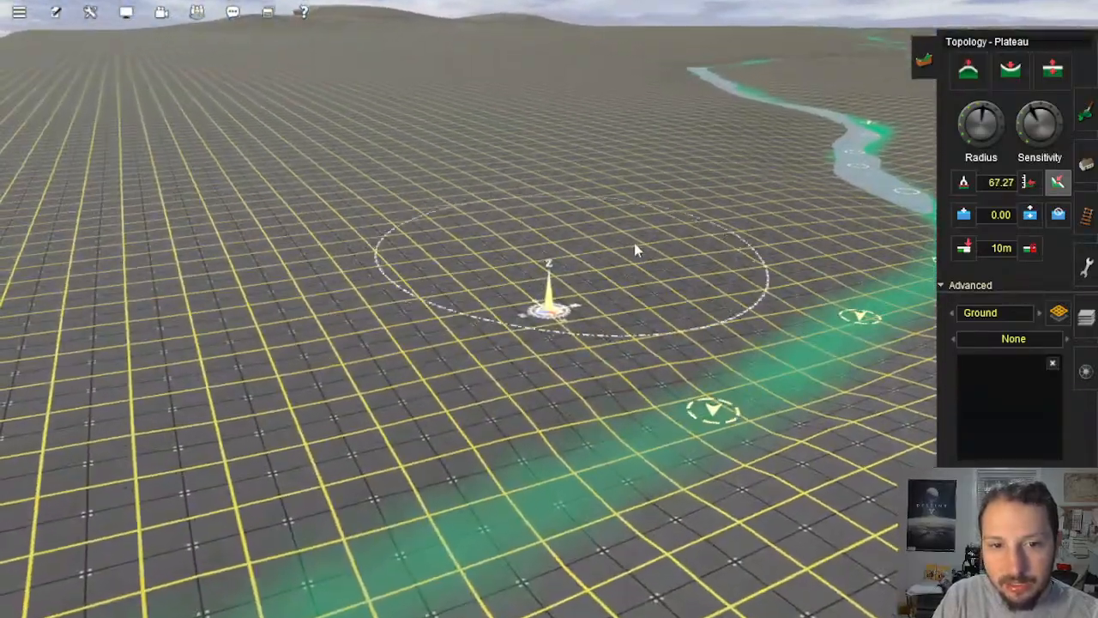
mouse_move(628, 210)
right_down()
mouse_move(569, 275)
mouse_move(680, 263)
right_up()
drag(712, 179, 680, 240)
Step: Recut the buried straight stretch down to riverbed height with long Plateau strokes along the channel
right_drag(677, 255, 539, 310)
mouse_move(365, 531)
mouse_down()
mouse_move(429, 510)
mouse_move(445, 482)
mouse_up()
mouse_move(439, 481)
right_down()
mouse_move(392, 476)
mouse_move(377, 433)
right_up()
mouse_move(420, 310)
mouse_down()
mouse_move(561, 280)
mouse_move(676, 236)
mouse_move(618, 244)
mouse_move(699, 214)
mouse_move(611, 279)
mouse_move(568, 268)
mouse_move(681, 247)
mouse_move(730, 221)
mouse_move(622, 265)
mouse_move(709, 221)
mouse_up()
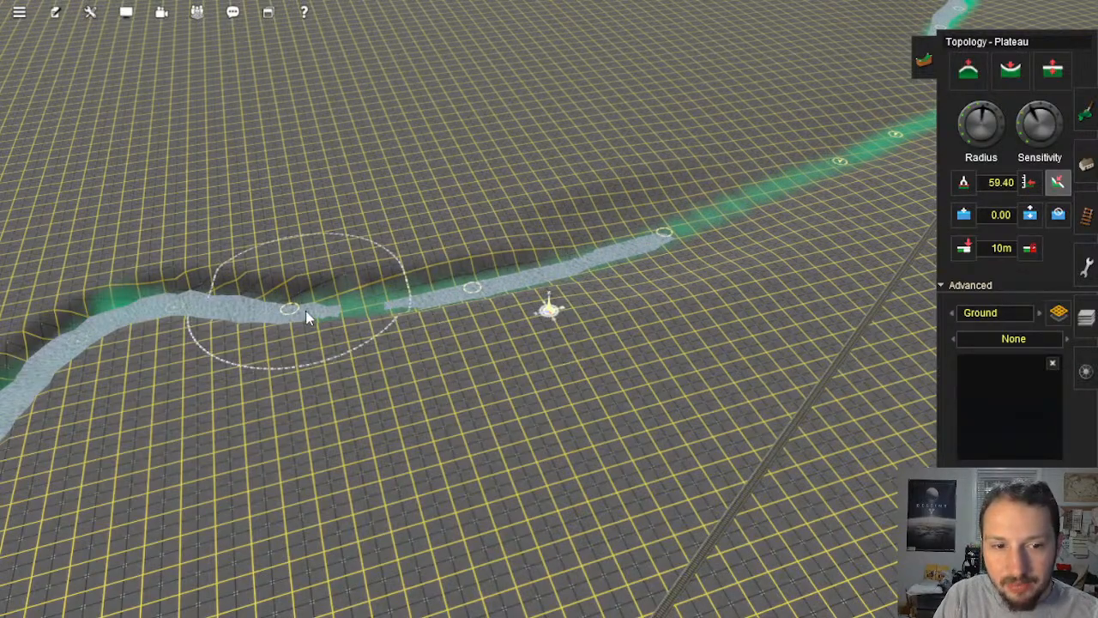
mouse_move(305, 311)
mouse_down()
mouse_move(386, 311)
mouse_move(590, 257)
mouse_move(777, 183)
mouse_up()
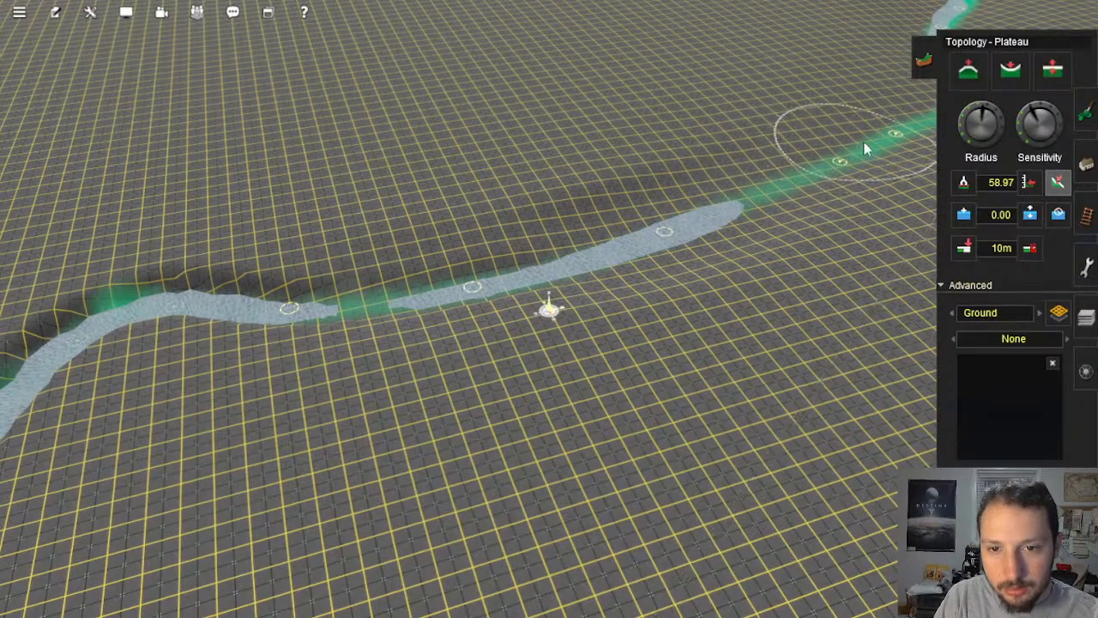
Step: Extend the riverbed cut upstream through the remaining buried stretch until it joins the open channel at the bend
right_click(893, 159)
key(Right)
key(Down)
right_click(356, 484)
key(Up)
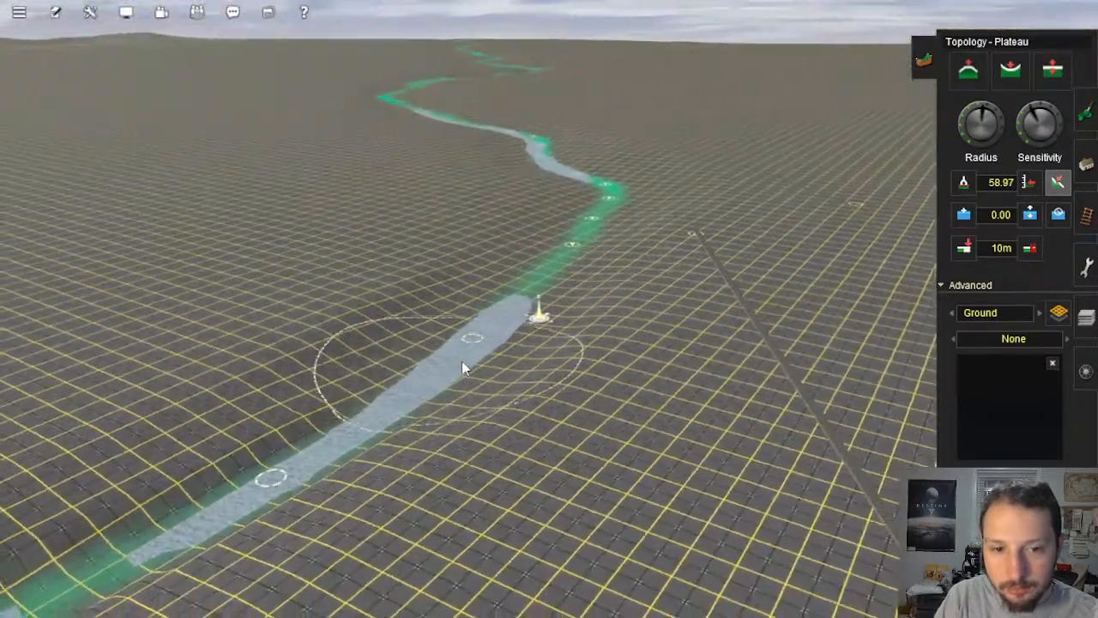
mouse_move(518, 314)
mouse_down()
mouse_move(574, 237)
mouse_move(521, 322)
mouse_move(553, 247)
mouse_up()
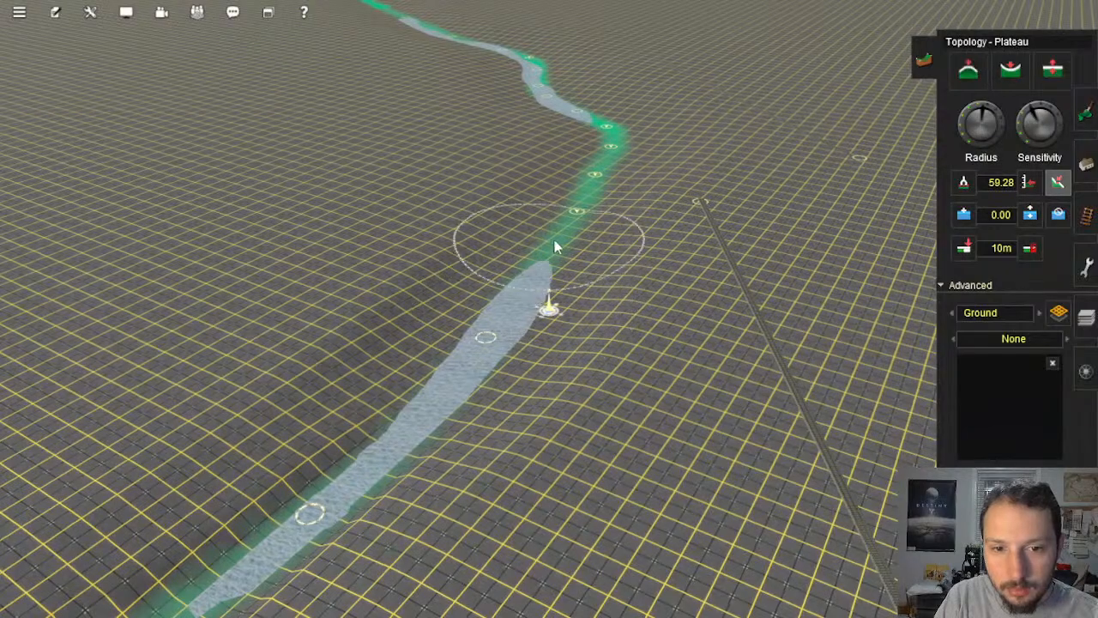
mouse_move(576, 197)
mouse_down()
mouse_move(495, 306)
mouse_move(539, 251)
mouse_up()
right_click(577, 195)
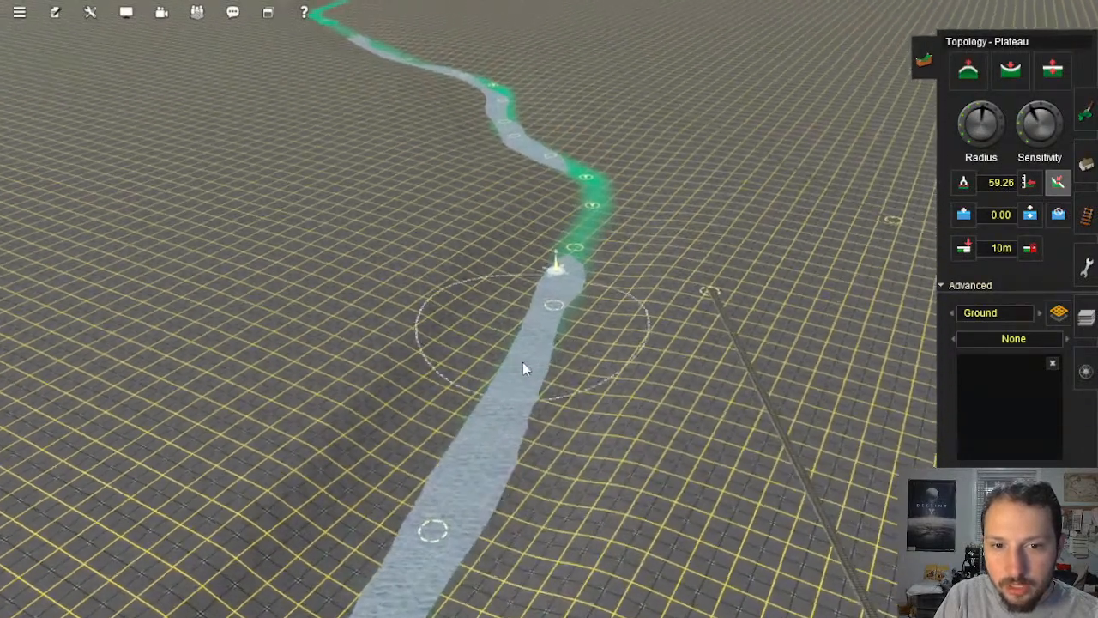
mouse_move(522, 363)
mouse_down()
mouse_move(577, 267)
mouse_move(562, 294)
mouse_up()
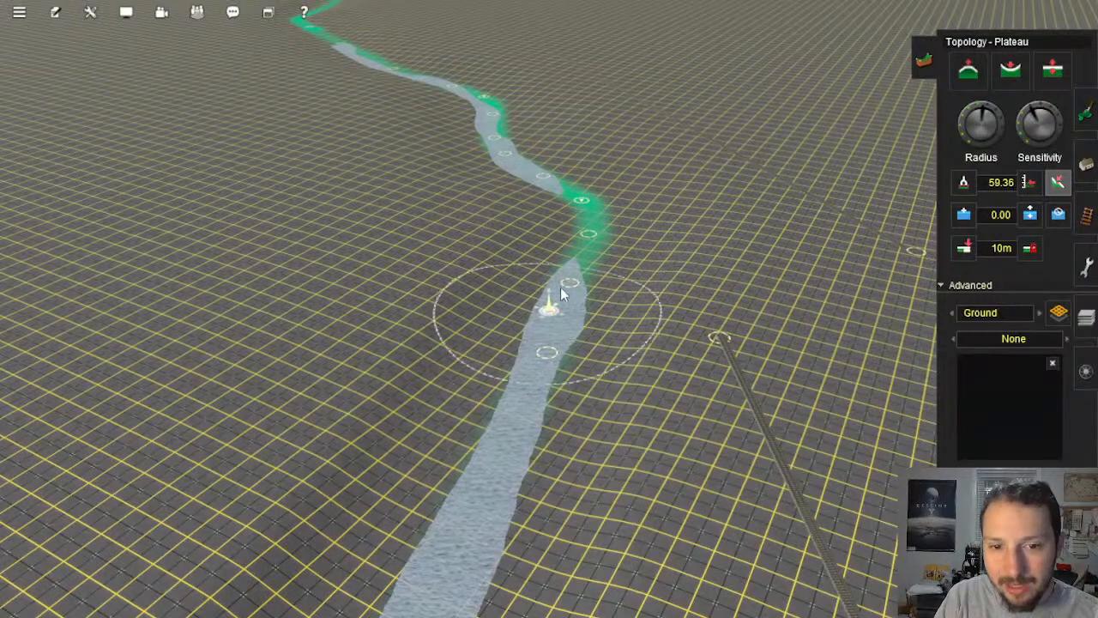
drag(577, 242, 573, 190)
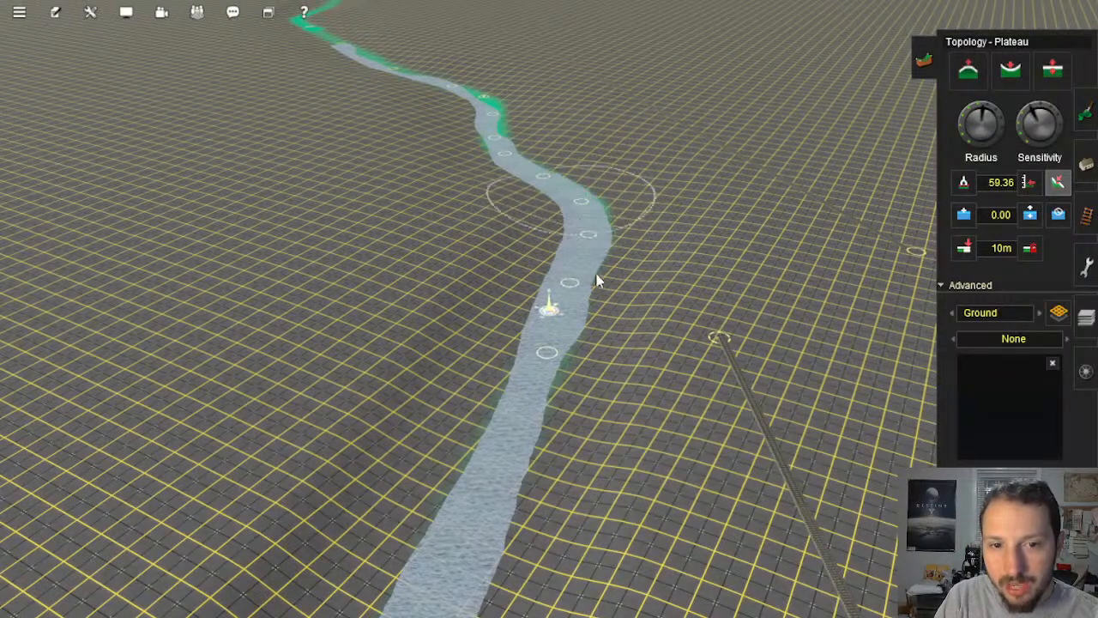
Step: Flatten the ridge on the outer bank below the bend and restore the riverbed where it was filled
mouse_move(598, 278)
right_down()
mouse_move(509, 322)
mouse_move(494, 303)
right_up()
mouse_move(525, 258)
right_down()
mouse_move(600, 171)
mouse_move(612, 176)
right_up()
mouse_move(636, 198)
mouse_down()
mouse_move(647, 238)
mouse_move(716, 243)
mouse_move(779, 299)
mouse_move(738, 401)
mouse_up()
mouse_move(738, 401)
right_down()
mouse_move(557, 314)
mouse_move(495, 214)
mouse_move(483, 235)
mouse_move(521, 290)
right_up()
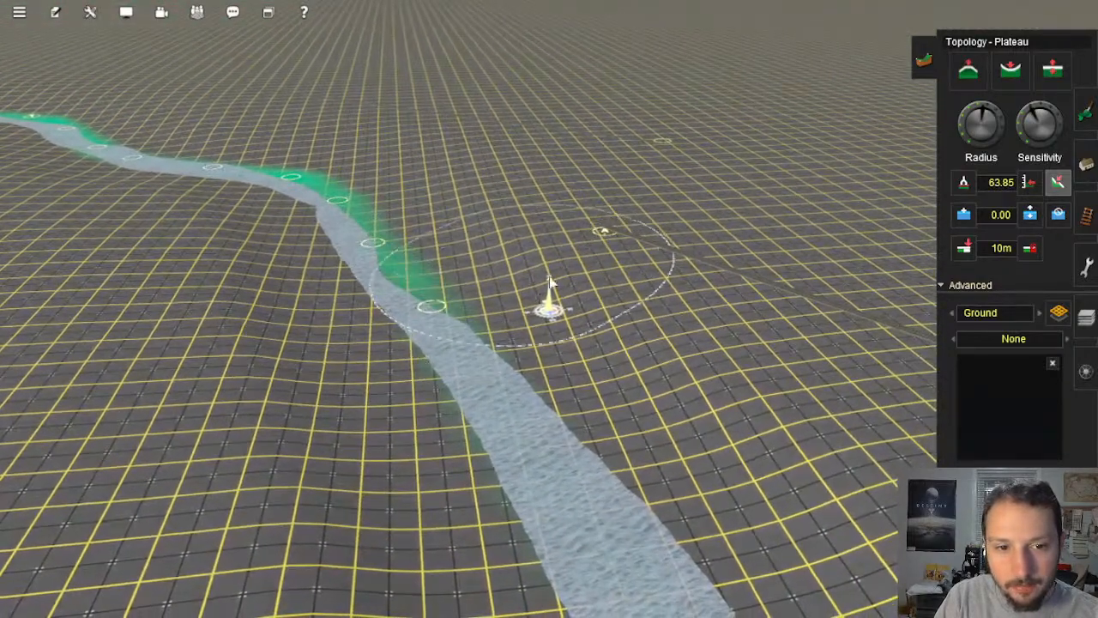
mouse_move(637, 400)
right_down()
mouse_move(644, 458)
mouse_move(529, 255)
mouse_move(601, 321)
right_up()
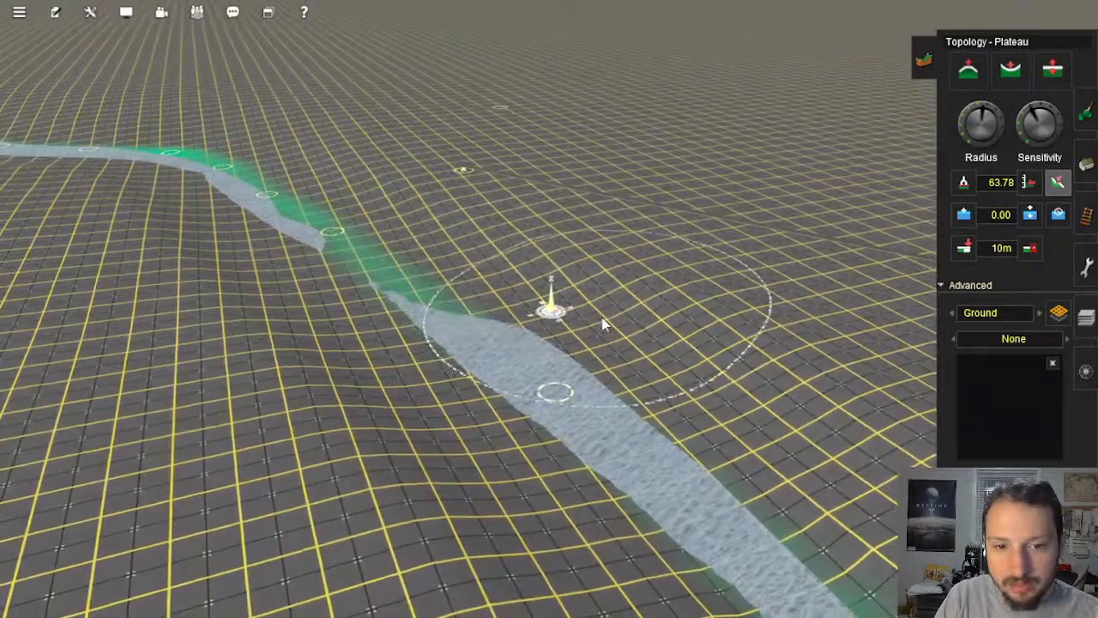
mouse_move(779, 434)
right_down()
mouse_move(515, 350)
mouse_move(607, 384)
mouse_move(576, 341)
mouse_move(580, 350)
right_up()
mouse_move(480, 265)
mouse_down()
mouse_move(536, 311)
mouse_move(377, 176)
mouse_move(392, 196)
mouse_up()
mouse_move(391, 196)
right_down()
mouse_move(614, 380)
mouse_move(572, 489)
mouse_move(571, 314)
mouse_move(576, 328)
right_up()
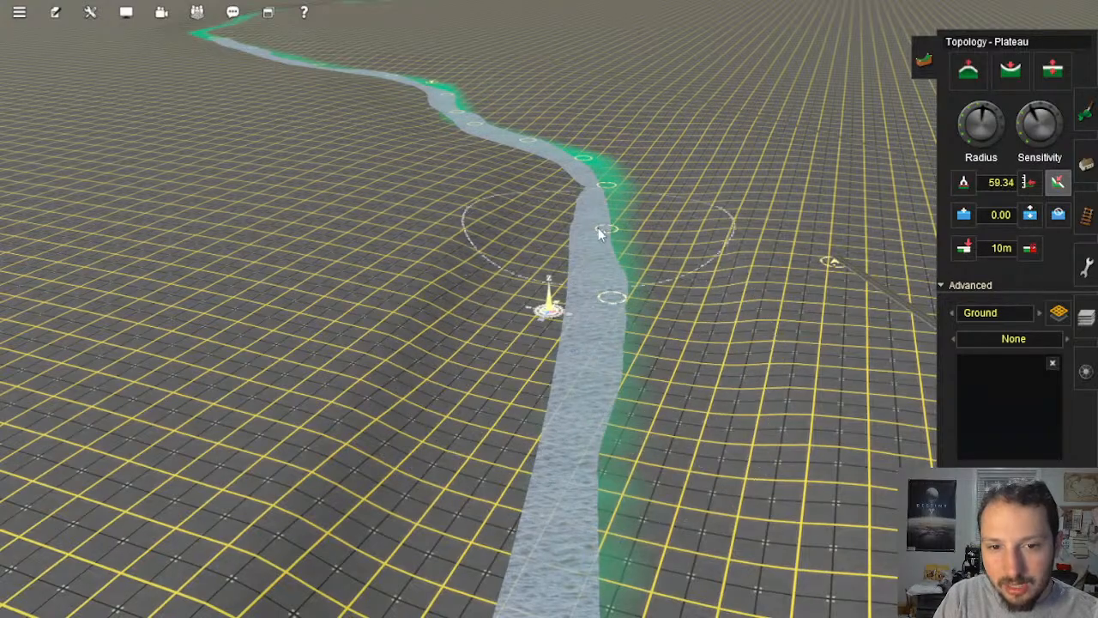
Step: Level both banks along the straight reach and recut the refilled channel with one long riverbed stroke
right_drag(573, 273, 645, 270)
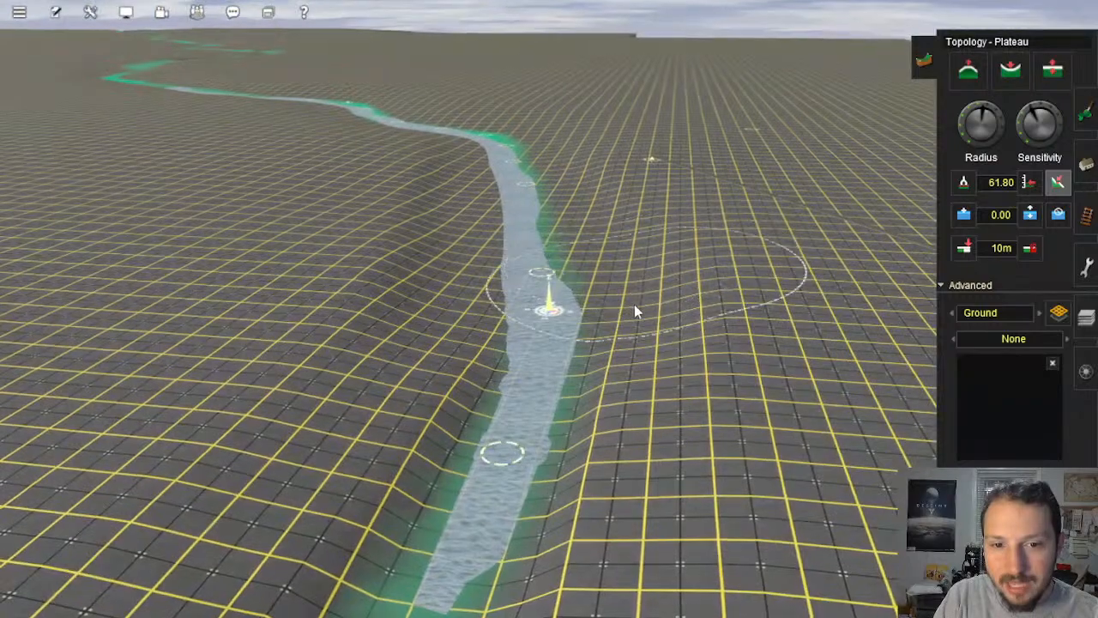
mouse_move(634, 305)
mouse_down()
mouse_move(646, 296)
mouse_move(644, 327)
mouse_move(502, 457)
mouse_up()
key(ctrl+z)
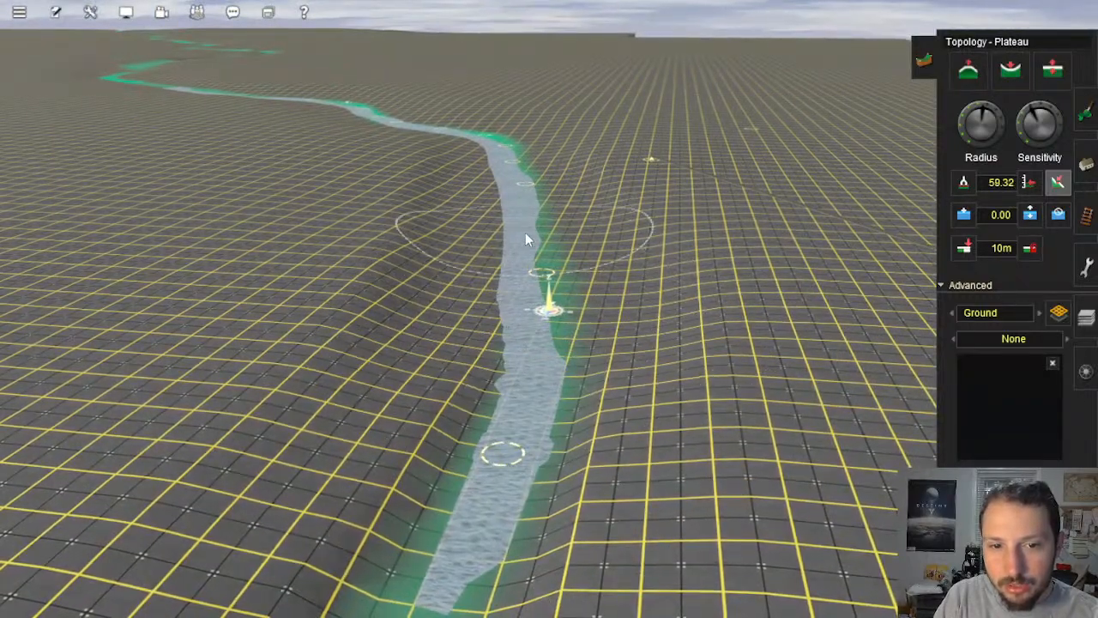
right_drag(620, 236, 729, 248)
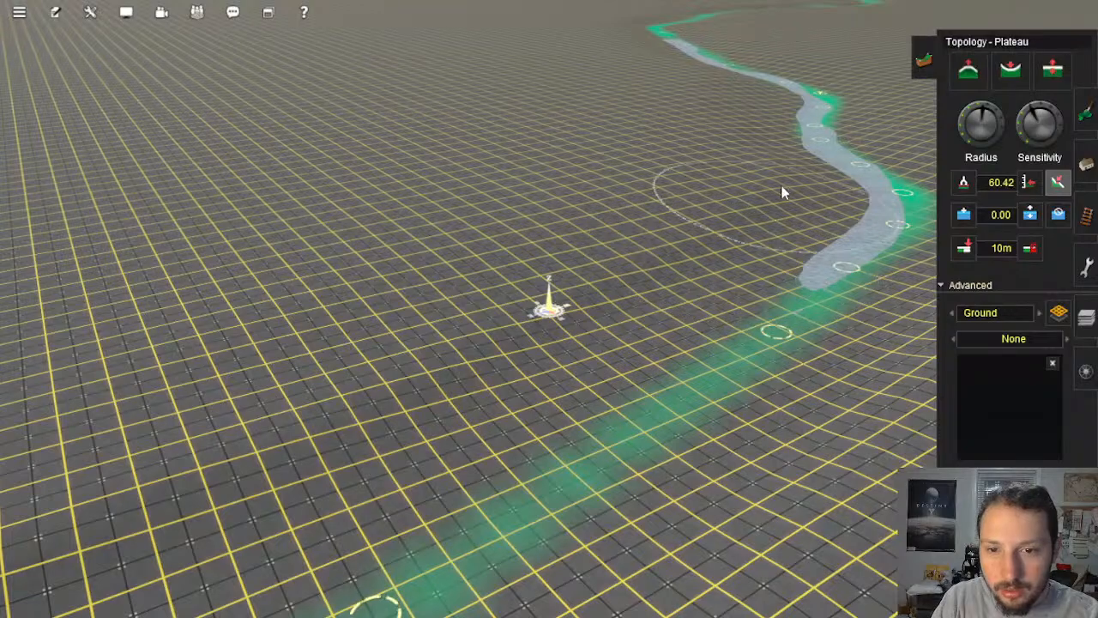
mouse_move(782, 189)
right_down()
mouse_move(502, 417)
mouse_move(408, 376)
mouse_move(436, 326)
mouse_move(607, 233)
mouse_move(569, 263)
right_up()
drag(705, 160, 725, 143)
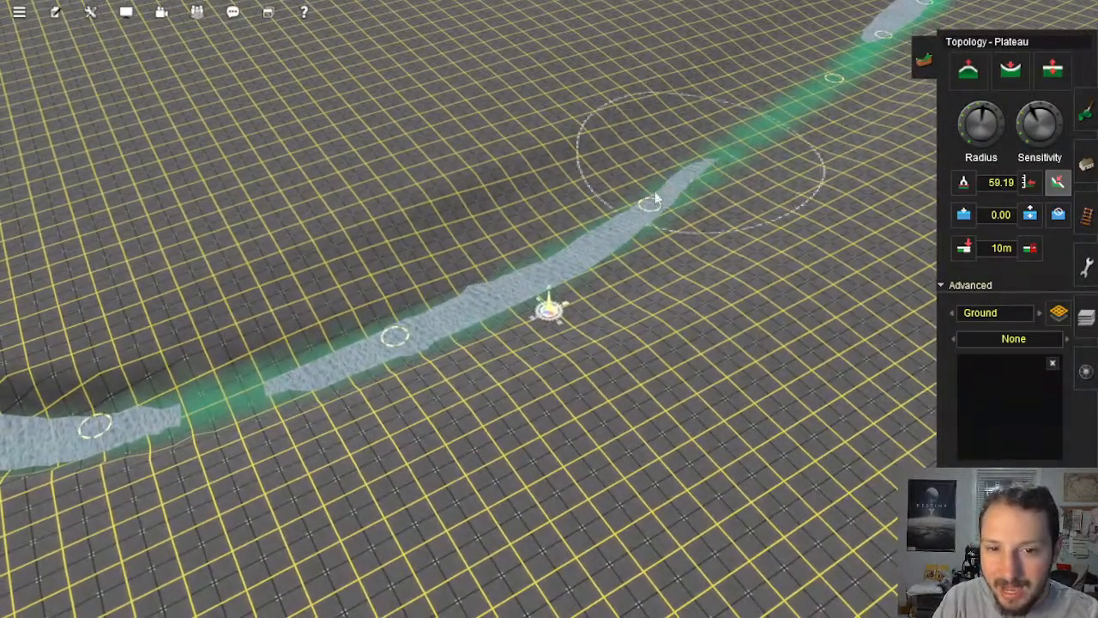
click(621, 217)
mouse_move(457, 316)
mouse_down()
mouse_move(870, 54)
mouse_move(804, 89)
mouse_move(853, 49)
mouse_move(659, 178)
mouse_move(846, 69)
mouse_move(733, 132)
mouse_move(636, 213)
mouse_move(847, 81)
mouse_move(799, 105)
mouse_up()
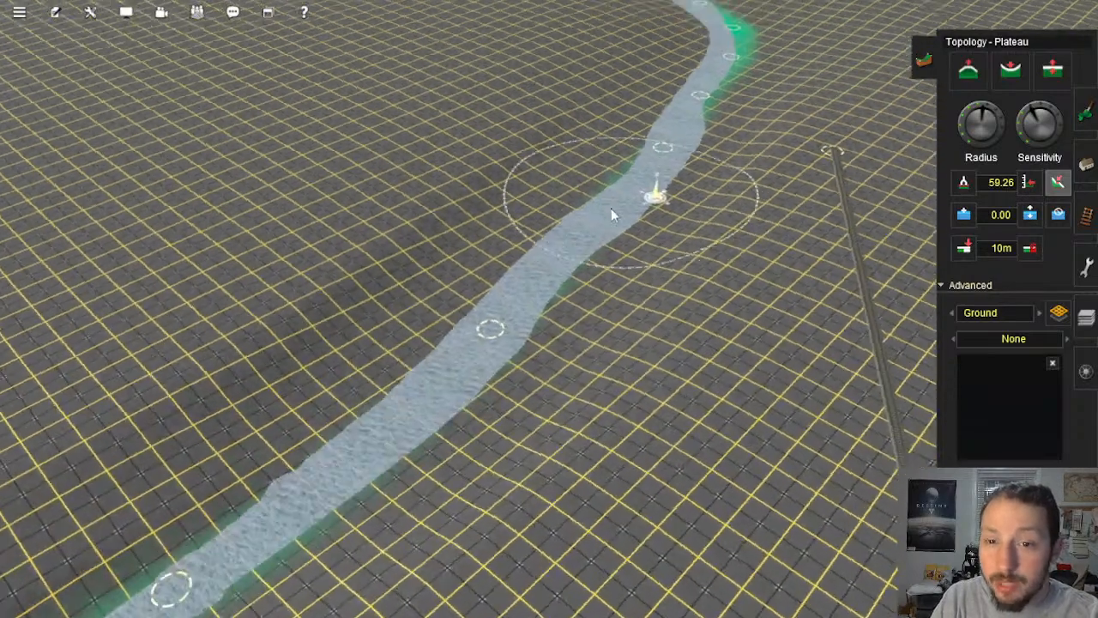
Step: Try a Plateau stroke across the bank and channel just below the bend, and undo it
key(Down)
key(Left)
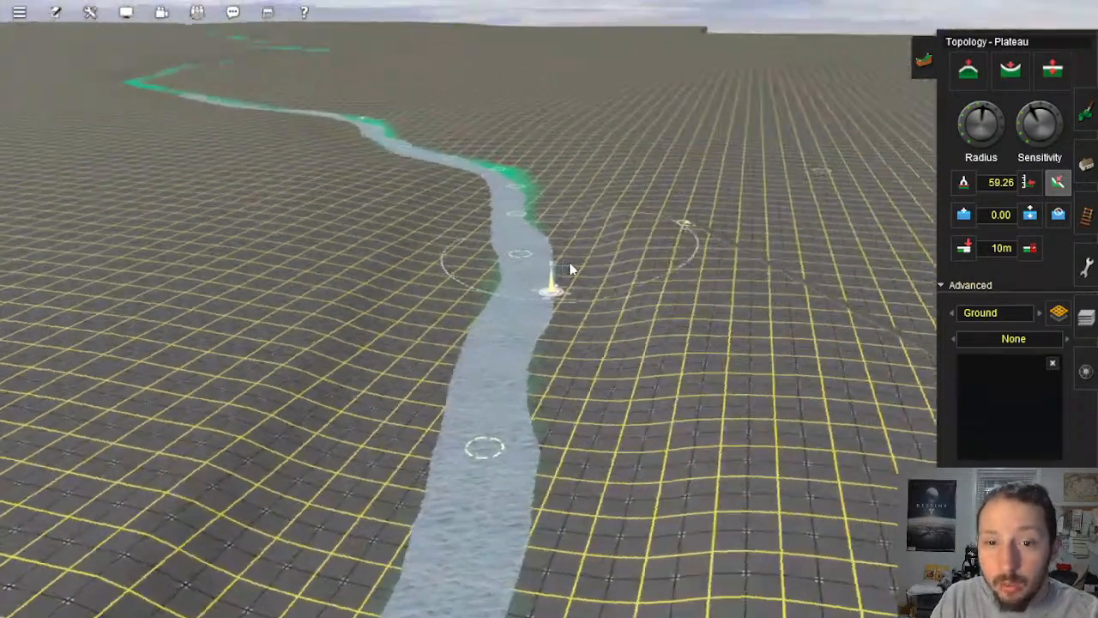
mouse_move(568, 229)
mouse_down()
mouse_move(590, 227)
mouse_move(632, 255)
mouse_move(712, 360)
mouse_move(596, 338)
mouse_move(600, 441)
mouse_move(479, 280)
mouse_move(583, 441)
mouse_move(436, 235)
mouse_move(447, 239)
mouse_up()
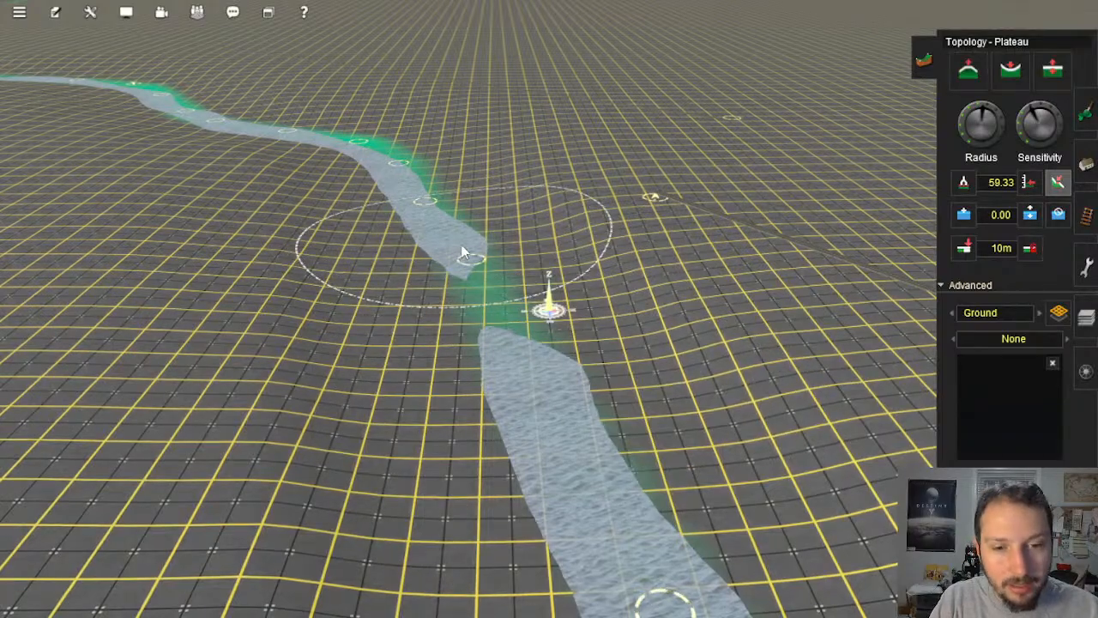
key(ctrl+z)
Step: Level both banks of the diagonal reach with Plateau strokes running along the channel between the planned route points
right_click(528, 341)
right_click(695, 453)
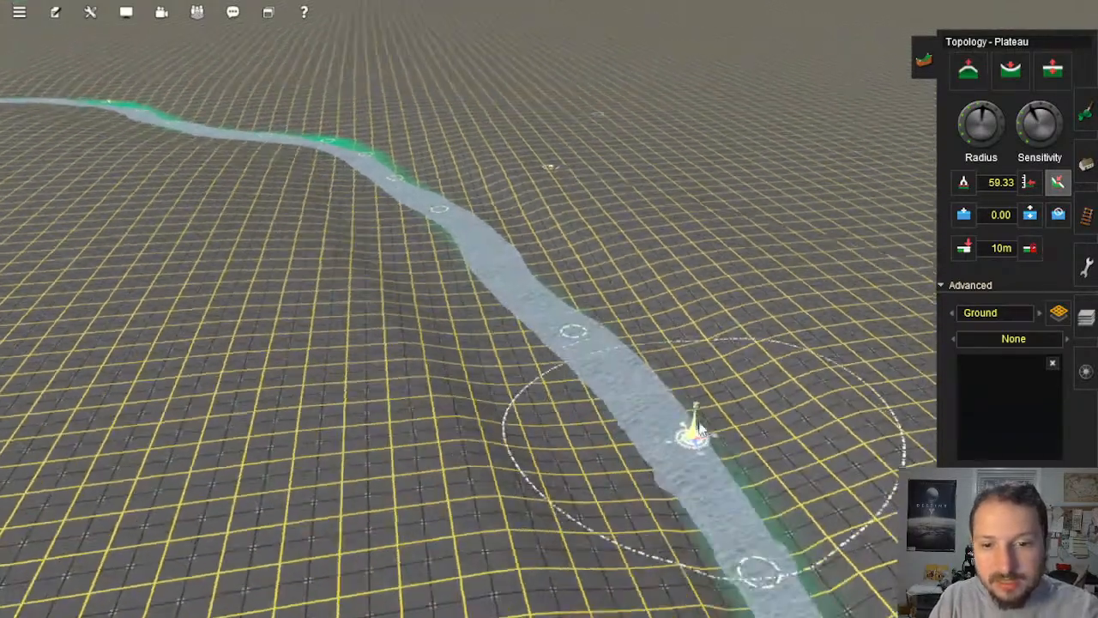
mouse_move(576, 407)
right_down()
mouse_move(474, 318)
mouse_move(450, 370)
mouse_move(391, 410)
right_up()
right_click(471, 314)
scroll(384, 434, down, 2)
drag(340, 522, 528, 422)
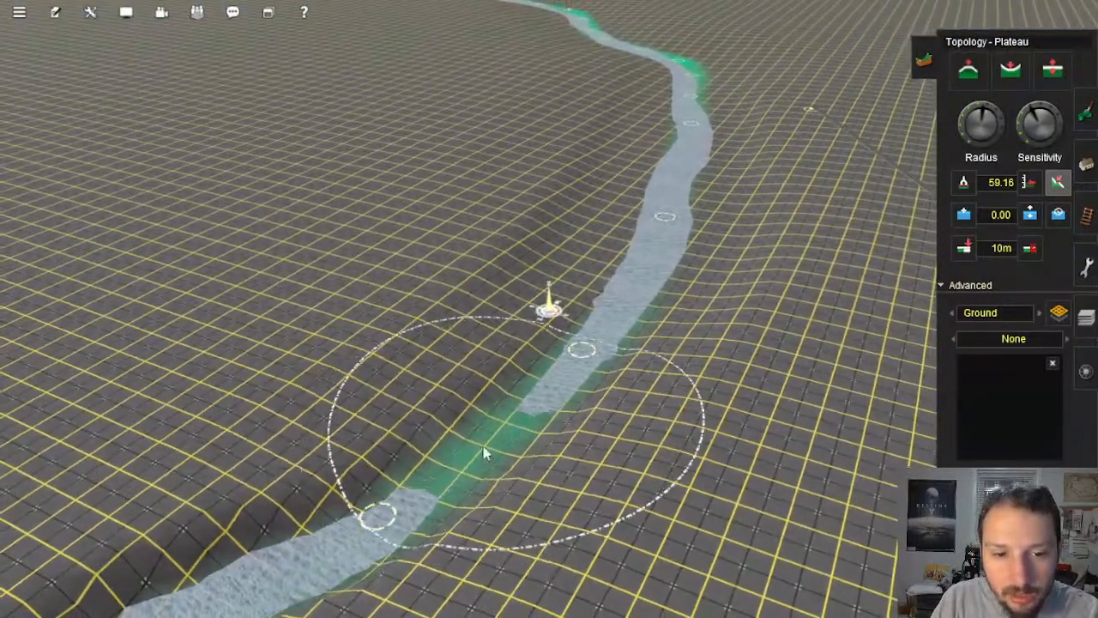
mouse_move(364, 515)
mouse_down()
mouse_move(499, 454)
mouse_move(561, 346)
mouse_move(488, 393)
mouse_move(520, 228)
mouse_move(655, 204)
mouse_move(666, 260)
mouse_up()
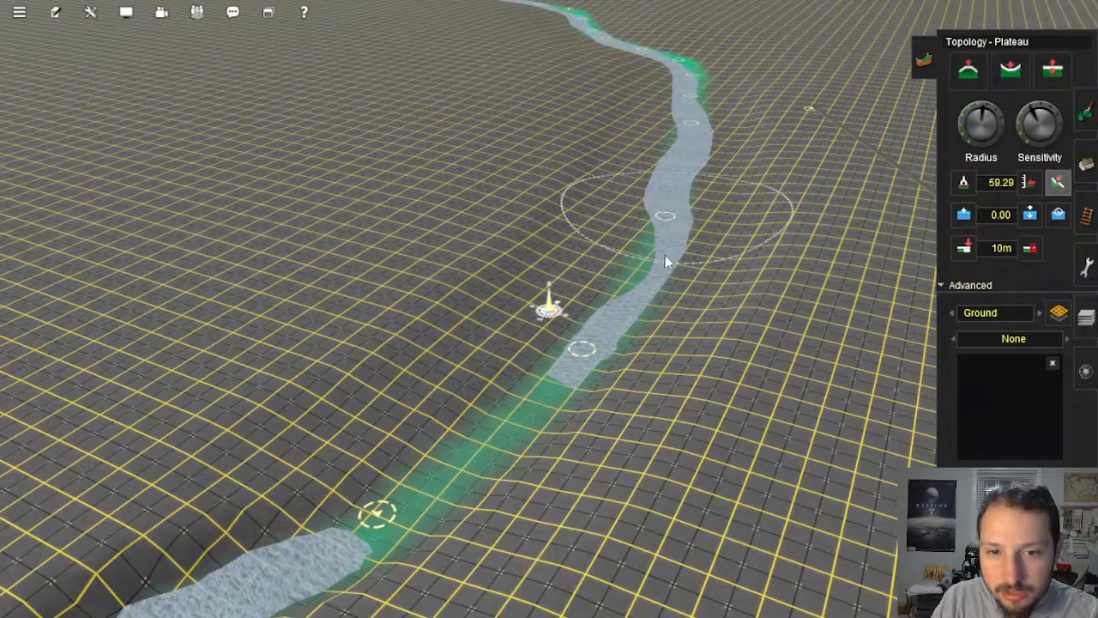
mouse_move(383, 525)
mouse_down()
mouse_move(549, 406)
mouse_move(577, 374)
mouse_up()
drag(516, 407, 659, 248)
Step: Recut the filled riverbed in the diagonal reach until the channel on both sides is joined
right_click(531, 429)
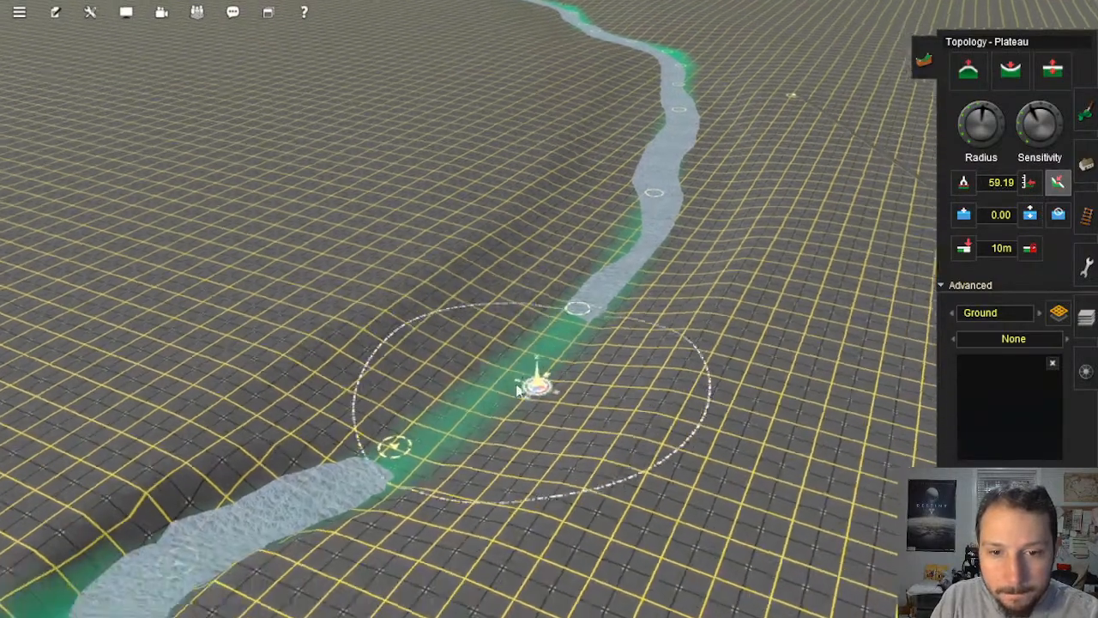
key(Right)
mouse_move(315, 520)
mouse_down()
mouse_move(334, 536)
mouse_move(488, 380)
mouse_up()
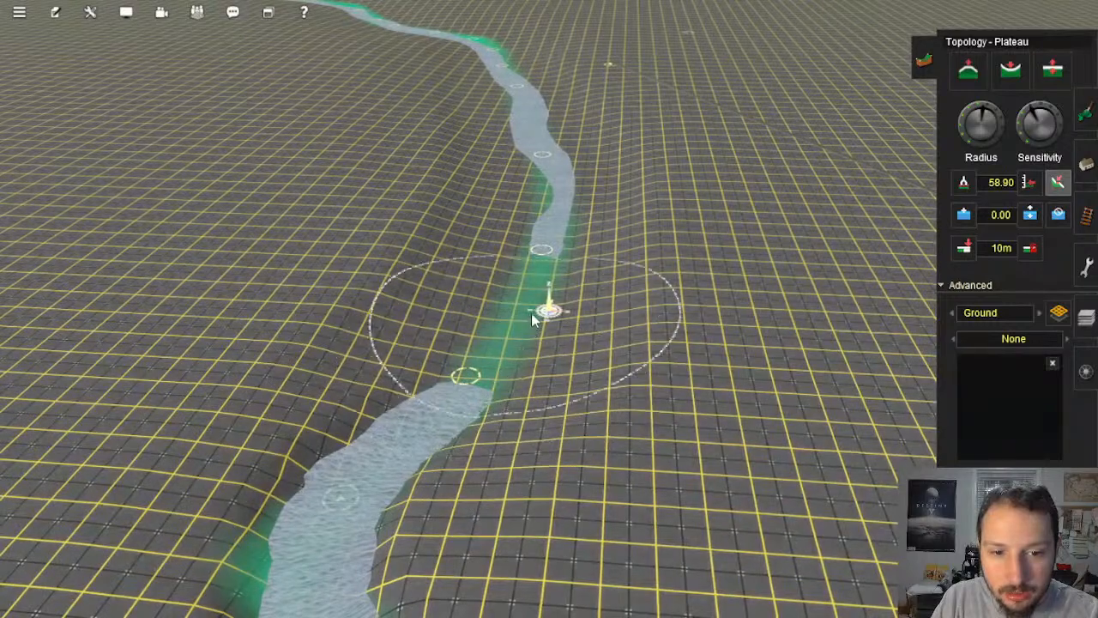
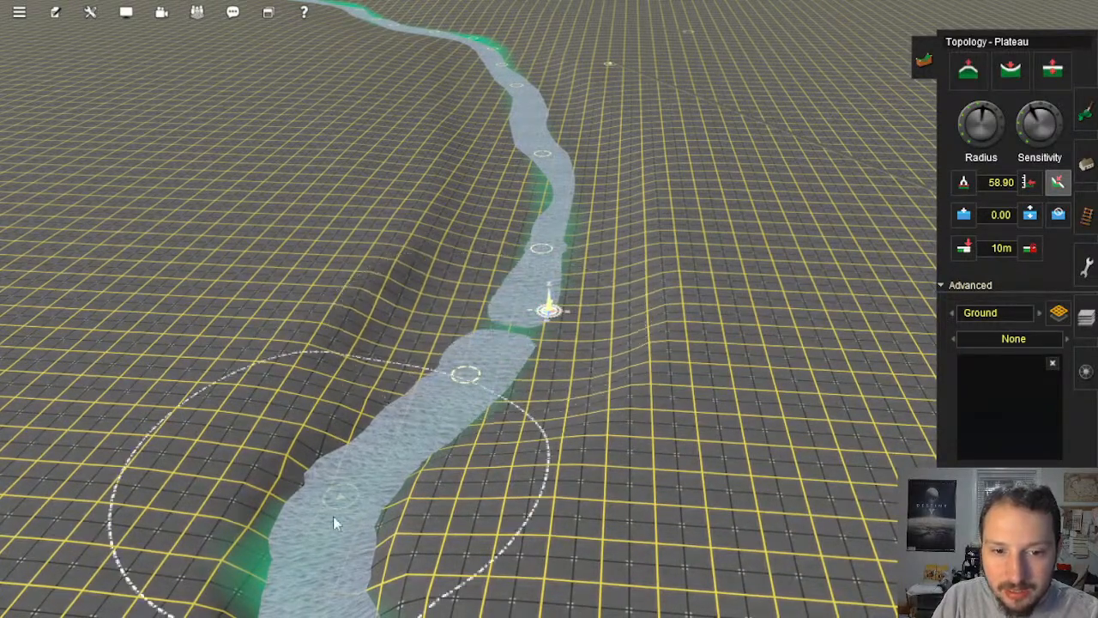
mouse_move(512, 342)
mouse_down()
mouse_move(503, 349)
mouse_move(503, 332)
mouse_up()
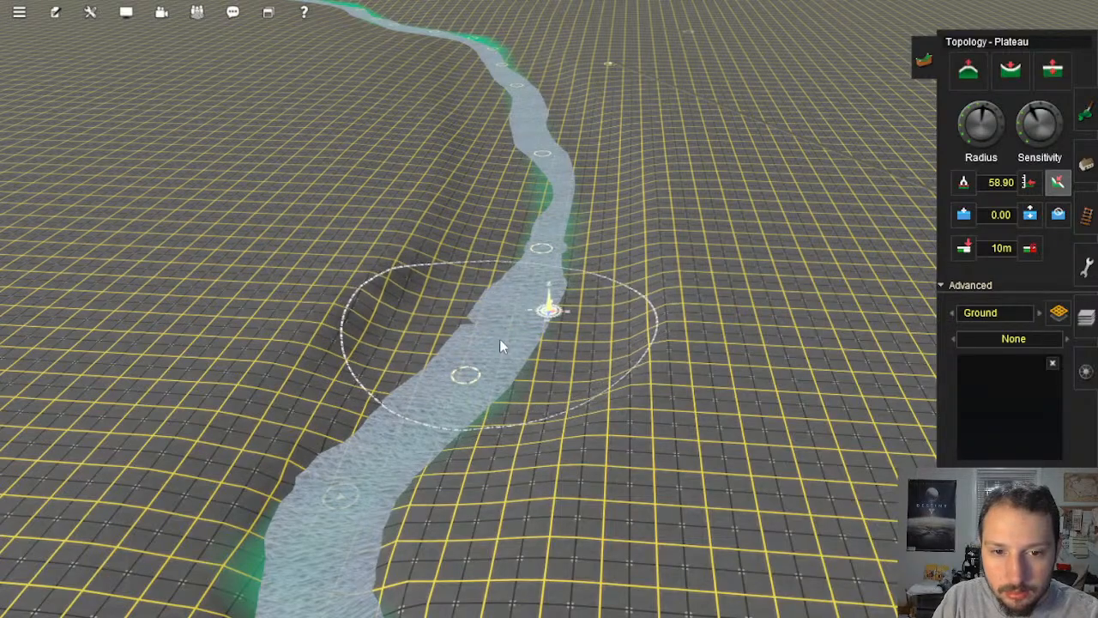
Step: Clear the narrow fill along the straight reach leading to the sharp bend by widening the riverbed below water level
mouse_move(499, 339)
right_down()
mouse_move(589, 290)
mouse_move(575, 213)
mouse_move(577, 261)
mouse_move(529, 226)
mouse_move(583, 225)
right_up()
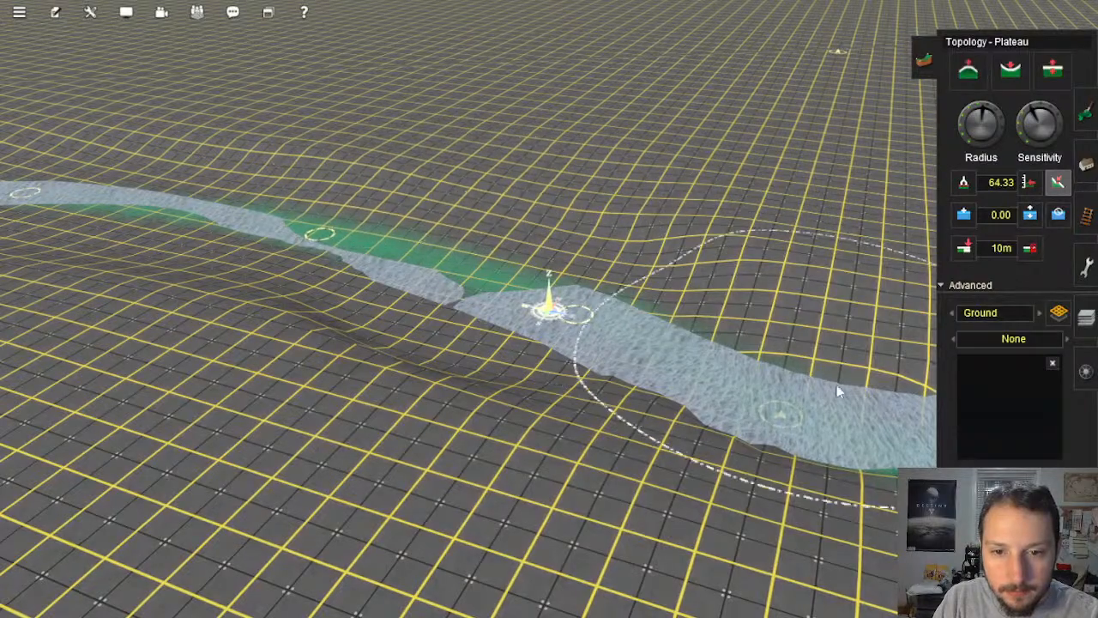
mouse_move(904, 431)
right_down()
mouse_move(879, 283)
mouse_move(891, 75)
right_up()
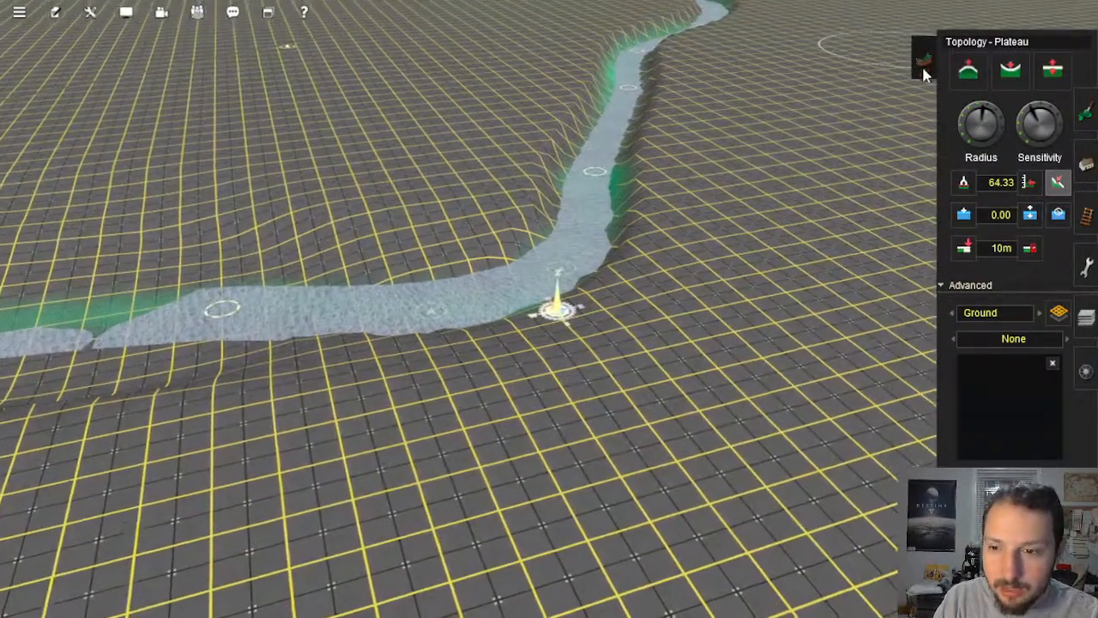
click(924, 73)
right_click(370, 287)
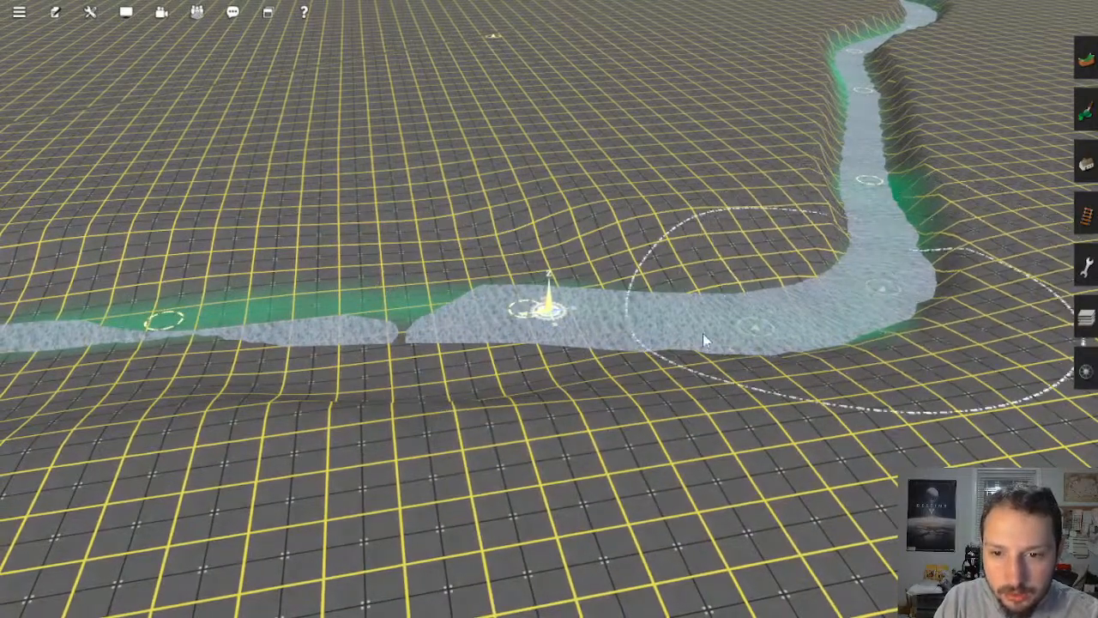
mouse_move(316, 327)
mouse_down()
mouse_move(197, 321)
mouse_move(365, 321)
mouse_move(332, 315)
mouse_up()
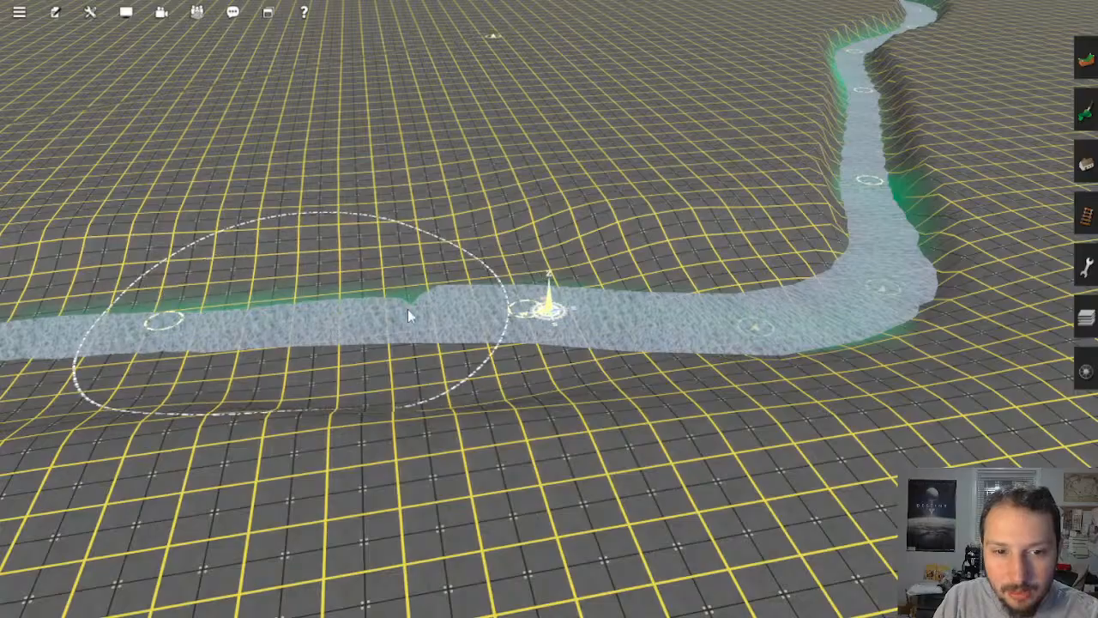
Step: Flatten the raised bank alongside the reopened reach with a long Plateau stroke following the river
right_click(254, 318)
right_click(612, 295)
key(Right)
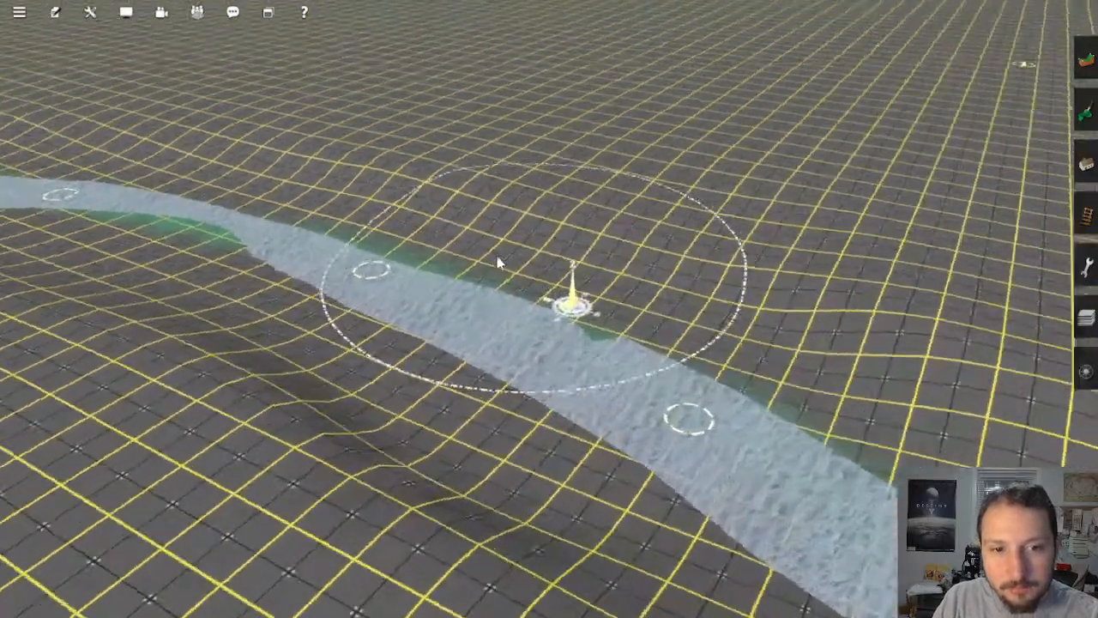
key(Up)
right_click(490, 237)
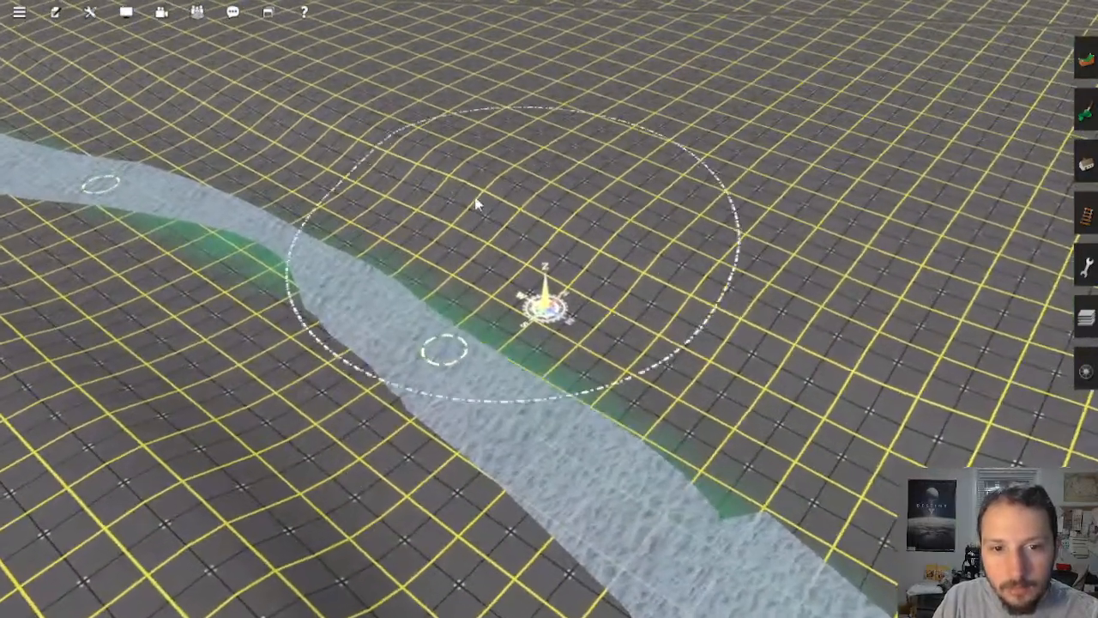
mouse_move(669, 343)
mouse_down()
mouse_move(488, 301)
mouse_move(389, 157)
mouse_move(407, 196)
mouse_up()
Step: Reopen the buried riverbed between the two neighbouring route points with a stroke along the planned course
right_click(400, 225)
key(Right)
scroll(532, 377, down, 3)
mouse_move(492, 350)
right_down()
mouse_move(532, 378)
mouse_move(561, 311)
mouse_move(586, 318)
right_up()
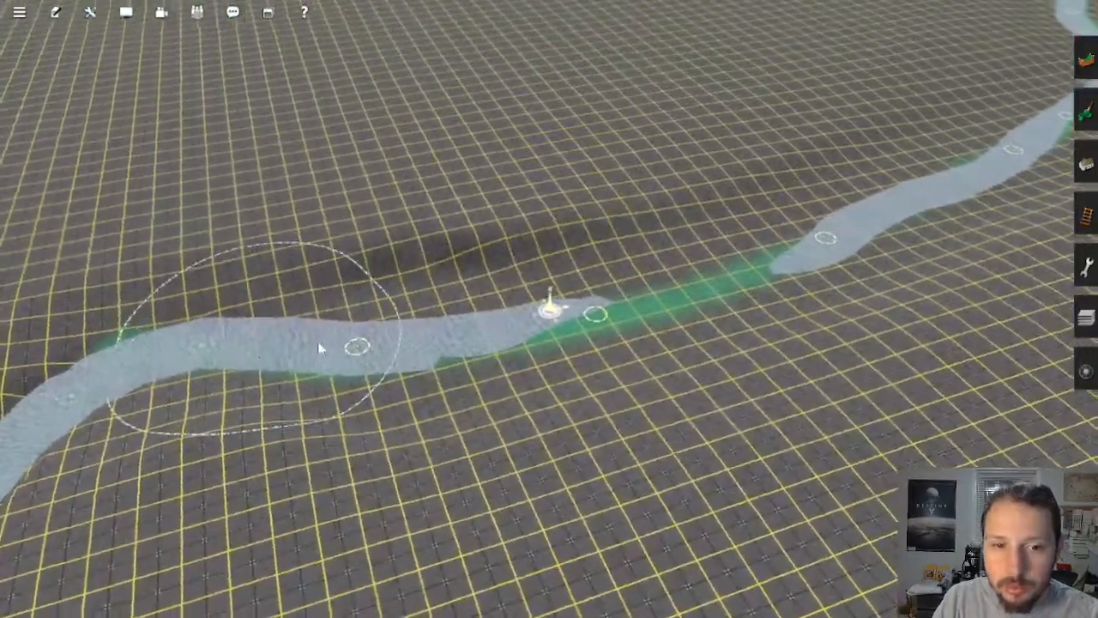
mouse_move(644, 307)
mouse_down()
mouse_move(744, 278)
mouse_move(723, 286)
mouse_up()
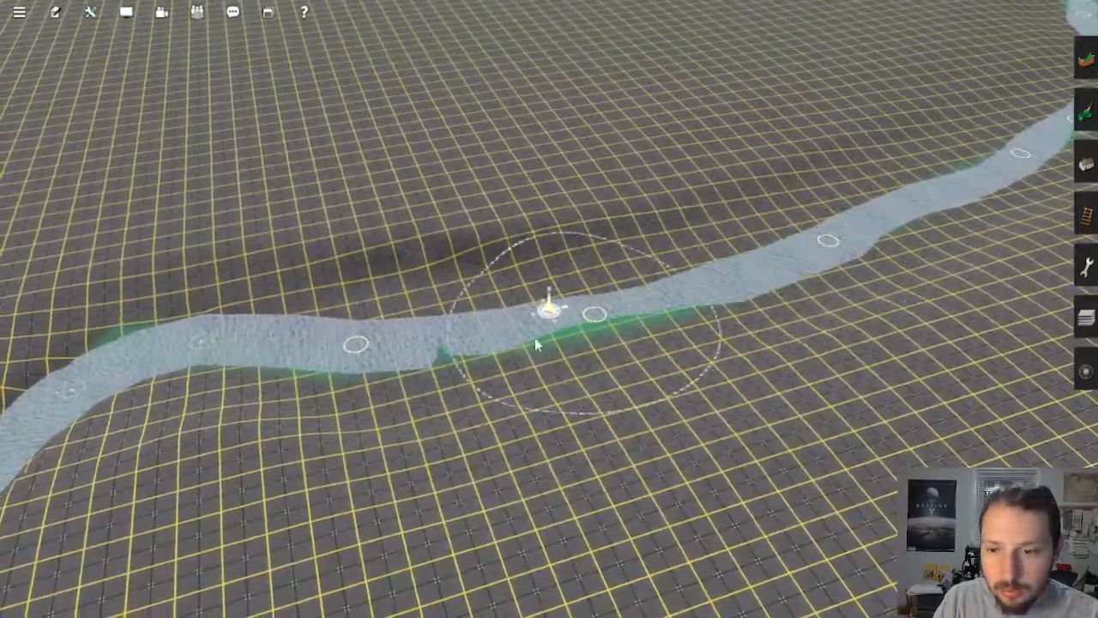
Step: Reduce the radius of the Plateau topology brush for finer bank work
mouse_move(535, 337)
right_down()
mouse_move(544, 306)
mouse_move(589, 257)
mouse_move(556, 282)
mouse_move(600, 275)
mouse_move(632, 304)
mouse_move(689, 269)
mouse_move(727, 342)
right_up()
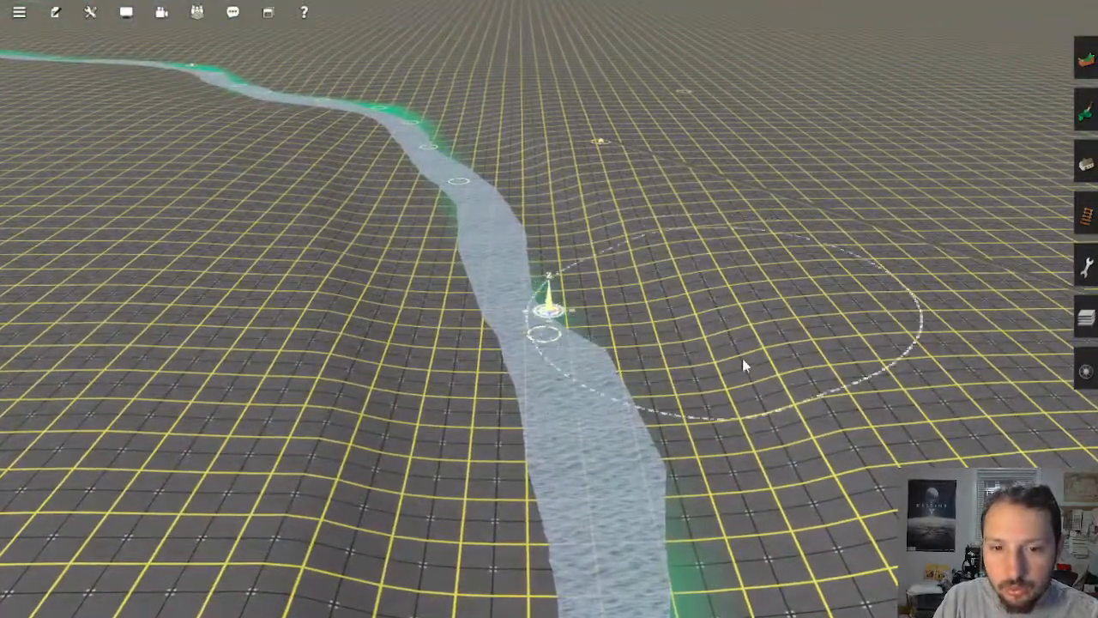
drag(772, 416, 760, 386)
mouse_move(760, 386)
right_down()
mouse_move(559, 285)
mouse_move(551, 290)
mouse_move(608, 326)
mouse_move(549, 351)
mouse_move(484, 335)
mouse_move(549, 317)
mouse_move(537, 380)
mouse_move(518, 350)
mouse_move(627, 246)
mouse_move(580, 211)
mouse_move(560, 220)
right_up()
click(1079, 115)
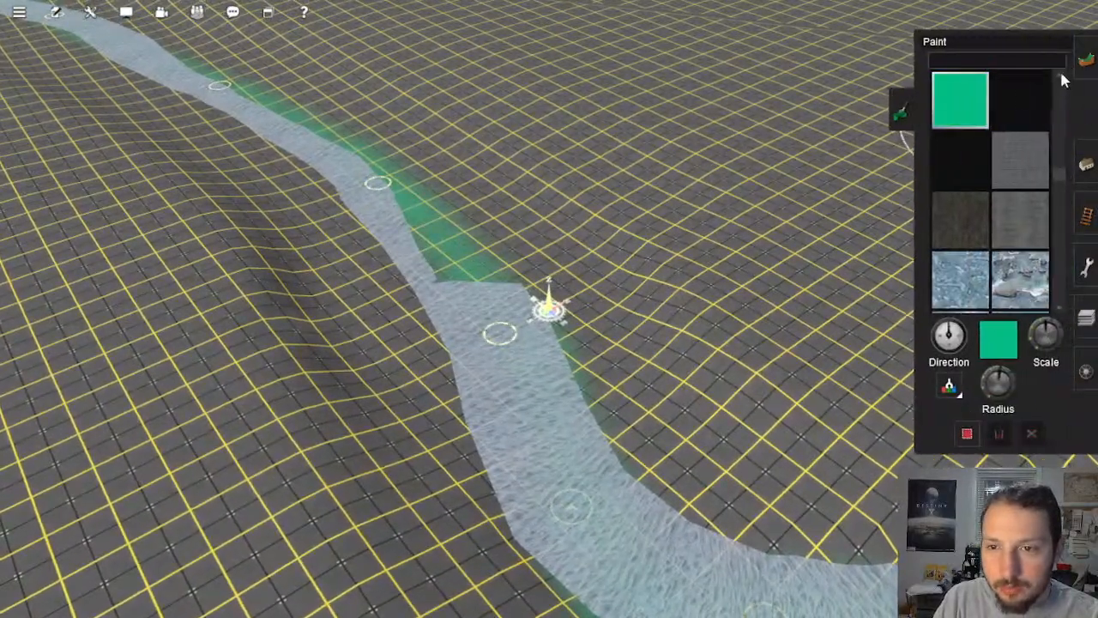
click(1087, 58)
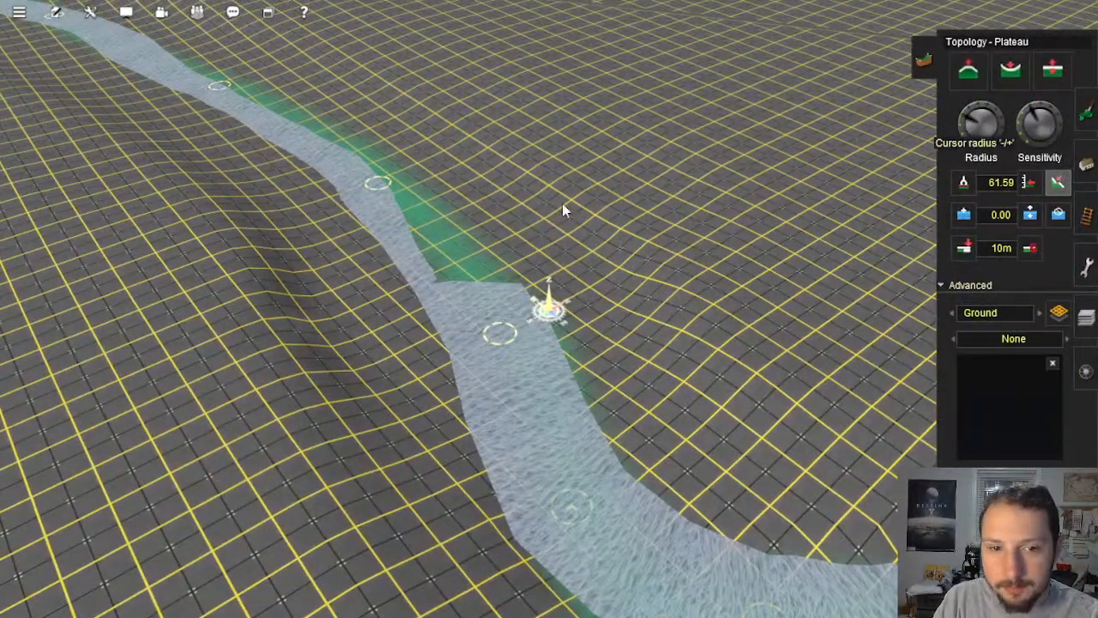
Step: Smooth the bank near the sharp bend with the smaller brush and close the gap in the riverbed below it
mouse_move(529, 259)
mouse_down()
mouse_move(573, 343)
mouse_move(581, 332)
mouse_move(566, 444)
mouse_move(454, 284)
mouse_move(626, 545)
mouse_move(464, 352)
mouse_move(419, 272)
mouse_move(548, 408)
mouse_up()
right_drag(548, 409, 606, 190)
mouse_move(606, 190)
mouse_down()
mouse_move(579, 206)
mouse_move(614, 392)
mouse_move(471, 492)
mouse_up()
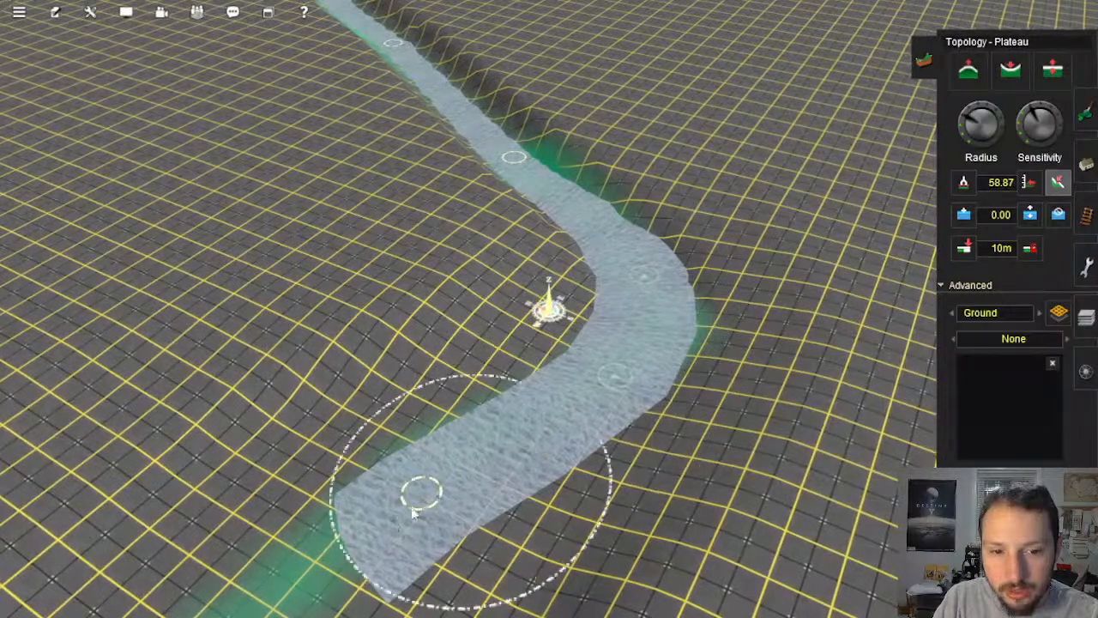
right_click(365, 600)
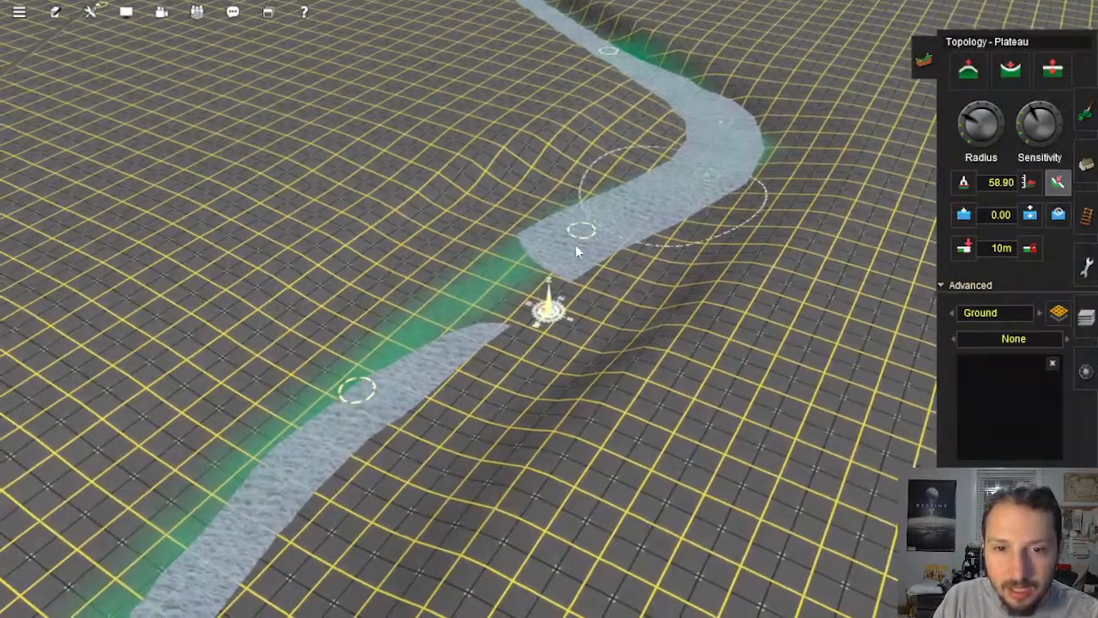
mouse_move(532, 304)
mouse_down()
mouse_move(496, 292)
mouse_move(515, 278)
mouse_move(477, 283)
mouse_up()
Step: Level the broad slope behind the riverbank with several overlapping Plateau strokes
mouse_move(491, 175)
mouse_down()
mouse_move(453, 227)
mouse_move(438, 221)
mouse_move(385, 260)
mouse_move(385, 284)
mouse_move(400, 284)
mouse_move(414, 262)
mouse_up()
right_click(411, 240)
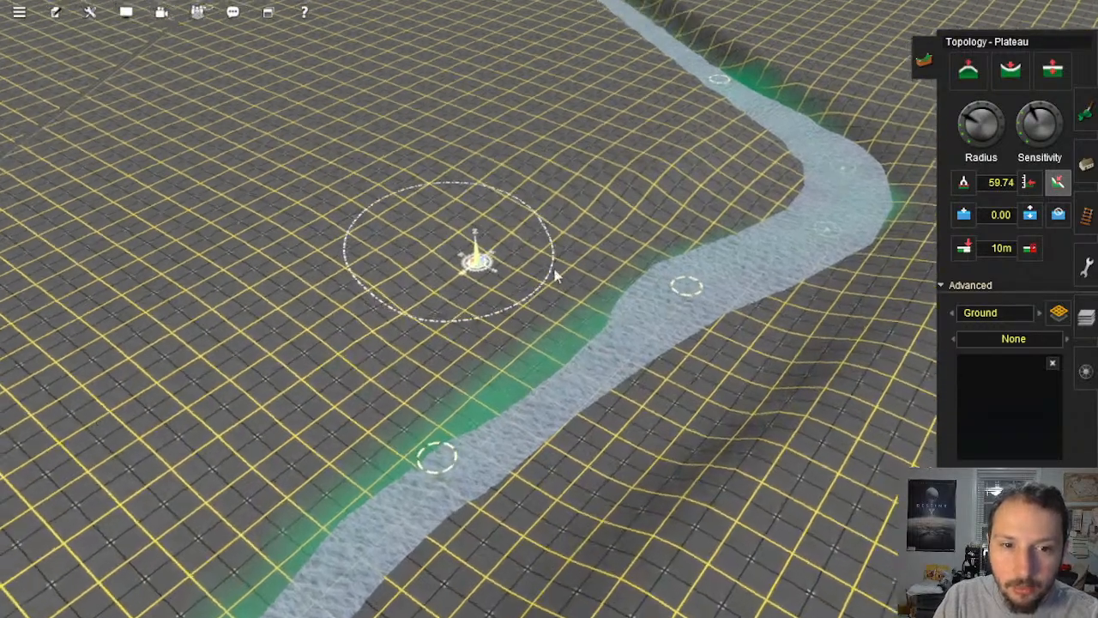
key(Down)
key(Up)
mouse_move(380, 314)
mouse_down()
mouse_move(458, 286)
mouse_move(621, 275)
mouse_move(641, 290)
mouse_move(350, 284)
mouse_up()
drag(350, 285, 587, 251)
drag(588, 251, 316, 284)
Step: Flatten the outer bank along the gentle curve near the remaining ridge
mouse_move(631, 296)
right_down()
mouse_move(717, 300)
mouse_move(566, 322)
mouse_move(527, 306)
mouse_move(672, 357)
mouse_move(730, 339)
mouse_move(528, 313)
mouse_move(583, 283)
mouse_move(687, 335)
mouse_move(535, 253)
mouse_move(578, 283)
mouse_move(654, 305)
right_up()
key(Left)
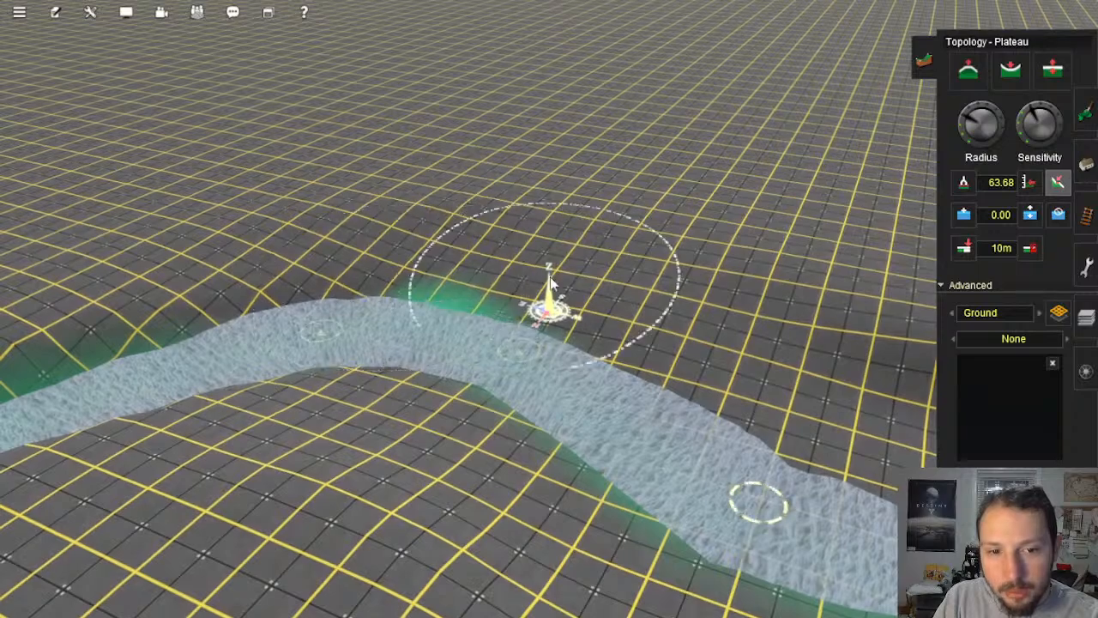
right_drag(758, 393, 509, 281)
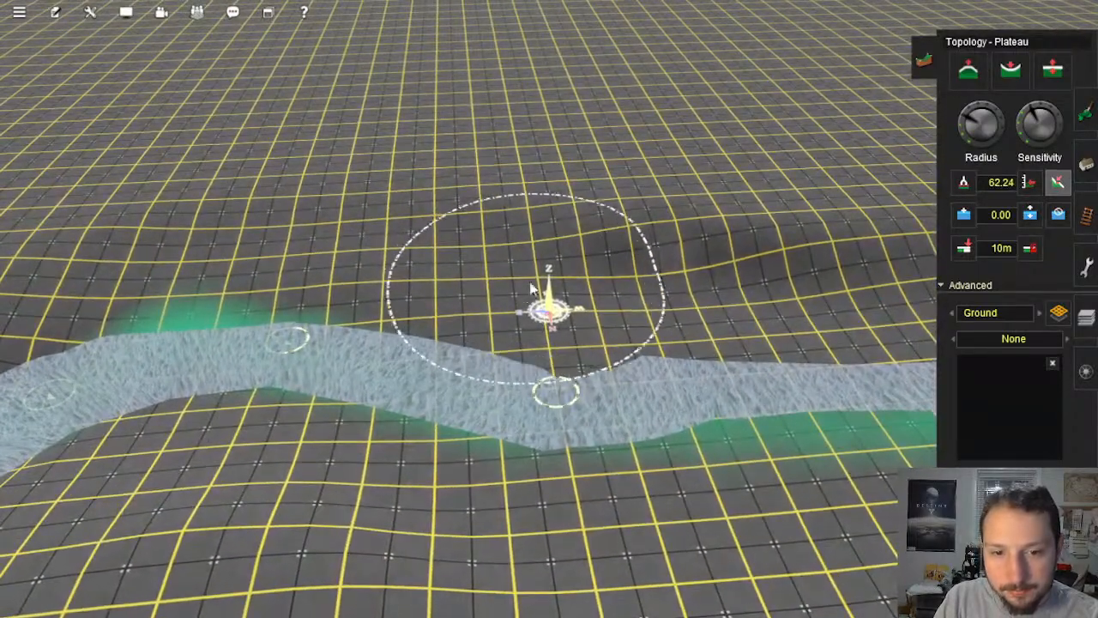
mouse_move(724, 317)
right_down()
mouse_move(488, 312)
mouse_move(667, 329)
mouse_move(538, 370)
right_up()
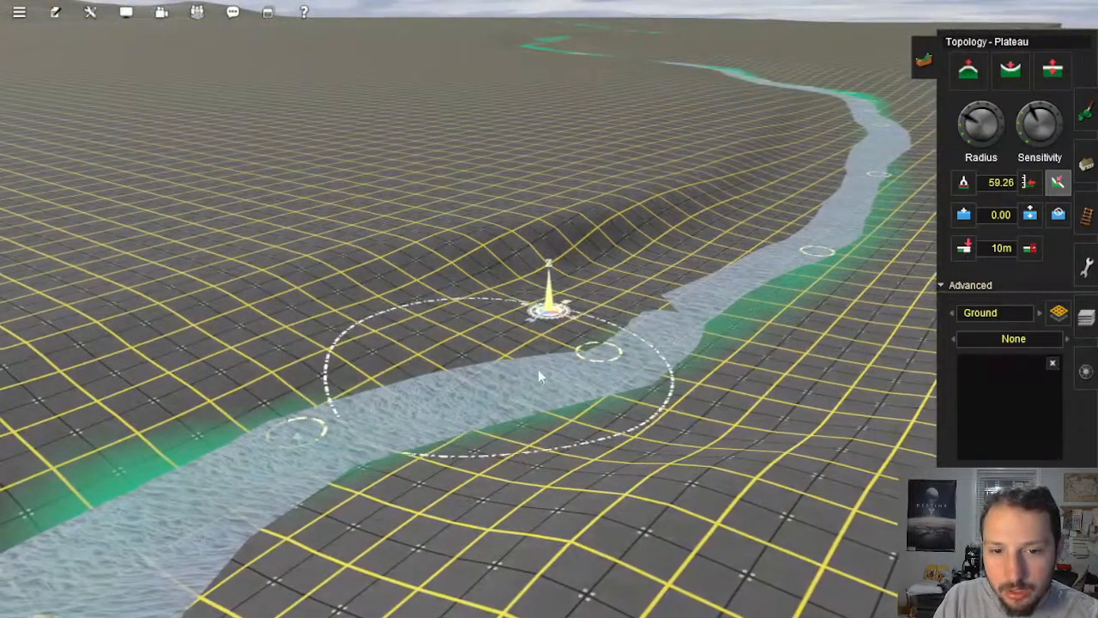
mouse_move(539, 370)
mouse_down()
mouse_move(653, 335)
mouse_move(686, 309)
mouse_move(353, 434)
mouse_move(309, 469)
mouse_move(635, 352)
mouse_move(701, 309)
mouse_move(617, 351)
mouse_up()
Step: Shrink the Plateau brush further and recut the riverbed through the short filled gap above the curve
right_drag(617, 351, 695, 435)
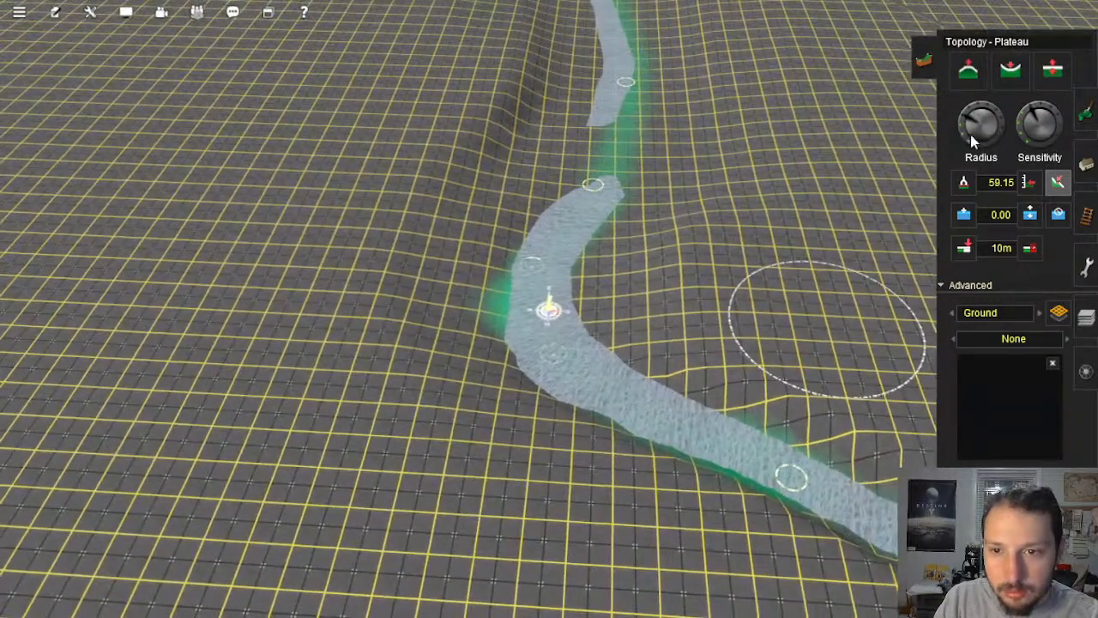
drag(971, 134, 959, 134)
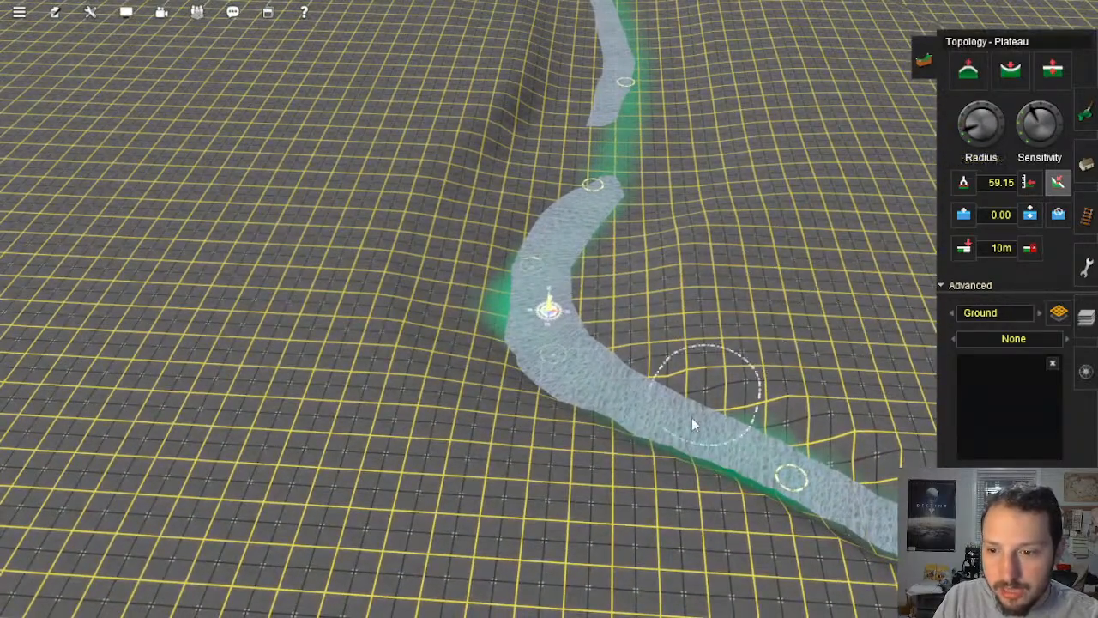
drag(549, 311, 548, 280)
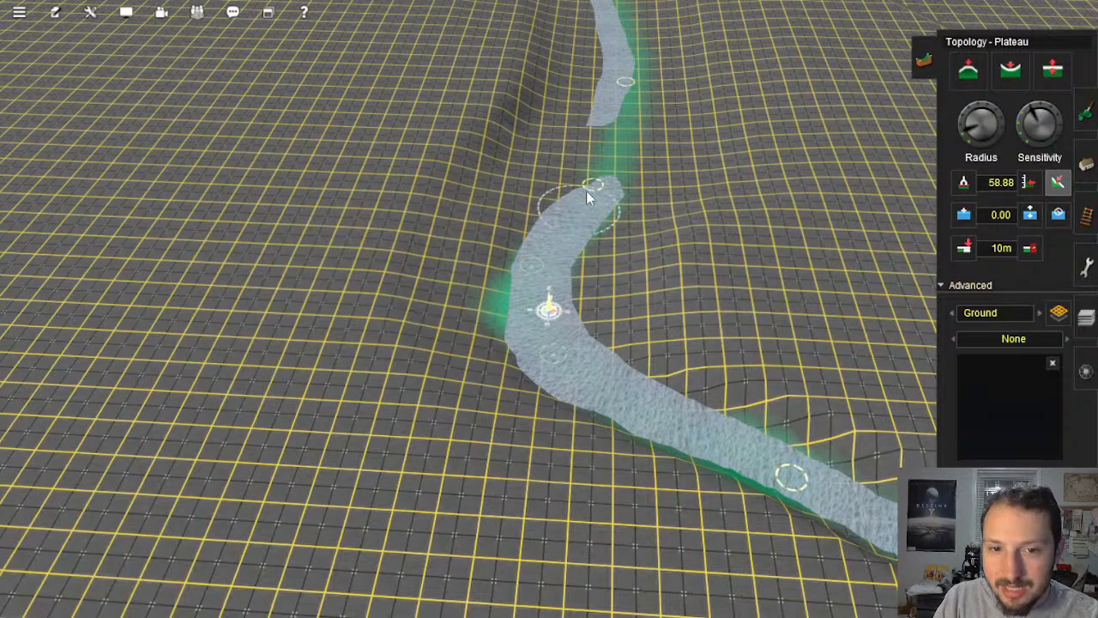
mouse_move(604, 137)
mouse_down()
mouse_move(602, 158)
mouse_move(603, 142)
mouse_up()
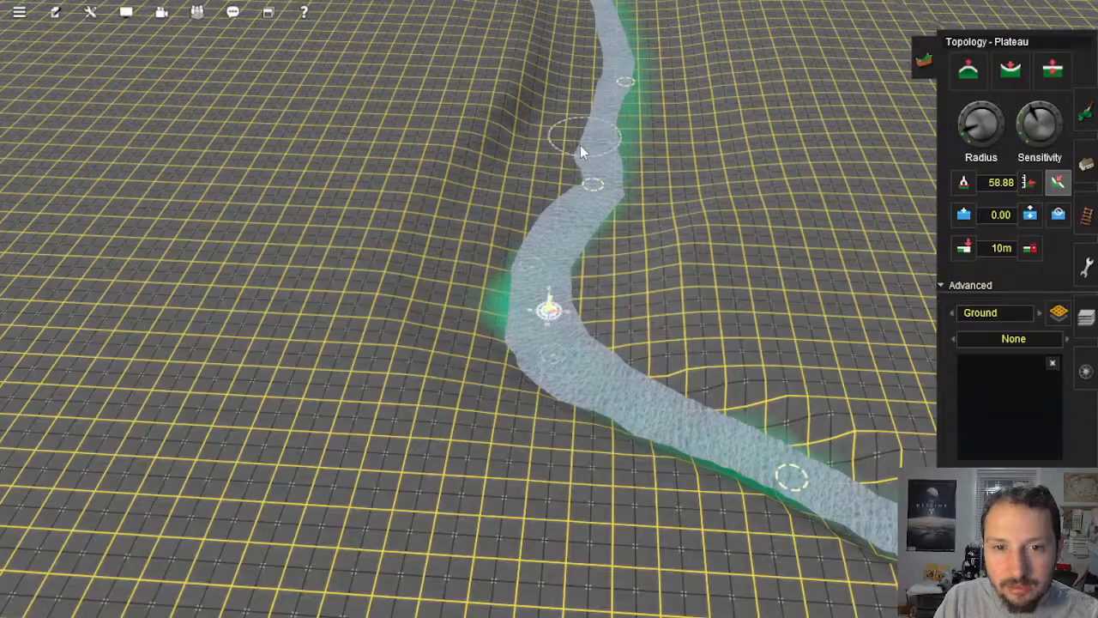
Step: Enlarge the Plateau brush and flatten the steep banks from the sharp bend along the straight reach beyond it
mouse_move(577, 172)
right_down()
mouse_move(541, 262)
mouse_move(551, 349)
mouse_move(558, 335)
mouse_move(441, 340)
mouse_move(519, 299)
mouse_move(557, 318)
mouse_move(553, 296)
mouse_move(767, 284)
mouse_move(1002, 171)
right_up()
mouse_move(592, 369)
right_down()
mouse_move(605, 410)
mouse_move(532, 318)
mouse_move(523, 335)
mouse_move(586, 355)
mouse_move(551, 311)
right_up()
right_click(525, 278)
key(Left)
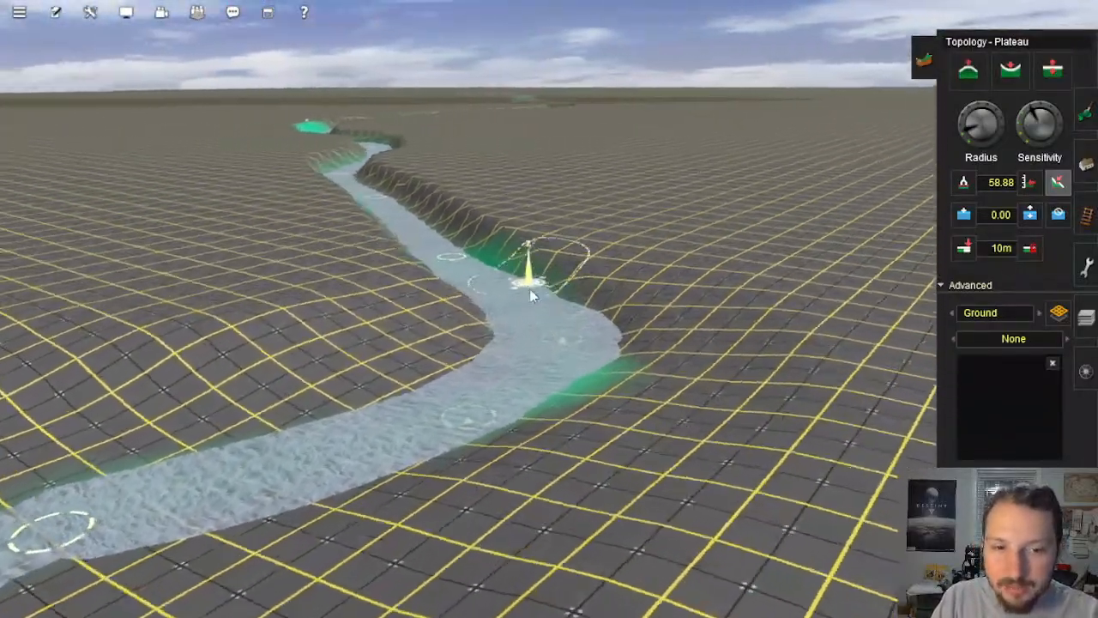
key(Up)
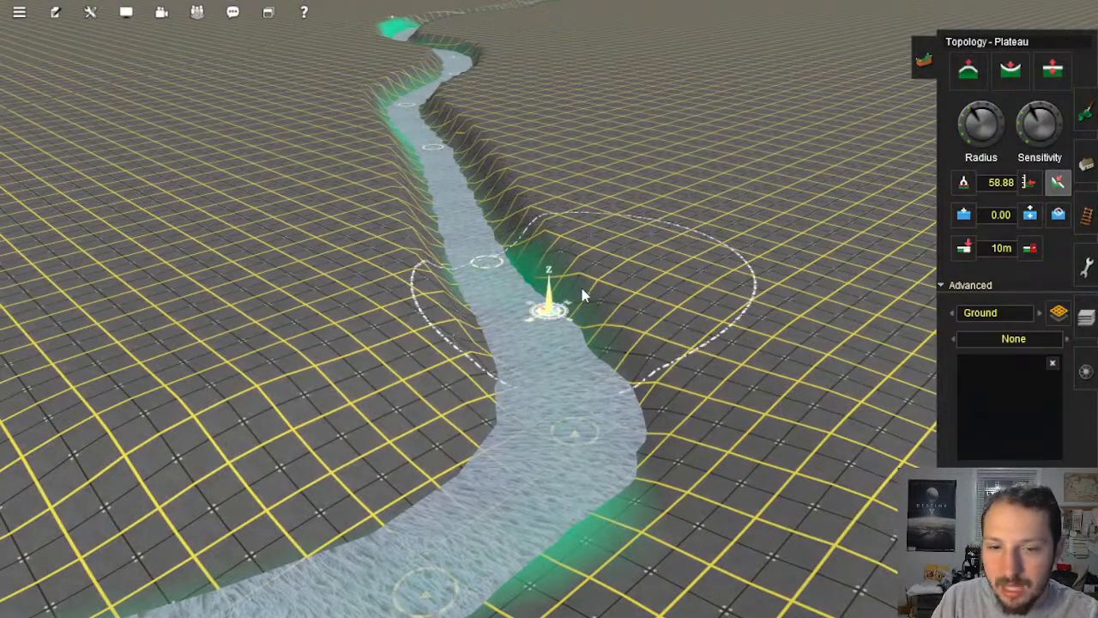
mouse_move(549, 291)
right_down()
mouse_move(916, 231)
mouse_move(647, 401)
mouse_move(449, 312)
mouse_move(570, 500)
right_up()
click(516, 389)
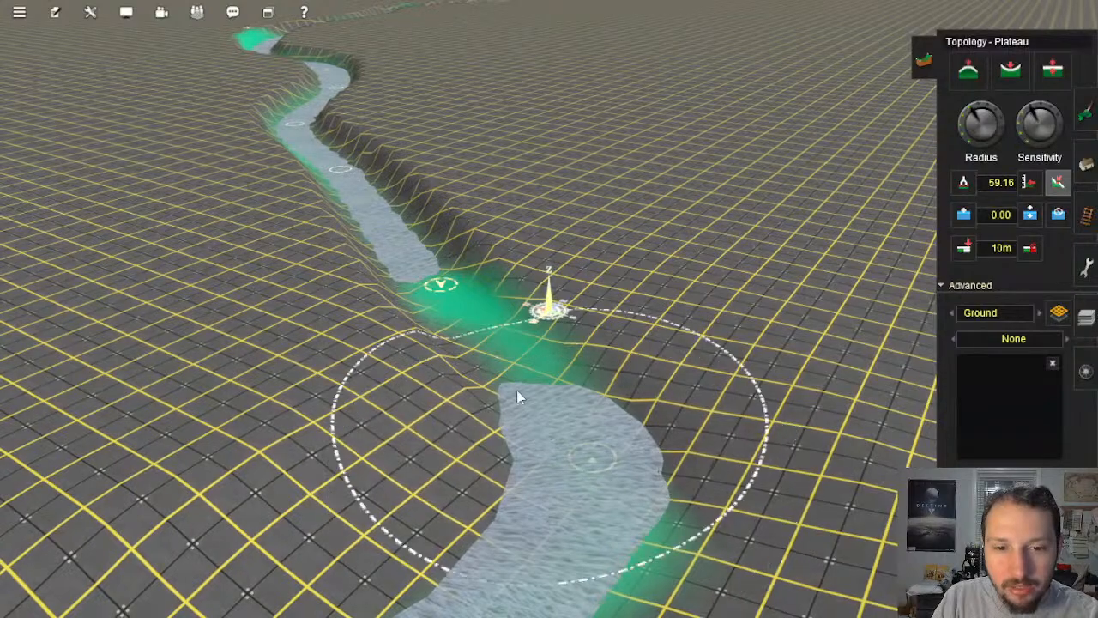
mouse_move(503, 352)
mouse_down()
mouse_move(464, 322)
mouse_move(446, 288)
mouse_up()
mouse_move(470, 246)
mouse_down()
mouse_move(435, 201)
mouse_move(311, 106)
mouse_move(307, 141)
mouse_up()
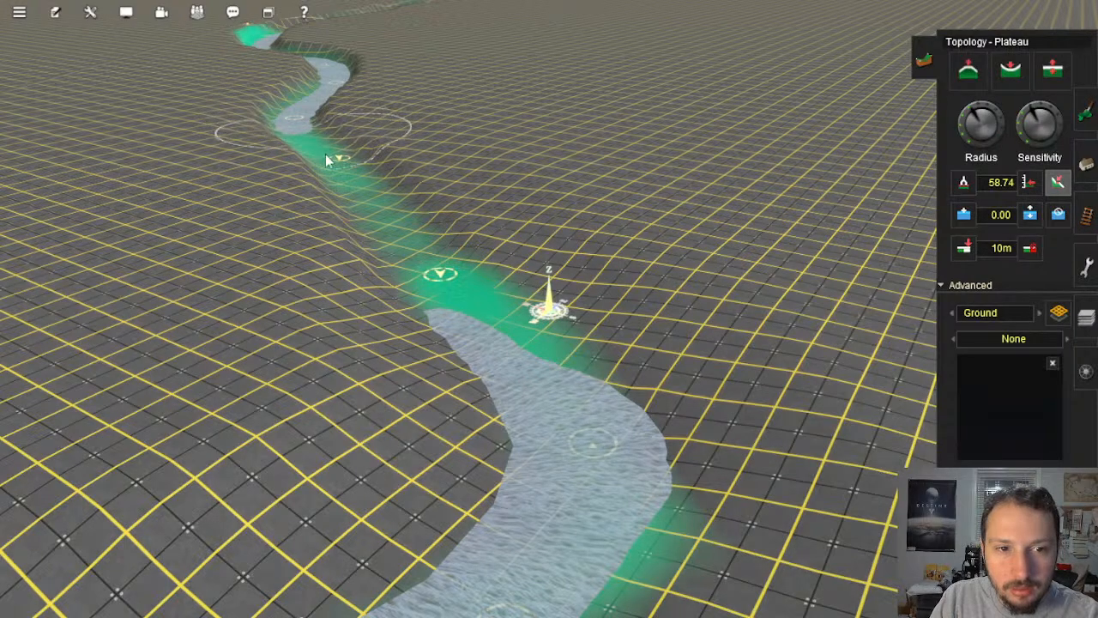
Step: Recut the refilled riverbed from the sharp bend through the straight reach to the open channel at its far end
mouse_move(448, 312)
mouse_down()
mouse_move(564, 412)
mouse_move(555, 364)
mouse_move(383, 244)
mouse_up()
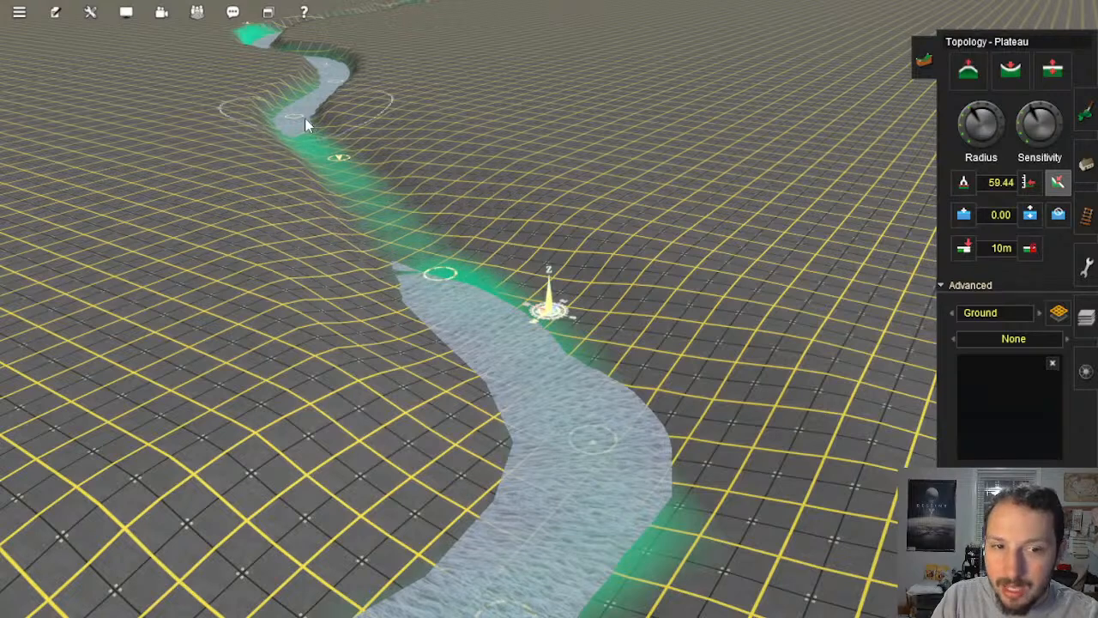
mouse_move(301, 118)
mouse_down()
mouse_move(297, 155)
mouse_move(329, 221)
mouse_move(378, 262)
mouse_move(419, 259)
mouse_move(298, 130)
mouse_move(338, 206)
mouse_move(312, 140)
mouse_move(297, 147)
mouse_move(304, 176)
mouse_move(289, 144)
mouse_move(399, 283)
mouse_move(321, 120)
mouse_move(299, 119)
mouse_move(363, 231)
mouse_move(395, 268)
mouse_move(314, 162)
mouse_move(424, 287)
mouse_move(362, 223)
mouse_up()
key(Up)
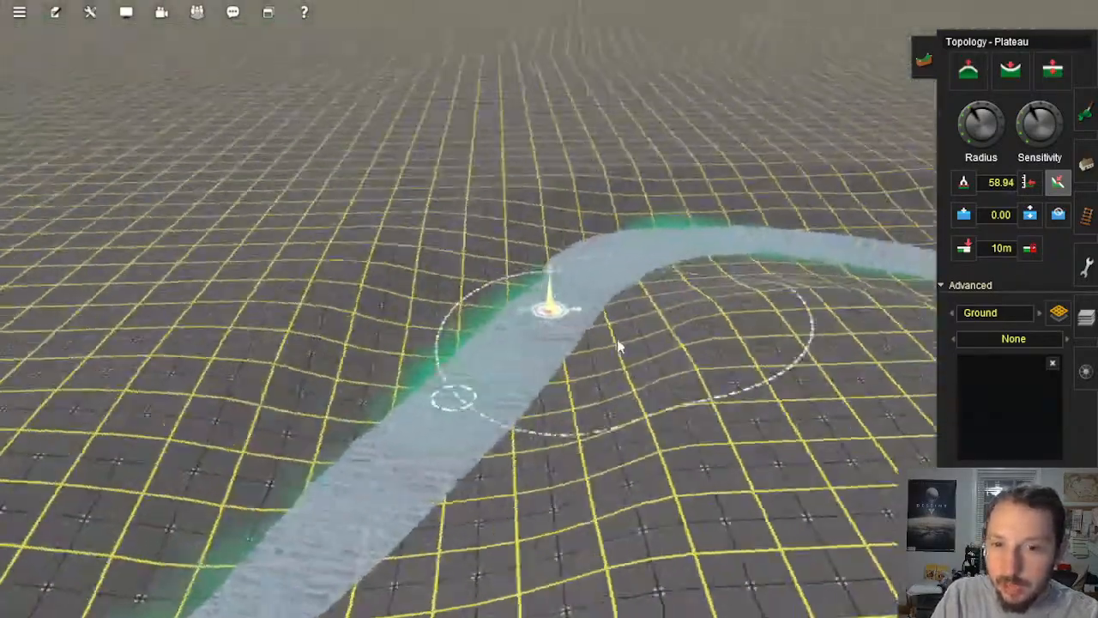
key(Right)
right_click(622, 318)
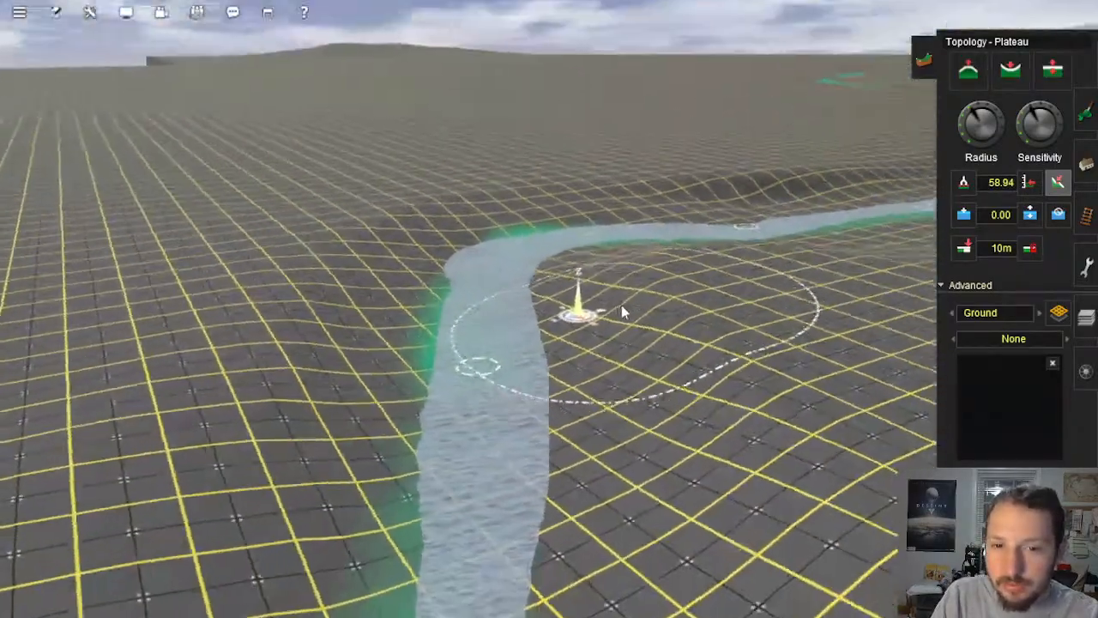
Step: Flatten the raised inner bank beside the straight reach just past the sharp bend
key(Up)
key(Right)
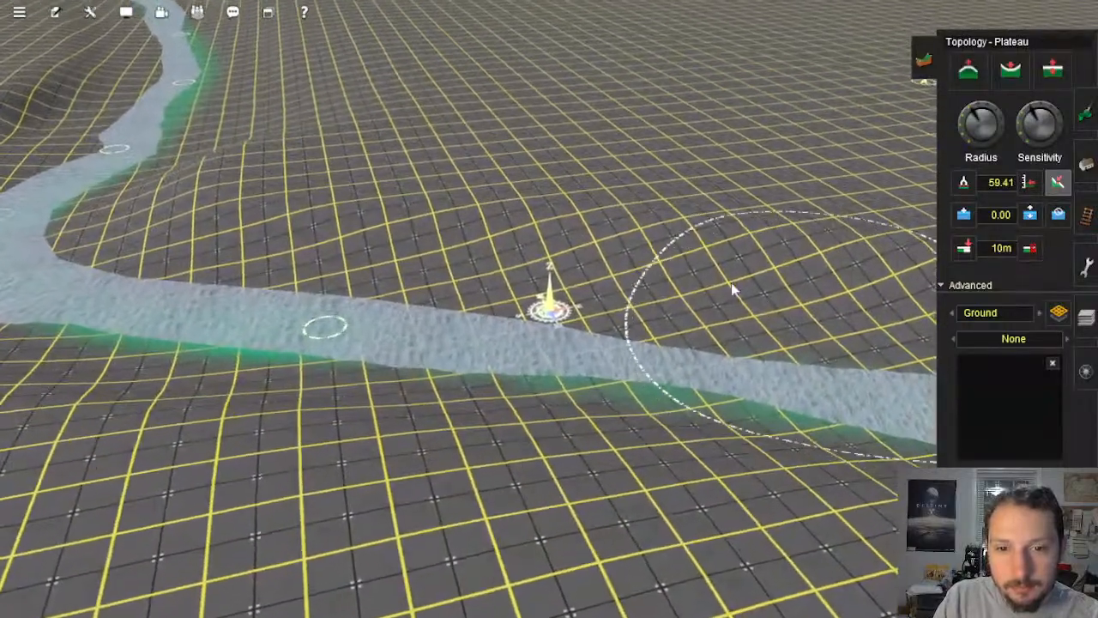
drag(733, 290, 515, 236)
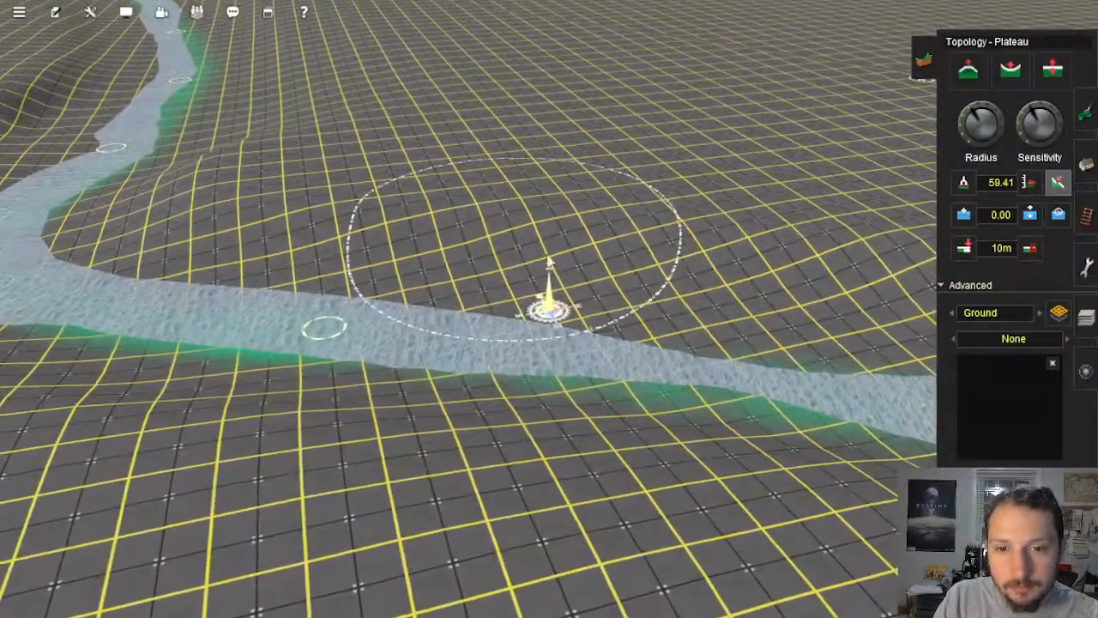
mouse_move(618, 258)
mouse_down()
mouse_move(527, 219)
mouse_move(406, 238)
mouse_up()
mouse_move(517, 286)
mouse_down()
mouse_move(403, 236)
mouse_move(356, 232)
mouse_up()
right_click(355, 233)
Step: Flatten the uneven bank along the stretch leading away from the straight reach
key(Left)
key(Down)
right_click(743, 317)
key(Up)
key(Right)
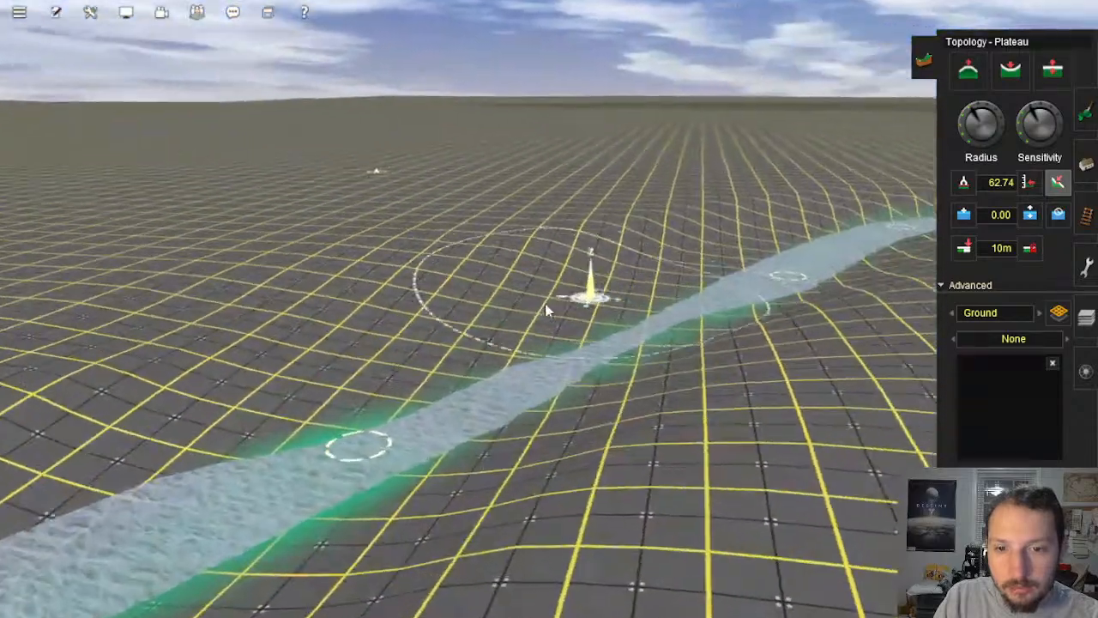
mouse_move(545, 304)
mouse_down()
mouse_move(551, 261)
mouse_move(666, 247)
mouse_move(618, 268)
mouse_move(711, 228)
mouse_move(387, 314)
mouse_move(550, 307)
mouse_up()
mouse_move(566, 307)
right_down()
mouse_move(581, 309)
mouse_move(531, 311)
mouse_move(702, 352)
mouse_move(603, 316)
right_up()
key(Right)
key(Right)
right_click(490, 328)
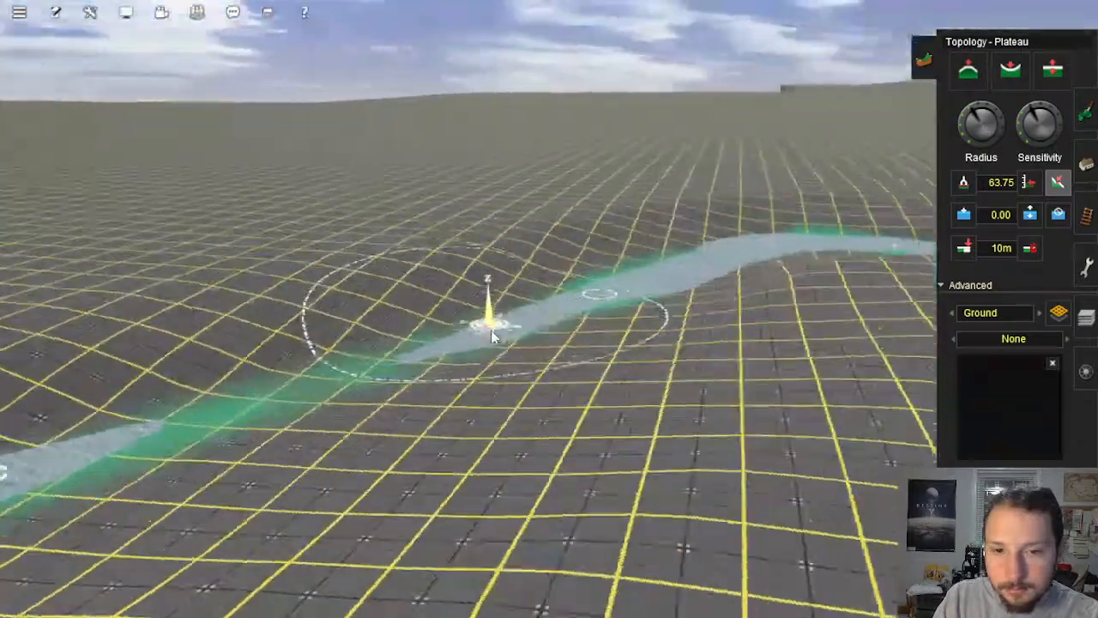
Step: Recut the riverbed through the filled gap in the straight reach to reconnect both open channels
key(Up)
mouse_move(598, 189)
mouse_down()
mouse_move(600, 425)
mouse_move(572, 357)
mouse_up()
right_click(559, 429)
scroll(552, 436, down, 3)
mouse_move(551, 436)
mouse_down()
mouse_move(571, 410)
mouse_move(562, 307)
mouse_up()
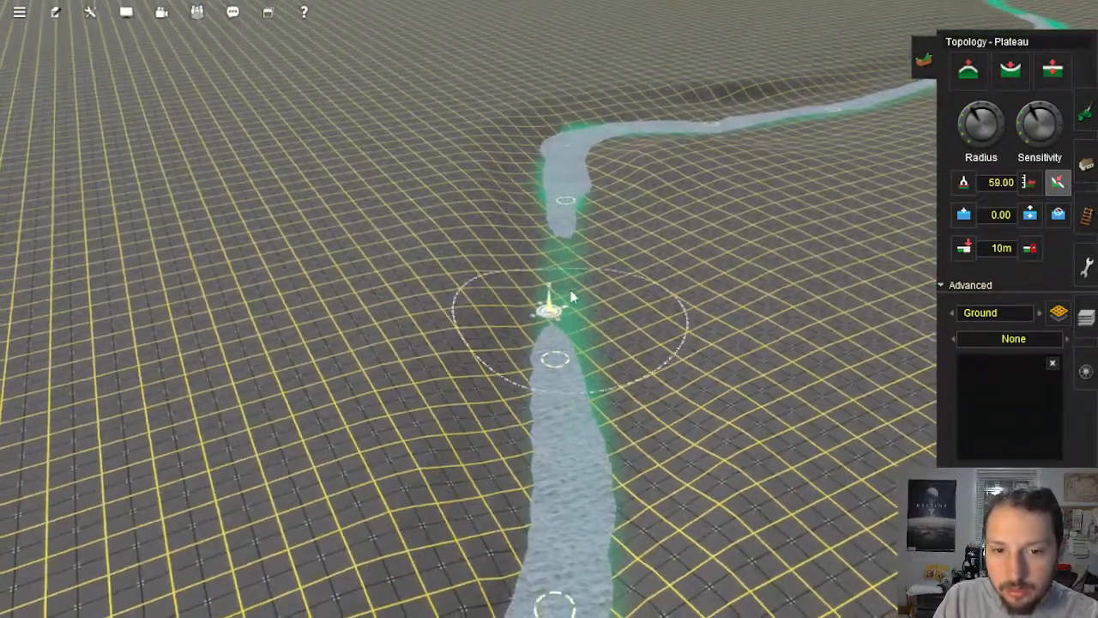
drag(558, 345, 568, 278)
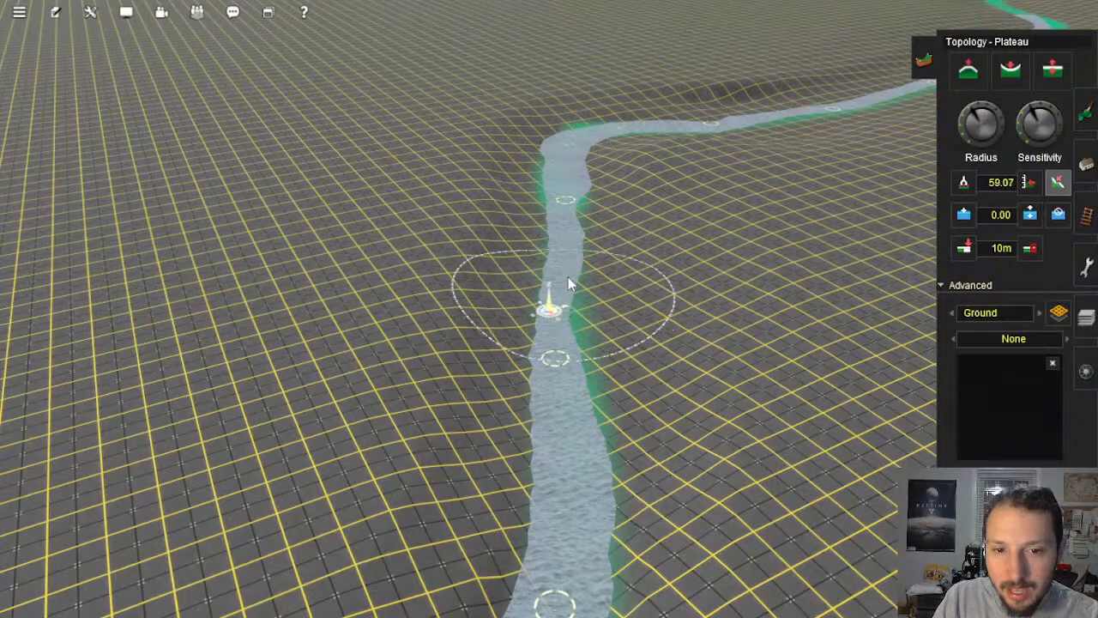
Step: Flatten the steep banks beside the narrow channel downstream of the reopened gap
right_click(561, 404)
key(Down)
right_click(561, 378)
key(Right)
key(Up)
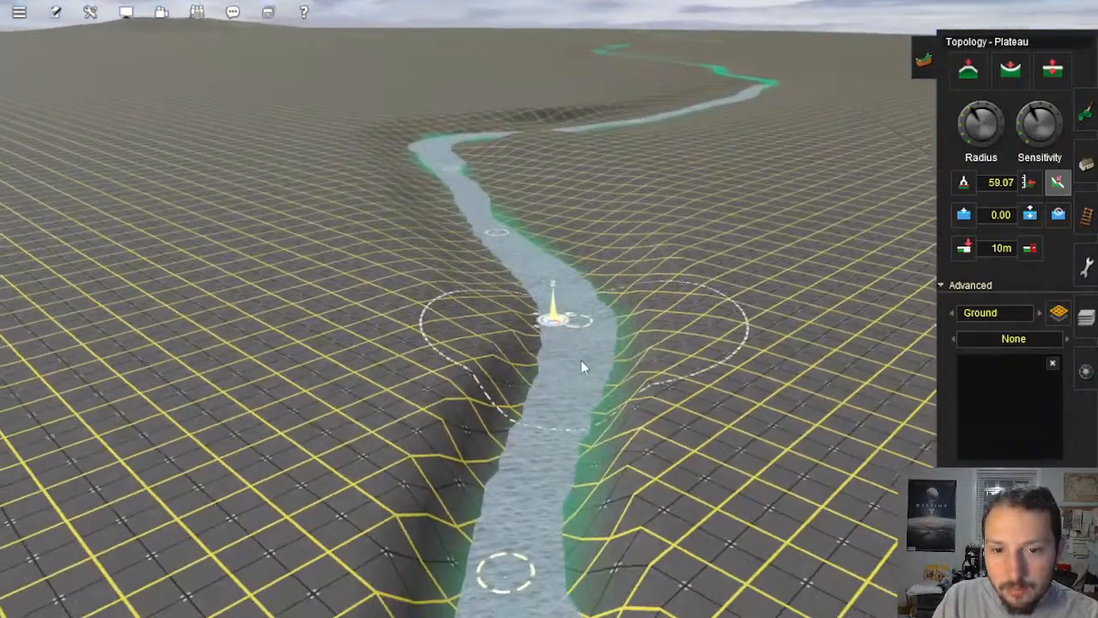
mouse_move(582, 362)
mouse_down()
mouse_move(638, 298)
mouse_move(675, 309)
mouse_move(652, 372)
mouse_move(594, 455)
mouse_move(629, 388)
mouse_move(619, 380)
mouse_move(632, 337)
mouse_up()
right_click(621, 389)
key(Right)
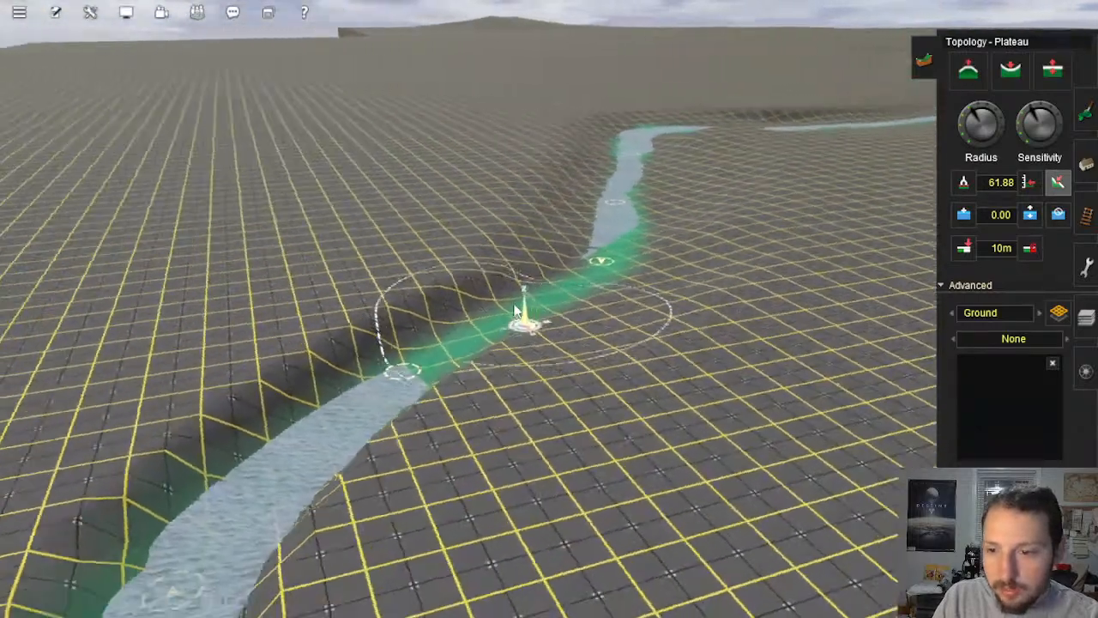
Step: Smooth the remaining ridges on both banks along the filled part of the narrow reach
right_click(524, 300)
mouse_move(521, 302)
mouse_down()
mouse_move(656, 287)
mouse_move(716, 263)
mouse_move(577, 320)
mouse_move(412, 341)
mouse_move(278, 386)
mouse_move(684, 248)
mouse_move(265, 319)
mouse_move(603, 233)
mouse_move(717, 238)
mouse_up()
key(Right)
mouse_move(360, 425)
mouse_down()
mouse_move(367, 563)
mouse_move(454, 410)
mouse_move(551, 354)
mouse_move(448, 433)
mouse_move(628, 295)
mouse_move(669, 238)
mouse_up()
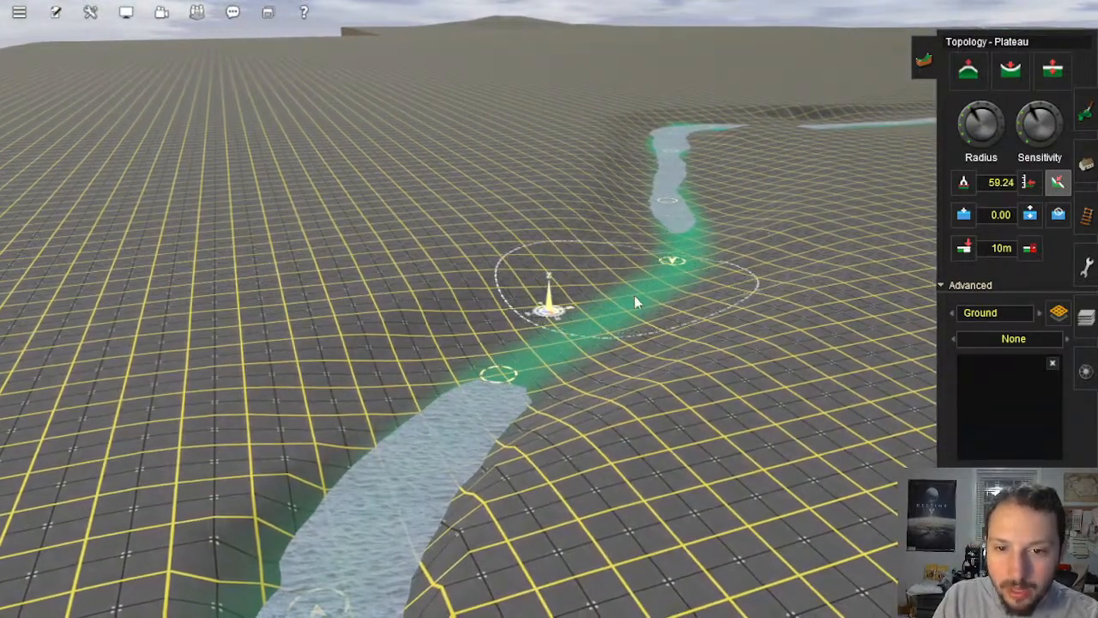
right_click(637, 359)
key(Right)
mouse_move(519, 272)
mouse_down()
mouse_move(520, 217)
mouse_move(444, 240)
mouse_move(404, 197)
mouse_move(393, 213)
mouse_up()
Step: Recut the riverbed through the filled narrow reach to the open channels at both ends
right_click(556, 345)
key(Up)
key(Right)
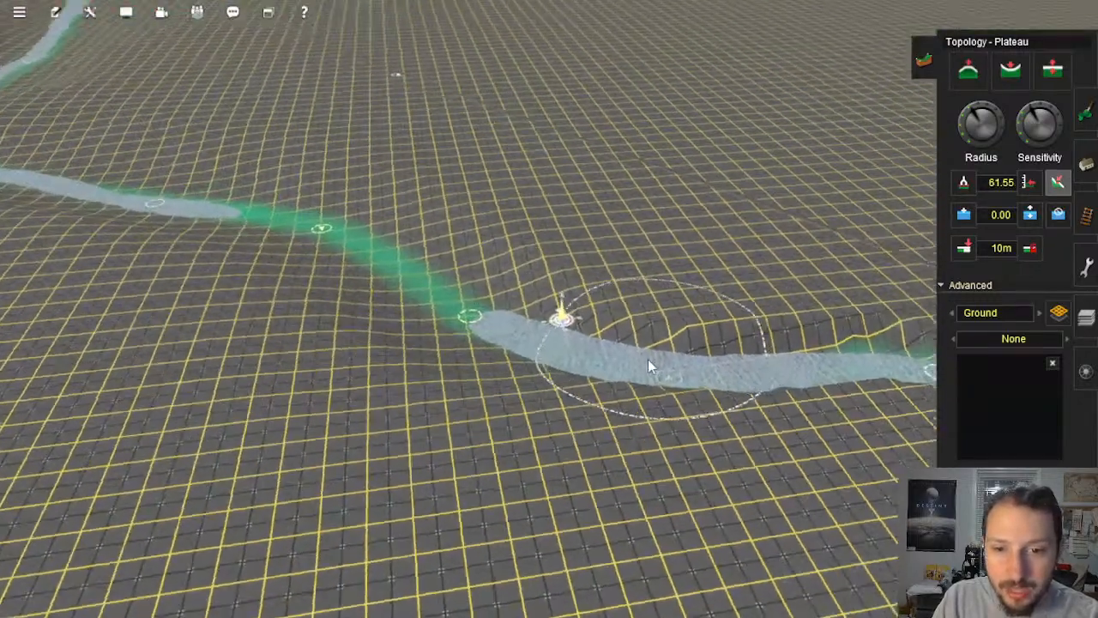
mouse_move(743, 363)
mouse_down()
mouse_move(561, 344)
mouse_move(421, 303)
mouse_move(333, 240)
mouse_move(155, 185)
mouse_up()
mouse_move(309, 296)
right_down()
mouse_move(474, 326)
mouse_move(701, 412)
mouse_move(625, 356)
mouse_move(520, 316)
mouse_move(480, 275)
mouse_move(524, 309)
right_up()
drag(637, 314, 563, 236)
Step: Flatten the bank on the railway side of the river's curve with long Plateau strokes
mouse_move(636, 343)
mouse_down()
mouse_move(556, 236)
mouse_move(561, 253)
mouse_move(583, 201)
mouse_move(603, 260)
mouse_move(642, 186)
mouse_move(615, 200)
mouse_move(667, 174)
mouse_move(561, 269)
mouse_move(591, 218)
mouse_move(589, 232)
mouse_move(613, 220)
mouse_move(580, 227)
mouse_move(636, 215)
mouse_move(650, 275)
mouse_move(632, 260)
mouse_move(654, 329)
mouse_move(743, 175)
mouse_move(733, 276)
mouse_move(760, 211)
mouse_move(730, 203)
mouse_up()
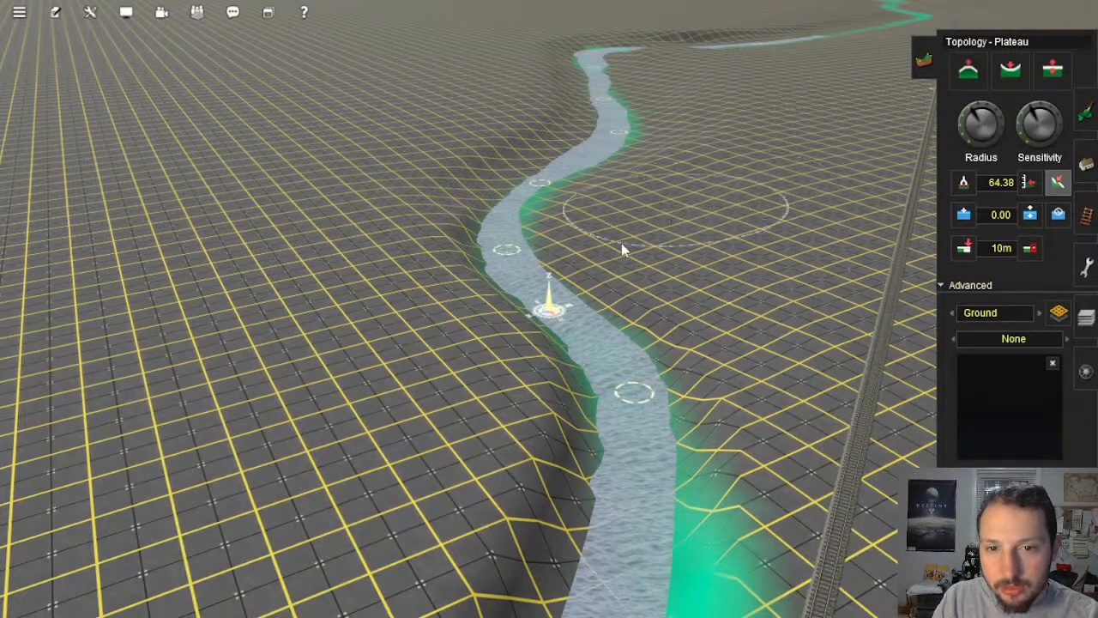
middle_drag(621, 244, 562, 253)
right_drag(562, 253, 465, 322)
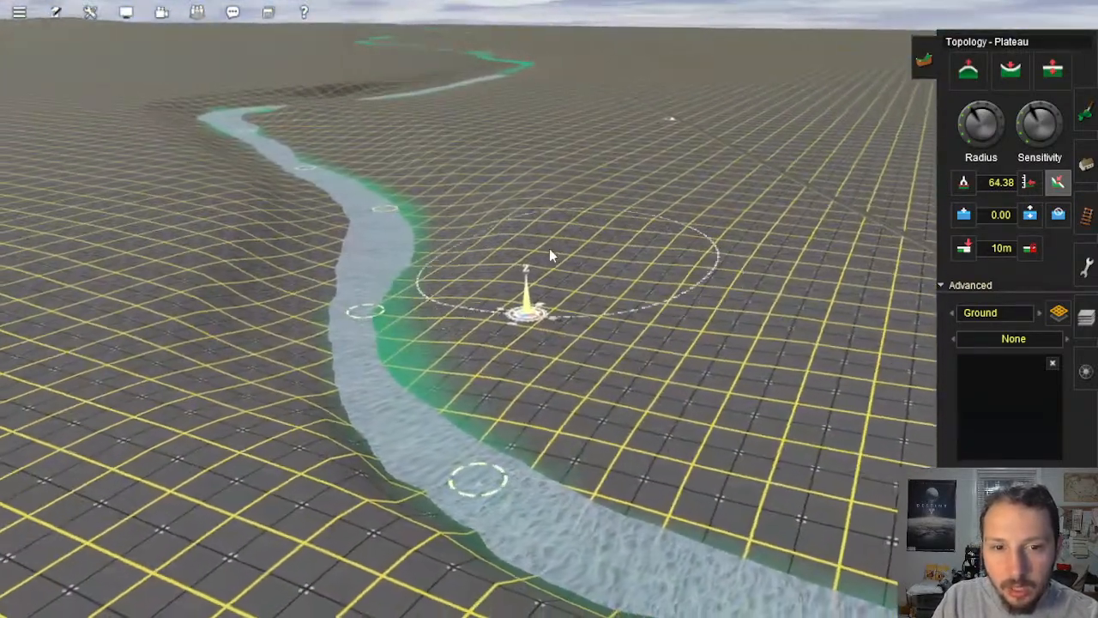
mouse_move(549, 248)
mouse_down()
mouse_move(533, 181)
mouse_move(514, 221)
mouse_move(500, 168)
mouse_up()
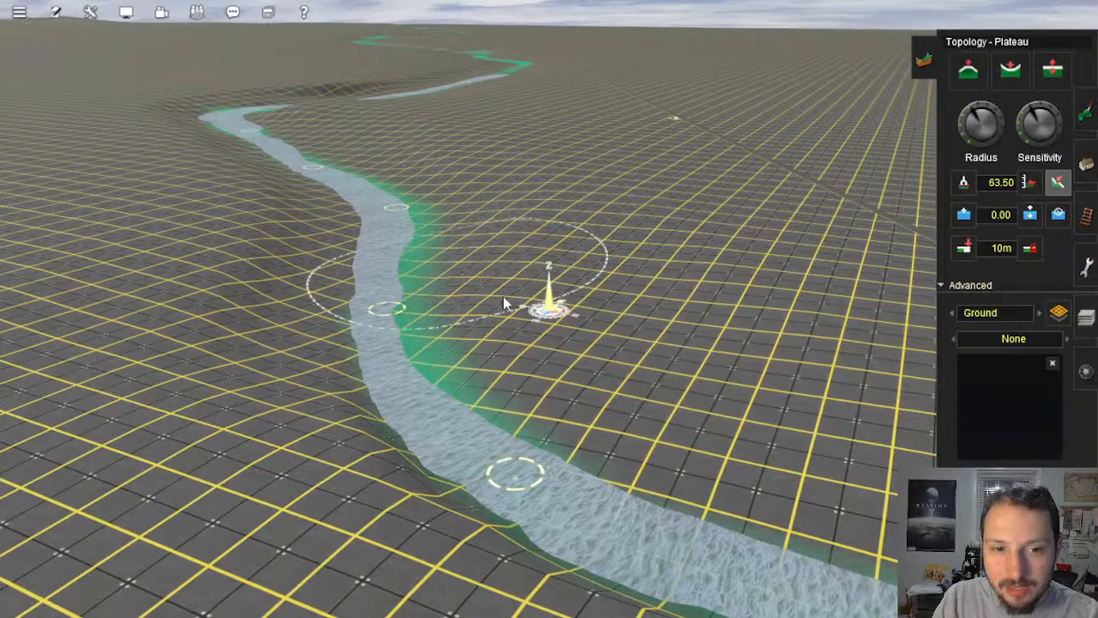
Step: Level the riverbed and trim the outer bank through the curve facing the railway track
right_drag(505, 302, 536, 322)
mouse_move(446, 309)
mouse_down()
mouse_move(490, 255)
mouse_move(549, 212)
mouse_move(507, 267)
mouse_move(626, 202)
mouse_up()
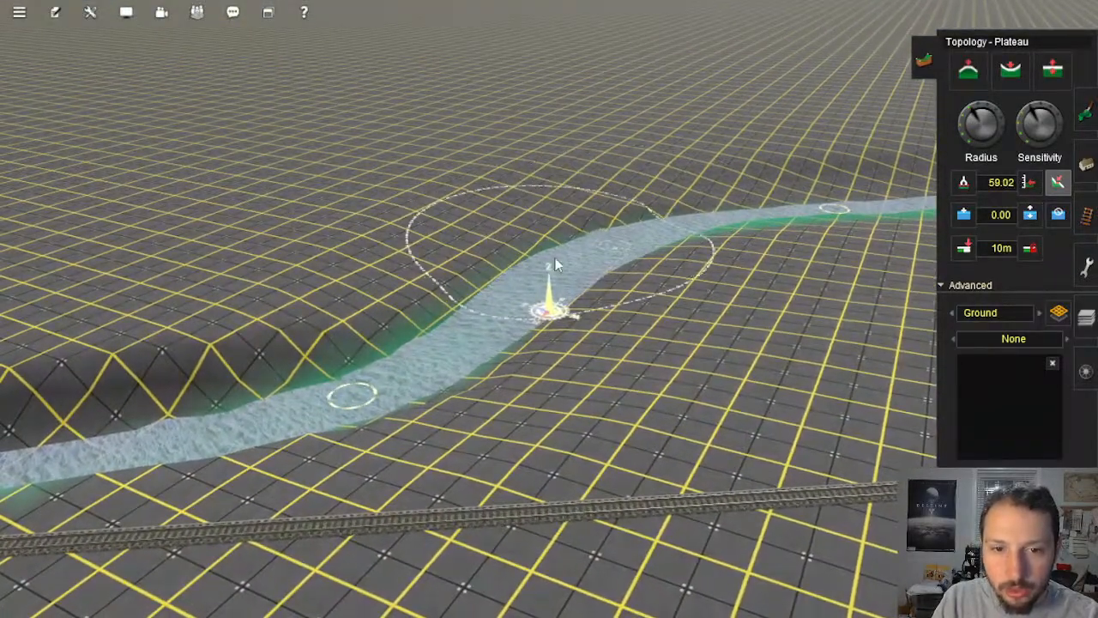
drag(540, 260, 739, 186)
right_click(589, 215)
mouse_move(594, 221)
right_down()
mouse_move(674, 299)
mouse_move(586, 292)
right_up()
mouse_move(586, 287)
mouse_down()
mouse_move(697, 208)
mouse_move(797, 181)
mouse_up()
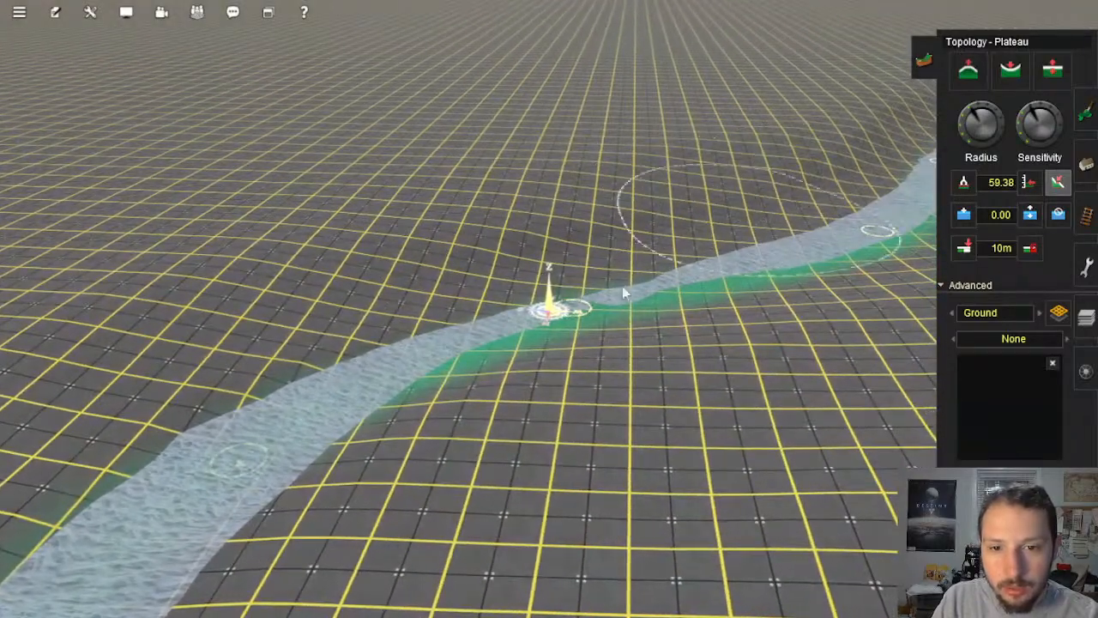
Step: Level the riverbed again around the same curve and recut its shallow filled spots
drag(241, 458, 637, 284)
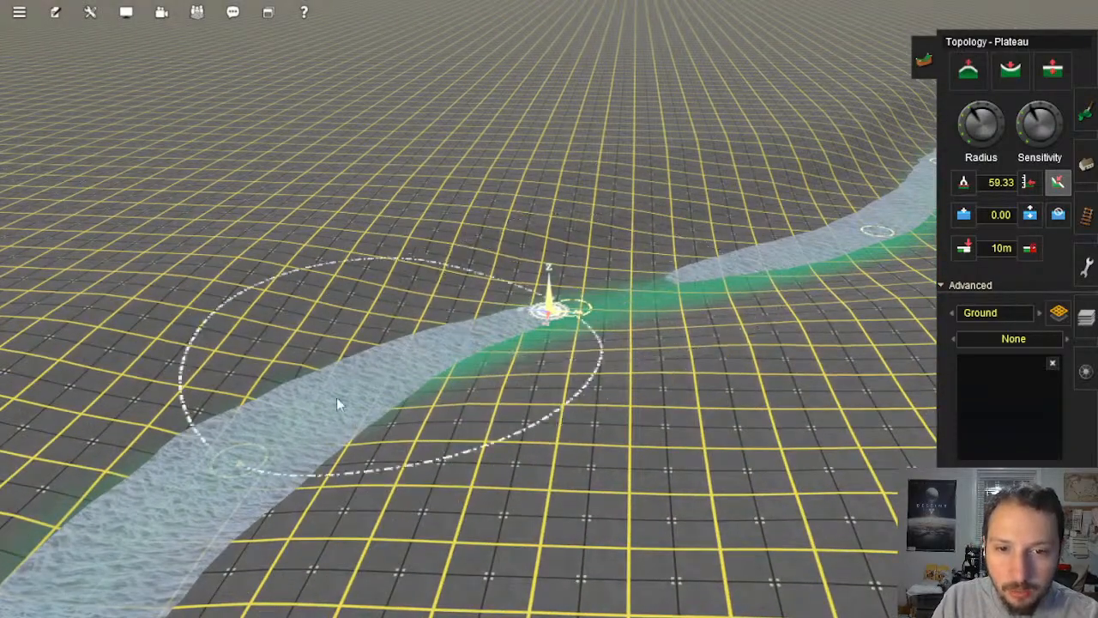
mouse_move(336, 399)
right_down()
mouse_move(419, 421)
mouse_move(455, 375)
right_up()
drag(456, 376, 695, 232)
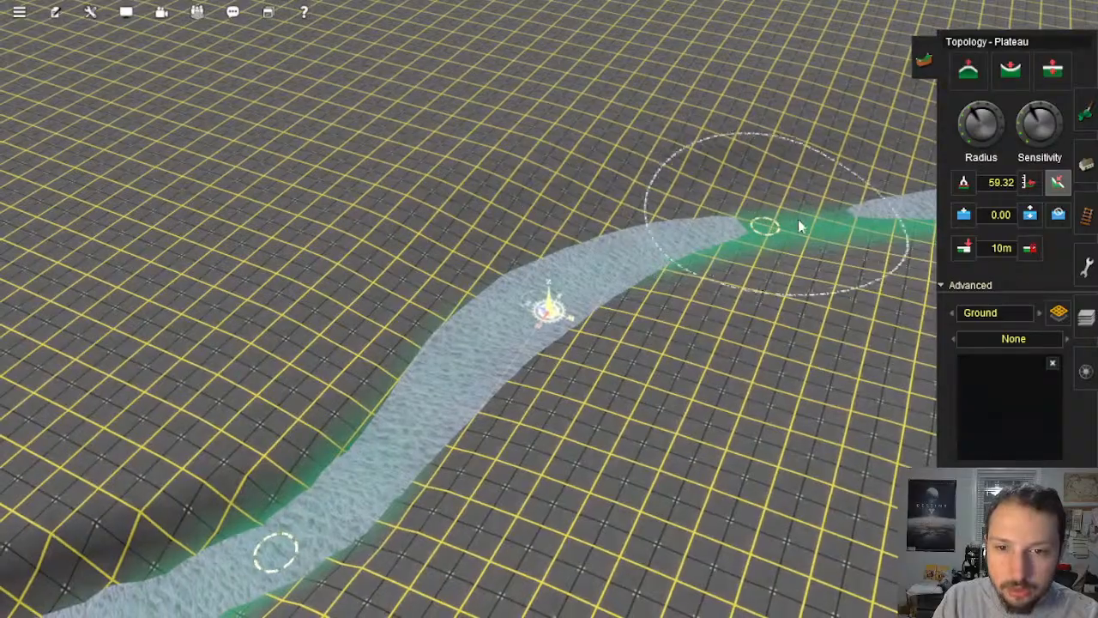
right_drag(863, 223, 578, 276)
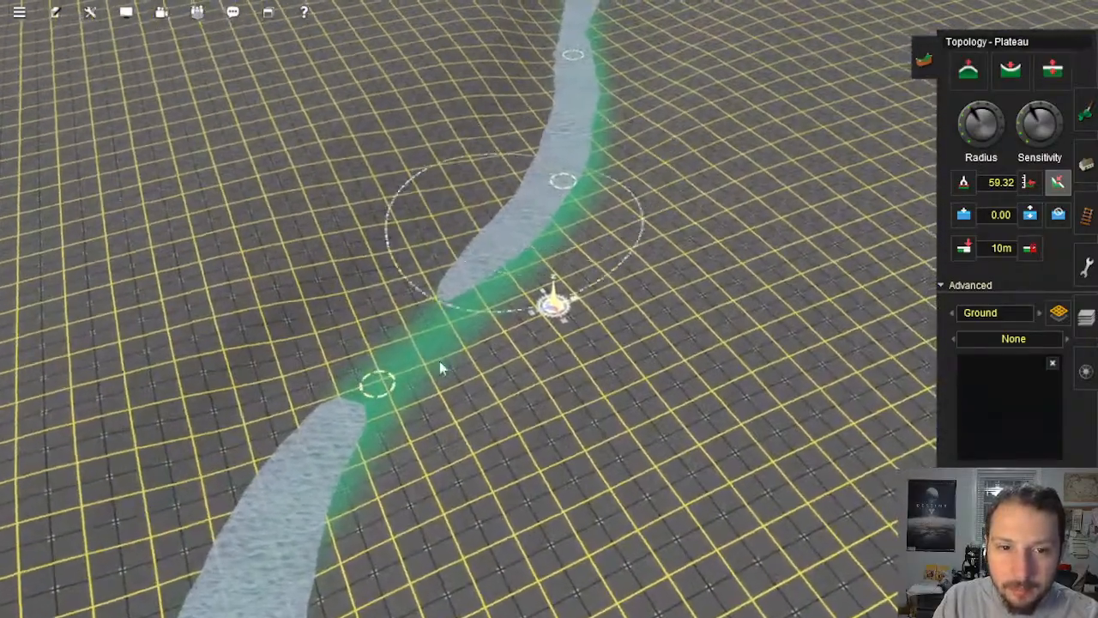
right_drag(434, 439, 441, 466)
mouse_move(570, 526)
mouse_down()
mouse_move(575, 472)
mouse_move(540, 240)
mouse_move(631, 143)
mouse_move(608, 182)
mouse_up()
Step: Flatten the railway-side bank on the inside of the curve to a higher, more even level
right_drag(562, 240, 554, 215)
drag(552, 212, 526, 225)
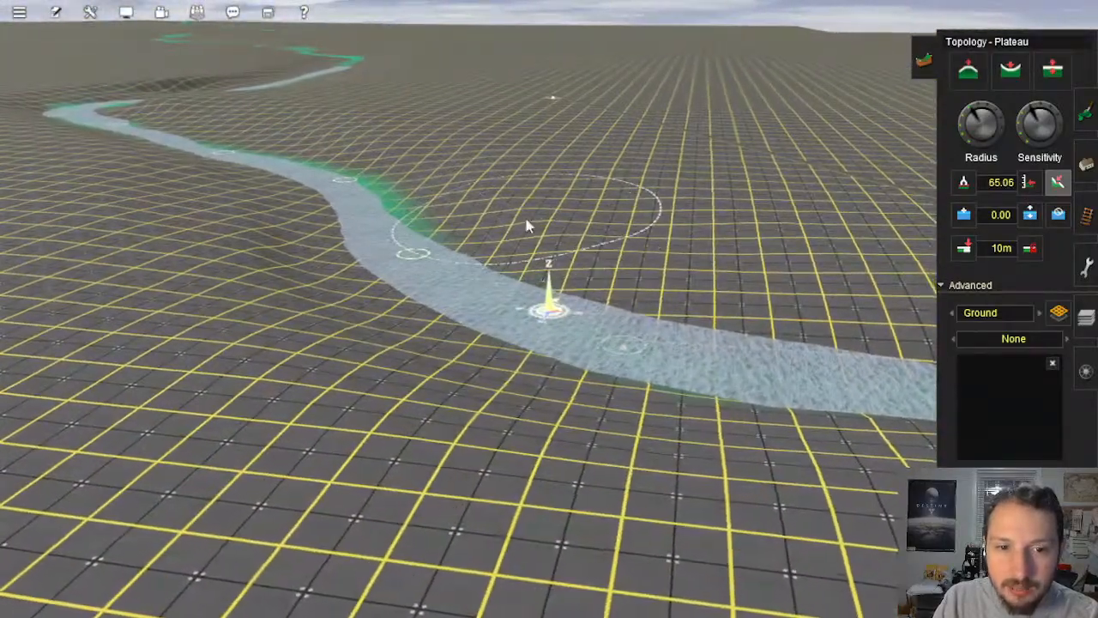
mouse_move(573, 259)
mouse_down()
mouse_move(729, 311)
mouse_move(704, 301)
mouse_up()
mouse_move(782, 306)
right_down()
mouse_move(501, 326)
mouse_move(520, 343)
mouse_move(613, 260)
mouse_move(630, 191)
right_up()
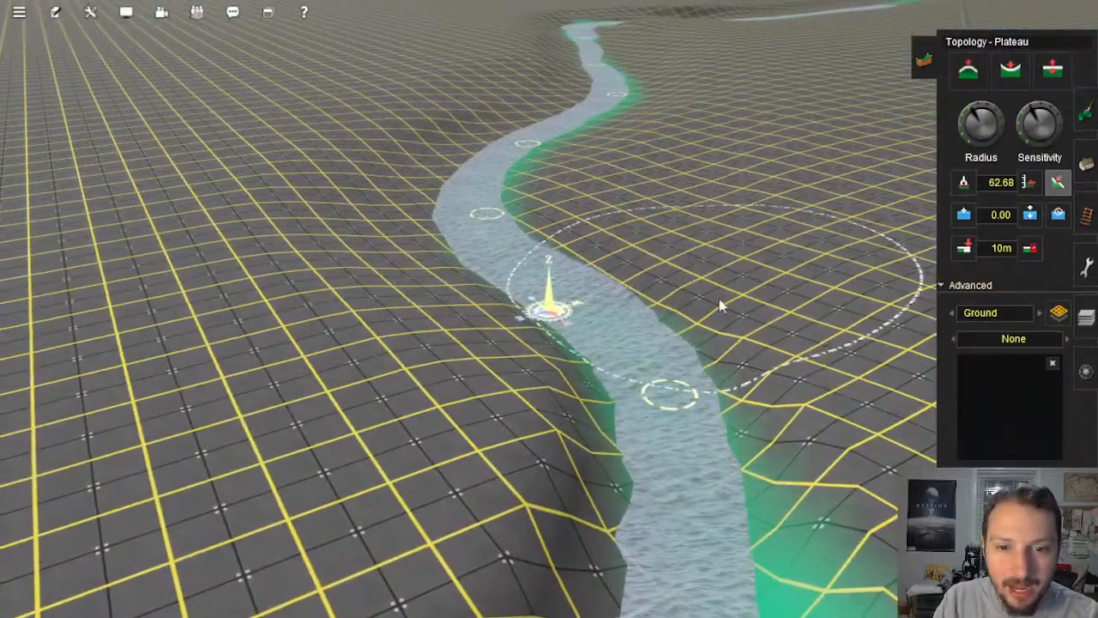
Step: Lower the riverbed from the end of the curve towards the point where it meets the railway track
mouse_move(730, 378)
right_down()
mouse_move(516, 360)
mouse_move(490, 400)
right_up()
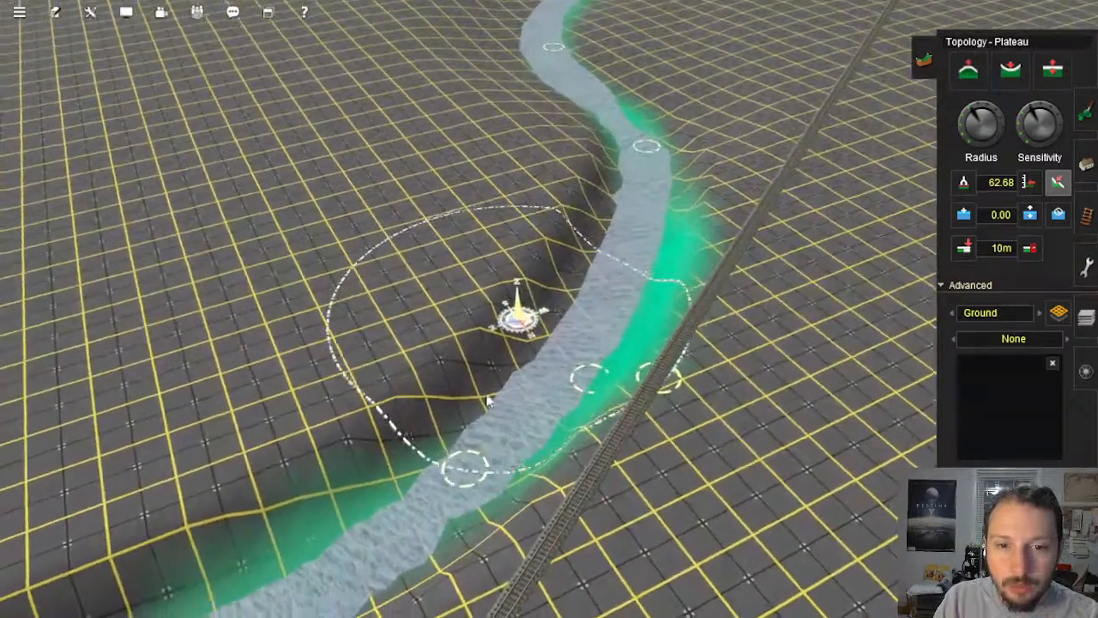
mouse_move(625, 219)
mouse_down()
mouse_move(643, 152)
mouse_move(645, 241)
mouse_move(663, 166)
mouse_move(637, 135)
mouse_up()
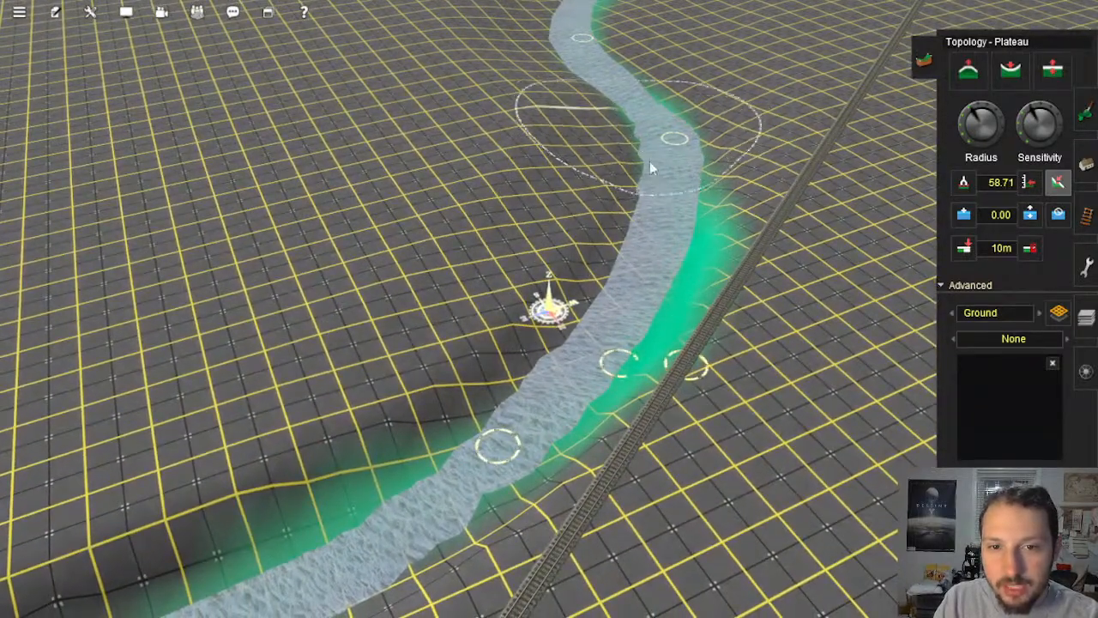
mouse_move(412, 444)
mouse_down()
mouse_move(515, 378)
mouse_move(634, 172)
mouse_move(627, 160)
mouse_move(556, 250)
mouse_move(412, 517)
mouse_move(348, 516)
mouse_move(405, 517)
mouse_up()
mouse_move(578, 403)
mouse_down()
mouse_move(629, 326)
mouse_move(664, 225)
mouse_move(659, 194)
mouse_move(650, 201)
mouse_up()
Step: Flatten the steep bank opposite the railway where the river runs closest to the track
right_drag(650, 201, 437, 356)
drag(438, 356, 495, 289)
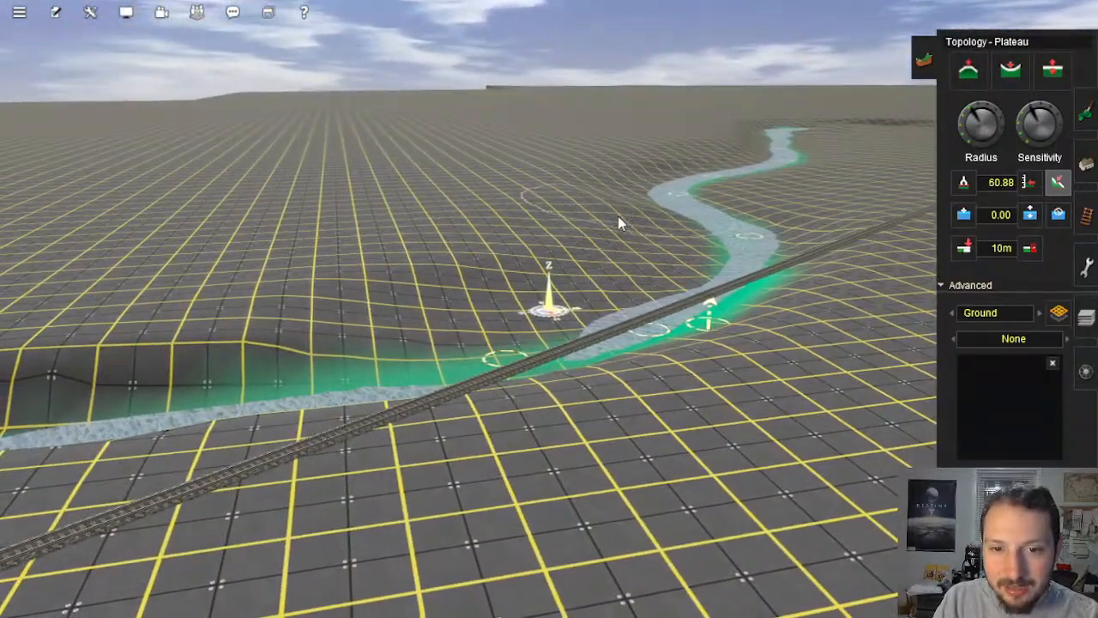
right_click(621, 213)
drag(510, 410, 502, 383)
right_click(468, 409)
right_drag(469, 453, 478, 288)
mouse_move(478, 288)
mouse_down()
mouse_move(459, 315)
mouse_move(625, 201)
mouse_move(652, 201)
mouse_move(606, 218)
mouse_move(685, 238)
mouse_up()
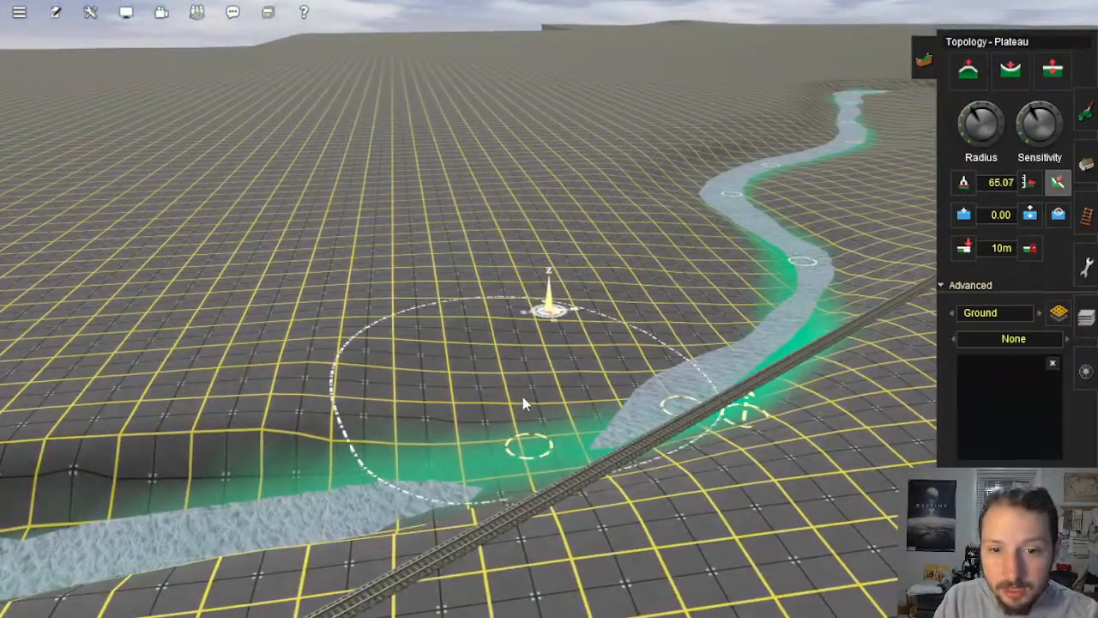
Step: Recut the refilled riverbed alongside the railway track to rejoin the channels on either side
key(Up)
right_click(361, 553)
key(Right)
mouse_move(508, 270)
mouse_down()
mouse_move(742, 245)
mouse_move(663, 262)
mouse_move(762, 237)
mouse_up()
right_click(787, 244)
key(Right)
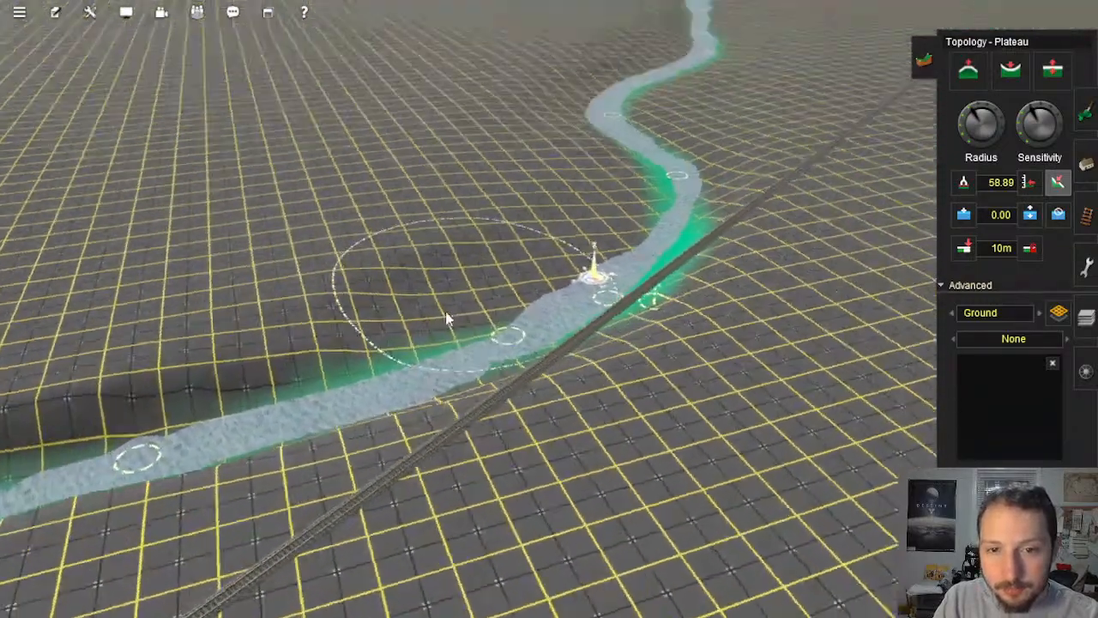
Step: Trim the steep outer bank beside the track down to riverbed level
key(Down)
right_click(482, 373)
key(Up)
mouse_move(571, 326)
mouse_down()
mouse_move(614, 295)
mouse_move(601, 219)
mouse_move(626, 283)
mouse_move(579, 189)
mouse_move(533, 168)
mouse_move(630, 301)
mouse_move(589, 207)
mouse_move(596, 331)
mouse_up()
key(Left)
key(Down)
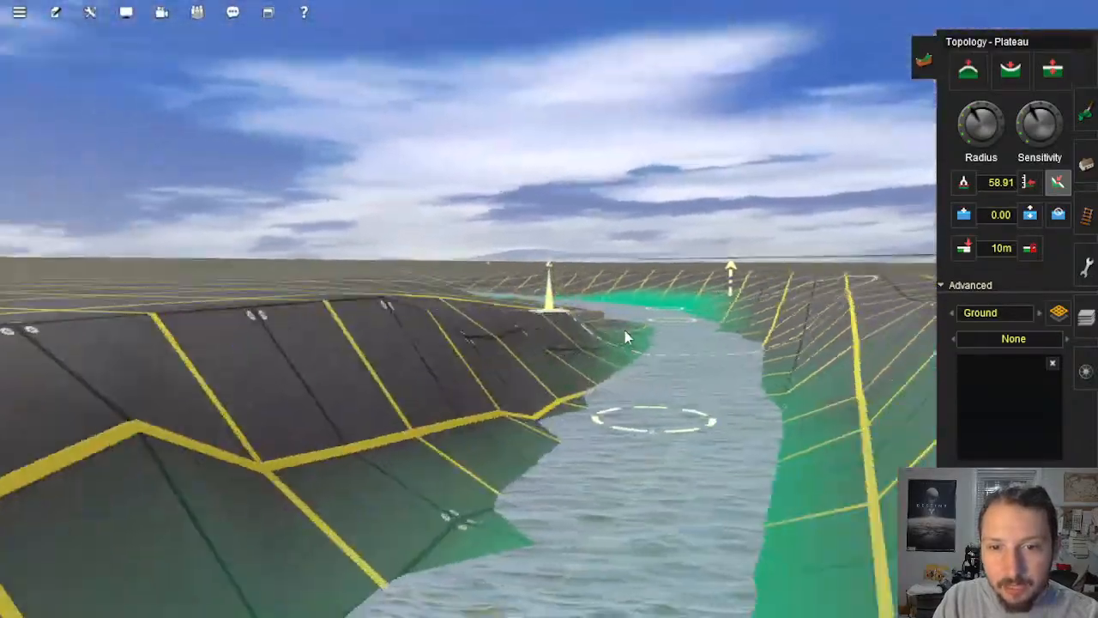
key(Up)
Step: Level the riverbed with long strokes along the reach beyond the railway track
right_click(604, 331)
key(Up)
key(Left)
mouse_move(600, 334)
right_down()
mouse_move(520, 299)
mouse_move(524, 352)
right_up()
mouse_move(426, 216)
mouse_down()
mouse_move(528, 206)
mouse_move(544, 215)
mouse_move(608, 189)
mouse_up()
drag(488, 429, 628, 219)
Step: Widen the riverbed into the steep bank farther along the reach beyond the railway track
mouse_move(539, 373)
right_down()
mouse_move(546, 359)
mouse_move(673, 334)
mouse_move(679, 389)
right_up()
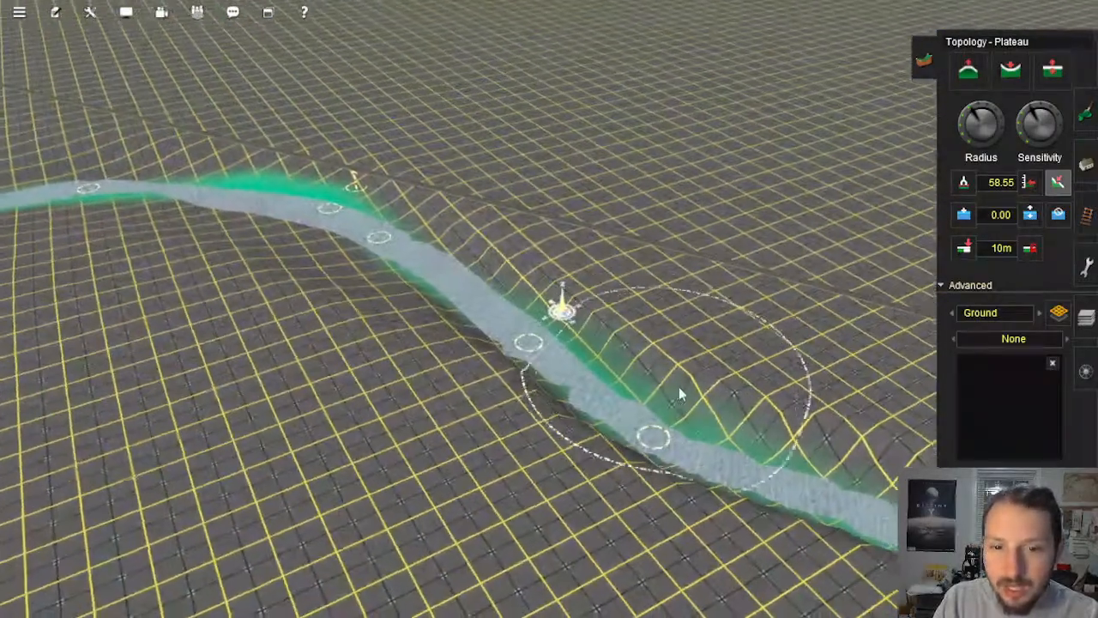
mouse_move(678, 396)
mouse_down()
mouse_move(509, 288)
mouse_move(567, 331)
mouse_up()
mouse_move(722, 444)
right_down()
mouse_move(640, 388)
mouse_move(632, 441)
mouse_move(598, 519)
right_up()
mouse_move(598, 515)
mouse_down()
mouse_move(599, 392)
mouse_move(578, 316)
mouse_move(536, 252)
mouse_move(523, 184)
mouse_up()
mouse_move(576, 442)
mouse_down()
mouse_move(517, 298)
mouse_move(506, 291)
mouse_move(507, 320)
mouse_move(494, 296)
mouse_move(496, 203)
mouse_up()
Step: Flatten the raised bank opposite the railway along the reach below the widened riverbed
right_click(495, 225)
key(Down)
key(Right)
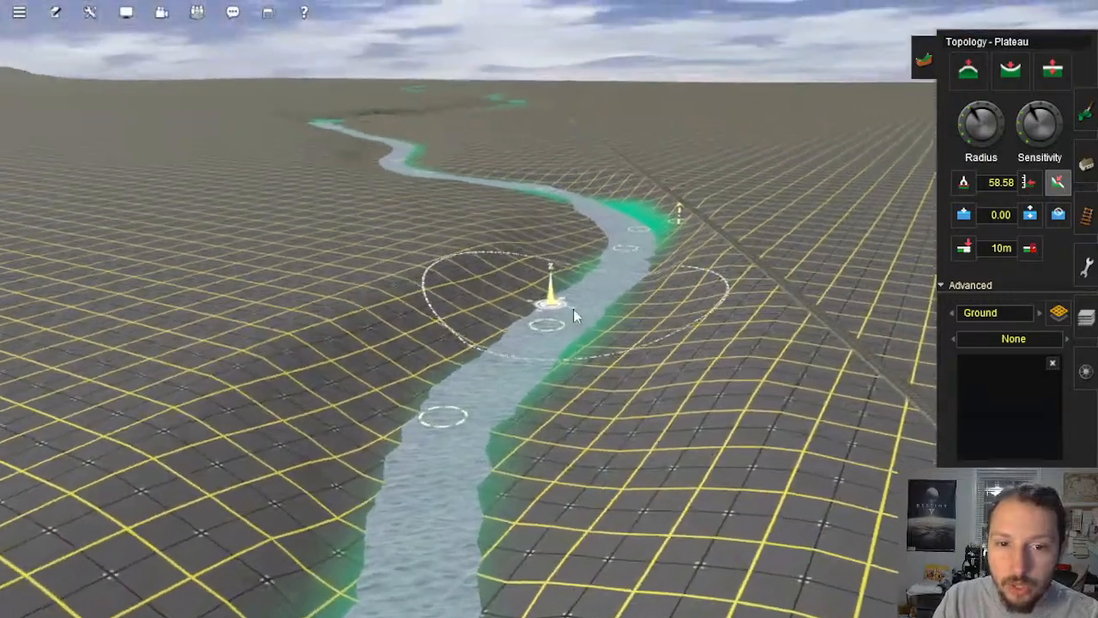
key(Up)
right_click(562, 364)
key(Left)
right_click(529, 407)
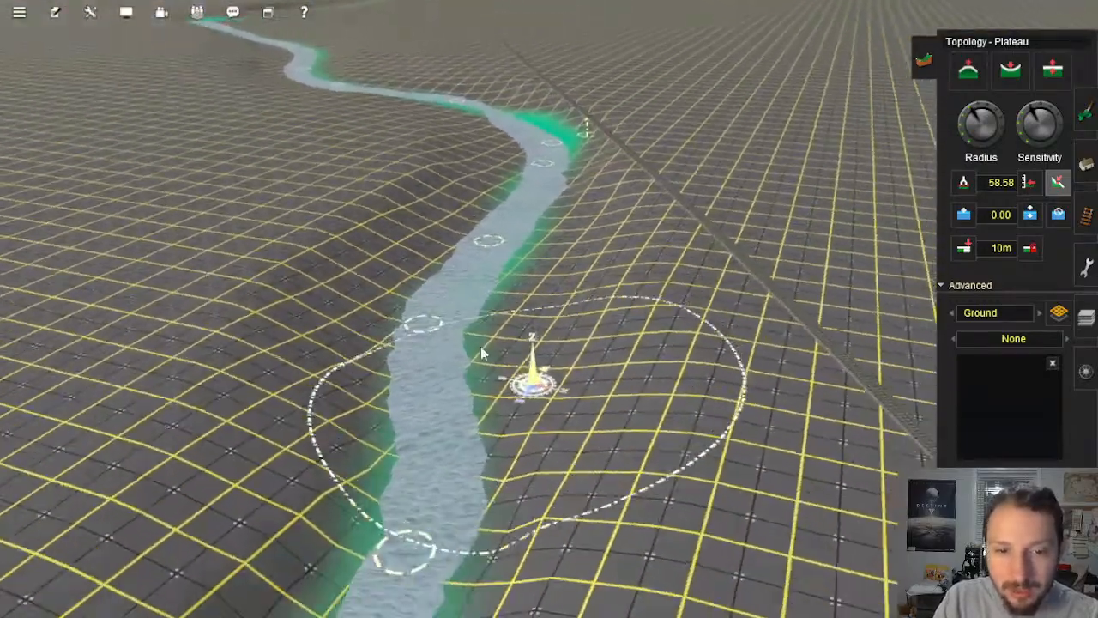
right_click(453, 350)
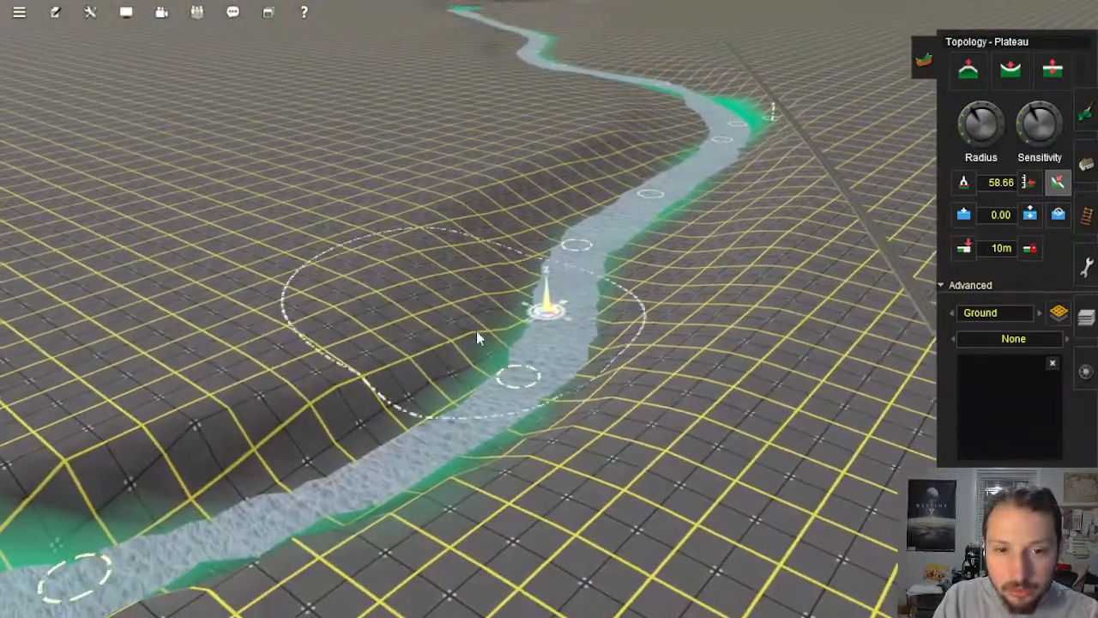
mouse_move(476, 329)
mouse_down()
mouse_move(628, 137)
mouse_move(608, 151)
mouse_move(647, 135)
mouse_move(429, 198)
mouse_up()
mouse_move(526, 229)
mouse_down()
mouse_move(509, 211)
mouse_move(550, 167)
mouse_move(510, 192)
mouse_move(506, 117)
mouse_up()
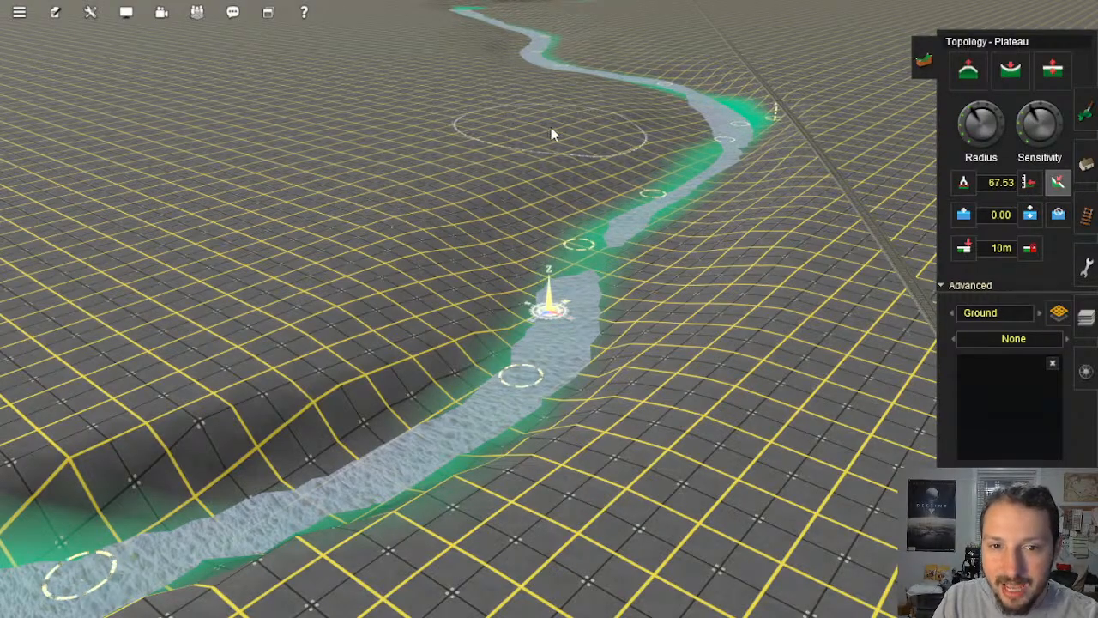
Step: Cut back the steep outer bank of the next bend down towards the river's edge
right_click(496, 353)
mouse_move(270, 487)
mouse_down()
mouse_move(461, 389)
mouse_move(612, 271)
mouse_move(679, 170)
mouse_move(592, 258)
mouse_move(656, 163)
mouse_up()
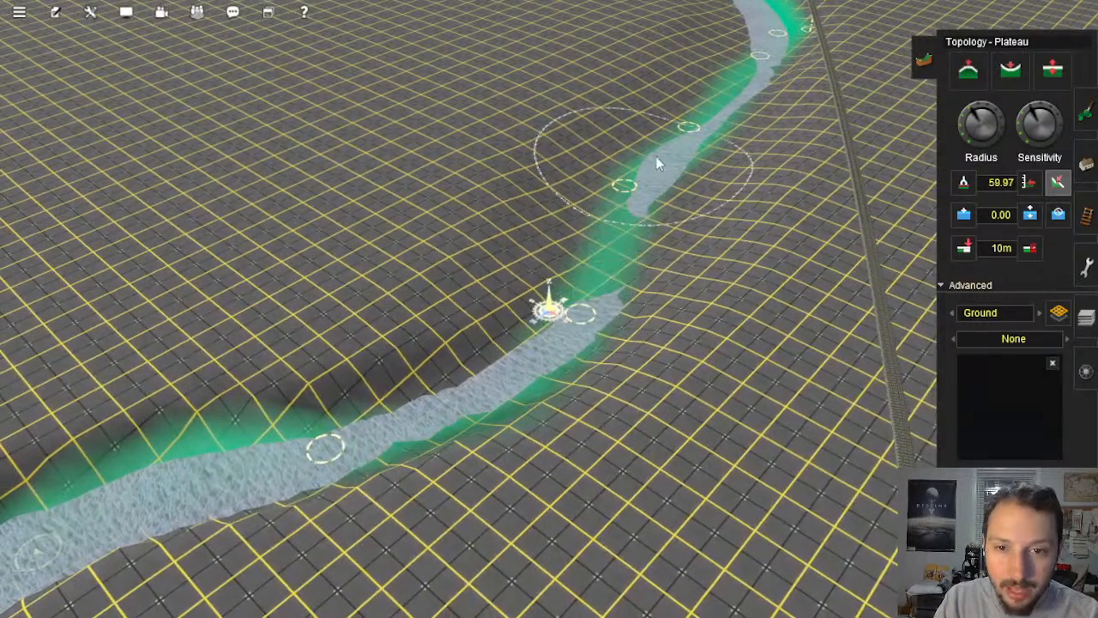
mouse_move(280, 471)
mouse_down()
mouse_move(547, 317)
mouse_move(690, 155)
mouse_move(627, 206)
mouse_move(643, 151)
mouse_move(321, 433)
mouse_move(644, 220)
mouse_move(686, 147)
mouse_move(225, 477)
mouse_move(441, 408)
mouse_move(503, 361)
mouse_move(614, 191)
mouse_up()
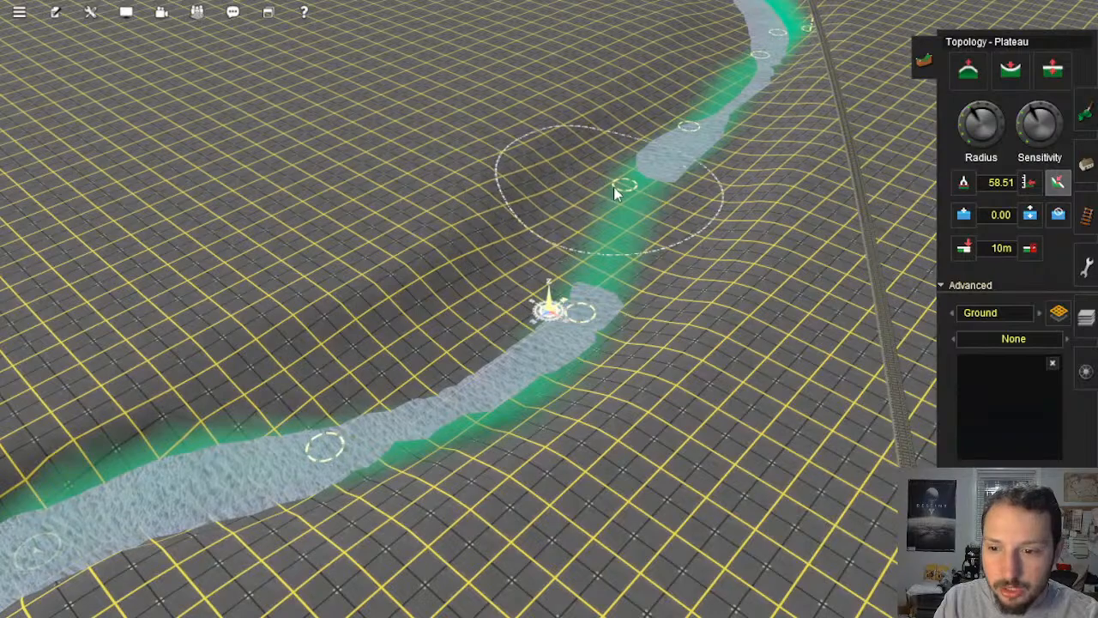
Step: Recut the riverbed through the remaining filled section between the bend and the open channel upstream
key(Right)
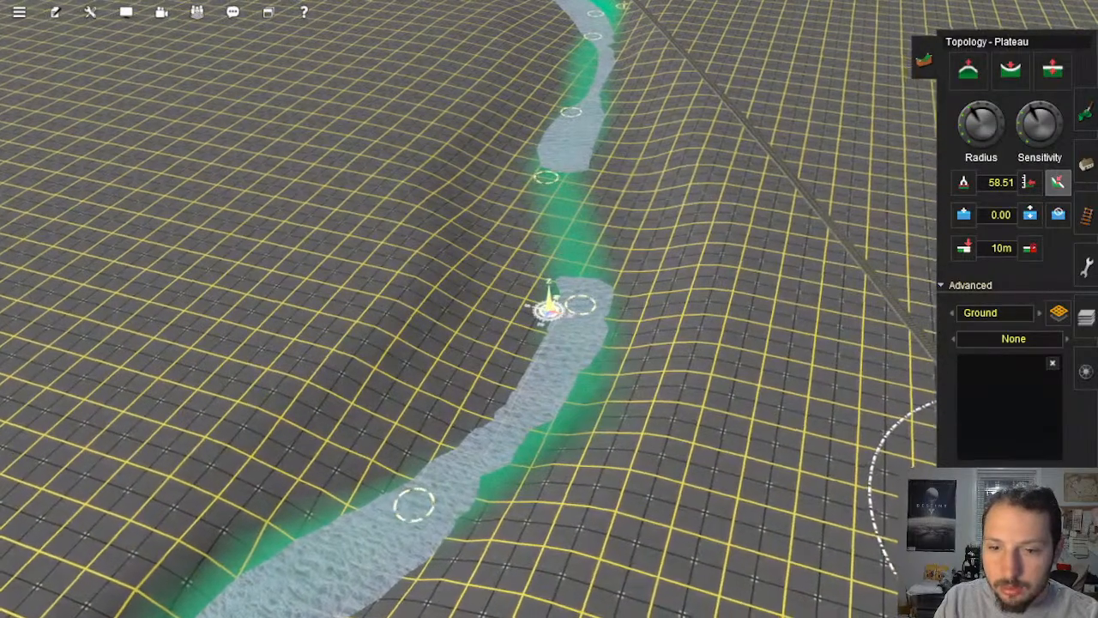
right_click(517, 374)
key(Up)
mouse_move(442, 452)
mouse_down()
mouse_move(591, 319)
mouse_move(620, 212)
mouse_move(591, 110)
mouse_move(576, 332)
mouse_move(536, 335)
mouse_move(585, 208)
mouse_move(546, 327)
mouse_move(564, 180)
mouse_move(564, 331)
mouse_move(575, 193)
mouse_move(563, 234)
mouse_move(562, 405)
mouse_up()
key(Up)
key(Down)
key(Up)
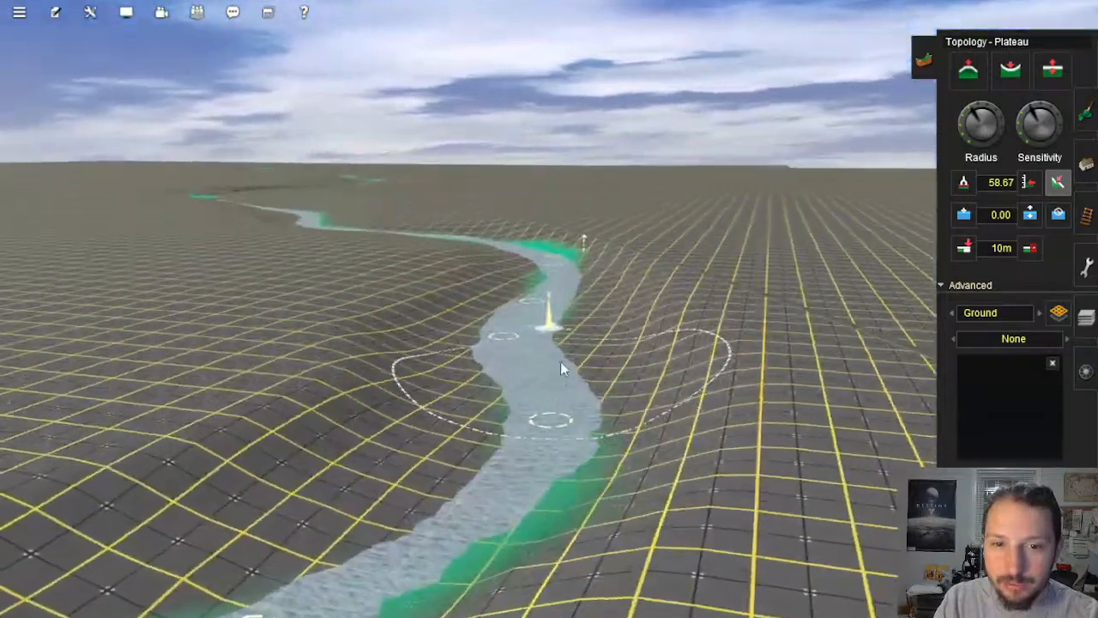
Step: Inspect the river's course and banks from high above and from low along the valley
key(Up)
key(Right)
right_click(537, 369)
key(Down)
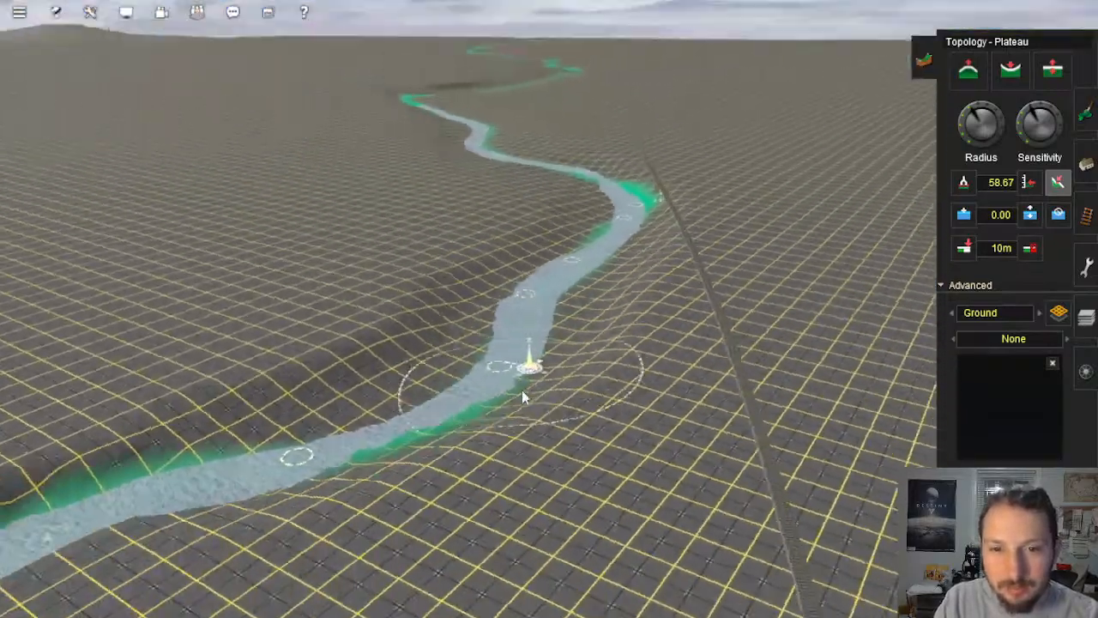
key(Down)
key(Up)
scroll(558, 386, down, 10)
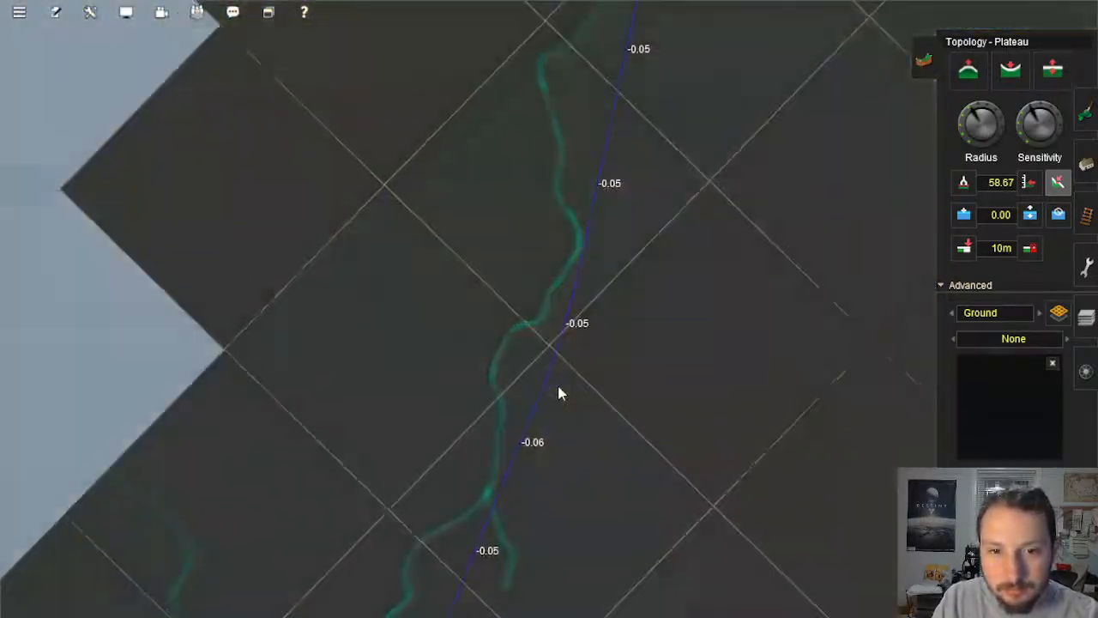
scroll(558, 386, down, 5)
right_click(533, 342)
scroll(533, 341, up, 10)
key(Down)
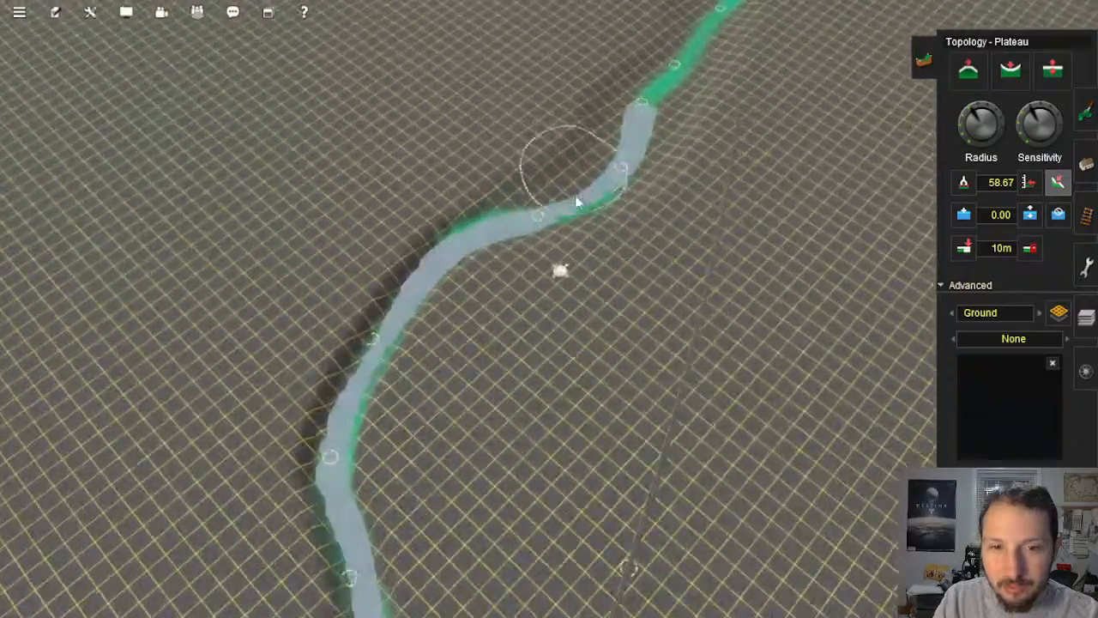
key(Down)
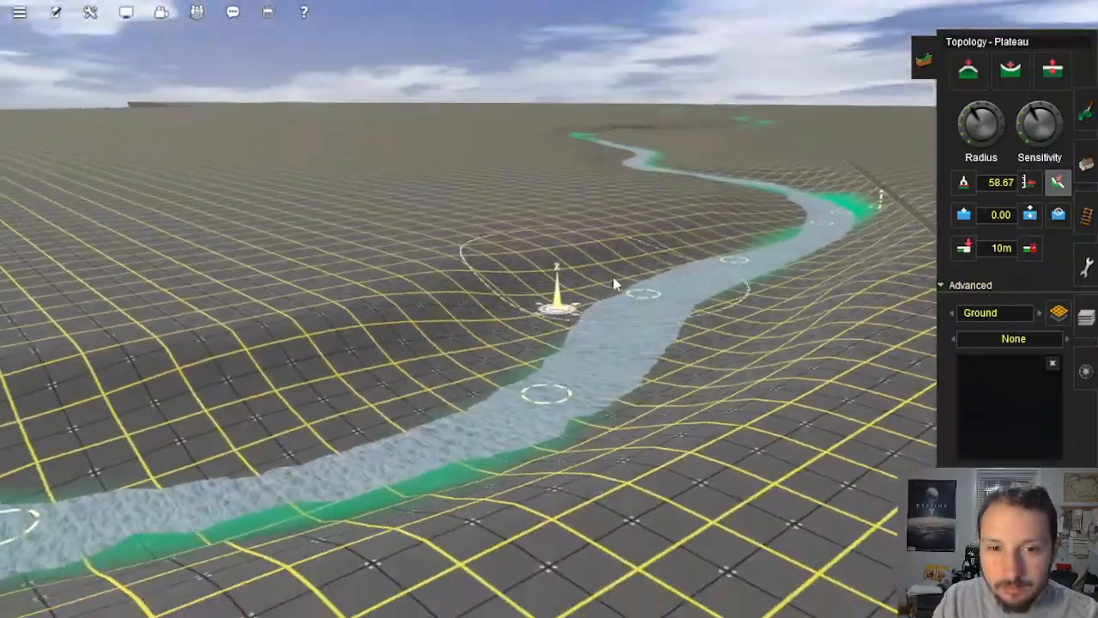
Step: Flatten the steep hump on the bank beside the wide reach with the Plateau tool
key(Up)
click(650, 169)
drag(622, 184, 396, 310)
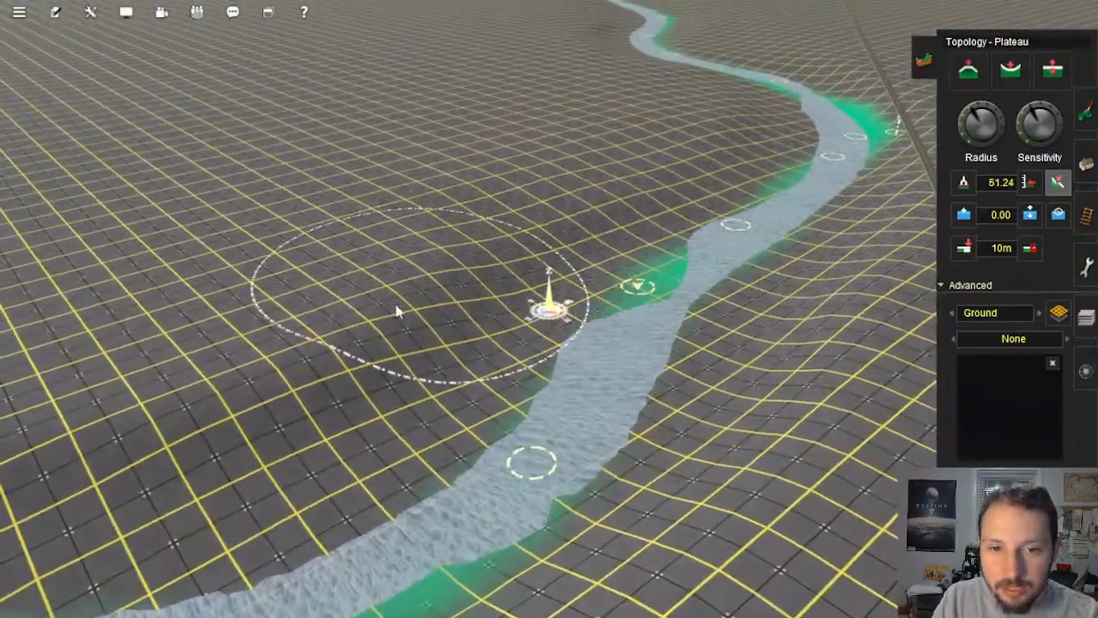
right_click(368, 319)
key(Right)
mouse_move(492, 386)
mouse_down()
mouse_move(640, 317)
mouse_move(682, 246)
mouse_up()
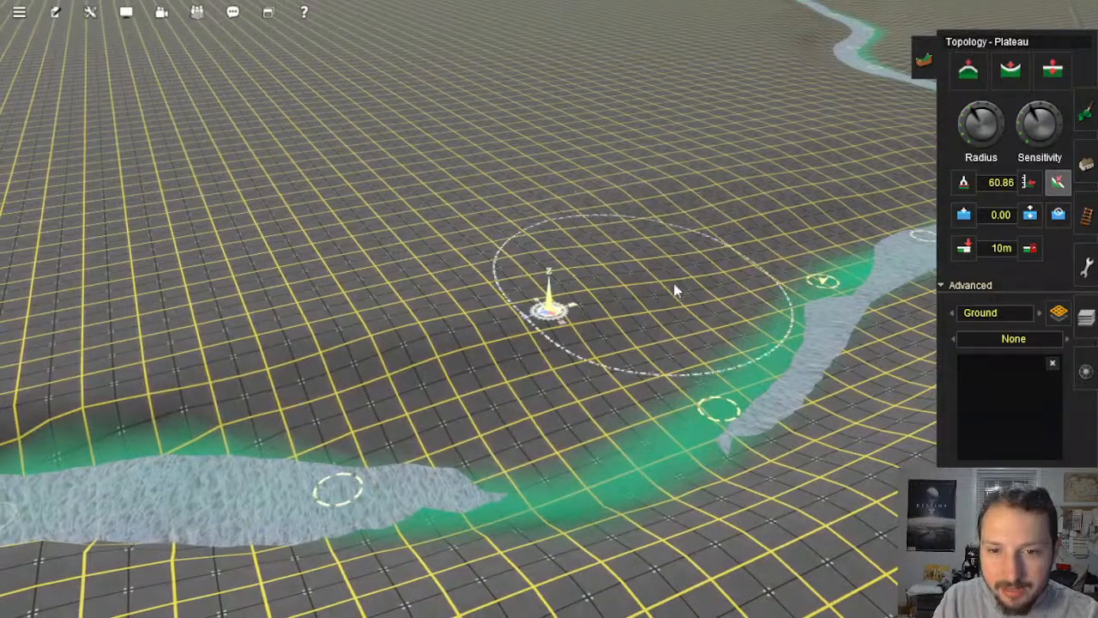
mouse_move(845, 178)
mouse_down()
mouse_move(804, 218)
mouse_move(674, 251)
mouse_up()
right_click(666, 256)
Step: Level the higher ground set back from the river along the same bank
key(Right)
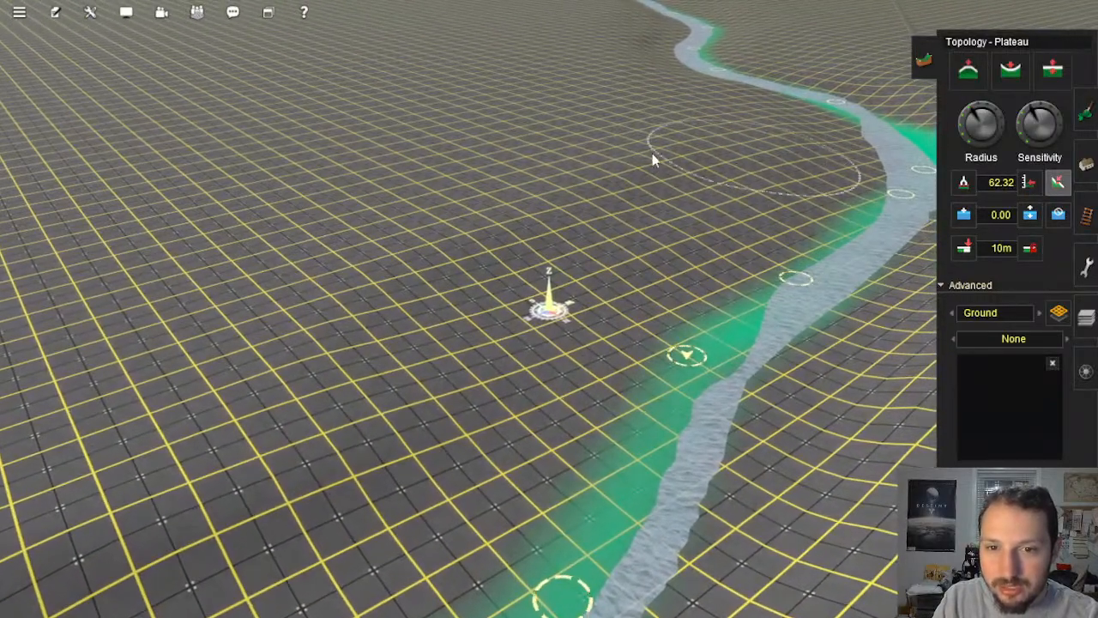
click(654, 201)
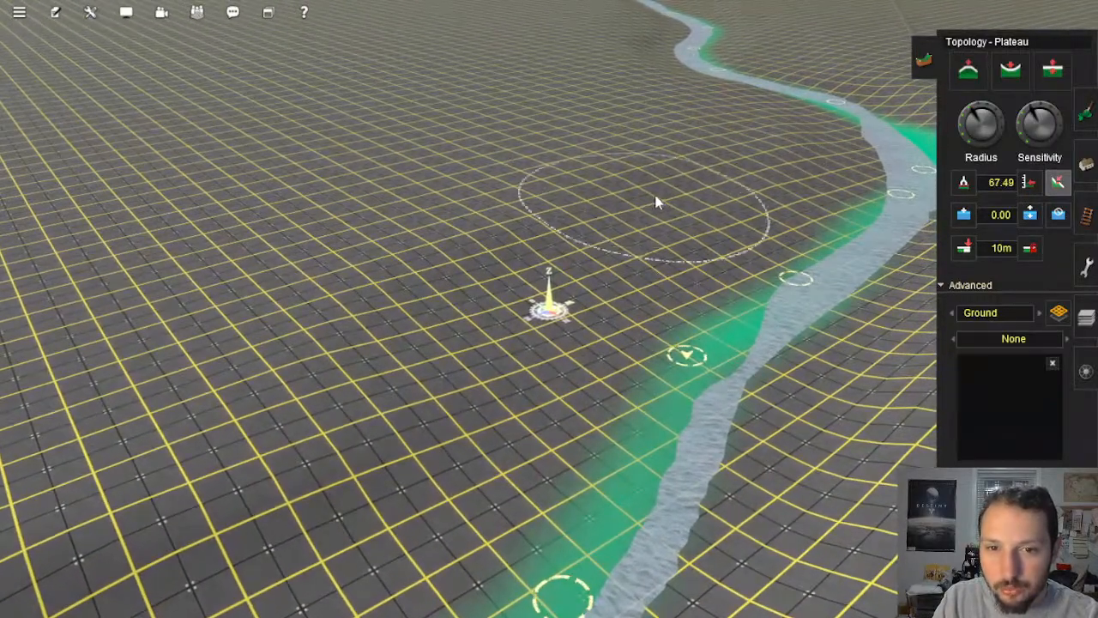
mouse_move(631, 211)
mouse_down()
mouse_move(490, 272)
mouse_move(468, 270)
mouse_up()
key(Right)
mouse_move(583, 379)
right_down()
mouse_move(544, 344)
mouse_move(608, 296)
right_up()
key(Right)
Step: Carry the flattening along the bank into the next reach with repeated Plateau strokes
drag(429, 227, 759, 289)
mouse_move(635, 289)
mouse_down()
mouse_move(721, 299)
mouse_move(845, 339)
mouse_up()
right_click(845, 339)
key(Right)
mouse_move(469, 320)
mouse_down()
mouse_move(555, 359)
mouse_move(709, 392)
mouse_move(821, 382)
mouse_up()
right_click(821, 384)
Step: Flatten the raised bank around the bend leading to the reach with the steep outer side
key(Right)
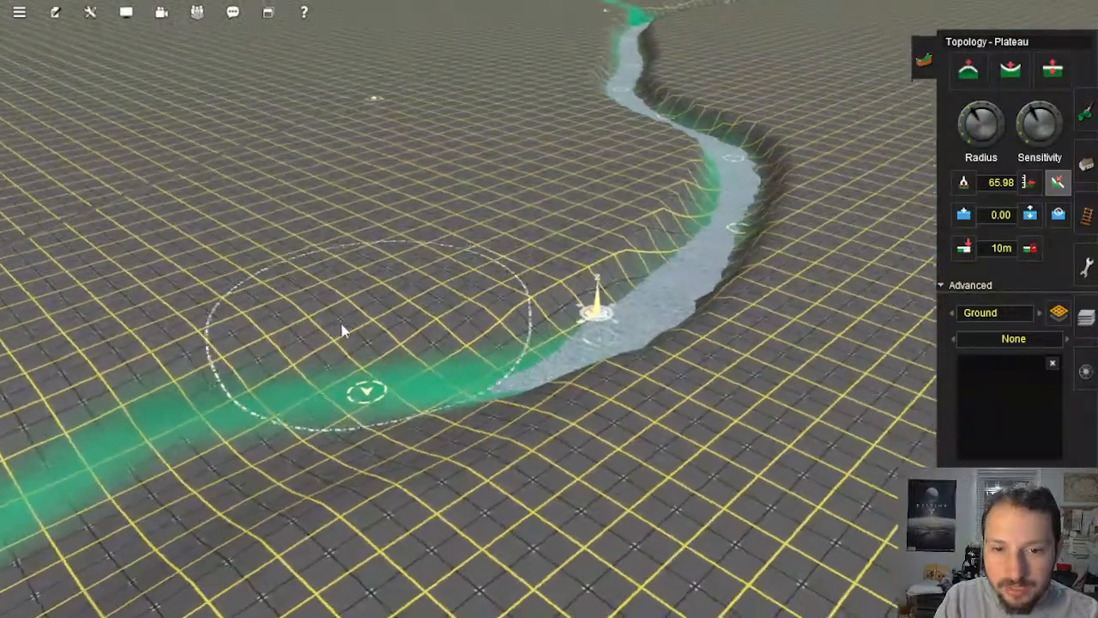
mouse_move(343, 330)
mouse_down()
mouse_move(515, 289)
mouse_move(605, 225)
mouse_up()
mouse_move(468, 333)
mouse_down()
mouse_move(560, 298)
mouse_move(620, 230)
mouse_move(588, 221)
mouse_up()
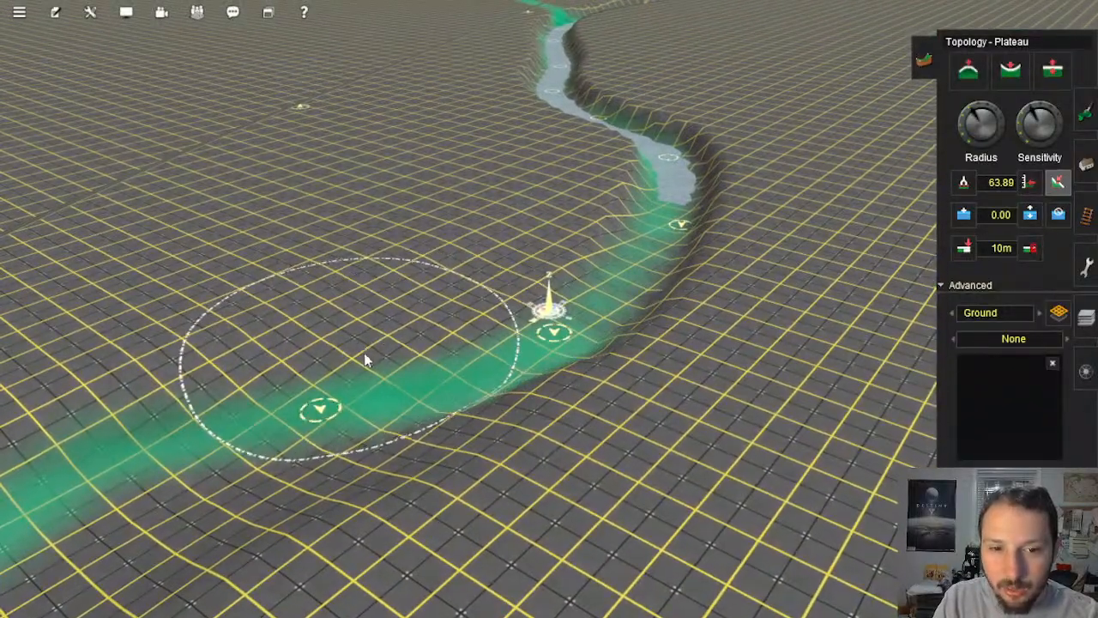
right_click(367, 358)
key(Right)
key(Down)
key(Left)
key(Up)
mouse_move(503, 348)
mouse_down()
mouse_move(522, 316)
mouse_move(491, 358)
mouse_move(486, 277)
mouse_move(562, 276)
mouse_up()
Step: Smooth the steep outer bank along the filled bends between the two open stretches of water
right_click(495, 405)
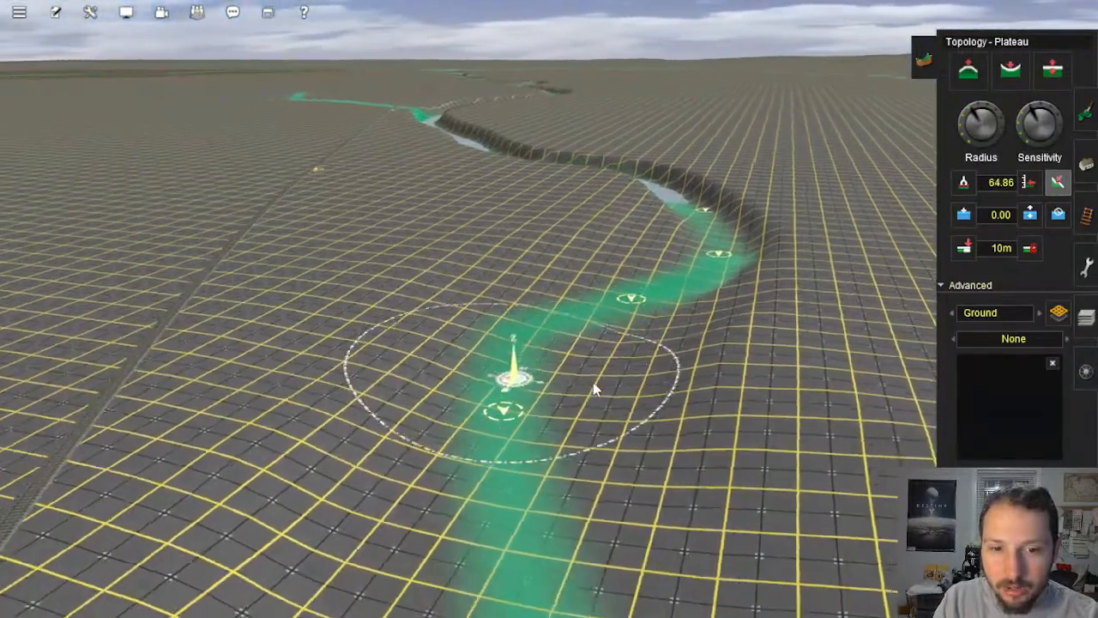
right_drag(595, 388, 503, 265)
drag(650, 304, 595, 302)
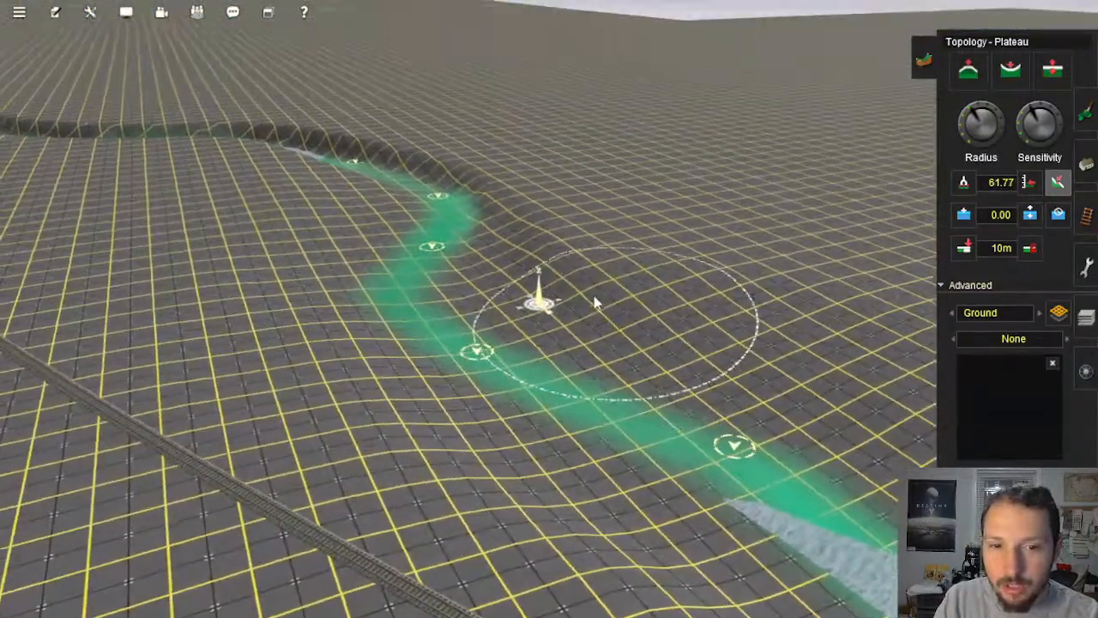
right_click(463, 186)
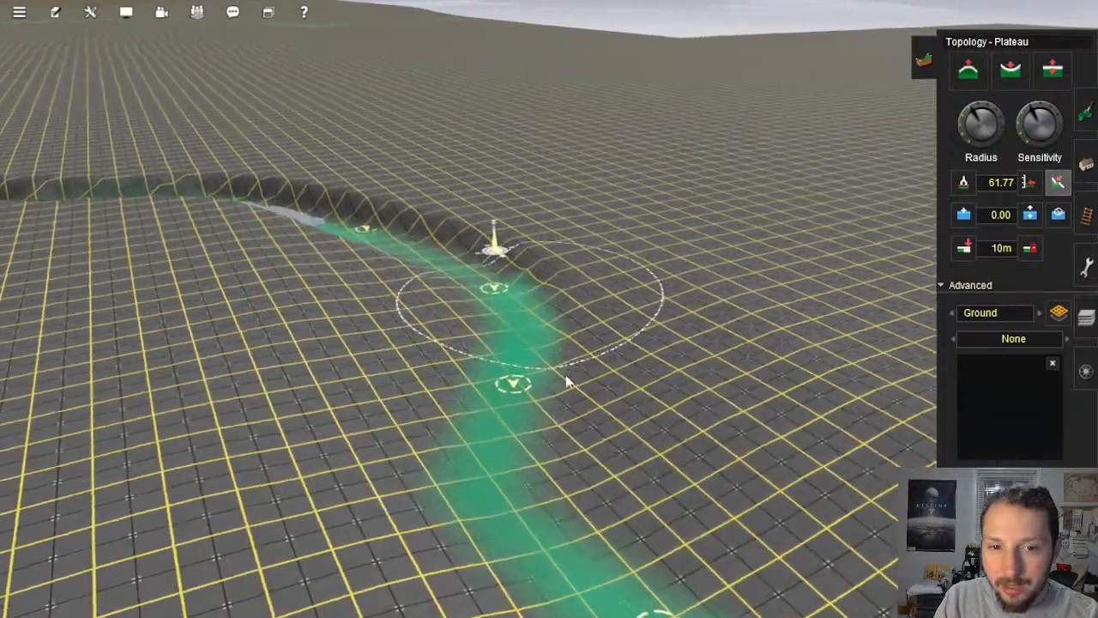
mouse_move(615, 390)
mouse_down()
mouse_move(544, 314)
mouse_move(471, 293)
mouse_move(672, 377)
mouse_move(574, 309)
mouse_move(371, 250)
mouse_move(530, 299)
mouse_move(713, 432)
mouse_up()
right_click(713, 433)
key(Right)
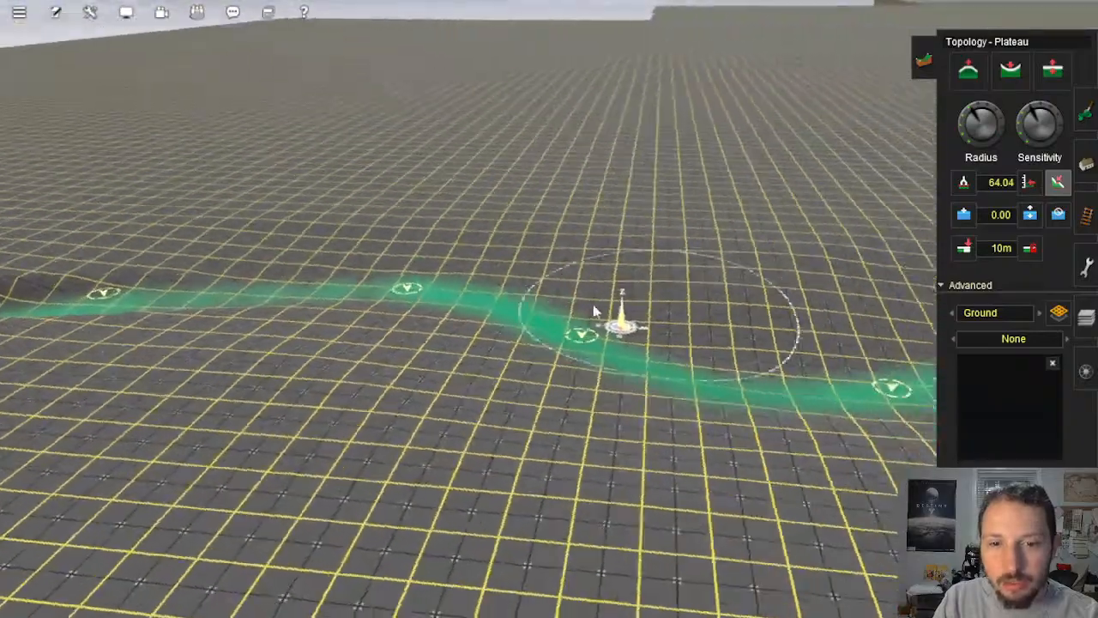
Step: Level the far bank along the filled river section back to the edge of the open channel
mouse_move(673, 329)
mouse_down()
mouse_move(399, 270)
mouse_move(196, 286)
mouse_move(156, 304)
mouse_up()
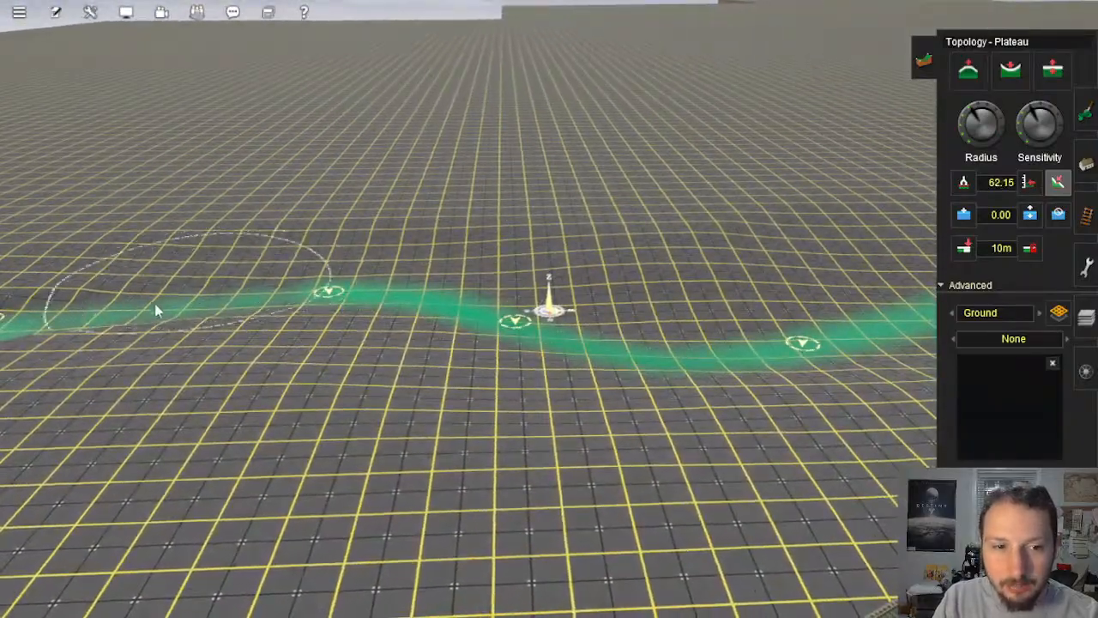
right_drag(858, 302, 458, 373)
mouse_move(236, 434)
right_down()
mouse_move(307, 411)
mouse_move(495, 299)
mouse_move(666, 218)
right_up()
mouse_move(667, 218)
mouse_down()
mouse_move(501, 223)
mouse_move(390, 255)
mouse_up()
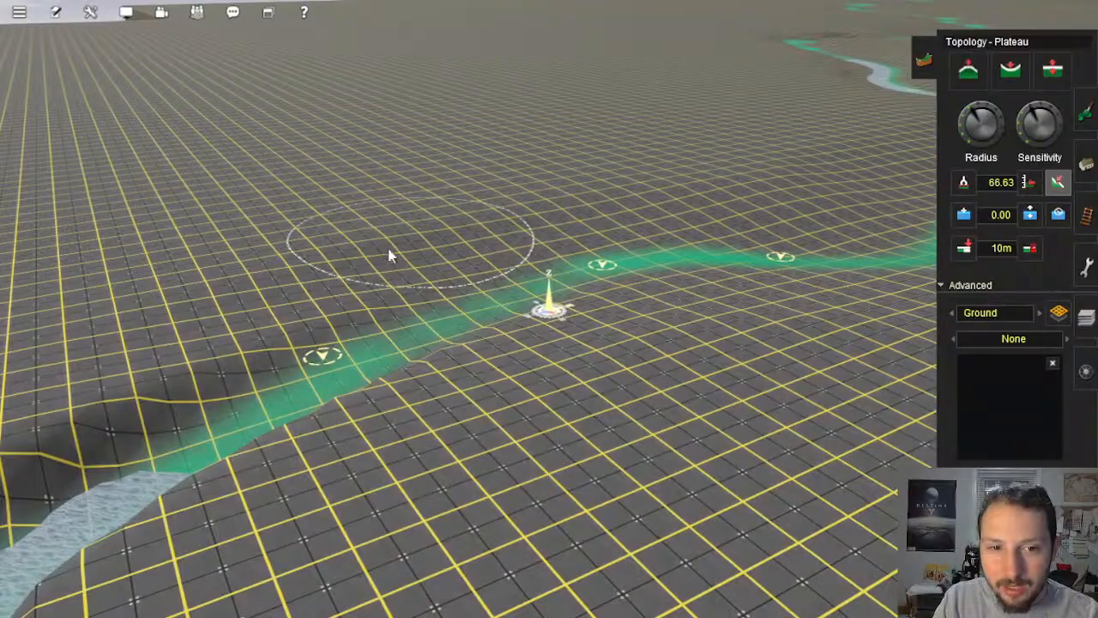
Step: Recut the riverbed from the open channel into the filled section and around its double bend
right_drag(719, 225, 518, 338)
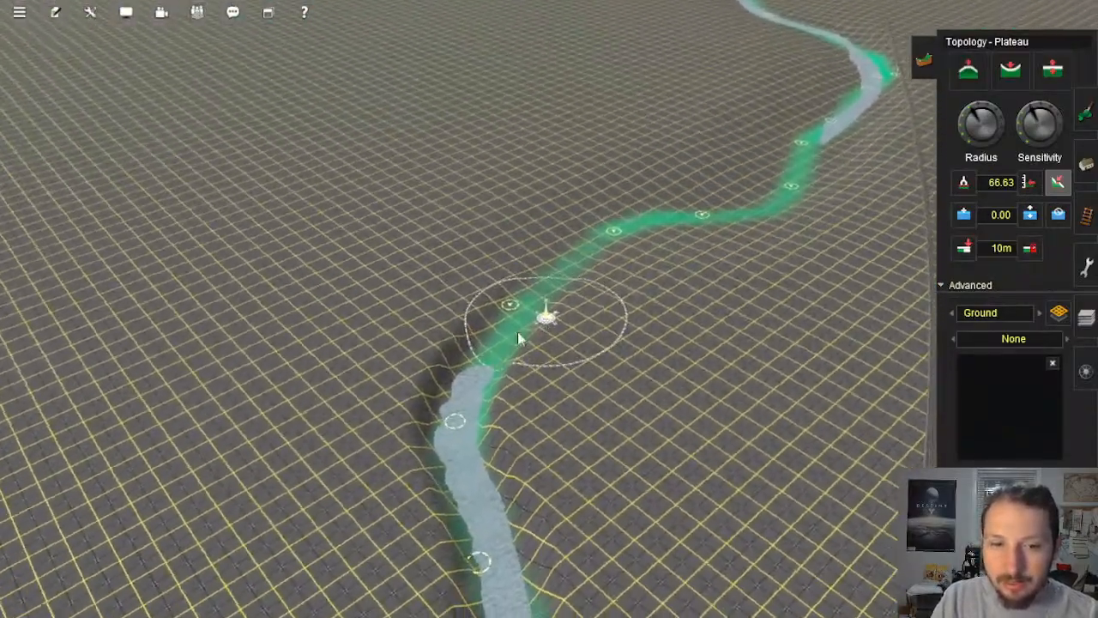
mouse_move(472, 363)
mouse_down()
mouse_move(542, 304)
mouse_move(477, 364)
mouse_move(570, 257)
mouse_up()
drag(499, 347, 576, 256)
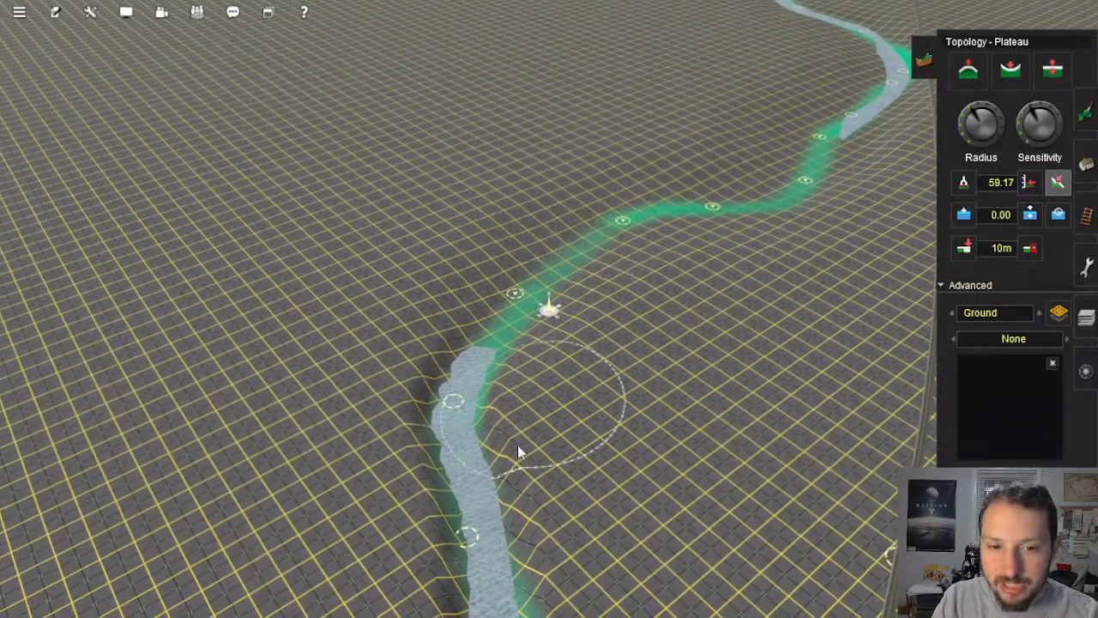
mouse_move(480, 520)
mouse_down()
mouse_move(451, 397)
mouse_move(486, 323)
mouse_move(510, 317)
mouse_move(581, 255)
mouse_up()
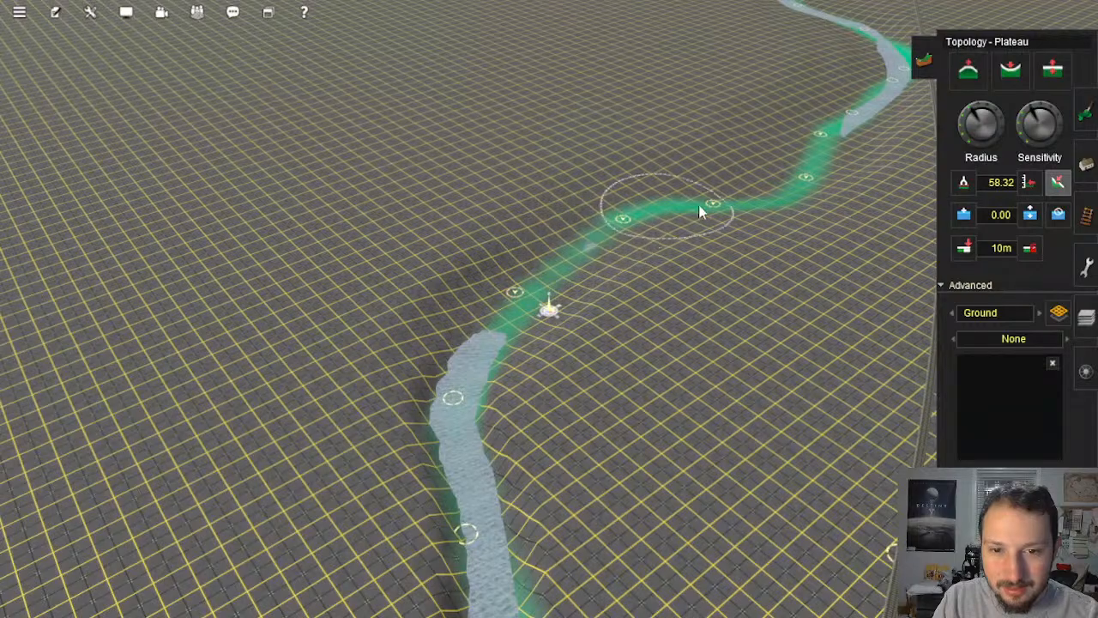
drag(699, 206, 794, 181)
Step: Lower the filled riverbed again with one long stroke from the open channel to the water beyond the bends
key(Down)
key(Left)
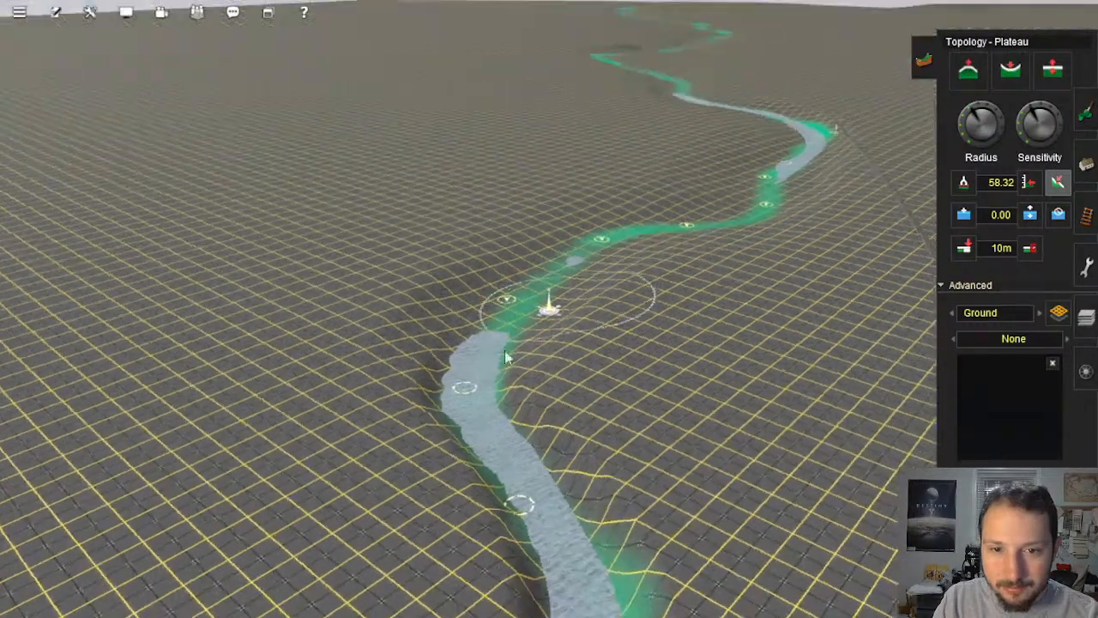
key(Right)
key(Up)
key(Up)
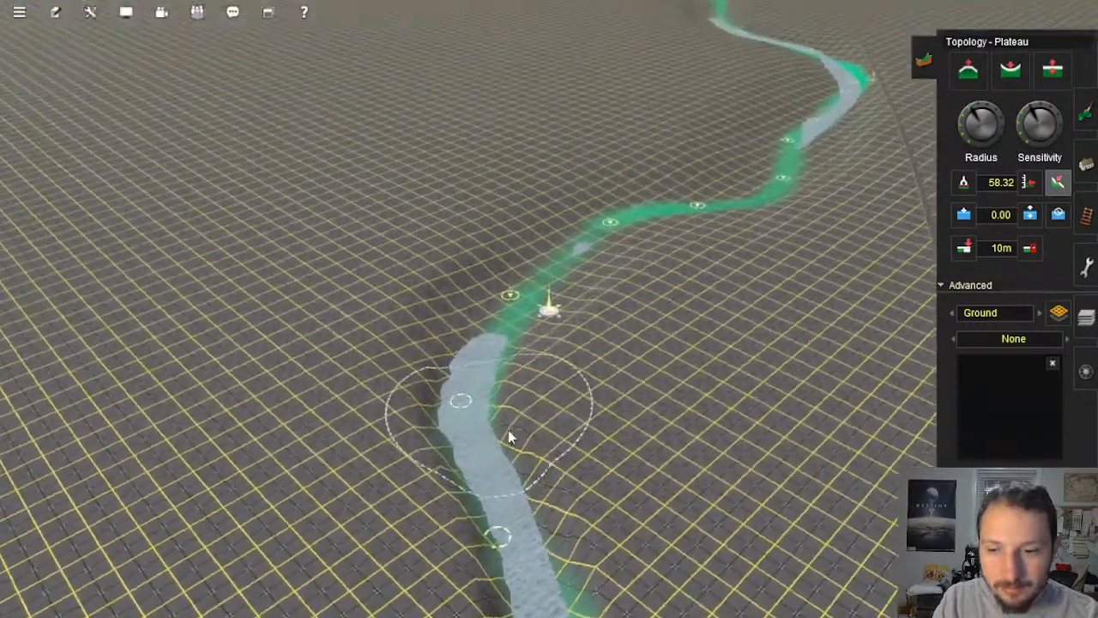
mouse_move(544, 601)
mouse_down()
mouse_move(489, 419)
mouse_move(497, 311)
mouse_move(549, 255)
mouse_move(764, 167)
mouse_move(791, 114)
mouse_up()
Step: Inspect the recut riverbed and follow the channel back to the reach with jagged banks
right_click(660, 240)
key(Left)
key(Down)
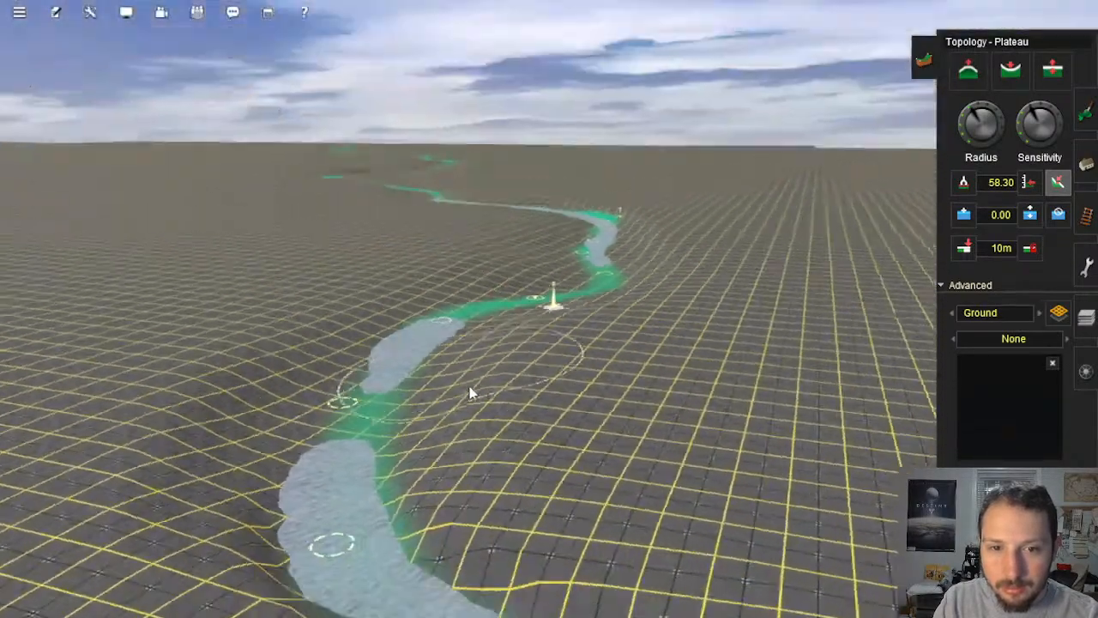
key(Up)
right_click(544, 442)
key(Left)
right_click(498, 369)
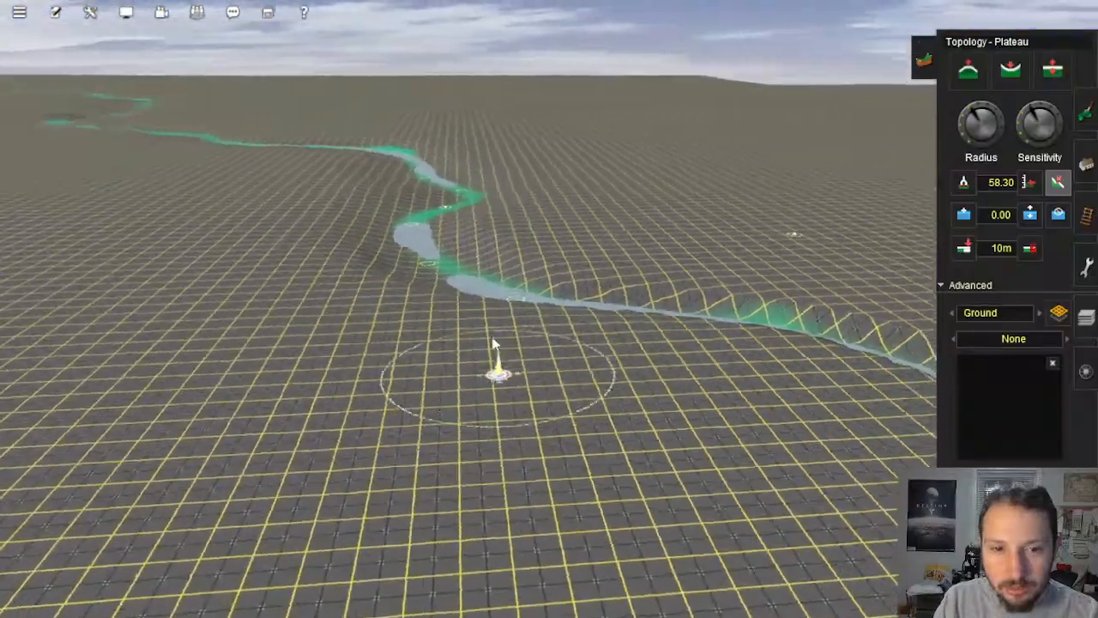
key(Up)
right_click(740, 300)
key(Left)
key(Down)
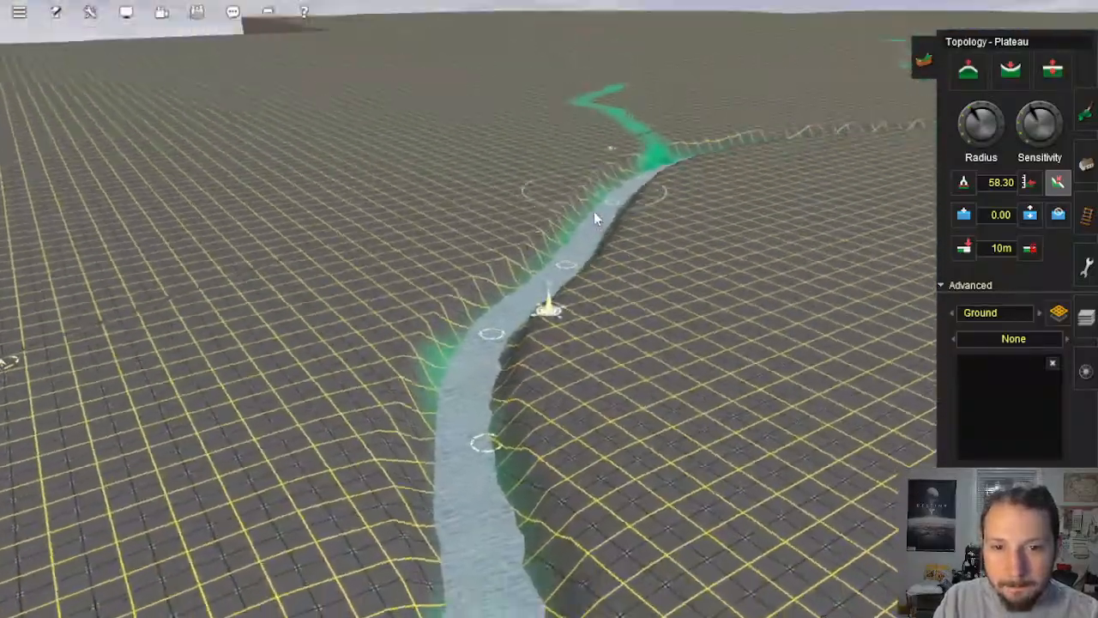
Step: Widen the long narrow reach of the riverbed between its jagged banks
right_click(594, 212)
key(Up)
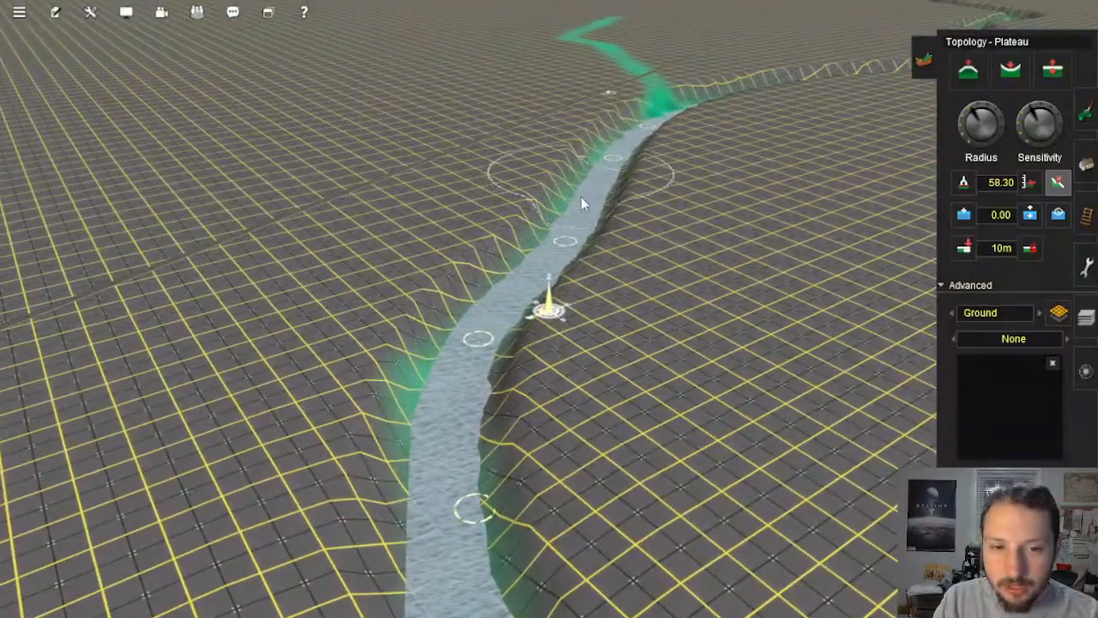
mouse_move(562, 206)
mouse_down()
mouse_move(483, 253)
mouse_move(526, 220)
mouse_move(433, 359)
mouse_move(375, 490)
mouse_move(385, 433)
mouse_move(600, 178)
mouse_move(616, 228)
mouse_move(533, 361)
mouse_move(540, 462)
mouse_move(570, 507)
mouse_up()
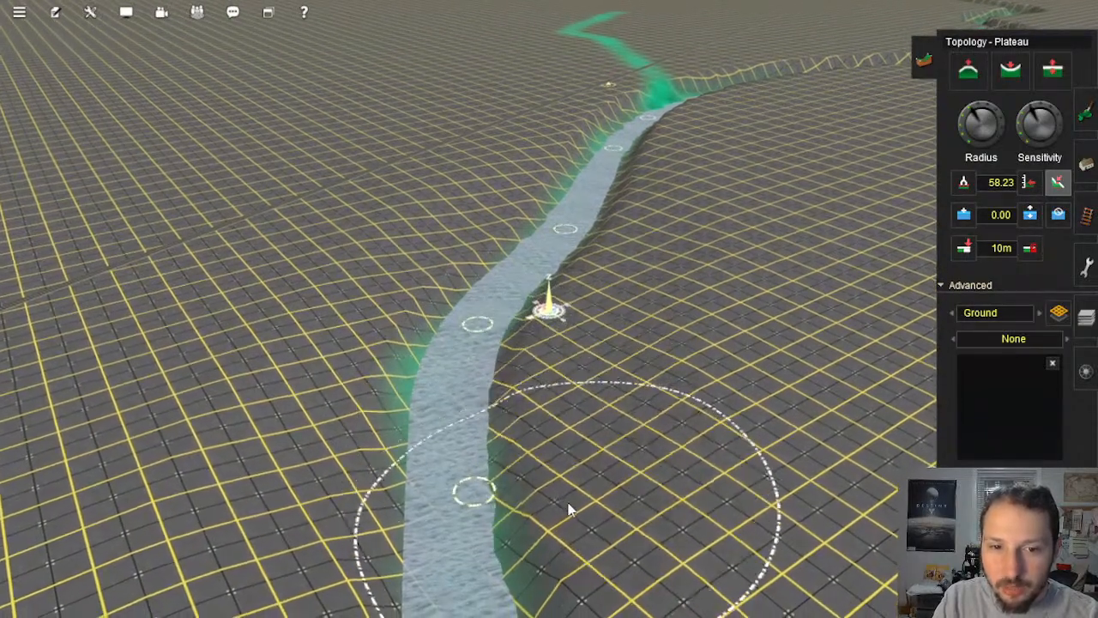
right_click(571, 515)
mouse_move(540, 202)
mouse_down()
mouse_move(498, 220)
mouse_move(565, 405)
mouse_move(550, 482)
mouse_up()
Step: Recut the riverbed around the bend past the narrow reach and into the filled gap beyond it
right_click(520, 377)
key(Left)
mouse_move(443, 350)
mouse_down()
mouse_move(429, 345)
mouse_move(570, 174)
mouse_move(500, 286)
mouse_move(505, 271)
mouse_move(424, 349)
mouse_move(506, 383)
mouse_up()
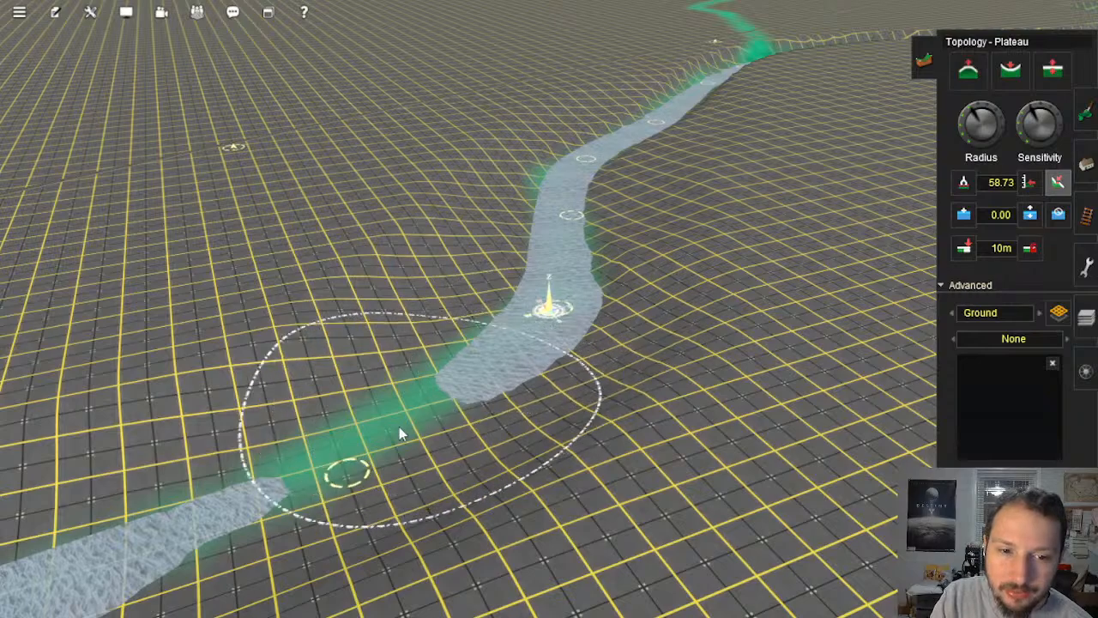
right_click(319, 462)
key(Left)
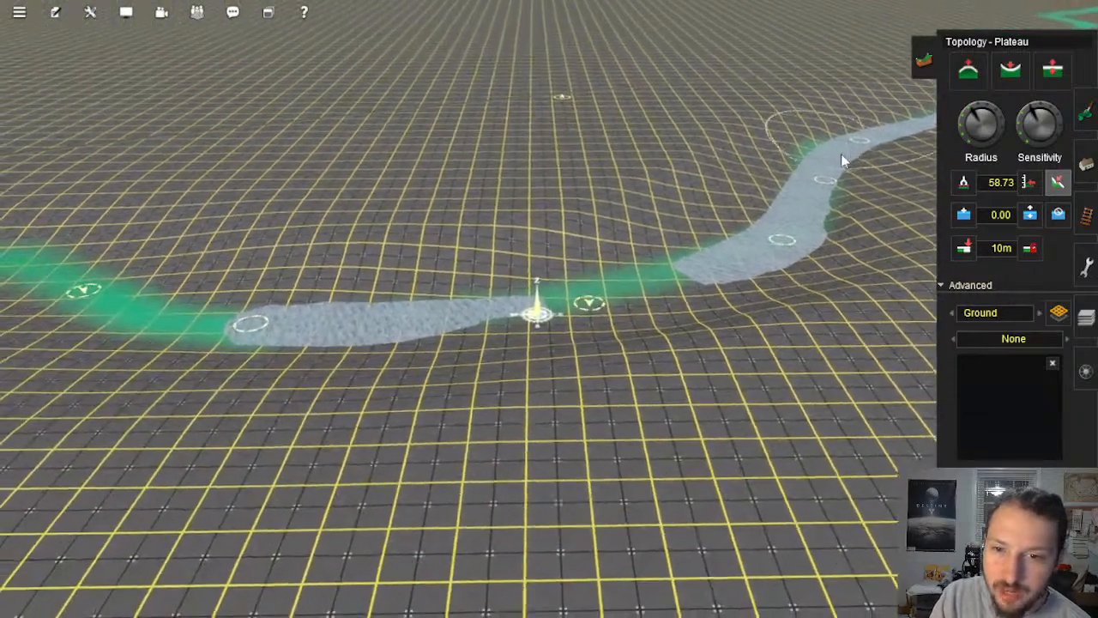
mouse_move(755, 244)
mouse_down()
mouse_move(741, 263)
mouse_move(604, 291)
mouse_move(616, 289)
mouse_up()
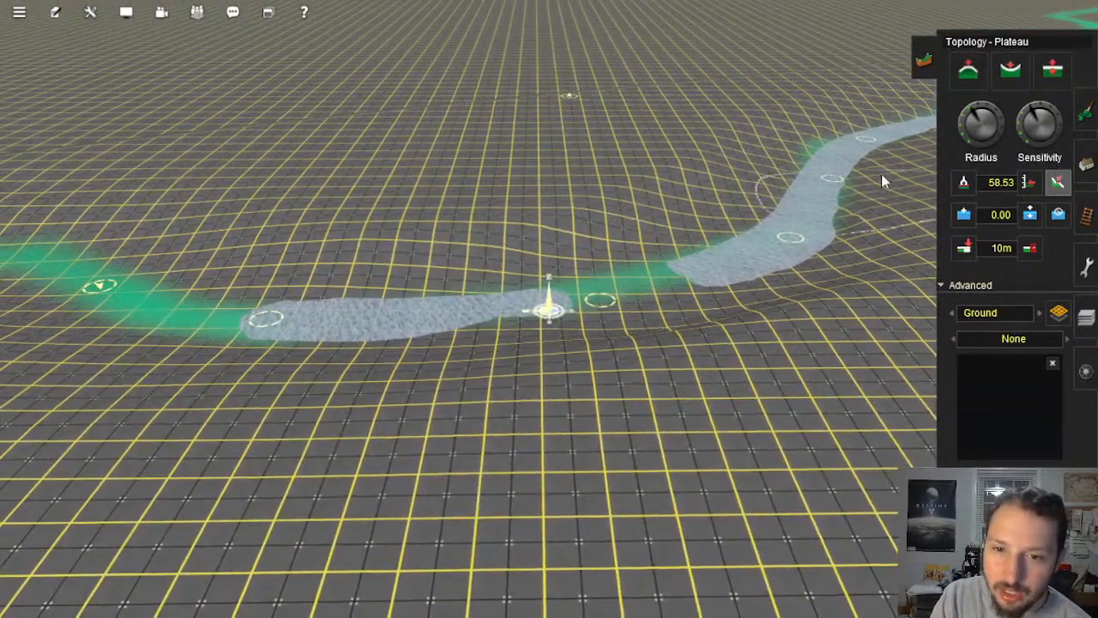
drag(764, 230, 609, 288)
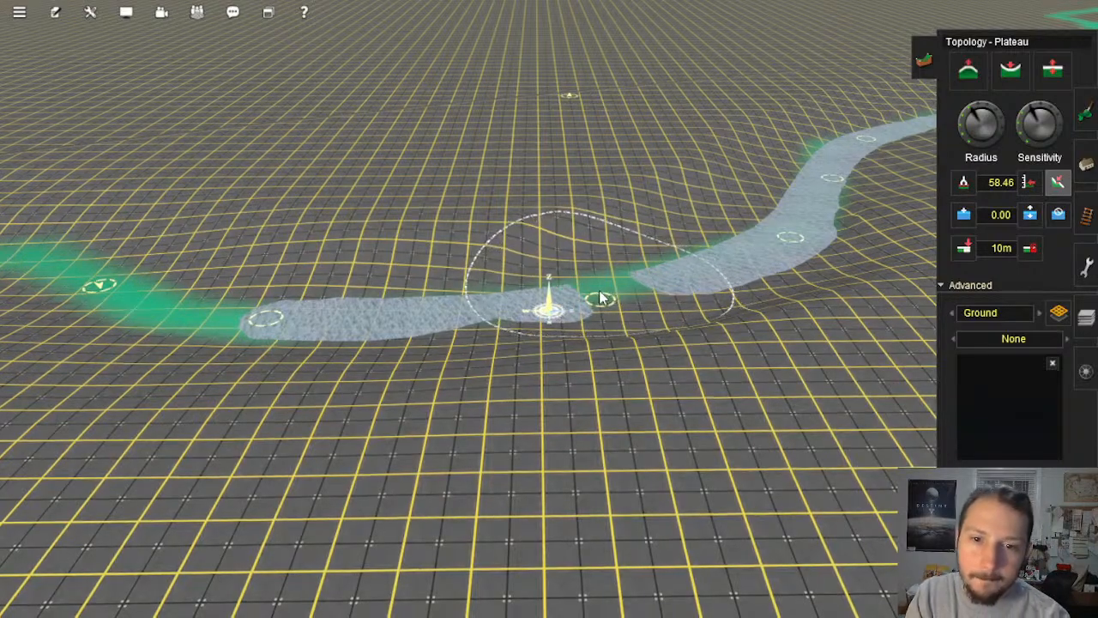
Step: Flatten the raised outer bank of that bend down to the river's edge
right_click(685, 237)
drag(666, 214, 688, 302)
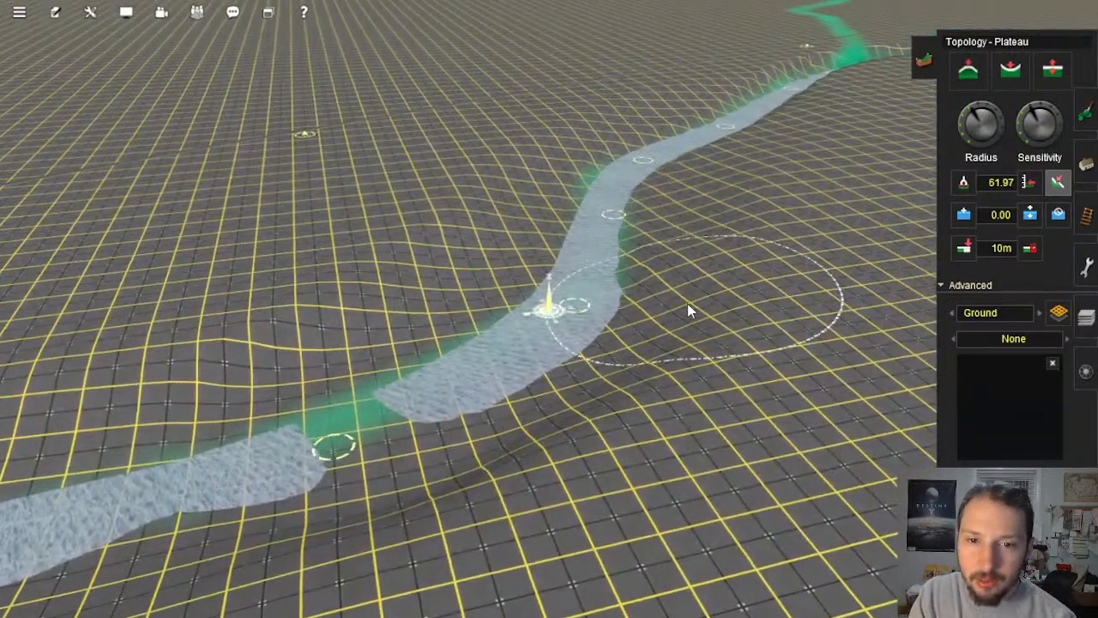
mouse_move(718, 221)
mouse_down()
mouse_move(748, 177)
mouse_move(713, 264)
mouse_move(598, 403)
mouse_move(634, 344)
mouse_up()
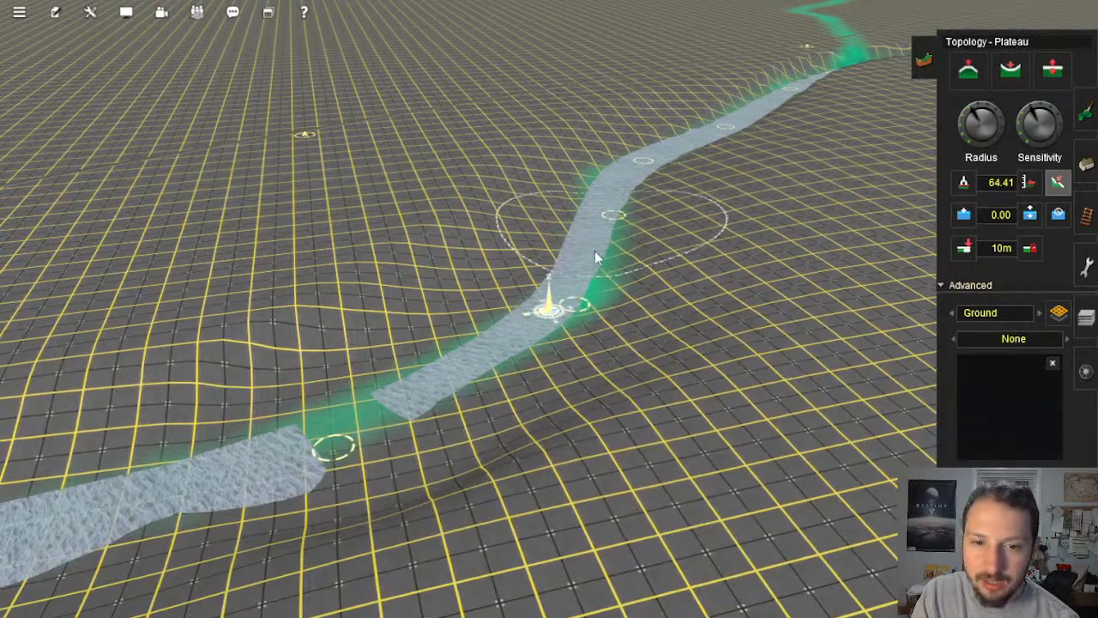
mouse_move(523, 373)
mouse_down()
mouse_move(493, 410)
mouse_move(620, 343)
mouse_move(576, 454)
mouse_move(502, 507)
mouse_move(520, 485)
mouse_move(466, 504)
mouse_move(480, 489)
mouse_up()
Step: Lower the riverbed through the bend again to restore its width beside the flattened outer bank
mouse_move(590, 230)
mouse_down()
mouse_move(562, 288)
mouse_move(413, 403)
mouse_move(374, 414)
mouse_up()
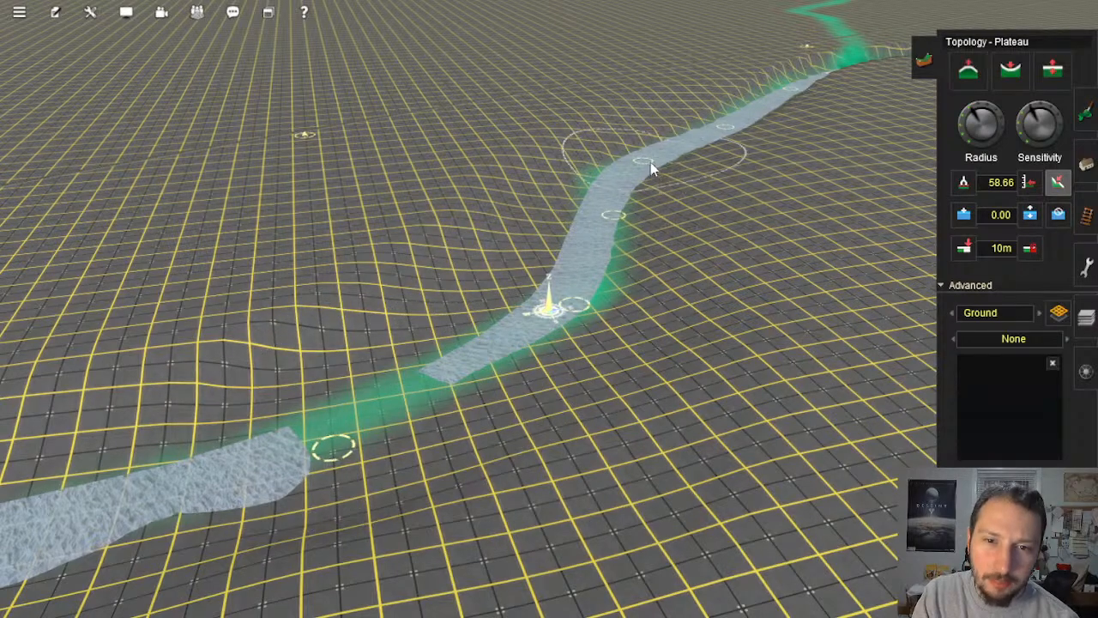
drag(647, 161, 549, 305)
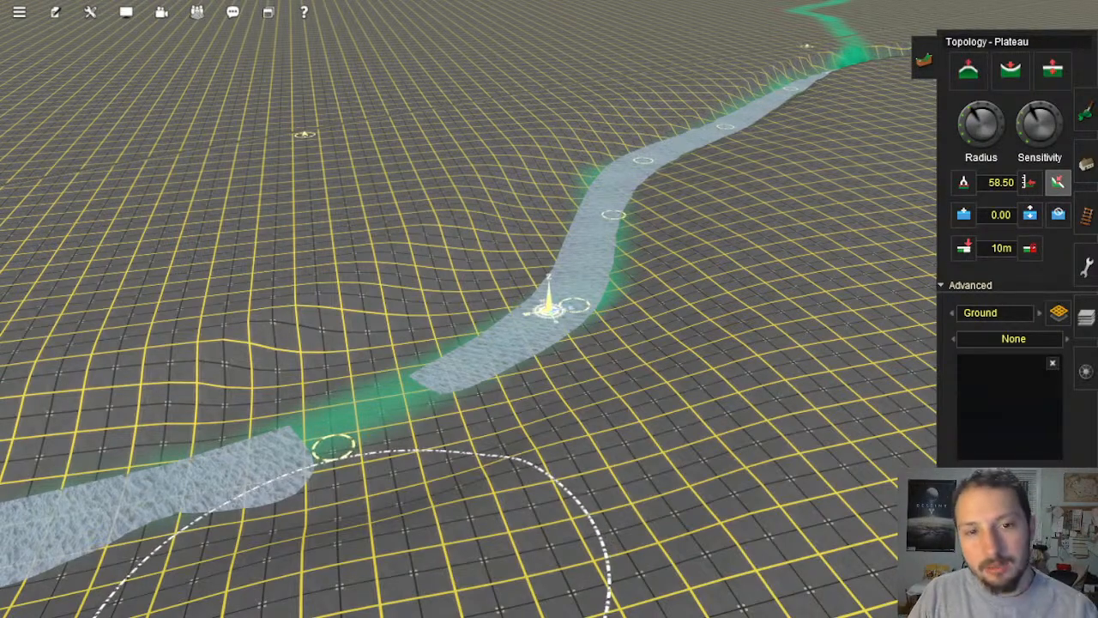
mouse_move(682, 385)
right_down()
mouse_move(877, 71)
mouse_move(652, 82)
mouse_move(180, 10)
mouse_move(489, 321)
right_up()
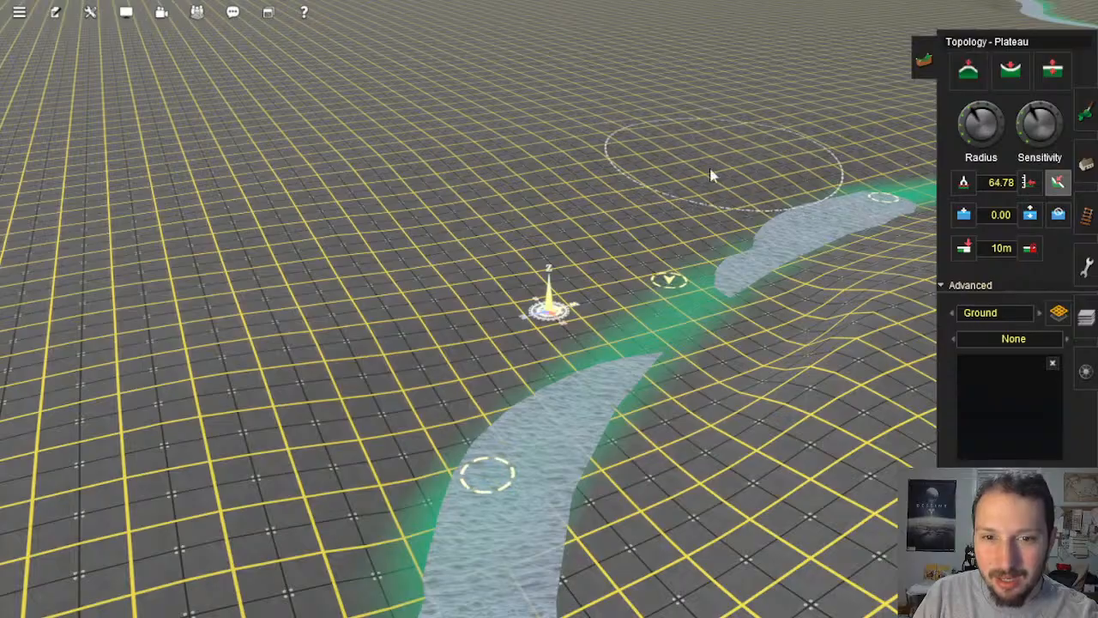
Step: Recut the riverbed through the filled gap between the two water stretches, carrying the upstream bed level across it
mouse_move(711, 176)
right_down()
mouse_move(544, 252)
mouse_move(509, 358)
mouse_move(492, 371)
mouse_move(483, 465)
right_up()
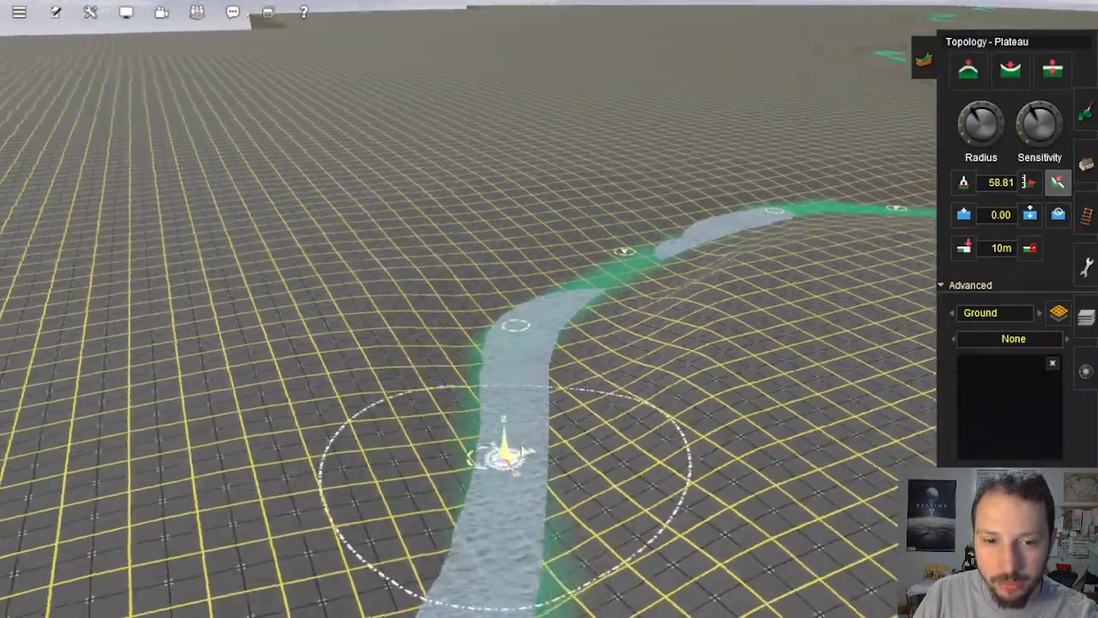
key(w)
right_drag(578, 302, 486, 163)
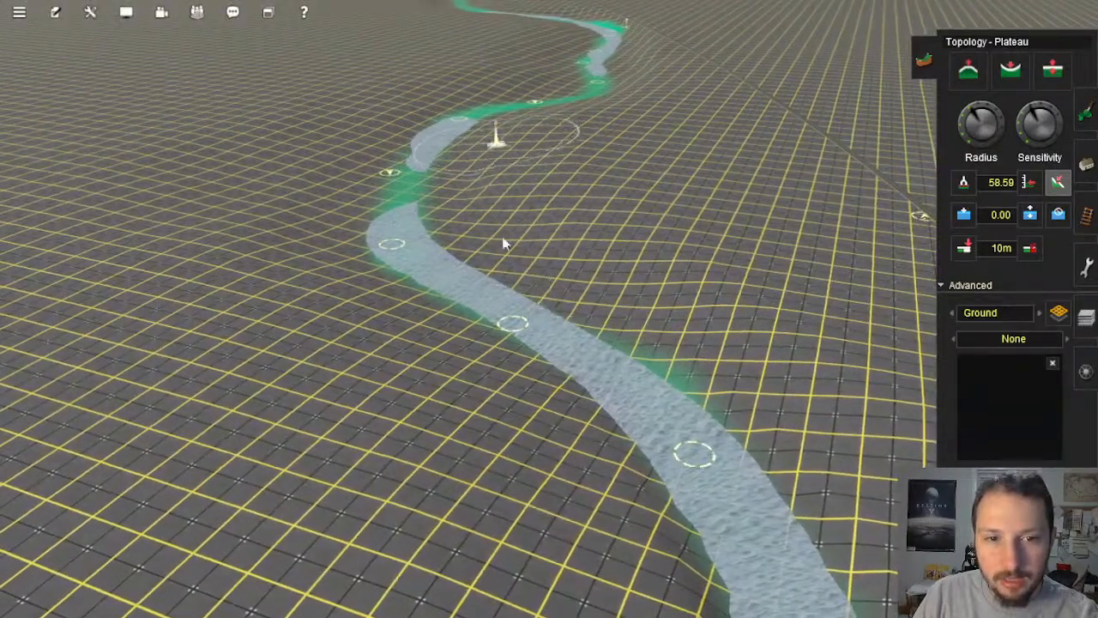
mouse_move(503, 243)
right_down()
mouse_move(643, 406)
mouse_move(776, 493)
right_up()
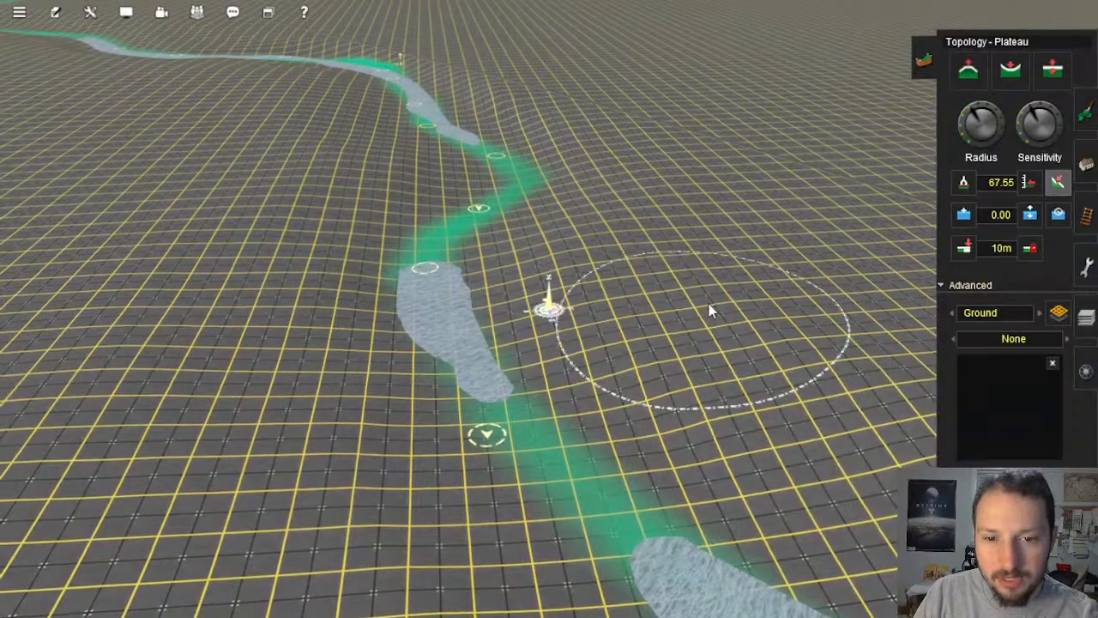
mouse_move(712, 312)
right_down()
mouse_move(664, 332)
mouse_move(563, 306)
right_up()
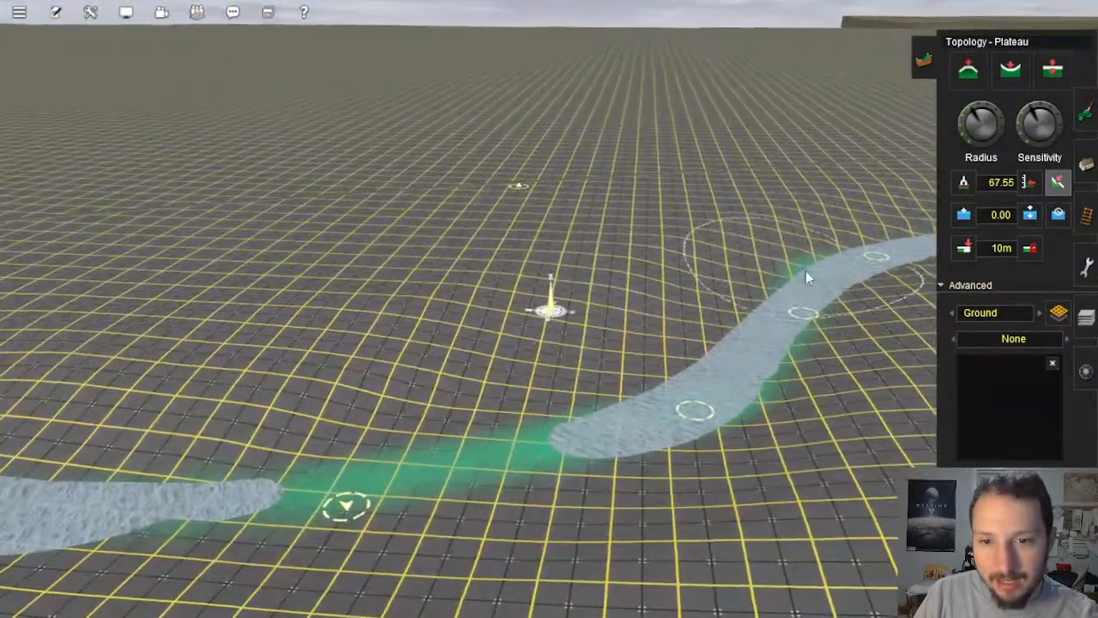
drag(570, 448, 331, 477)
key(Right)
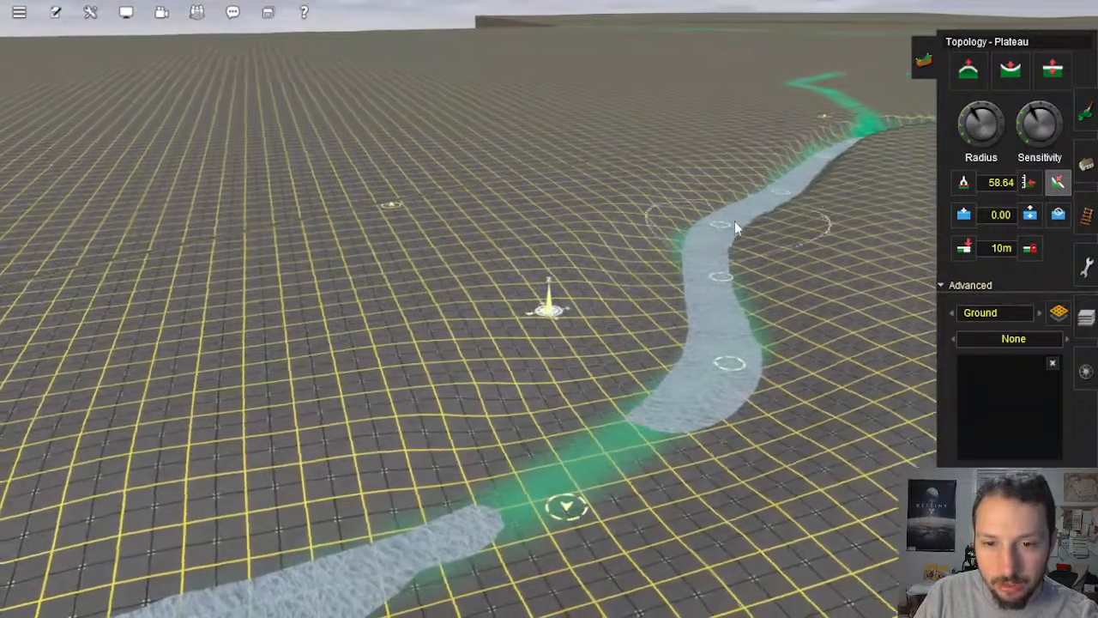
mouse_move(735, 221)
mouse_down()
mouse_move(702, 393)
mouse_move(561, 475)
mouse_move(589, 465)
mouse_up()
right_click(586, 468)
key(Left)
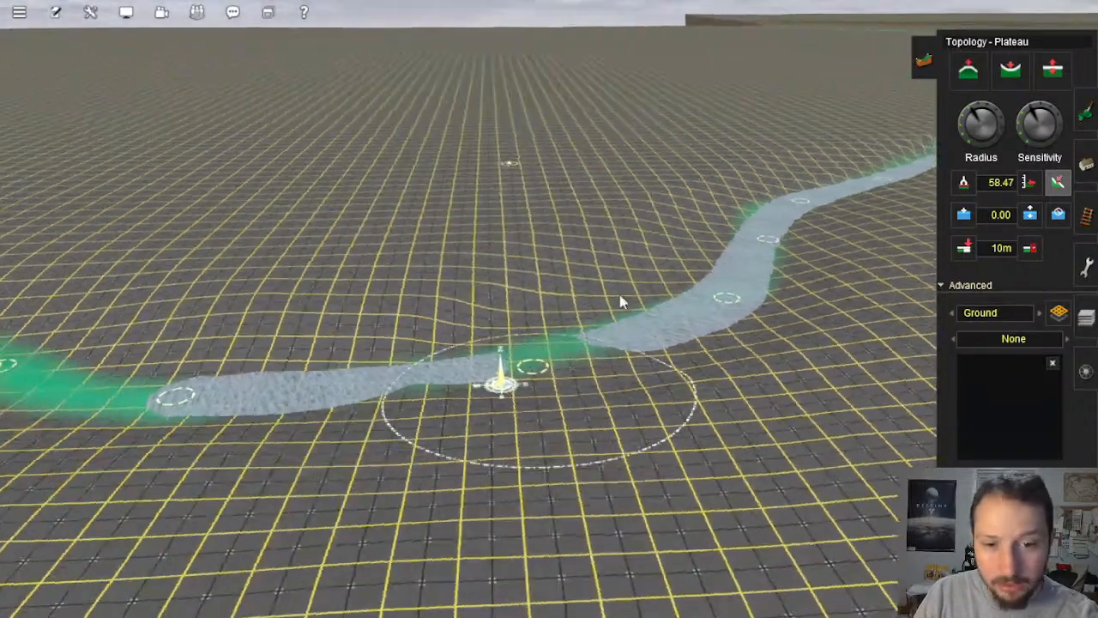
Step: Flatten the uneven ground on the bank beside that gap and along the wide bend next to it
right_click(620, 300)
mouse_move(439, 331)
mouse_down()
mouse_move(440, 316)
mouse_move(359, 316)
mouse_move(706, 303)
mouse_move(510, 268)
mouse_up()
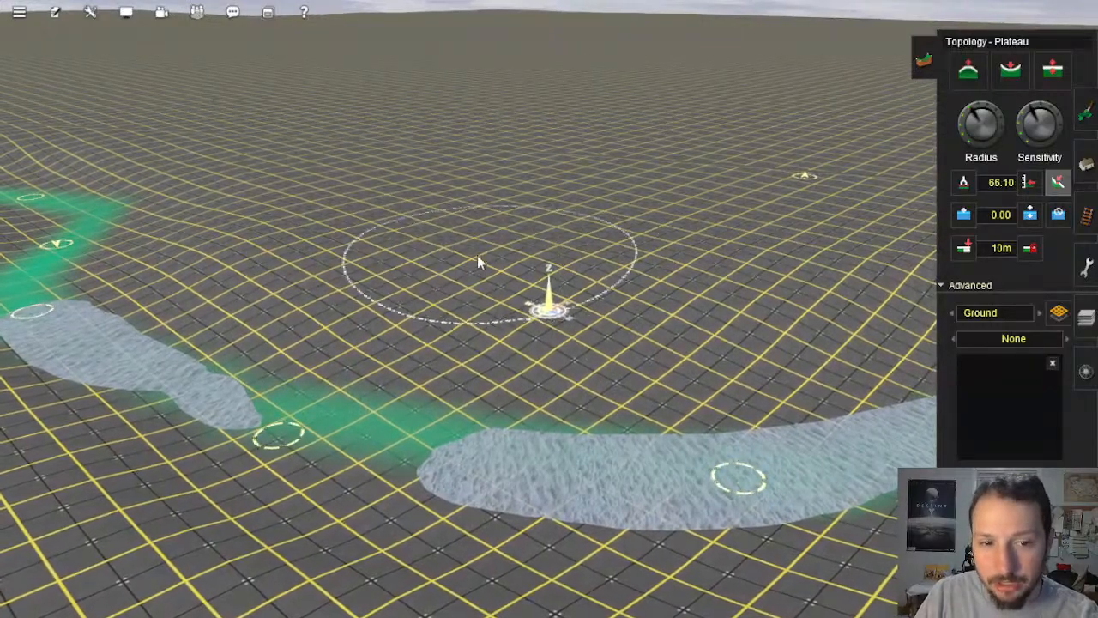
right_click(528, 268)
key(Left)
right_click(666, 357)
key(Left)
right_click(659, 347)
mouse_move(678, 336)
mouse_down()
mouse_move(705, 328)
mouse_move(636, 337)
mouse_move(515, 301)
mouse_move(427, 292)
mouse_up()
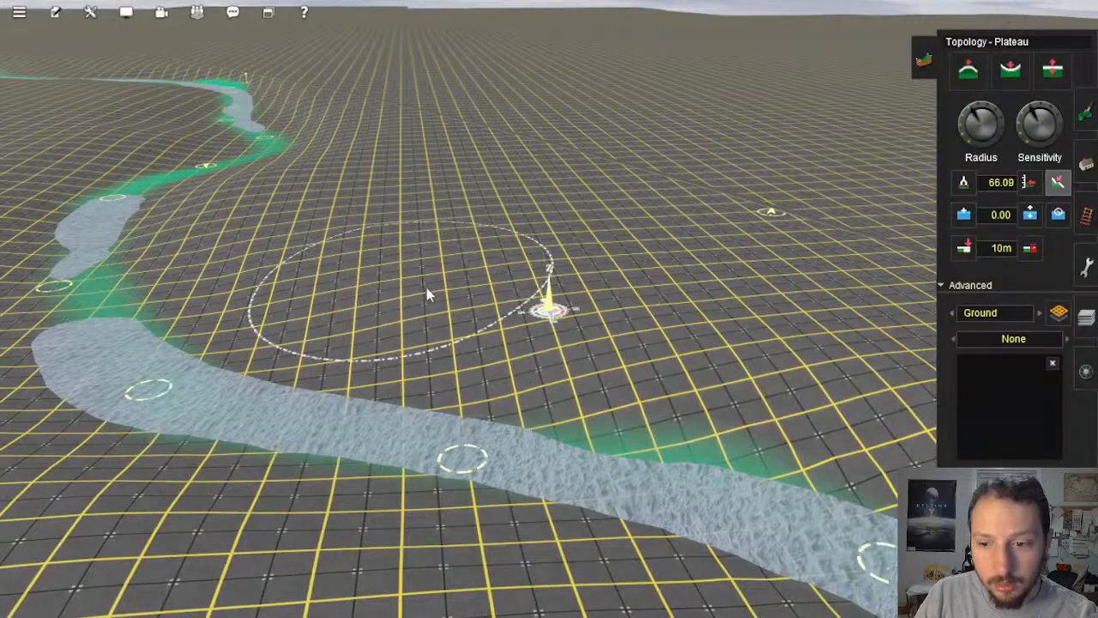
mouse_move(426, 291)
right_down()
mouse_move(661, 367)
mouse_move(618, 369)
mouse_move(549, 316)
right_up()
mouse_move(637, 297)
mouse_down()
mouse_move(620, 287)
mouse_move(753, 317)
mouse_up()
mouse_move(656, 330)
mouse_down()
mouse_move(745, 347)
mouse_move(671, 295)
mouse_move(692, 307)
mouse_move(488, 282)
mouse_up()
Step: Recut the riverbed below water level across the reach blocked by the bank flattening
right_click(537, 342)
key(Left)
mouse_move(453, 408)
mouse_down()
mouse_move(421, 351)
mouse_move(452, 340)
mouse_move(488, 281)
mouse_move(477, 260)
mouse_up()
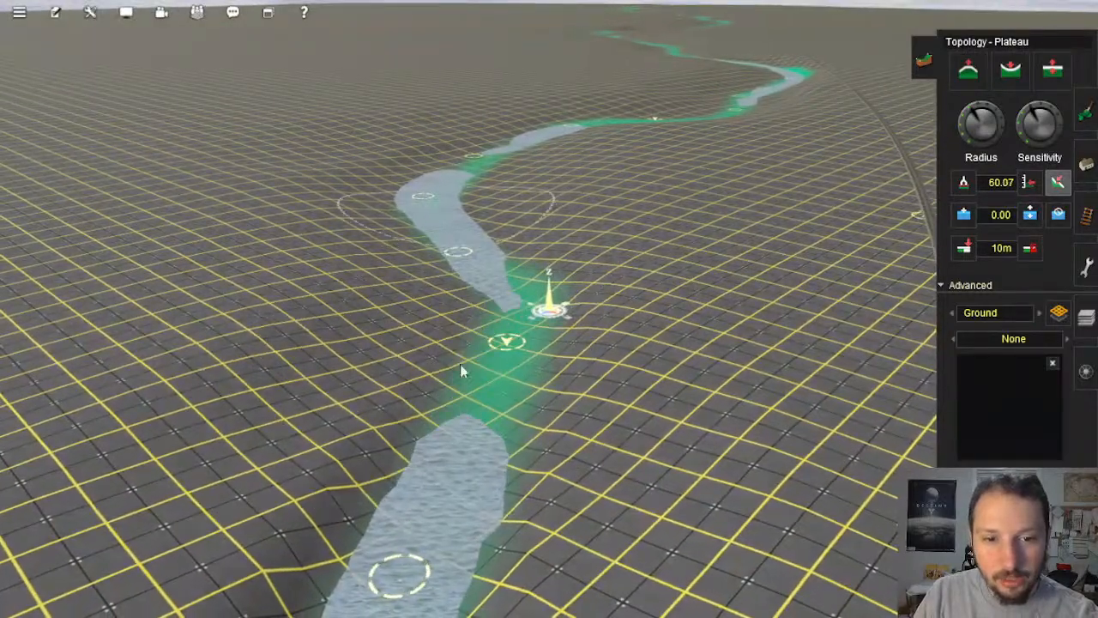
mouse_move(448, 485)
mouse_down()
mouse_move(444, 508)
mouse_move(498, 331)
mouse_move(494, 288)
mouse_move(482, 288)
mouse_up()
scroll(450, 481, down, 2)
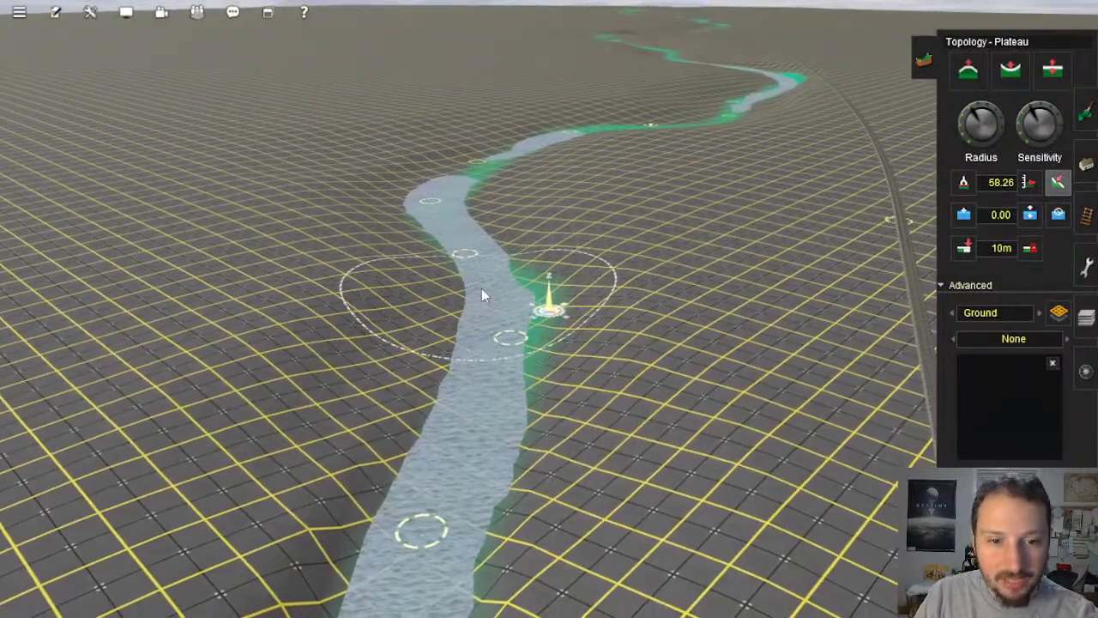
Step: Flatten the bank on the railway side of the recut reach down to the river's edge
mouse_move(482, 288)
right_down()
mouse_move(572, 274)
mouse_move(596, 304)
mouse_move(736, 391)
right_up()
mouse_move(730, 385)
mouse_down()
mouse_move(586, 280)
mouse_move(744, 441)
mouse_move(632, 366)
mouse_move(586, 365)
mouse_move(675, 371)
mouse_move(421, 297)
mouse_move(738, 403)
mouse_up()
right_drag(785, 425, 622, 356)
drag(596, 291, 515, 192)
mouse_move(549, 291)
mouse_down()
mouse_move(453, 191)
mouse_move(422, 186)
mouse_move(766, 310)
mouse_move(664, 245)
mouse_move(526, 196)
mouse_move(701, 451)
mouse_move(515, 342)
mouse_move(348, 267)
mouse_up()
right_click(501, 343)
key(Right)
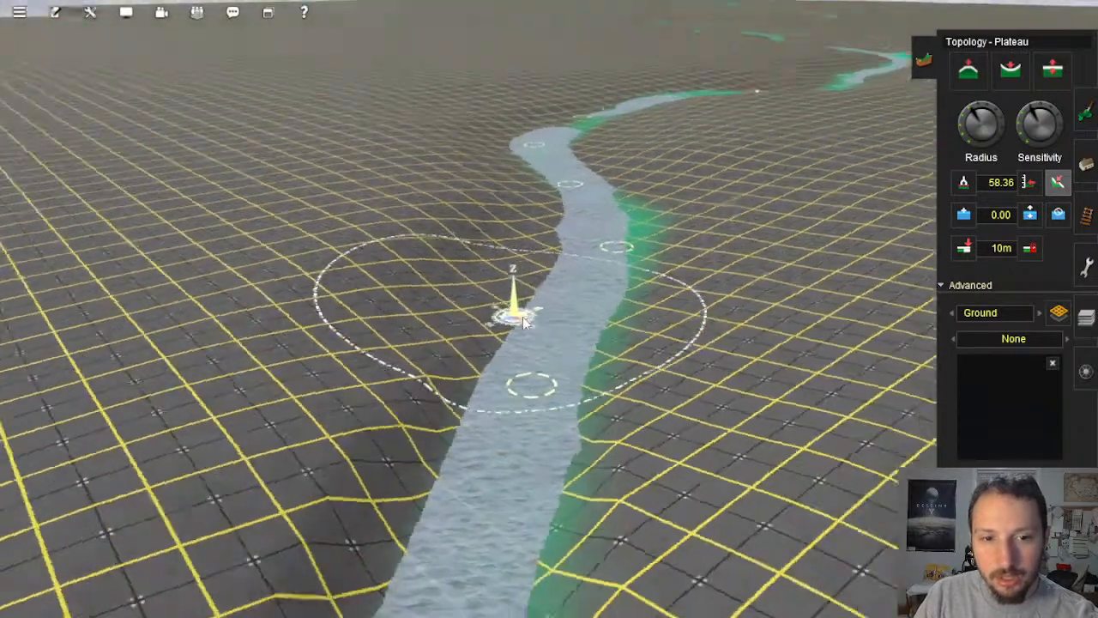
Step: Flatten the raised bank opposite the railway track, working along the straight reach toward the next bend
mouse_move(369, 382)
mouse_down()
mouse_move(431, 315)
mouse_move(549, 244)
mouse_move(603, 194)
mouse_move(630, 184)
mouse_move(627, 218)
mouse_move(659, 155)
mouse_move(453, 224)
mouse_move(507, 175)
mouse_move(454, 260)
mouse_move(594, 144)
mouse_up()
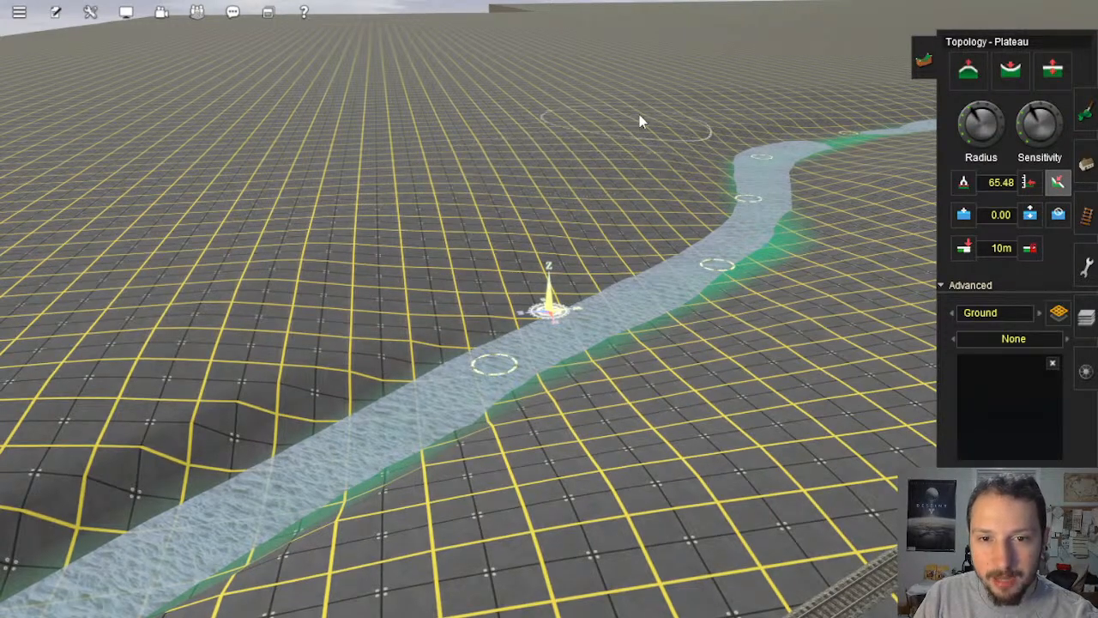
drag(264, 457, 314, 394)
right_click(319, 398)
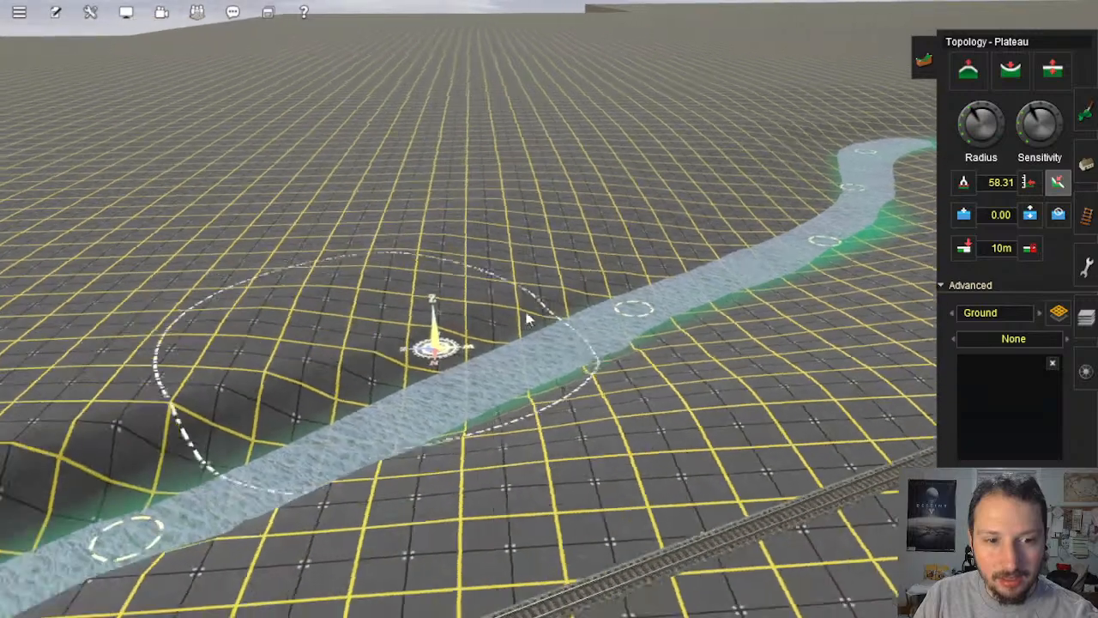
drag(534, 350, 603, 258)
mouse_move(516, 284)
mouse_down()
mouse_move(537, 215)
mouse_move(580, 164)
mouse_up()
drag(496, 262, 619, 144)
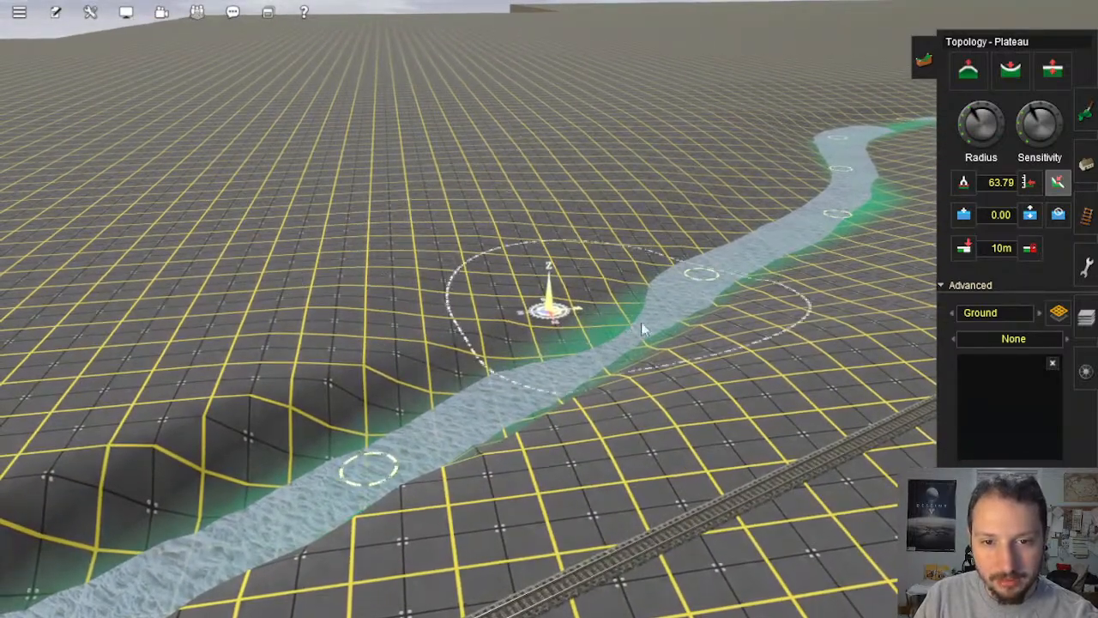
Step: Recut the riverbed where the flattened bank has narrowed the straight reach alongside the track
right_click(680, 331)
key(Right)
drag(382, 515, 483, 297)
drag(440, 416, 502, 292)
Step: Flatten the humps between the river and the railway track across the edge of the channel
right_click(554, 278)
key(Right)
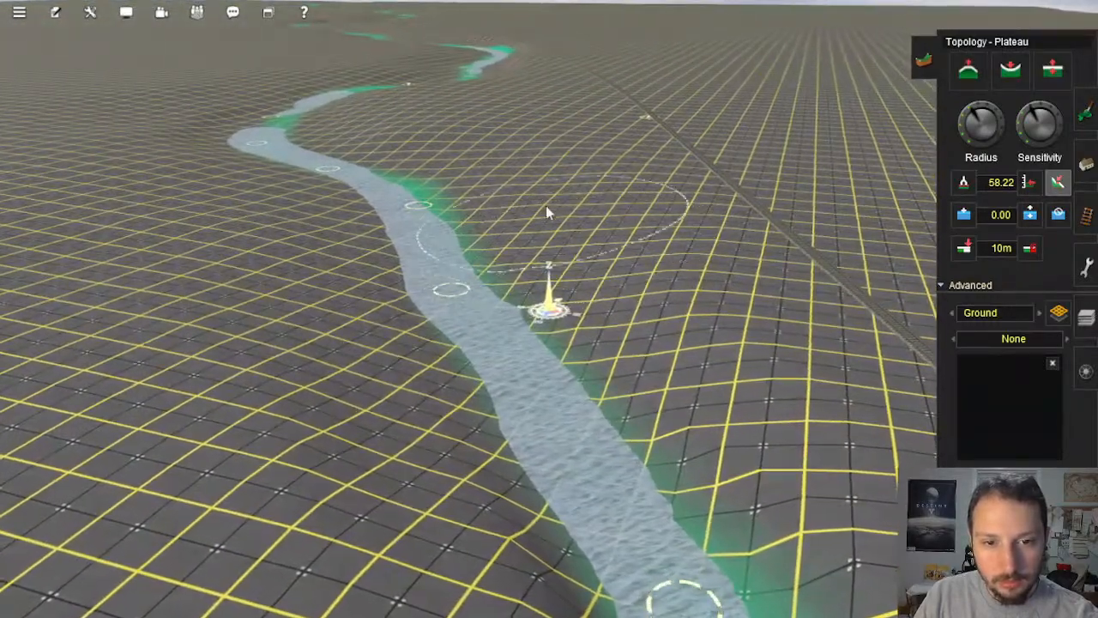
mouse_move(635, 394)
mouse_down()
mouse_move(644, 301)
mouse_move(653, 346)
mouse_move(618, 255)
mouse_move(627, 289)
mouse_move(573, 211)
mouse_up()
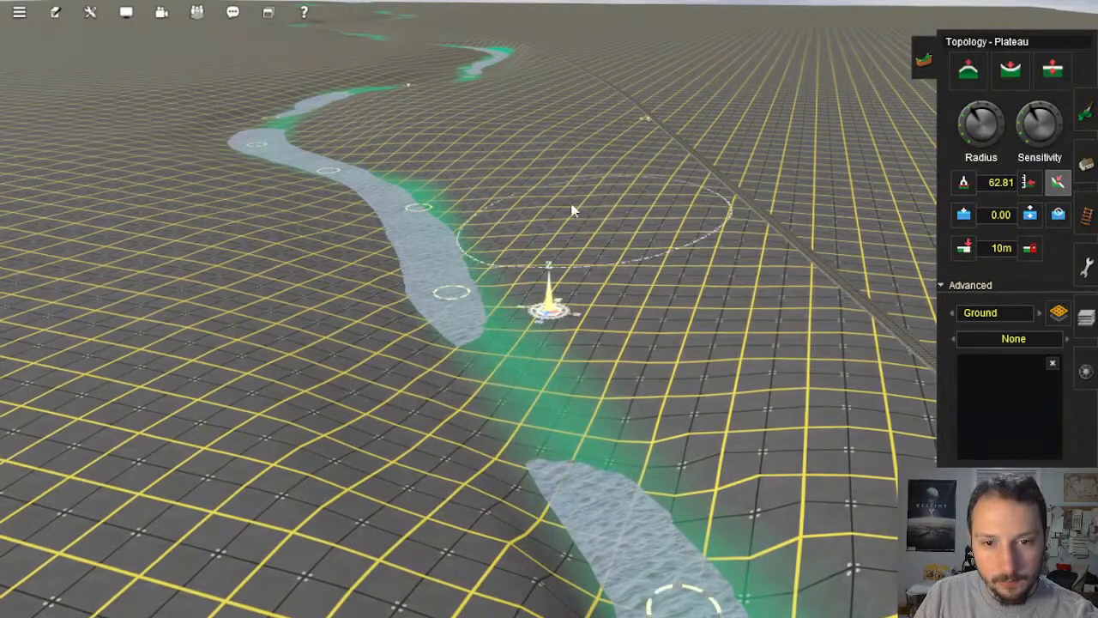
Step: Recut the riverbed through the filled section between the humps to reconnect the water
right_click(556, 255)
key(Down)
right_click(539, 374)
key(Up)
key(Right)
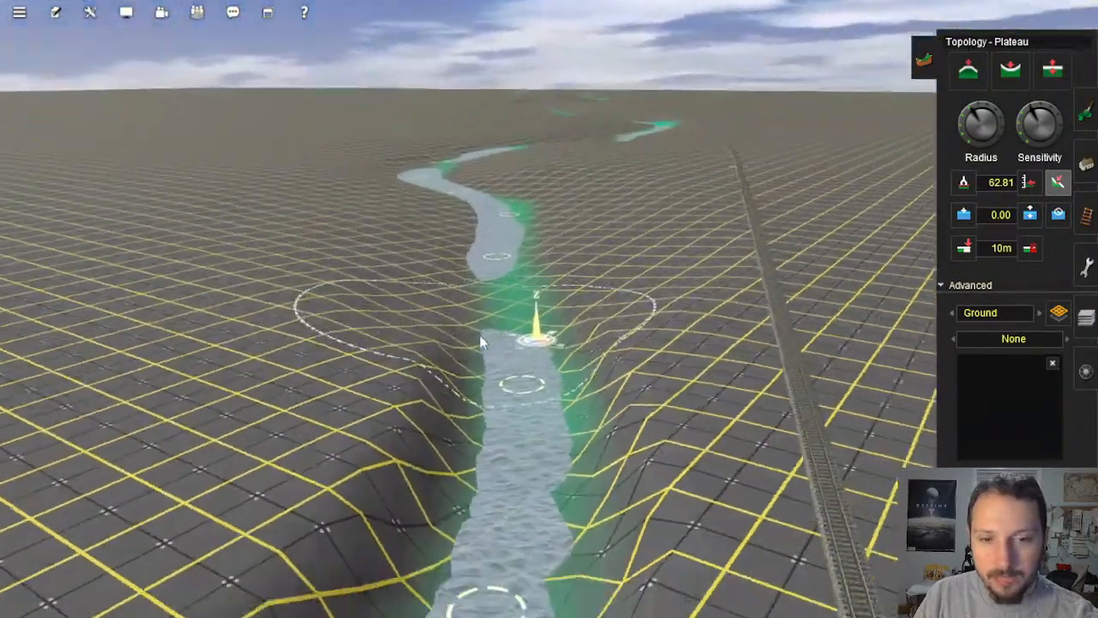
mouse_move(514, 382)
mouse_down()
mouse_move(504, 221)
mouse_move(513, 393)
mouse_move(503, 242)
mouse_move(510, 275)
mouse_up()
Step: Flatten the mound on the bank opposite the track and level the ground behind it
right_click(504, 214)
key(Down)
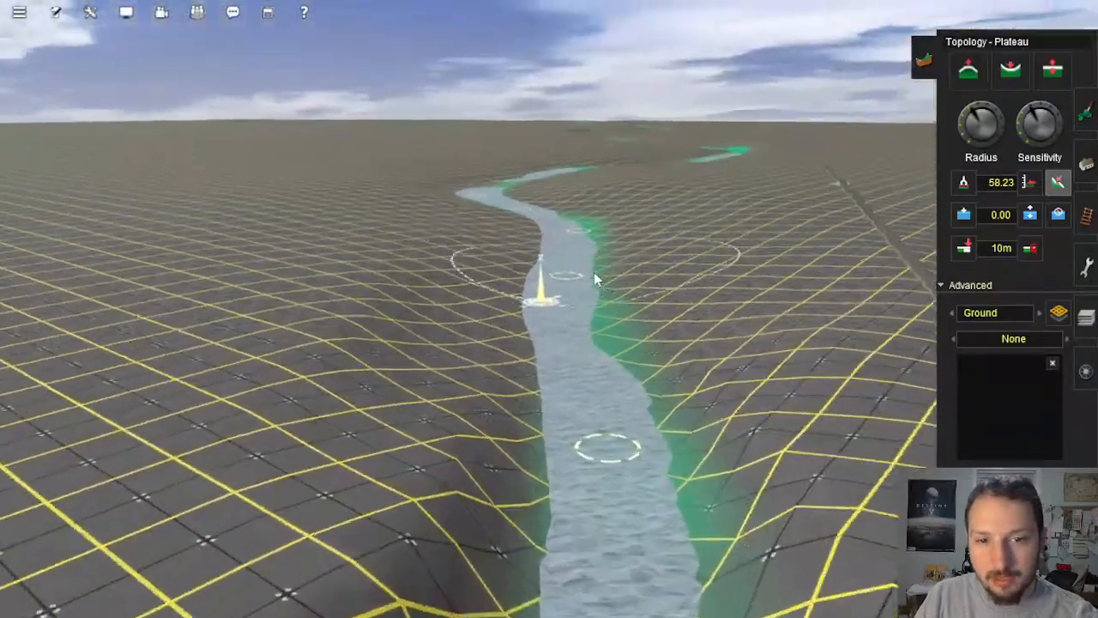
key(Left)
right_click(612, 273)
key(Up)
right_click(532, 231)
key(Right)
right_click(491, 348)
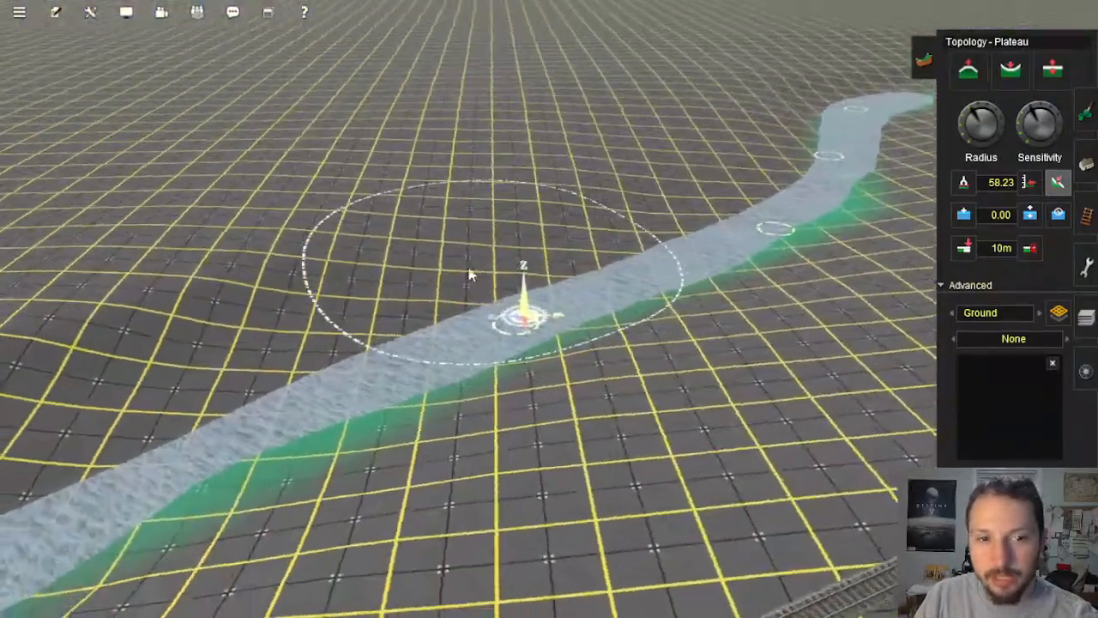
key(Down)
key(Up)
mouse_move(378, 266)
mouse_down()
mouse_move(381, 249)
mouse_move(315, 316)
mouse_up()
right_click(248, 307)
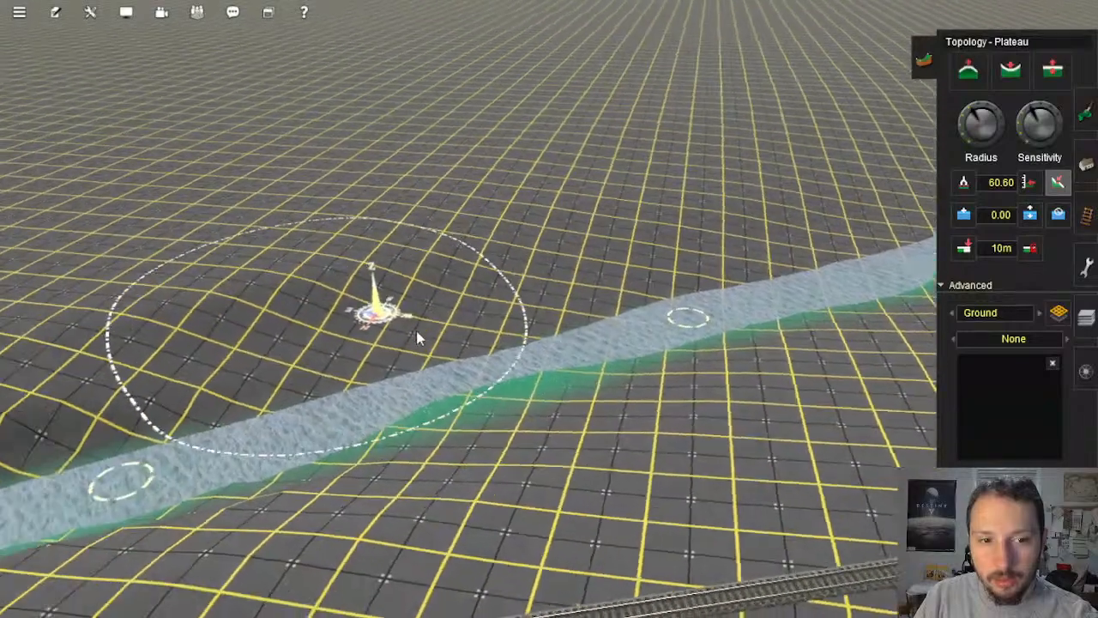
mouse_move(543, 297)
mouse_down()
mouse_move(464, 259)
mouse_move(528, 311)
mouse_move(580, 279)
mouse_up()
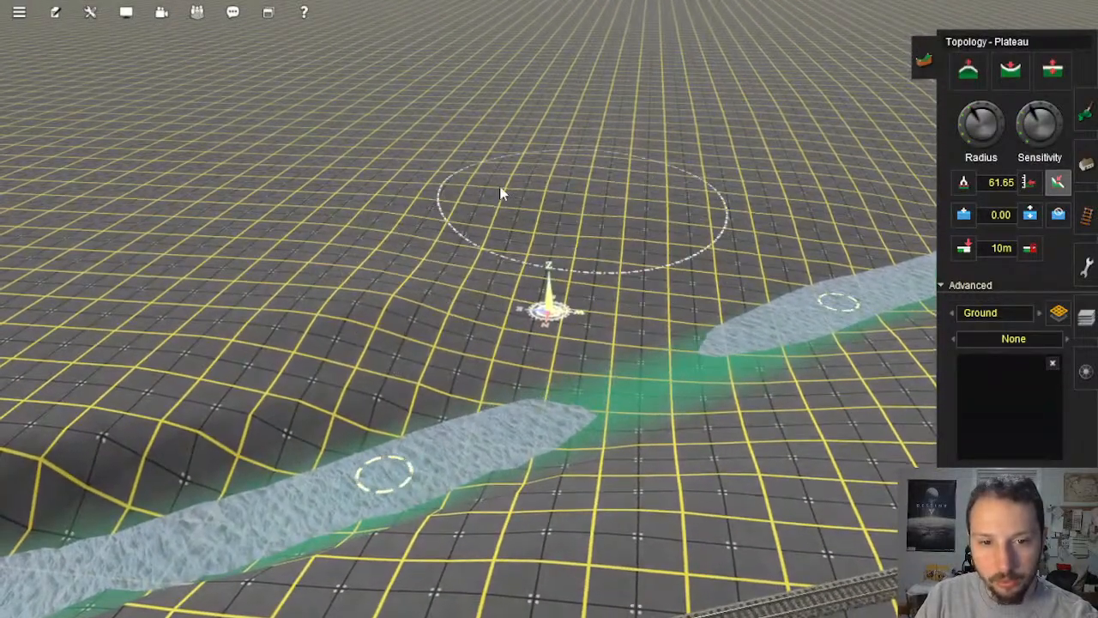
mouse_move(469, 168)
mouse_down()
mouse_move(401, 263)
mouse_move(362, 225)
mouse_up()
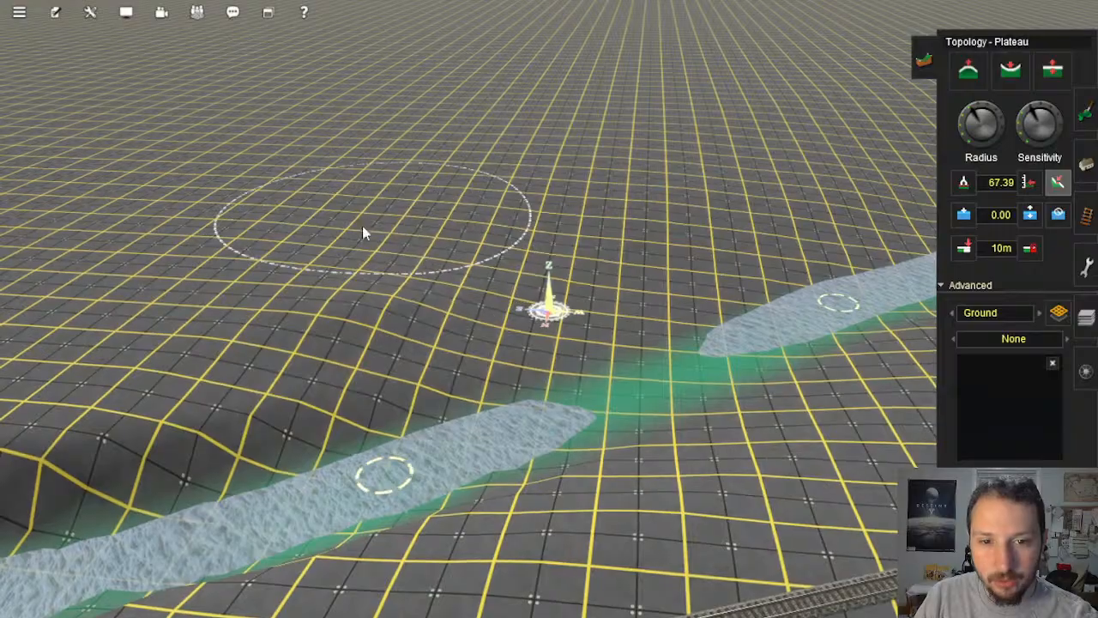
Step: Lower the riverbed across the new gap beside the flattened mound to join both water stretches
right_click(637, 291)
key(Left)
key(Down)
key(Up)
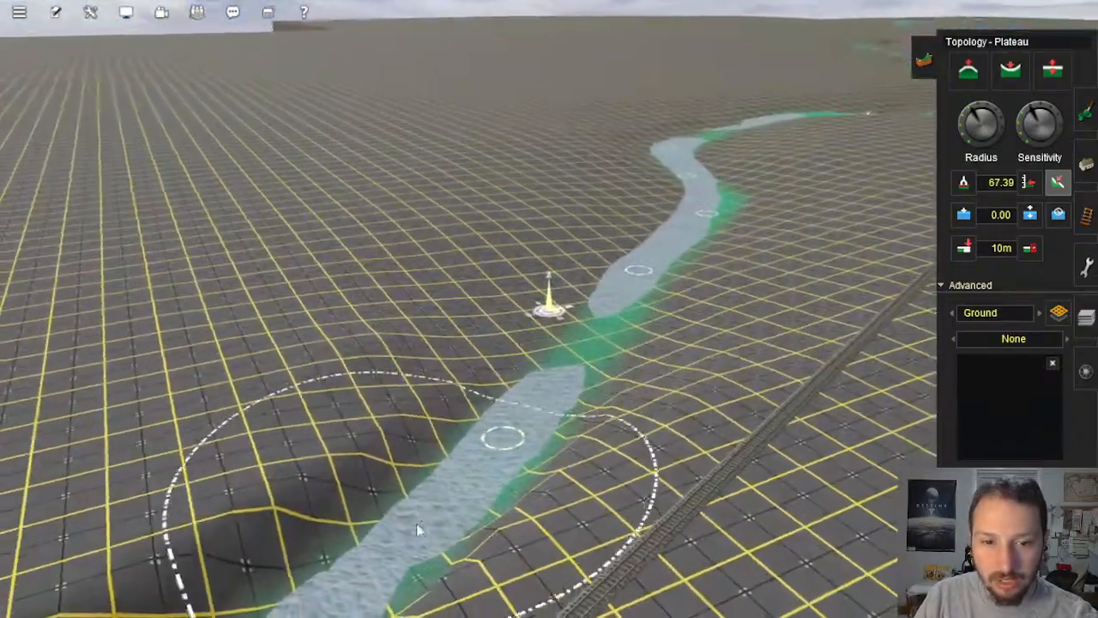
mouse_move(416, 523)
mouse_down()
mouse_move(515, 432)
mouse_move(585, 335)
mouse_up()
Step: Examine the reworked river and its banks along the track for remaining bumps and narrow places
right_click(578, 395)
key(Left)
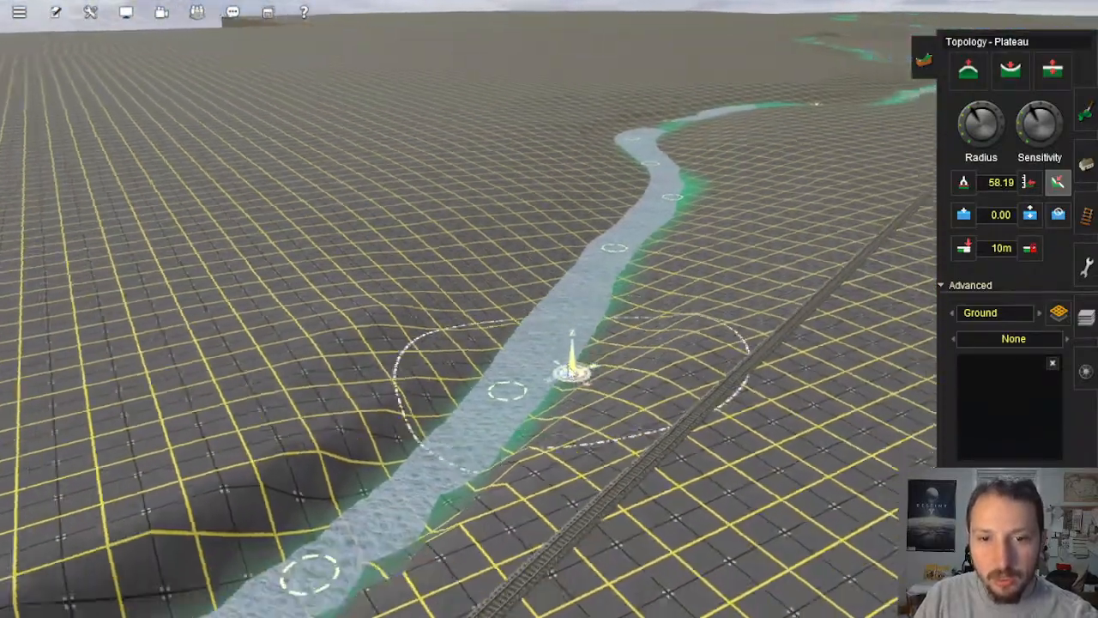
key(Right)
right_click(476, 362)
key(Left)
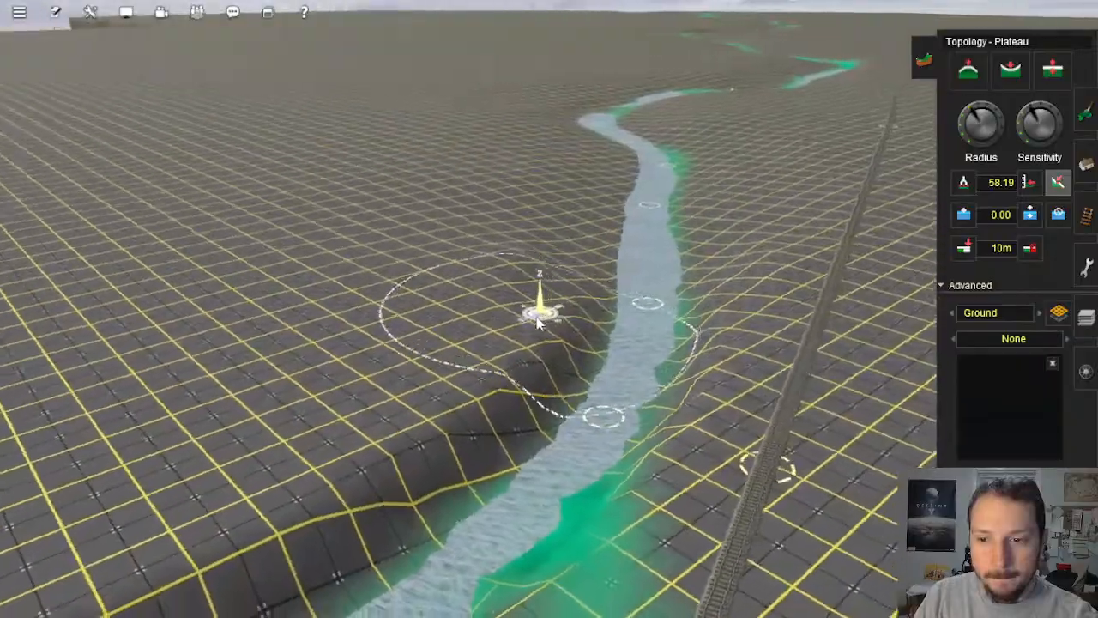
right_click(491, 339)
key(Left)
right_click(443, 335)
right_click(468, 328)
right_click(619, 285)
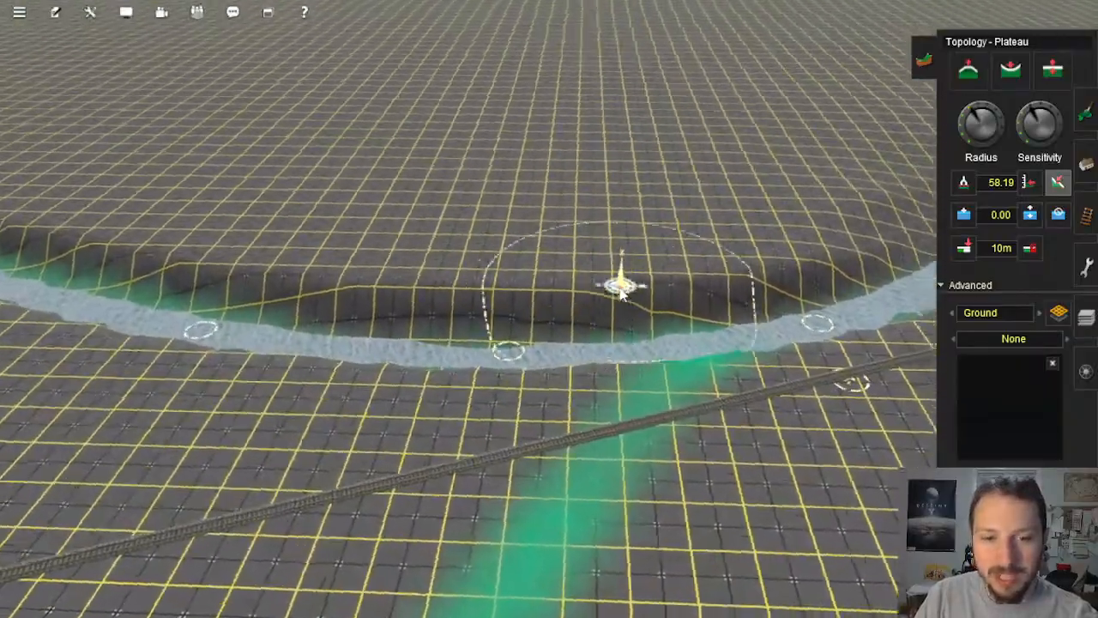
key(Right)
right_click(623, 190)
right_click(504, 212)
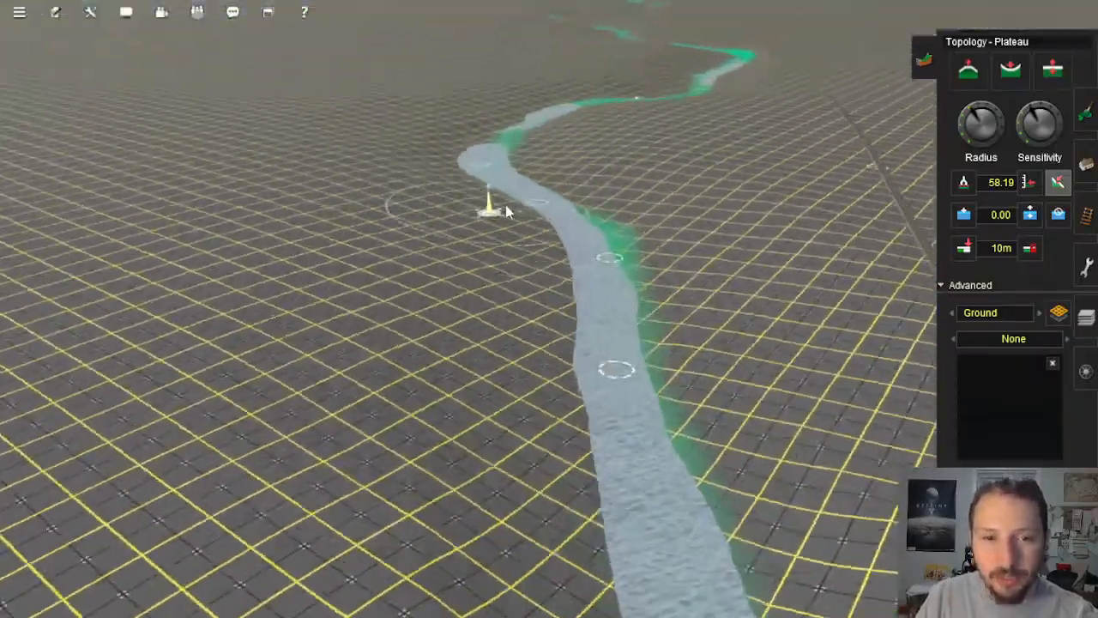
Step: Even out the riverbed through the bend just before the remaining filled gap
key(Left)
right_click(577, 235)
mouse_move(566, 365)
mouse_down()
mouse_move(662, 270)
mouse_move(751, 252)
mouse_up()
scroll(619, 400, down, 5)
Step: Recut the riverbed through the filled gap past the bend so it joins the short water stretch beyond
right_click(614, 400)
right_click(523, 296)
key(Up)
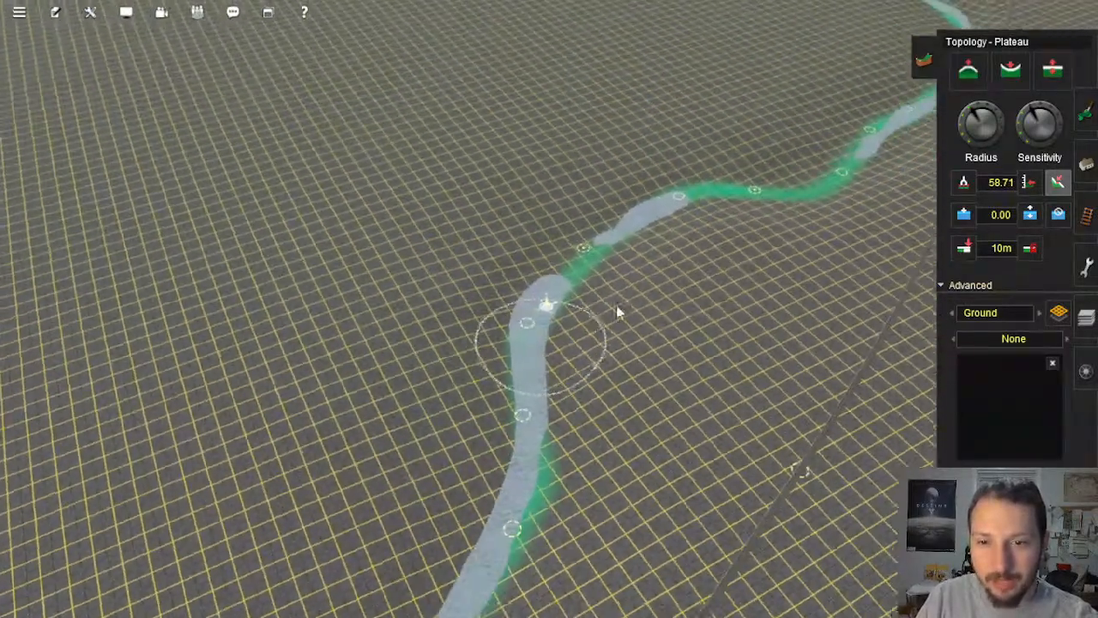
right_click(618, 309)
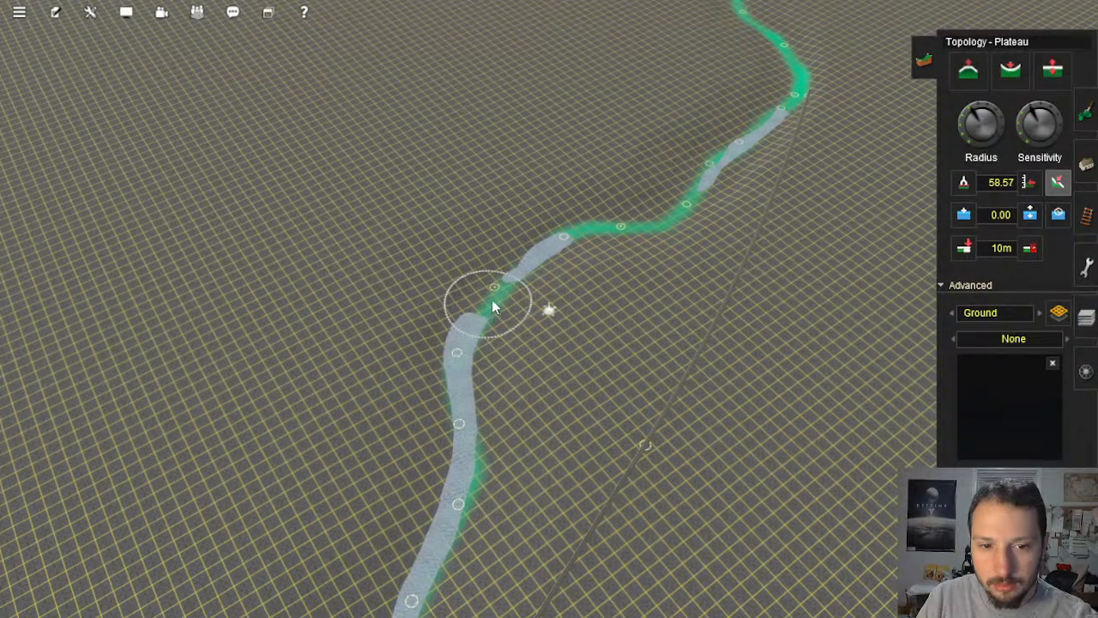
right_click(467, 331)
key(Down)
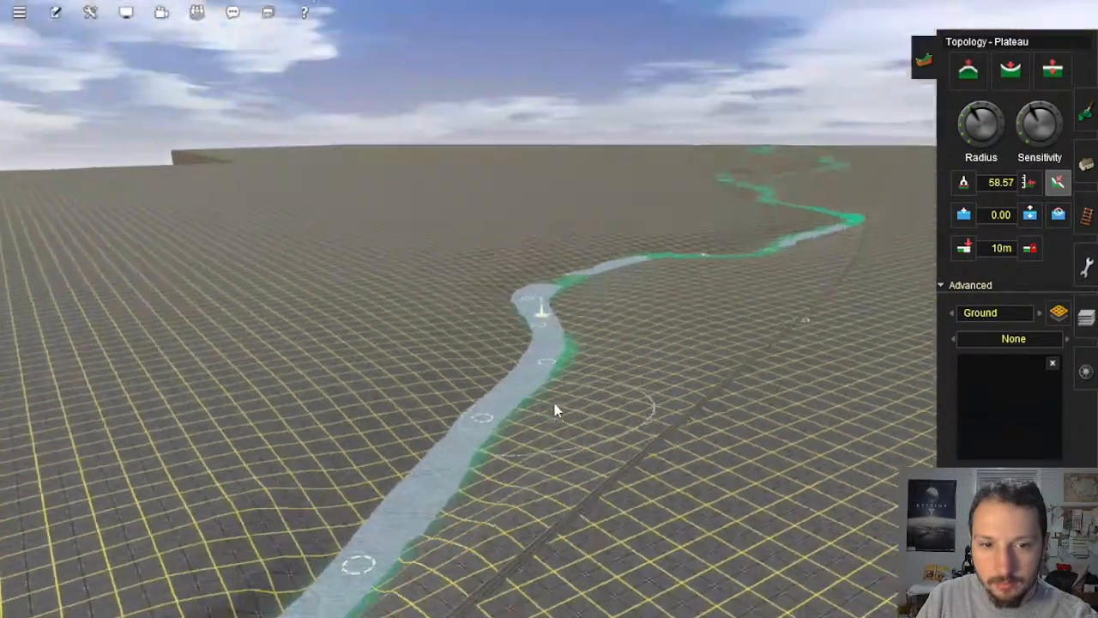
key(Up)
click(483, 612)
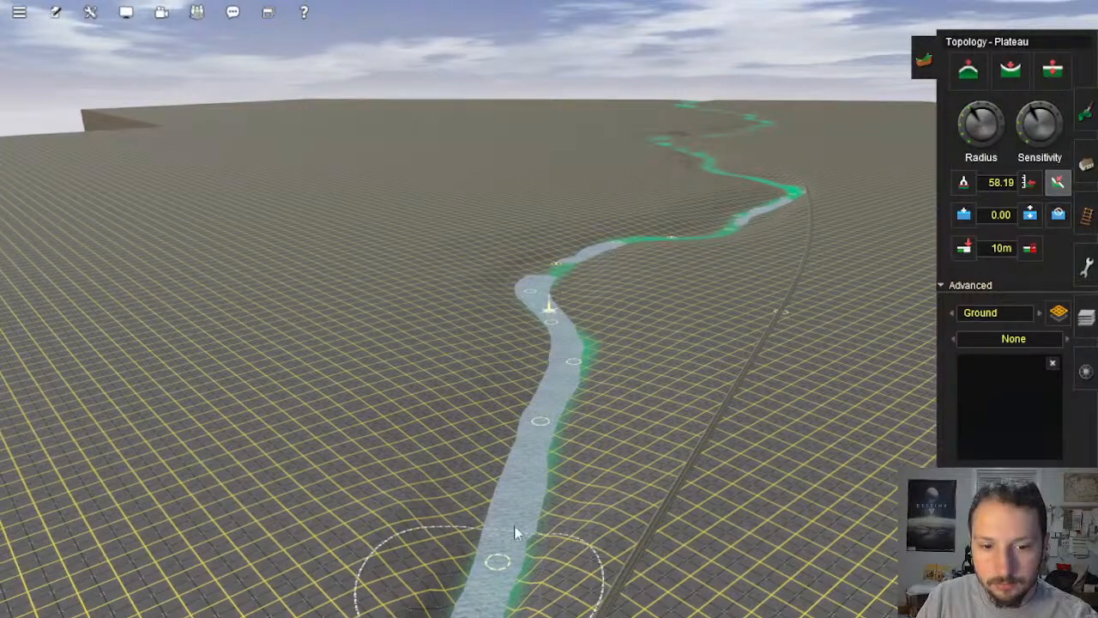
right_click(547, 271)
key(Right)
key(Up)
key(Right)
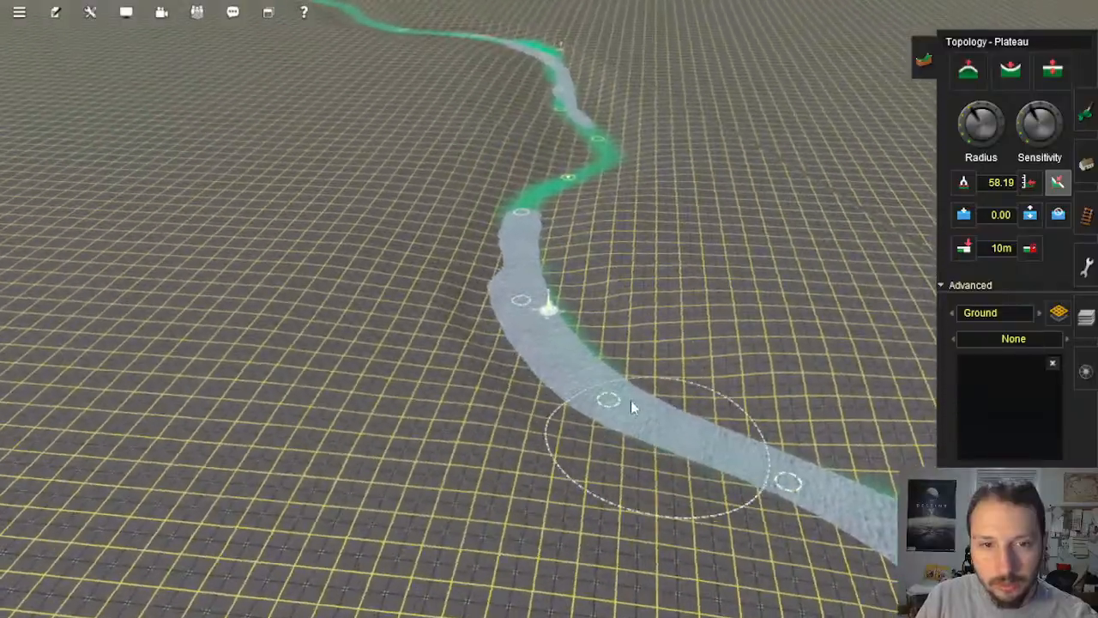
Step: Examine the river from both directions for stretches of the planned route still lacking water
right_click(561, 122)
key(Down)
key(Up)
key(Right)
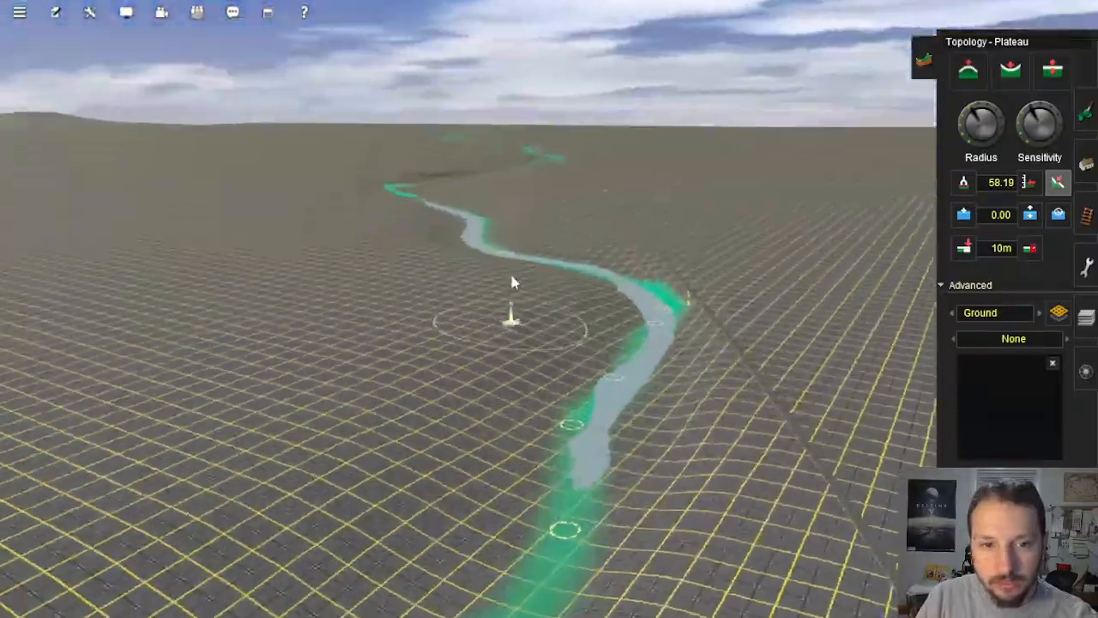
right_click(521, 163)
right_click(538, 163)
key(Right)
right_click(807, 518)
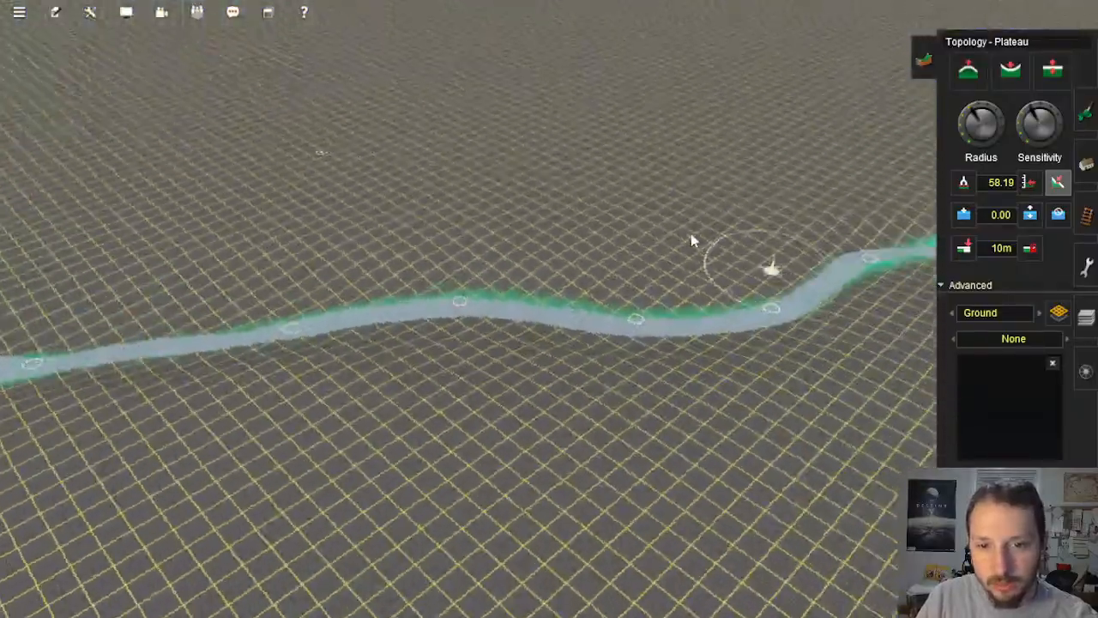
right_click(693, 240)
right_click(730, 251)
key(Right)
right_click(532, 204)
right_click(567, 228)
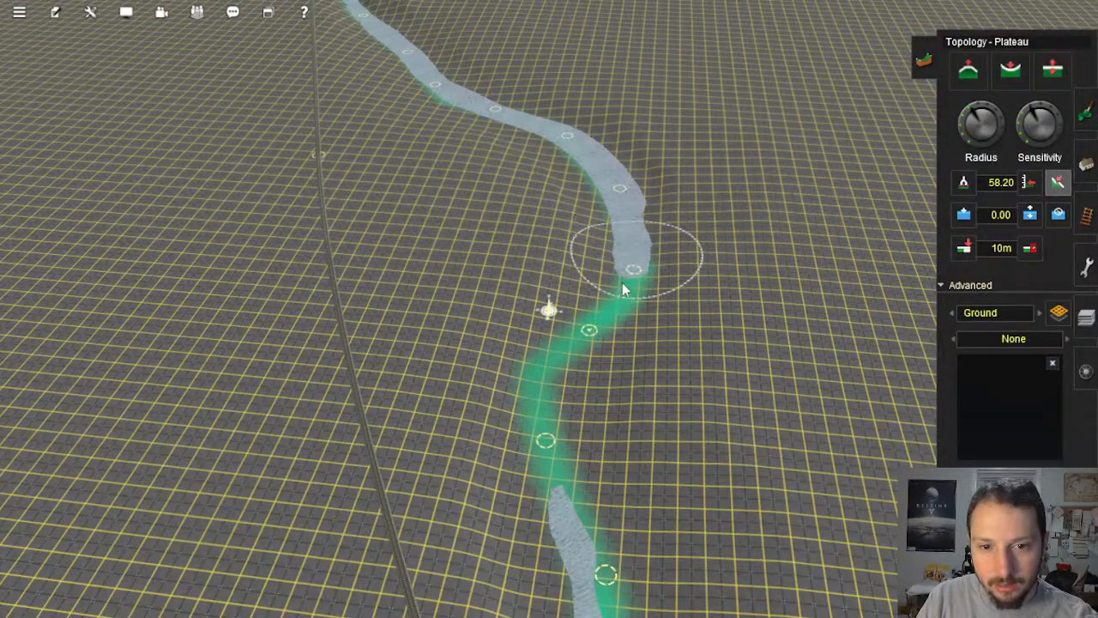
Step: Recut the riverbed through the dry gap in the S-bend and widen it down the water stretch that follows
mouse_move(623, 290)
mouse_down()
mouse_move(563, 362)
mouse_move(549, 403)
mouse_move(564, 476)
mouse_move(550, 435)
mouse_up()
right_click(550, 439)
key(Down)
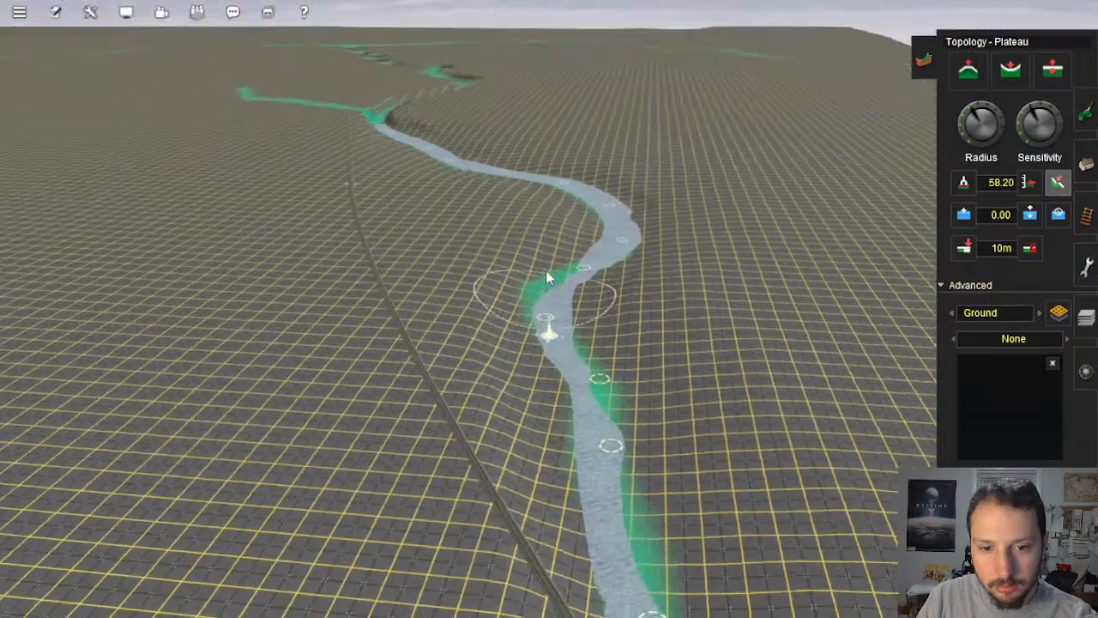
right_click(548, 272)
scroll(583, 369, up, 5)
key(Up)
mouse_move(718, 229)
mouse_down()
mouse_move(622, 363)
mouse_move(695, 161)
mouse_up()
mouse_move(635, 92)
mouse_down()
mouse_move(673, 132)
mouse_move(708, 284)
mouse_move(620, 382)
mouse_move(589, 366)
mouse_move(578, 409)
mouse_up()
right_click(590, 502)
Step: Flatten the bumpy bank beside the newly recut bend, on the side away from the track
right_click(565, 276)
key(Down)
key(Right)
key(Up)
key(Right)
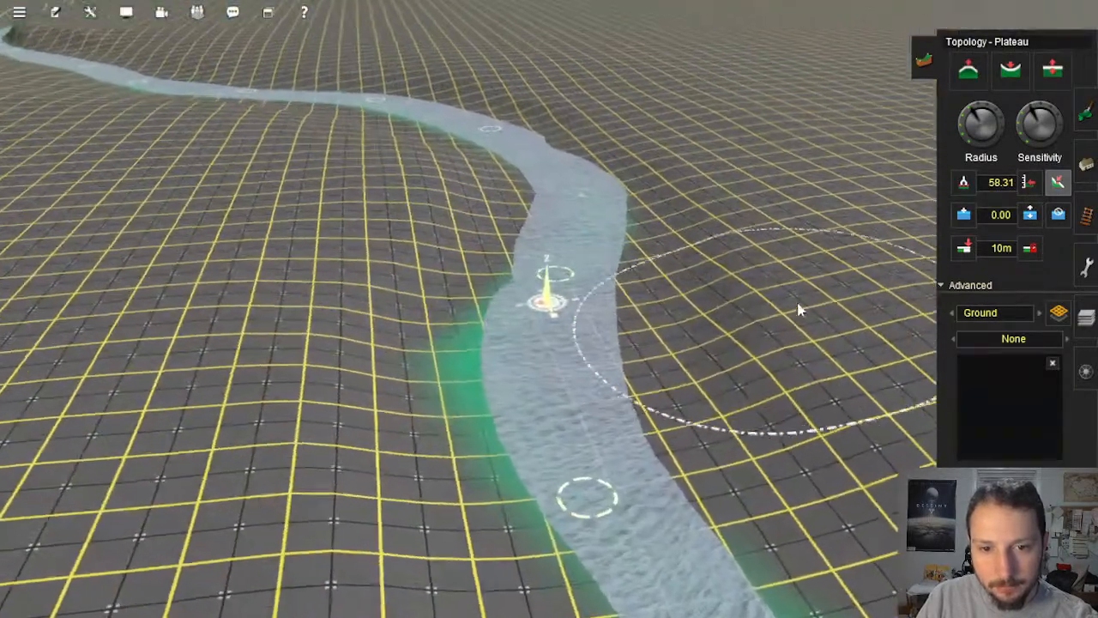
drag(727, 338, 713, 368)
drag(736, 408, 752, 430)
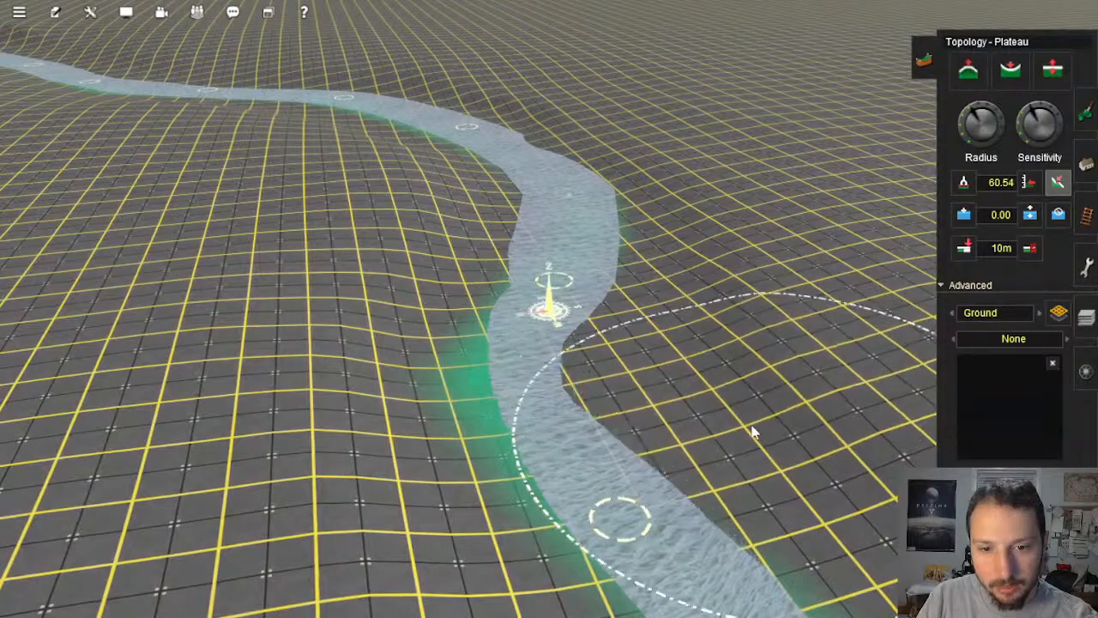
right_click(774, 463)
key(Right)
drag(572, 281, 552, 263)
right_click(408, 208)
key(Right)
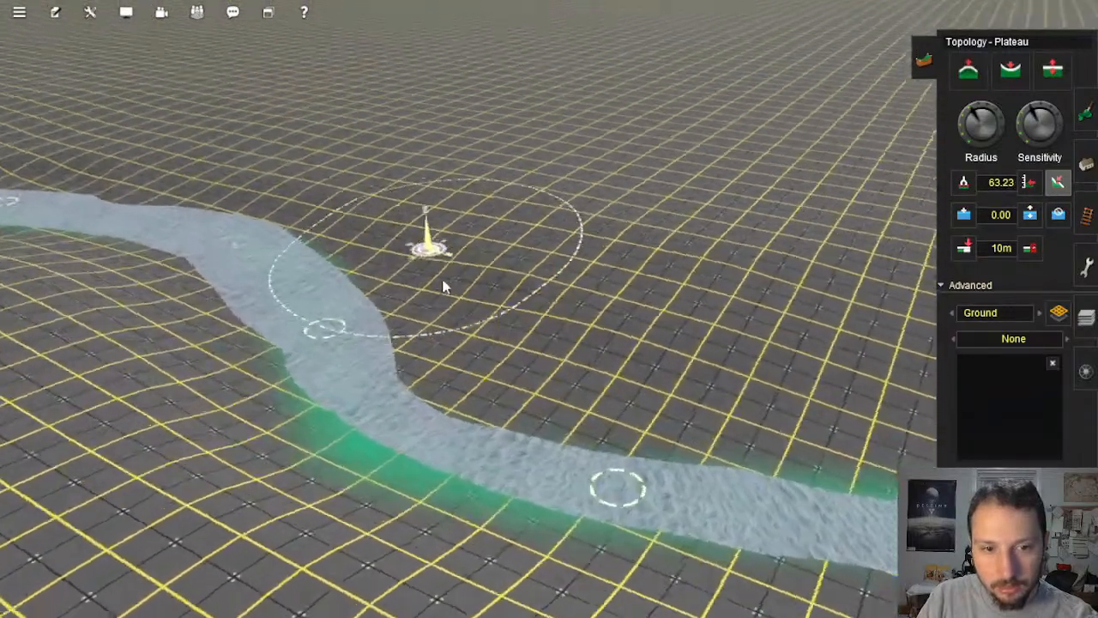
Step: Flatten the uneven ground along the next stretch of the river's far bank, up to the water's edge
mouse_move(584, 300)
mouse_down()
mouse_move(613, 294)
mouse_move(441, 279)
mouse_move(380, 289)
mouse_move(416, 281)
mouse_move(324, 271)
mouse_up()
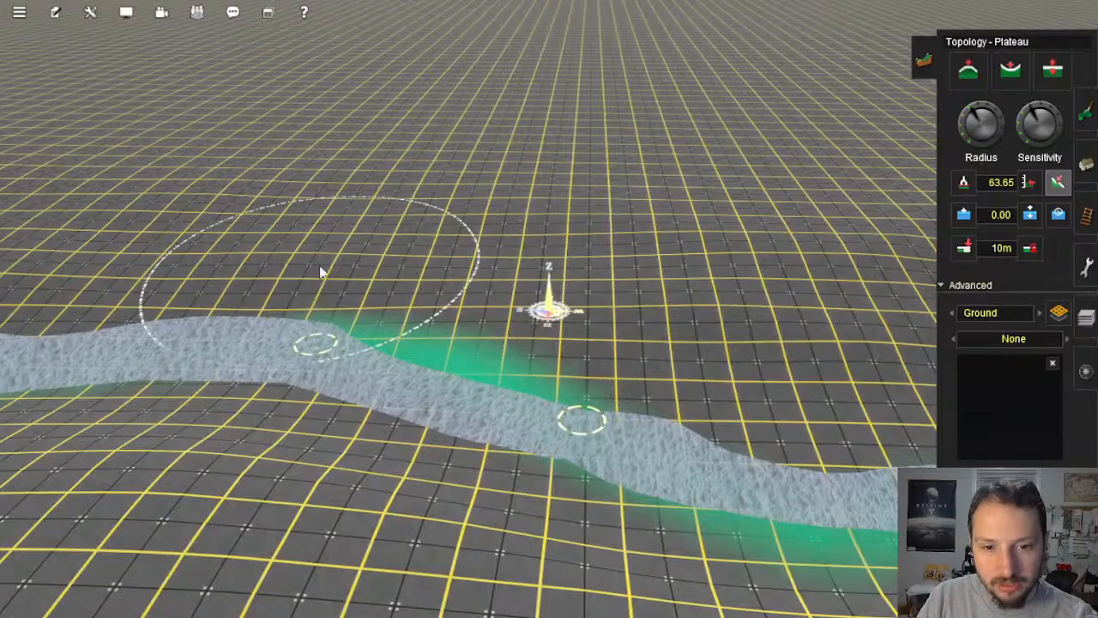
right_drag(316, 273, 422, 335)
key(Right)
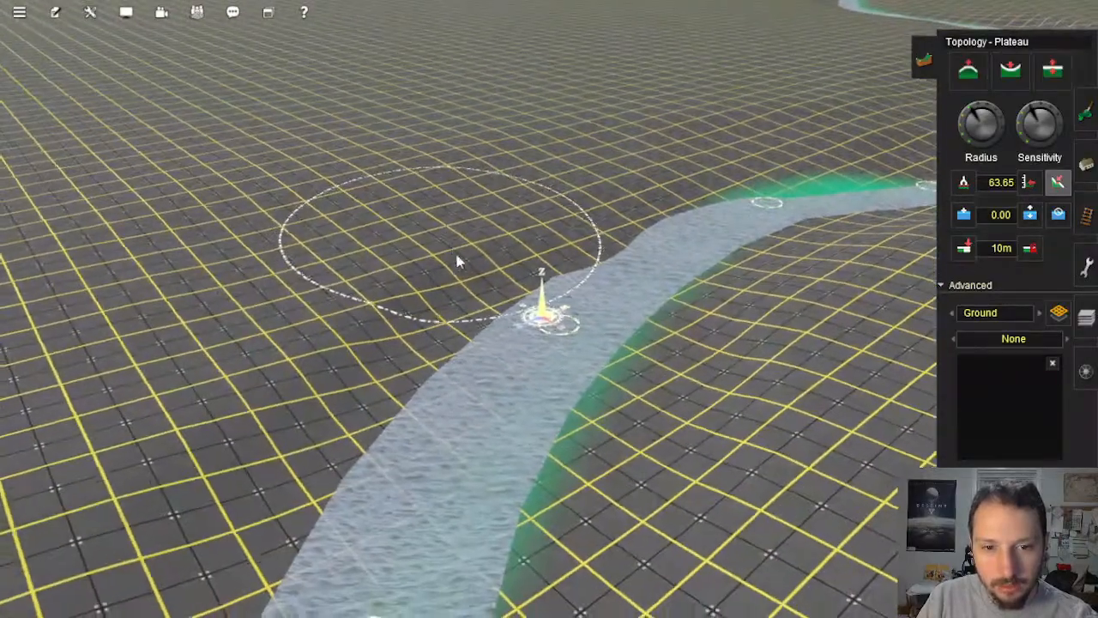
mouse_move(478, 246)
mouse_down()
mouse_move(299, 409)
mouse_move(281, 452)
mouse_up()
right_click(339, 397)
key(Left)
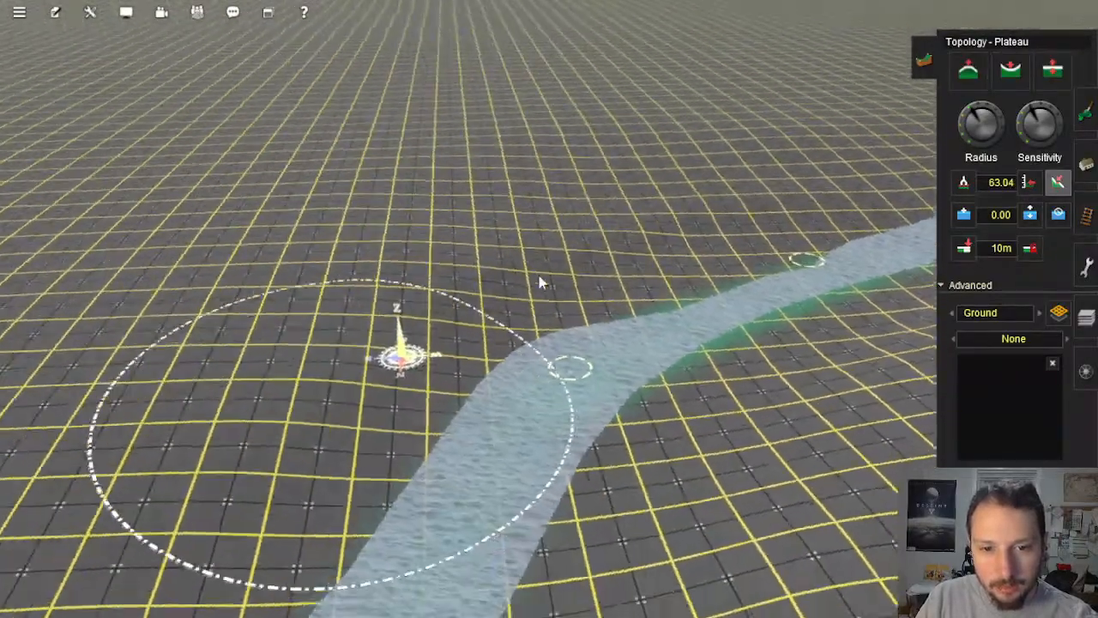
mouse_move(549, 280)
mouse_down()
mouse_move(617, 255)
mouse_move(467, 341)
mouse_move(637, 214)
mouse_up()
drag(532, 248, 477, 348)
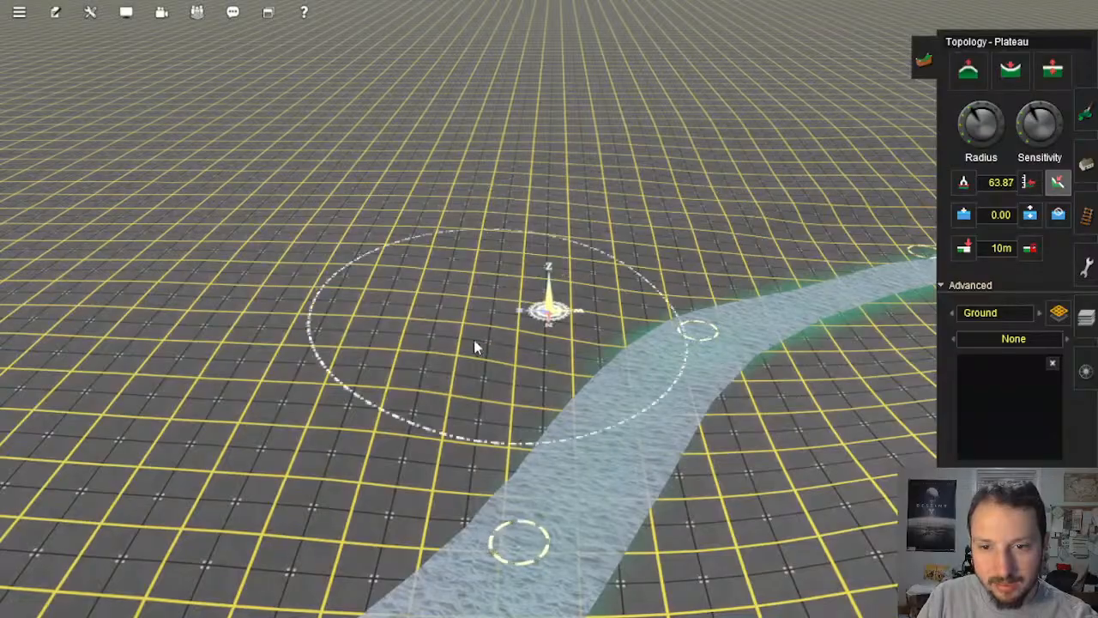
Step: Smooth the raised ground on the track-side bank between the two bends of the river
key(Right)
right_drag(635, 328, 578, 326)
key(Down)
key(Right)
key(Up)
key(Right)
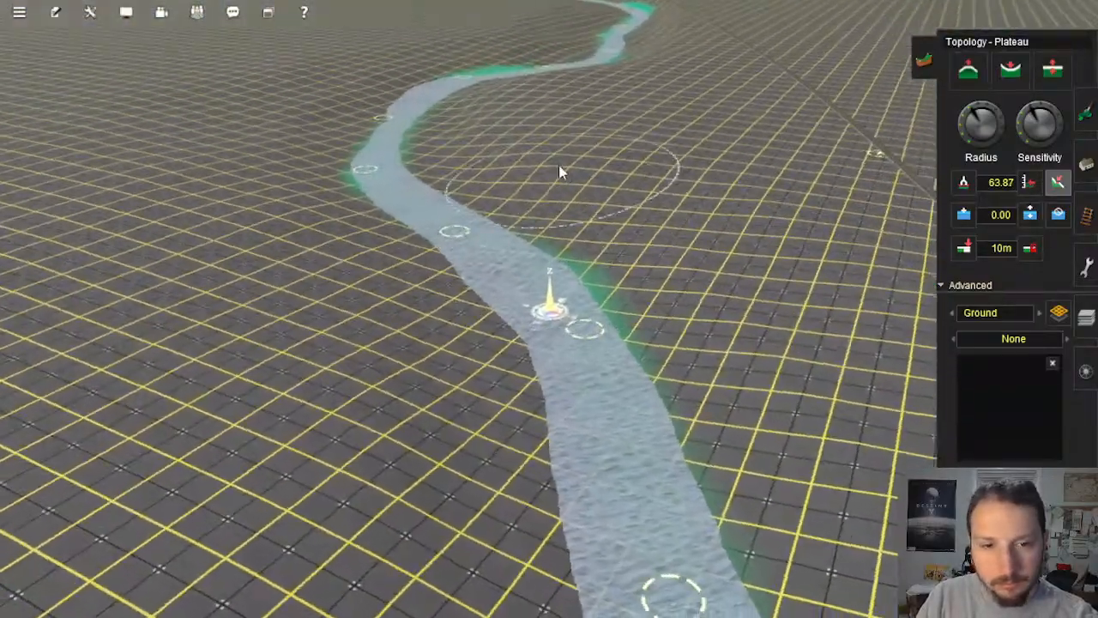
mouse_move(559, 171)
mouse_down()
mouse_move(497, 163)
mouse_move(532, 186)
mouse_up()
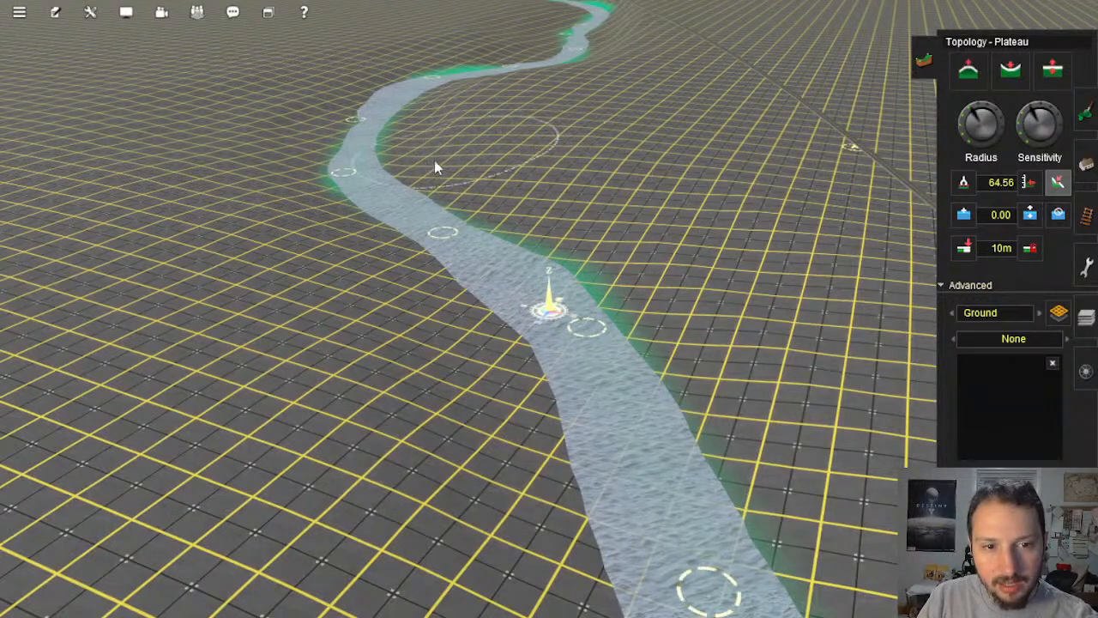
mouse_move(434, 162)
mouse_down()
mouse_move(504, 139)
mouse_move(437, 164)
mouse_move(506, 148)
mouse_move(504, 170)
mouse_move(537, 209)
mouse_move(544, 170)
mouse_up()
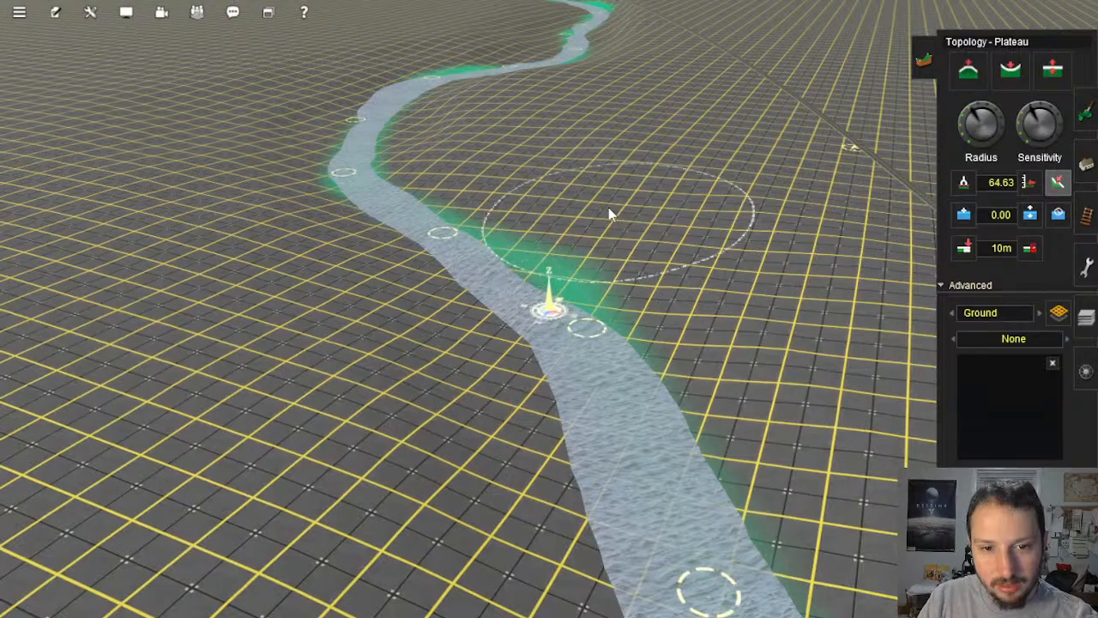
Step: Level the steep far bank opposite the spot where the river runs close to the track, and widen the narrow channel there
mouse_move(609, 215)
right_down()
mouse_move(476, 168)
mouse_move(640, 358)
mouse_move(601, 392)
mouse_move(378, 172)
mouse_move(500, 255)
mouse_move(483, 214)
right_up()
mouse_move(549, 292)
right_down()
mouse_move(566, 335)
mouse_move(596, 322)
mouse_move(515, 313)
mouse_move(523, 333)
mouse_move(549, 296)
mouse_move(583, 317)
mouse_move(543, 324)
mouse_move(644, 287)
mouse_move(661, 315)
mouse_move(541, 313)
mouse_move(652, 378)
mouse_move(707, 364)
mouse_move(526, 336)
mouse_move(525, 317)
mouse_move(473, 348)
mouse_move(468, 311)
right_up()
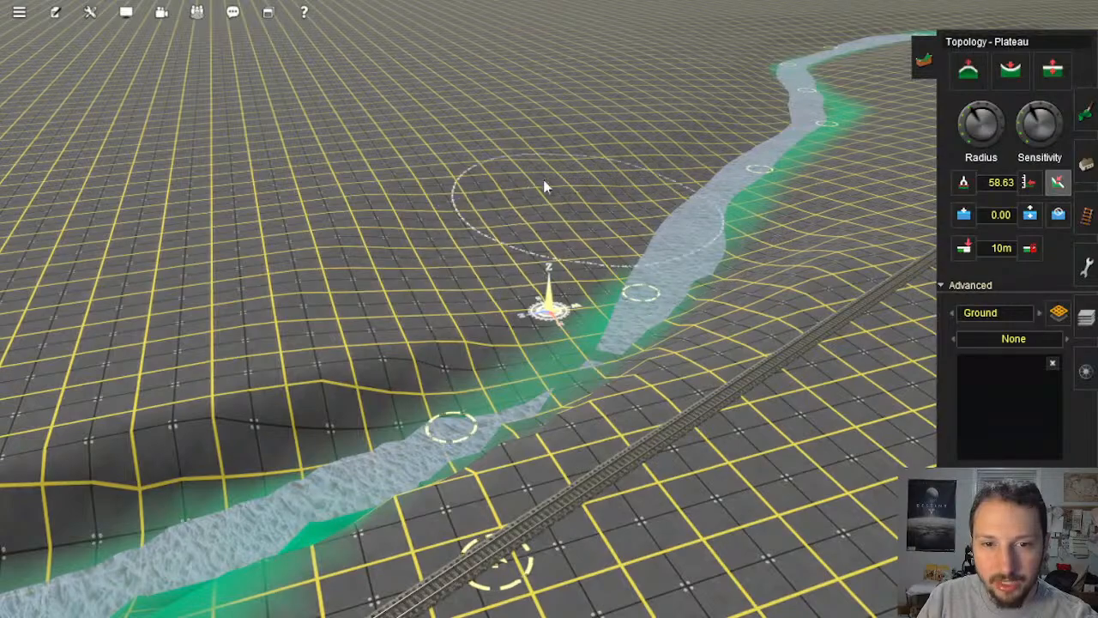
scroll(527, 226, up, 3)
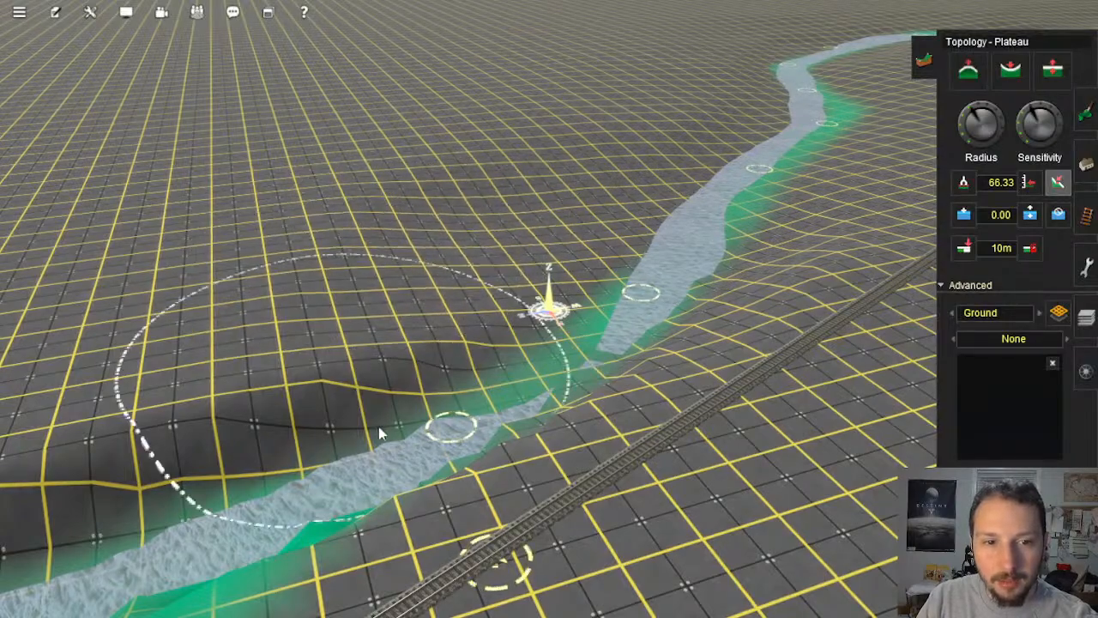
scroll(390, 424, down, 3)
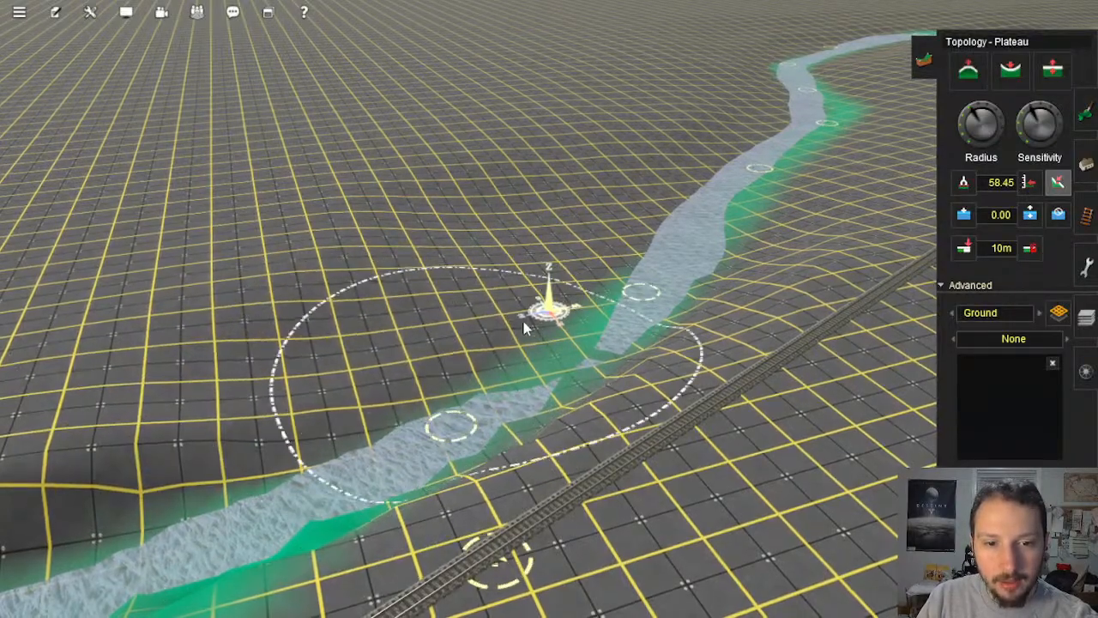
right_drag(331, 355, 1012, 150)
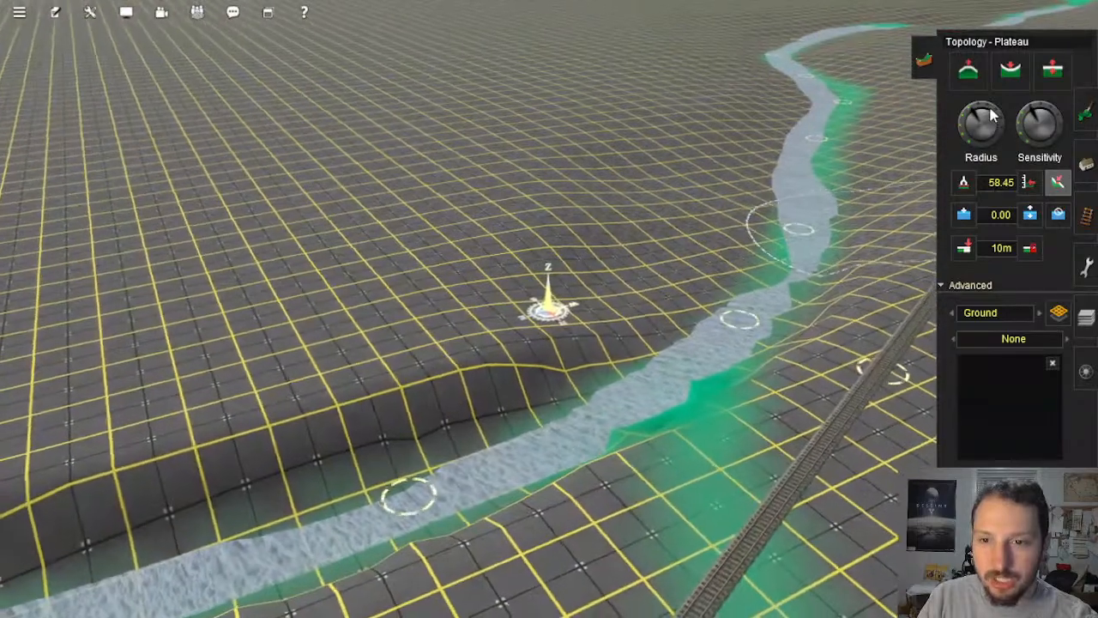
mouse_move(533, 437)
mouse_down()
mouse_move(489, 400)
mouse_move(566, 272)
mouse_move(554, 211)
mouse_move(598, 191)
mouse_move(626, 236)
mouse_move(519, 190)
mouse_up()
mouse_move(584, 122)
mouse_down()
mouse_move(657, 134)
mouse_move(643, 85)
mouse_move(583, 122)
mouse_move(380, 176)
mouse_move(418, 251)
mouse_move(237, 314)
mouse_up()
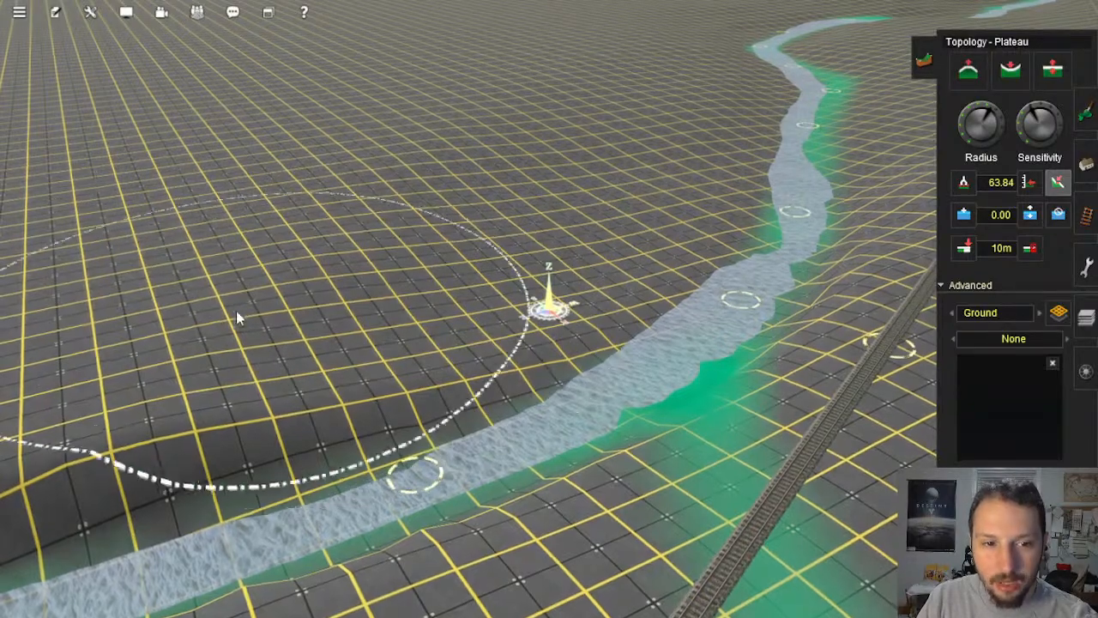
Step: Widen and even out the narrow riverbed between the steep banks past the side branch of the planned route
mouse_move(238, 314)
middle_down()
mouse_move(481, 321)
mouse_move(649, 343)
mouse_move(512, 364)
middle_up()
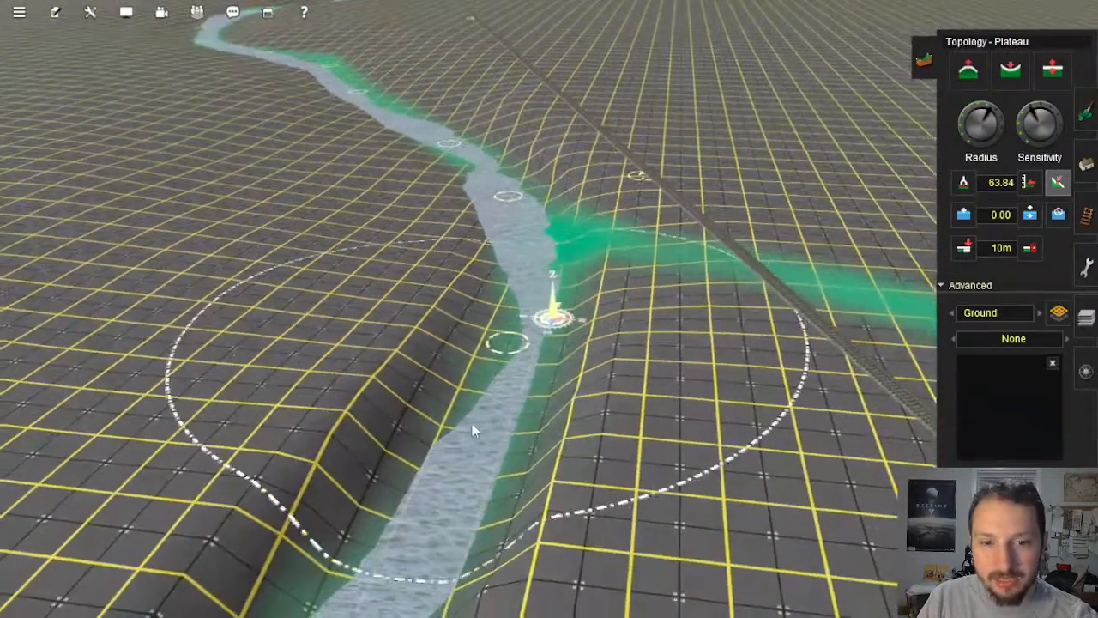
mouse_move(476, 434)
mouse_down()
mouse_move(497, 322)
mouse_move(506, 328)
mouse_move(495, 211)
mouse_move(466, 159)
mouse_move(490, 241)
mouse_up()
right_click(501, 451)
right_drag(541, 422, 562, 334)
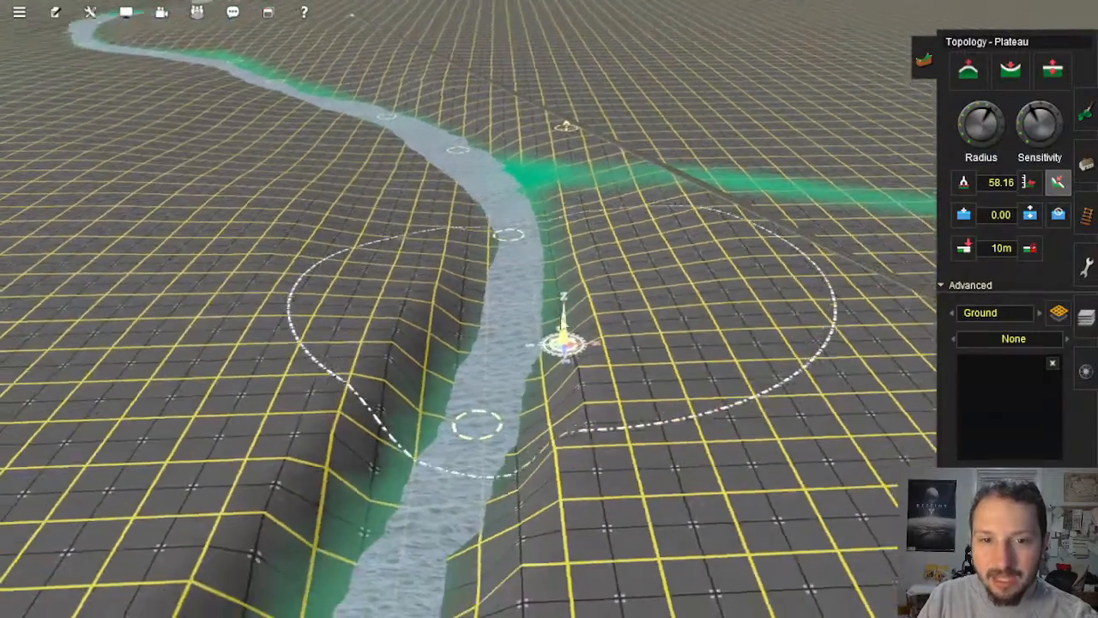
mouse_move(468, 429)
mouse_down()
mouse_move(537, 400)
mouse_move(601, 301)
mouse_move(492, 268)
mouse_move(508, 414)
mouse_up()
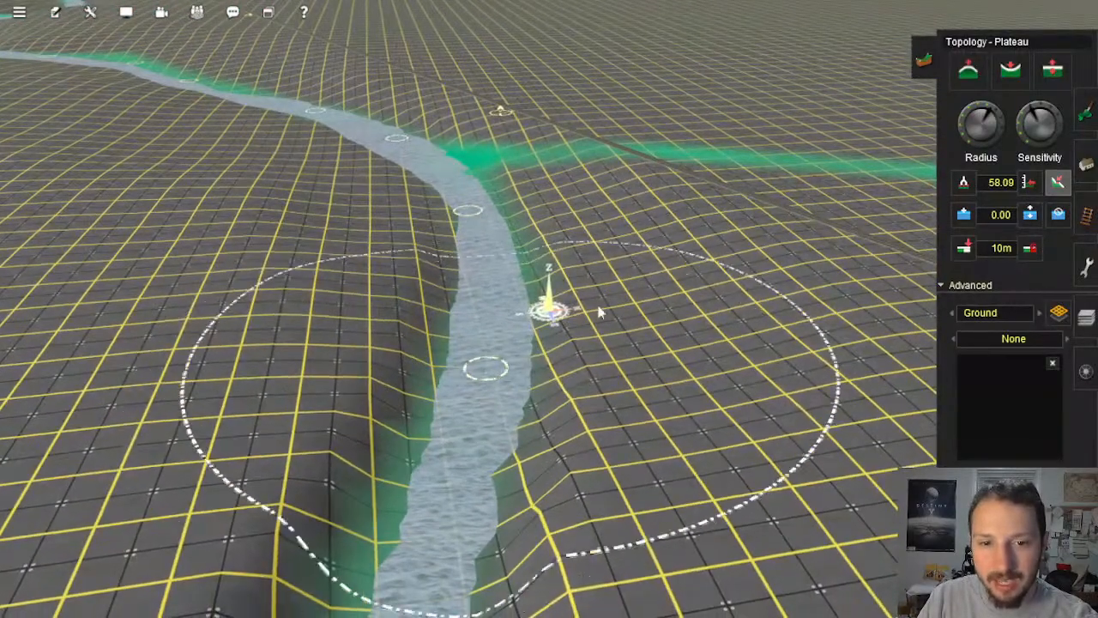
mouse_move(687, 214)
mouse_down()
mouse_move(620, 160)
mouse_move(614, 138)
mouse_up()
mouse_move(659, 248)
mouse_down()
mouse_move(627, 154)
mouse_move(604, 162)
mouse_up()
mouse_move(425, 483)
mouse_down()
mouse_move(466, 318)
mouse_move(441, 209)
mouse_move(486, 317)
mouse_move(435, 193)
mouse_move(434, 203)
mouse_up()
mouse_move(475, 459)
mouse_down()
mouse_move(453, 253)
mouse_move(432, 207)
mouse_move(444, 211)
mouse_up()
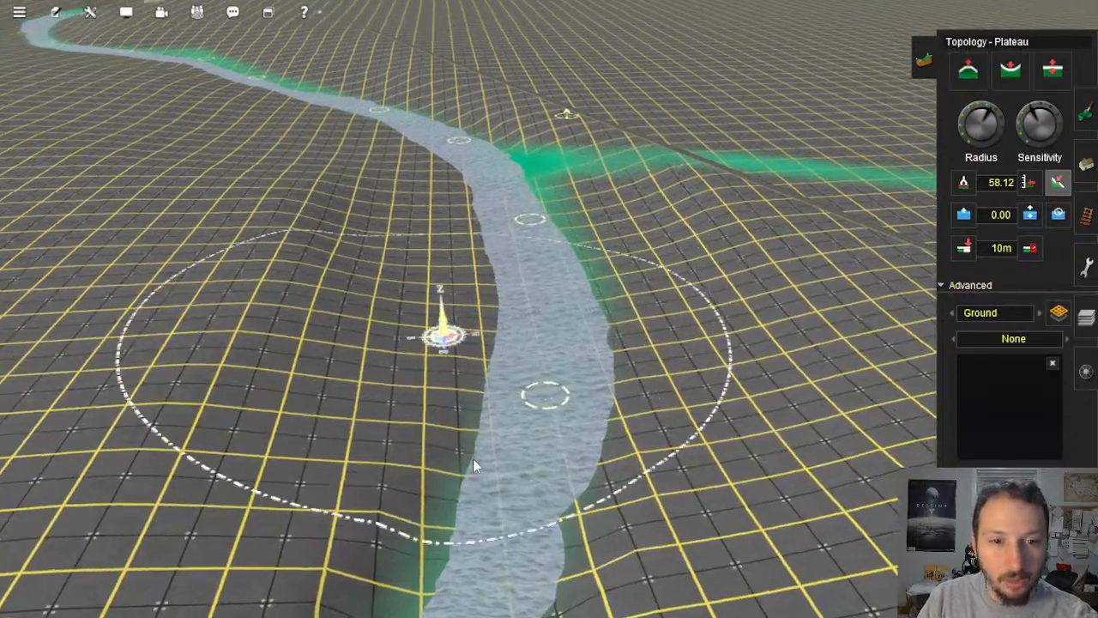
Step: Flatten the hilly banks around the widened bend and along the following stretch of the river
right_drag(473, 458, 560, 254)
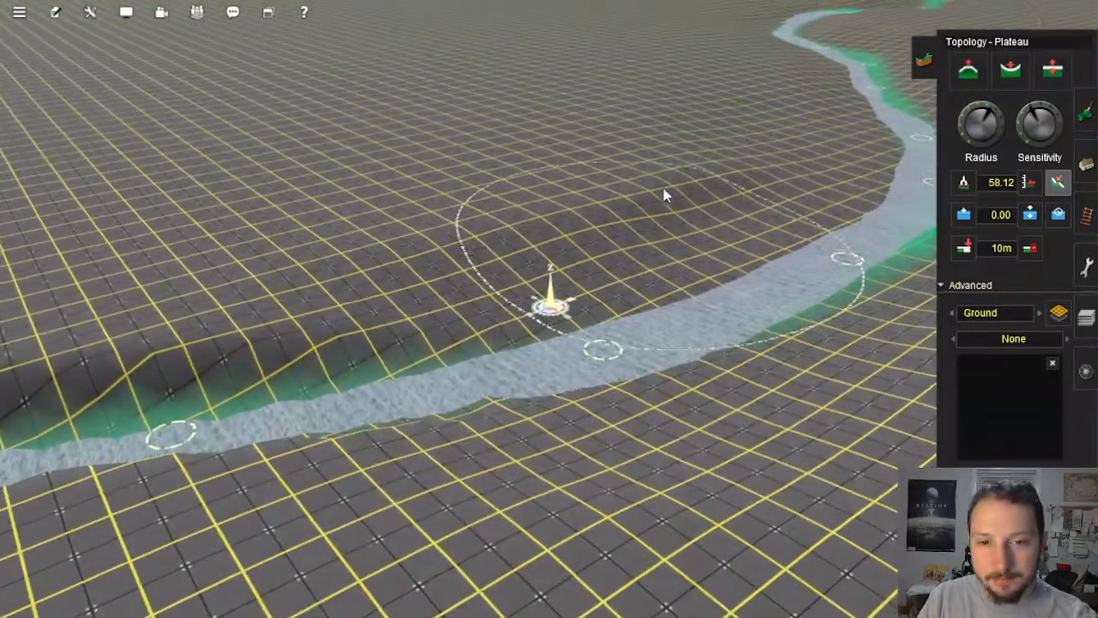
mouse_move(662, 183)
mouse_down()
mouse_move(648, 168)
mouse_move(627, 192)
mouse_move(655, 183)
mouse_up()
mouse_move(619, 286)
mouse_down()
mouse_move(670, 287)
mouse_move(748, 214)
mouse_move(731, 183)
mouse_move(190, 436)
mouse_move(702, 315)
mouse_move(848, 241)
mouse_move(791, 289)
mouse_up()
right_drag(817, 246, 684, 237)
mouse_move(682, 210)
mouse_down()
mouse_move(704, 214)
mouse_move(711, 233)
mouse_move(791, 169)
mouse_up()
mouse_move(558, 260)
right_down()
mouse_move(438, 335)
mouse_move(393, 313)
mouse_move(468, 309)
right_up()
mouse_move(424, 395)
right_down()
mouse_move(559, 419)
mouse_move(607, 330)
mouse_move(544, 330)
mouse_move(570, 341)
mouse_move(562, 238)
right_up()
mouse_move(629, 137)
mouse_down()
mouse_move(589, 160)
mouse_move(627, 128)
mouse_move(662, 125)
mouse_move(604, 148)
mouse_move(677, 123)
mouse_move(641, 177)
mouse_move(640, 140)
mouse_move(618, 155)
mouse_move(646, 138)
mouse_move(586, 93)
mouse_move(552, 117)
mouse_move(646, 48)
mouse_move(620, 80)
mouse_move(526, 130)
mouse_move(515, 155)
mouse_move(459, 167)
mouse_move(558, 117)
mouse_move(485, 81)
mouse_move(480, 214)
mouse_move(450, 206)
mouse_move(463, 266)
mouse_move(646, 351)
mouse_move(713, 418)
mouse_move(840, 463)
mouse_move(494, 318)
mouse_move(542, 239)
mouse_up()
mouse_move(679, 365)
mouse_down()
mouse_move(583, 275)
mouse_move(691, 367)
mouse_up()
mouse_move(691, 368)
right_down()
mouse_move(749, 394)
mouse_move(517, 289)
mouse_move(701, 404)
mouse_move(706, 466)
mouse_move(620, 314)
right_up()
mouse_move(622, 314)
mouse_down()
mouse_move(568, 238)
mouse_move(594, 271)
mouse_move(604, 267)
mouse_move(581, 271)
mouse_move(665, 361)
mouse_up()
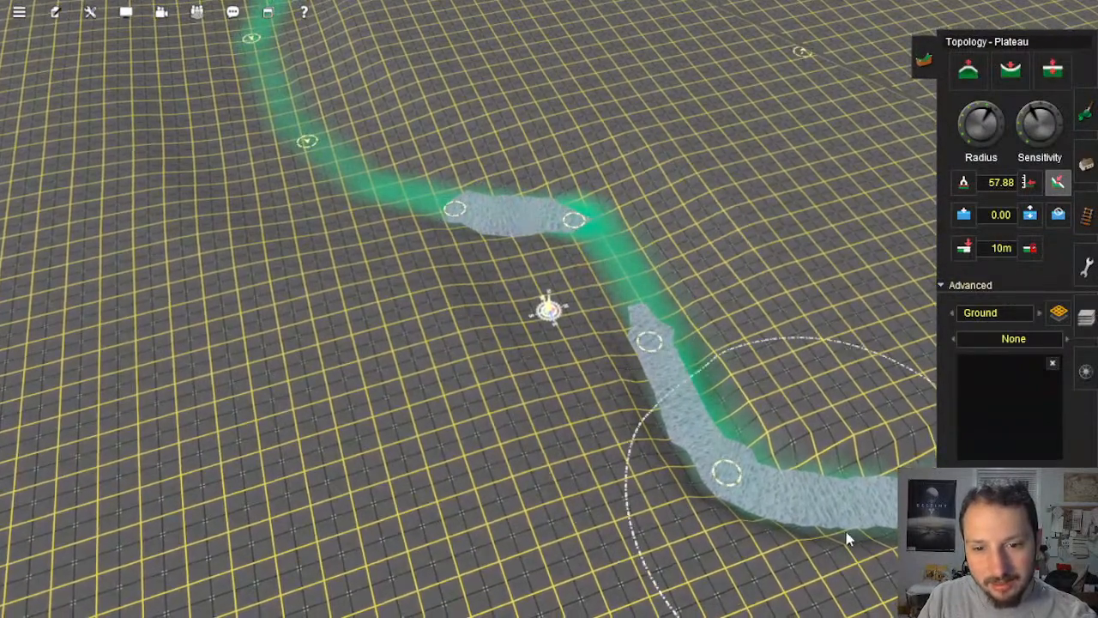
Step: Recut the riverbed along the filled and narrowed parts of the planned route through the zigzag bends
mouse_move(806, 493)
mouse_down()
mouse_move(655, 360)
mouse_move(602, 266)
mouse_move(629, 283)
mouse_move(592, 254)
mouse_move(613, 258)
mouse_move(687, 365)
mouse_move(589, 257)
mouse_move(392, 190)
mouse_move(304, 128)
mouse_move(326, 127)
mouse_up()
right_click(326, 127)
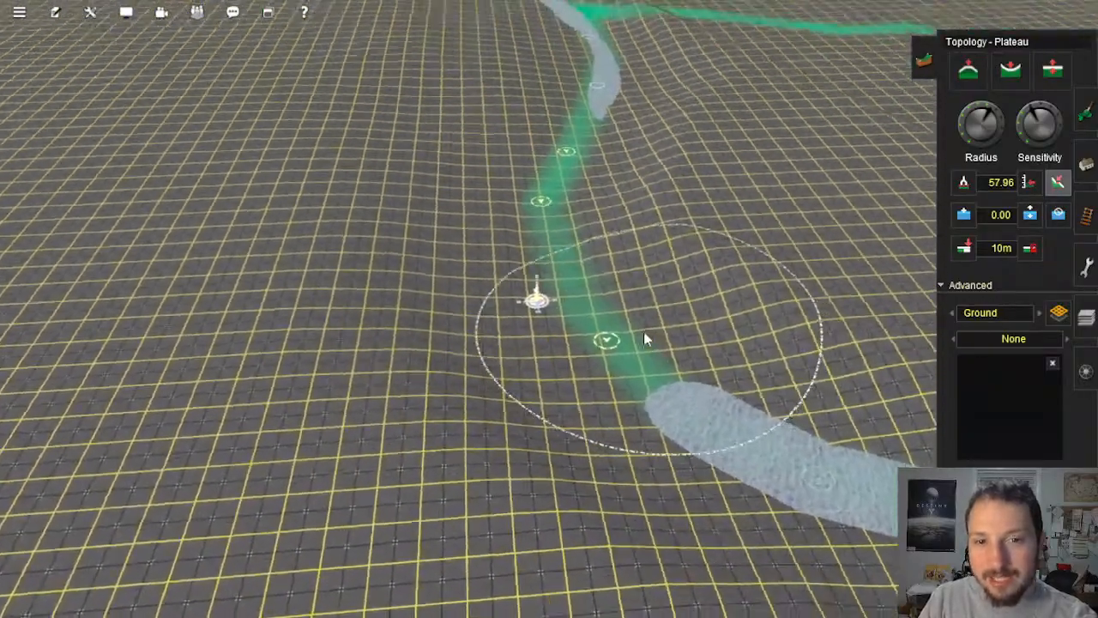
mouse_move(646, 333)
right_down()
mouse_move(640, 386)
mouse_move(552, 357)
mouse_move(580, 396)
right_up()
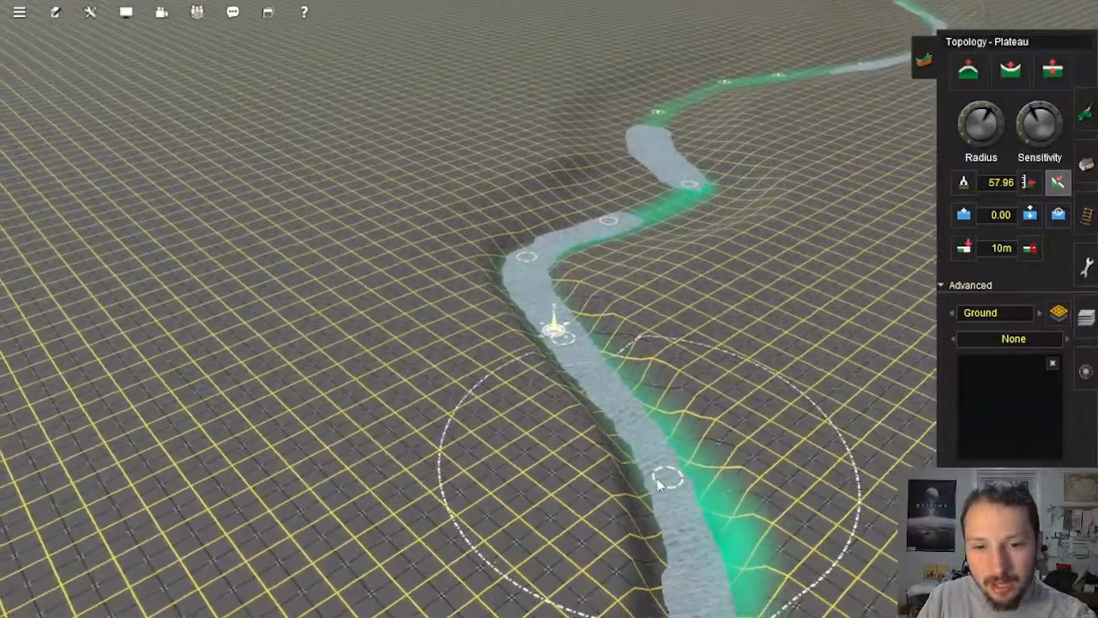
mouse_move(650, 459)
mouse_down()
mouse_move(539, 248)
mouse_move(671, 195)
mouse_up()
right_click(670, 188)
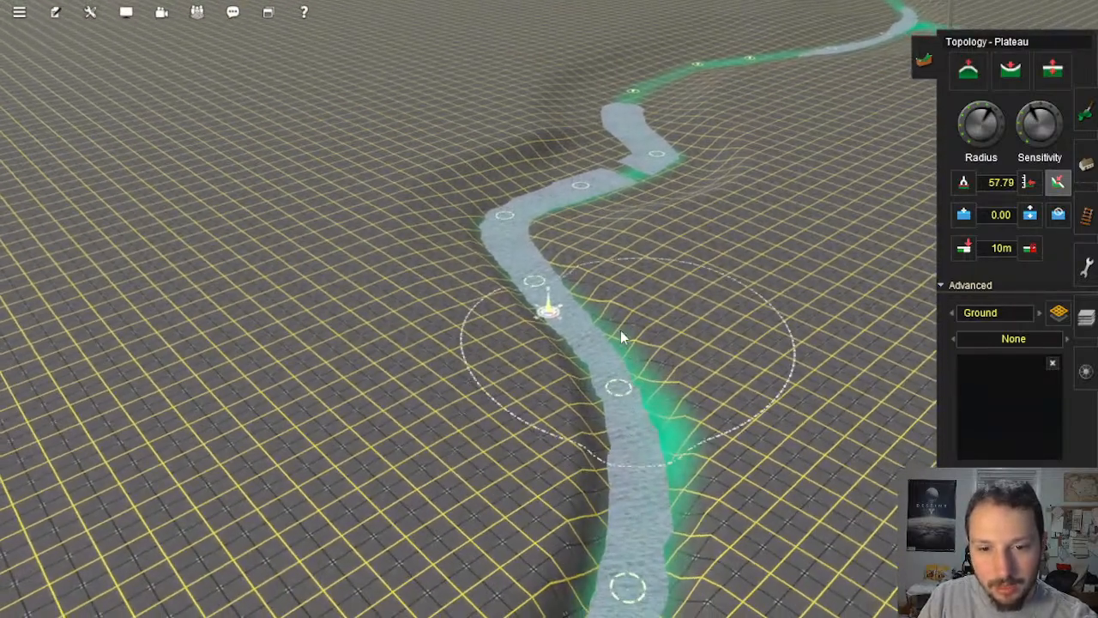
Step: Flatten the ridged banks on both sides of the river through the zigzag bends
mouse_move(623, 337)
mouse_down()
mouse_move(578, 240)
mouse_move(679, 260)
mouse_move(624, 358)
mouse_move(631, 488)
mouse_move(573, 357)
mouse_move(529, 319)
mouse_move(594, 402)
mouse_up()
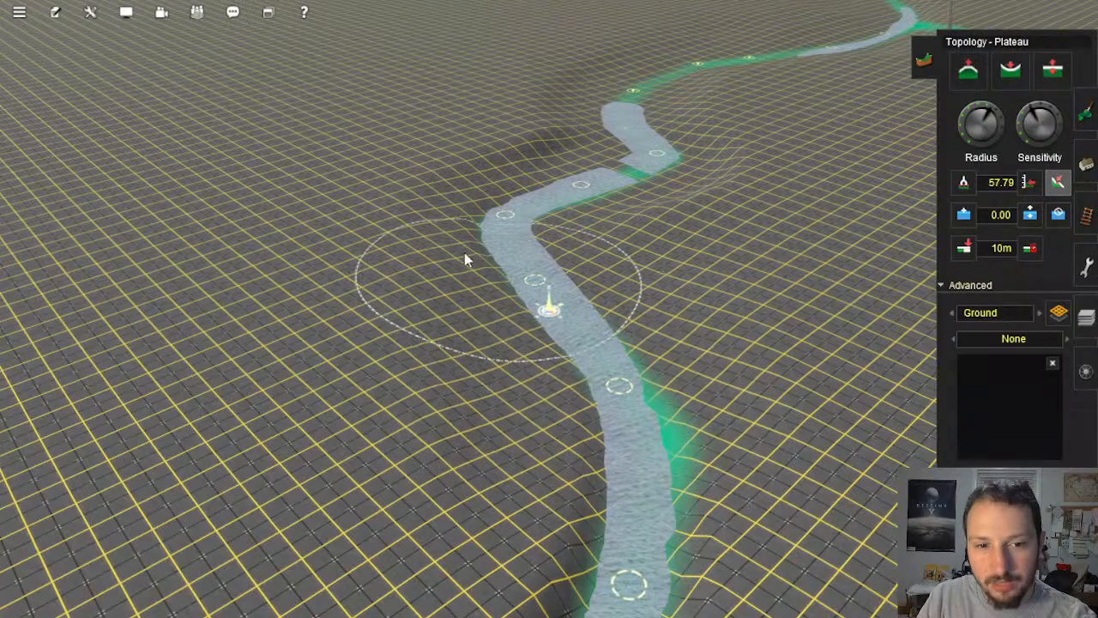
mouse_move(534, 138)
mouse_down()
mouse_move(542, 93)
mouse_move(580, 71)
mouse_up()
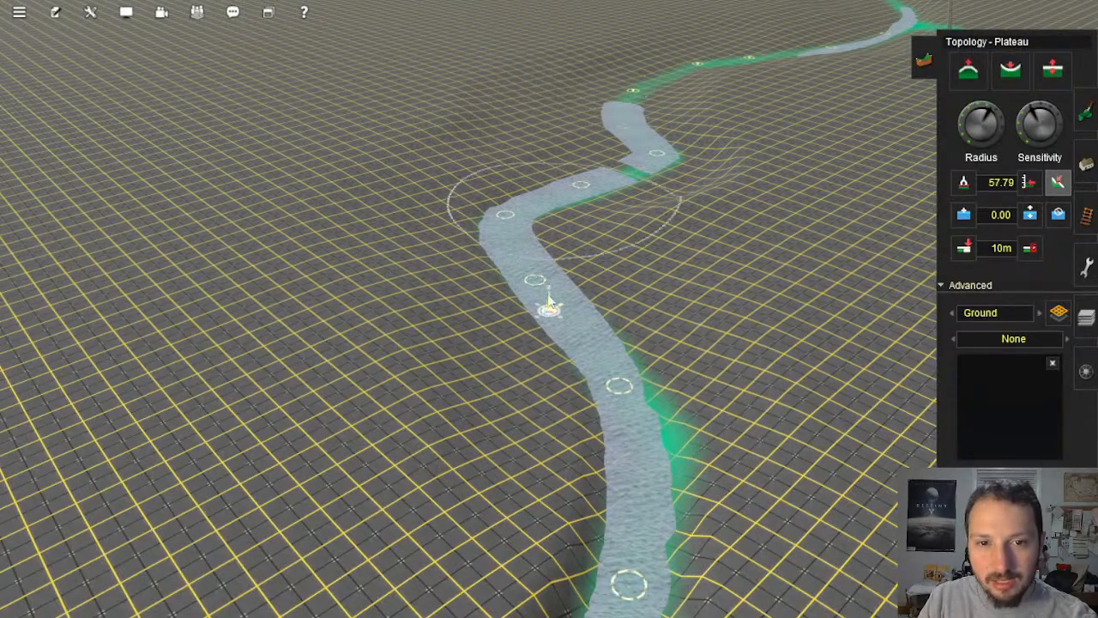
key(Down)
mouse_move(500, 314)
right_down()
mouse_move(524, 290)
mouse_move(639, 266)
right_up()
mouse_move(412, 257)
mouse_down()
mouse_move(533, 259)
mouse_move(683, 200)
mouse_up()
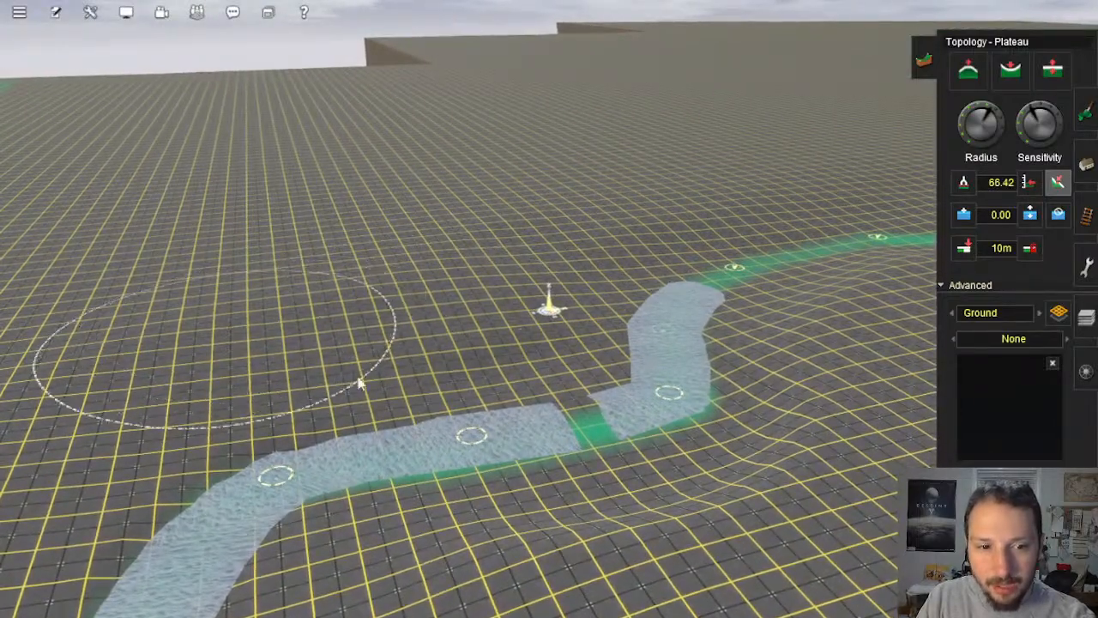
Step: Even out and widen the riverbed from the lower stretch up to the small gap before the upper bend
key(Left)
mouse_move(532, 378)
right_down()
mouse_move(596, 359)
mouse_move(580, 306)
right_up()
key(Up)
right_click(591, 532)
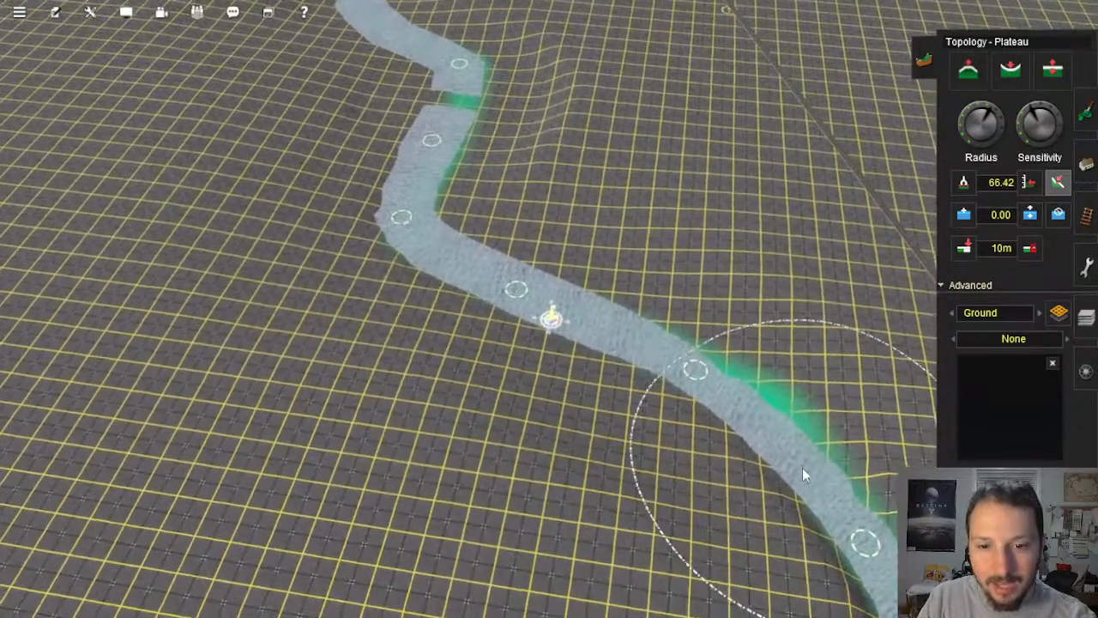
drag(800, 466, 616, 308)
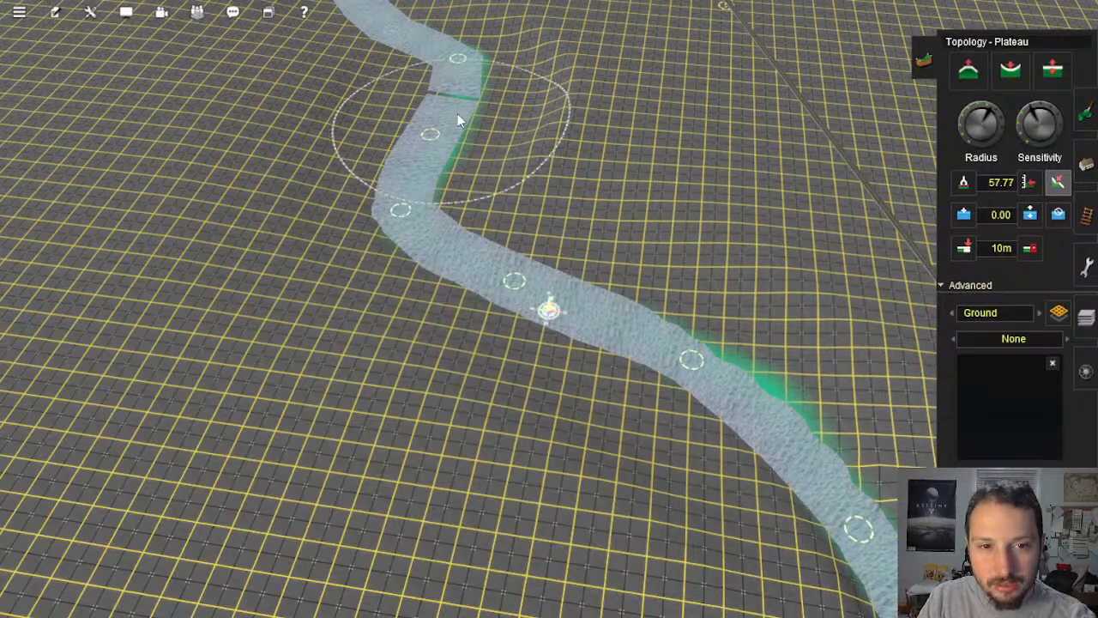
right_click(475, 153)
Step: Flatten the banks beside the small gap and along the bends beyond it
mouse_move(540, 230)
right_down()
mouse_move(560, 298)
mouse_move(632, 313)
mouse_move(612, 294)
right_up()
mouse_move(546, 229)
mouse_down()
mouse_move(614, 286)
mouse_move(513, 209)
mouse_move(471, 229)
mouse_move(462, 202)
mouse_move(289, 200)
mouse_move(337, 217)
mouse_move(265, 216)
mouse_move(410, 257)
mouse_move(598, 272)
mouse_up()
right_drag(598, 272, 711, 308)
key(Left)
key(Up)
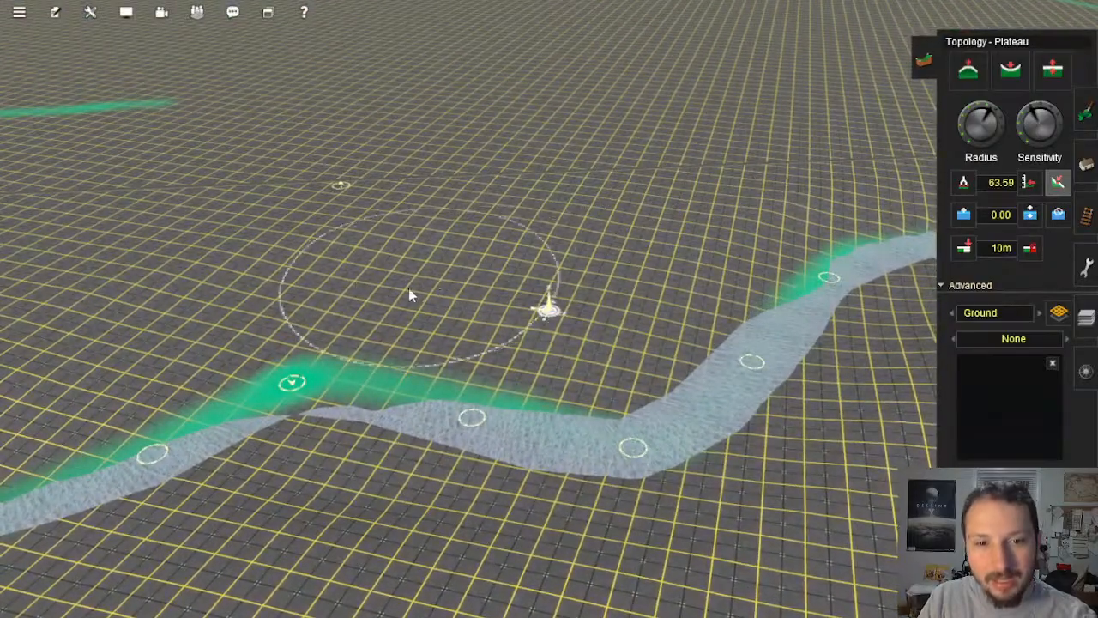
click(326, 275)
Step: Recut the riverbed through the inner bend, closing the filled gap between the upper and lower water stretches
key(Left)
right_click(733, 293)
right_click(500, 278)
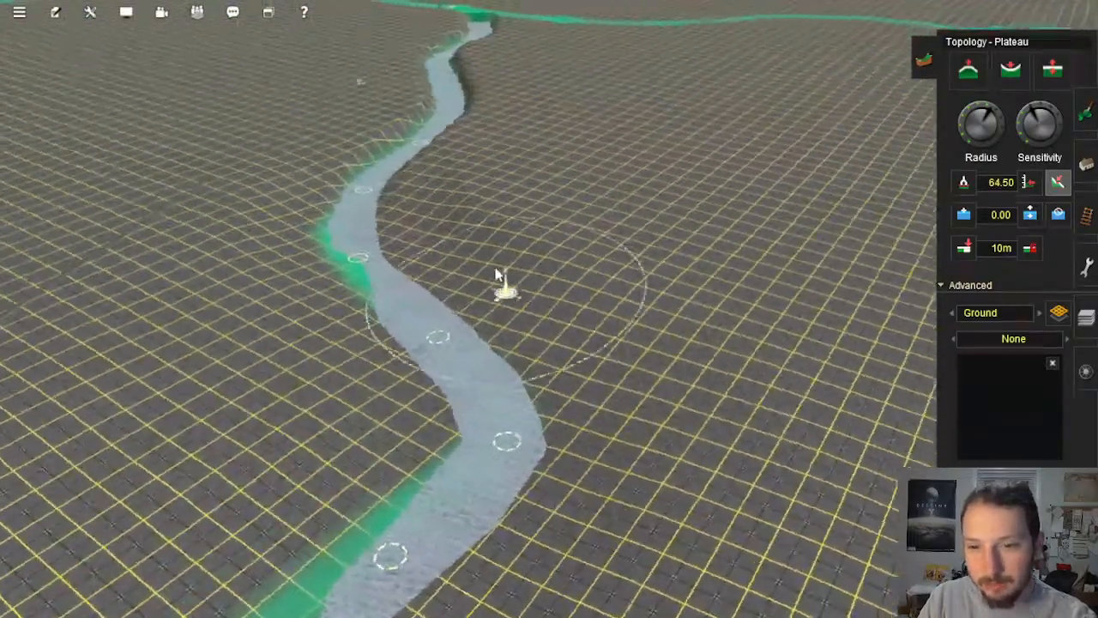
click(383, 161)
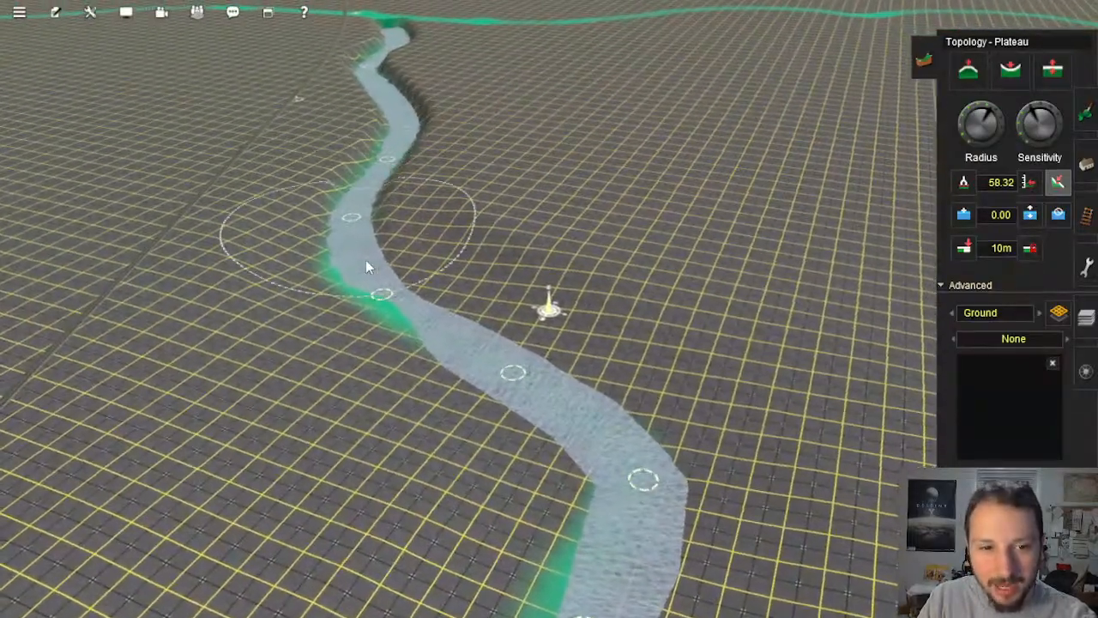
click(414, 309)
click(389, 153)
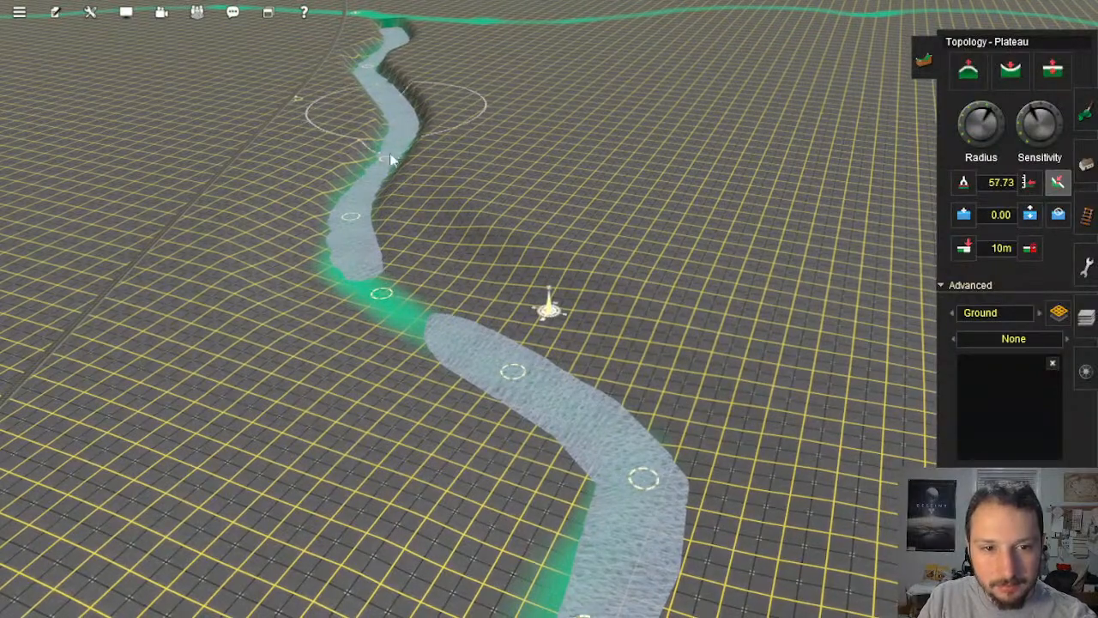
click(407, 303)
mouse_move(404, 304)
mouse_down()
mouse_move(477, 343)
mouse_move(388, 300)
mouse_move(528, 380)
mouse_up()
right_click(579, 513)
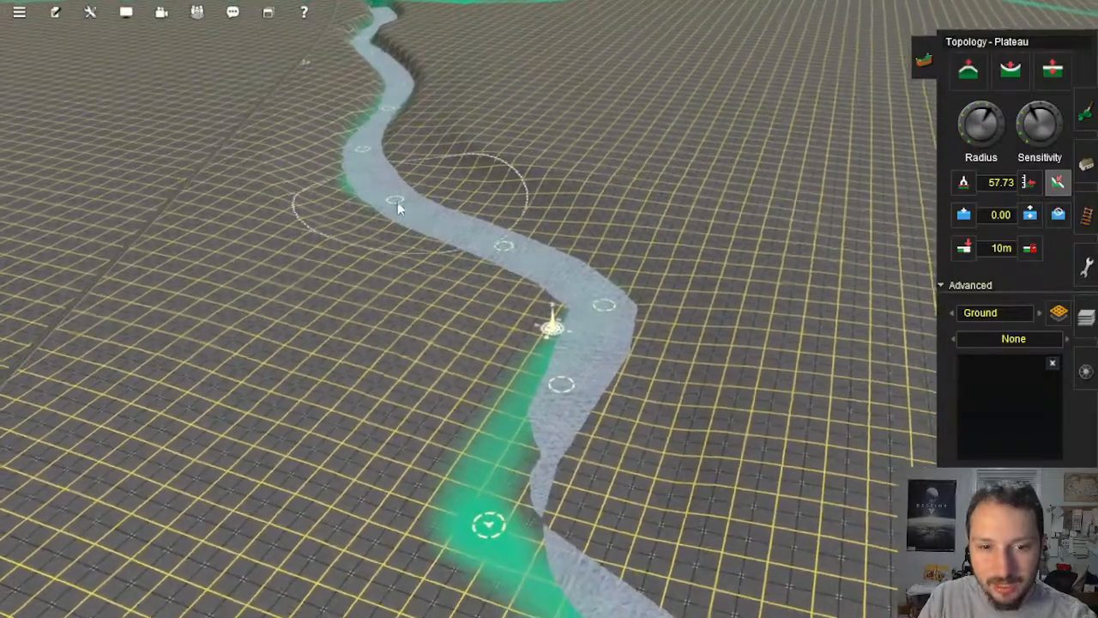
Step: Flatten the uneven banks on both sides of the river along the winding stretch with the Plateau tool
click(399, 204)
mouse_move(540, 426)
mouse_down()
mouse_move(537, 475)
mouse_move(546, 436)
mouse_up()
mouse_move(584, 322)
right_down()
mouse_move(577, 404)
mouse_move(560, 345)
mouse_move(715, 386)
mouse_move(603, 360)
right_up()
mouse_move(669, 373)
right_down()
mouse_move(594, 379)
mouse_move(572, 358)
mouse_move(478, 351)
mouse_move(467, 391)
mouse_move(515, 356)
mouse_move(523, 396)
mouse_move(522, 343)
mouse_move(494, 350)
mouse_move(537, 378)
mouse_move(586, 530)
mouse_move(522, 282)
mouse_move(590, 317)
mouse_move(598, 419)
mouse_move(592, 405)
right_up()
mouse_move(591, 406)
mouse_down()
mouse_move(591, 329)
mouse_move(648, 252)
mouse_move(633, 132)
mouse_move(668, 78)
mouse_move(655, 54)
mouse_move(600, 29)
mouse_up()
right_drag(601, 29, 642, 215)
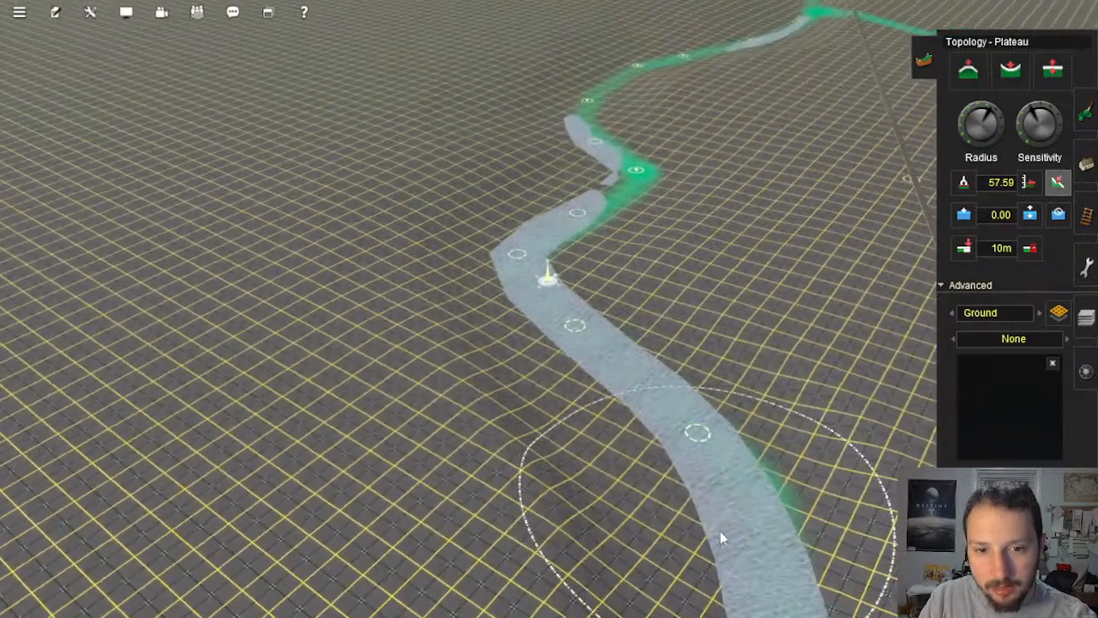
mouse_move(718, 527)
mouse_down()
mouse_move(706, 498)
mouse_move(576, 357)
mouse_move(533, 248)
mouse_move(610, 209)
mouse_move(617, 183)
mouse_move(595, 115)
mouse_move(729, 61)
mouse_up()
mouse_move(764, 67)
right_down()
mouse_move(603, 172)
mouse_move(414, 417)
mouse_move(532, 483)
mouse_move(559, 437)
mouse_move(515, 412)
mouse_move(496, 427)
mouse_move(563, 439)
mouse_move(545, 280)
mouse_move(503, 284)
mouse_move(563, 220)
mouse_move(526, 245)
mouse_move(559, 235)
right_up()
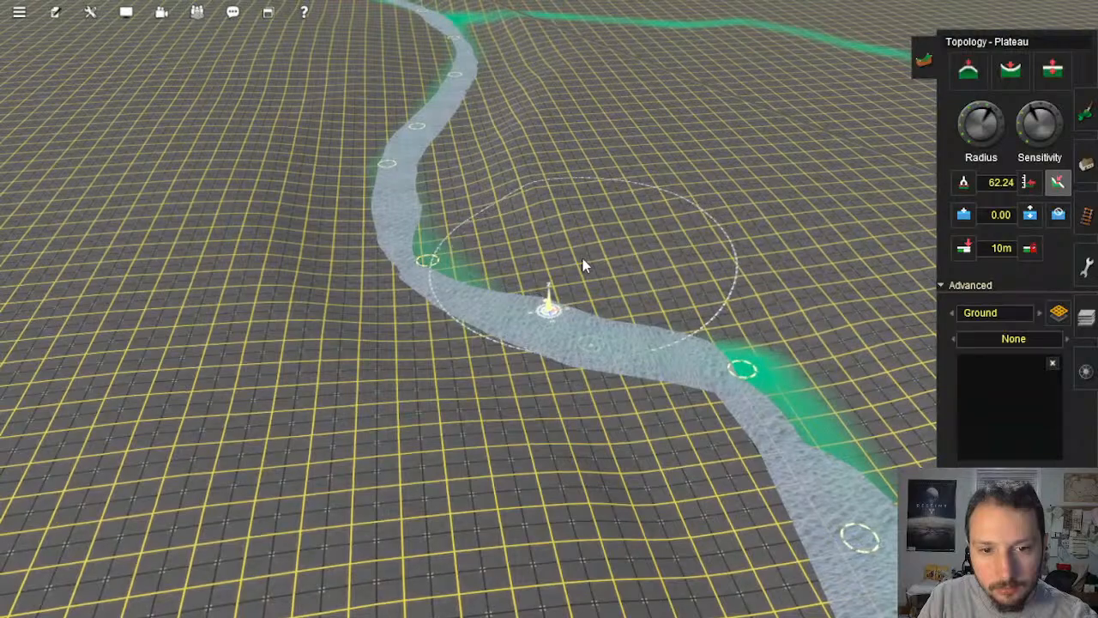
Step: Level the bank inside the curve and lower the long ridge running beside the river toward the fork
click(661, 310)
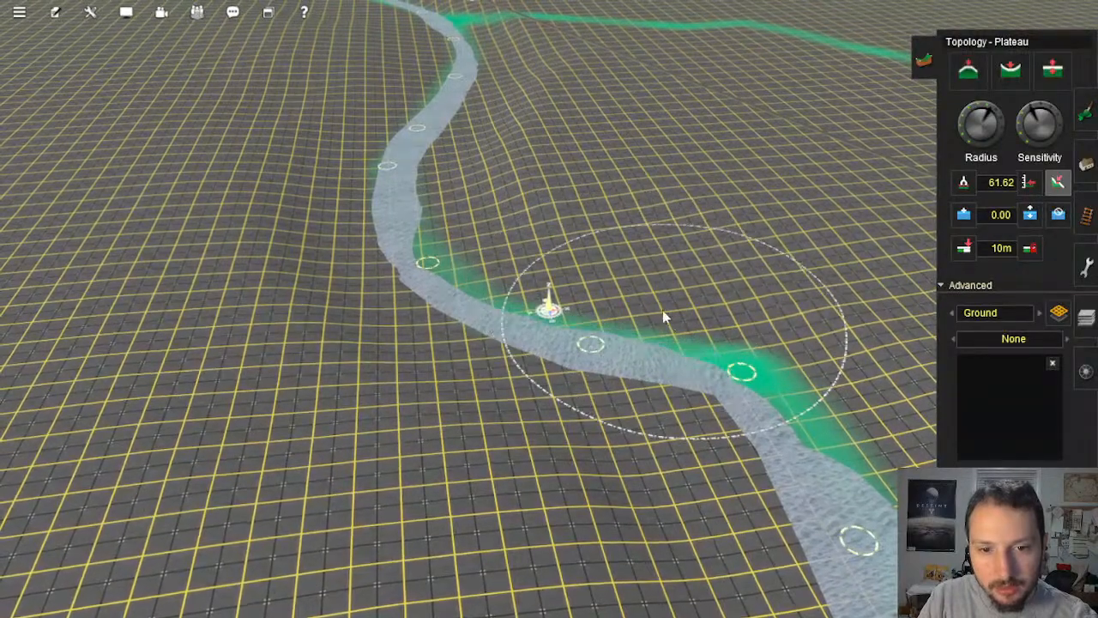
click(640, 310)
click(473, 177)
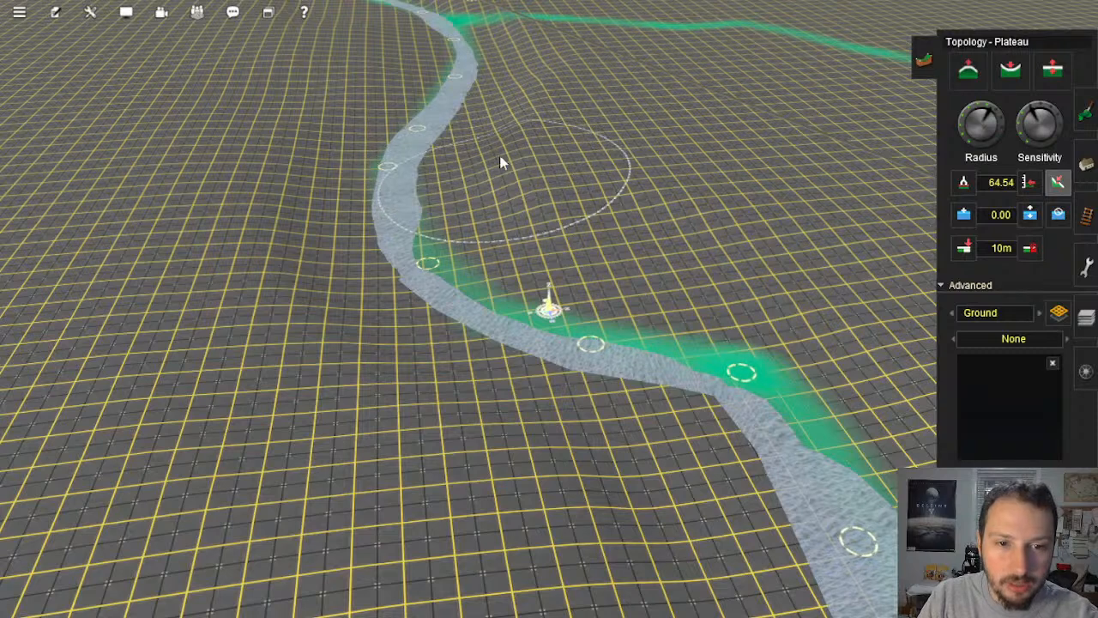
mouse_move(530, 173)
mouse_down()
mouse_move(539, 181)
mouse_move(515, 179)
mouse_move(526, 150)
mouse_move(509, 122)
mouse_move(521, 115)
mouse_up()
right_click(525, 106)
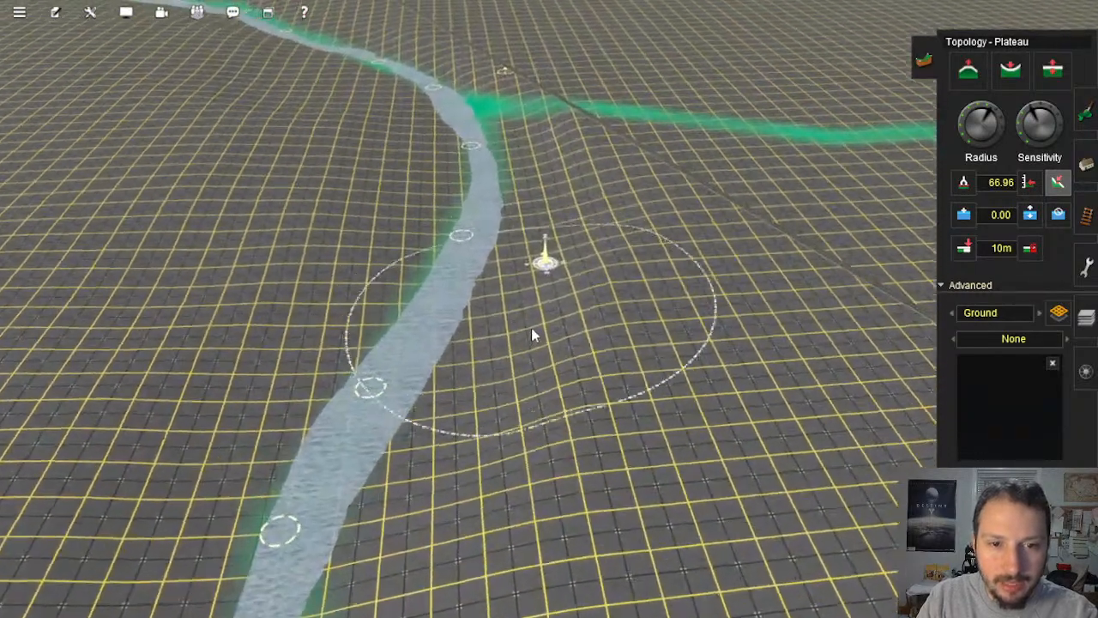
right_click(532, 333)
mouse_move(632, 228)
mouse_down()
mouse_move(589, 336)
mouse_move(592, 420)
mouse_up()
right_click(588, 447)
right_click(584, 467)
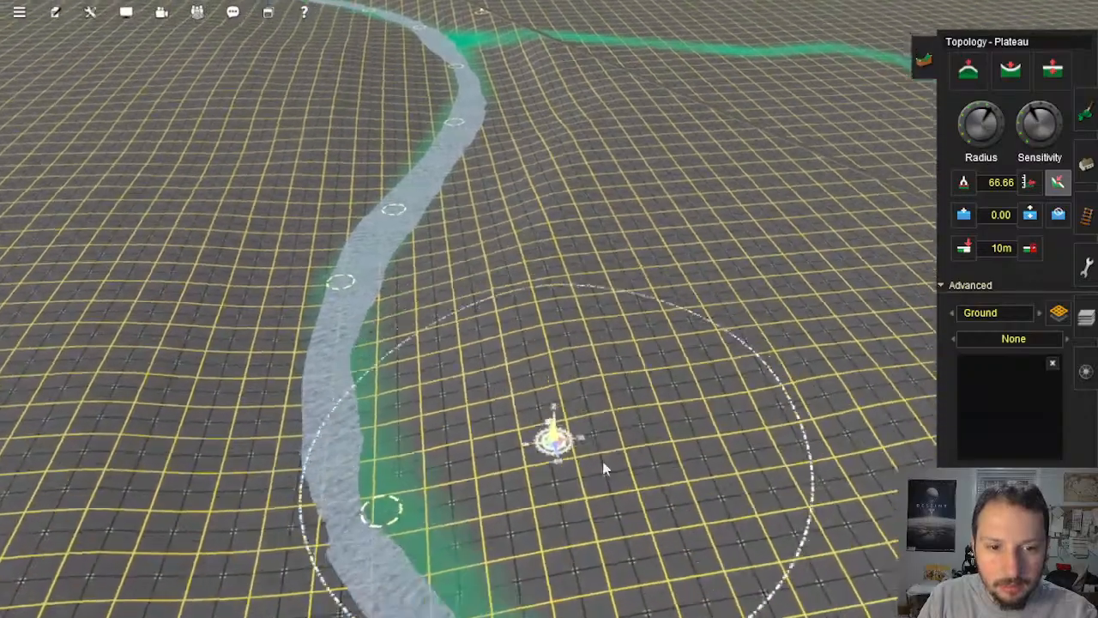
Step: Flatten the outer bank along the green-marked bends and the rough slope beside the narrow water stretch
right_click(625, 472)
right_click(803, 343)
right_click(759, 407)
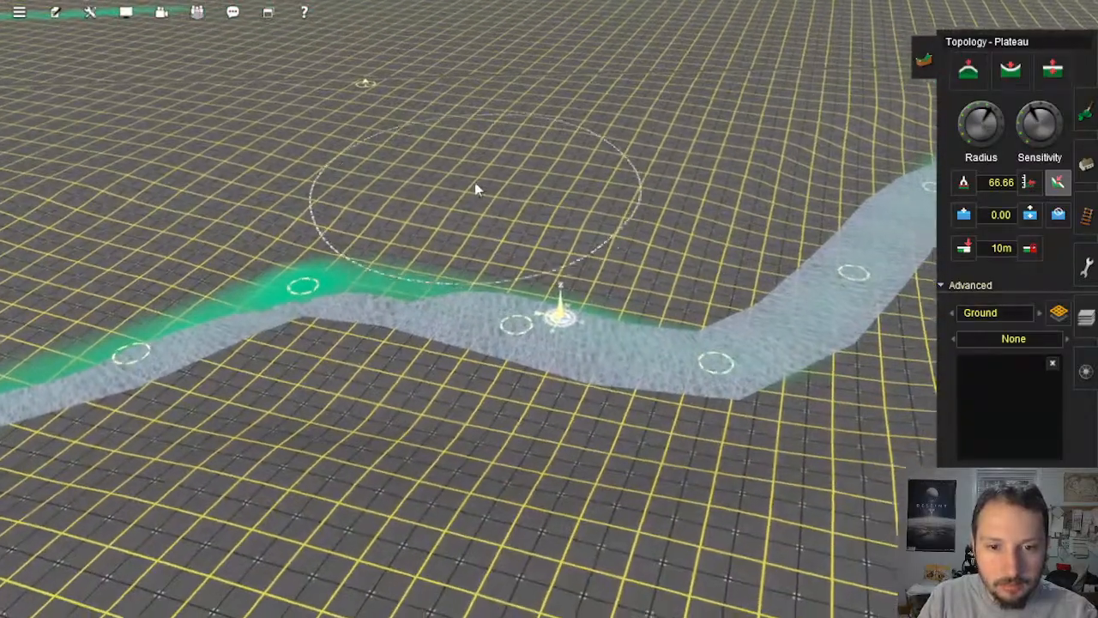
mouse_move(478, 188)
mouse_down()
mouse_move(672, 259)
mouse_move(630, 252)
mouse_move(682, 251)
mouse_up()
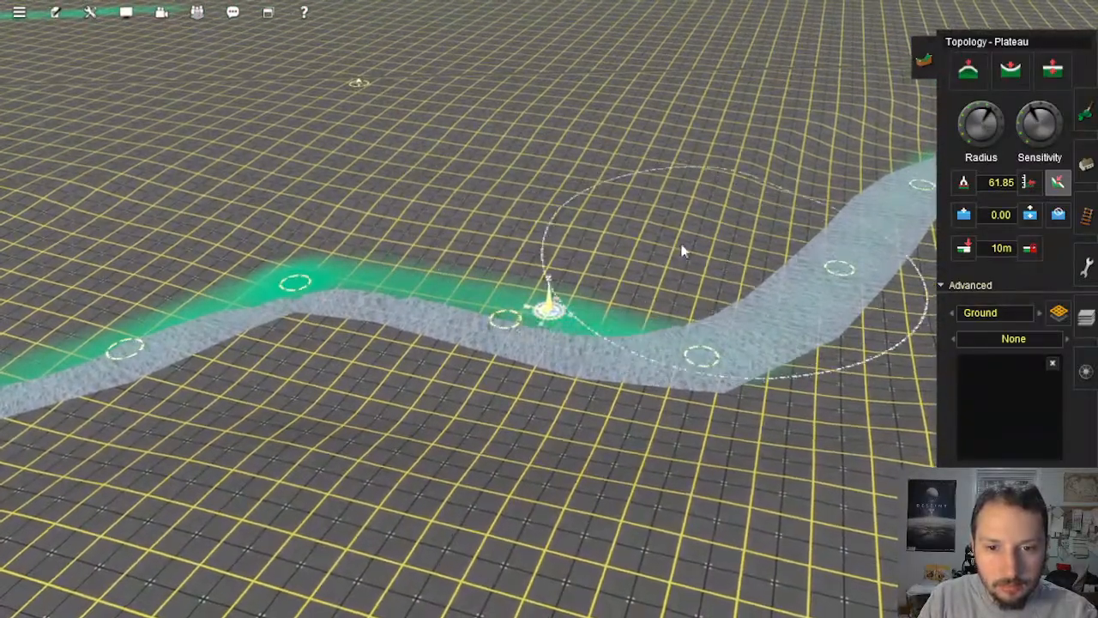
drag(818, 202, 804, 195)
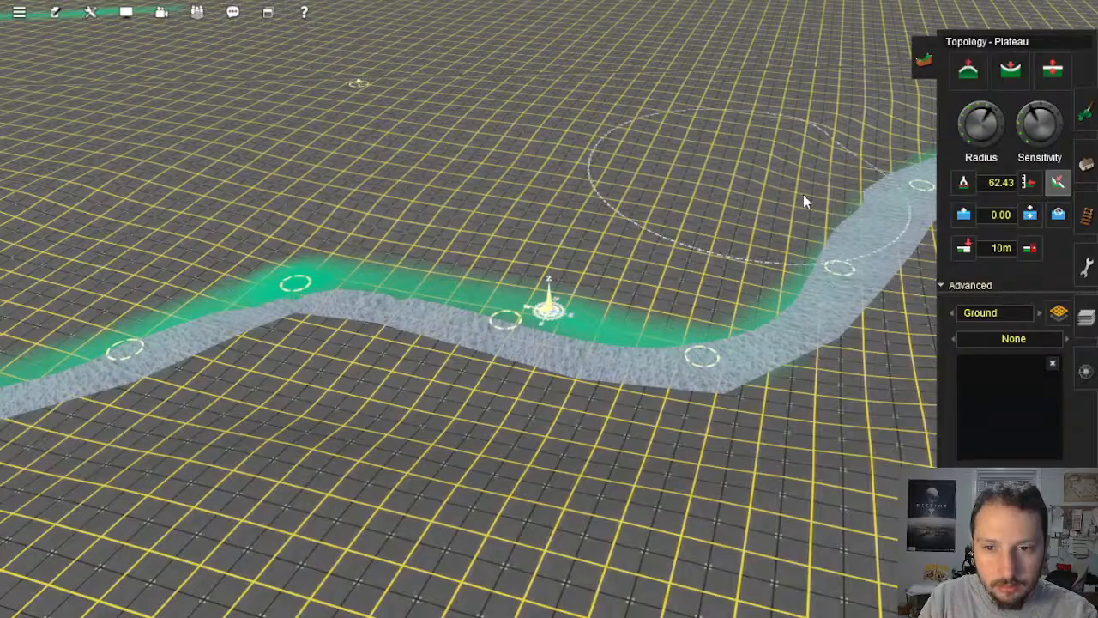
mouse_move(753, 259)
right_down()
mouse_move(608, 358)
mouse_move(515, 302)
mouse_move(619, 307)
mouse_move(588, 324)
mouse_move(491, 267)
mouse_move(418, 138)
mouse_move(437, 208)
right_up()
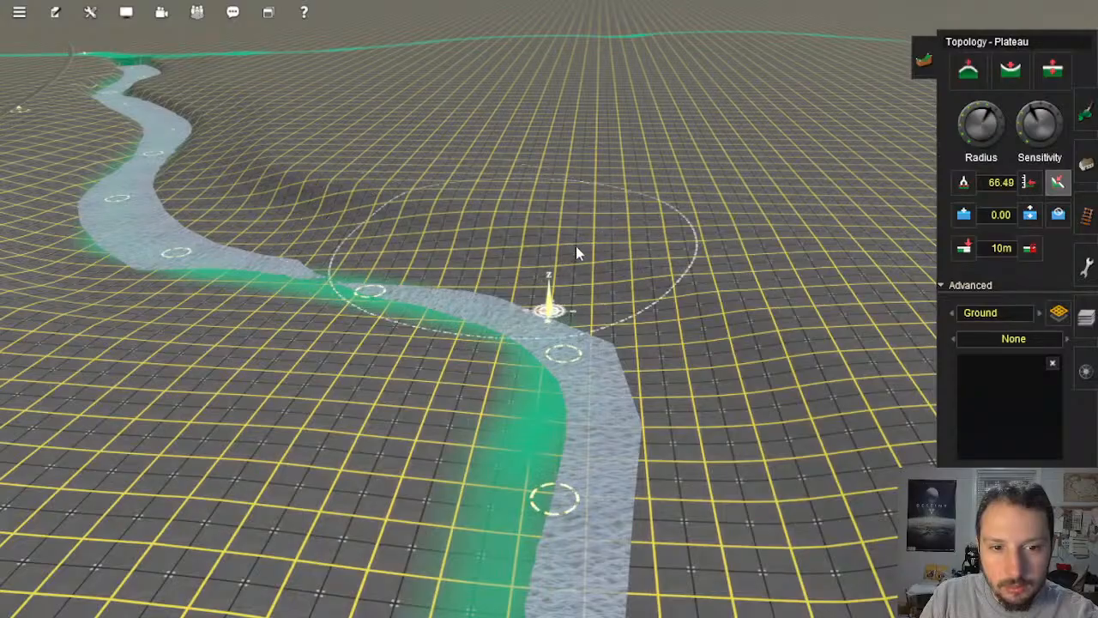
mouse_move(578, 249)
right_down()
mouse_move(655, 326)
mouse_move(712, 360)
mouse_move(629, 334)
mouse_move(618, 277)
mouse_move(692, 272)
mouse_move(601, 389)
mouse_move(696, 317)
mouse_move(588, 380)
mouse_move(566, 360)
mouse_move(581, 326)
mouse_move(640, 286)
mouse_move(556, 314)
mouse_move(540, 300)
right_up()
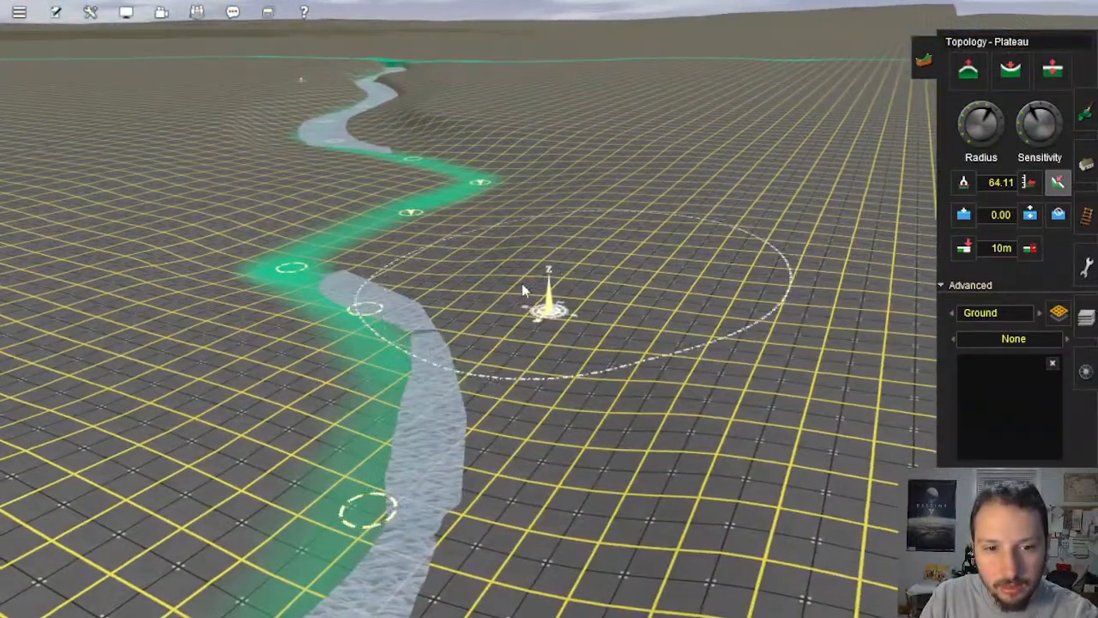
drag(522, 287, 445, 295)
right_drag(654, 363, 504, 330)
Step: Recut the filled riverbed through the S-bend with Height down, joining the separated water stretches
right_drag(594, 300, 1029, 124)
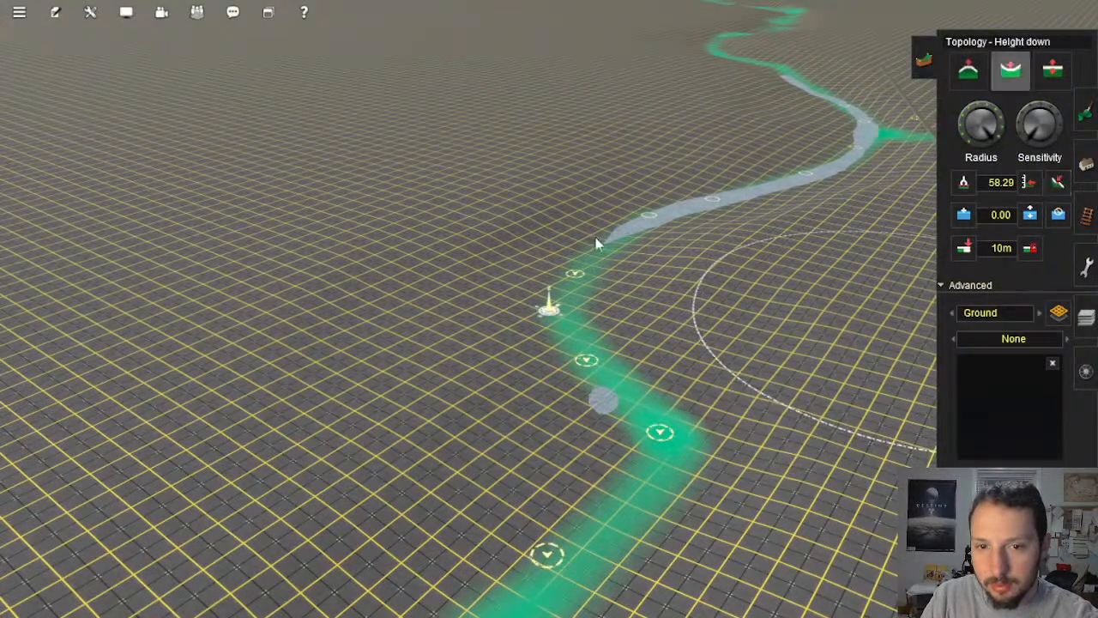
mouse_move(604, 270)
mouse_down()
mouse_move(589, 259)
mouse_move(583, 286)
mouse_up()
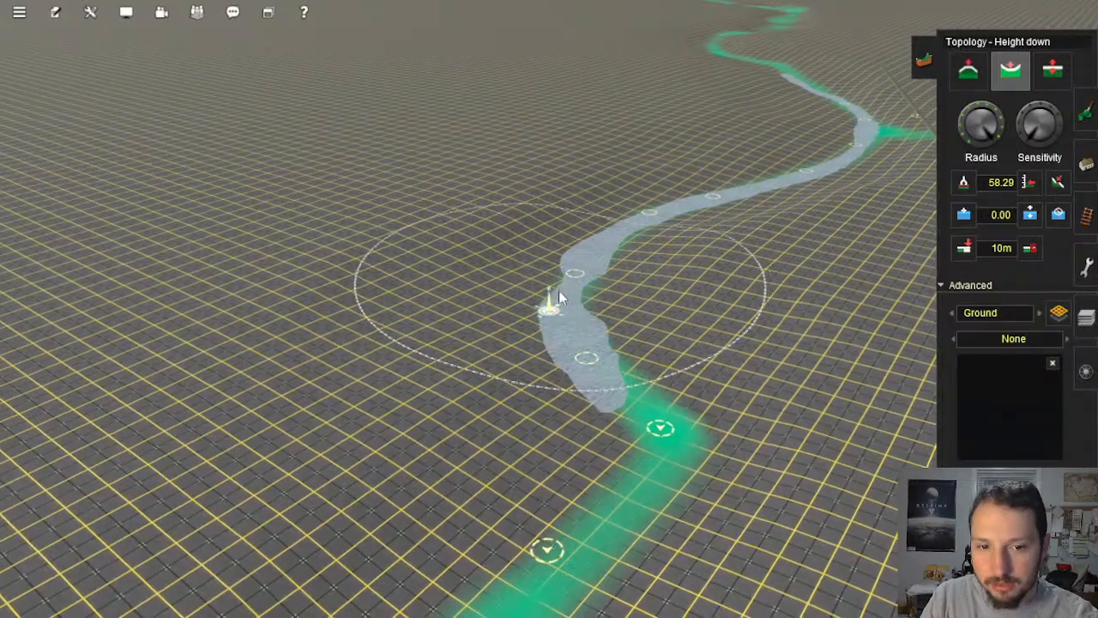
right_click(648, 441)
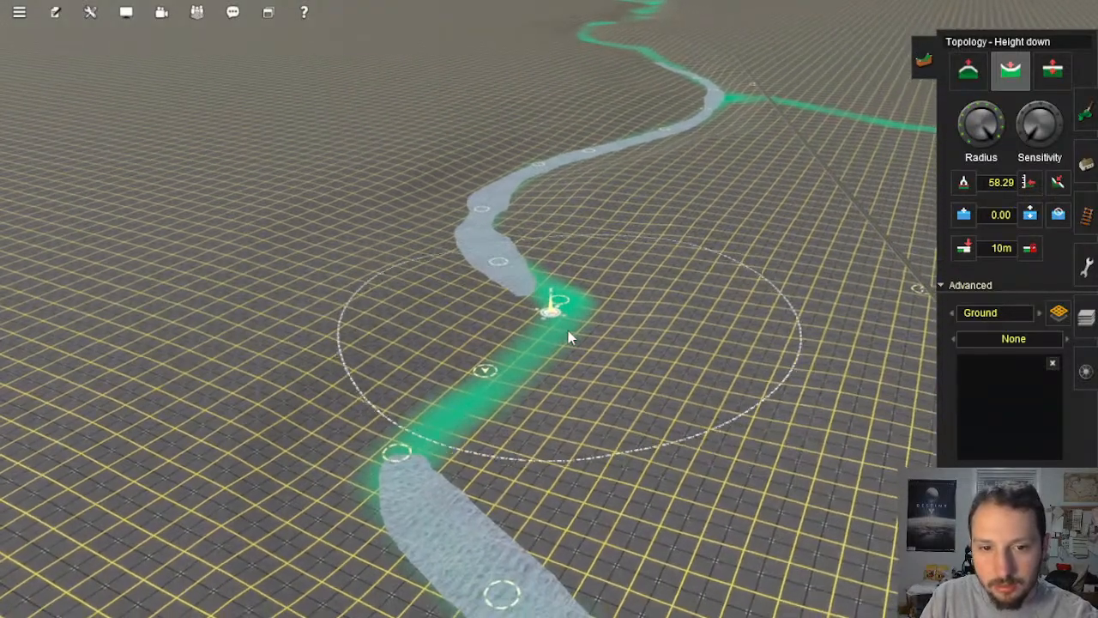
drag(568, 333, 545, 337)
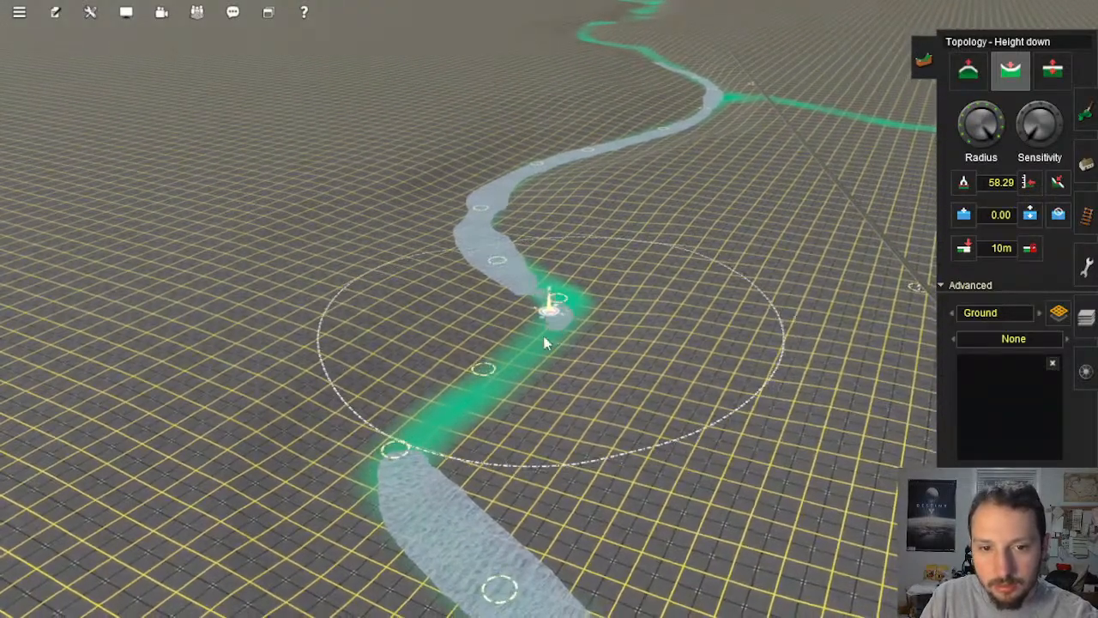
mouse_move(443, 403)
middle_down()
mouse_move(483, 412)
mouse_move(538, 282)
mouse_move(591, 239)
middle_up()
right_click(600, 222)
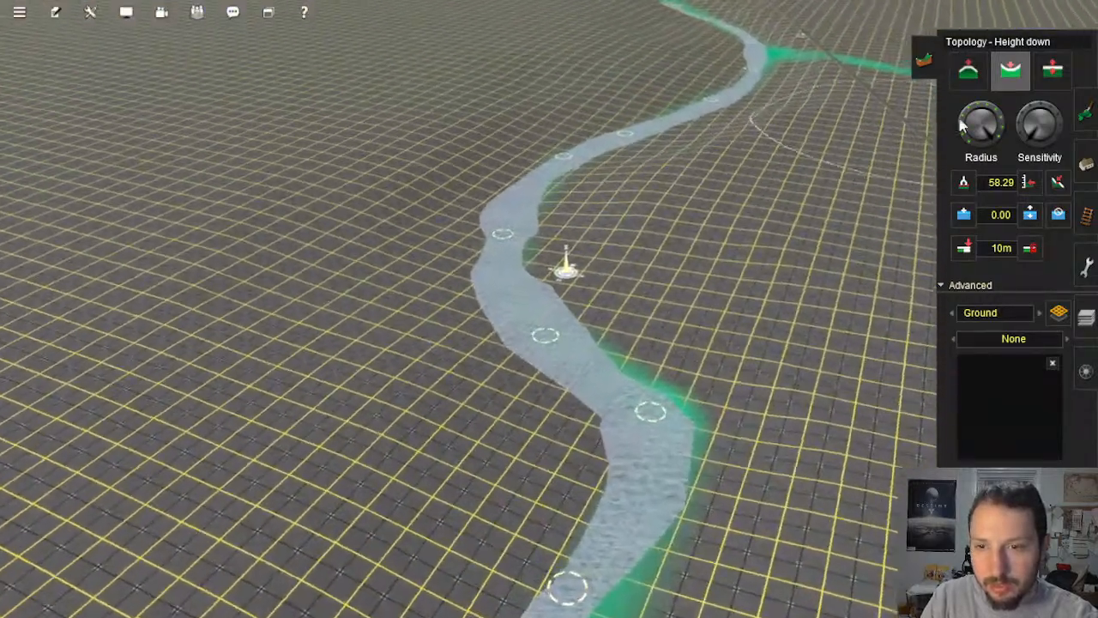
Step: Reduce the terrain brush radius and smooth the banks around the recut S-bend with the Plateau tool
click(975, 114)
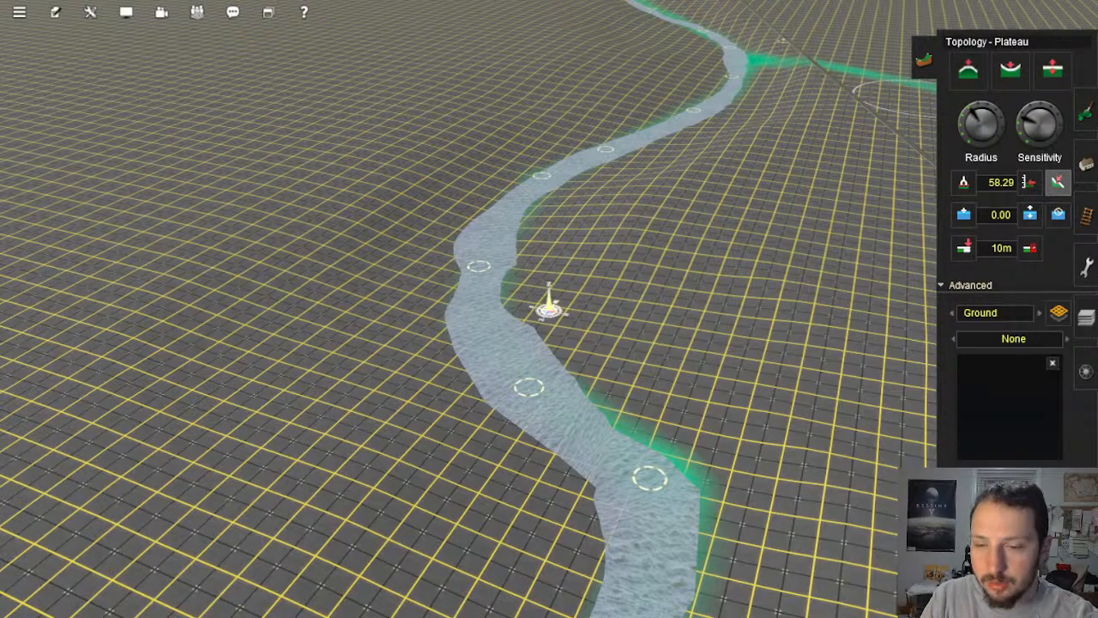
mouse_move(550, 309)
middle_down()
mouse_move(563, 336)
mouse_move(541, 289)
mouse_move(542, 252)
mouse_move(530, 285)
middle_up()
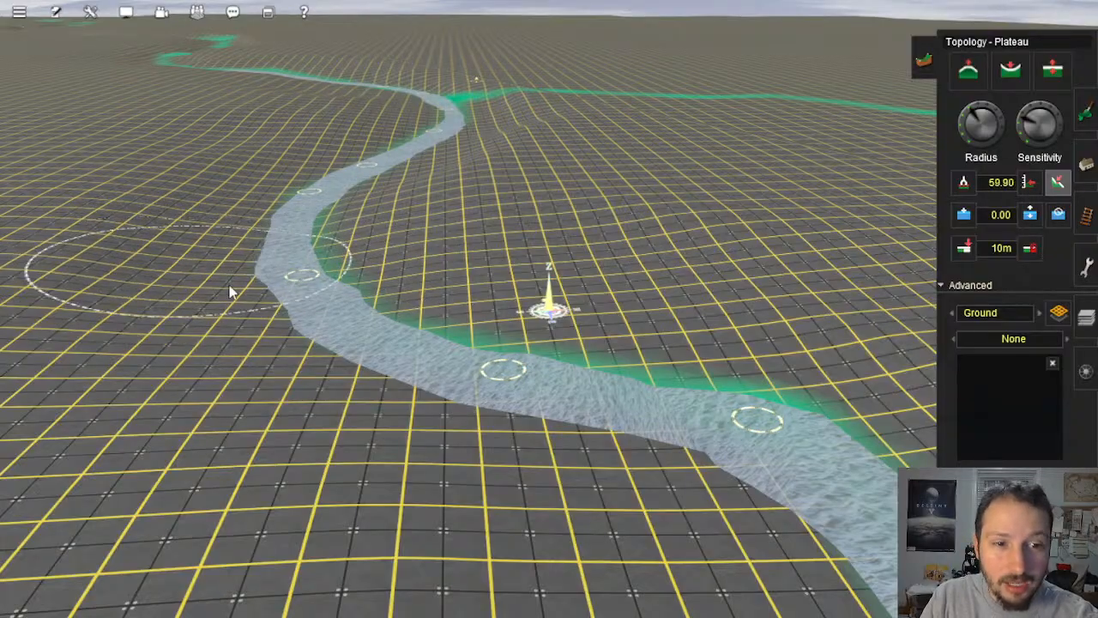
mouse_move(248, 286)
right_down()
mouse_move(624, 372)
mouse_move(650, 307)
mouse_move(620, 290)
mouse_move(557, 326)
right_up()
key(Right)
key(Right)
key(Down)
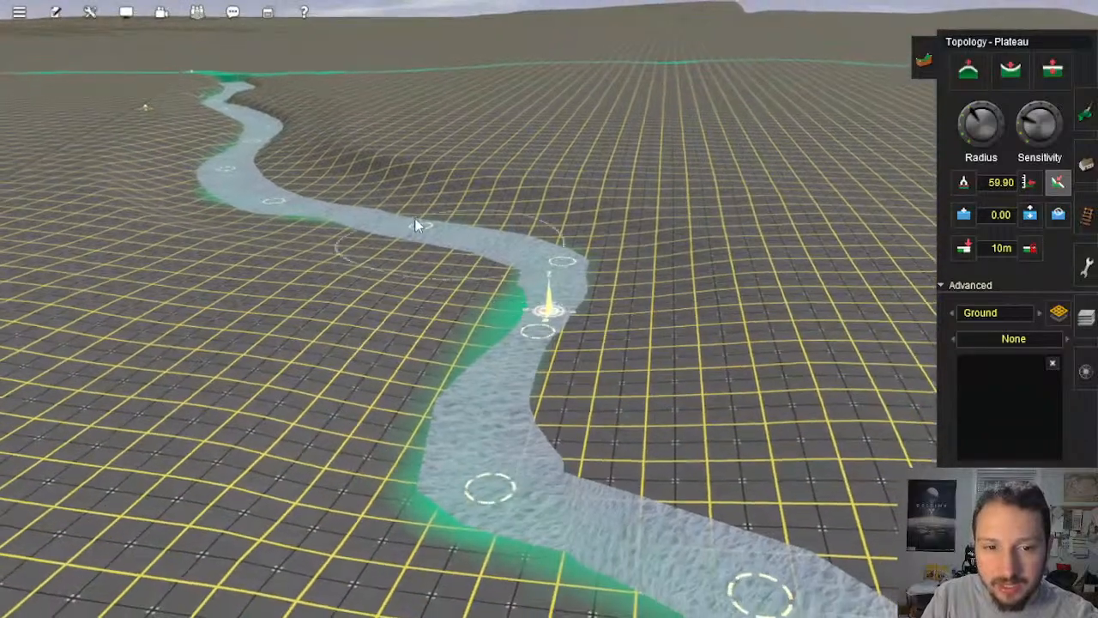
key(Up)
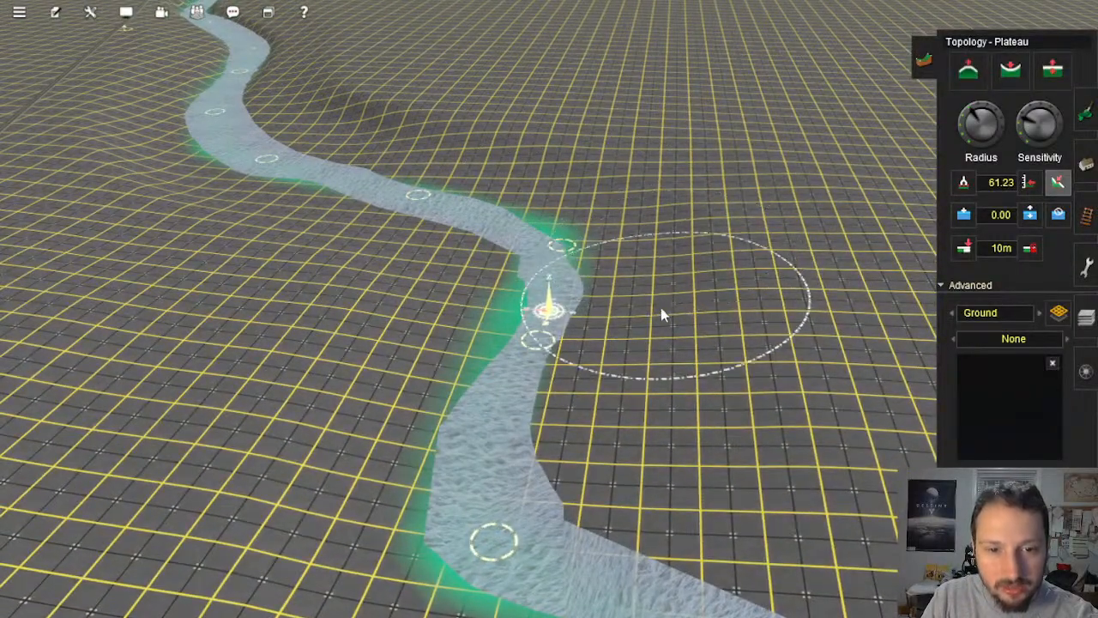
right_click(619, 308)
key(Right)
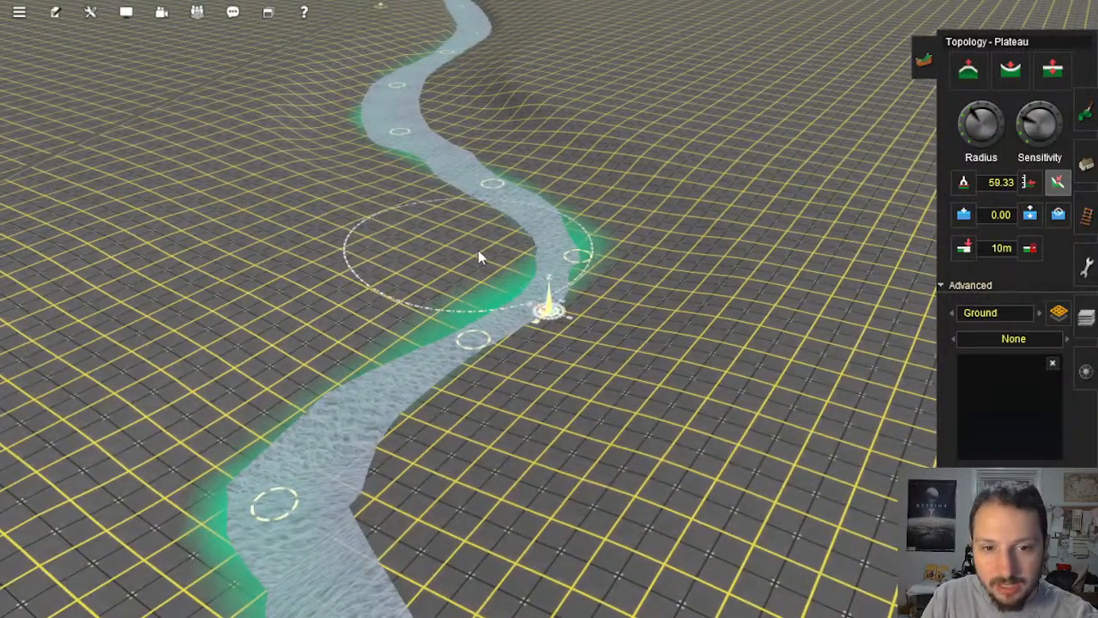
Step: Flatten the mounds on the green-marked bank beyond the S-bend with the Plateau tool
right_click(478, 253)
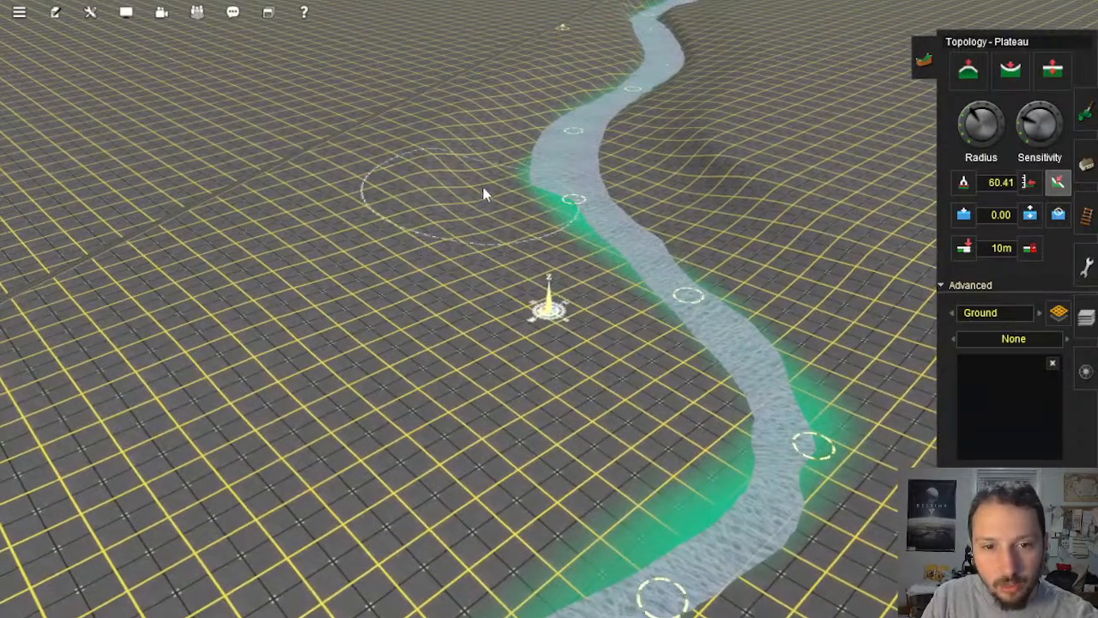
right_click(501, 174)
right_click(584, 292)
key(Left)
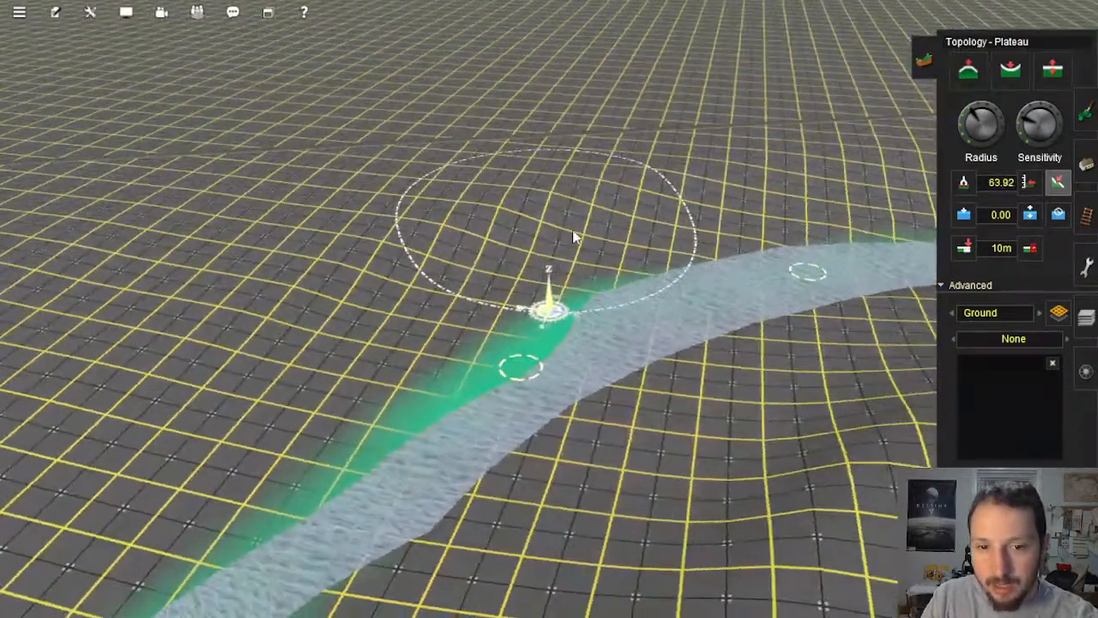
mouse_move(575, 236)
mouse_down()
mouse_move(546, 233)
mouse_move(719, 246)
mouse_up()
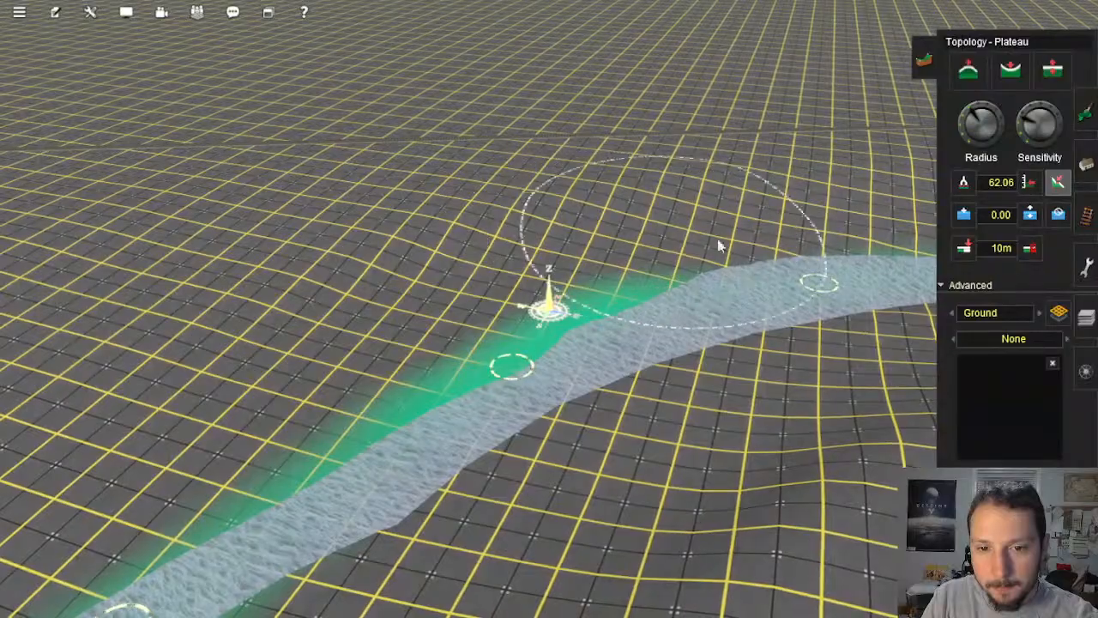
right_click(839, 227)
key(Left)
Step: Level the steep, jagged banks on both sides of the river stretch beside the railway track
mouse_move(356, 320)
mouse_down()
mouse_move(343, 326)
mouse_move(378, 334)
mouse_move(421, 299)
mouse_move(483, 379)
mouse_up()
mouse_move(488, 383)
right_down()
mouse_move(453, 434)
mouse_move(550, 314)
mouse_move(547, 372)
mouse_move(555, 277)
mouse_move(424, 268)
mouse_move(474, 309)
mouse_move(613, 314)
mouse_move(522, 326)
mouse_move(540, 319)
mouse_move(521, 334)
mouse_move(591, 286)
mouse_move(590, 272)
right_up()
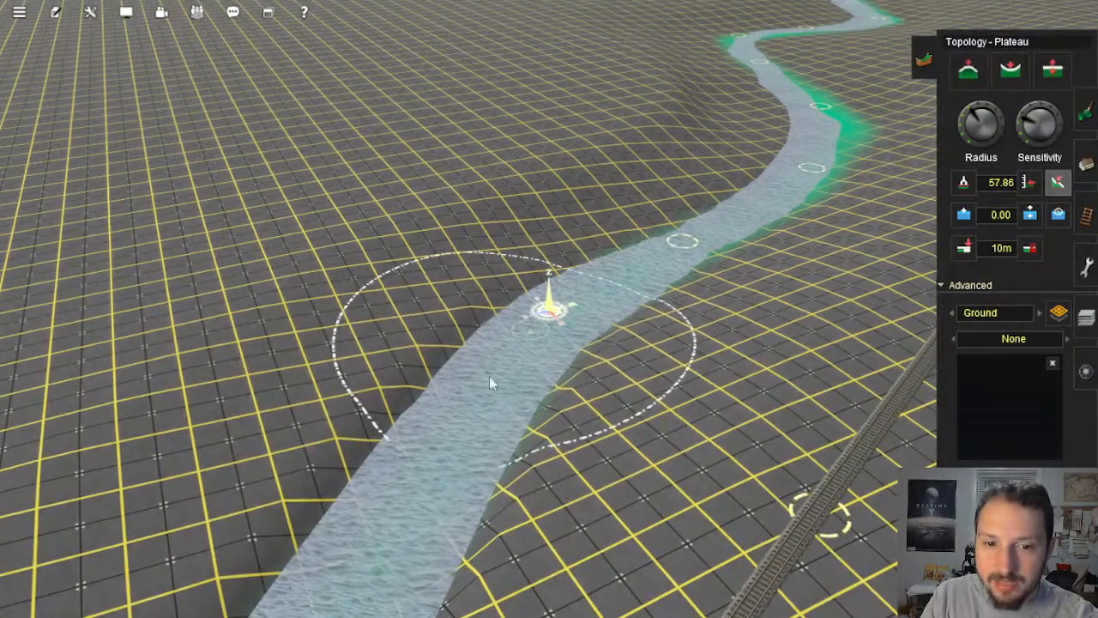
mouse_move(492, 285)
mouse_down()
mouse_move(512, 277)
mouse_move(370, 391)
mouse_up()
right_drag(314, 455, 690, 165)
mouse_move(690, 167)
mouse_down()
mouse_move(625, 261)
mouse_move(511, 340)
mouse_move(562, 282)
mouse_up()
right_drag(339, 469, 691, 249)
right_click(696, 248)
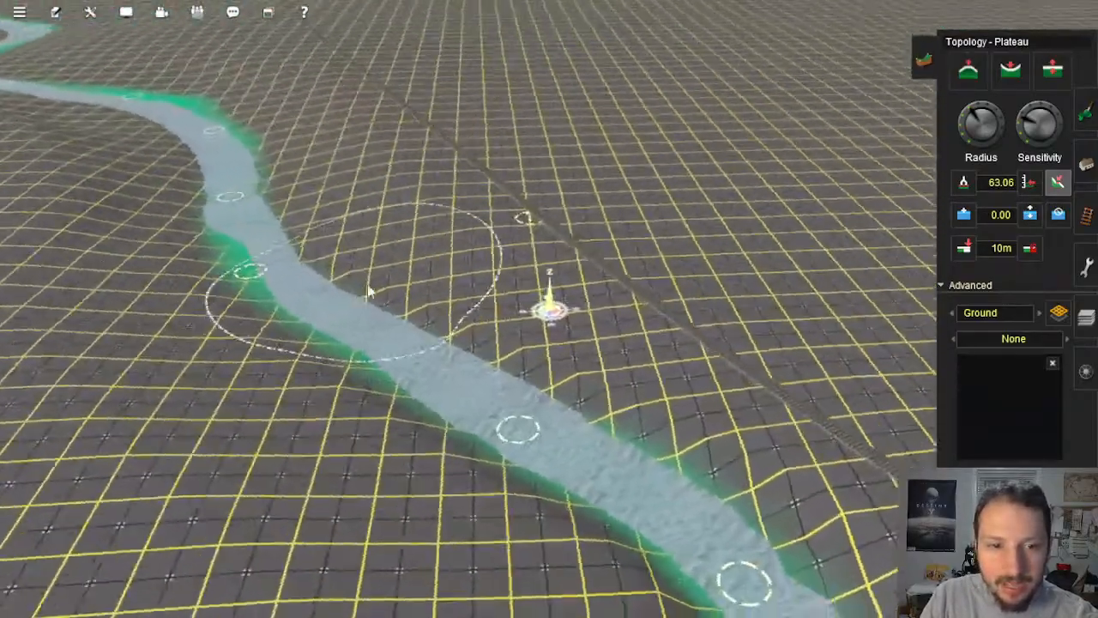
drag(369, 292, 331, 294)
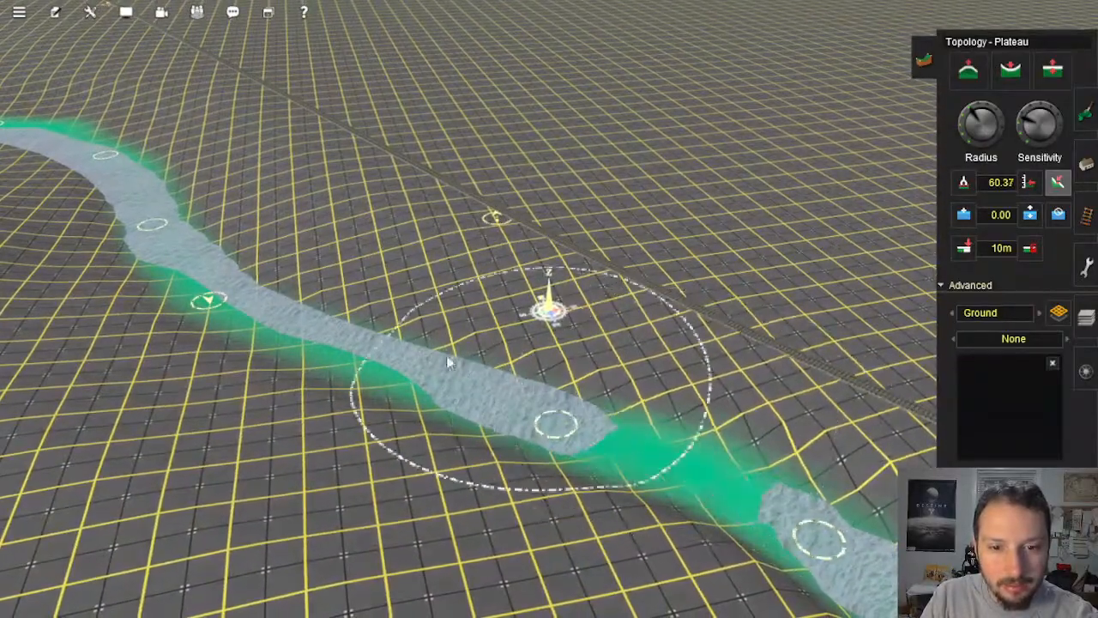
Step: Even out the slopes next to the railway track and reopen the filled sections of riverbed there
drag(447, 363, 289, 289)
mouse_move(245, 273)
right_down()
mouse_move(639, 294)
mouse_move(584, 448)
mouse_move(589, 429)
right_up()
drag(625, 148, 573, 275)
right_drag(558, 352, 509, 396)
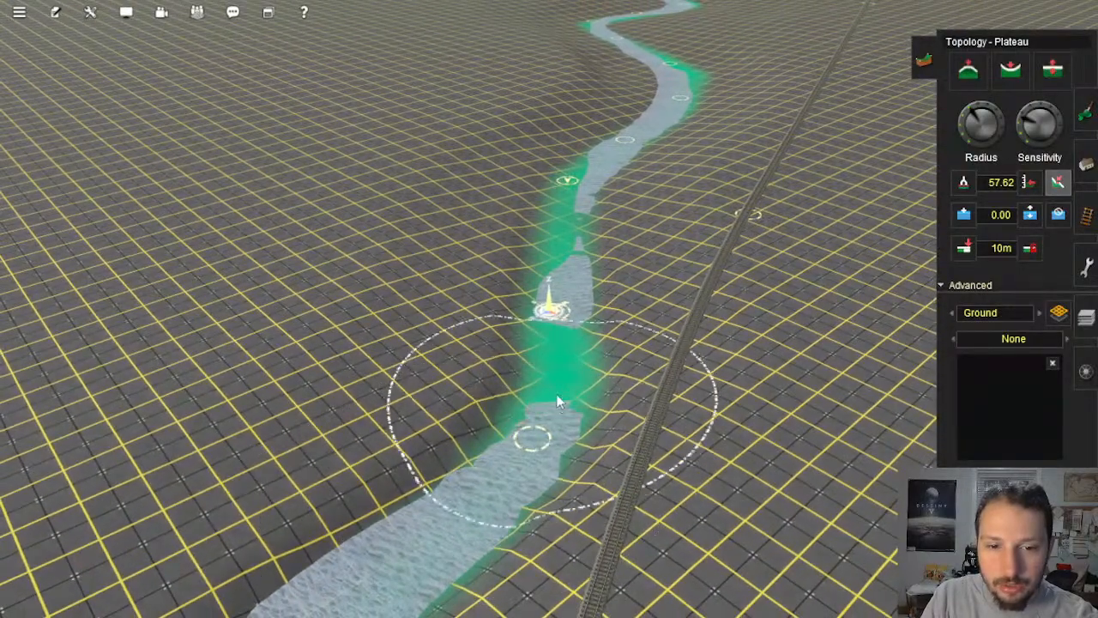
drag(562, 347, 580, 210)
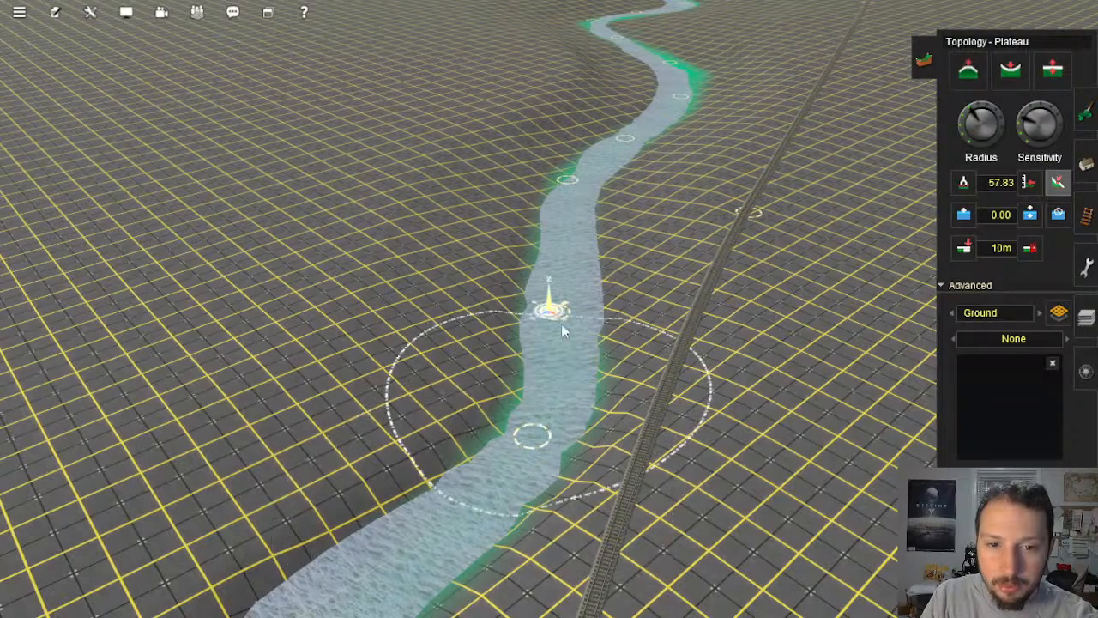
Step: Flatten the raised bank across the river from the railway track into a gentle slope
mouse_move(606, 223)
middle_down()
mouse_move(623, 237)
mouse_move(606, 229)
mouse_move(605, 198)
mouse_move(609, 206)
middle_up()
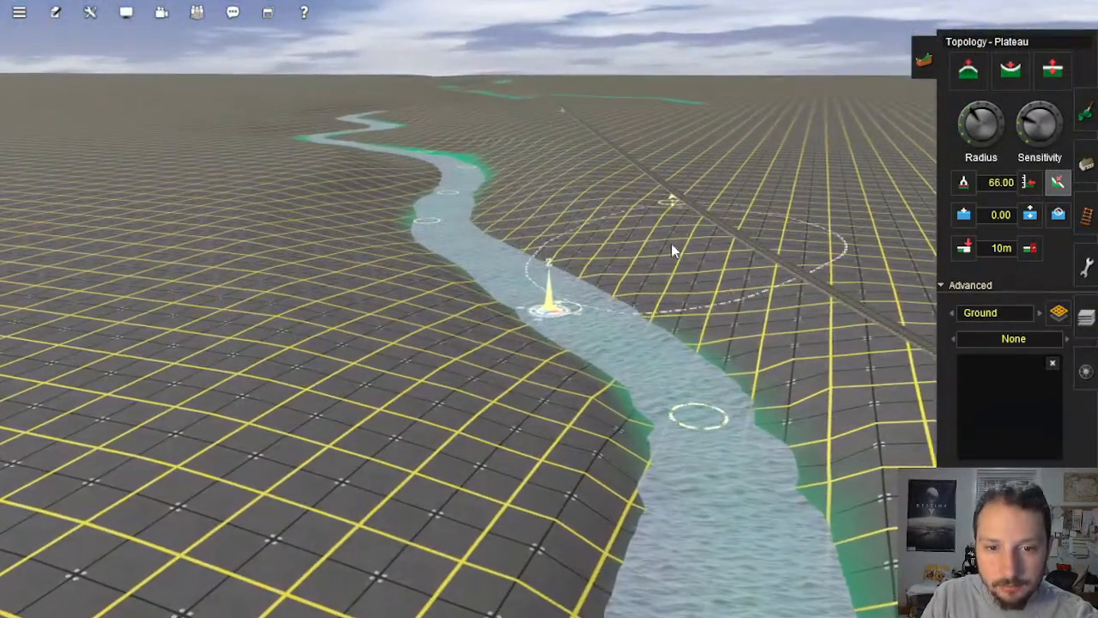
middle_drag(679, 284, 446, 219)
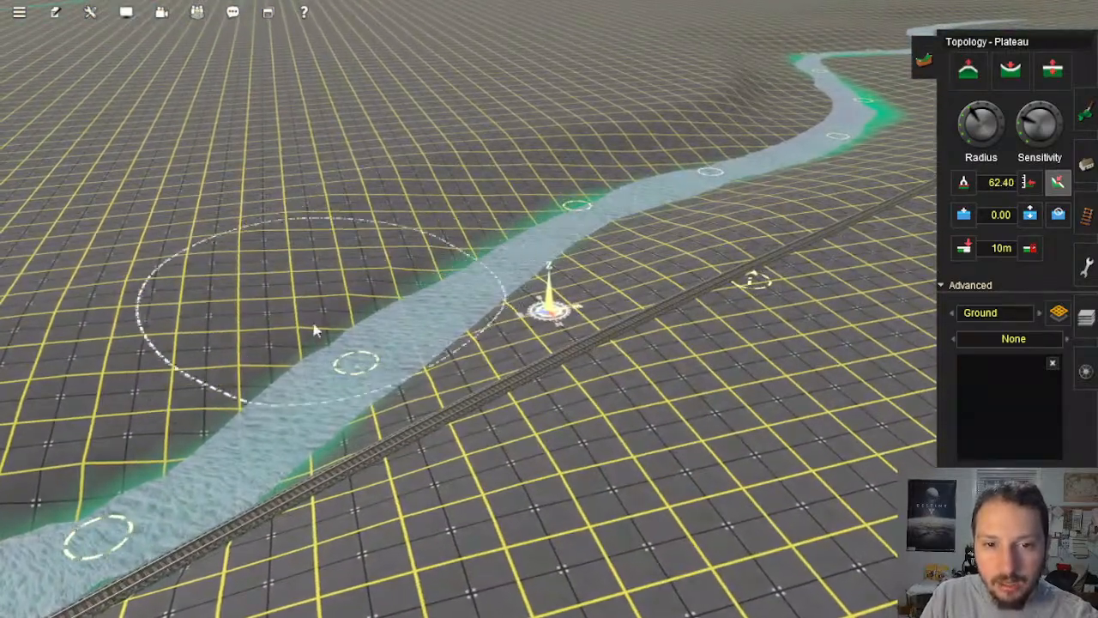
middle_drag(314, 331, 573, 288)
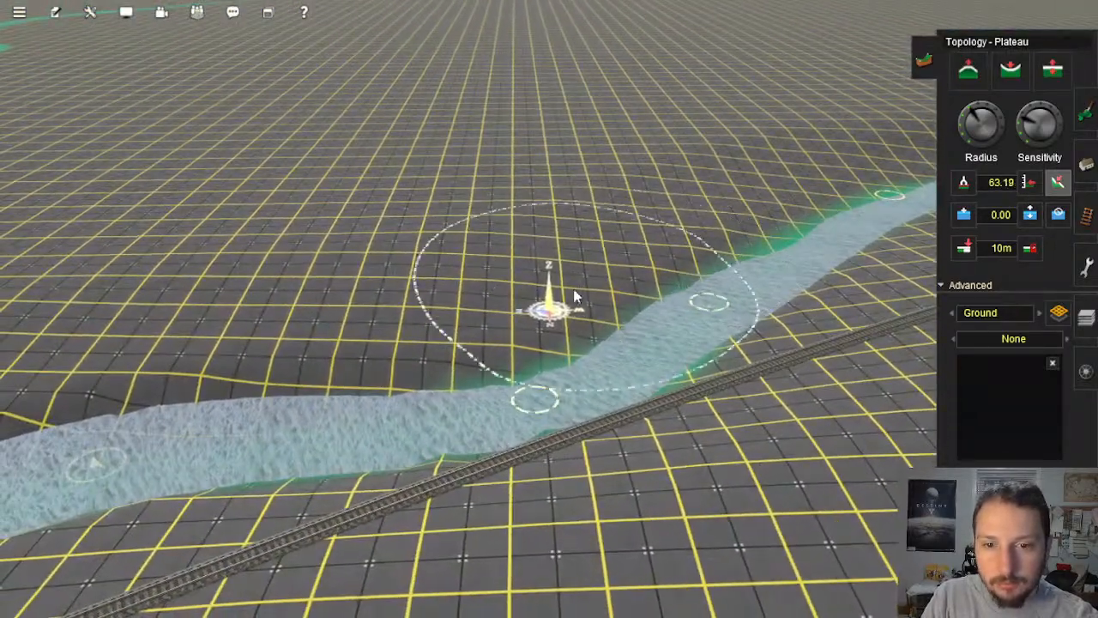
middle_drag(676, 232, 513, 229)
drag(513, 229, 417, 252)
right_click(549, 179)
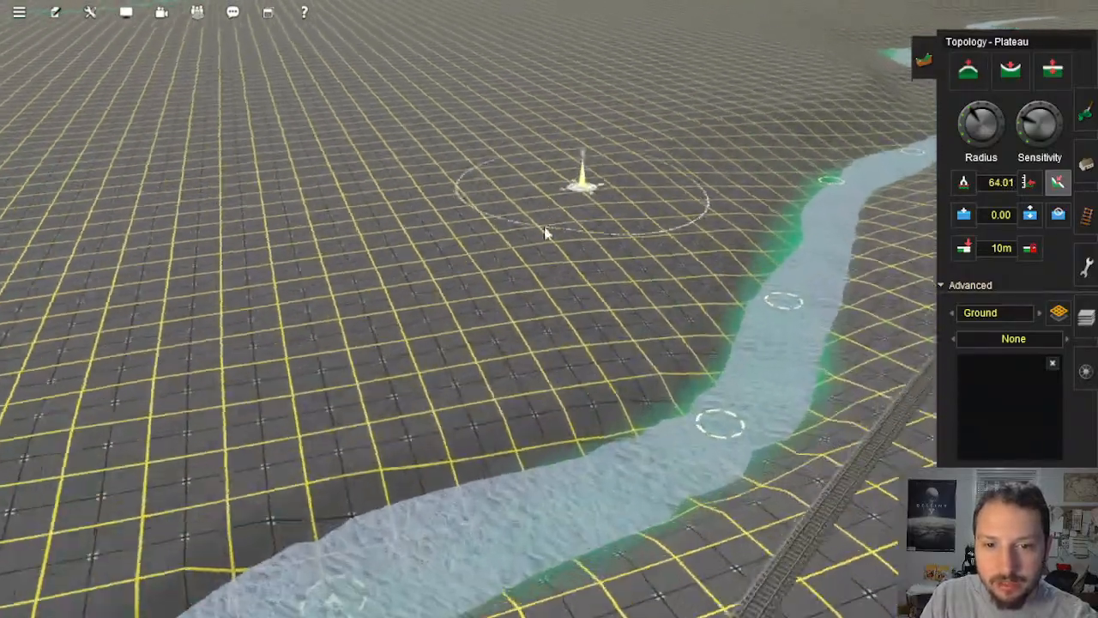
mouse_move(552, 367)
mouse_down()
mouse_move(841, 206)
mouse_move(756, 254)
mouse_up()
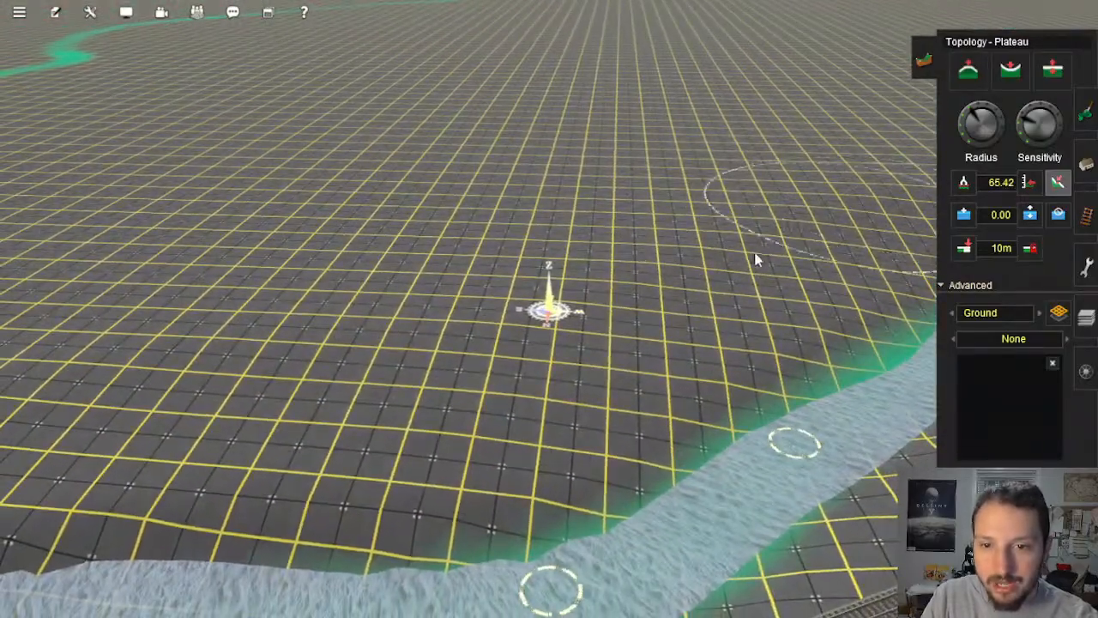
right_click(756, 255)
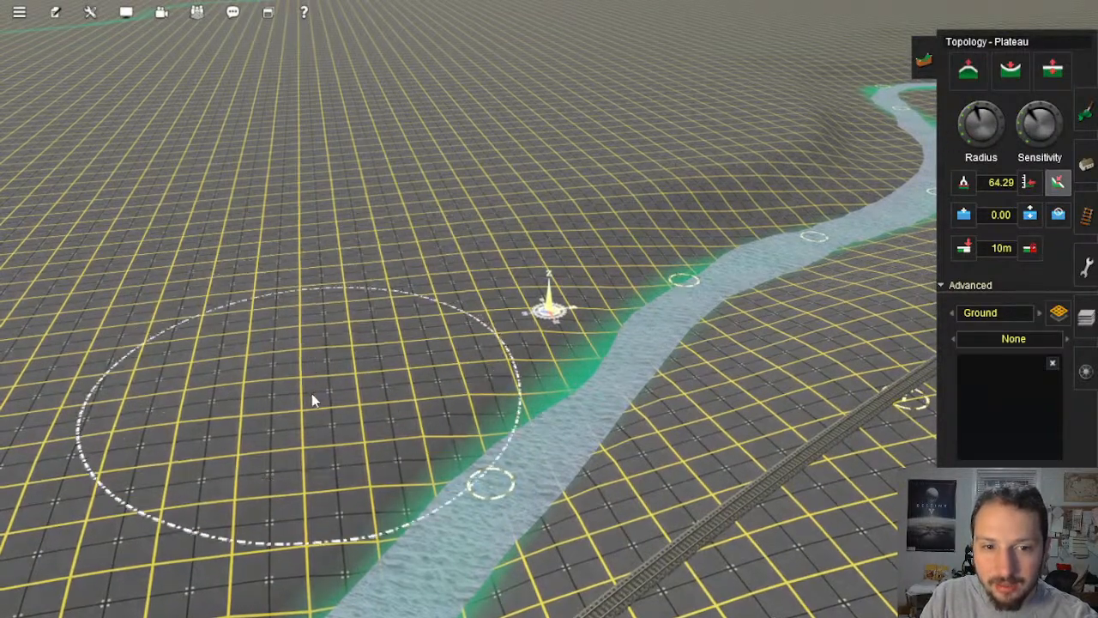
Step: Flatten the humps on the riverbank opposite the railway track with the Plateau tool
right_click(544, 452)
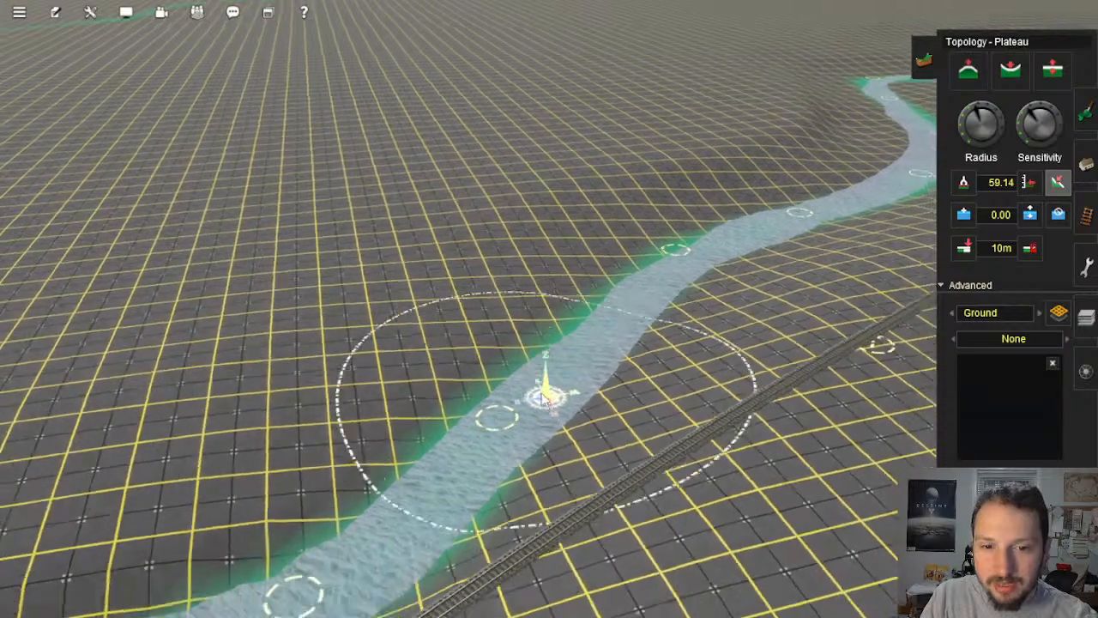
key(Down)
key(Right)
key(Up)
right_click(570, 214)
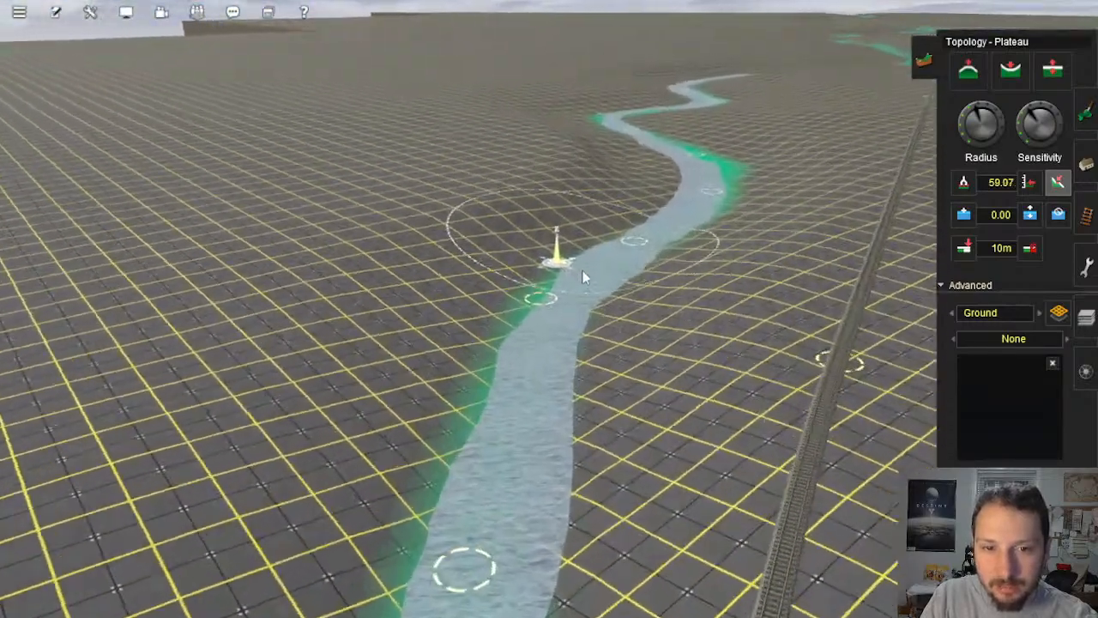
key(Left)
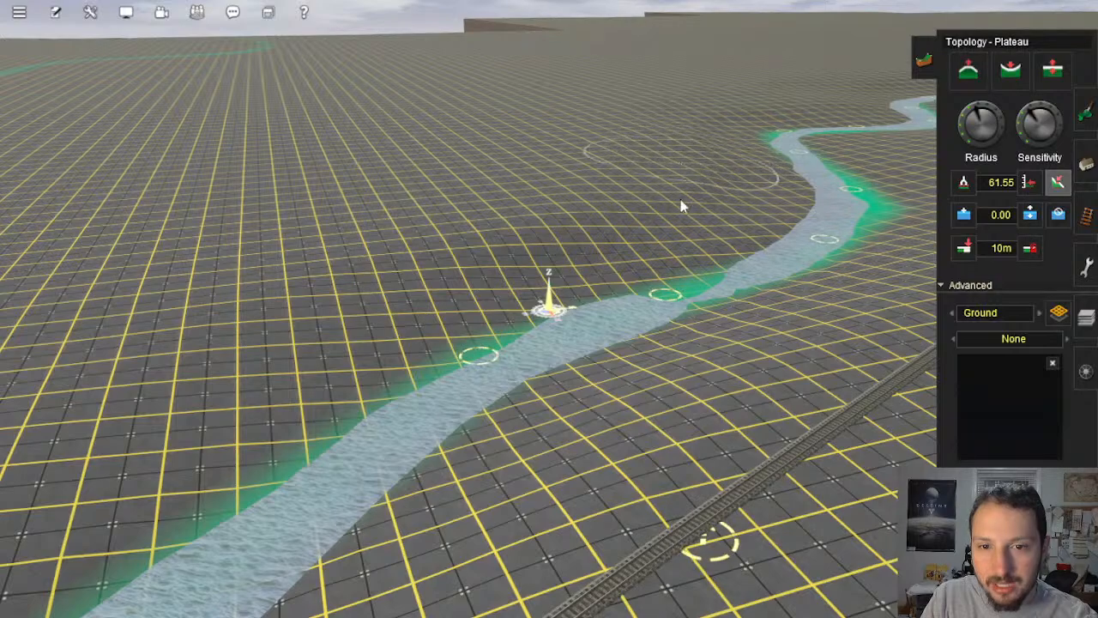
right_drag(684, 210, 527, 285)
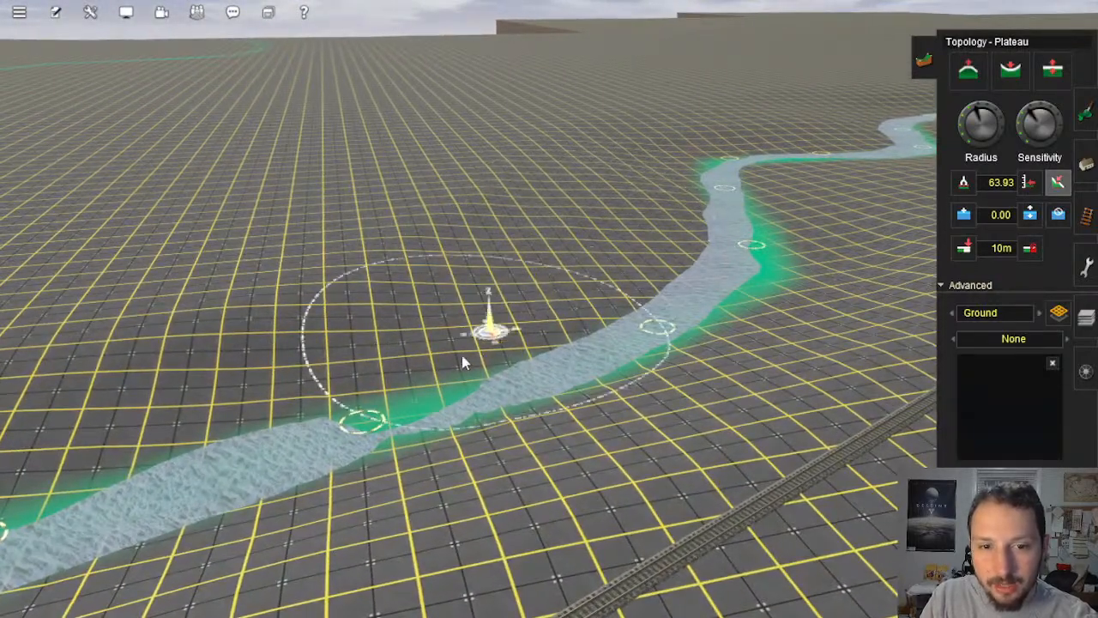
right_drag(462, 355, 442, 388)
Step: Recut the riverbed along the railway-side stretch, reopening the section filled by the bank flattening
mouse_move(320, 455)
mouse_down()
mouse_move(510, 338)
mouse_move(630, 285)
mouse_up()
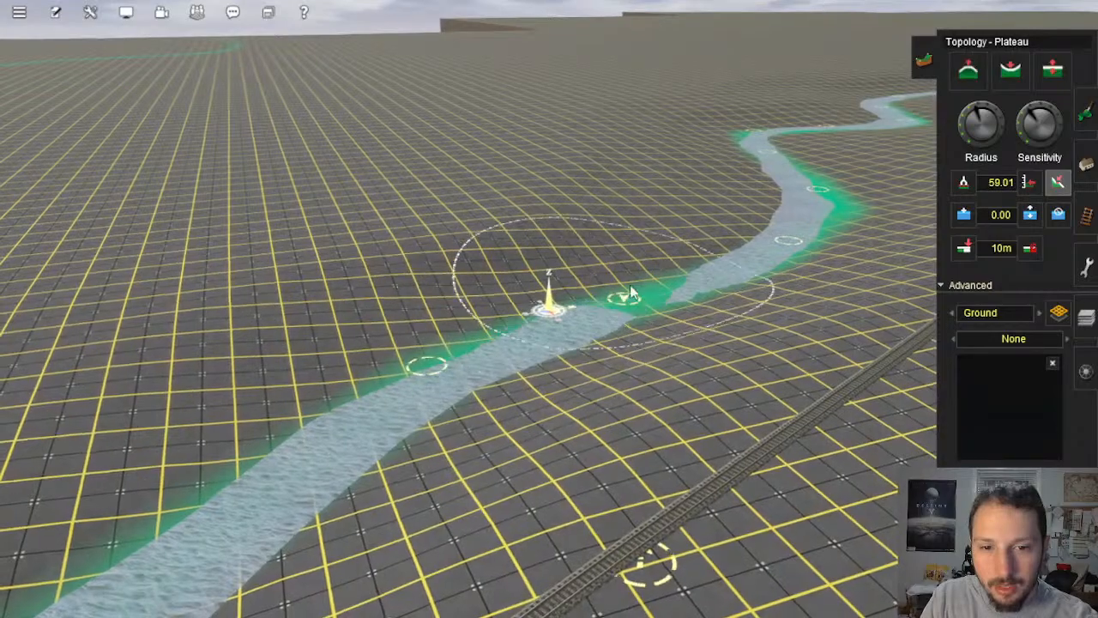
right_drag(562, 350, 418, 407)
right_click(480, 407)
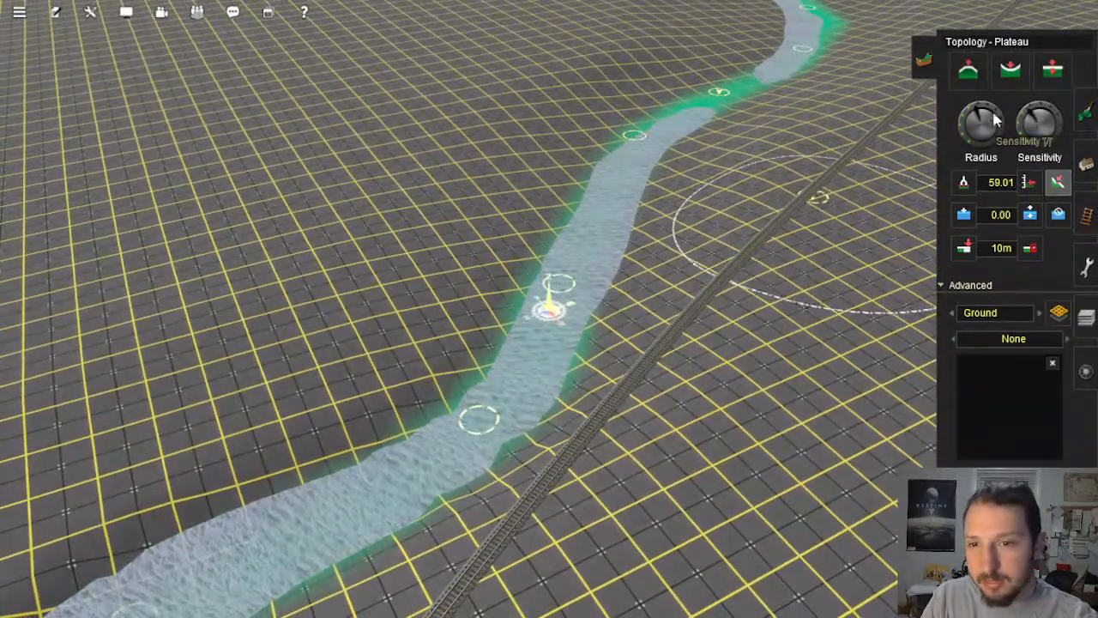
mouse_move(418, 463)
mouse_down()
mouse_move(562, 292)
mouse_move(657, 135)
mouse_up()
drag(722, 96, 742, 83)
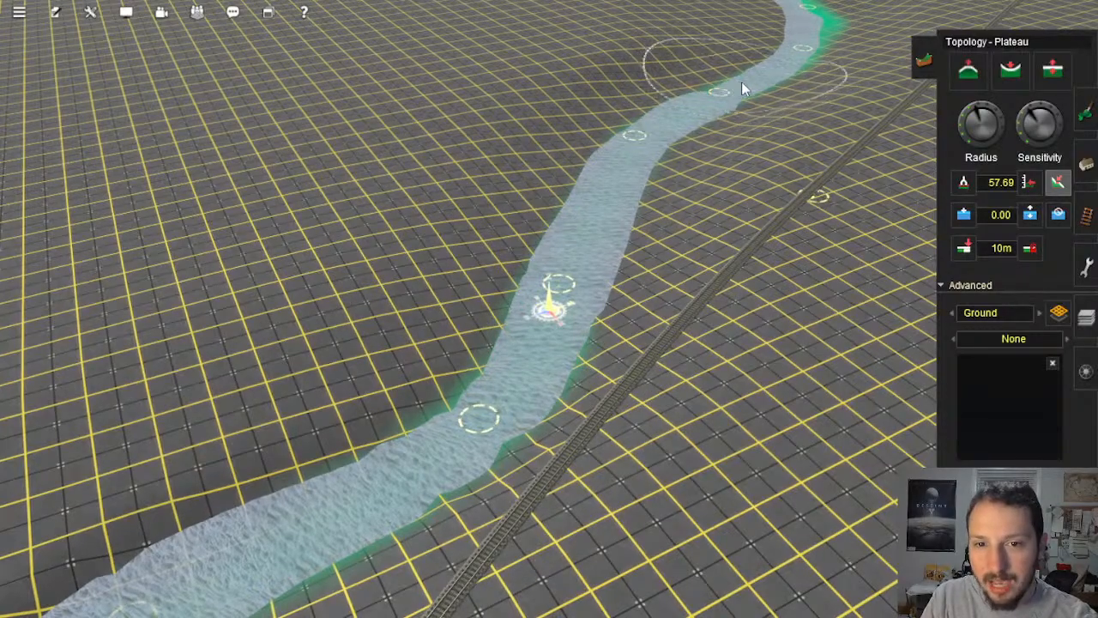
Step: Level the uneven slopes on both sides of the recut river stretch with the Plateau tool
mouse_move(649, 179)
right_down()
mouse_move(582, 260)
mouse_move(544, 333)
mouse_move(586, 196)
right_up()
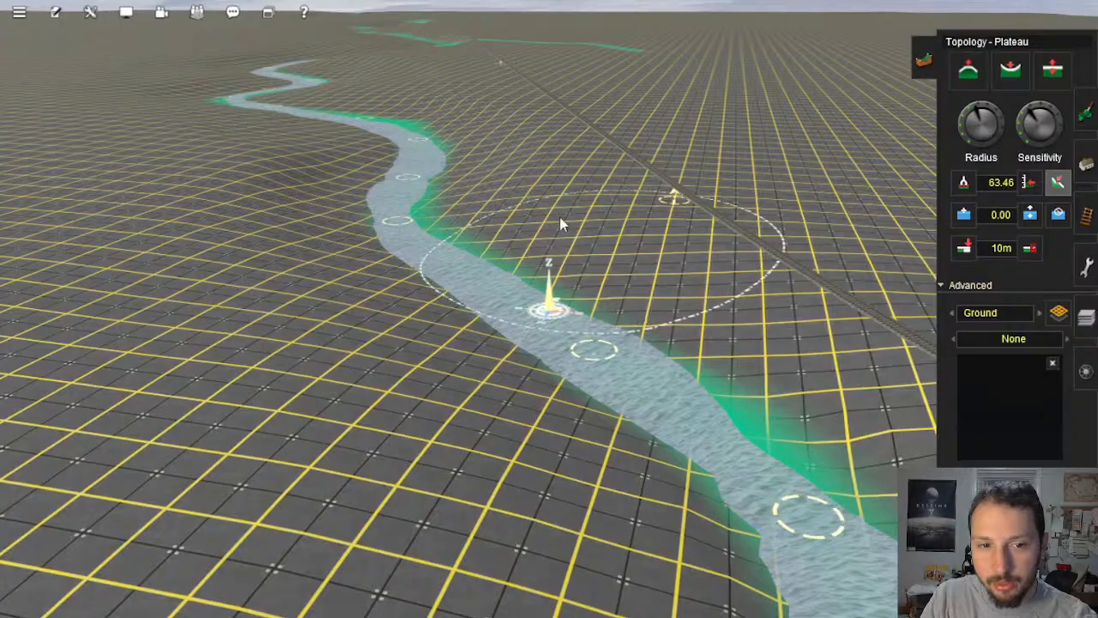
mouse_move(560, 224)
right_down()
mouse_move(438, 275)
mouse_move(505, 343)
right_up()
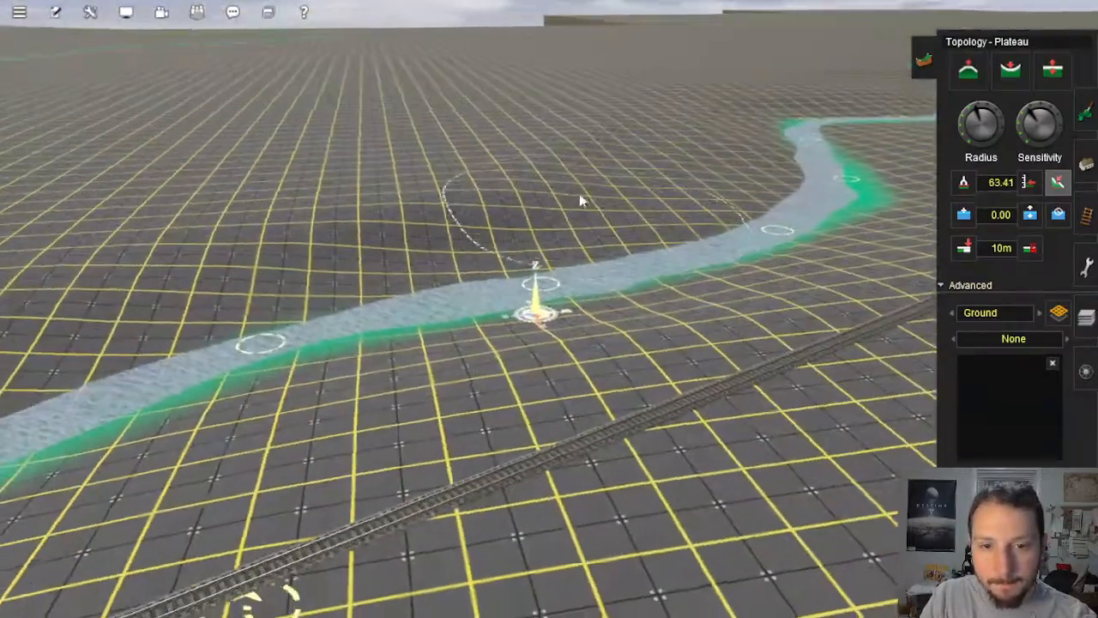
right_click(479, 227)
key(Left)
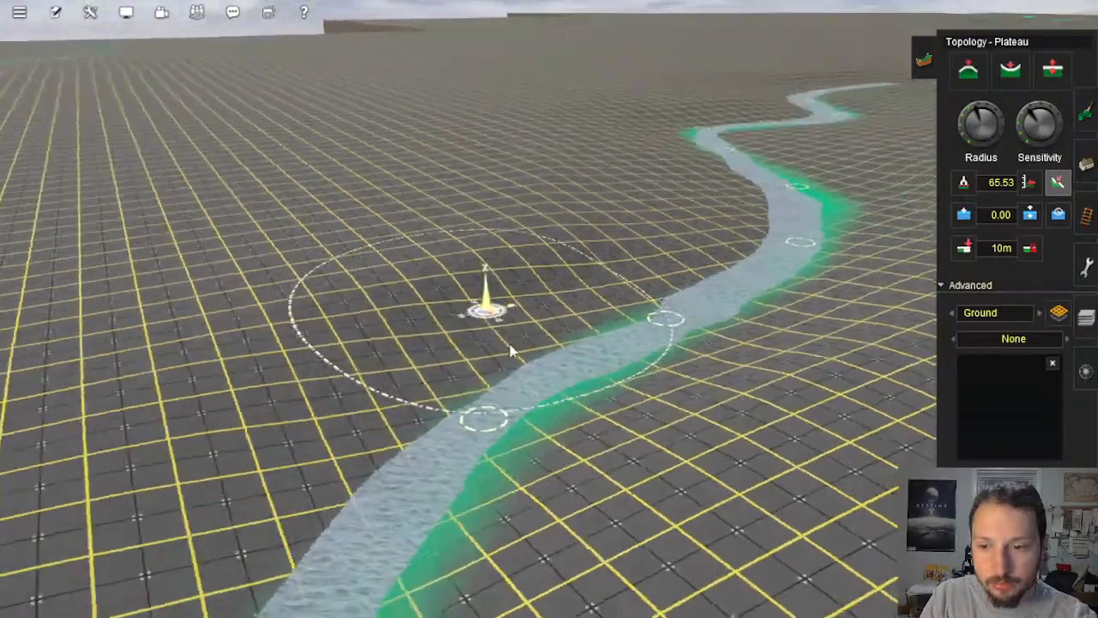
right_click(554, 355)
key(Down)
key(Left)
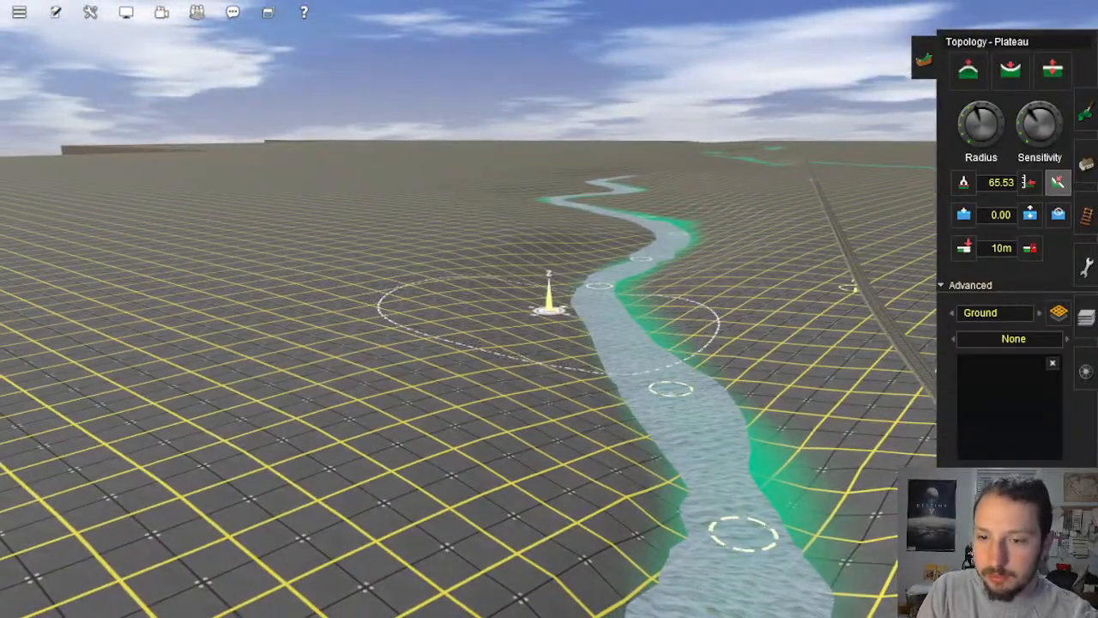
key(Left)
key(Down)
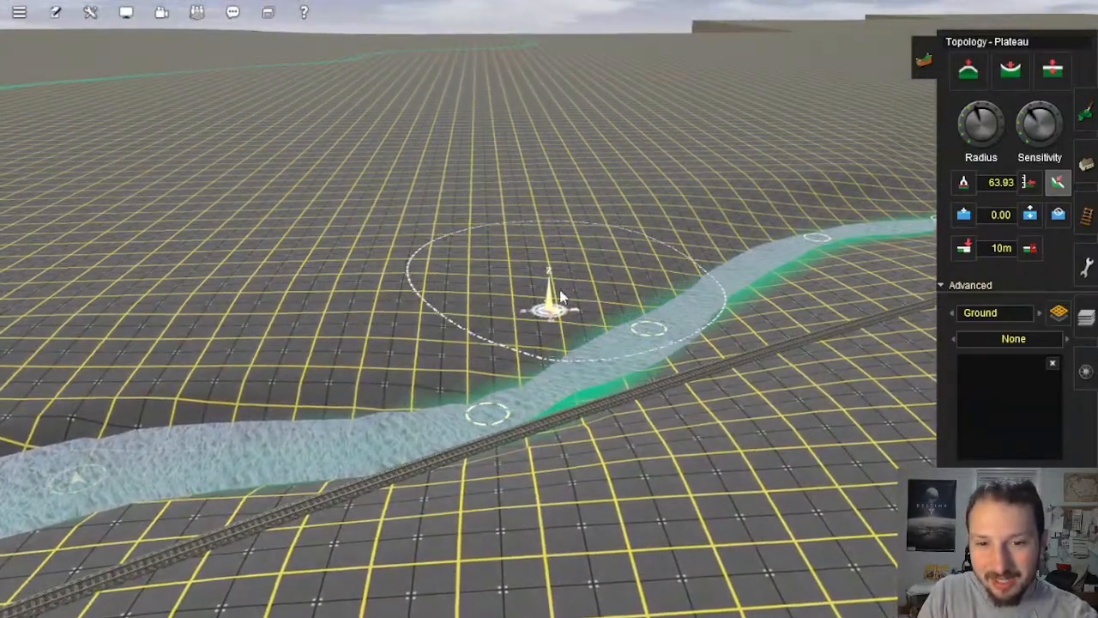
Step: Smooth the raised bank across from the railway track, working over the mound beside the river's curve
key(Right)
right_drag(561, 296, 537, 250)
key(Down)
key(Left)
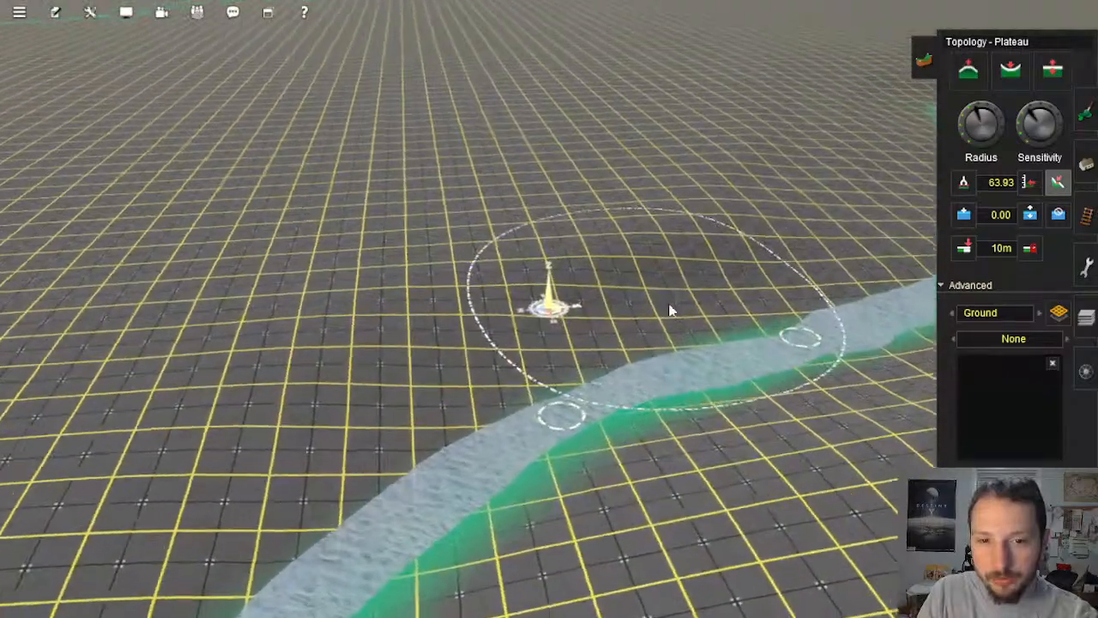
right_drag(670, 311, 694, 269)
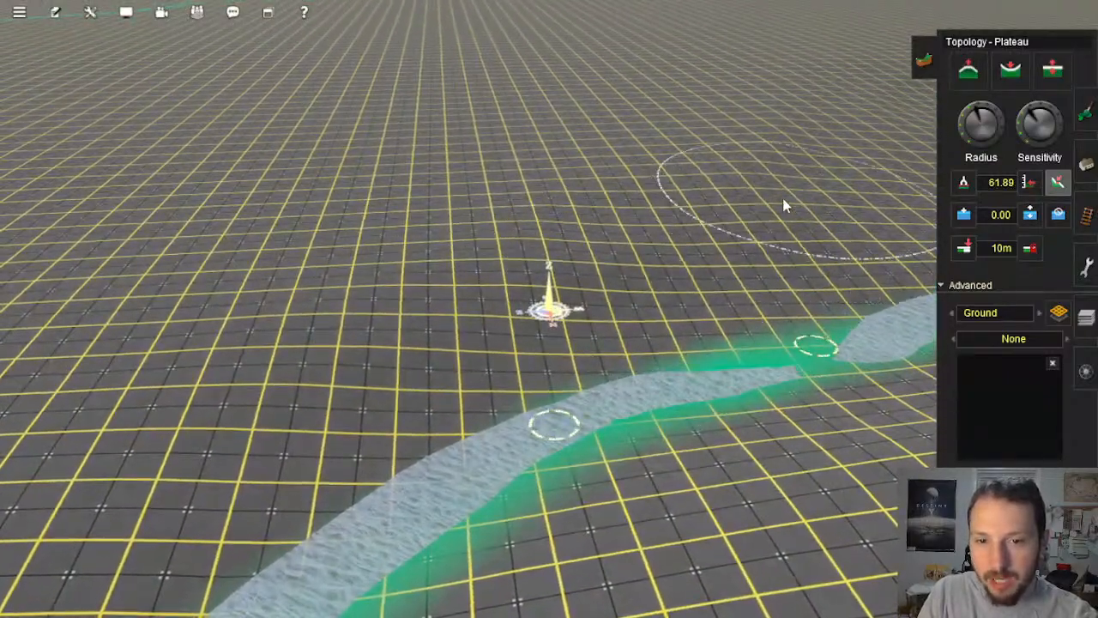
right_drag(783, 206, 538, 289)
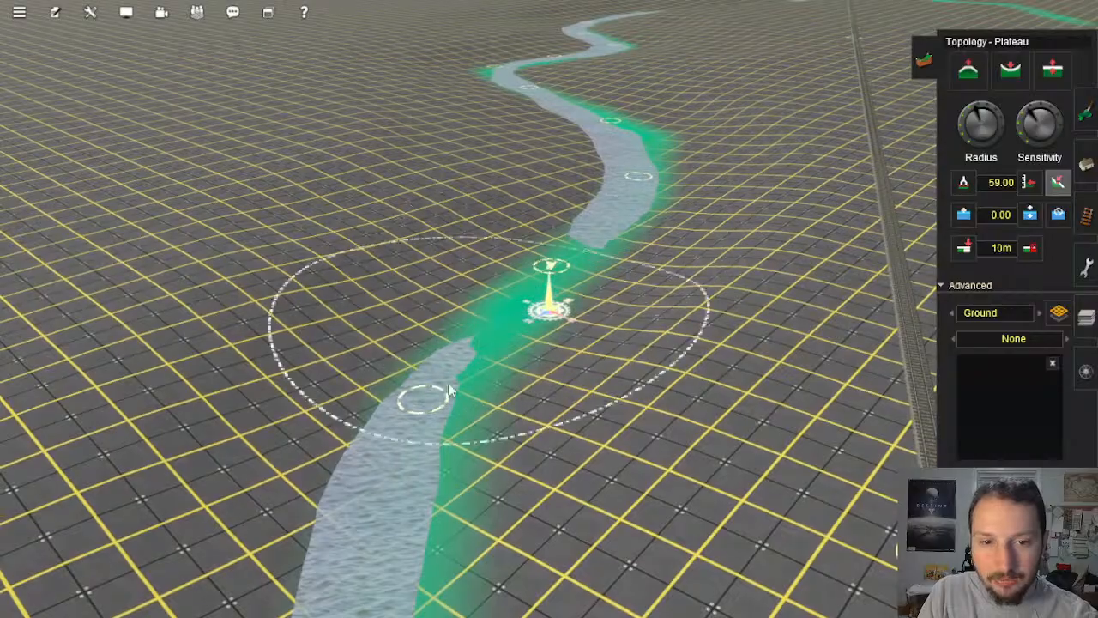
right_drag(448, 390, 583, 271)
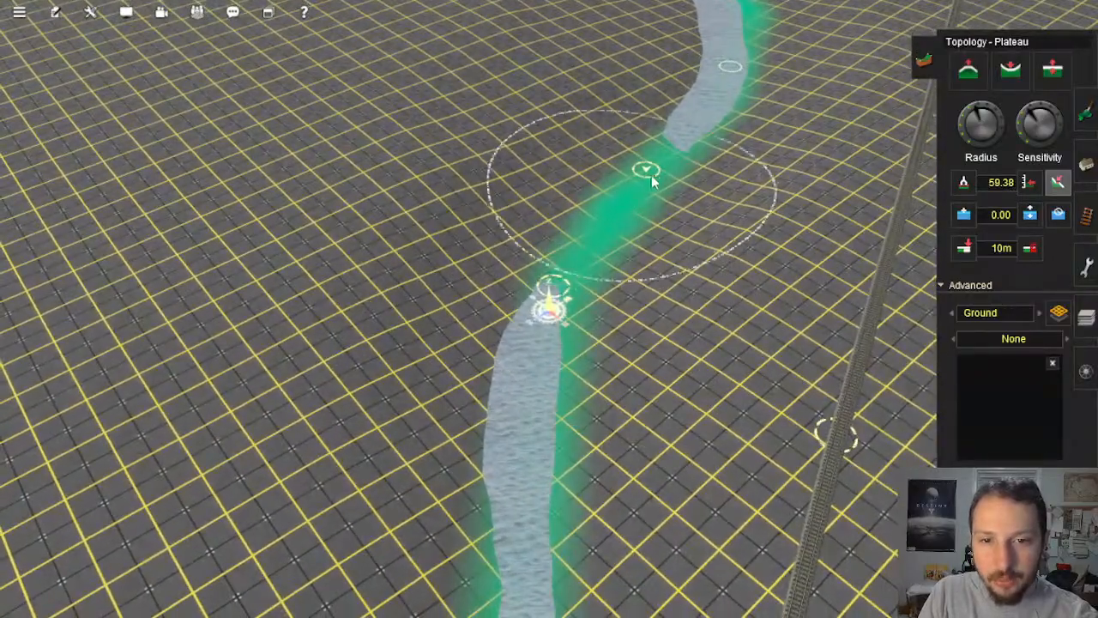
Step: Try lowering the filled riverbed gap with the Height down tool, and undo the change
right_drag(651, 175, 578, 474)
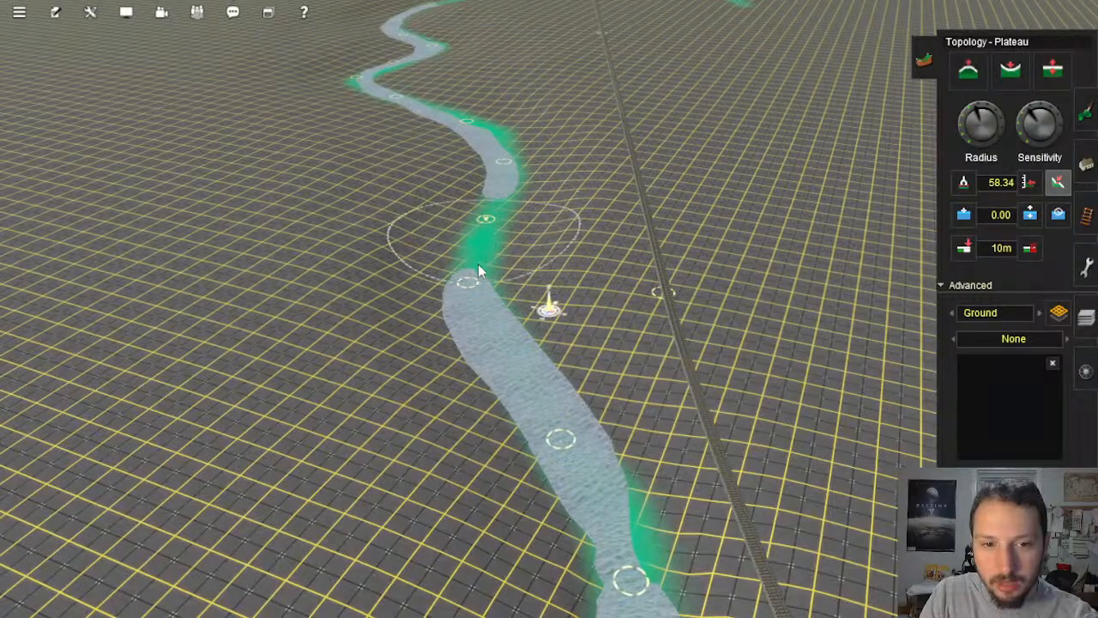
right_drag(507, 254, 549, 292)
click(1009, 72)
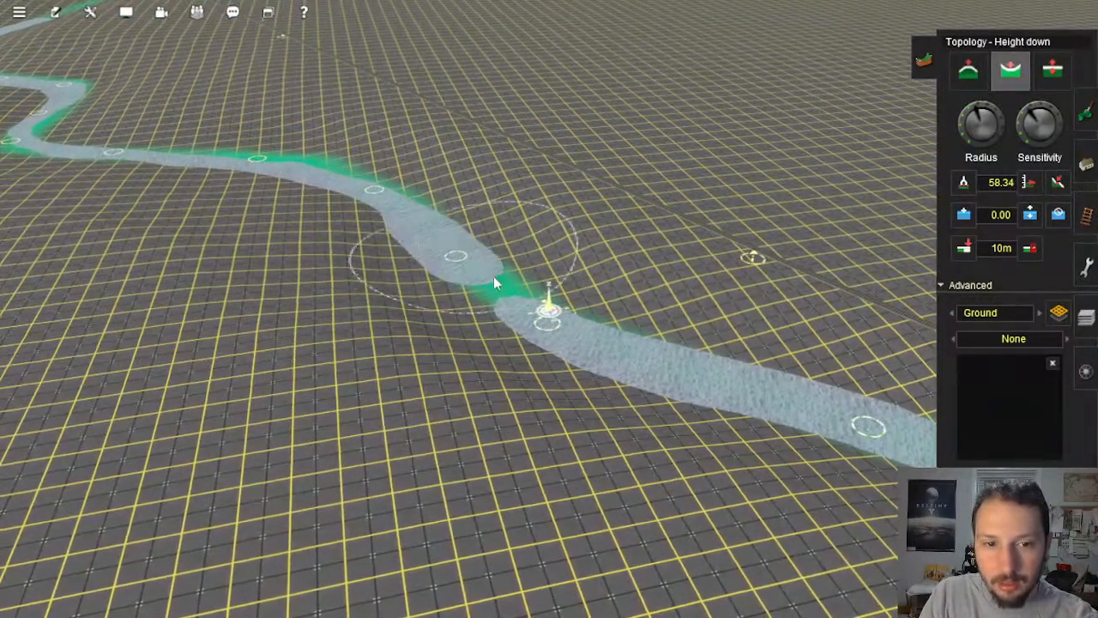
key(ctrl+z)
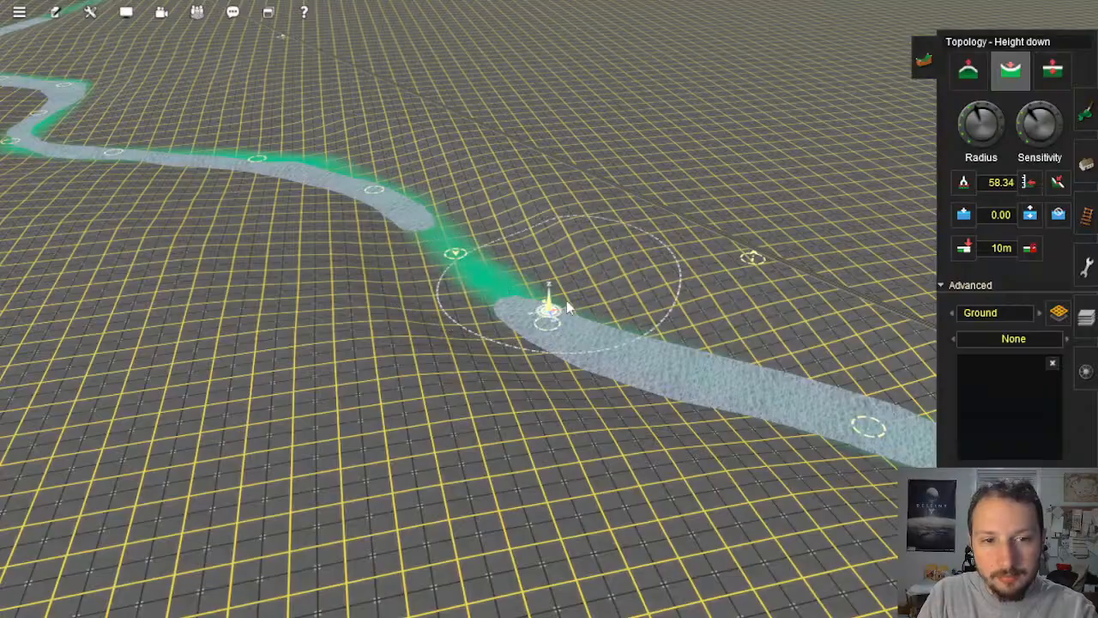
Step: Recut the filled riverbed gap with the Plateau tool, joining the two water stretches
right_drag(566, 309, 538, 345)
key(Left)
key(Up)
click(1060, 184)
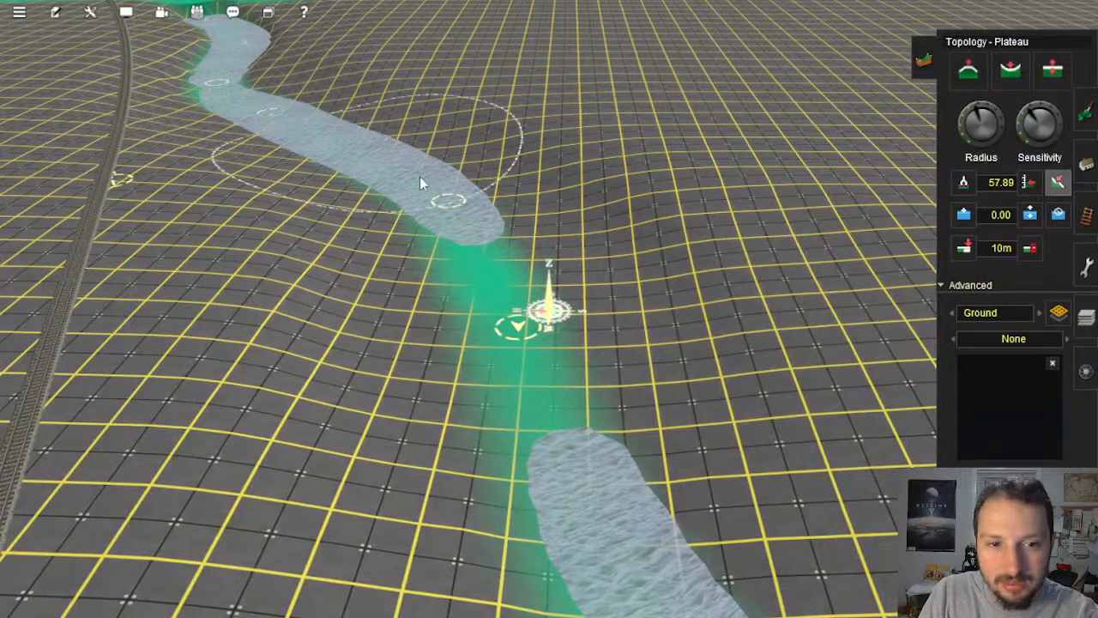
mouse_move(556, 362)
mouse_down()
mouse_move(578, 395)
mouse_move(532, 339)
mouse_up()
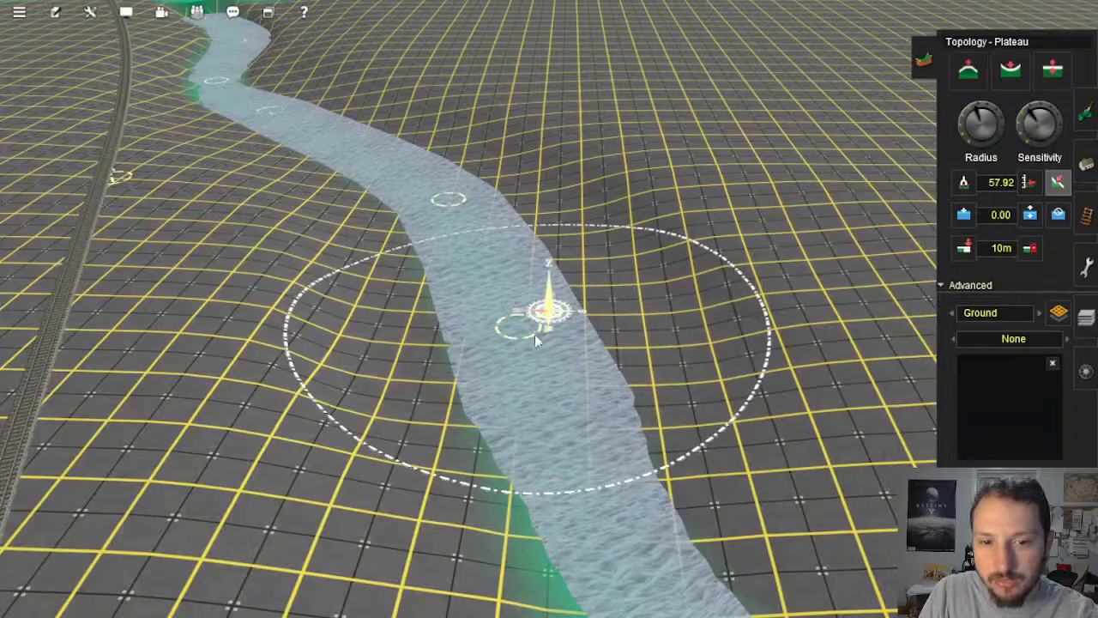
Step: Flatten the row of mounds on the bank beside the newly joined river stretch with the Plateau tool
key(Left)
key(Up)
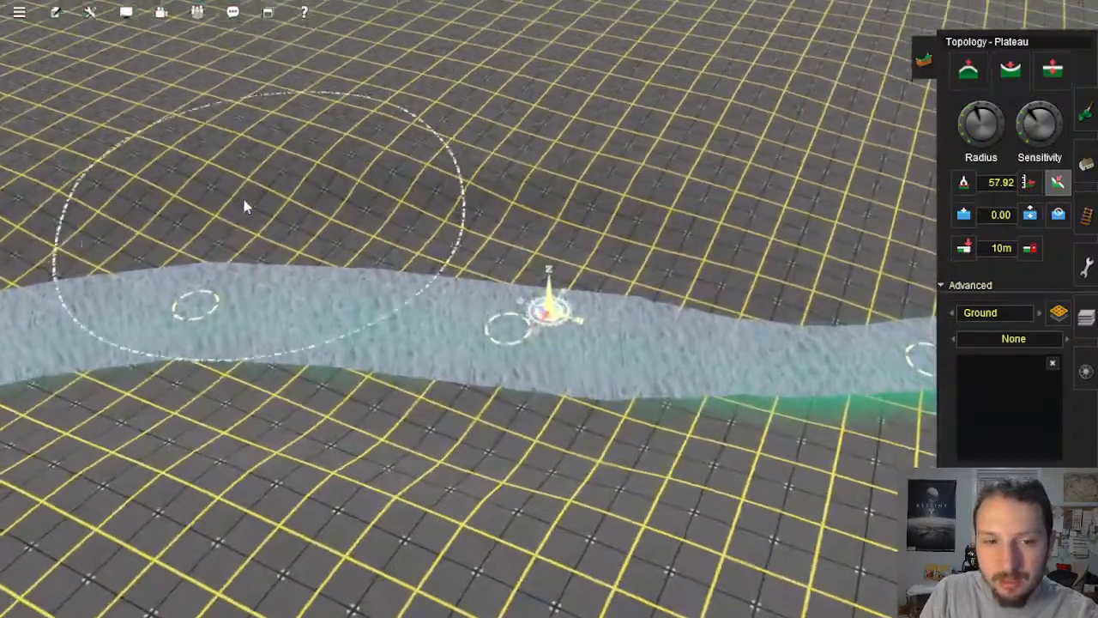
key(Down)
right_click(527, 225)
right_click(513, 312)
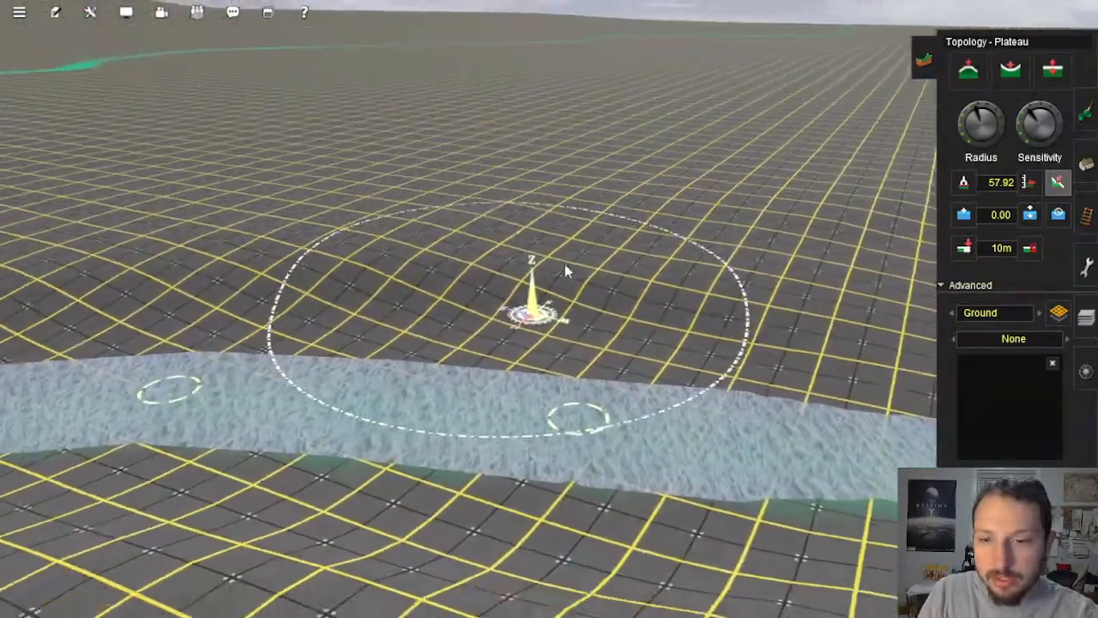
scroll(571, 276, down, 2)
mouse_move(652, 276)
mouse_down()
mouse_move(606, 258)
mouse_move(420, 296)
mouse_up()
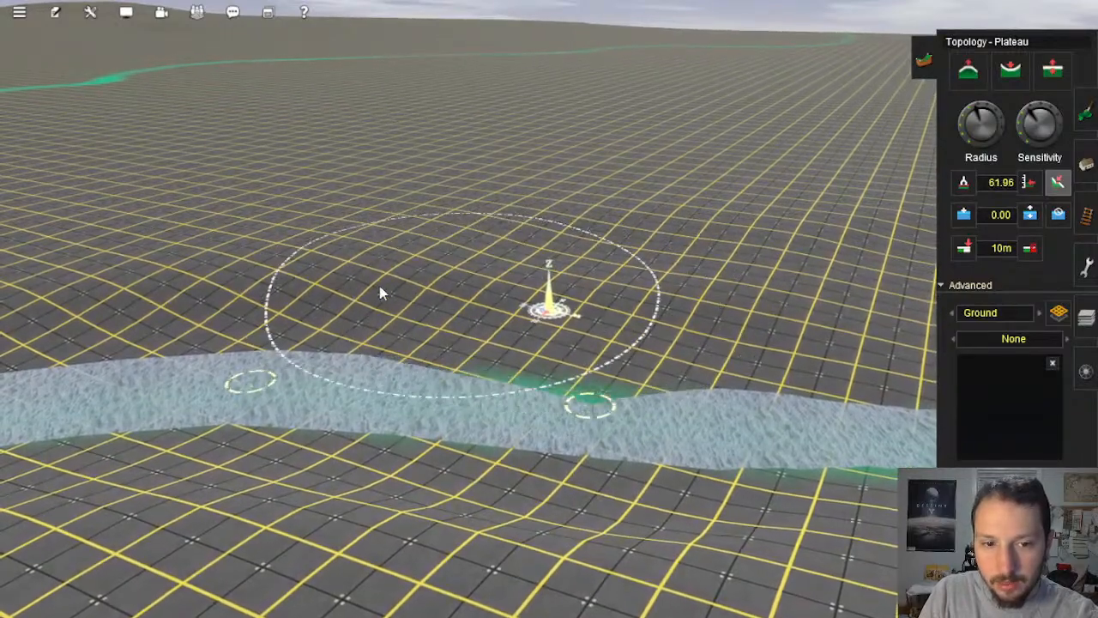
right_drag(188, 302, 615, 319)
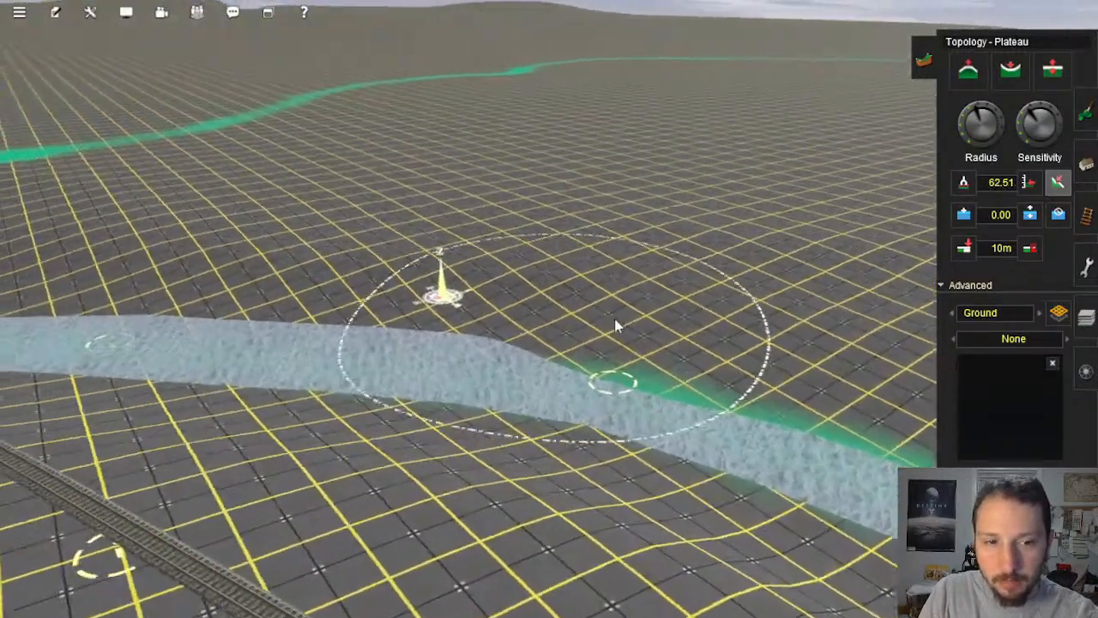
mouse_move(616, 316)
mouse_down()
mouse_move(581, 286)
mouse_move(492, 285)
mouse_up()
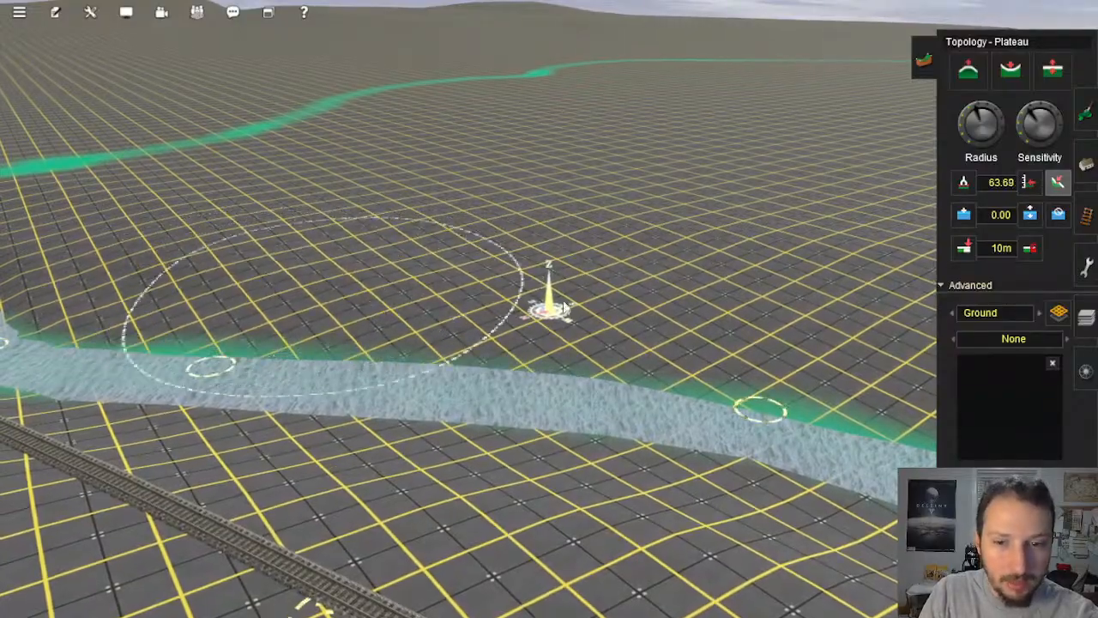
Step: Even out the remaining raised ground on the riverbank farther along the bends
right_drag(890, 311, 598, 244)
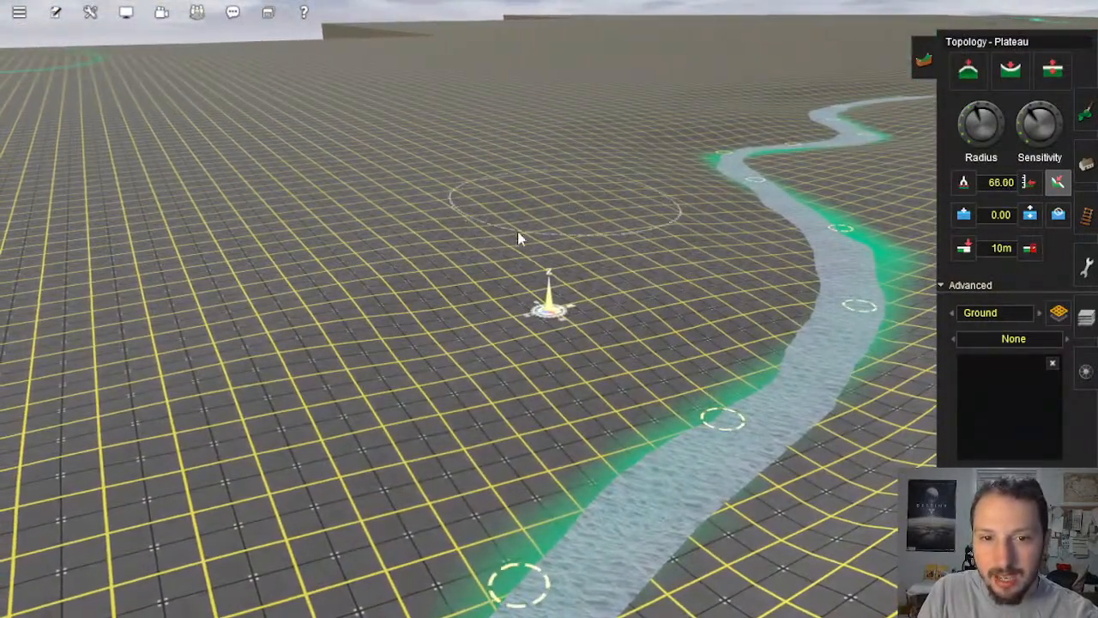
right_drag(433, 283, 565, 325)
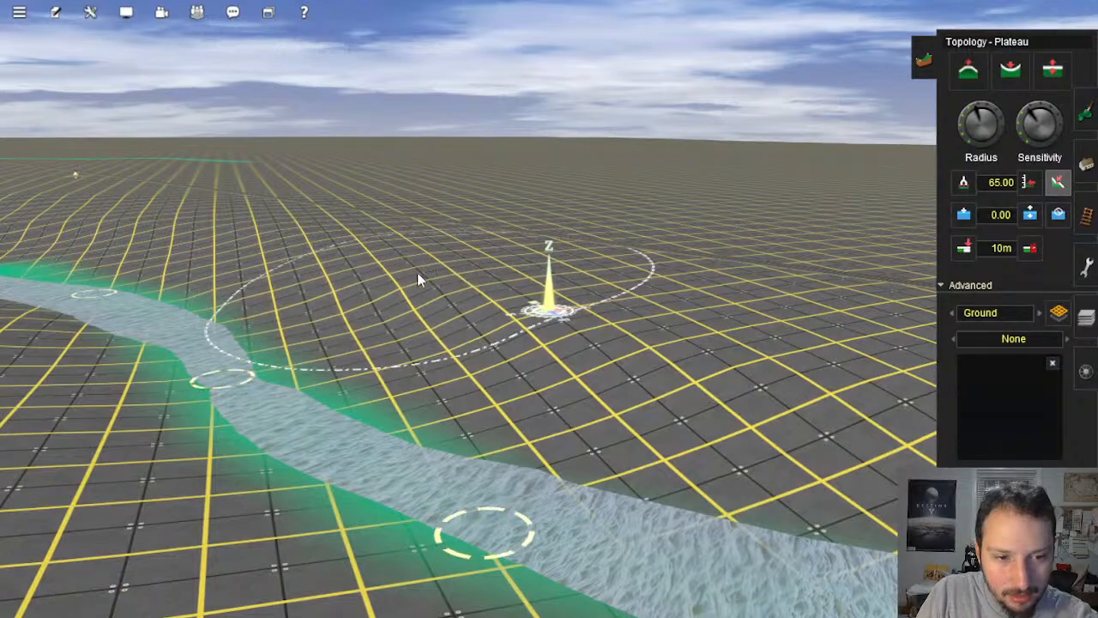
right_drag(287, 242, 320, 242)
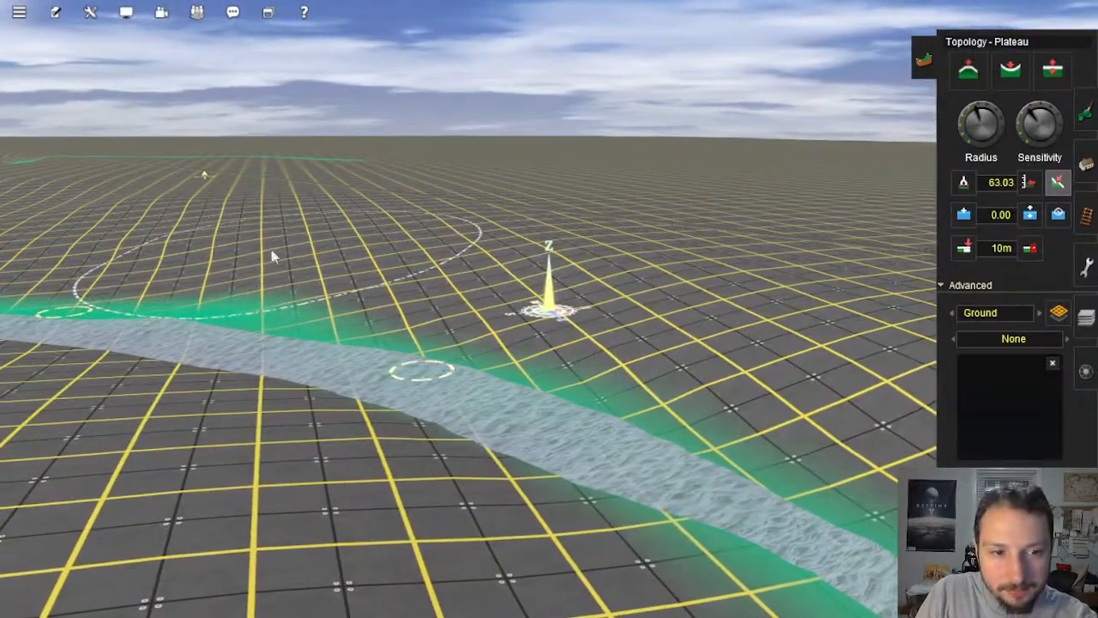
right_drag(201, 245, 595, 345)
Step: Examine the finished river section at its junction and the green-marked route across the whole map
scroll(576, 370, down, 15)
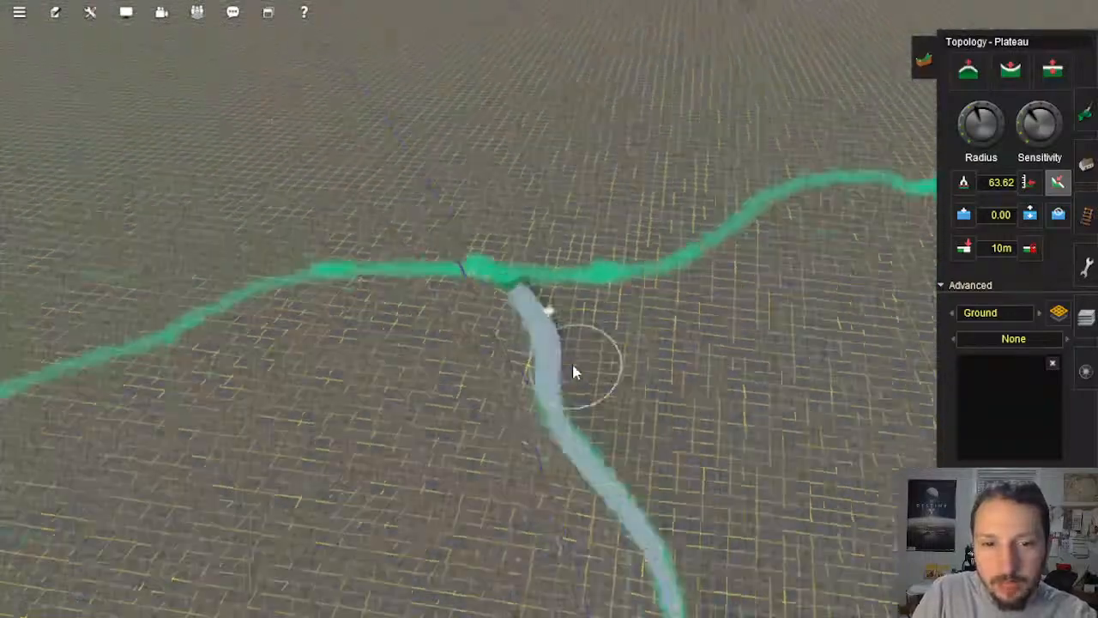
scroll(580, 382, down, 5)
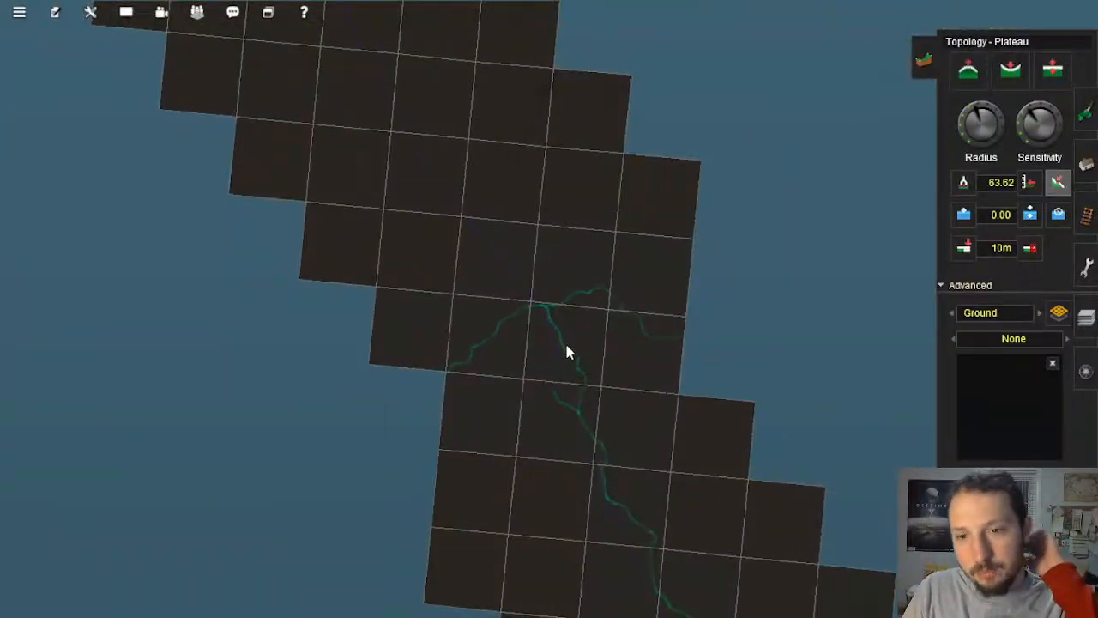
scroll(565, 348, down, 8)
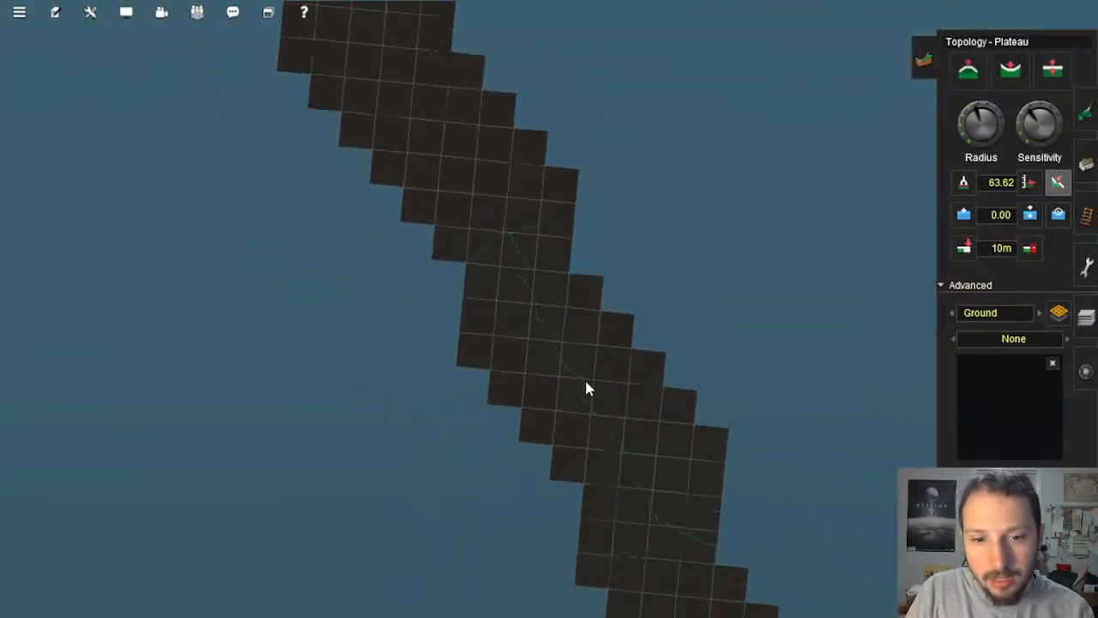
scroll(509, 286, up, 3)
scroll(547, 253, up, 10)
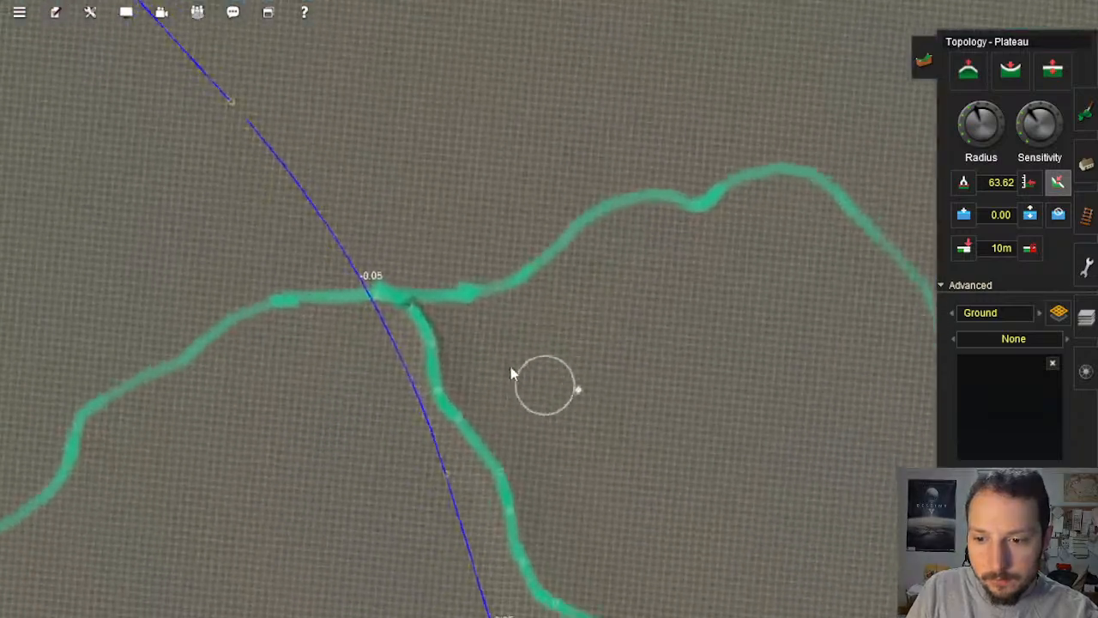
right_click(509, 376)
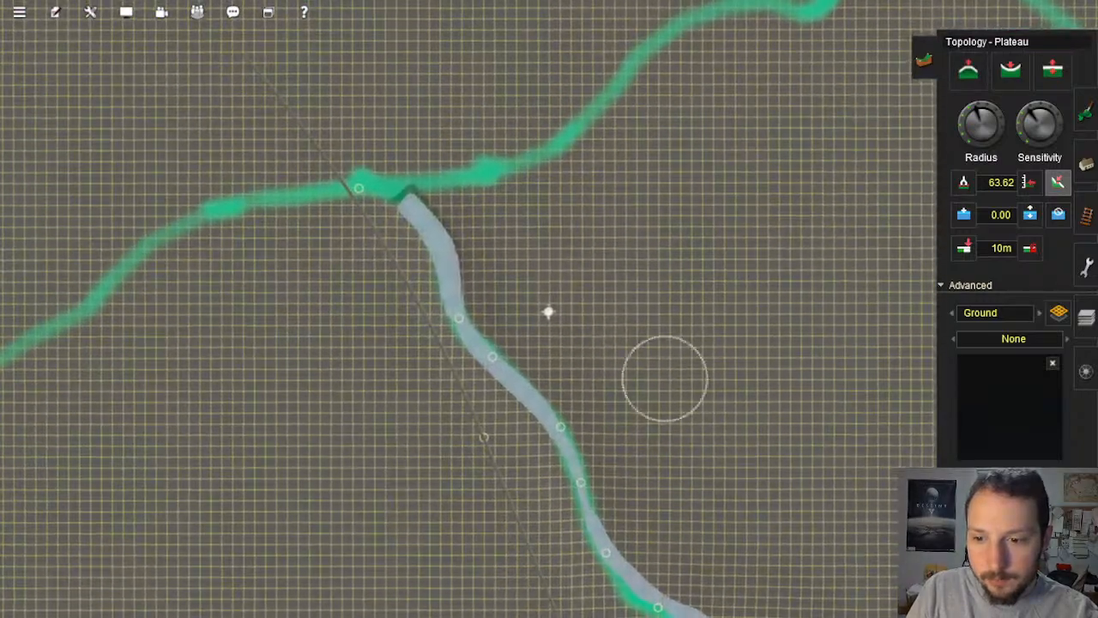
right_click(528, 233)
right_drag(520, 247, 587, 267)
scroll(598, 272, down, 8)
scroll(586, 261, down, 10)
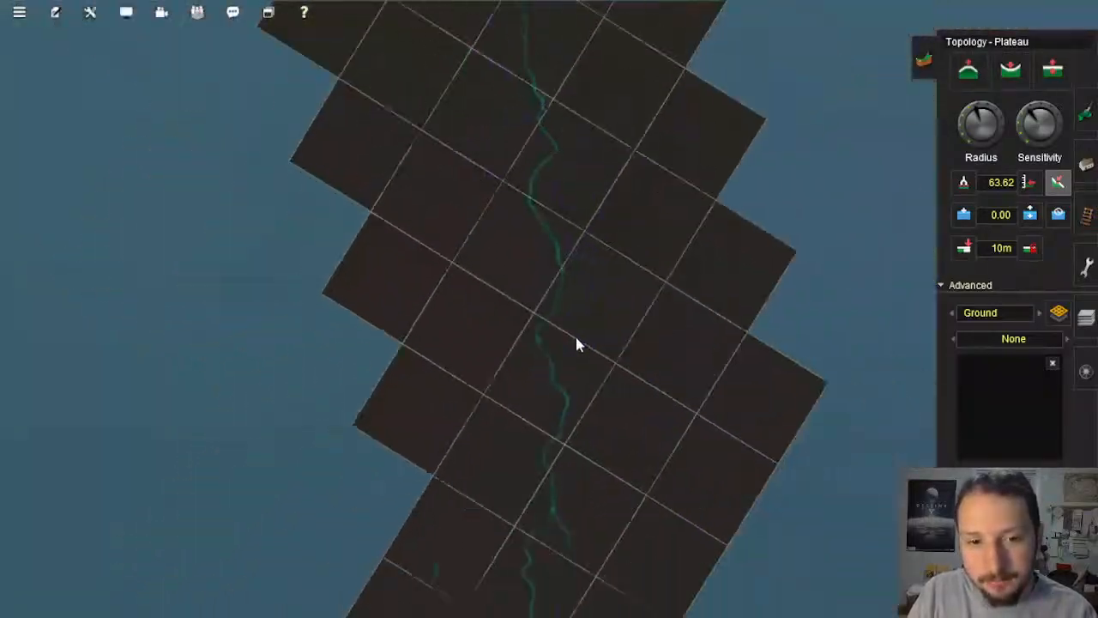
Step: Examine the water stretch and its flattened banks up close and from above, along with the green-marked route continuing at both ends
right_drag(576, 343, 587, 292)
scroll(555, 311, up, 10)
scroll(600, 347, up, 8)
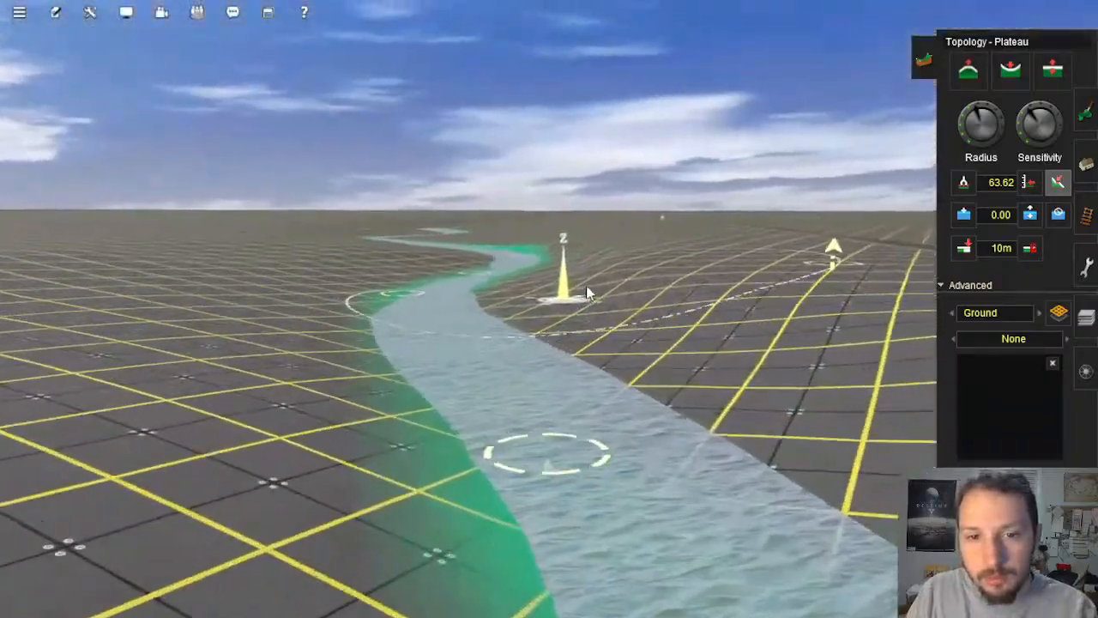
scroll(587, 293, down, 10)
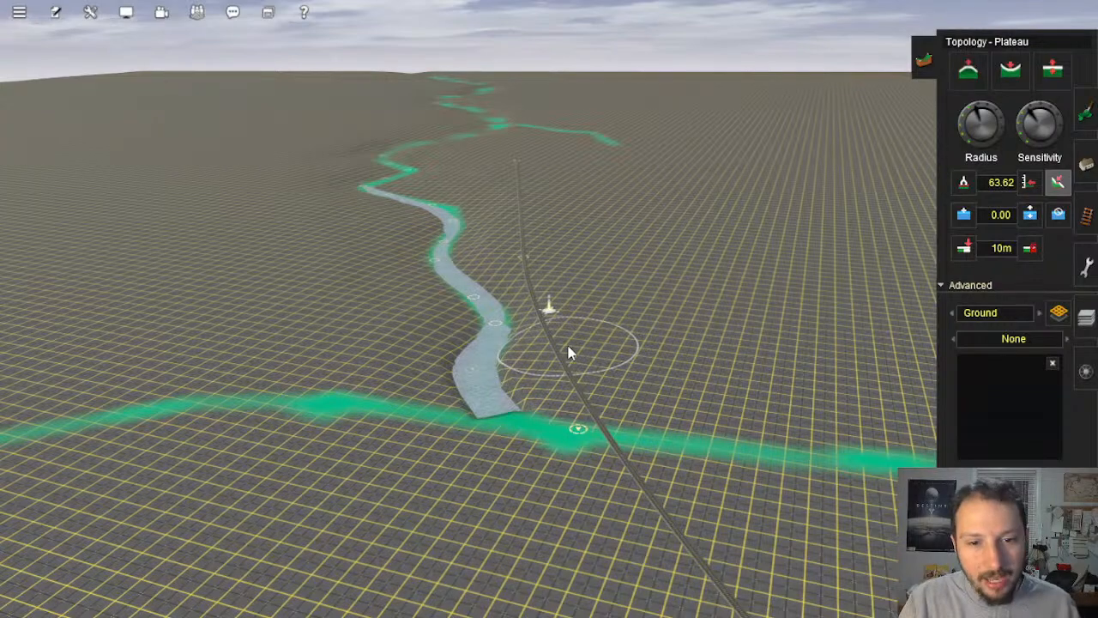
right_click(532, 345)
right_click(532, 290)
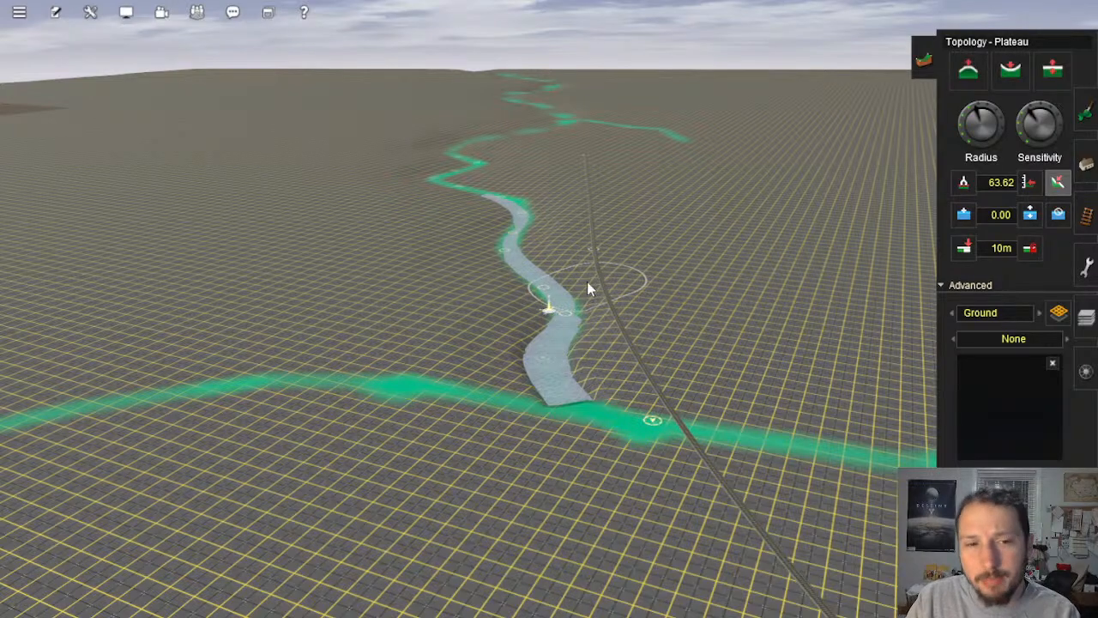
mouse_move(573, 322)
right_down()
mouse_move(548, 305)
mouse_move(532, 309)
right_up()
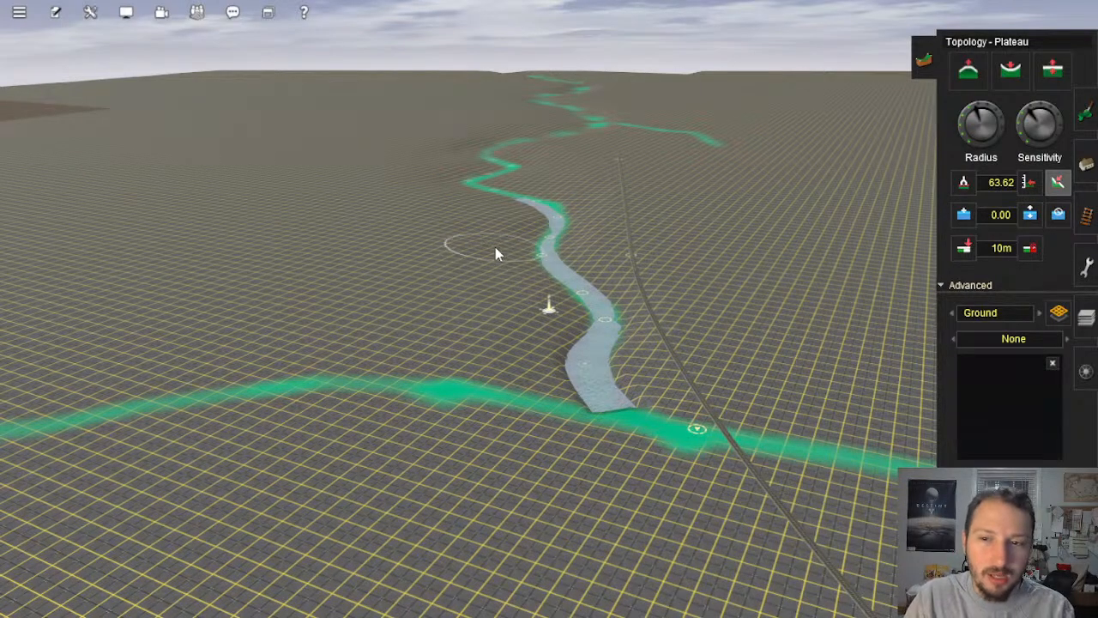
mouse_move(546, 302)
right_down()
mouse_move(538, 326)
mouse_move(539, 278)
mouse_move(545, 290)
right_up()
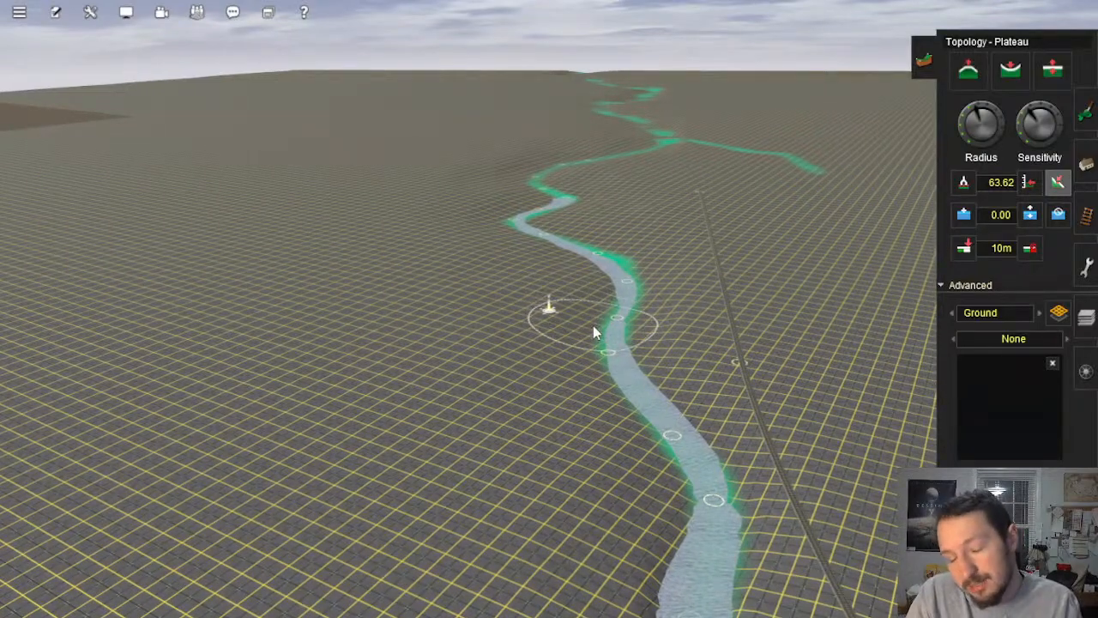
mouse_move(586, 323)
right_down()
mouse_move(524, 329)
mouse_move(538, 327)
right_up()
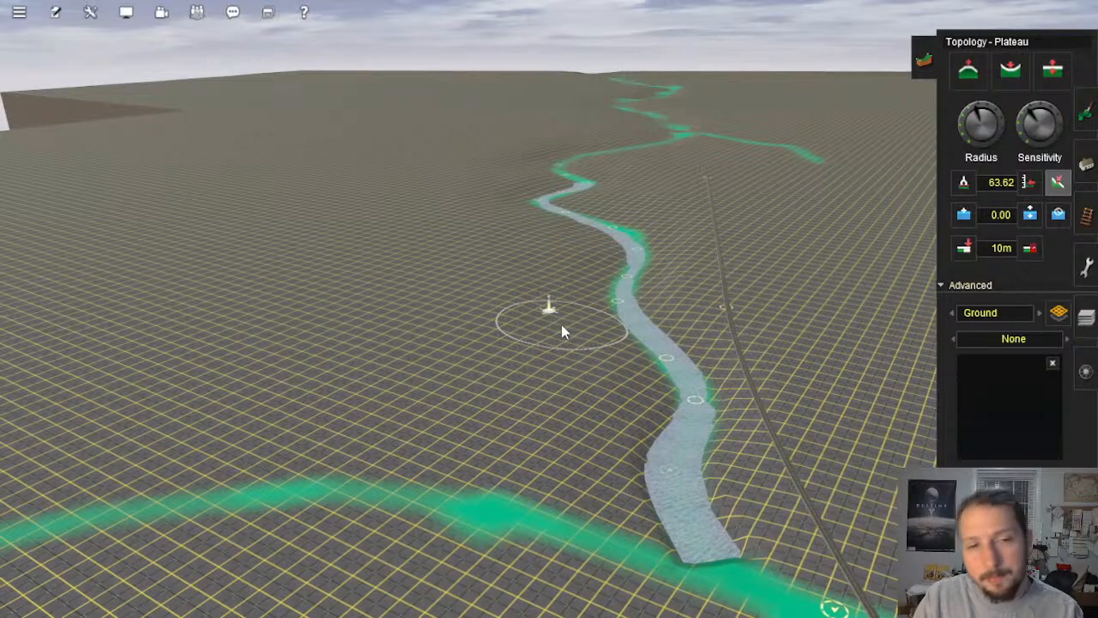